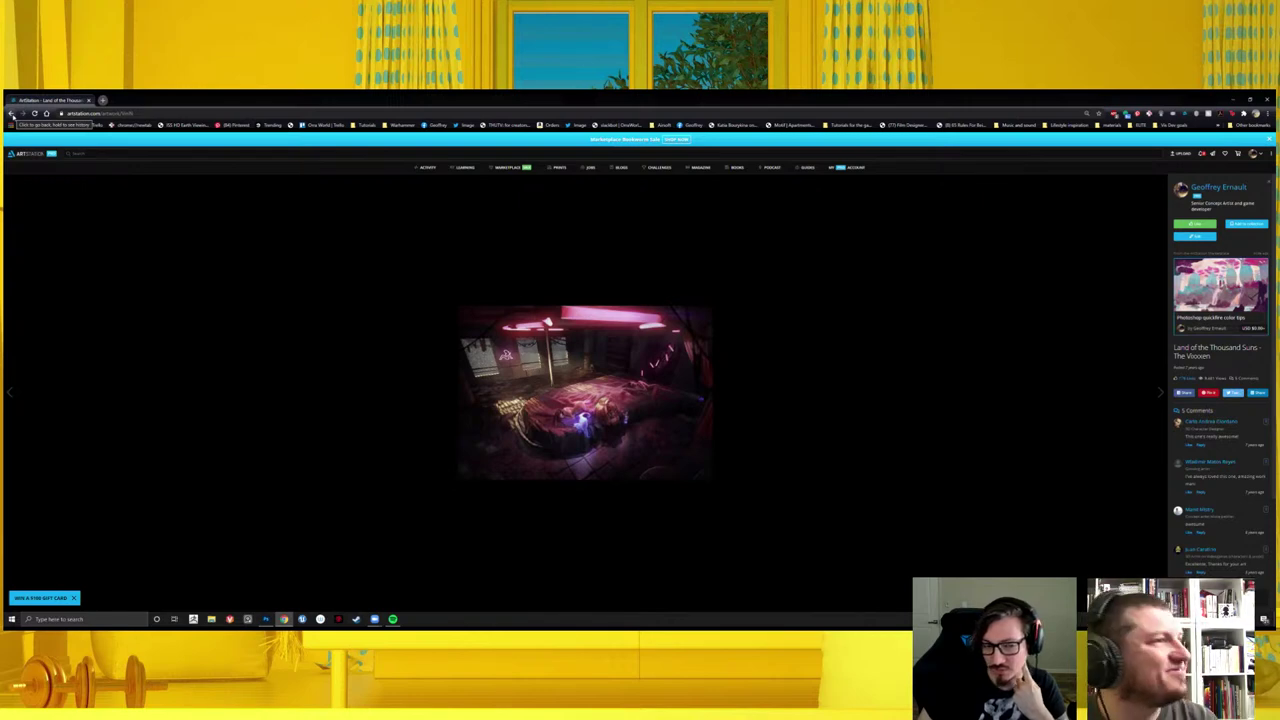
- Glance at the pink neon room artwork, then return to the portfolio and open Whimsical Unicorn
left_click(12, 113)
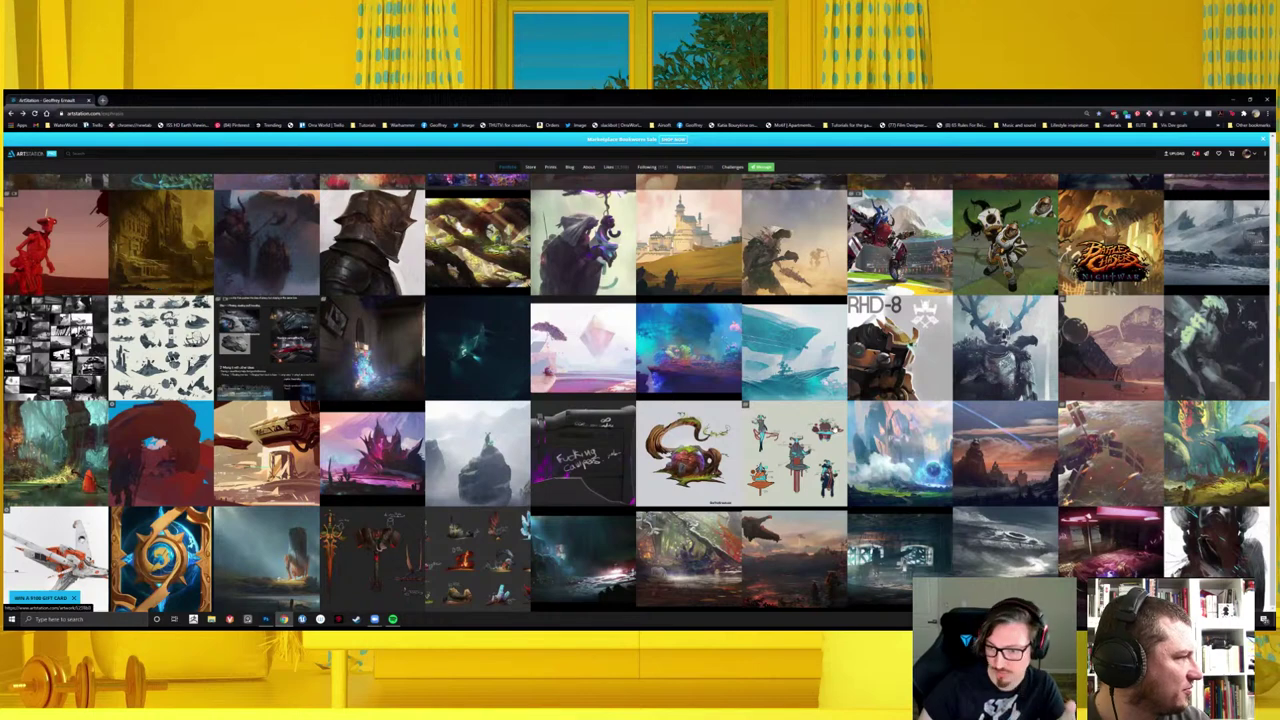
left_click(1121, 540)
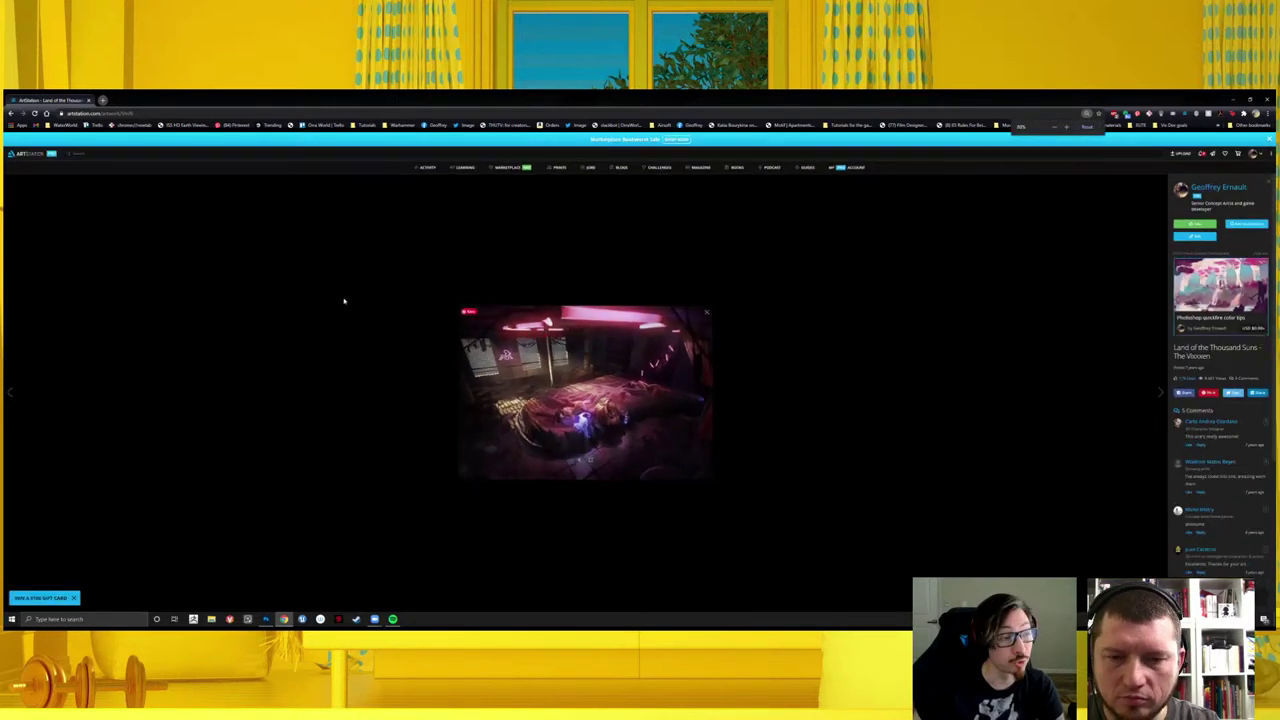
left_click(12, 113)
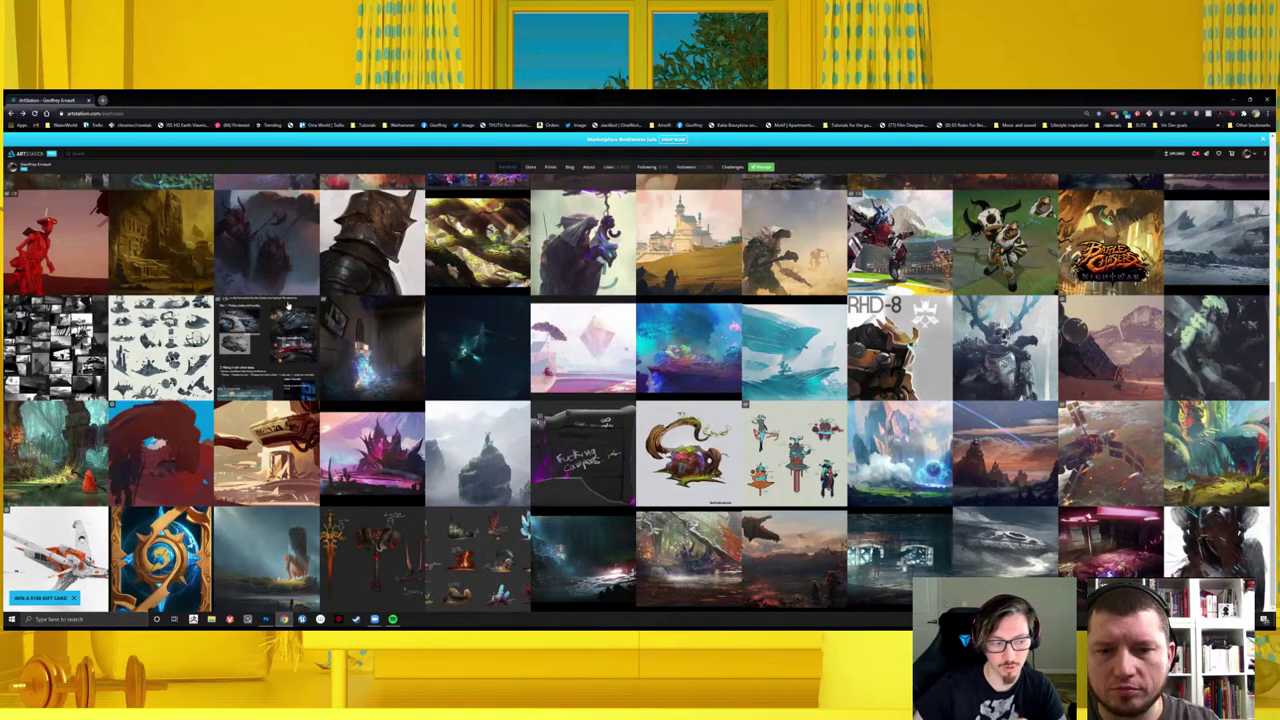
mouse_move(793, 557)
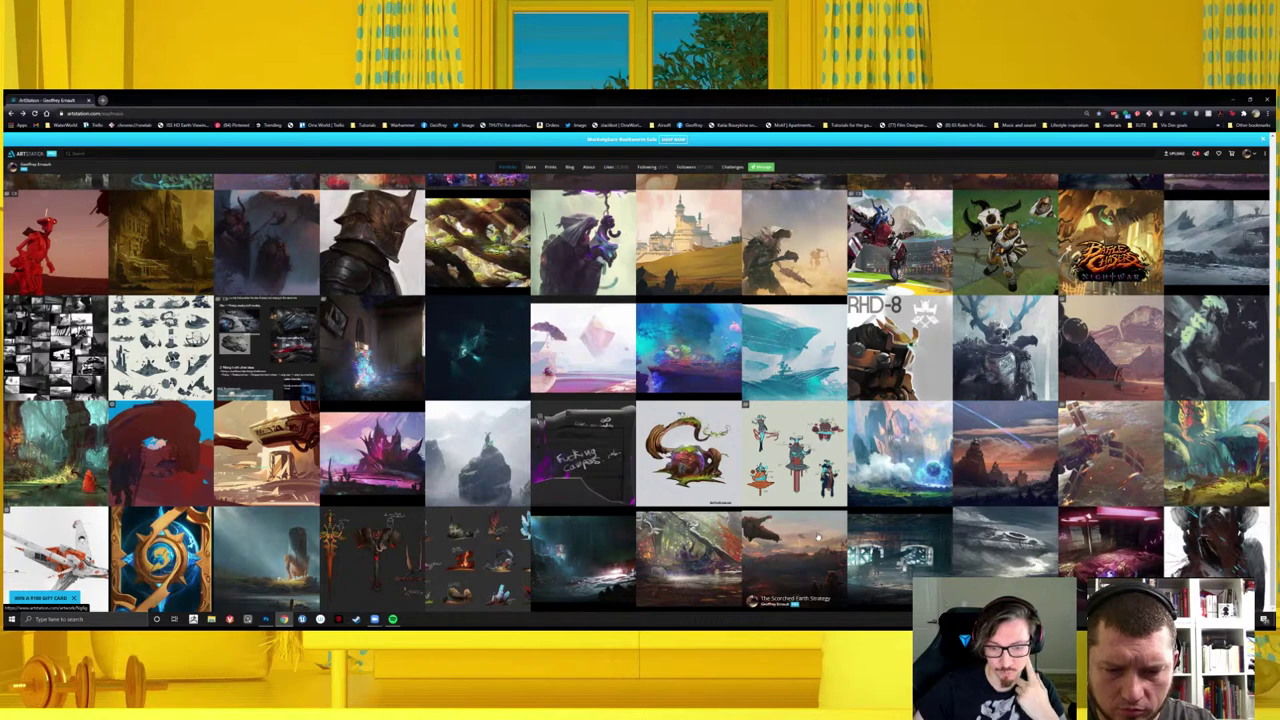
left_click(712, 551)
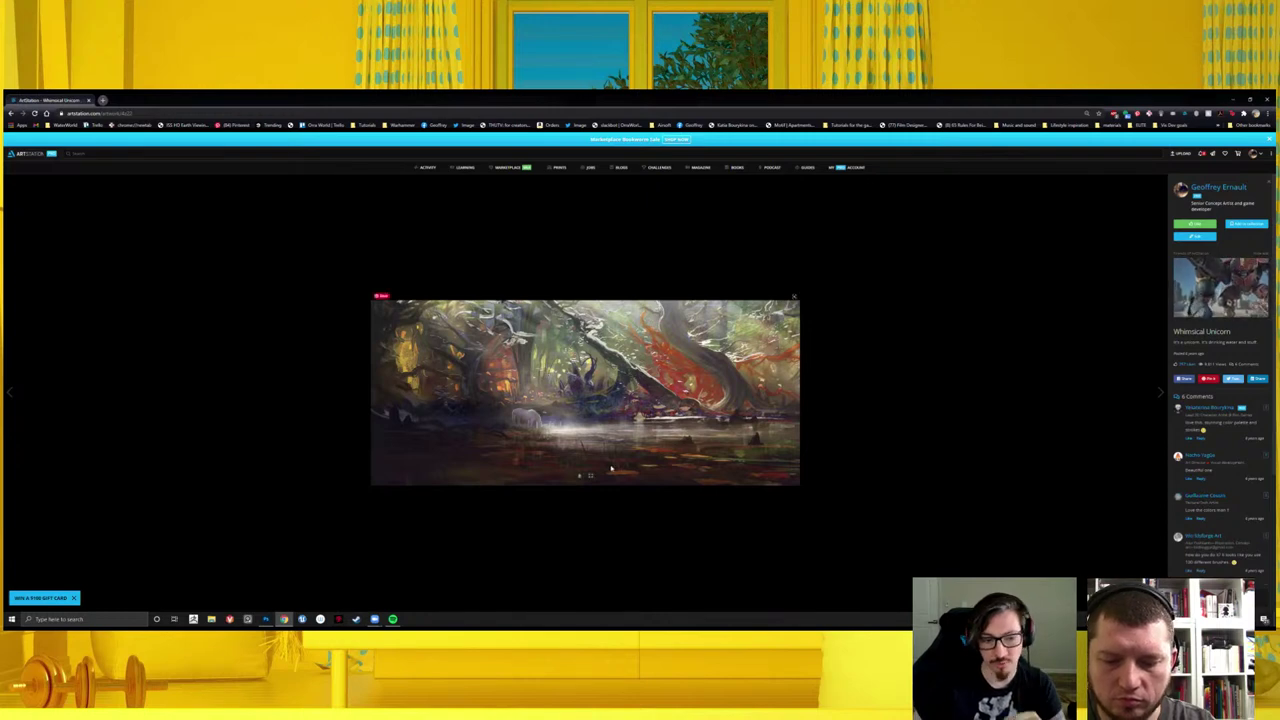
- View the Whimsical Unicorn painting at full size, then close it and go back
left_click(589, 474)
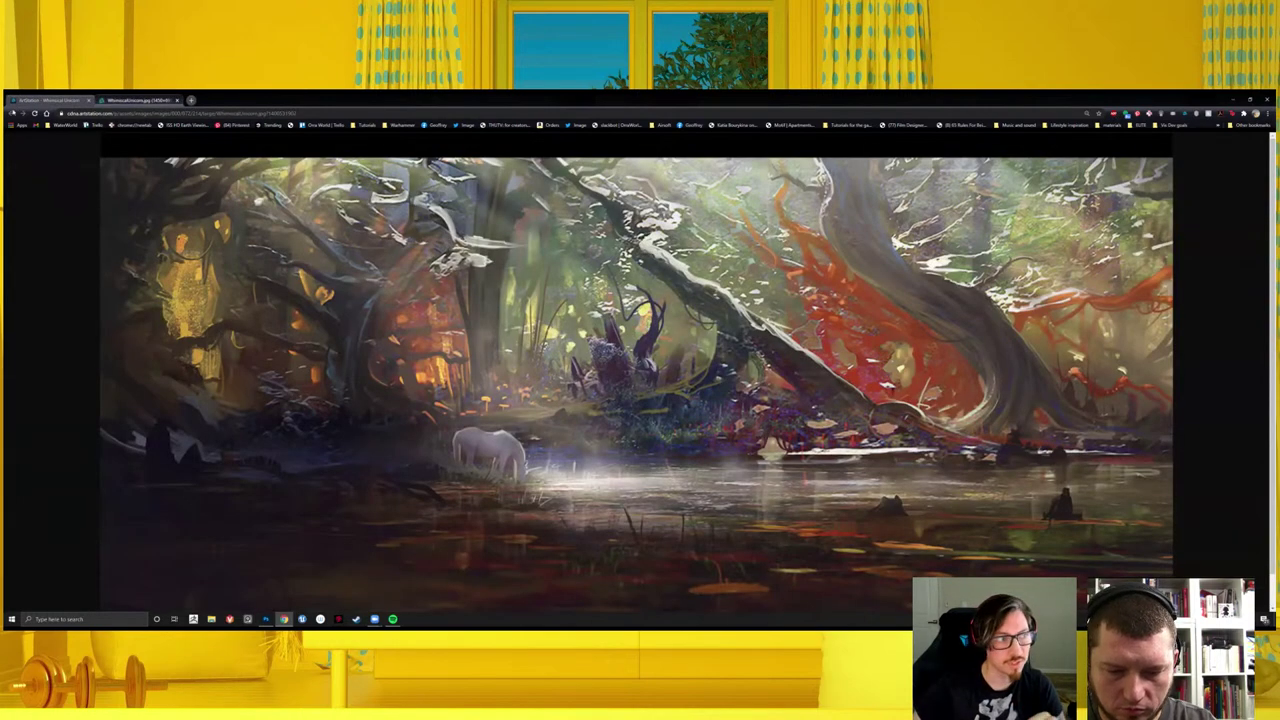
key("ctrl+w")
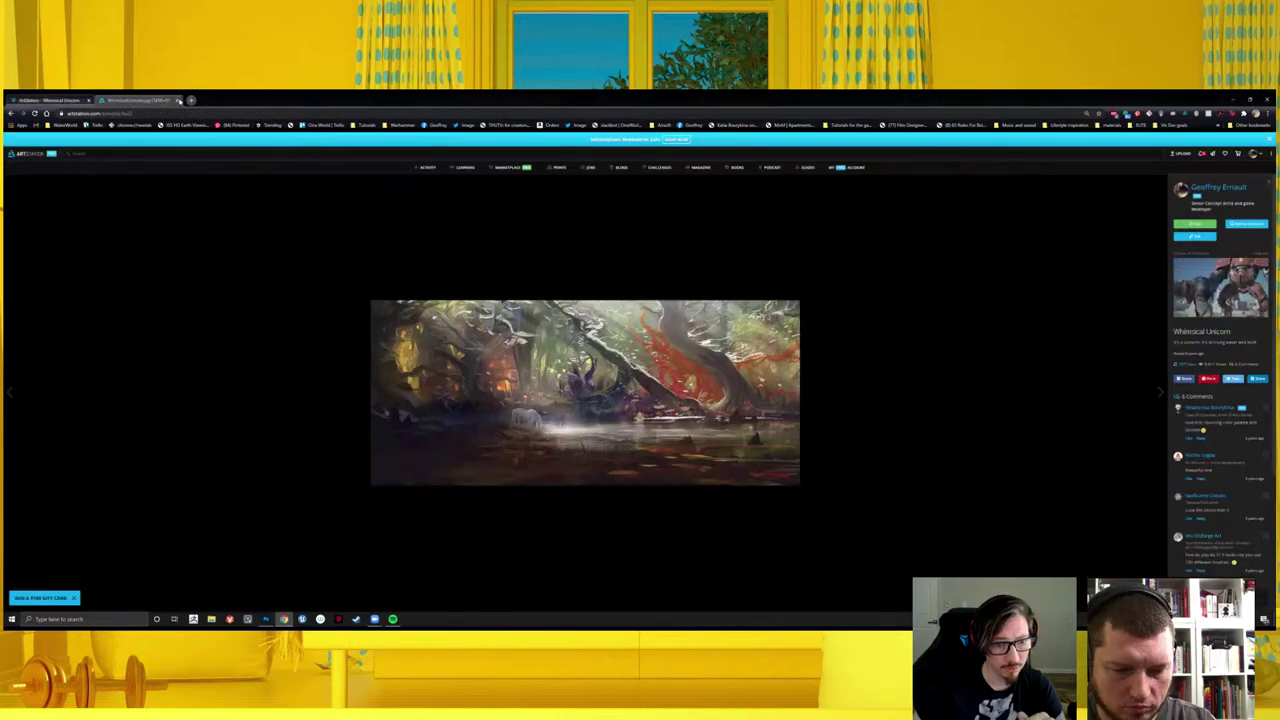
left_click(10, 114)
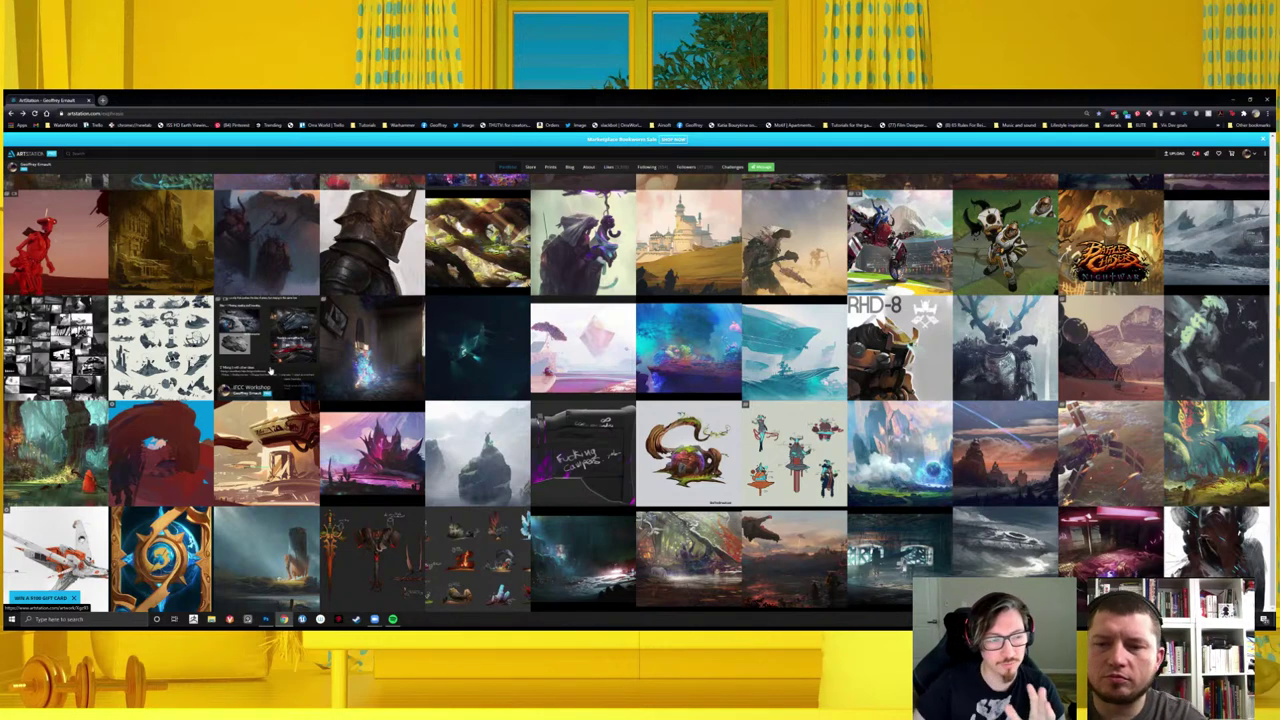
- Scroll through the artist's portfolio thumbnail grid
scroll(609, 429, "up", 2)
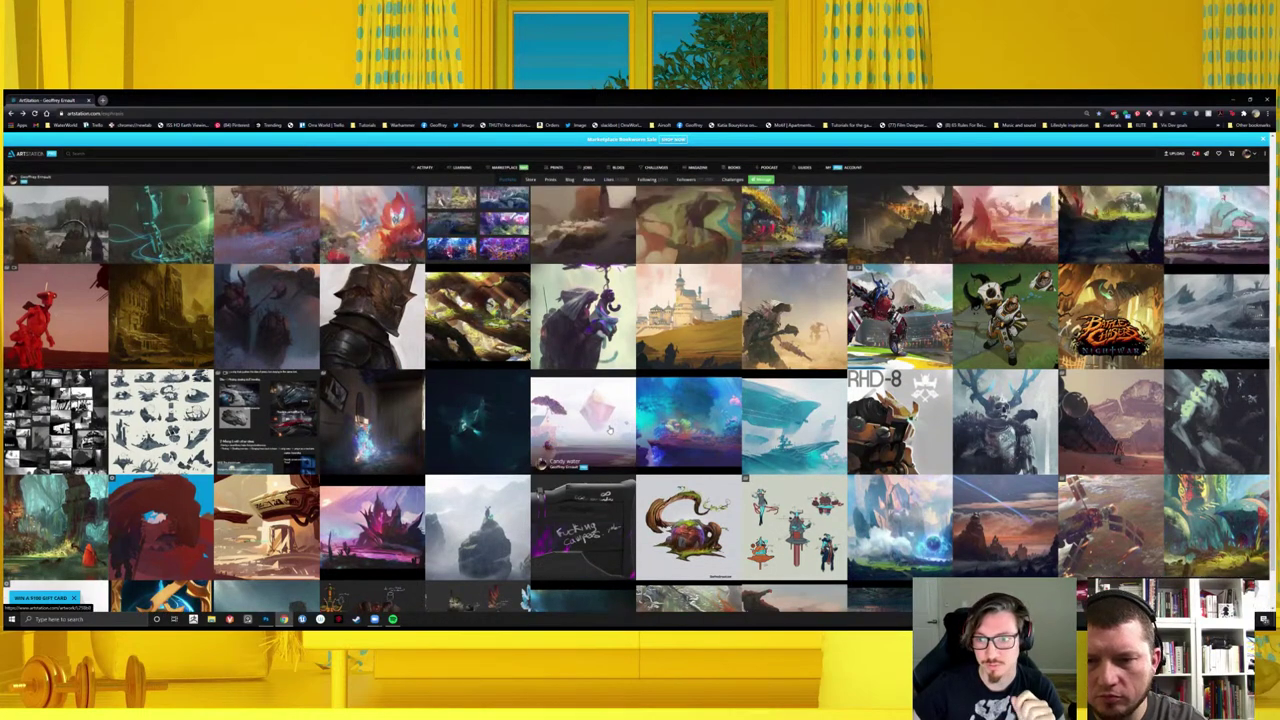
scroll(620, 422, "up", 1)
scroll(709, 293, "up", 1)
scroll(890, 303, "up", 1)
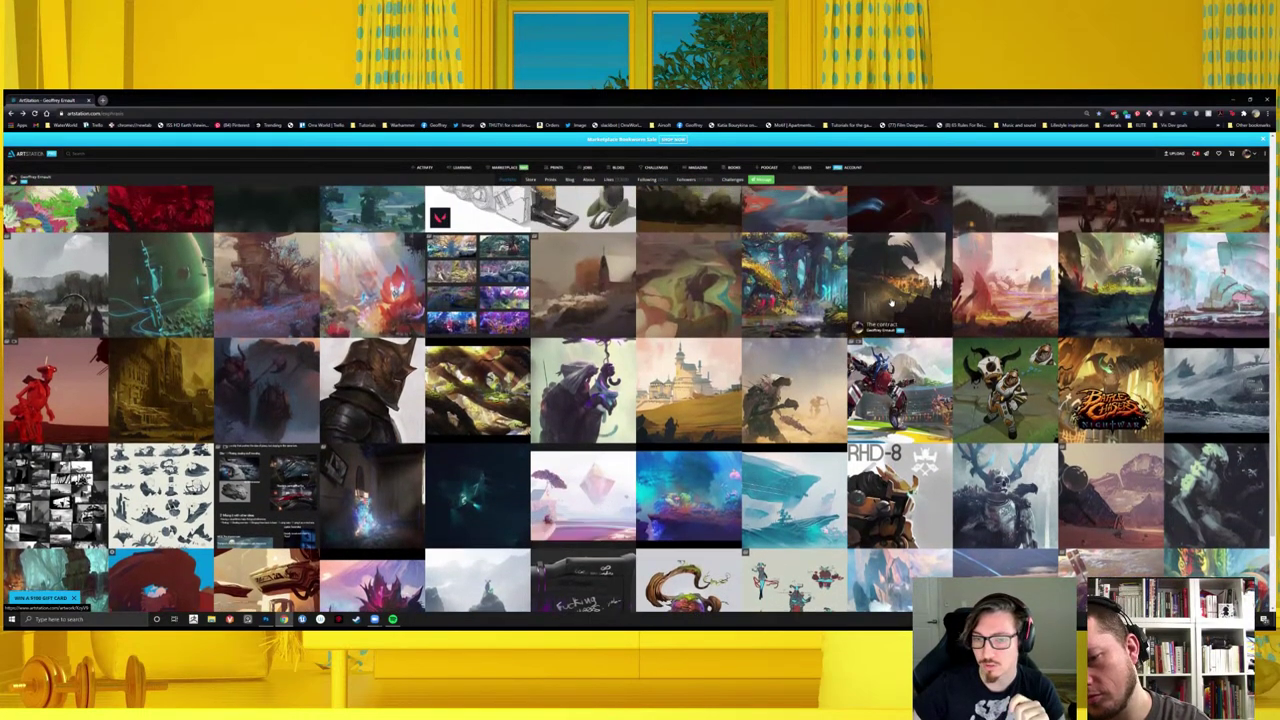
scroll(876, 318, "up", 1)
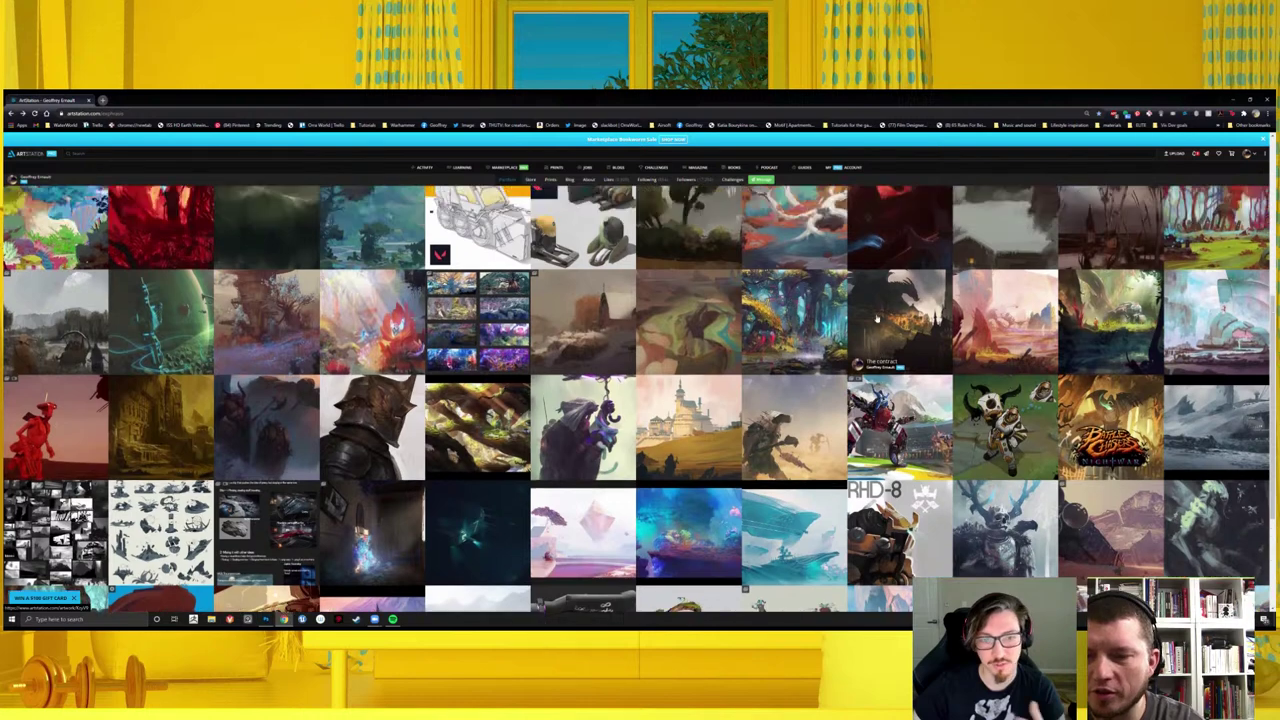
scroll(876, 318, "up", 1)
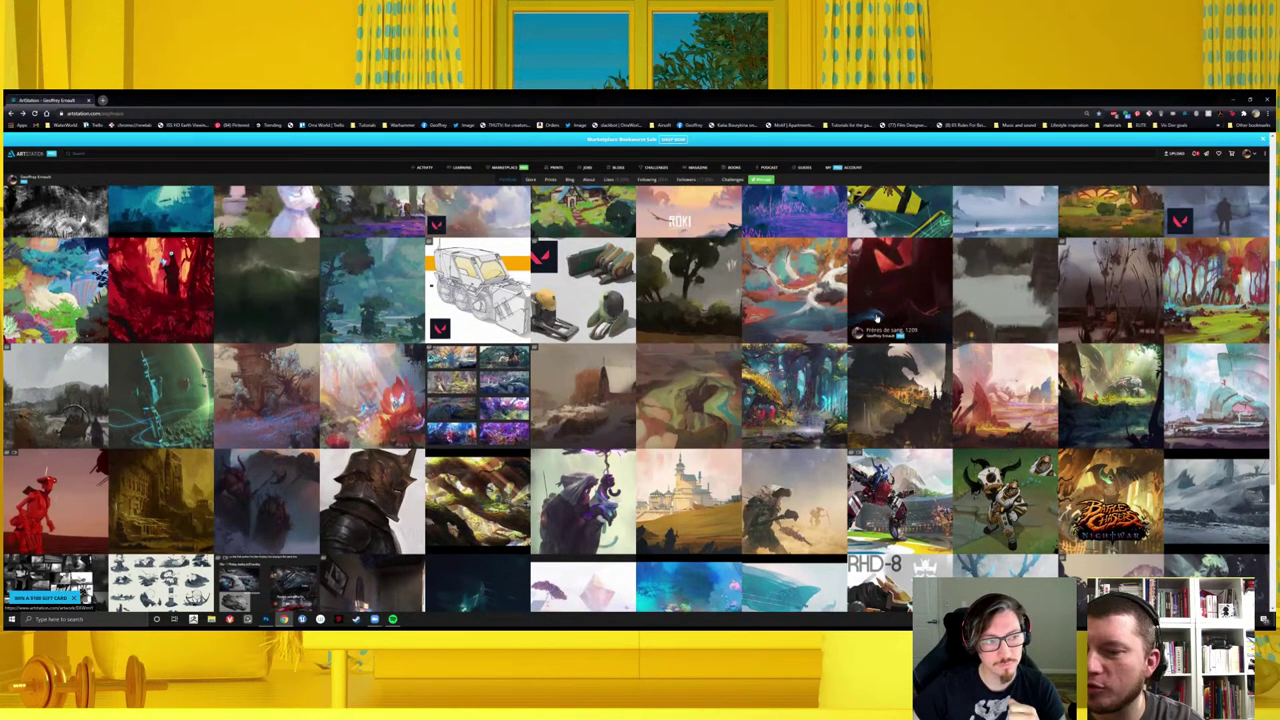
scroll(876, 318, "up", 1)
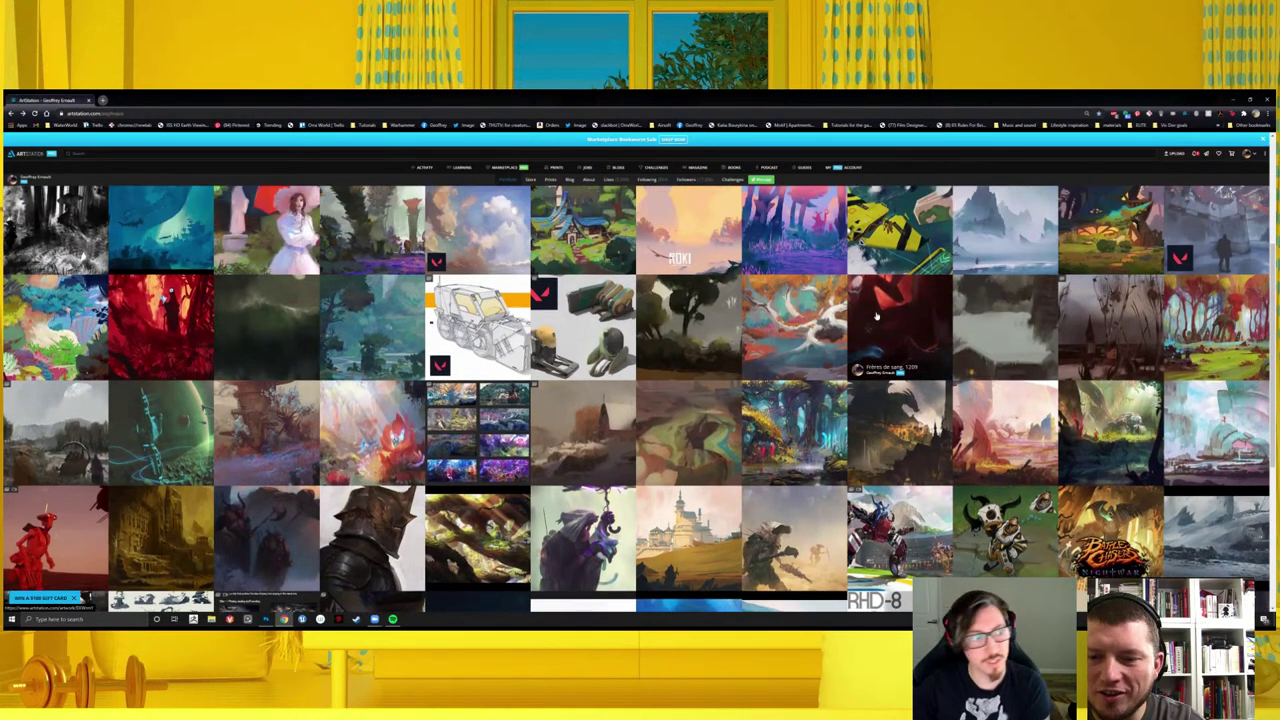
scroll(875, 317, "down", 1)
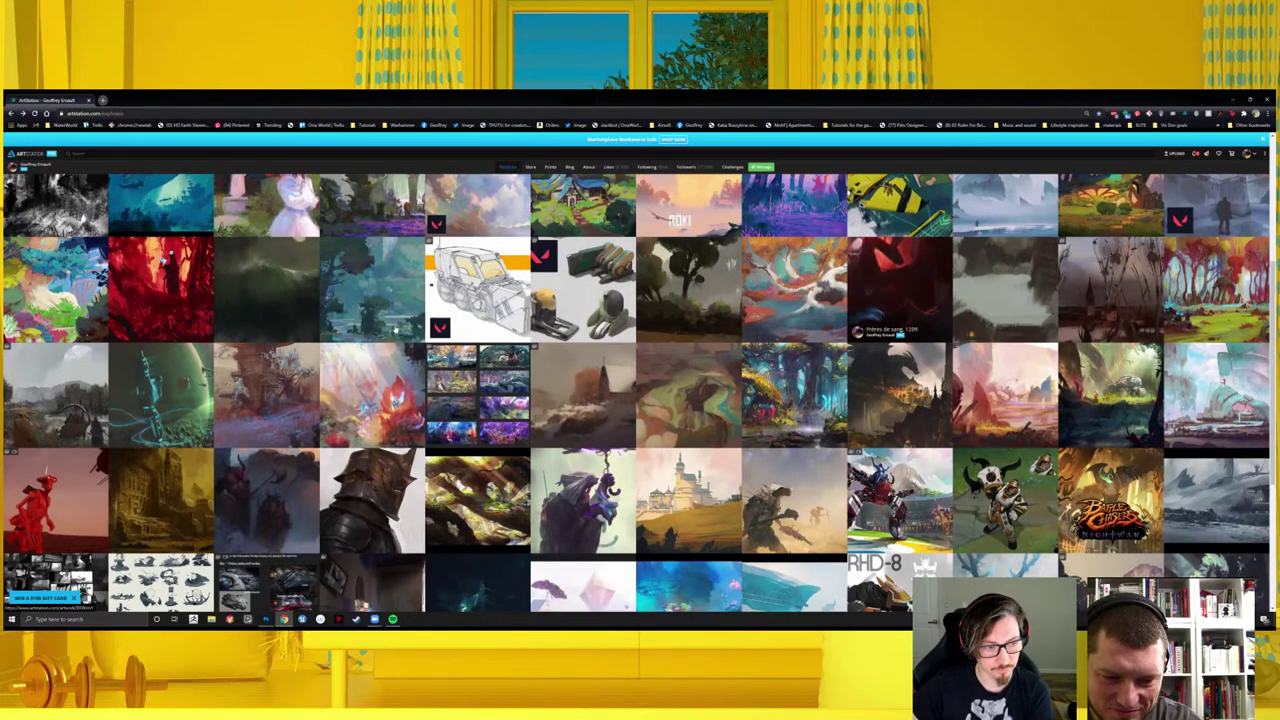
scroll(526, 437, "down", 1)
left_click(526, 437)
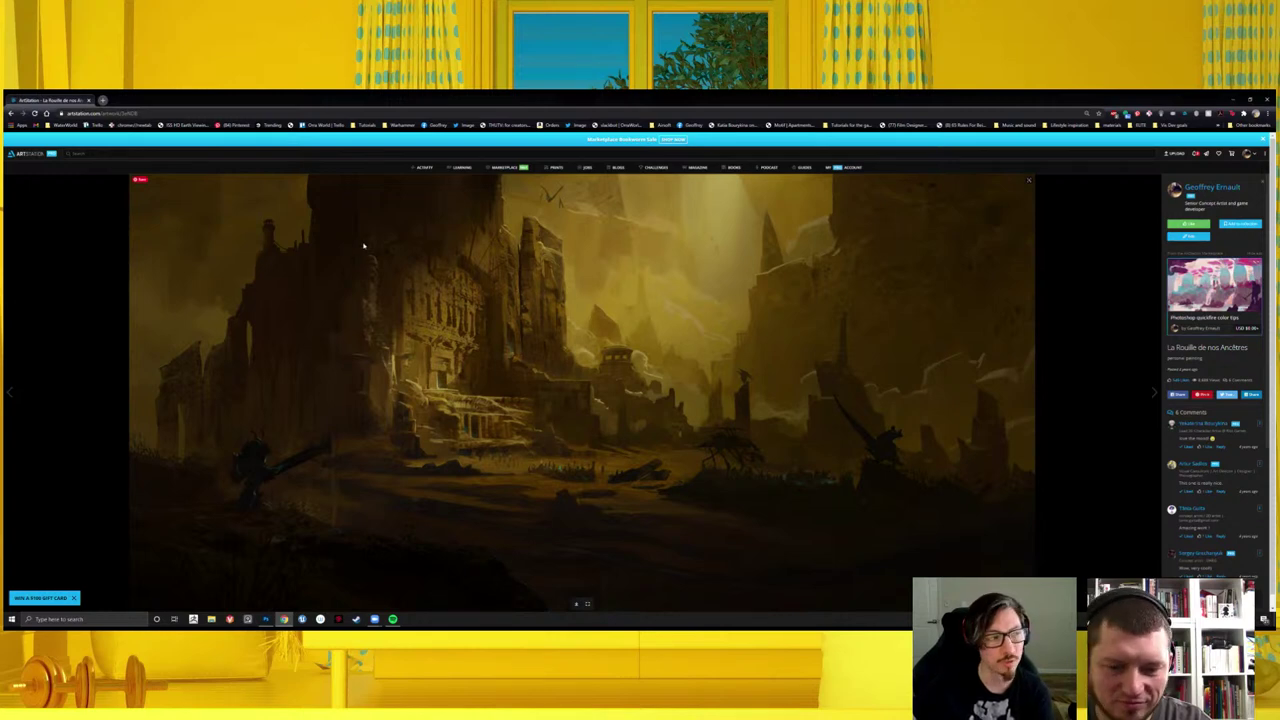
right_click(11, 113)
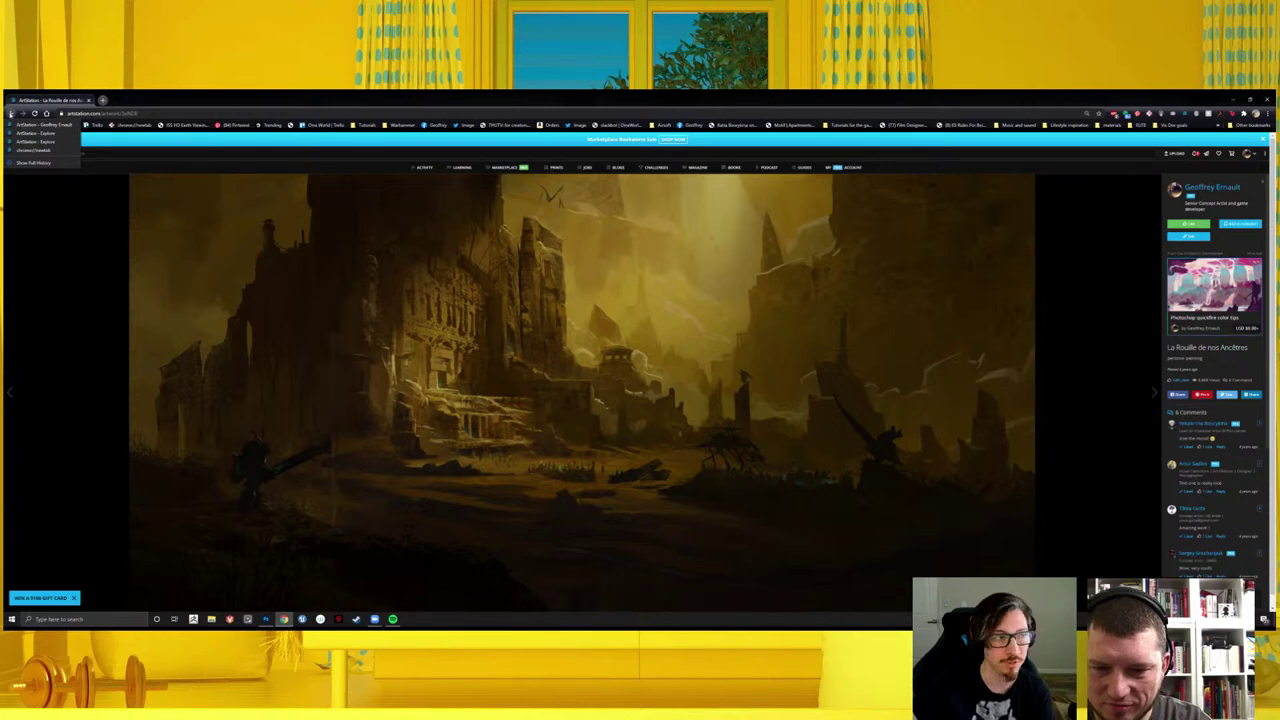
left_click(40, 124)
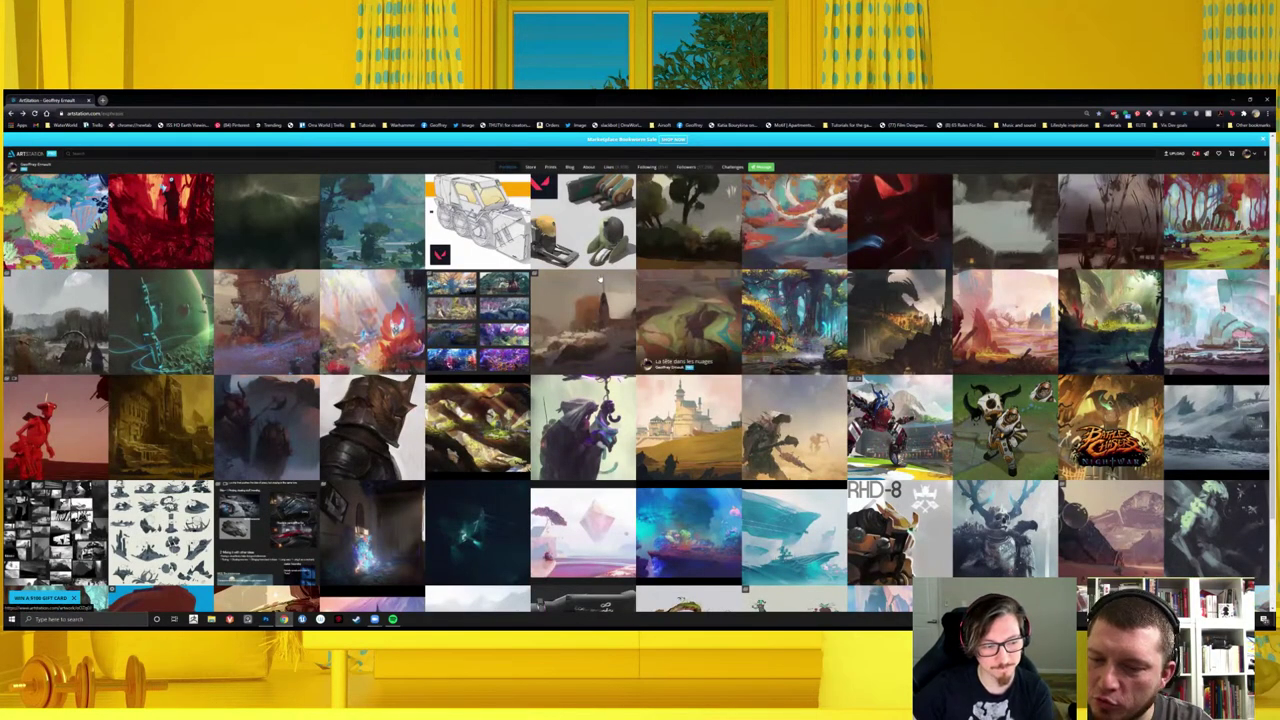
scroll(504, 382, "down", 1)
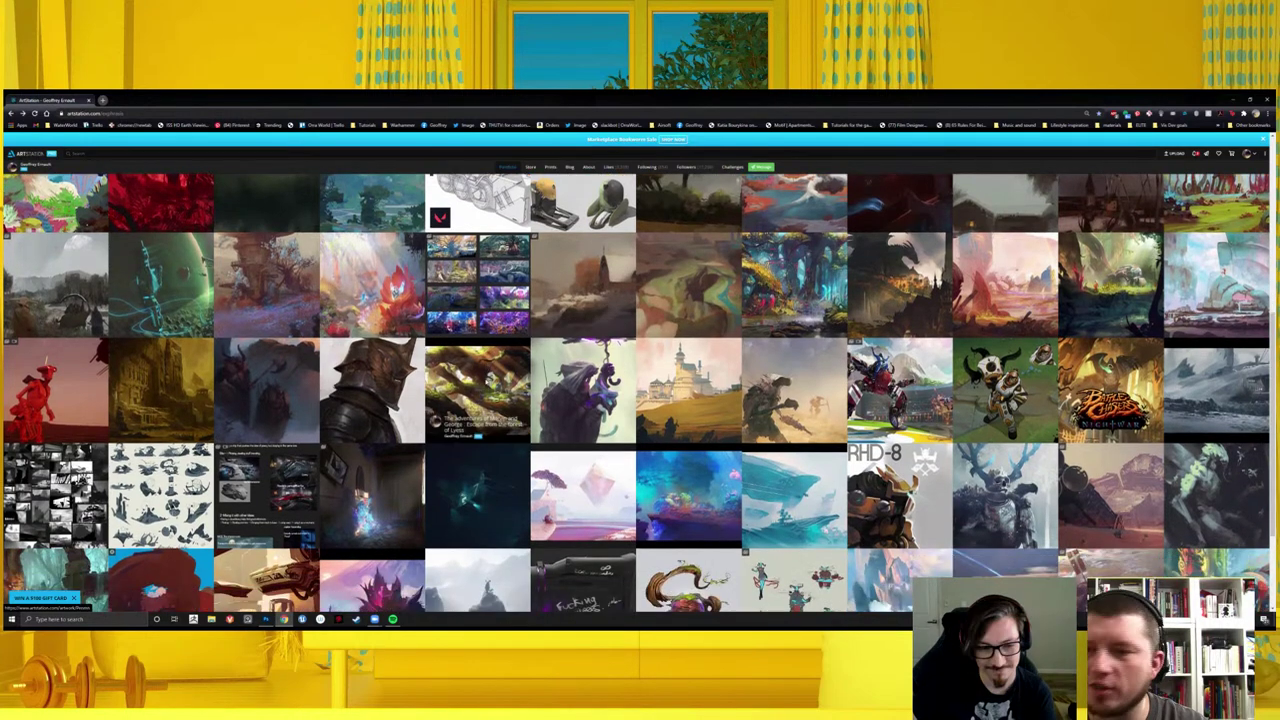
left_click(483, 378)
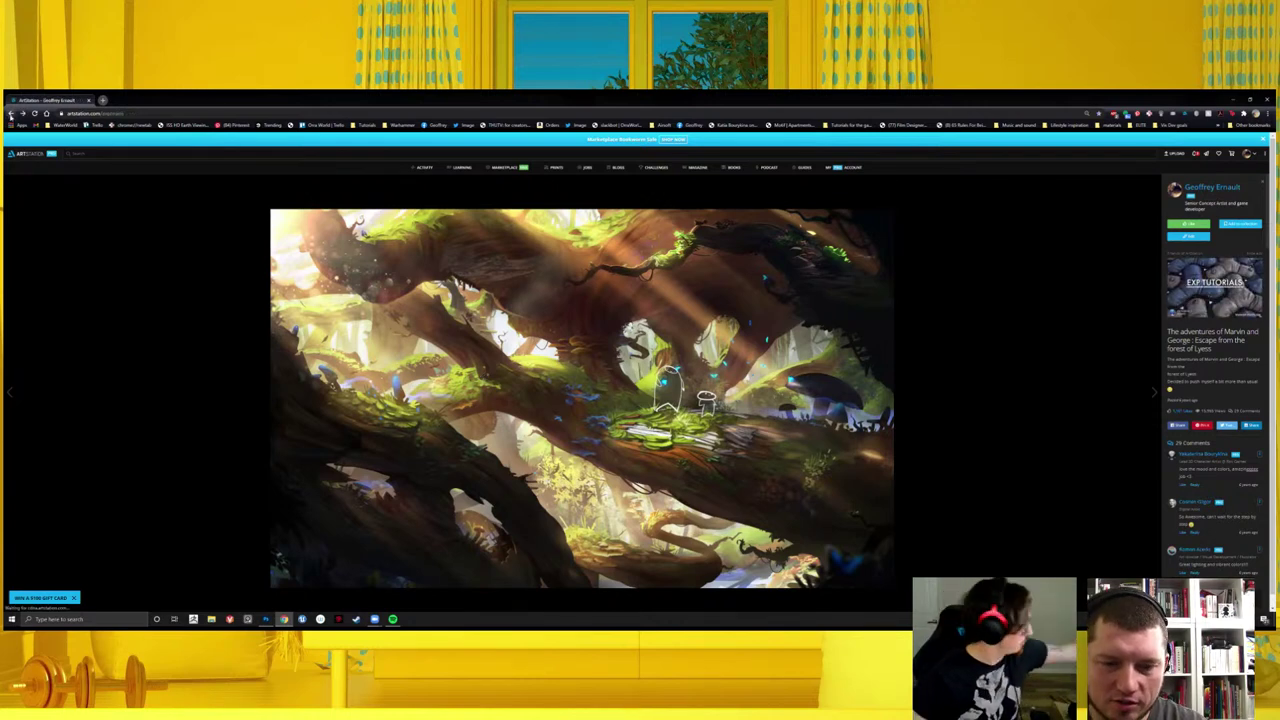
left_click(10, 114)
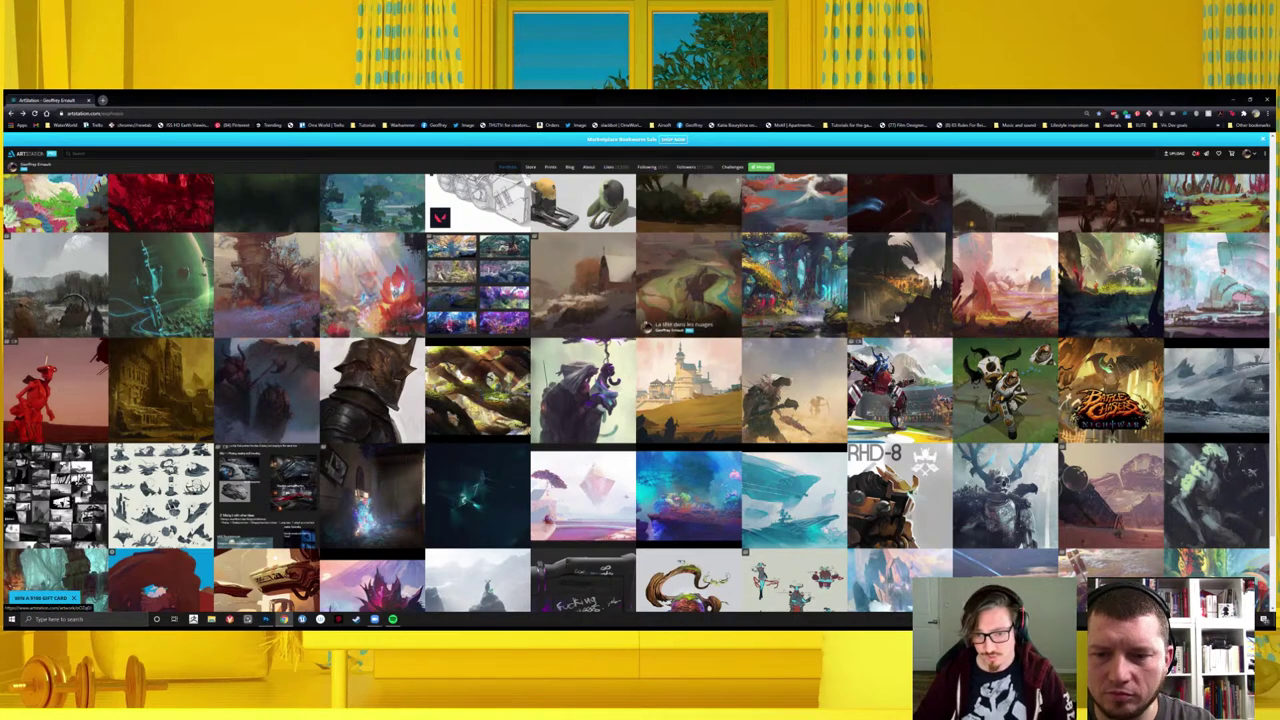
left_click(886, 380)
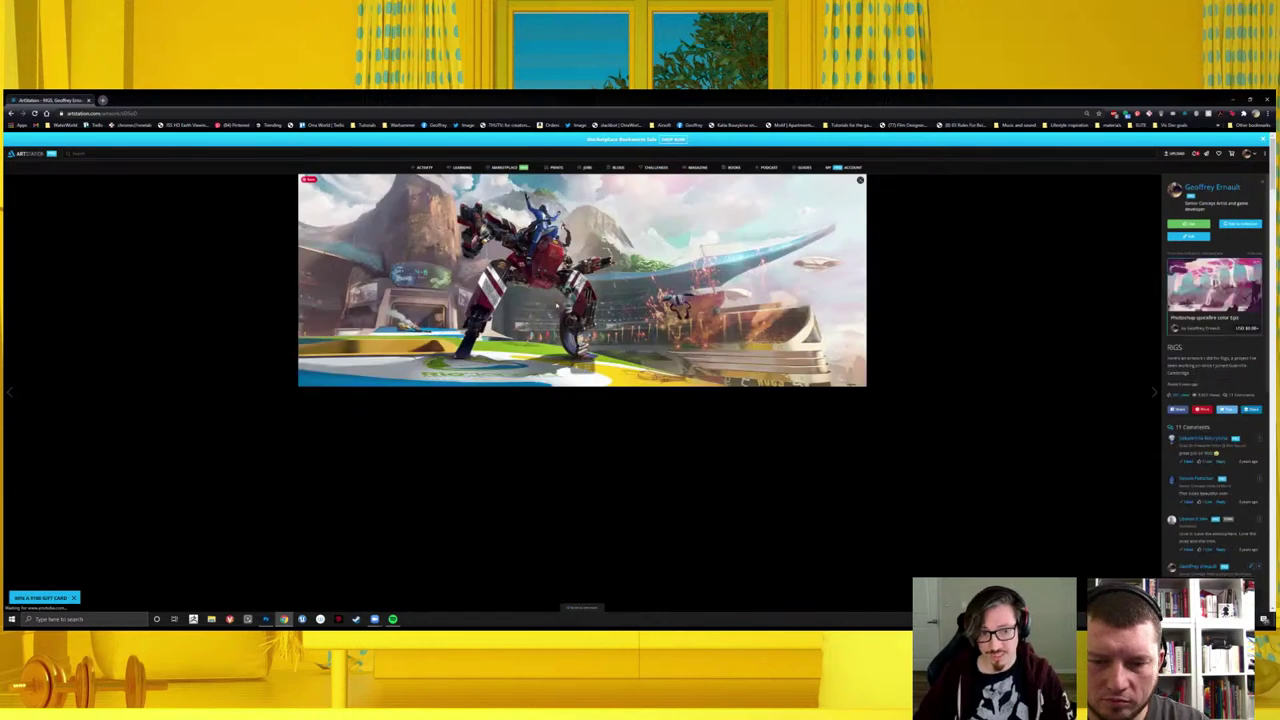
scroll(628, 351, "down", 1)
scroll(583, 331, "up", 1)
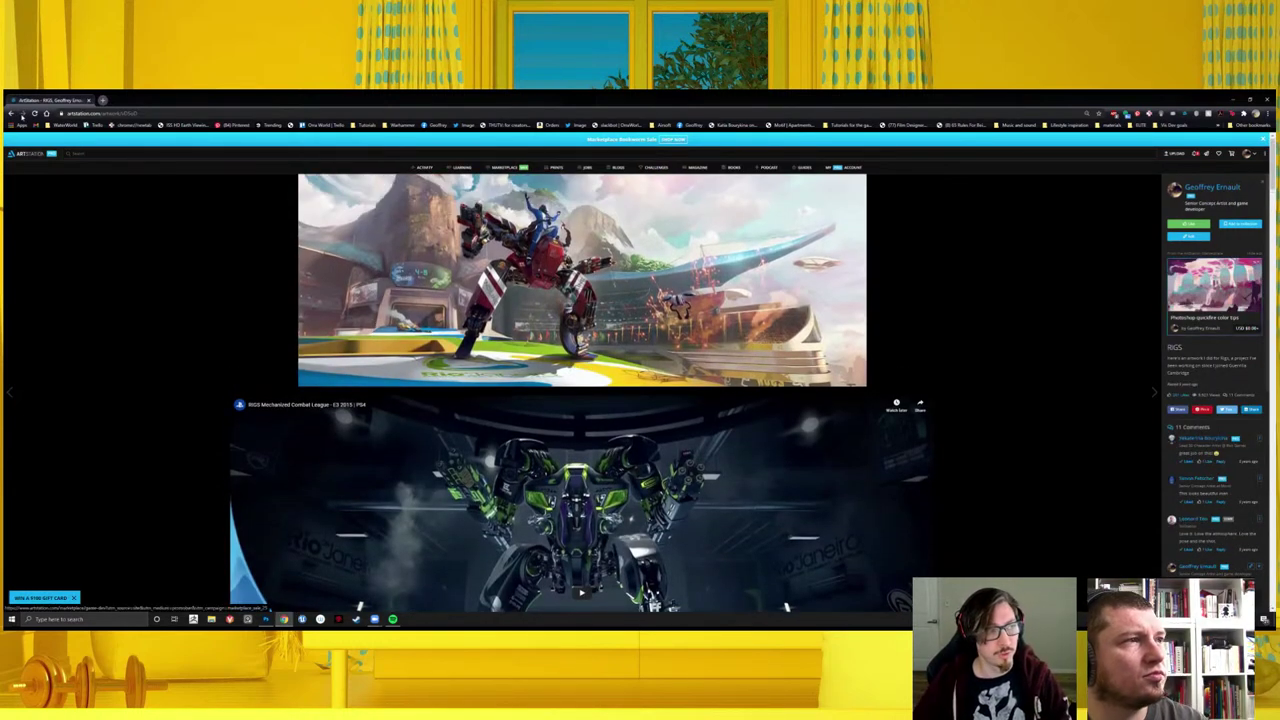
right_click(12, 113)
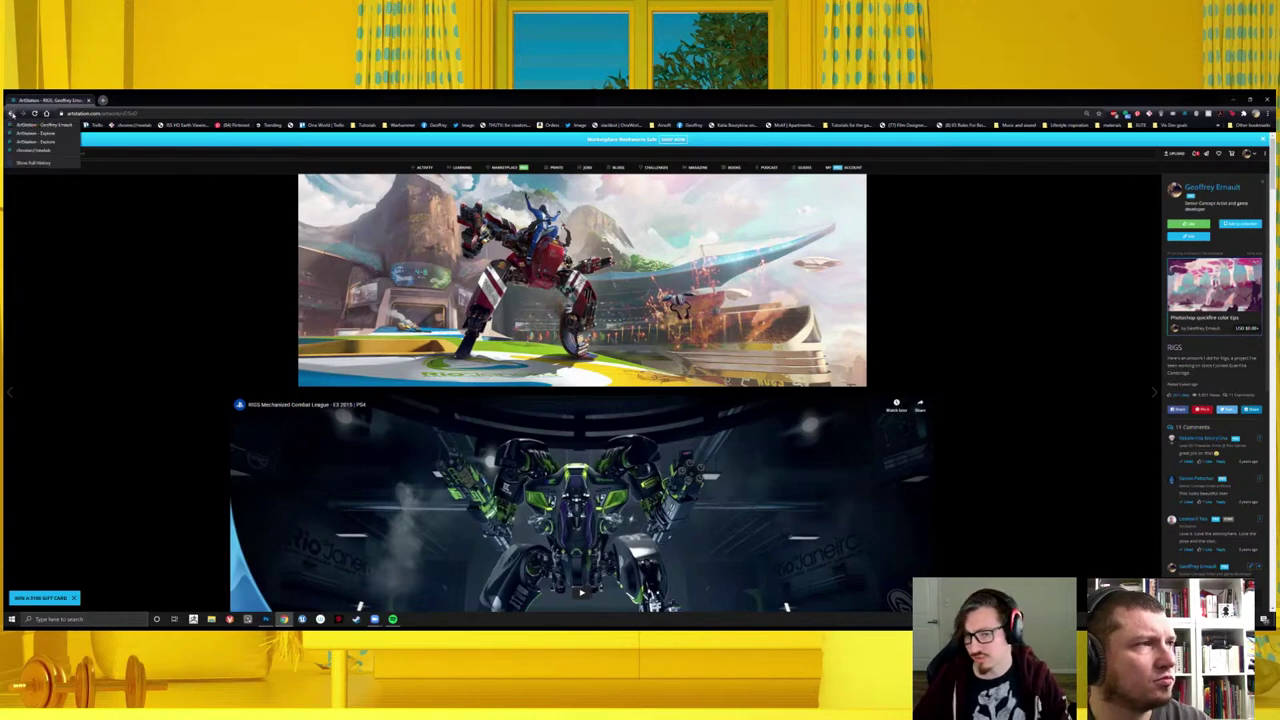
left_click(45, 124)
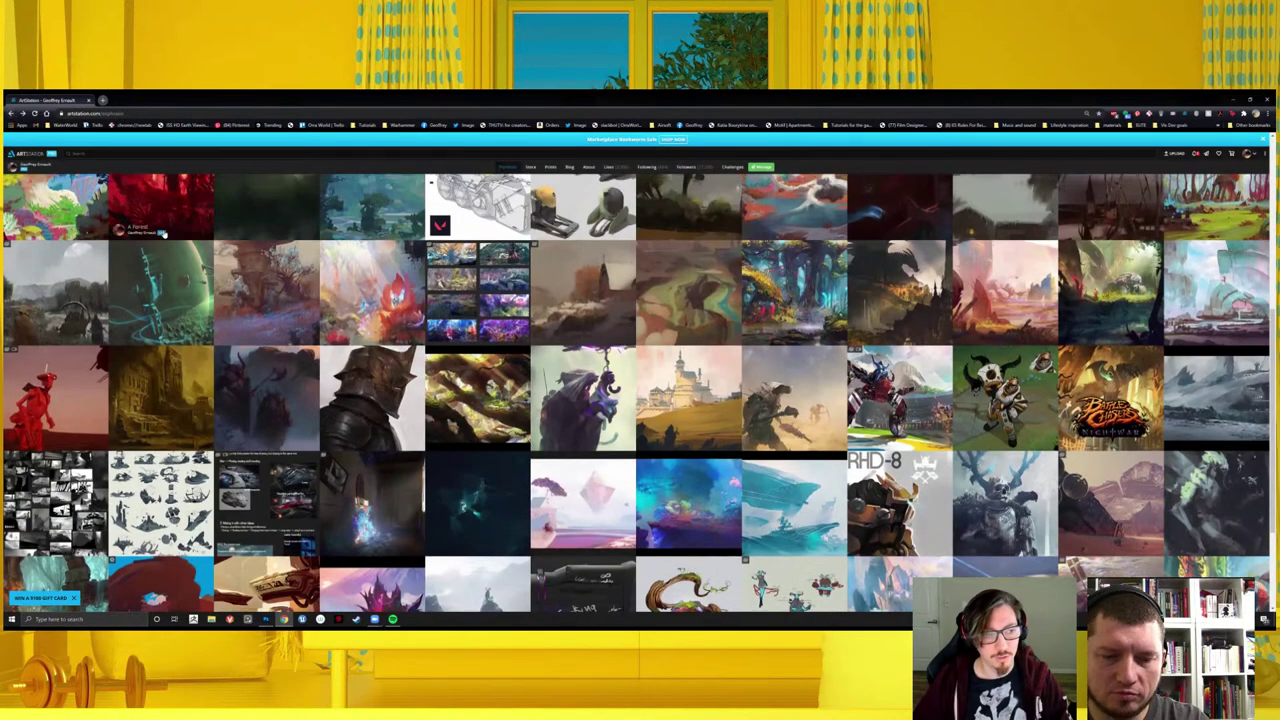
scroll(163, 232, "up", 3)
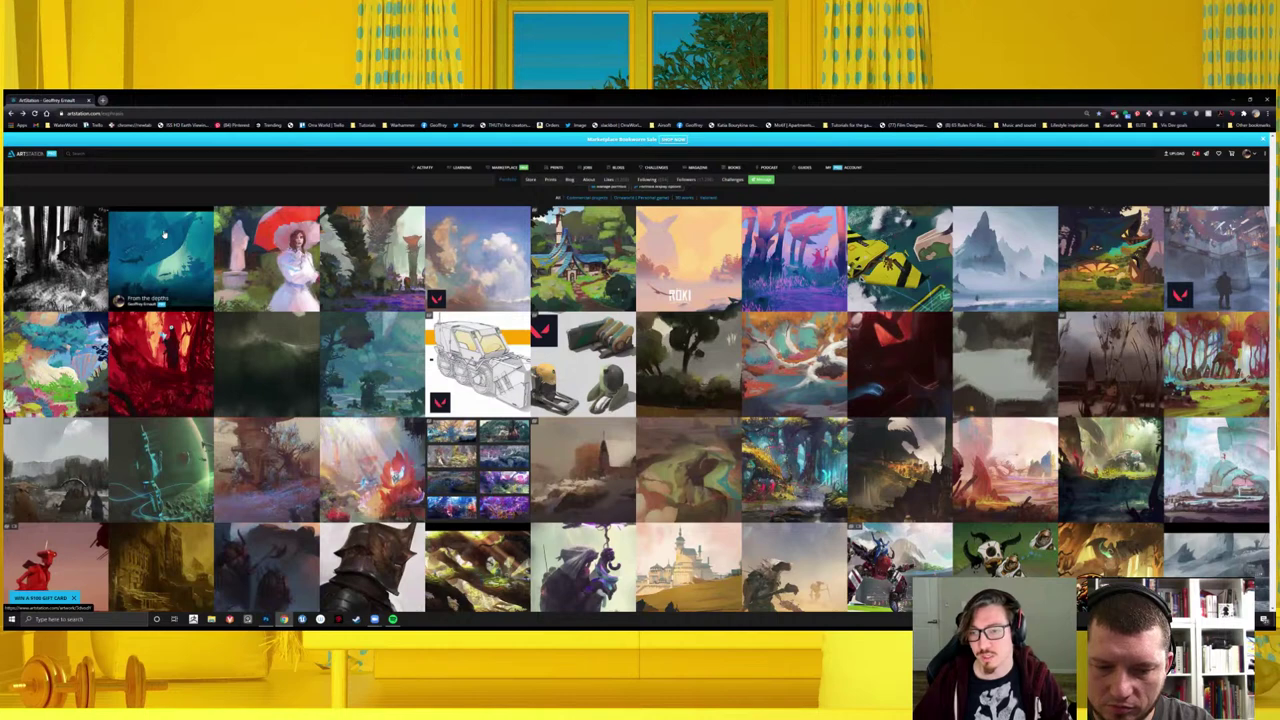
scroll(164, 233, "up", 1)
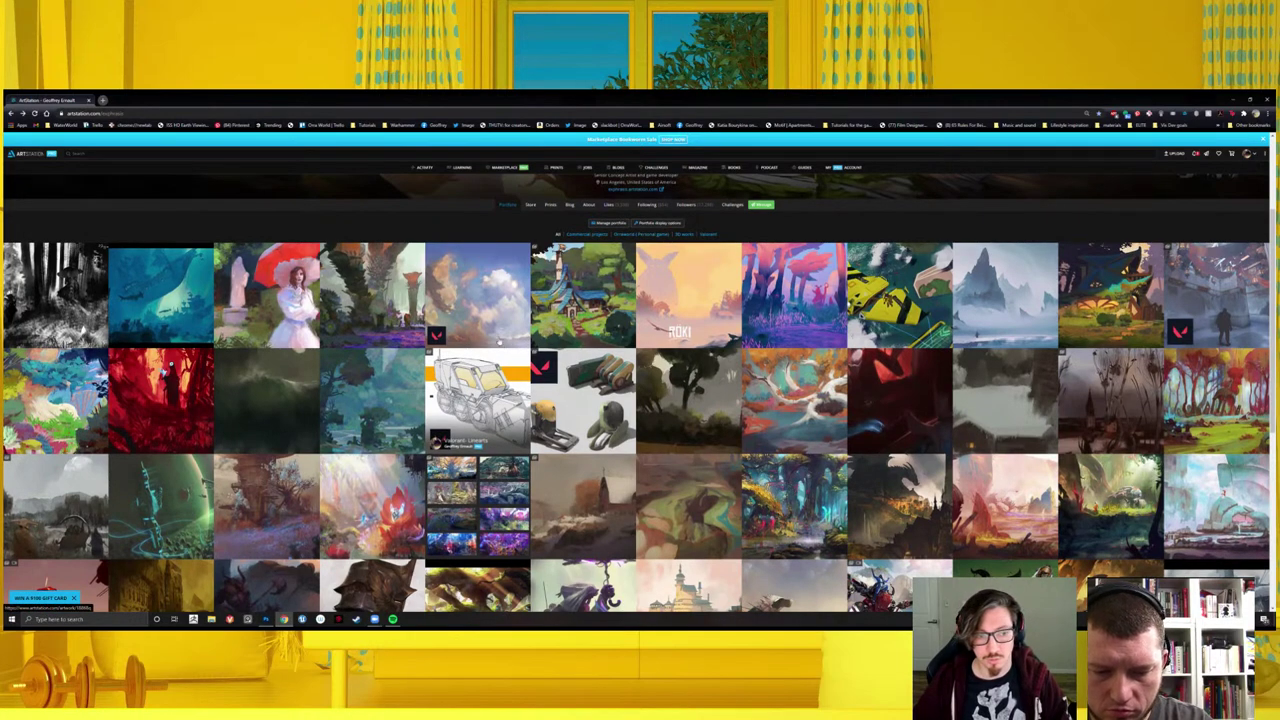
scroll(520, 355, "down", 2)
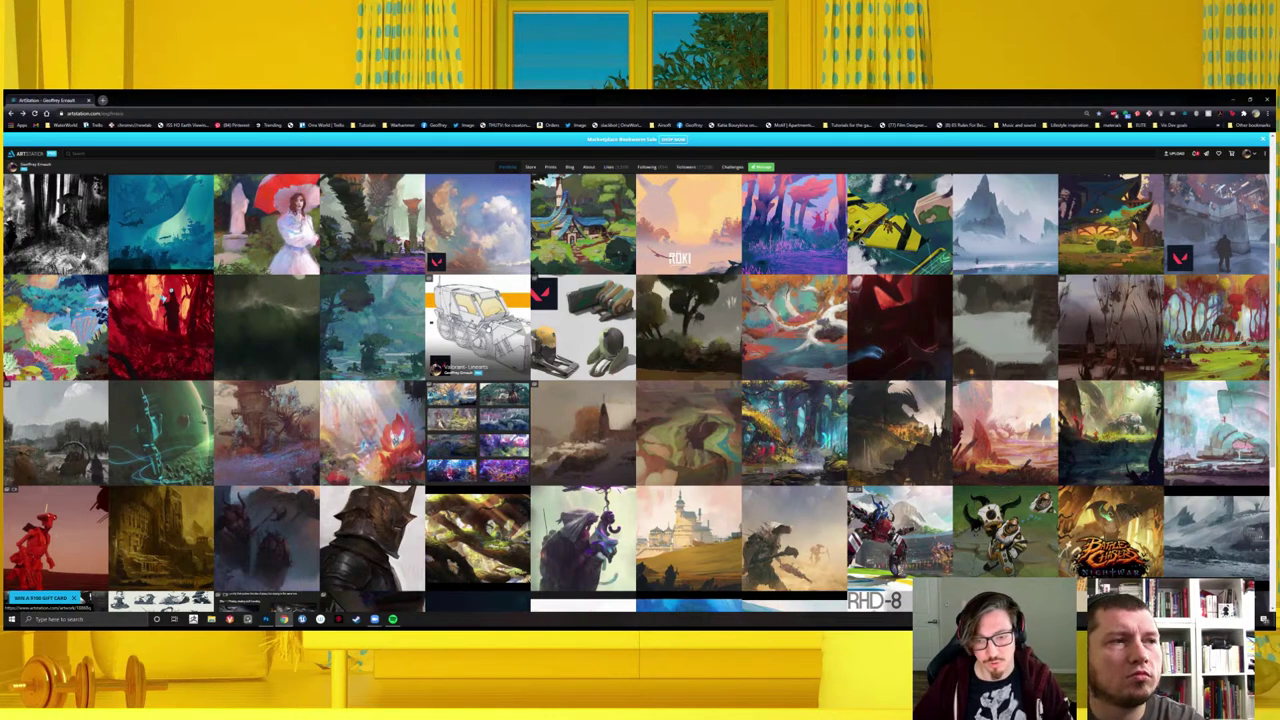
scroll(488, 329, "down", 1)
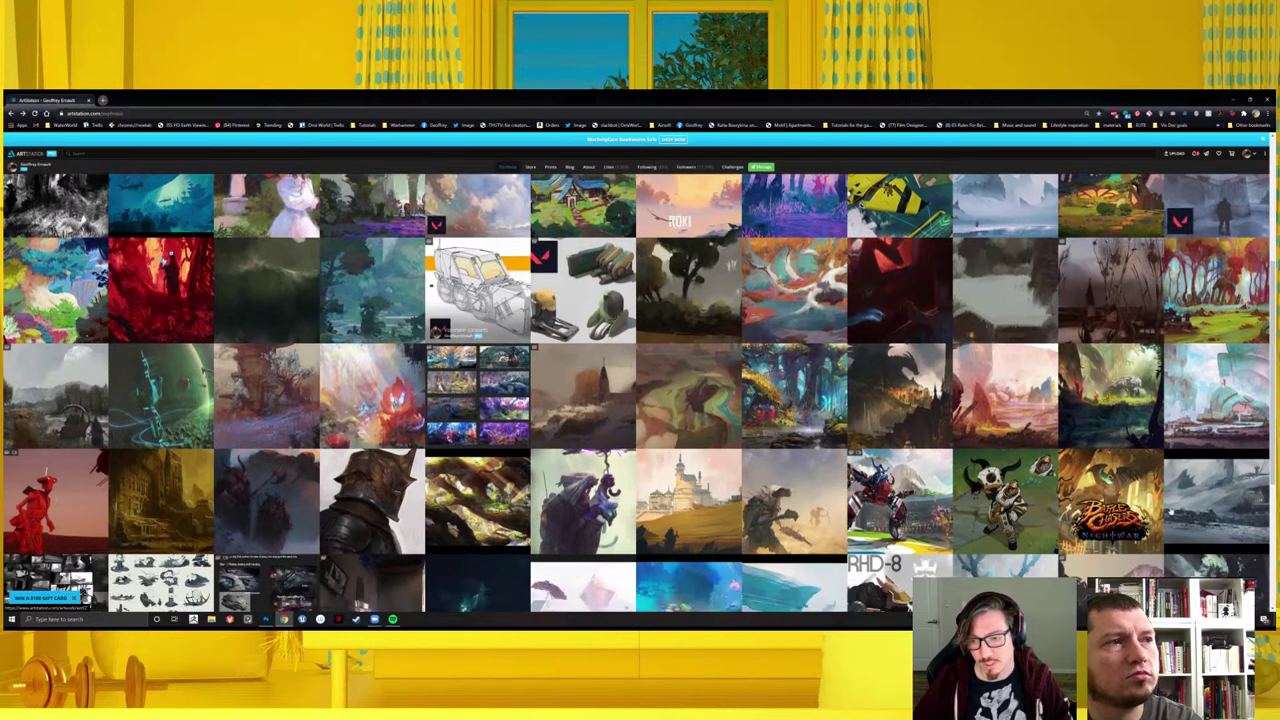
- Open the Battlechasers - Forest Ruin artwork, then return to the portfolio via Back history
left_click(961, 386)
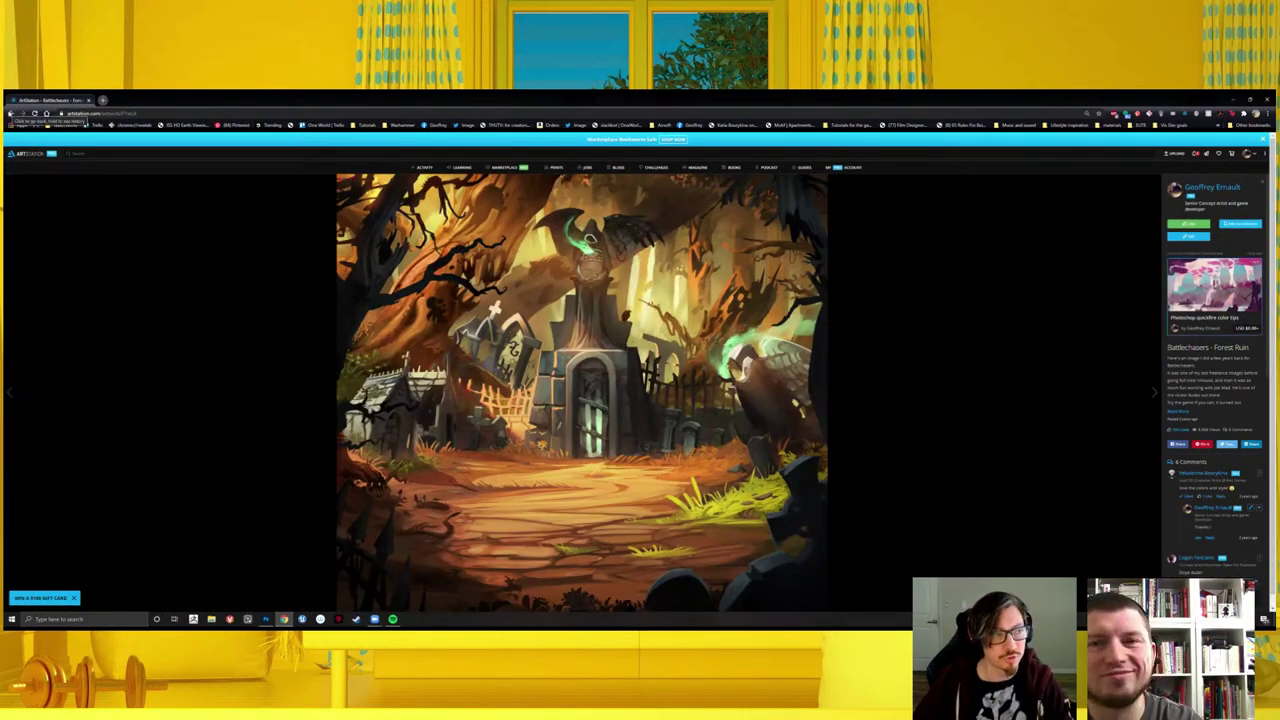
right_click(10, 113)
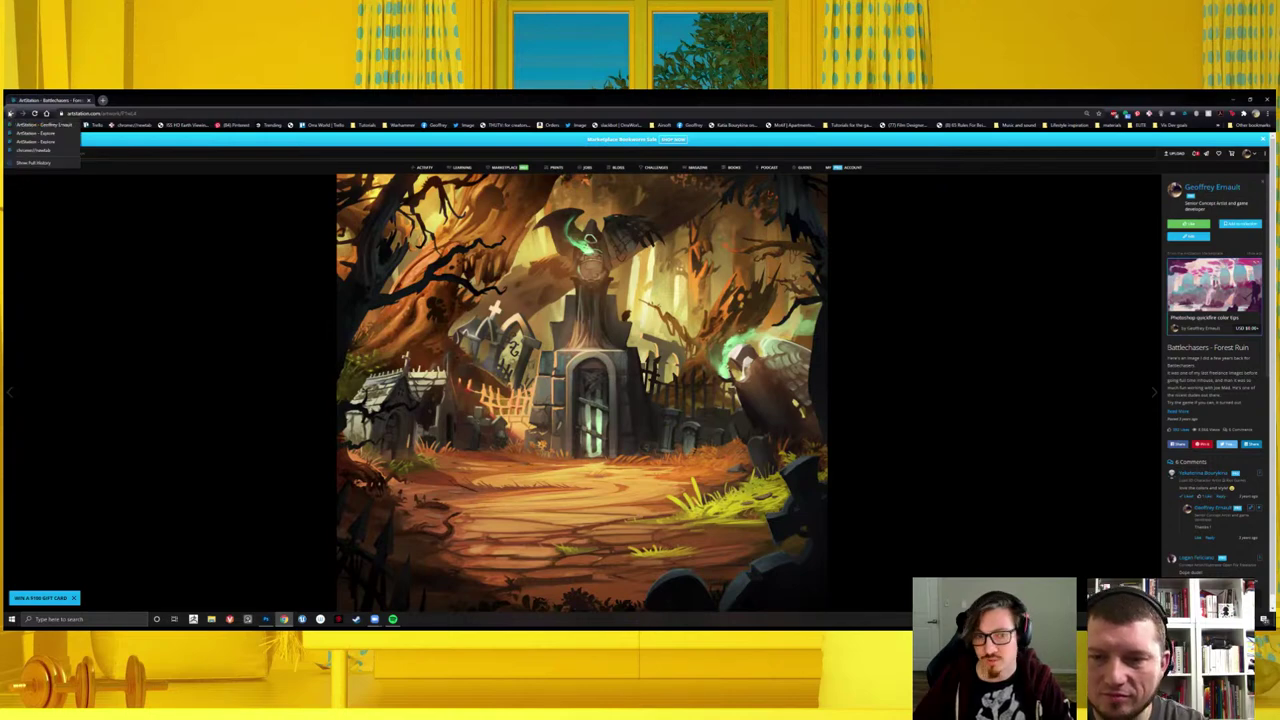
left_click(40, 125)
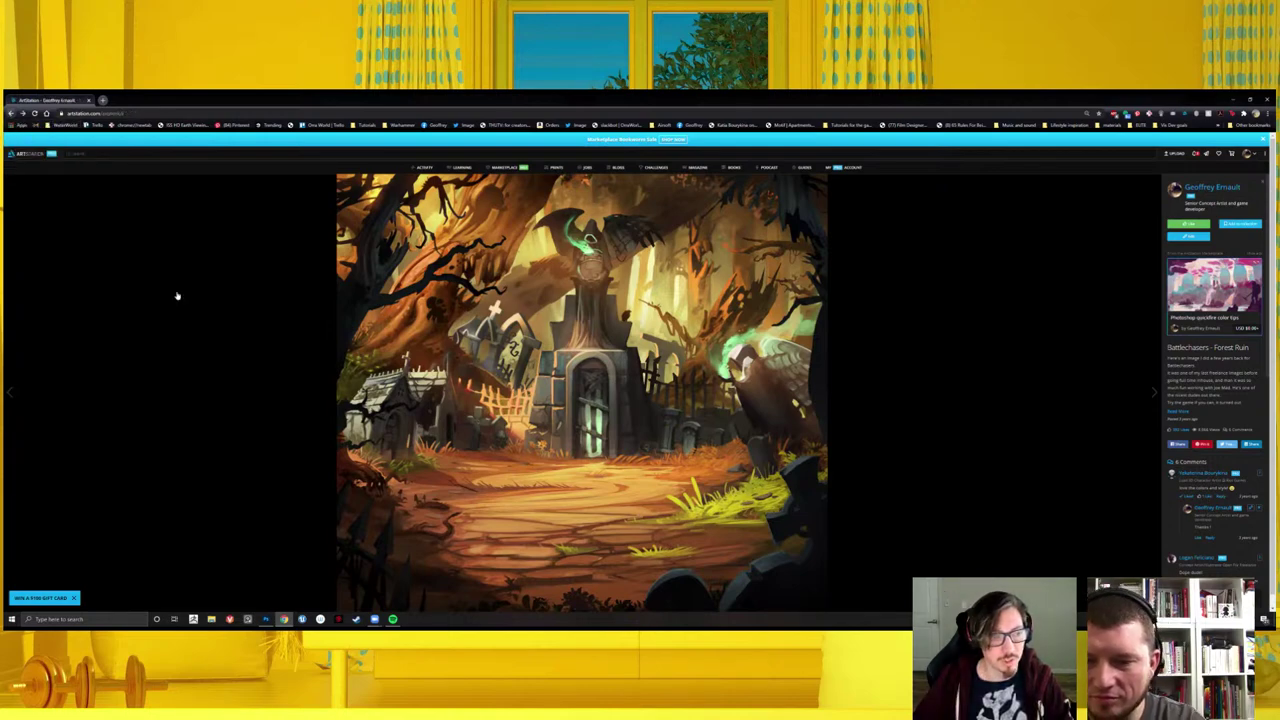
- Scroll down through the portfolio thumbnail grid
scroll(176, 296, "up", 2)
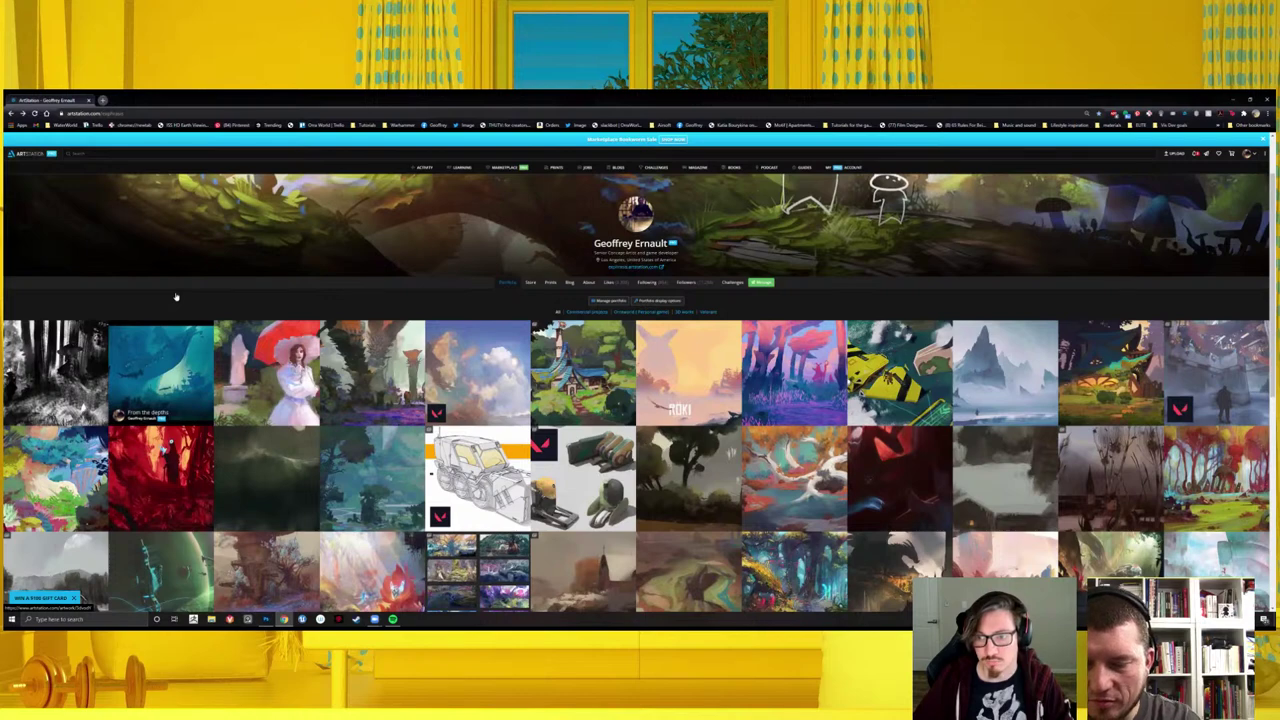
scroll(176, 296, "down", 1)
scroll(176, 296, "down", 1)
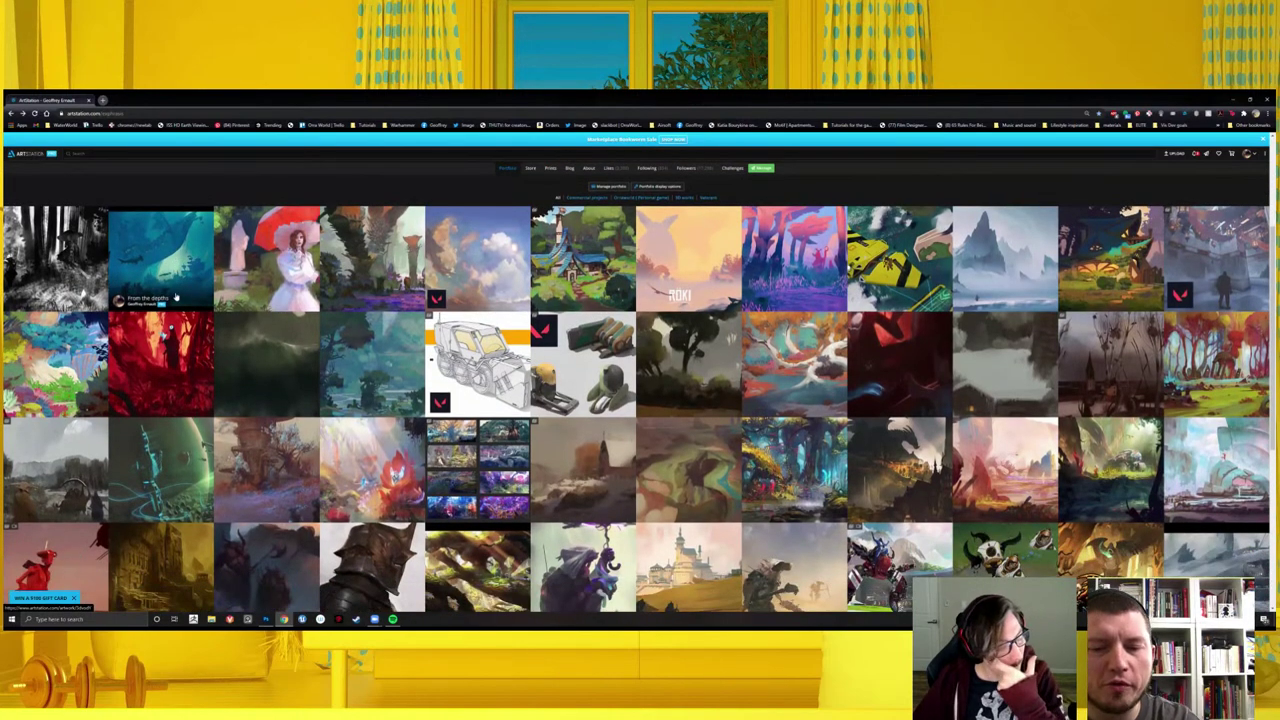
scroll(176, 296, "down", 1)
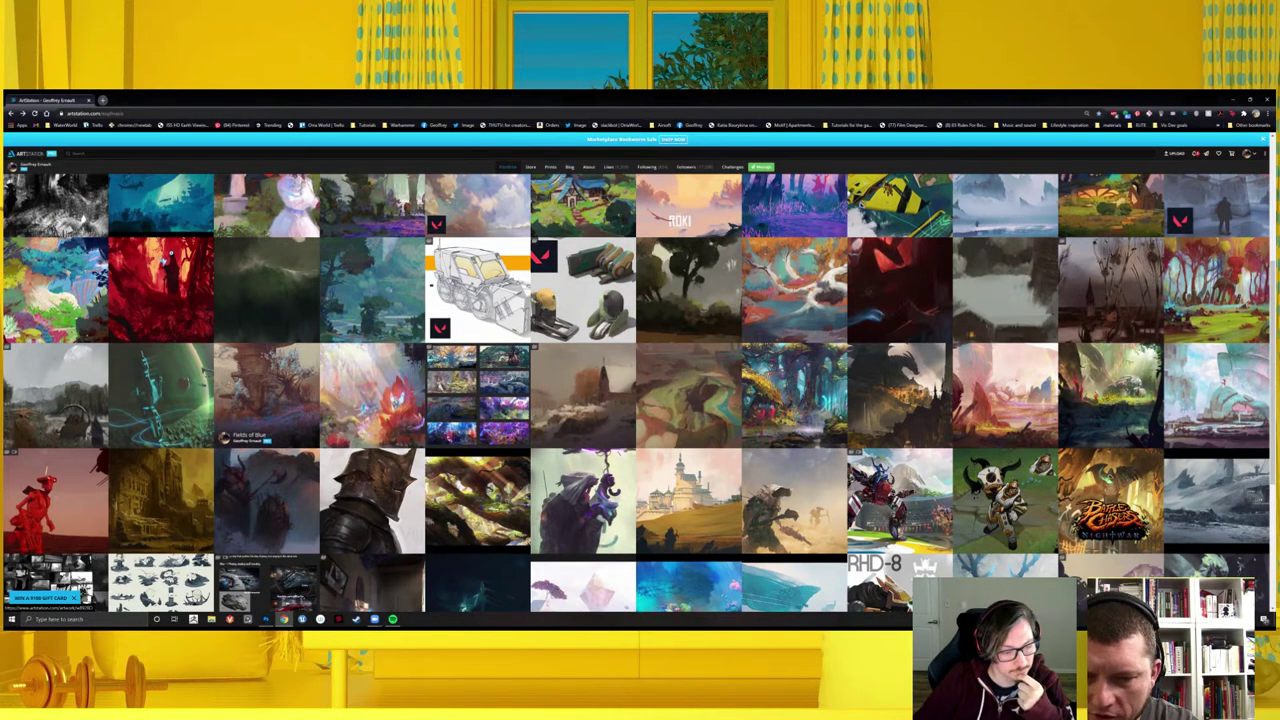
- Browse the rest of the portfolio thumbnails, then switch back to the Photoshop painting
scroll(264, 570, "down", 1)
scroll(264, 570, "down", 1)
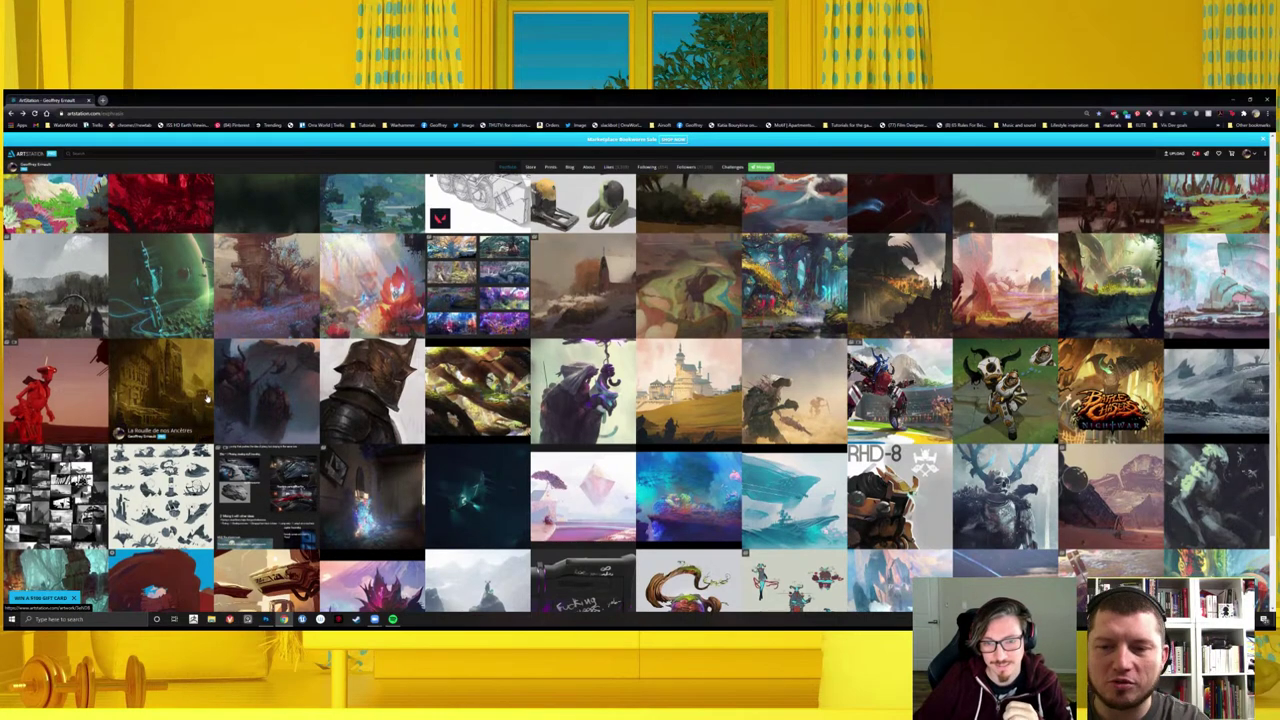
scroll(207, 398, "up", 1)
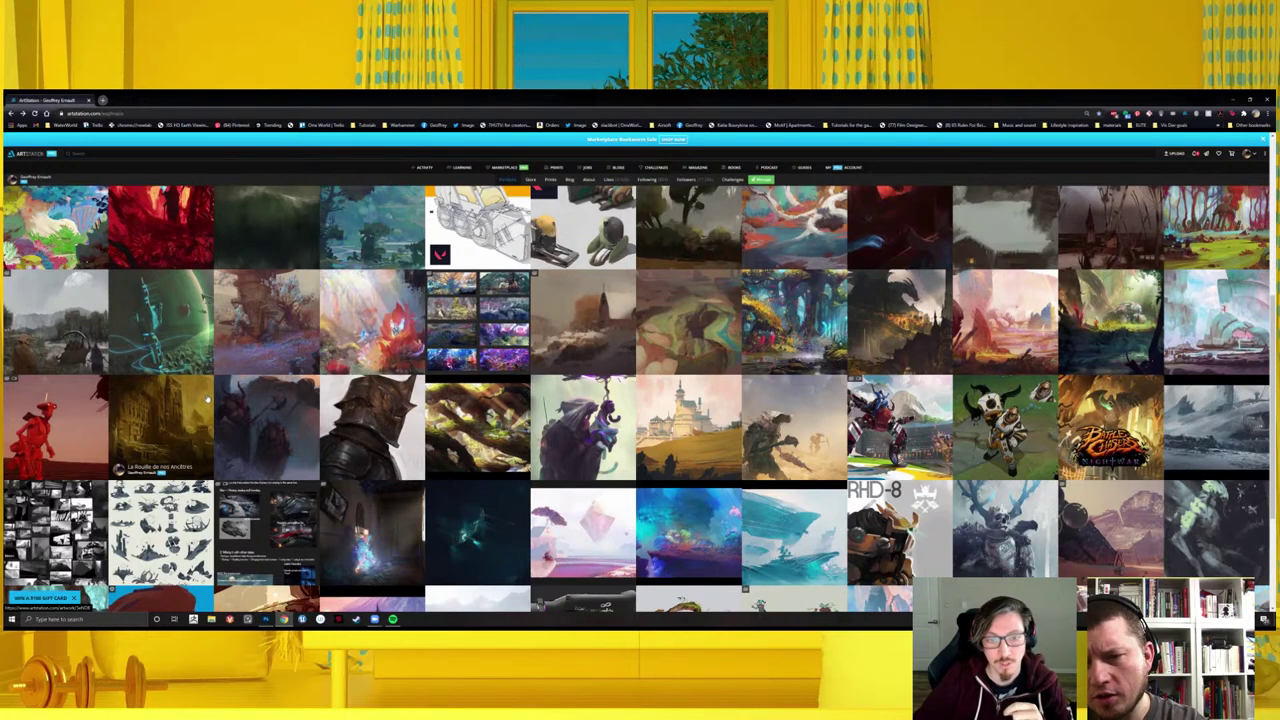
scroll(207, 398, "up", 1)
scroll(207, 398, "up", 3)
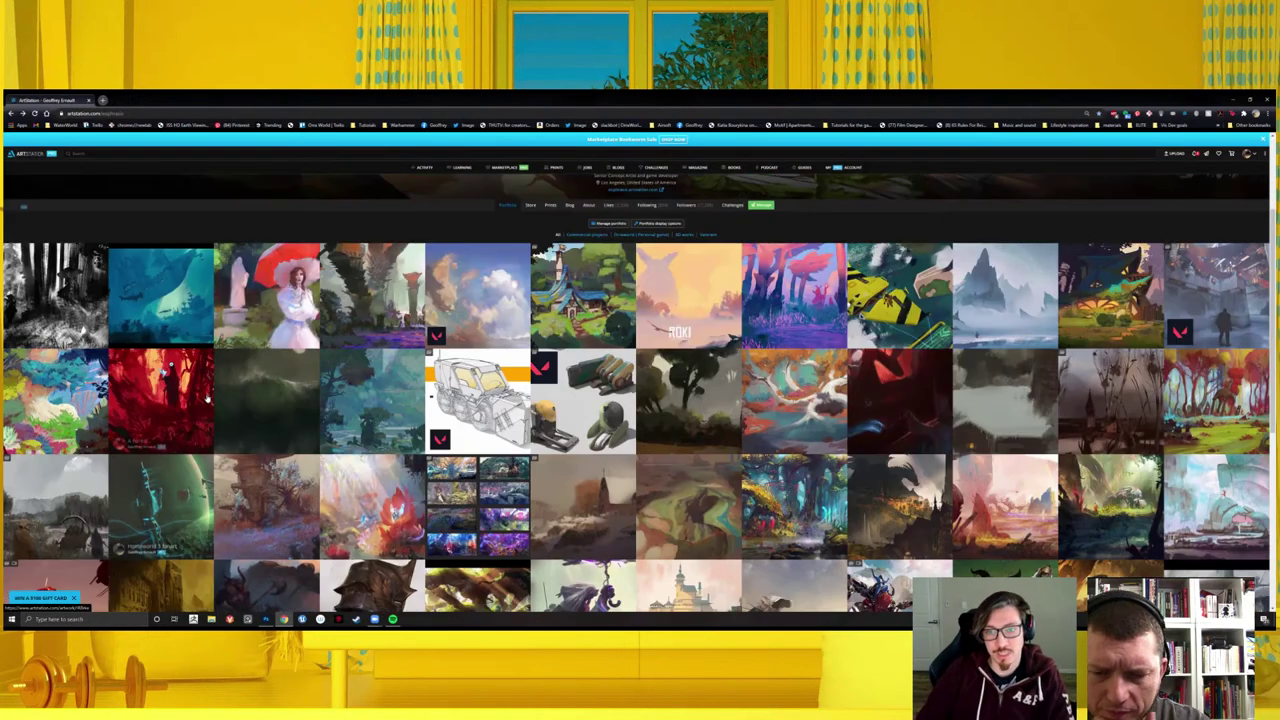
scroll(207, 398, "up", 2)
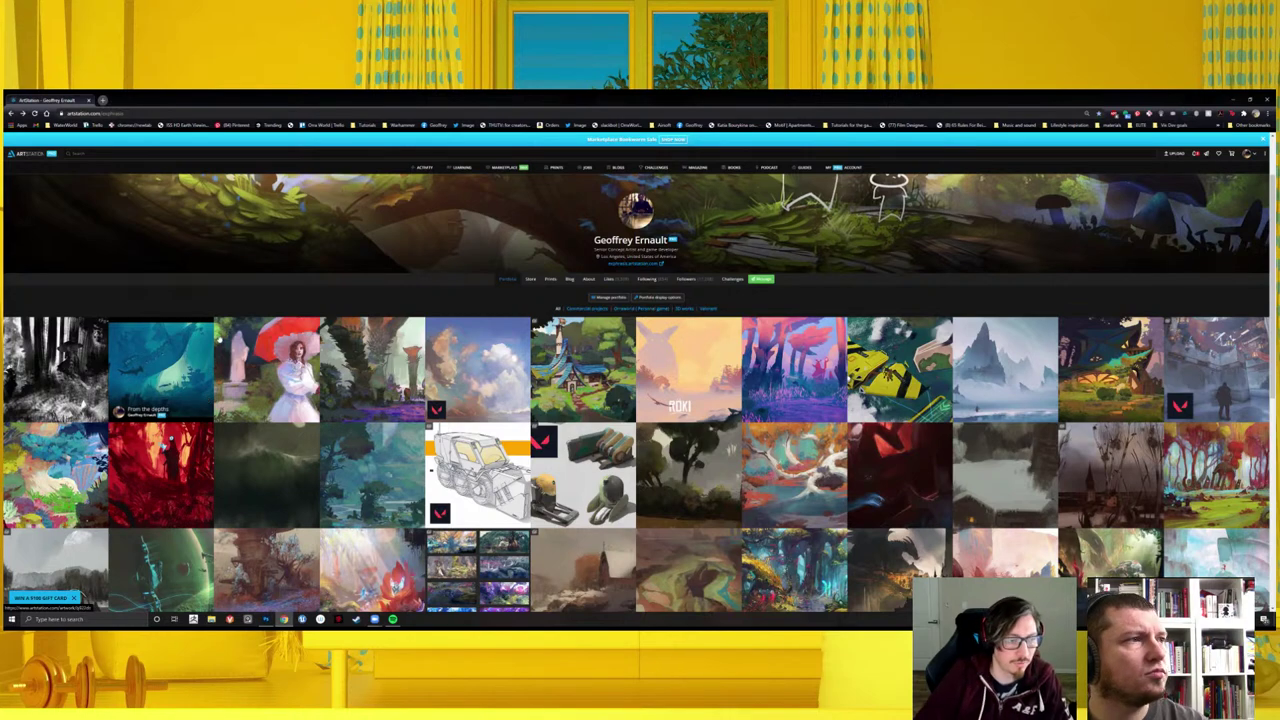
scroll(254, 315, "down", 1)
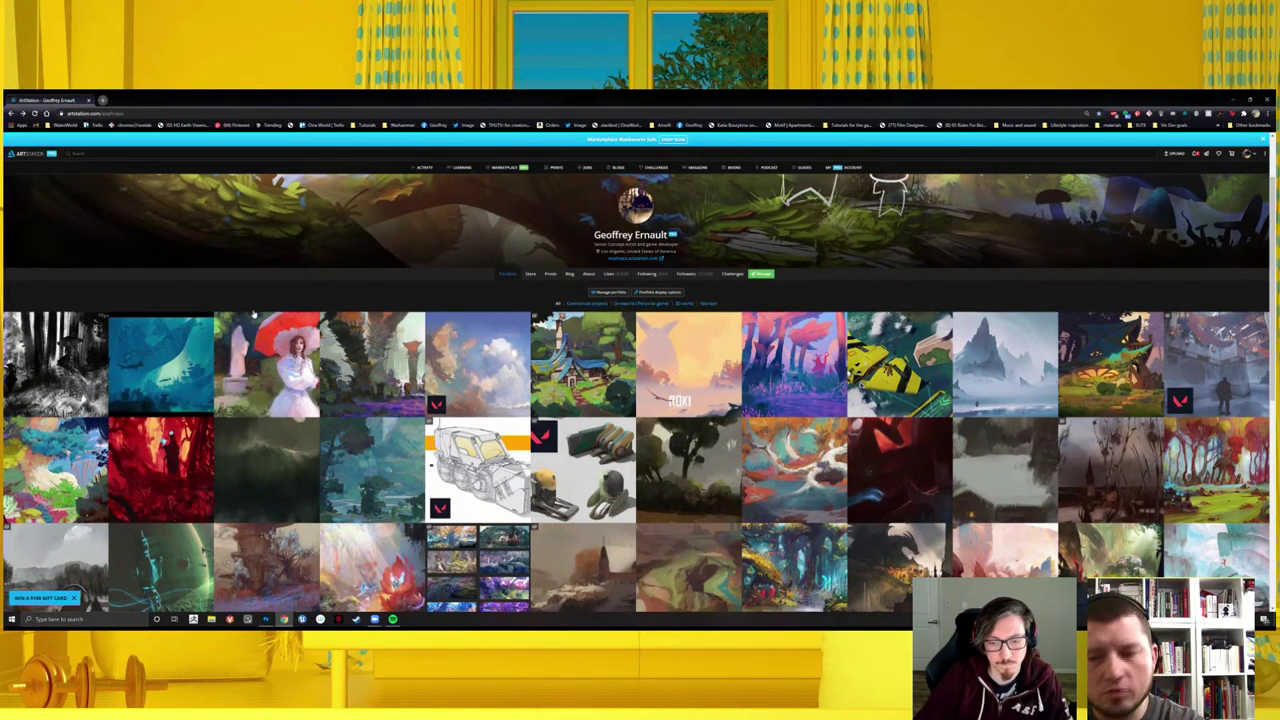
scroll(254, 315, "down", 2)
scroll(254, 315, "down", 3)
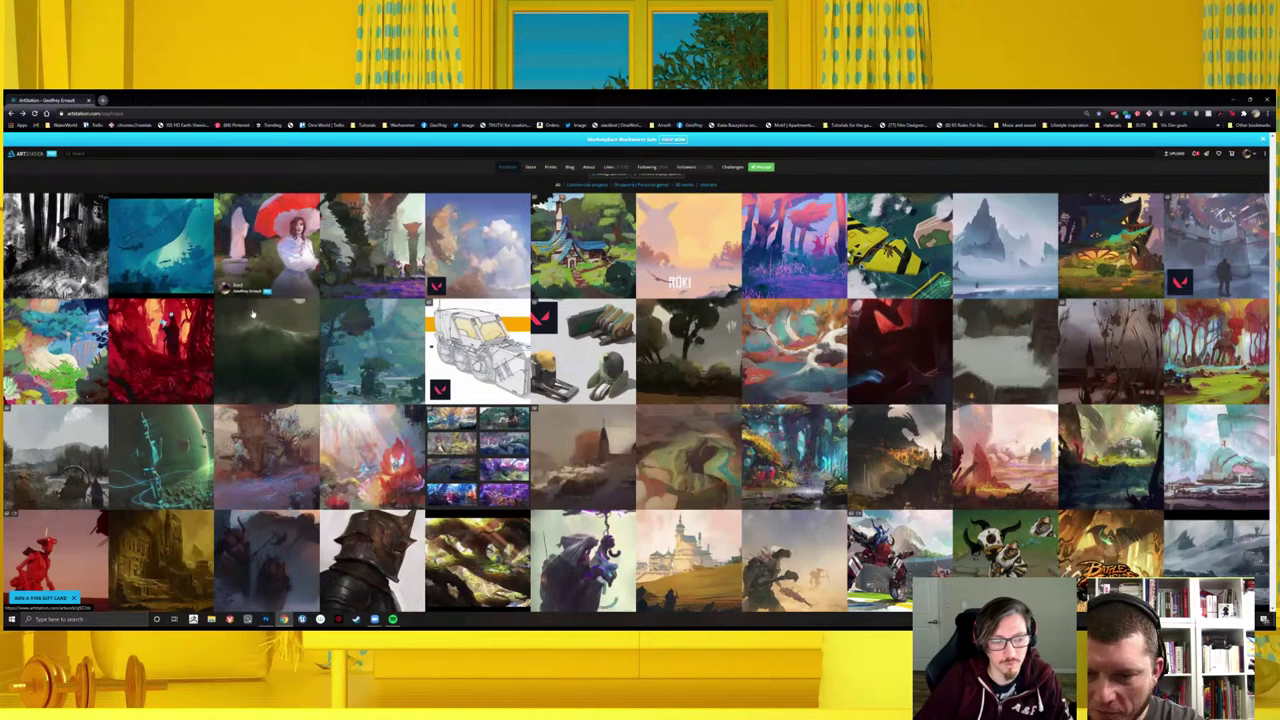
scroll(253, 315, "down", 3)
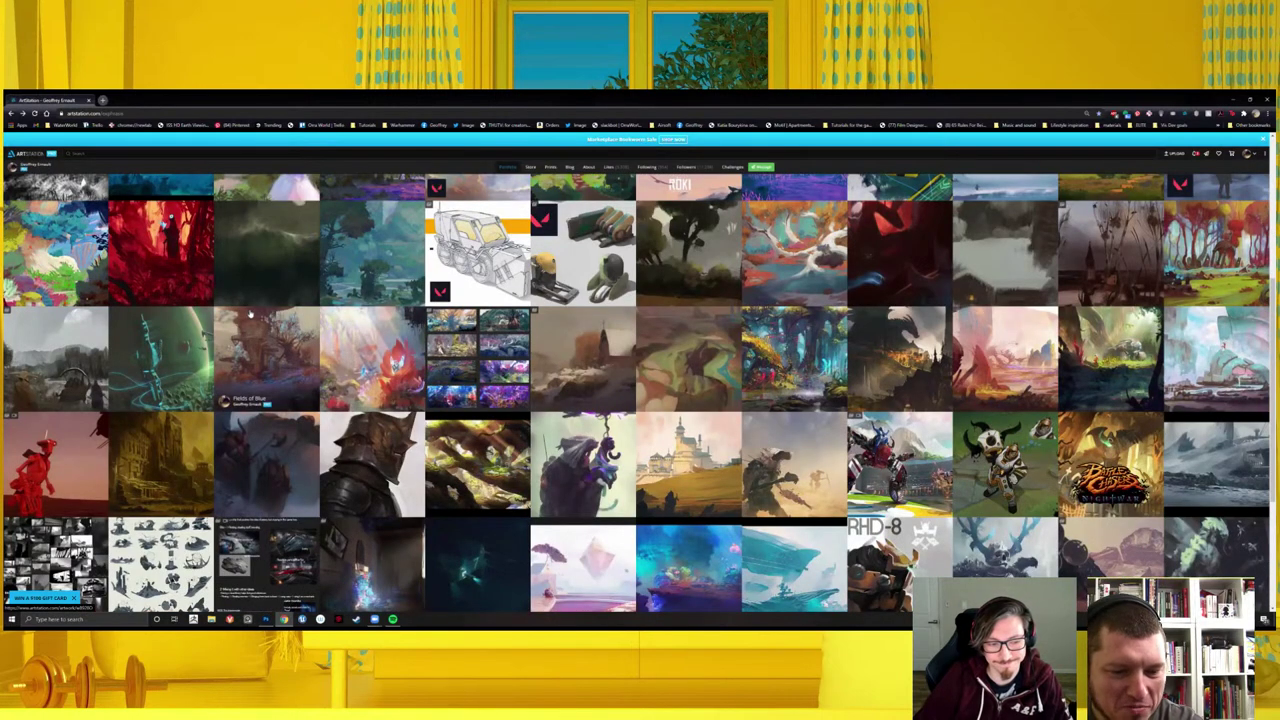
scroll(250, 315, "down", 2)
scroll(250, 314, "down", 2)
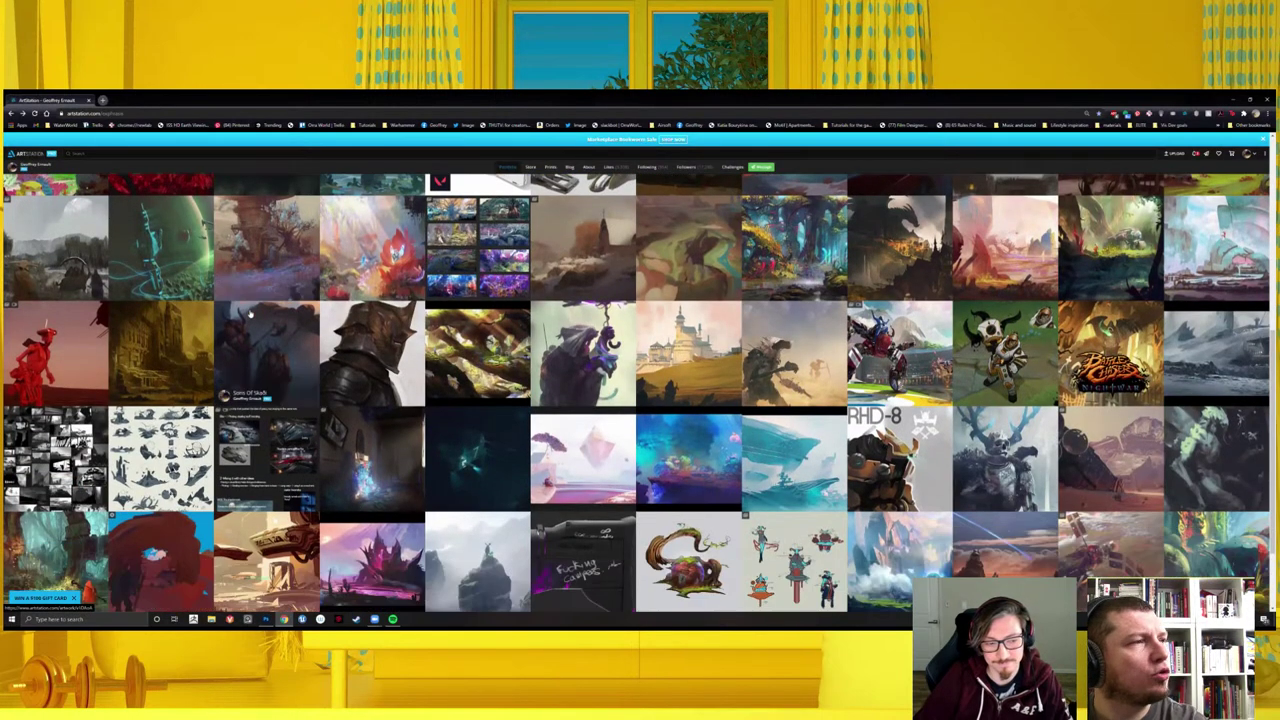
scroll(250, 314, "down", 1)
scroll(250, 314, "down", 2)
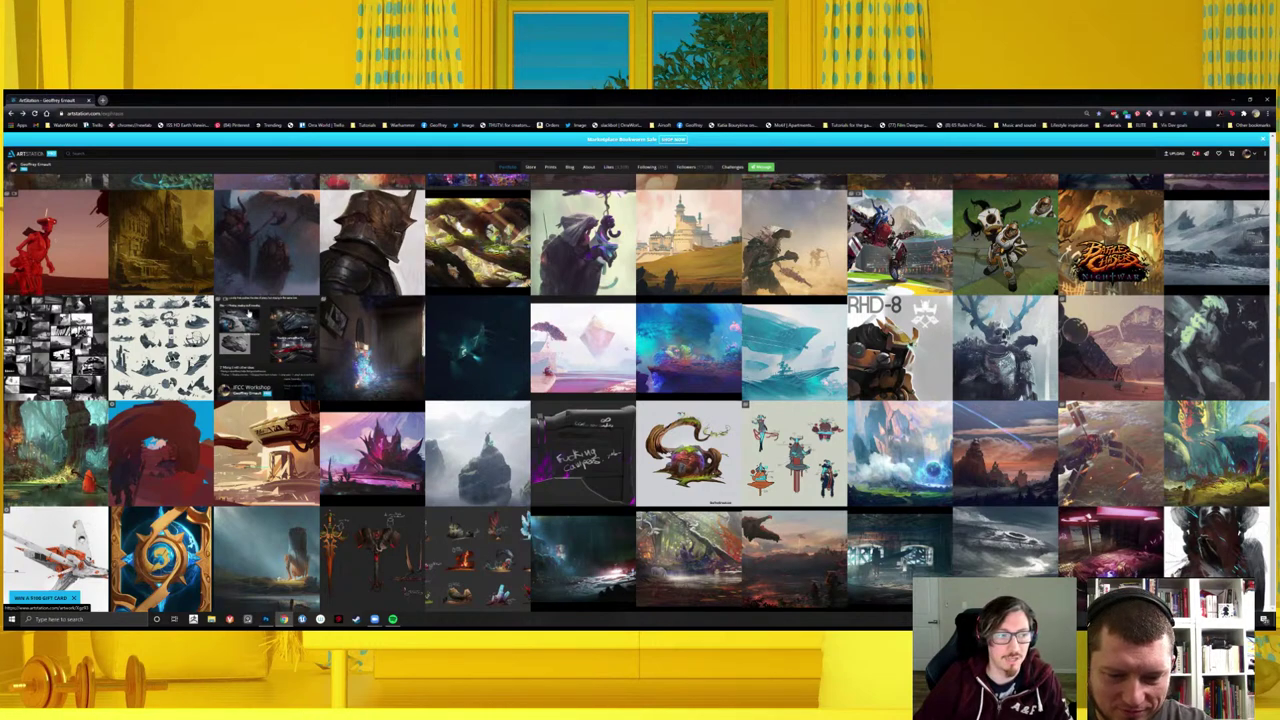
scroll(248, 313, "up", 1)
scroll(248, 313, "up", 1)
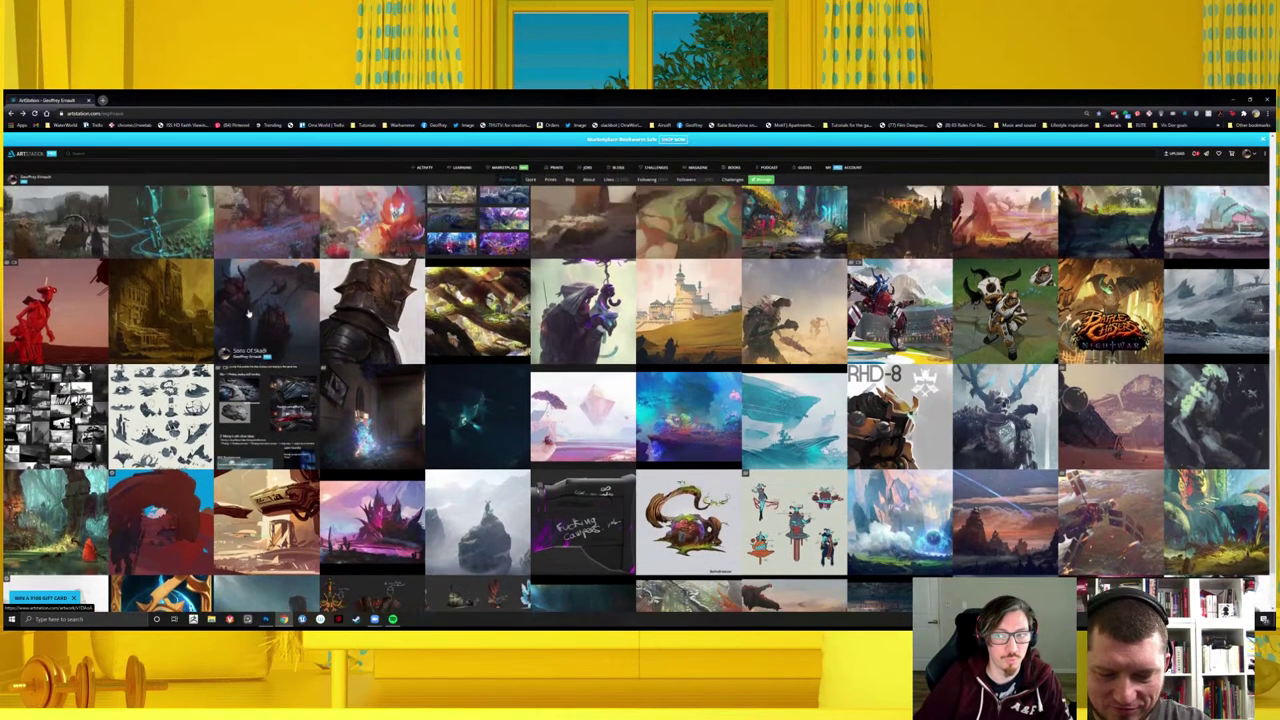
scroll(248, 313, "up", 1)
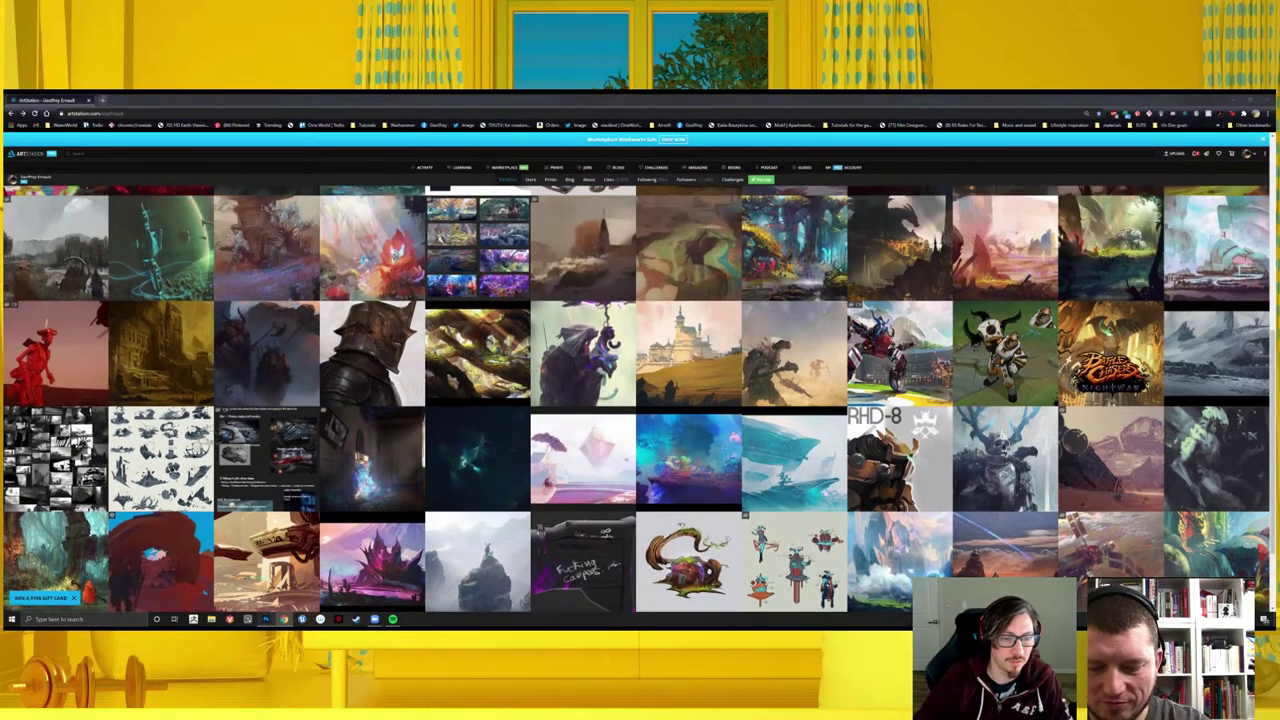
left_click(265, 619)
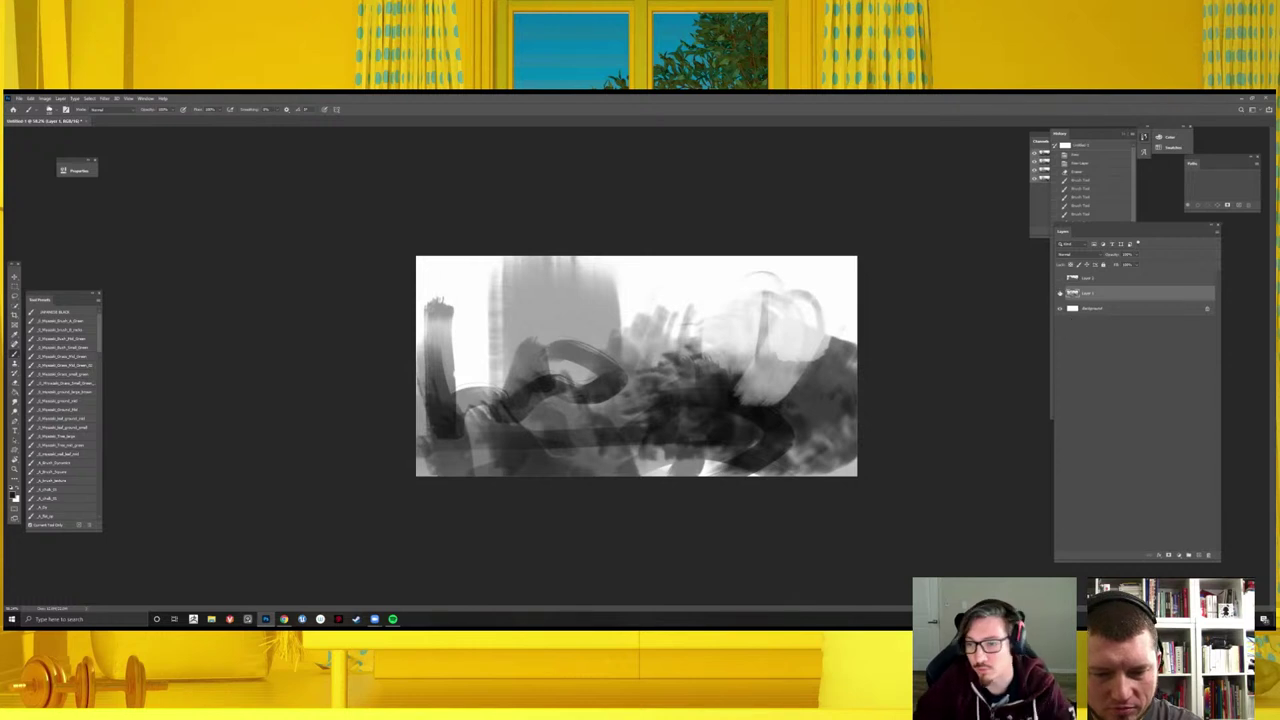
- Hide the top layer's castle silhouette and add a new empty layer to paint on
left_click(1060, 292)
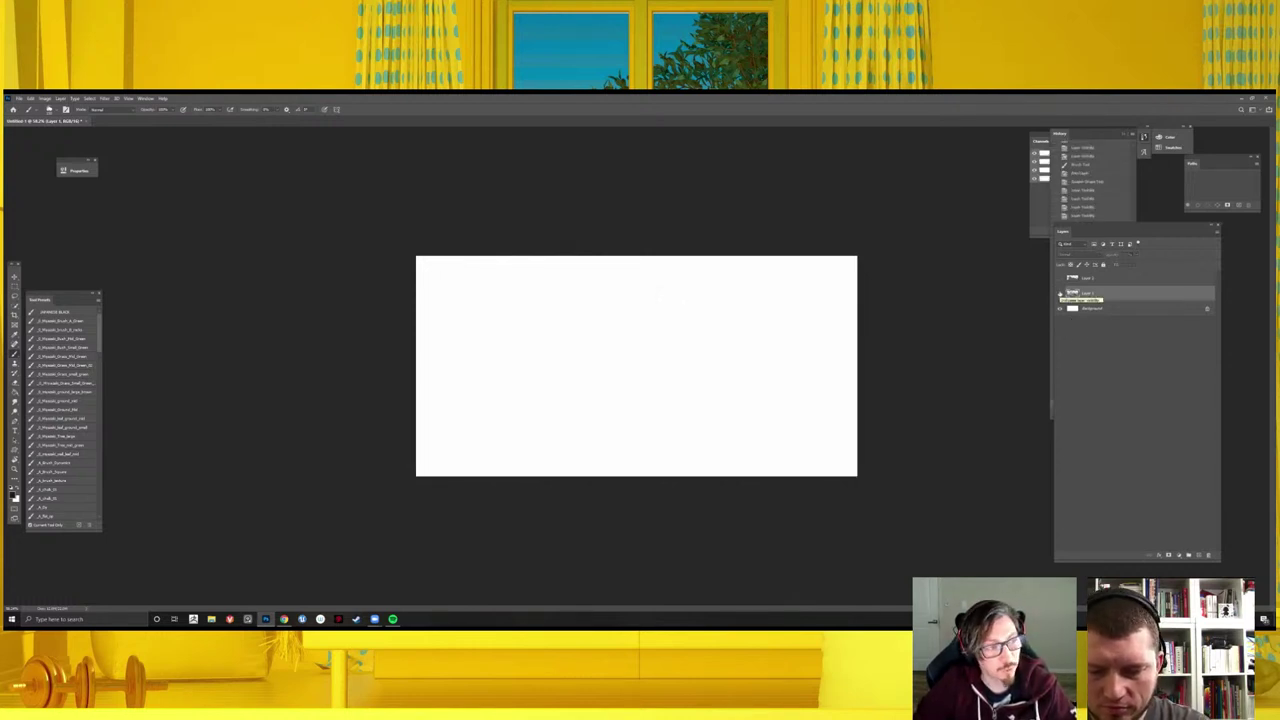
left_click(1060, 292)
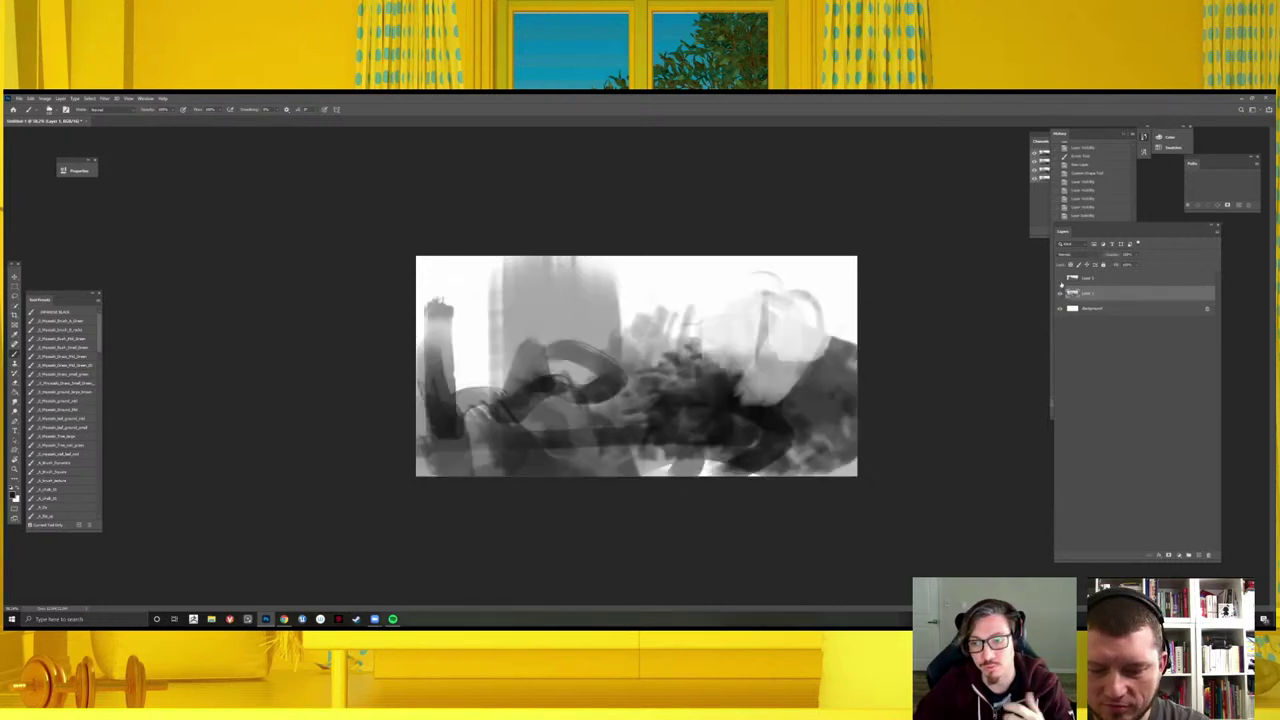
left_click(1060, 278)
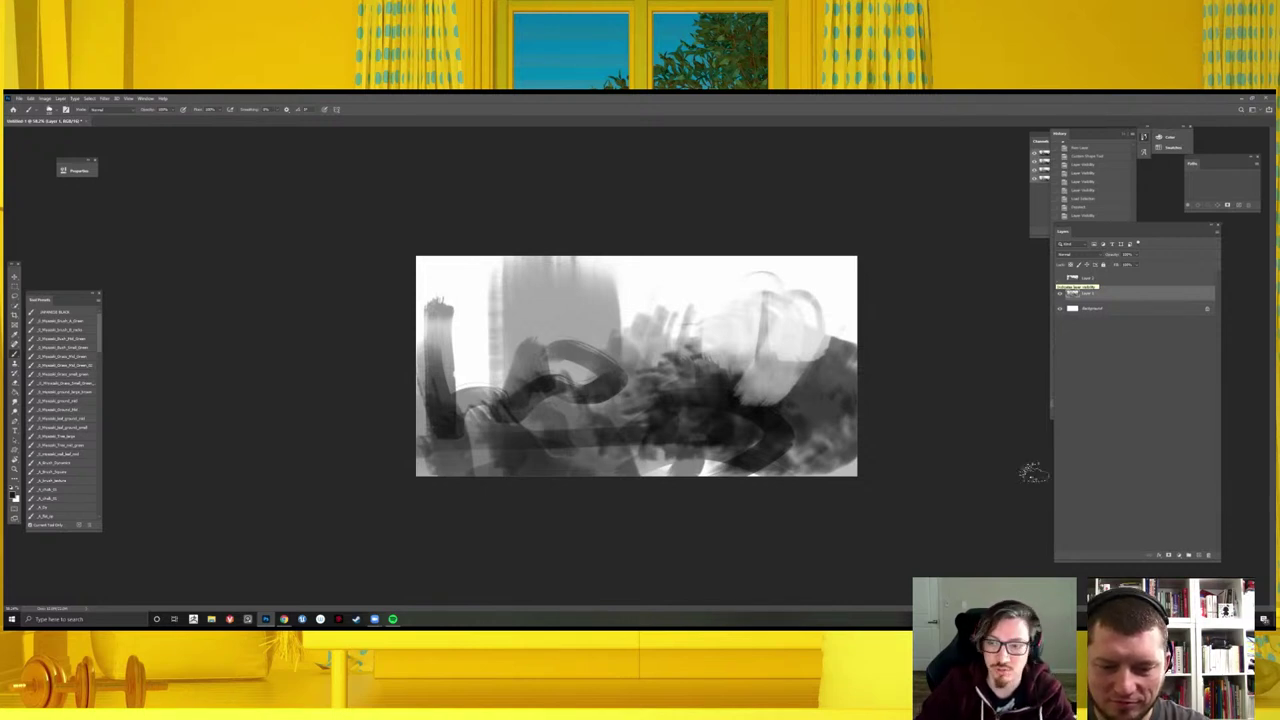
left_click(1198, 556)
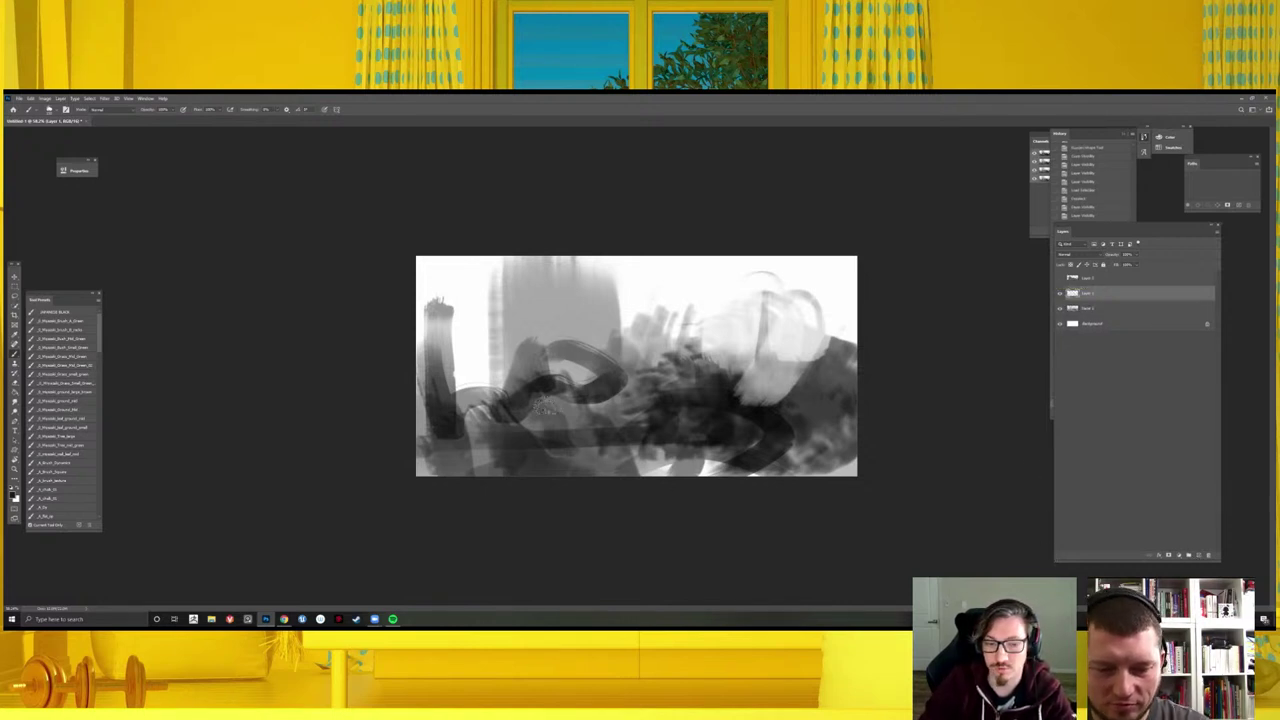
- Lighten the central dark area and paint dark and grey vertical tree trunks
mouse_move(636, 390)
left_mouse_down()
mouse_move(600, 395)
mouse_move(580, 420)
left_mouse_up()
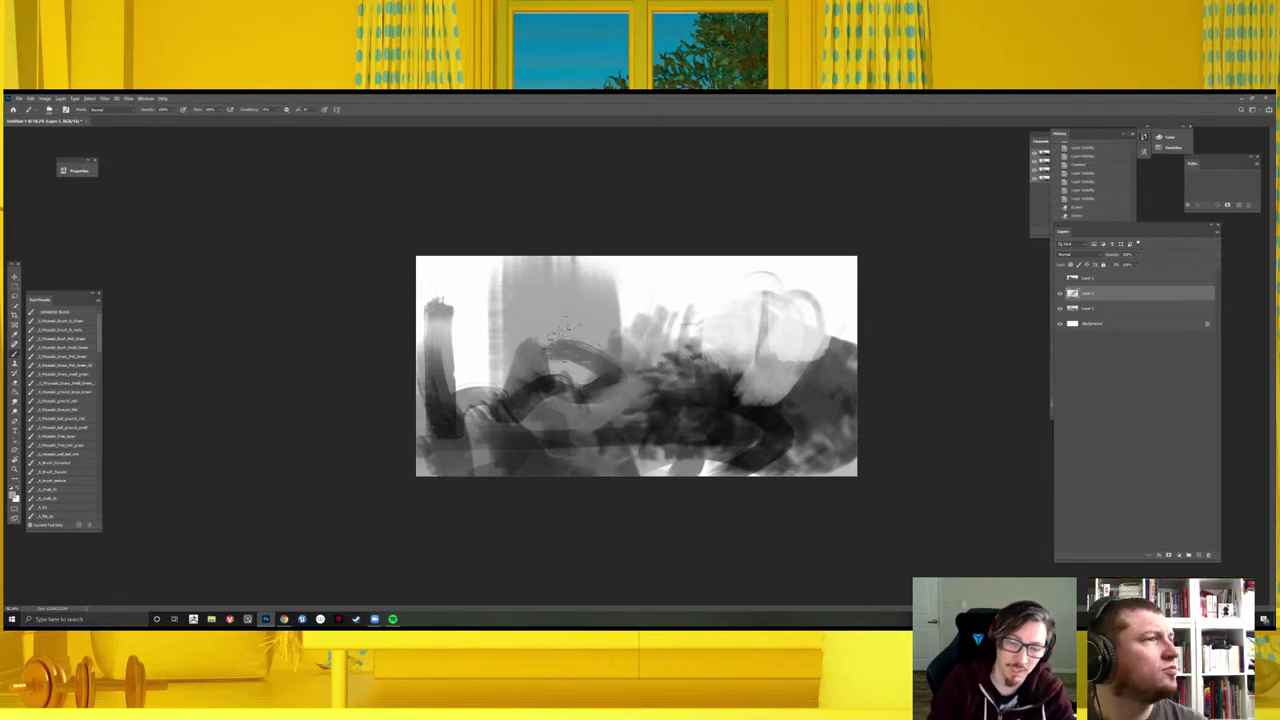
left_click_drag(570, 345, 563, 452)
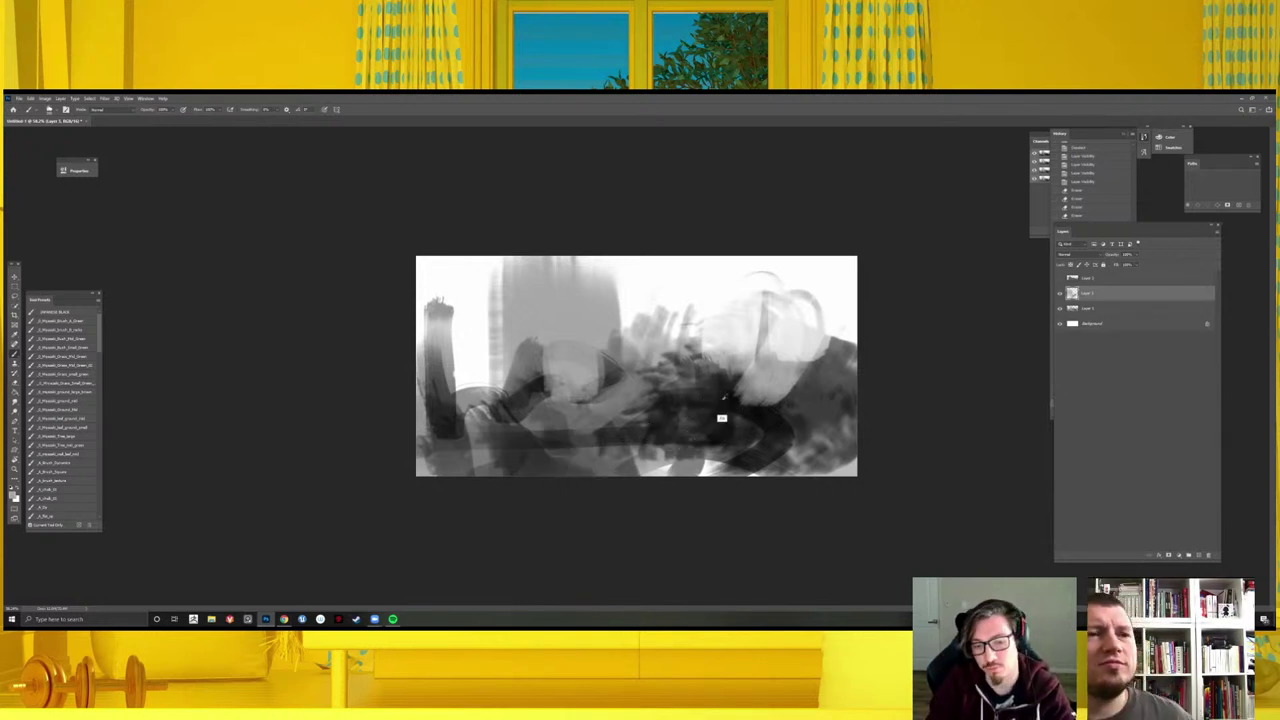
left_click_drag(466, 258, 540, 425)
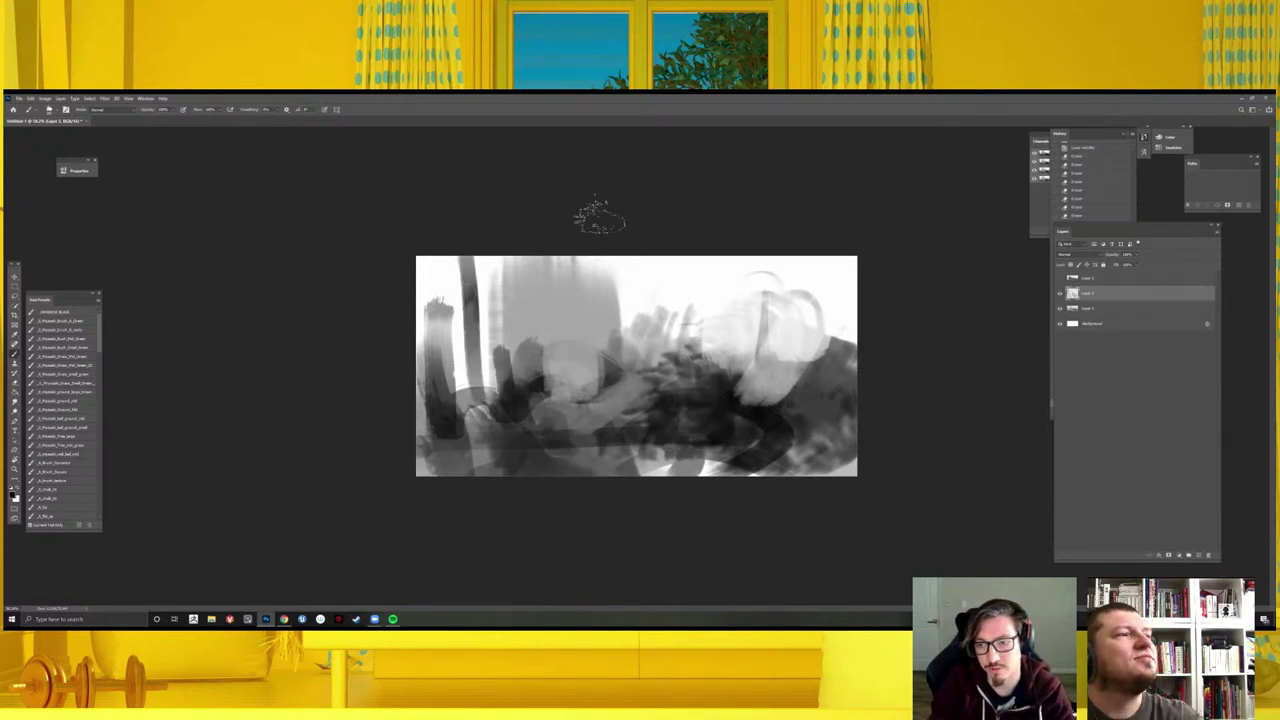
mouse_move(594, 214)
left_mouse_down()
mouse_move(720, 400)
mouse_move(405, 445)
mouse_move(428, 270)
left_mouse_up()
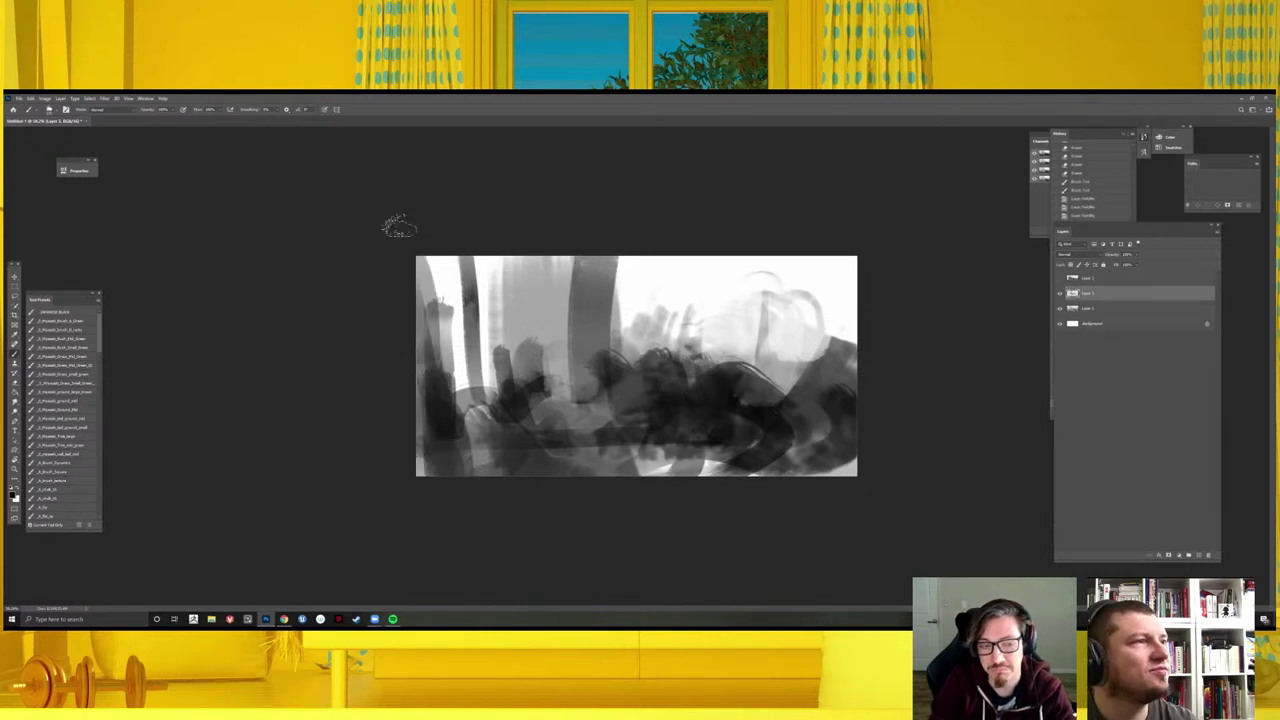
left_click_drag(488, 405, 560, 385)
left_click_drag(522, 318, 545, 425)
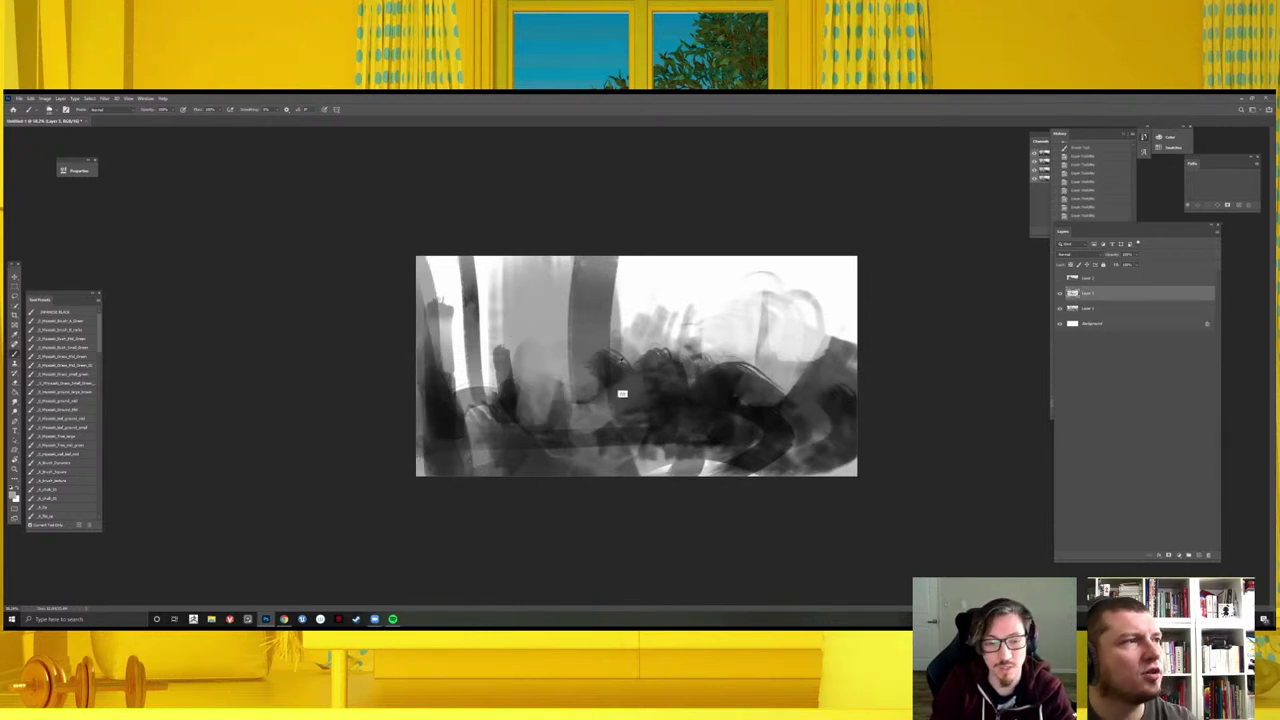
mouse_move(540, 240)
left_mouse_down()
mouse_move(550, 390)
mouse_move(640, 360)
mouse_move(745, 375)
left_mouse_up()
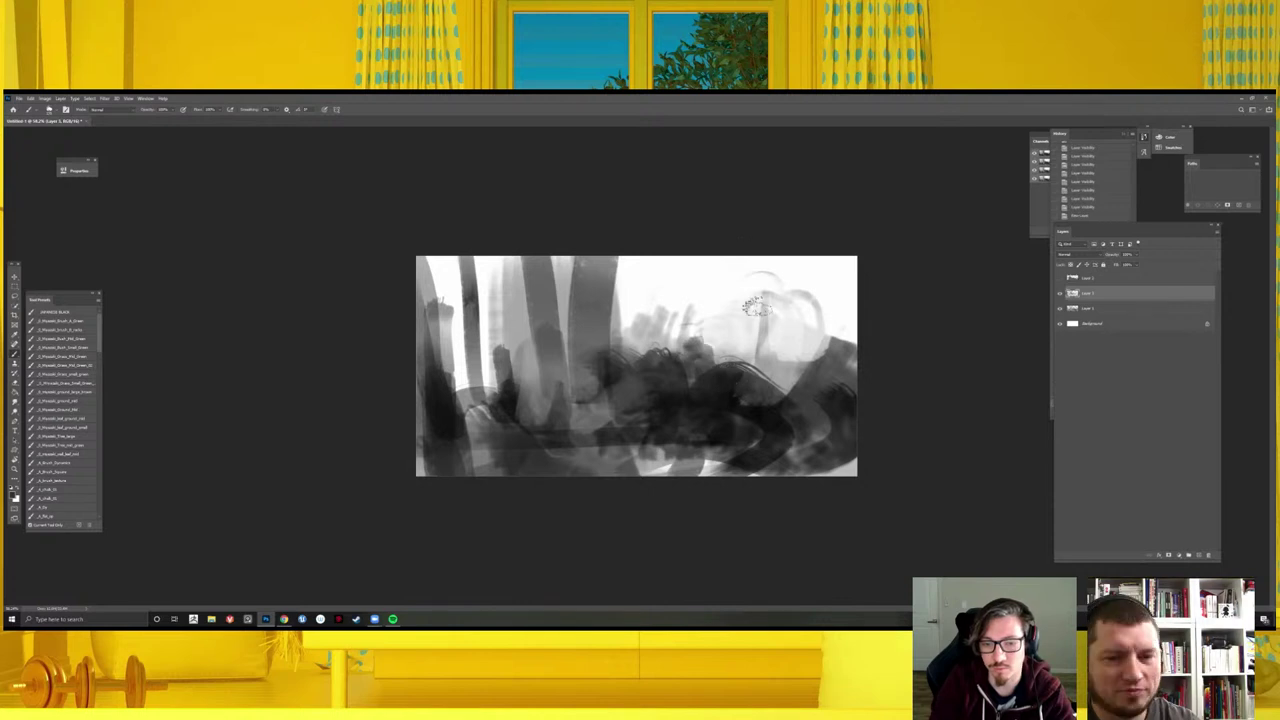
left_click_drag(722, 260, 722, 358)
left_click_drag(818, 262, 818, 355)
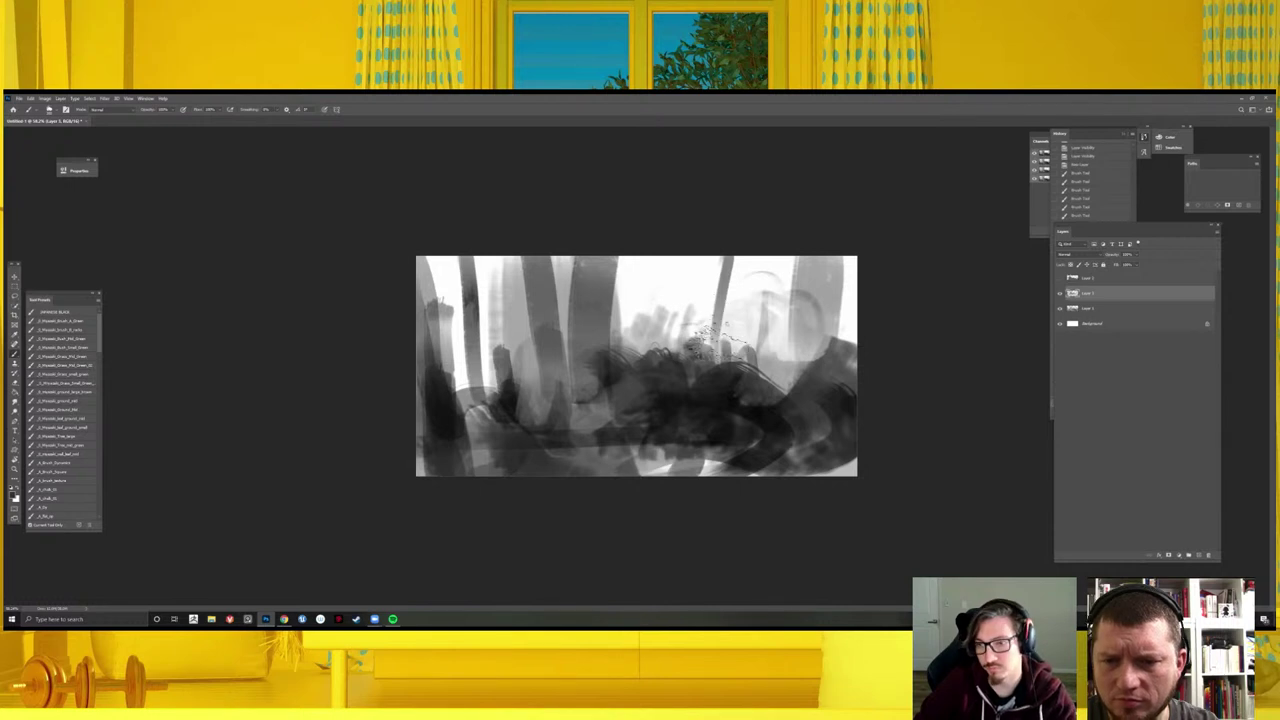
mouse_move(630, 285)
left_mouse_down()
mouse_move(632, 329)
mouse_move(658, 348)
left_mouse_up()
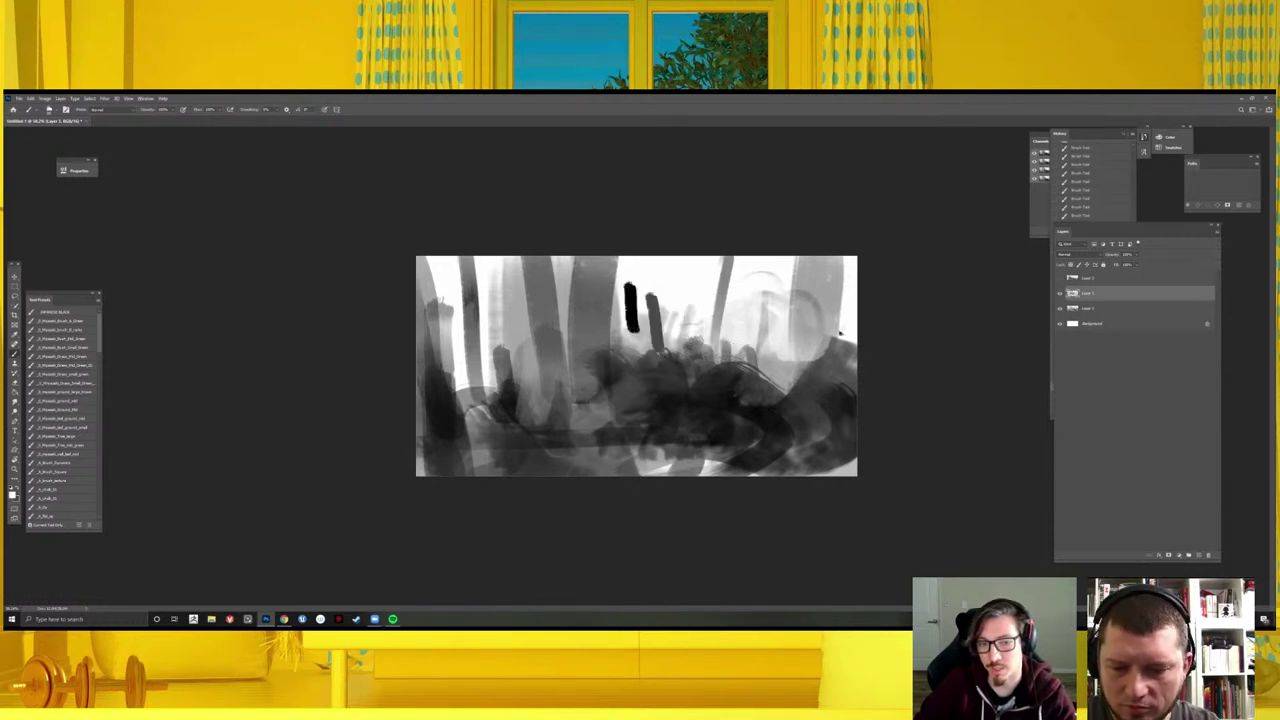
- Undo the recent black trunk strokes, toggling undo/redo to compare painting states
key("ctrl+z")
key("ctrl+z")
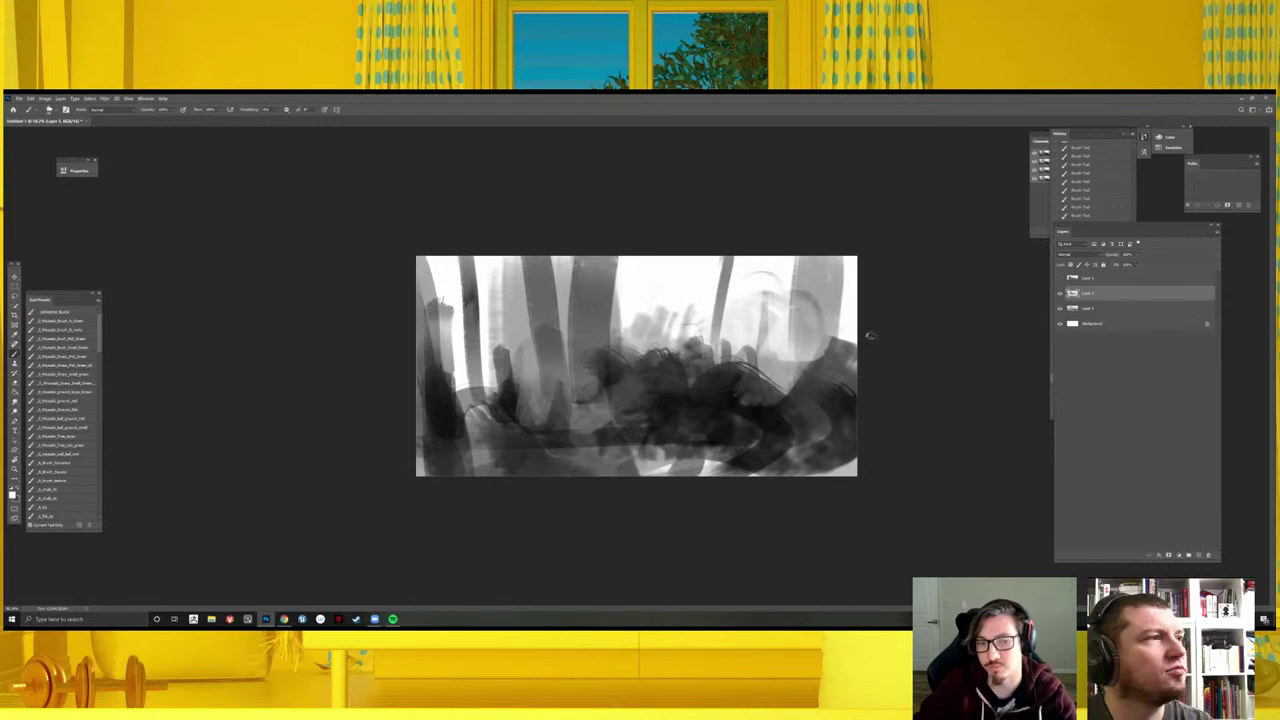
key("ctrl+z")
key("ctrl+shift+z")
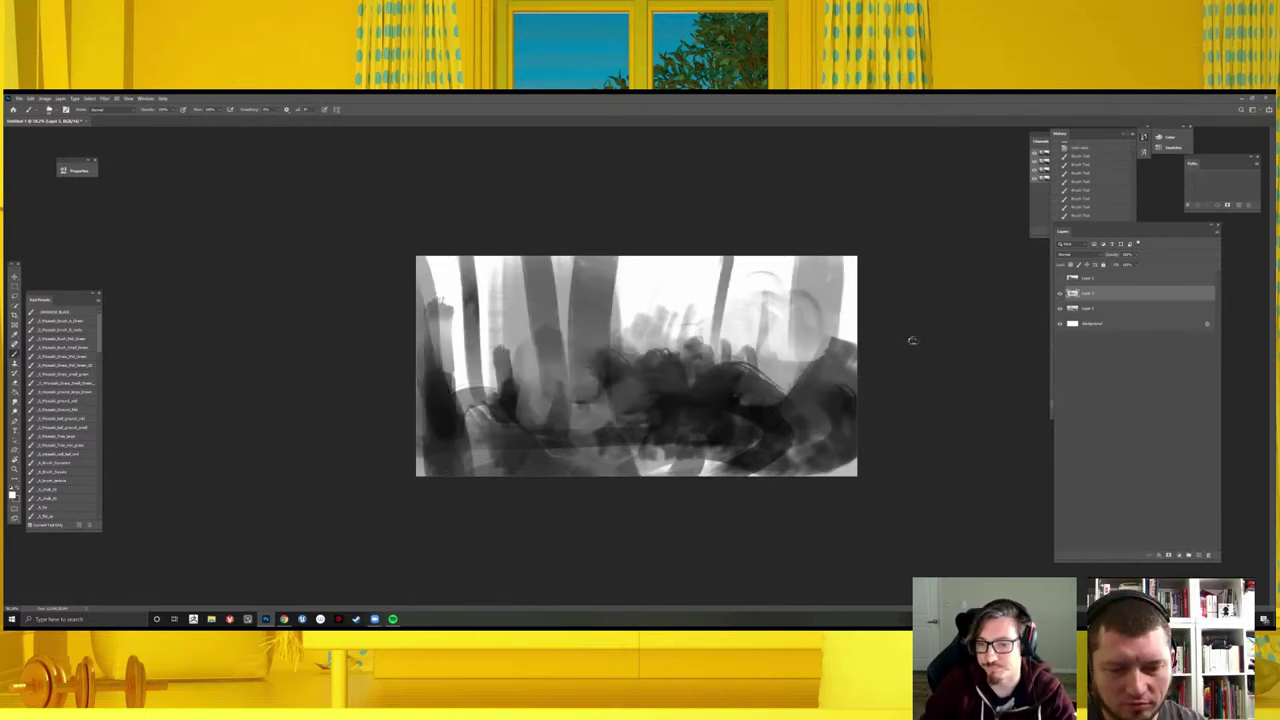
key("ctrl+z")
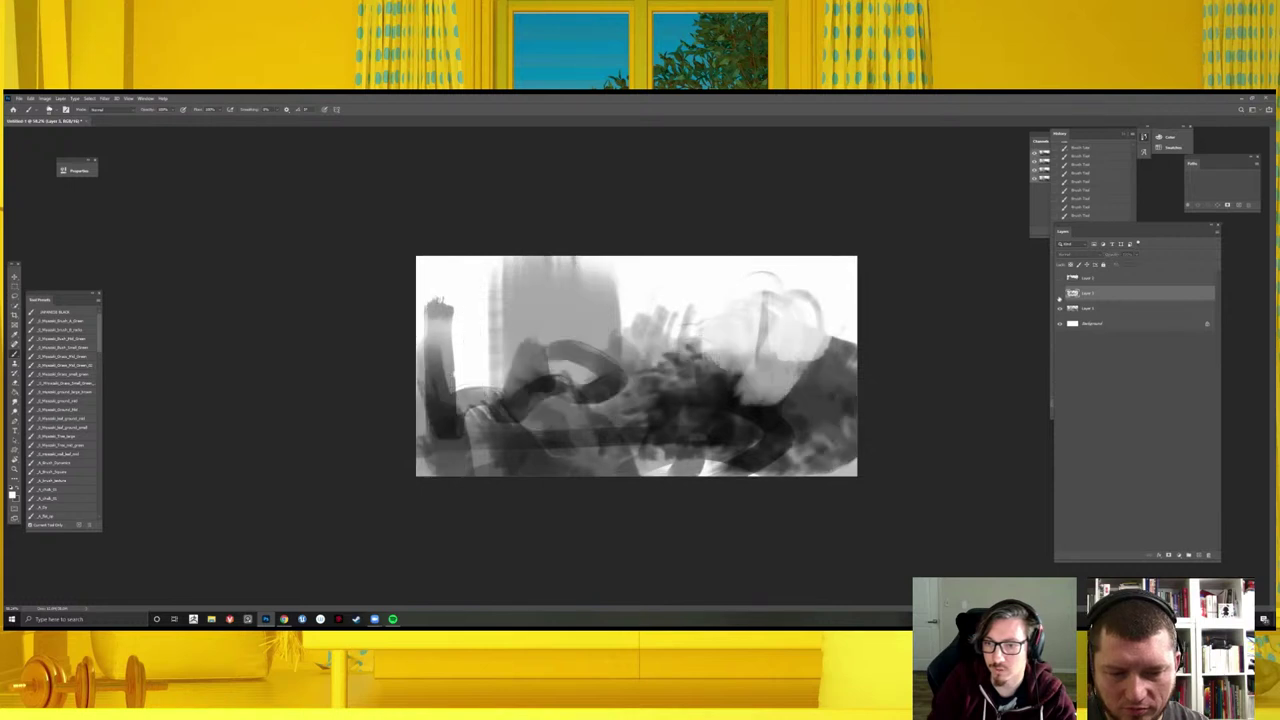
key("ctrl+shift+z")
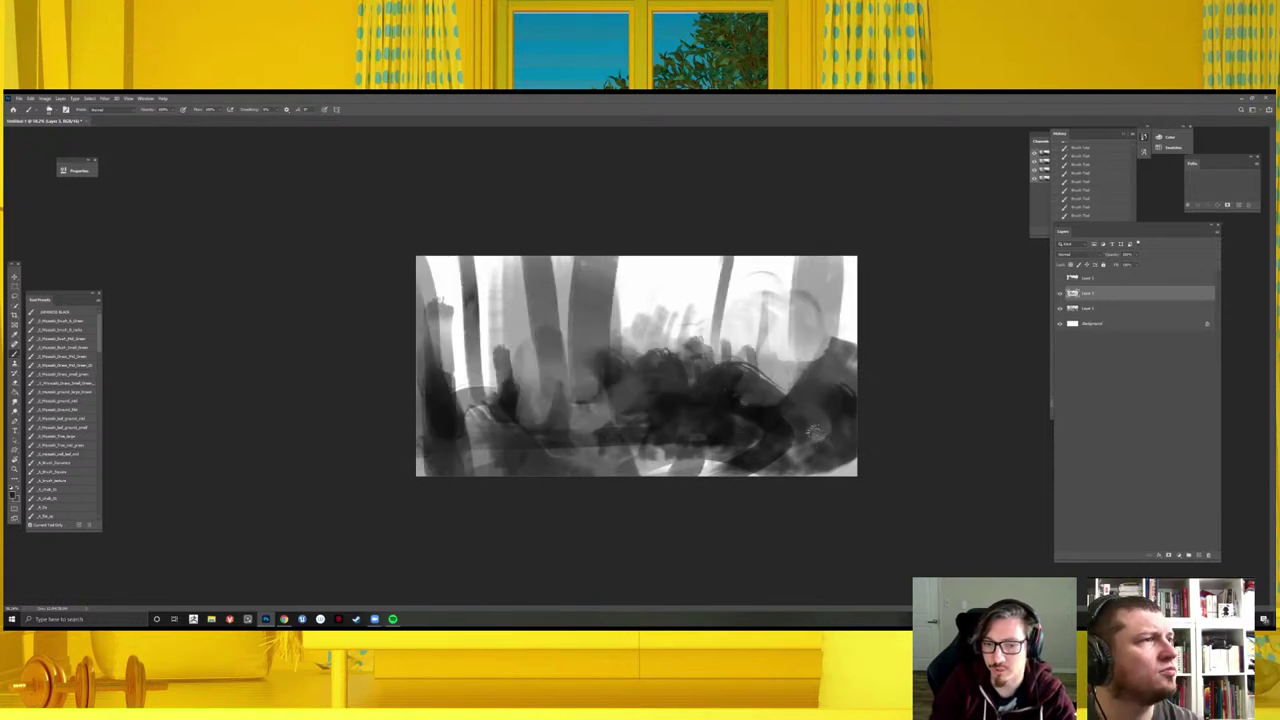
- Enlarge the brush, scribble heavy dark strokes across the lower half, and duplicate the layer
left_click_drag(813, 430, 751, 414)
key("bracketright")
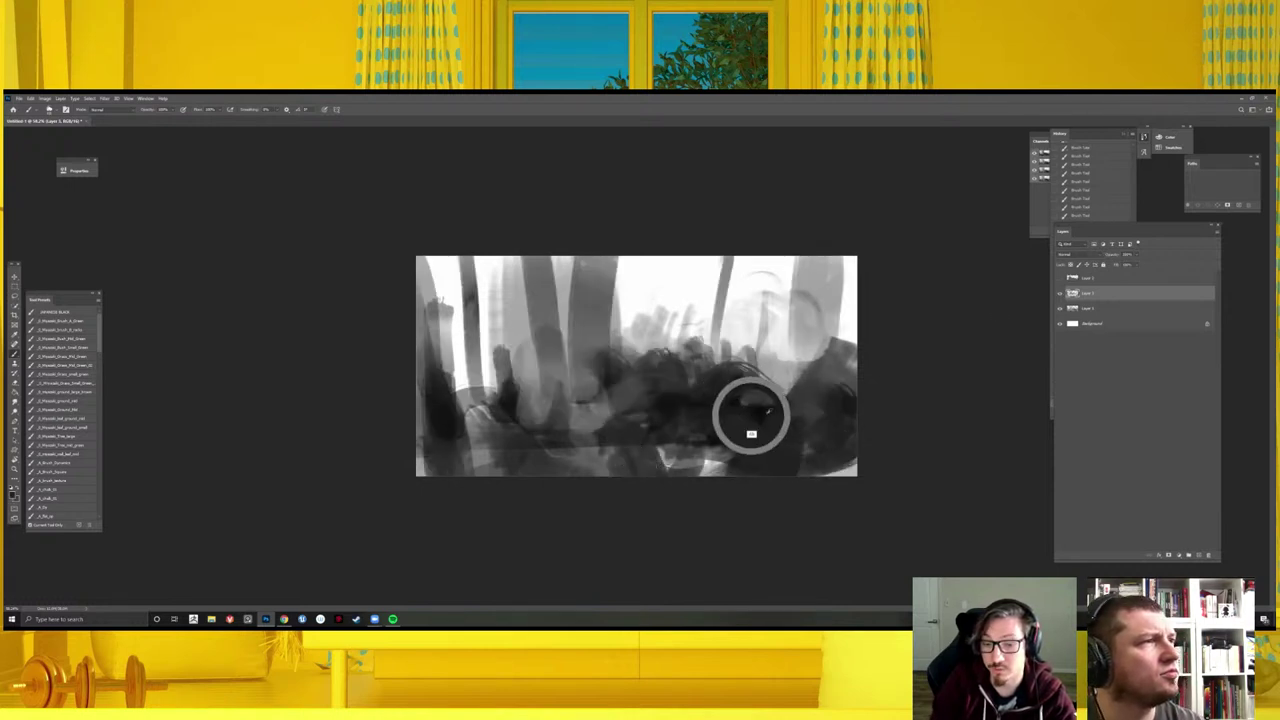
left_click_drag(460, 400, 775, 445)
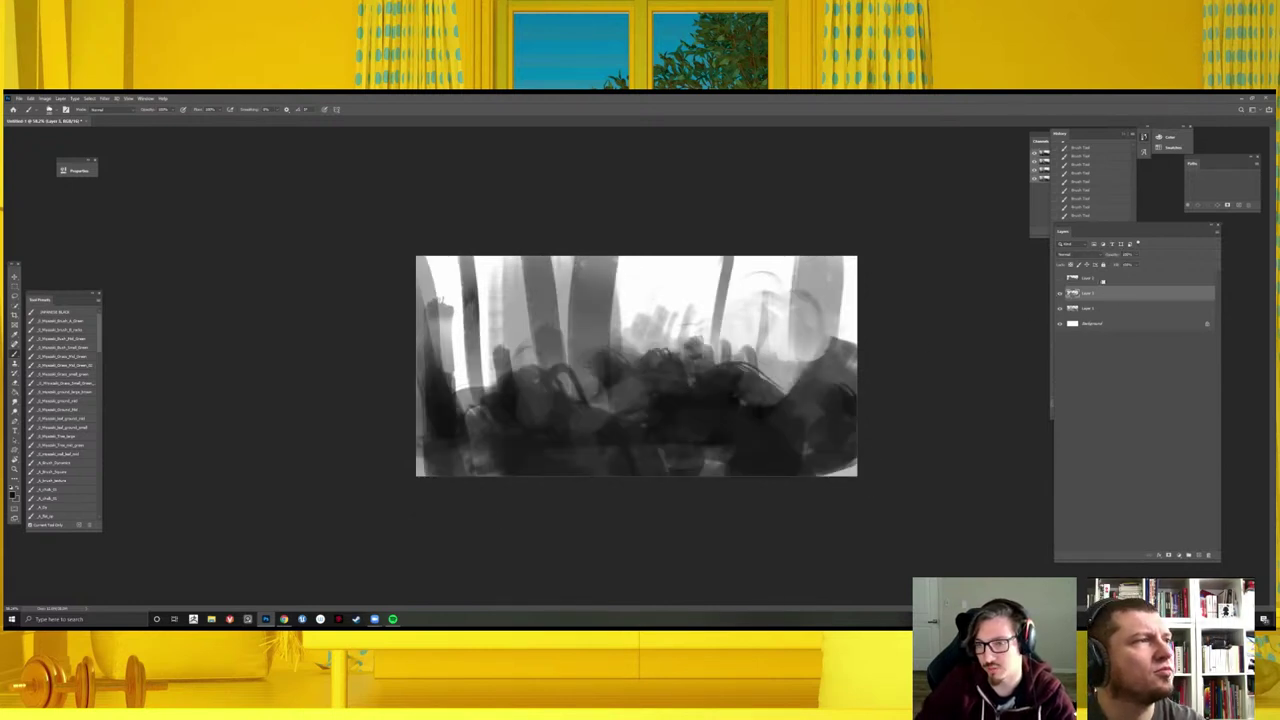
key("ctrl+j")
- Rotate the layer copy and perspective-distort it into a flattened ground plane across the lower canvas
key("ctrl+t")
left_click_drag(923, 434, 748, 380)
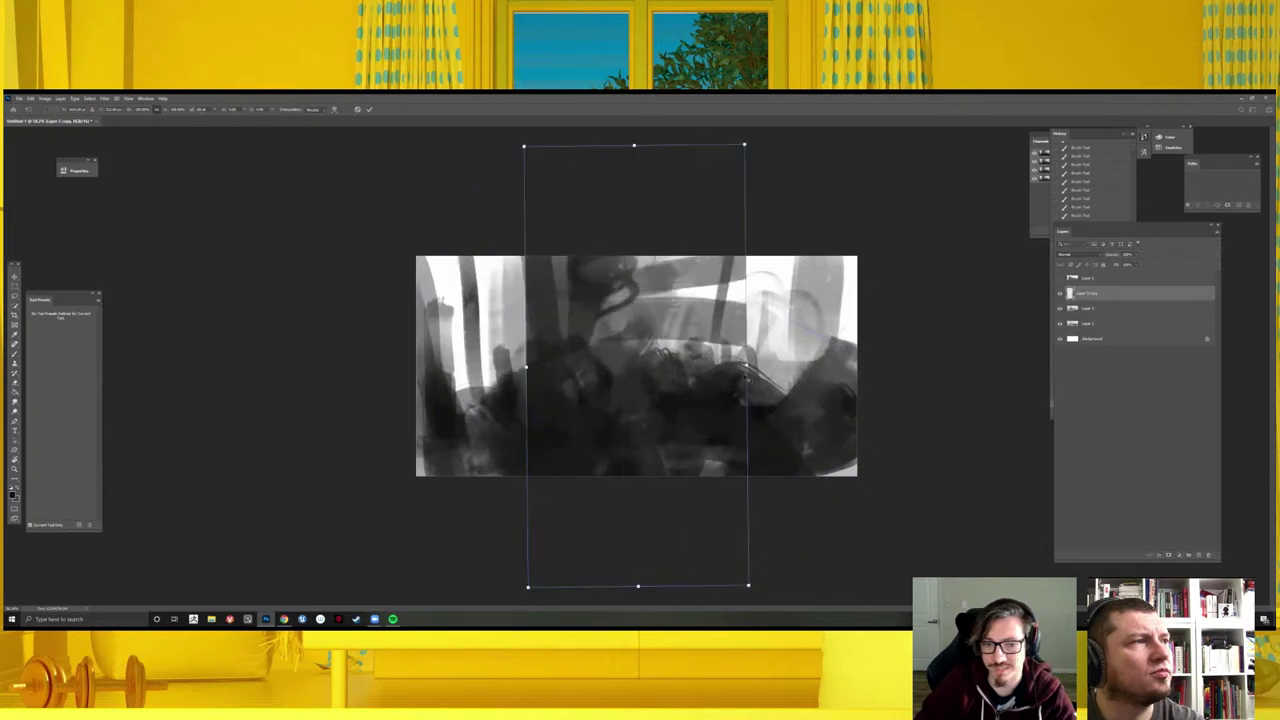
key("alt+shift")
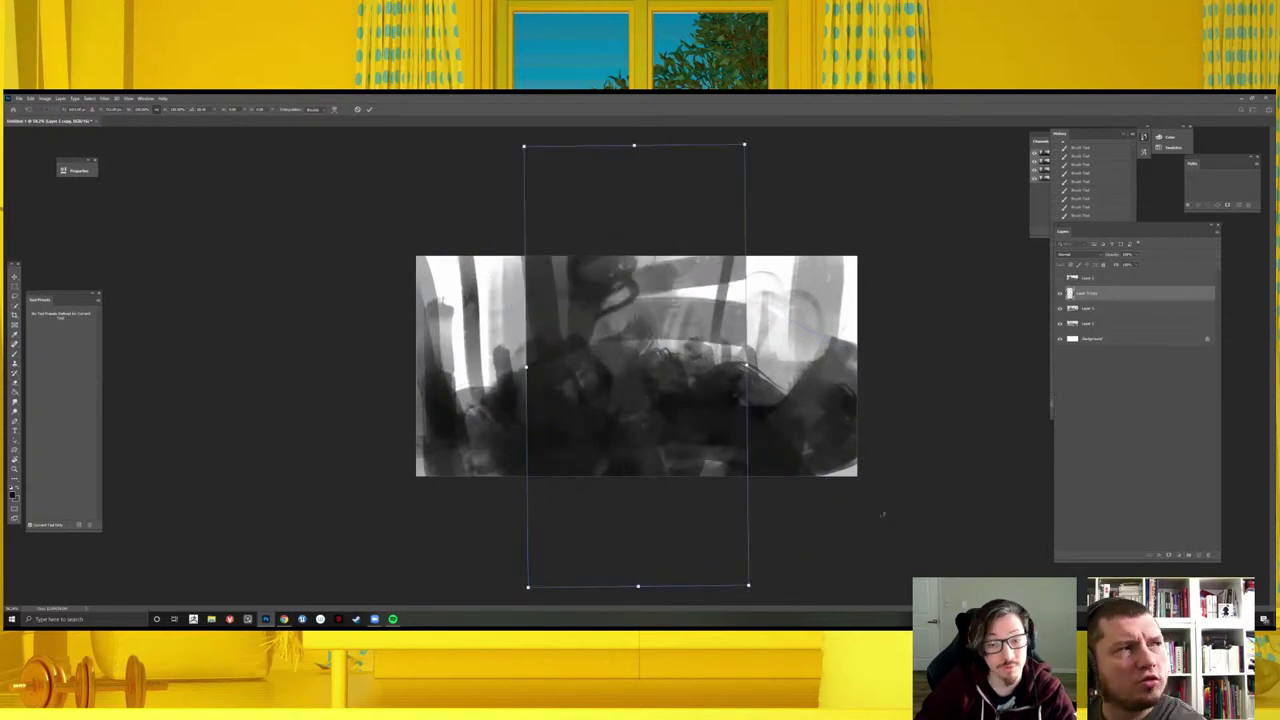
key("ctrl+minus")
left_click_drag(726, 541, 1179, 511)
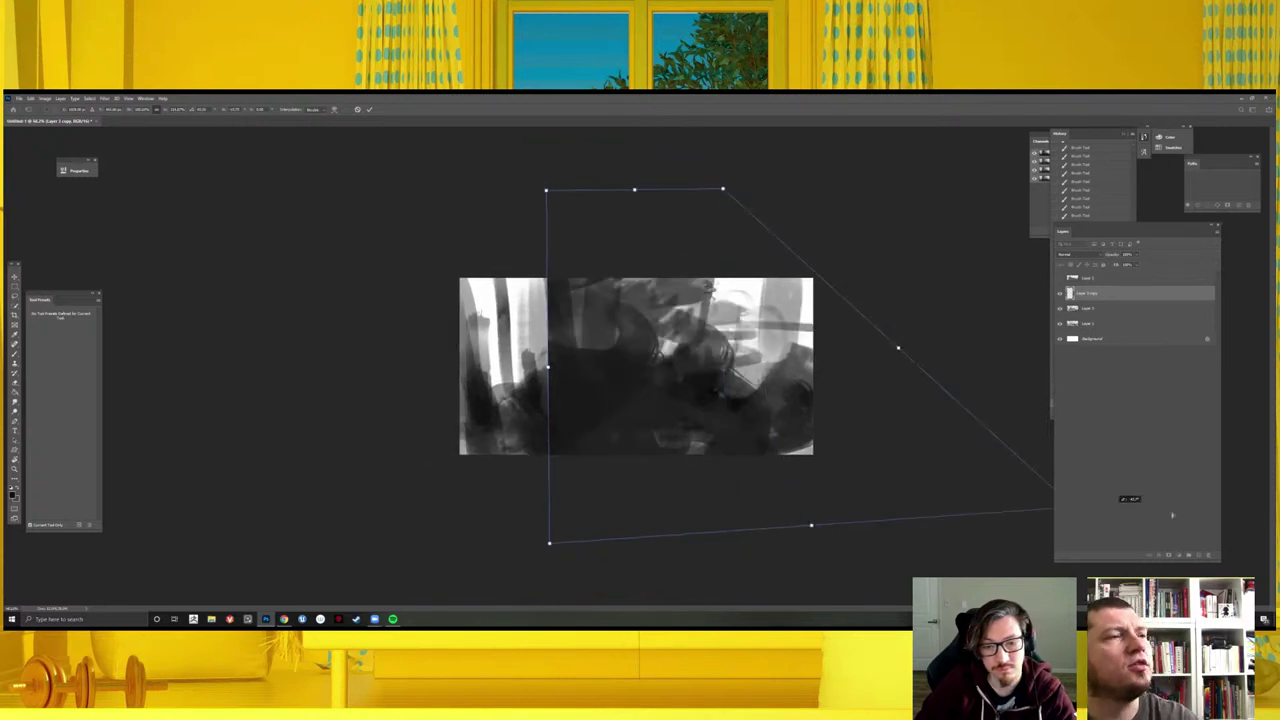
left_click_drag(755, 376, 646, 440)
mouse_move(617, 254)
left_mouse_down()
mouse_move(907, 317)
mouse_move(916, 394)
mouse_move(918, 350)
mouse_move(896, 346)
left_mouse_up()
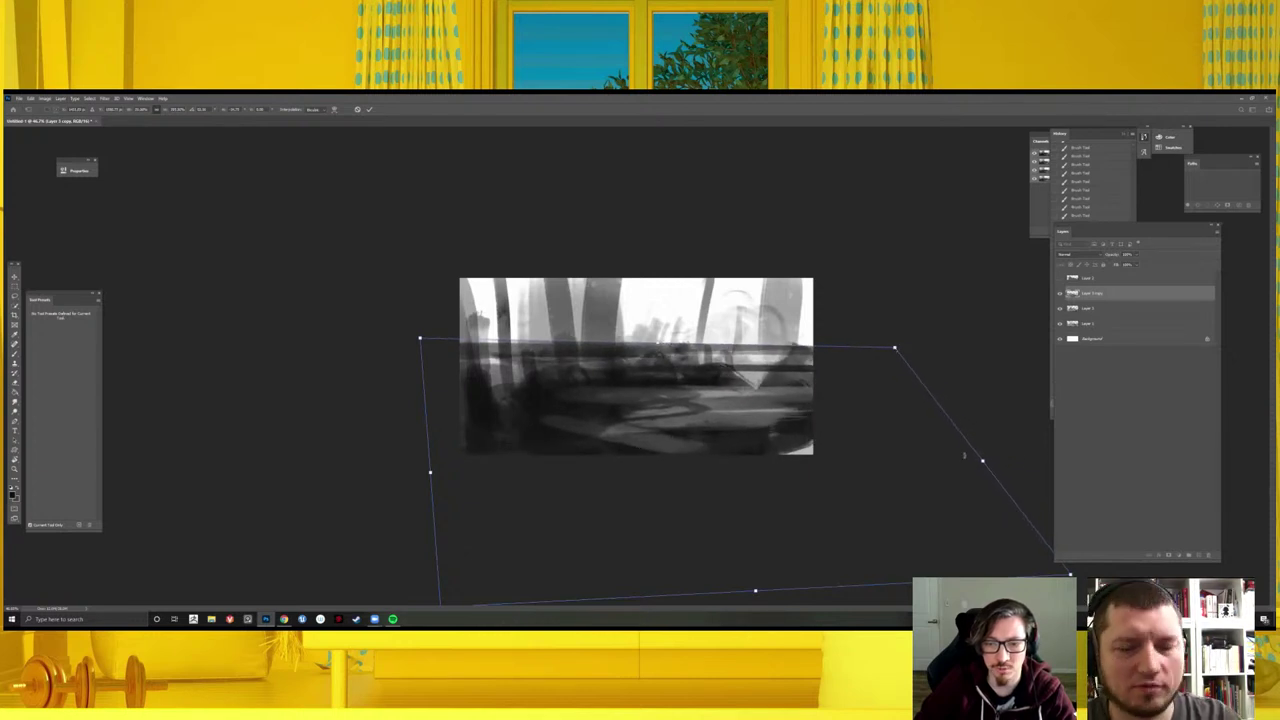
key("ctrl+minus")
key("ctrl+minus")
key("ctrl+minus")
left_click_drag(808, 448, 895, 443)
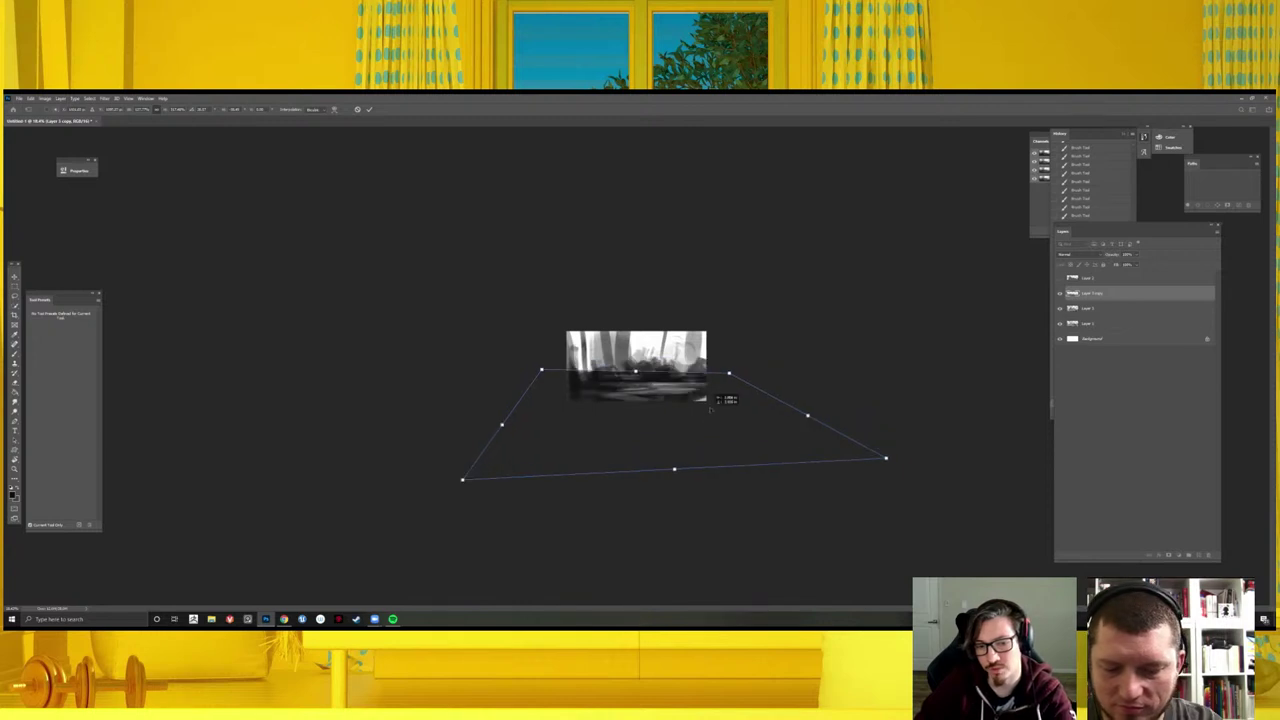
key("Return")
key("b")
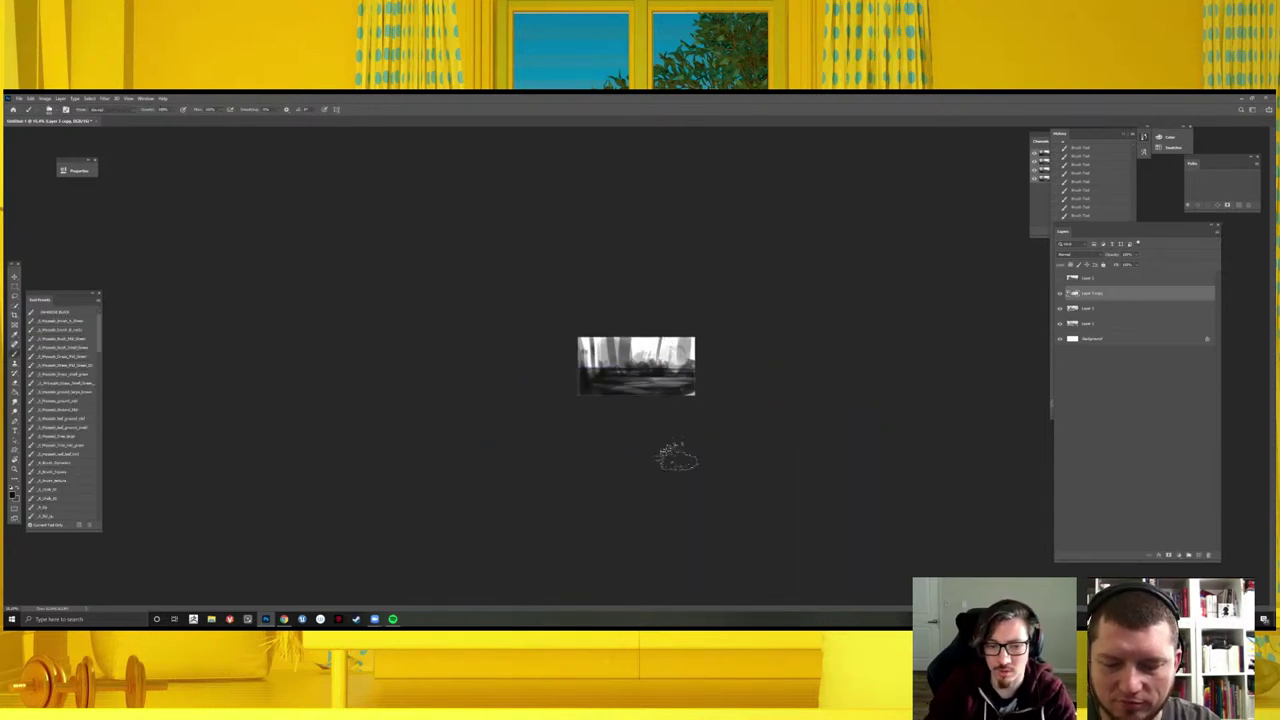
- Flip the canvas horizontally and erase a band through the middle
key("ctrl+plus")
key("ctrl+plus")
key("h")
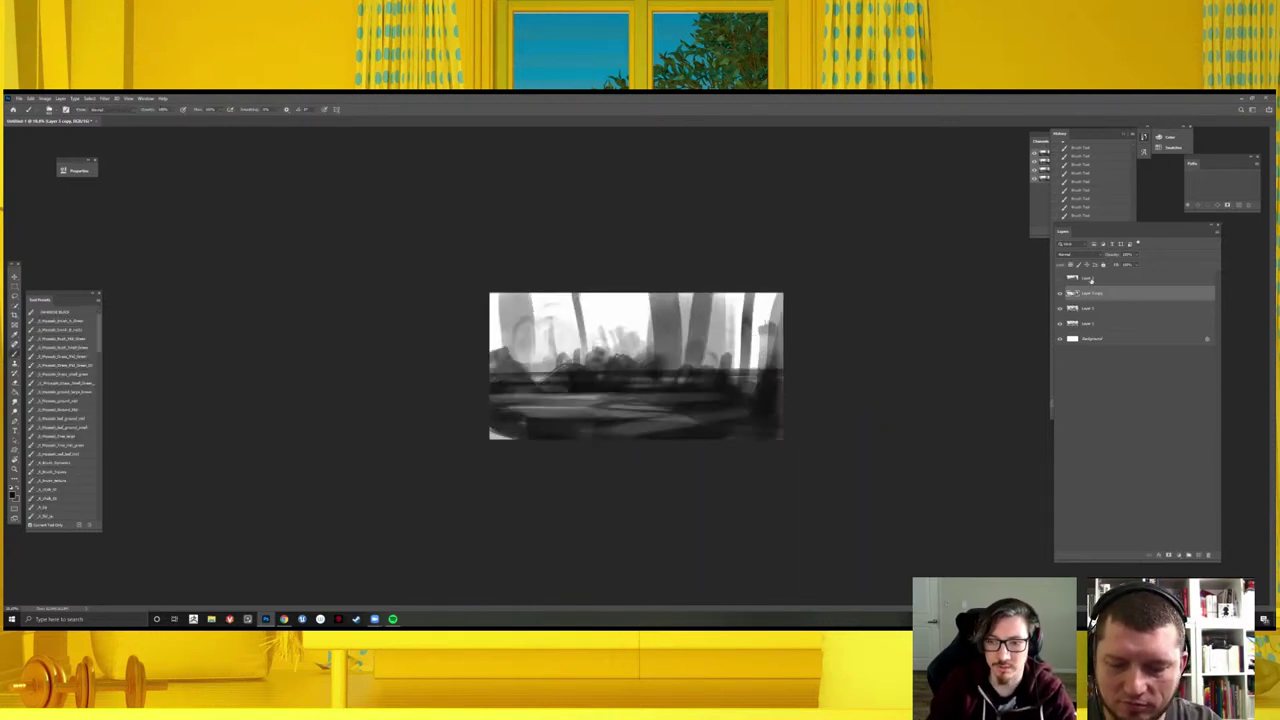
key("e")
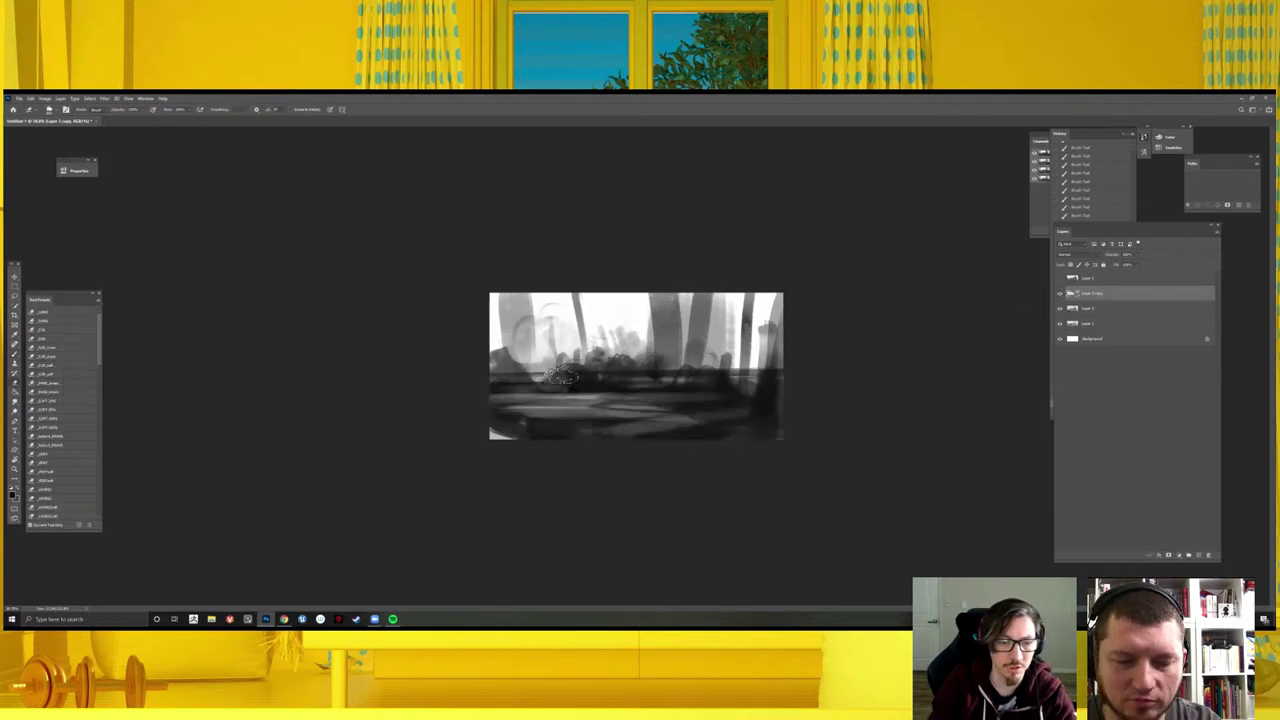
mouse_move(573, 381)
left_mouse_down()
mouse_move(638, 359)
mouse_move(626, 372)
mouse_move(665, 385)
mouse_move(740, 370)
mouse_move(770, 395)
left_mouse_up()
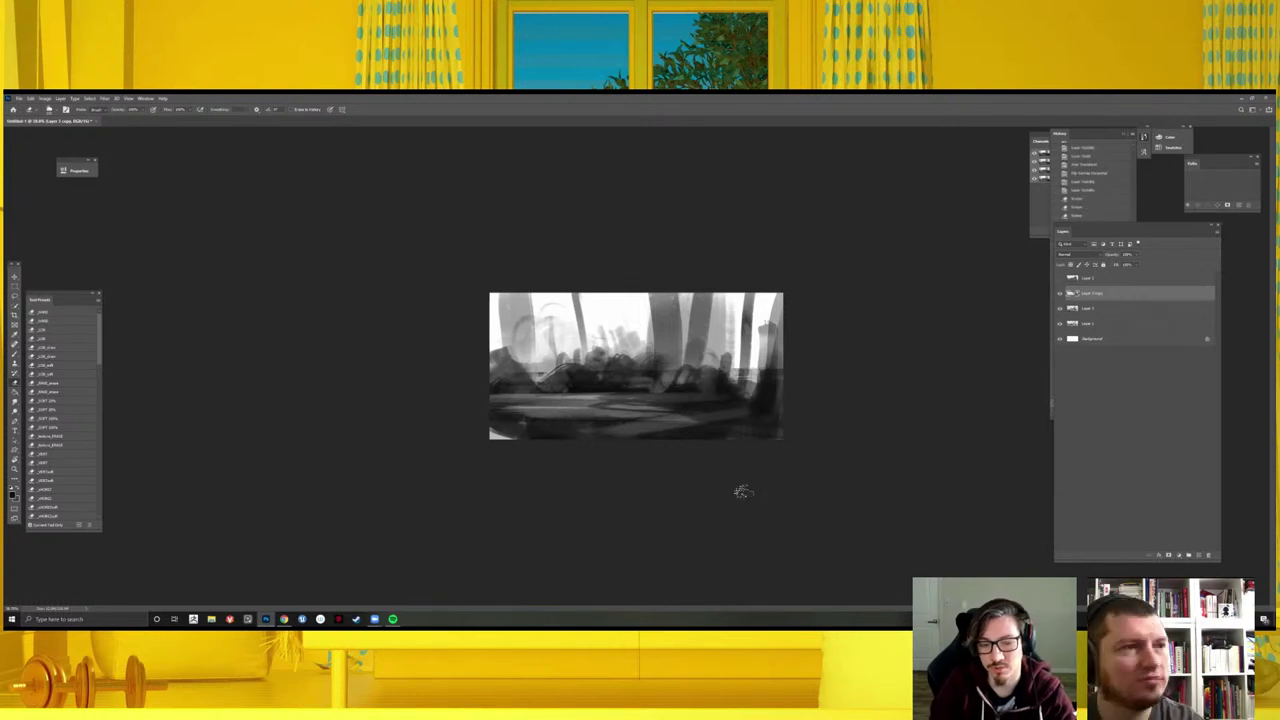
- Hide the top layer, stamp the visible painting into a new layer, and shrink it into the centre
left_click(1061, 278)
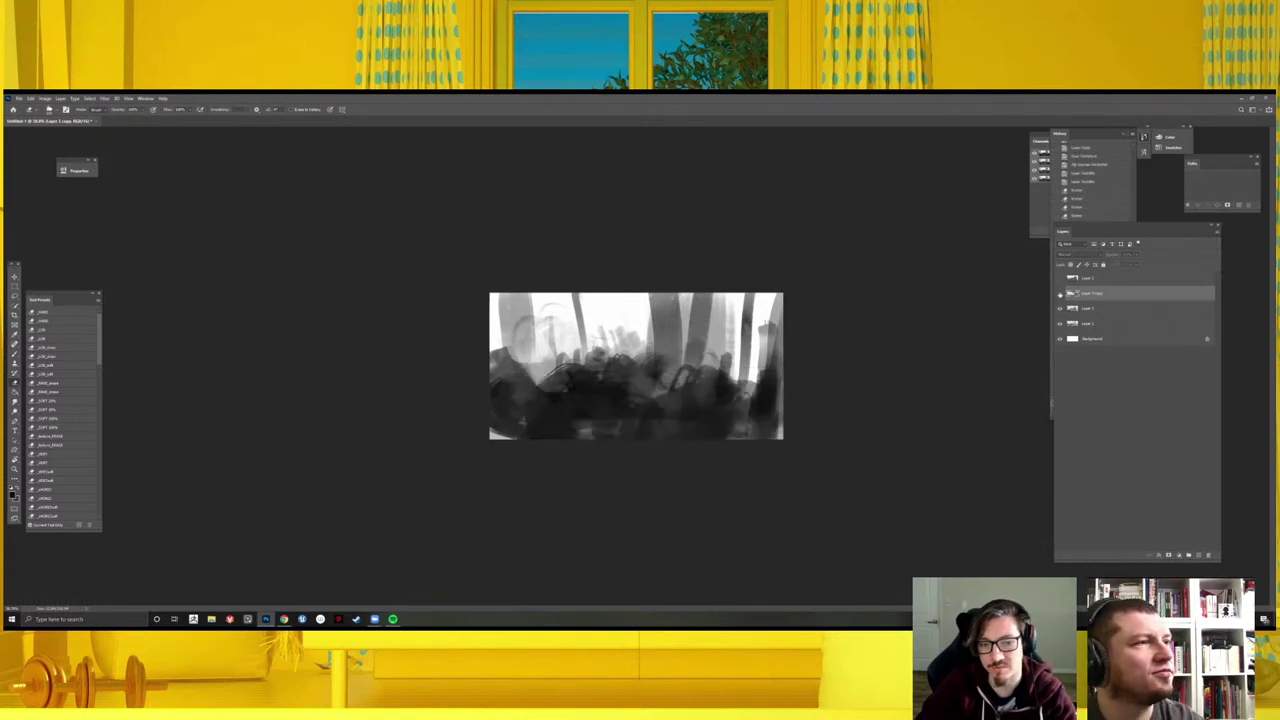
left_click(1061, 278)
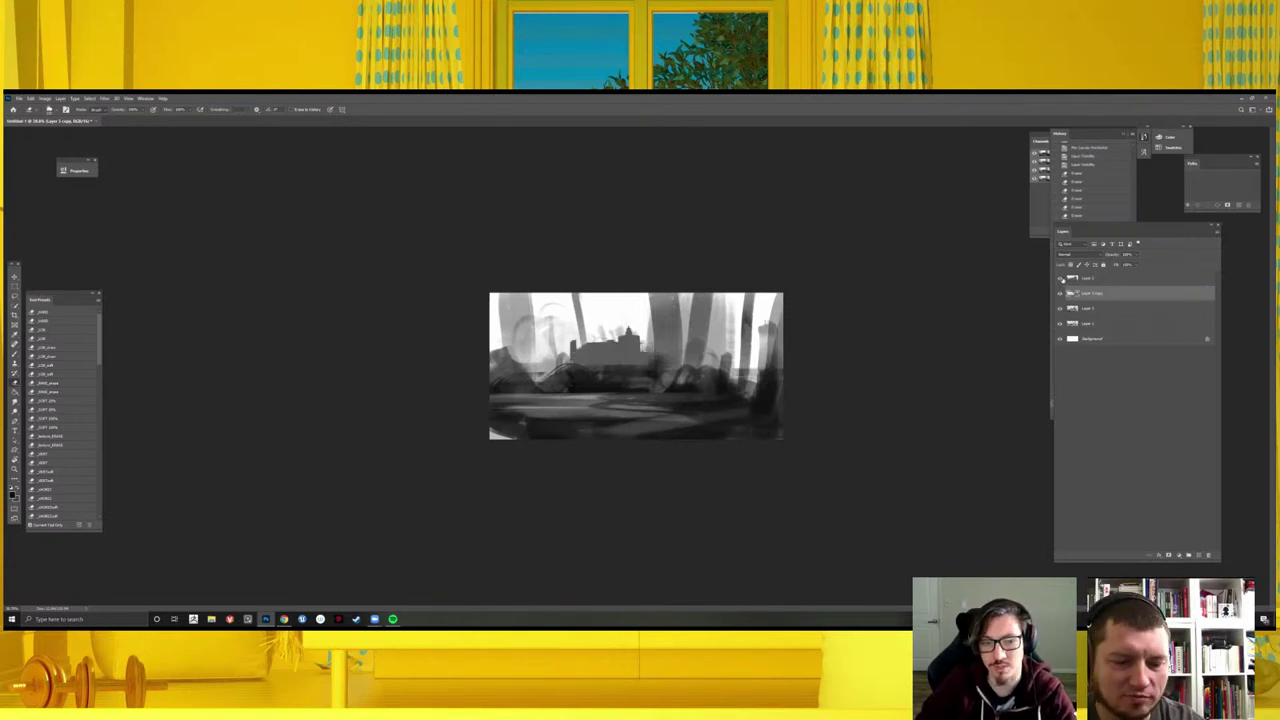
key("ctrl+shift+alt+e")
key("ctrl+t")
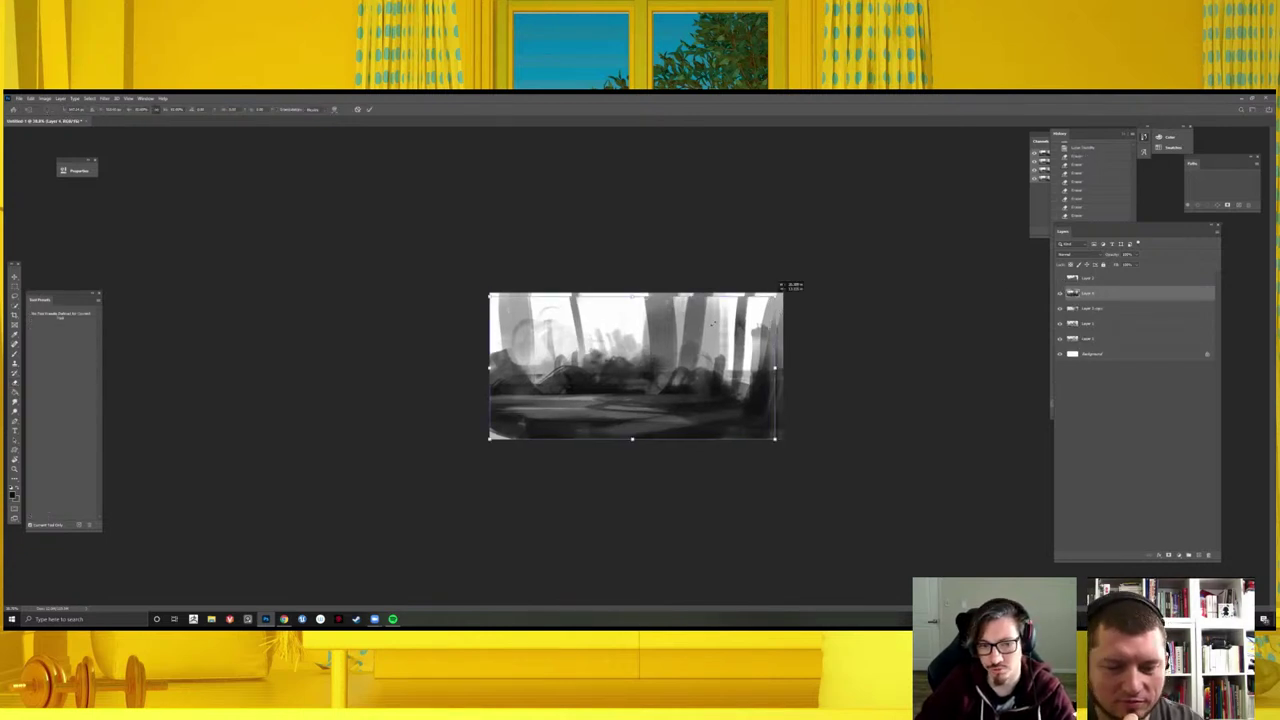
left_click_drag(783, 294, 720, 383)
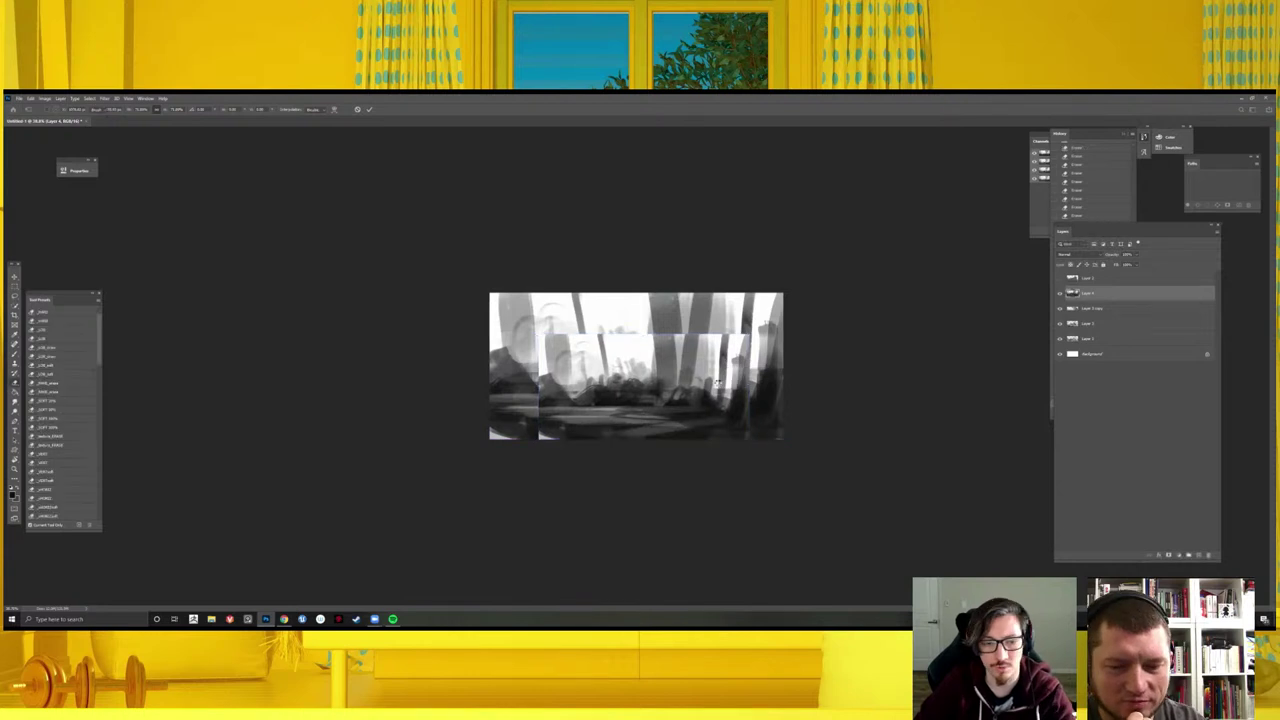
key("Return")
- Brush pale strokes over the left side of the painting
key("b")
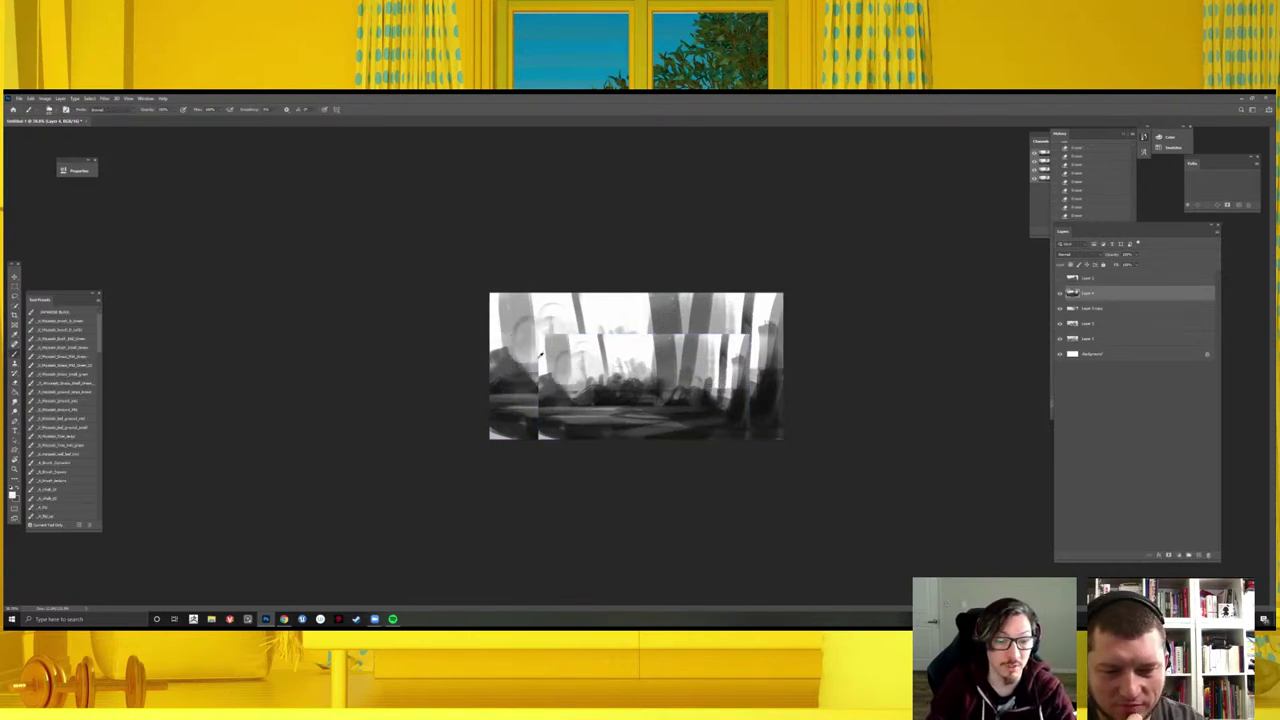
mouse_move(505, 300)
left_mouse_down()
mouse_move(500, 370)
mouse_move(502, 328)
mouse_move(526, 300)
mouse_move(538, 378)
mouse_move(500, 356)
mouse_move(517, 383)
mouse_move(535, 368)
mouse_move(521, 418)
left_mouse_up()
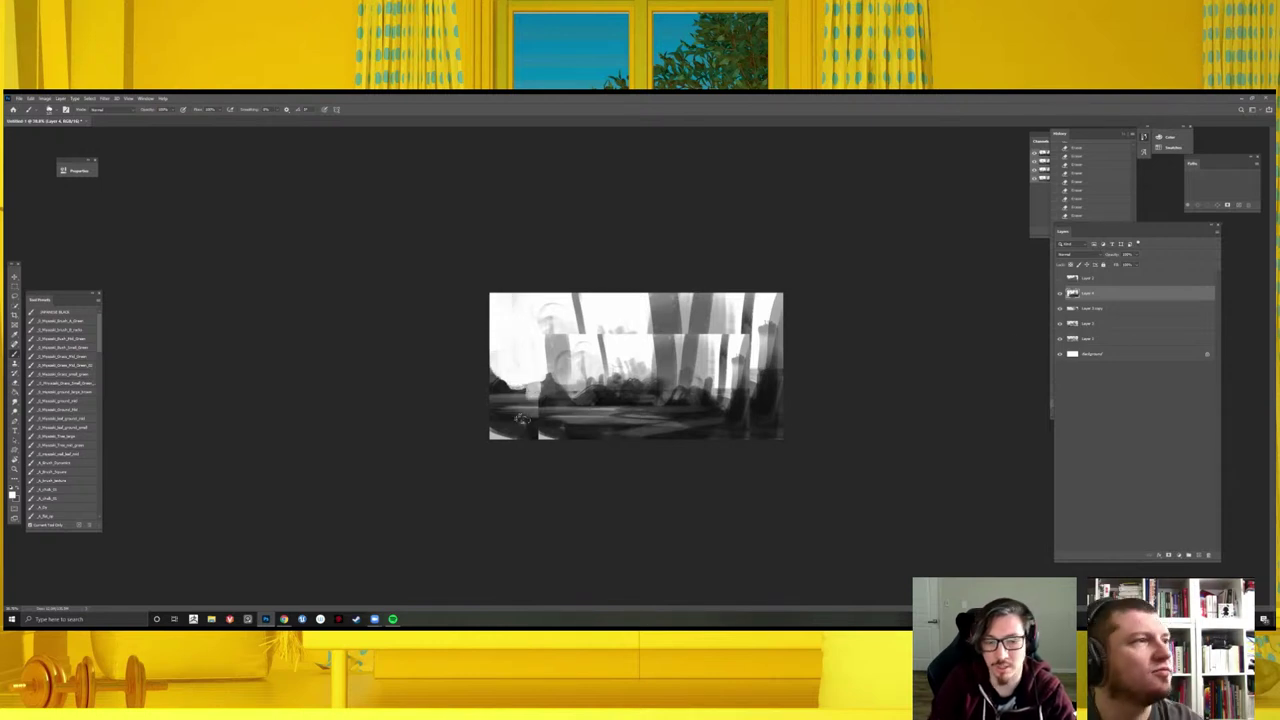
key("ctrl+shift+alt+n")
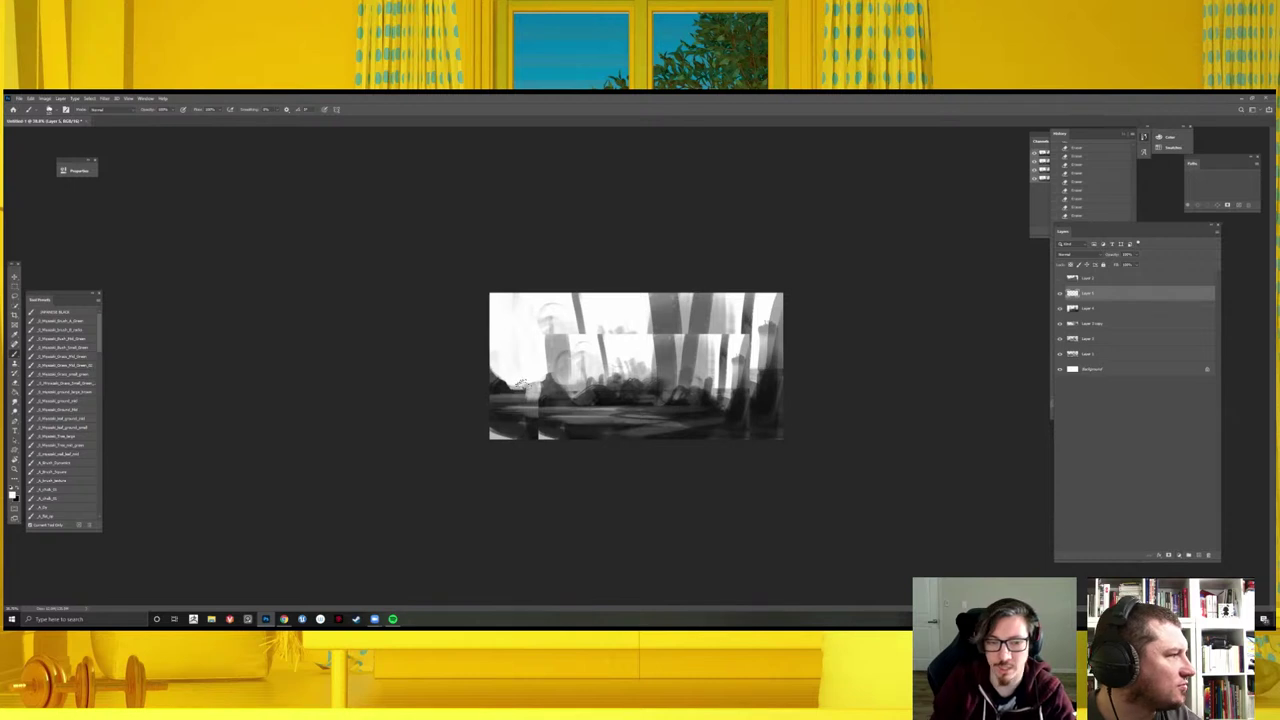
- Draw red horizon and perspective guide lines, undo the horizon, then hide the guide layer
left_click(13, 493)
left_click(155, 400)
left_click(305, 364)
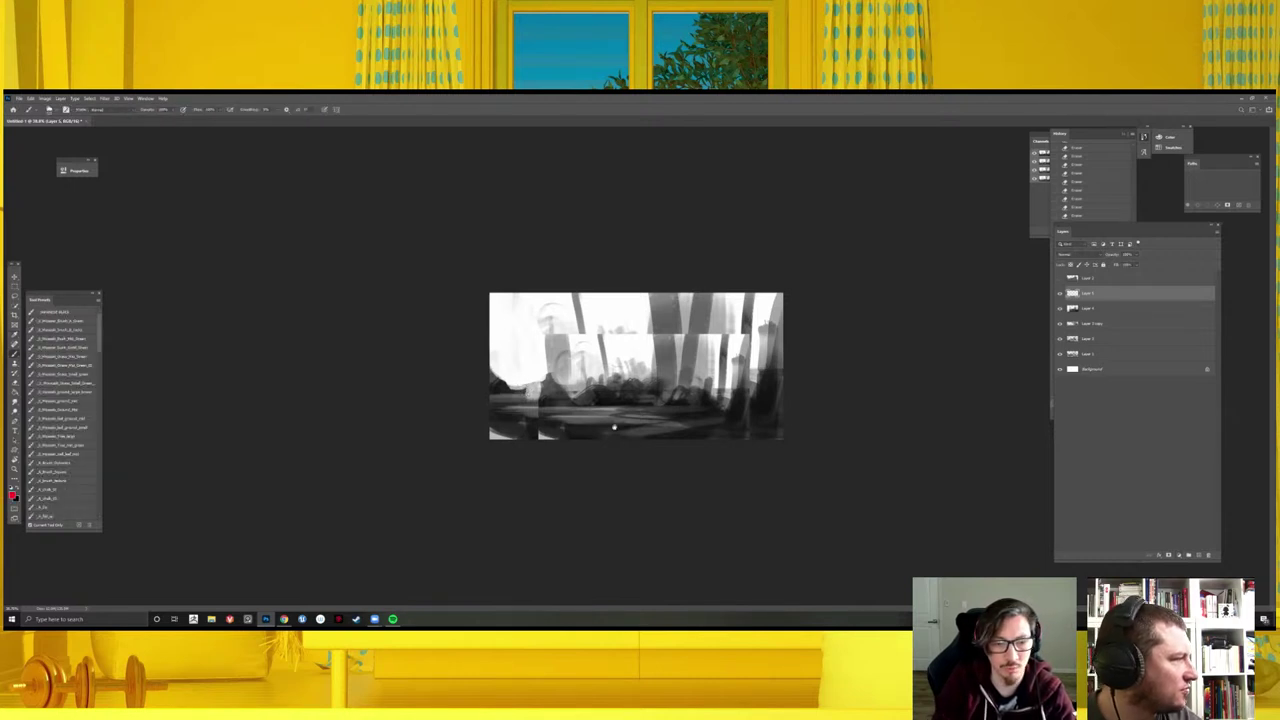
left_click_drag(476, 389, 824, 389)
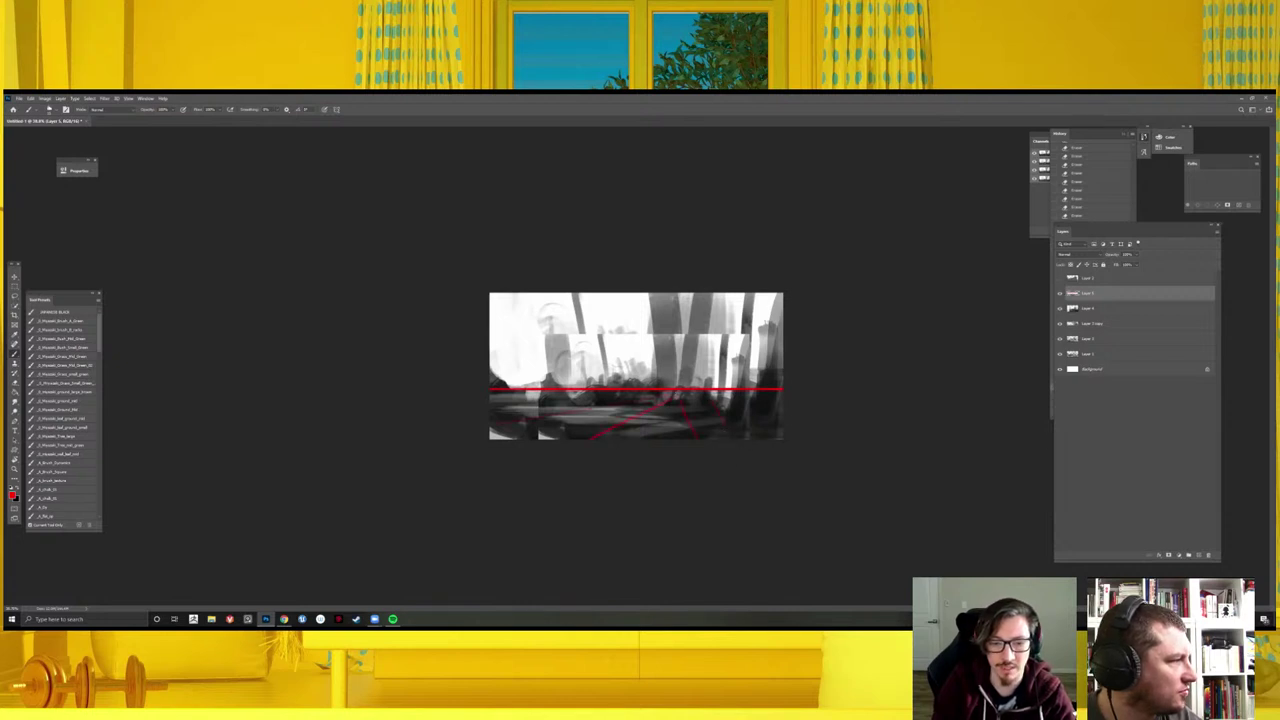
left_click_drag(670, 324, 670, 405)
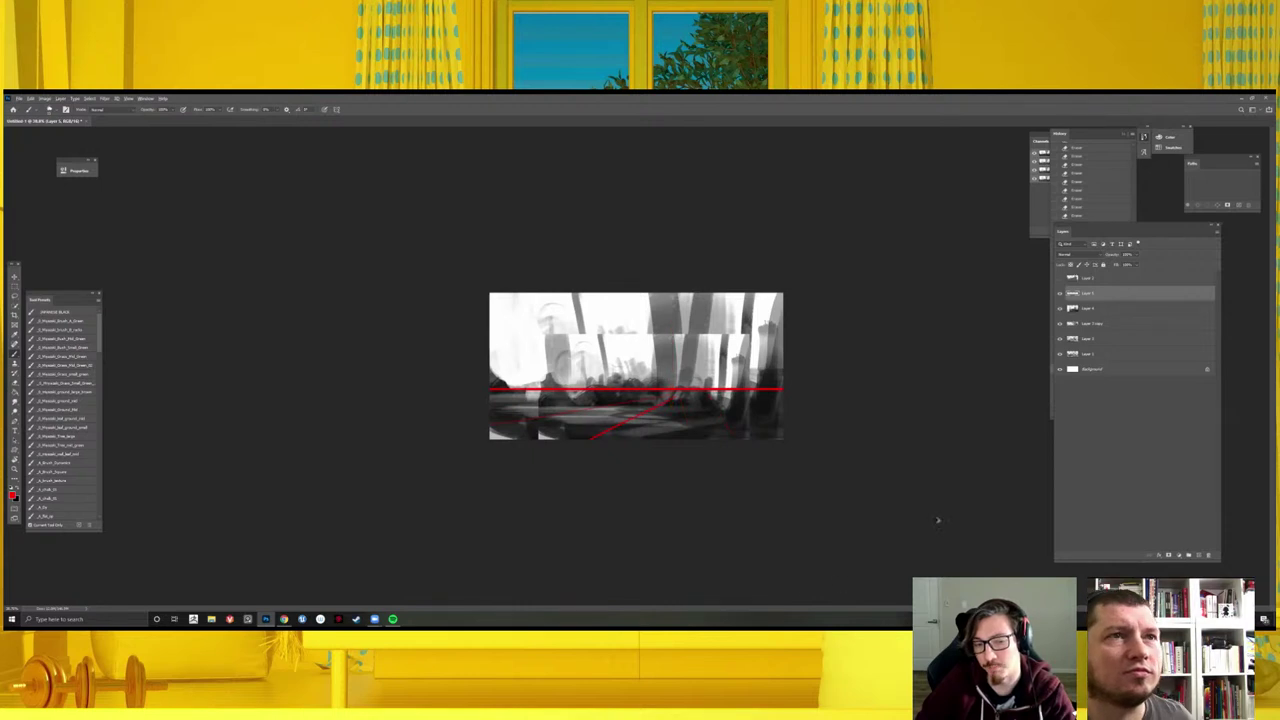
key("ctrl+z")
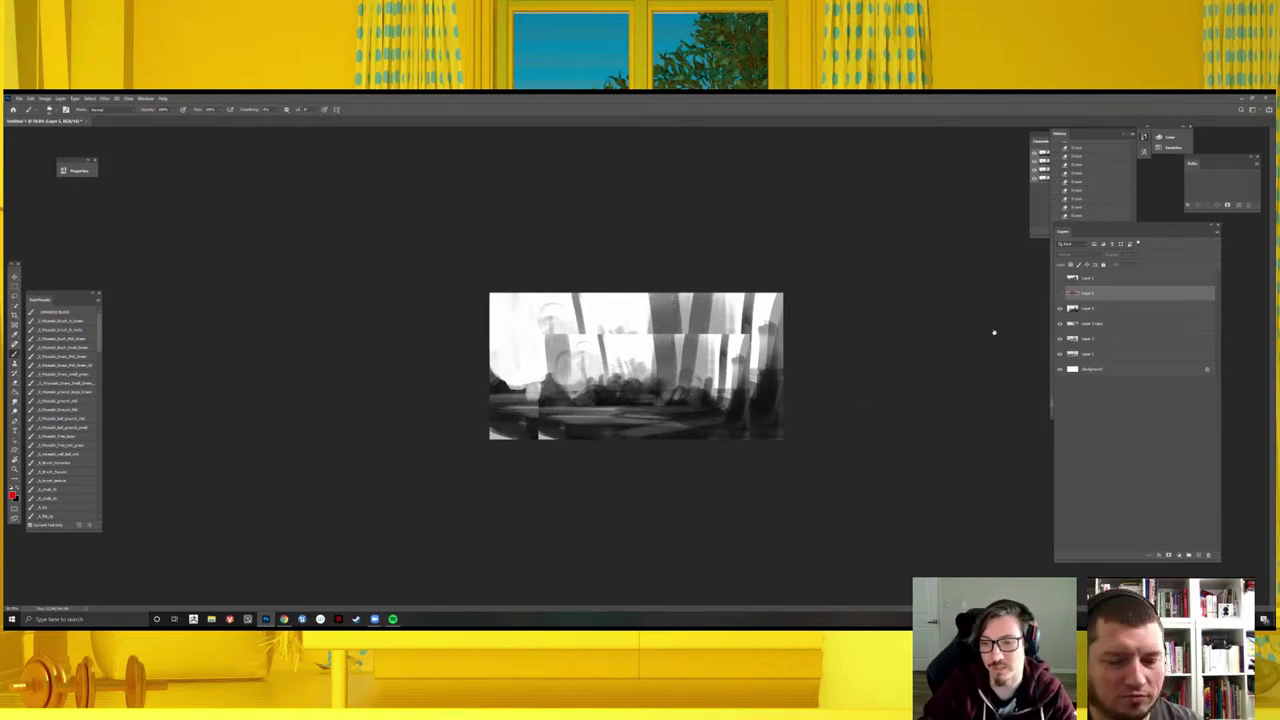
left_click(1060, 308)
- Re-show the overlay layer and paint light top-centre strokes with dark trunks on the right
left_click(1072, 308)
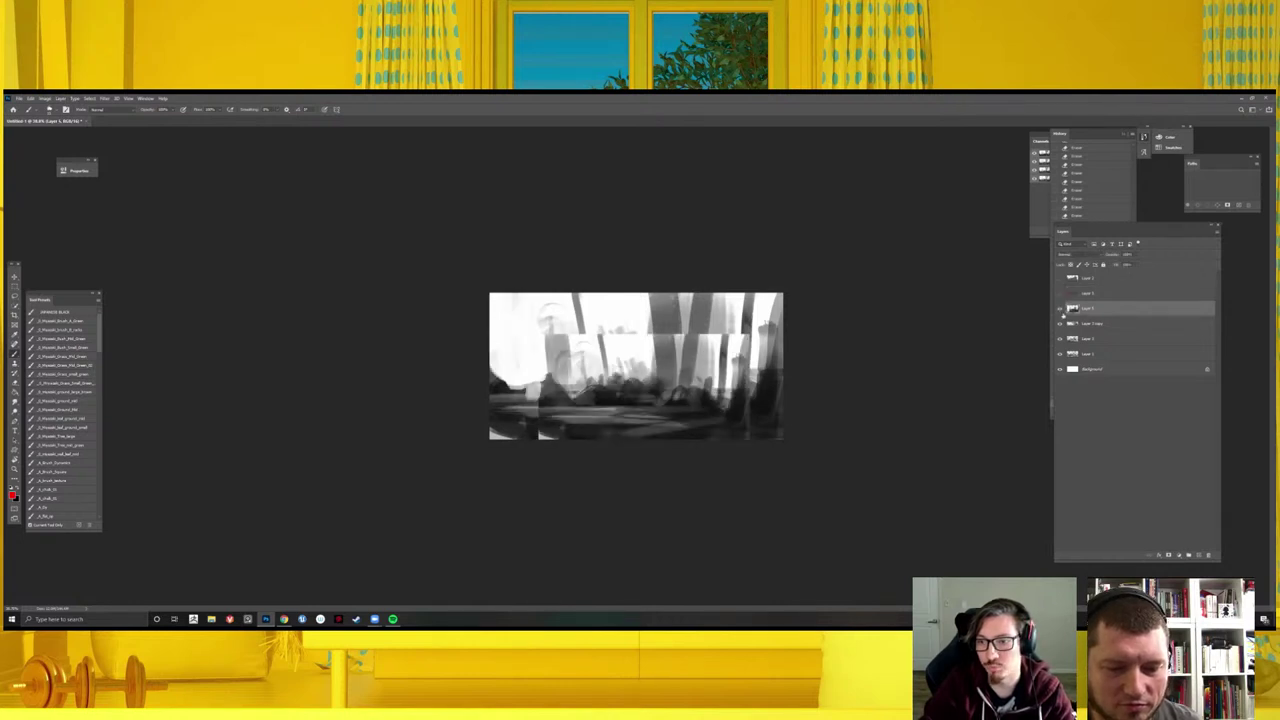
left_click(1060, 310)
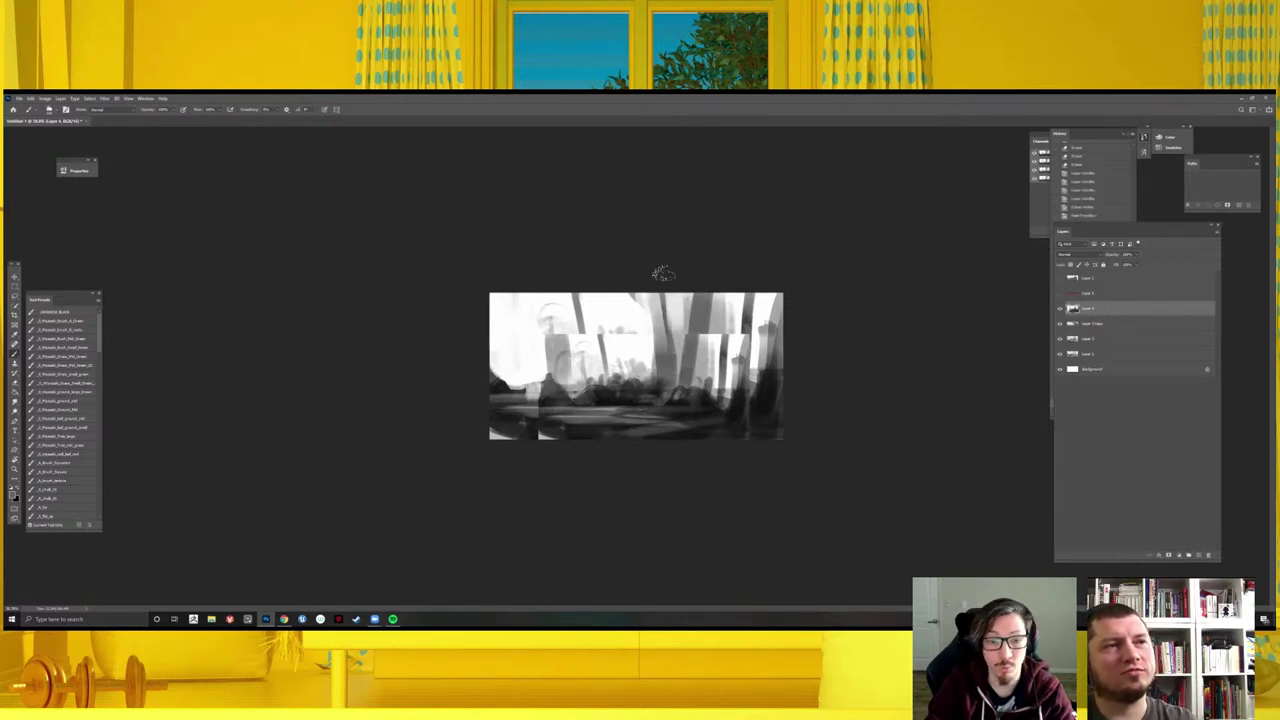
left_click_drag(663, 270, 700, 375)
left_click_drag(706, 320, 712, 372)
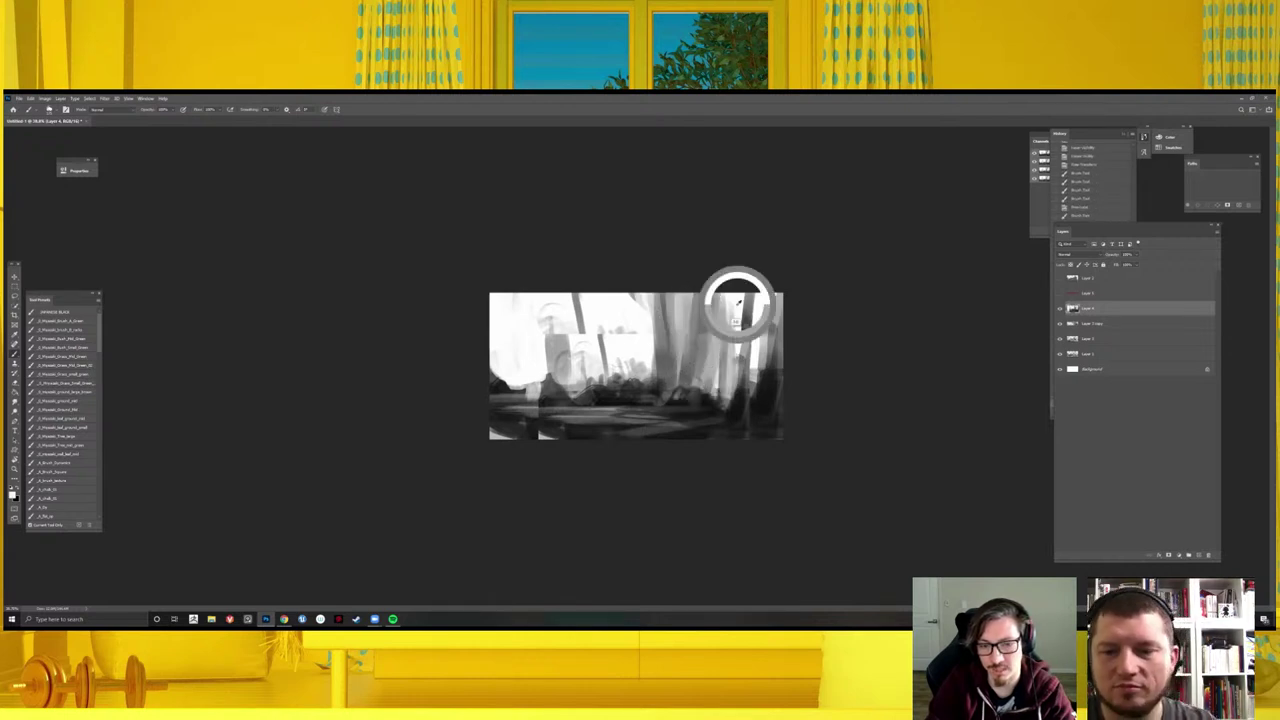
- Add small dark marks along the lower right, then bring up the brush presets
key("ctrl+minus")
key("ctrl+minus")
key("ctrl+plus")
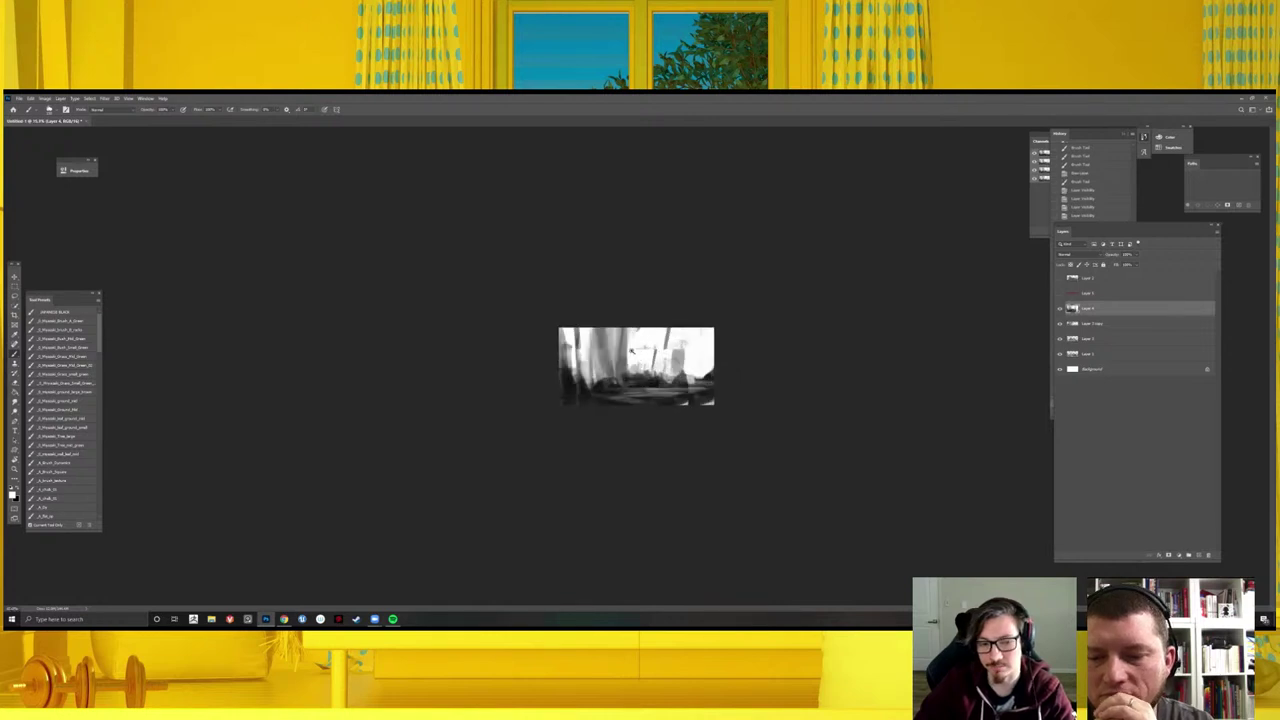
key("ctrl+plus")
key("ctrl+plus")
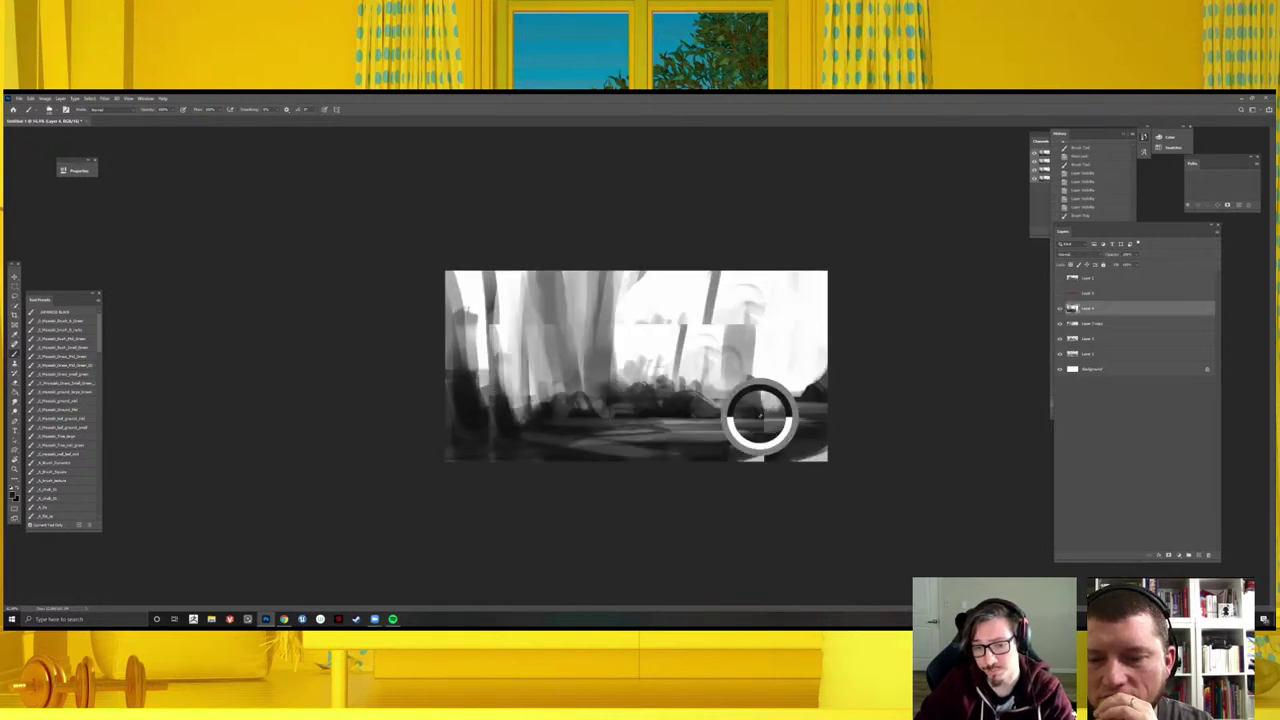
left_click_drag(805, 438, 772, 443)
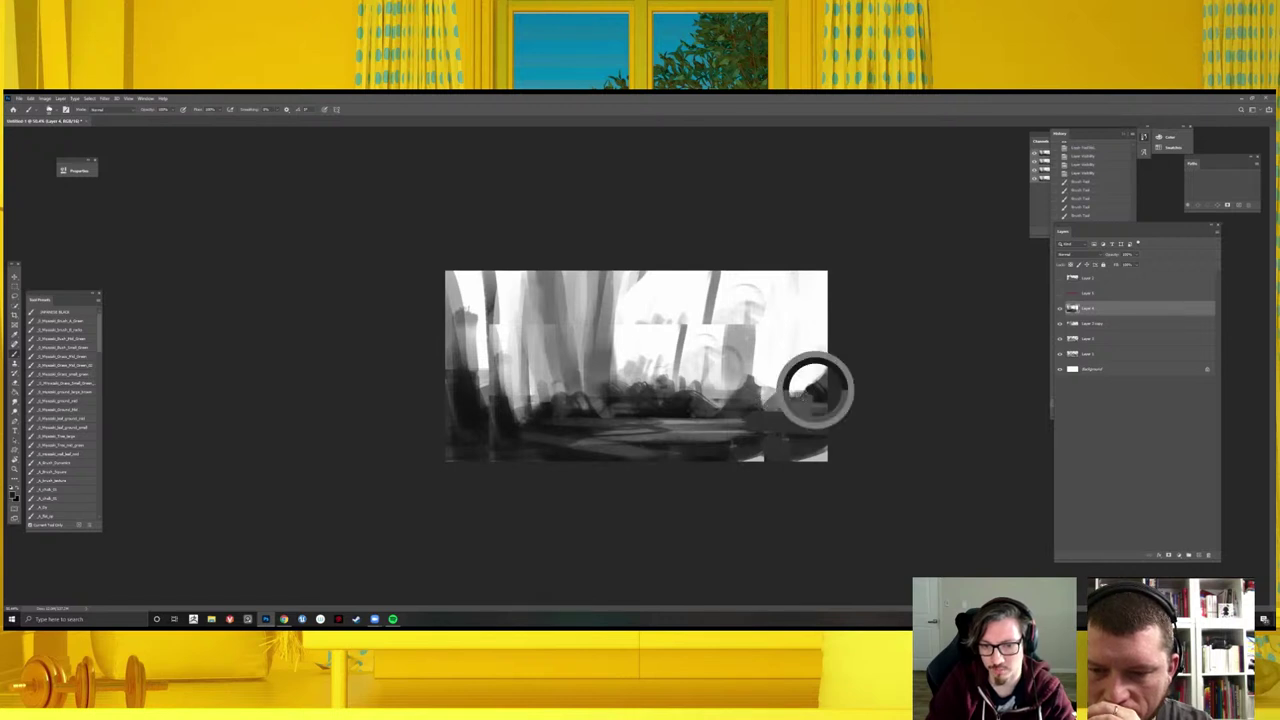
left_click_drag(806, 404, 788, 402)
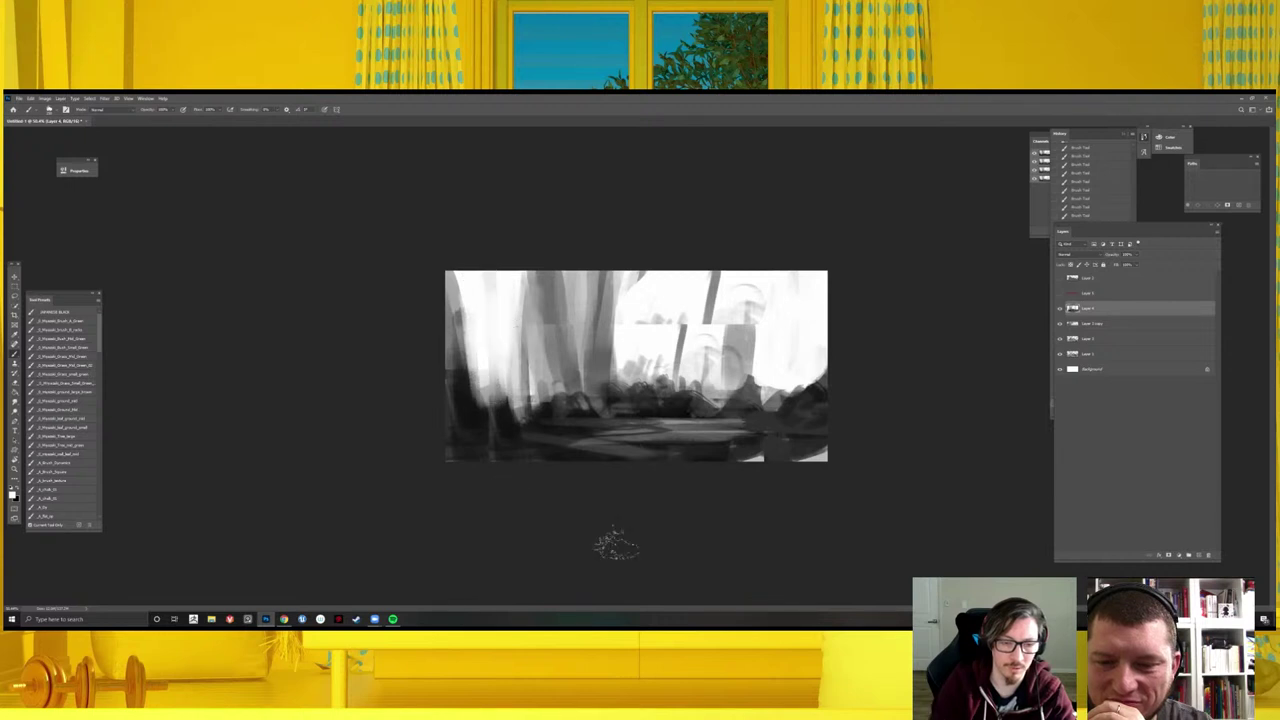
right_click(692, 378)
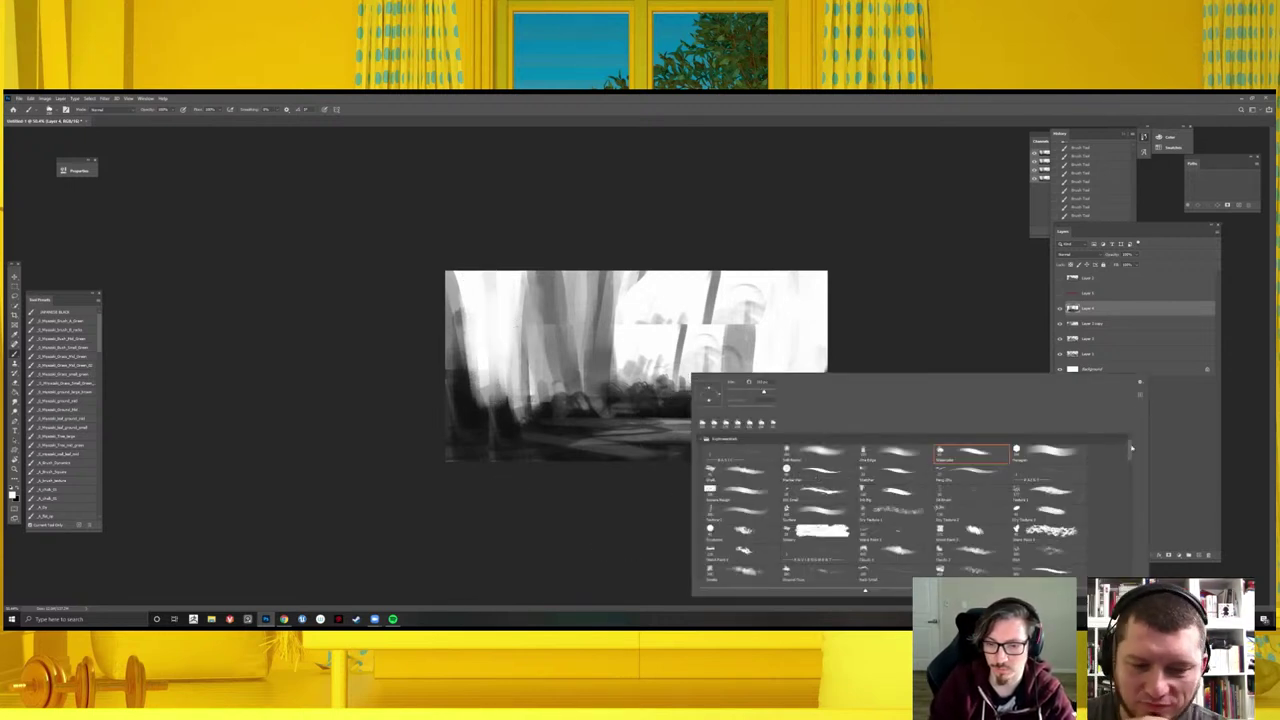
- Choose a different brush from the Brush Preset picker and close the picker
left_click_drag(1128, 450, 1128, 490)
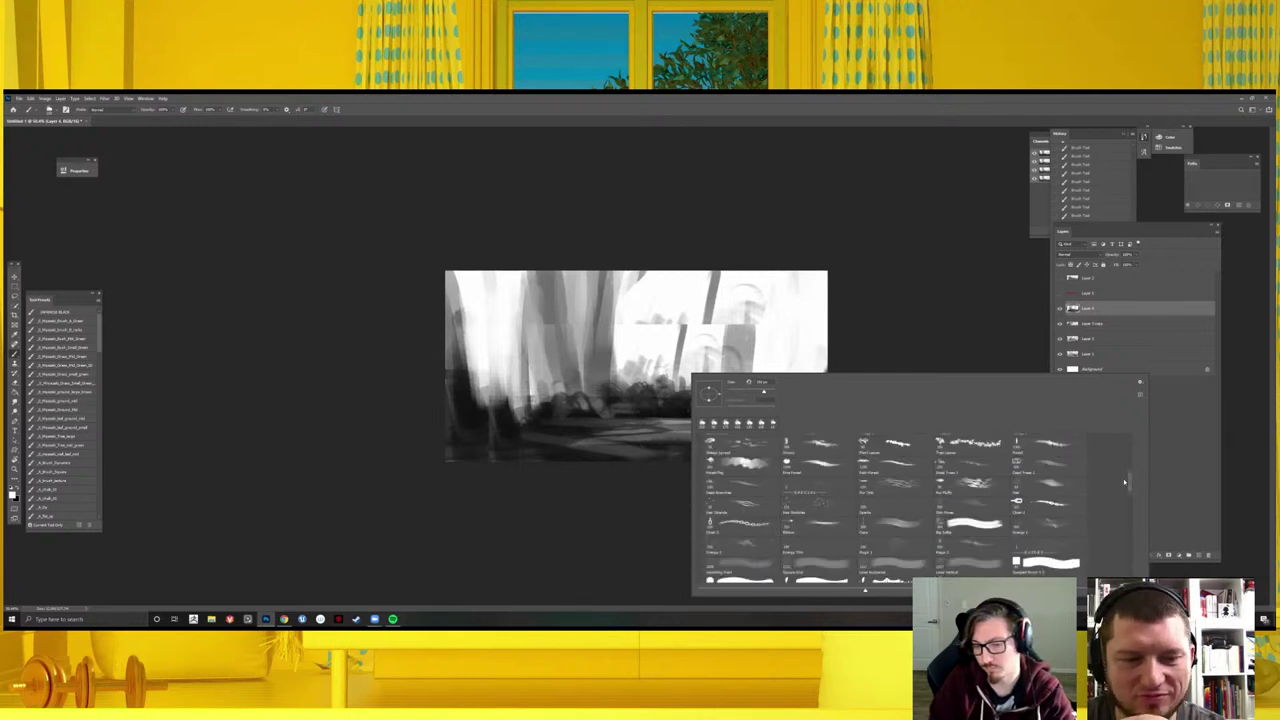
left_click(977, 477)
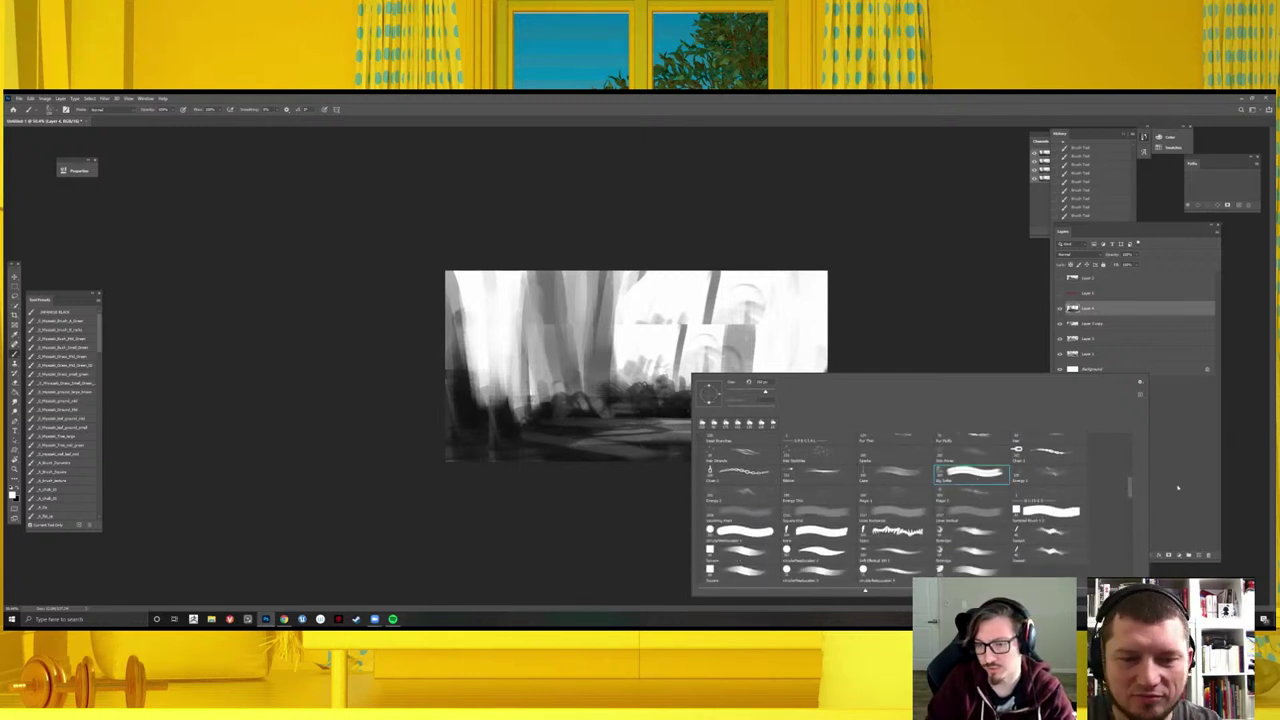
left_click_drag(1132, 490, 1130, 450)
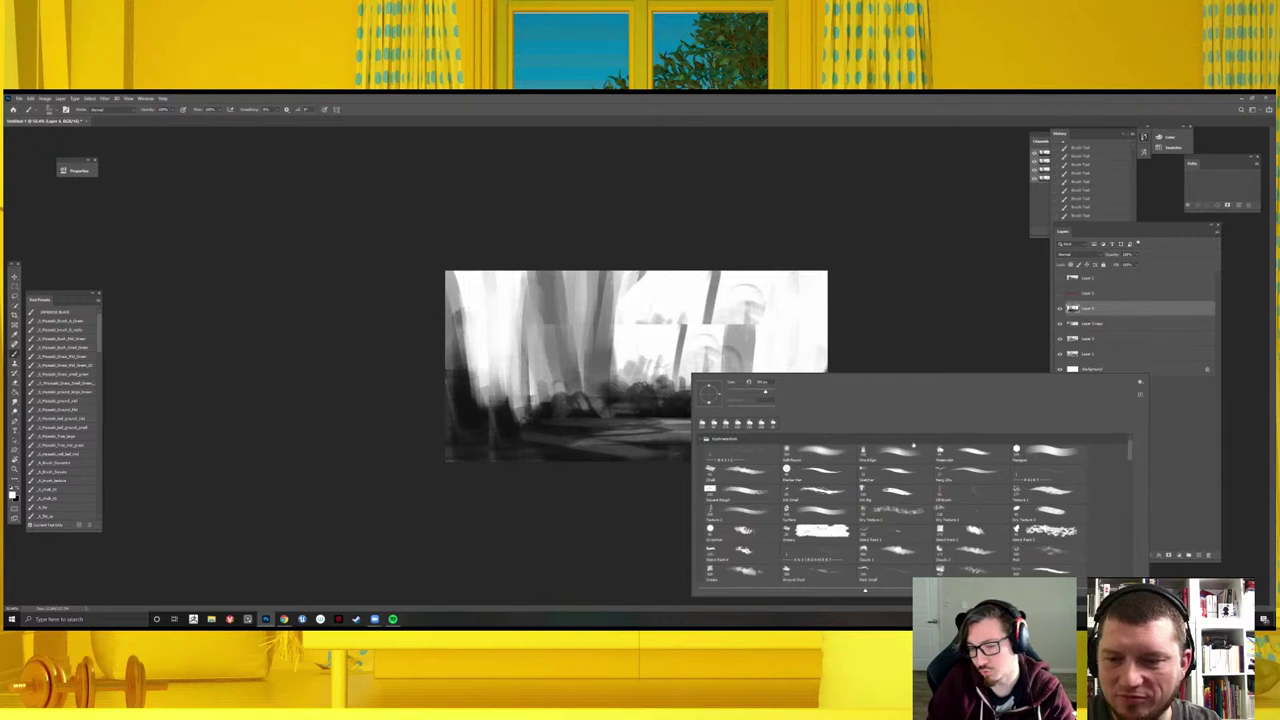
left_click(858, 396)
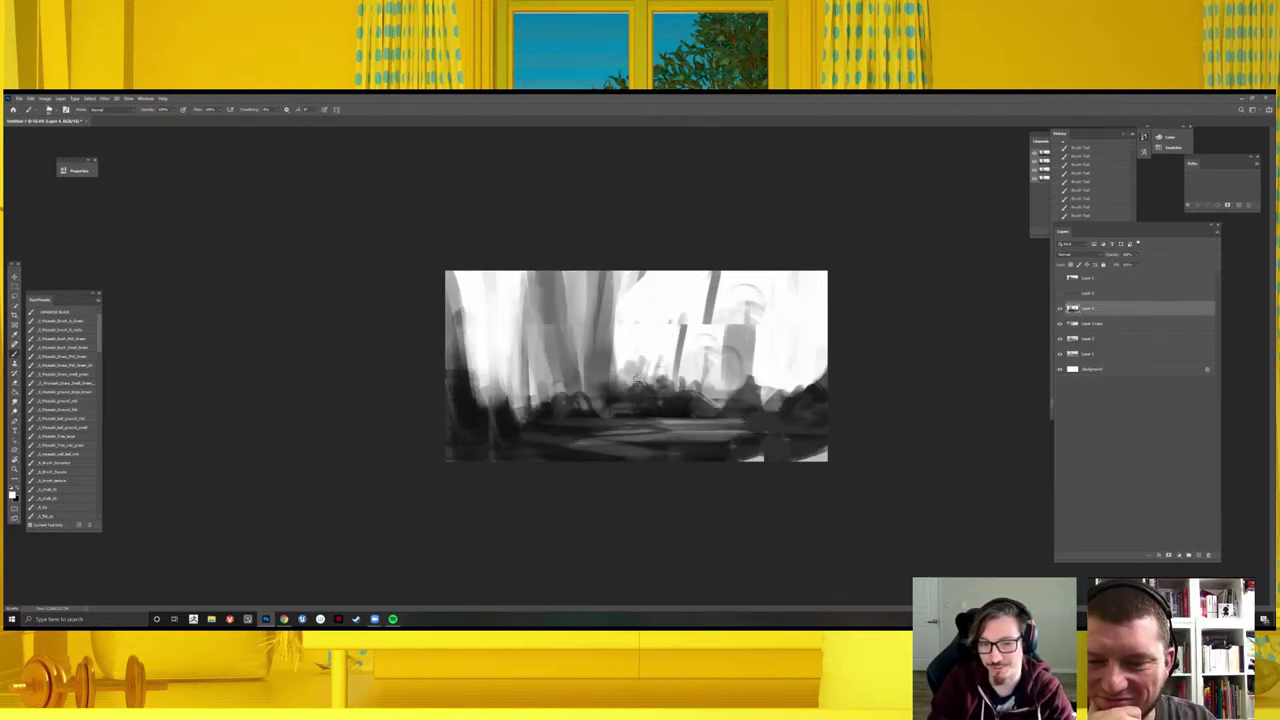
- Sample a dark tone and paint dark tree trunk strokes, undoing the last trunk strokes
left_click(676, 340, "alt")
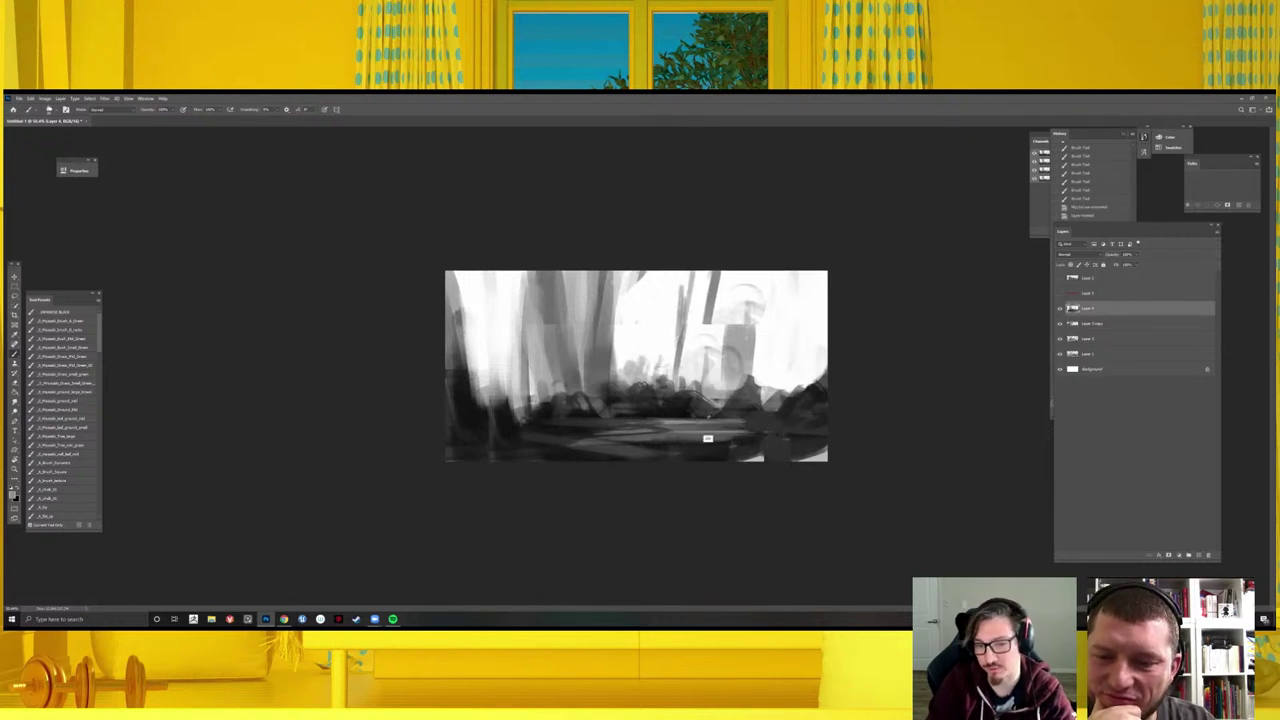
left_click(737, 377)
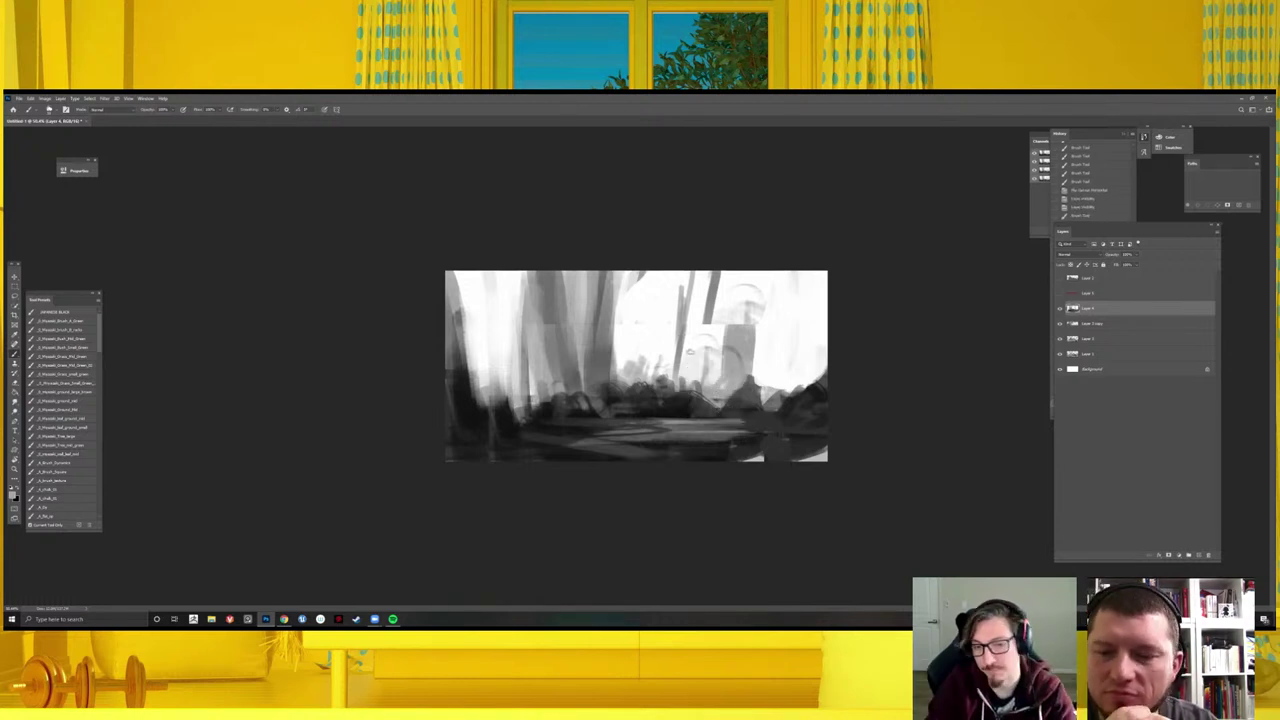
left_click_drag(752, 355, 768, 380)
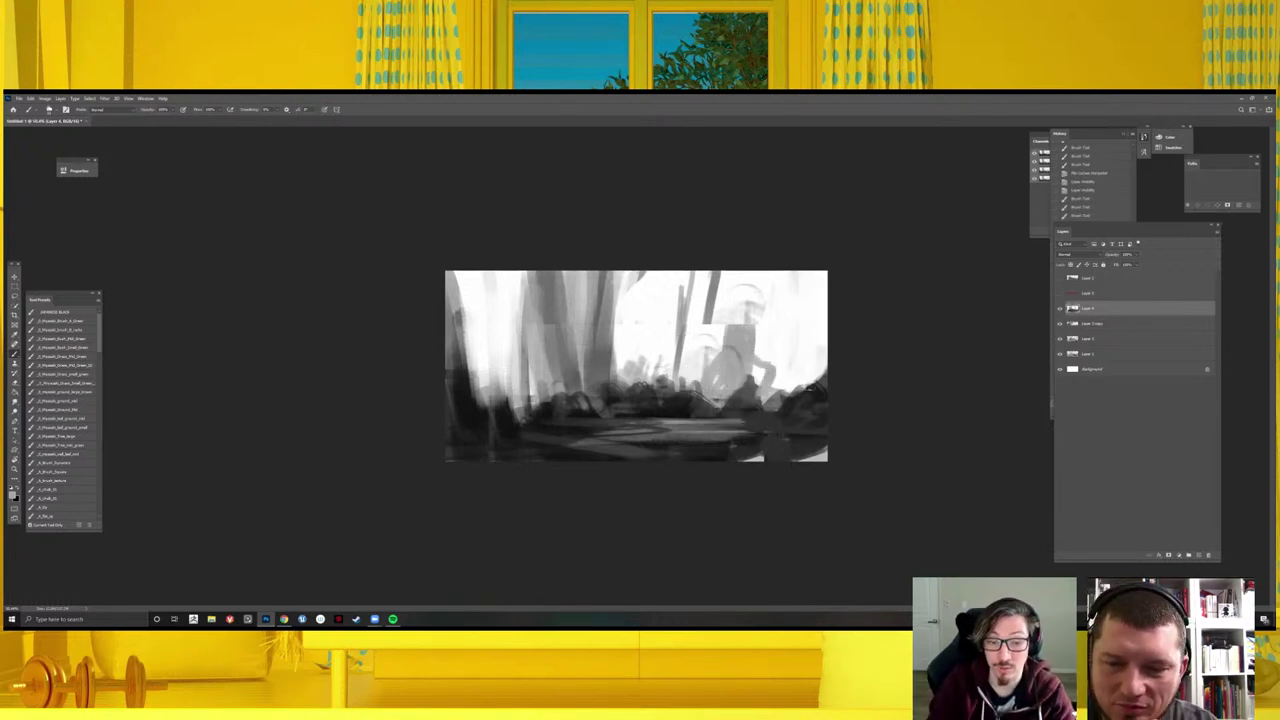
left_click(1193, 556)
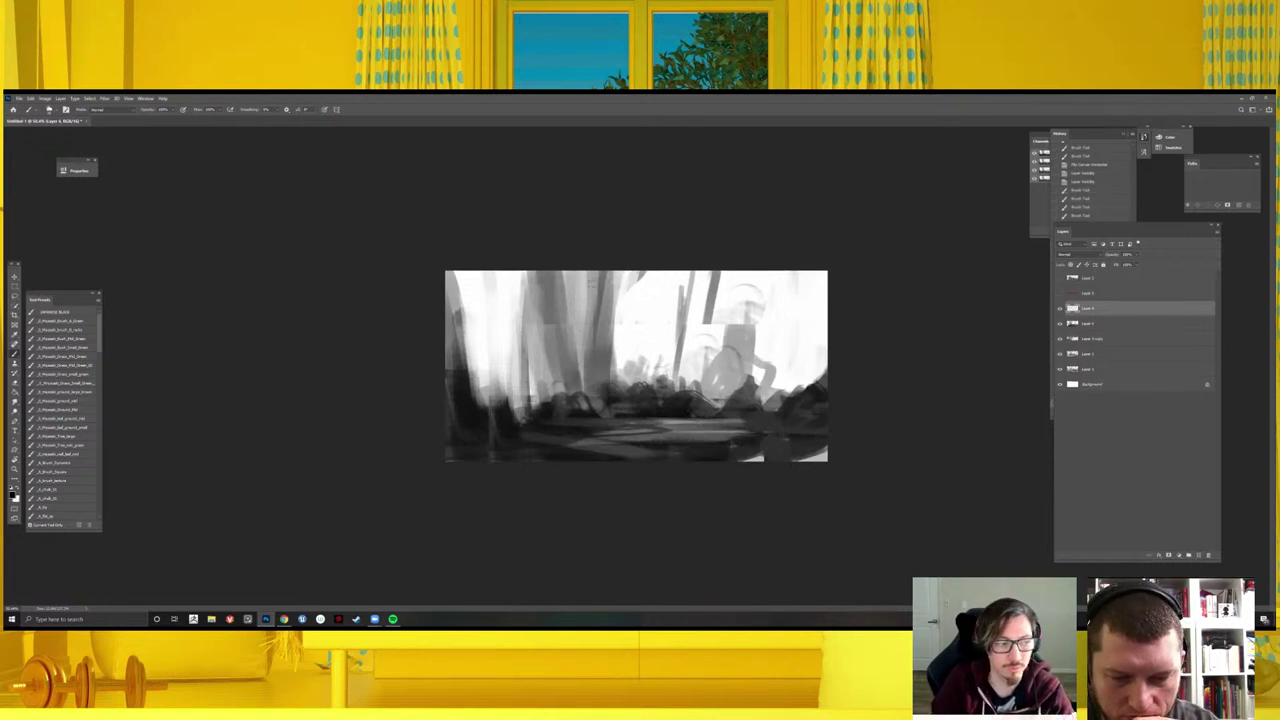
left_click_drag(614, 260, 614, 436)
left_click_drag(544, 272, 544, 374)
left_click_drag(676, 272, 676, 440)
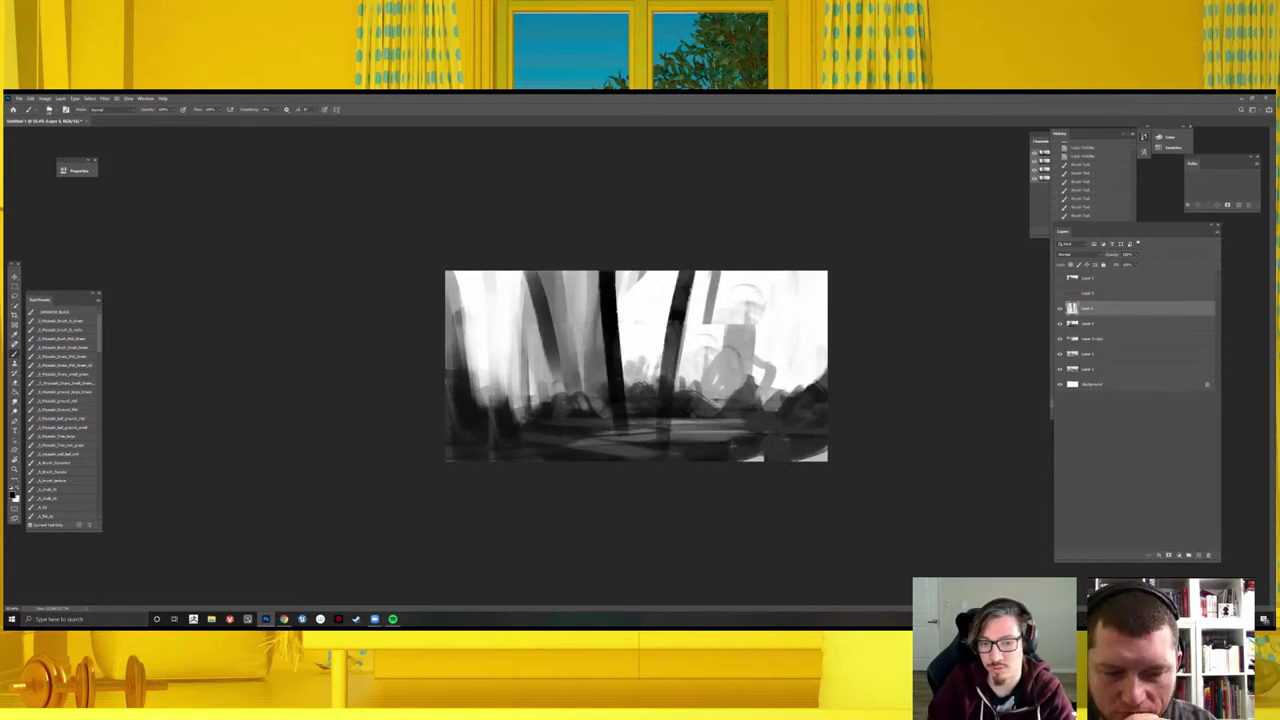
key("ctrl+z")
key("ctrl+z")
key("ctrl+z")
- Paint dark trunk strokes in the middle and right, plus a light accent on the upper-left trees
key("ctrl+minus")
key("ctrl+minus")
key("ctrl+minus")
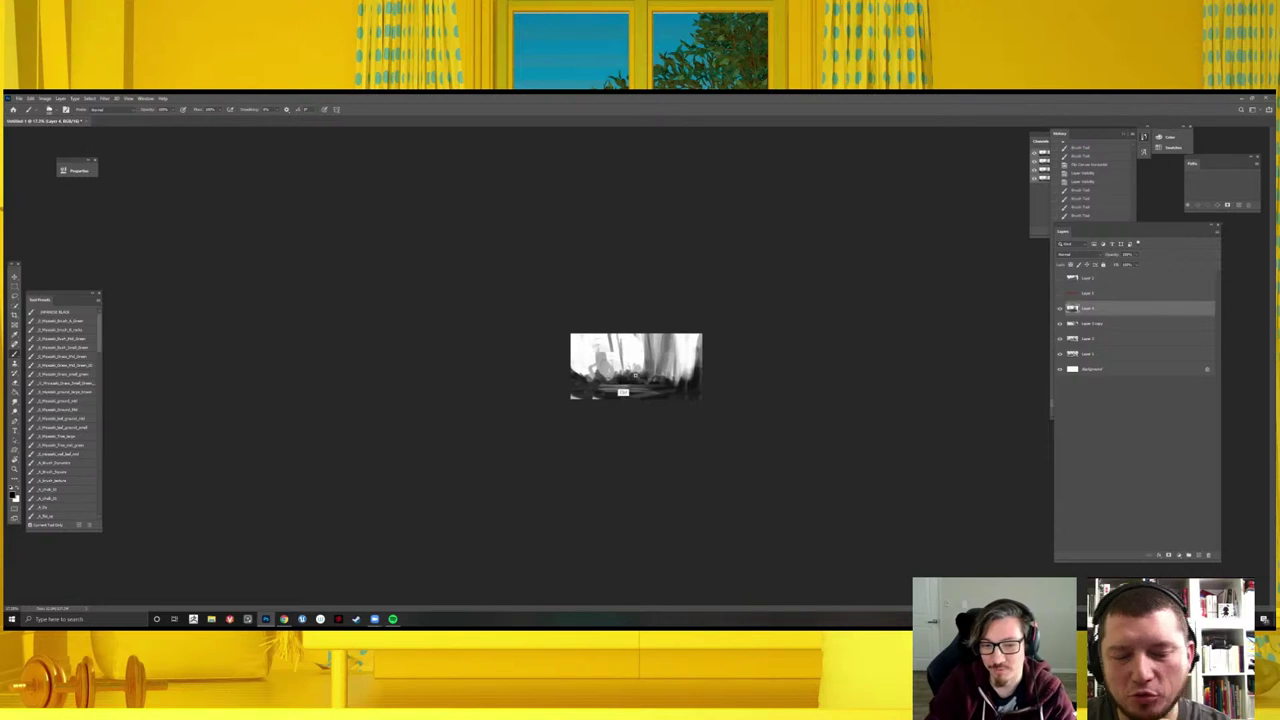
key("ctrl+plus")
key("ctrl+plus")
left_click_drag(686, 372, 688, 283)
left_click_drag(690, 396, 692, 340)
left_click_drag(706, 396, 704, 372)
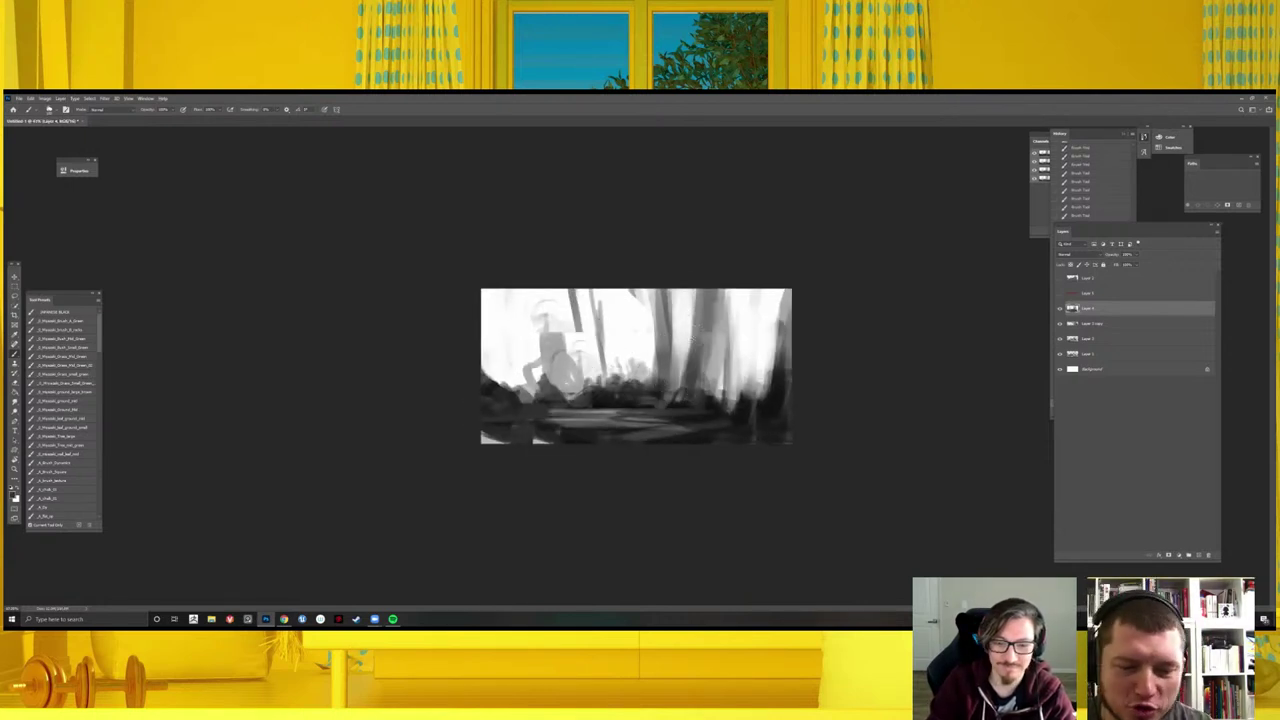
mouse_move(746, 410)
left_mouse_down()
mouse_move(750, 354)
mouse_move(758, 404)
left_mouse_up()
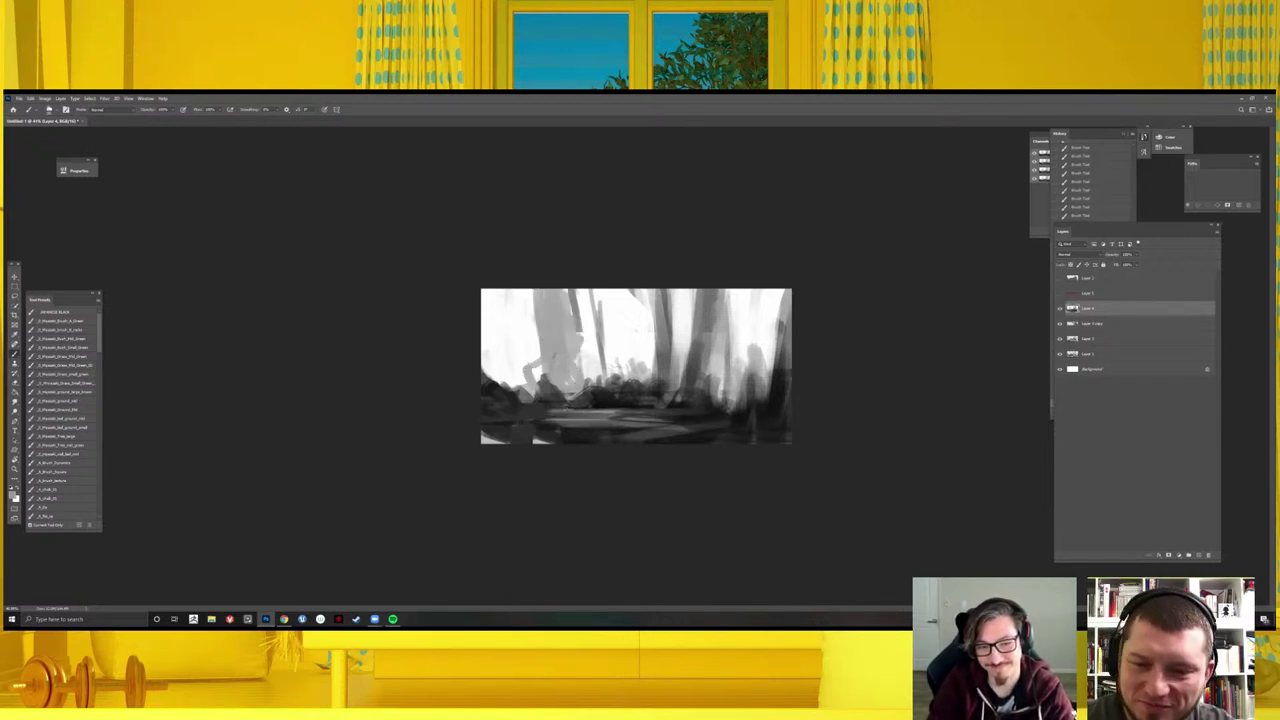
mouse_move(571, 357)
left_mouse_down()
mouse_move(582, 370)
mouse_move(585, 325)
left_mouse_up()
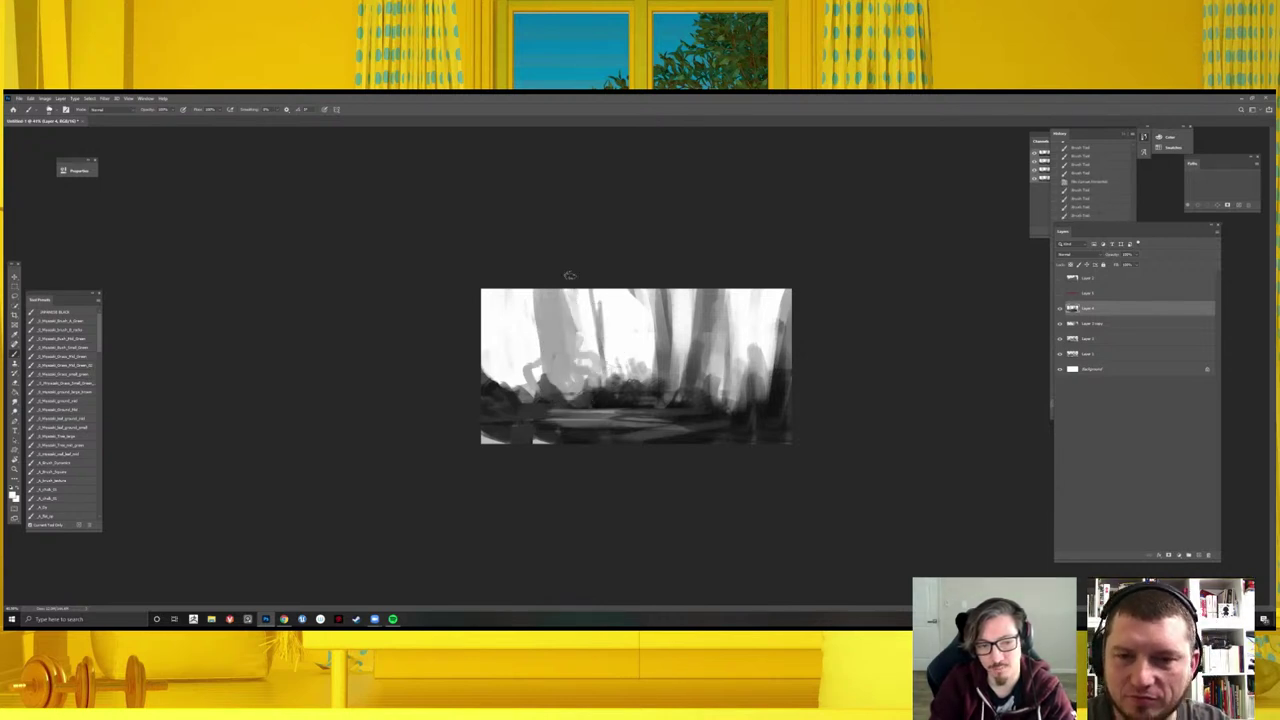
- Flip the canvas horizontally to check the composition, flip it back, and shrink the brush
key("ctrl+minus")
key("ctrl+shift+h")
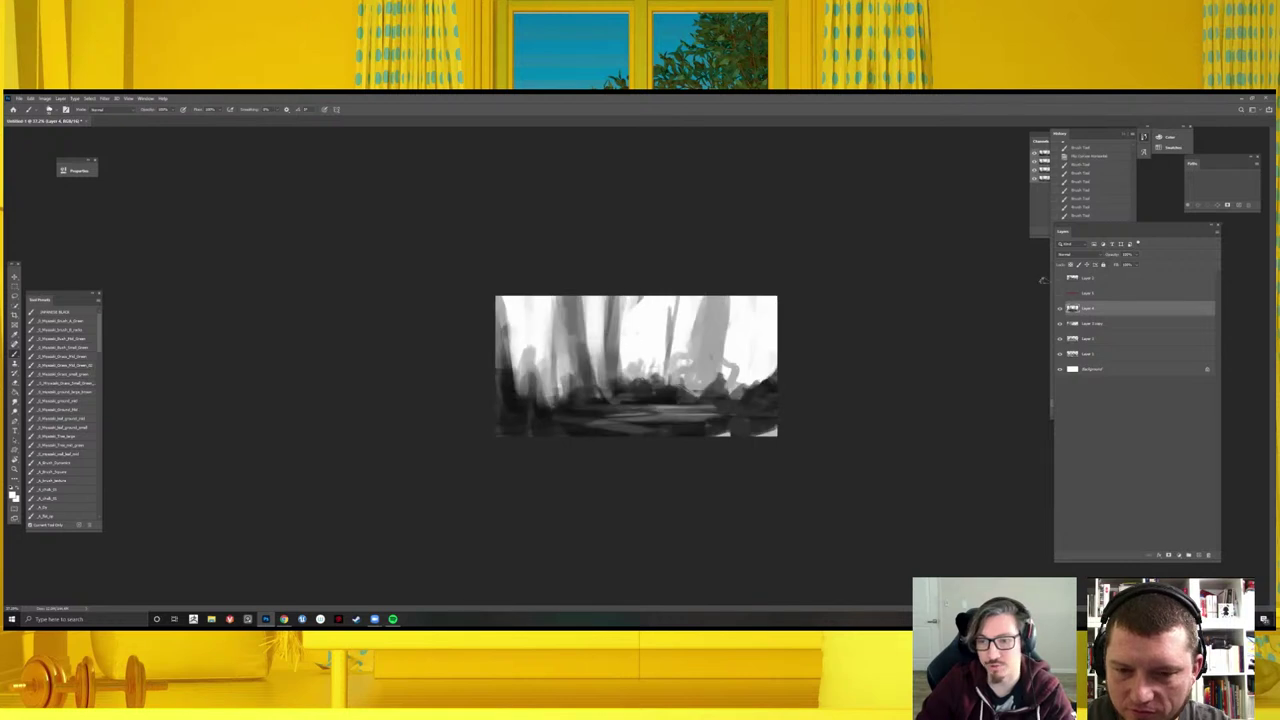
key("ctrl+shift+h")
key("ctrl+shift+h")
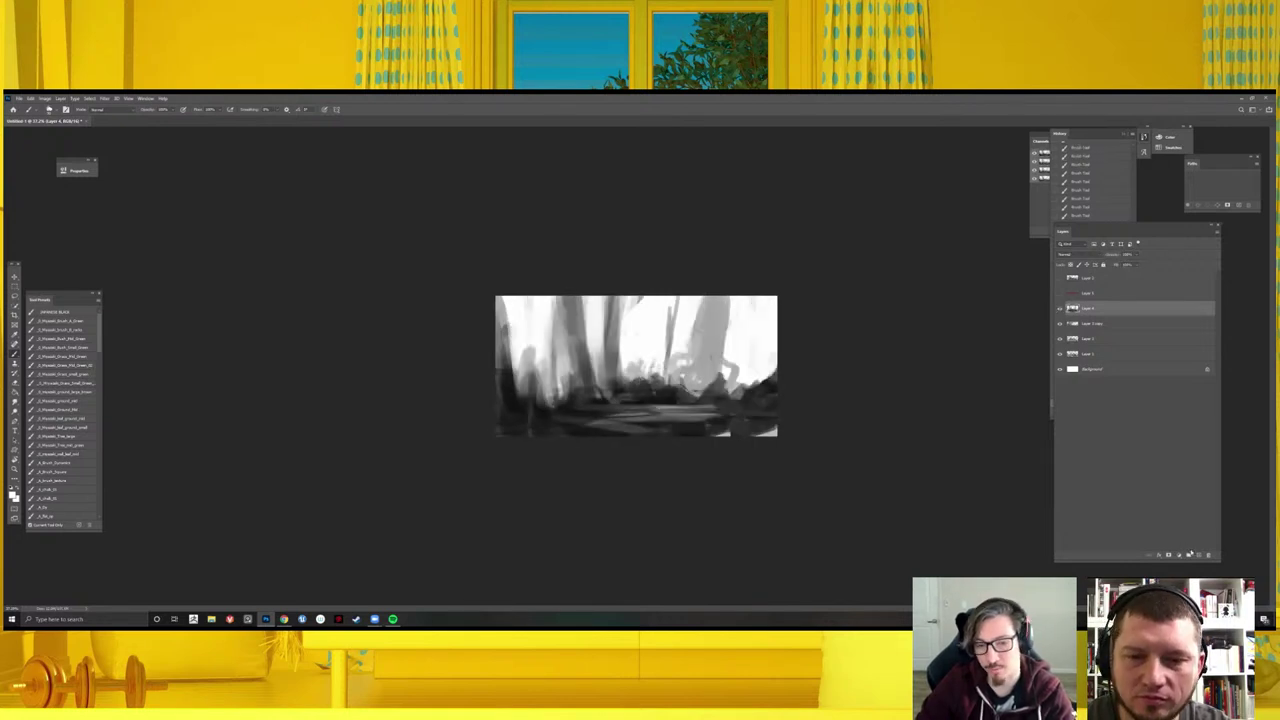
key("ctrl+minus")
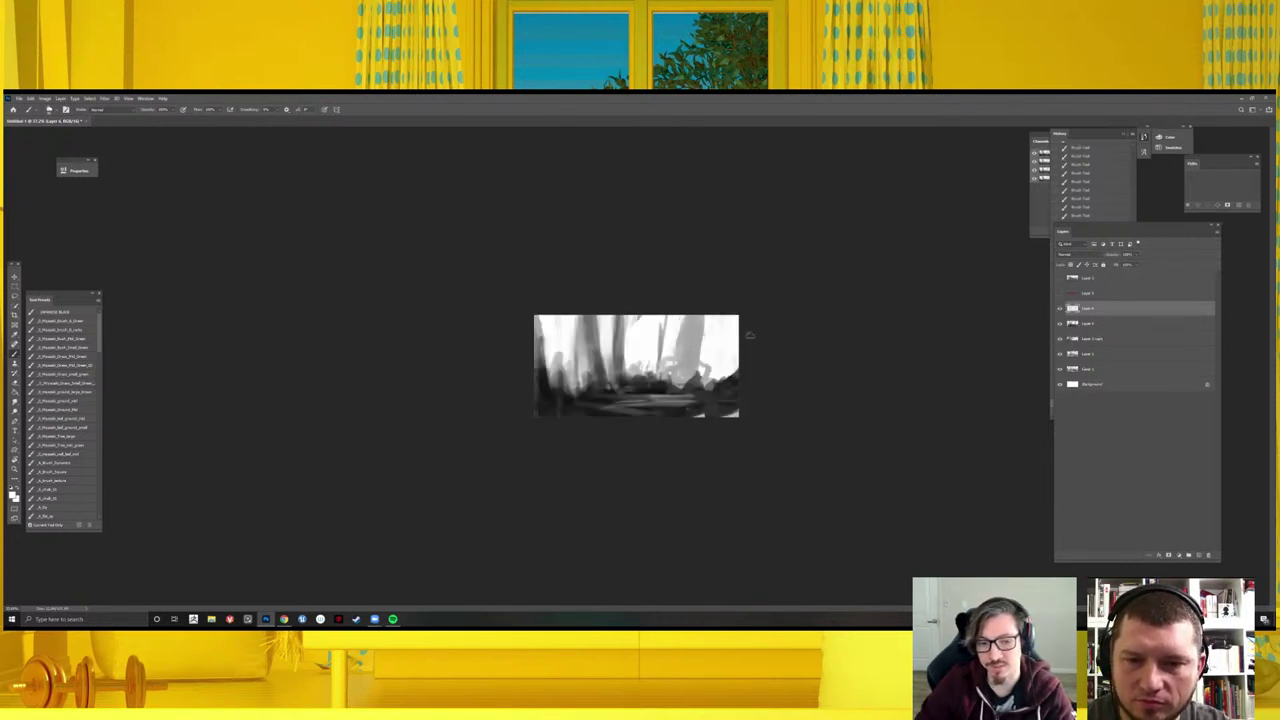
key("ctrl+plus")
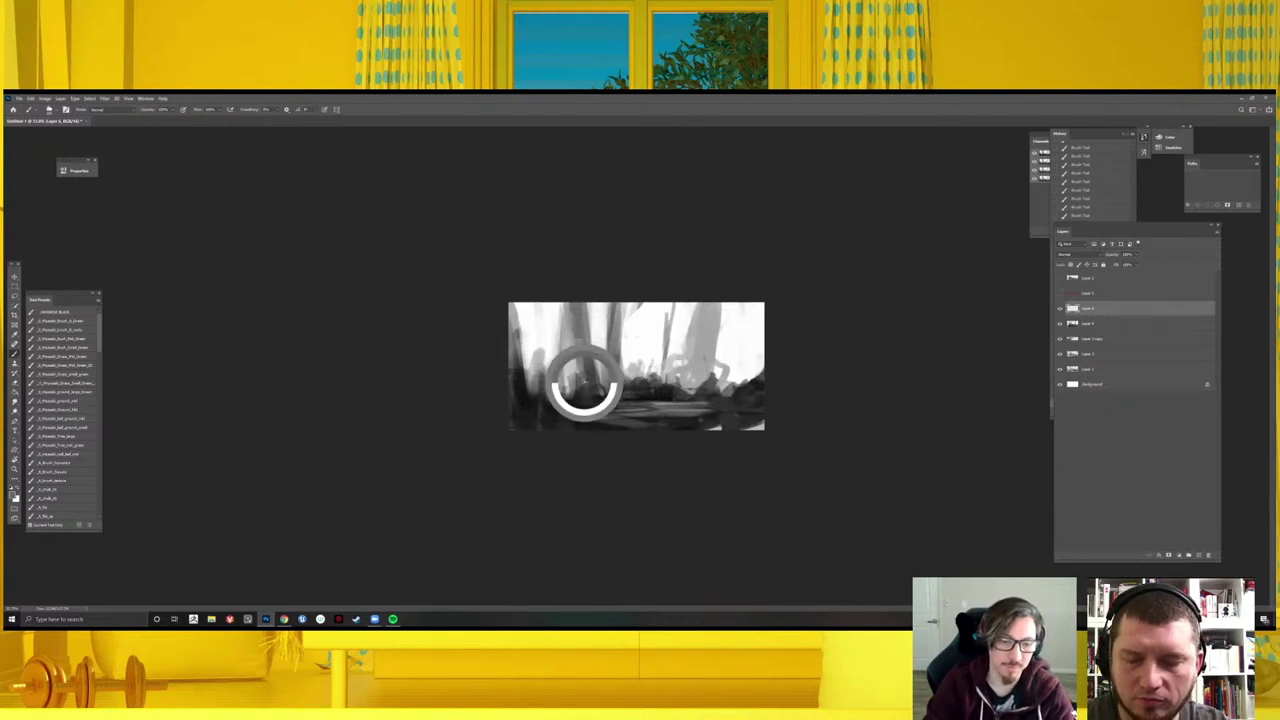
key("[")
key("[")
key("[")
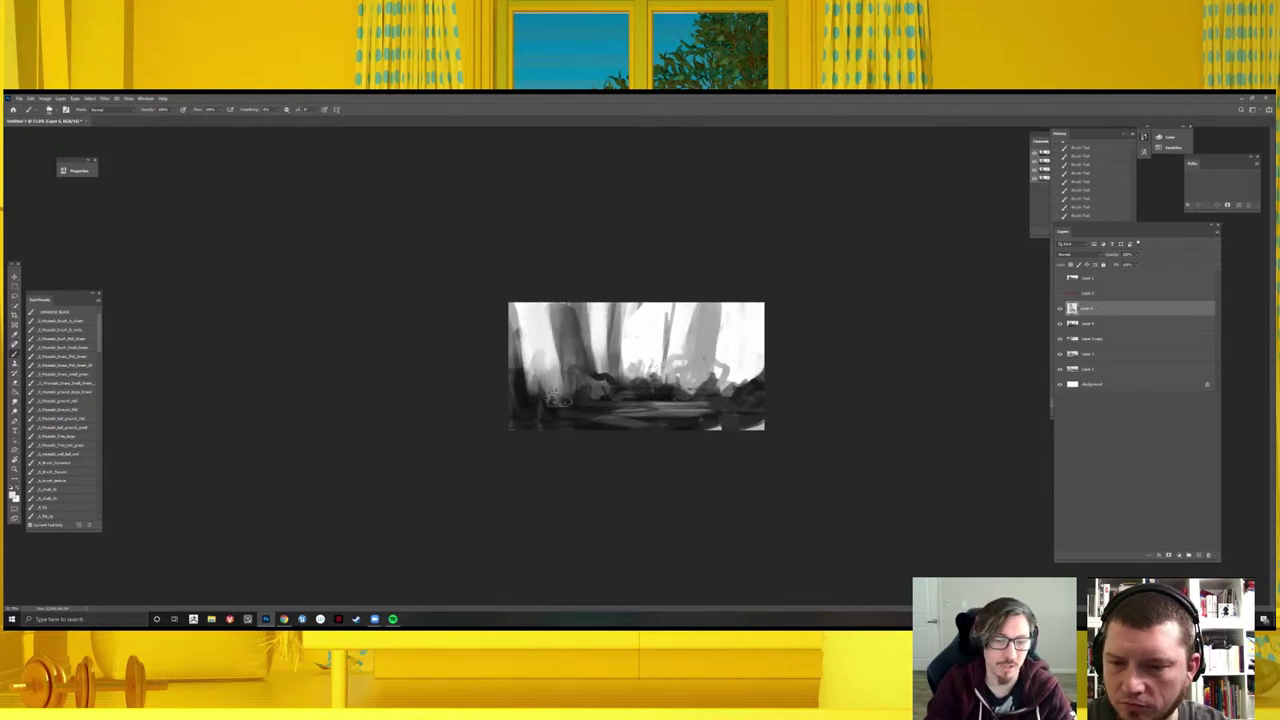
scroll(629, 412, "down", 3)
scroll(629, 412, "up", 2)
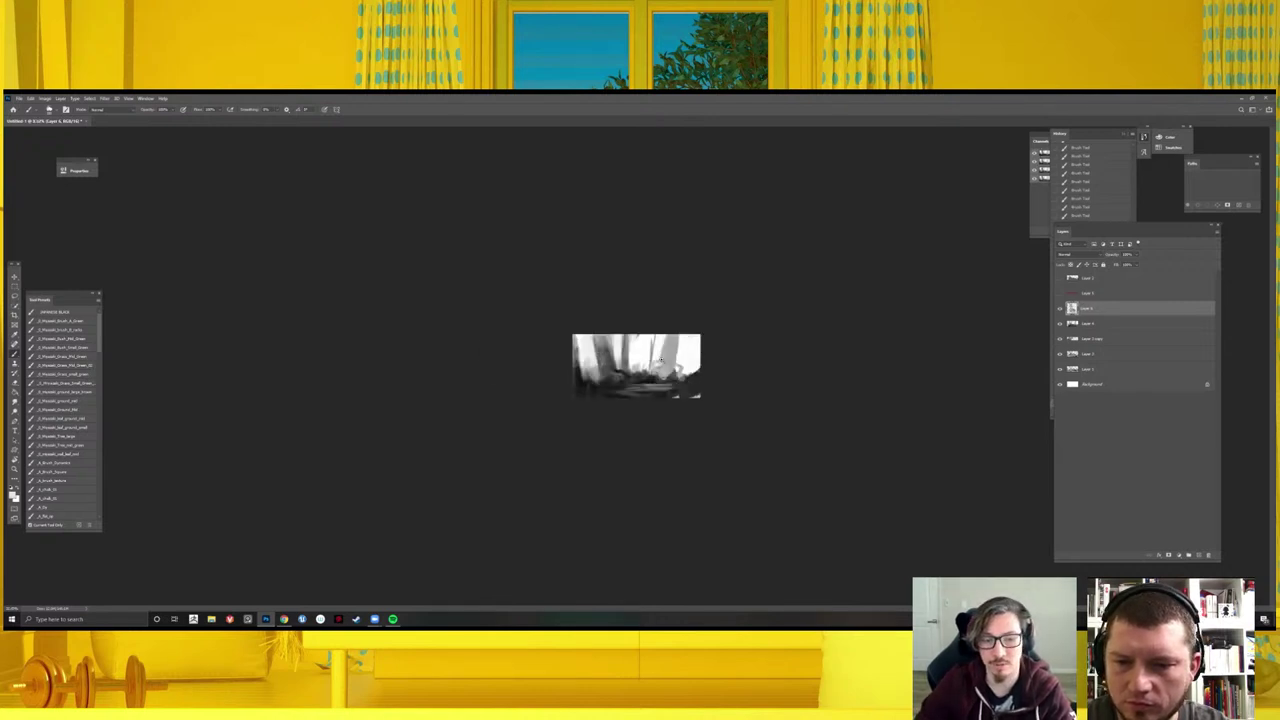
scroll(629, 412, "up", 3)
- Duplicate the painting layer and begin rotating the copy with Free Transform
key("ctrl+j")
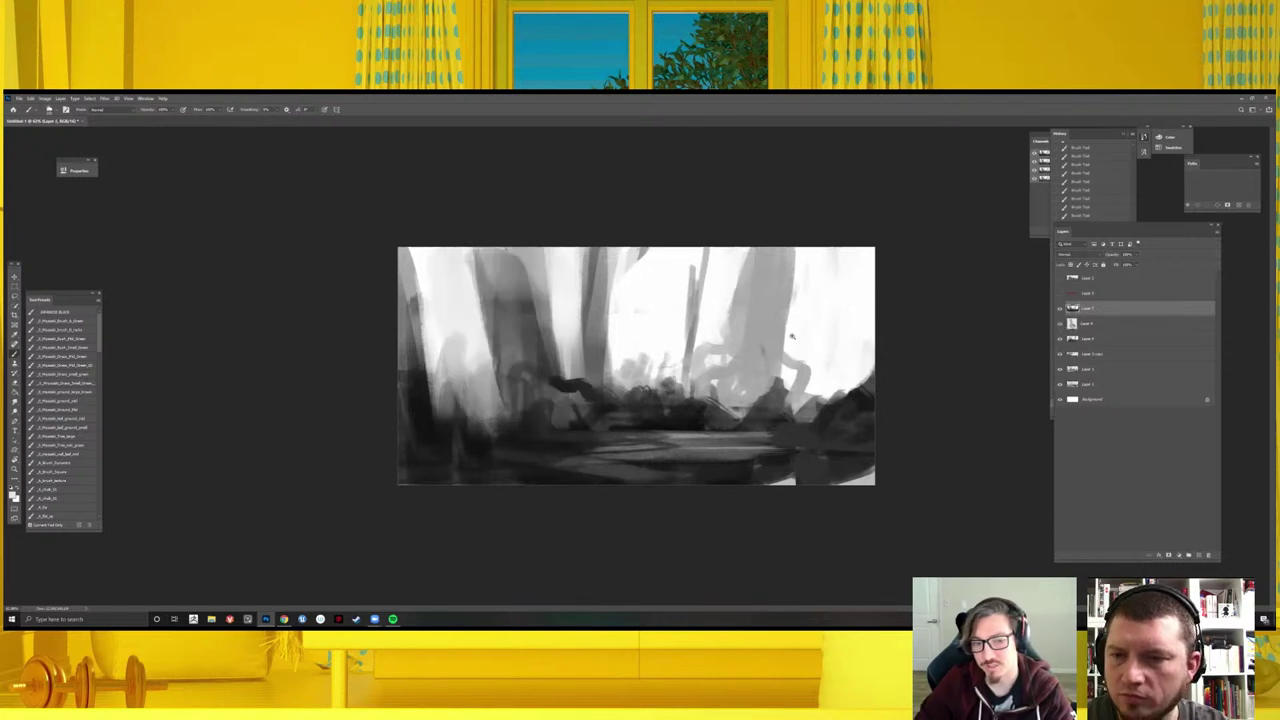
scroll(790, 336, "down", 2)
key("ctrl+t")
mouse_move(790, 336)
left_mouse_down()
mouse_move(793, 374)
mouse_move(677, 412)
mouse_move(648, 273)
mouse_move(636, 306)
mouse_move(655, 370)
left_mouse_up()
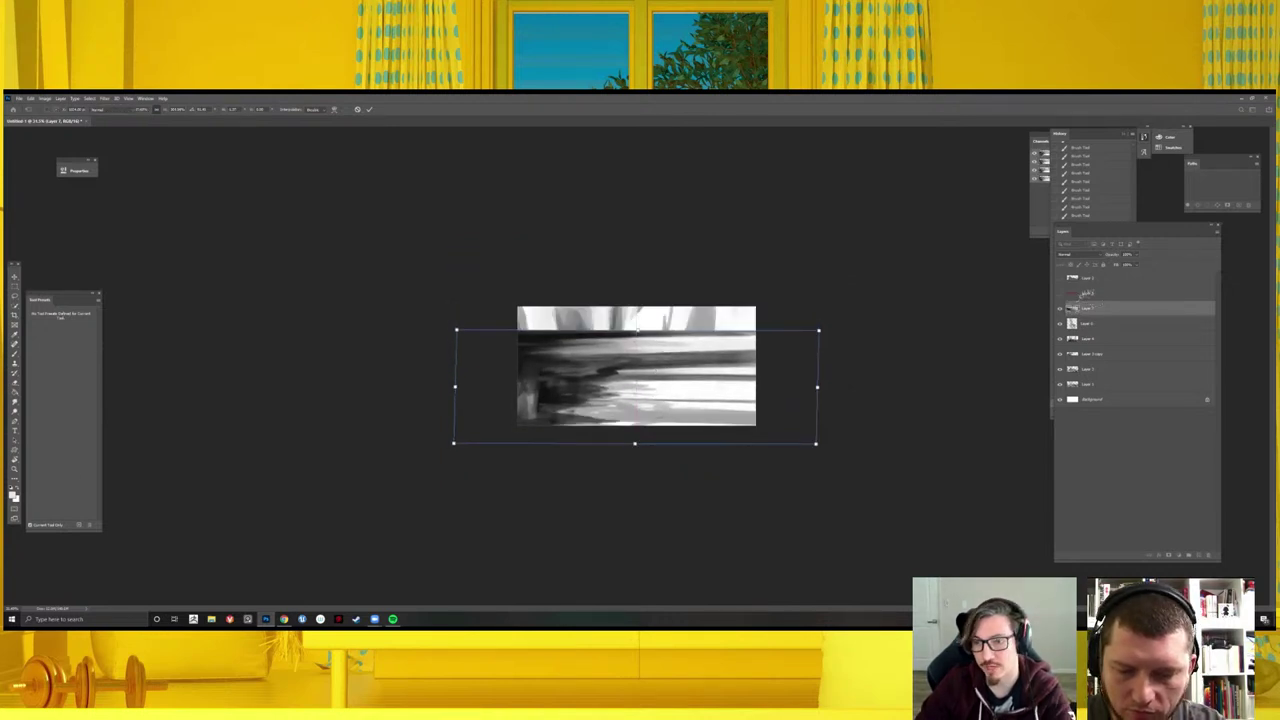
- Commit the rotated copy and set its blend mode to Darken
key("Return")
left_click(1075, 254)
left_click(1075, 285)
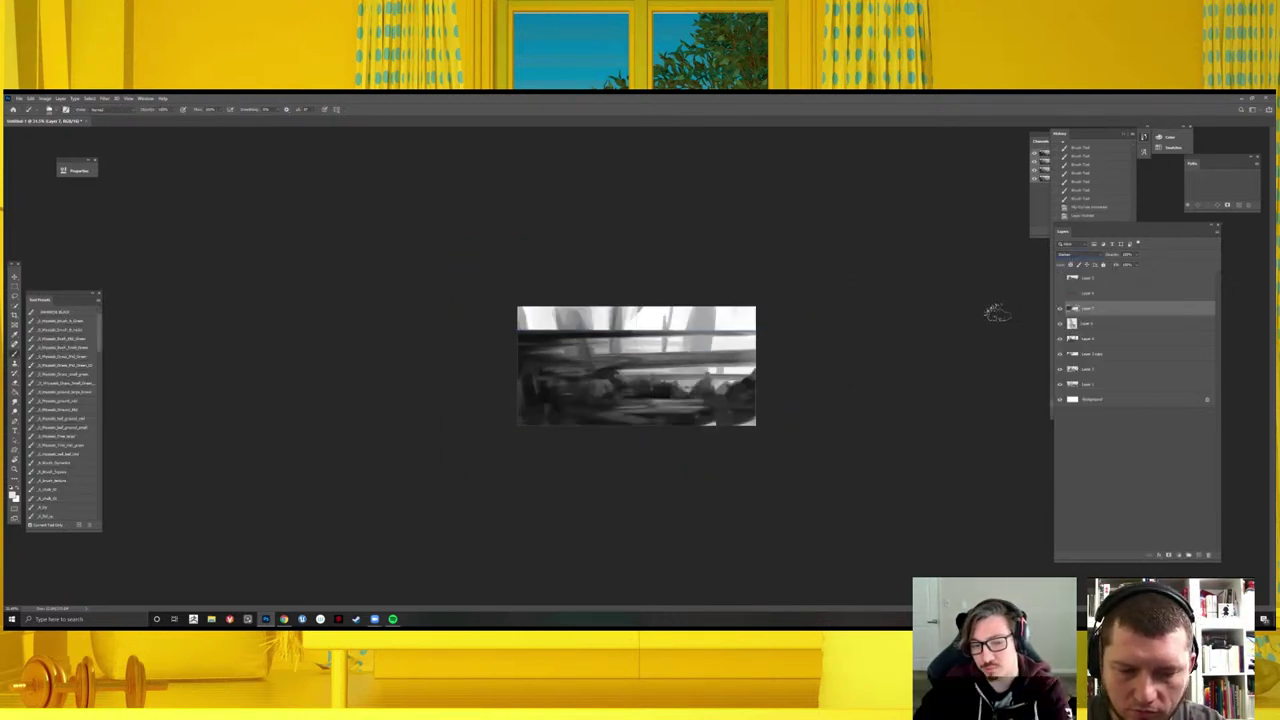
key("e")
key("ctrl+plus")
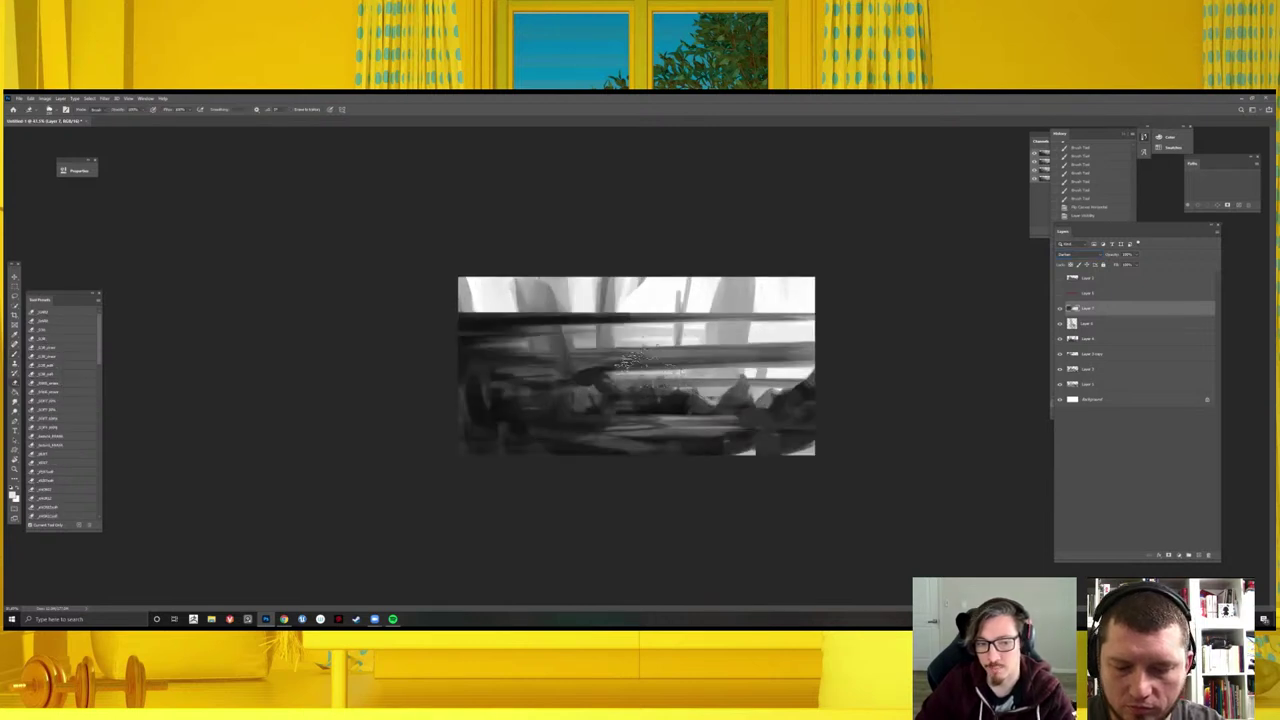
- Erase the copy's middle, upper right and dark left bar to lighten the painting
left_click_drag(630, 360, 580, 330)
left_click_drag(660, 340, 700, 300)
mouse_move(610, 410)
left_mouse_down()
mouse_move(640, 350)
mouse_move(740, 355)
left_mouse_up()
mouse_move(700, 300)
left_mouse_down()
mouse_move(645, 345)
mouse_move(720, 300)
left_mouse_up()
mouse_move(730, 345)
left_mouse_down()
mouse_move(770, 305)
mouse_move(775, 355)
left_mouse_up()
left_click_drag(790, 300, 785, 380)
mouse_move(660, 300)
left_mouse_down()
mouse_move(700, 330)
mouse_move(735, 298)
mouse_move(640, 340)
mouse_move(550, 350)
left_mouse_up()
left_click_drag(495, 295, 510, 375)
left_click_drag(470, 320, 578, 376)
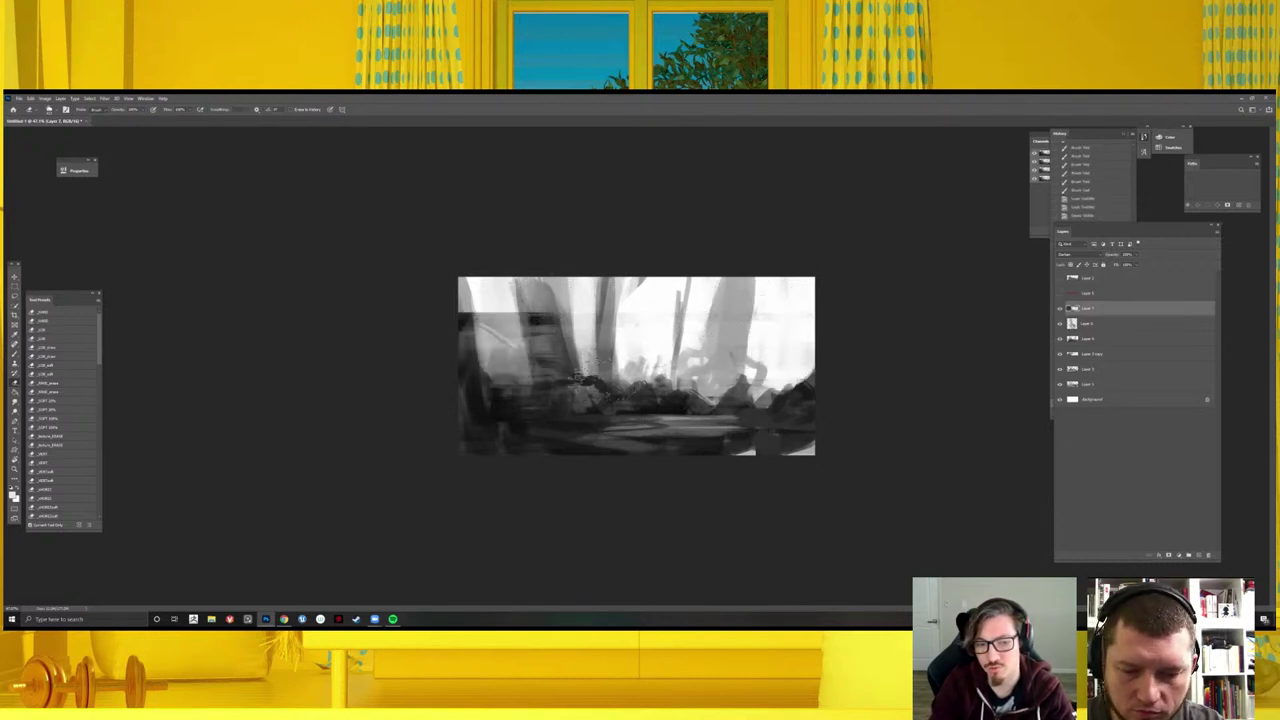
left_click_drag(560, 320, 465, 380)
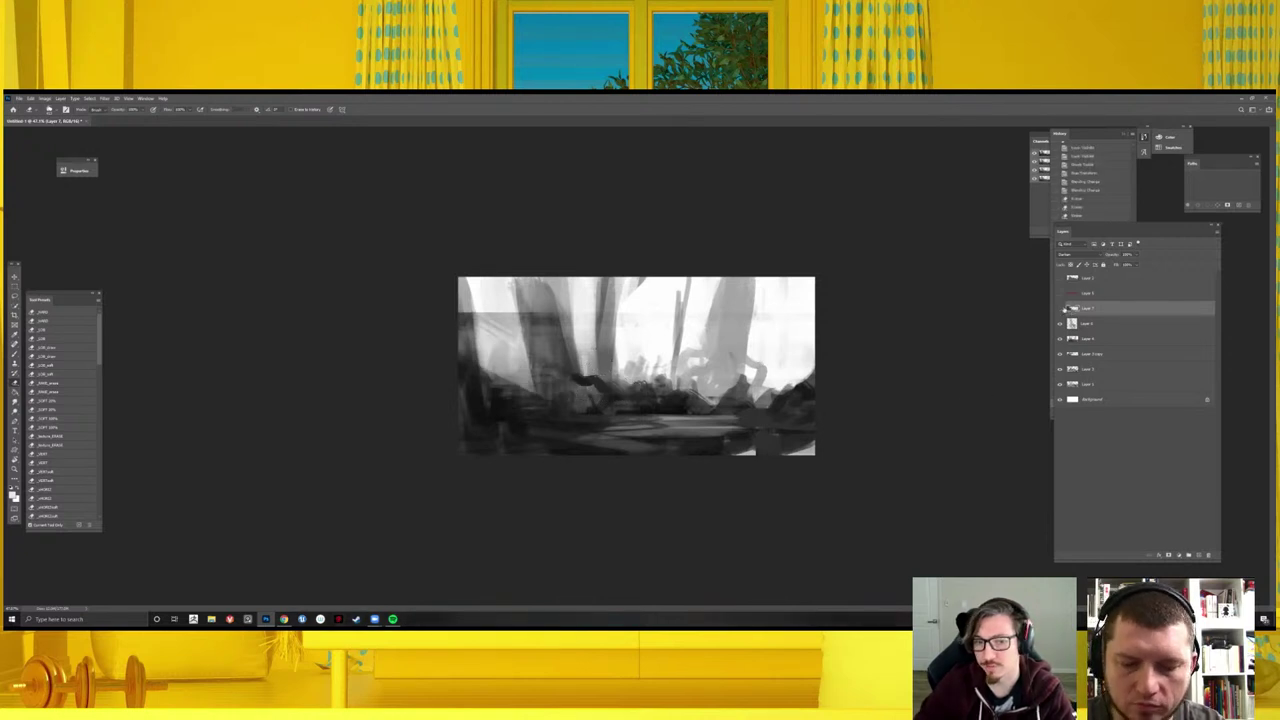
- Duplicate the layer and shrink the copy from its top-right corner and right side
scroll(900, 330, "down", 5)
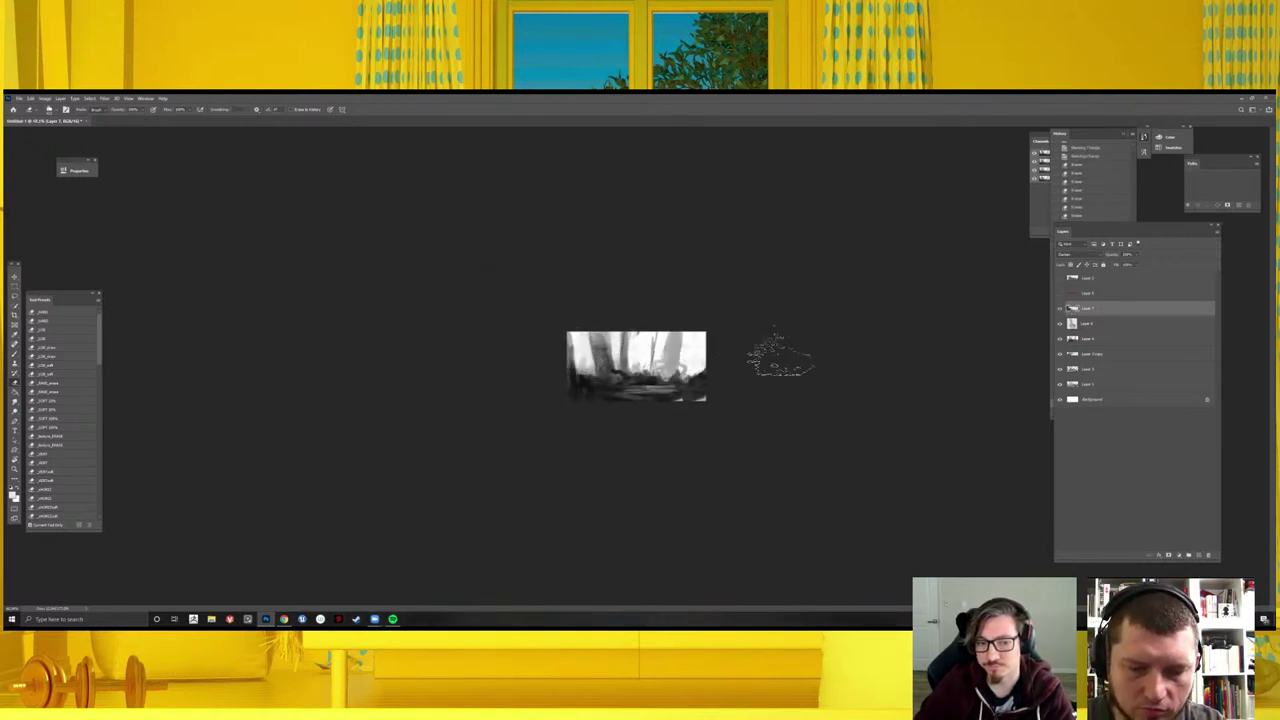
scroll(656, 368, "down", 2)
scroll(656, 368, "up", 4)
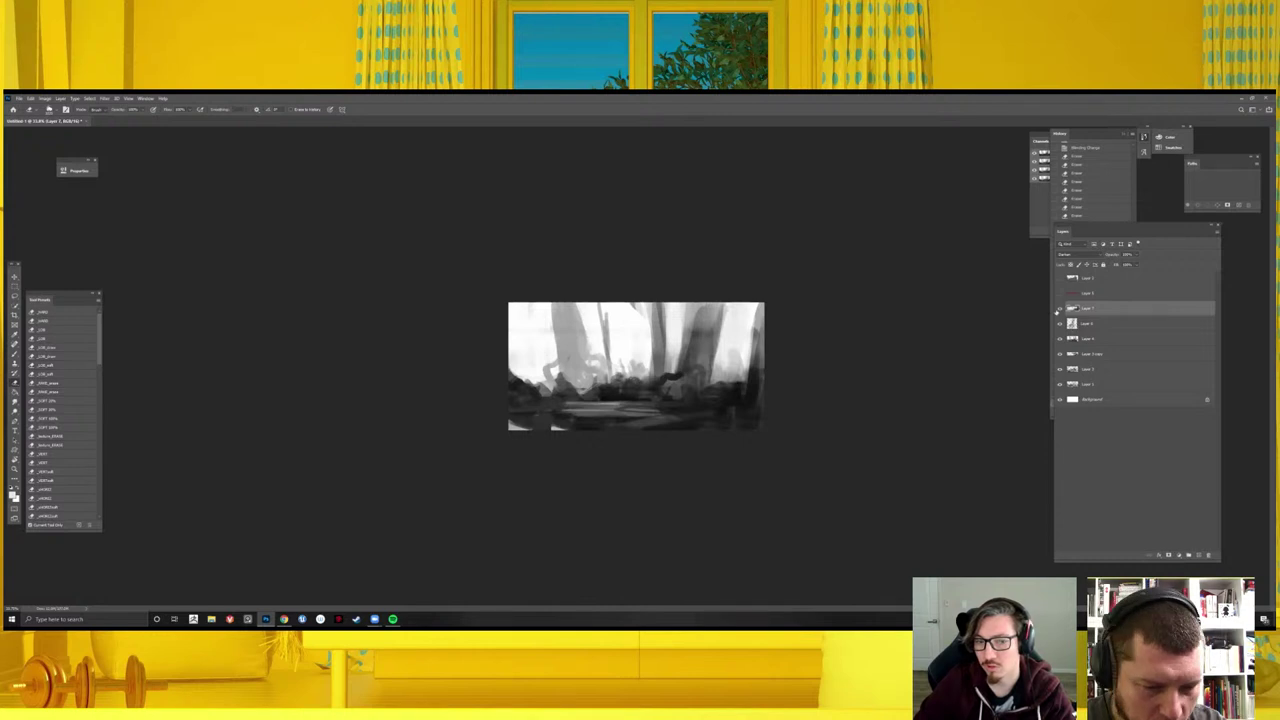
key("ctrl+j")
key("ctrl+t")
left_click_drag(764, 302, 696, 336)
left_click_drag(696, 383, 687, 383)
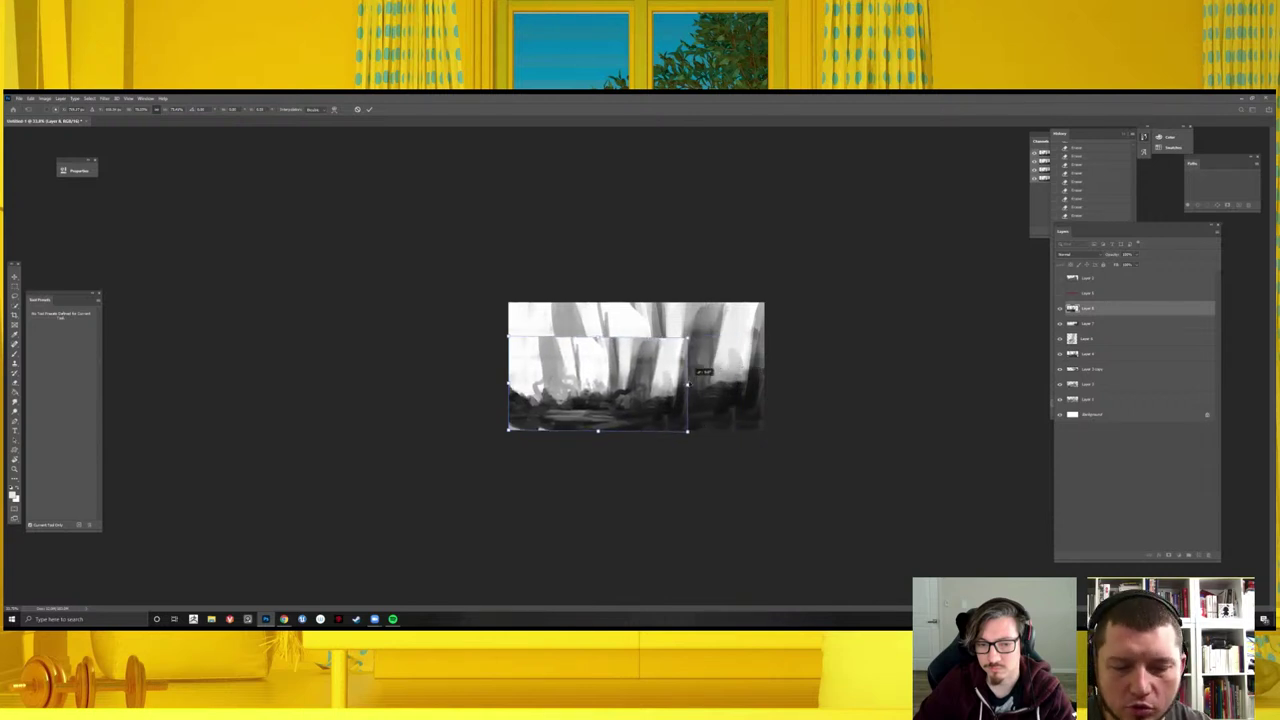
- Flip the shrunken copy horizontally, apply it, and set its blend mode to Lighten
right_click(641, 360)
left_click(680, 512)
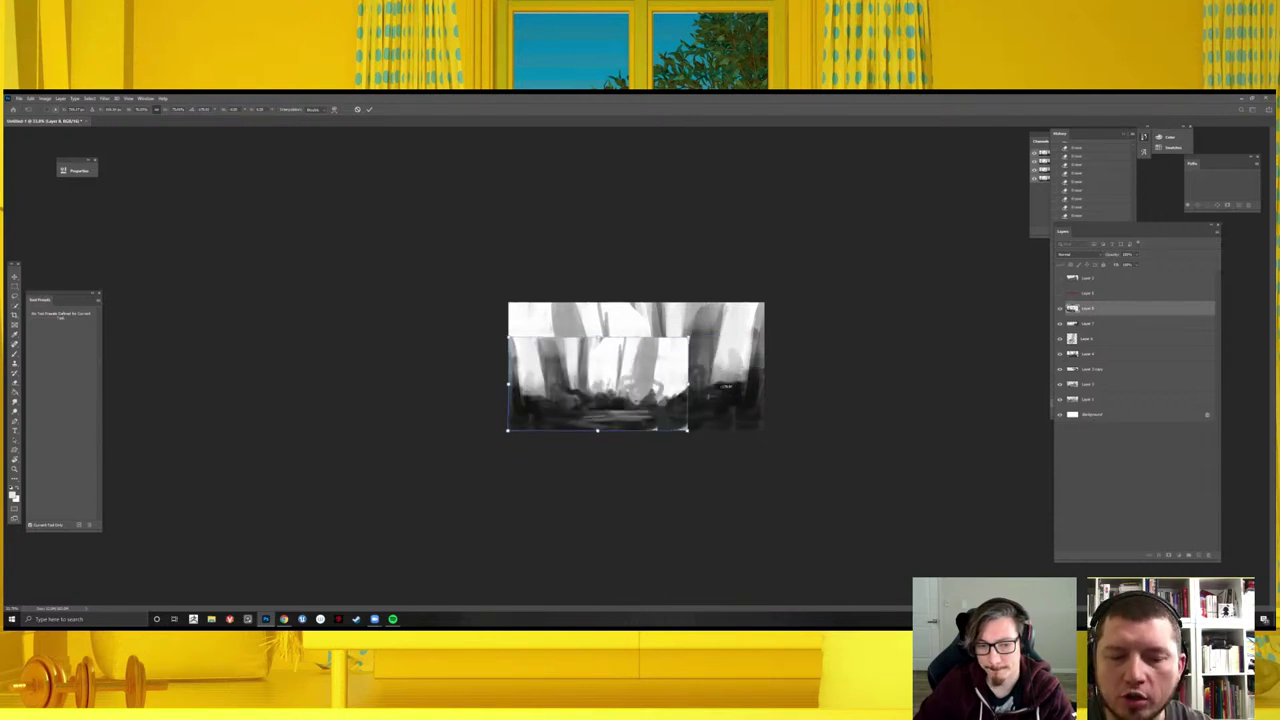
key("b")
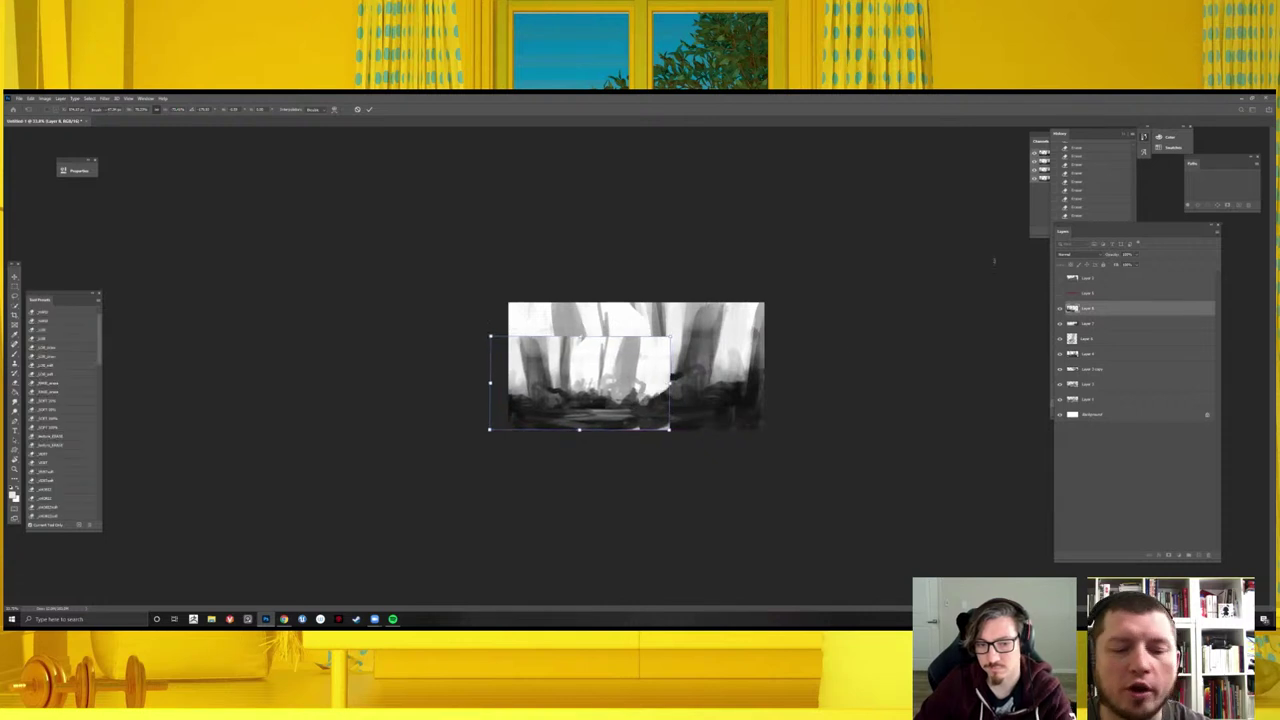
key("Return")
left_click(1085, 254)
left_click(1075, 318)
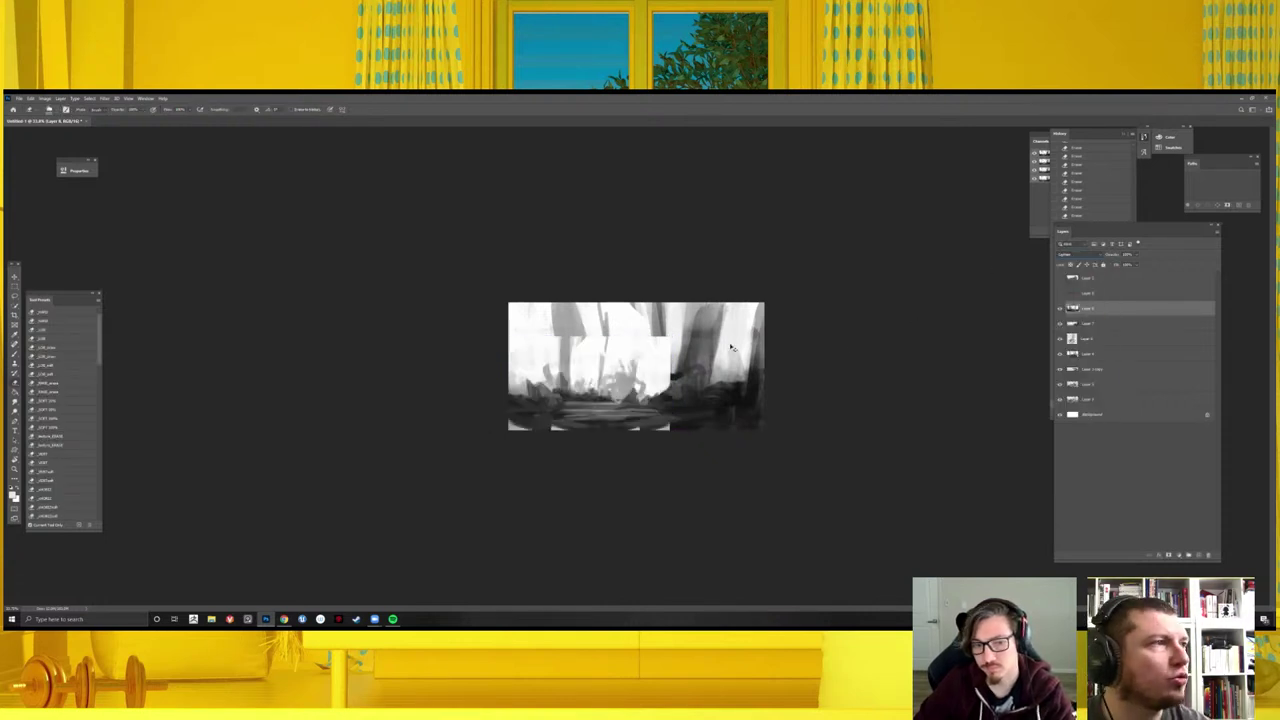
- Move the Lighten layer up and right against the canvas top and rotate it nearly level
key("ctrl+t")
left_click_drag(648, 393, 753, 362)
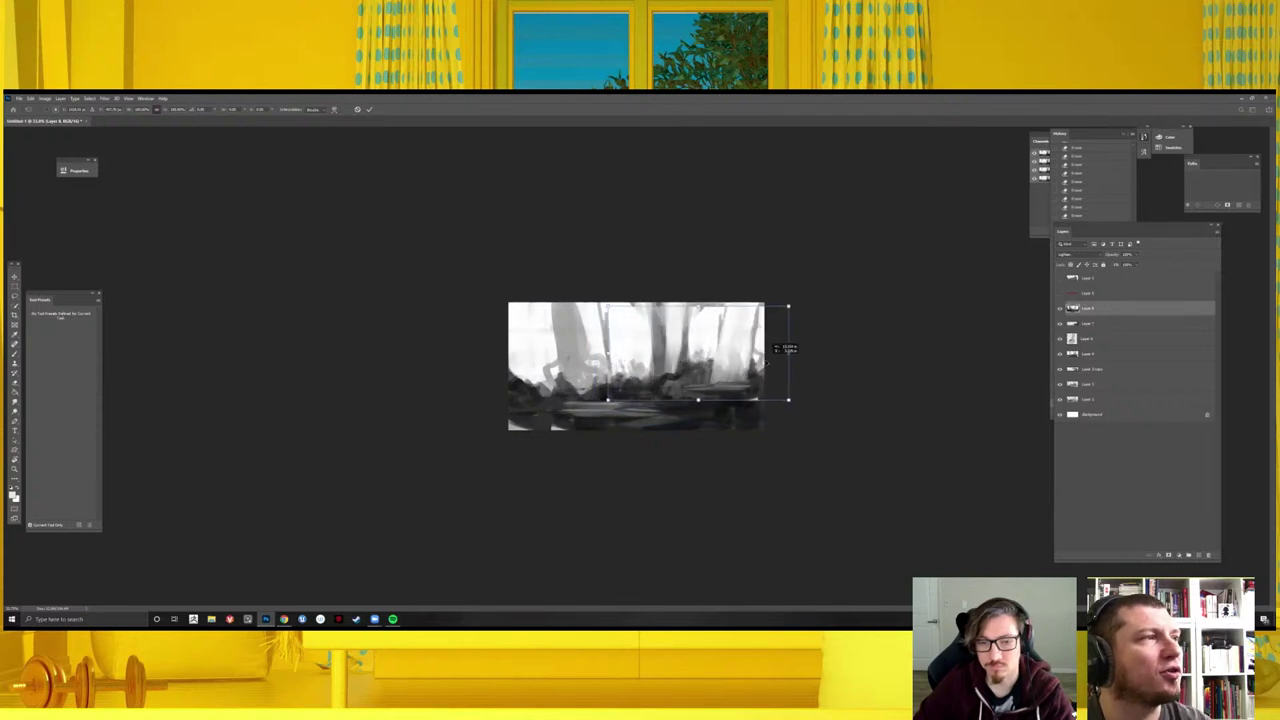
left_click_drag(753, 362, 765, 351)
scroll(765, 351, "down", 3)
scroll(765, 351, "up", 4)
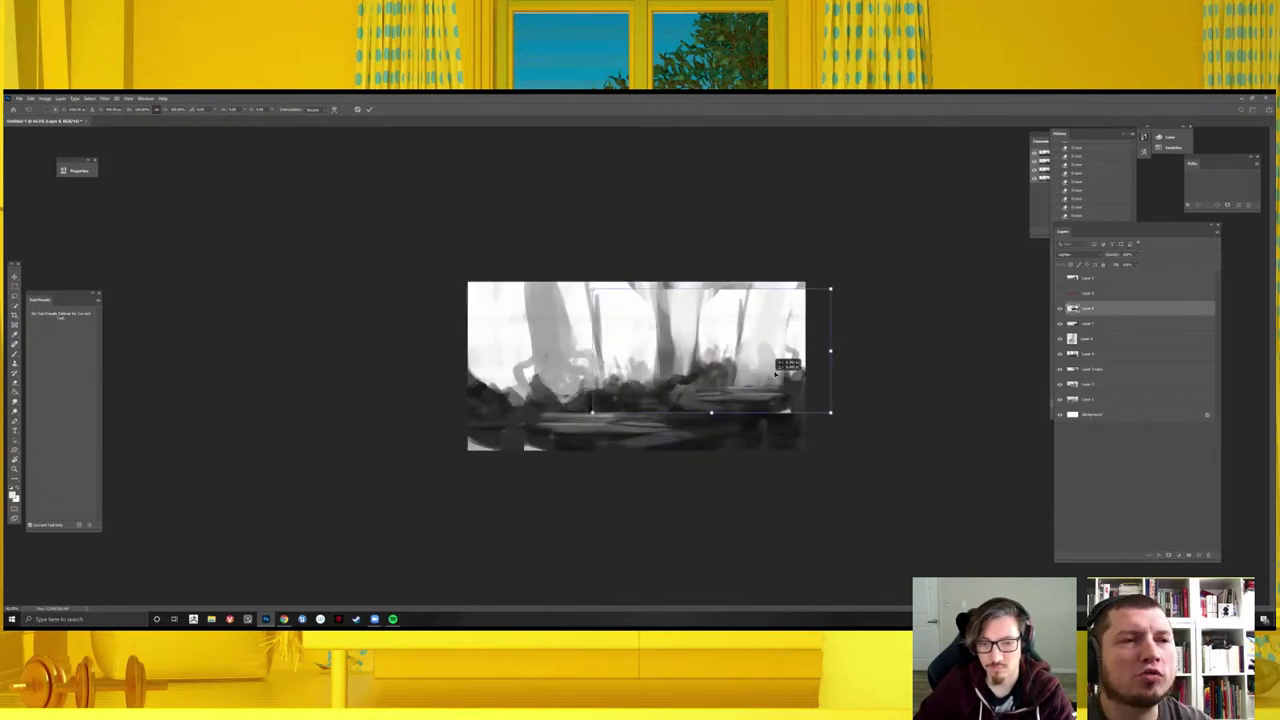
left_click_drag(890, 265, 815, 270)
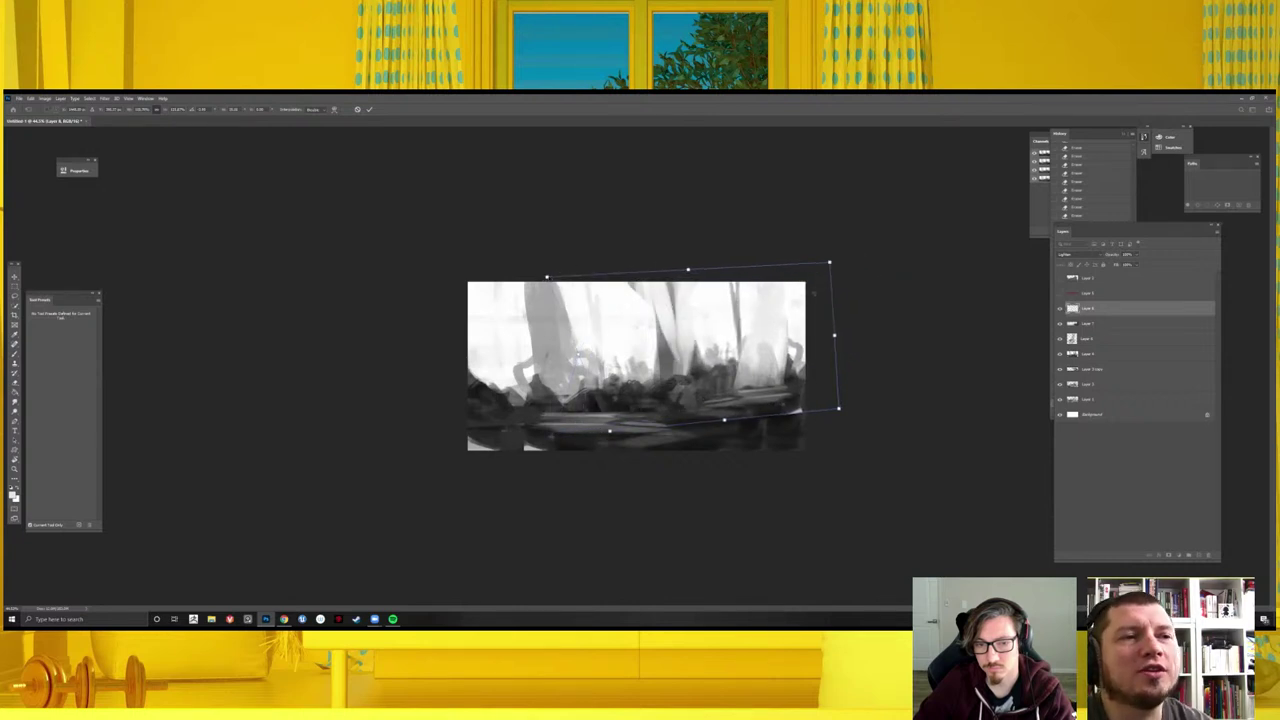
mouse_move(890, 285)
left_mouse_down()
mouse_move(800, 330)
mouse_move(721, 348)
left_mouse_up()
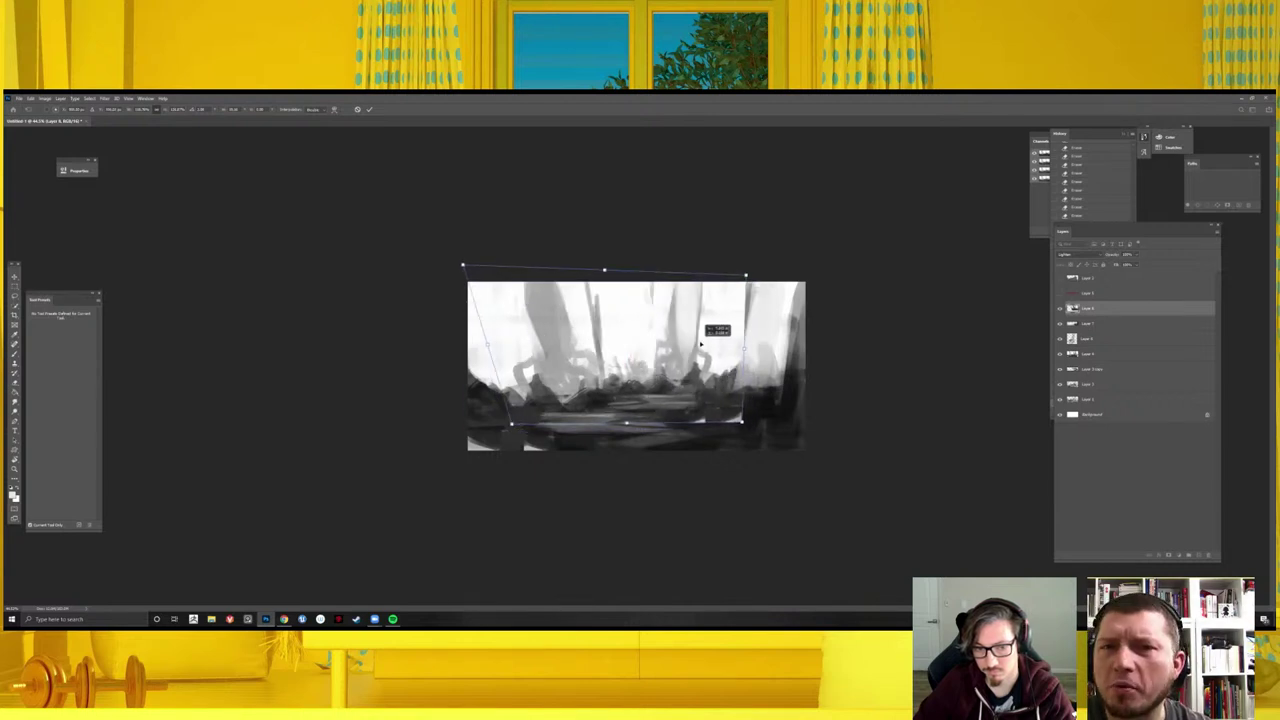
key("Return")
key("b")
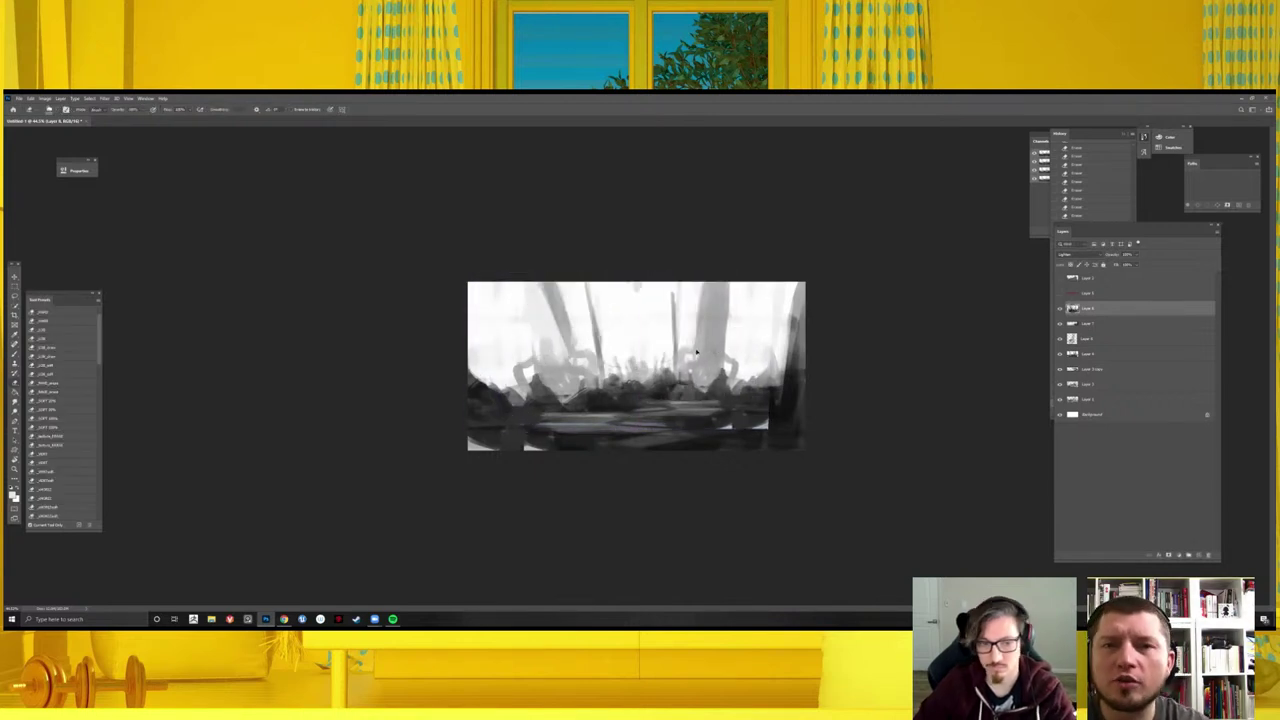
- Paint darker strokes on the left, then shift the layer about 36 px left and flip it
key("ctrl+minus")
key("ctrl+minus")
key("ctrl+minus")
key("ctrl+plus")
key("ctrl+plus")
key("ctrl+plus")
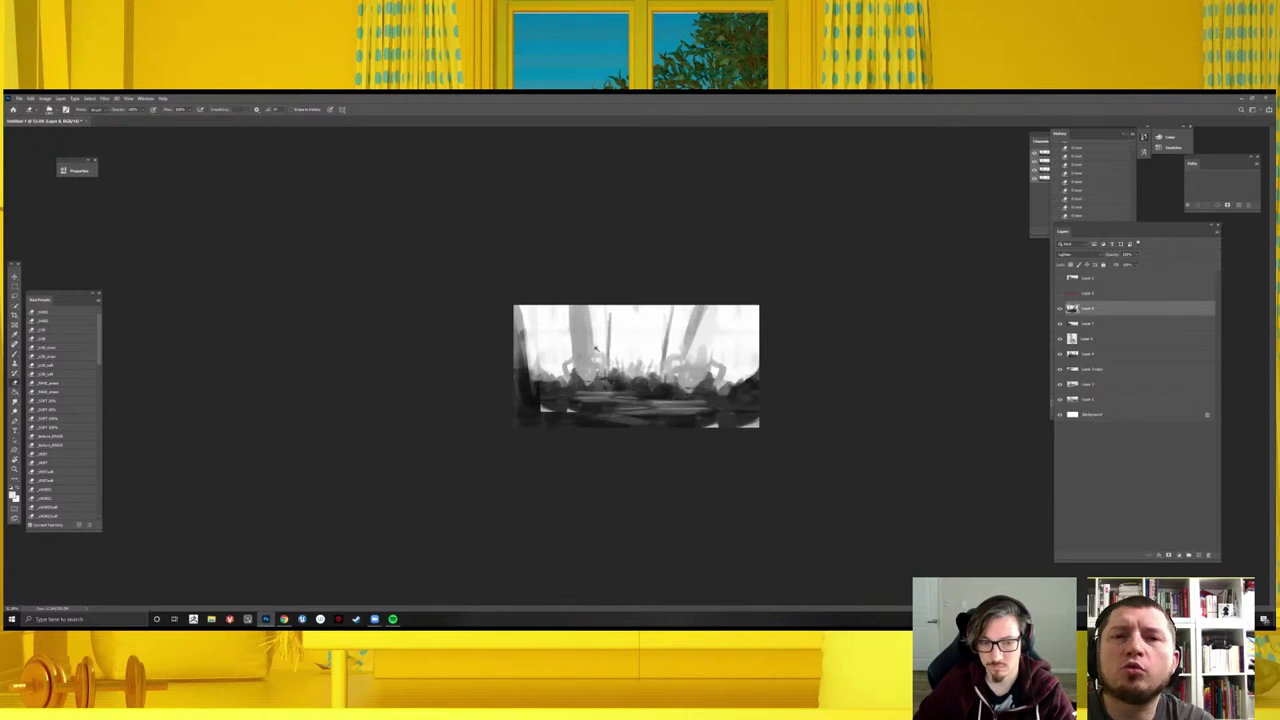
left_click_drag(566, 318, 556, 385)
key("ctrl+t")
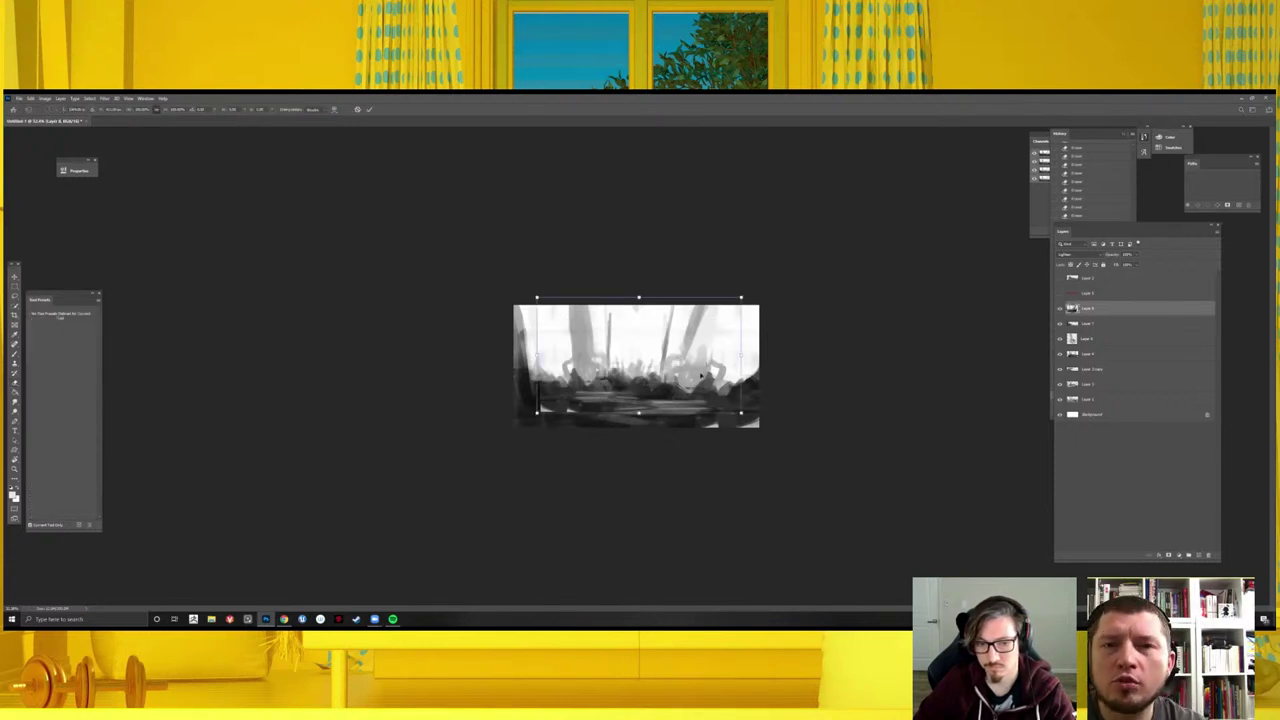
left_click_drag(706, 377, 670, 377)
right_click(652, 372)
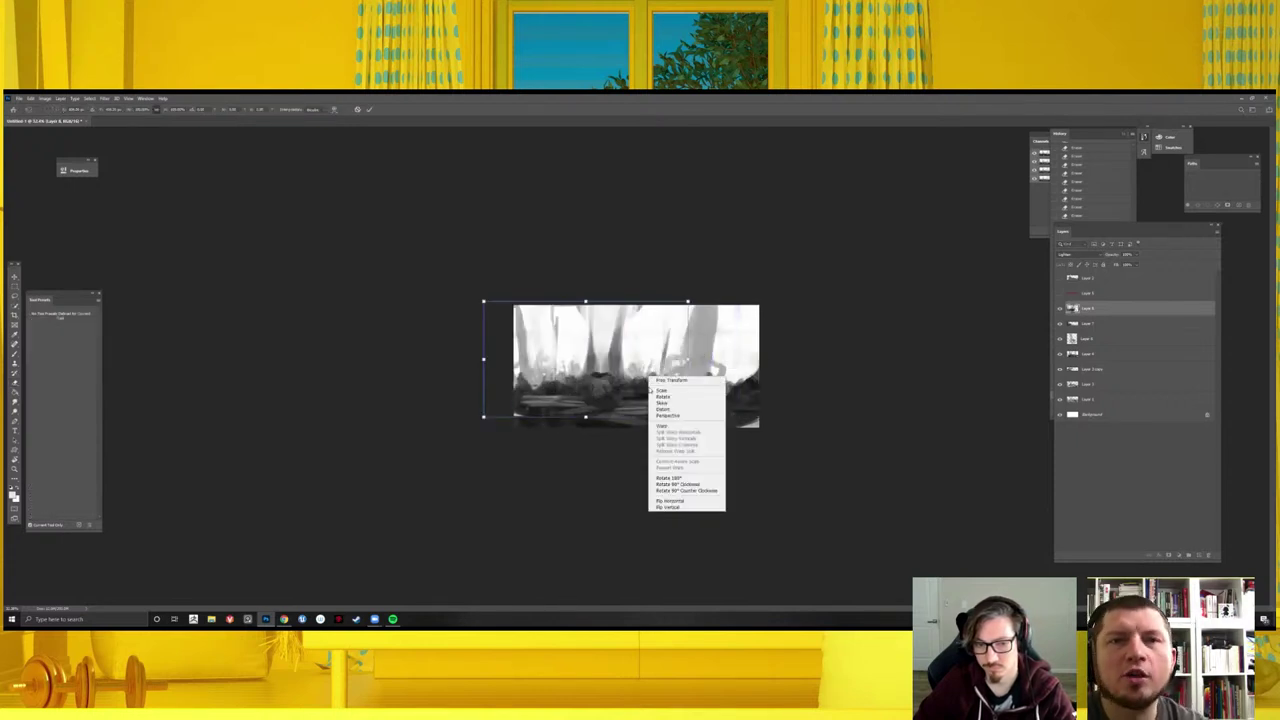
left_click(680, 505)
key("Return")
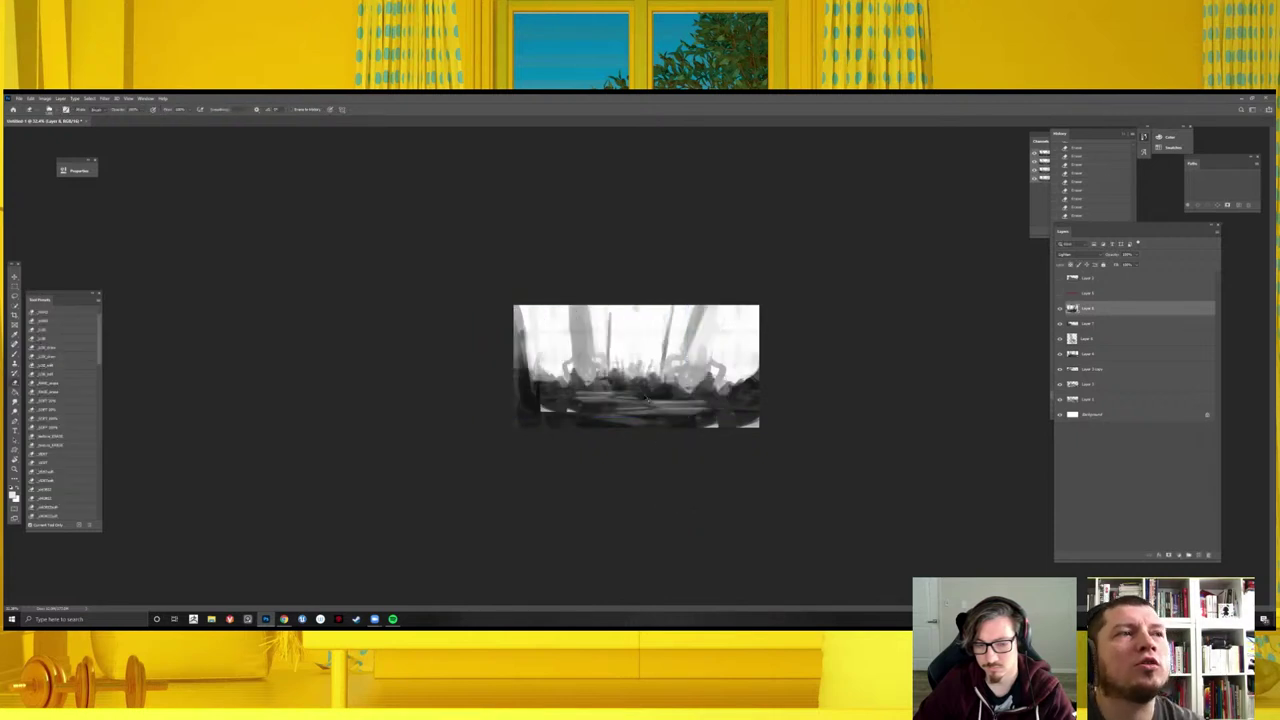
- Stretch the Lighten layer wider and apply the transform
key("ctrl+t")
right_click(650, 372)
left_click(674, 494)
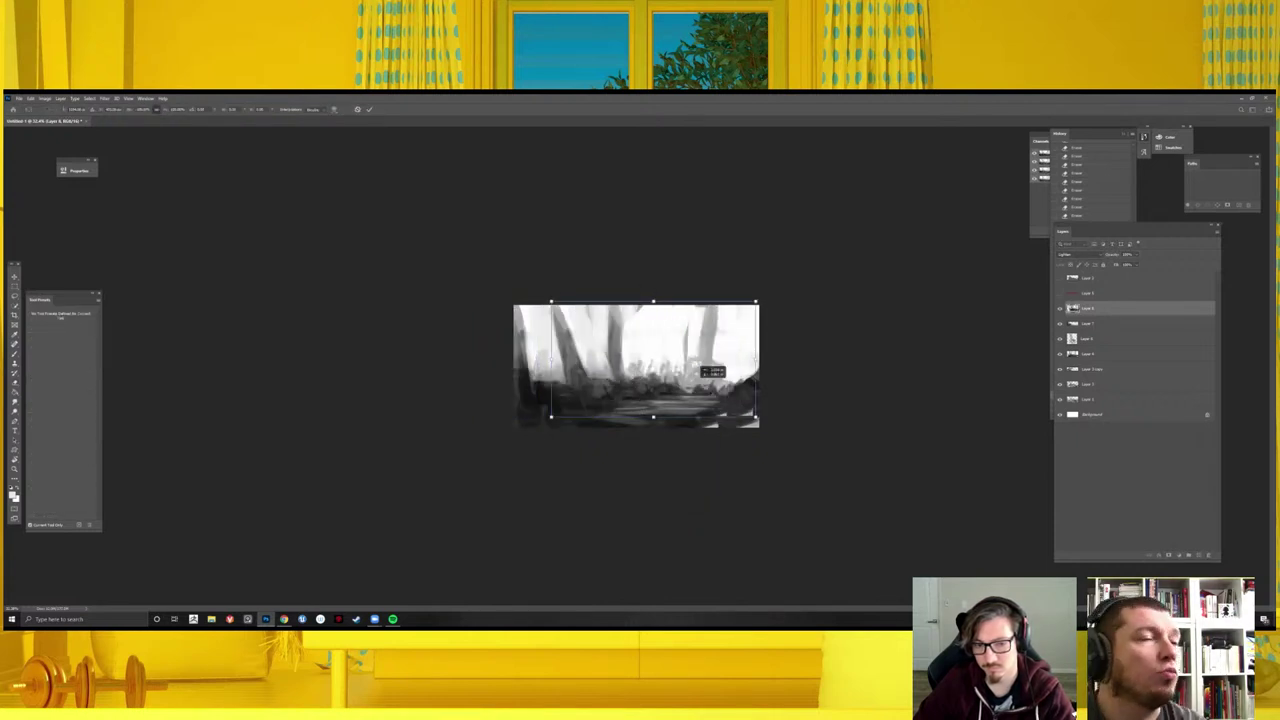
mouse_move(690, 372)
left_mouse_down()
mouse_move(766, 388)
mouse_move(672, 366)
mouse_move(636, 374)
left_mouse_up()
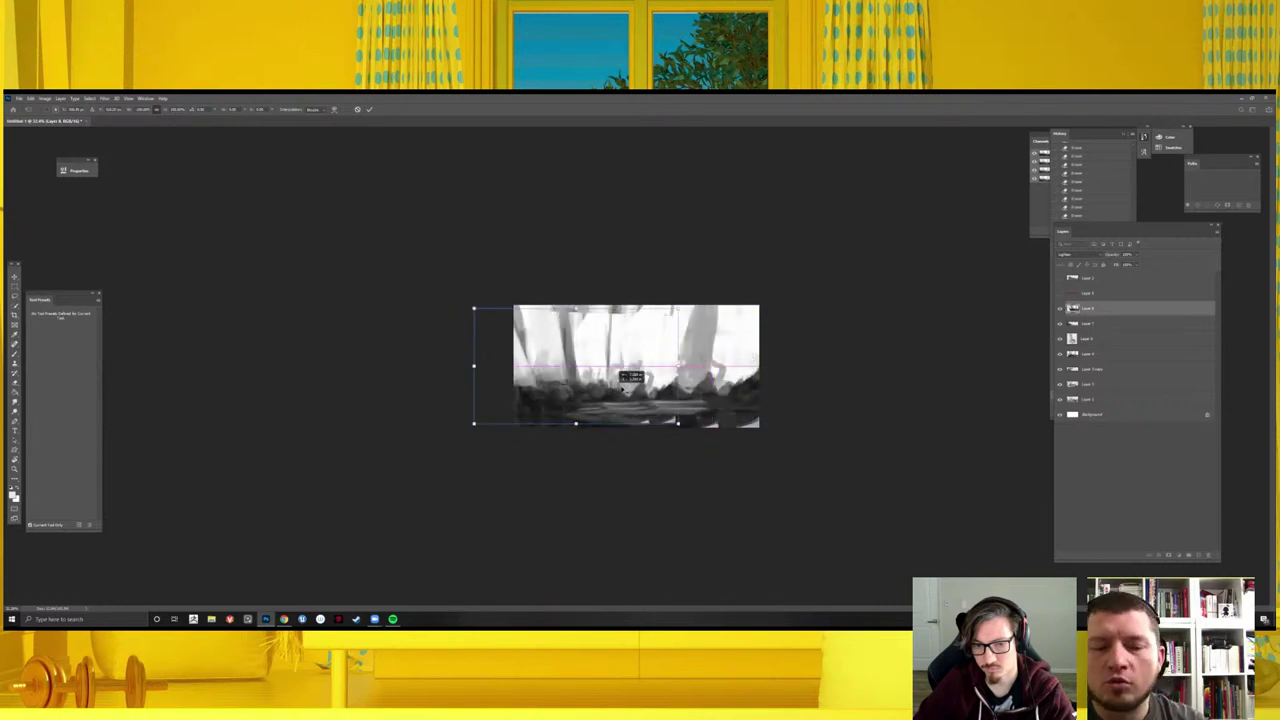
left_click_drag(636, 374, 652, 376)
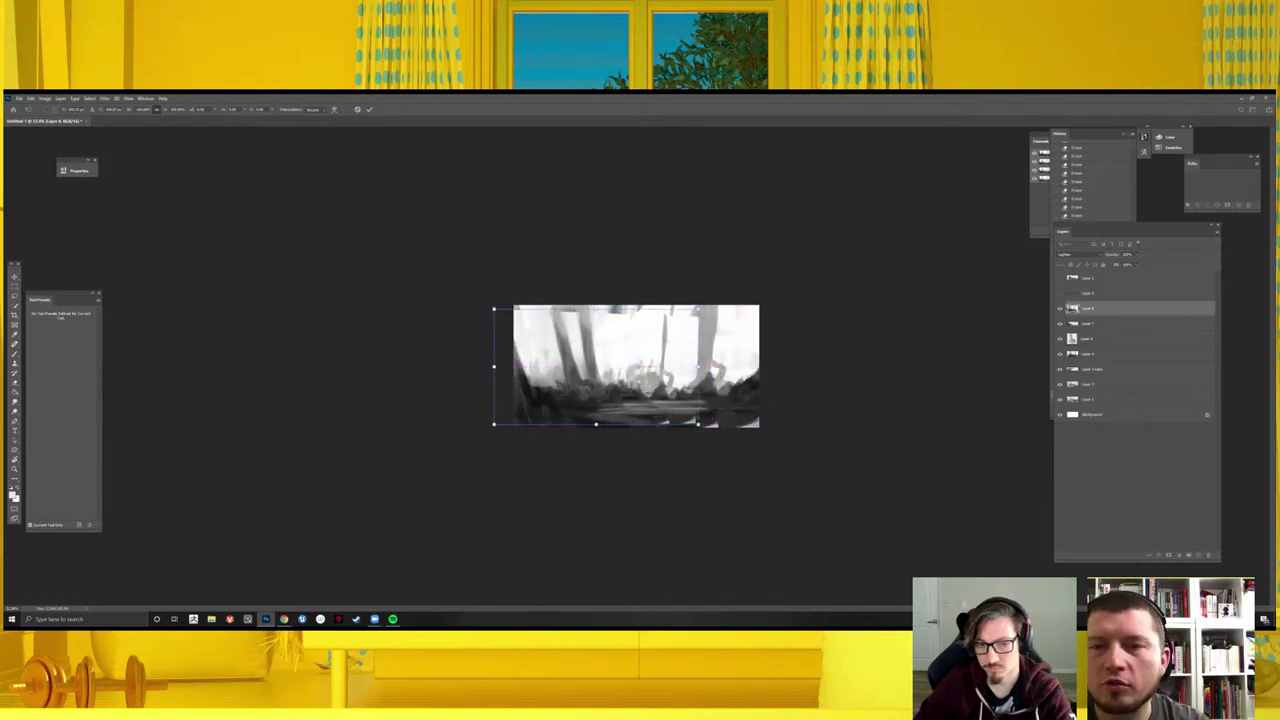
key("Return")
key("b")
- Skew the layer's top edge, nudge its top-left corner, apply it, and hide it to compare
key("ctrl+t")
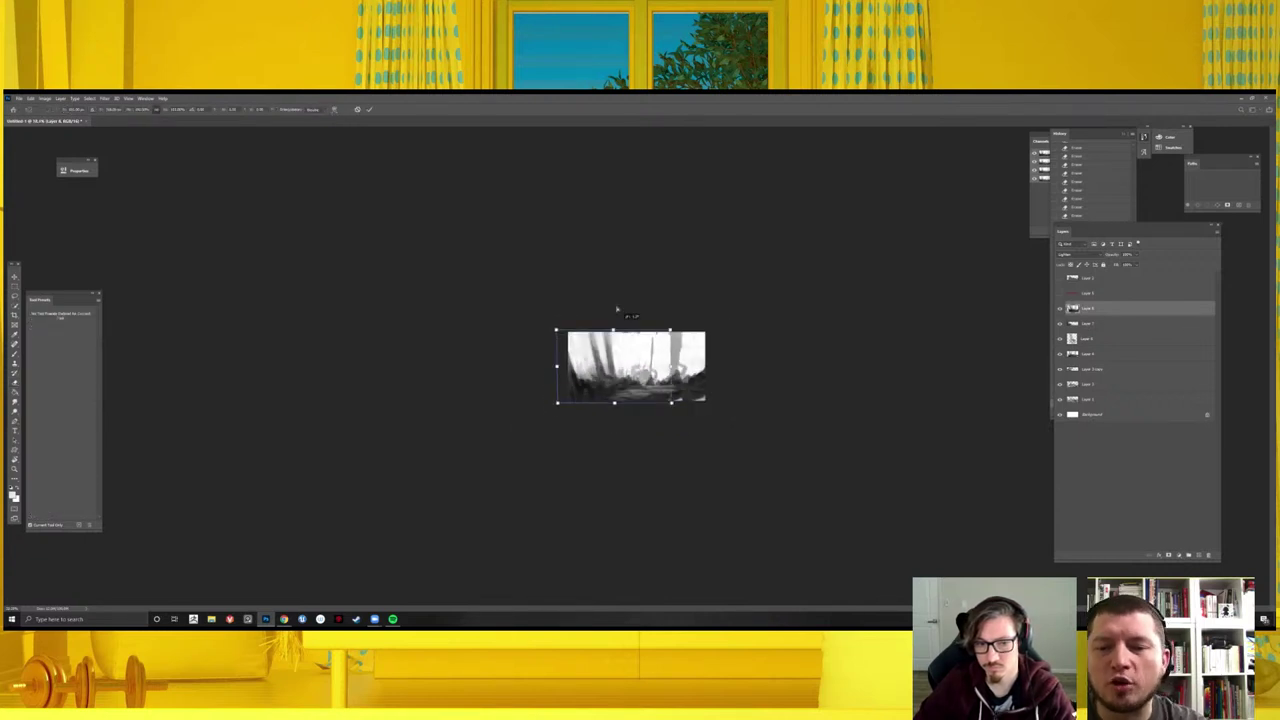
left_click_drag(630, 330, 547, 329)
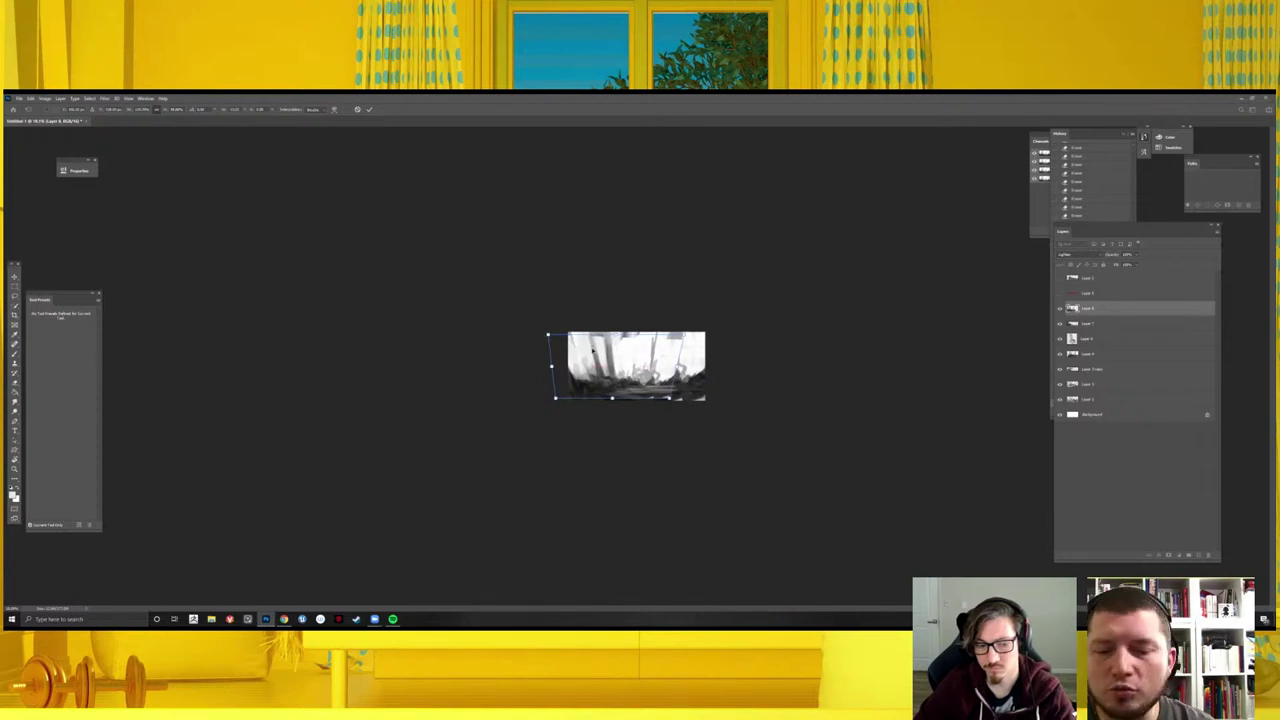
key("ctrl+plus")
key("ctrl+plus")
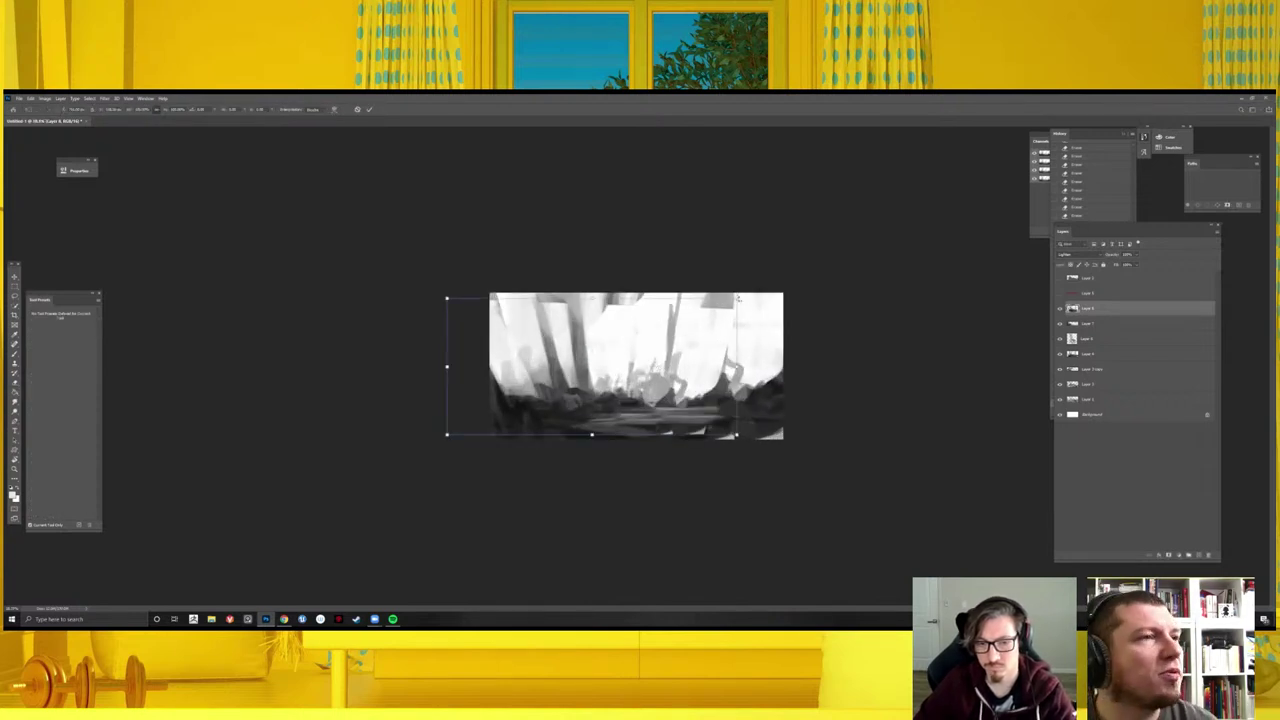
left_click_drag(738, 298, 734, 299)
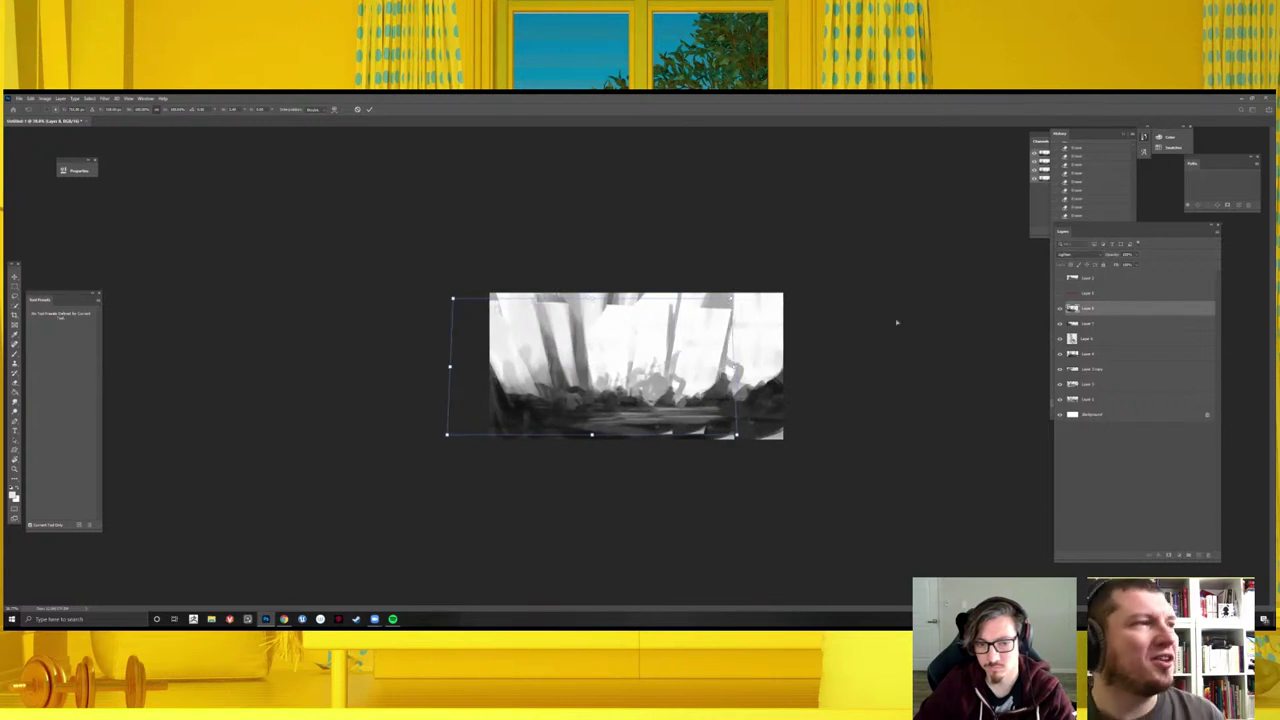
key("Return")
key("b")
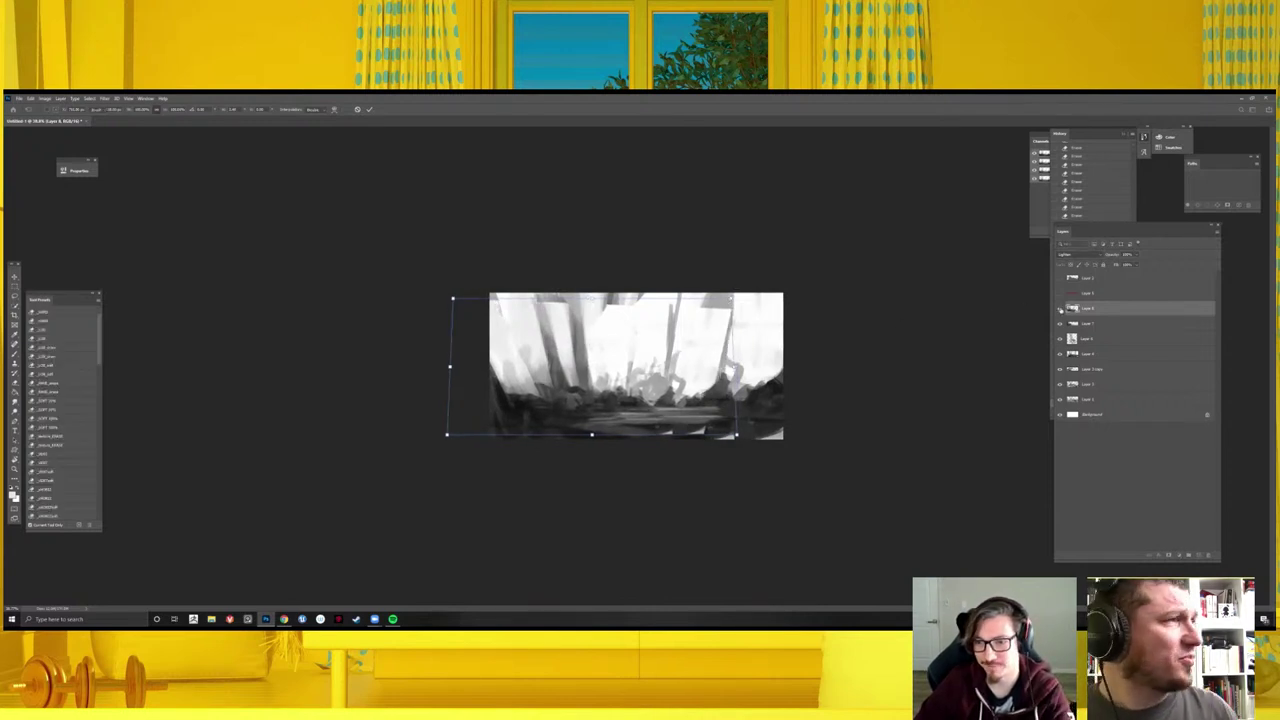
left_click(1060, 308)
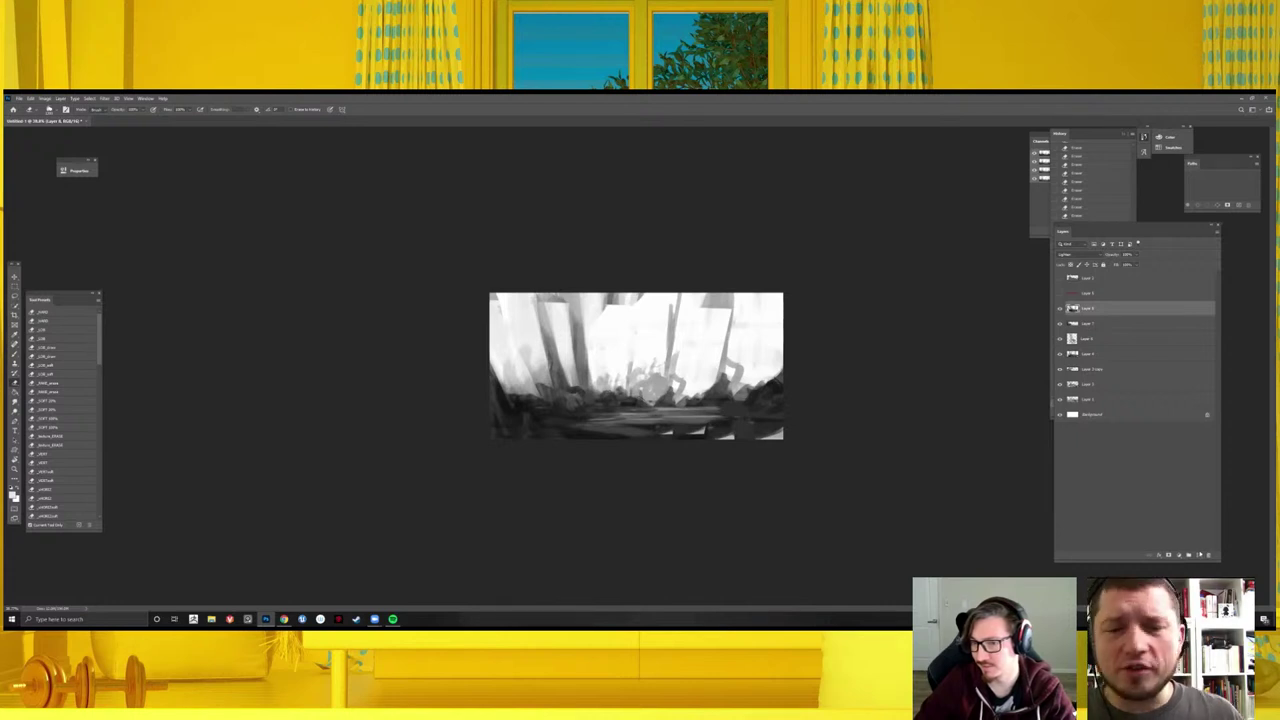
- Toggle the lightened layer's visibility to compare and erase part of it
left_click(1060, 308)
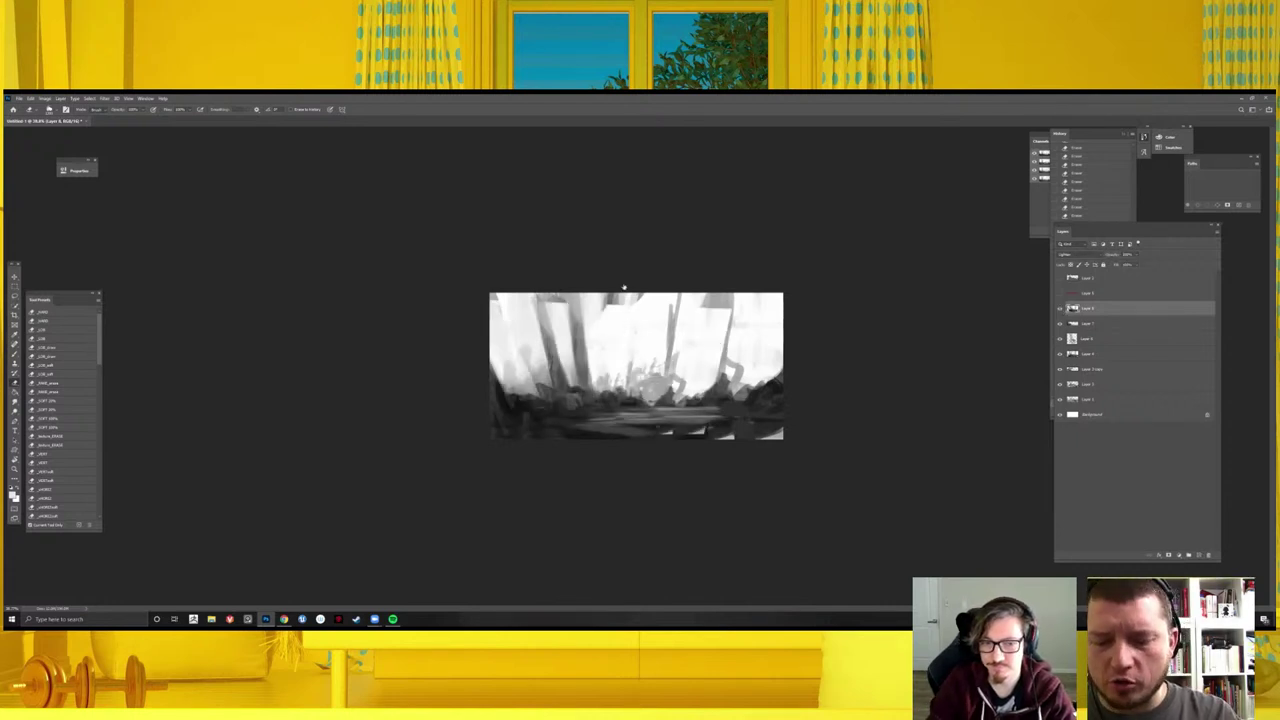
key("b")
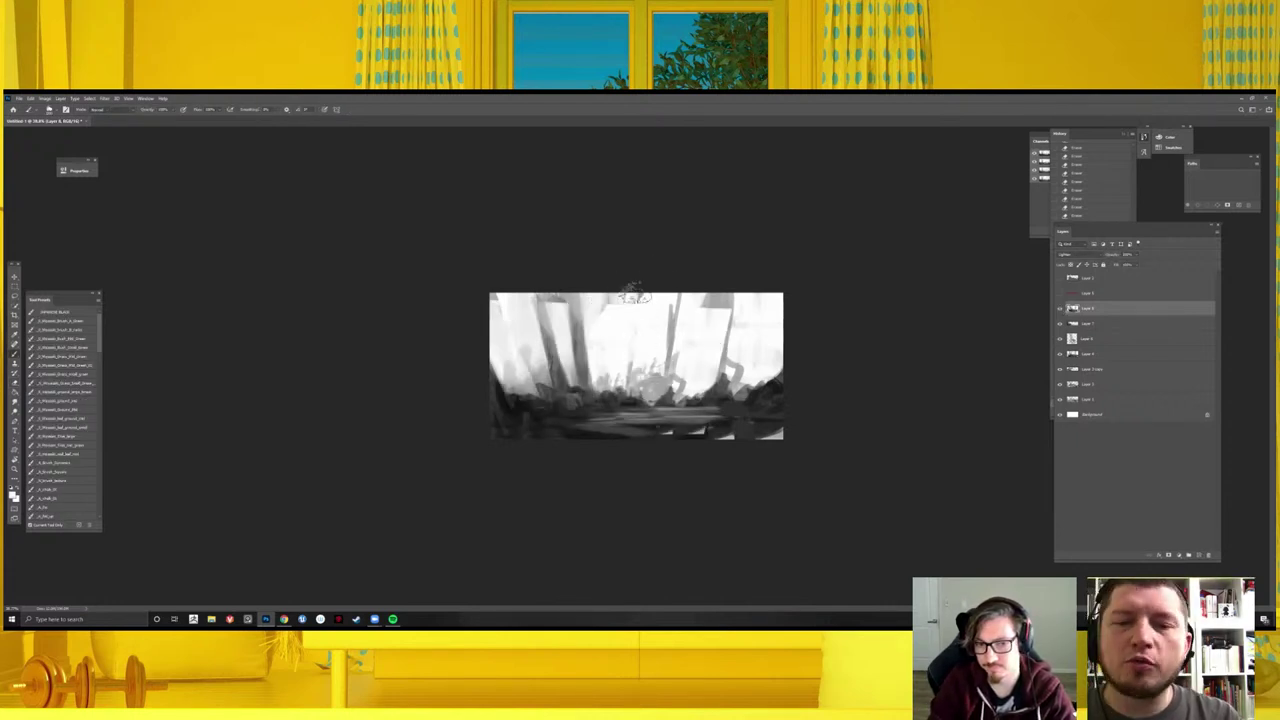
left_click(1060, 308)
left_click(1059, 309)
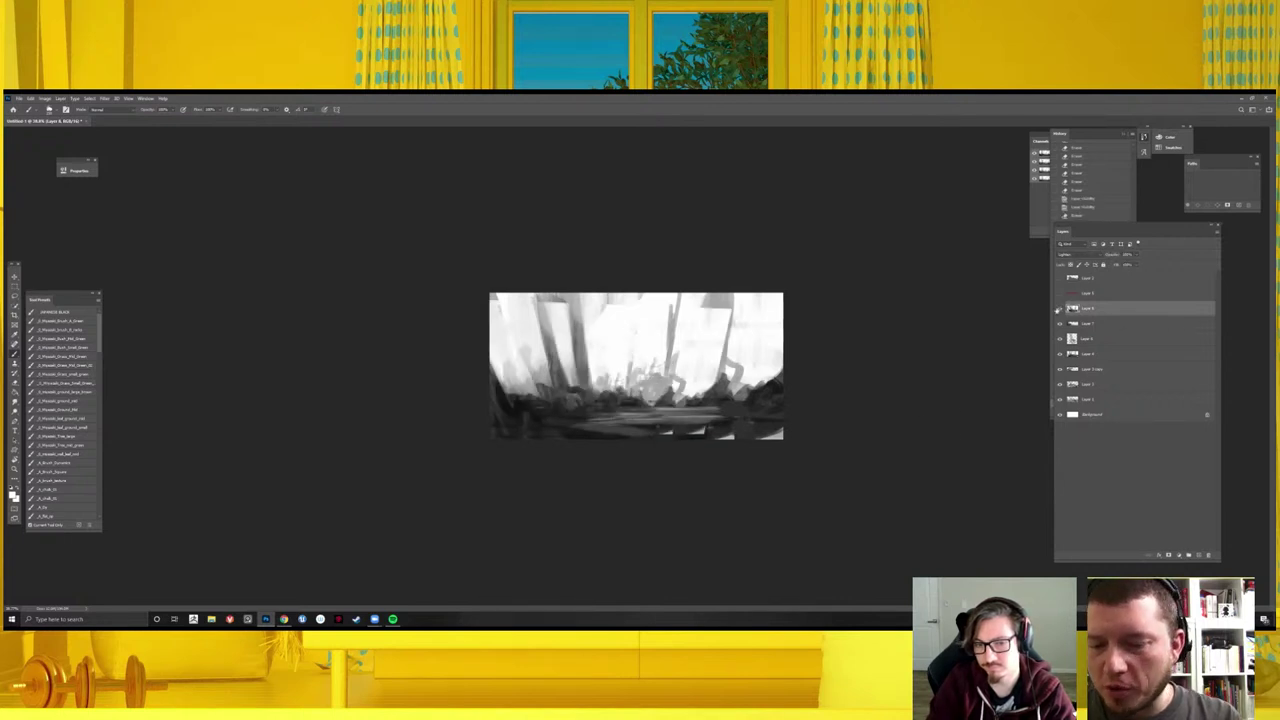
left_click_drag(695, 347, 710, 335)
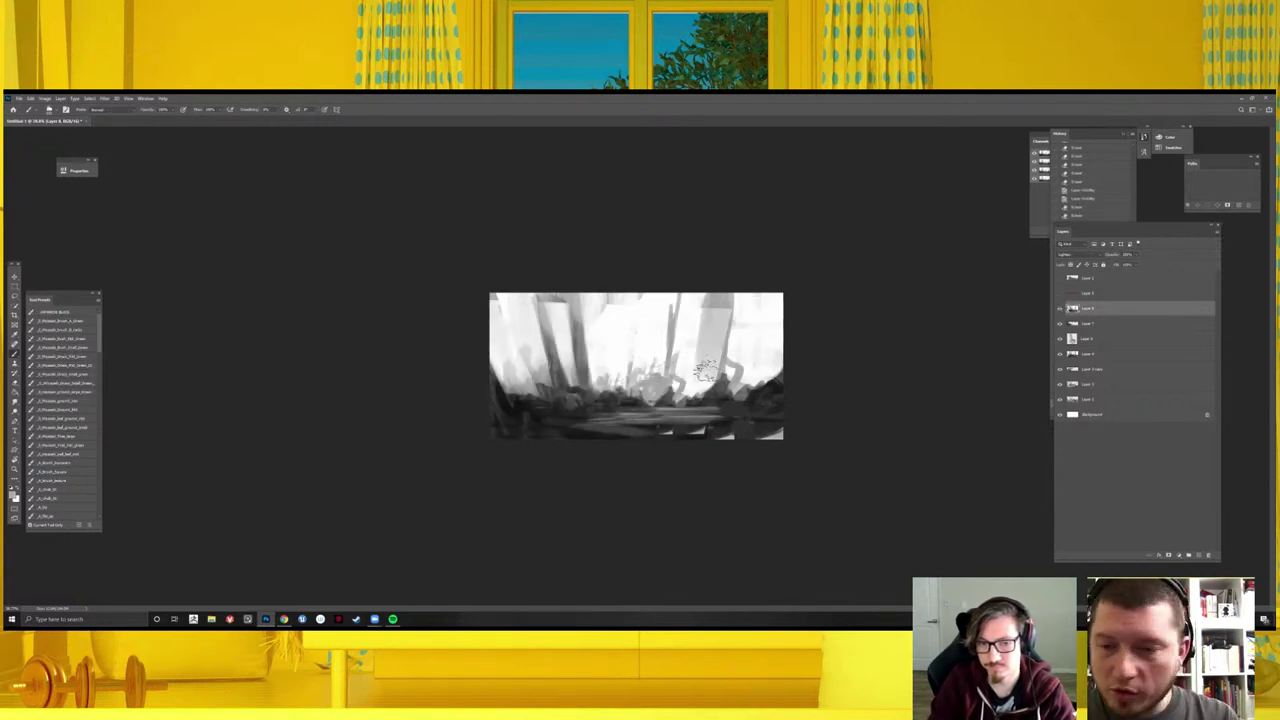
left_click(700, 372)
- Add a new empty layer and paint a faint dark vertical stroke on it
left_click(1060, 308)
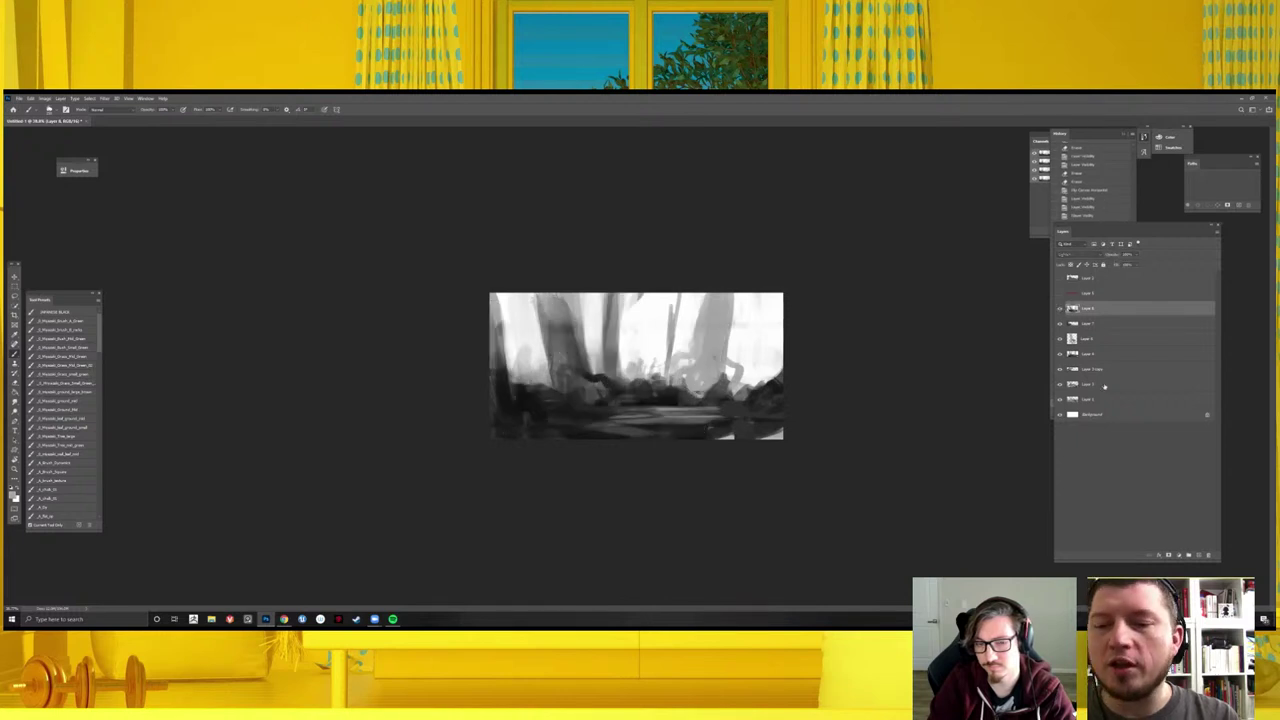
left_click(1197, 556)
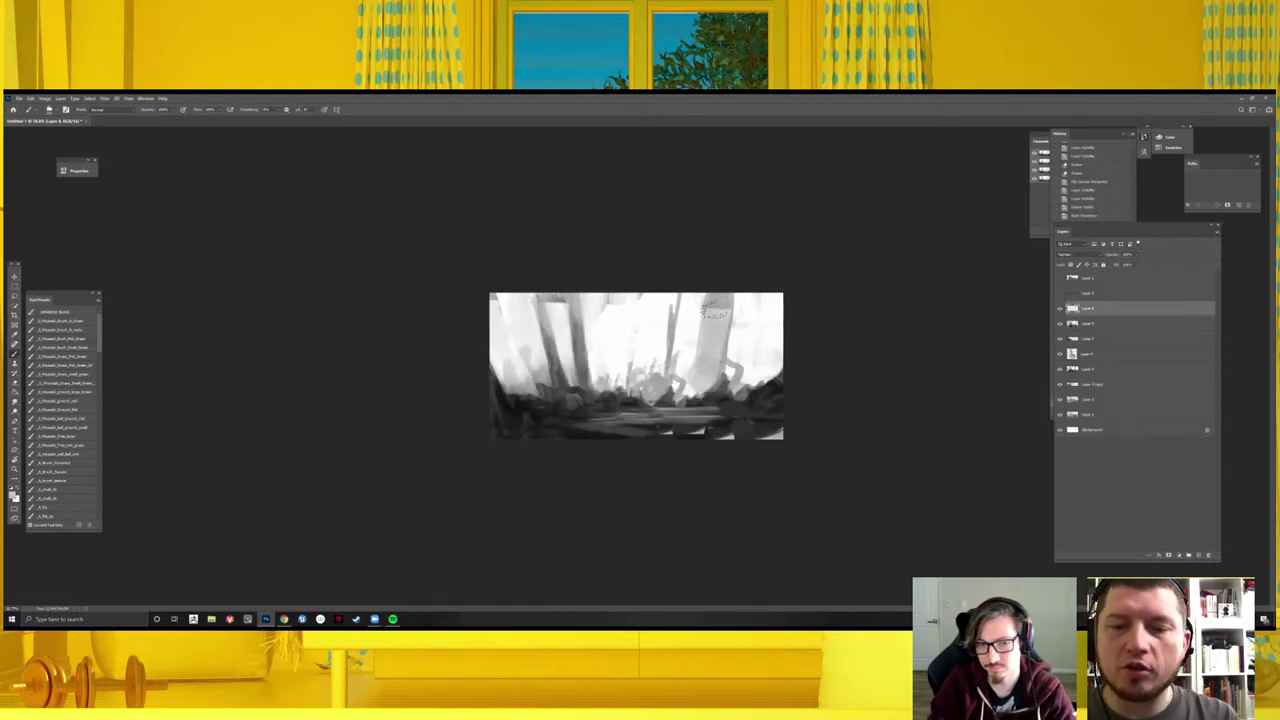
mouse_move(712, 310)
left_mouse_down()
mouse_move(703, 382)
mouse_move(714, 400)
left_mouse_up()
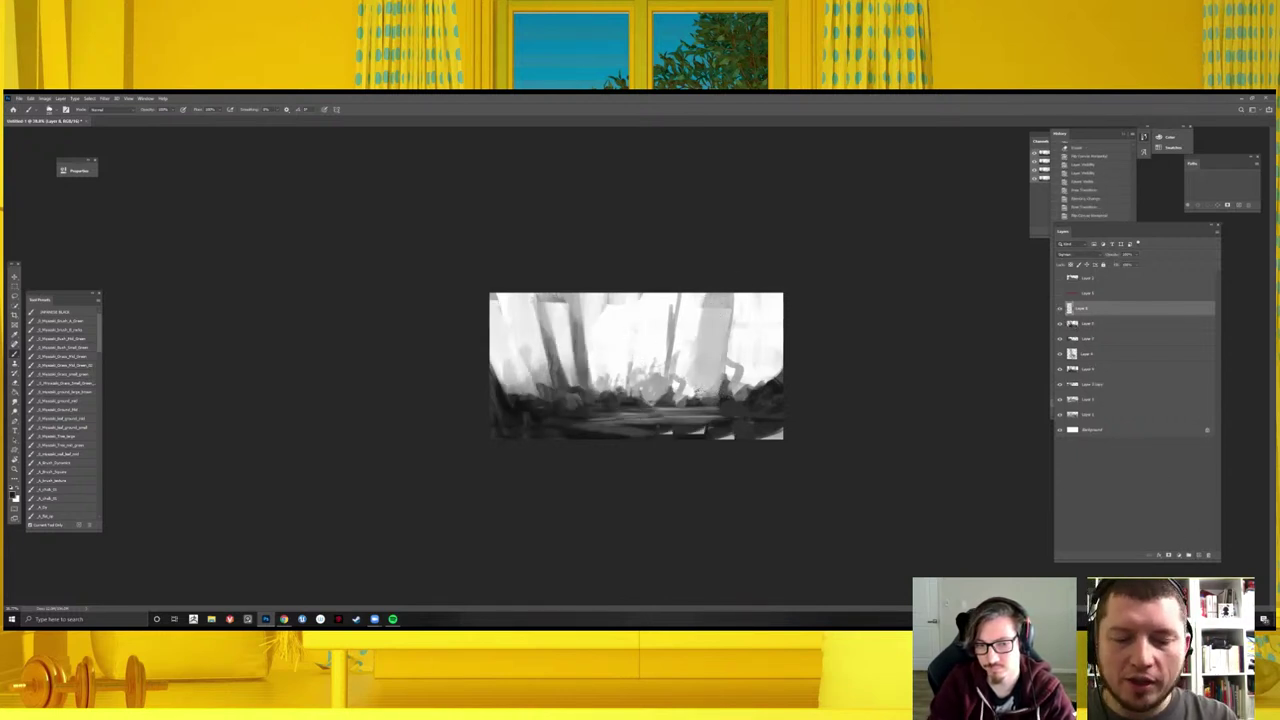
- Pick a brush preset and paint light strokes across the bottom-middle ground, toggling Layer 9 to compare
right_click(716, 382)
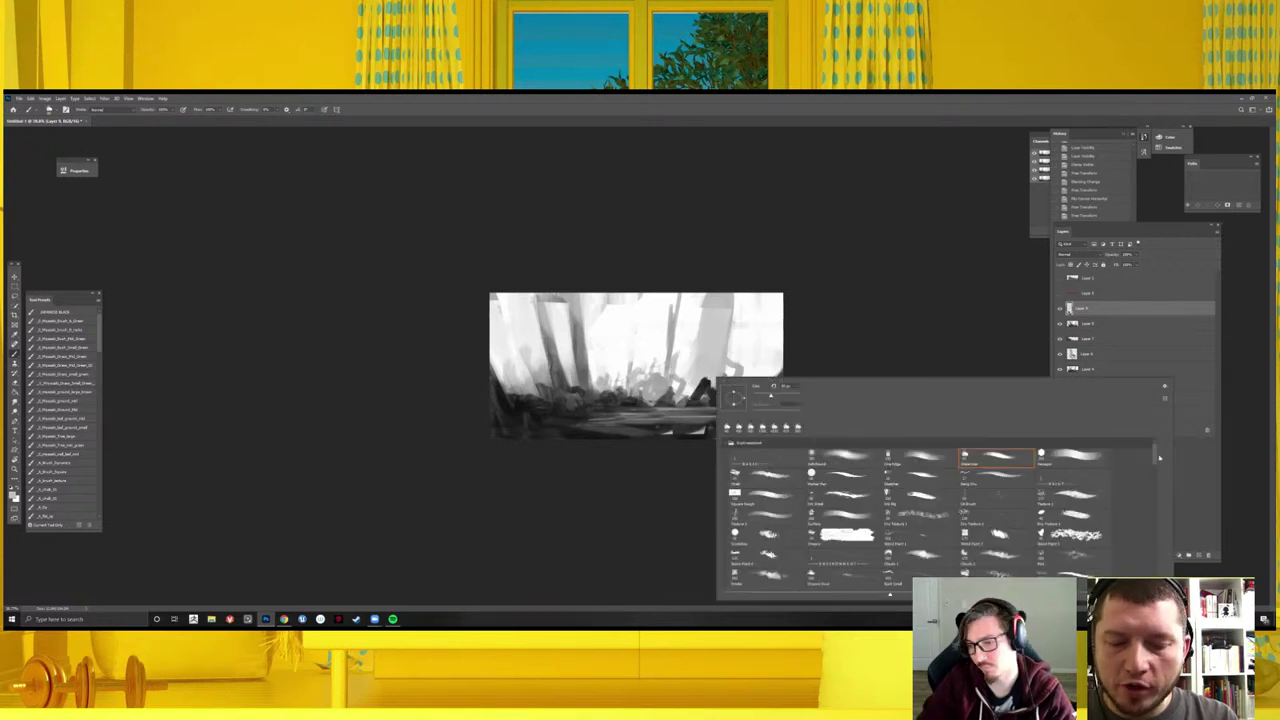
scroll(1162, 549, "down", 3)
scroll(1162, 549, "down", 2)
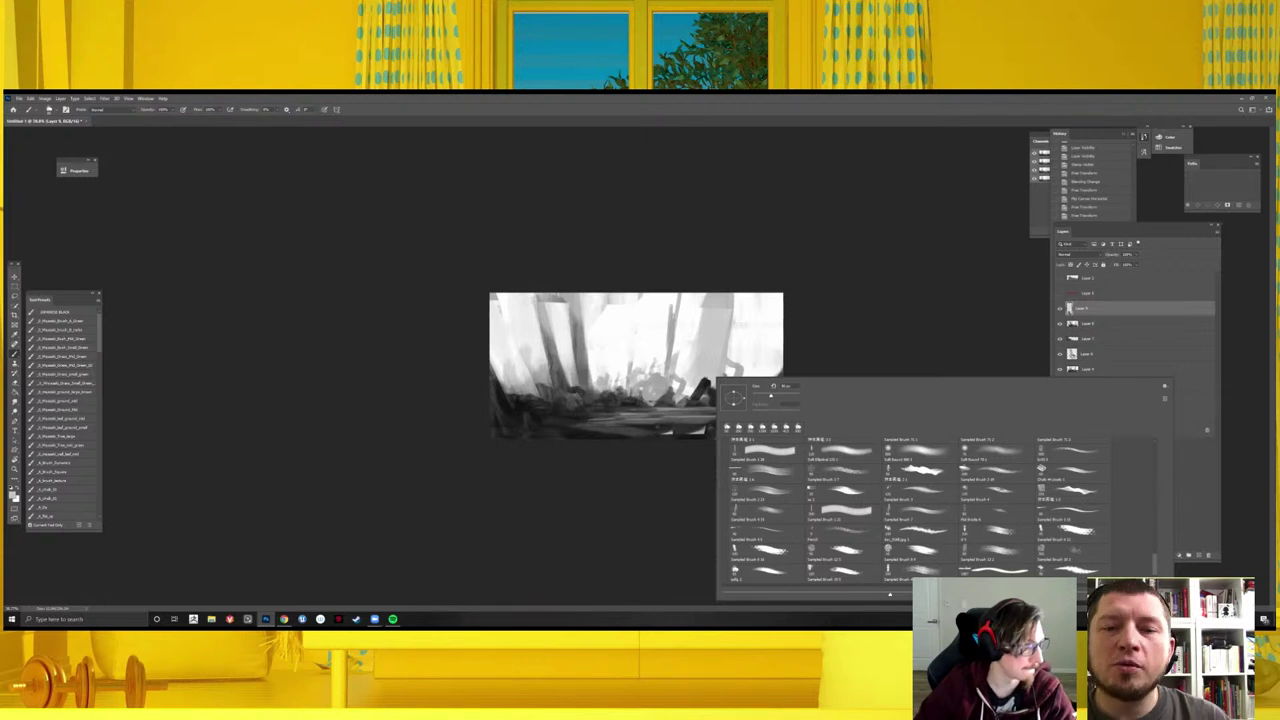
double_click(1075, 549)
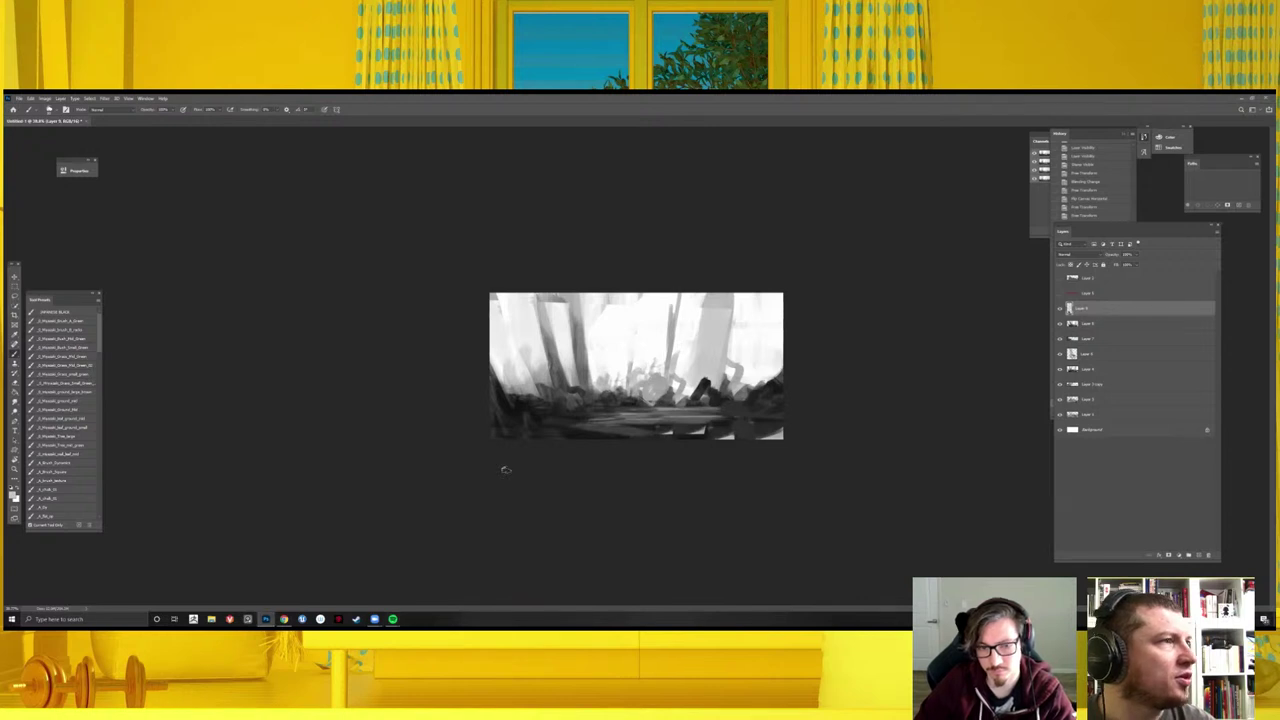
left_click(1059, 308)
left_click(1059, 308)
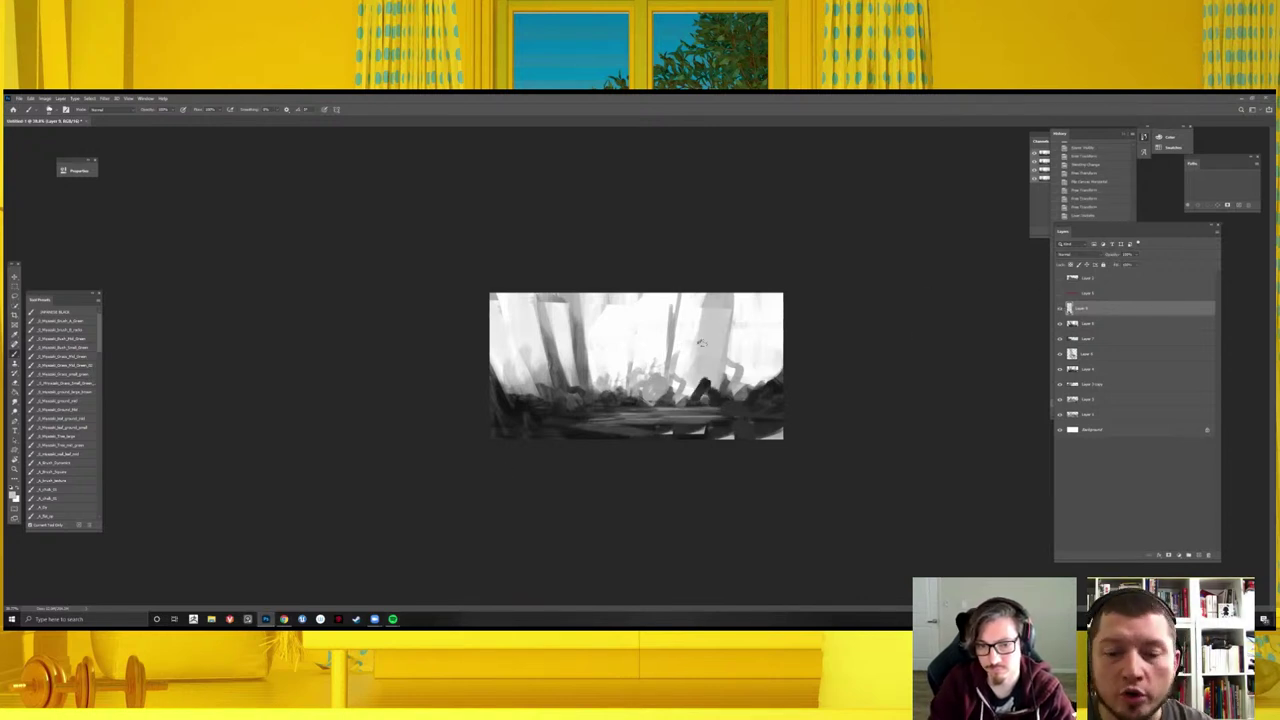
mouse_move(757, 398)
left_mouse_down()
mouse_move(716, 420)
mouse_move(576, 410)
left_mouse_up()
left_click_drag(697, 438, 640, 414)
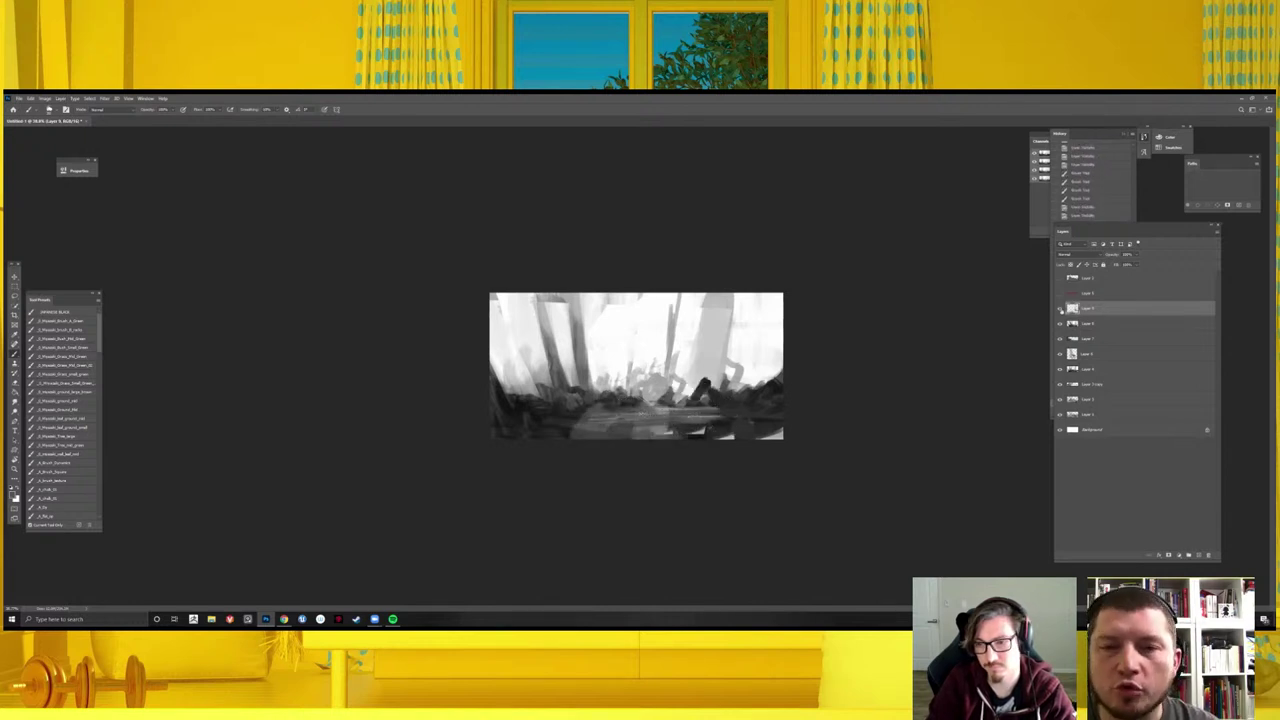
left_click(1060, 308)
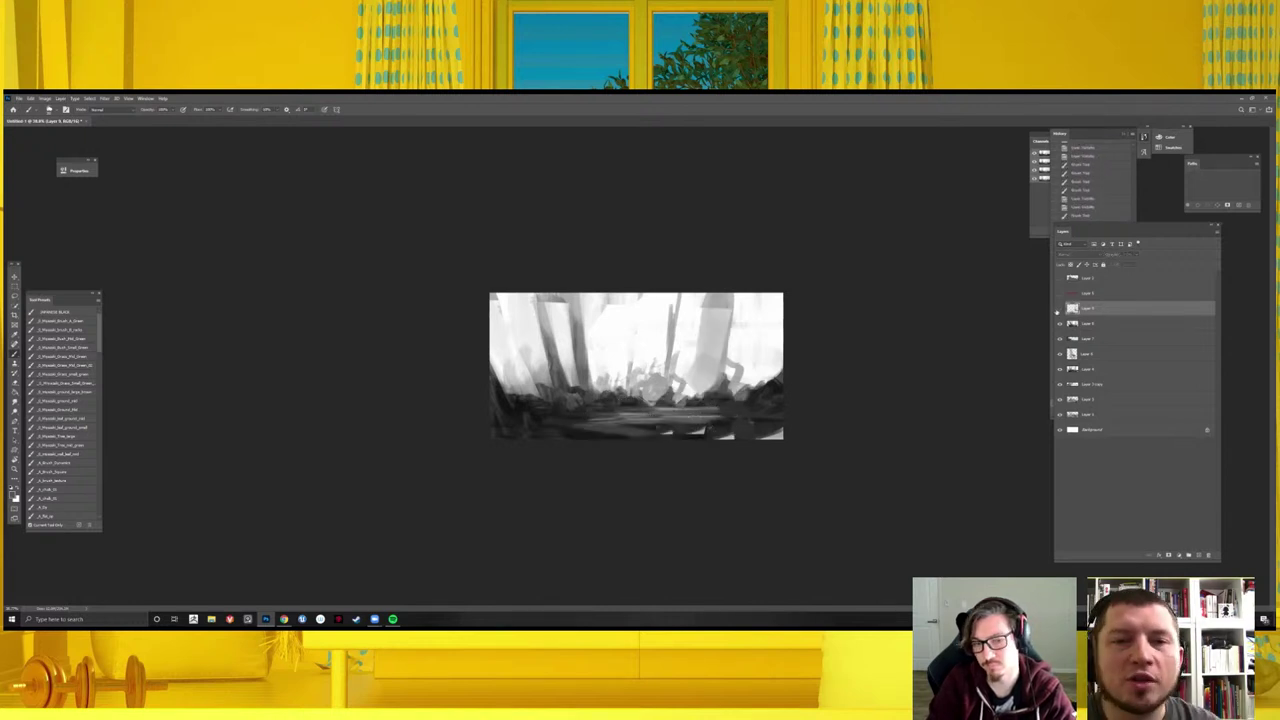
- Deselect Layer 5, select the working layer, and switch to the Custom Shape tool
left_click(1185, 548)
left_click(1127, 311)
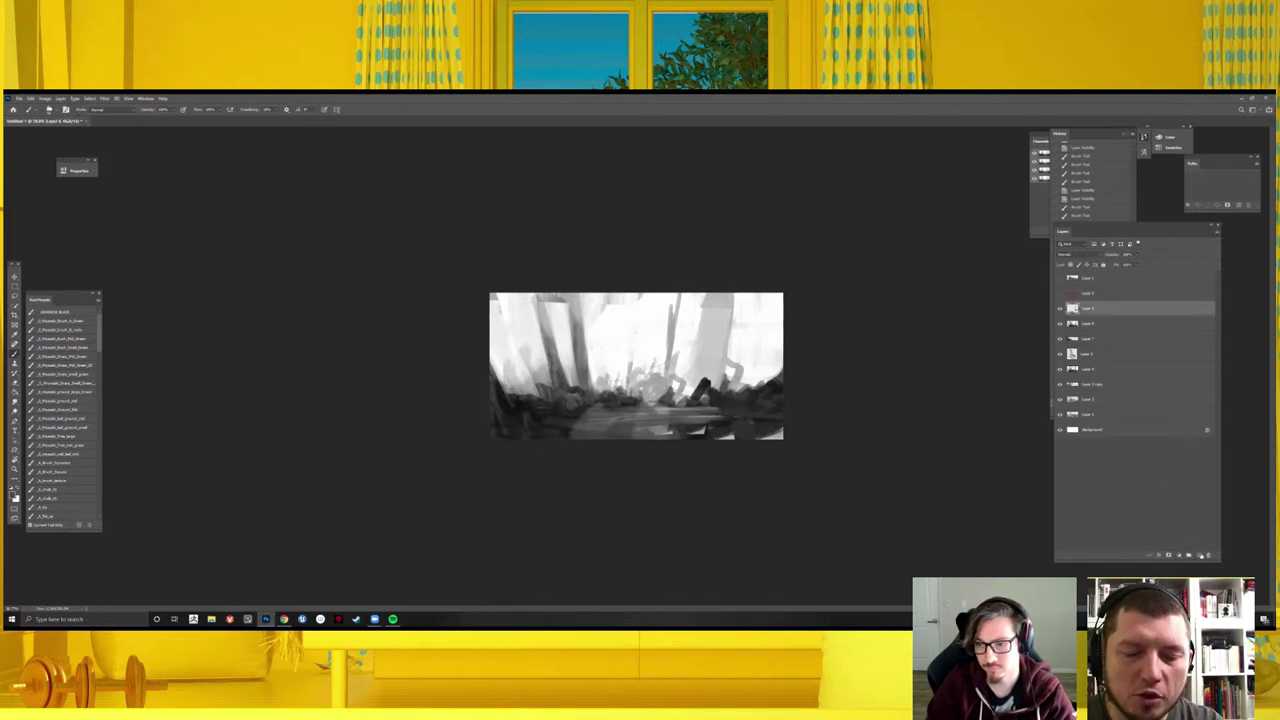
key("u")
left_click_drag(578, 398, 886, 612)
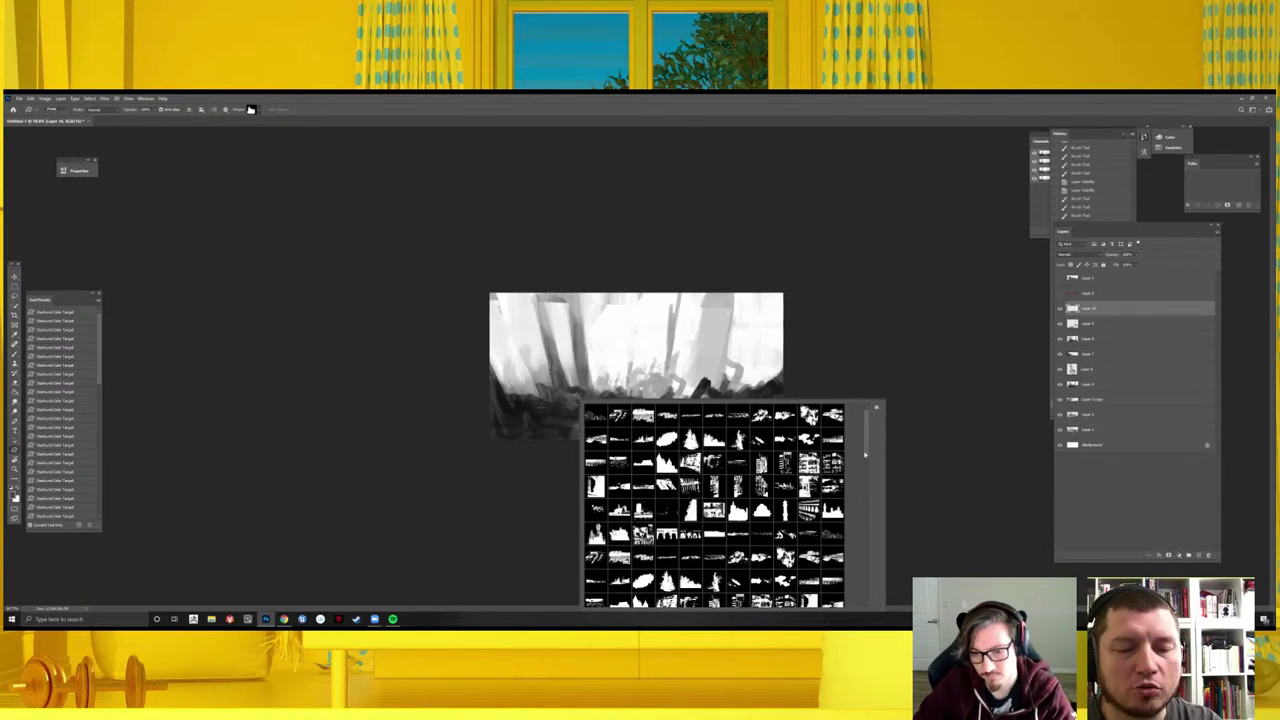
- Scroll the custom shape library to a tree silhouette and click the canvas to size it
scroll(868, 505, "down", 2)
scroll(867, 492, "down", 2)
scroll(866, 482, "down", 2)
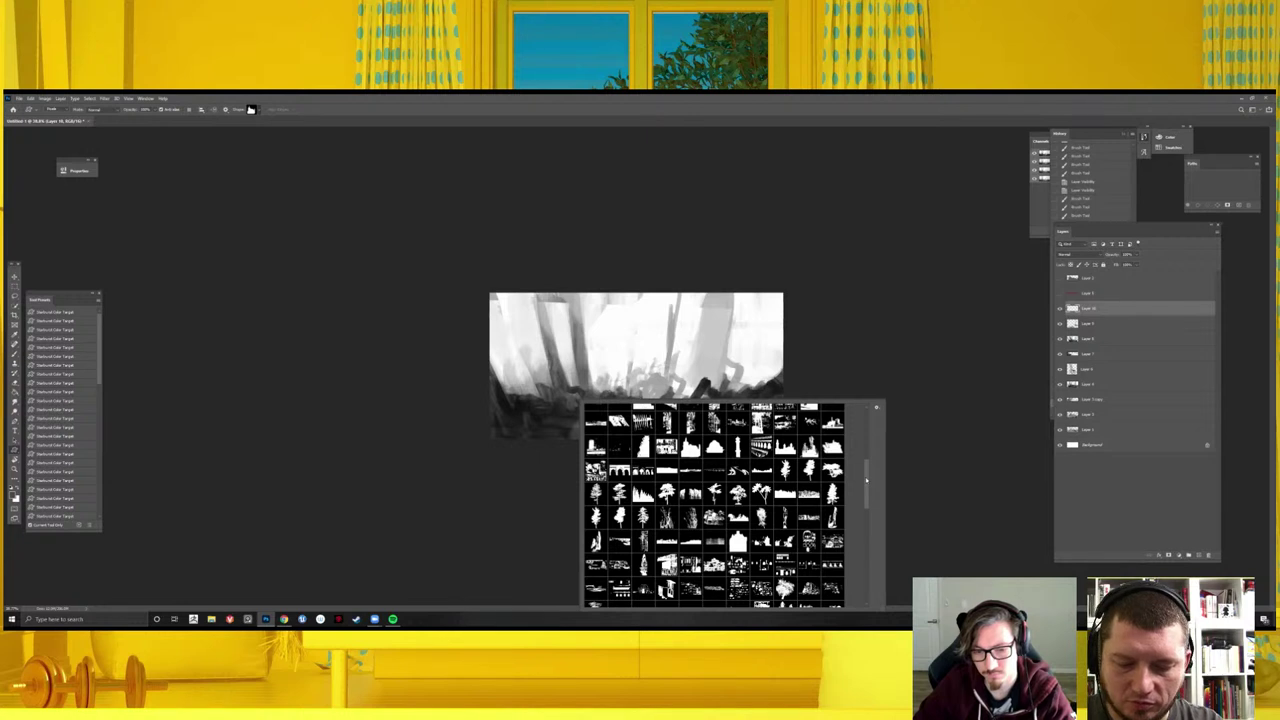
scroll(864, 481, "down", 1)
scroll(865, 486, "down", 1)
scroll(866, 490, "down", 1)
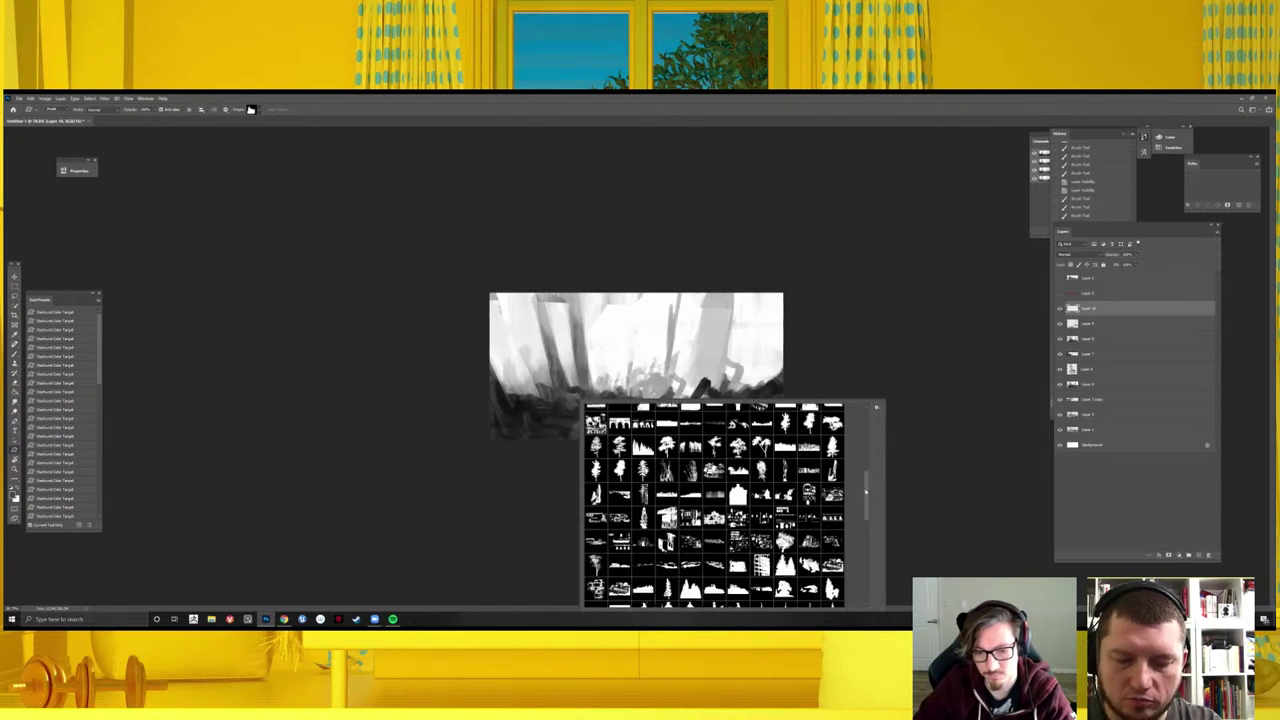
scroll(866, 492, "down", 1)
scroll(867, 500, "down", 1)
scroll(869, 510, "down", 1)
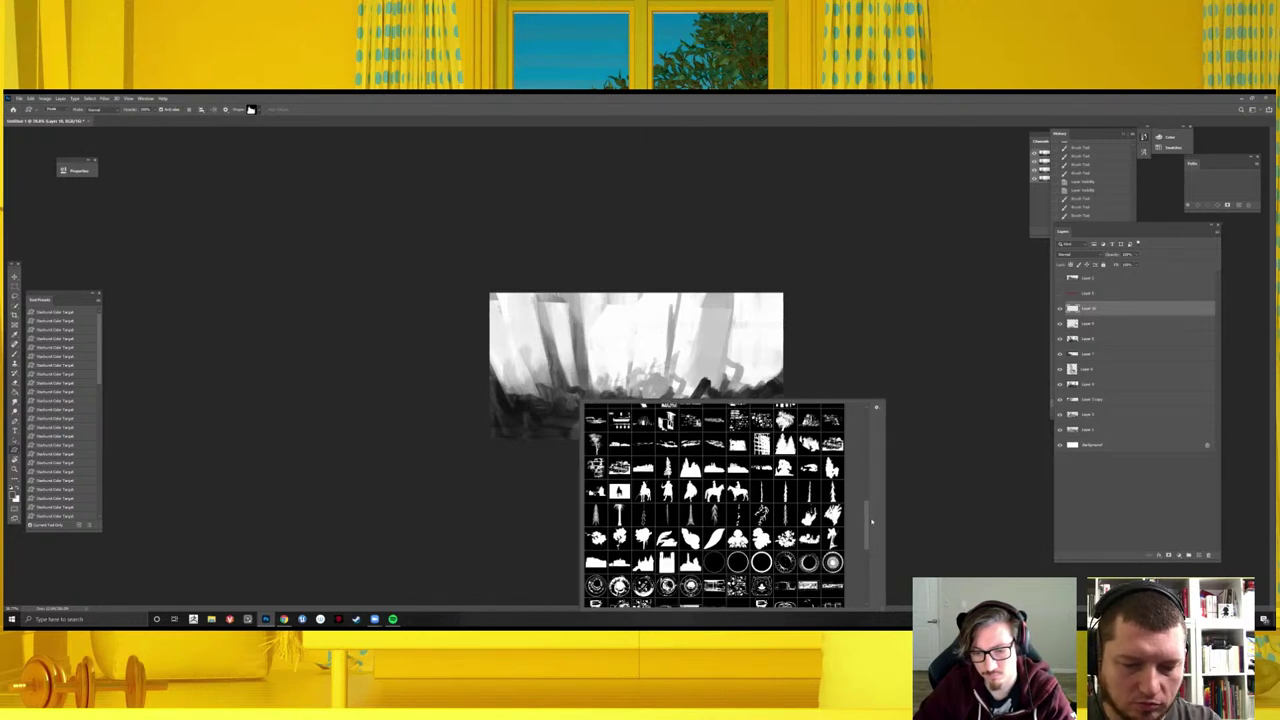
scroll(871, 518, "down", 1)
scroll(872, 556, "down", 2)
scroll(872, 556, "down", 1)
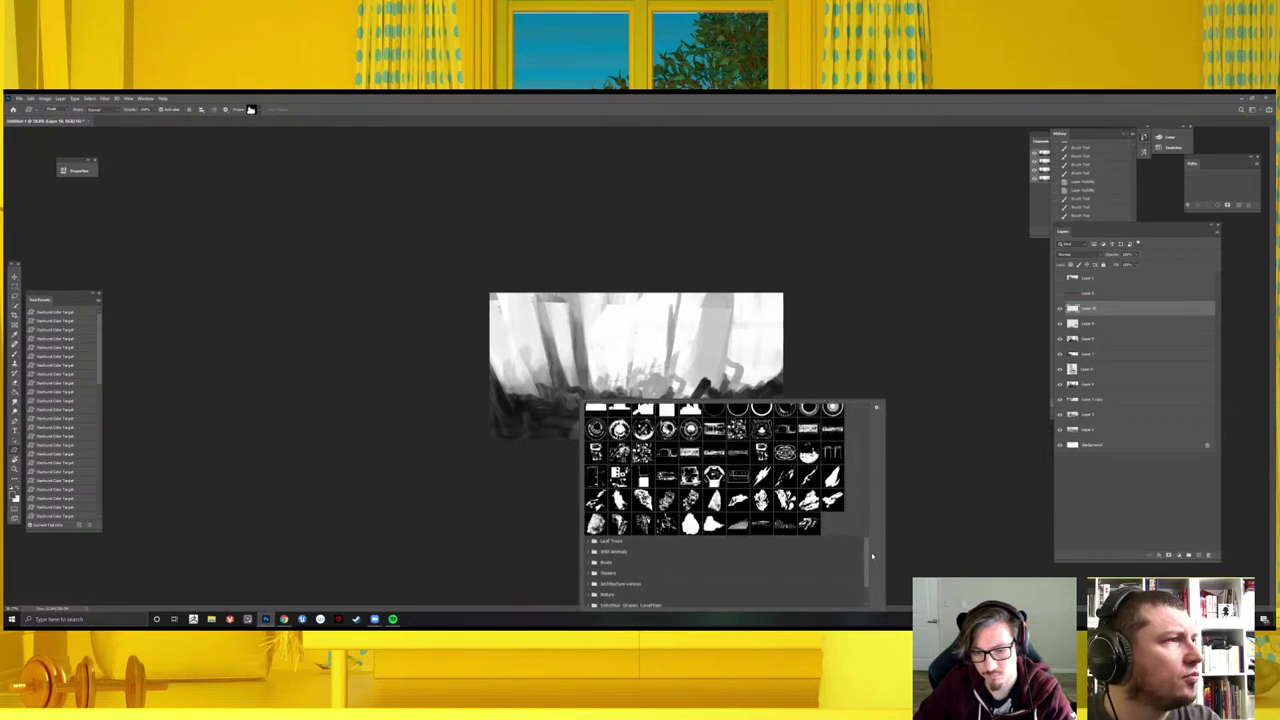
scroll(872, 556, "down", 1)
left_click_drag(871, 541, 866, 489)
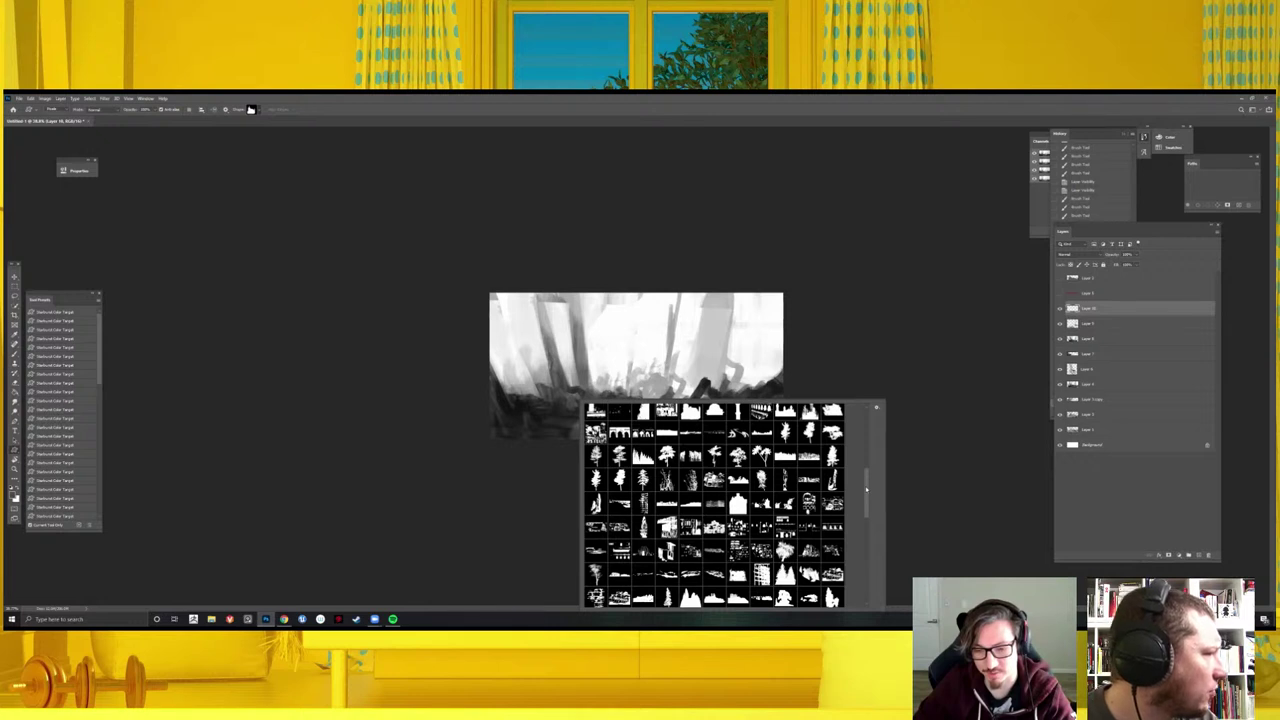
left_click_drag(866, 489, 864, 479)
scroll(864, 479, "up", 1)
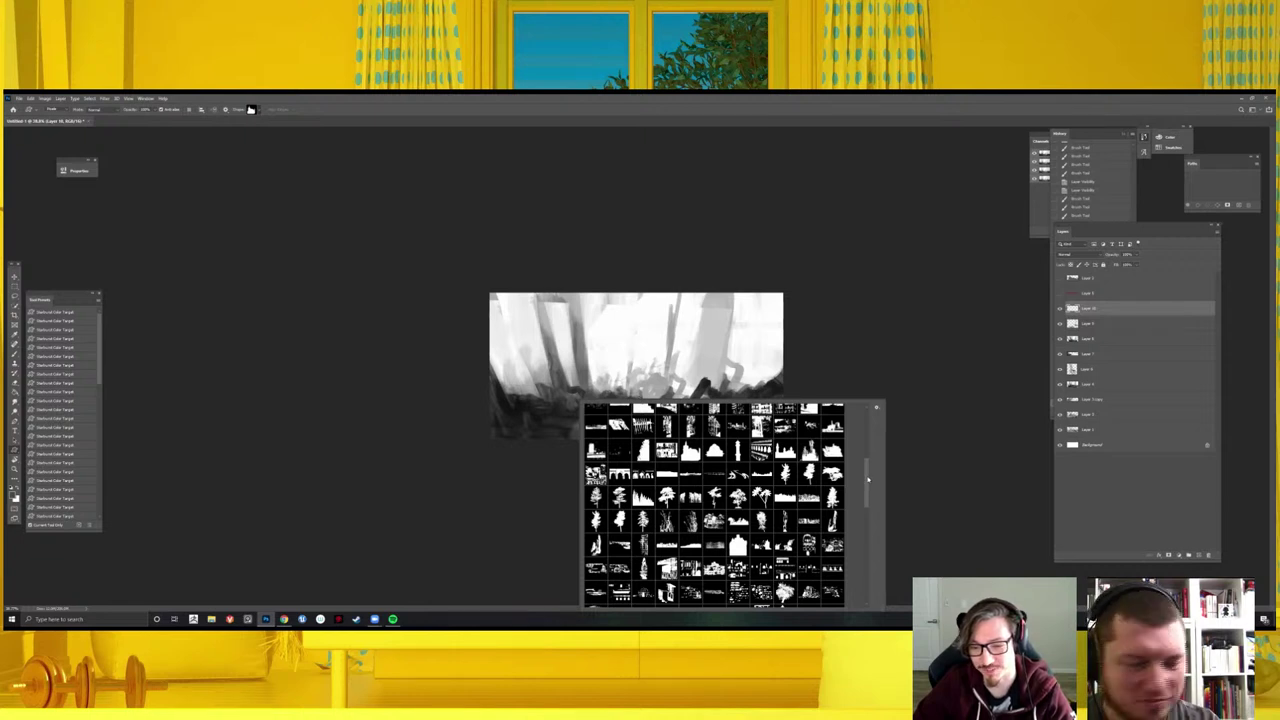
scroll(868, 480, "up", 1)
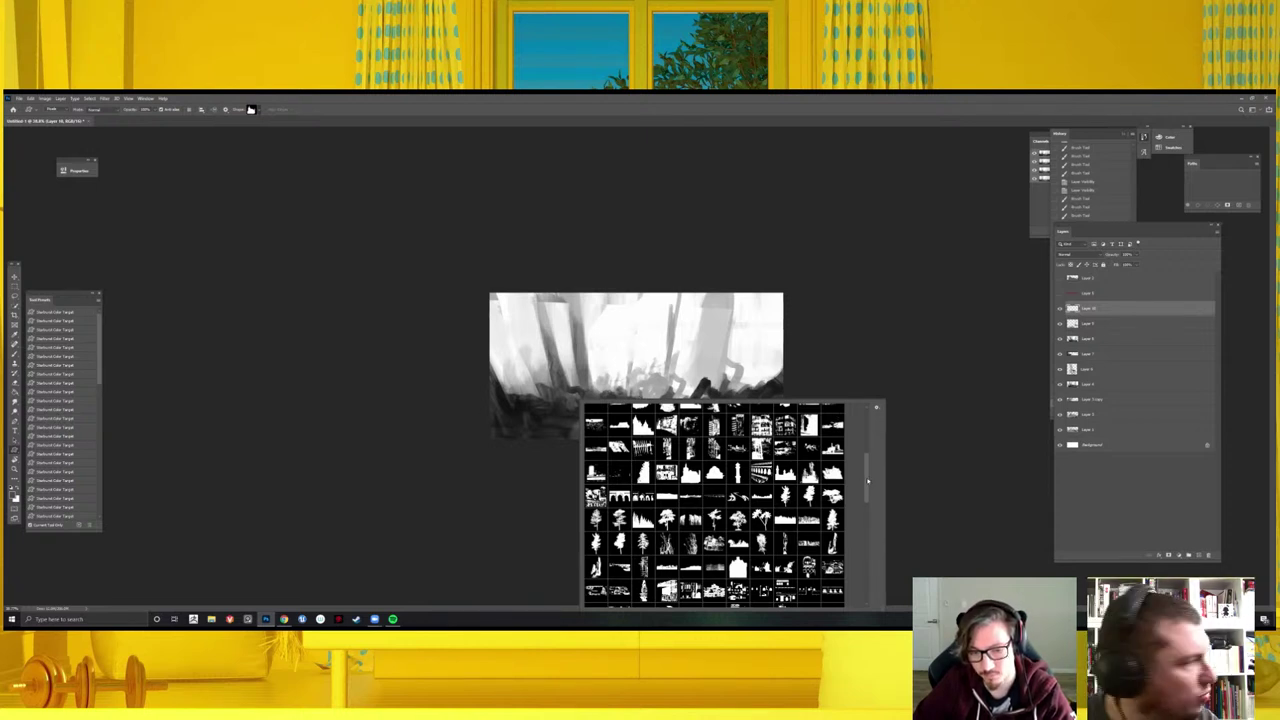
left_click_drag(868, 481, 866, 443)
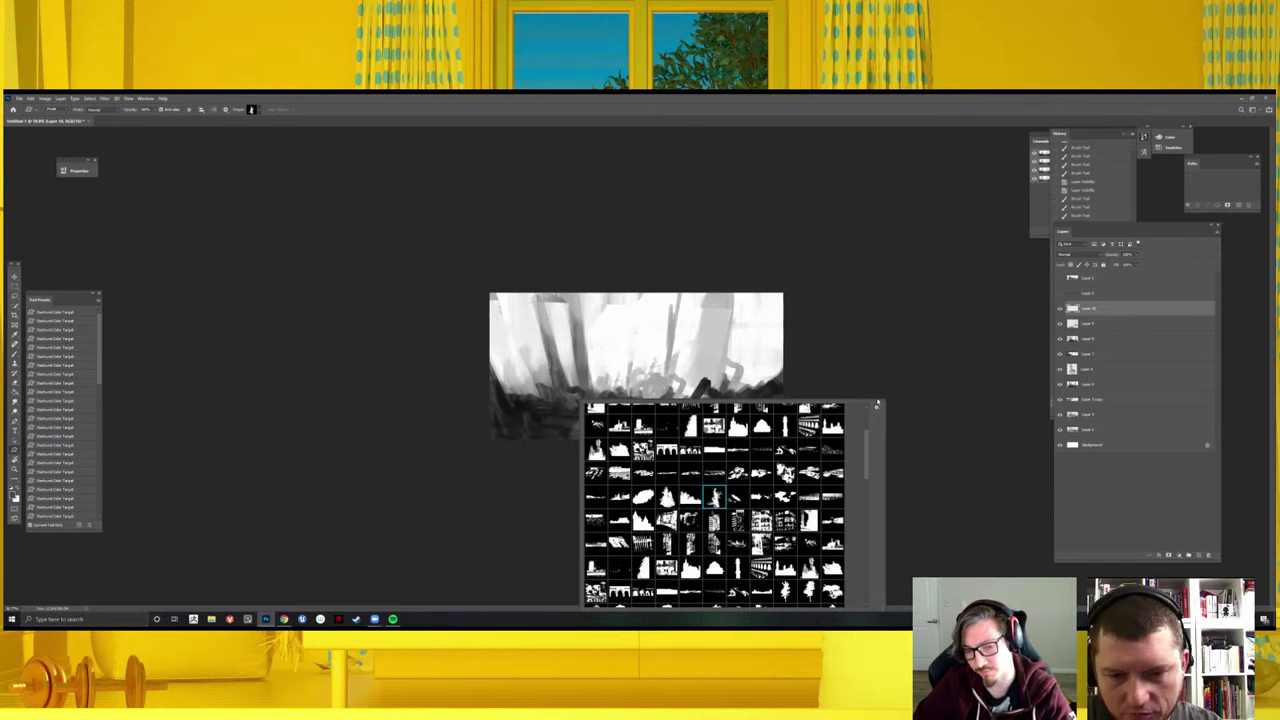
left_click(684, 438)
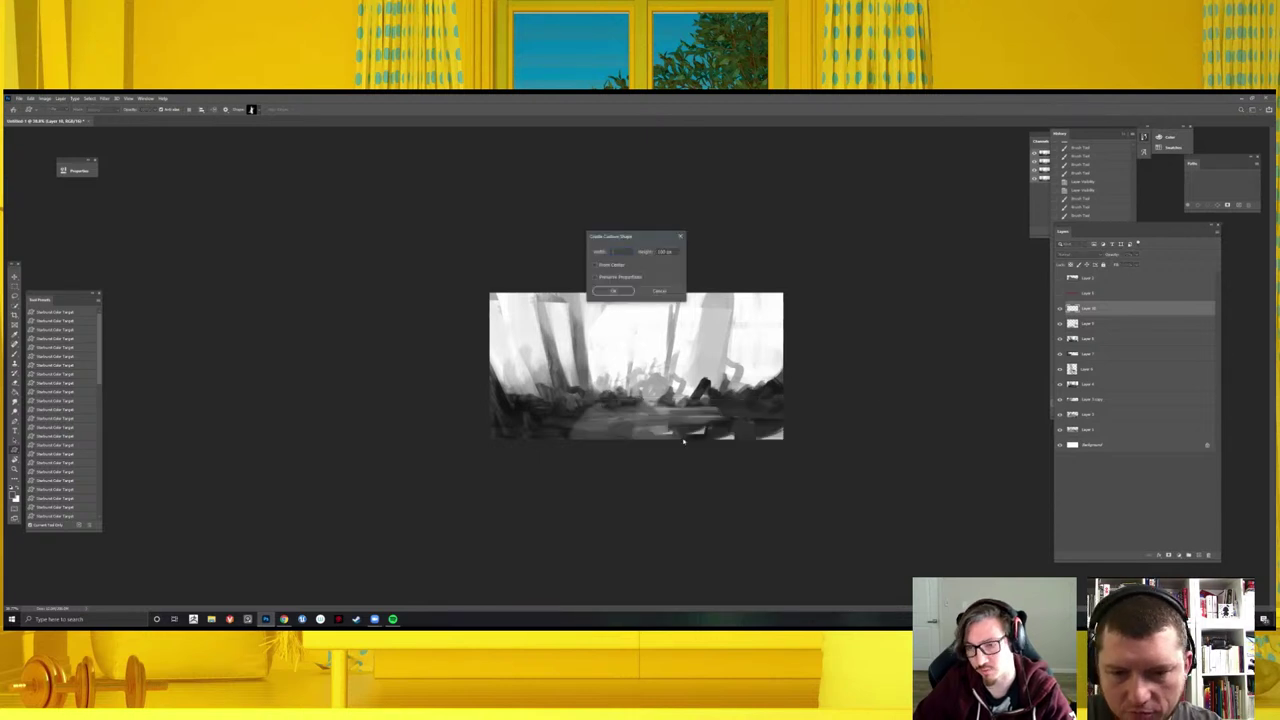
- Drag out the tree custom shape, then enlarge, reposition and rotate it into a large foreground tree
left_click(659, 291)
key("ctrl+plus")
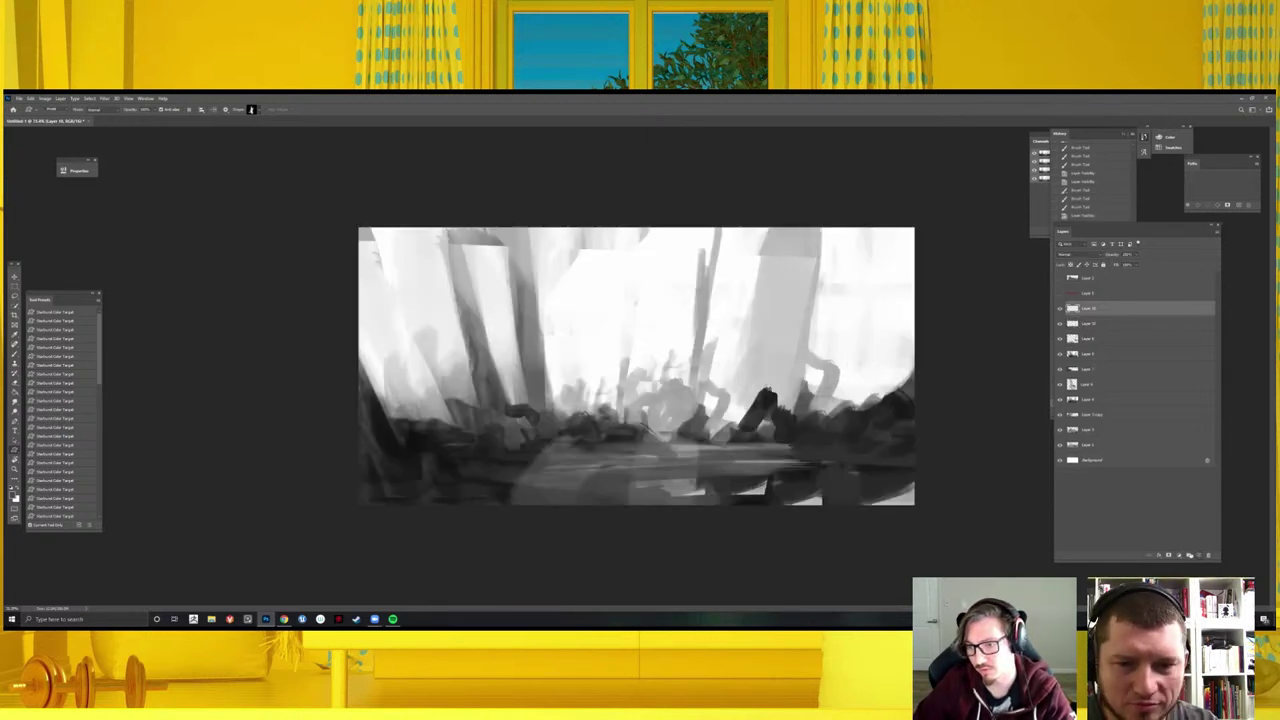
left_click_drag(752, 440, 950, 208)
key("ctrl+z")
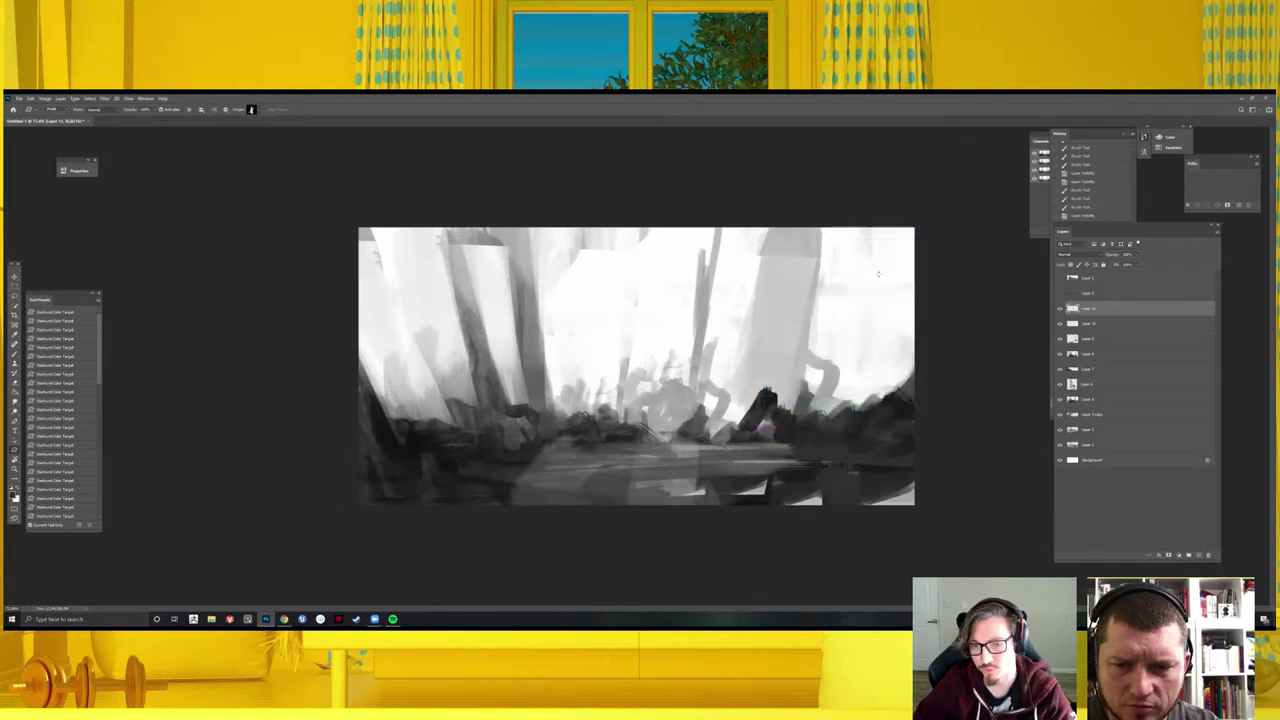
mouse_move(692, 455)
left_mouse_down()
mouse_move(967, 190)
mouse_move(686, 191)
left_mouse_up()
key("ctrl+t")
key("Return")
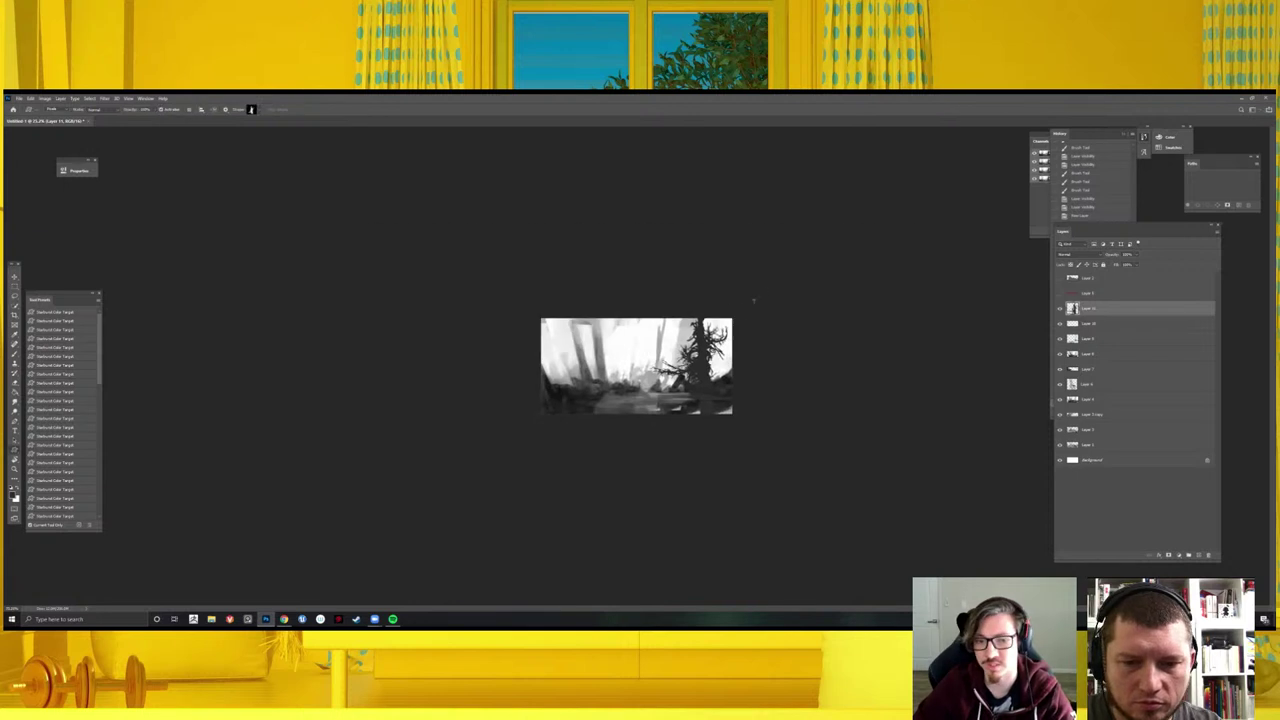
- Mirror the view to check composition, remove the pale centre tree, and trial a dark brush stroke
key("h")
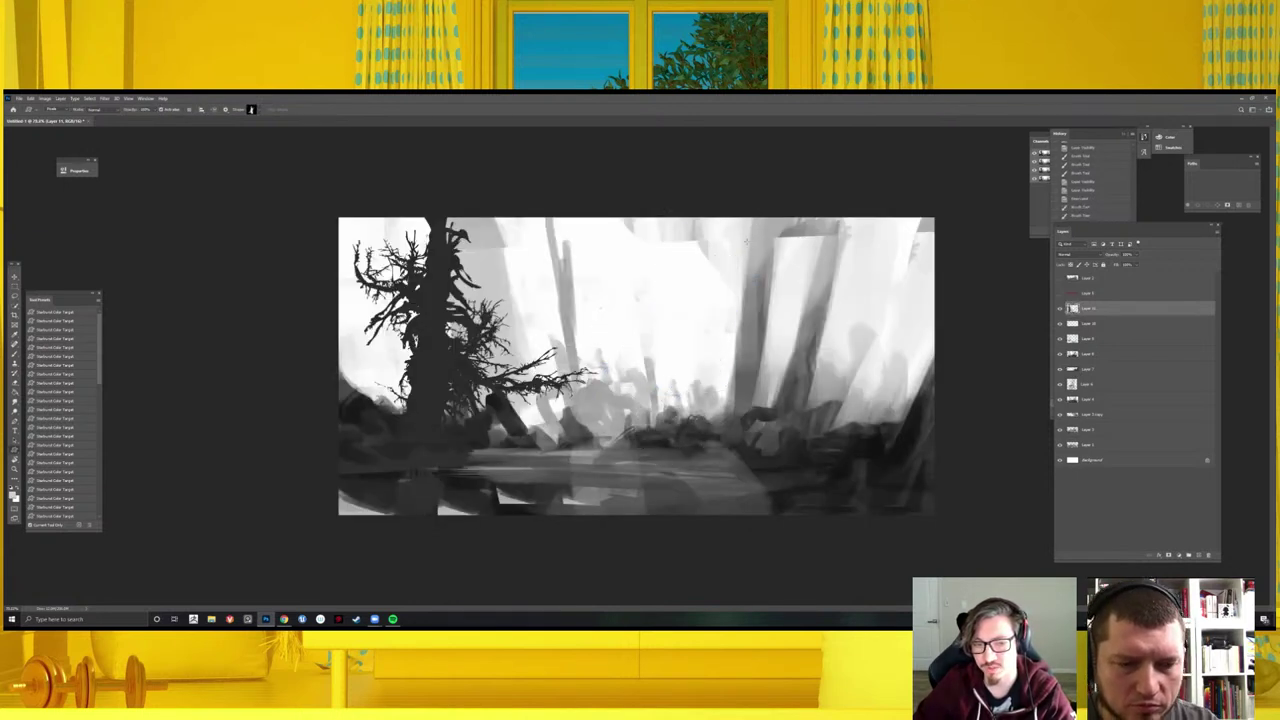
key("ctrl+minus")
key("ctrl+z")
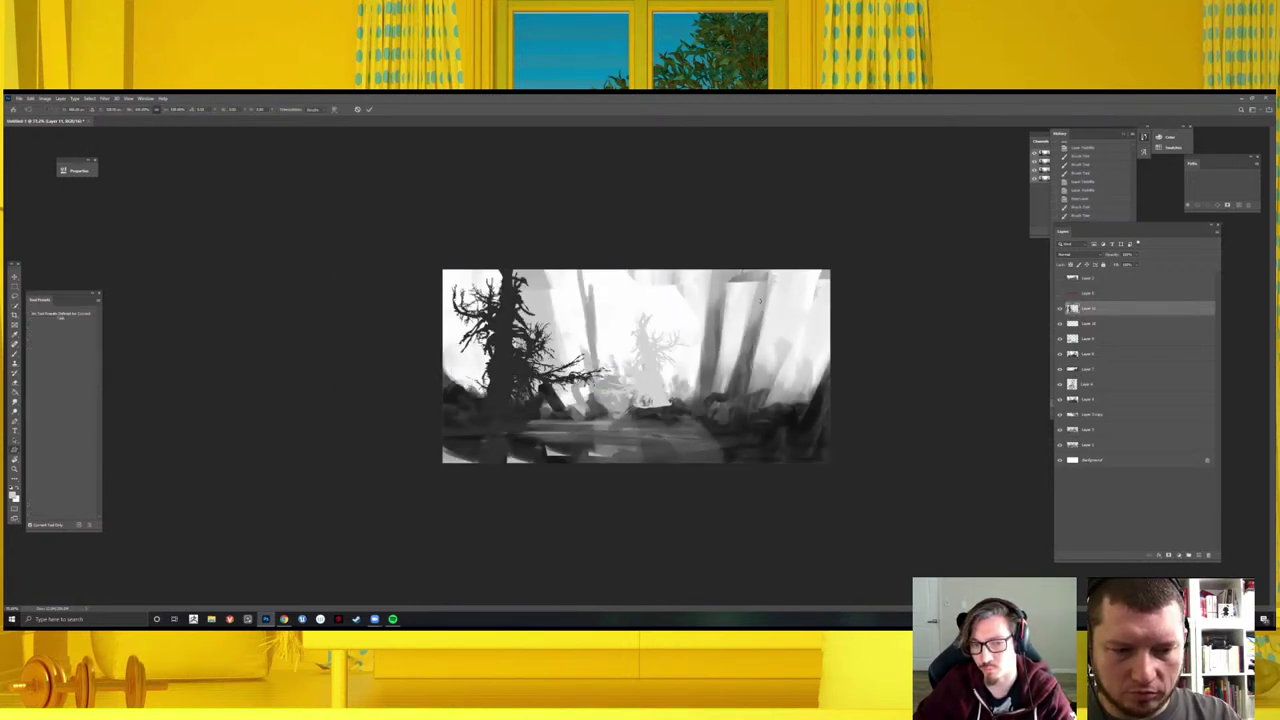
scroll(746, 316, "down", 1)
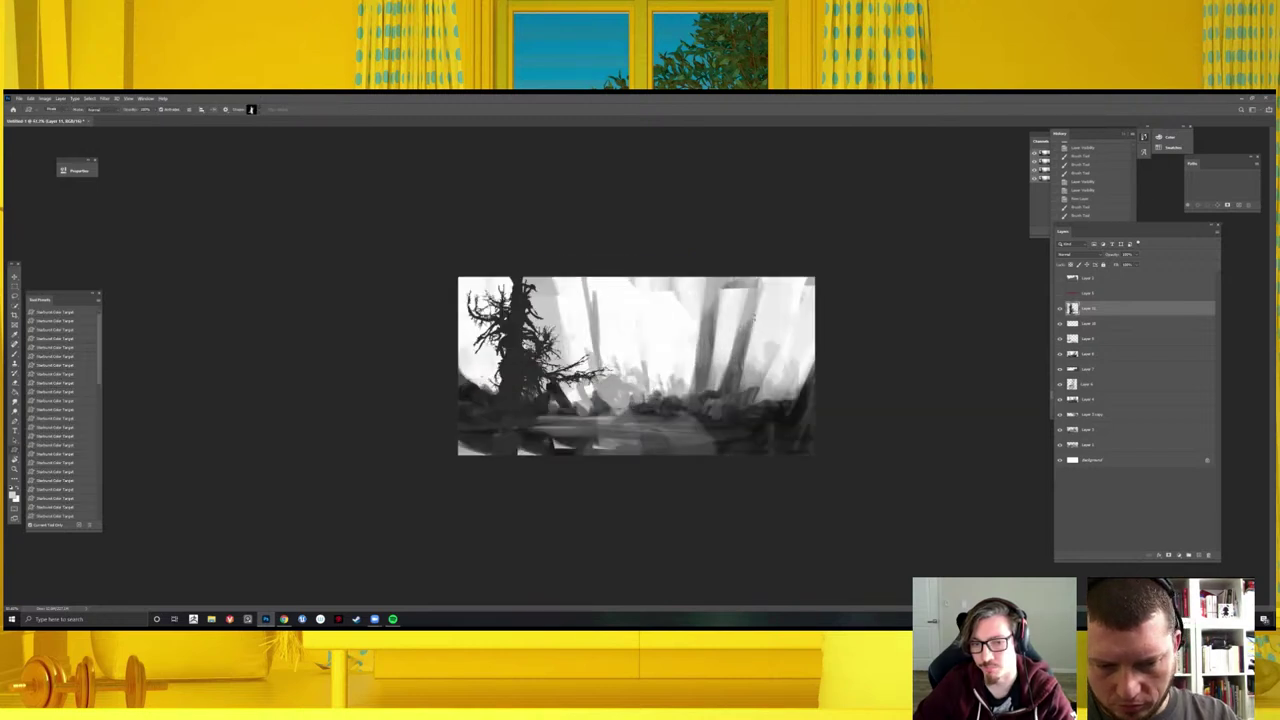
key("b")
left_click_drag(752, 393, 818, 298)
key("ctrl+z")
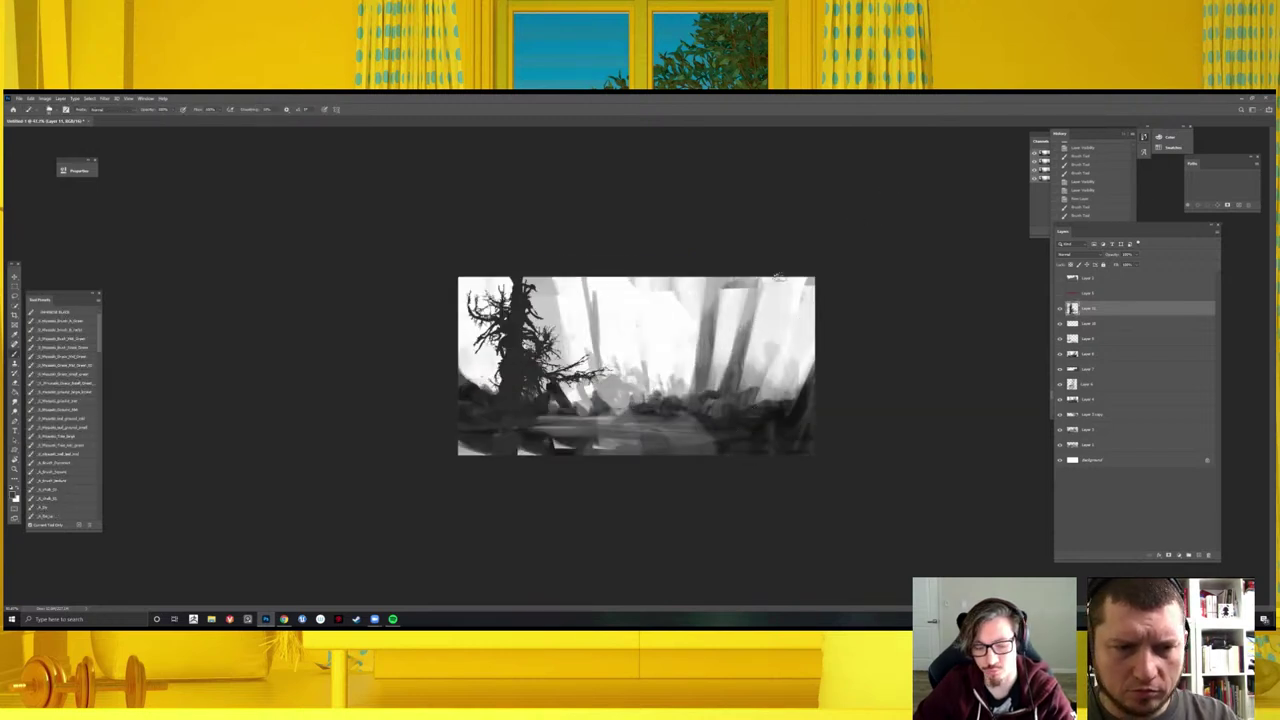
left_click(790, 330)
- Pick a rocky ground custom shape and drag four ground shapes across the canvas bottom
key("ctrl+z")
right_click(734, 382)
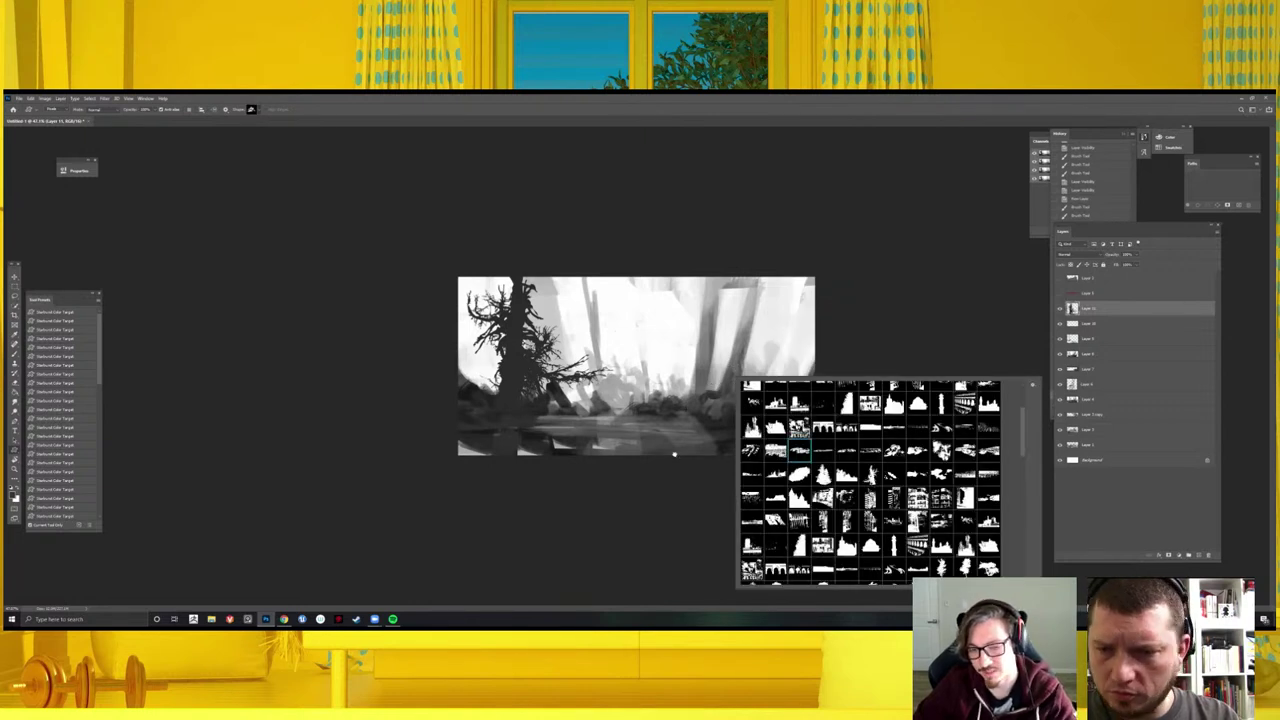
key("Return")
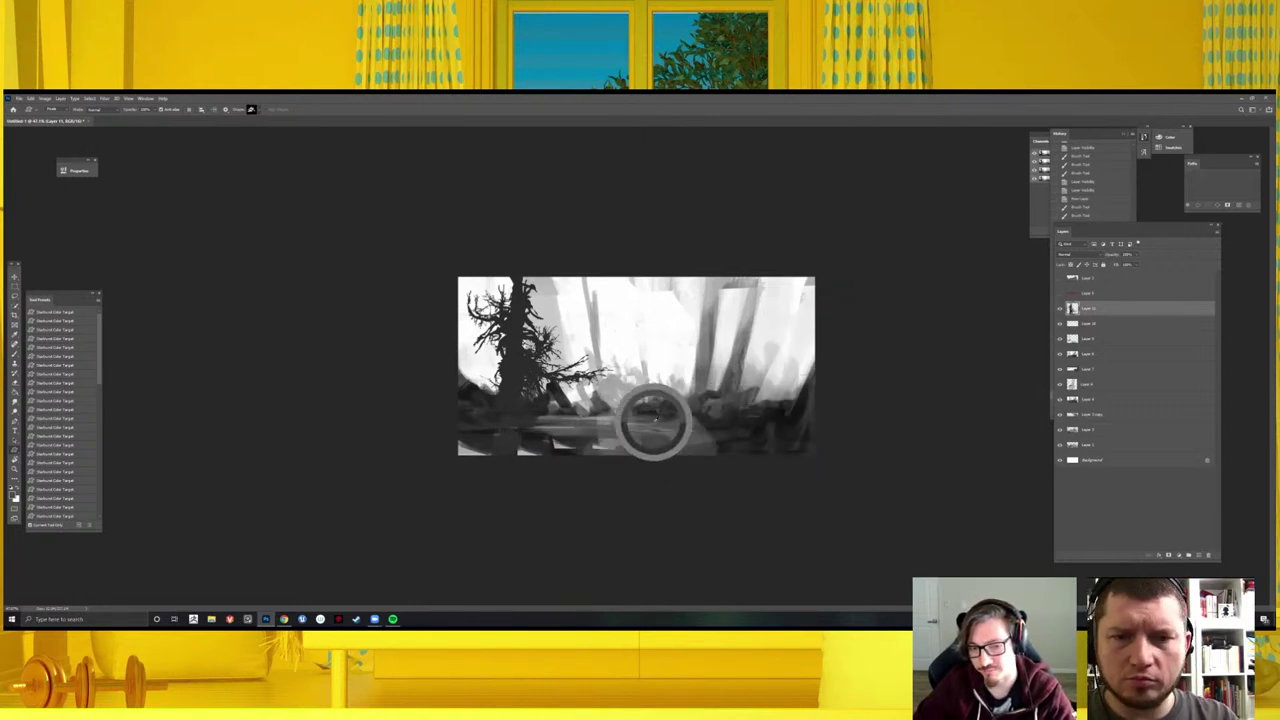
left_click_drag(414, 434, 808, 478)
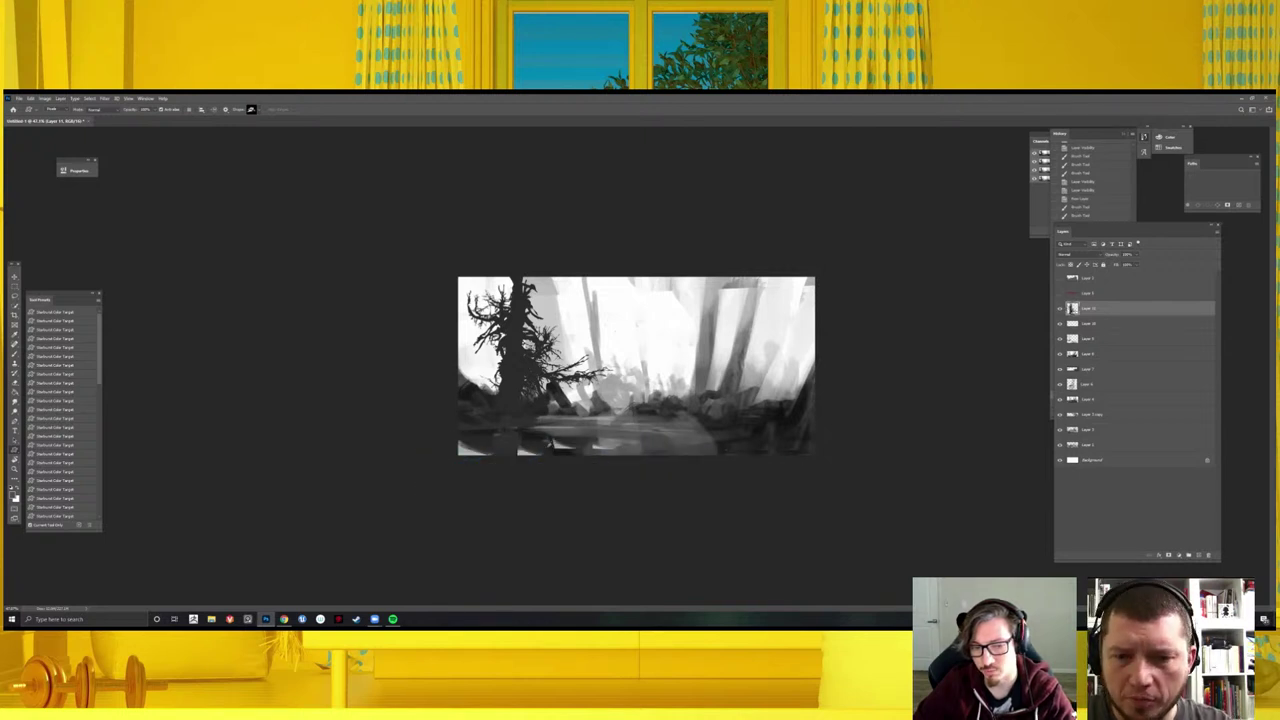
left_click_drag(400, 400, 757, 457)
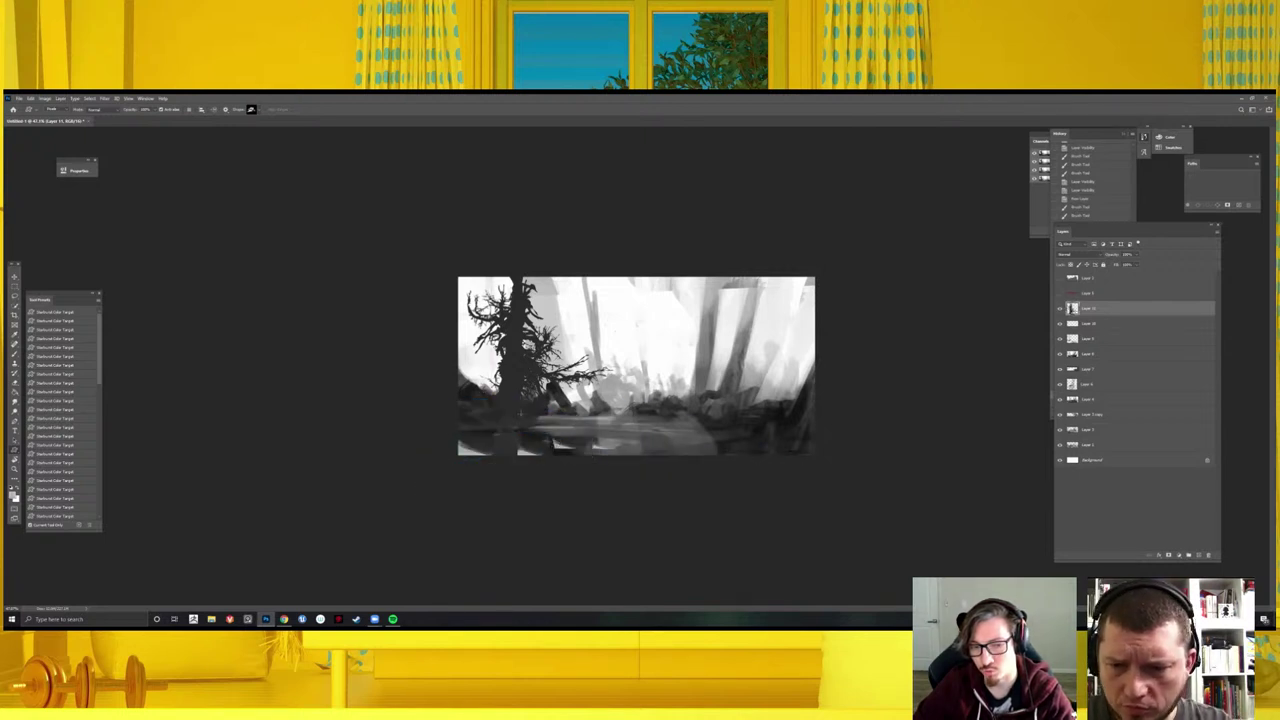
left_click_drag(515, 440, 813, 458)
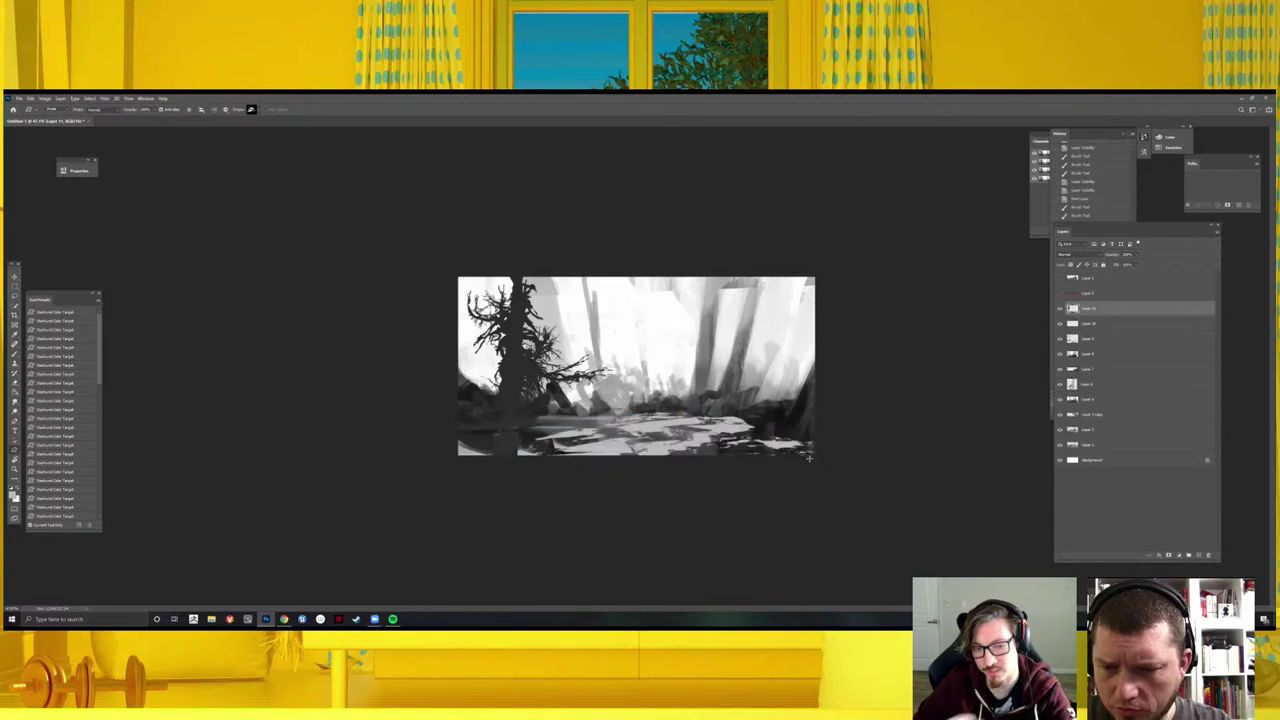
left_click_drag(757, 420, 330, 467)
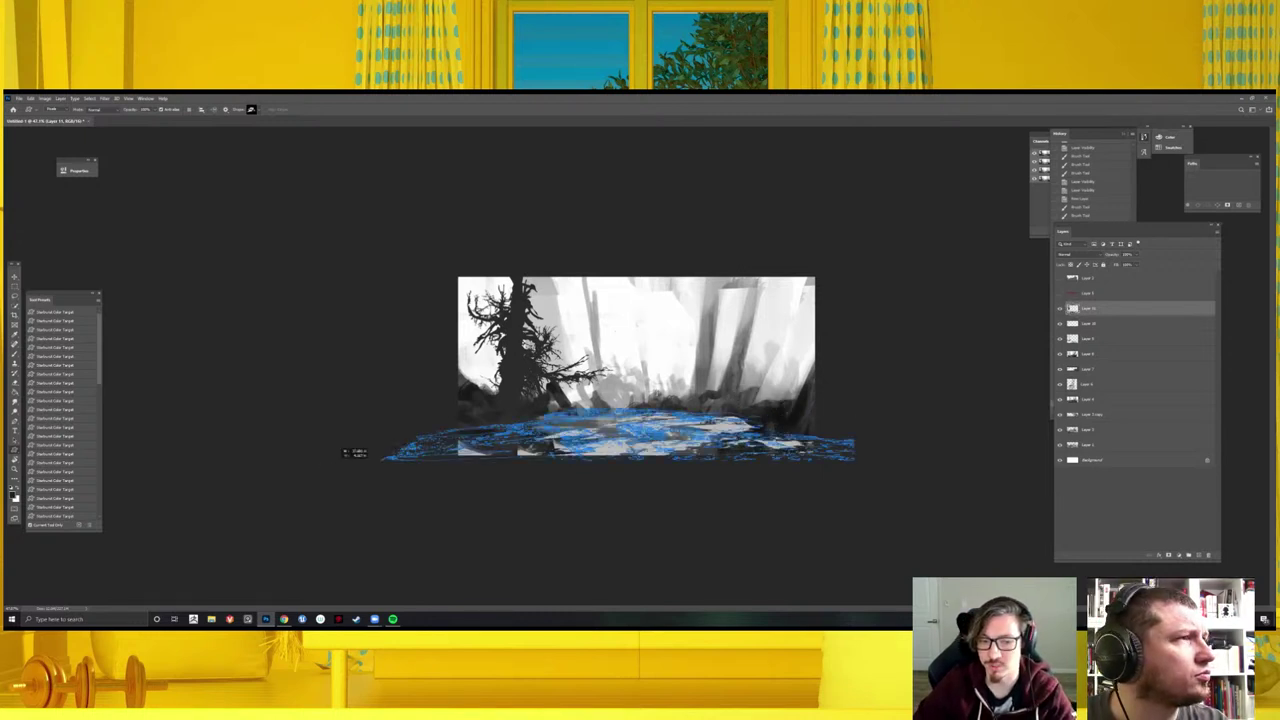
key("ctrl+minus")
- Flip the view back and paint light strokes around the right-hand tree and centre
key("ctrl+h")
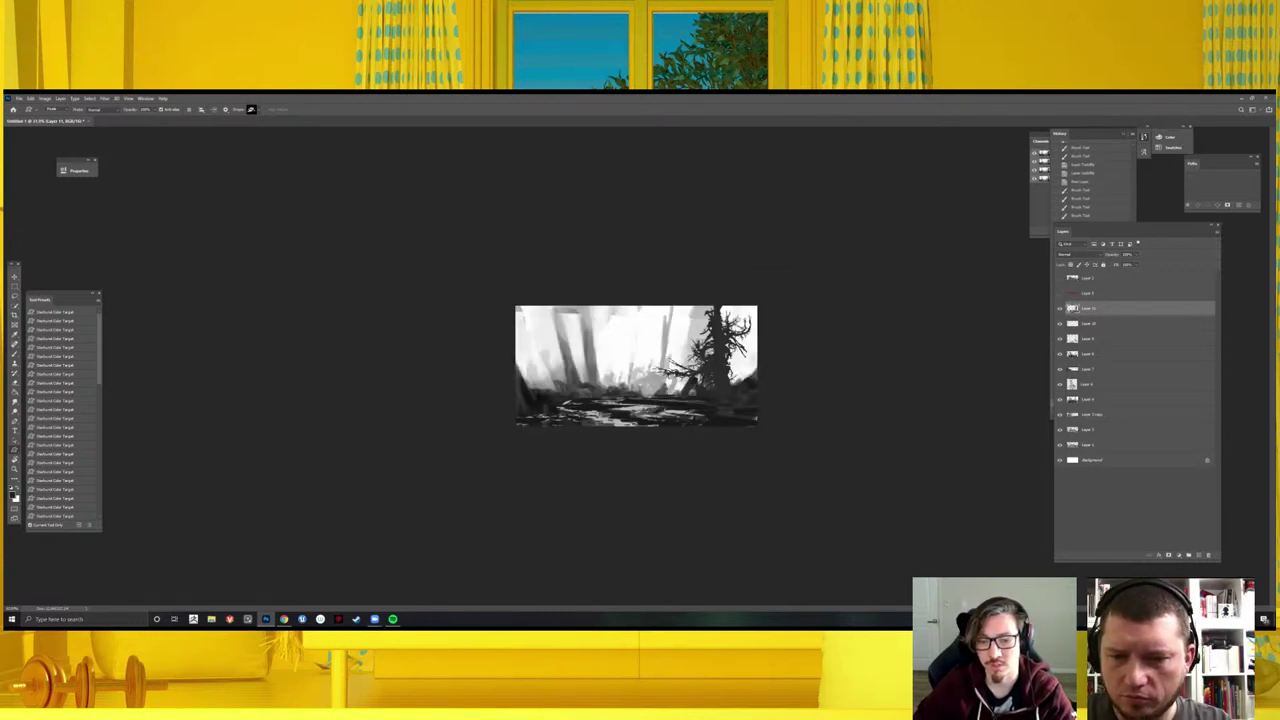
key("ctrl+plus")
key("b")
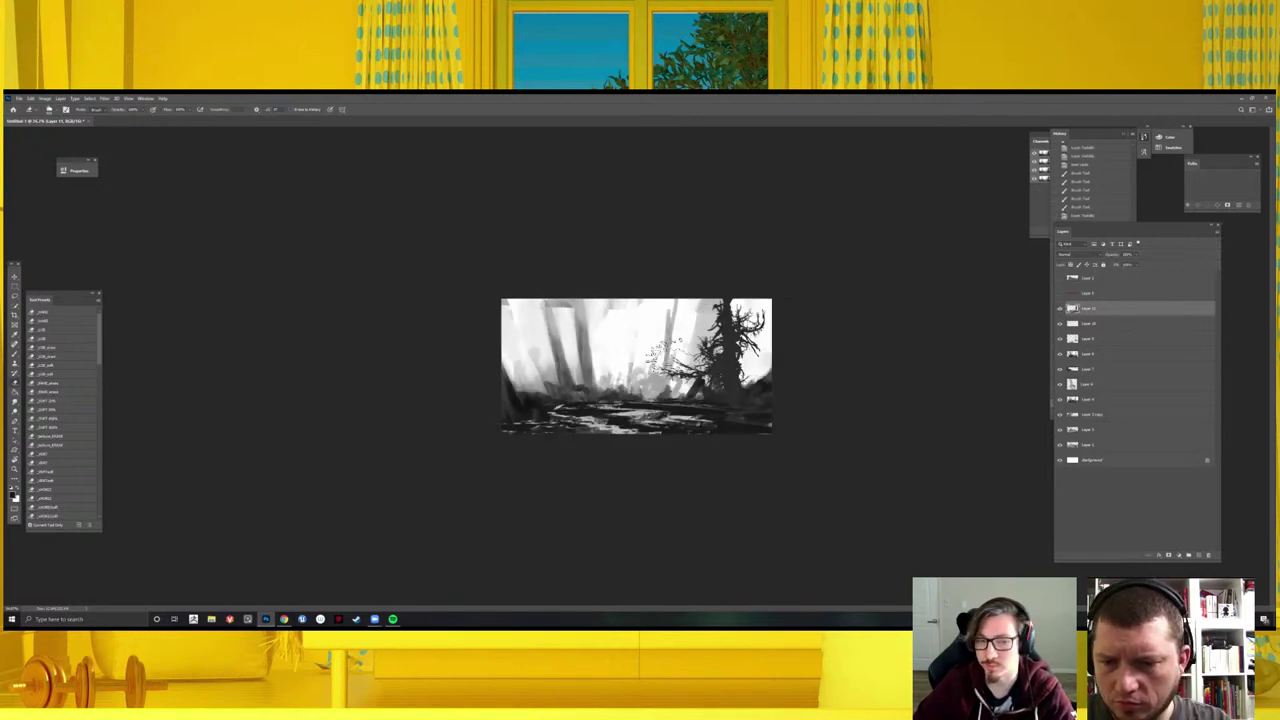
left_click_drag(660, 380, 710, 395)
mouse_move(730, 330)
left_mouse_down()
mouse_move(750, 300)
mouse_move(760, 350)
mouse_move(740, 380)
mouse_move(750, 370)
left_mouse_up()
- Compare the painting with Layer 11 hidden and shown, and lower Layer 11's opacity
key("ctrl+plus")
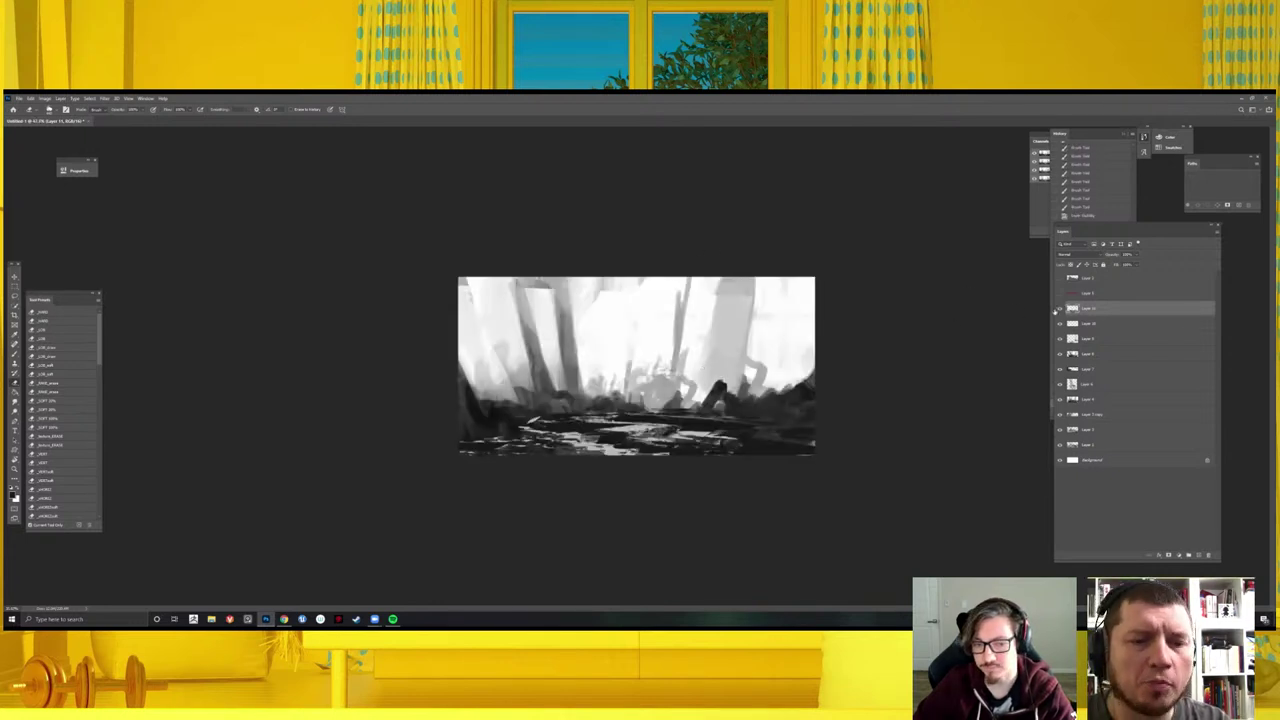
left_click(1060, 309)
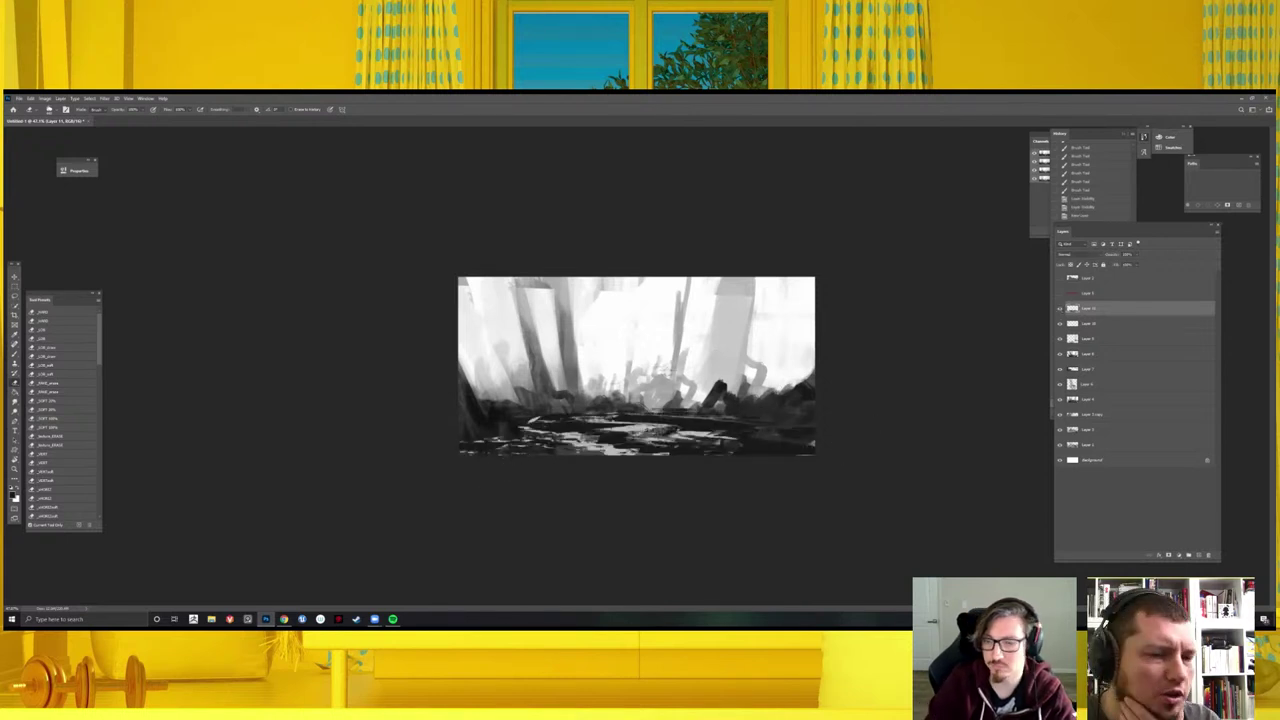
type("0")
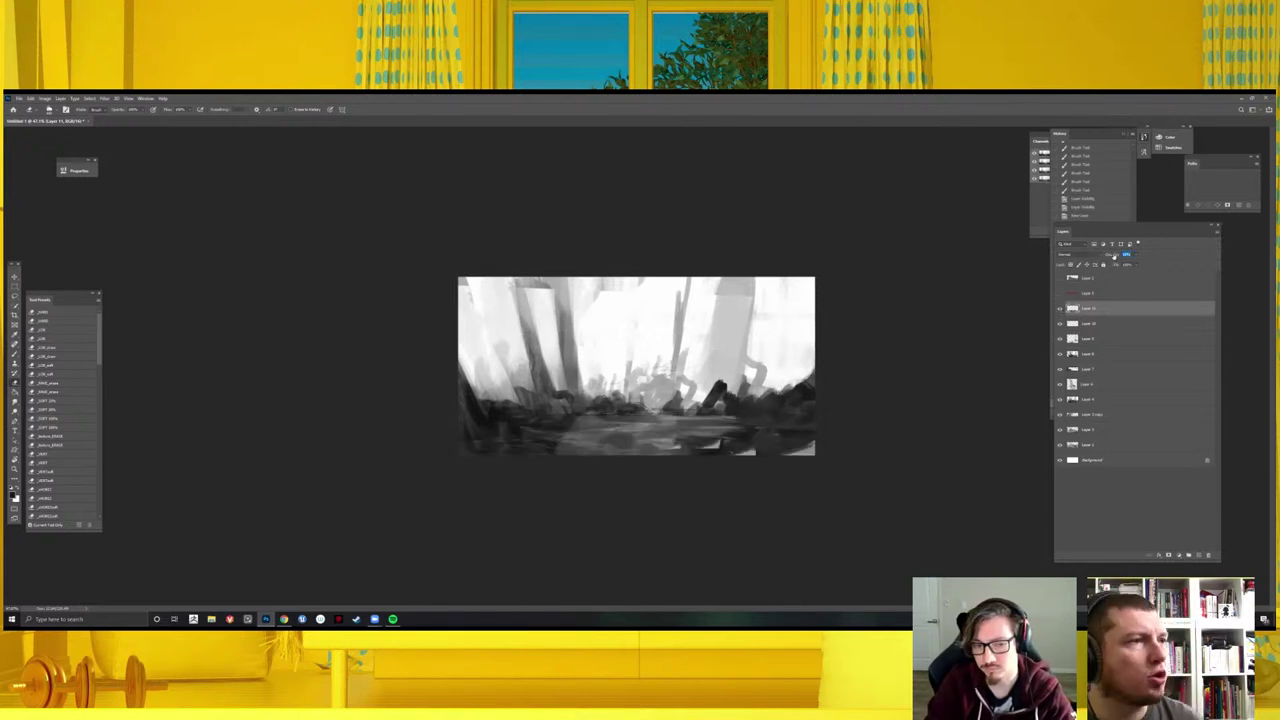
key("Return")
left_click(1060, 310)
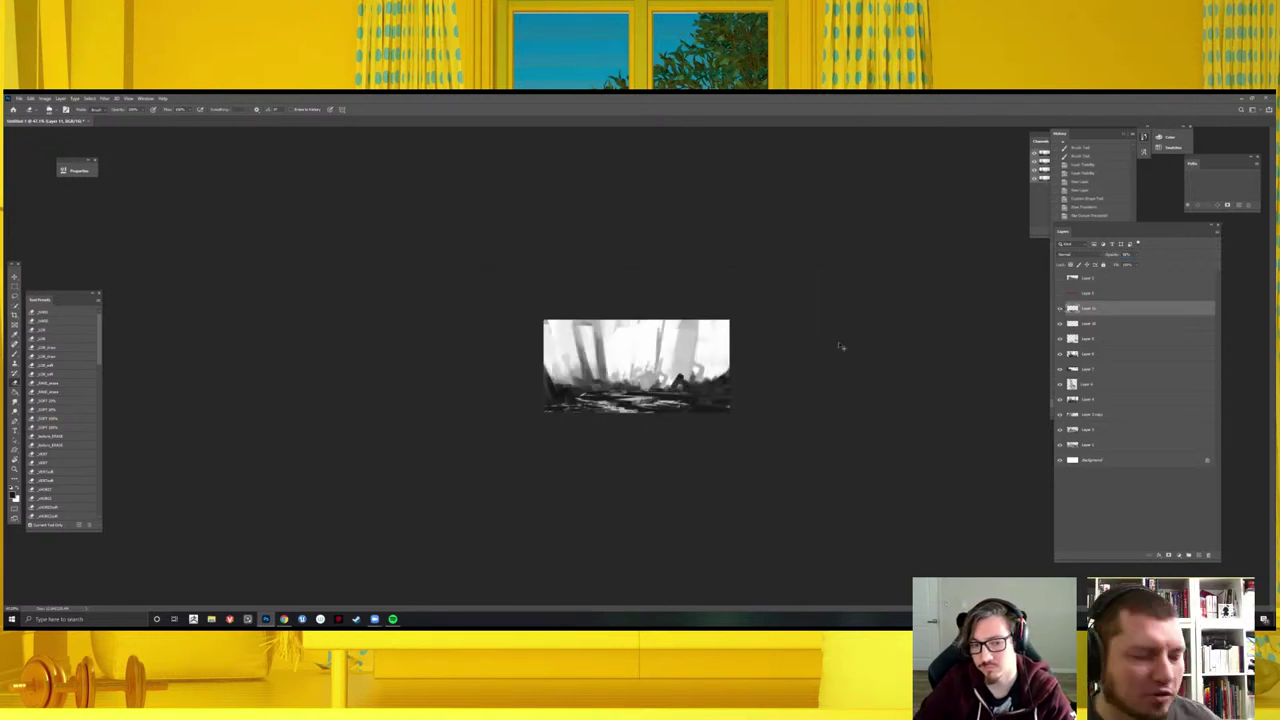
- Apply a different blend mode to the rocky foreground layer, zooming out and in to review it
scroll(690, 370, "up", 2)
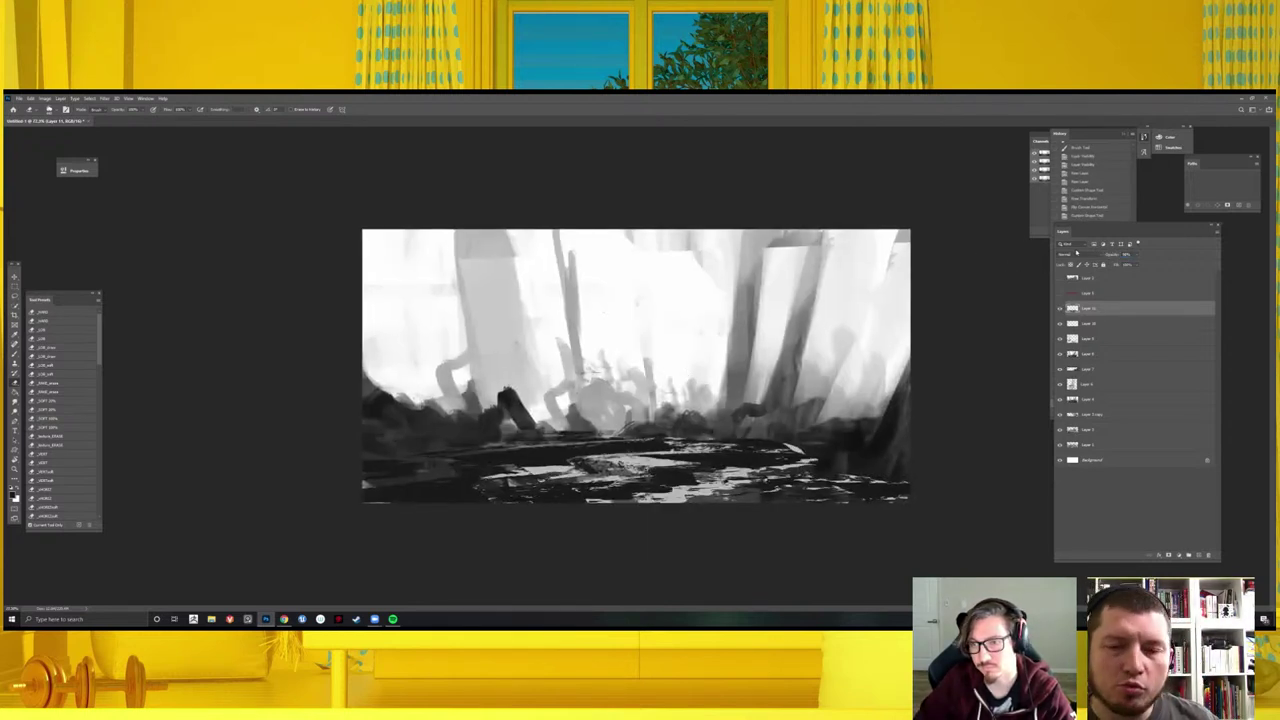
left_click(1076, 254)
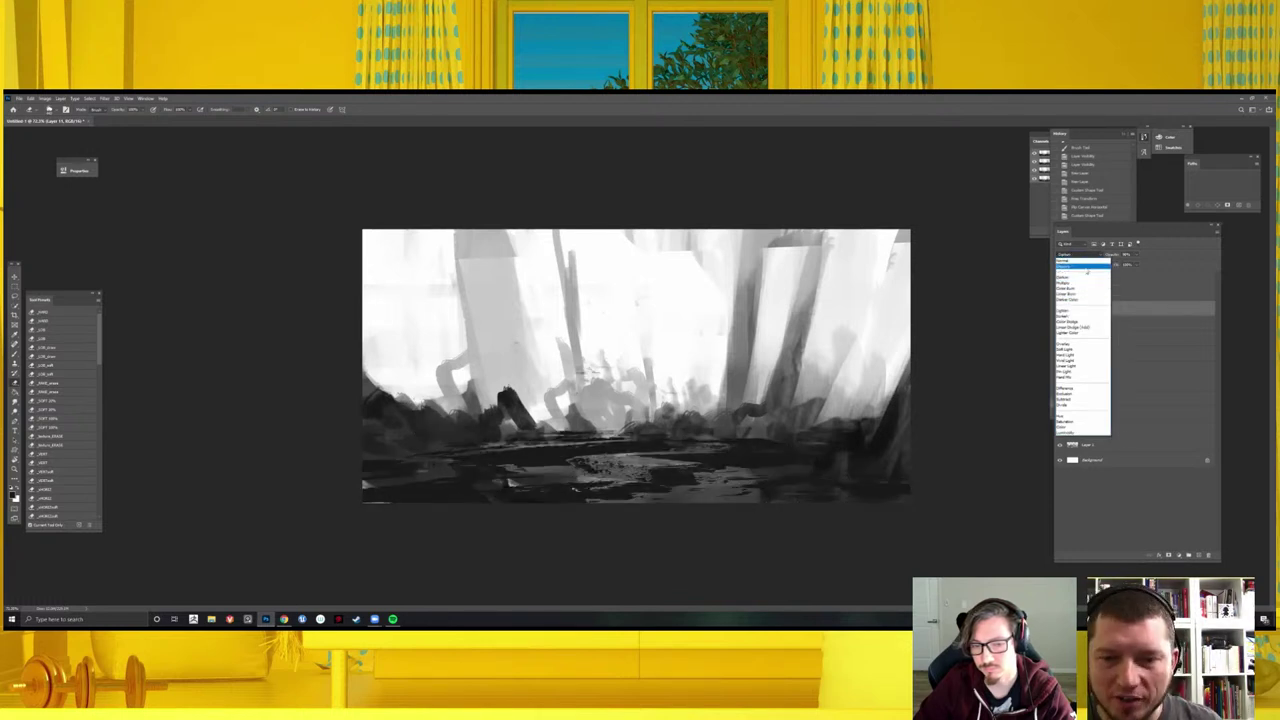
left_click(1087, 270)
scroll(843, 337, "down", 1)
scroll(843, 337, "down", 1)
scroll(681, 380, "down", 1)
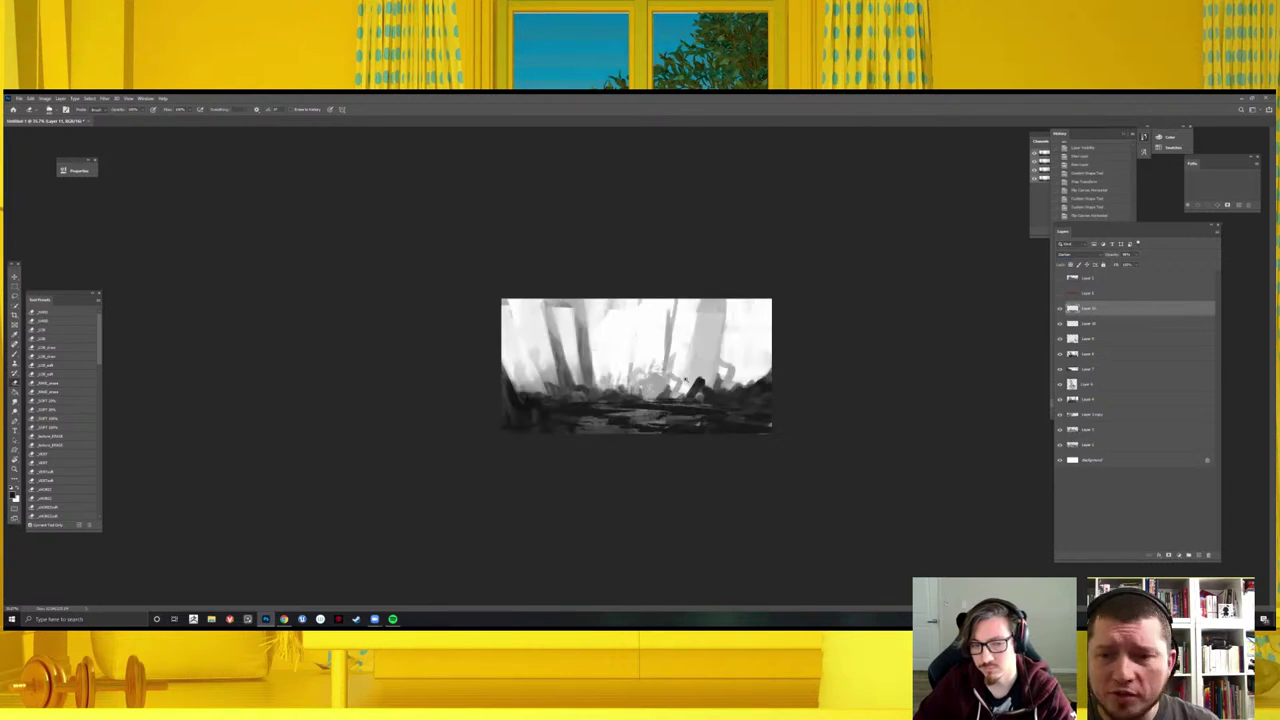
scroll(637, 361, "up", 1)
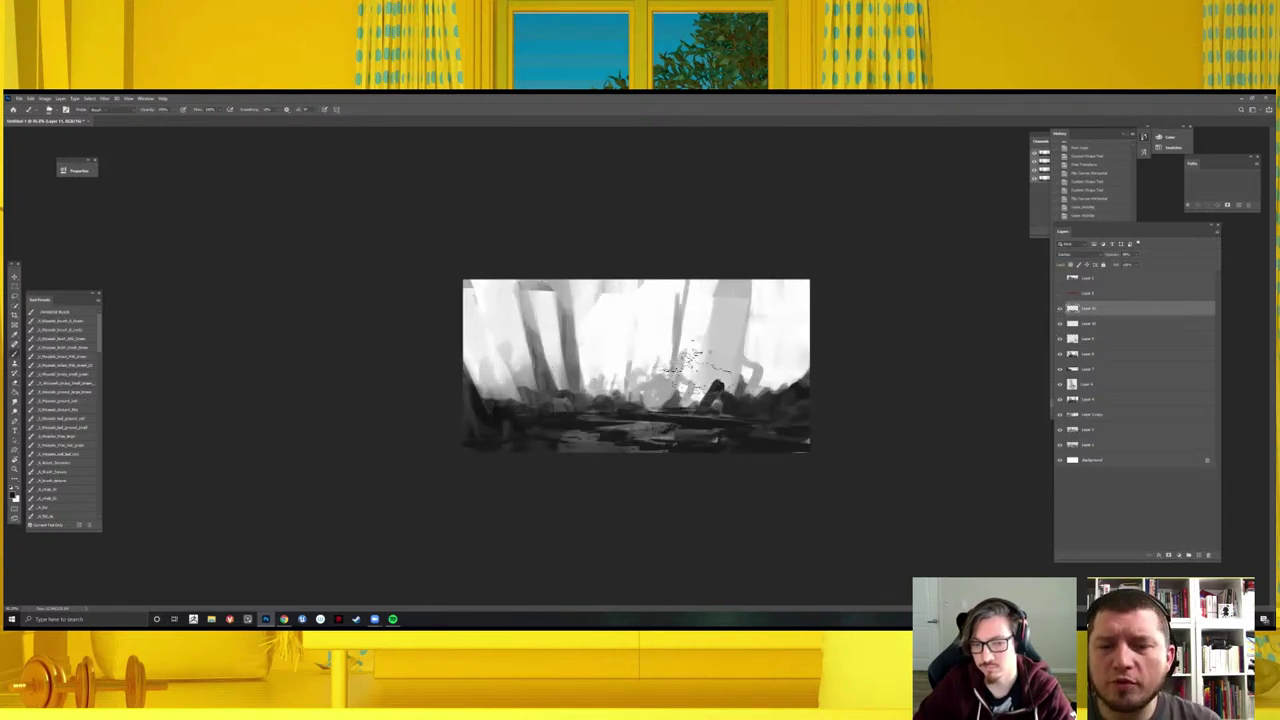
scroll(780, 317, "down", 1)
scroll(777, 317, "up", 2)
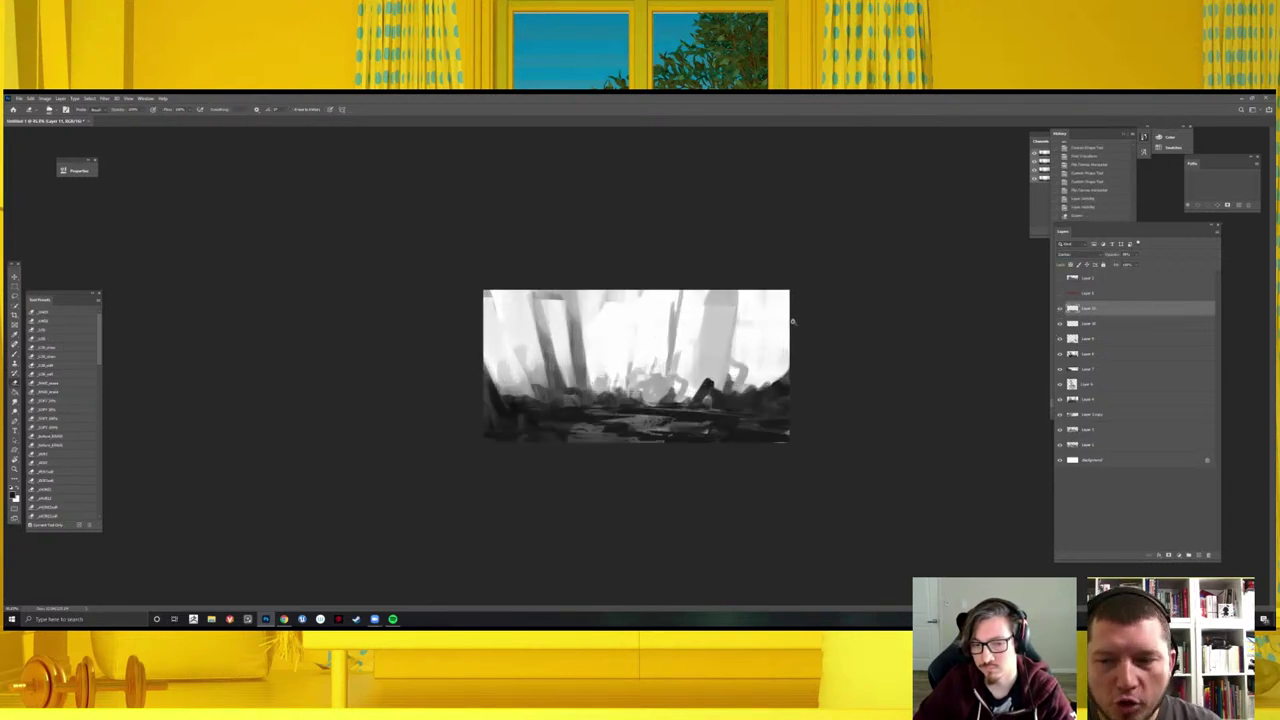
scroll(880, 428, "up", 1)
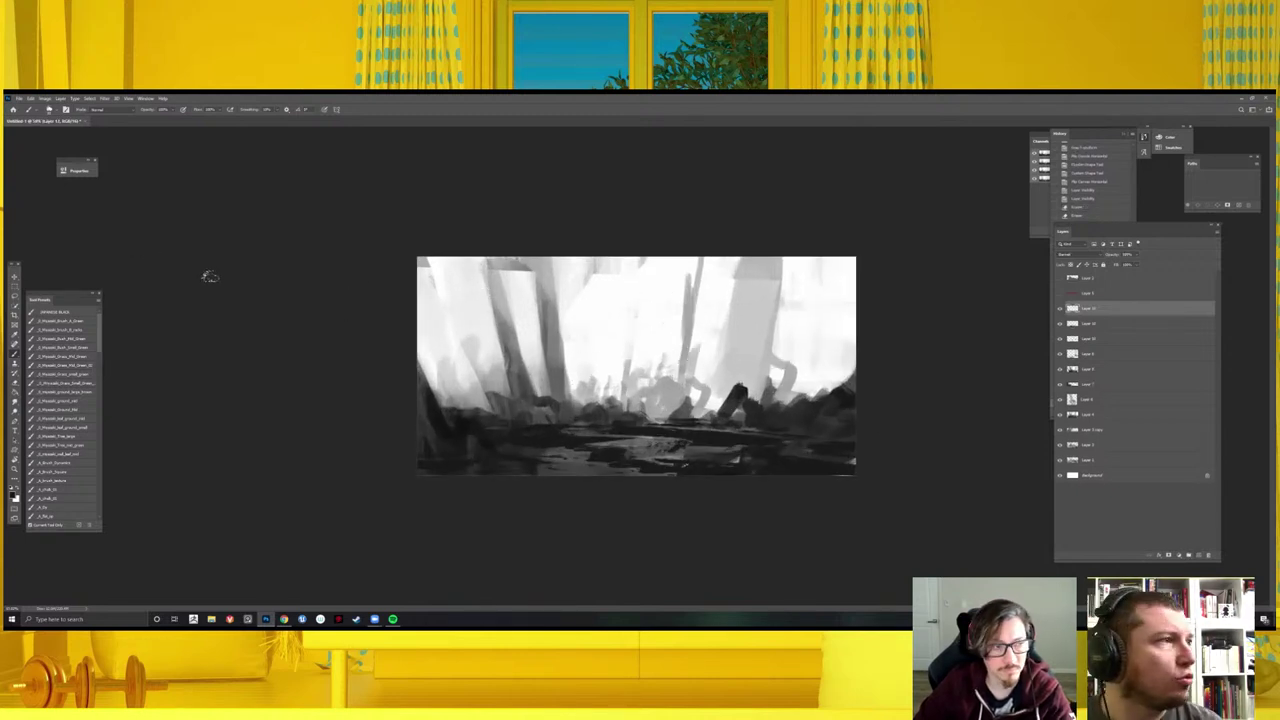
key("i")
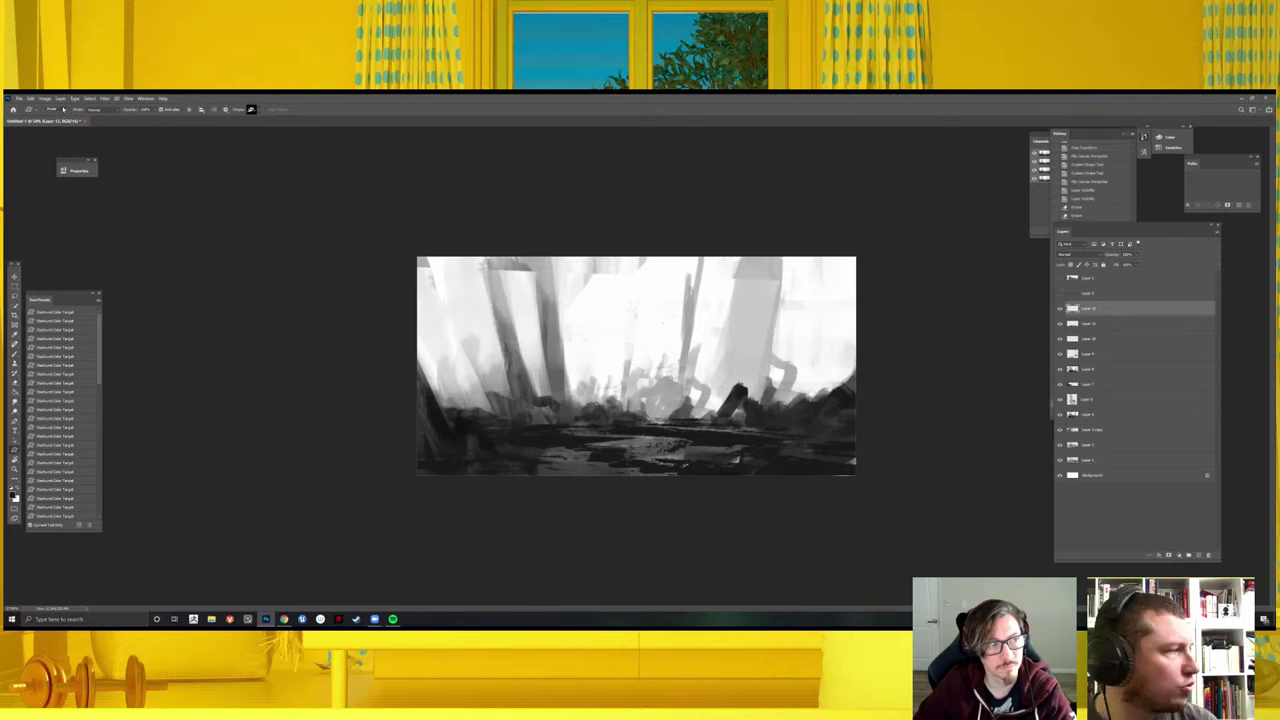
right_click(825, 343)
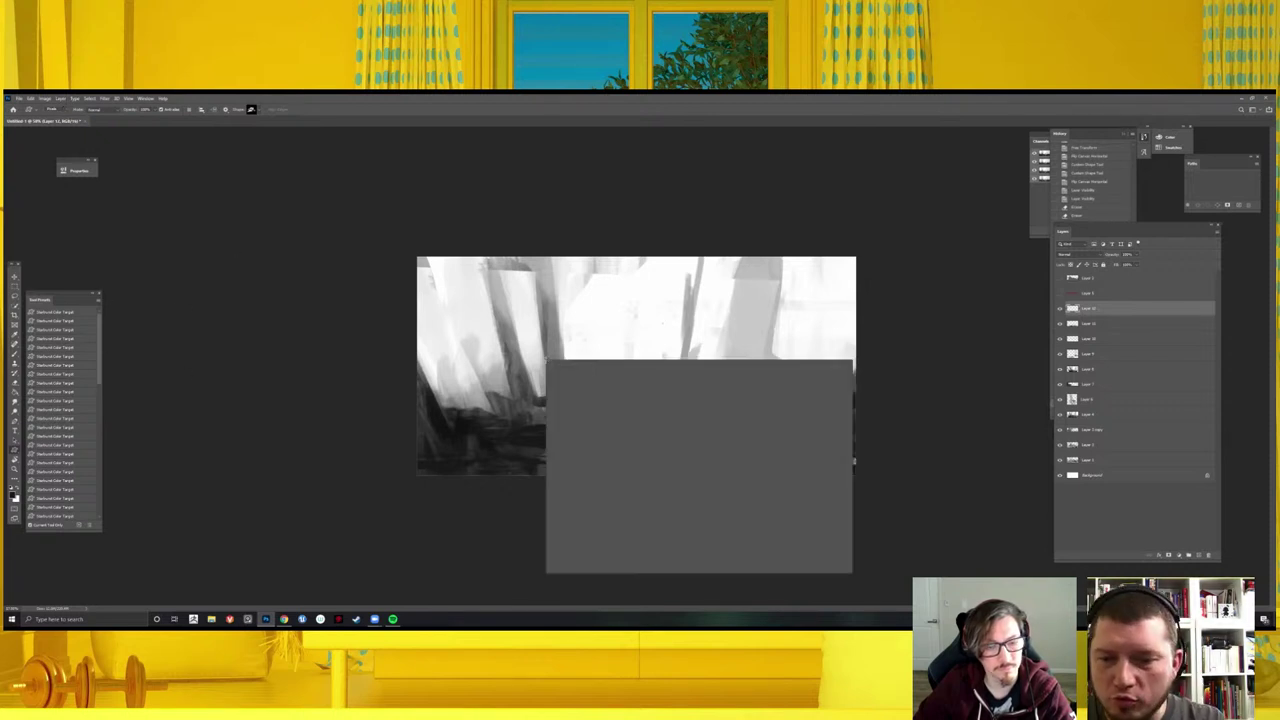
left_click(842, 369)
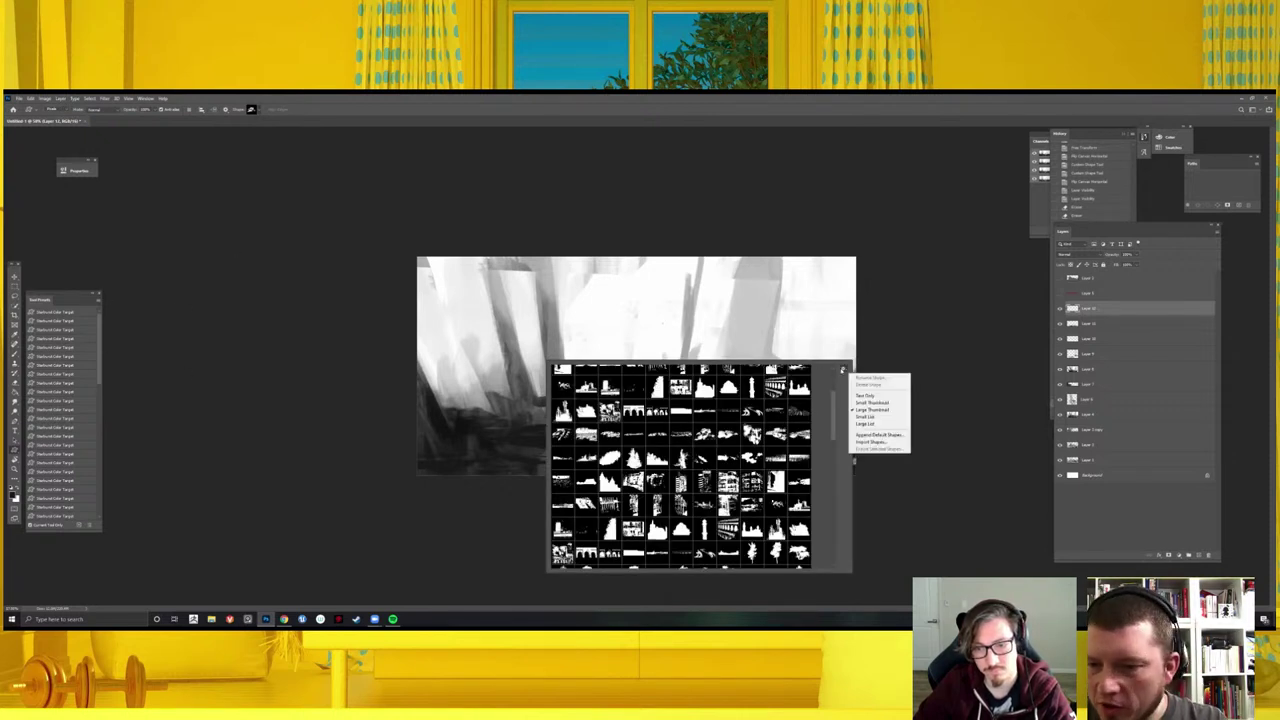
left_click(929, 327)
left_click(656, 348)
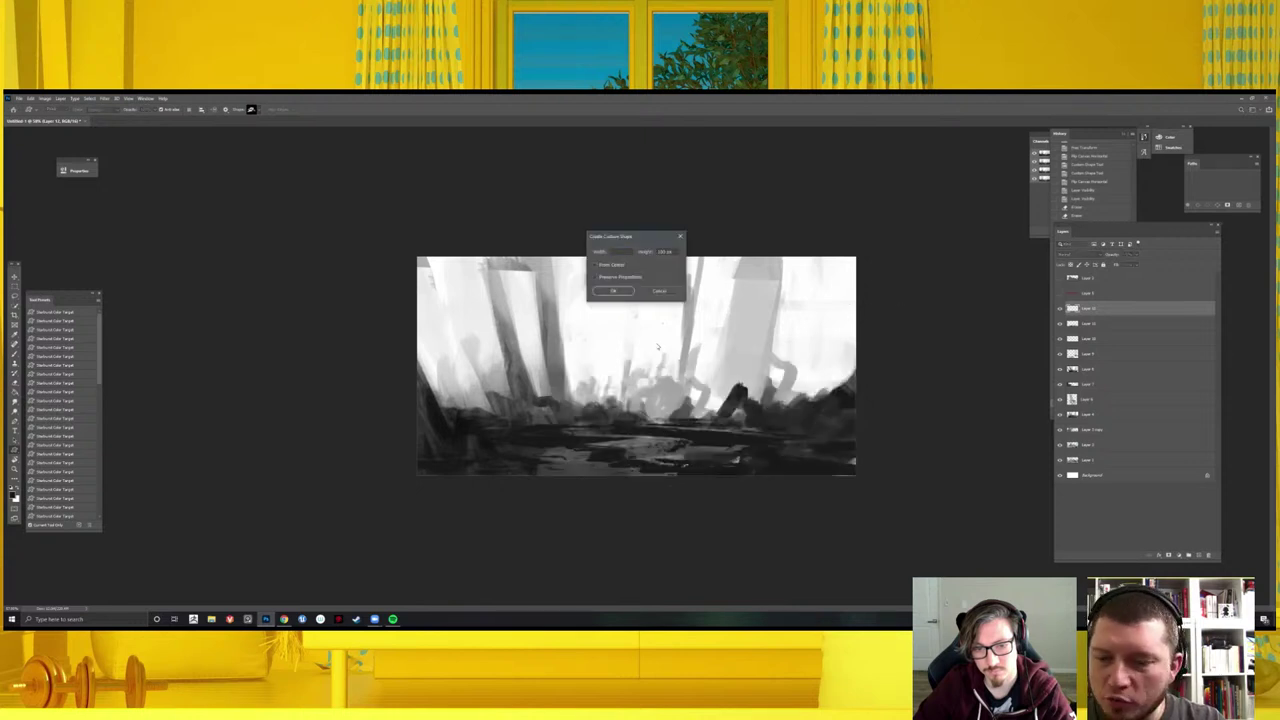
left_click(654, 288)
key("b")
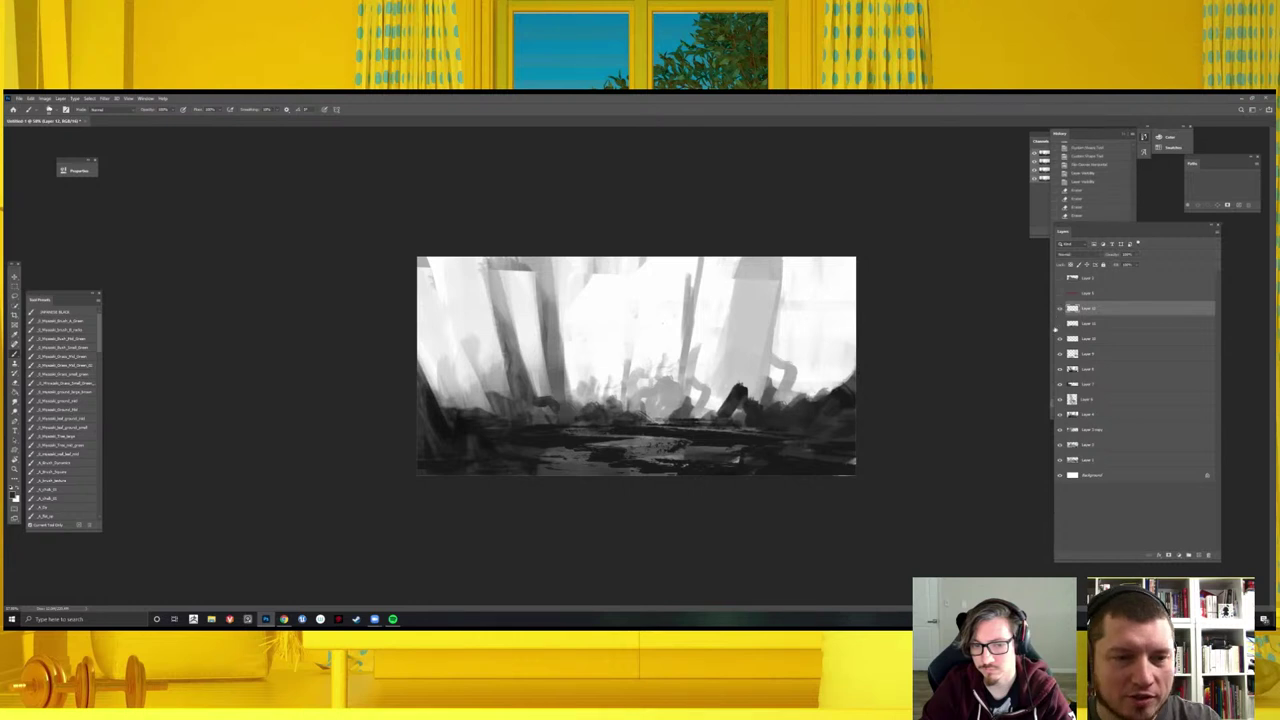
- Paint dark rock shapes along the right foreground edge, sampling a darker colour
left_click(1059, 323)
mouse_move(793, 406)
left_mouse_down()
mouse_move(853, 342)
mouse_move(844, 370)
left_mouse_up()
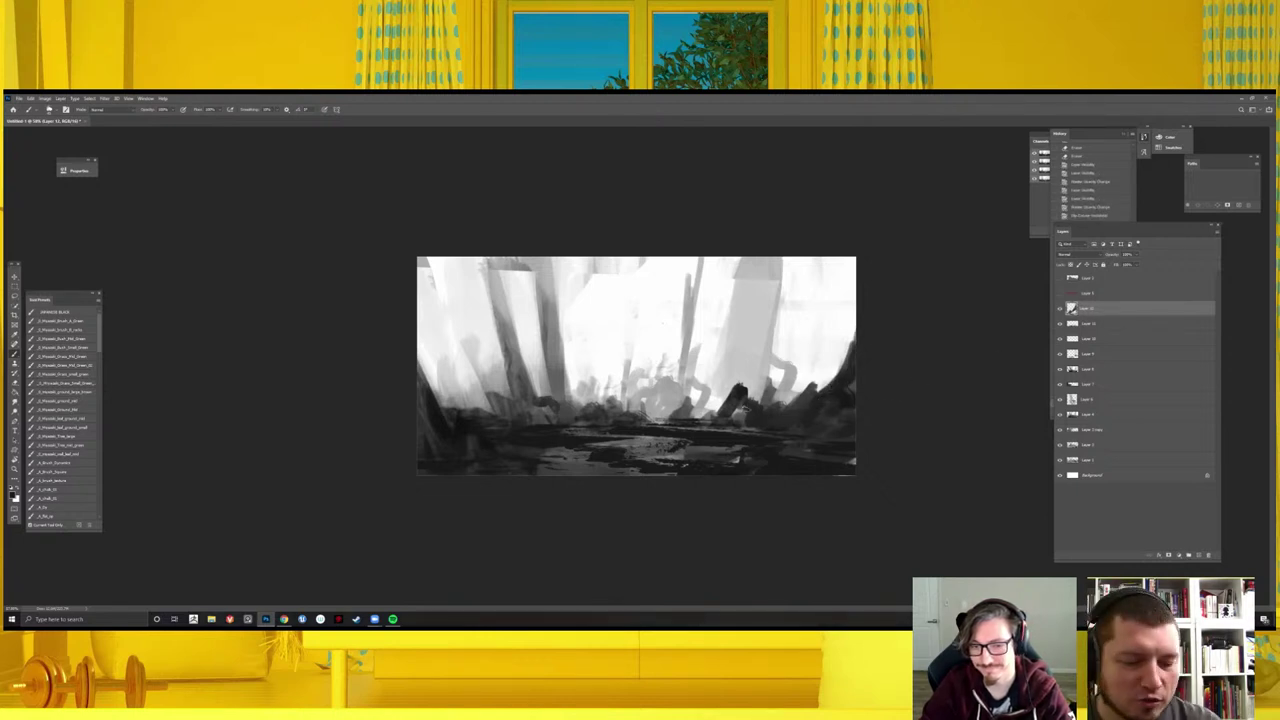
left_click_drag(745, 408, 714, 415)
left_click(730, 421, "alt")
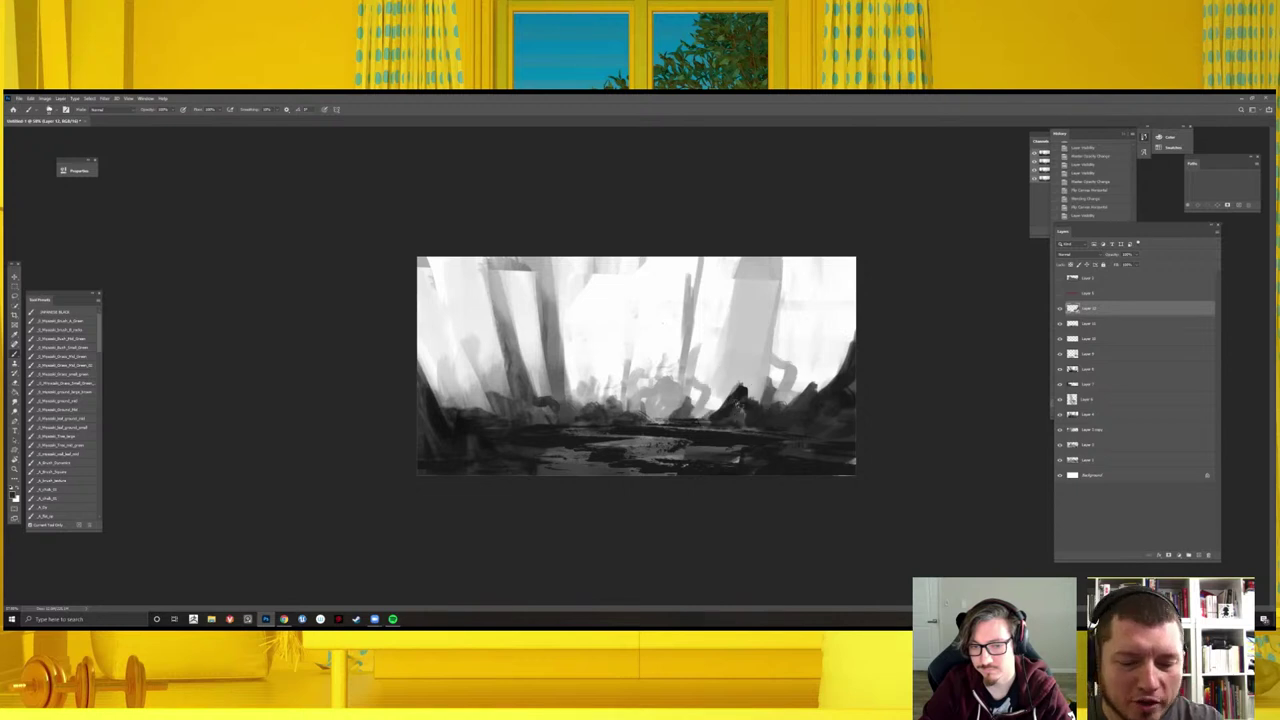
- Zoom out and flip the canvas horizontally to check the composition
key("ctrl+minus")
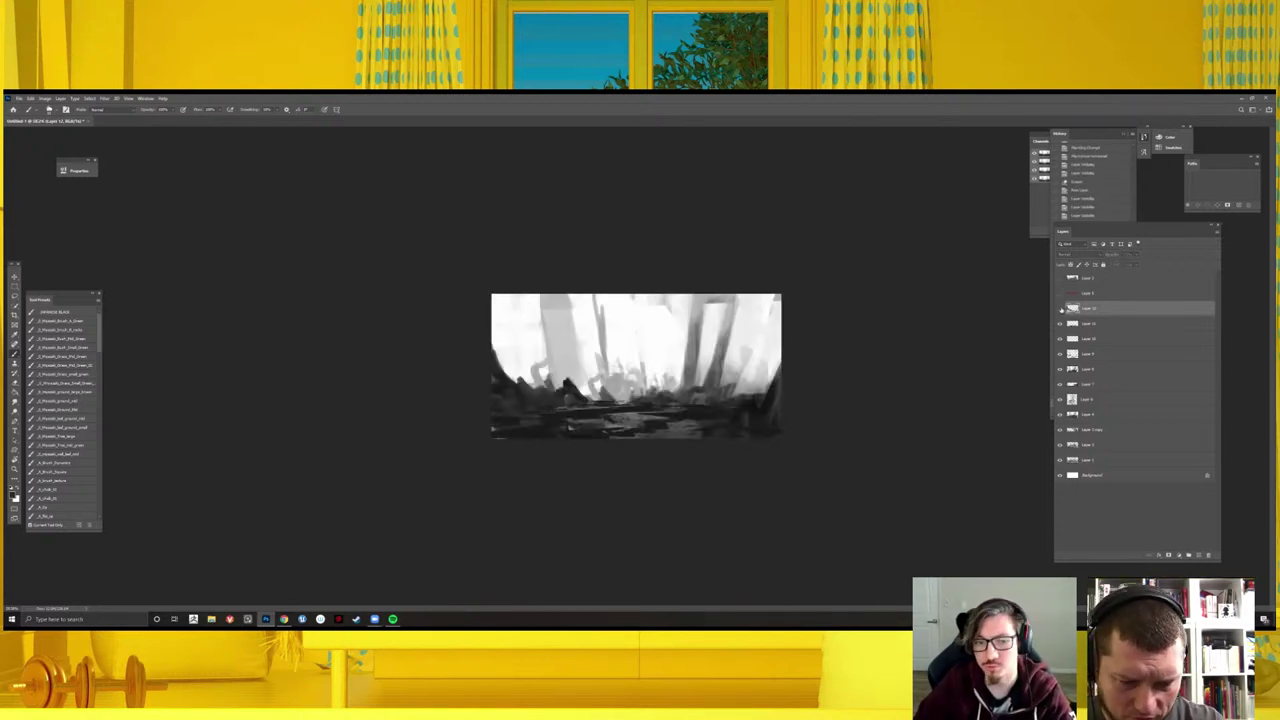
key("ctrl+z")
key("ctrl+plus")
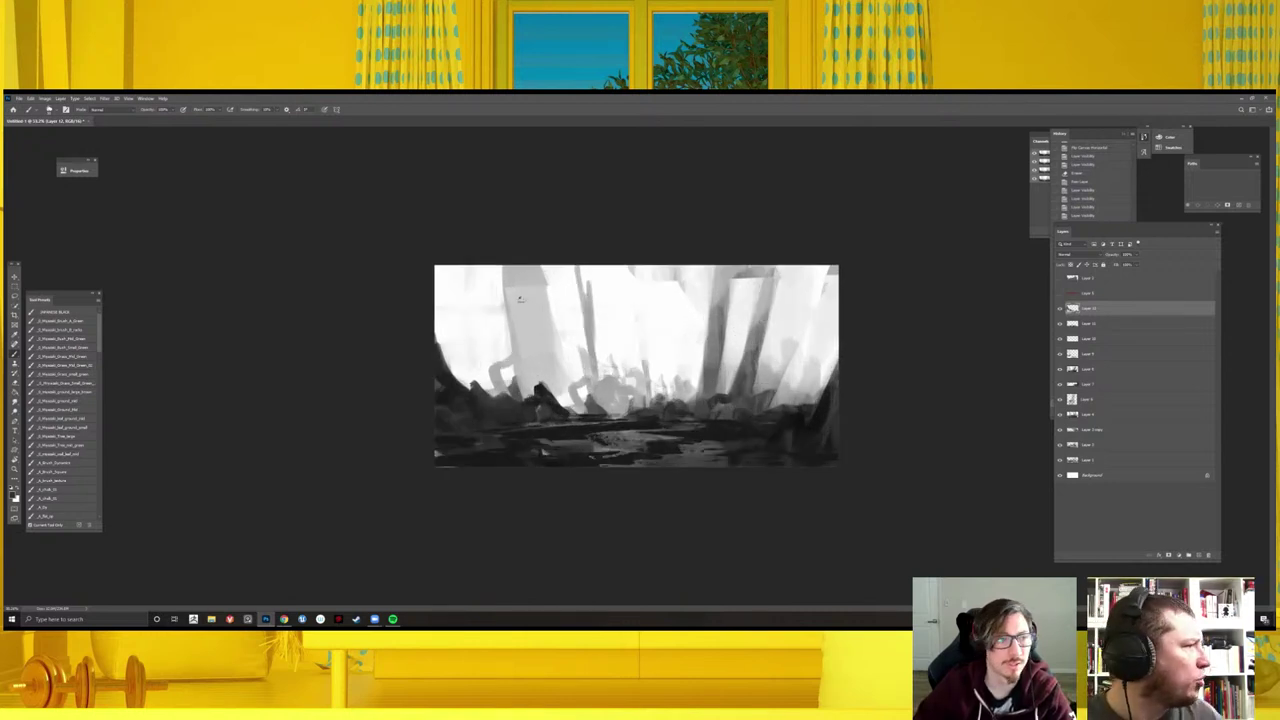
key("i")
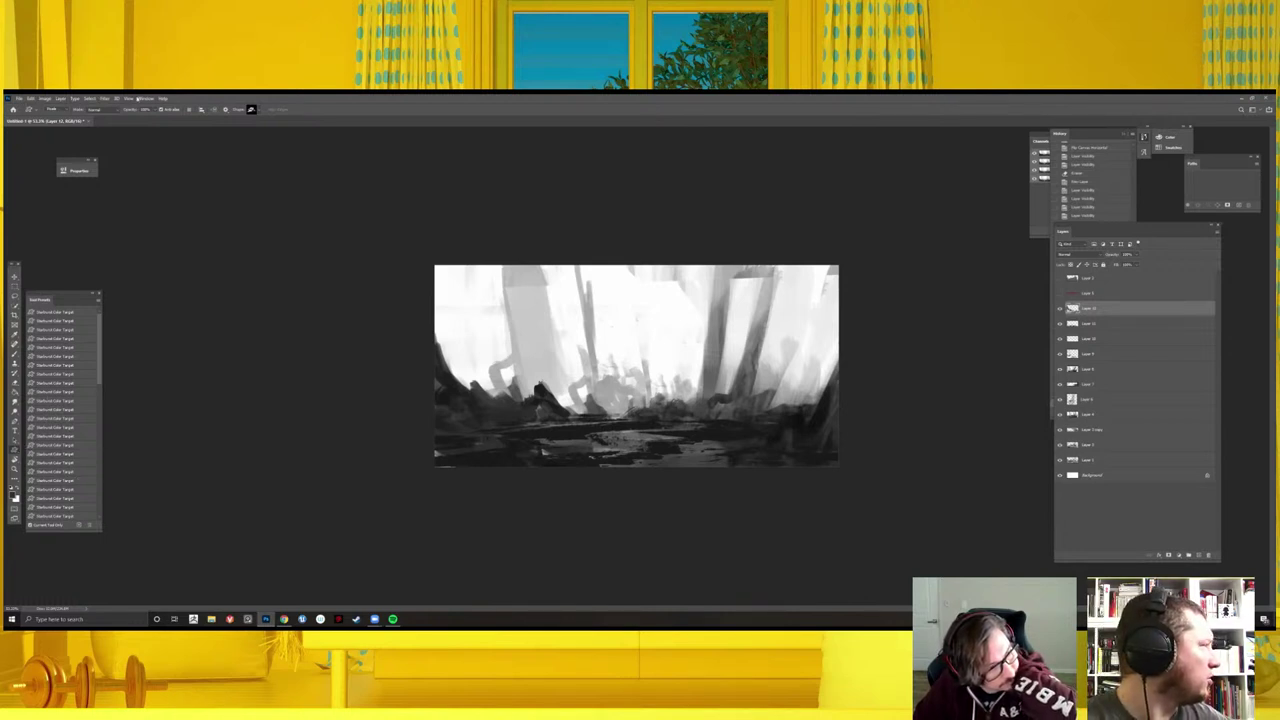
- Show the Shapes panel, float it, browse its options, and dock it enlarged beside History
left_click(141, 99)
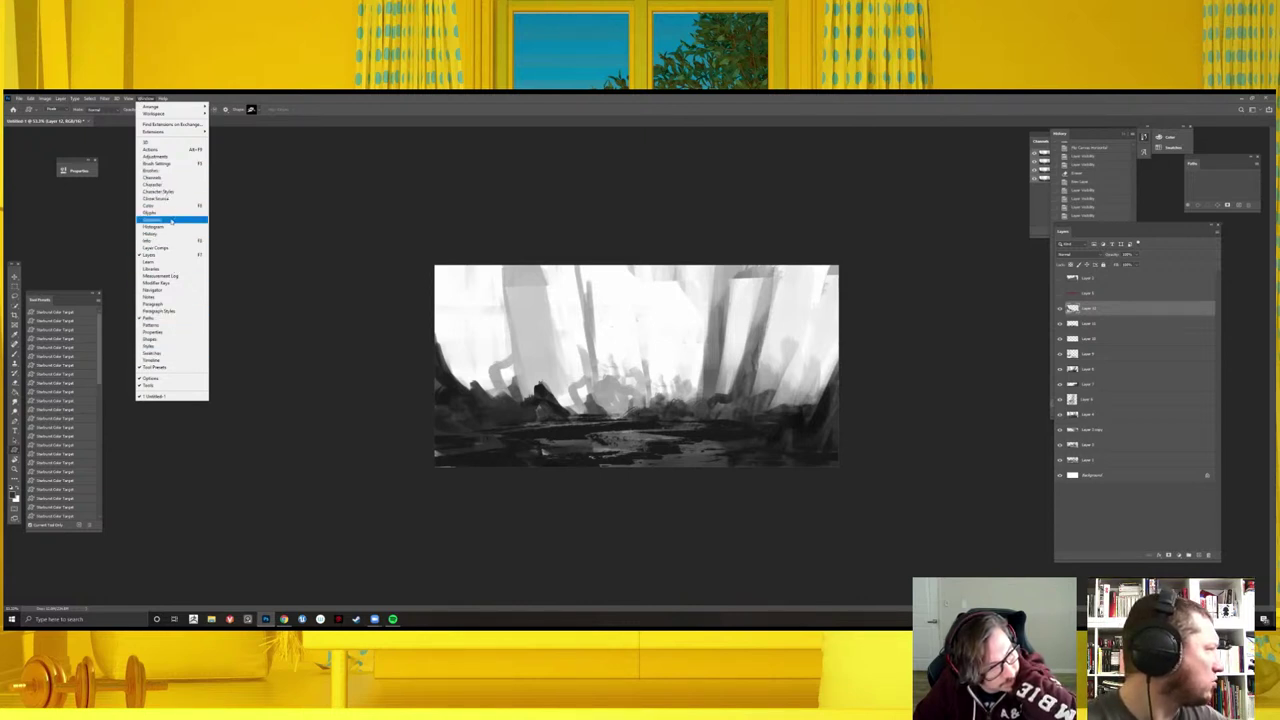
left_click(170, 338)
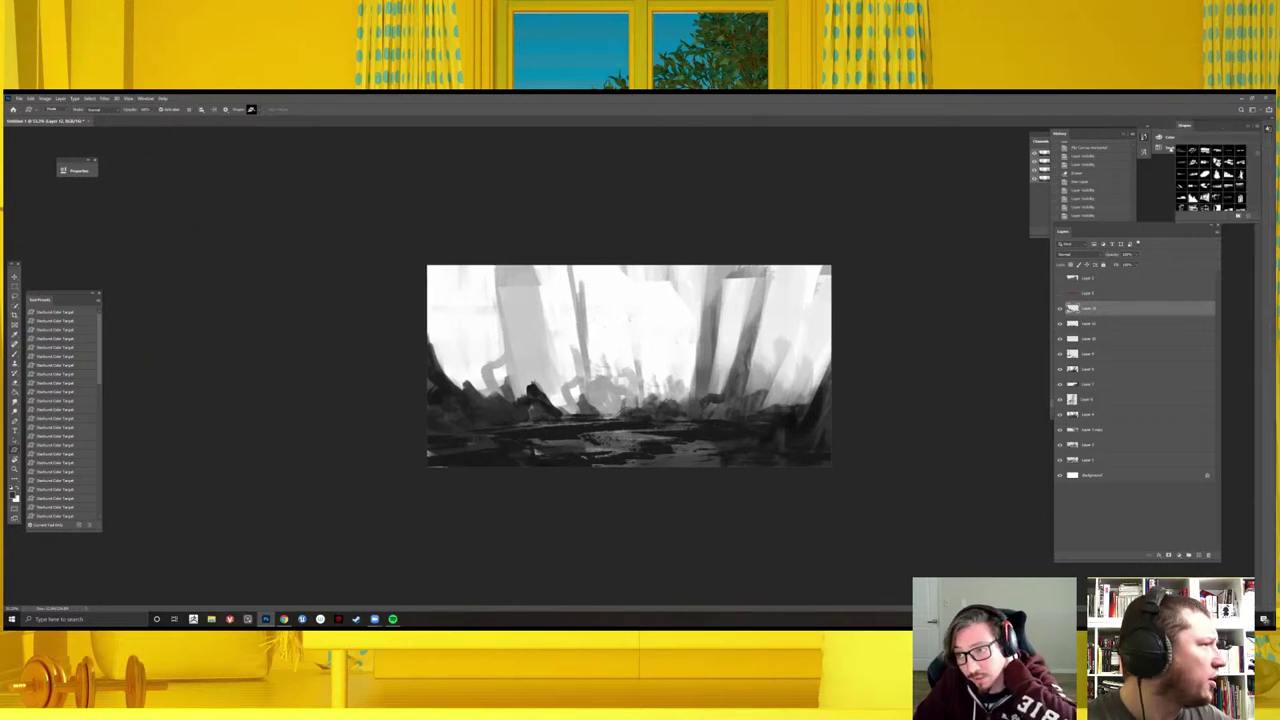
left_click_drag(1185, 126, 982, 172)
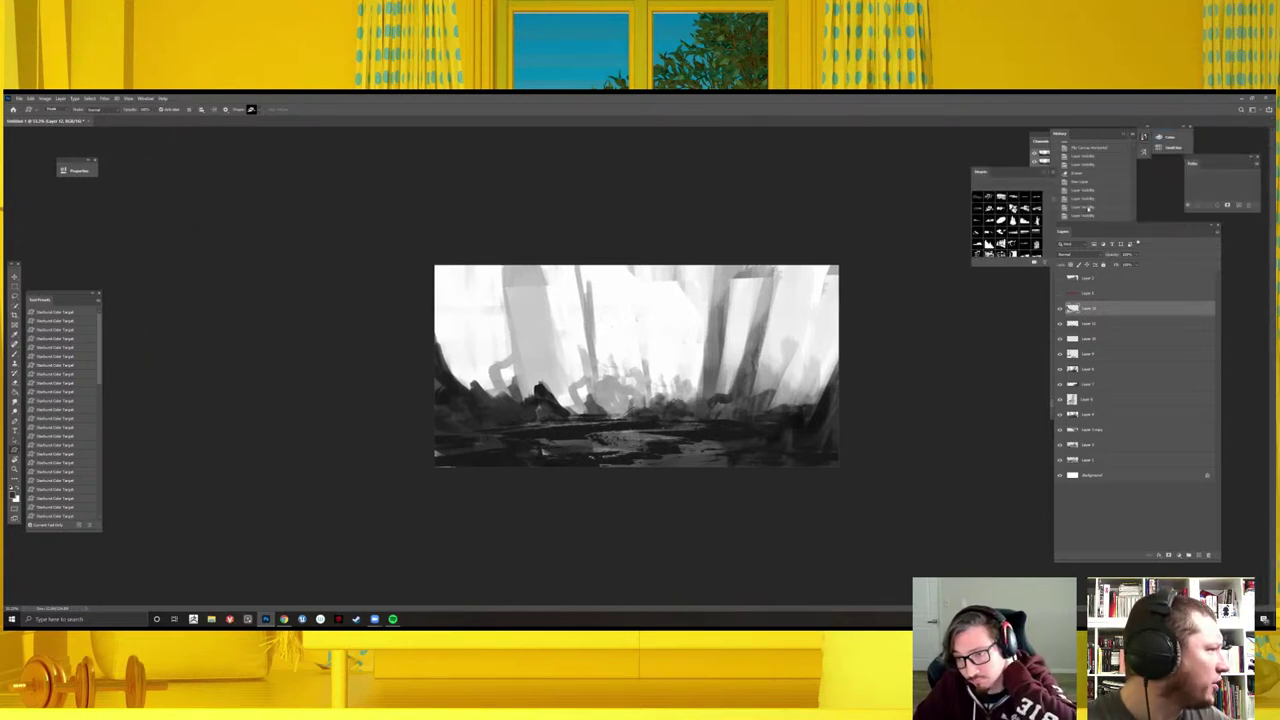
left_click(1052, 172)
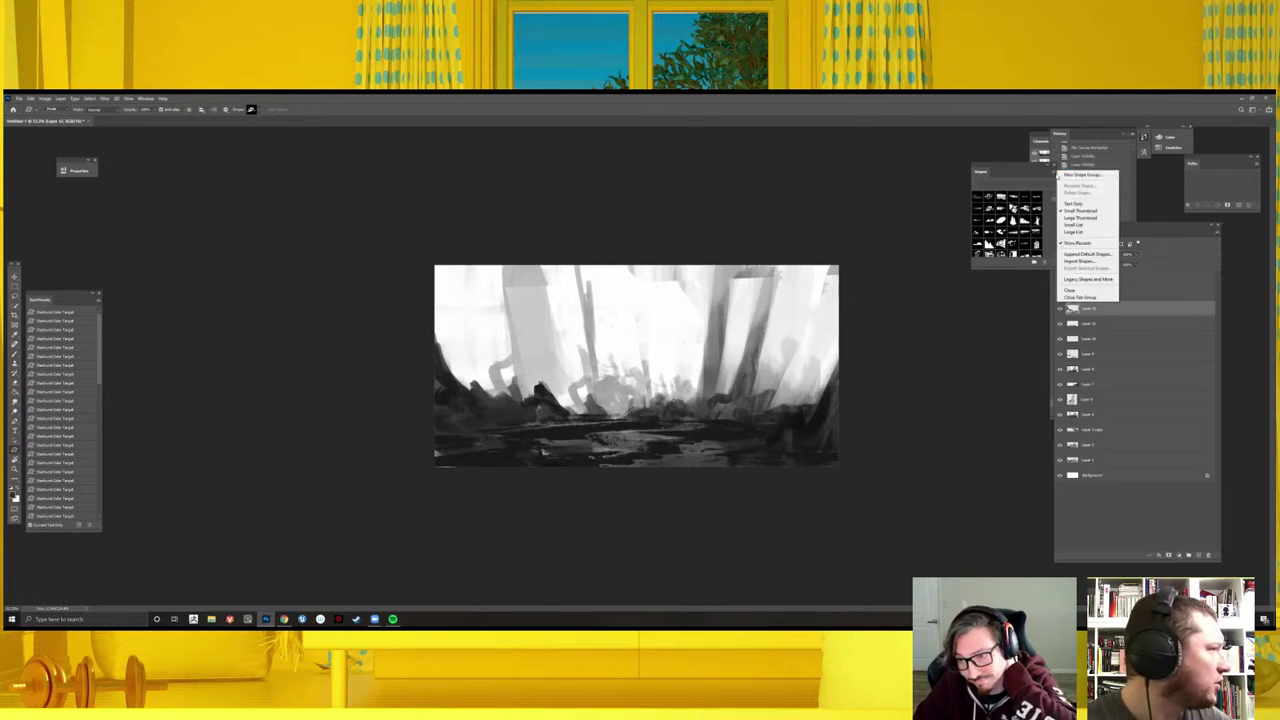
left_click(1053, 173)
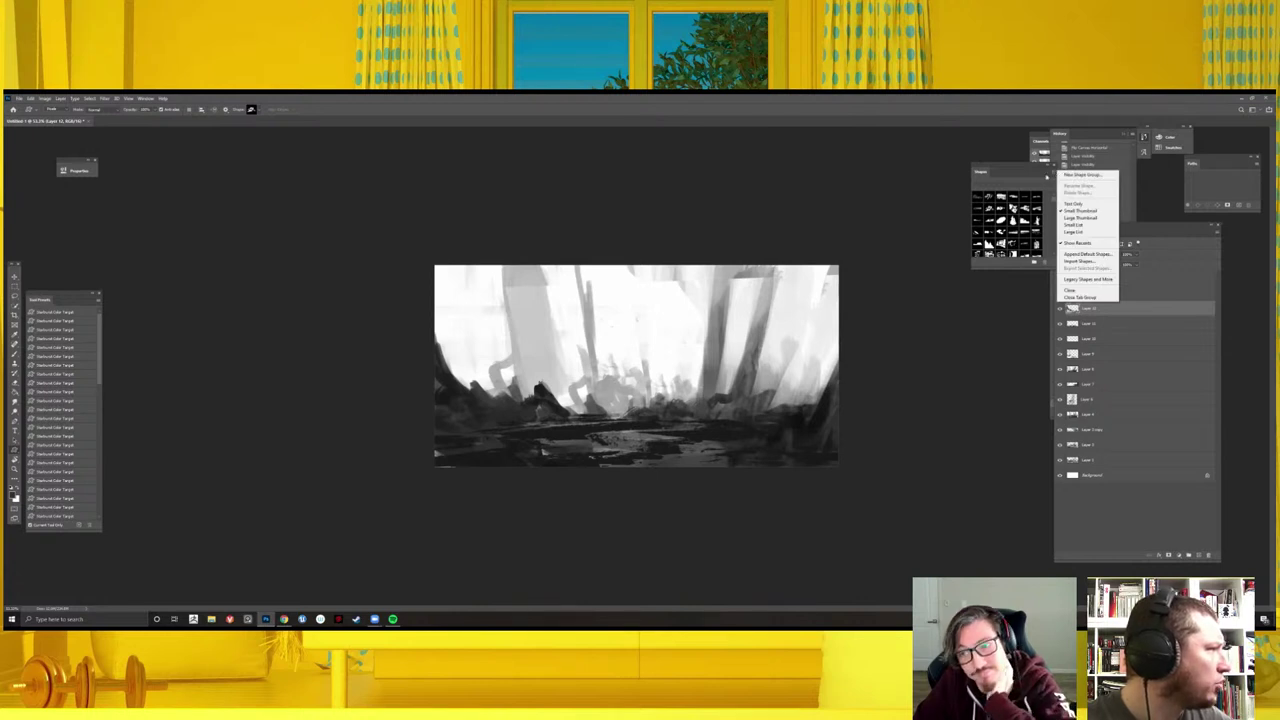
left_click(1051, 200)
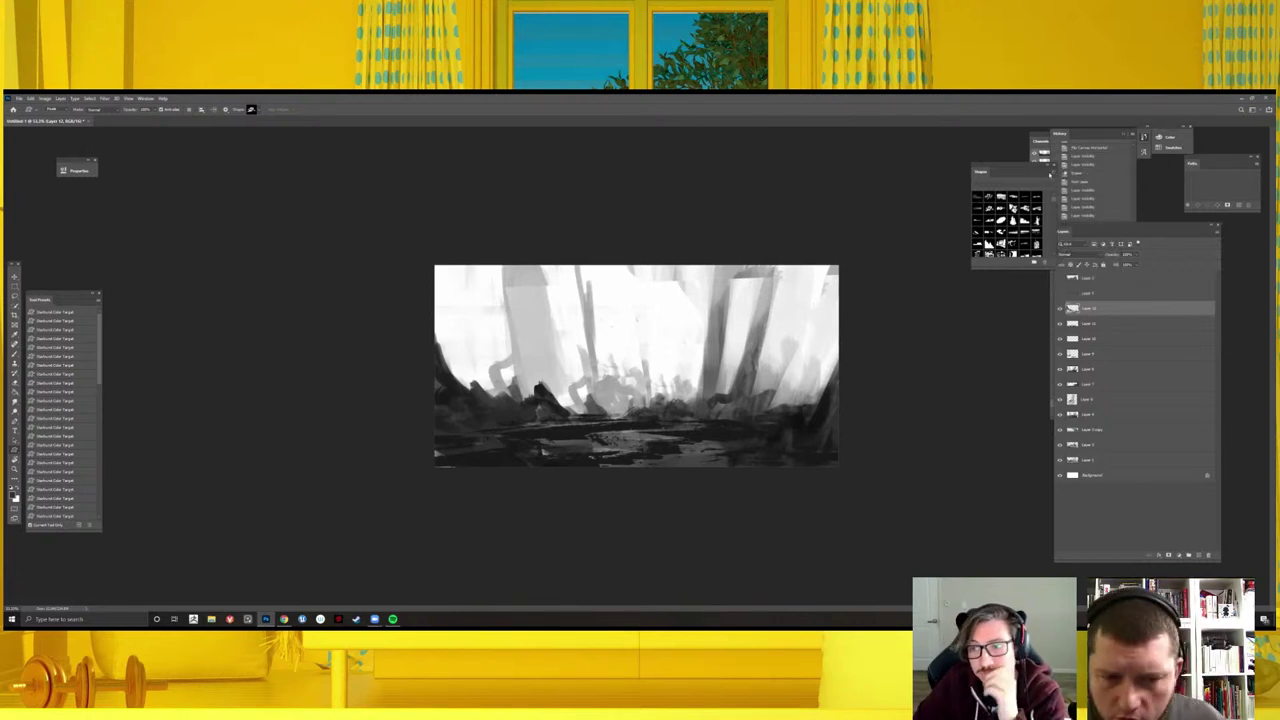
left_click(1053, 173)
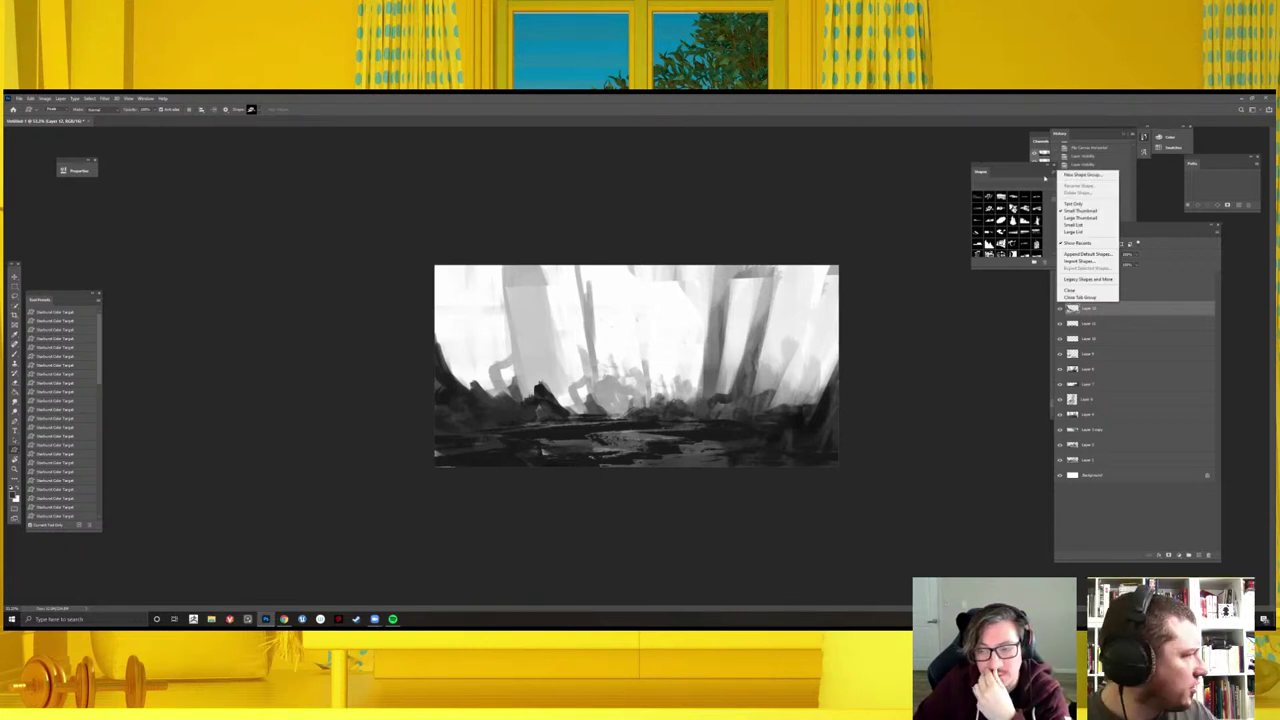
left_click(1008, 165)
mouse_move(1008, 165)
left_mouse_down()
mouse_move(1090, 140)
mouse_move(1072, 138)
left_mouse_up()
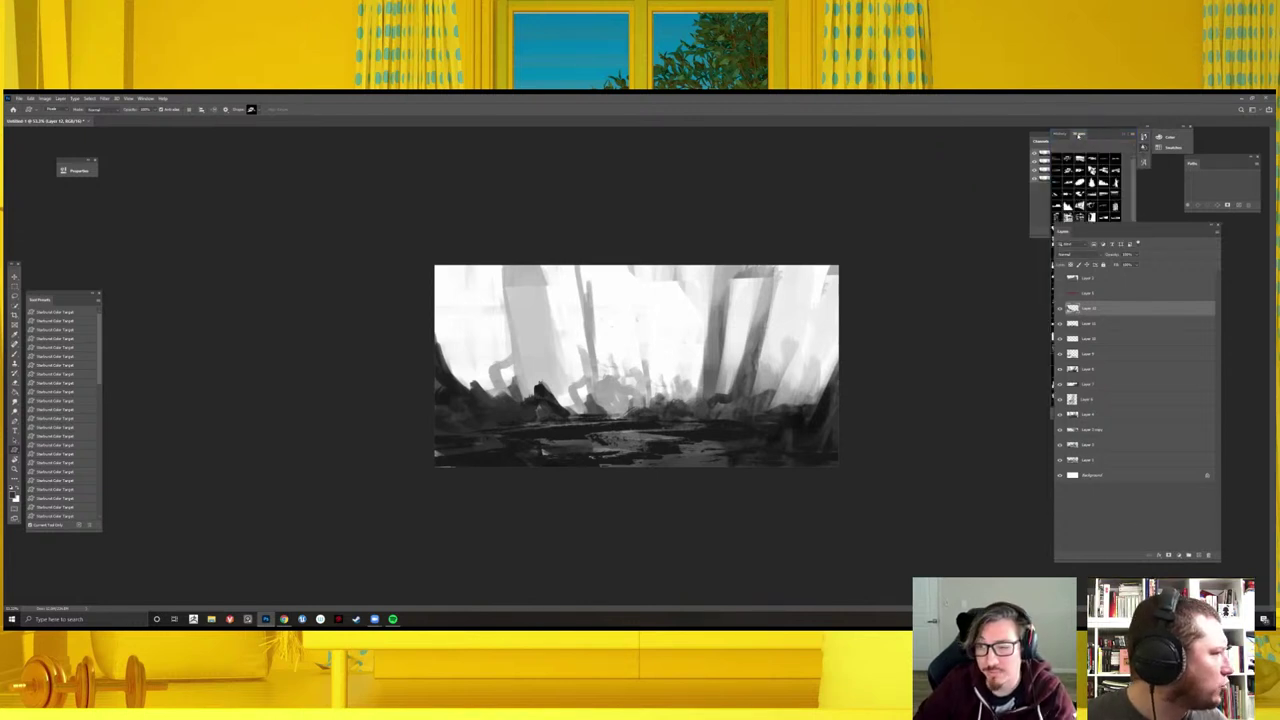
left_click(1079, 134)
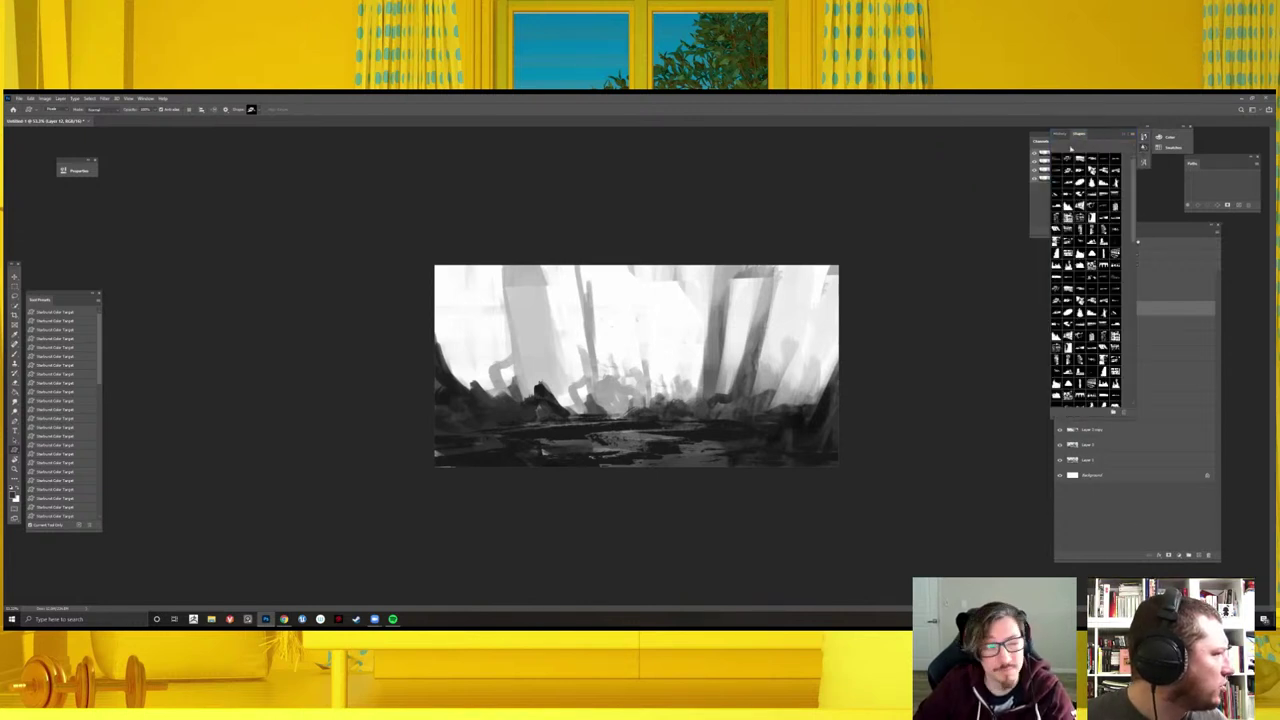
- Move the shape library to reveal Channels and Layers, try Define Custom Shape, and reopen the shape picker
left_click(161, 98)
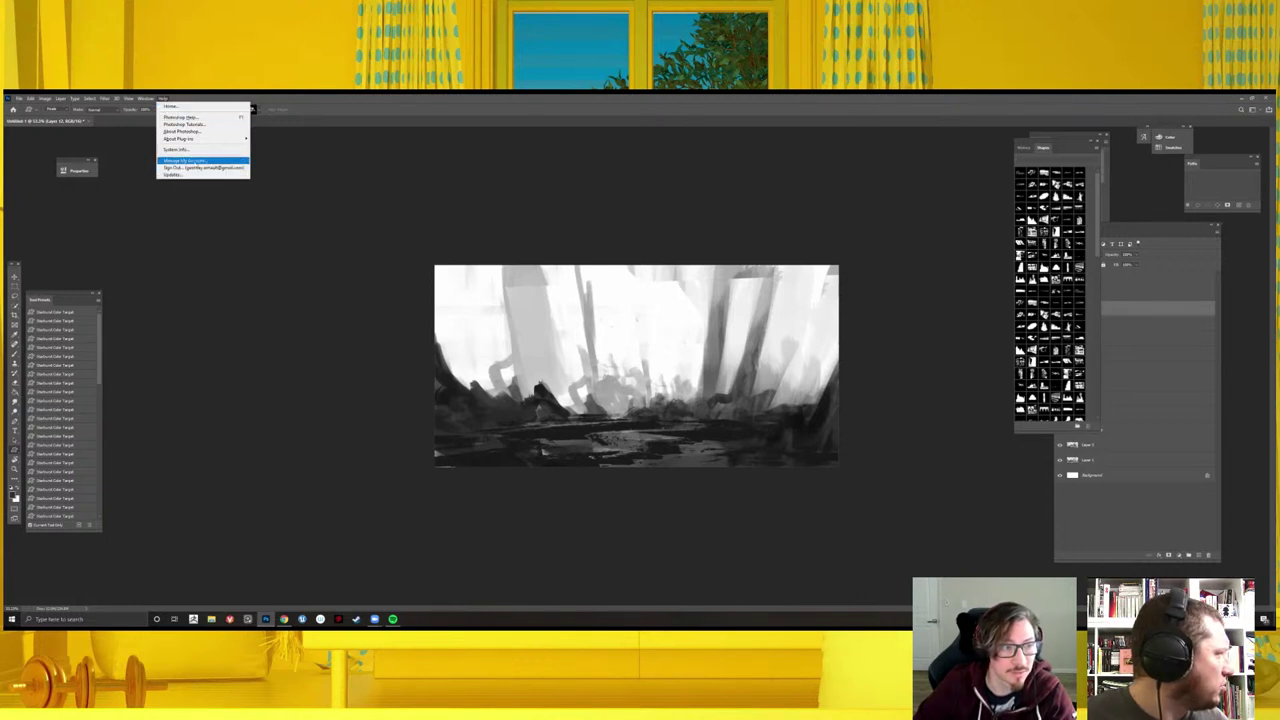
left_click(647, 207)
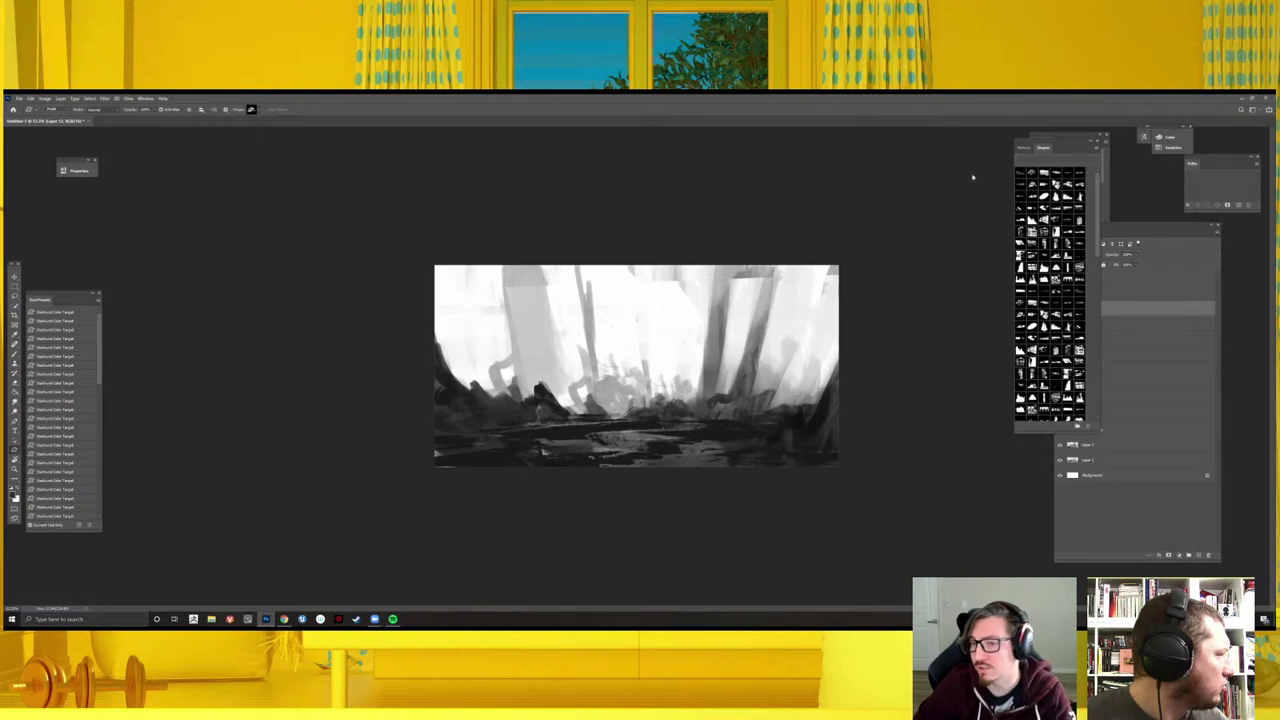
mouse_move(1043, 147)
left_mouse_down()
mouse_move(955, 233)
mouse_move(1014, 252)
left_mouse_up()
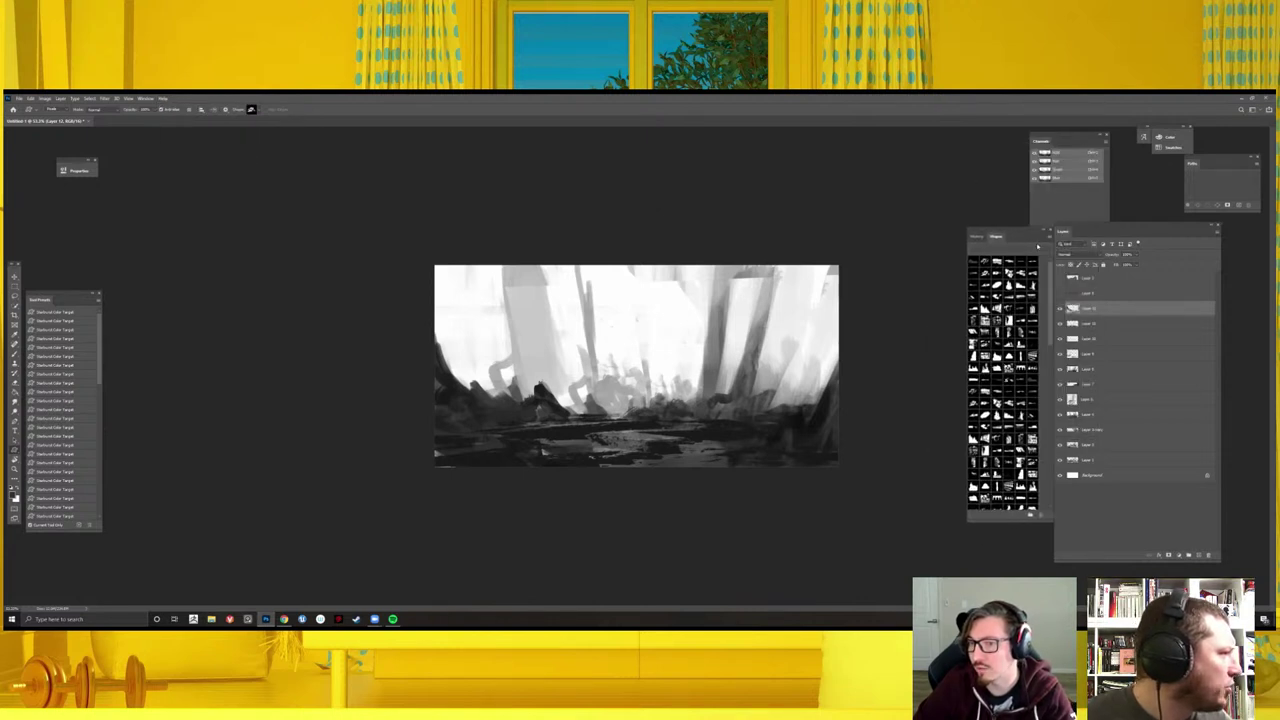
left_click(517, 176)
key("Return")
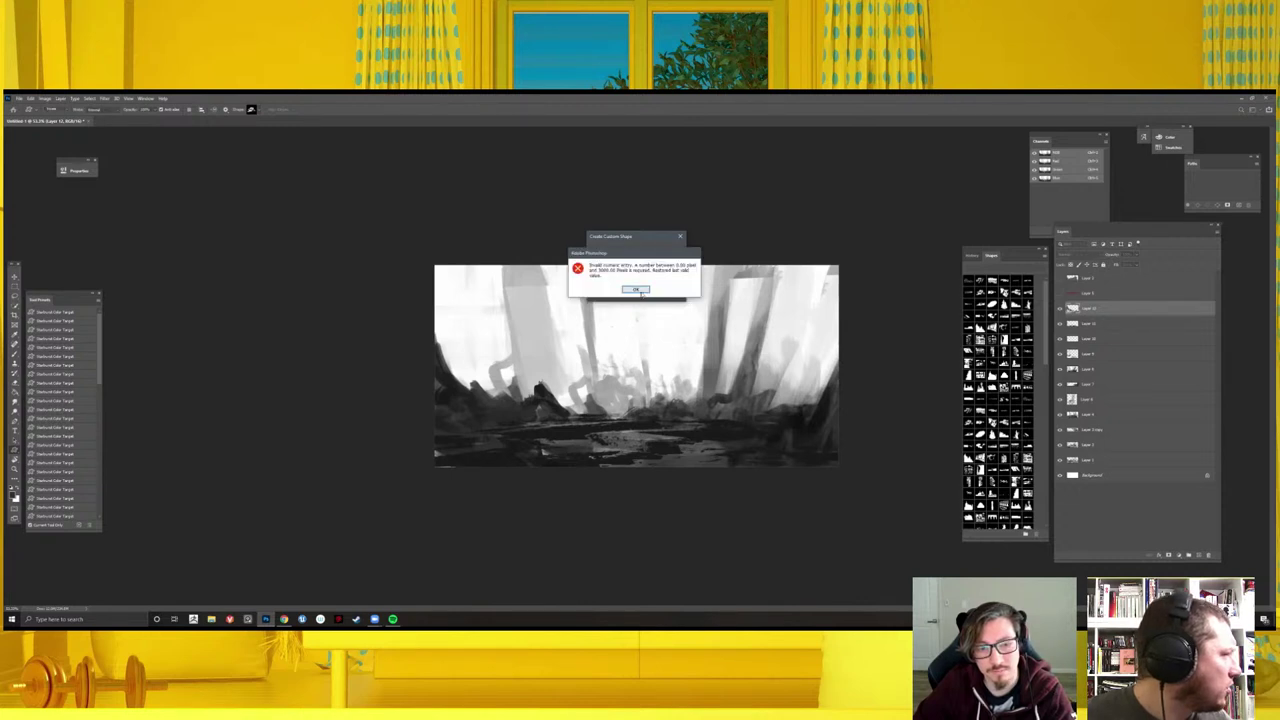
left_click(636, 290)
right_click(642, 328)
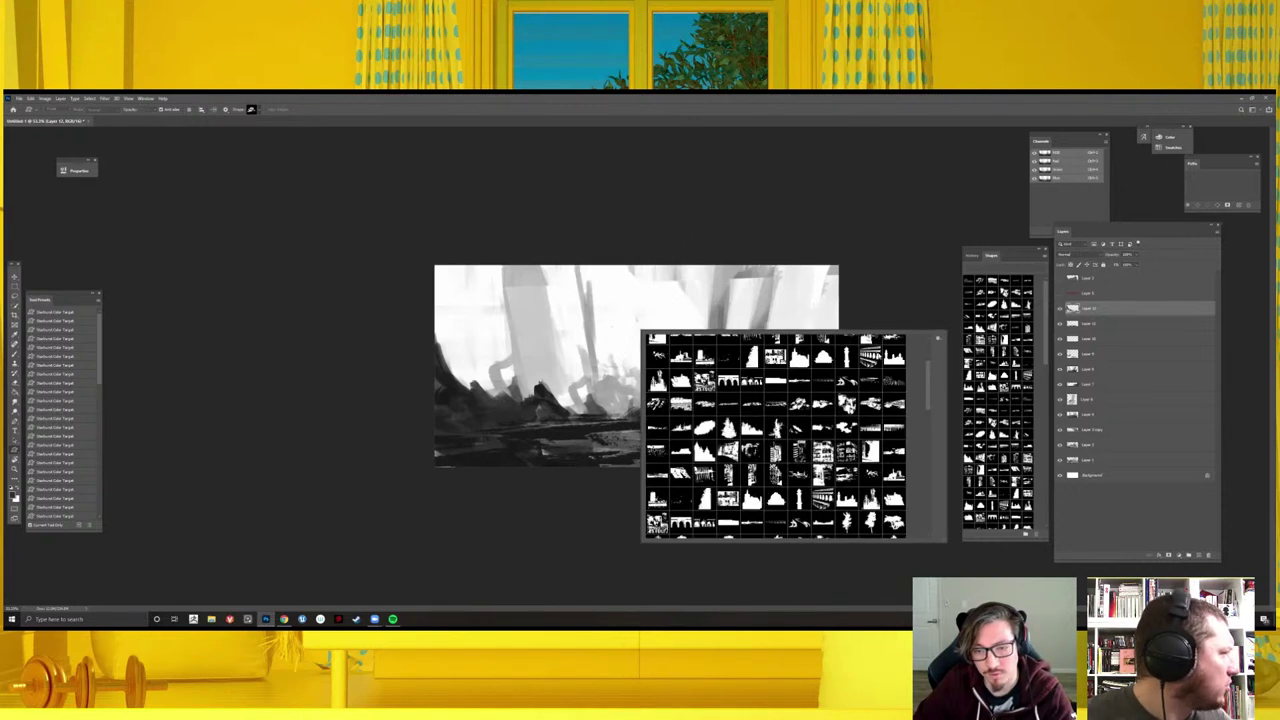
- Switch to the Brush tool and browse the brush preset picker and its options menu
key("b")
right_click(602, 298)
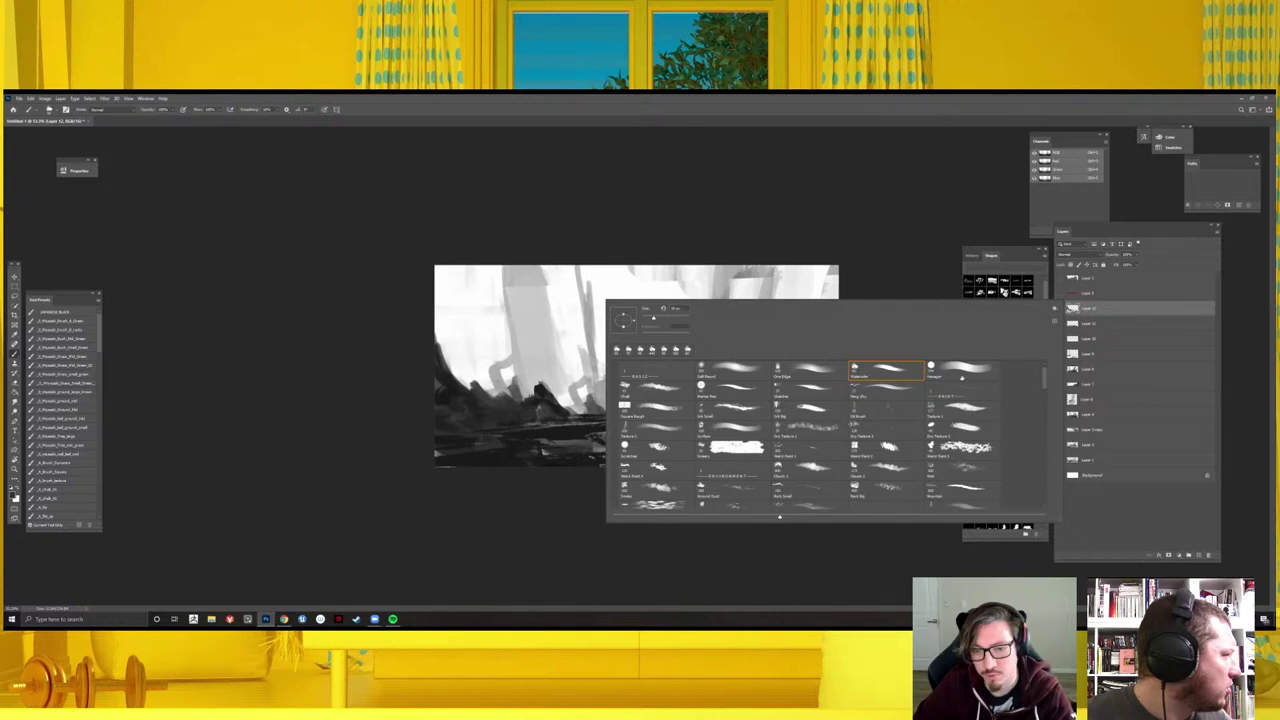
left_click(1054, 309)
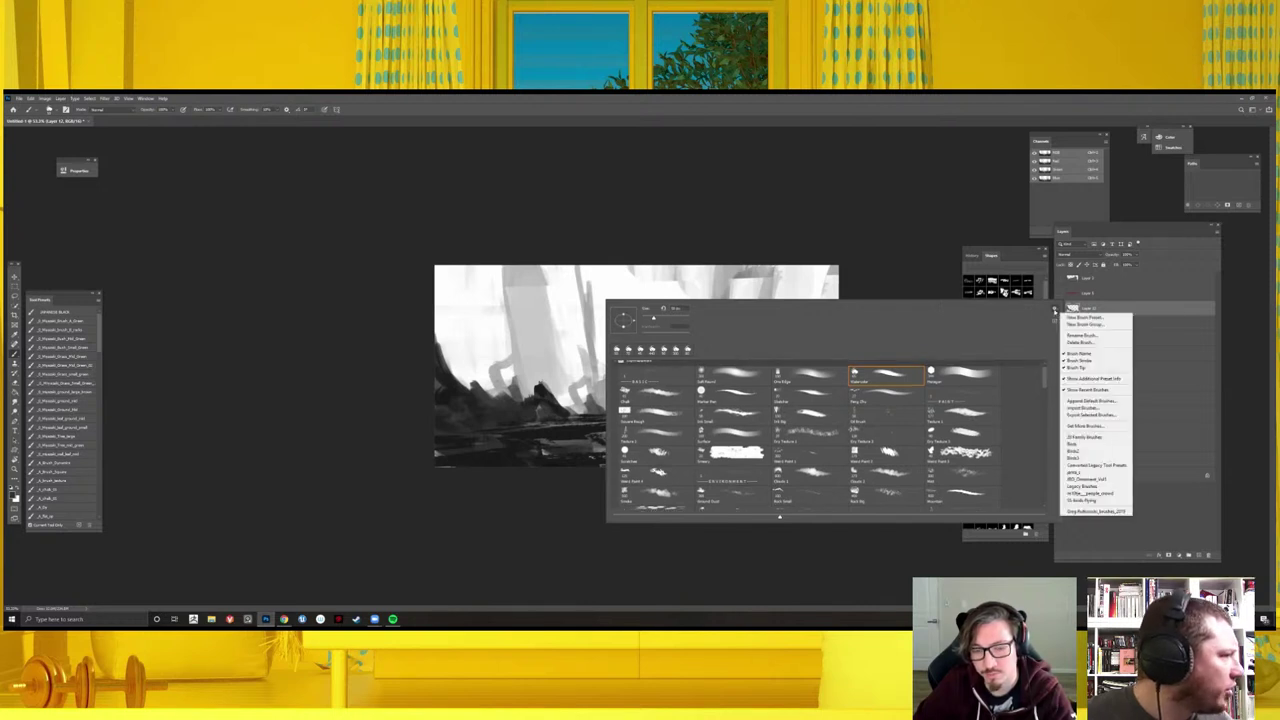
left_click(955, 315)
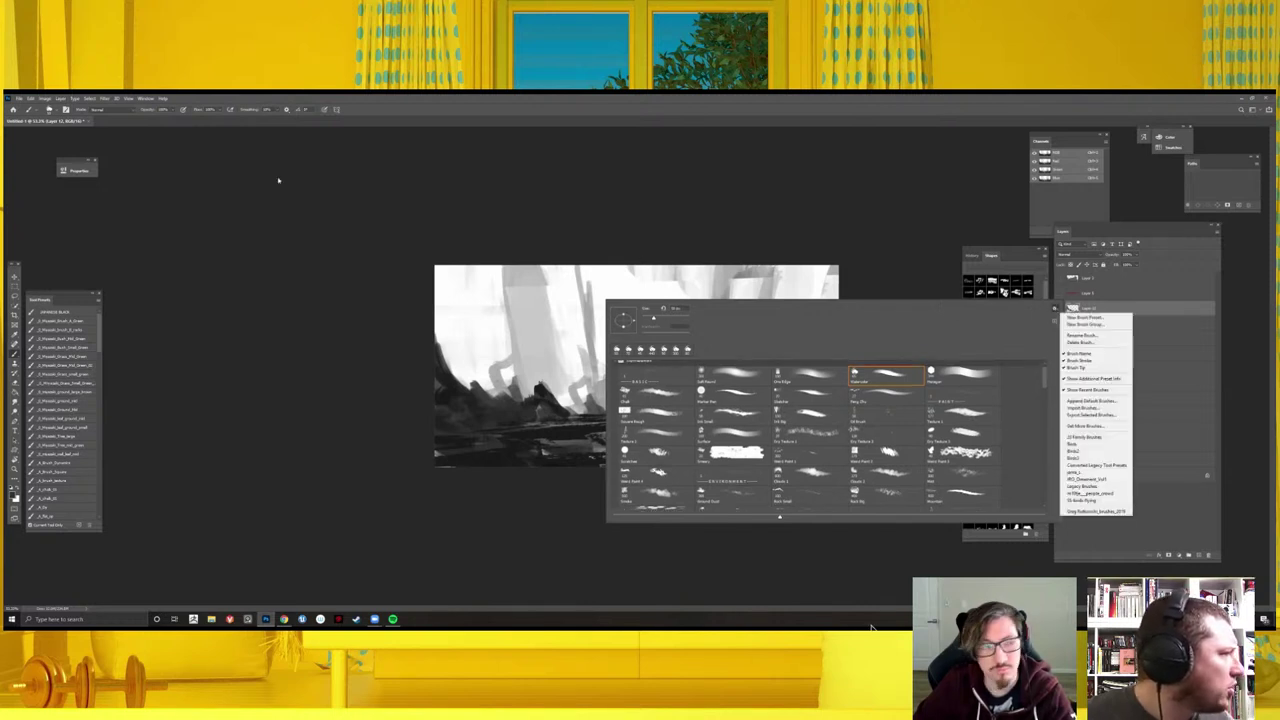
left_click(143, 98)
left_click(143, 98)
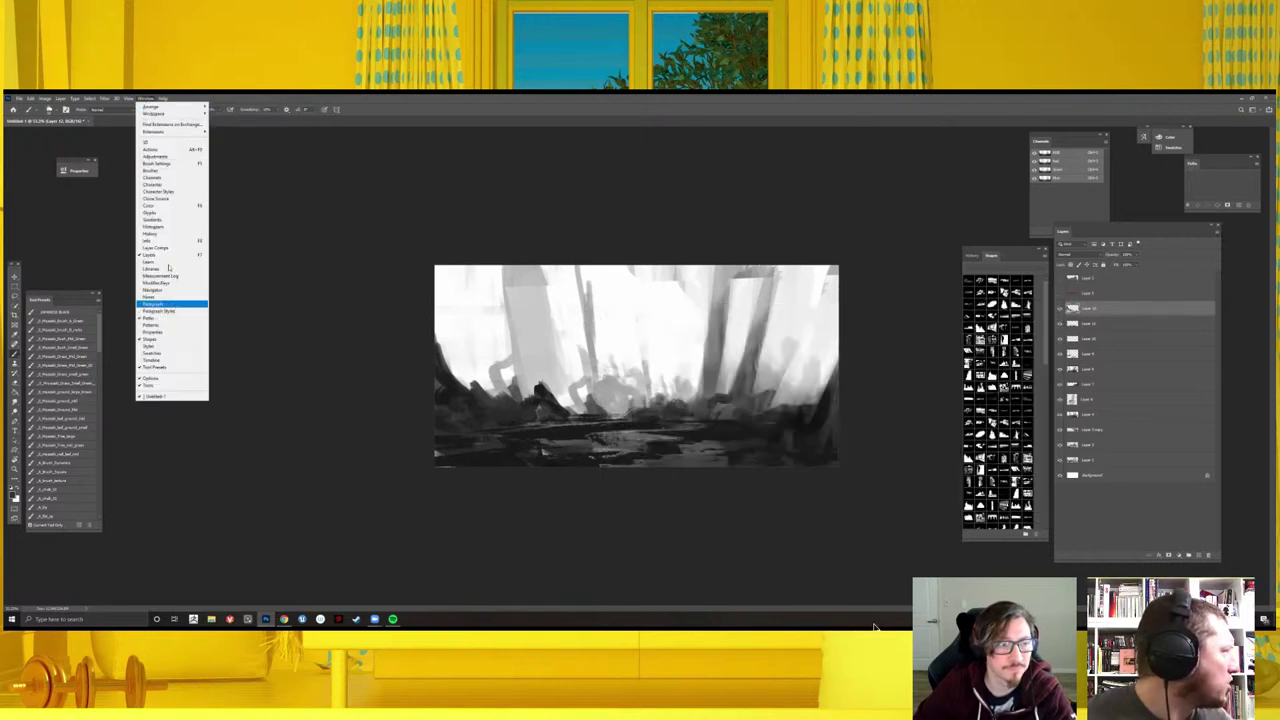
- Show the Brushes panel from the Window menu
left_click(155, 171)
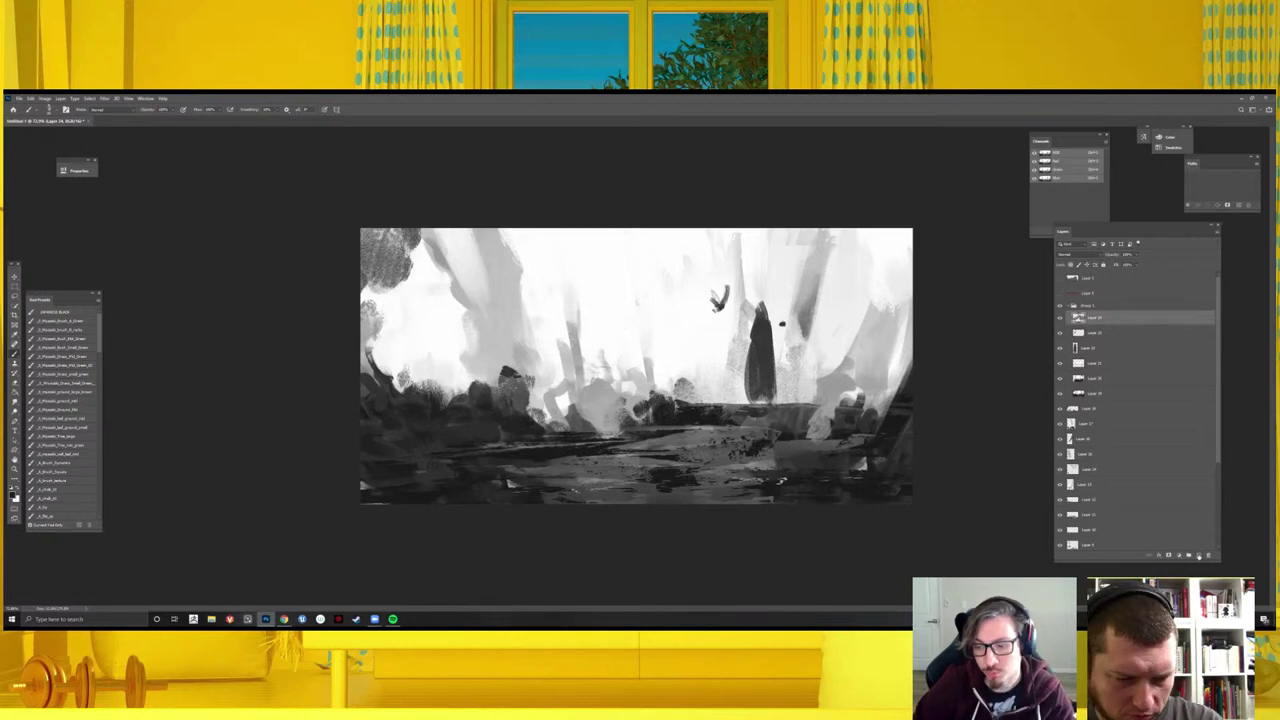
- Paint and partly erase a dark textured rock shape in the sky near the figure
left_click_drag(730, 355, 559, 282)
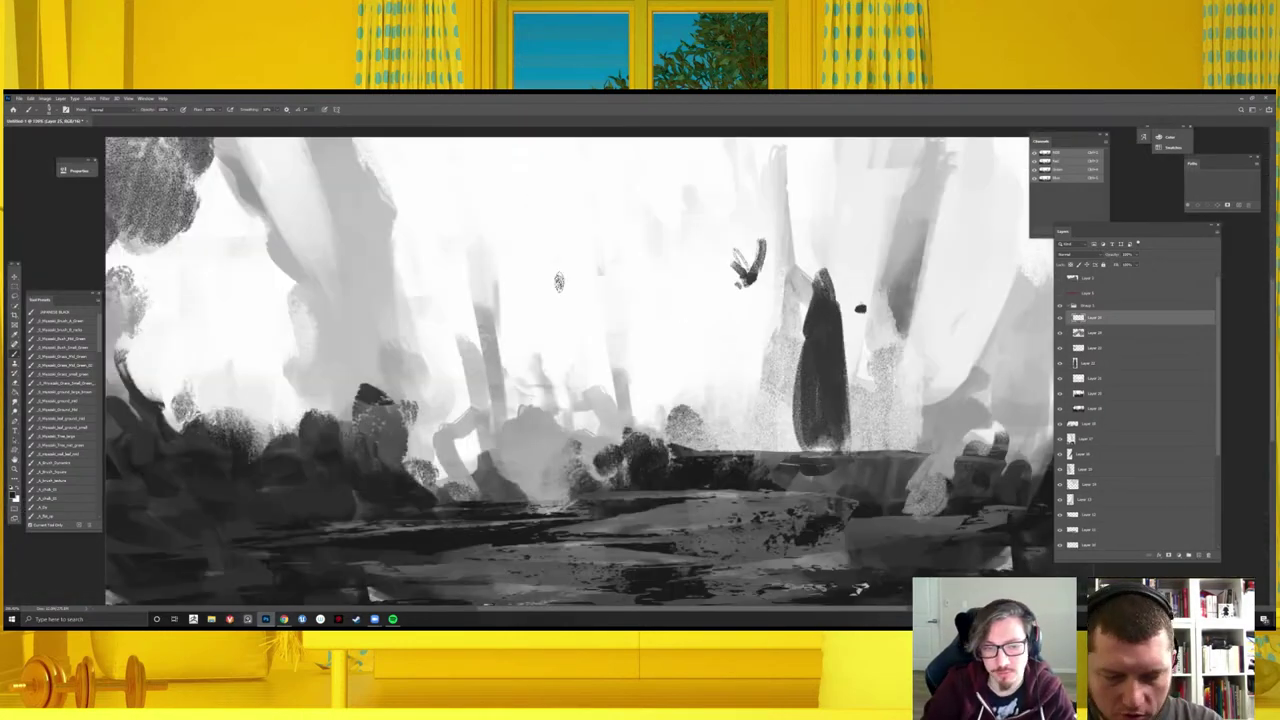
left_click_drag(538, 300, 548, 250)
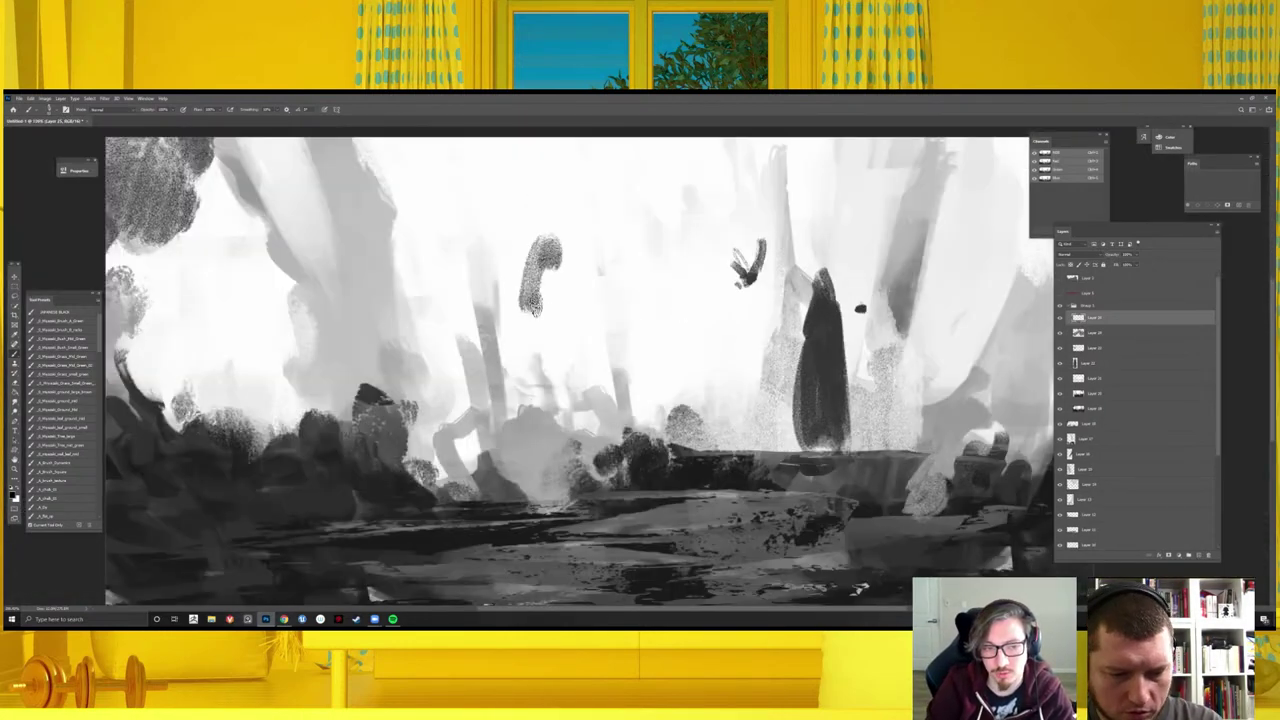
key("ctrl+z")
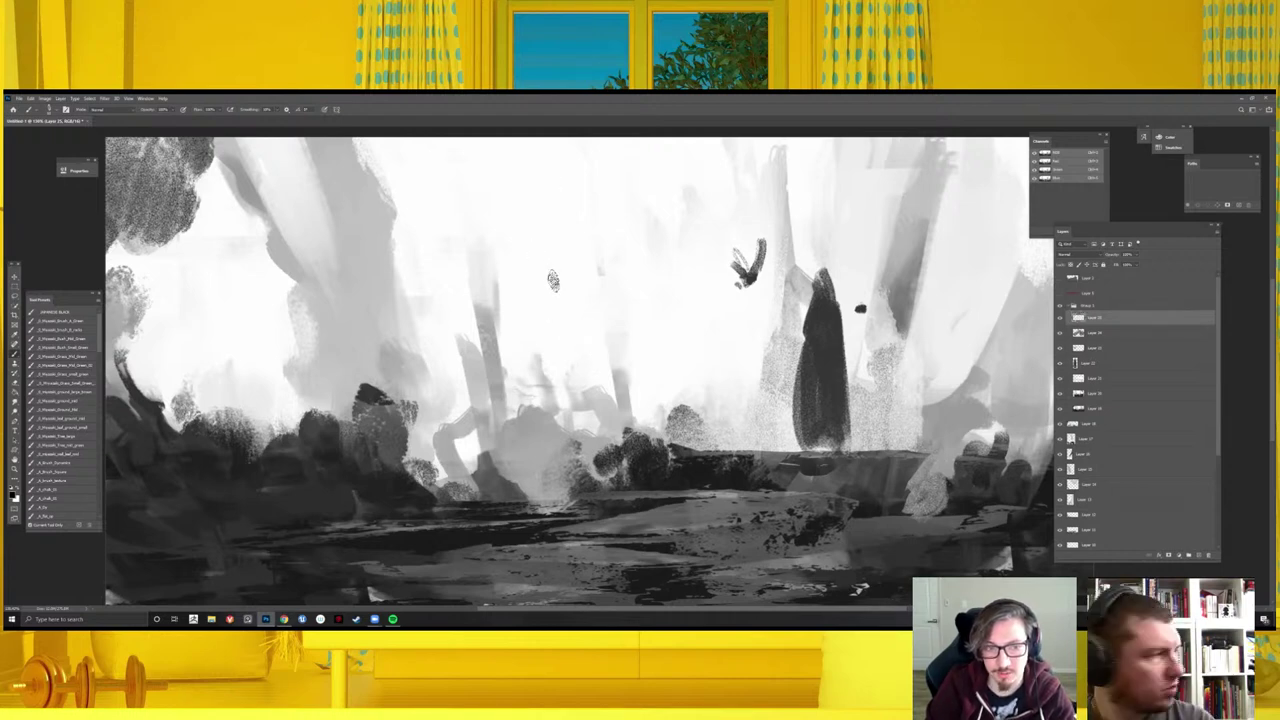
mouse_move(555, 281)
left_mouse_down()
mouse_move(548, 232)
mouse_move(556, 290)
left_mouse_up()
mouse_move(532, 240)
left_mouse_down()
mouse_move(524, 256)
mouse_move(550, 310)
mouse_move(540, 292)
left_mouse_up()
key("e")
left_click_drag(530, 245, 560, 295)
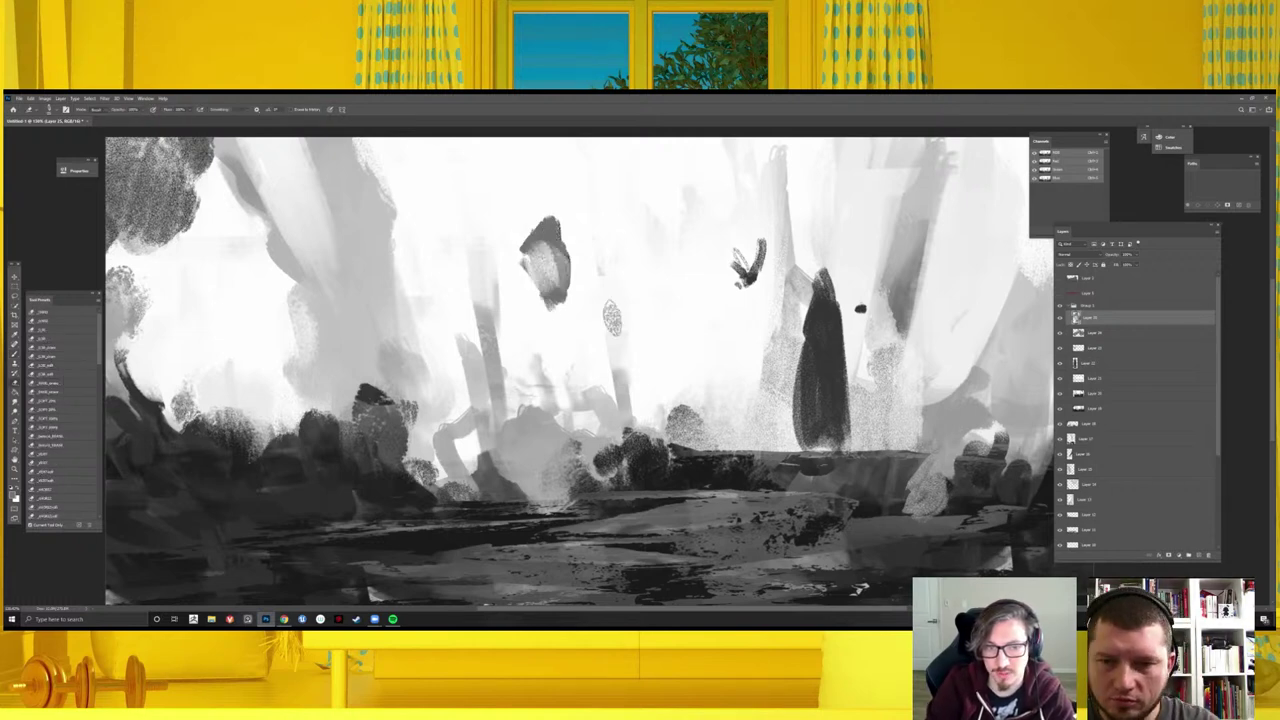
- Add a new layer beneath the rock and fill it black with the Paint Bucket
left_click(1090, 332)
left_click(1188, 555)
key("g")
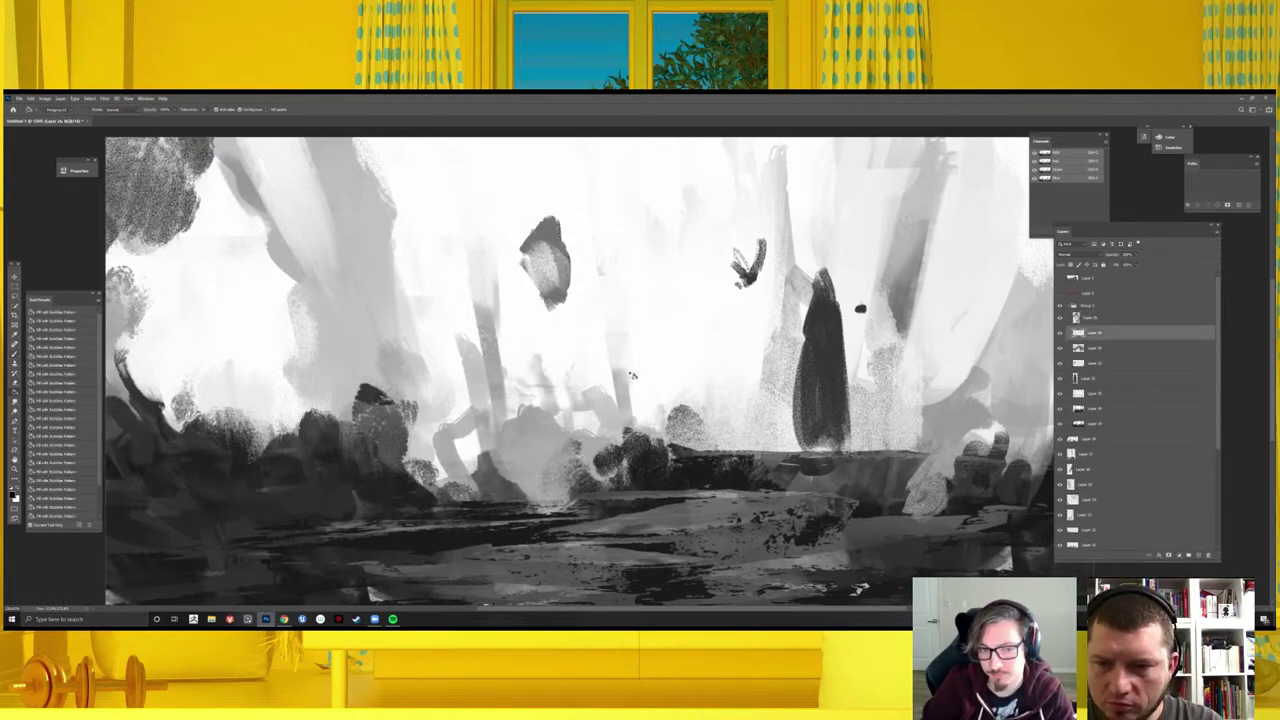
left_click(631, 377)
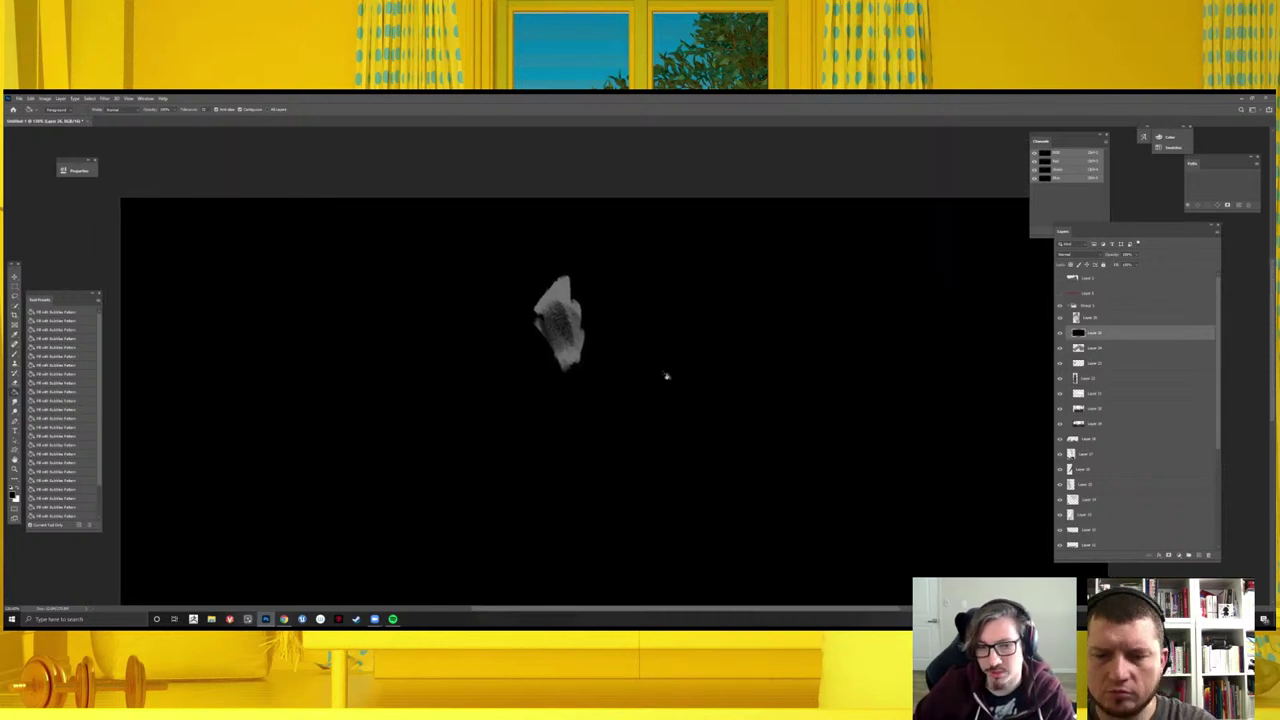
- Make the backing layer white and select the rock layer to refine it
key("ctrl+z")
left_click(1077, 318)
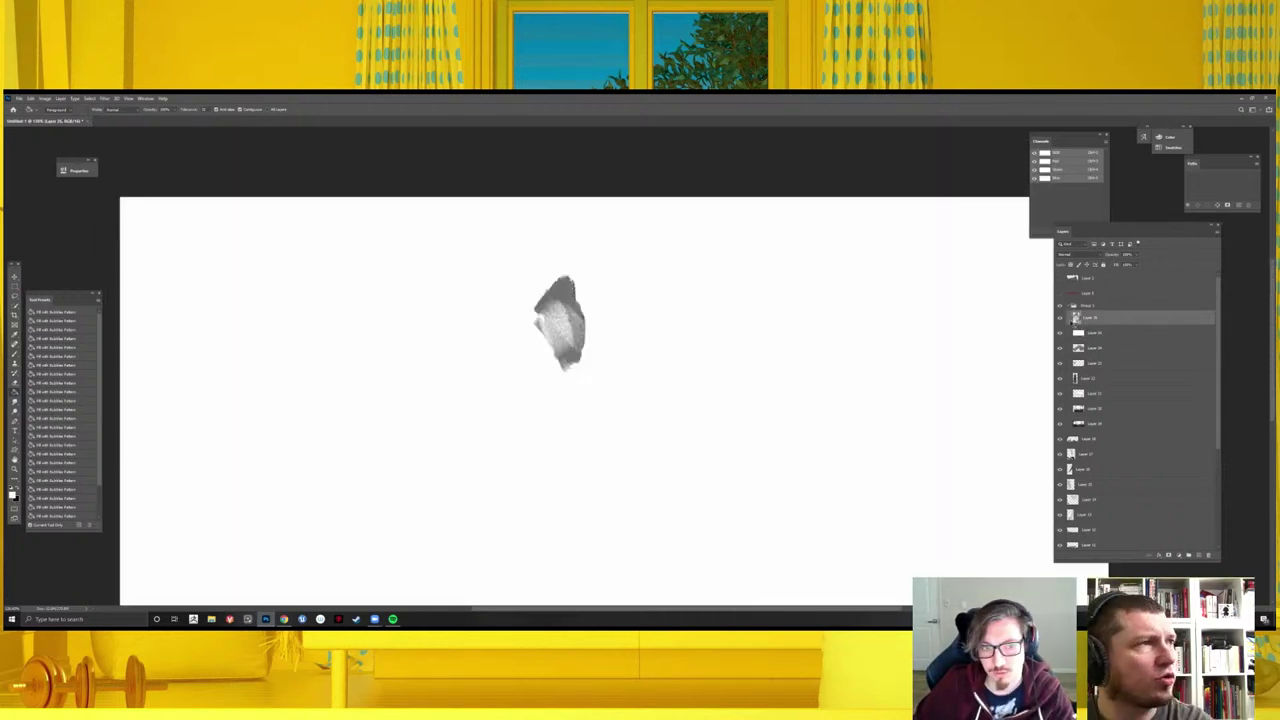
key("b")
scroll(557, 334, "down", 5)
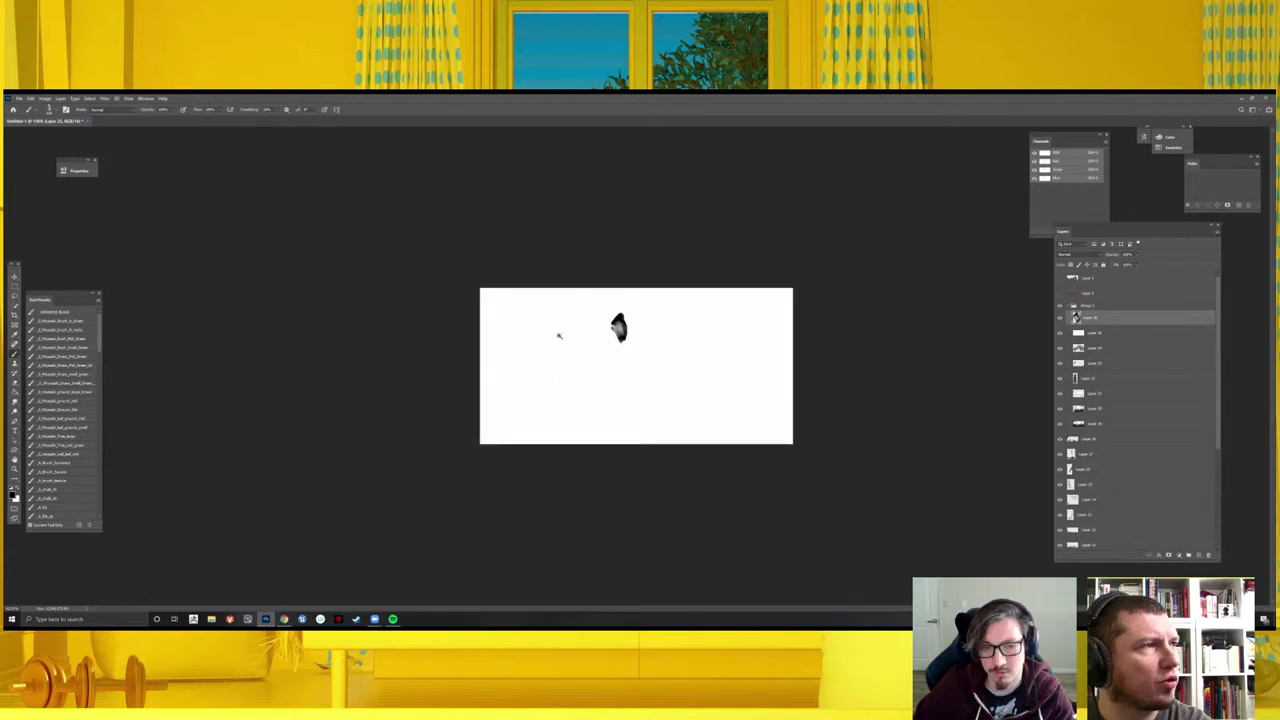
scroll(560, 335, "up", 7)
key("e")
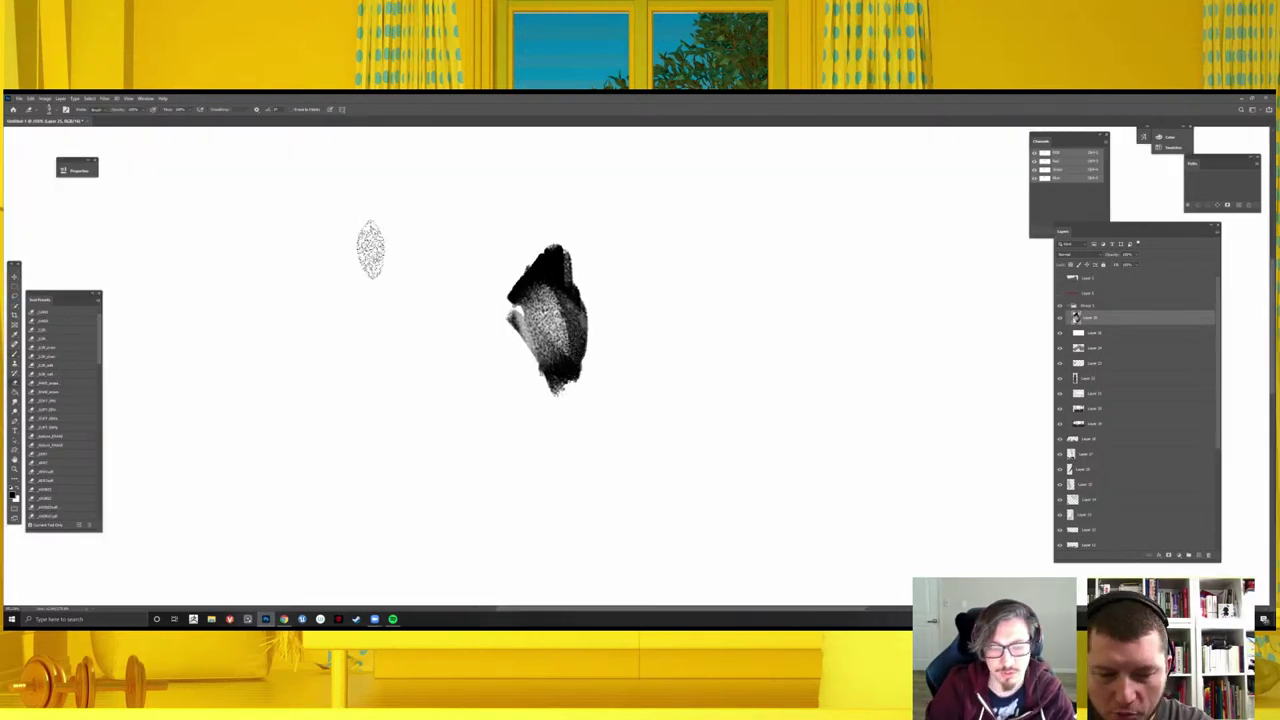
left_click(45, 99)
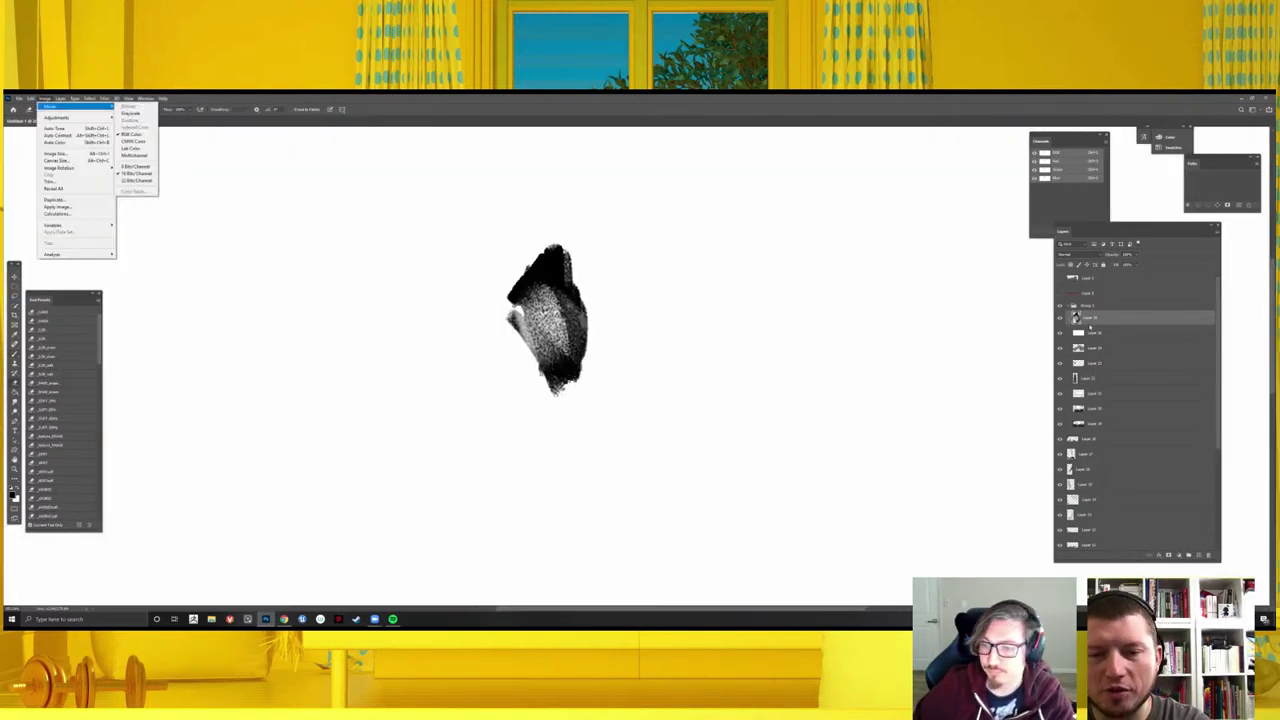
key("Escape")
- Define the rock shape as a new brush preset and delete the rock layer
right_click(877, 335)
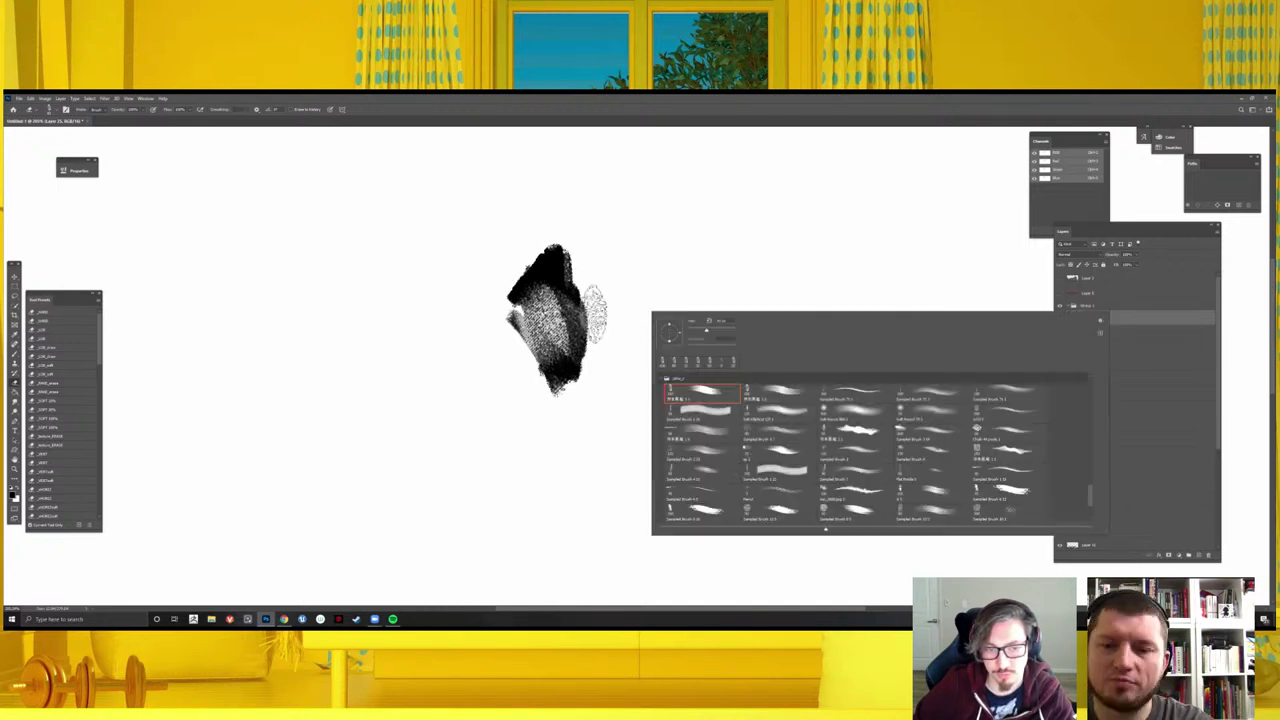
left_click(45, 99)
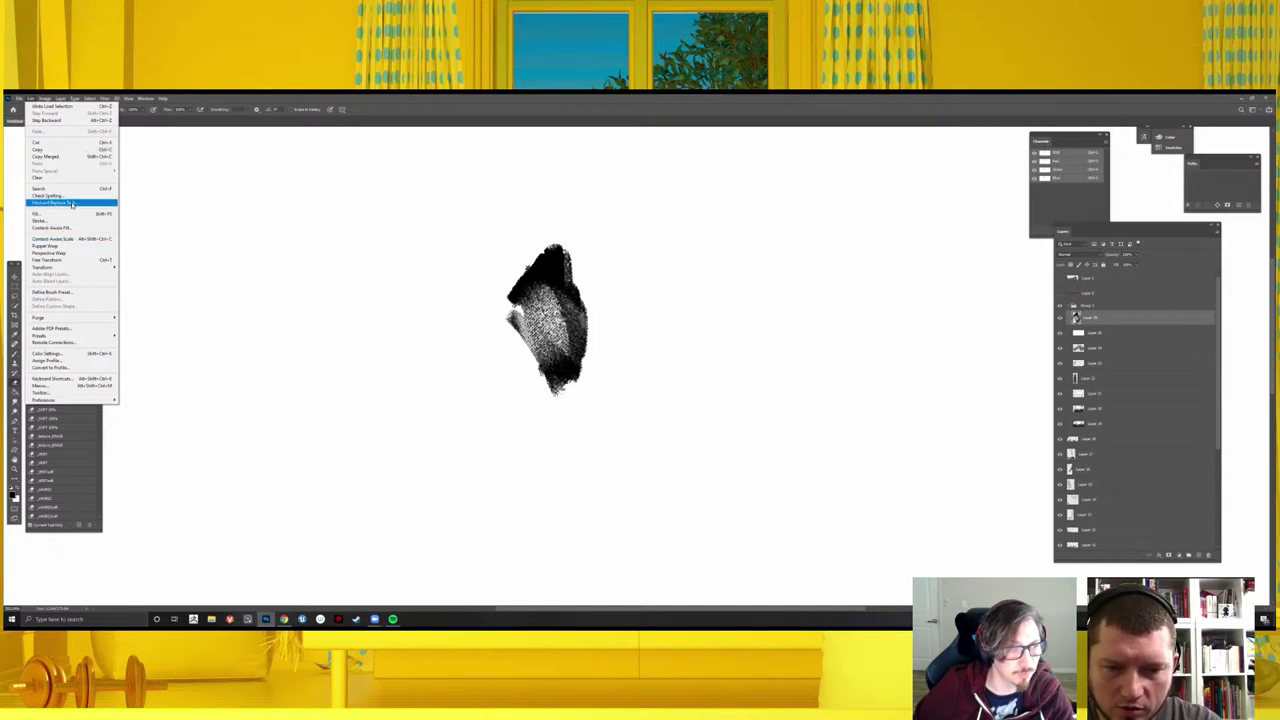
left_click(63, 297)
key("Return")
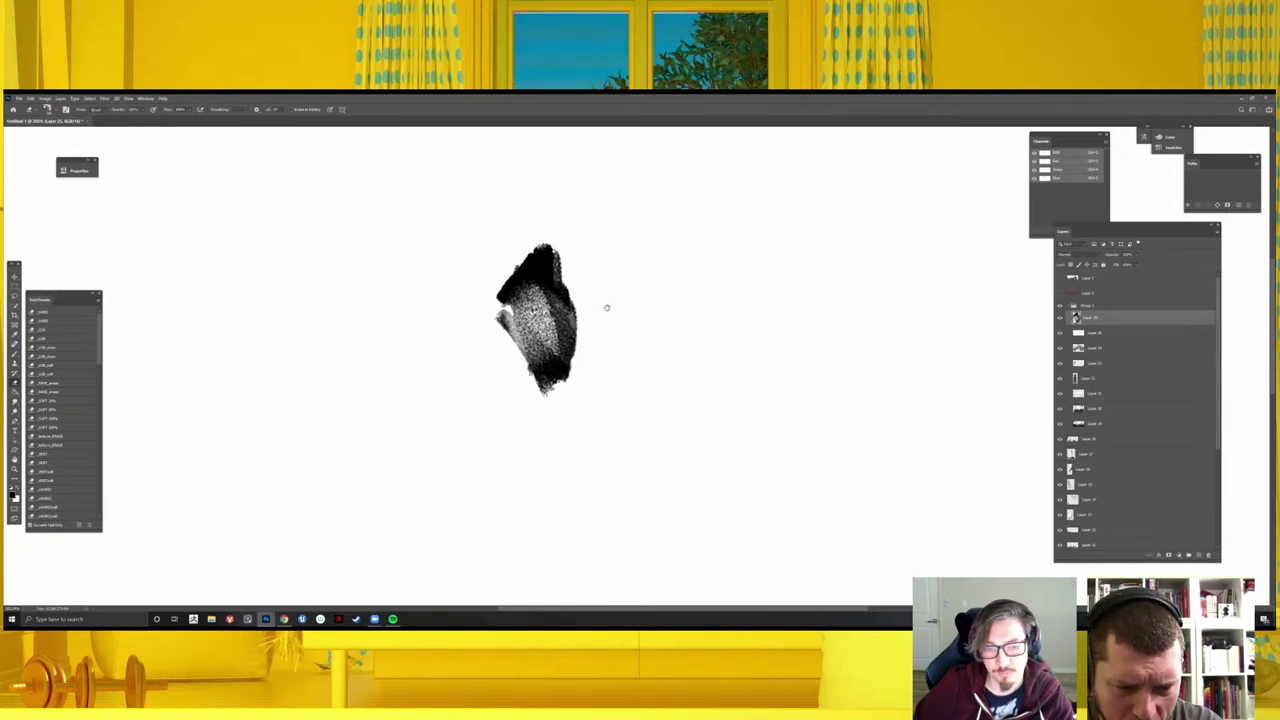
key("Delete")
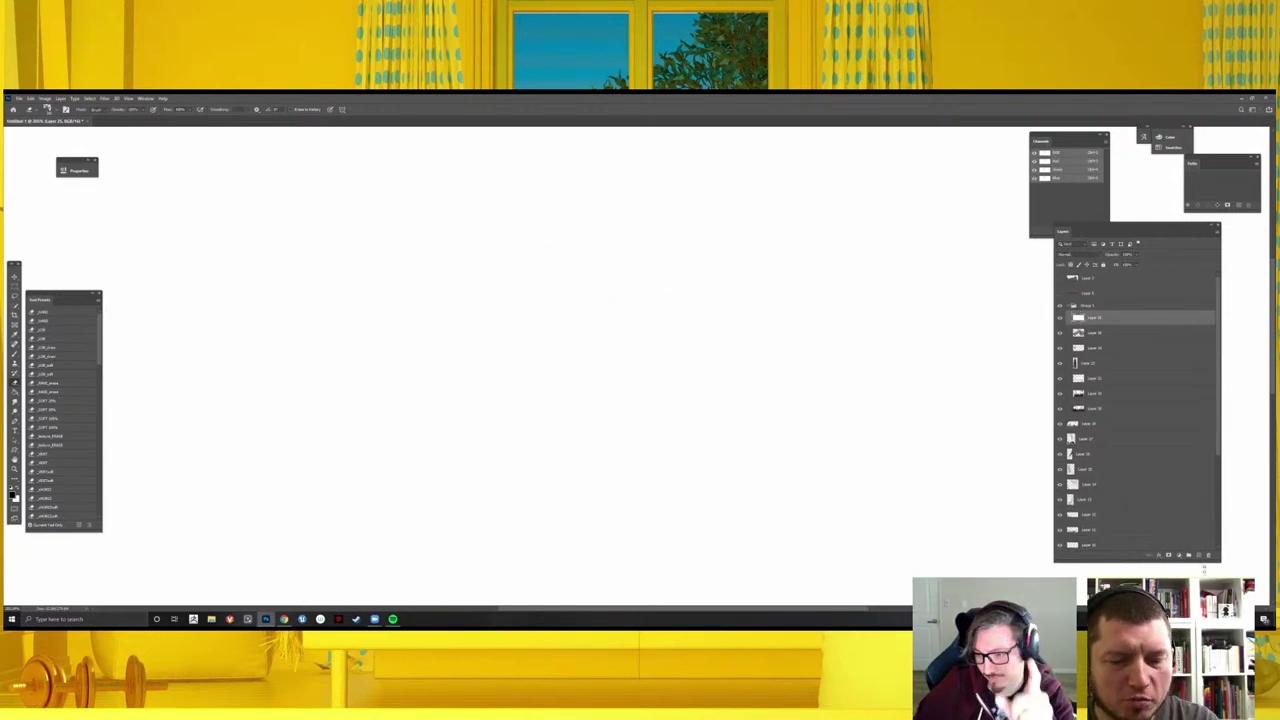
- Select the new rock brush from the picker, test and undo a stroke, and show its Brush Settings
right_click(506, 332)
key("Return")
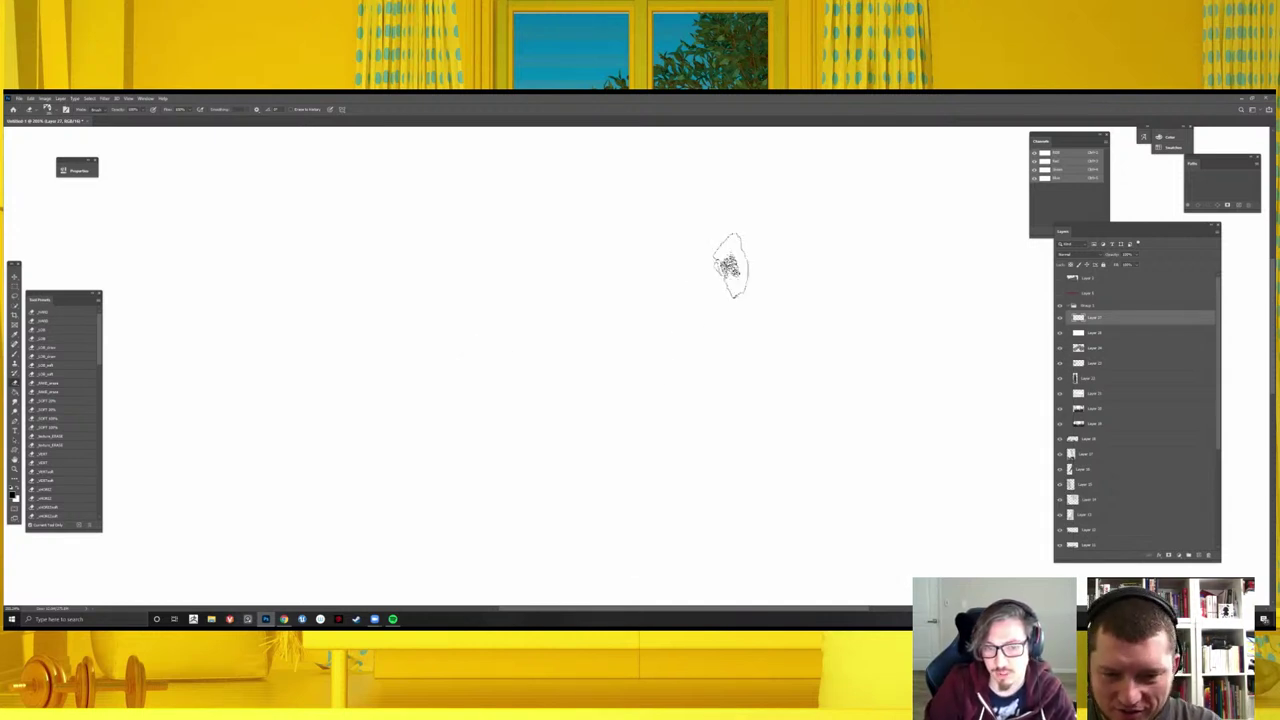
key("e")
right_click(558, 382)
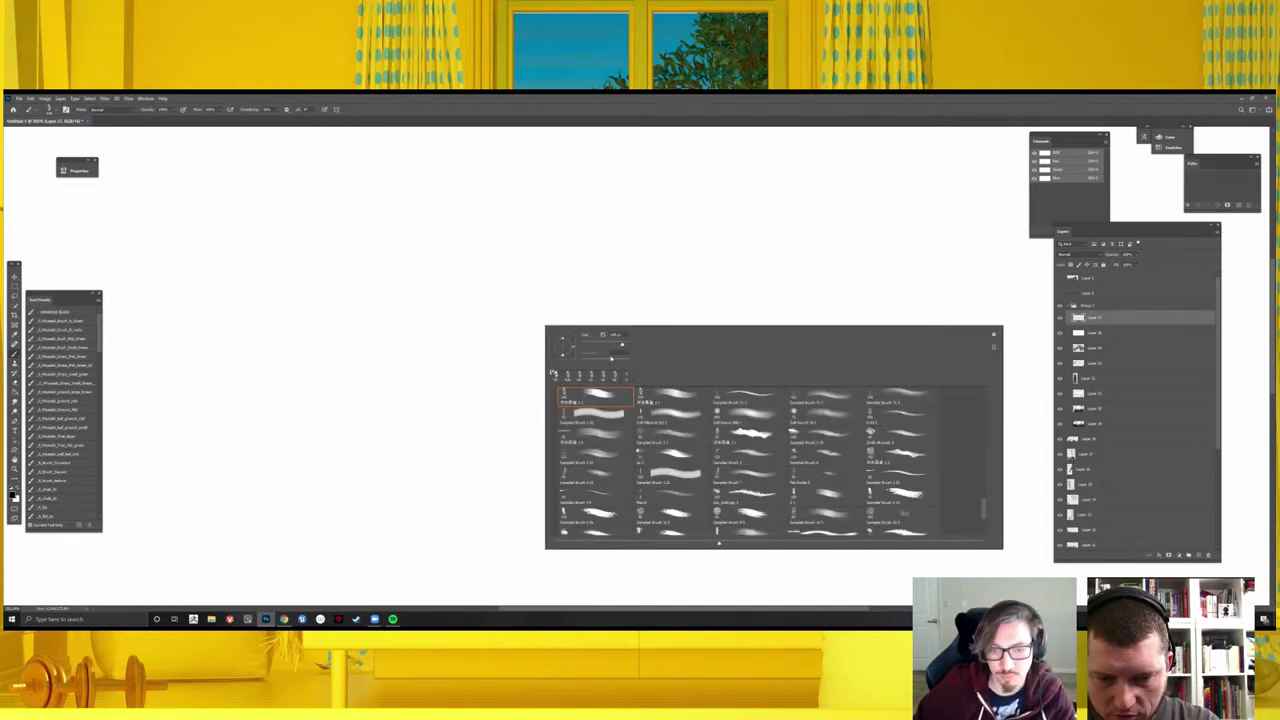
mouse_move(985, 516)
left_mouse_down()
mouse_move(990, 545)
mouse_move(985, 528)
left_mouse_up()
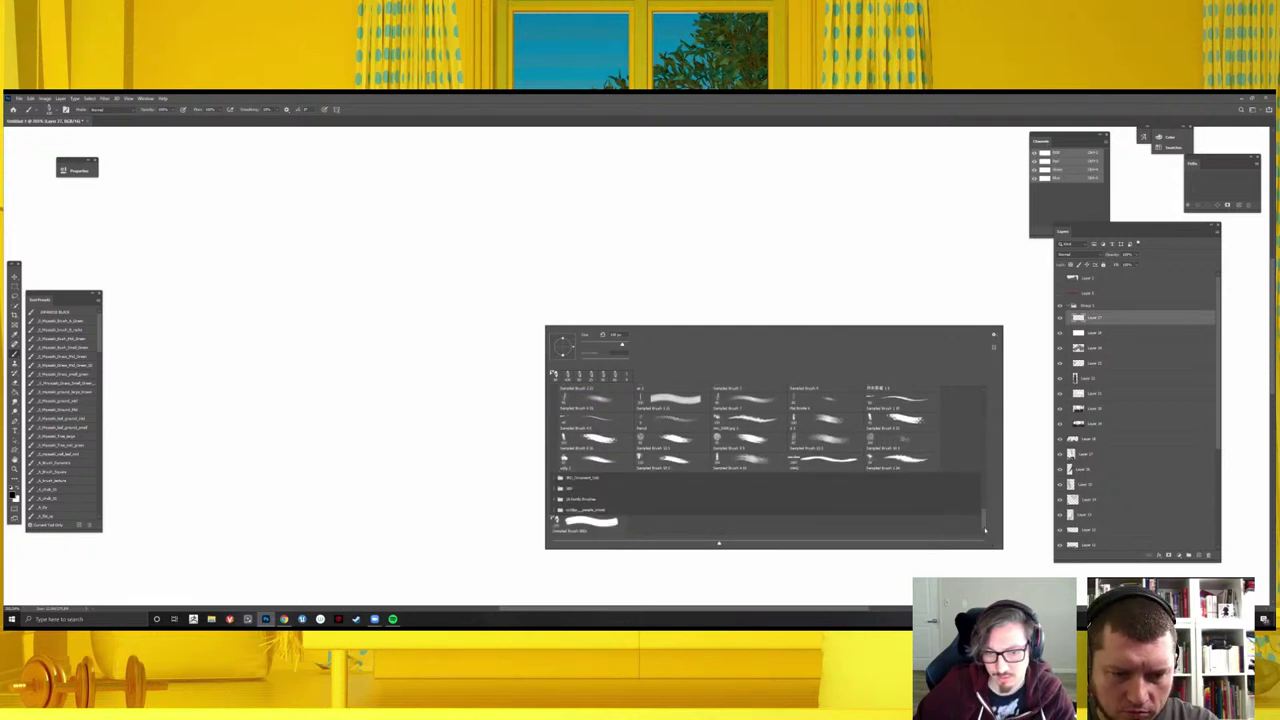
double_click(582, 521)
left_click_drag(588, 278, 443, 420)
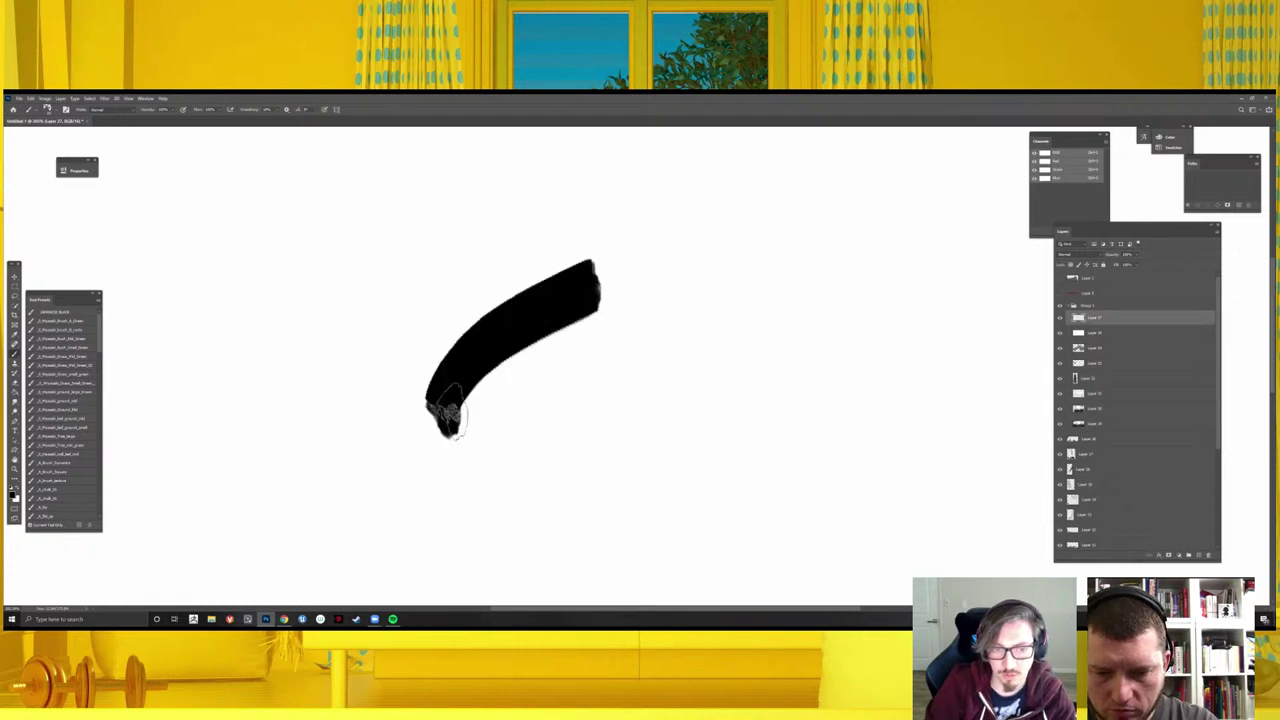
key("ctrl+z")
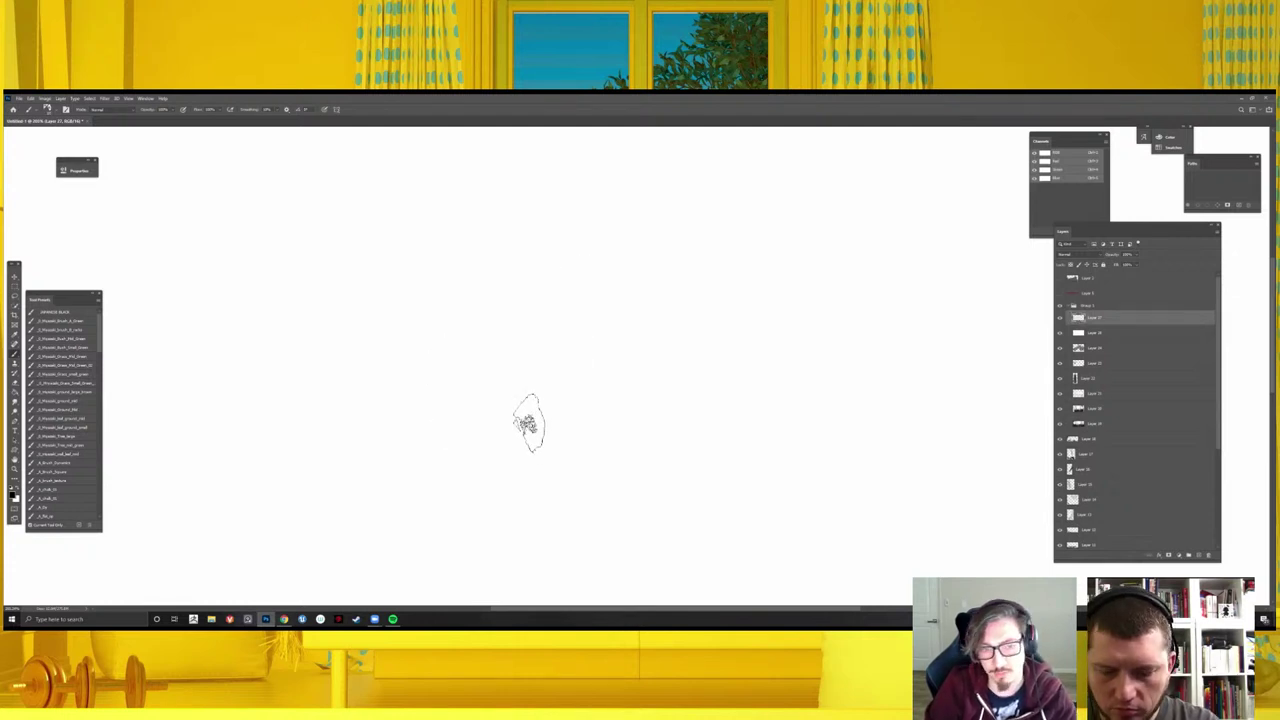
key("F5")
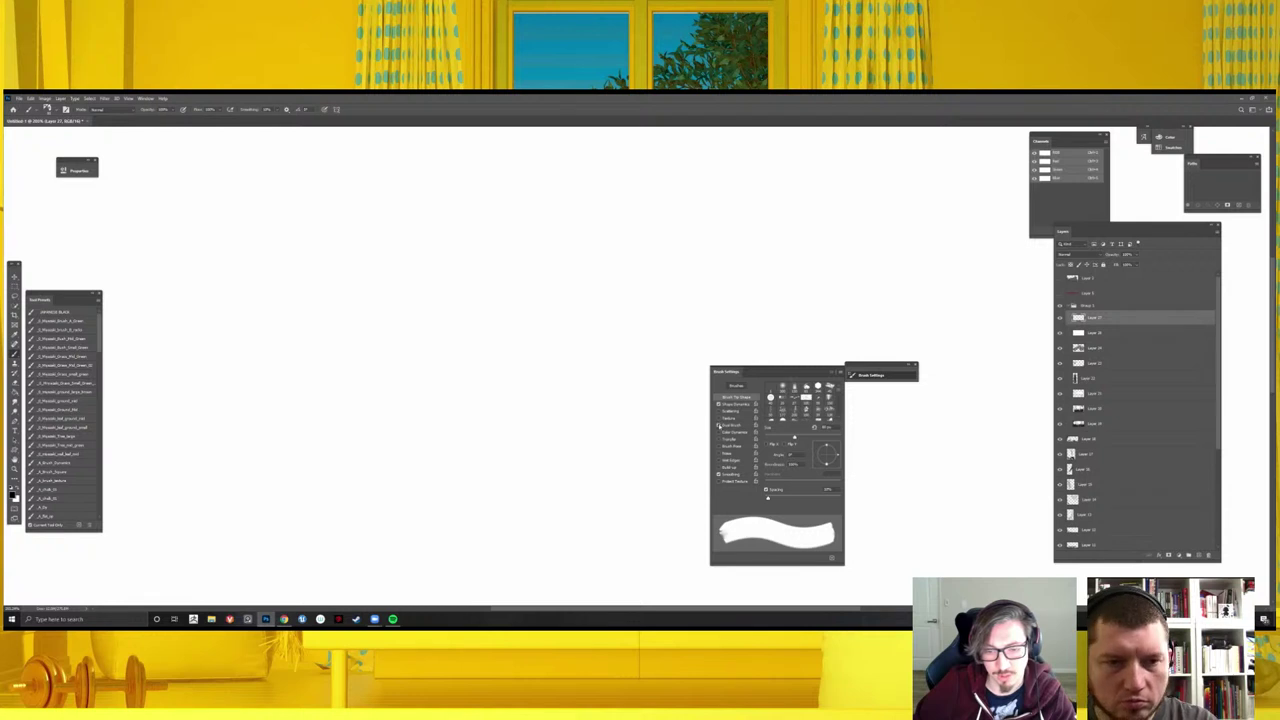
- Toggle brush dynamics and texture options, painting and clearing test strokes on blank white
left_click(720, 440)
mouse_move(298, 428)
left_mouse_down()
mouse_move(312, 395)
mouse_move(515, 265)
mouse_move(488, 385)
mouse_move(680, 275)
left_mouse_up()
key("Delete")
left_click(768, 495)
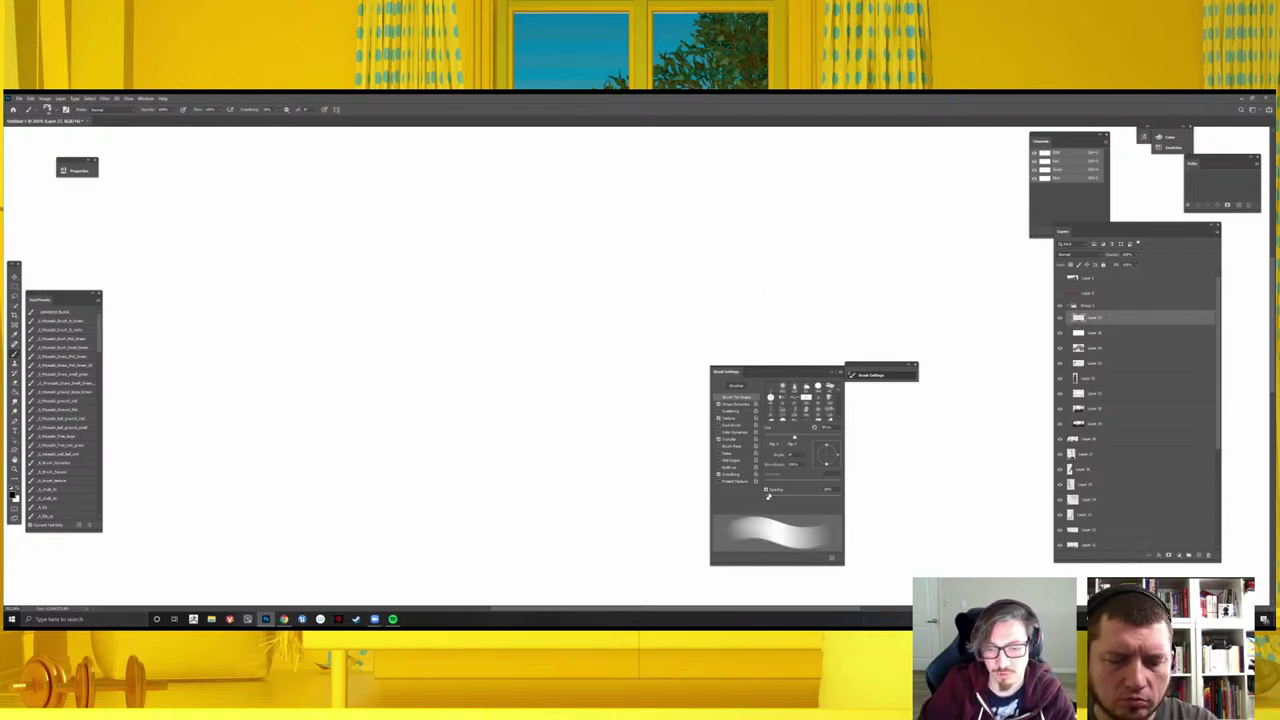
left_click_drag(320, 395, 480, 250)
mouse_move(440, 330)
left_mouse_down()
mouse_move(515, 360)
mouse_move(645, 370)
left_mouse_up()
key("ctrl+minus")
key("Delete")
- Paint more grey test strokes, clear them, and zoom back out to the whole painting
mouse_move(415, 430)
left_mouse_down()
mouse_move(485, 340)
mouse_move(565, 440)
left_mouse_up()
mouse_move(485, 440)
left_mouse_down()
mouse_move(660, 400)
mouse_move(705, 335)
left_mouse_up()
key("ctrl+minus")
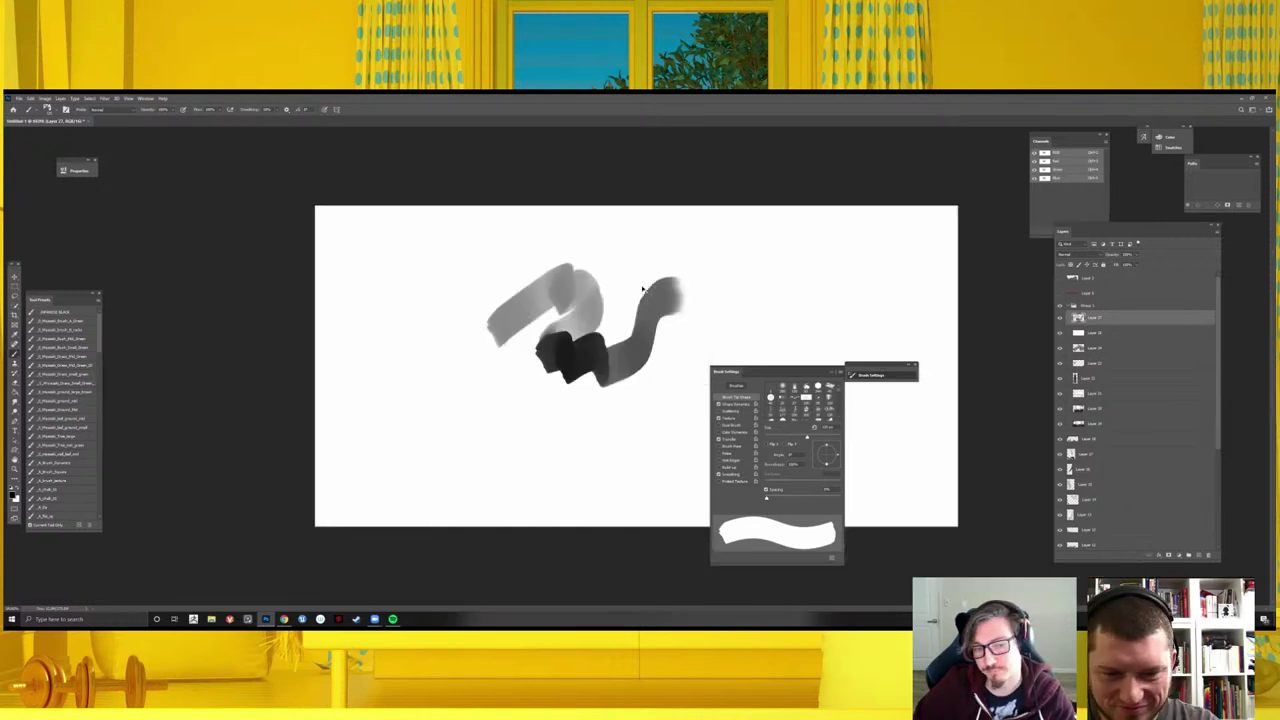
key("Delete")
key("ctrl+plus")
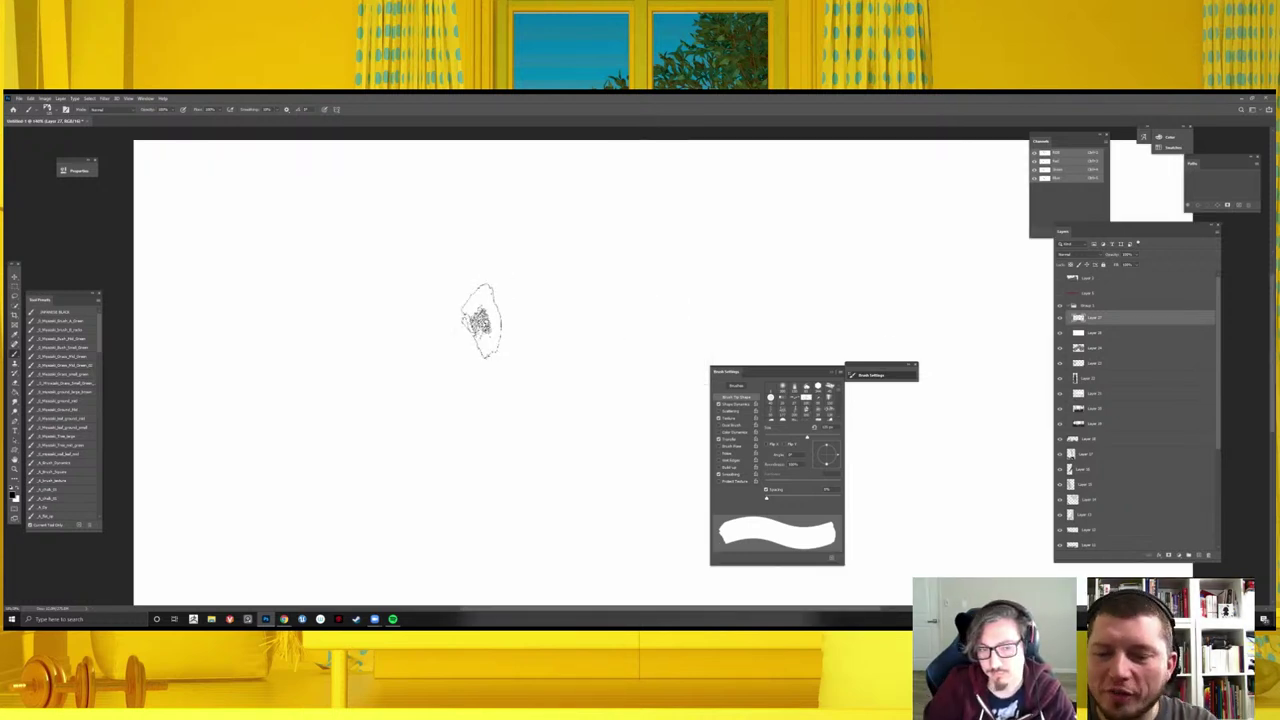
mouse_move(555, 295)
left_mouse_down()
mouse_move(492, 360)
mouse_move(655, 490)
mouse_move(886, 360)
left_mouse_up()
key("Delete")
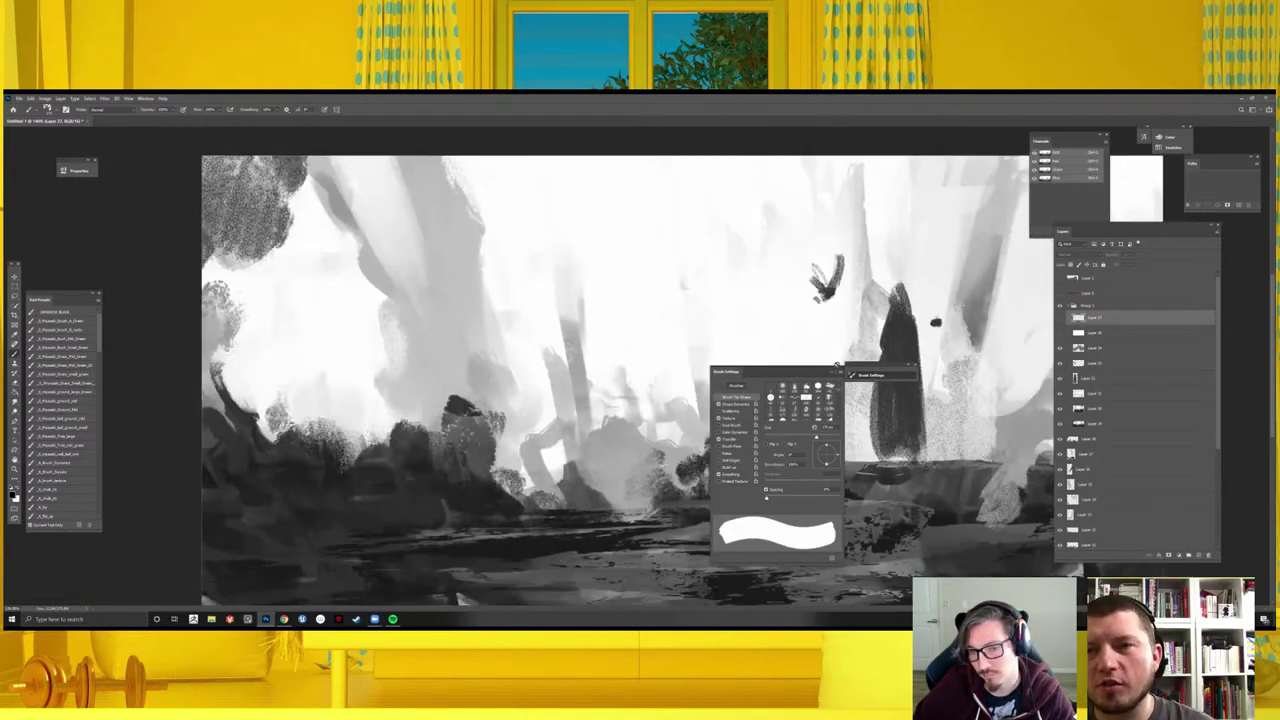
key("ctrl+minus")
- Close the floating Brush Settings and browse the brush presets without changing brush
left_click(838, 368)
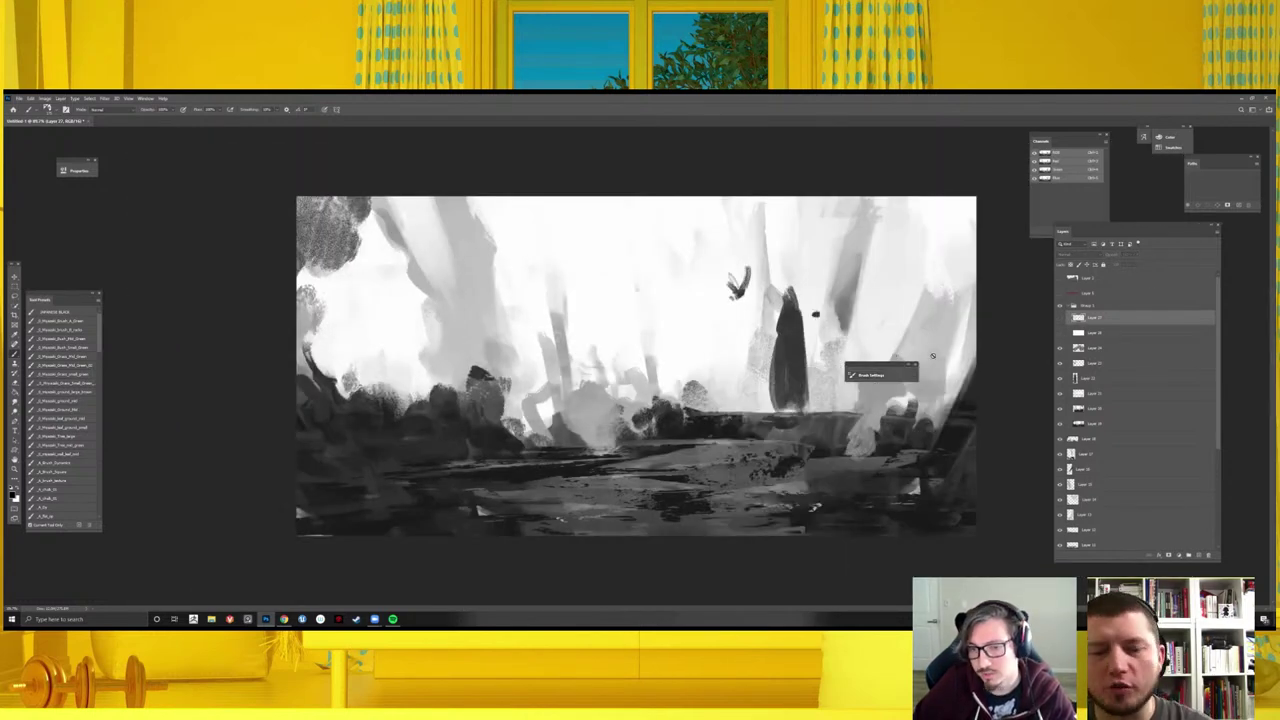
left_click(913, 365)
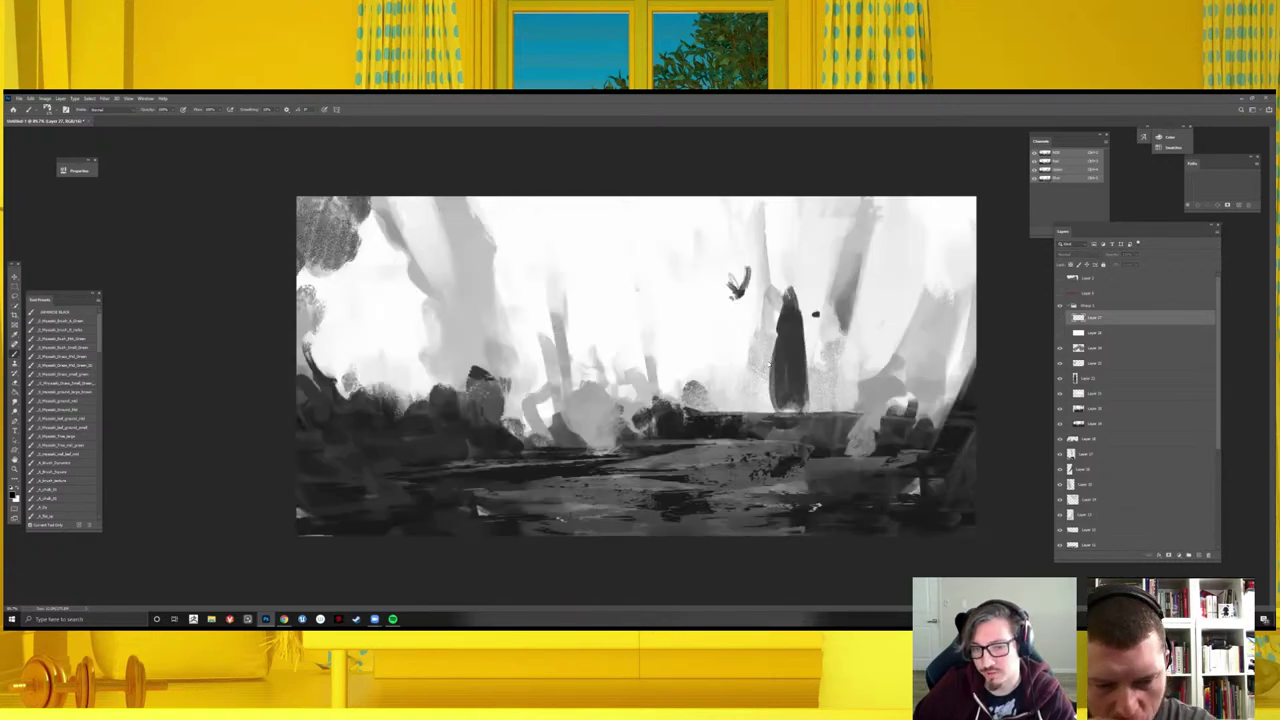
right_click(760, 352)
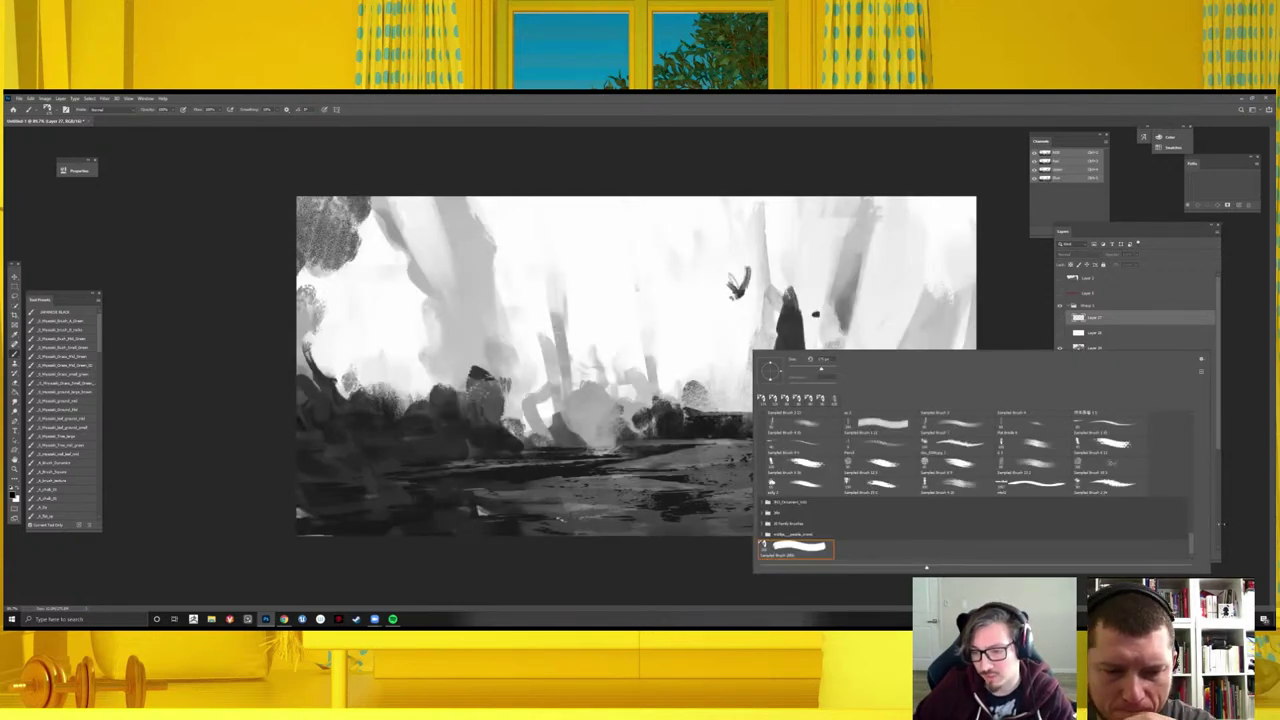
scroll(1188, 540, "down", 2)
scroll(1188, 535, "down", 3)
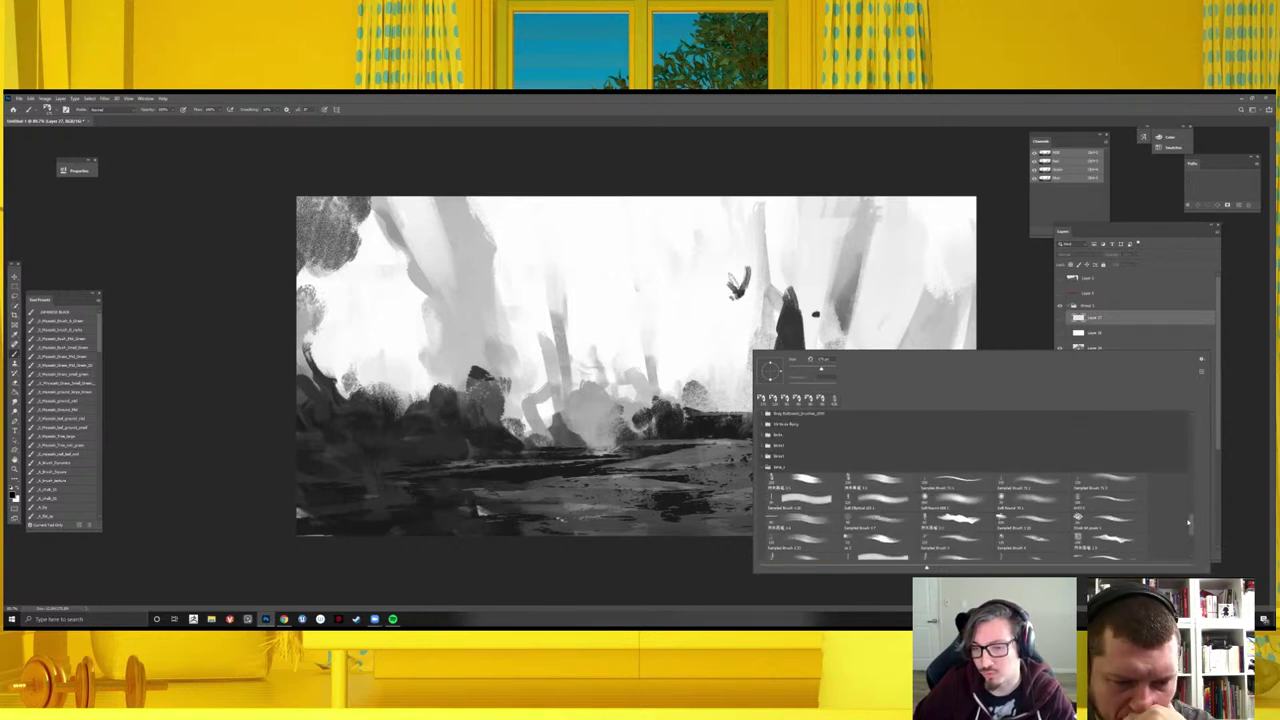
scroll(1188, 522, "down", 1)
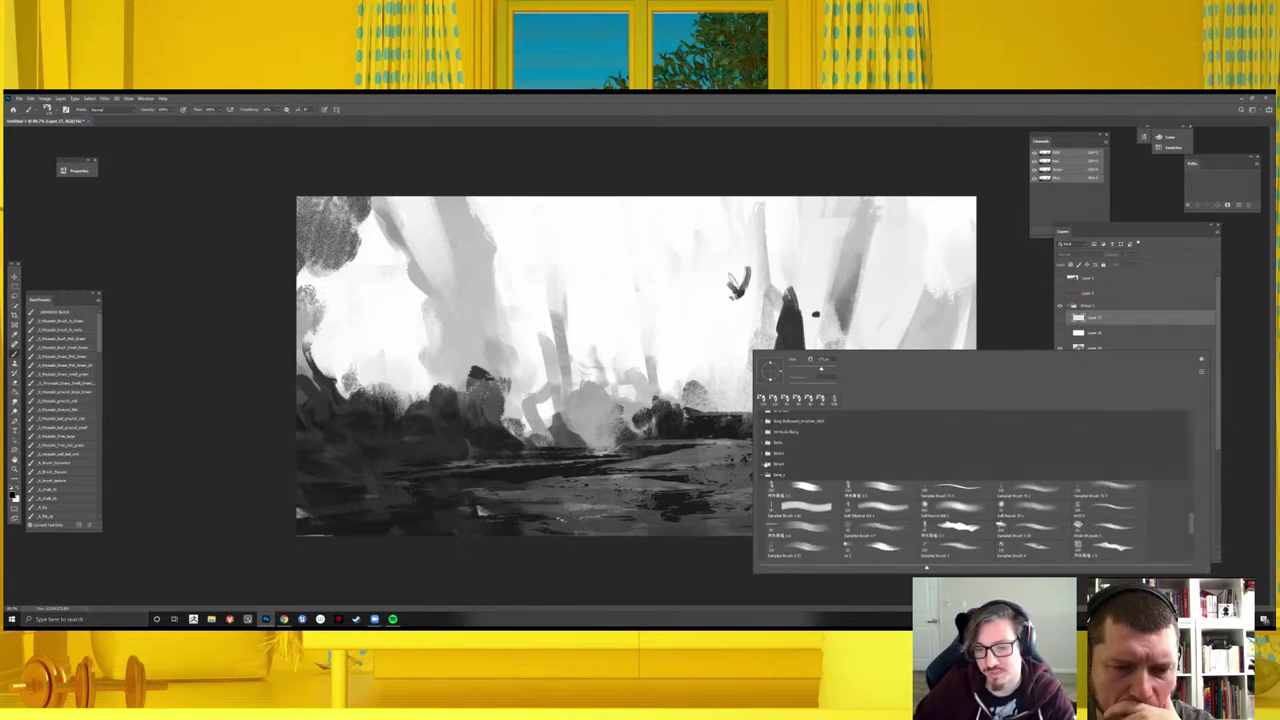
left_click(693, 549)
left_click(629, 281)
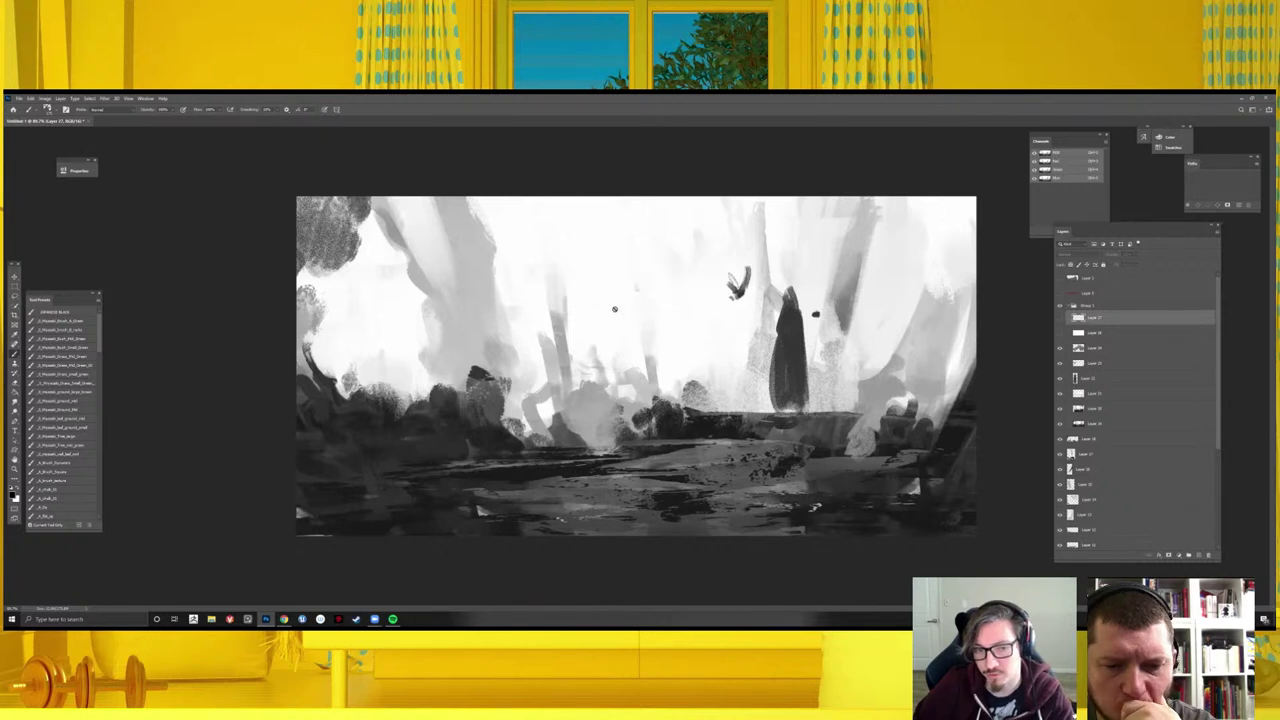
- Add a text layer above the figure reading the artist's full name, and commit it
key("t")
left_click(615, 308)
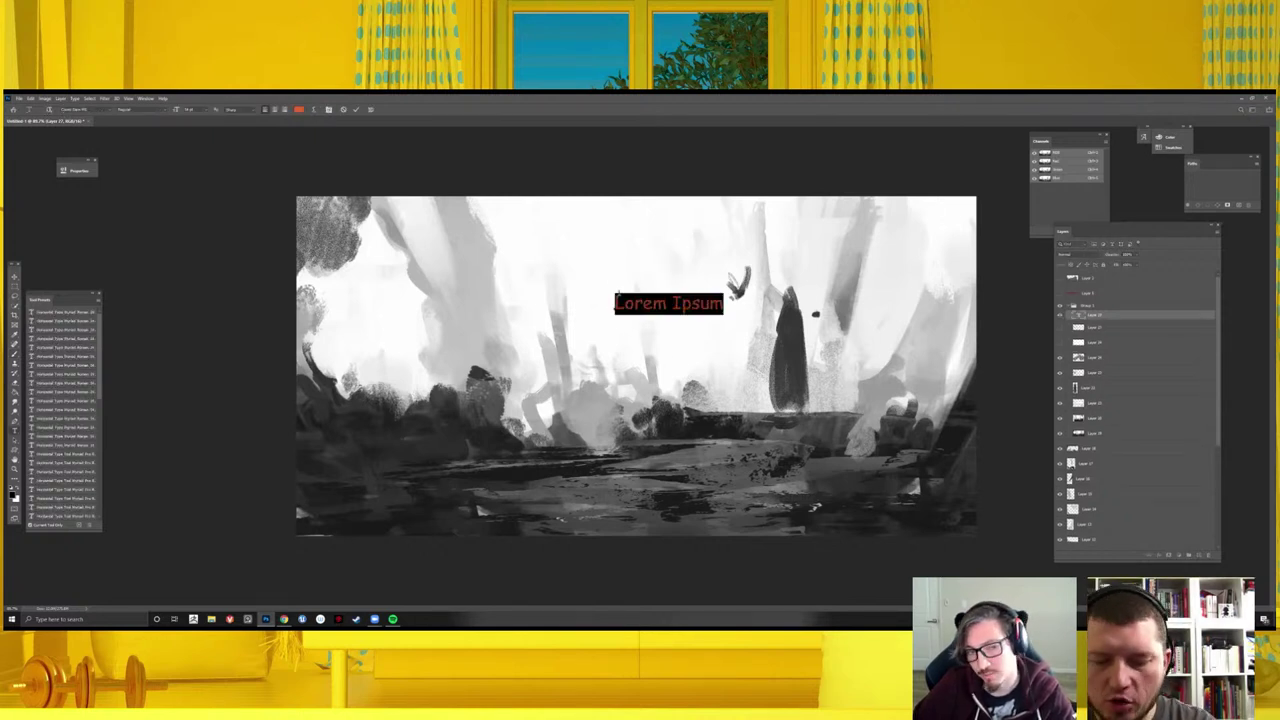
type("Jama")
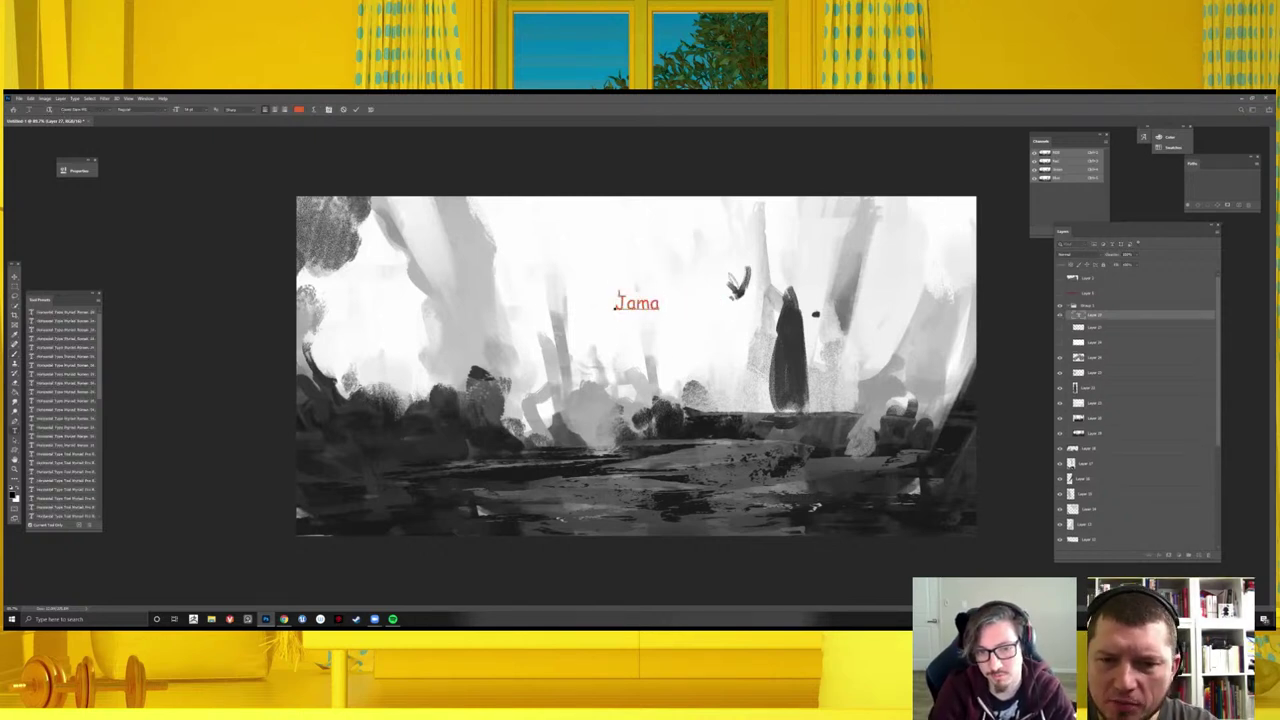
type(" jurabaev")
key("ctrl+a")
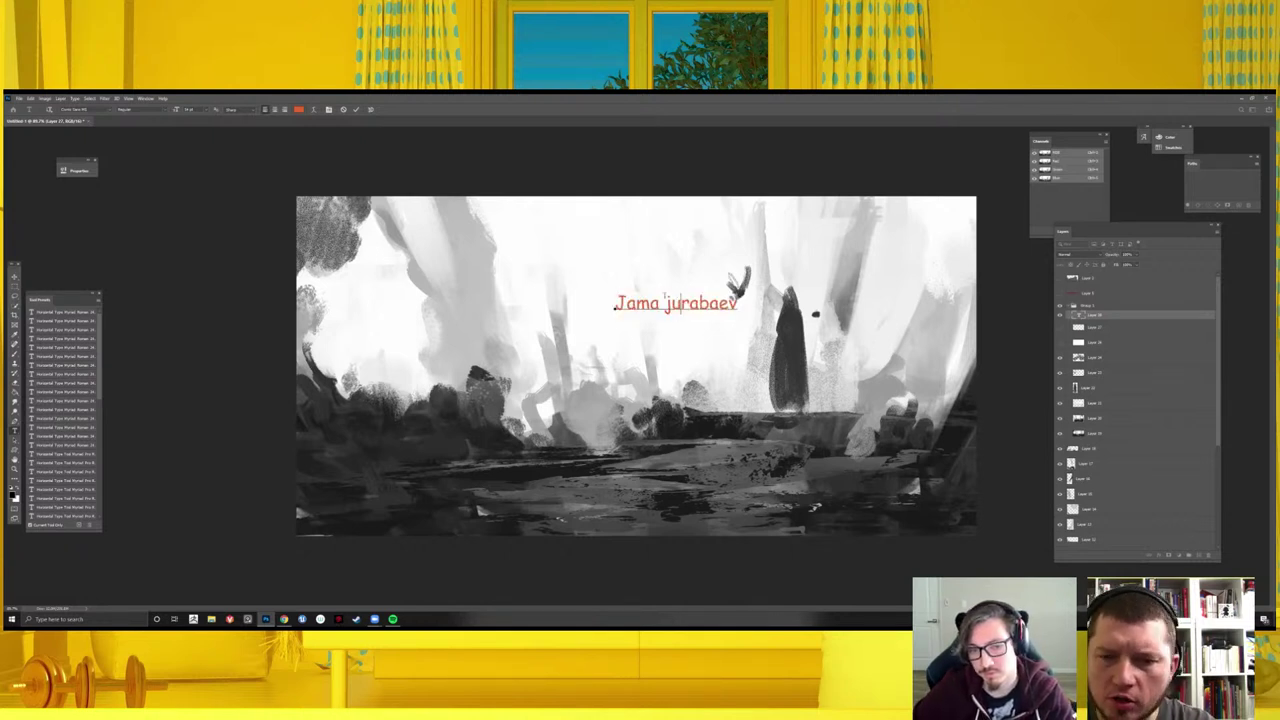
left_click(585, 276)
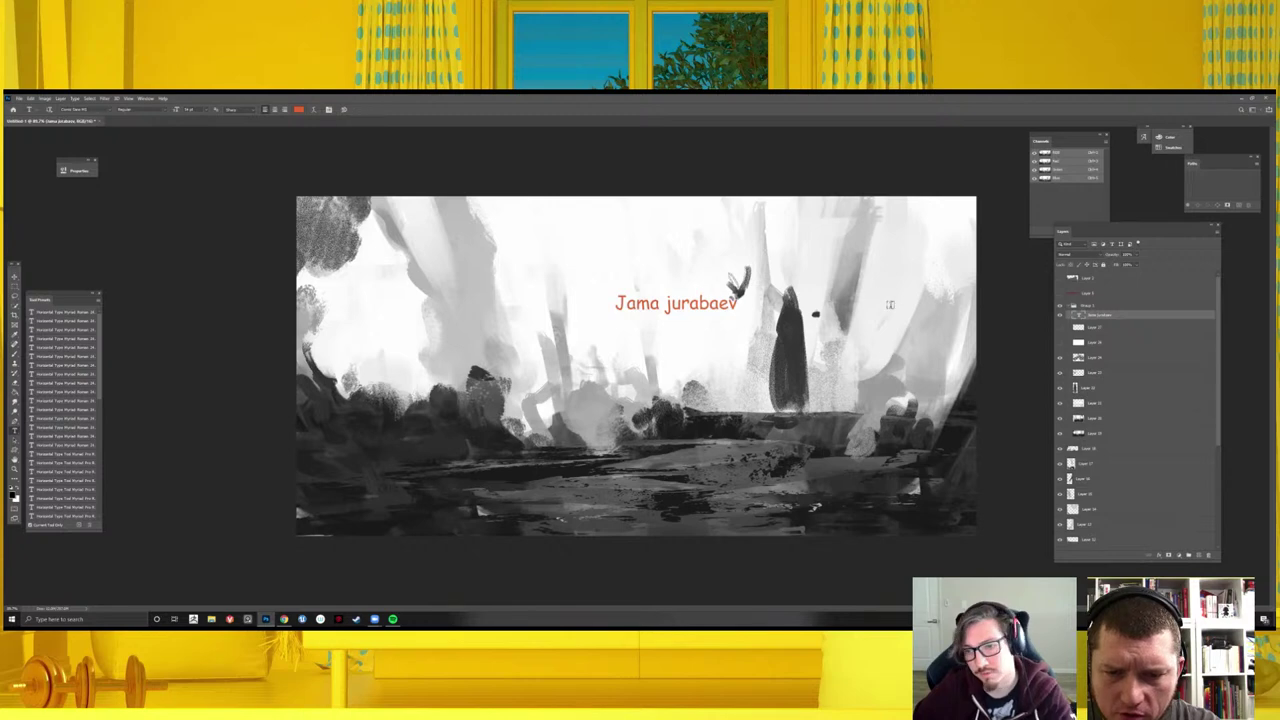
- Delete the name text layer and compare layer visibility, restoring a removed layer
key("Delete")
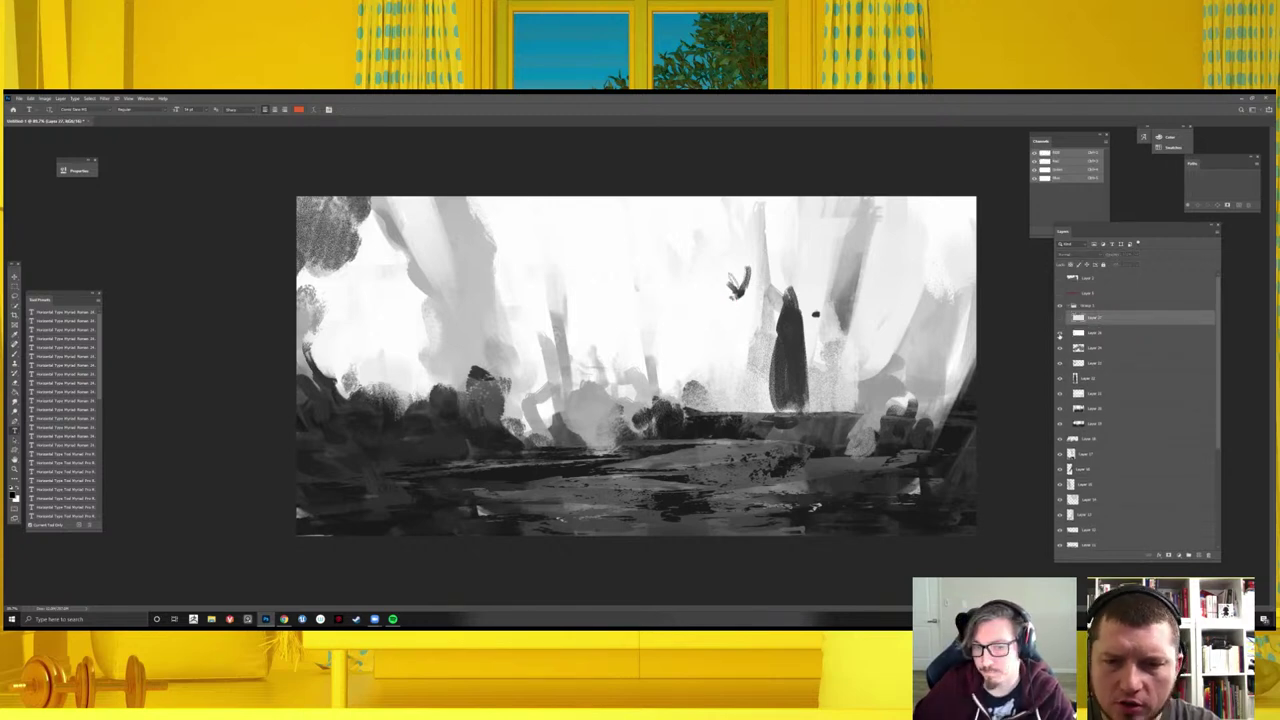
left_click(1060, 318)
key("ctrl+e")
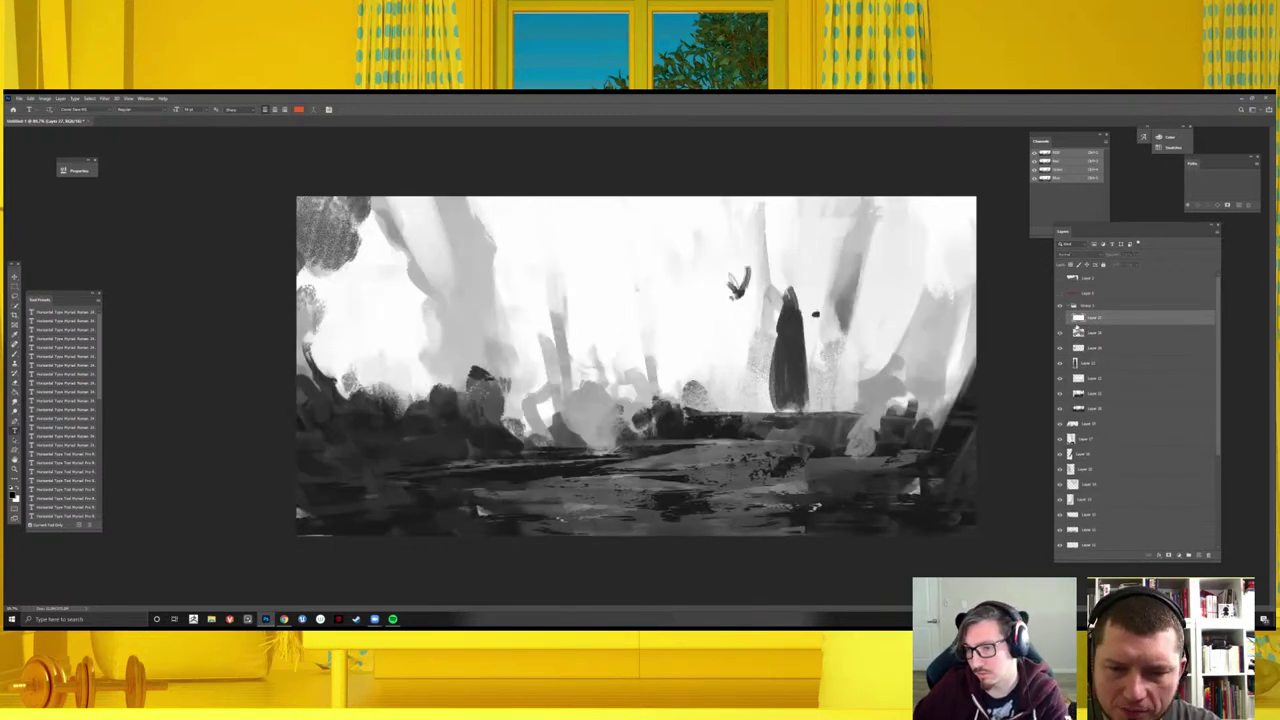
key("ctrl+e")
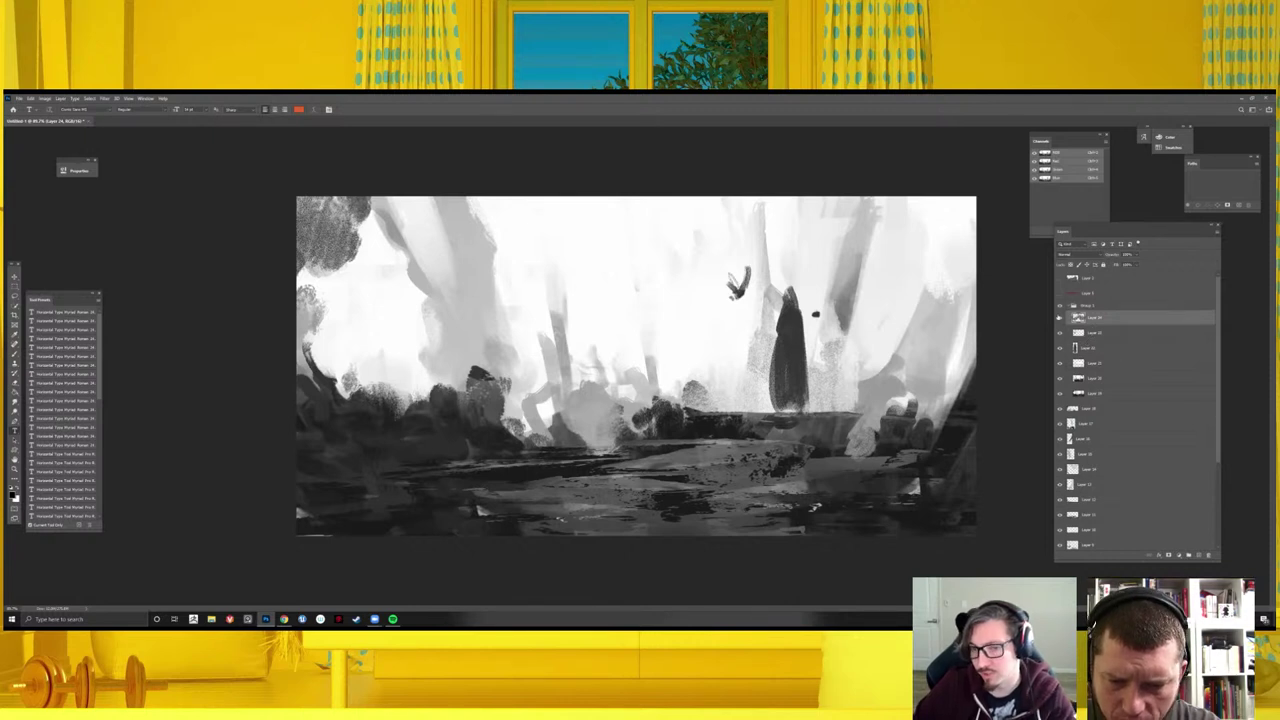
key("ctrl+z")
- Choose a different brush preset and paint a dark streaked vertical trial stroke
key("b")
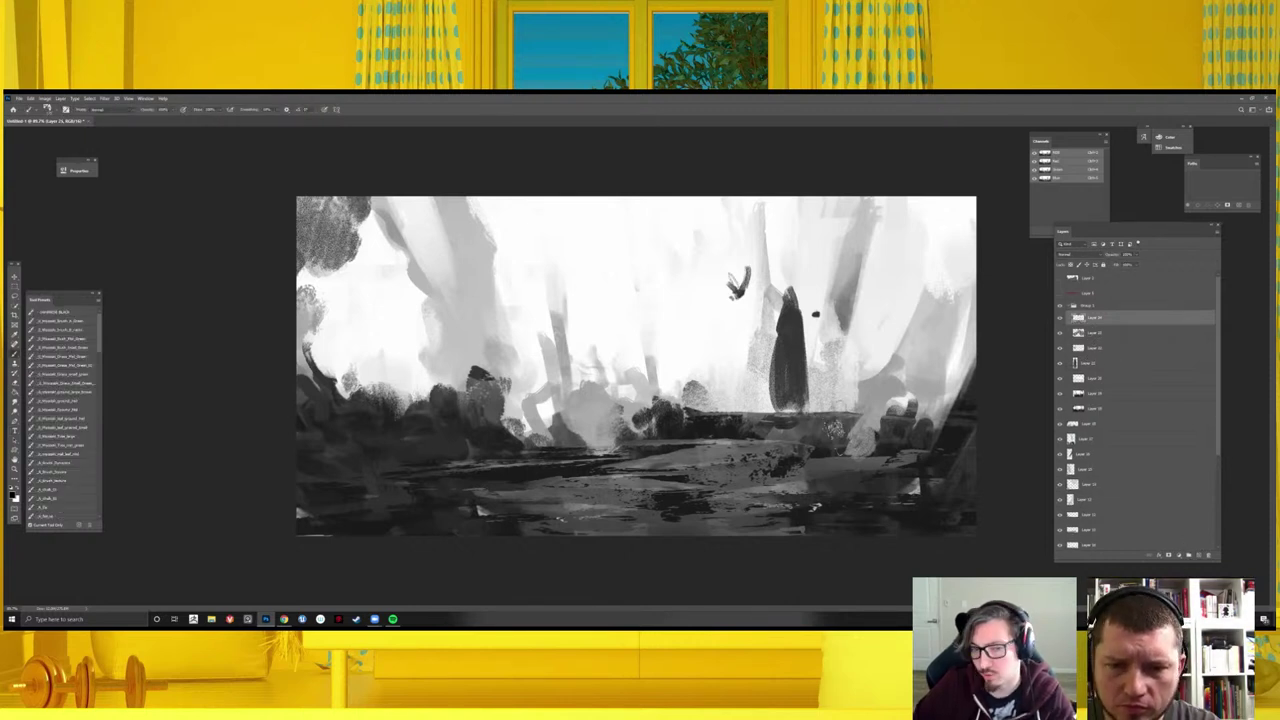
right_click(772, 458)
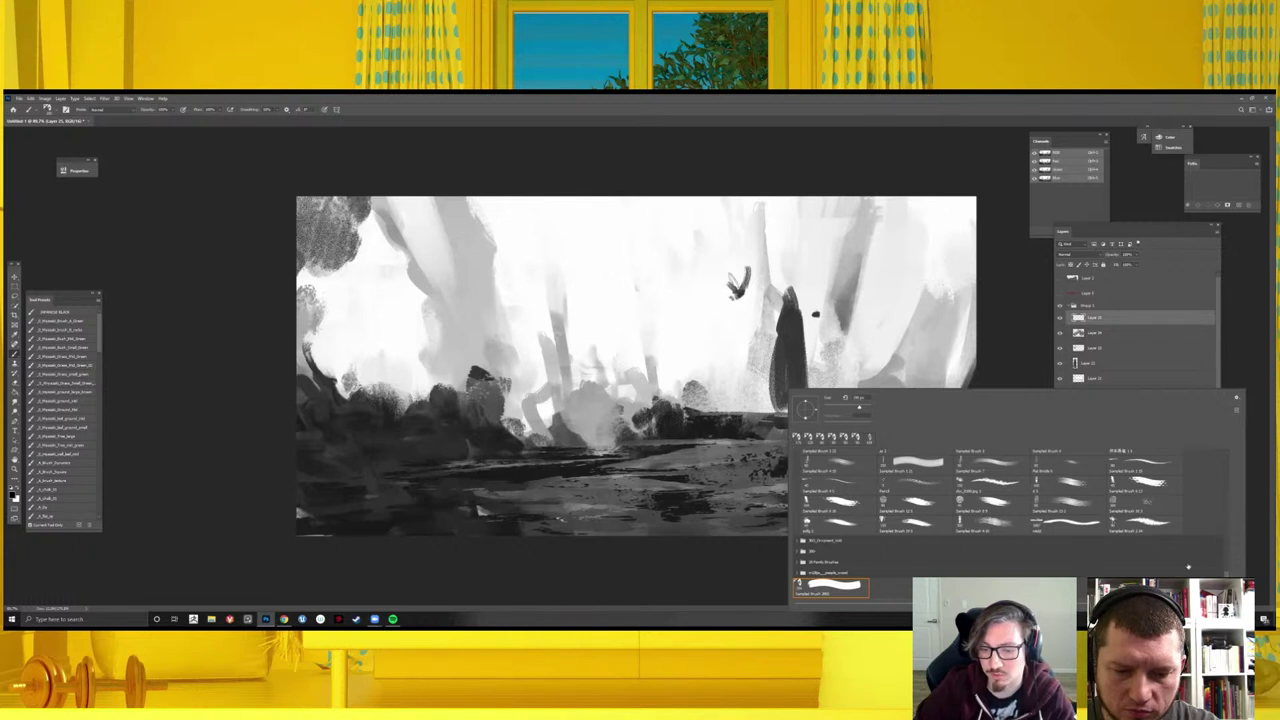
scroll(1010, 520, "up", 2)
scroll(1010, 520, "up", 2)
scroll(1010, 520, "up", 2)
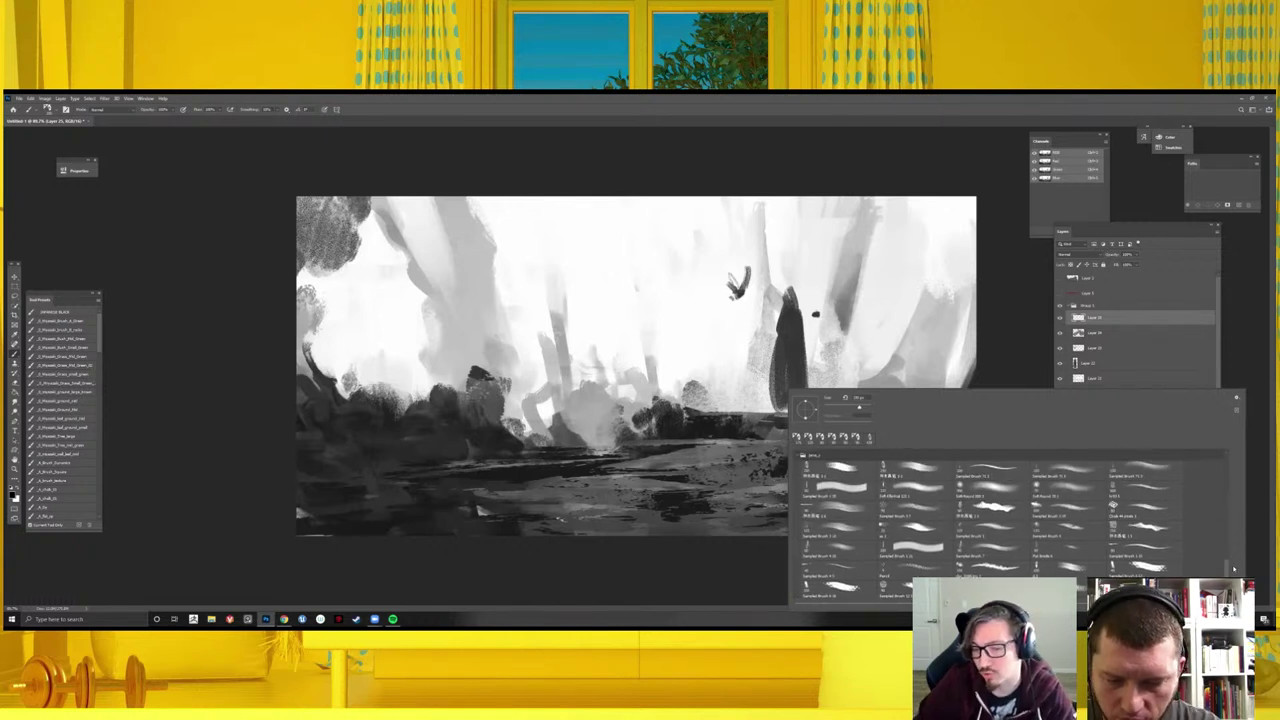
scroll(1010, 520, "up", 2)
double_click(838, 500)
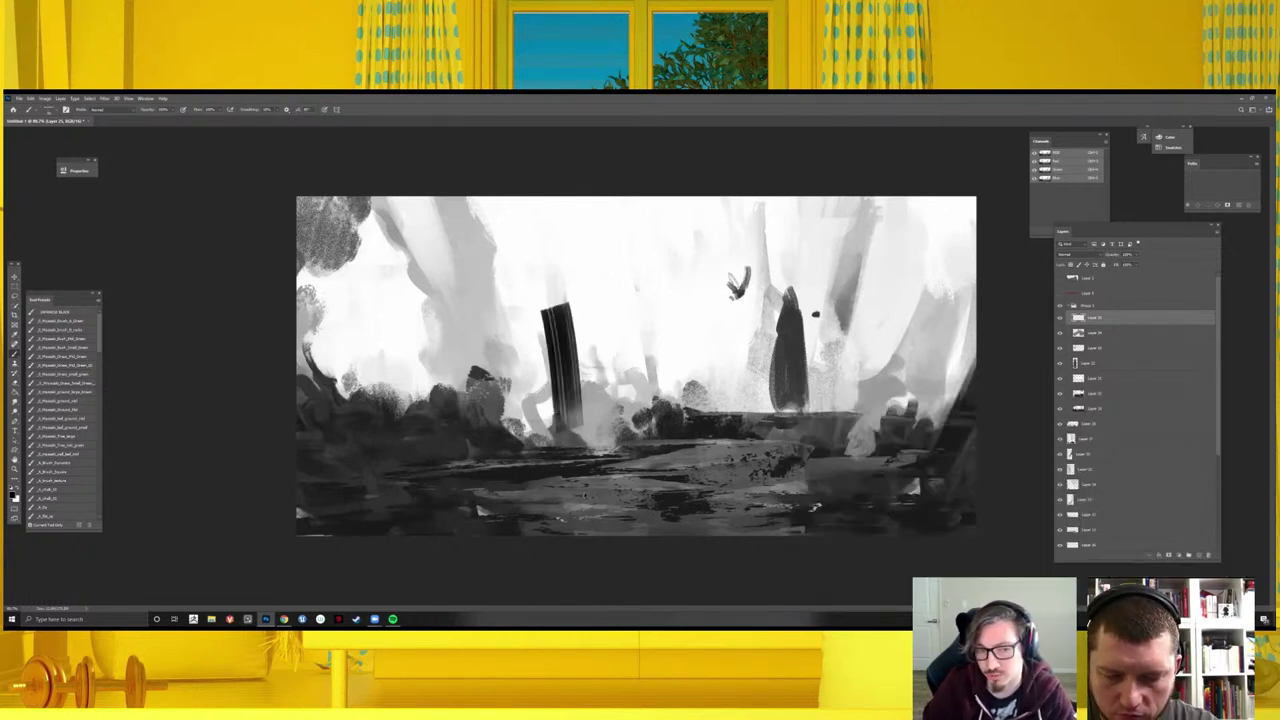
left_click_drag(588, 252, 587, 318)
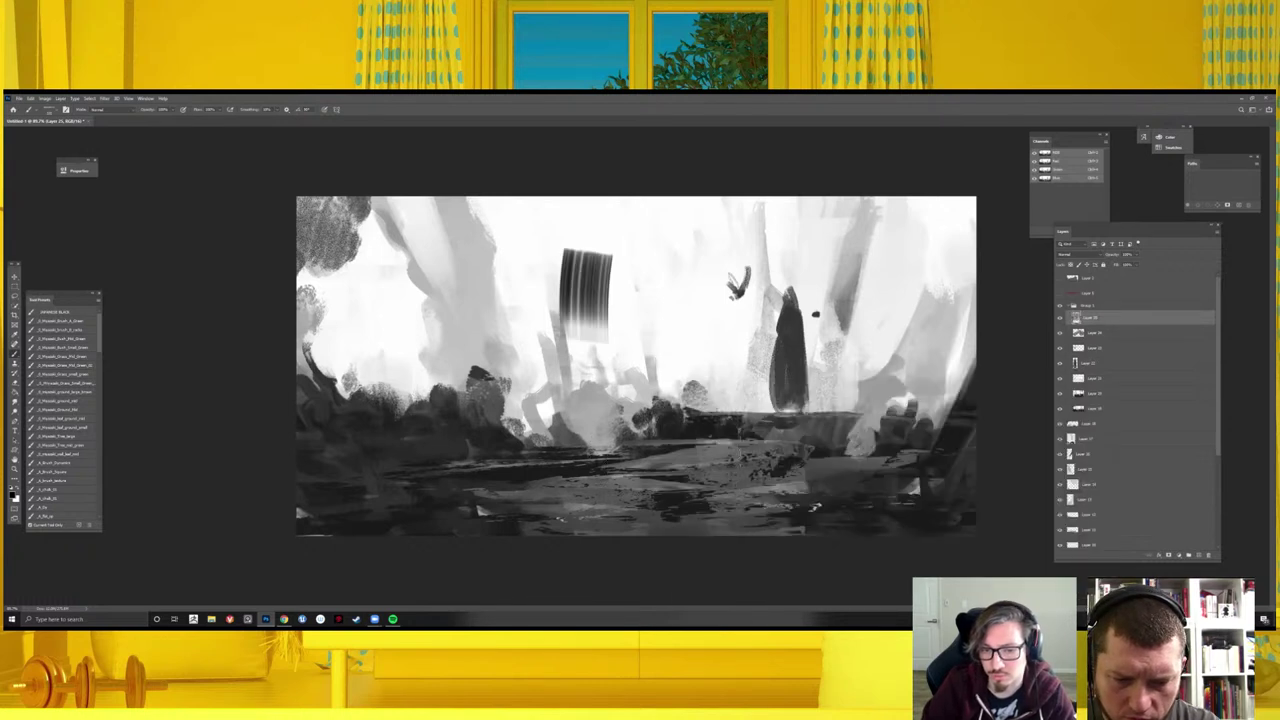
- Try more textured presets with trial strokes, undo all trial marks, and select the figure layer
right_click(746, 390)
left_click(790, 462)
left_click_drag(655, 262, 672, 258)
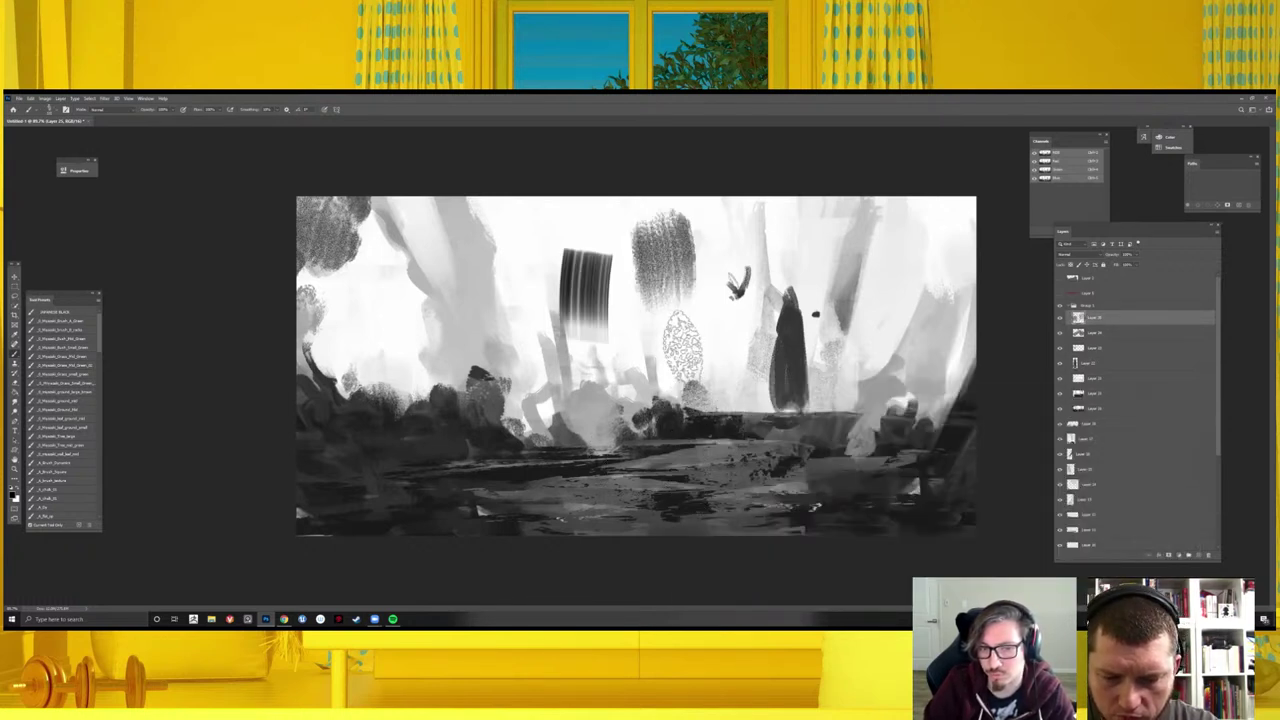
right_click(812, 392)
left_click_drag(660, 320, 690, 380)
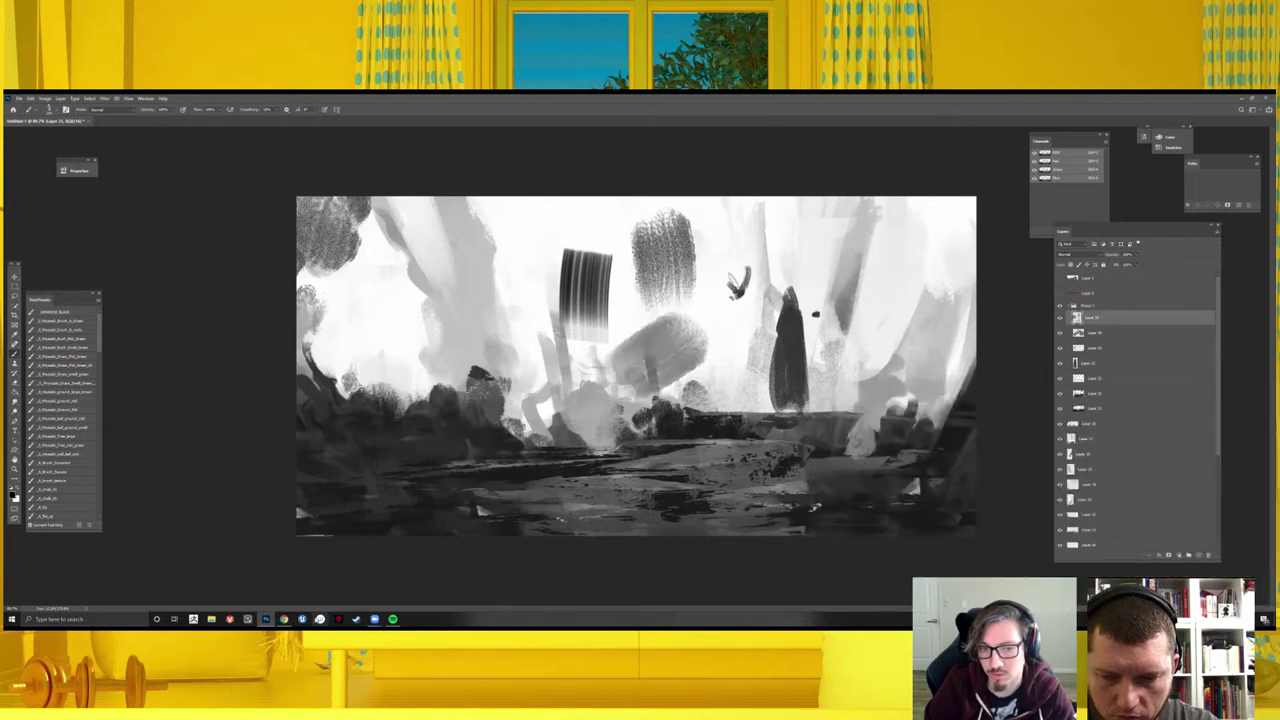
key("ctrl+z")
key("ctrl+z")
key("ctrl+z")
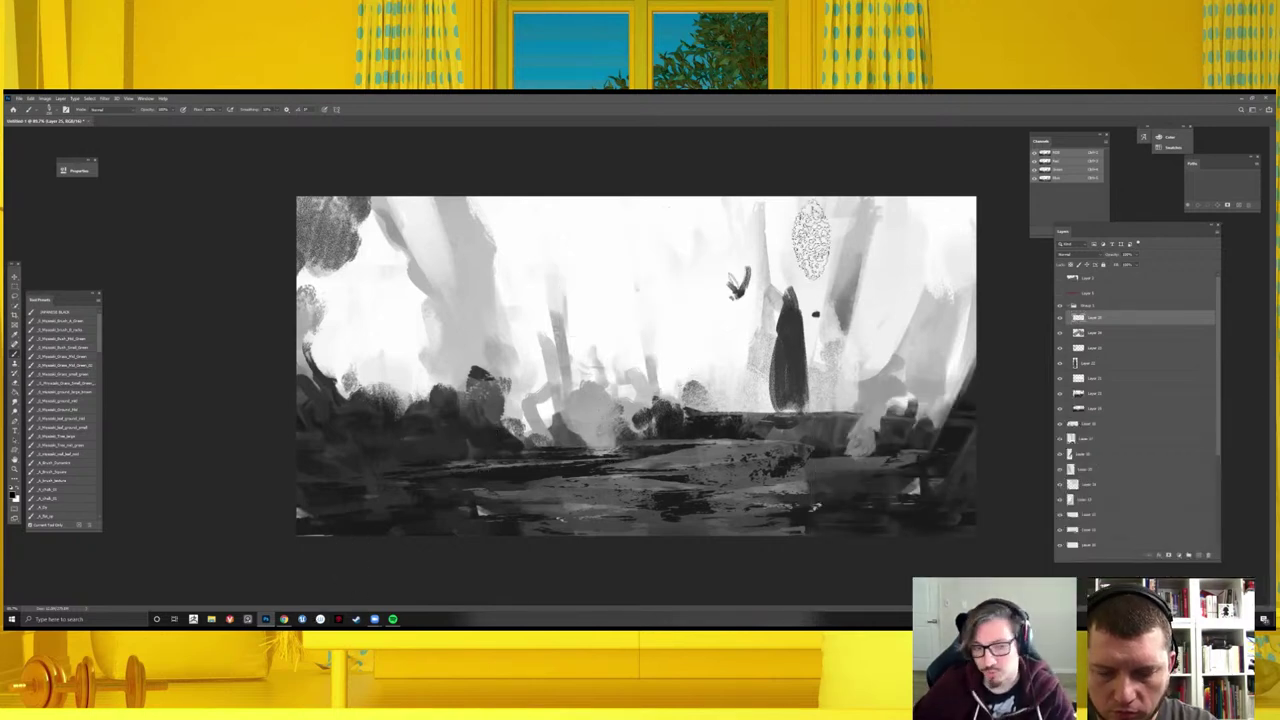
right_click(817, 241)
key("ctrl+z")
key("Escape")
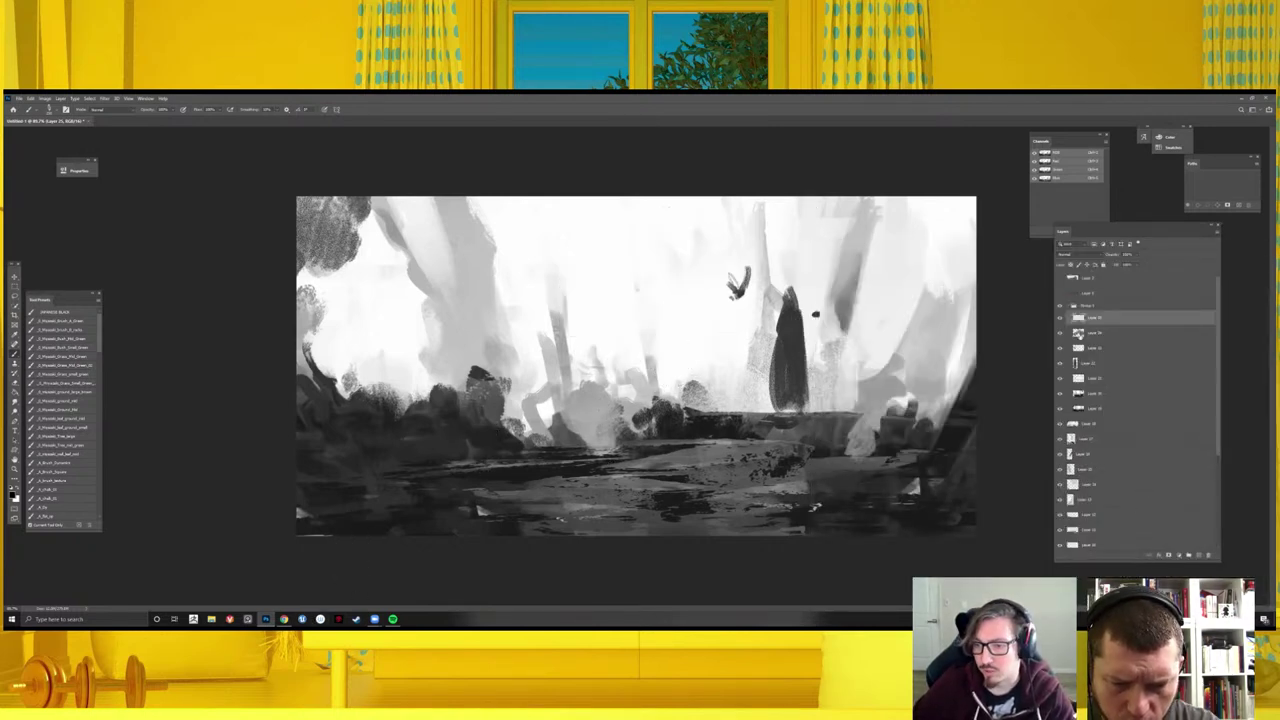
key("v")
left_click(794, 338)
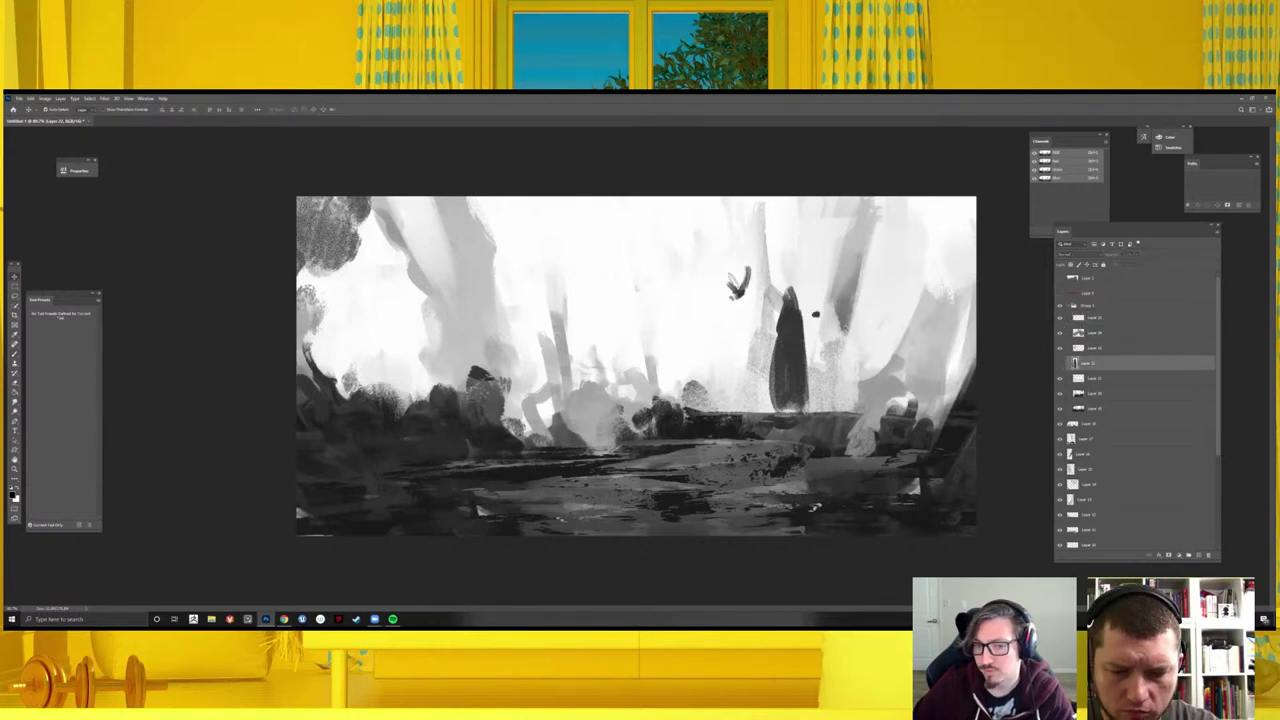
- Zoom out and flip the view horizontally to check the composition
key("ctrl+minus")
key("h")
key("ctrl+minus")
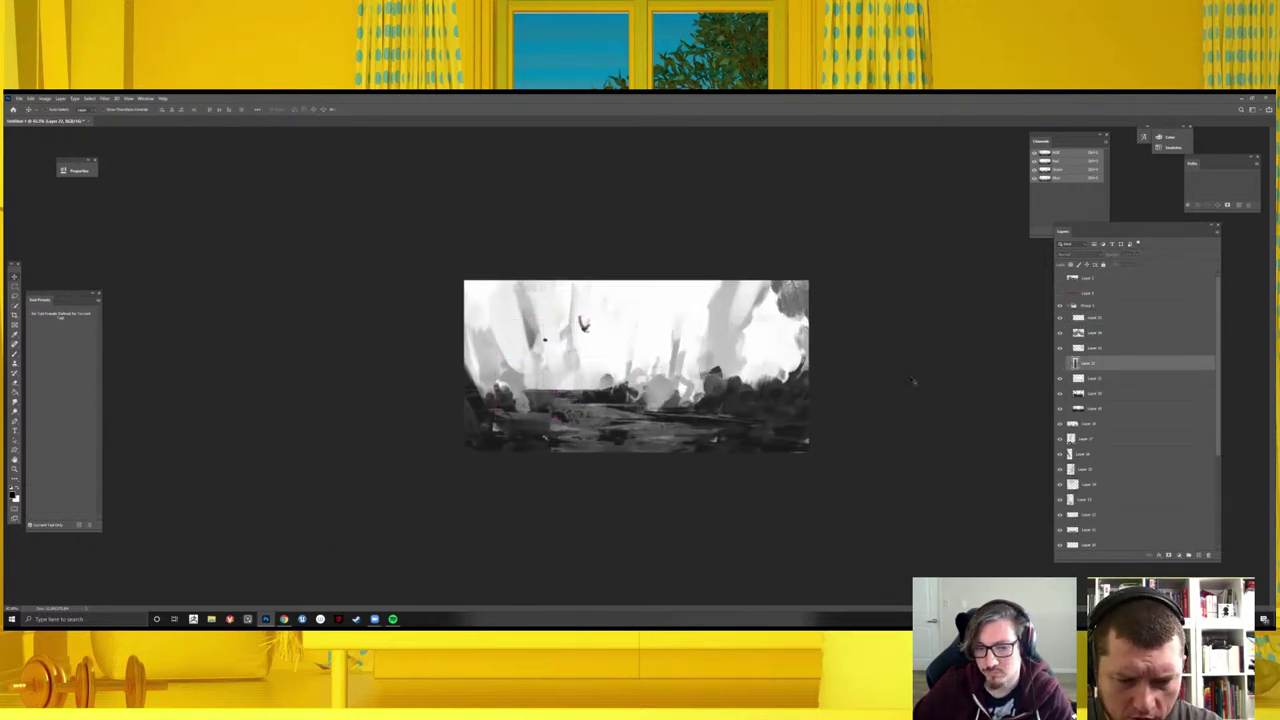
key("ctrl+plus")
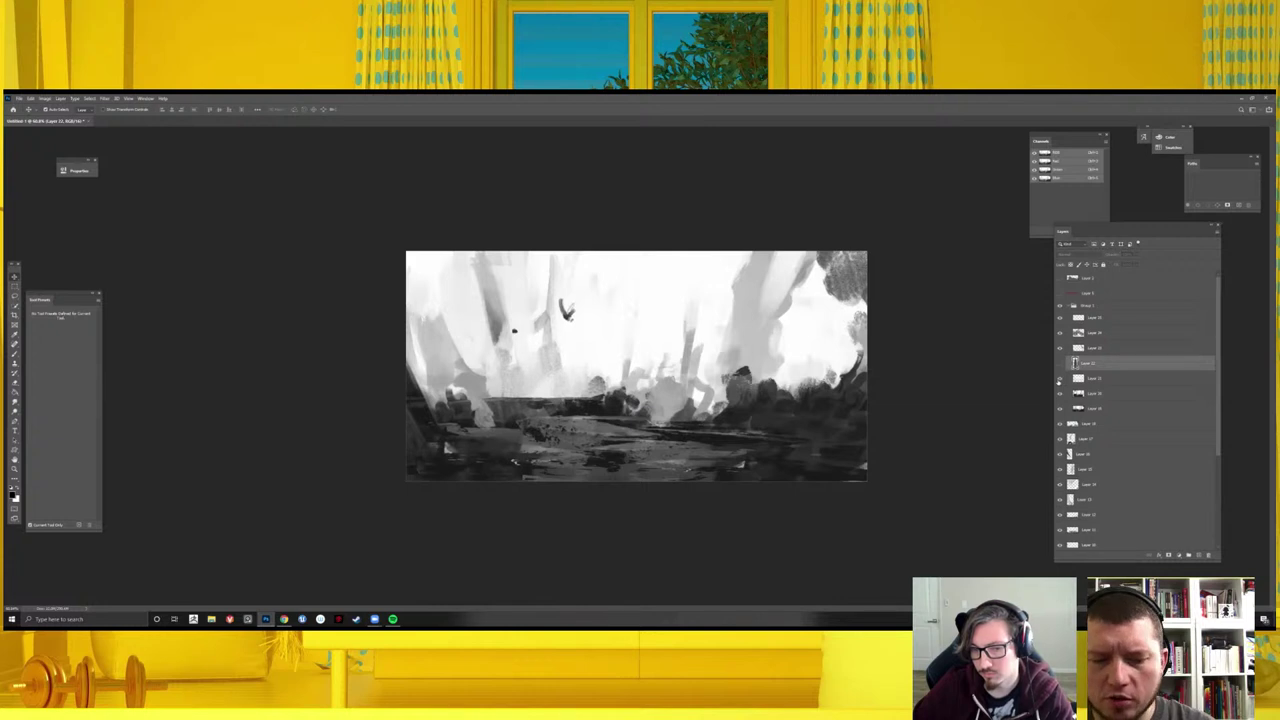
- Save the painting on this computer as the PSD file 'test'
key("ctrl+s")
left_click(558, 345)
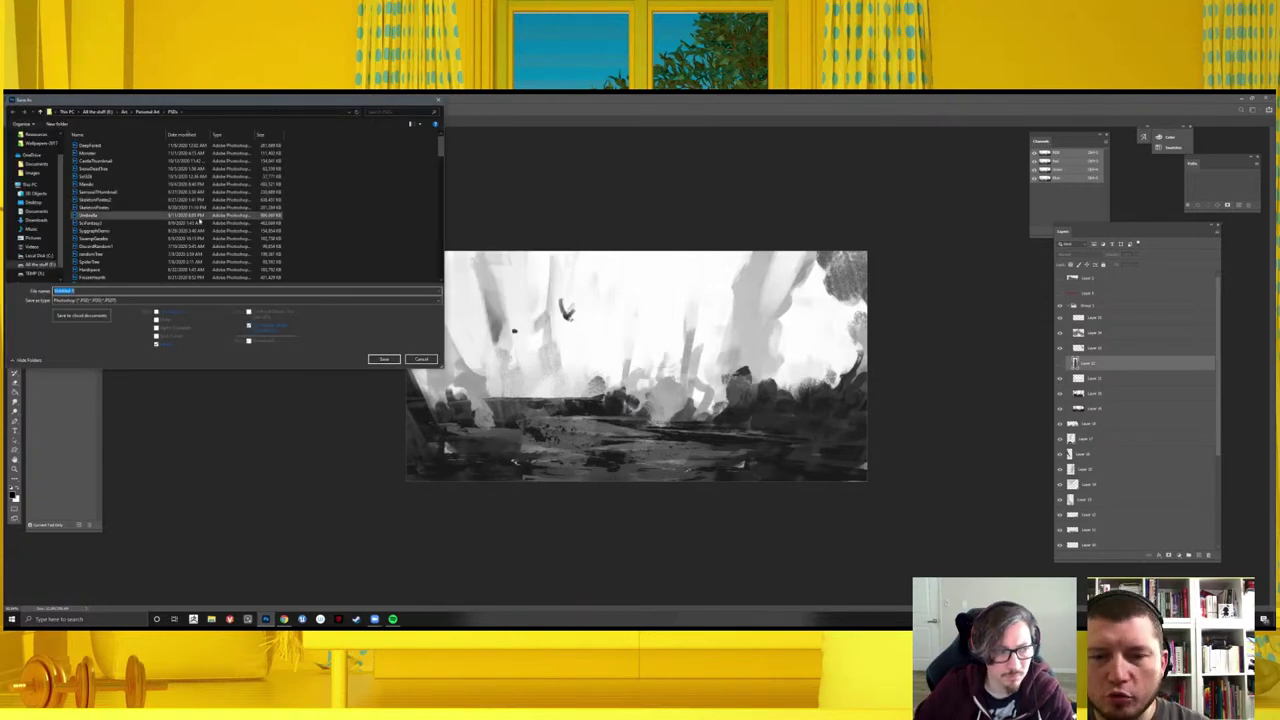
type("test")
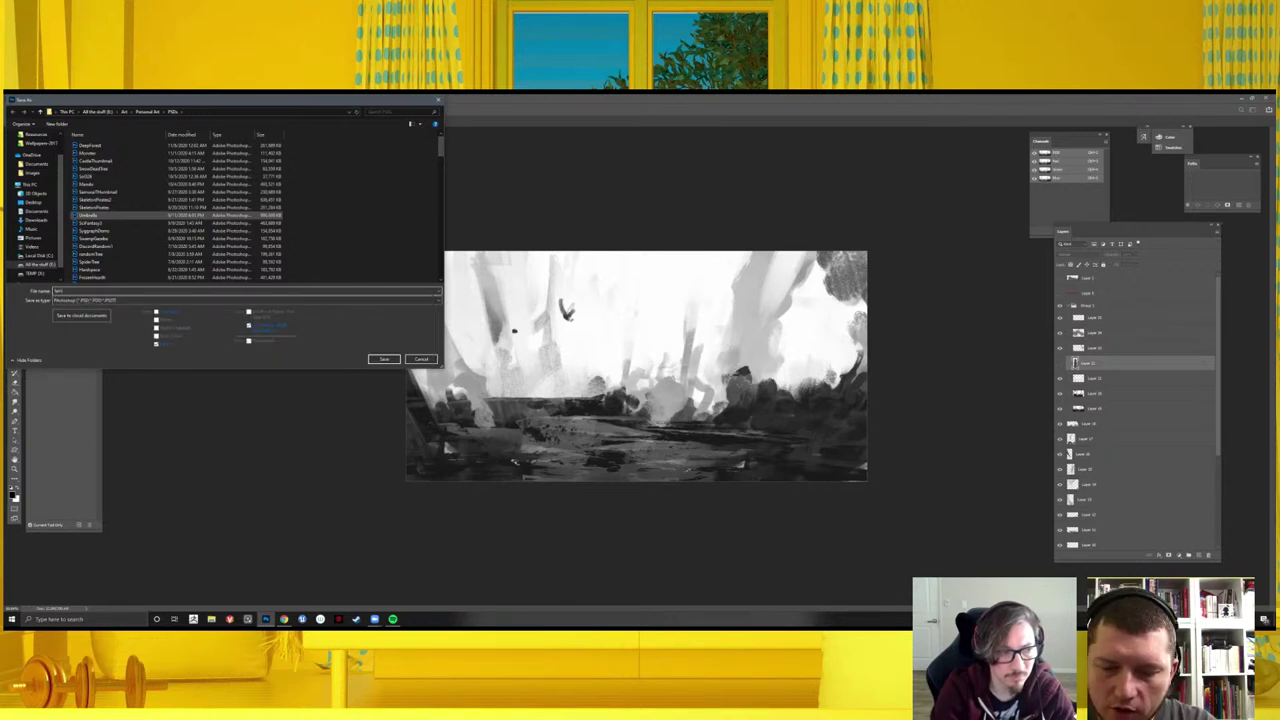
key("Return")
key("Return")
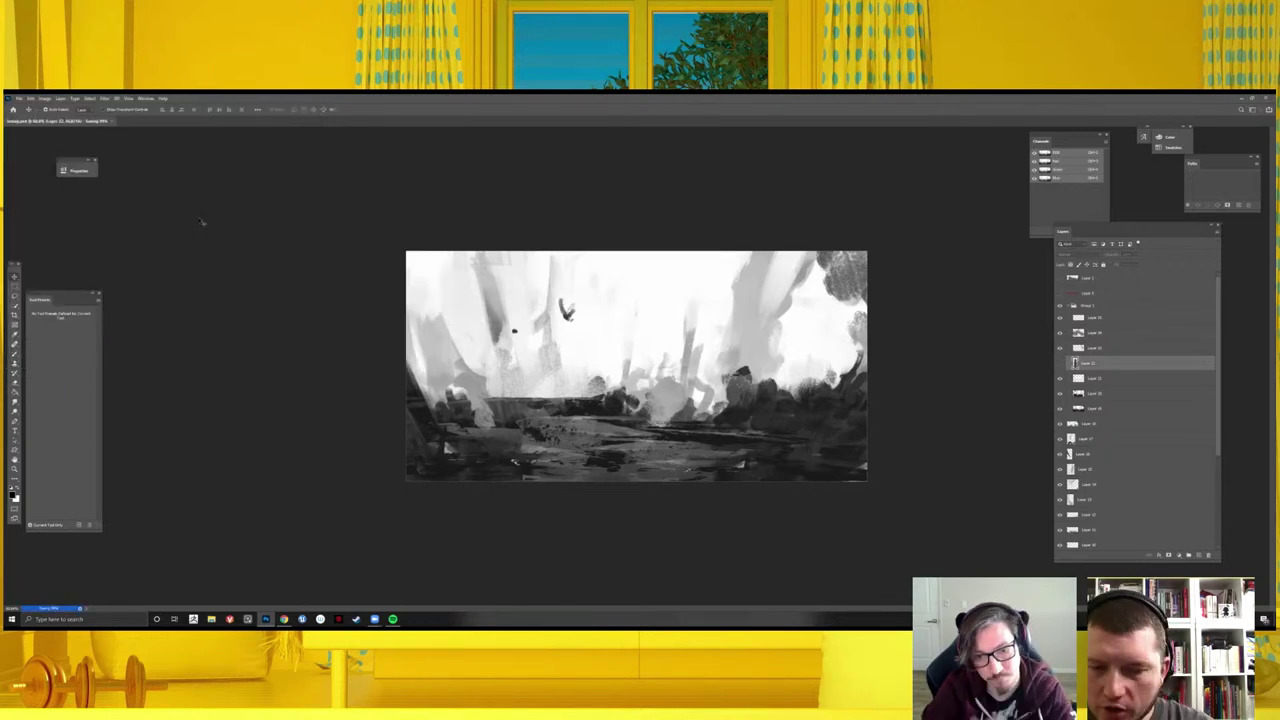
- Show the cloaked figure layer, select the layer above, and pick a larger textured brush preset
left_click(1060, 364)
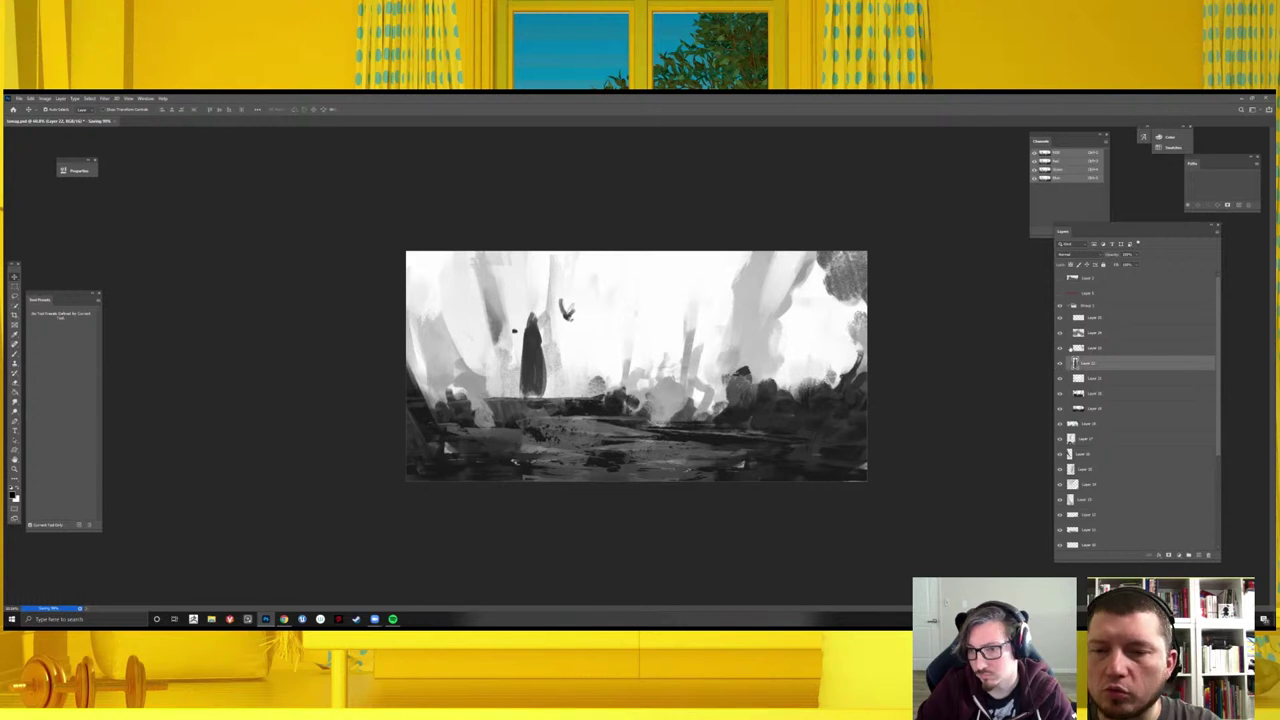
left_click(1095, 317)
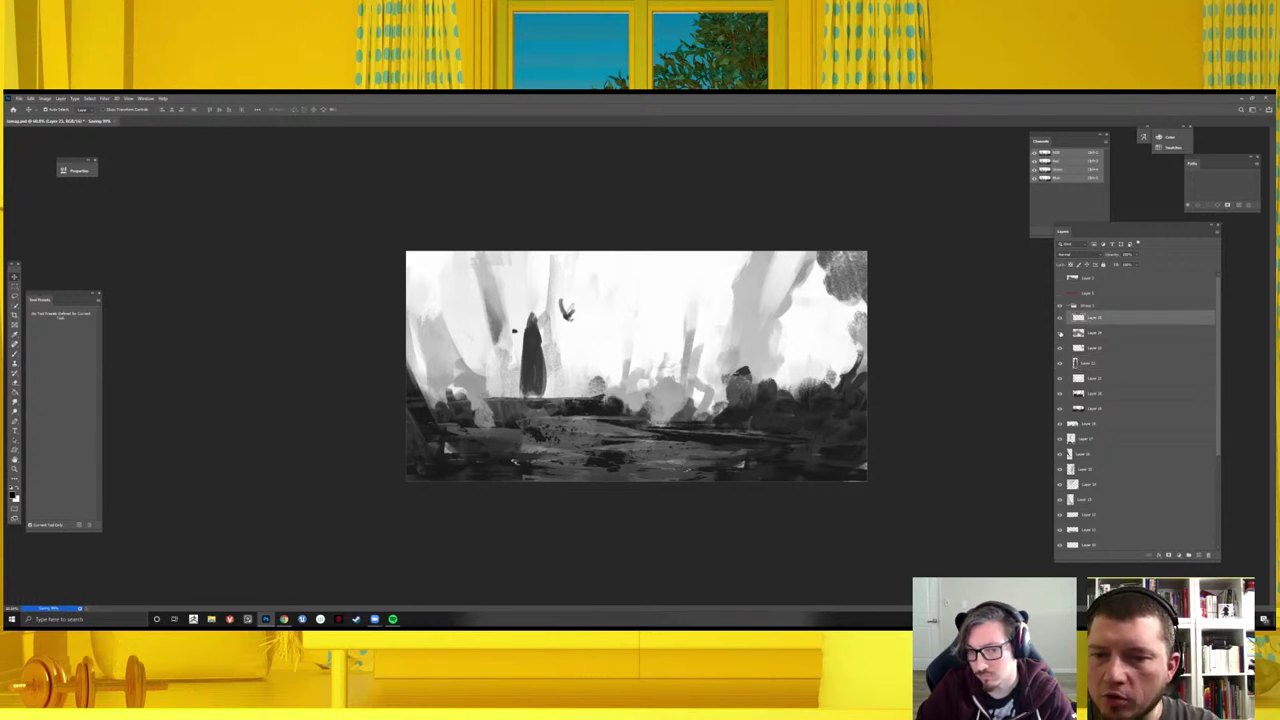
key("b")
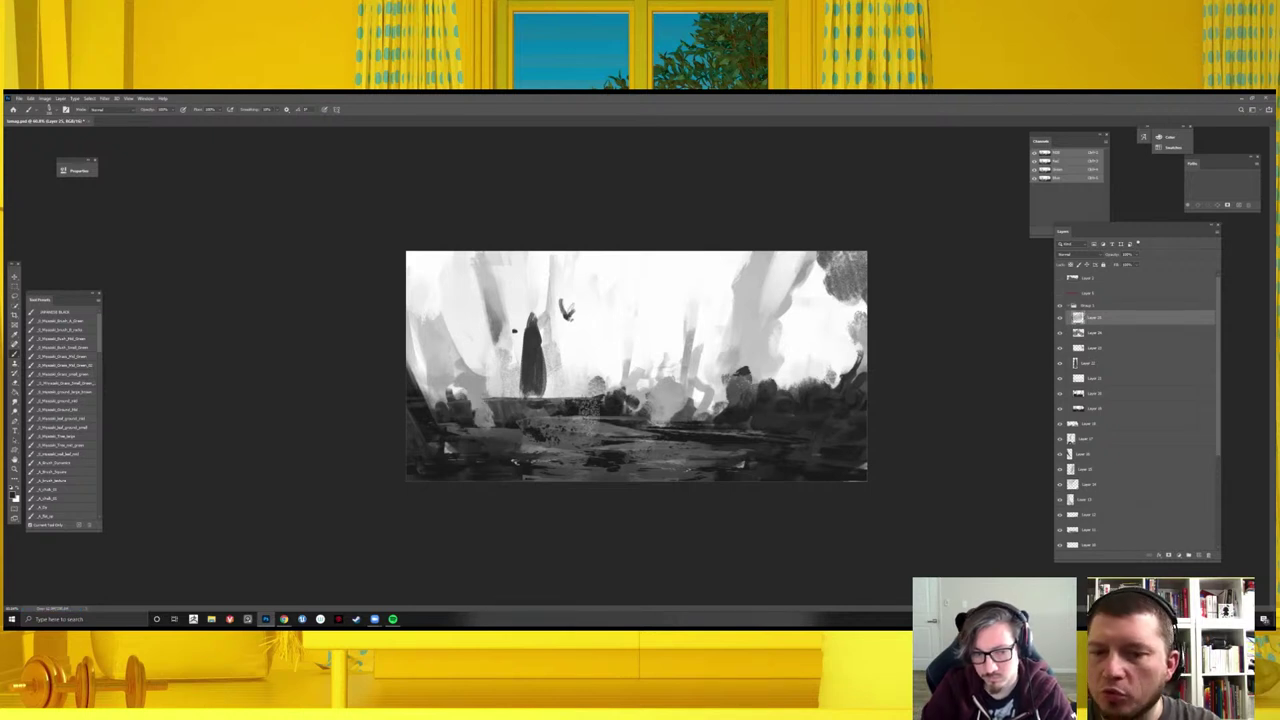
right_click(540, 410)
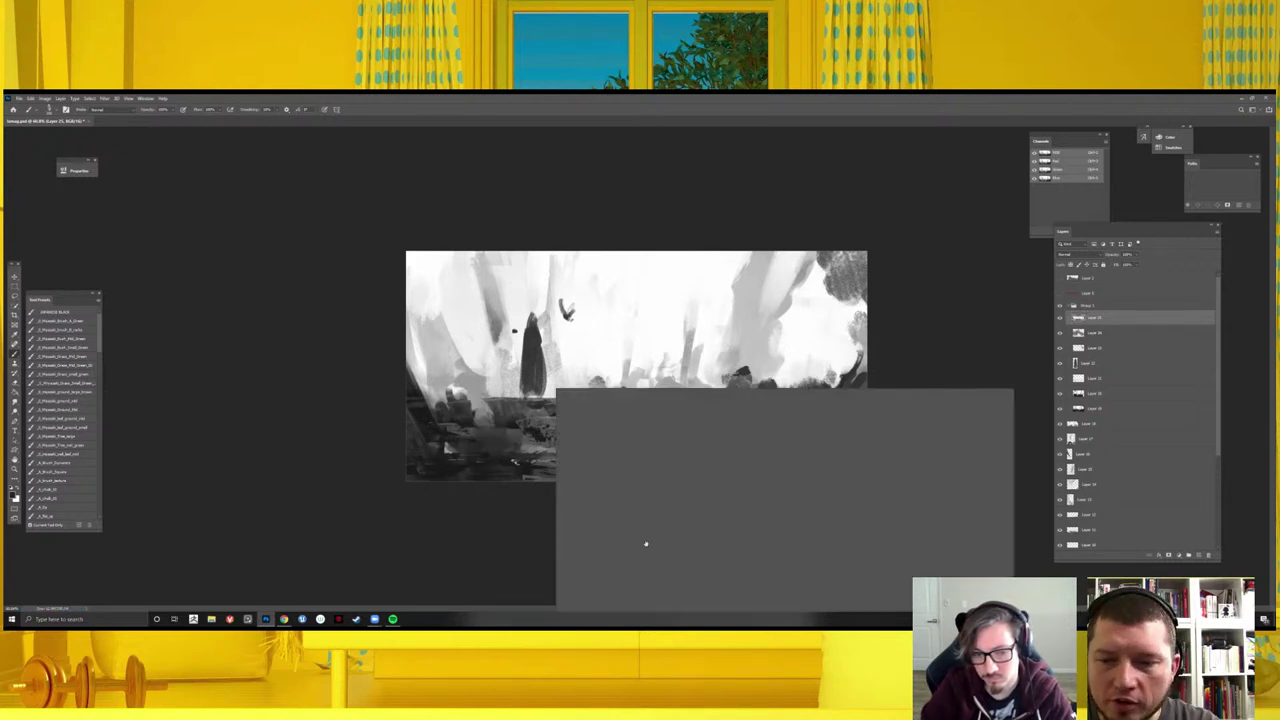
double_click(905, 582)
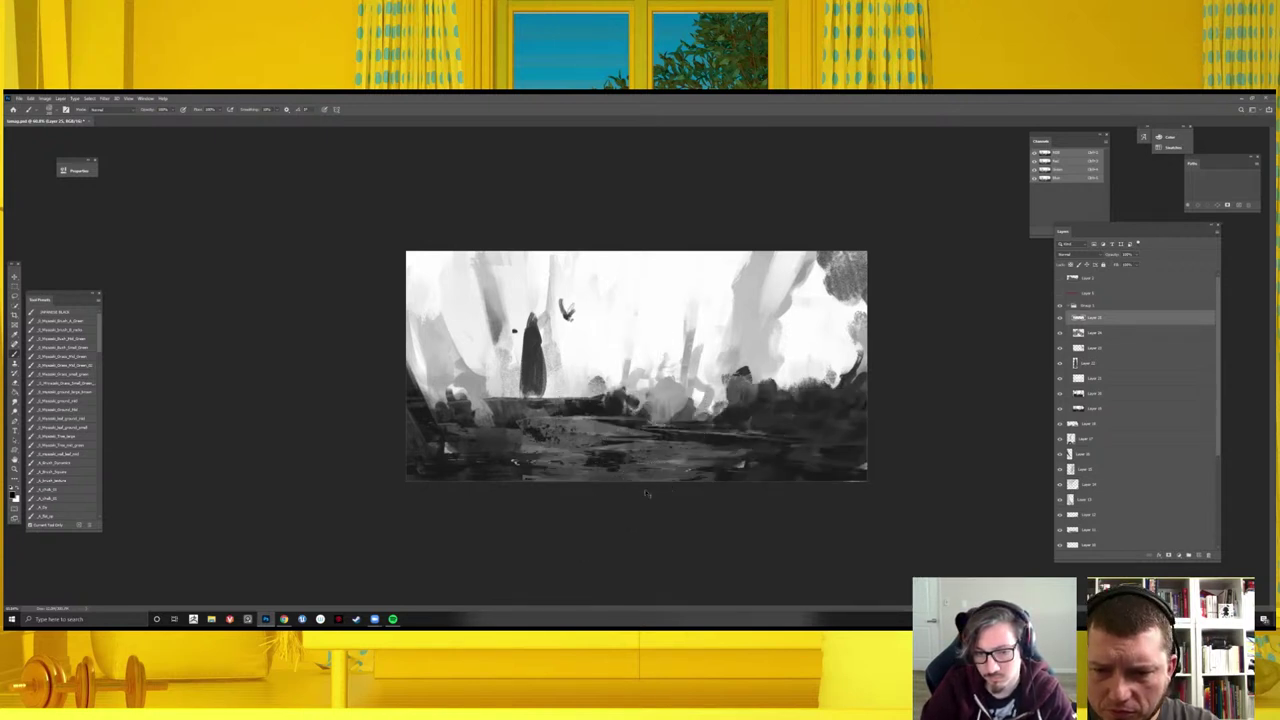
key("bracketright")
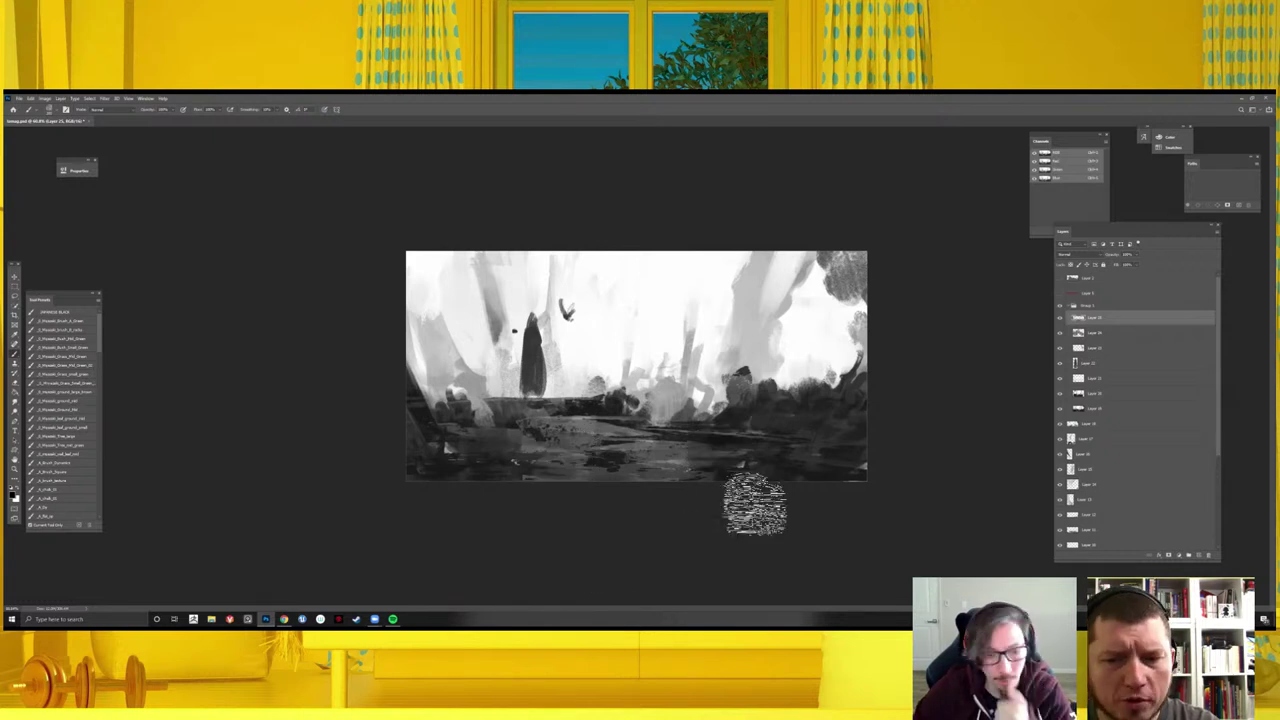
- Mirror the view horizontally and toggle layer visibility to compare the composition
left_click(1060, 318)
key("ctrl+minus")
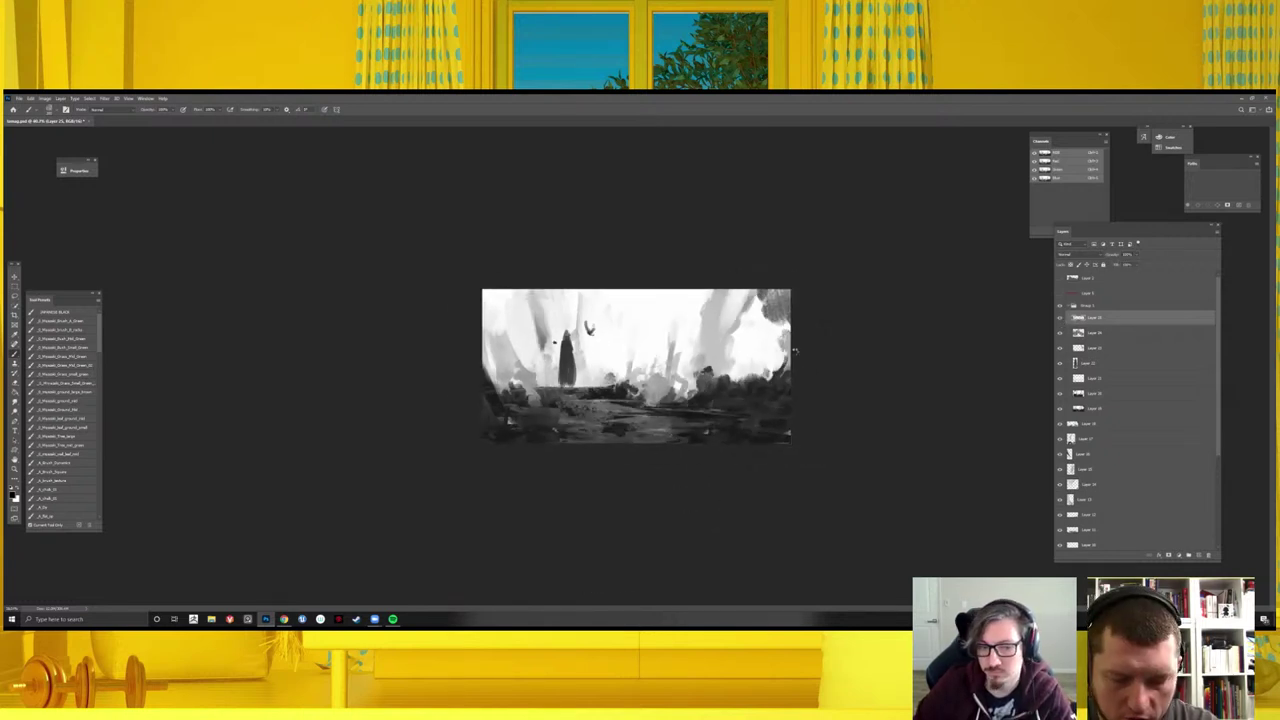
key("h")
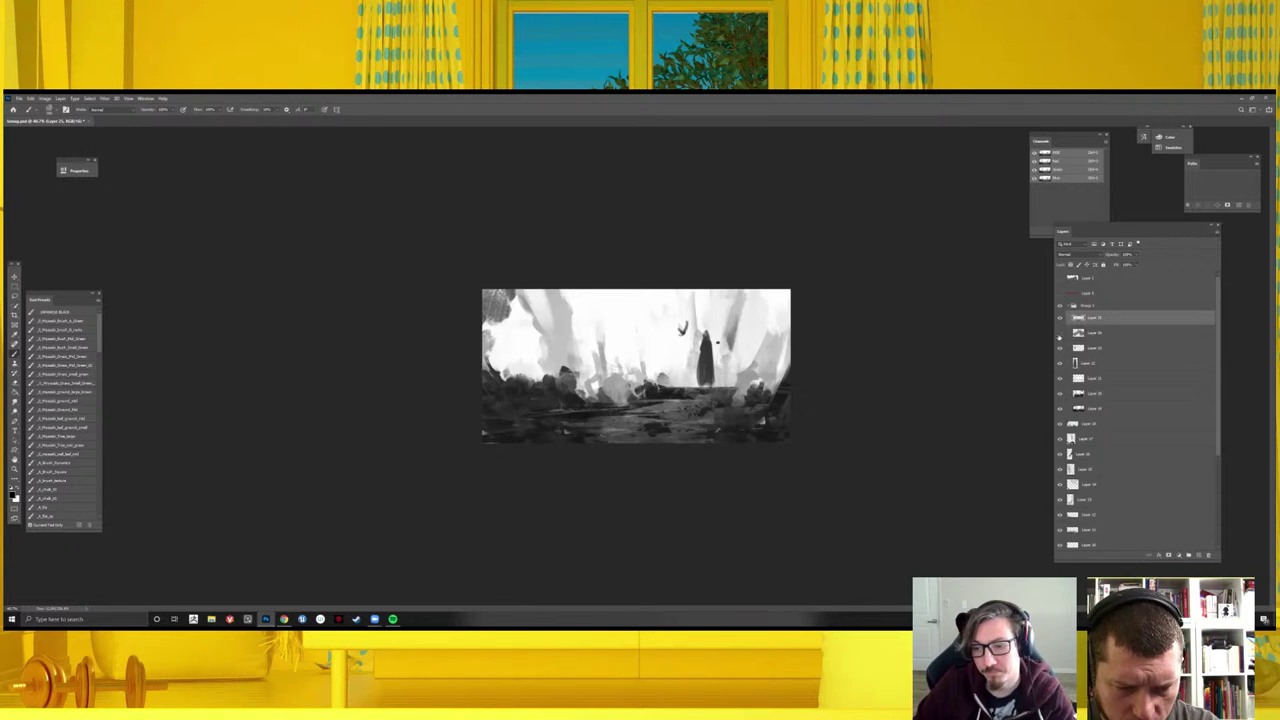
key("ctrl+minus")
key("ctrl+plus")
key("ctrl+plus")
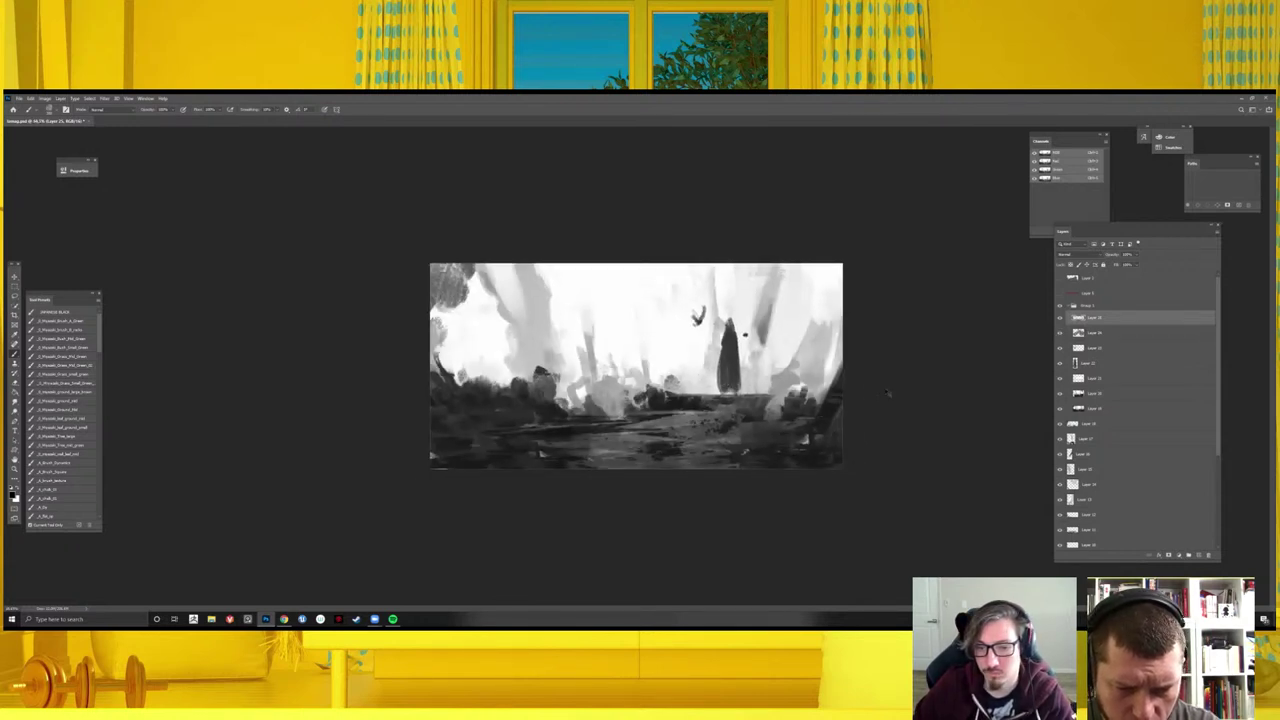
left_click(1061, 363)
left_click(1061, 379)
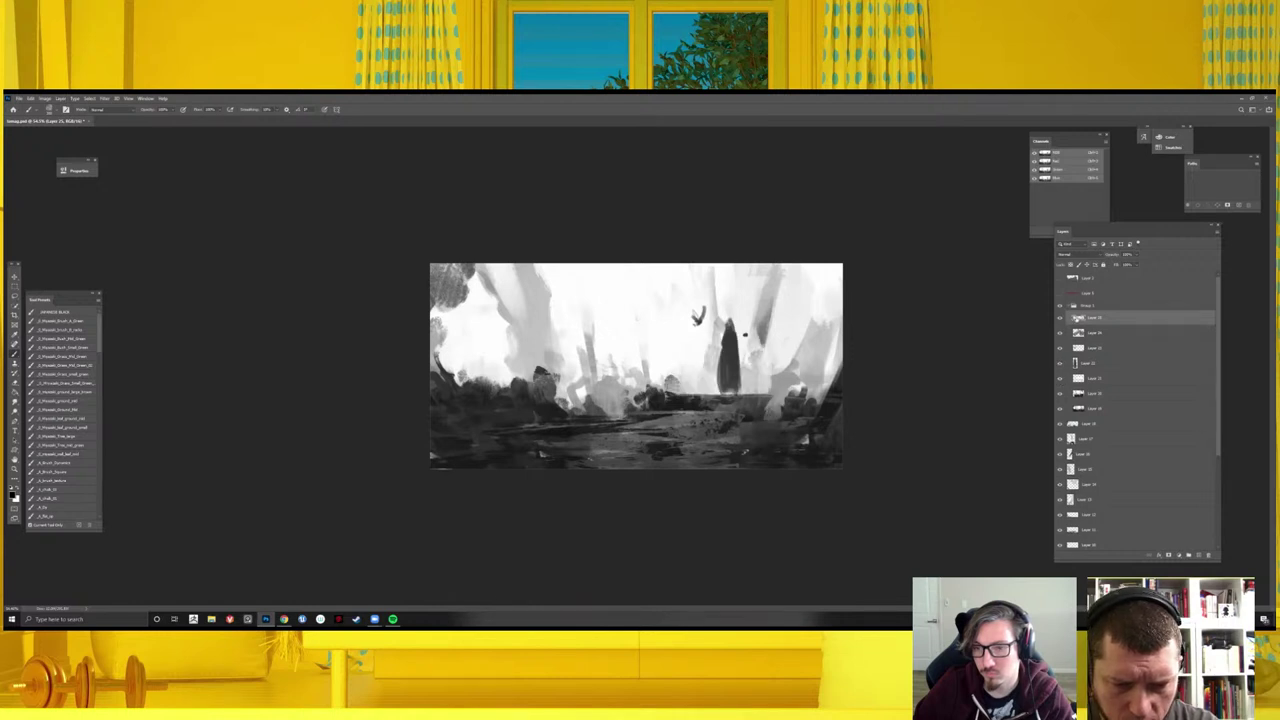
- Group the figure layers into Group 2 and toggle it to check the background
left_click(1115, 392, "shift")
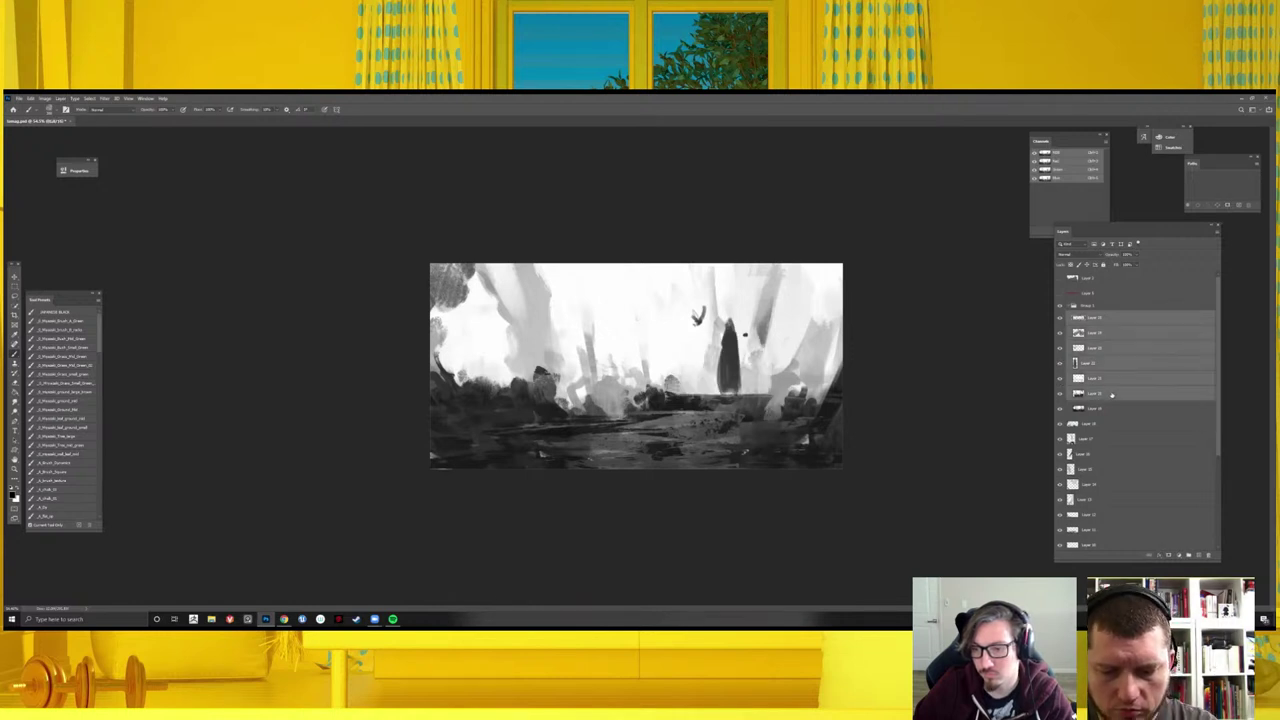
key("ctrl+g")
left_click(1061, 319)
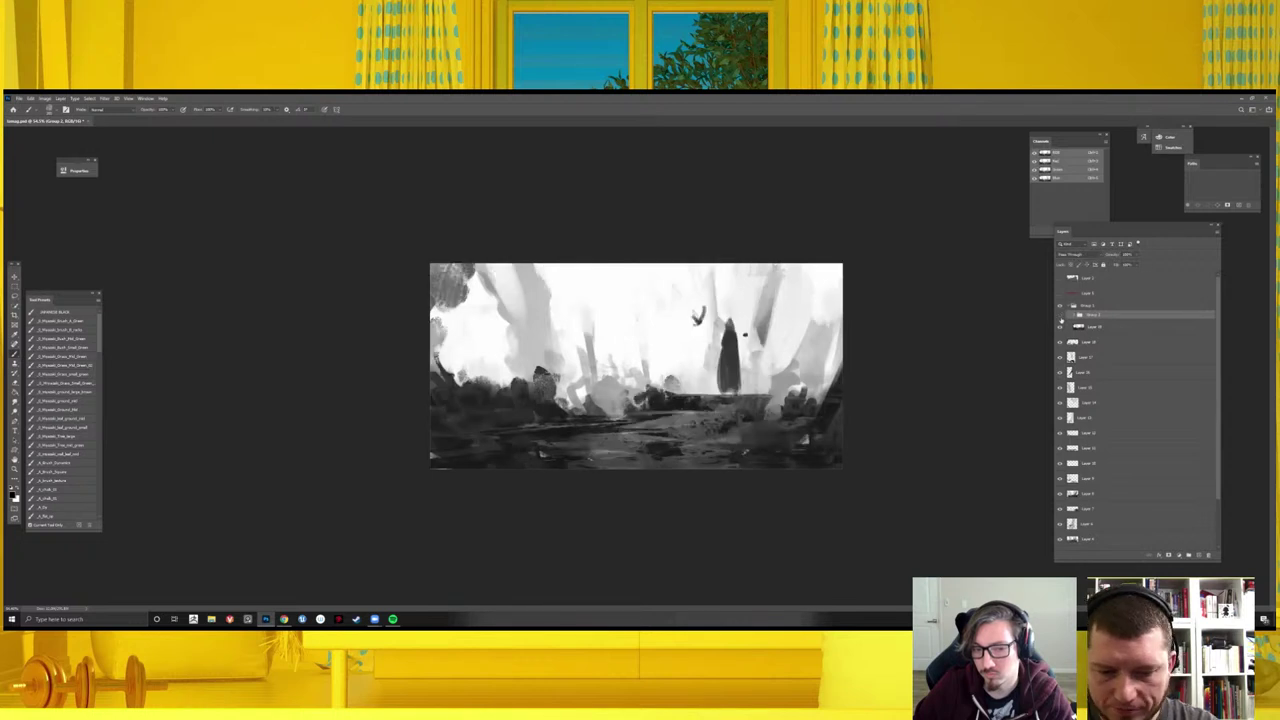
left_click(1061, 319)
left_click(1061, 319)
key("ctrl+minus")
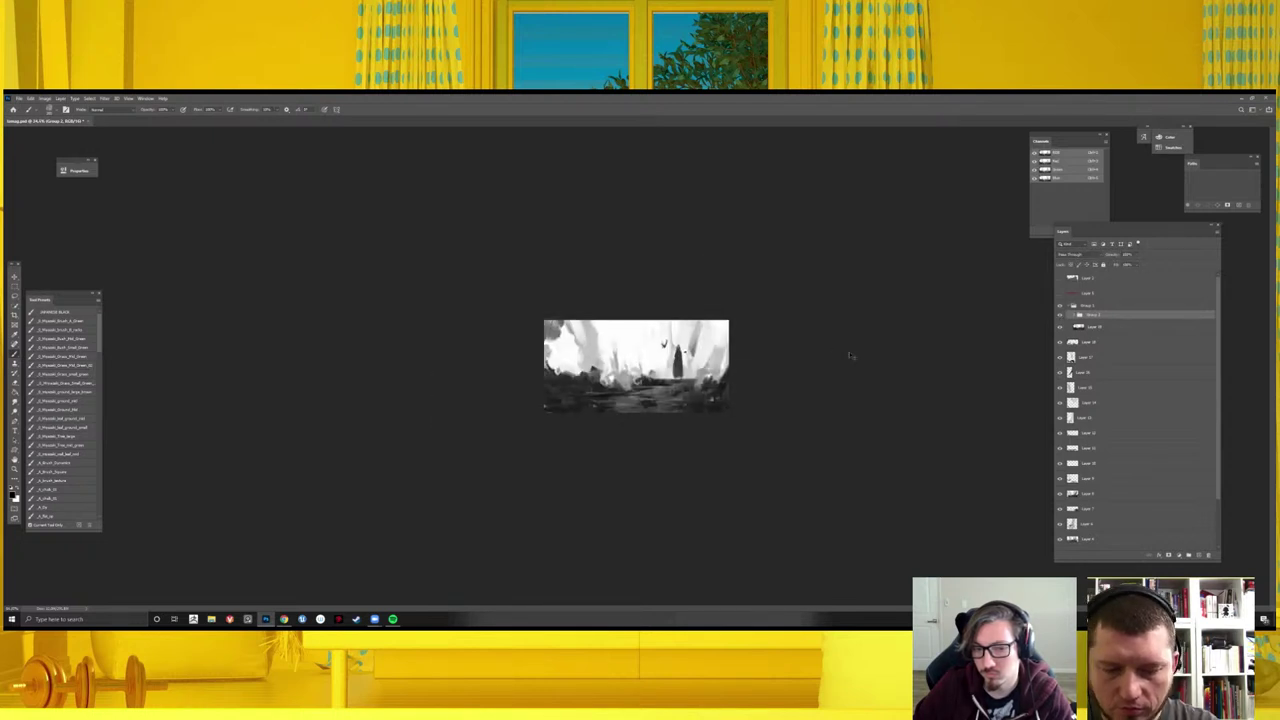
key("ctrl+plus")
key("ctrl+plus")
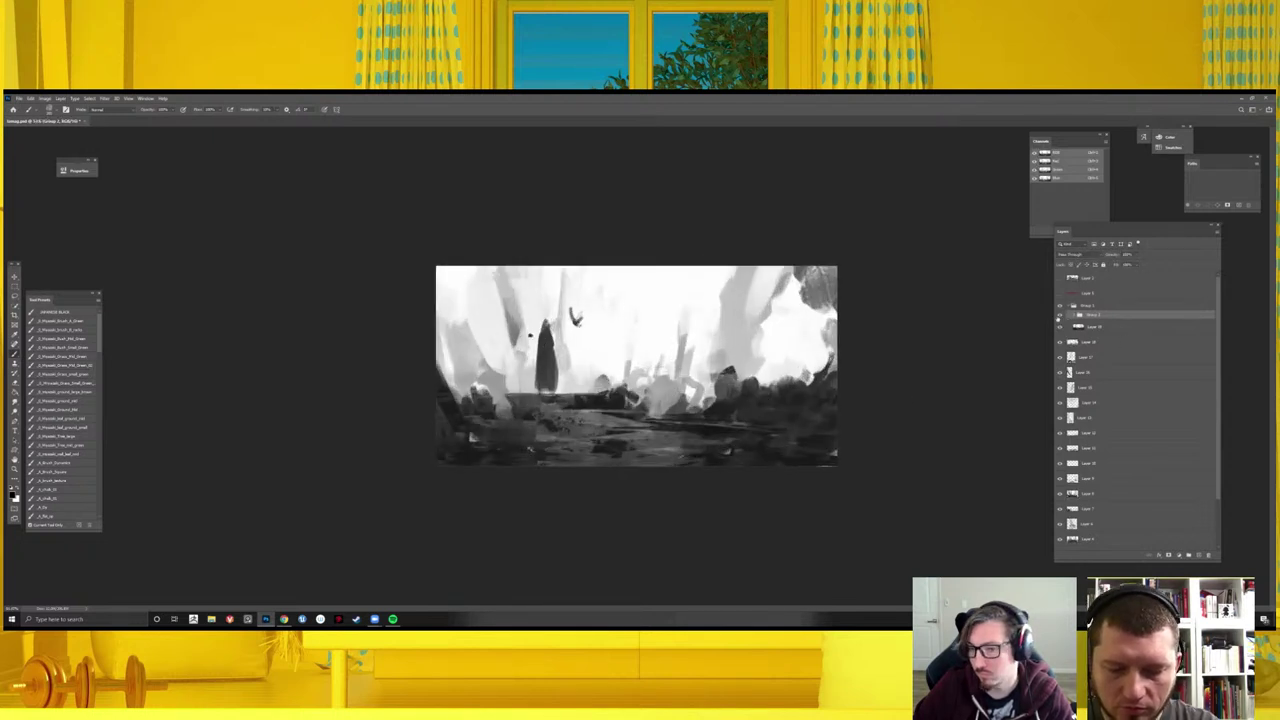
- Add a new layer in Group 3, lasso the central trees, and paint pale misty tones with a cloud brush
left_click(1074, 316)
left_click(1095, 327)
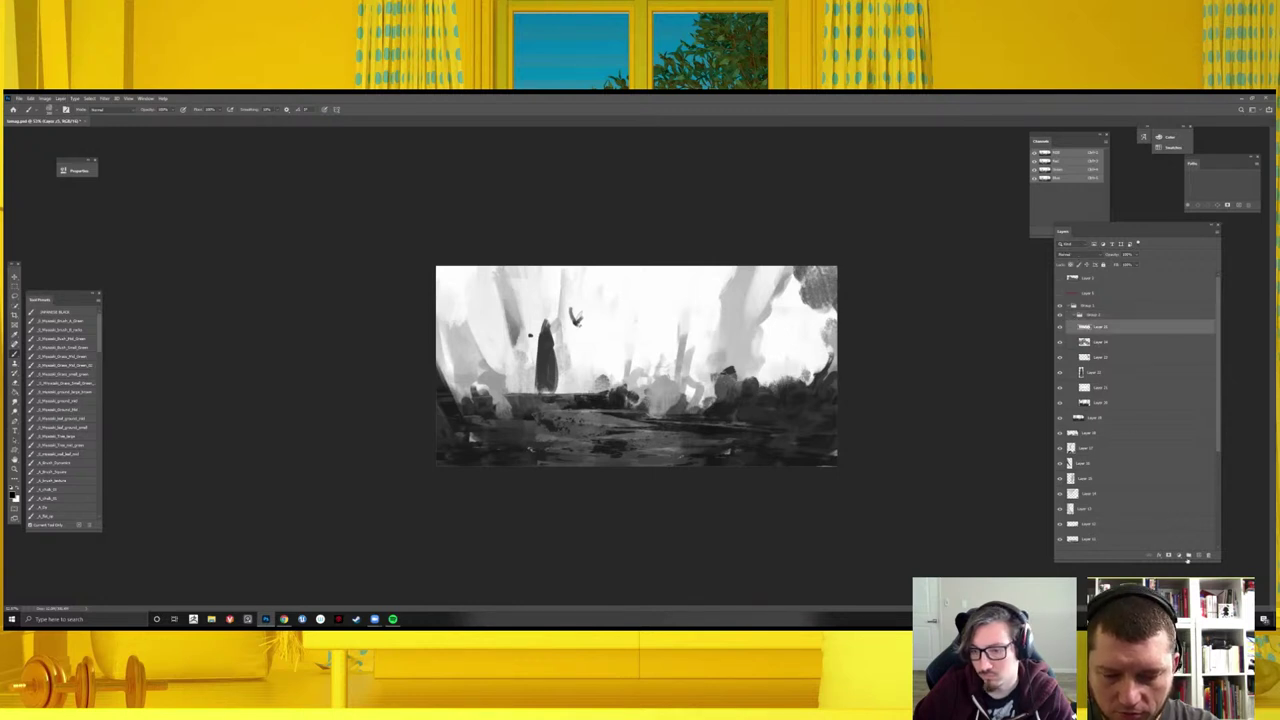
left_click(1197, 555)
key("i")
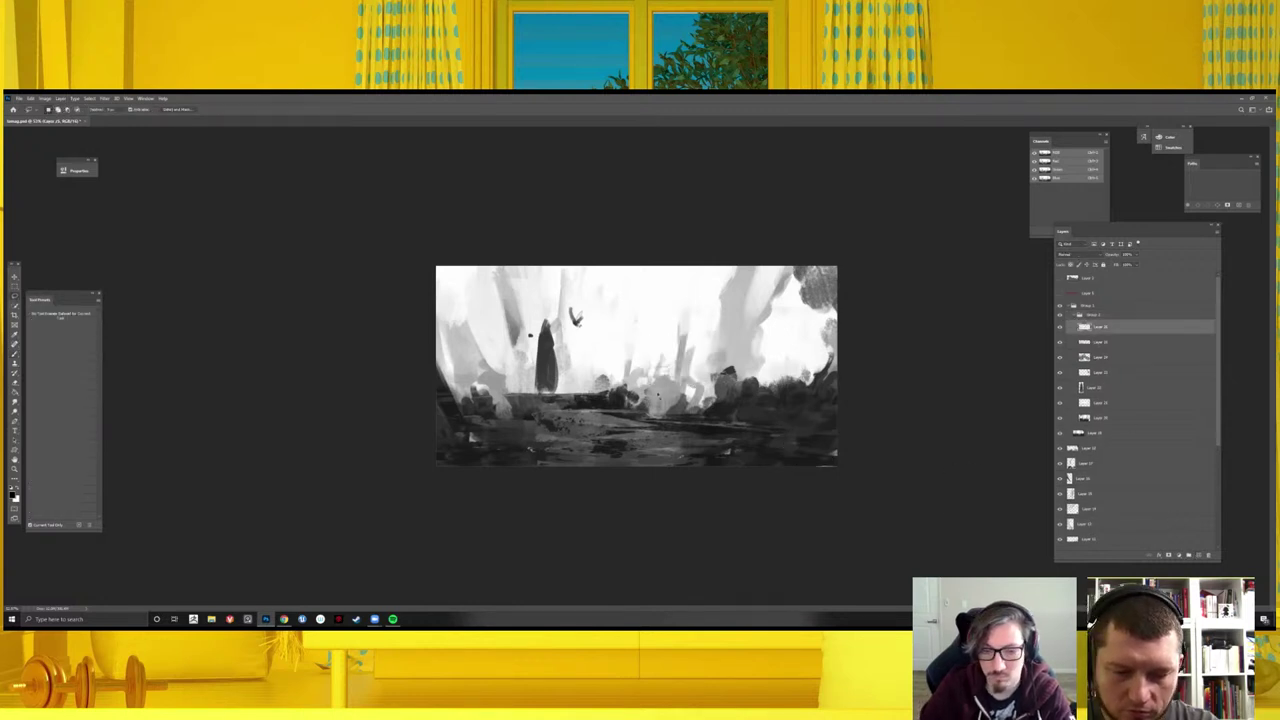
key("l")
left_click_drag(650, 384, 646, 388)
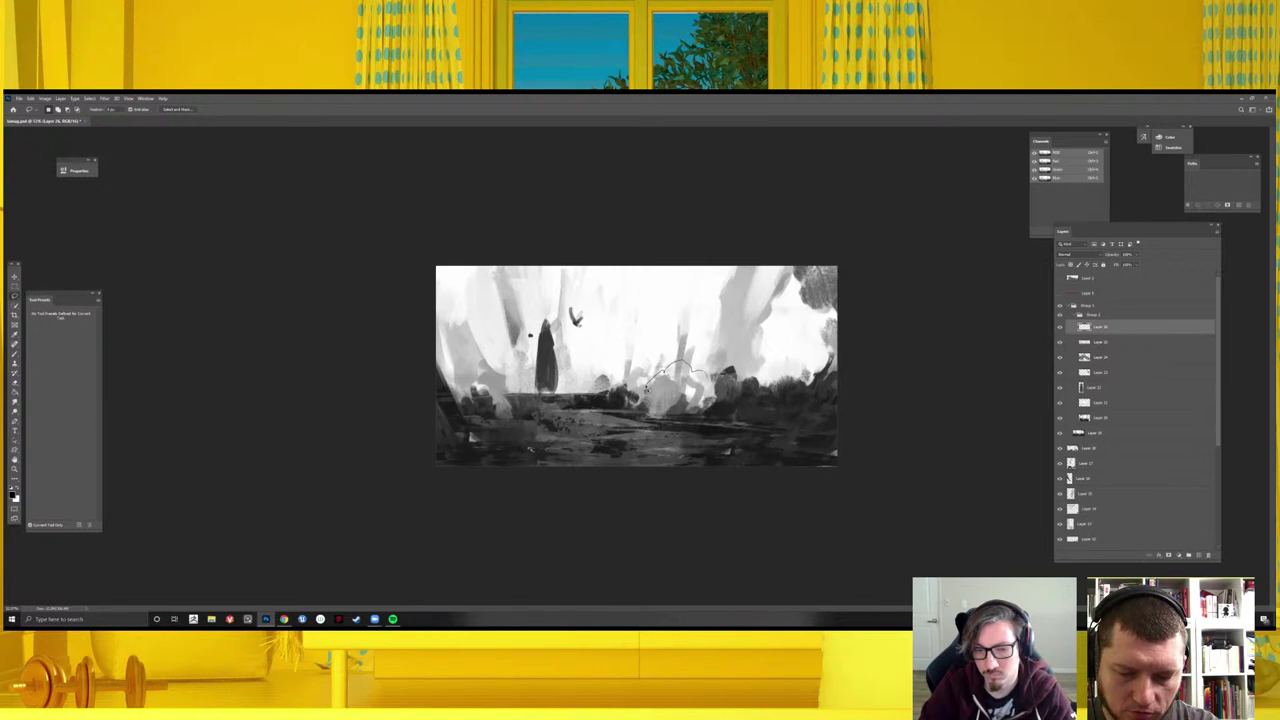
key("b")
right_click(651, 386)
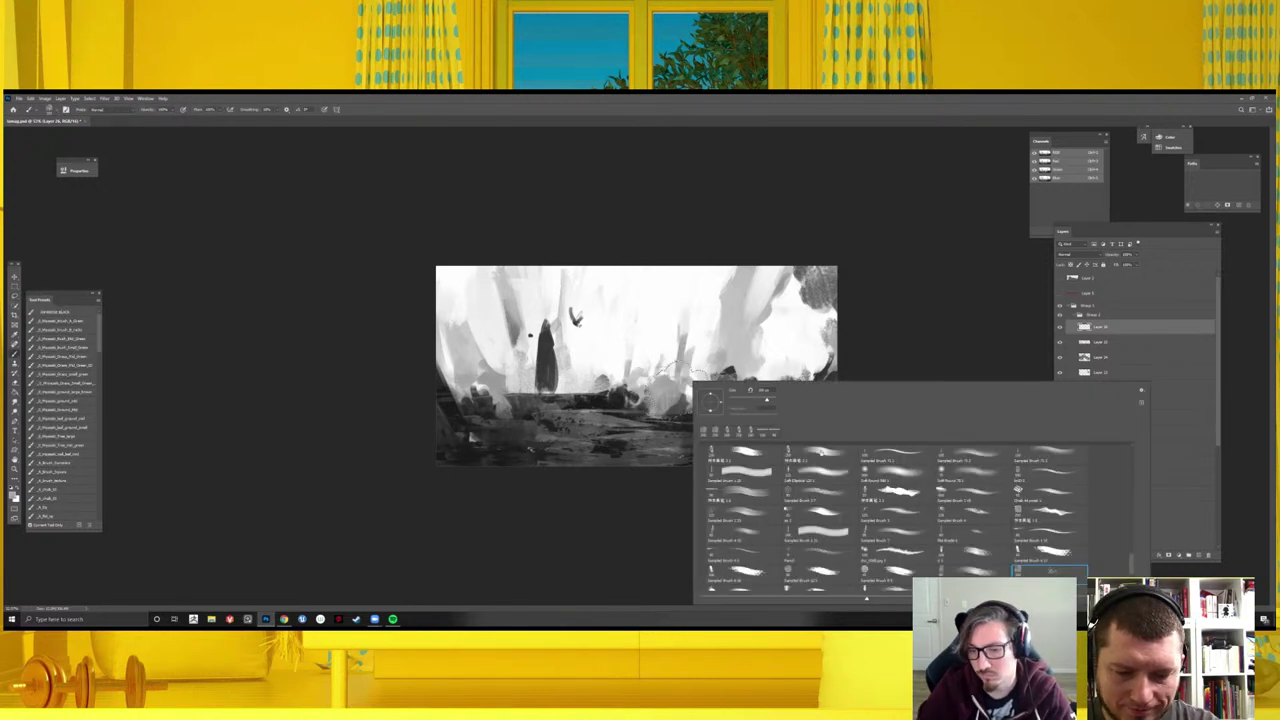
left_click(820, 455)
key("Return")
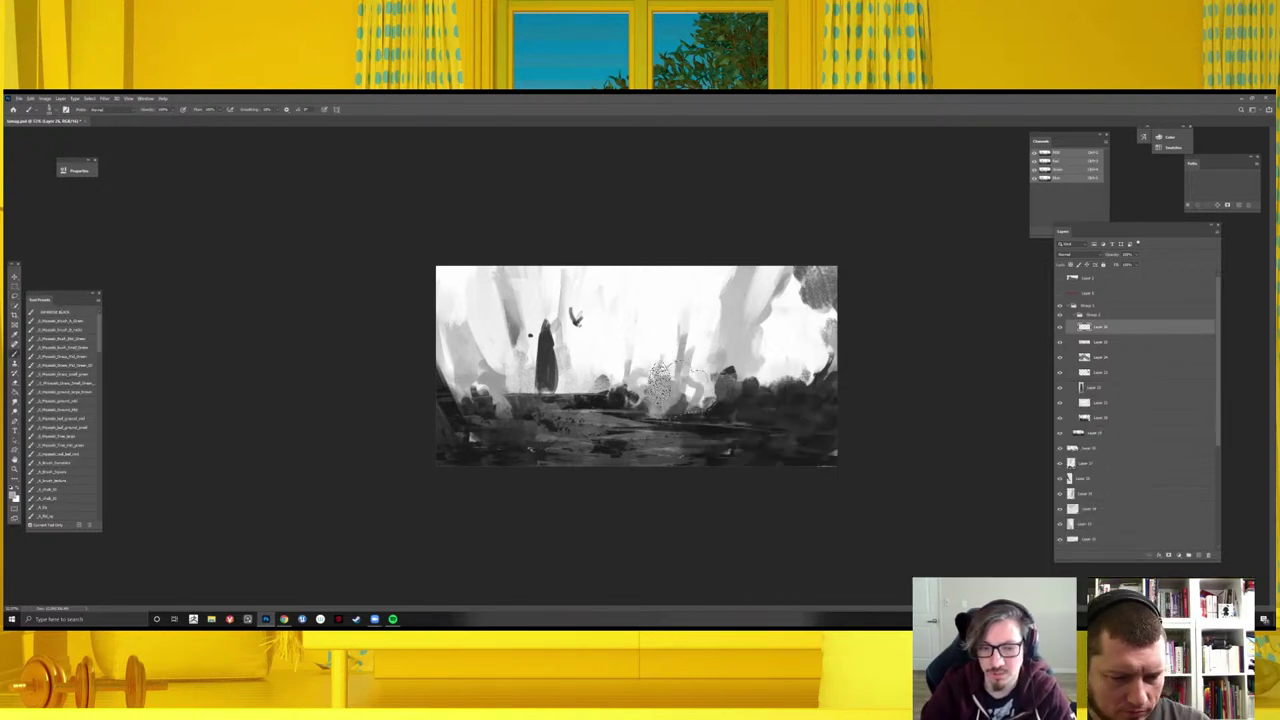
mouse_move(706, 380)
left_mouse_down()
mouse_move(668, 388)
mouse_move(660, 377)
left_mouse_up()
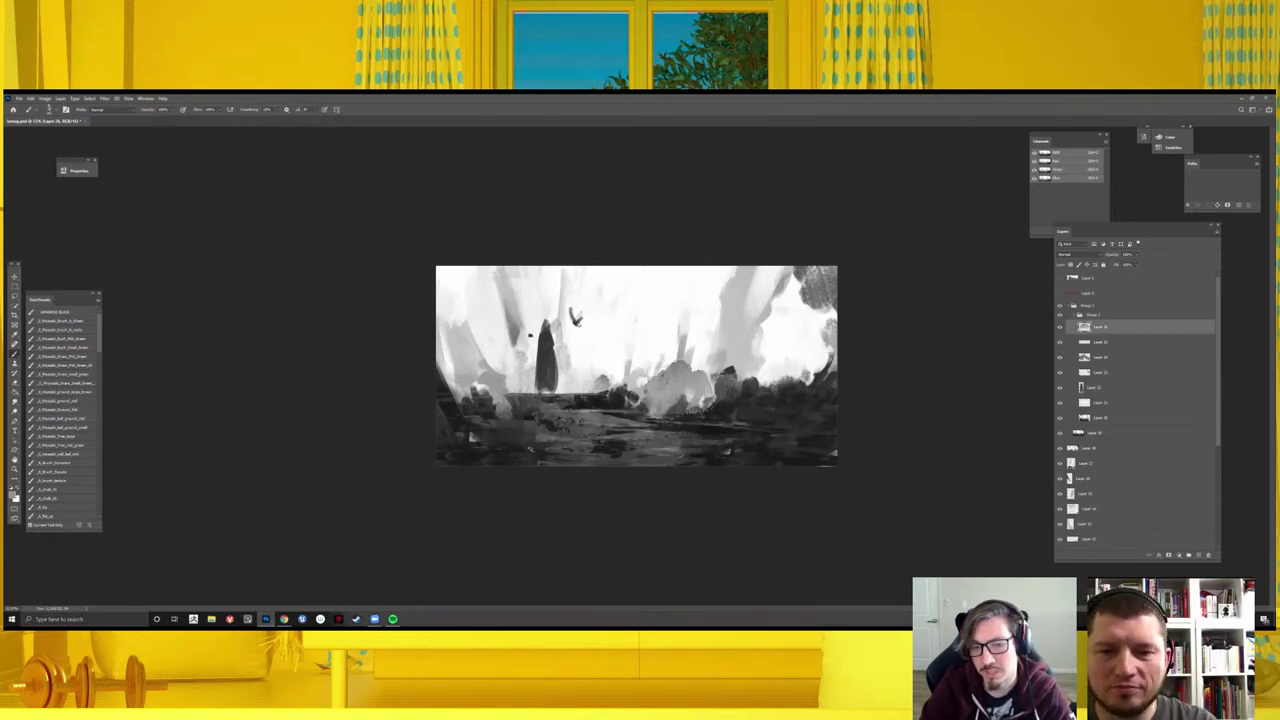
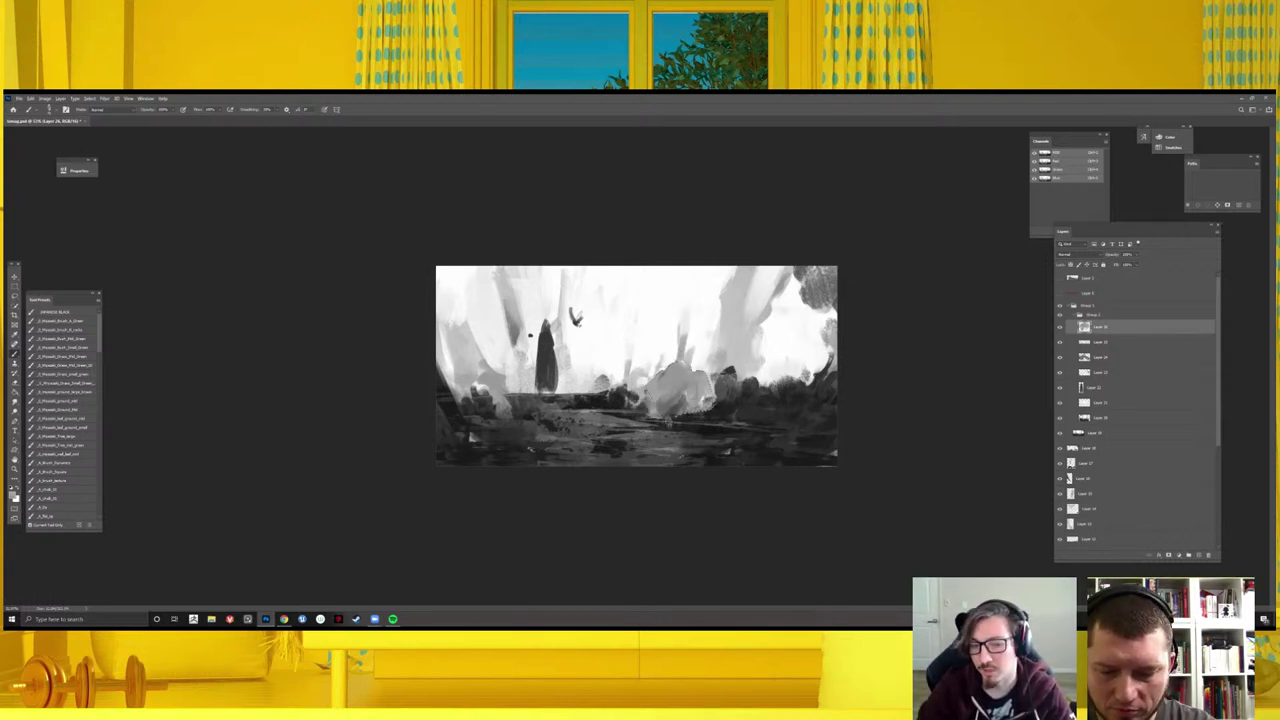
- Add darker marks across the pale rock mass, zooming out to check the whole painting
left_click_drag(700, 398, 690, 396)
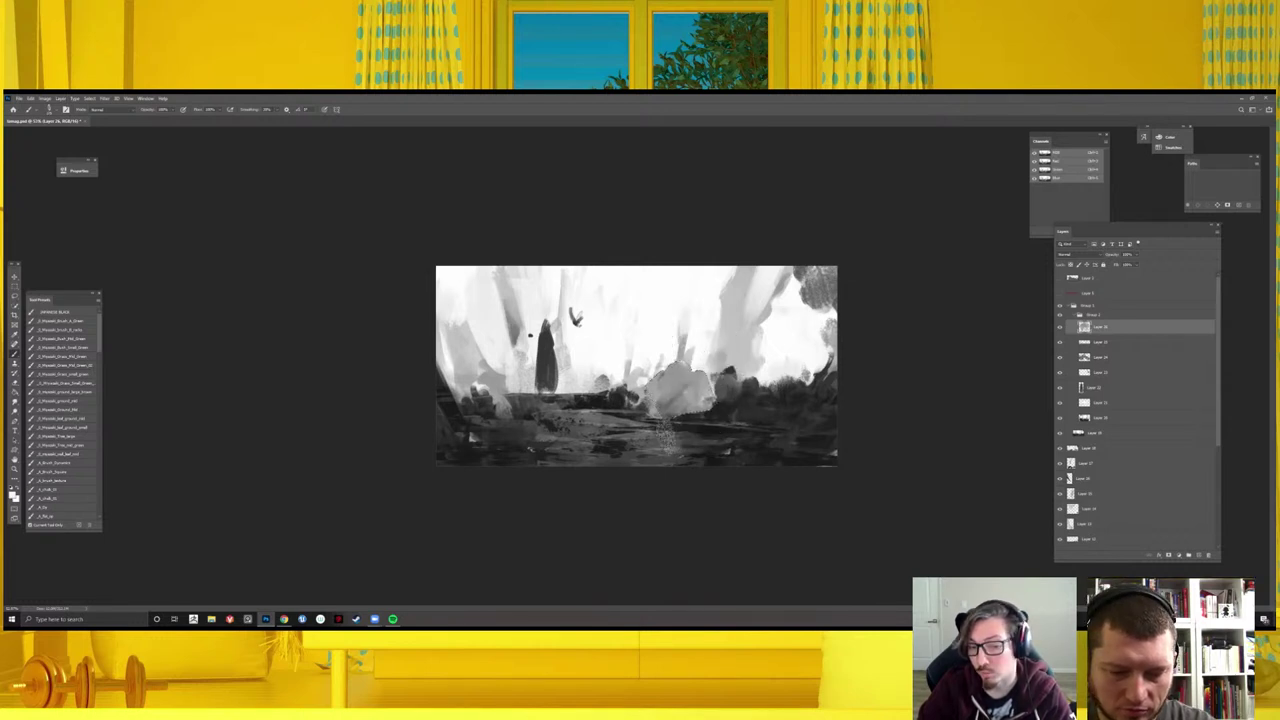
mouse_move(668, 432)
left_mouse_down()
mouse_move(692, 408)
mouse_move(664, 402)
left_mouse_up()
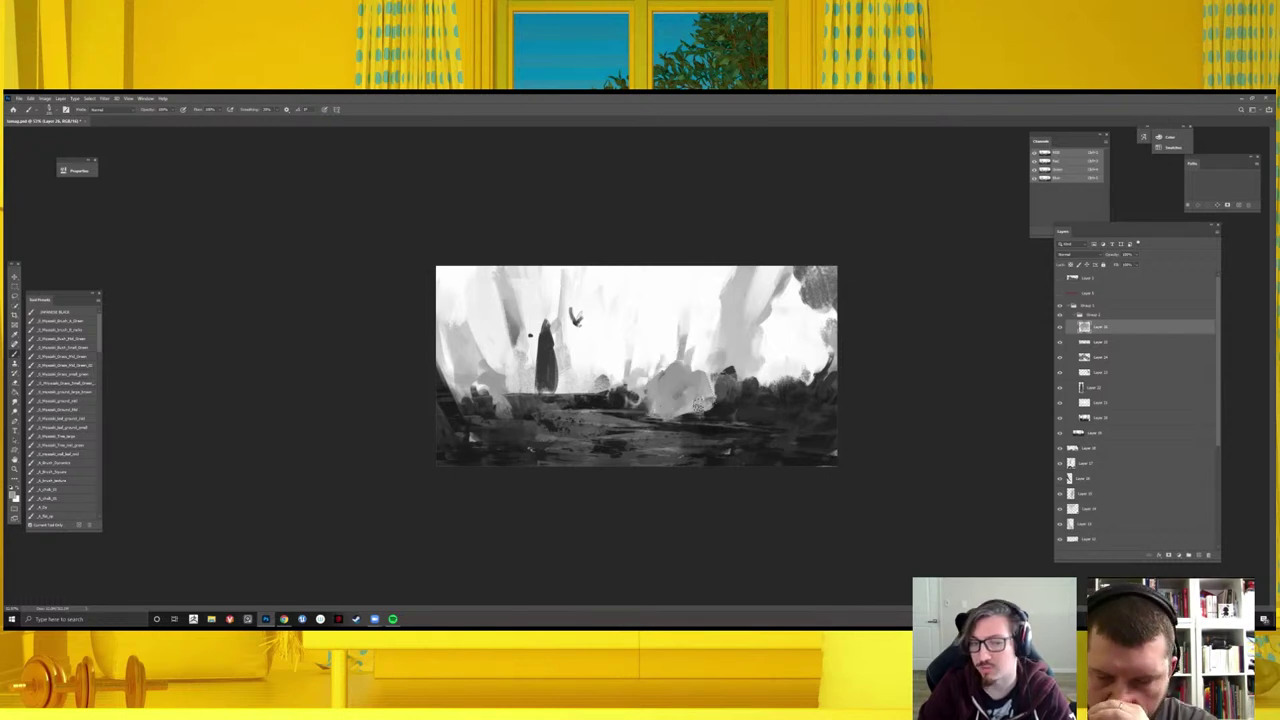
key("ctrl+minus")
key("ctrl+minus")
key("ctrl+plus")
key("ctrl+plus")
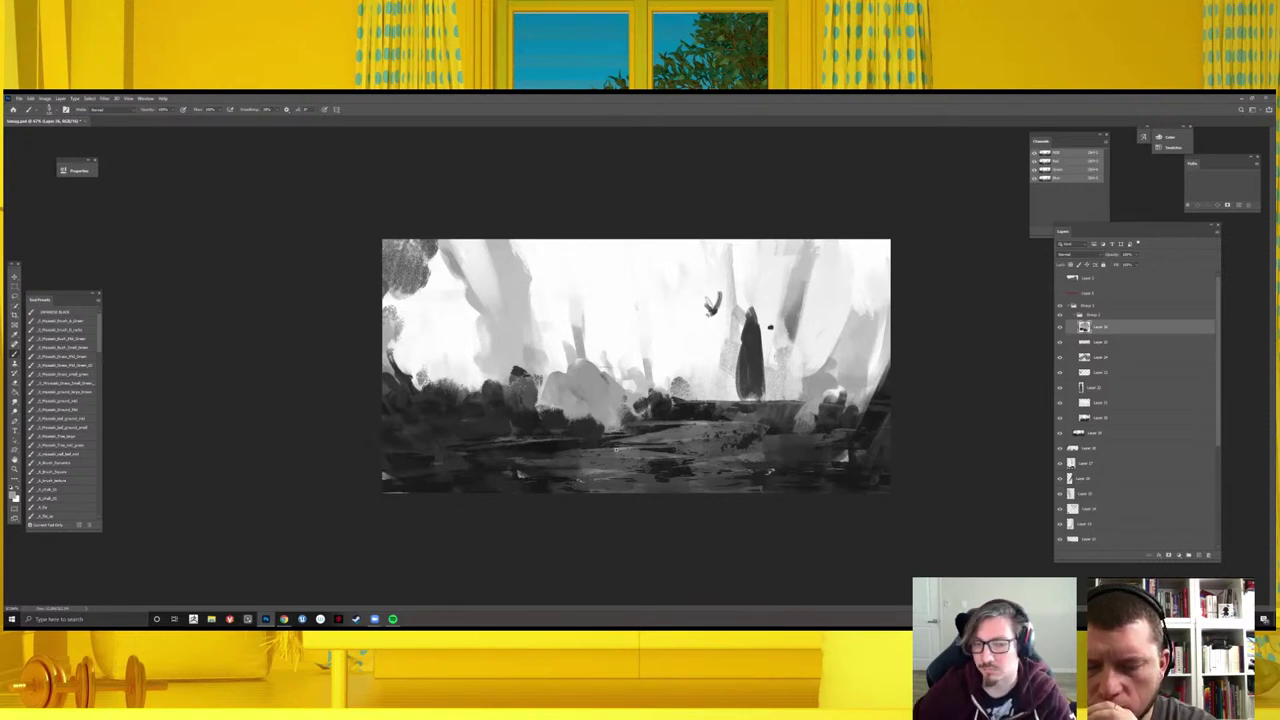
key("ctrl+minus")
key("ctrl+minus")
key("ctrl+plus")
key("ctrl+plus")
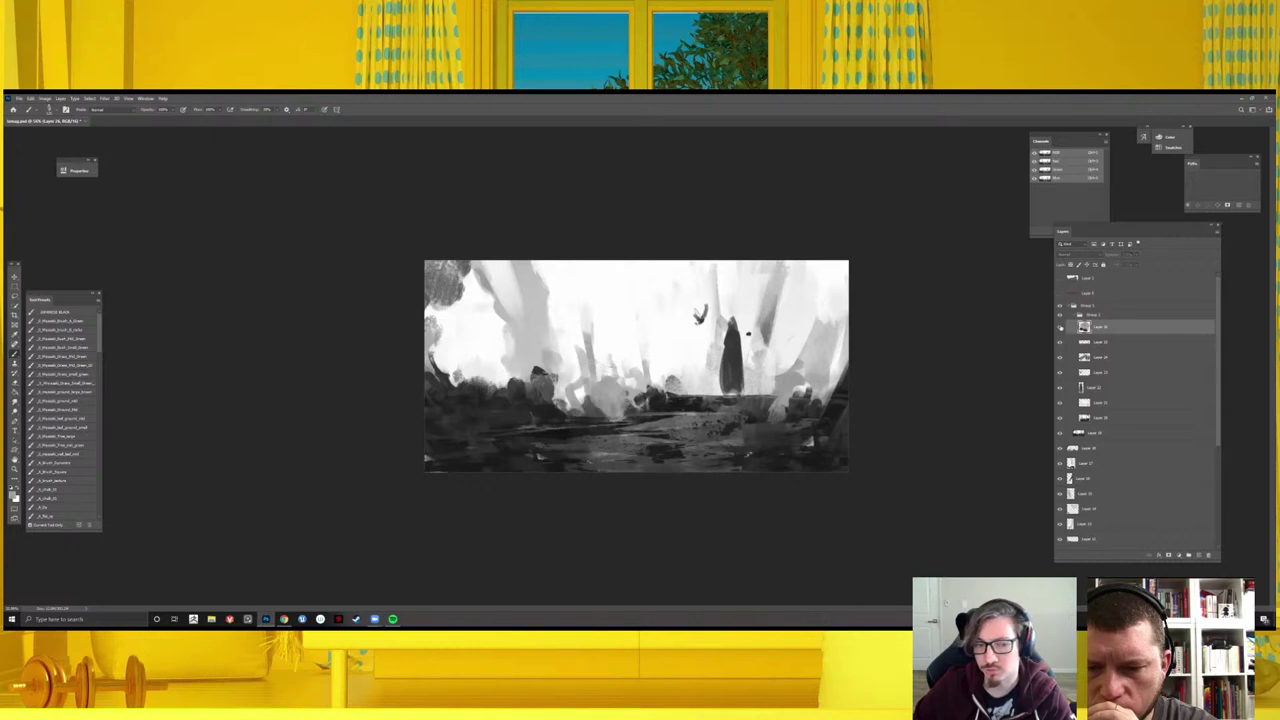
- Paint dark tree-like foliage strokes right of the figure and sample a nearby colour
key("l")
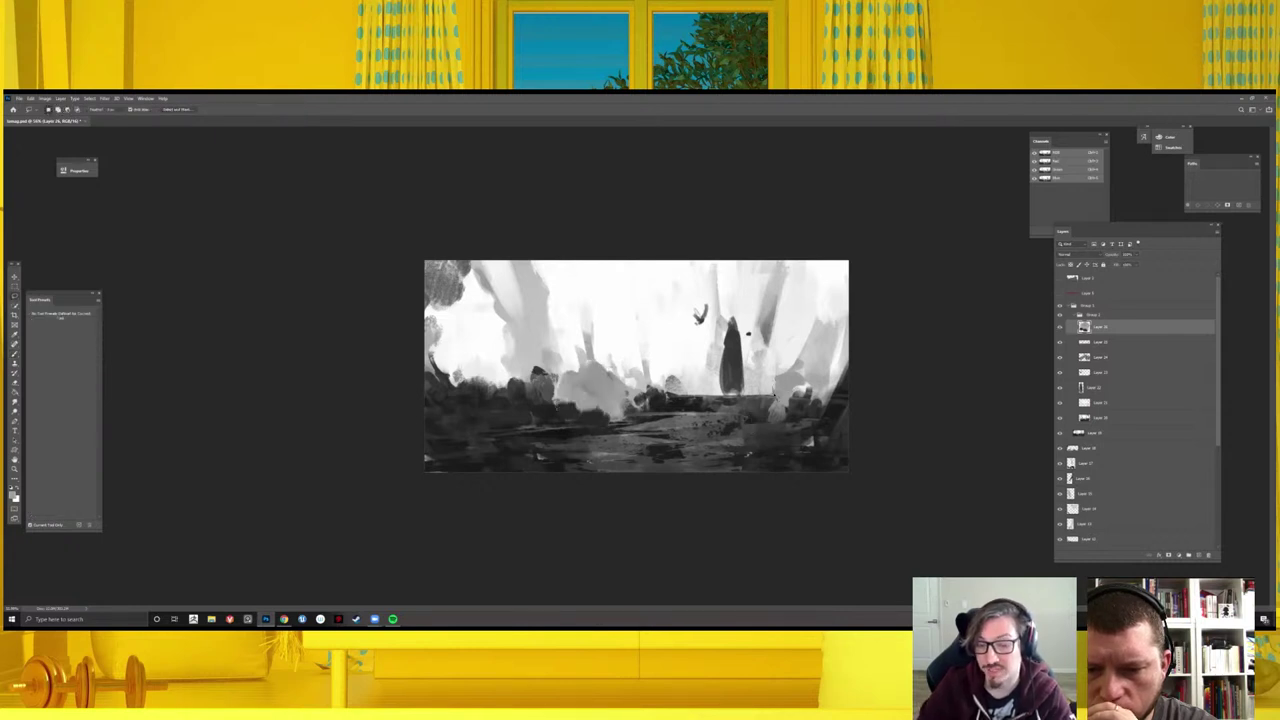
key("b")
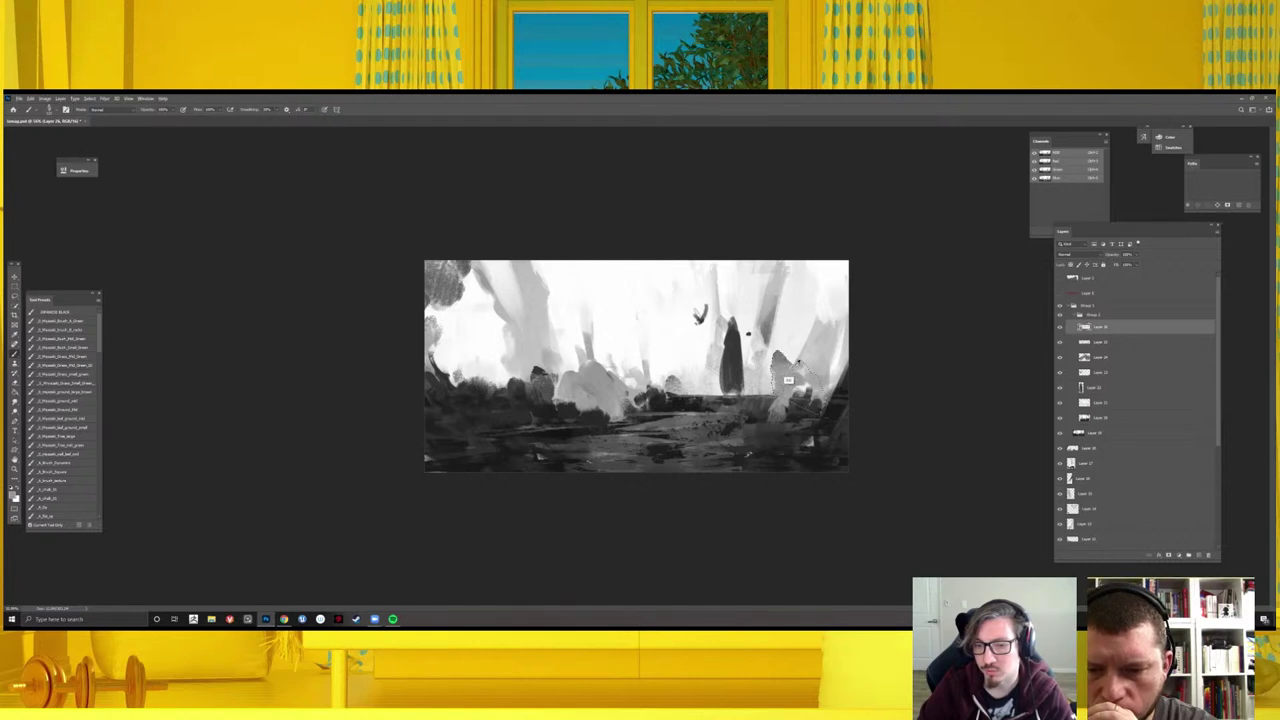
left_click_drag(784, 380, 780, 348)
mouse_move(814, 410)
left_mouse_down()
mouse_move(784, 356)
mouse_move(810, 410)
mouse_move(795, 380)
left_mouse_up()
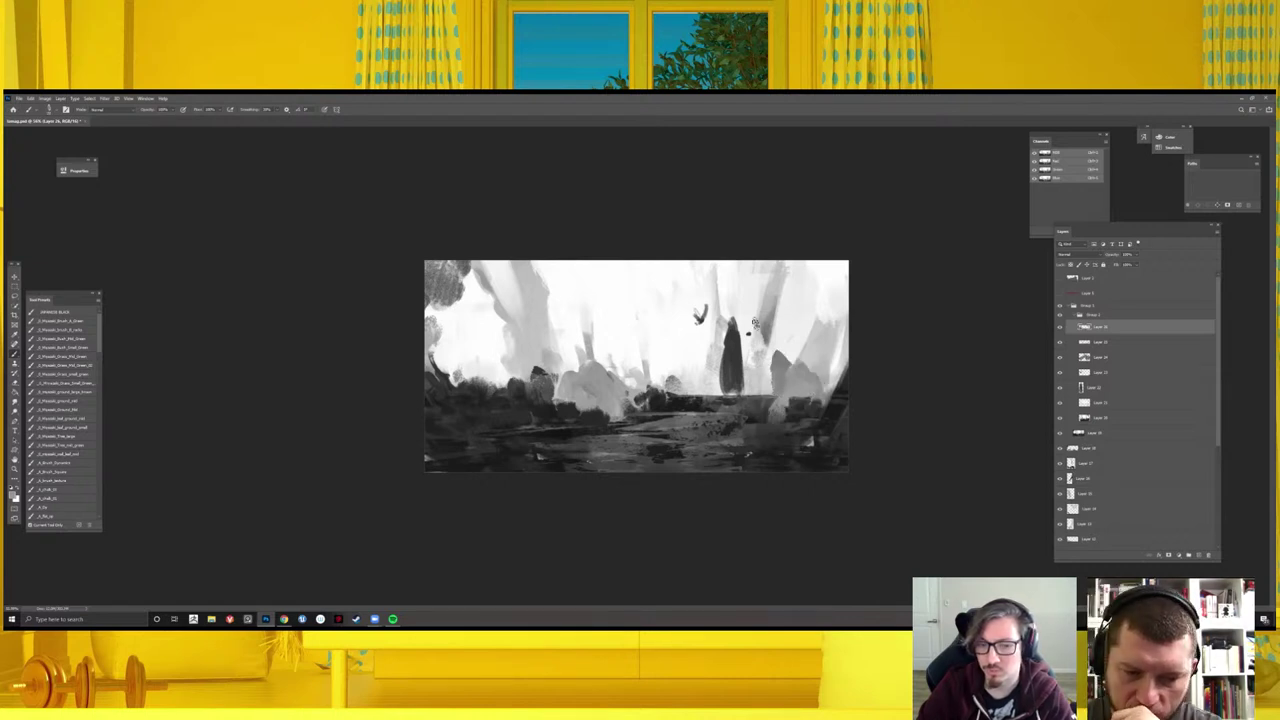
left_click(800, 408, "alt")
- On a new layer, dab dark foliage texture at the lower right
key("ctrl+shift+alt+n")
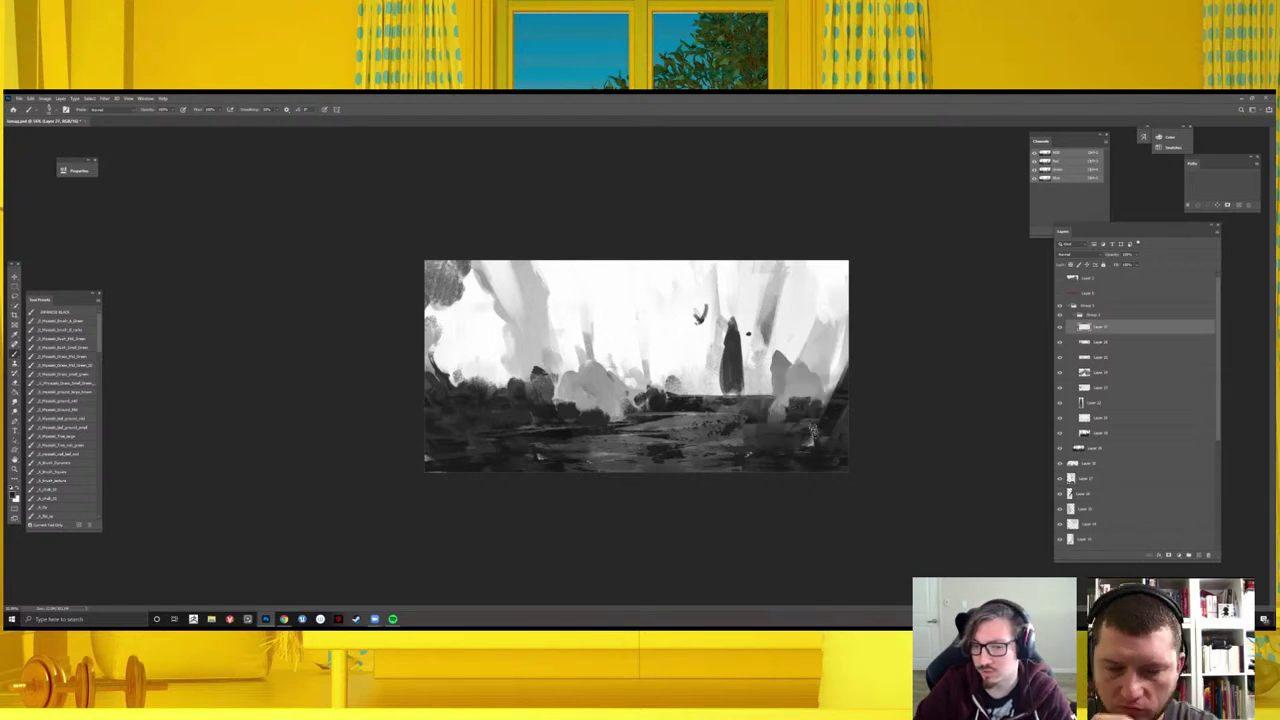
mouse_move(814, 432)
left_mouse_down()
mouse_move(800, 400)
mouse_move(805, 425)
mouse_move(815, 420)
mouse_move(808, 440)
left_mouse_up()
left_click(789, 391, "alt")
left_click(806, 406, "alt")
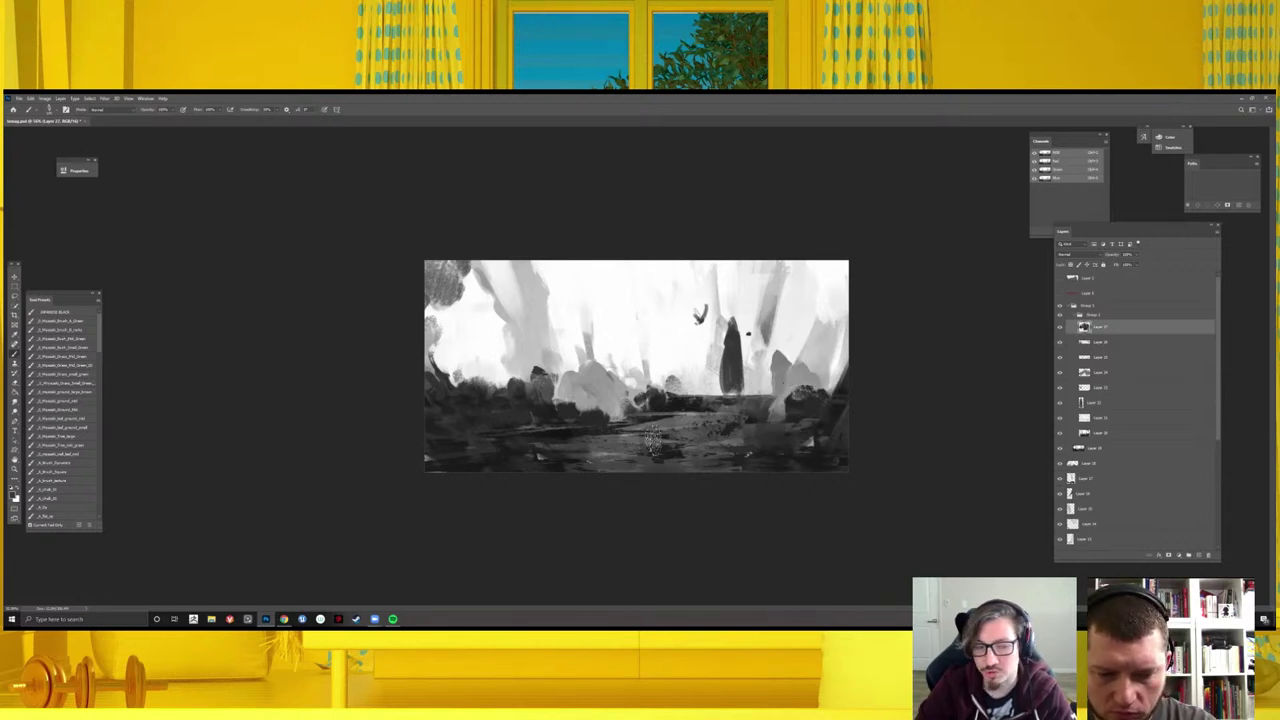
- Flip the canvas horizontally to check the composition and save the painting
key("ctrl+minus")
key("h")
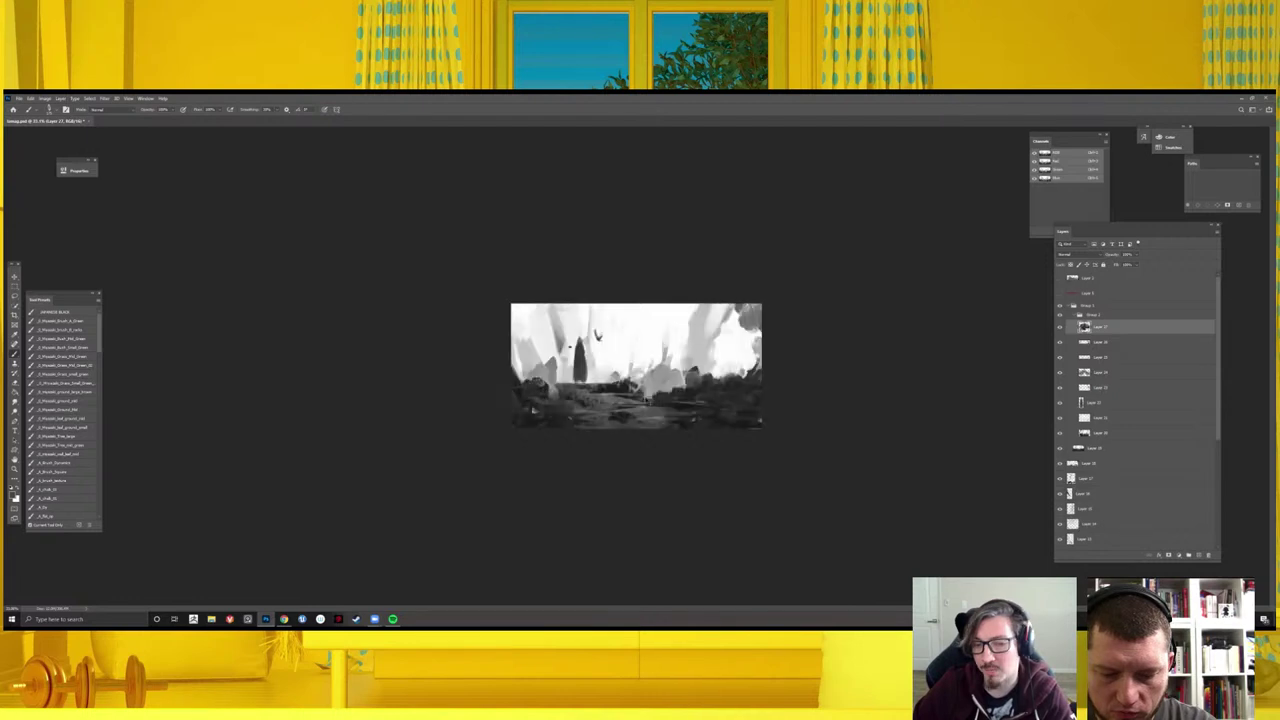
key("ctrl+s")
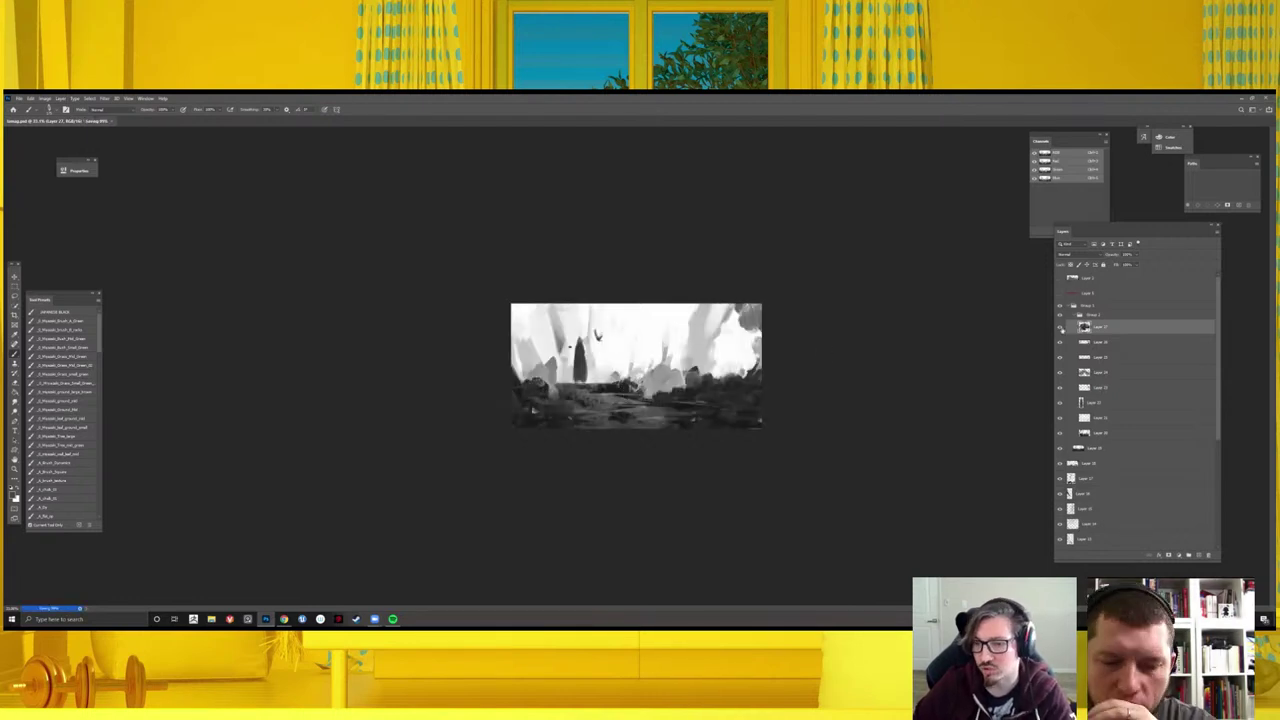
key("ctrl+plus")
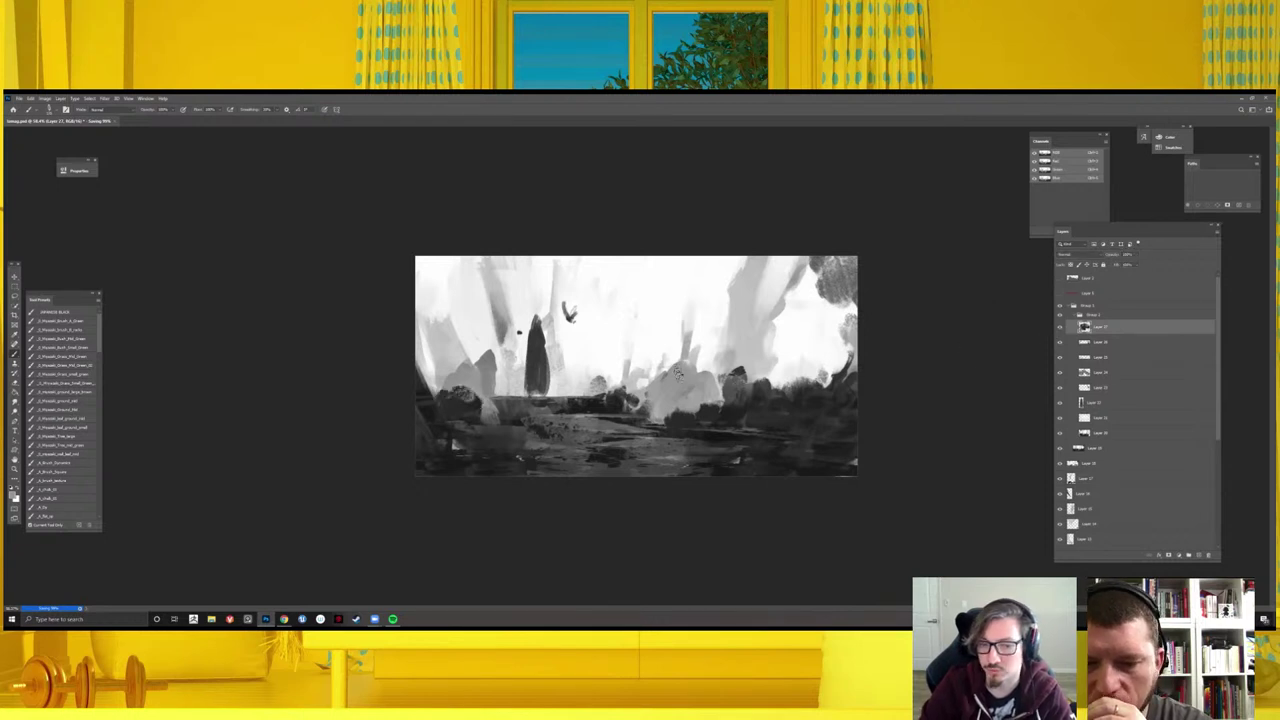
- Block in a tall grey trunk shape right of centre and darken its base
mouse_move(700, 362)
left_mouse_down()
mouse_move(696, 314)
mouse_move(720, 300)
left_mouse_up()
left_click_drag(682, 342, 665, 383)
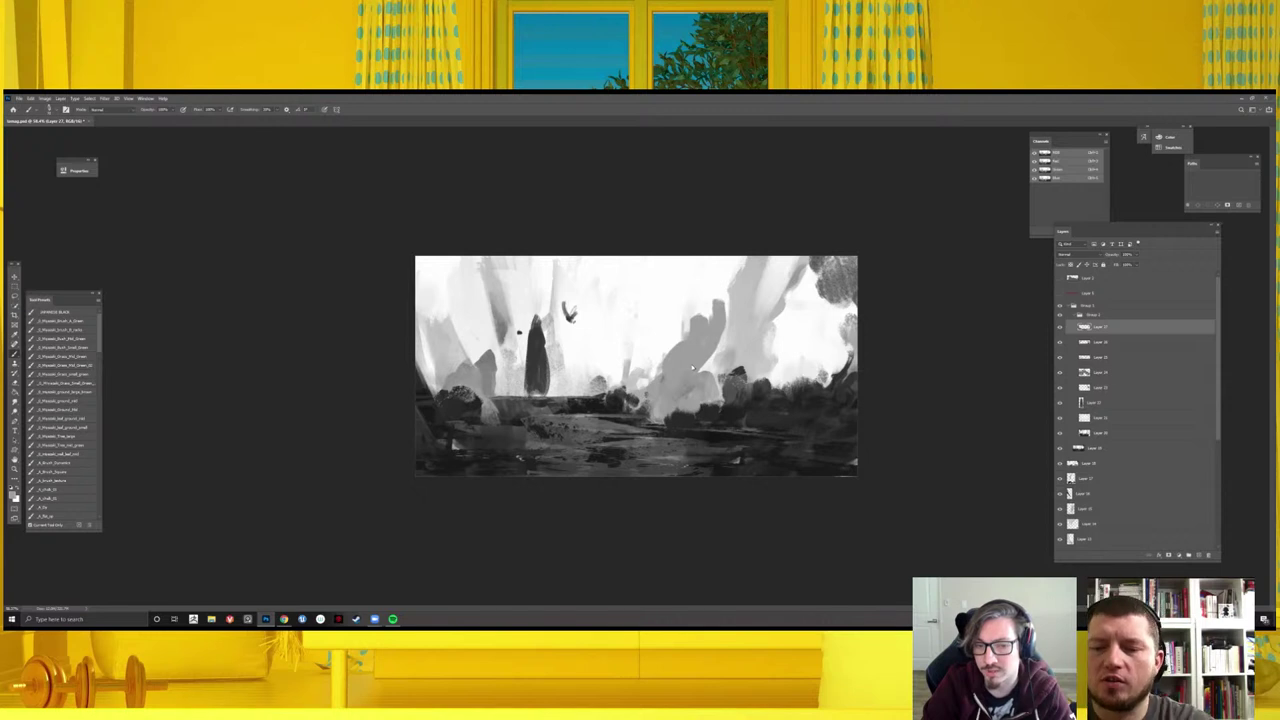
mouse_move(702, 322)
left_mouse_down()
mouse_move(682, 270)
mouse_move(756, 258)
mouse_move(734, 318)
mouse_move(688, 285)
mouse_move(676, 378)
left_mouse_up()
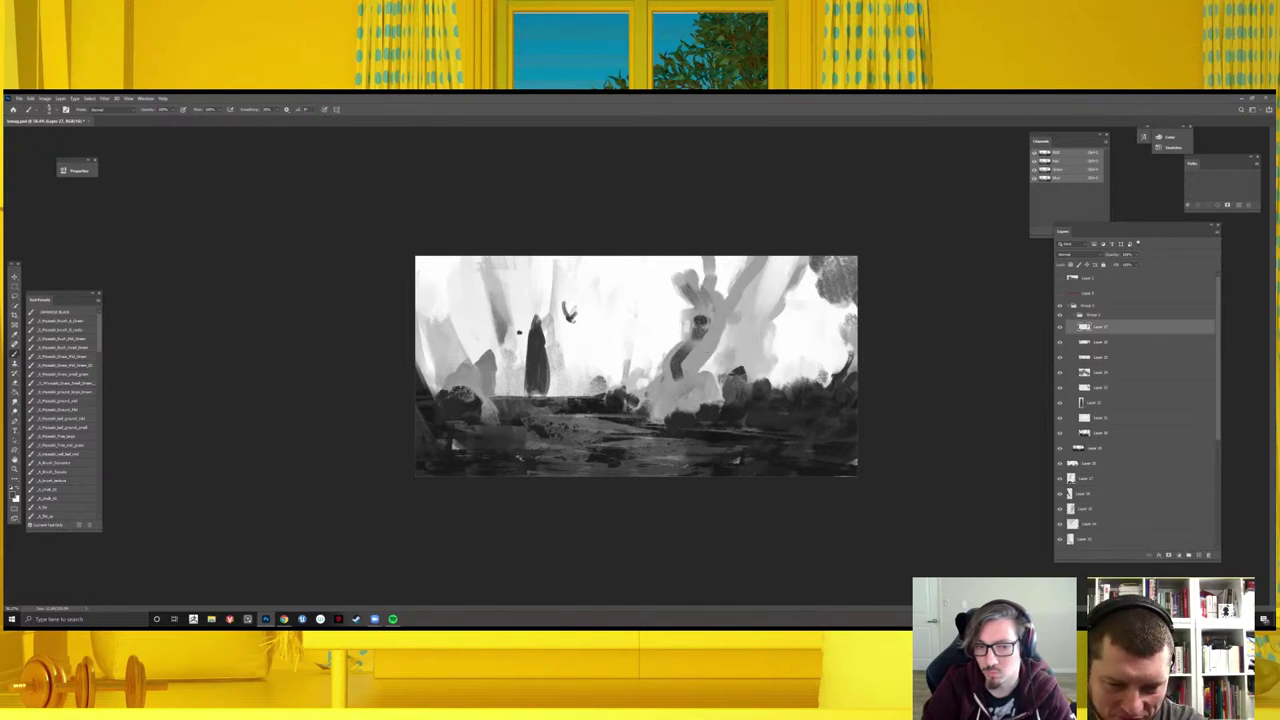
mouse_move(678, 390)
left_mouse_down()
mouse_move(696, 336)
mouse_move(694, 358)
left_mouse_up()
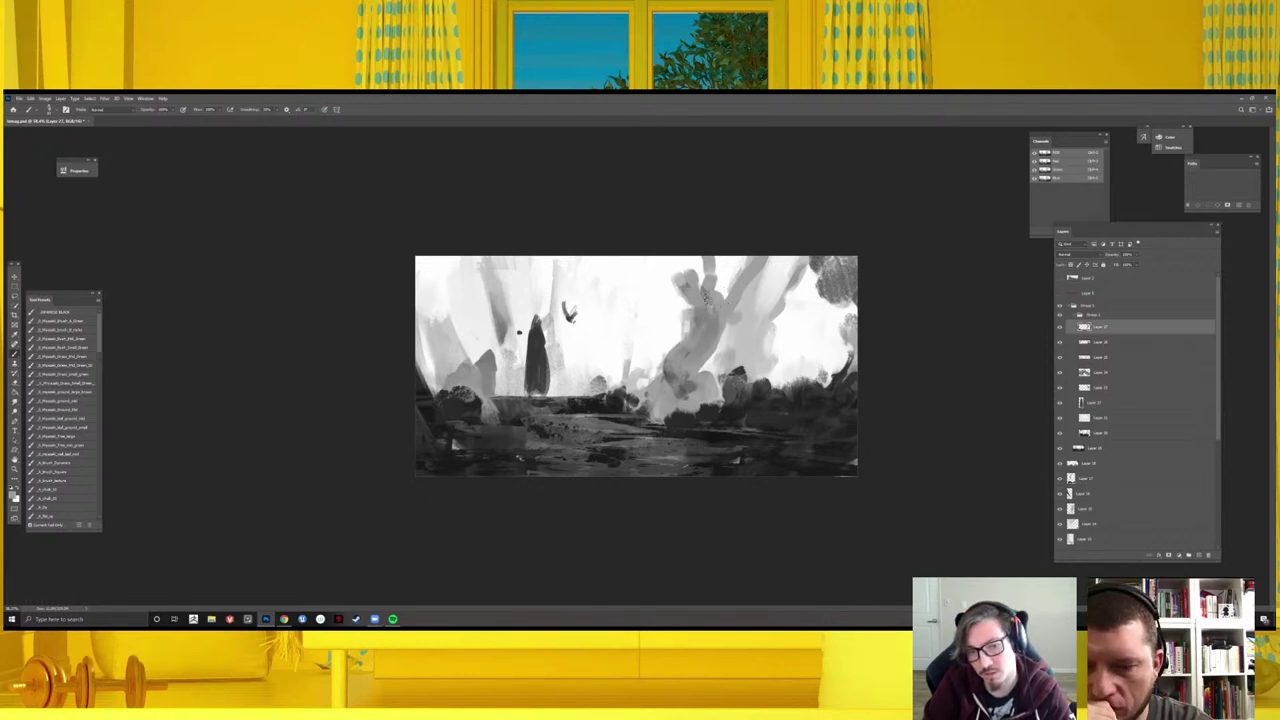
mouse_move(664, 392)
left_mouse_down()
mouse_move(686, 430)
mouse_move(702, 386)
left_mouse_up()
- Flip the canvas back and add grey vertical strokes along the trunk plus darker marks left of it
key("ctrl+minus")
key("ctrl+minus")
key("ctrl+minus")
key("h")
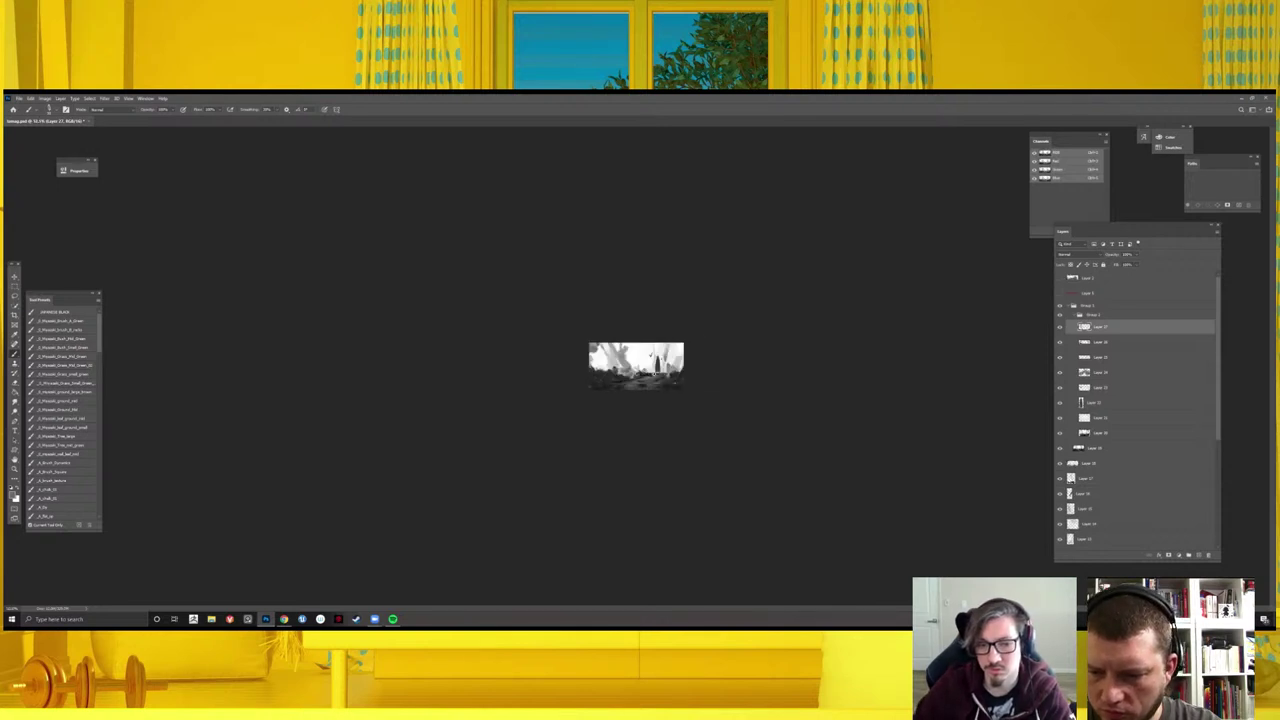
key("ctrl+plus")
key("ctrl+plus")
key("ctrl+plus")
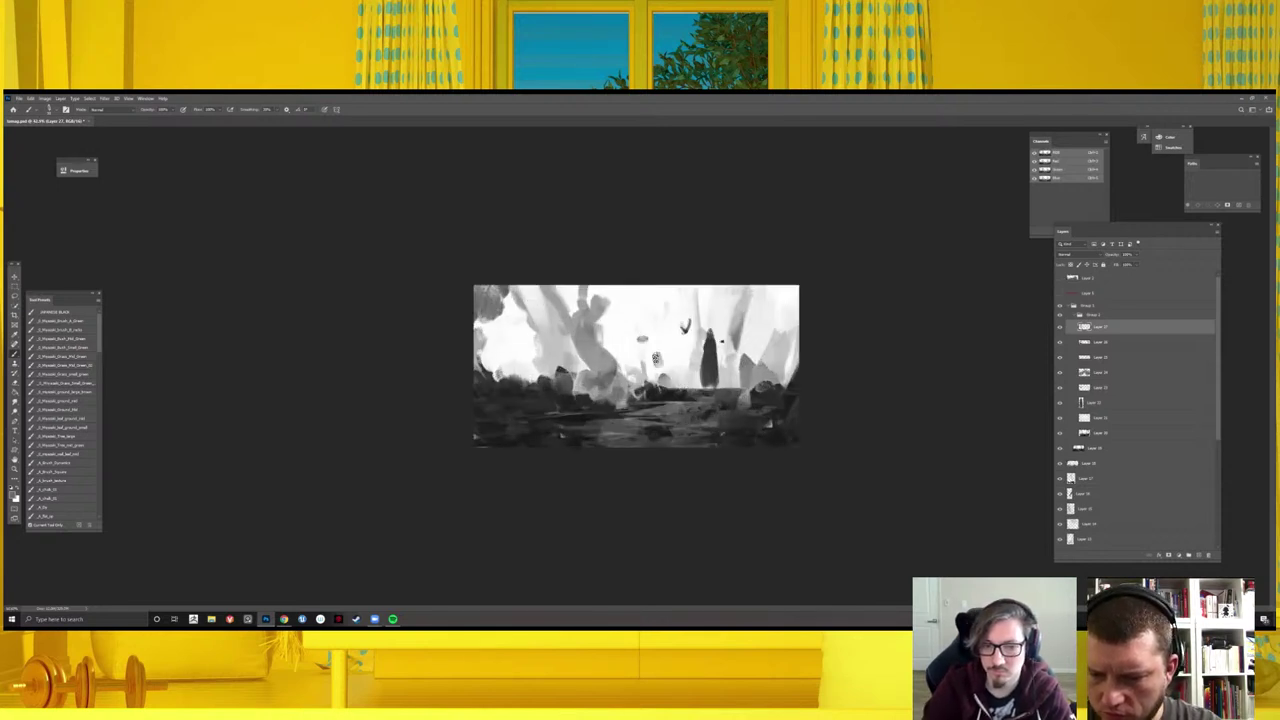
left_click_drag(652, 298, 655, 358)
left_click_drag(652, 262, 658, 372)
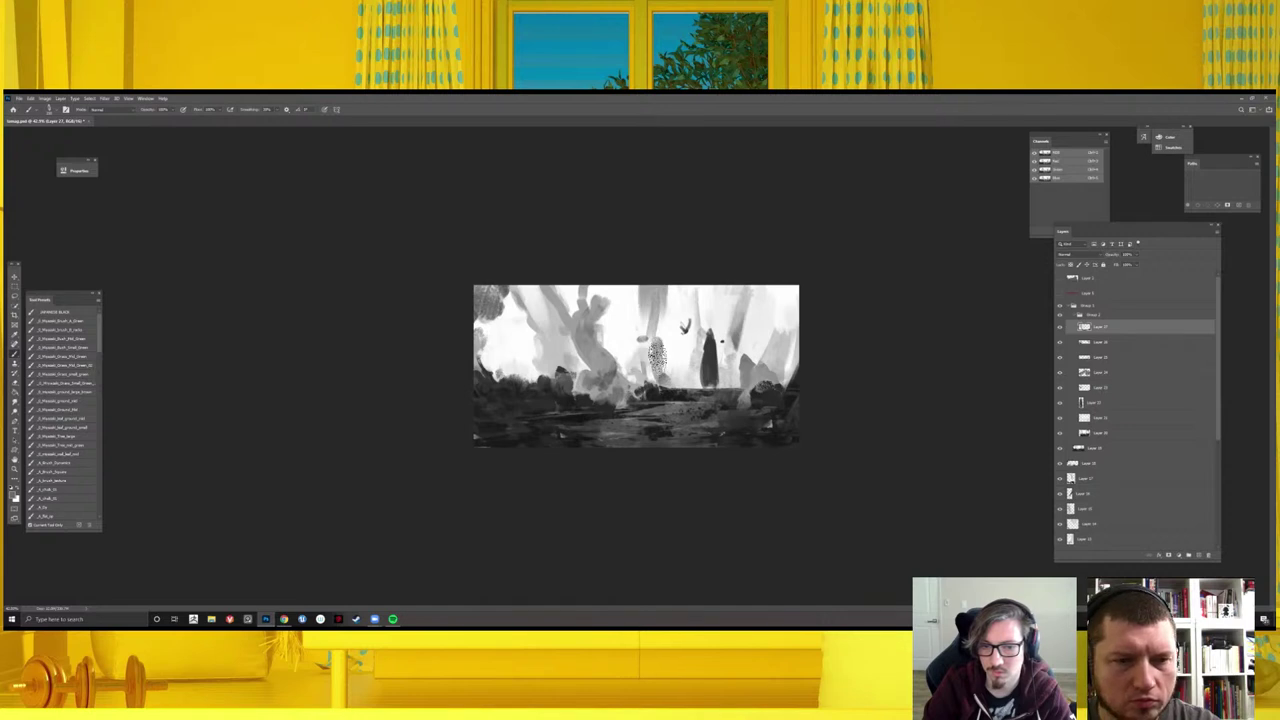
left_click_drag(558, 290, 562, 350)
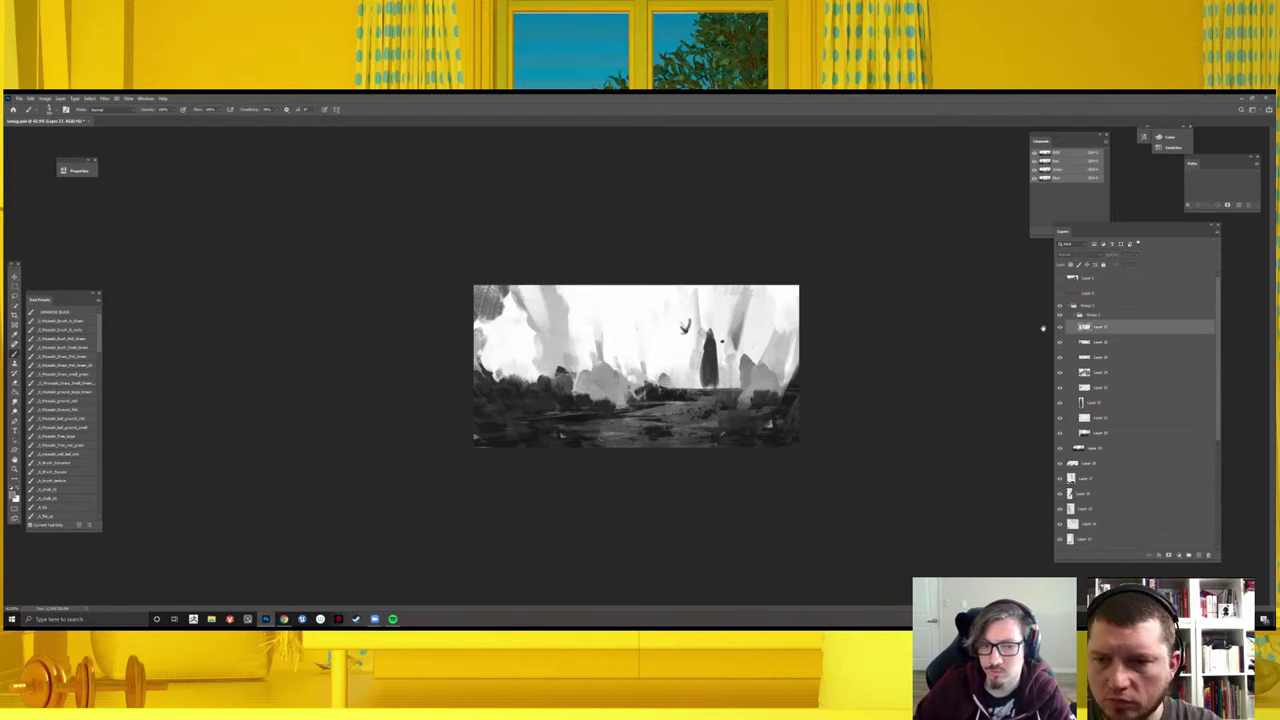
scroll(720, 314, "down", 3)
scroll(726, 331, "down", 1)
scroll(780, 373, "up", 3)
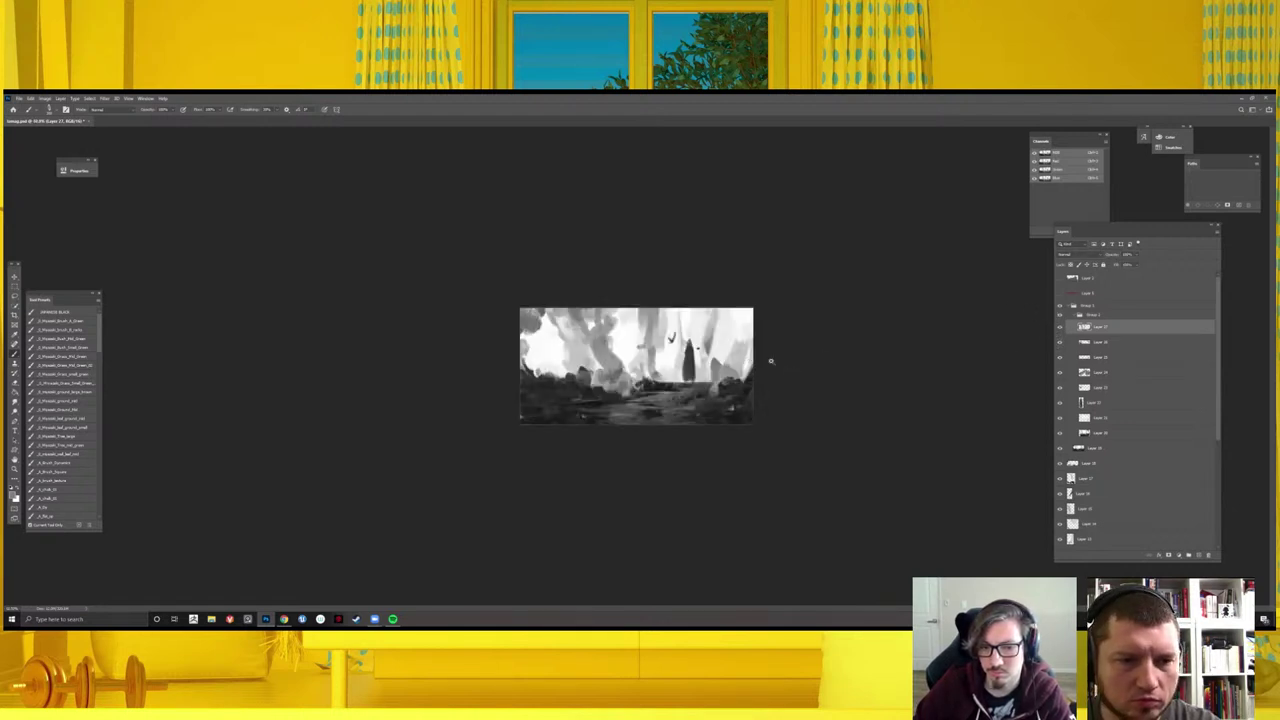
scroll(770, 361, "up", 1)
key("ctrl+t")
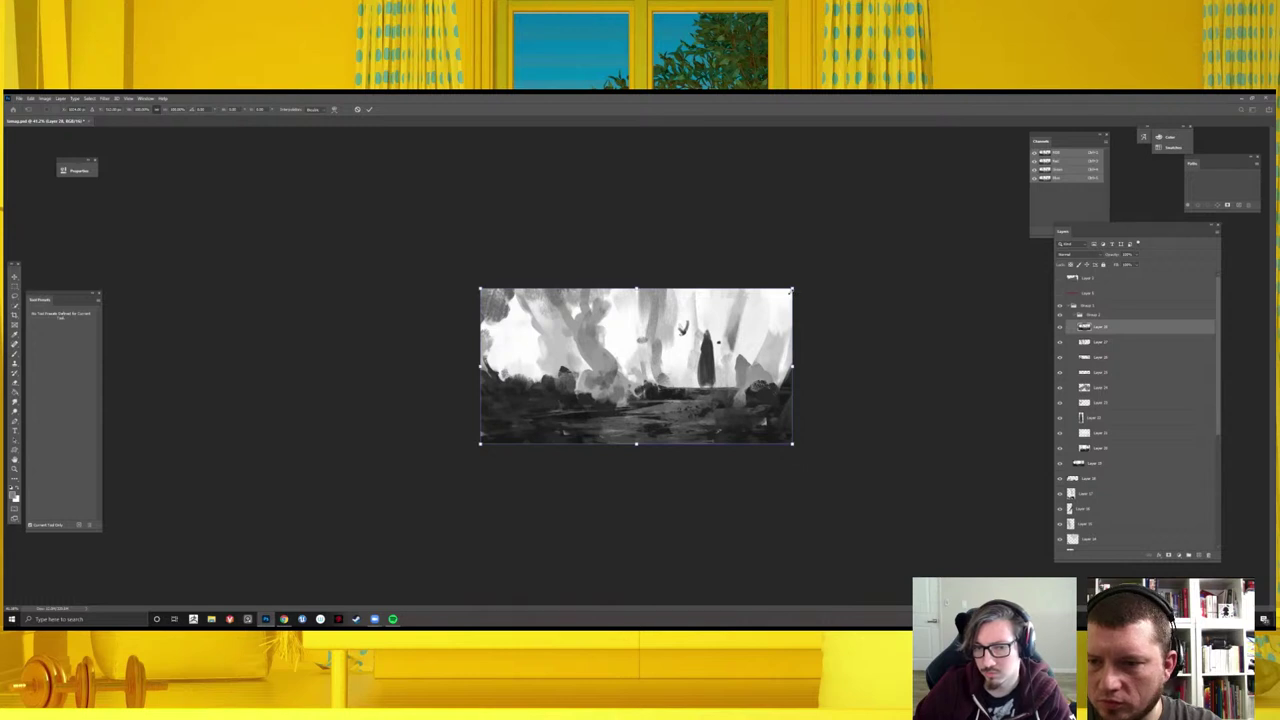
- Shrink the painting layer slightly from its top-right corner
left_click_drag(792, 290, 753, 325)
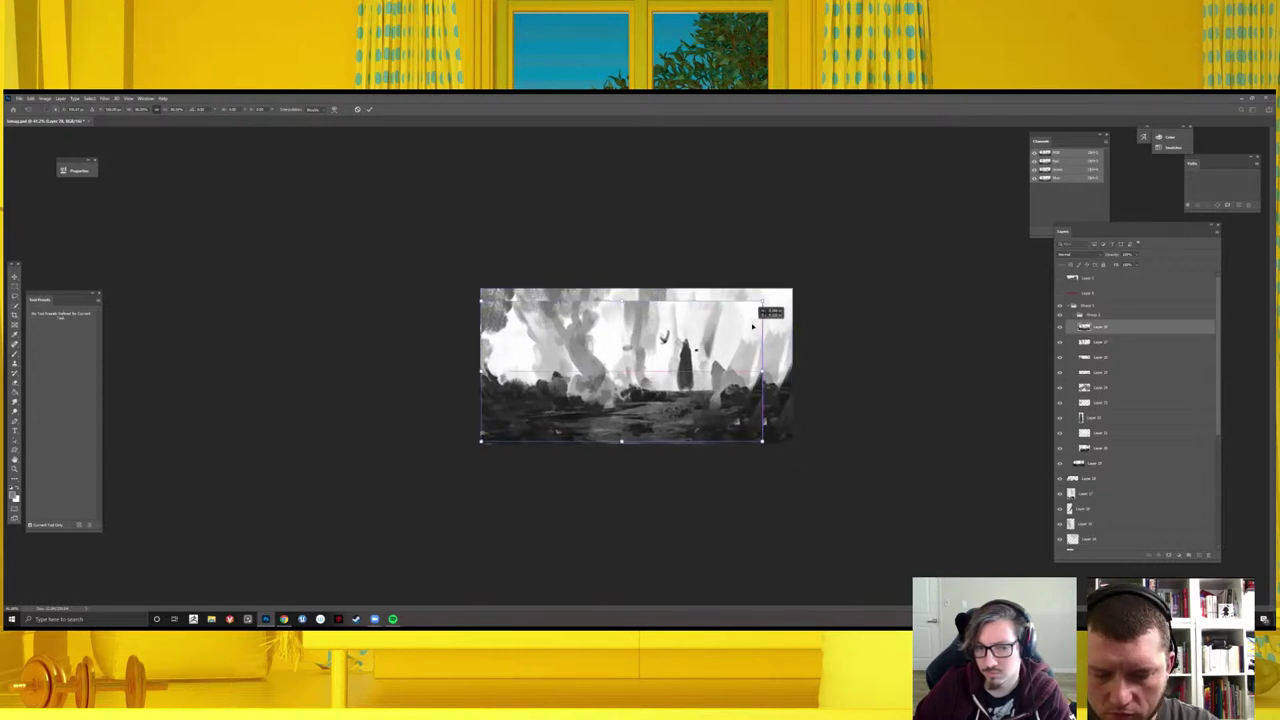
key("Return")
key("b")
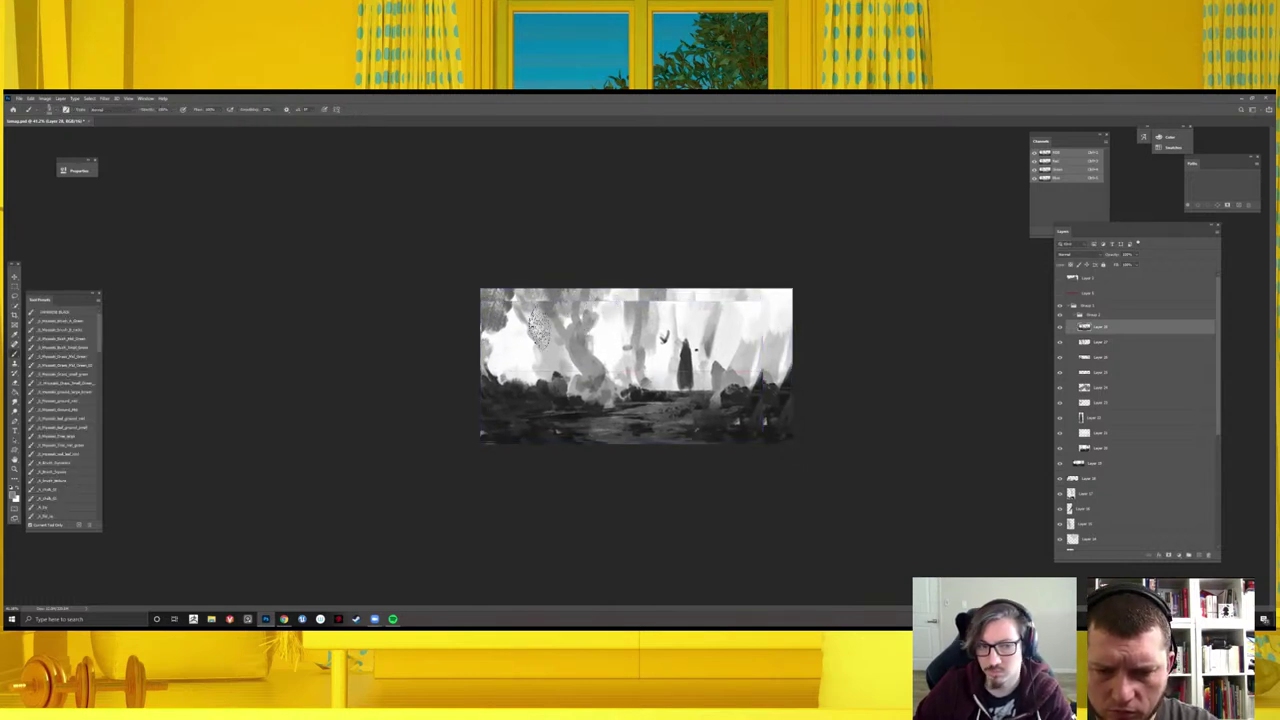
- Select the top strip of pale trees and stretch it upward to fill the frame
left_click(15, 285)
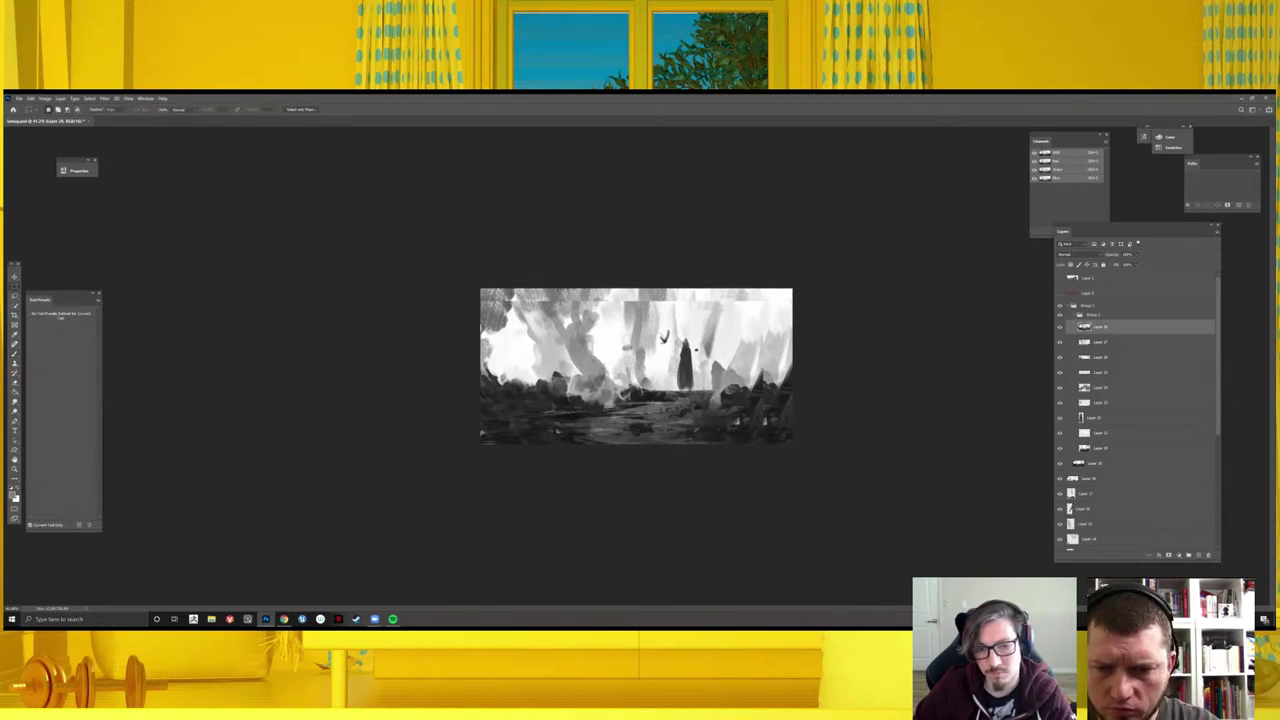
left_click_drag(811, 322, 480, 288)
key("ctrl+t")
left_click_drag(633, 285, 634, 268)
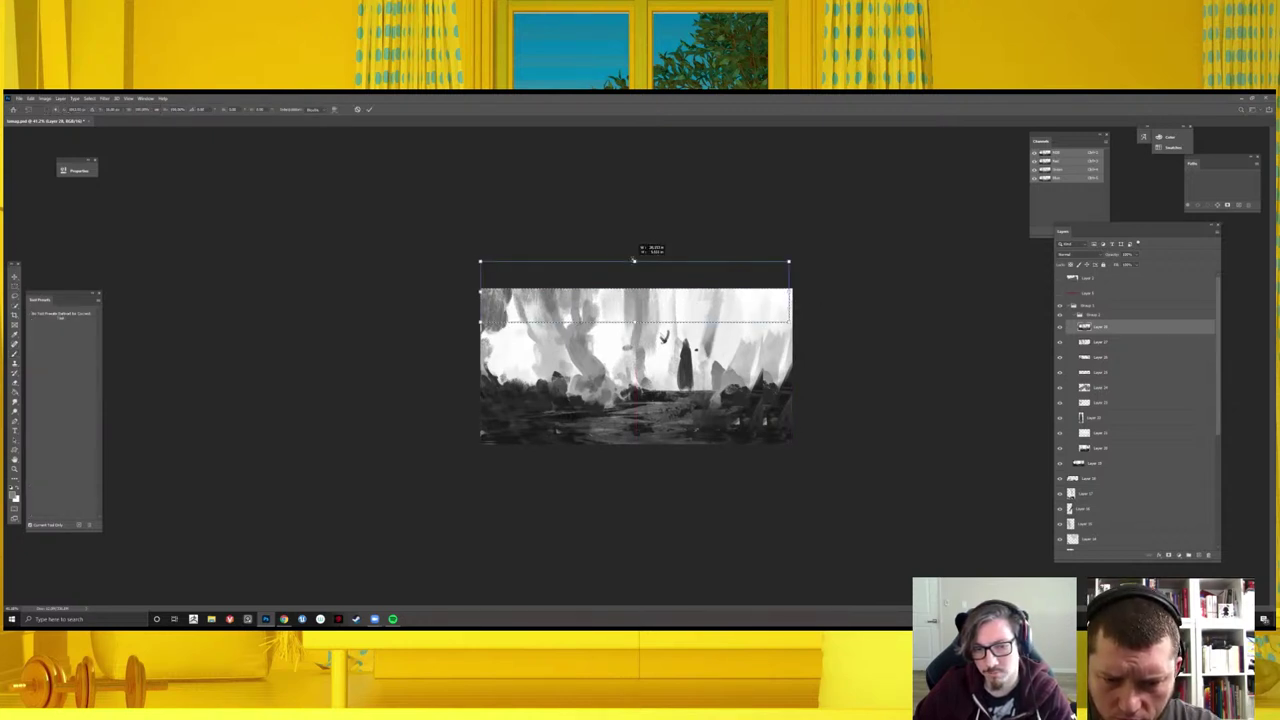
key("Return")
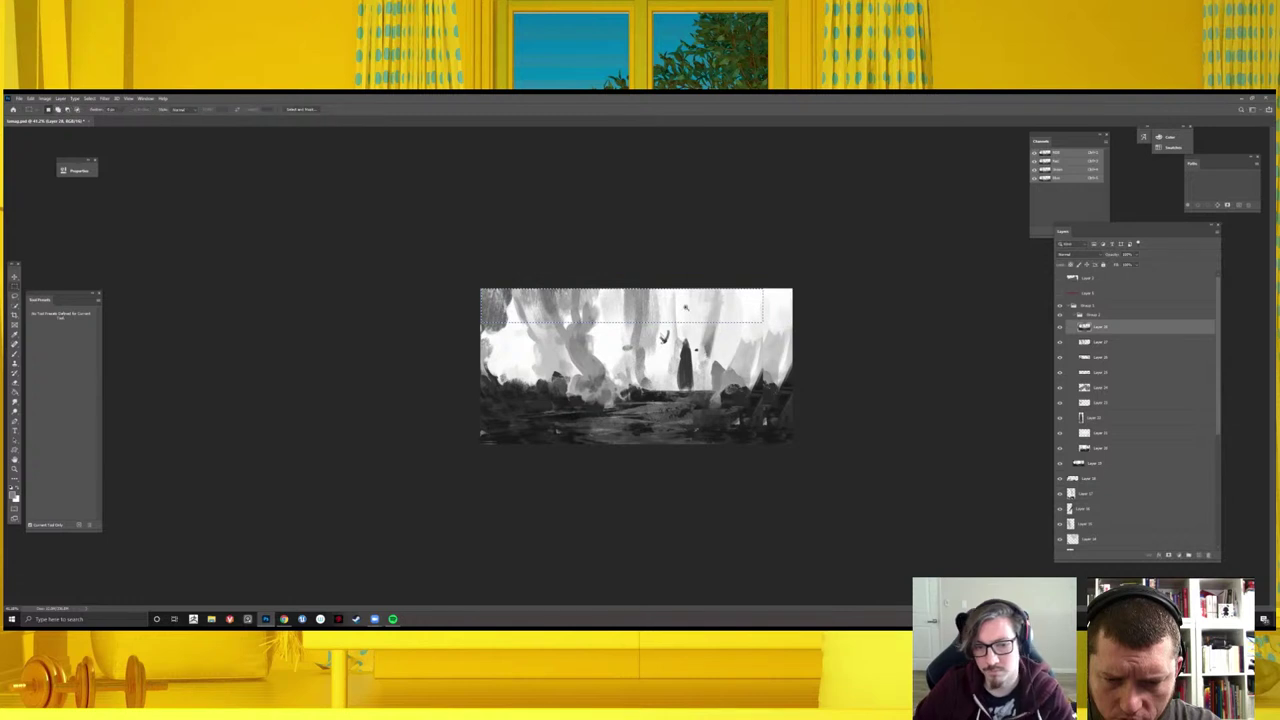
scroll(774, 367, "down", 2)
scroll(774, 367, "down", 2)
scroll(774, 367, "up", 2)
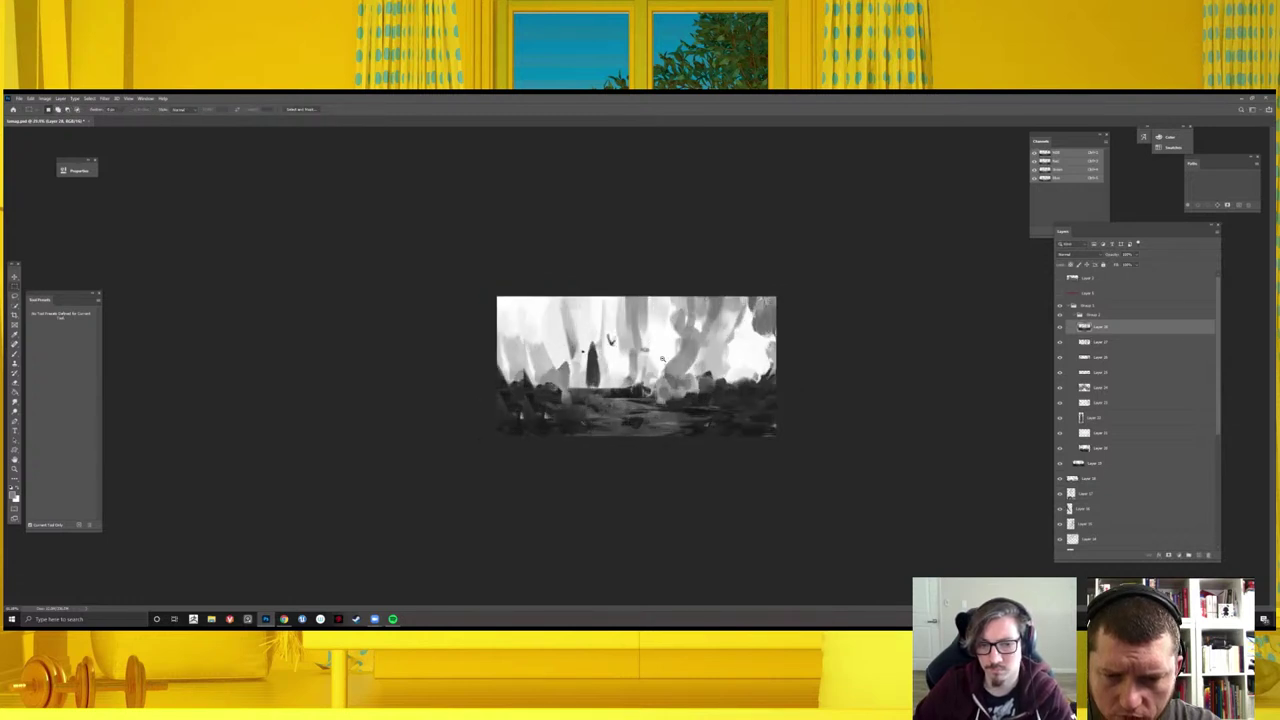
key("b")
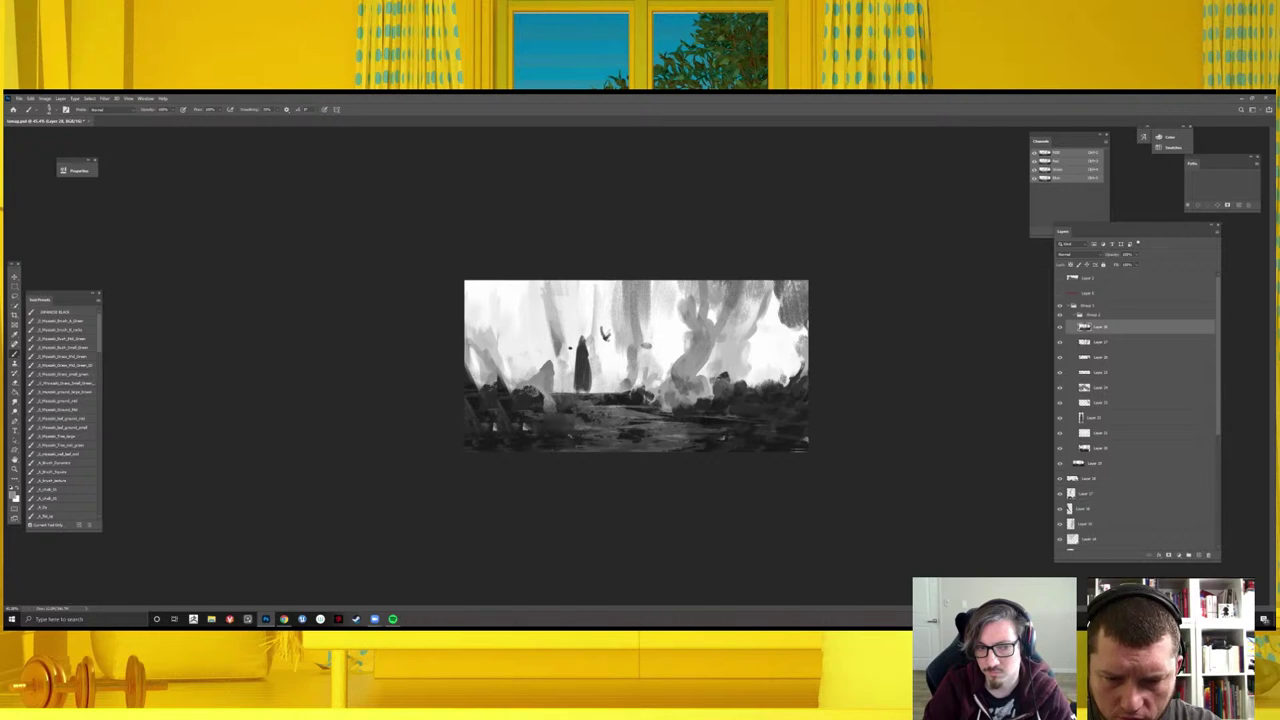
- Sample greys and darken the left edge and top-left corner of the painting
left_click_drag(478, 362, 464, 312)
left_click(481, 366, "alt")
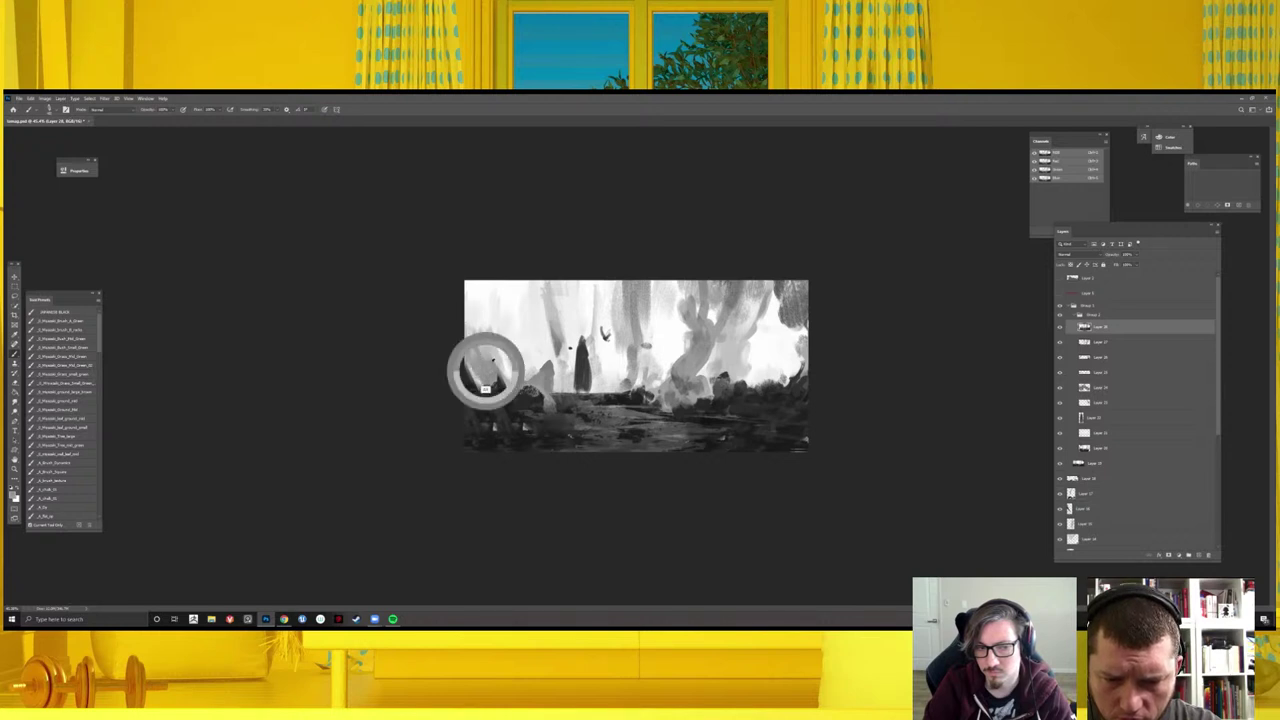
left_click(497, 315, "alt")
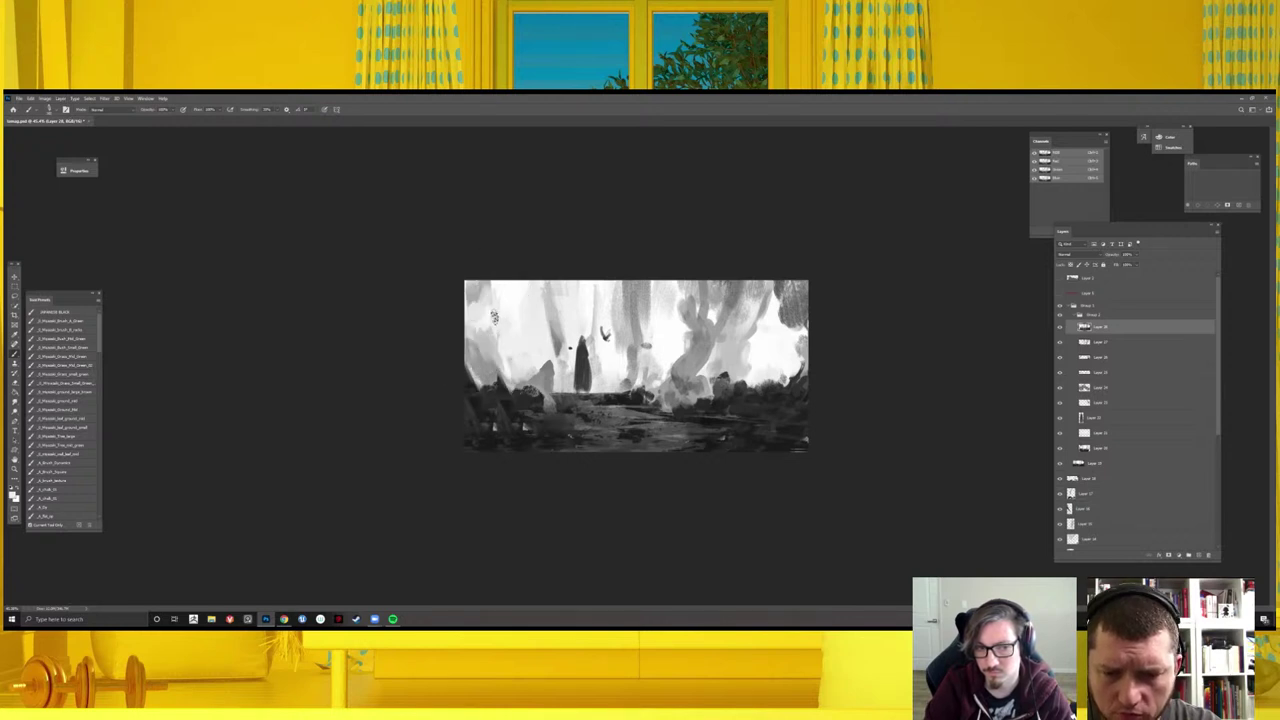
left_click(776, 396, "alt")
left_click_drag(454, 330, 484, 296)
left_click(506, 320, "alt")
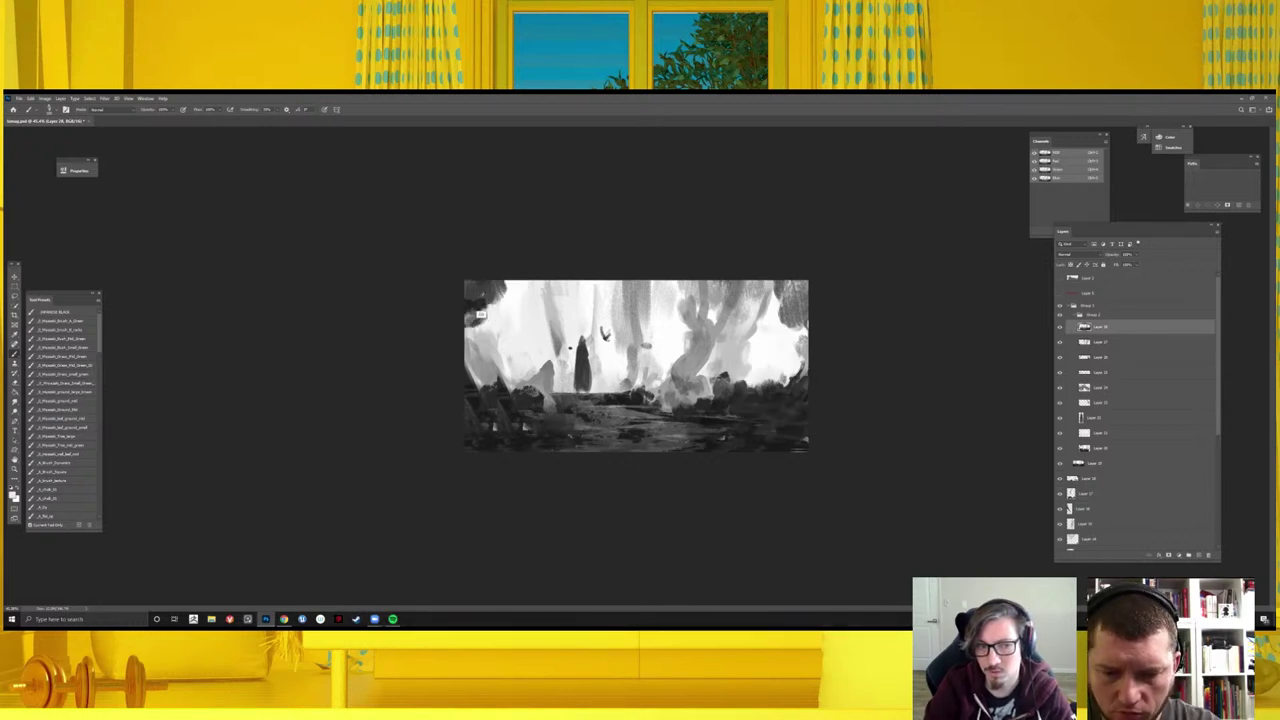
left_click(500, 335, "alt")
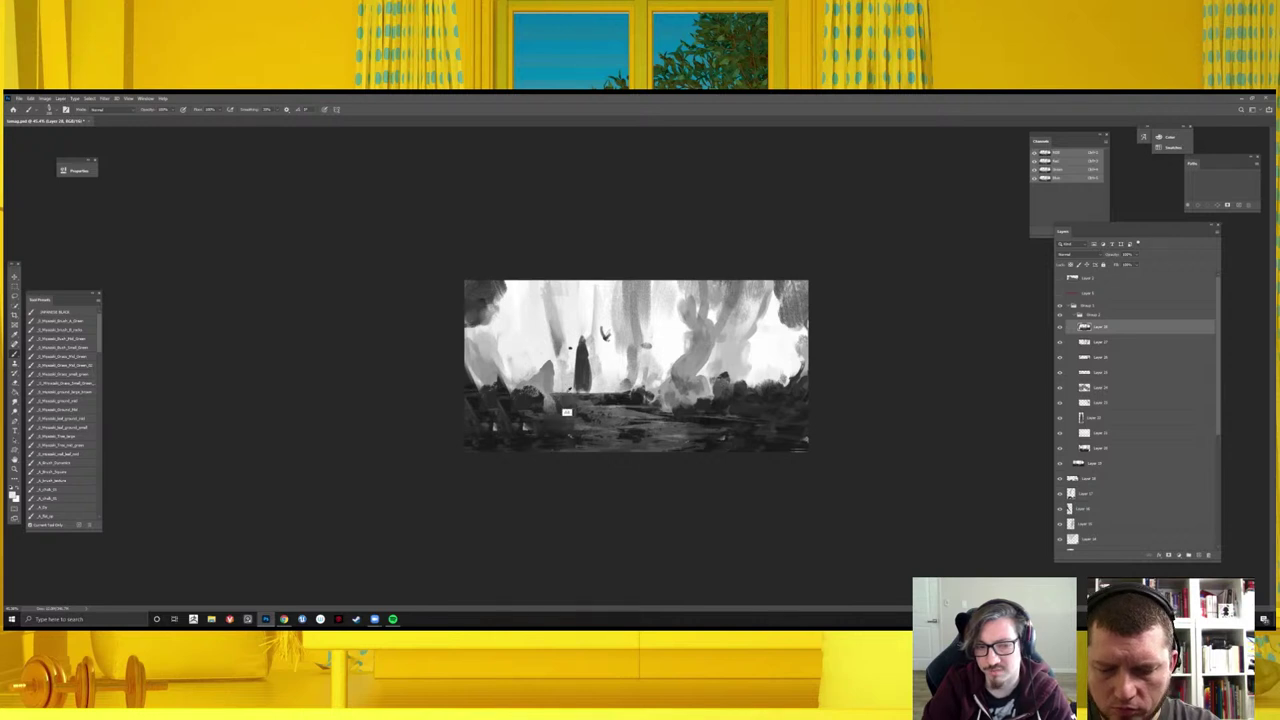
- Darken the foreground and the right-side foliage, zooming out to judge the composition
left_click_drag(566, 408, 624, 378)
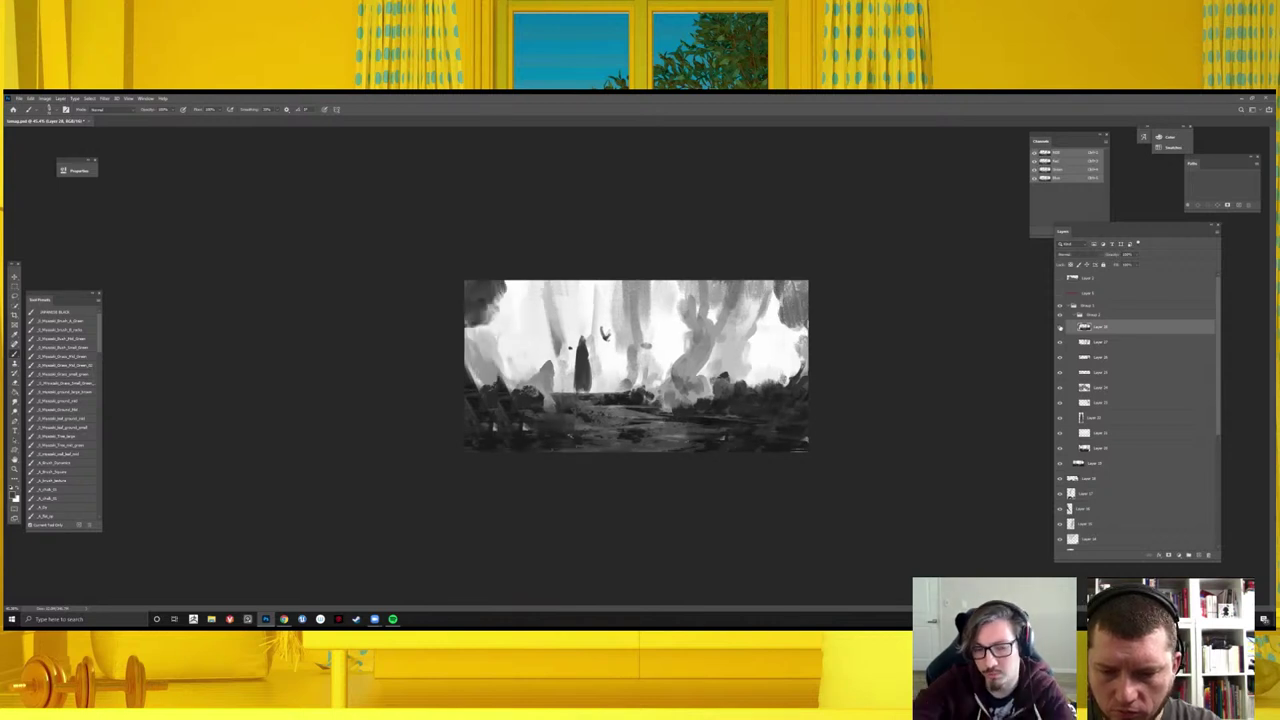
key("ctrl+minus")
key("ctrl+minus")
key("ctrl+minus")
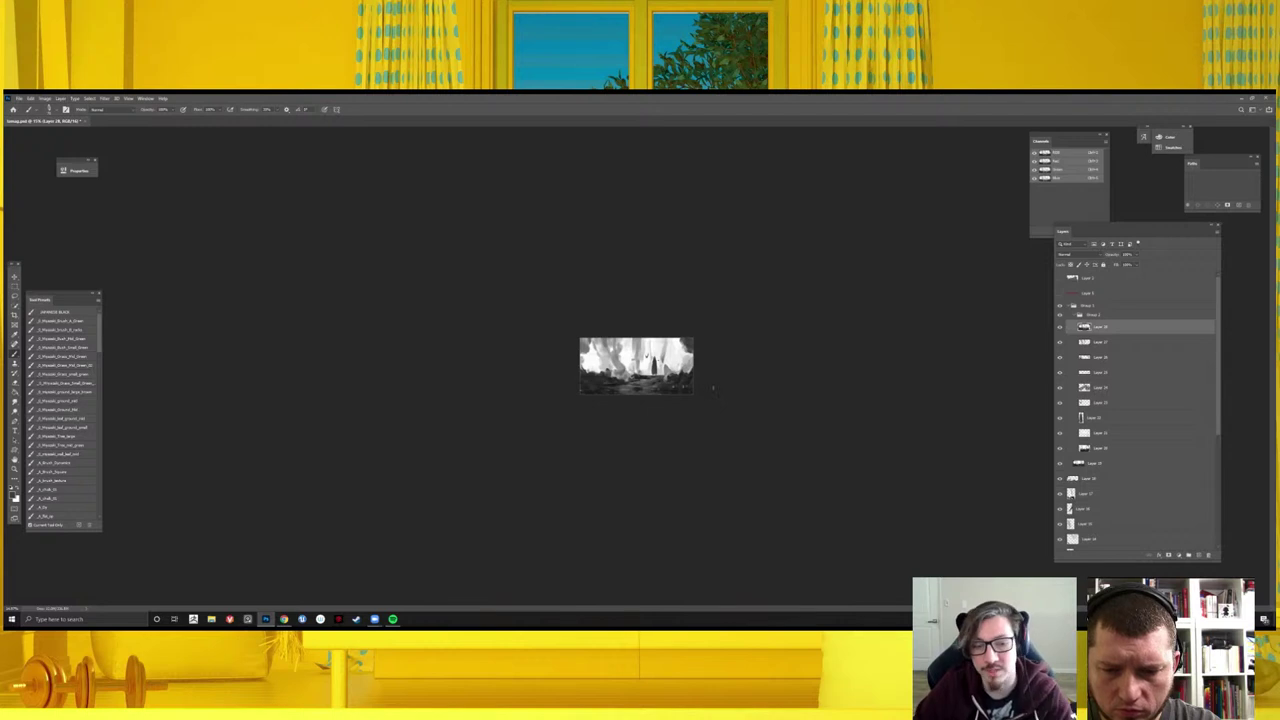
key("ctrl+plus")
key("ctrl+plus")
key("ctrl+plus")
key("ctrl+plus")
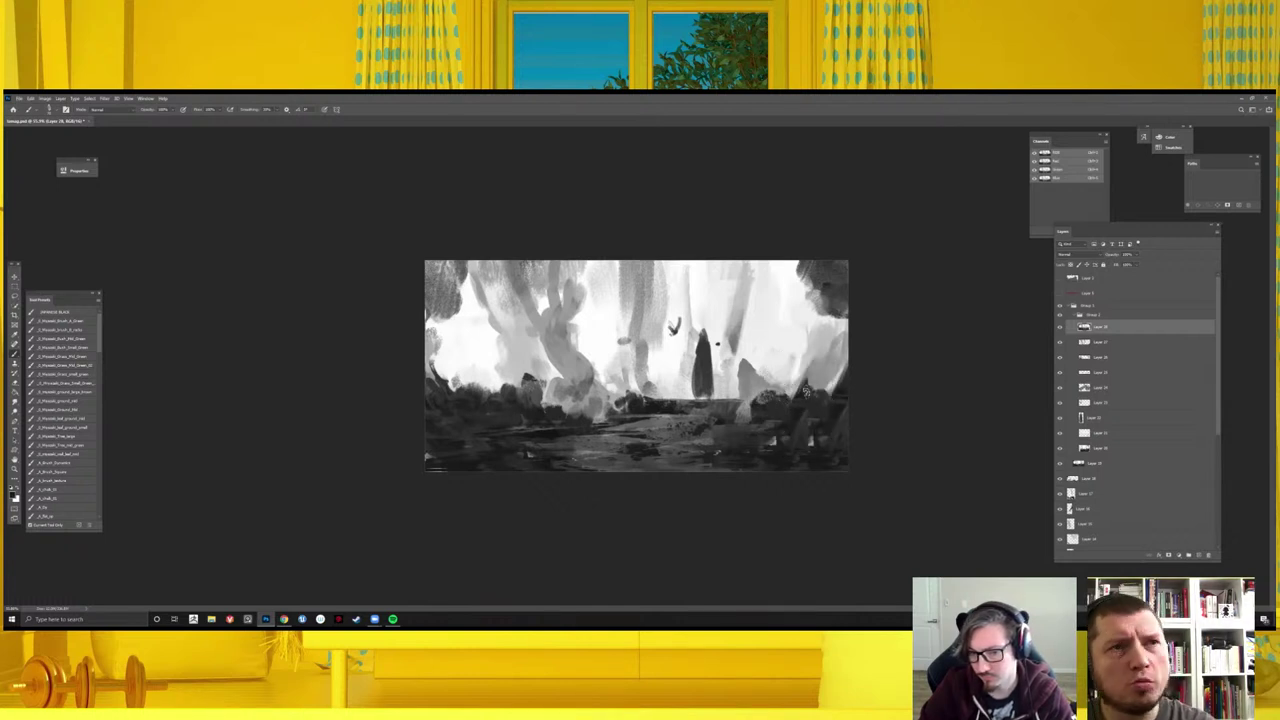
mouse_move(818, 380)
left_mouse_down()
mouse_move(782, 440)
mouse_move(815, 408)
mouse_move(828, 355)
left_mouse_up()
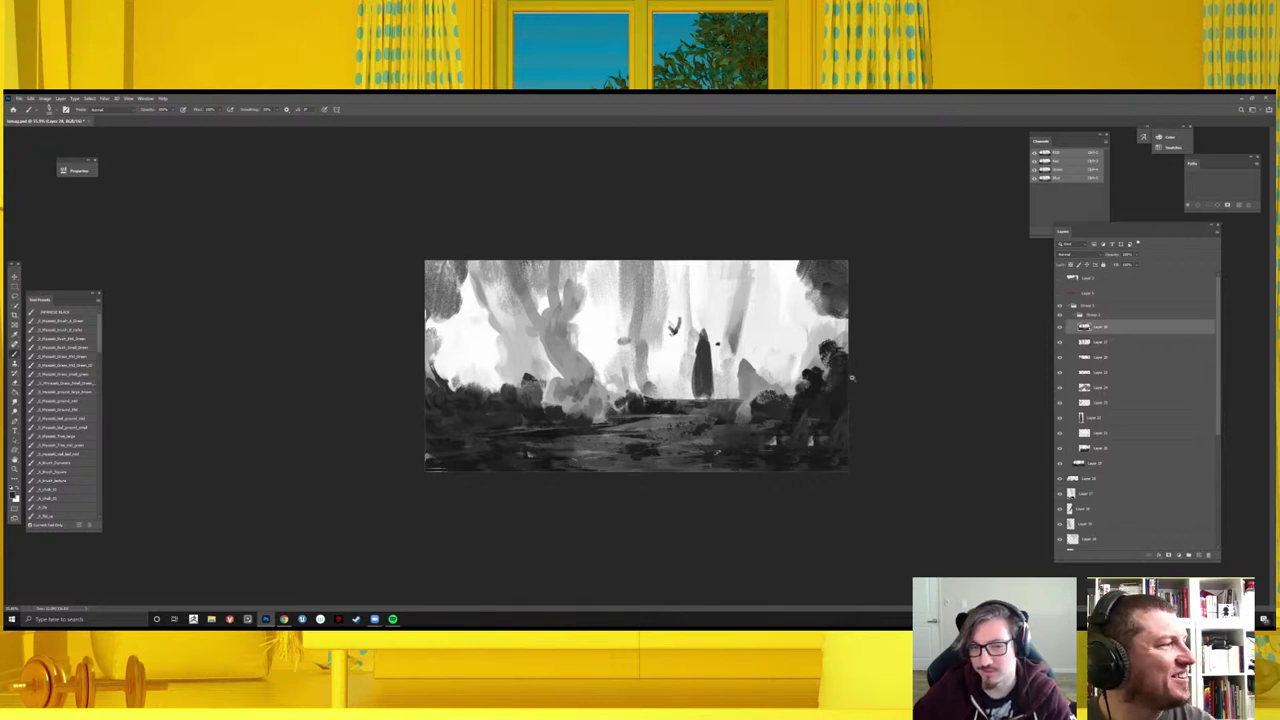
key("ctrl+minus")
key("ctrl+minus")
key("ctrl+plus")
key("ctrl+plus")
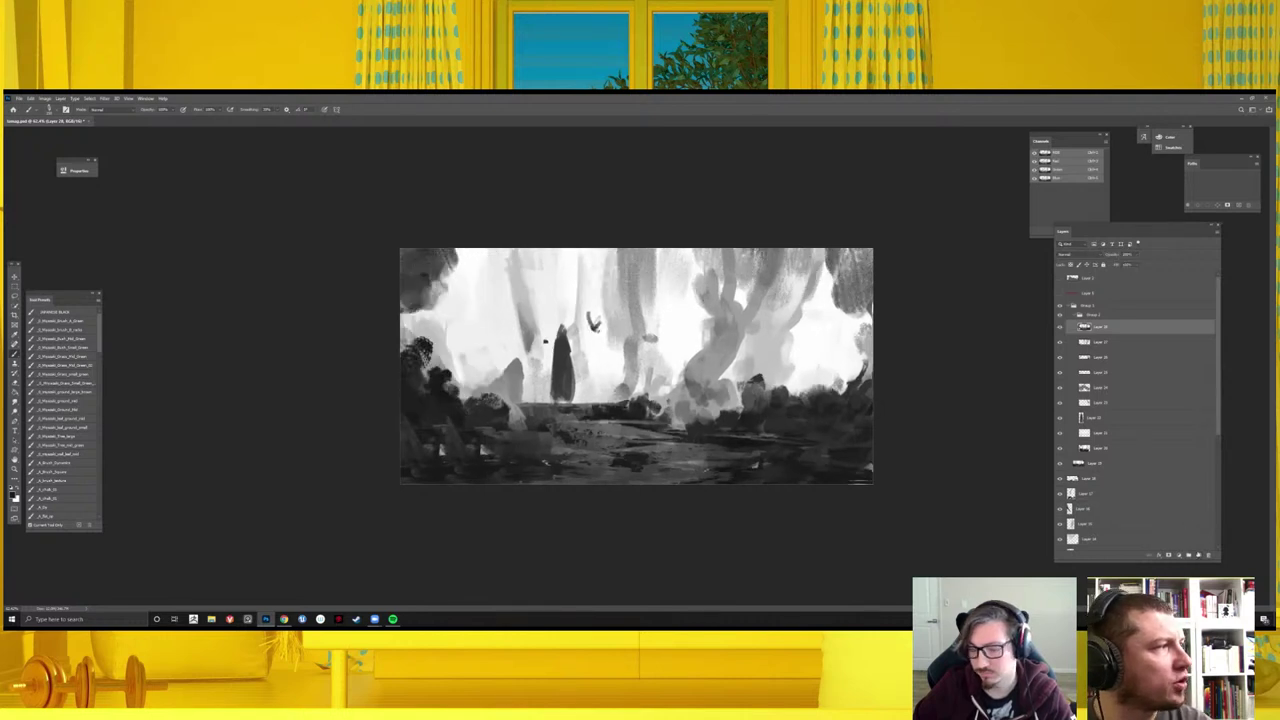
key("ctrl+plus")
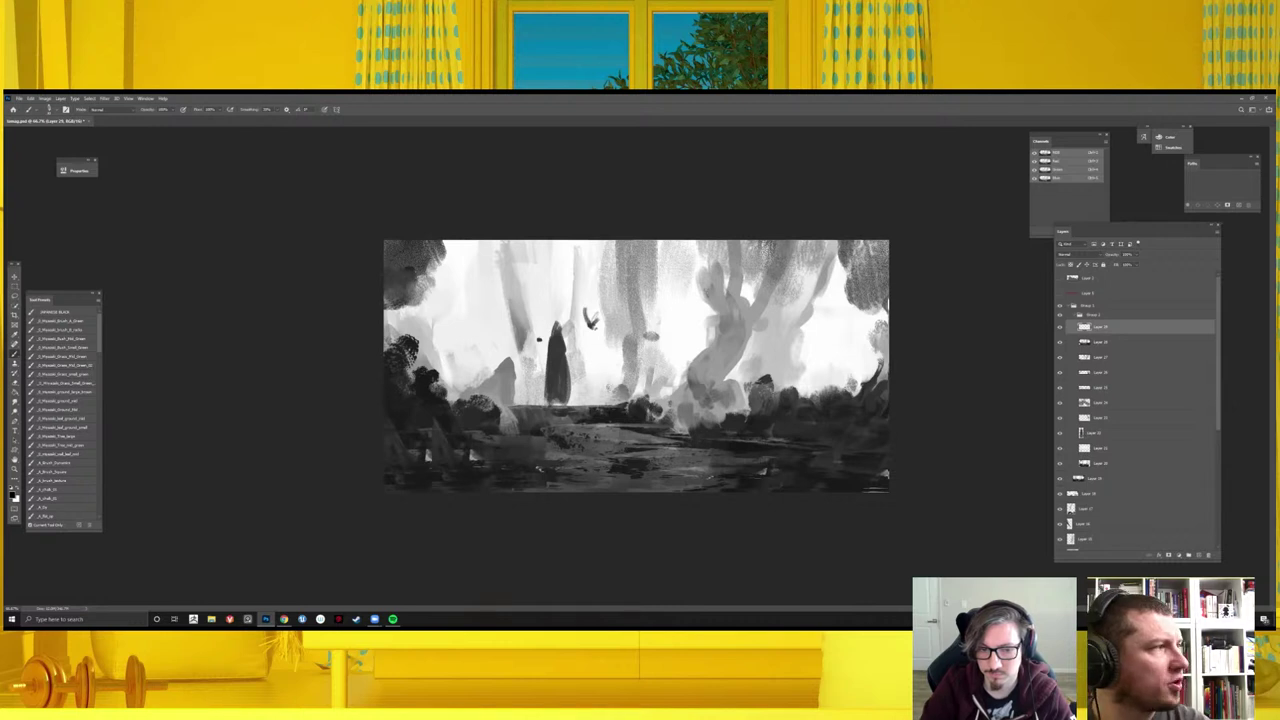
- Block in a dark standing figure in the clearing and mirror the view to check it
left_click_drag(610, 380, 616, 384)
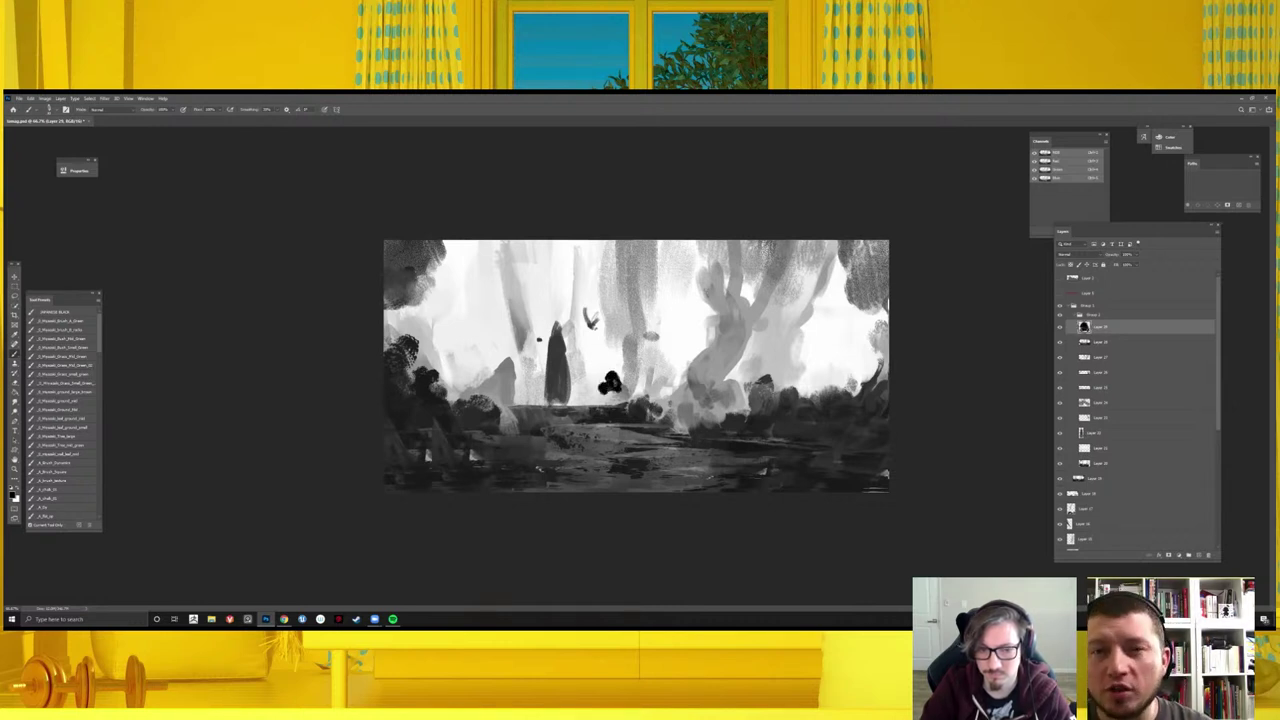
left_click_drag(616, 392, 612, 412)
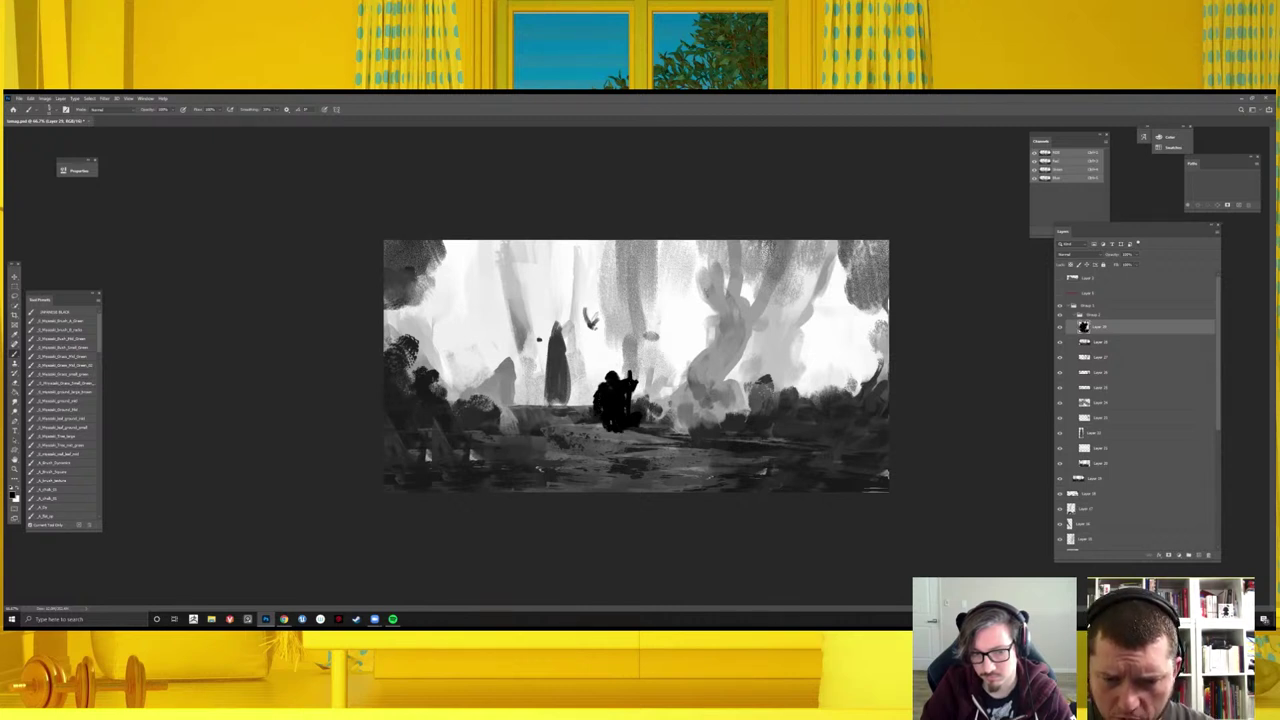
key("ctrl+minus")
key("ctrl+minus")
key("ctrl+minus")
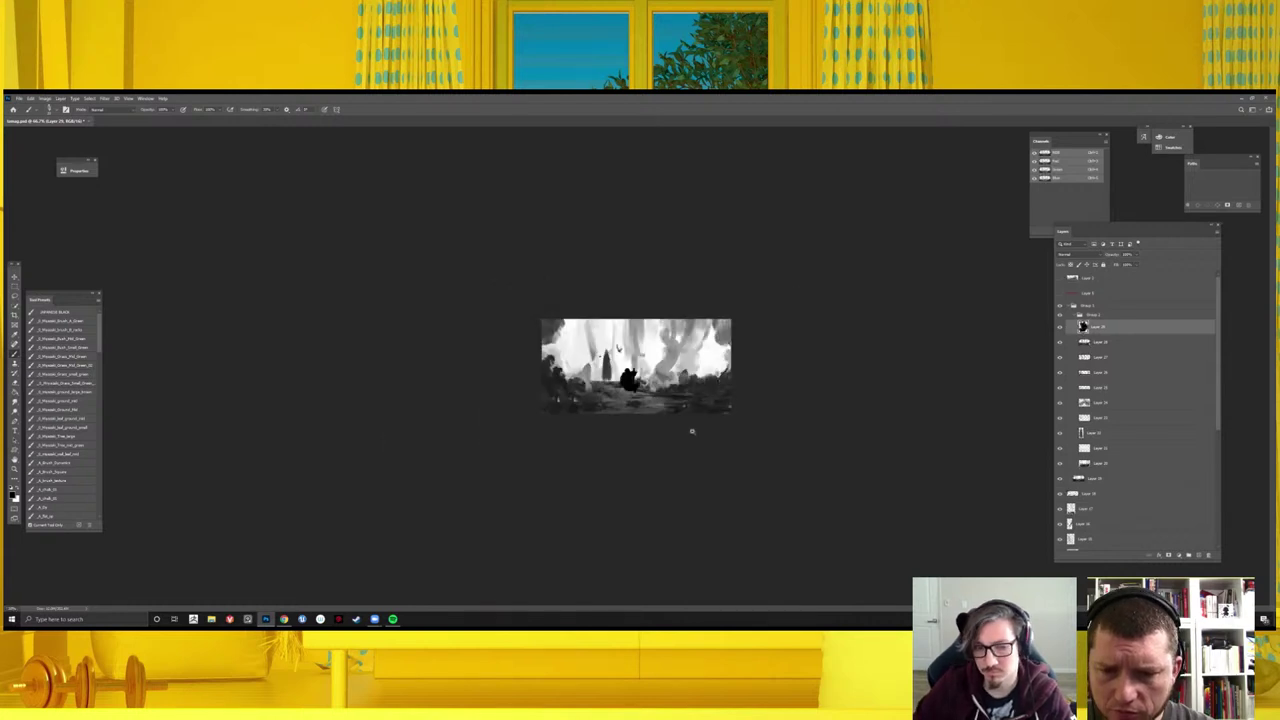
key("h")
key("ctrl+plus")
key("ctrl+plus")
key("ctrl+plus")
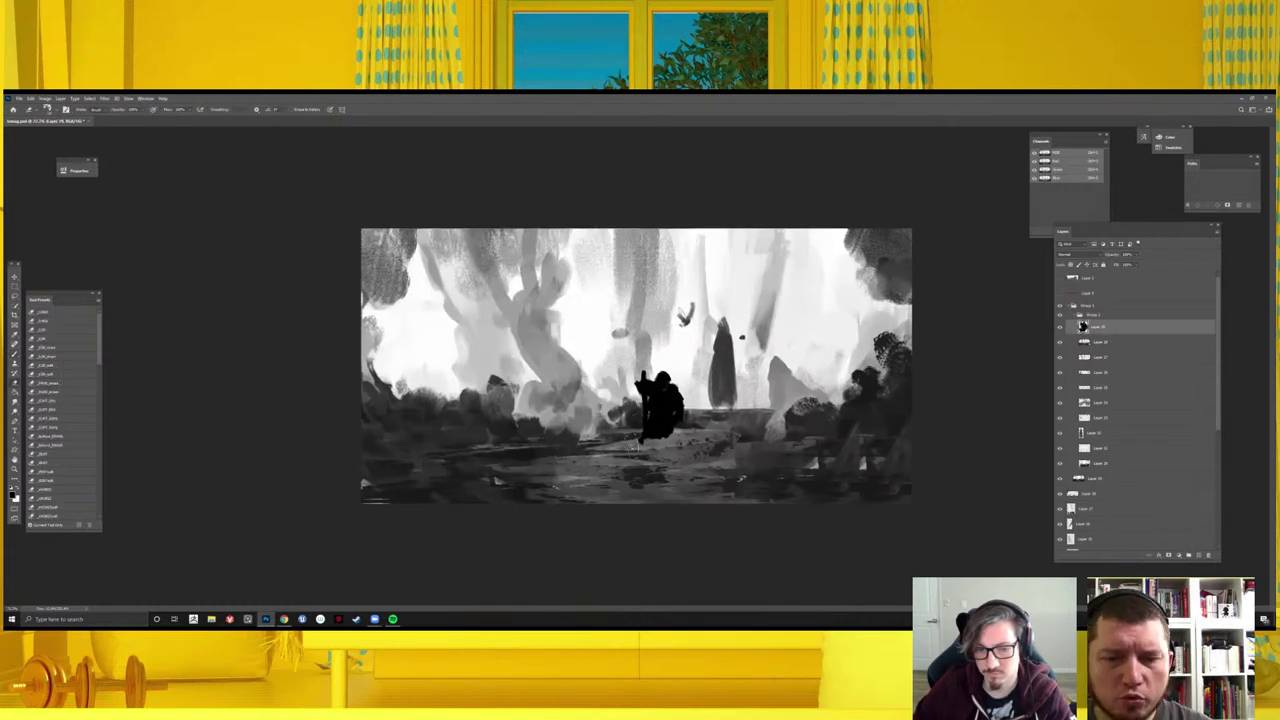
- Move the dark figure up, then nudge it slightly back down with Free Transform
key("v")
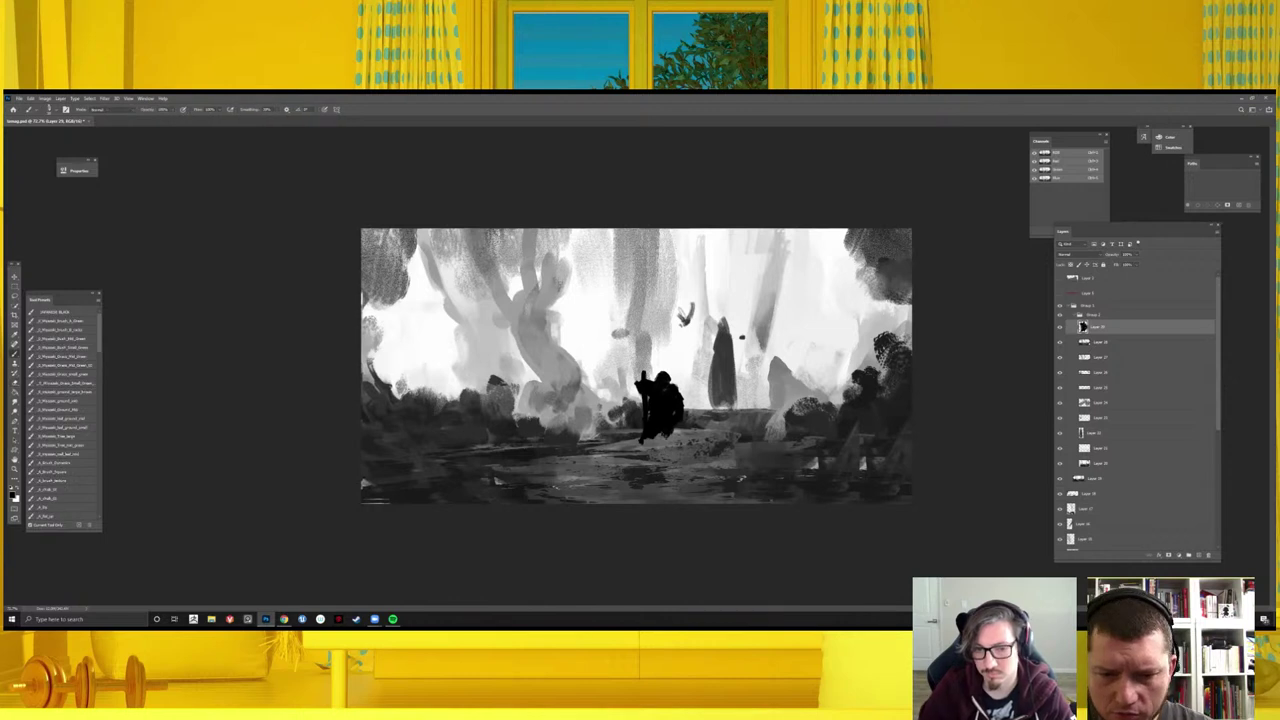
left_click_drag(667, 442, 667, 430)
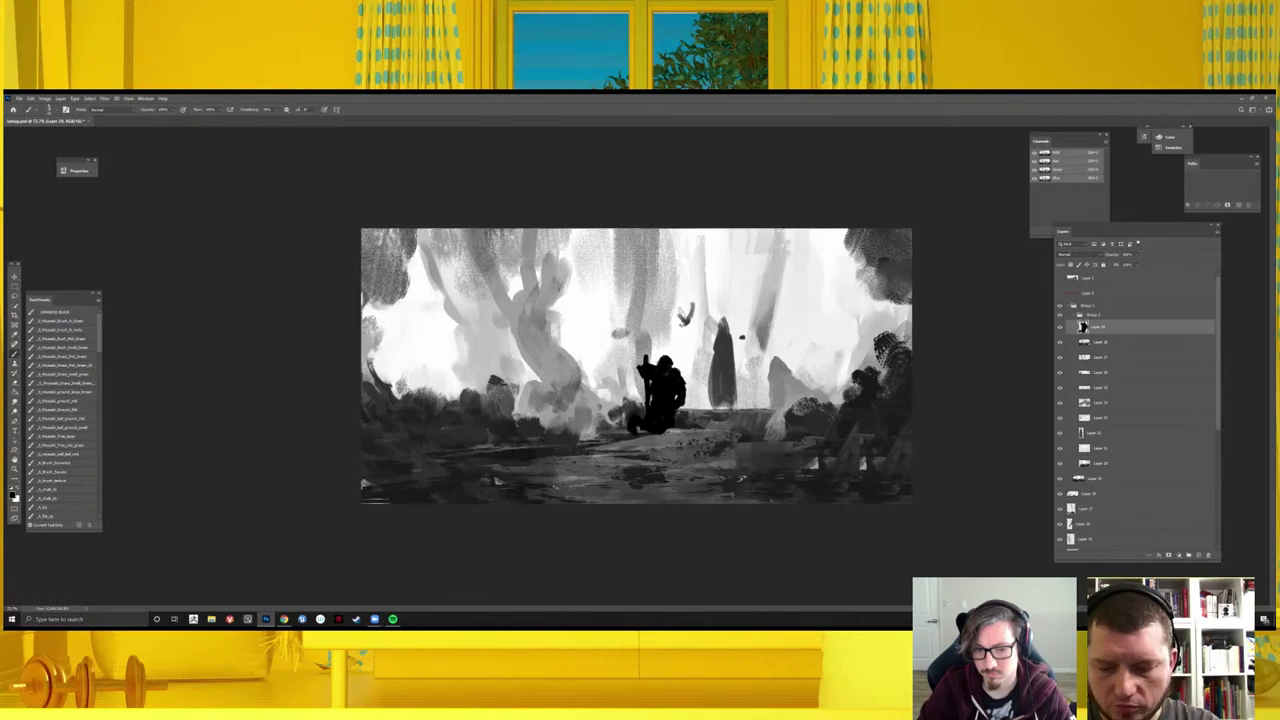
scroll(636, 365, "down", 3)
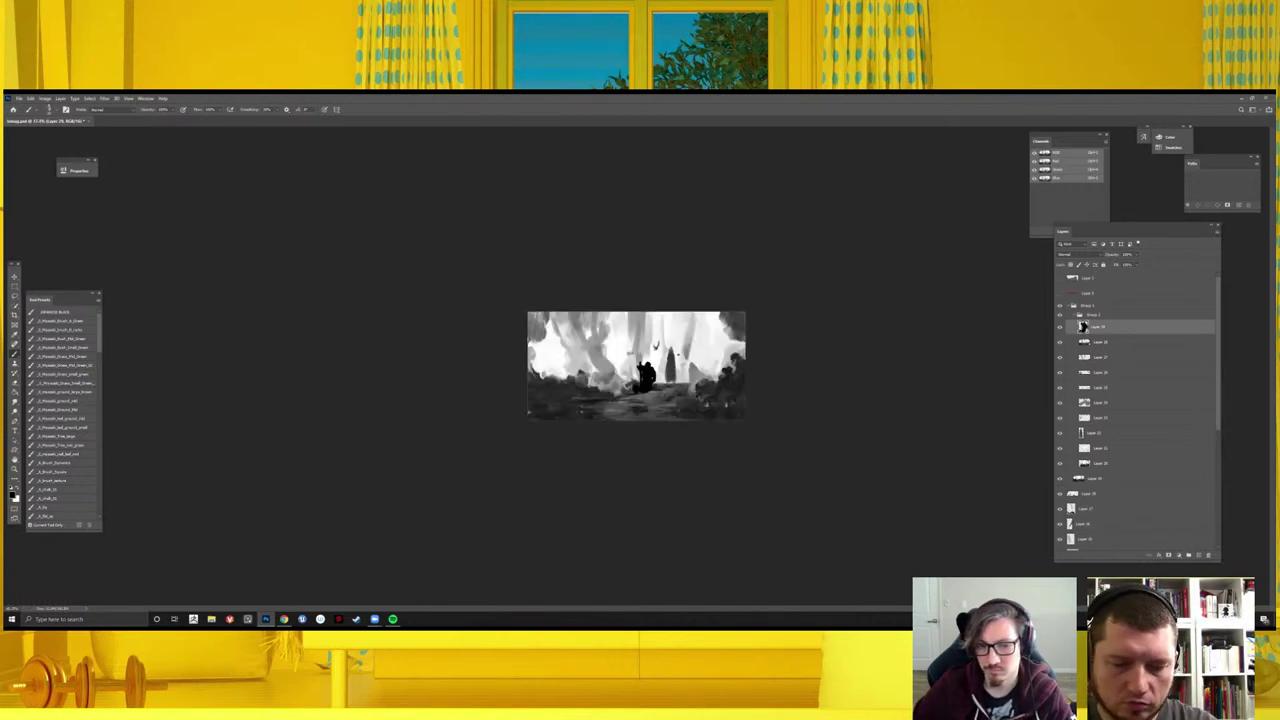
scroll(636, 365, "up", 2)
key("ctrl+t")
left_click_drag(676, 340, 676, 350)
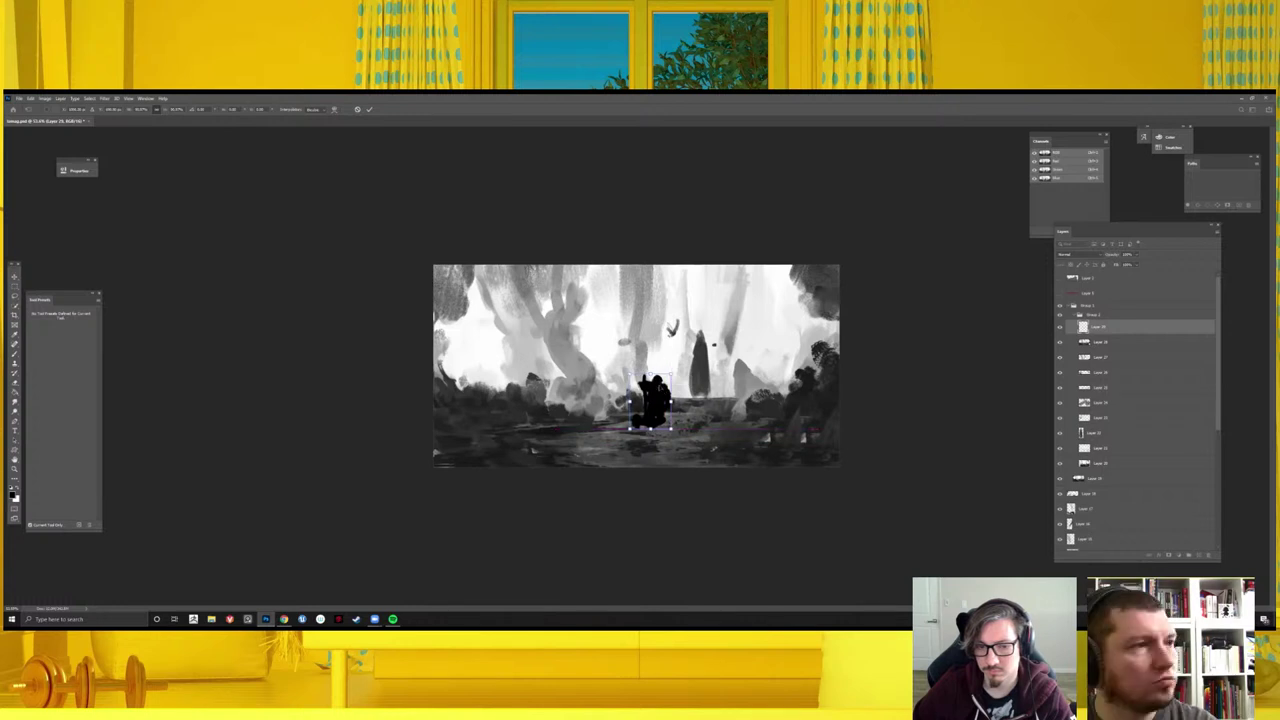
key("Return")
- Mirror the view and toggle the figure layer's visibility to compare its placement
scroll(636, 365, "down", 3)
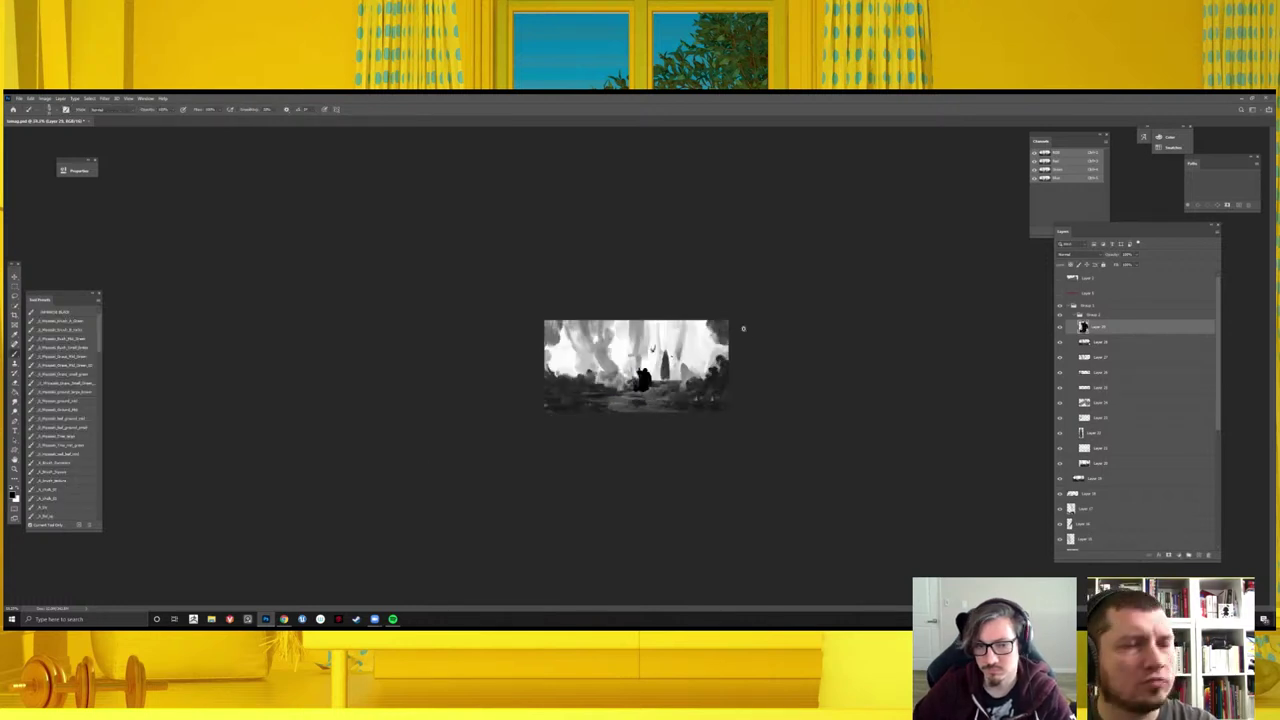
key("ctrl+shift+h")
scroll(636, 365, "up", 3)
scroll(636, 365, "up", 3)
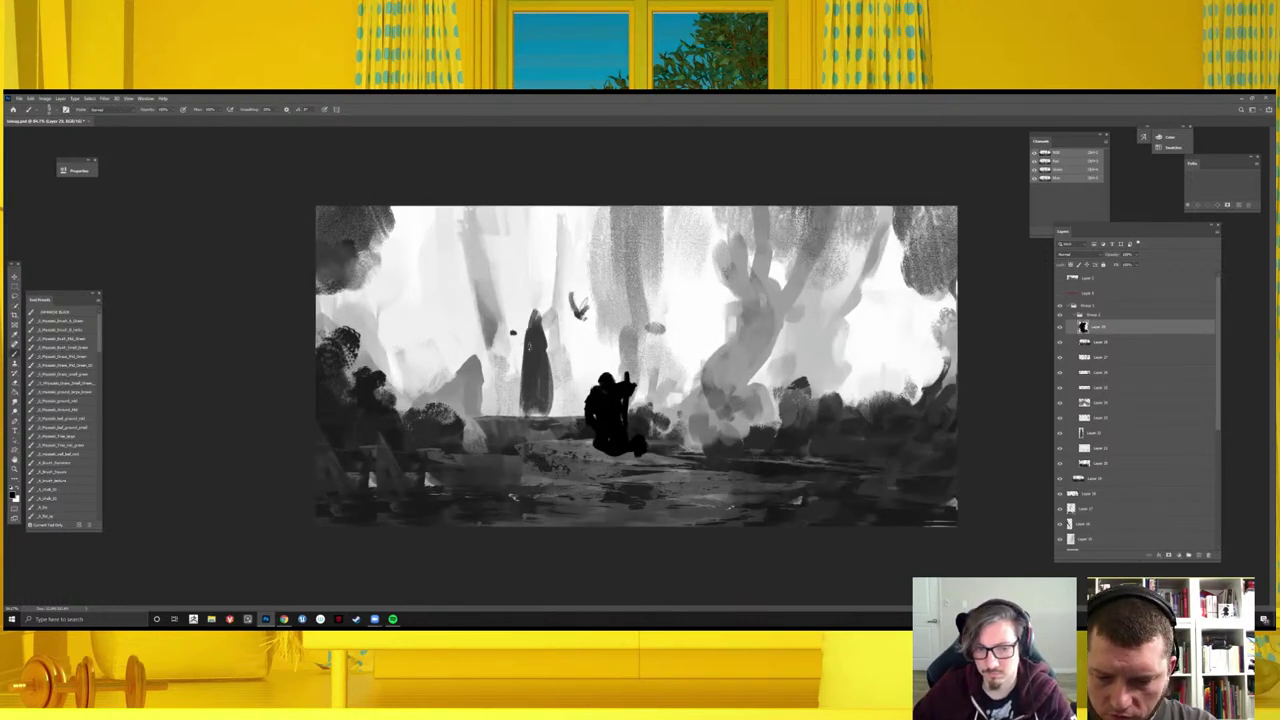
left_click(1060, 326)
scroll(720, 337, "down", 2)
scroll(720, 337, "down", 3)
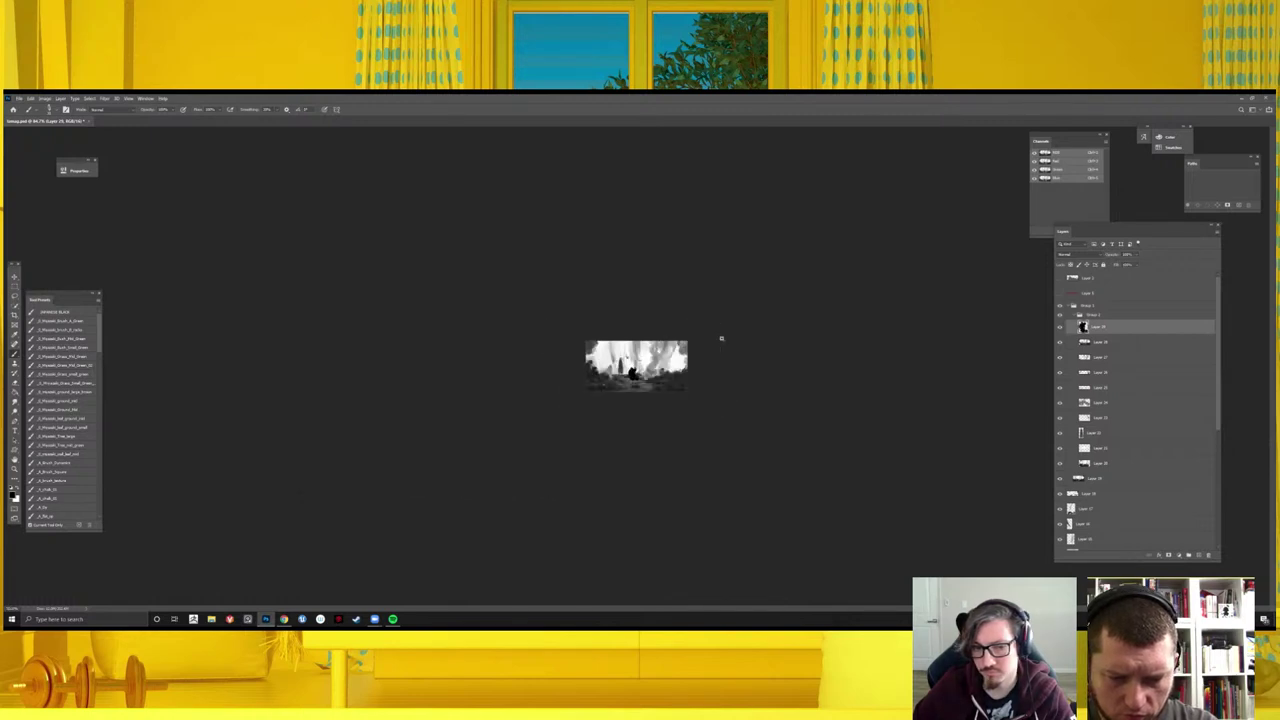
scroll(720, 337, "up", 3)
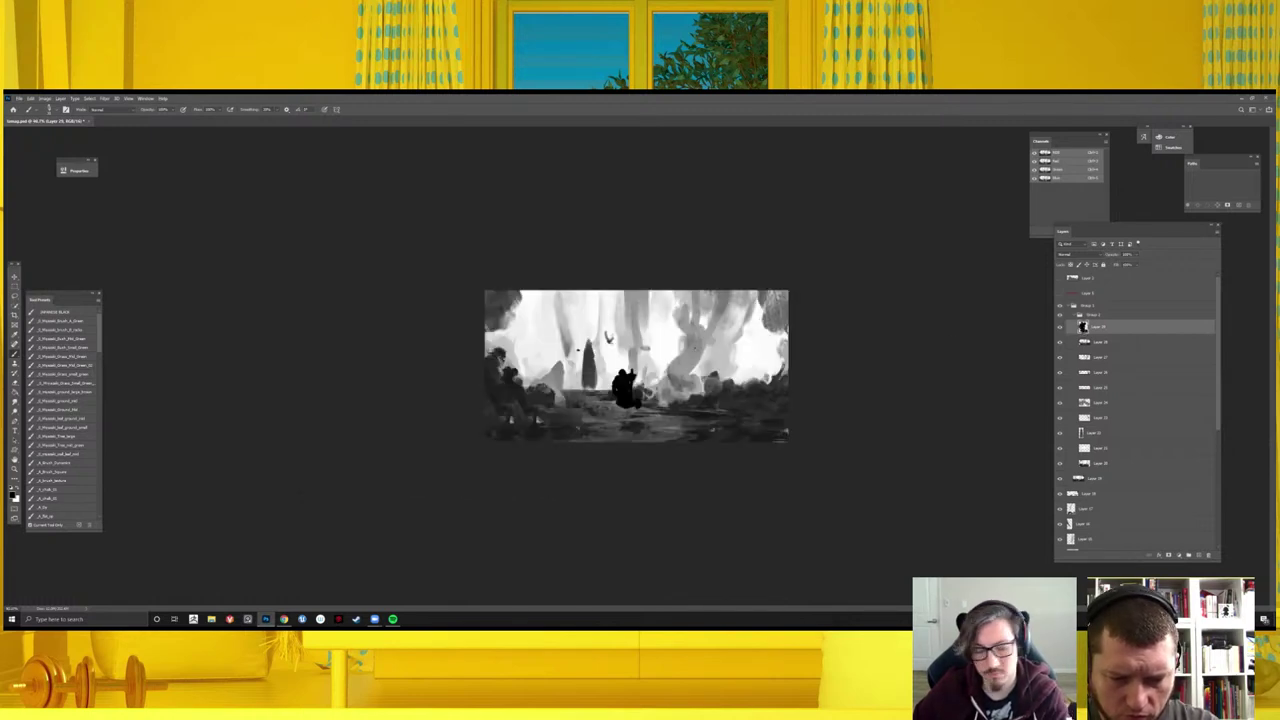
key("XF86AudioNext")
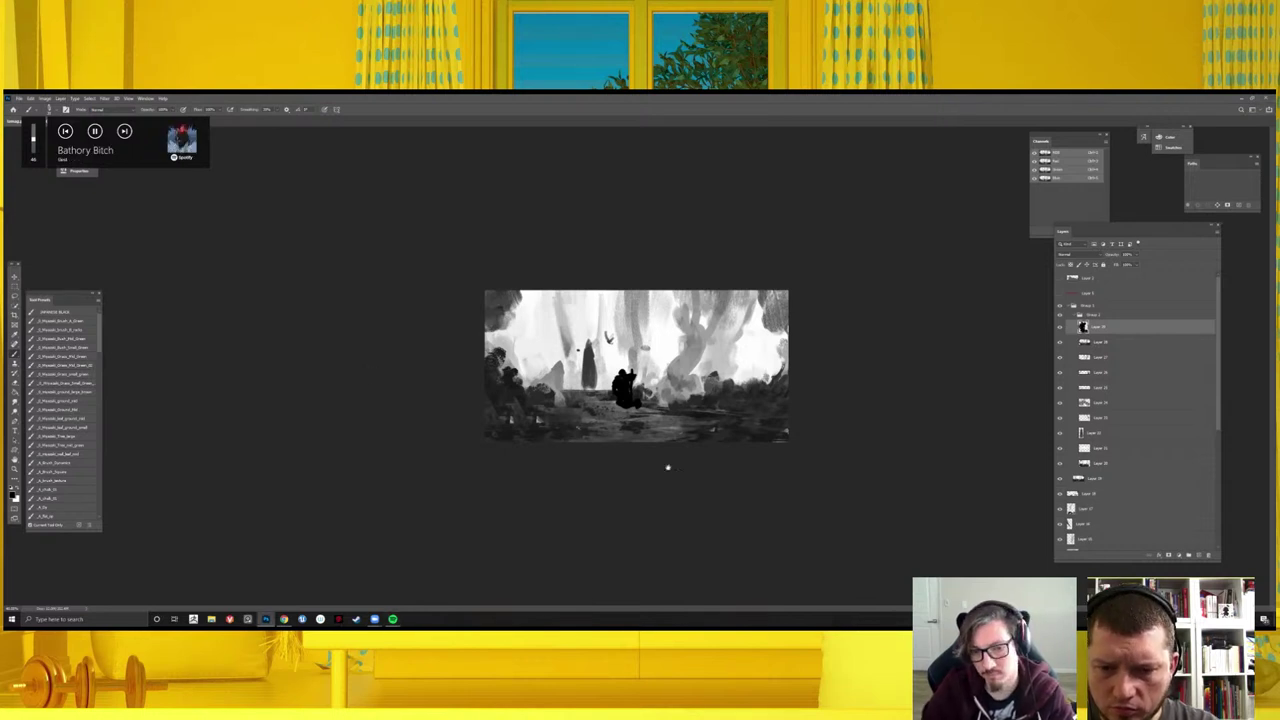
- Add lighter grey marks to the top of the figure
key("ctrl+plus")
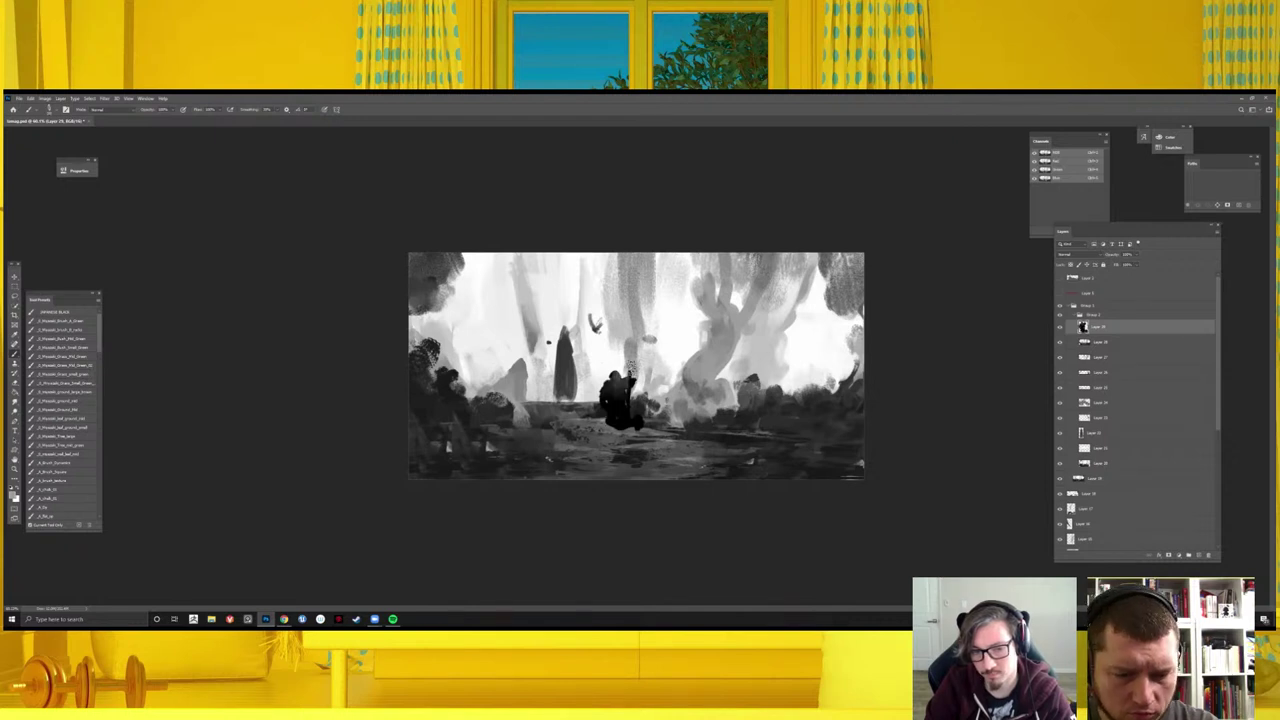
mouse_move(607, 388)
left_mouse_down()
mouse_move(625, 385)
mouse_move(610, 400)
mouse_move(636, 428)
mouse_move(622, 420)
left_mouse_up()
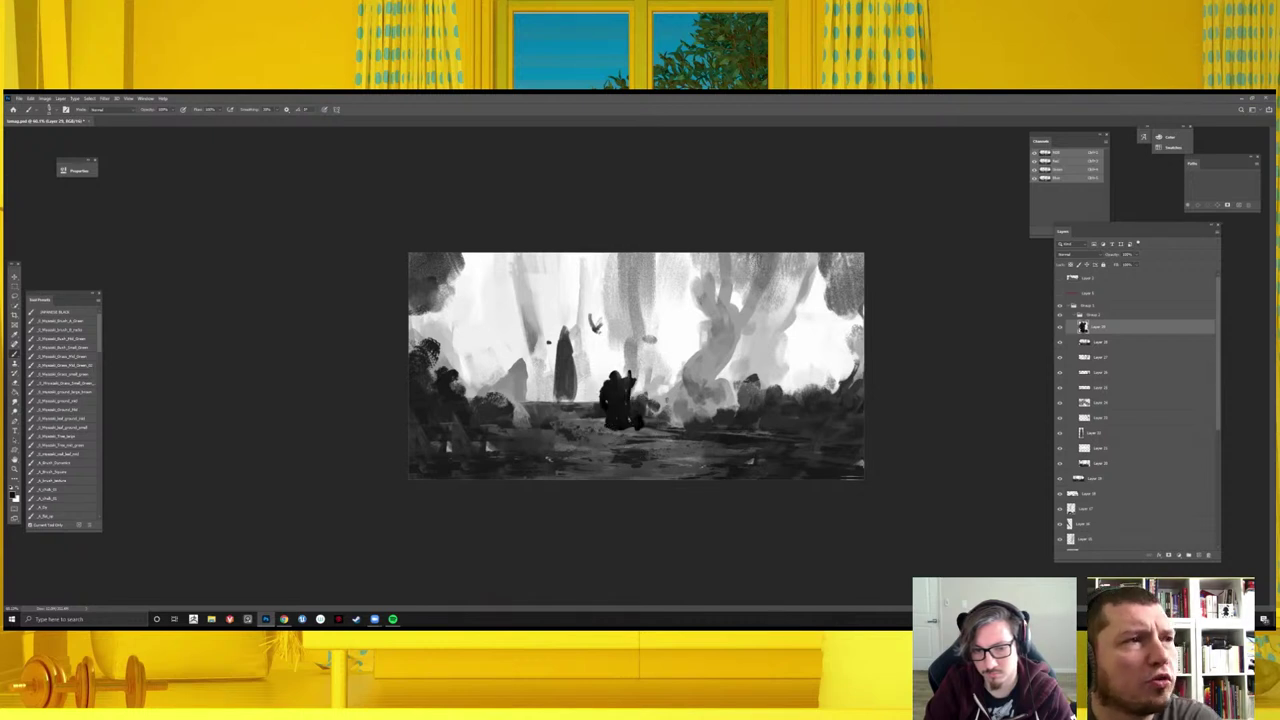
key("e")
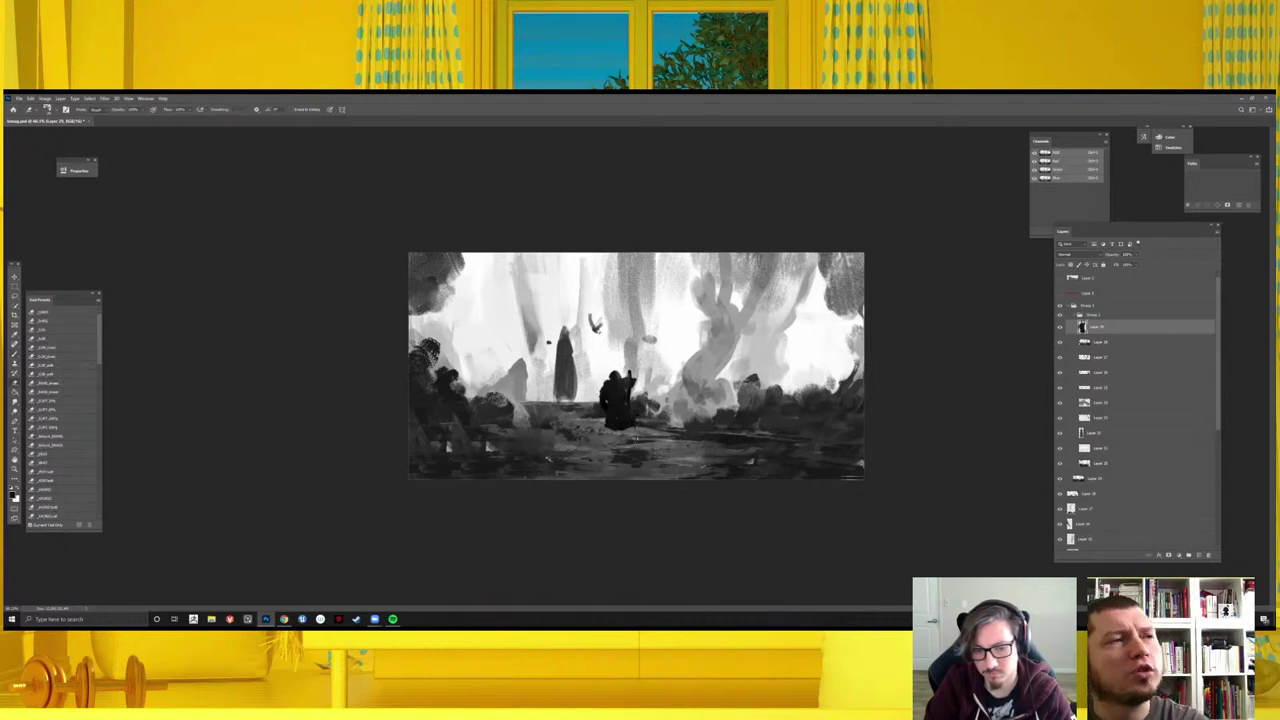
key("b")
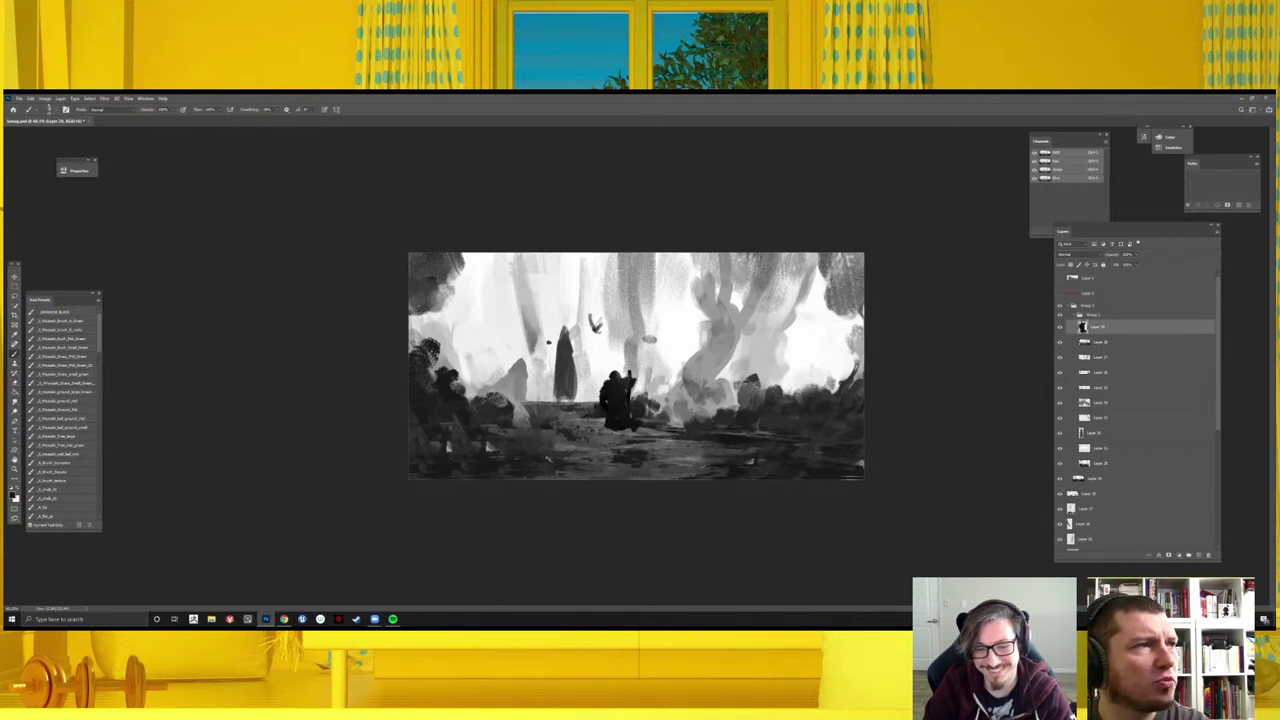
key("ctrl+minus")
key("h")
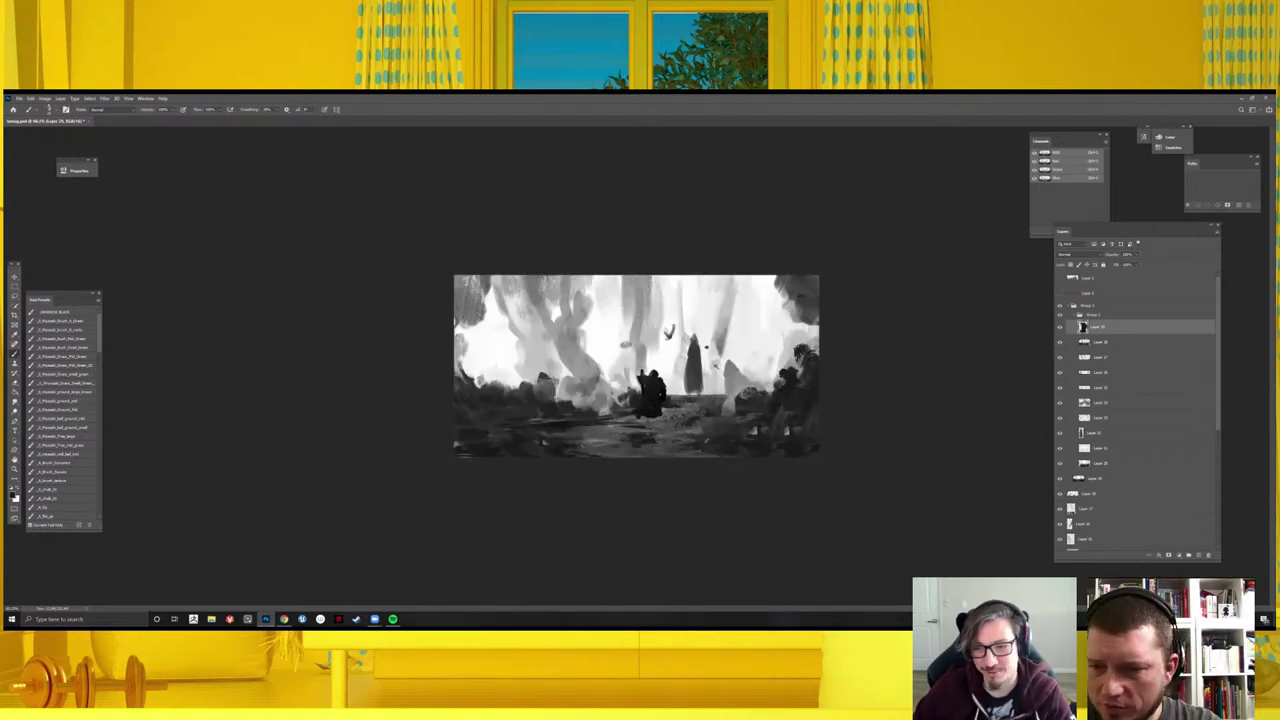
key("ctrl+plus")
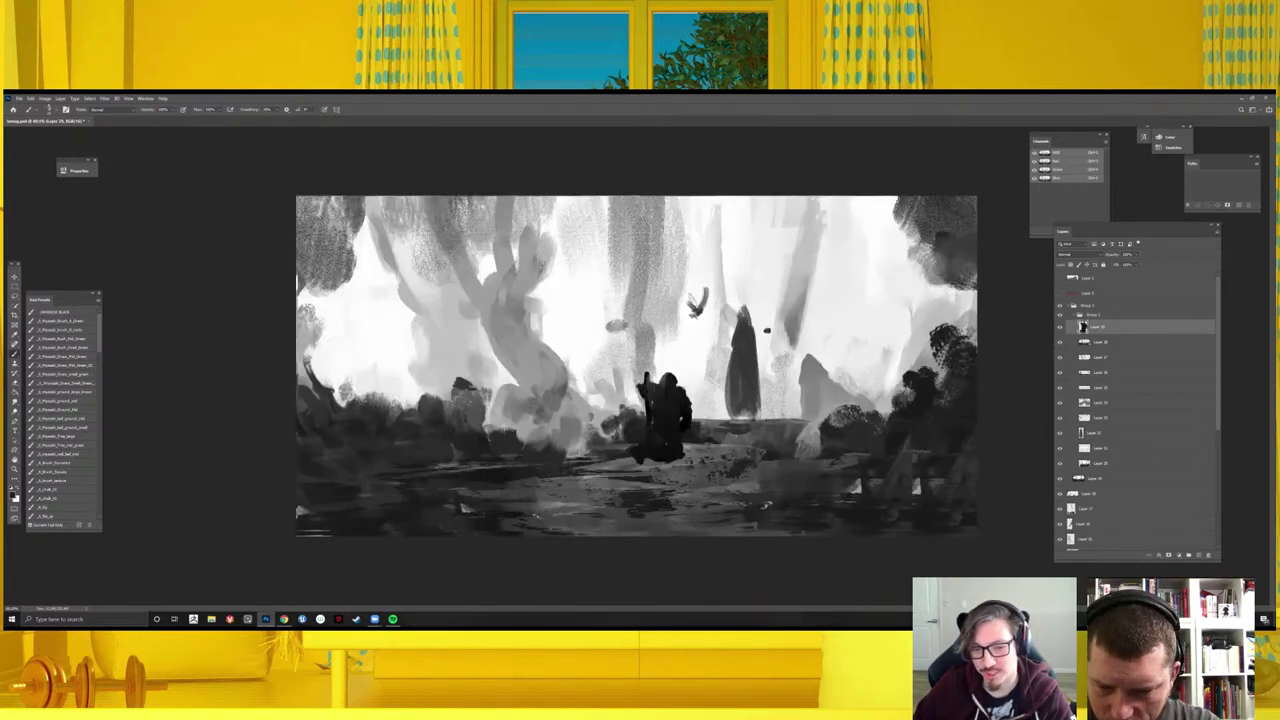
key("ctrl+minus")
key("ctrl+plus")
key("ctrl+plus")
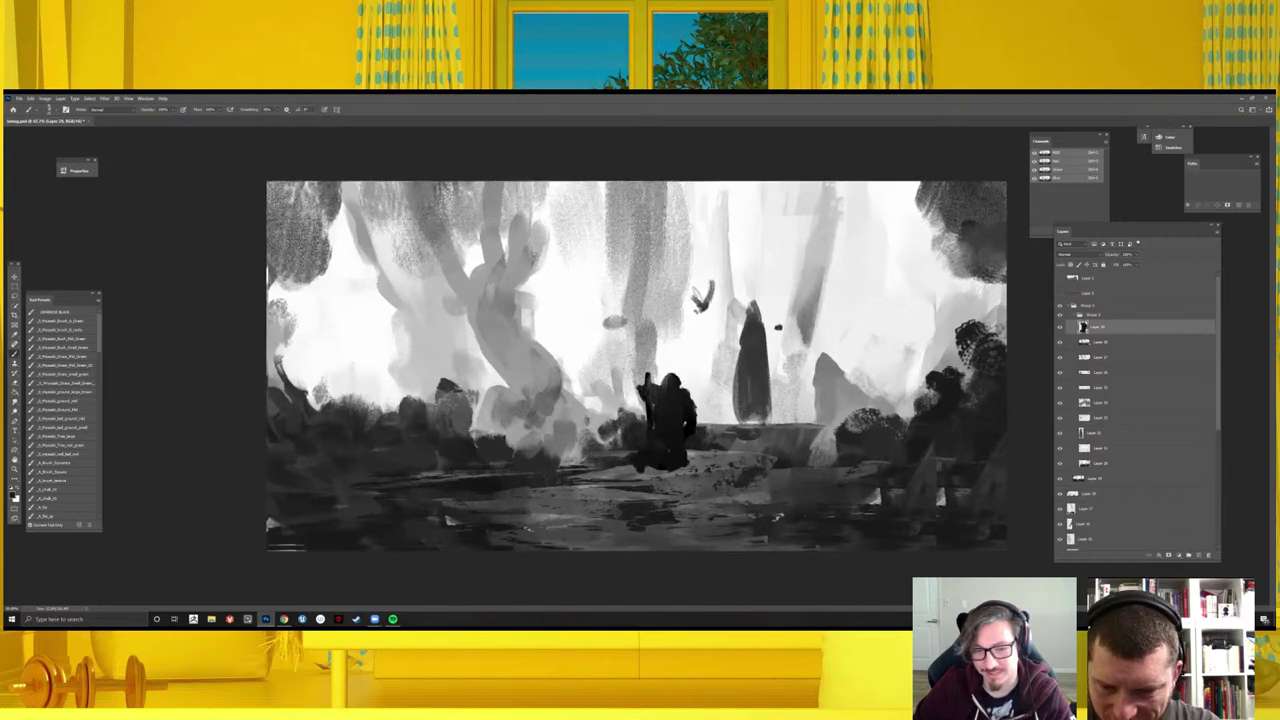
mouse_move(622, 366)
left_mouse_down()
mouse_move(695, 420)
mouse_move(578, 405)
left_mouse_up()
key("ctrl+z")
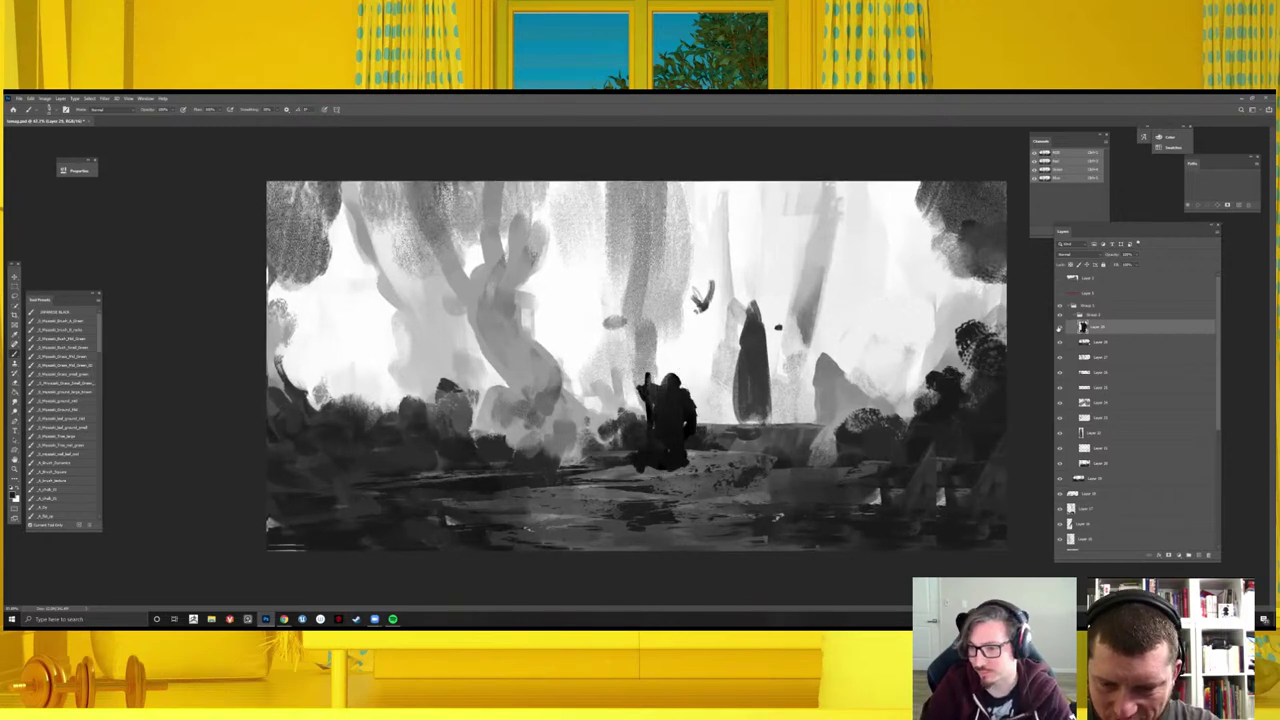
left_click(1060, 328)
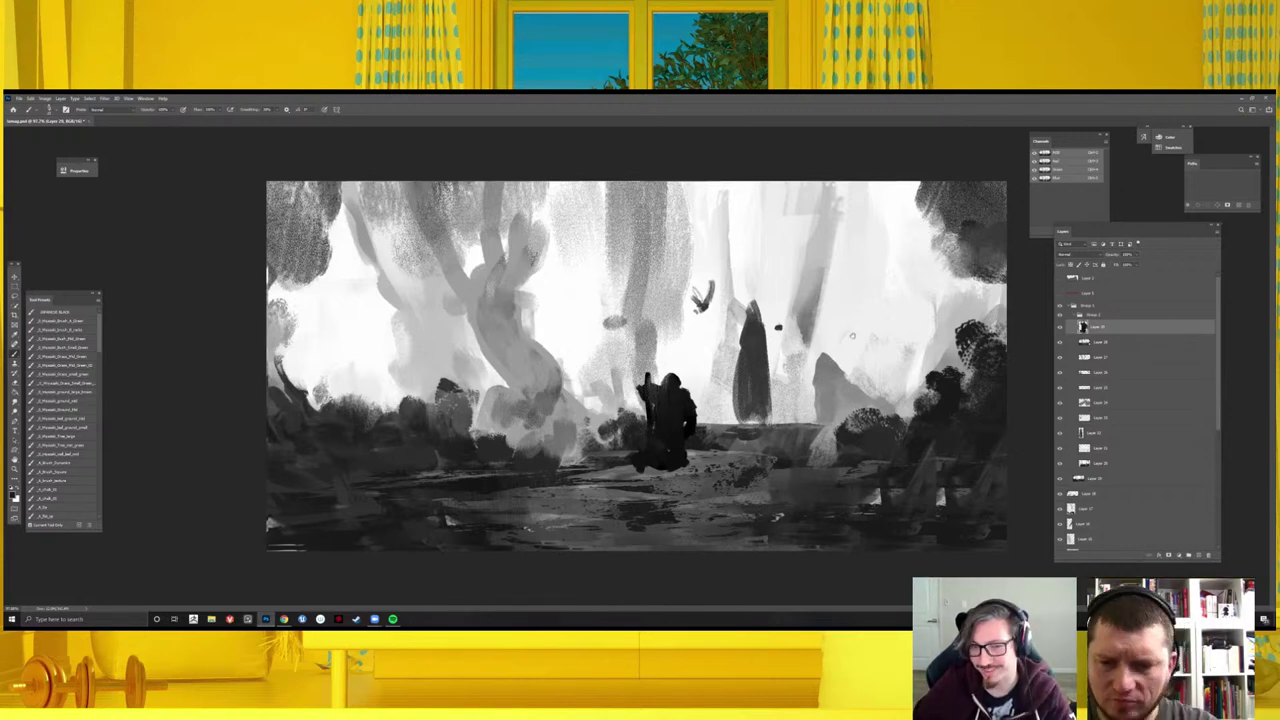
left_click(1060, 328)
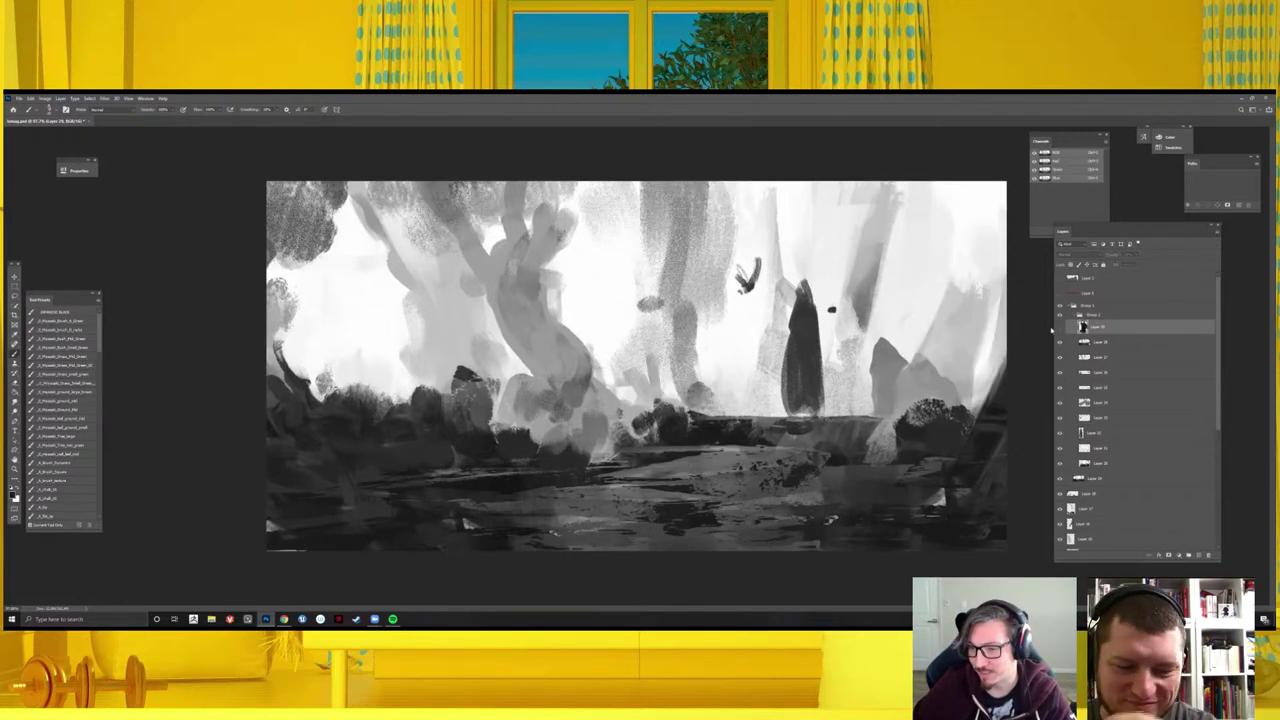
left_click(808, 347)
left_click(632, 283)
left_click(1060, 328)
key("ctrl+minus")
key("ctrl+minus")
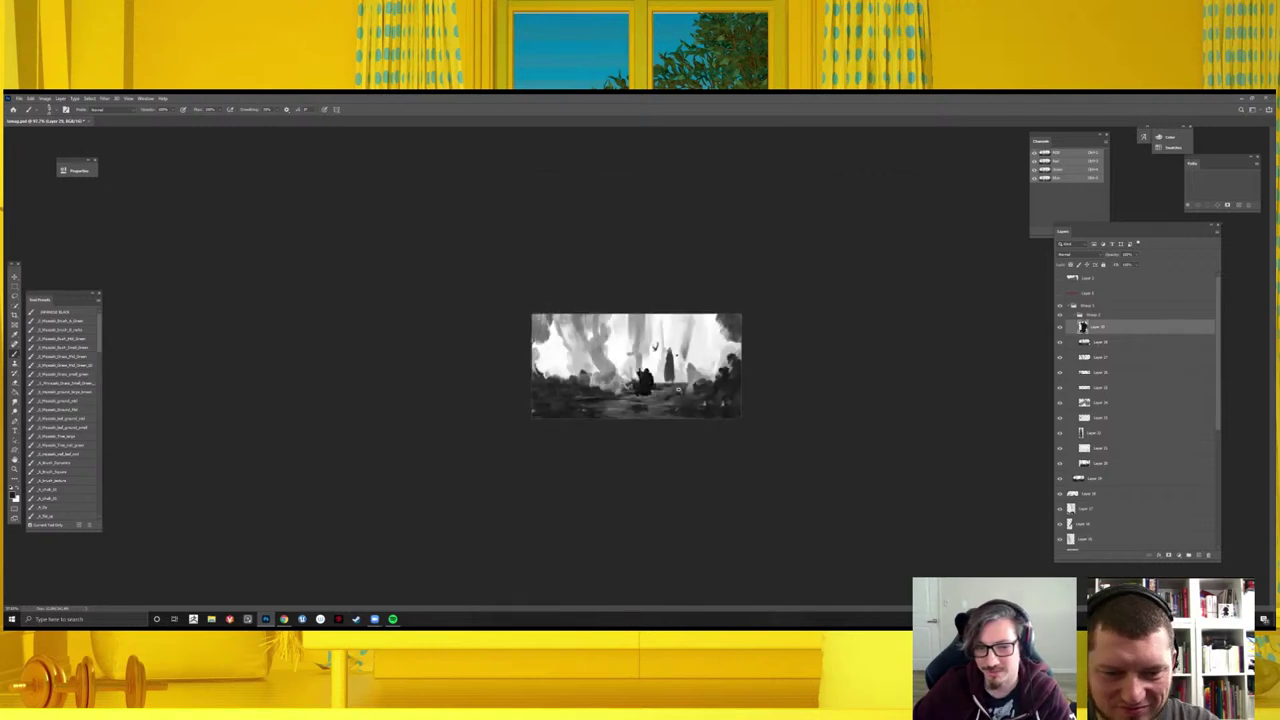
key("ctrl+plus")
key("ctrl+plus")
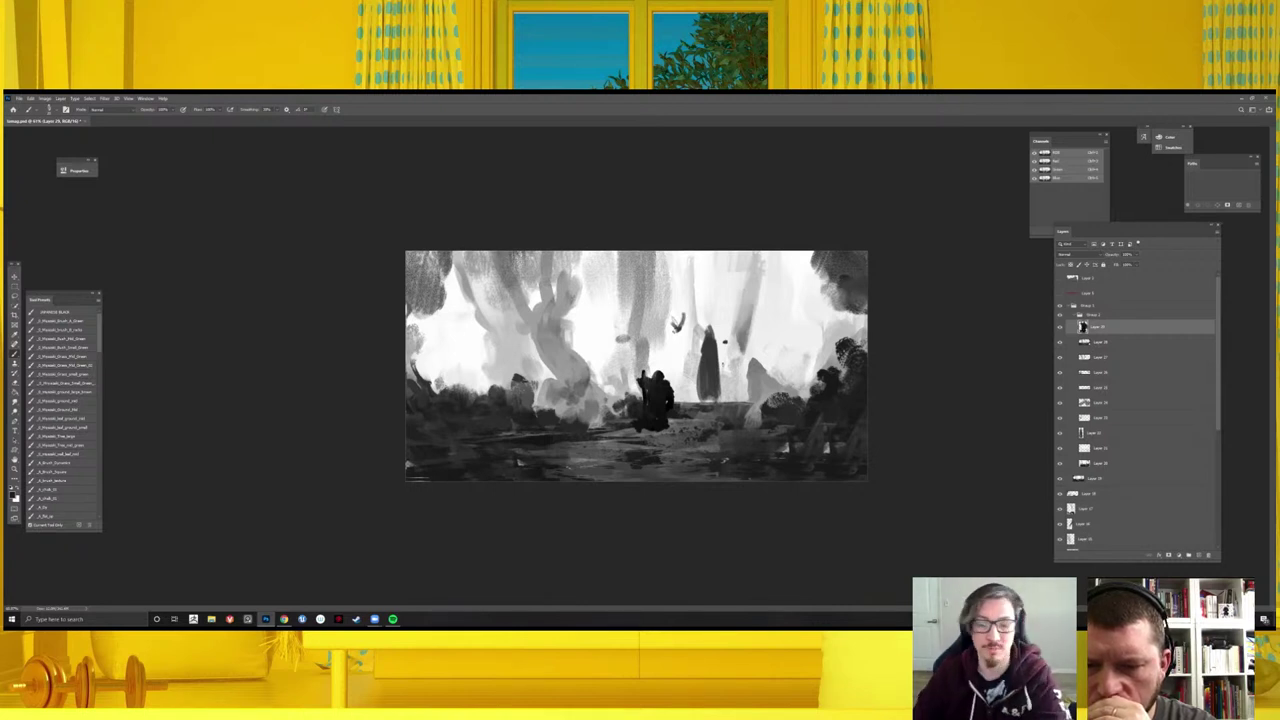
- Add a new empty layer and set the foreground colour to bright red
right_click(1191, 545)
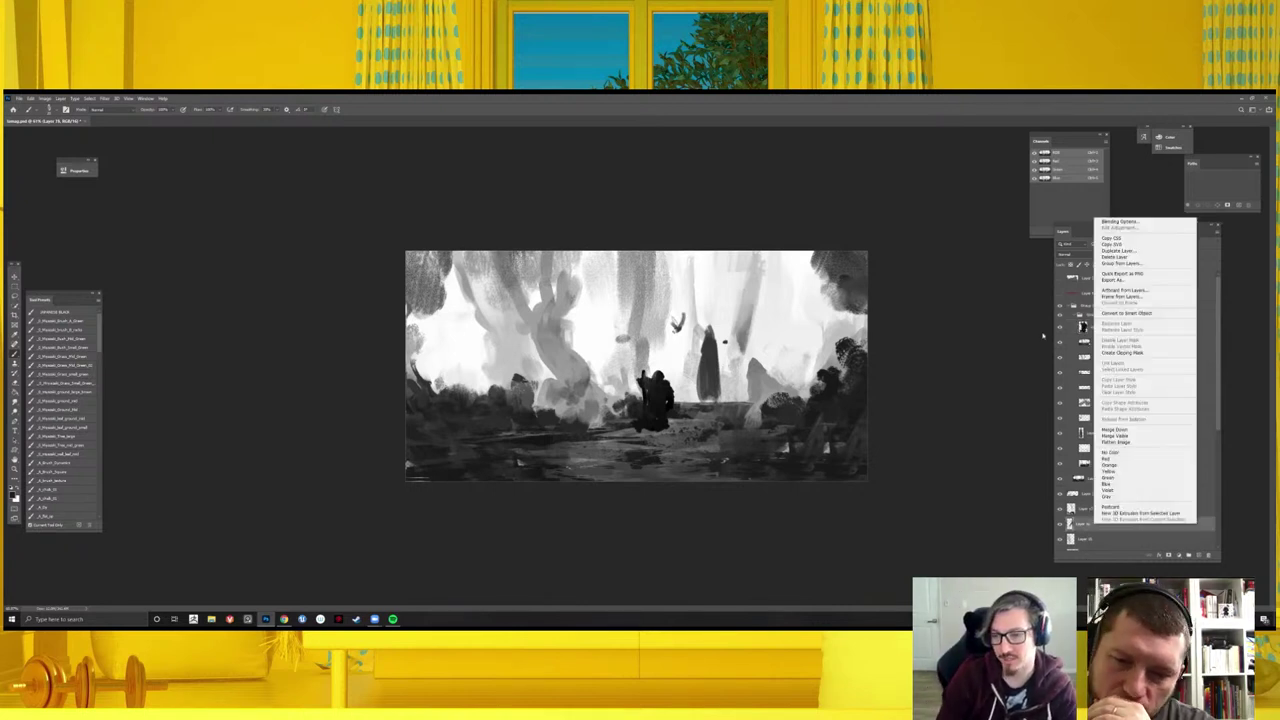
key("Escape")
left_click(1197, 554)
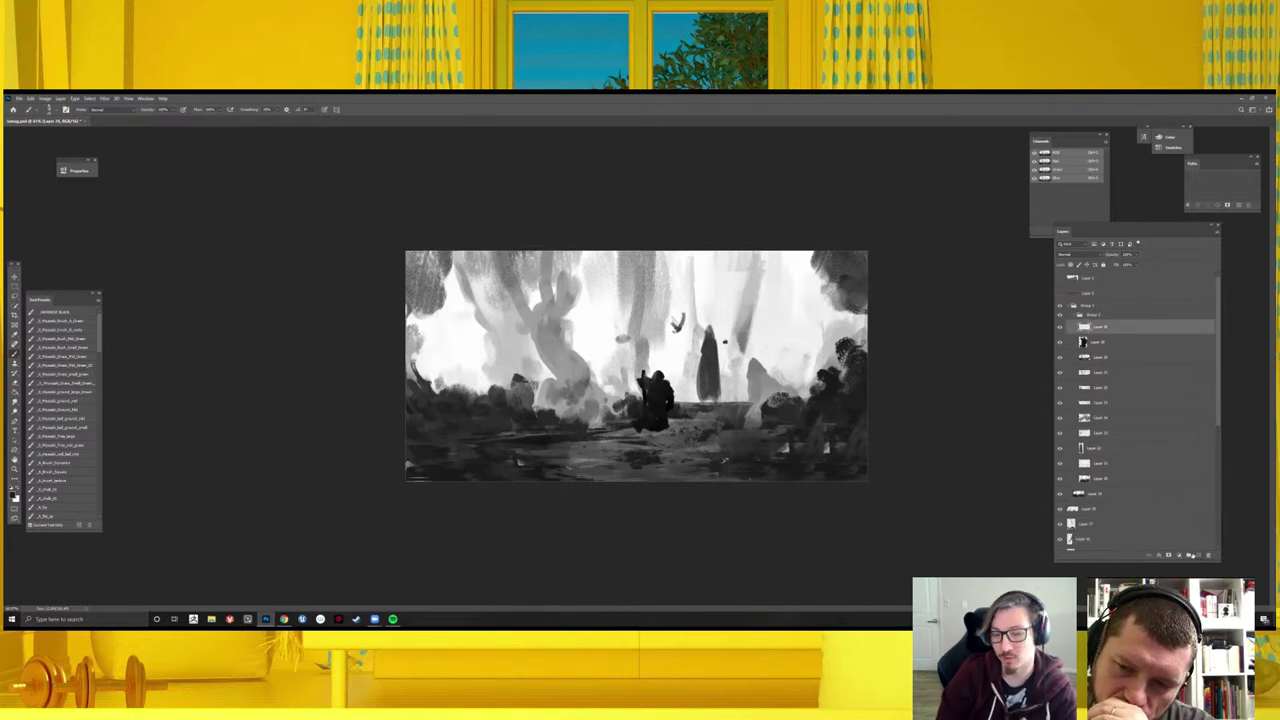
key("i")
left_click(14, 494)
left_click_drag(245, 455, 245, 376)
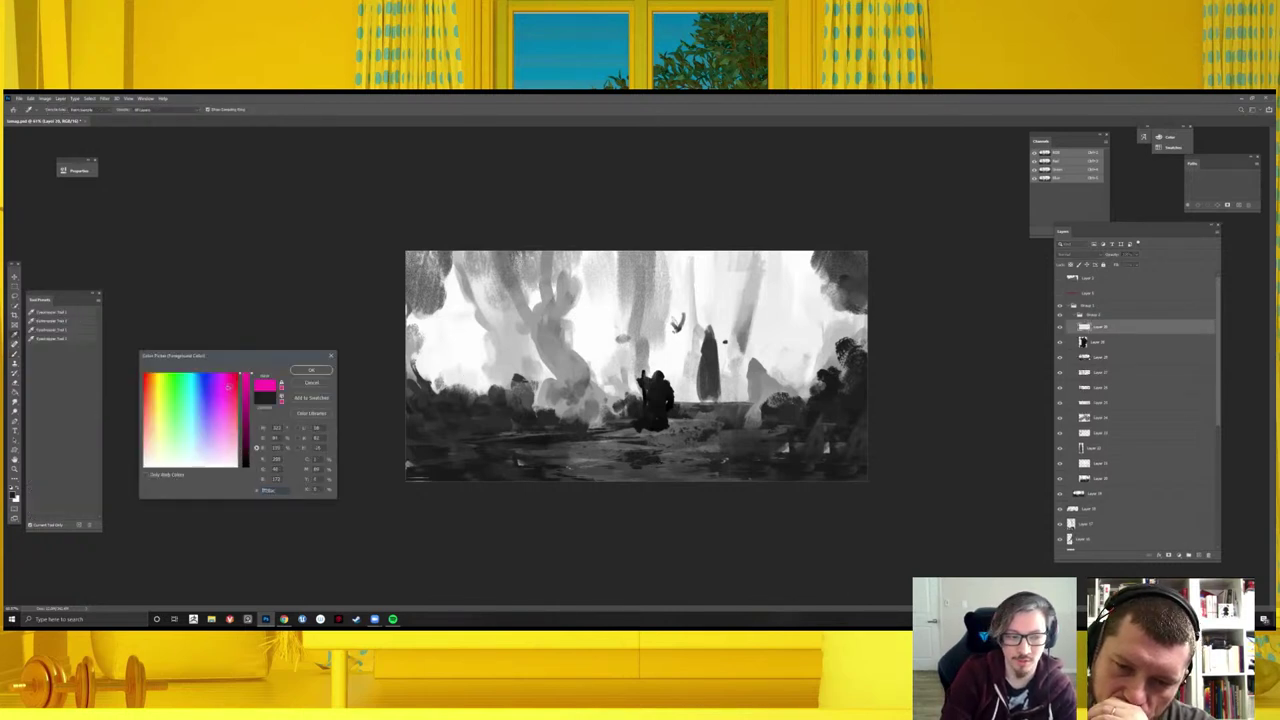
left_click(146, 378)
left_click(311, 370)
key("b")
- Draw red diagonal and ground guide lines across the painting, then hide that layer
left_click_drag(514, 258, 572, 370)
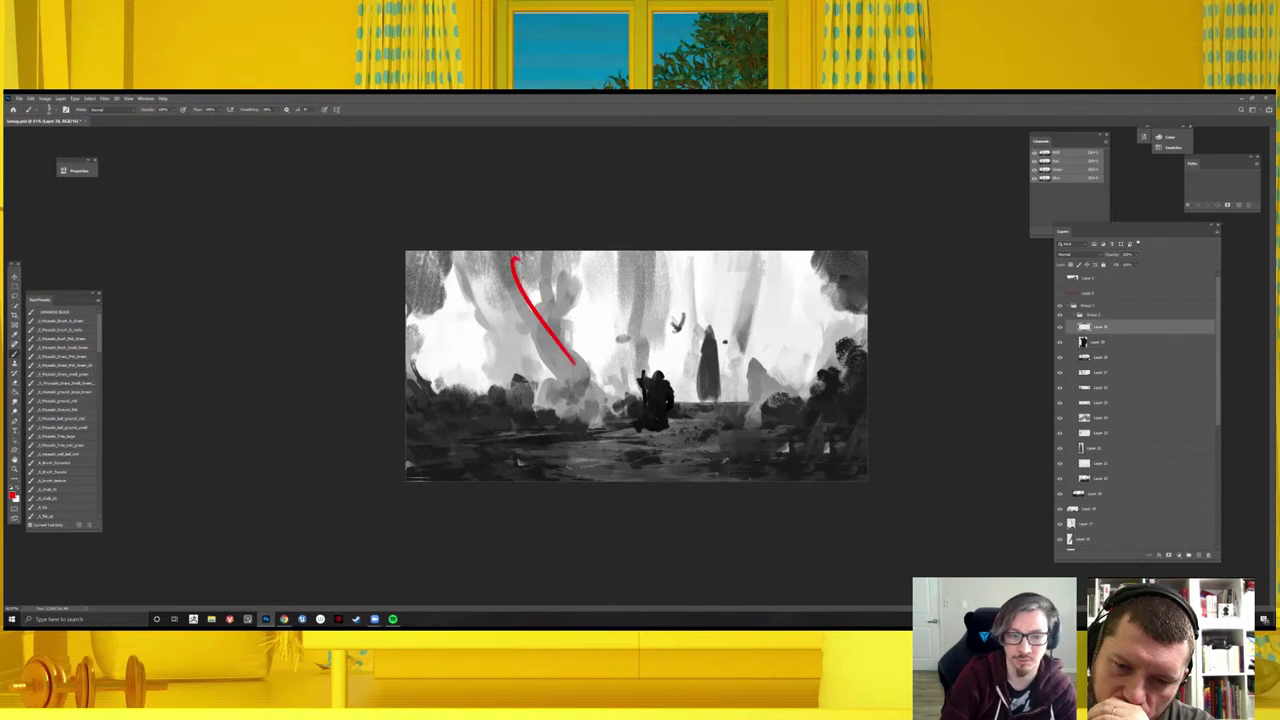
key("ctrl+z")
left_click_drag(519, 268, 616, 382)
left_click_drag(430, 435, 670, 421)
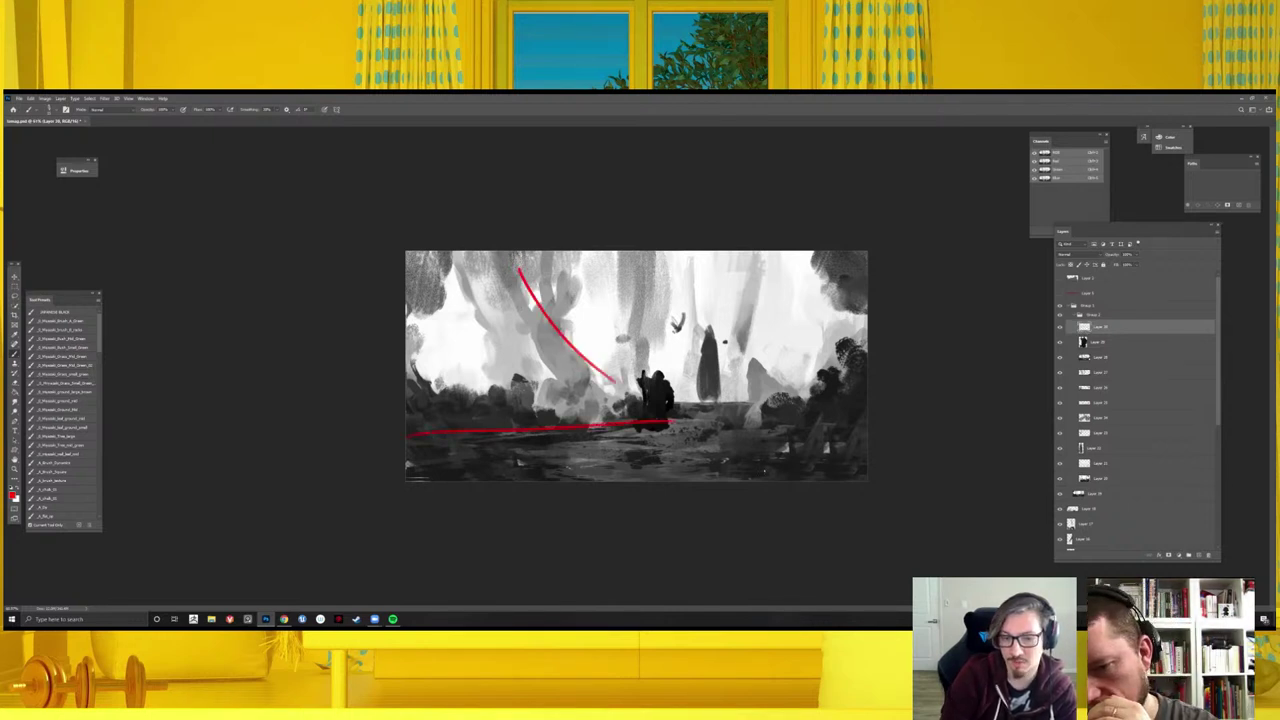
left_click_drag(812, 473, 865, 480)
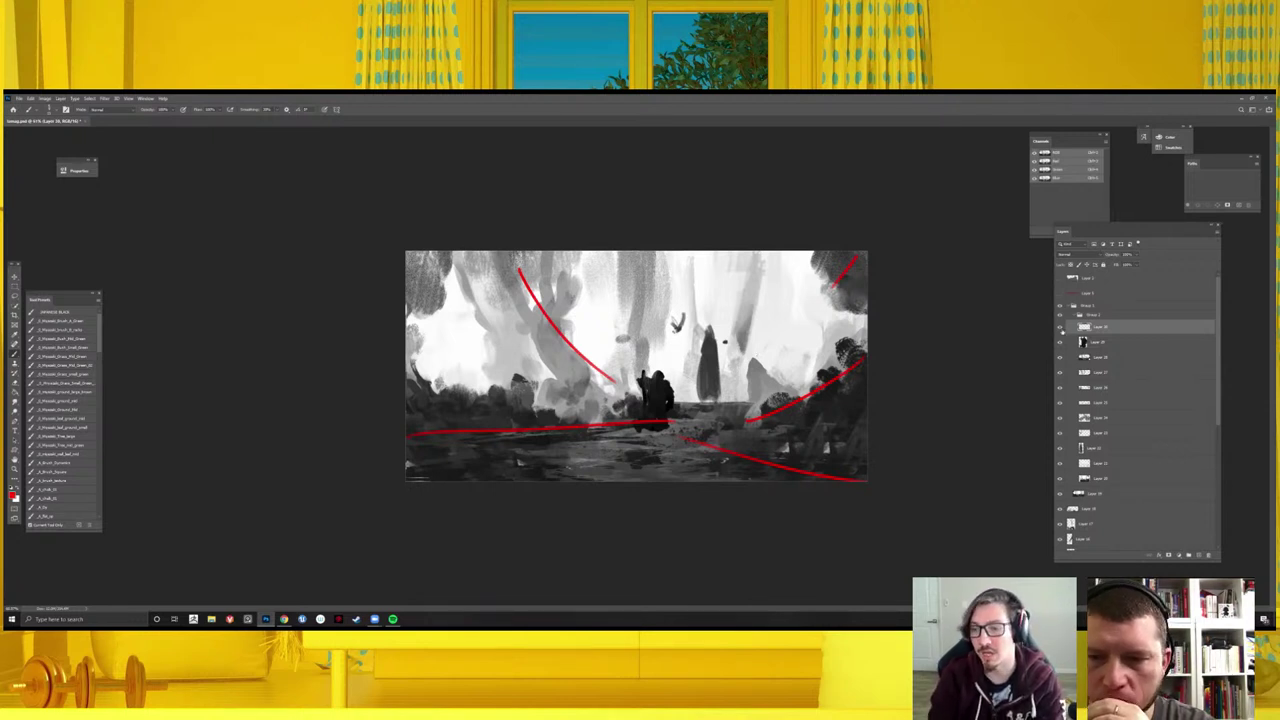
left_click(1060, 327)
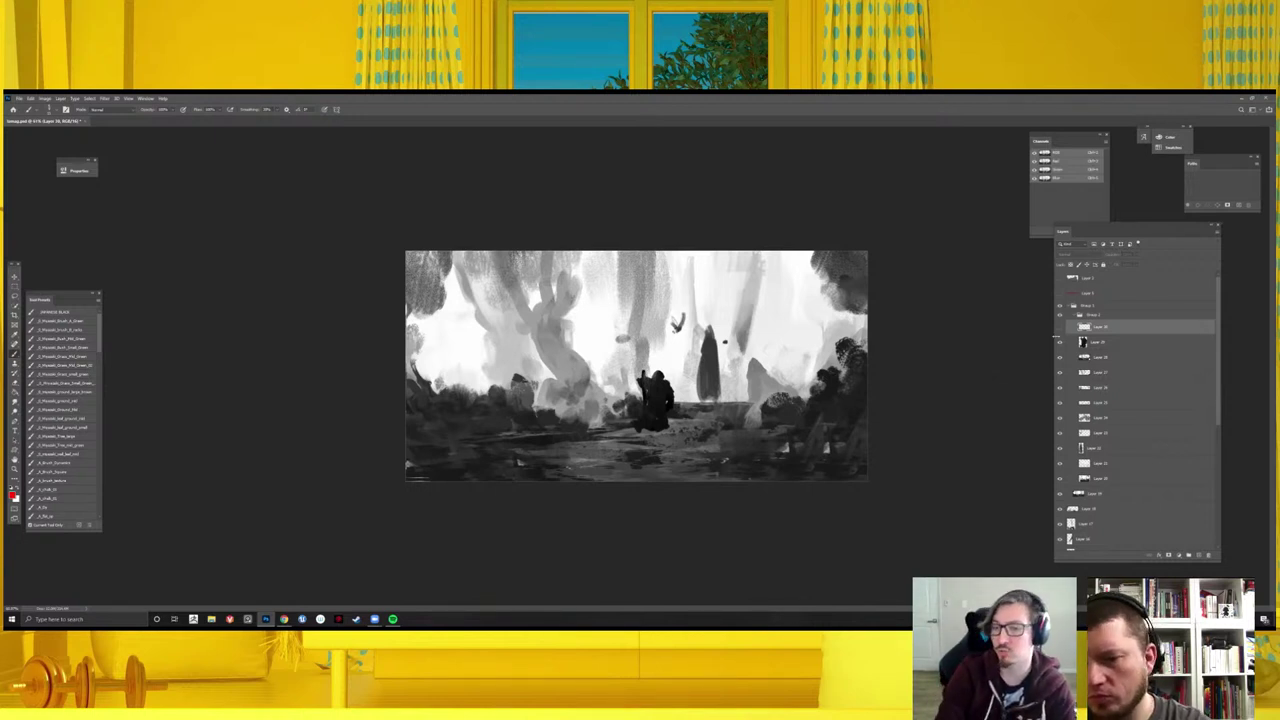
- Scale the dark figure narrower with Free Transform, then mirror the canvas horizontally
left_click(1060, 342)
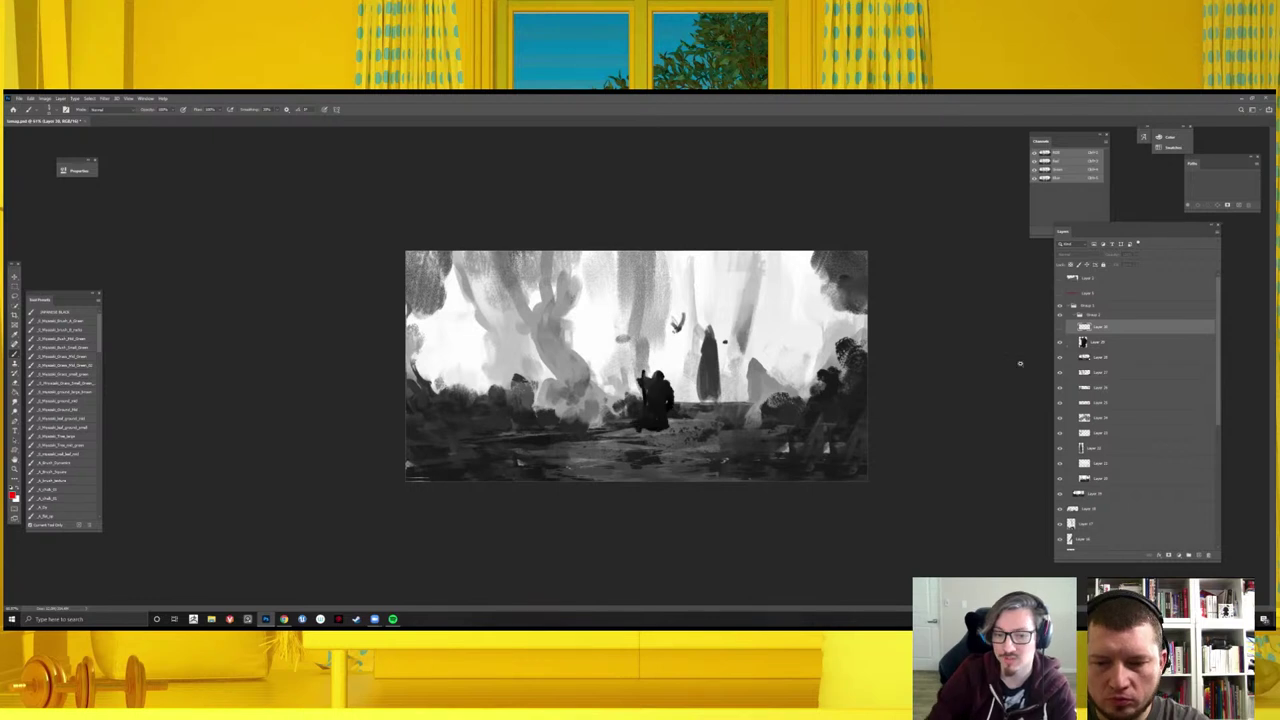
left_click(1083, 342)
key("ctrl+plus")
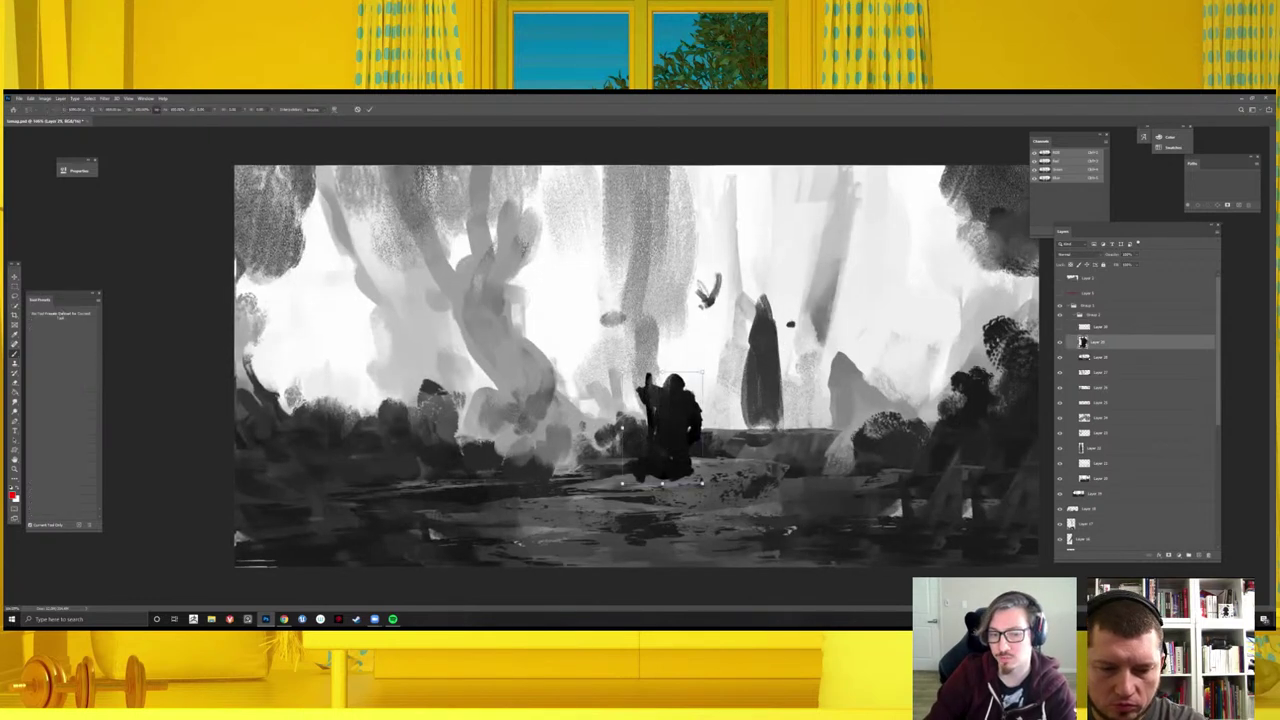
key("ctrl+t")
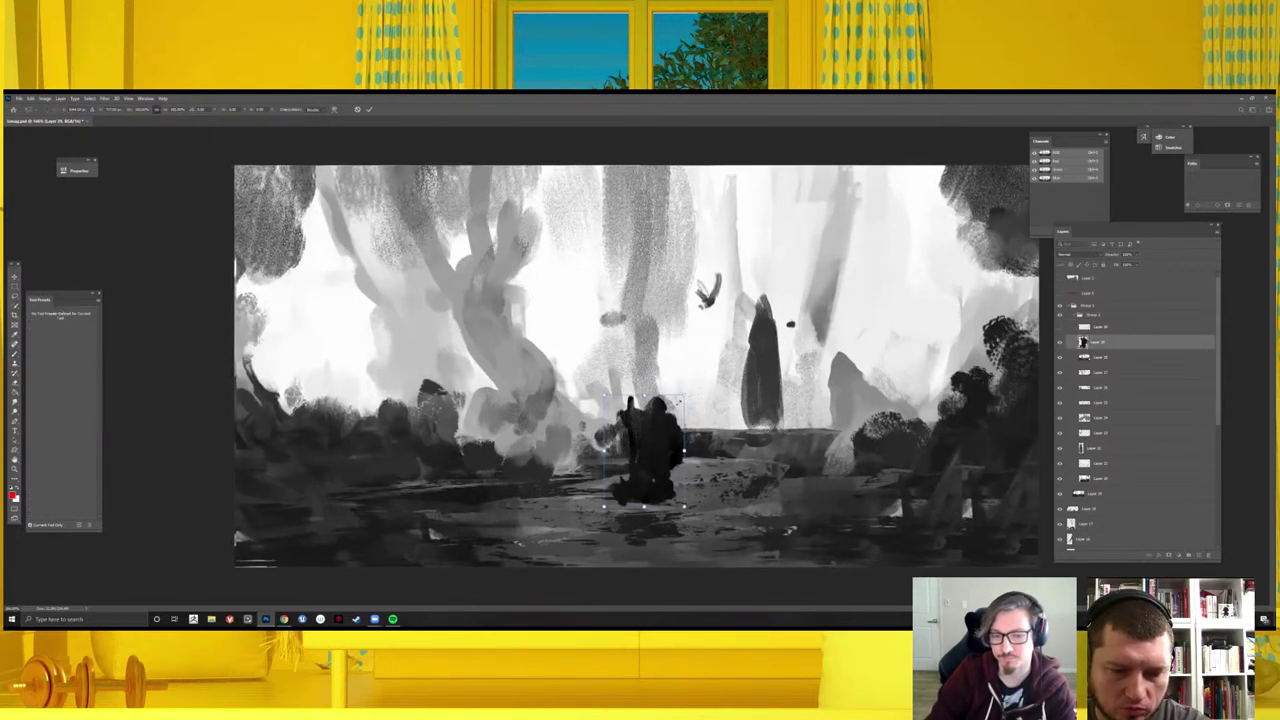
left_click_drag(682, 400, 655, 422)
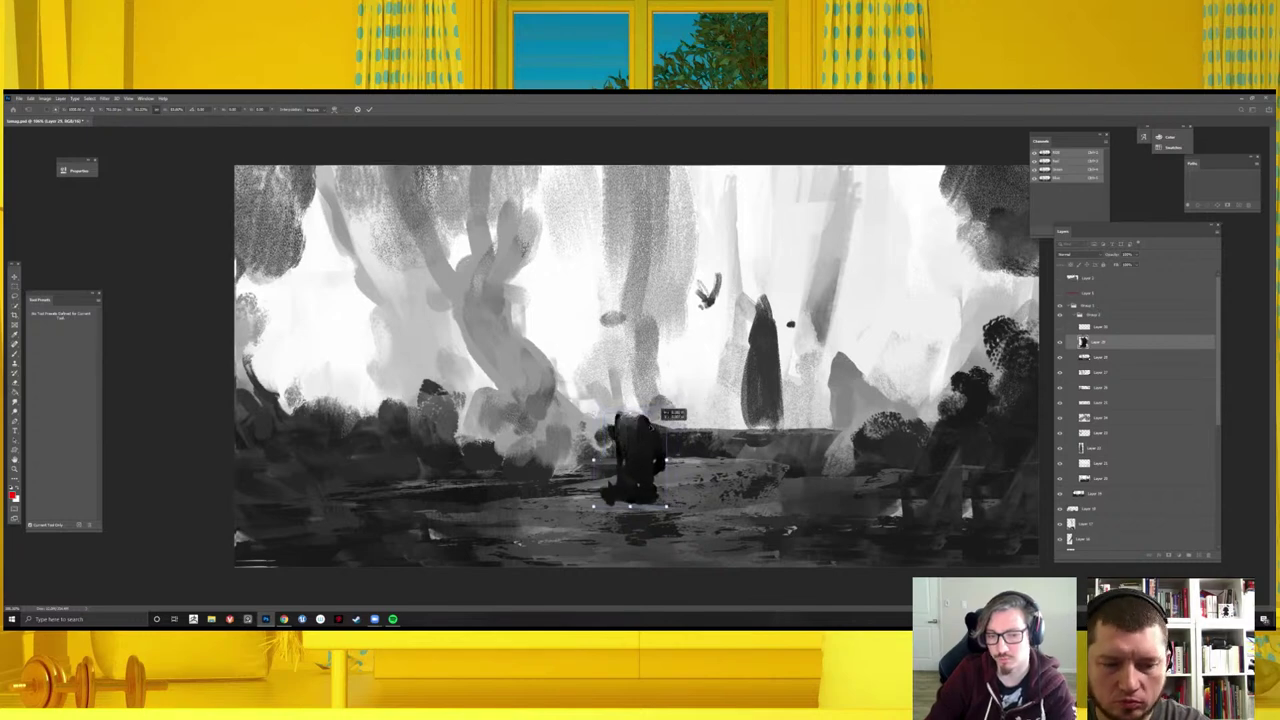
key("Return")
key("b")
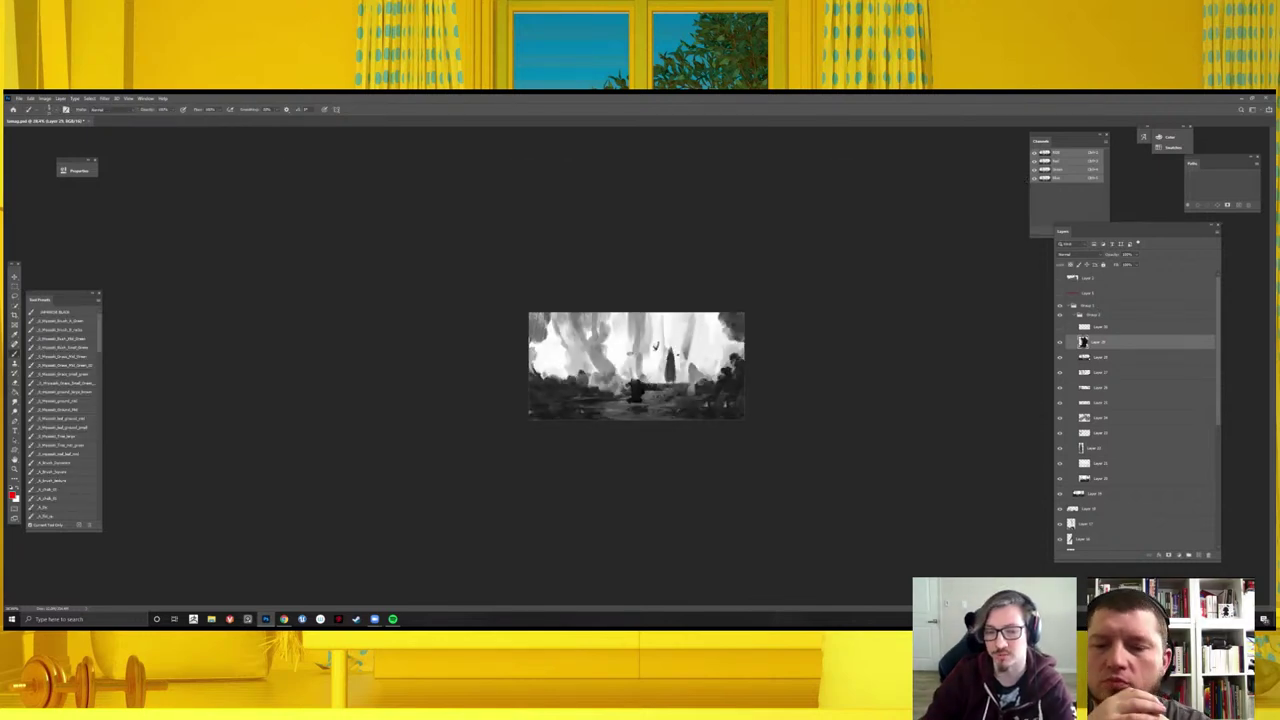
key("h")
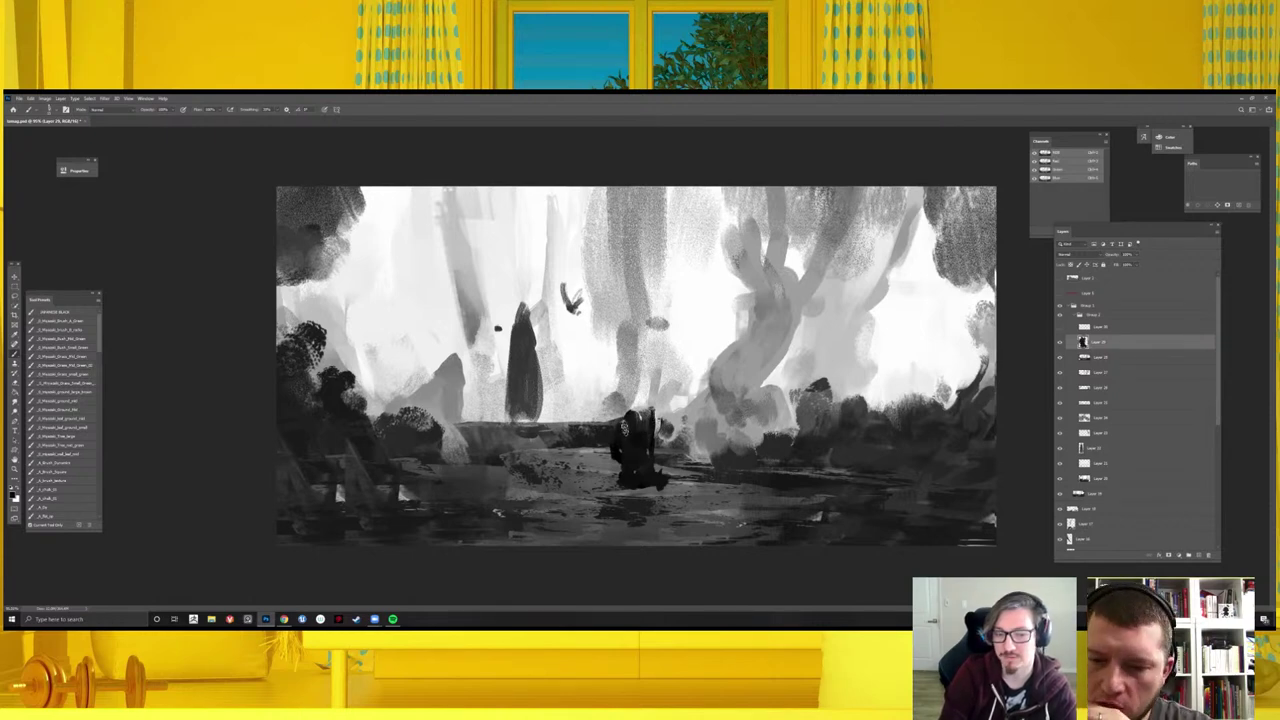
- Toggle the dark figure to compare and flip the painting back to its original orientation
key("ctrl+minus")
key("ctrl+minus")
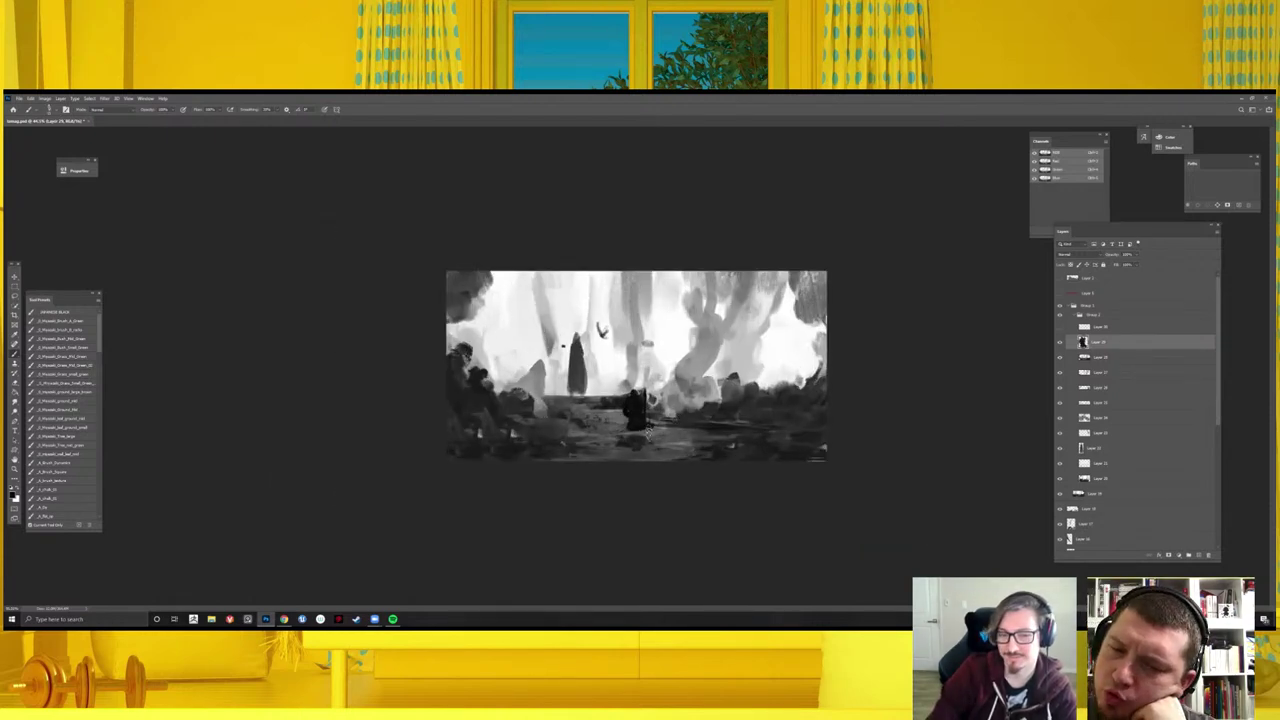
key("ctrl+0")
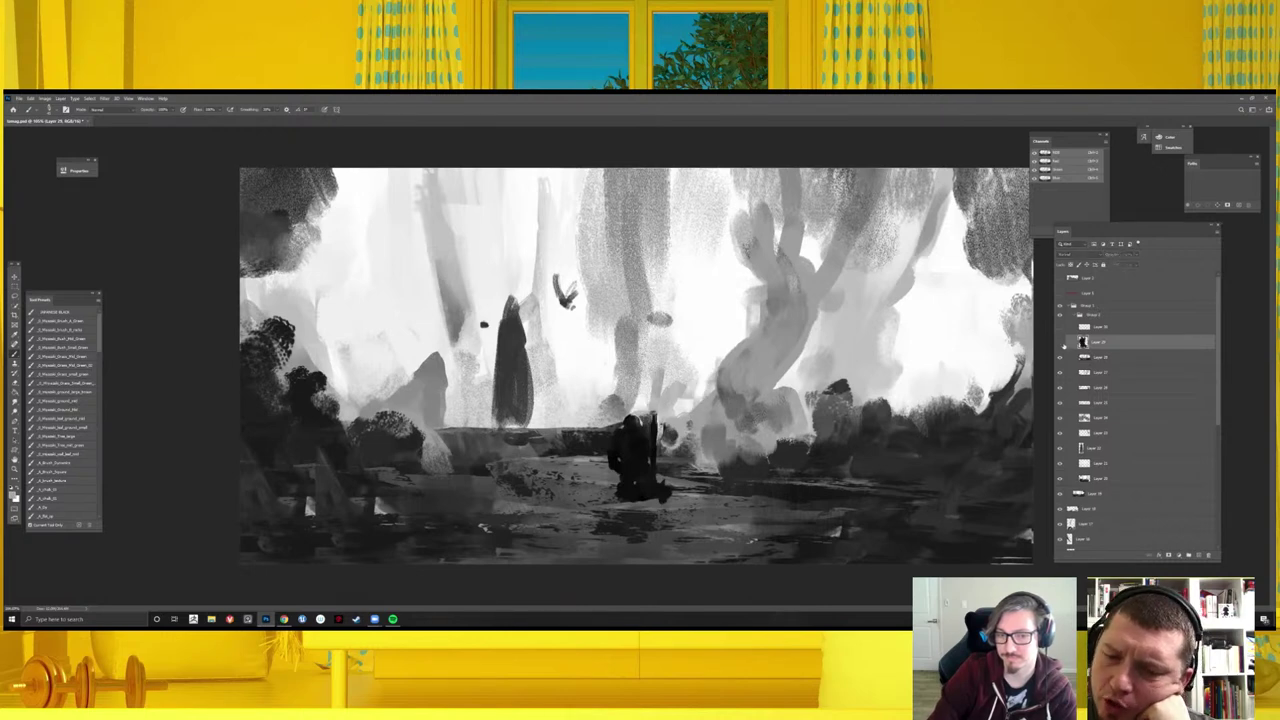
left_click(1060, 342)
key("ctrl+z")
key("ctrl+minus")
key("ctrl+minus")
key("ctrl+minus")
key("ctrl+minus")
key("ctrl+plus")
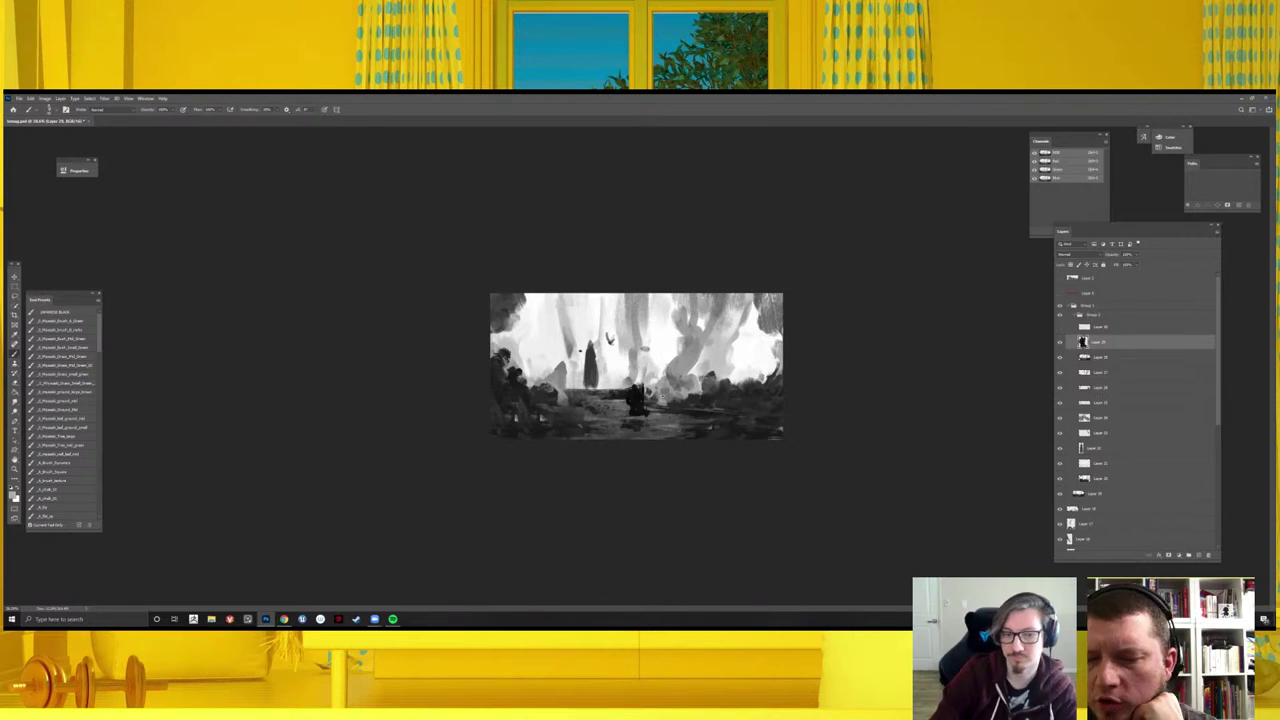
key("ctrl+plus")
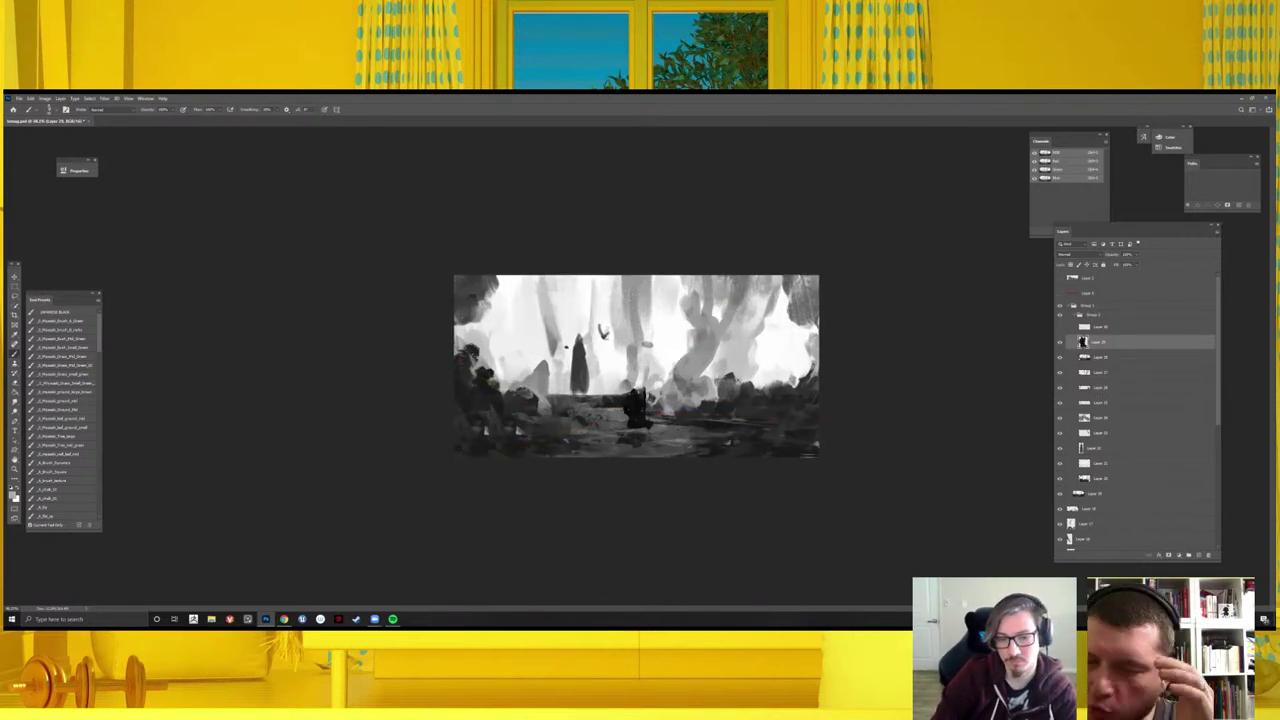
key("ctrl+minus")
key("h")
key("ctrl+plus")
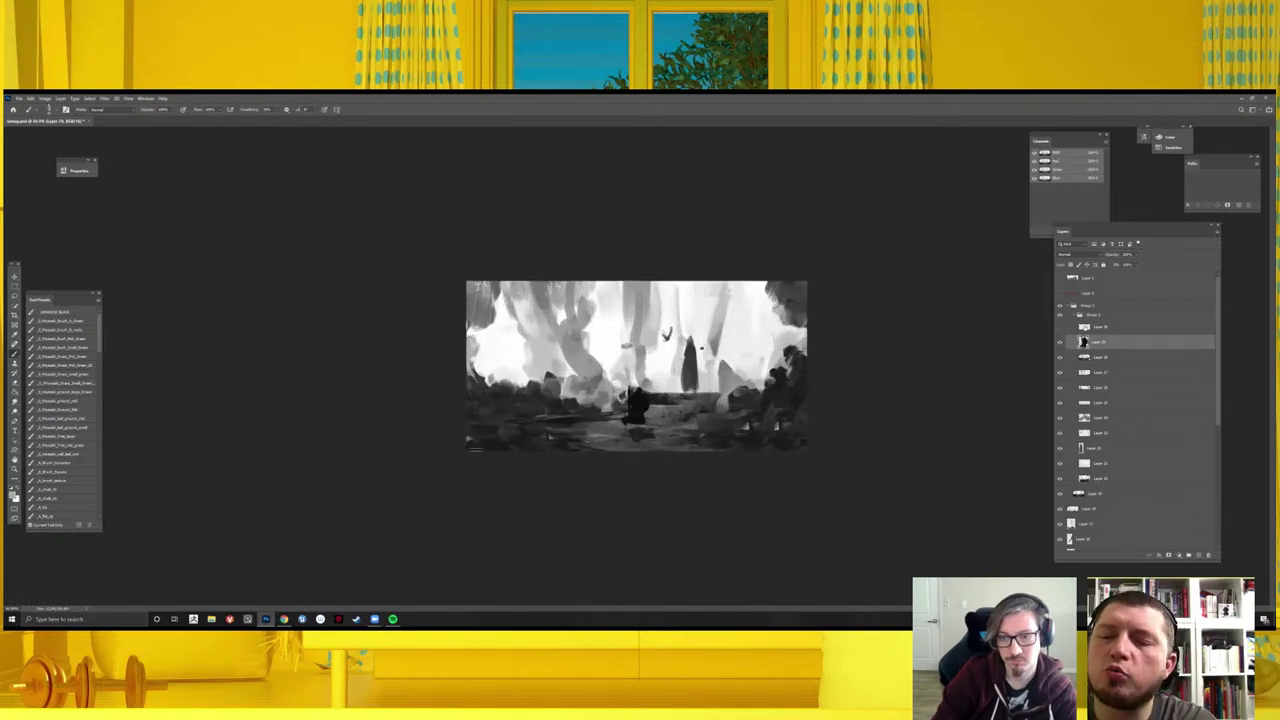
- Add a new empty layer above the hidden red guide layer and undo a test stroke
key("alt+bracketright")
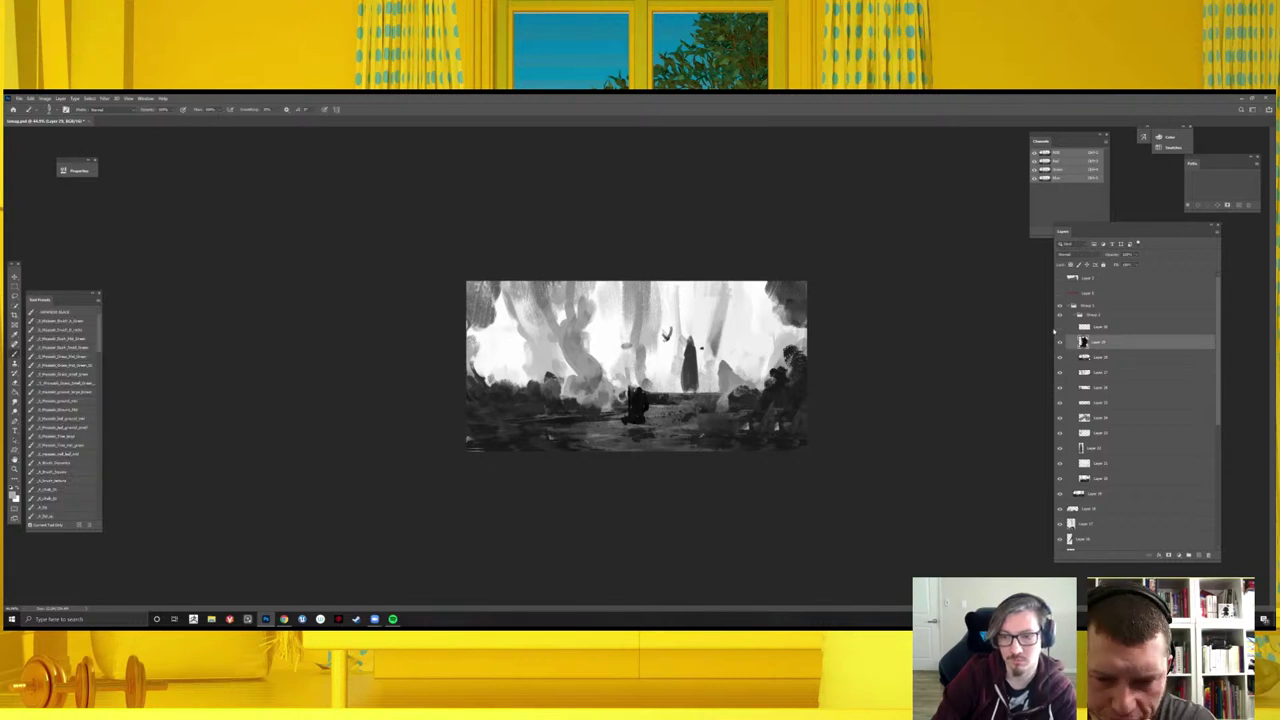
left_click(1060, 327)
key("alt+bracketright")
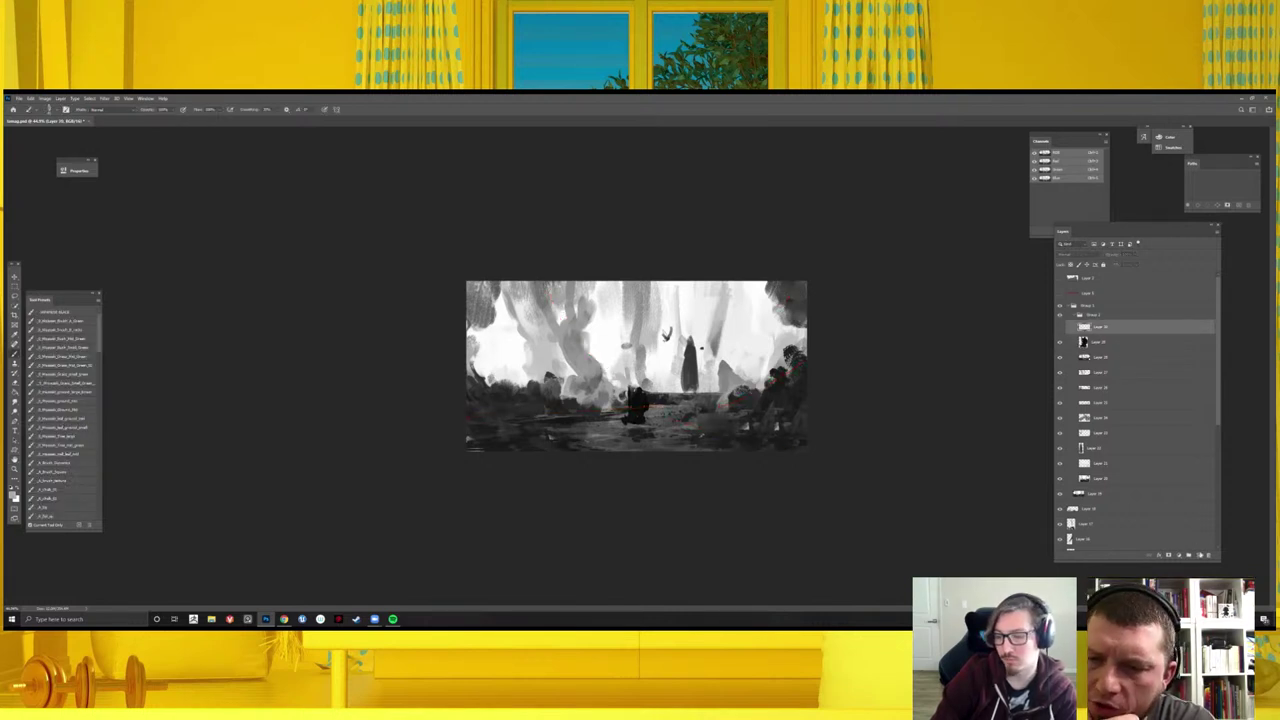
key("ctrl+shift+alt+n")
key("ctrl+plus")
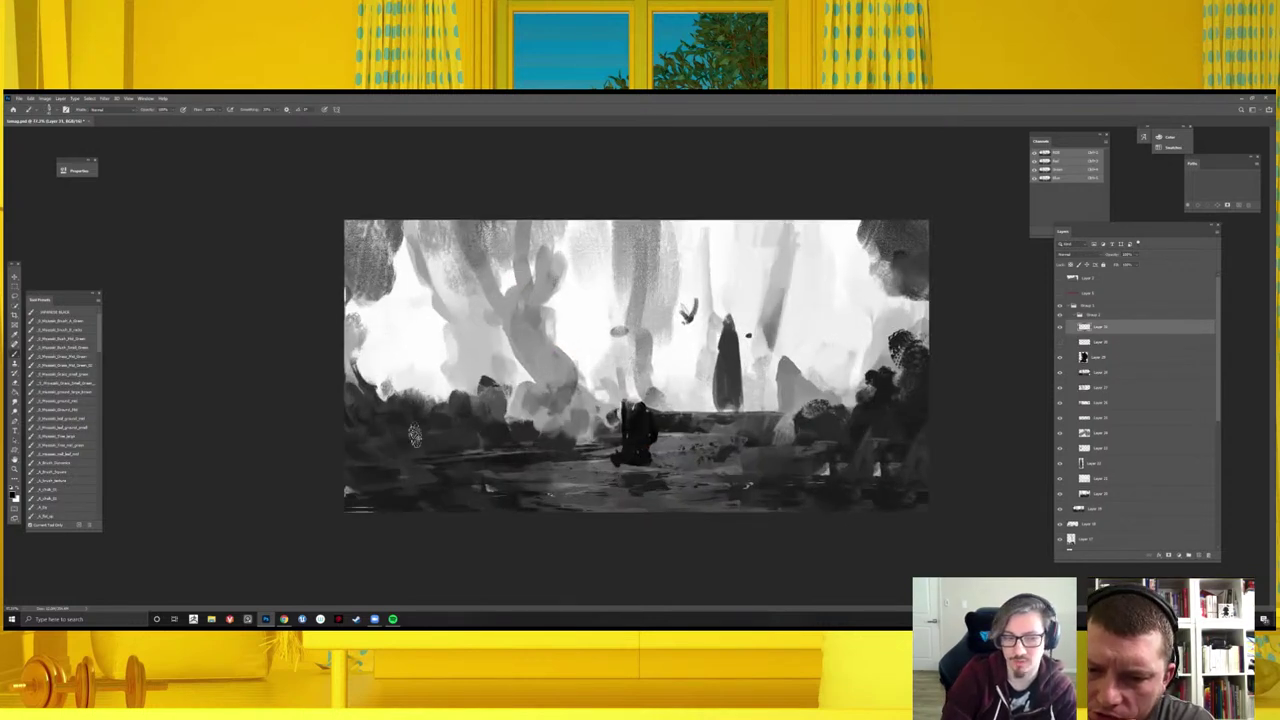
left_click_drag(386, 352, 414, 336)
key("ctrl+z")
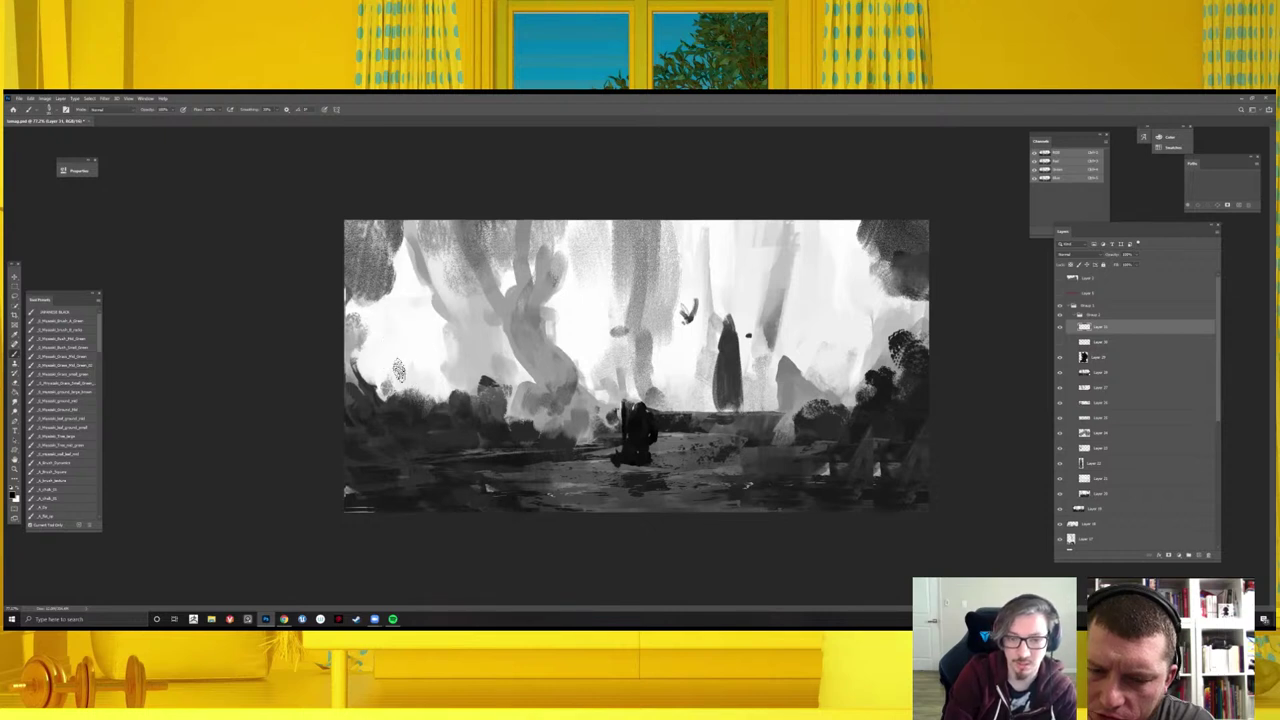
- Paint a dark shape at the lower-left corner and a tall black trunk up the left side
left_click(452, 358)
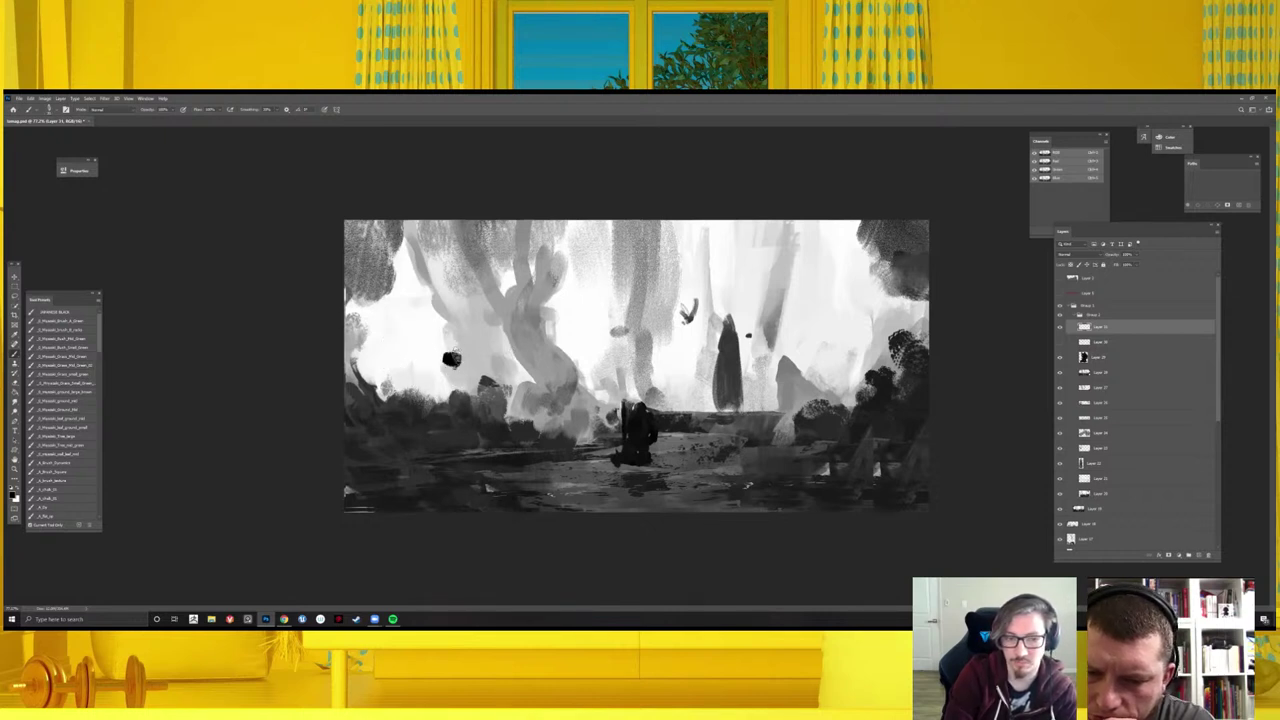
left_click_drag(452, 358, 470, 342)
key("ctrl+z")
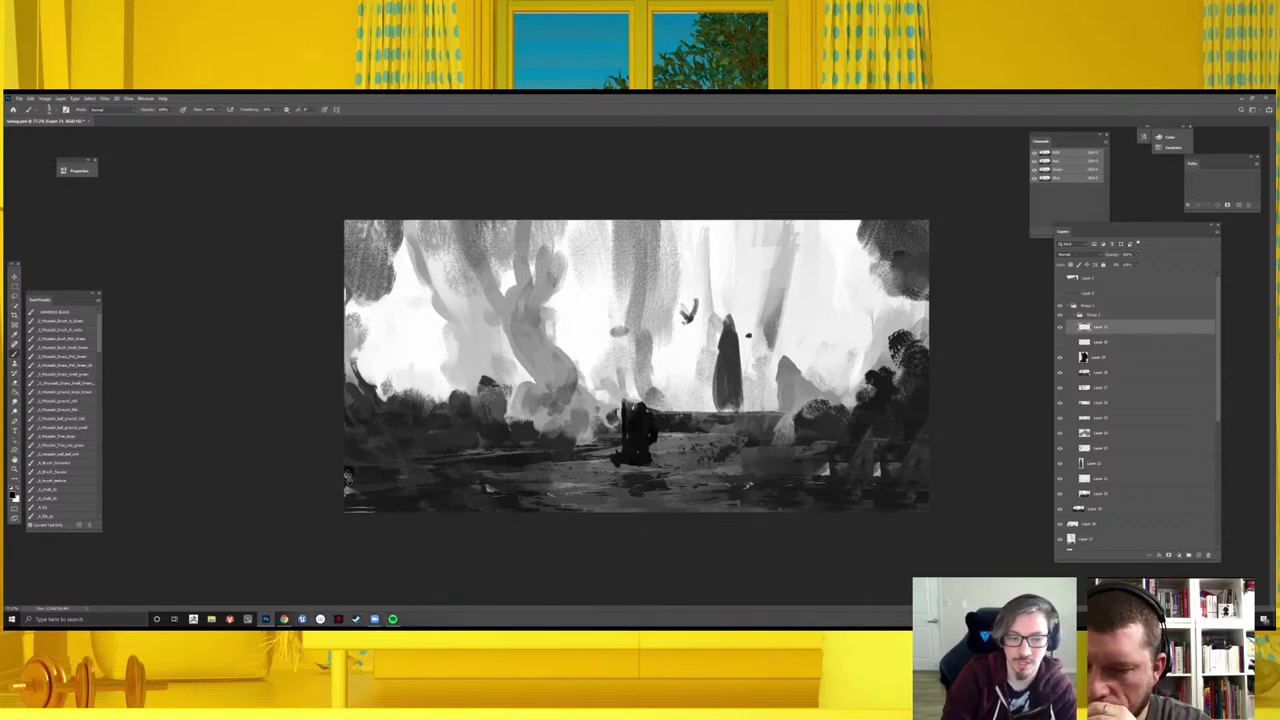
mouse_move(348, 477)
left_mouse_down()
mouse_move(362, 500)
mouse_move(396, 502)
mouse_move(381, 456)
left_mouse_up()
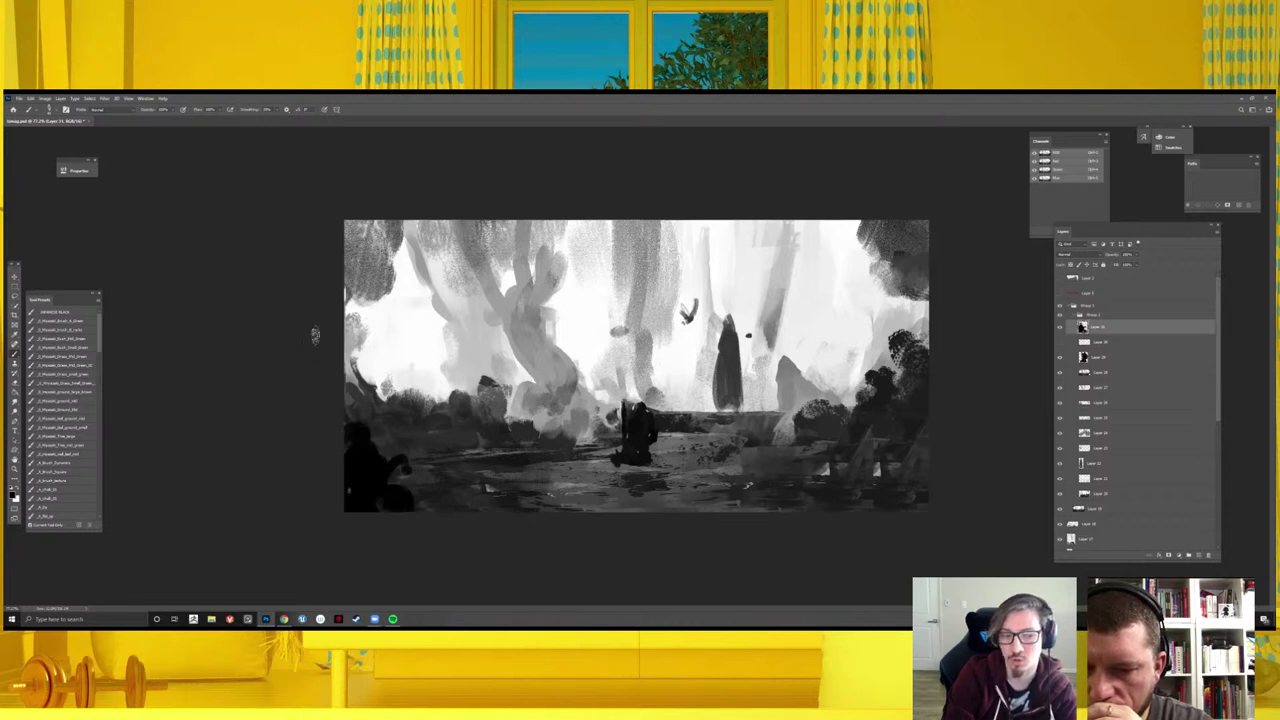
mouse_move(356, 410)
left_mouse_down()
mouse_move(392, 225)
mouse_move(362, 420)
mouse_move(412, 230)
mouse_move(347, 222)
left_mouse_up()
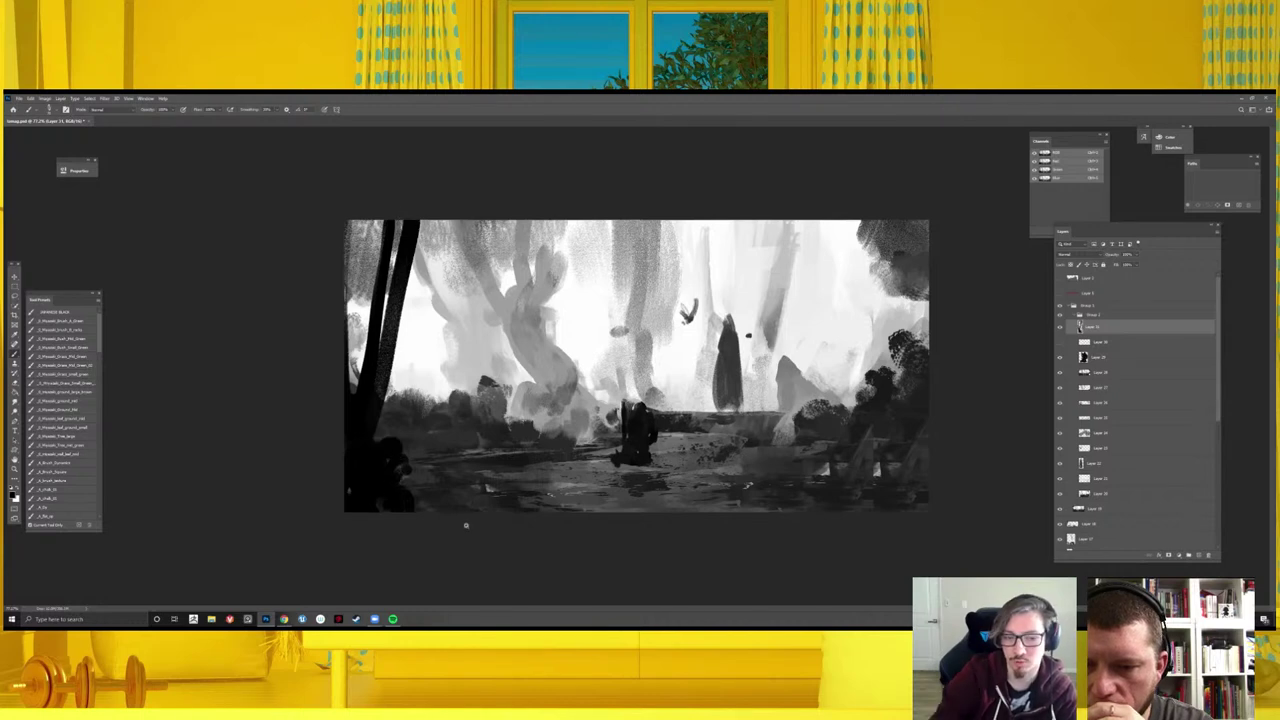
- Zoom out and mirror the view to check the trunk composition
key("ctrl+minus")
key("ctrl+minus")
key("h")
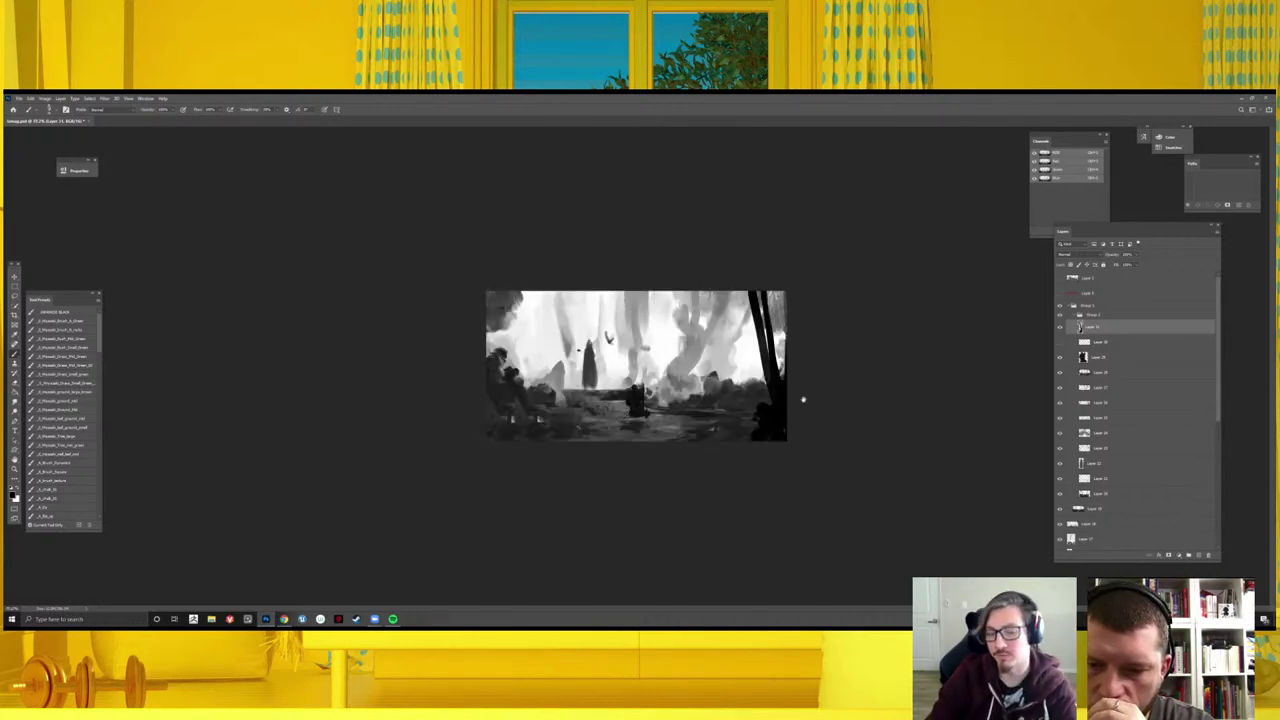
key("ctrl+plus")
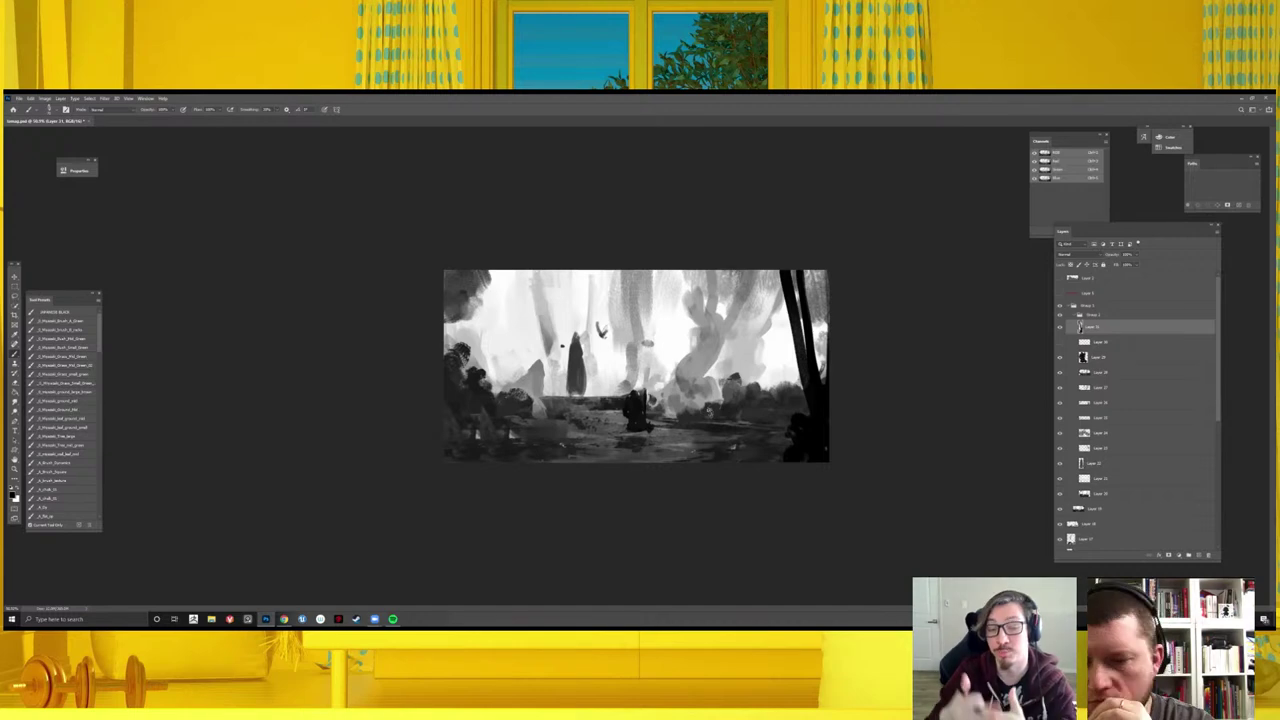
scroll(658, 438, "up", 3)
scroll(633, 435, "down", 3)
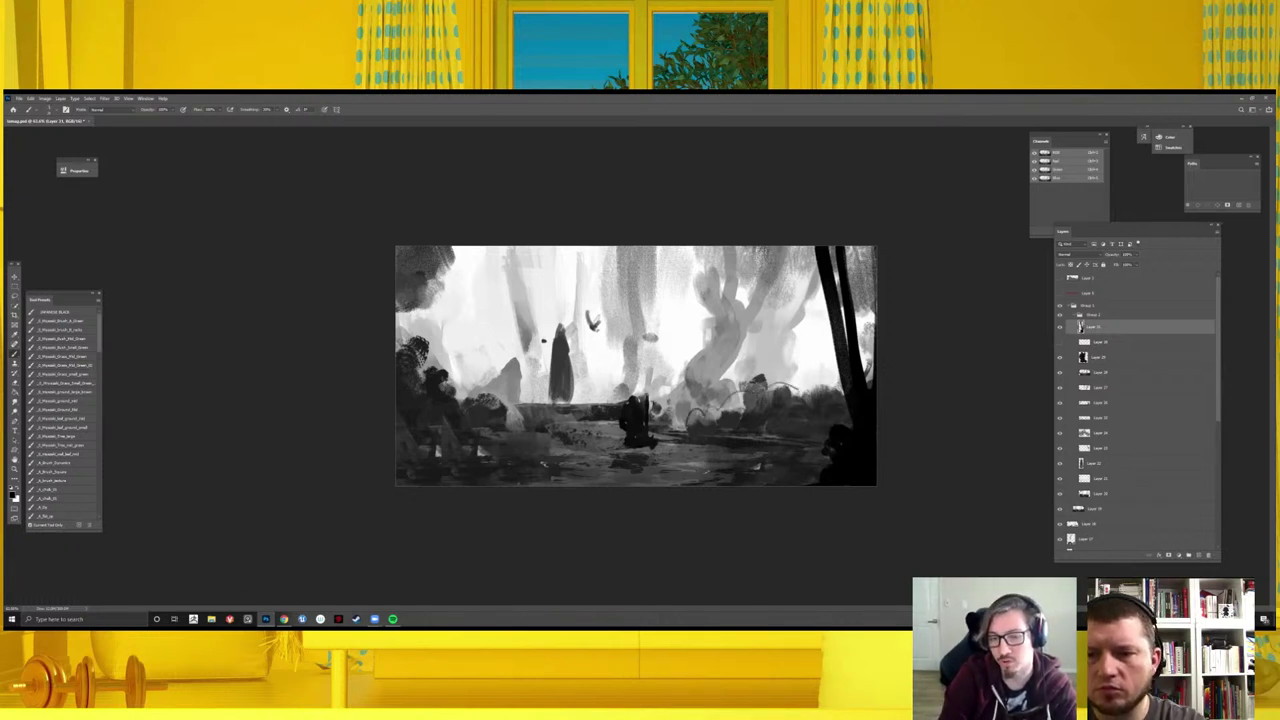
- Undo the light strokes over the right bushes, then try and undo a wider right trunk
key("ctrl+z")
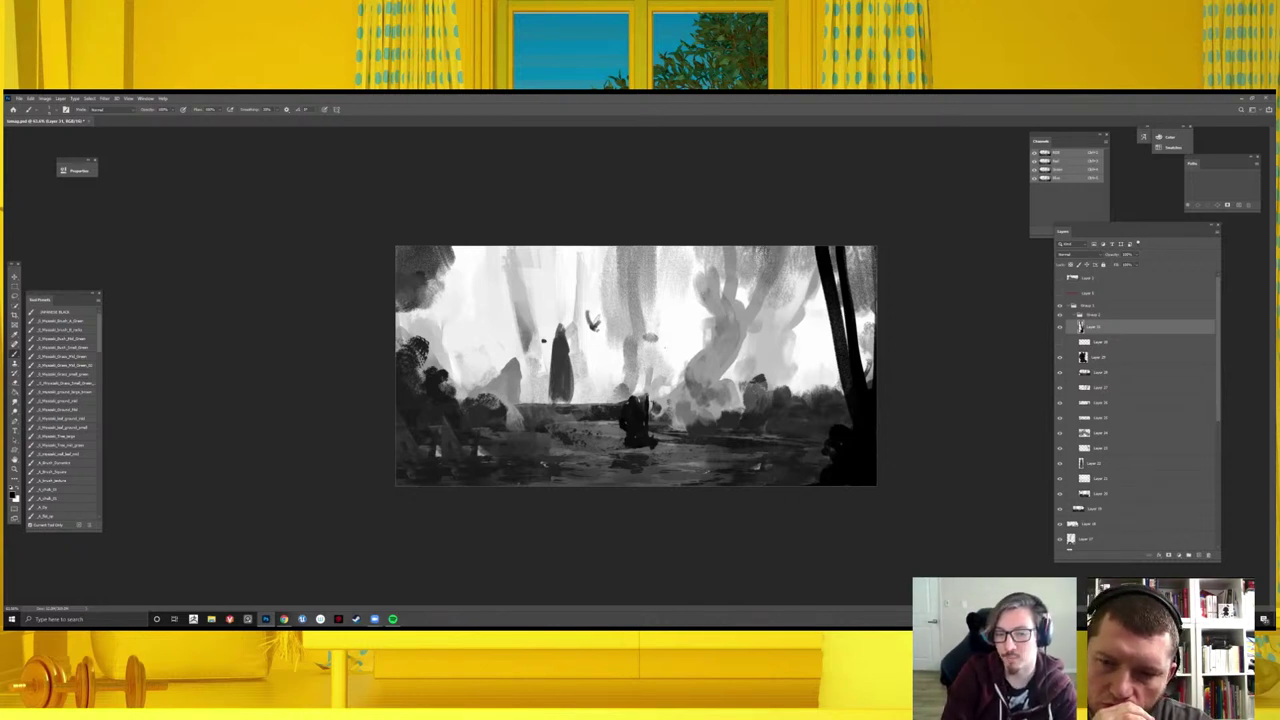
left_click_drag(800, 255, 827, 455)
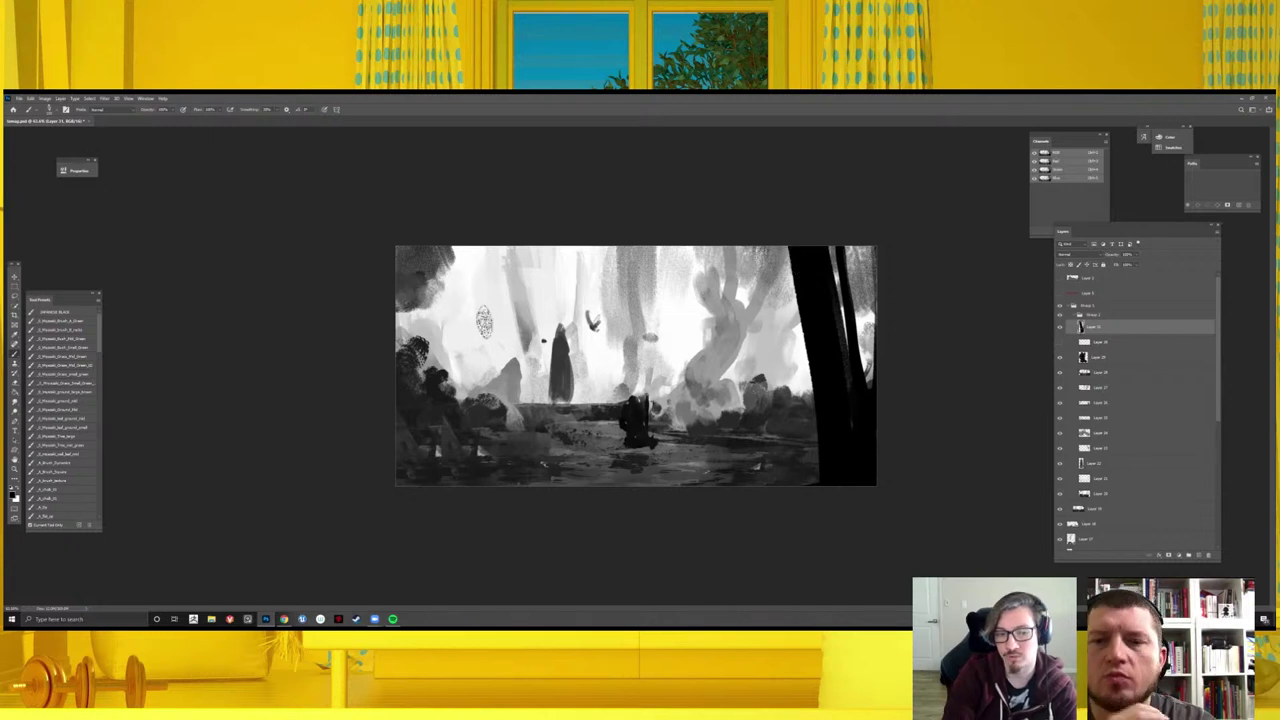
key("x")
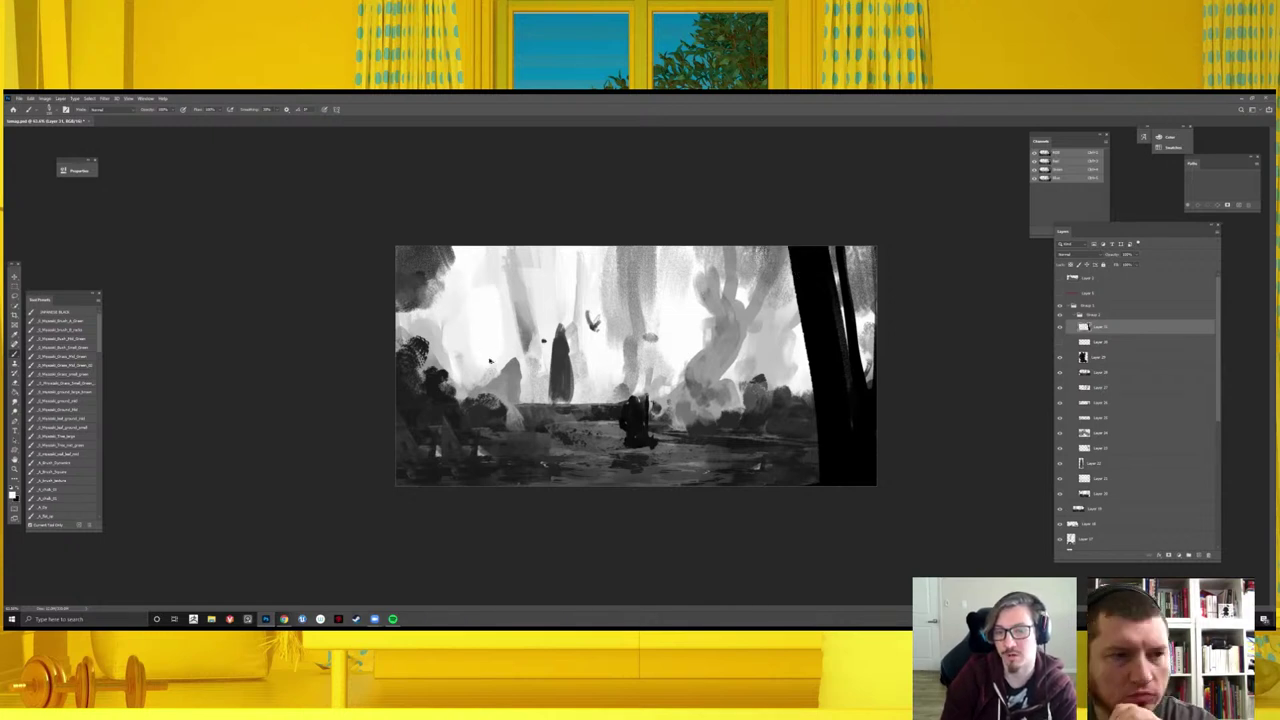
key("ctrl+z")
key("ctrl+minus")
key("ctrl+minus")
key("ctrl+minus")
key("ctrl+plus")
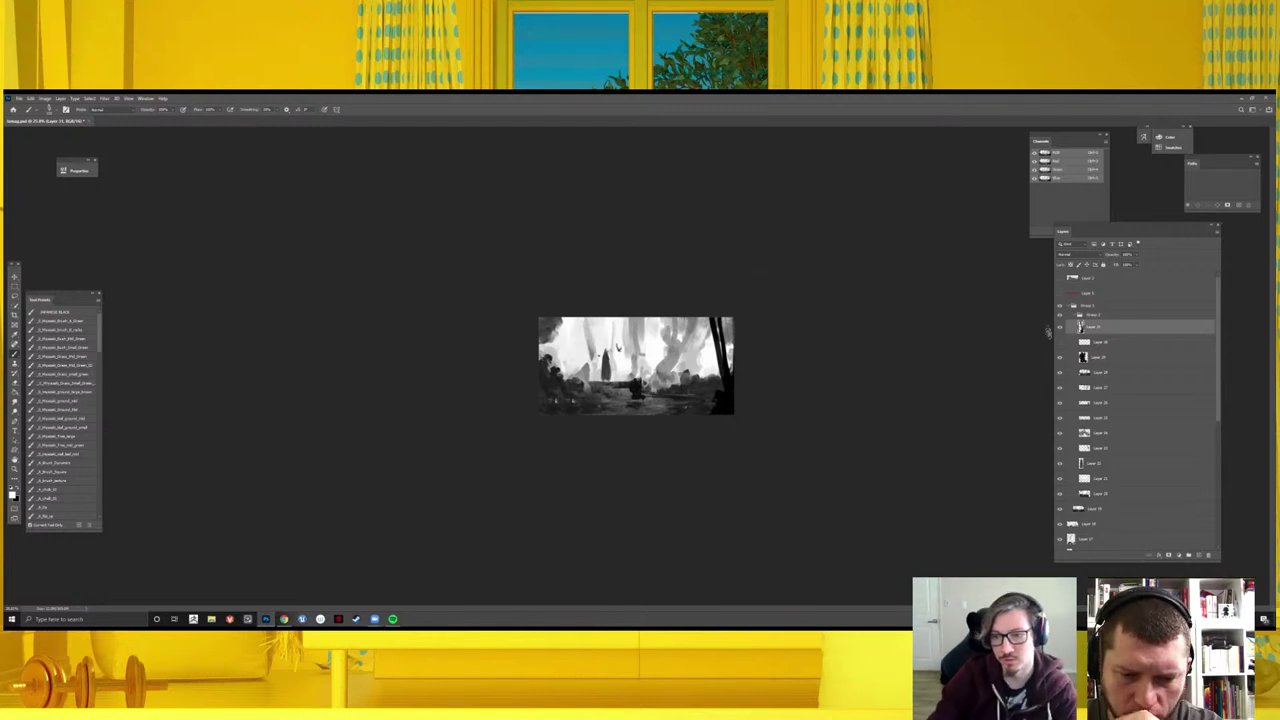
- Compare the trees layer on and off, then flip the canvas horizontally with Ctrl+Shift+H
key("ctrl+plus")
key("ctrl+plus")
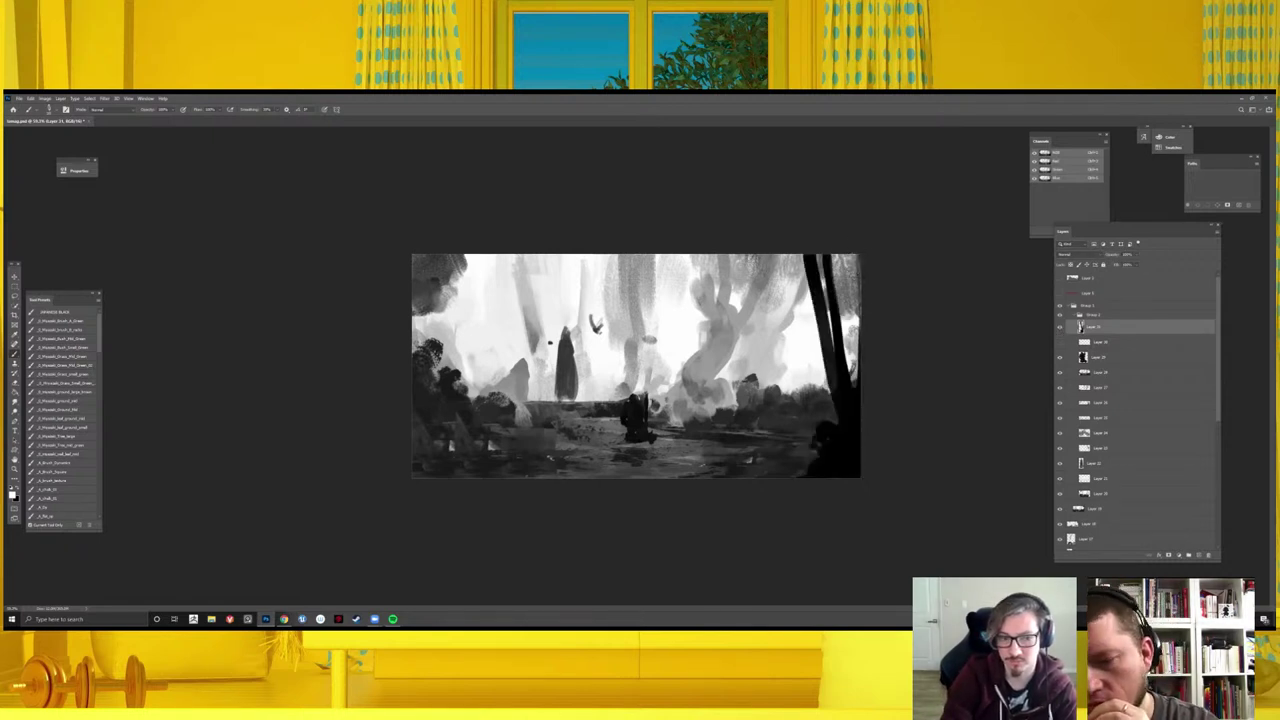
left_click(1060, 327)
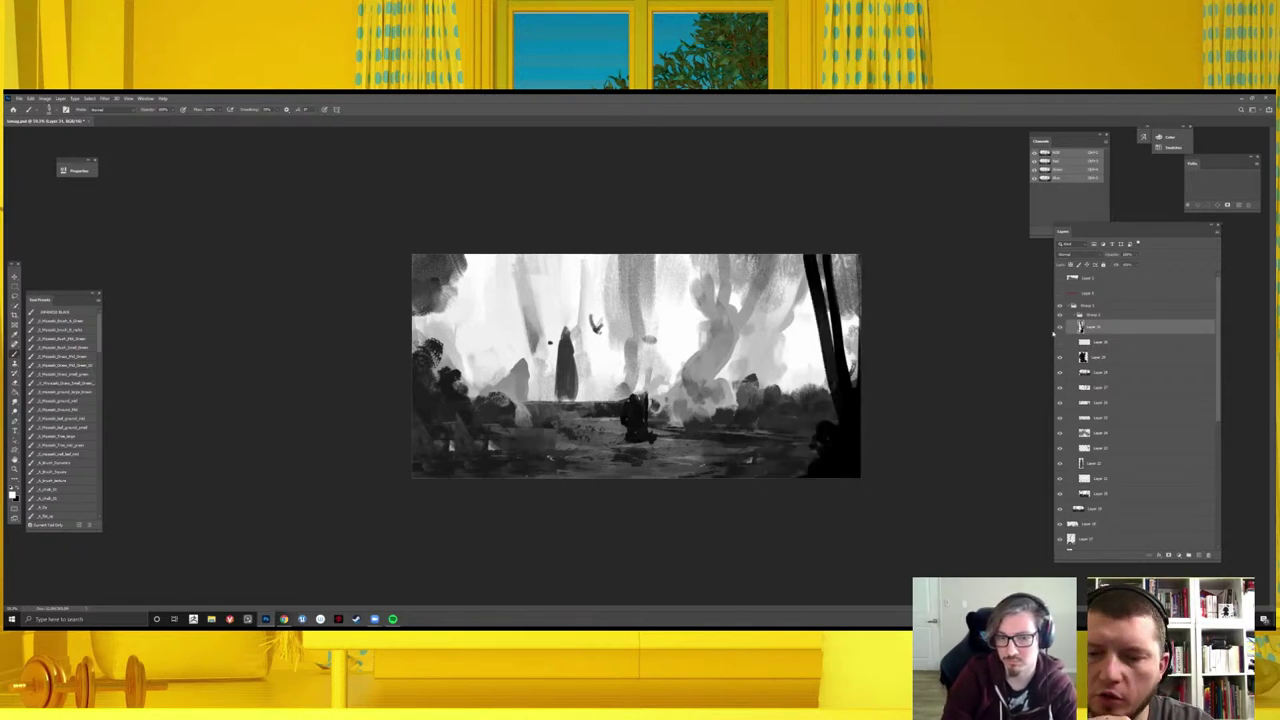
key("ctrl+minus")
key("ctrl+shift+h")
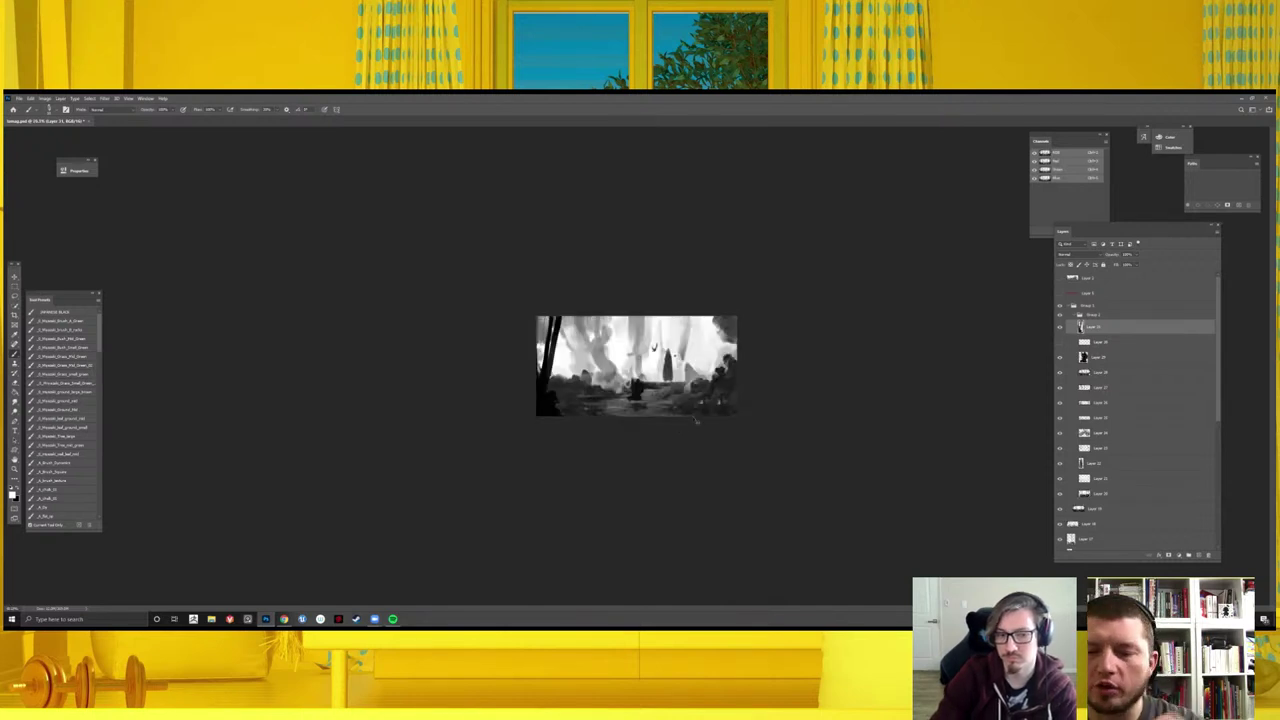
key("ctrl+plus")
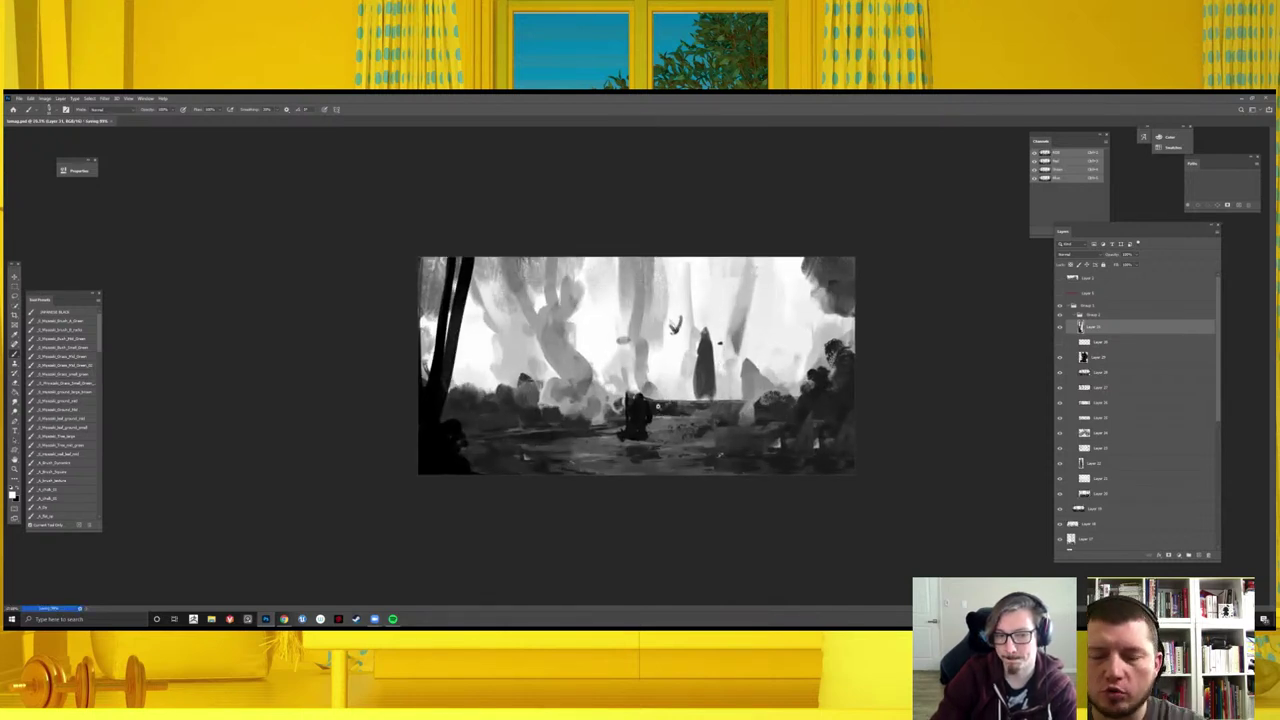
scroll(657, 406, "down", 1)
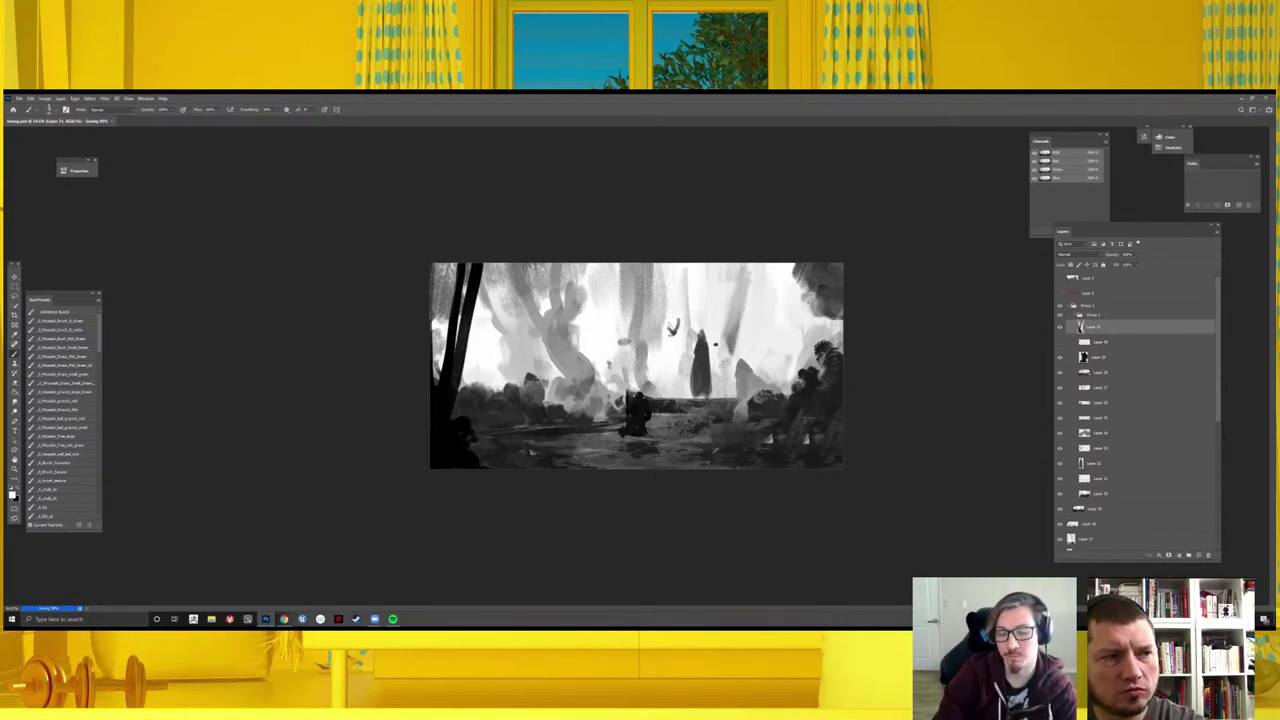
scroll(610, 363, "down", 2)
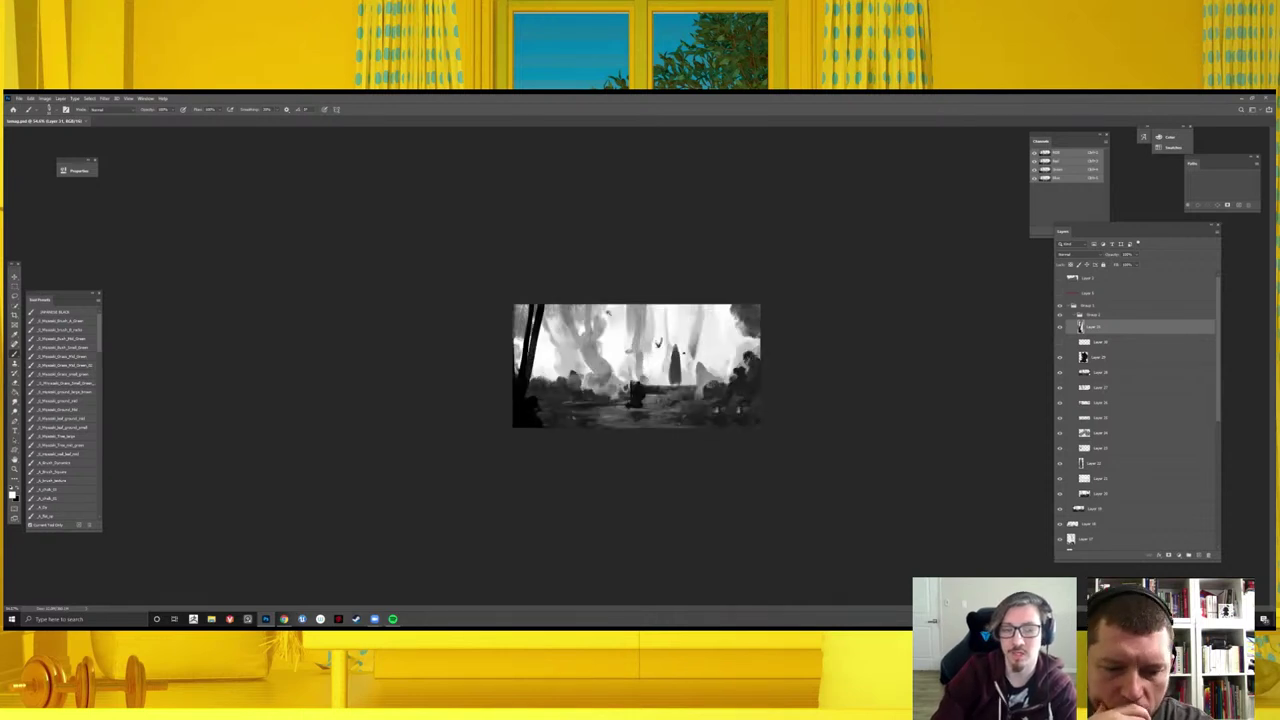
key("ctrl+minus")
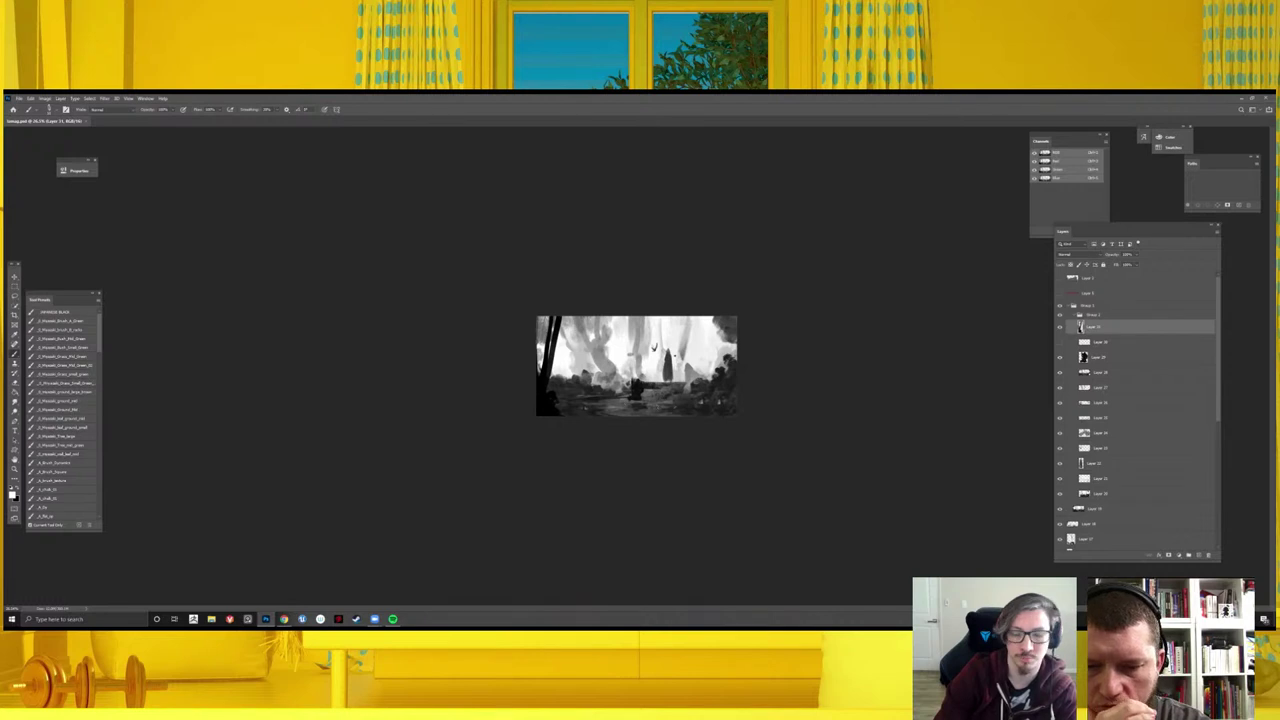
key("ctrl+plus")
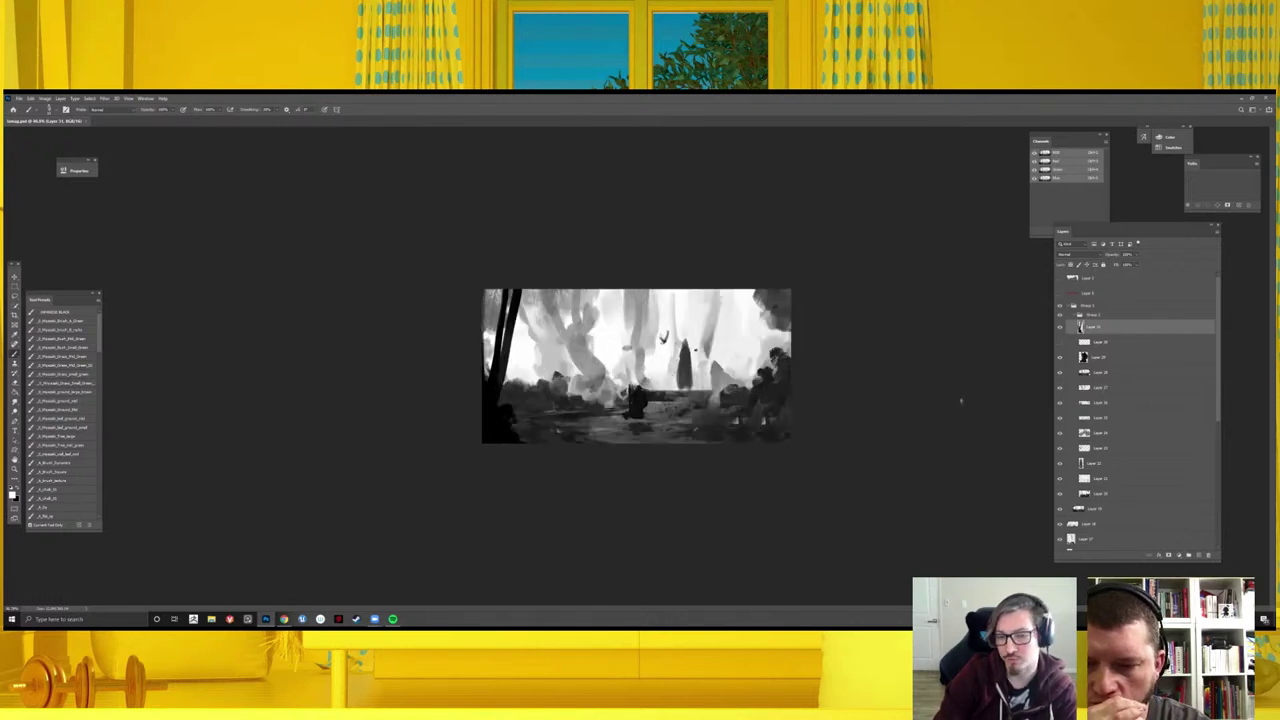
- Put the trunk layer into a new named group with Ctrl+G
left_click(1060, 326)
left_click(1060, 341)
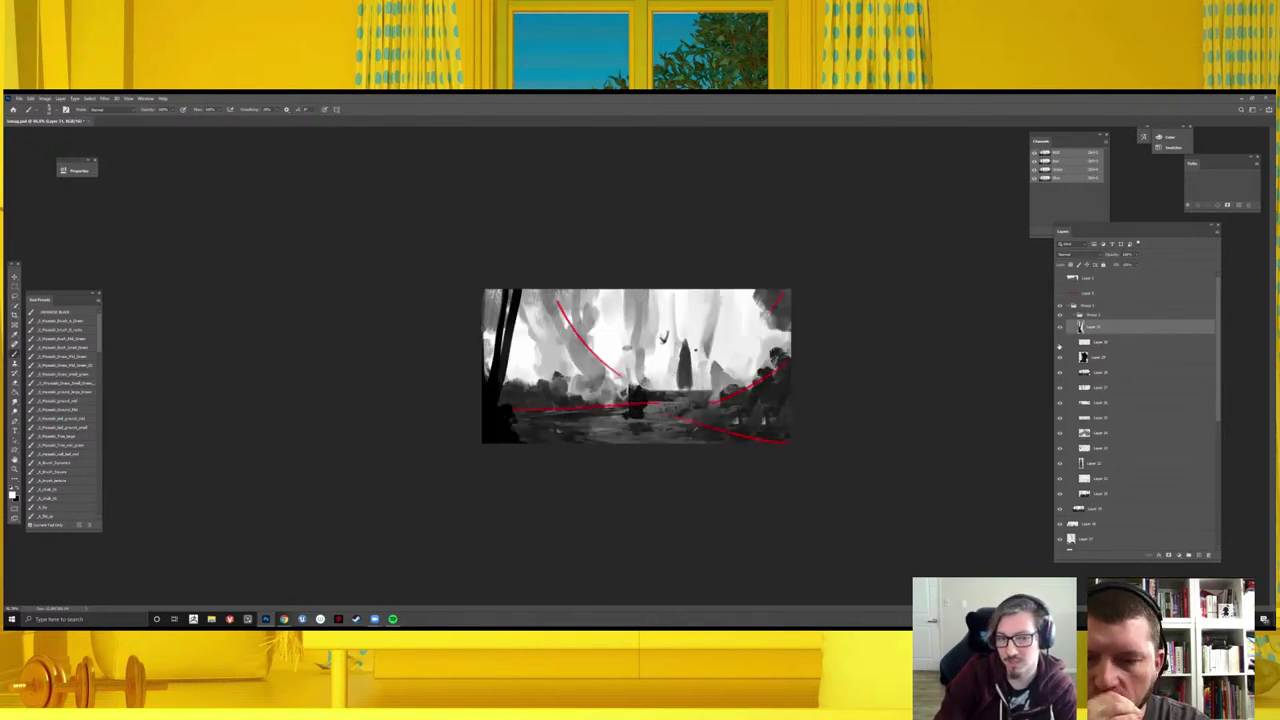
key("ctrl+g")
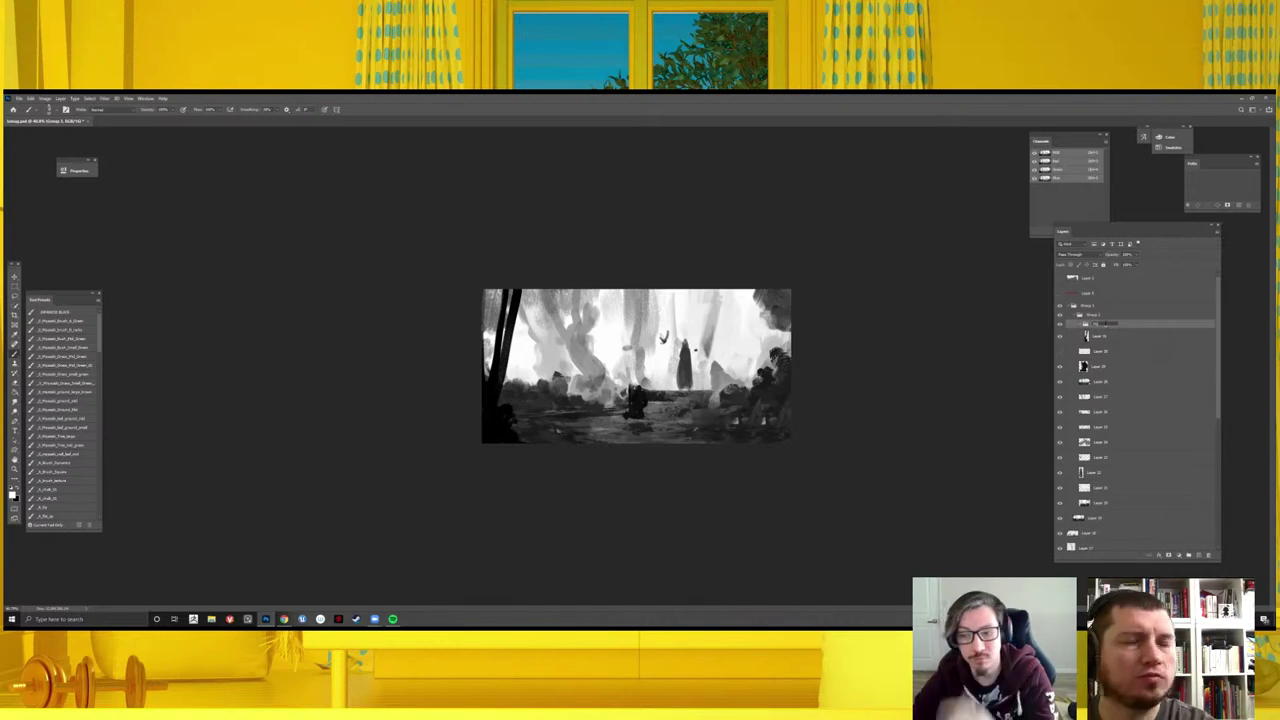
key("Return")
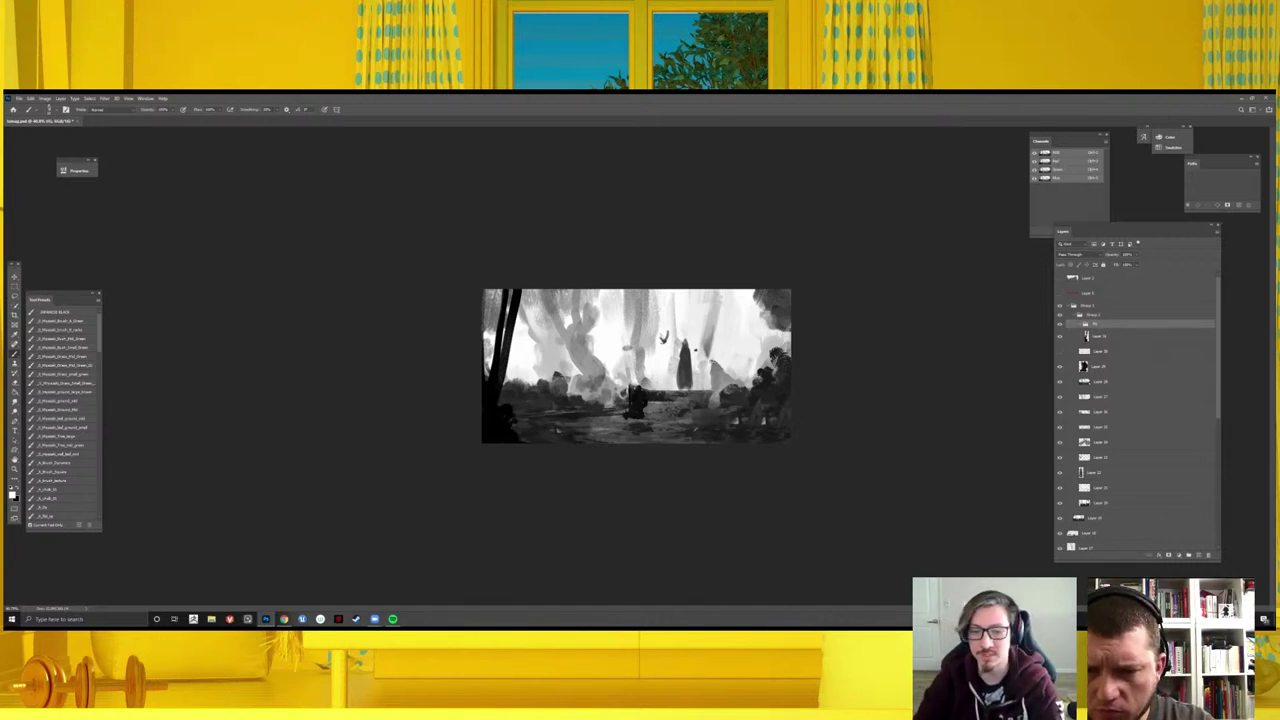
scroll(700, 370, "down", 3)
scroll(672, 381, "up", 3)
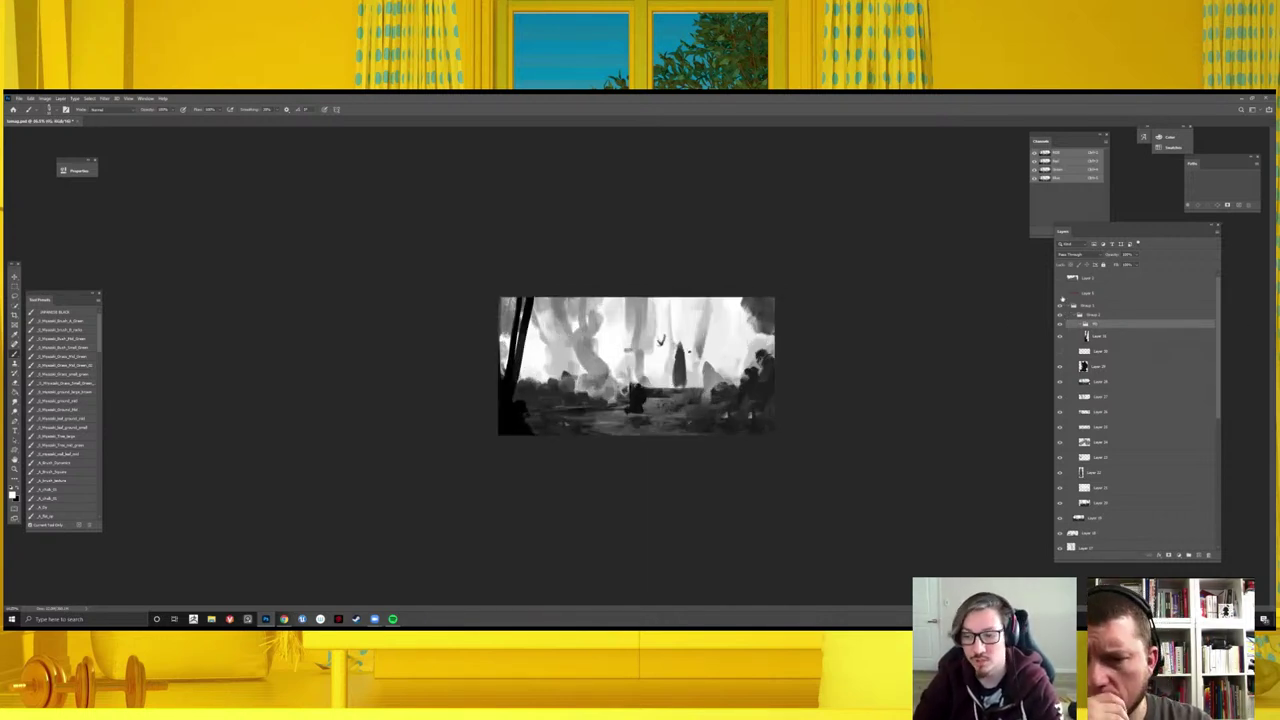
- Delete the red guide-line layer
left_click(1061, 351)
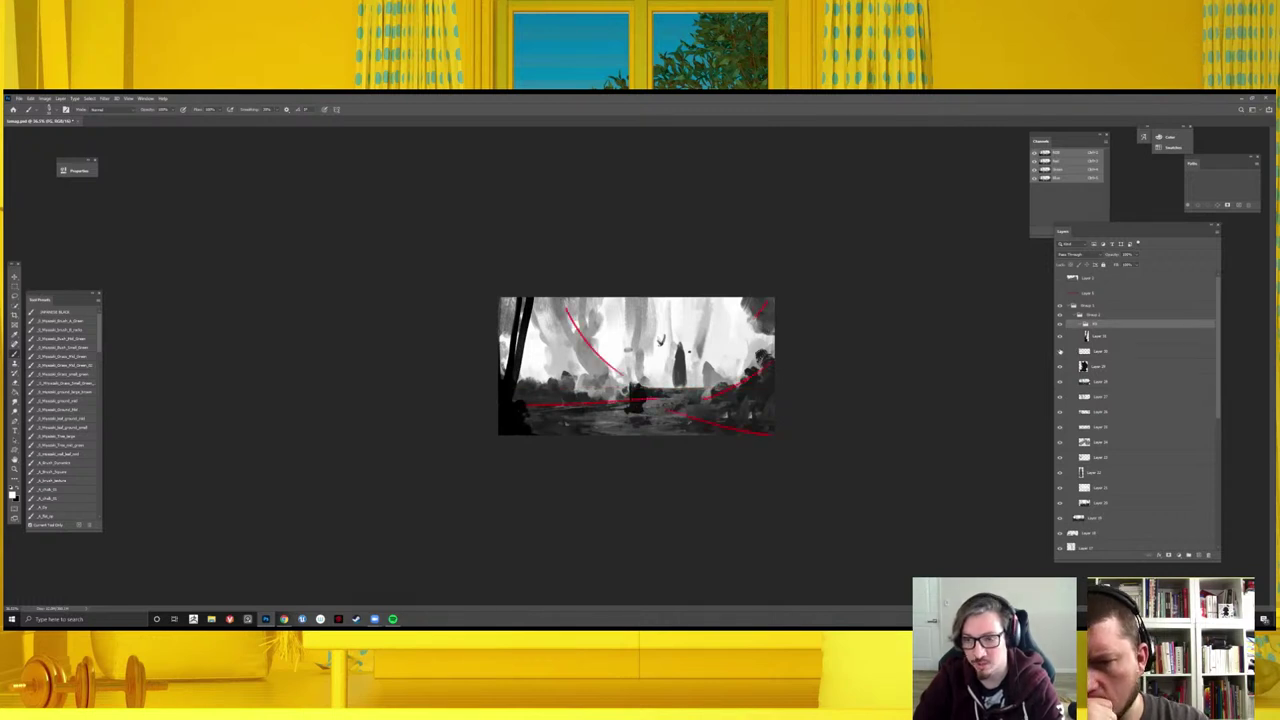
left_click(1061, 351)
left_click_drag(1100, 351, 1120, 322)
left_click(1061, 351)
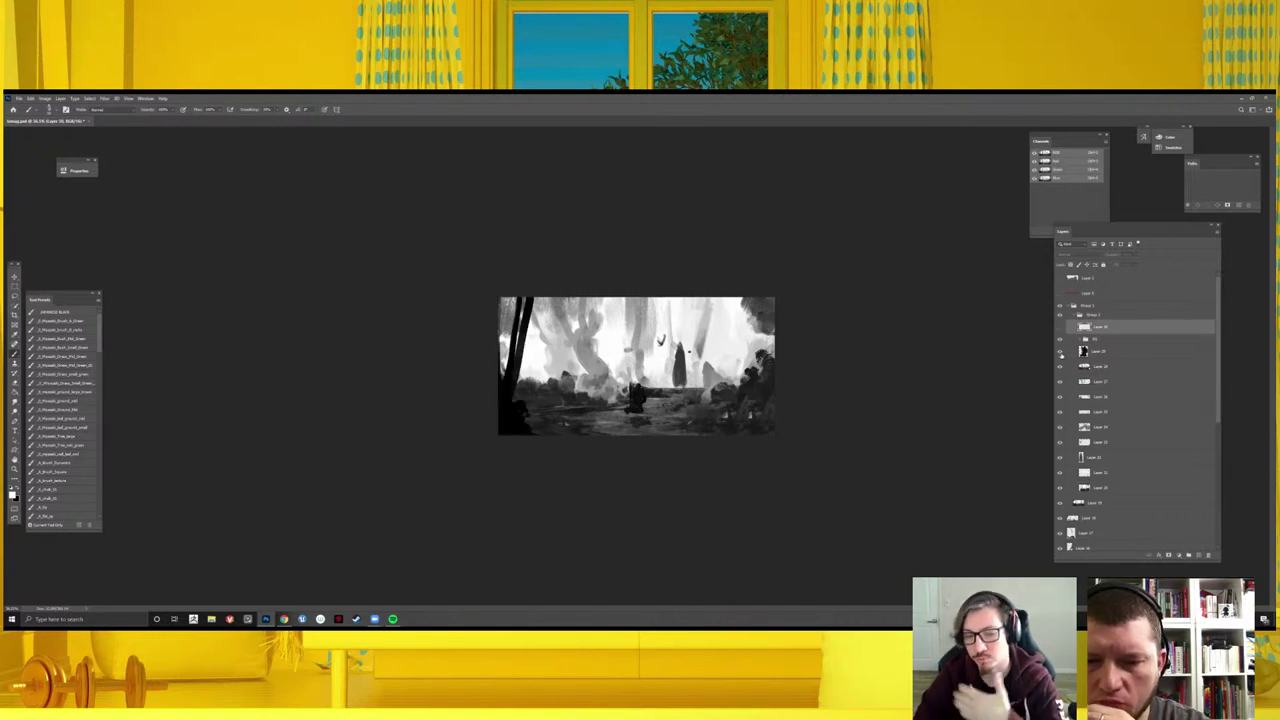
key("ctrl+plus")
- Group the dark figure layer into a new named group and save the document
key("v")
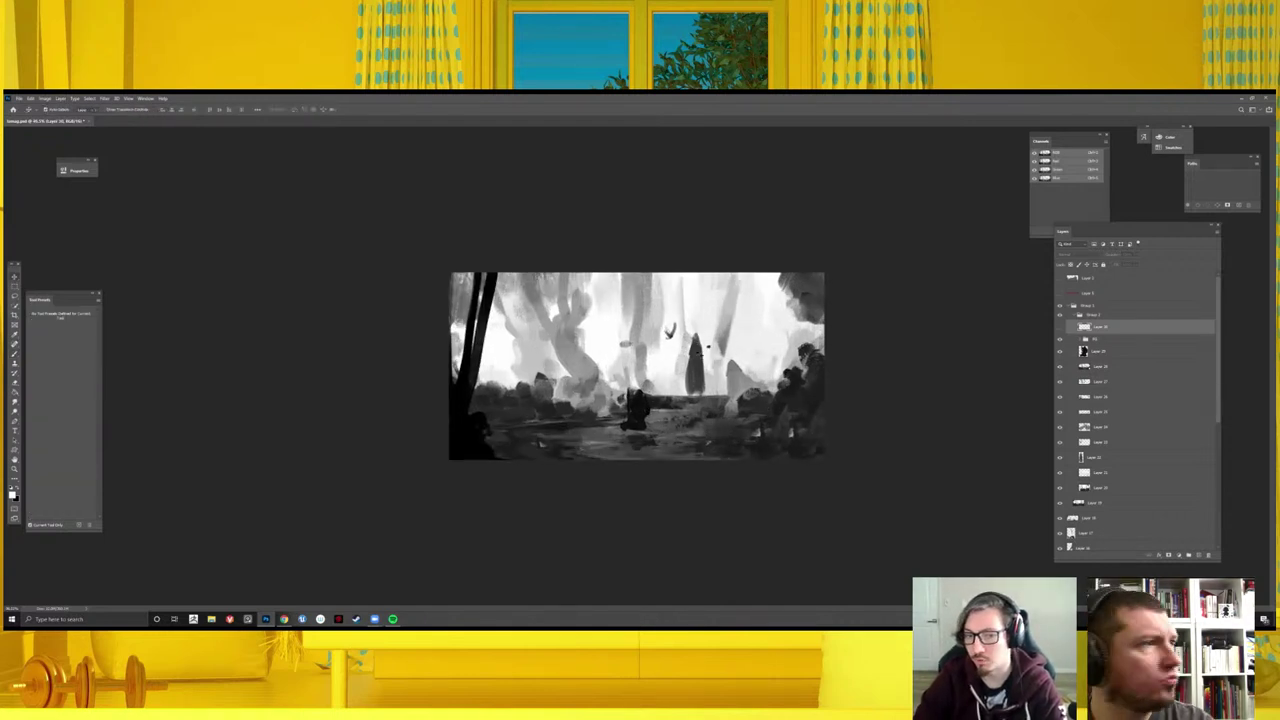
left_click(1100, 366)
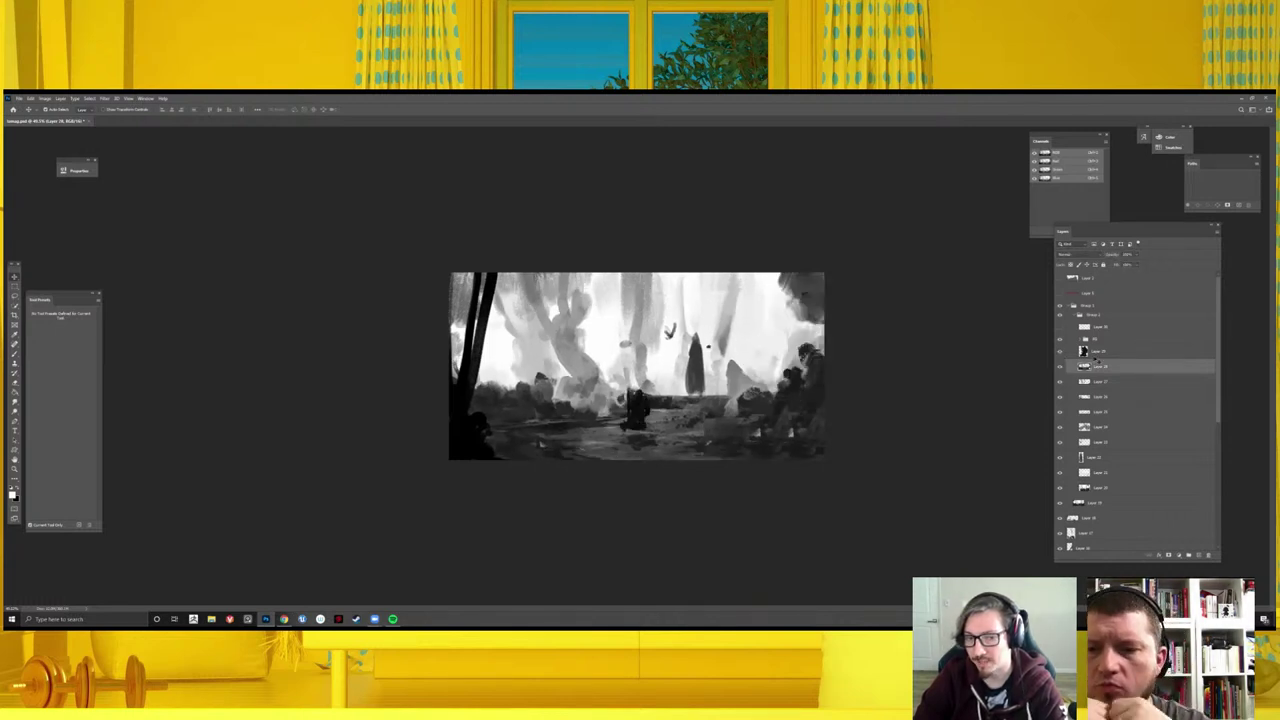
left_click(635, 410, "ctrl")
key("ctrl+plus")
key("ctrl+g")
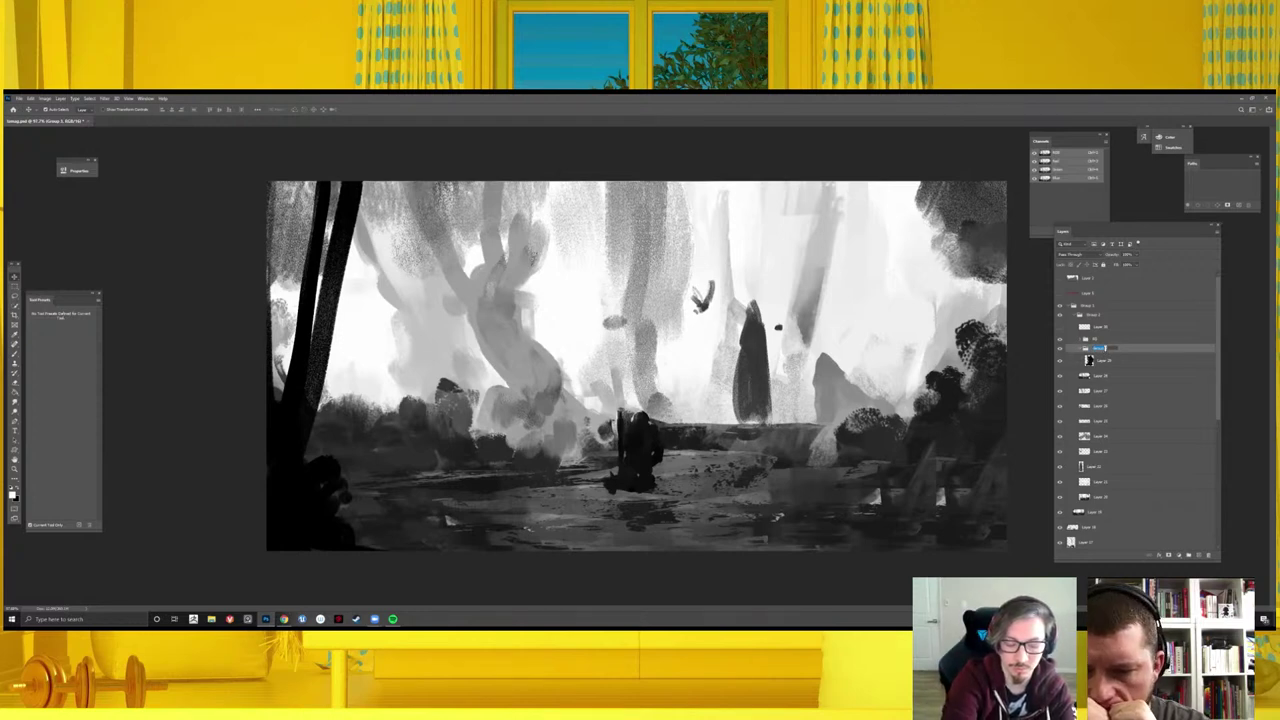
key("Return")
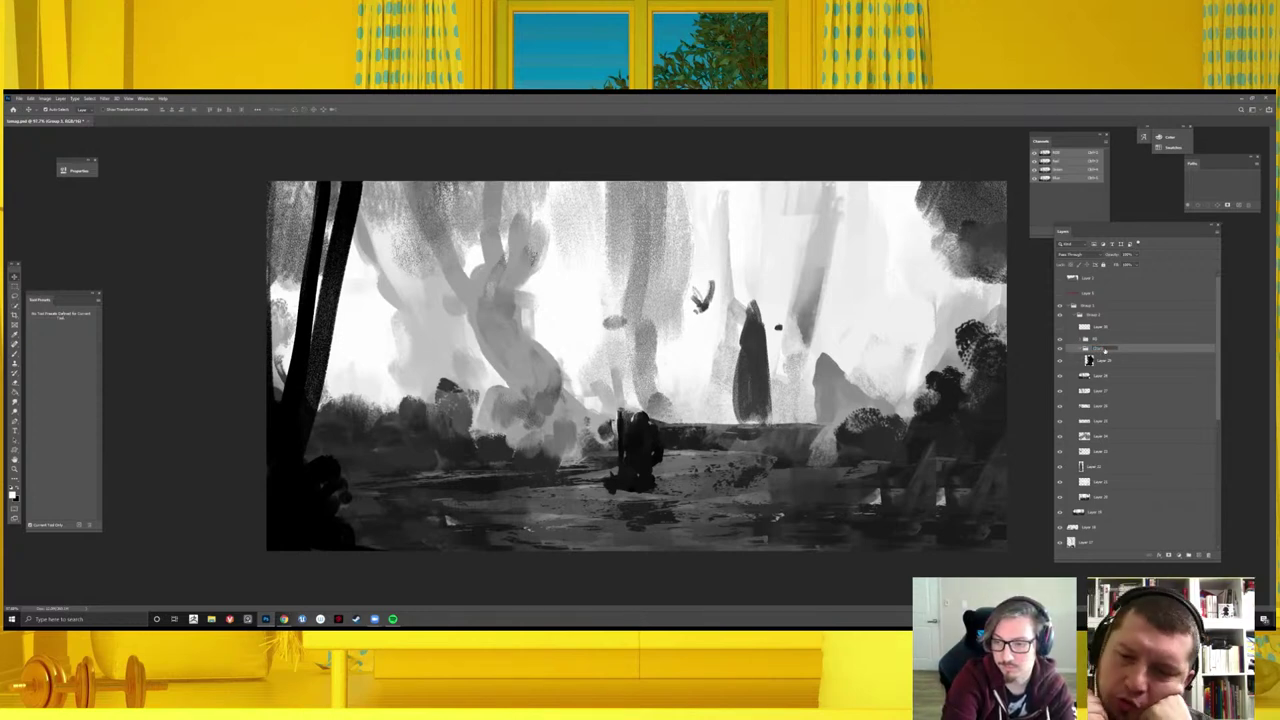
key("ctrl+s")
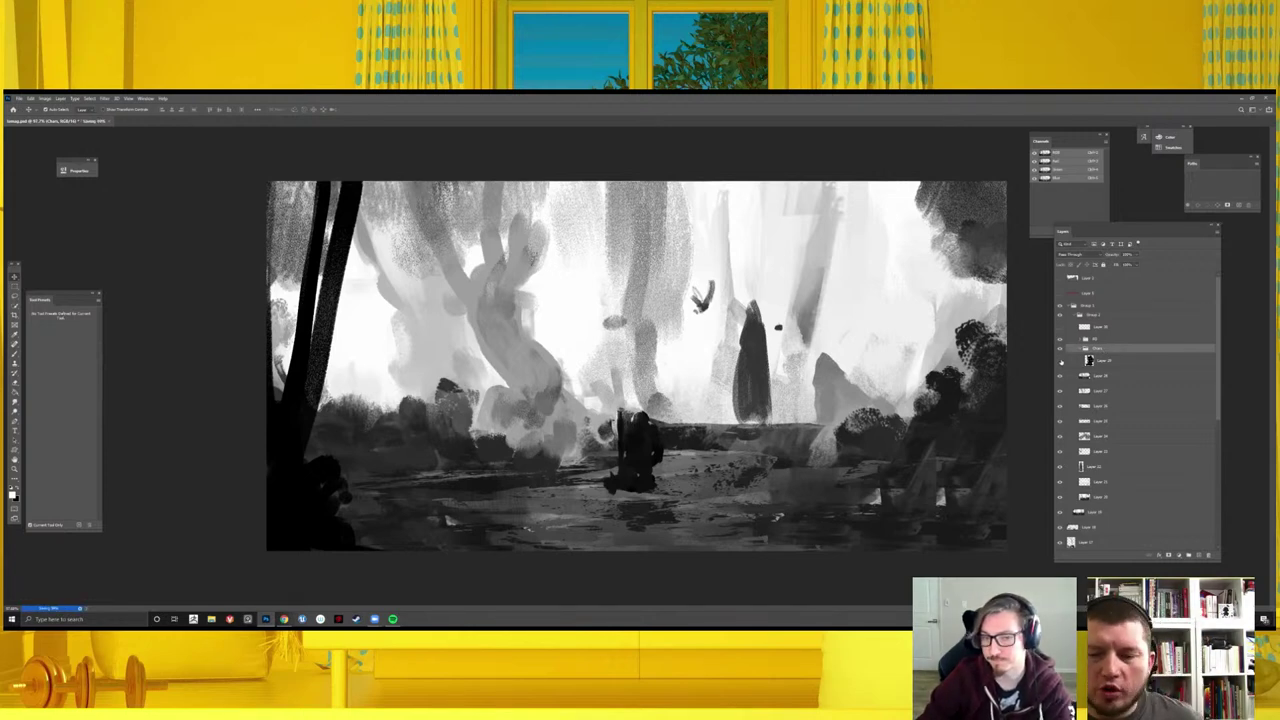
- Add a new empty layer and move the figure layer up one slot in the stack
left_click(1075, 360)
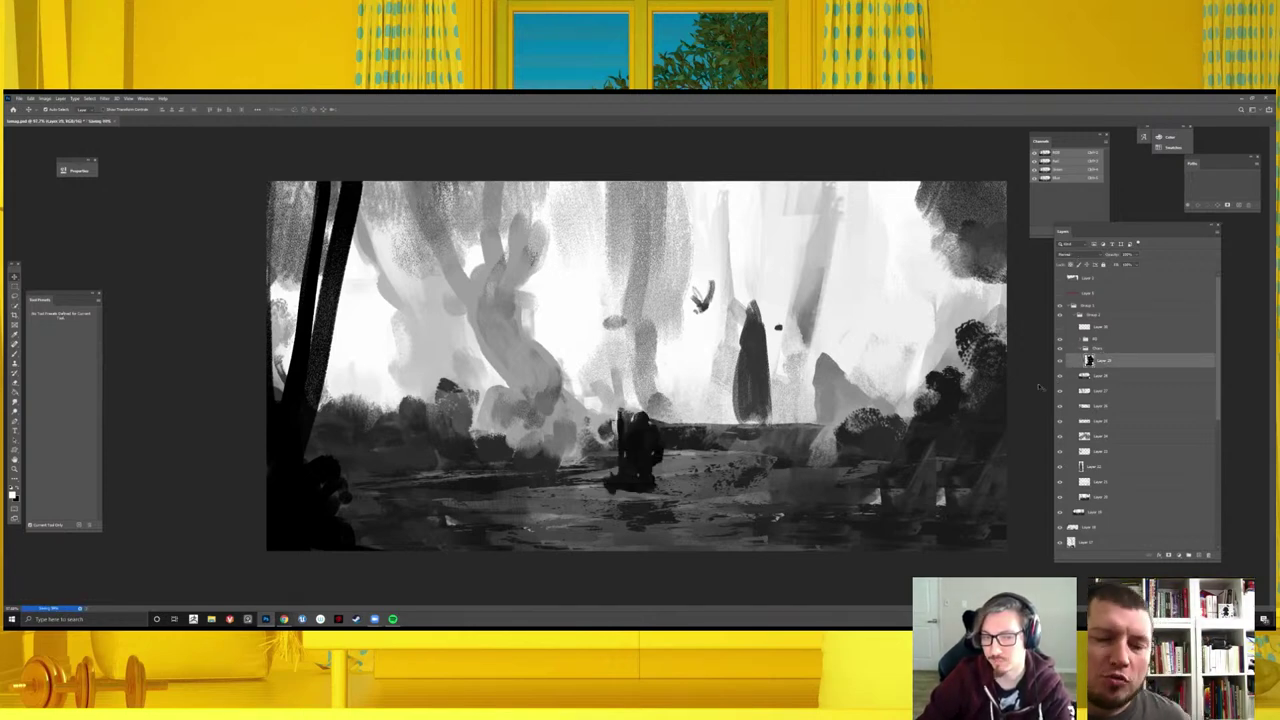
left_click(1062, 377)
left_click(1061, 378)
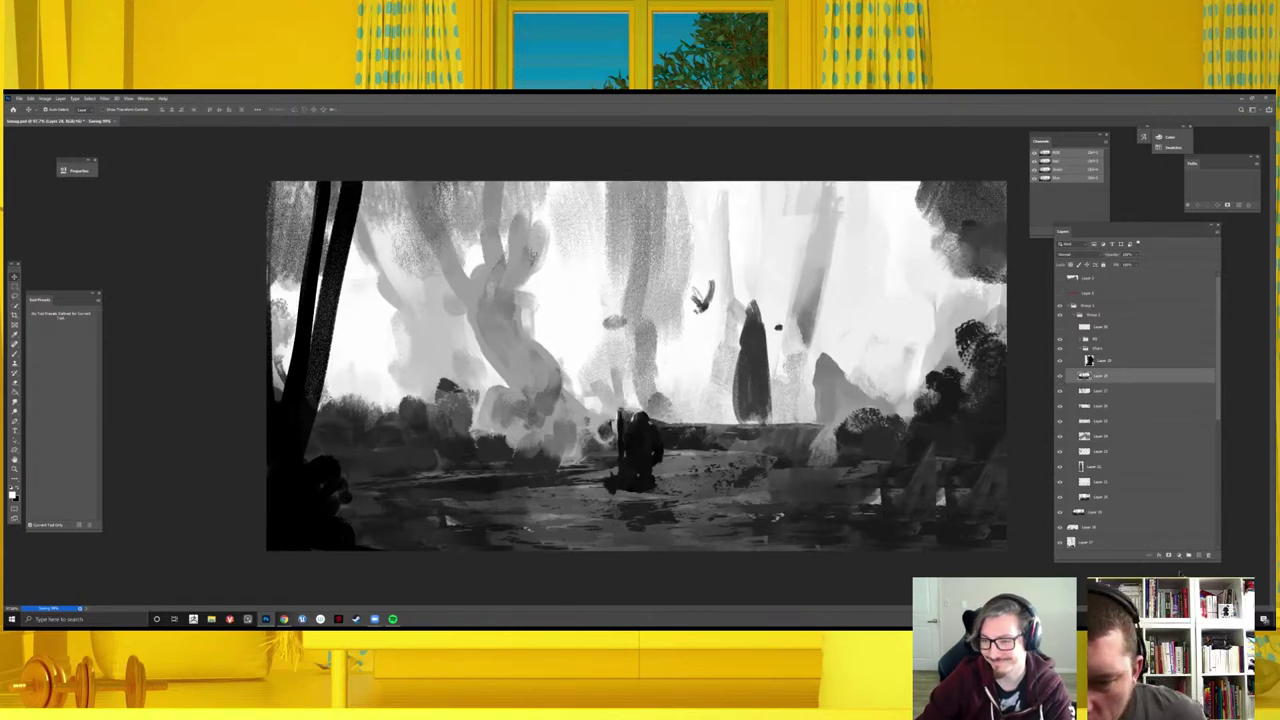
key("ctrl+shift+alt+n")
key("b")
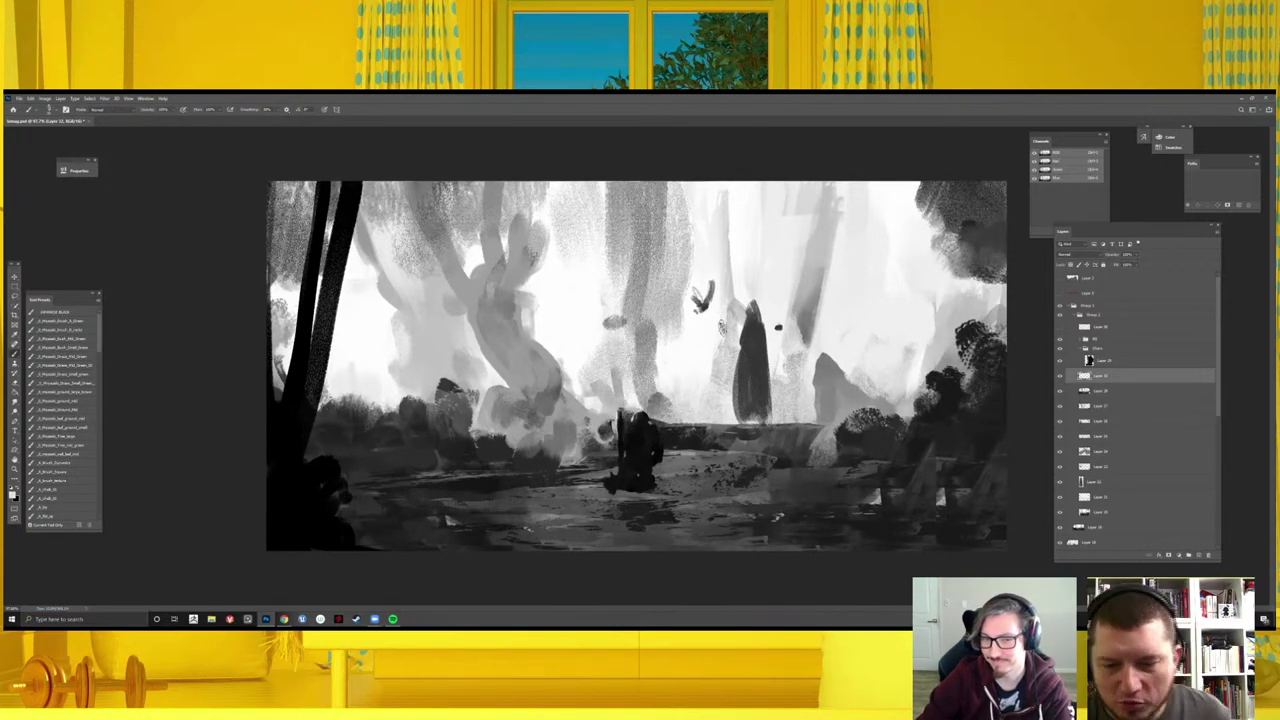
key("w")
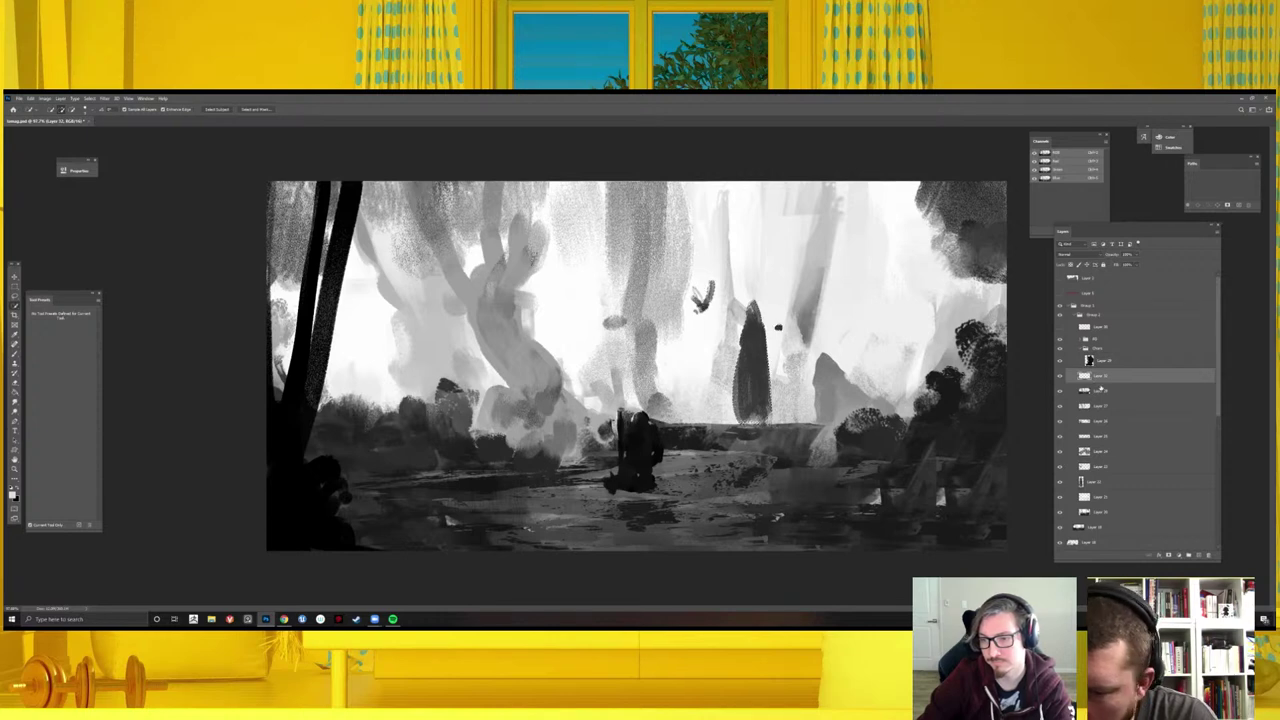
left_click_drag(1098, 391, 1098, 360)
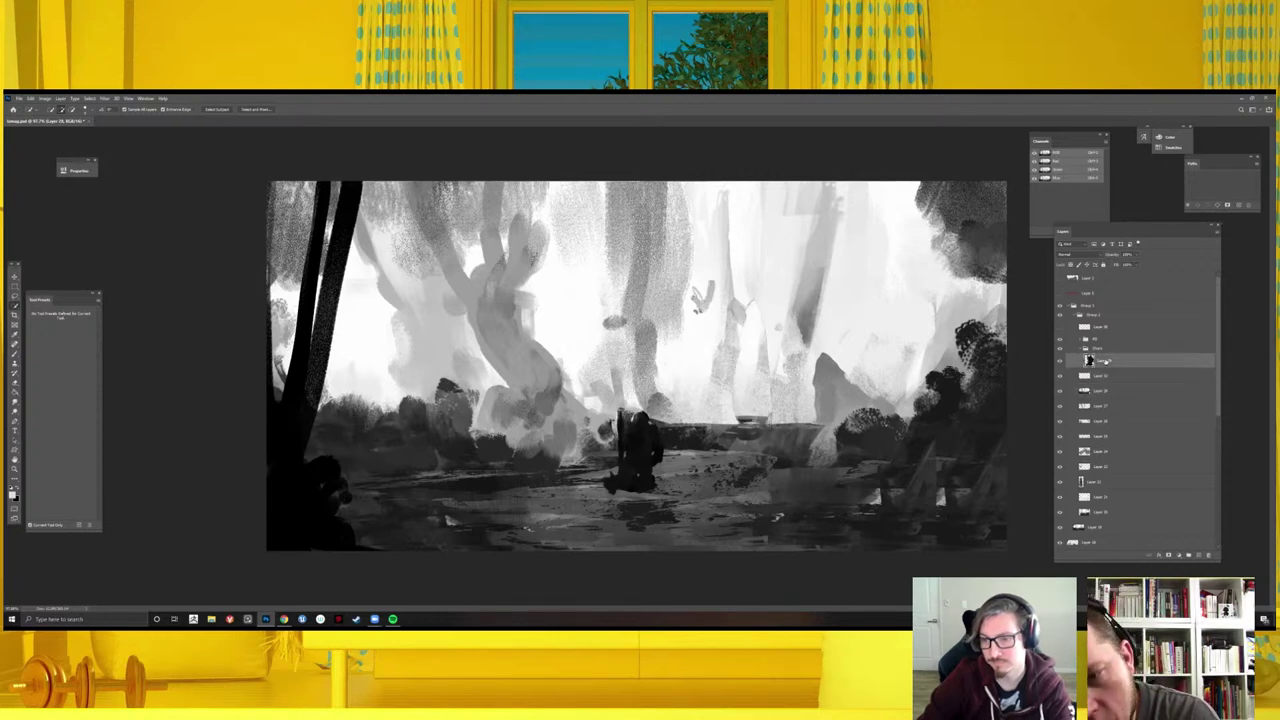
left_click(1060, 377)
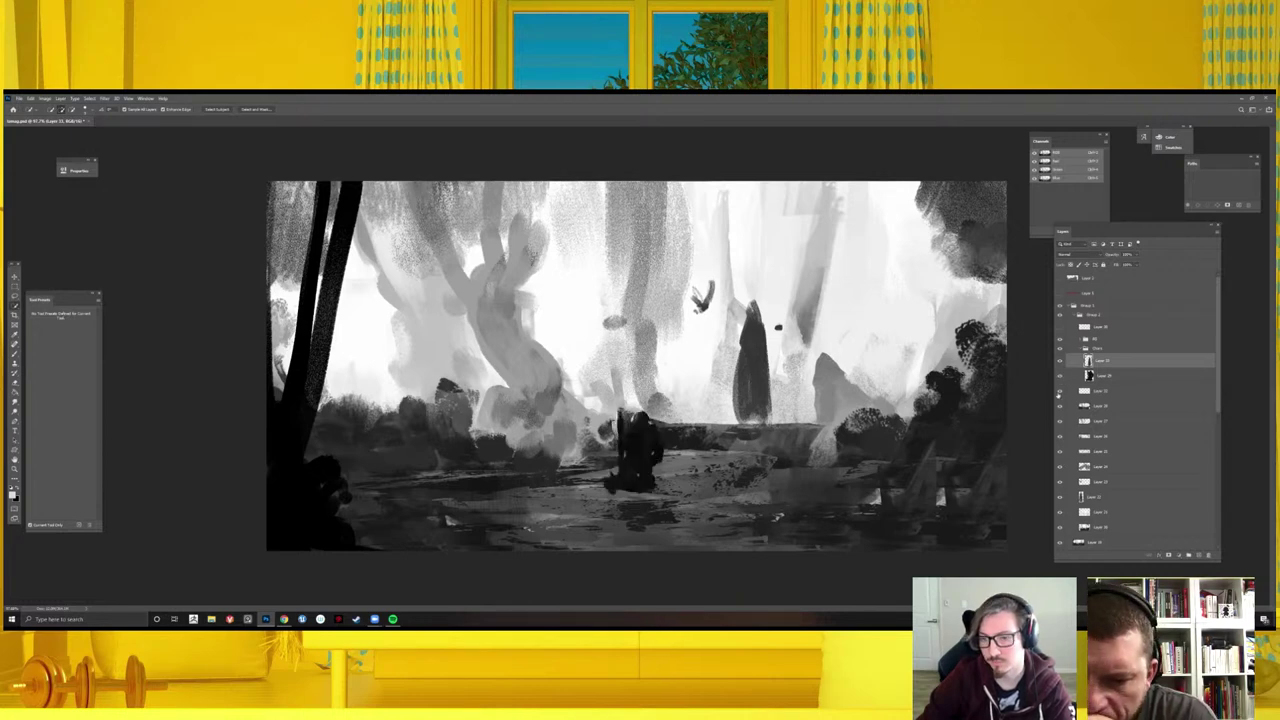
left_click(1060, 390)
key("b")
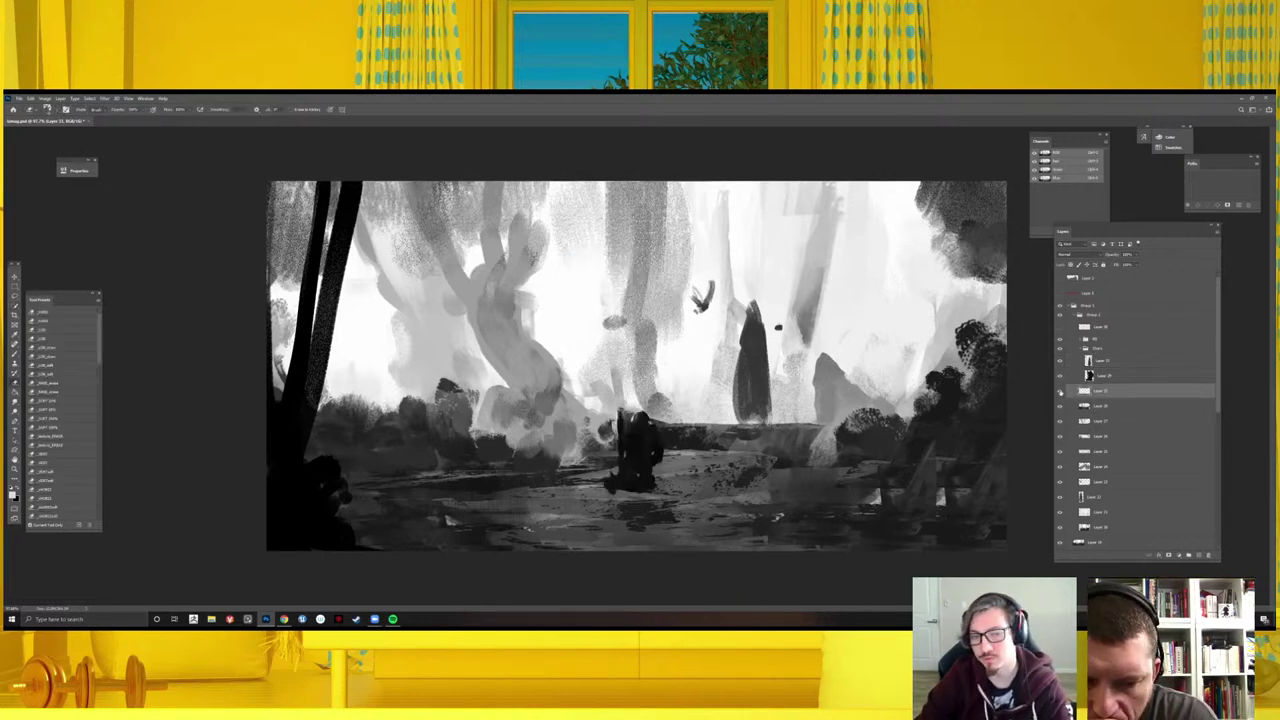
- Mirror the view back and nudge the cloaked figure slightly right with Free Transform
key("ctrl+minus")
key("ctrl+minus")
key("ctrl+minus")
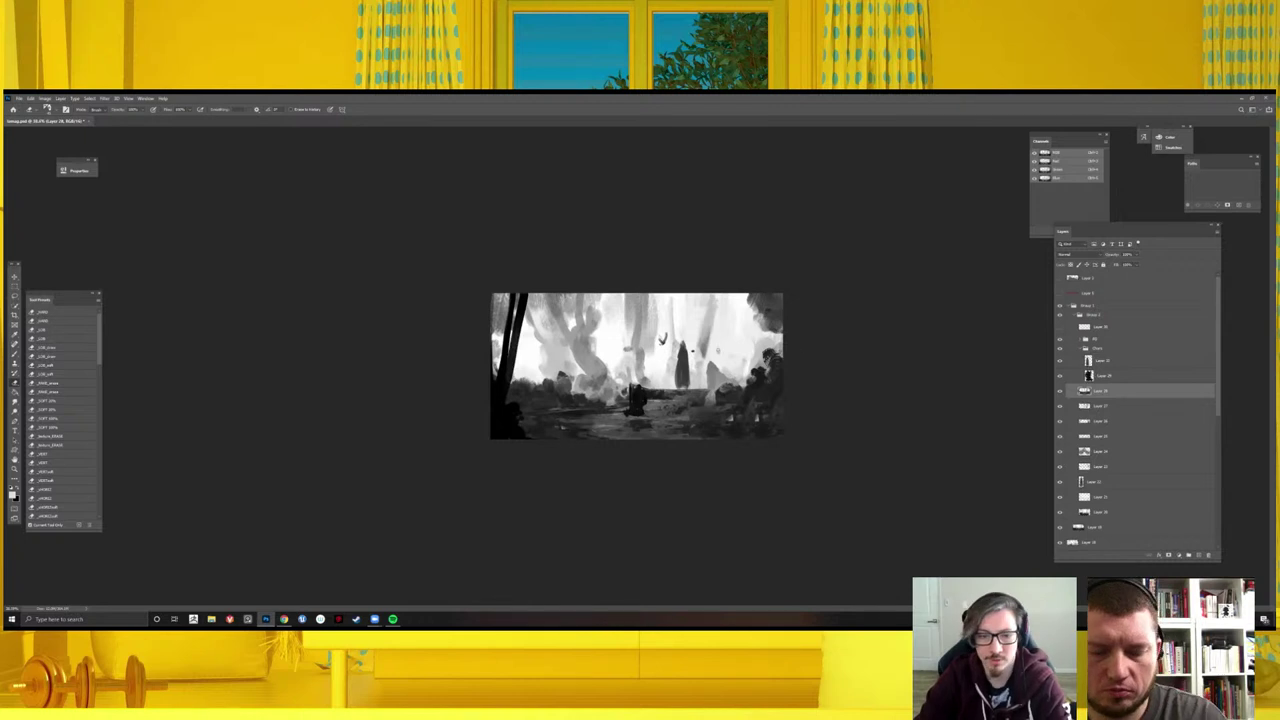
key("h")
key("ctrl+plus")
left_click(1095, 361)
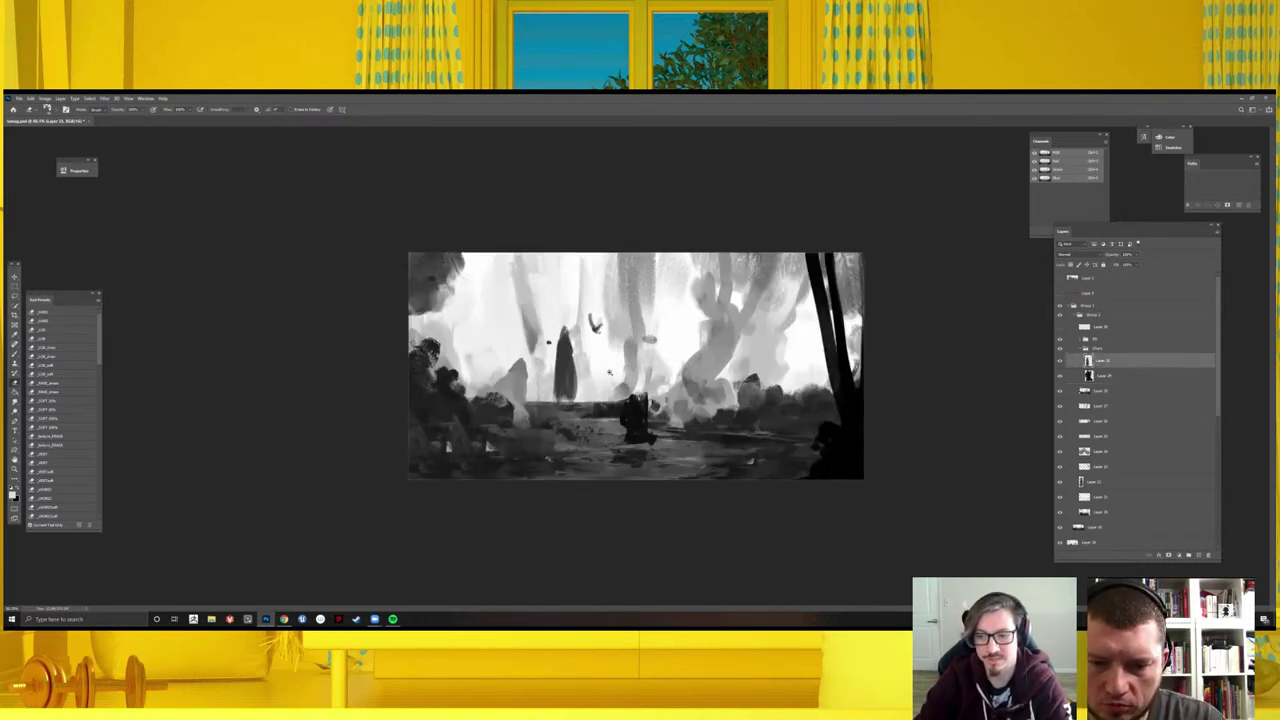
key("ctrl+plus")
key("ctrl+t")
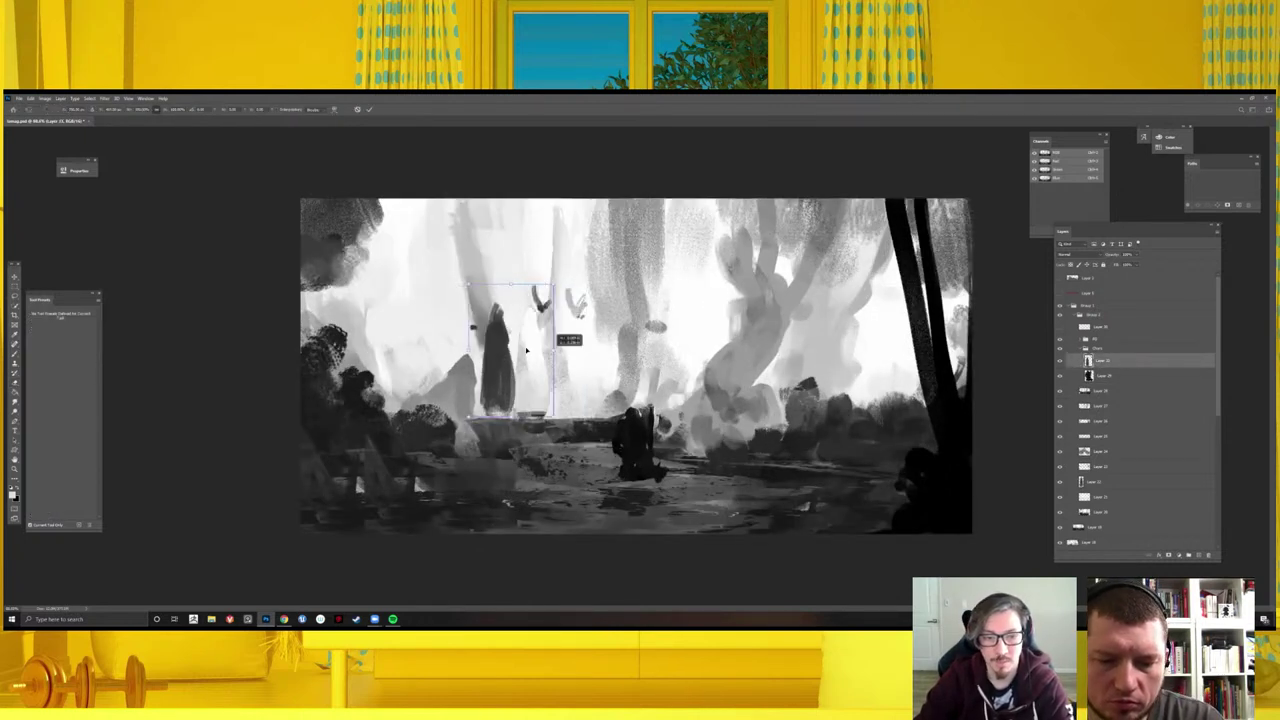
left_click_drag(527, 350, 543, 350)
key("ctrl+minus")
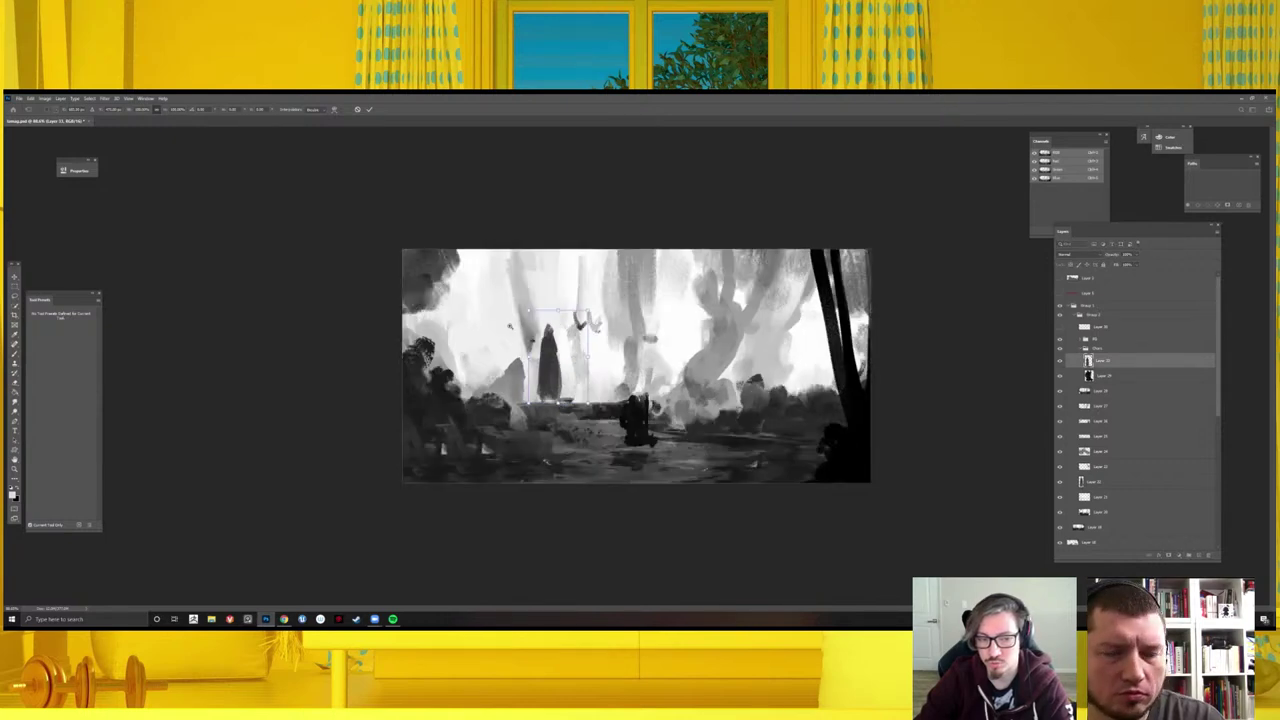
key("ctrl+minus")
left_click_drag(597, 368, 605, 368)
key("Return")
key("b")
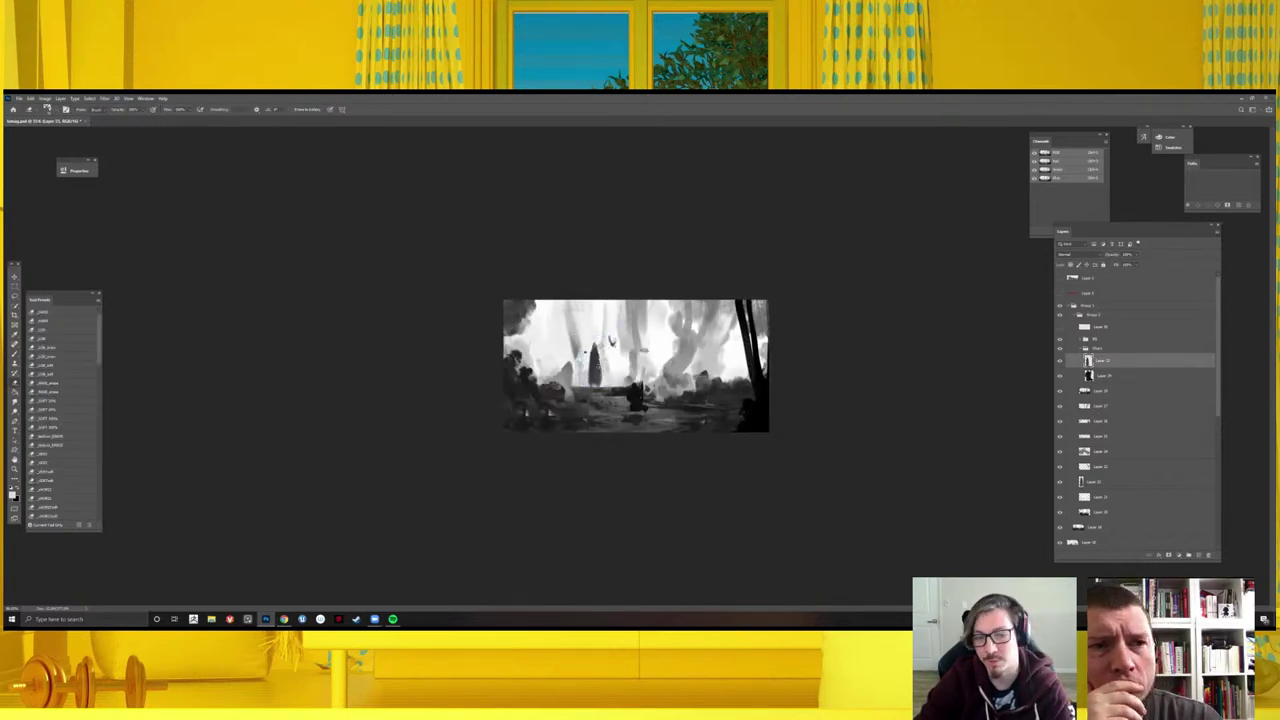
- Hide and reshow the figure layers to compare, then flip the painting horizontally
key("ctrl+plus")
key("ctrl+plus")
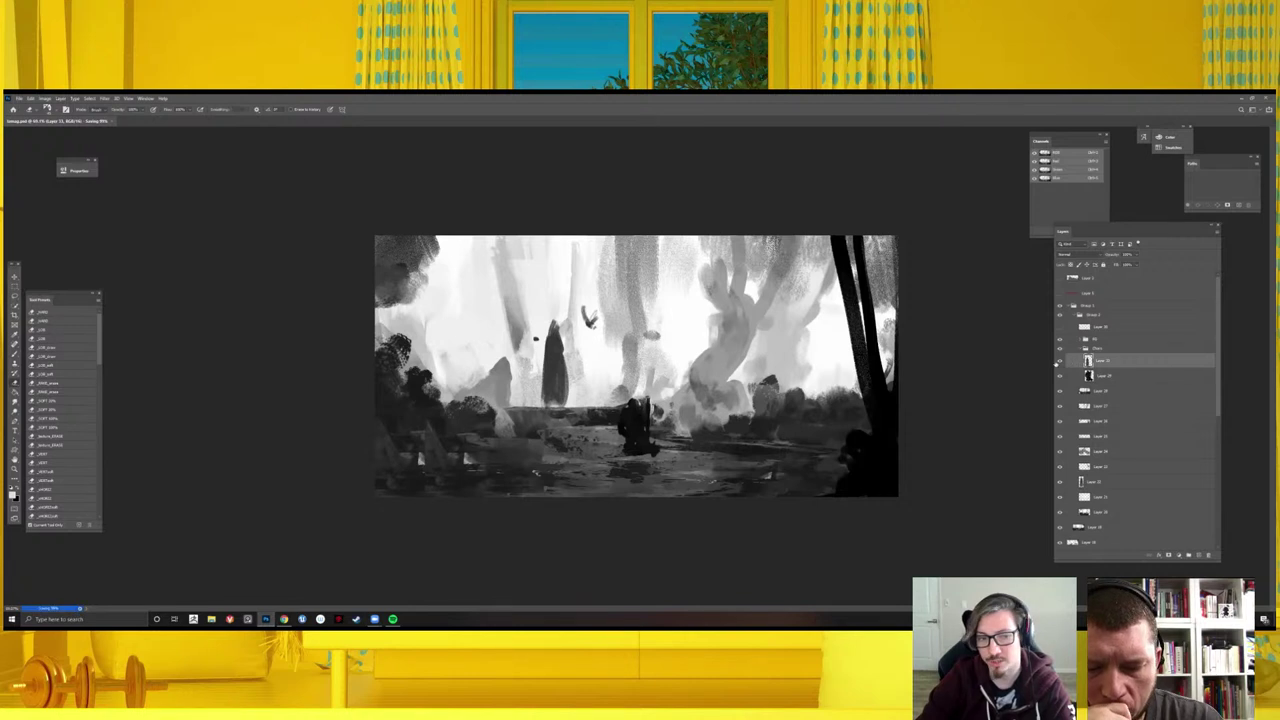
left_click(1061, 361)
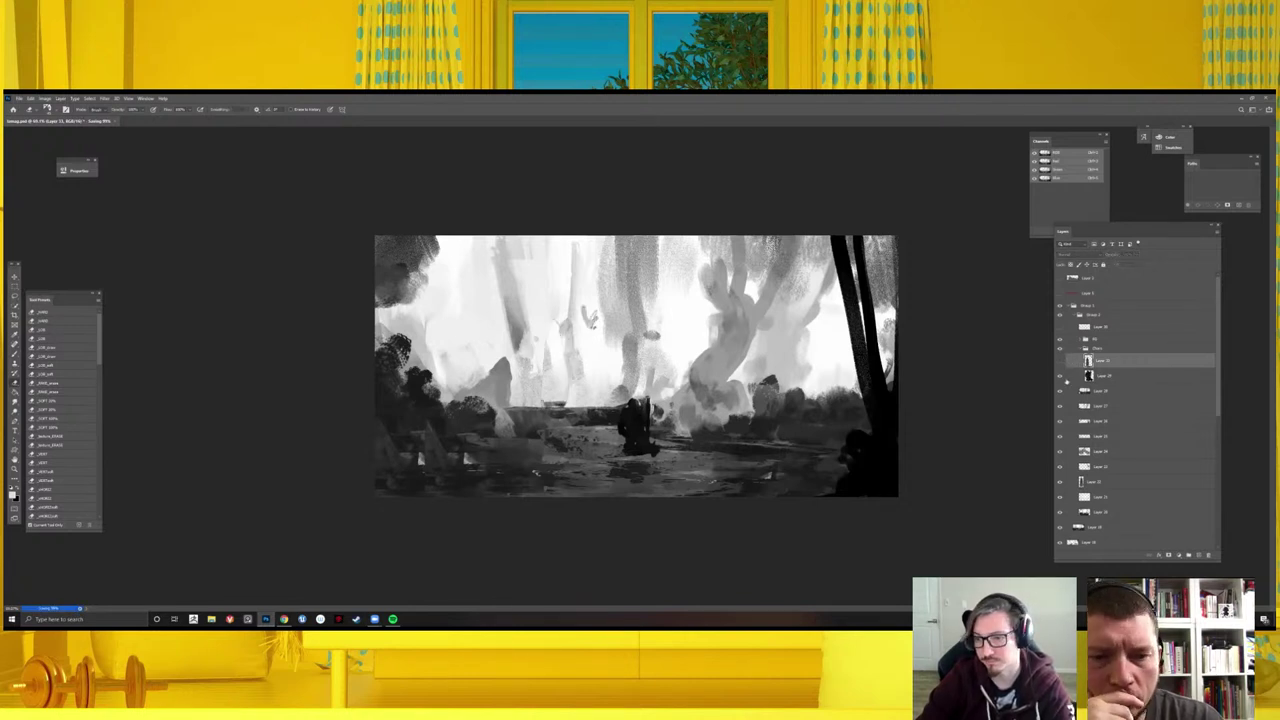
left_click(1060, 378)
key("ctrl+minus")
key("ctrl+minus")
key("ctrl+minus")
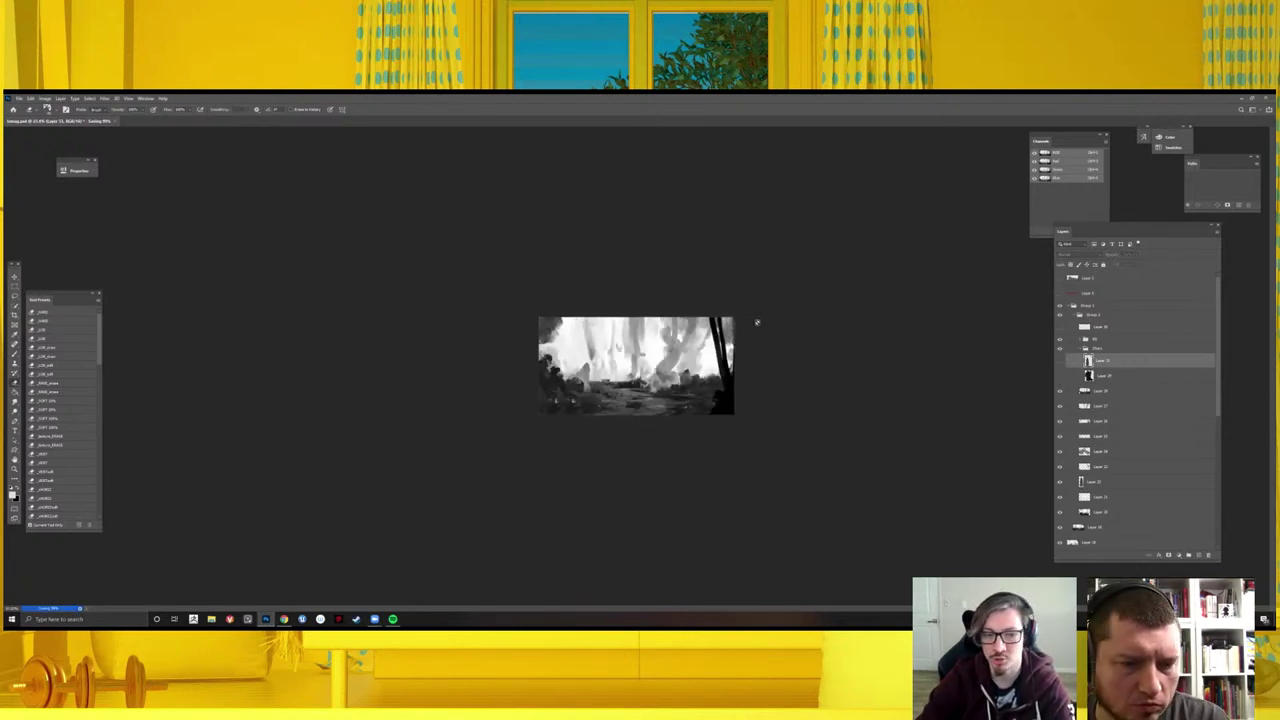
key("ctrl+plus")
key("ctrl+plus")
left_click(1061, 378)
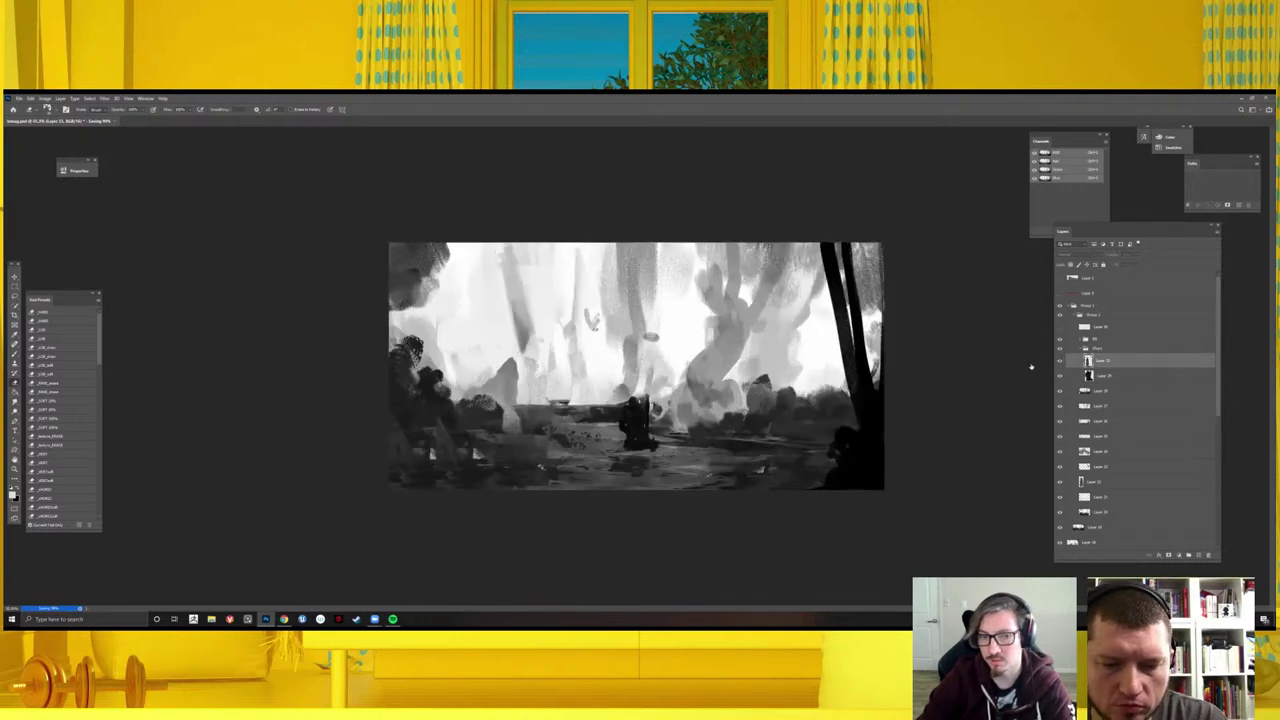
key("ctrl+minus")
key("h")
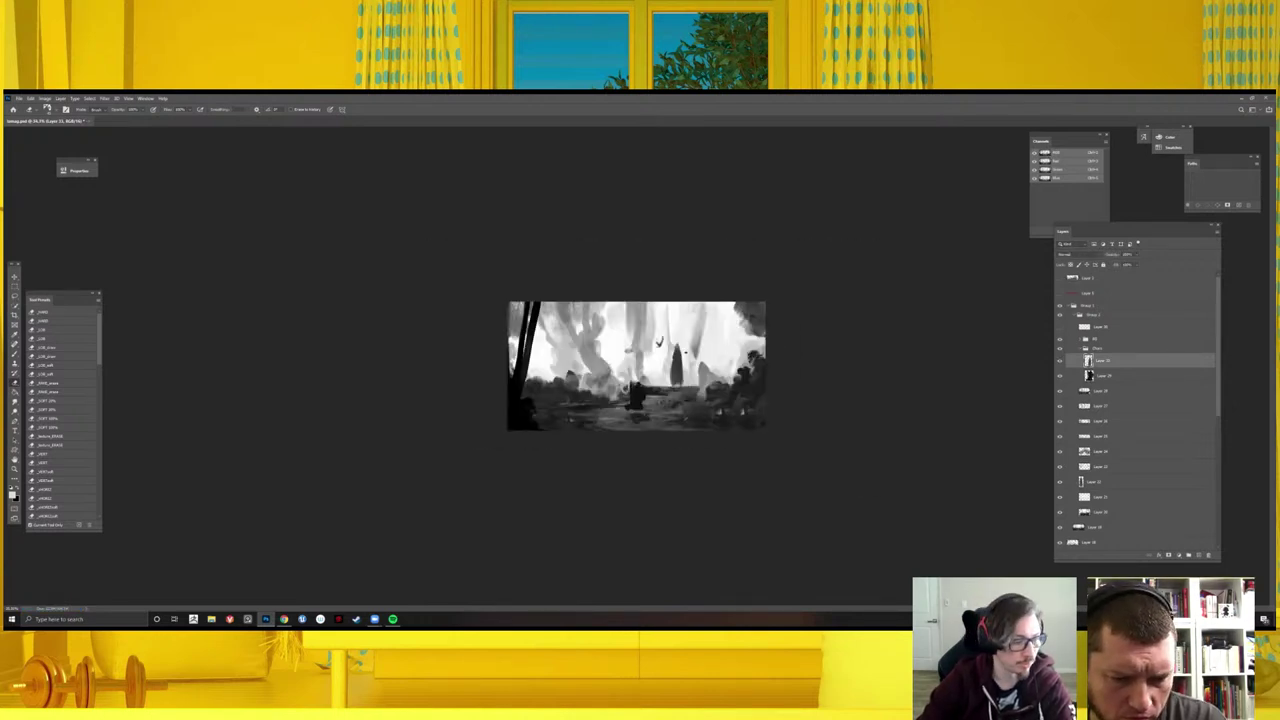
key("ctrl+plus")
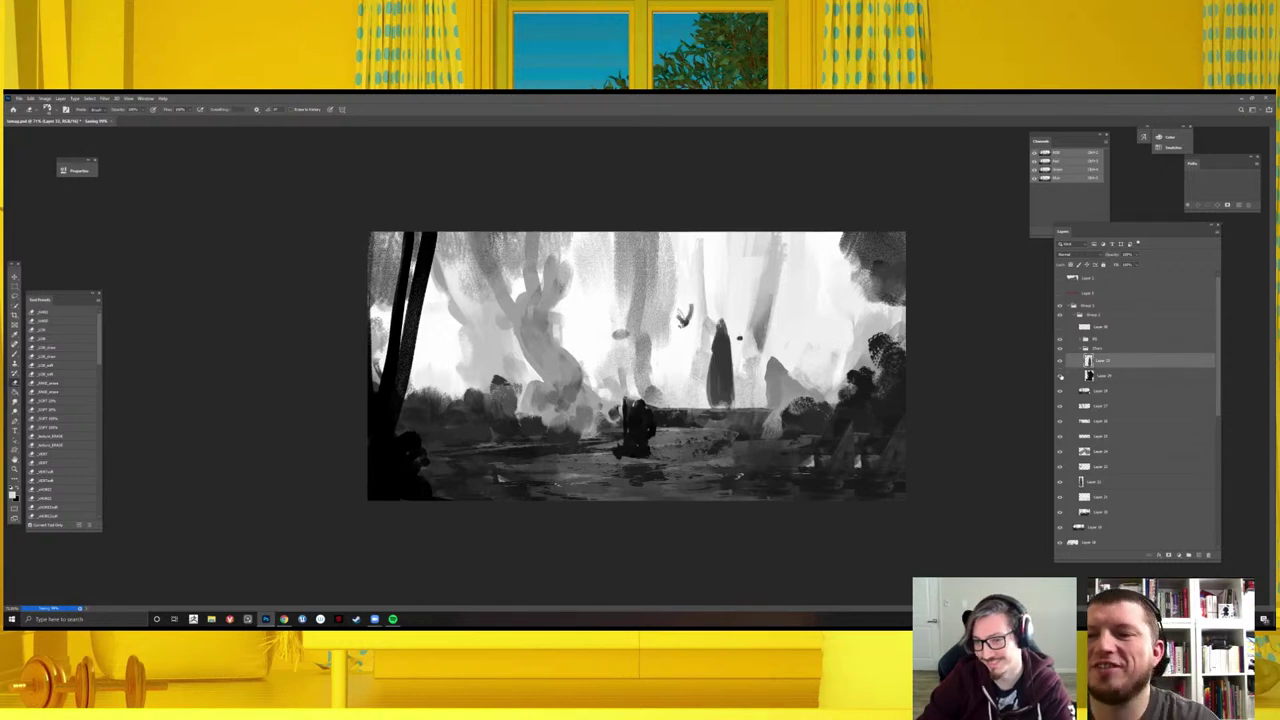
- Paint dark strokes over the central figure on a new blank layer
left_click(1090, 375)
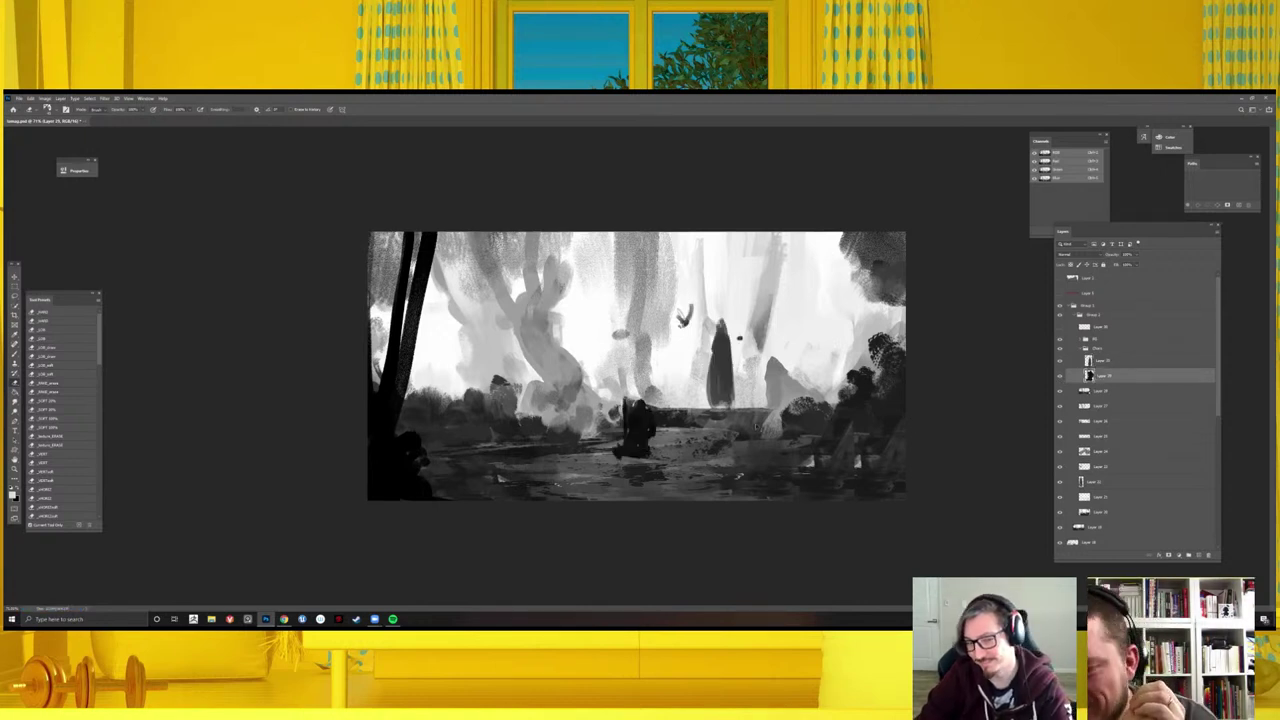
key("b")
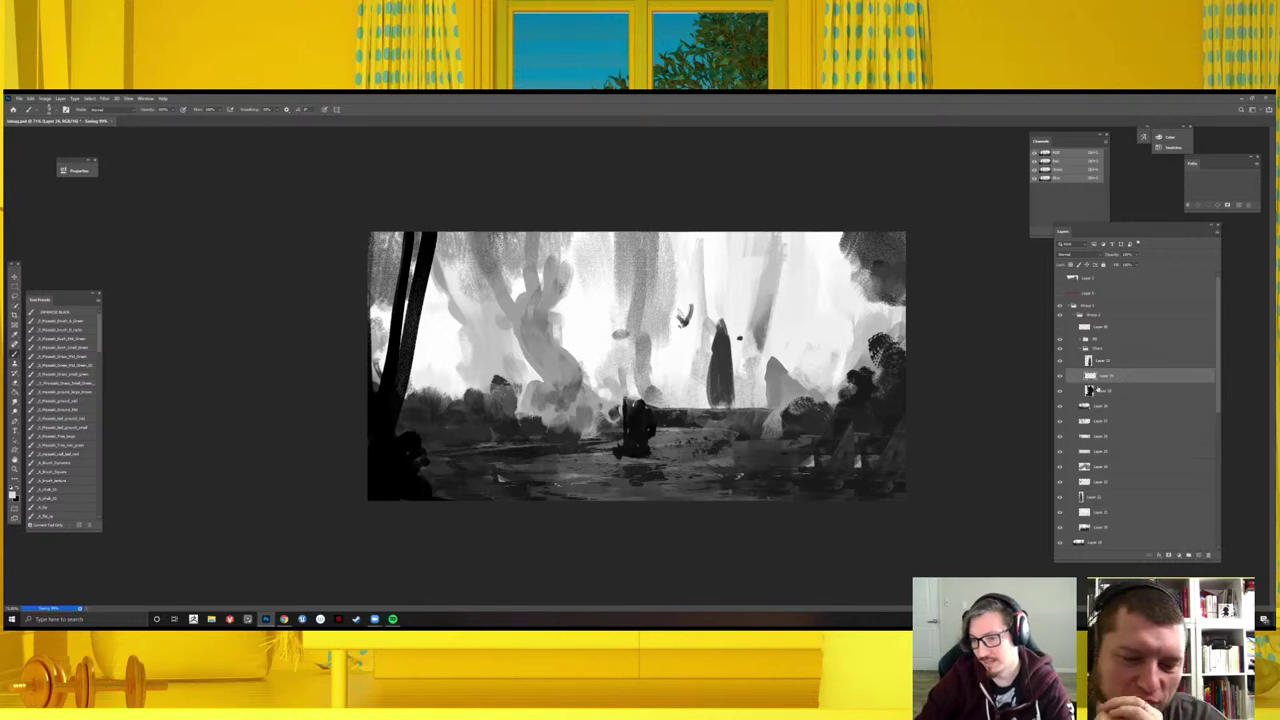
left_click(1196, 556, "ctrl")
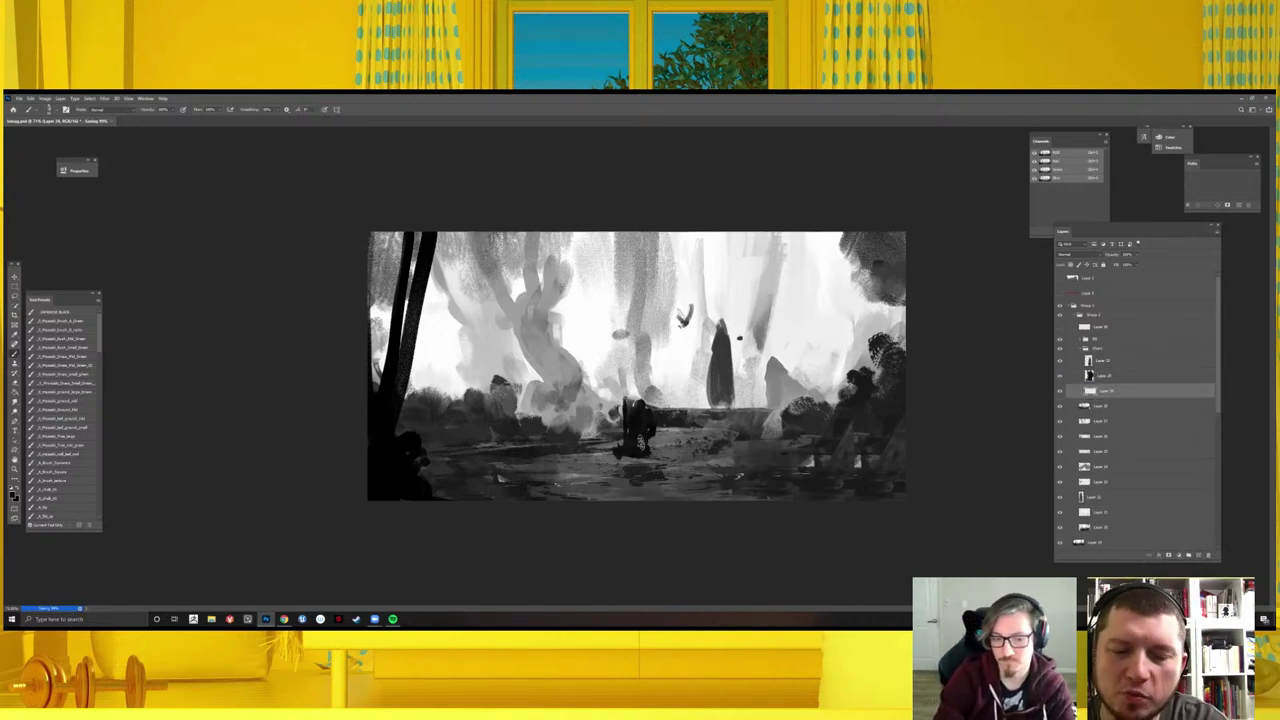
mouse_move(640, 436)
left_mouse_down()
mouse_move(626, 478)
mouse_move(640, 470)
left_mouse_up()
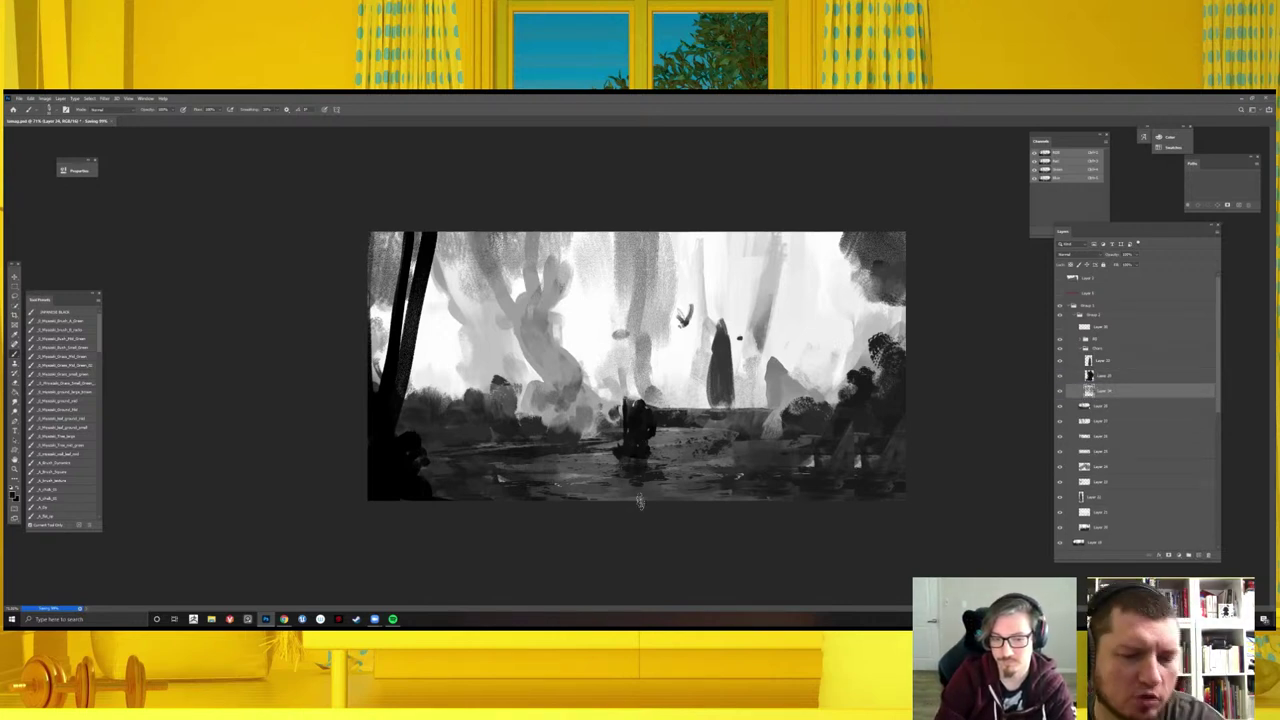
left_click(285, 619)
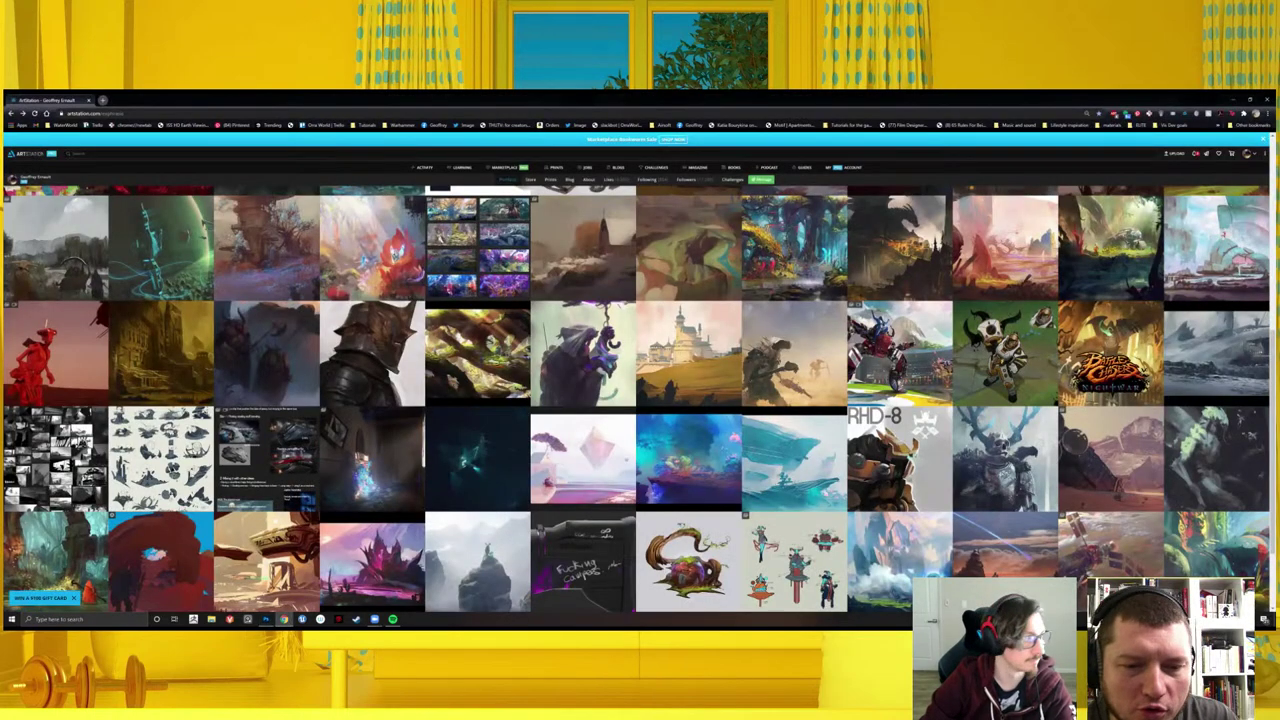
- Leave the ArtStation gallery and return to the forest painting in Photoshop
left_click(285, 619)
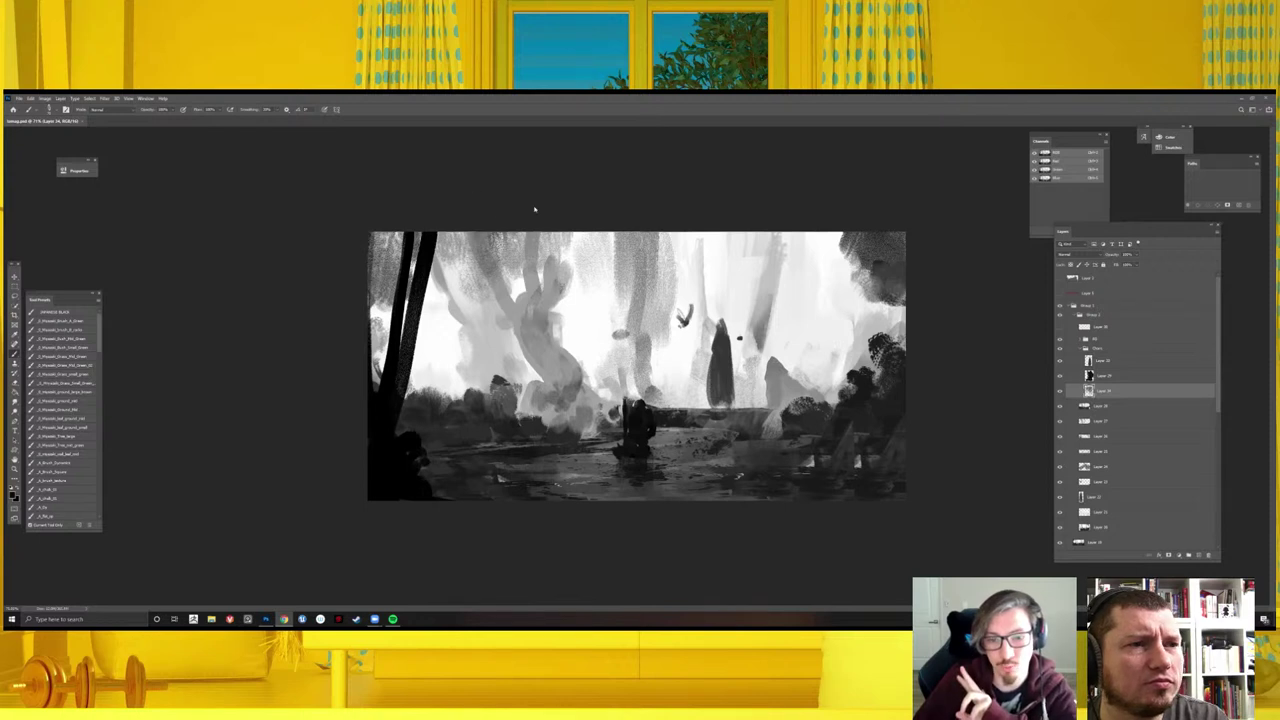
- Select the upper layer and pick a different brush from the brush choices
left_click(1098, 358)
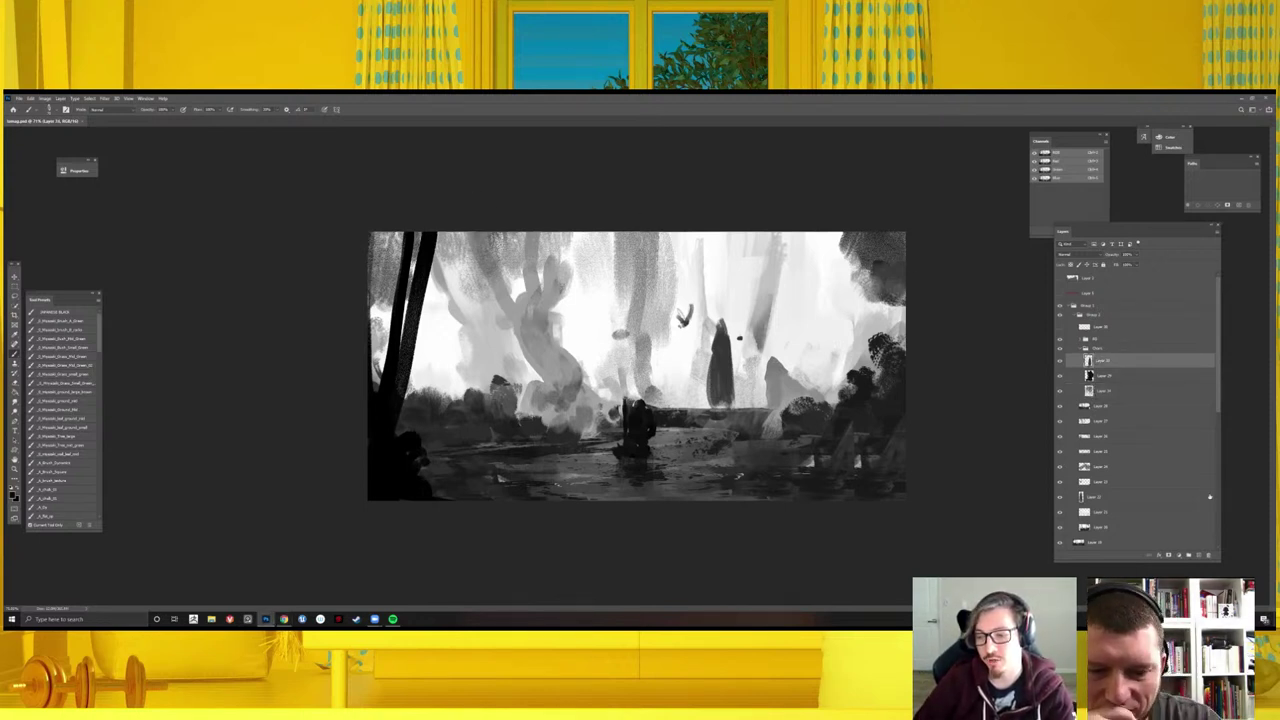
right_click(716, 346)
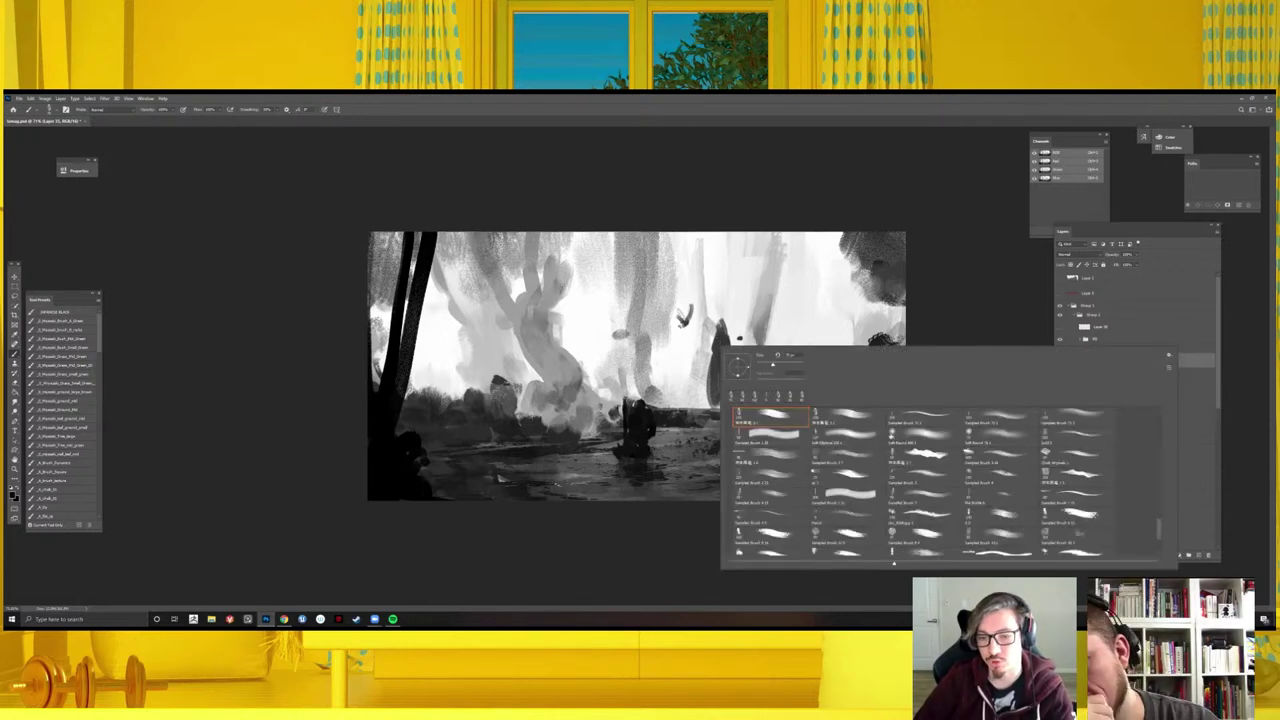
left_click(925, 444)
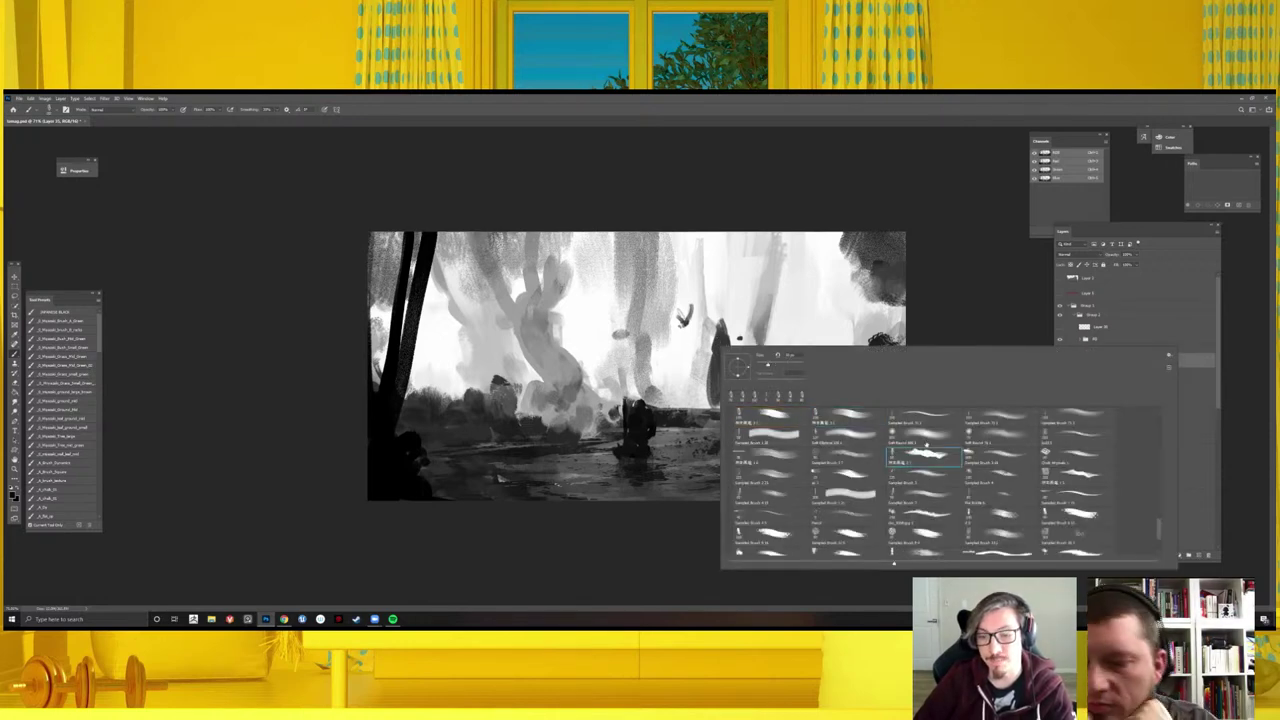
left_click(643, 553)
scroll(640, 400, "up", 2)
scroll(640, 400, "up", 1)
scroll(702, 315, "down", 4)
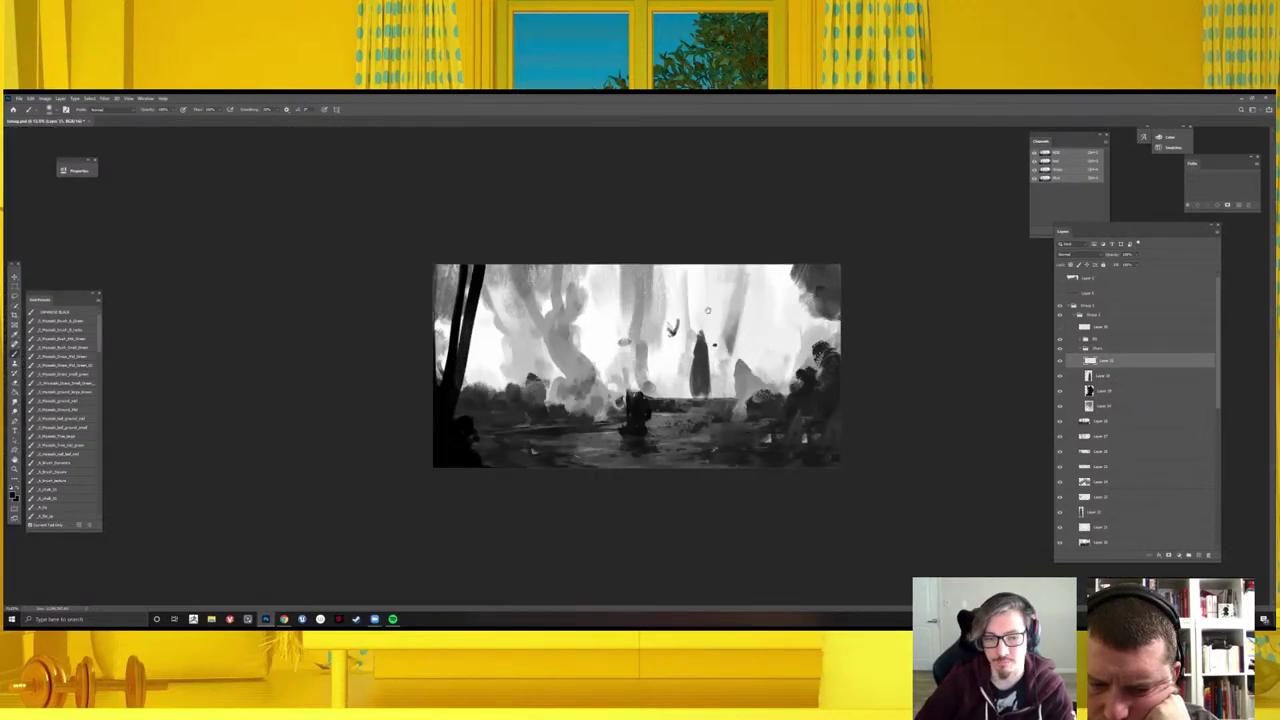
- Enter cadadad as a darker foreground colour and set Layer 35 to Overlay blending
type("c")
type("adadad")
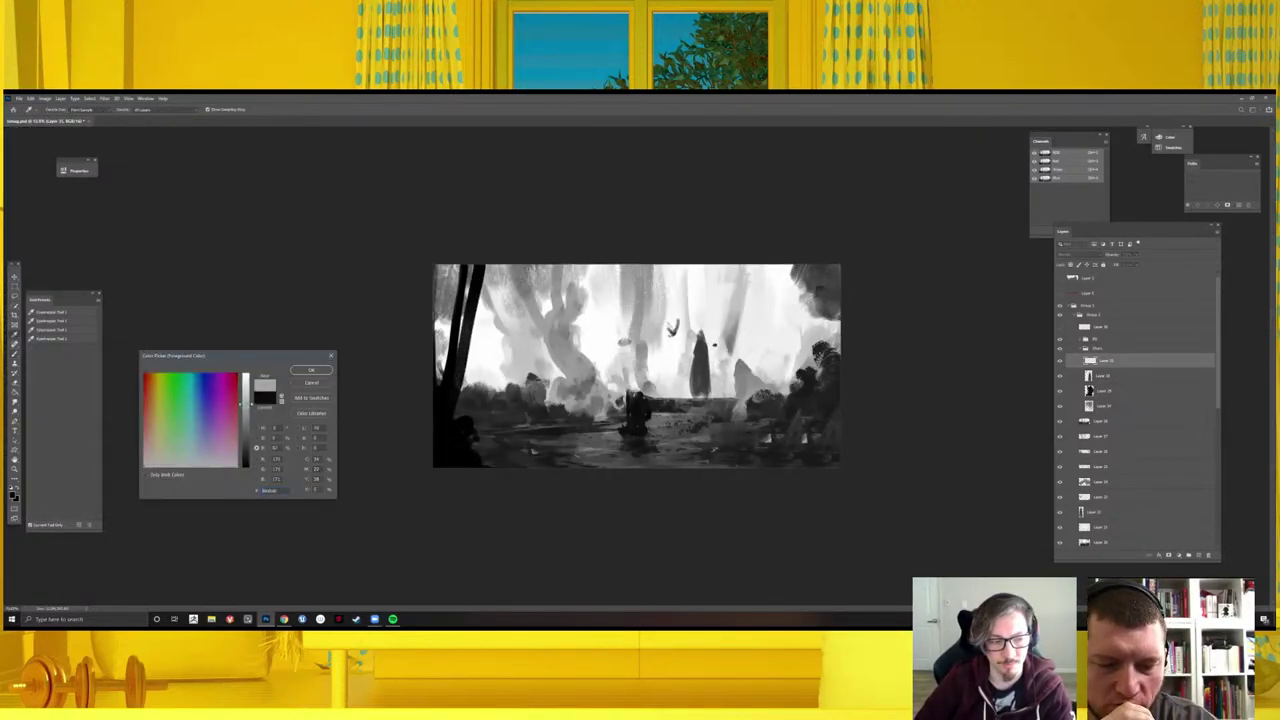
left_click(311, 370)
key("b")
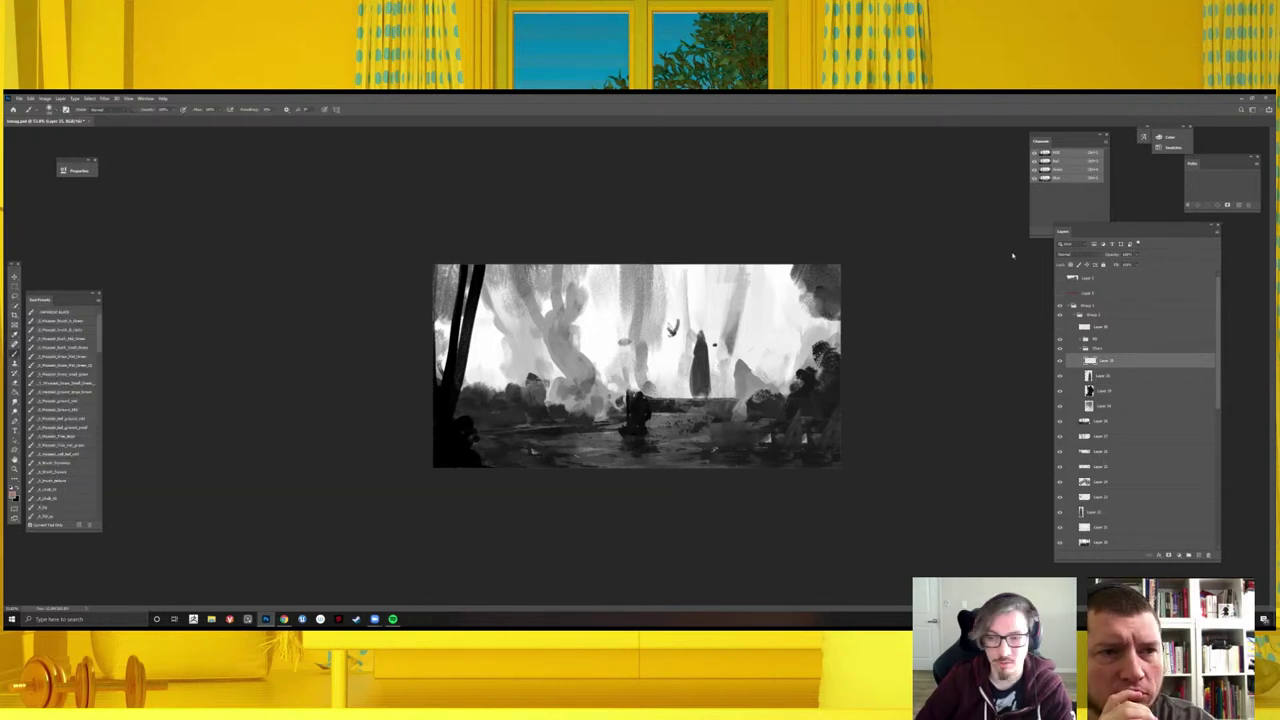
left_click(1076, 254)
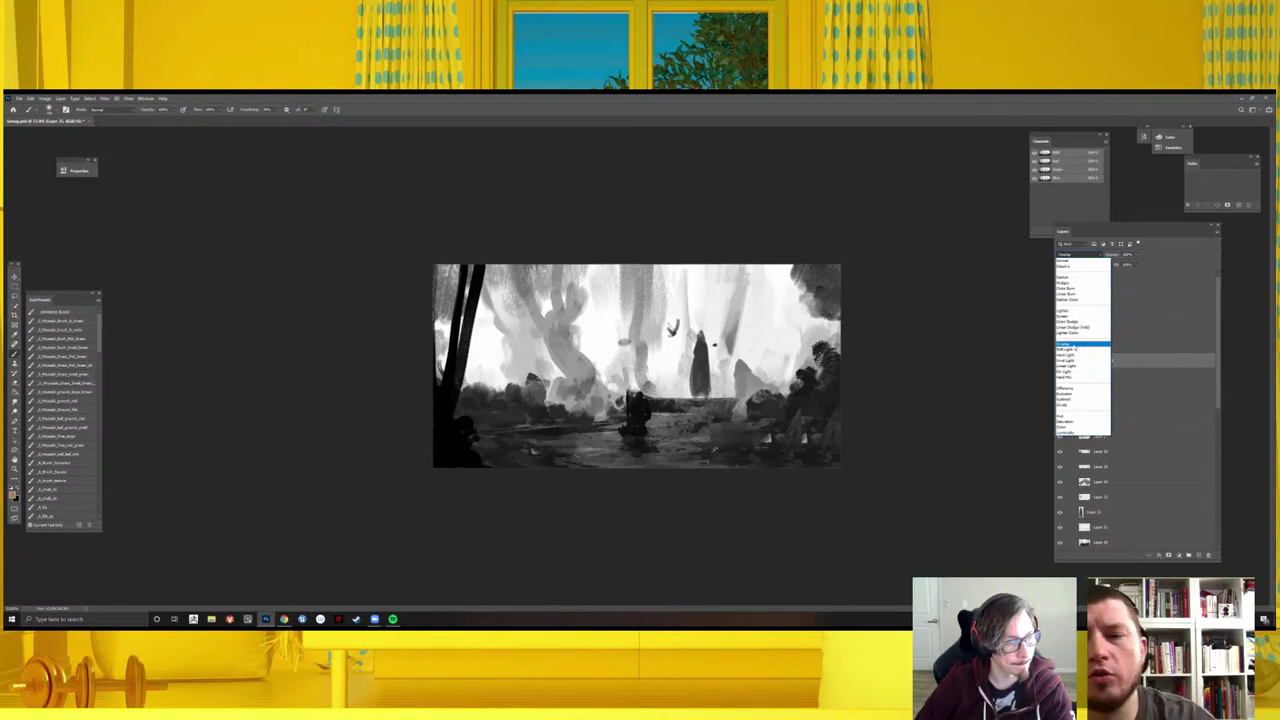
left_click(1073, 346)
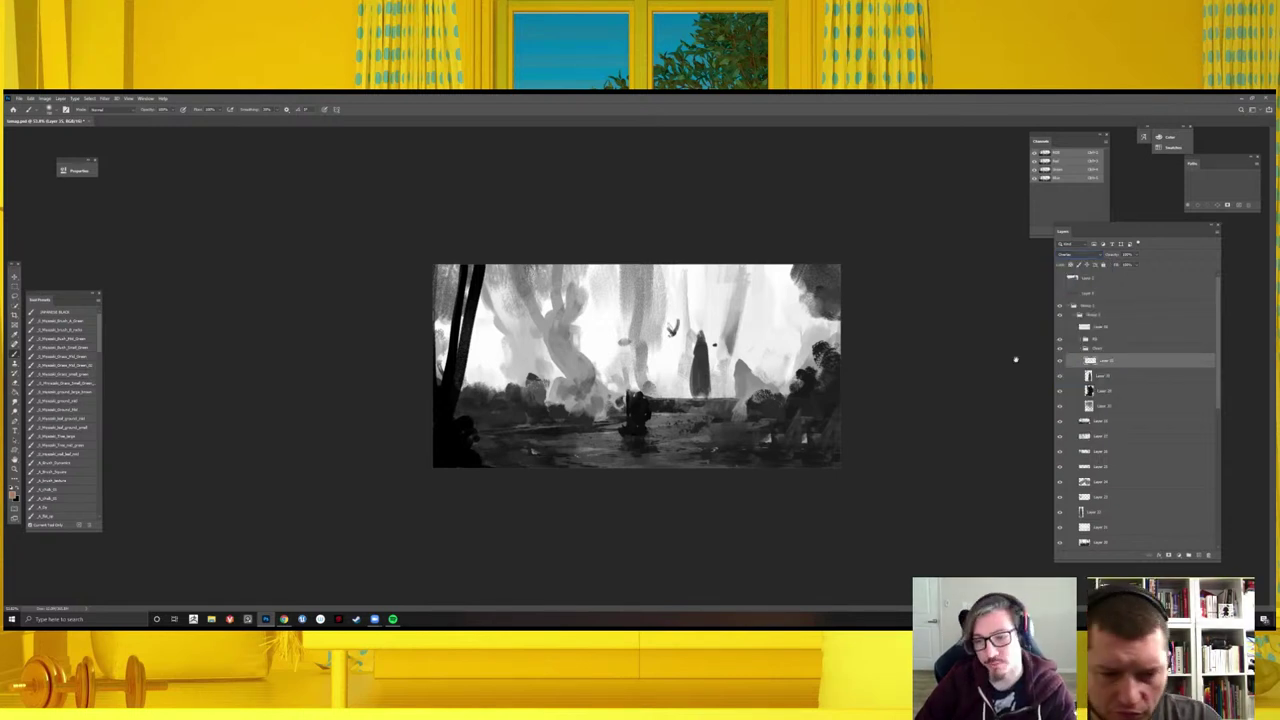
key("ctrl+plus")
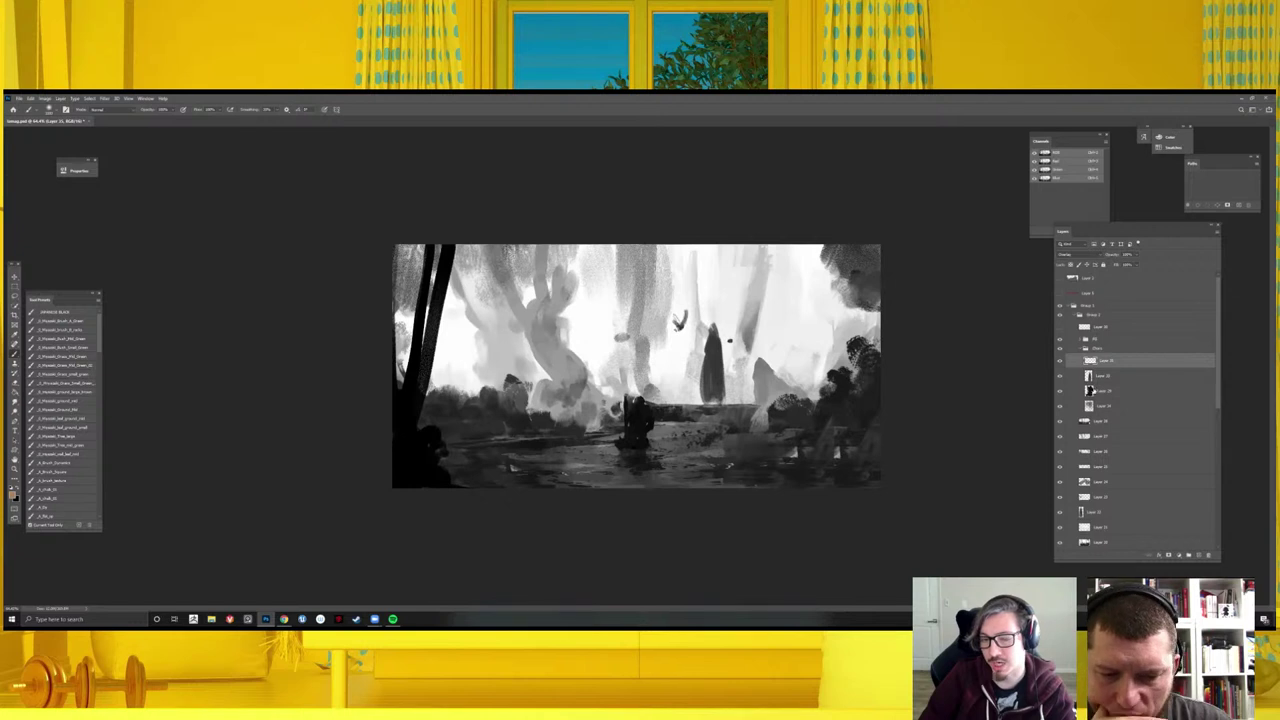
- On a new layer above Layer 26, stipple dark shapes among the right-side rocks
left_click(1100, 375)
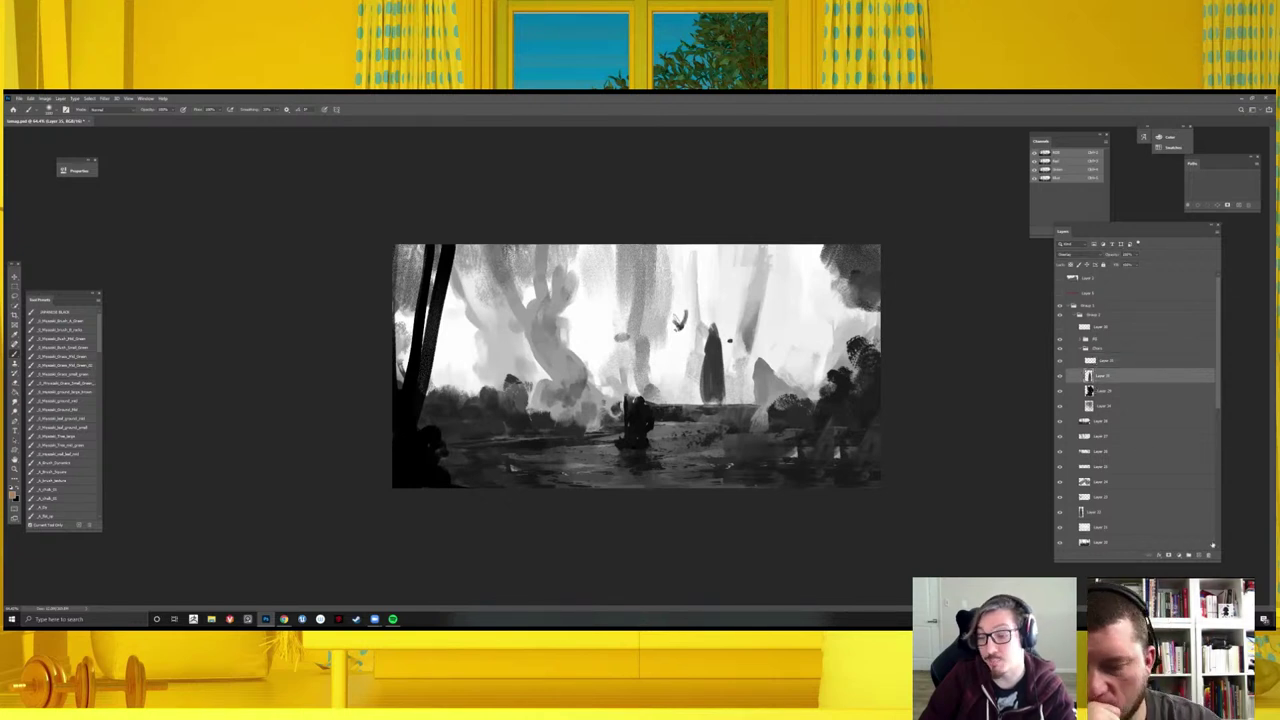
key("ctrl+shift+alt+n")
right_click(940, 474)
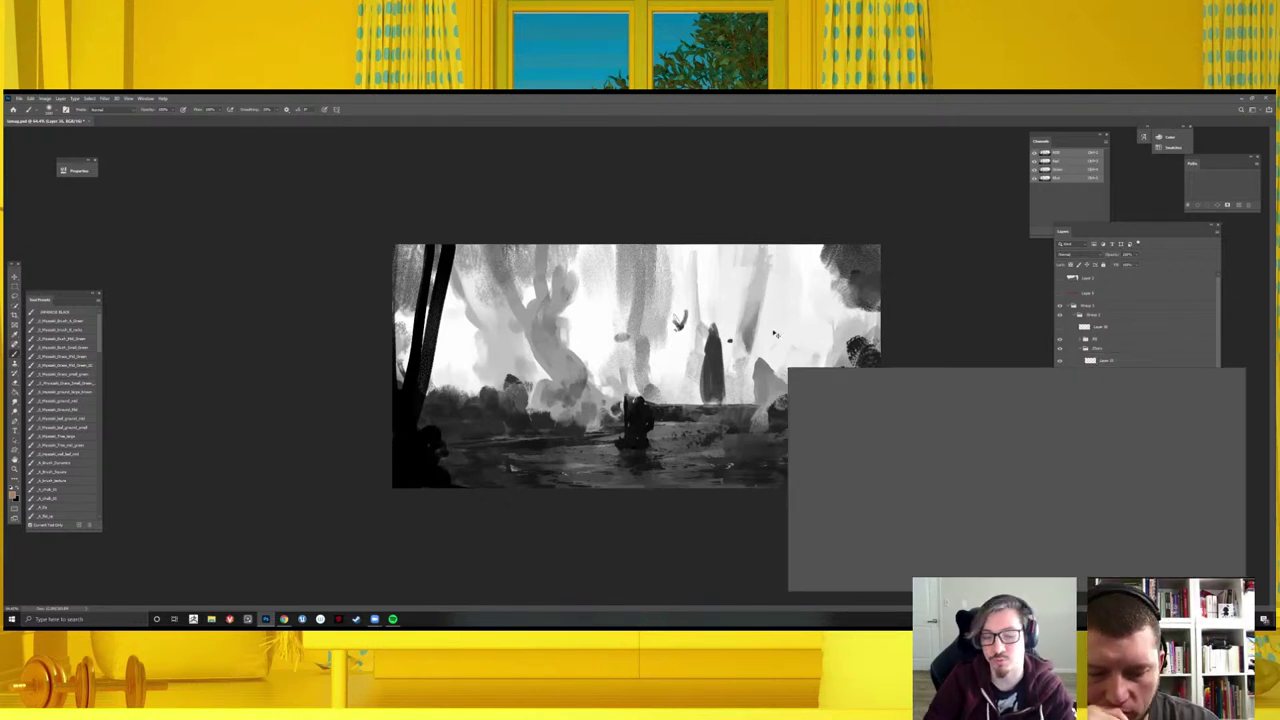
left_click(953, 449)
left_click_drag(757, 325, 764, 360)
key("ctrl+z")
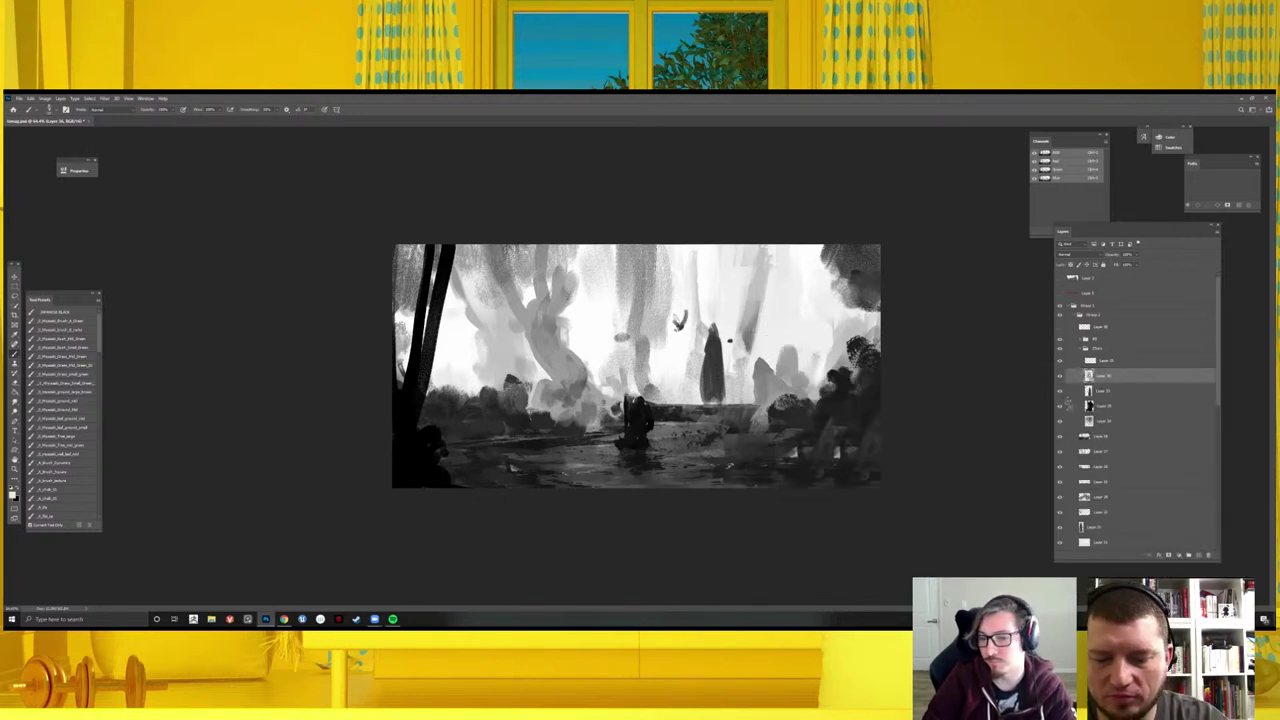
left_click_drag(758, 400, 764, 366)
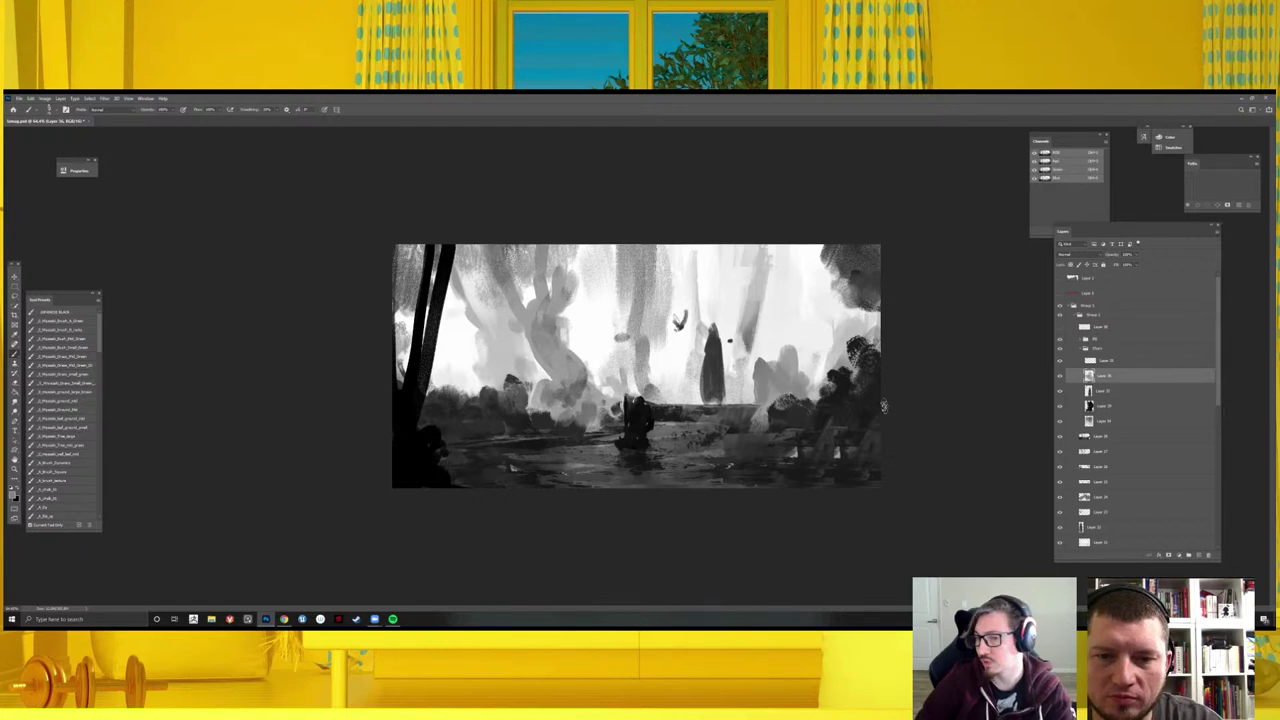
left_click(1069, 364)
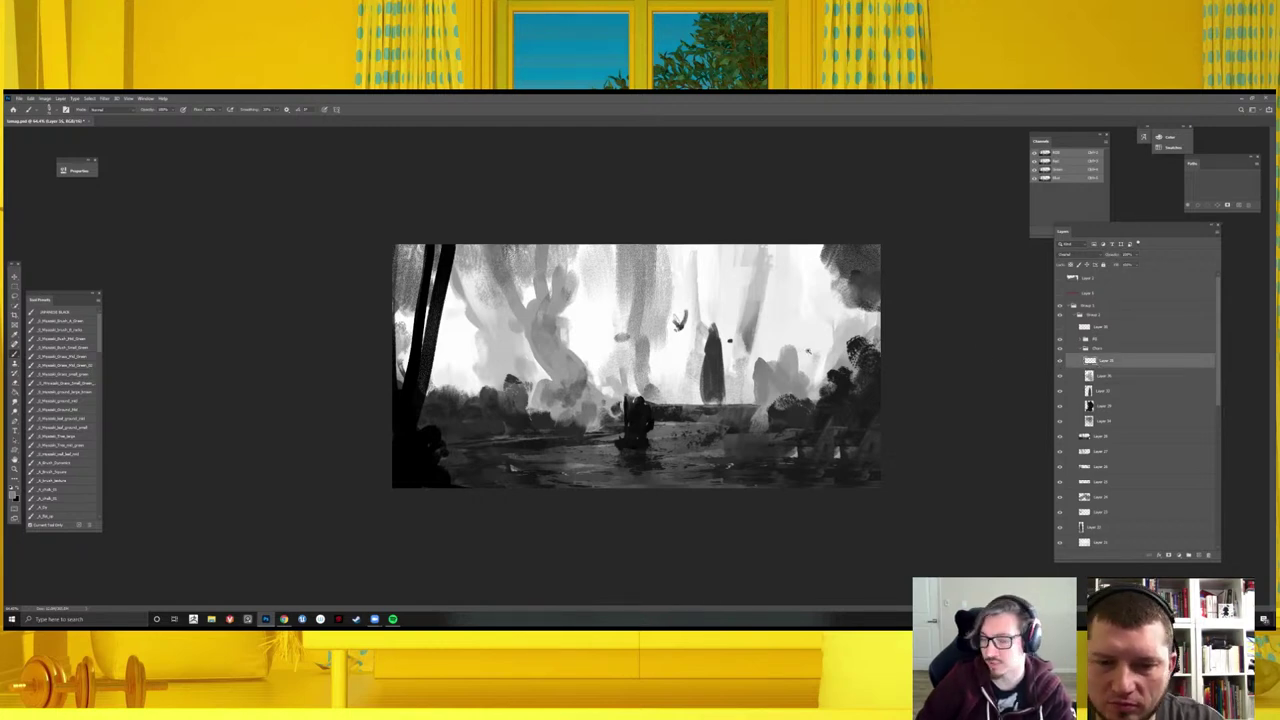
key("ctrl+plus")
- Stamp a large solid black circle above the centre with a different brush
key("m")
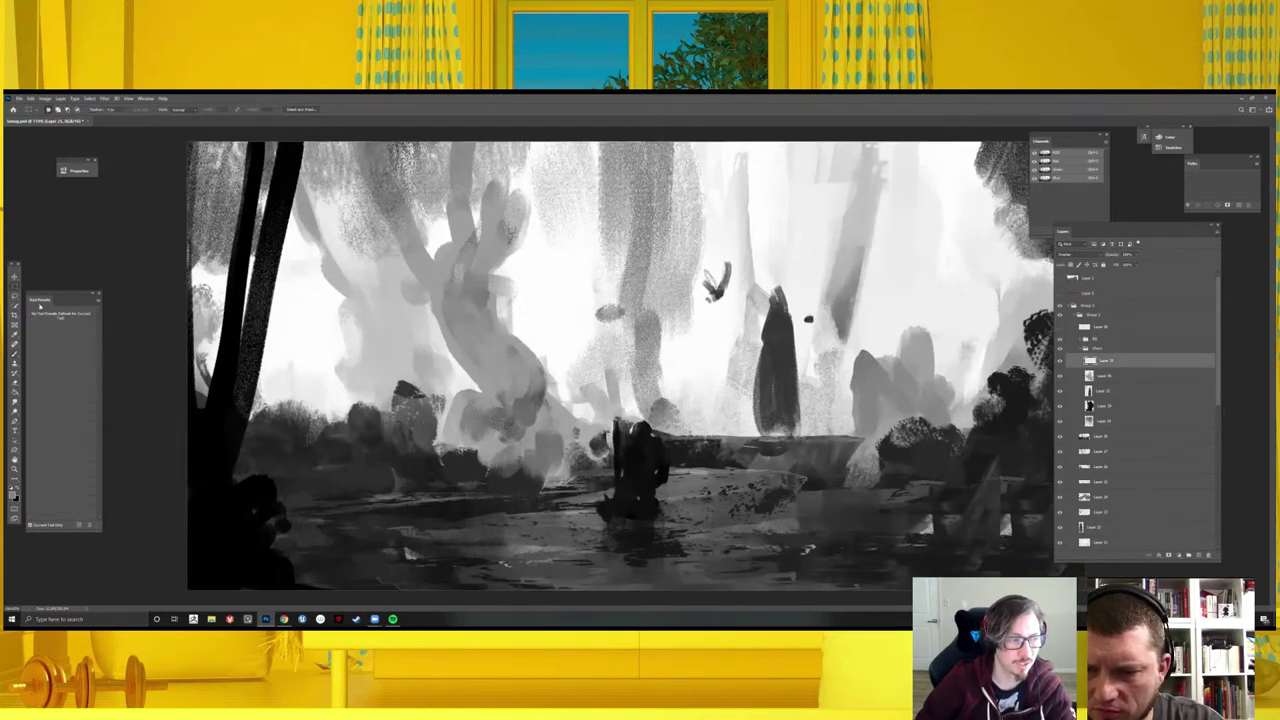
key("b")
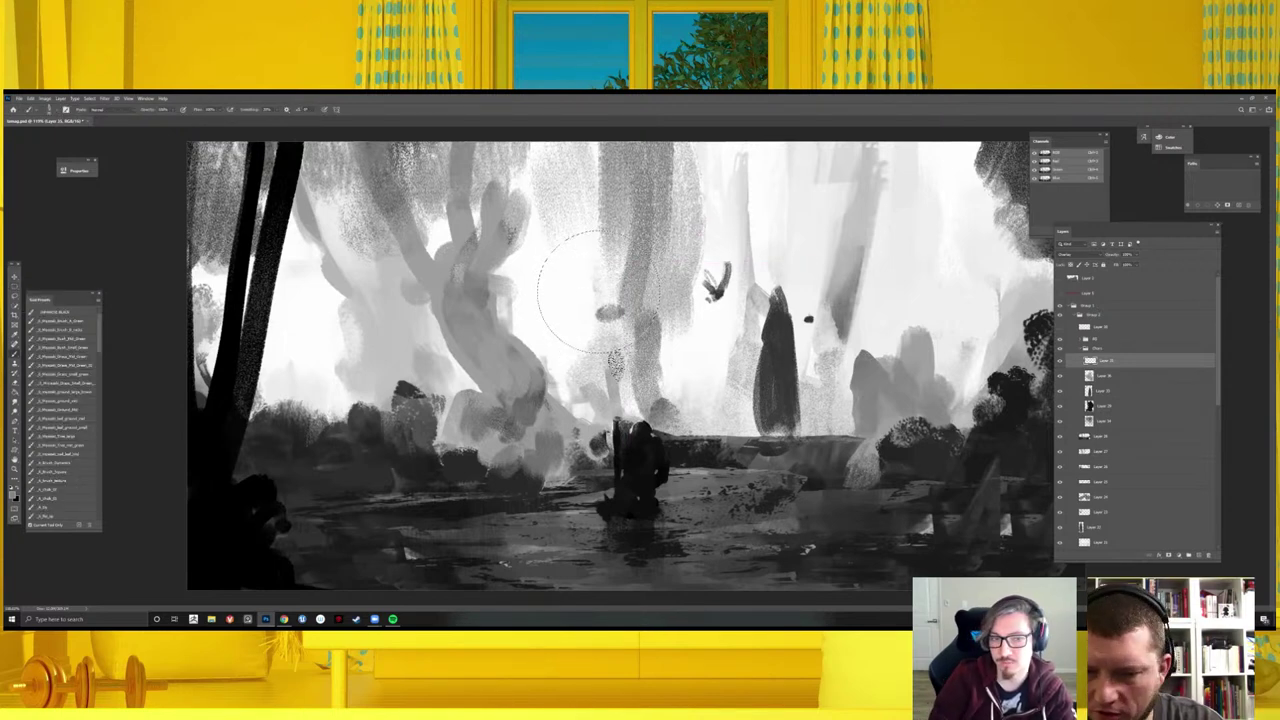
right_click(800, 378)
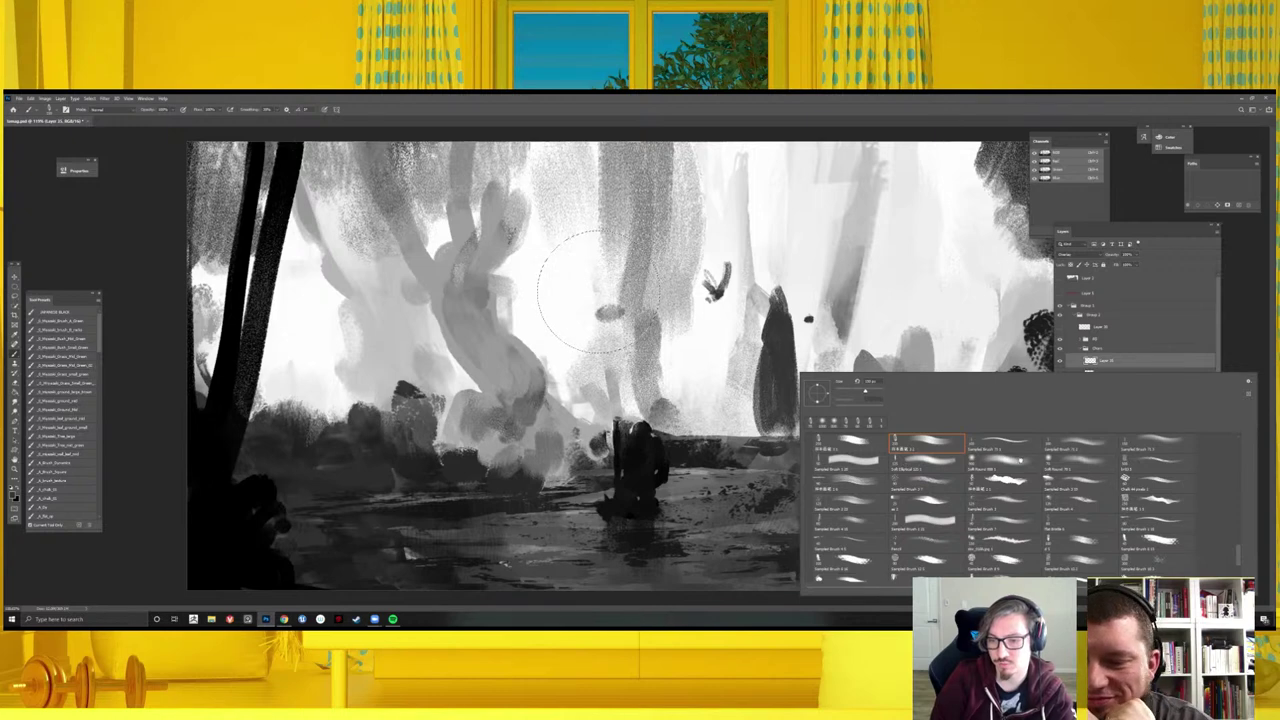
double_click(905, 463)
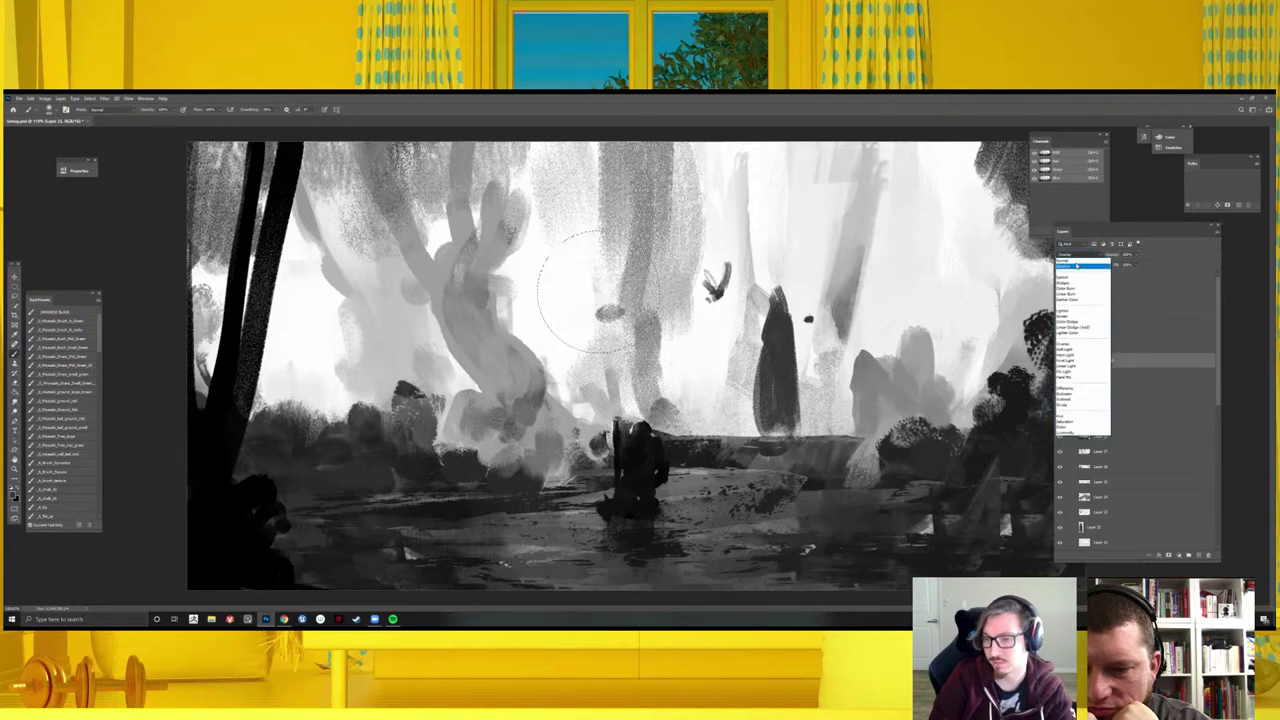
left_click(598, 292)
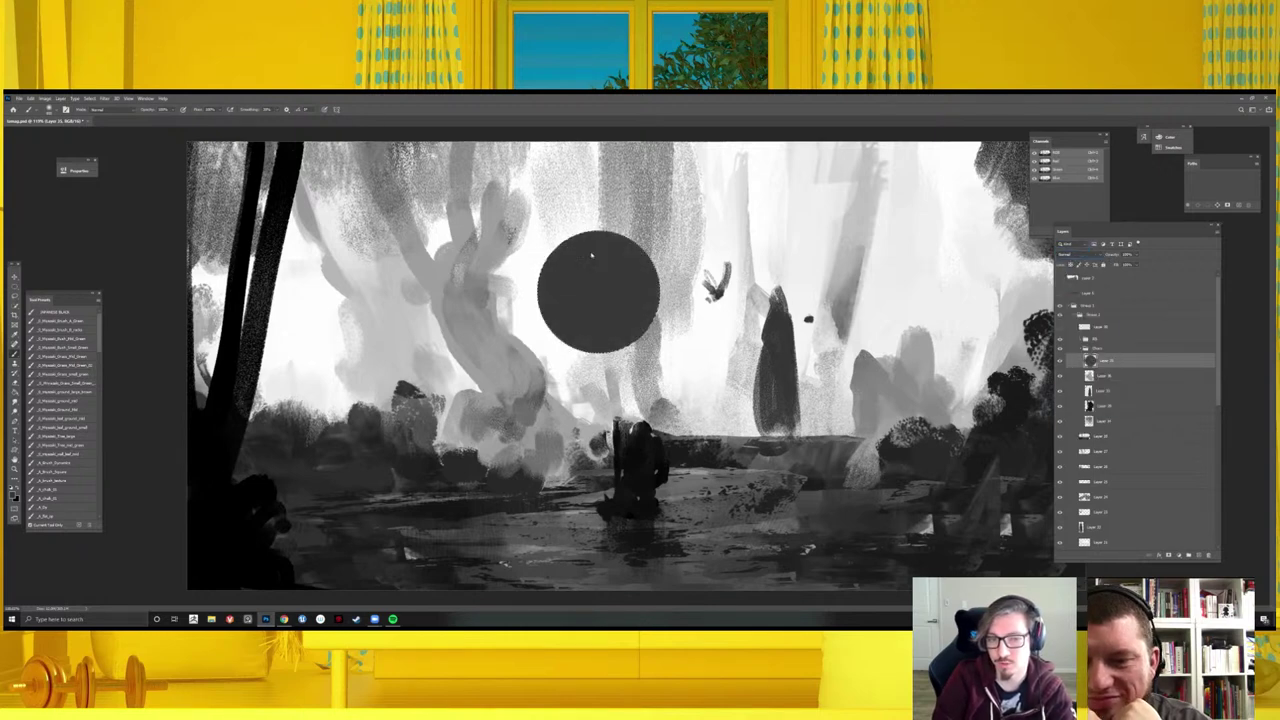
left_click(598, 292)
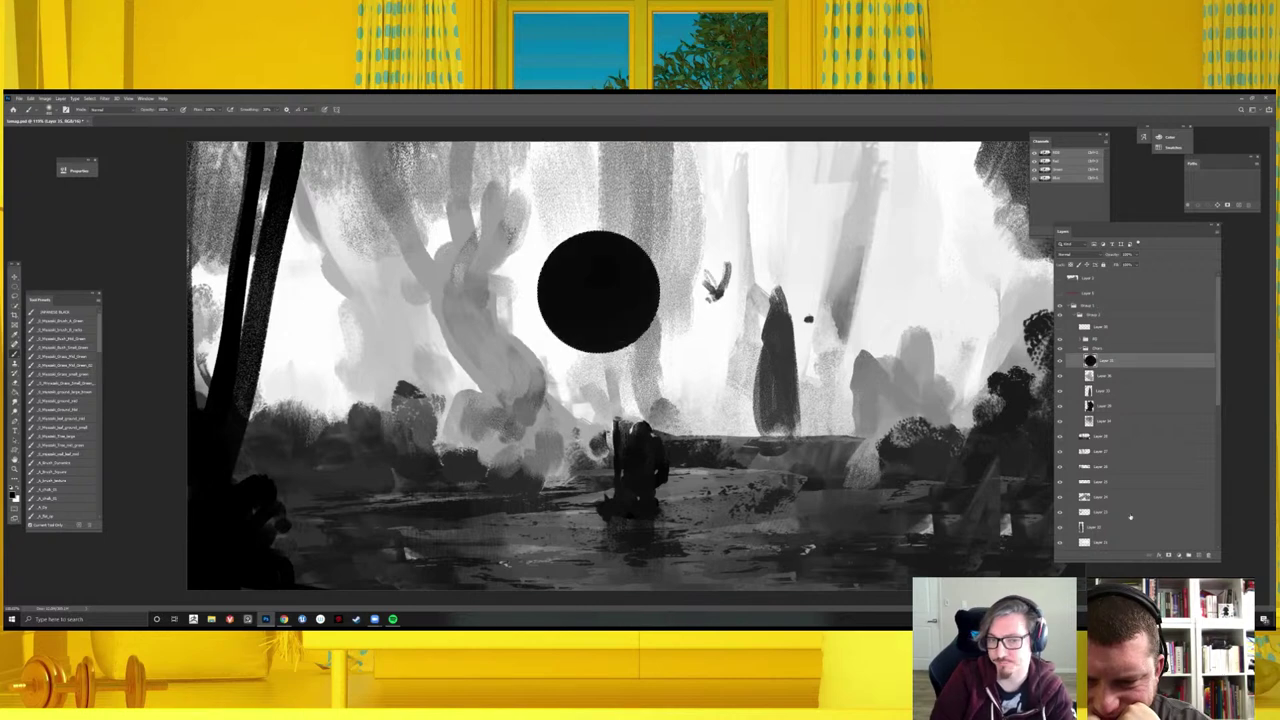
- Shade the circle light top-left to dark bottom-right, then add a clipped layer above
key("ctrl+shift+alt+n")
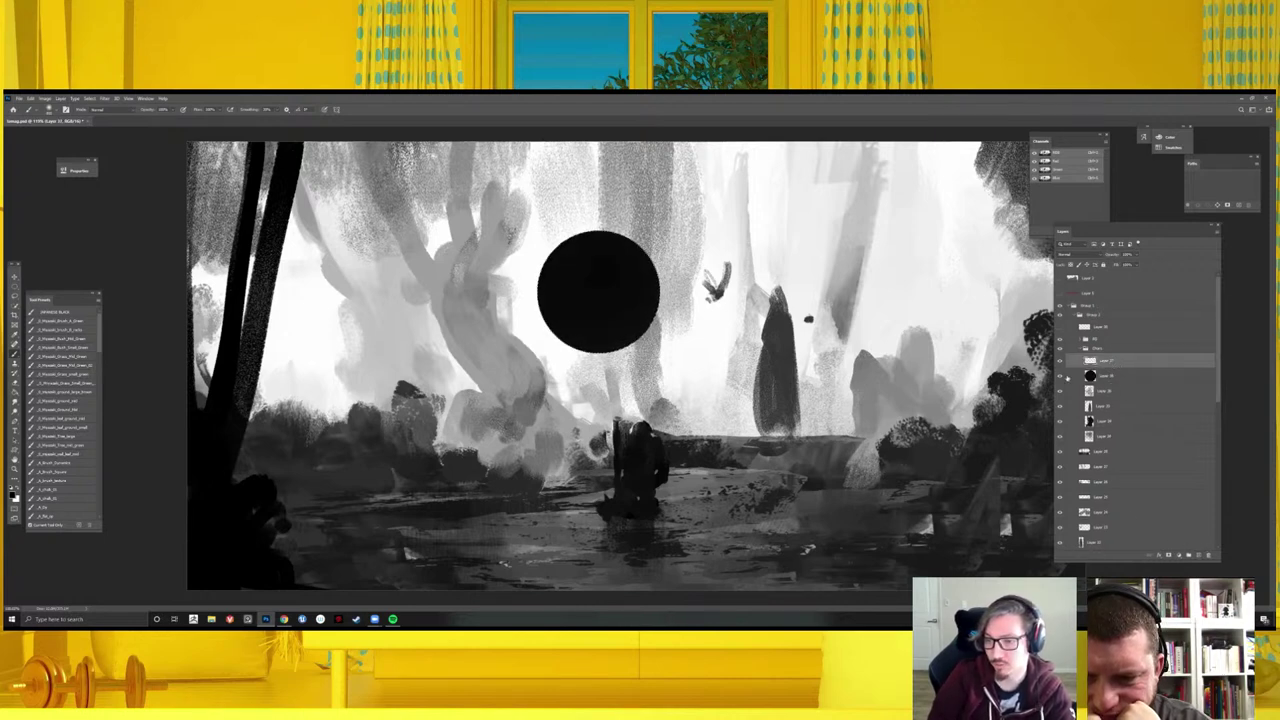
left_click_drag(556, 248, 630, 330)
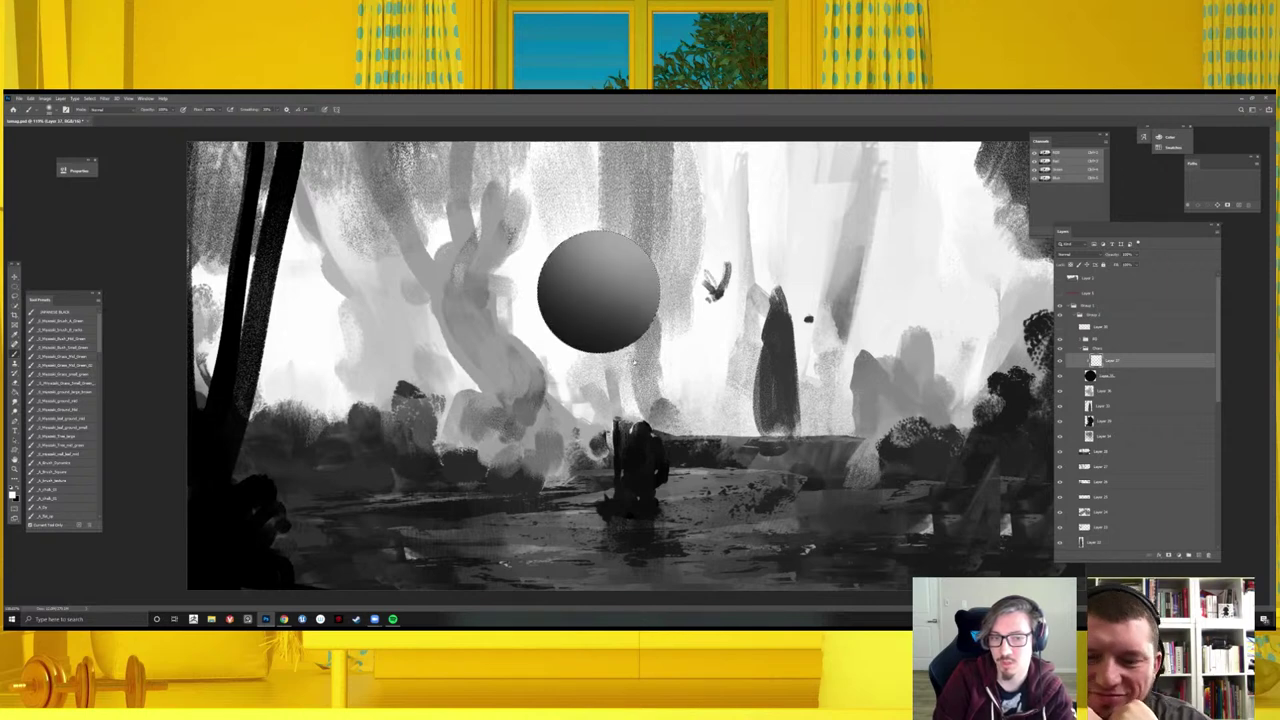
key("ctrl+shift+alt+n")
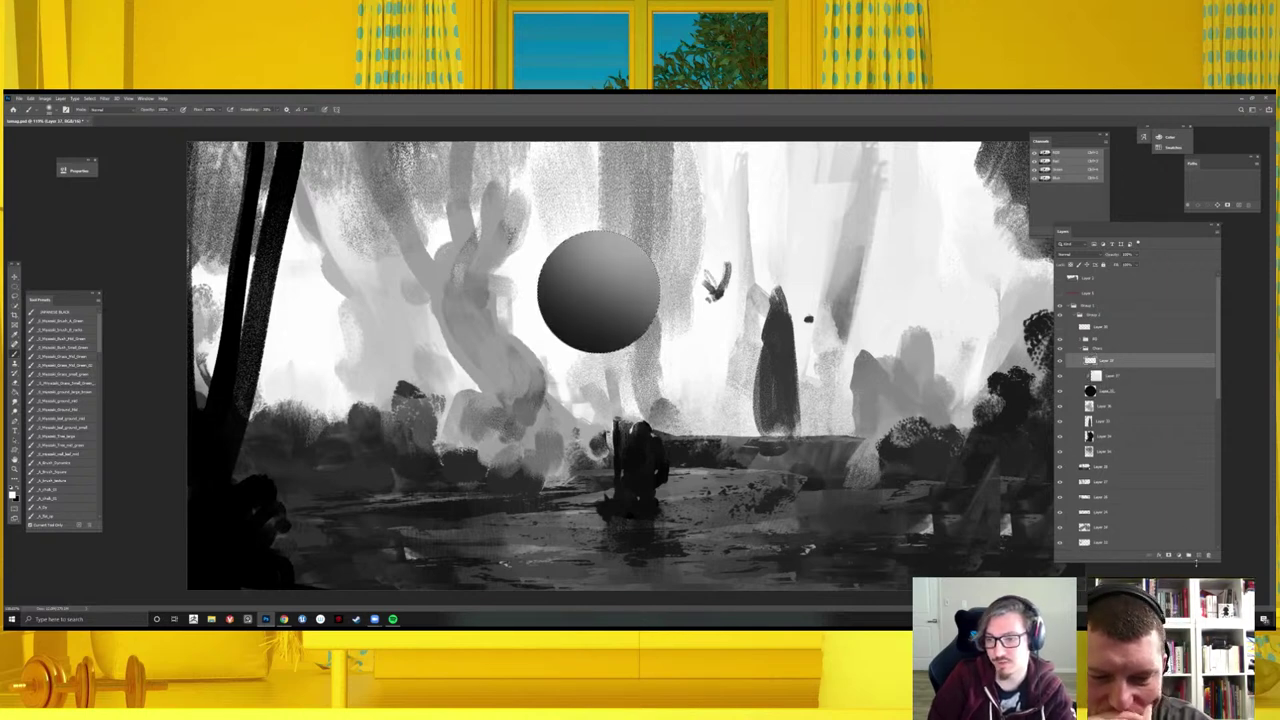
left_click(1113, 372, "alt")
- Set the clipped layer to an overlay-style blend and choose an orange-yellow foreground
left_click(1072, 254)
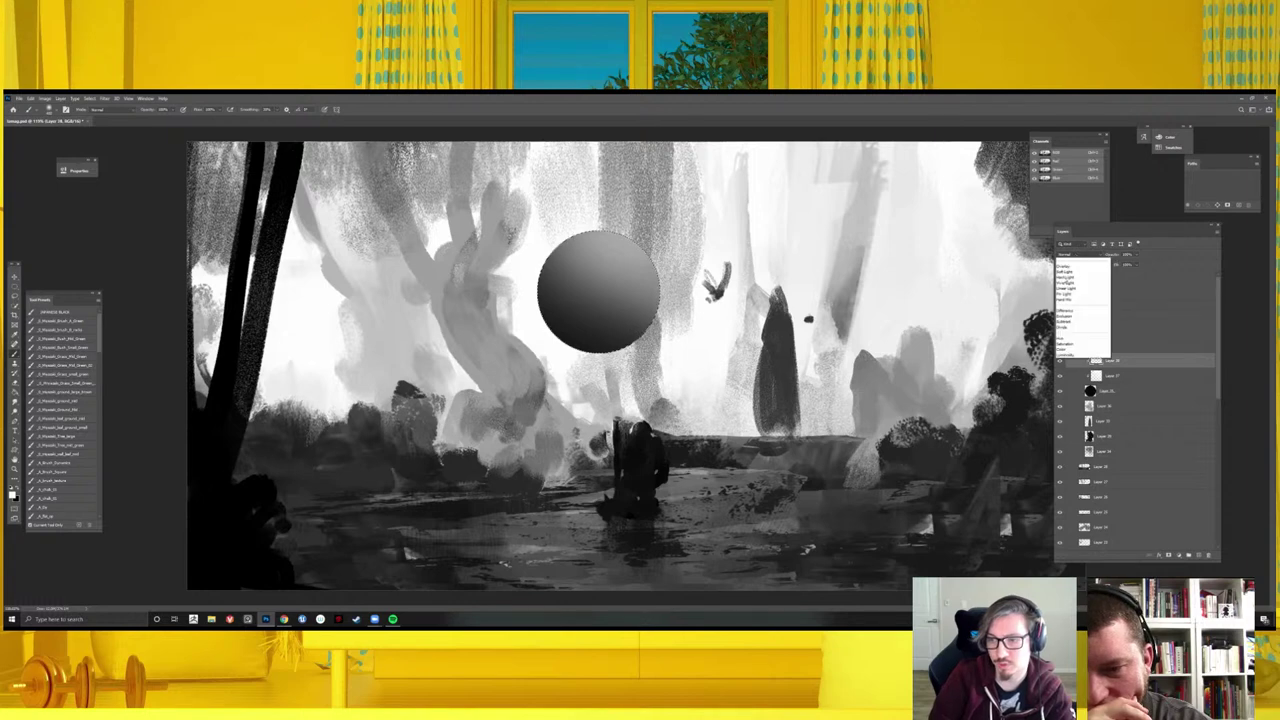
left_click(1075, 380)
left_click(13, 494)
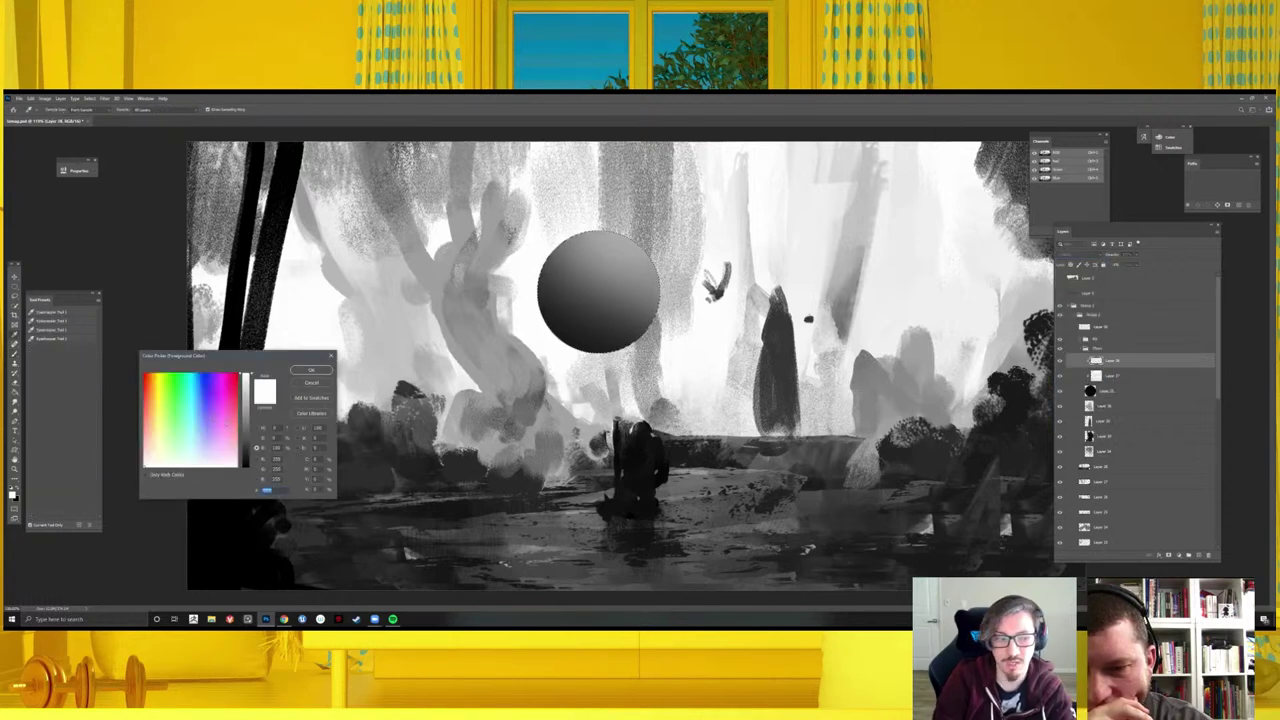
left_click(155, 402)
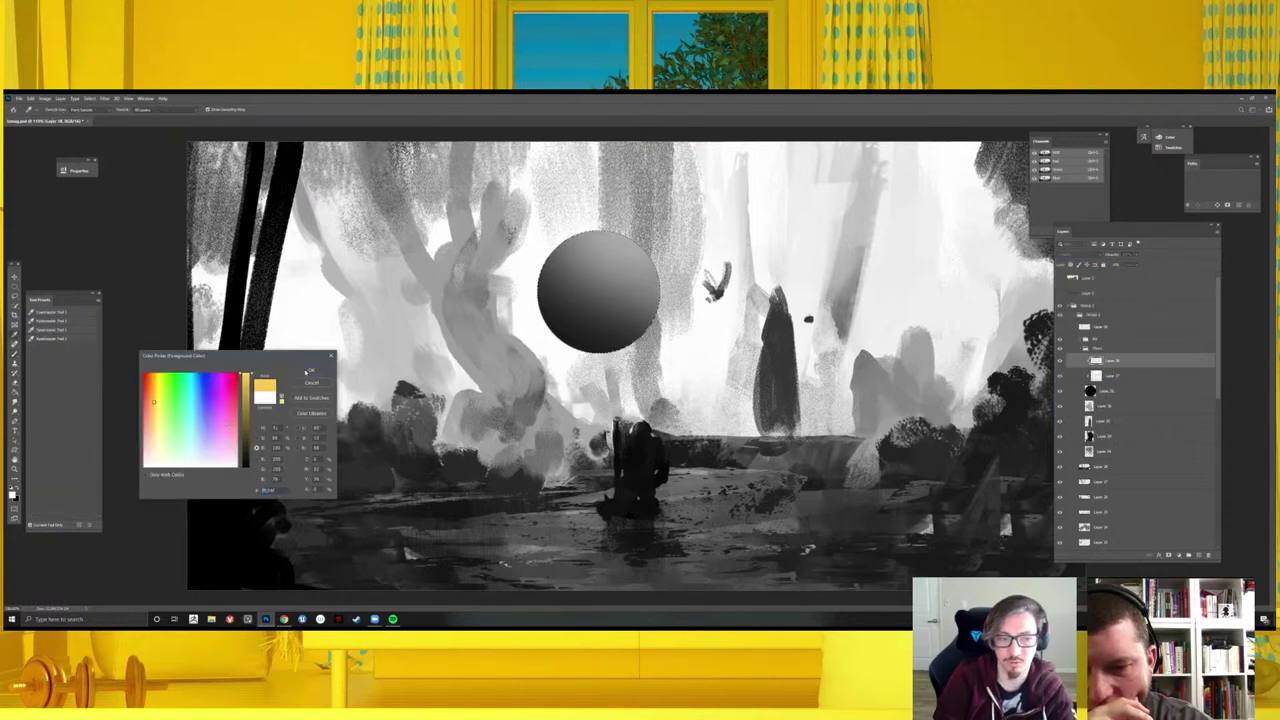
left_click(310, 371)
- Fill the sphere layer with yellow, undo it, and fit the painting in view
key("alt+BackSpace")
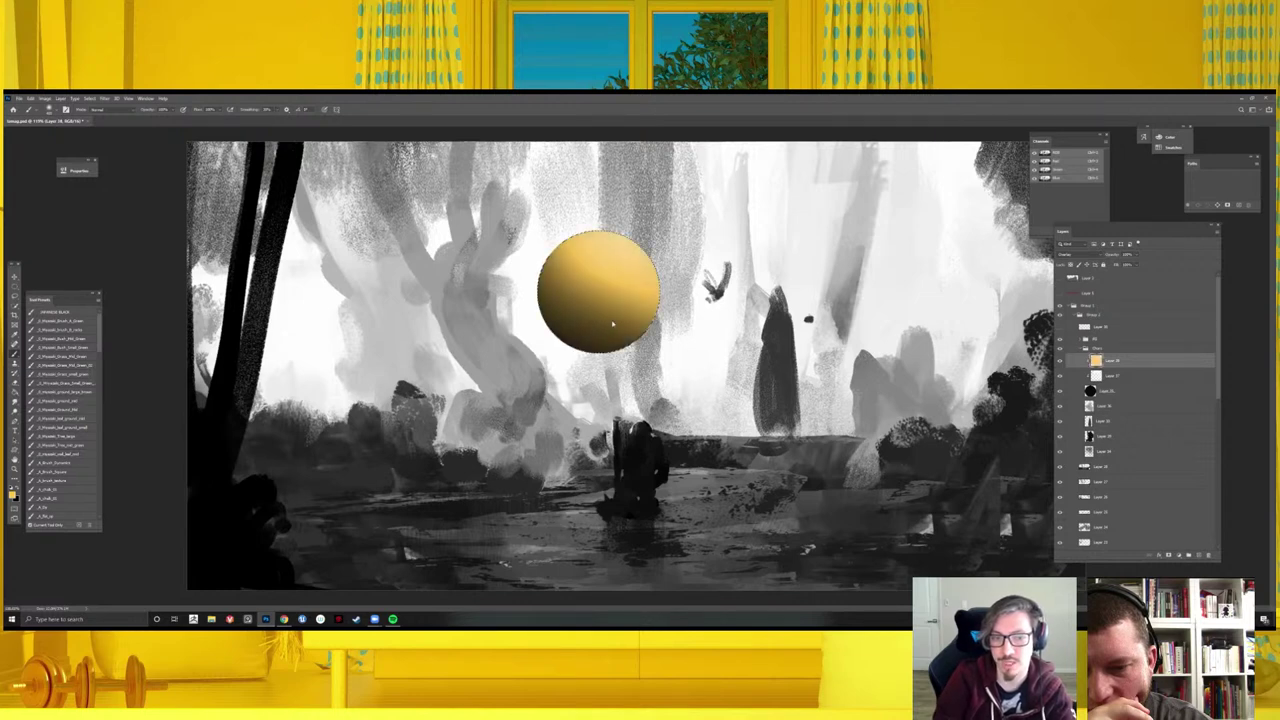
scroll(632, 381, "down", 3)
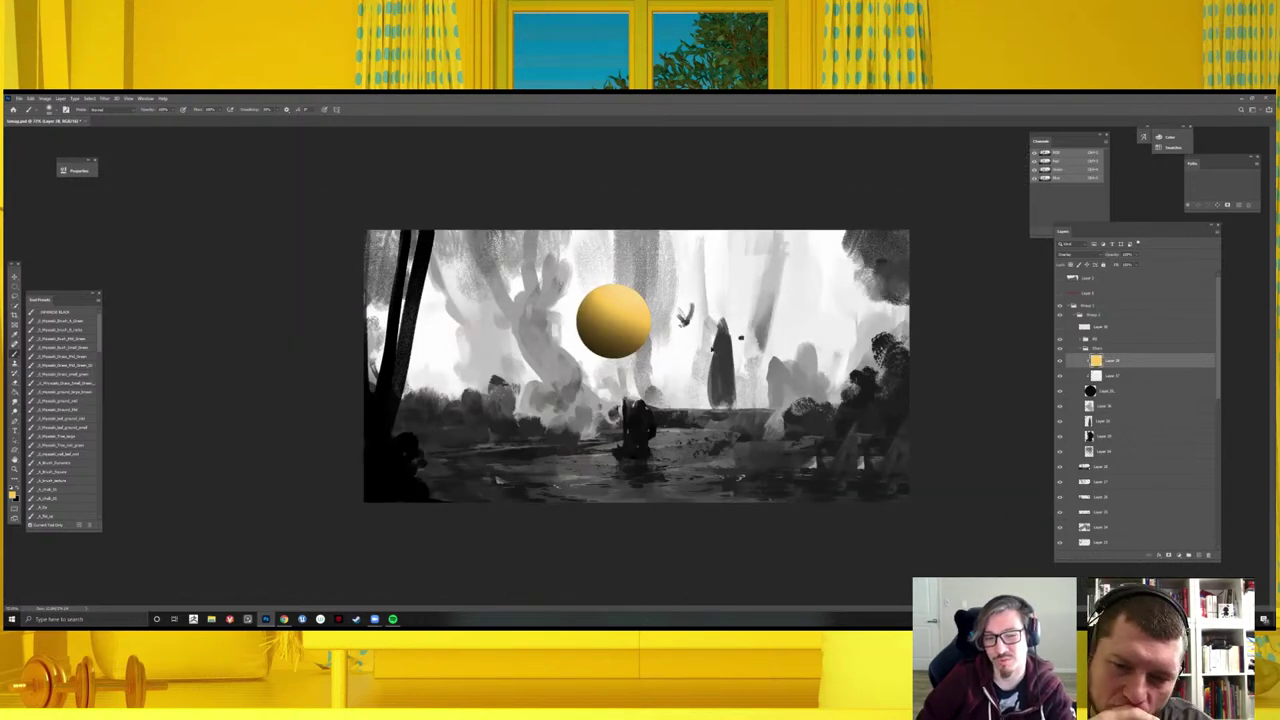
scroll(630, 340, "up", 4)
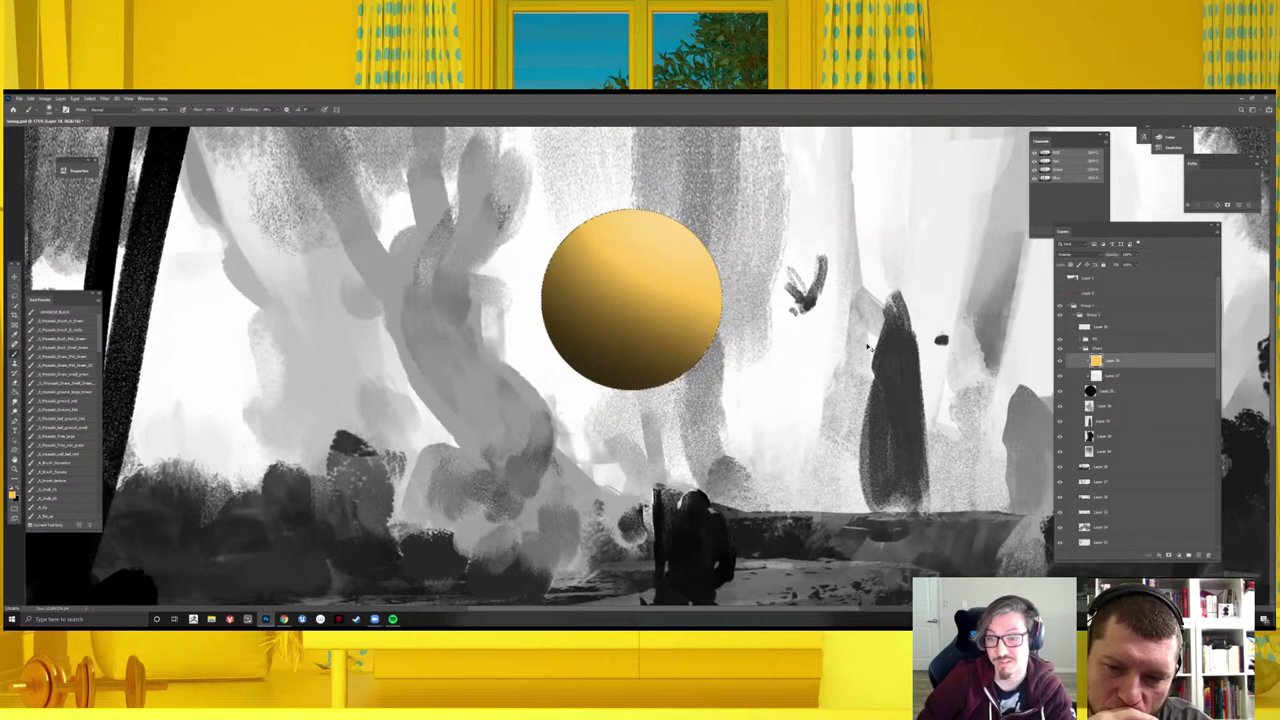
key("ctrl+z")
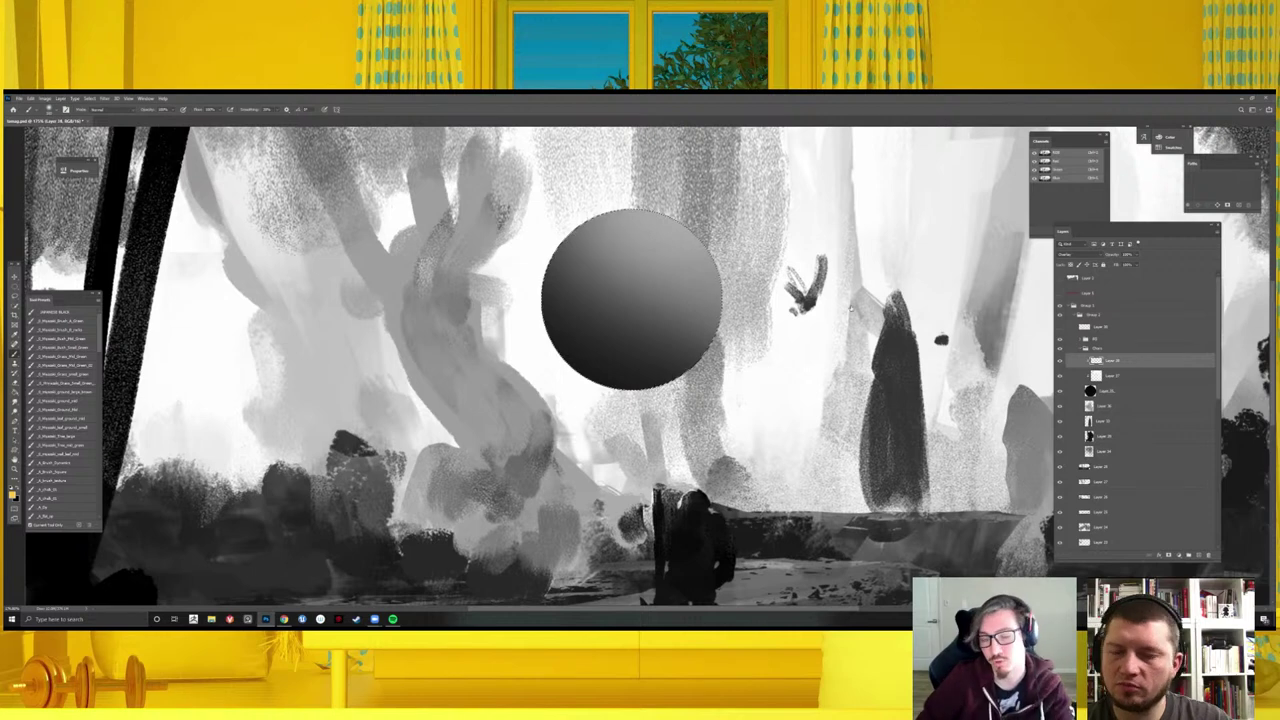
key("ctrl+0")
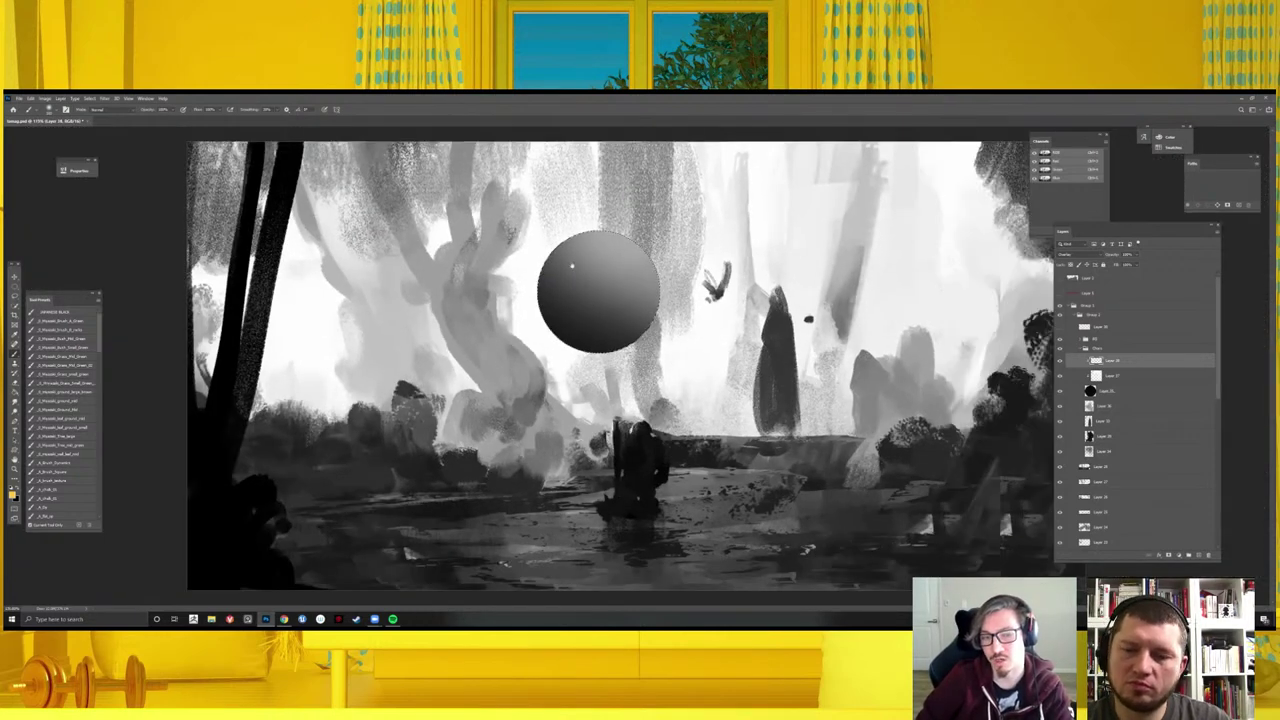
left_click(1160, 553)
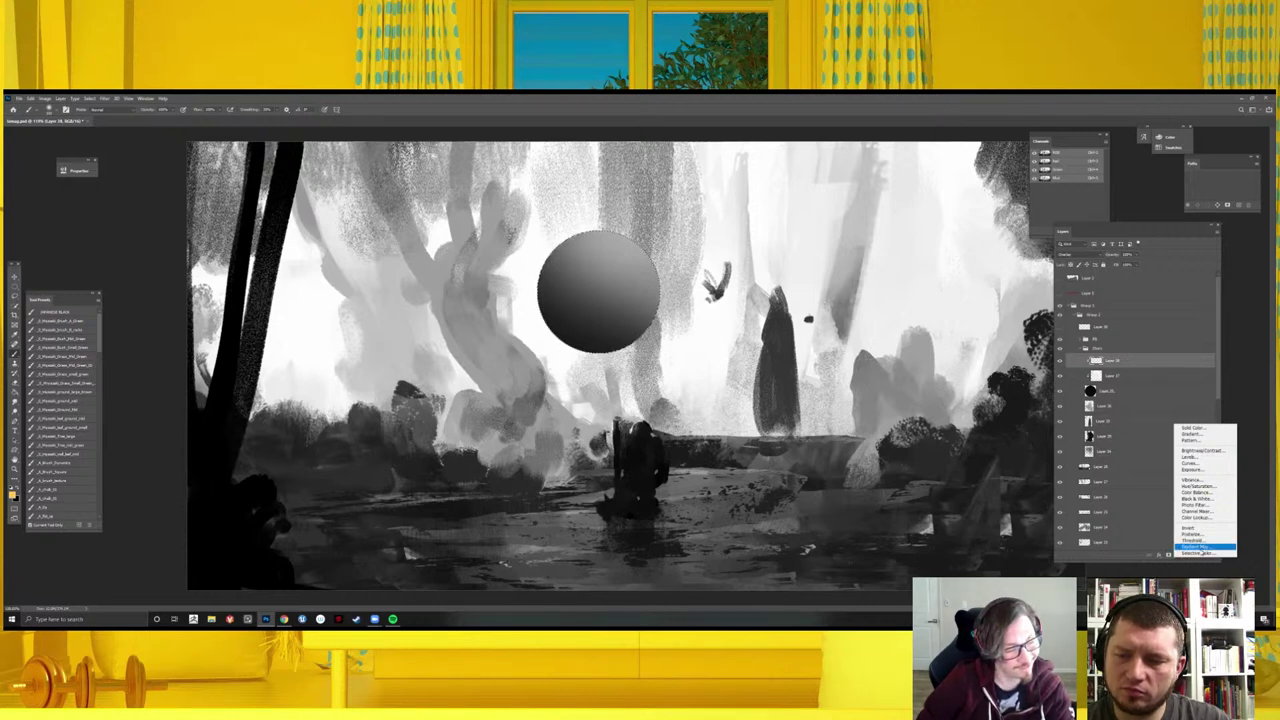
- Add a Gradient Map adjustment layer and reposition its colour stops in the Gradient Editor
left_click(1200, 547)
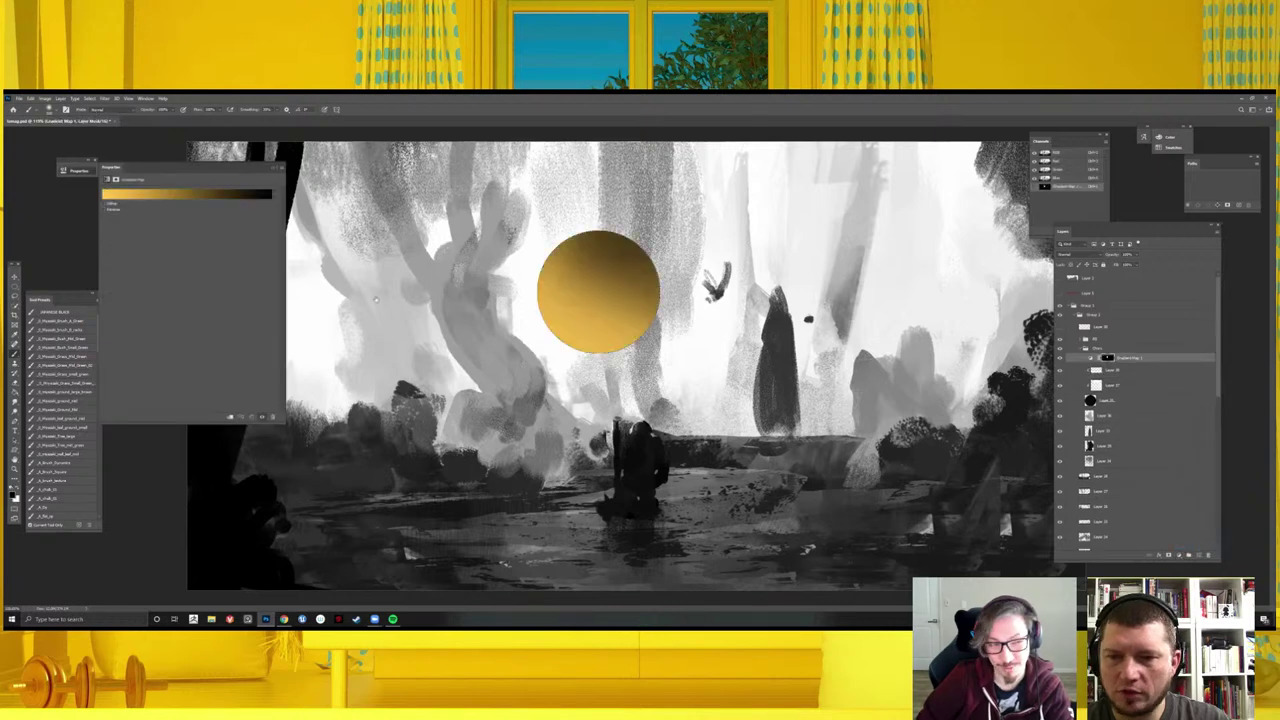
left_click(196, 196)
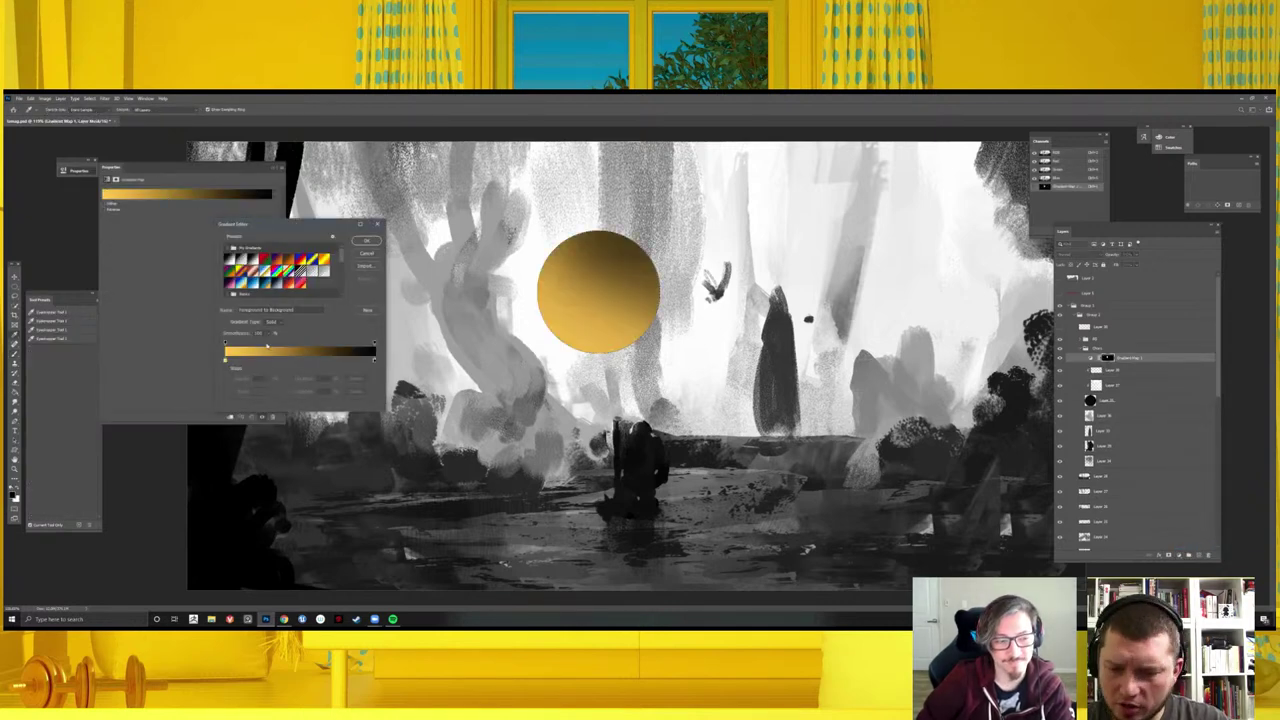
mouse_move(376, 360)
left_mouse_down()
mouse_move(224, 362)
mouse_move(376, 360)
left_mouse_up()
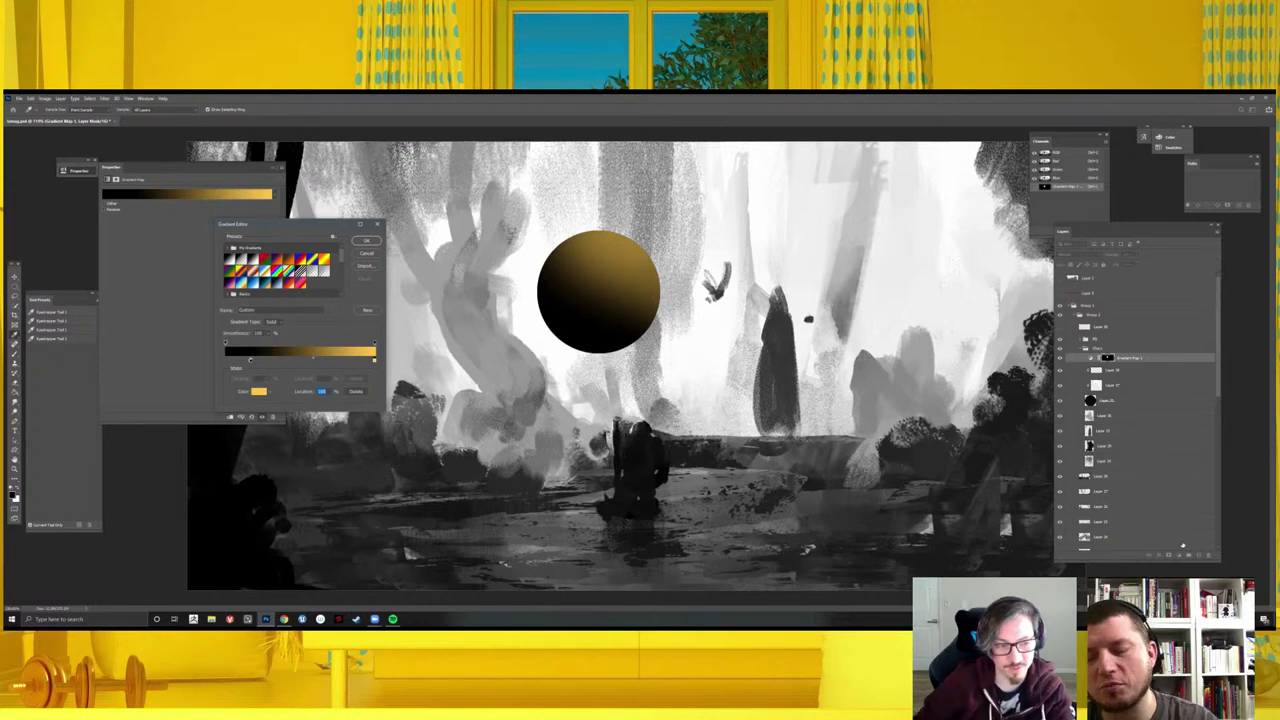
left_click_drag(277, 360, 245, 360)
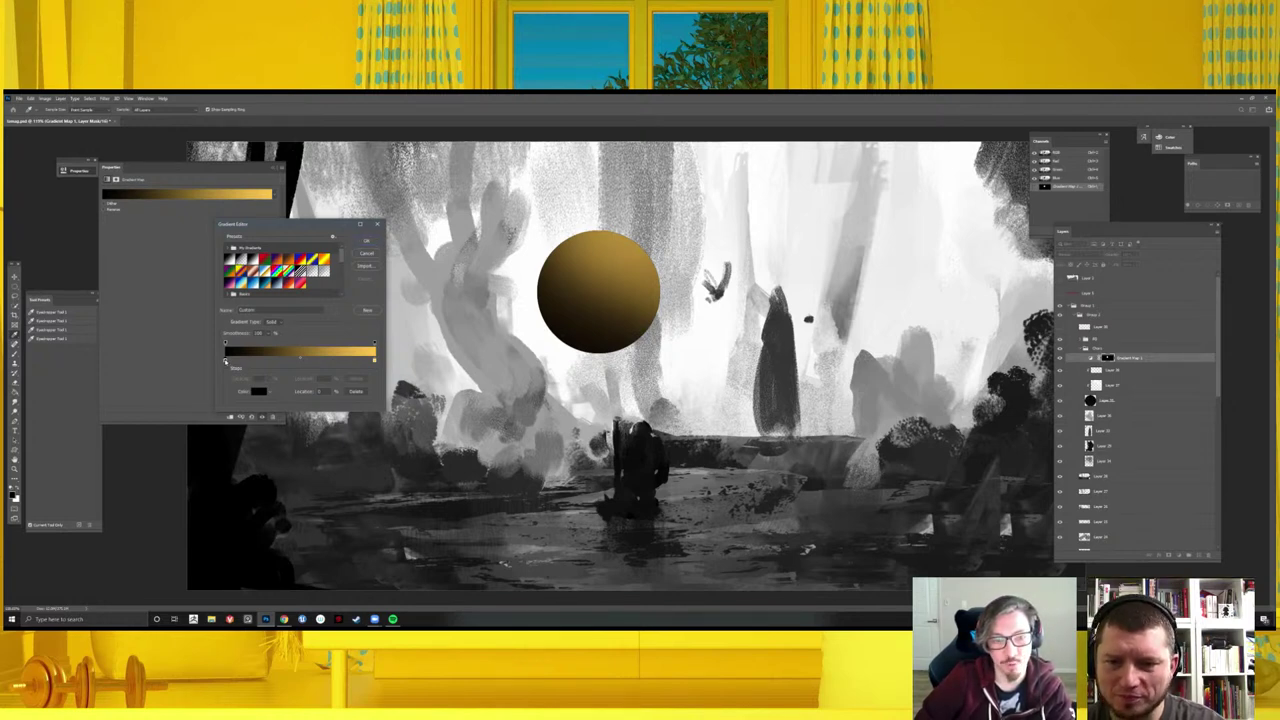
- Set the left gradient stop to a dark teal-green
double_click(227, 362)
left_click_drag(245, 466, 247, 457)
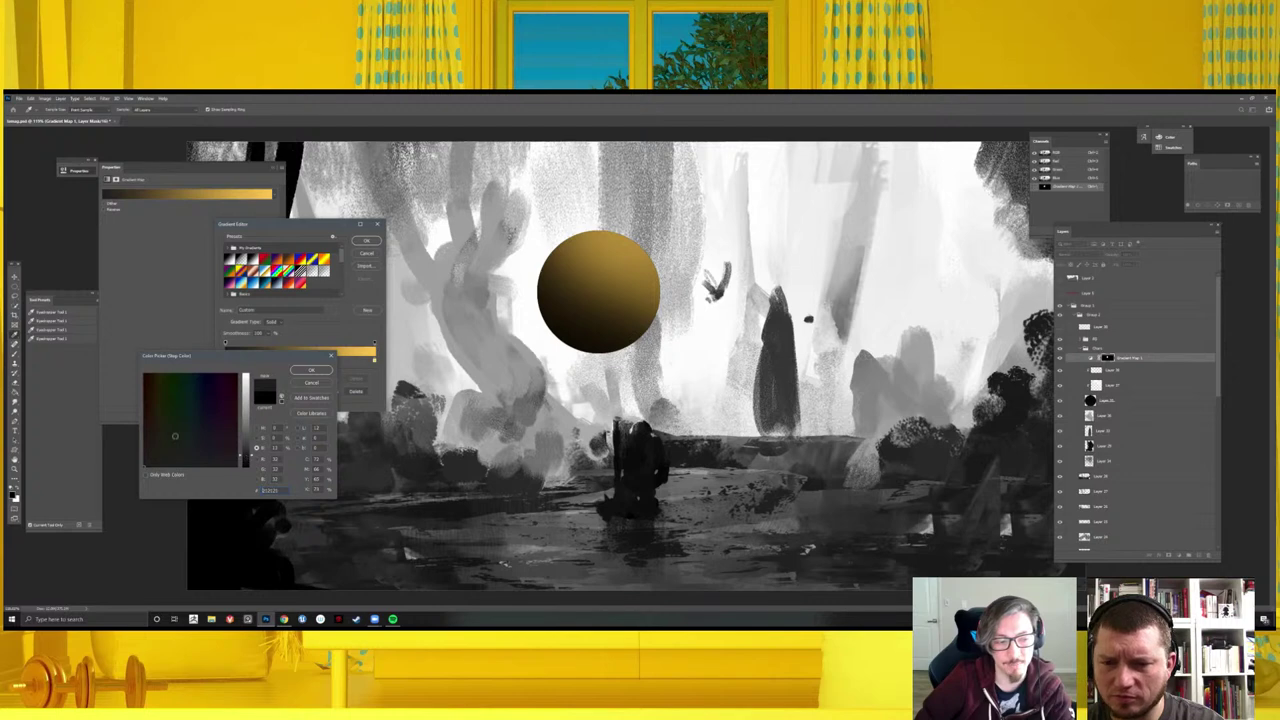
left_click_drag(175, 435, 154, 431)
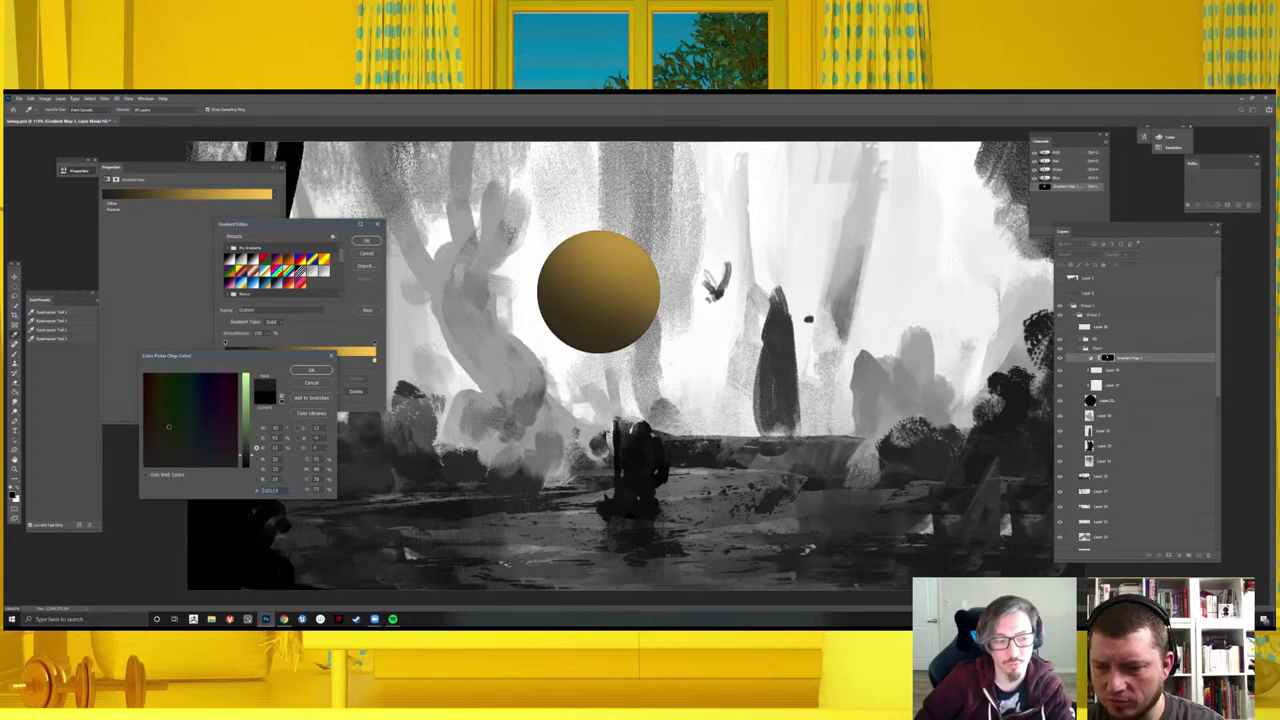
left_click(194, 436)
left_click_drag(245, 450, 247, 408)
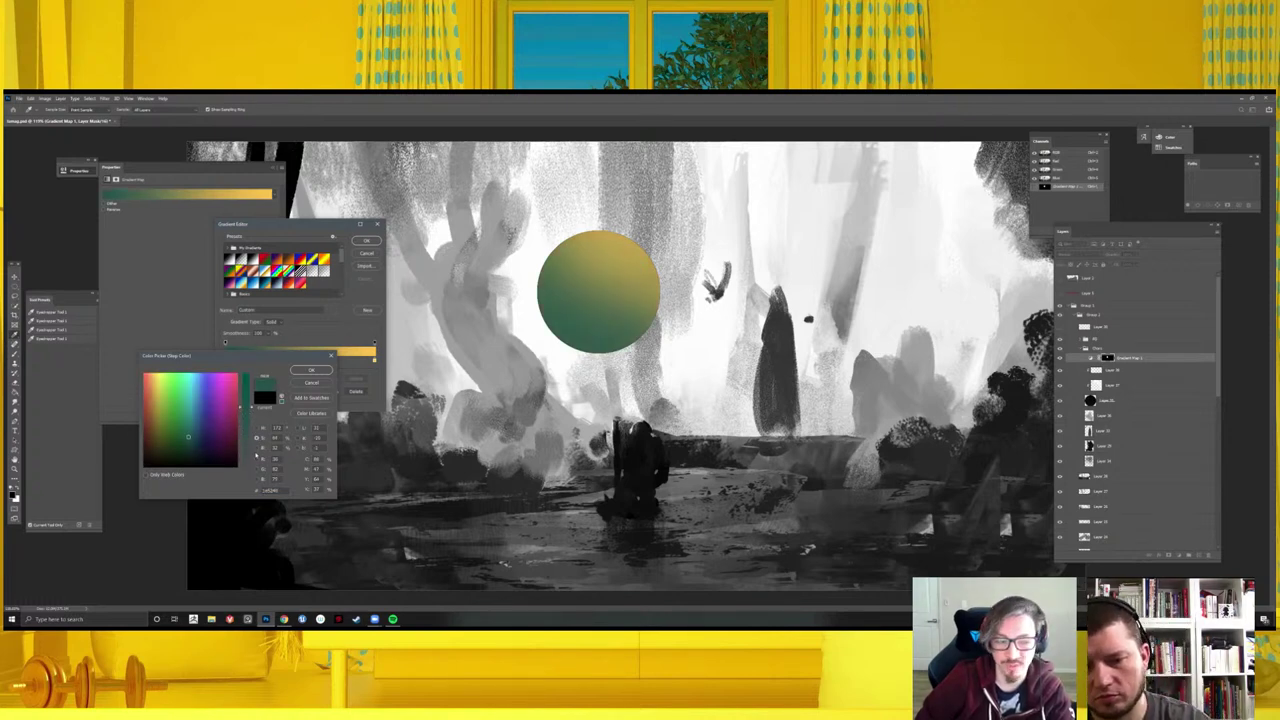
left_click_drag(255, 454, 248, 448)
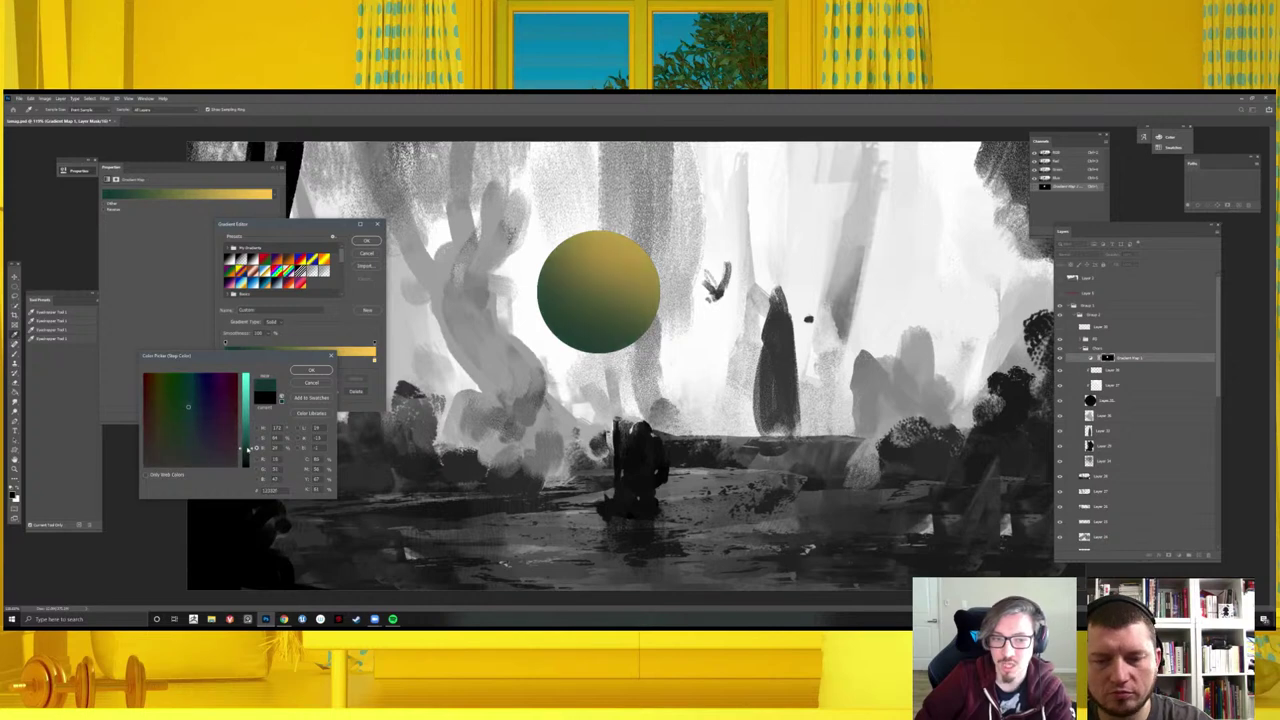
left_click(311, 370)
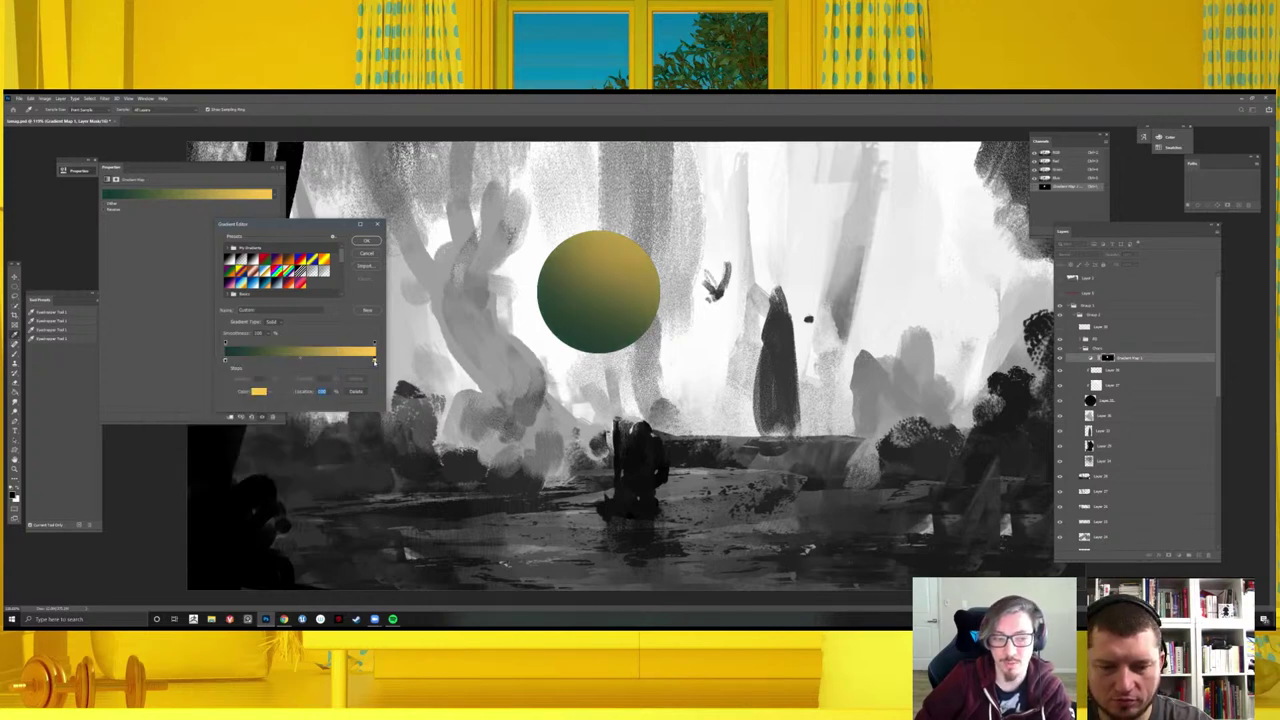
- Set the right gradient stop to a pale yellow-green
left_click(259, 391)
left_click_drag(177, 424, 160, 451)
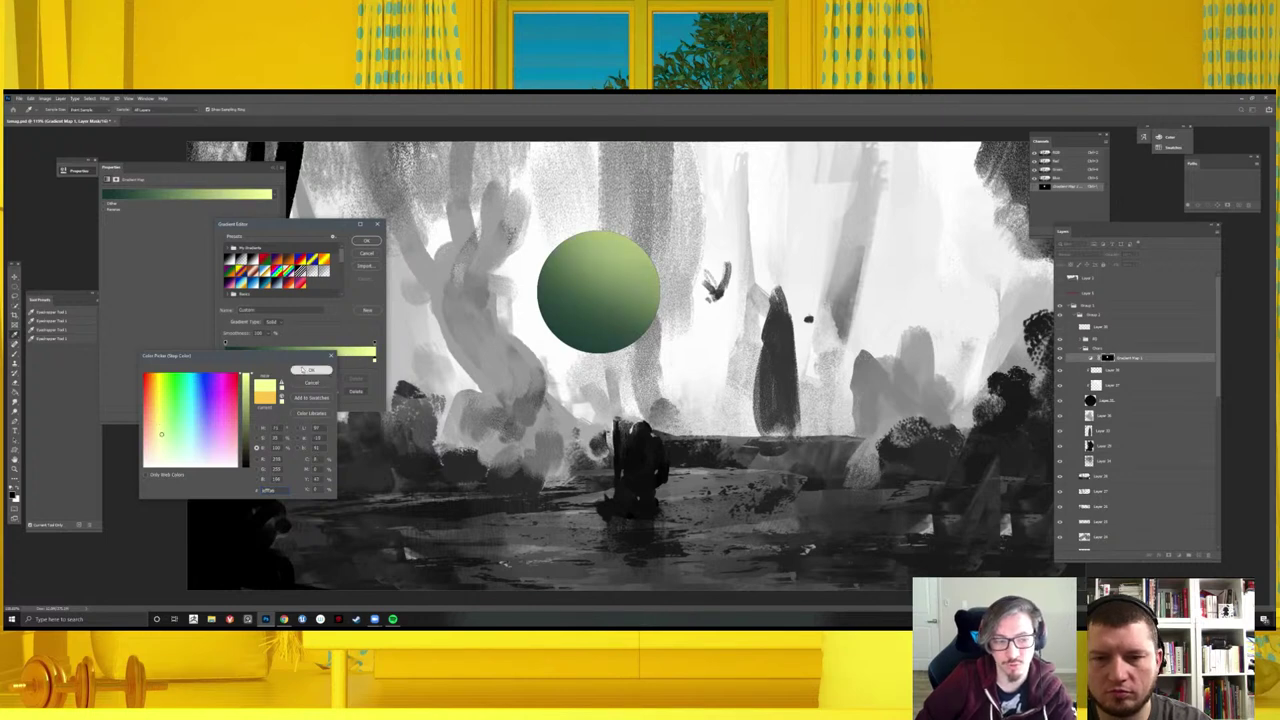
left_click(311, 370)
left_click(259, 391)
- Tint the light gradient stop to a pale yellowish cream
left_click_drag(161, 433, 154, 441)
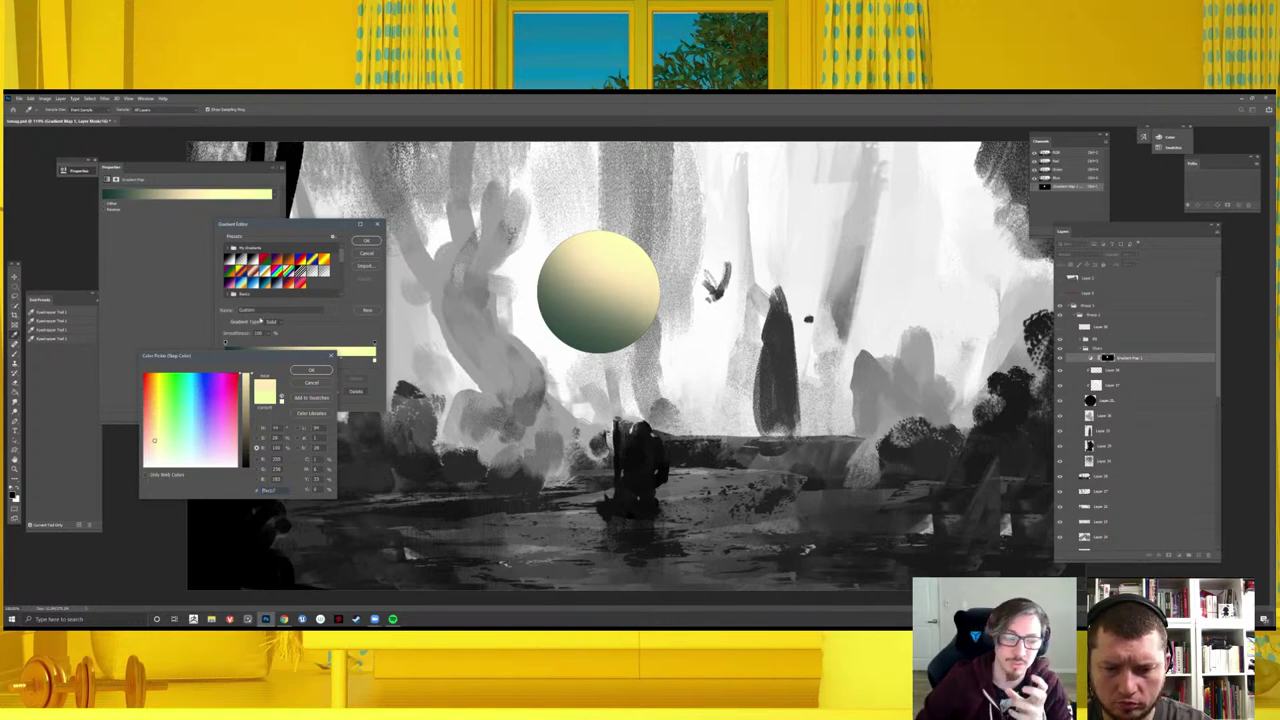
left_click_drag(154, 440, 150, 448)
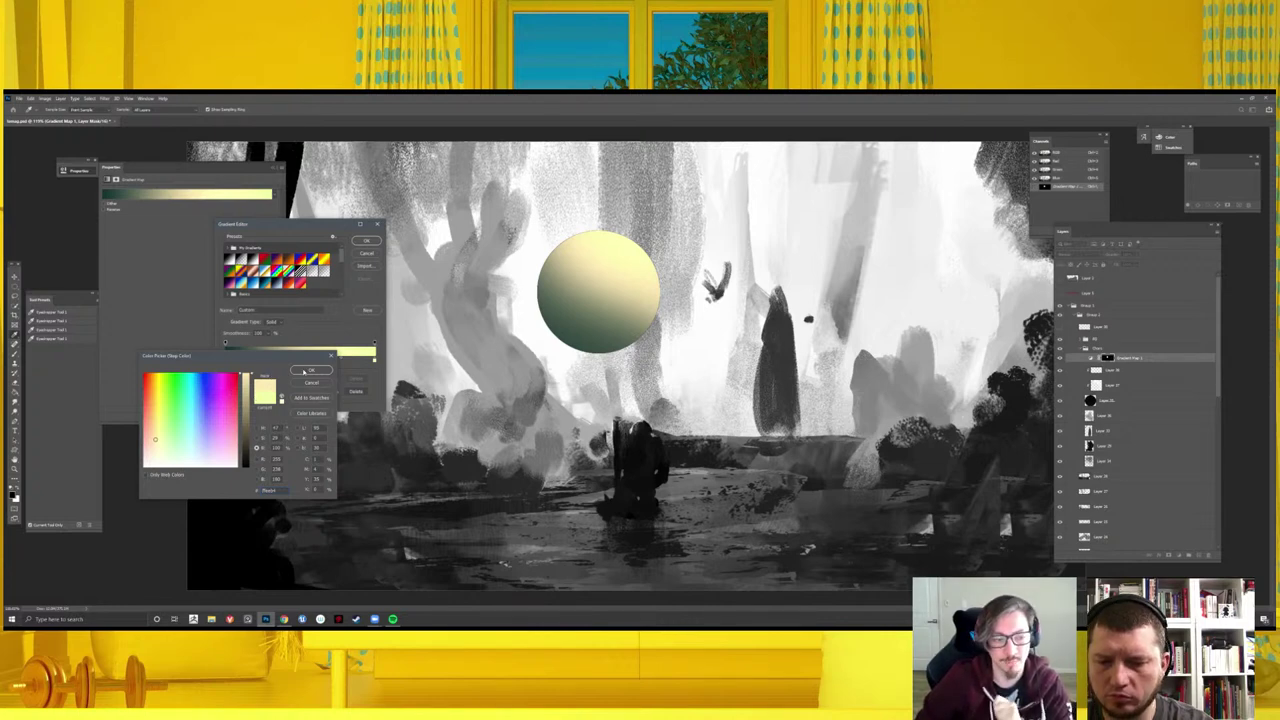
left_click(306, 371)
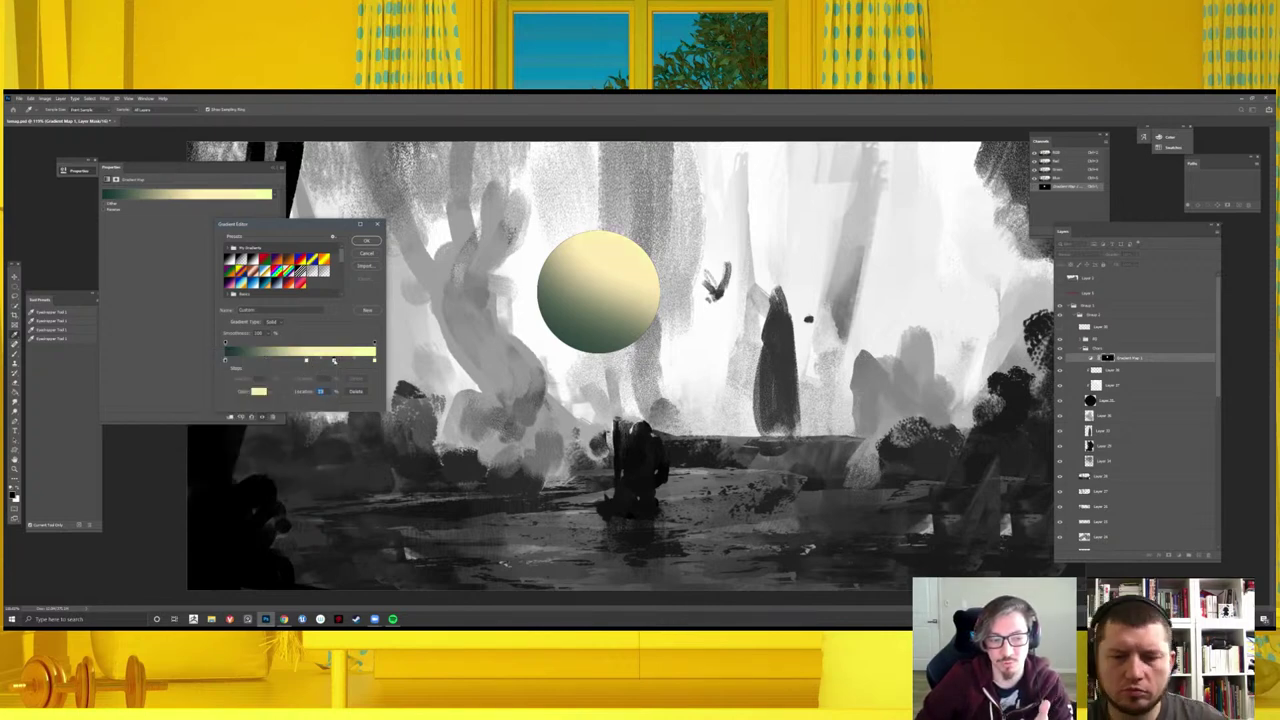
- Make a second stop pale yellow, then cancel the Gradient Editor to revert the map to gold
double_click(334, 361)
left_click(245, 440)
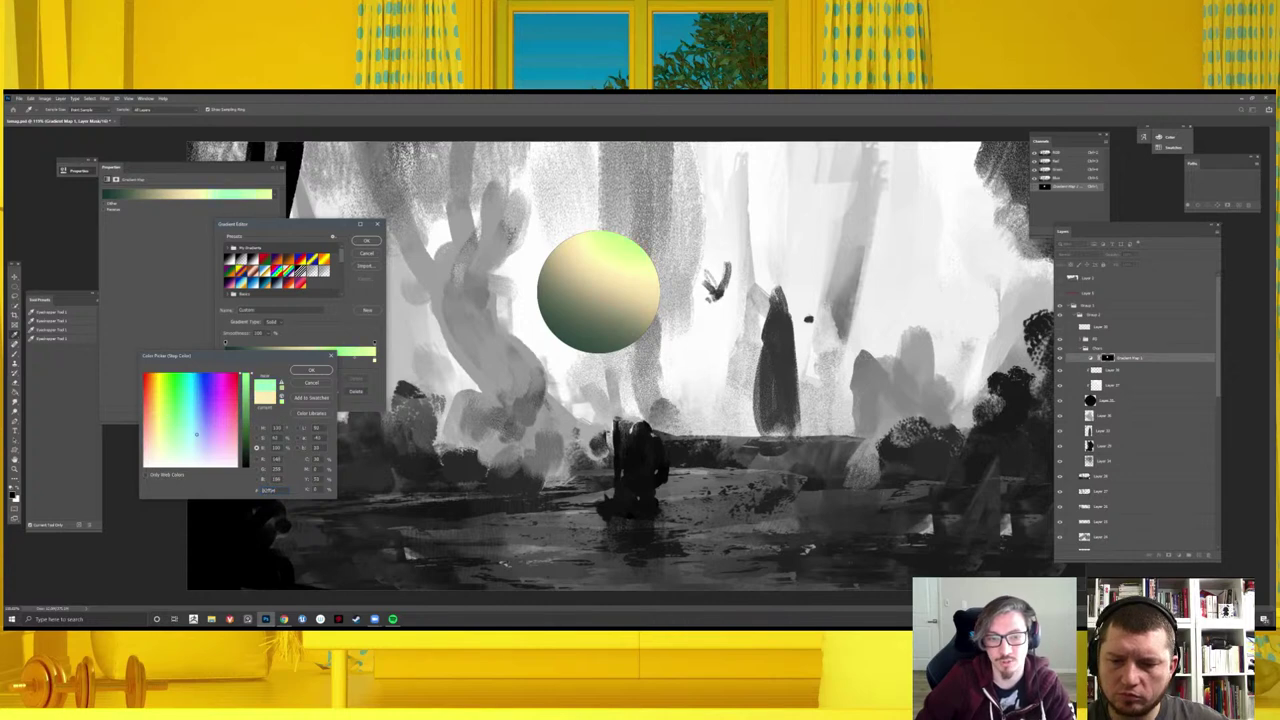
left_click_drag(245, 440, 245, 452)
left_click(311, 383)
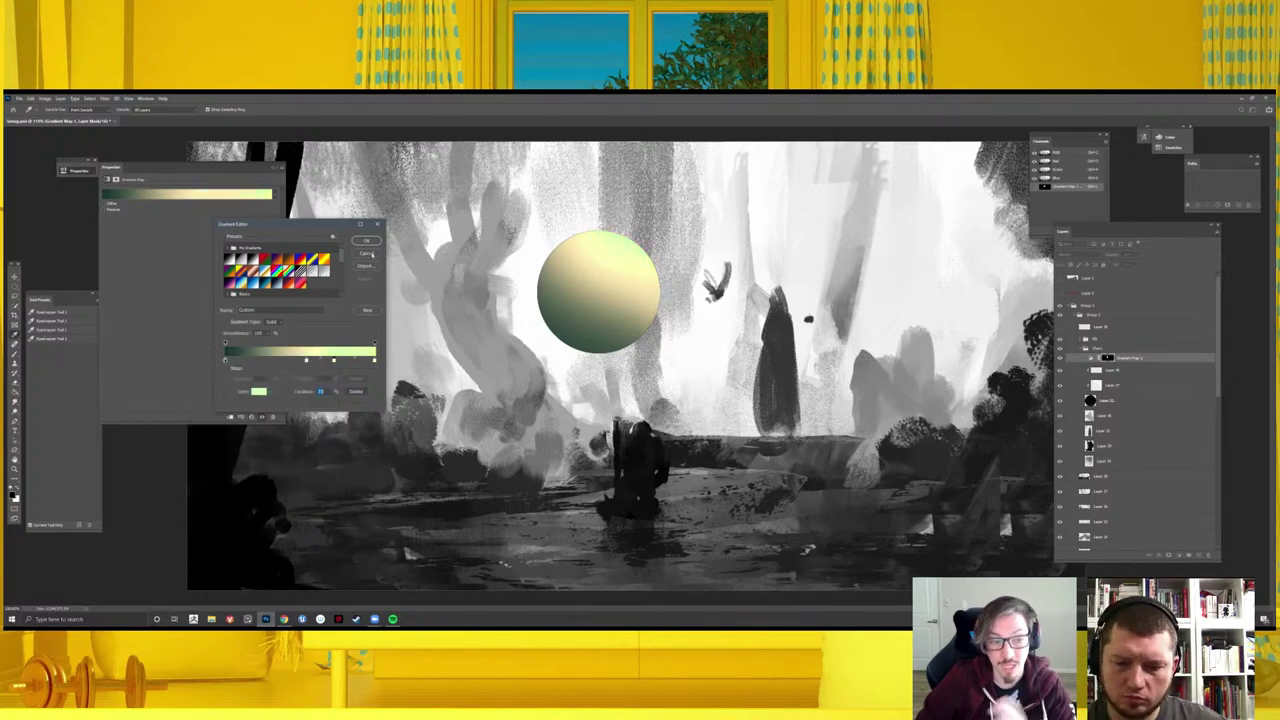
left_click(366, 253)
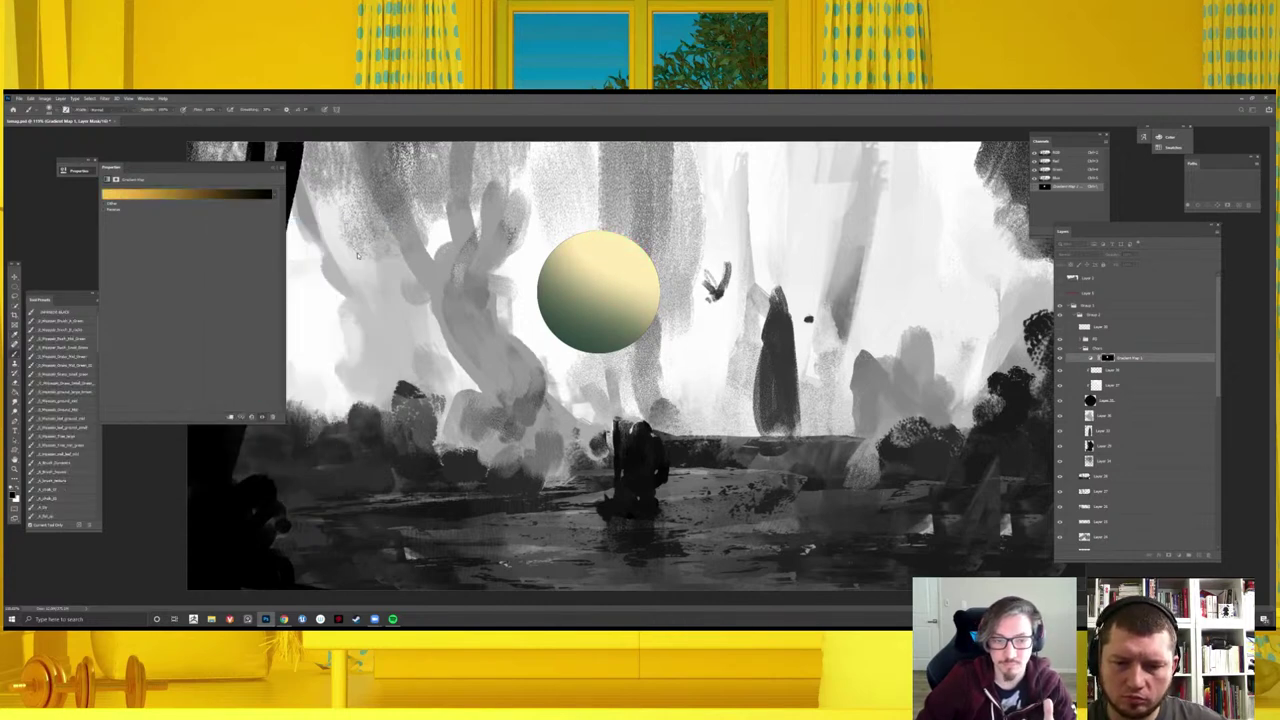
- Delete the gradient map and grey sphere layers, then add a Gradient Map over the whole painting
left_click(272, 172)
key("Delete")
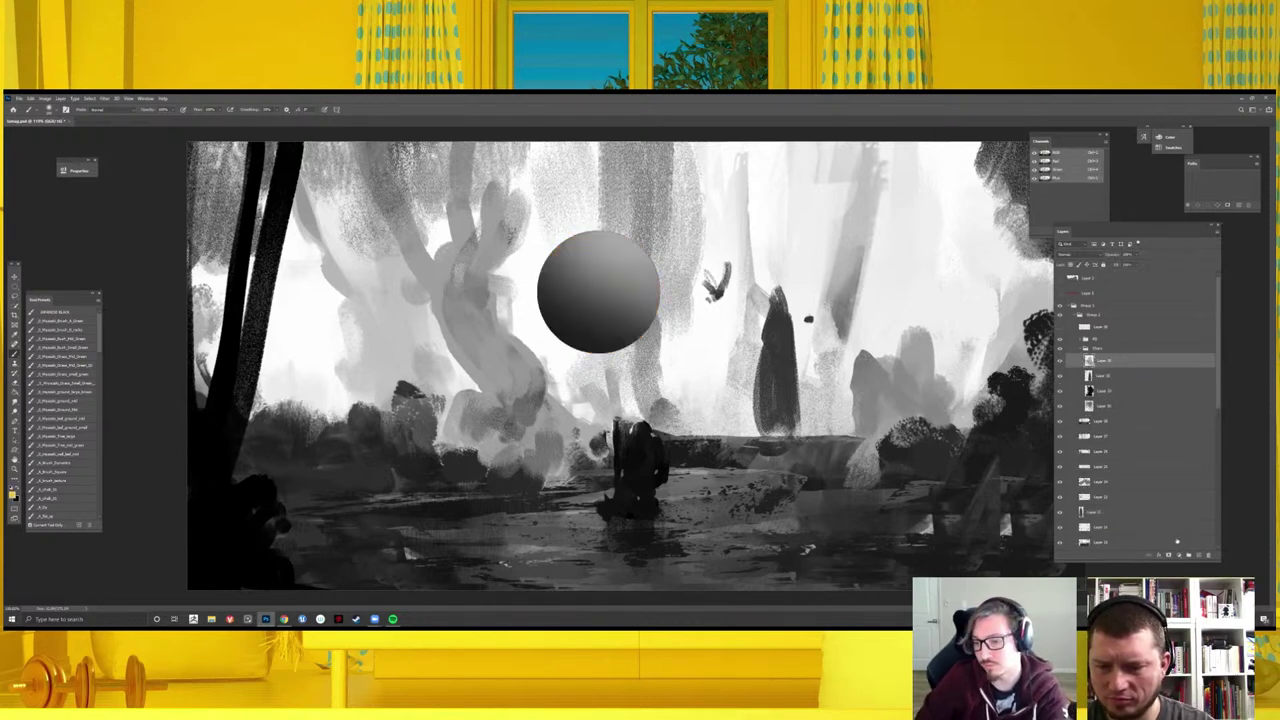
key("Delete")
left_click(1178, 555)
left_click(1197, 544)
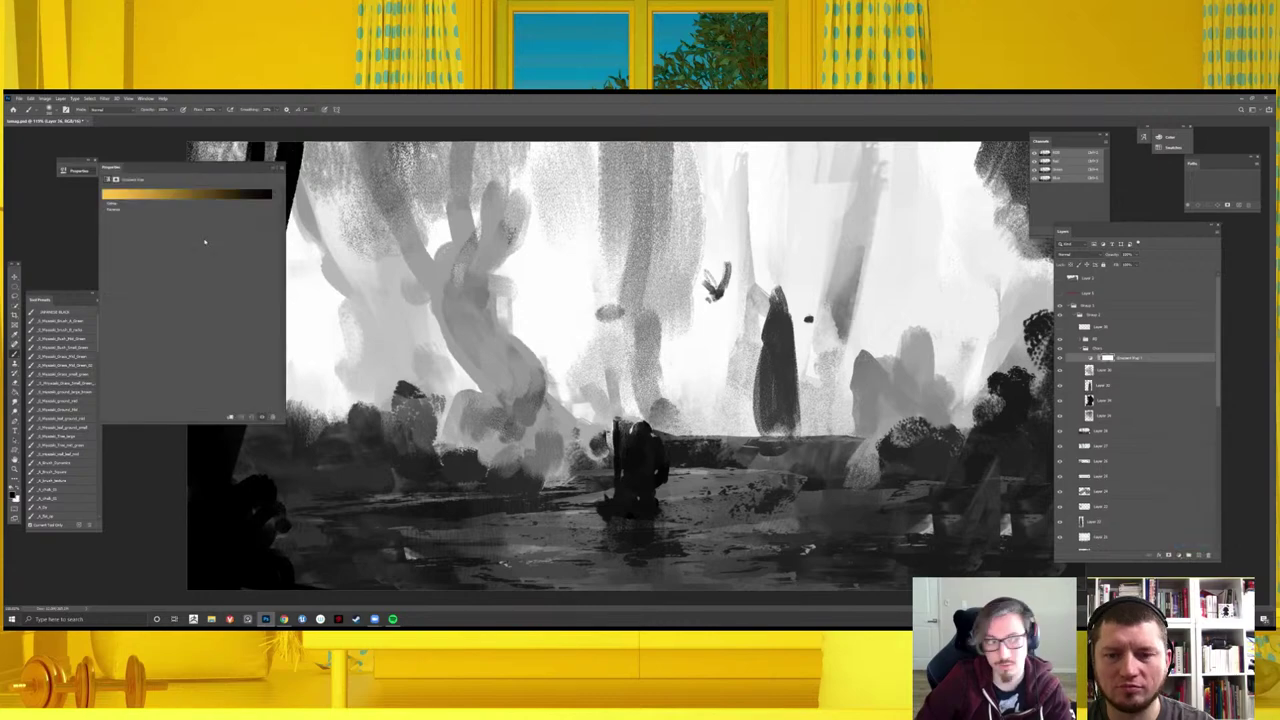
- Preview blue-orange, red-orange, pink-purple and blue-cyan-orange gradient presets on the painting
left_click(185, 193)
left_click(288, 264)
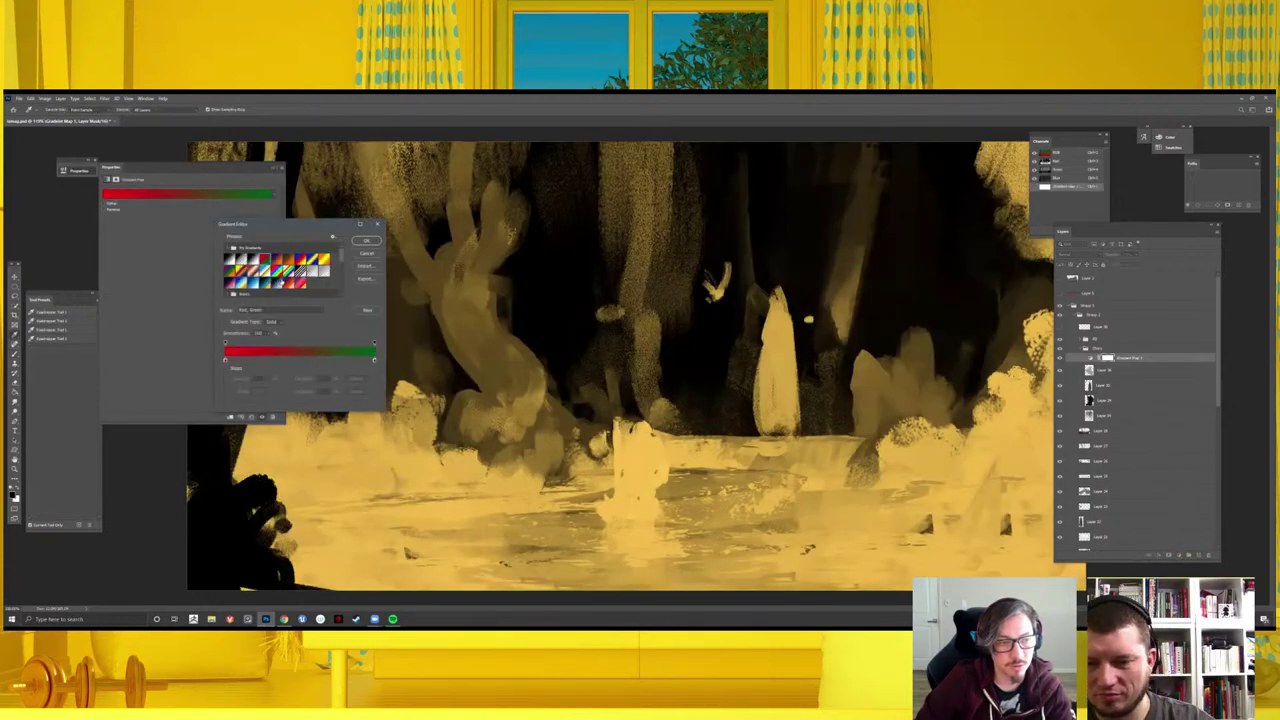
left_click(300, 270)
scroll(515, 278, "down", 2)
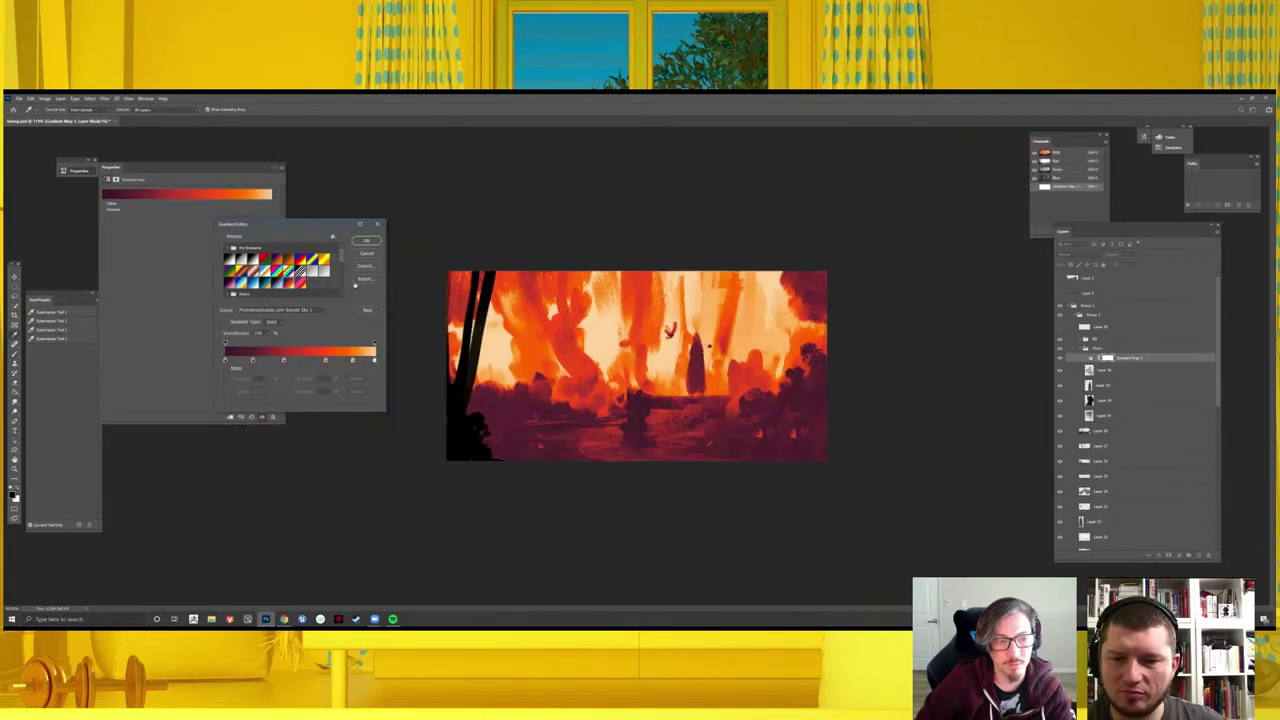
scroll(476, 282, "up", 2)
scroll(437, 270, "down", 3)
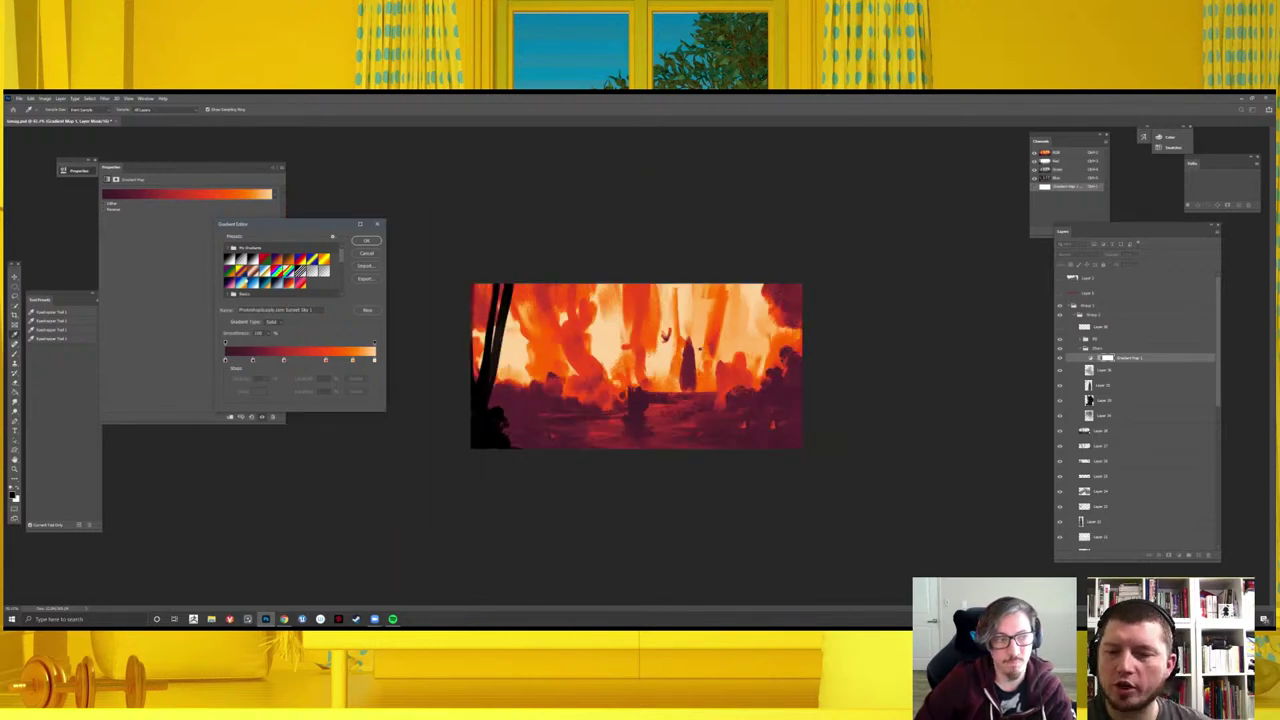
left_click(290, 284)
left_click(290, 284)
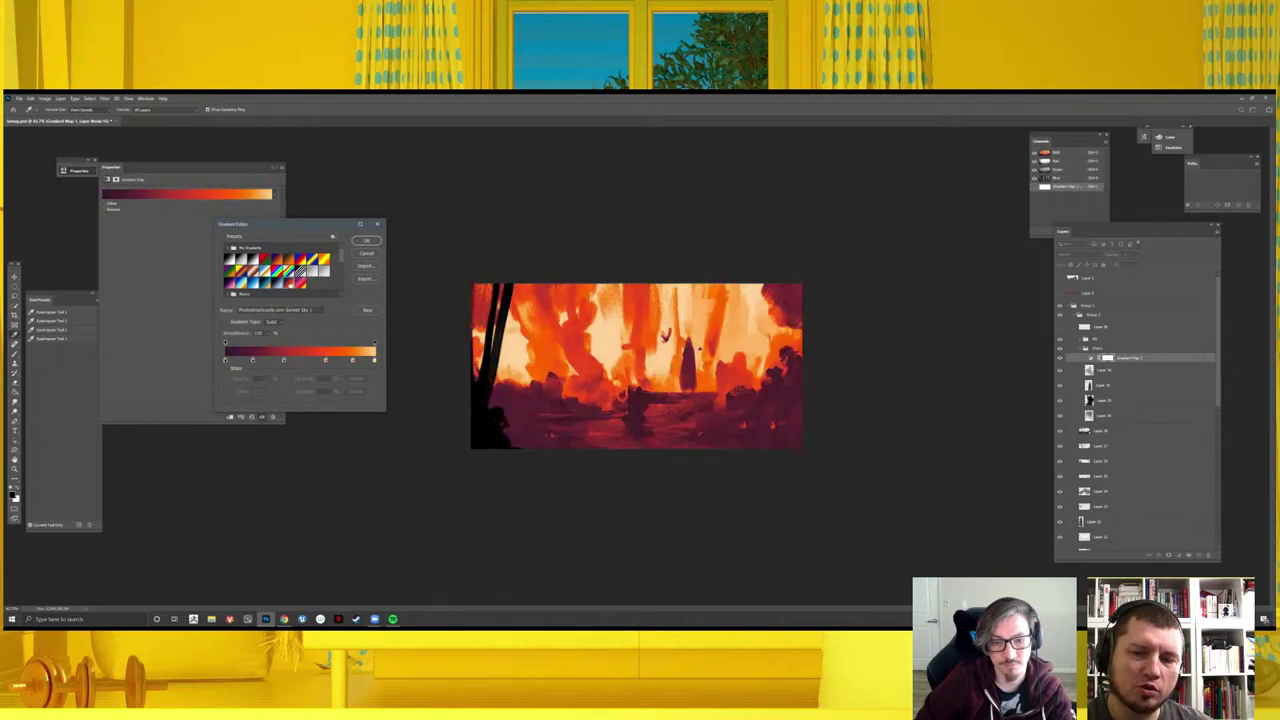
scroll(306, 290, "down", 1)
left_click(300, 262)
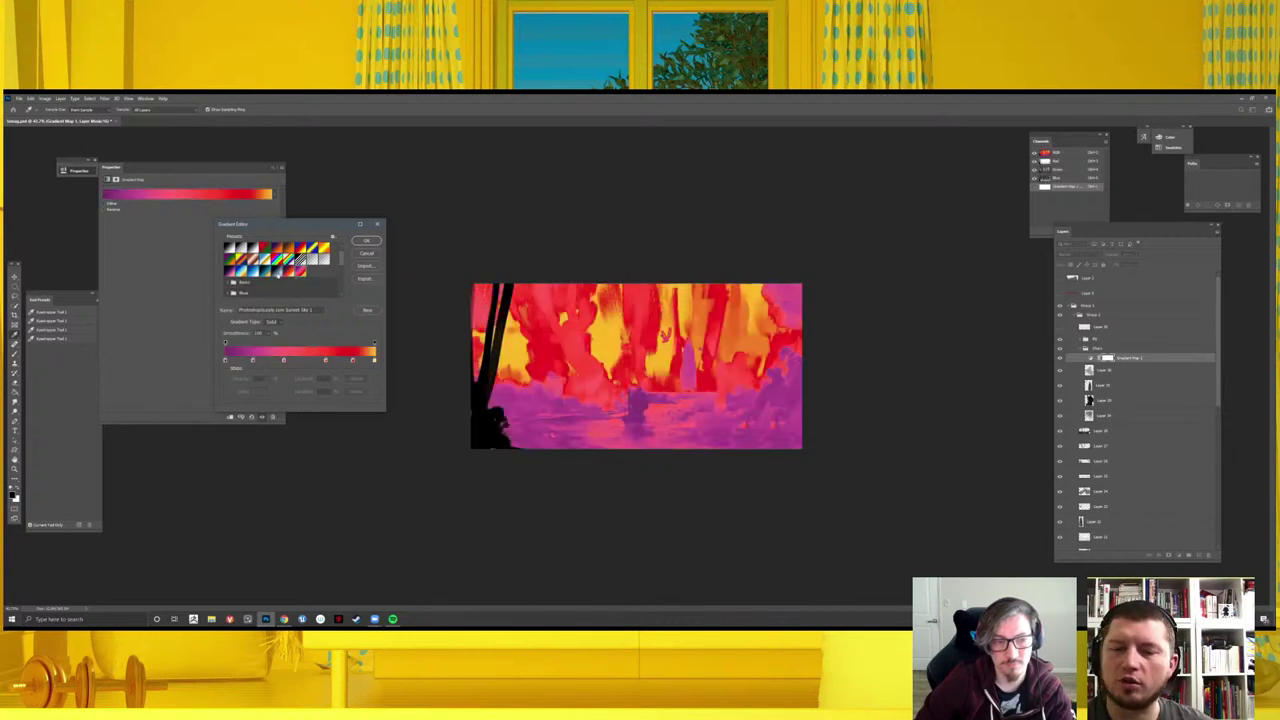
left_click(260, 277)
left_click(259, 274)
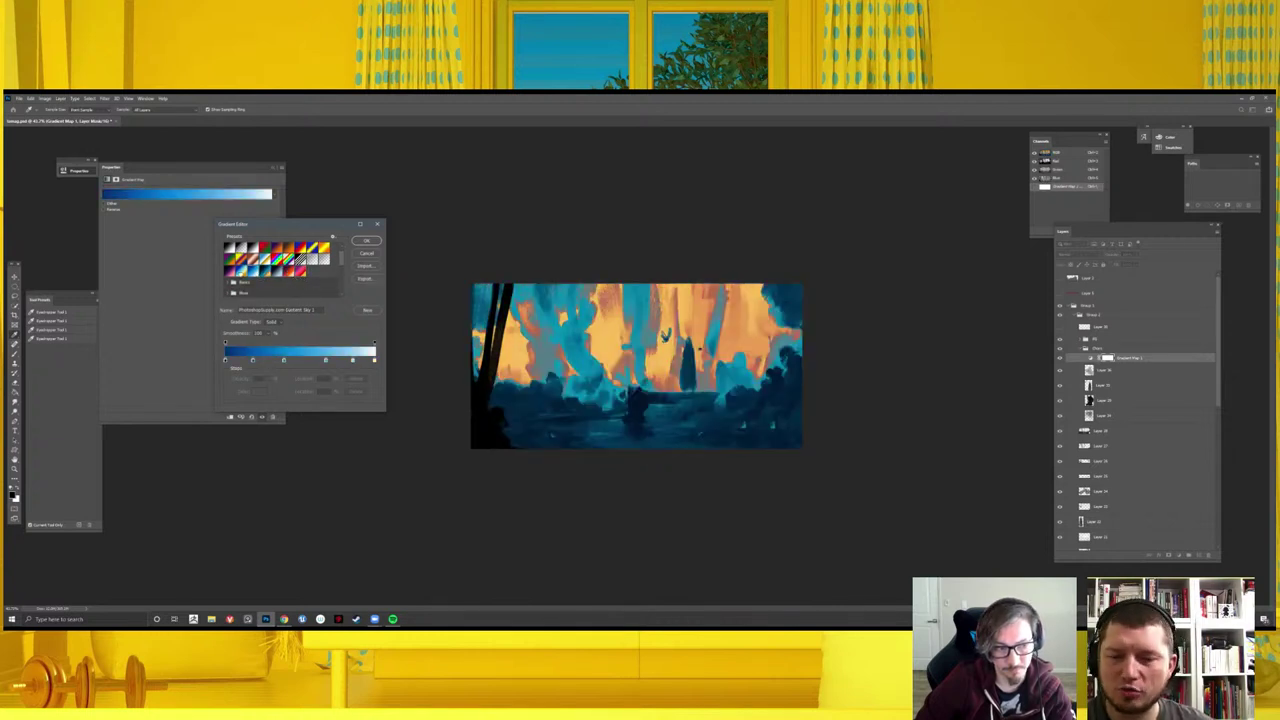
scroll(260, 275, "up", 1)
scroll(260, 275, "up", 1)
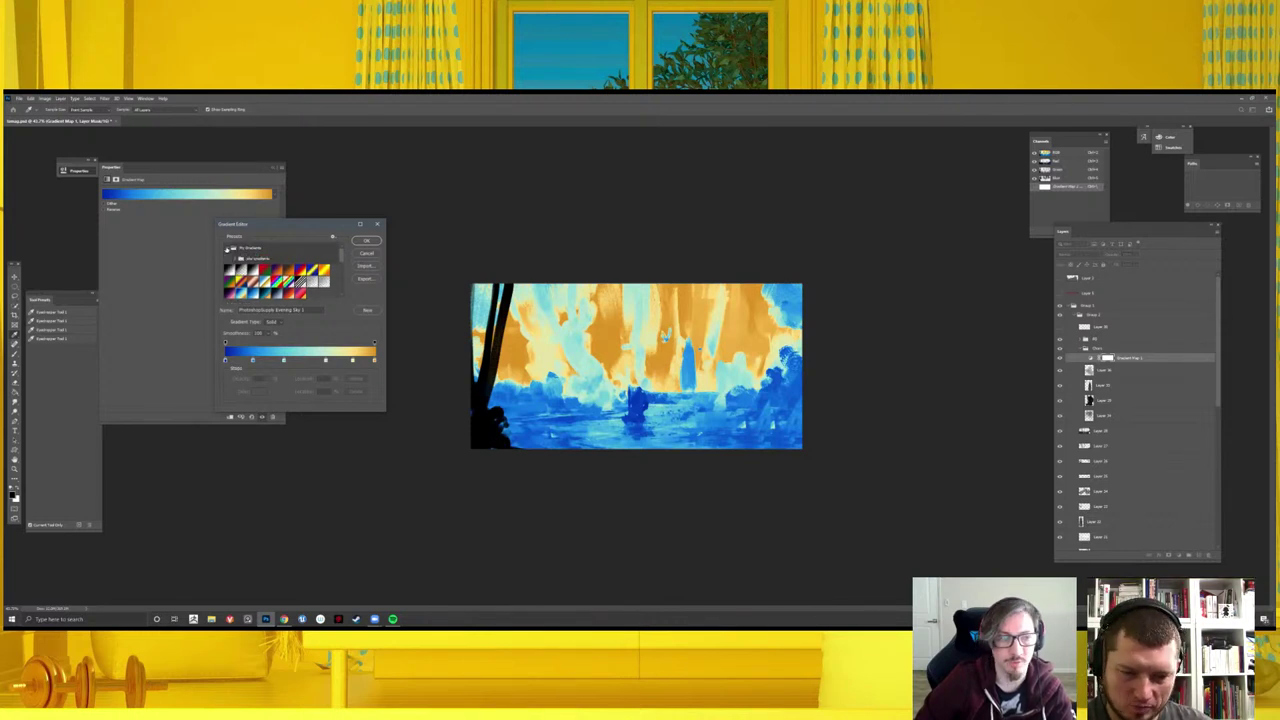
scroll(270, 280, "down", 1)
- Compare fiery, purple, blue-grey and magenta presets, ending on the dark red-orange-cream gradient
left_click(250, 272)
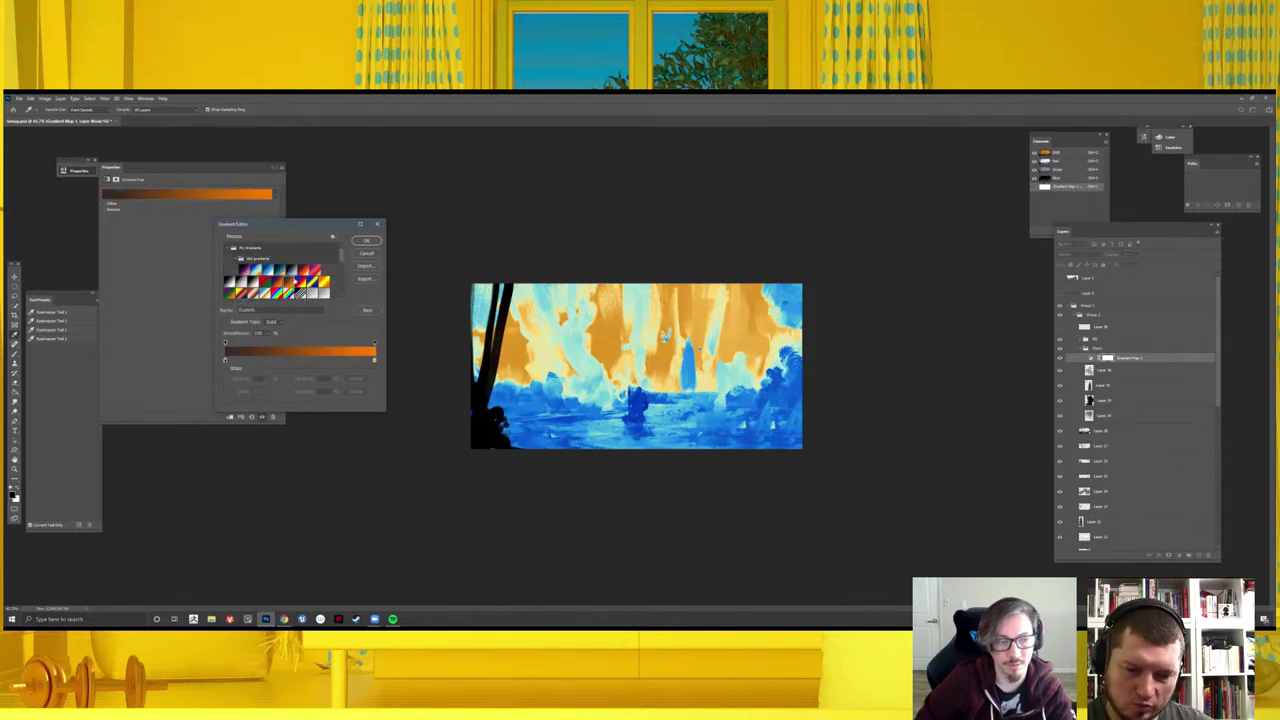
left_click(322, 280)
left_click(308, 280)
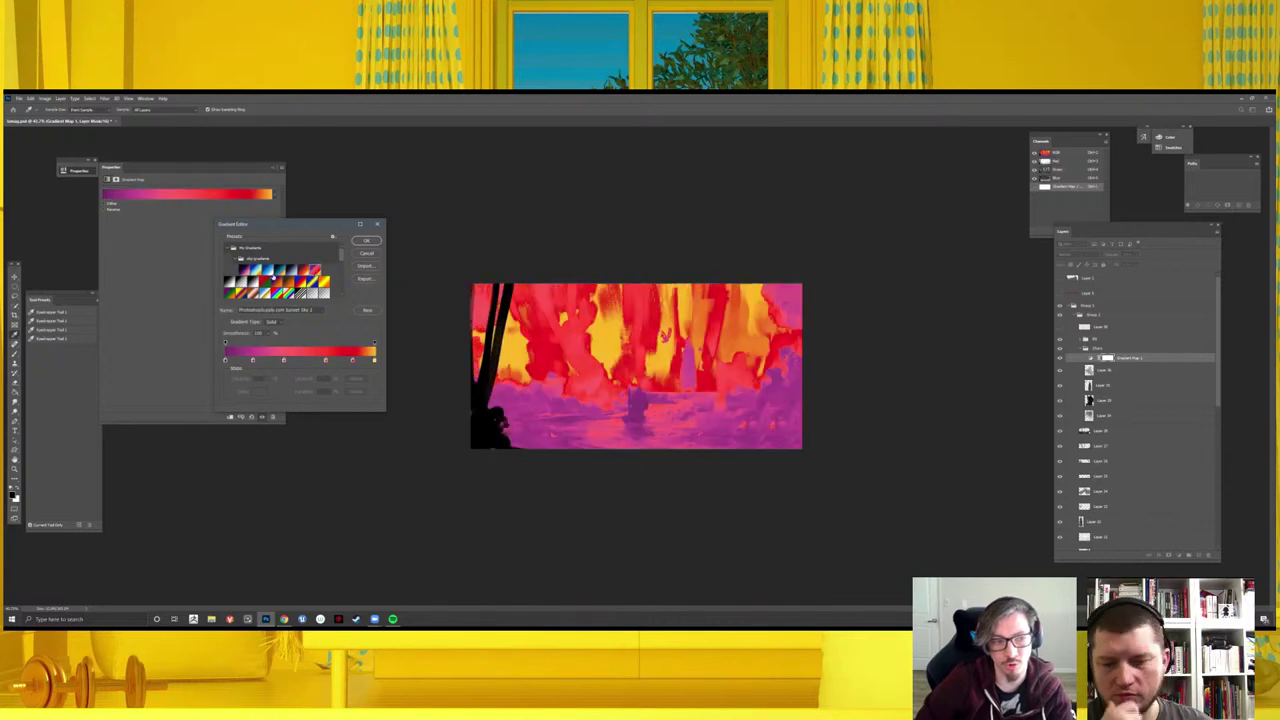
left_click(262, 272)
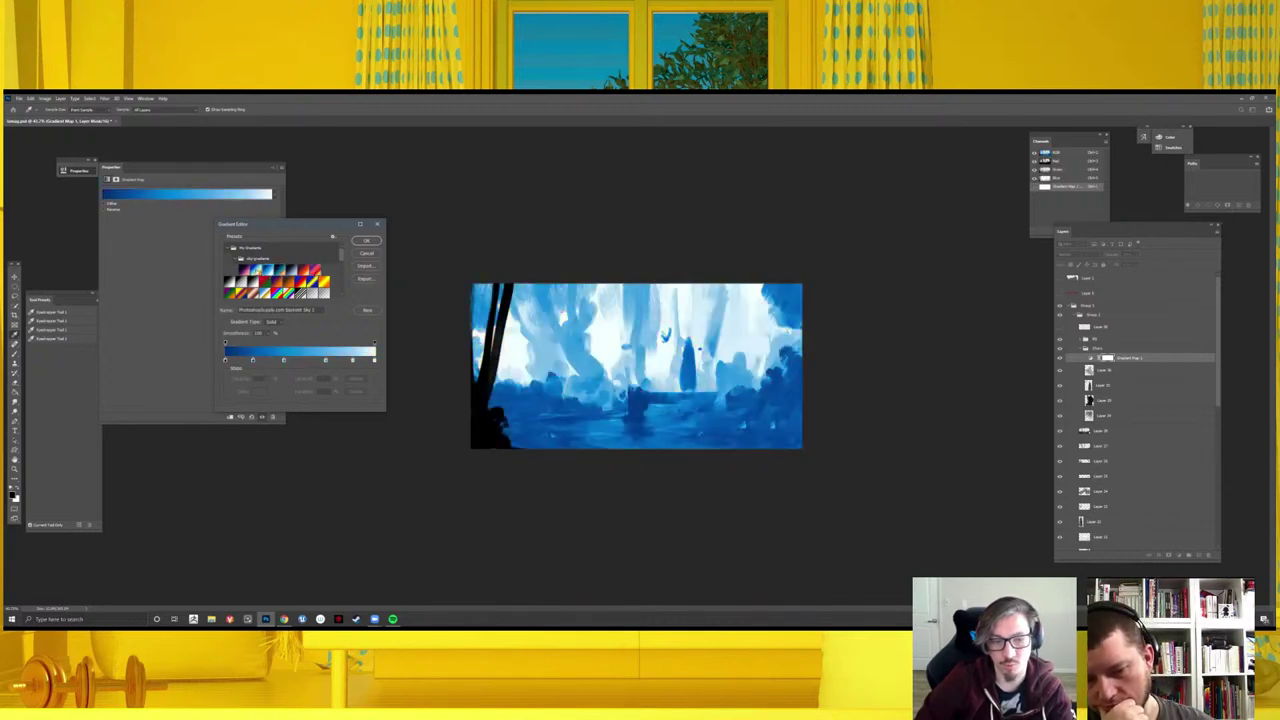
left_click(238, 272)
left_click(274, 280)
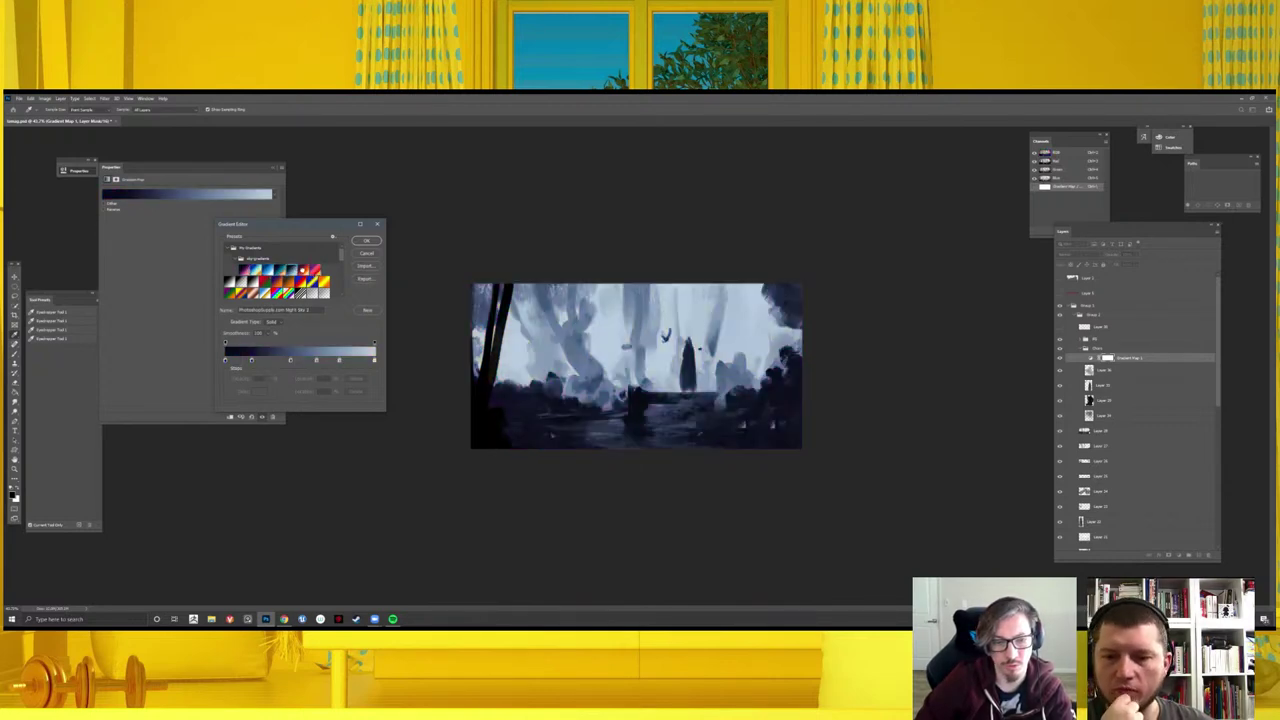
left_click(322, 280)
left_click(308, 280)
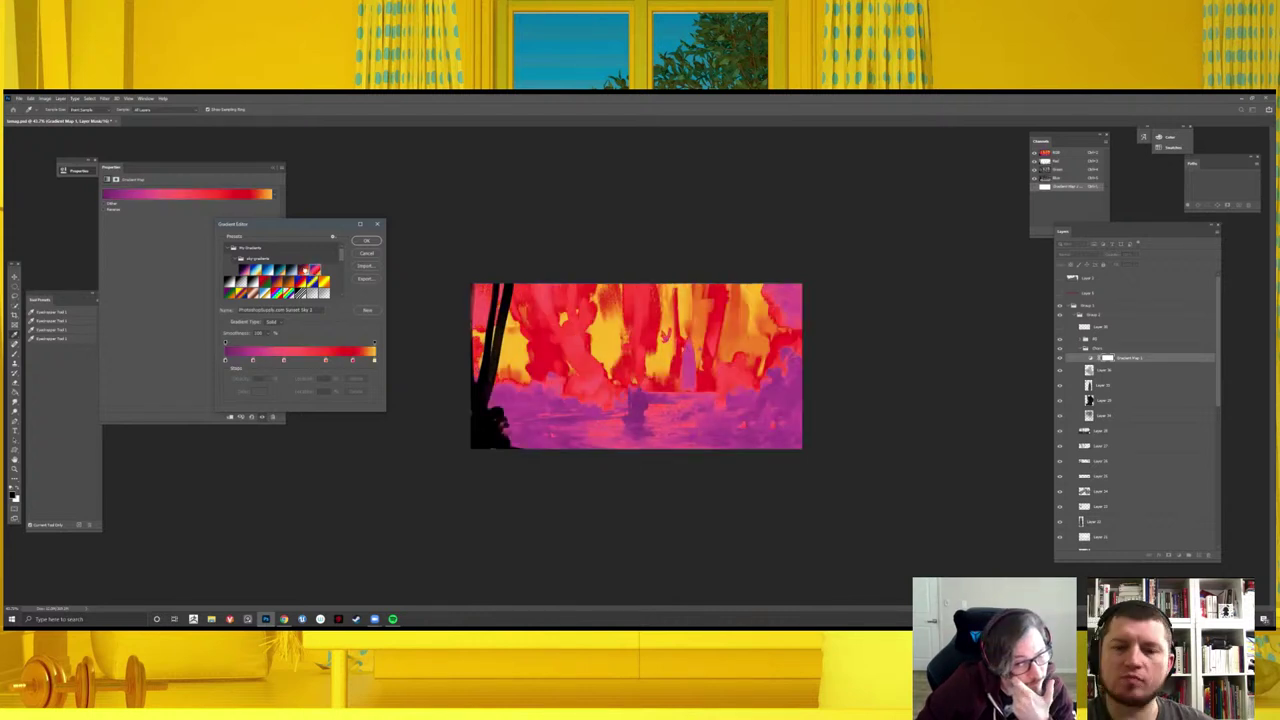
left_click(316, 270)
left_click(316, 271)
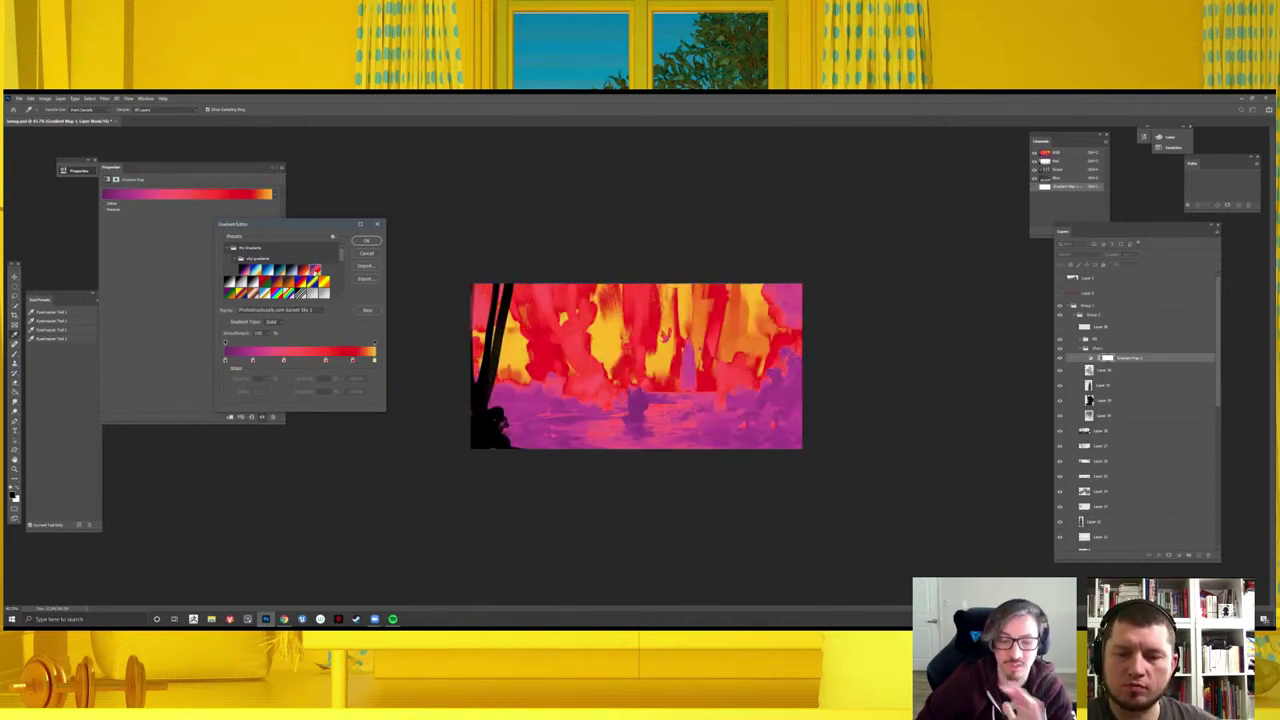
left_click(312, 272)
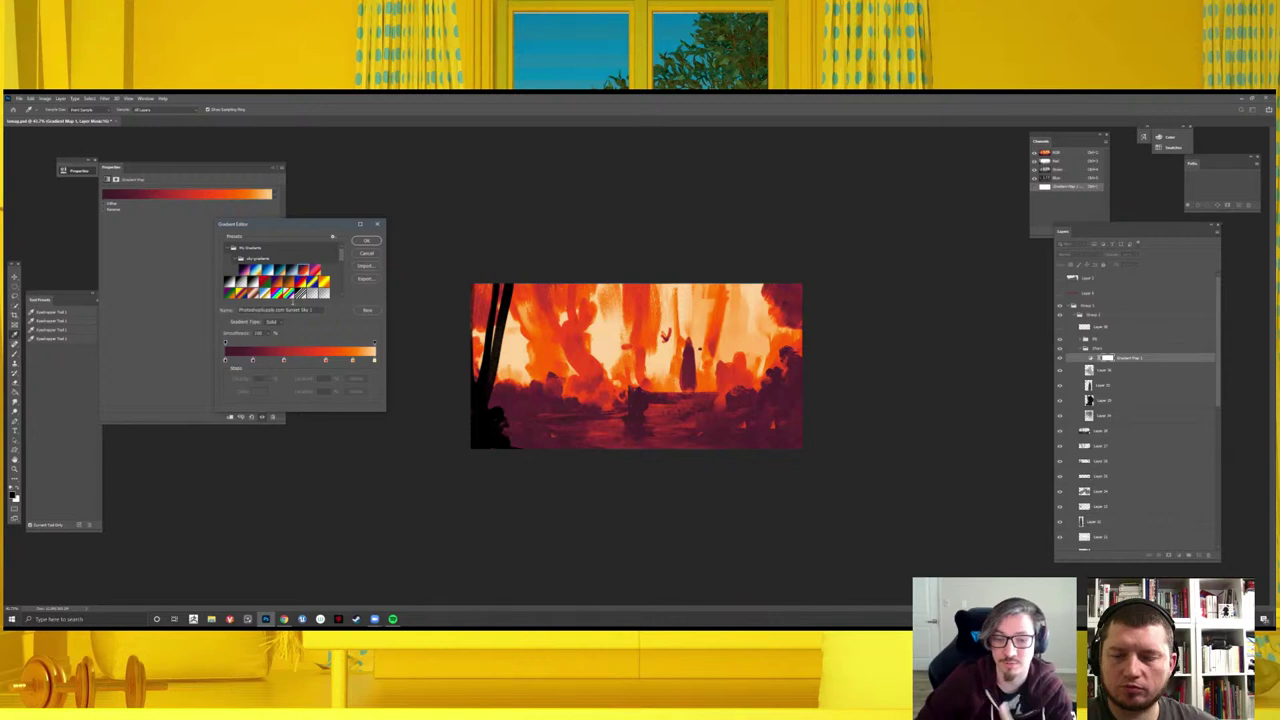
scroll(341, 262, "down", 2)
- Preview lavender, pink-orange and peach-to-blue presets from the Purples group, keeping one
scroll(341, 262, "down", 2)
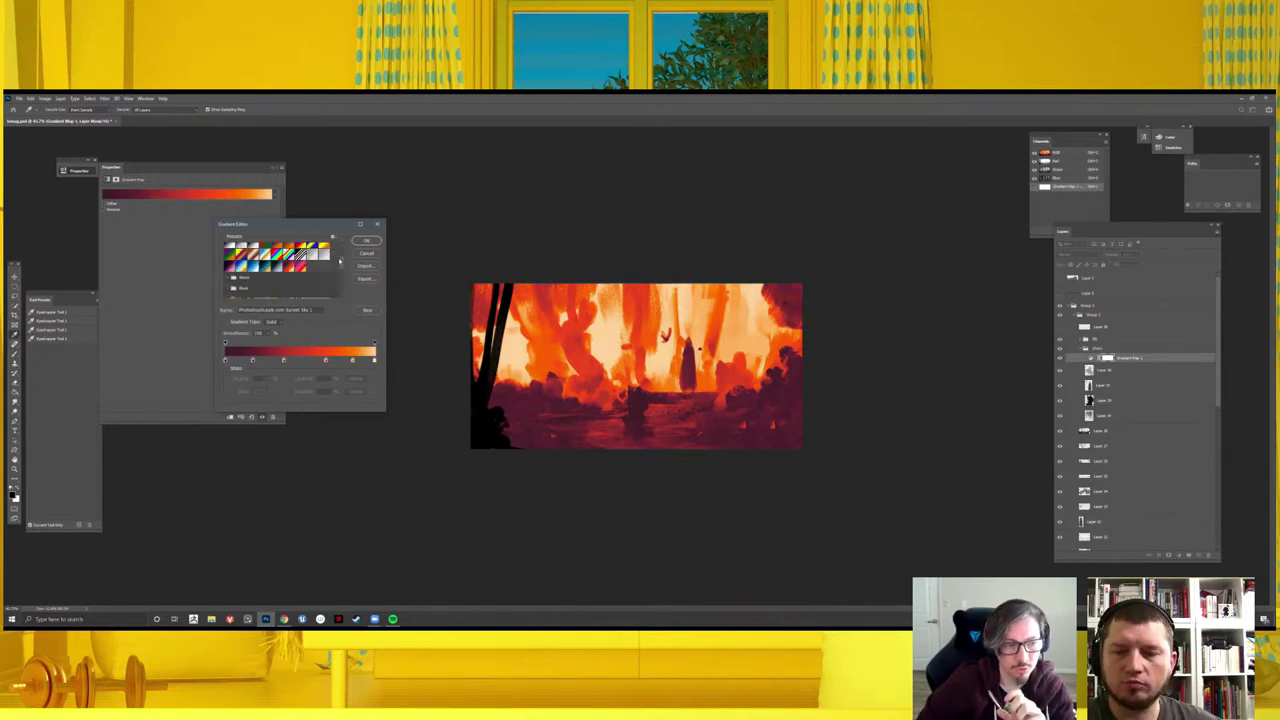
scroll(341, 262, "down", 2)
scroll(341, 263, "down", 2)
scroll(341, 263, "down", 2)
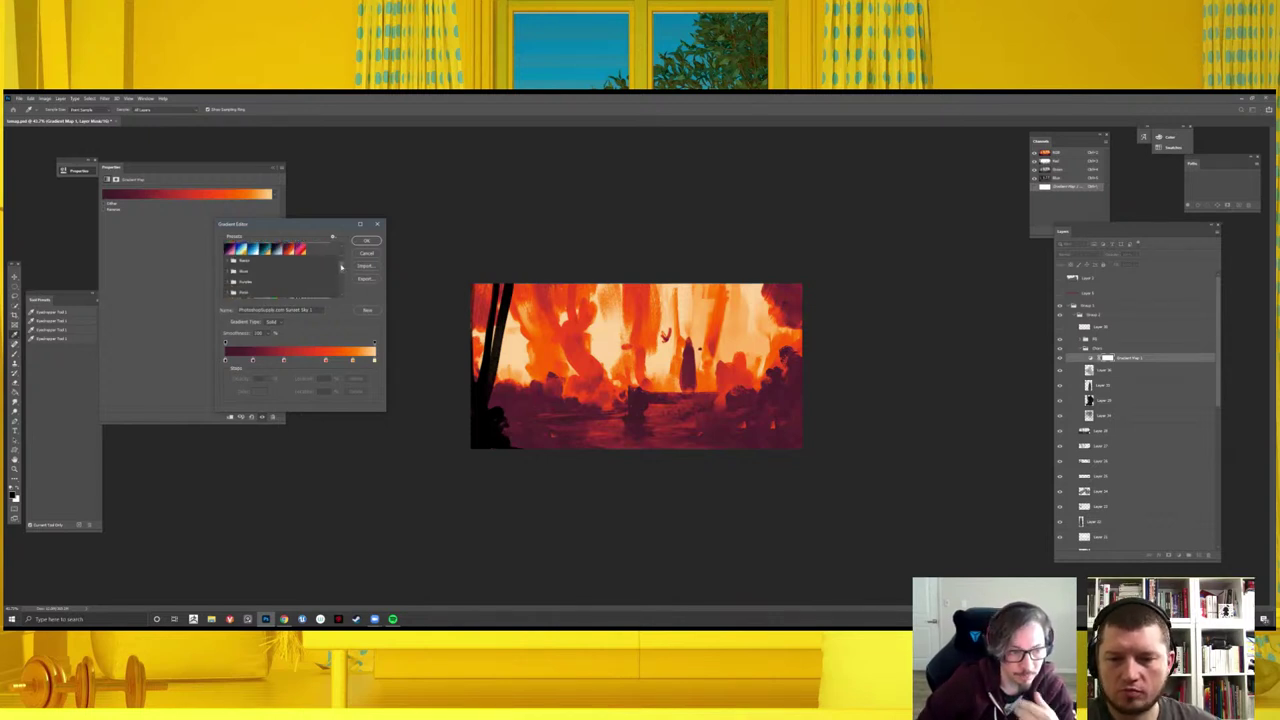
left_click(233, 282)
scroll(255, 274, "down", 2)
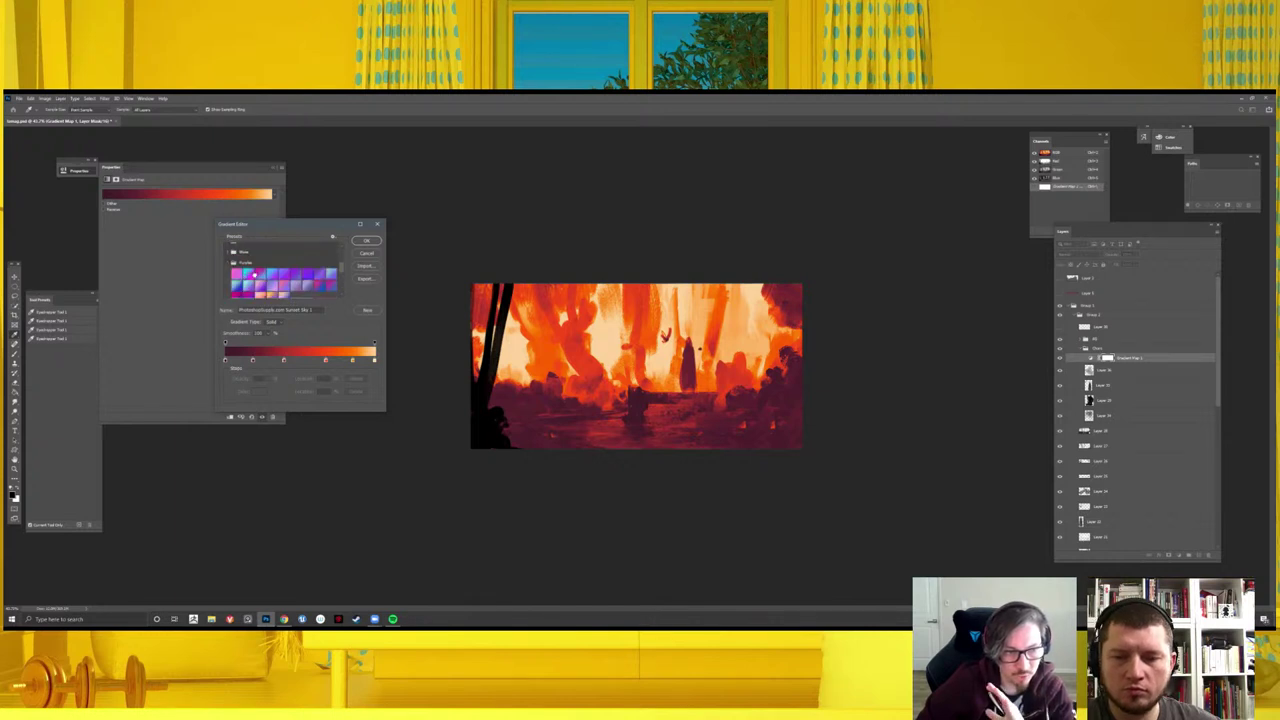
left_click(255, 274)
left_click(285, 274)
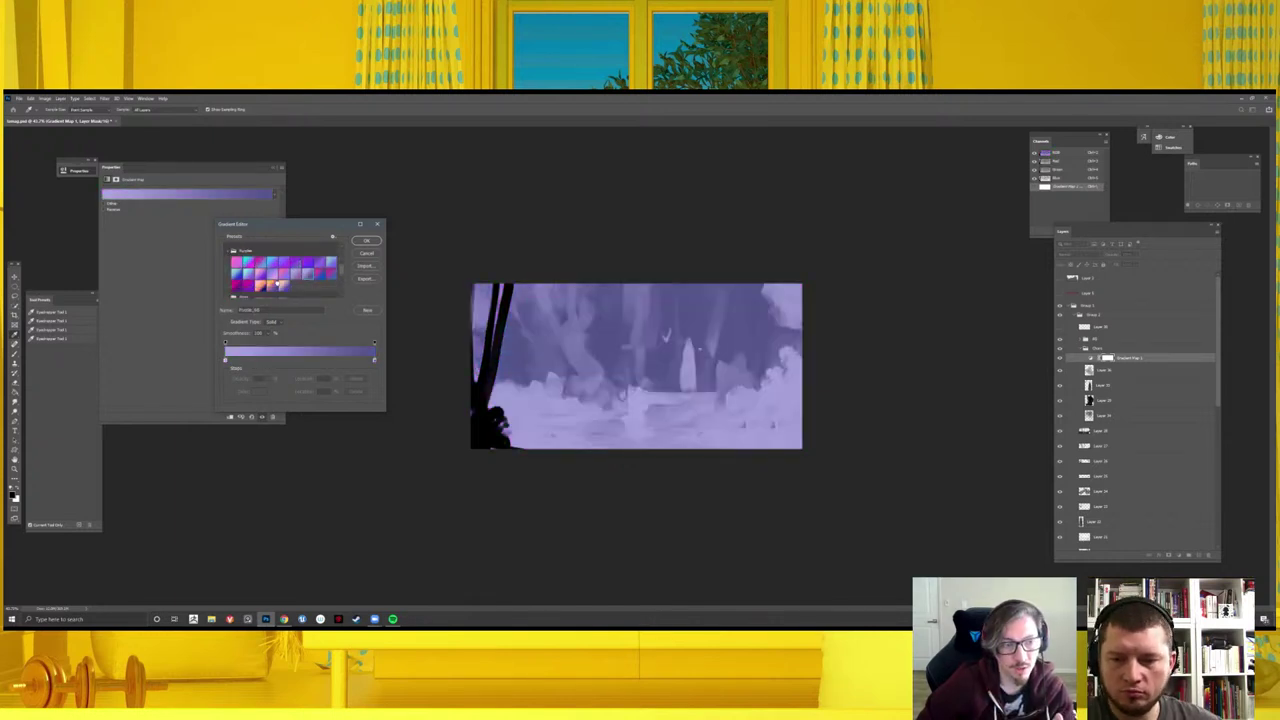
left_click(270, 285)
left_click(262, 287)
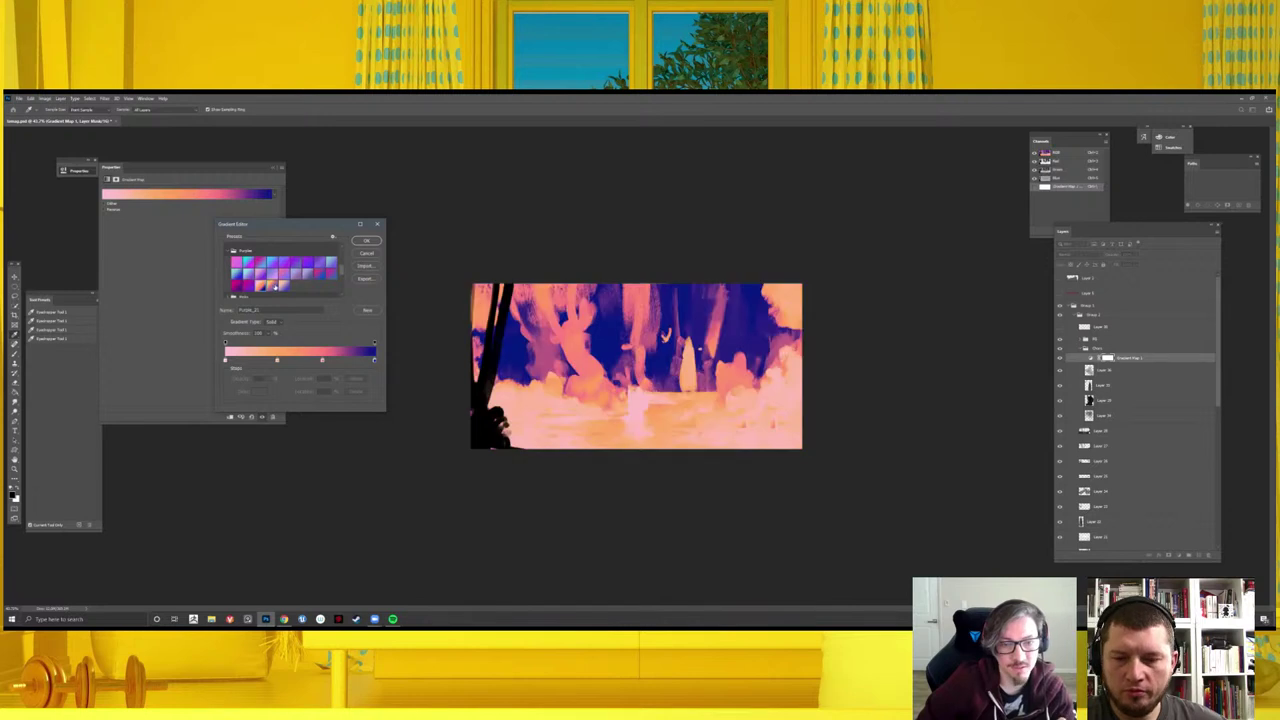
left_click(270, 287)
left_click(270, 287)
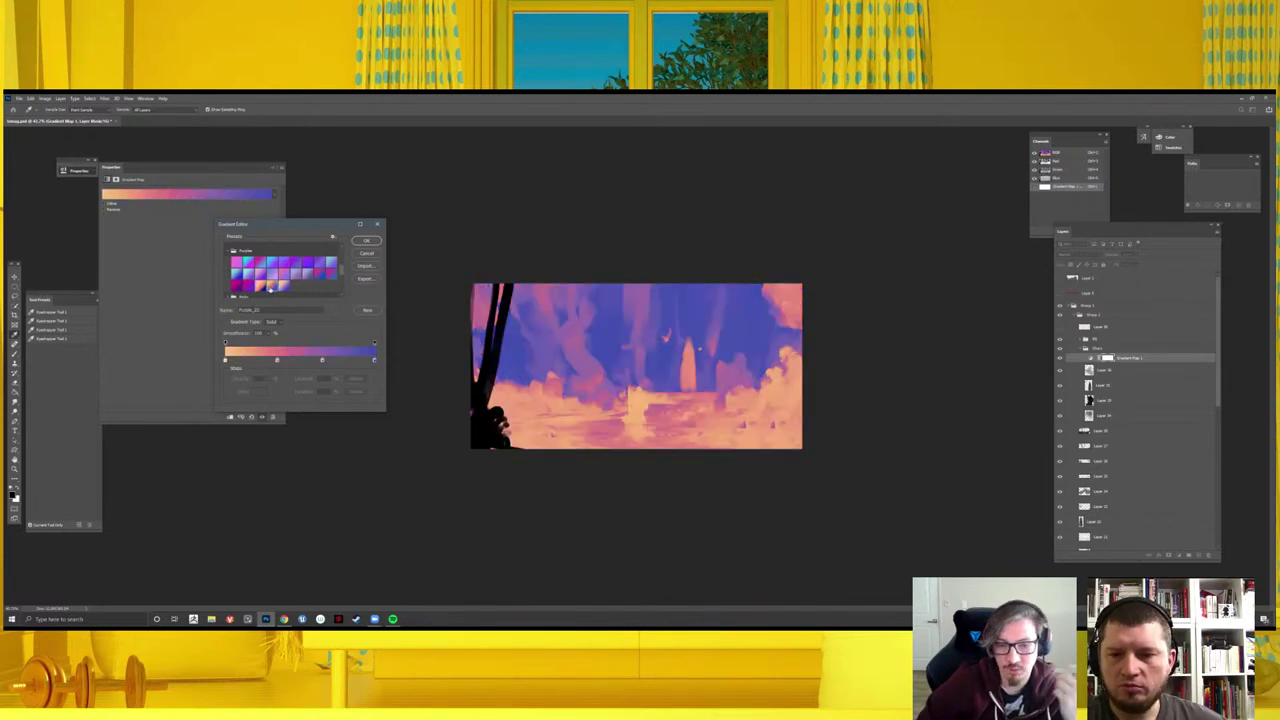
key("Return")
- Reverse the gradient map, then preview red-orange and orange-teal presets
left_click(104, 209)
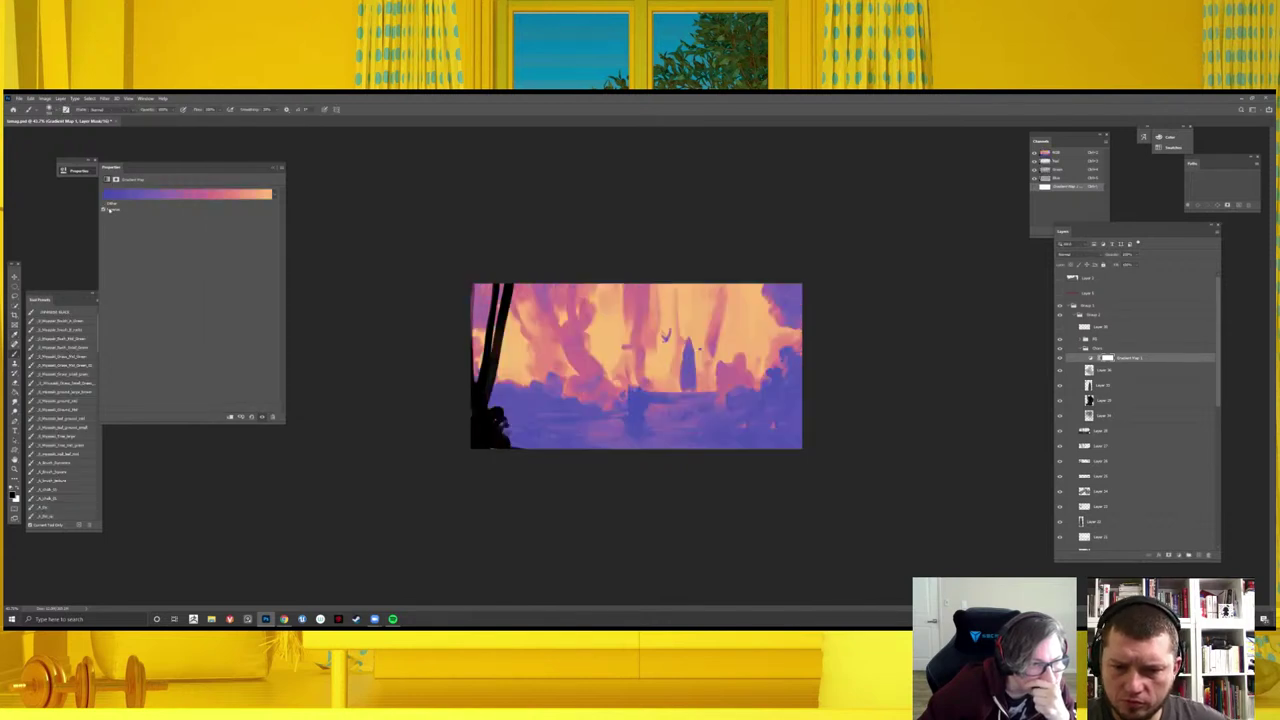
left_click(185, 193)
left_click(288, 284)
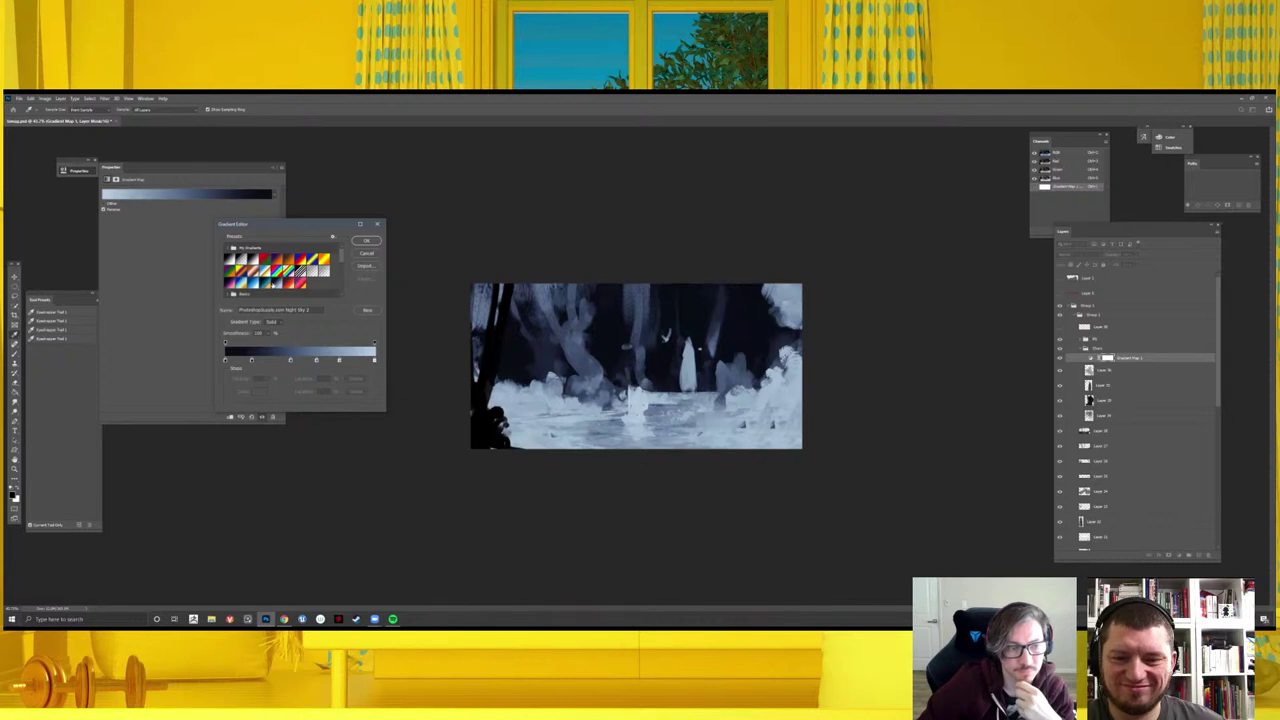
left_click(274, 283)
scroll(232, 287, "down", 2)
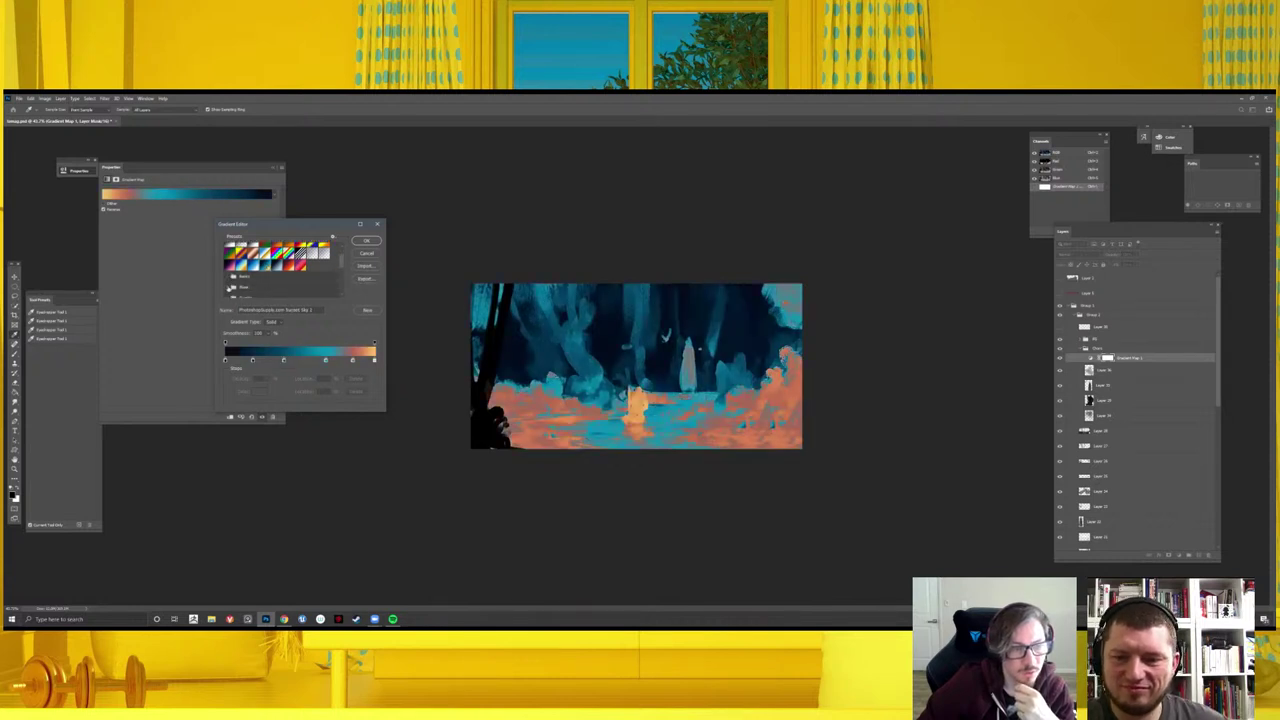
scroll(232, 284, "down", 2)
- Preview Blues presets, then purple presets, settling back on the orange-to-purple look
left_click(231, 270)
left_click(290, 268)
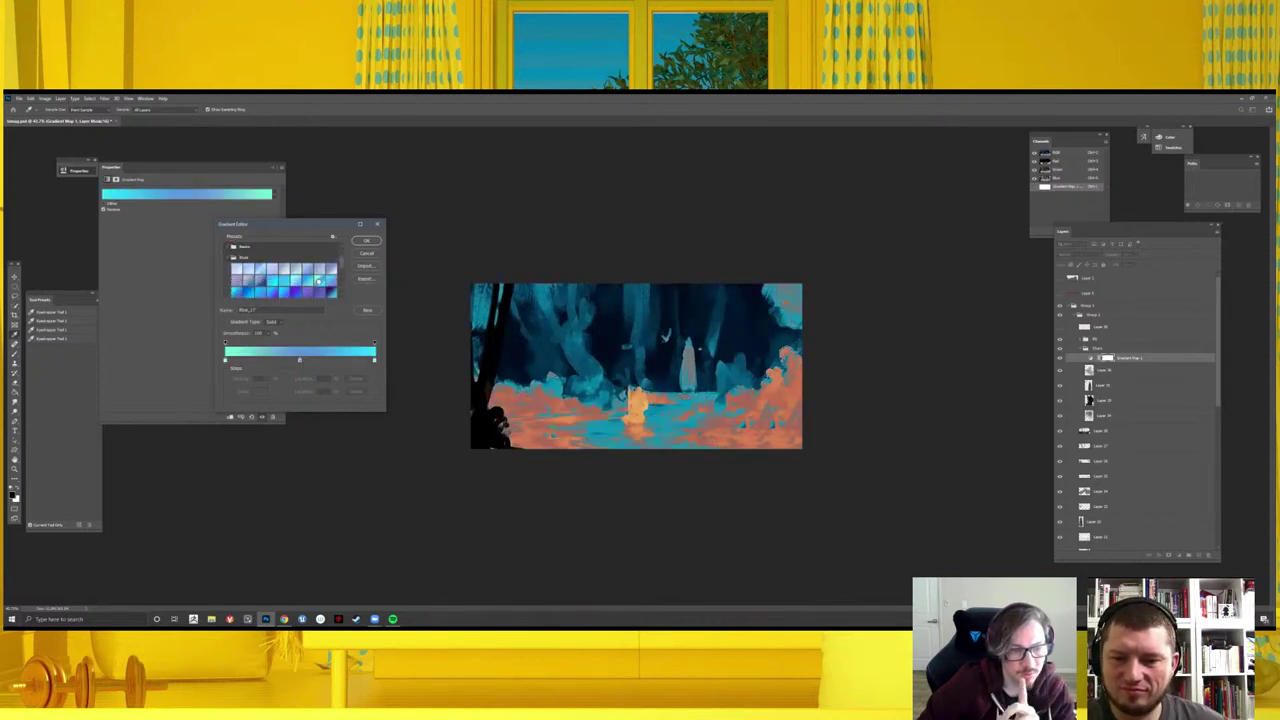
left_click(328, 281)
left_click(237, 291)
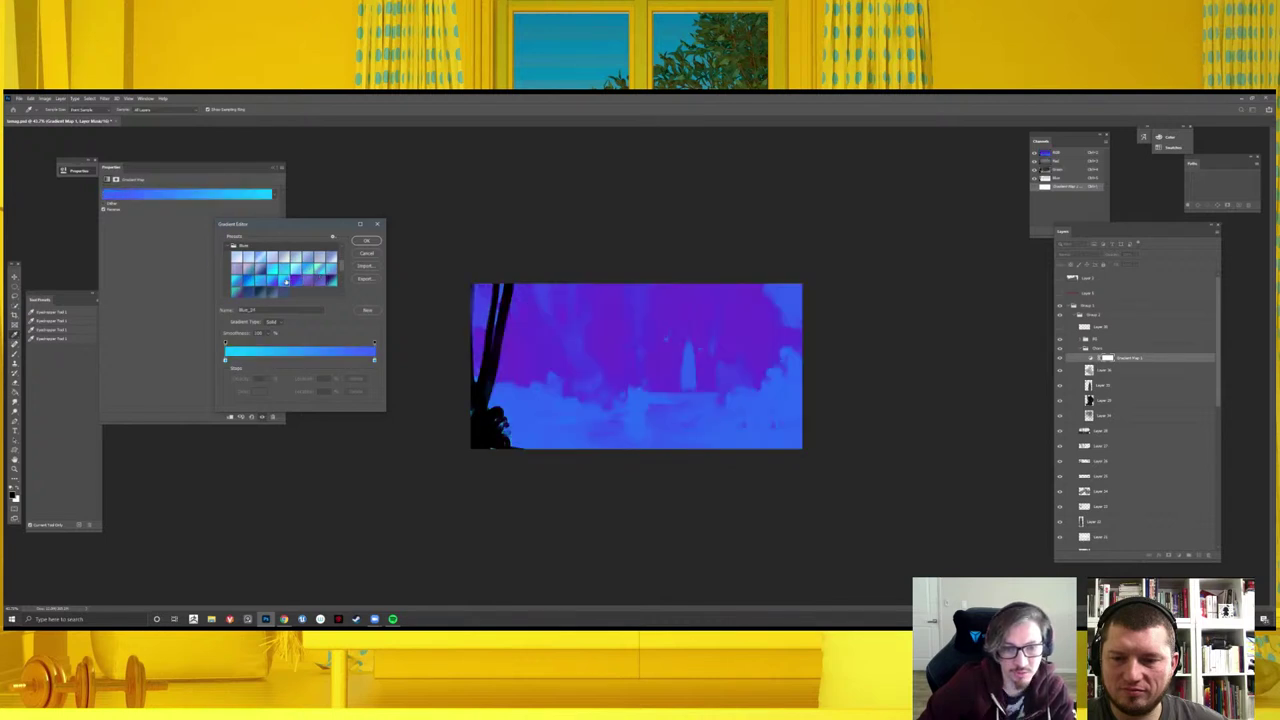
left_click(251, 293)
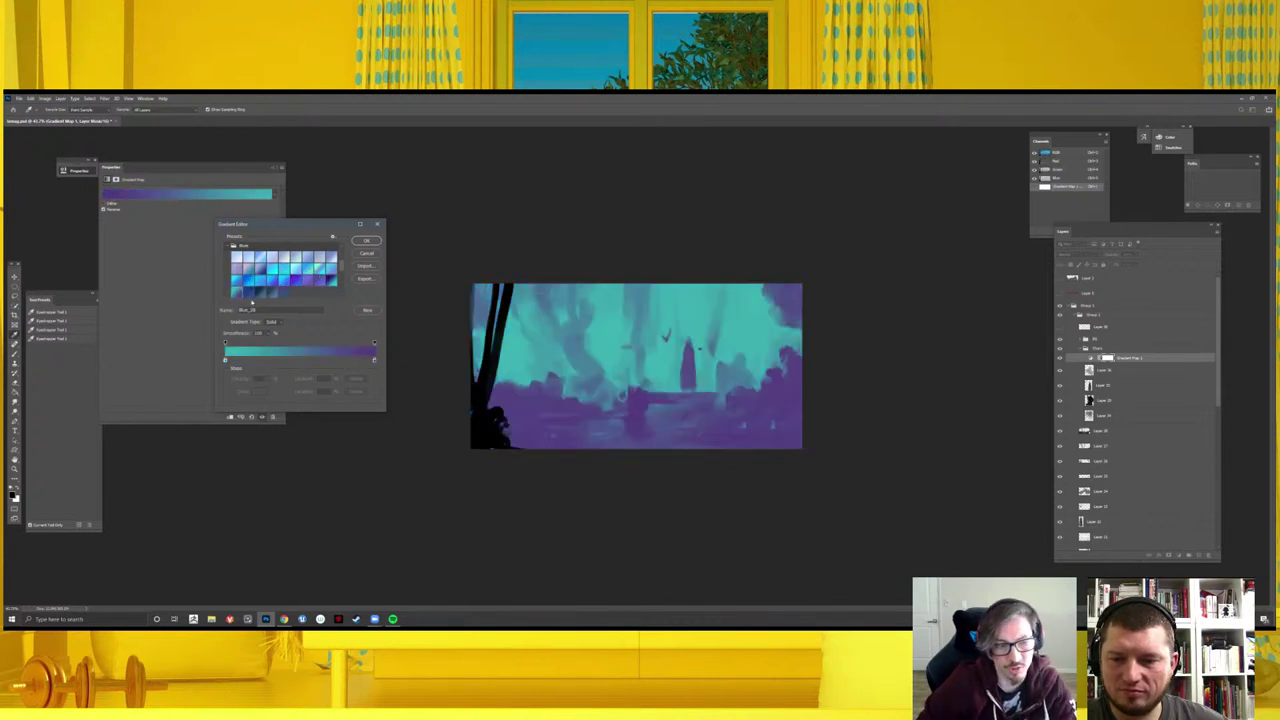
scroll(262, 291, "up", 1)
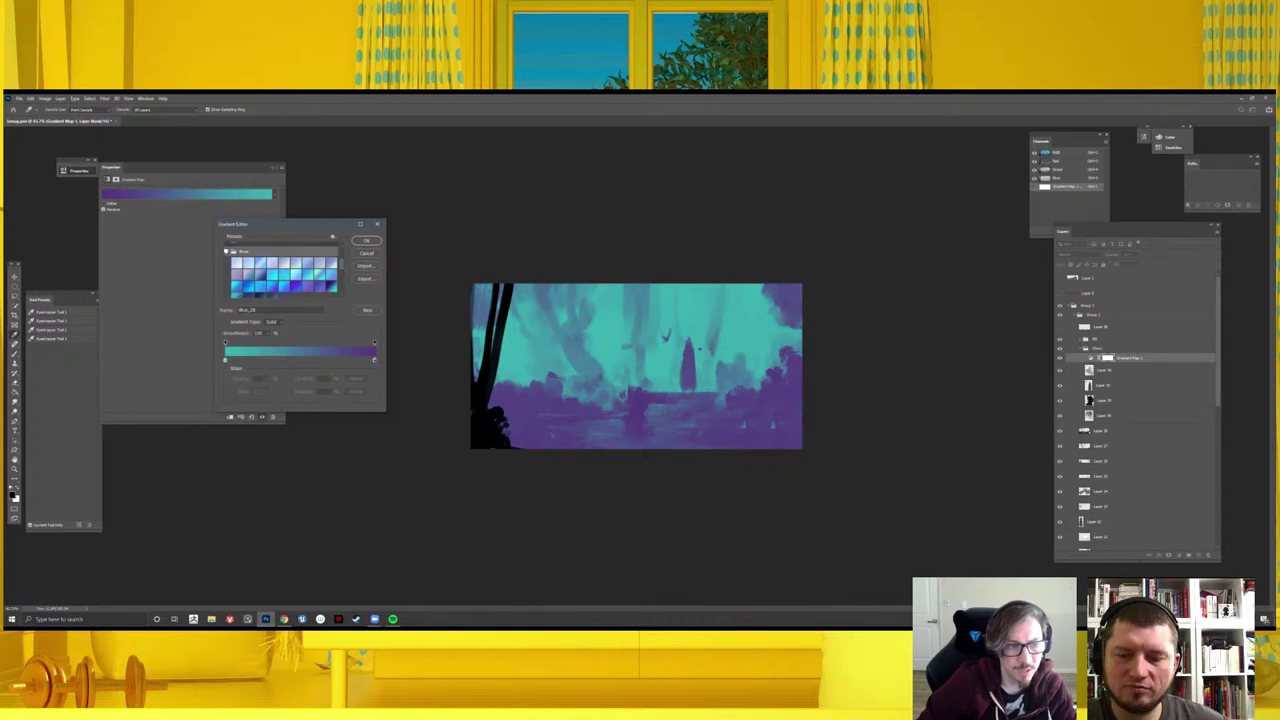
left_click(232, 250)
left_click(268, 294)
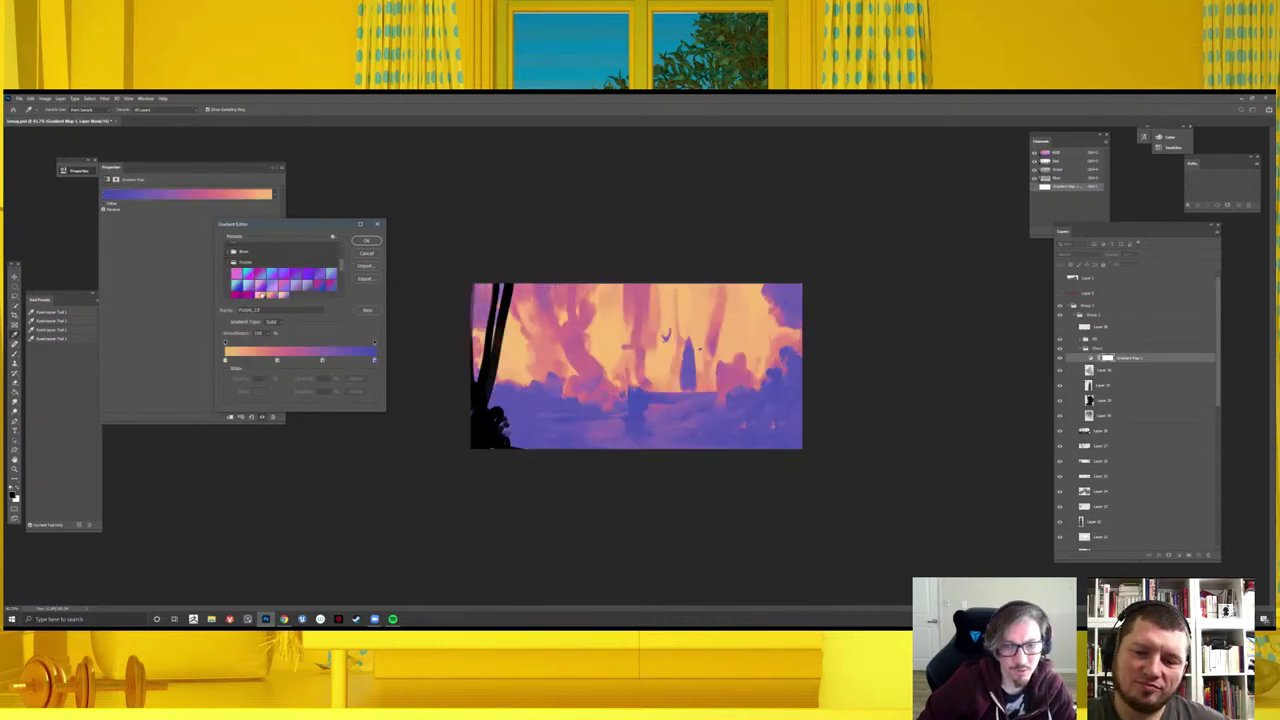
left_click(260, 293)
left_click(265, 295)
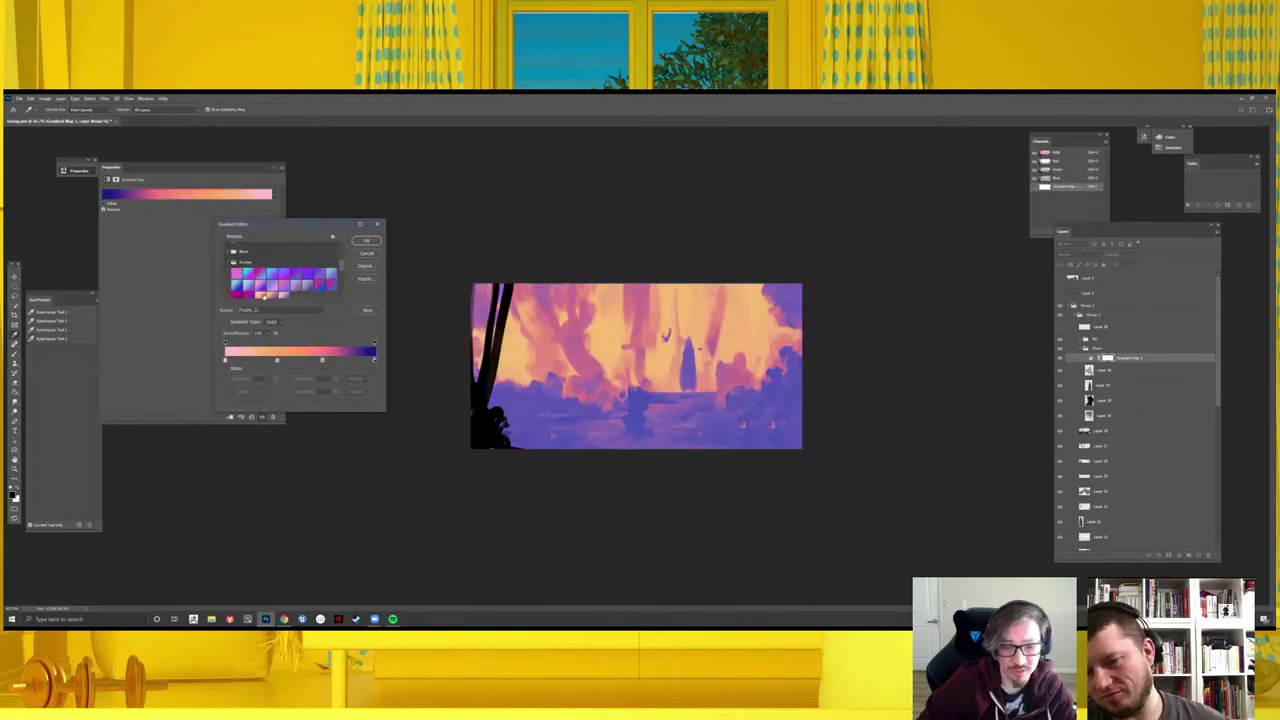
scroll(266, 290, "down", 1)
left_click(268, 288)
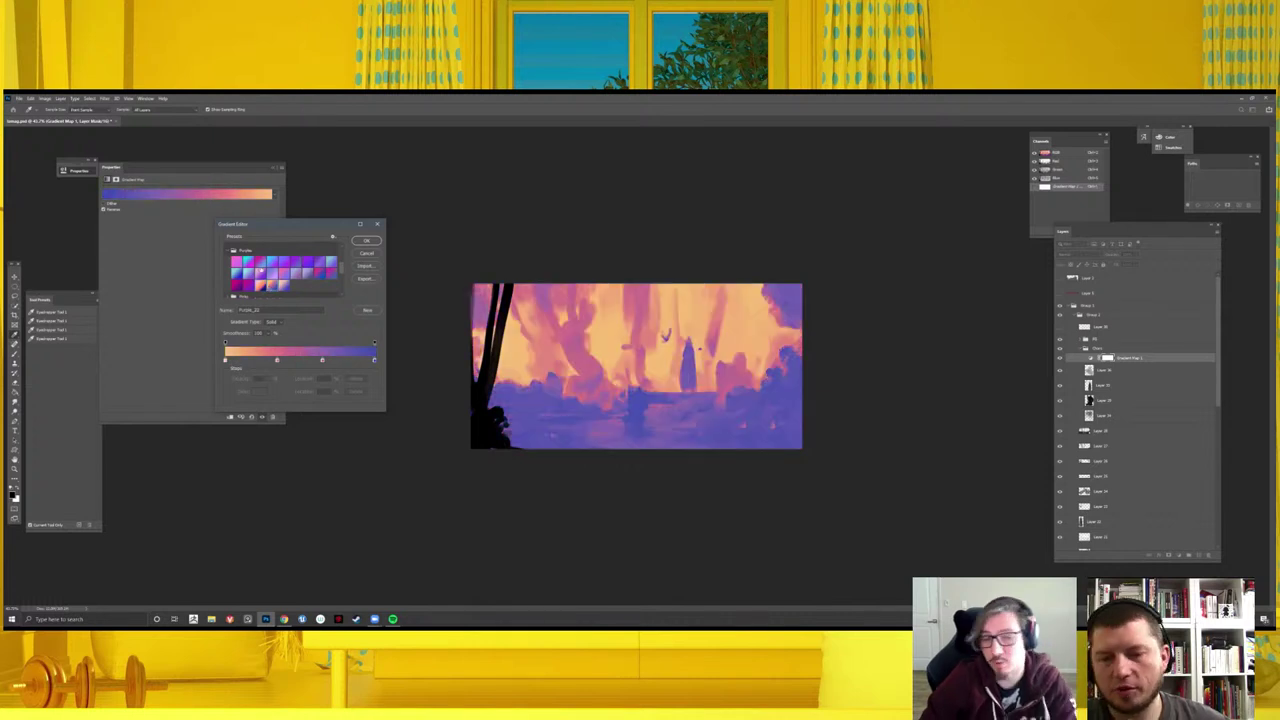
- Preview the Violet, Green, Orange gradient preset
scroll(240, 262, "up", 2)
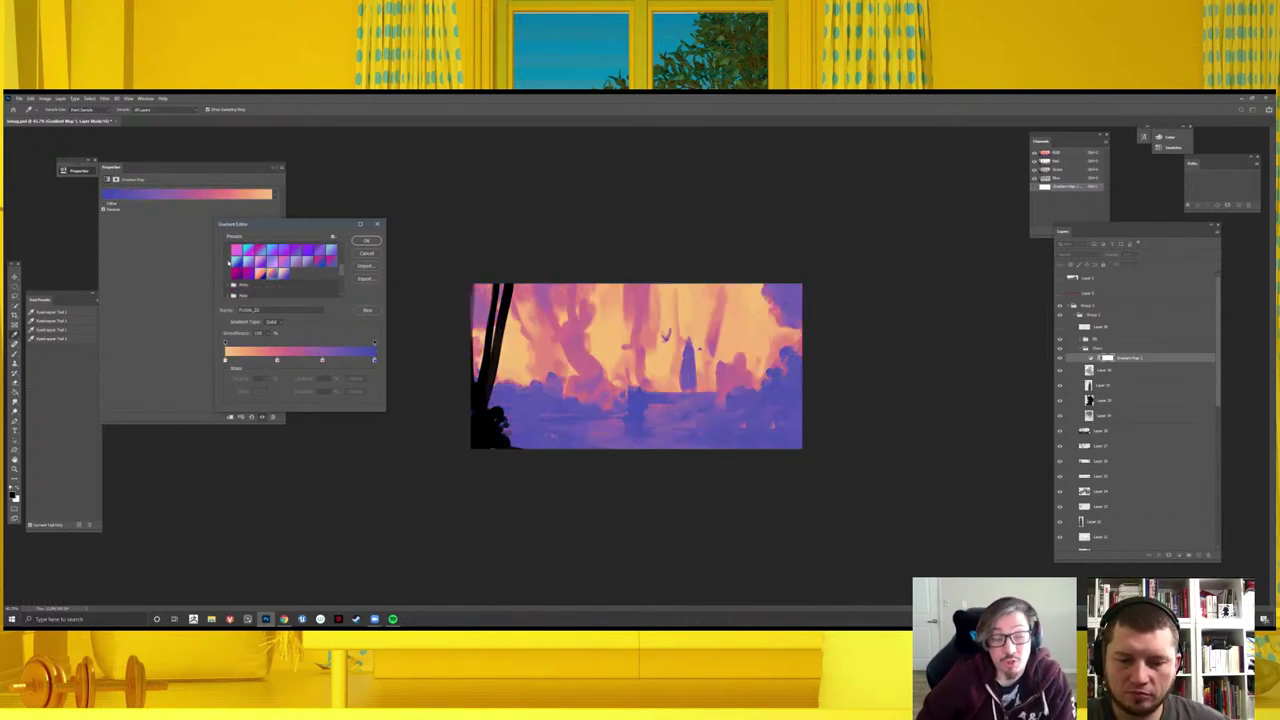
scroll(240, 262, "up", 1)
scroll(240, 262, "up", 2)
scroll(240, 262, "up", 1)
scroll(240, 262, "down", 1)
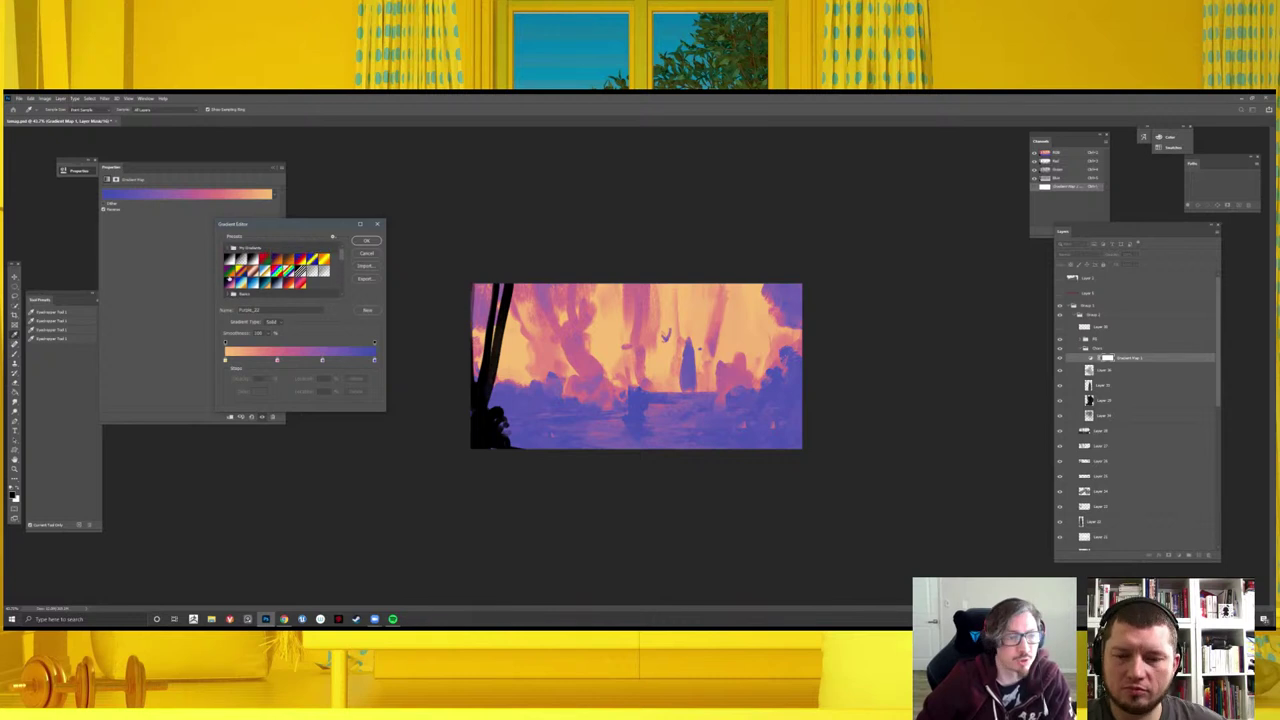
left_click(316, 292)
scroll(290, 288, "down", 2)
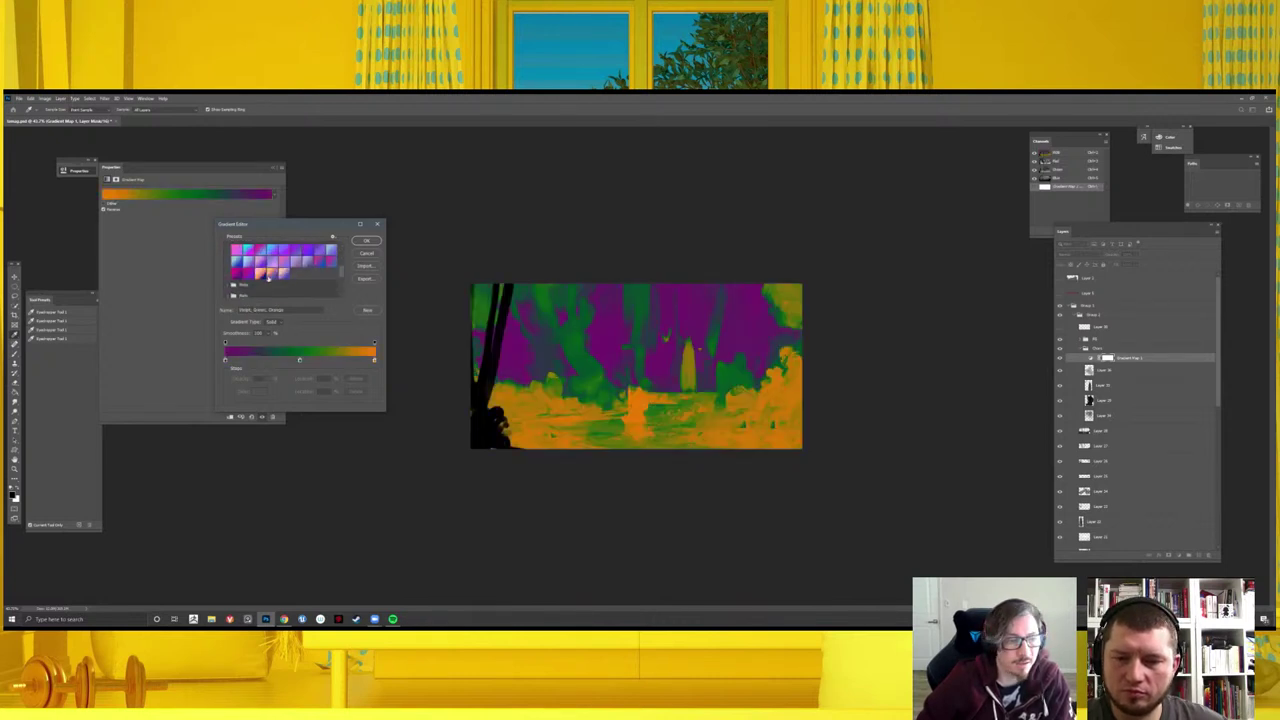
scroll(244, 281, "down", 2)
- Try Greens presets: yellow-green, green, blue-cyan, muted teal-grey and cyan-blue
left_click(232, 270)
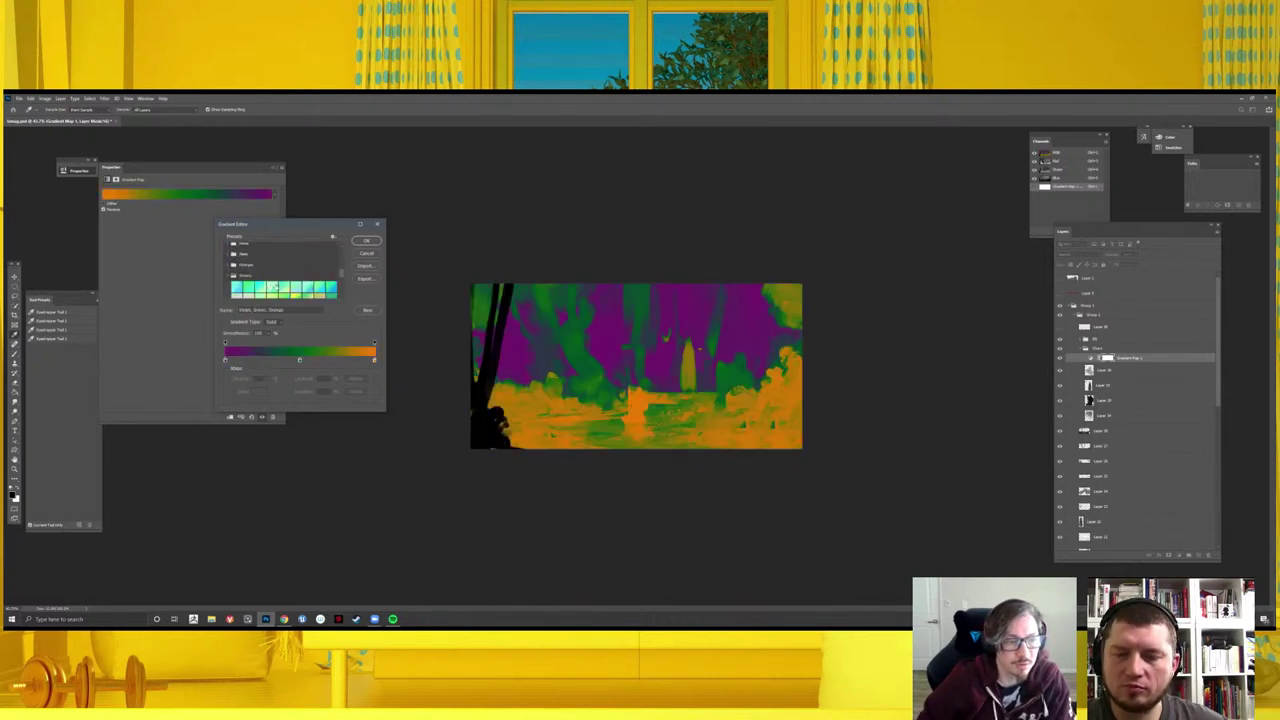
scroll(270, 275, "down", 1)
left_click(296, 274)
left_click(304, 274)
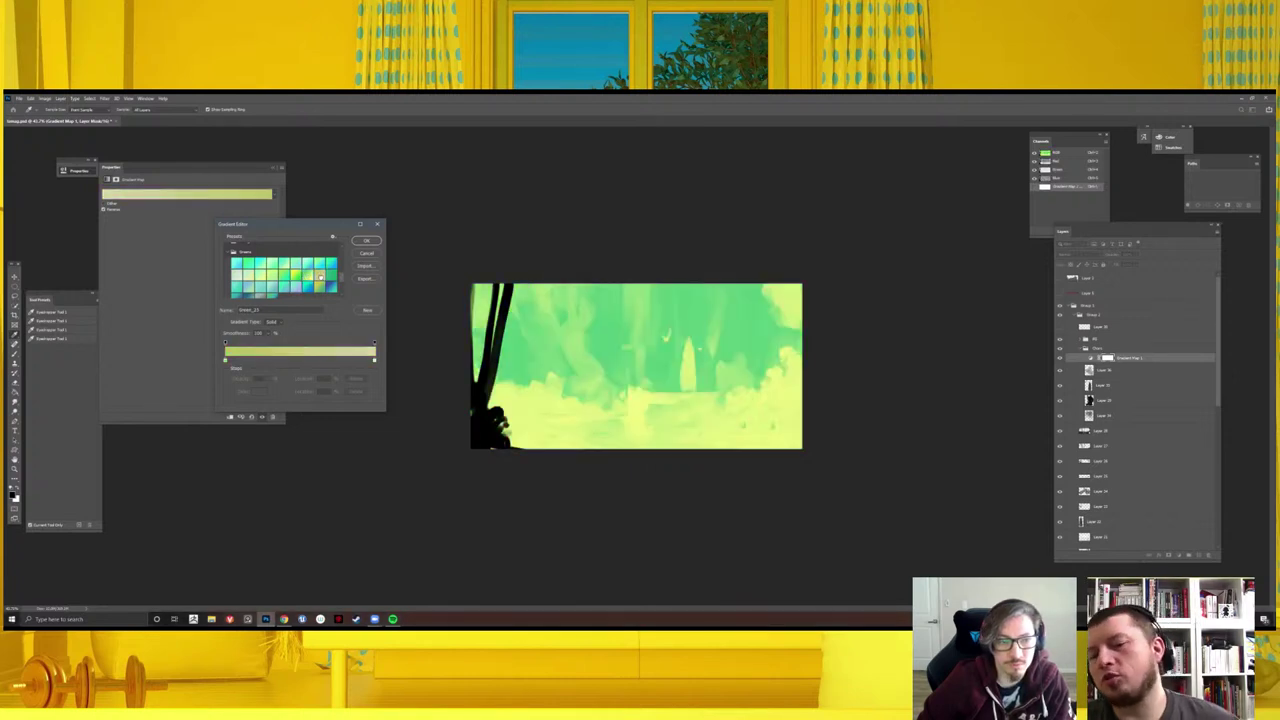
left_click(322, 280)
left_click(294, 281)
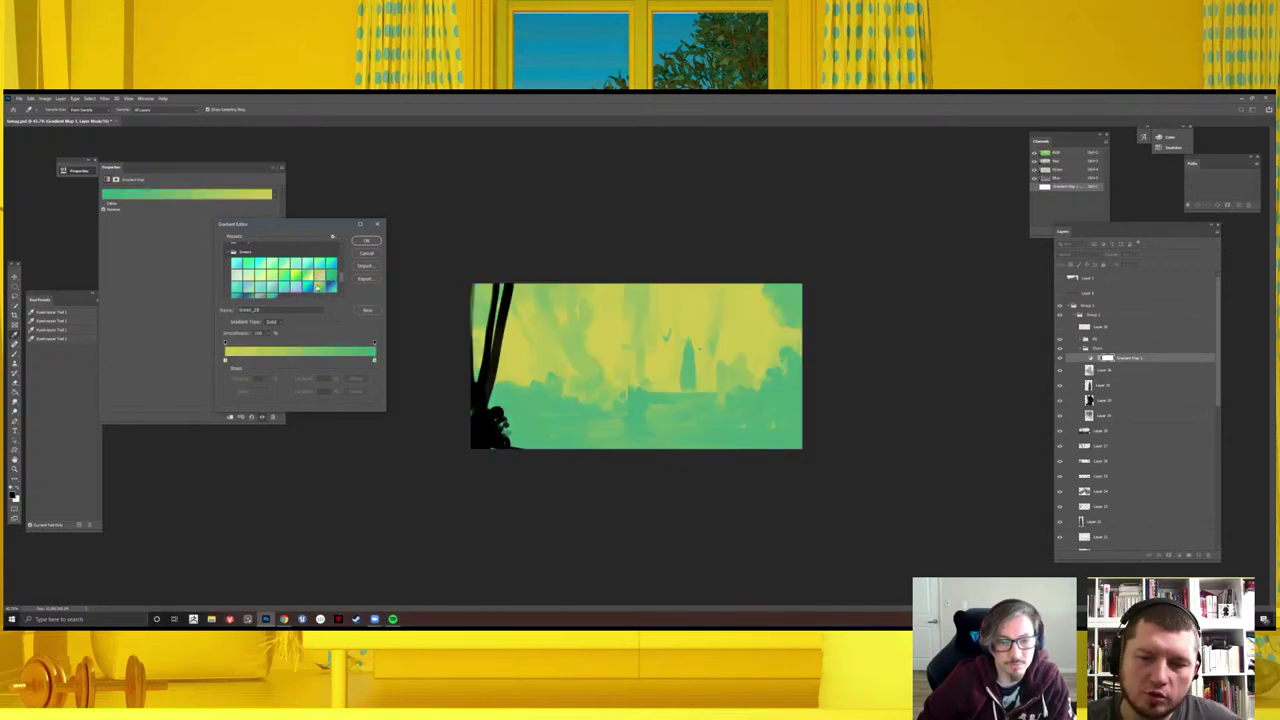
left_click(294, 281)
scroll(294, 281, "down", 1)
scroll(294, 281, "down", 1)
left_click(270, 282)
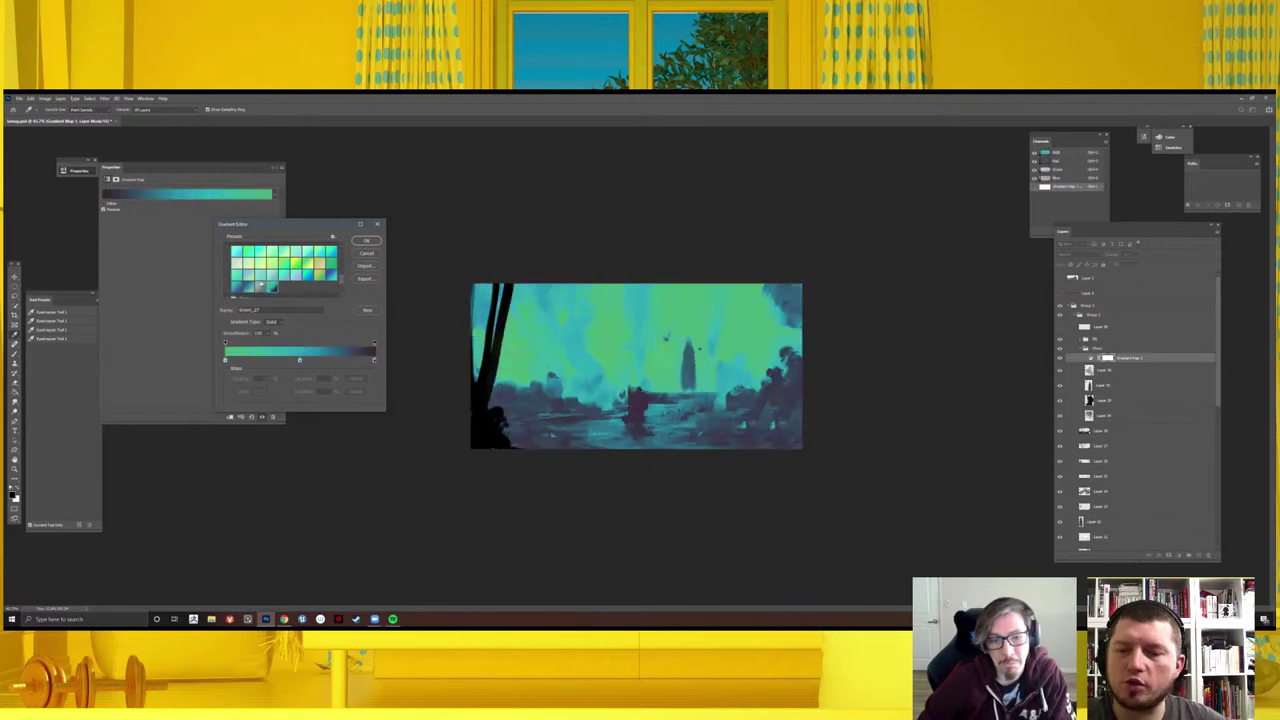
left_click(248, 286)
left_click(240, 286)
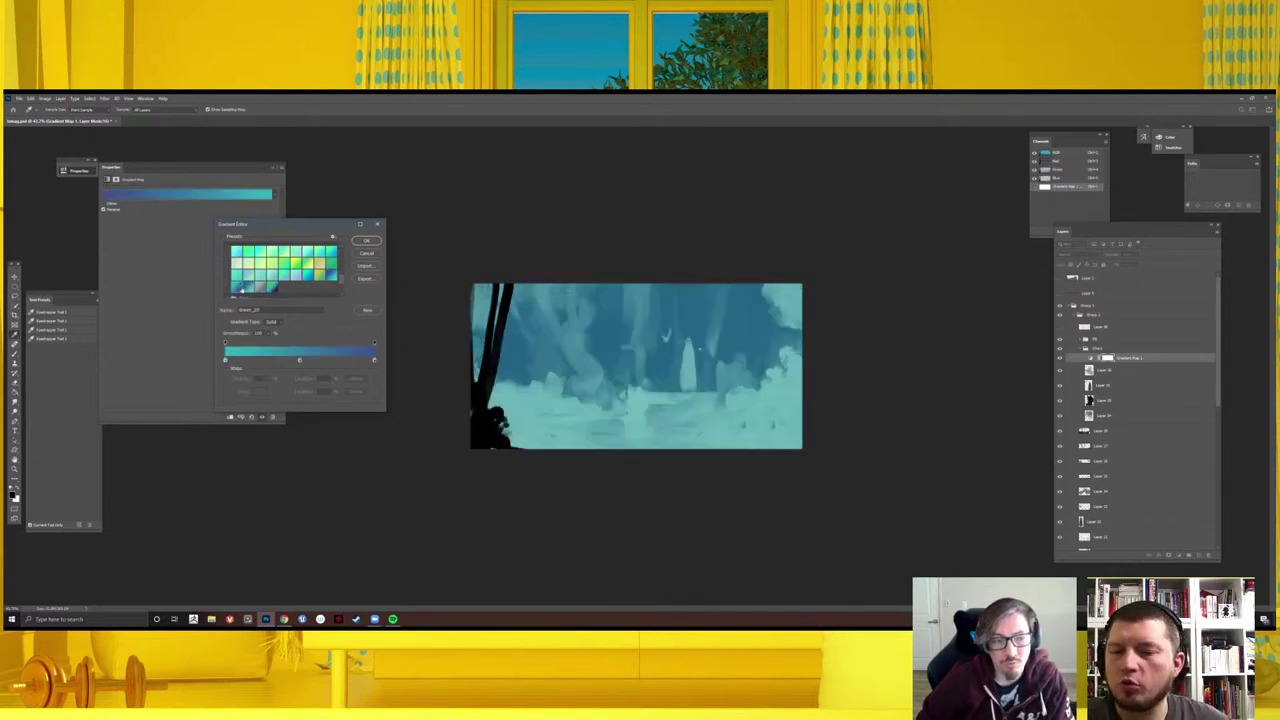
- Try green-cyan, pink-orange and orange-to-purple presets, then red-orange sunset and warm pink-red ones
scroll(250, 288, "up", 3)
left_click(229, 281)
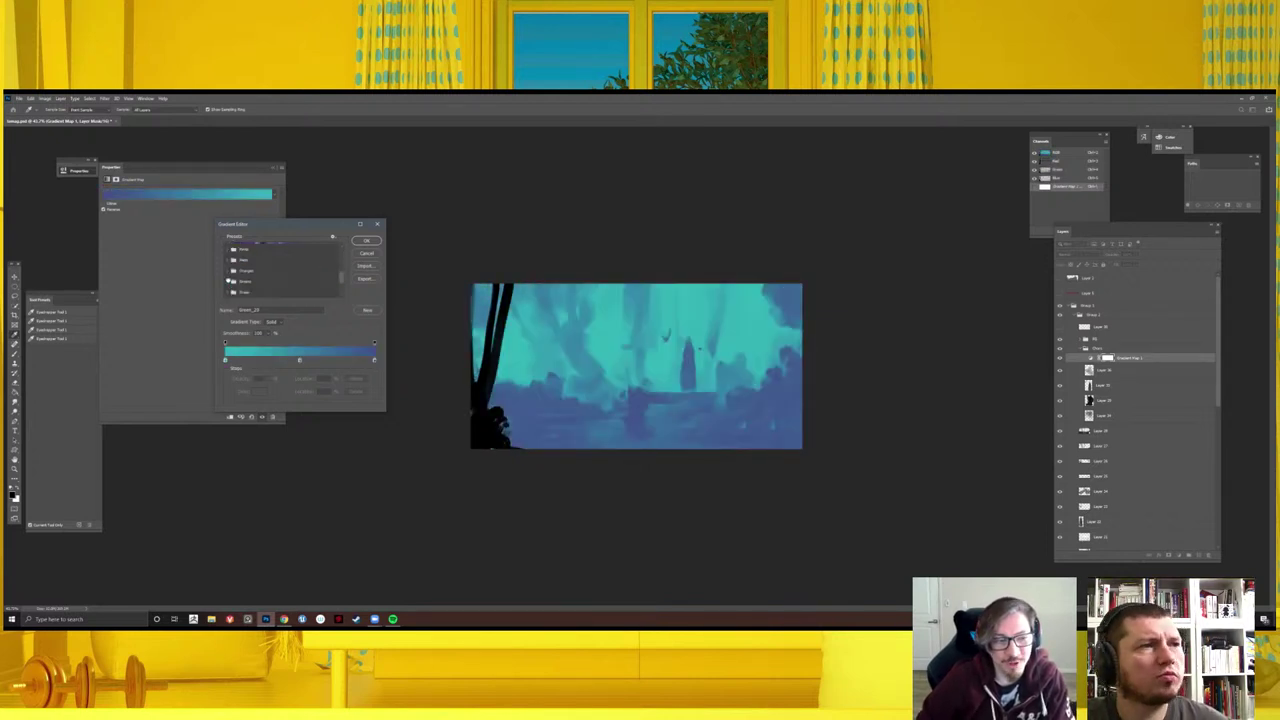
left_click(228, 282)
left_click(312, 292)
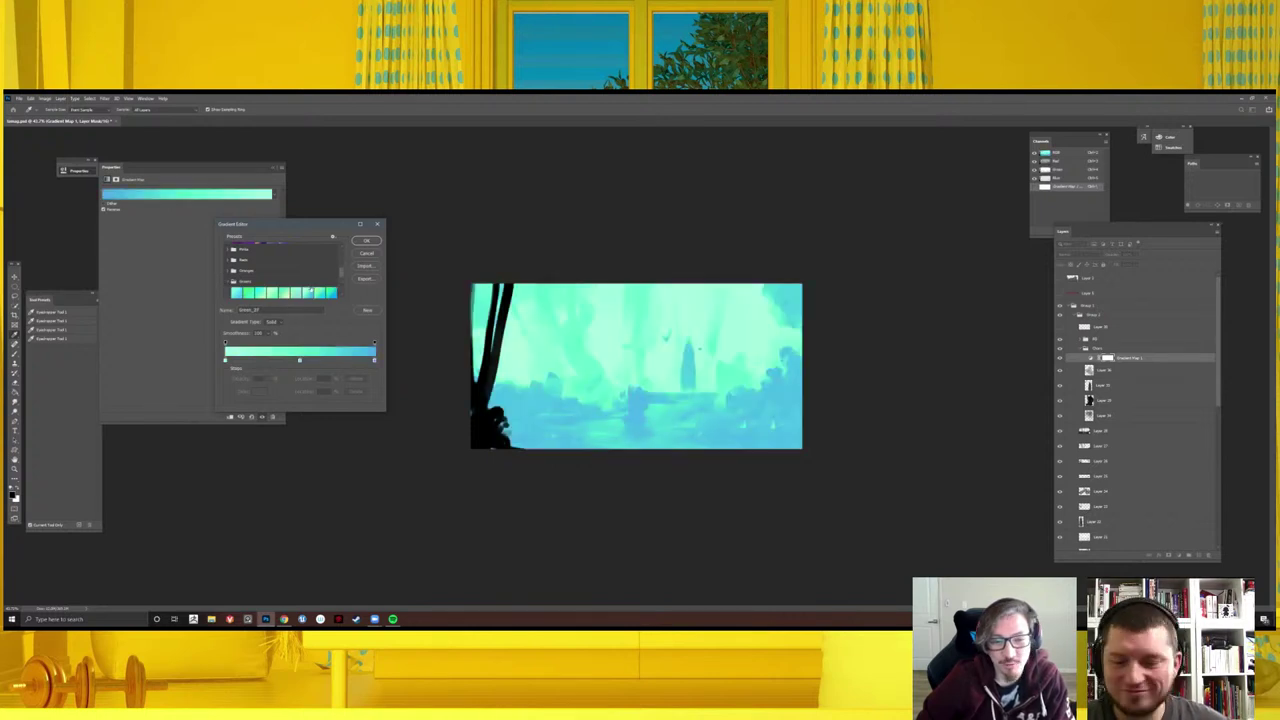
scroll(274, 275, "up", 2)
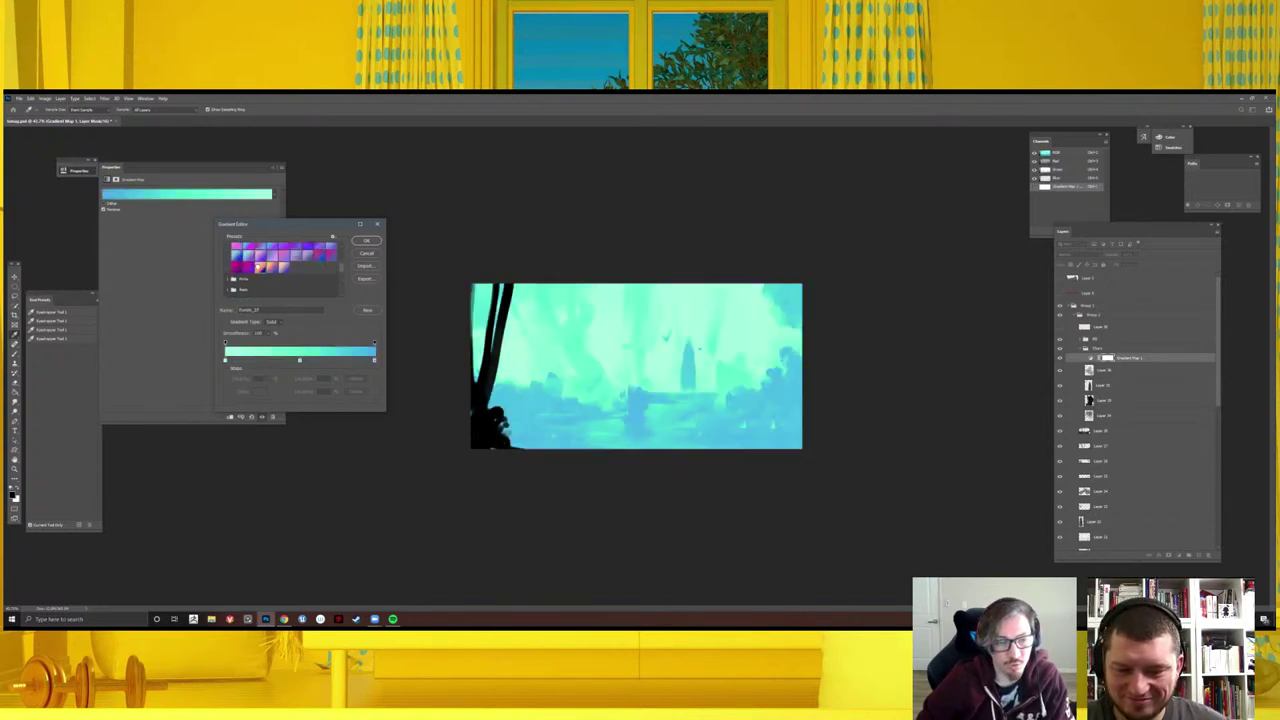
left_click(276, 270)
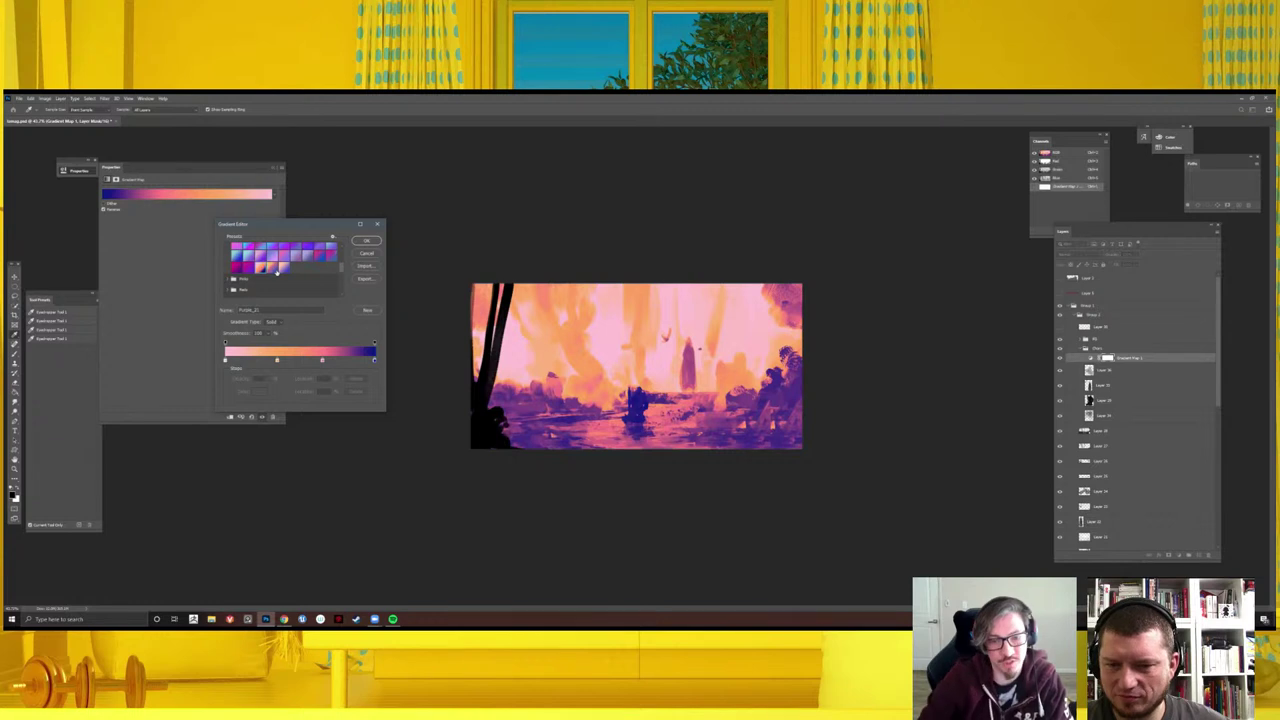
left_click(276, 271)
scroll(275, 272, "up", 1)
scroll(274, 272, "up", 2)
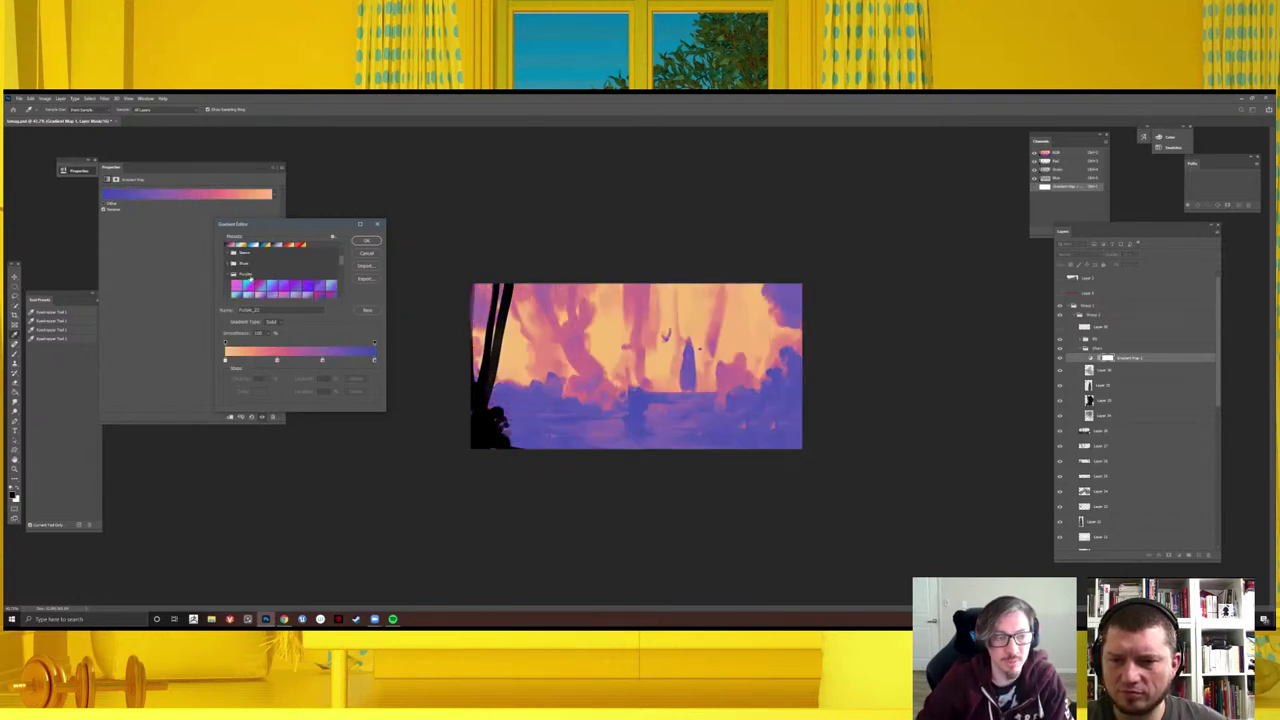
scroll(256, 279, "up", 2)
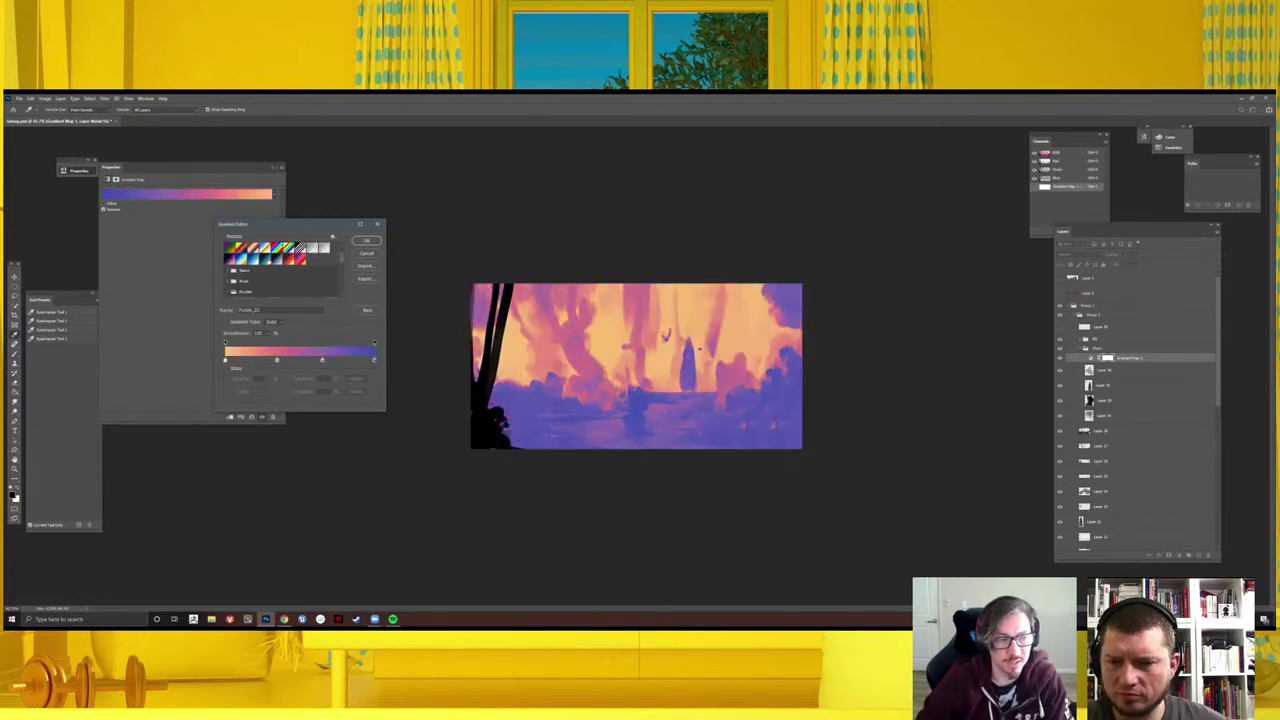
left_click(268, 260)
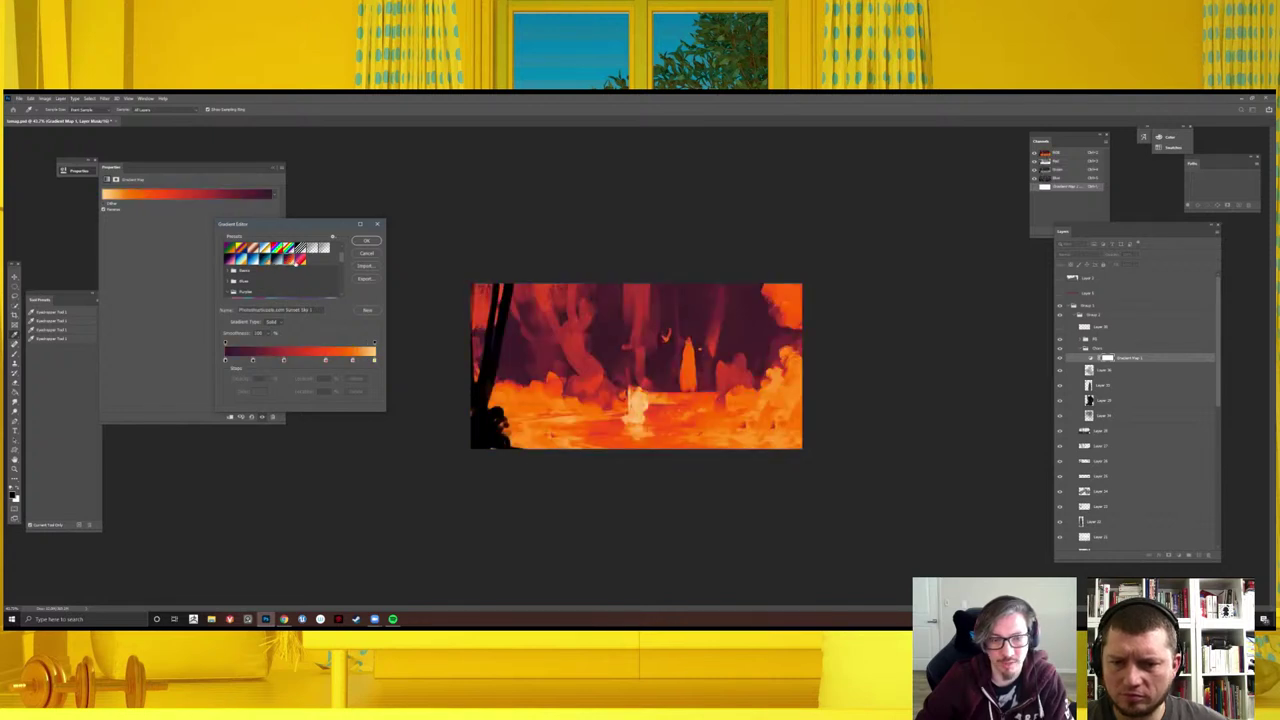
left_click(299, 259)
- Apply the orange sunset preset and reverse the gradient map's direction
left_click(290, 259)
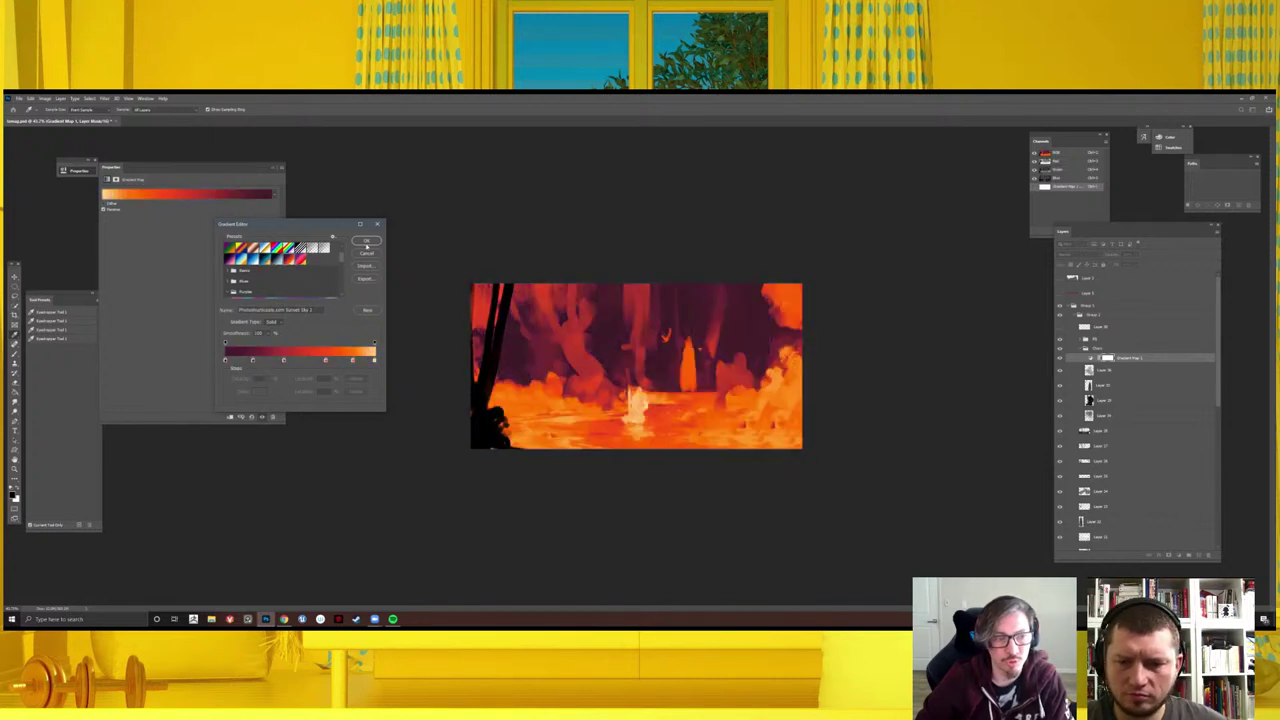
left_click(366, 241)
left_click(104, 209)
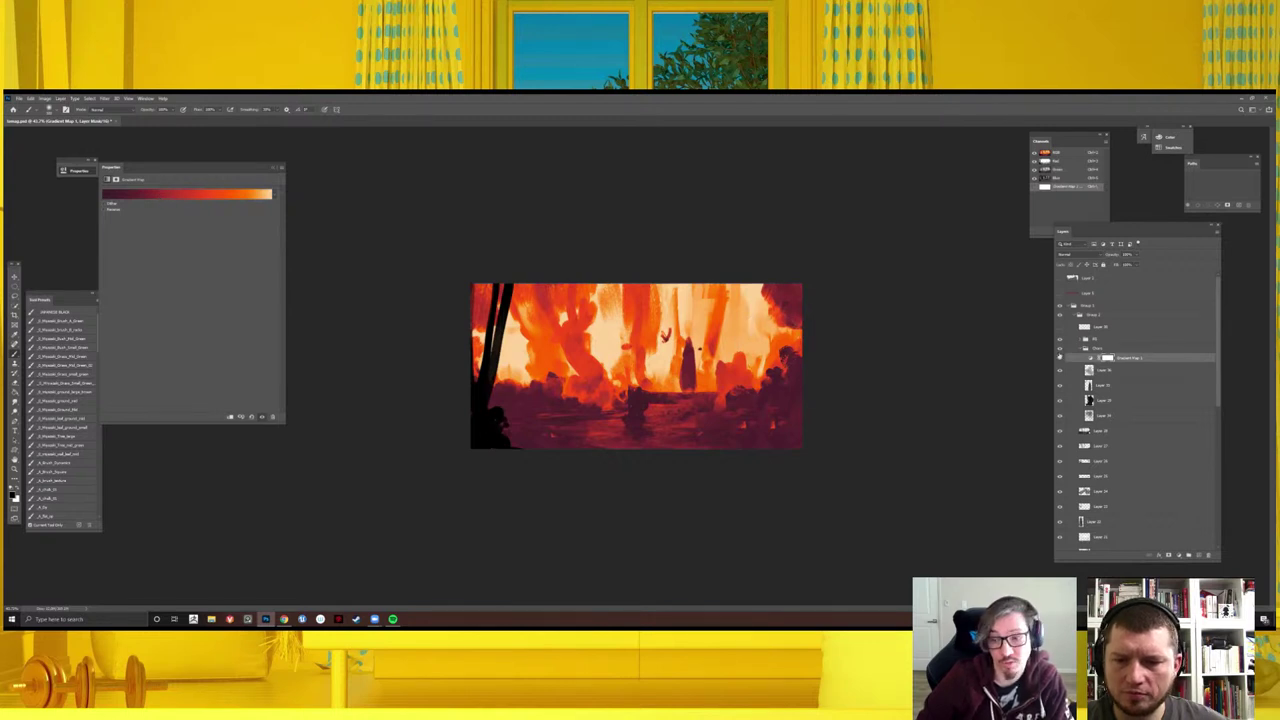
- Compare the orange map on and off, lower its opacity, and add a second Gradient Map layer
left_click(1060, 357)
left_click(1060, 357)
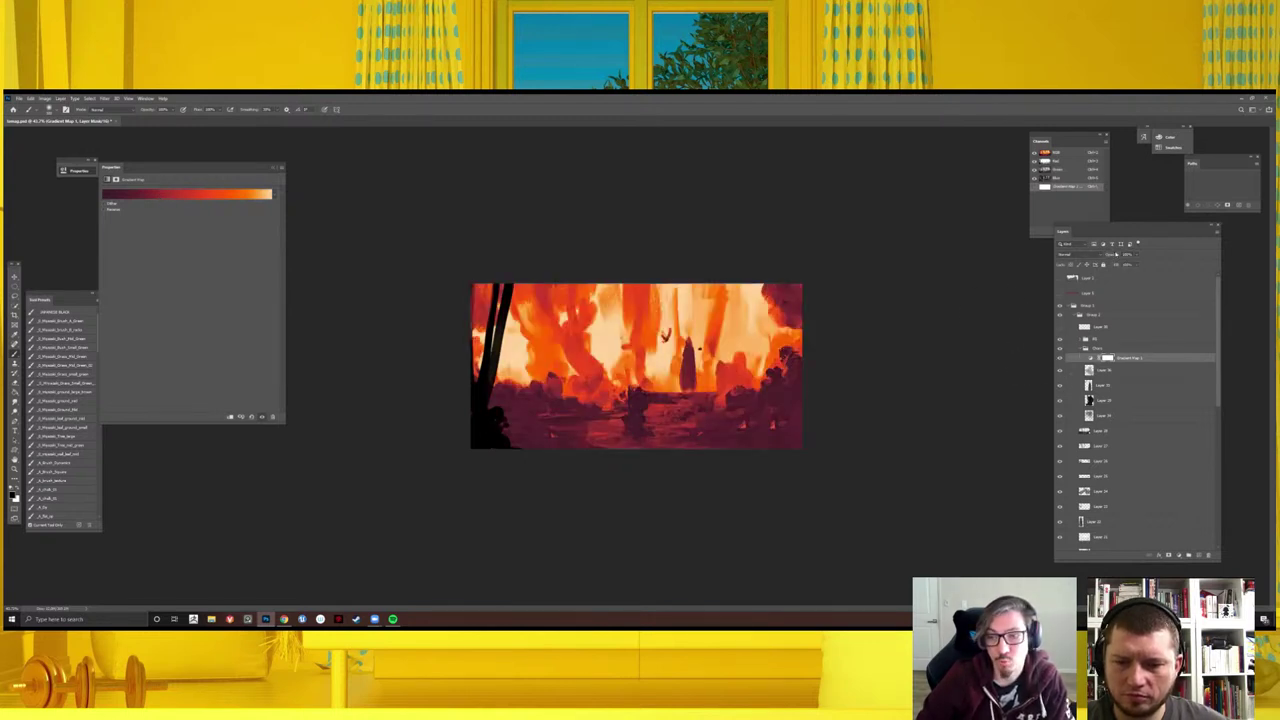
left_click_drag(1099, 254, 1092, 254)
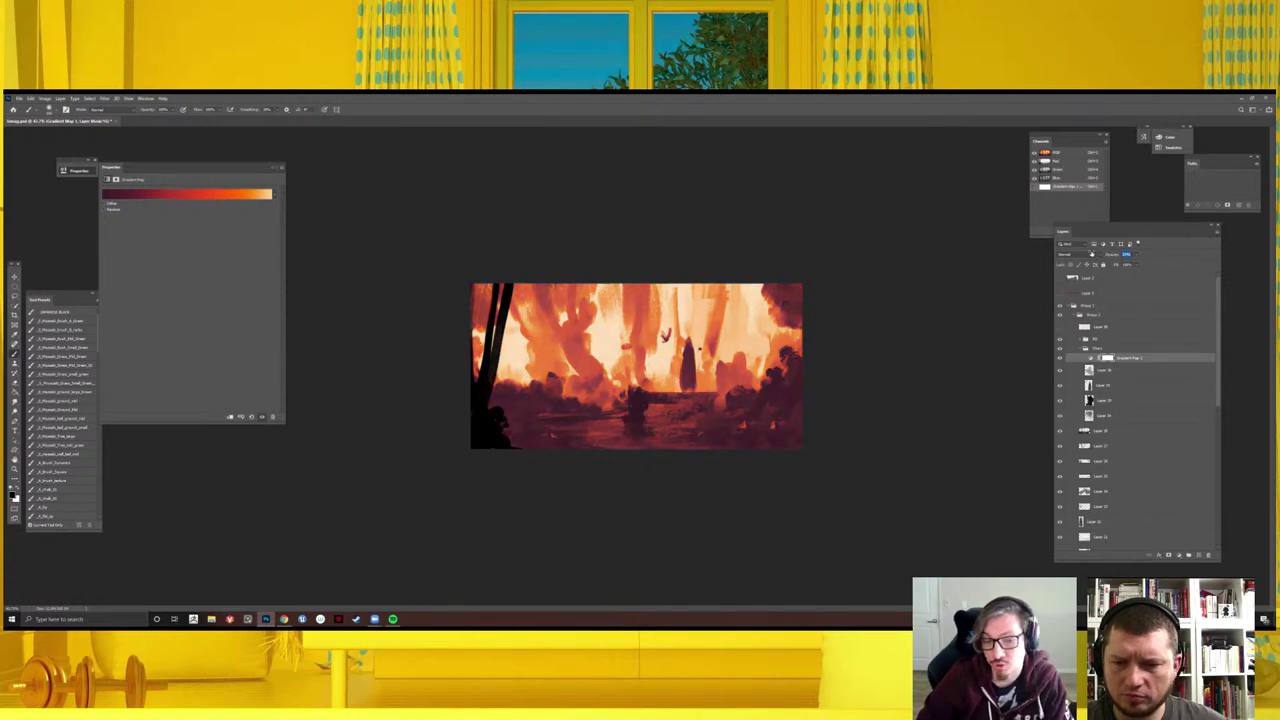
left_click(1160, 549)
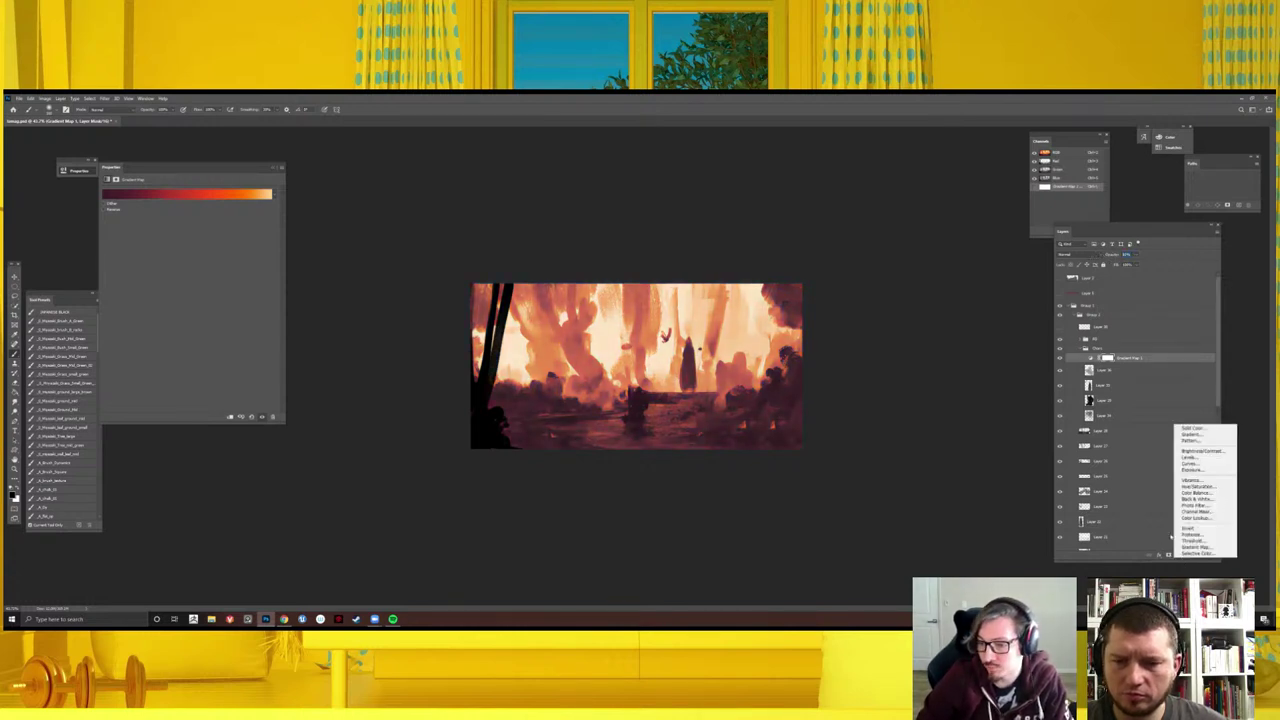
left_click(1205, 552)
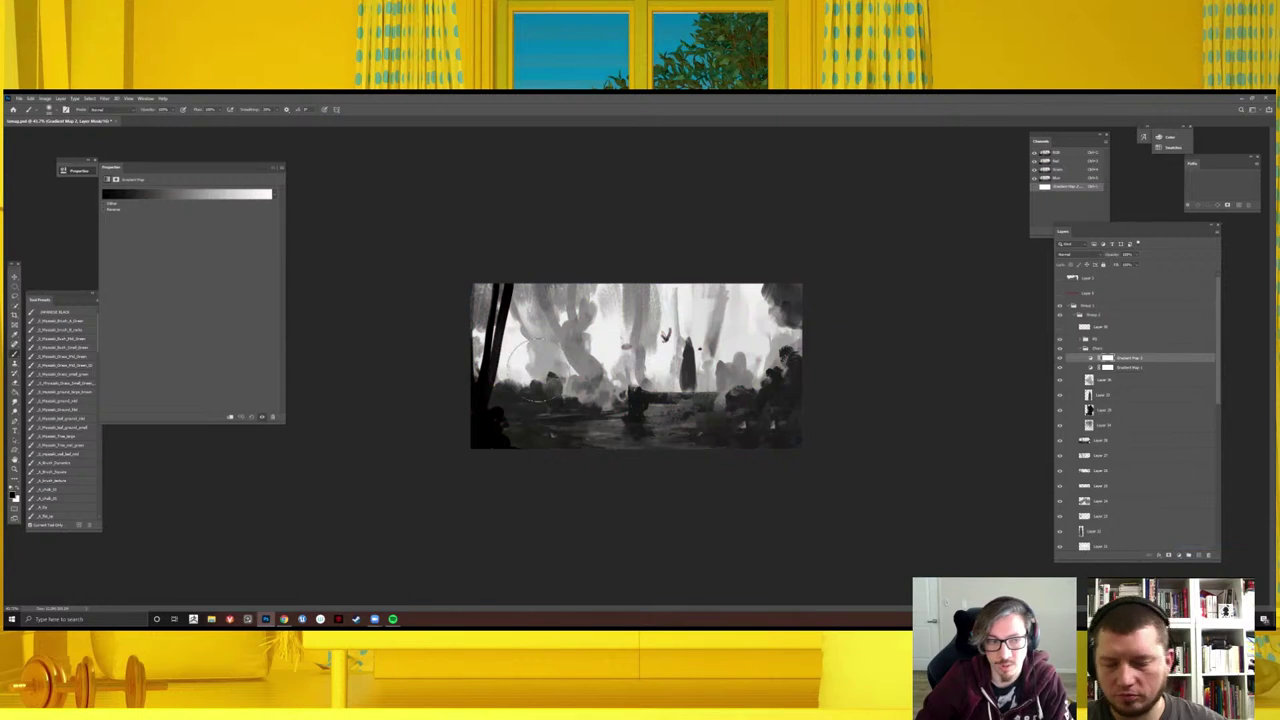
- Set the new gradient map's dark stop to a deep green
left_click(186, 193)
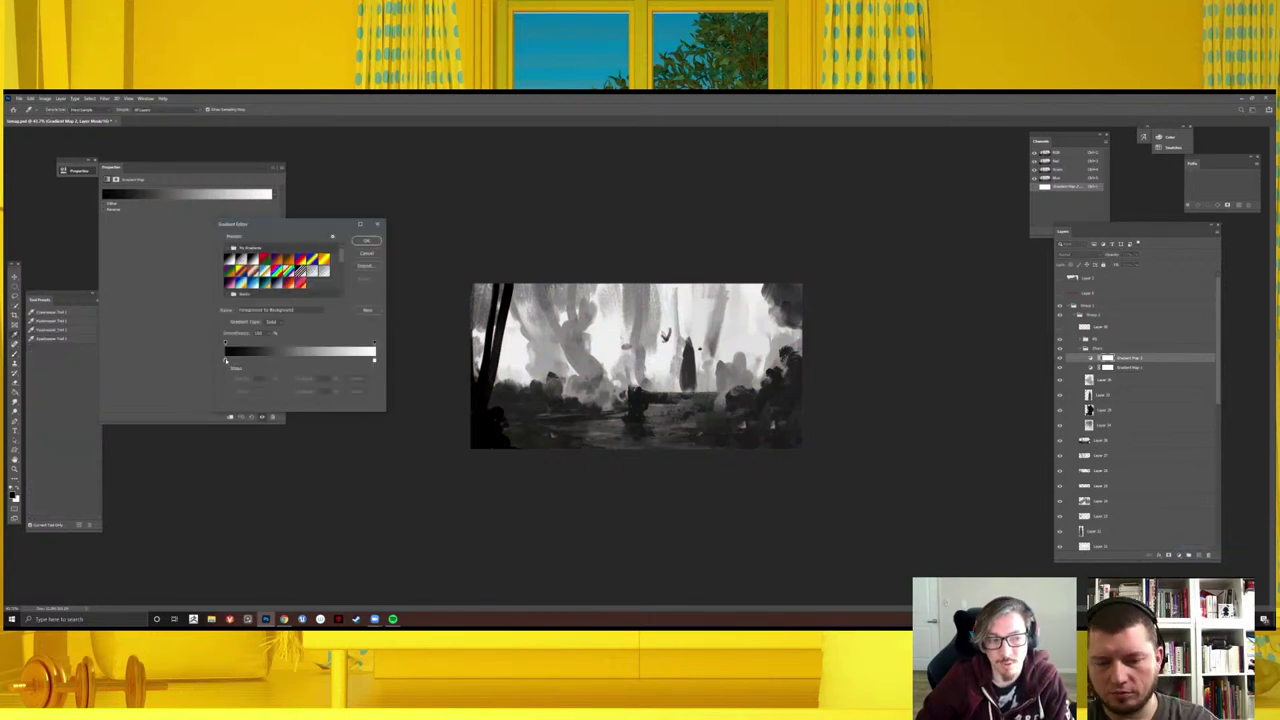
double_click(282, 366)
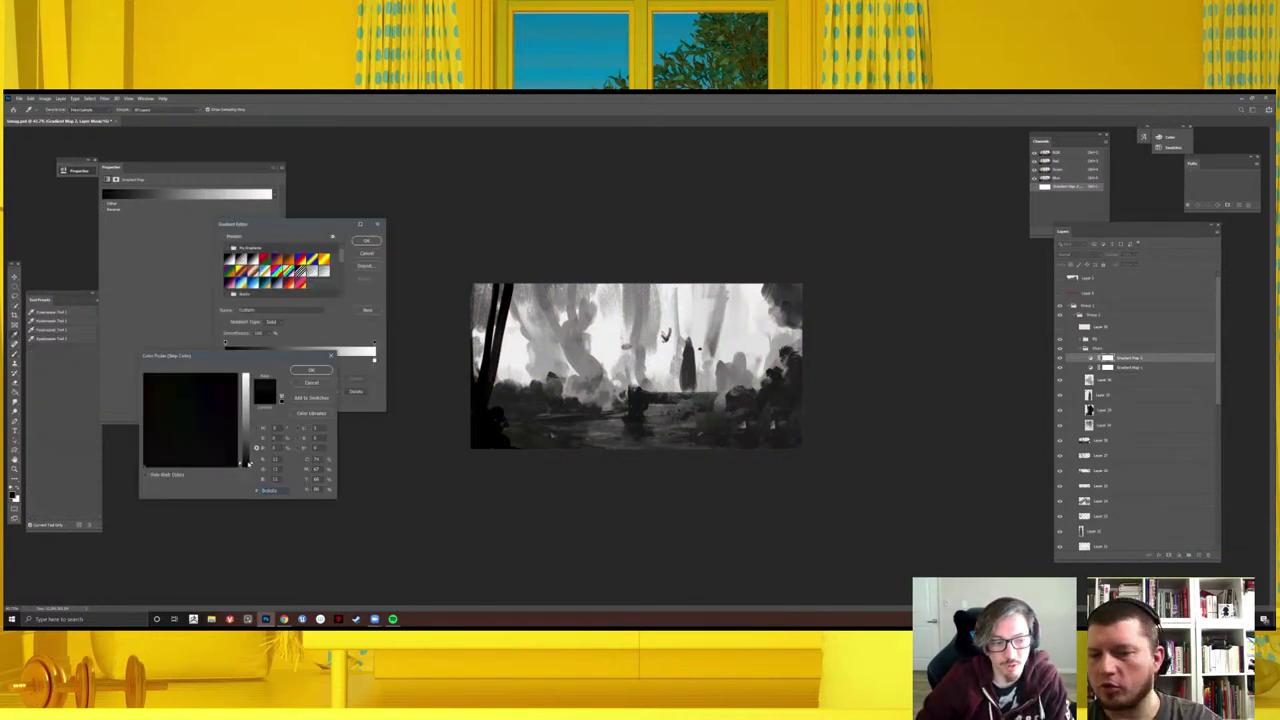
mouse_move(247, 464)
left_mouse_down()
mouse_move(246, 410)
mouse_move(174, 448)
left_mouse_up()
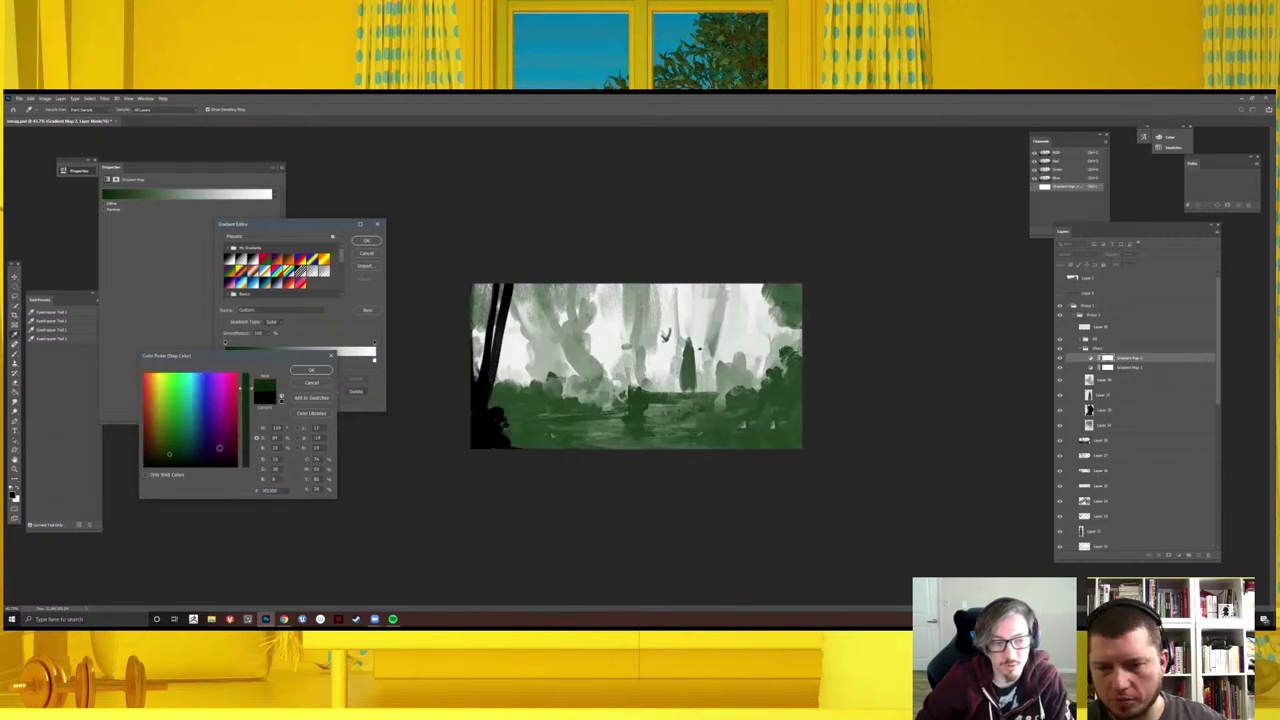
left_click(257, 447)
left_click_drag(242, 451, 245, 461)
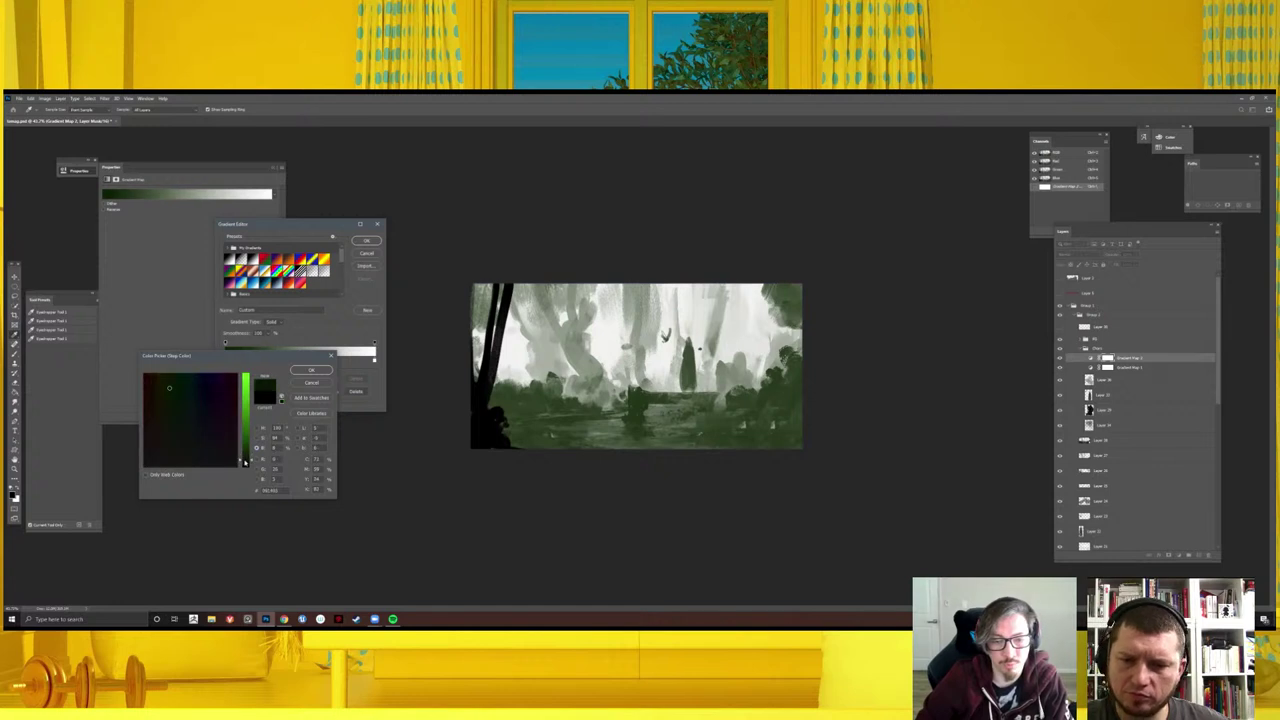
left_click(257, 438)
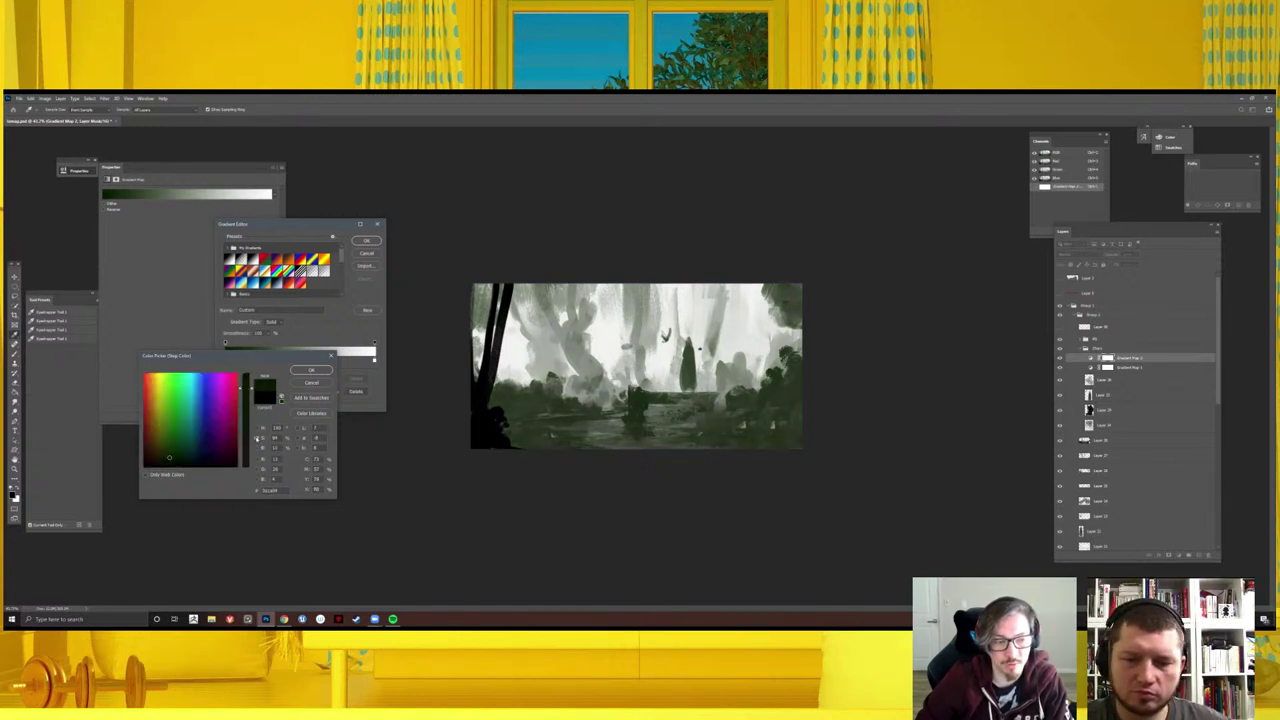
left_click(311, 370)
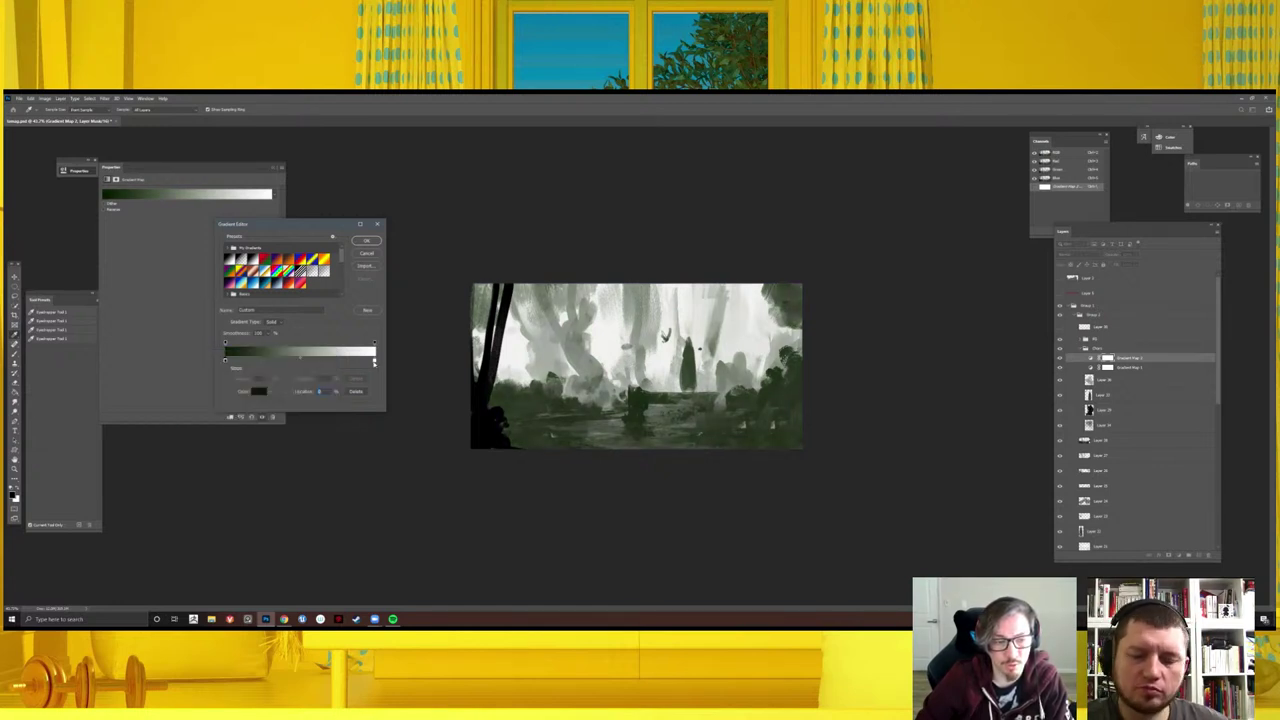
- Set the light stop to a bright cyan-teal
left_click(259, 390)
type("f08080")
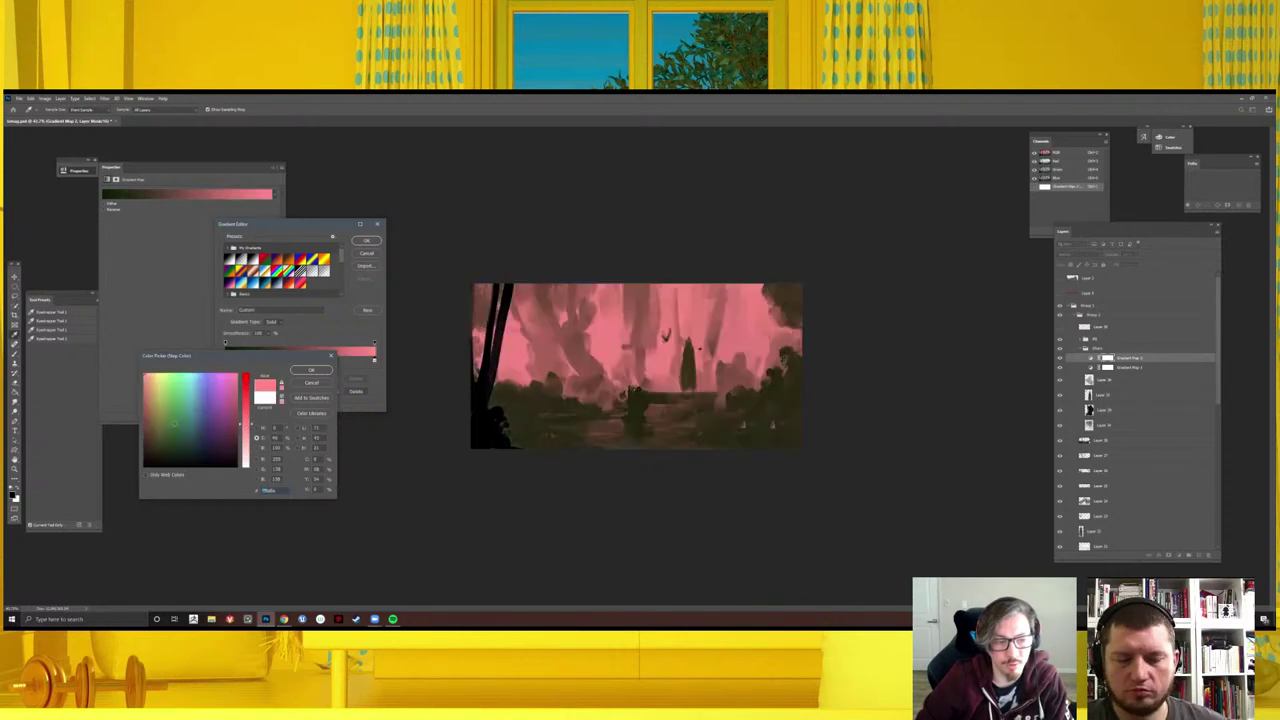
type("e0d090")
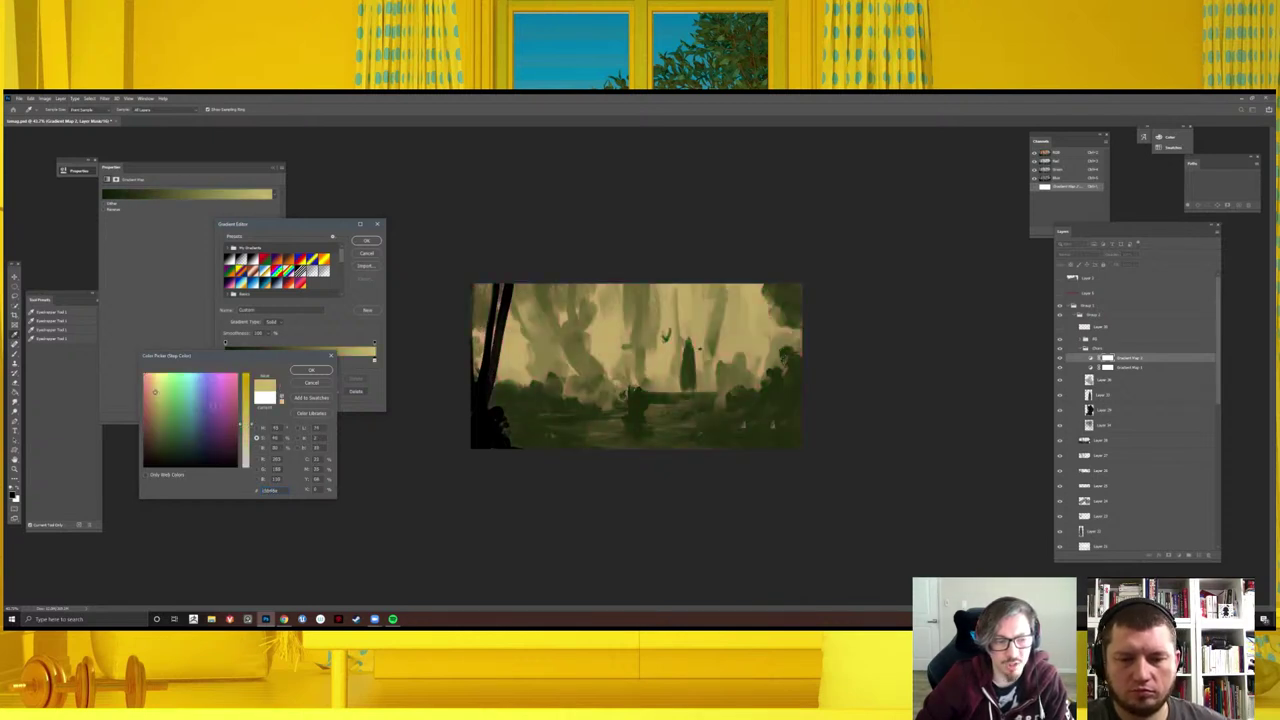
type("a0f0c0")
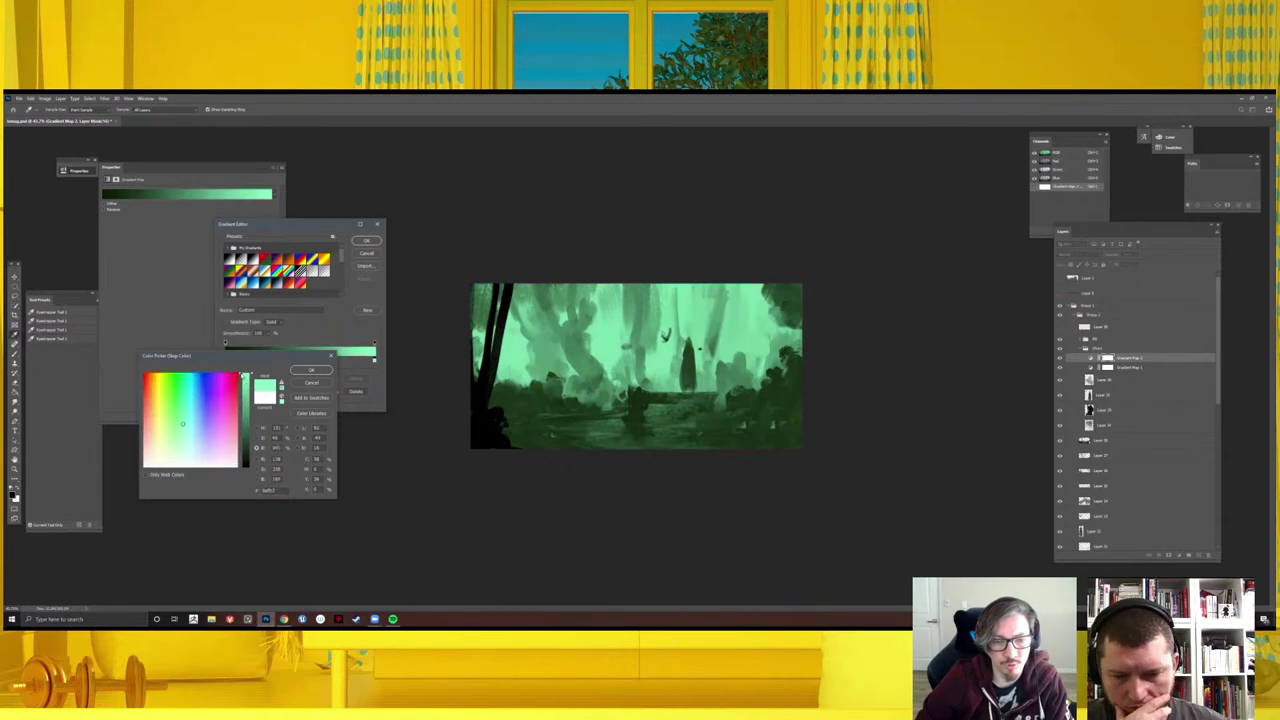
type("40e0d0")
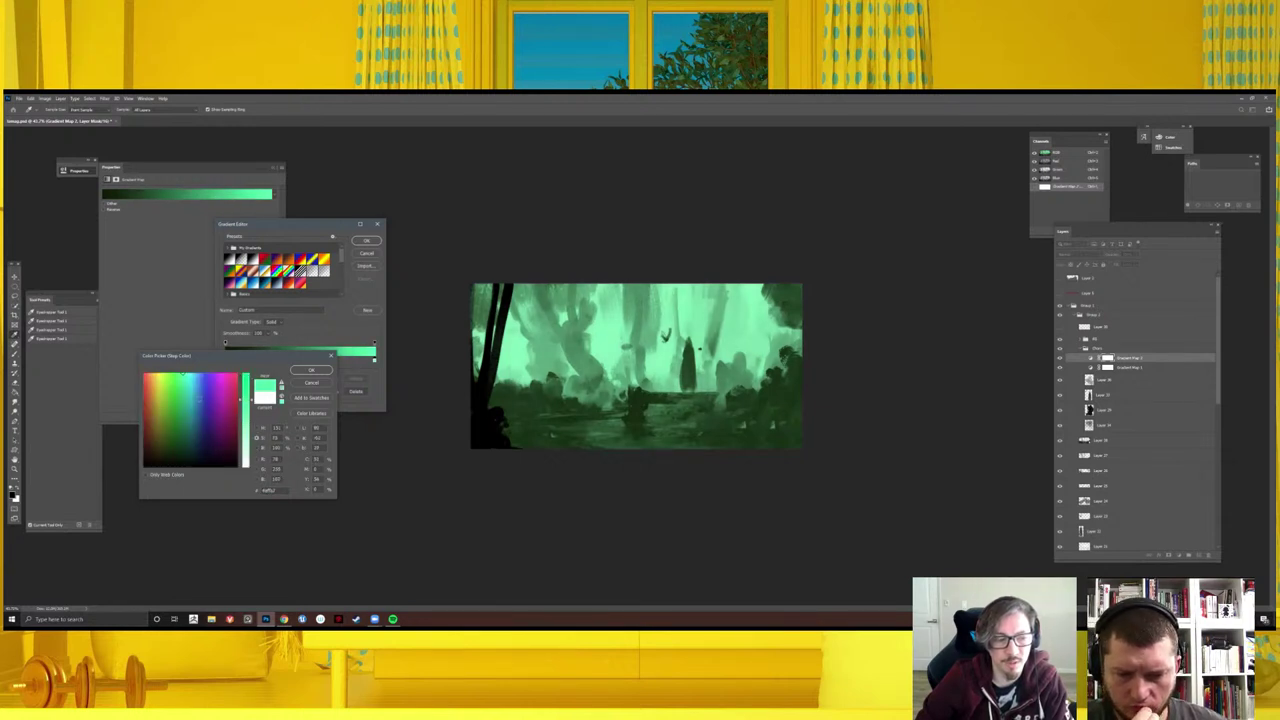
left_click(191, 386)
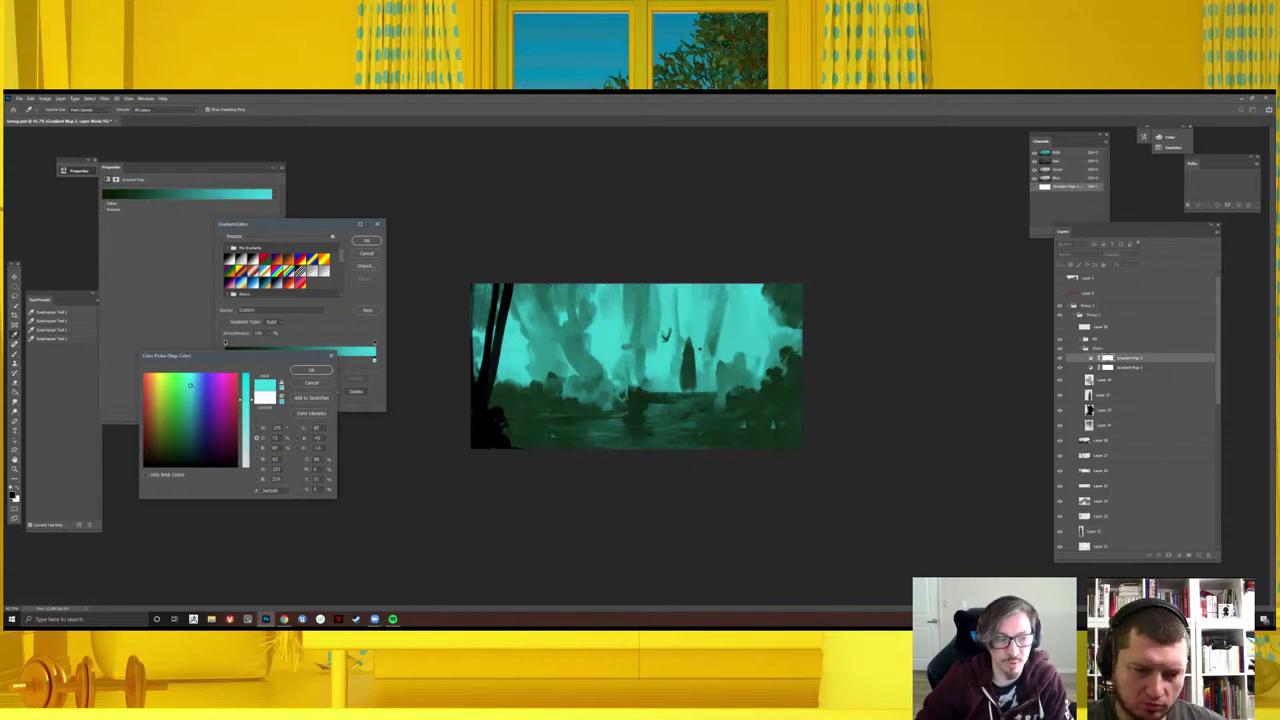
left_click_drag(191, 386, 190, 383)
left_click(311, 370)
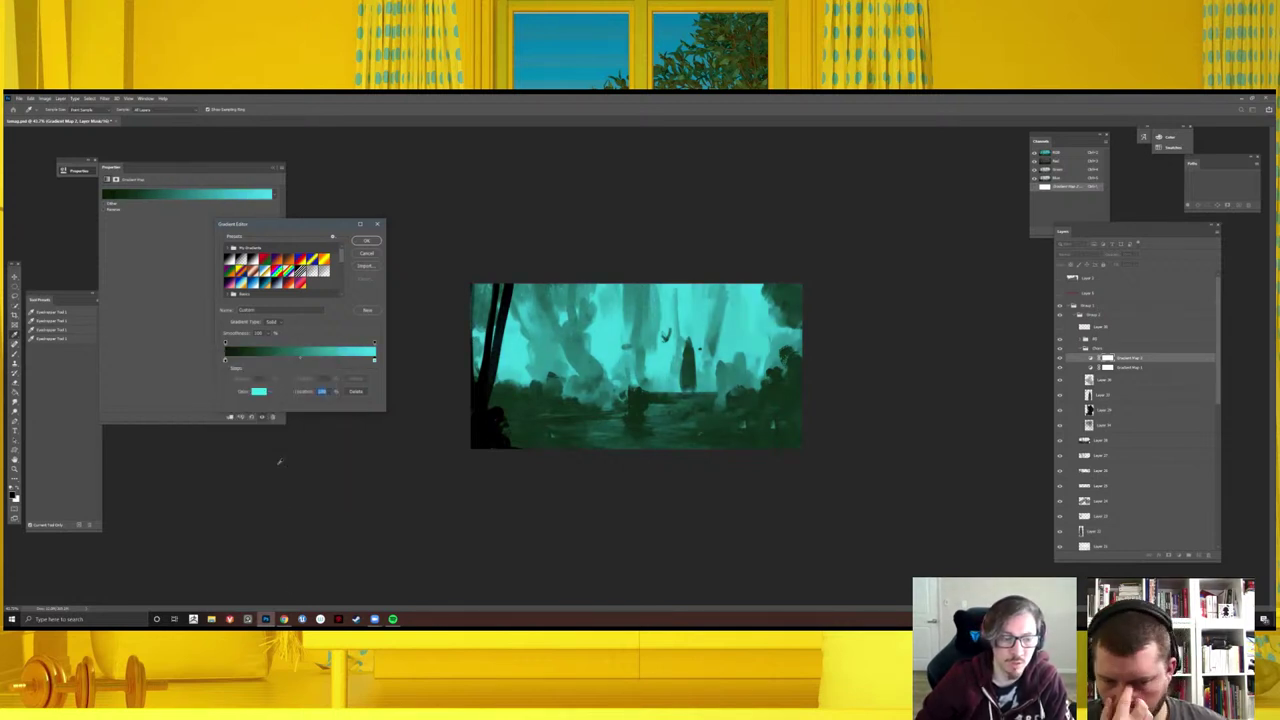
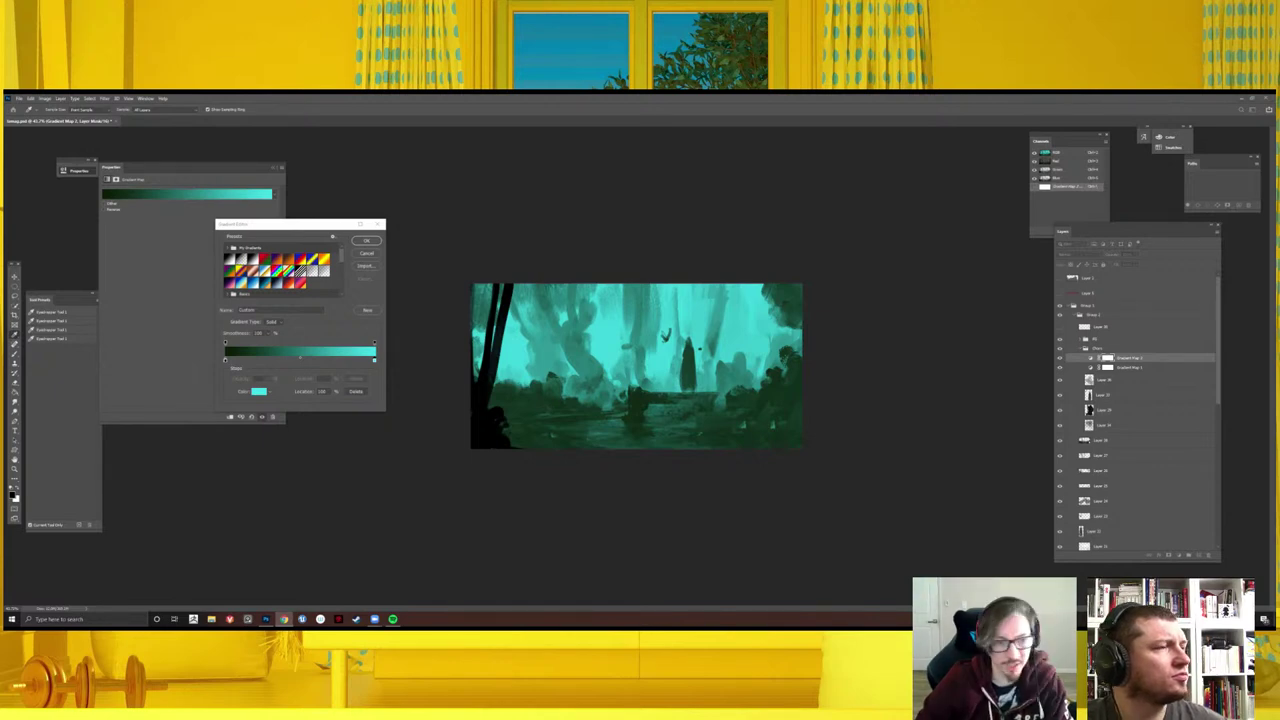
- Check the forest reference, then darken the shadow gradient stop to near-black
key("alt+Tab")
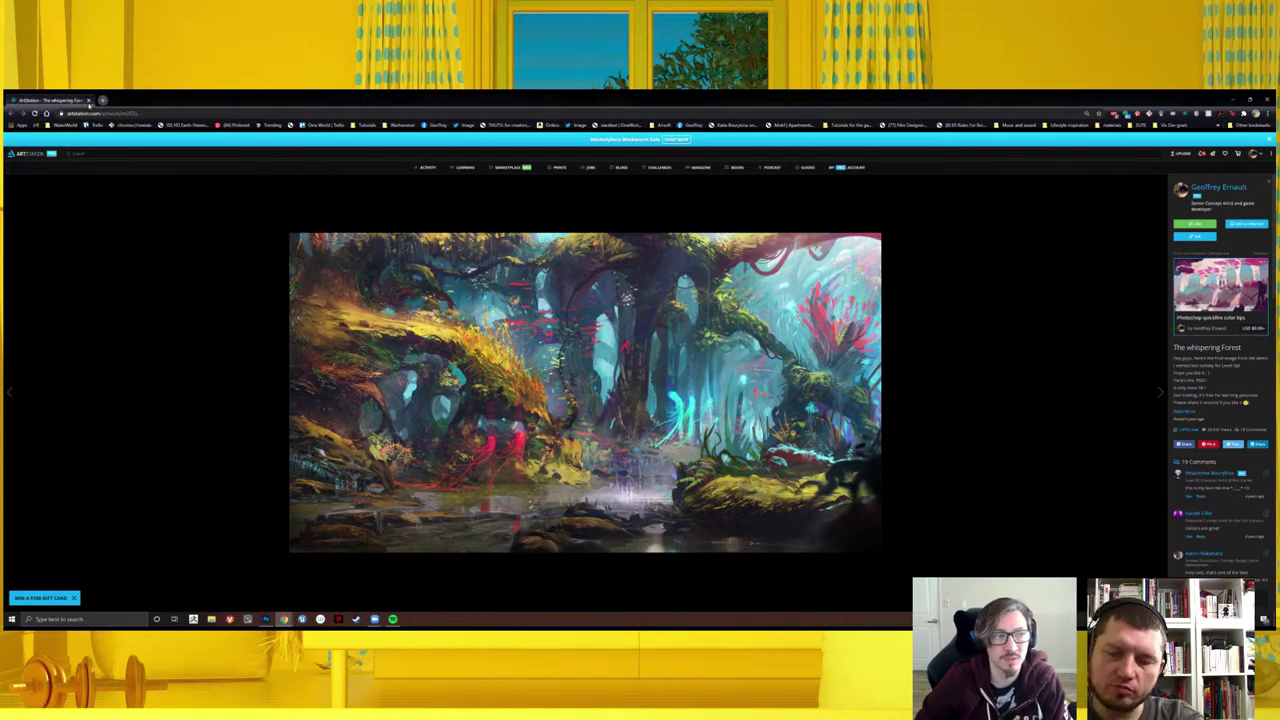
key("alt+Tab")
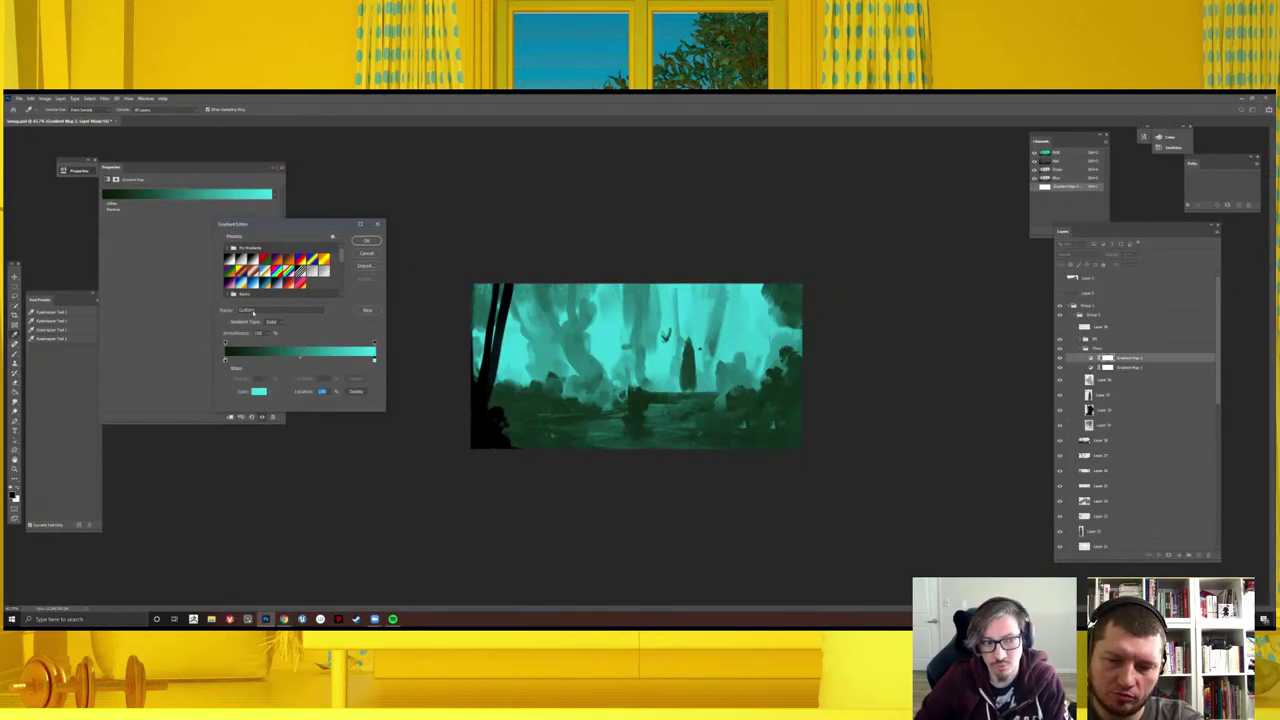
double_click(225, 361)
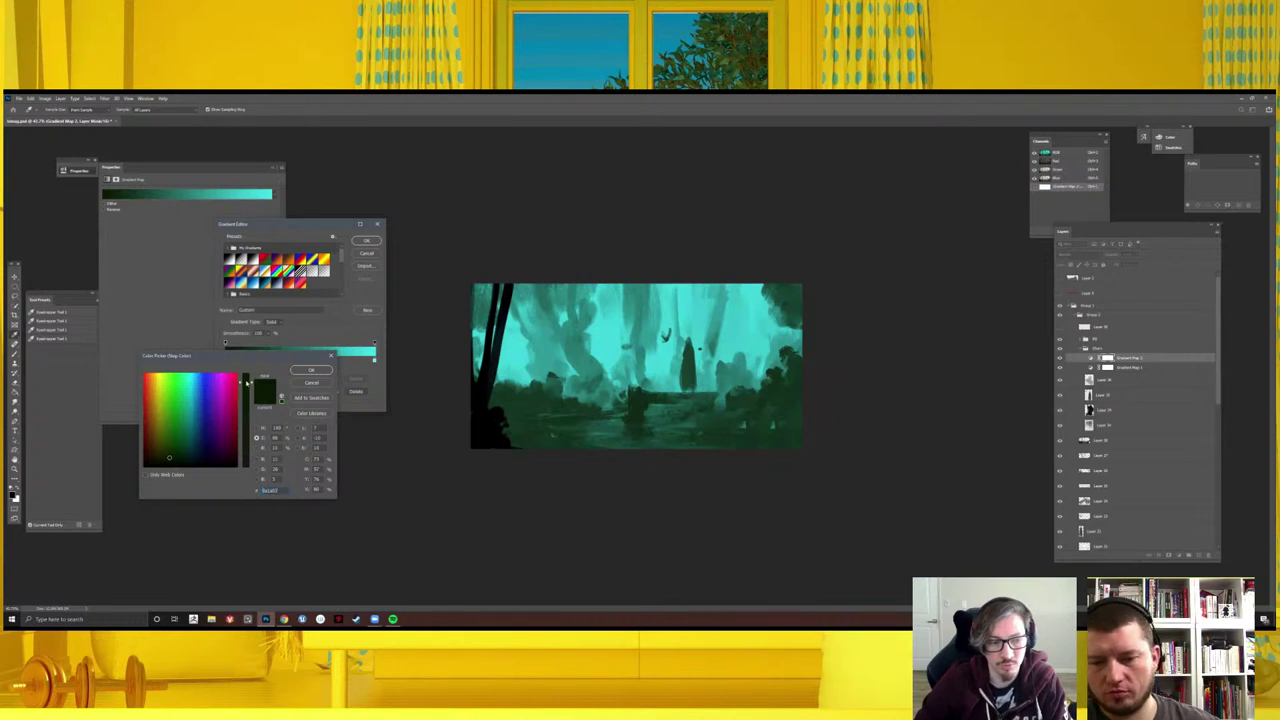
left_click(257, 448)
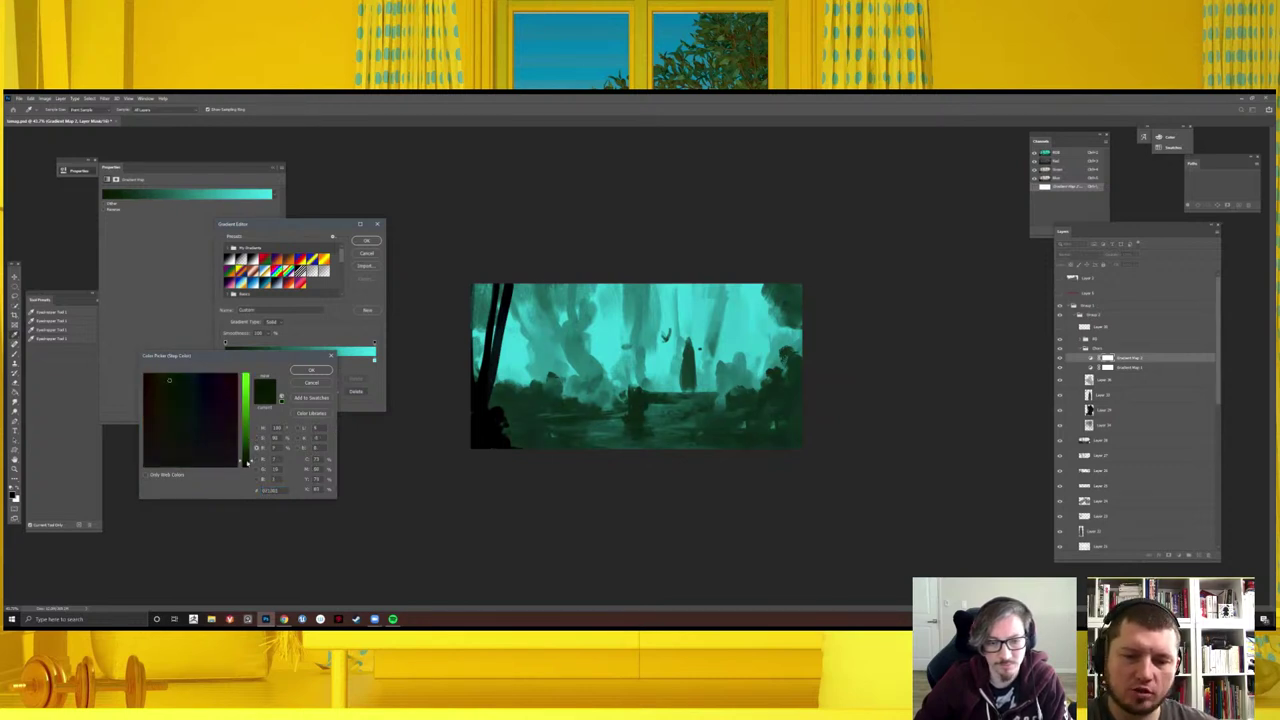
left_click(257, 437)
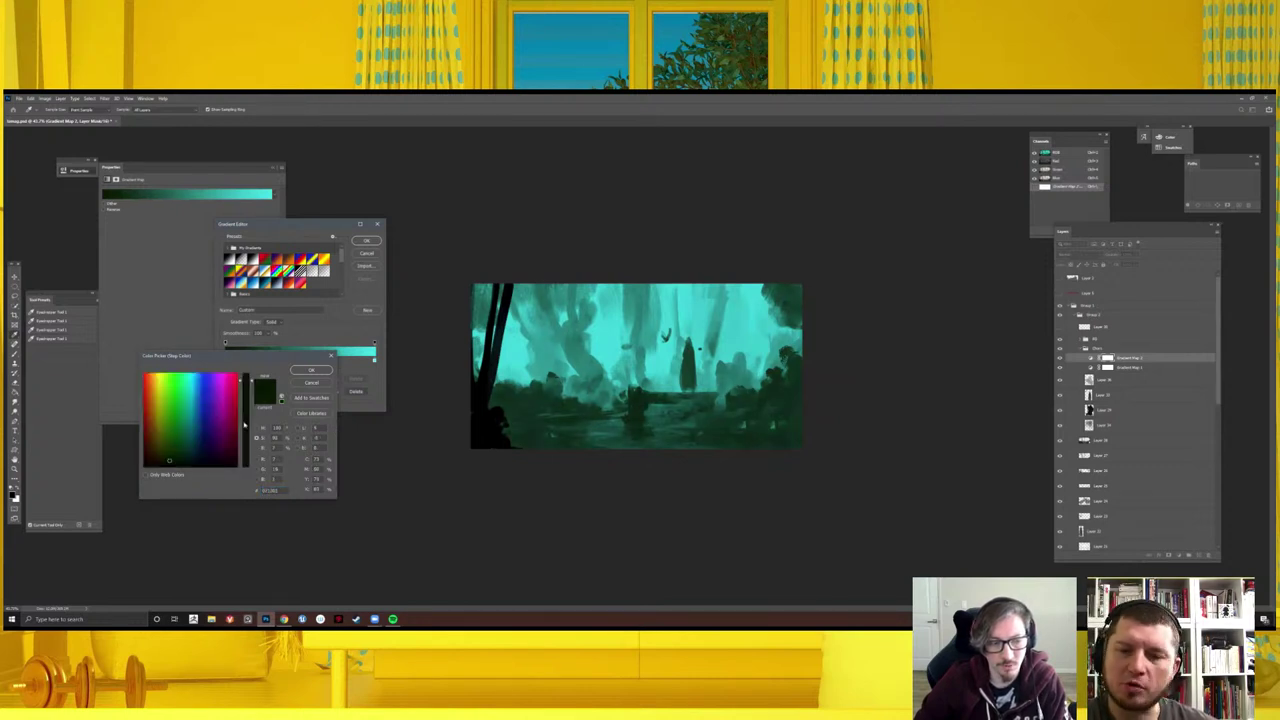
mouse_move(191, 448)
left_mouse_down()
mouse_move(199, 463)
mouse_move(164, 463)
mouse_move(208, 464)
left_mouse_up()
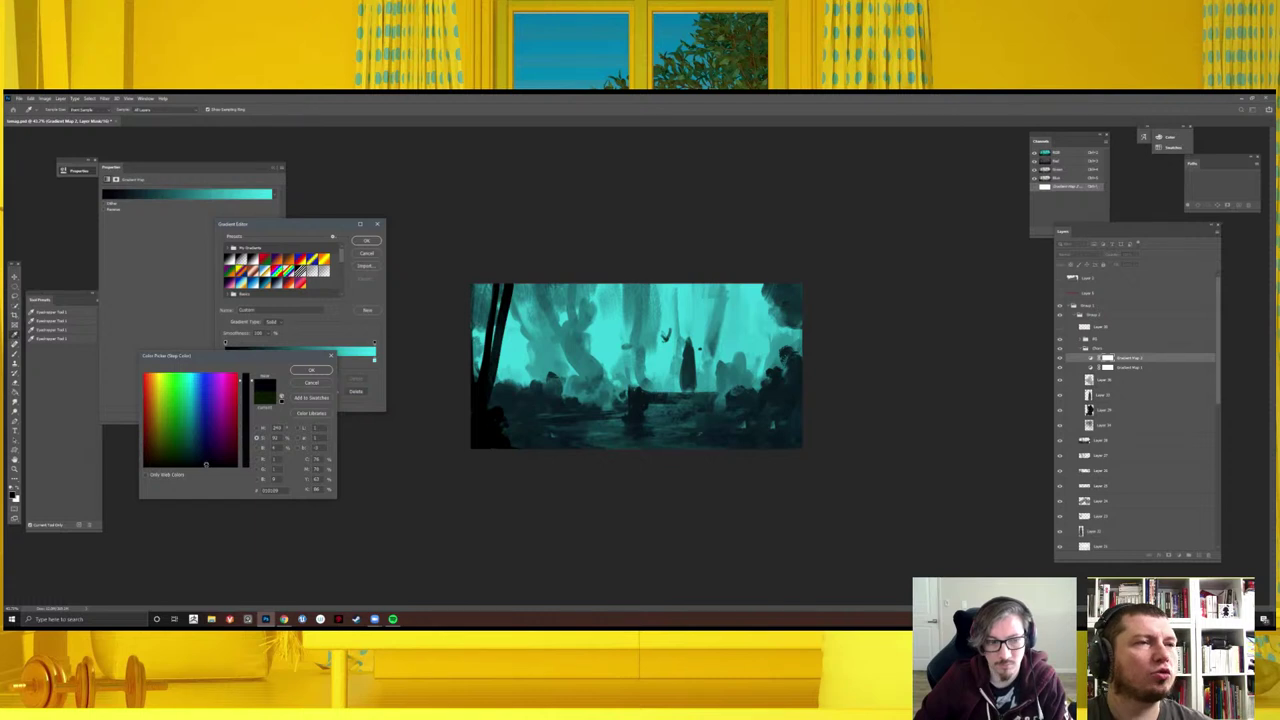
left_click(311, 370)
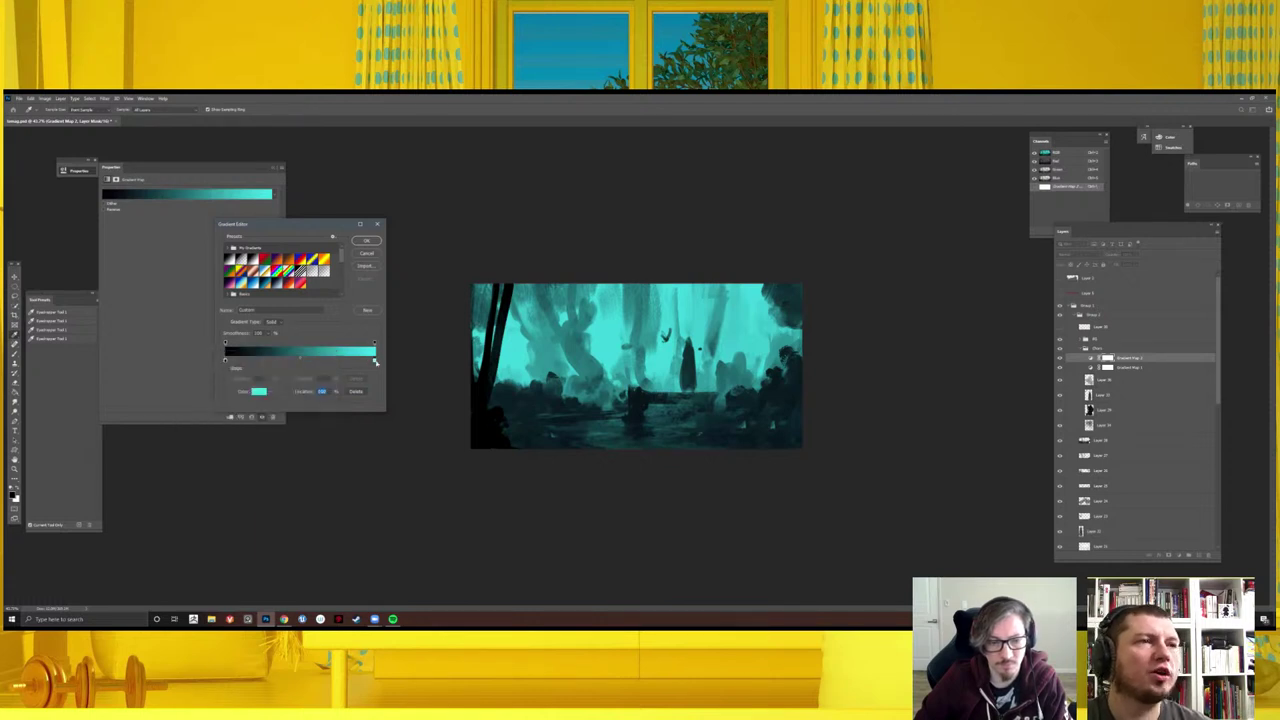
- Recolour the mid-gradient stop to purple, hex 9471a8
double_click(375, 362)
left_click(311, 370)
double_click(375, 360)
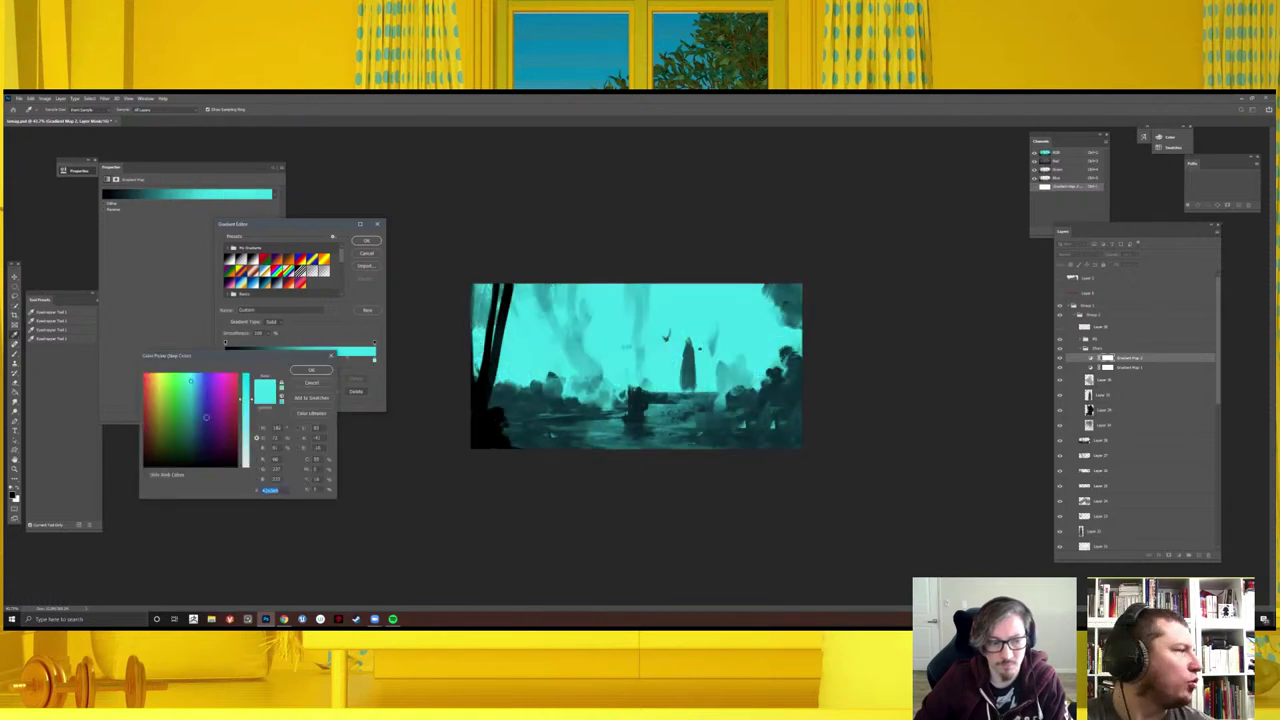
type("254266")
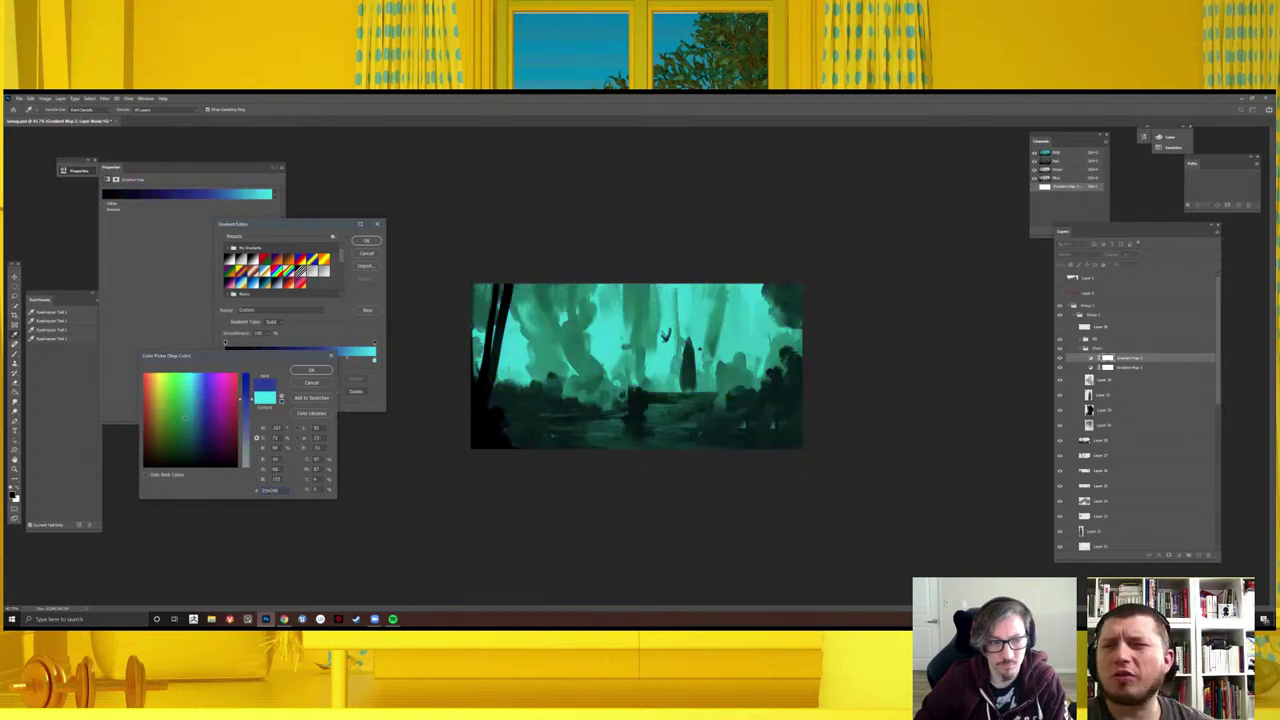
type("8bc23b")
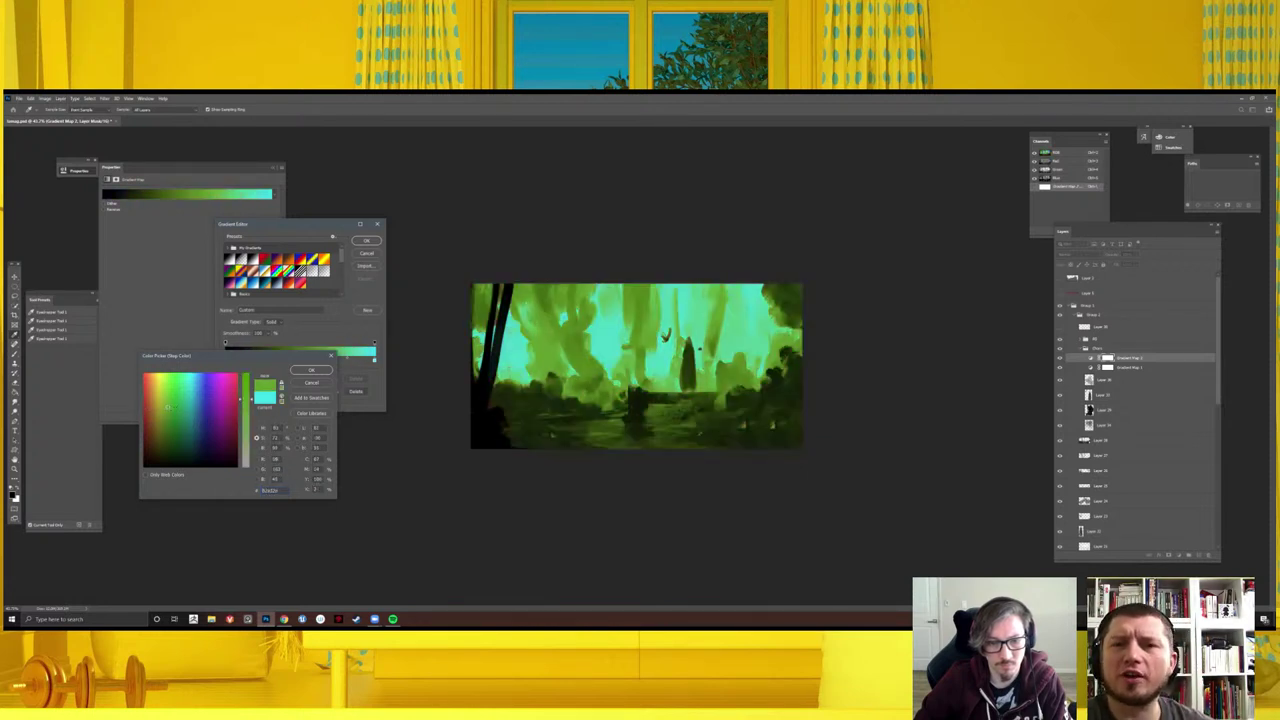
type("622086")
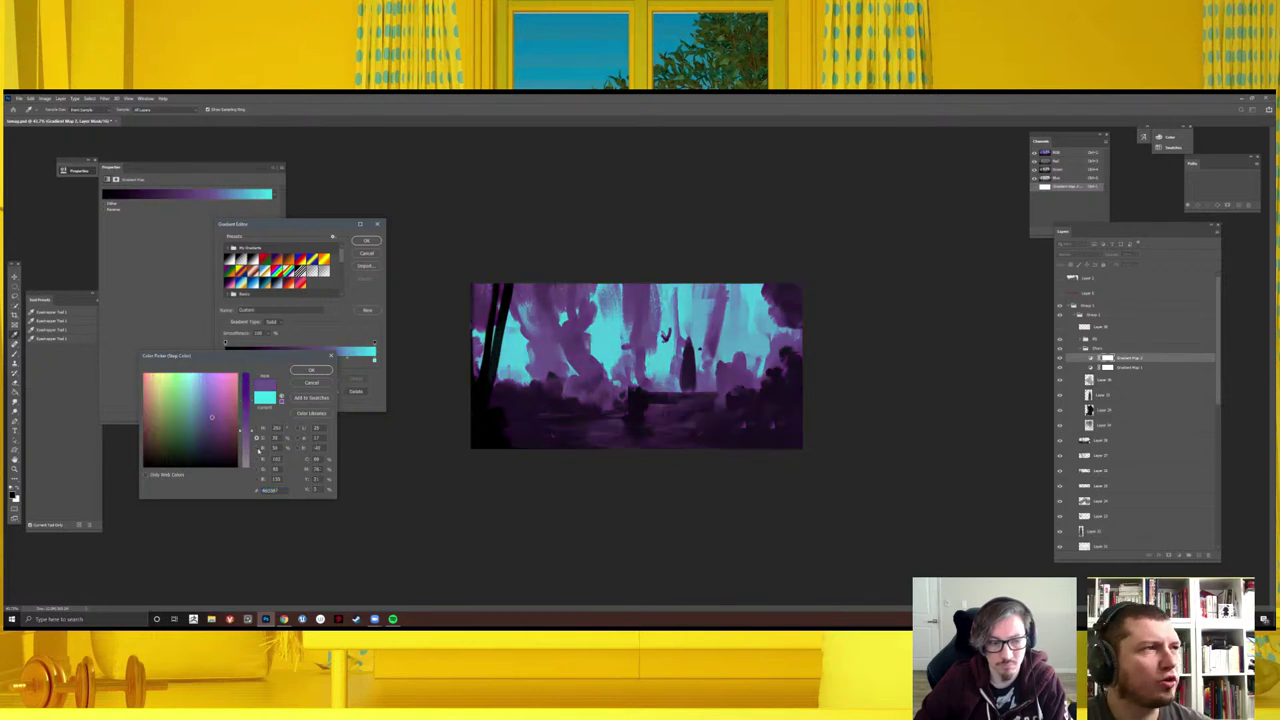
type("b77bb5")
left_click(233, 424)
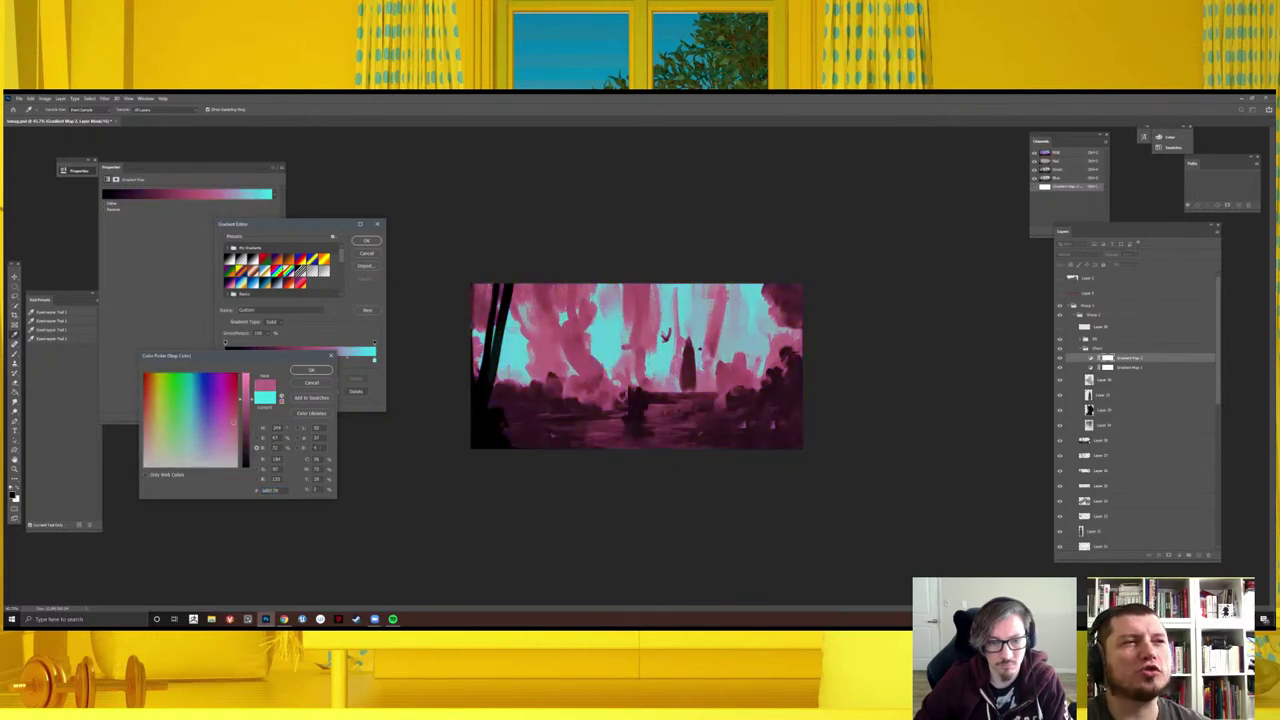
type("622086")
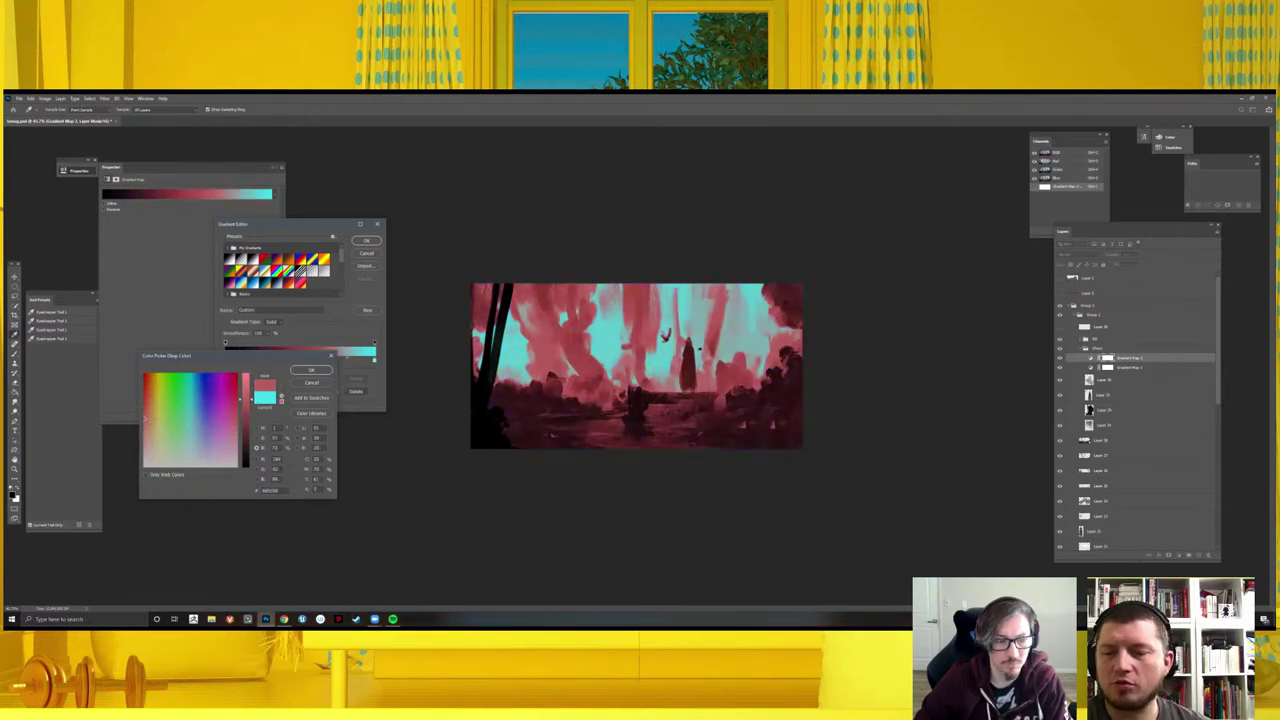
type("c08a74")
type("4c5f4b")
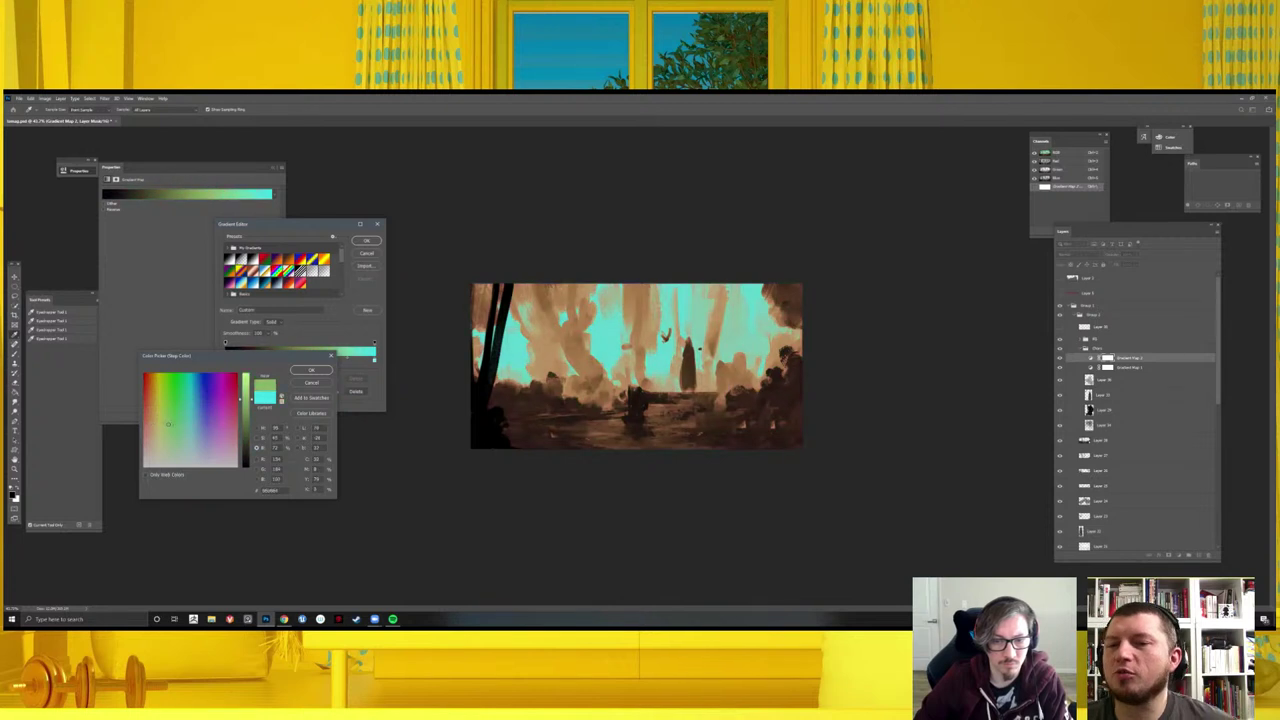
type("4c5a6b")
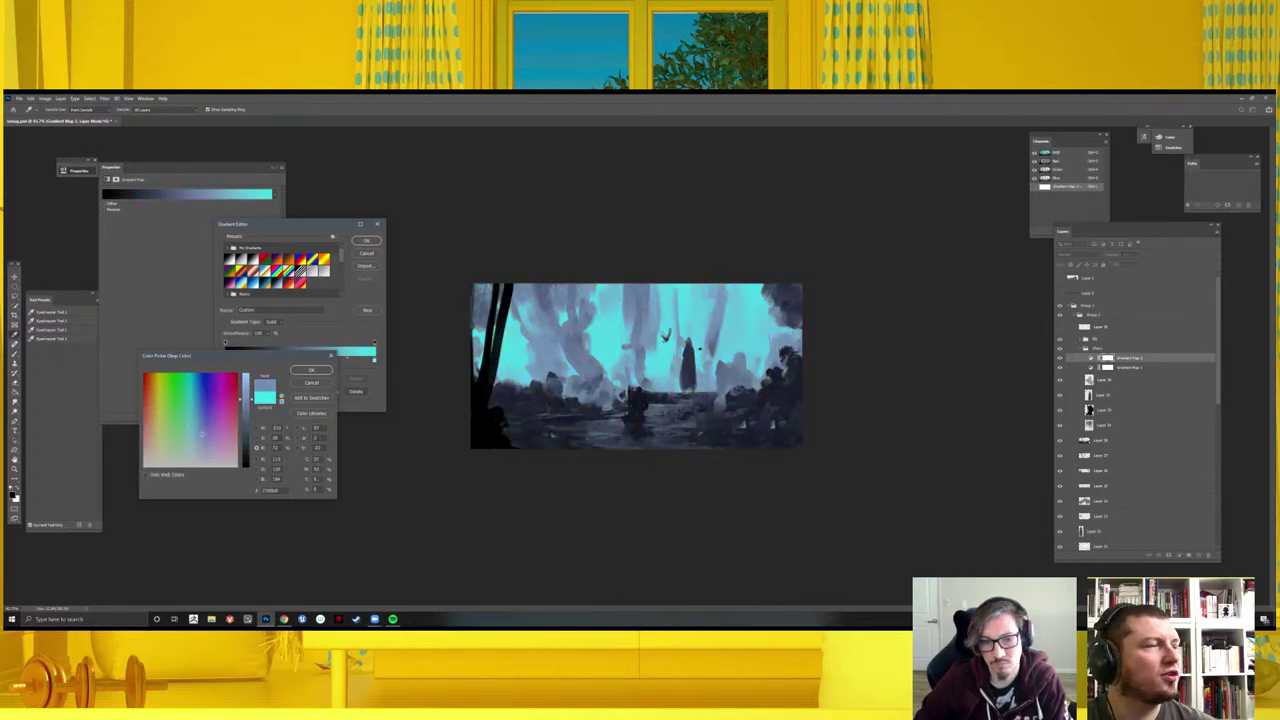
type("5a4c6b")
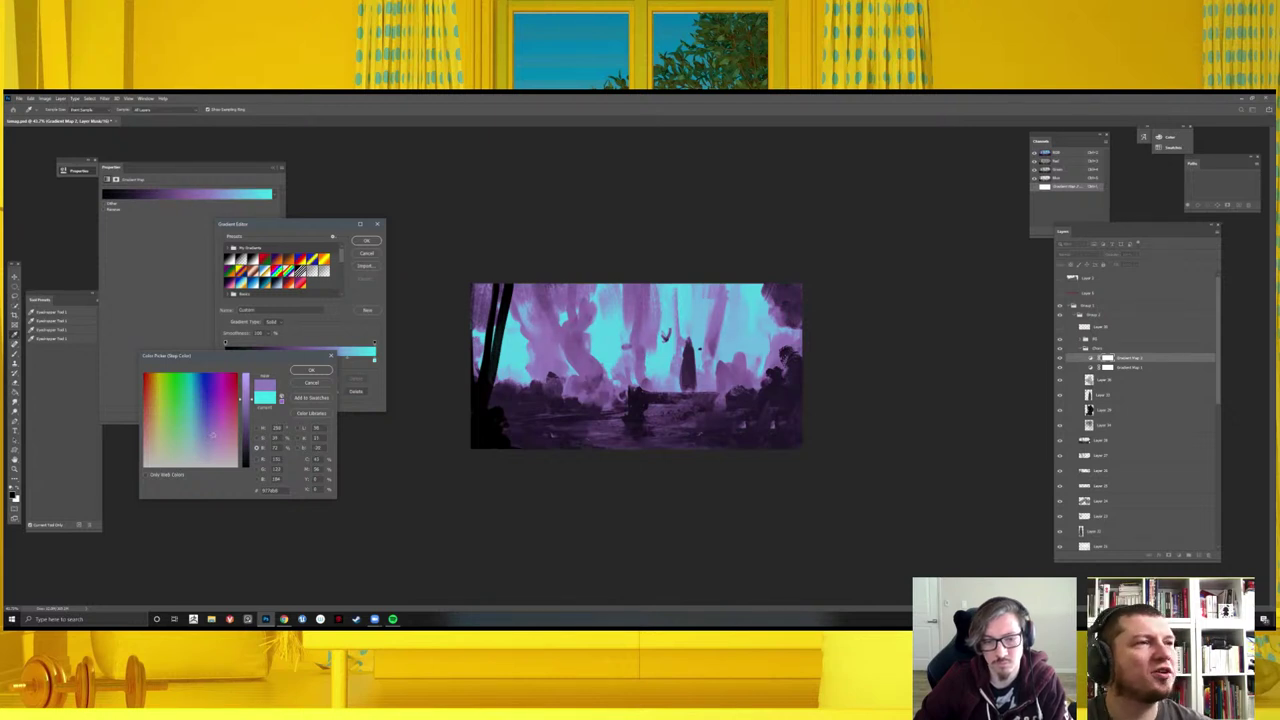
type("6b4c6b")
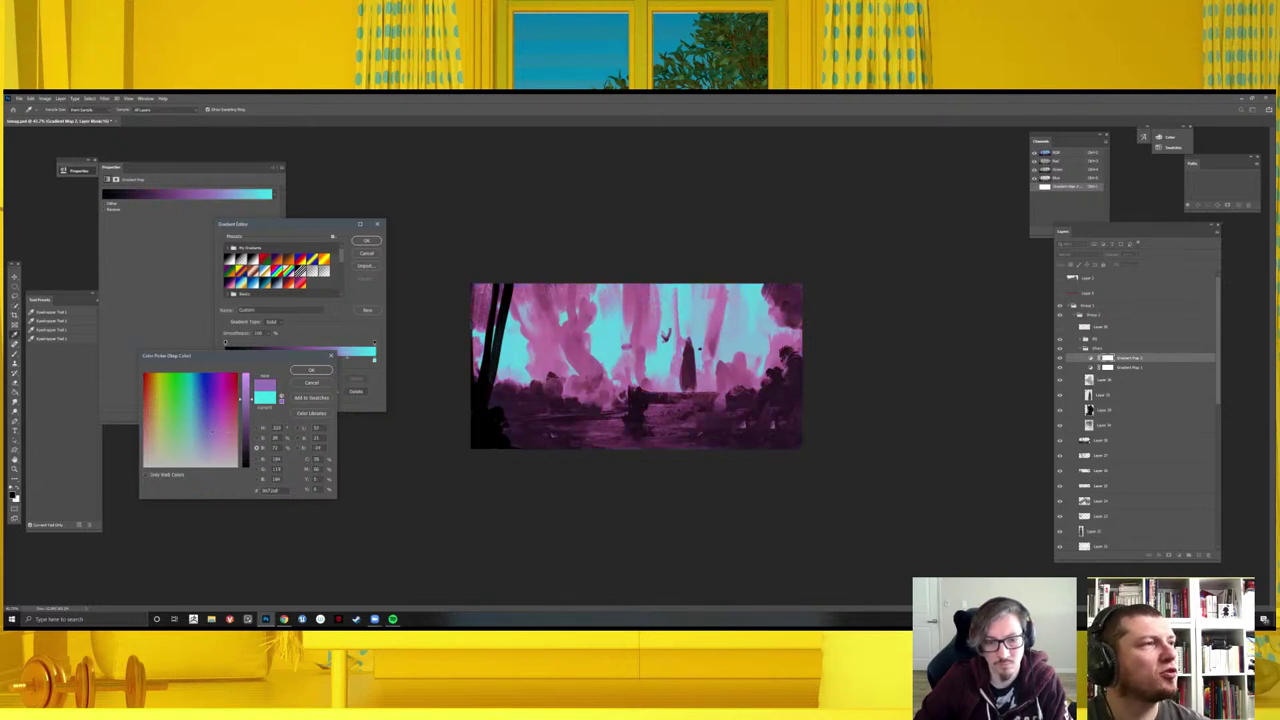
type("5f4c6b5f4c6b")
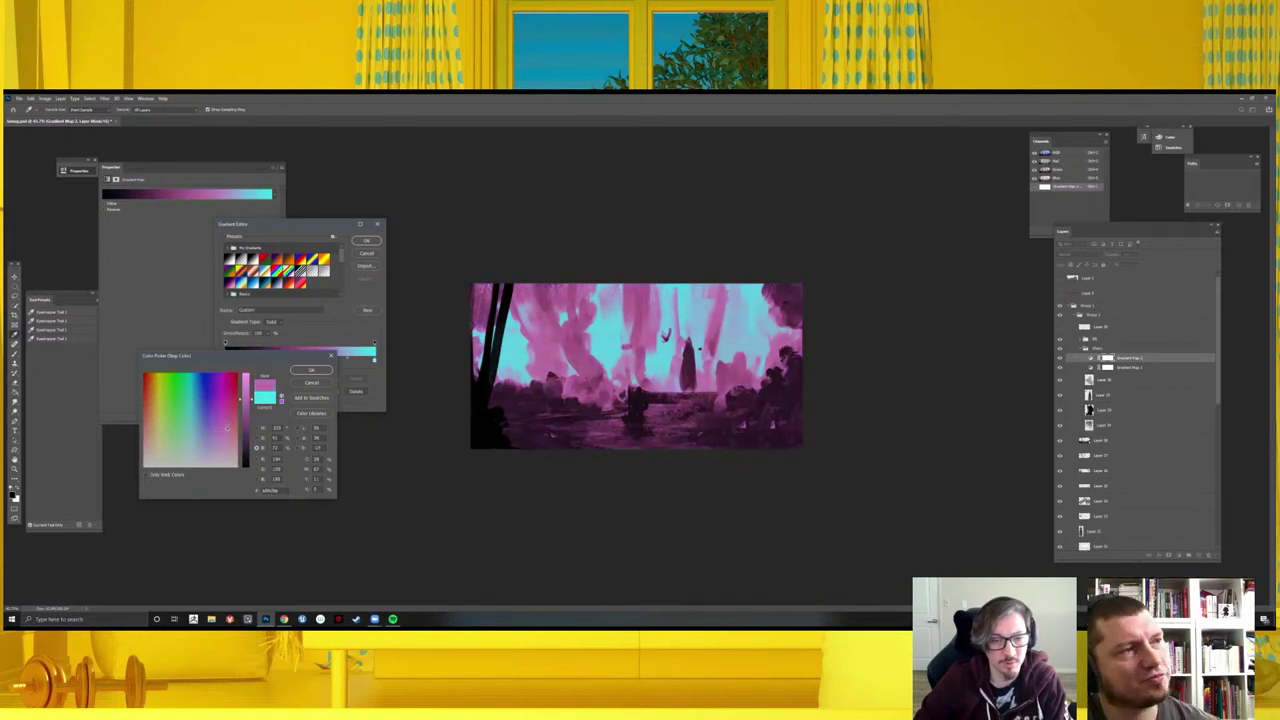
type("9471a8")
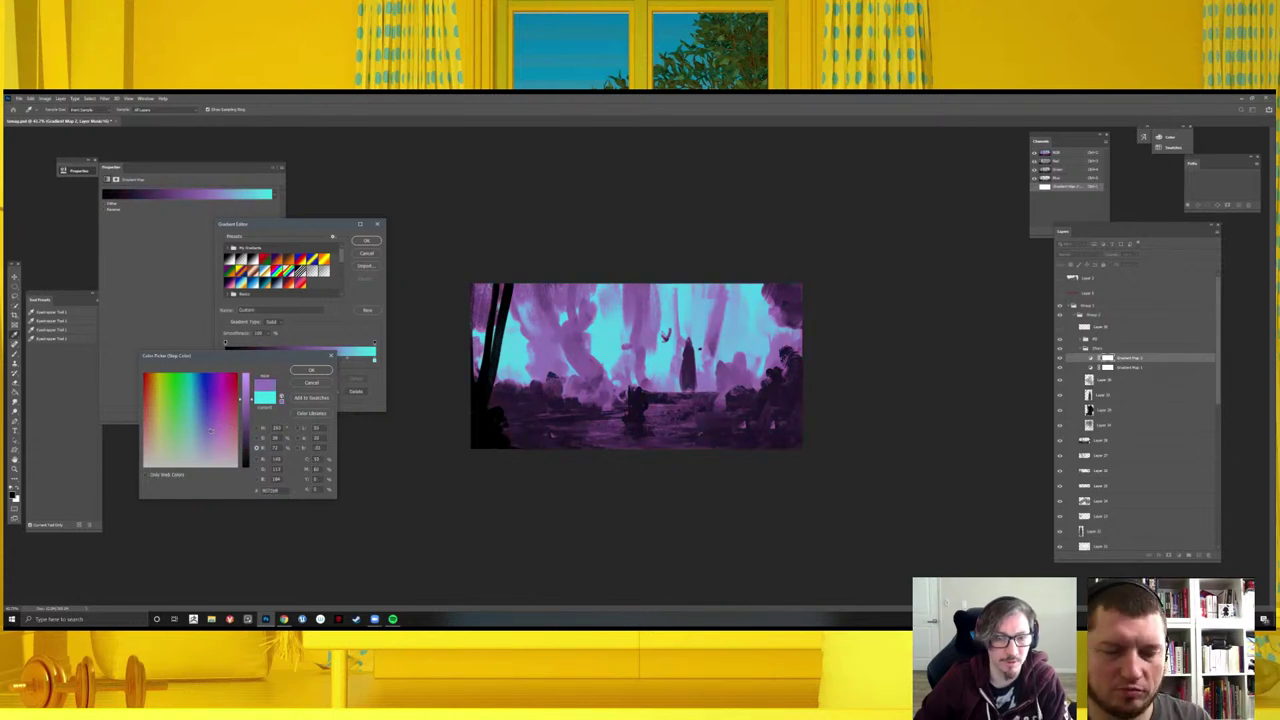
left_click(311, 370)
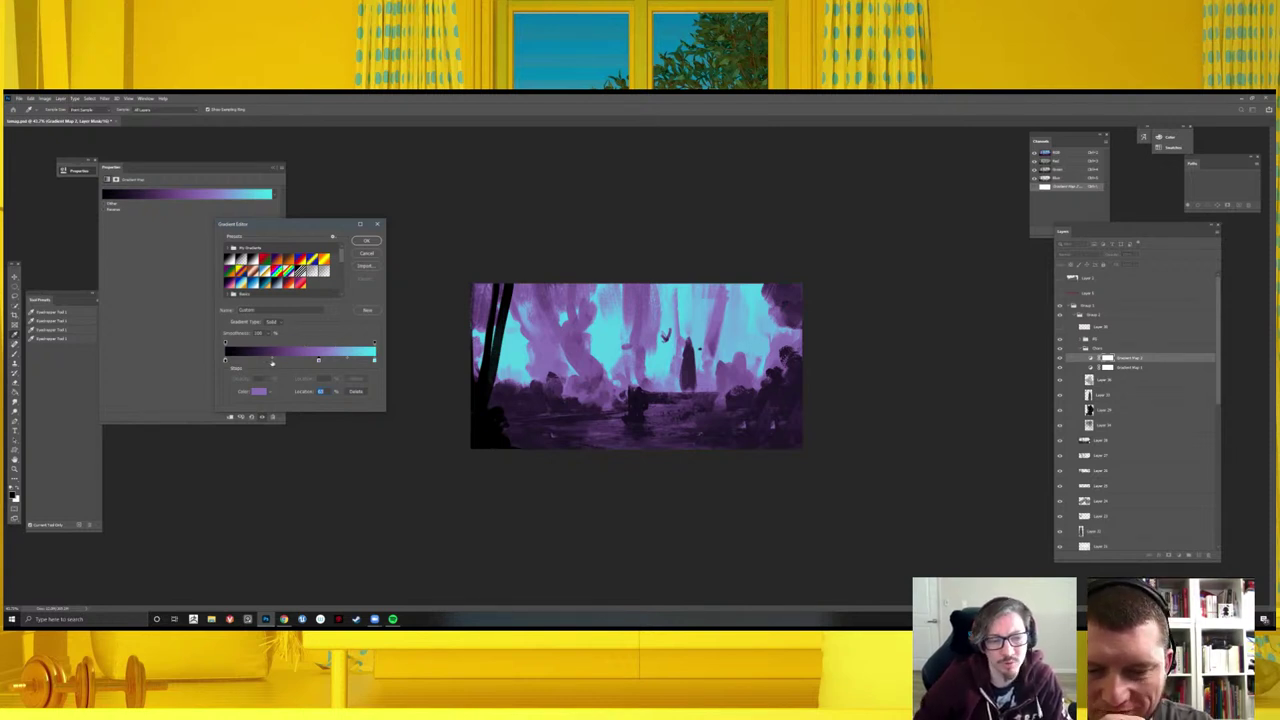
- Shift the purple stop's colour toward a more saturated magenta
double_click(271, 361)
left_click_drag(245, 395, 245, 383)
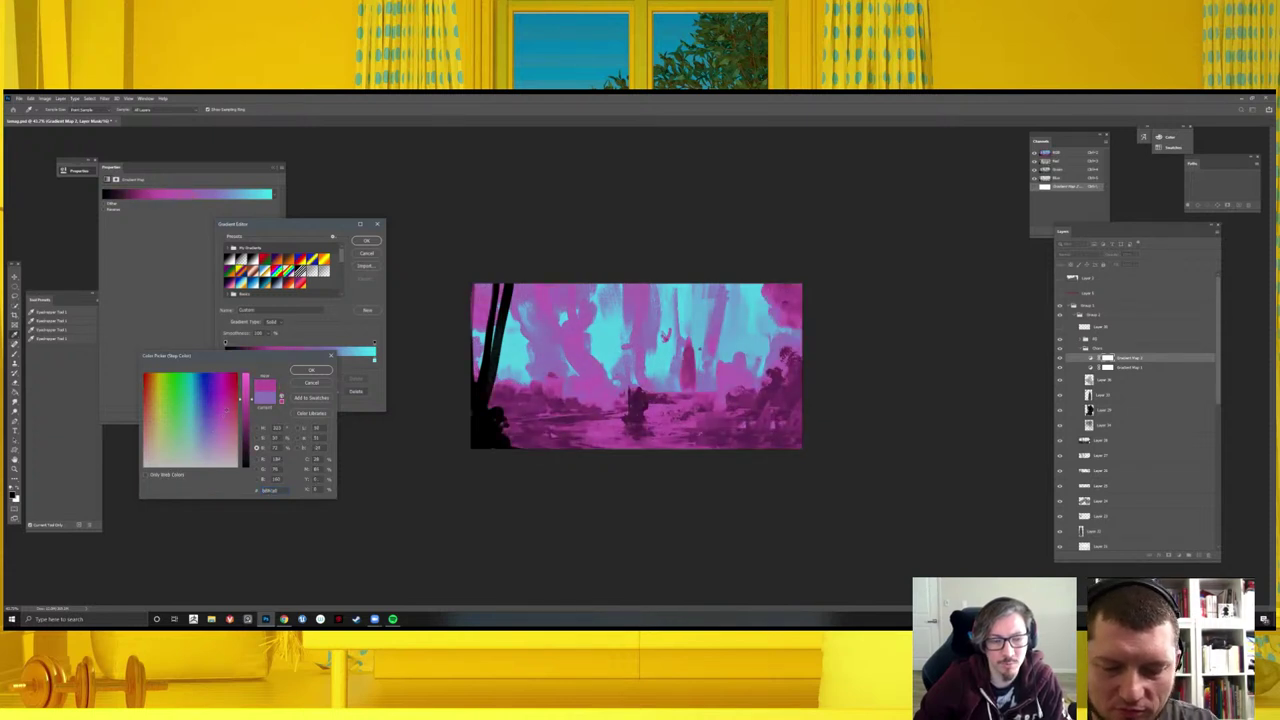
left_click_drag(240, 398, 229, 400)
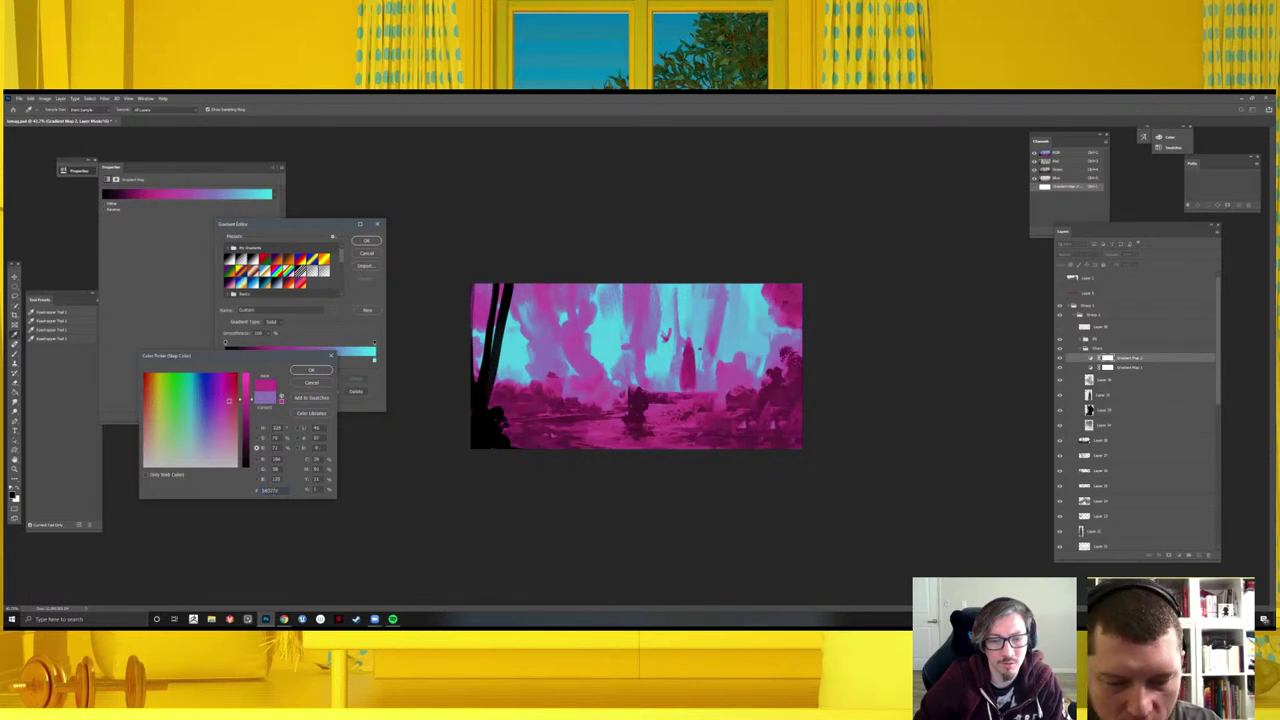
left_click_drag(229, 399, 227, 394)
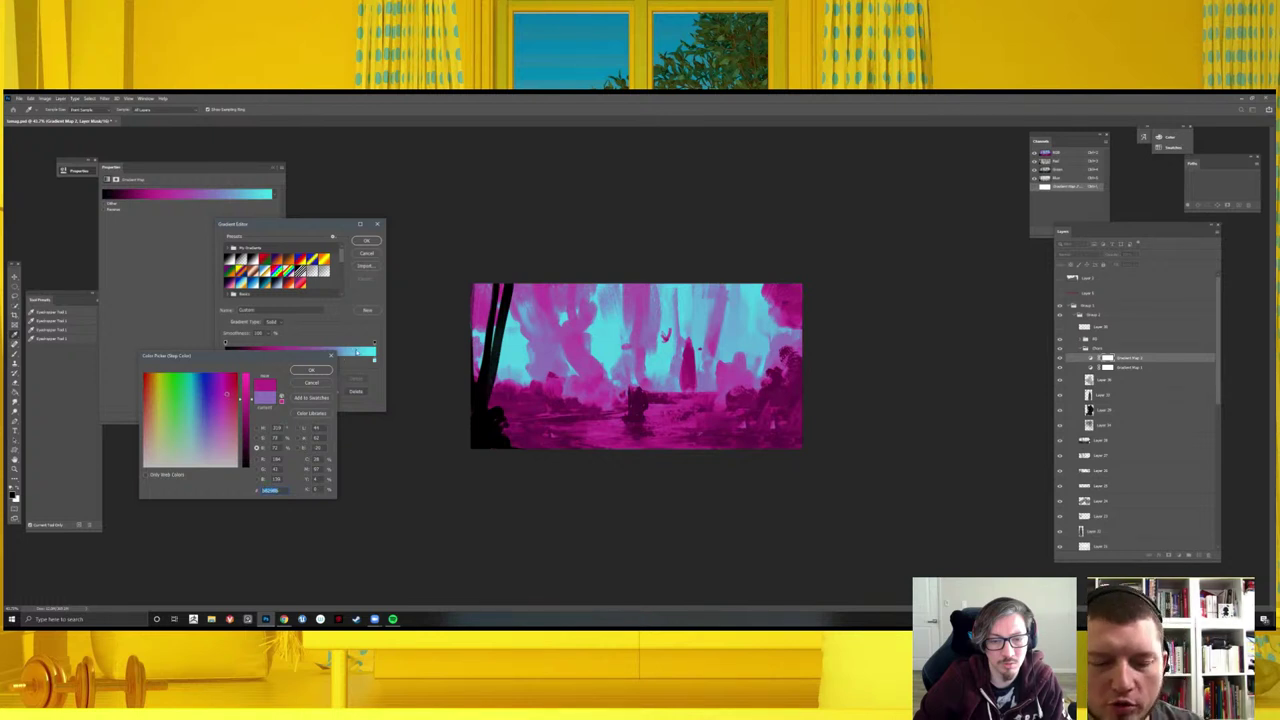
left_click(313, 371)
- Add a new colour stop toward the lighter tones and give it its own colour
left_click(304, 362)
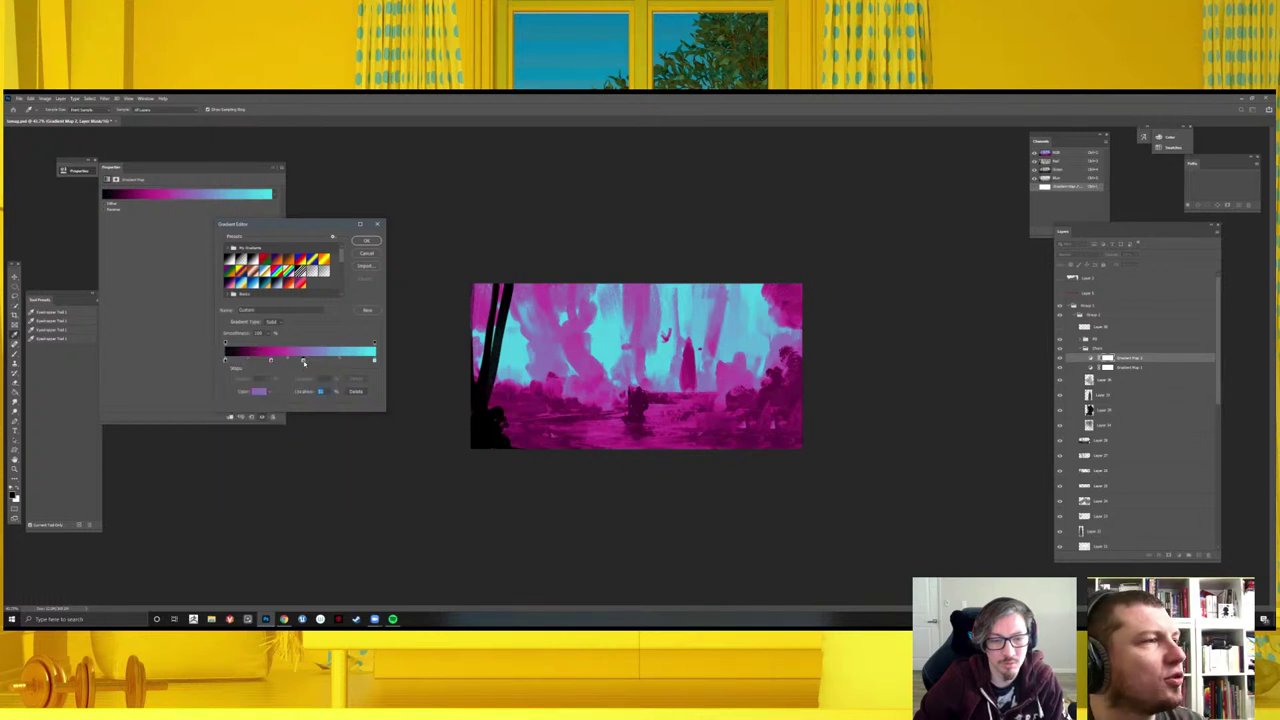
left_click_drag(268, 360, 290, 360)
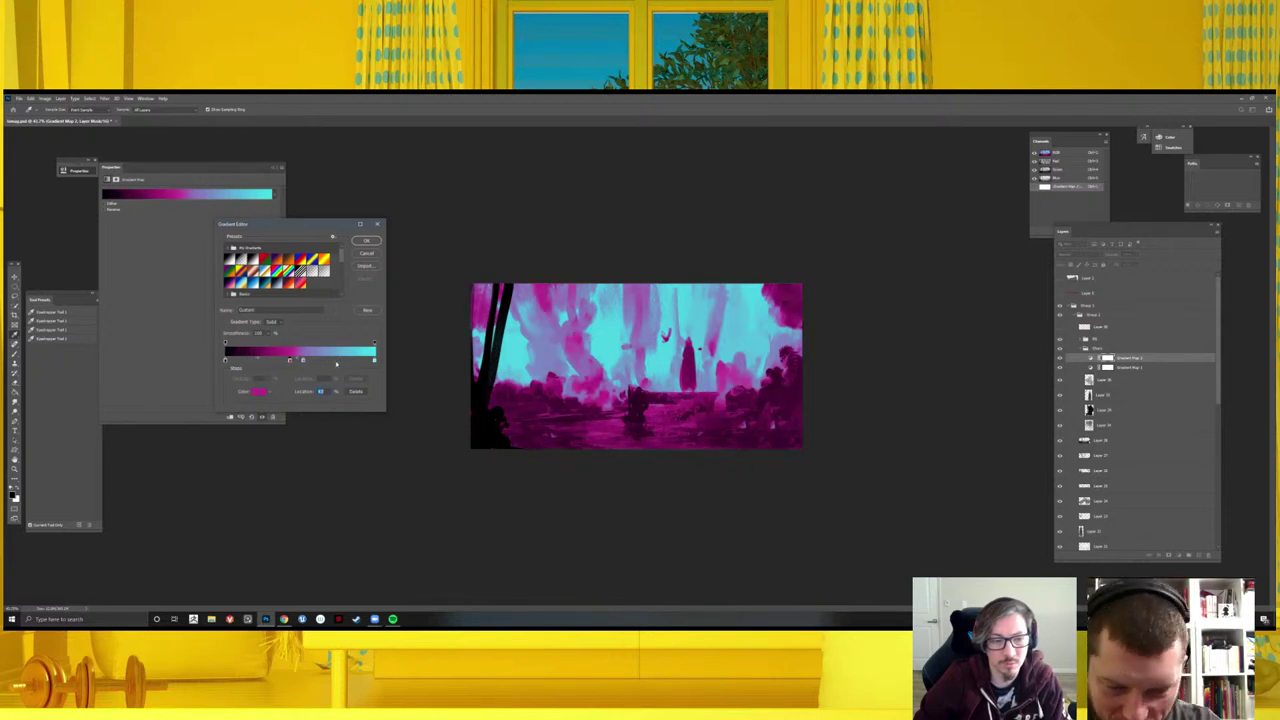
double_click(290, 360)
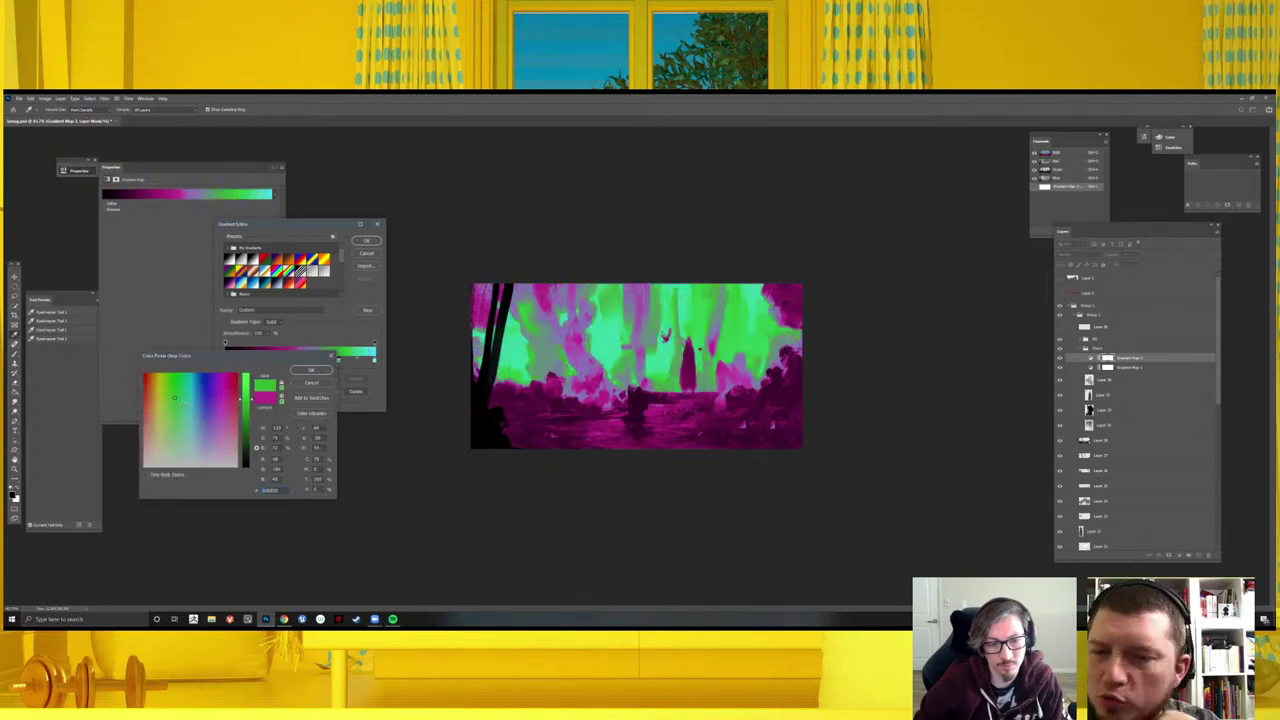
mouse_move(175, 398)
left_mouse_down()
mouse_move(202, 388)
mouse_move(202, 404)
mouse_move(197, 390)
left_mouse_up()
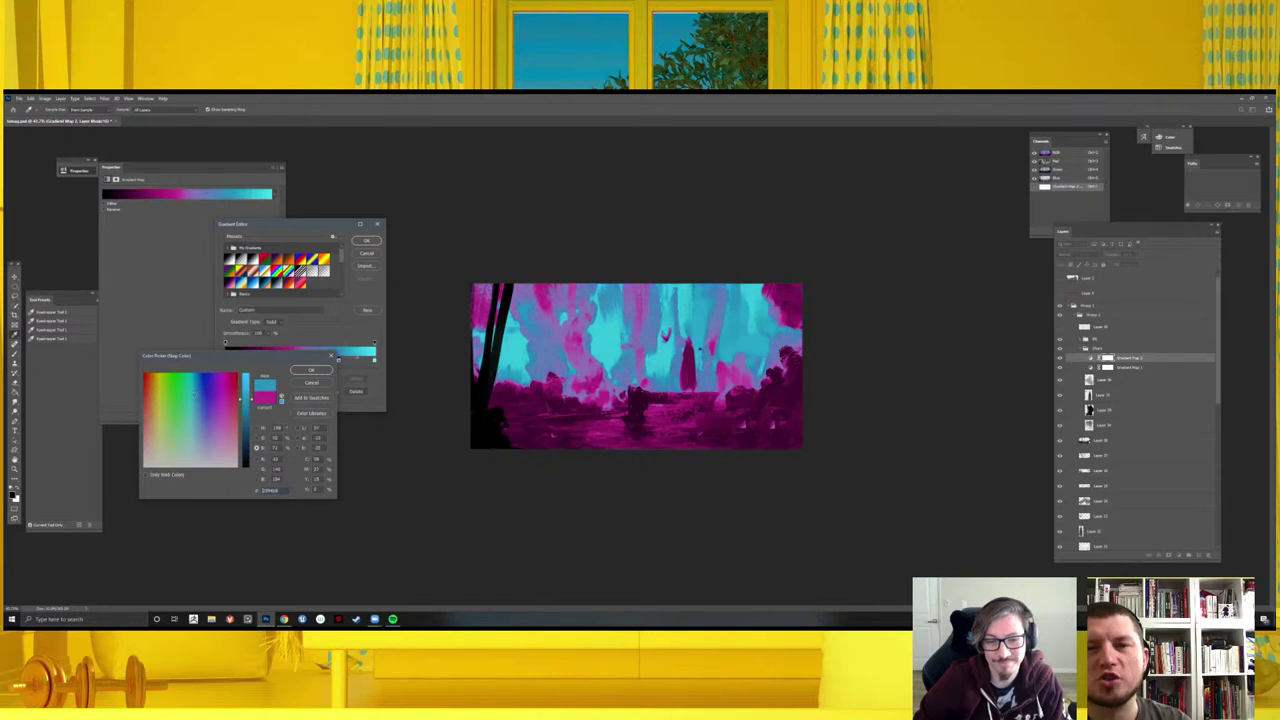
left_click(311, 370)
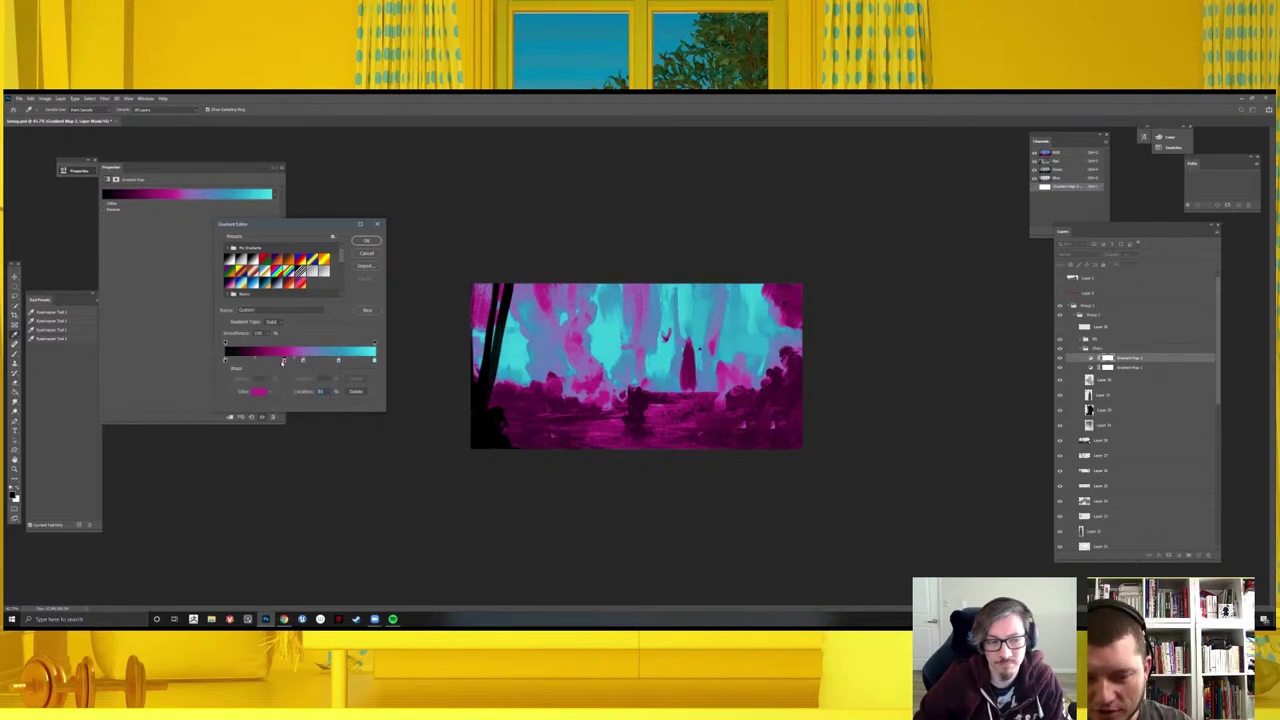
- Nudge the magenta and purple stops along the bar and apply the gradient
left_click_drag(290, 361, 288, 364)
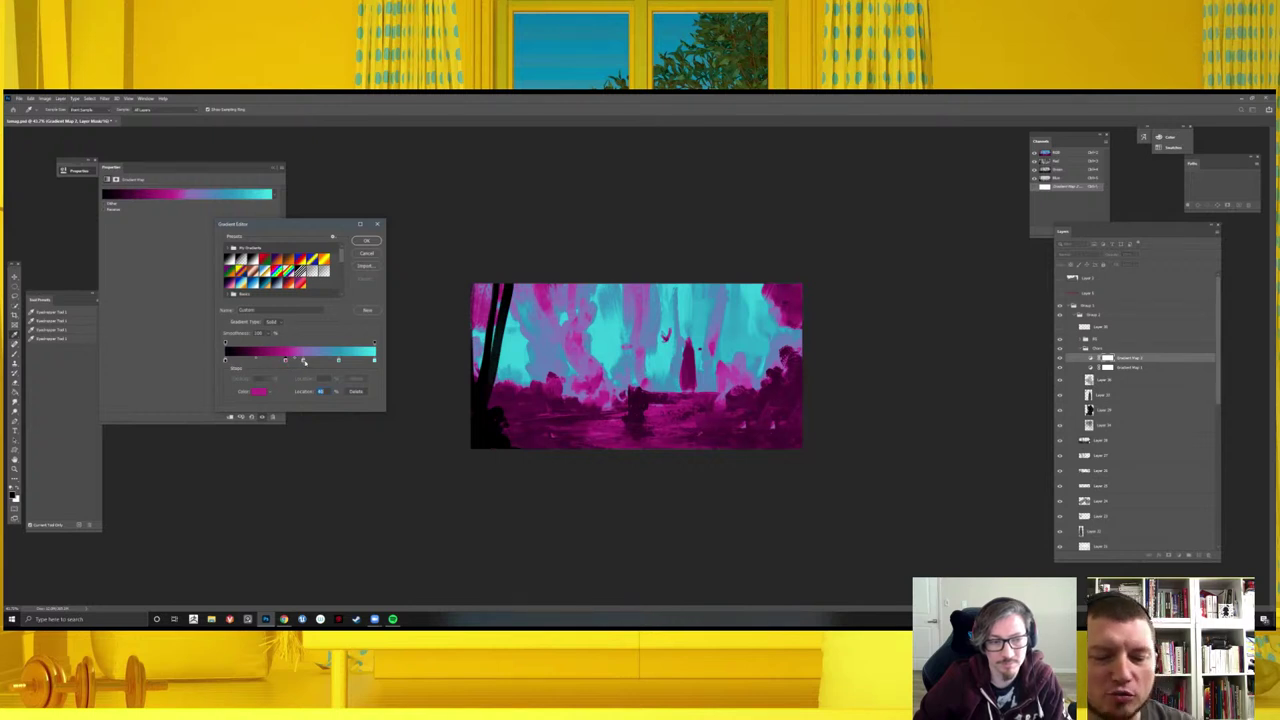
left_click(310, 361)
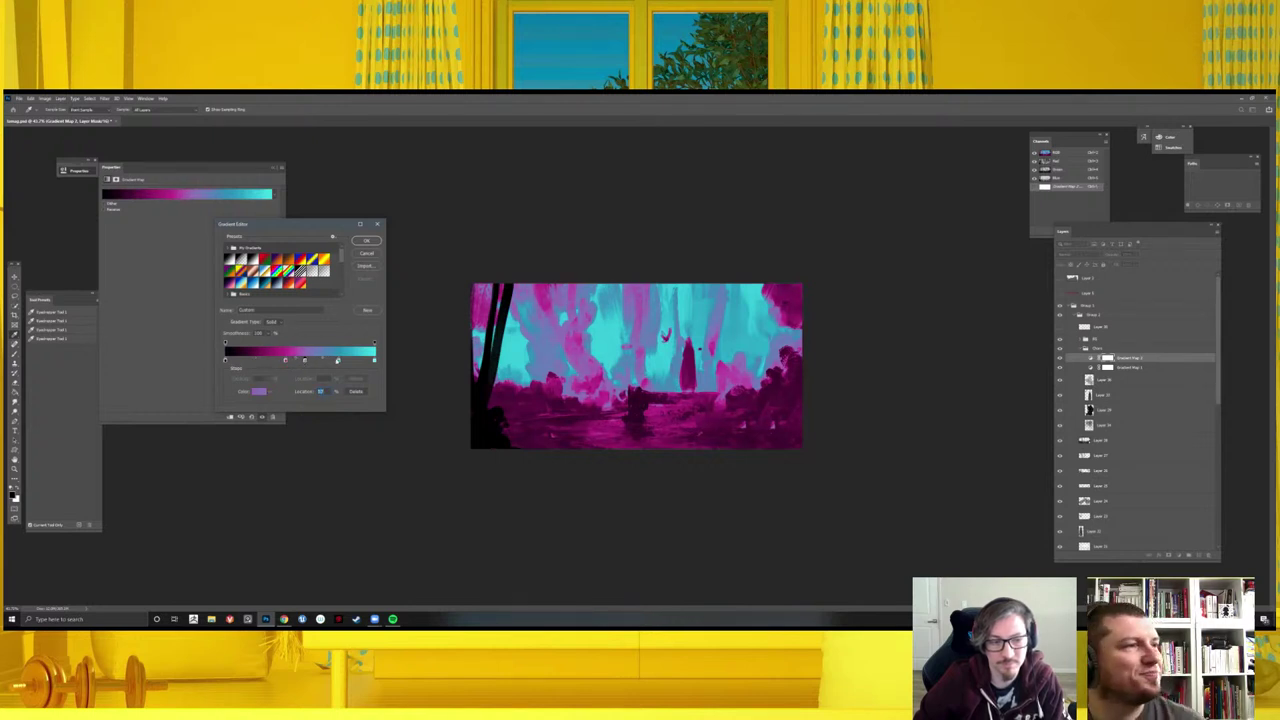
left_click_drag(331, 362, 332, 362)
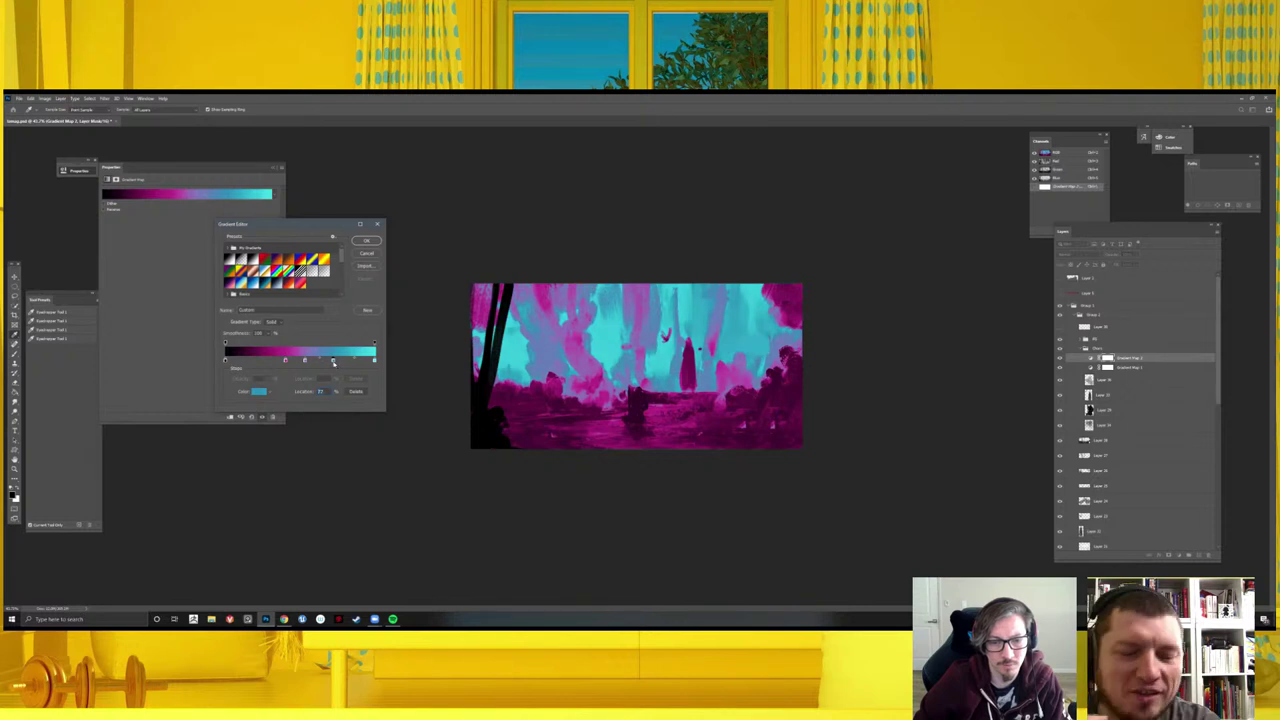
left_click(364, 241)
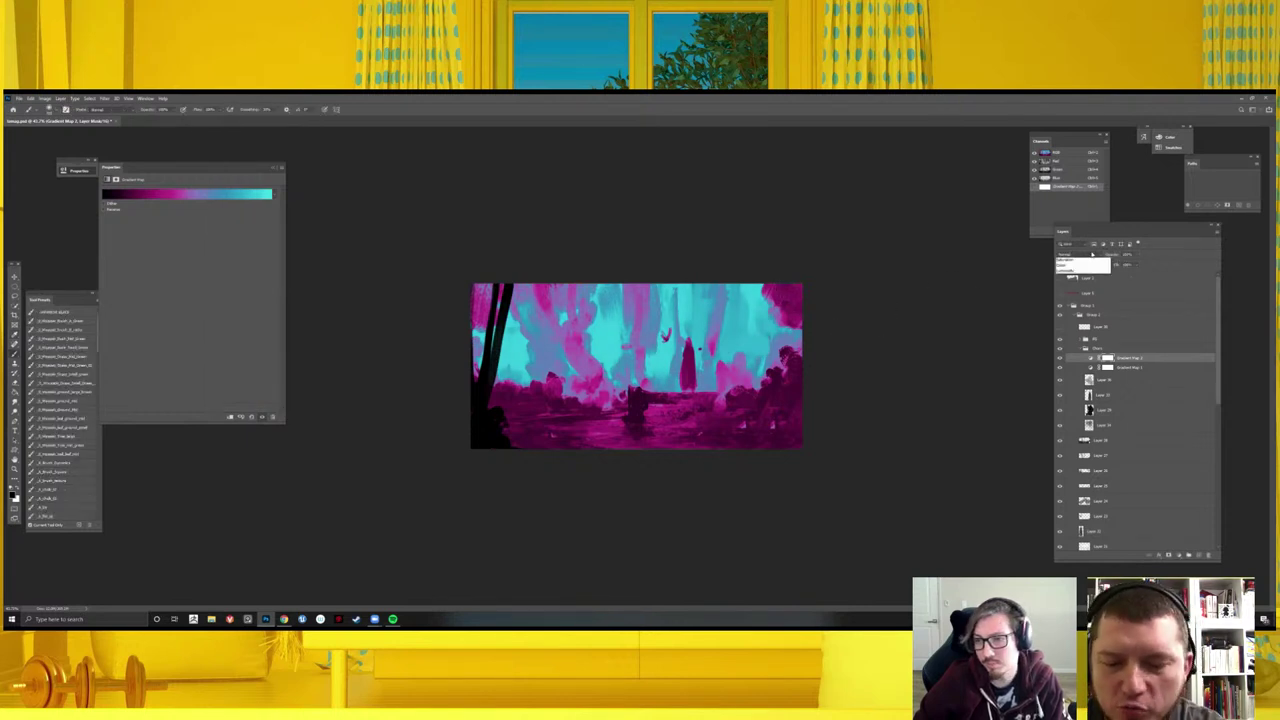
- Toggle the Gradient Map layer on and off to compare, then open its Blending Options
left_click(1075, 255)
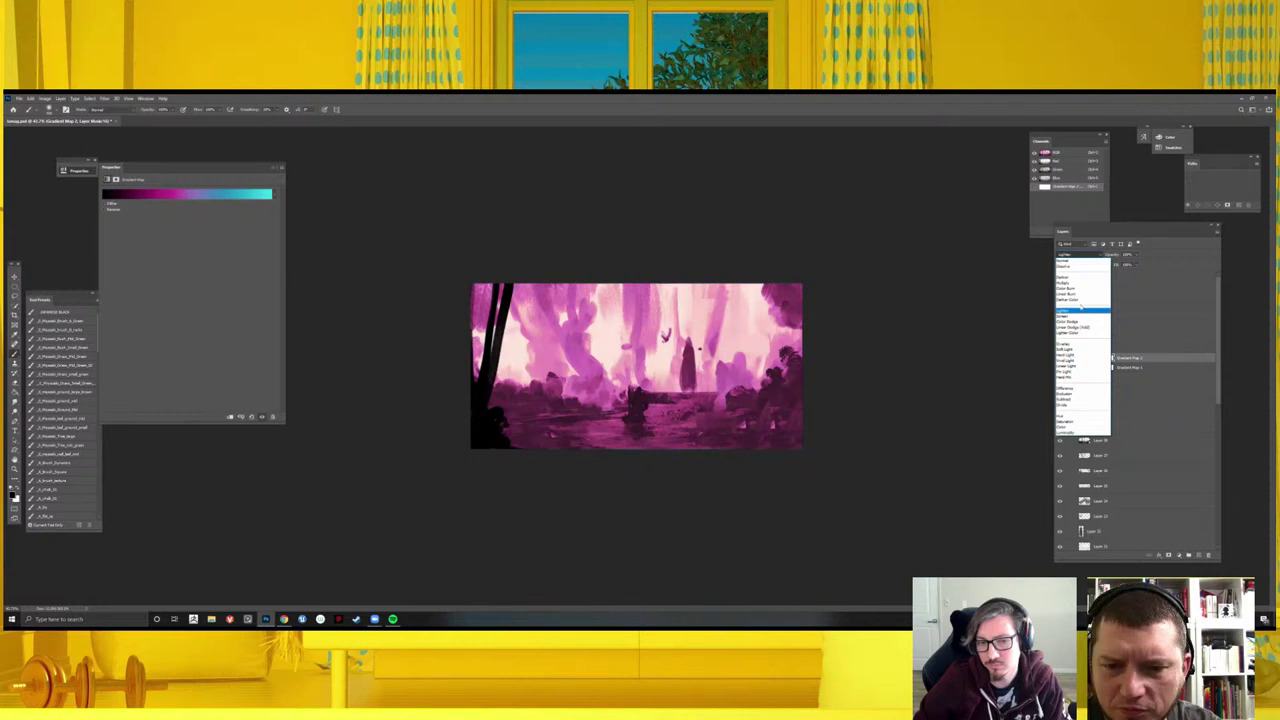
left_click(931, 234)
left_click(1059, 364)
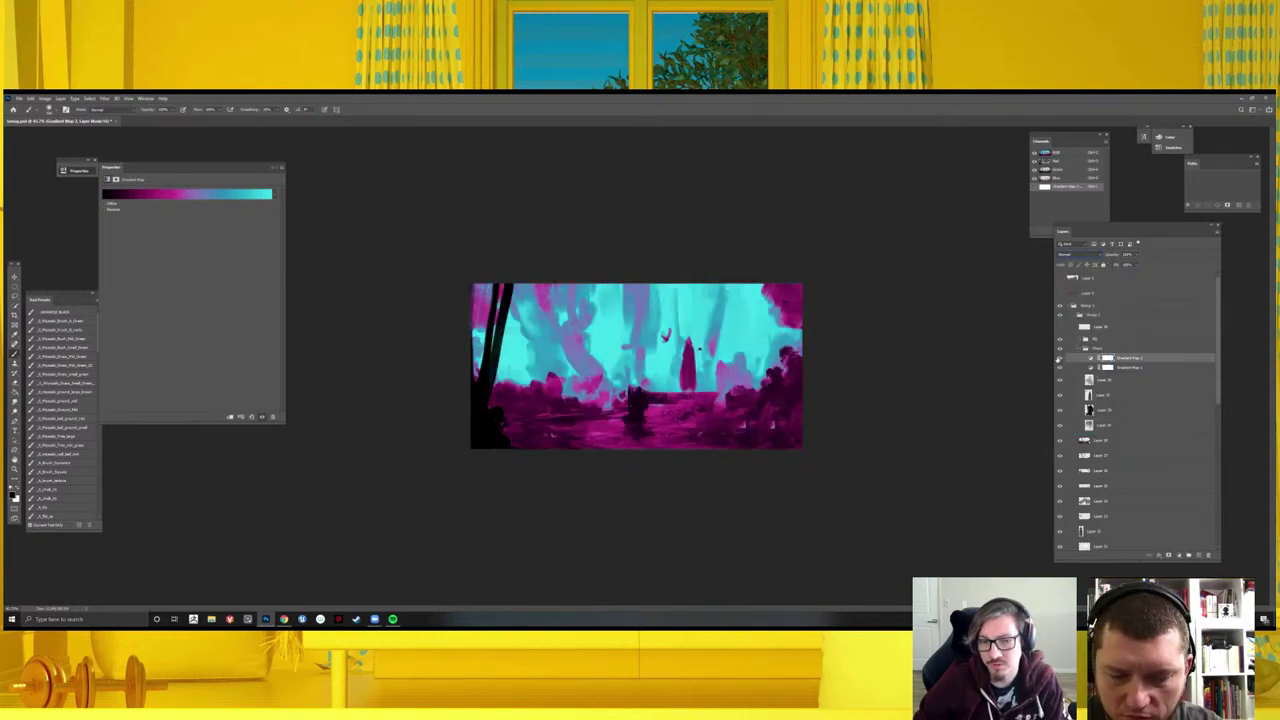
left_click(1059, 364)
left_click(1059, 364)
left_click(1059, 364)
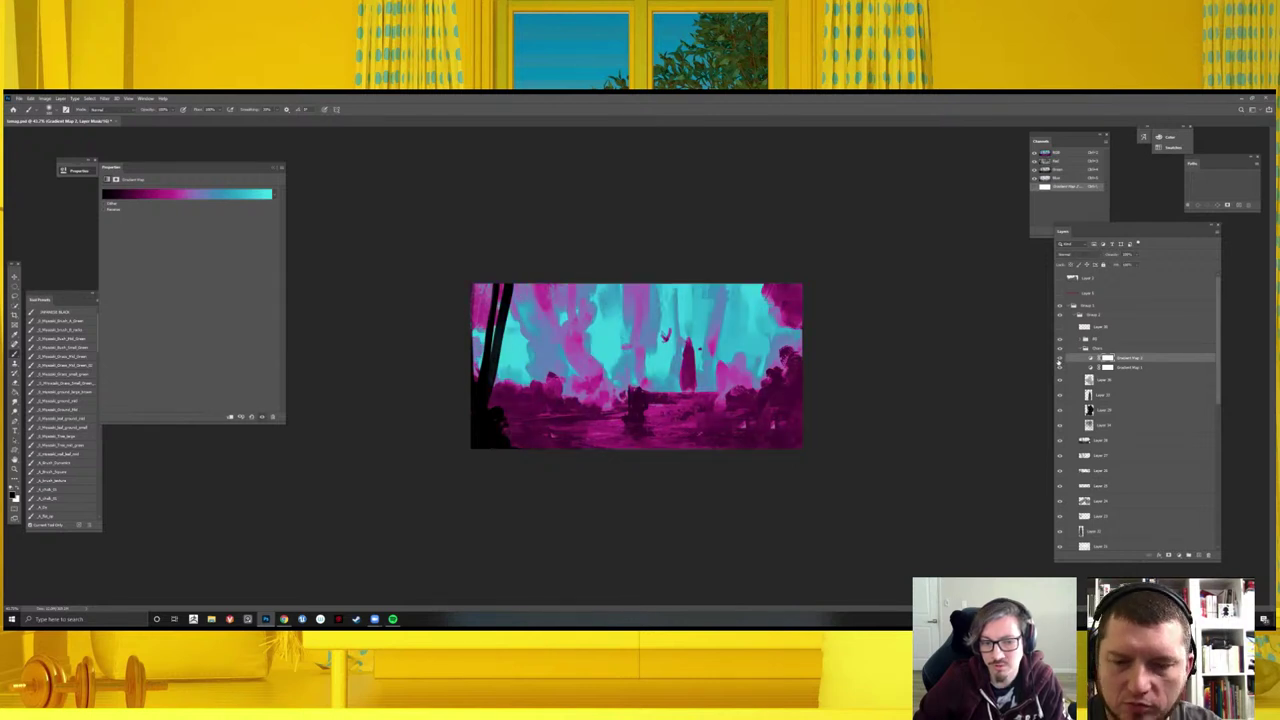
right_click(1150, 362)
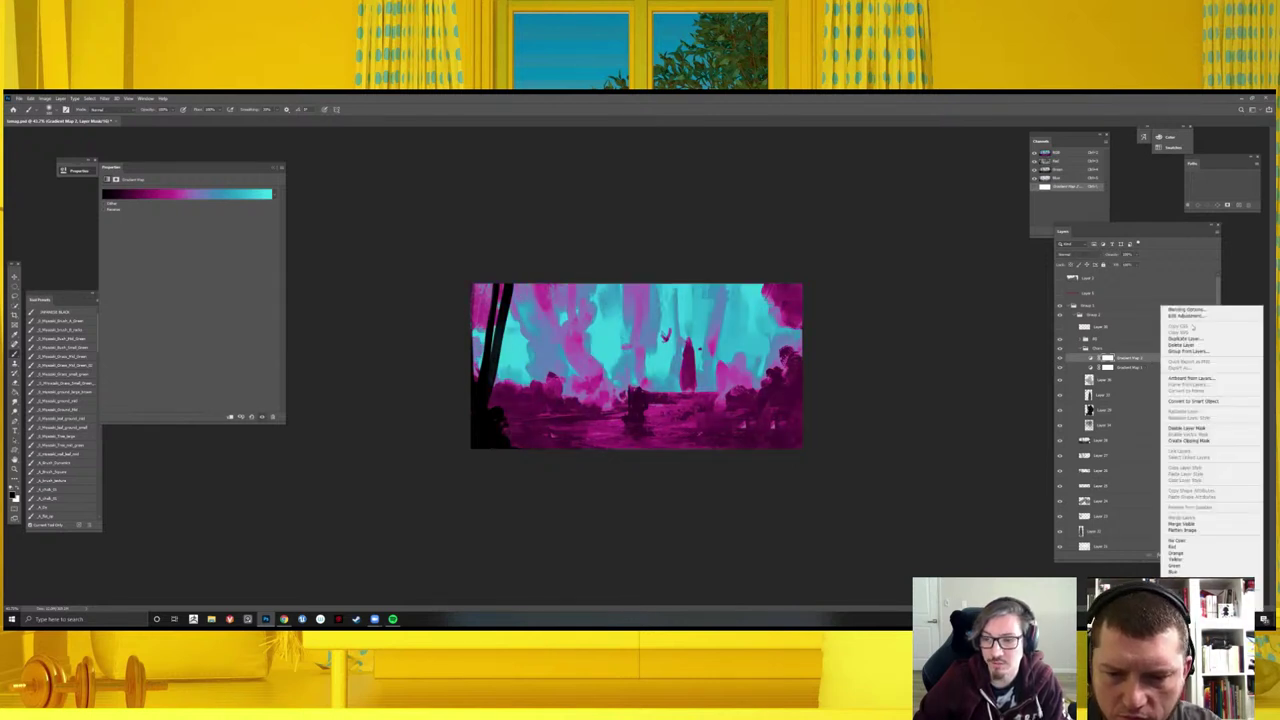
left_click(1189, 312)
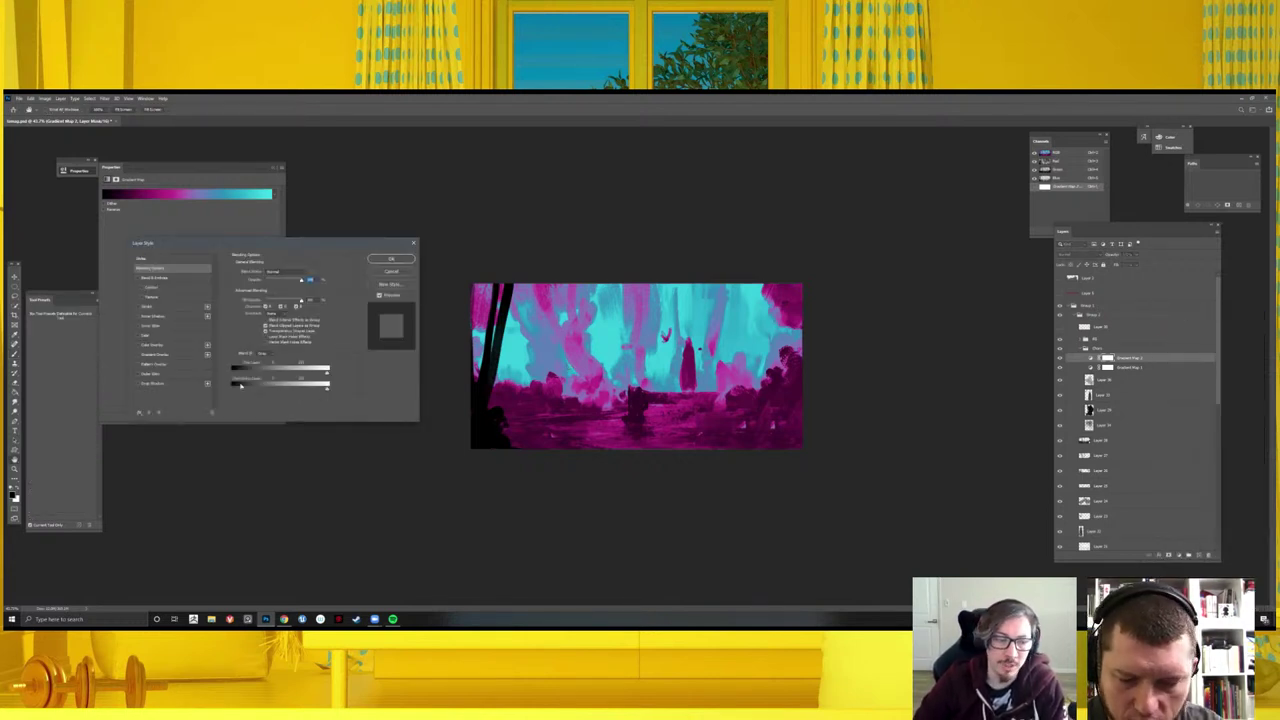
- Try a first underlying-layer Blend If range, compare with the map hidden, and reopen Blending Options
left_click_drag(246, 389, 264, 392)
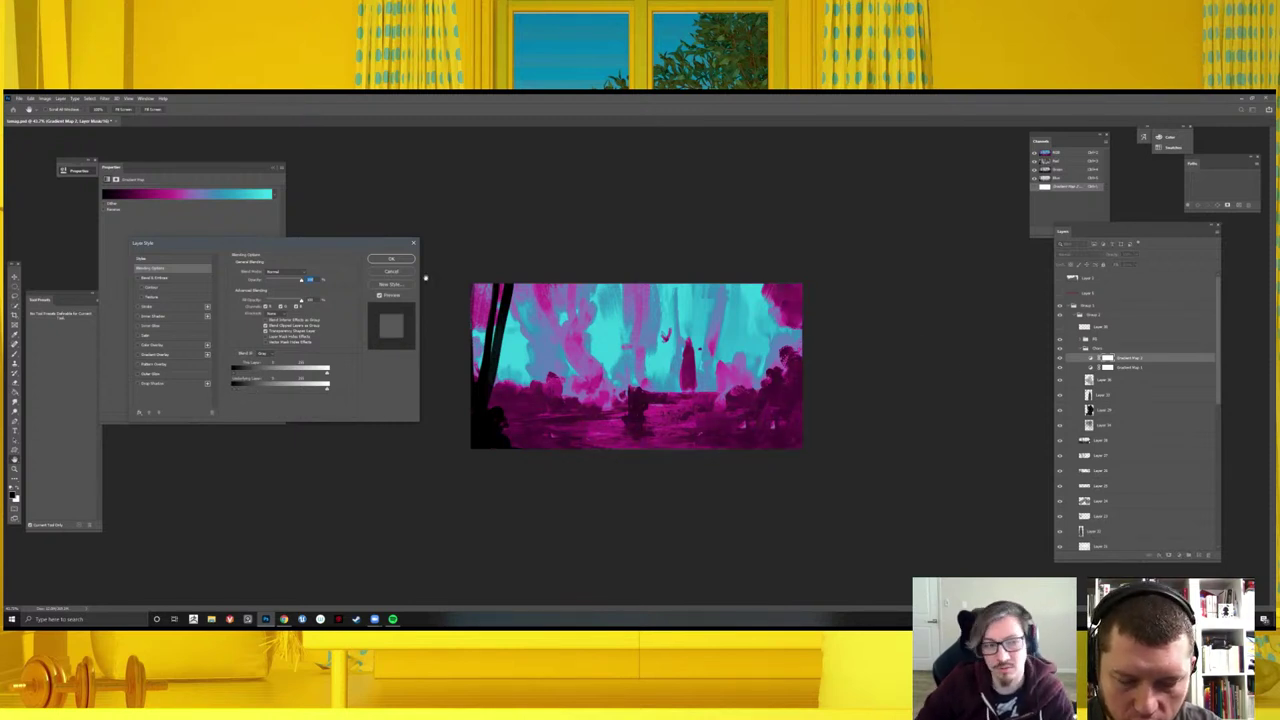
left_click(392, 258)
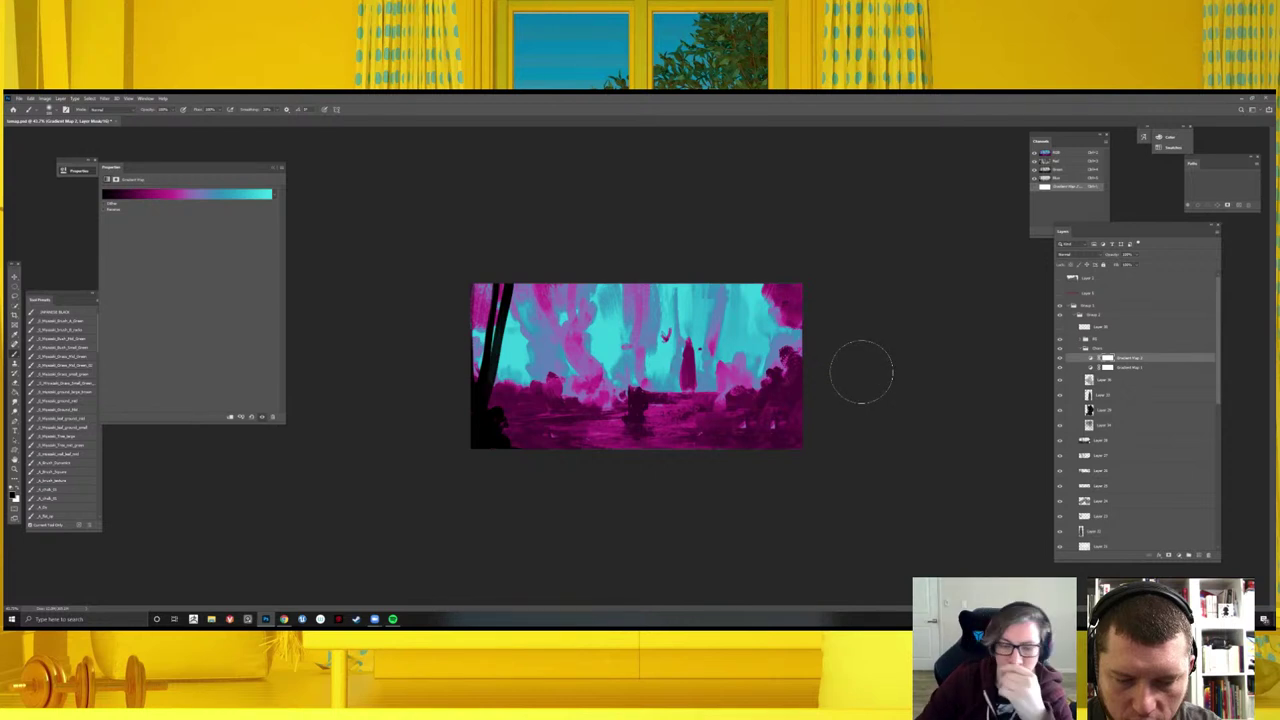
left_click(1060, 358)
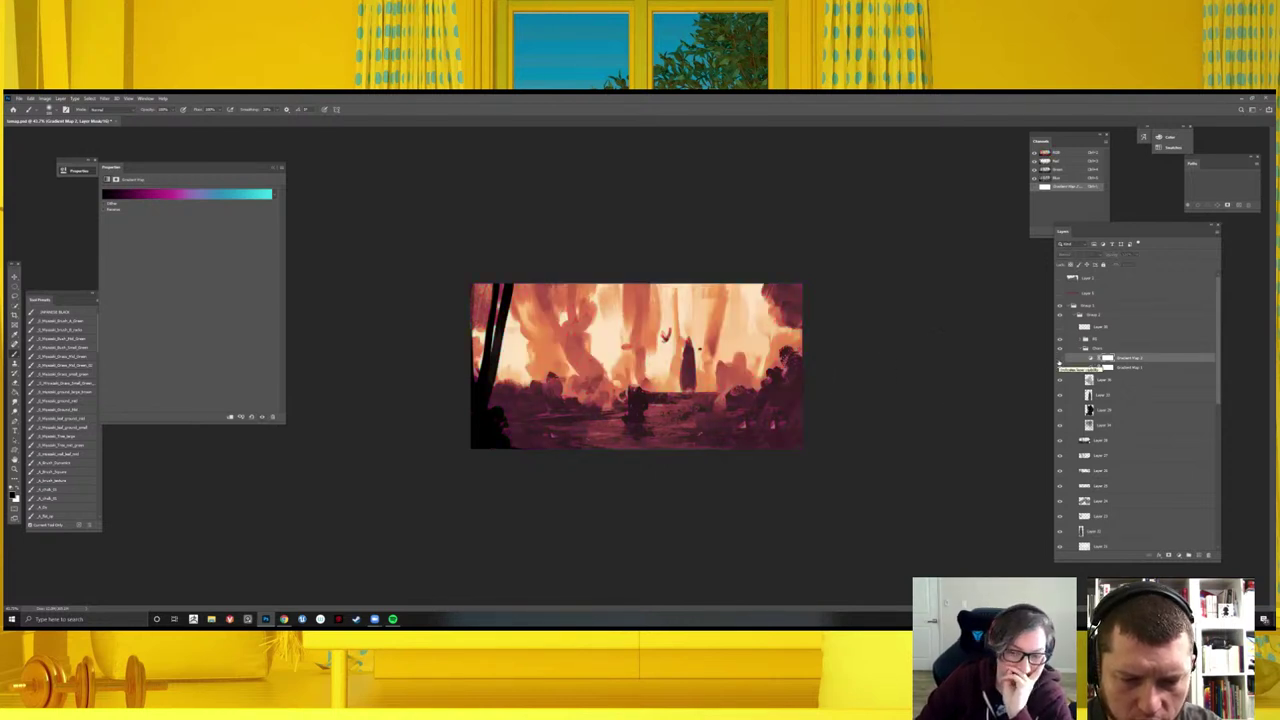
left_click(1060, 362)
right_click(1154, 305)
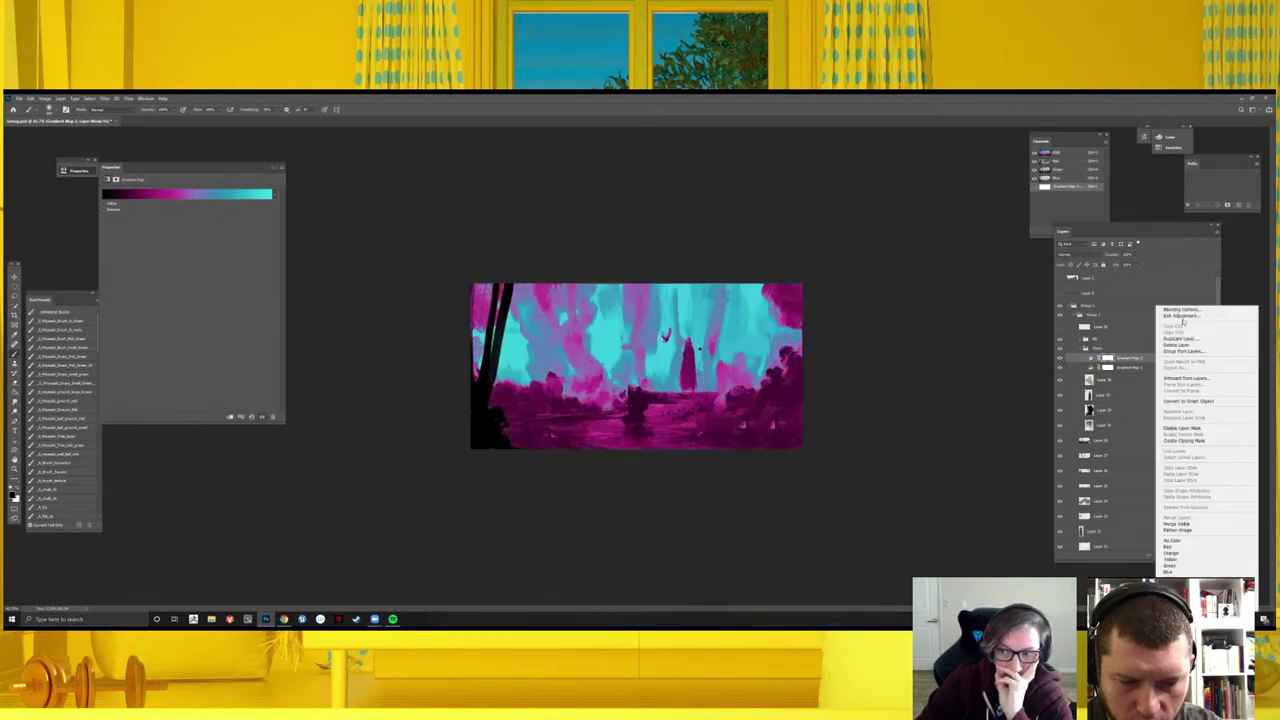
right_click(1179, 313)
key("Escape")
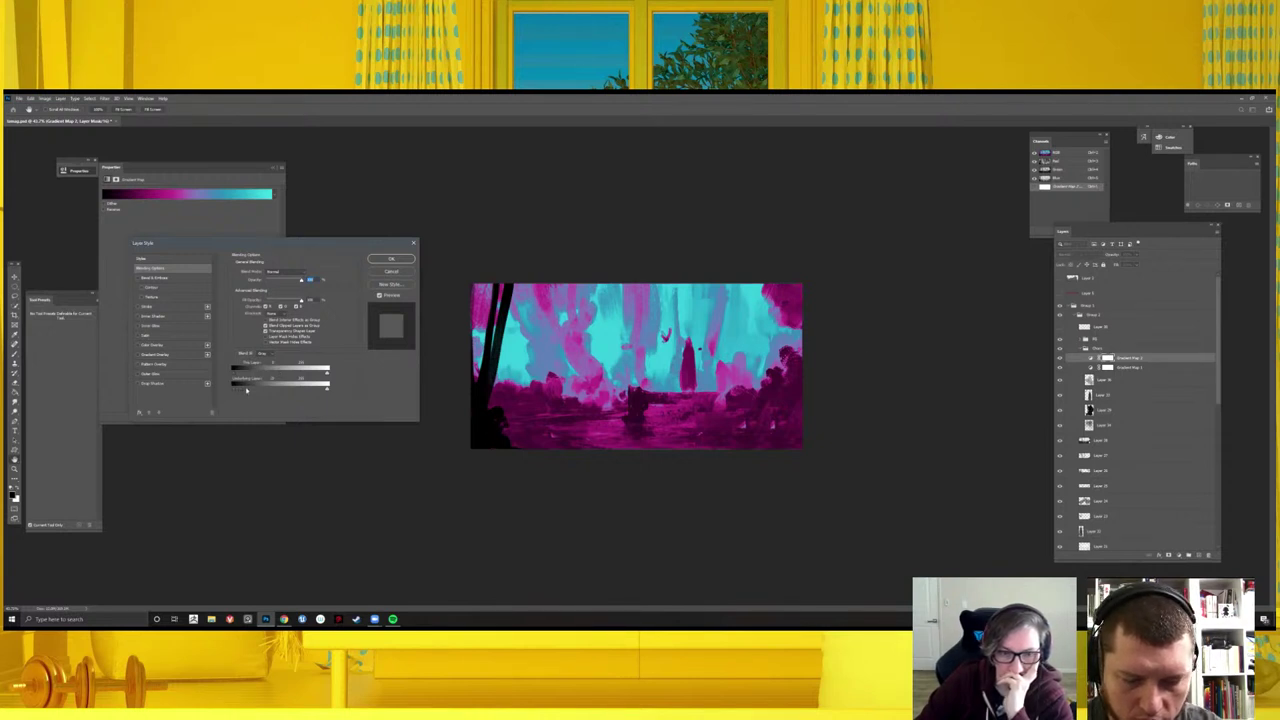
- Adjust the Underlying Layer Blend If handles until the upper areas turn cream, and apply
mouse_move(246, 390)
left_mouse_down()
mouse_move(349, 393)
mouse_move(232, 390)
left_mouse_up()
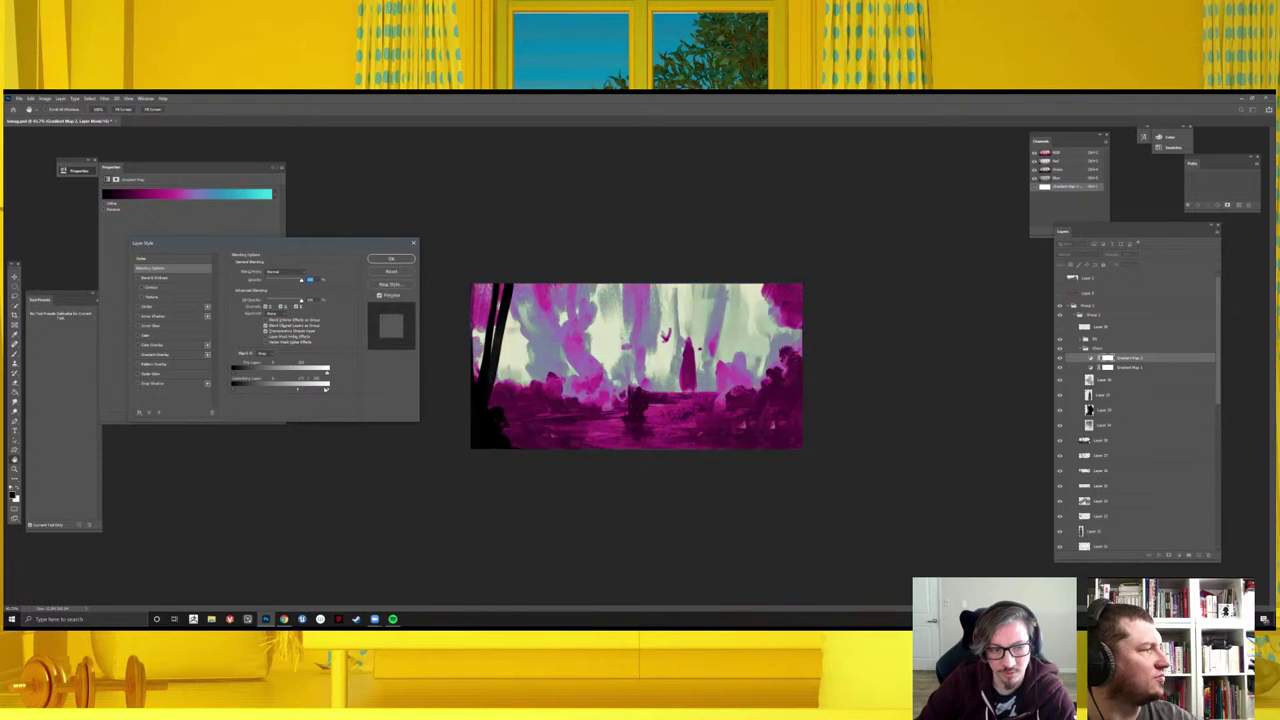
left_click_drag(325, 389, 252, 392)
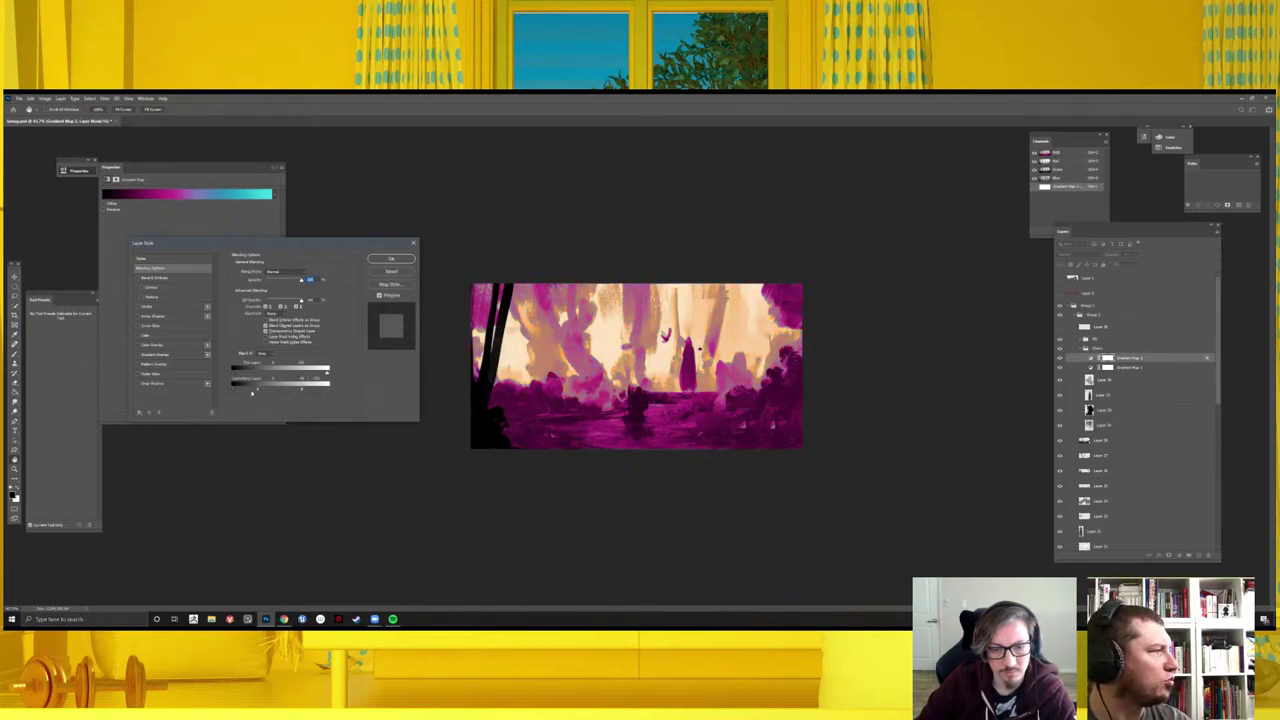
scroll(449, 371, "down", 5)
scroll(490, 384, "up", 3)
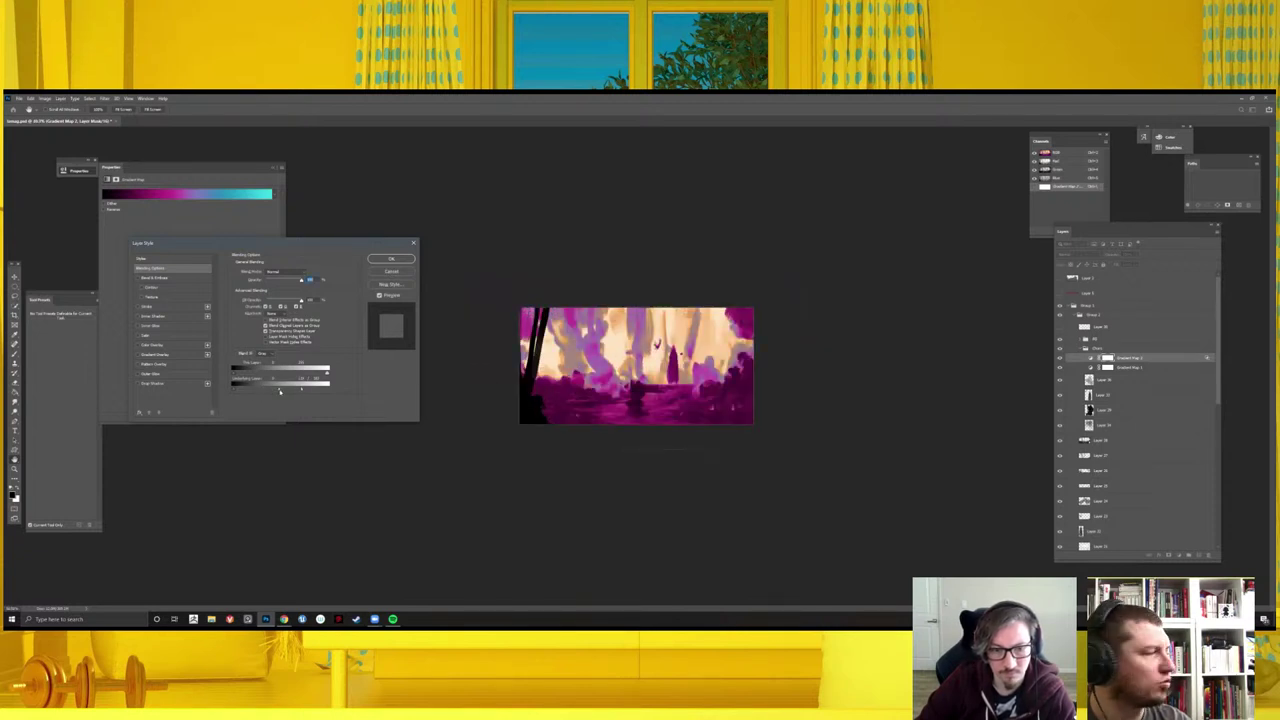
mouse_move(234, 390)
left_mouse_down()
mouse_move(270, 391)
mouse_move(220, 392)
left_mouse_up()
left_click_drag(302, 390, 297, 392)
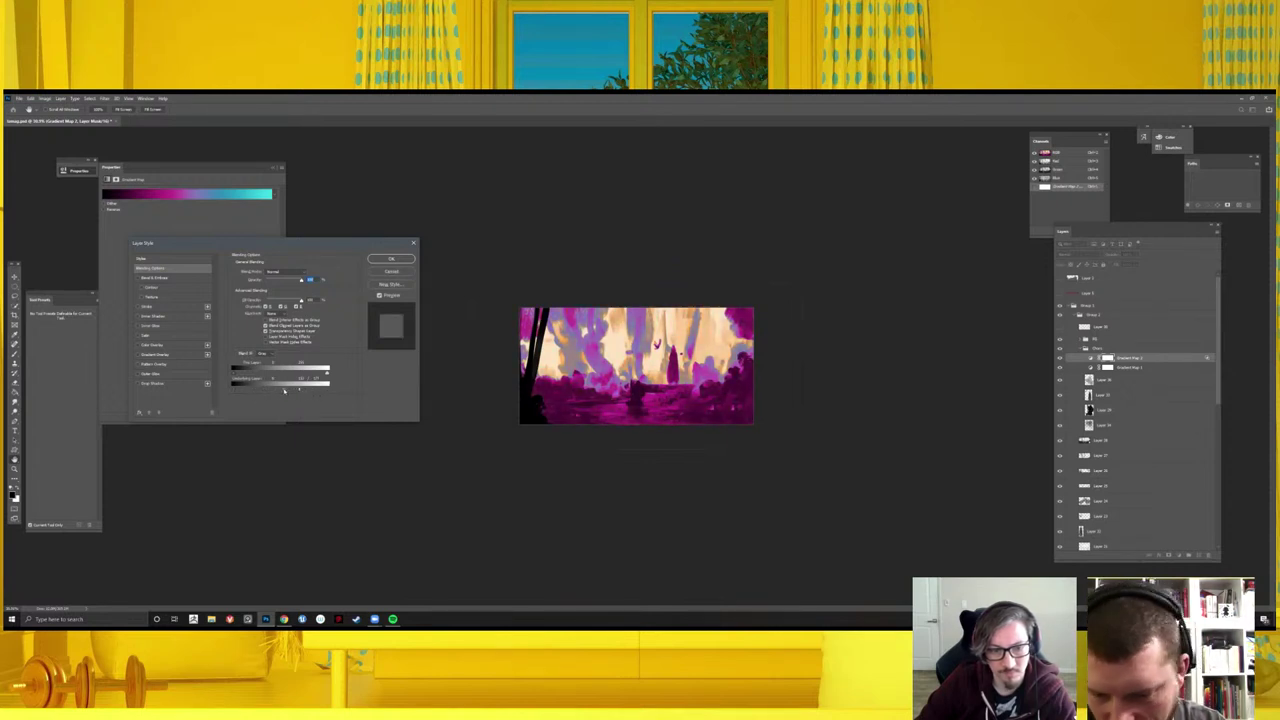
key("ctrl+minus")
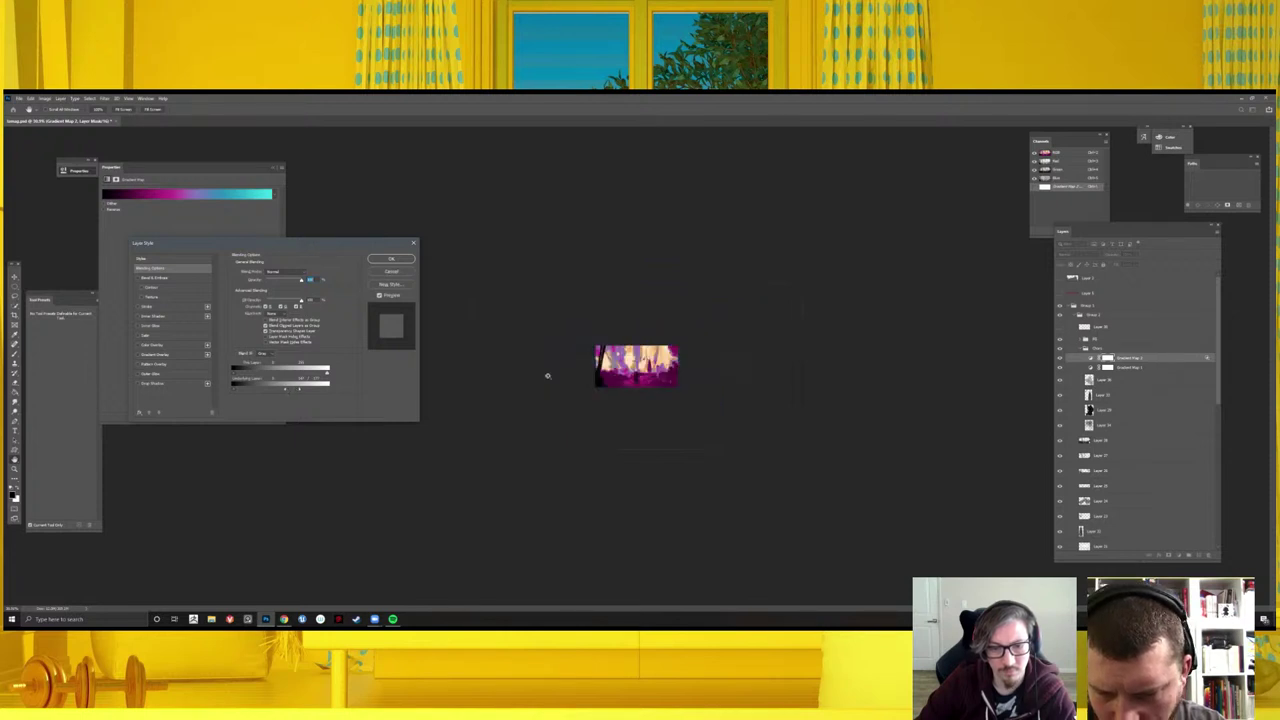
mouse_move(300, 390)
left_mouse_down()
mouse_move(341, 392)
mouse_move(239, 388)
left_mouse_up()
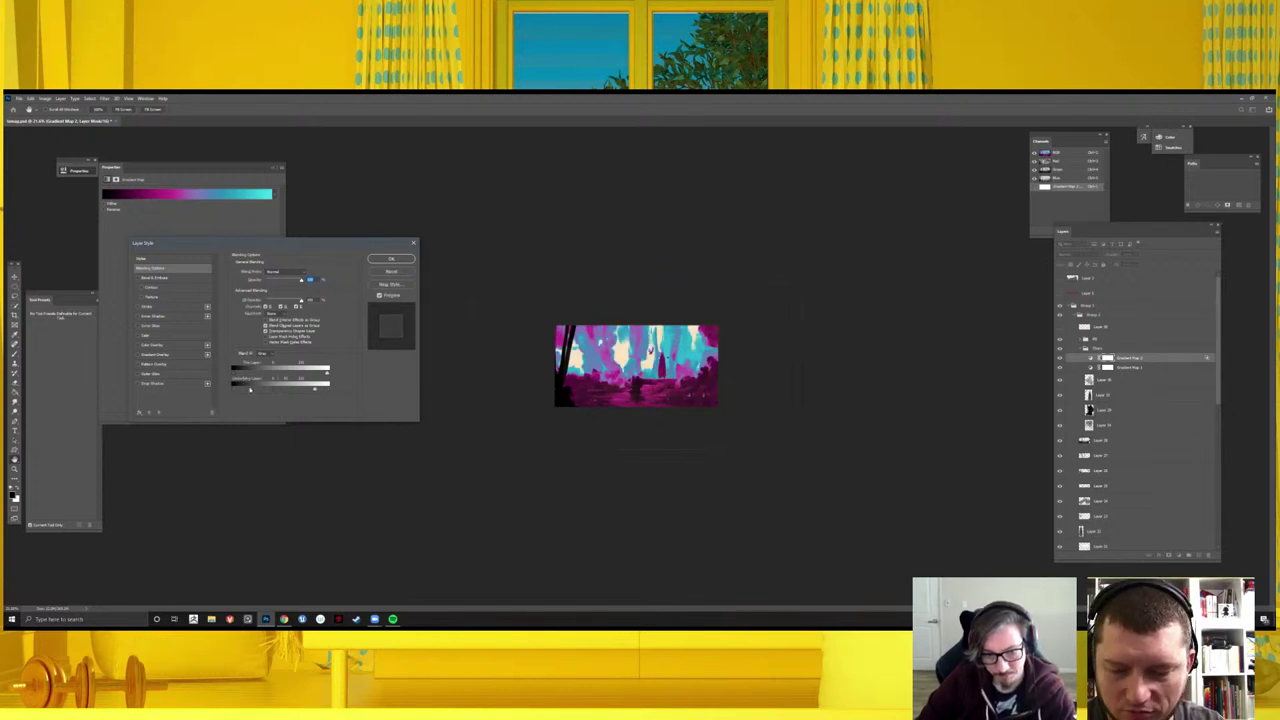
mouse_move(316, 389)
left_mouse_down()
mouse_move(352, 390)
mouse_move(258, 394)
left_mouse_up()
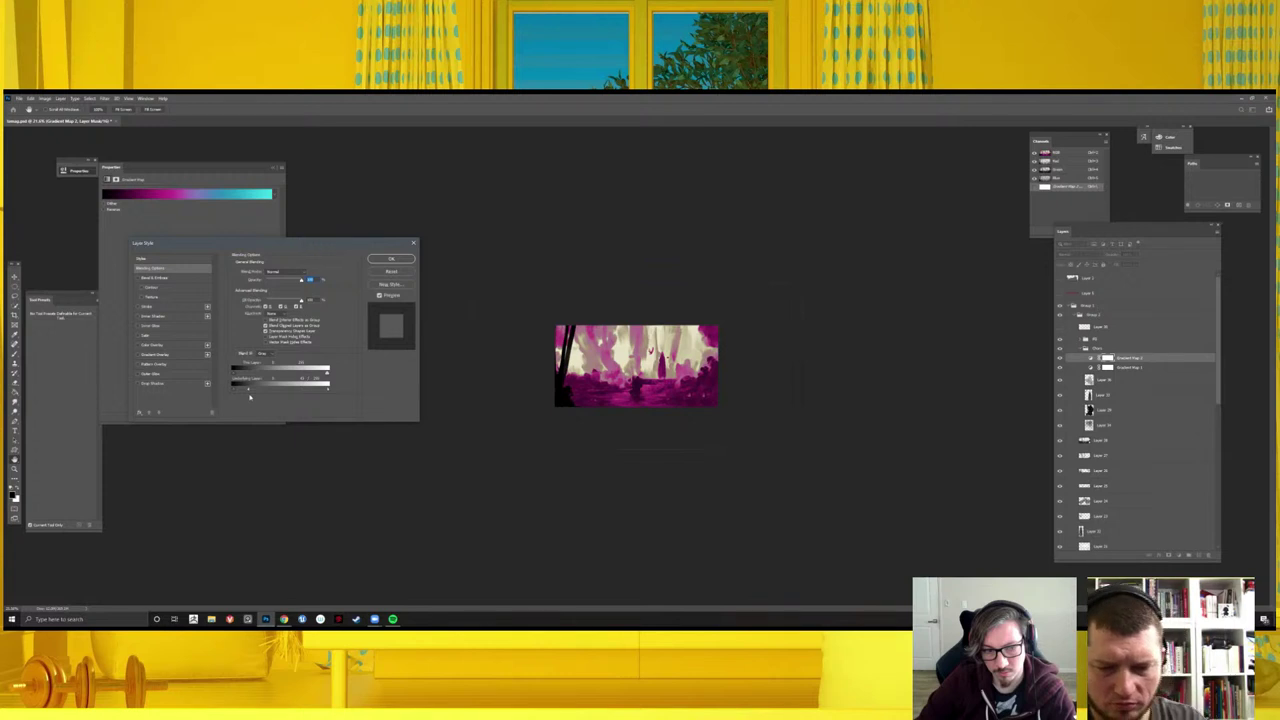
left_click(391, 258)
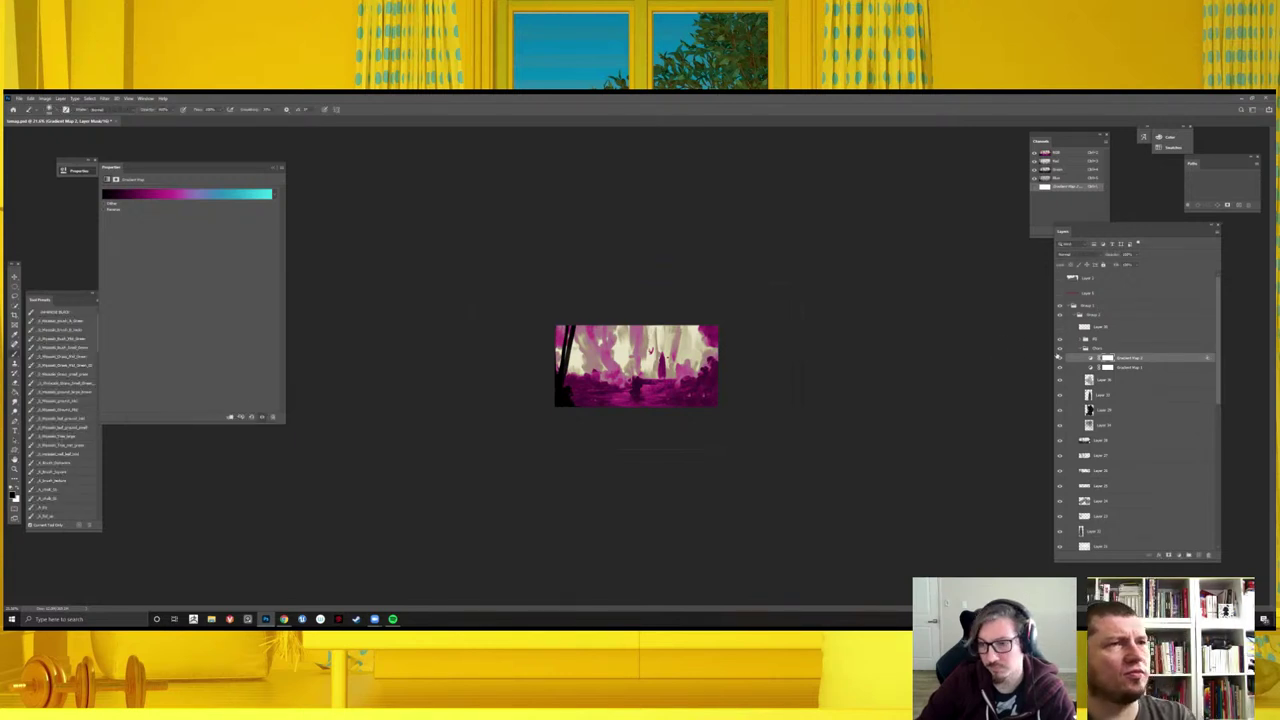
- Paint on the Gradient Map mask across the upper areas to restore cyan, pink and orange
key("ctrl+plus")
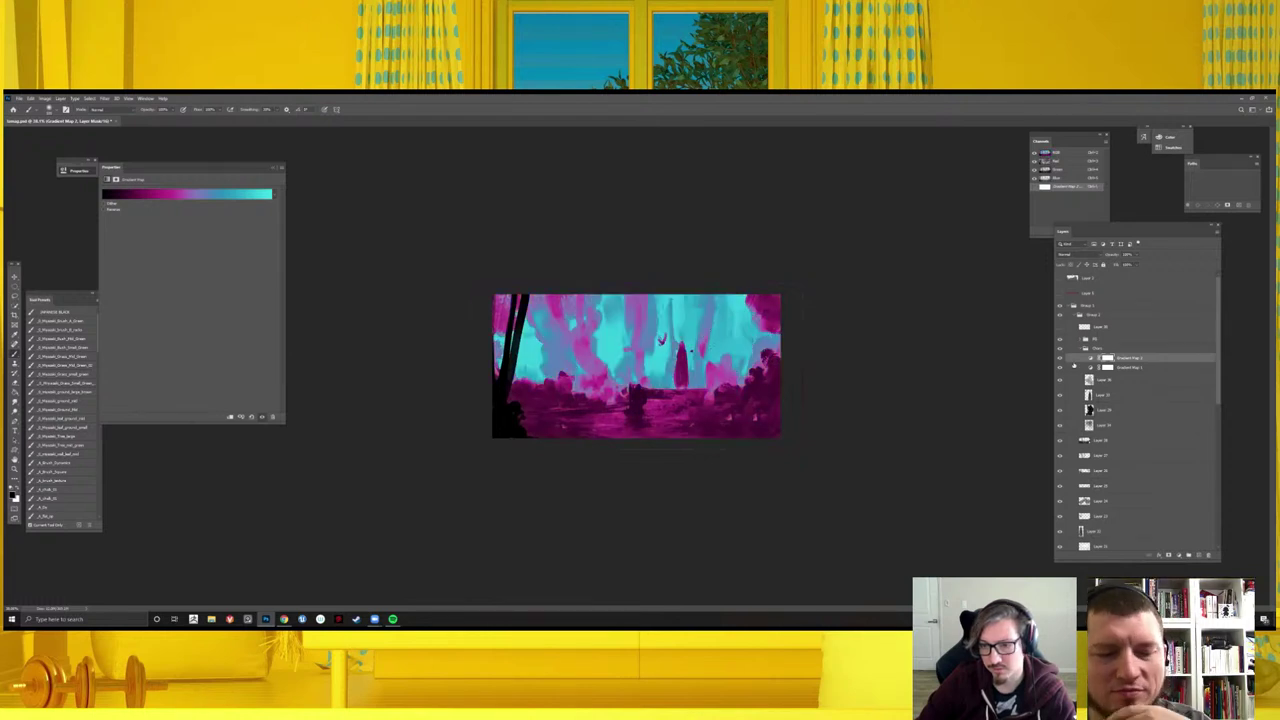
left_click(1108, 358)
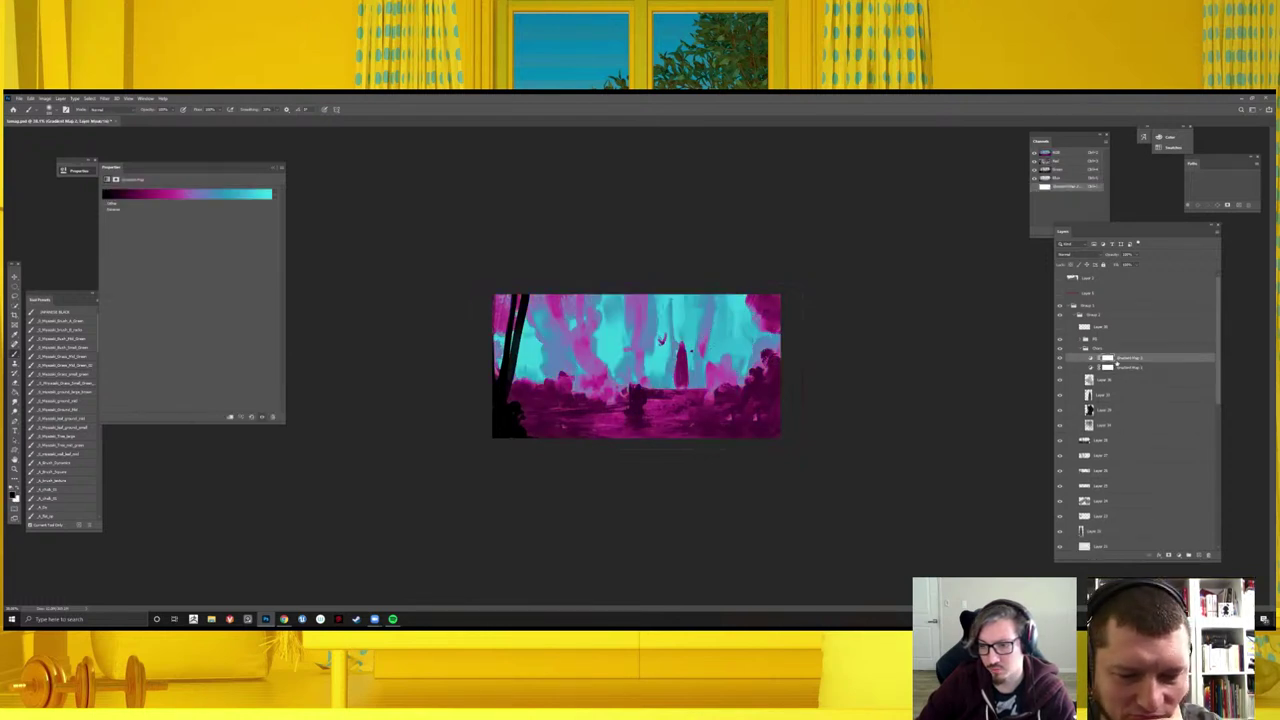
left_click(1107, 357)
right_click(664, 360)
key("Escape")
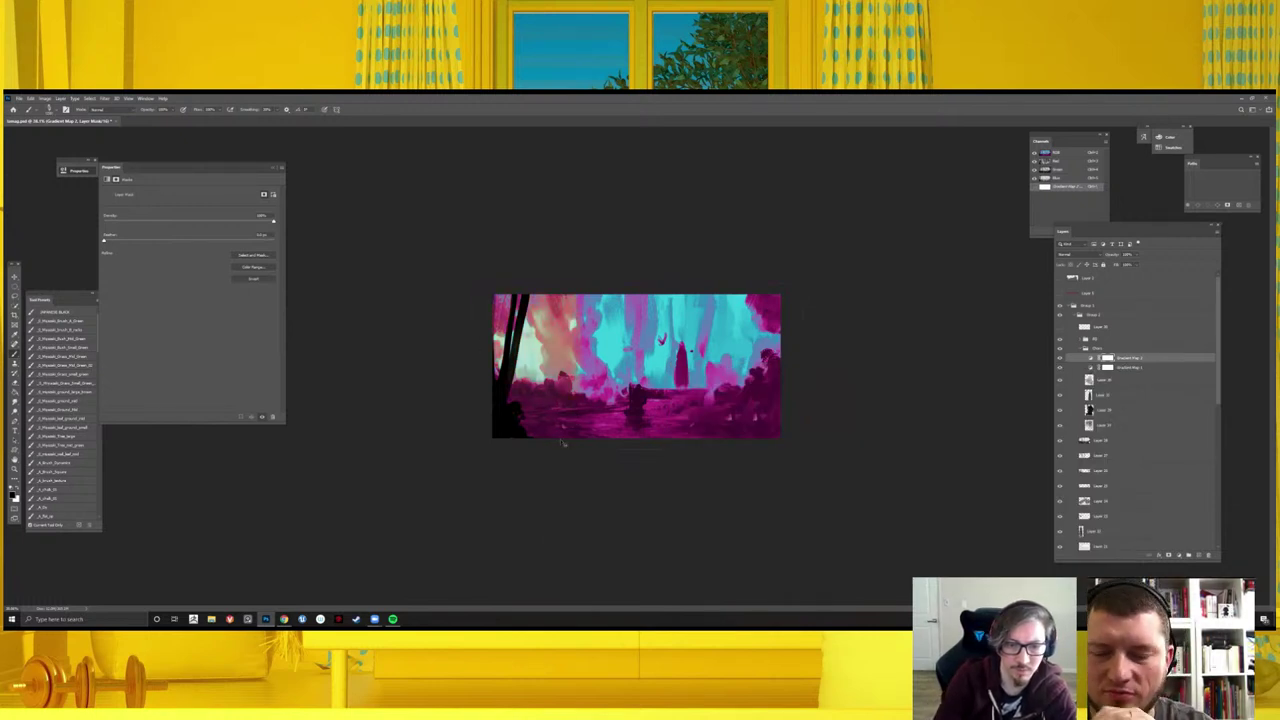
left_click_drag(538, 308, 550, 360)
mouse_move(600, 300)
left_mouse_down()
mouse_move(670, 350)
mouse_move(670, 390)
left_mouse_up()
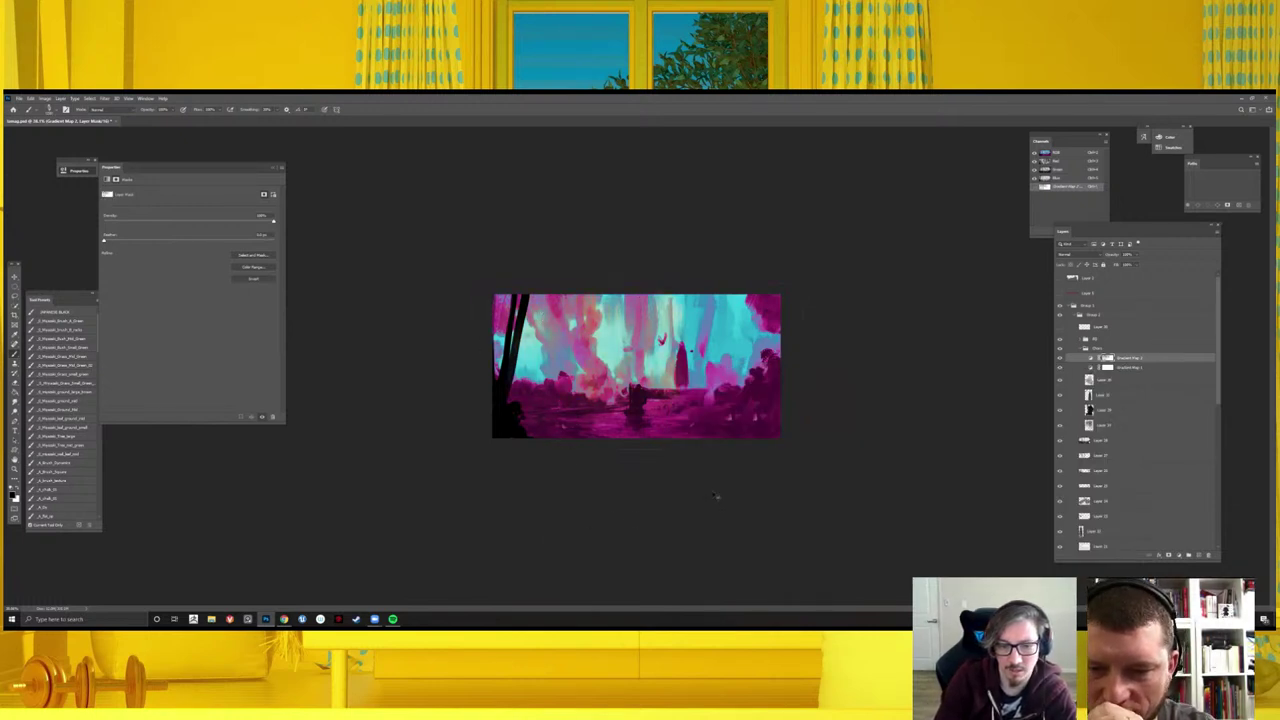
left_click_drag(720, 300, 740, 370)
mouse_move(660, 300)
left_mouse_down()
mouse_move(740, 350)
mouse_move(738, 372)
left_mouse_up()
left_click_drag(720, 300, 663, 338)
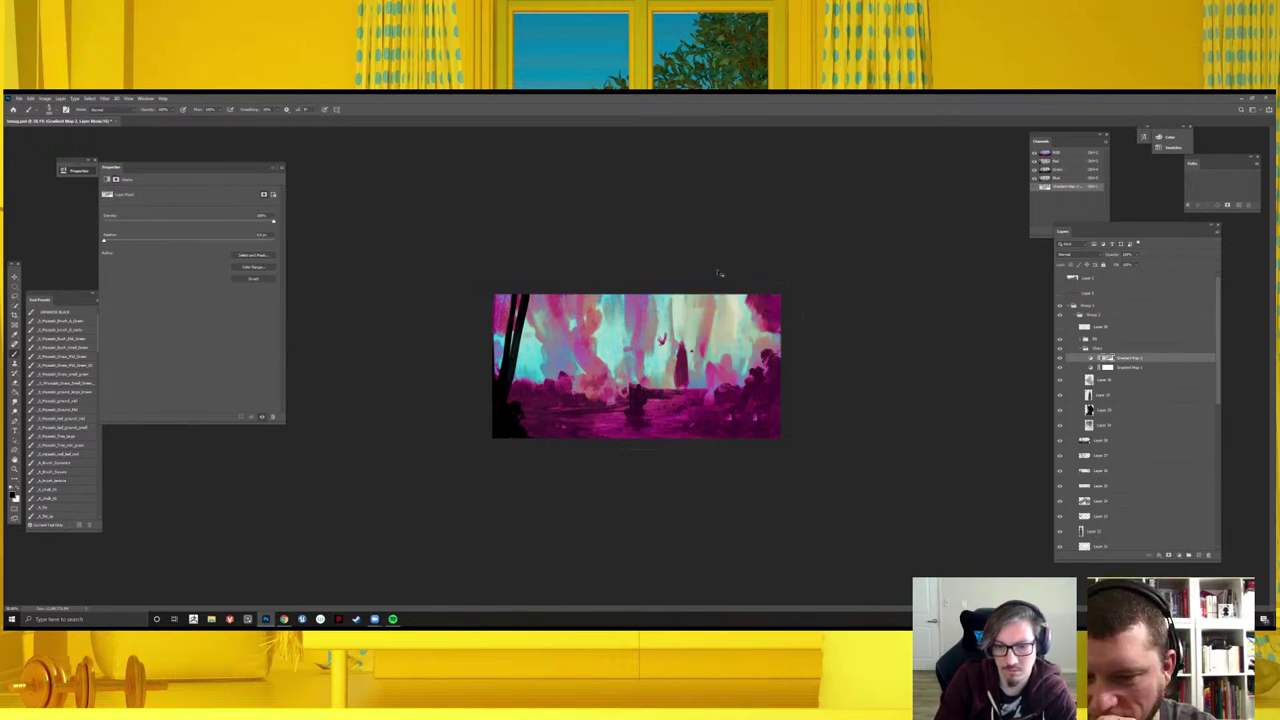
left_click_drag(550, 305, 520, 375)
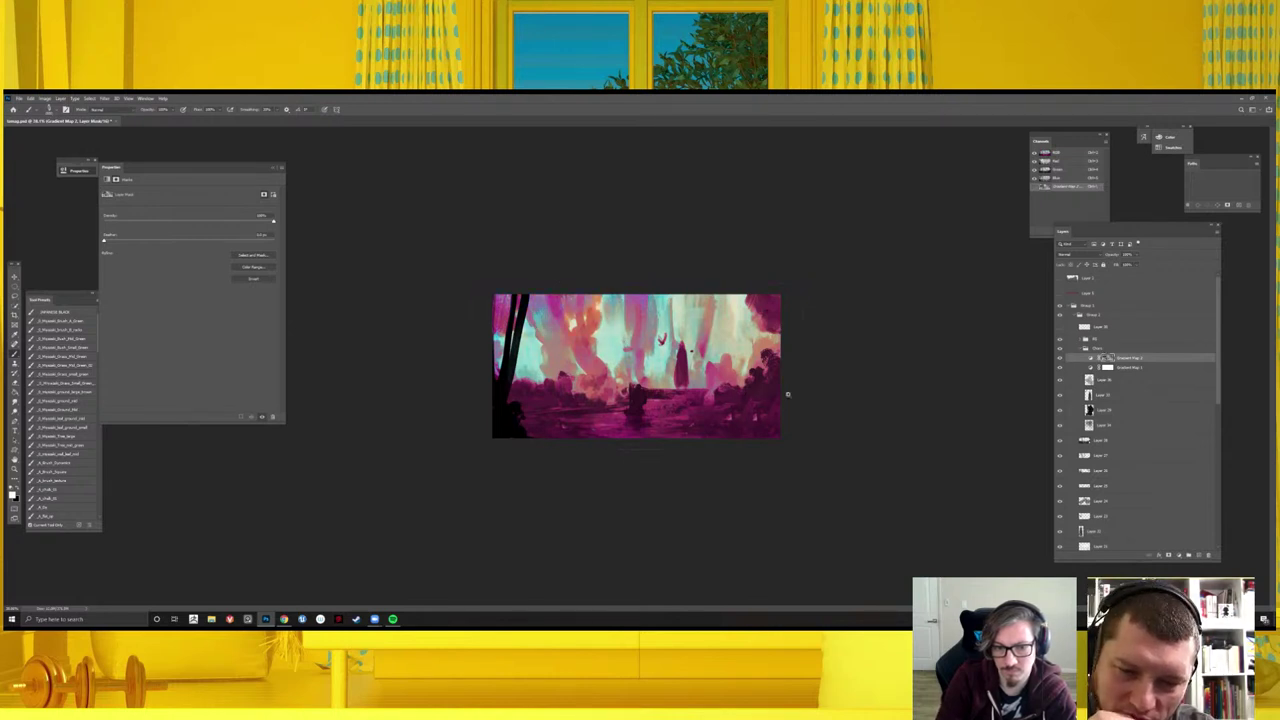
- Lighten the upper-left sky, add pale cyan light mid-canvas, flip to check, and add a speckled stroke
key("ctrl+minus")
key("ctrl+minus")
key("ctrl+minus")
key("ctrl+plus")
key("ctrl+plus")
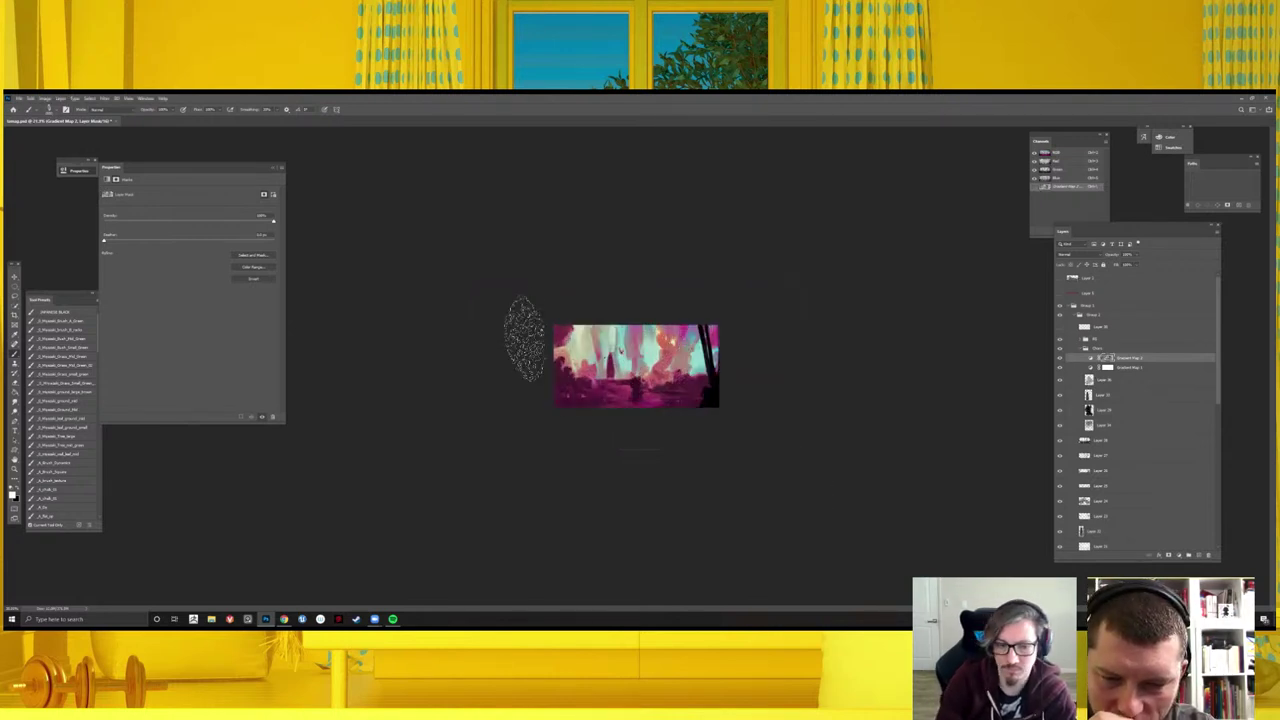
left_click_drag(598, 395, 598, 322)
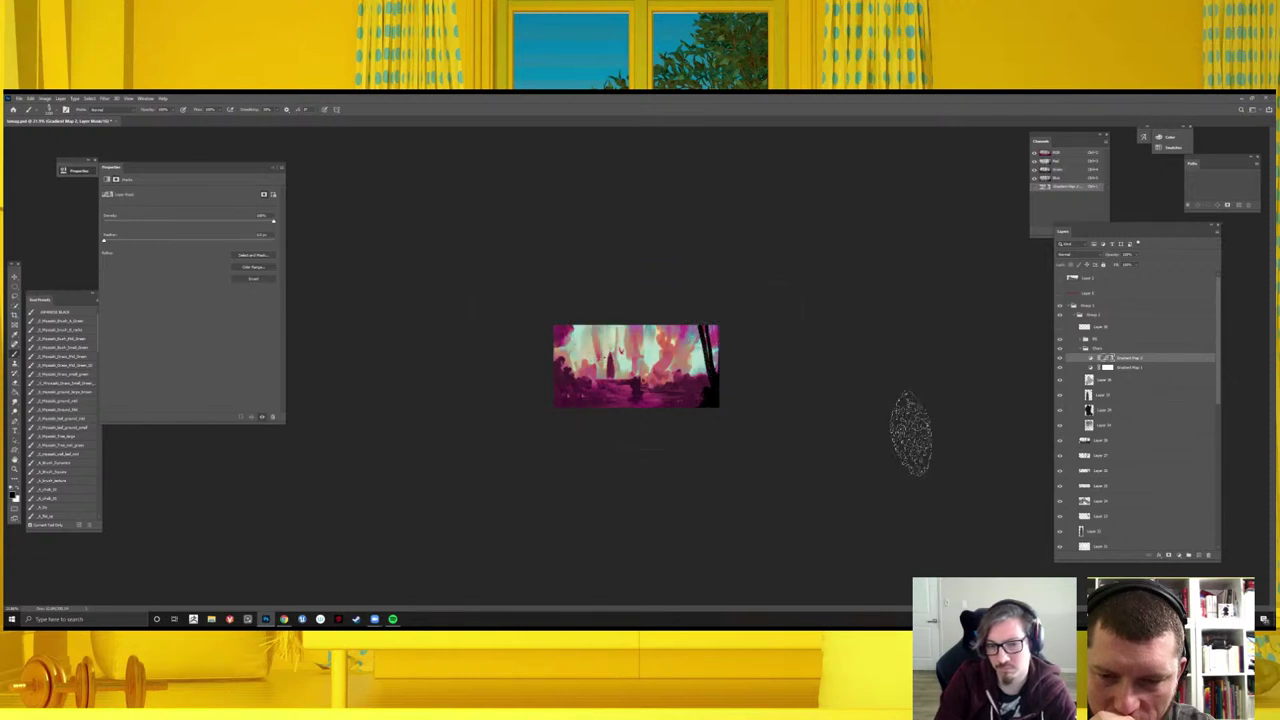
left_click(1060, 358)
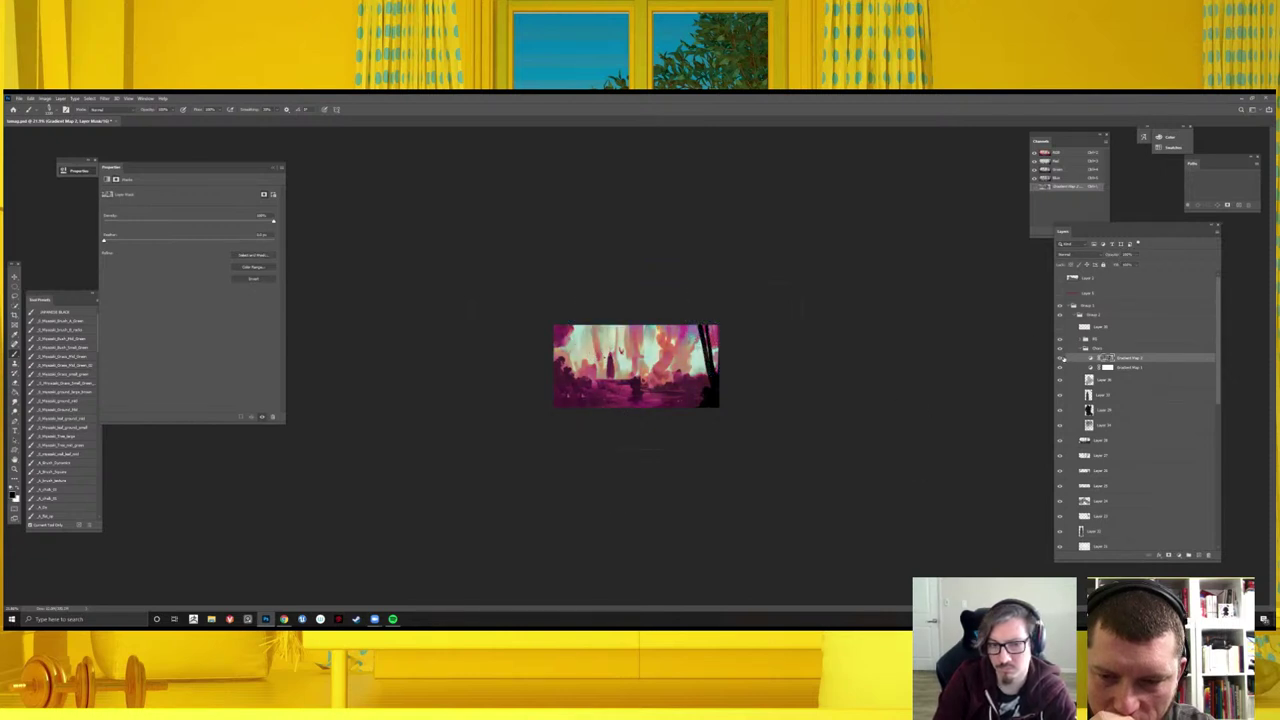
left_click(1060, 358)
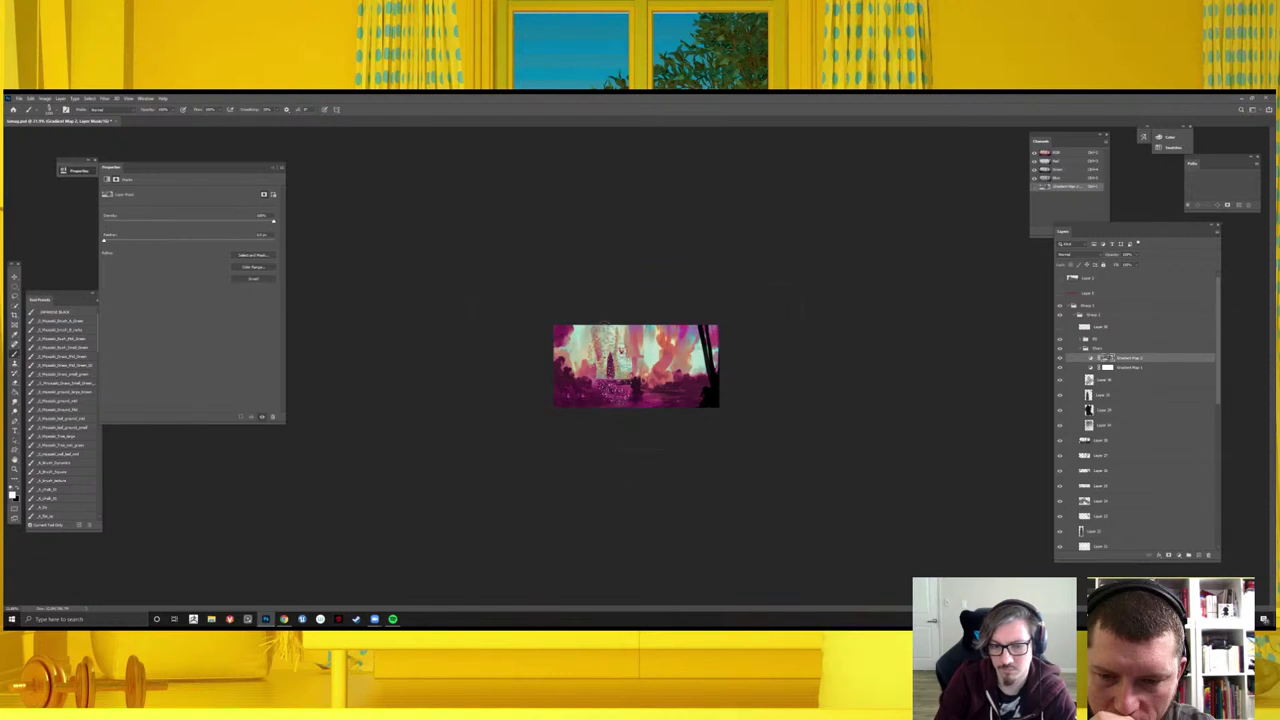
mouse_move(606, 490)
left_mouse_down()
mouse_move(605, 396)
mouse_move(640, 384)
left_mouse_up()
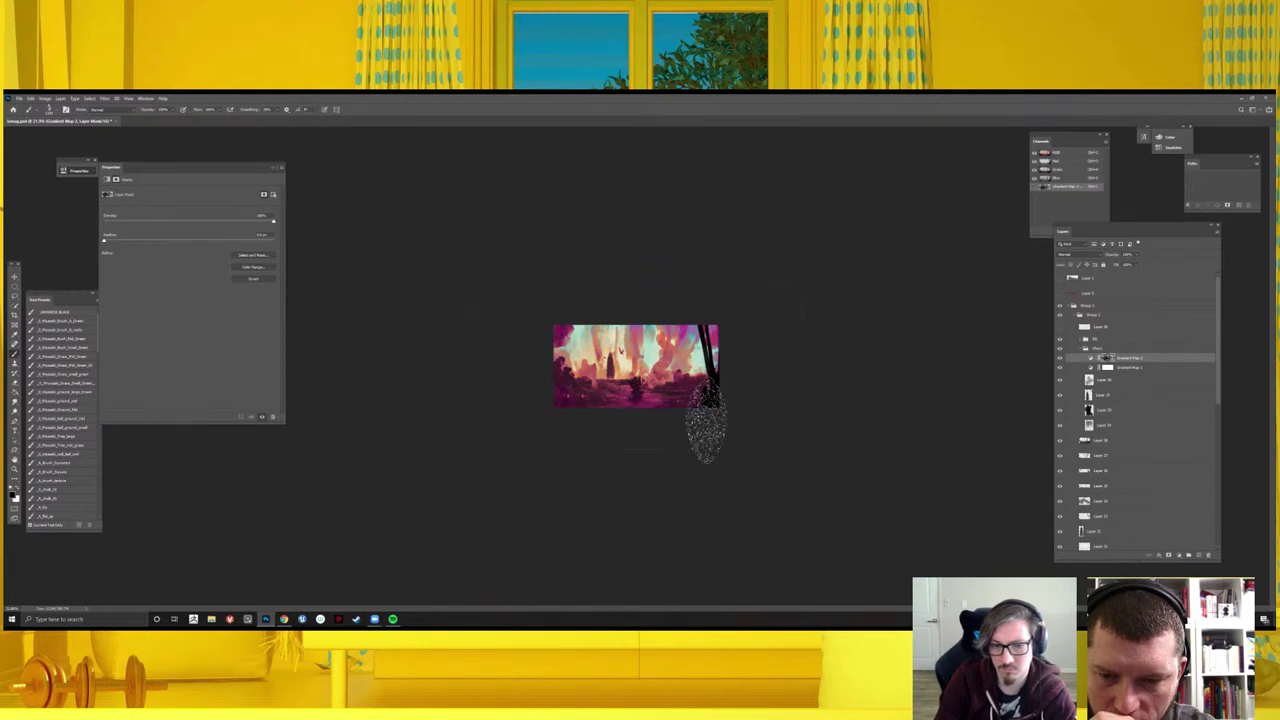
key("h")
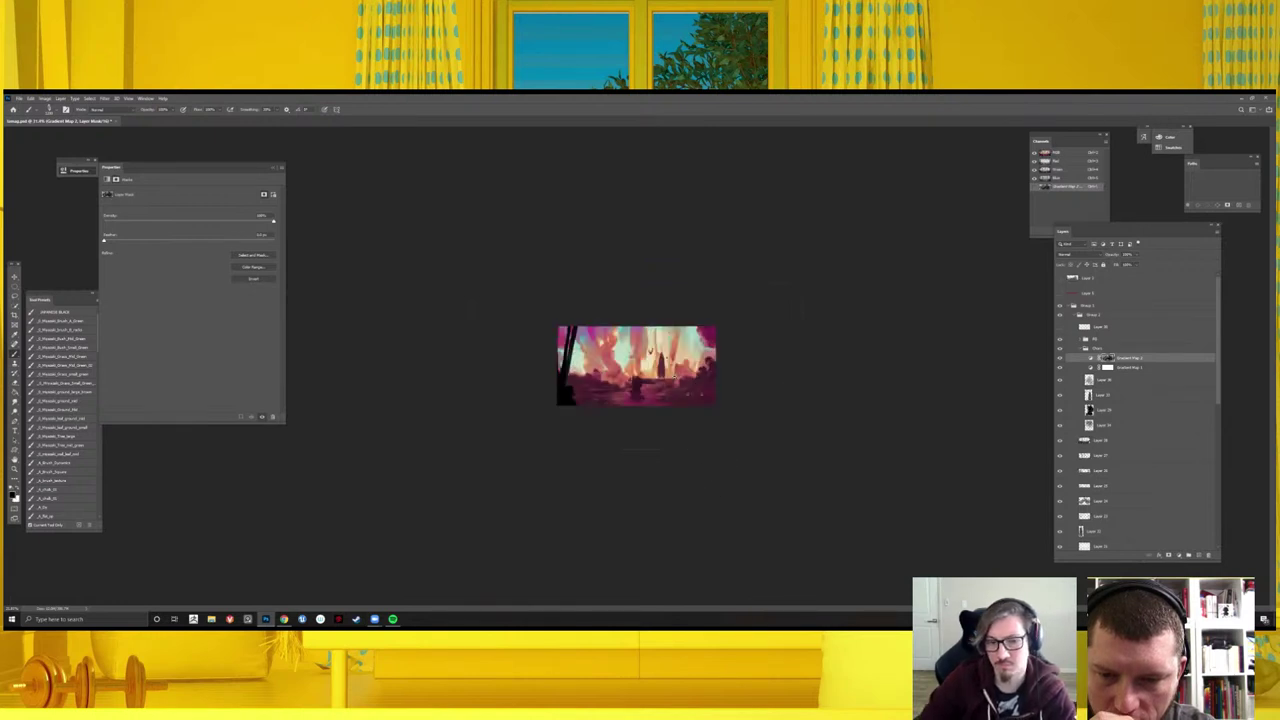
key("ctrl+plus")
key("ctrl+plus")
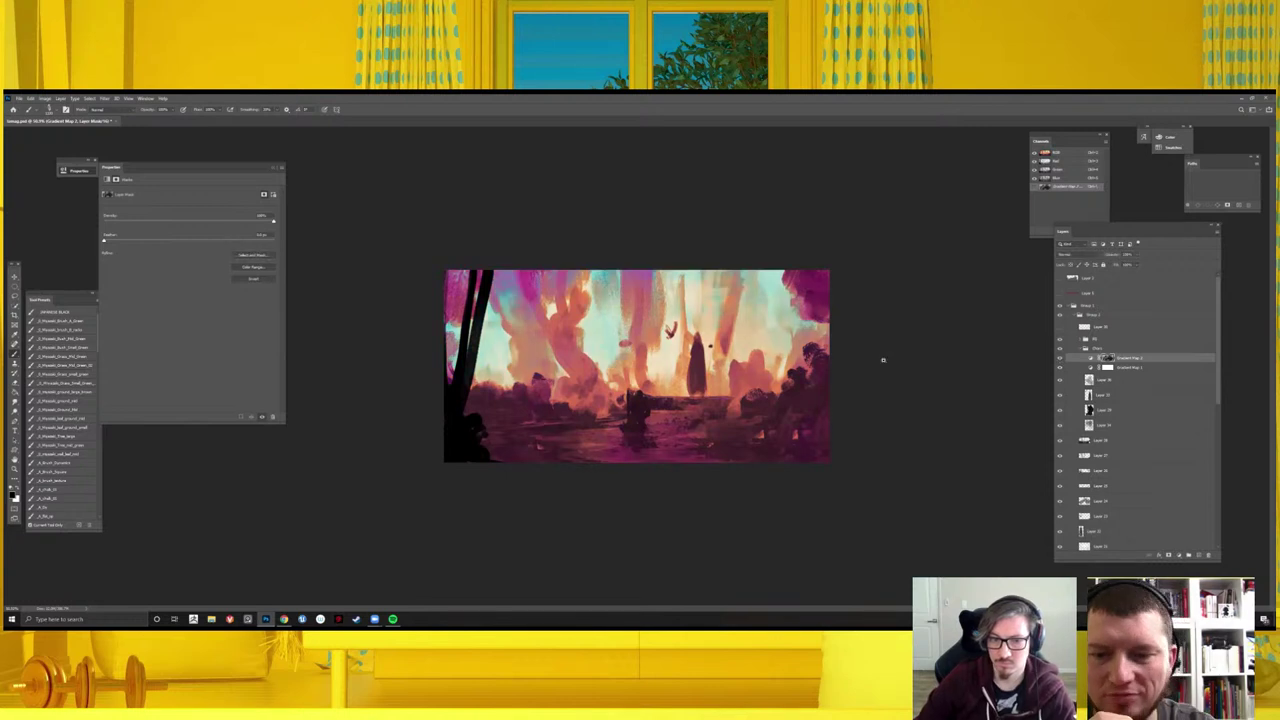
key("ctrl+minus")
key("ctrl+minus")
key("ctrl+minus")
key("ctrl+plus")
key("ctrl+plus")
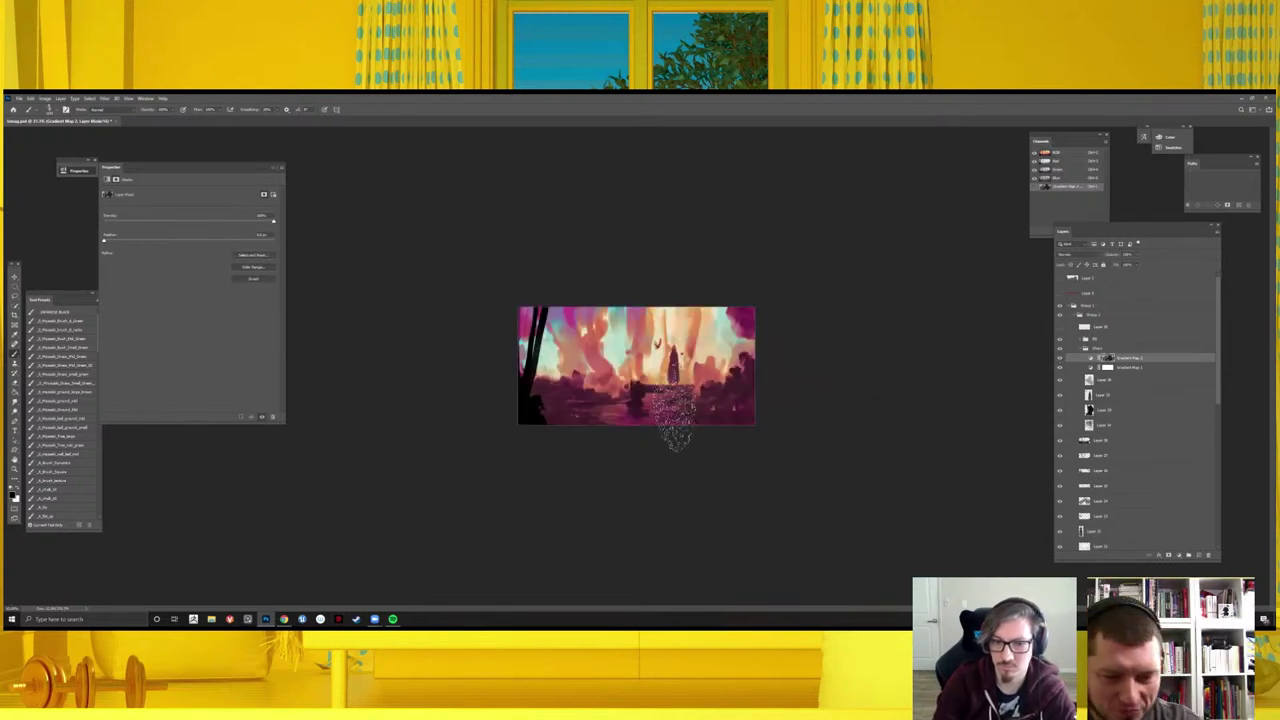
mouse_move(677, 428)
left_mouse_down()
mouse_move(665, 340)
mouse_move(677, 410)
left_mouse_up()
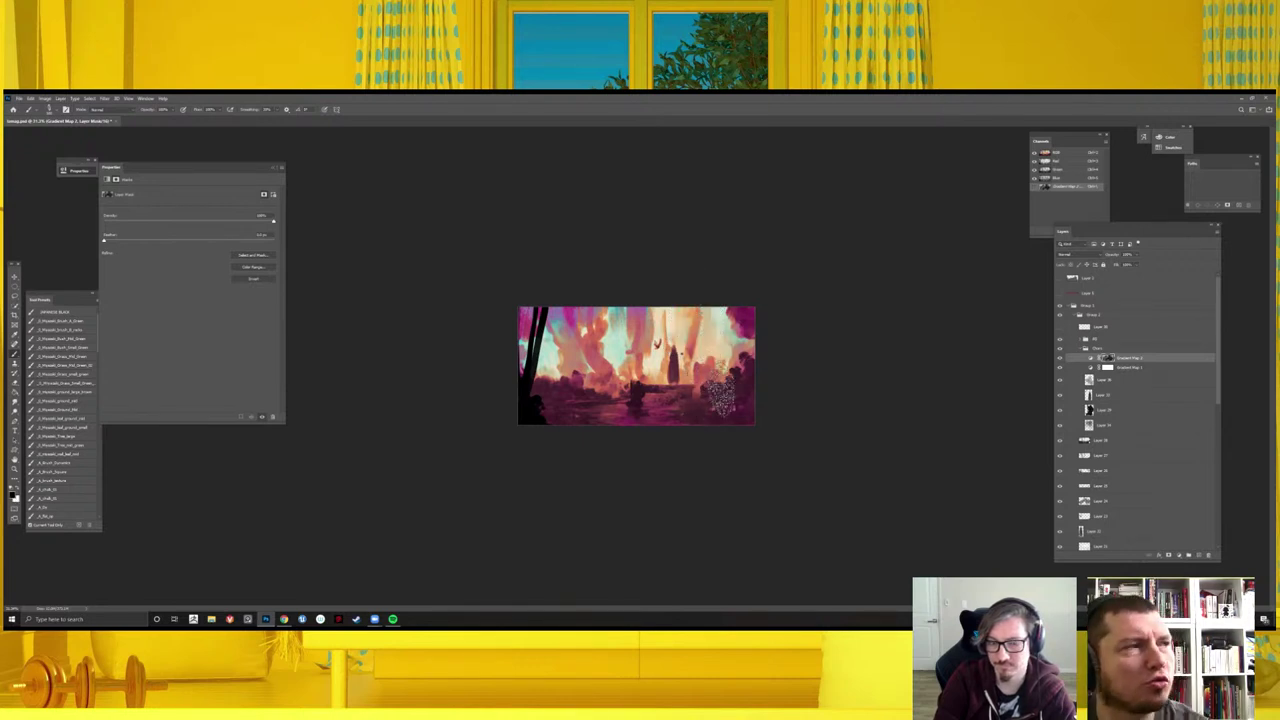
- Switch to a different brush preset, swap foreground and background colours, and compare the adjustment on and off
right_click(700, 356)
double_click(900, 444)
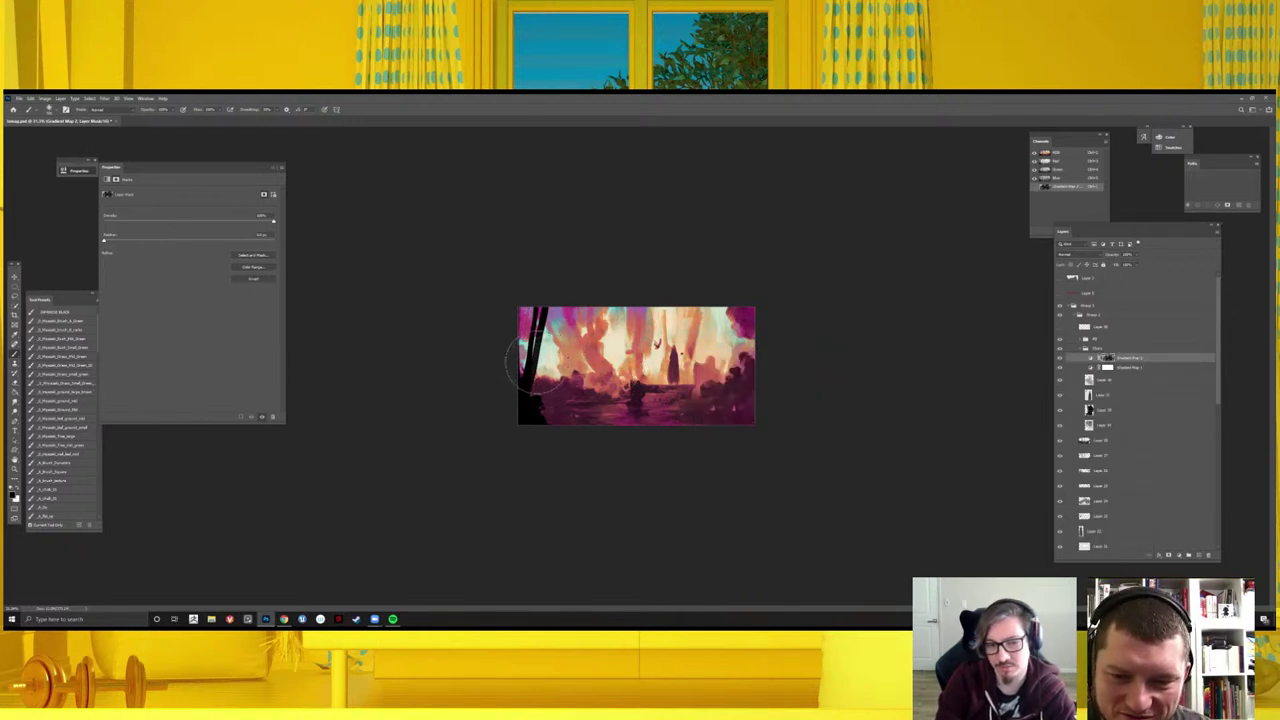
key("x")
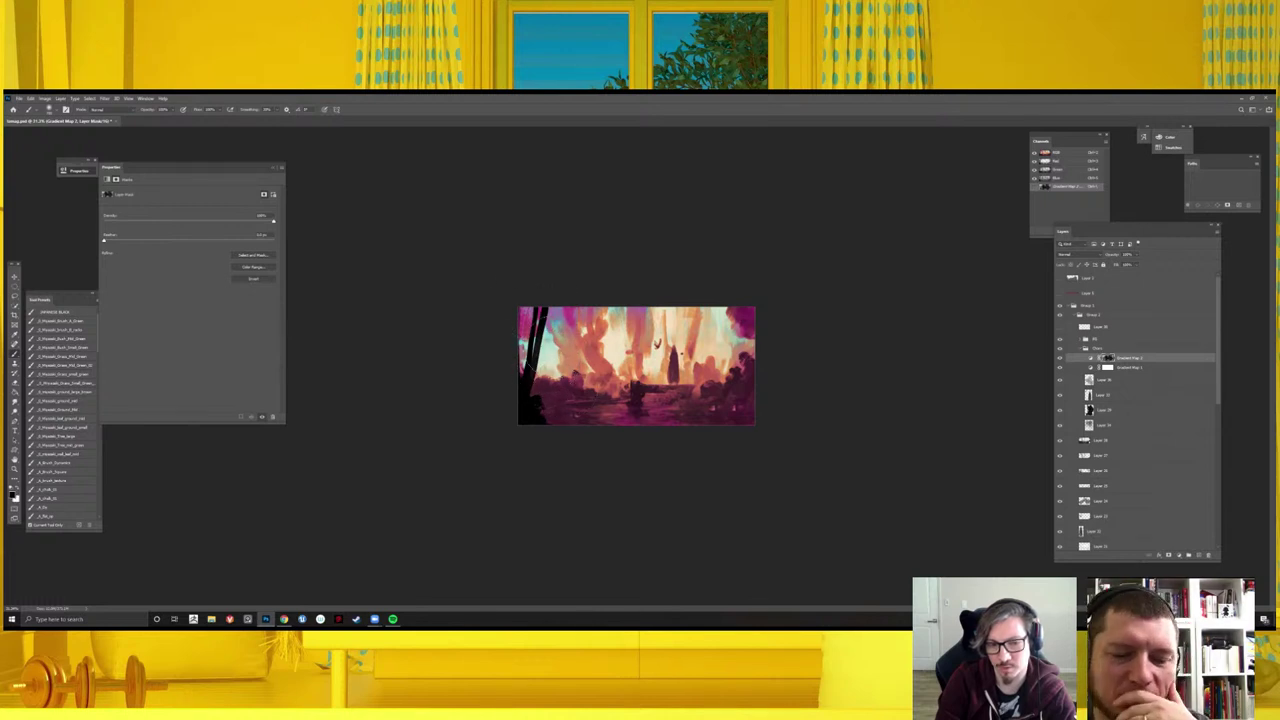
scroll(603, 329, "down", 5)
scroll(603, 329, "up", 5)
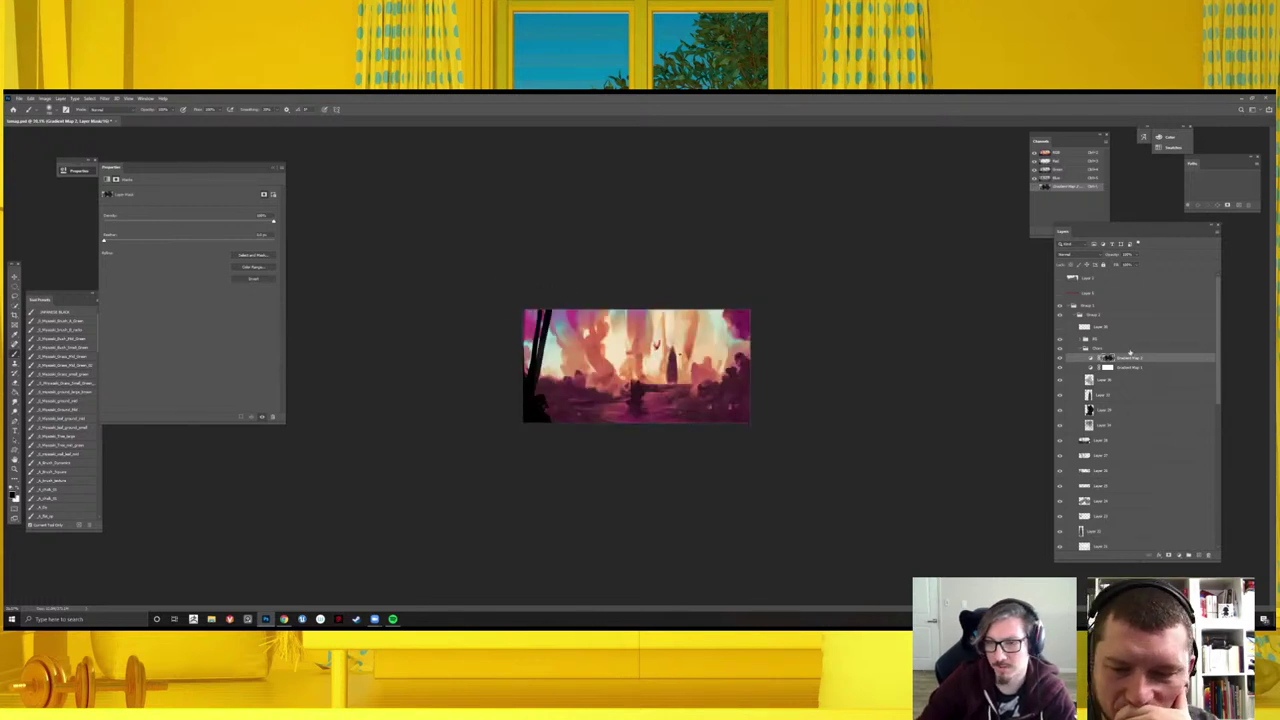
left_click(1059, 367)
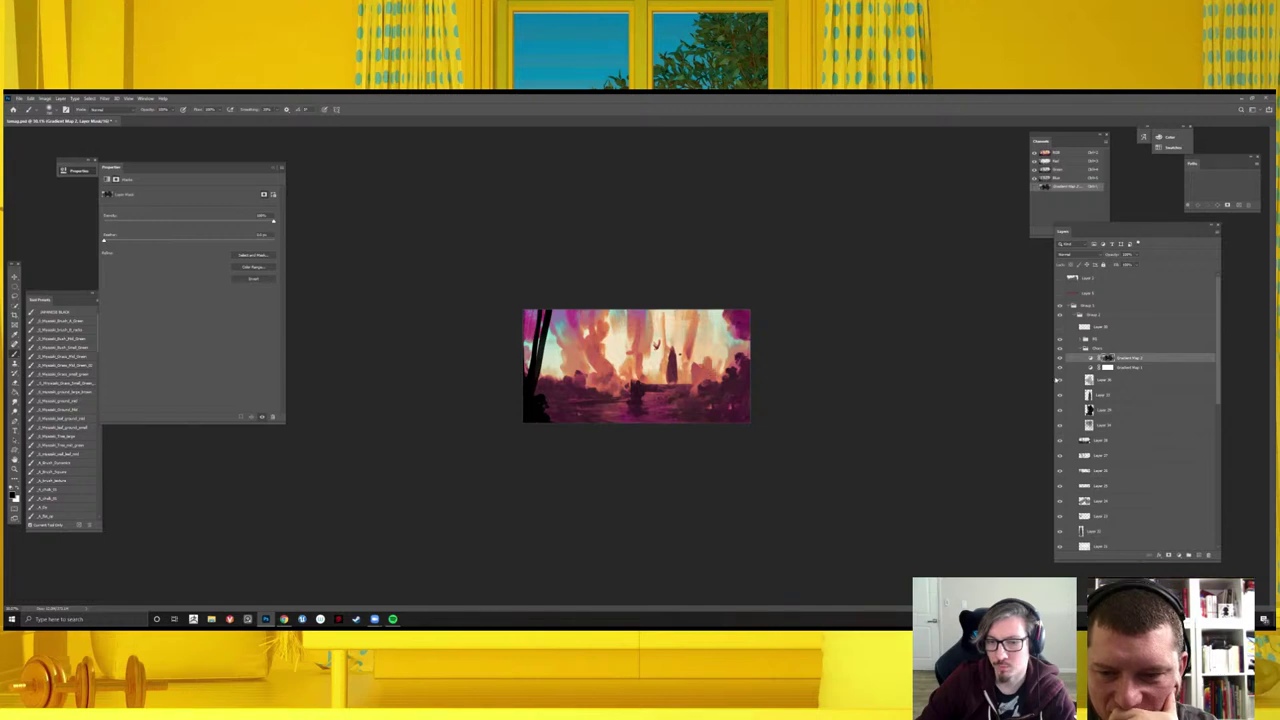
left_click(1059, 367)
scroll(738, 343, "up", 5)
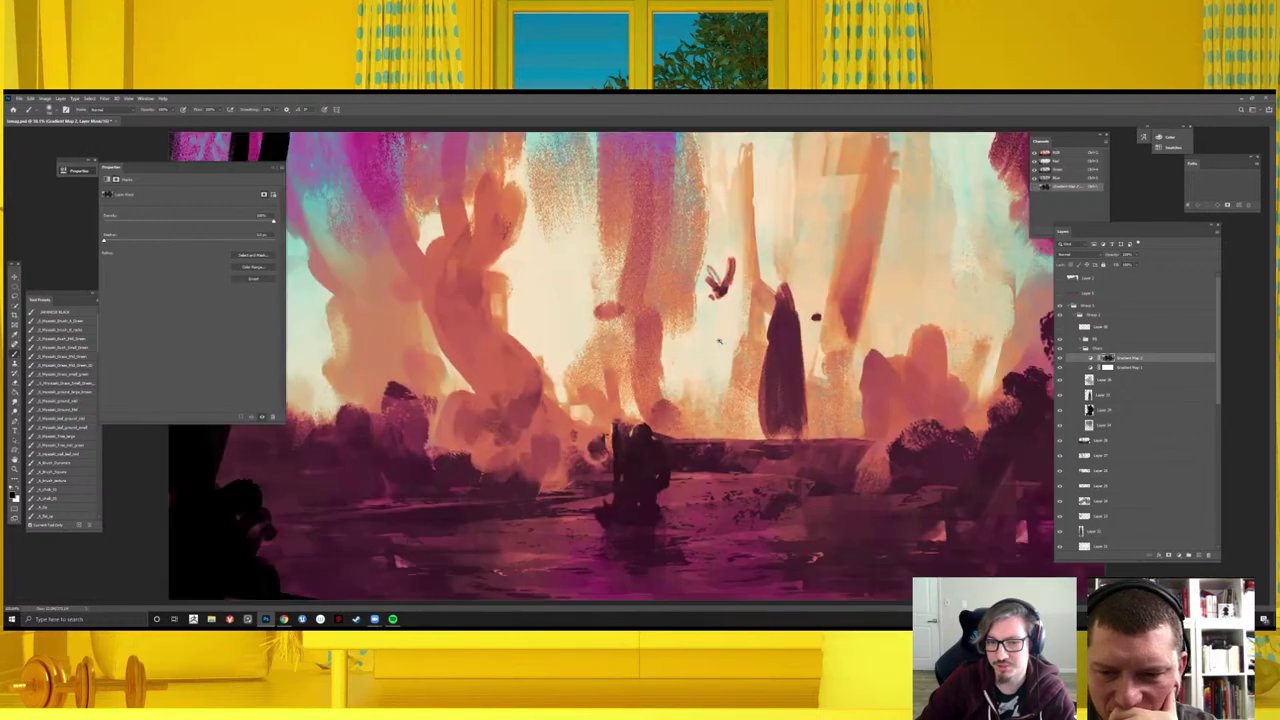
scroll(738, 343, "down", 5)
- Give the Gradient Map a lighter blend mode and add a new Overlay layer
left_click(1075, 254)
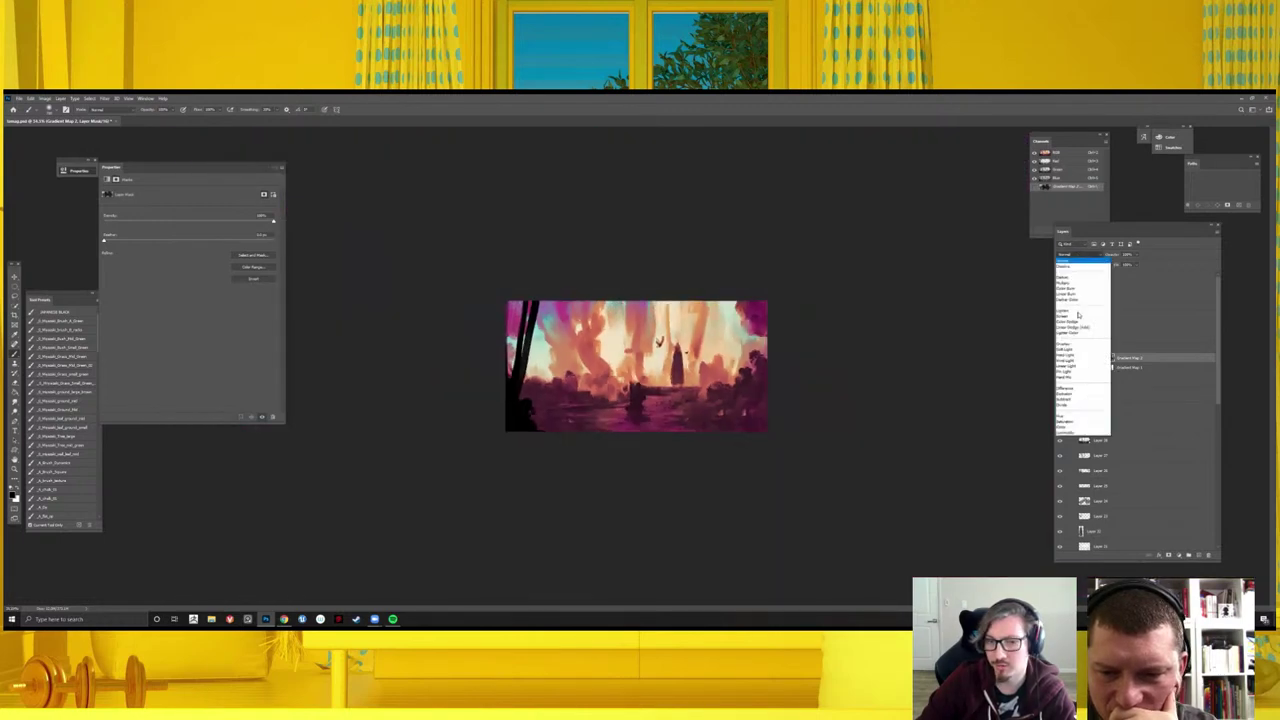
left_click(1072, 316)
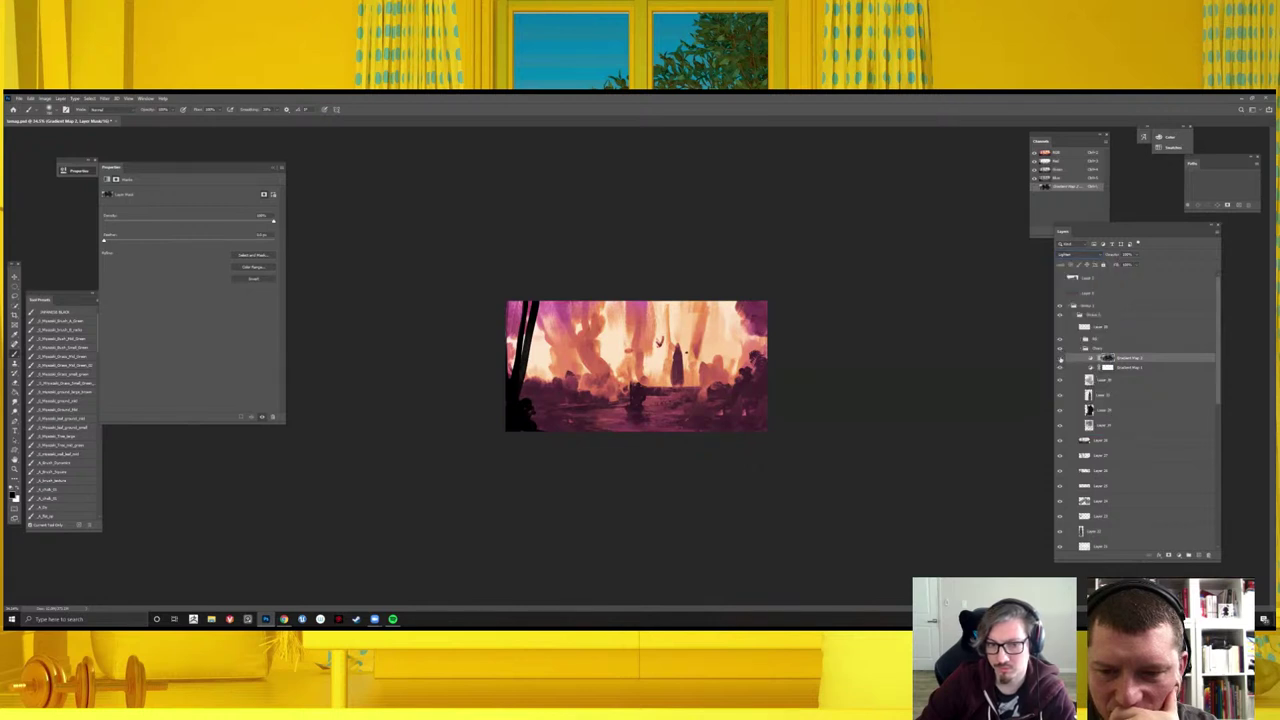
left_click(1193, 555)
left_click(1072, 254)
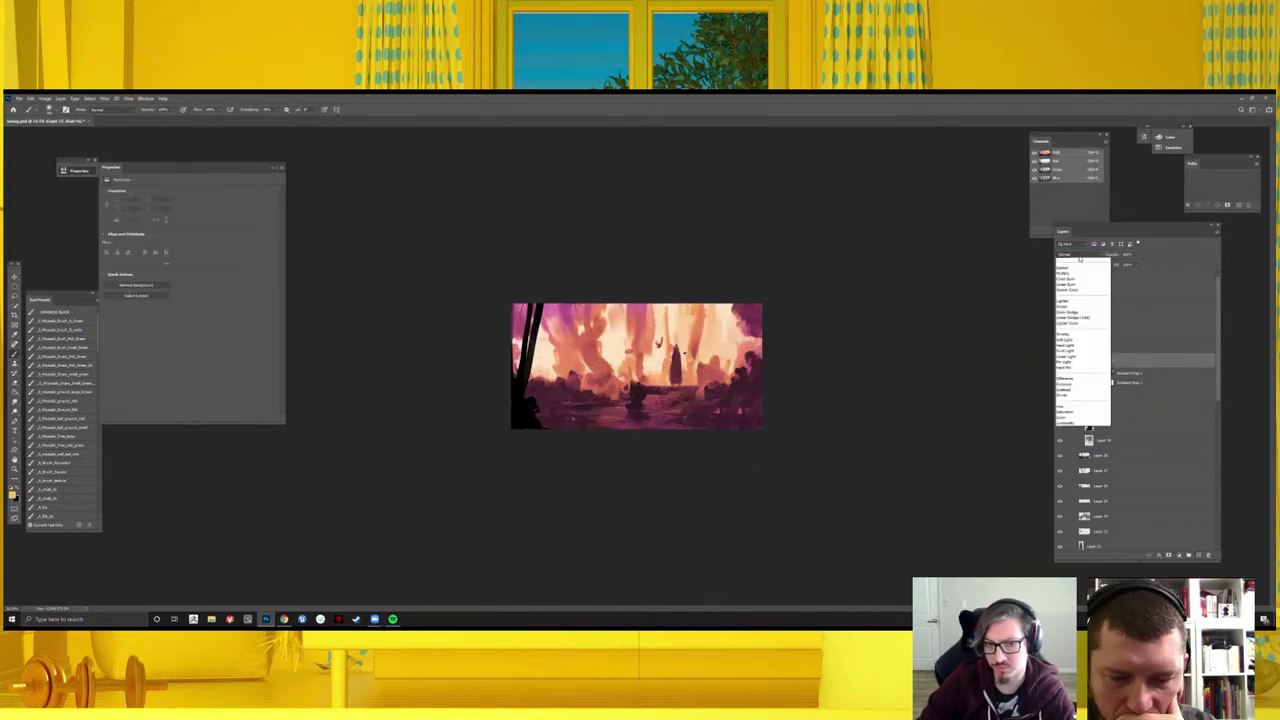
left_click(1081, 345)
- Preview a cyan fill on the Overlay layer, undo it, and delete the trial layer
left_click(12, 493)
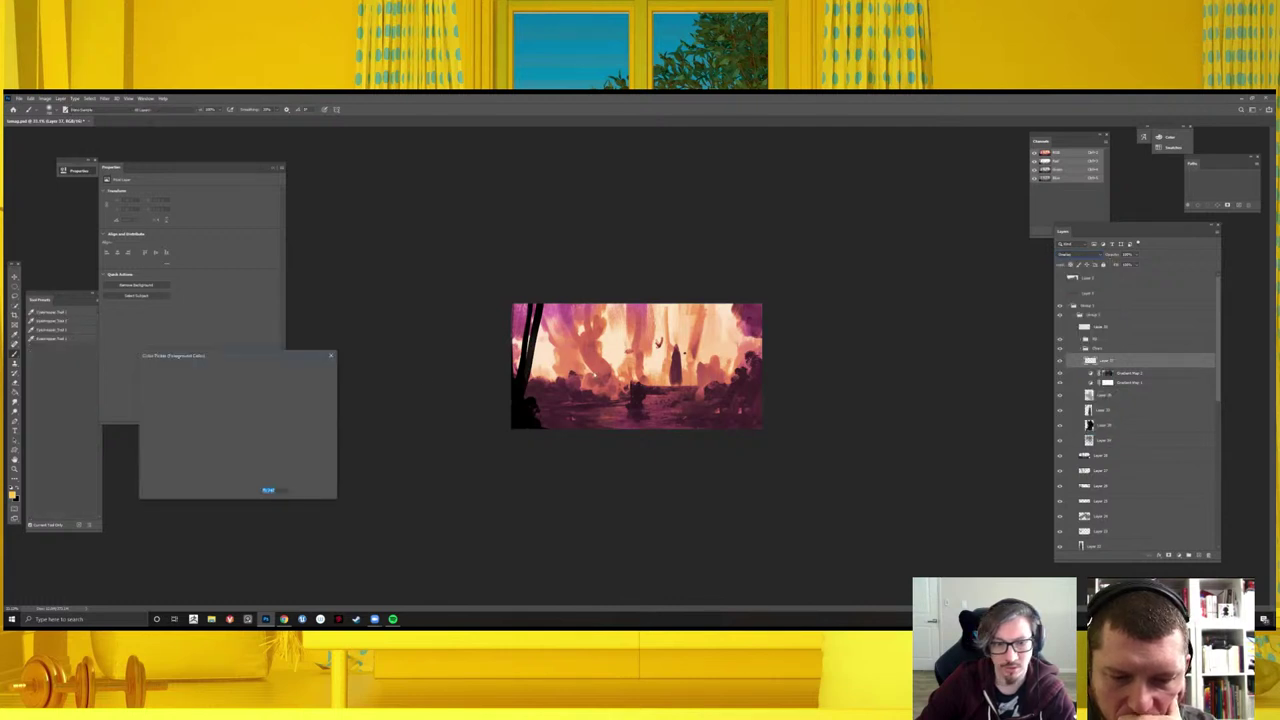
left_click(195, 389)
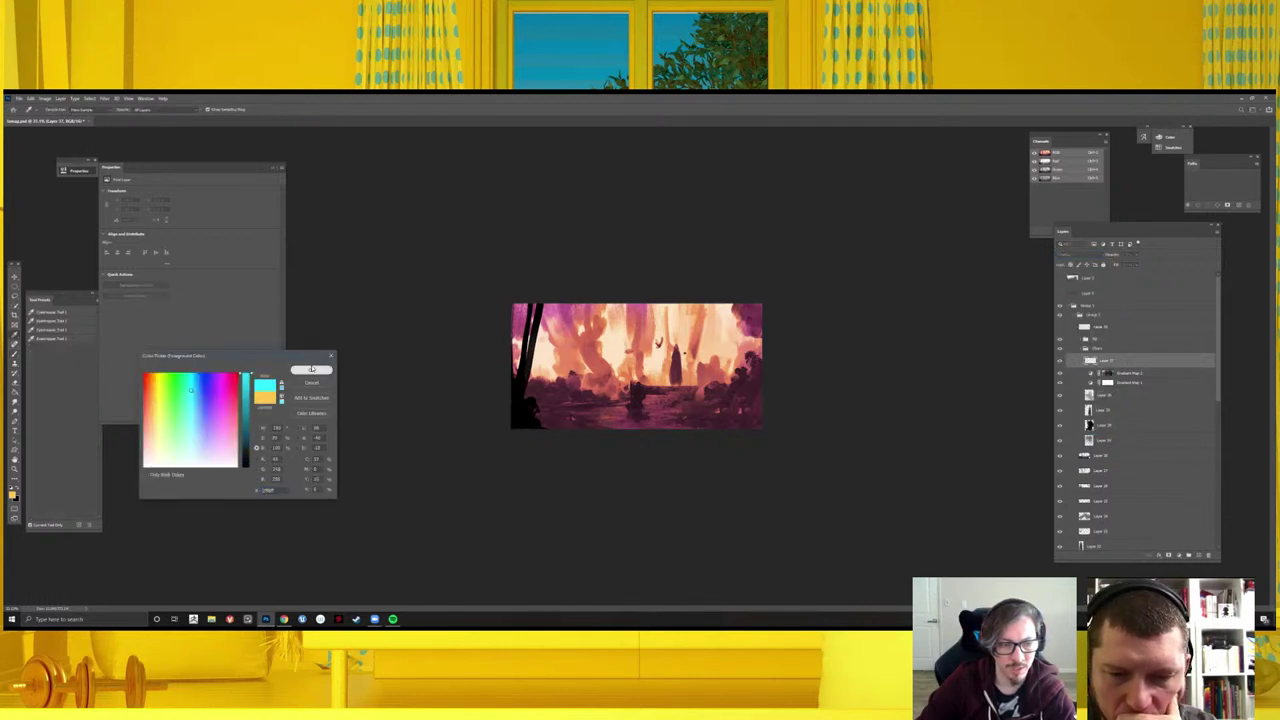
left_click(311, 369)
key("b")
key("alt+BackSpace")
key("ctrl+z")
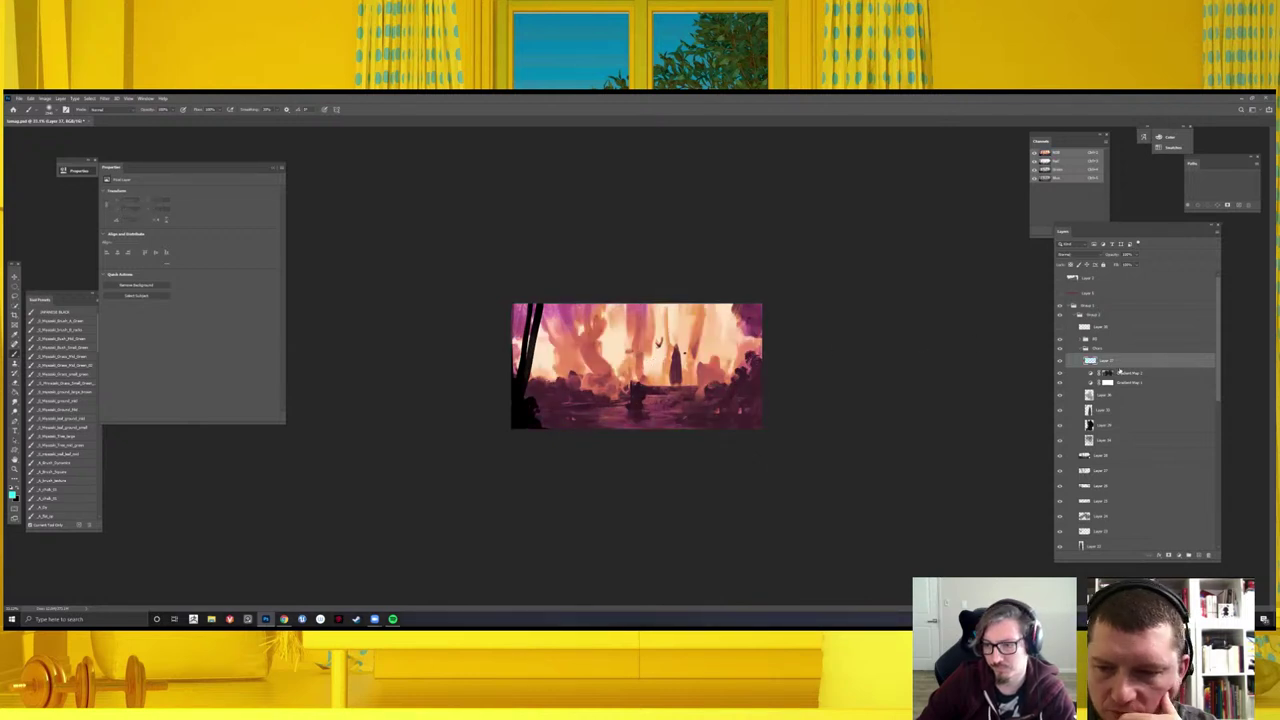
key("Delete")
- Add a Color Lookup adjustment layer and browse its 3D LUT presets
left_click(1178, 555)
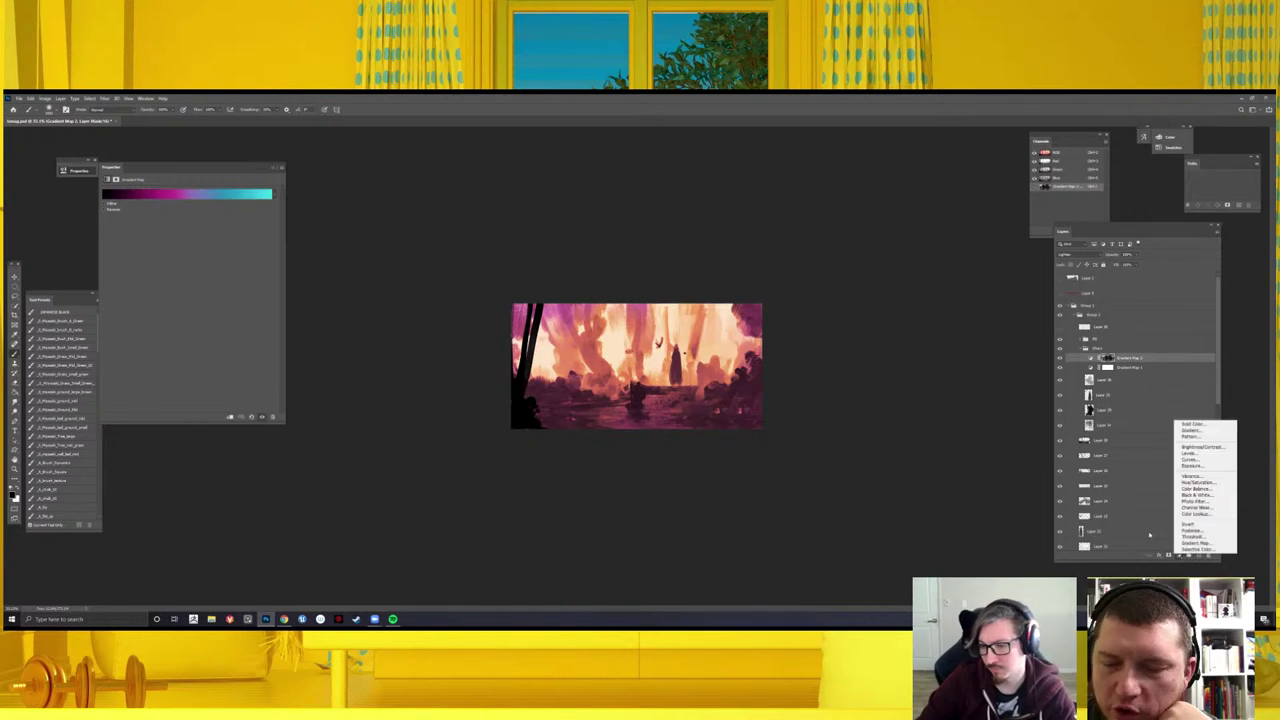
left_click(1201, 515)
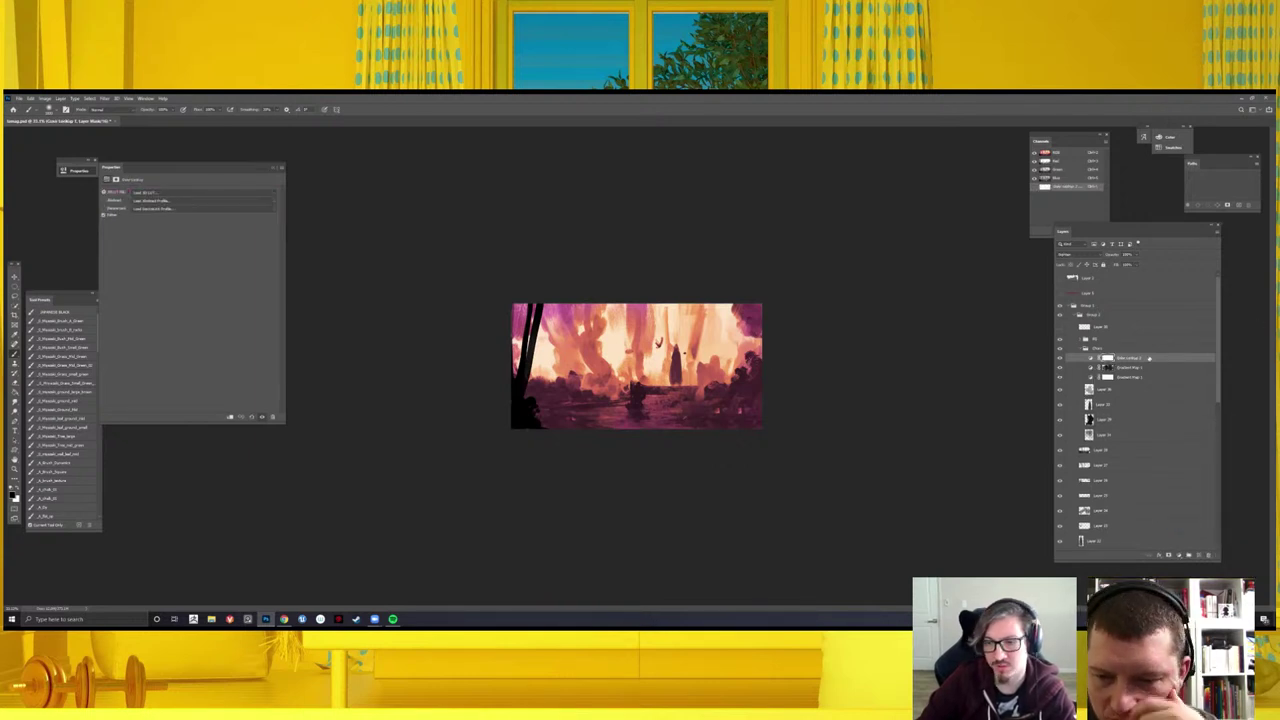
left_click(1178, 555)
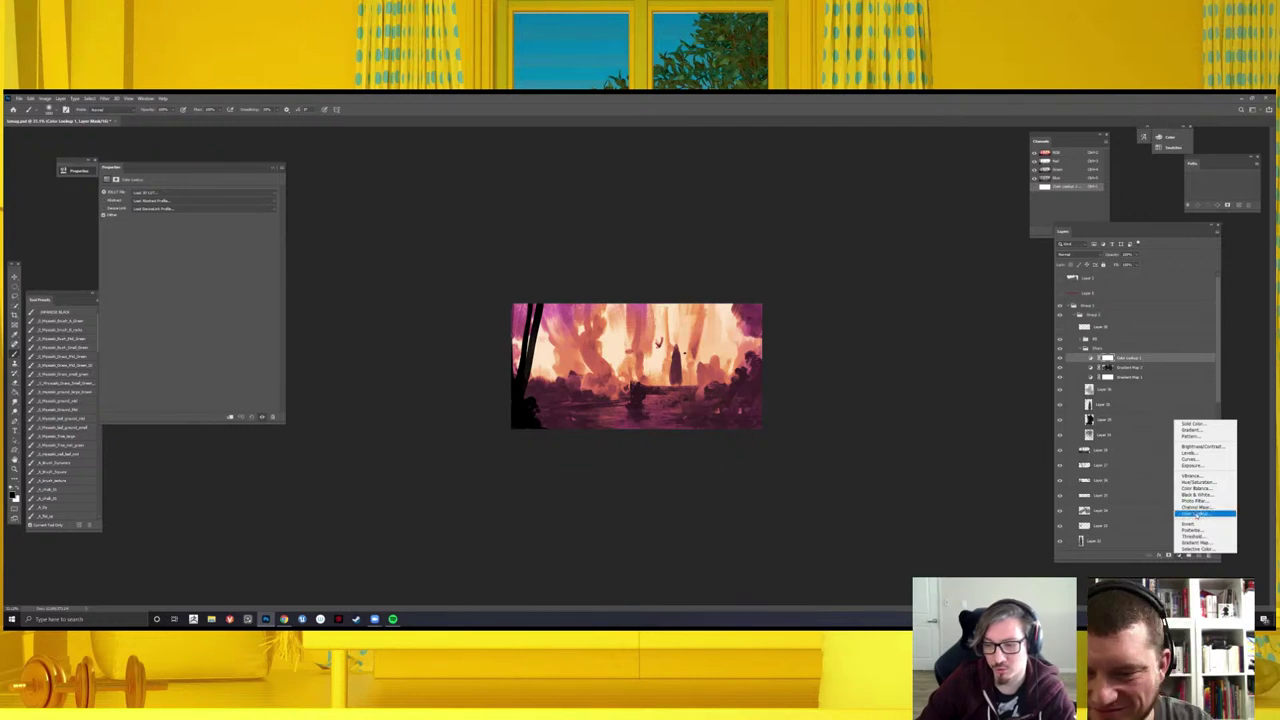
left_click(191, 198)
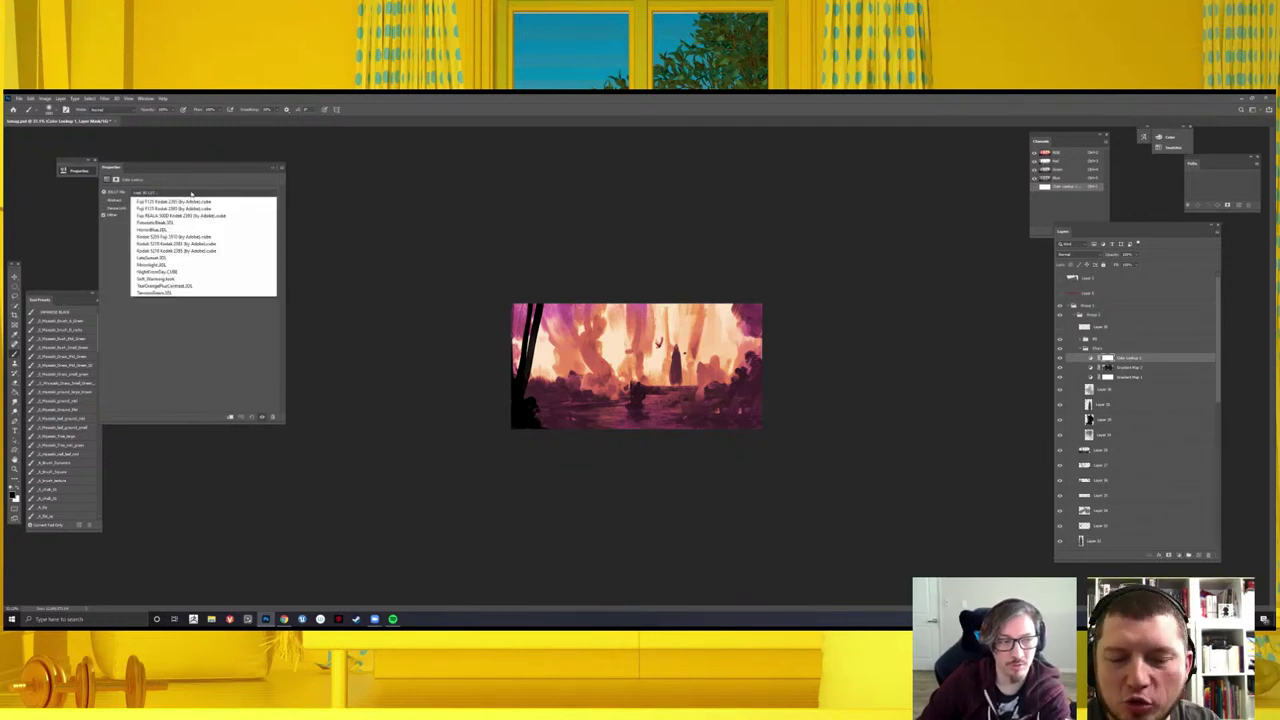
left_click(194, 178)
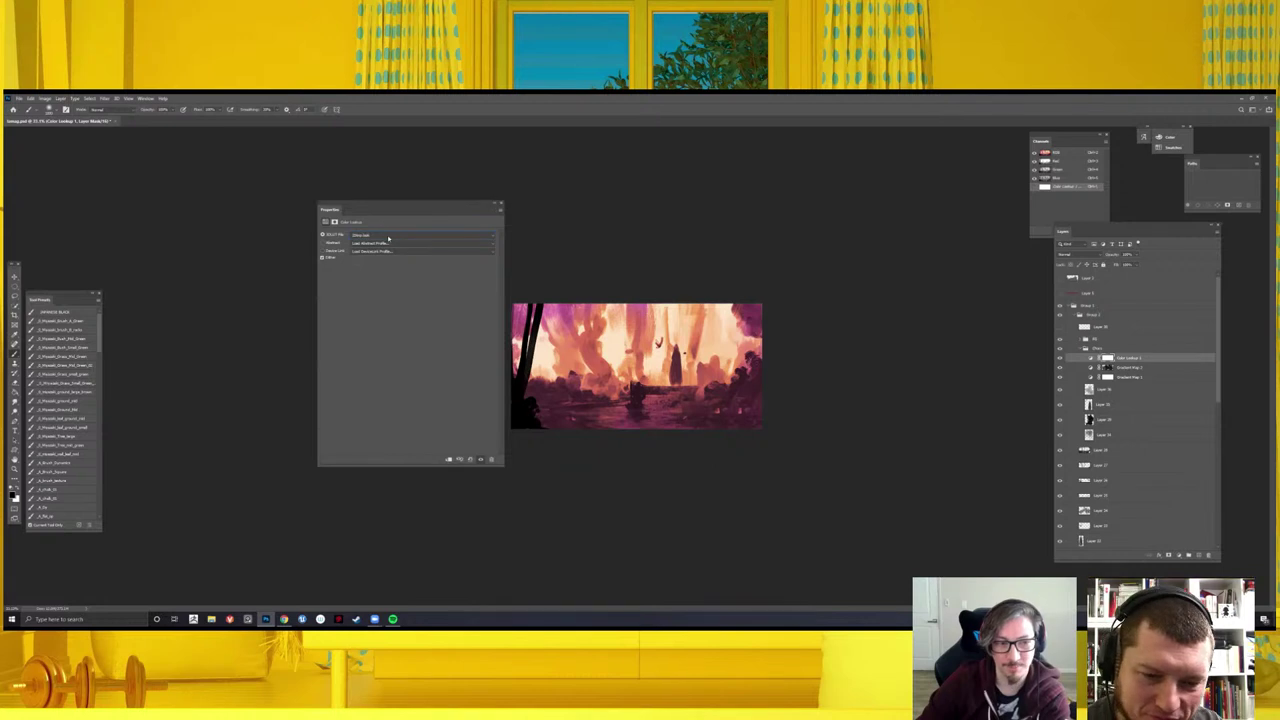
scroll(388, 237, "down", 1)
scroll(388, 237, "down", 2)
scroll(388, 237, "down", 1)
scroll(388, 237, "down", 1)
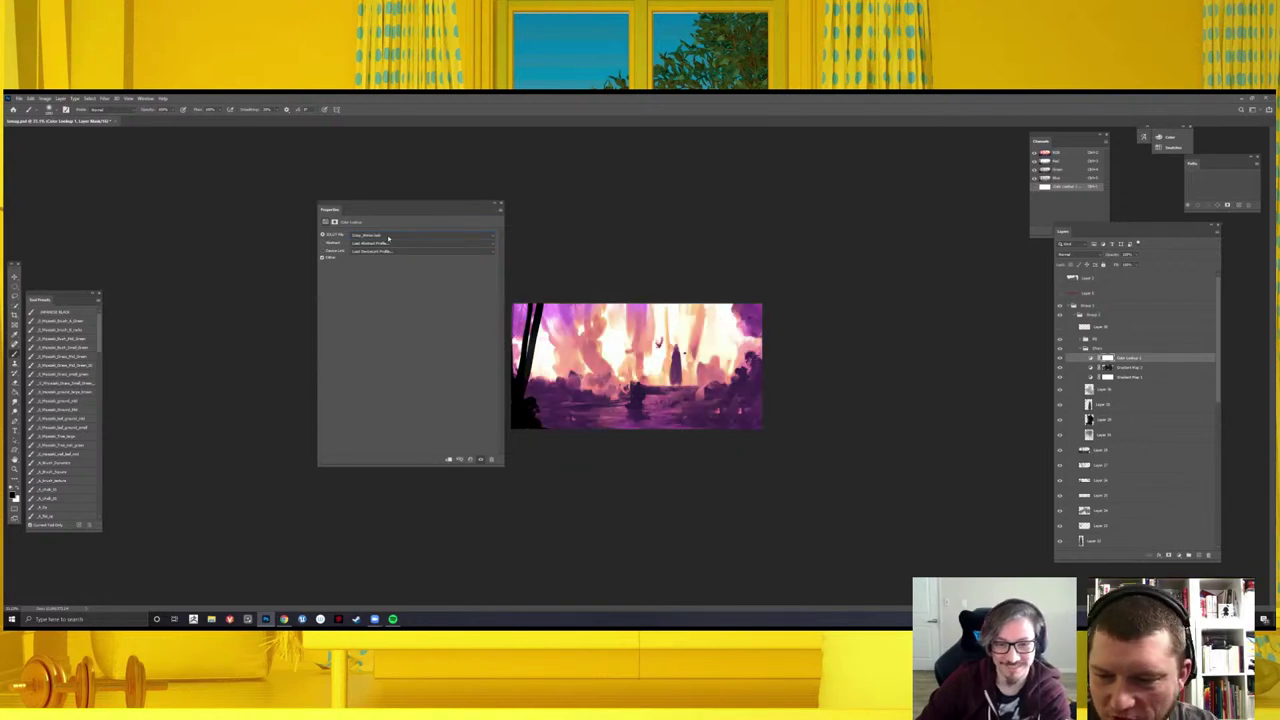
scroll(388, 237, "down", 1)
scroll(388, 237, "down", 1)
scroll(388, 237, "down", 1)
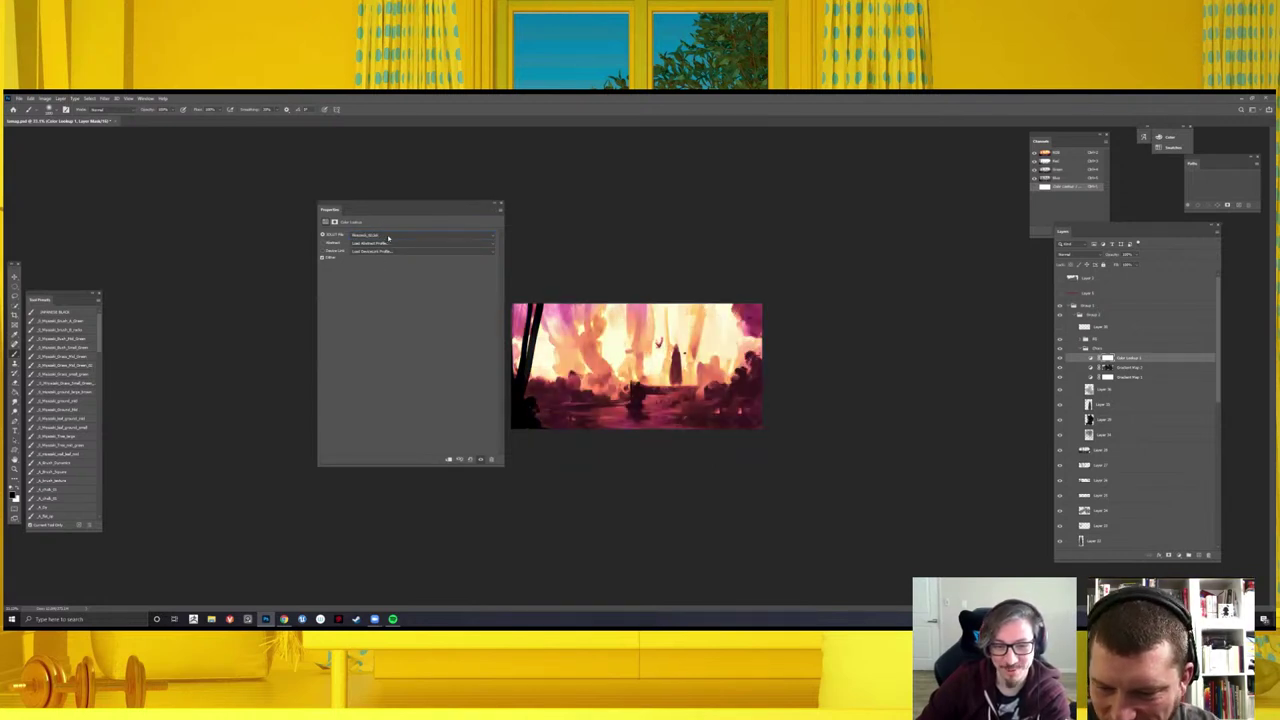
scroll(388, 237, "down", 1)
scroll(388, 237, "down", 1)
scroll(388, 237, "down", 1)
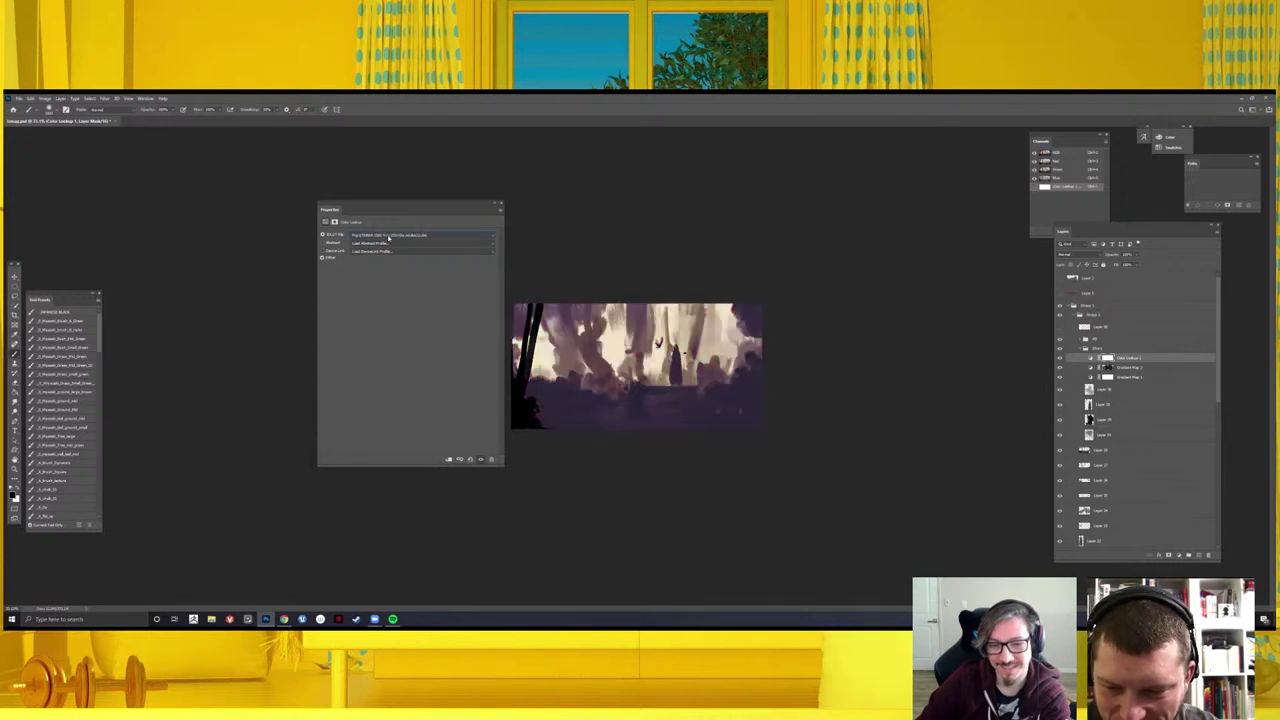
scroll(388, 237, "down", 1)
scroll(388, 237, "down", 1)
scroll(388, 237, "down", 2)
scroll(388, 237, "down", 1)
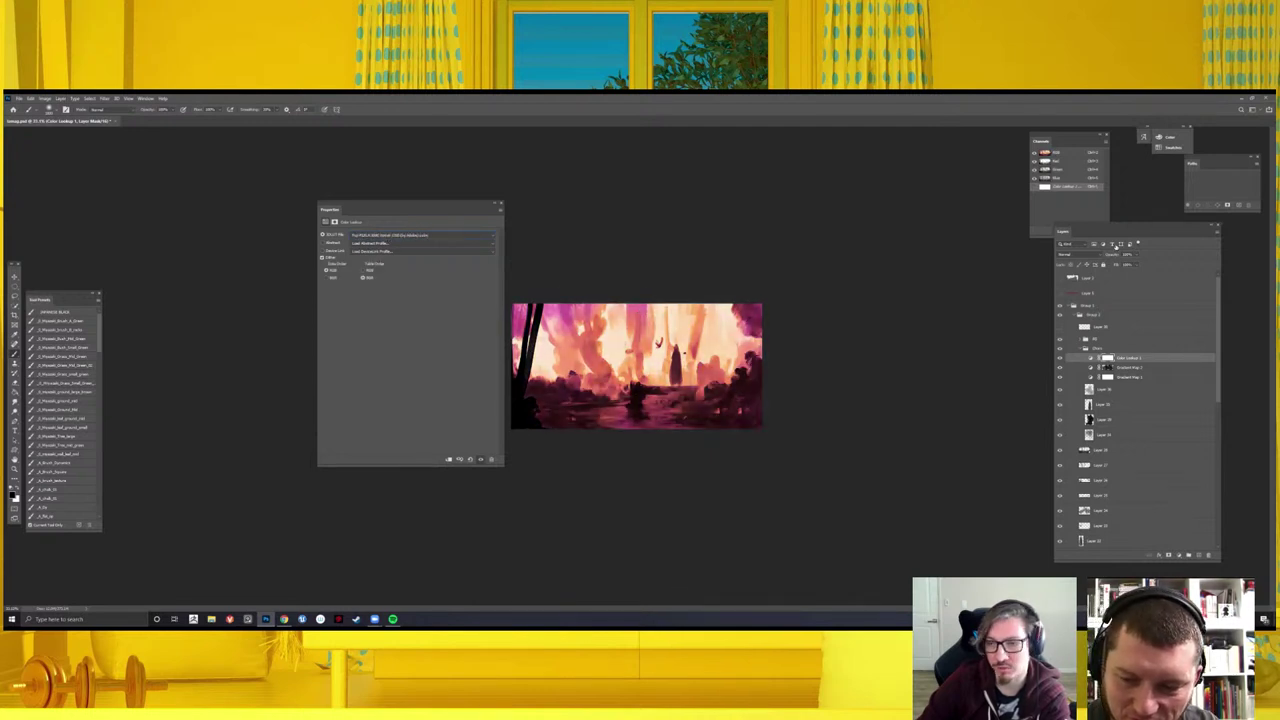
scroll(370, 233, "down", 1)
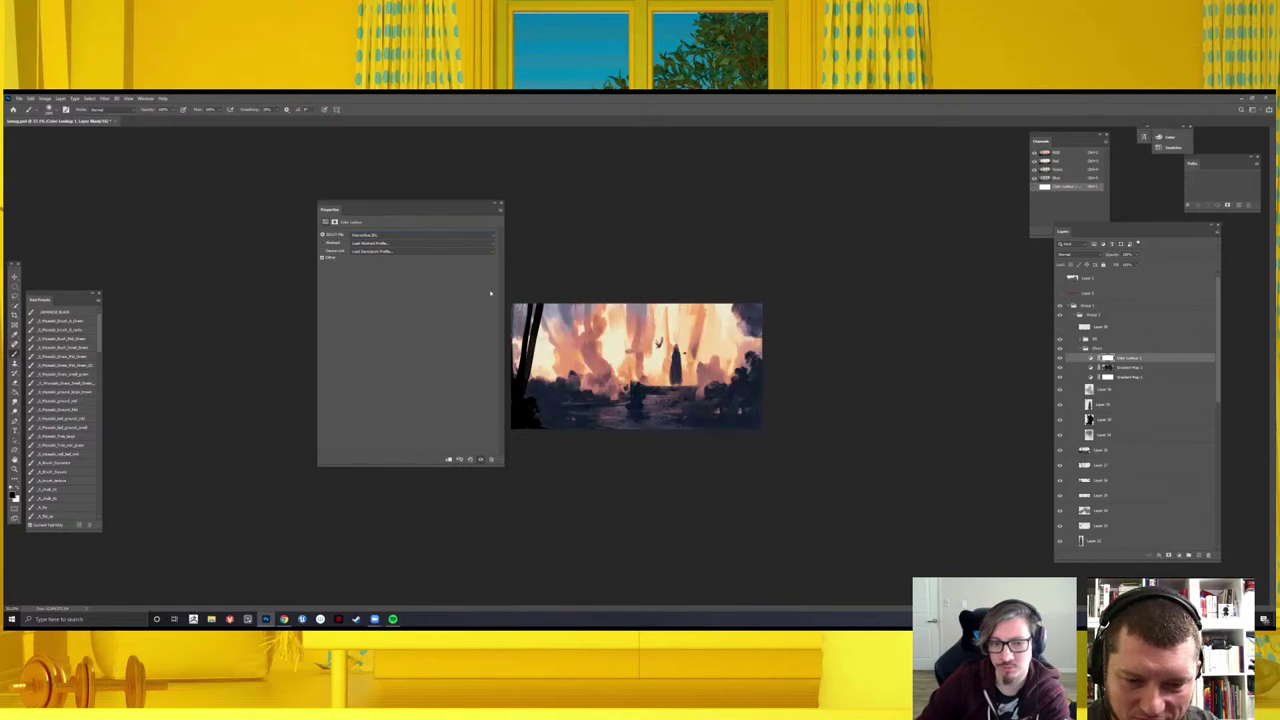
scroll(370, 233, "down", 1)
scroll(370, 233, "down", 1)
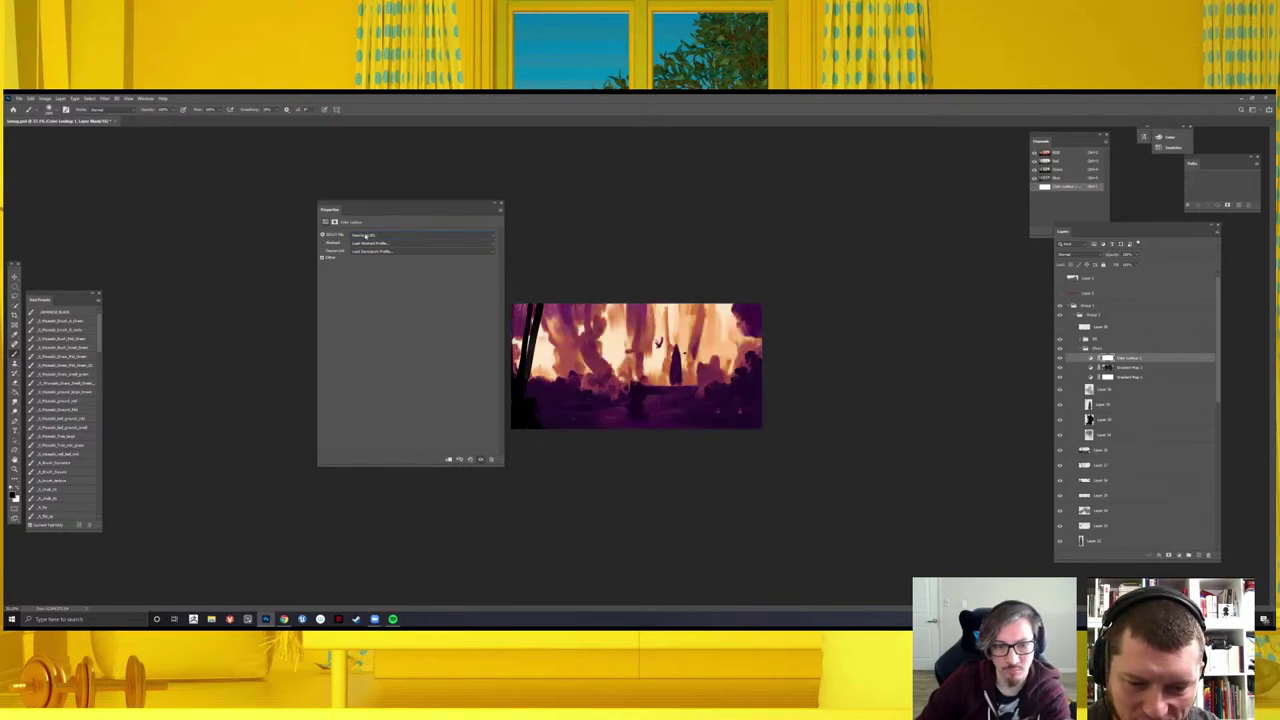
scroll(370, 233, "down", 1)
scroll(368, 233, "down", 1)
scroll(361, 231, "down", 2)
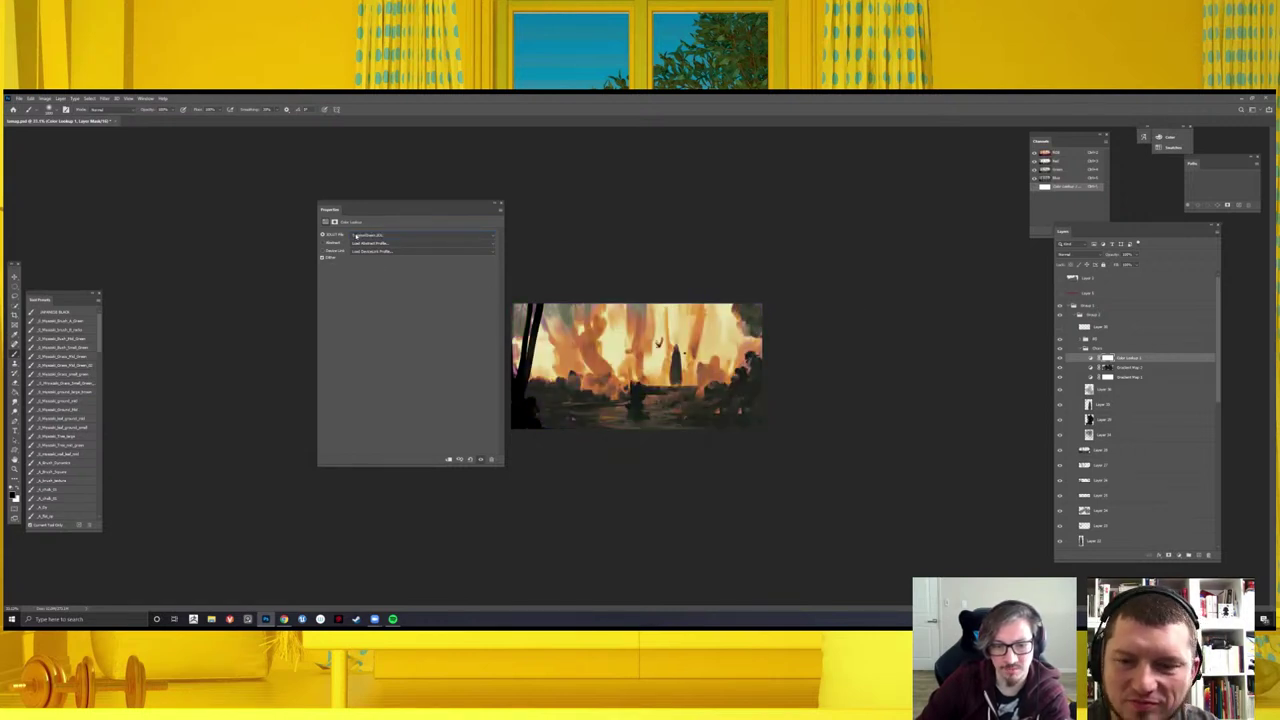
scroll(357, 236, "down", 1)
scroll(357, 236, "down", 1)
scroll(357, 236, "down", 1)
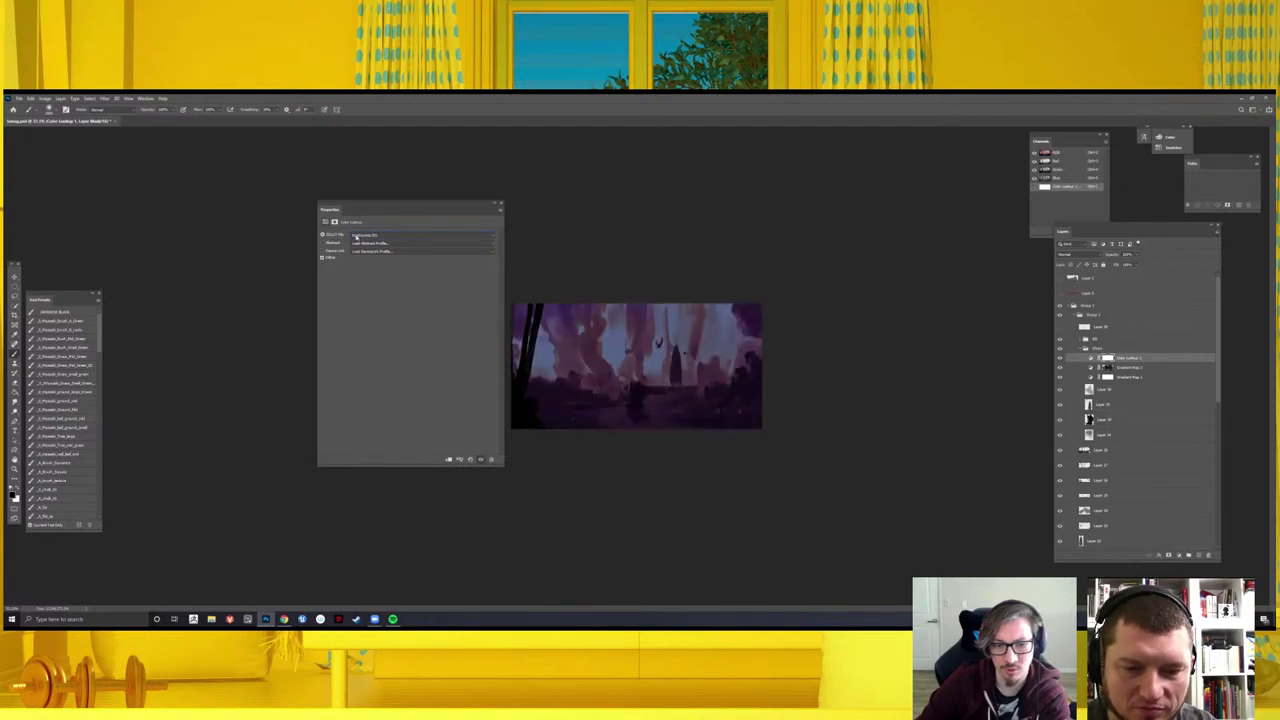
scroll(356, 236, "down", 1)
scroll(356, 236, "down", 1)
scroll(356, 236, "down", 1)
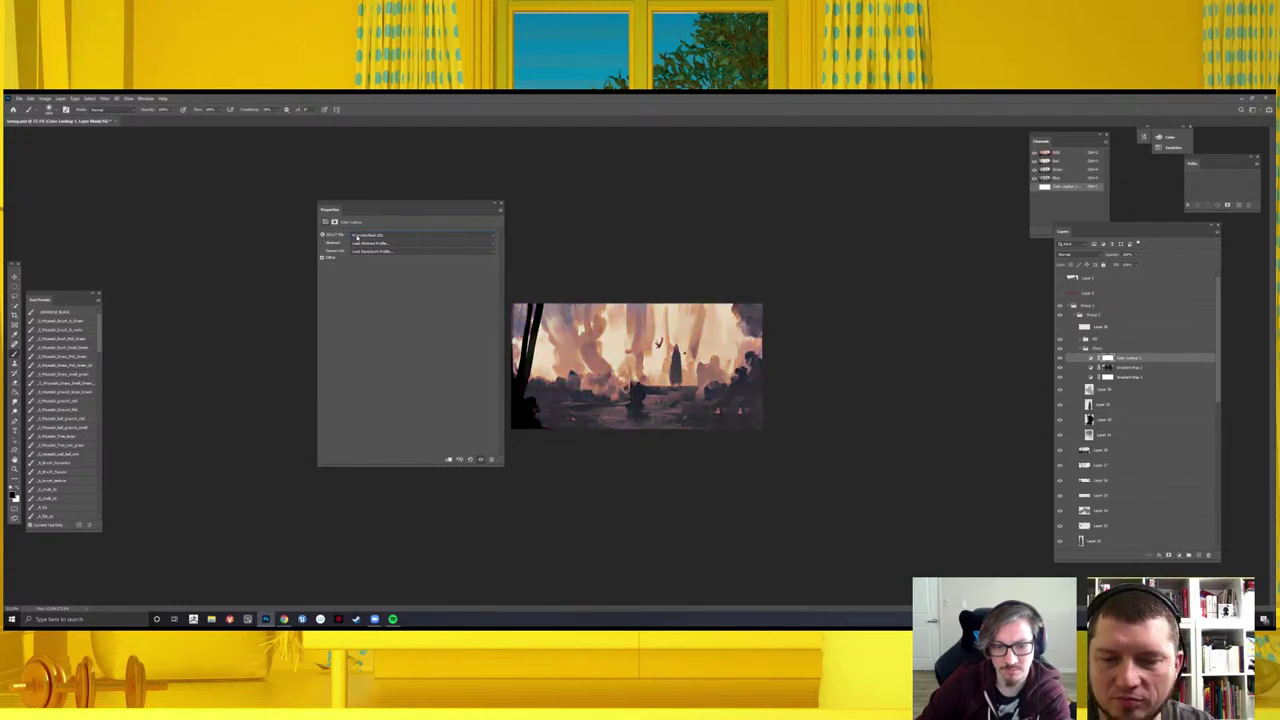
- Try Lighten and other blend modes on the lookup layer, settling on a pinker blend
key("ctrl+minus")
key("ctrl+minus")
key("ctrl+plus")
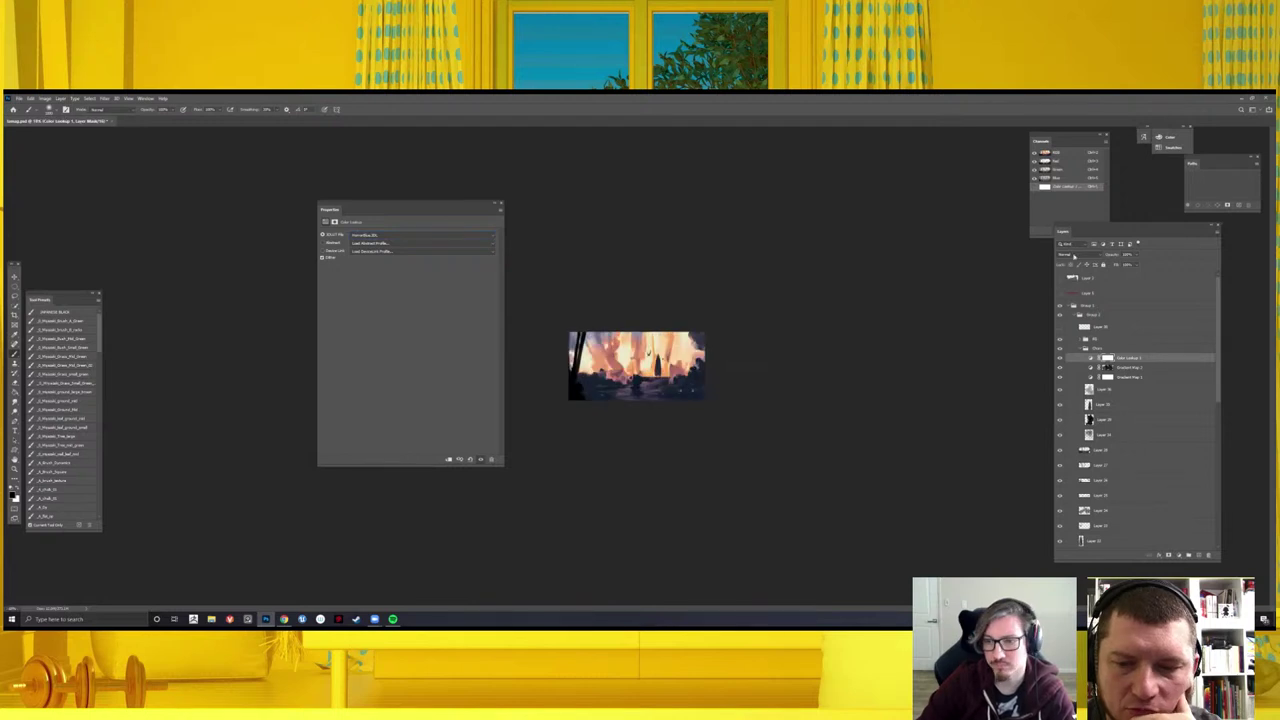
left_click(1075, 255)
left_click(1064, 310)
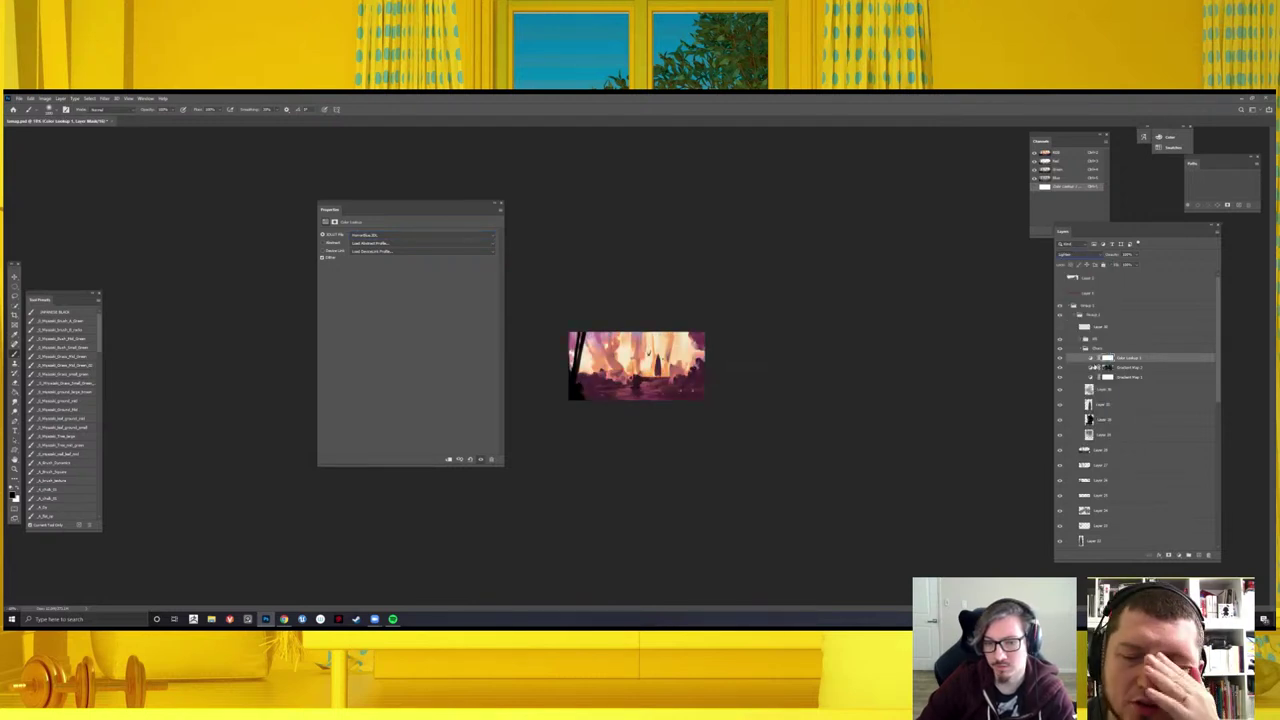
key("ctrl+plus")
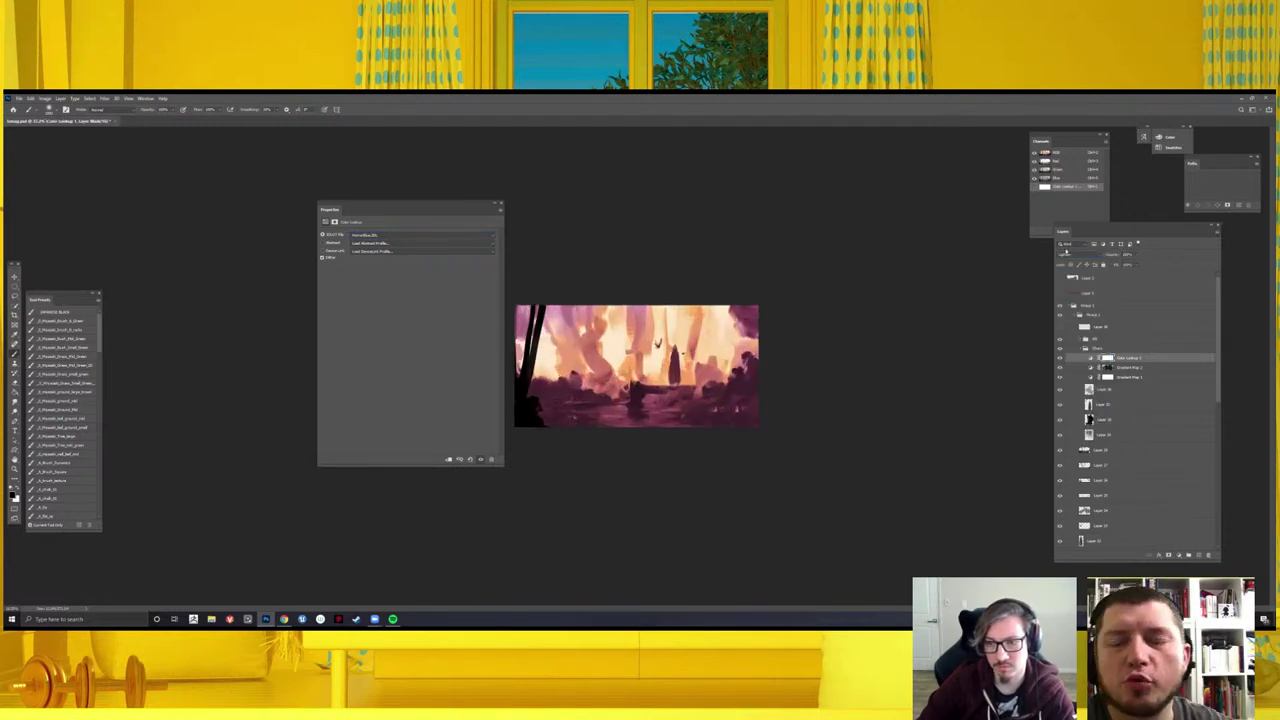
left_click(1066, 254)
left_click(1075, 288)
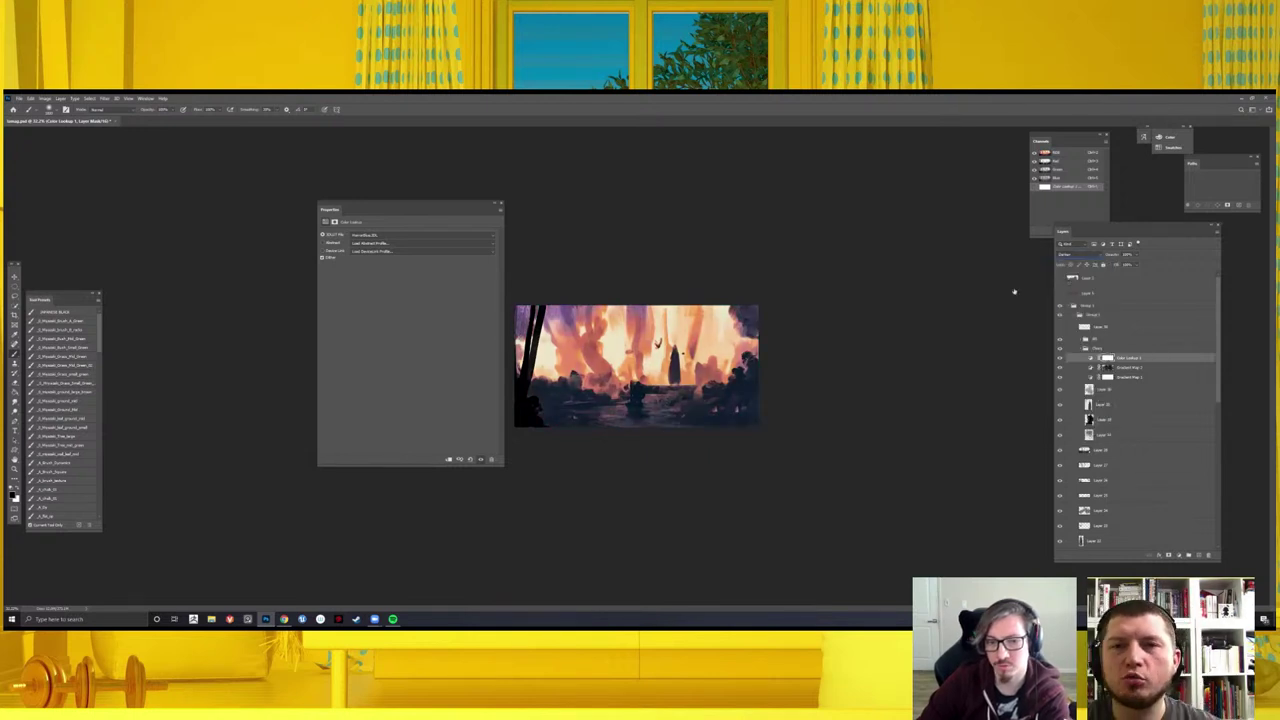
key("Down")
key("Down")
key("Down")
key("Down")
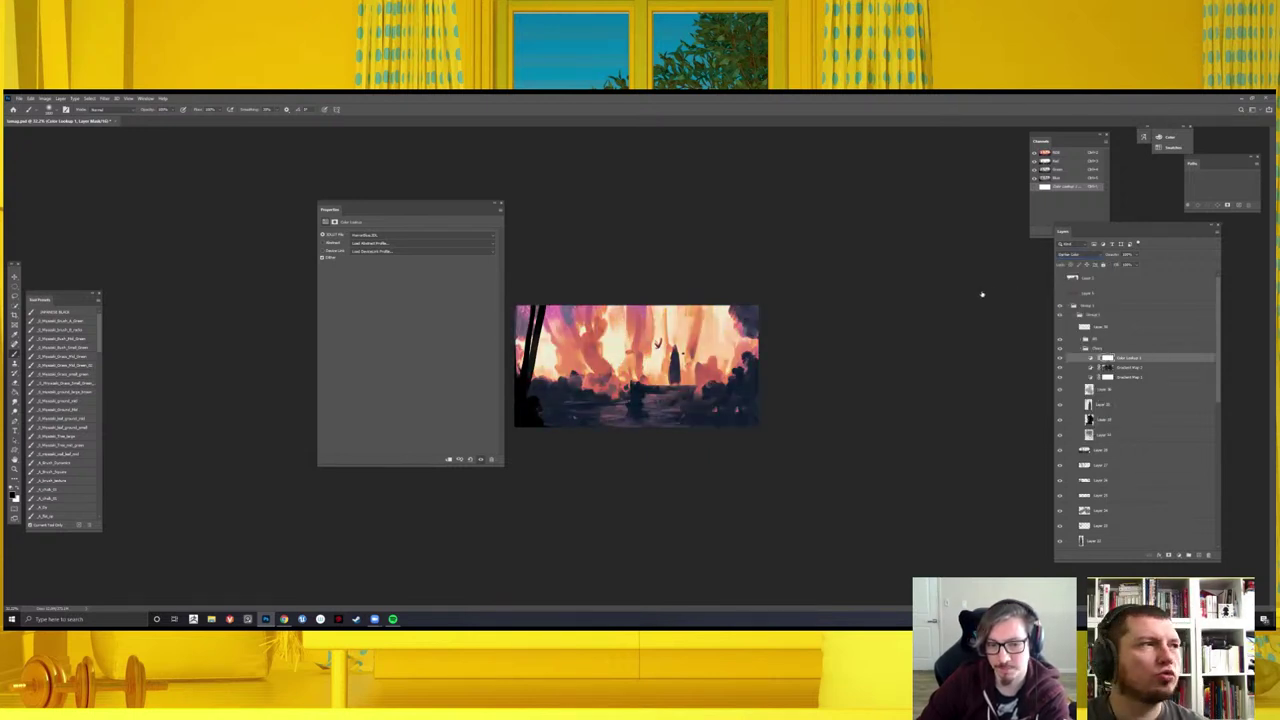
key("Down")
key("Down")
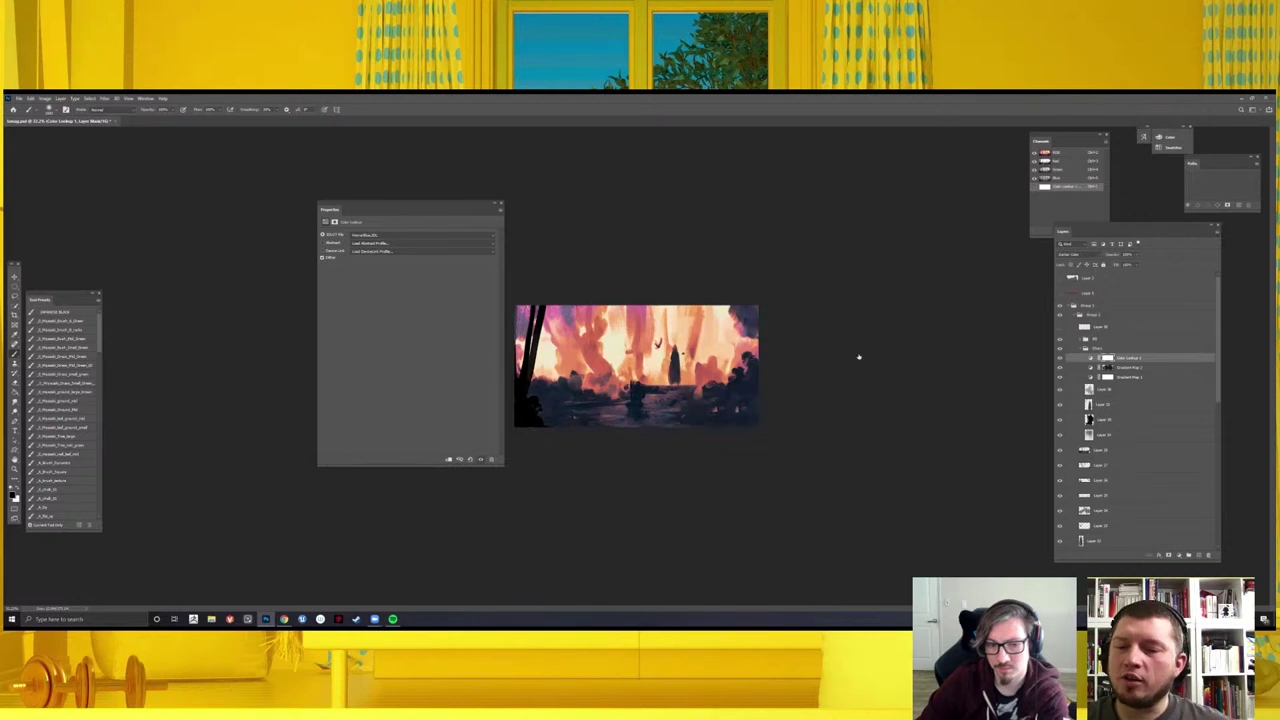
key("ctrl+minus")
key("h")
key("ctrl+plus")
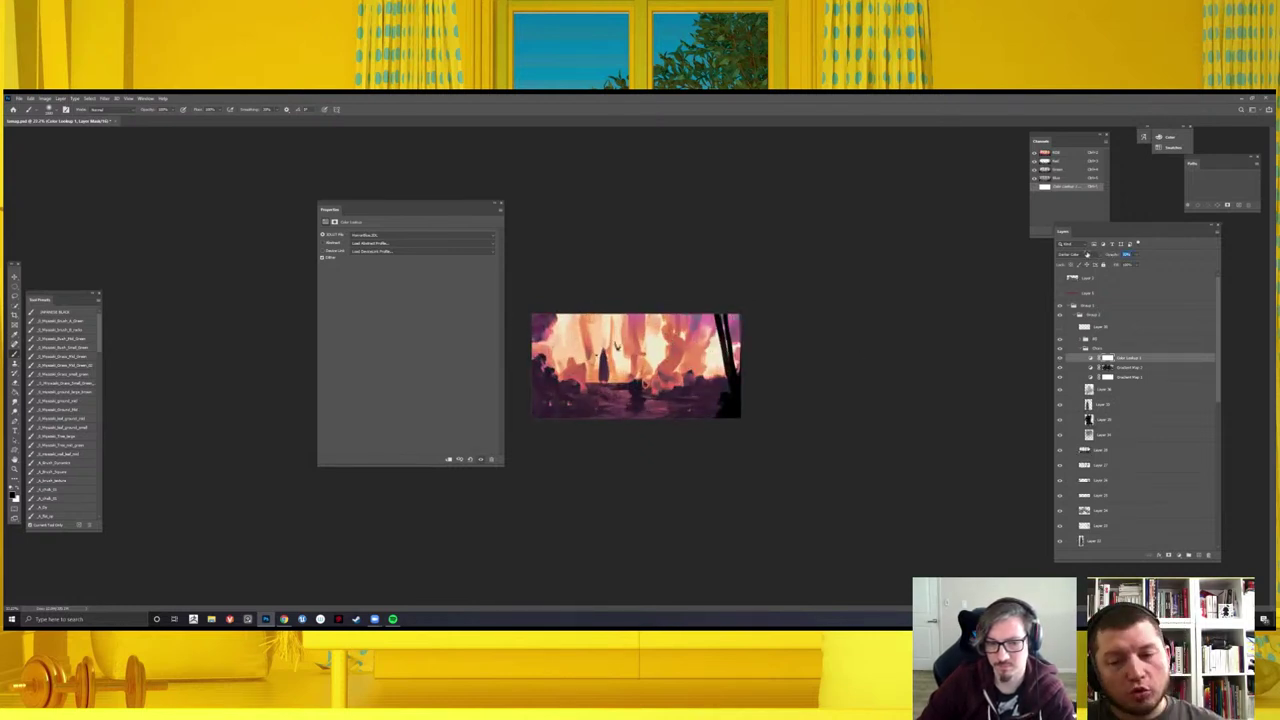
left_click(1098, 254)
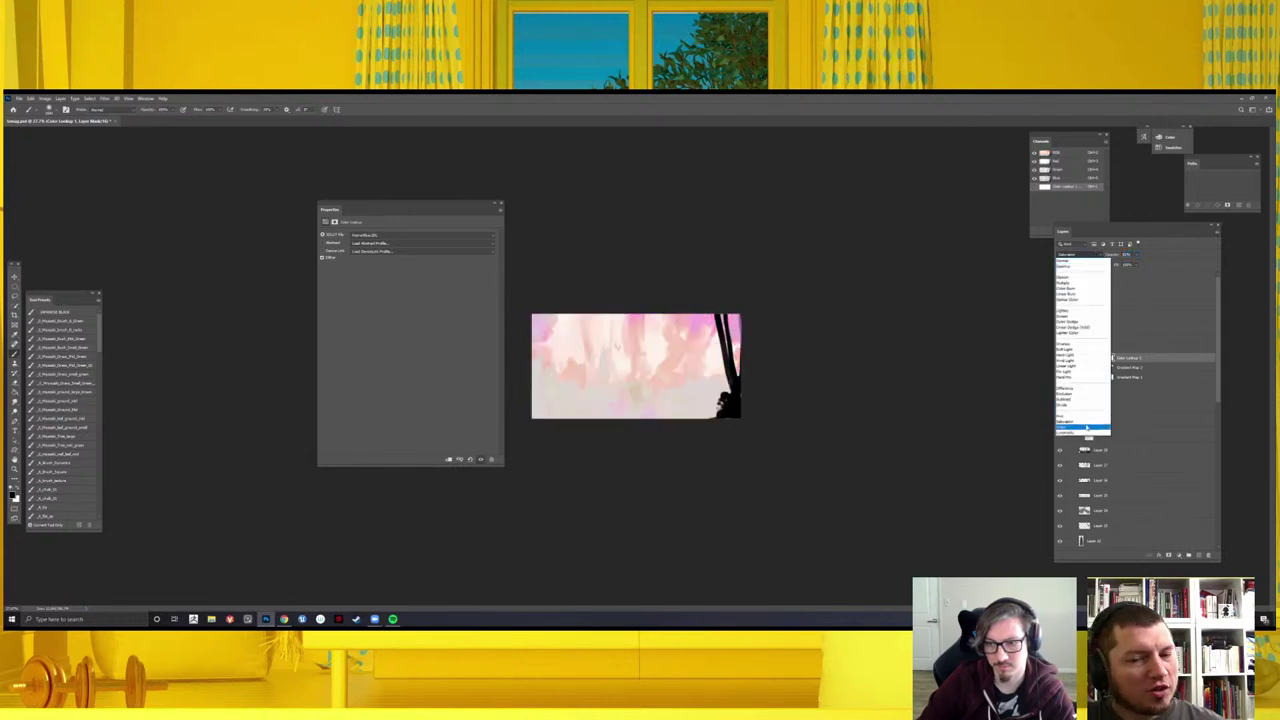
key("Escape")
key("ctrl+minus")
key("Down")
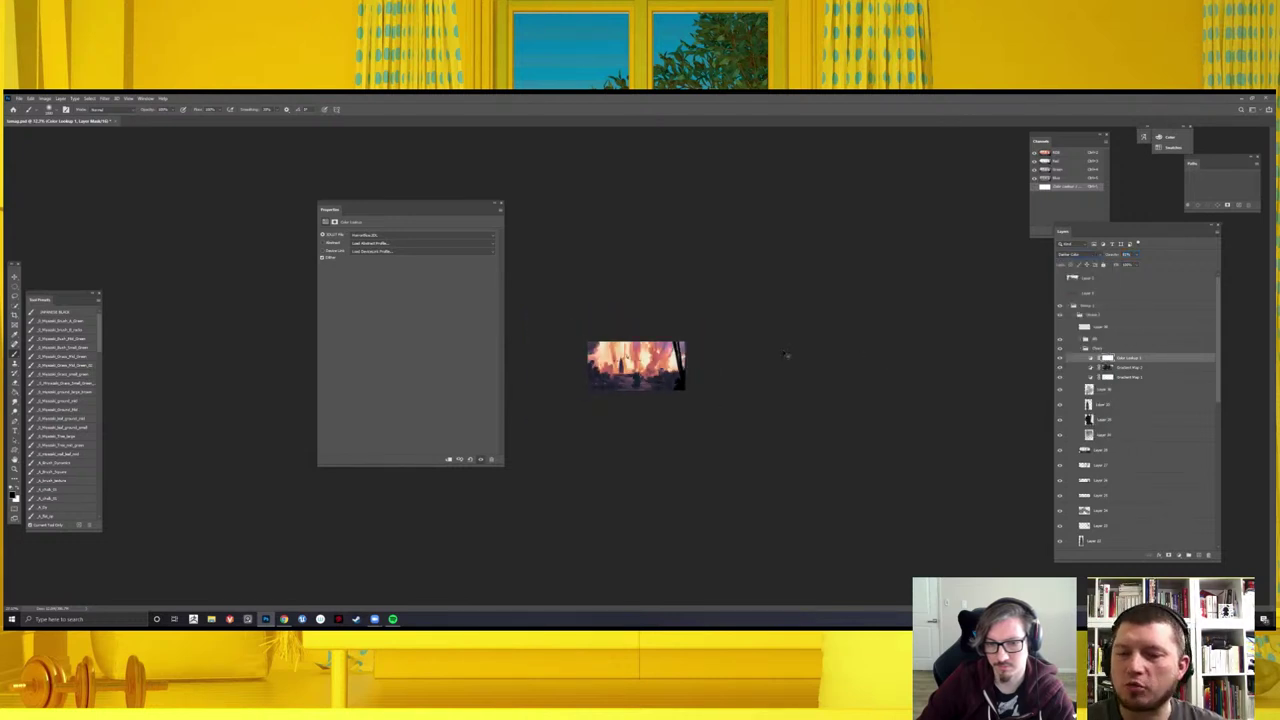
key("ctrl+plus")
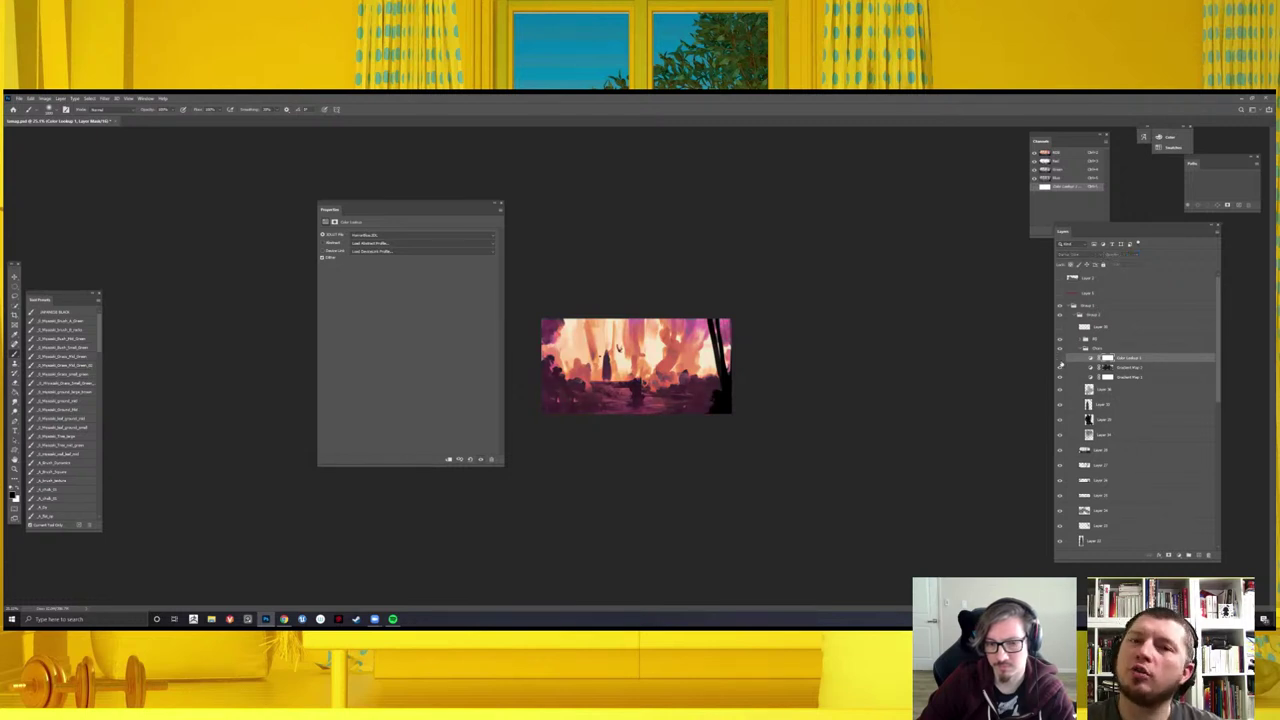
- Collapse the adjustment properties and save the document
left_click(497, 206)
key("ctrl+minus")
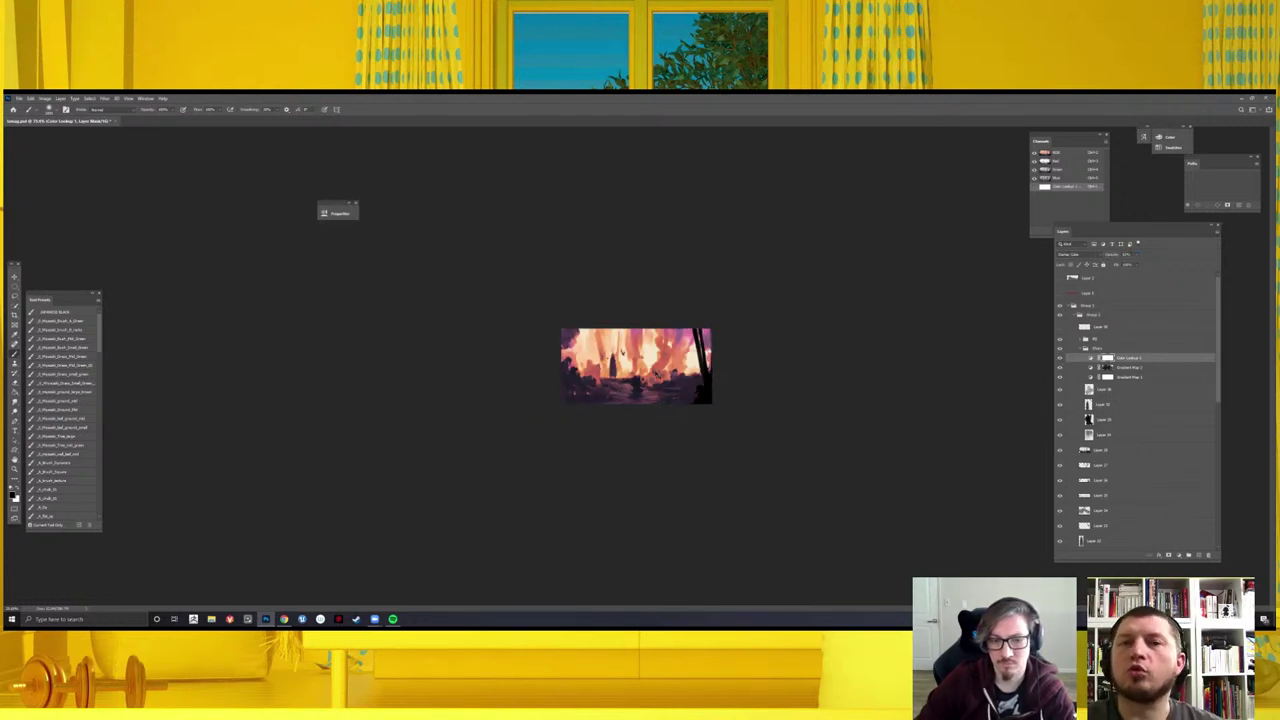
key("ctrl+s")
key("ctrl+plus")
key("ctrl+plus")
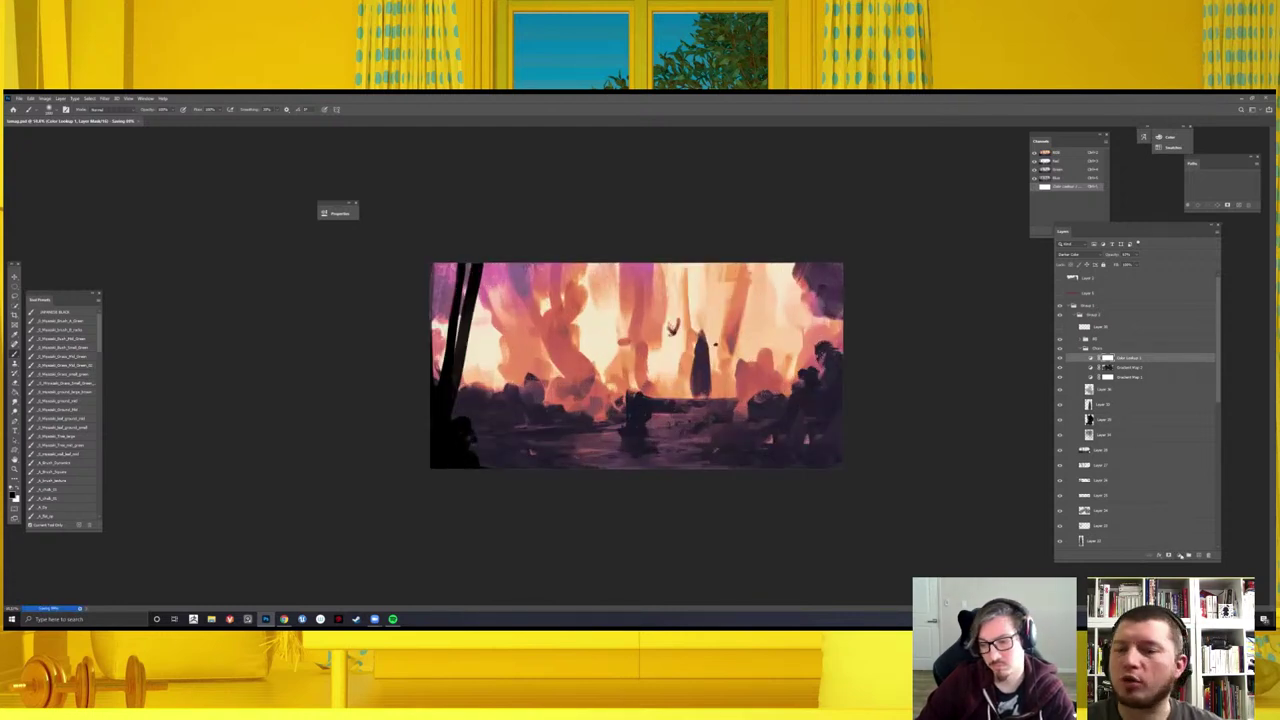
left_click(1179, 555)
- Add a Color Balance adjustment layer and shift its highlights toward magenta
left_click(1205, 488)
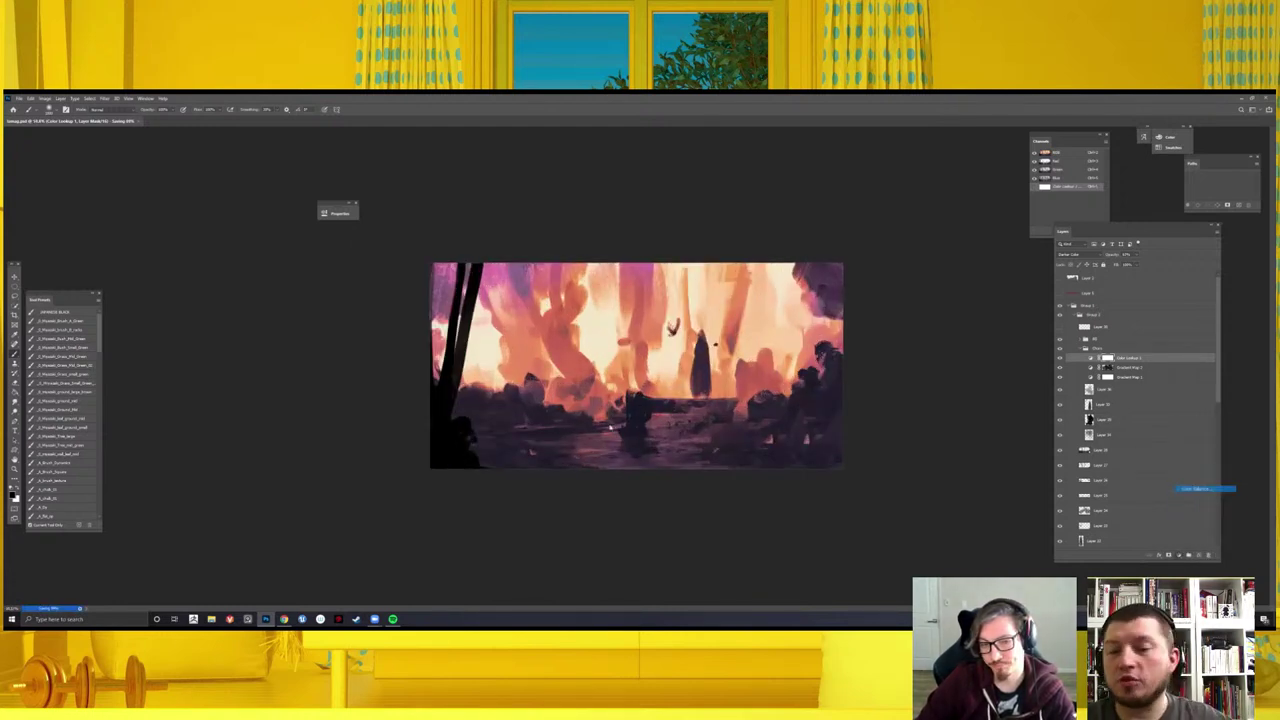
left_click_drag(350, 214, 192, 209)
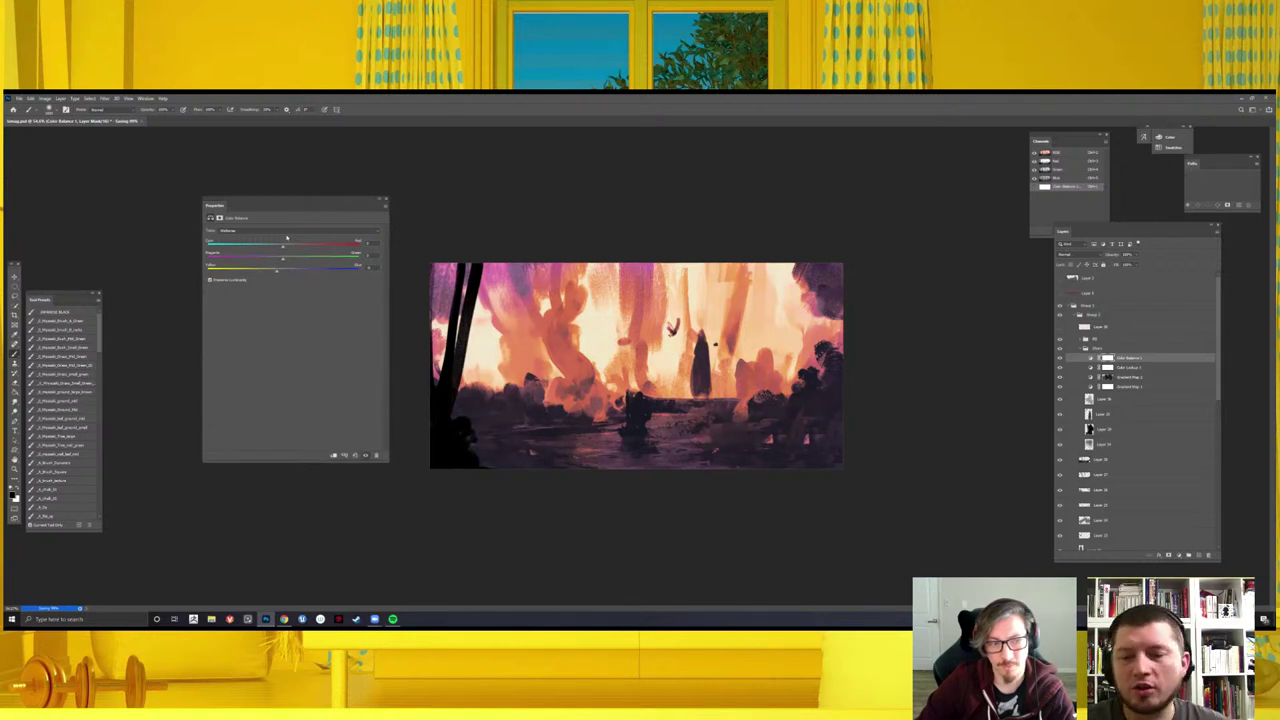
left_click(287, 234)
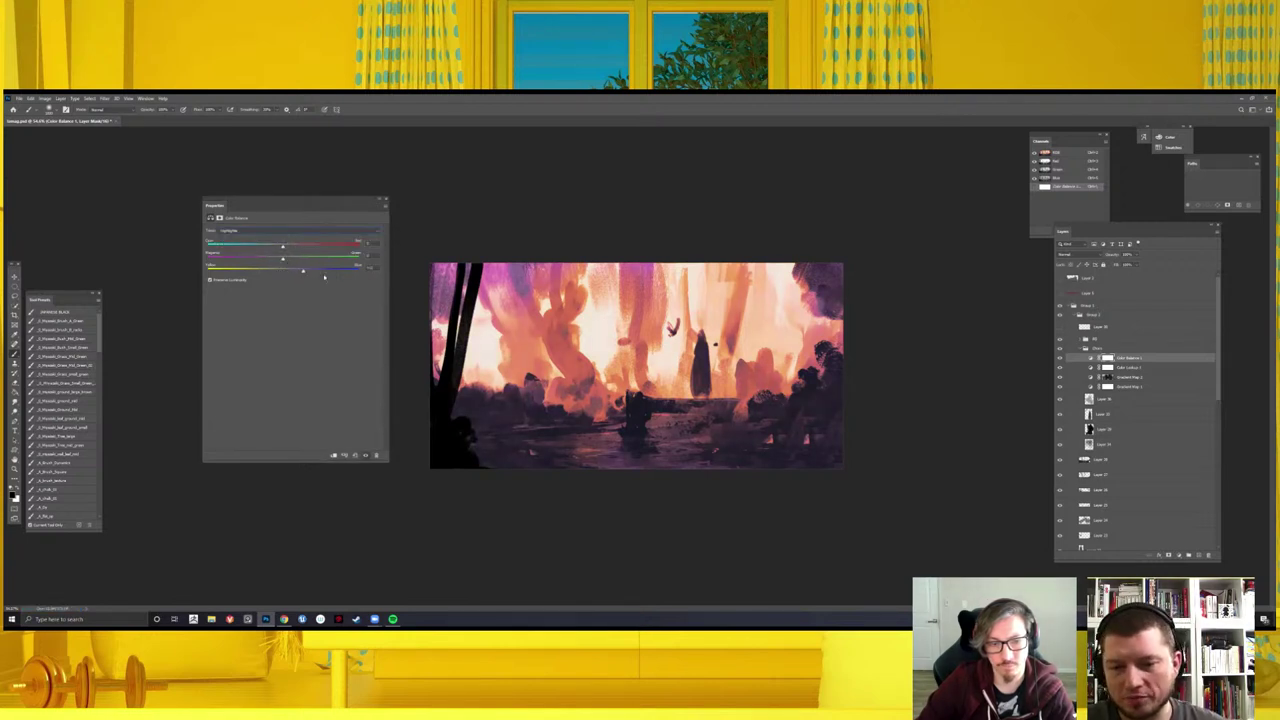
mouse_move(290, 260)
left_mouse_down()
mouse_move(265, 247)
mouse_move(283, 248)
left_mouse_up()
scroll(619, 289, "down", 3)
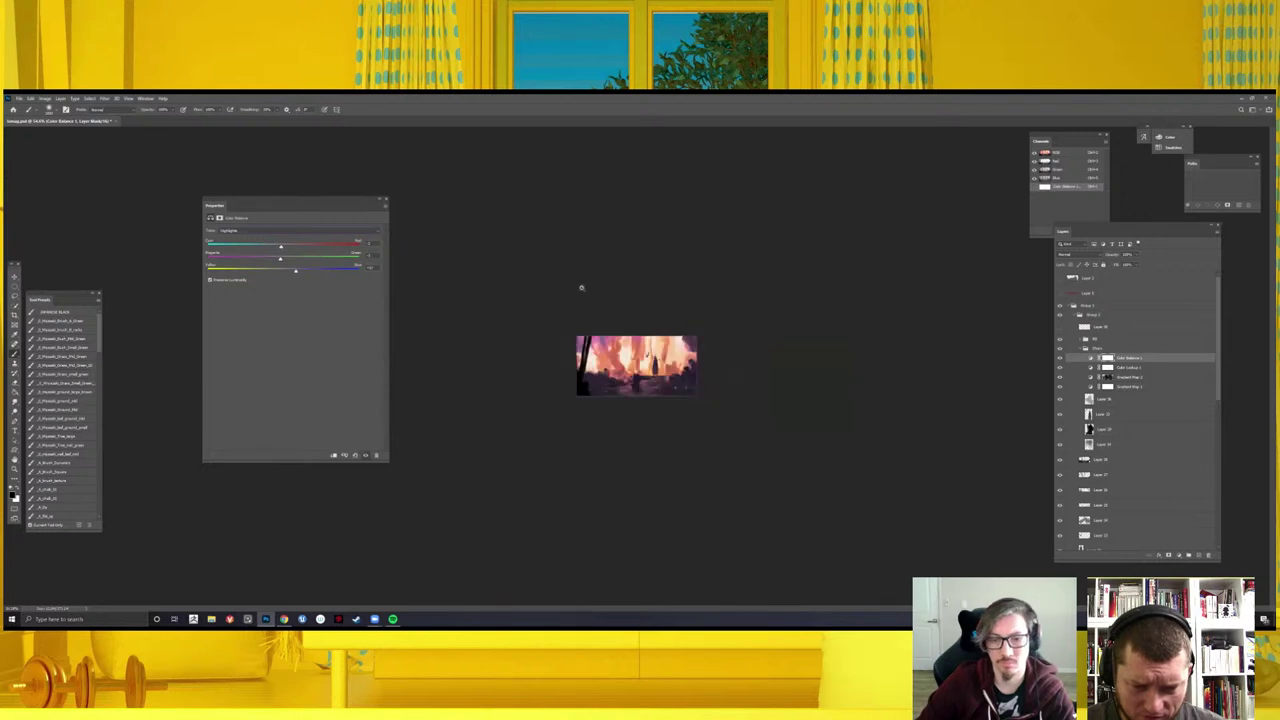
scroll(580, 286, "down", 1)
scroll(608, 300, "up", 5)
- Push the Color Balance dark tones toward cyan, then save the file
left_click(264, 231)
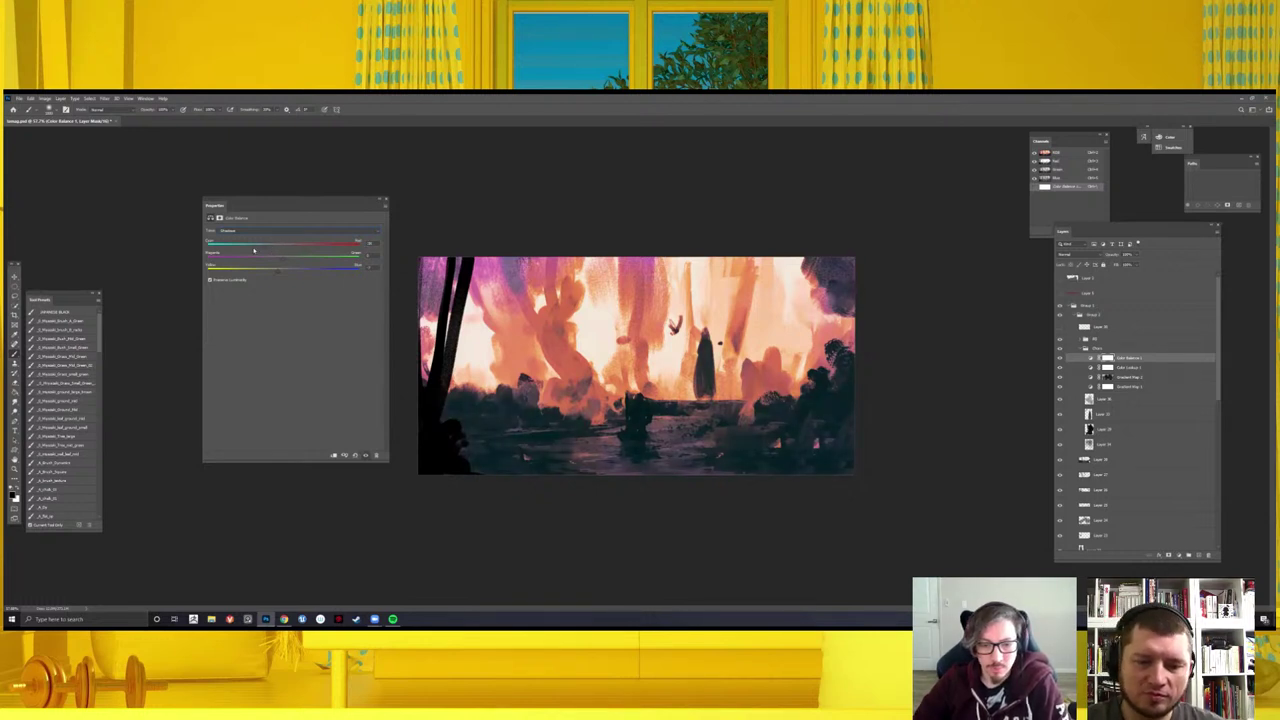
left_click(262, 231)
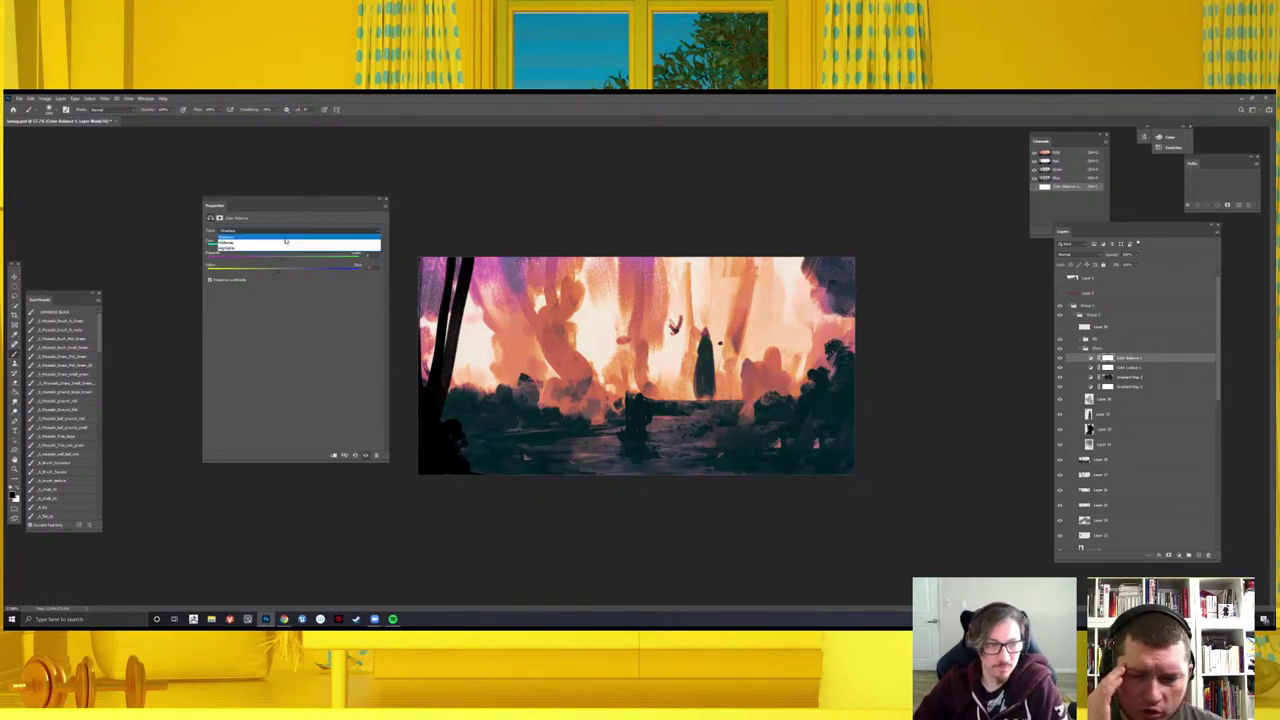
mouse_move(283, 245)
left_mouse_down()
mouse_move(246, 244)
mouse_move(290, 270)
left_mouse_up()
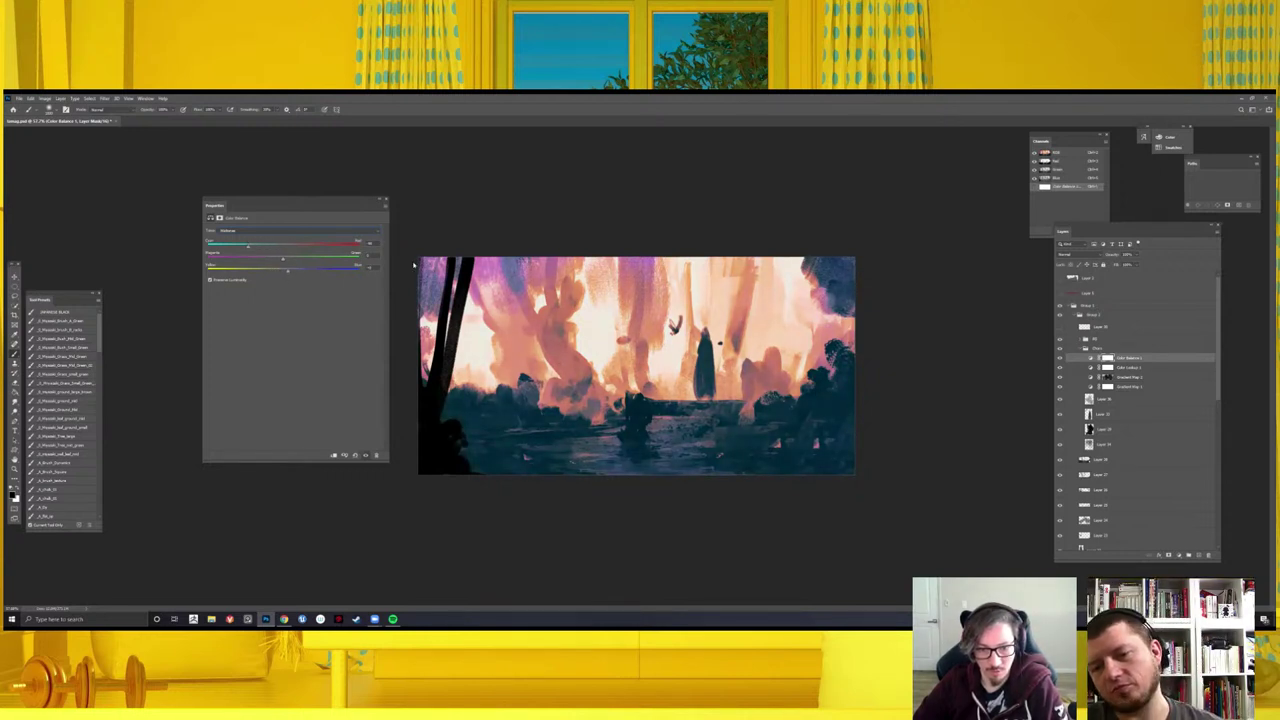
key("ctrl+minus")
key("ctrl+minus")
key("ctrl+minus")
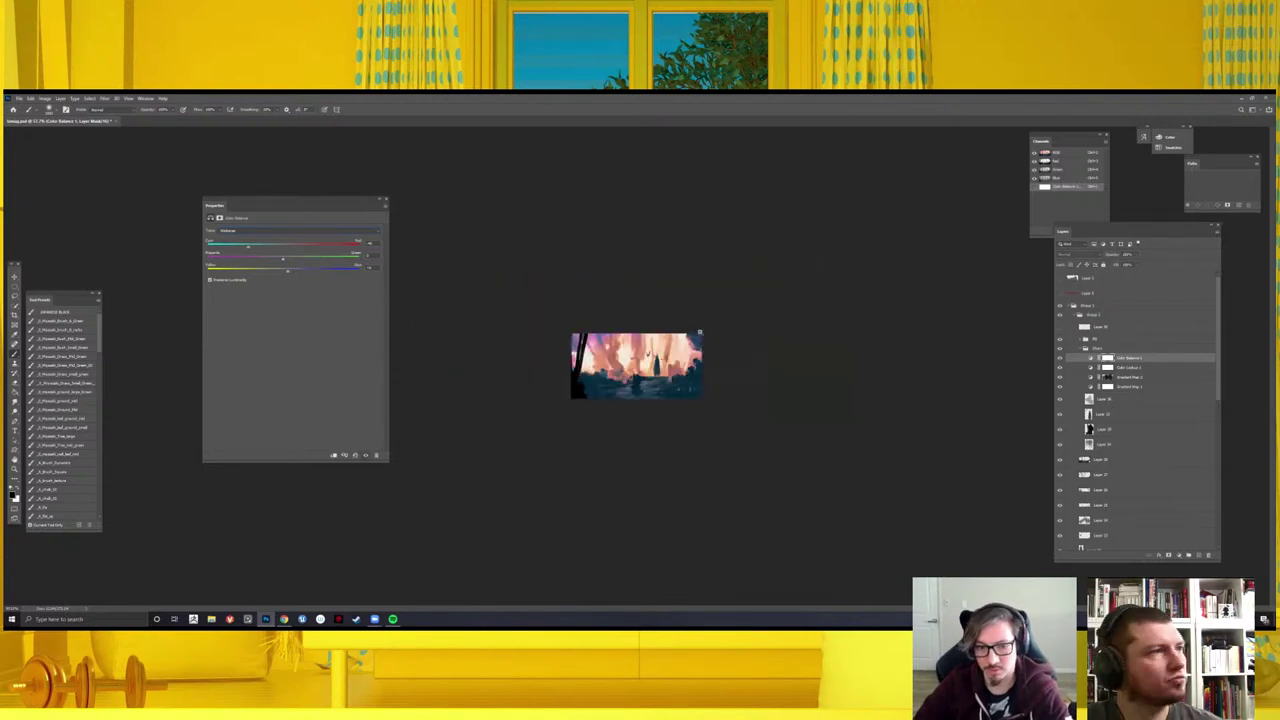
key("ctrl+plus")
key("ctrl+s")
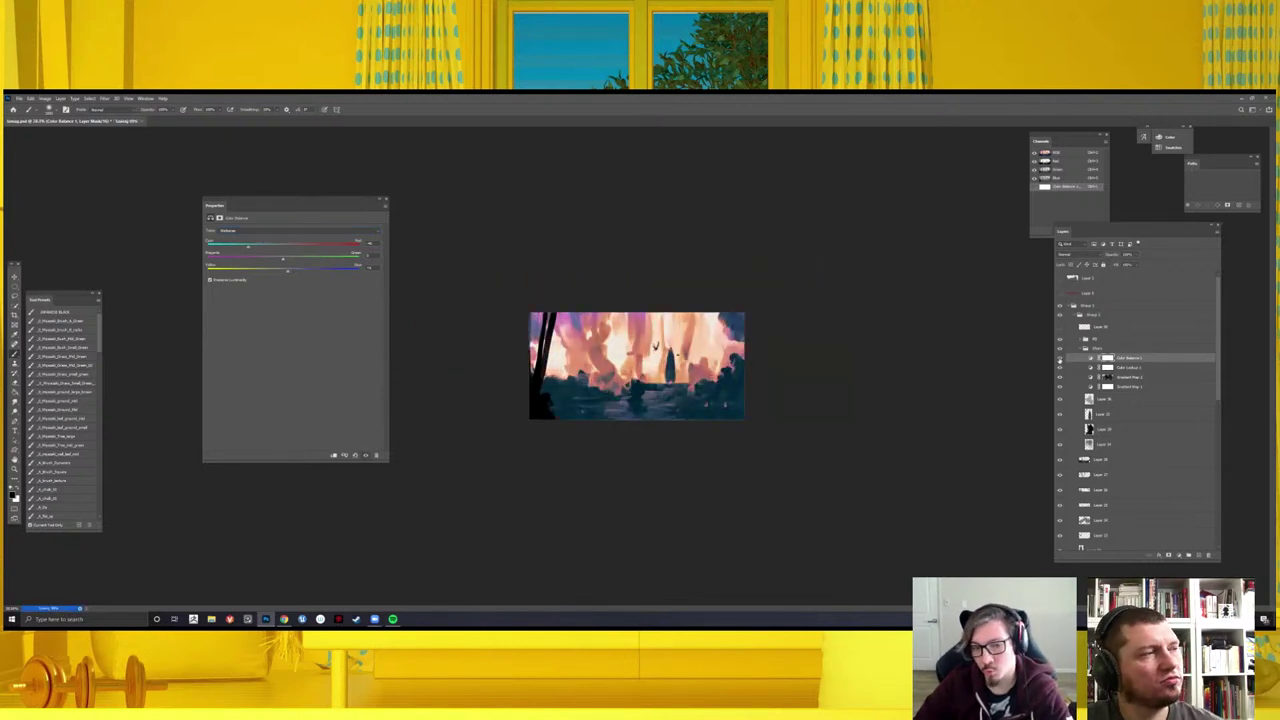
- In the Color Balance layer's Blending Options, drag the Underlying Layer Blend If slider and confirm
right_click(1128, 356)
left_click(1128, 356)
right_click(1128, 356)
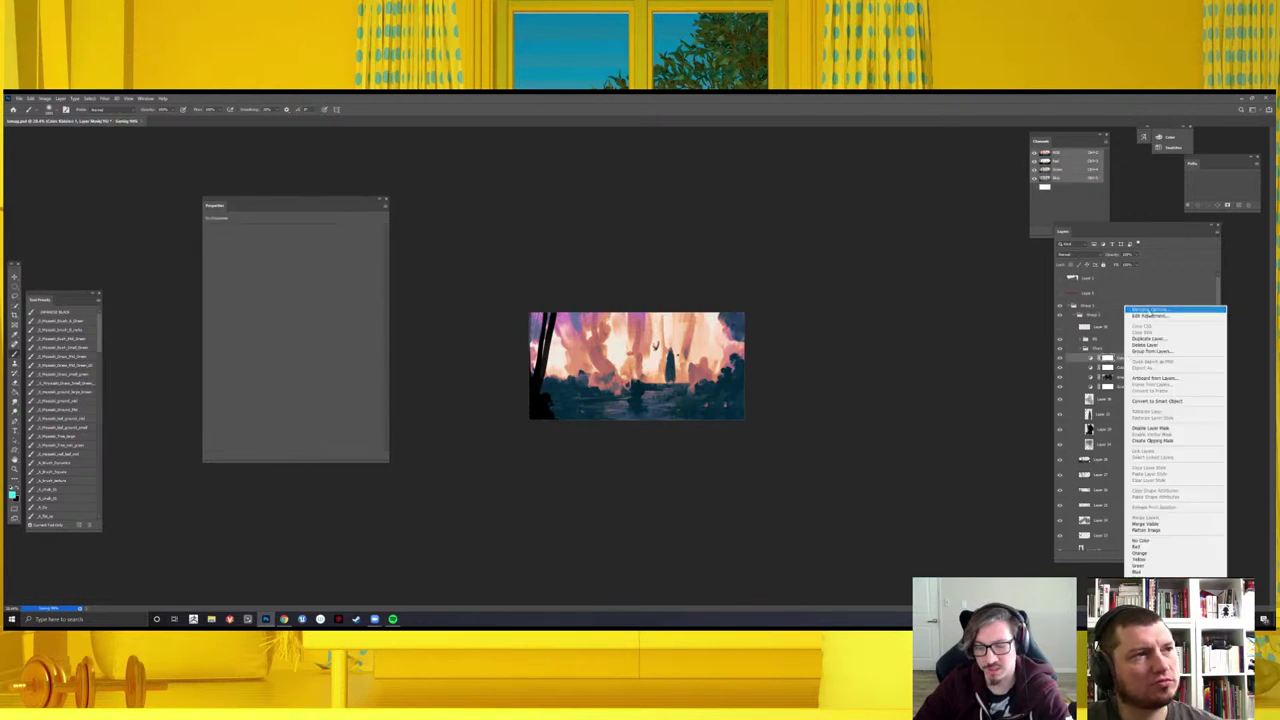
left_click(1150, 311)
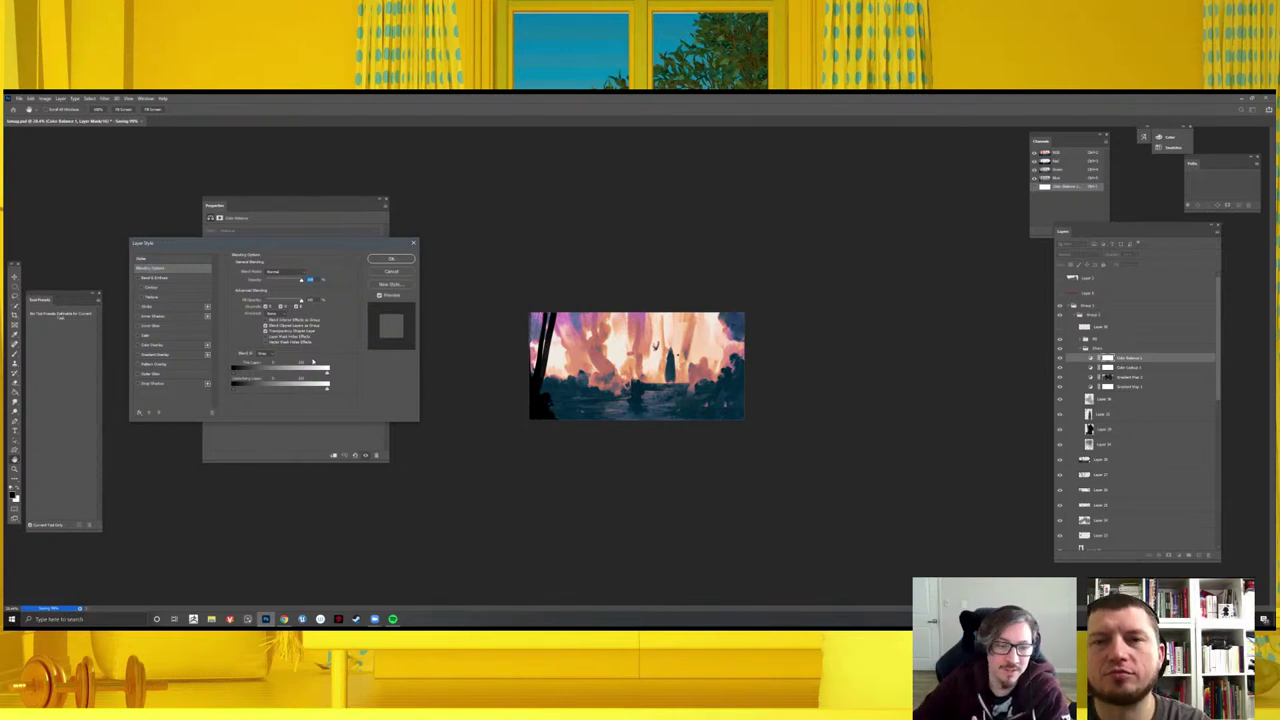
mouse_move(266, 386)
left_mouse_down()
mouse_move(240, 386)
mouse_move(255, 393)
left_mouse_up()
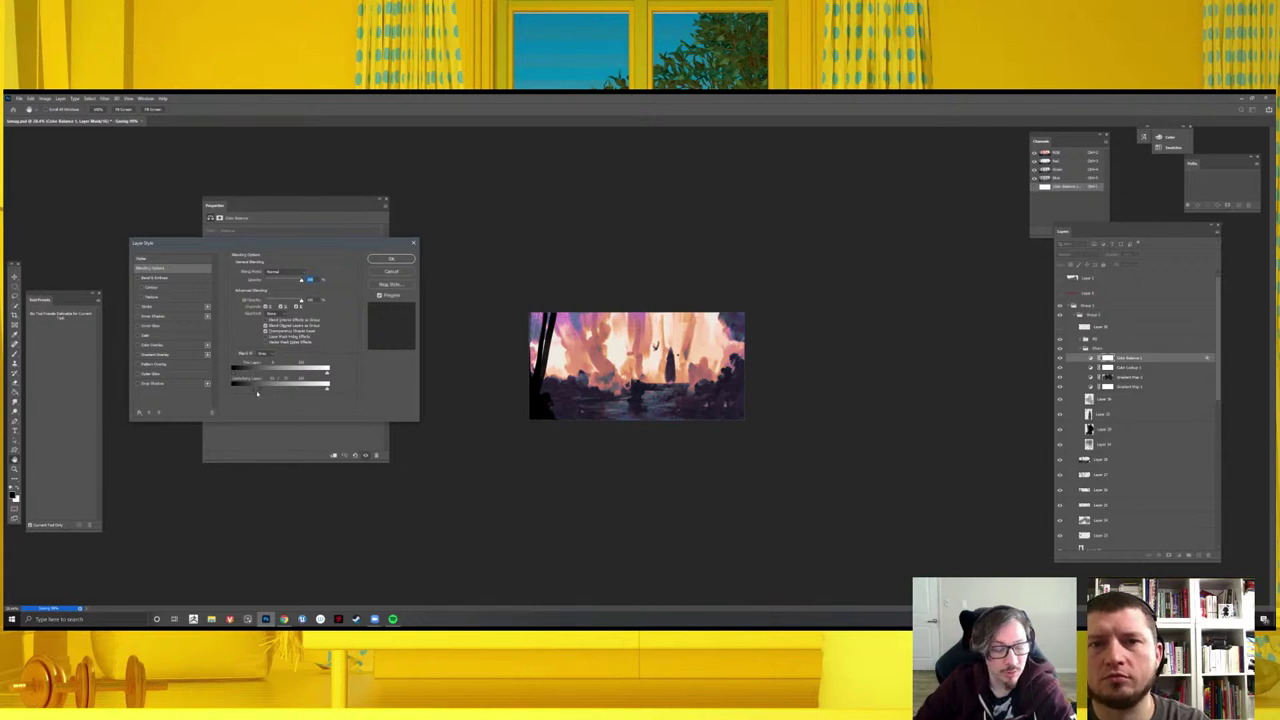
left_click(391, 259)
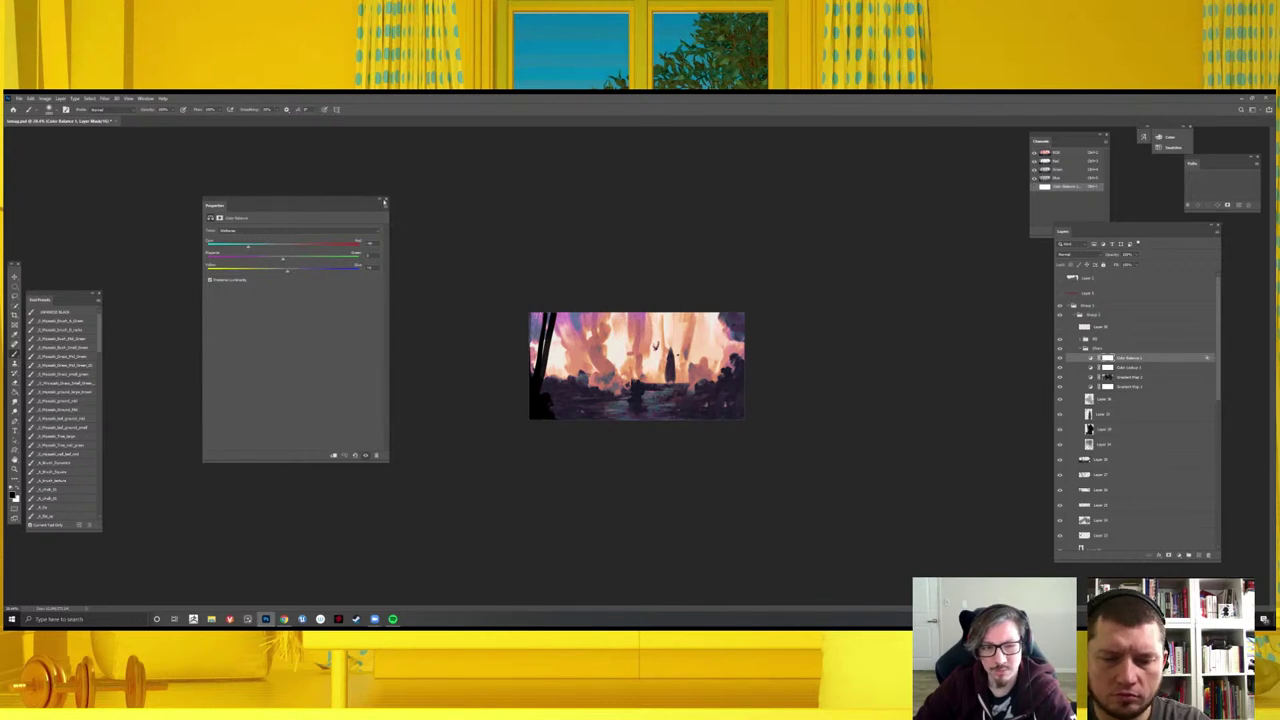
- Save the painting and flip the canvas horizontally to check composition
scroll(773, 306, "up", 2)
key("ctrl+s")
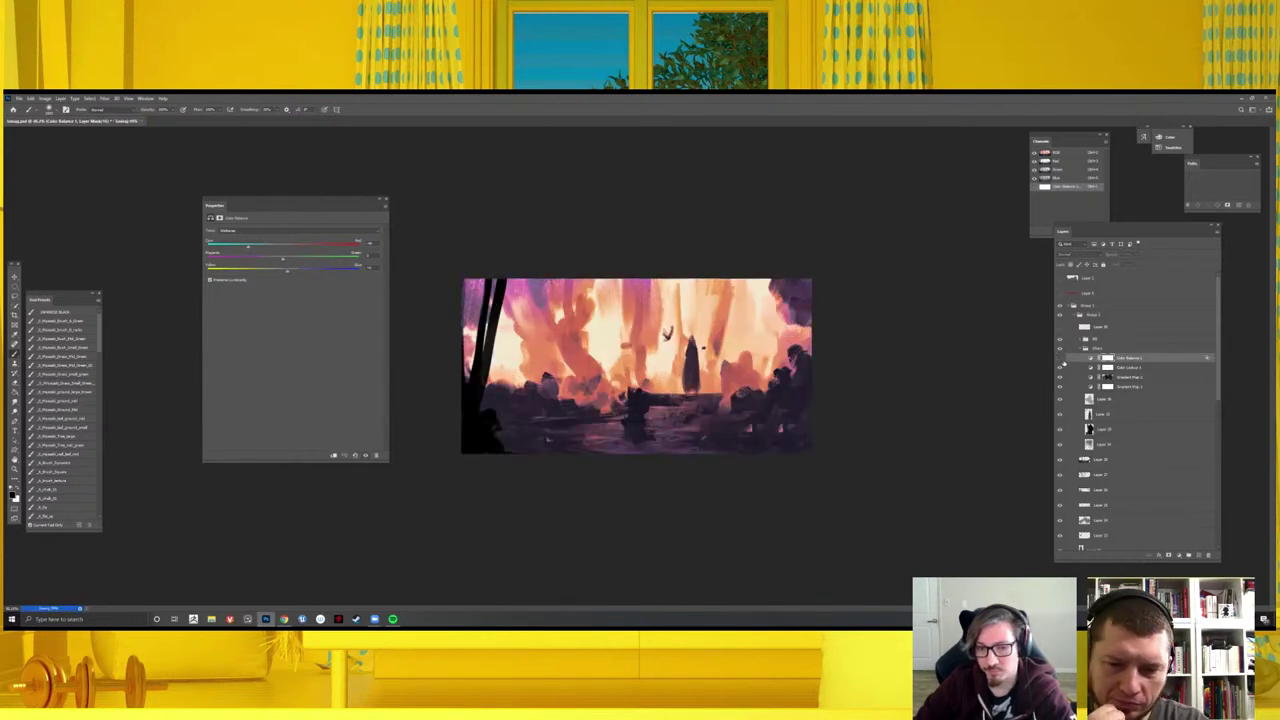
scroll(773, 365, "down", 1)
scroll(771, 365, "down", 2)
key("h")
scroll(755, 366, "up", 1)
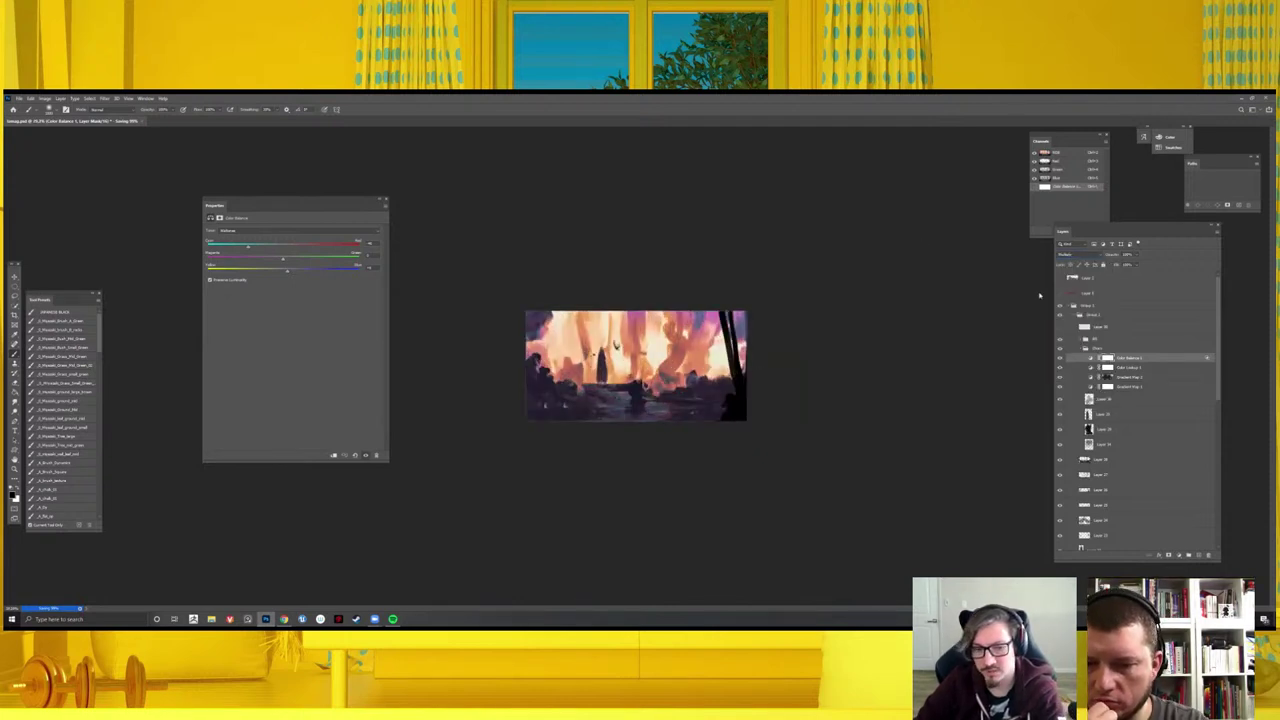
- Cycle the Color Balance layer through several blend modes, then collapse its settings
key("shift+plus")
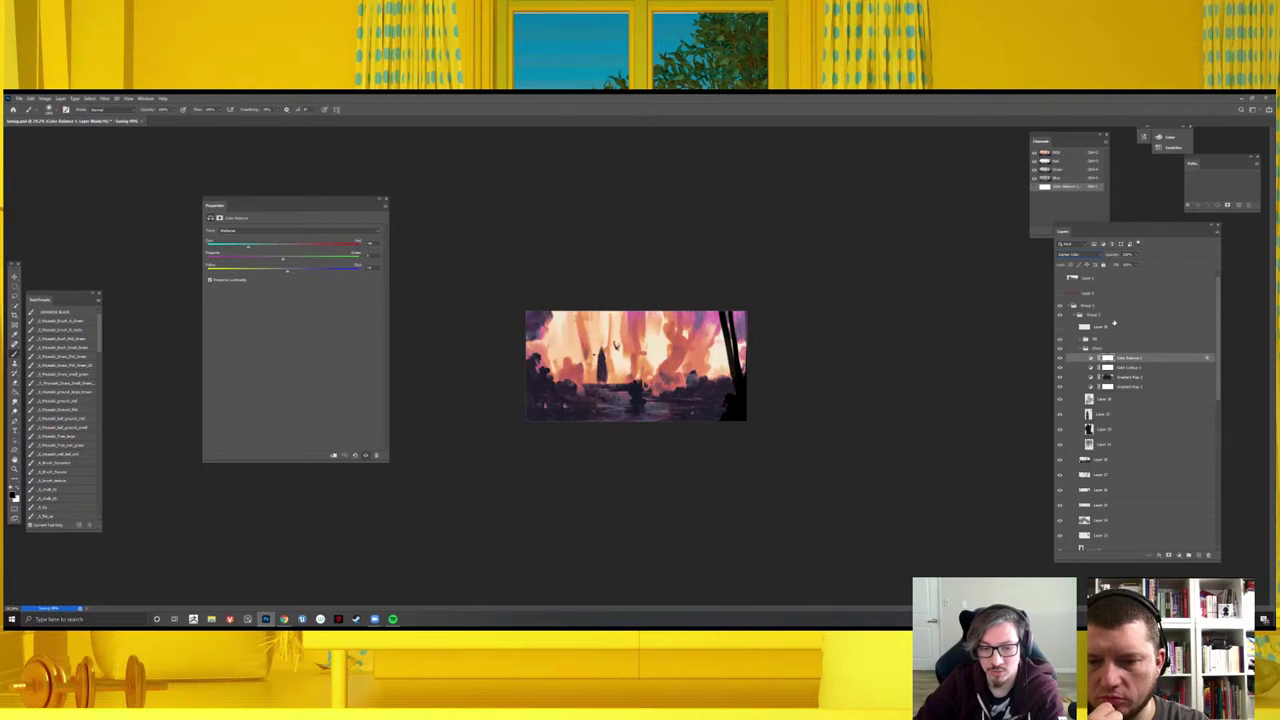
left_click(1081, 256)
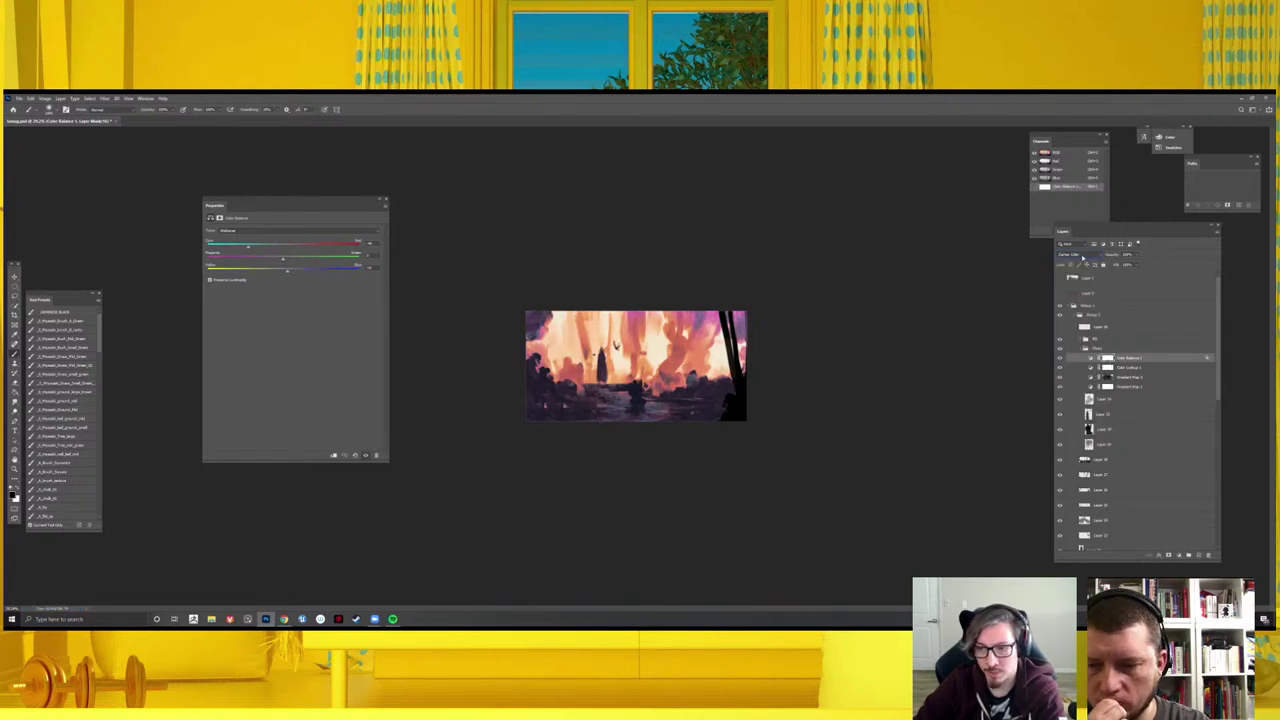
key("shift+plus")
key("shift+plus")
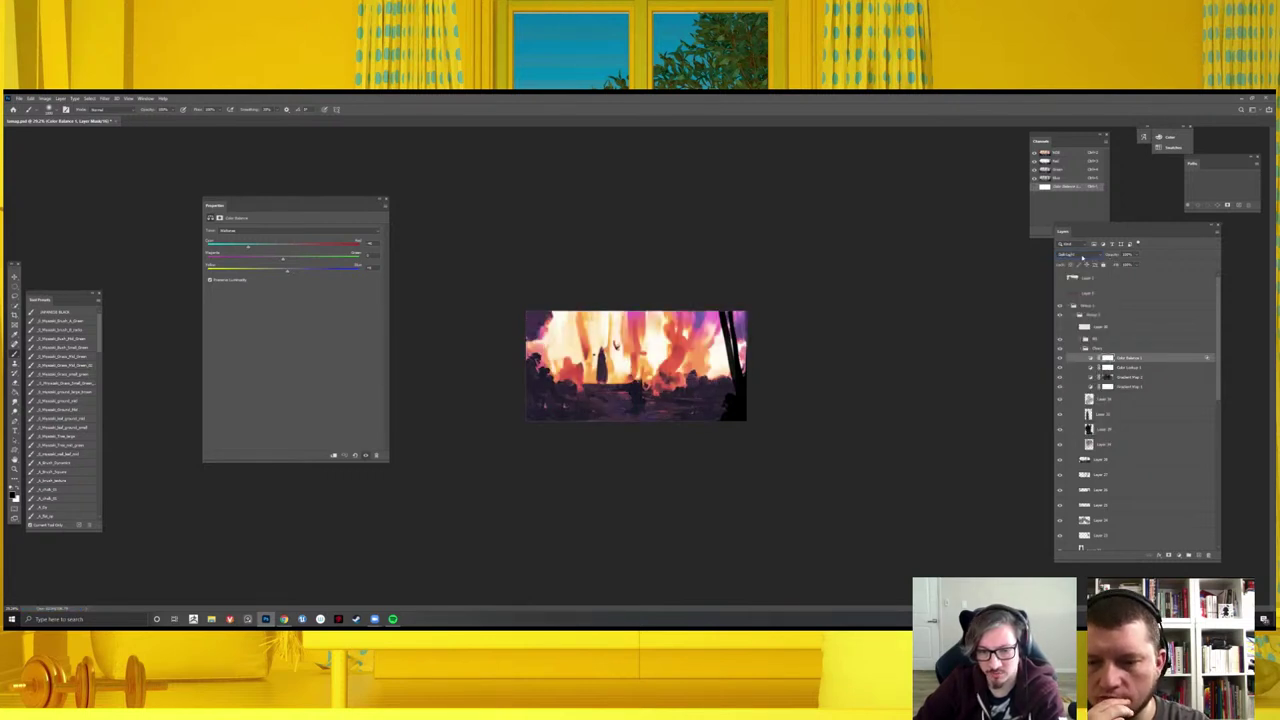
key("shift+plus")
key("shift+plus")
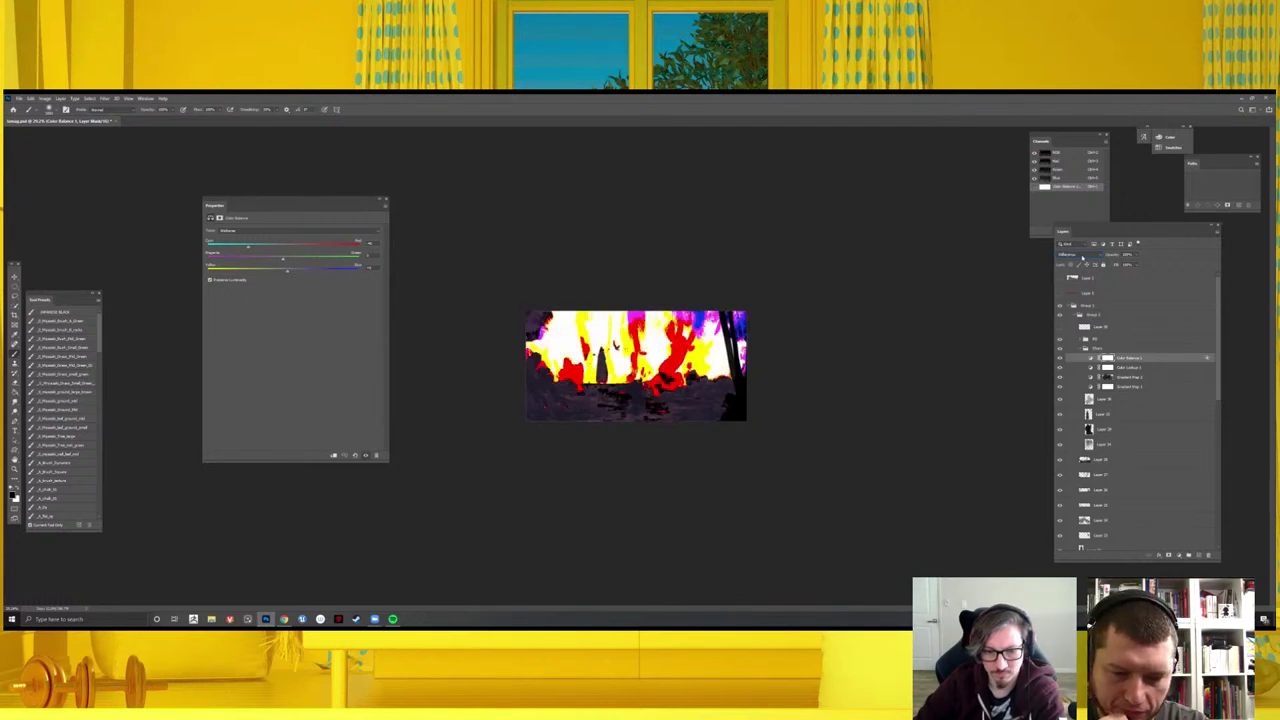
key("shift+plus")
key("shift+plus")
key("shift+plus")
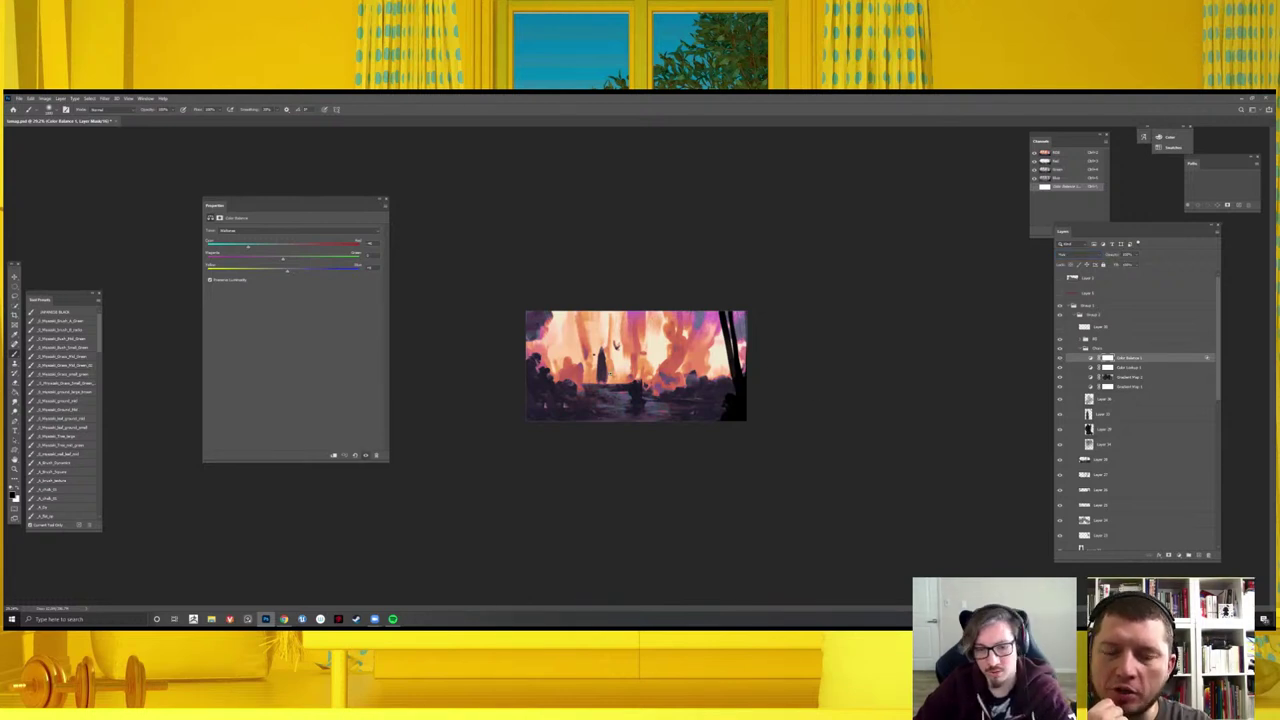
key("ctrl+minus")
key("ctrl+plus")
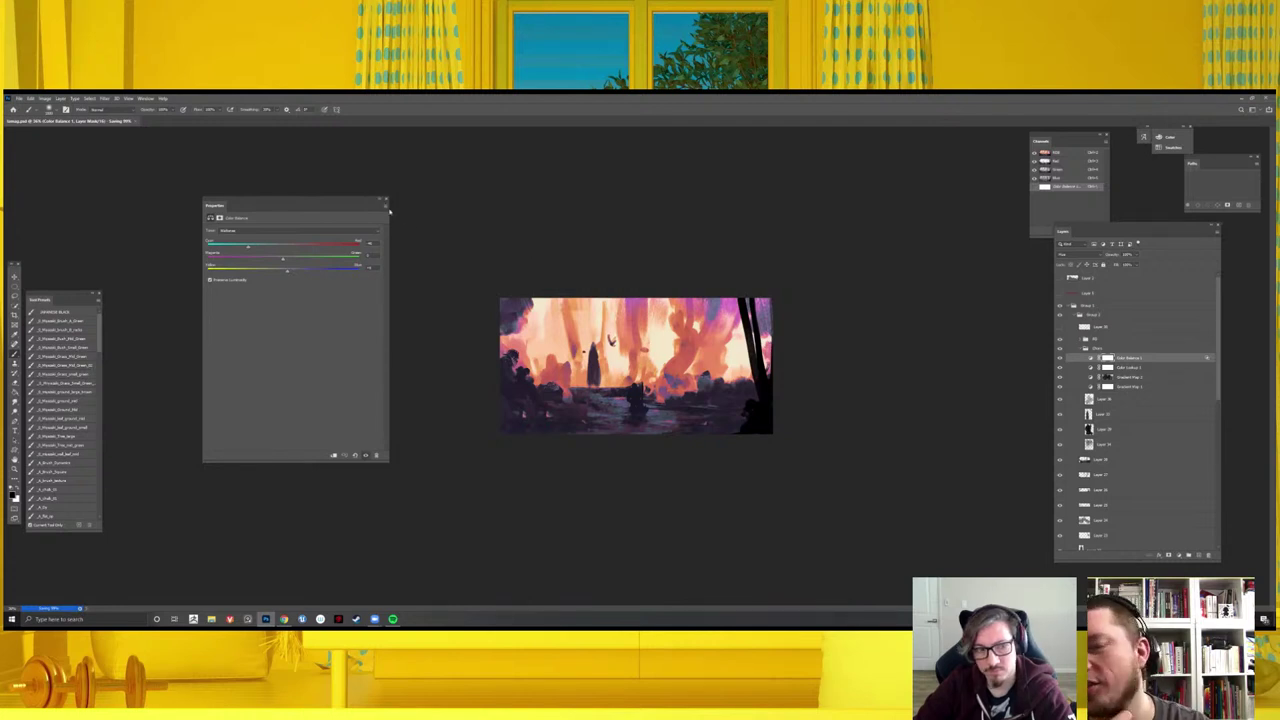
left_click(381, 202)
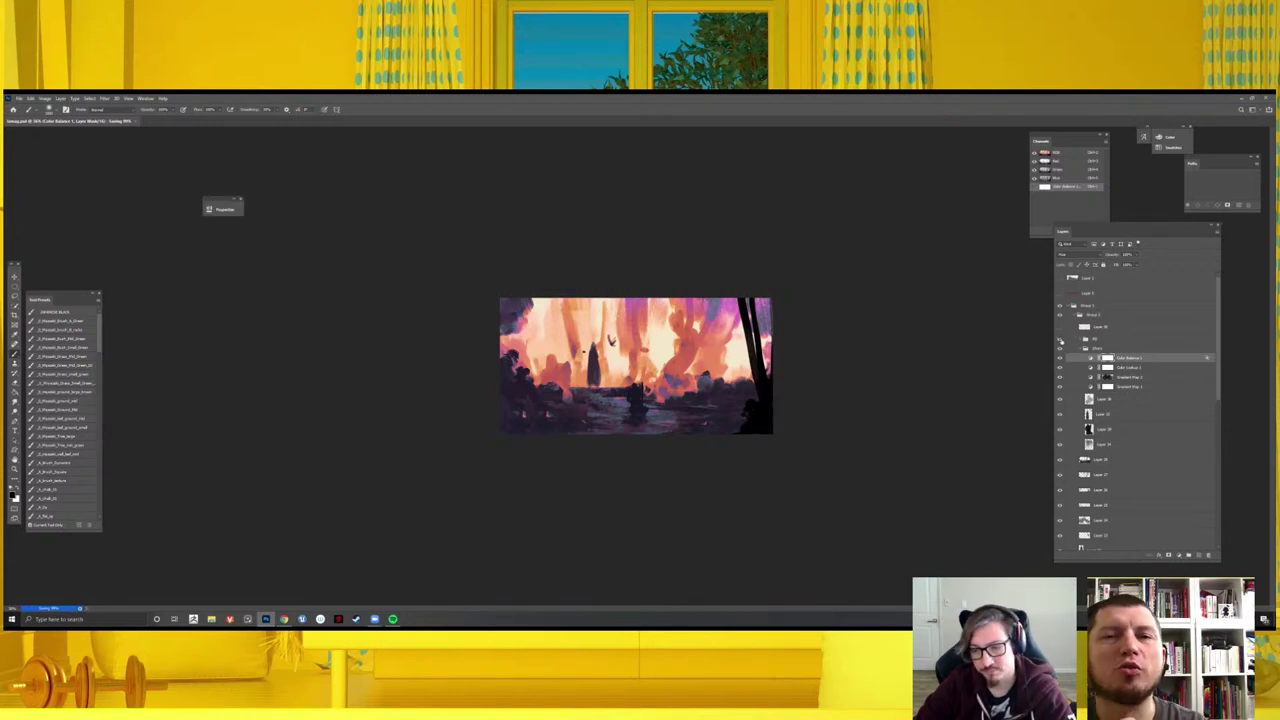
- Select the adjustment layers and Layer 12, flip the view, and undo to compare the central spire
left_click(1138, 387, "shift")
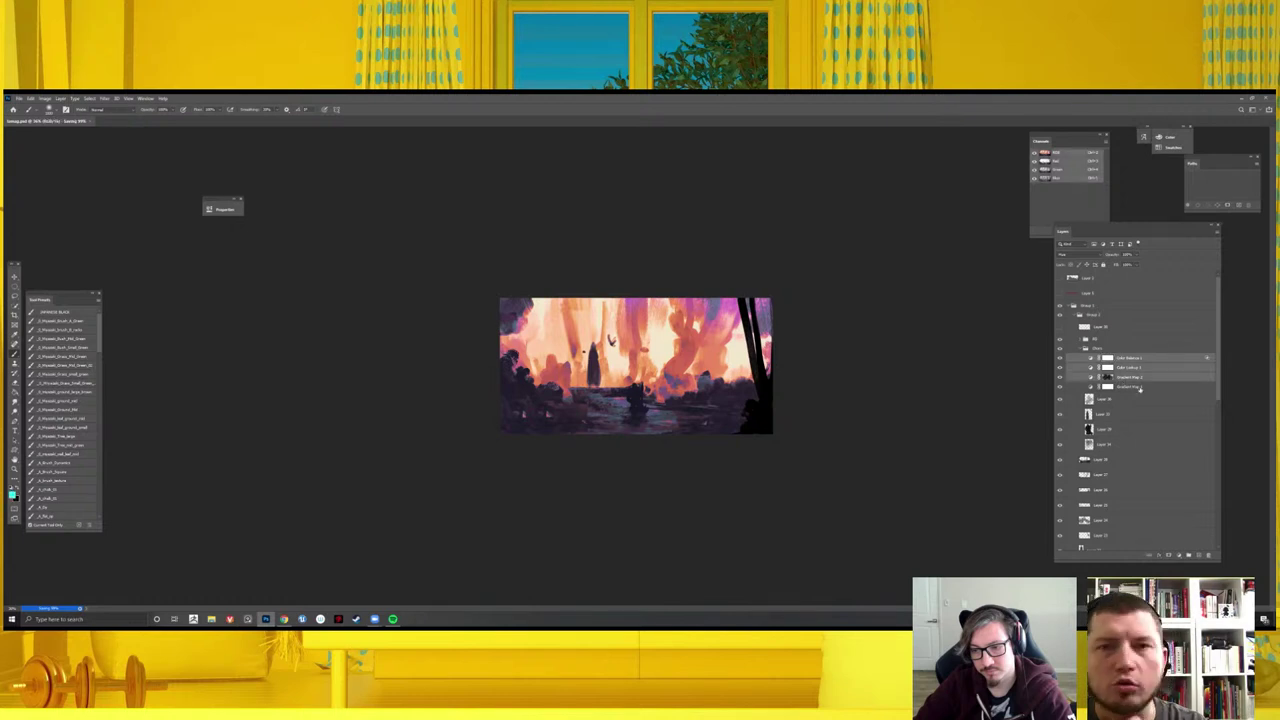
key("ctrl+minus")
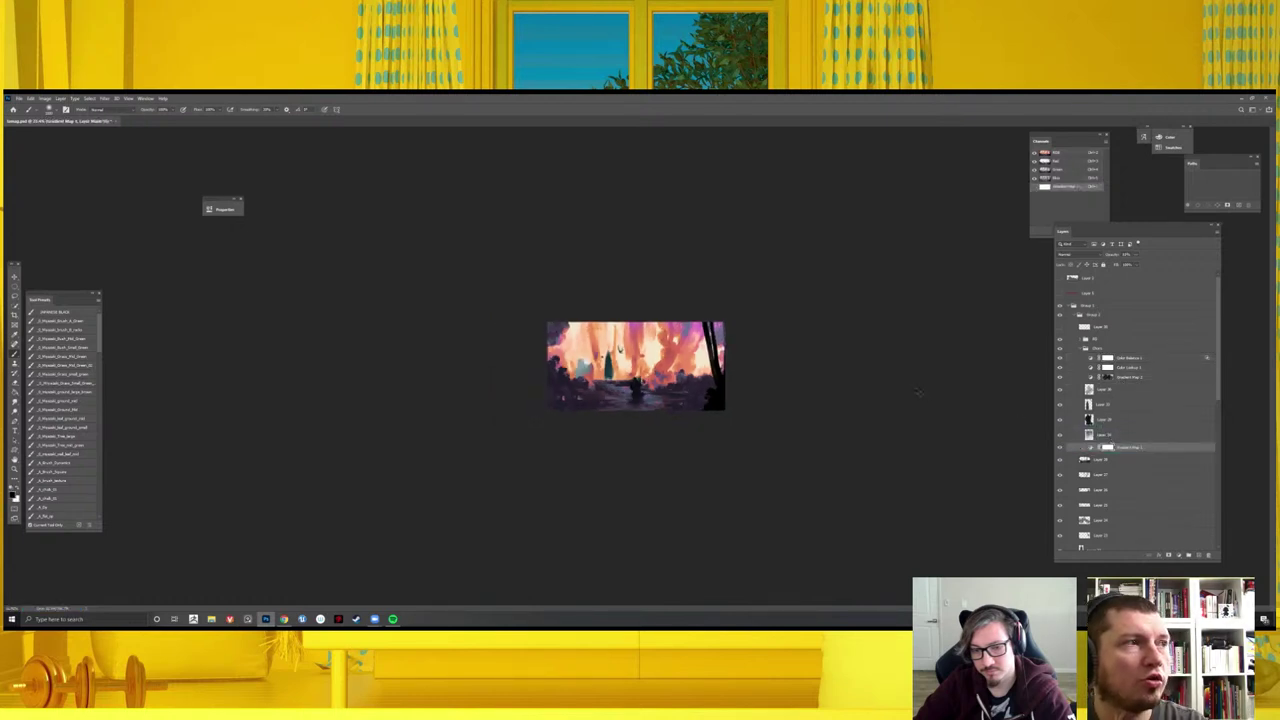
key("ctrl+plus")
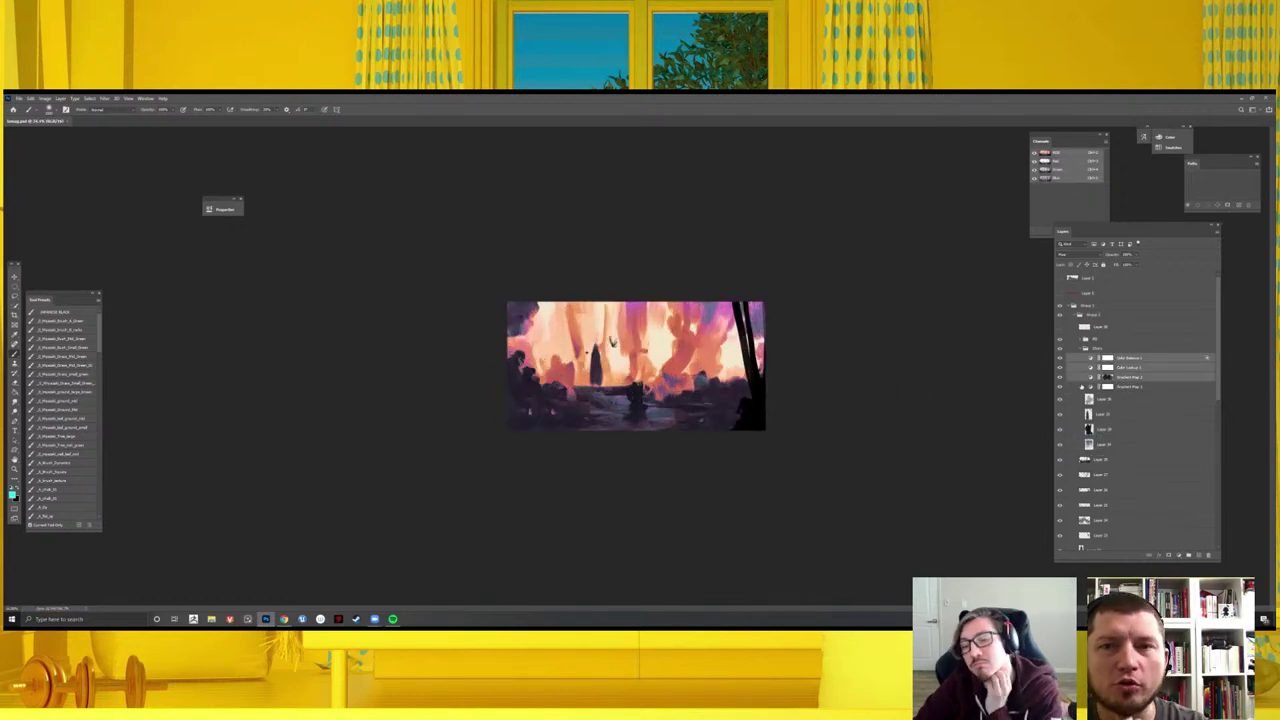
key("ctrl+plus")
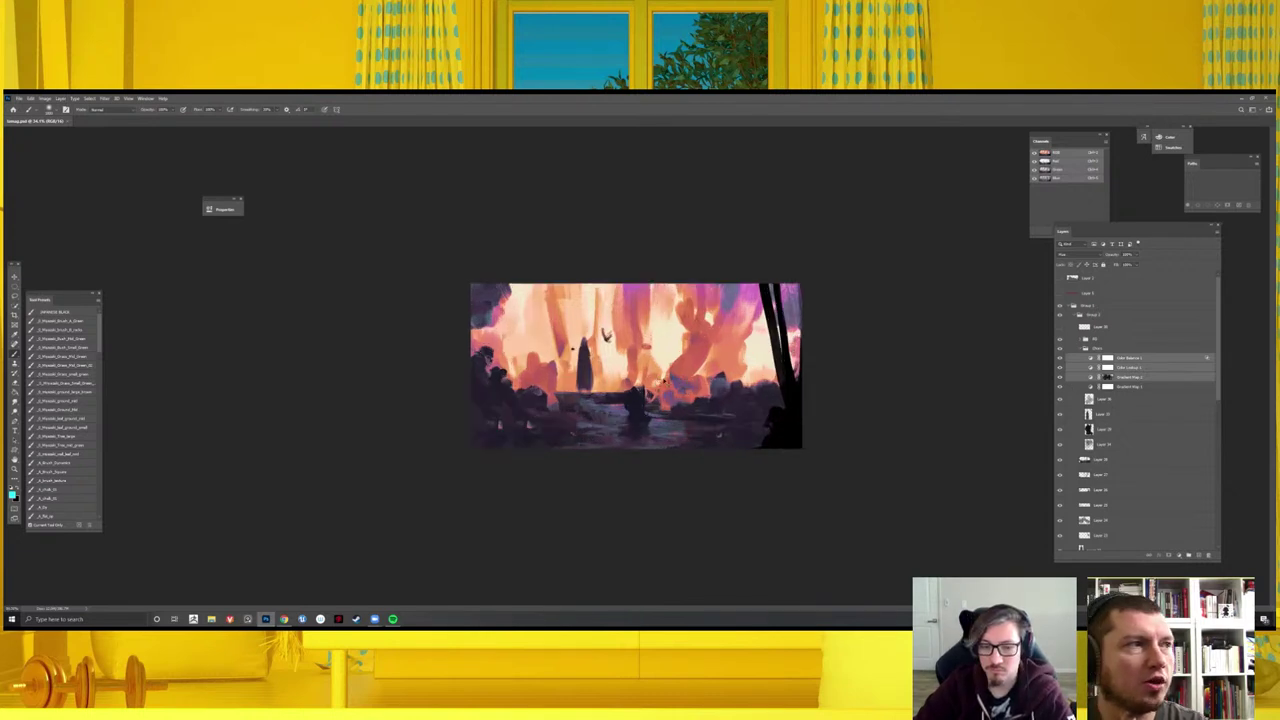
key("ctrl+minus")
key("h")
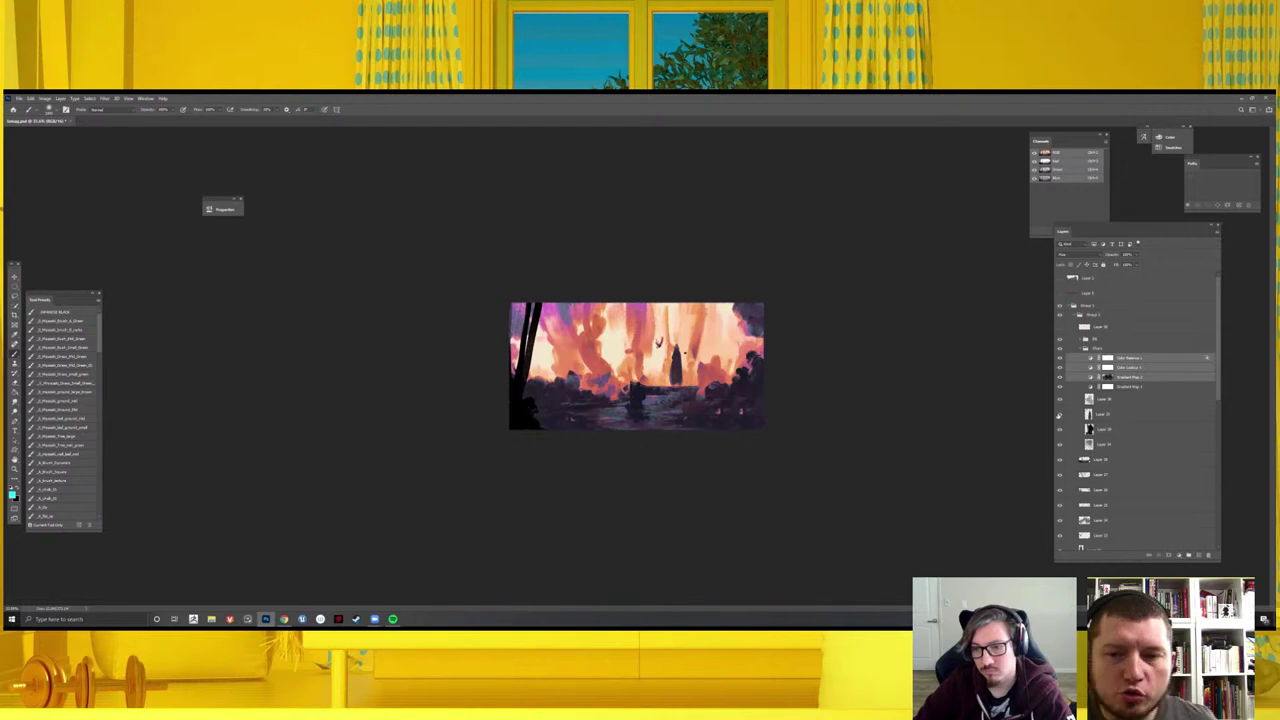
left_click(1115, 414)
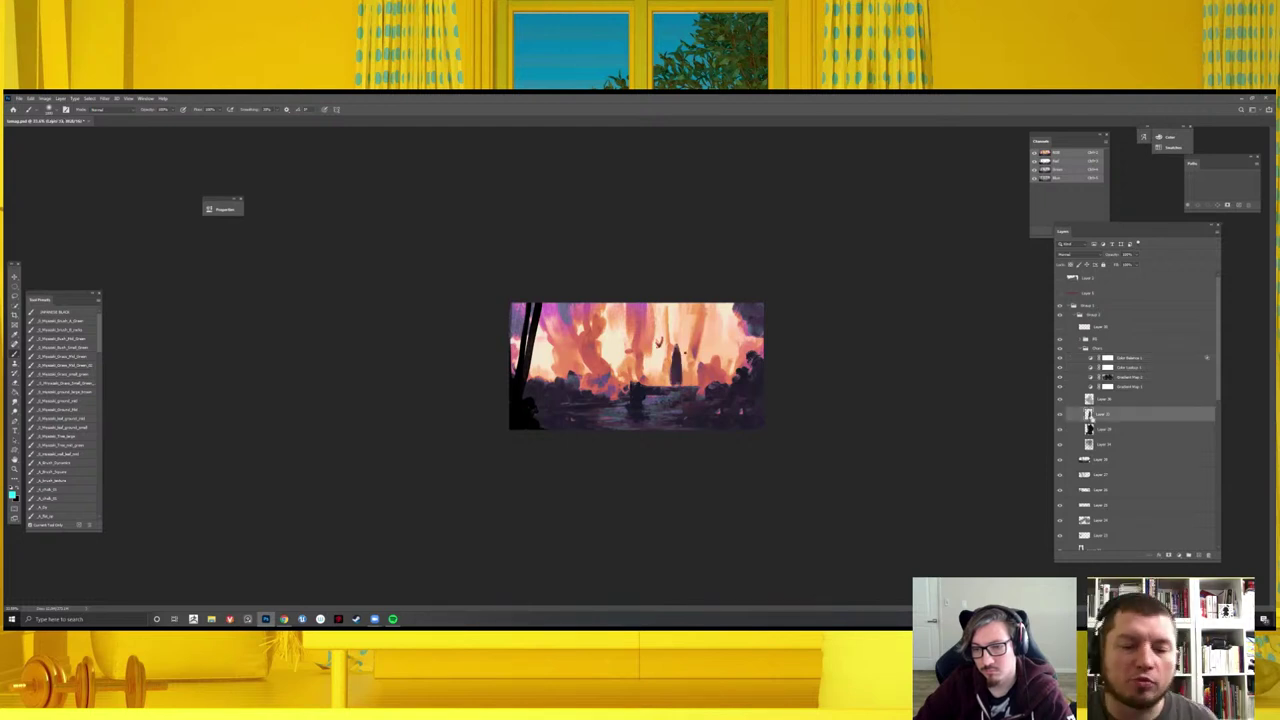
key("ctrl+plus")
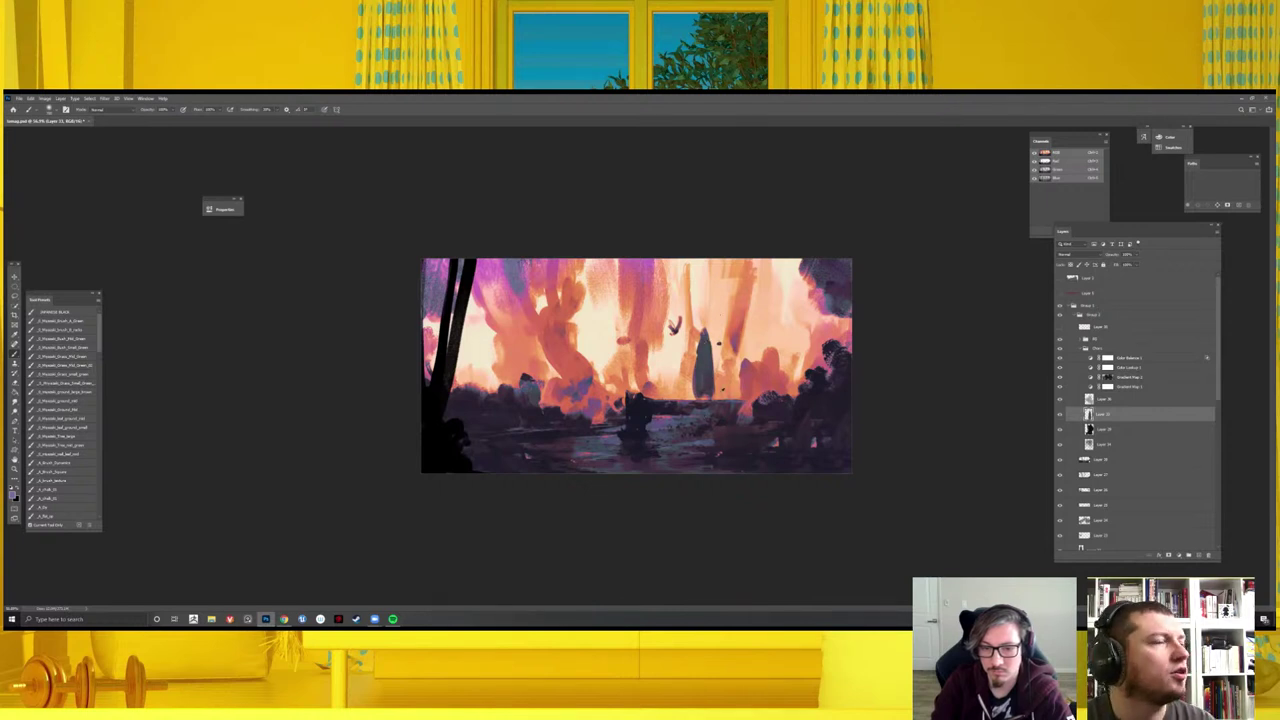
key("ctrl+z")
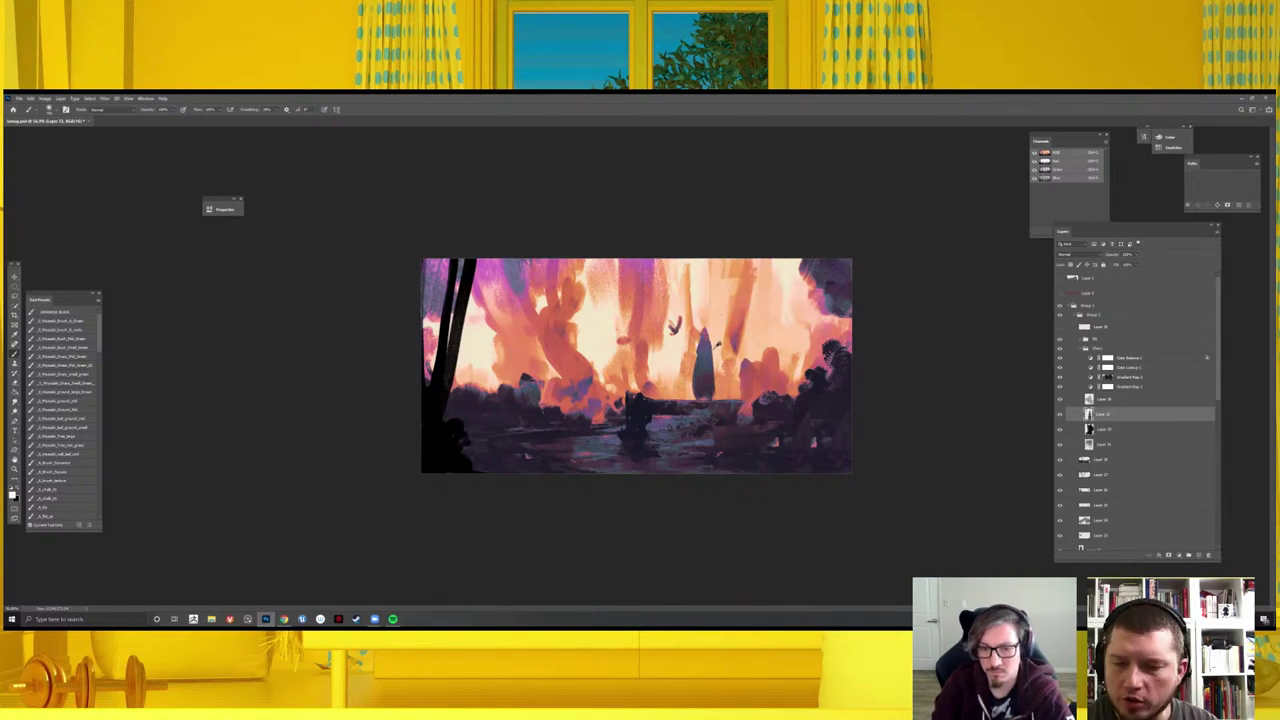
key("ctrl+z")
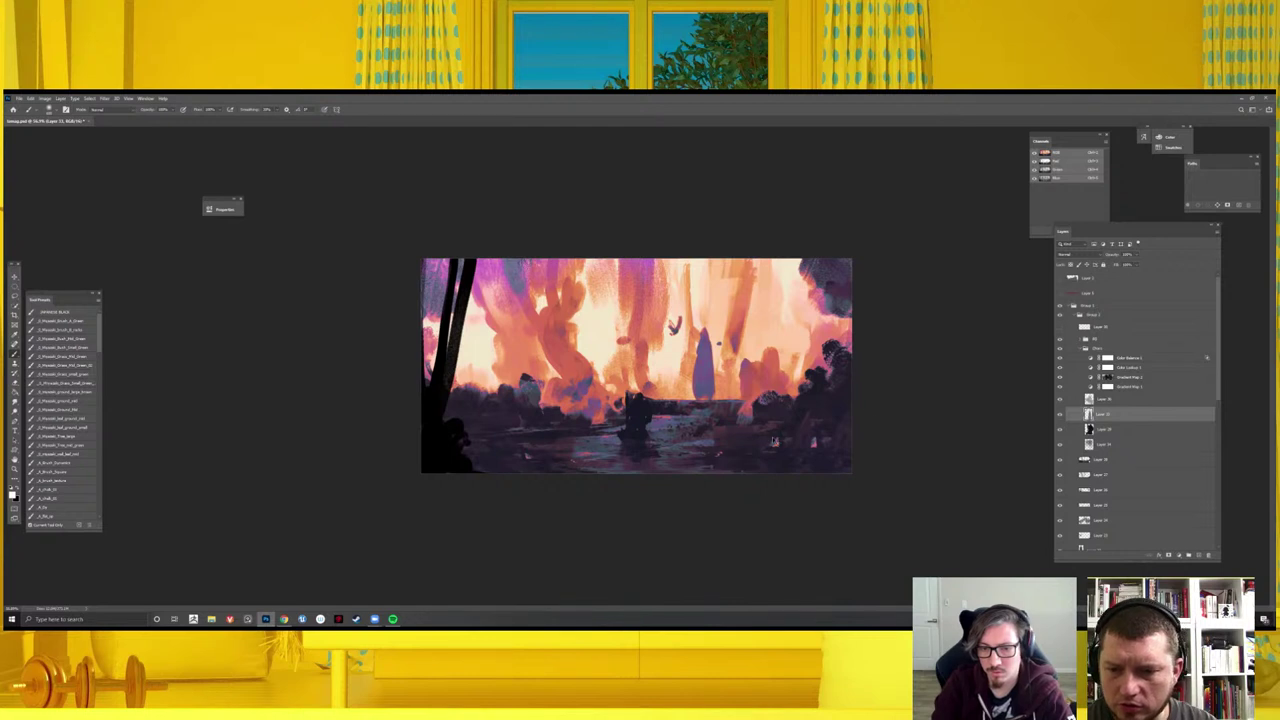
- Paint light pink strokes over the central figure and lower middle ground, then save
left_click(1106, 429)
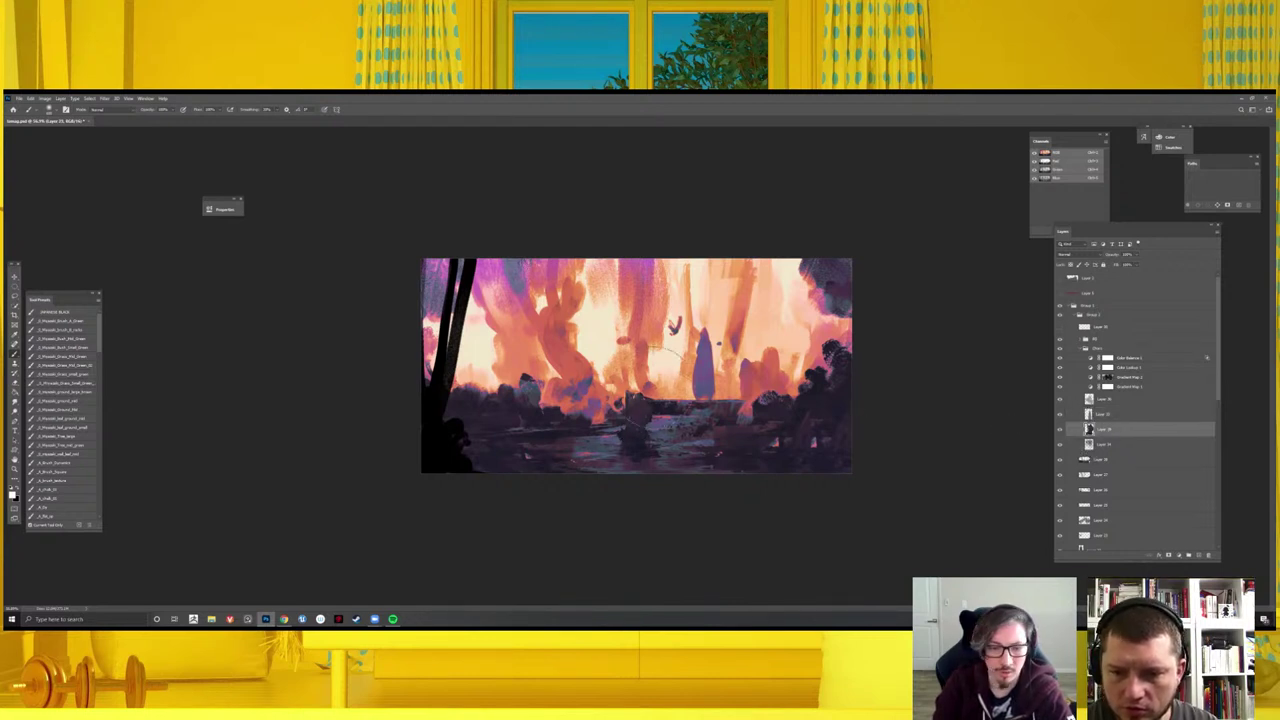
left_click_drag(638, 412, 655, 450)
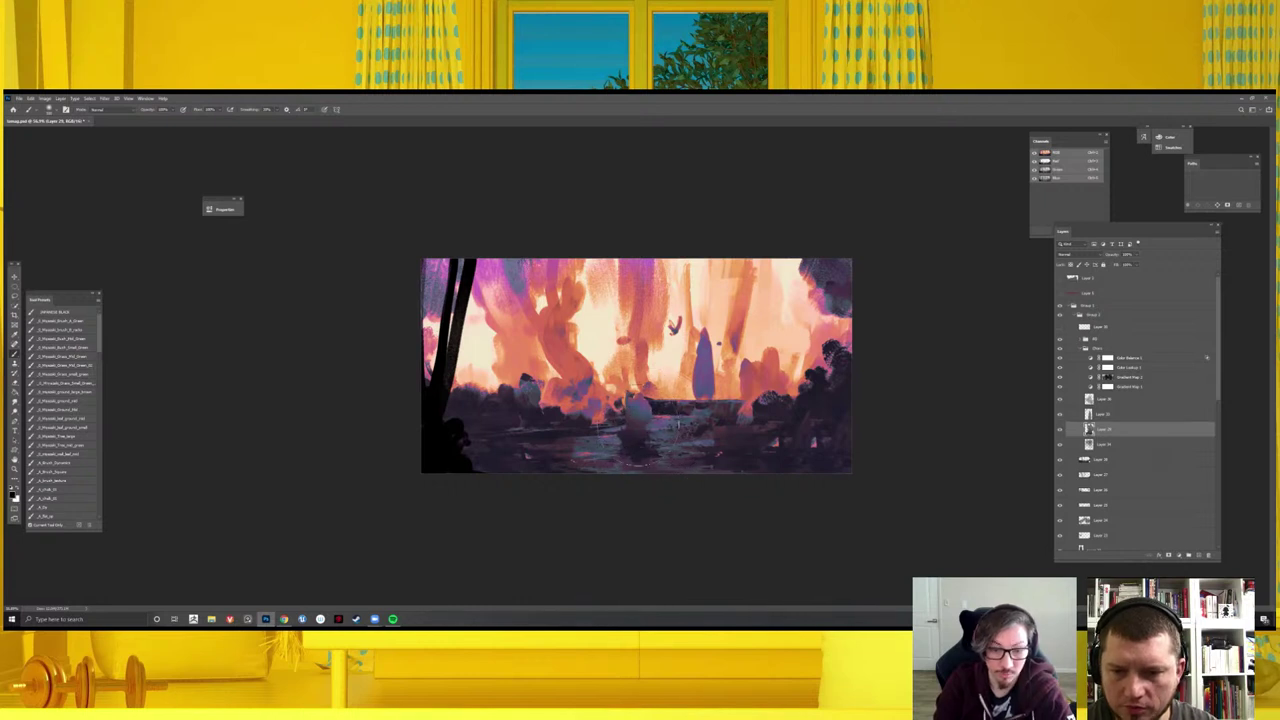
left_click(664, 365, "alt")
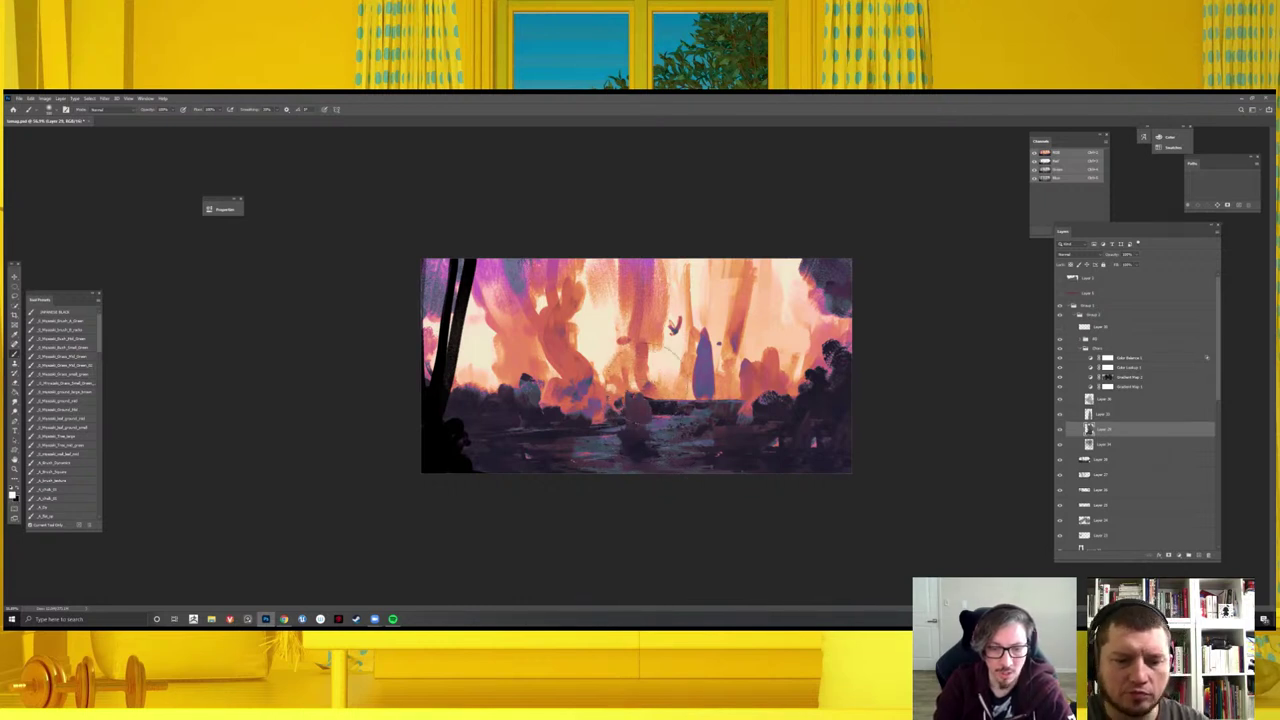
left_click_drag(640, 402, 640, 432)
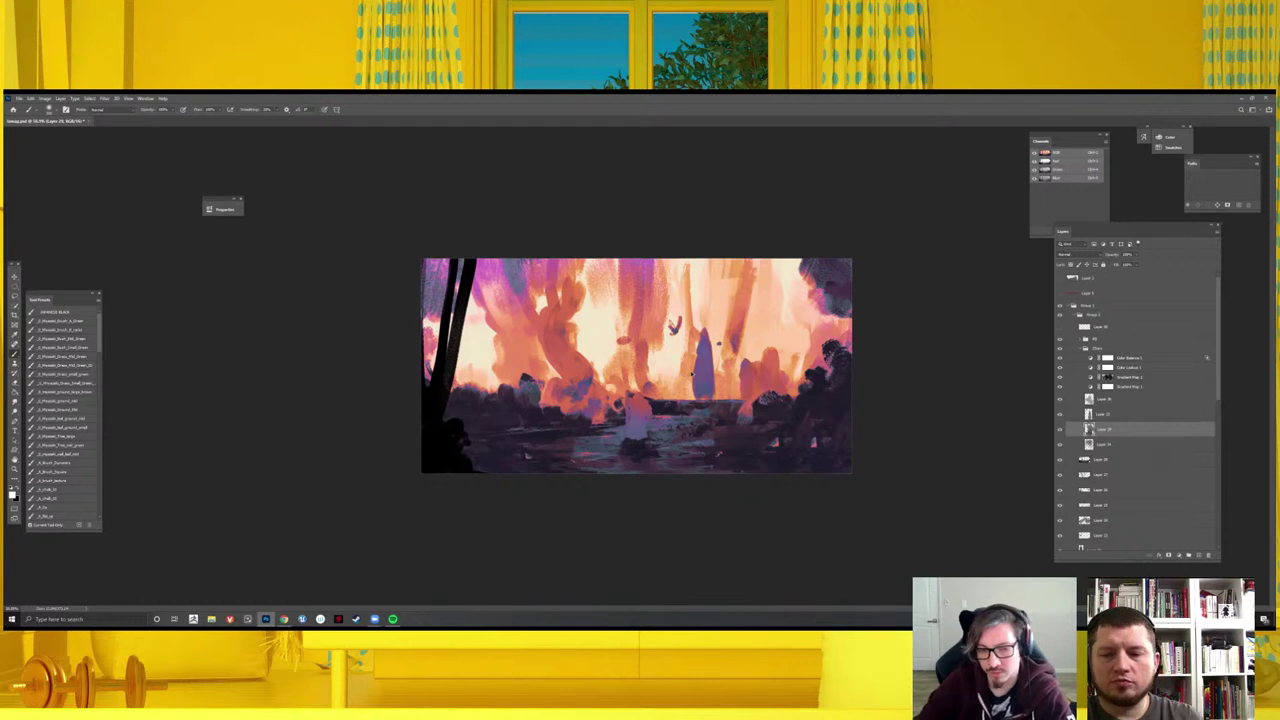
key("ctrl+minus")
key("ctrl+minus")
key("h")
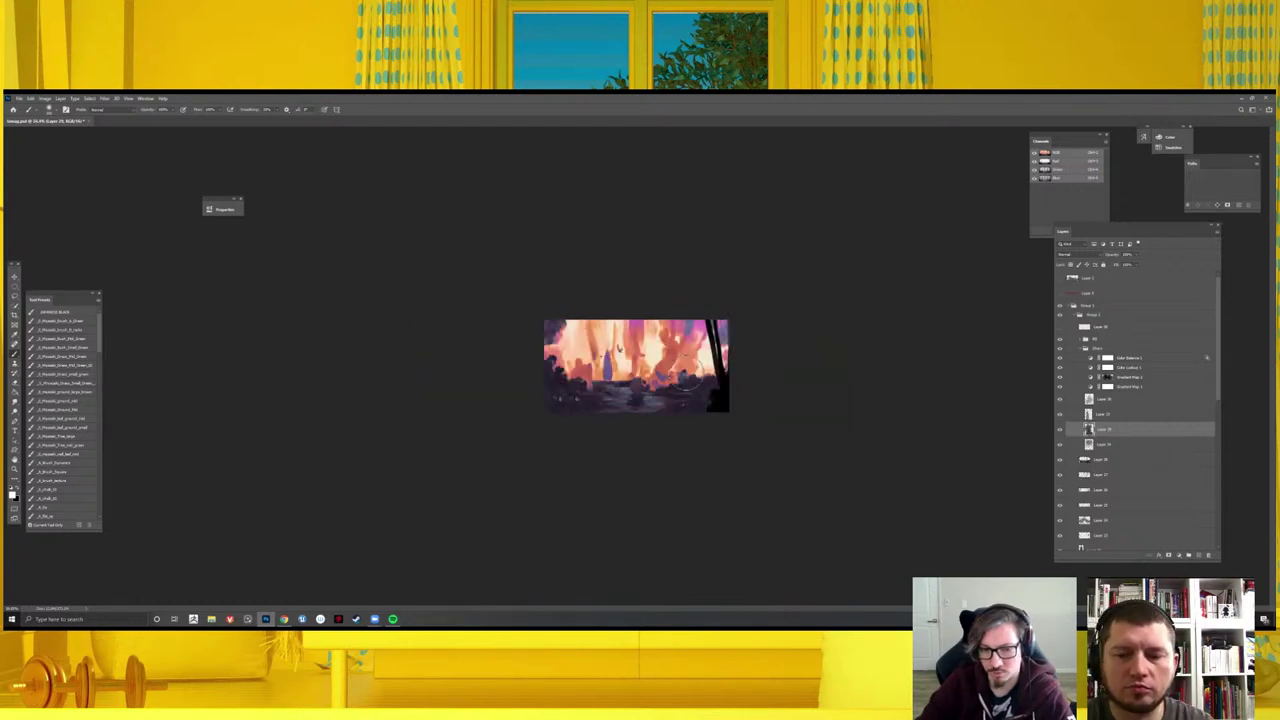
key("ctrl+plus")
key("ctrl+plus")
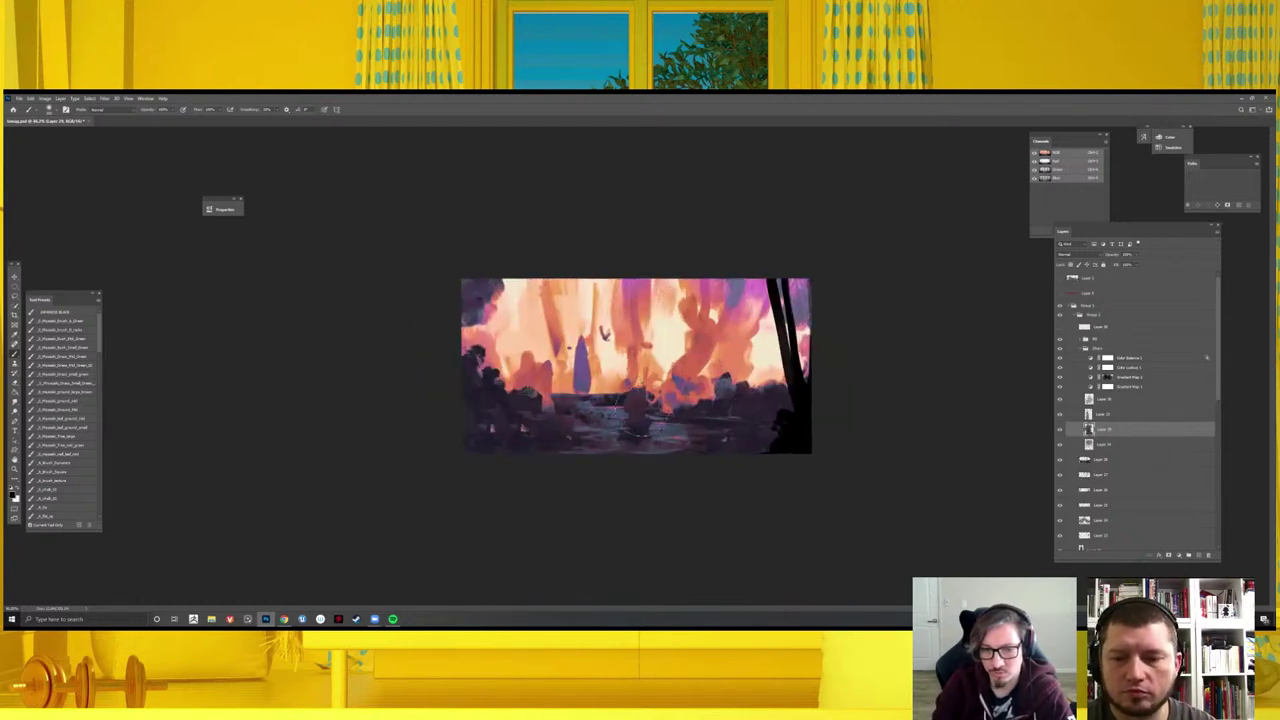
left_click_drag(1100, 429, 1087, 430)
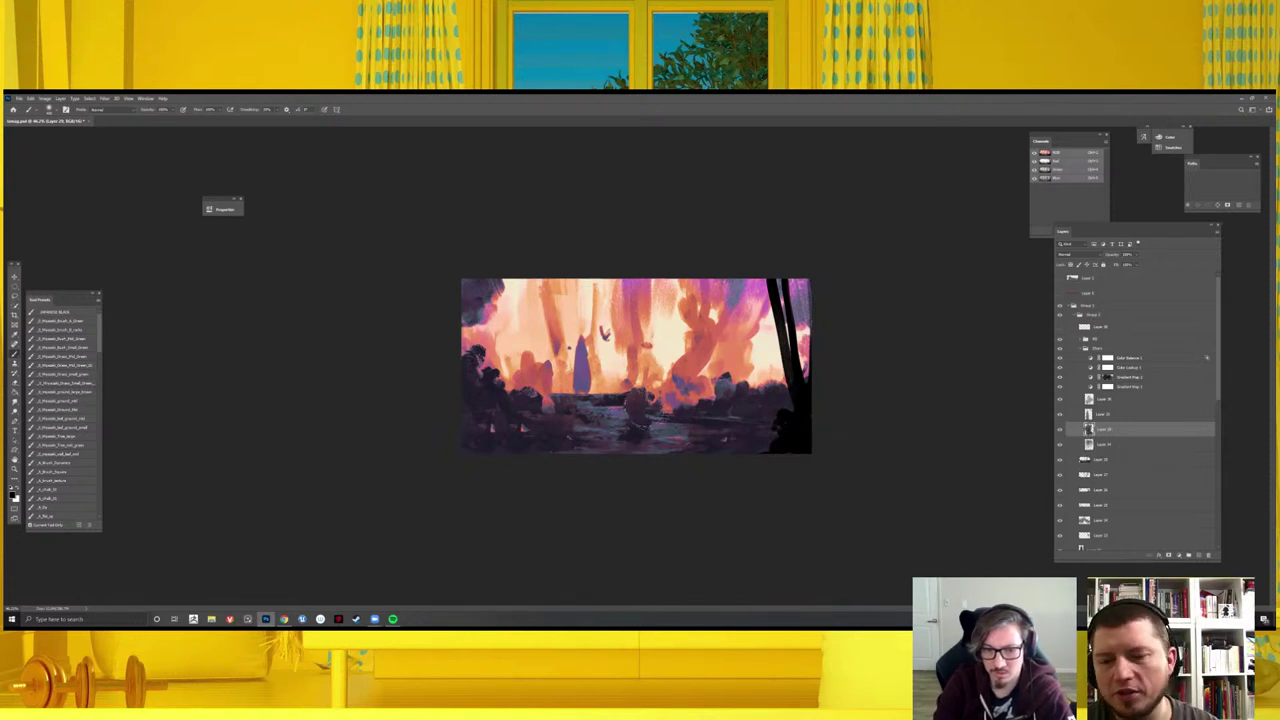
left_click_drag(632, 415, 640, 400)
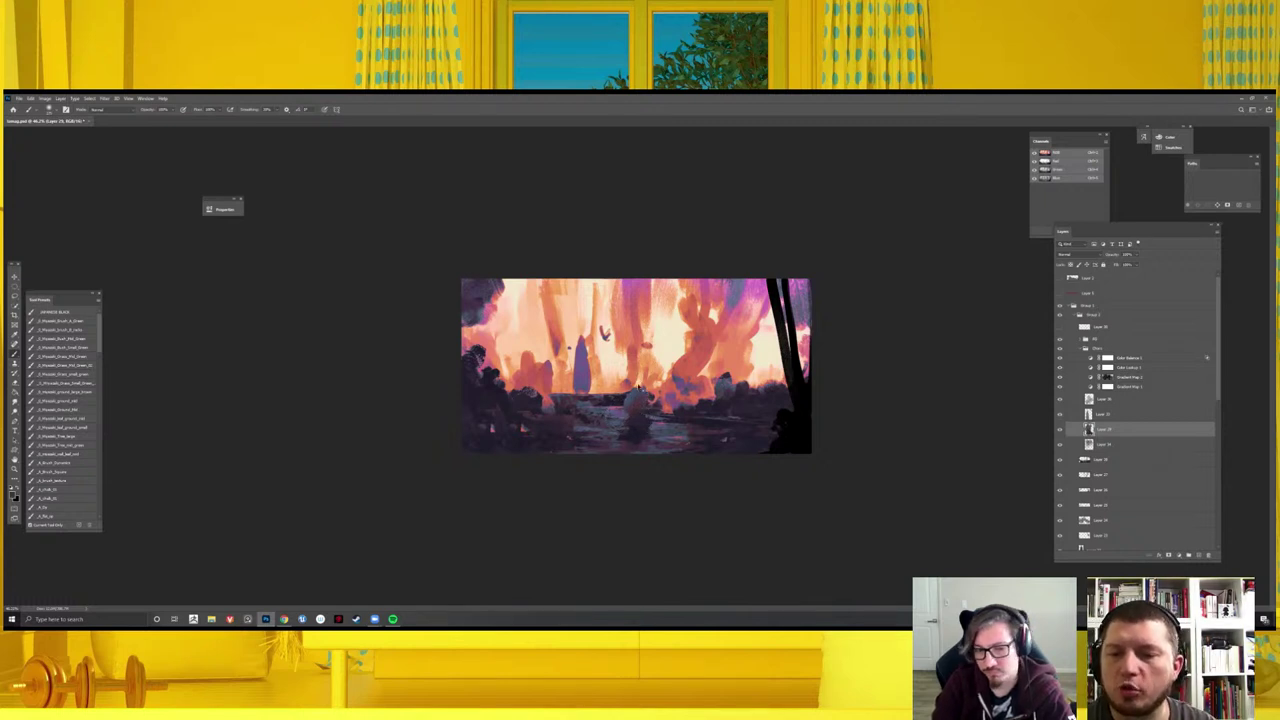
key("ctrl+s")
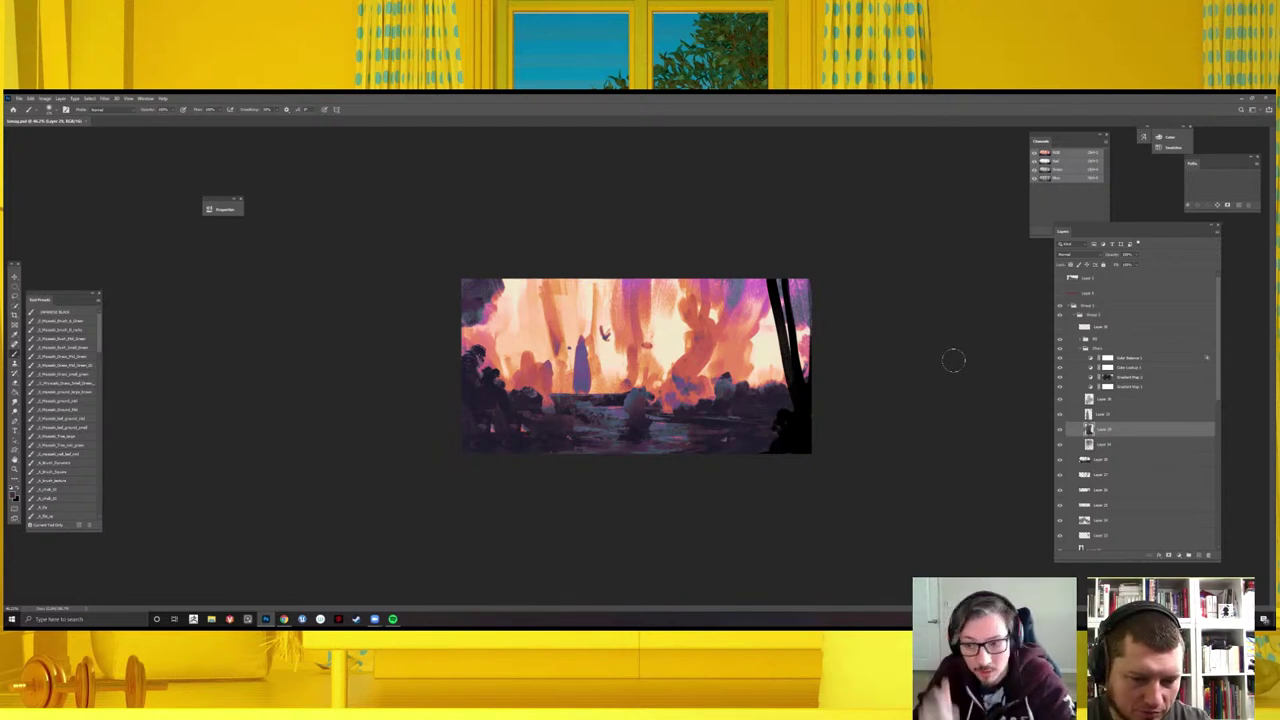
- Select Color Balance 1 and create new Layer 17 directly above it
scroll(768, 350, "down", 3)
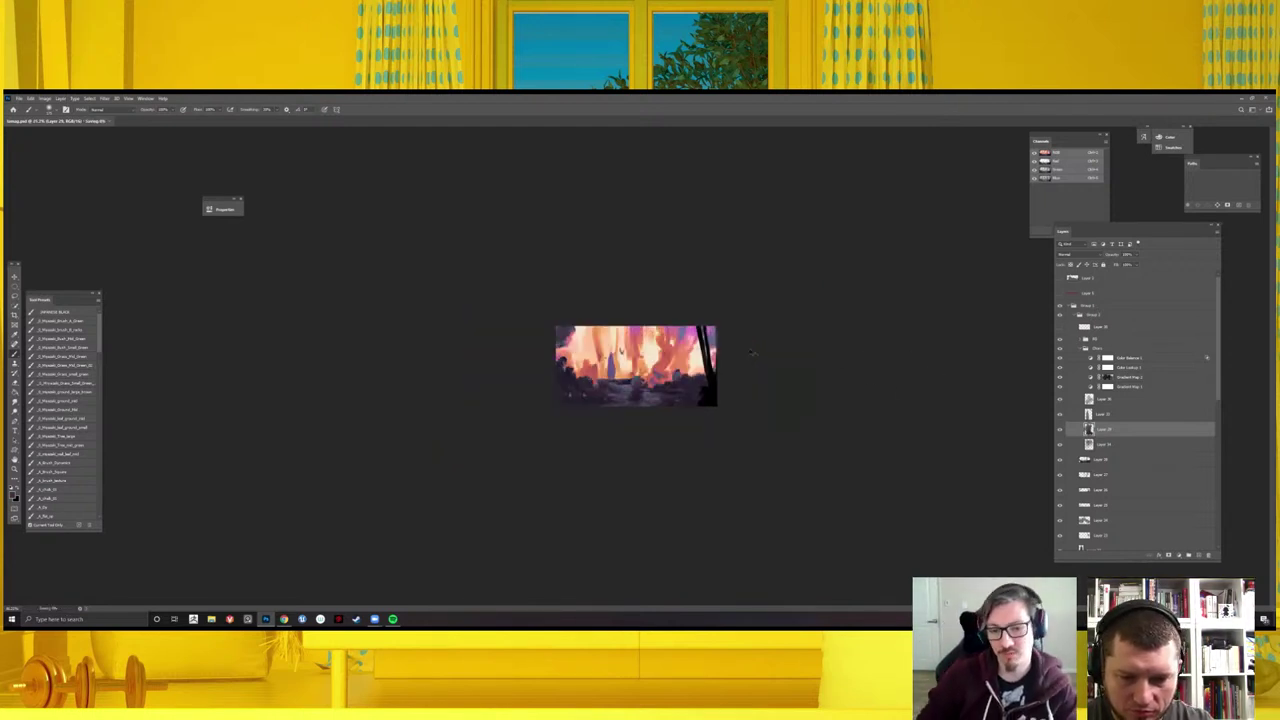
key("h")
scroll(636, 365, "up", 3)
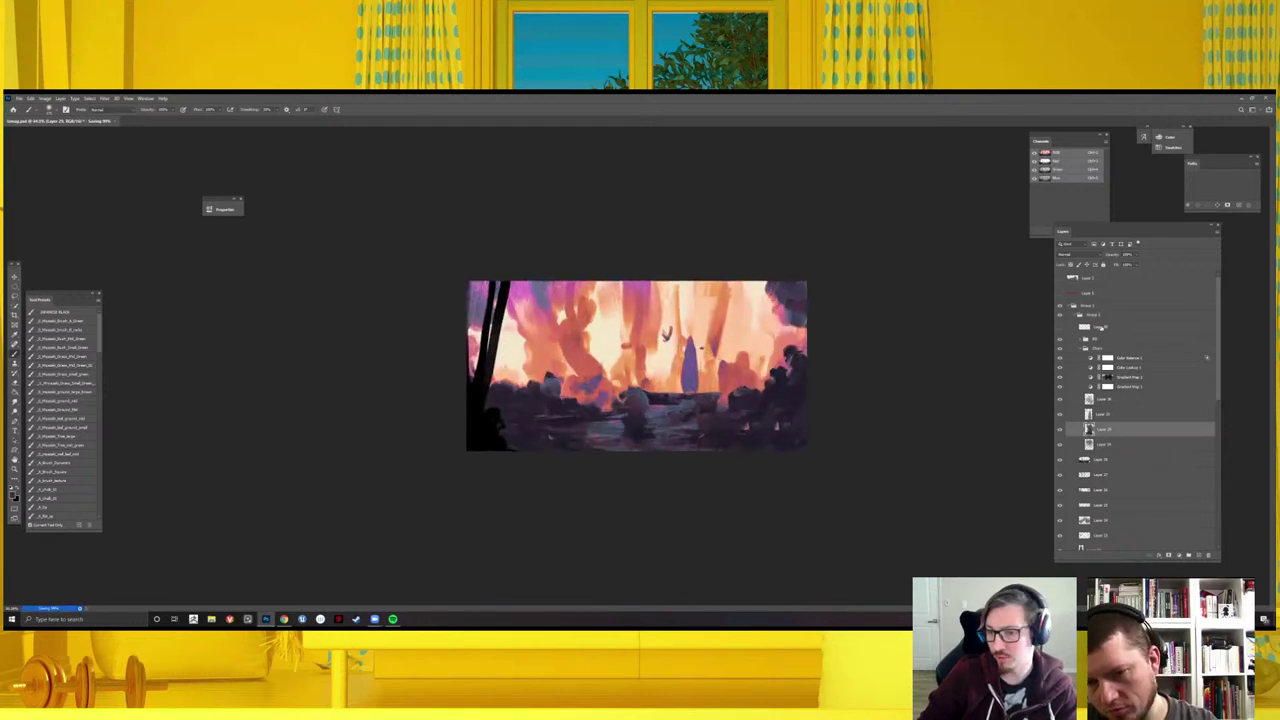
left_click(1128, 358)
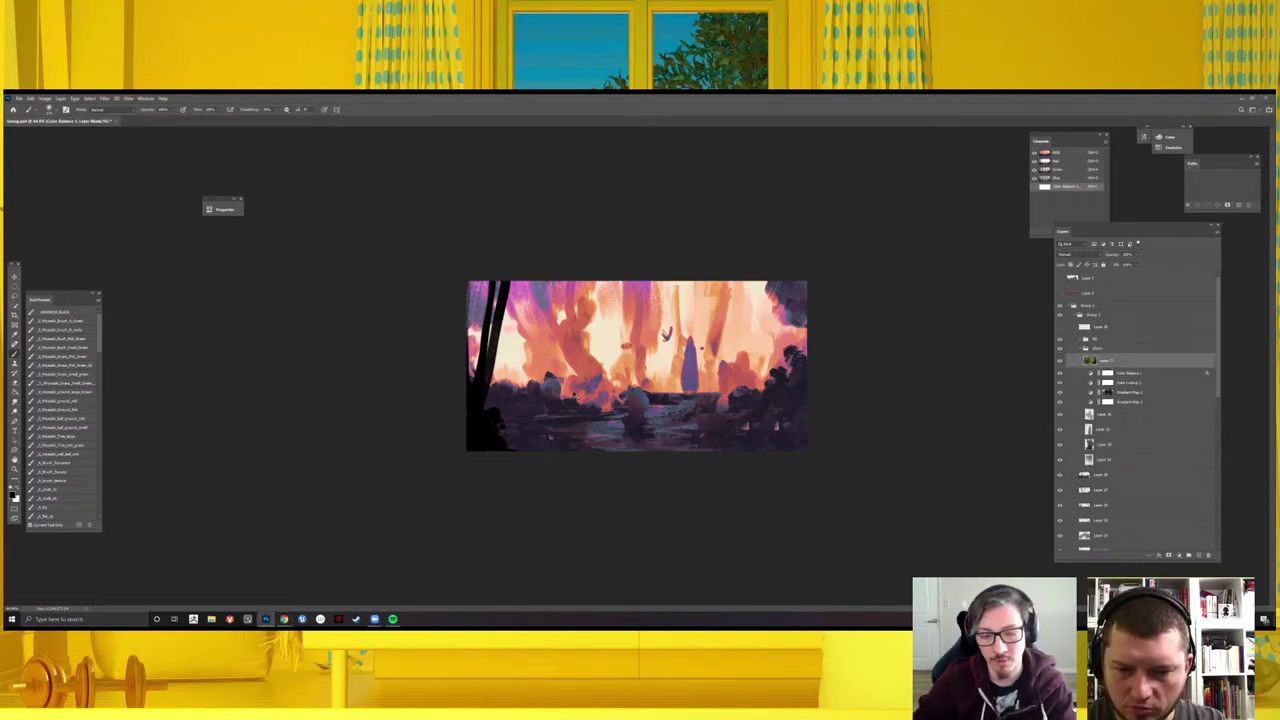
key("ctrl+shift+alt+n")
- Paste the forest photo, enlarge it down-left, and give it a Lighten blend mode
key("ctrl+v")
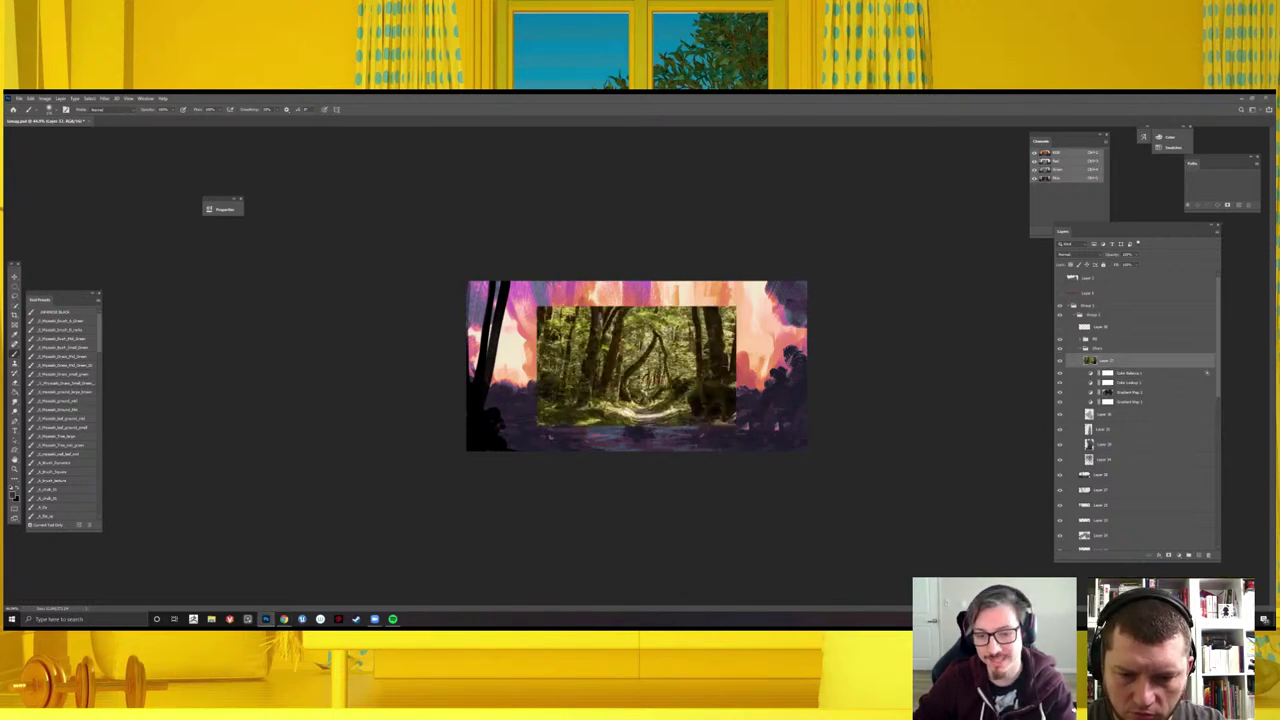
key("ctrl+t")
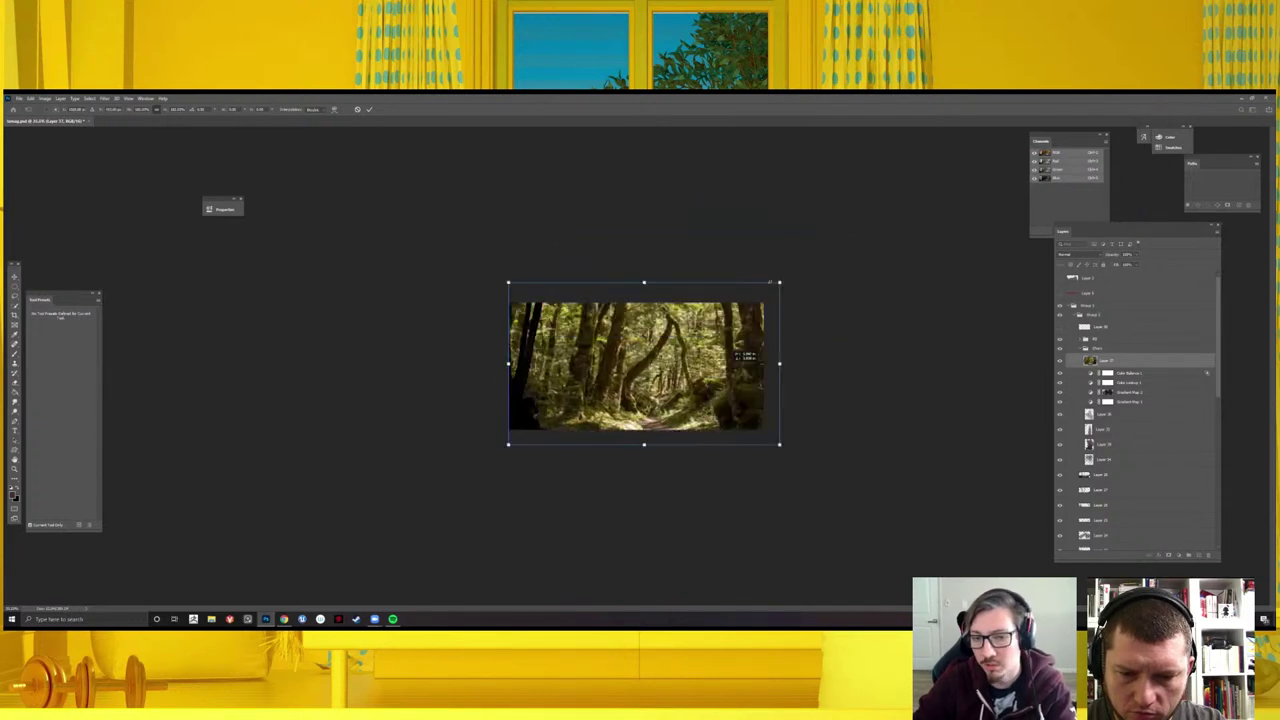
mouse_move(779, 283)
left_mouse_down()
mouse_move(903, 206)
mouse_move(742, 362)
left_mouse_up()
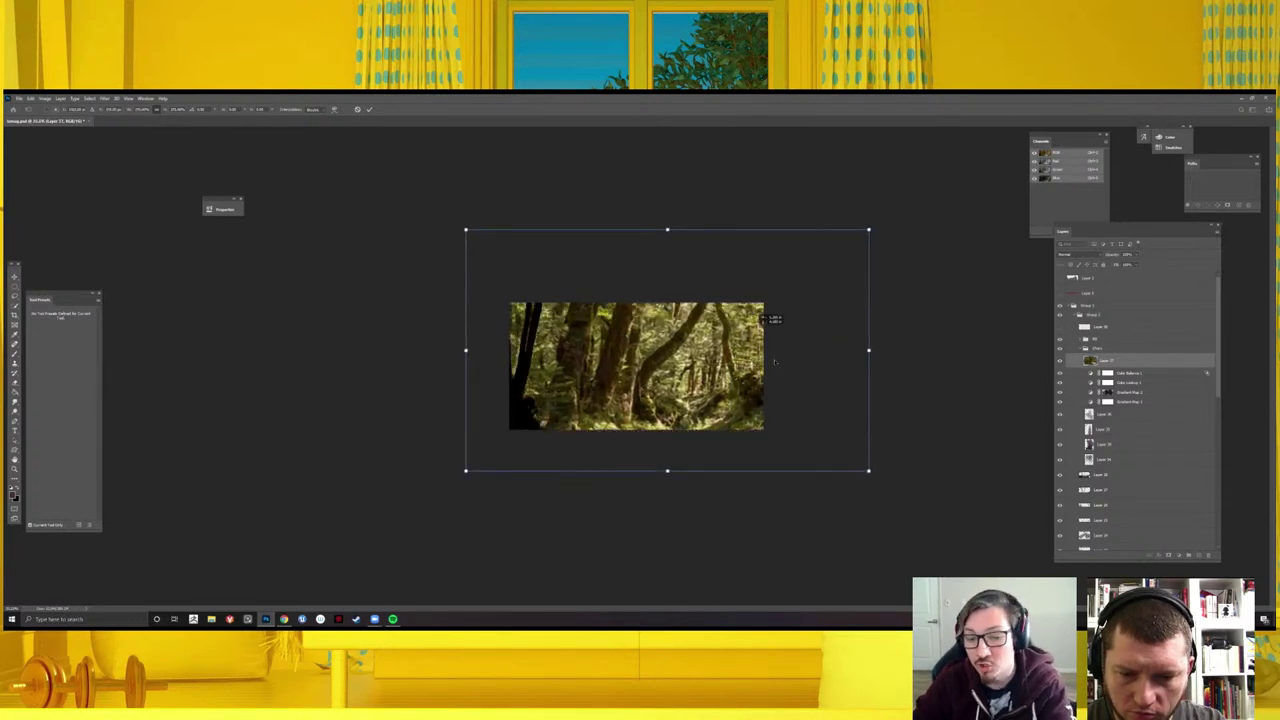
key("Return")
left_click(1085, 254)
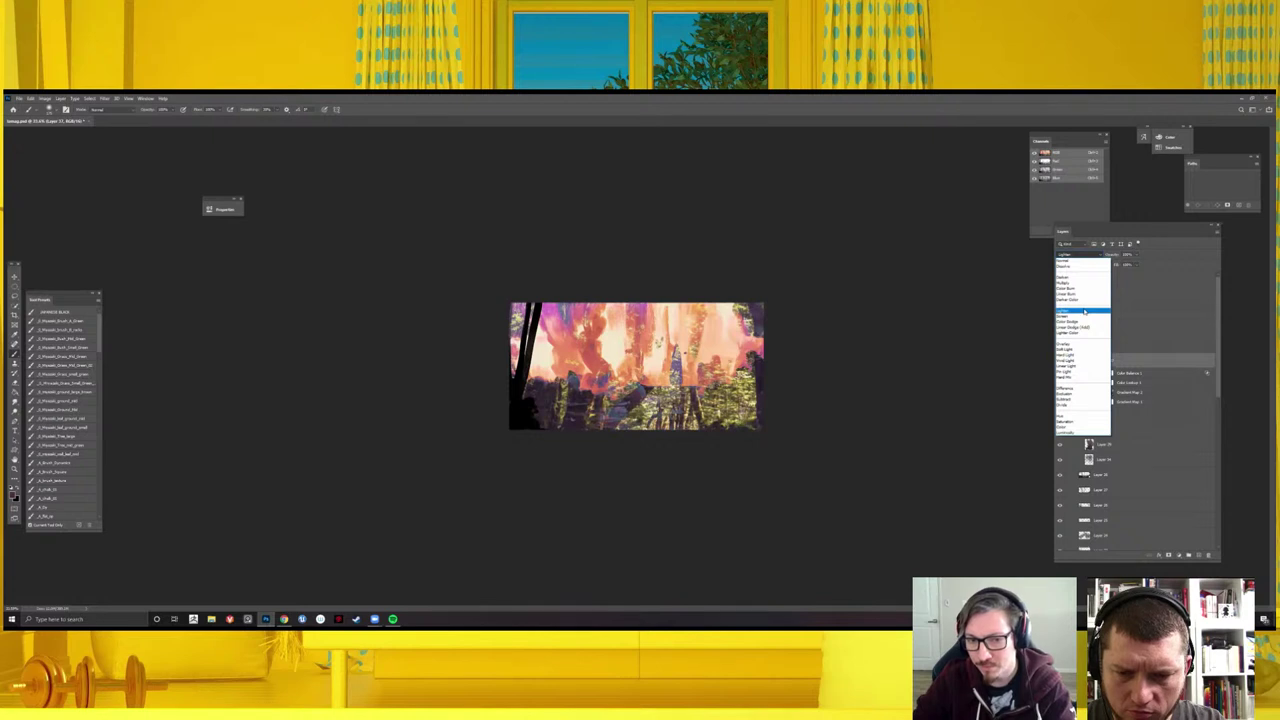
left_click(1085, 313)
scroll(650, 360, "up", 1)
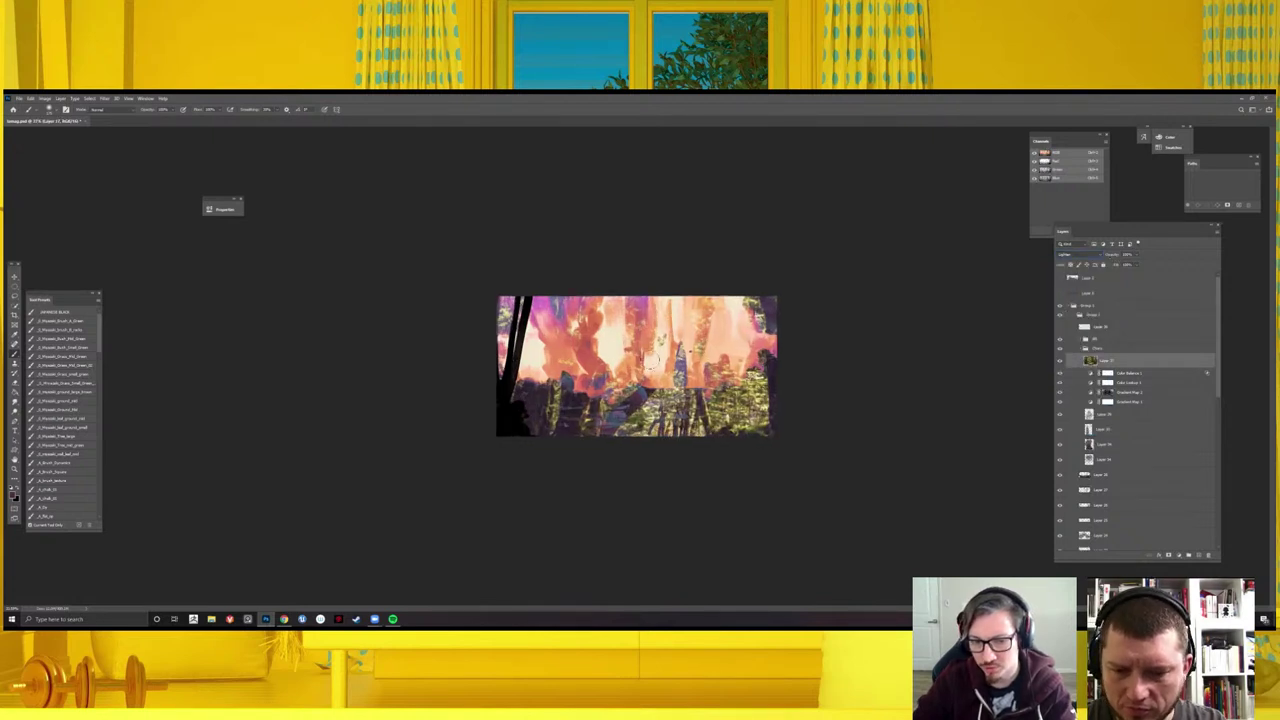
- Compare other blend modes on the photo, then move, resize and slightly tilt it
left_click(1075, 254)
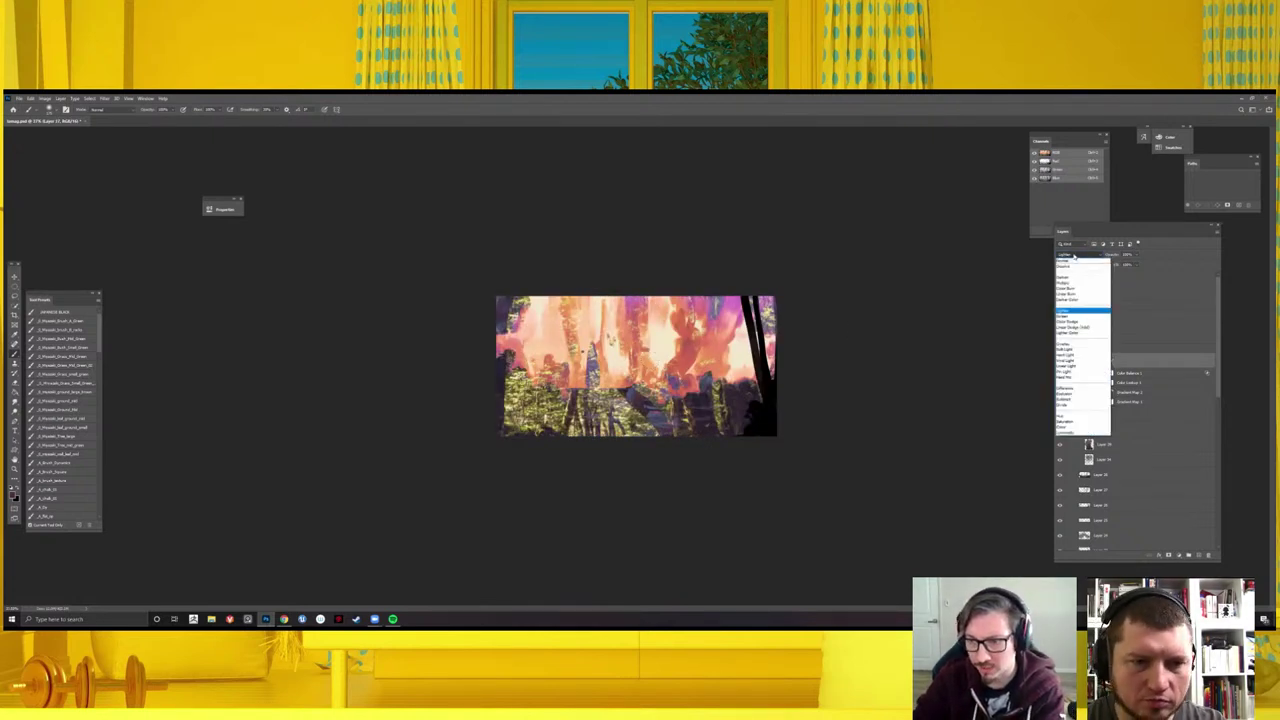
left_click(1075, 254)
left_click(1080, 290)
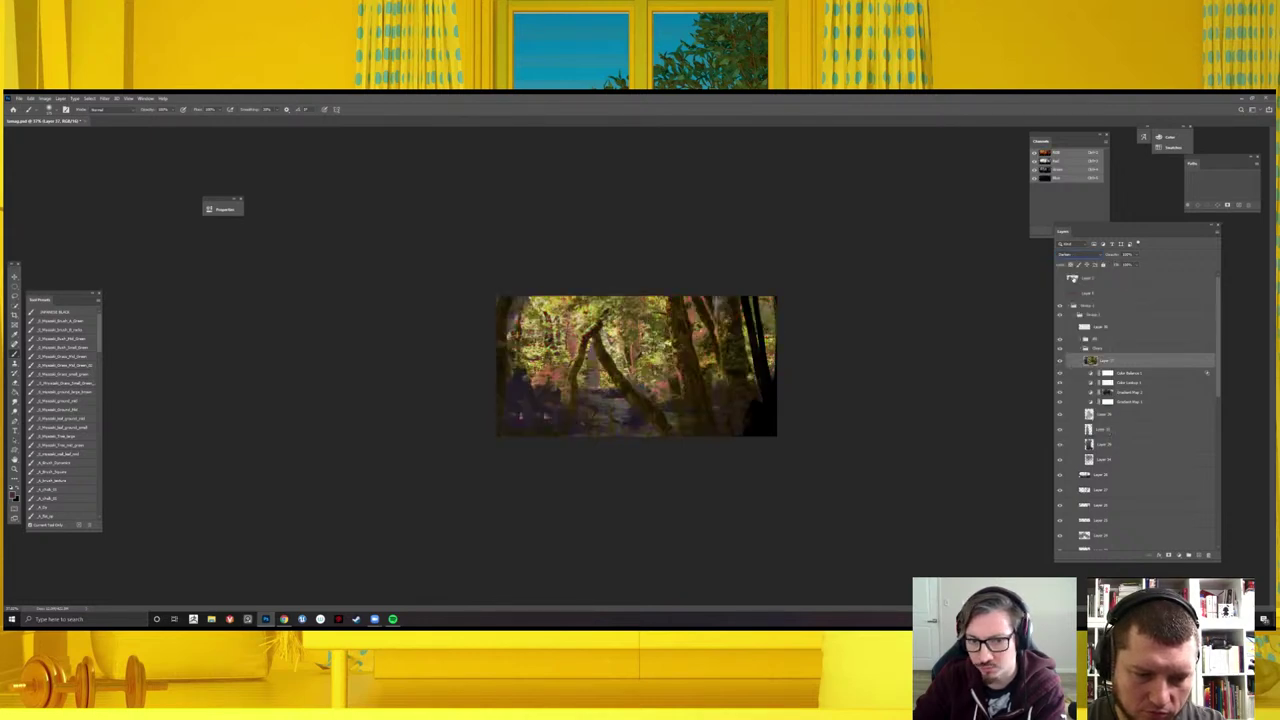
key("Down")
key("Down")
key("Down")
key("Down")
key("Down")
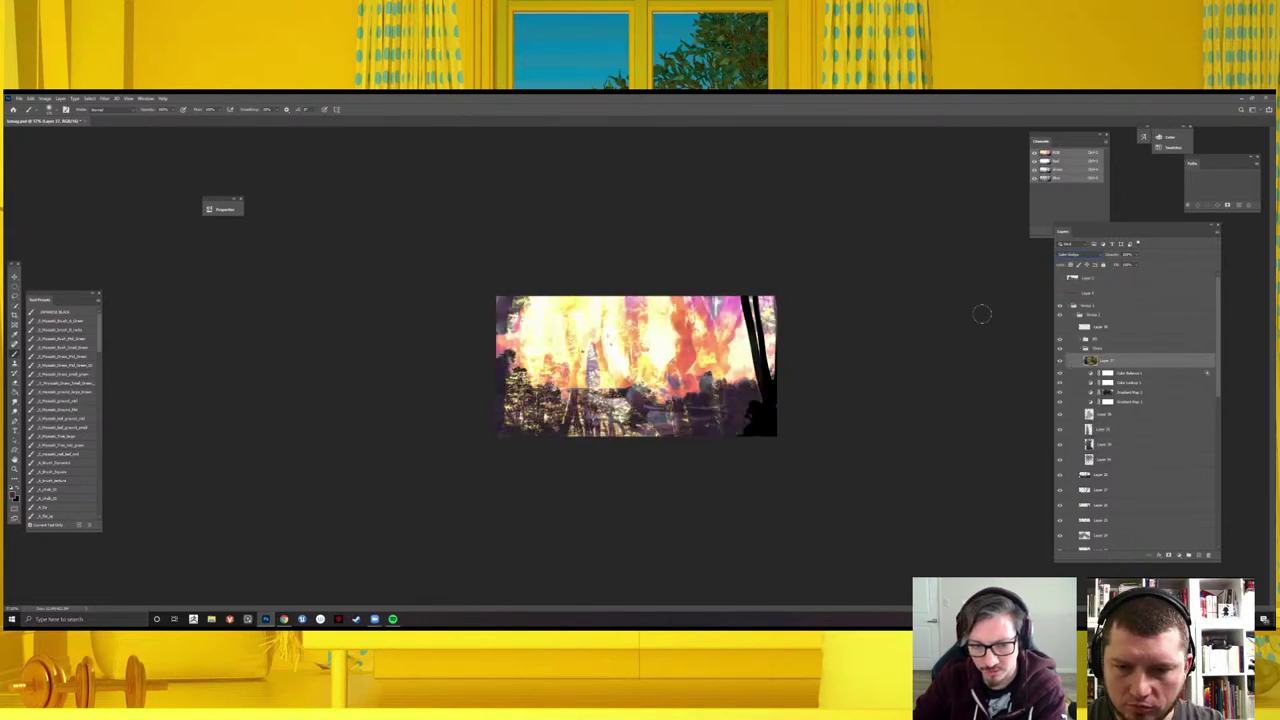
key("Down")
key("Down")
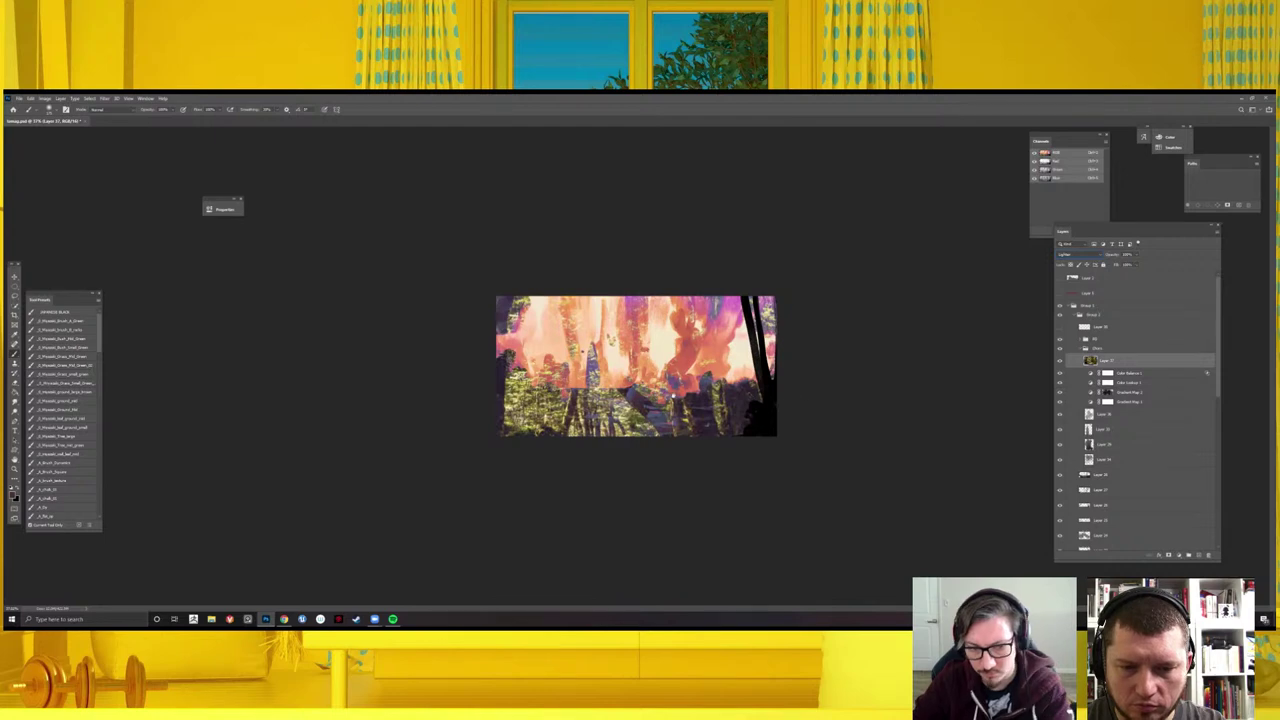
scroll(636, 366, "up", 2)
key("ctrl+t")
mouse_move(604, 330)
left_mouse_down()
mouse_move(654, 277)
mouse_move(619, 278)
left_mouse_up()
mouse_move(984, 310)
left_mouse_down()
mouse_move(776, 337)
mouse_move(798, 346)
left_mouse_up()
key("Return")
key("b")
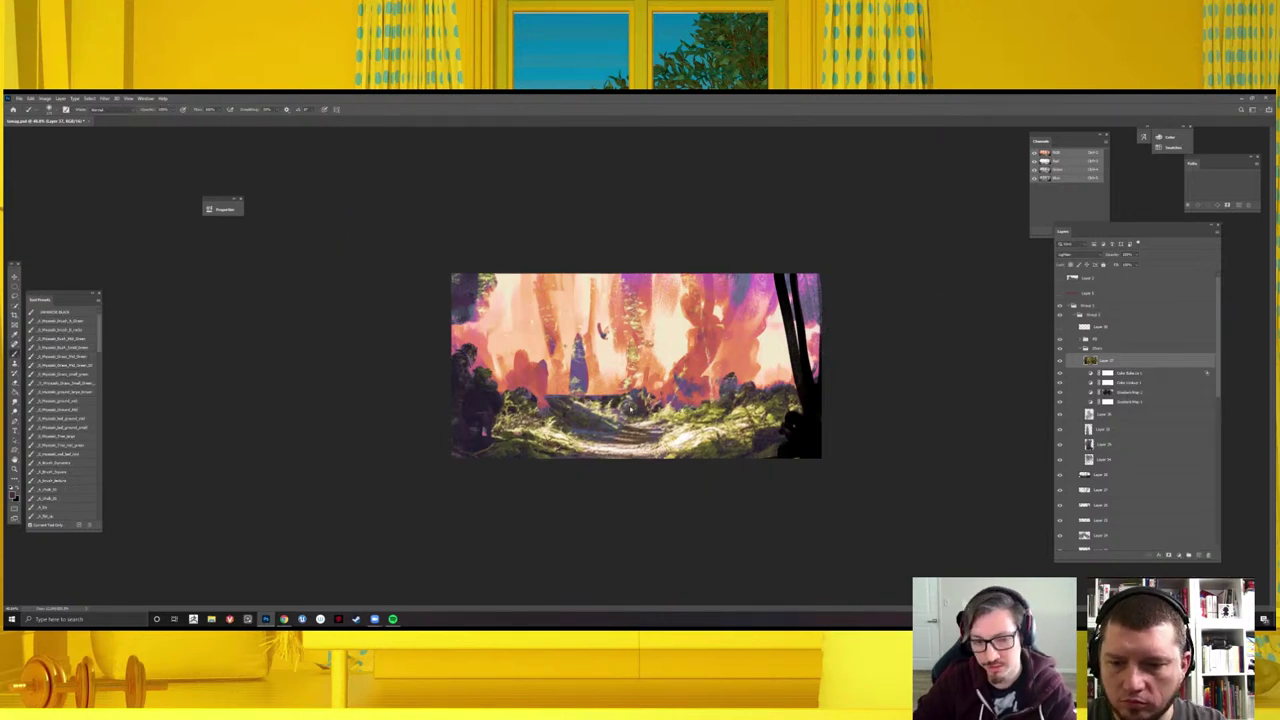
- Use a Blend If slider to limit which of the photo layer's tones show through
double_click(1150, 360)
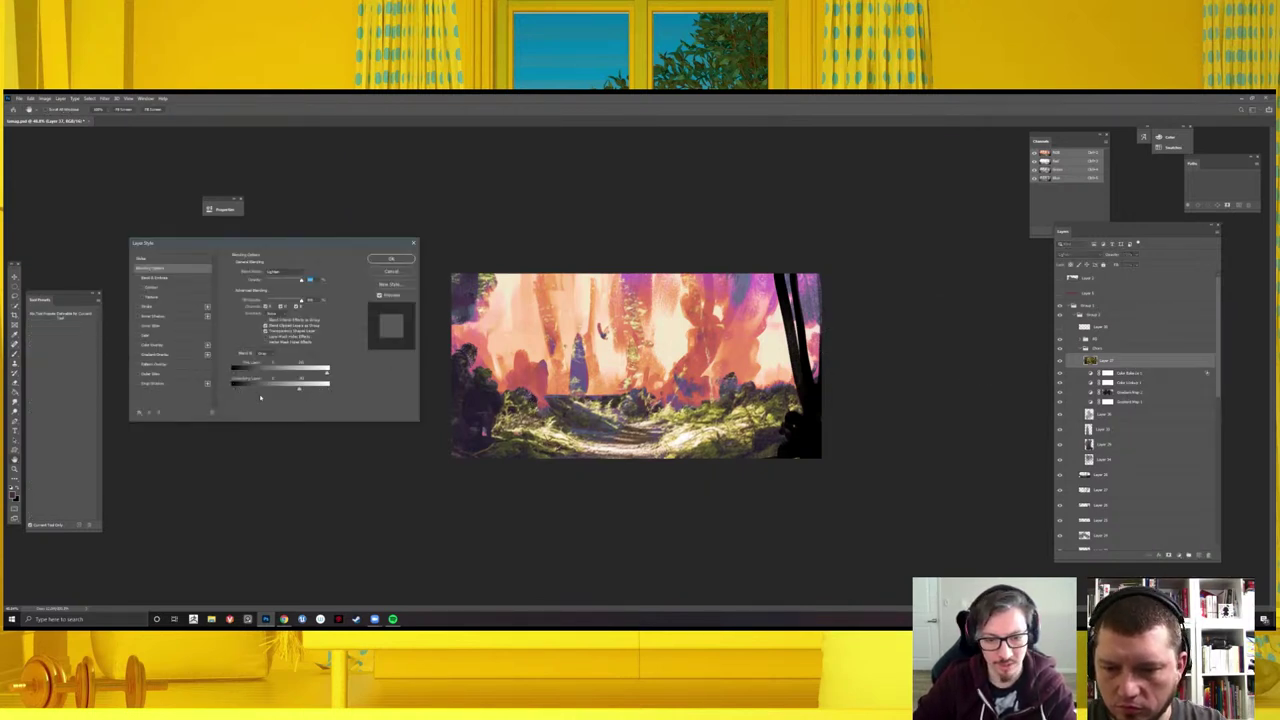
mouse_move(260, 397)
left_mouse_down()
mouse_move(323, 398)
mouse_move(223, 391)
mouse_move(271, 393)
left_mouse_up()
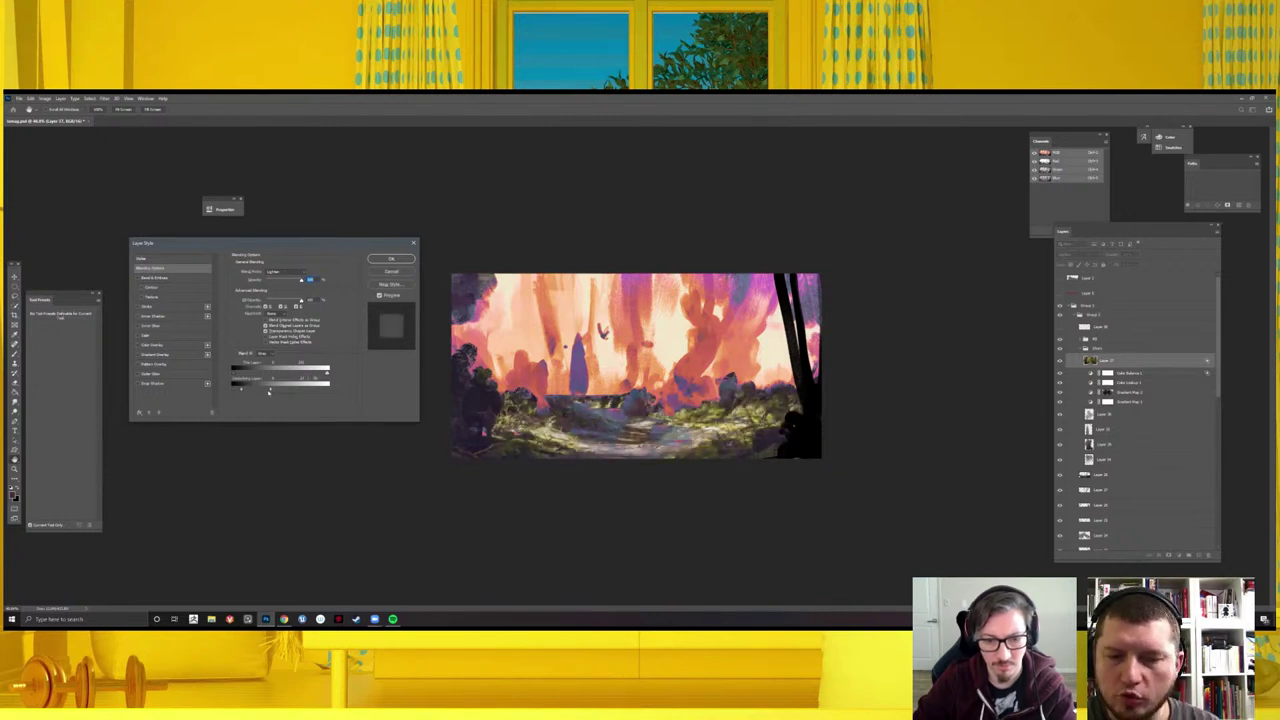
left_click(391, 259)
key("b")
- Step through the photo layer's blend modes, zooming out and mirroring the view to judge them
left_click(1062, 256)
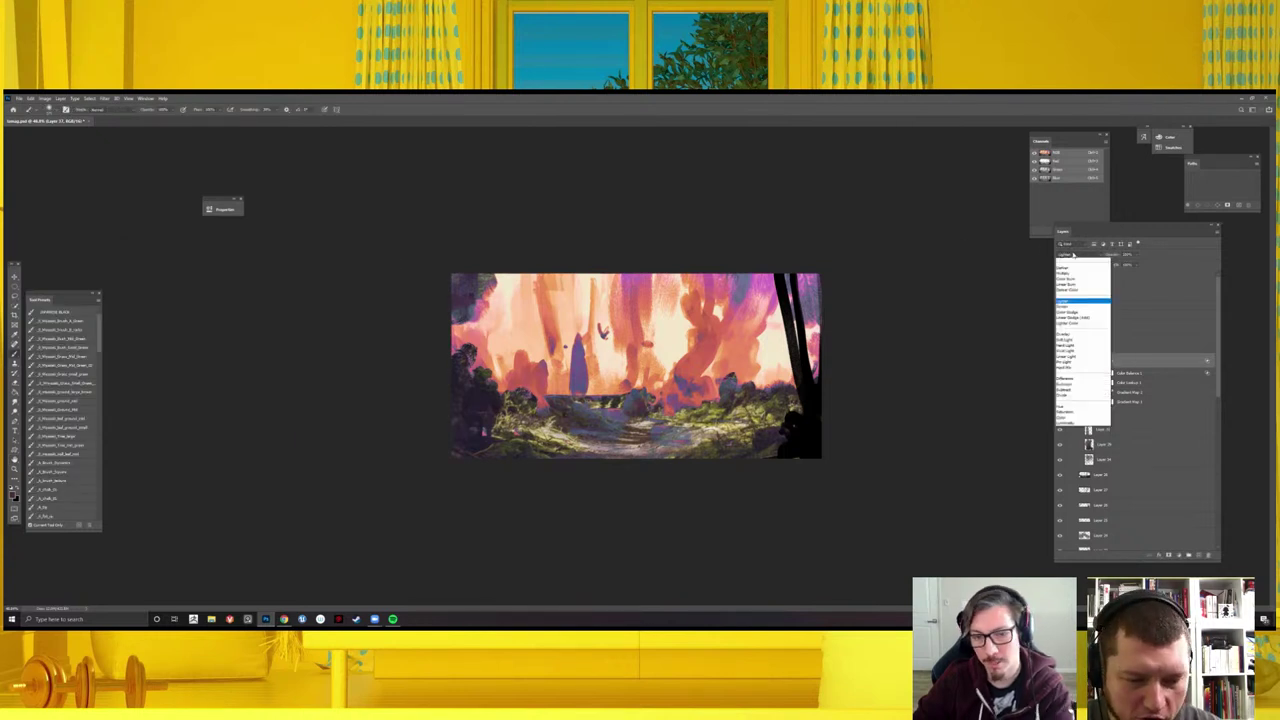
scroll(1062, 256, "down", 1)
scroll(1062, 256, "down", 1)
key("Down")
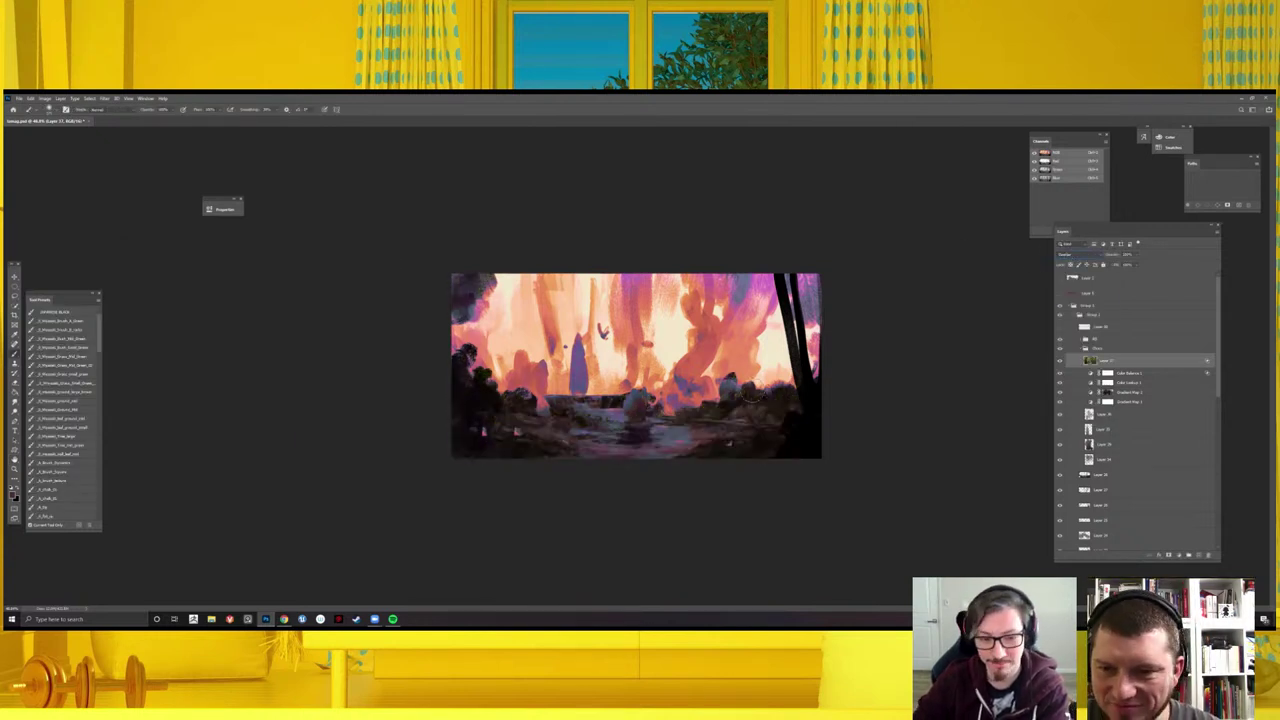
key("Down")
key("Down")
key("Down")
key("Down")
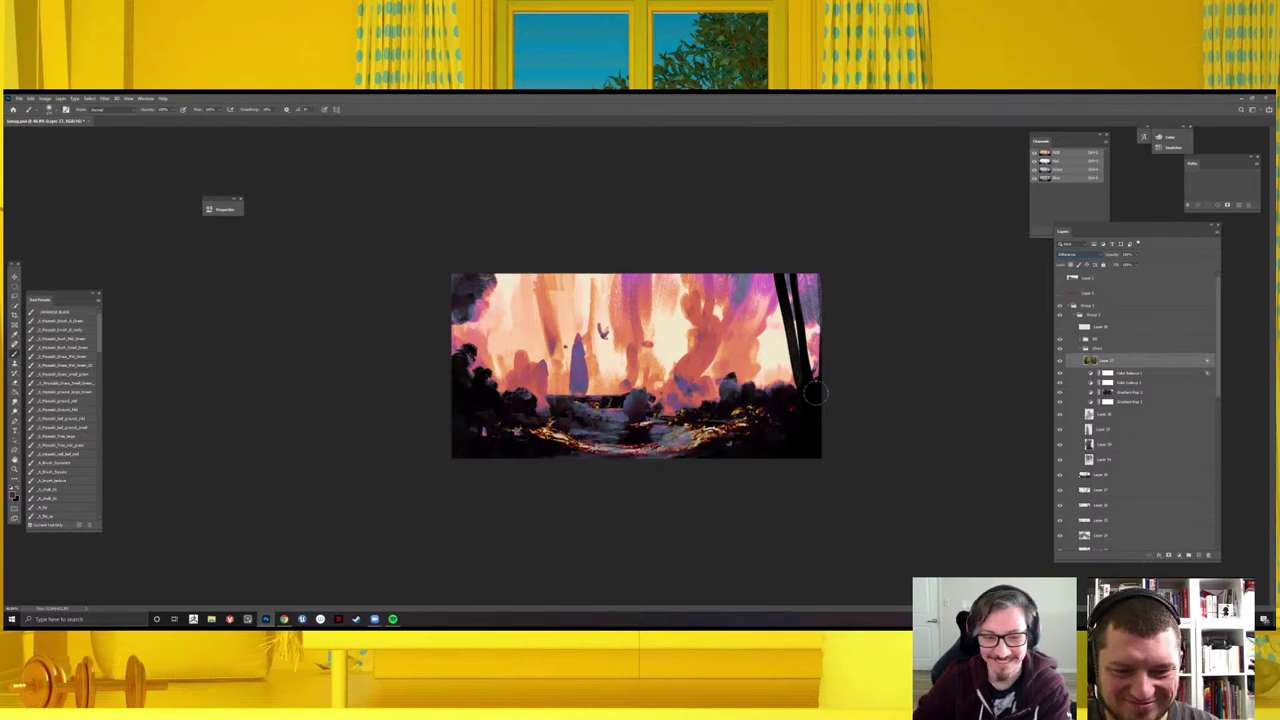
key("Down")
key("Down")
key("Down")
key("Down")
key("ctrl+minus")
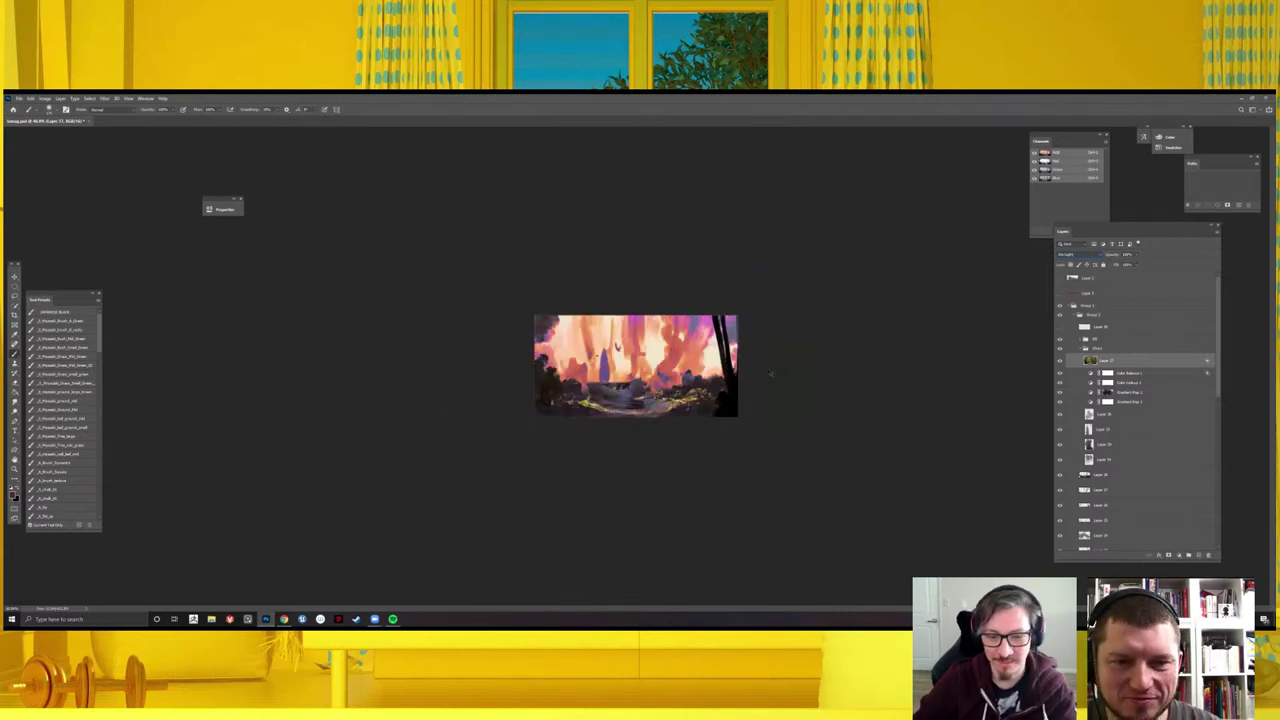
key("ctrl+minus")
key("ctrl+plus")
key("ctrl+plus")
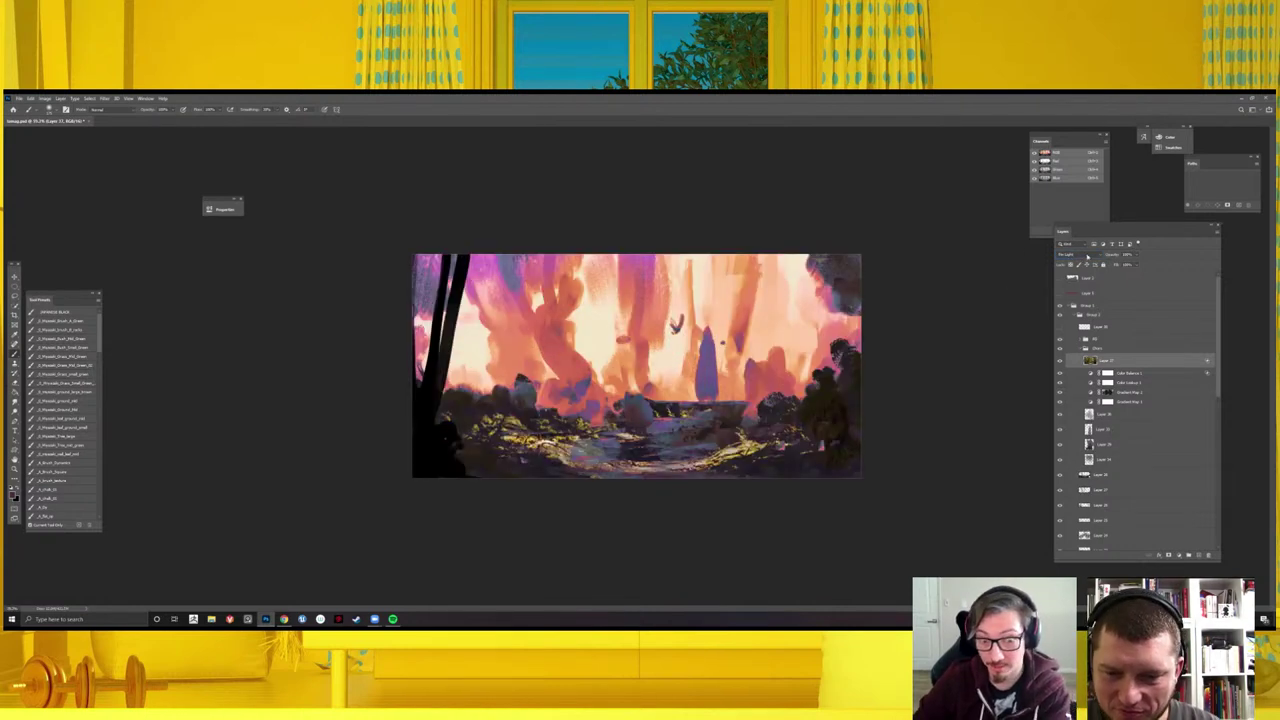
- Try a darker mode, then return the photo to a bright, green-lit lightening blend
key("Down")
key("Down")
key("Down")
key("Down")
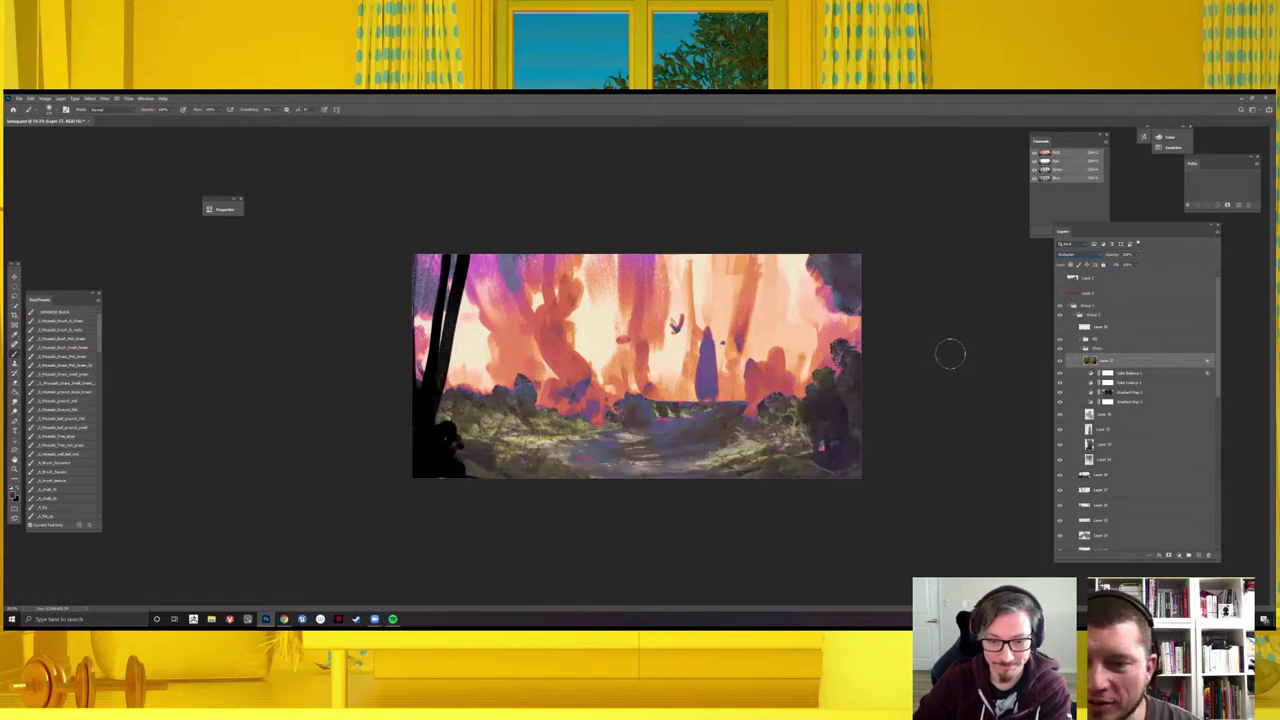
key("Down")
key("Down")
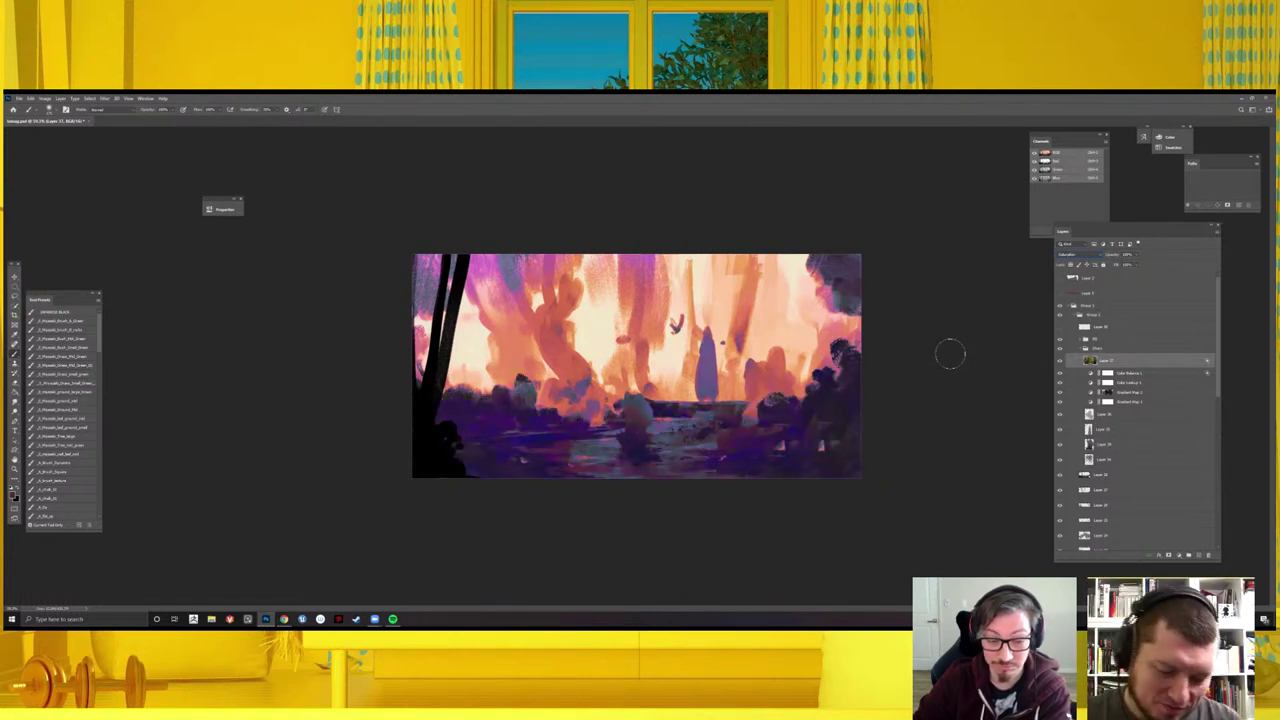
key("Down")
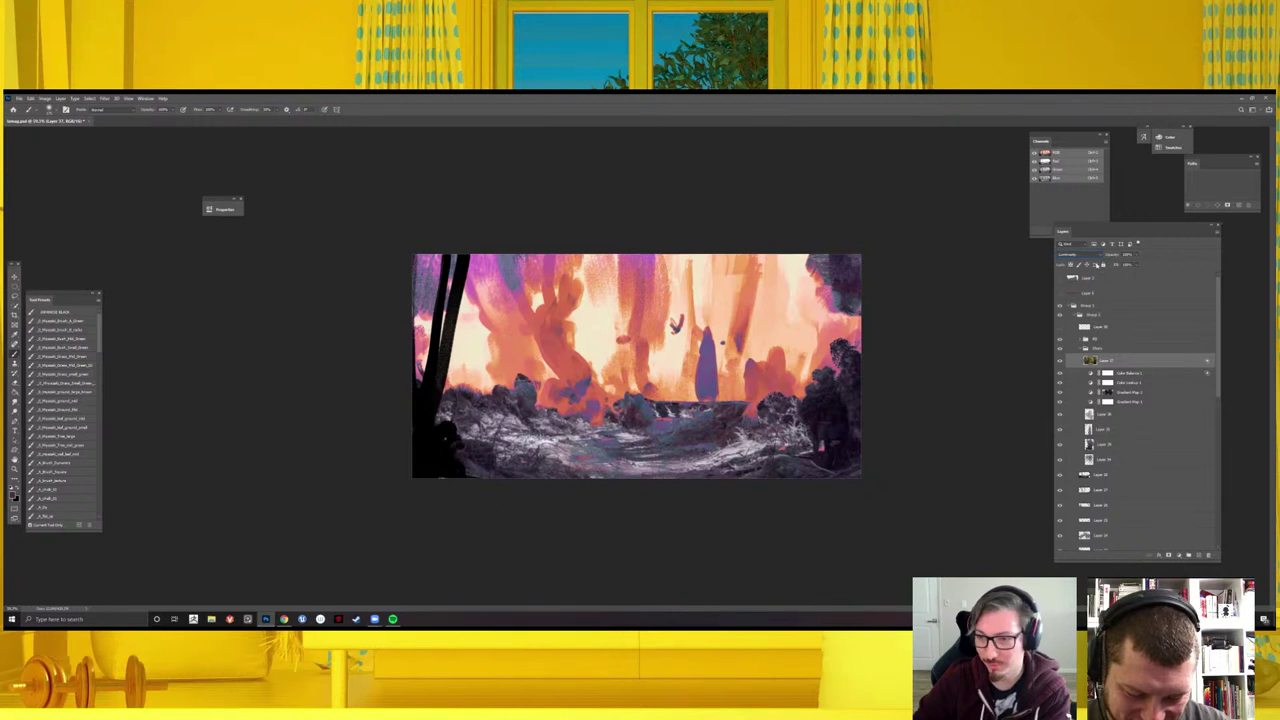
left_click(1075, 255)
left_click(1081, 280)
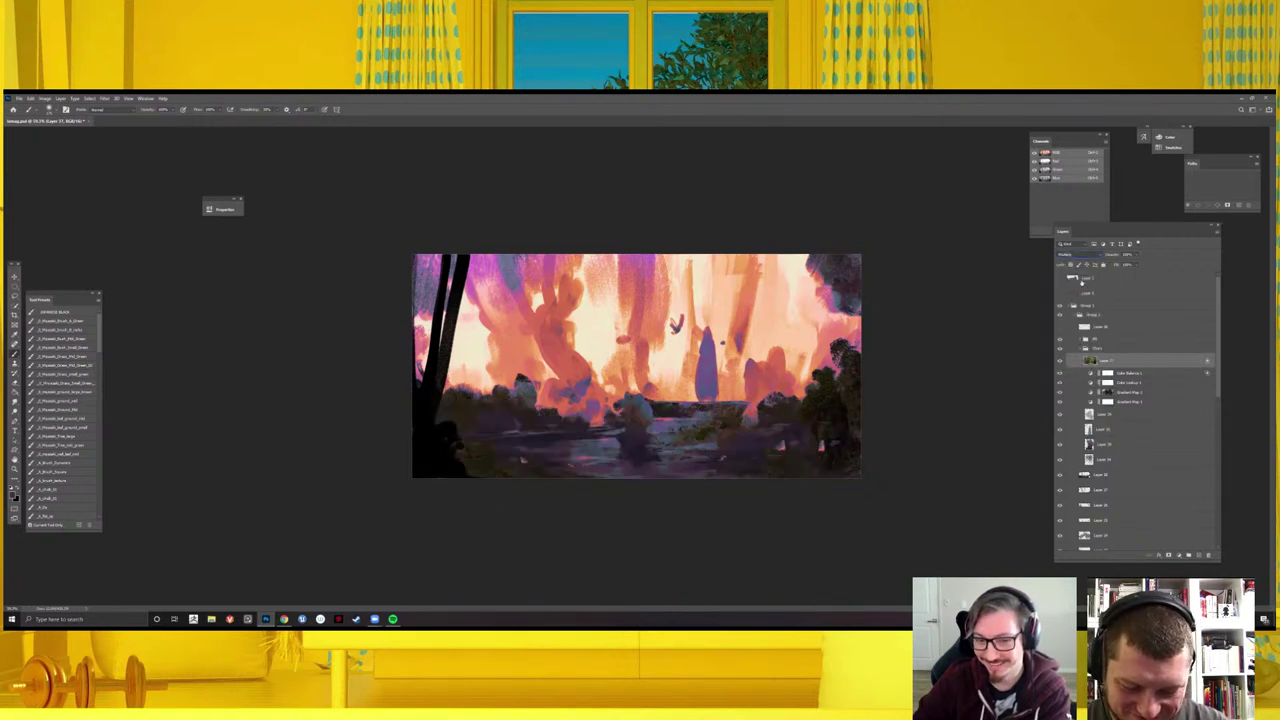
key("Down")
key("Down")
key("Down")
key("Down")
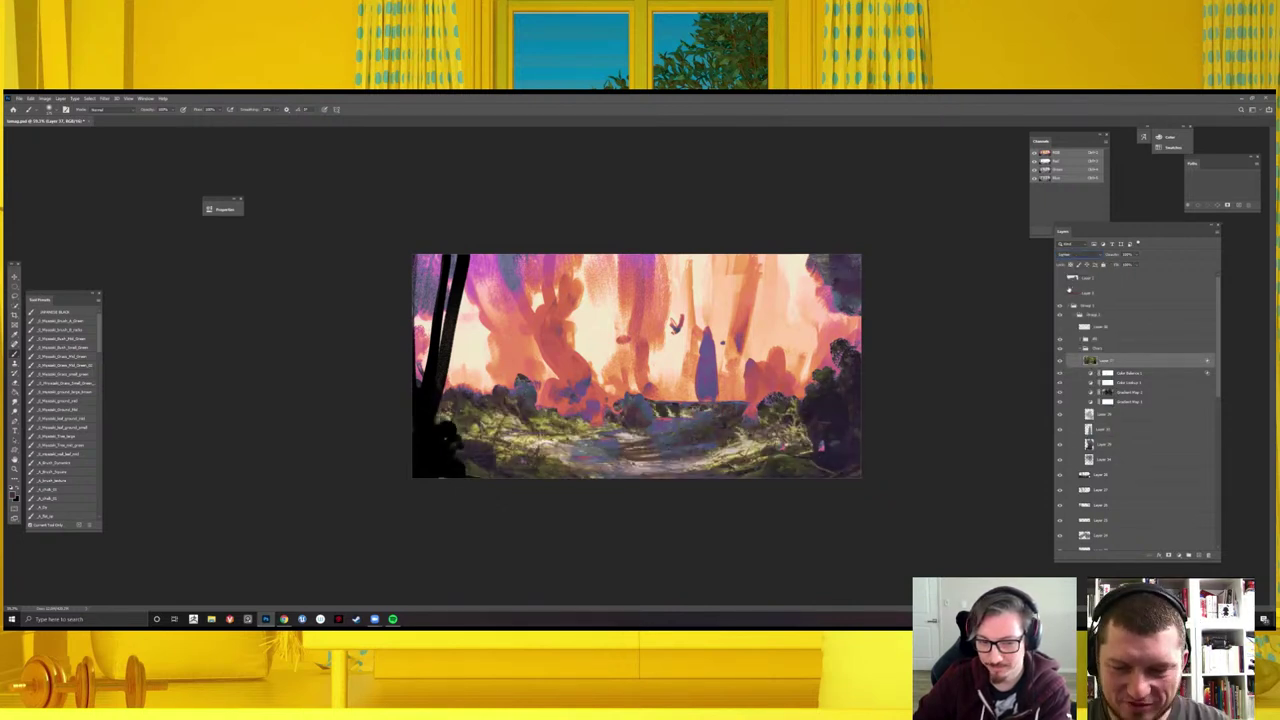
left_click(1178, 556)
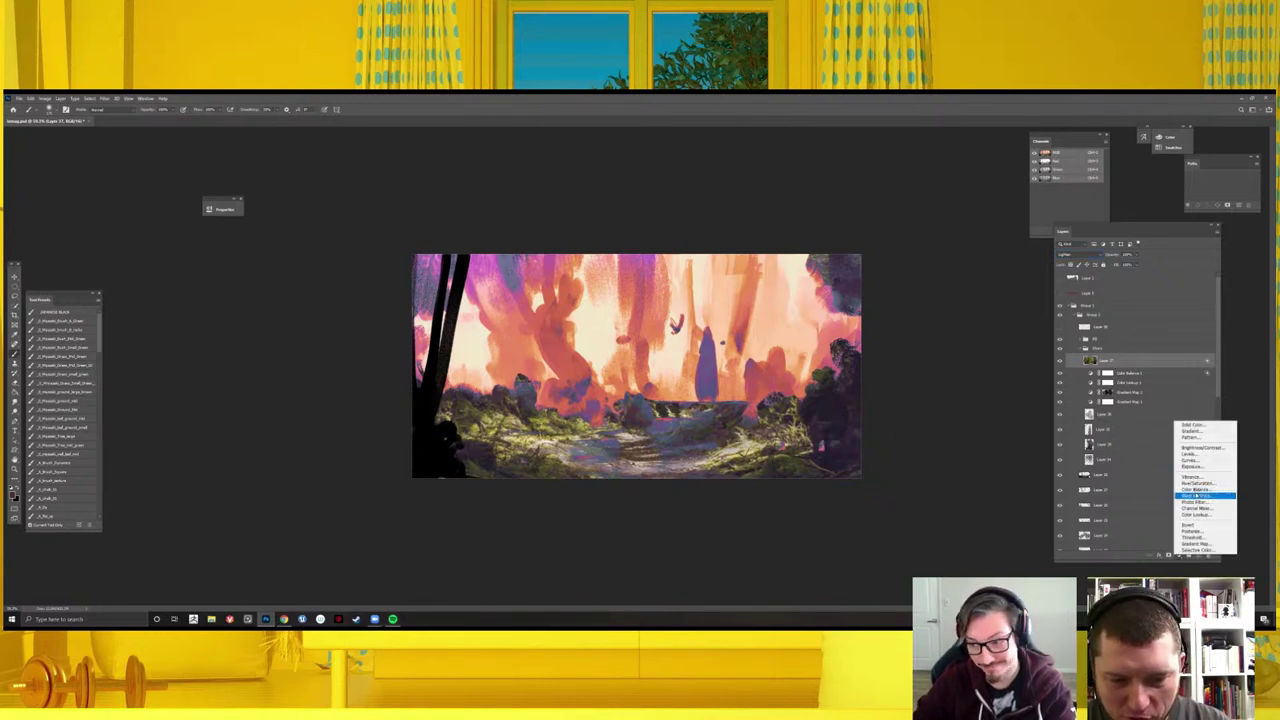
- Clip a Colour Balance to the photo, pushing midtones toward cyan and blue and shadows toward blue
left_click(1205, 490)
left_click(1122, 362, "alt")
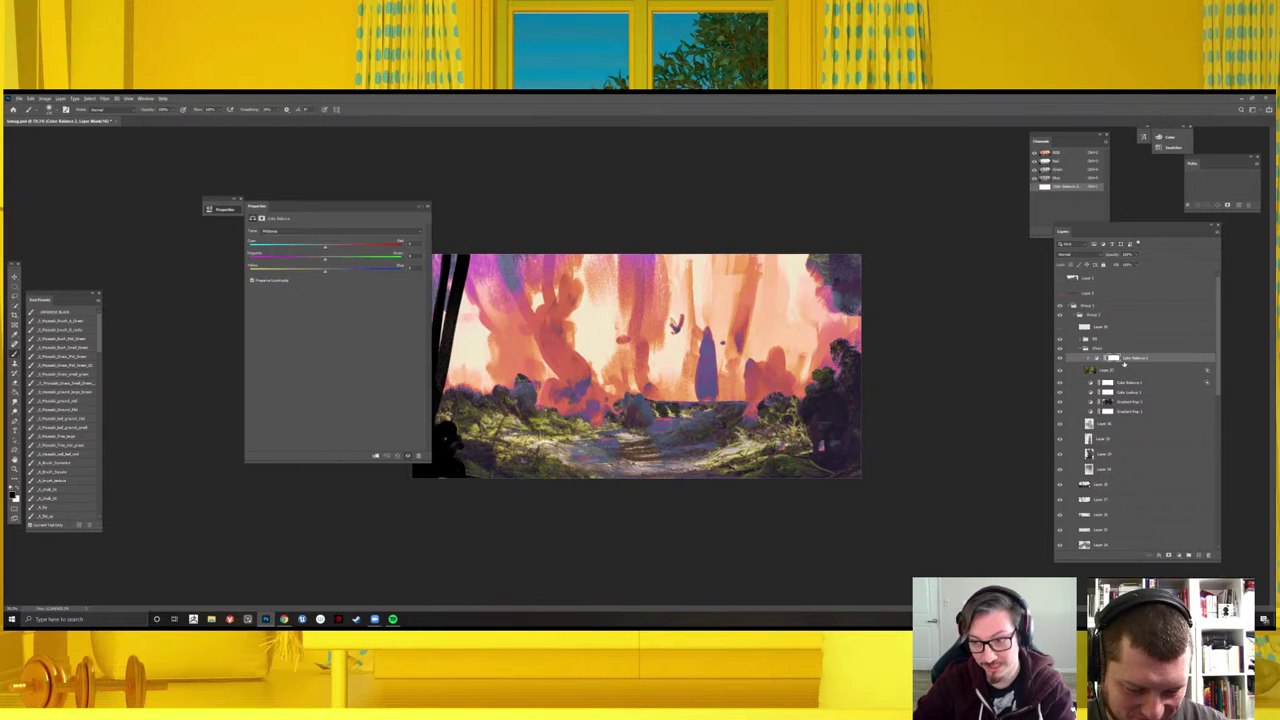
left_click_drag(292, 243, 269, 240)
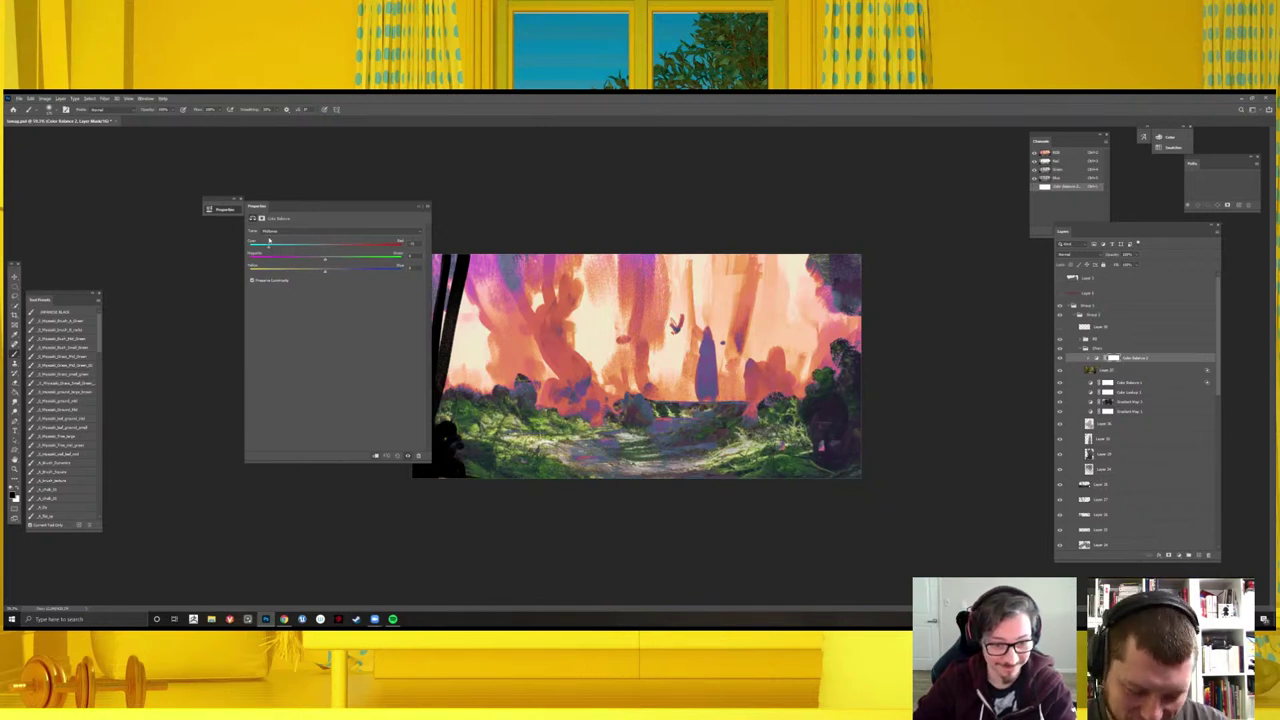
left_click_drag(322, 276, 399, 272)
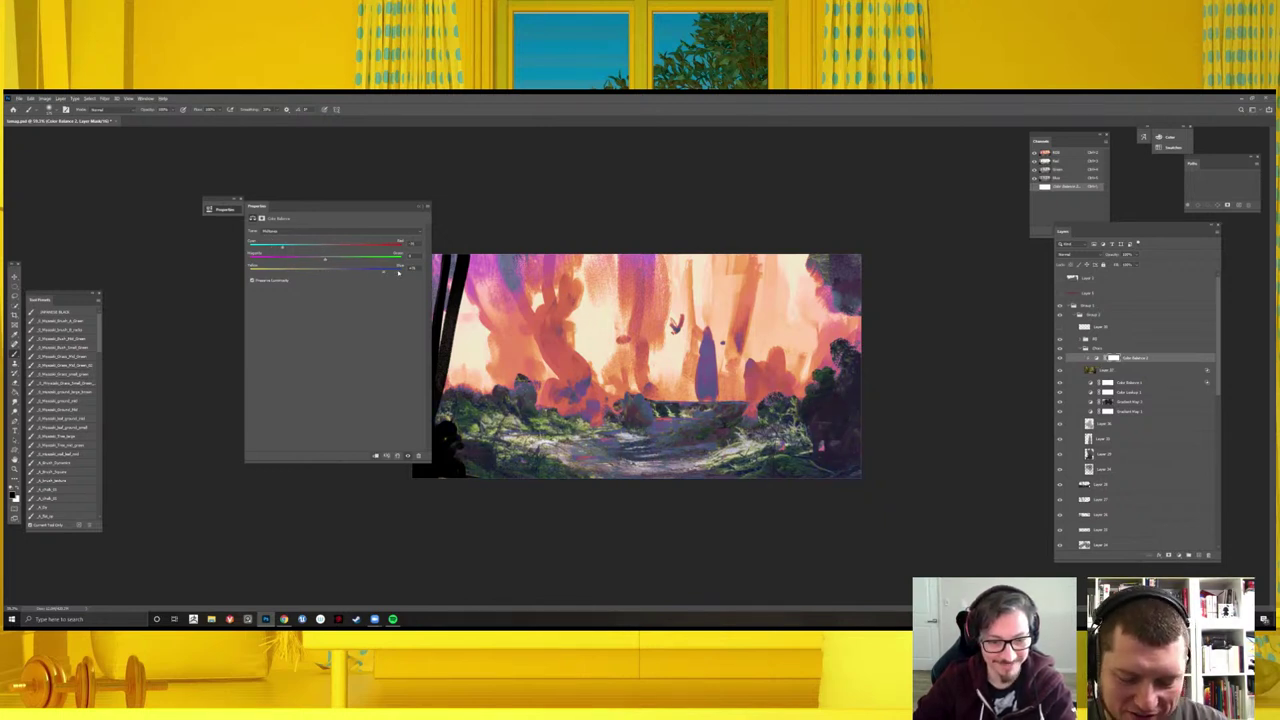
left_click(349, 231)
left_click(326, 240)
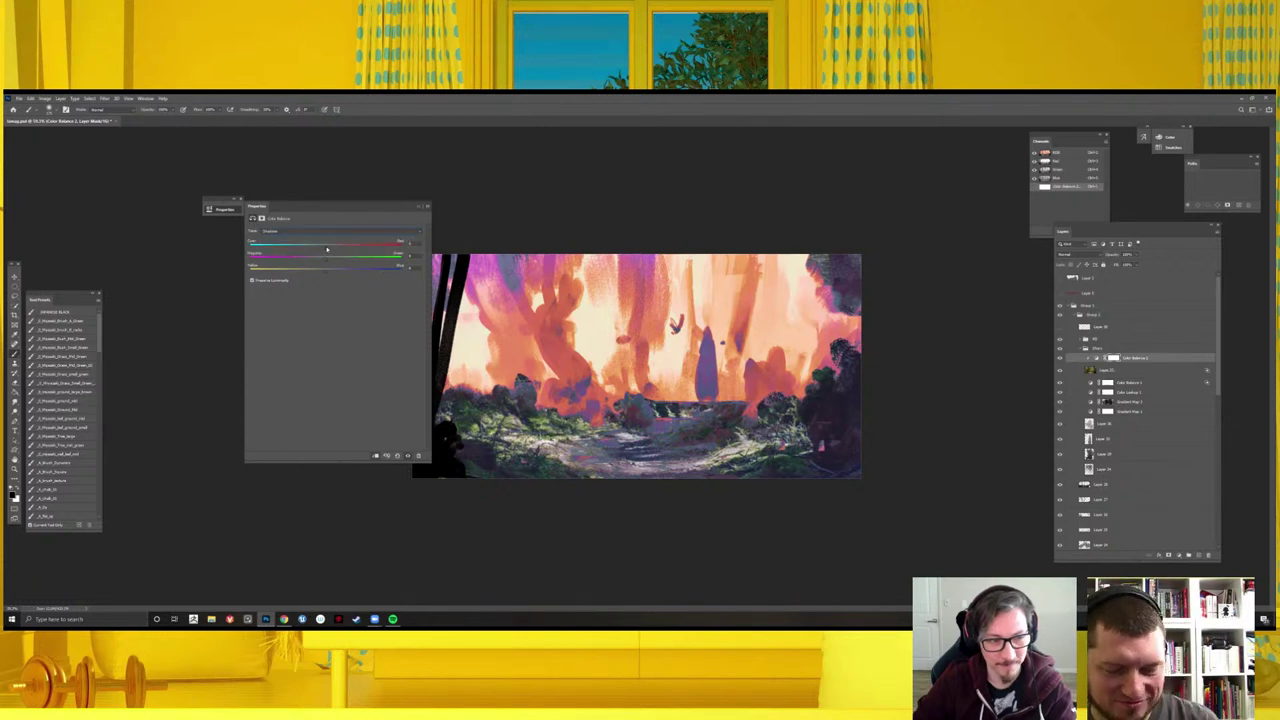
left_click_drag(328, 273, 349, 273)
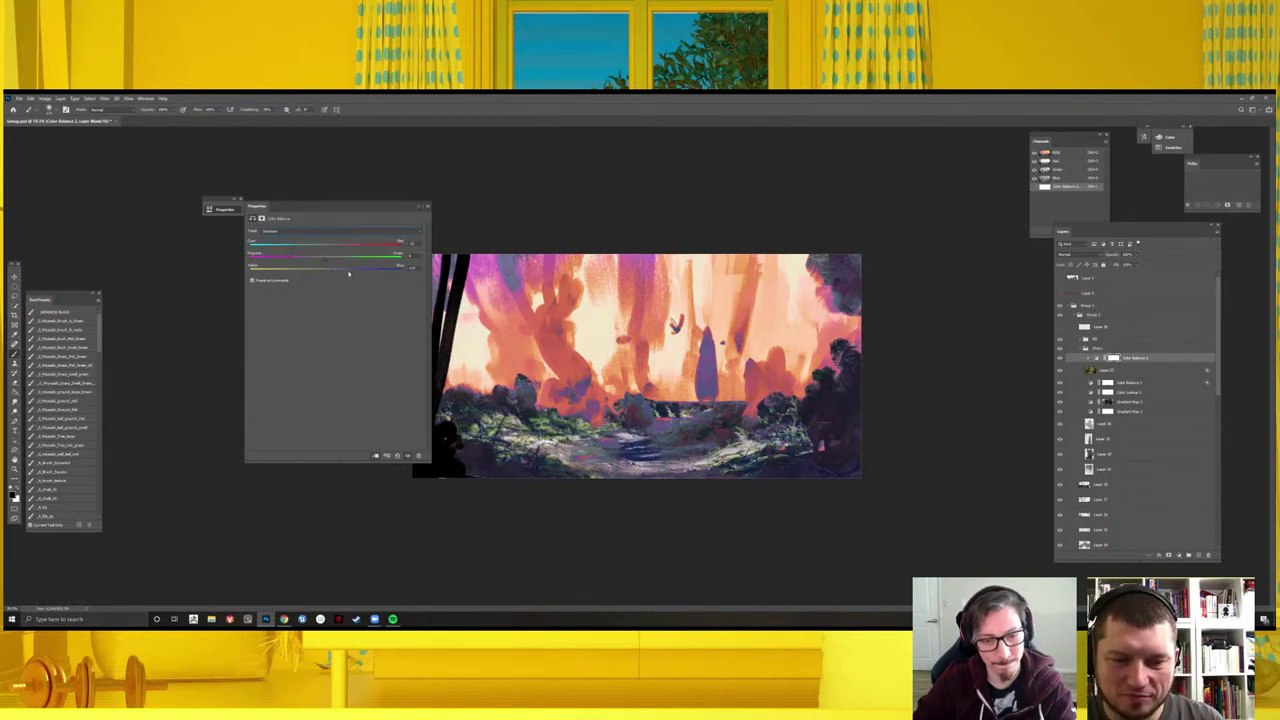
key("ctrl+minus")
key("ctrl+minus")
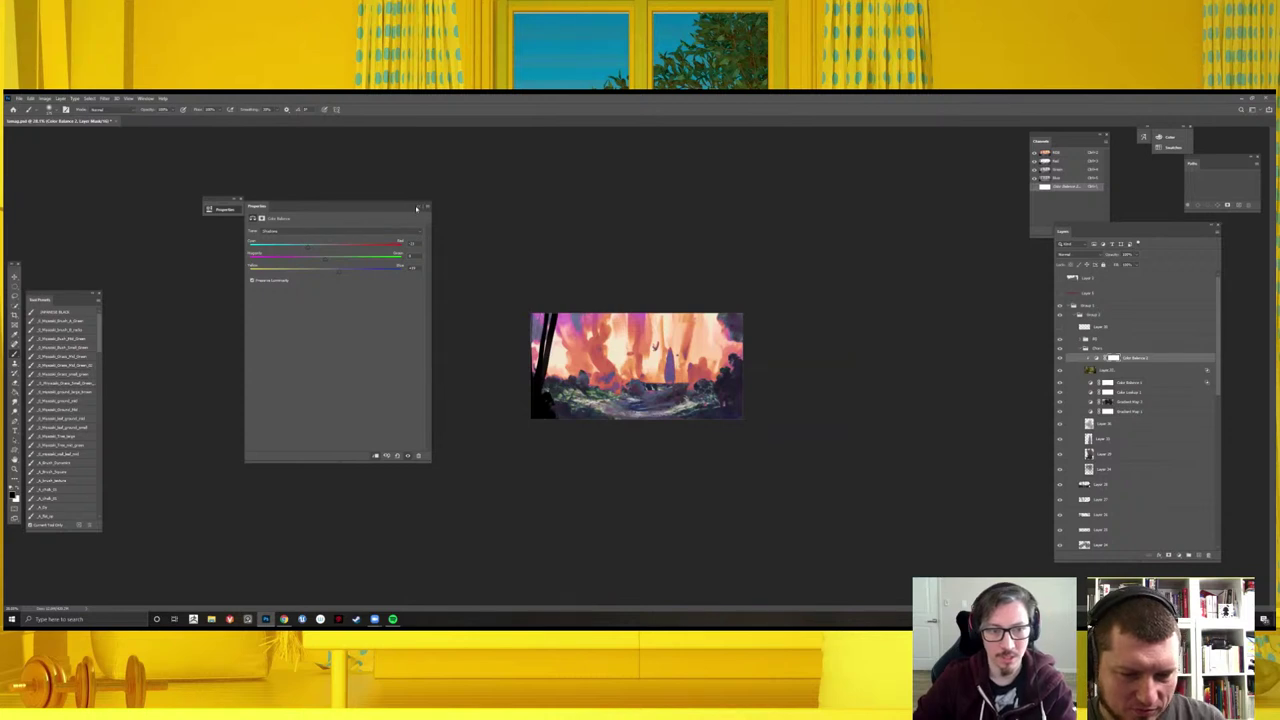
left_click(418, 208)
- Compare the colour balance on and off, then merge it into the forest layer below
left_click(1061, 358)
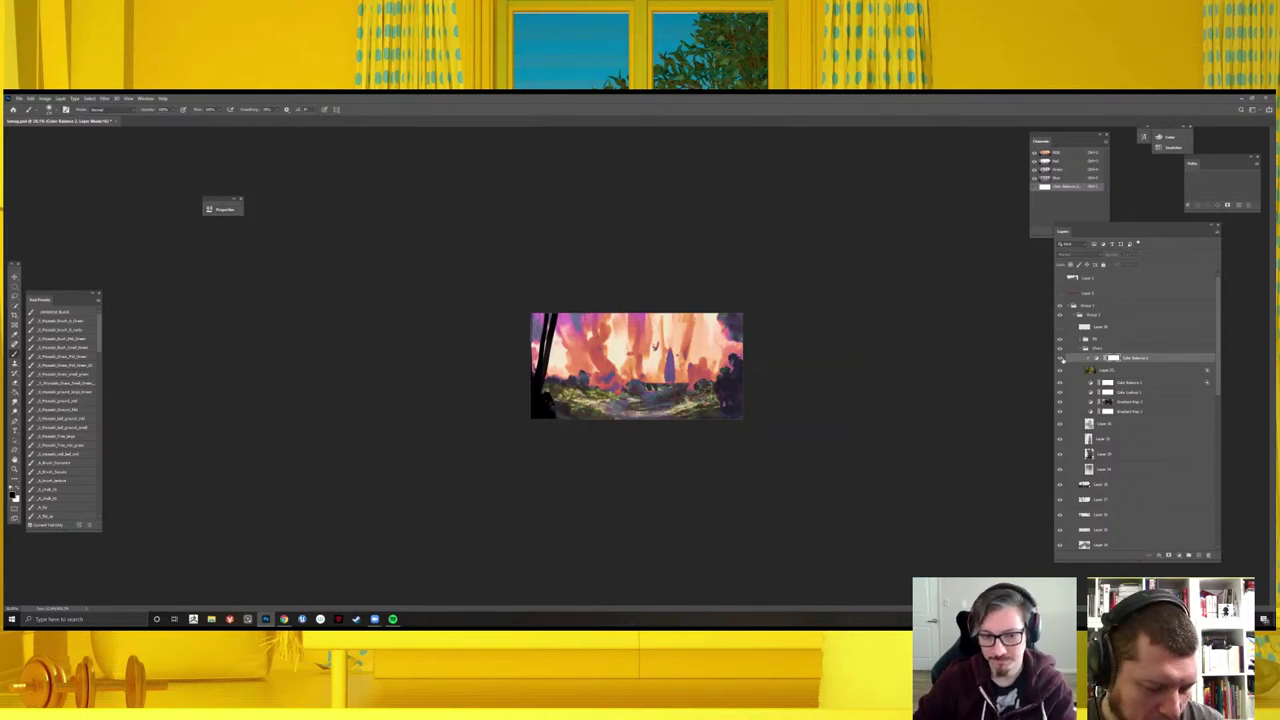
left_click(1061, 358)
left_click(1061, 358)
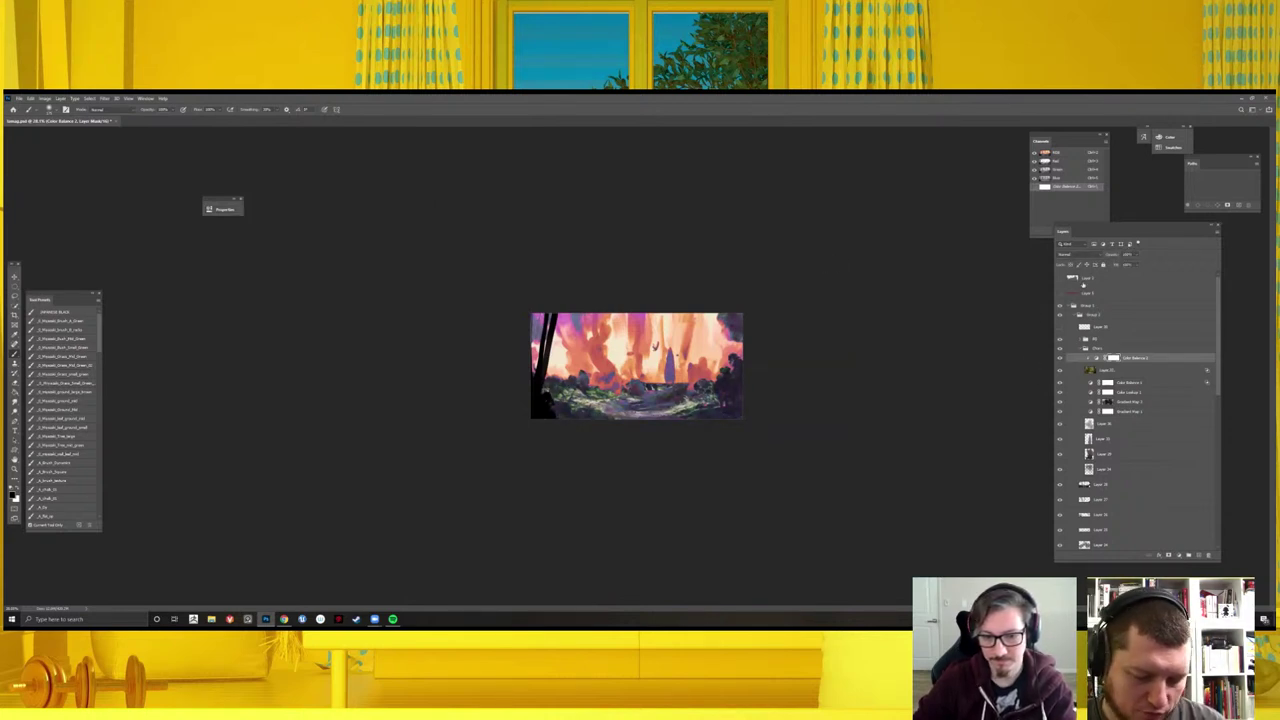
key("ctrl+e")
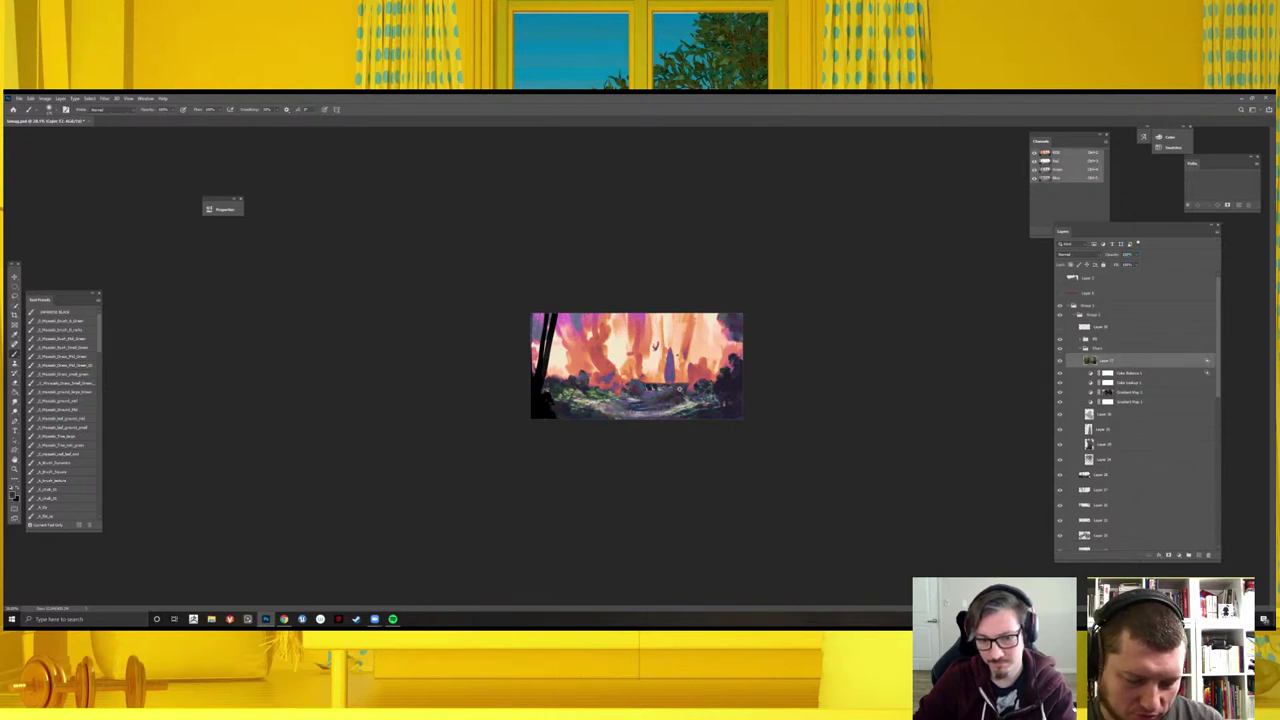
key("ctrl+plus")
- Set the merged forest layer to Color Dodge and sample a colour from the painting's centre
scroll(1071, 257, "down", 1)
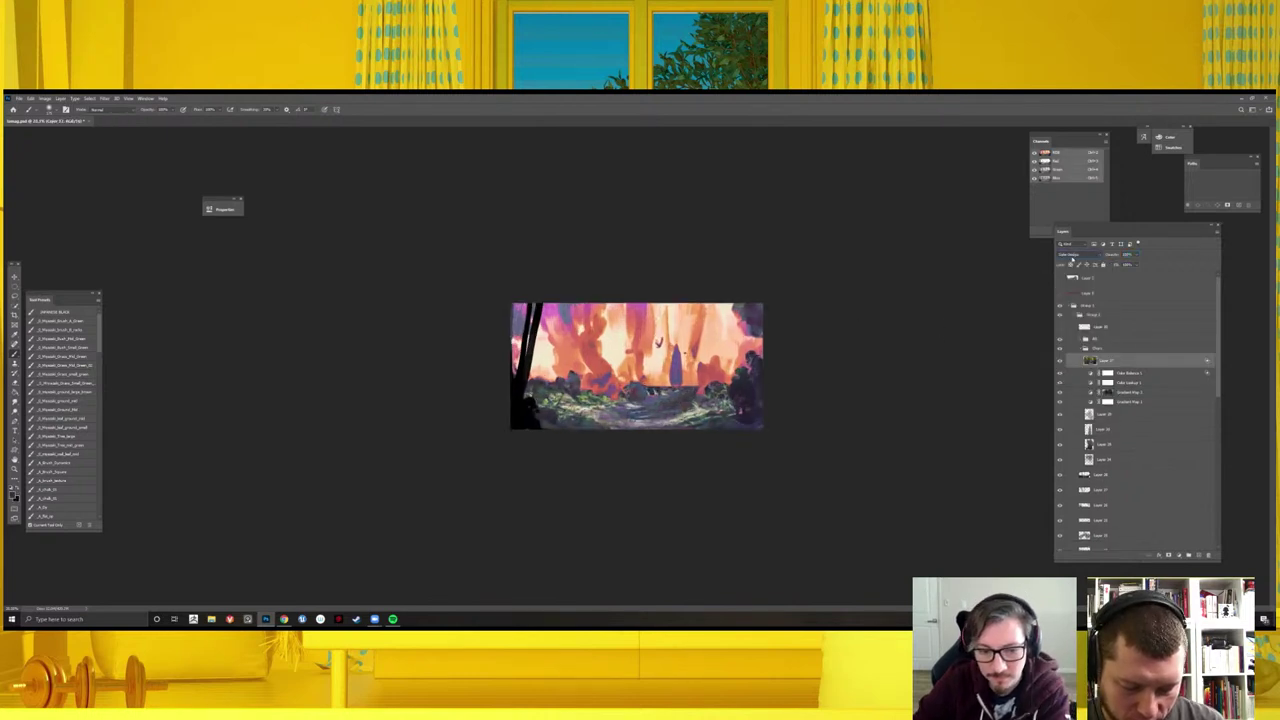
scroll(1071, 257, "down", 1)
scroll(1065, 262, "down", 2)
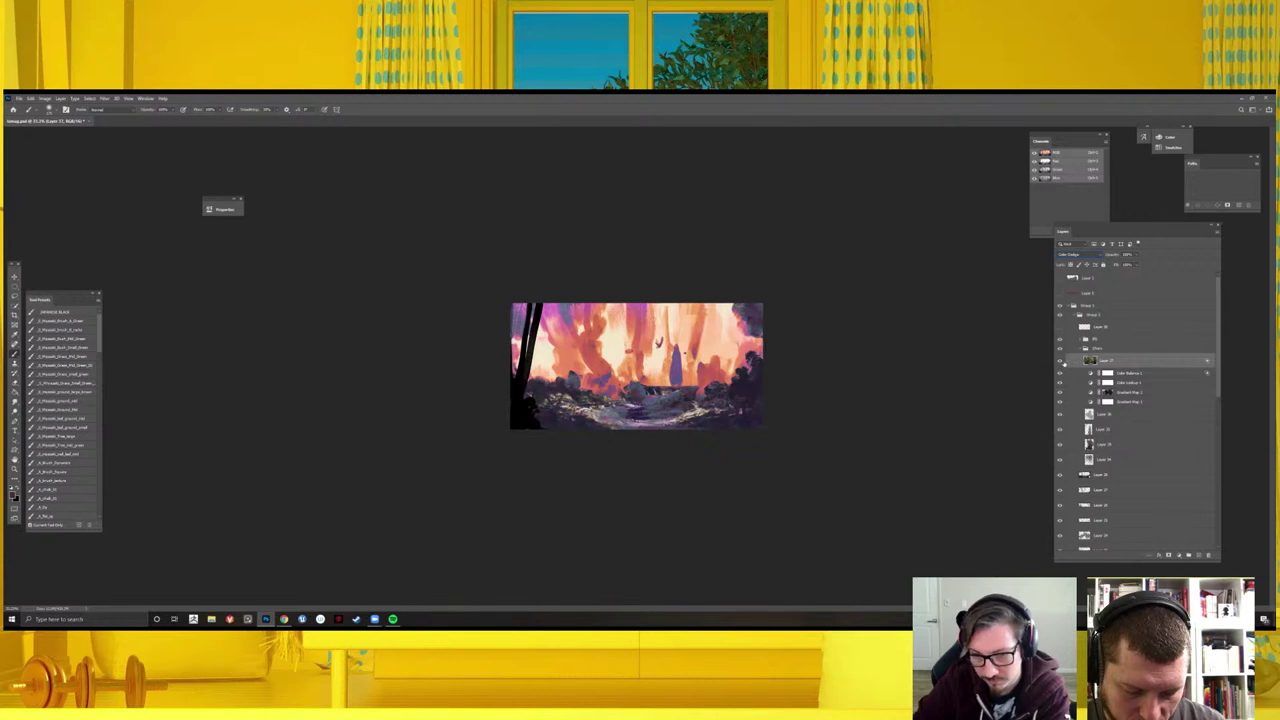
key("ctrl+plus")
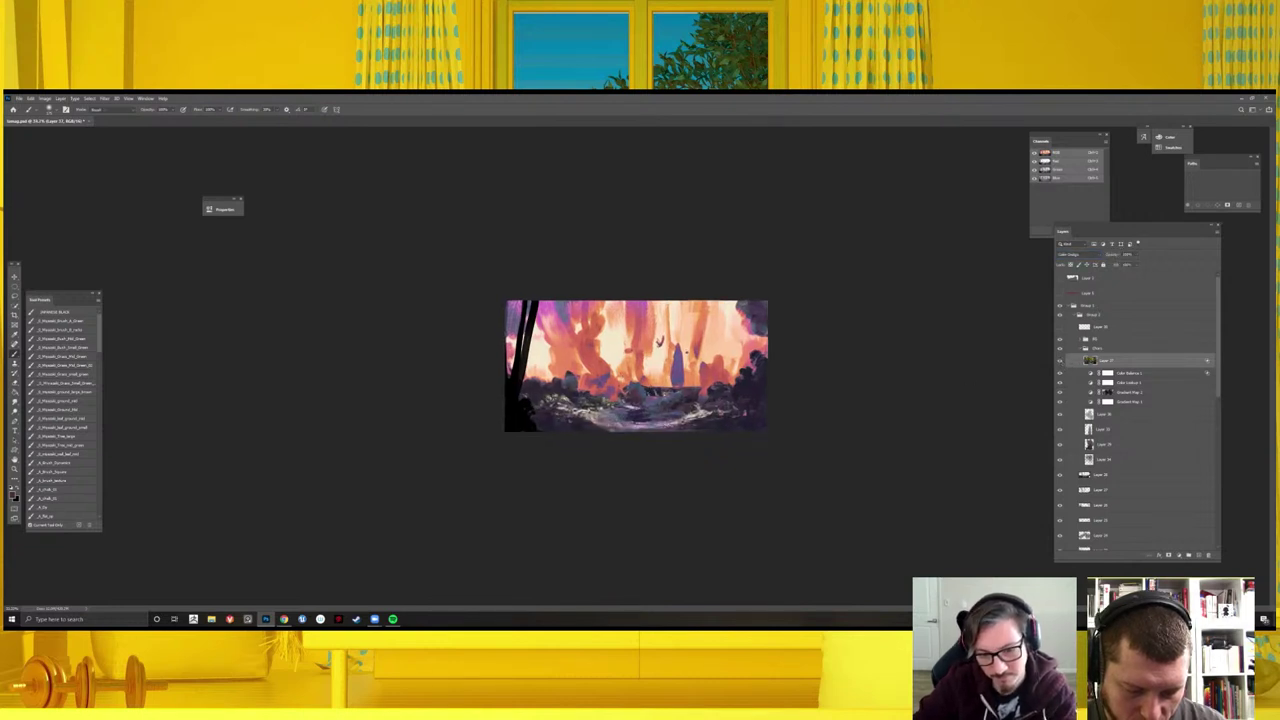
key("e")
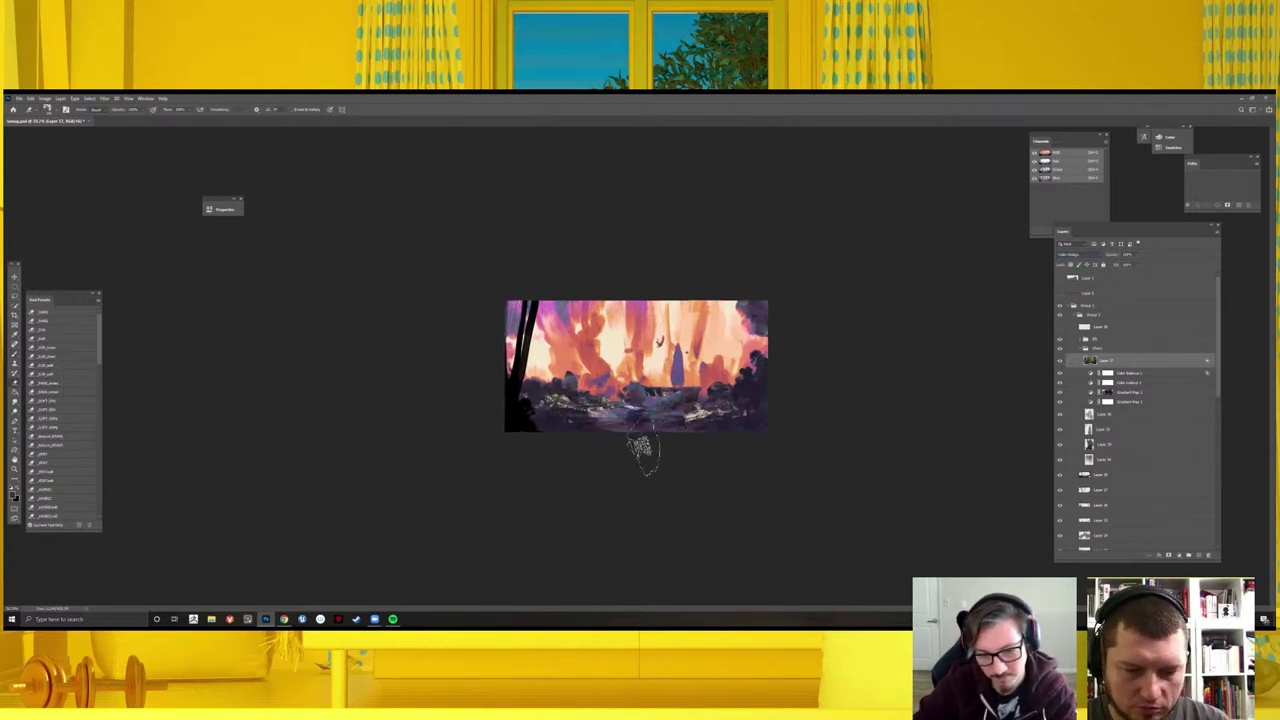
key("ctrl+plus")
key("b")
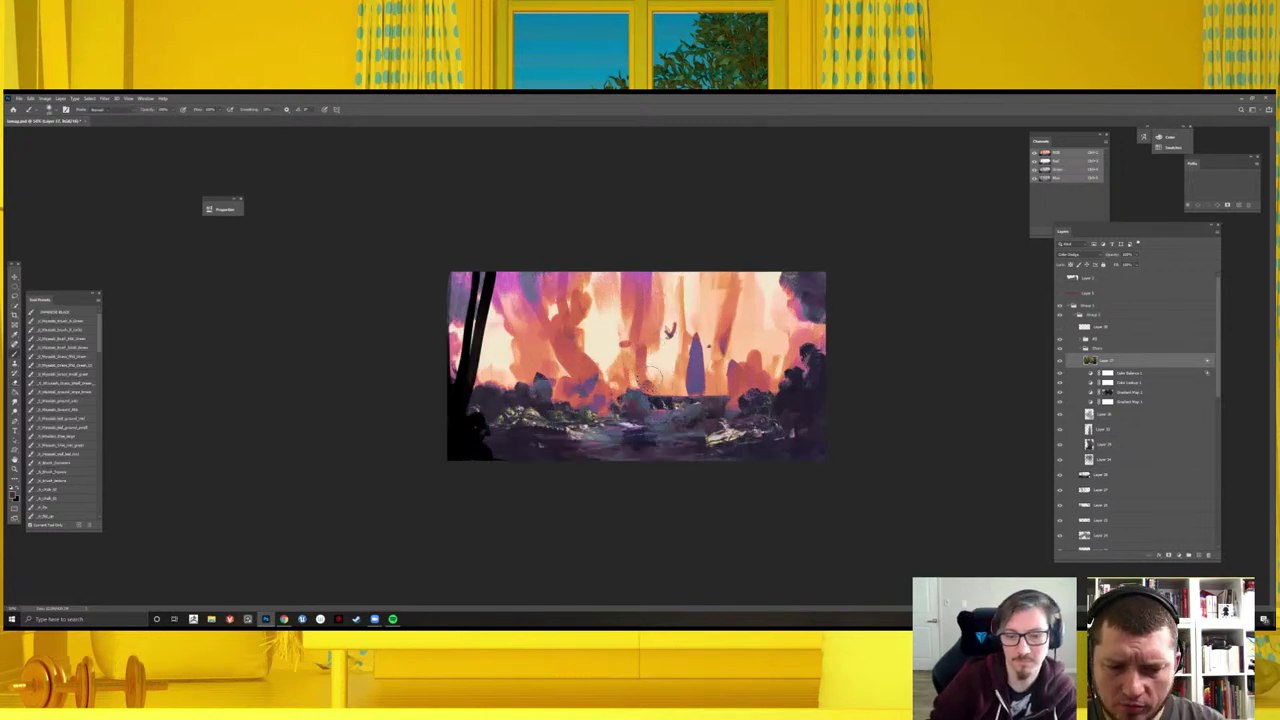
left_click_drag(586, 409, 592, 412)
left_click(589, 409, "alt")
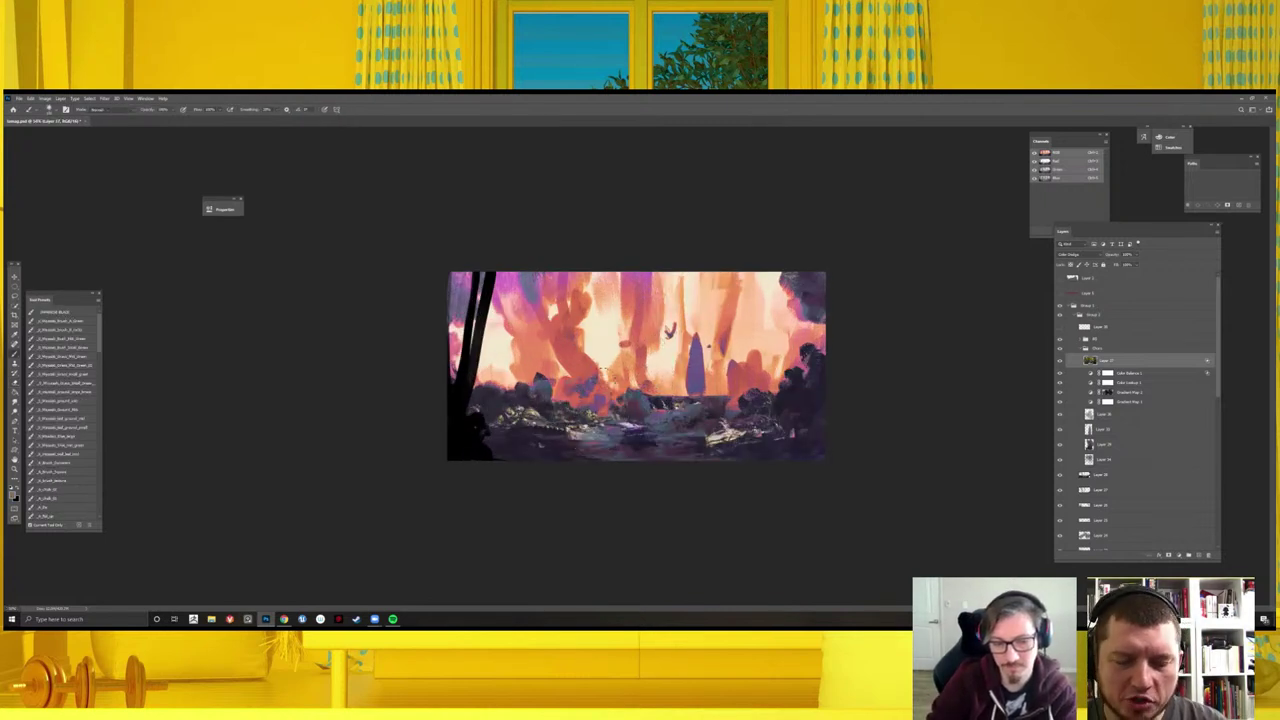
right_click(603, 375)
- Choose a sampled textured brush and pick a colour from the lower-left foreground
double_click(650, 470)
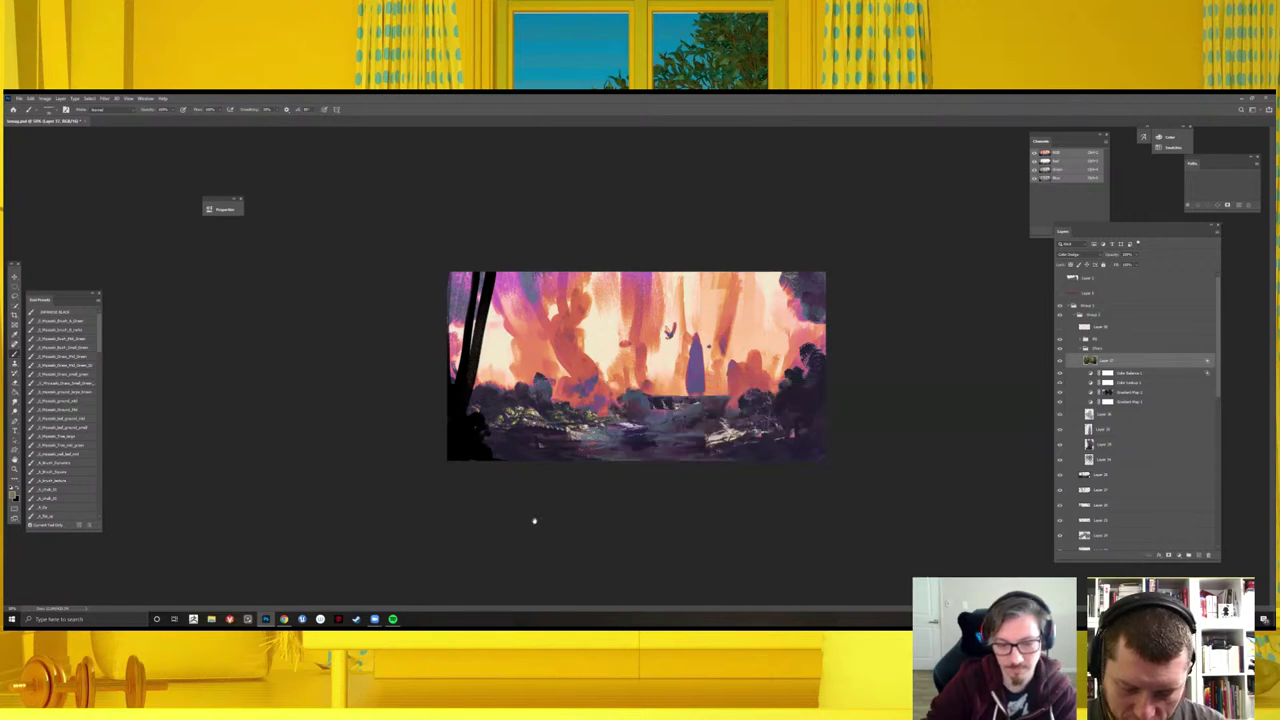
key("ctrl+plus")
key("ctrl+plus")
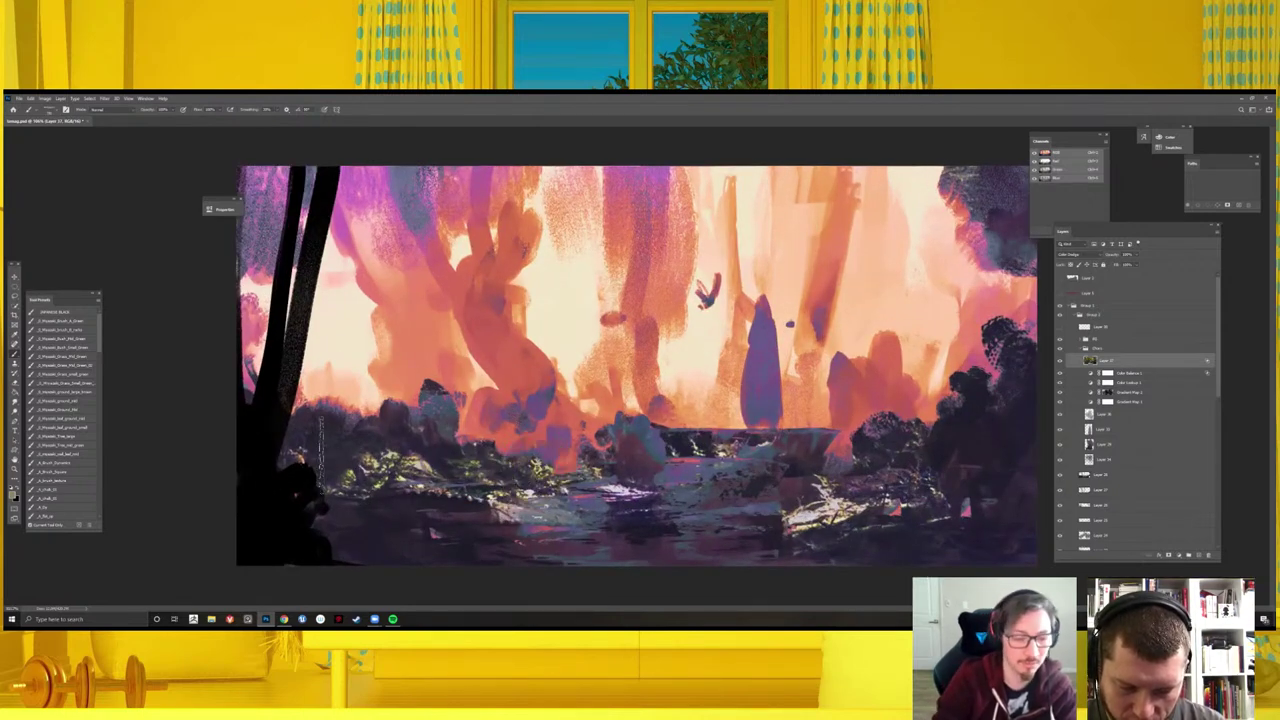
left_click(390, 465, "alt")
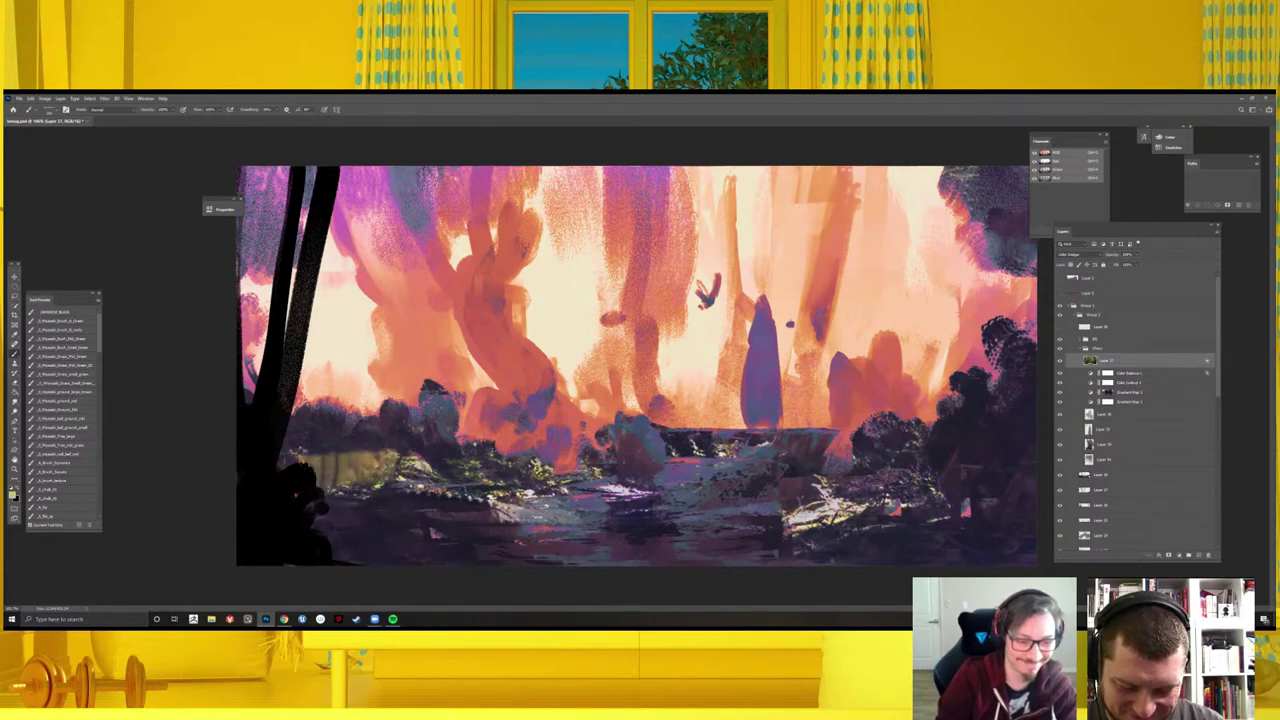
right_click(636, 488)
double_click(710, 478)
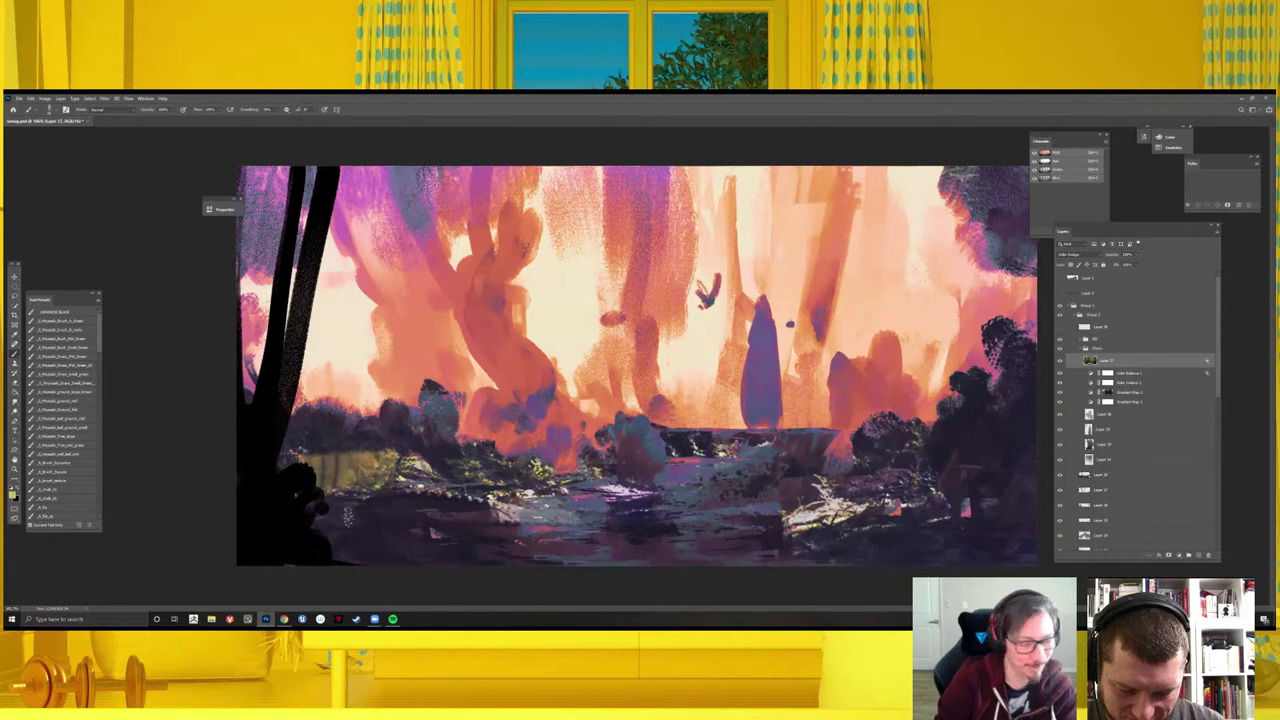
right_click(742, 532)
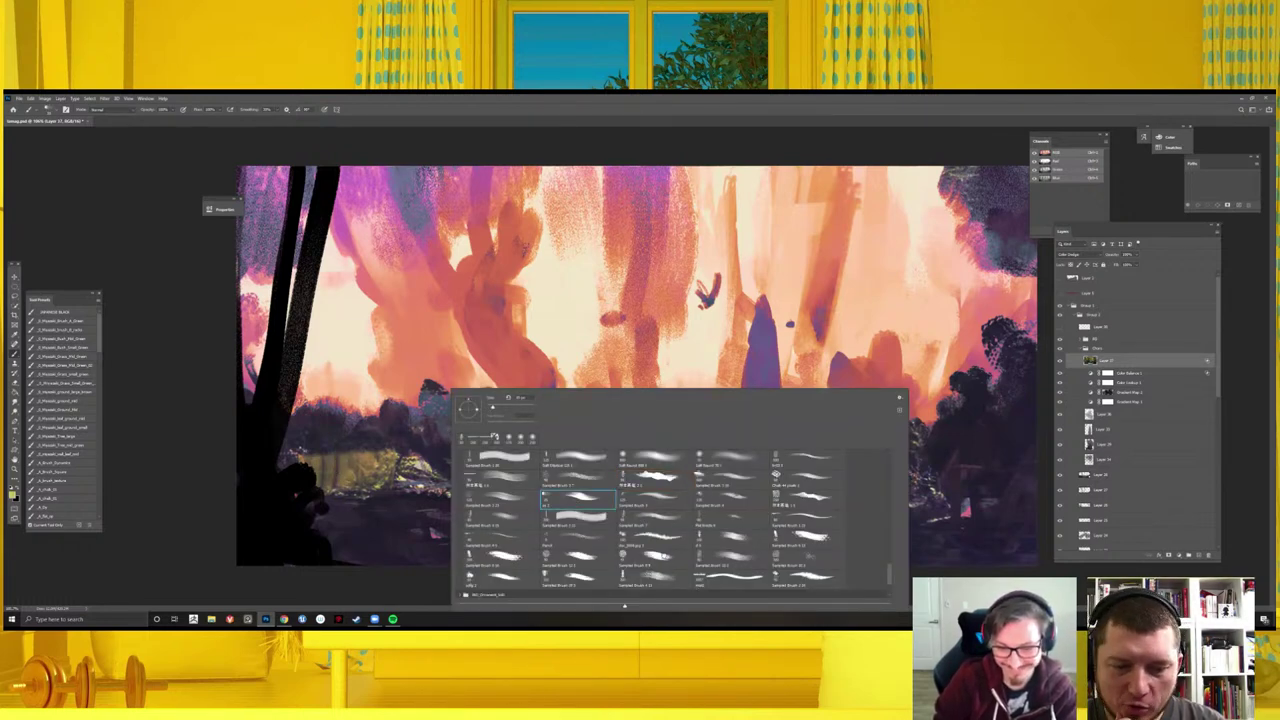
left_click(624, 555)
left_click(380, 462)
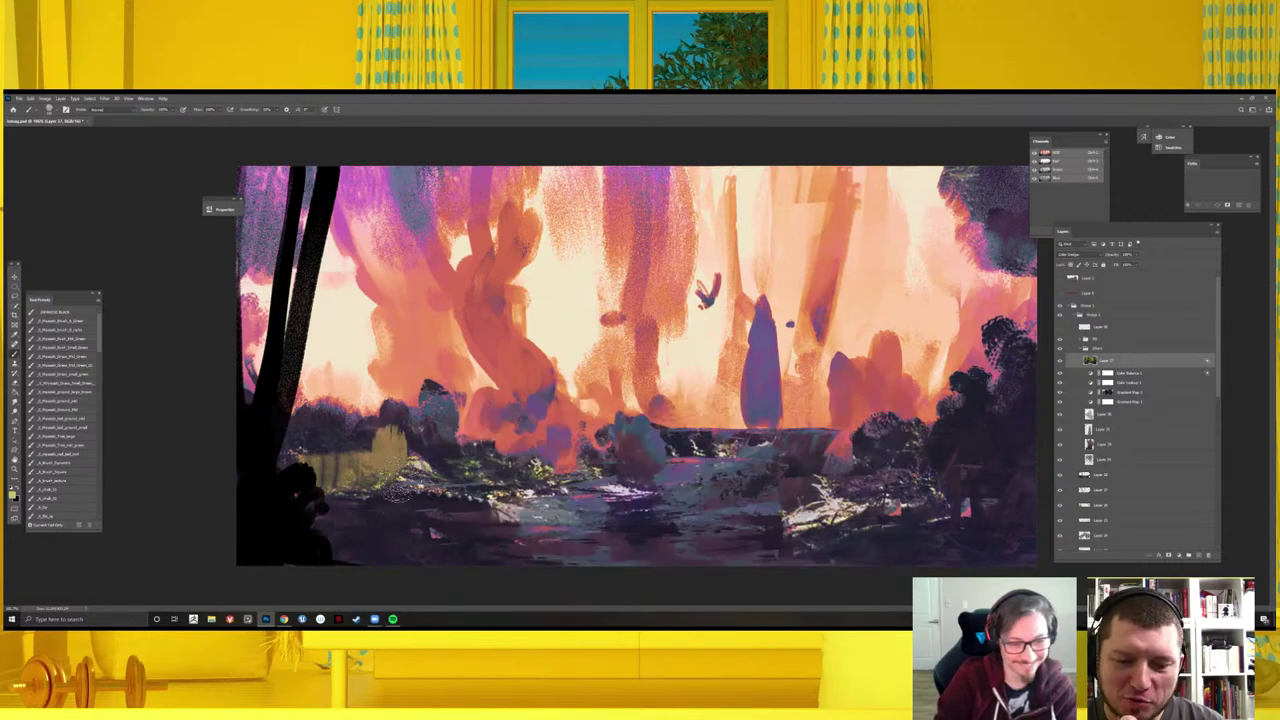
- Erase and repaint greenery strokes across the lower-left foreground
key("e")
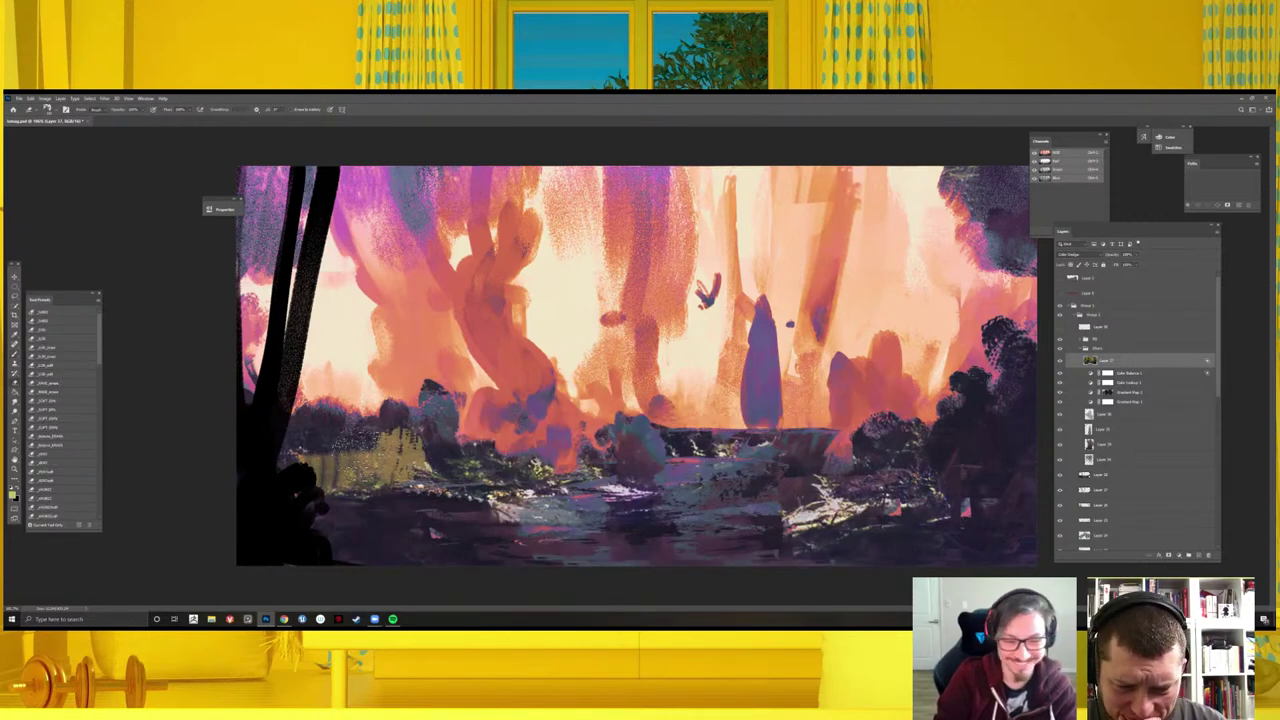
left_click_drag(310, 497, 355, 437)
right_click(771, 510)
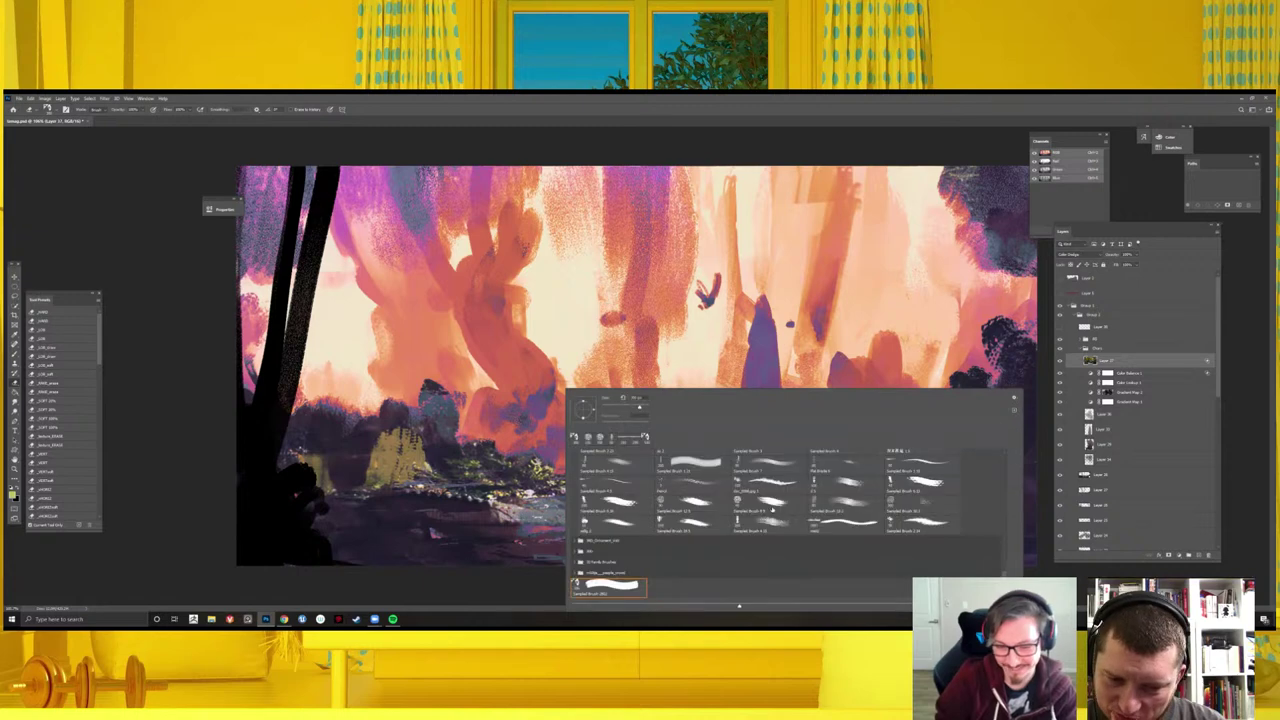
left_click(354, 425)
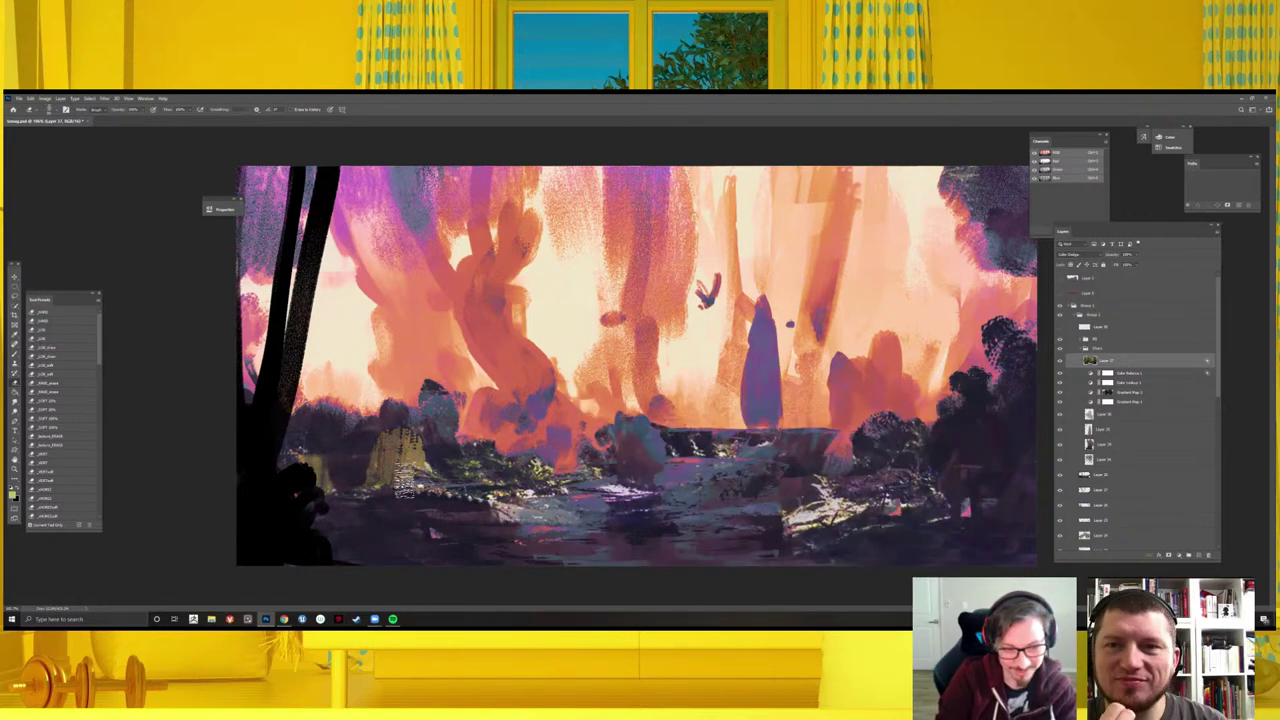
left_click_drag(420, 440, 410, 400)
mouse_move(390, 460)
left_mouse_down()
mouse_move(350, 470)
mouse_move(350, 530)
left_mouse_up()
key("b")
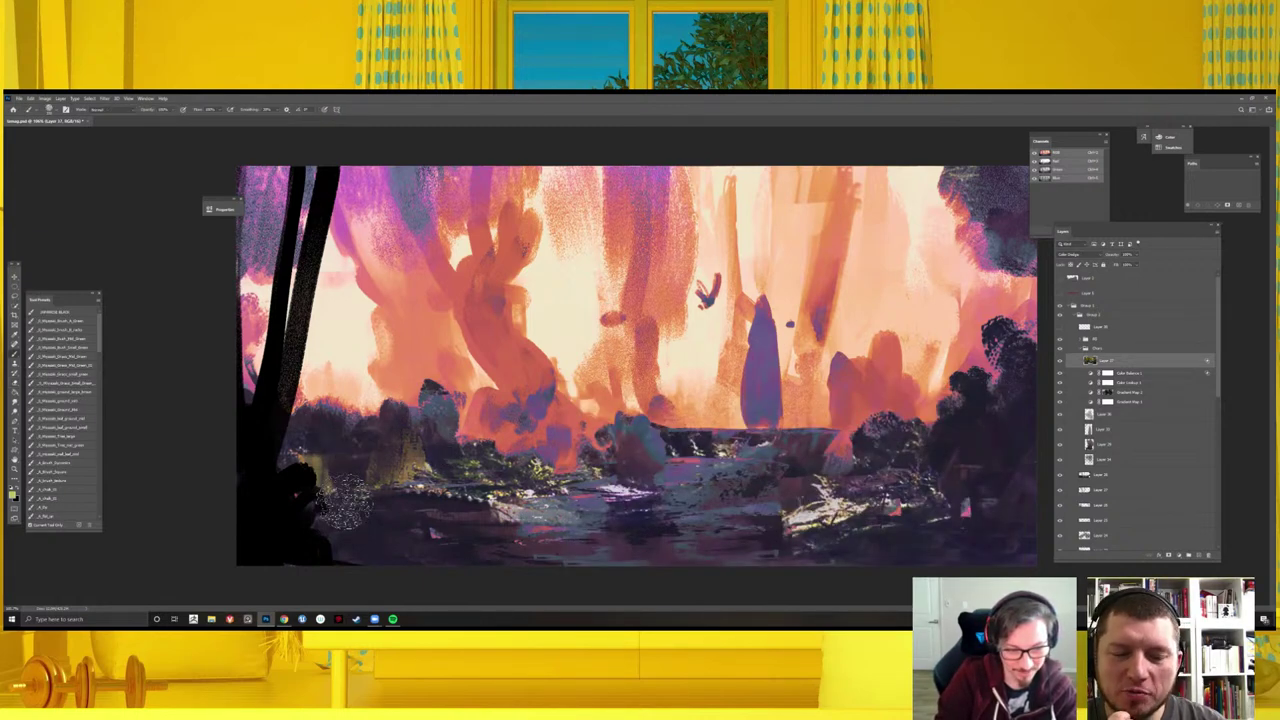
left_click_drag(360, 440, 440, 490)
left_click_drag(380, 425, 340, 475)
- Paint darker greenery with sampled foreground colours, then create a new empty layer
left_click(470, 465, "alt")
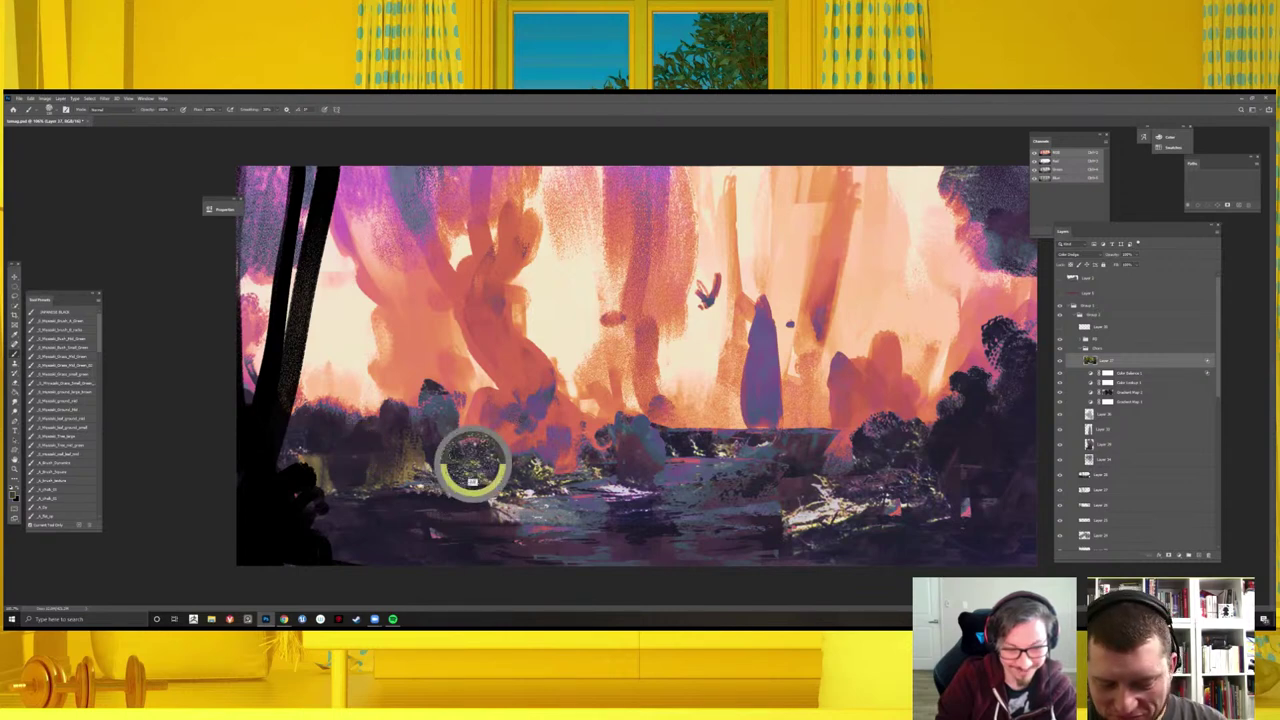
left_click(528, 466, "alt")
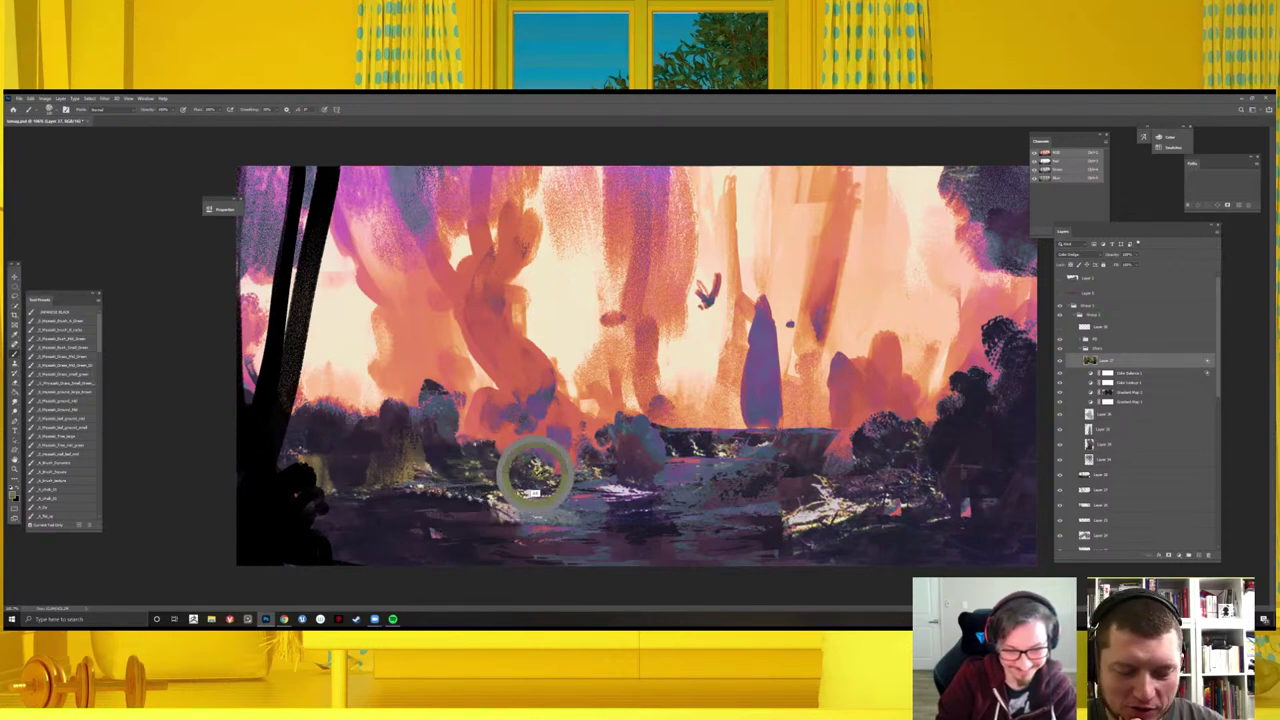
mouse_move(500, 470)
left_mouse_down()
mouse_move(430, 460)
mouse_move(430, 500)
mouse_move(425, 440)
left_mouse_up()
left_click(534, 471, "alt")
left_click(456, 452, "alt")
left_click_drag(490, 500, 430, 540)
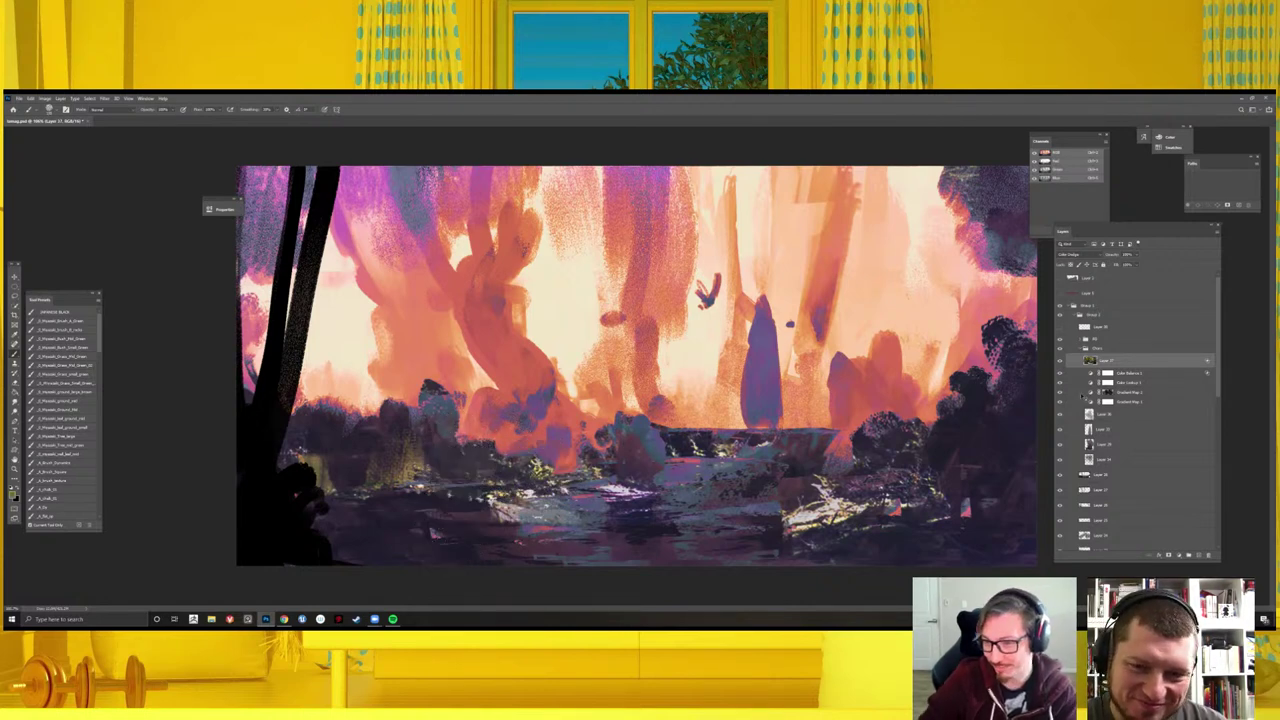
key("ctrl+shift+alt+n")
key("ctrl+minus")
key("ctrl+minus")
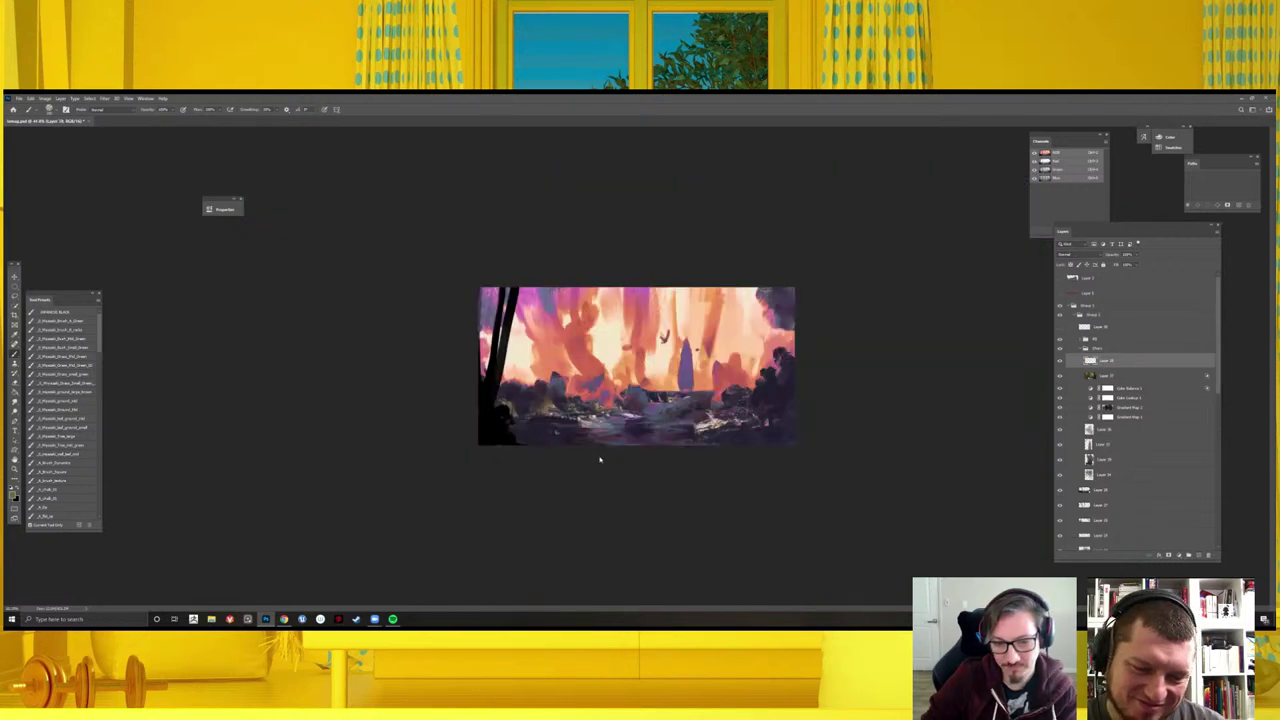
key("h")
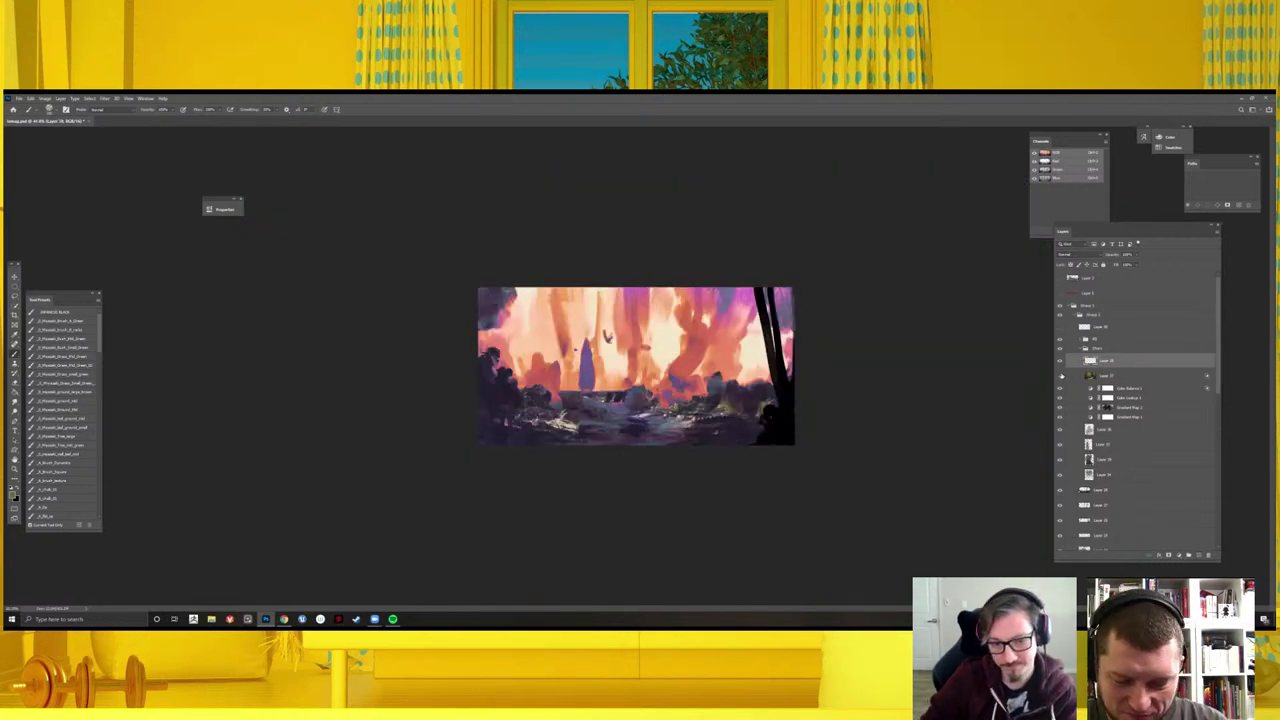
left_click(1095, 375)
key("e")
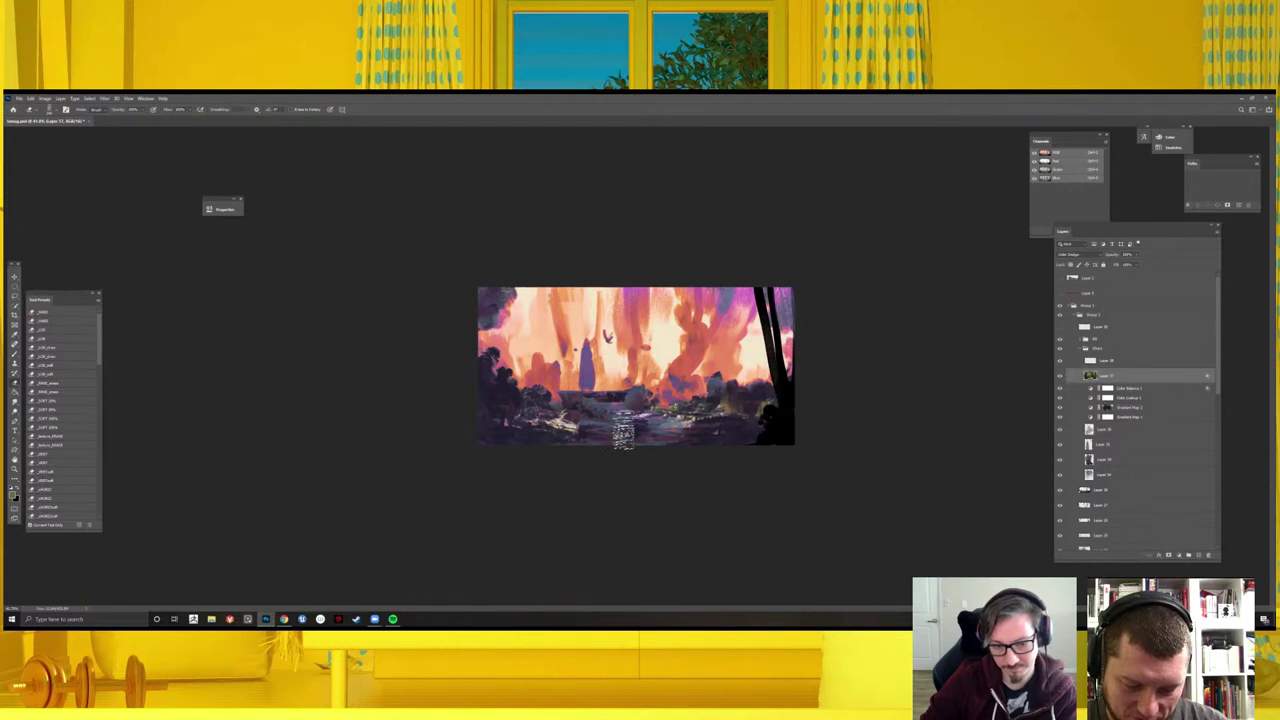
key("ctrl+plus")
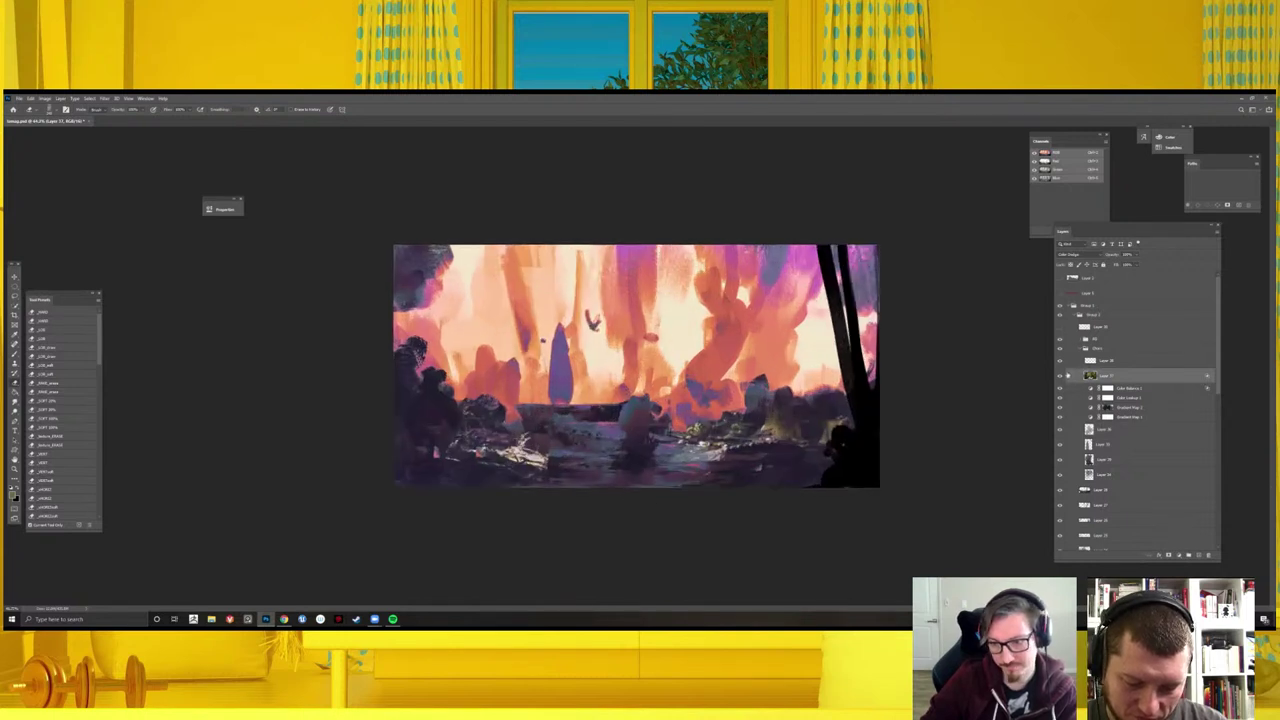
left_click(1060, 375)
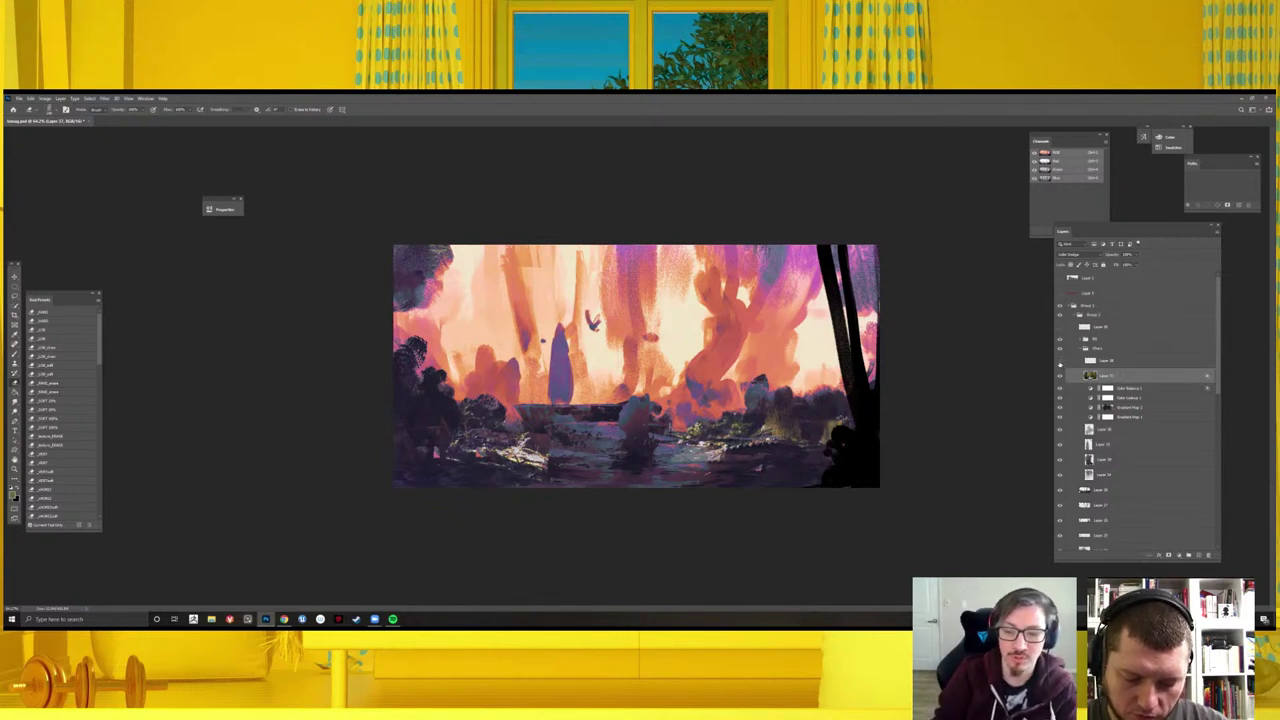
key("shift+b")
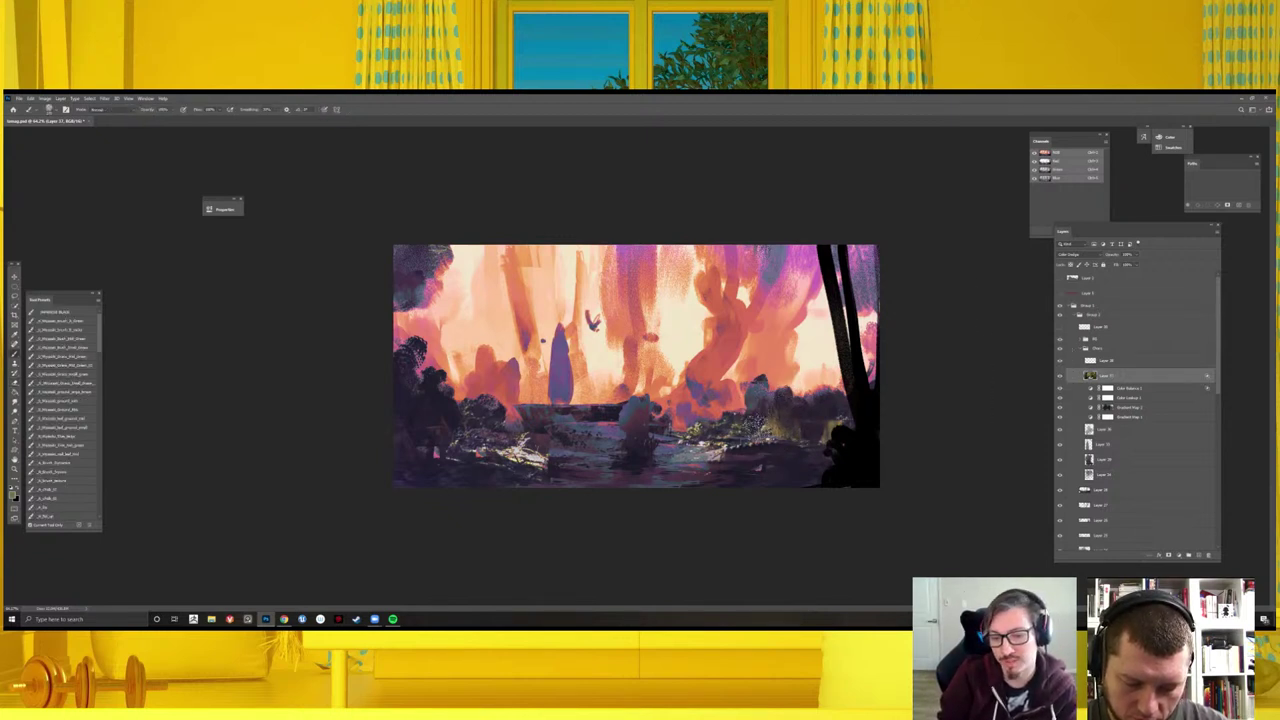
- Paint yellowish foliage strokes on the new layer and mirror the view to check
left_click(1106, 362)
left_click_drag(742, 452, 772, 440)
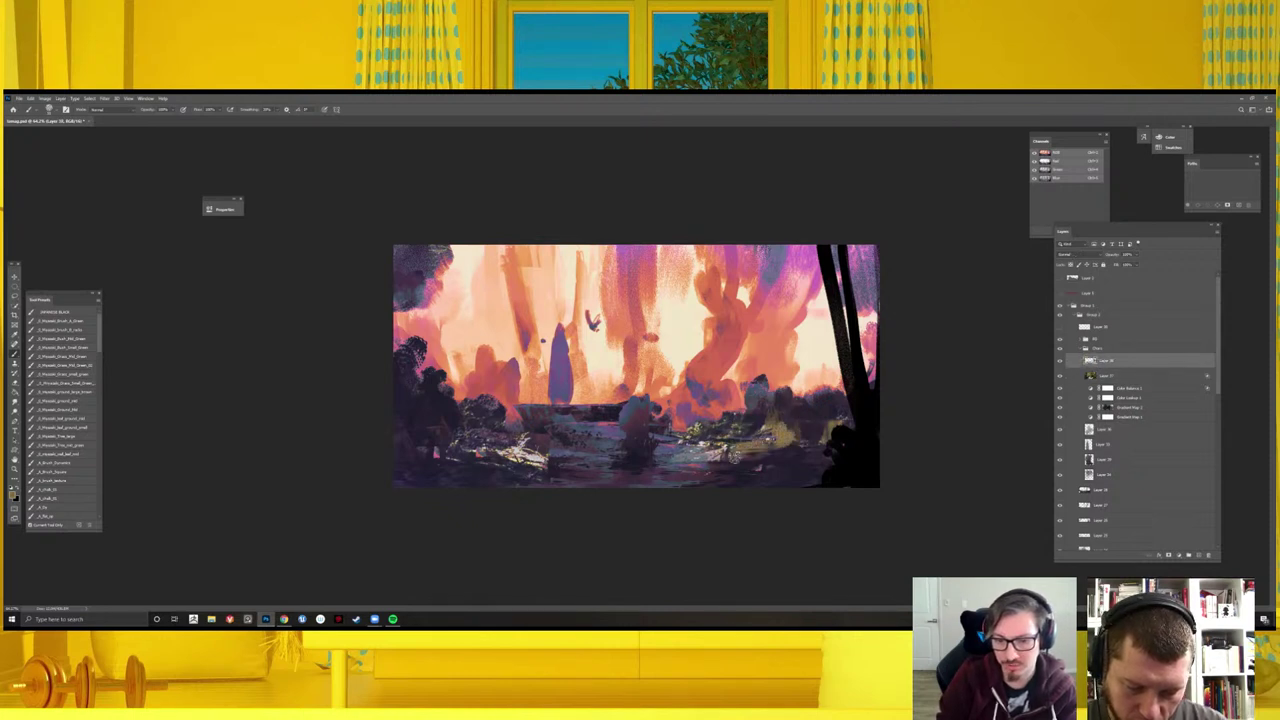
left_click(745, 435, "alt")
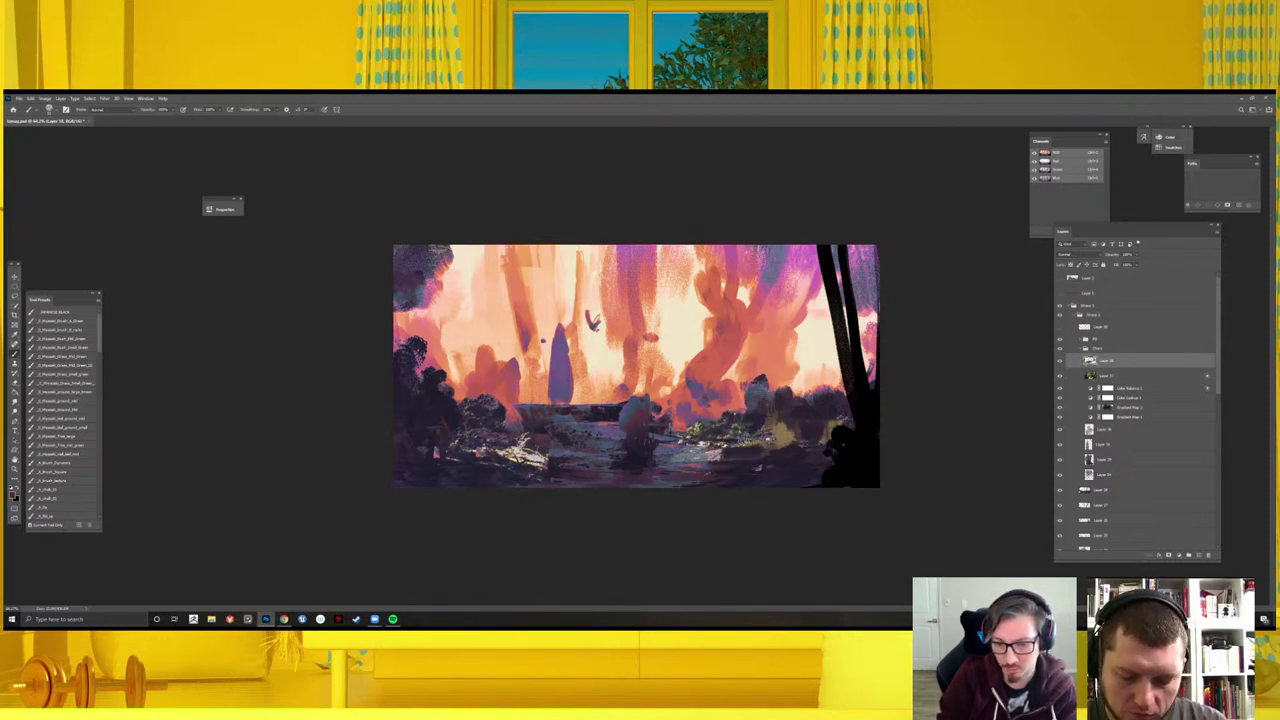
key("h")
key("ctrl+minus")
key("ctrl+minus")
key("ctrl+minus")
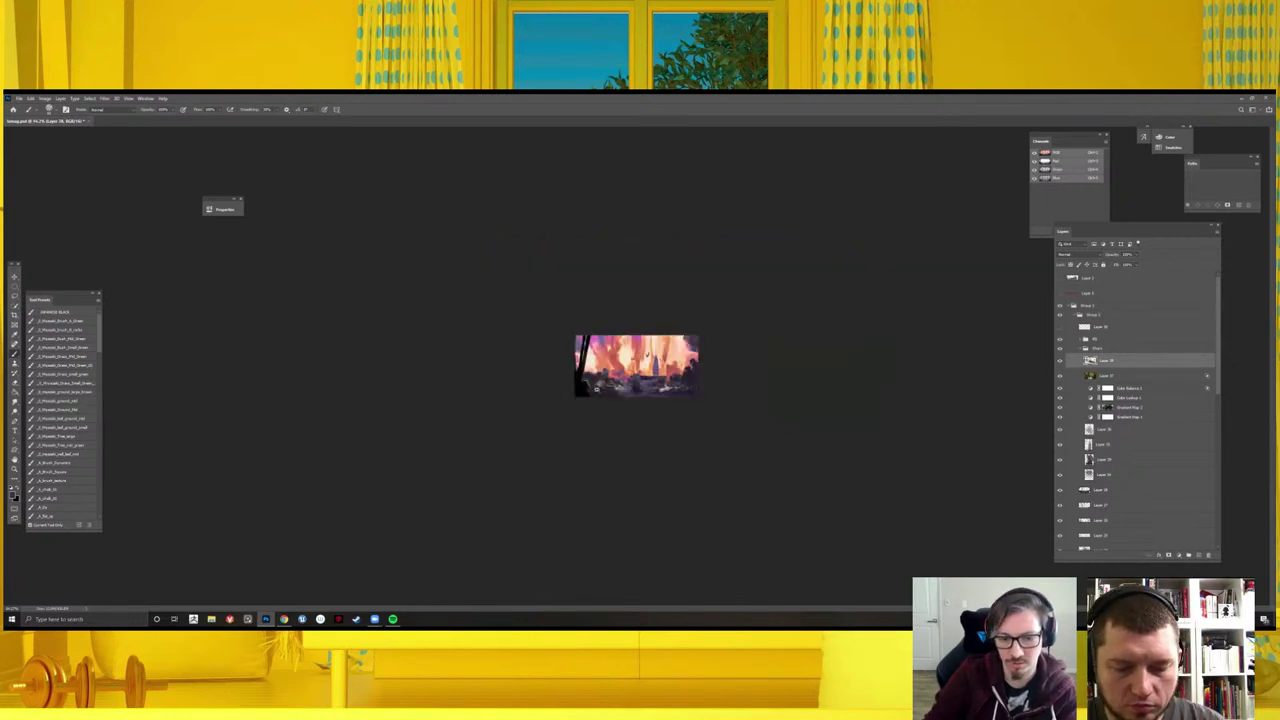
key("ctrl+plus")
key("ctrl+plus")
key("ctrl+plus")
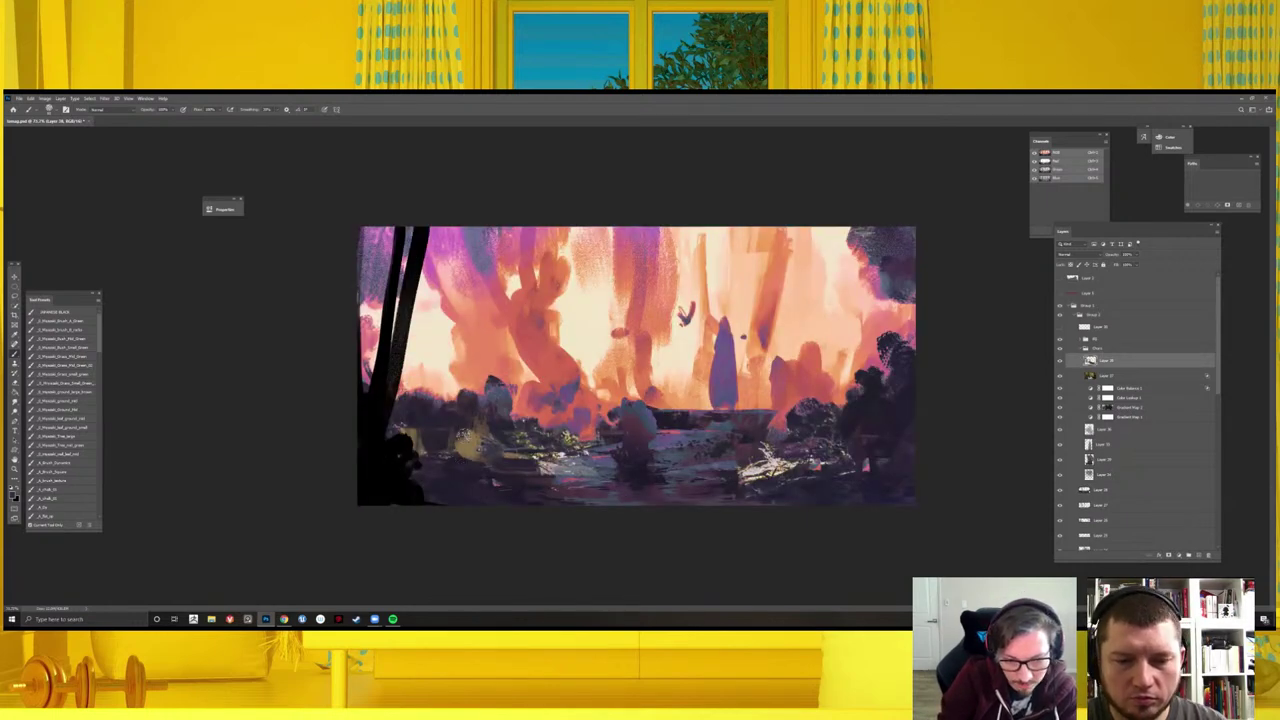
- Sample bush colours and switch to a different foliage brush preset
left_click(562, 437, "alt")
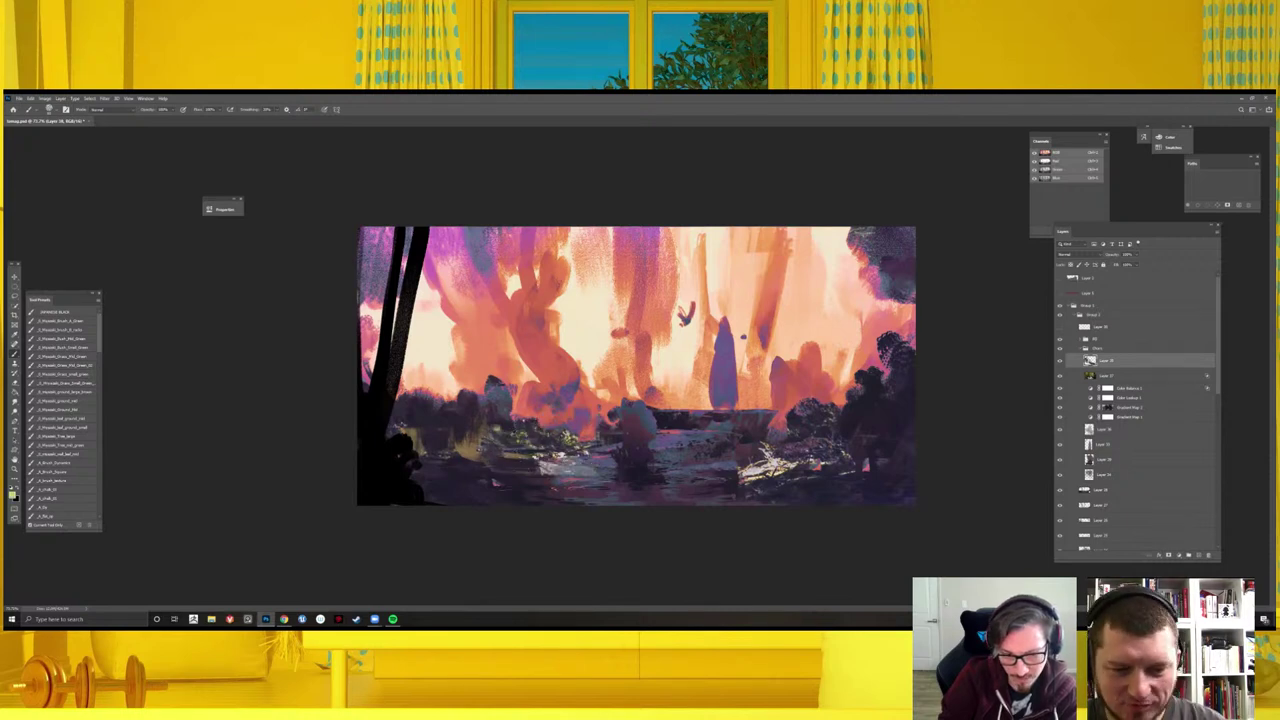
left_click(495, 420, "alt")
right_click(556, 415)
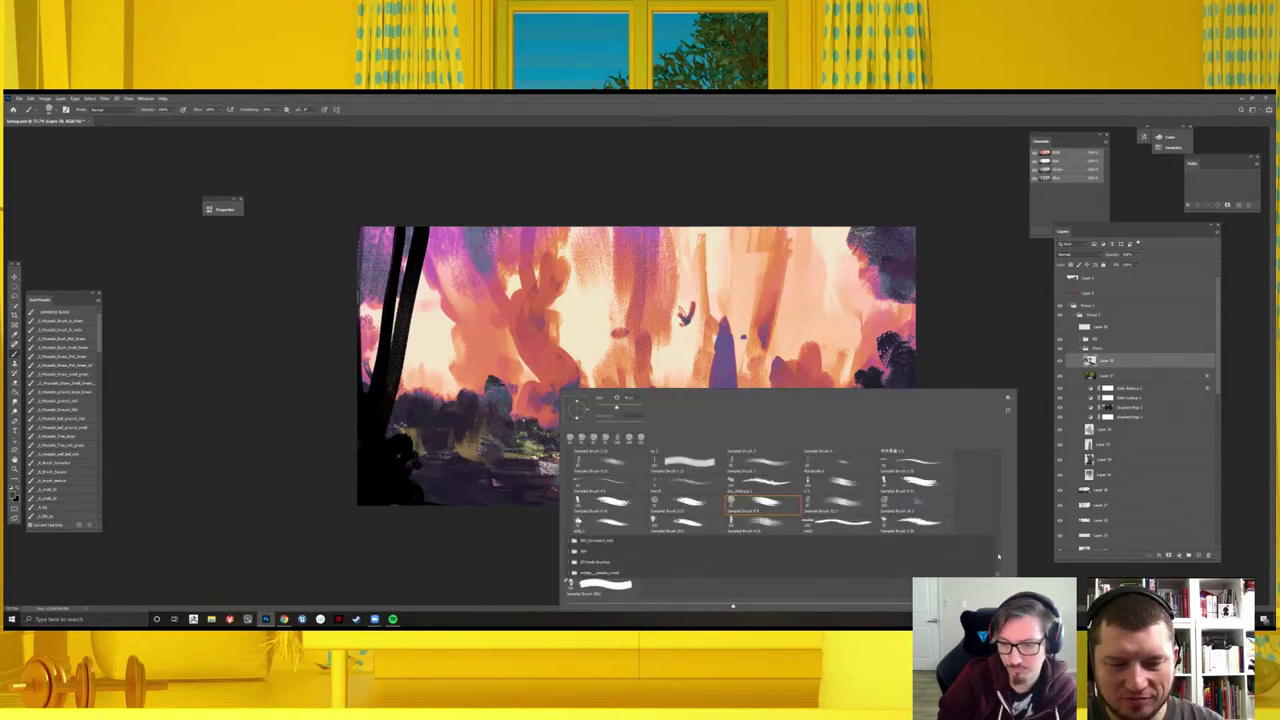
scroll(997, 571, "up", 3)
scroll(997, 571, "up", 3)
scroll(997, 571, "up", 3)
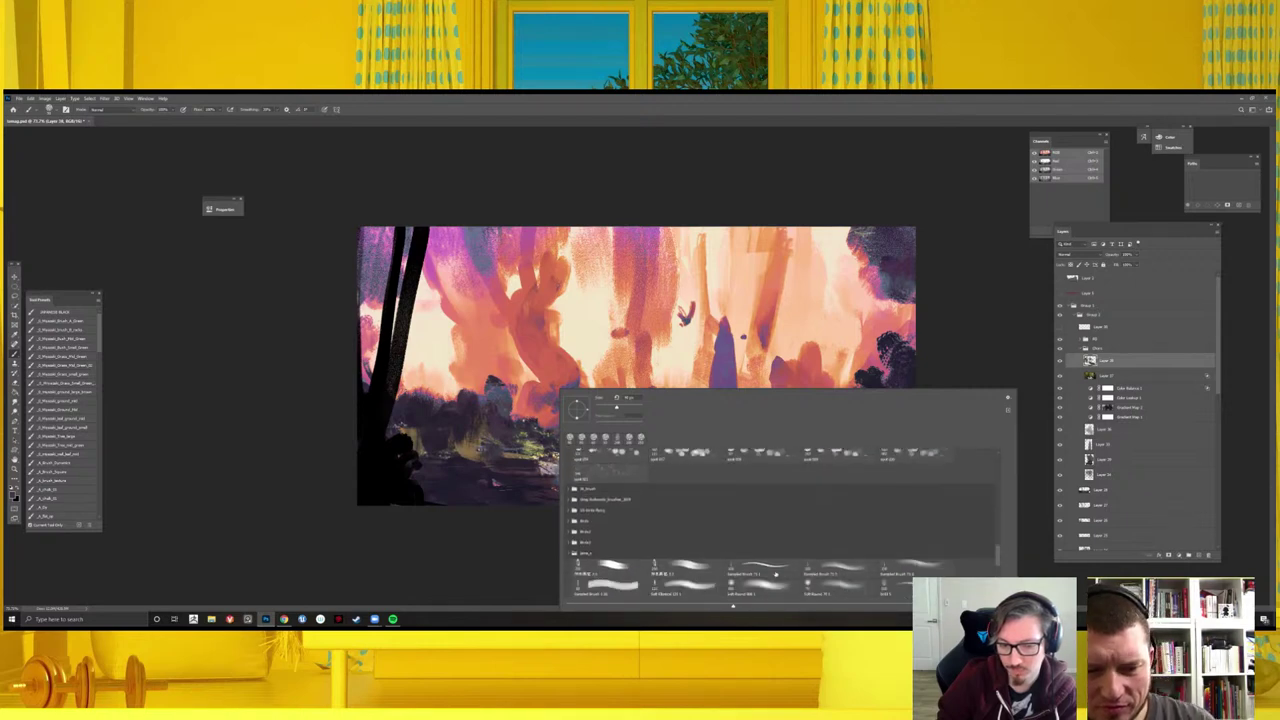
double_click(604, 577)
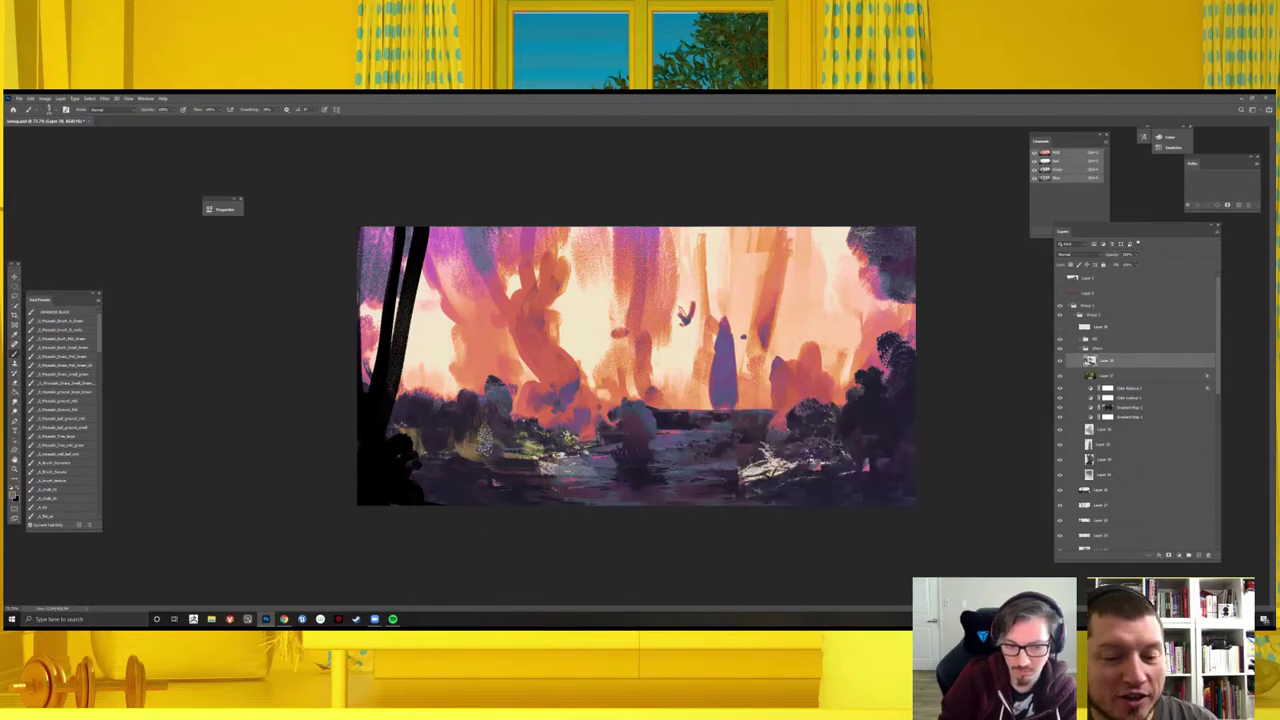
- Sample foliage colours and toggle the new layer's visibility to compare
left_click(529, 445, "alt")
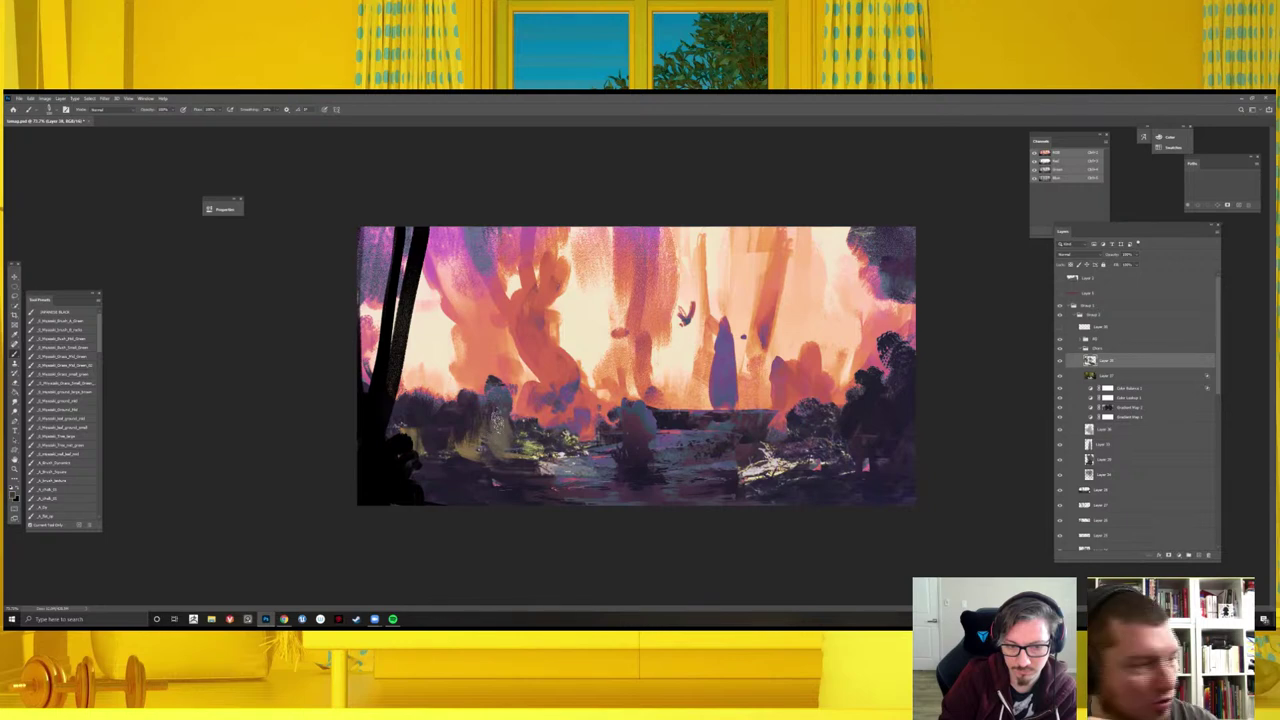
left_click(499, 395, "alt")
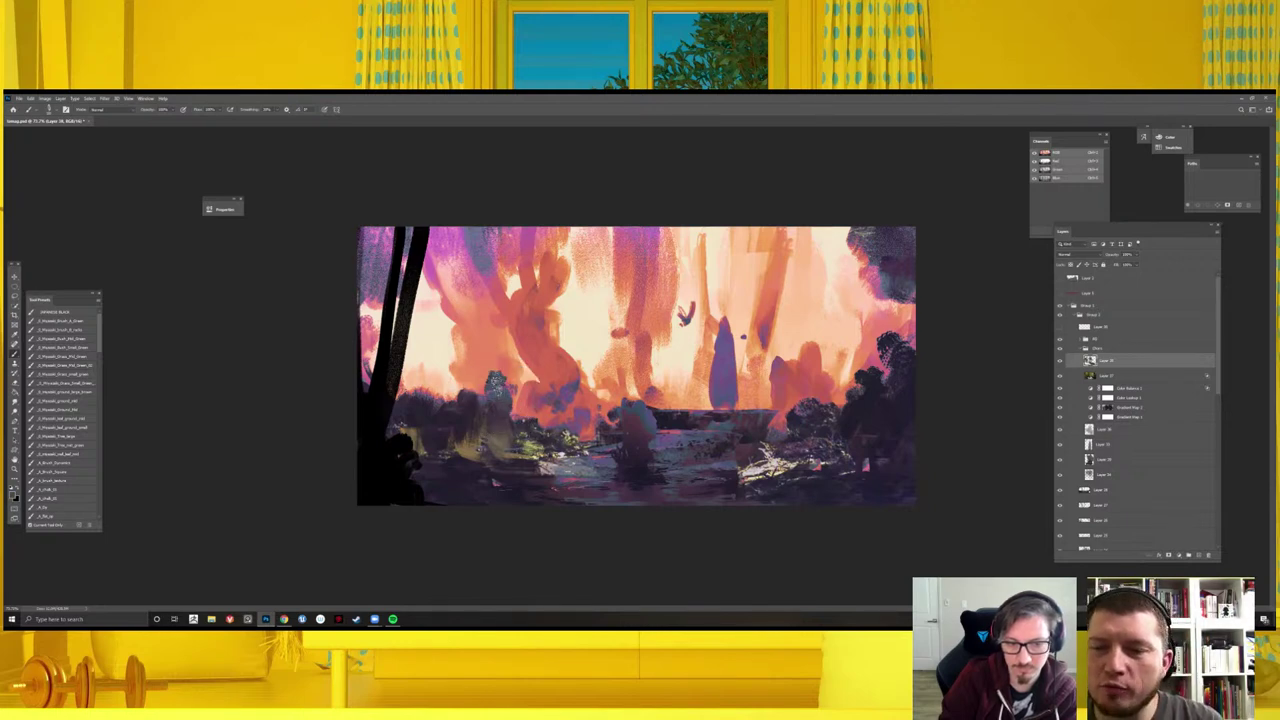
left_click(499, 366, "alt")
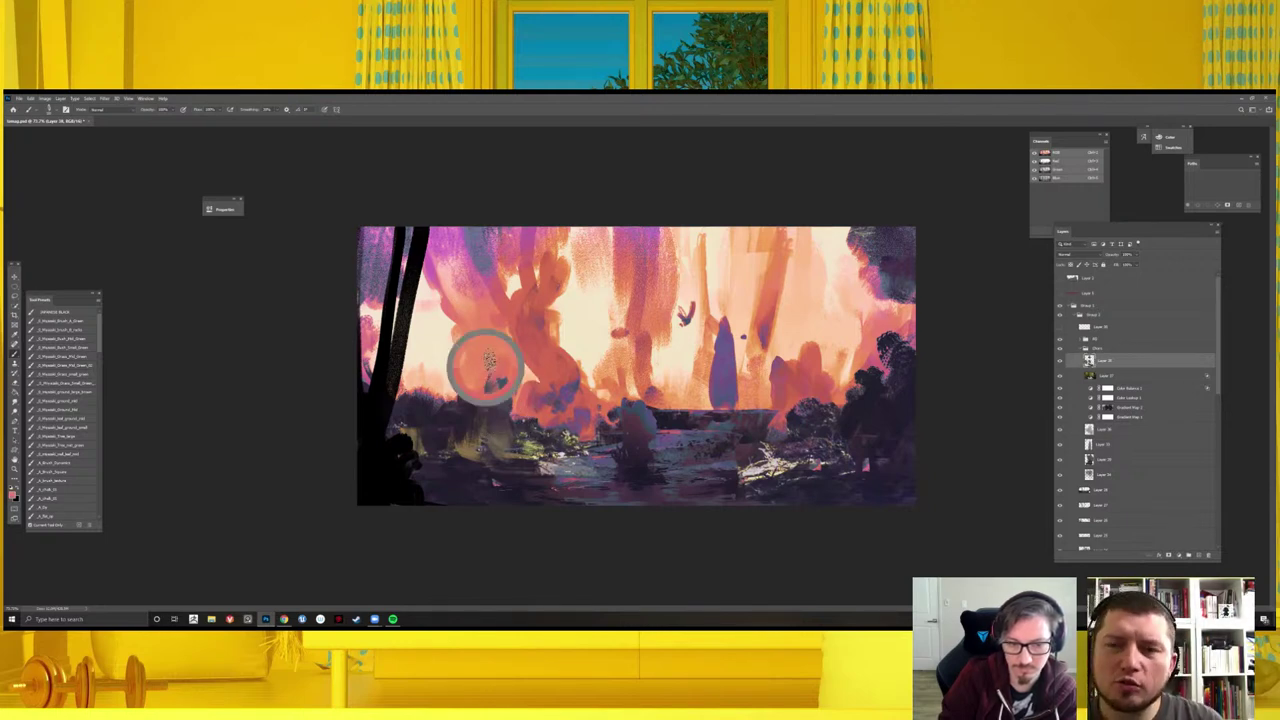
left_click(1062, 362)
left_click(1060, 361)
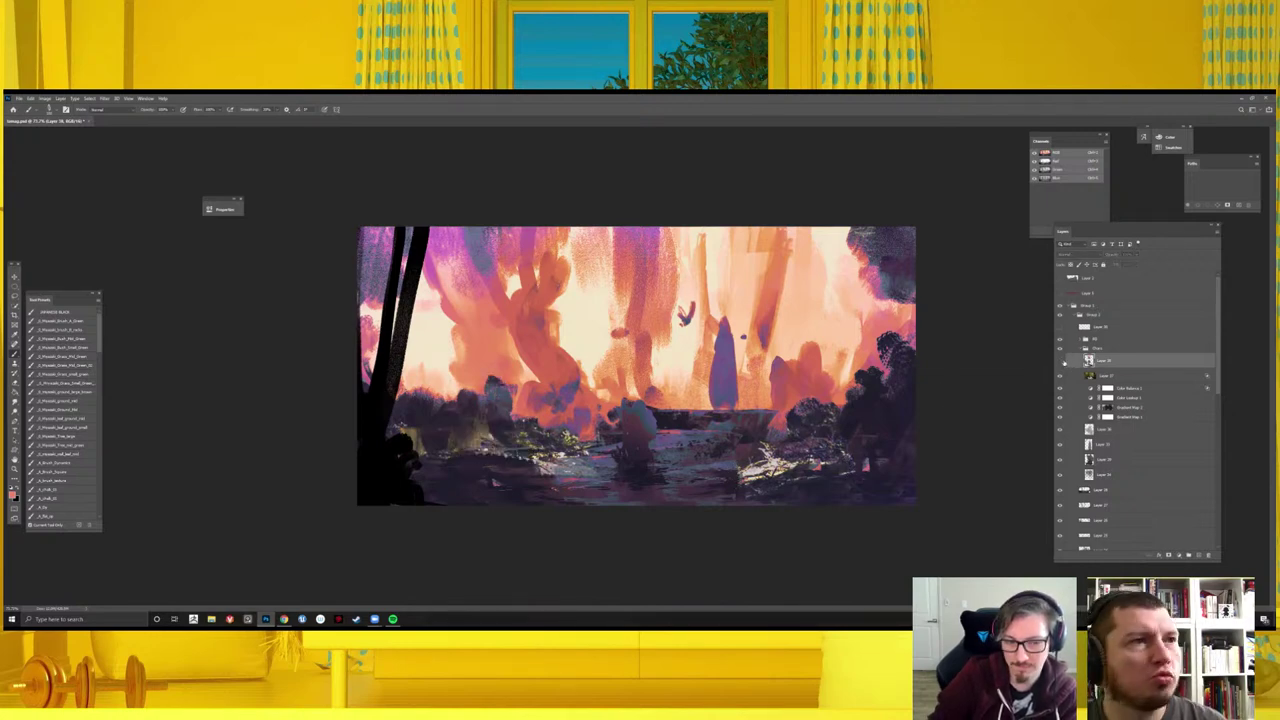
key("e")
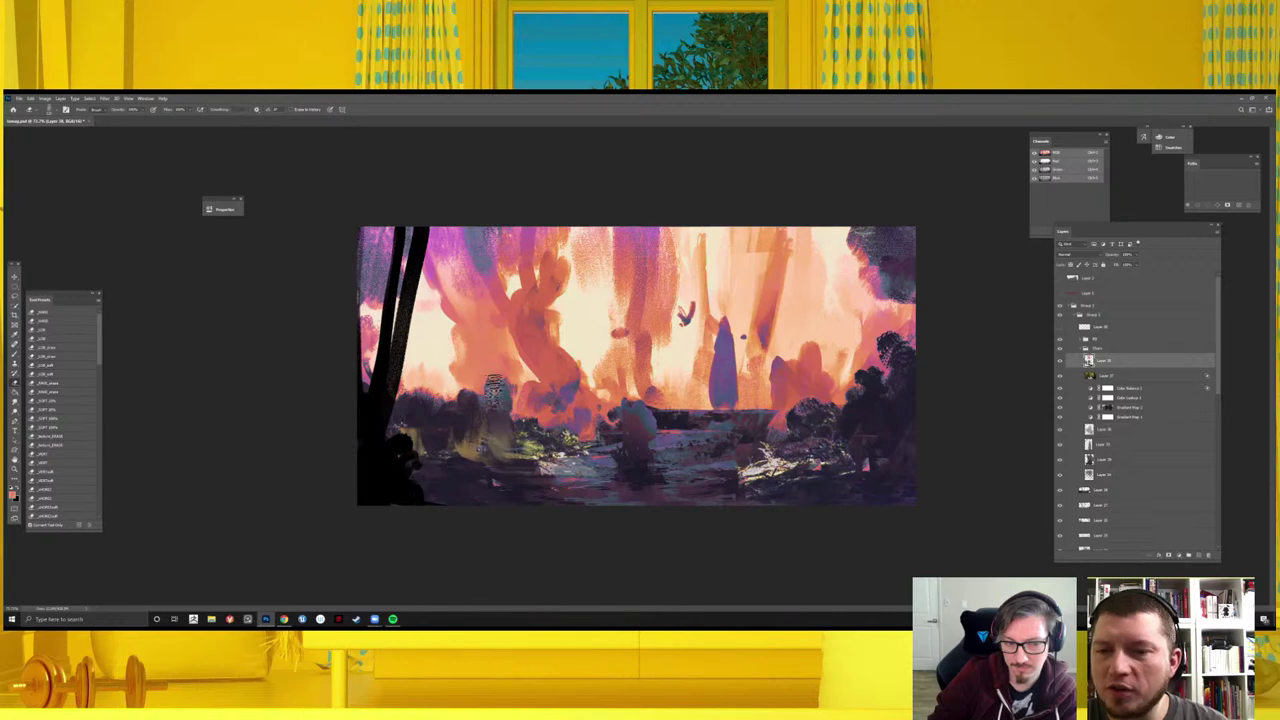
key("b")
- Paint yellow-green strokes into the lower-middle foreground bushes using sampled yellows
left_click(443, 396, "alt")
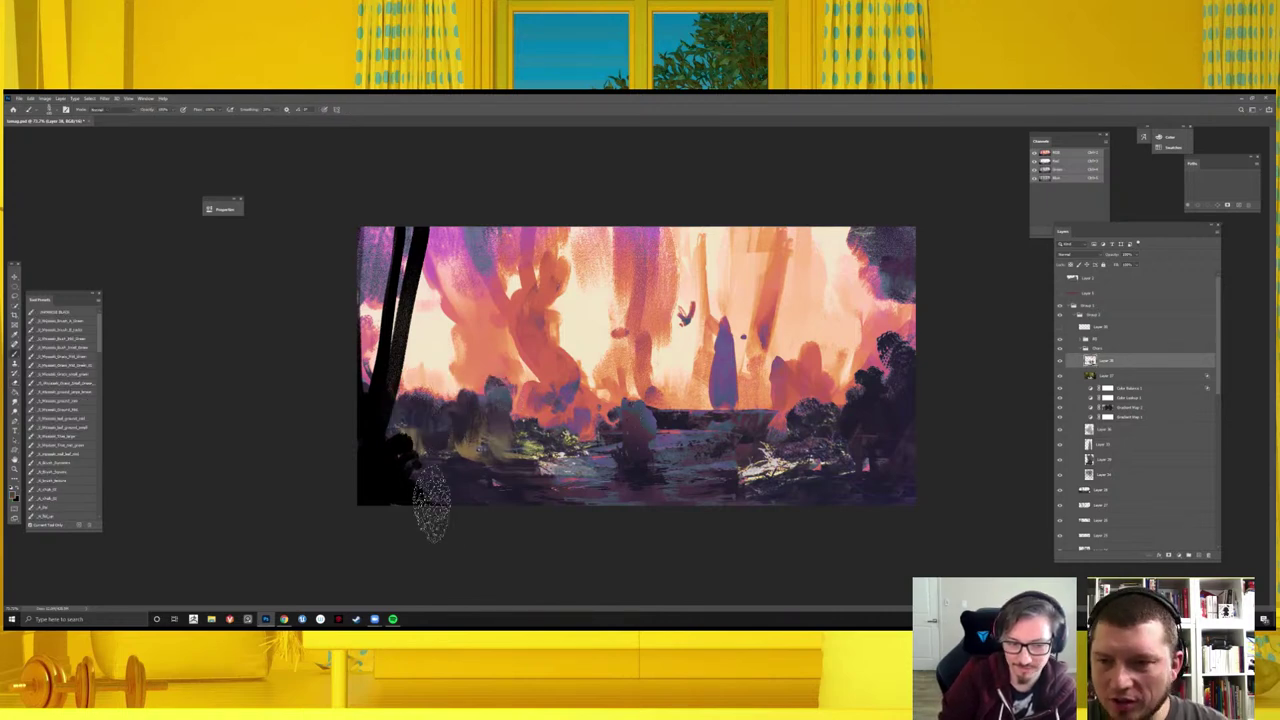
left_click(530, 455, "alt")
mouse_move(529, 468)
left_mouse_down()
mouse_move(568, 458)
mouse_move(557, 460)
left_mouse_up()
mouse_move(512, 430)
left_mouse_down()
mouse_move(512, 446)
mouse_move(560, 436)
left_mouse_up()
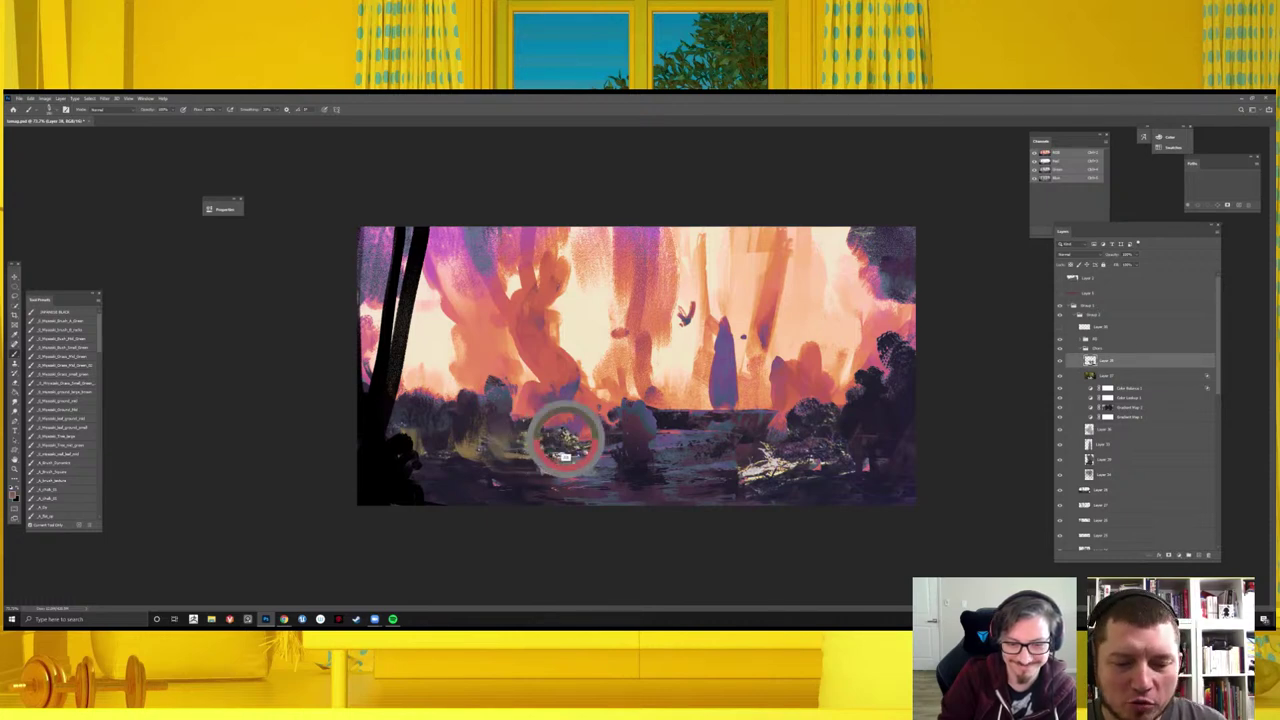
mouse_move(536, 459)
left_mouse_down()
mouse_move(568, 440)
mouse_move(500, 482)
mouse_move(470, 460)
left_mouse_up()
mouse_move(486, 410)
left_mouse_down()
mouse_move(492, 495)
mouse_move(566, 414)
mouse_move(494, 391)
left_mouse_up()
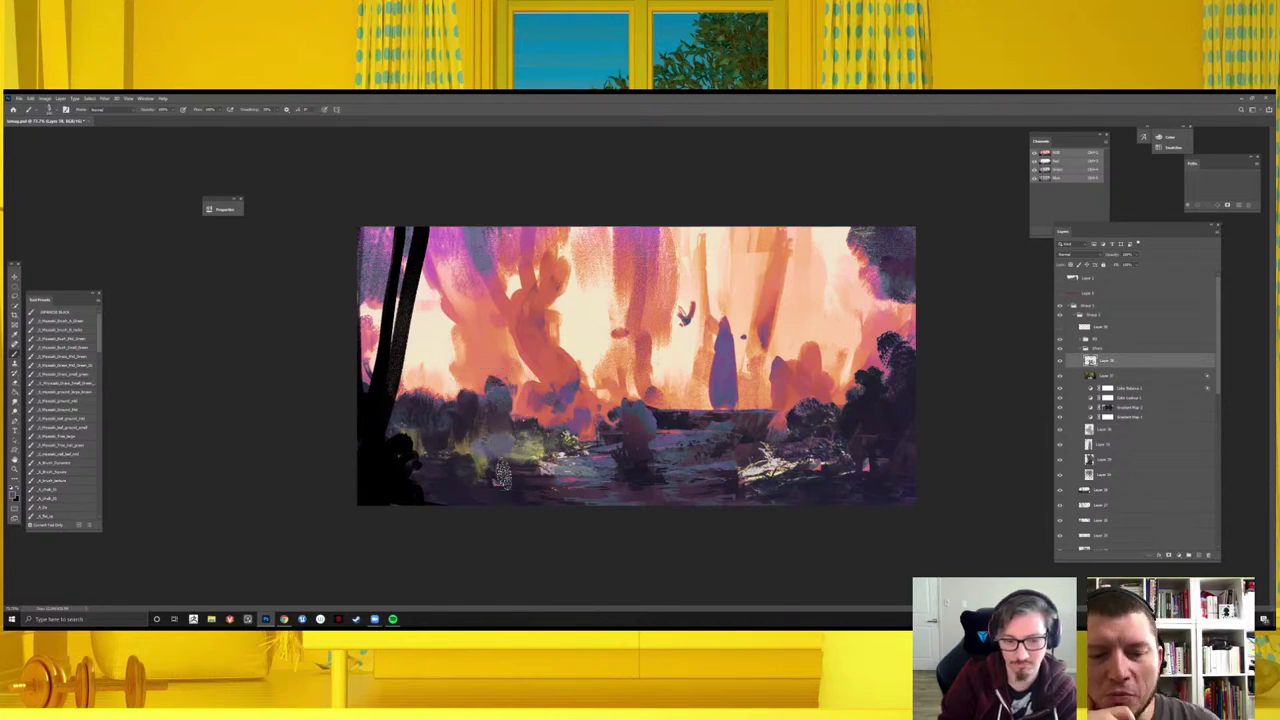
left_click(466, 448, "alt")
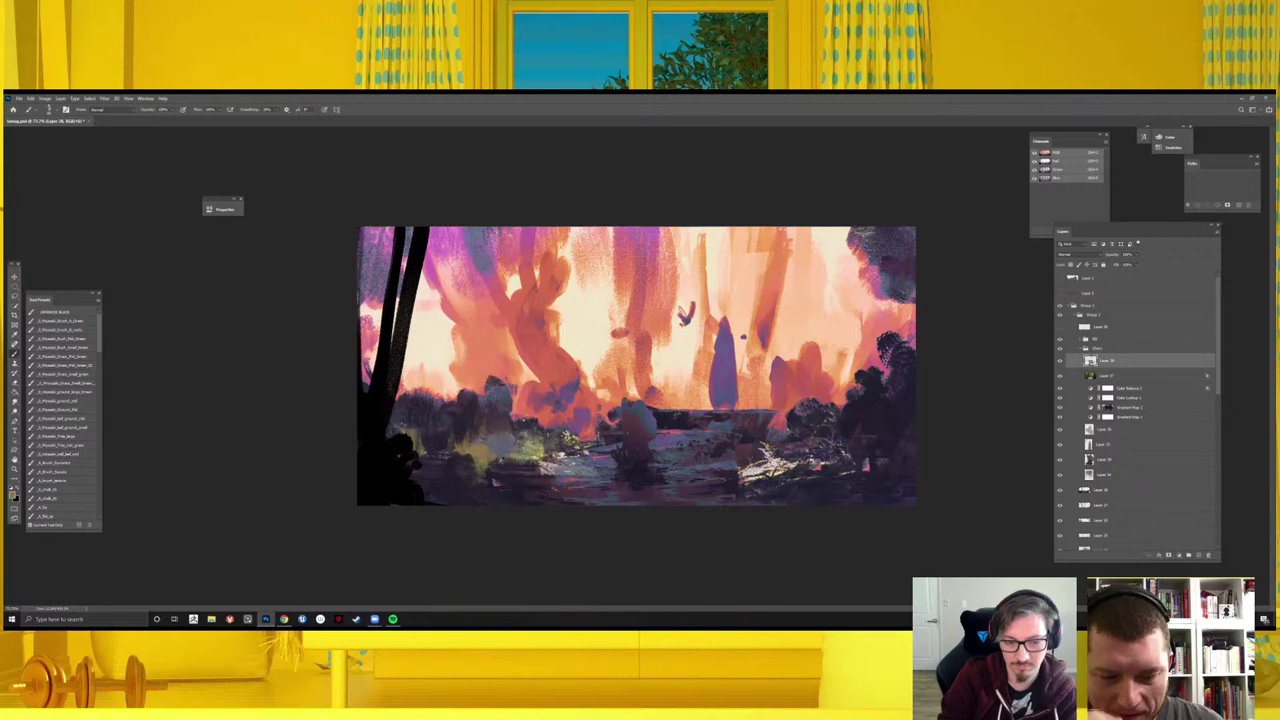
left_click(484, 444, "alt")
left_click(480, 442, "alt")
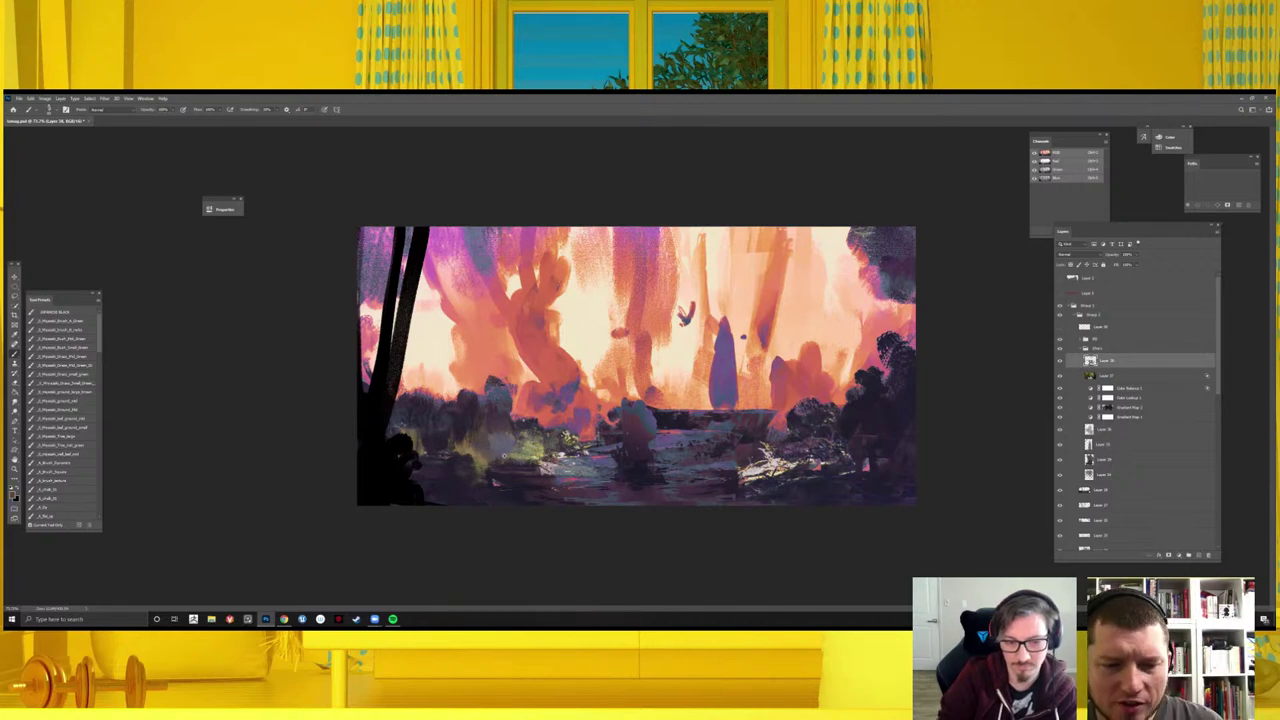
key("ctrl+minus")
- In the mirrored view, dab brush texture over the dark trees
key("h")
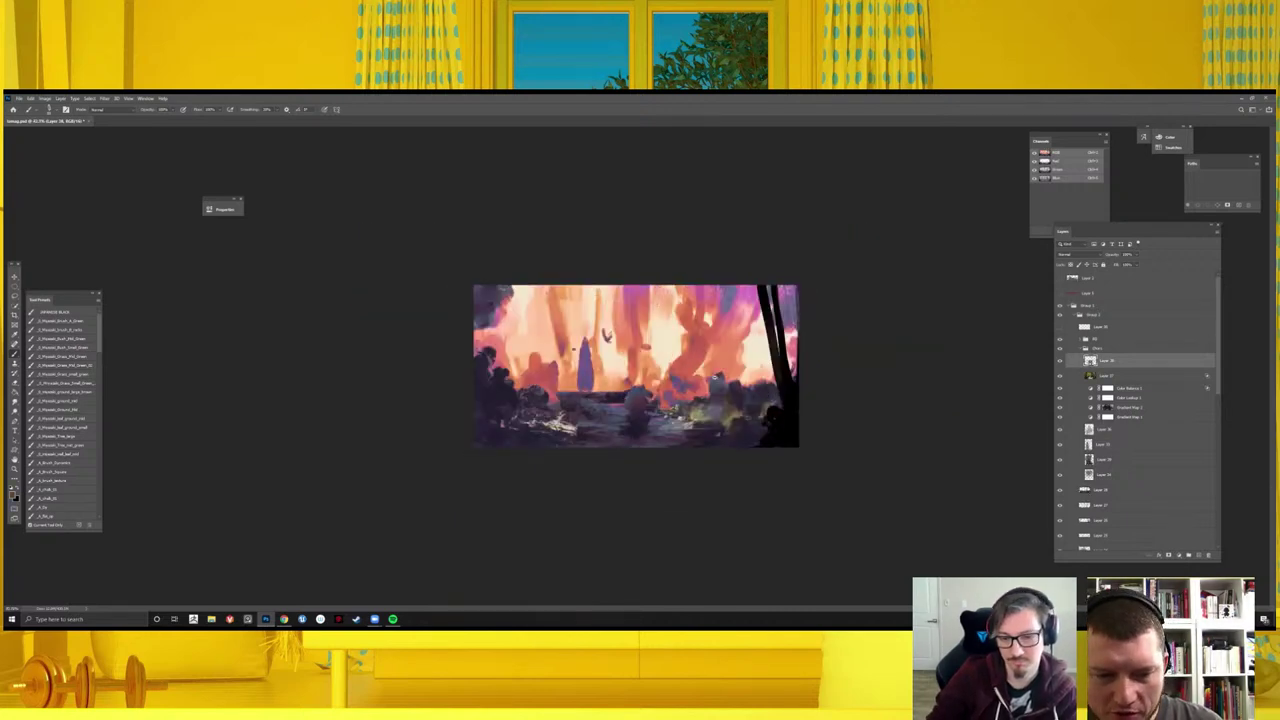
key("ctrl+plus")
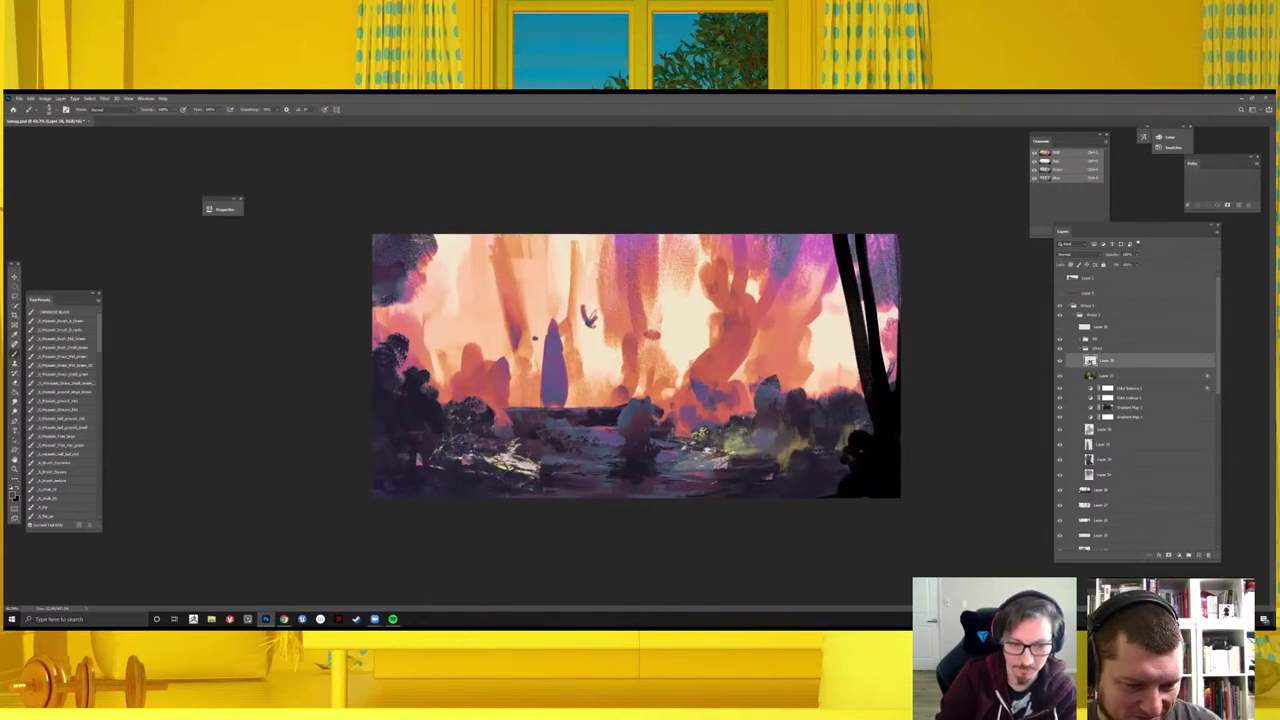
left_click(471, 420)
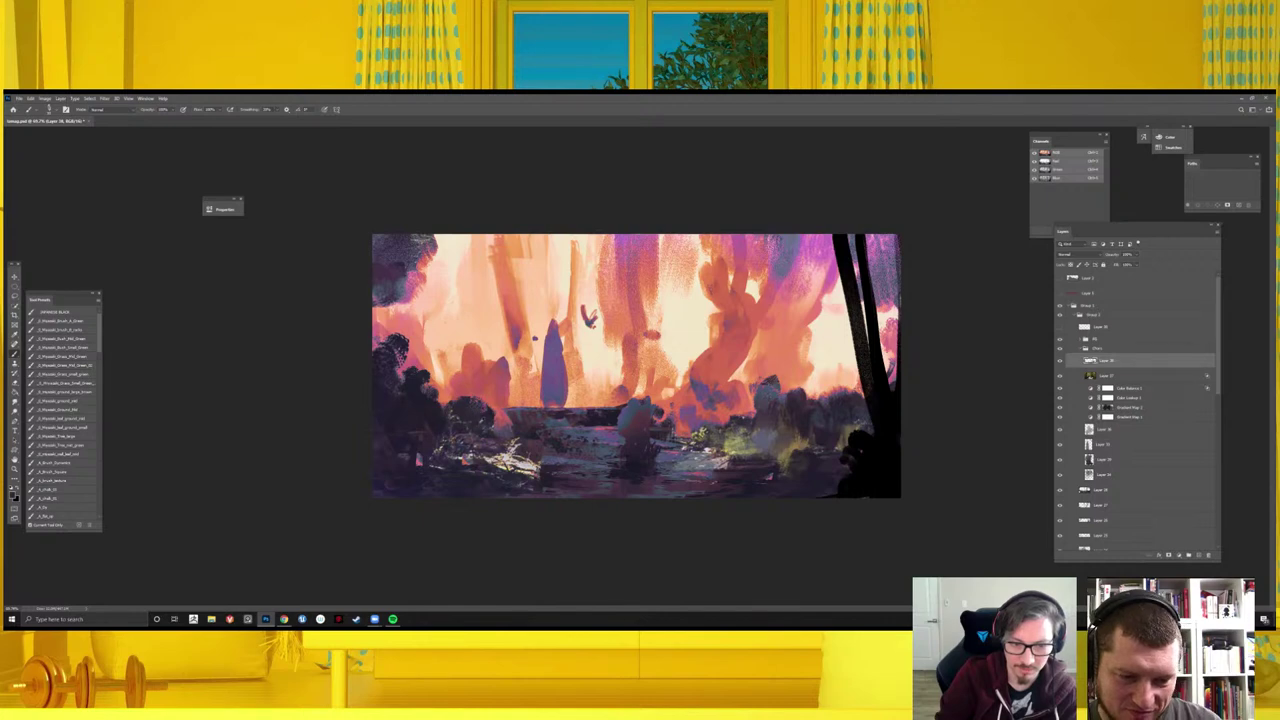
left_click(471, 405)
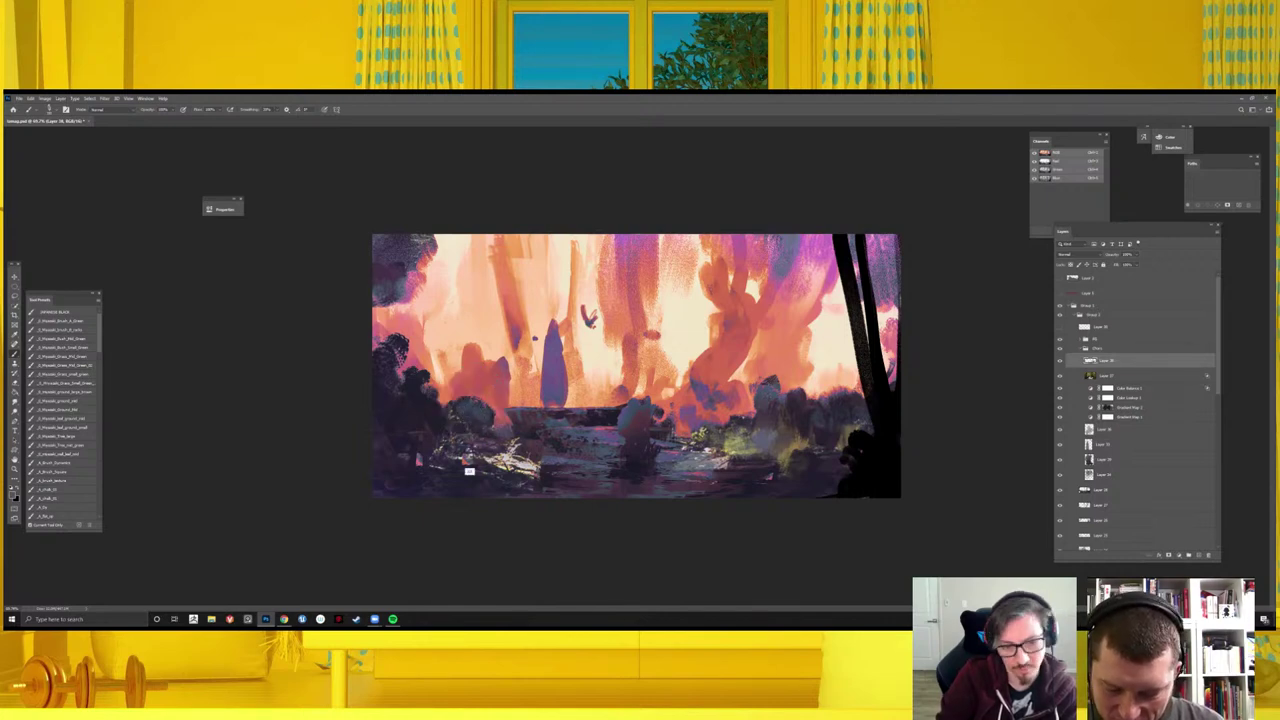
left_click(455, 412)
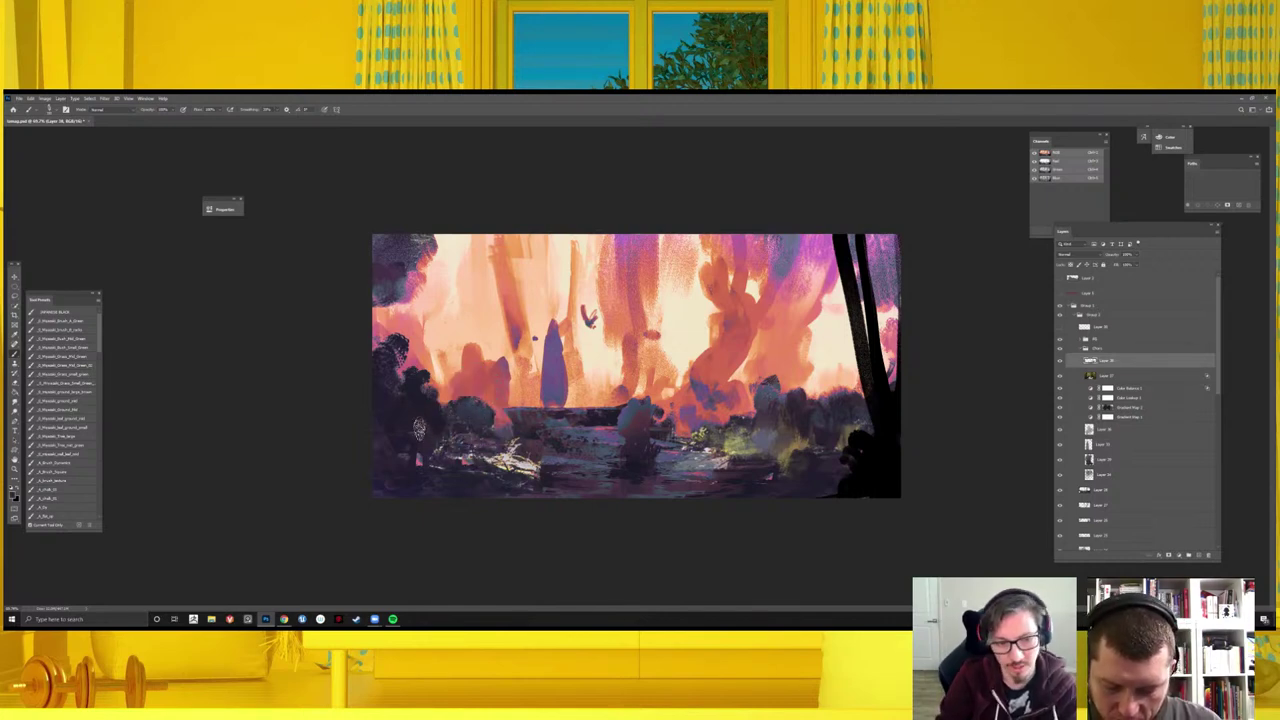
left_click(428, 413)
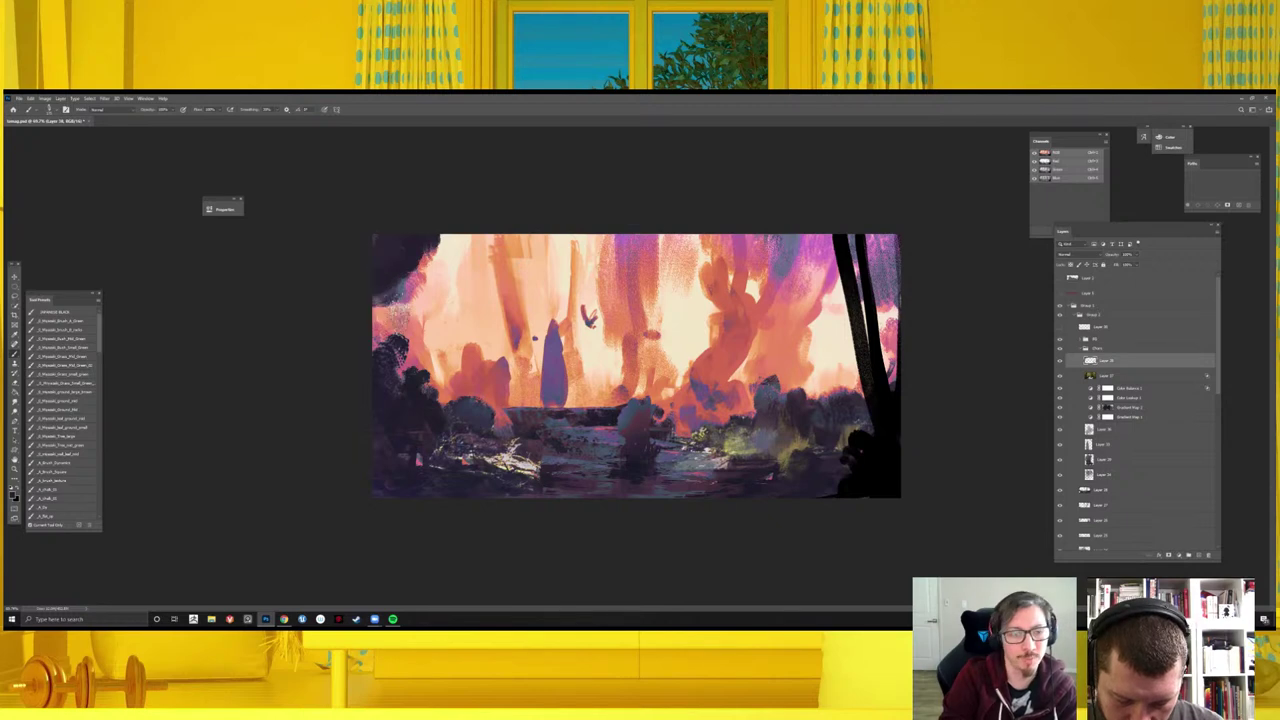
- Paint sky-sampled pink over the dark corner trees, unmirror the view, and save
left_click(414, 286, "alt")
mouse_move(414, 286)
left_mouse_down()
mouse_move(408, 310)
mouse_move(392, 256)
mouse_move(400, 318)
left_mouse_up()
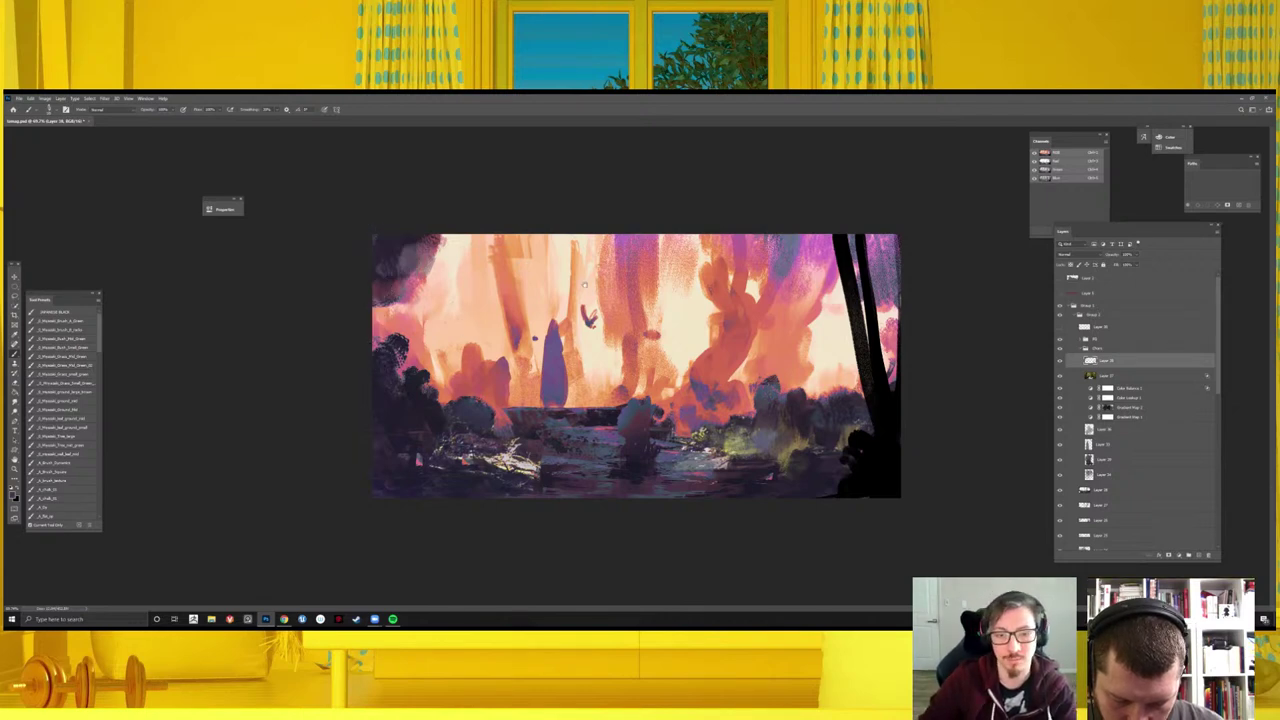
key("ctrl+minus")
key("ctrl+minus")
key("ctrl+minus")
key("ctrl+plus")
key("ctrl+plus")
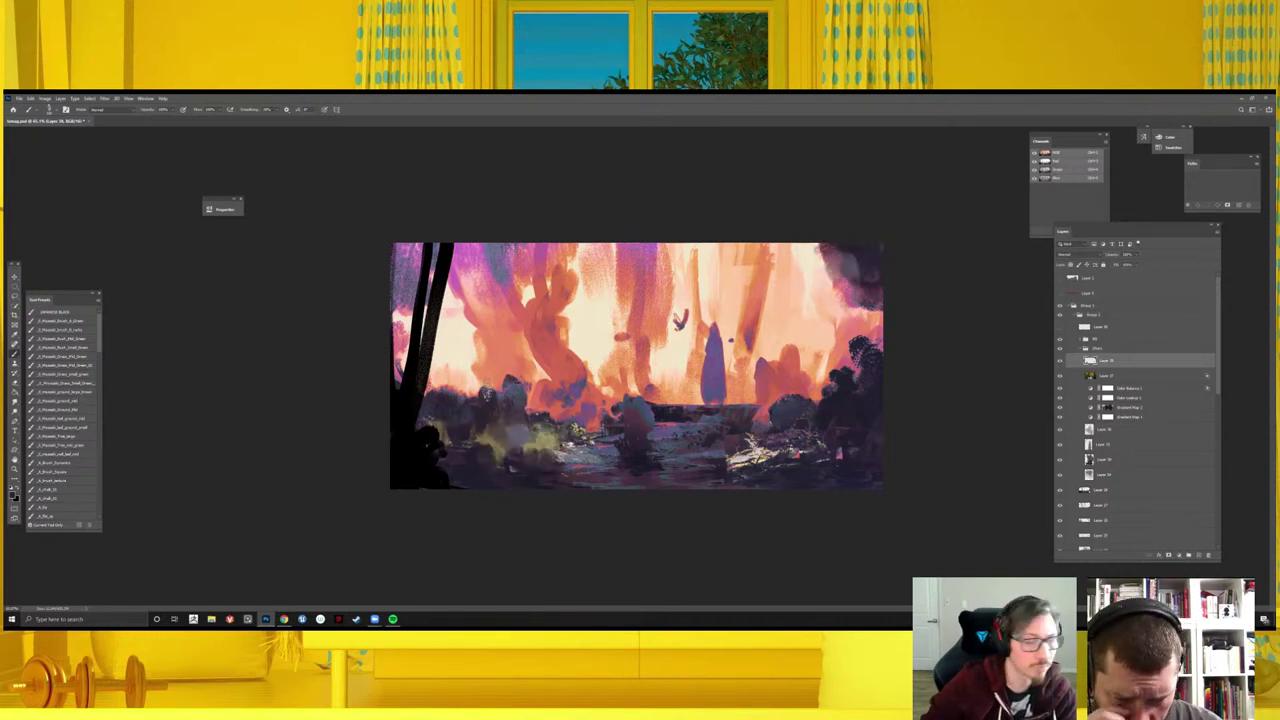
key("ctrl+s")
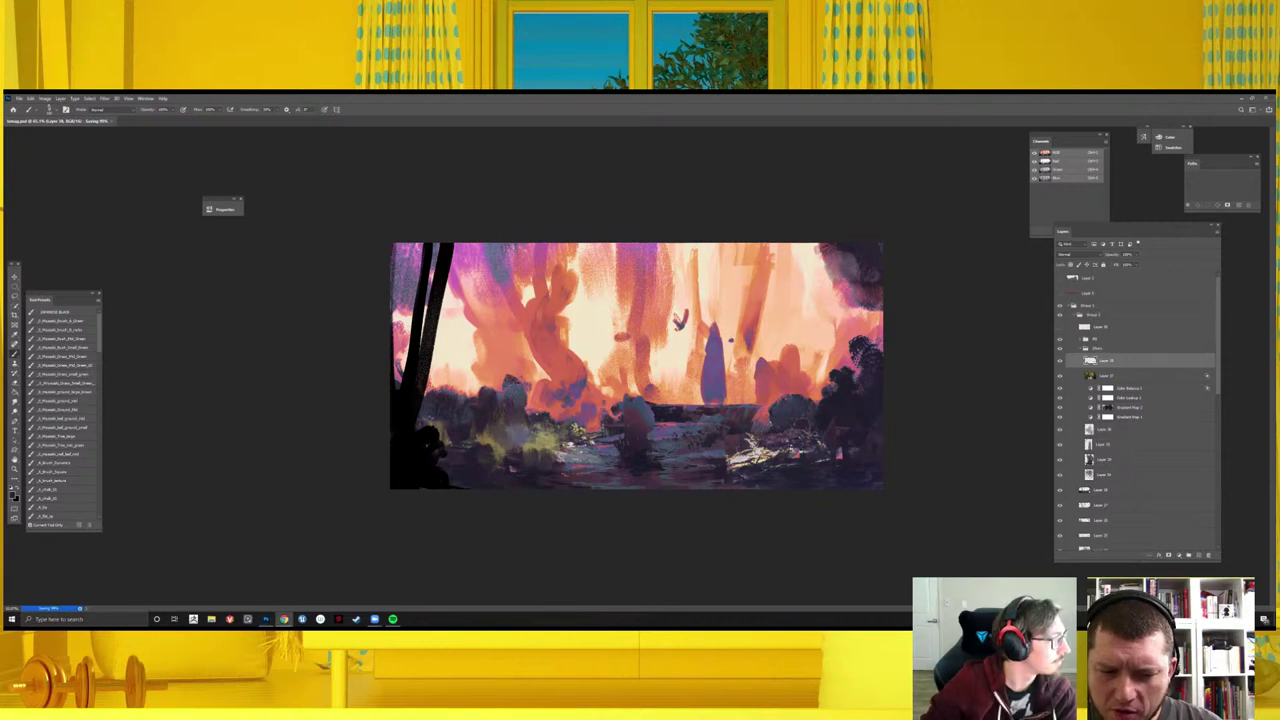
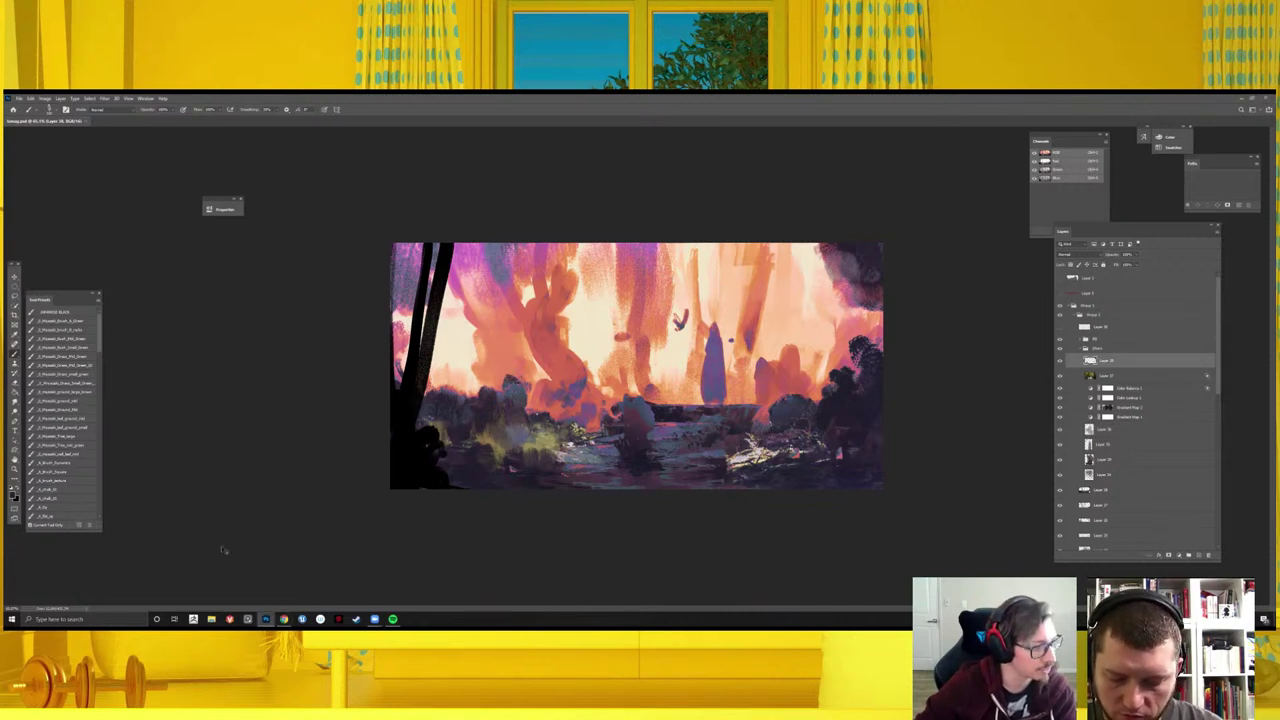
- Paste the forest stream photo and scale it to cover the whole canvas
key("ctrl+v")
key("ctrl+t")
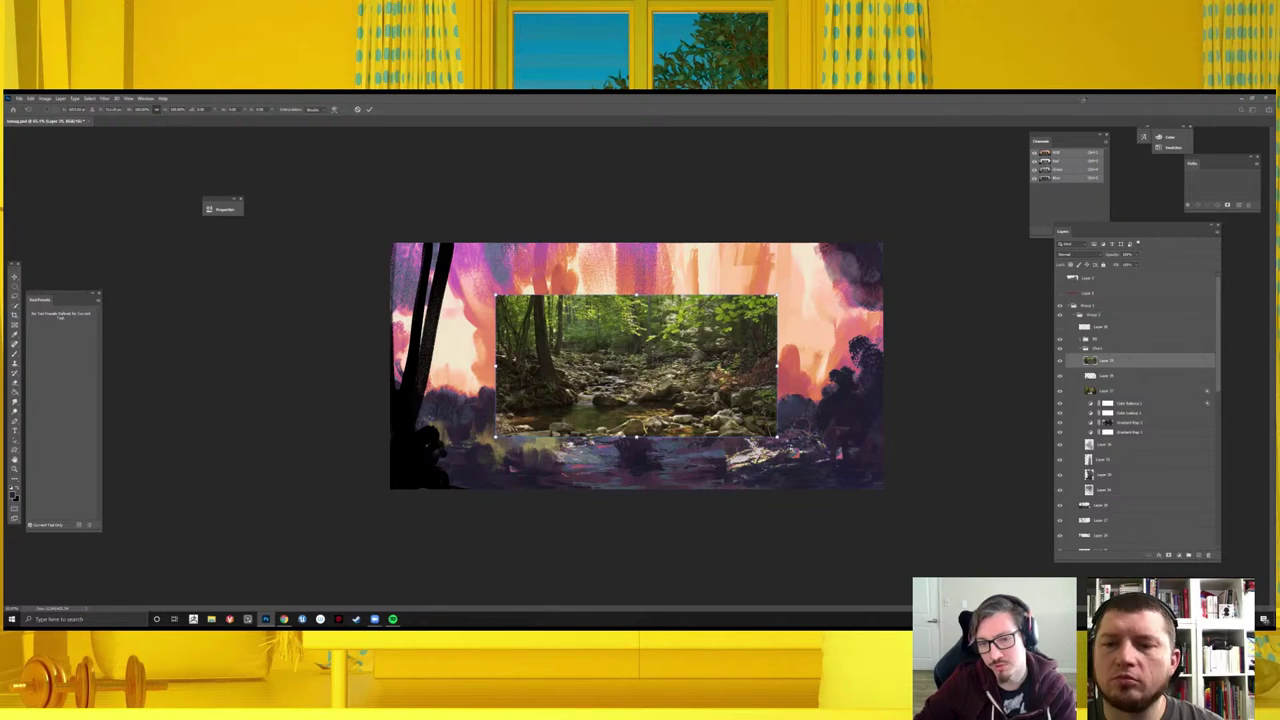
left_click_drag(776, 295, 978, 192)
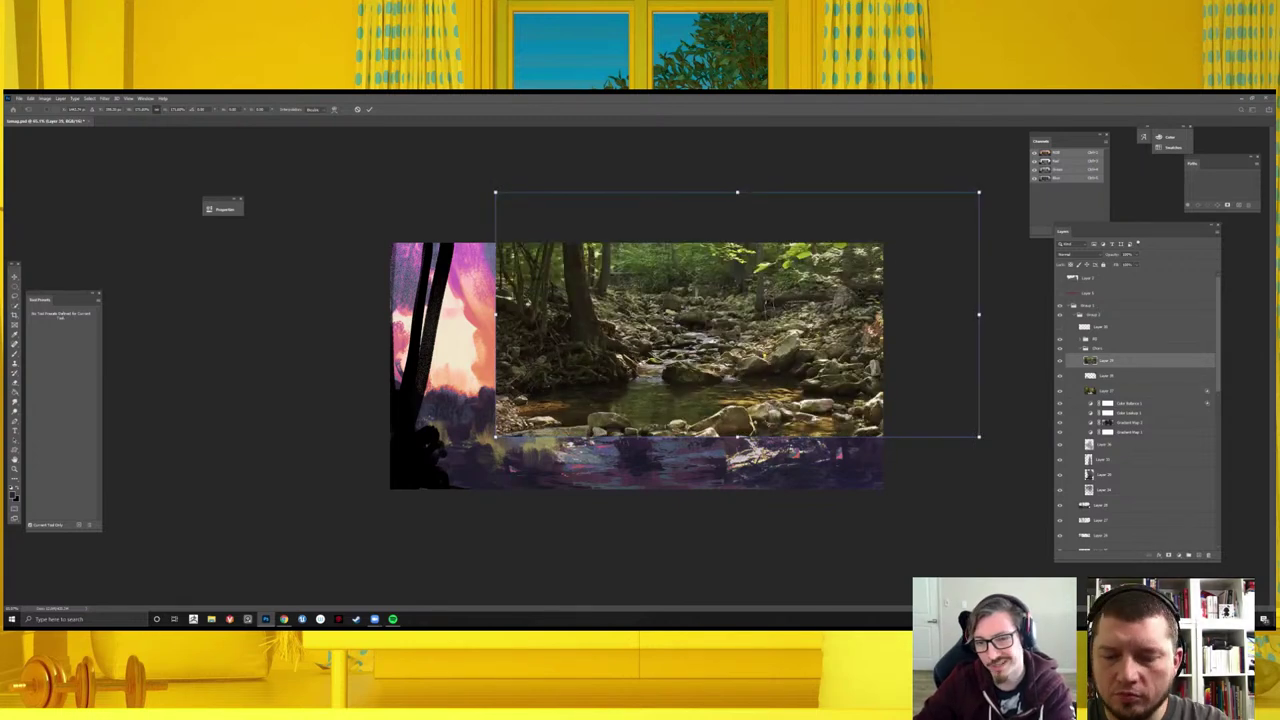
left_click_drag(903, 250, 1068, 253)
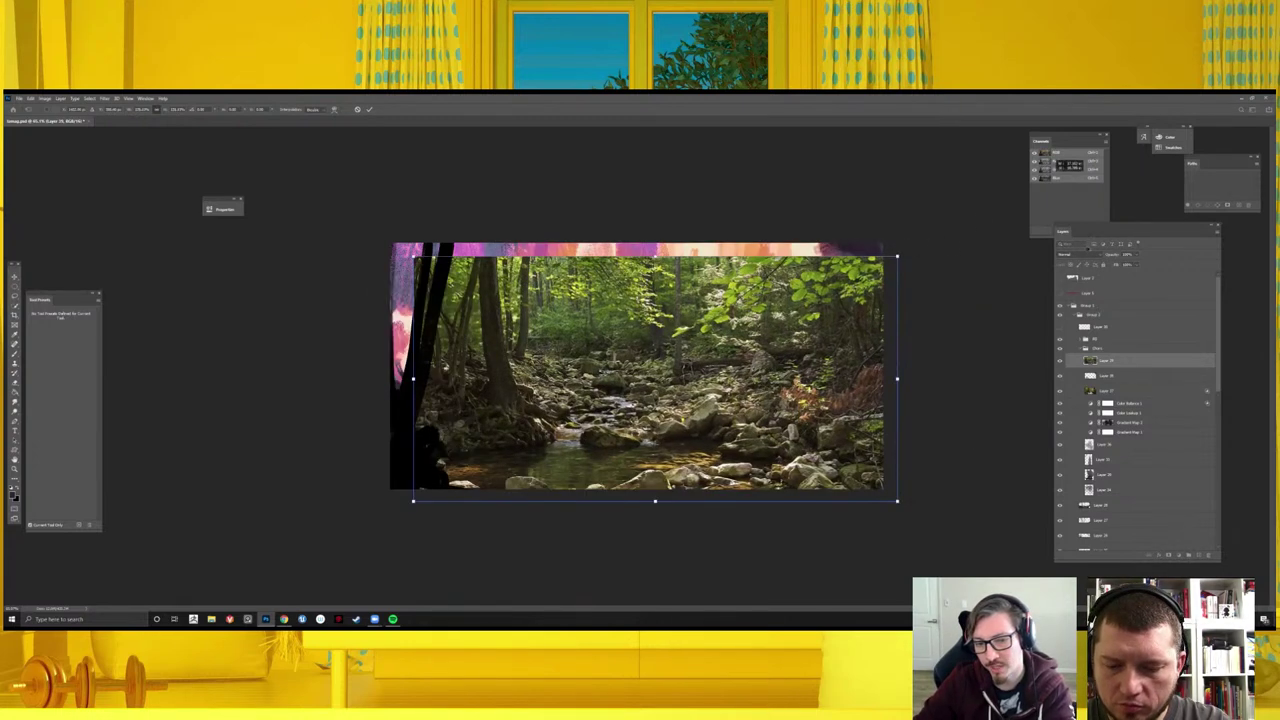
left_click_drag(926, 236, 812, 292)
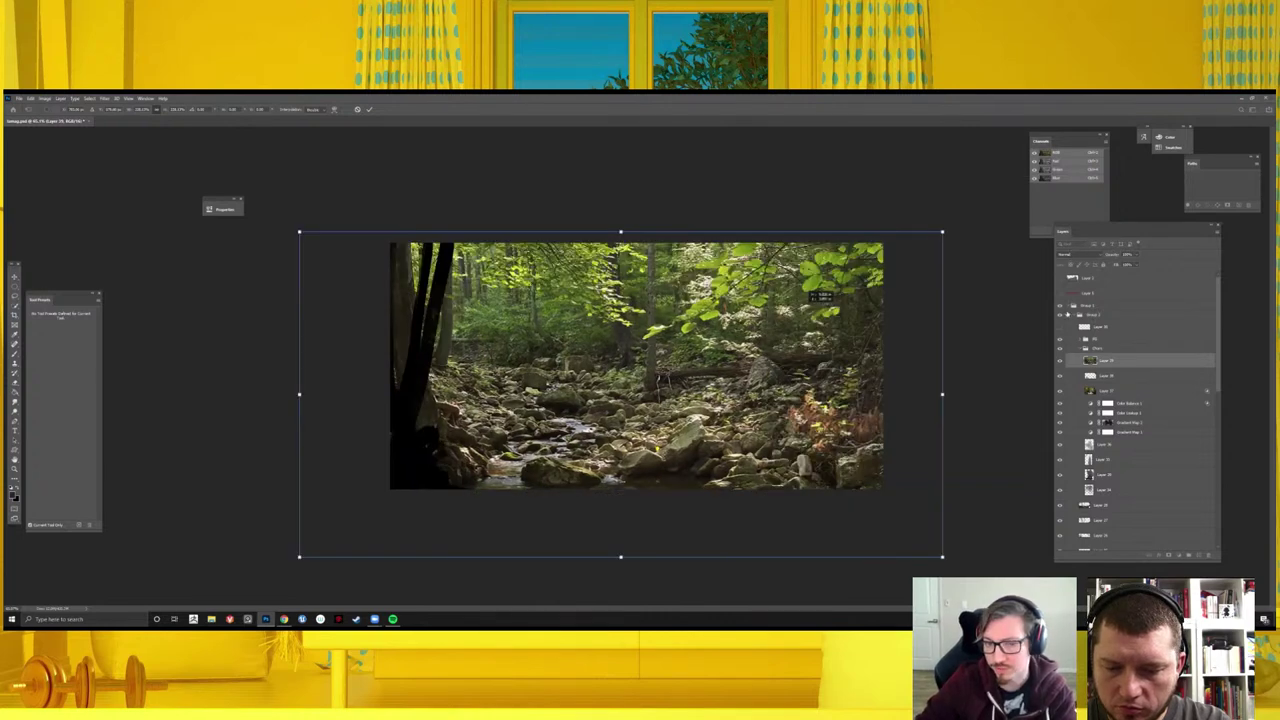
left_click(1080, 254)
- Blend the photo layer into the painting with Lighten, toggling its visibility to compare
key("Escape")
left_click(1060, 361)
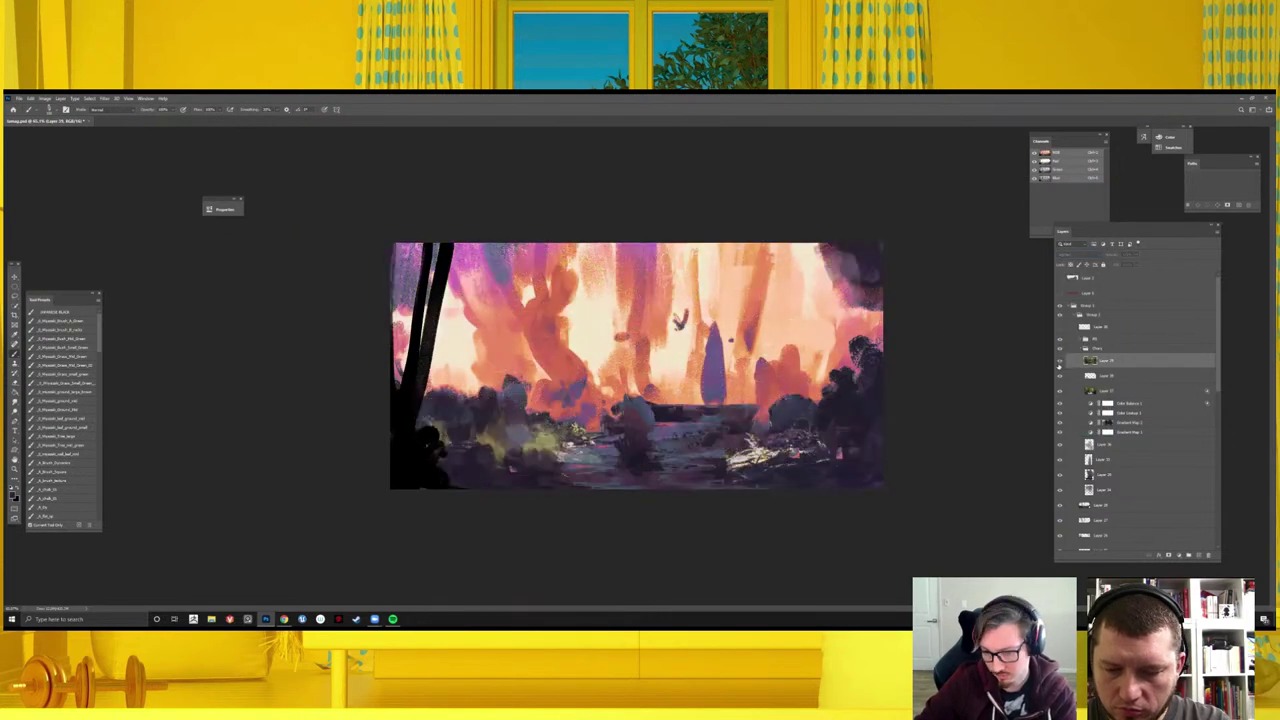
left_click(1060, 363)
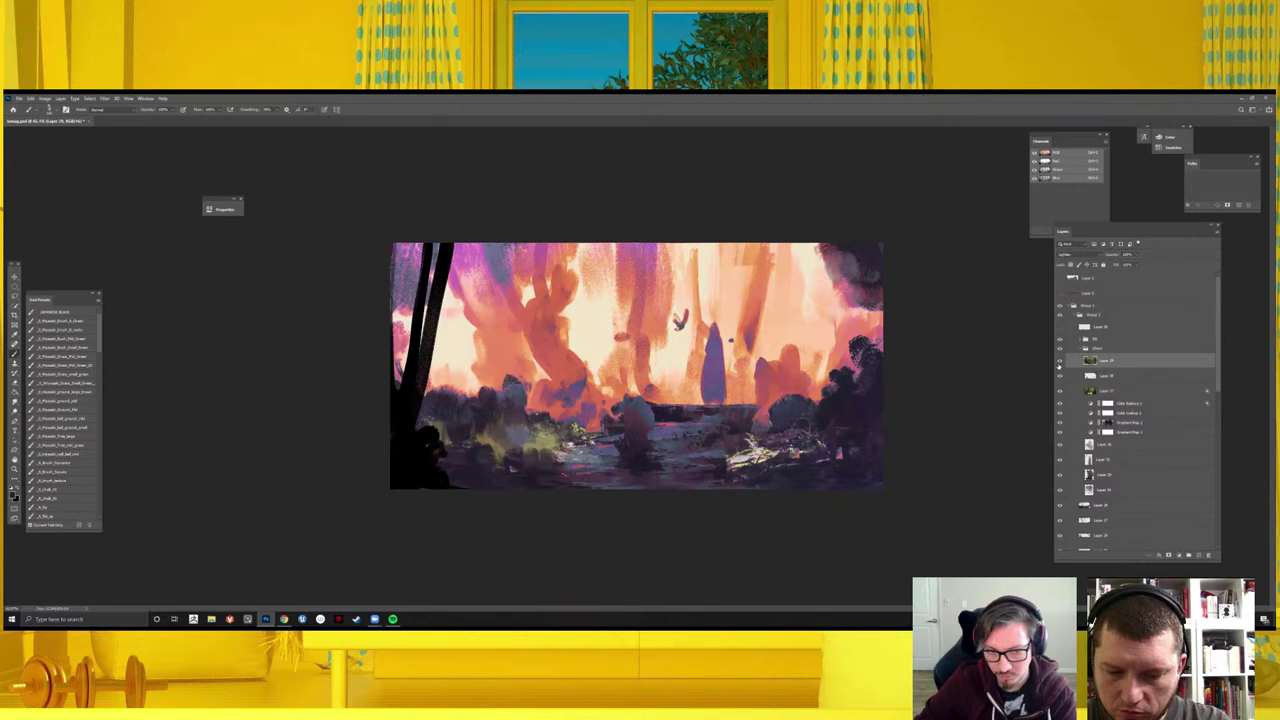
left_click(1060, 362)
- Paint dark strokes over the centre and lower-right of the painting
key("e")
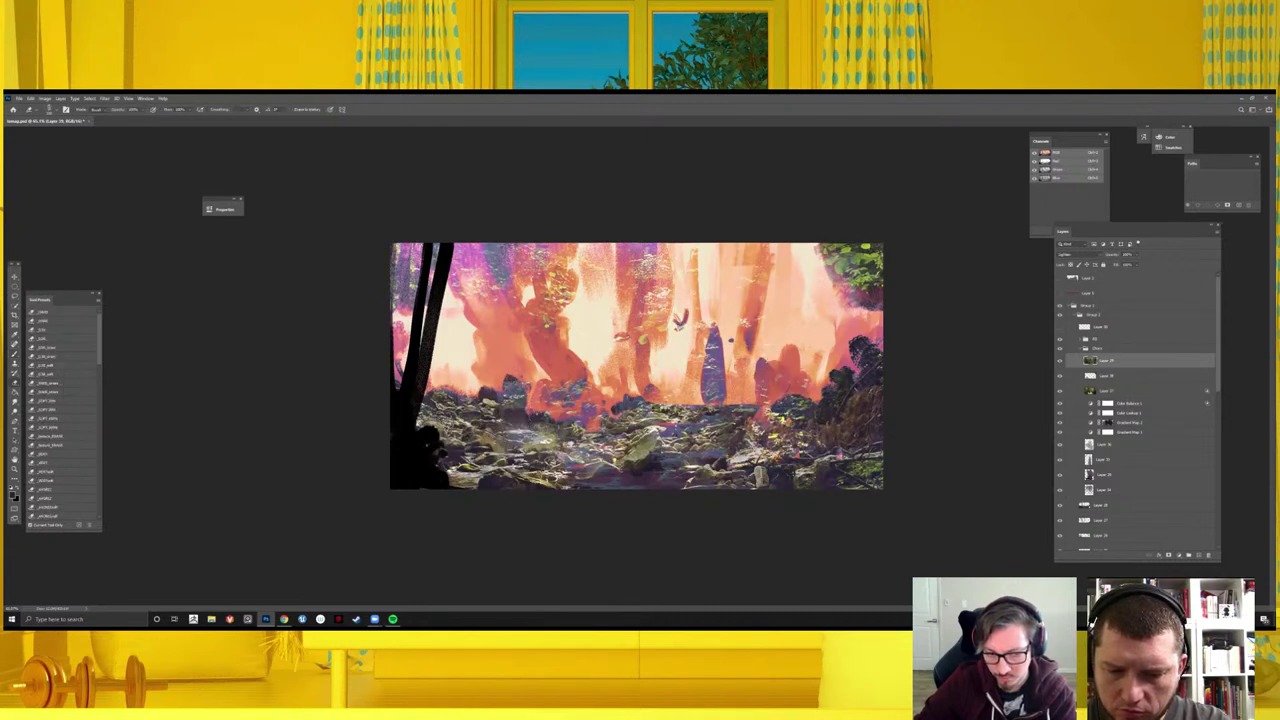
key("b")
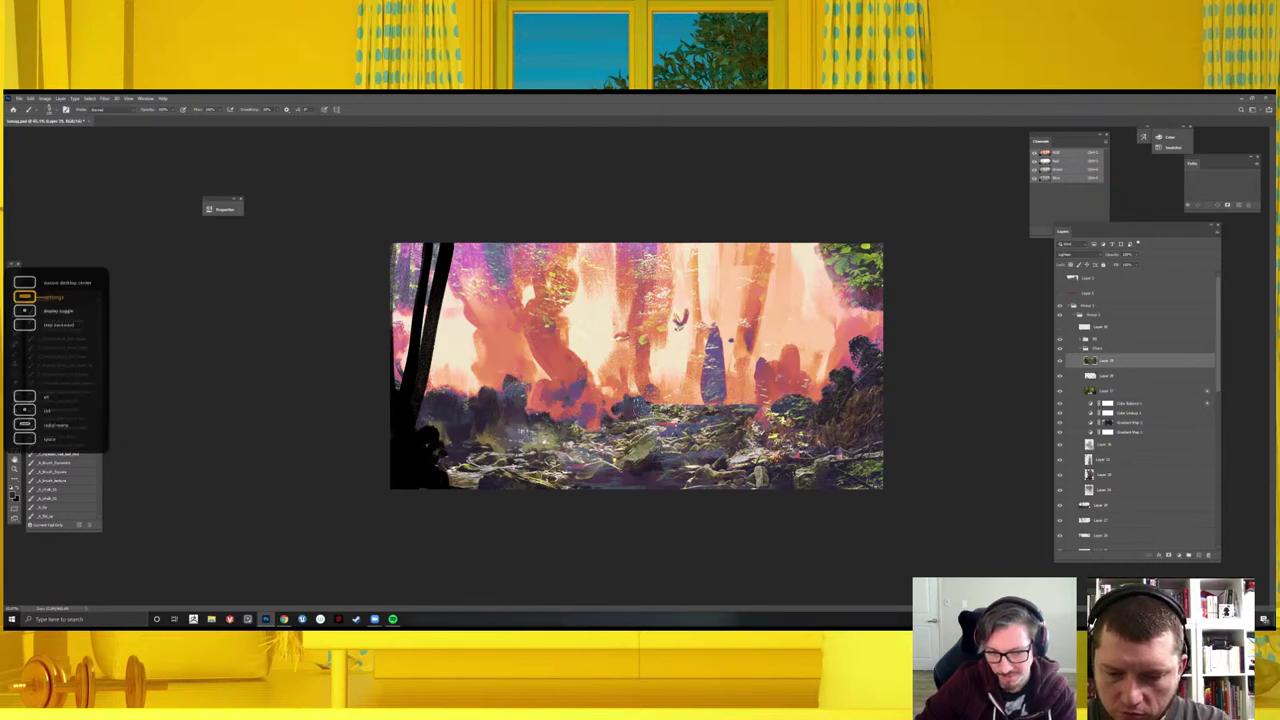
mouse_move(640, 400)
left_mouse_down()
mouse_move(680, 440)
mouse_move(740, 460)
left_mouse_up()
mouse_move(720, 410)
left_mouse_down()
mouse_move(750, 470)
mouse_move(790, 460)
left_mouse_up()
left_click_drag(760, 410, 840, 450)
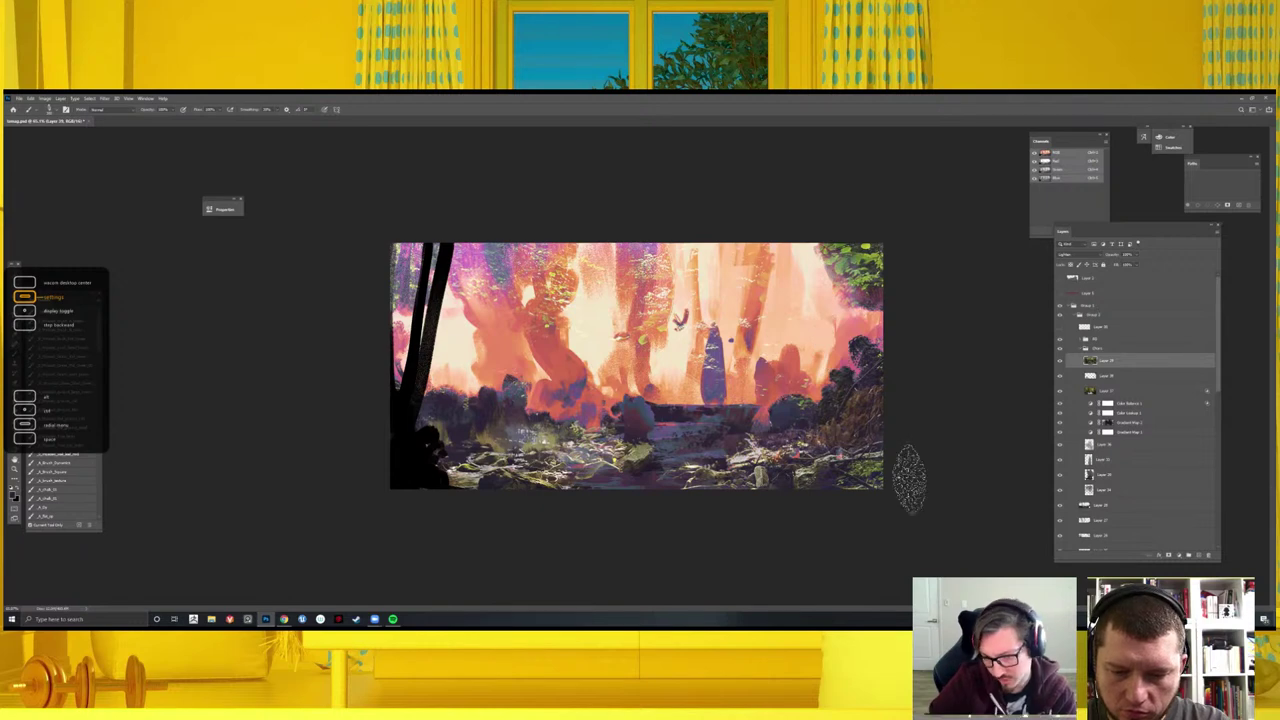
mouse_move(760, 470)
left_mouse_down()
mouse_move(795, 486)
mouse_move(880, 482)
left_mouse_up()
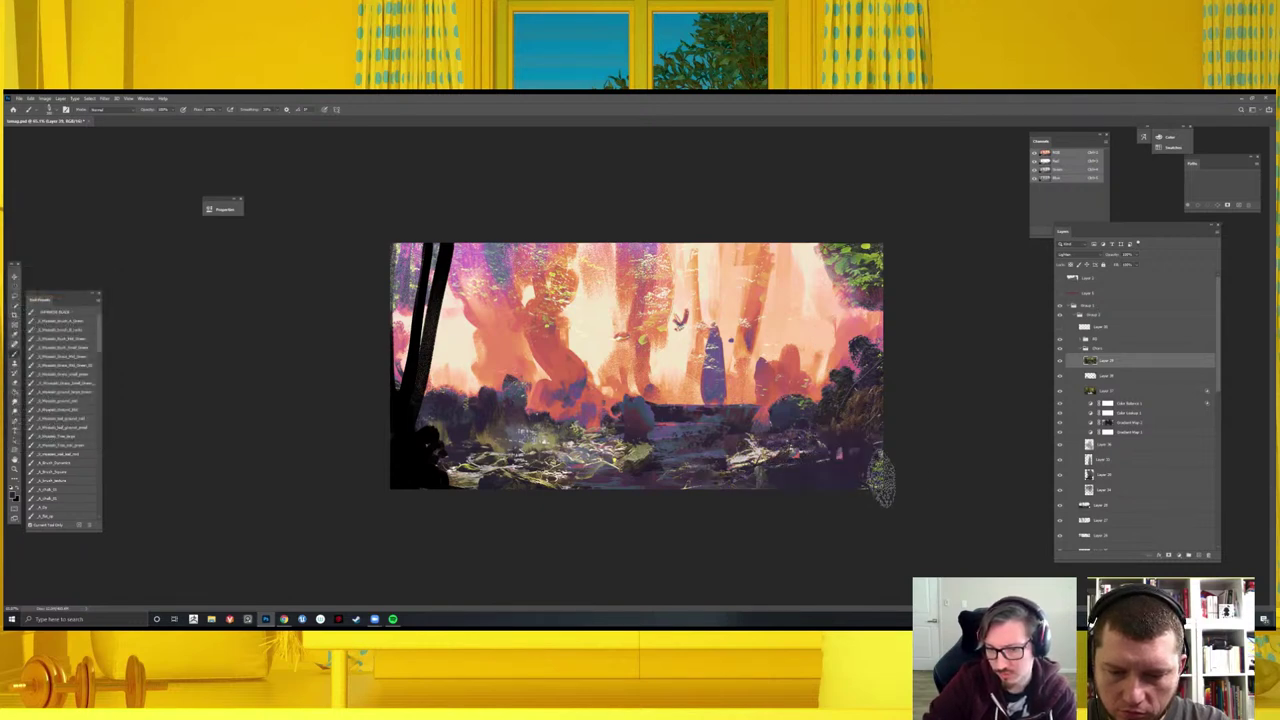
- On another layer, darken the bottom-left ground and pink trunks with dark purple strokes
key("ctrl+alt+shift+a")
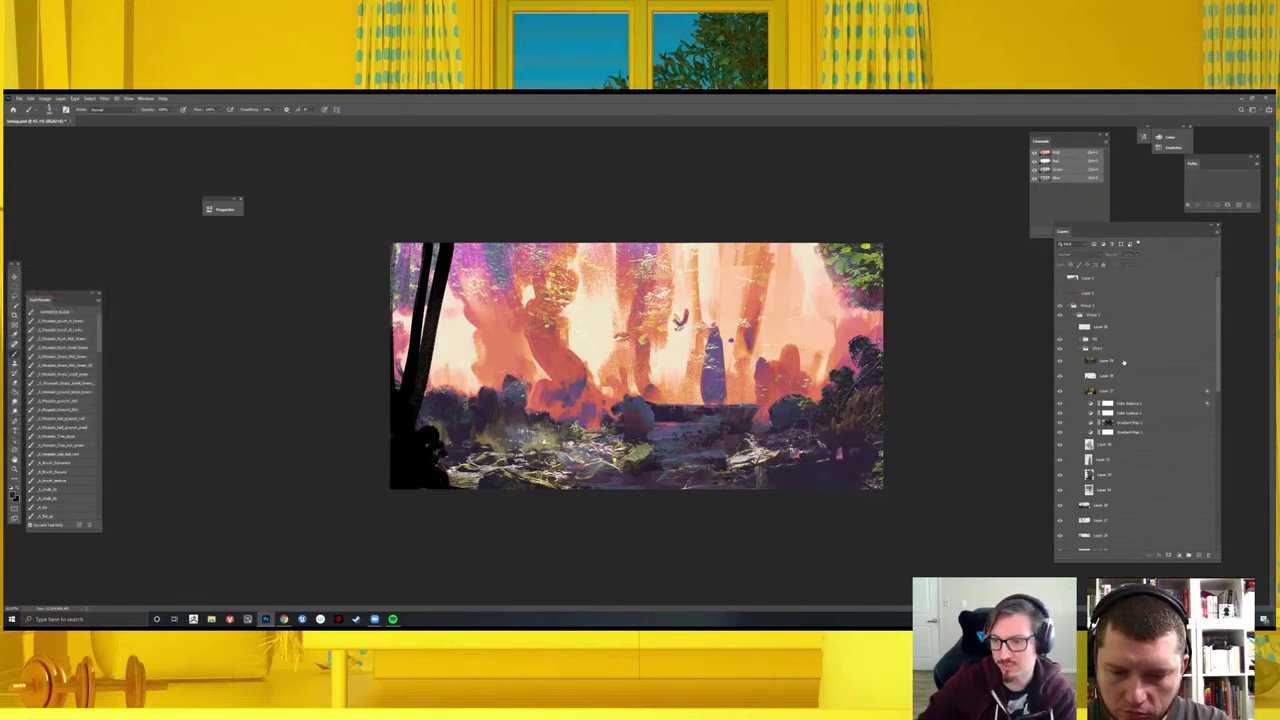
left_click(1123, 362)
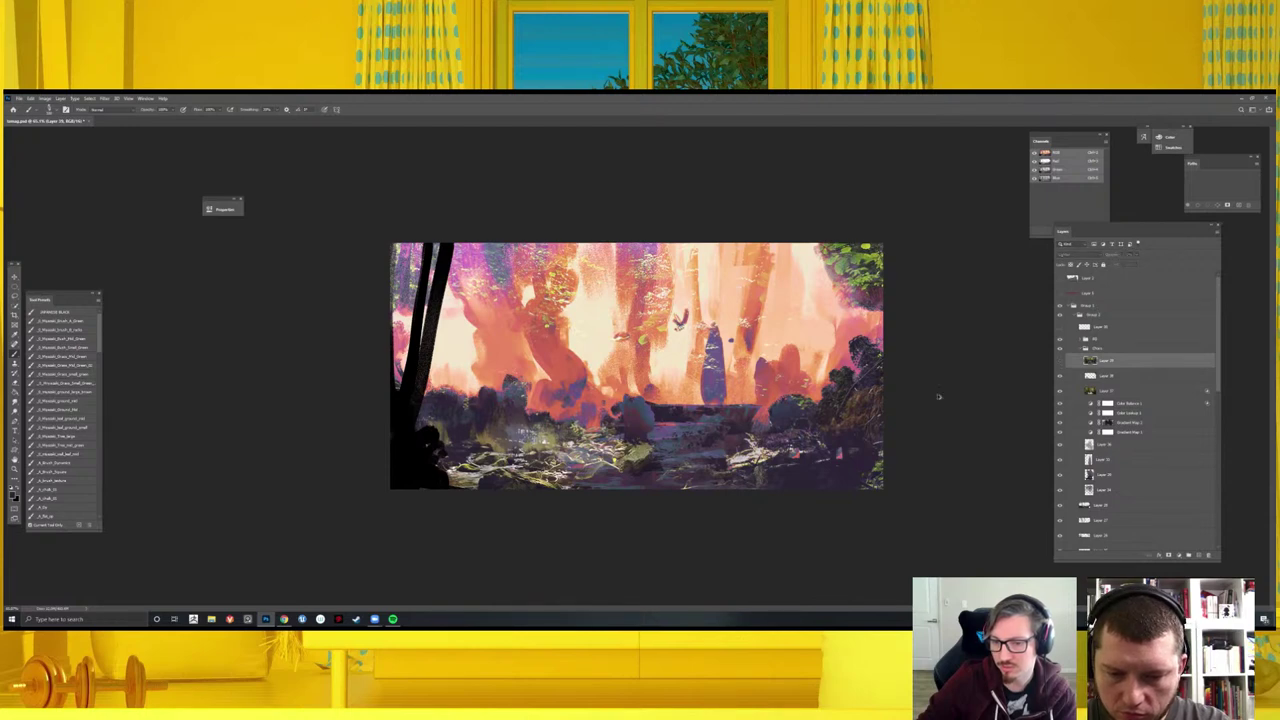
key("ctrl+alt+z")
key("ctrl+alt+z")
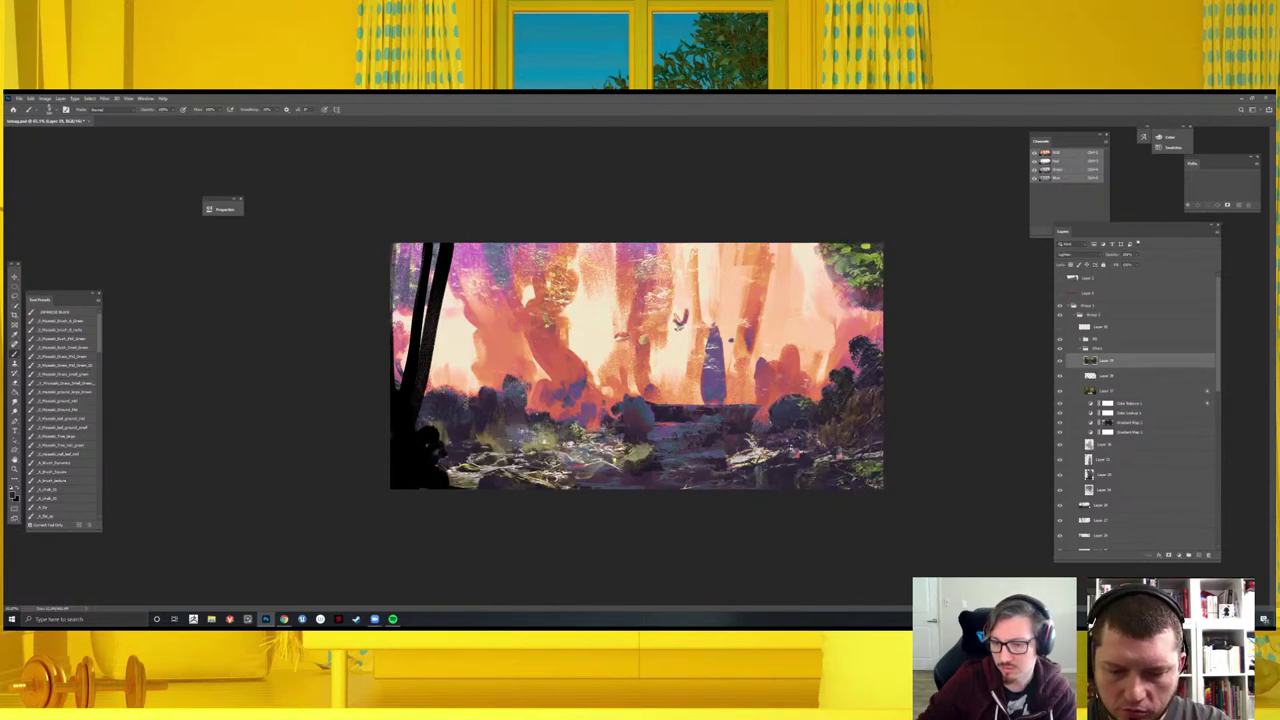
key("ctrl+alt+z")
key("ctrl+alt+z")
key("ctrl+alt+z")
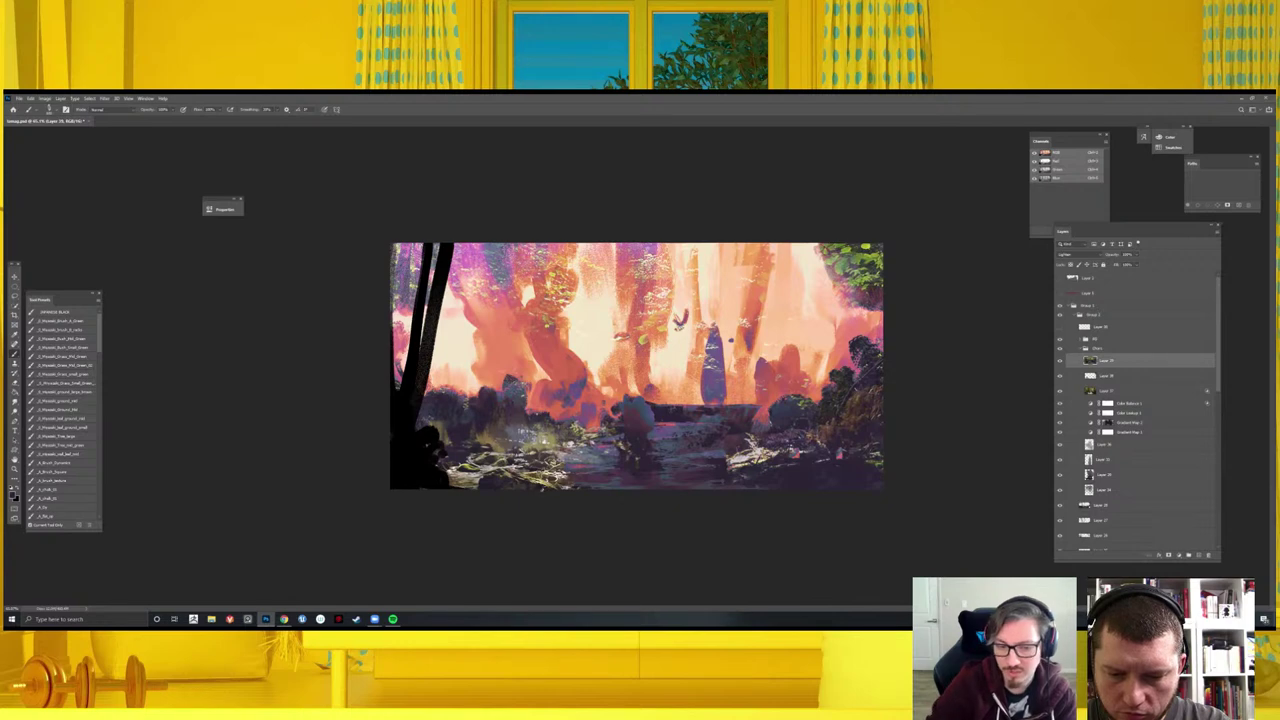
left_click_drag(488, 472, 560, 480)
left_click_drag(452, 480, 578, 476)
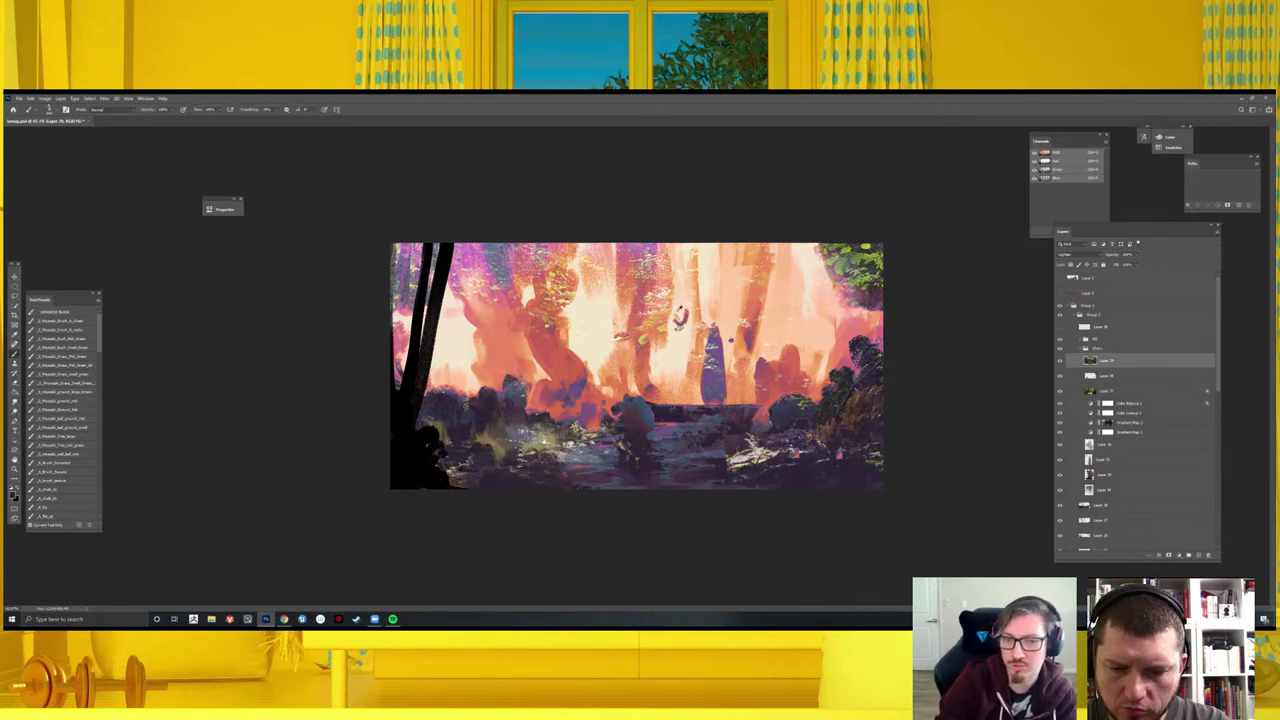
left_click_drag(680, 316, 735, 337)
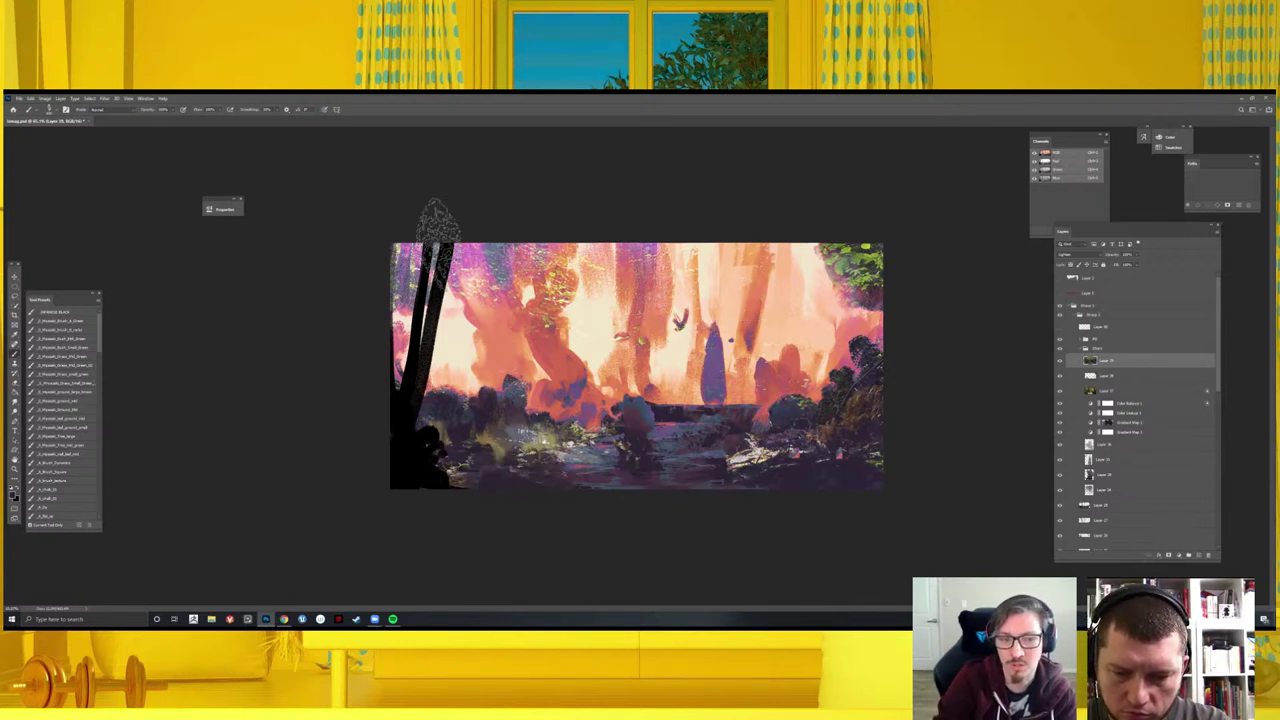
left_click_drag(543, 240, 565, 300)
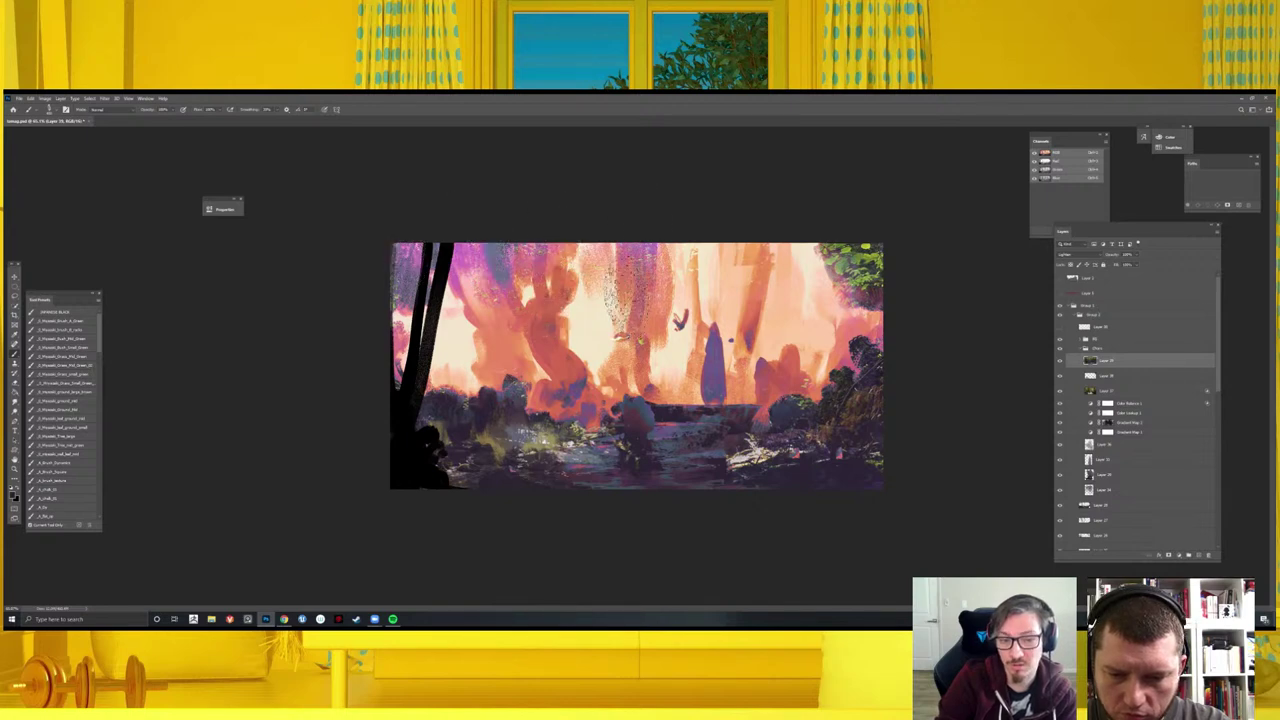
- Mirror the view to check composition, then try and undo dark strokes in the top-left corner
key("ctrl+minus")
key("ctrl+minus")
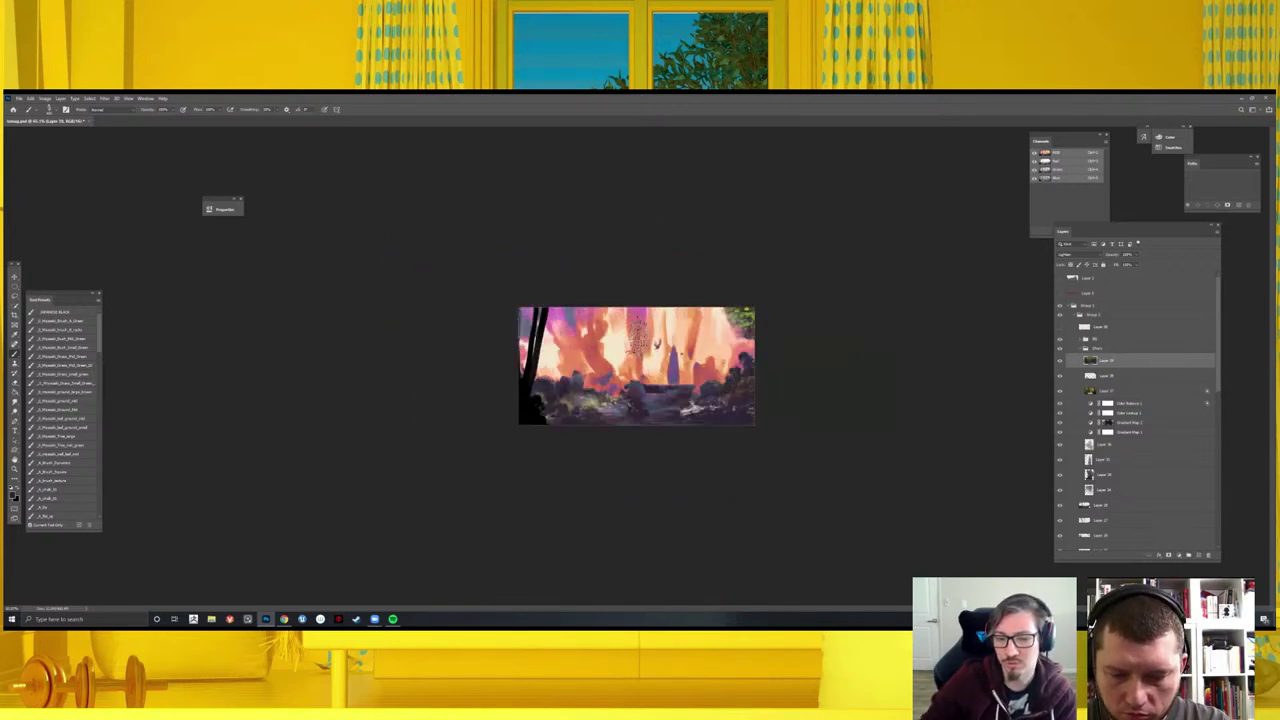
key("h")
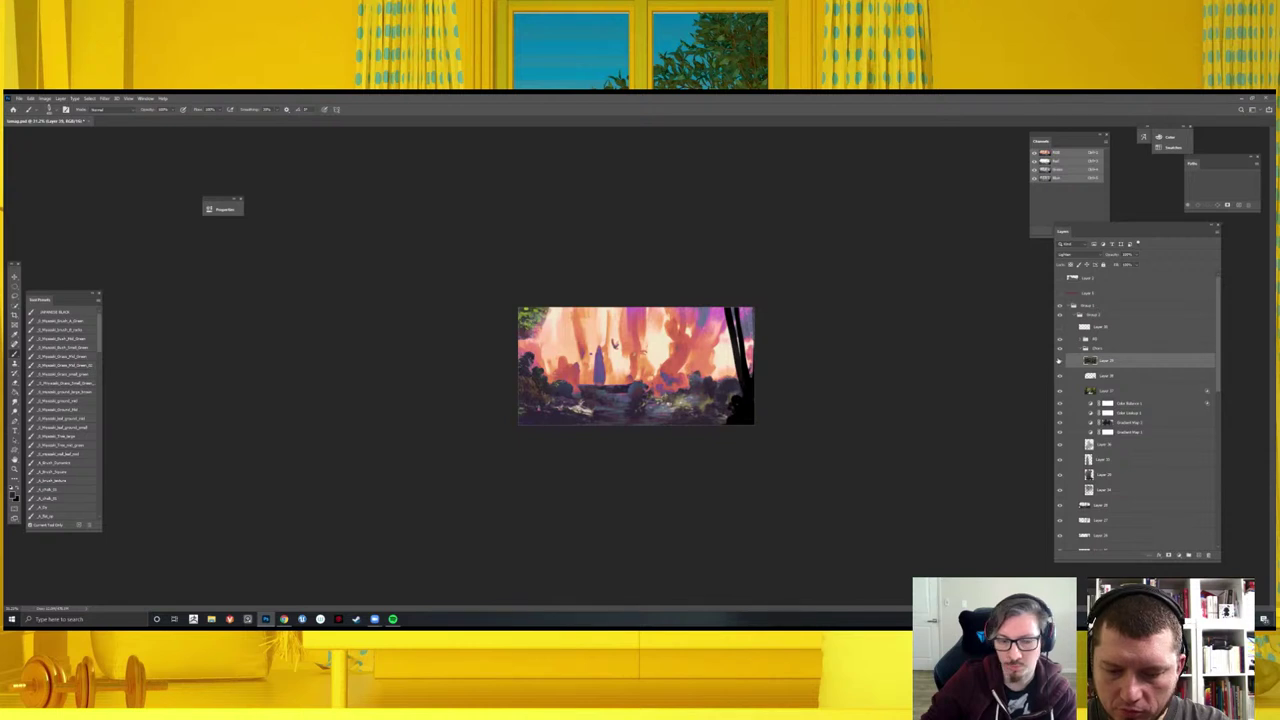
key("ctrl+plus")
key("ctrl+plus")
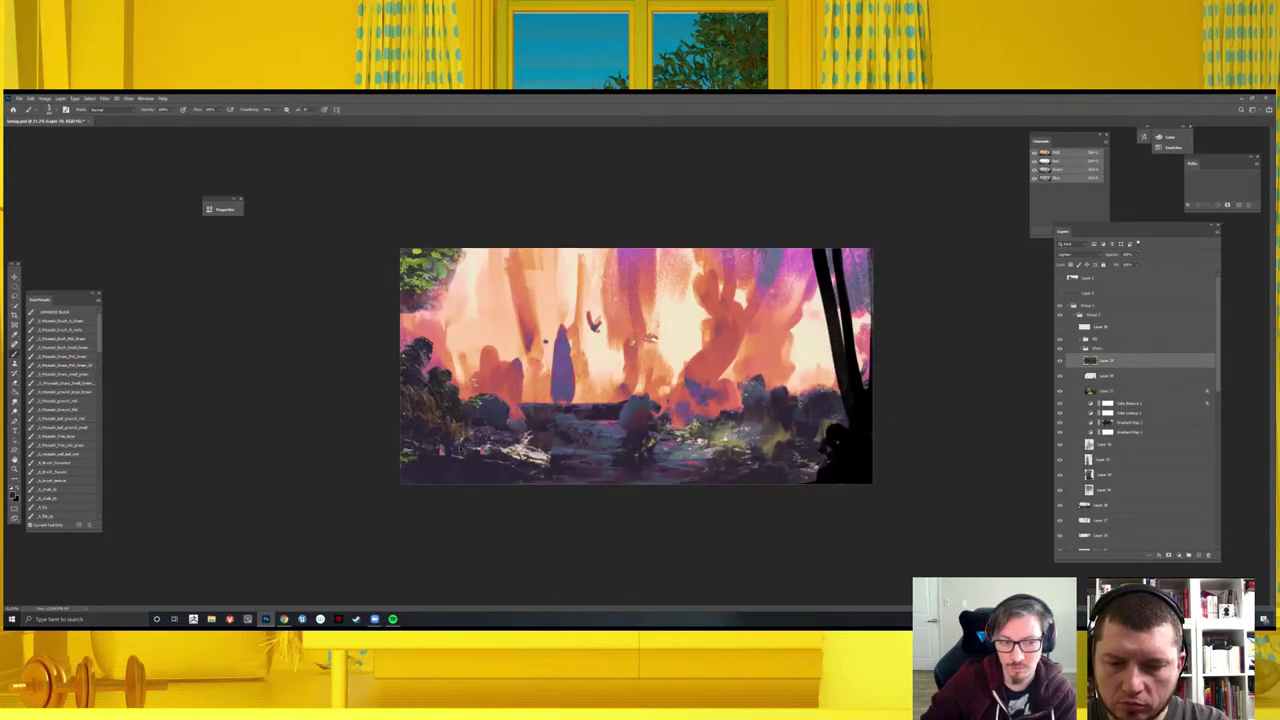
key("ctrl+plus")
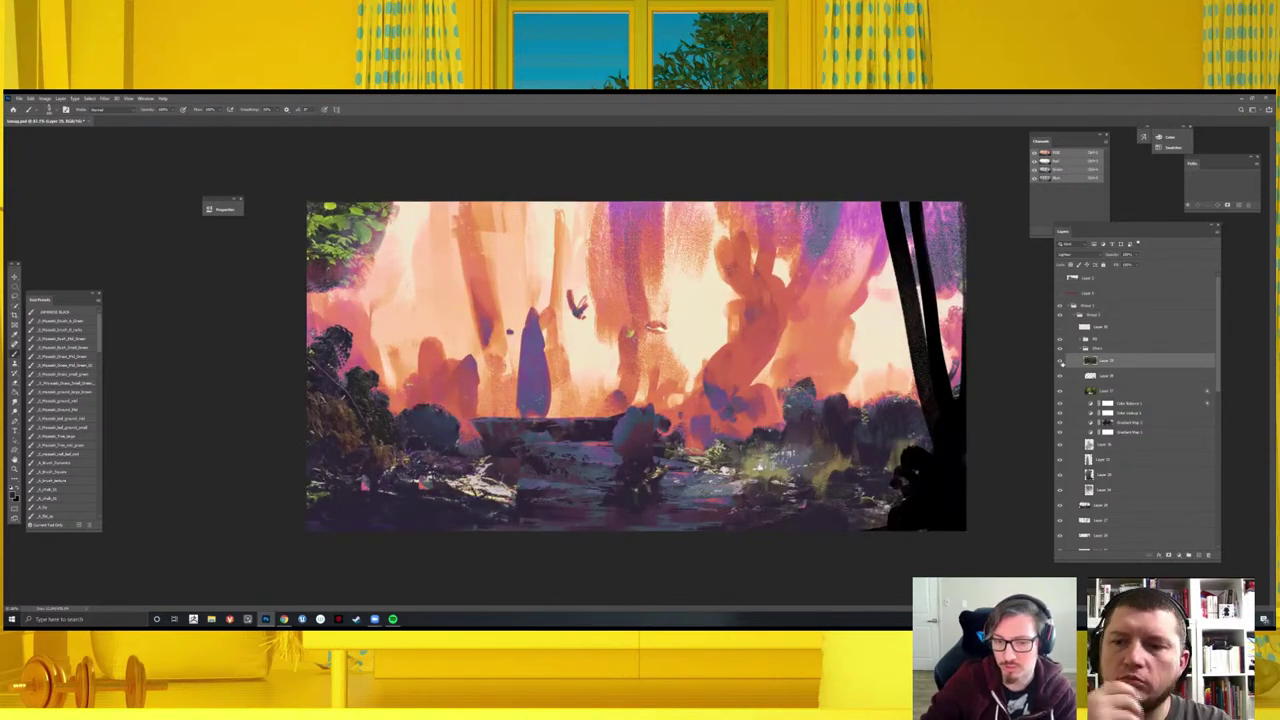
key("b")
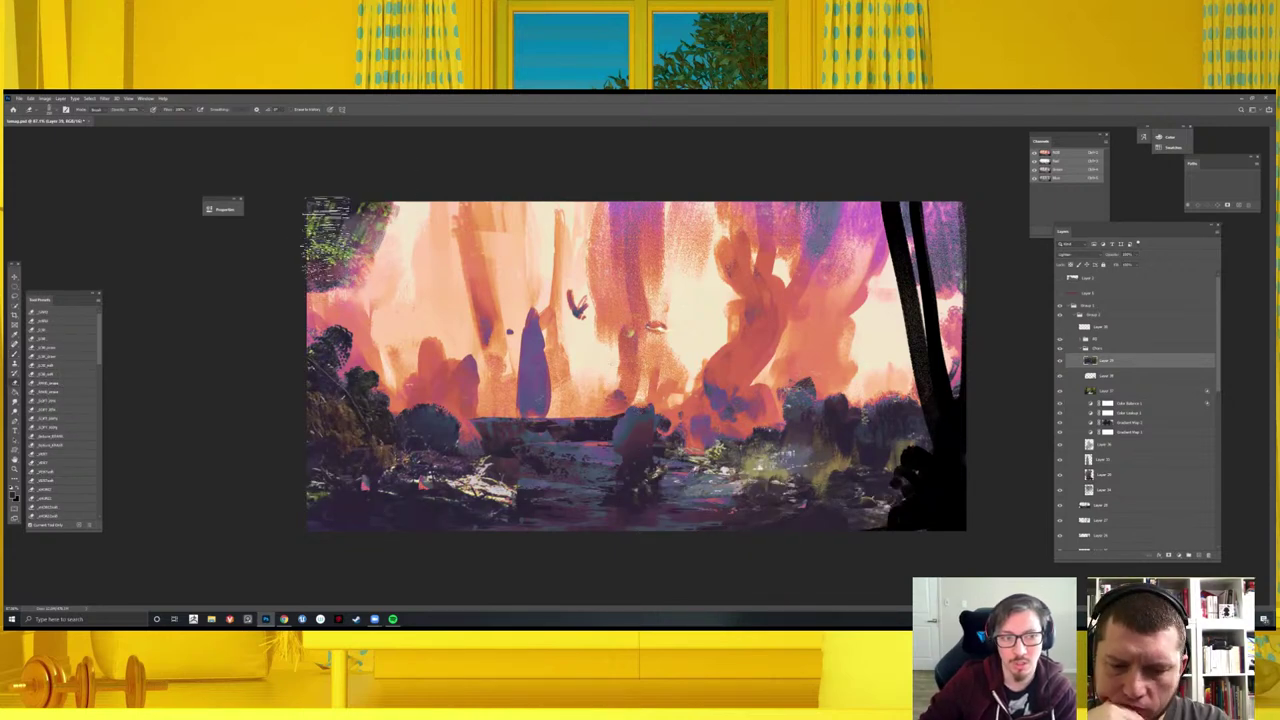
left_click_drag(335, 240, 350, 255)
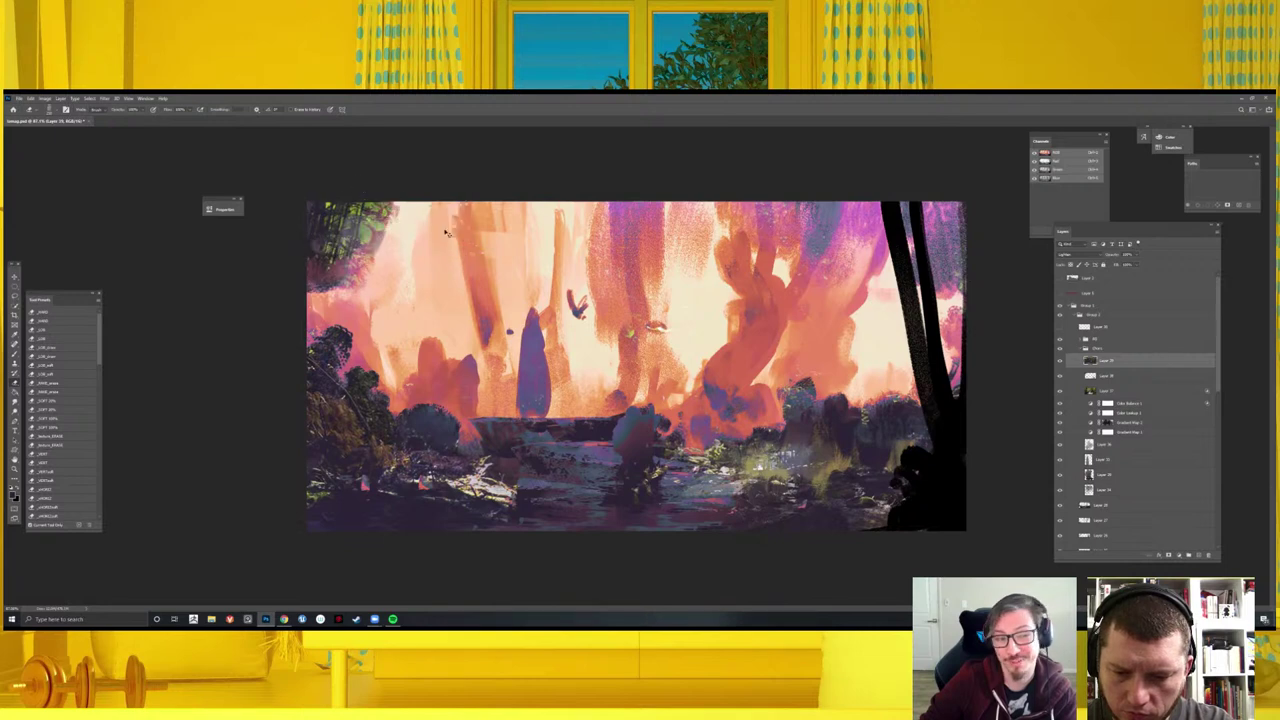
key("ctrl+z")
key("ctrl+shift+z")
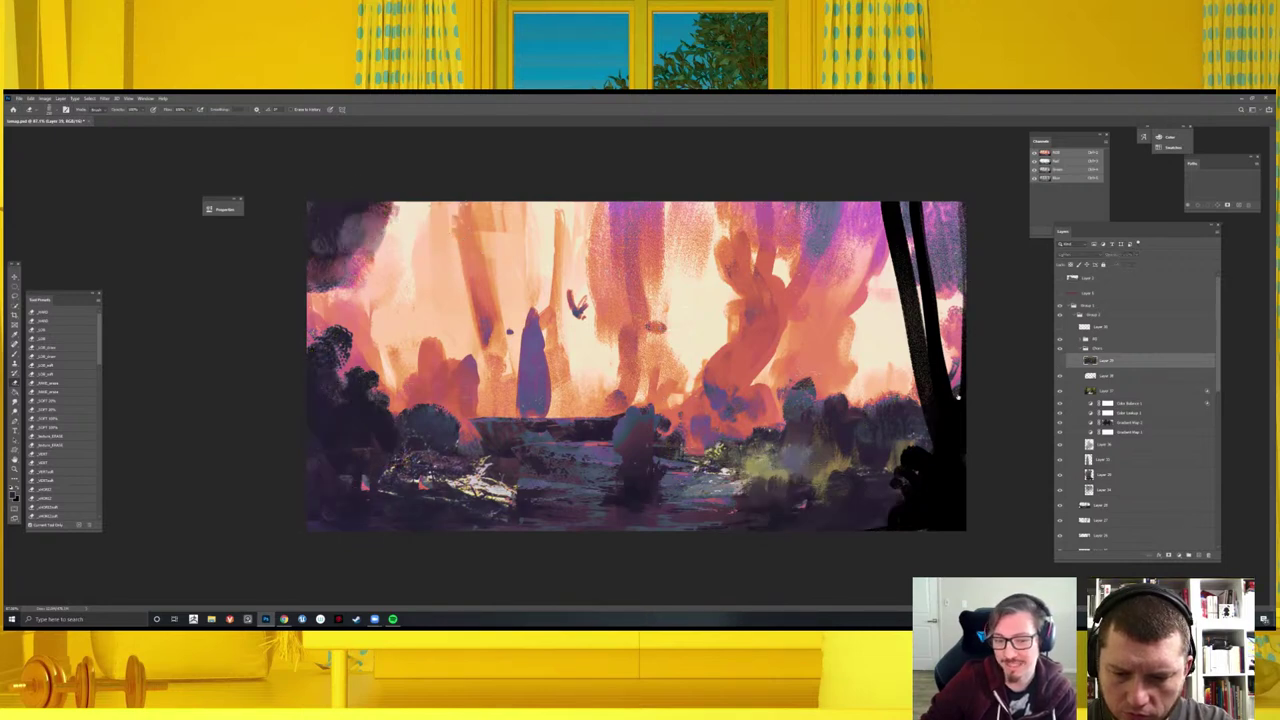
key("ctrl+z")
- Compare a layer on and off, then add a new empty layer above the current one
right_click(665, 482)
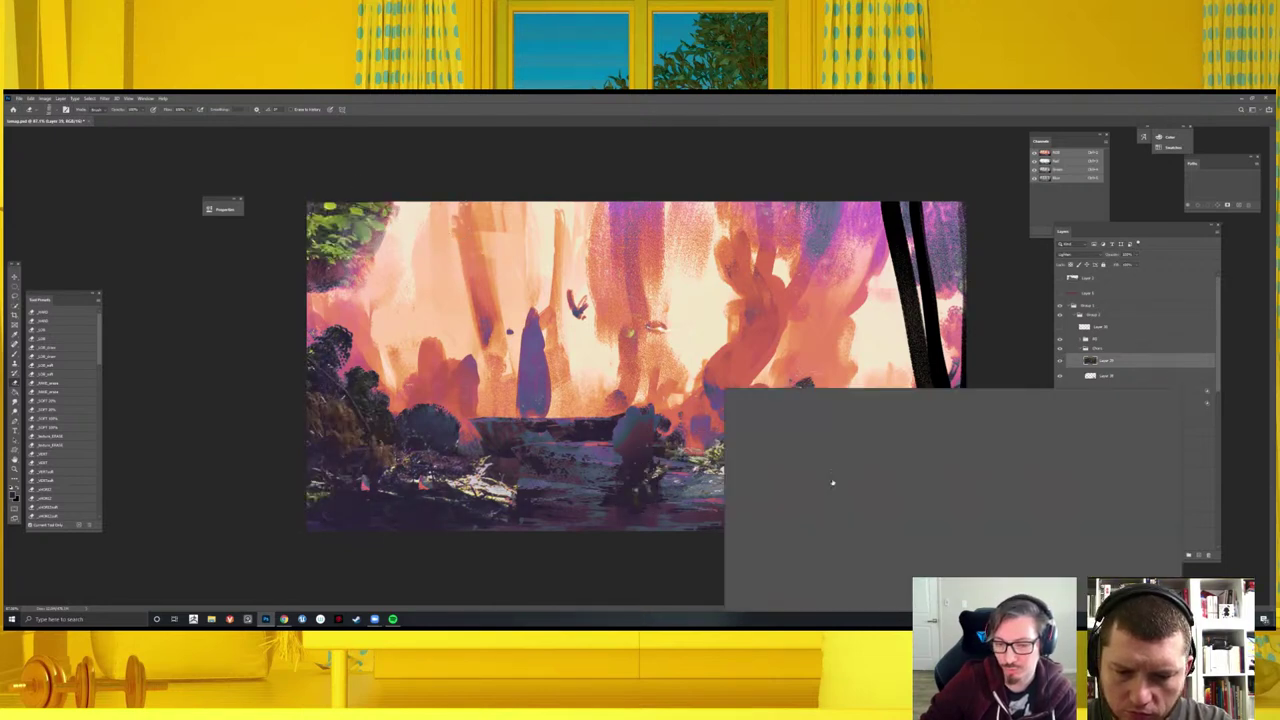
key("Escape")
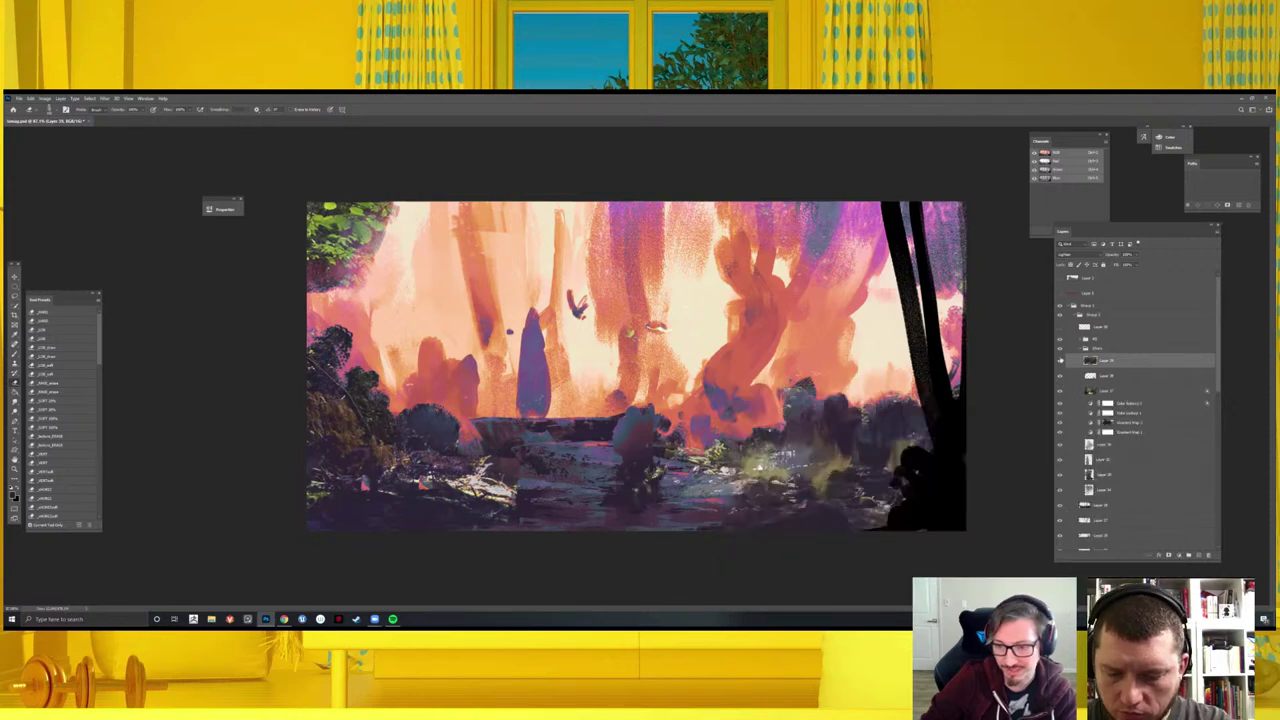
left_click(1059, 360)
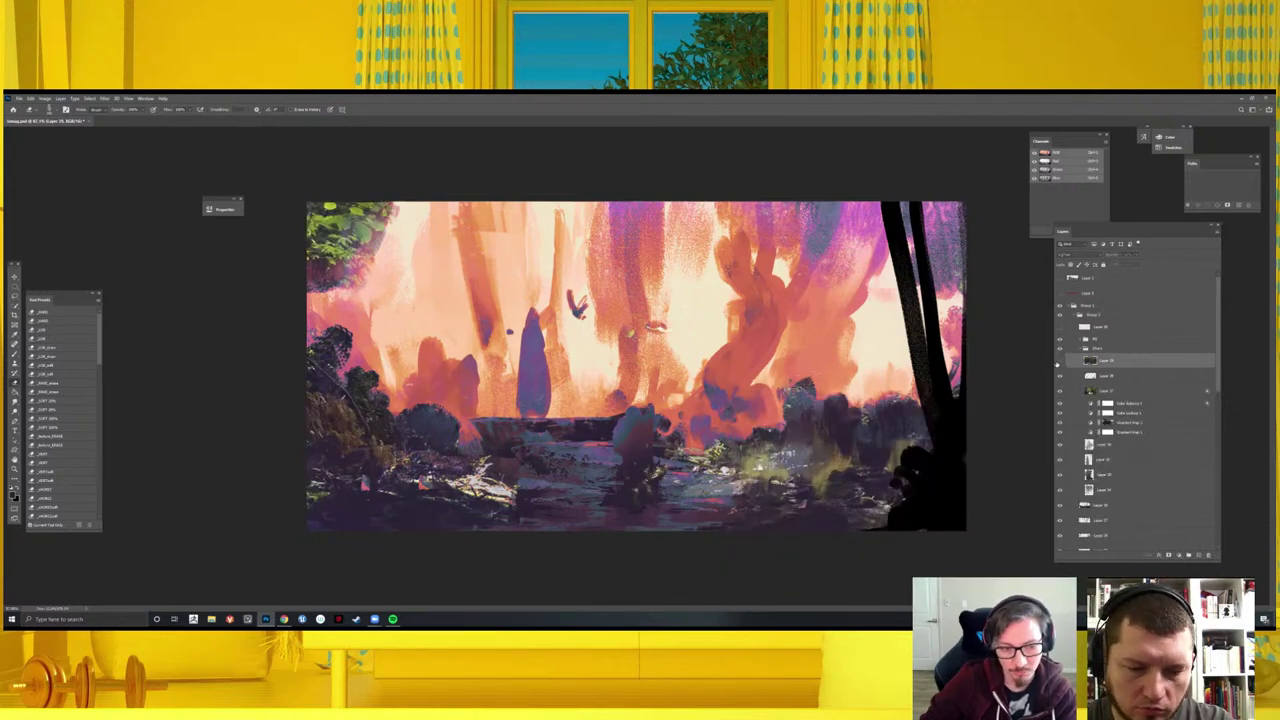
left_click(1059, 361)
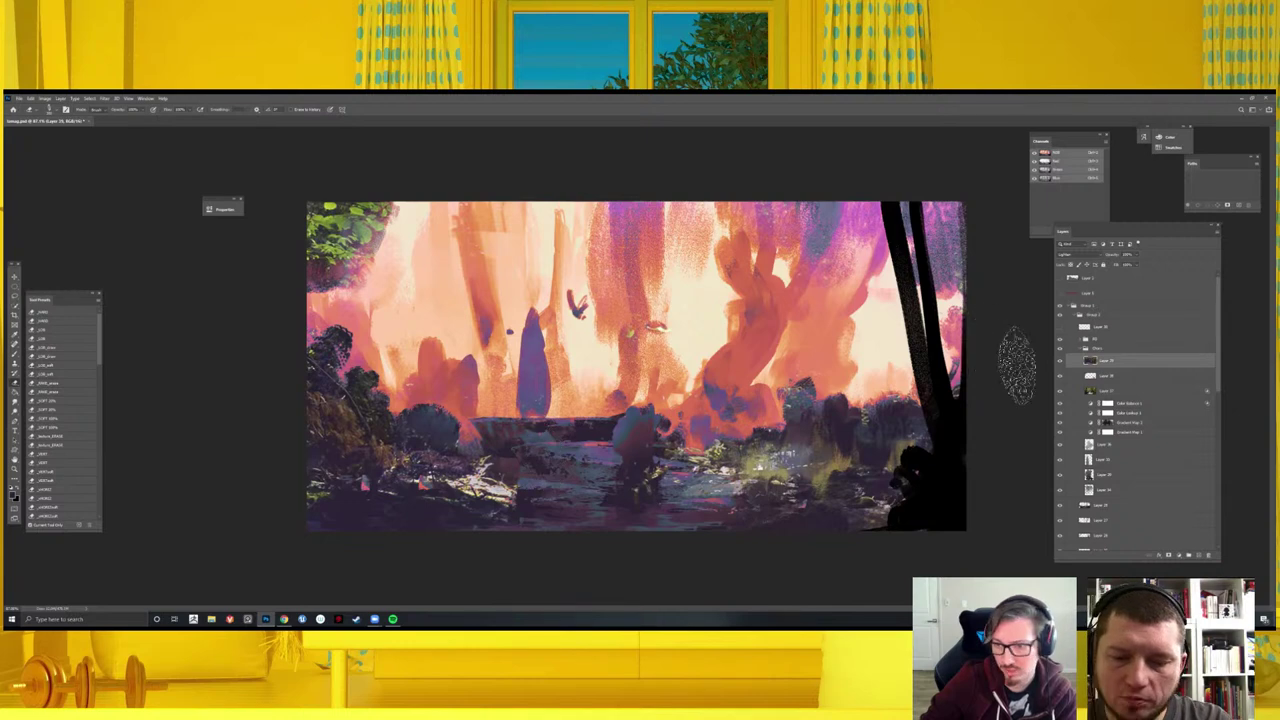
key("b")
left_click(1059, 361)
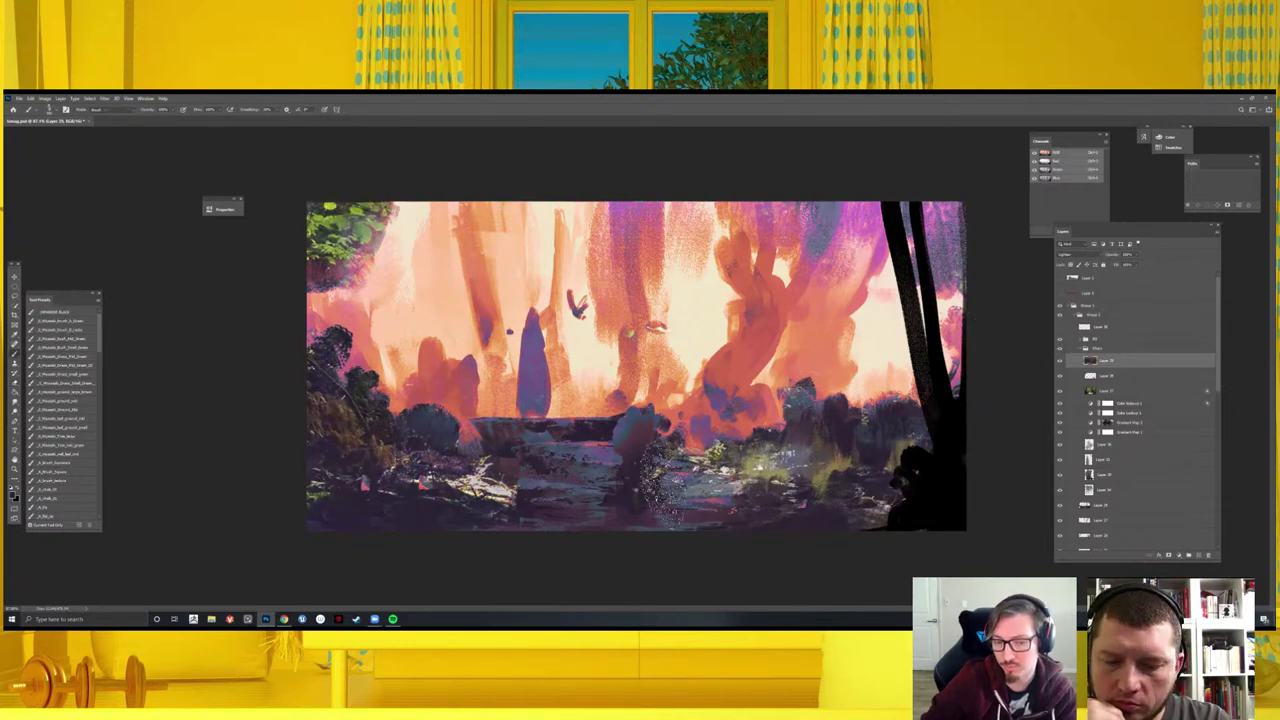
key("l")
key("ctrl+shift+alt+n")
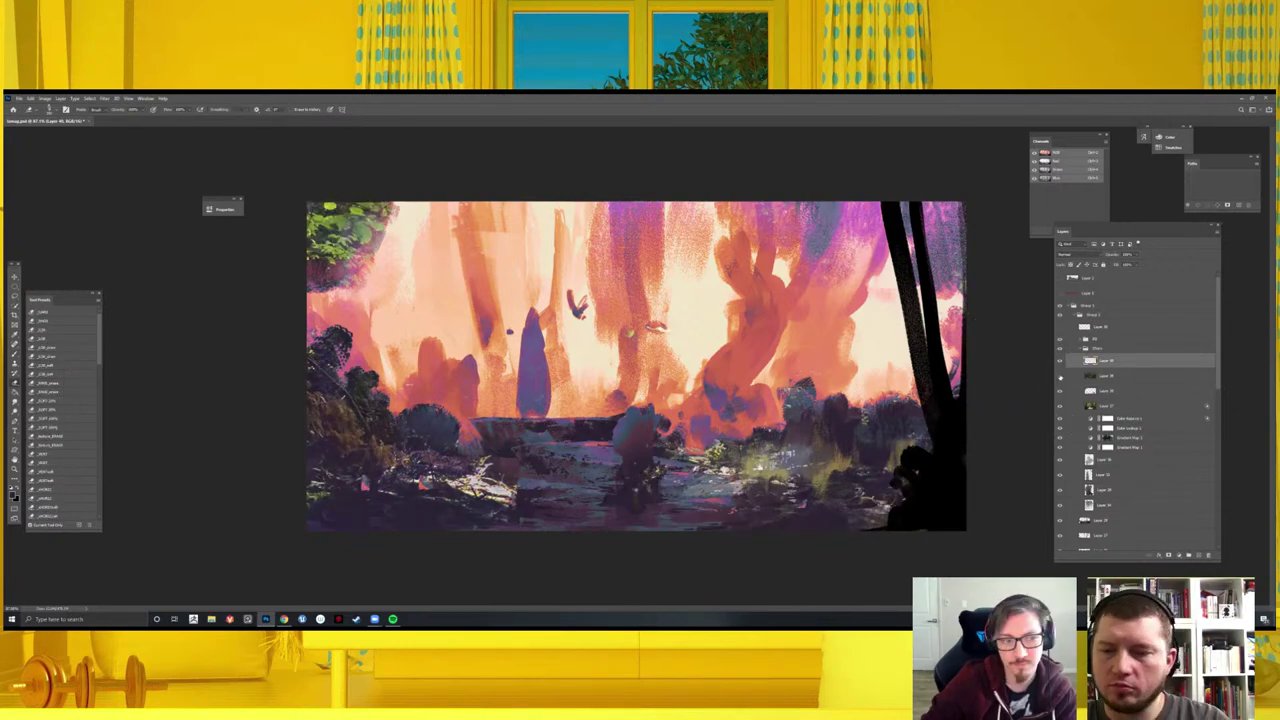
- On Layer 39, paint textured detail into the left foliage and flip the view to check
left_click(1060, 376)
left_click(1100, 375)
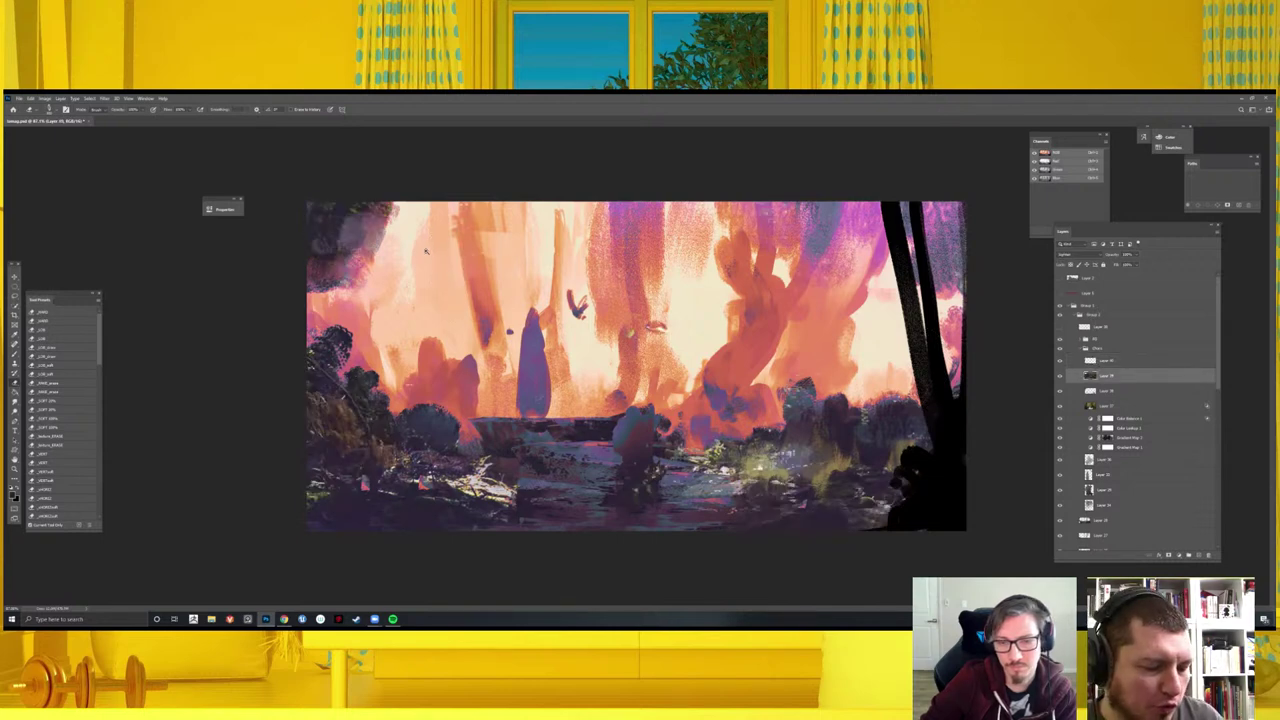
key("ctrl+minus")
key("ctrl+minus")
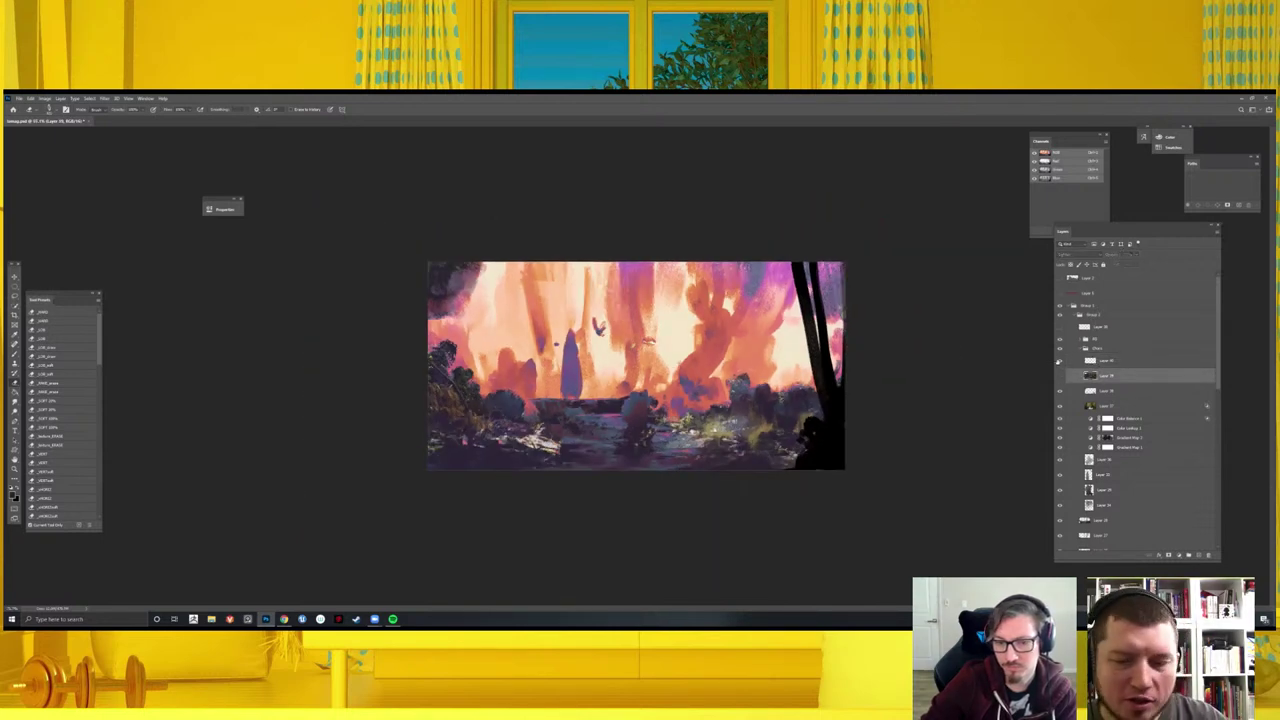
left_click(1059, 362)
left_click(1060, 376)
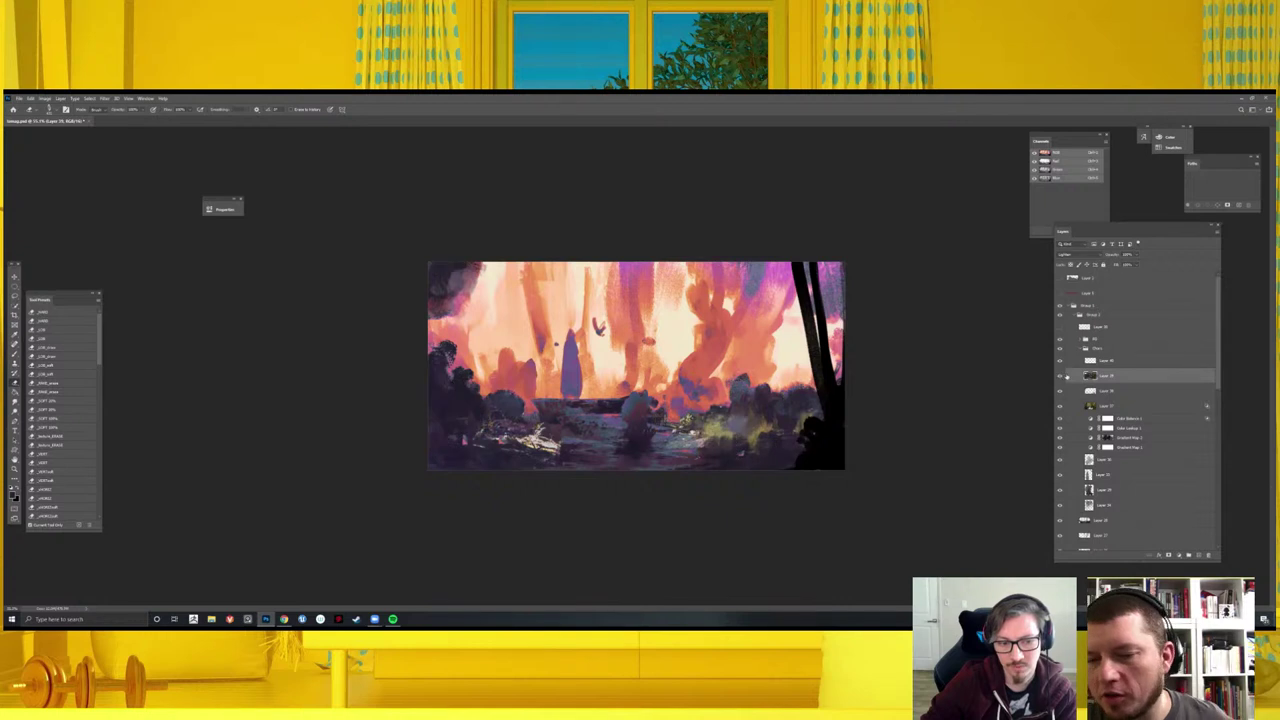
key("b")
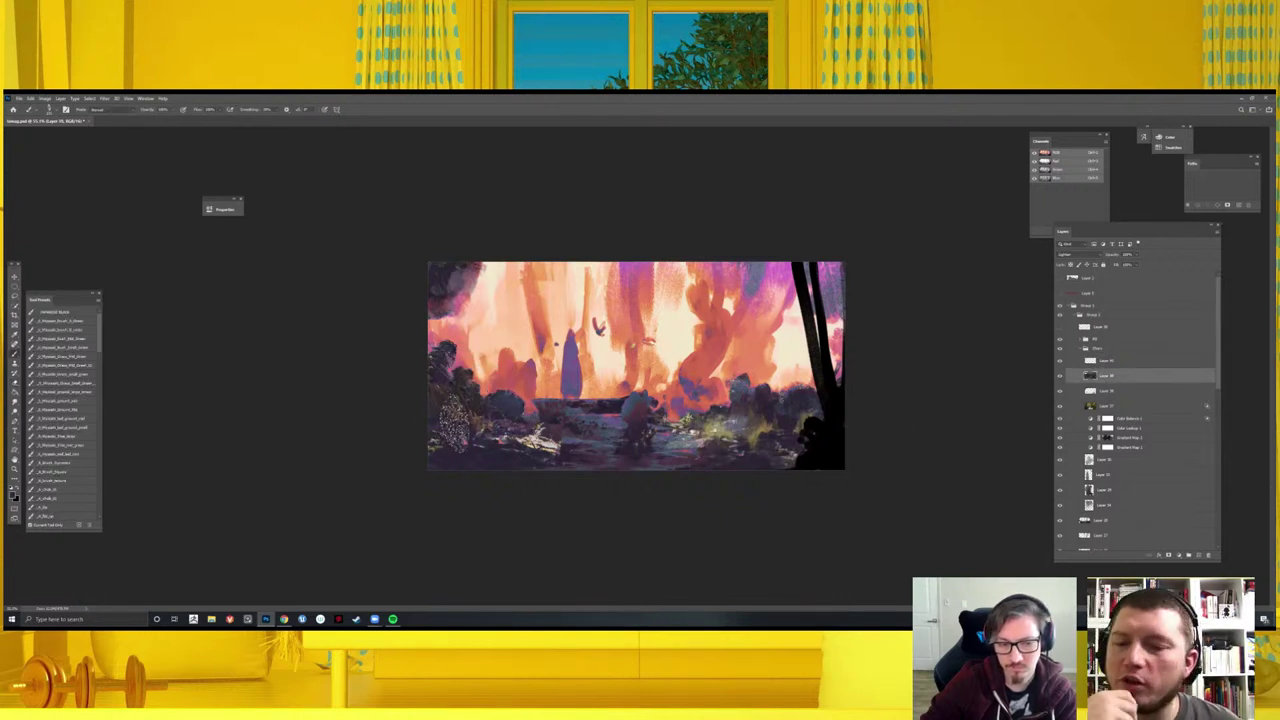
left_click_drag(455, 397, 510, 465)
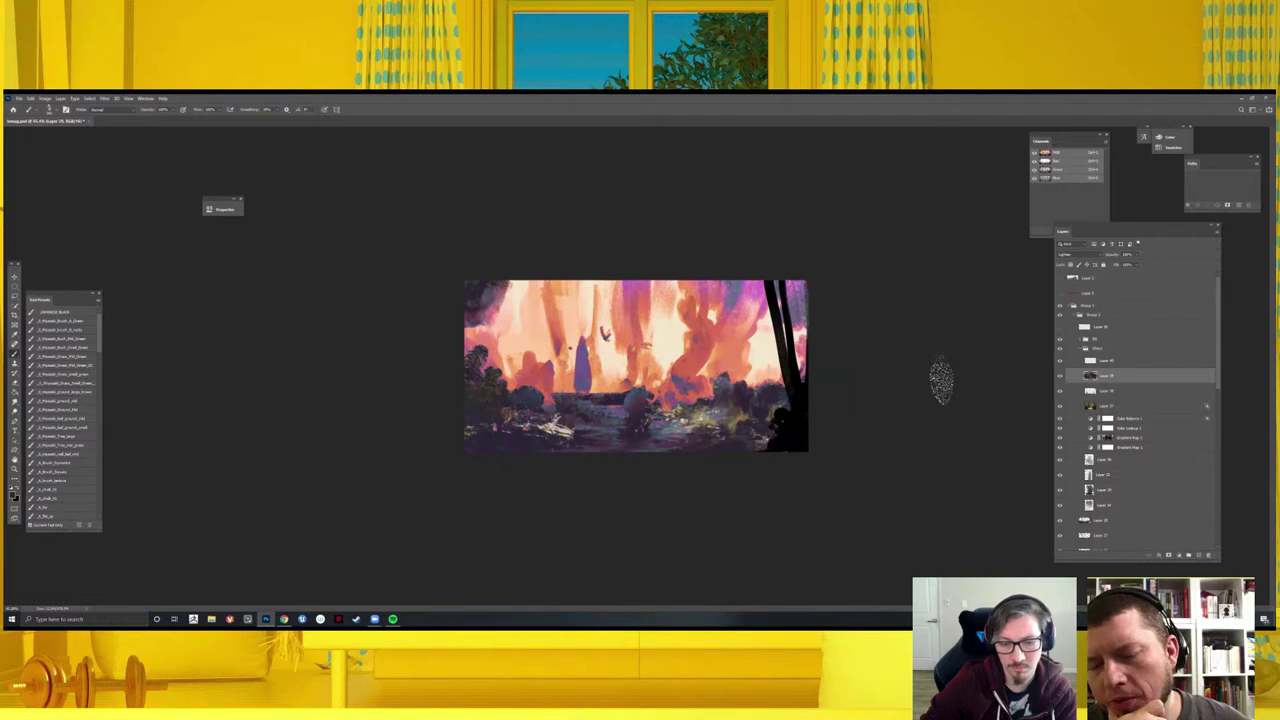
key("ctrl+minus")
key("h")
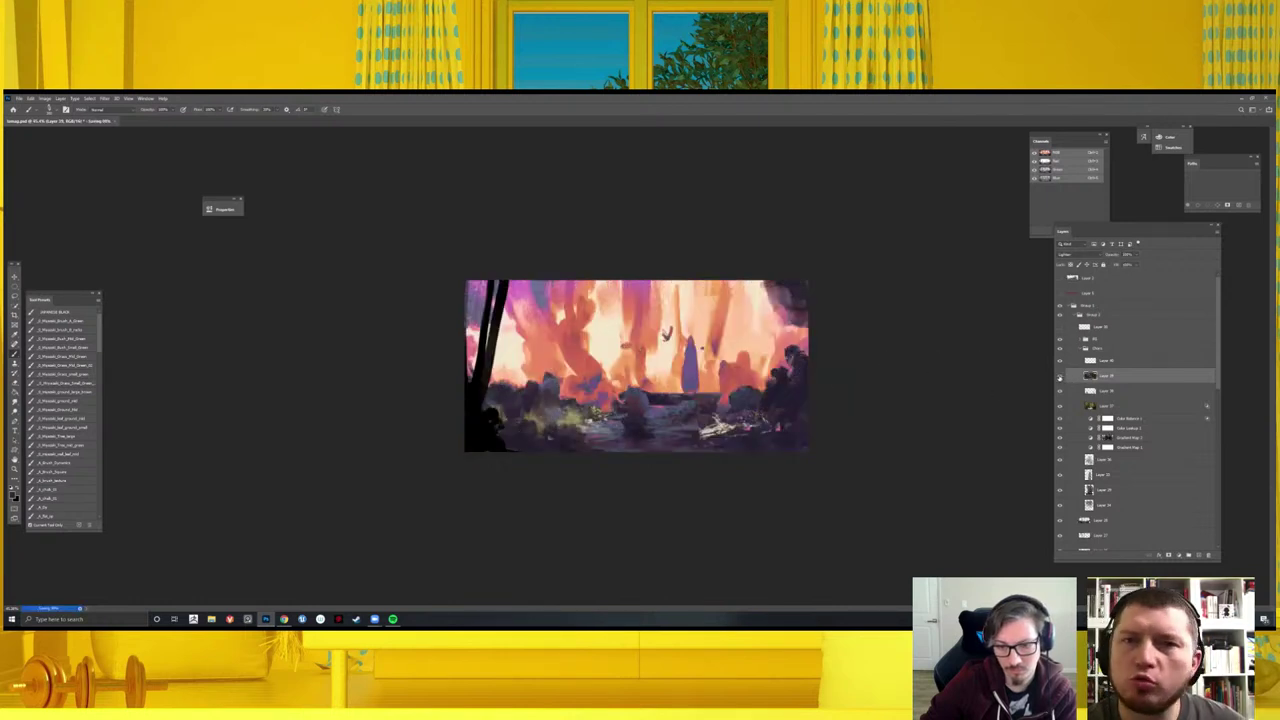
- Merge the paint layer down into the one below and save the painting
key("e")
right_click(772, 425)
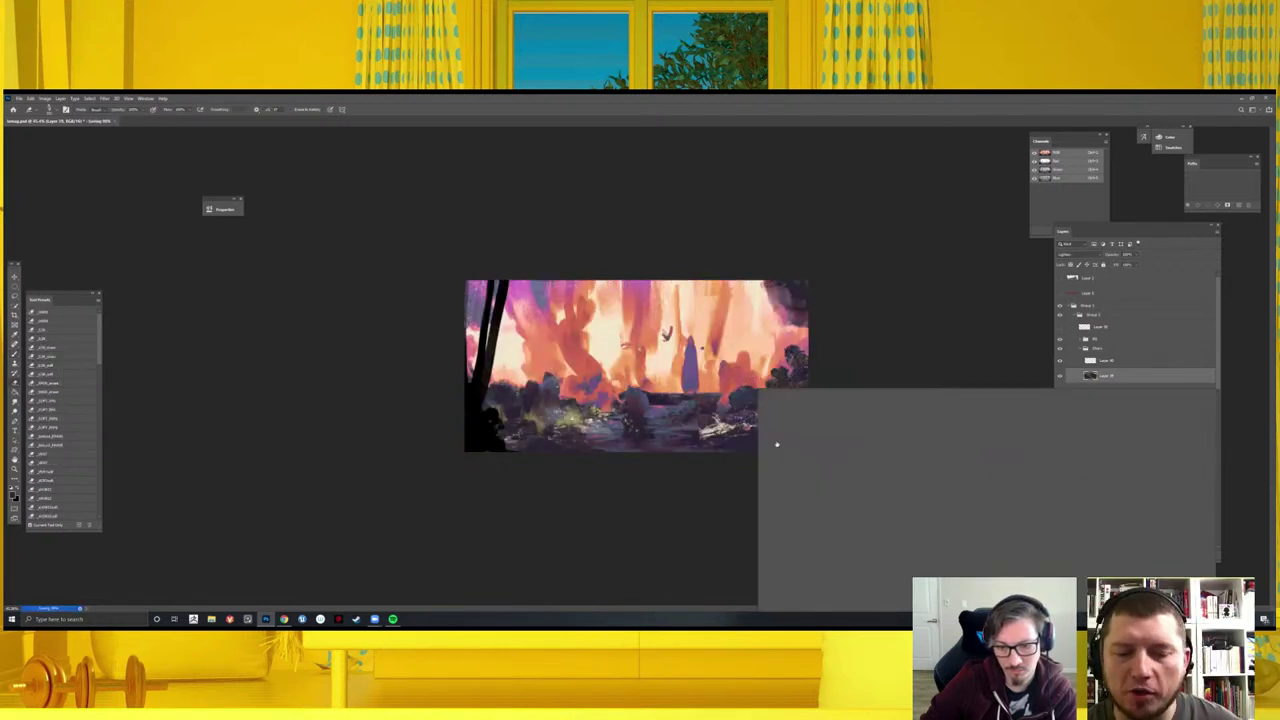
key("Escape")
key("ctrl+plus")
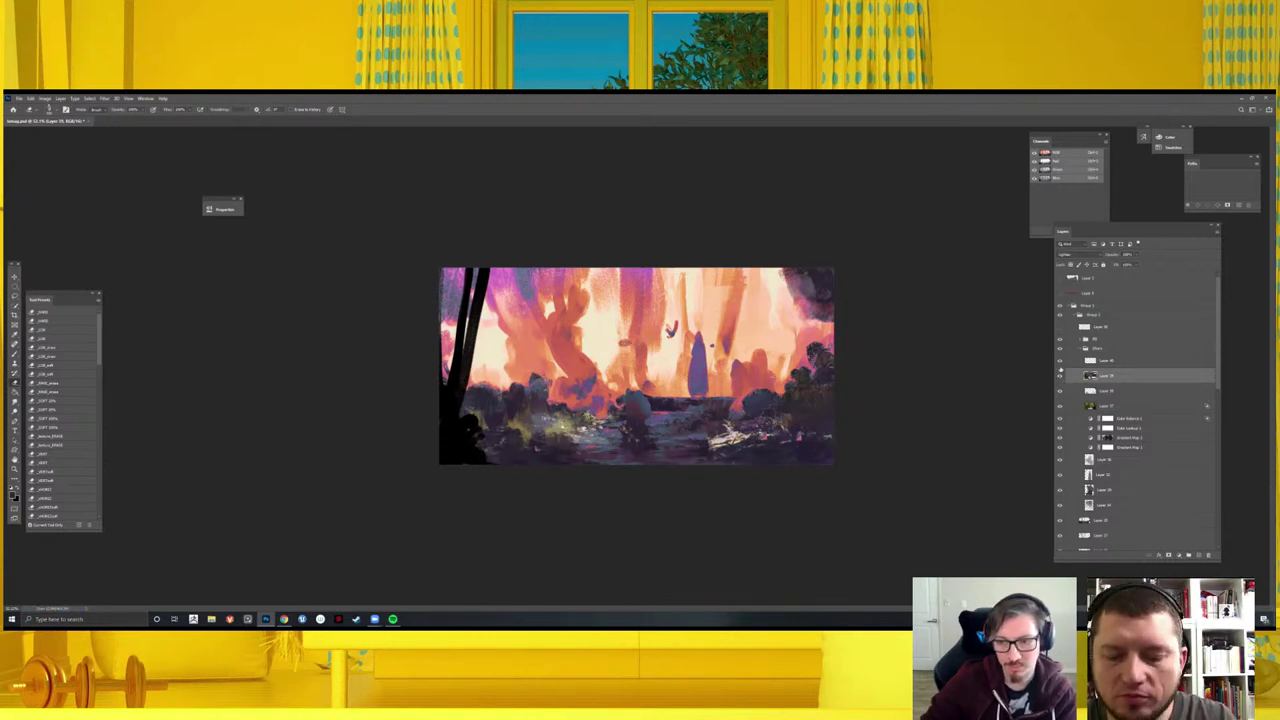
left_click(1060, 380)
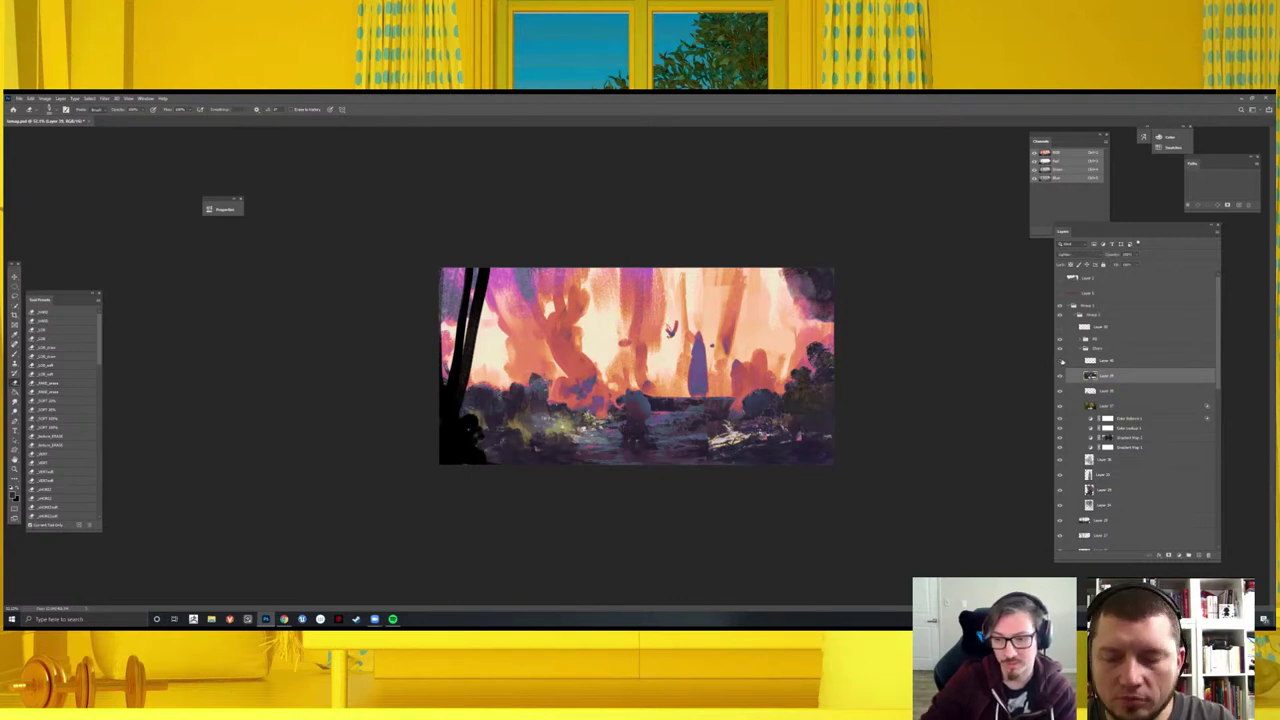
key("alt+bracketright")
key("ctrl+e")
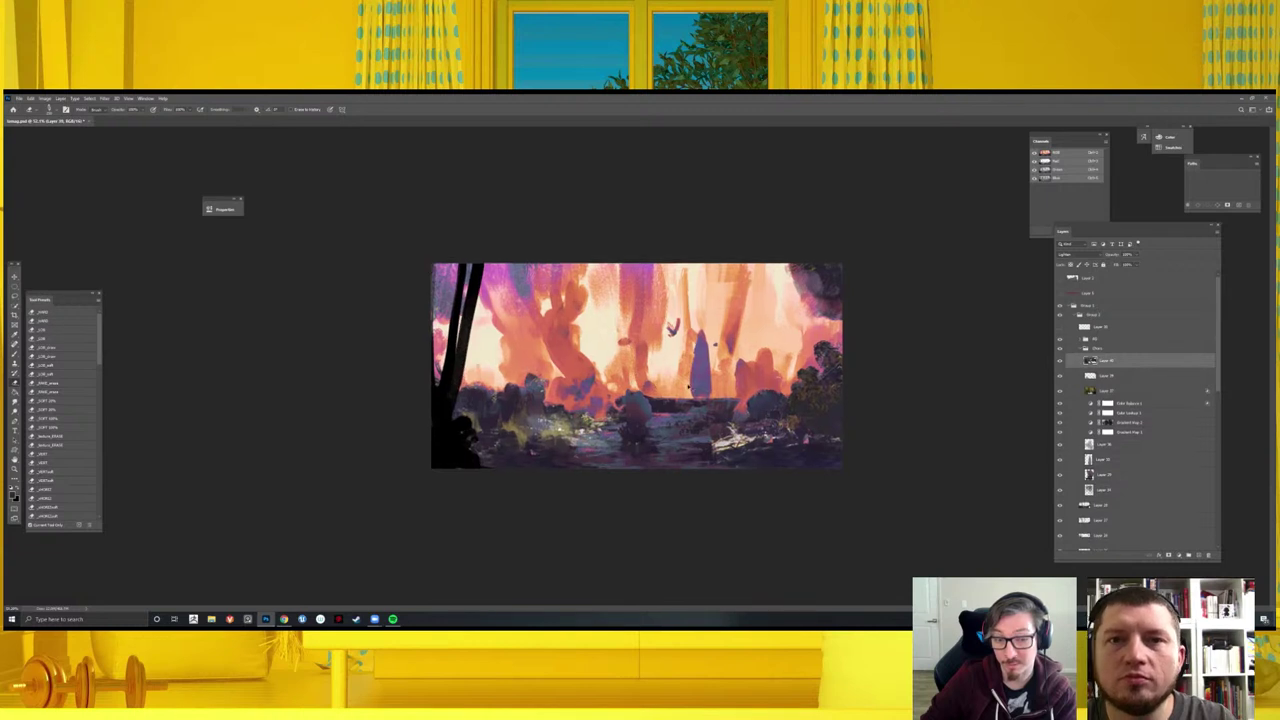
key("ctrl+s")
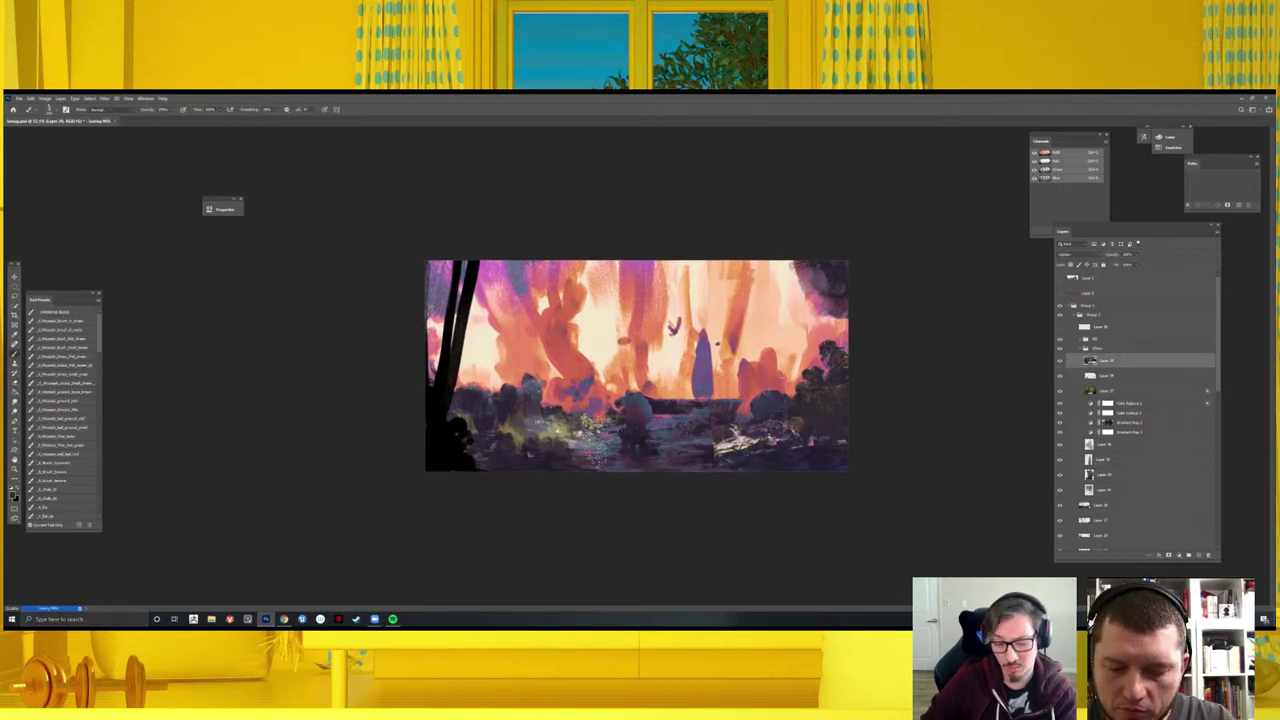
- Dab greenish paint and light strokes into the lower-left foliage
left_click(1196, 549)
left_click(1118, 354)
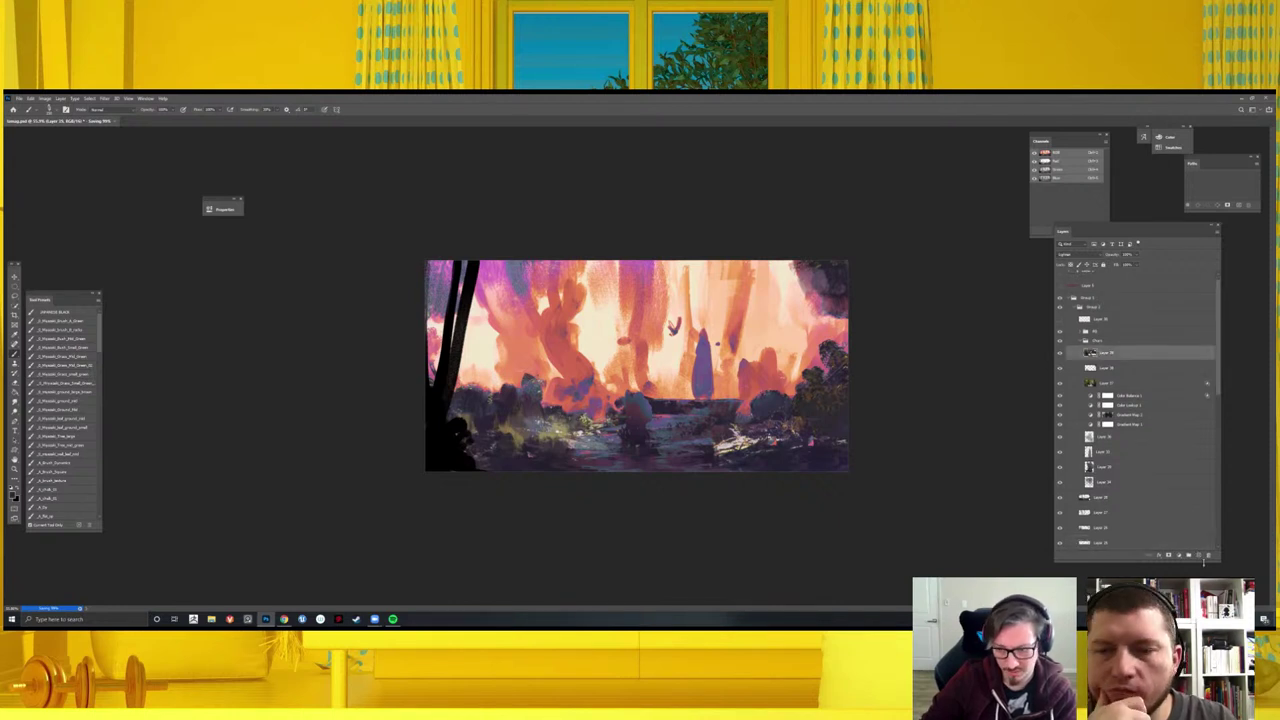
scroll(537, 486, "up", 1)
scroll(446, 482, "up", 2)
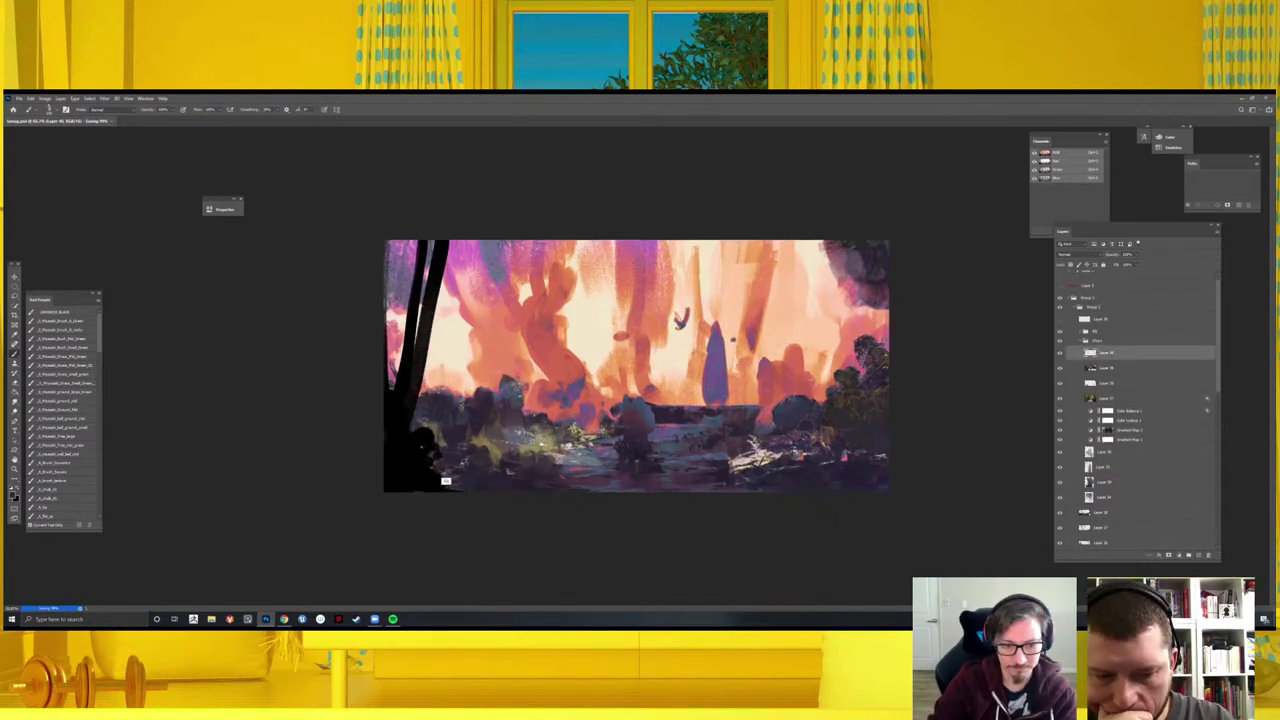
left_click(495, 480)
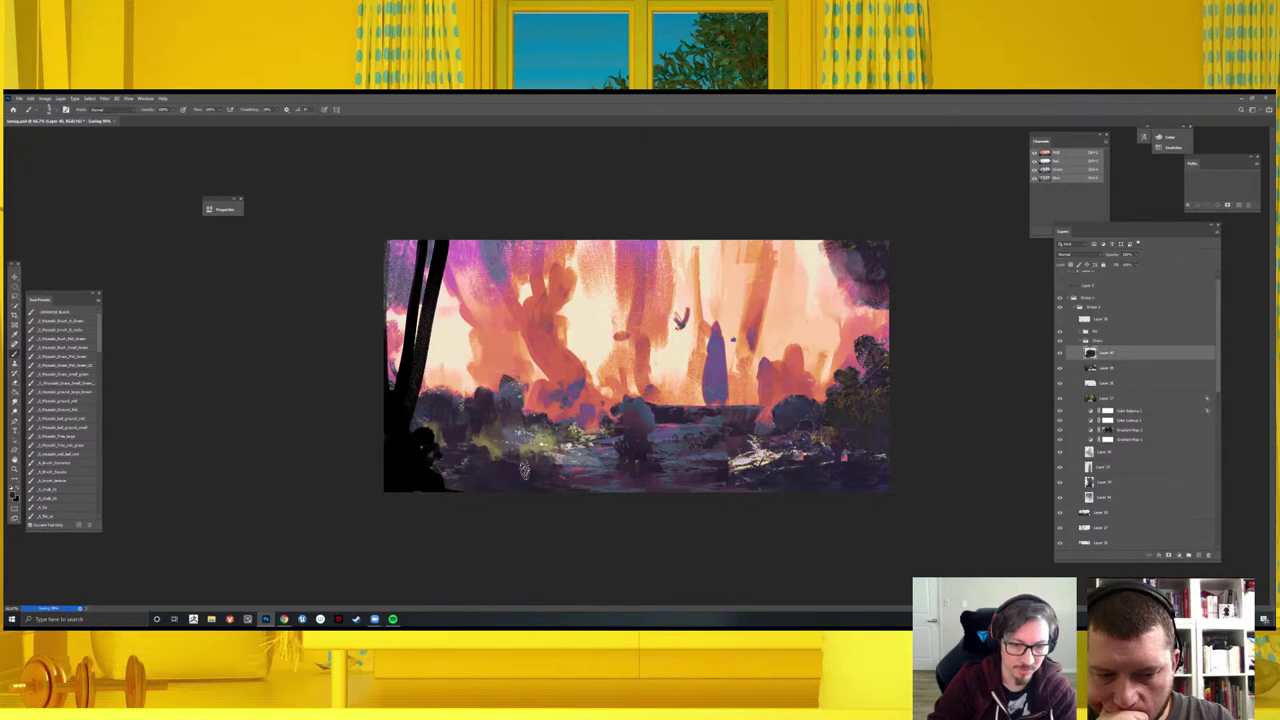
left_click(466, 468)
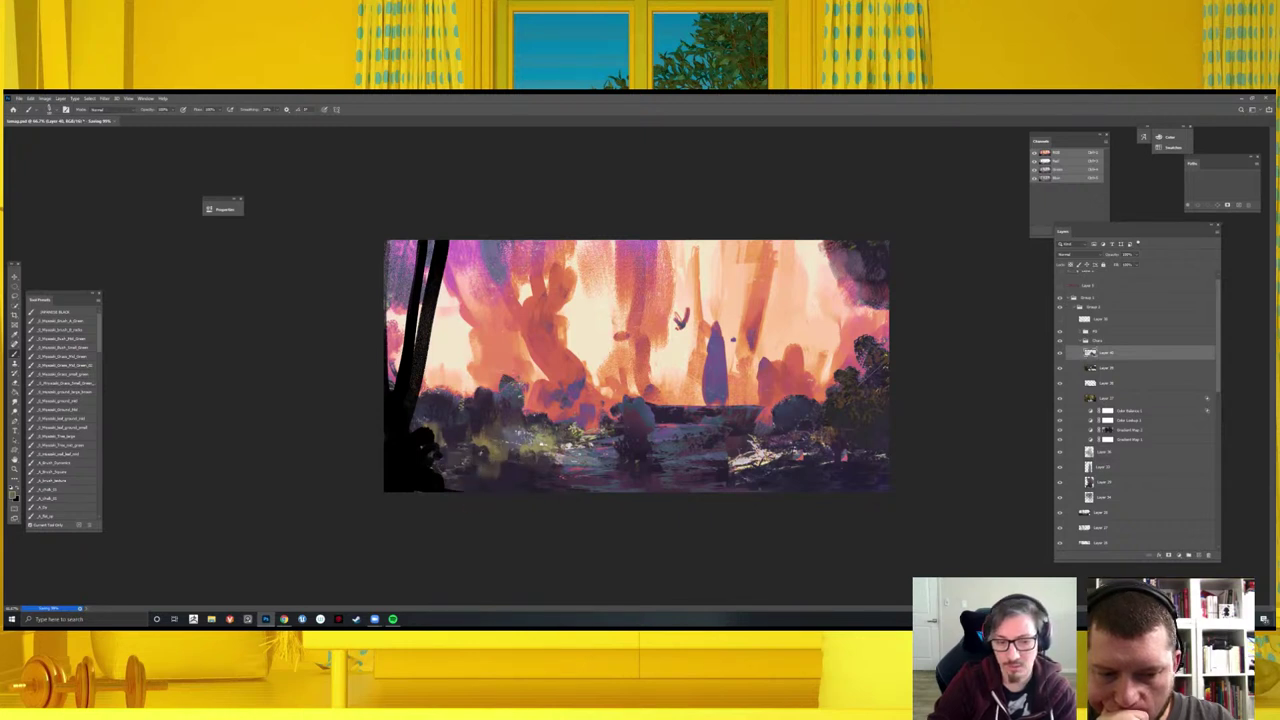
left_click(514, 471)
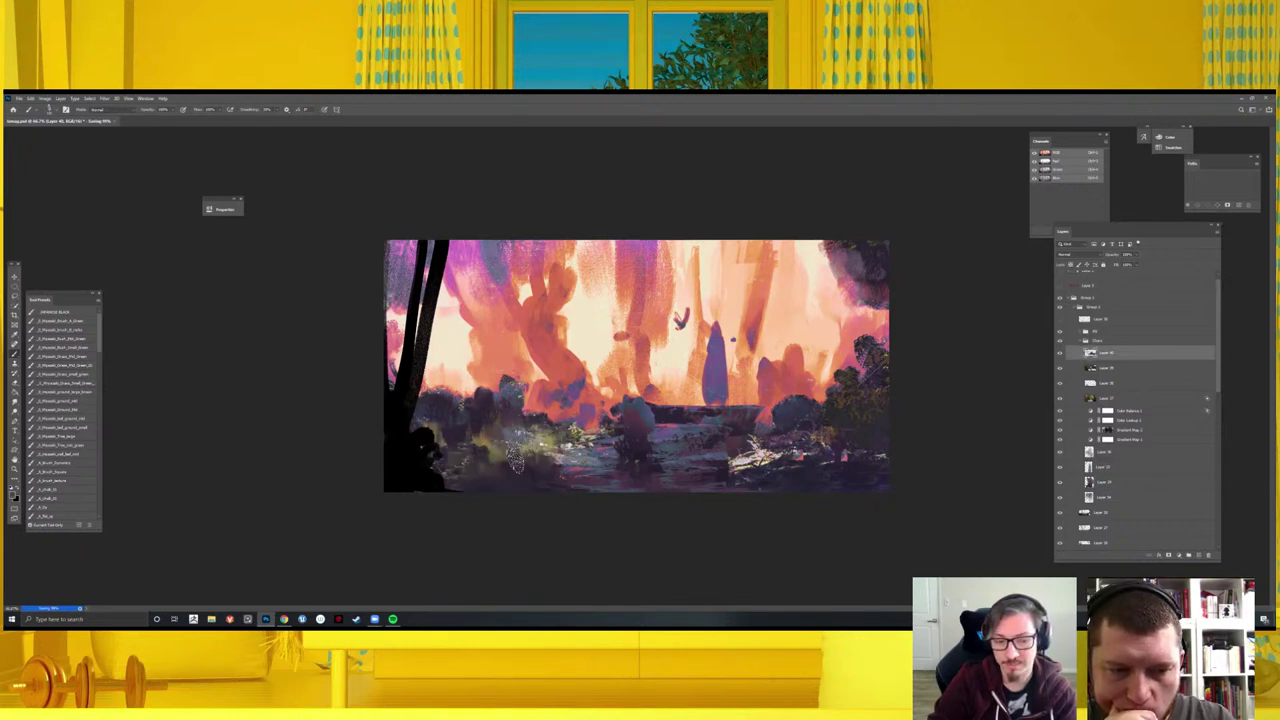
left_click(525, 448)
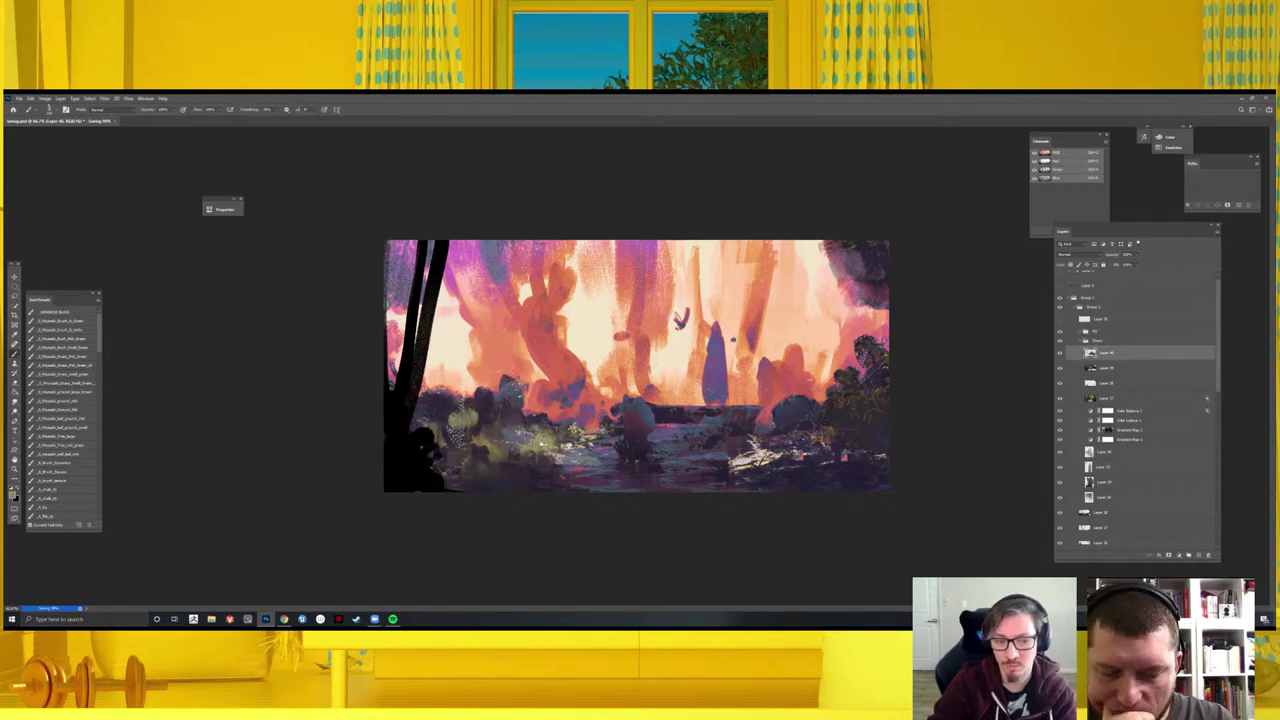
left_click(480, 434)
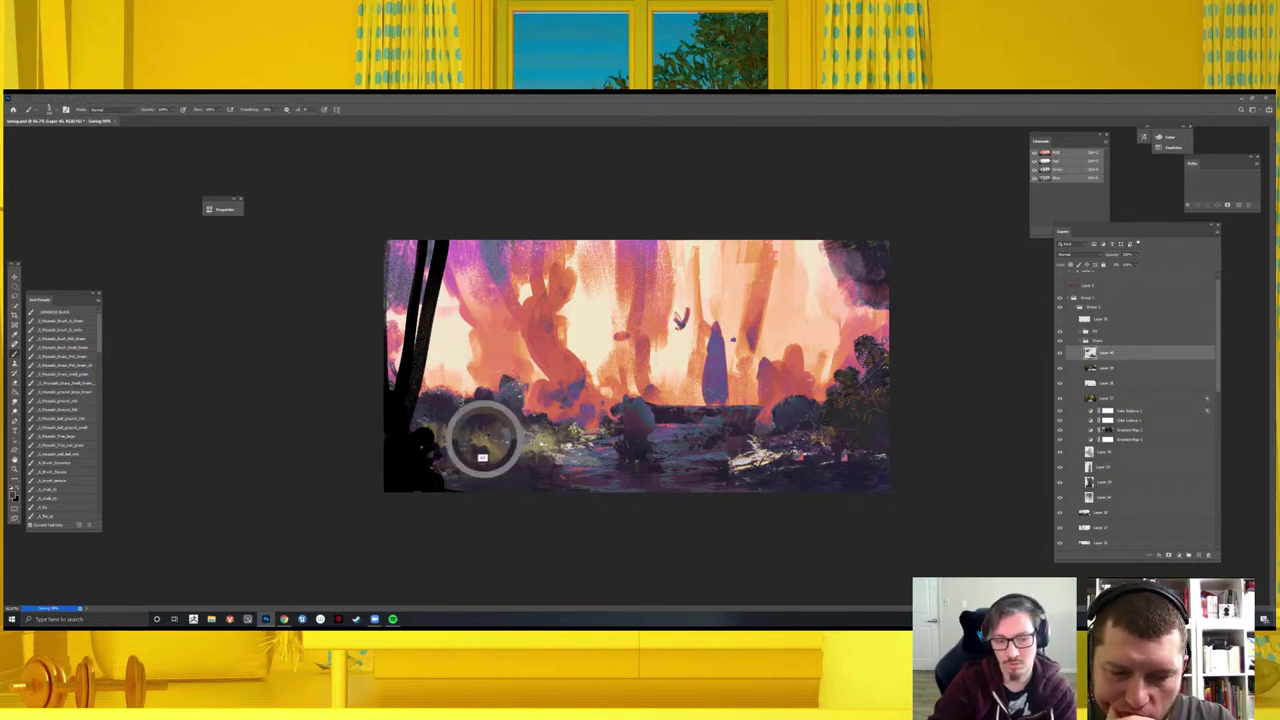
left_click_drag(482, 460, 494, 432)
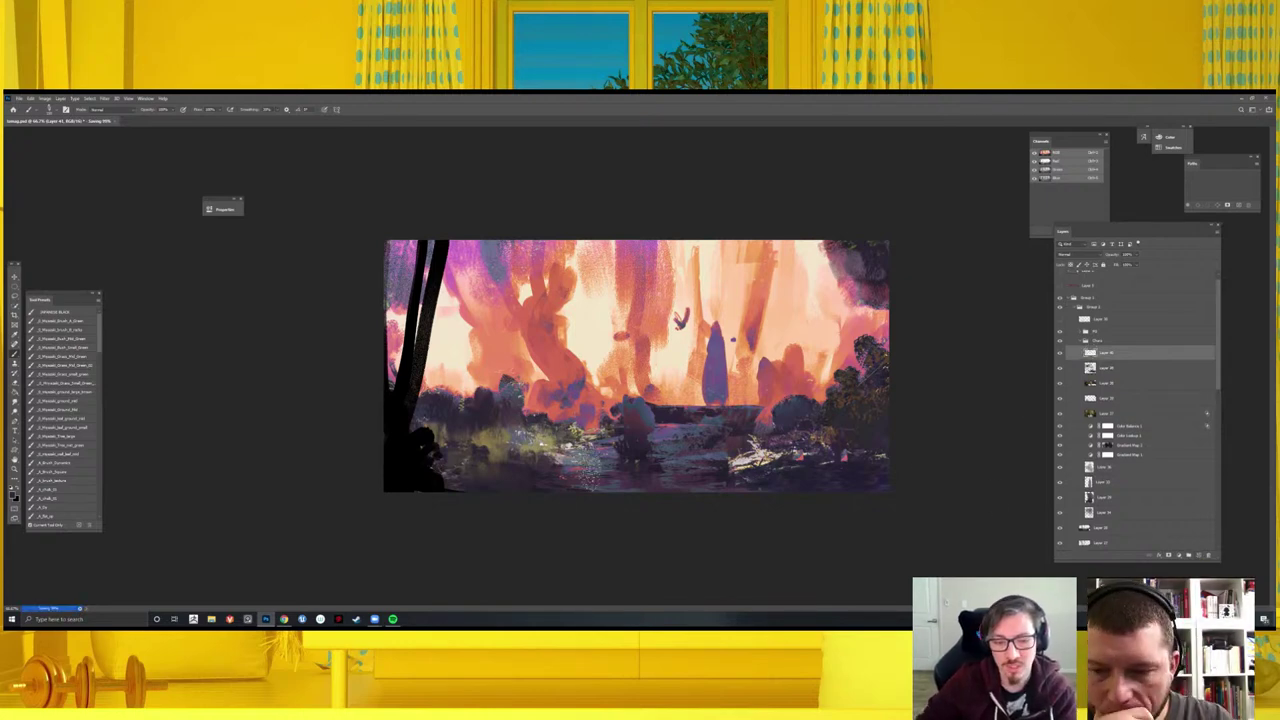
- Add light speckled strokes to the dark foreground, undoing a stray dark stroke across the trees
key("ctrl+plus")
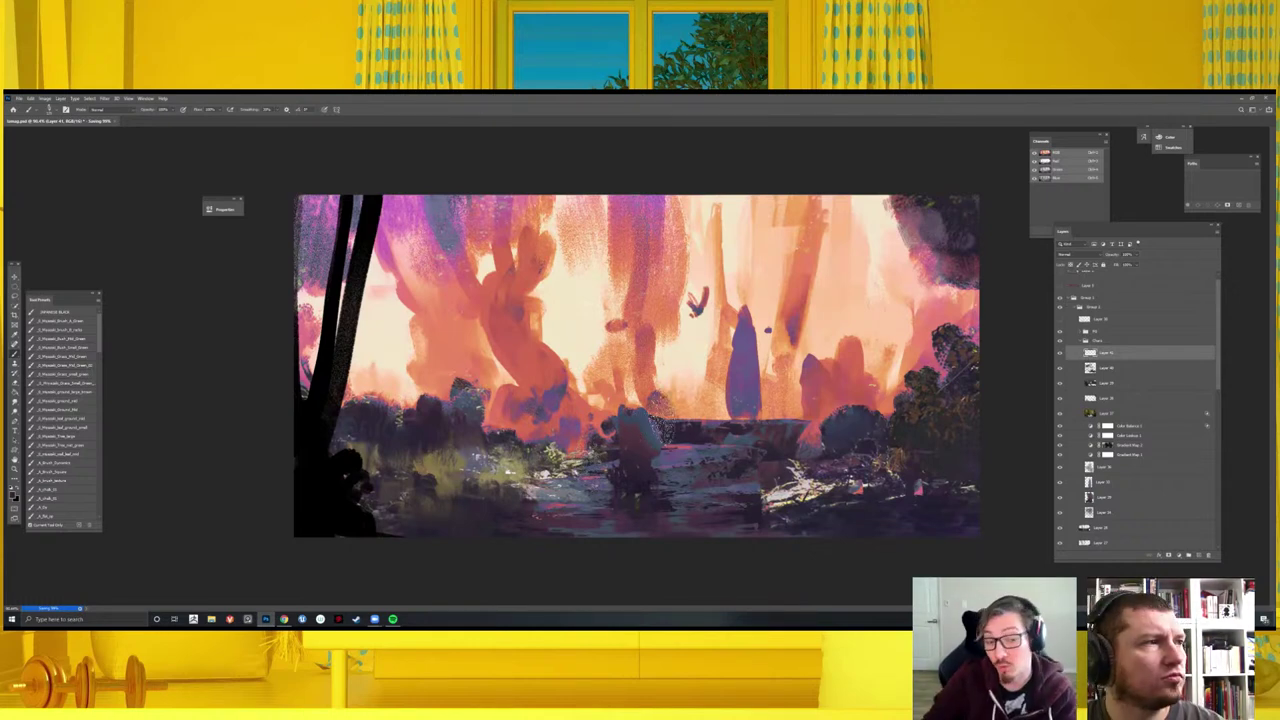
mouse_move(570, 430)
left_mouse_down()
mouse_move(542, 408)
mouse_move(522, 480)
mouse_move(536, 510)
mouse_move(508, 490)
left_mouse_up()
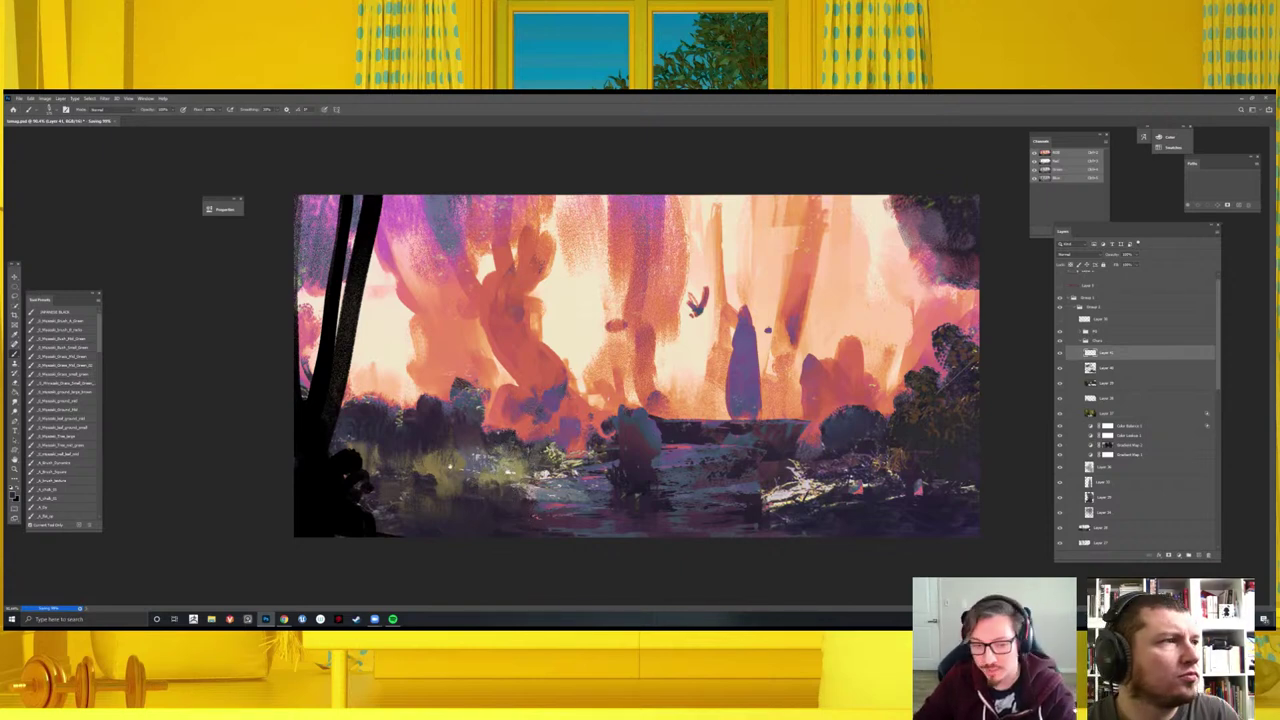
scroll(520, 480, "up", 2)
mouse_move(571, 229)
left_mouse_down()
mouse_move(570, 330)
mouse_move(900, 300)
left_mouse_up()
key("ctrl+z")
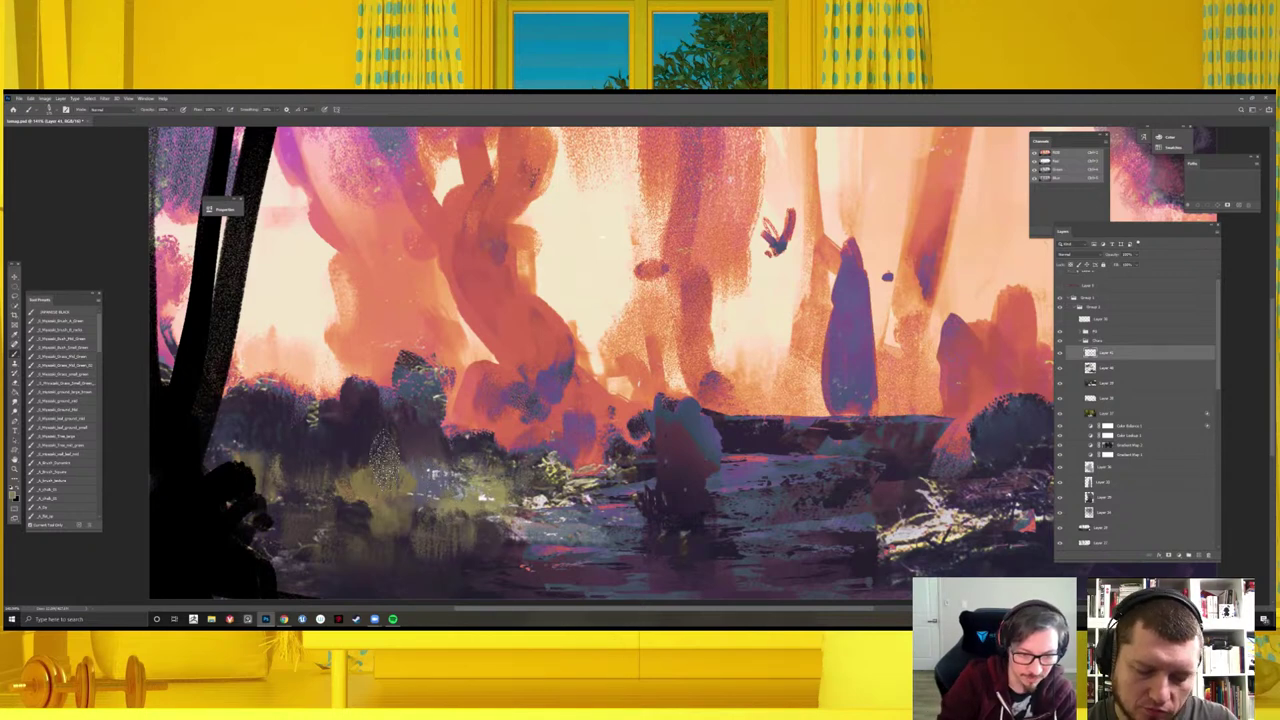
scroll(400, 480, "down", 2)
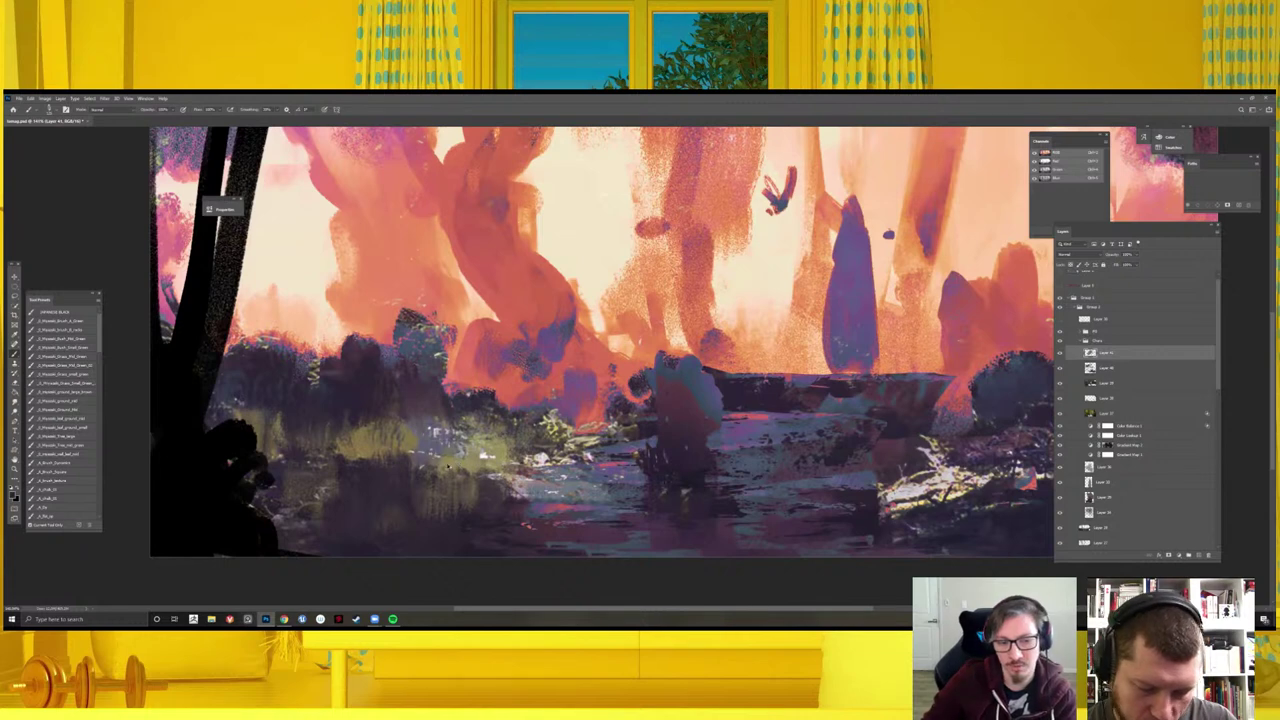
key("ctrl+minus")
key("ctrl+minus")
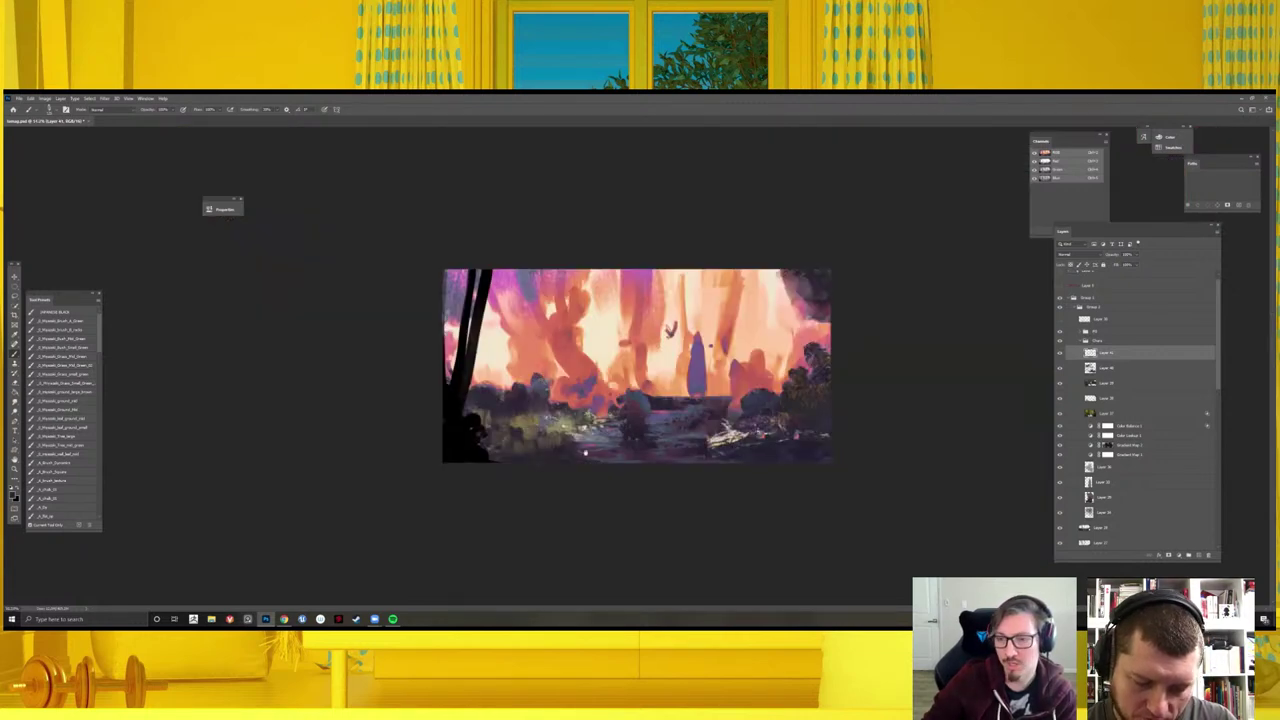
key("ctrl+plus")
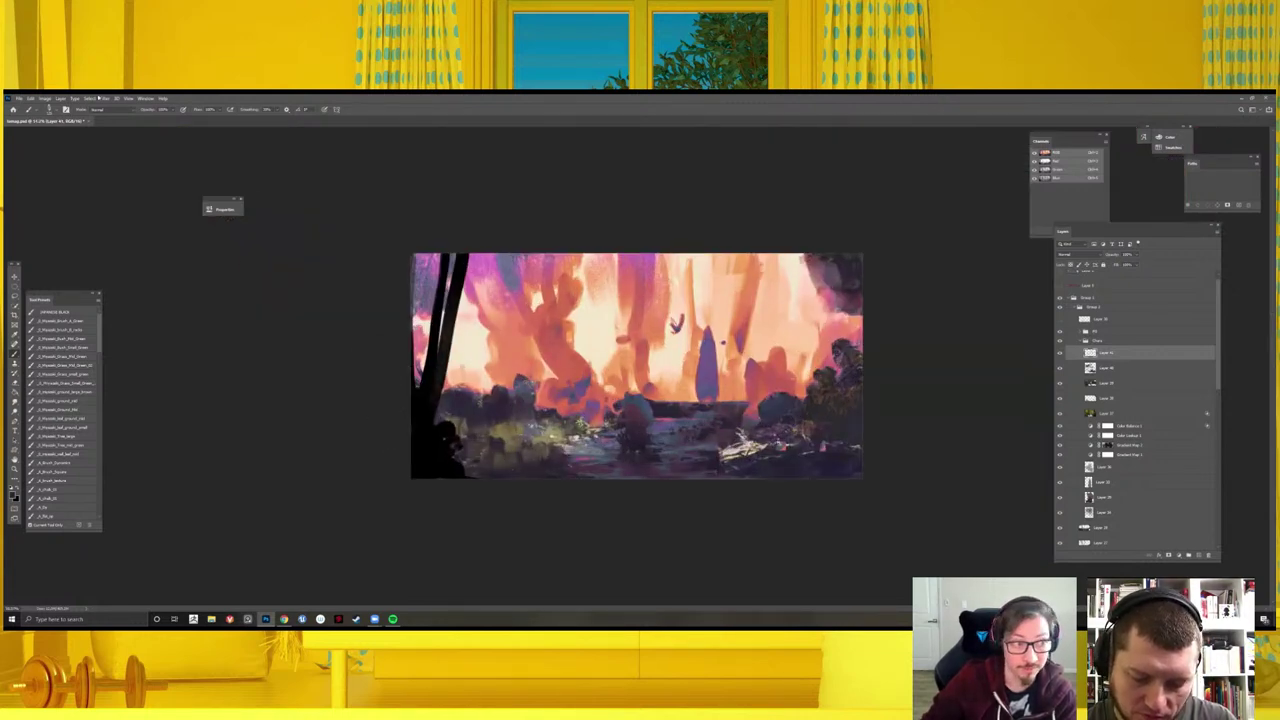
key("ctrl+plus")
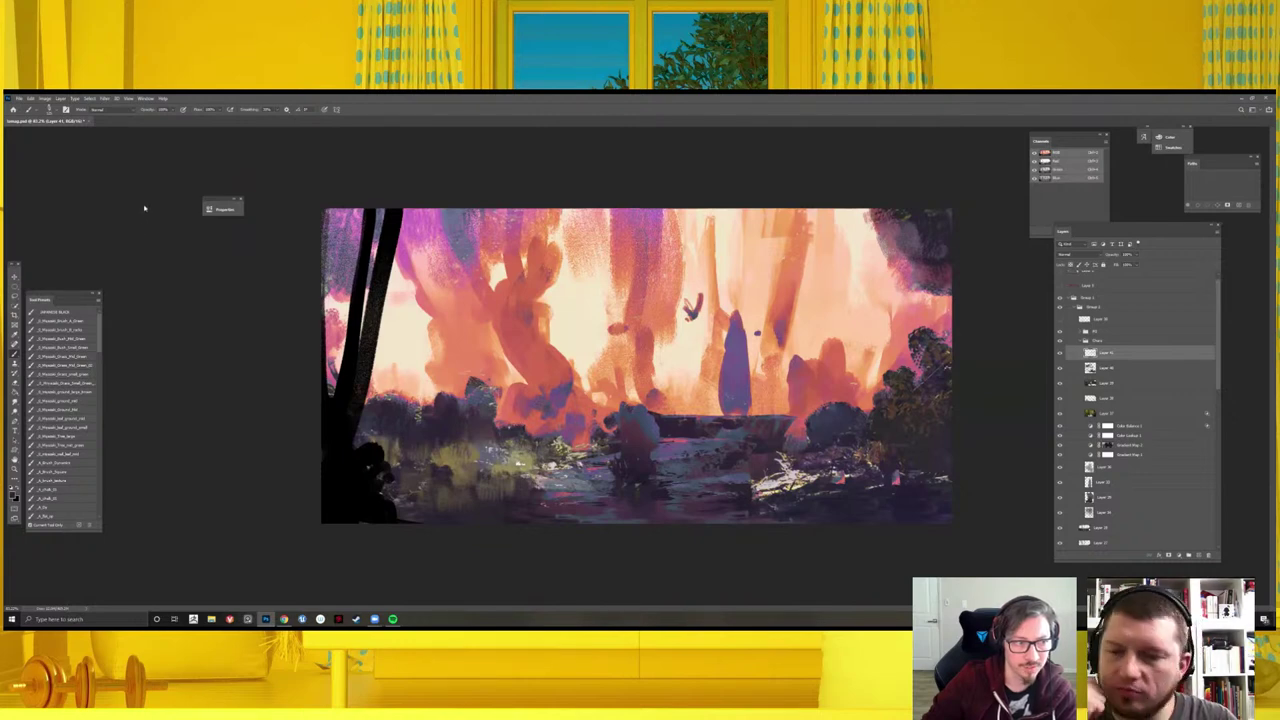
key("ctrl+plus")
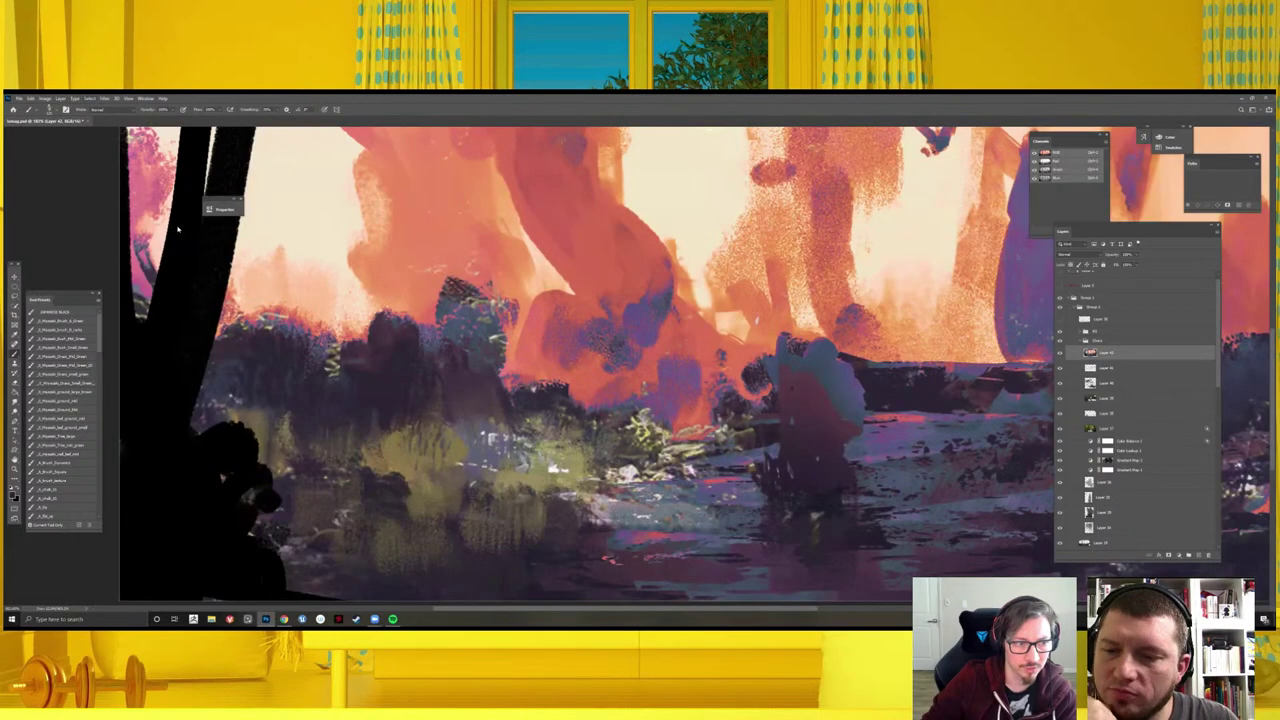
- Sharpen the painting with the Unsharp Mask filter
left_click(104, 98)
mouse_move(145, 223)
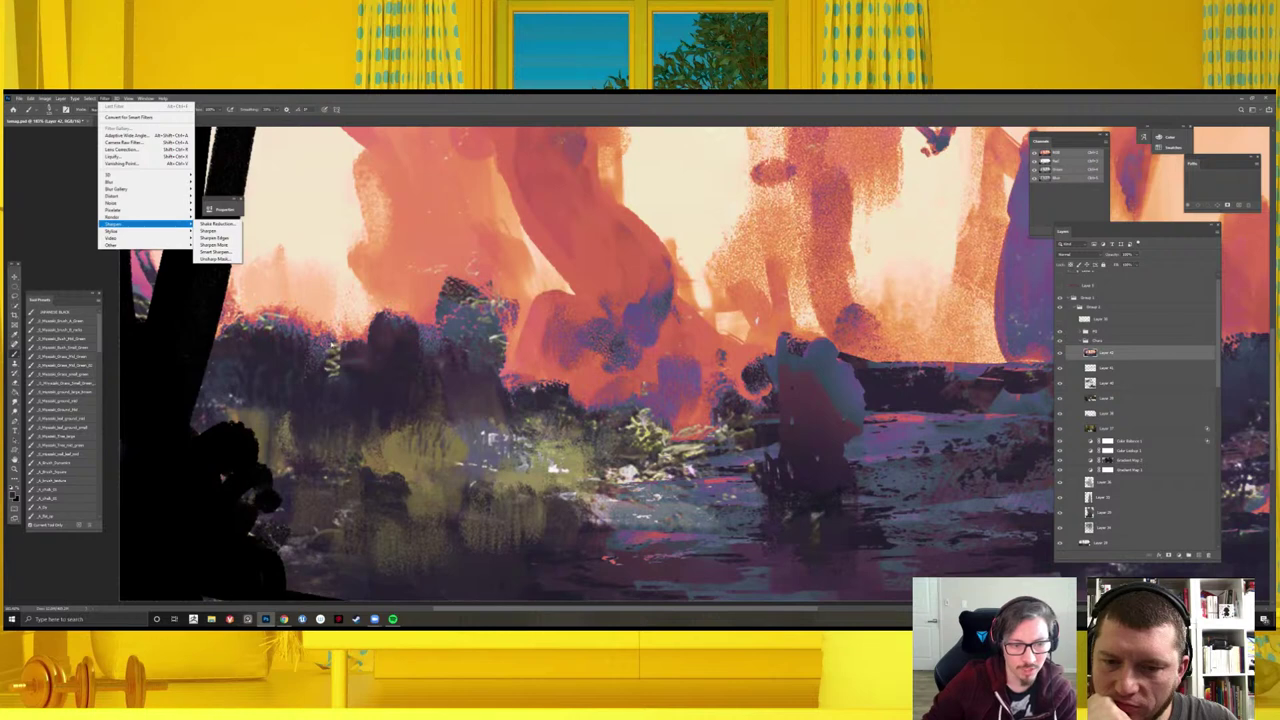
left_click(216, 258)
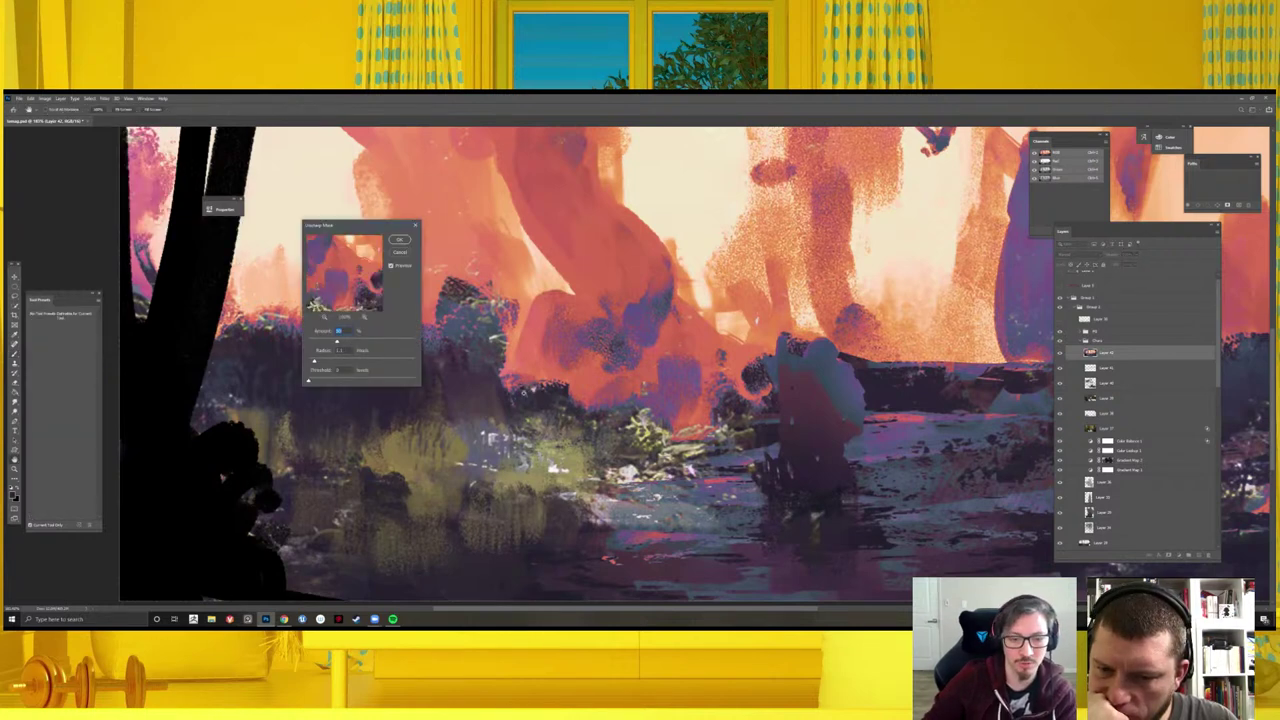
key("ctrl+minus")
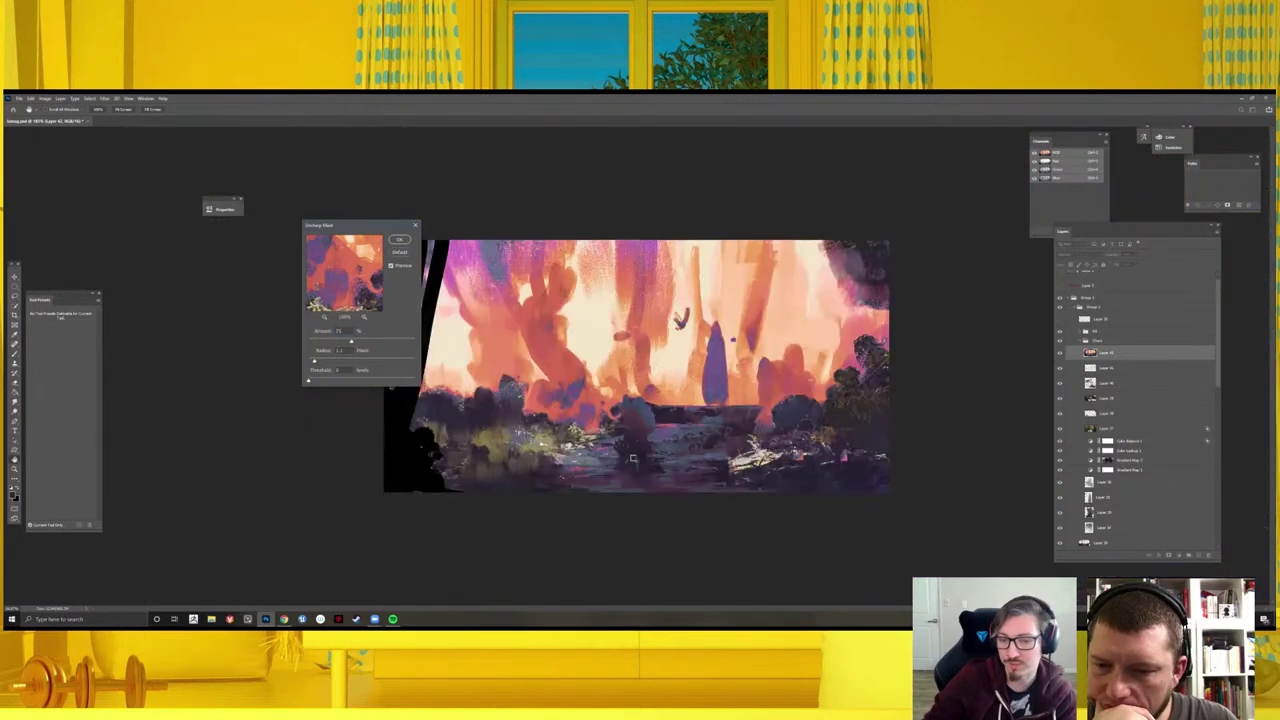
key("ctrl+minus")
key("Return")
- Zoom back in on the painting with the brush active and save the document
key("b")
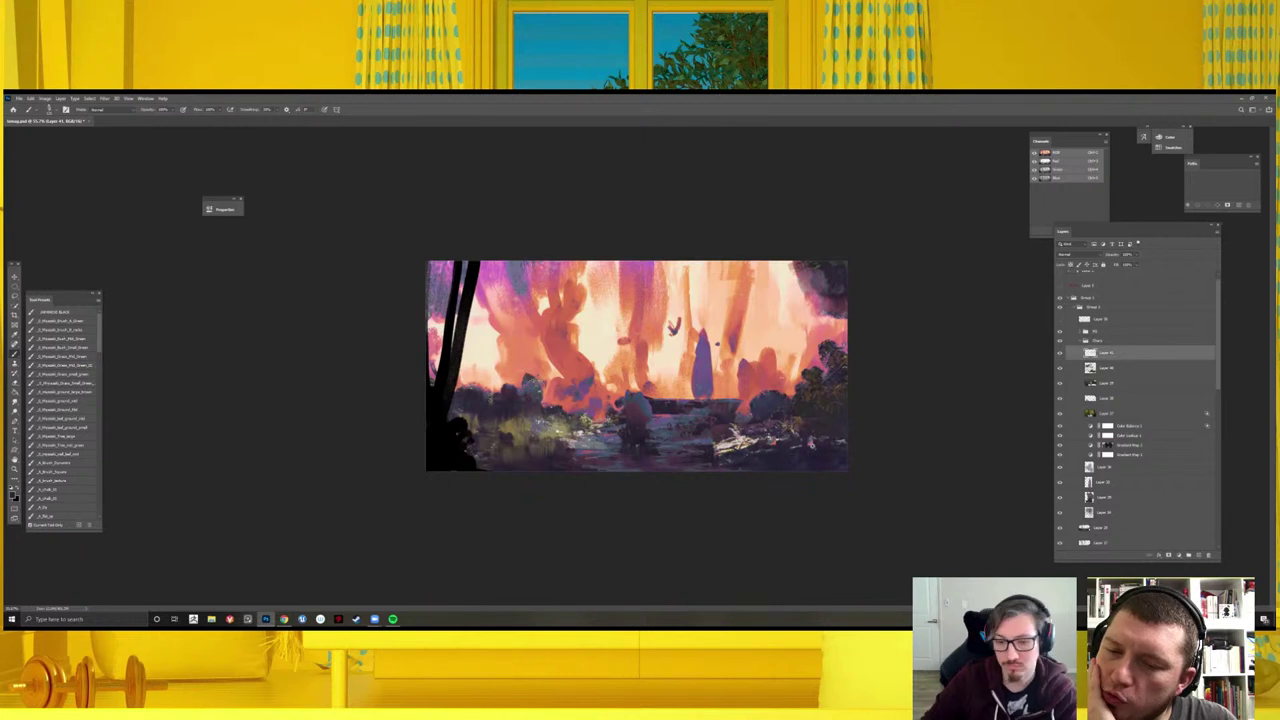
key("ctrl+plus")
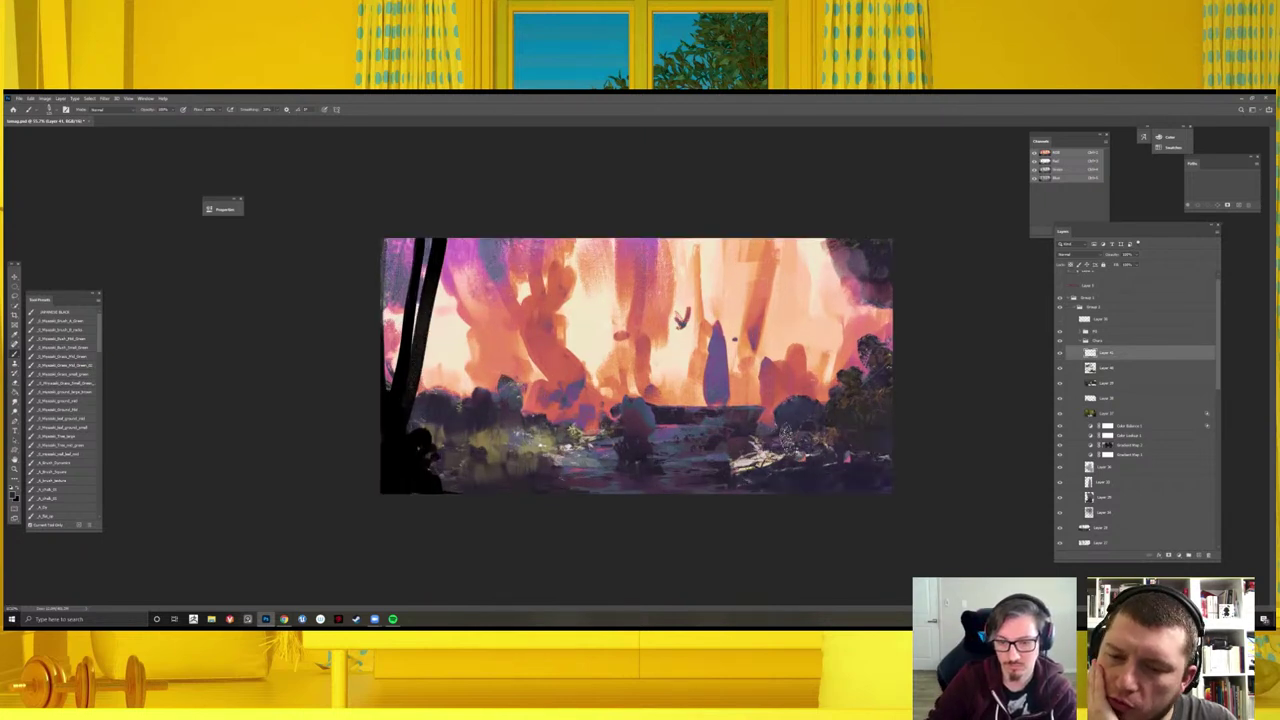
key("ctrl+plus")
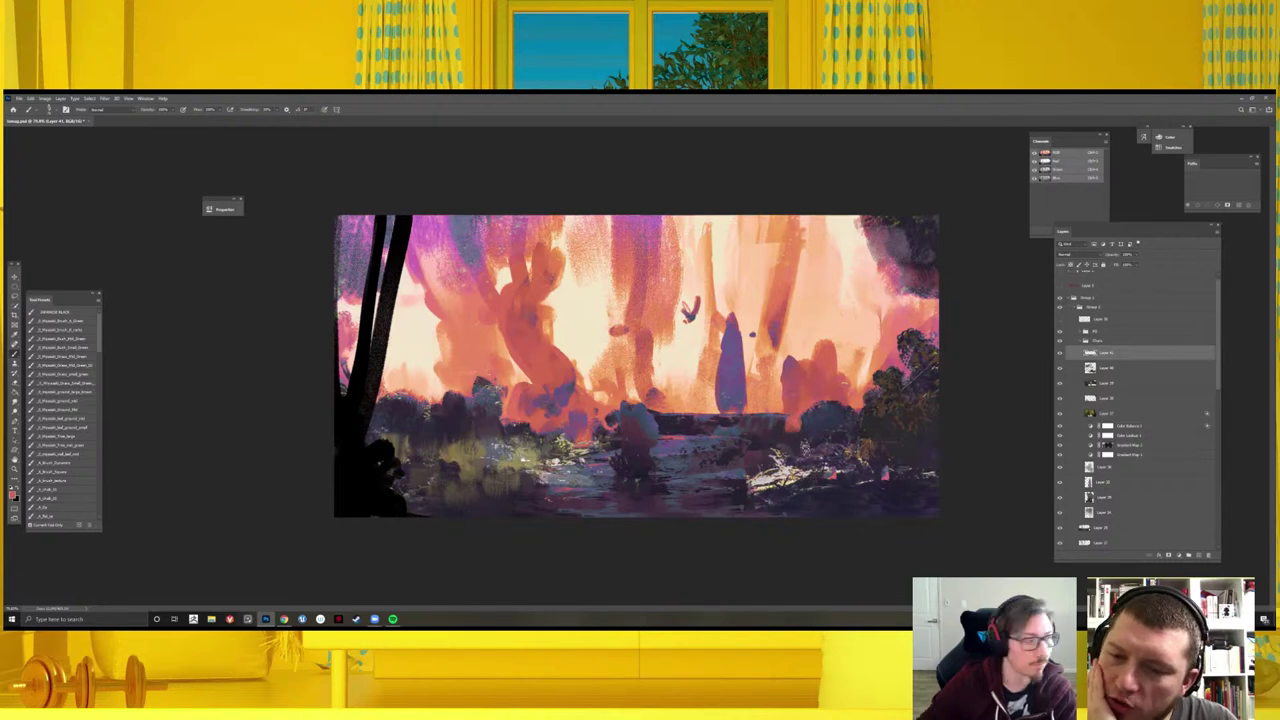
key("ctrl+s")
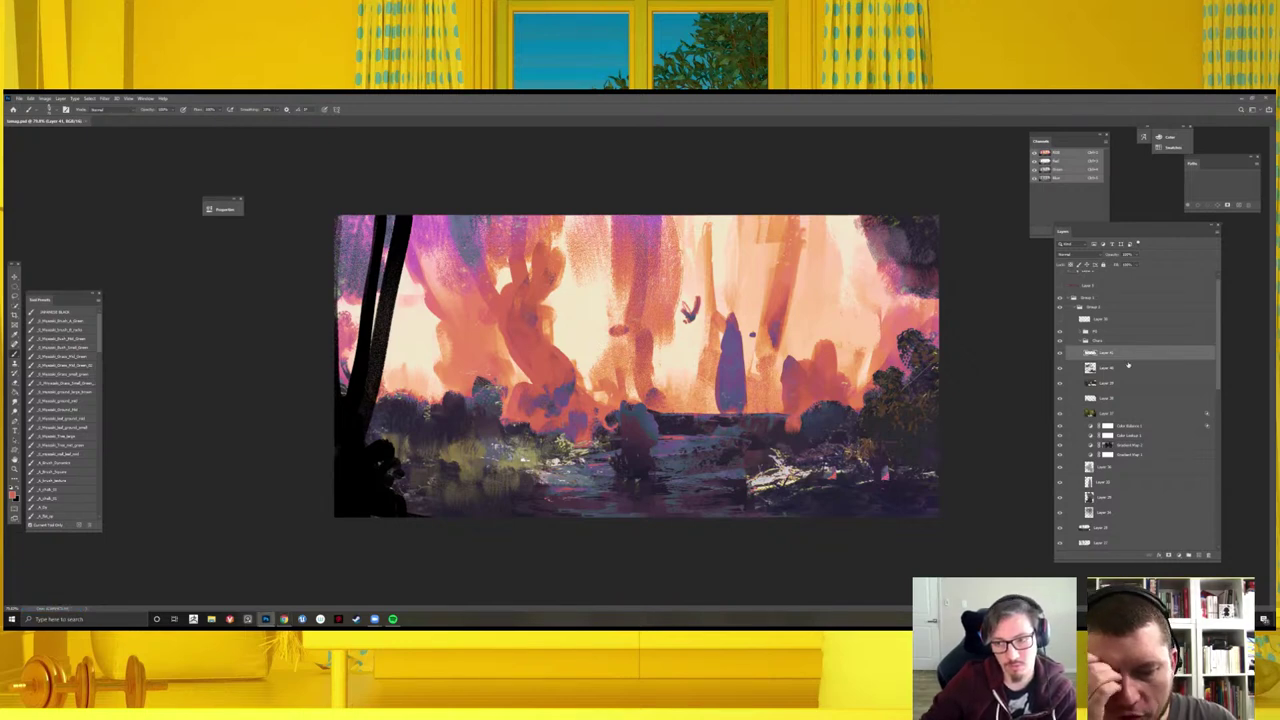
- Collapse the nested layer group and toggle the grayscale underpainting on and off
left_click_drag(1218, 343, 1216, 510)
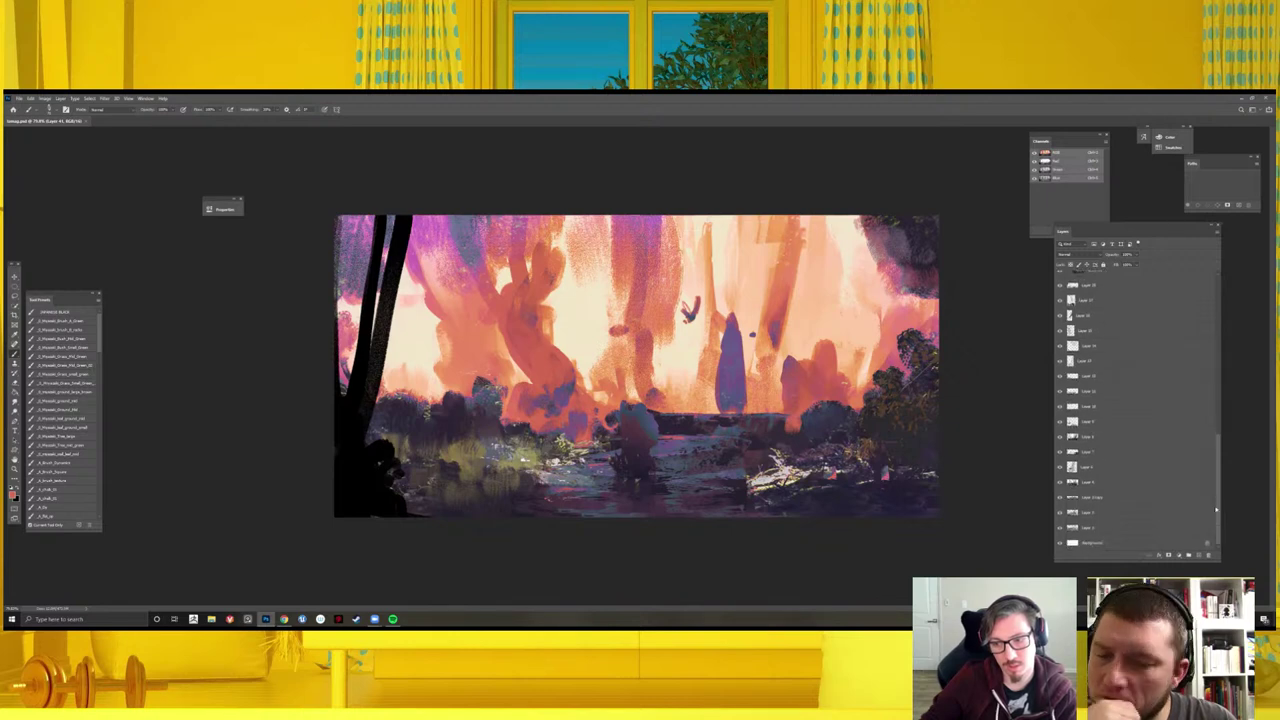
scroll(1130, 480, "up", 3)
scroll(1132, 450, "up", 3)
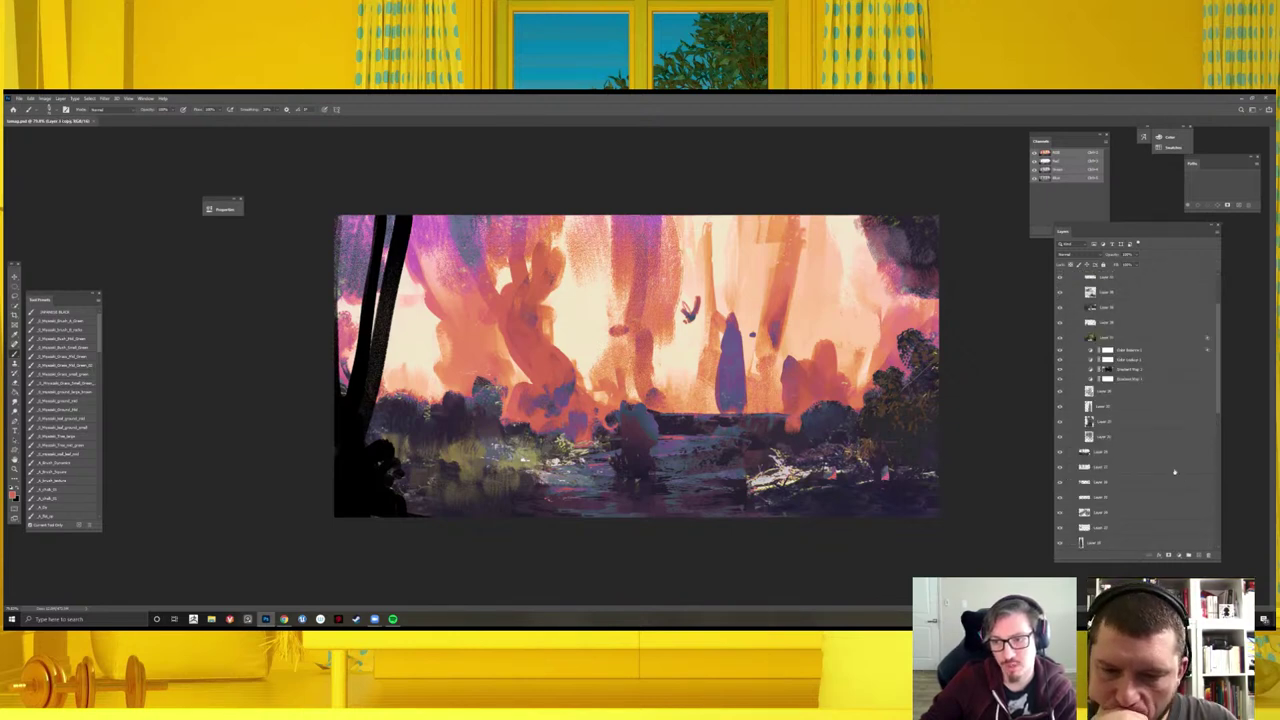
scroll(1134, 420, "up", 3)
left_click(1073, 314)
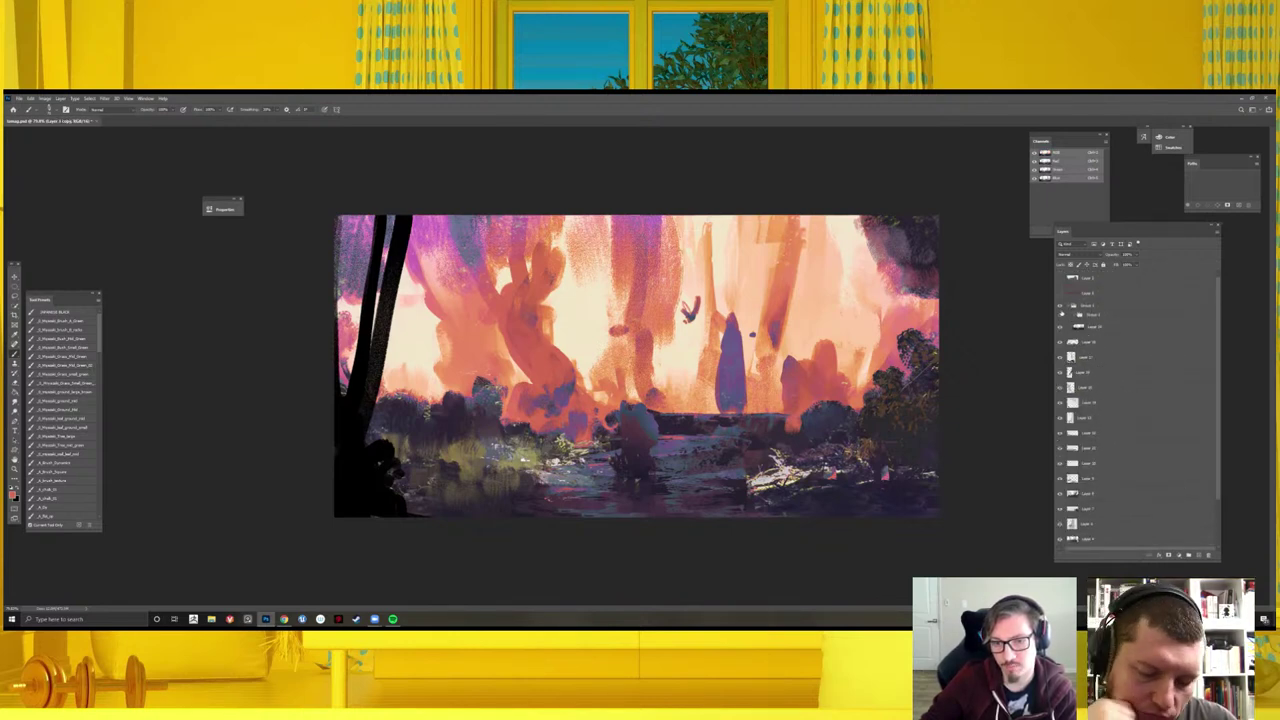
left_click(1060, 314)
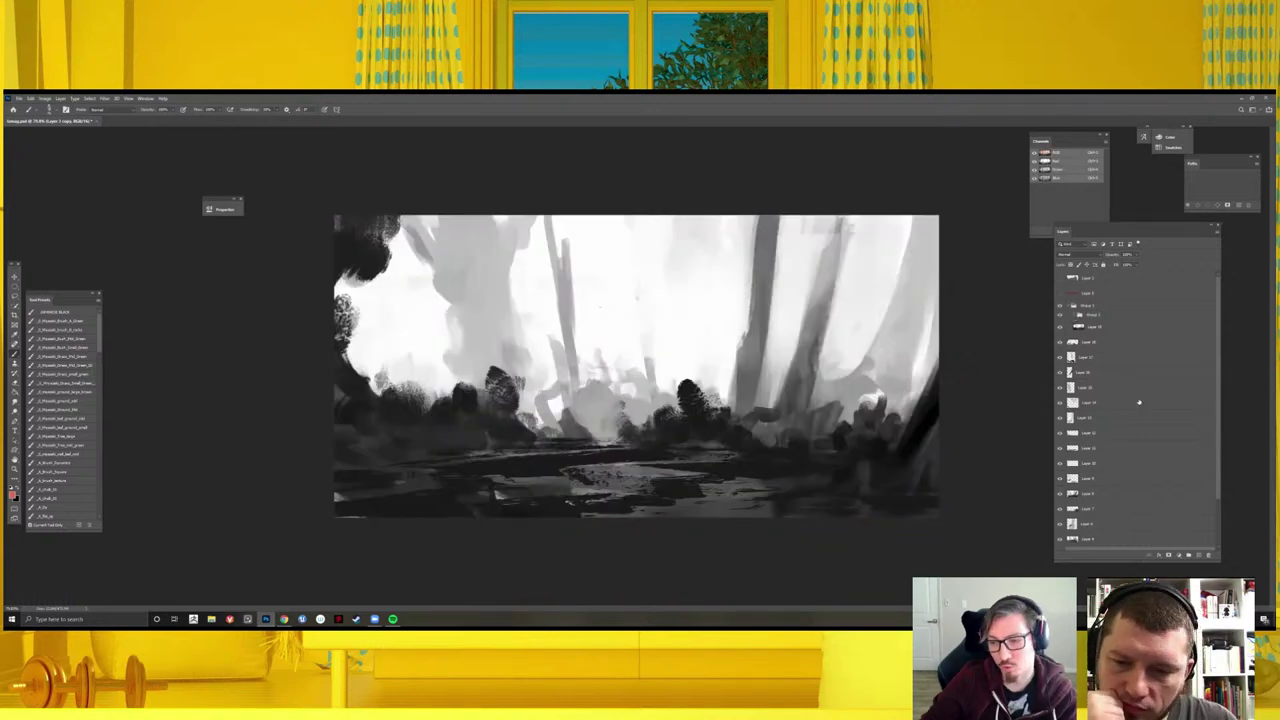
left_click(1060, 314)
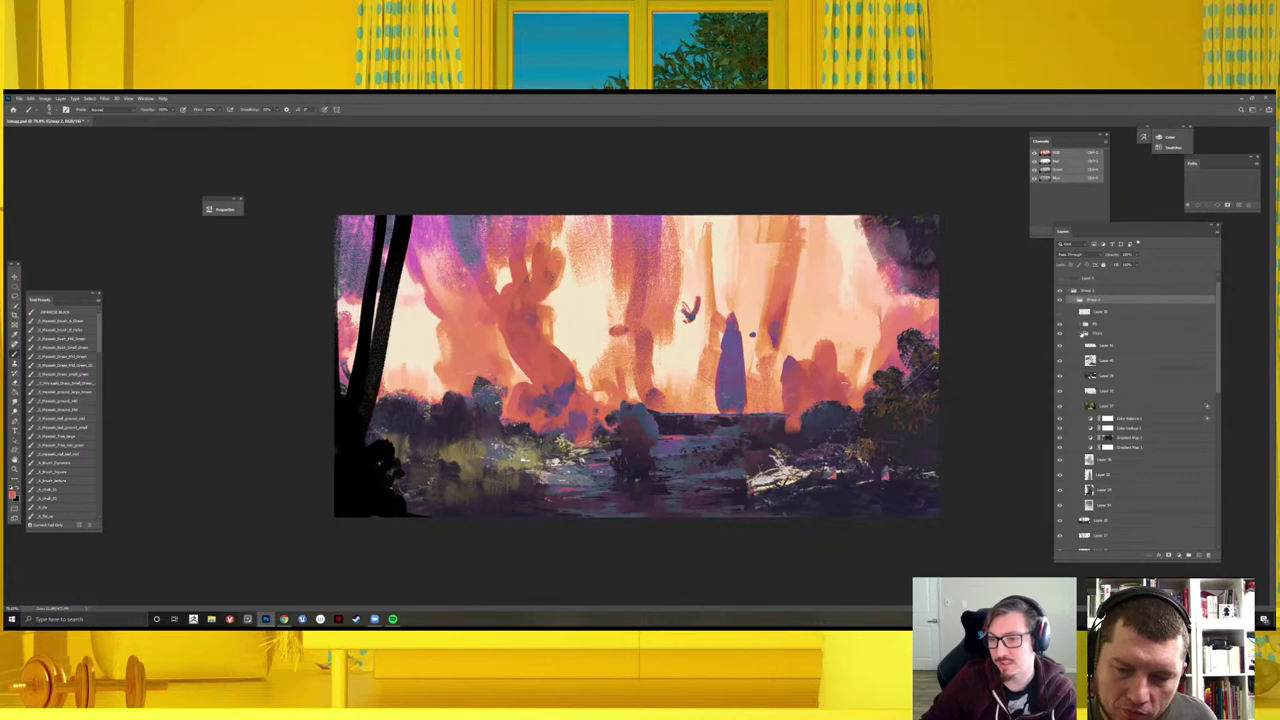
- Show the grayscale underpainting and add a new layer above Group 1
left_click(1063, 349)
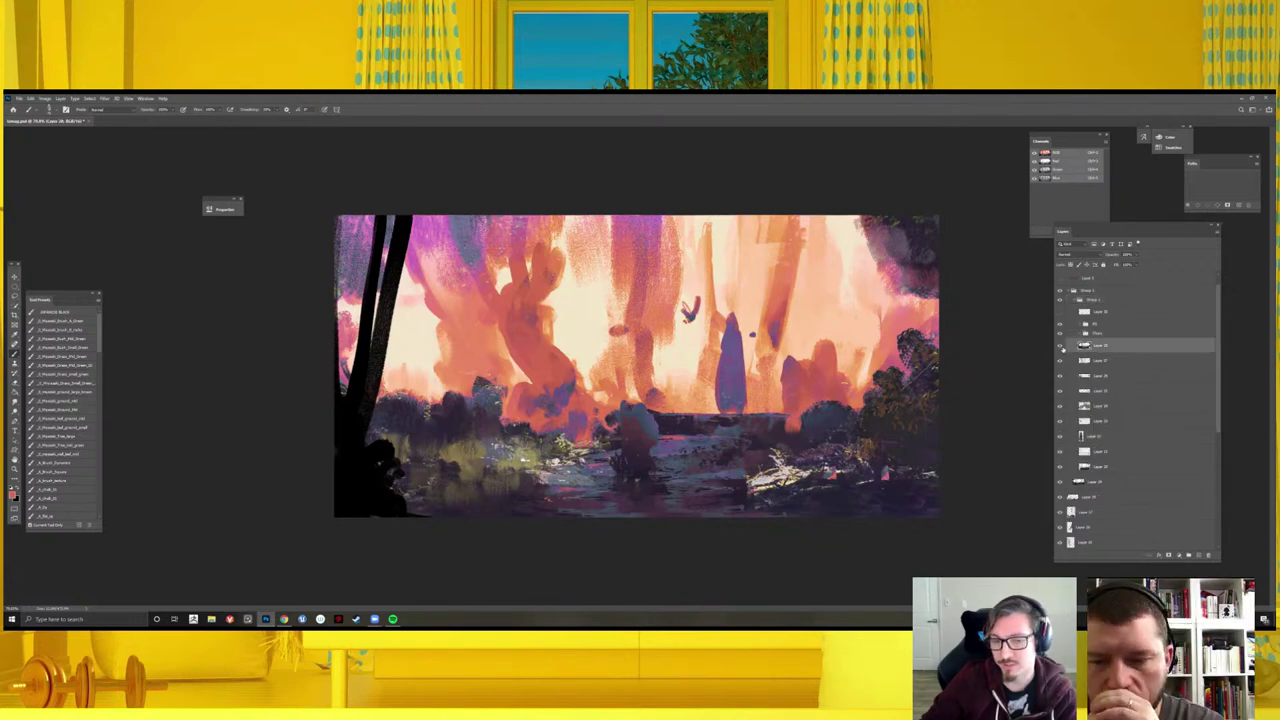
left_click(1061, 346)
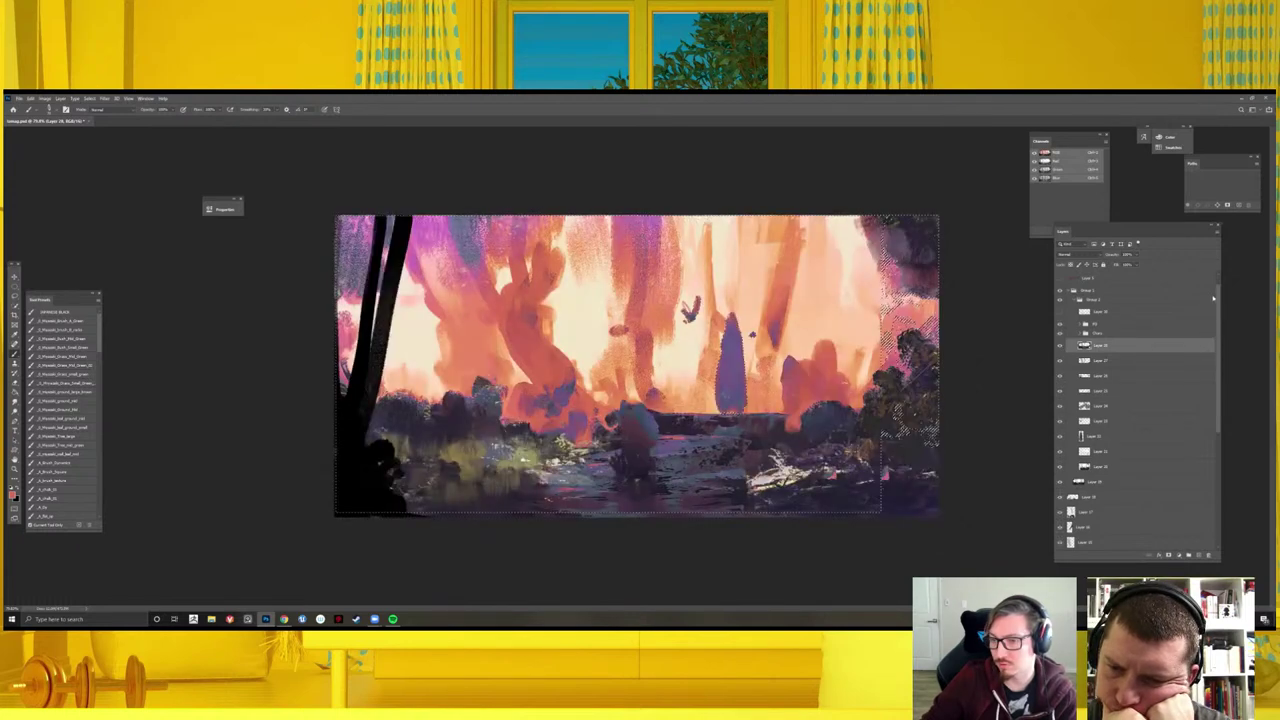
key("ctrl+shift+alt+n")
left_click(1085, 306)
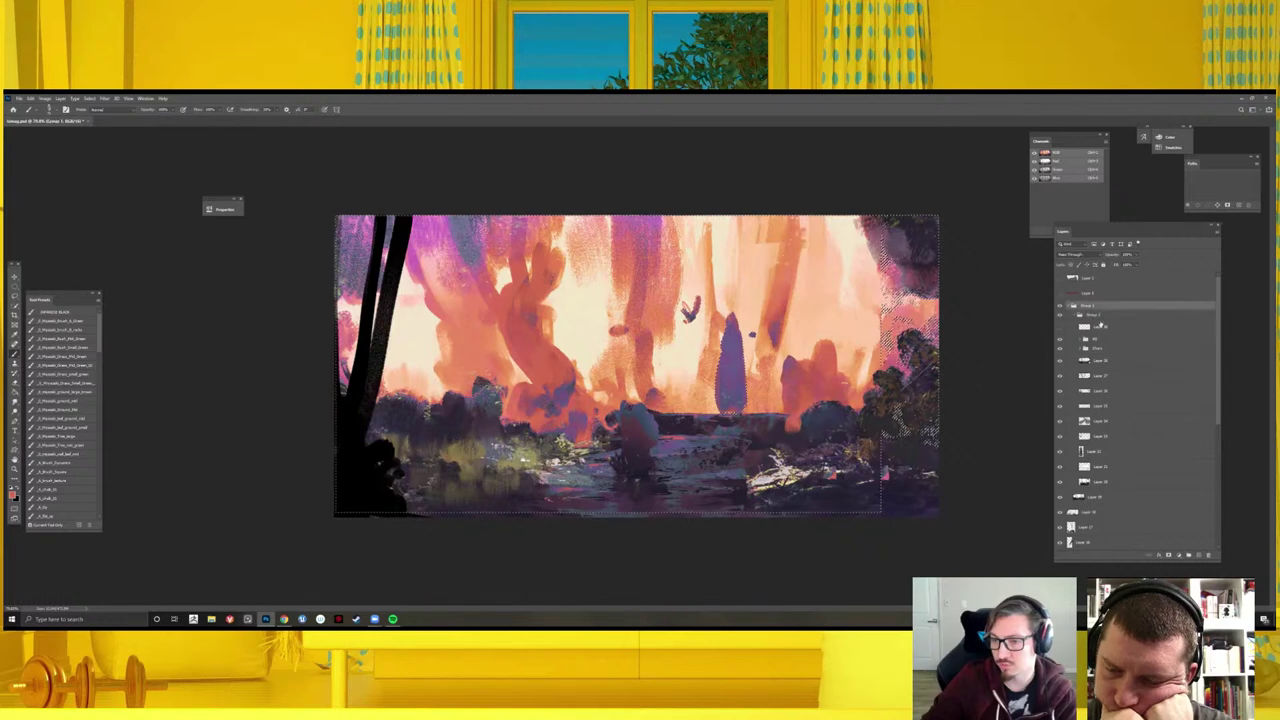
key("ctrl+shift+alt+n")
- Toggle the grayscale layer repeatedly to compare values against the colour painting
key("ctrl+minus")
key("ctrl+minus")
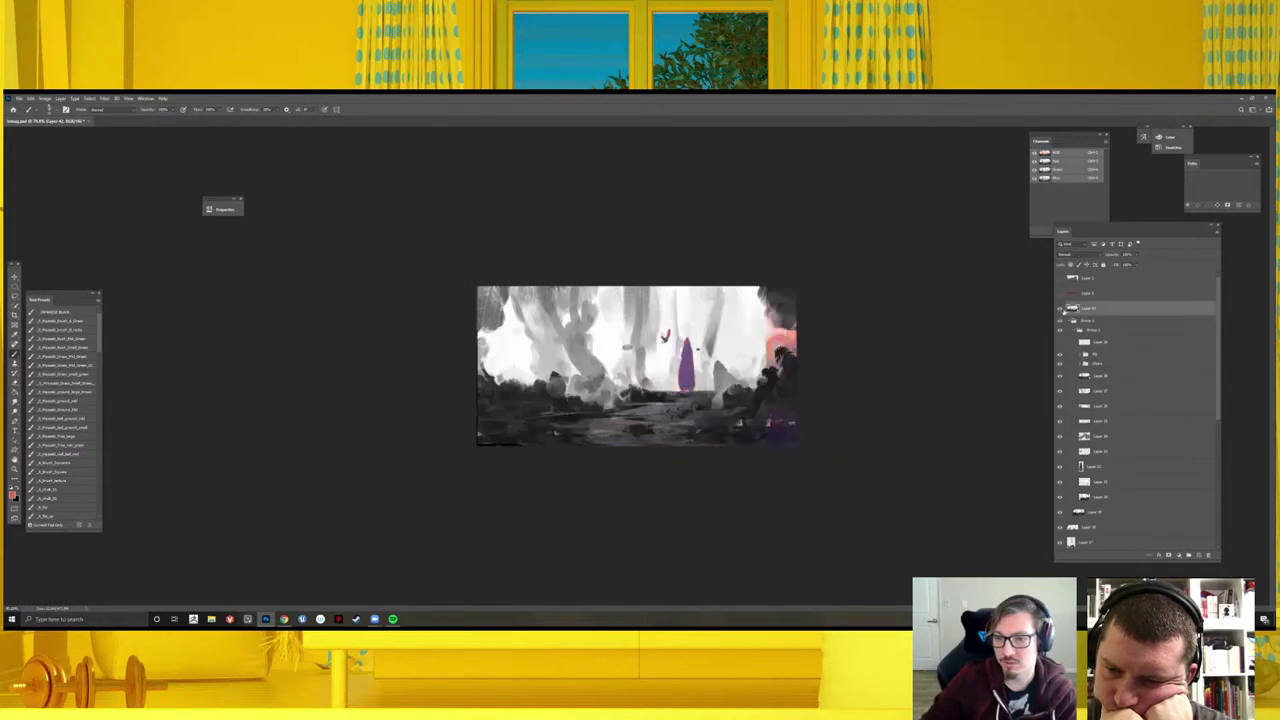
left_click(1060, 311)
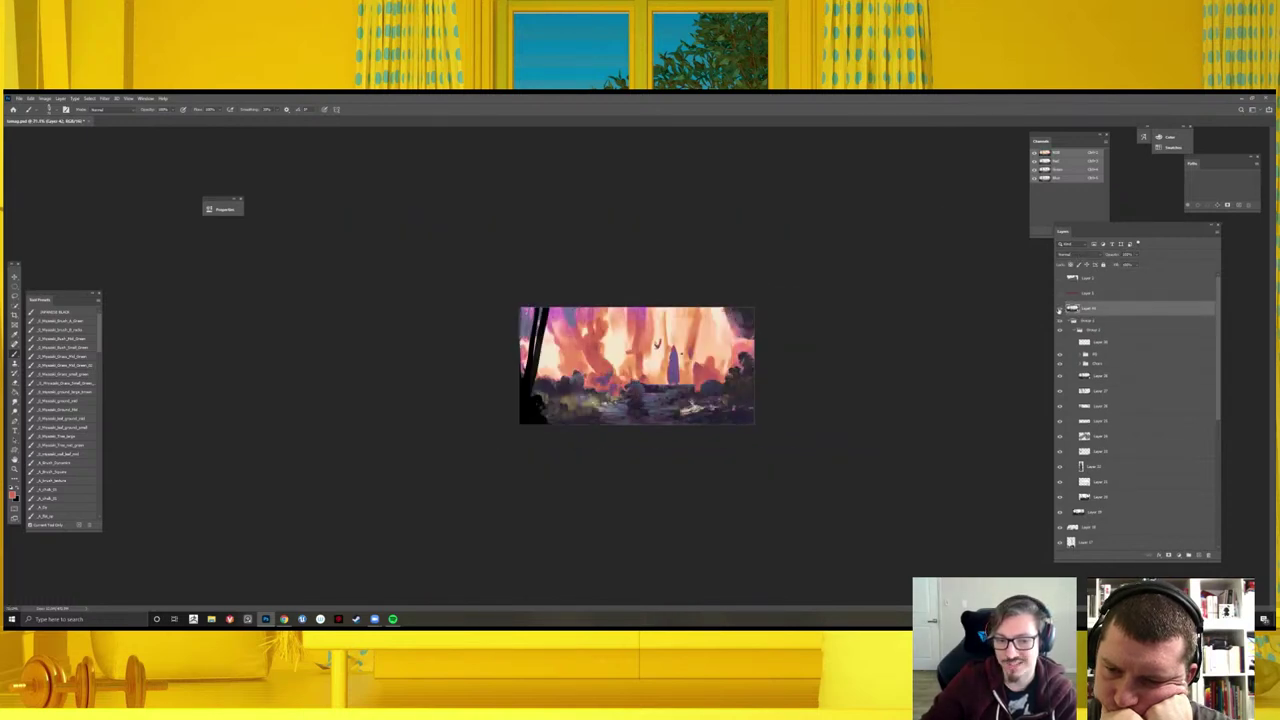
left_click(1060, 311)
left_click(1060, 311)
left_click(1060, 311)
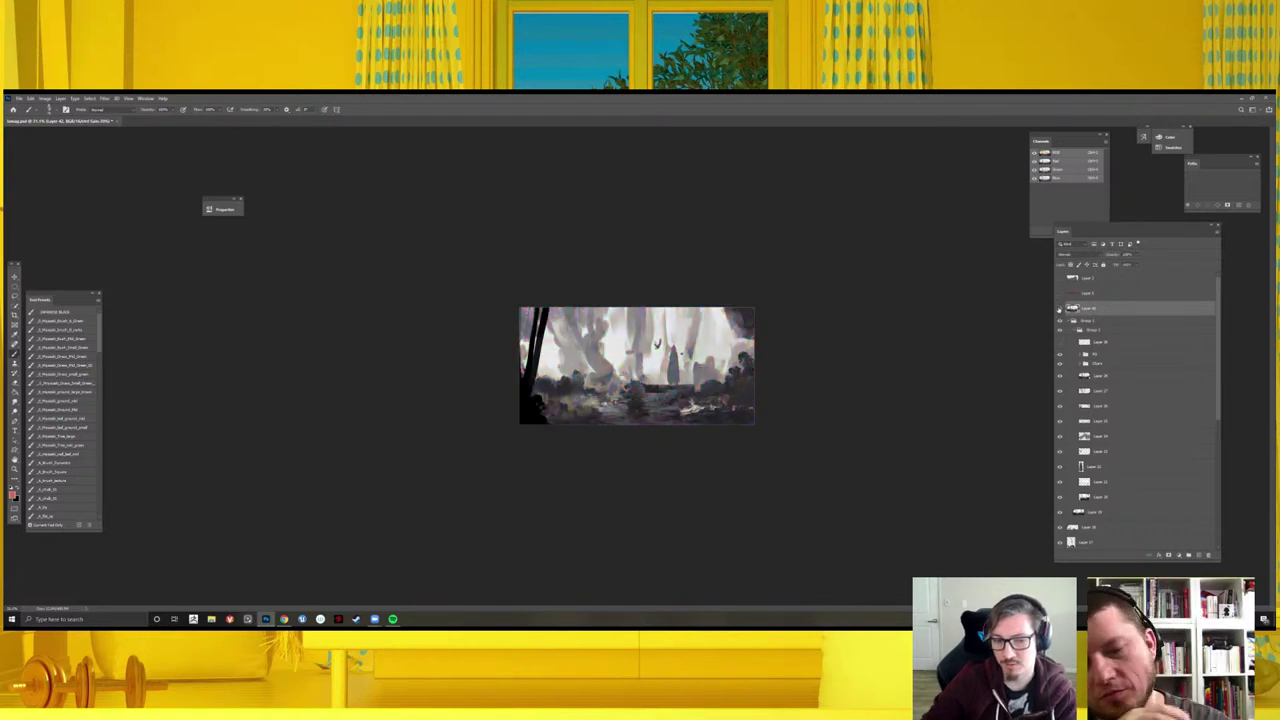
left_click(1060, 311)
left_click(1060, 311)
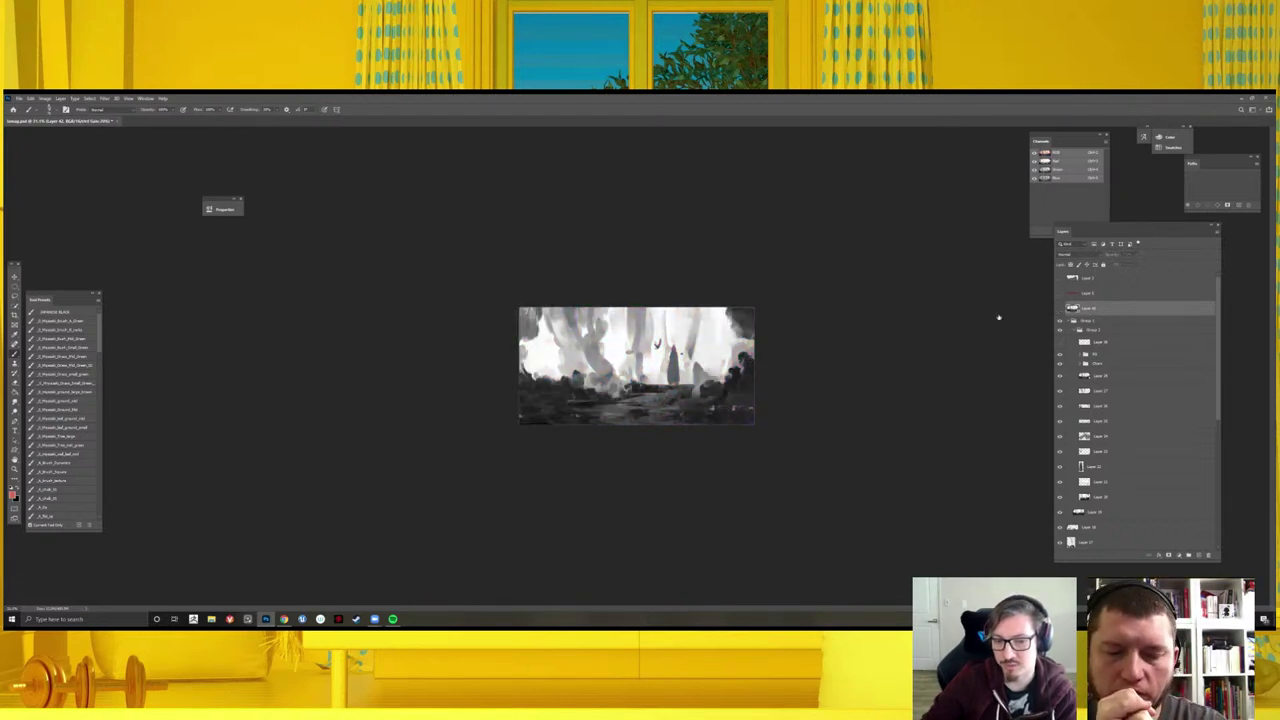
left_click(1060, 311)
- Fit the painting in view, leave the grayscale layer hidden, and group Layer 42
key("ctrl+minus")
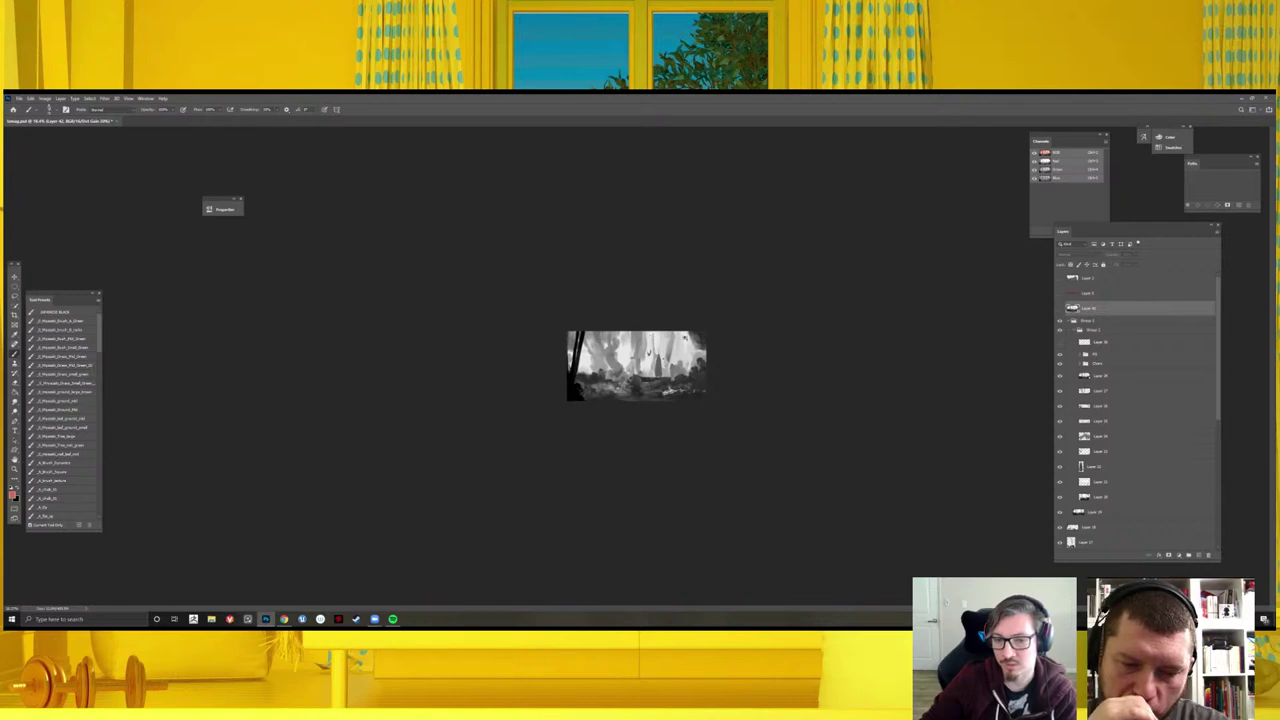
key("ctrl+plus")
key("ctrl+plus")
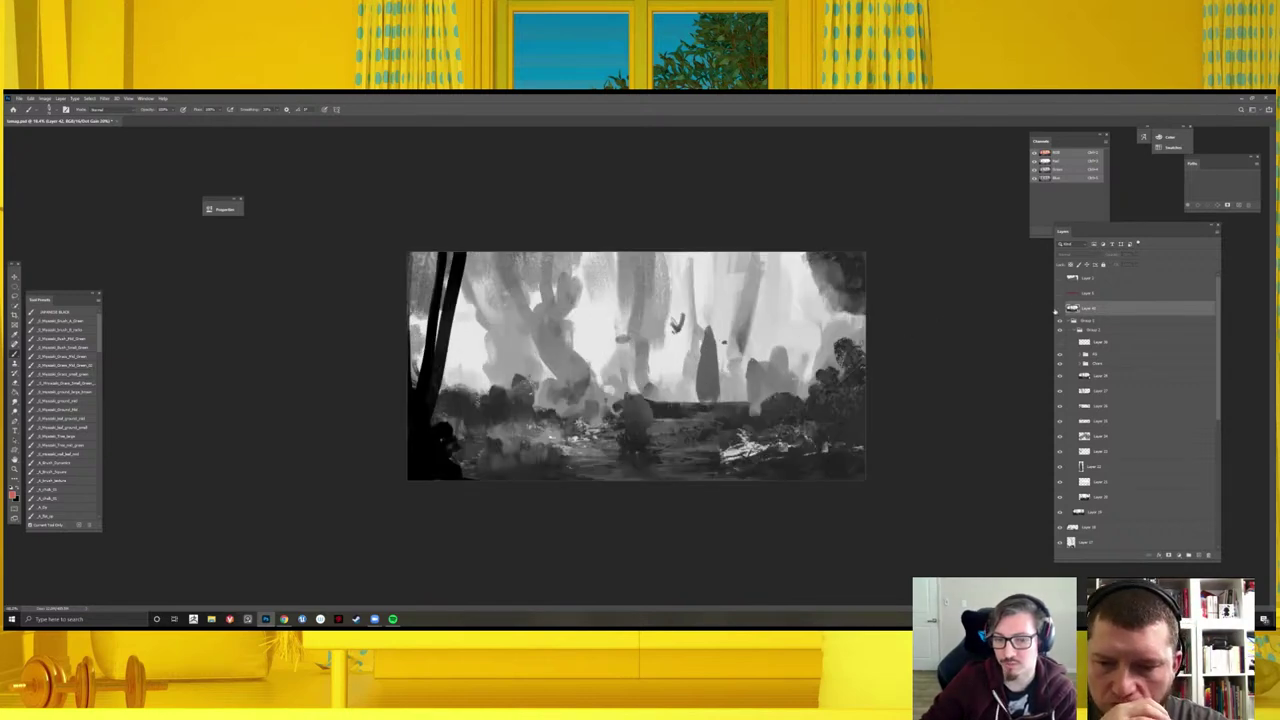
key("ctrl+plus")
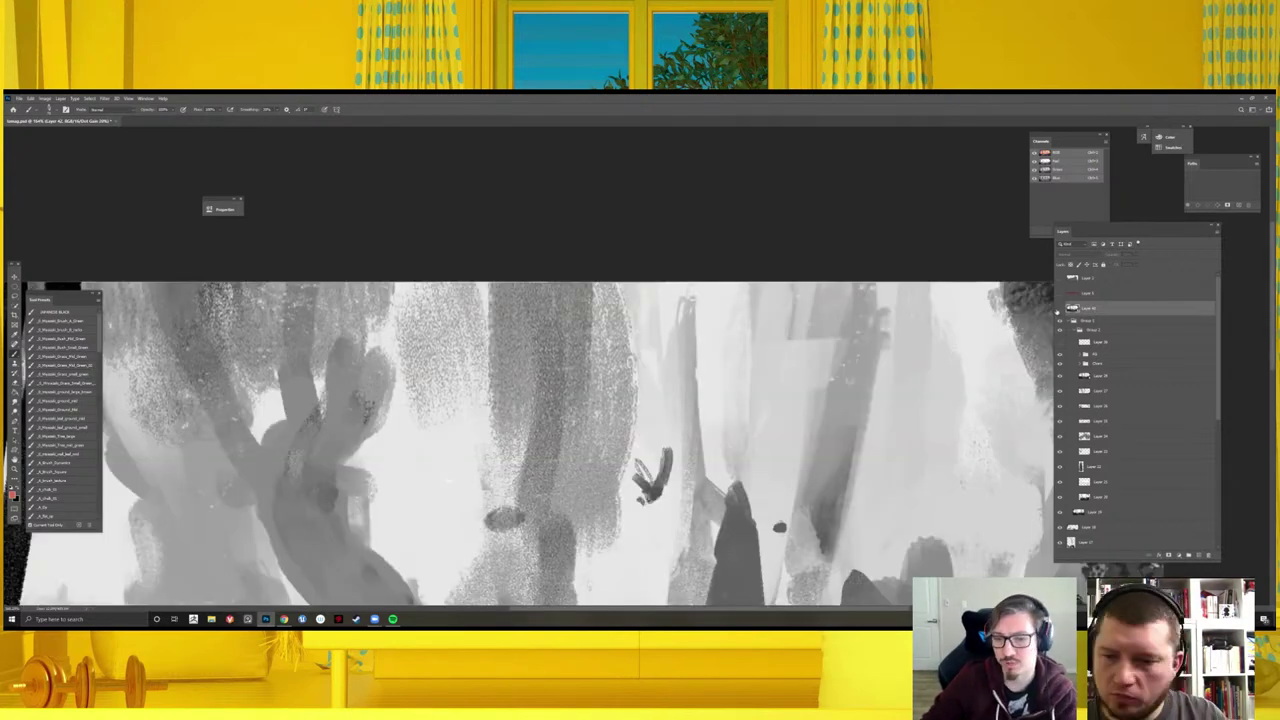
key("ctrl+0")
left_click(1059, 309)
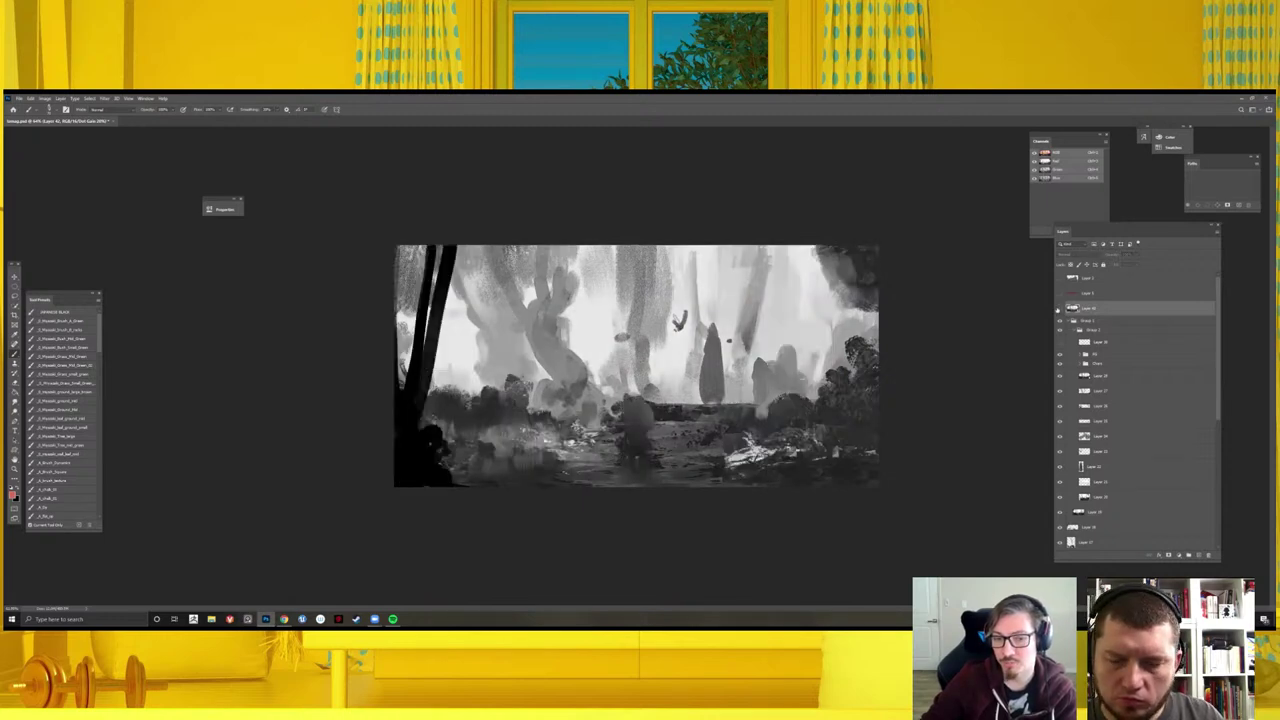
left_click(1058, 310)
left_click(1058, 310)
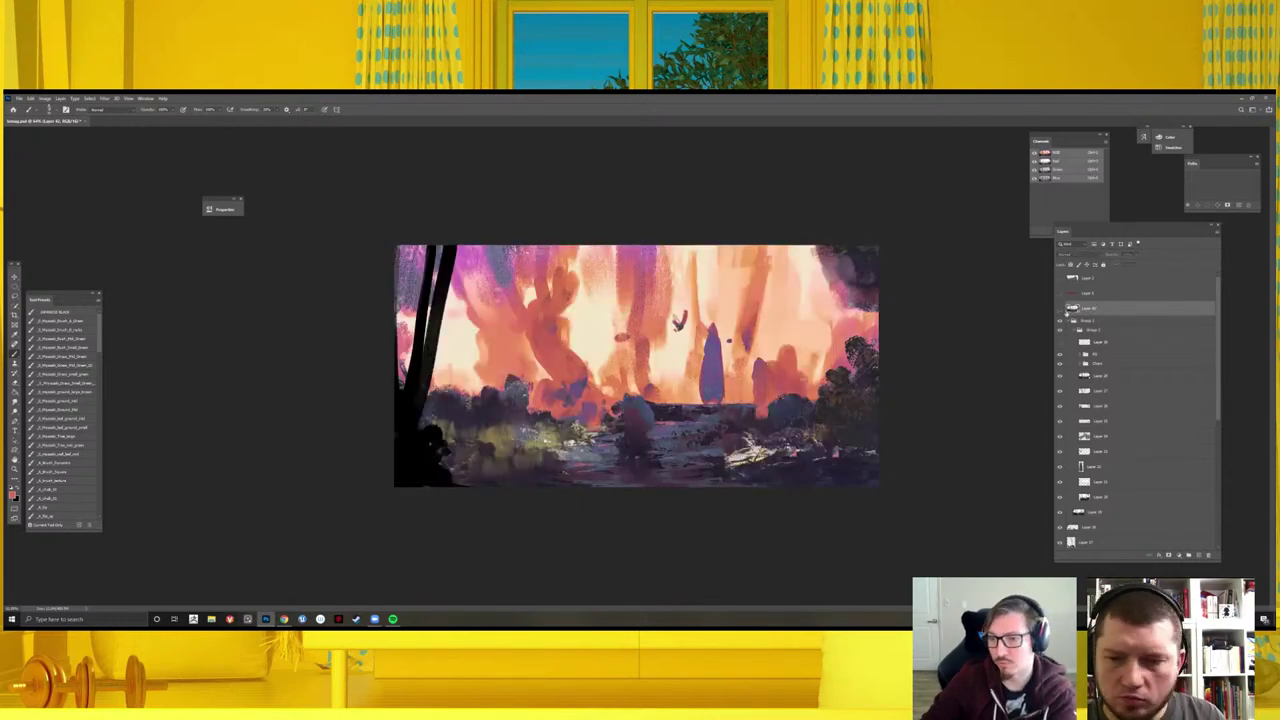
key("ctrl+g")
- Mirror the painting and toggle Proof Colors to compare grayscale against colour
key("ctrl+minus")
key("ctrl+minus")
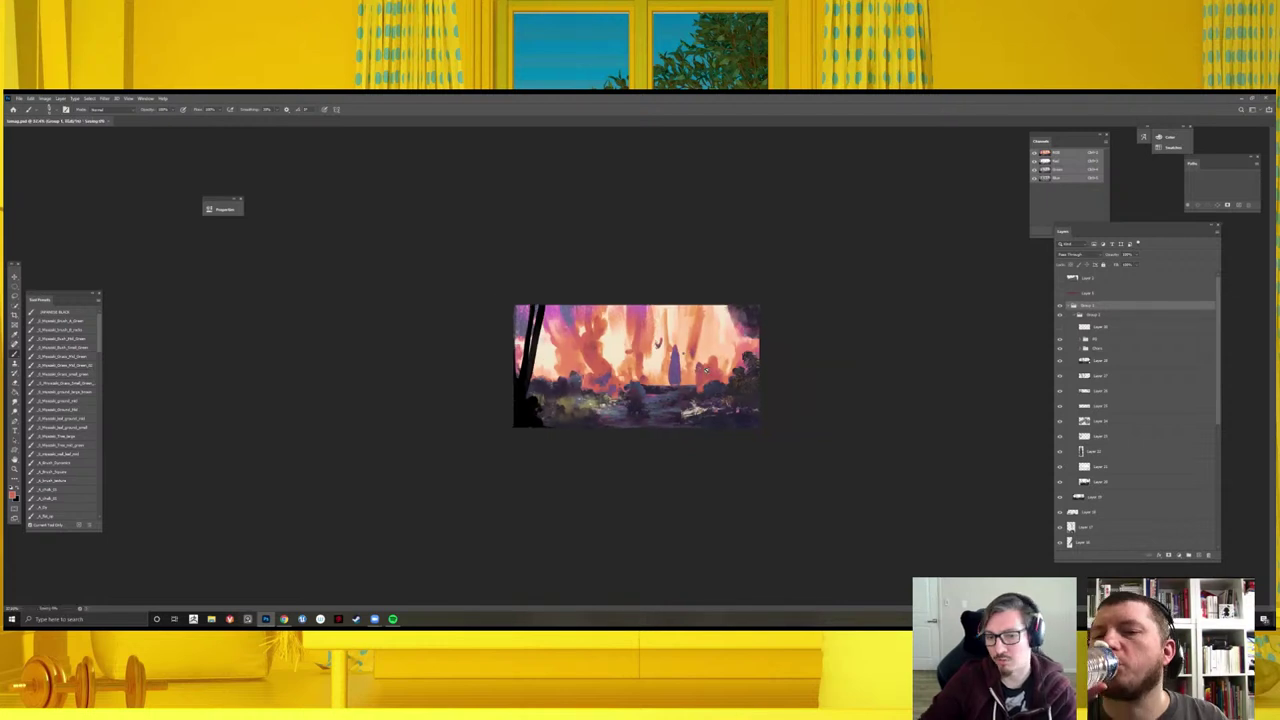
key("h")
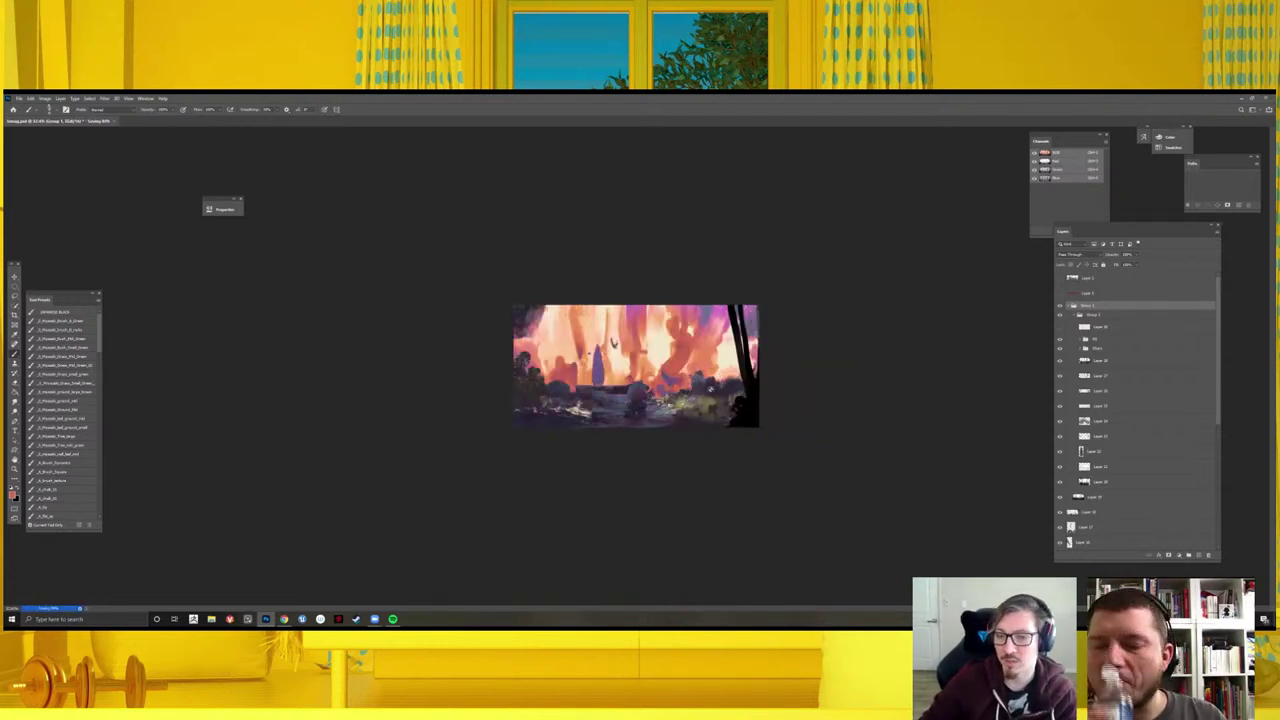
key("ctrl+plus")
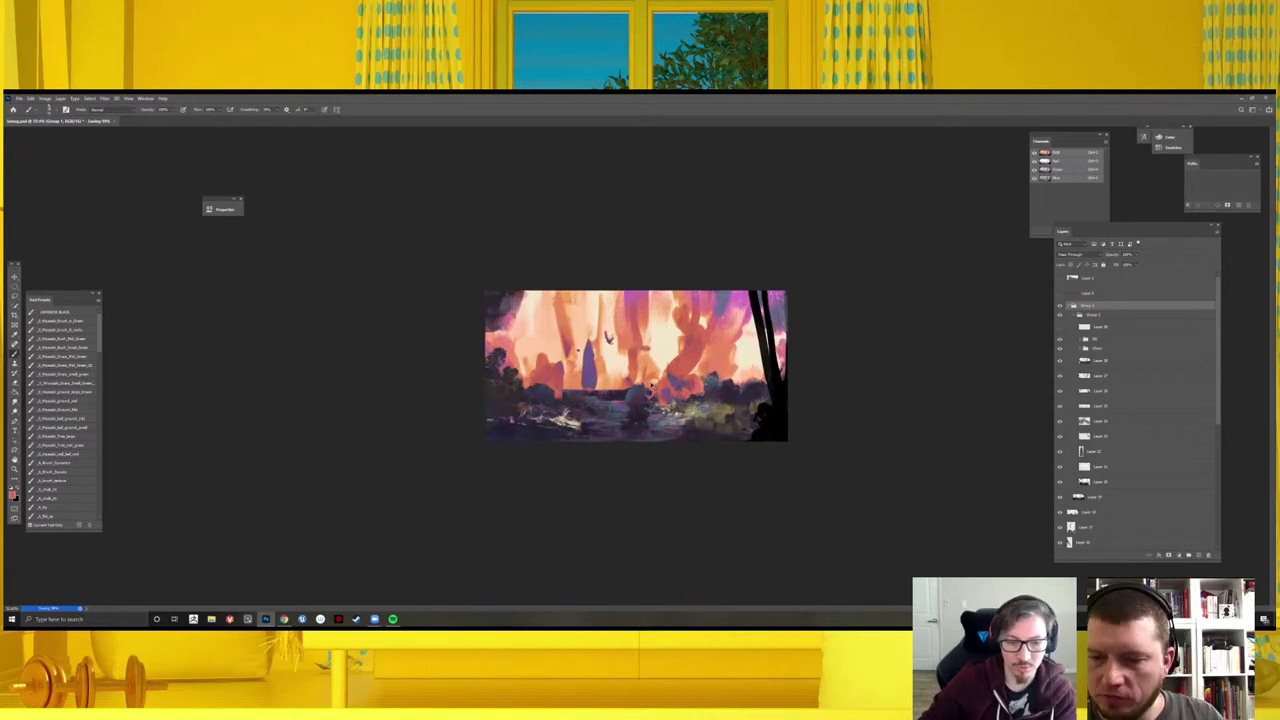
key("ctrl+y")
key("ctrl+y")
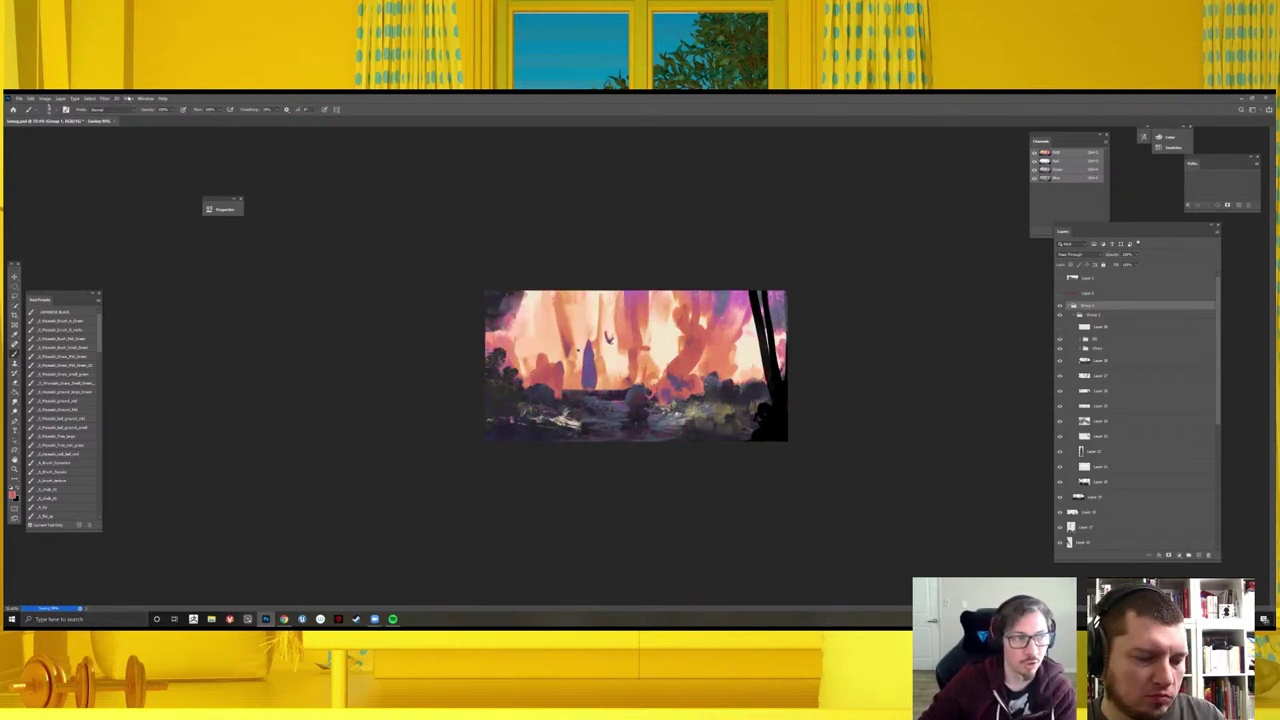
left_click(128, 99)
mouse_move(140, 106)
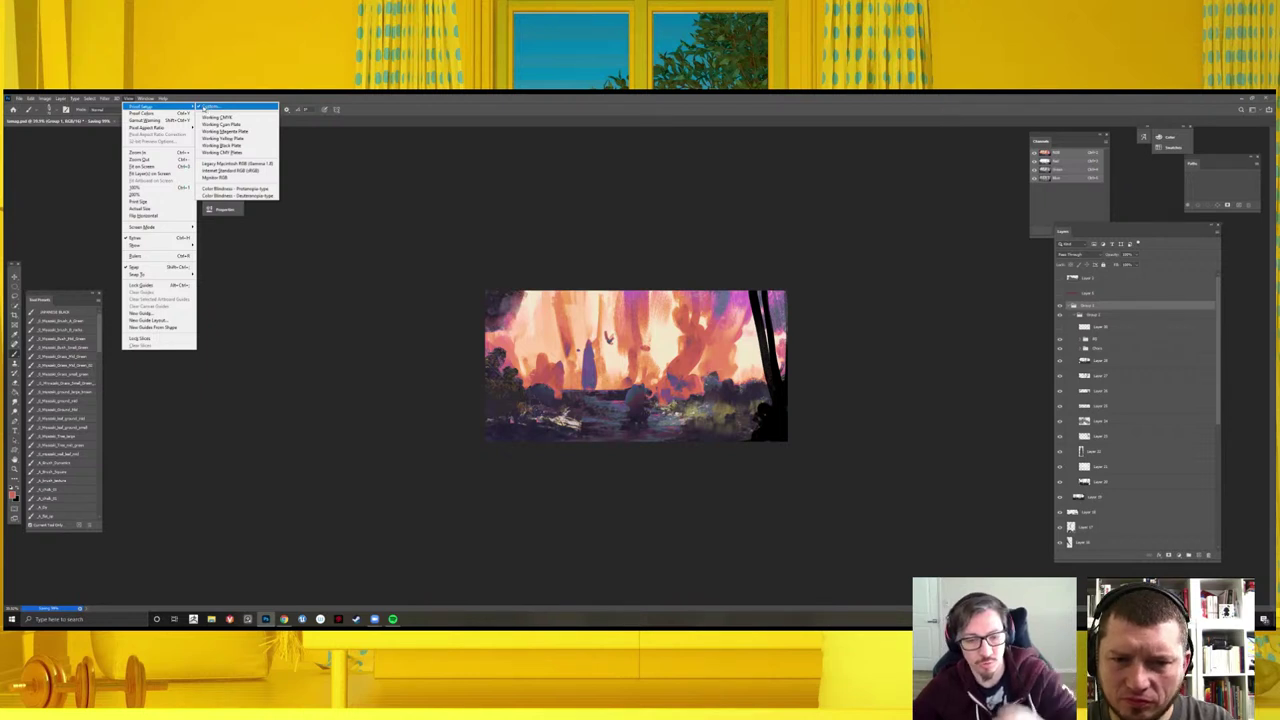
left_click(425, 155)
key("ctrl+y")
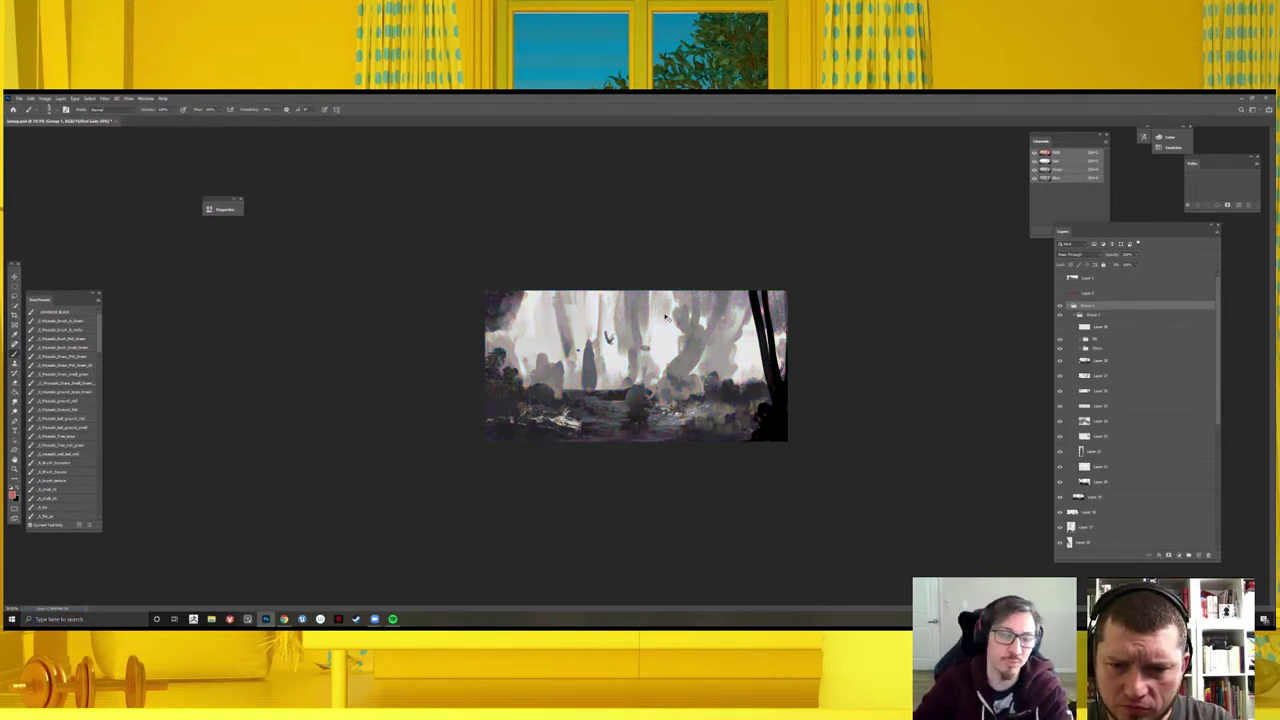
key("ctrl+y")
- Toggle Layer 36's red composition lines and recheck grayscale values before opening the View menu
key("ctrl+plus")
key("ctrl+plus")
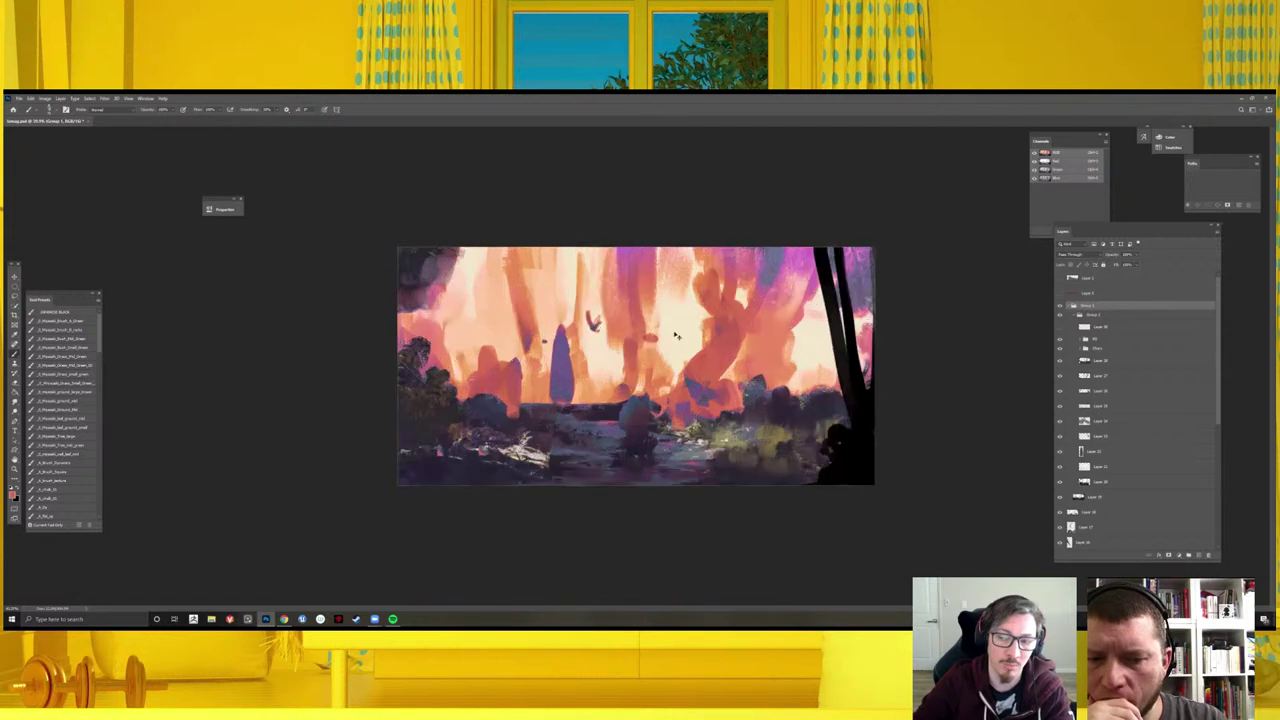
key("ctrl+y")
key("ctrl+y")
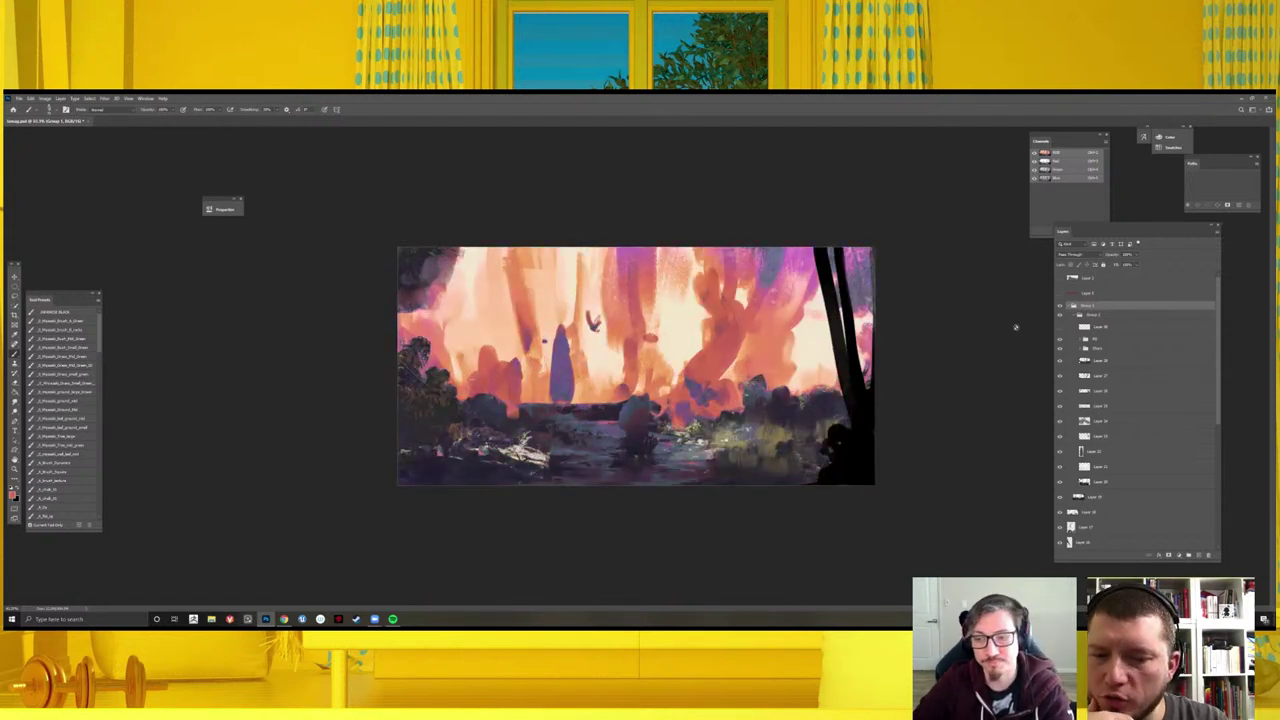
key("ctrl+plus")
left_click(1060, 327)
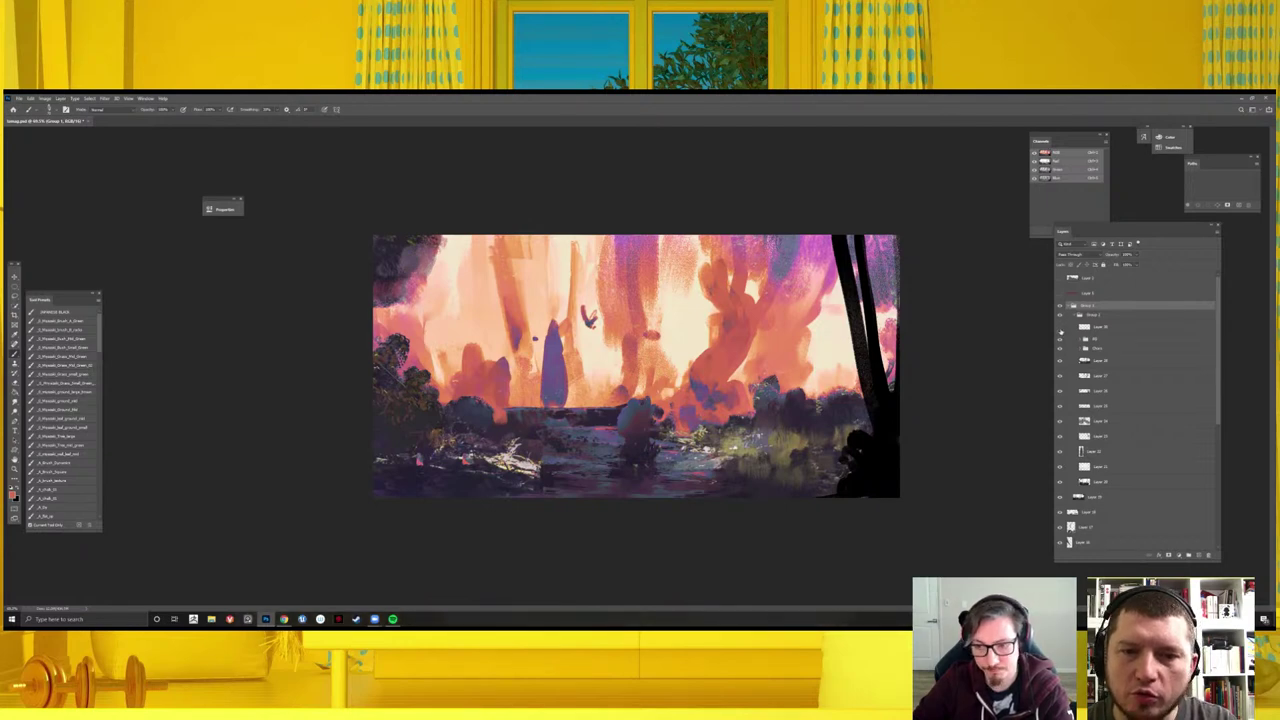
left_click(1060, 328)
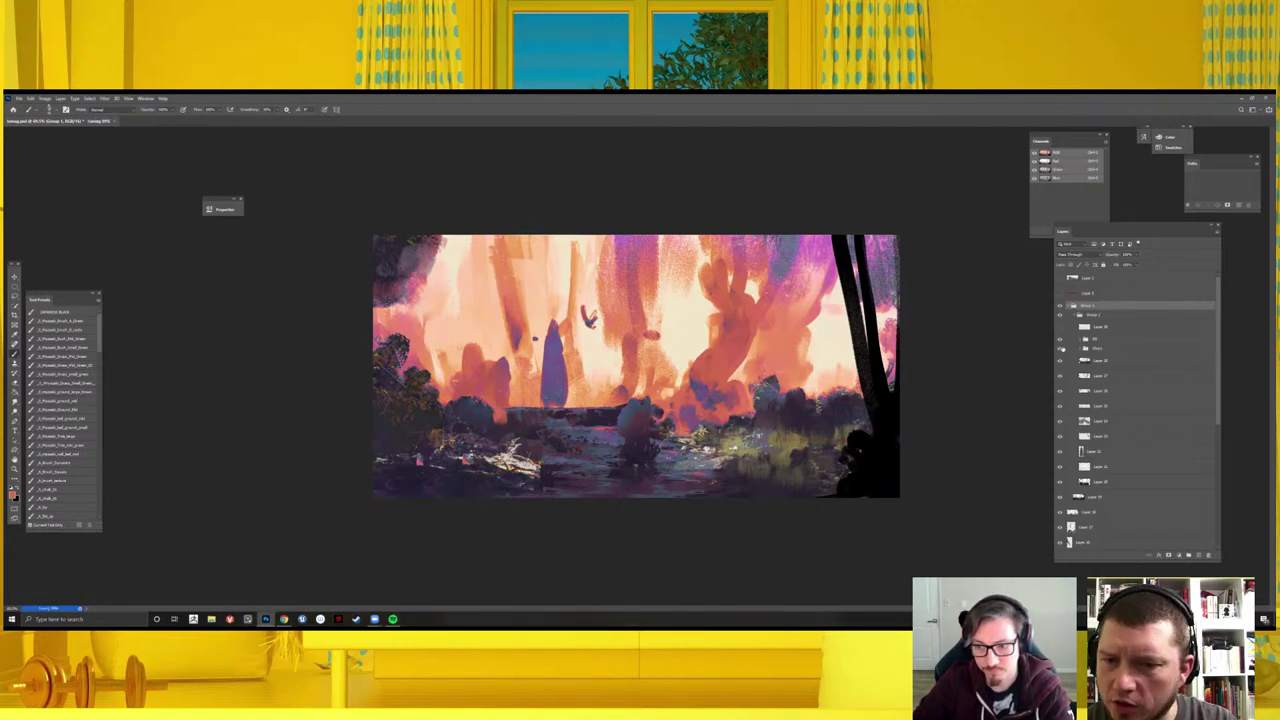
key("ctrl+y")
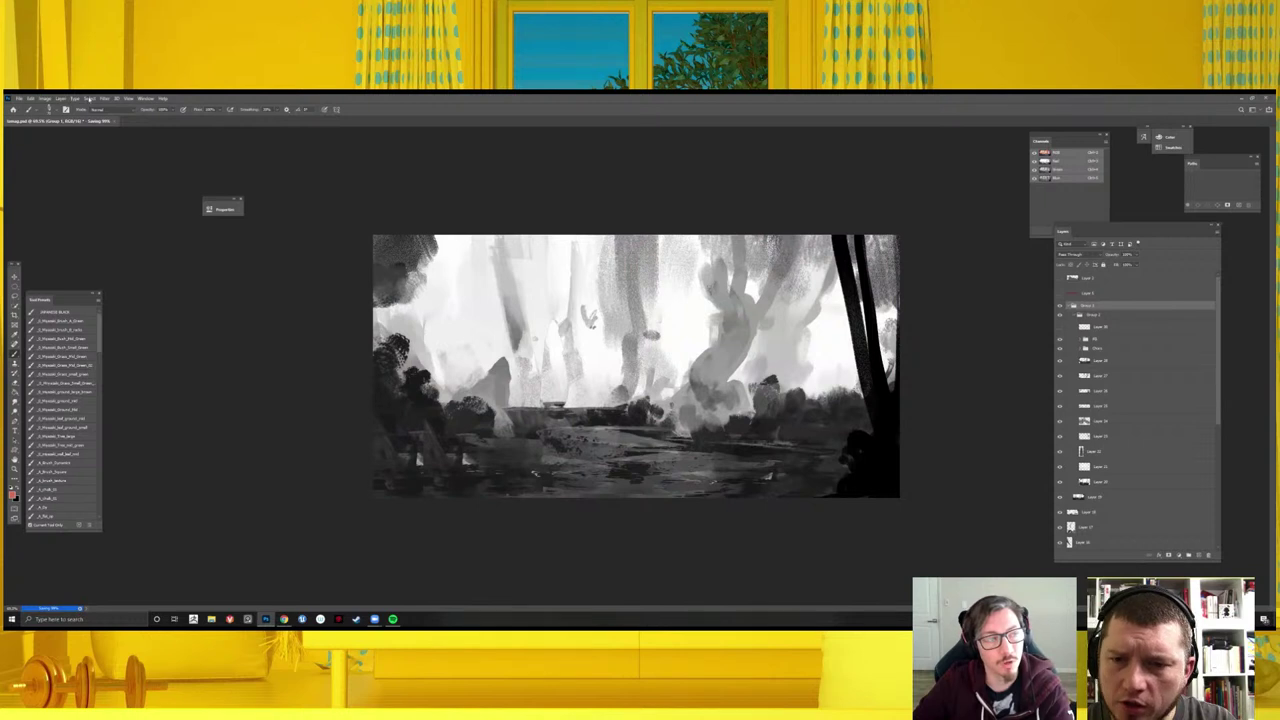
key("ctrl+y")
left_click(60, 98)
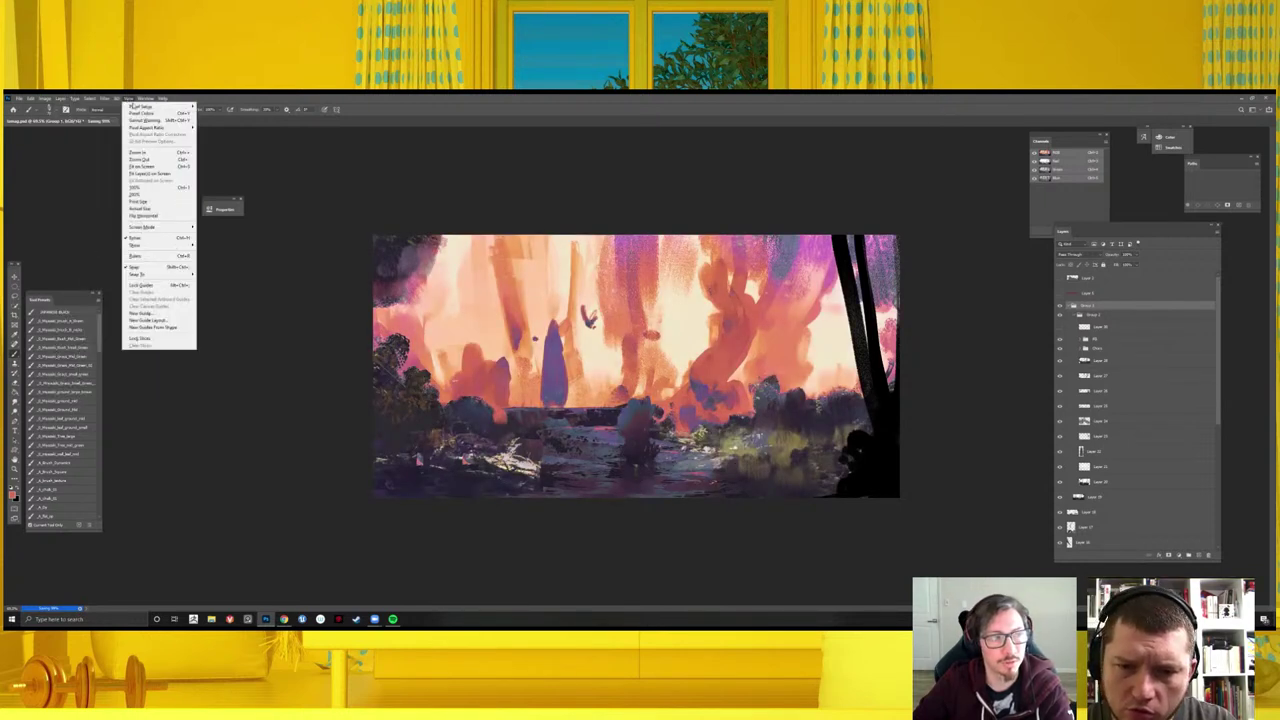
- Set a custom proof simulating Dot Gain 20% for a grayscale preview
left_click(233, 107)
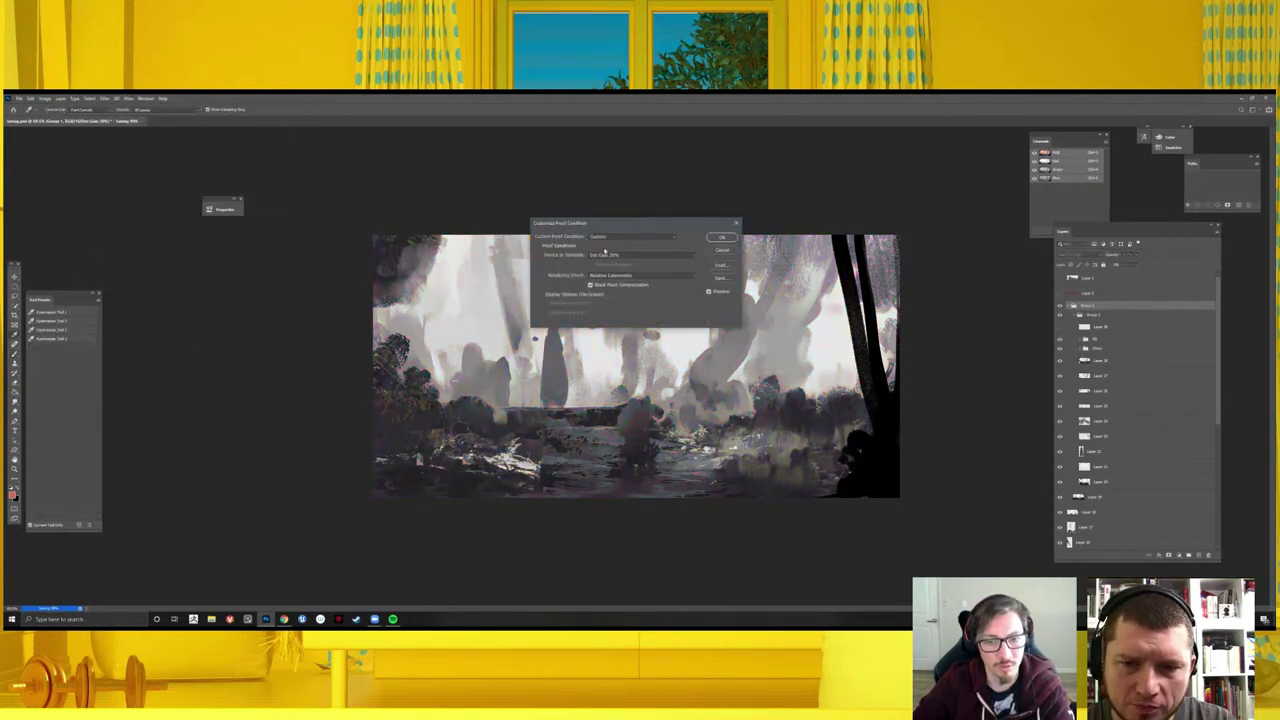
left_click(606, 254)
left_click(640, 455)
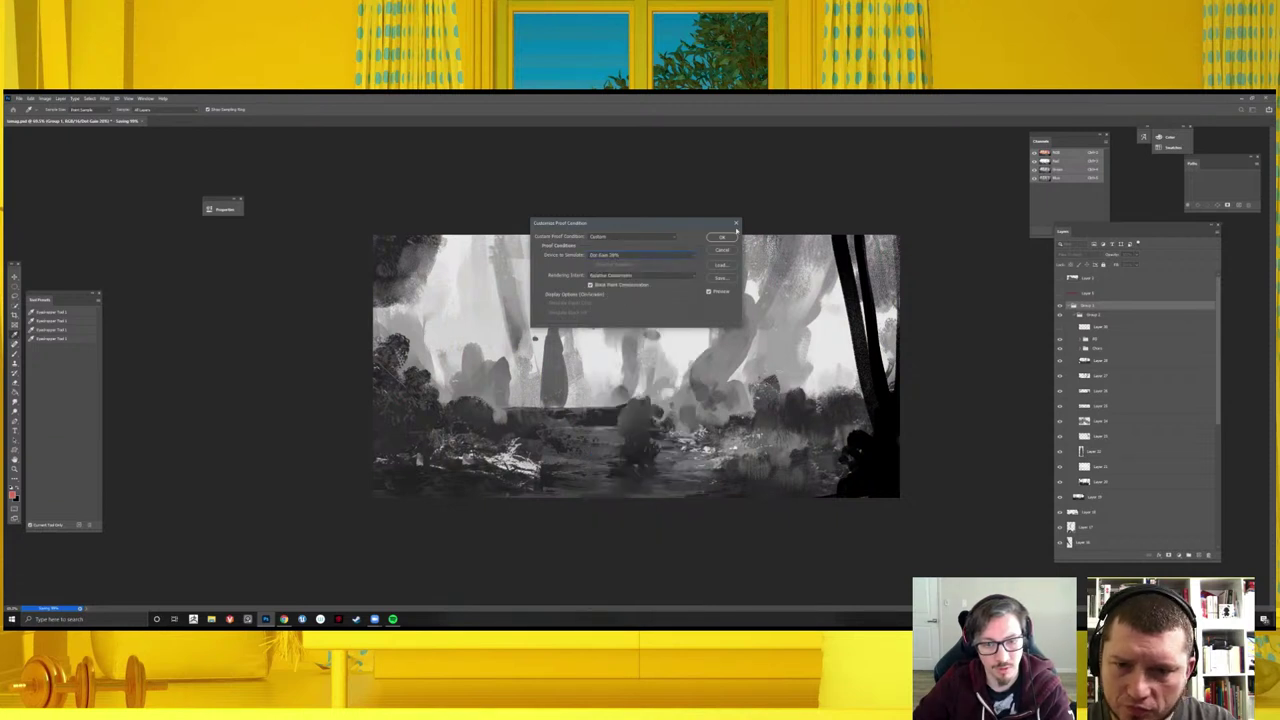
left_click(727, 237)
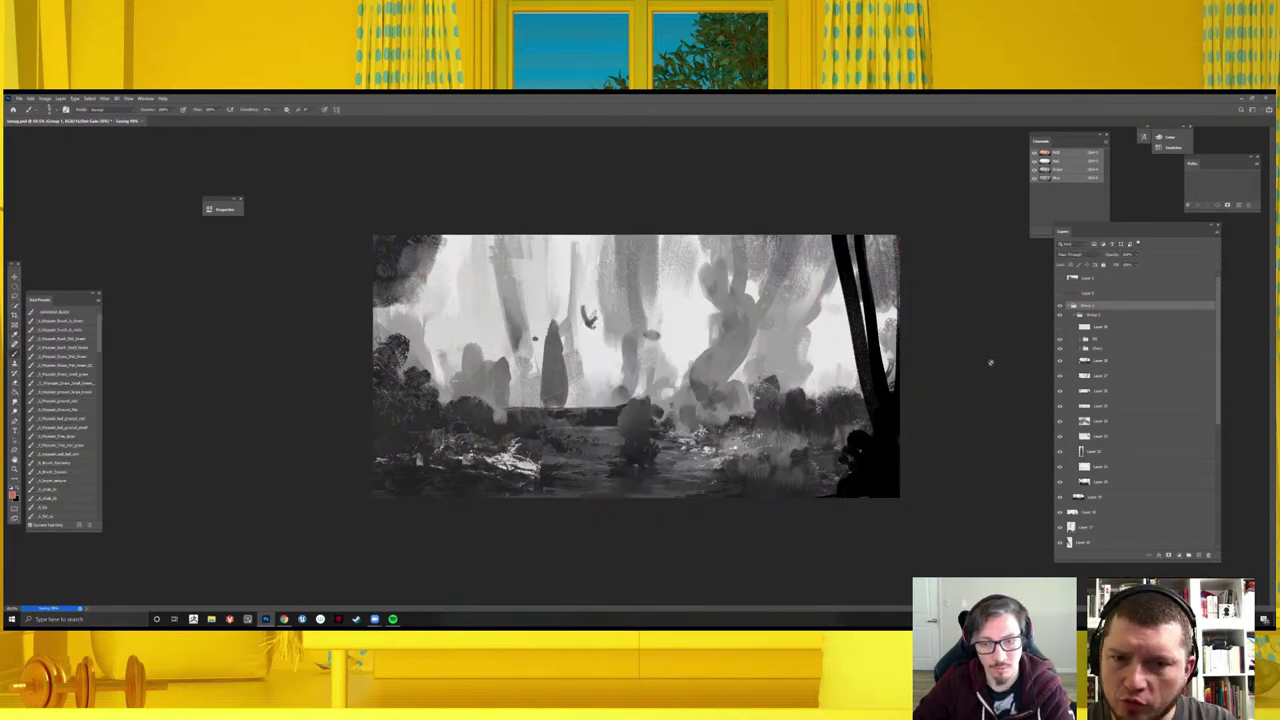
- Select Layer 36, hiding its guide lines, and add a new empty layer above it
left_click(1060, 326)
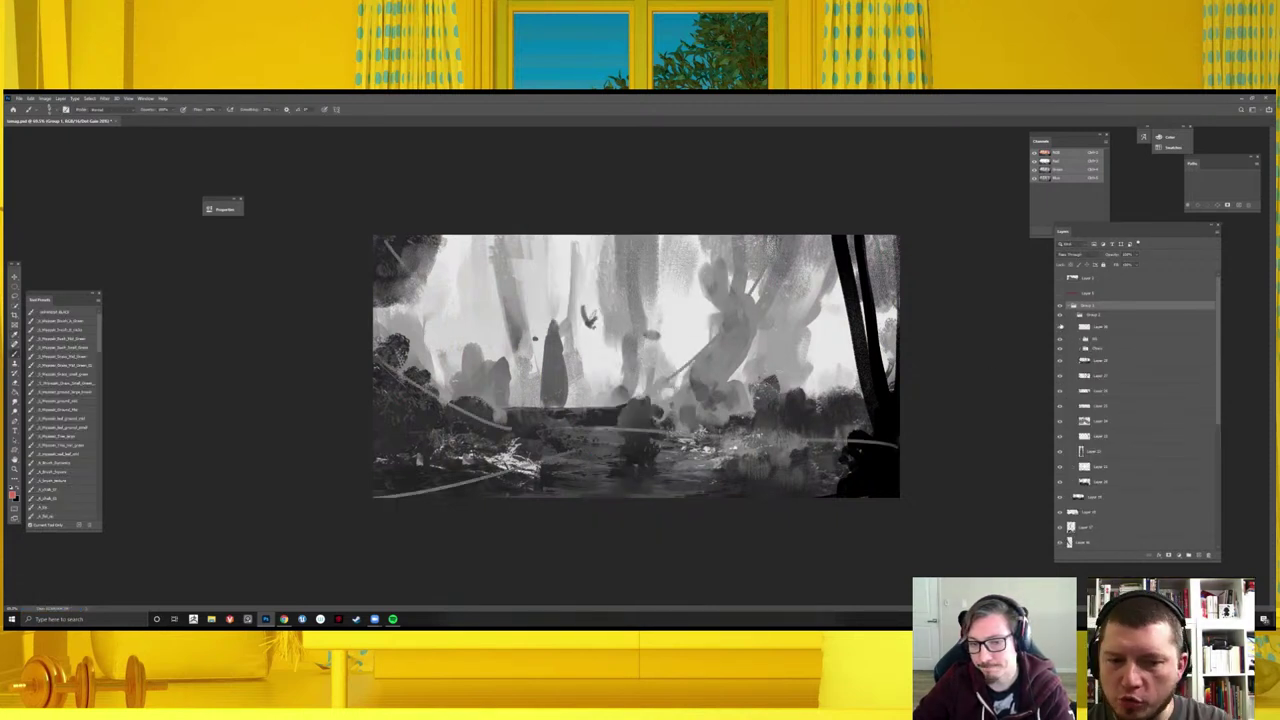
left_click(1110, 328)
key("ctrl+shift+alt+n")
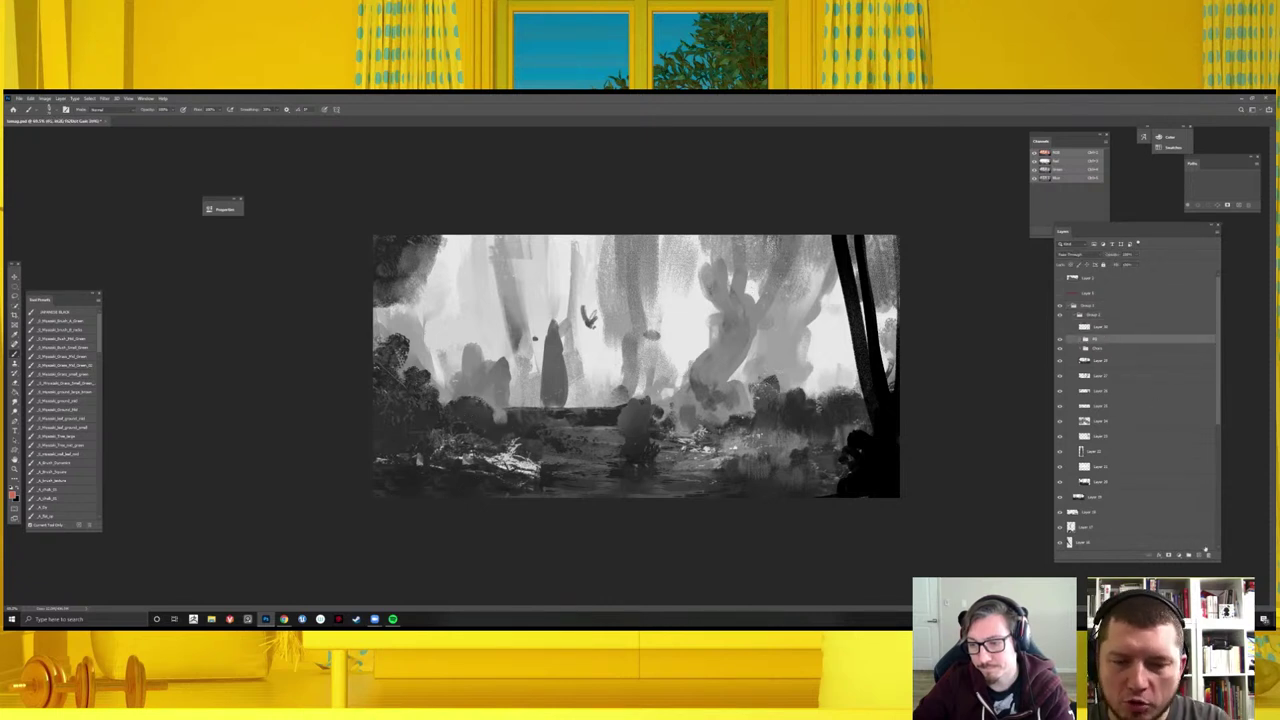
key("ctrl+y")
key("ctrl+y")
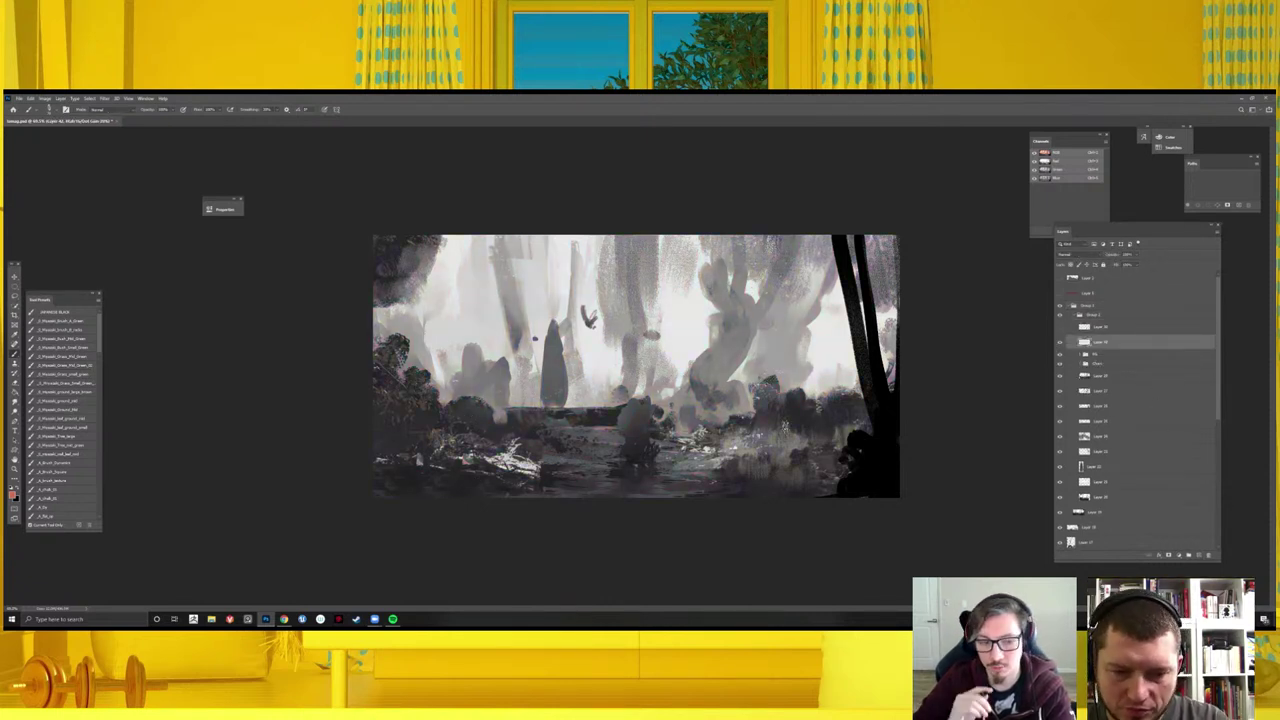
- Paint sampled dark accents into the right-hand bushes and trees on Layer 40, comparing grayscale and colour
left_click(807, 398, "alt")
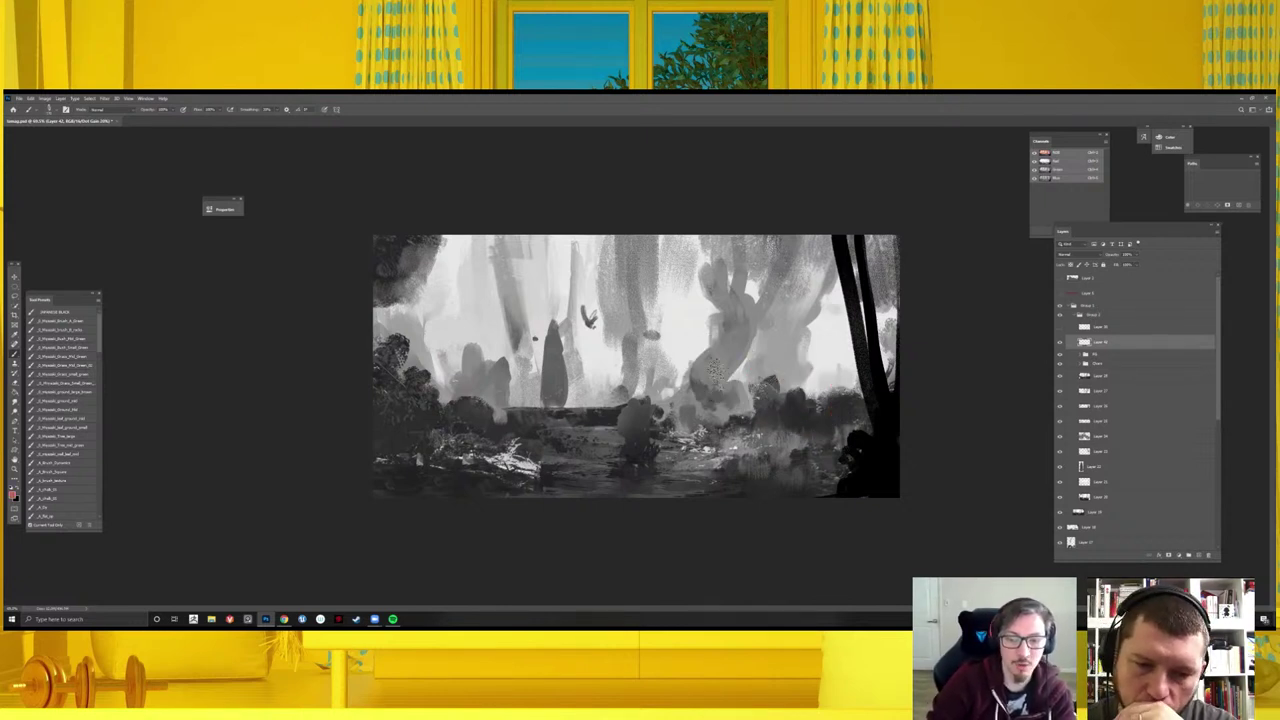
left_click_drag(704, 390, 712, 381)
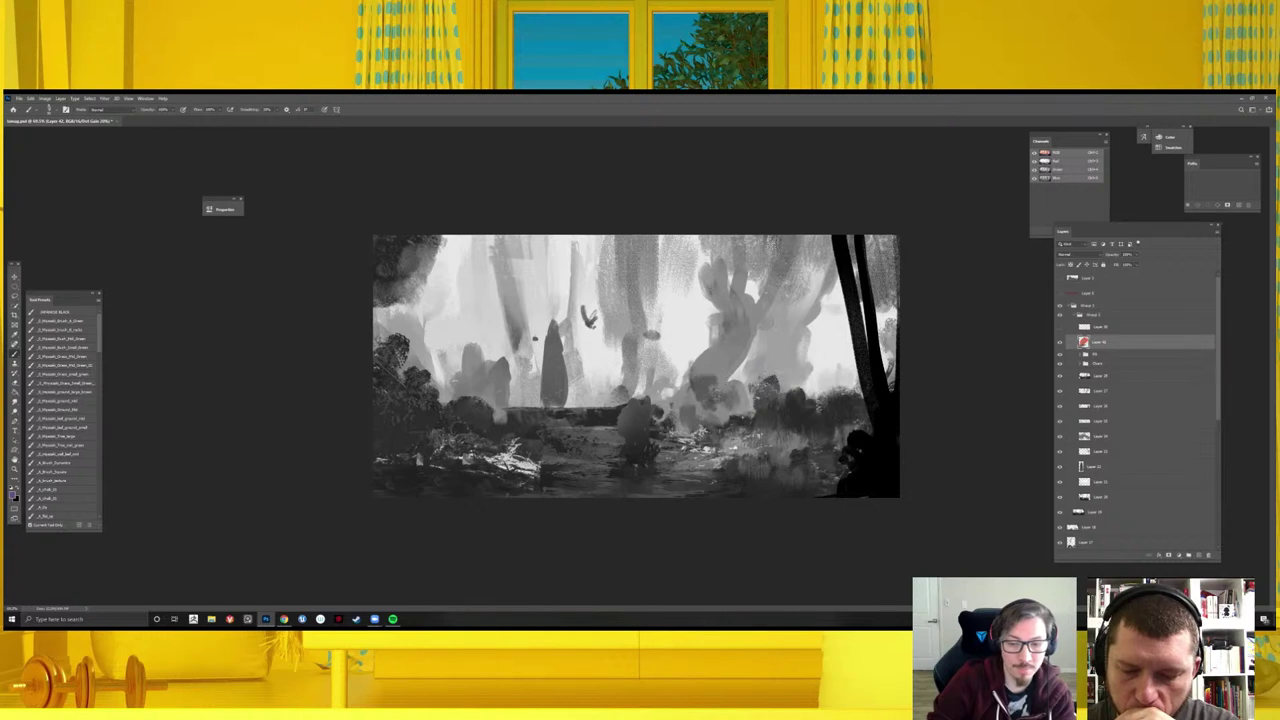
left_click(691, 400, "alt")
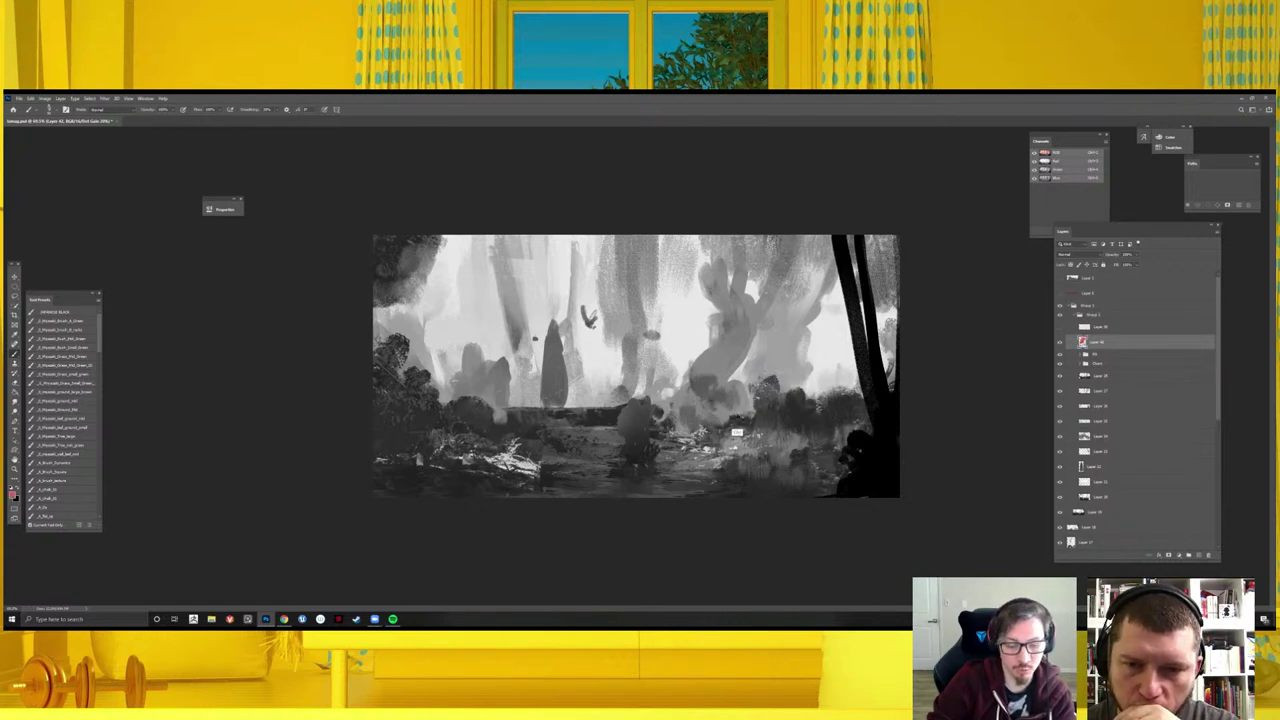
key("ctrl+y")
key("ctrl+y")
left_click(720, 360, "alt")
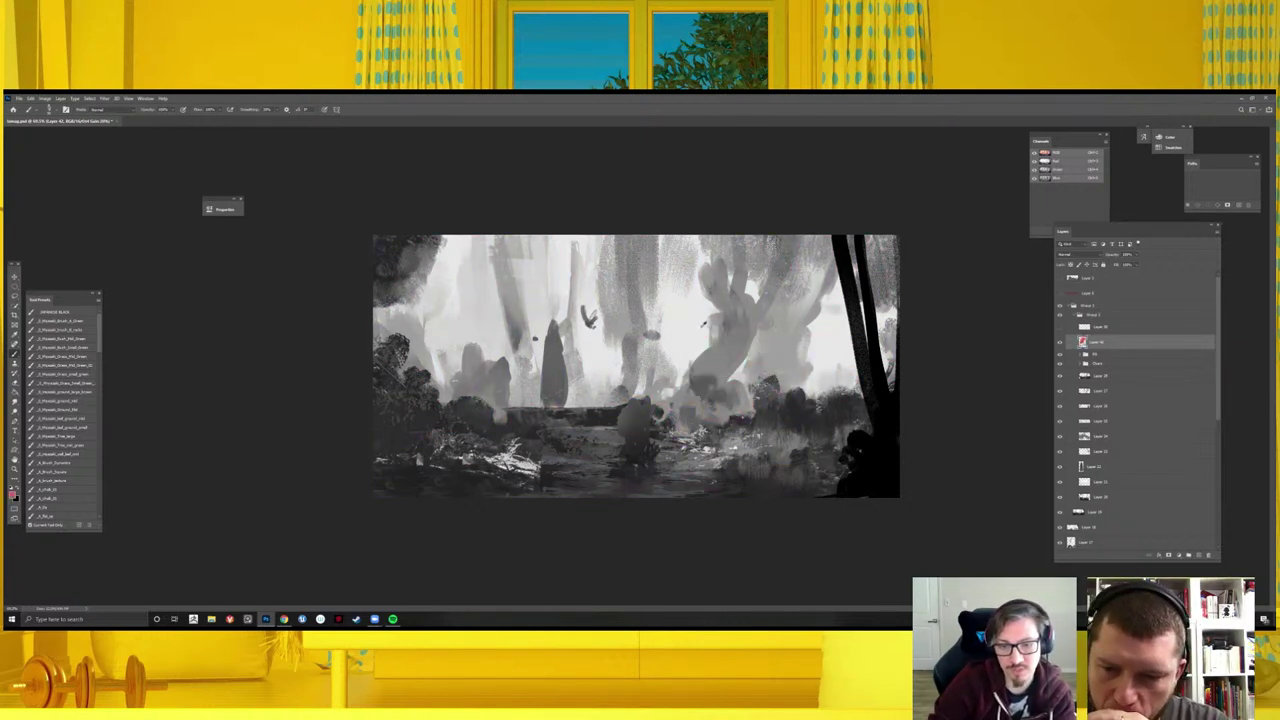
left_click_drag(717, 330, 700, 316)
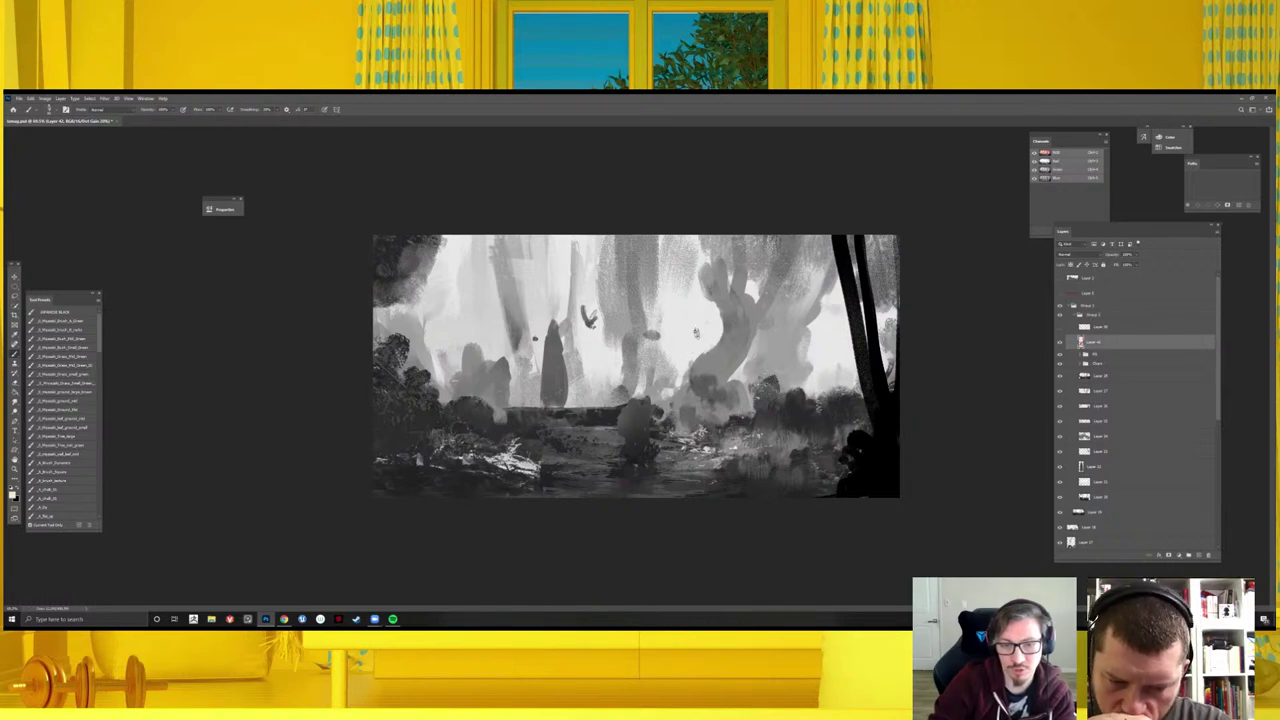
key("ctrl+y")
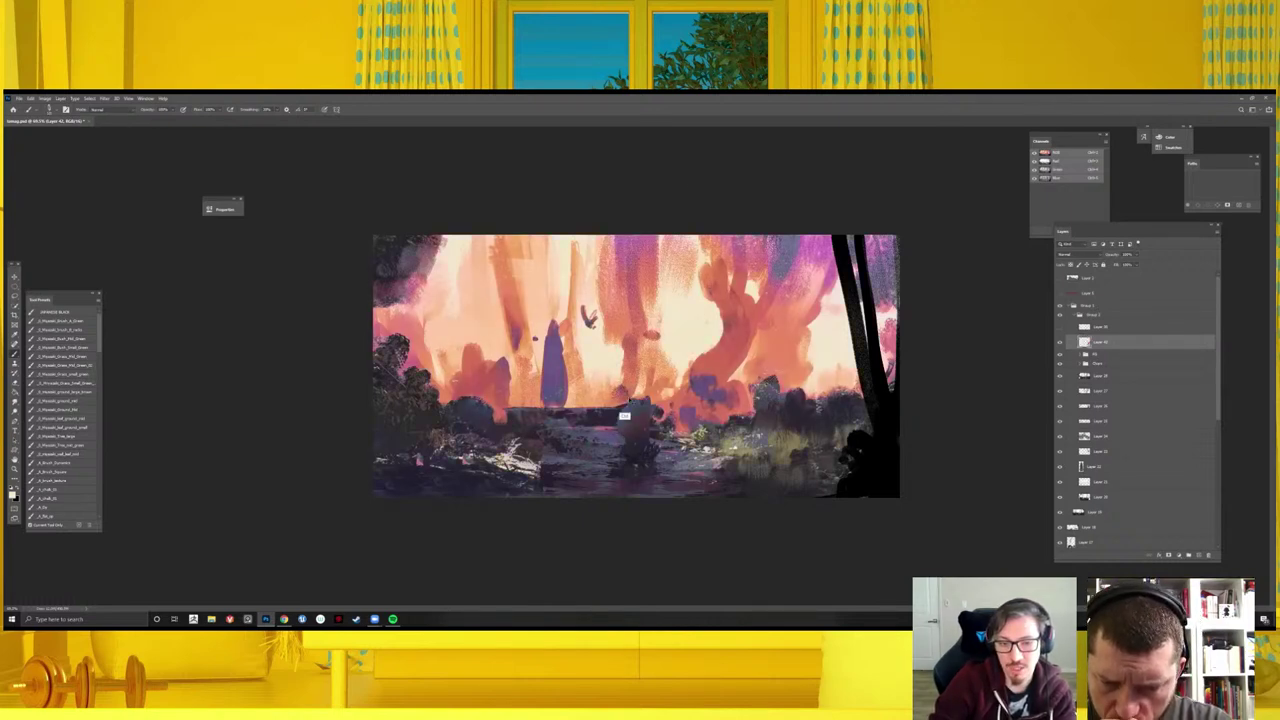
key("ctrl+y")
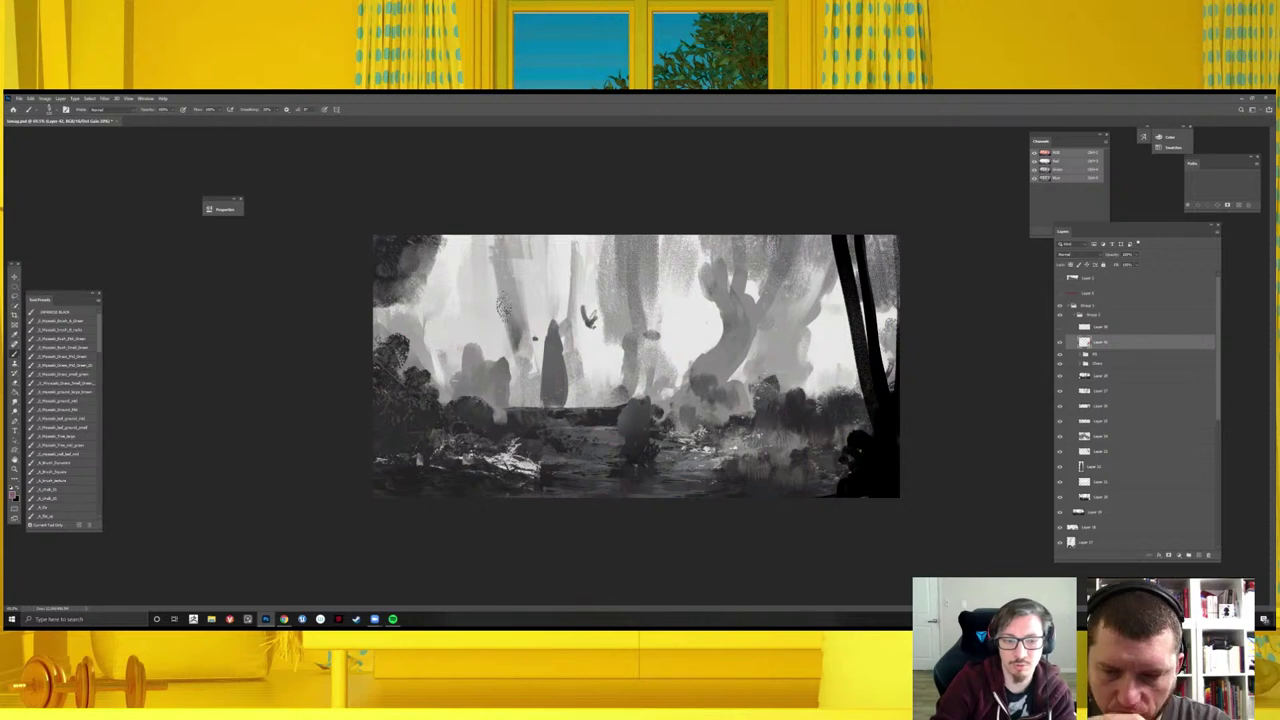
key("ctrl+y")
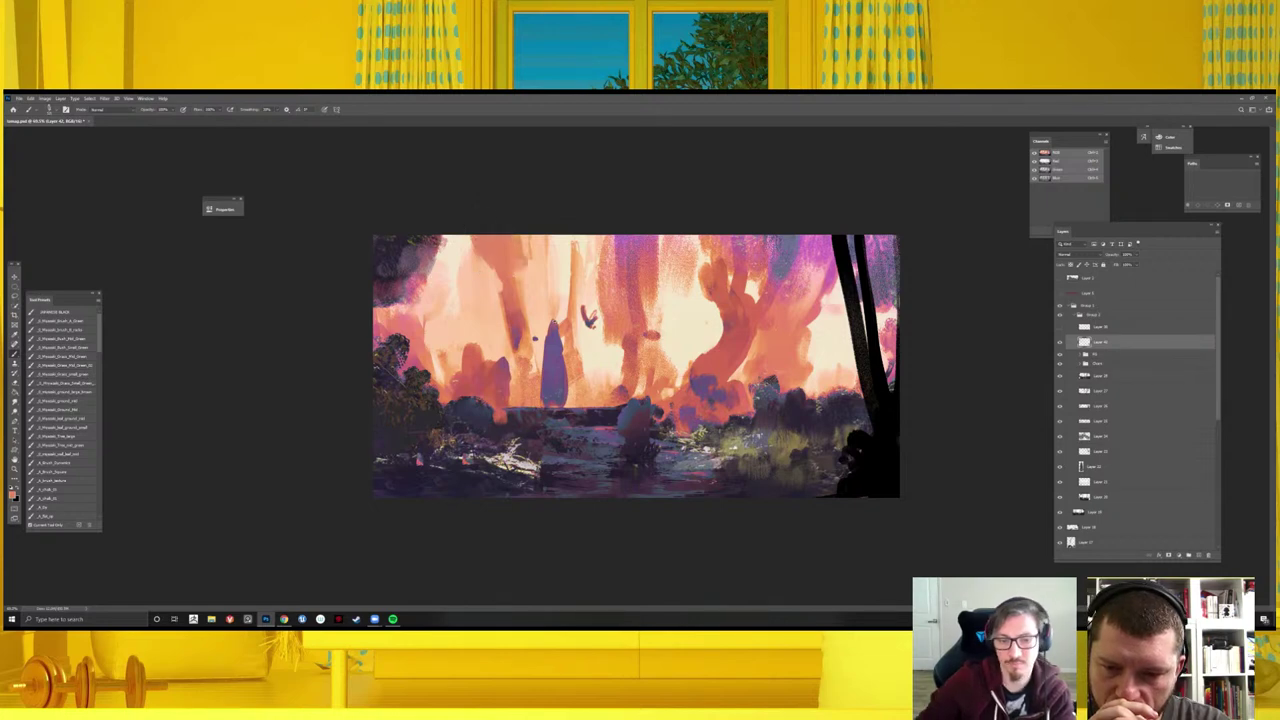
- Zoom out and back in to check the composition, hiding the red composition lines
key("ctrl+minus")
key("ctrl+minus")
key("ctrl+minus")
key("ctrl+plus")
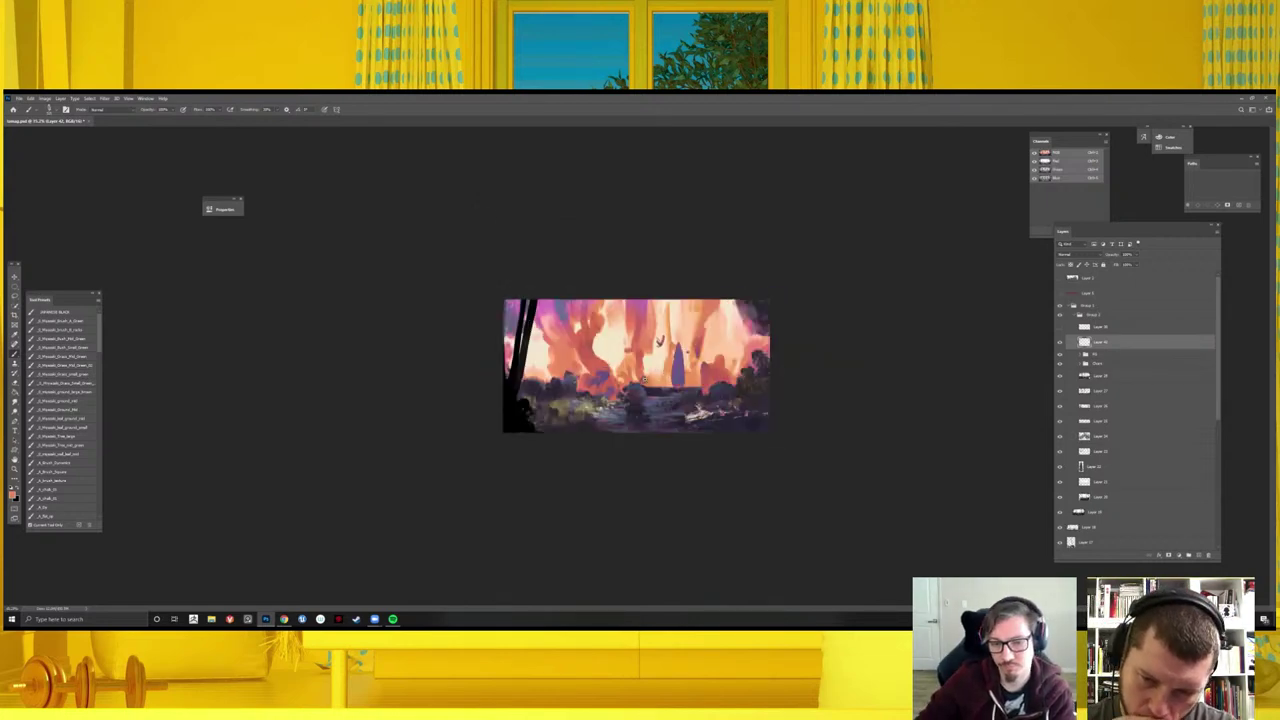
key("ctrl+s")
key("ctrl+plus")
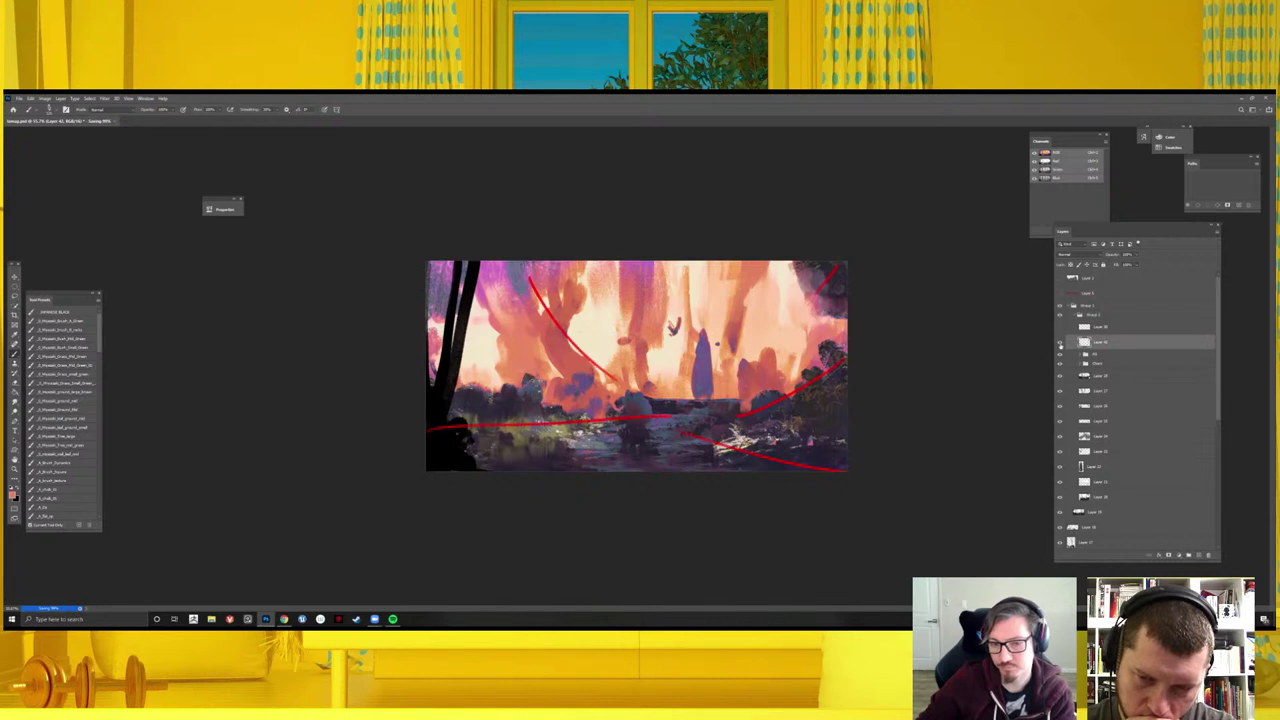
left_click(1060, 326)
key("ctrl+minus")
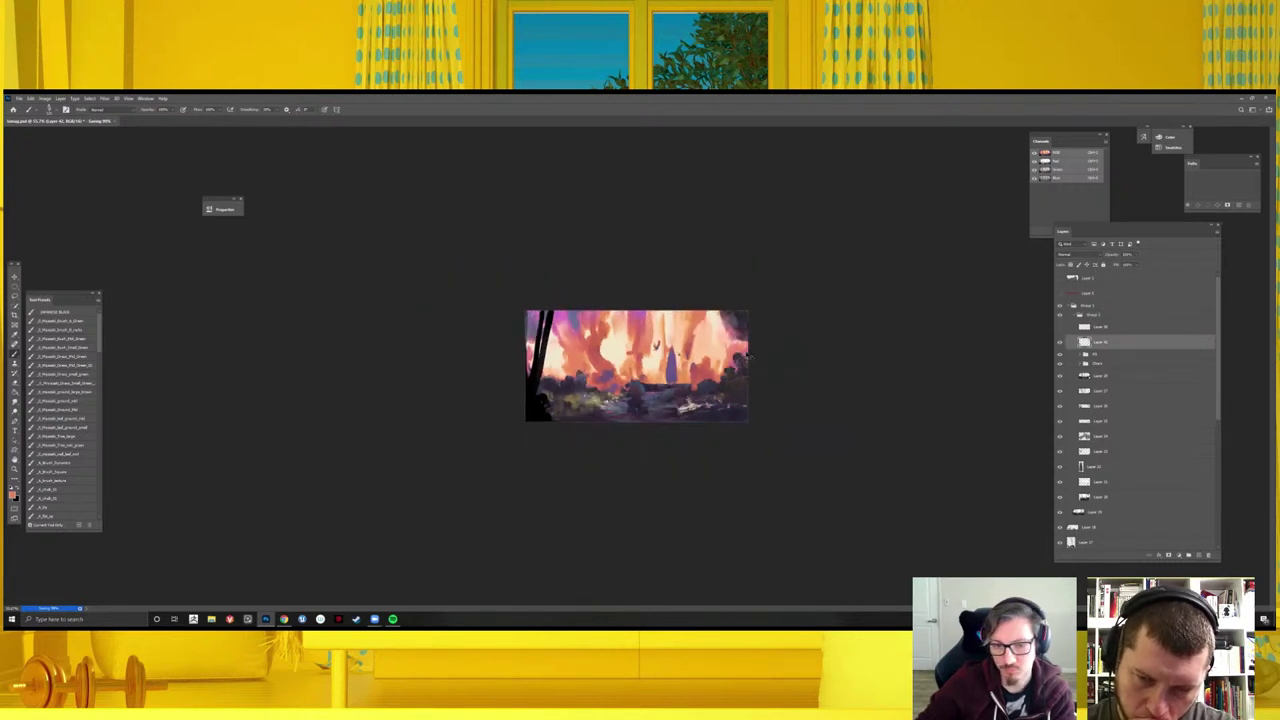
key("ctrl+plus")
key("ctrl+plus")
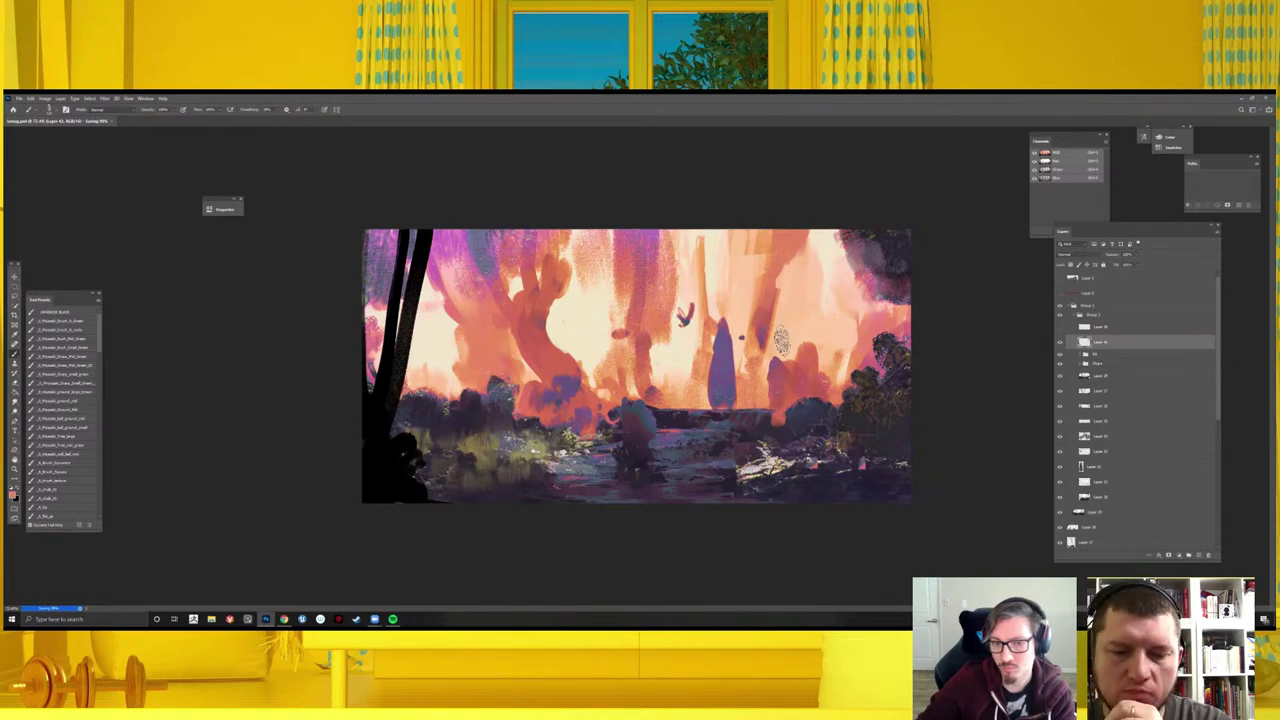
- Eyedrop several spots in the foreground foliage, including a redder tone, to set the foreground colour
left_click(763, 252, "alt")
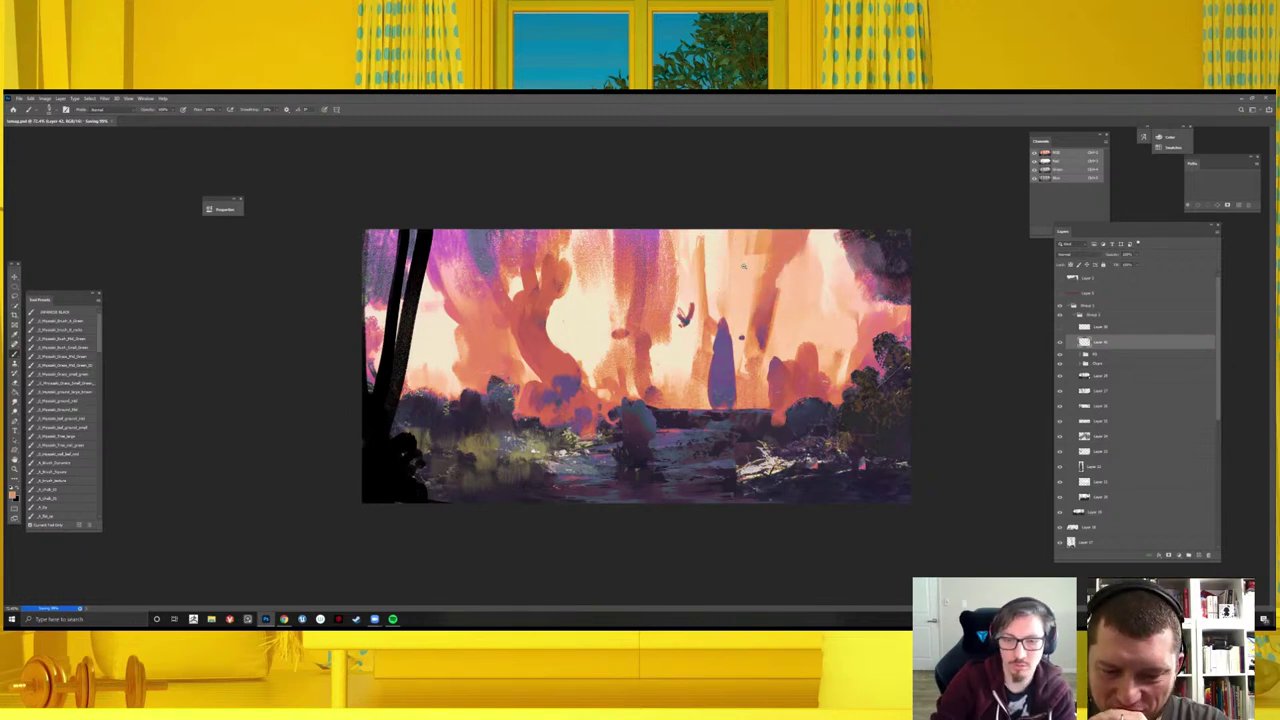
key("ctrl+minus")
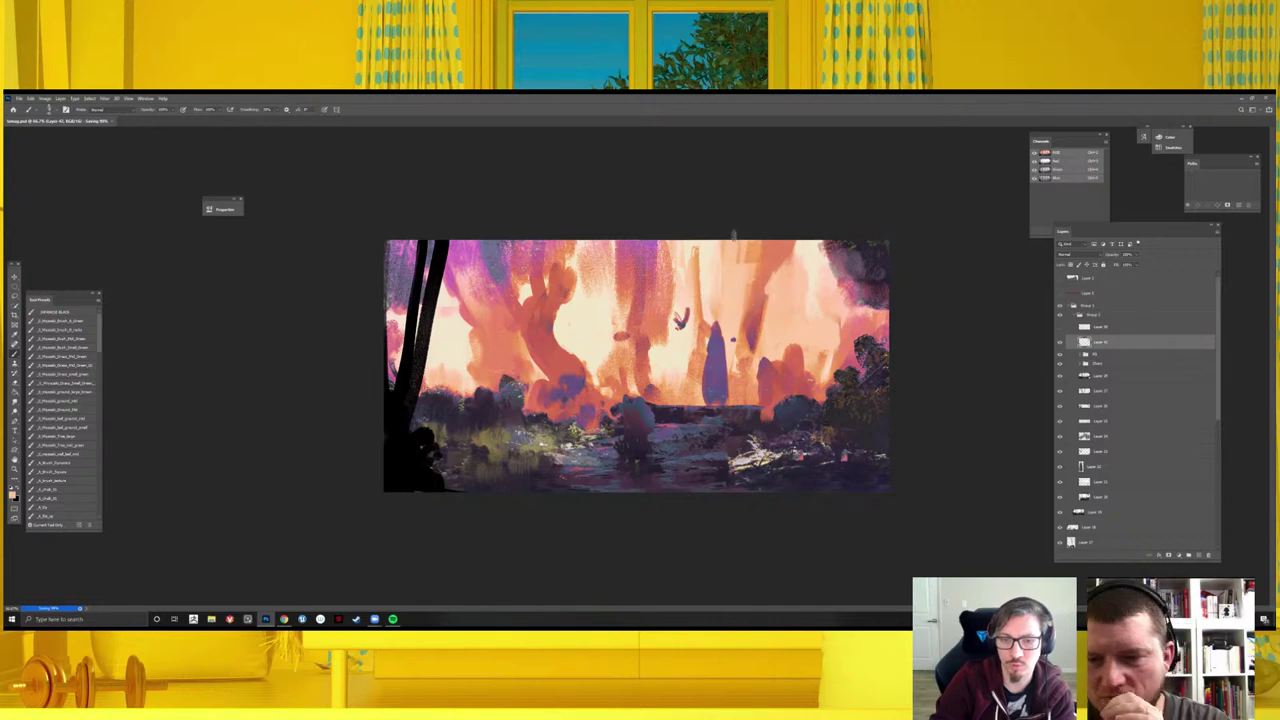
left_click(764, 258, "alt")
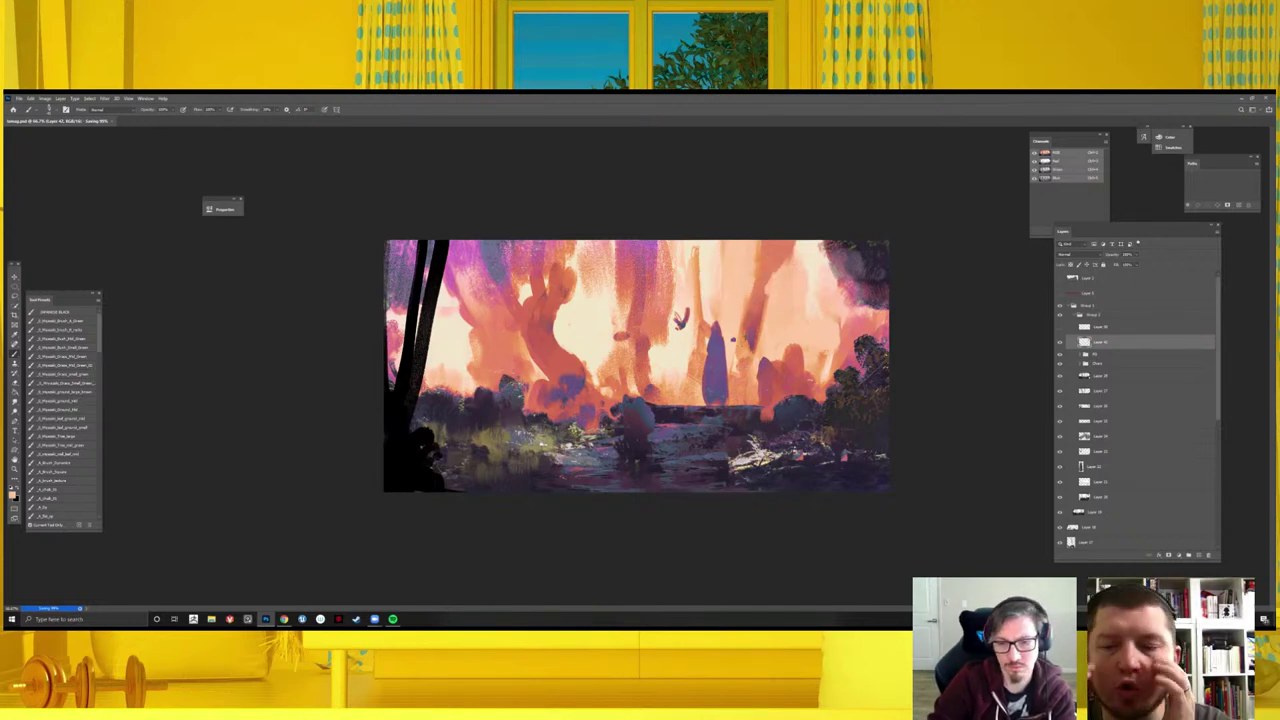
left_click(748, 360, "alt")
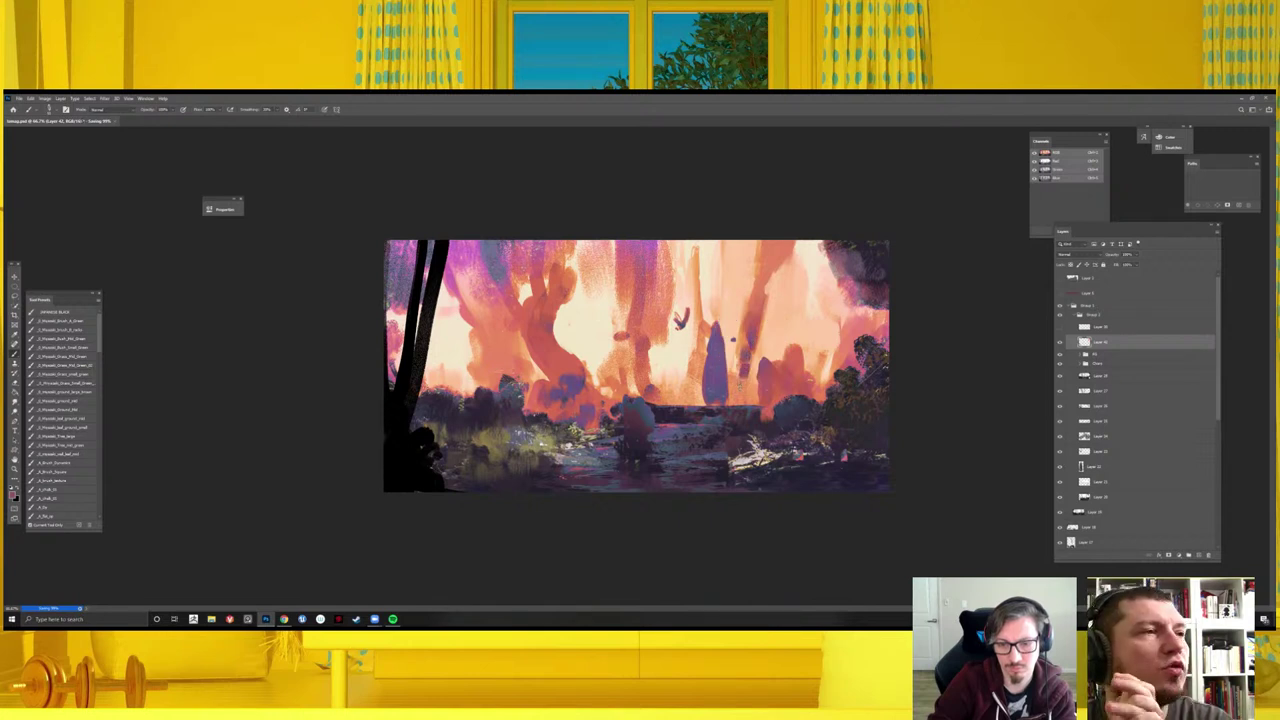
left_click(748, 378, "alt")
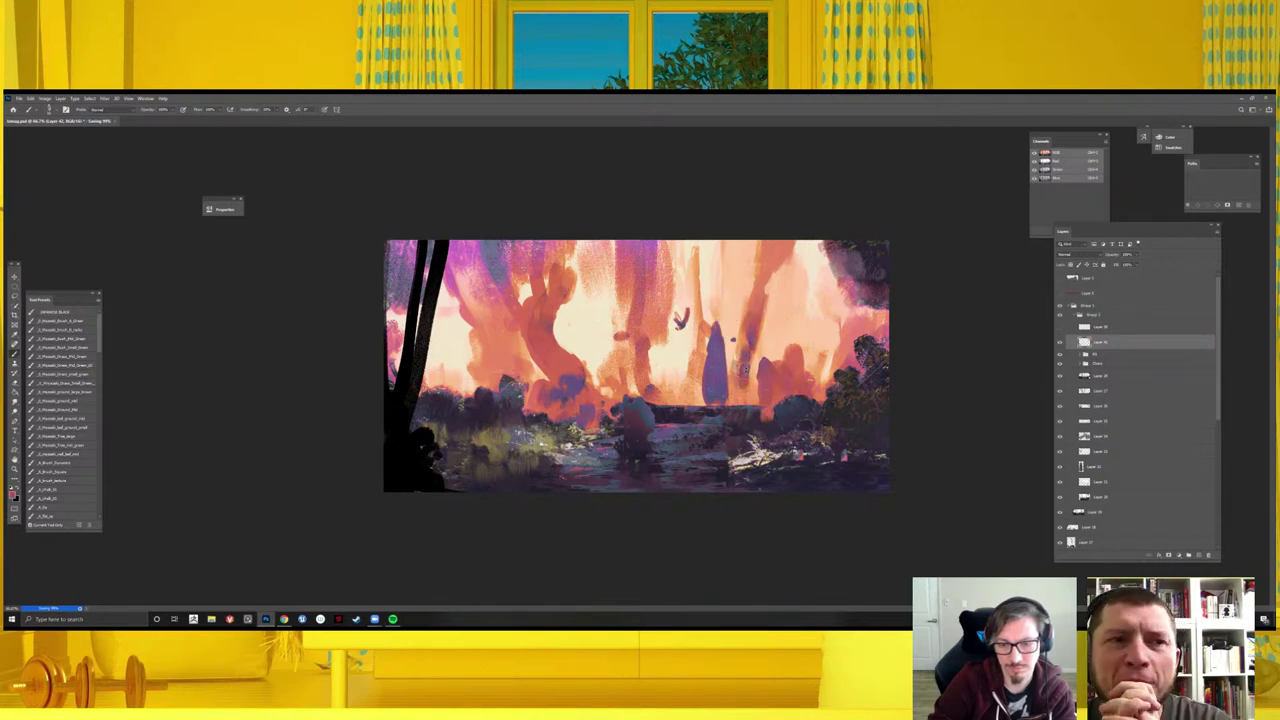
left_click(743, 355, "alt")
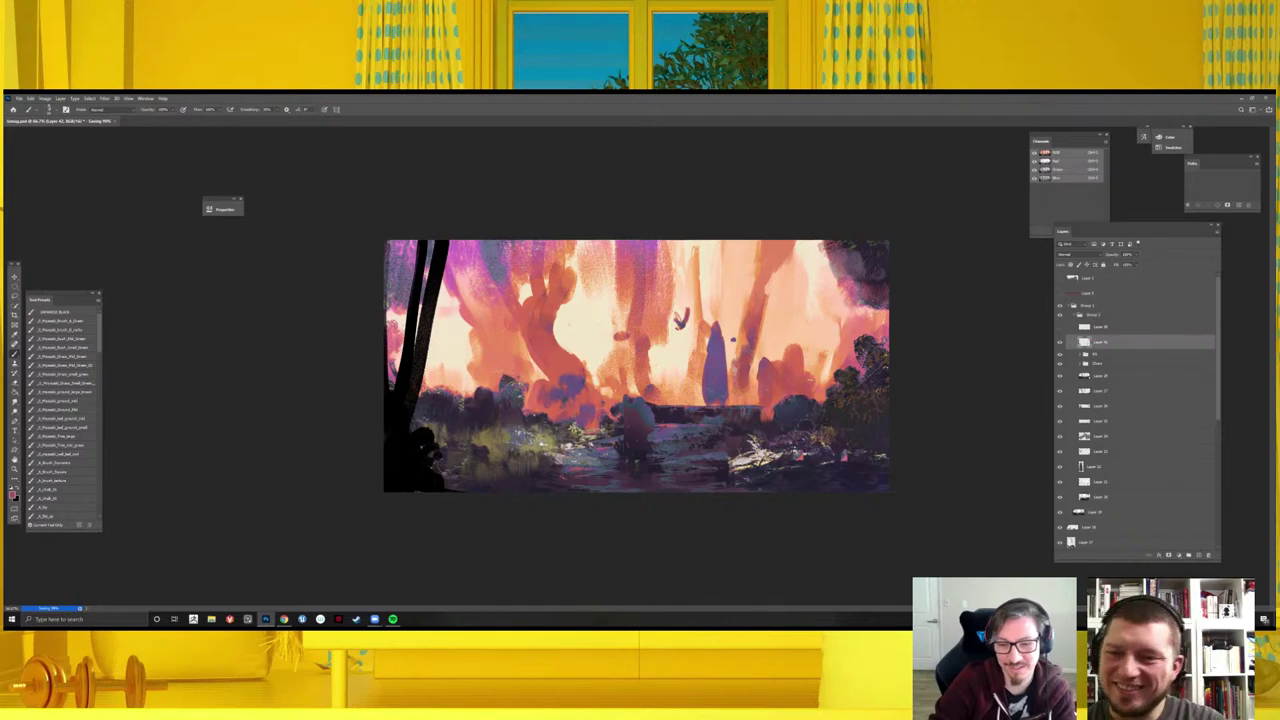
left_click(743, 400, "alt")
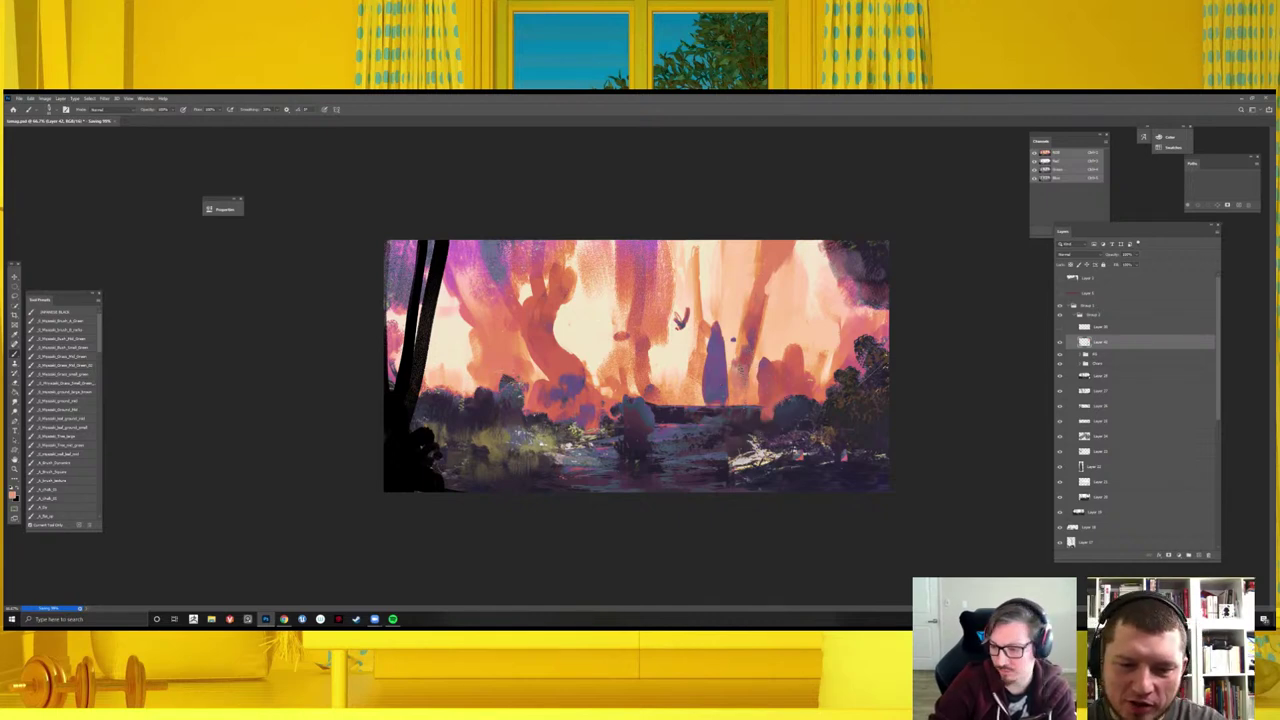
left_click(754, 368, "alt")
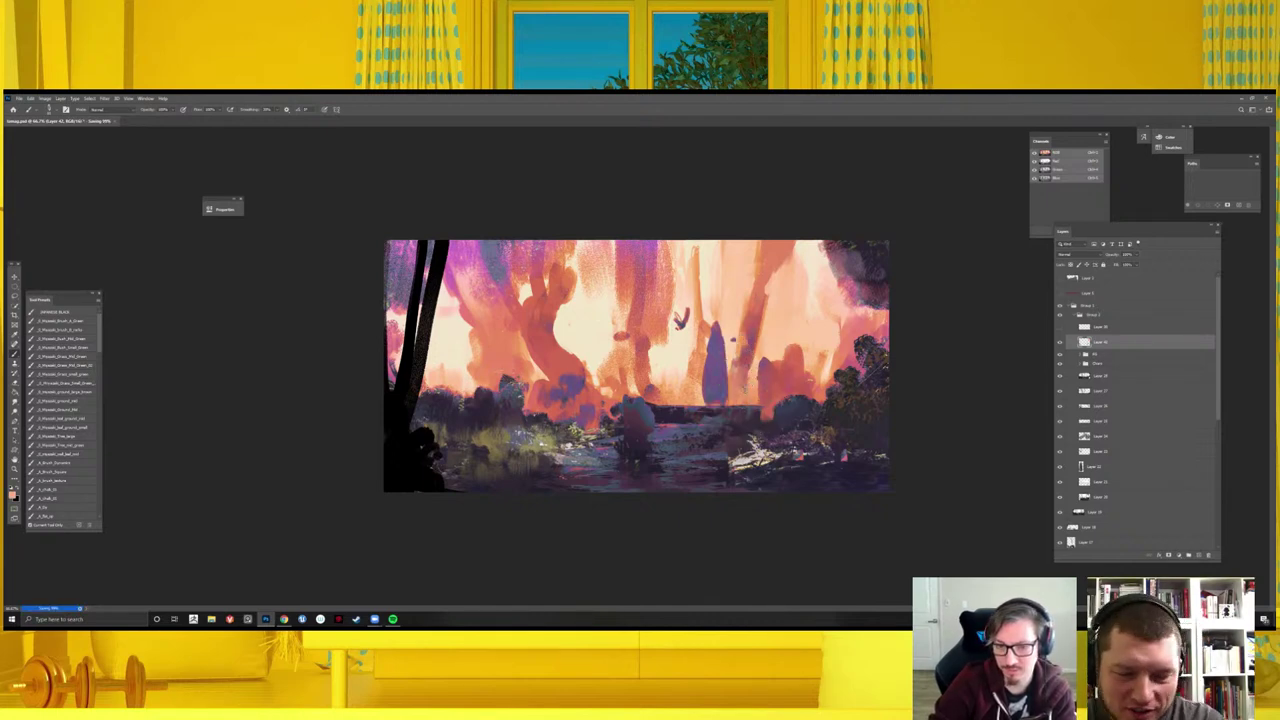
left_click(728, 364, "alt")
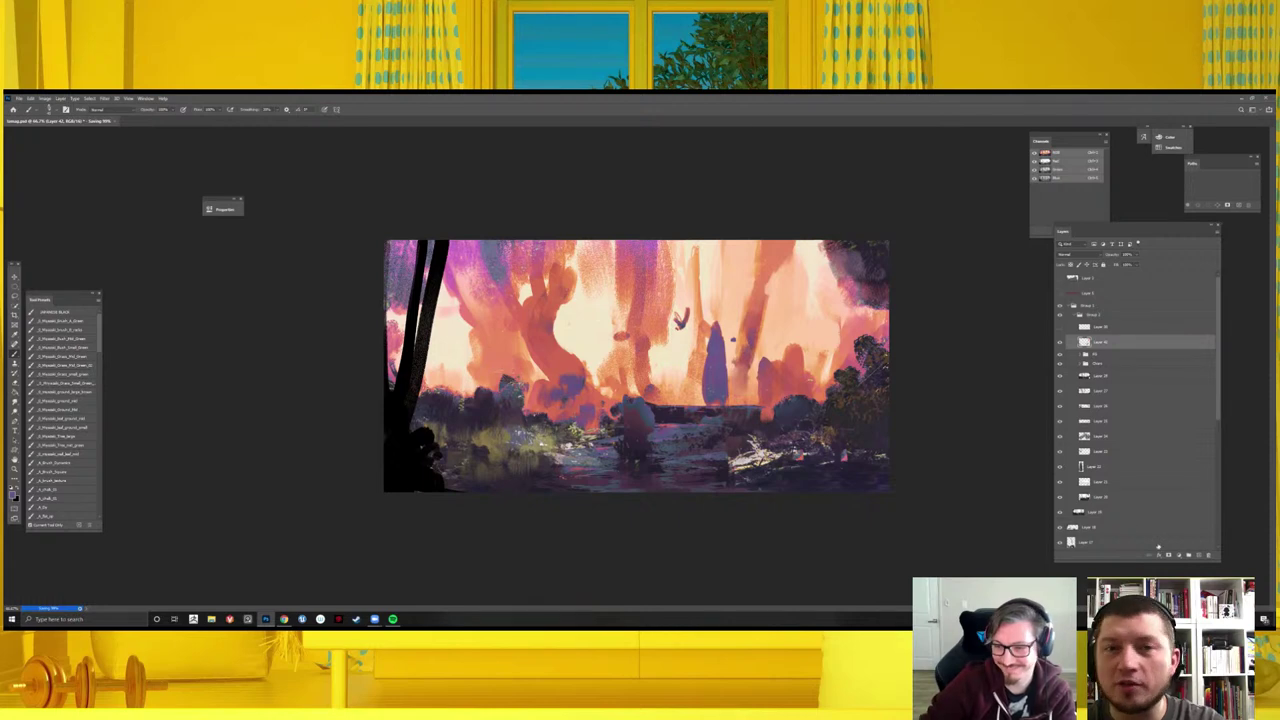
- Create a new blank layer and move it to the top of the expanded Glass group
left_click(1198, 556)
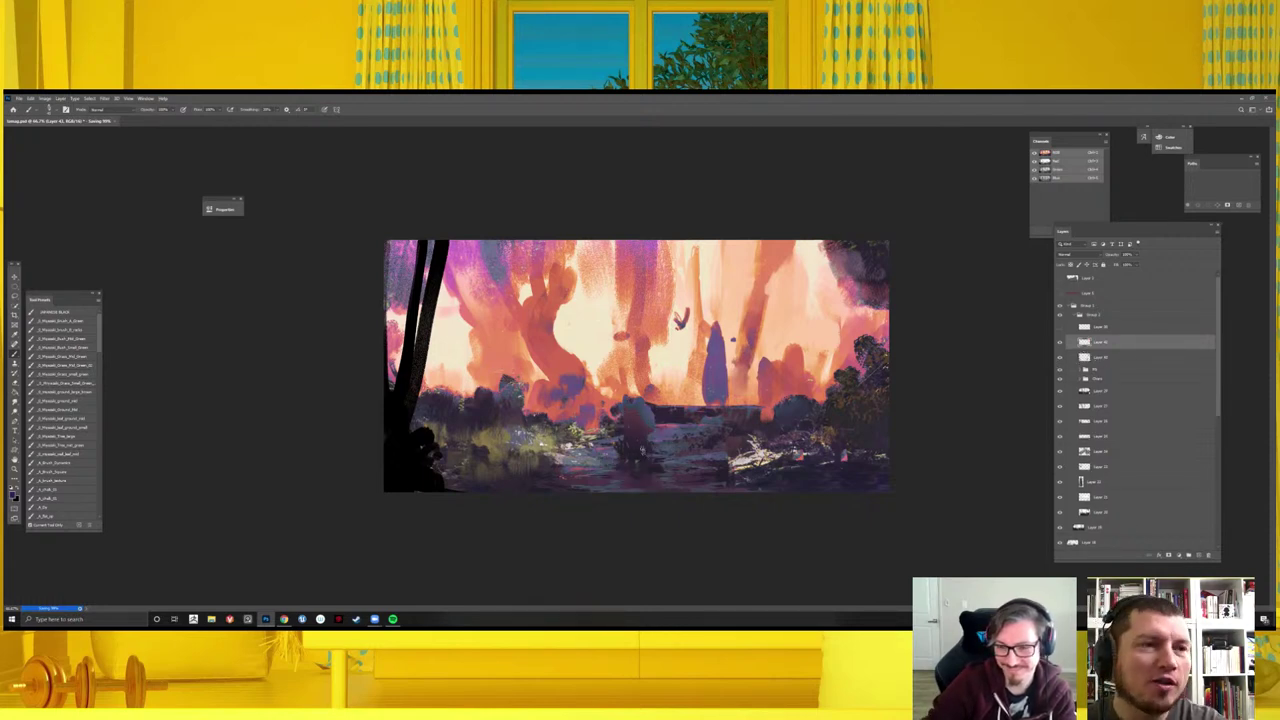
left_click(1082, 380)
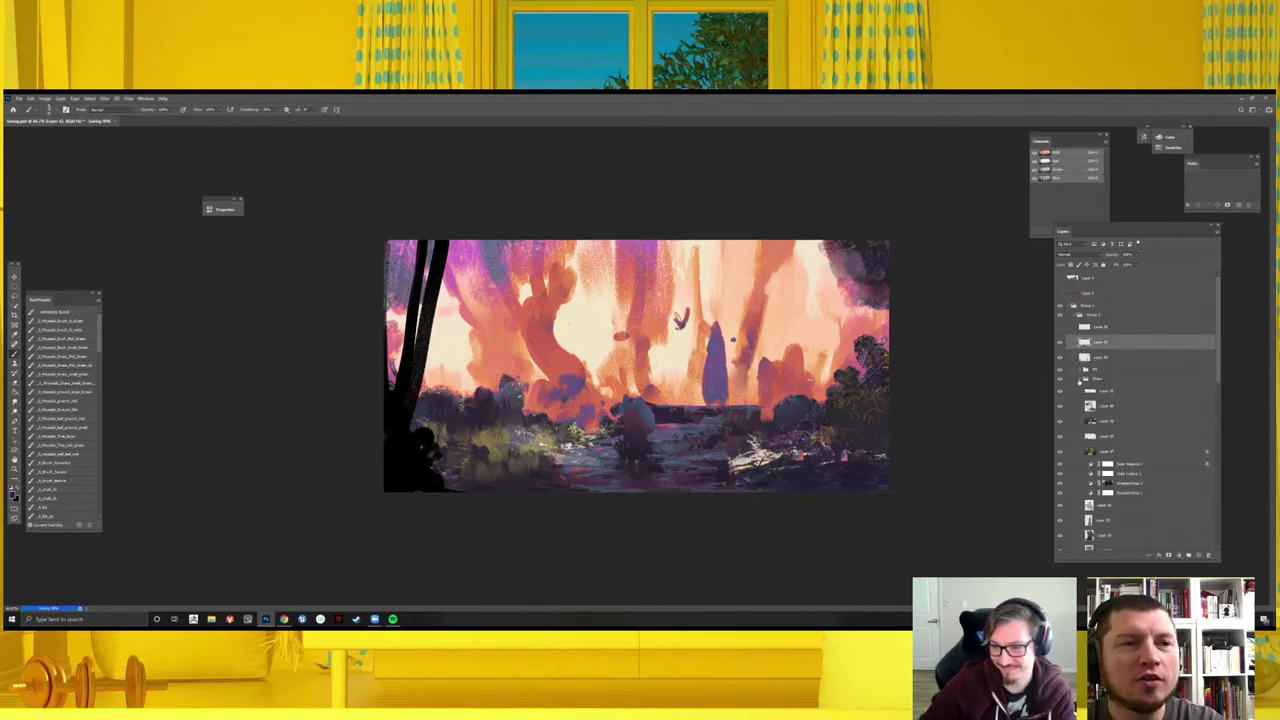
left_click(1062, 391)
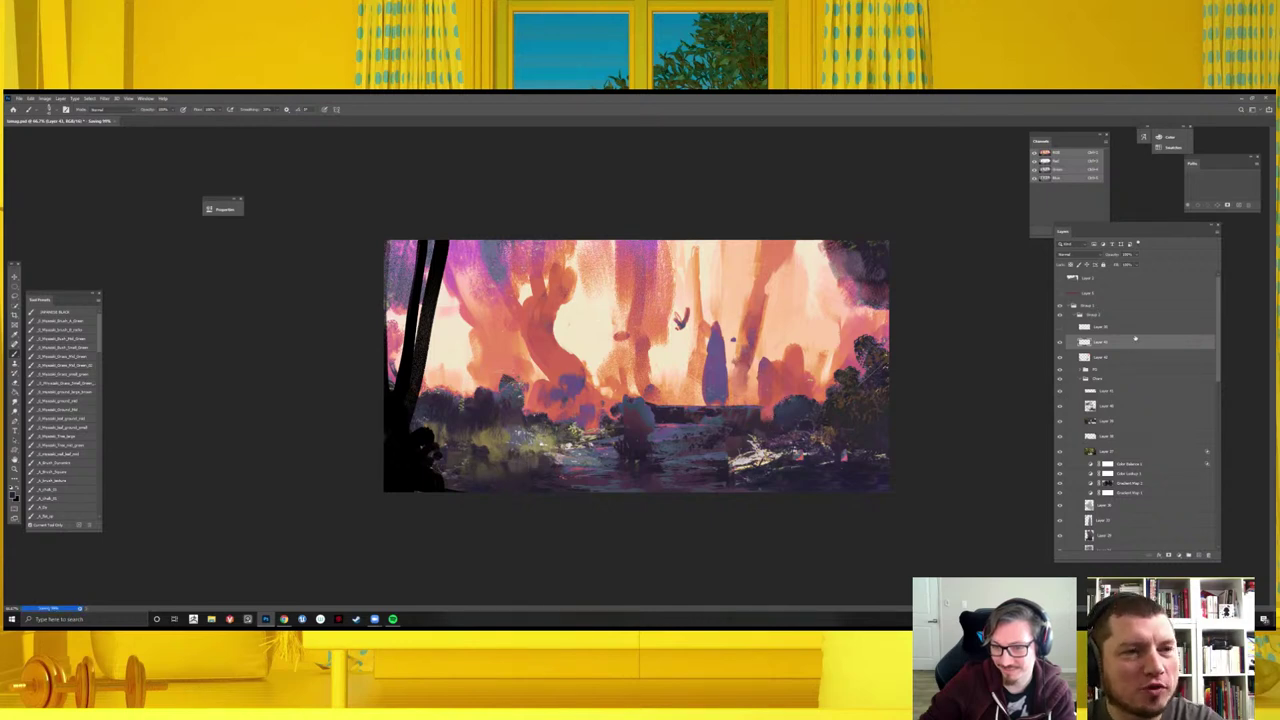
key("ctrl+bracketleft")
key("ctrl+bracketleft")
left_click(1061, 393)
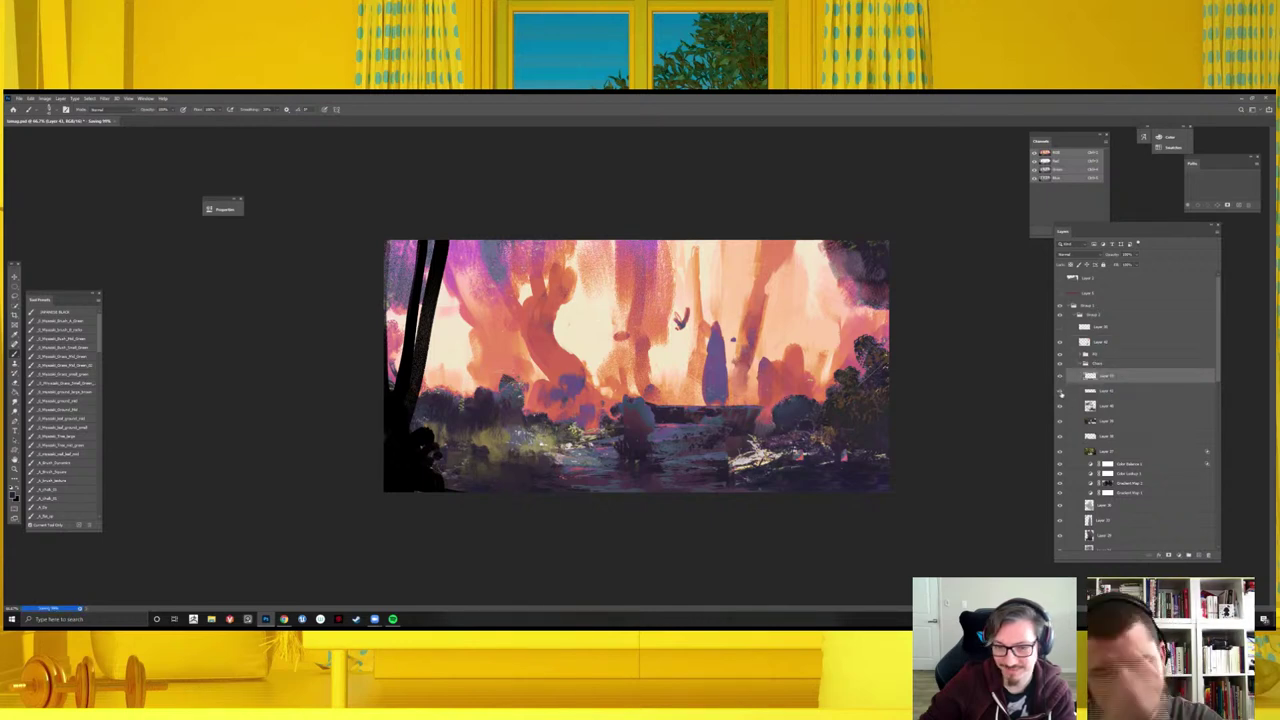
scroll(636, 500, "up", 1)
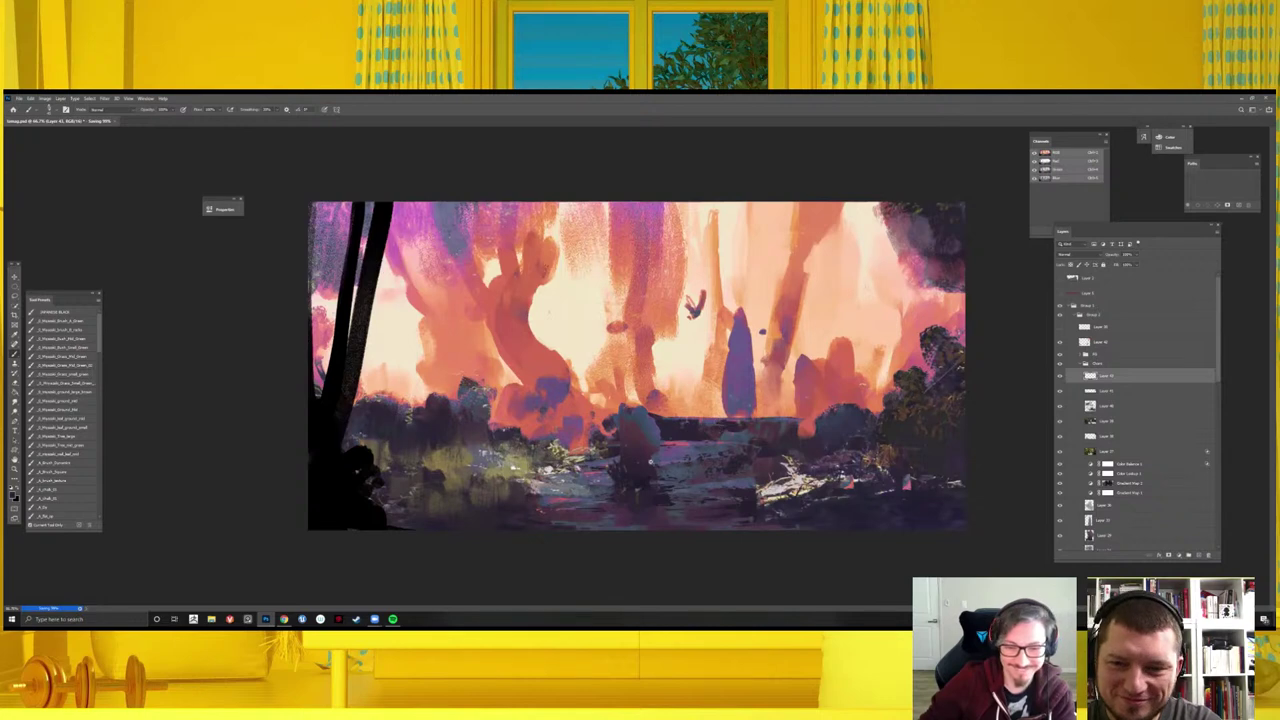
scroll(636, 500, "up", 1)
scroll(636, 500, "up", 1)
scroll(636, 500, "up", 1)
scroll(648, 442, "up", 1)
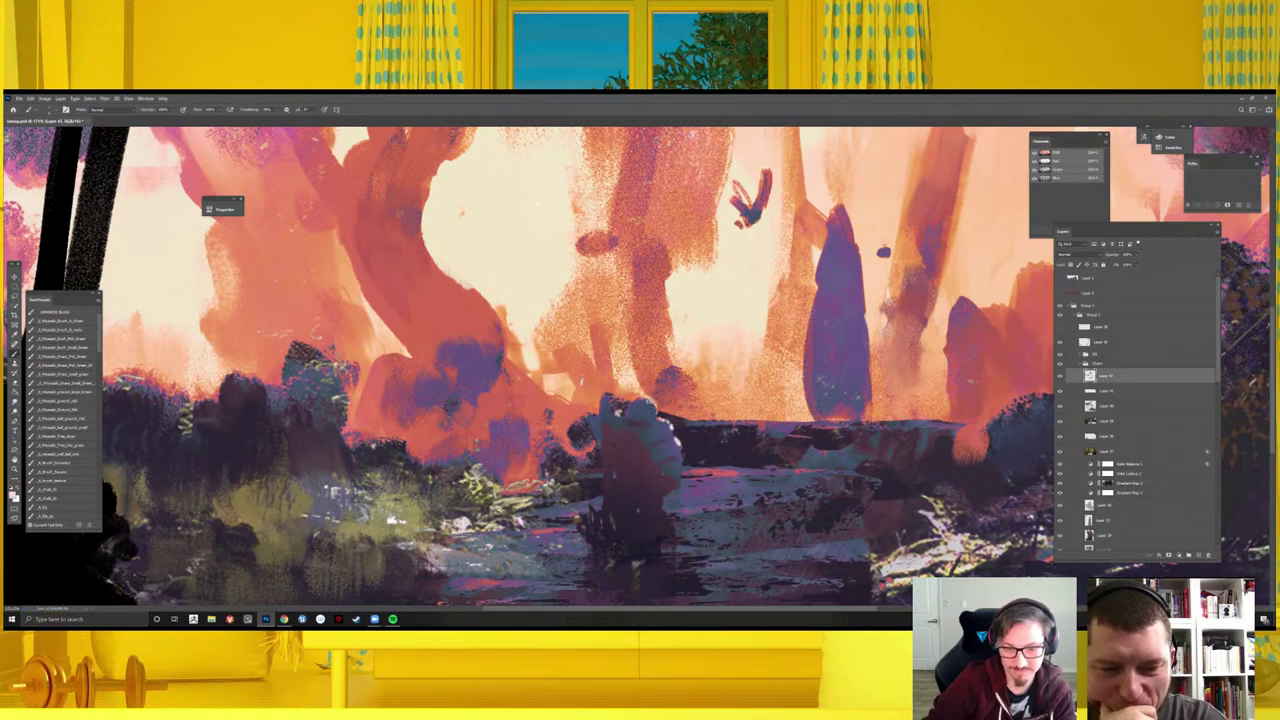
- Flip the view horizontally, select a lower foreground layer and toggle its visibility to compare
key("ctrl+minus")
key("ctrl+minus")
key("ctrl+minus")
key("h")
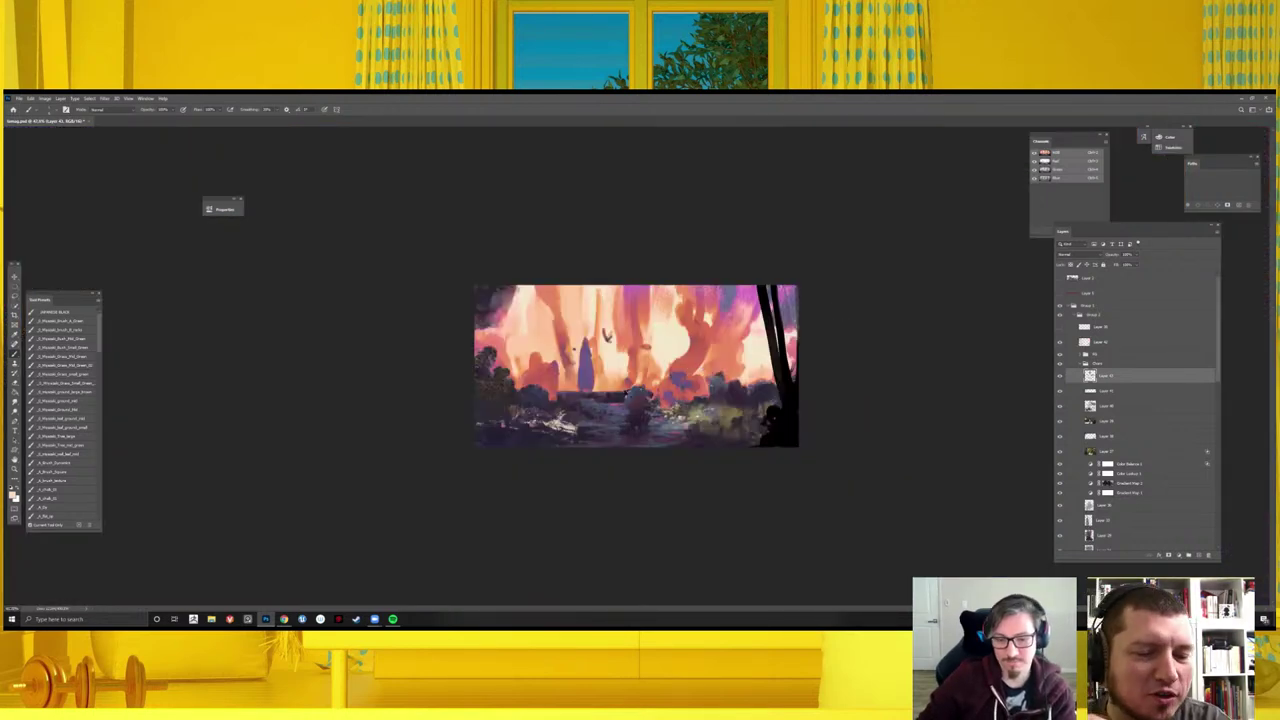
key("ctrl+plus")
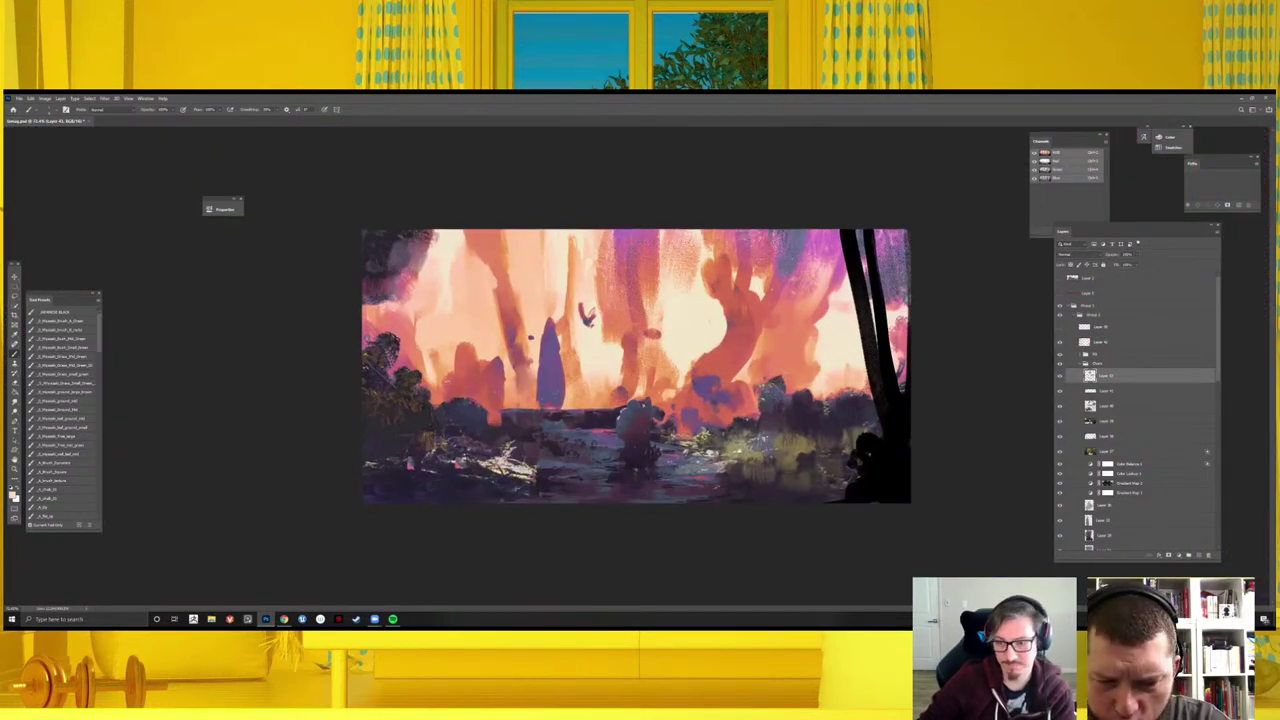
left_click(1066, 391)
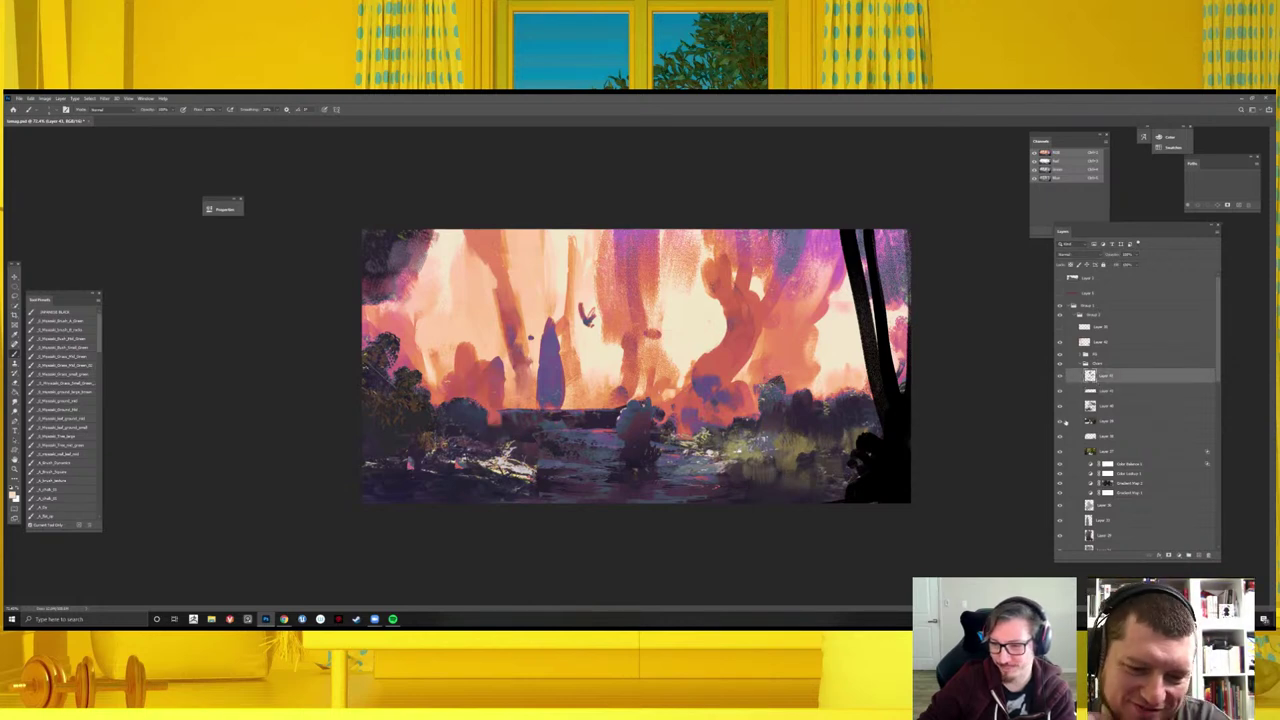
left_click(1095, 421)
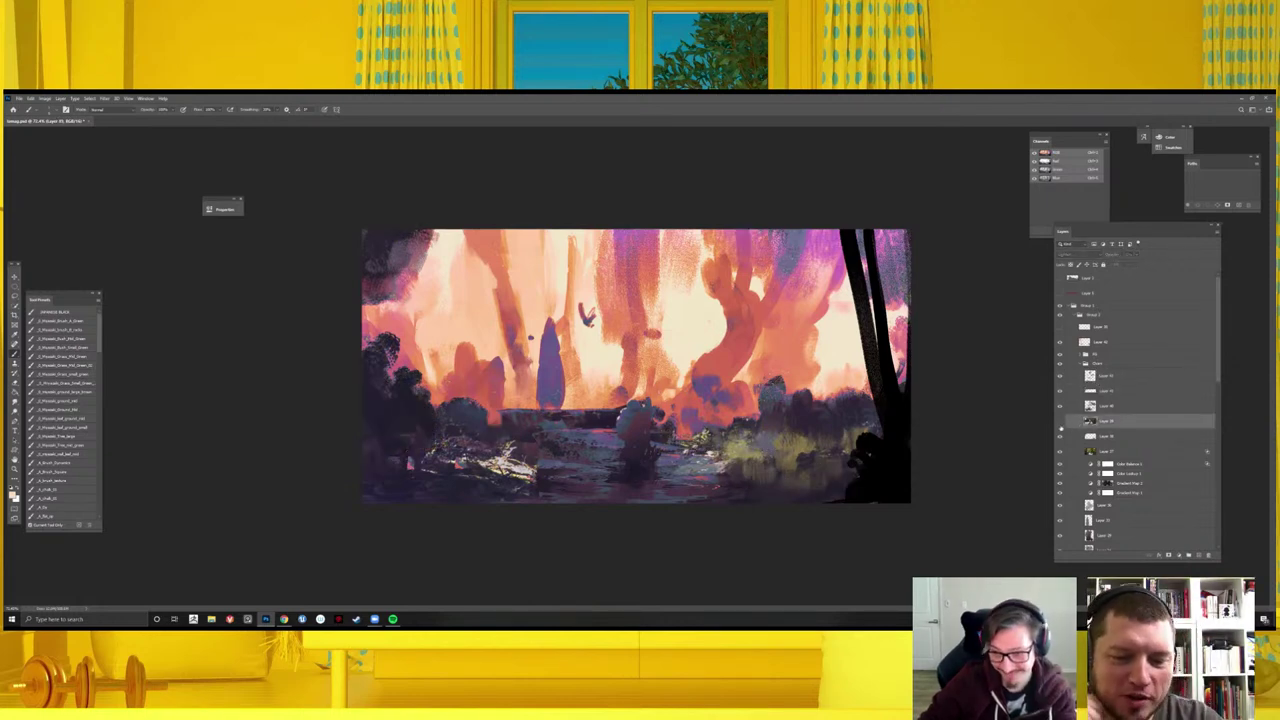
left_click(1059, 436)
left_click(1059, 436)
left_click(1059, 436)
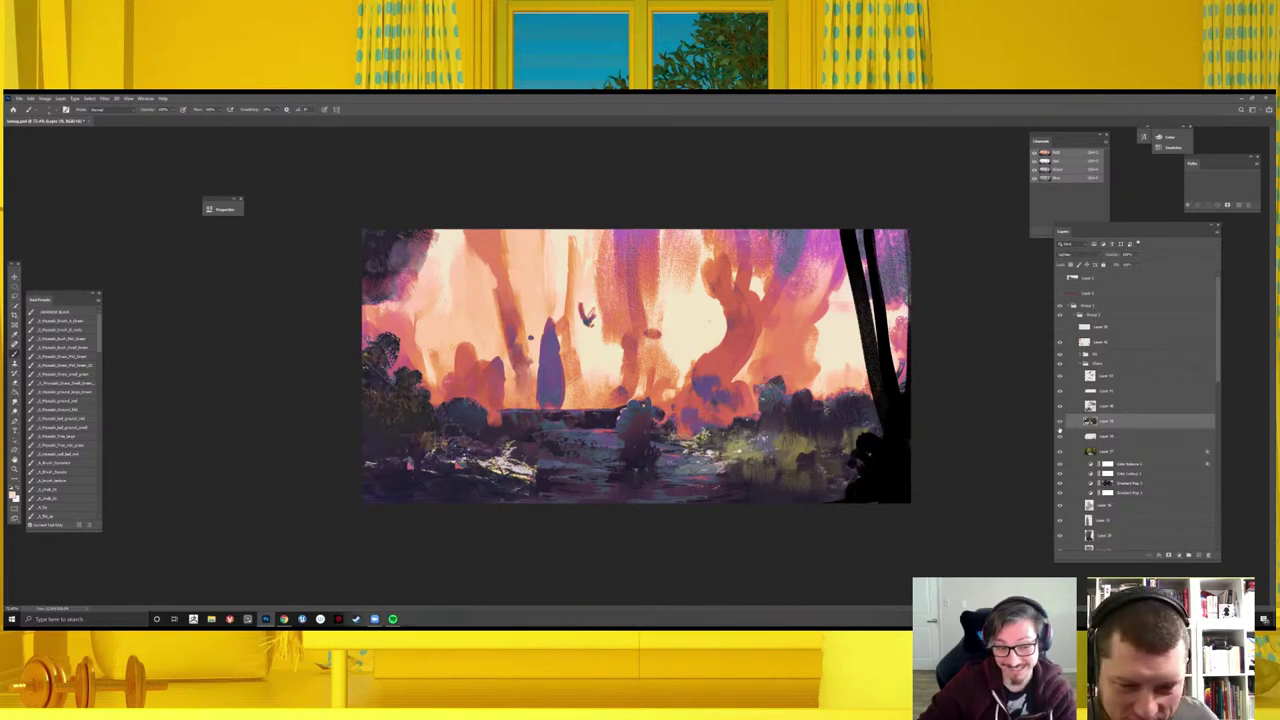
- Select Layer 41 and blend light strokes into the lower-left foreground with the Mixer Brush
right_click(360, 395)
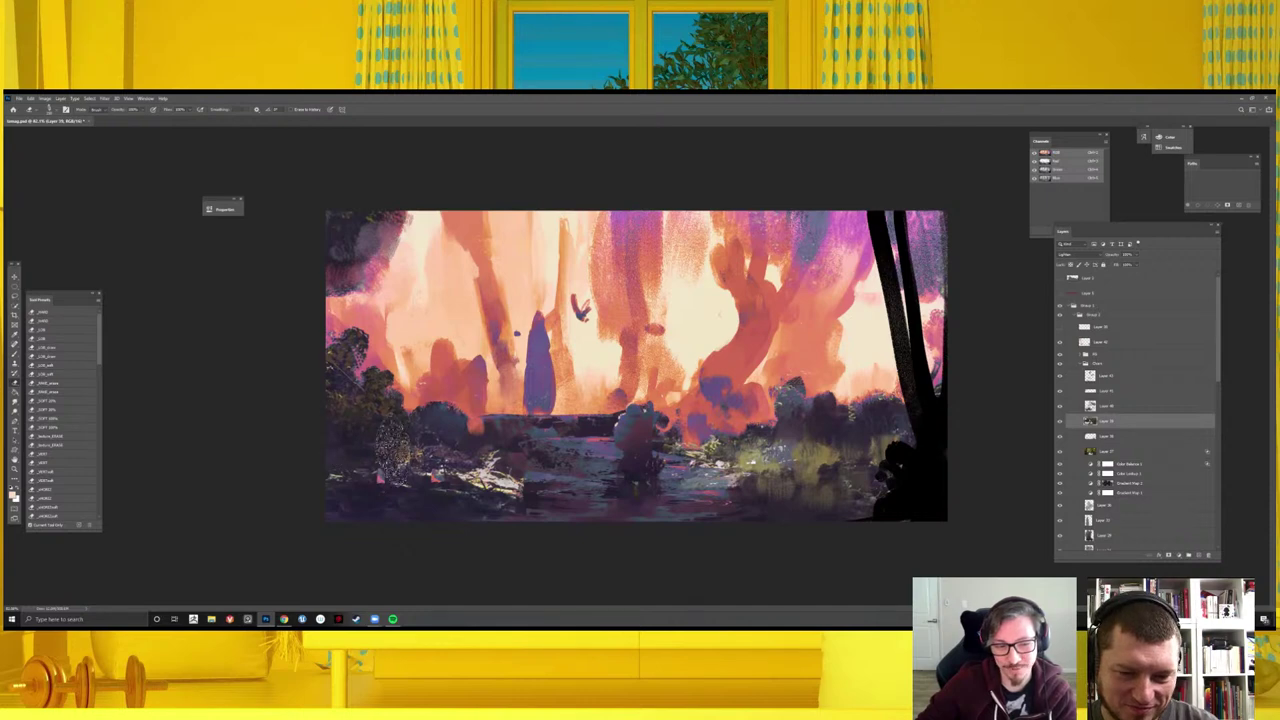
key("b")
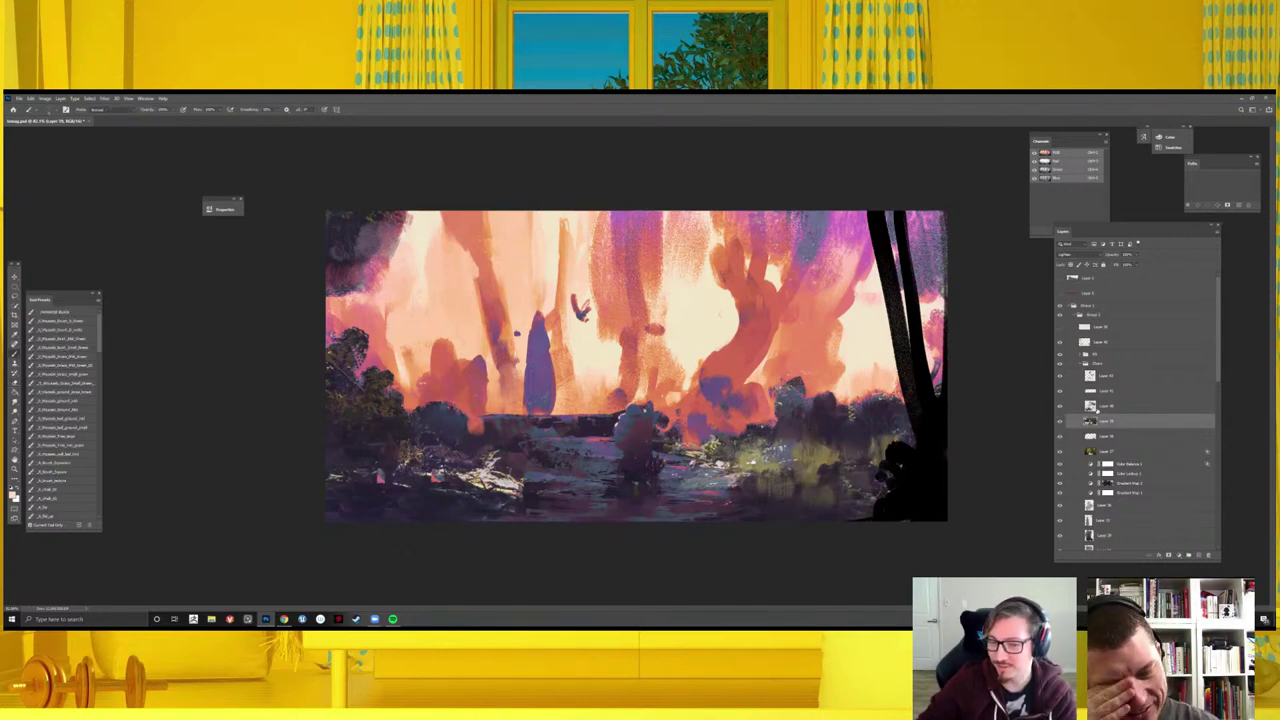
left_click(1097, 406)
key("z")
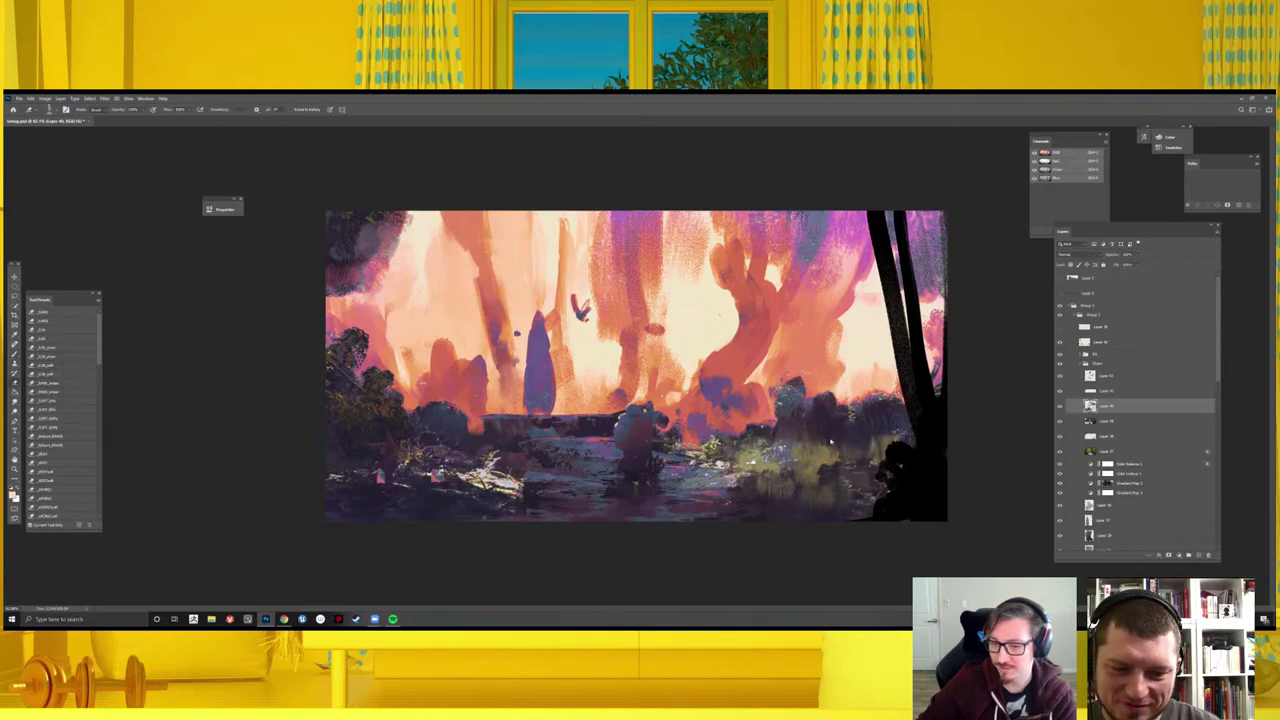
left_click_drag(832, 438, 740, 438)
key("ctrl+plus")
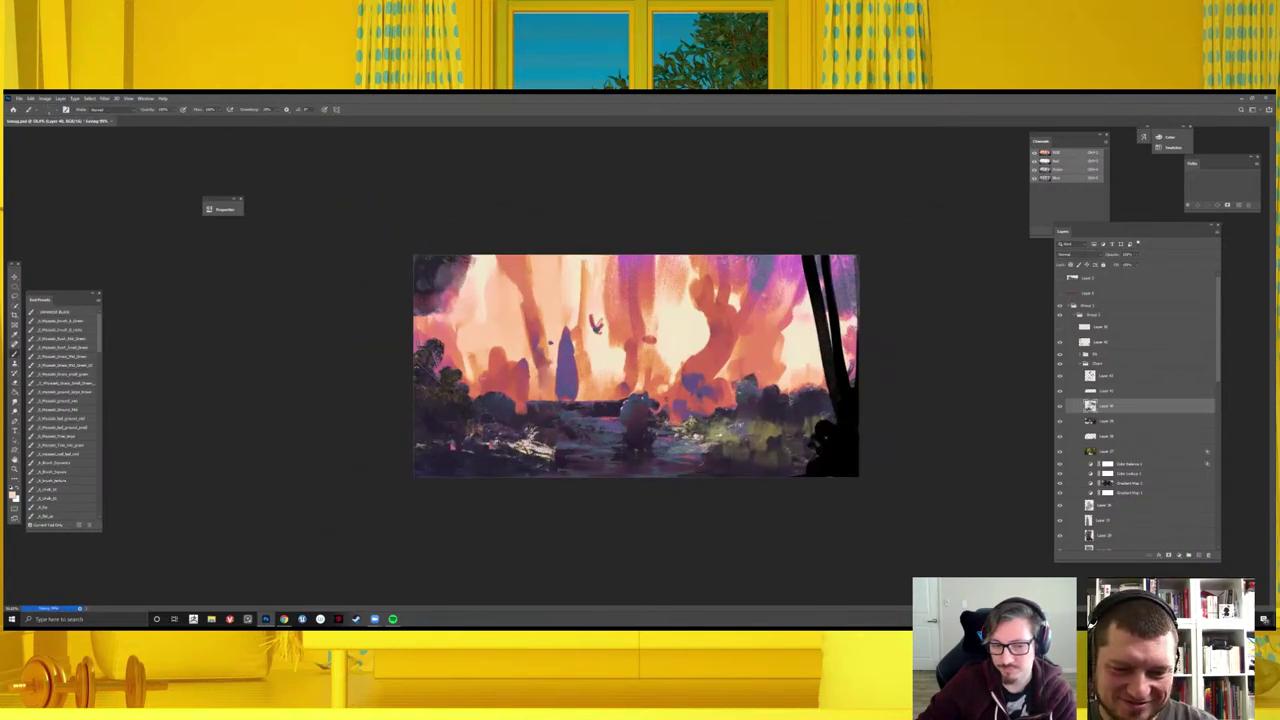
key("ctrl+plus")
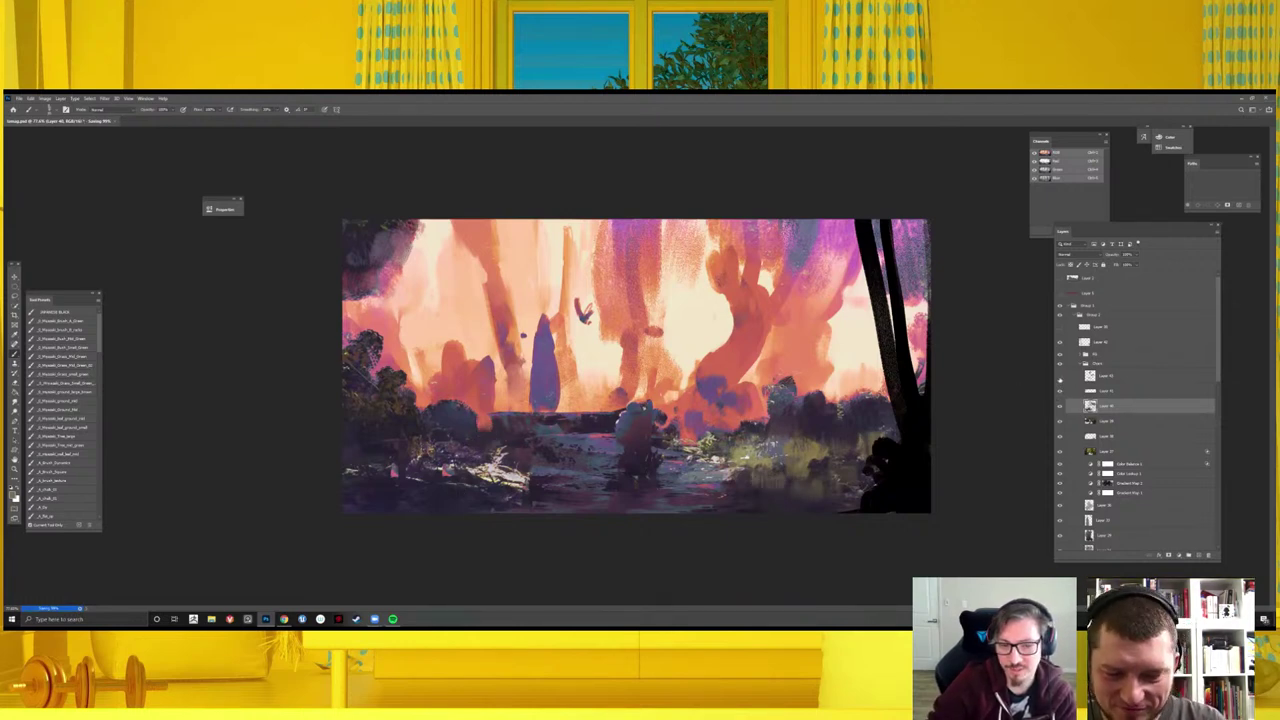
left_click(1098, 391)
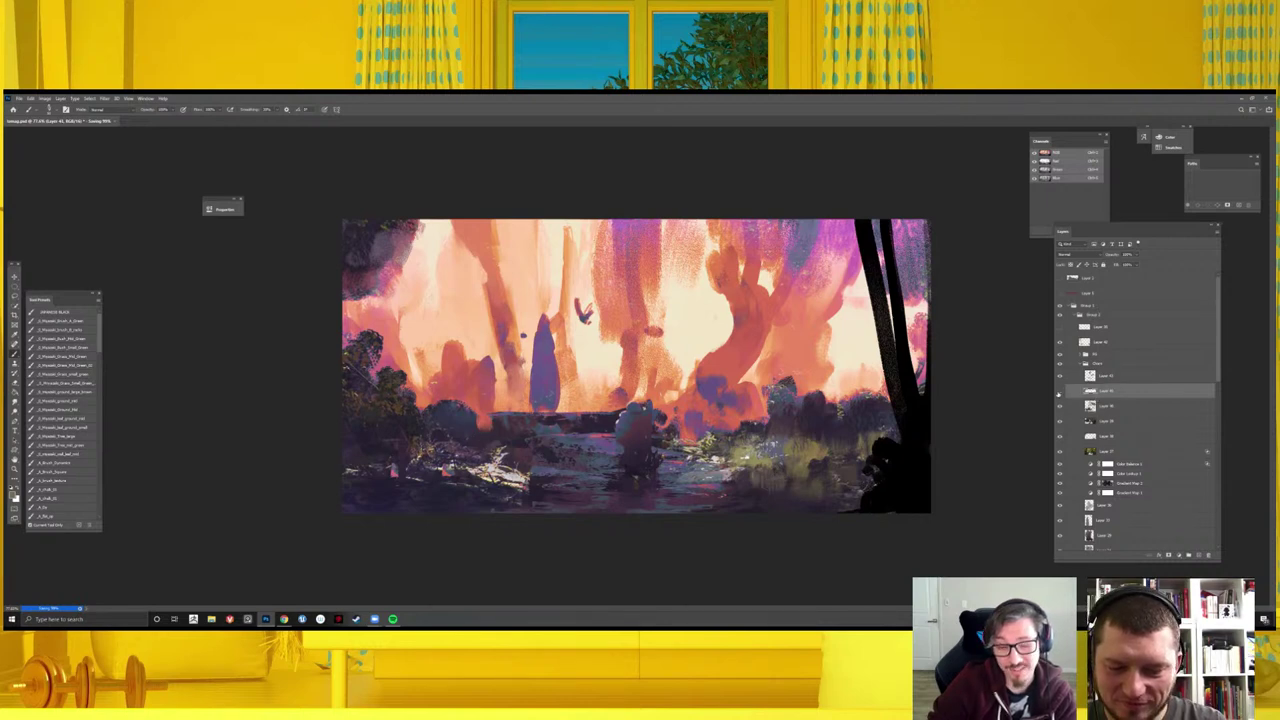
key("r")
left_click_drag(470, 420, 490, 500)
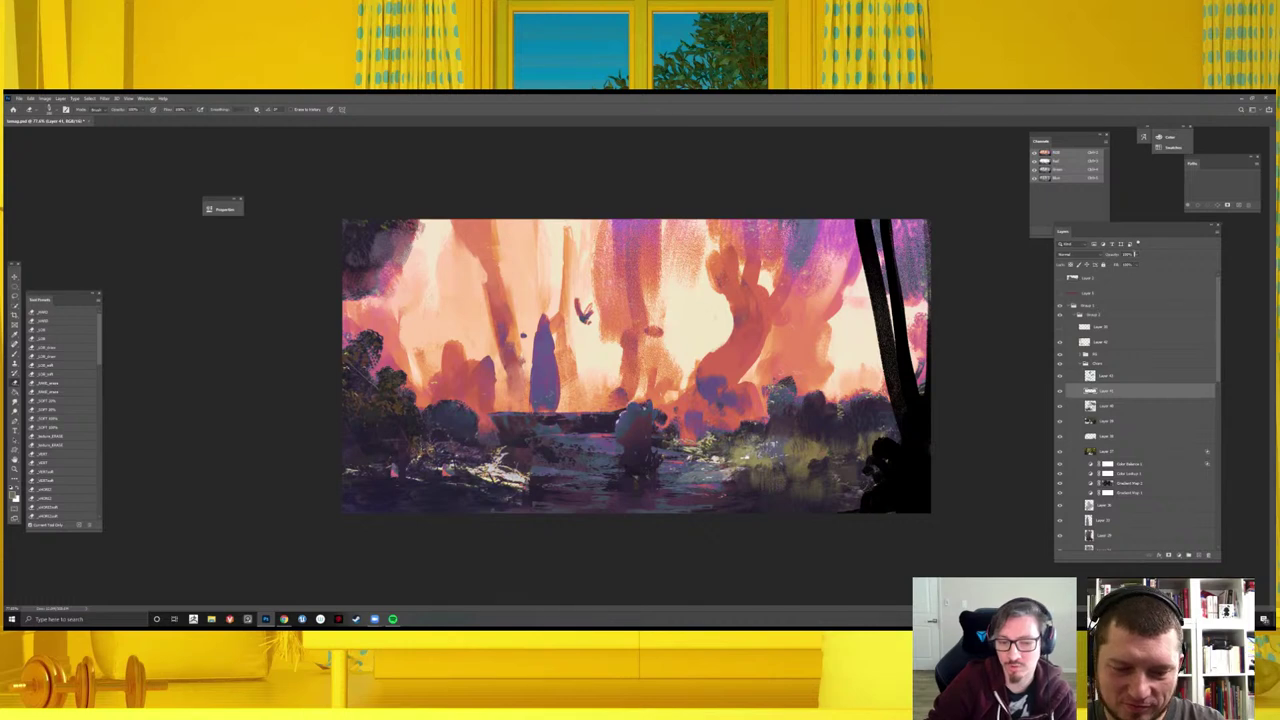
- Paint orange strokes on a new Layer 44 with the Brush tool and save the file
left_click(1188, 556)
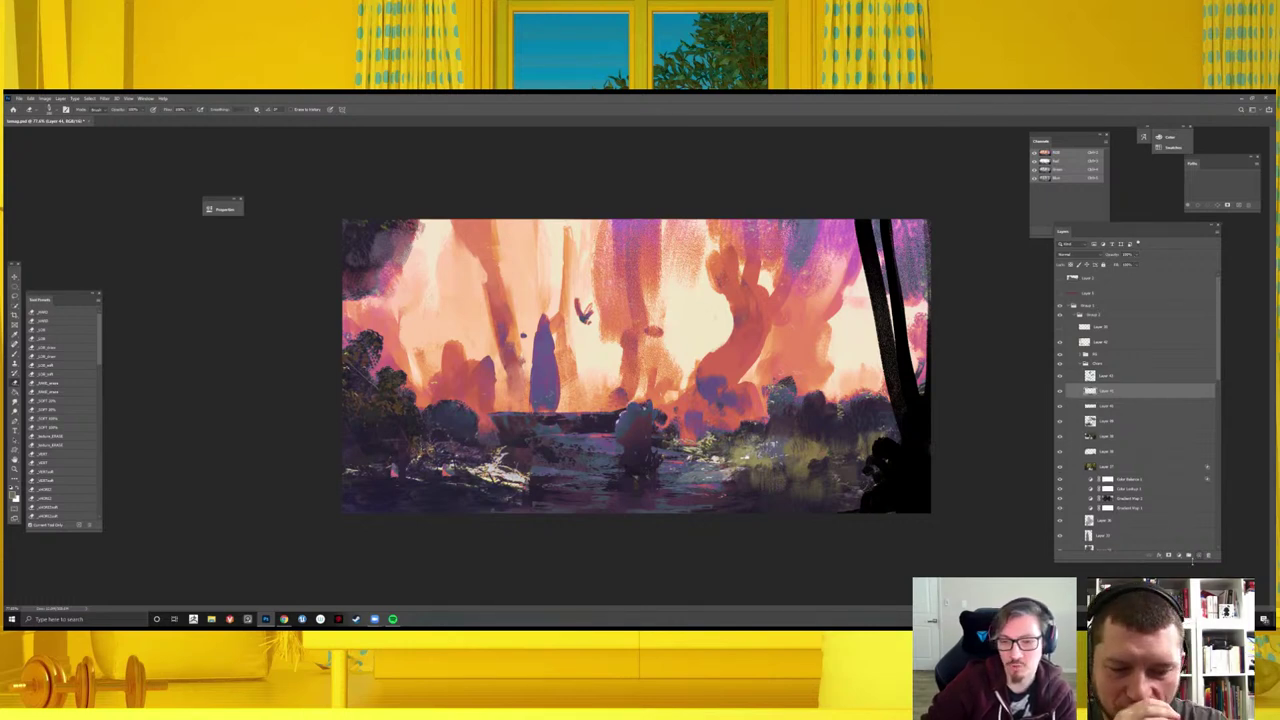
key("b")
left_click_drag(760, 400, 780, 420)
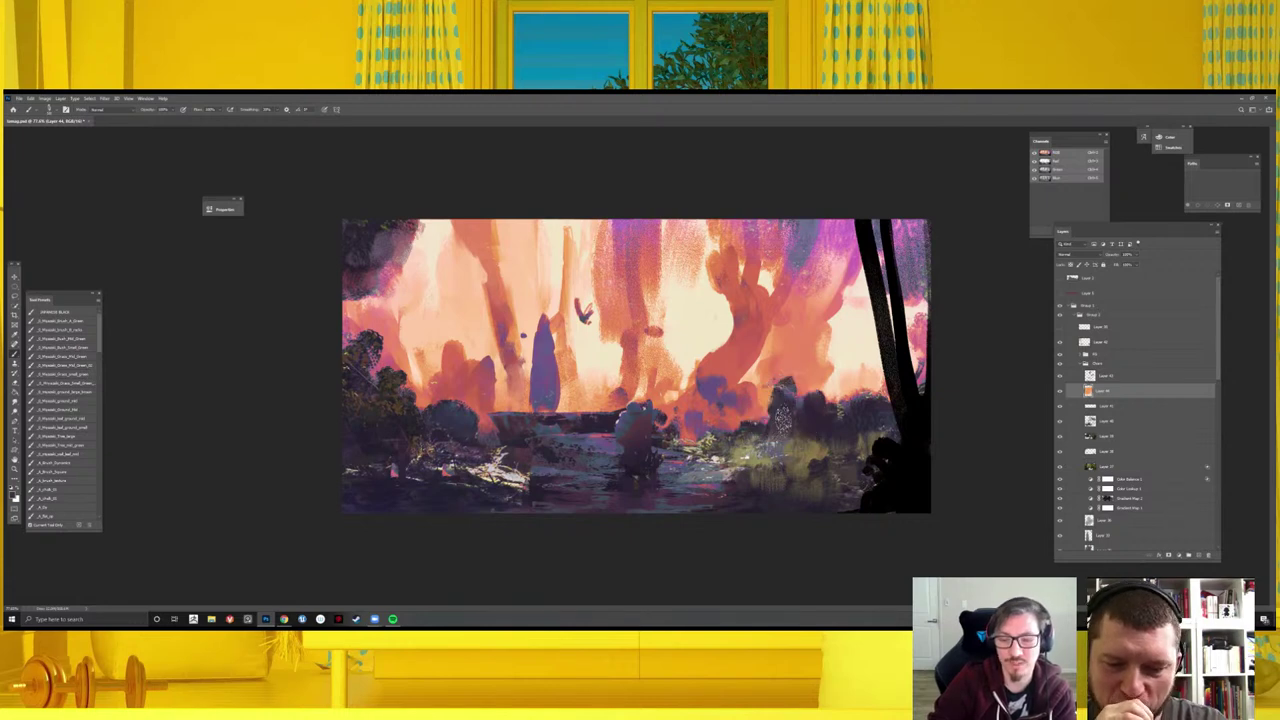
key("bracketright")
key("bracketright")
key("bracketright")
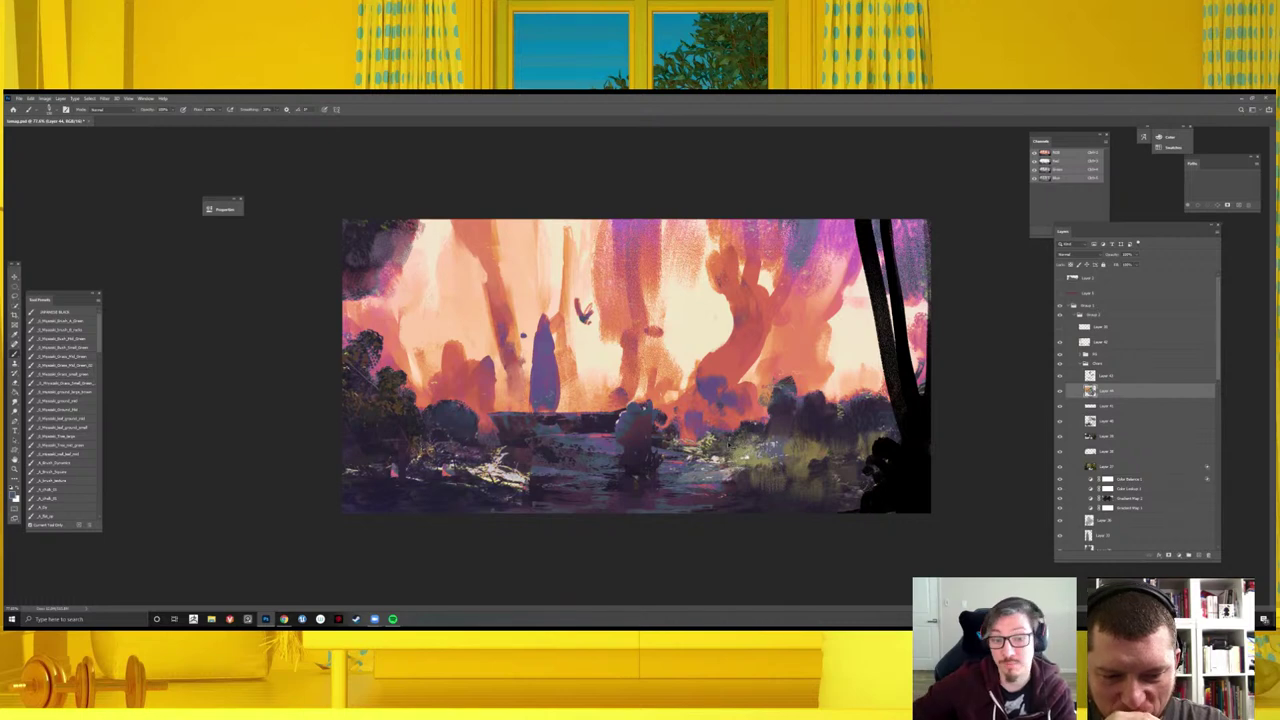
key("ctrl+s")
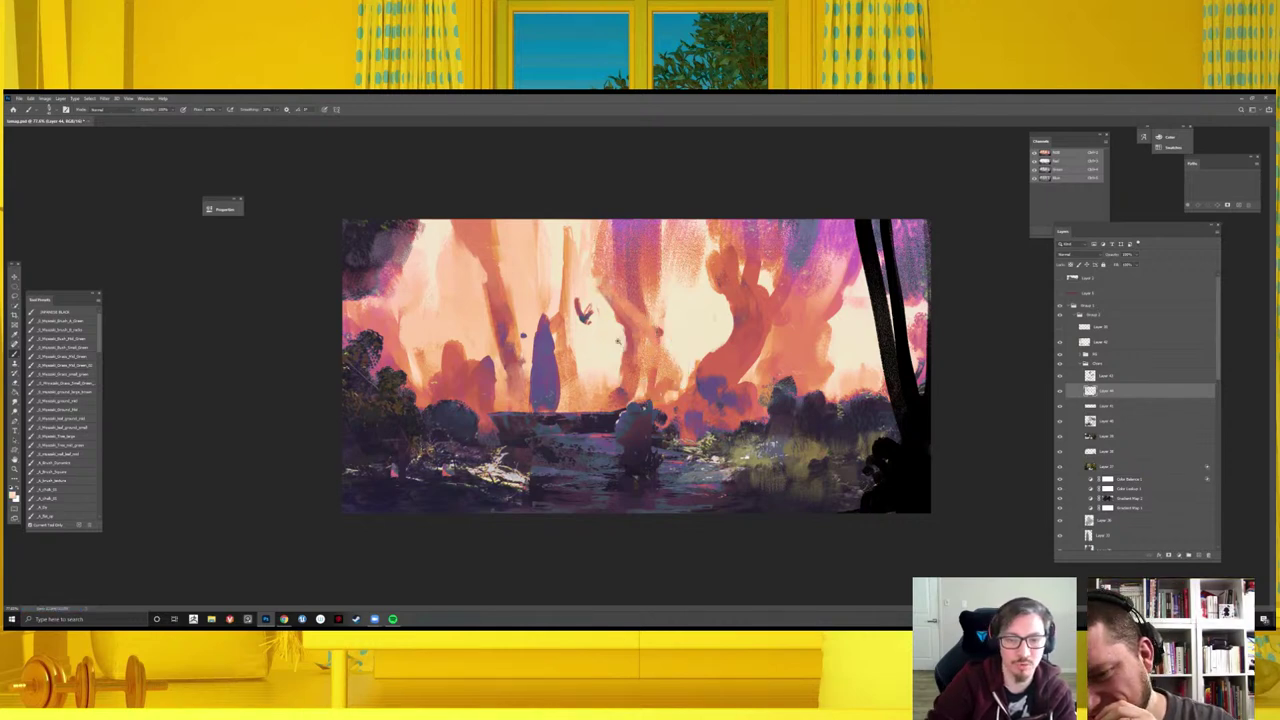
key("ctrl+minus")
key("ctrl+minus")
key("ctrl+minus")
key("ctrl+minus")
key("ctrl+minus")
- Eyedrop a reddish colour from the trees in the painting
key("ctrl+plus")
key("ctrl+plus")
key("ctrl+plus")
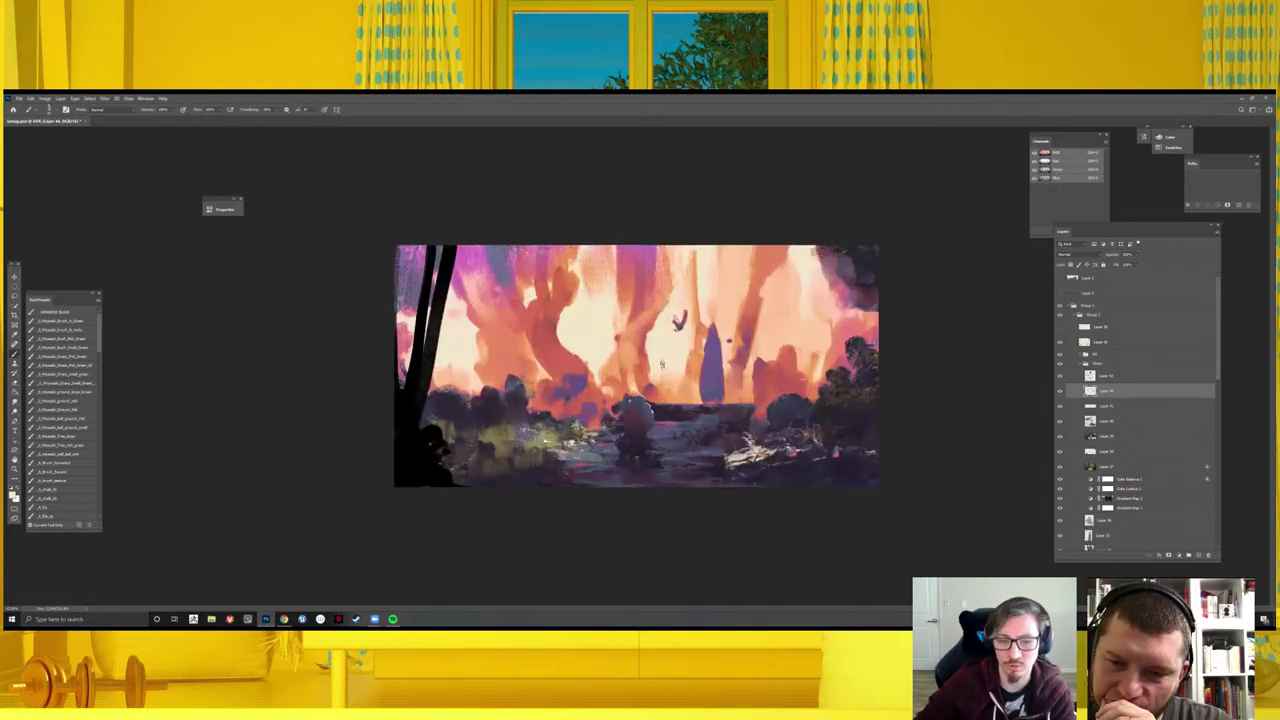
left_click(642, 340, "alt")
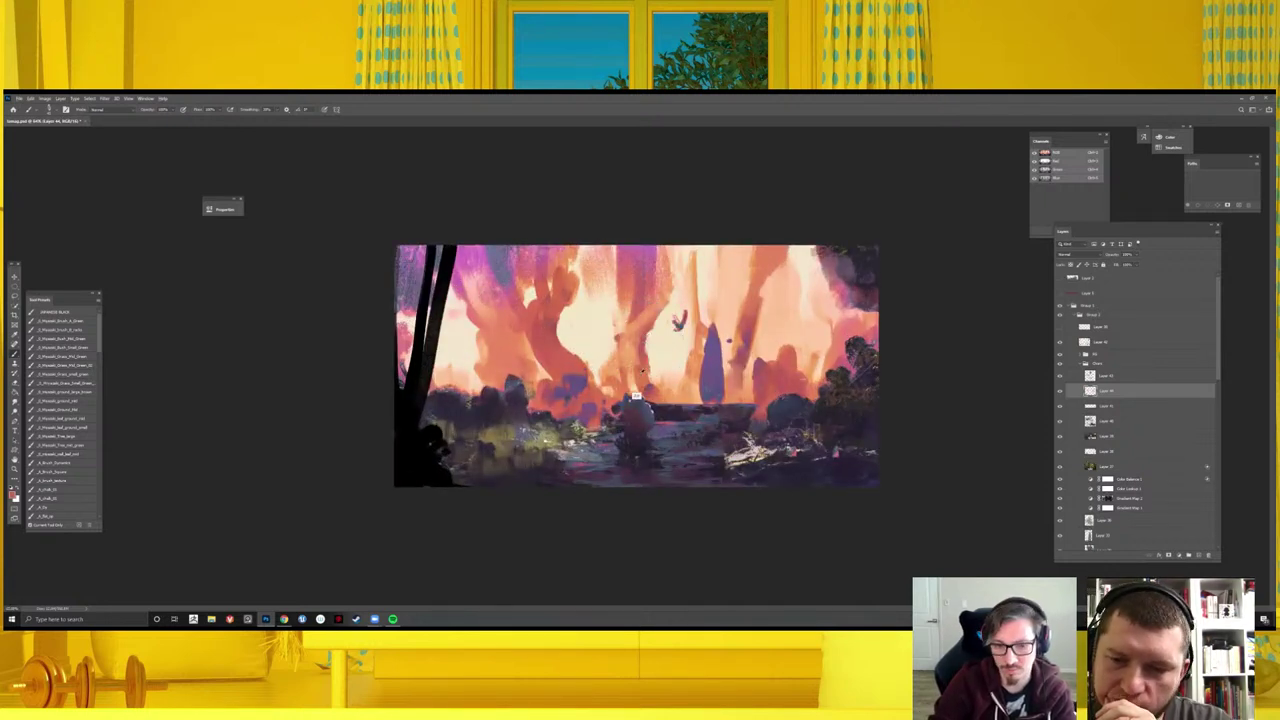
left_click(571, 389, "alt")
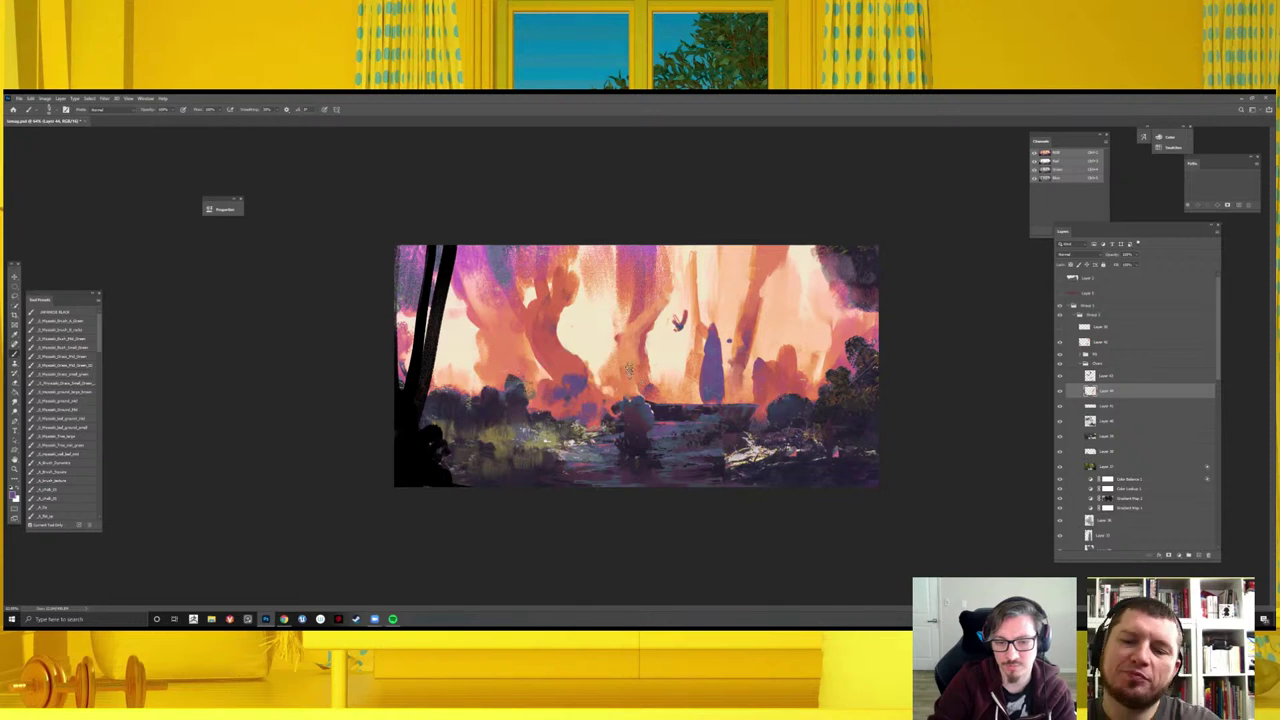
left_click(630, 352, "alt")
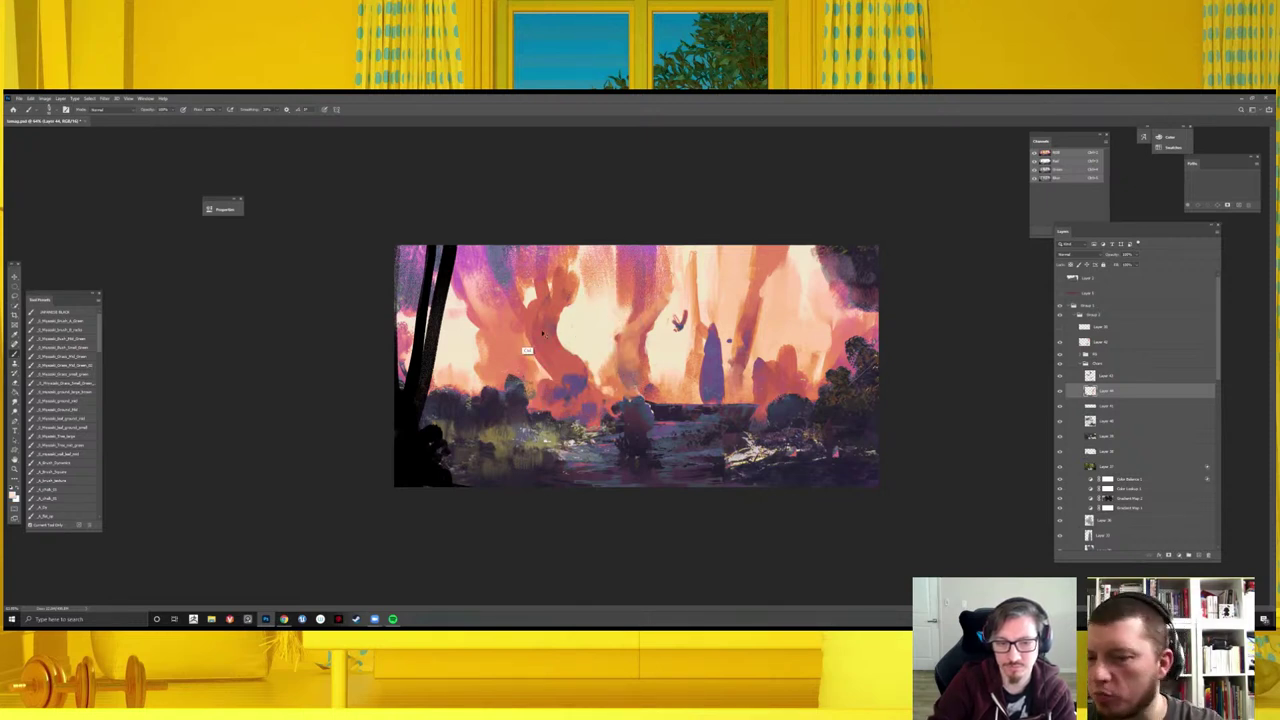
left_click(570, 386, "alt")
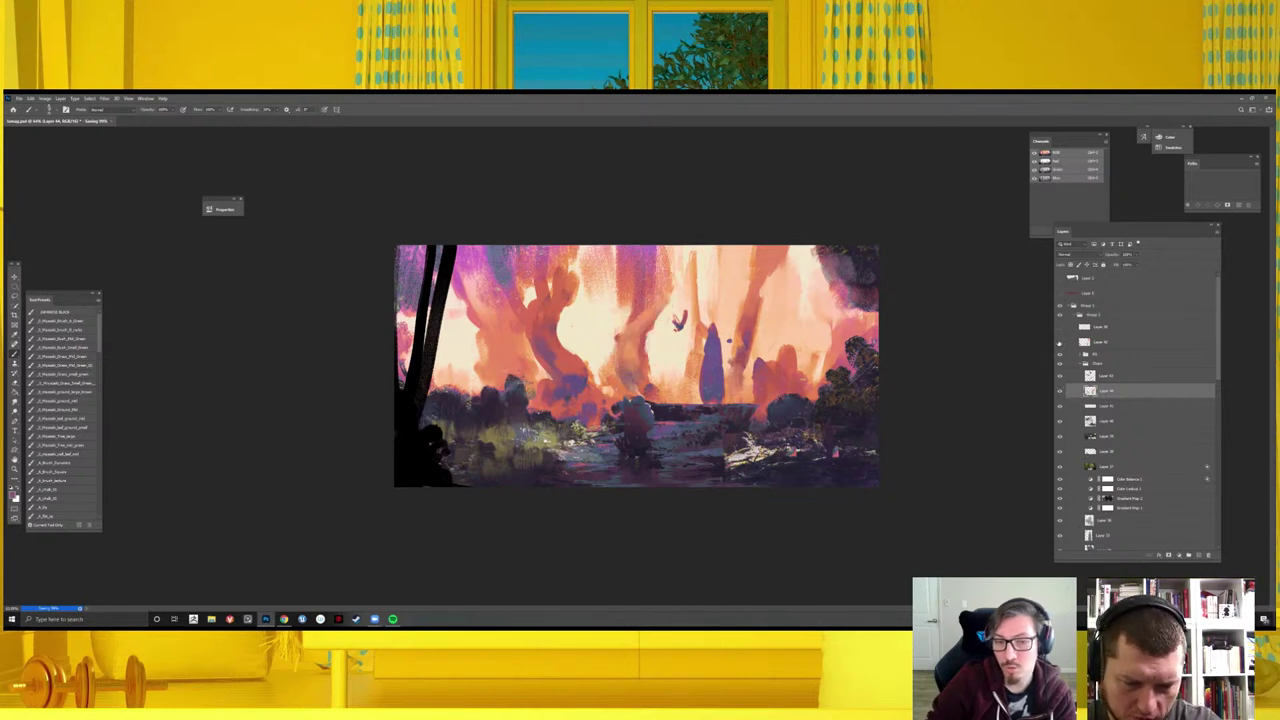
- Drag Layer 40 down into the layer group, toggle its visibility, and shrink the brush
left_click(1068, 344)
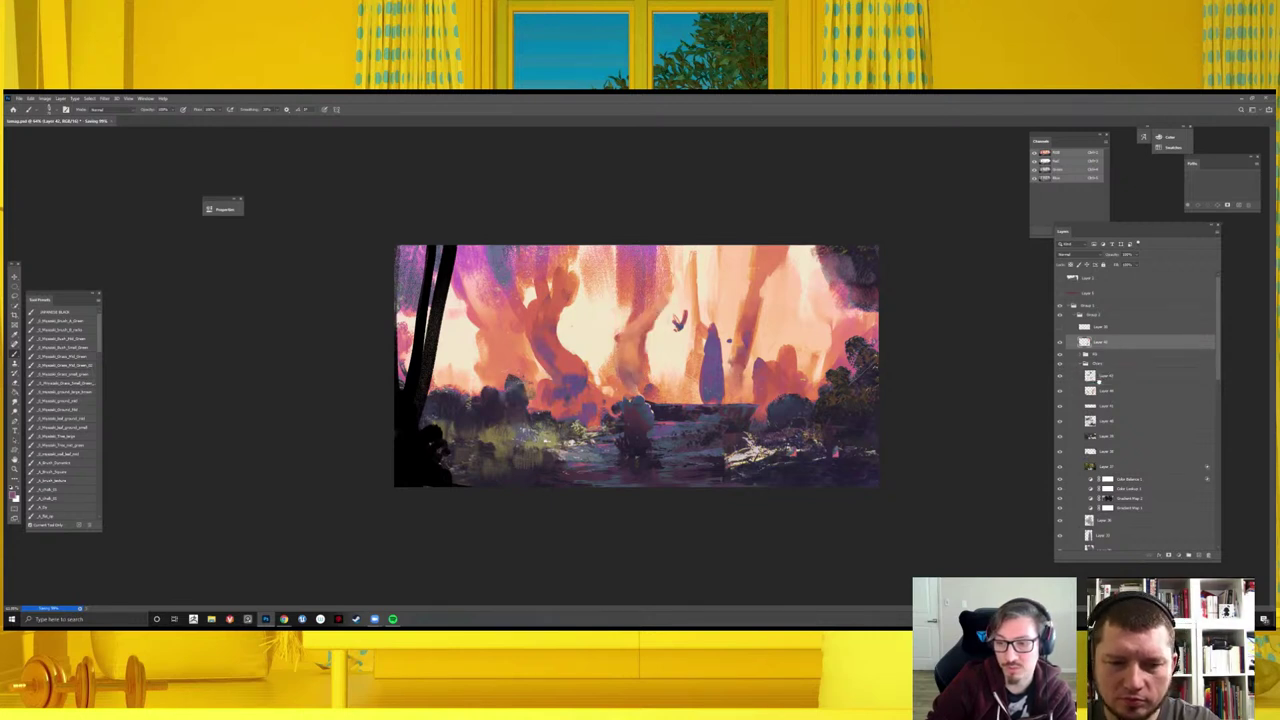
left_click_drag(1099, 380, 1099, 378)
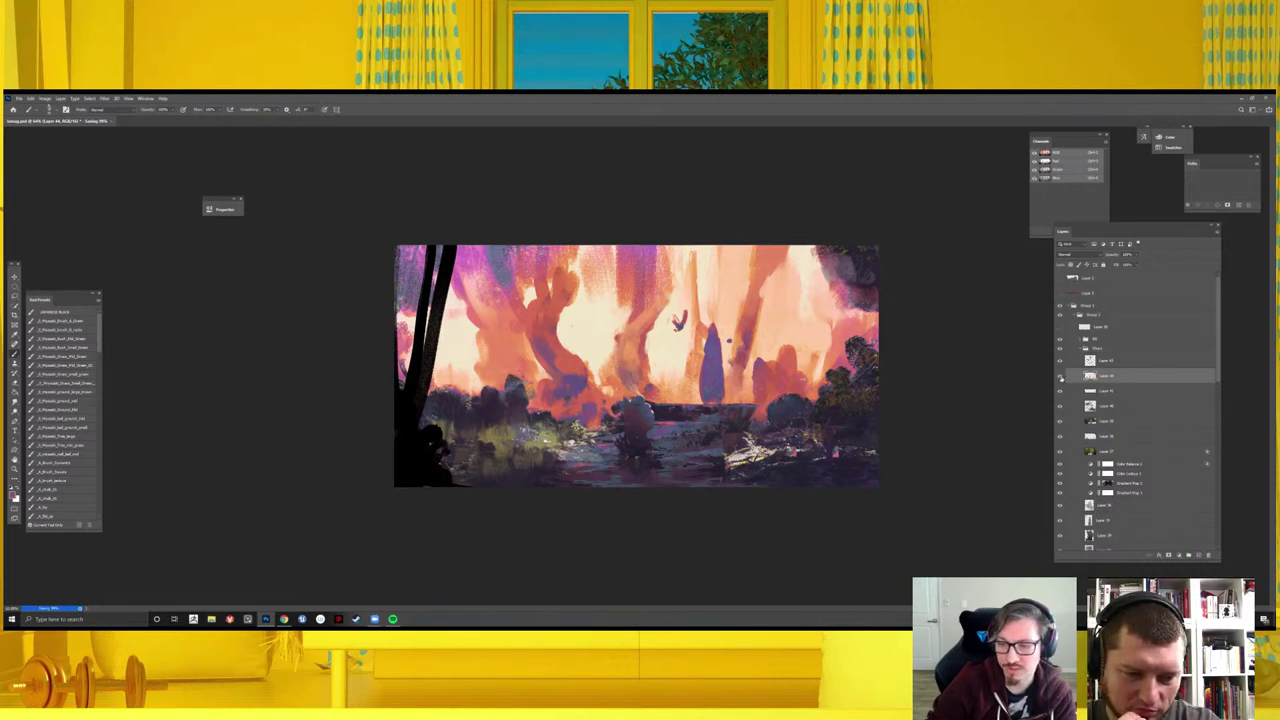
left_click(1060, 377)
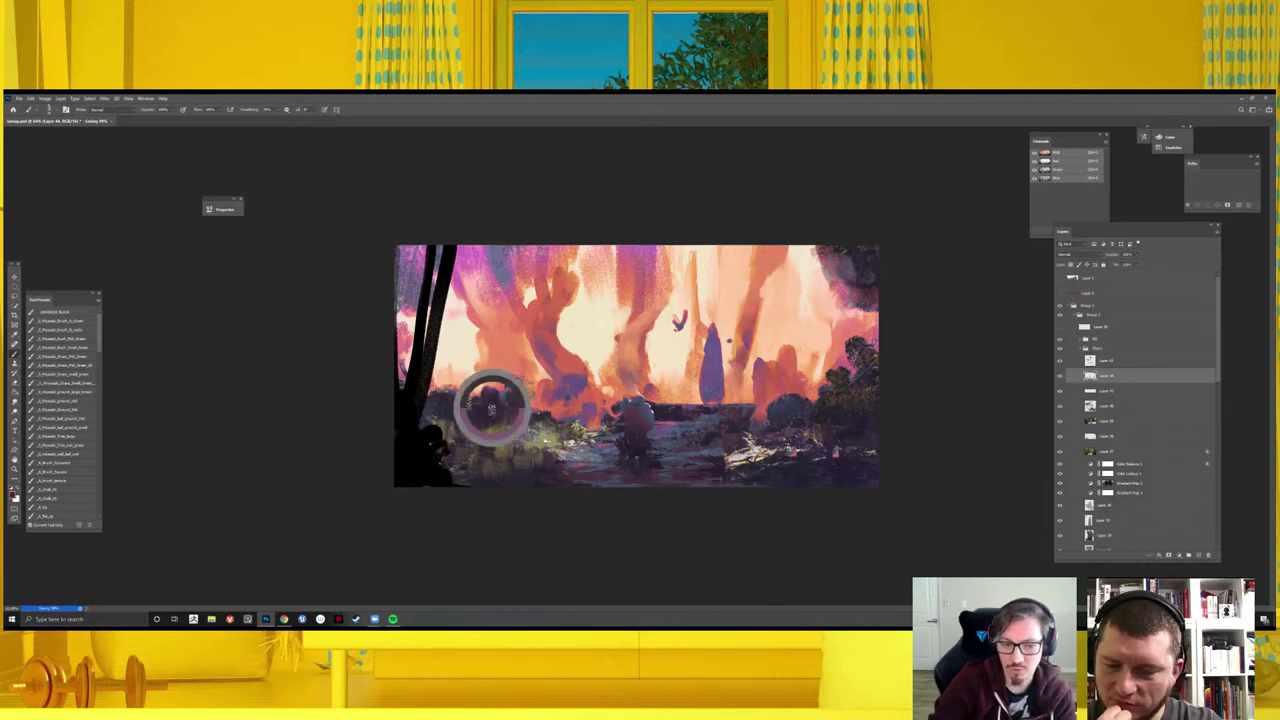
key("bracketleft")
key("bracketleft")
key("bracketleft")
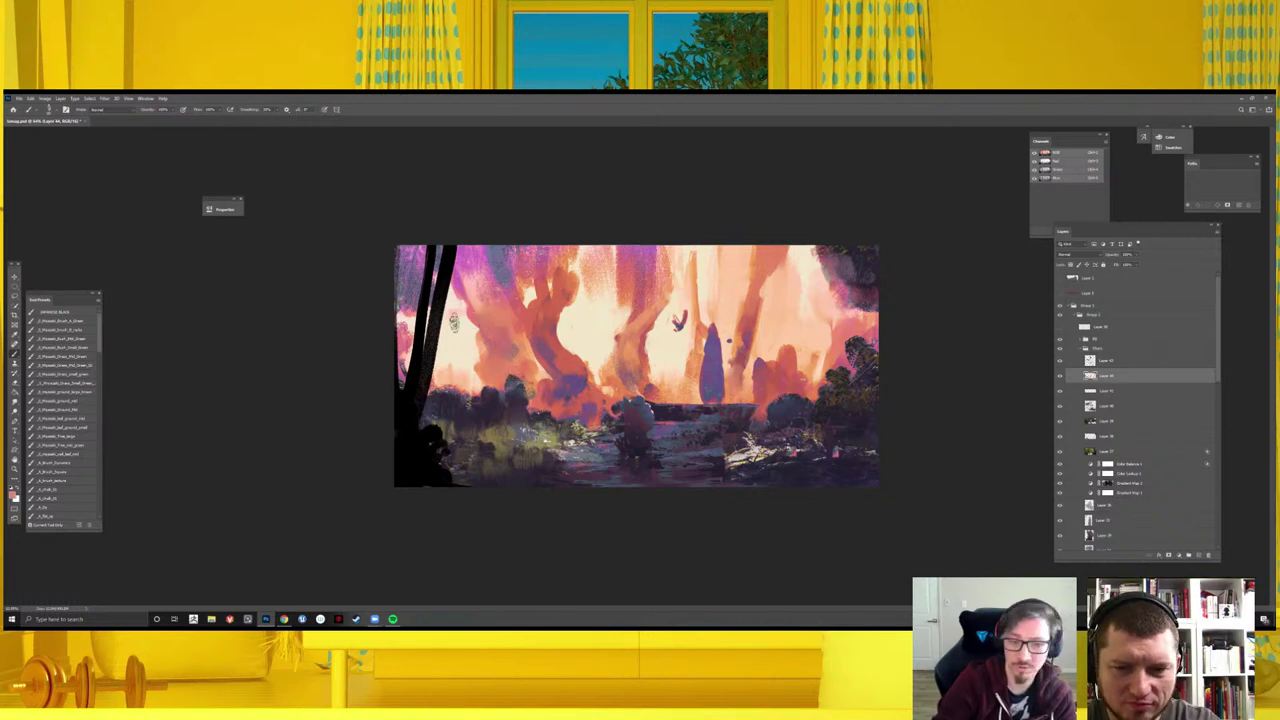
- Flip the canvas horizontally and zoom back in
key("ctrl+minus")
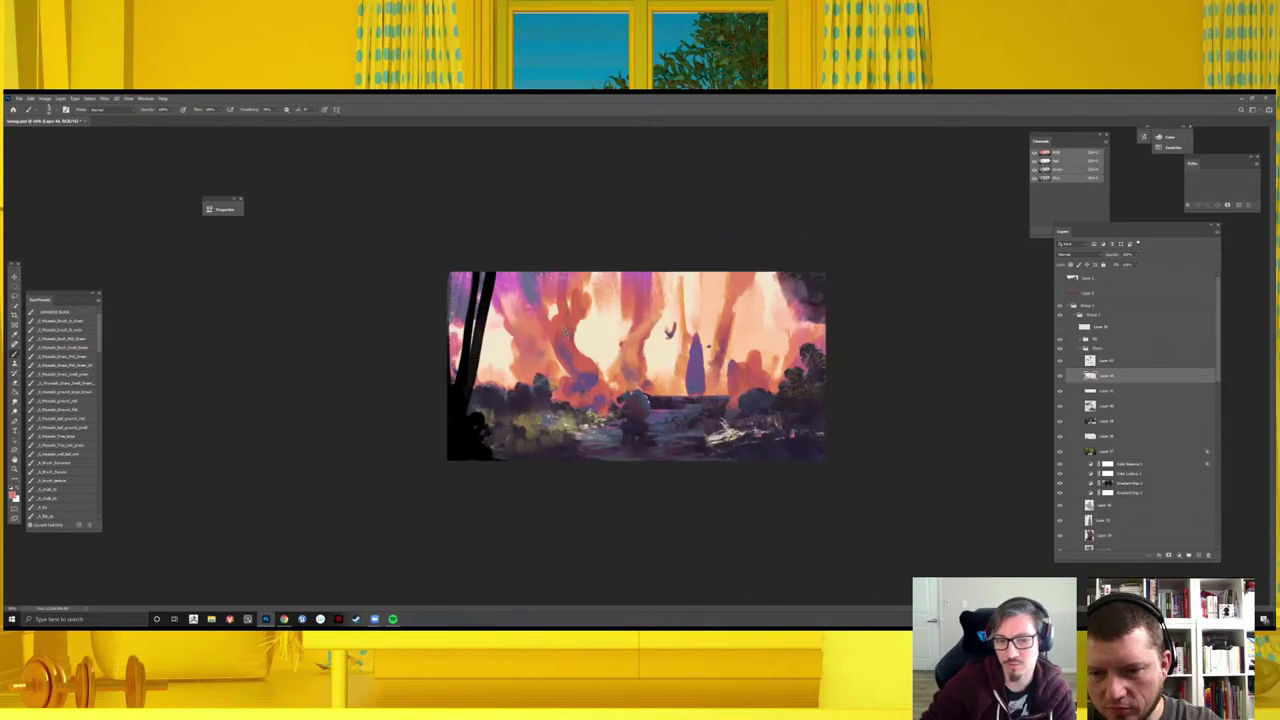
key("h")
key("ctrl+plus")
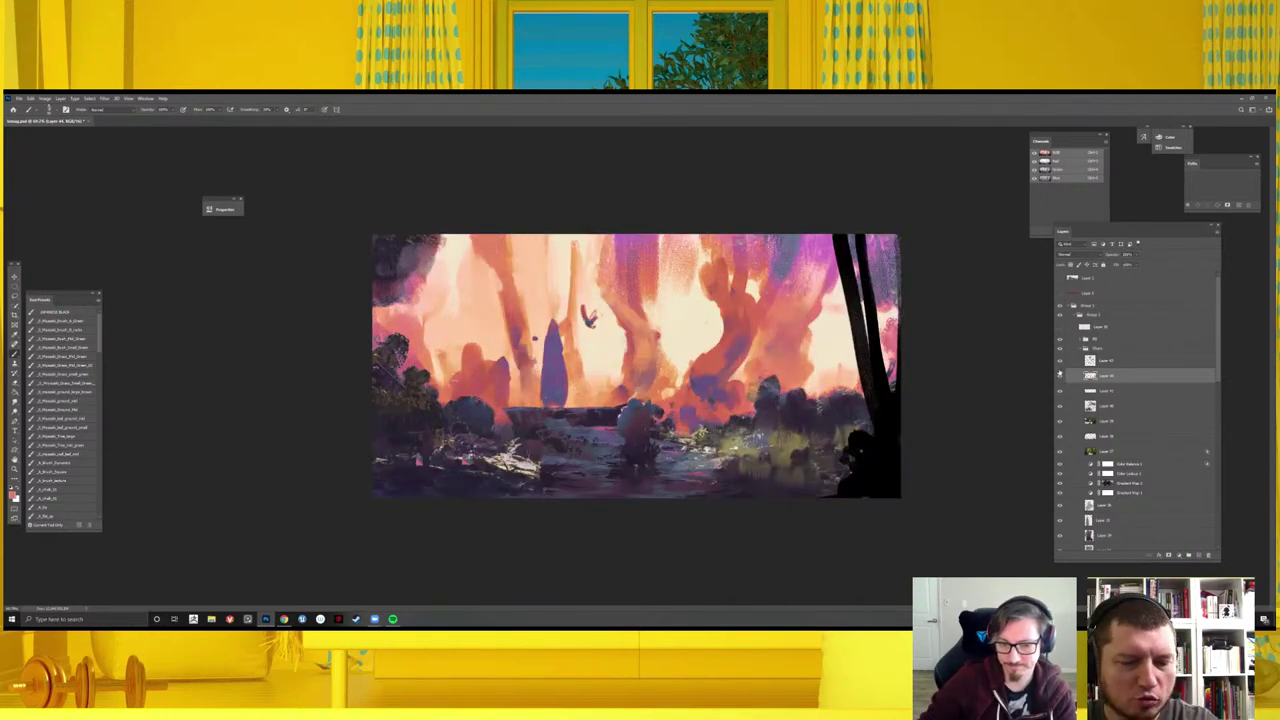
- Dab speckled texture left of the purple pillar with an Erase to History eraser preset
key("e")
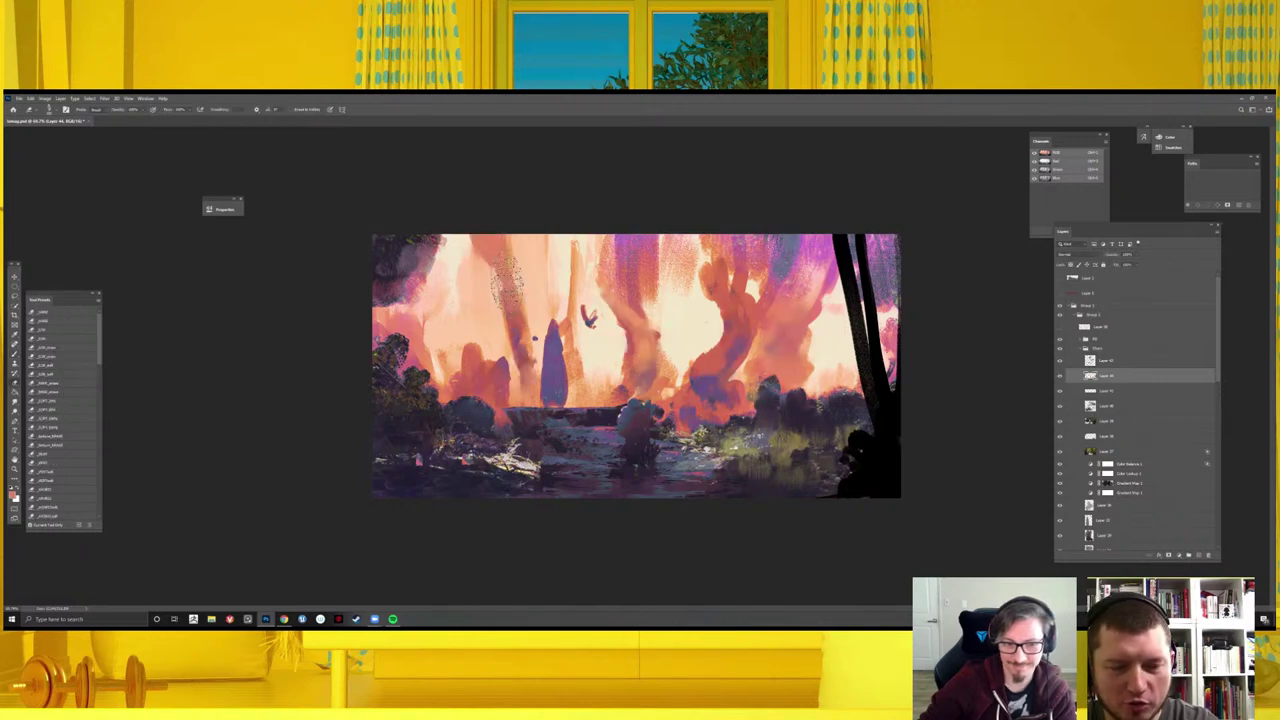
left_click_drag(505, 295, 510, 265)
key("ctrl+minus")
left_click_drag(545, 425, 555, 340)
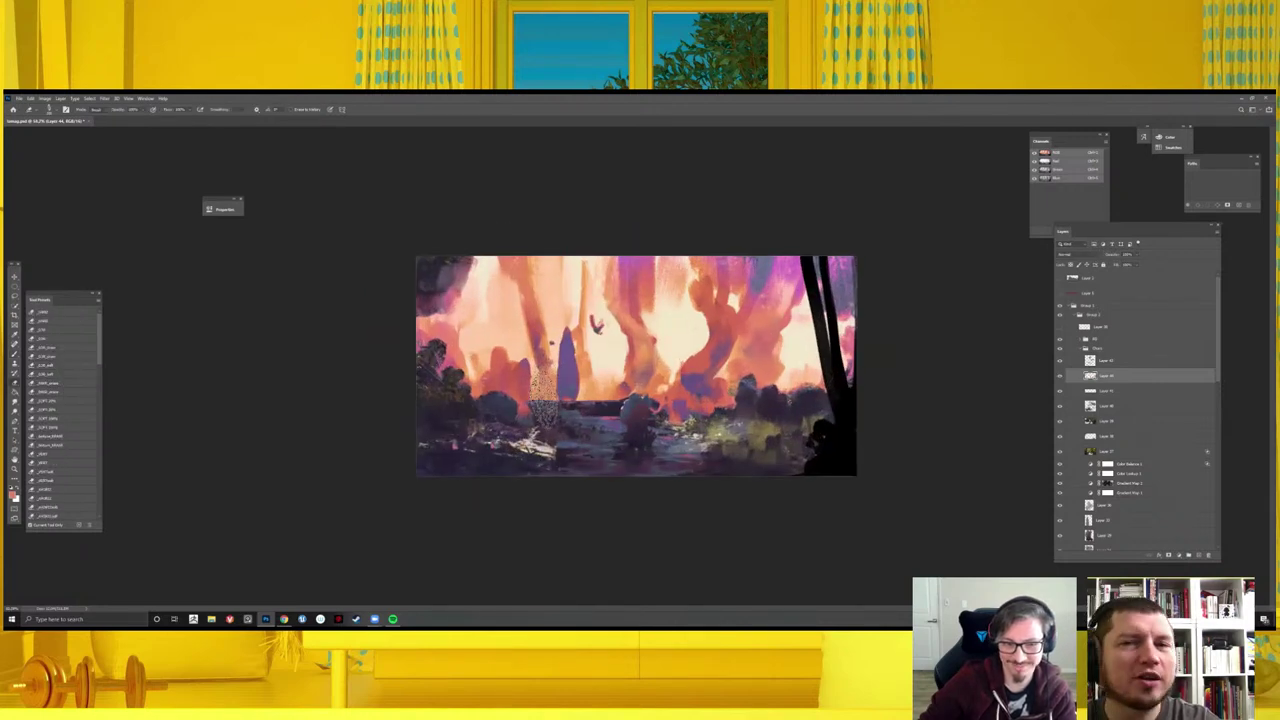
key("b")
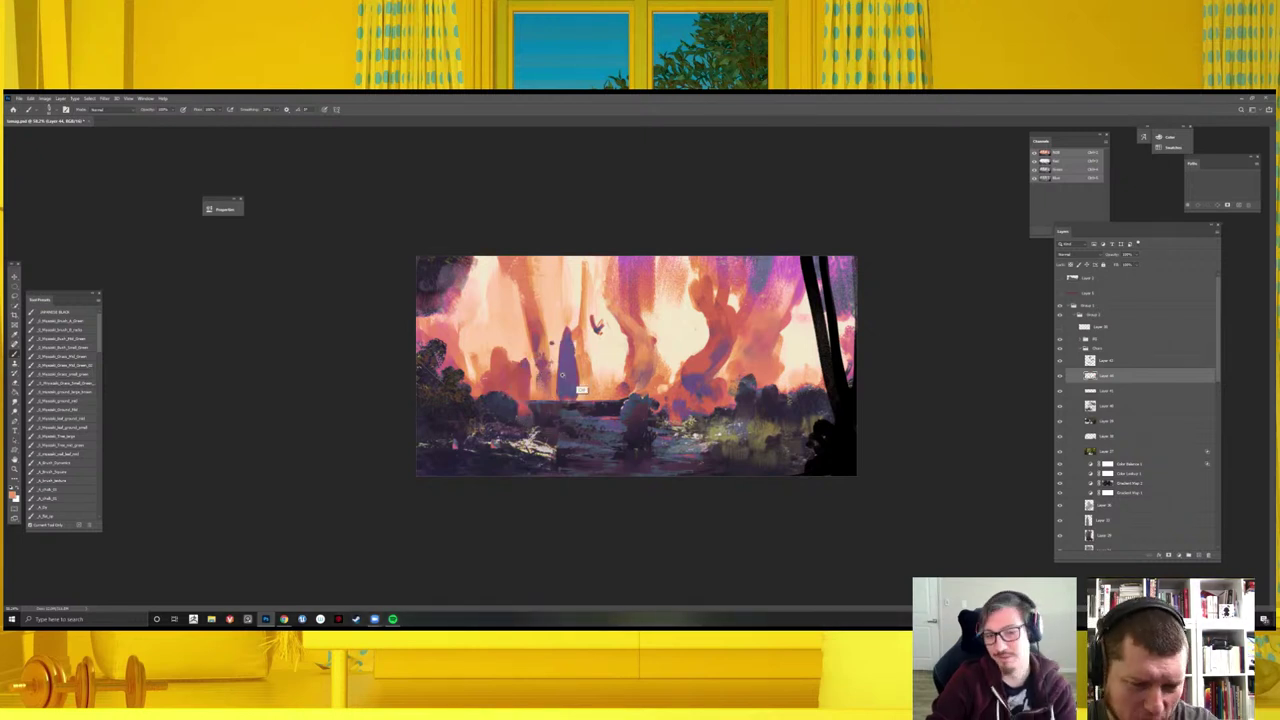
key("ctrl+minus")
key("ctrl+minus")
key("ctrl+plus")
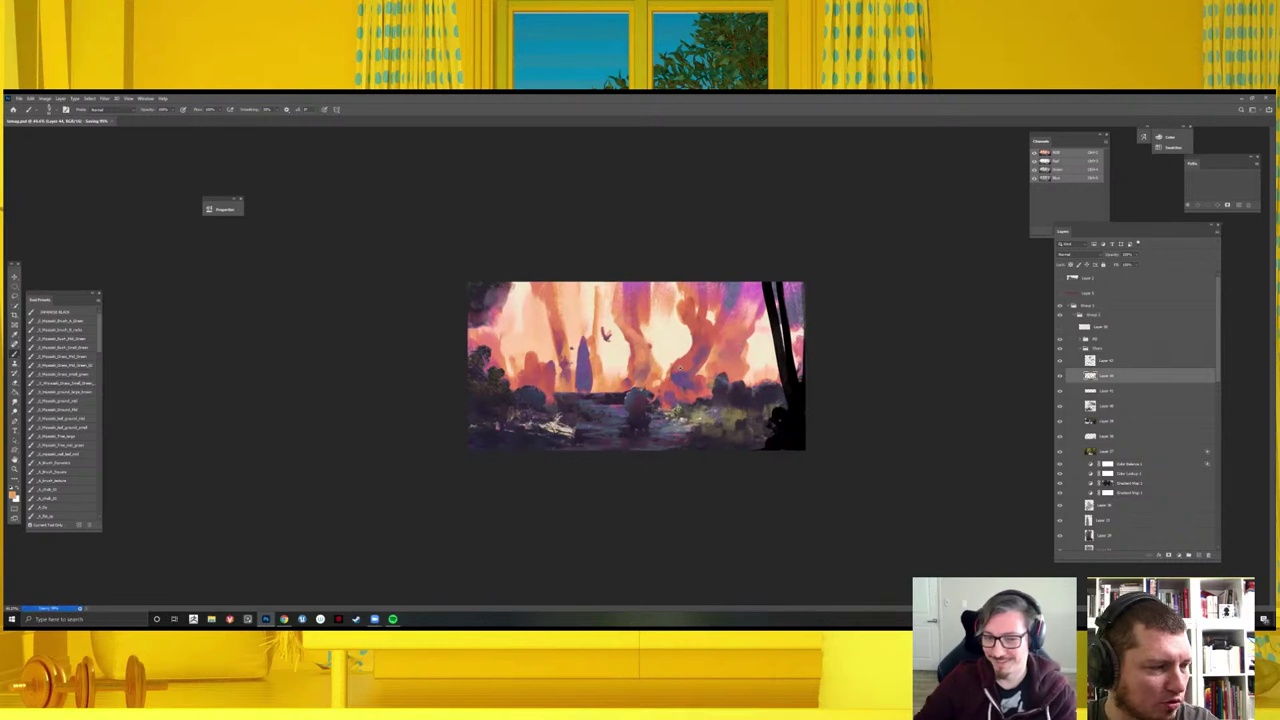
key("ctrl+plus")
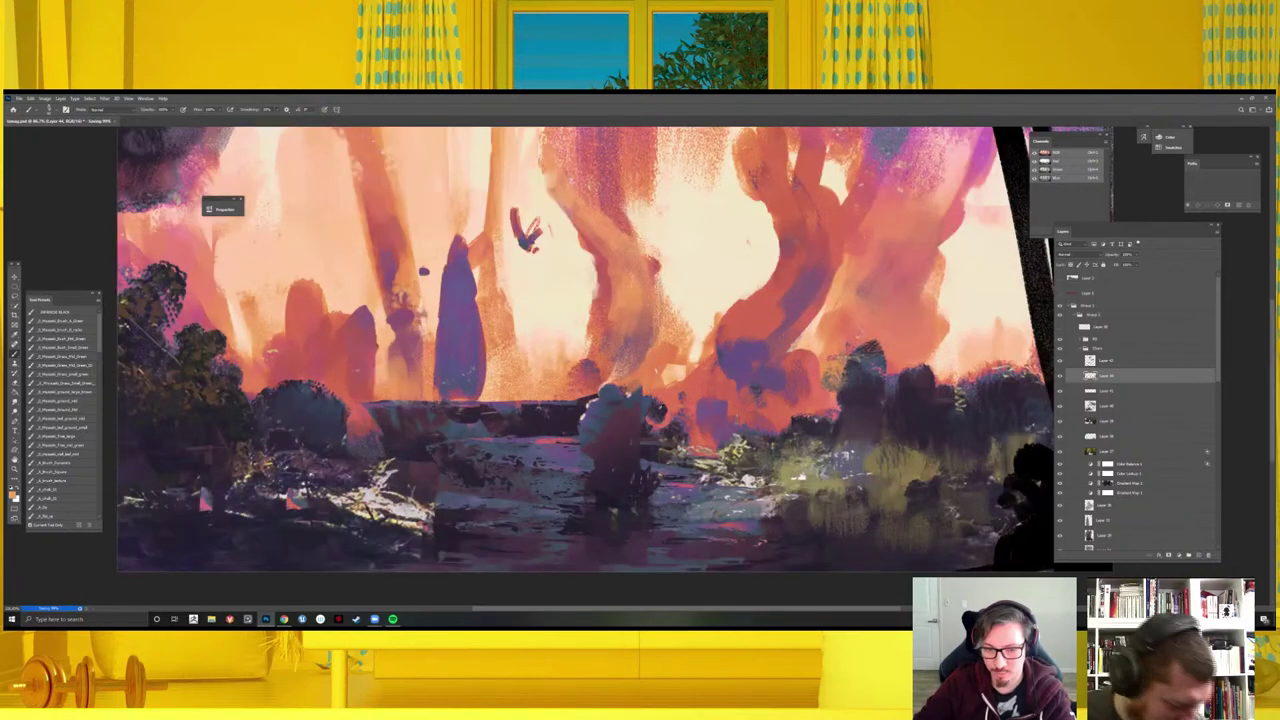
- Repaint the central trees and creature with colours sampled from the painting
scroll(679, 444, "up", 1)
left_click(657, 410, "alt")
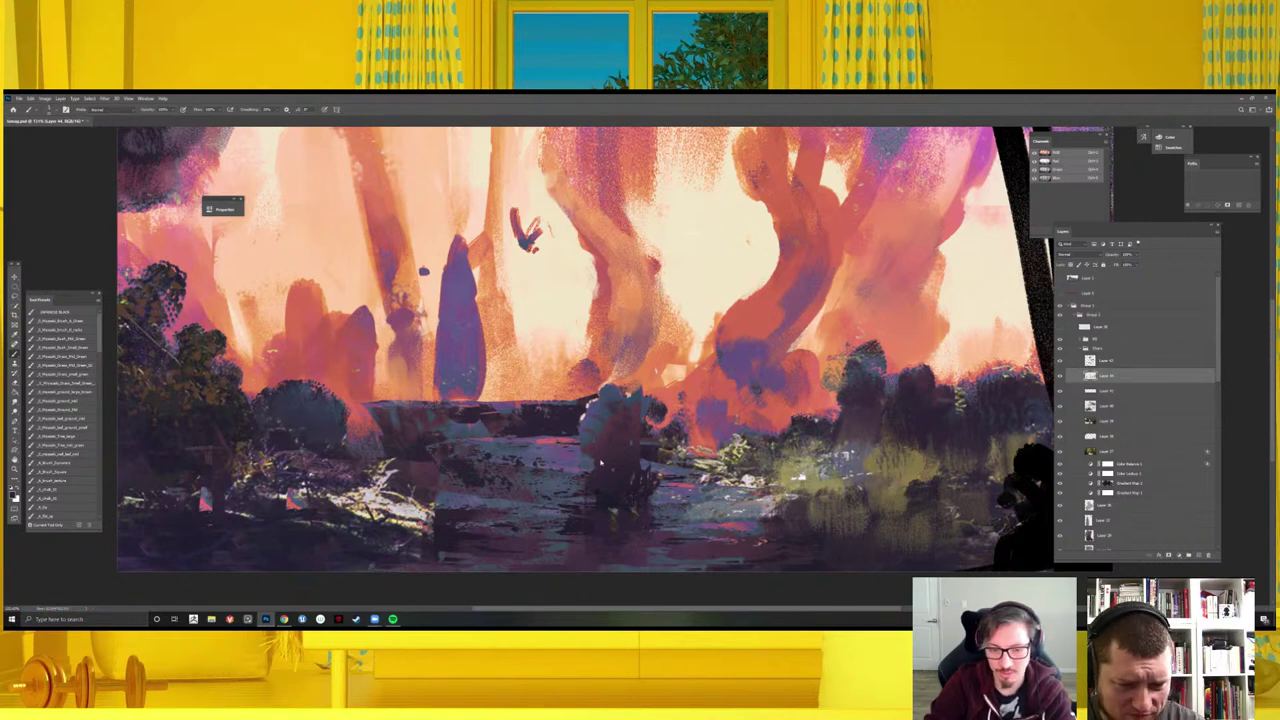
left_click(614, 476, "alt")
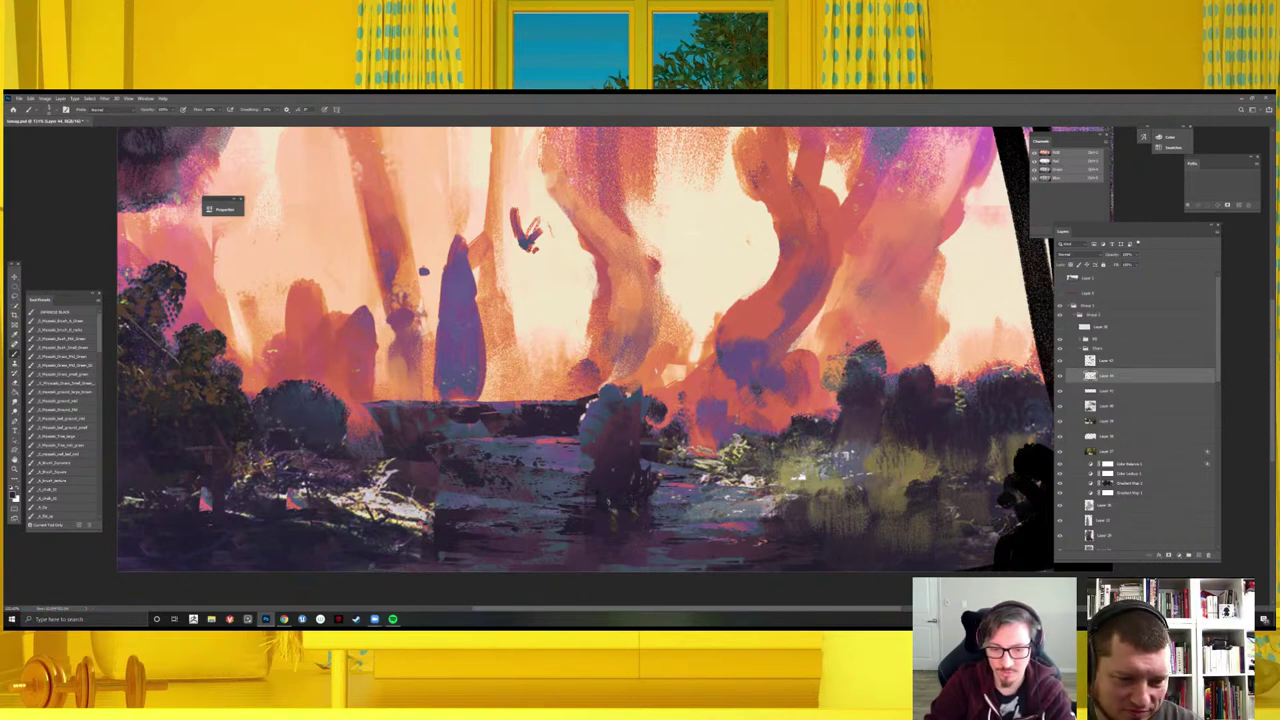
left_click_drag(658, 500, 650, 465)
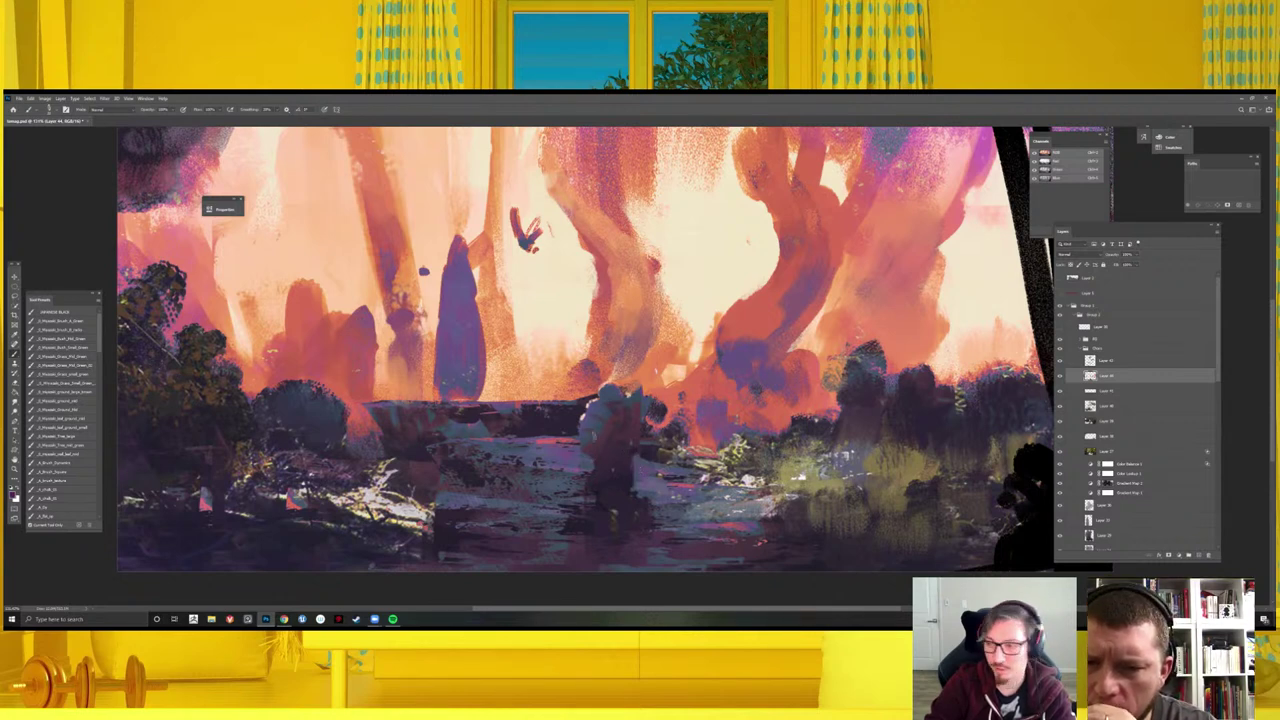
- Save the file, dismiss the hidden-layer error, and zoom out on the unflipped view
key("ctrl+s")
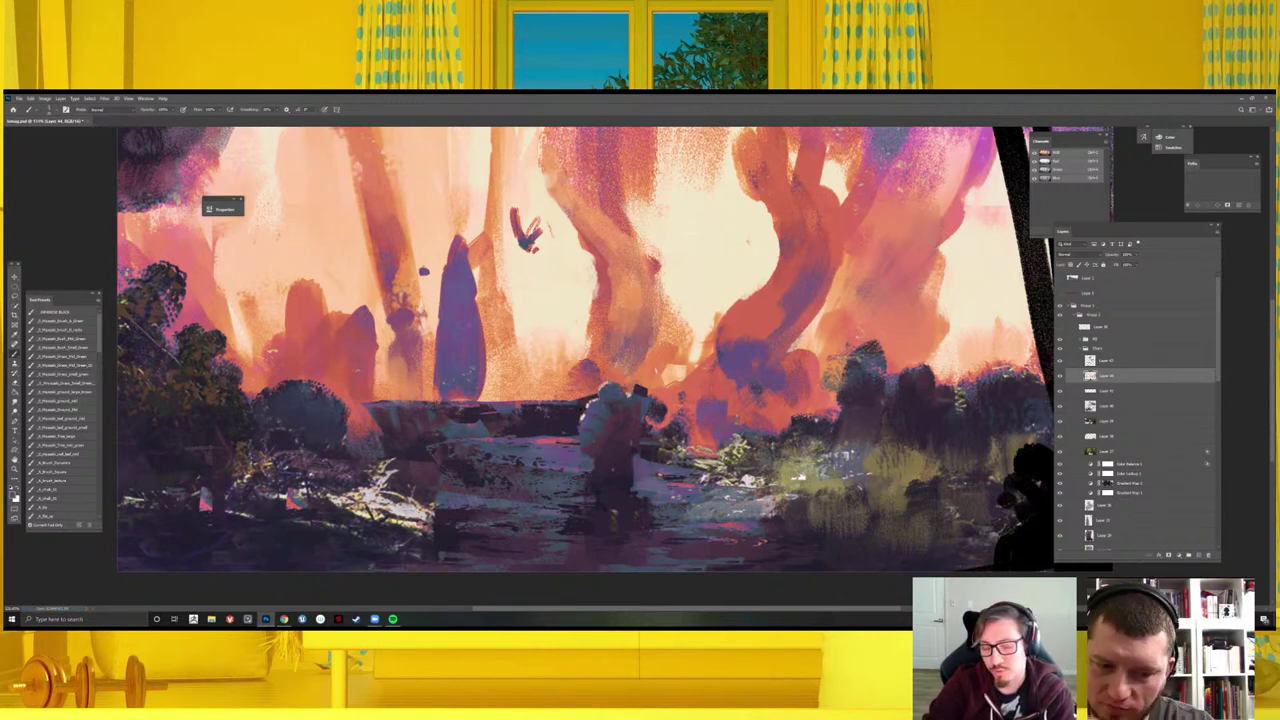
key("ctrl+s")
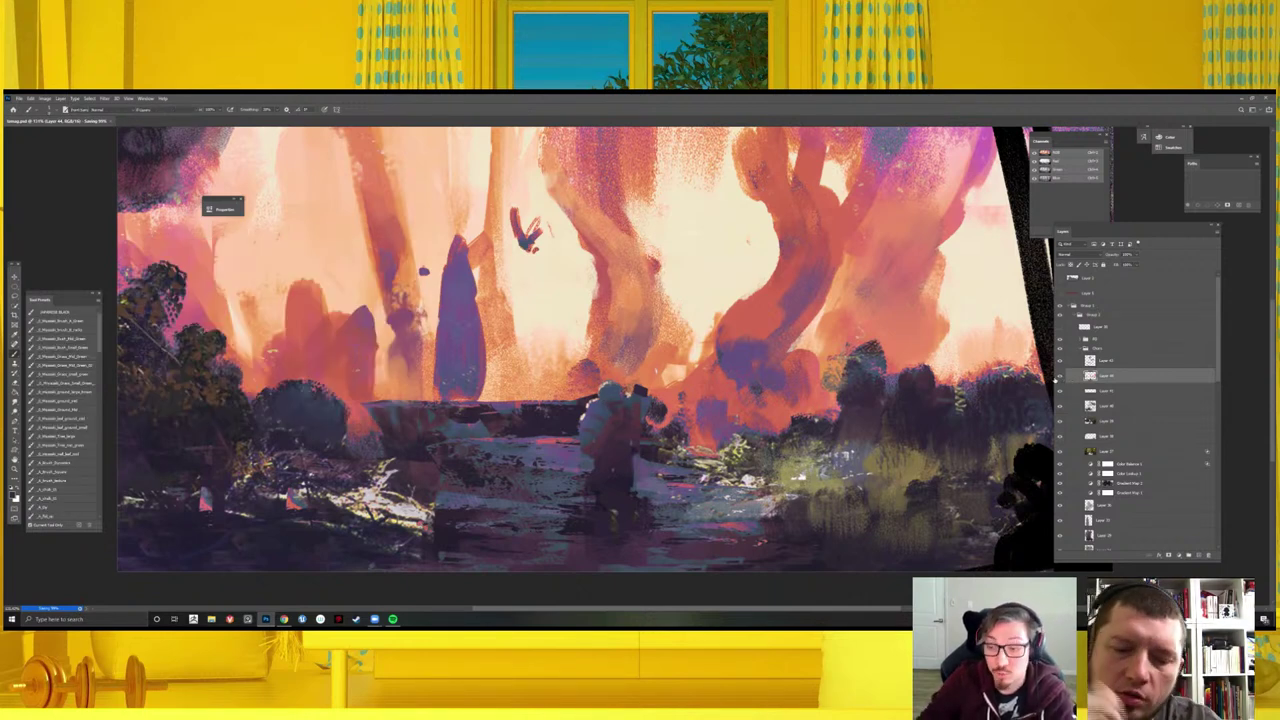
left_click(1050, 378)
key("Return")
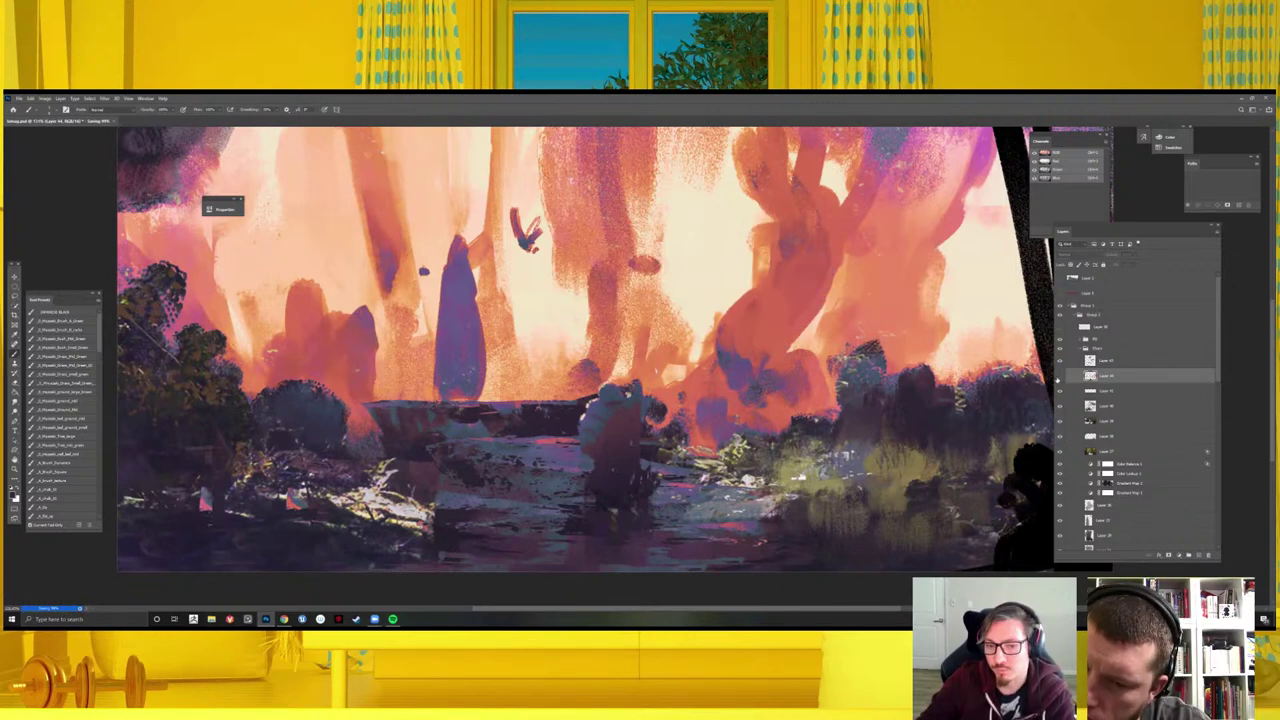
key("ctrl+minus")
key("ctrl+plus")
scroll(600, 360, "up", 1)
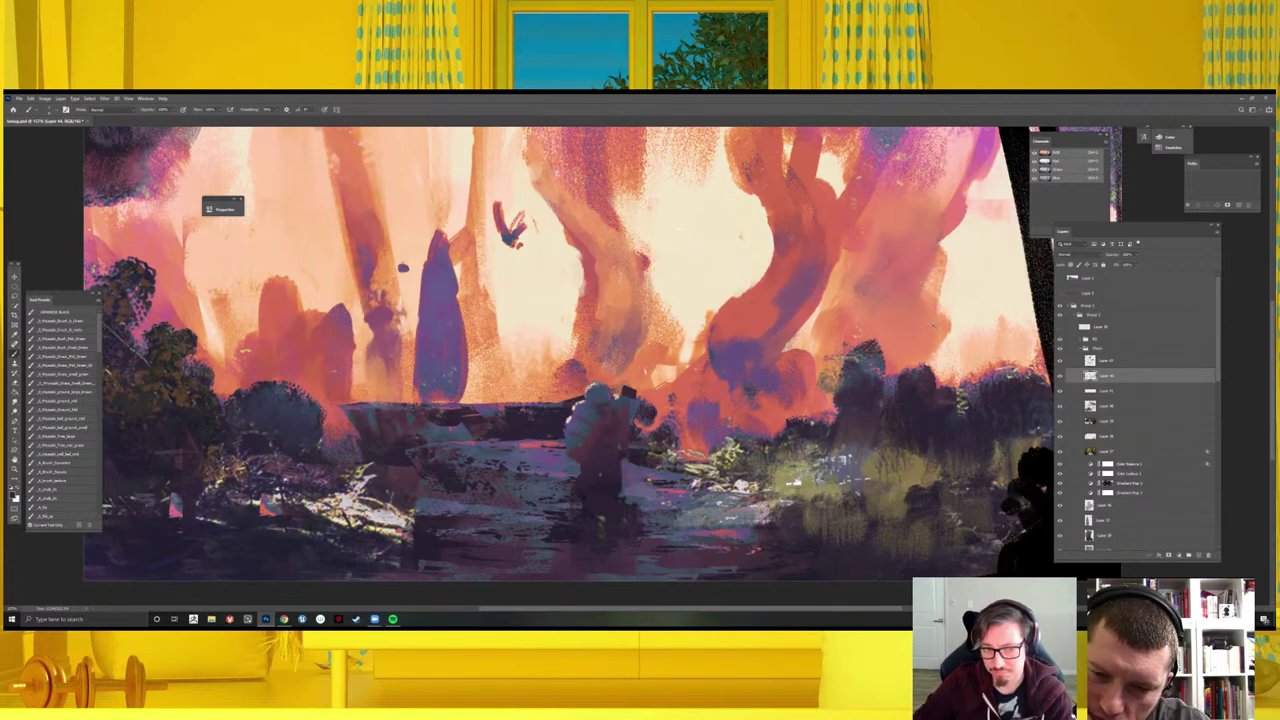
key("ctrl+minus")
key("ctrl+shift+h")
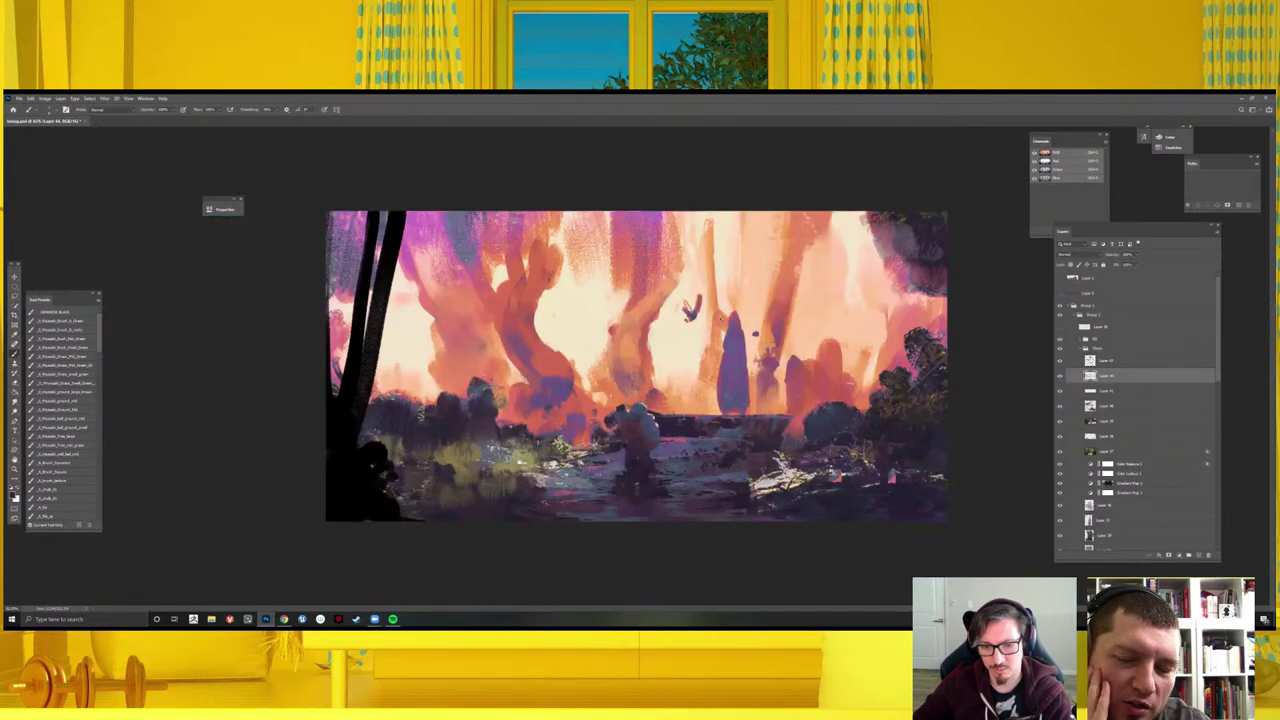
key("ctrl+minus")
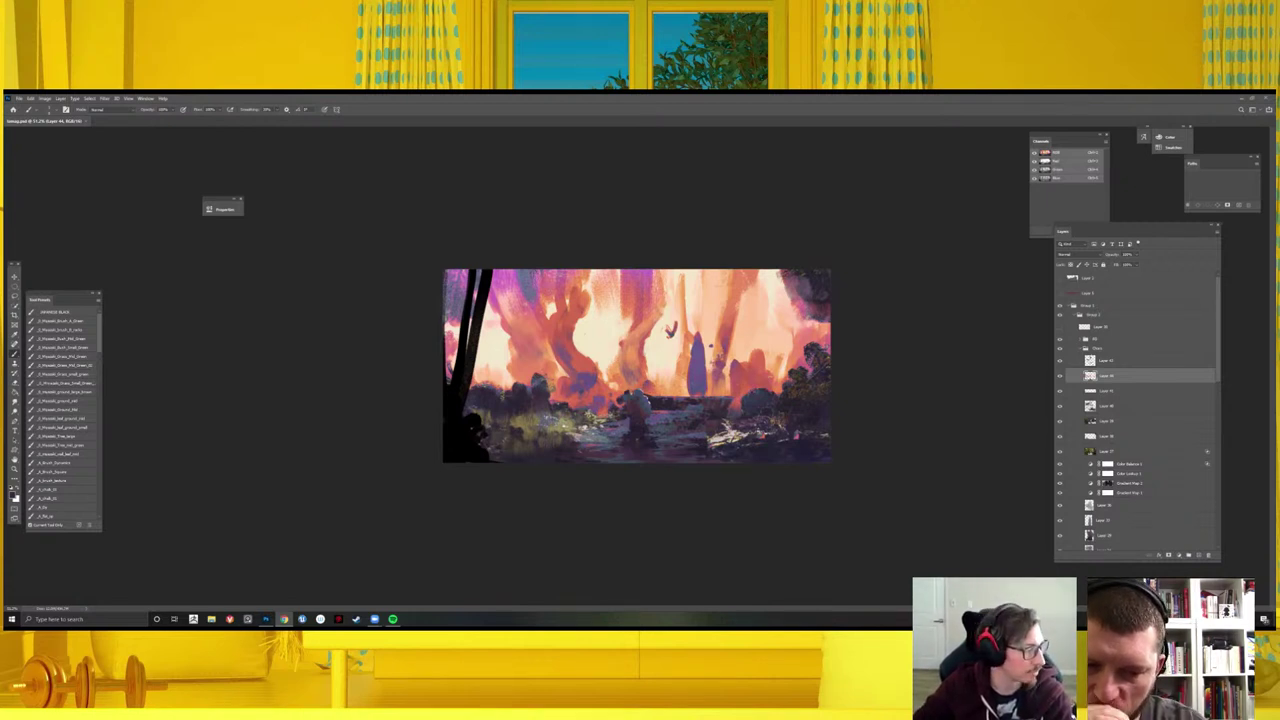
- Paste the forest photo as a new layer and scale it across the canvas top
key("ctrl+v")
key("ctrl+t")
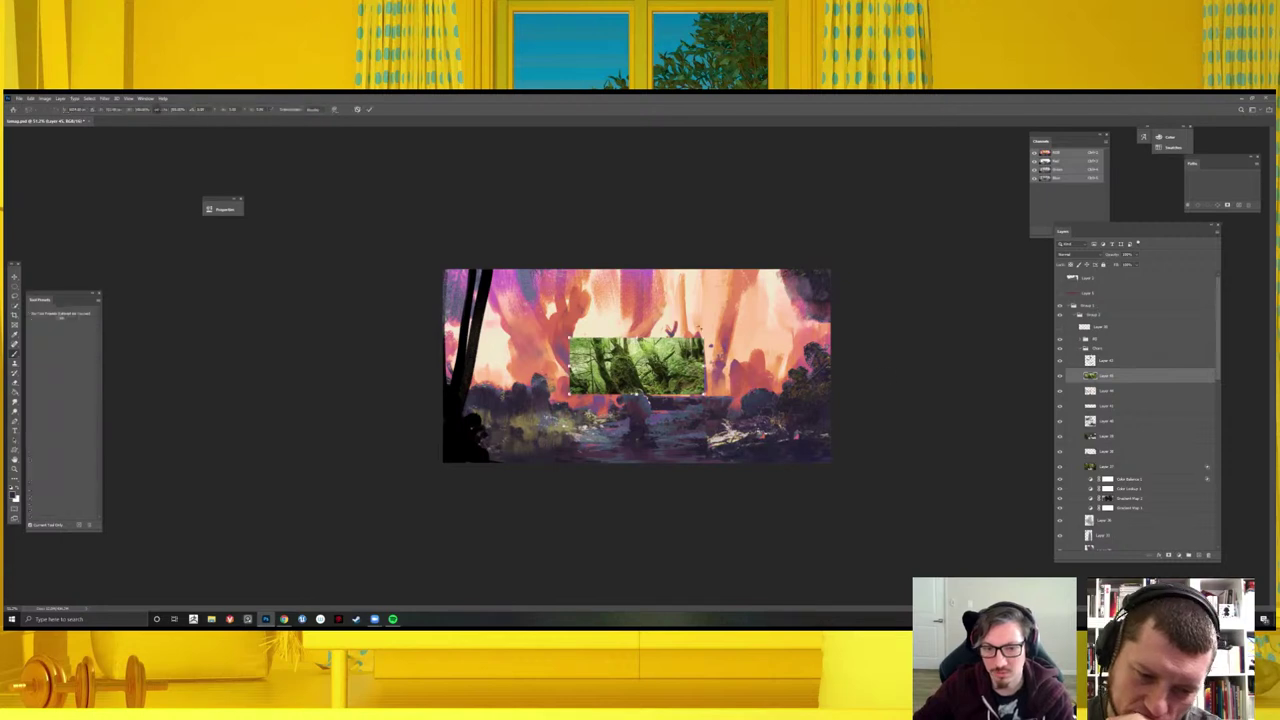
left_click_drag(705, 338, 1006, 206)
left_click_drag(790, 300, 648, 308)
key("Return")
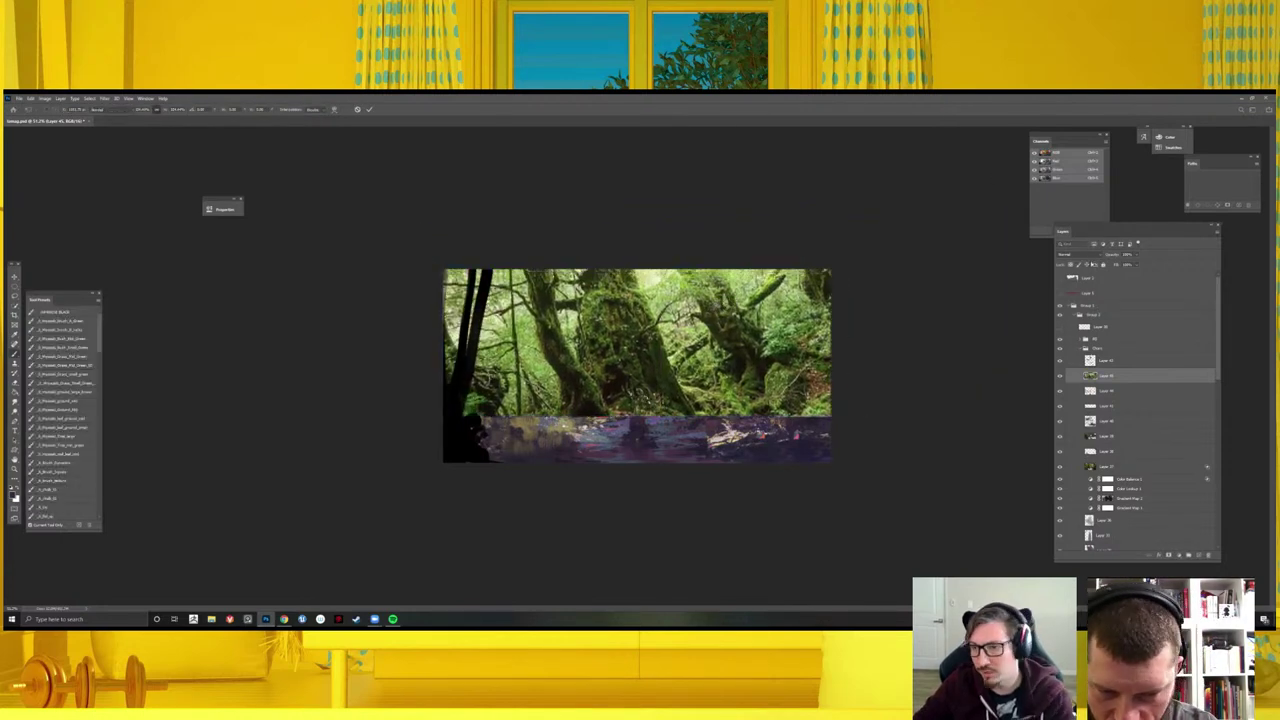
- Try lighten-type blend modes on the forest layer, then reposition and resize it
left_click(1075, 254)
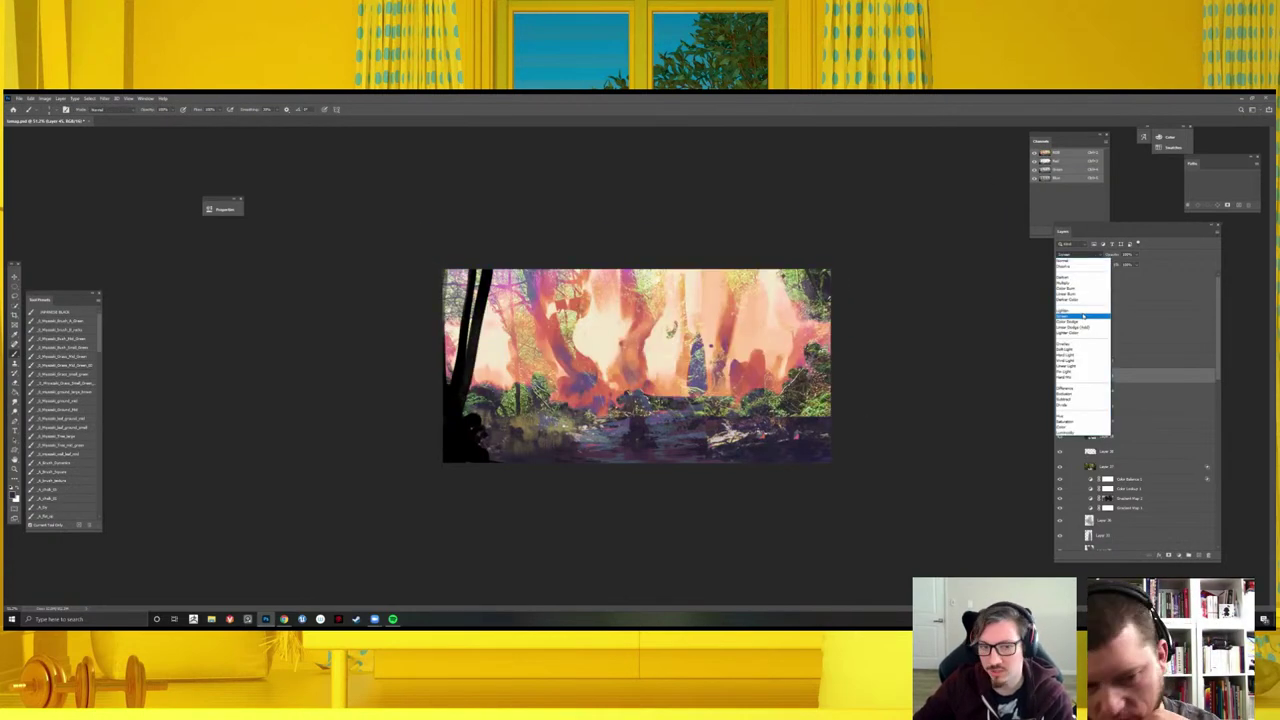
left_click(1070, 315)
left_click(1078, 254)
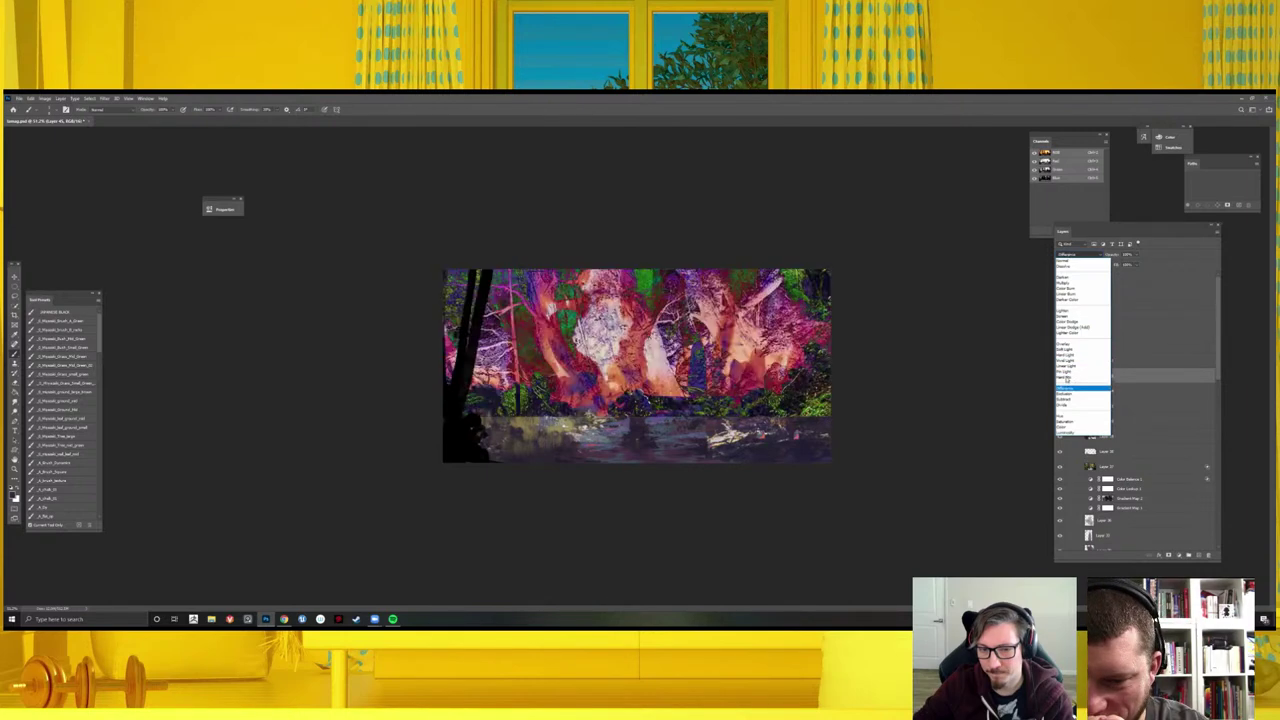
left_click(1064, 372)
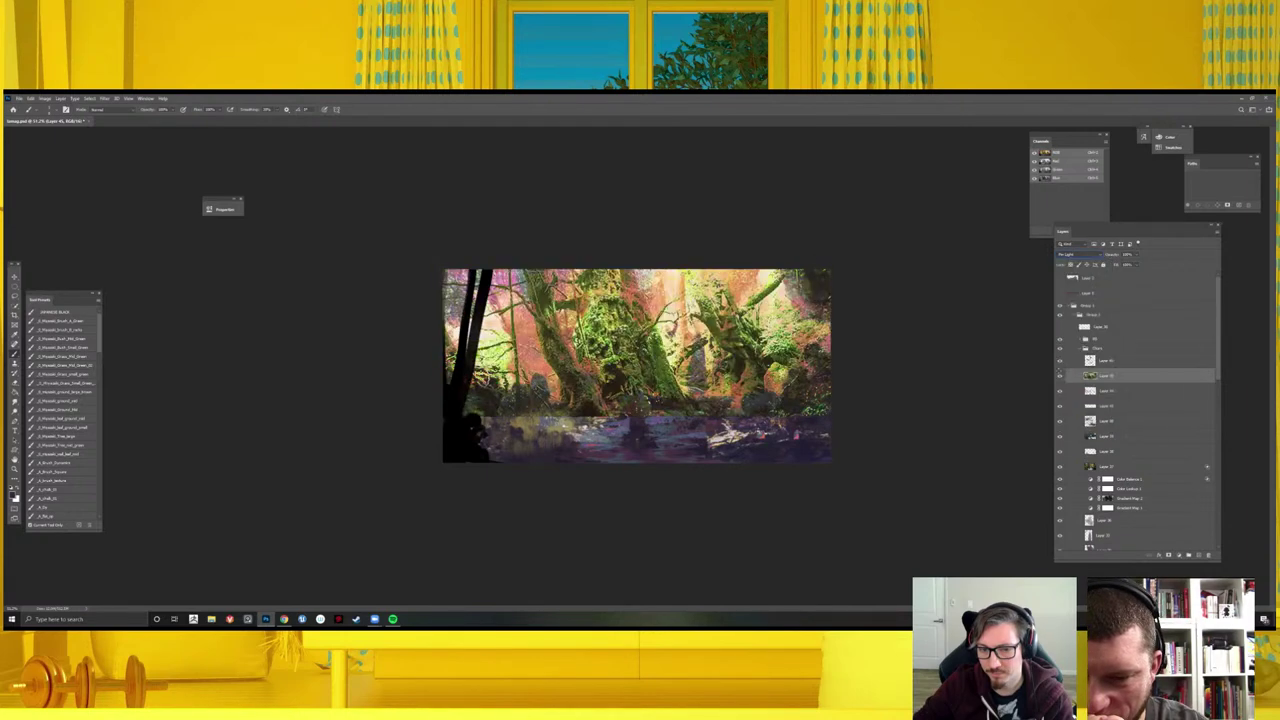
key("ctrl+t")
mouse_move(700, 230)
left_mouse_down()
mouse_move(672, 316)
mouse_move(679, 338)
left_mouse_up()
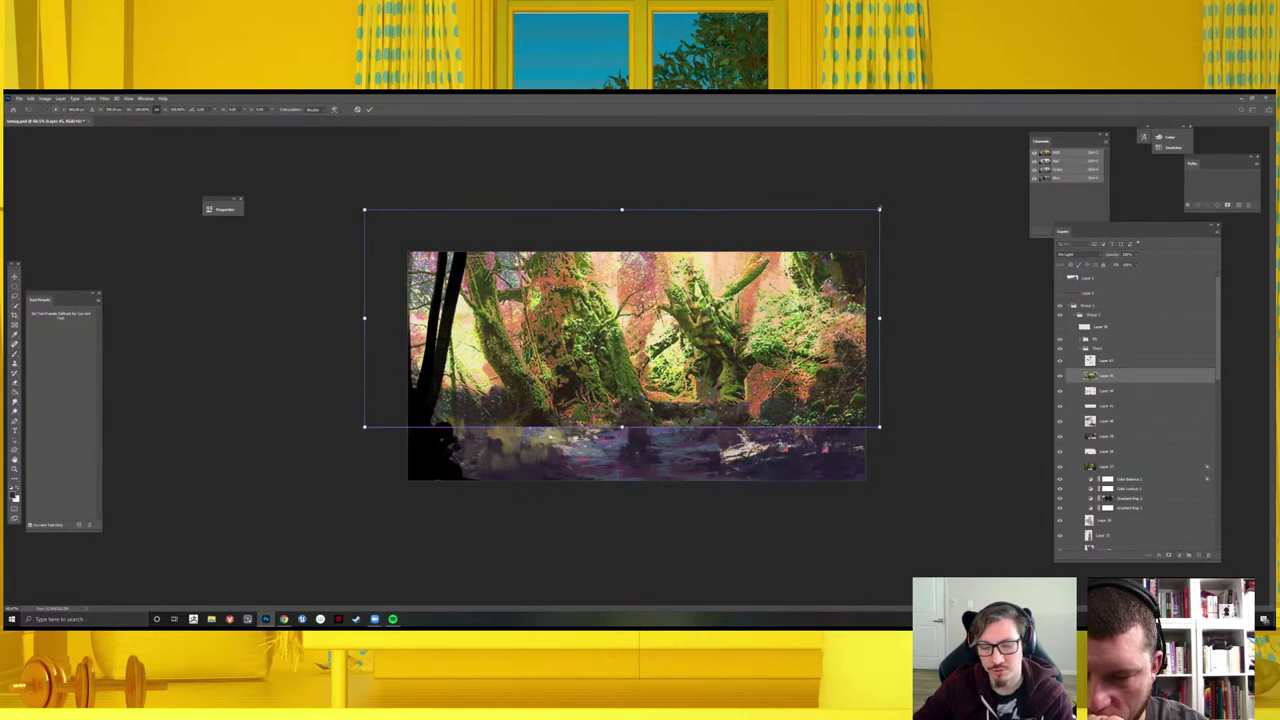
left_click_drag(873, 228, 920, 191)
key("Return")
- Drag the Blend If Underlying Layer slider so bright painting shows through, then paint brighter bottom strokes
key("b")
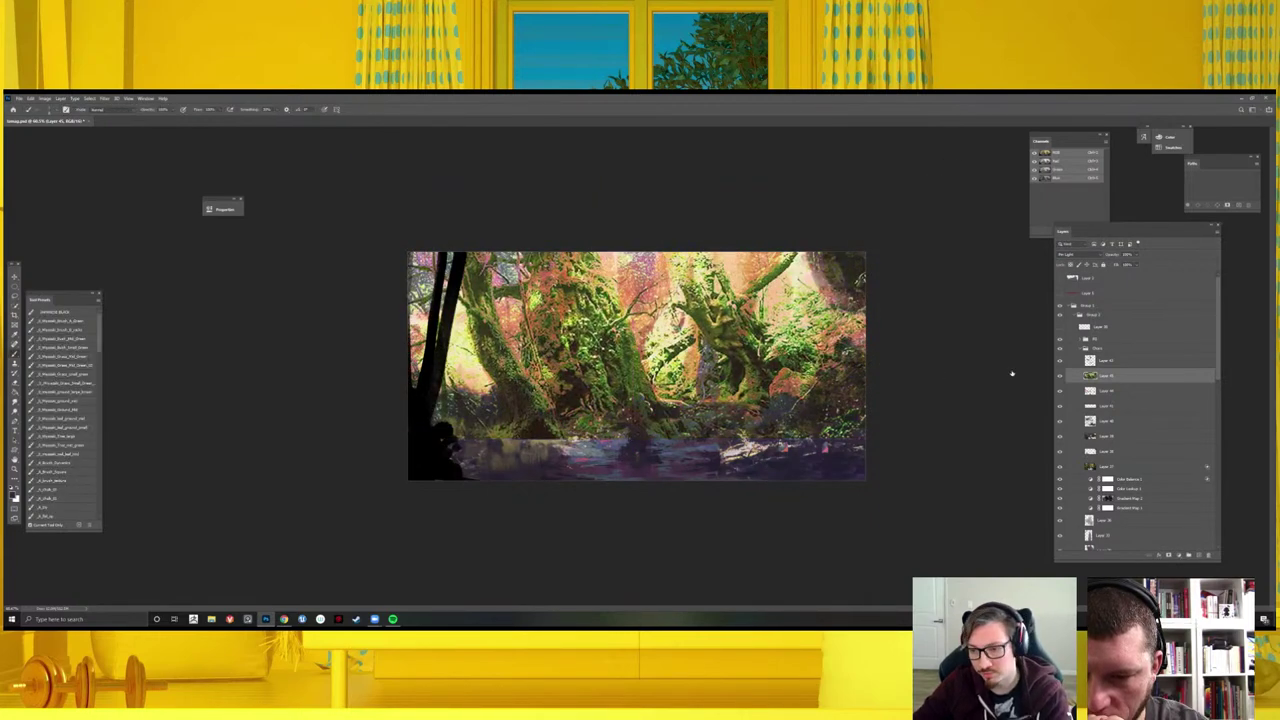
right_click(1130, 380)
left_click(1150, 308)
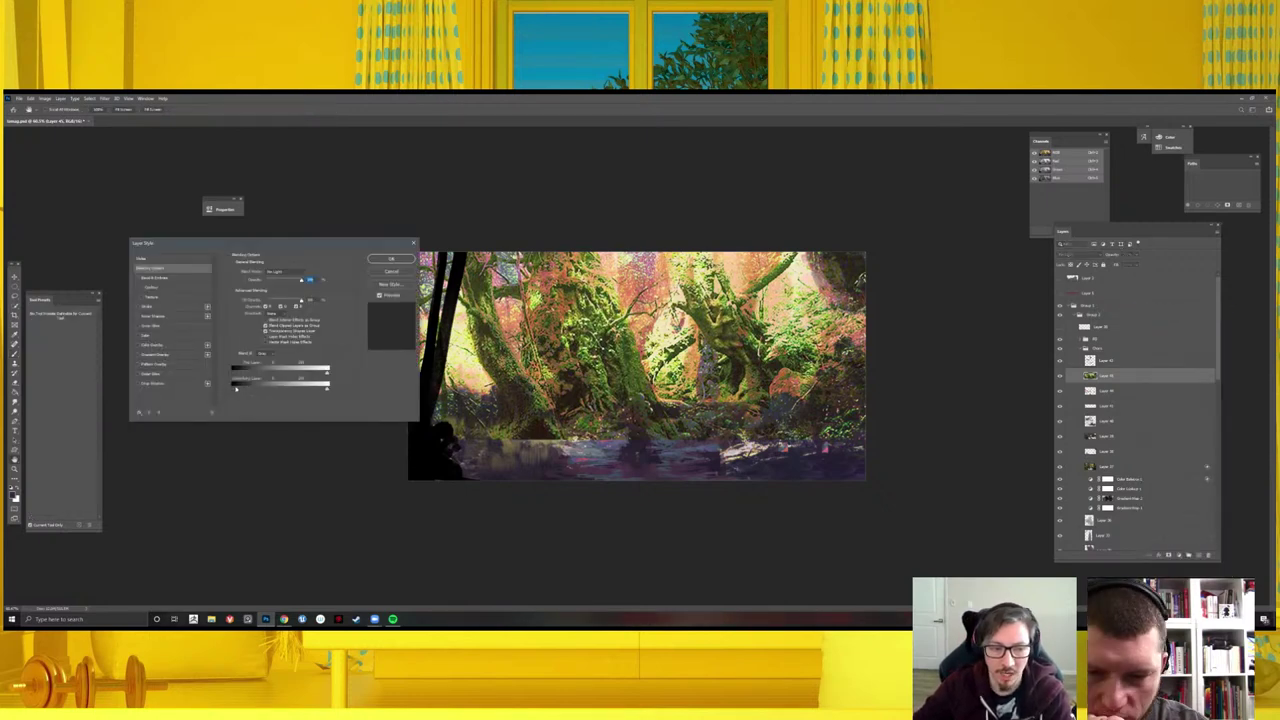
left_click_drag(255, 388, 302, 390)
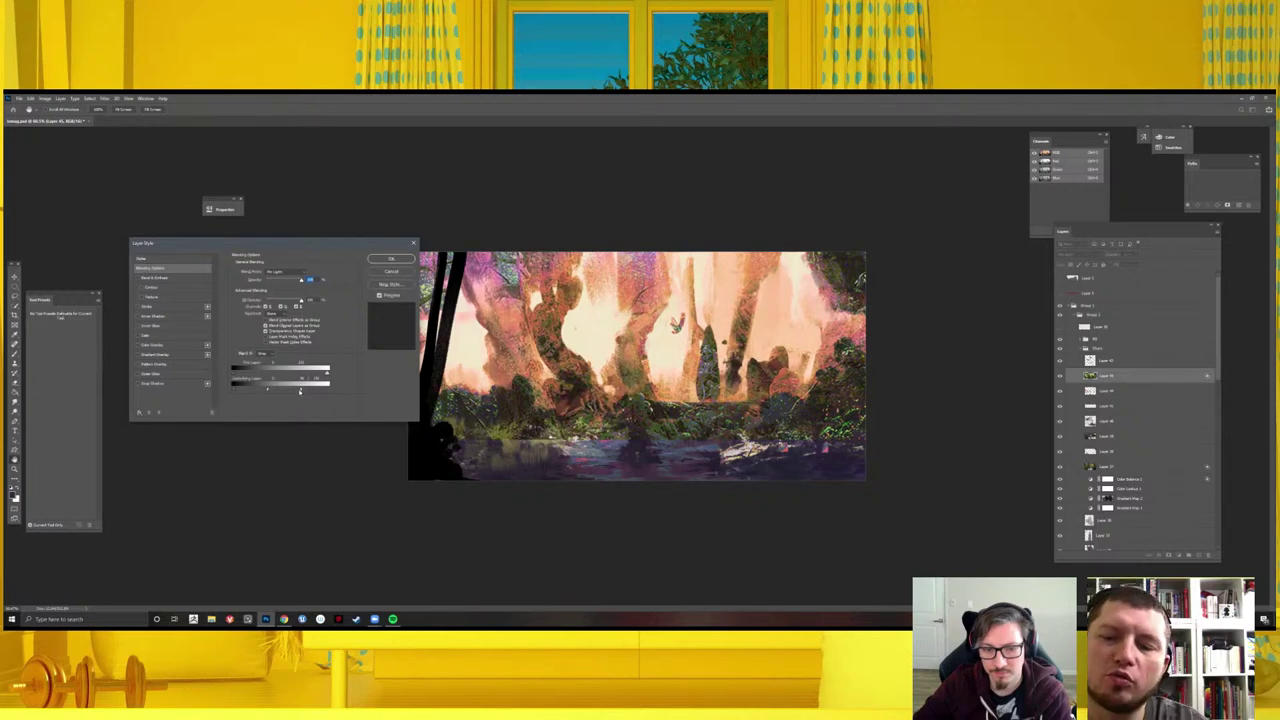
key("Return")
key("b")
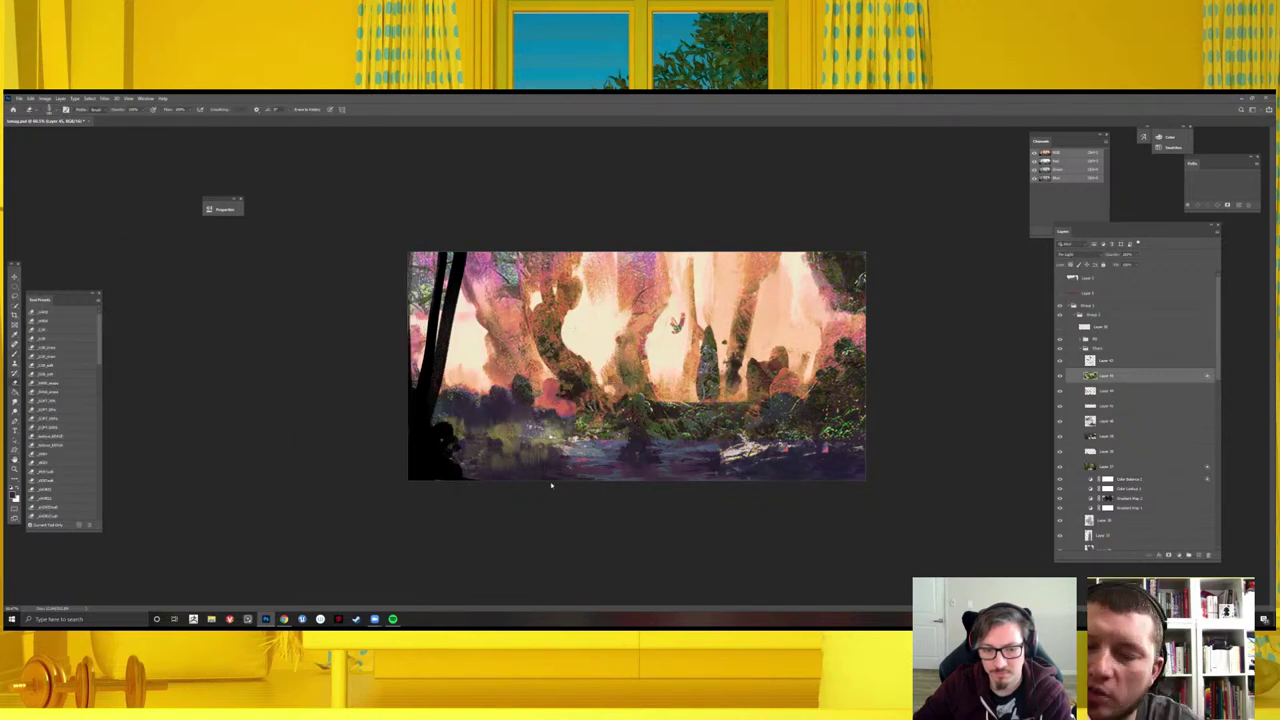
left_click_drag(492, 430, 700, 420)
- Flip the view, compare the dark foliage layer on and off, then delete it
key("ctrl+minus")
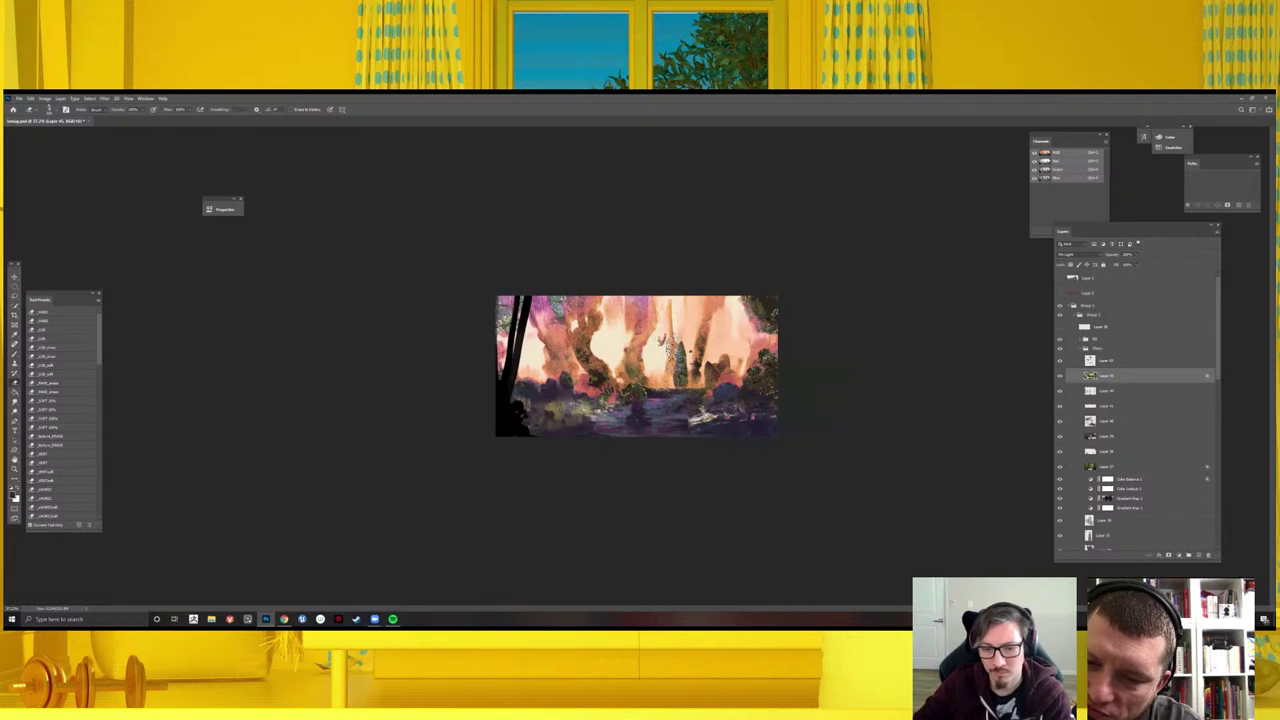
key("ctrl+minus")
key("h")
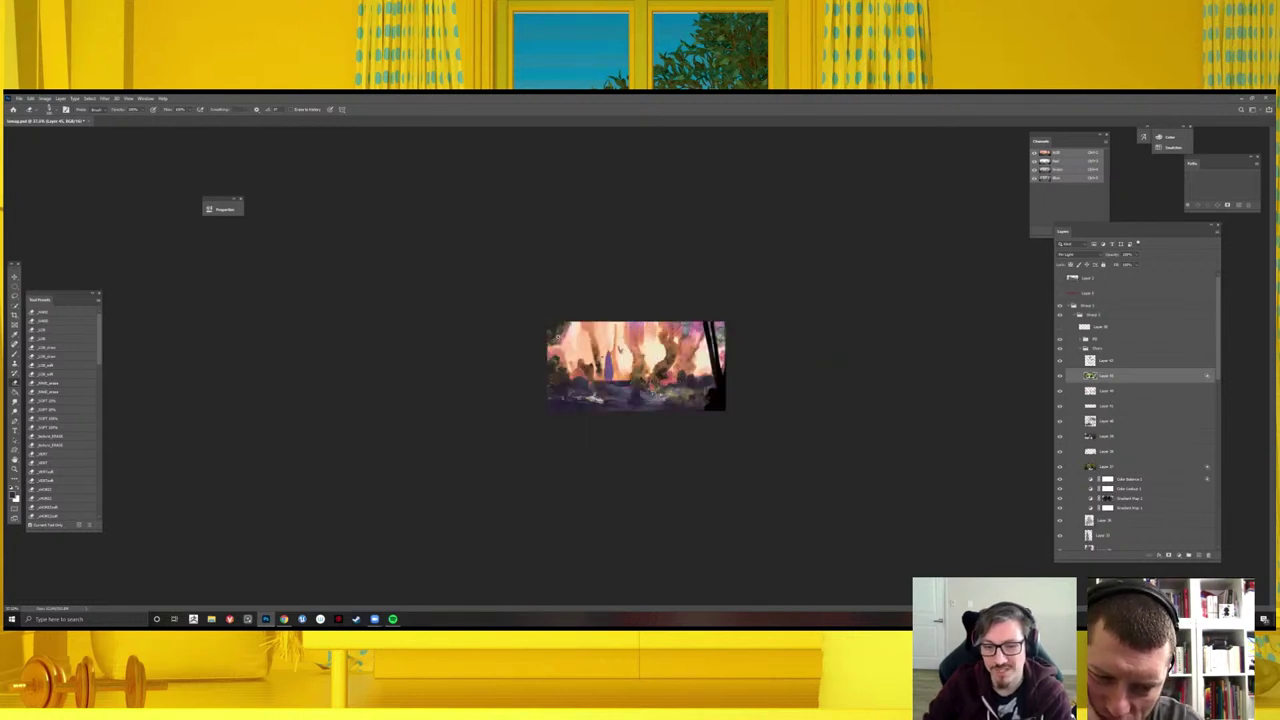
key("ctrl+plus")
left_click(1060, 376)
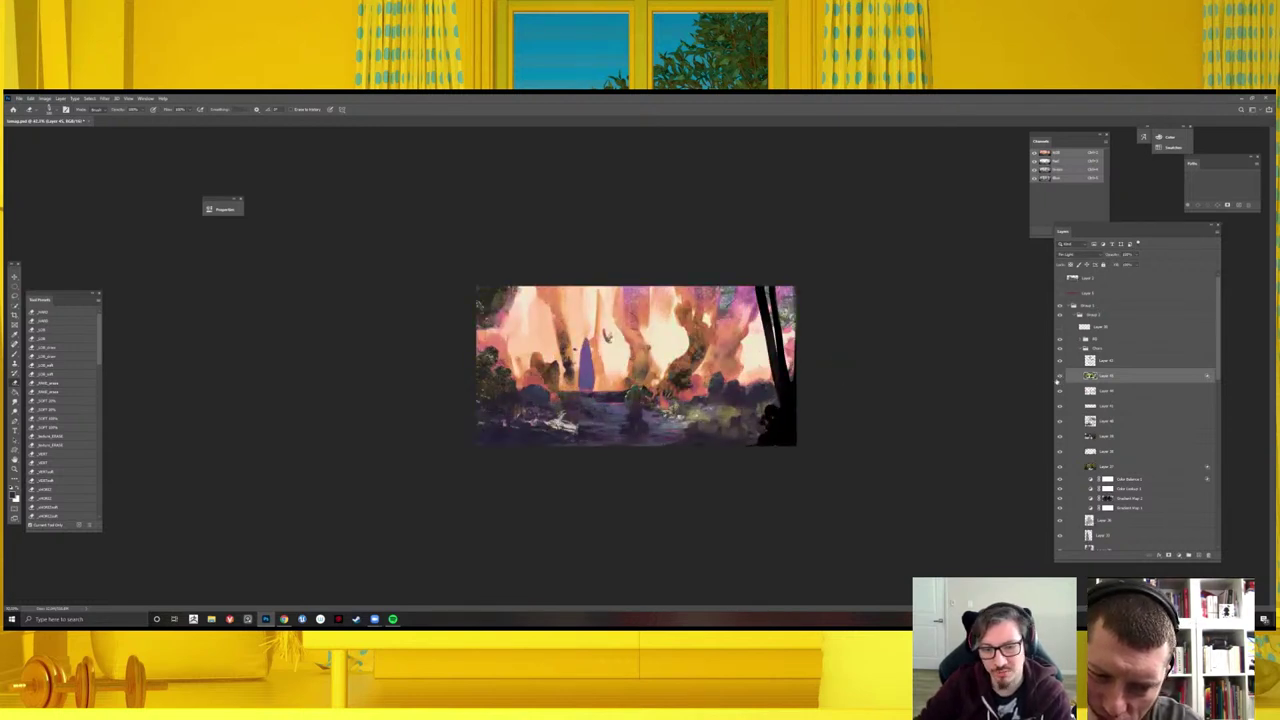
left_click(1060, 376)
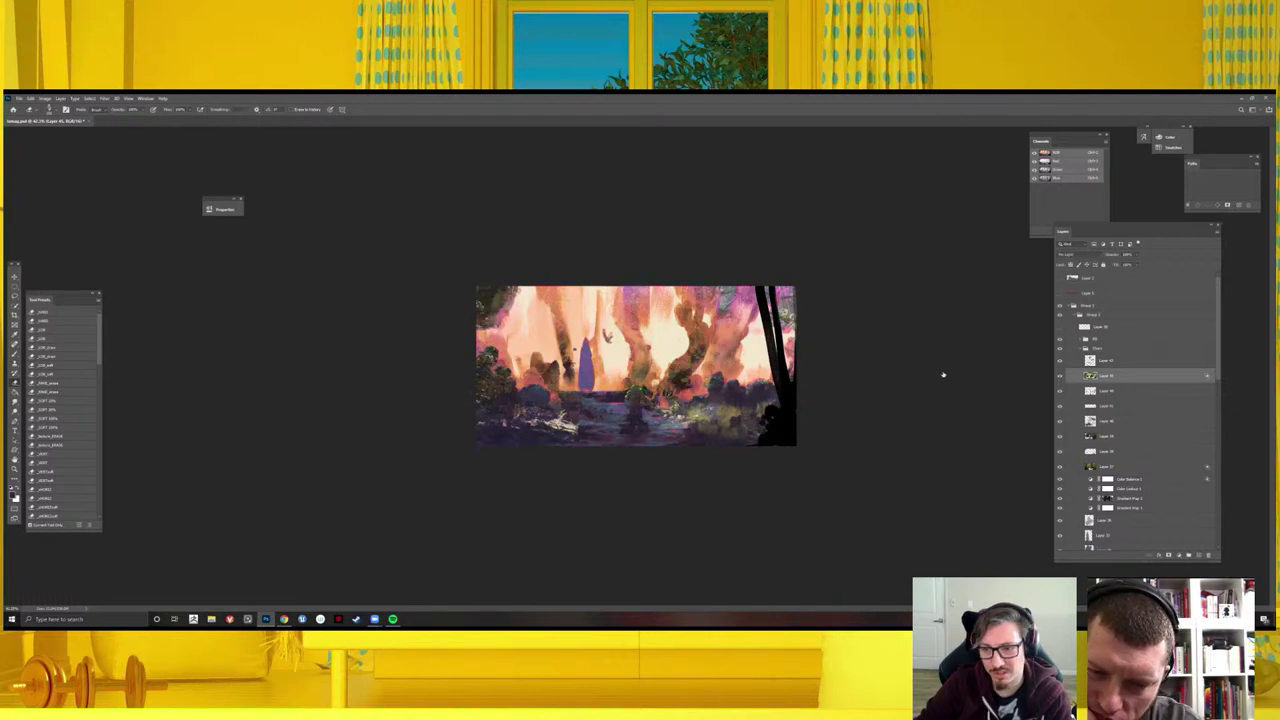
key("Delete")
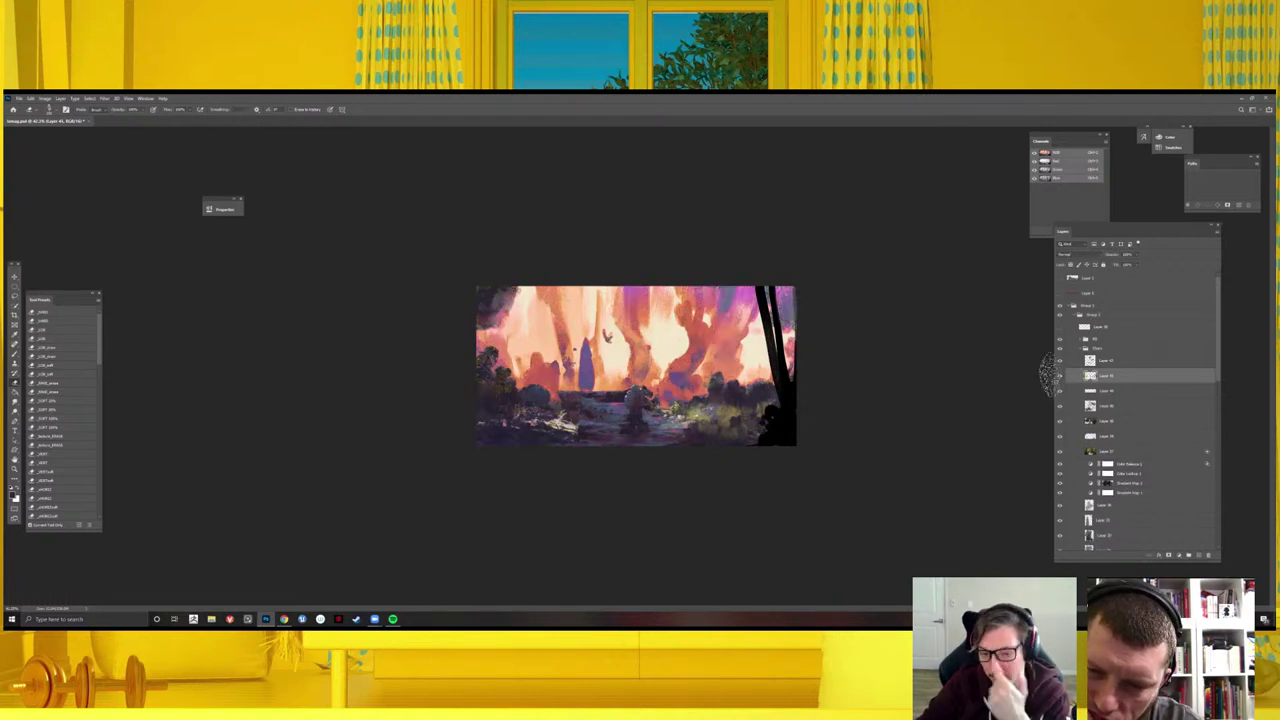
- Save the forest painting with Ctrl+S and zoom in on the canvas
key("ctrl+s")
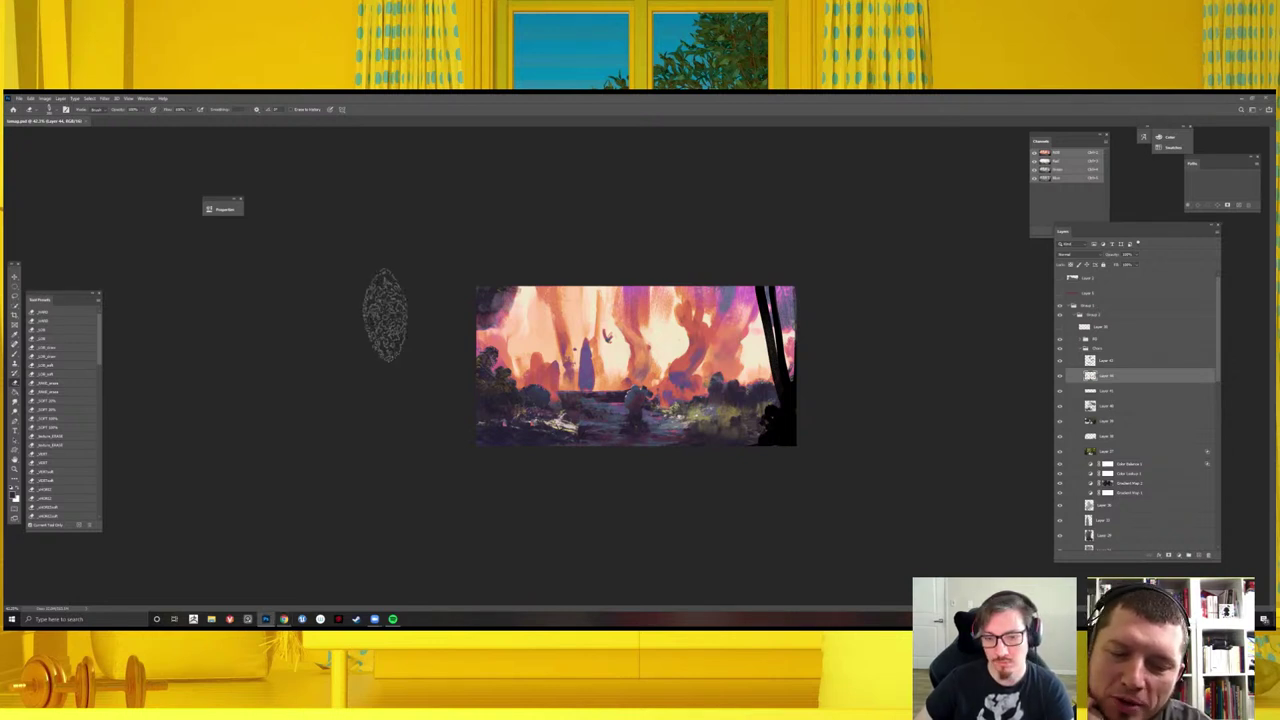
key("ctrl+plus")
key("ctrl+plus")
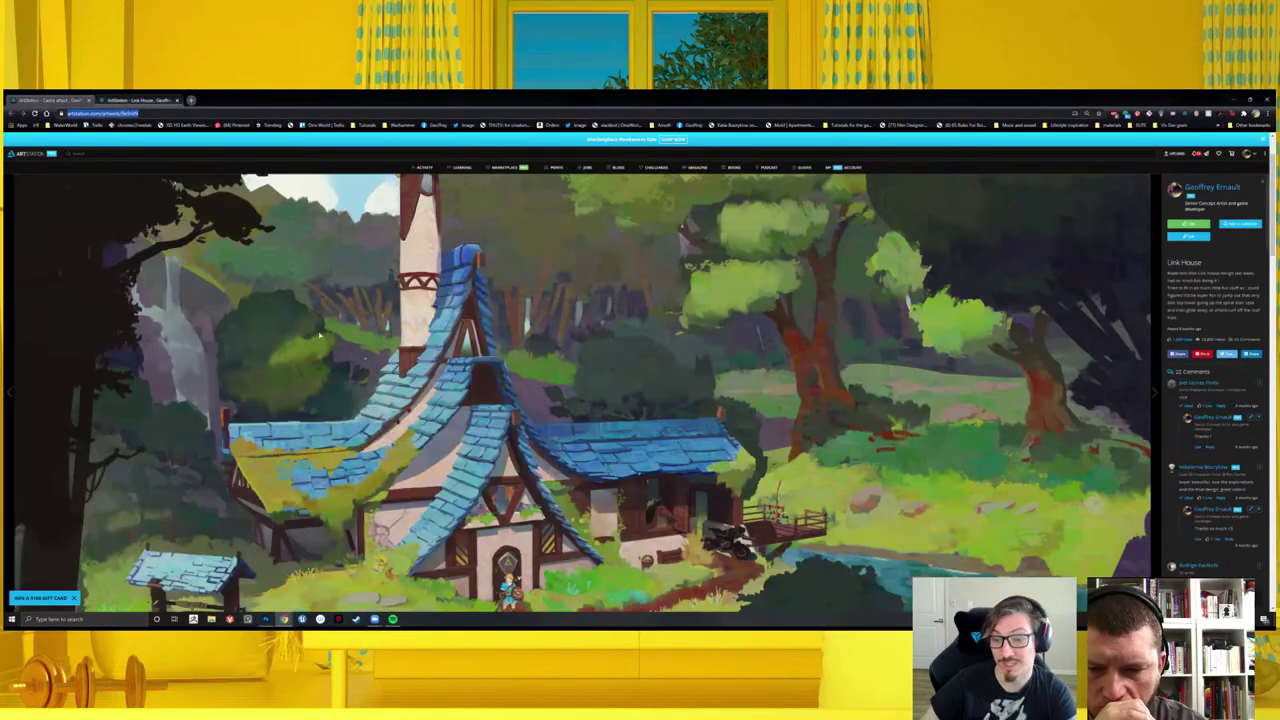
- Browse the full-size Link House artwork, then close Castle attack and go back to the painting
left_click(275, 330)
scroll(740, 355, "up", 1)
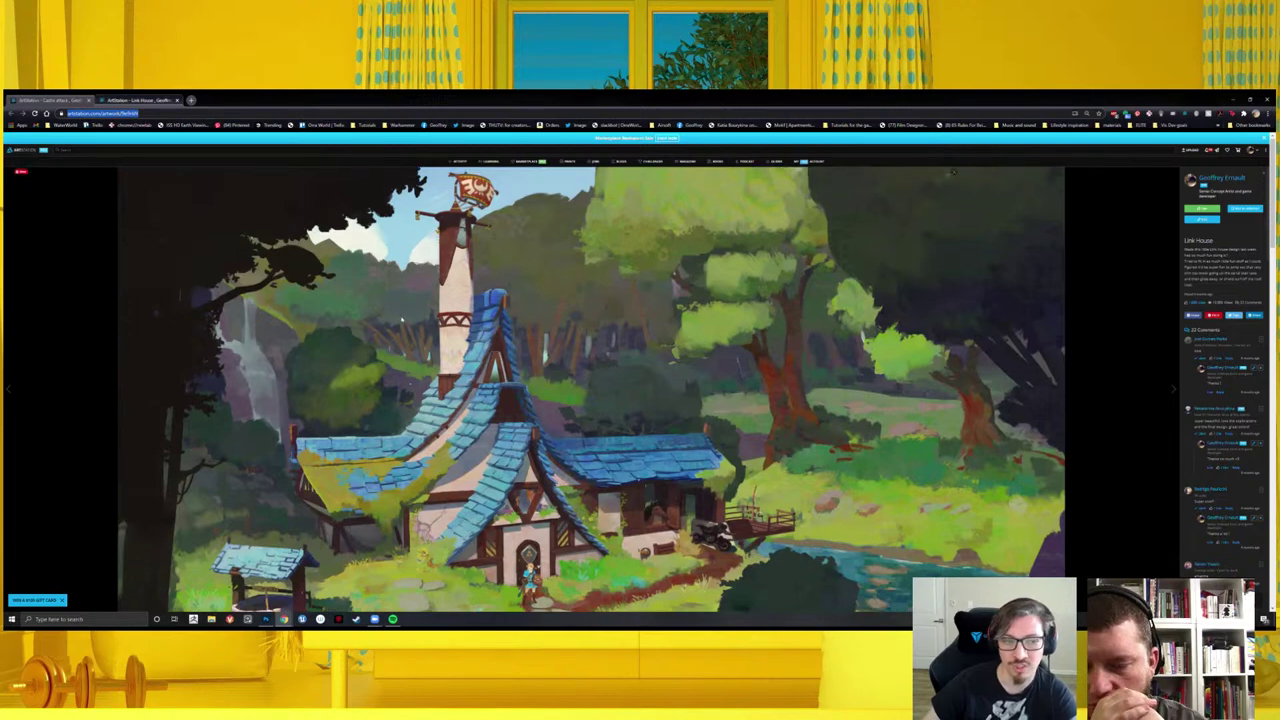
scroll(270, 256, "down", 4)
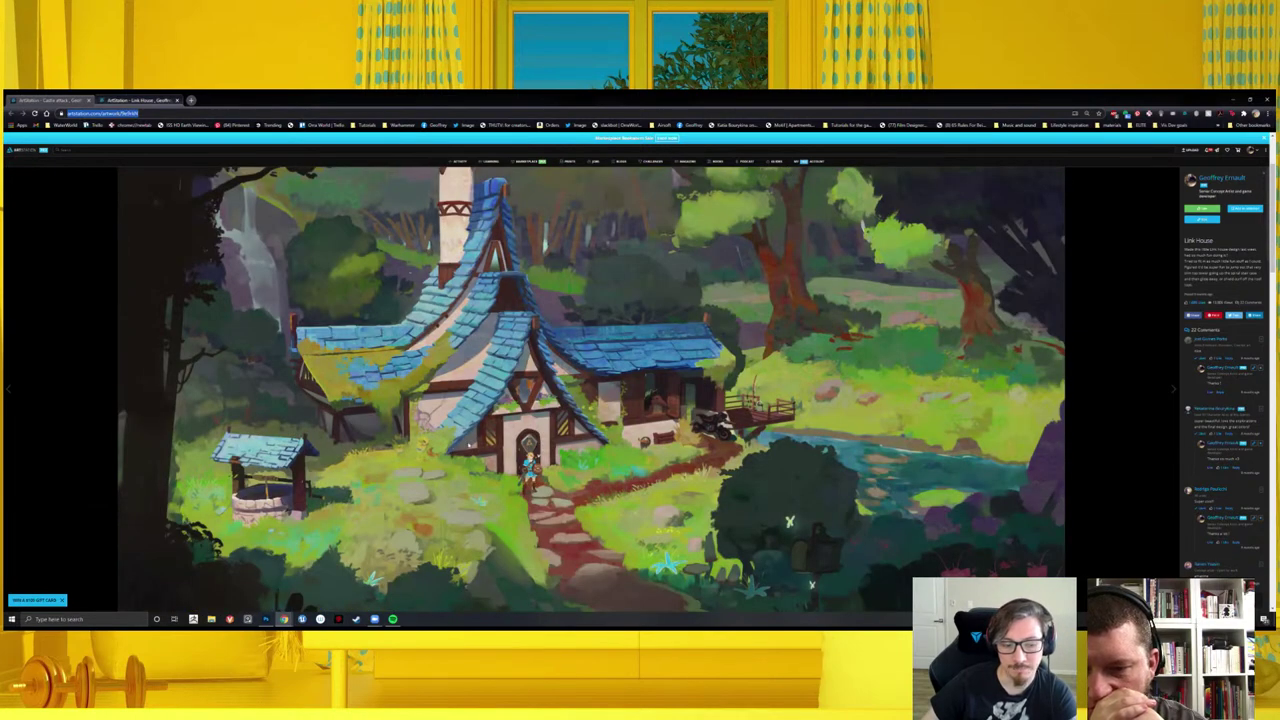
scroll(645, 285, "up", 4)
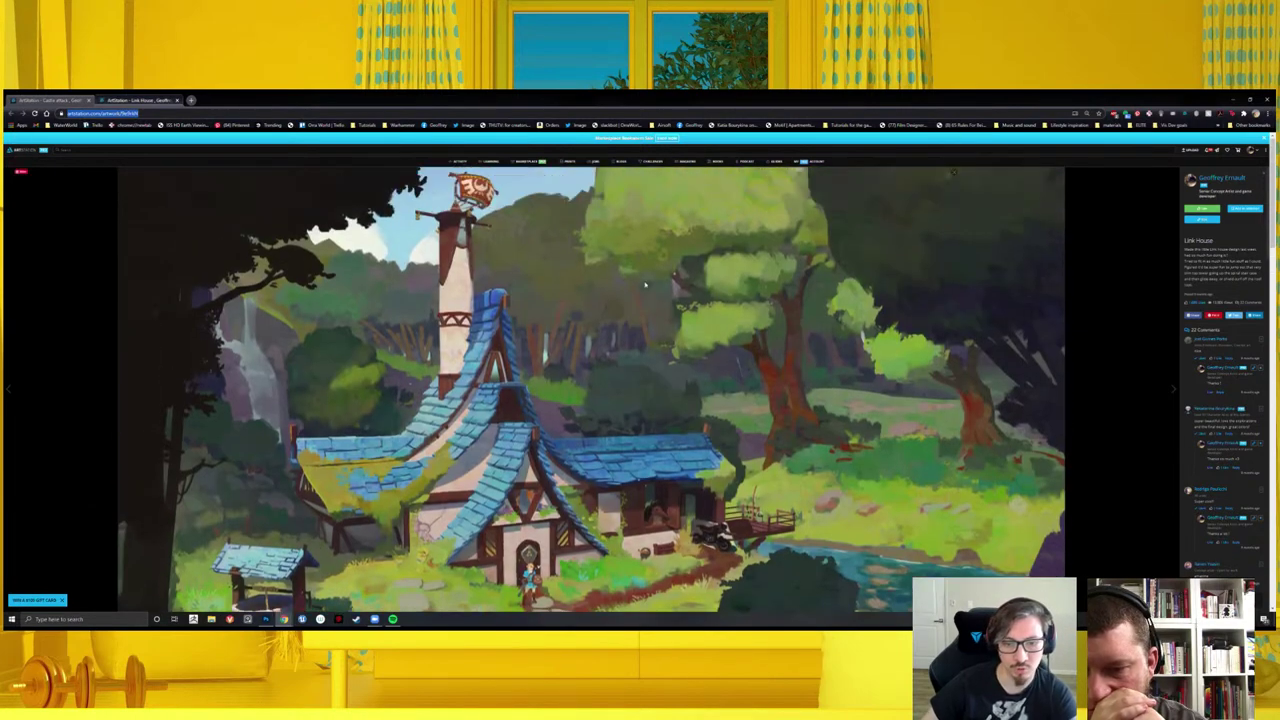
left_click(88, 101)
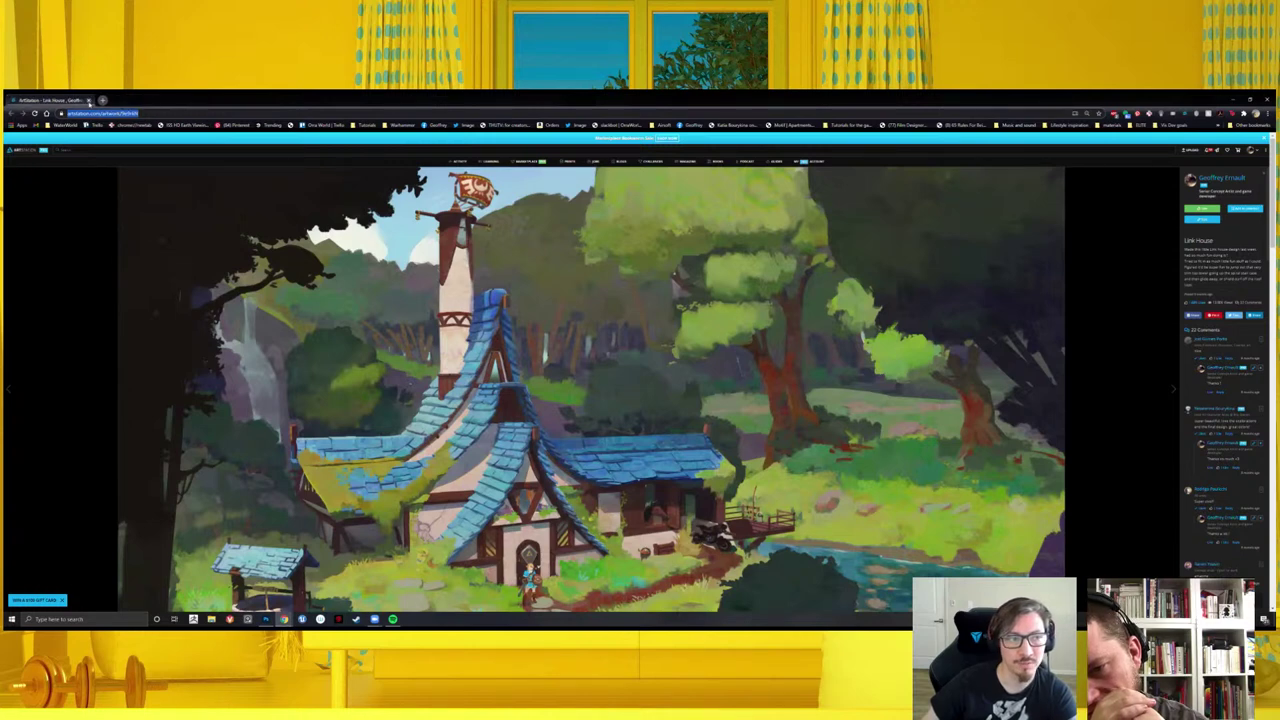
left_click(88, 101)
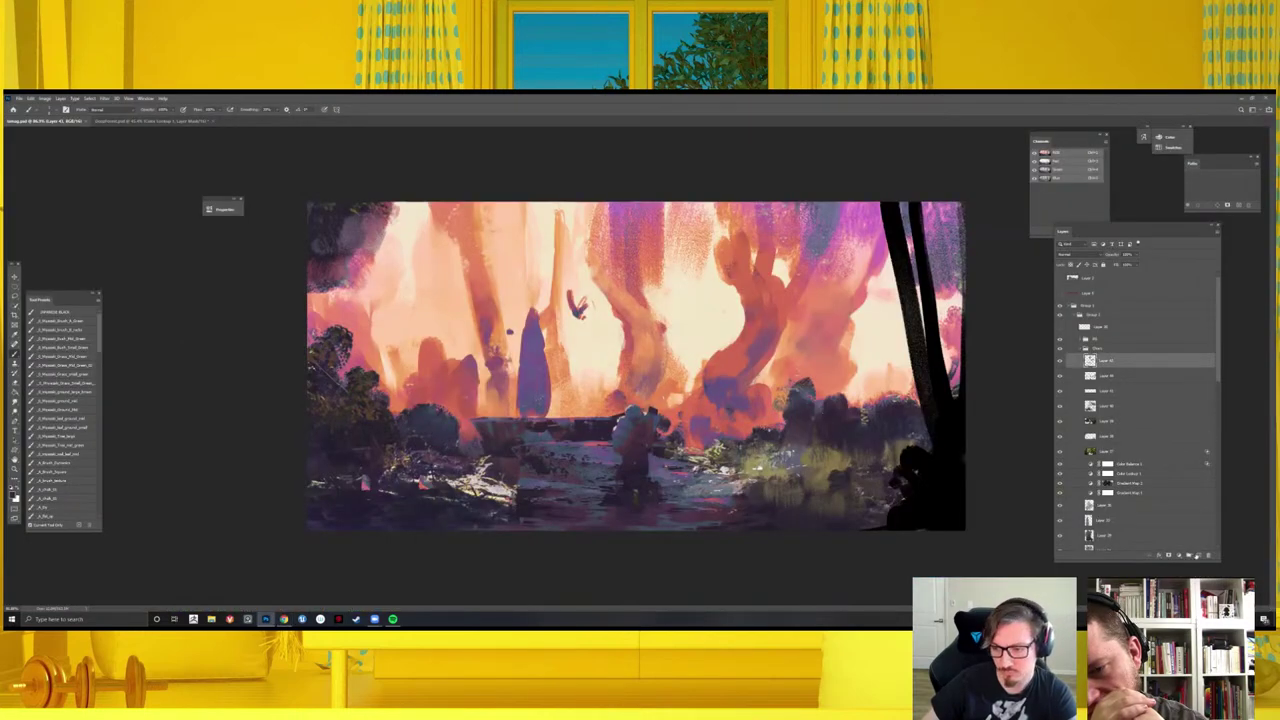
- On a new layer, paint a yellow-olive band in the right foliage and darken the lower-left bush
key("ctrl+shift+alt+n")
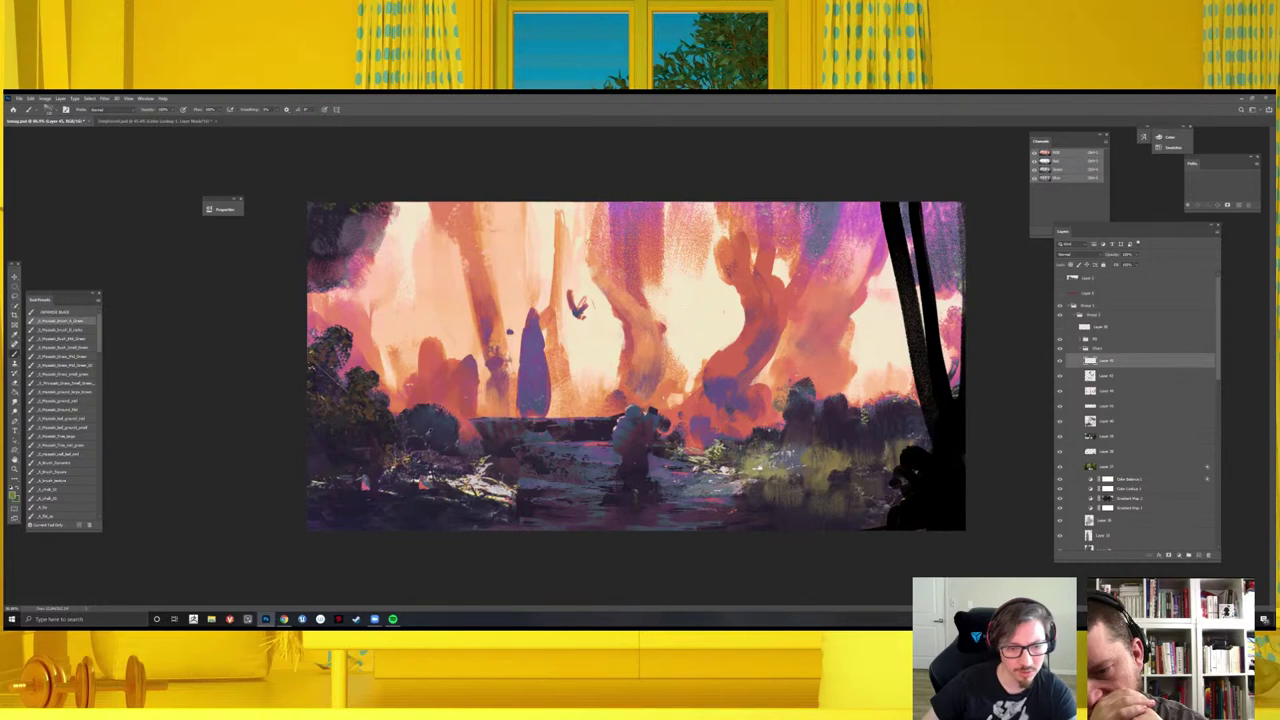
left_click_drag(378, 440, 400, 490)
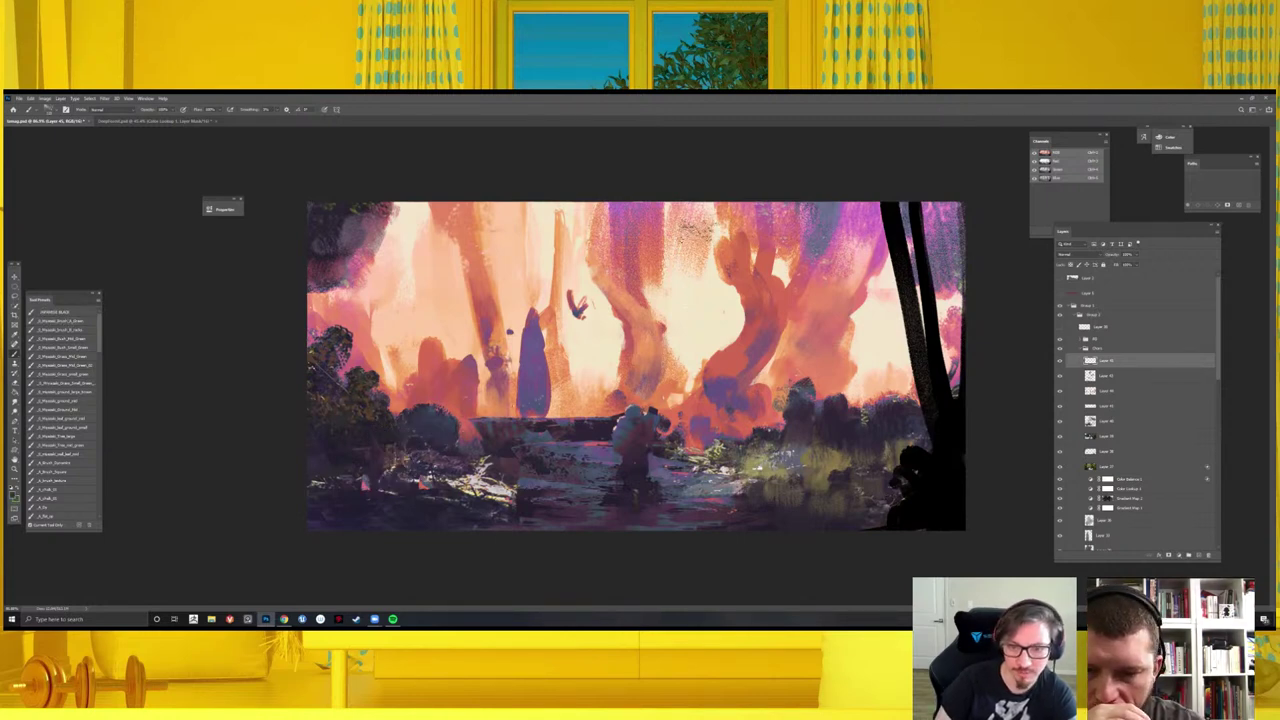
left_click_drag(700, 222, 660, 310)
left_click_drag(740, 240, 630, 460)
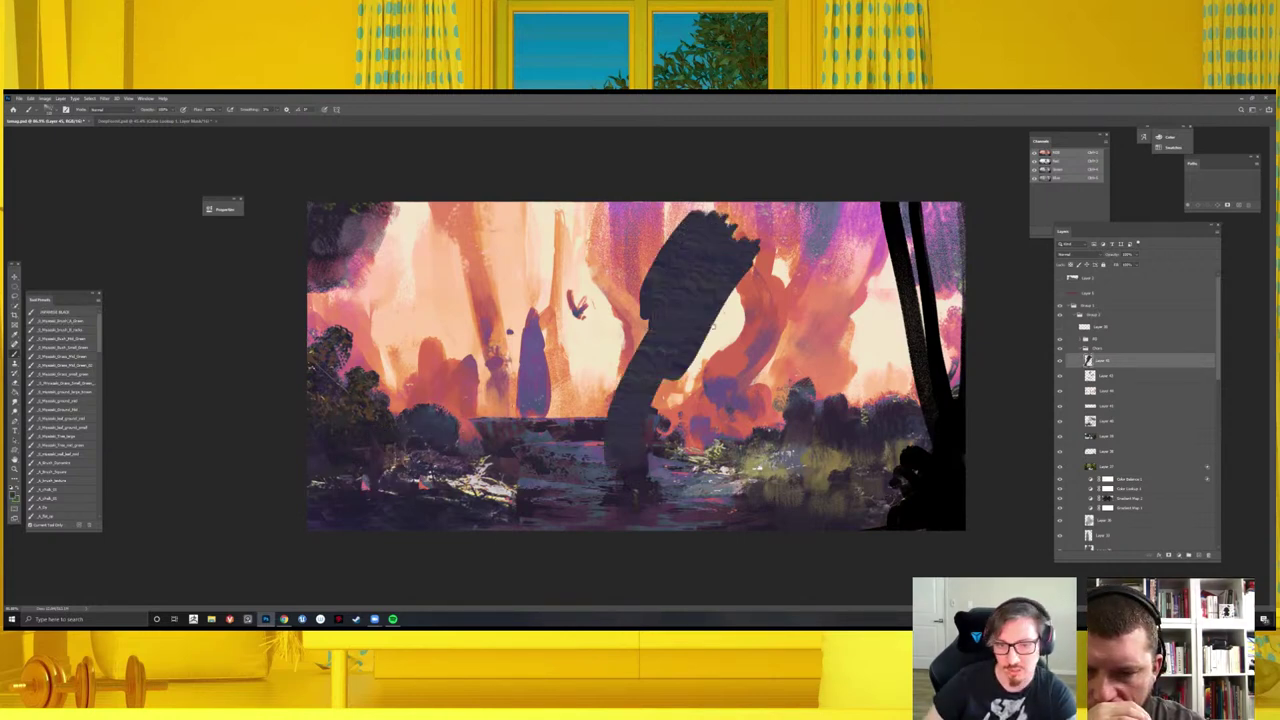
key("ctrl+plus")
key("ctrl+z")
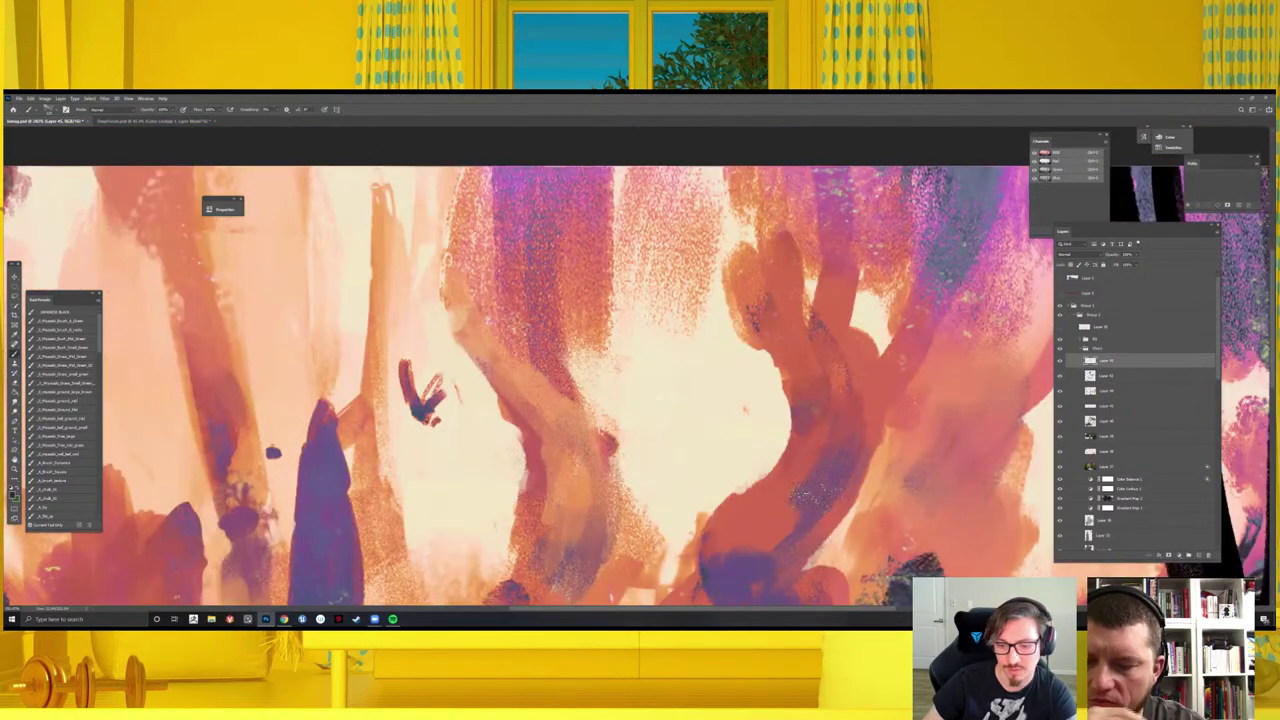
key("ctrl+minus")
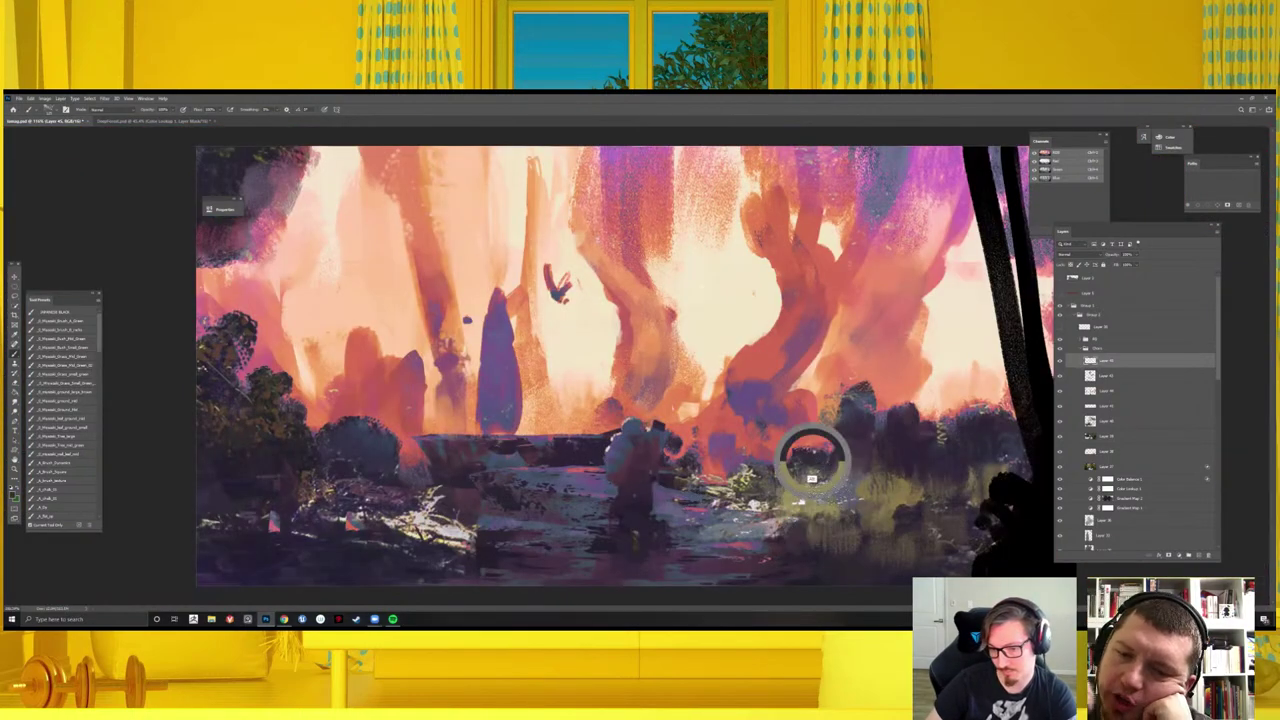
left_click_drag(805, 500, 868, 496)
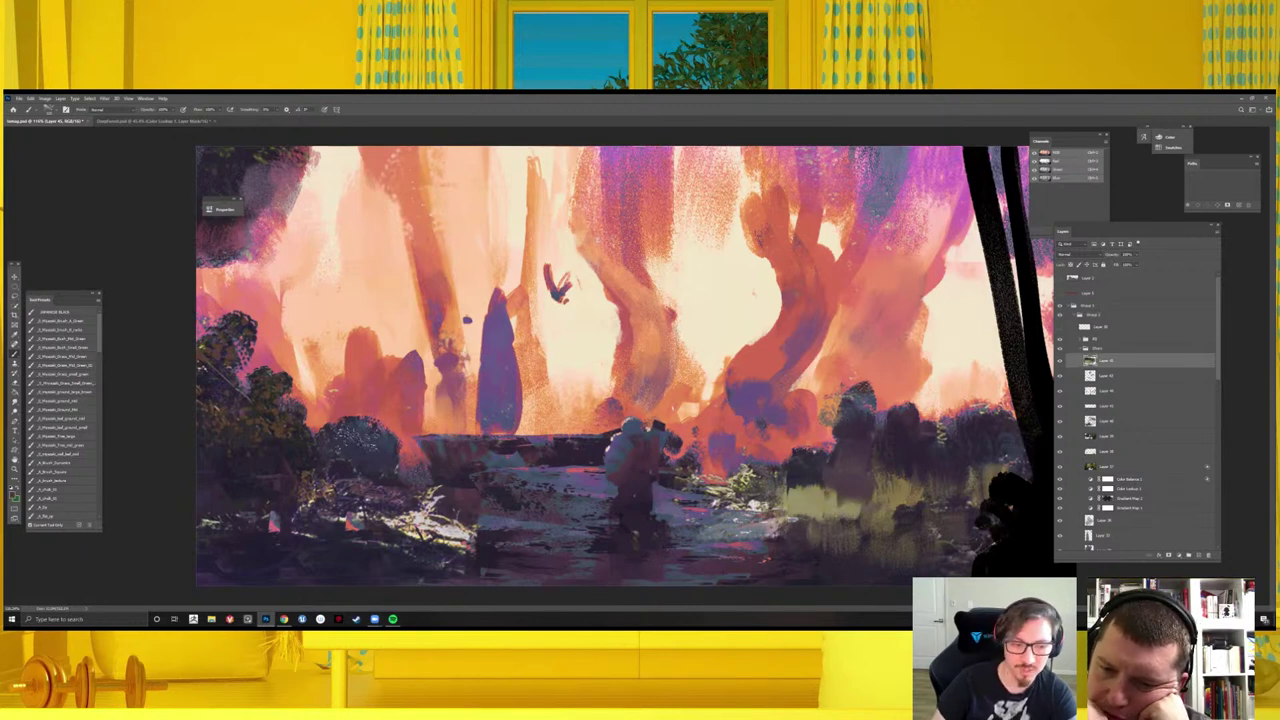
left_click_drag(355, 430, 340, 490)
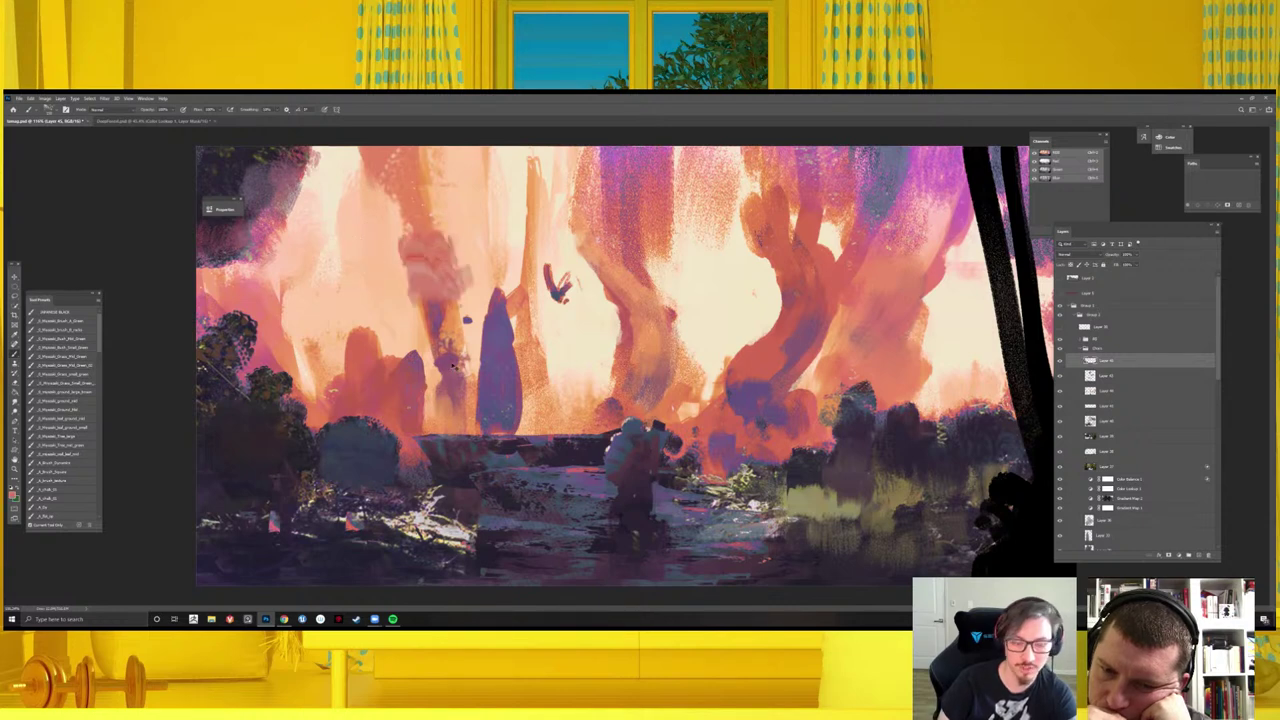
- Make freehand Lasso selections around the left tree trunk, then return to the Brush
key("l")
key("m")
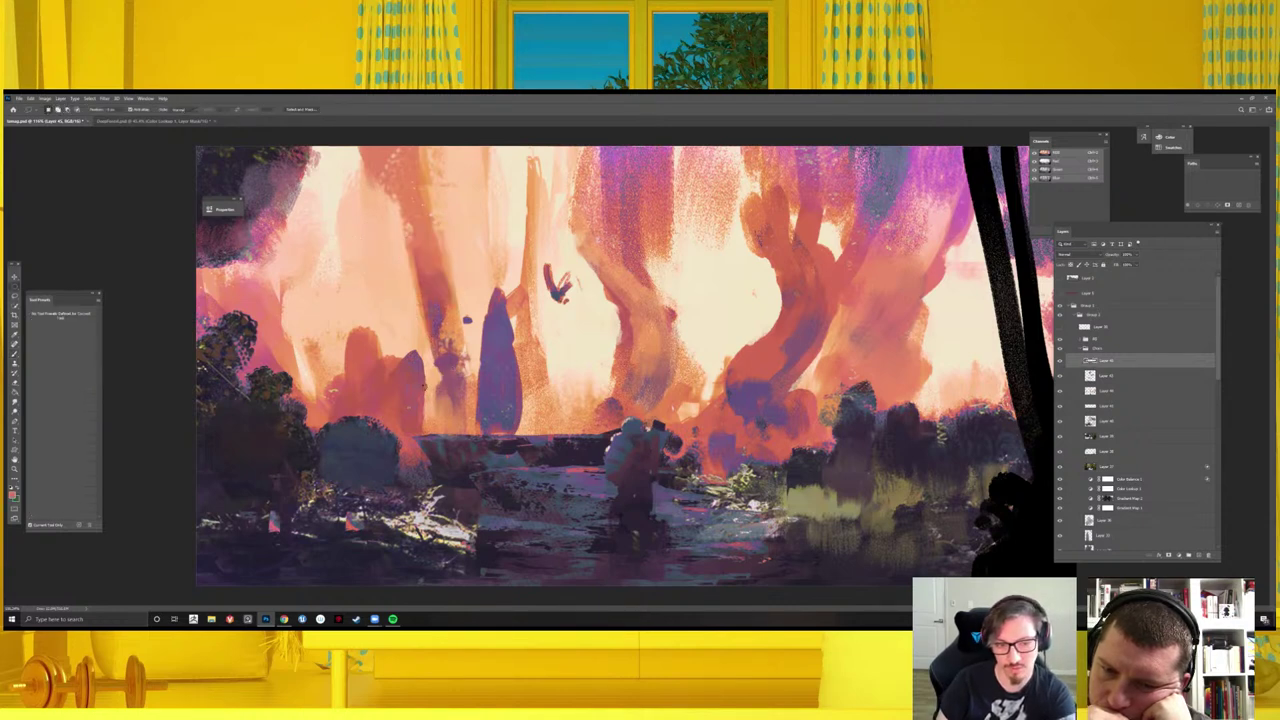
key("l")
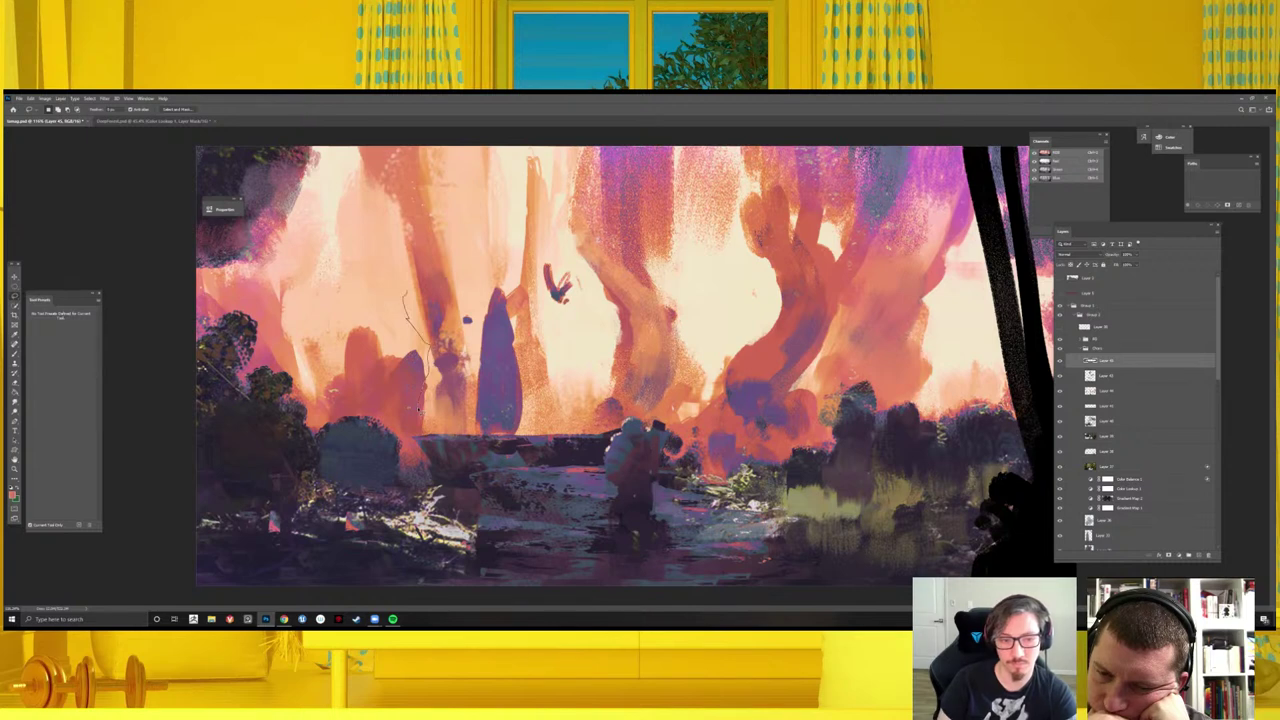
left_click_drag(404, 290, 360, 158)
key("ctrl+d")
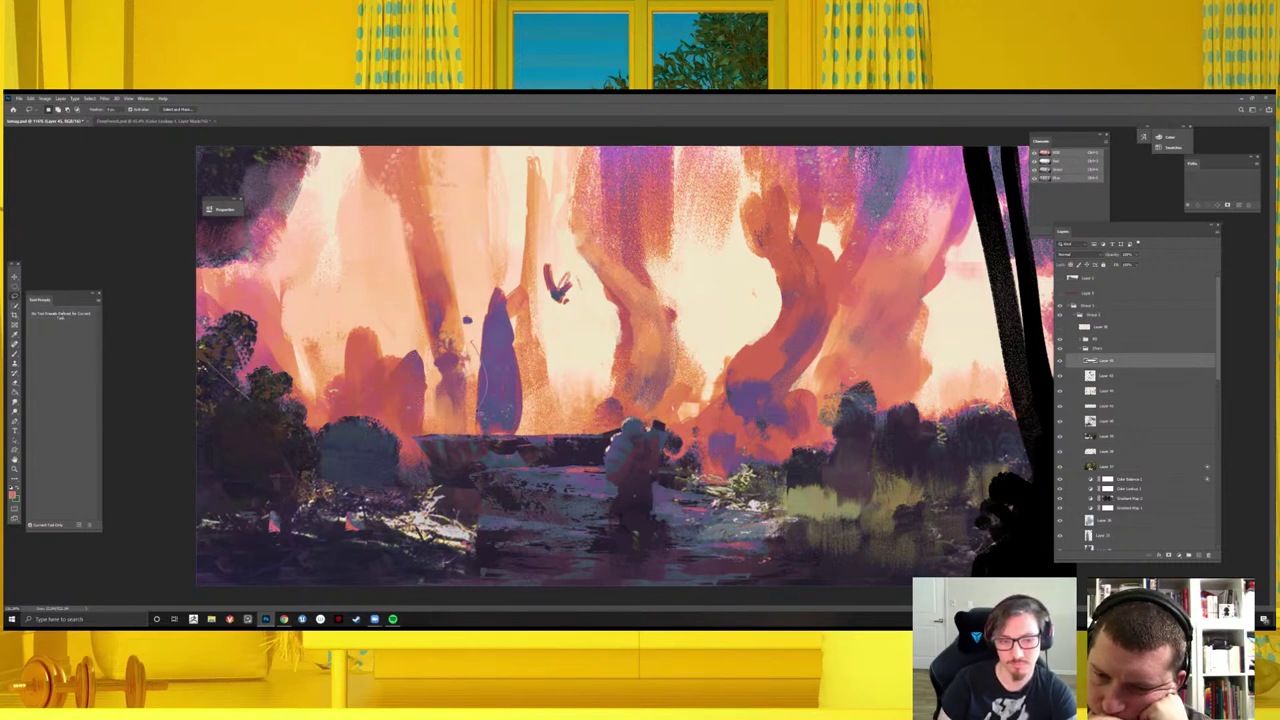
left_click_drag(465, 320, 366, 376)
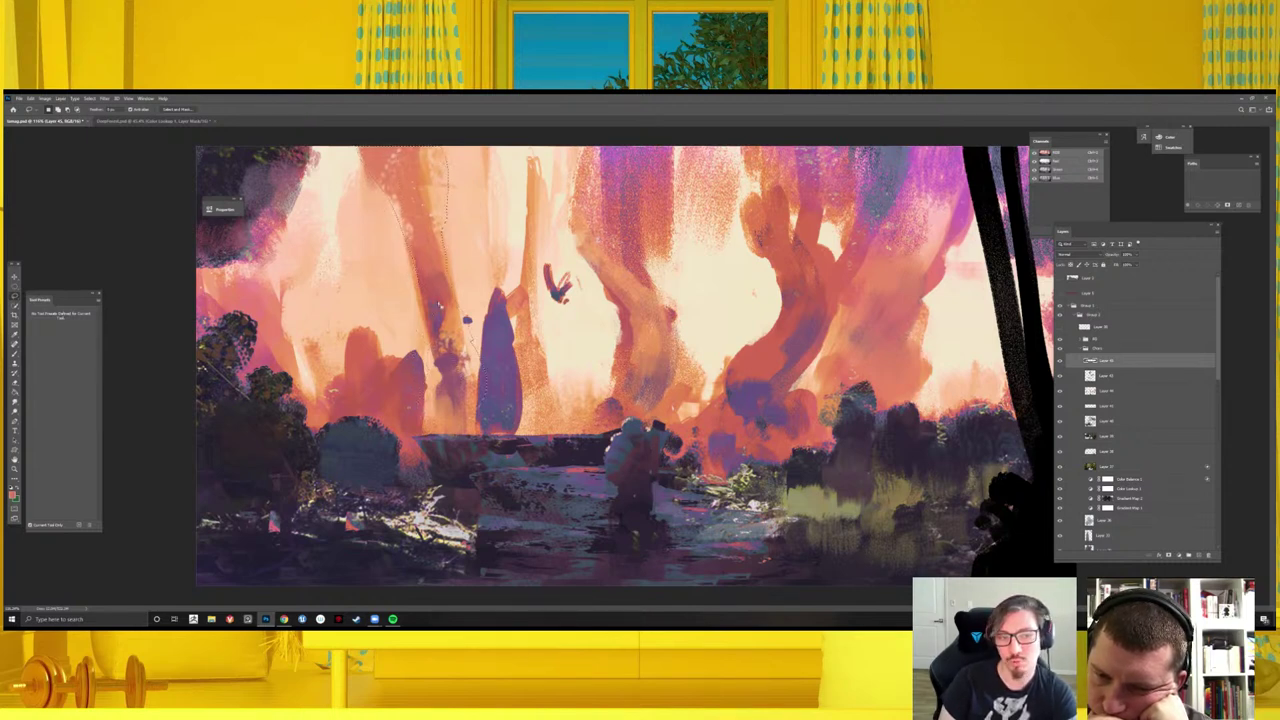
key("b")
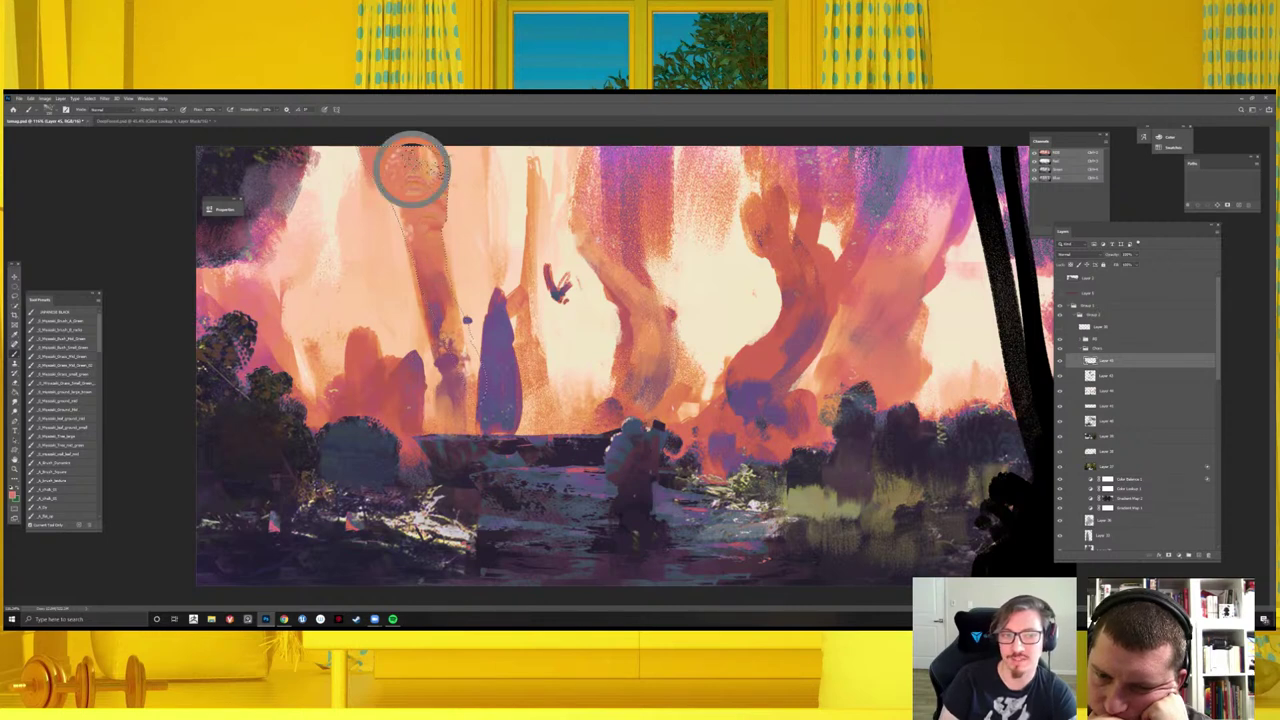
key("ctrl+minus")
key("ctrl+minus")
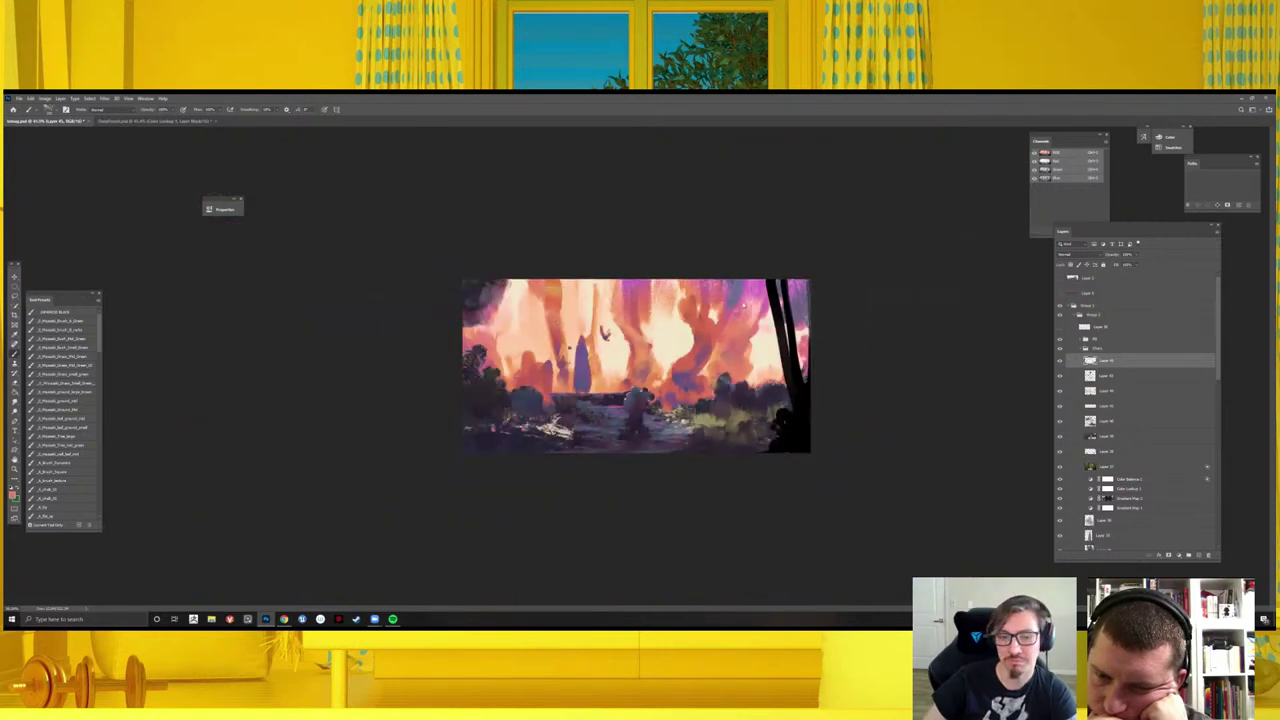
- Flip the canvas and toggle Layer 43's visibility to compare the painting
key("h")
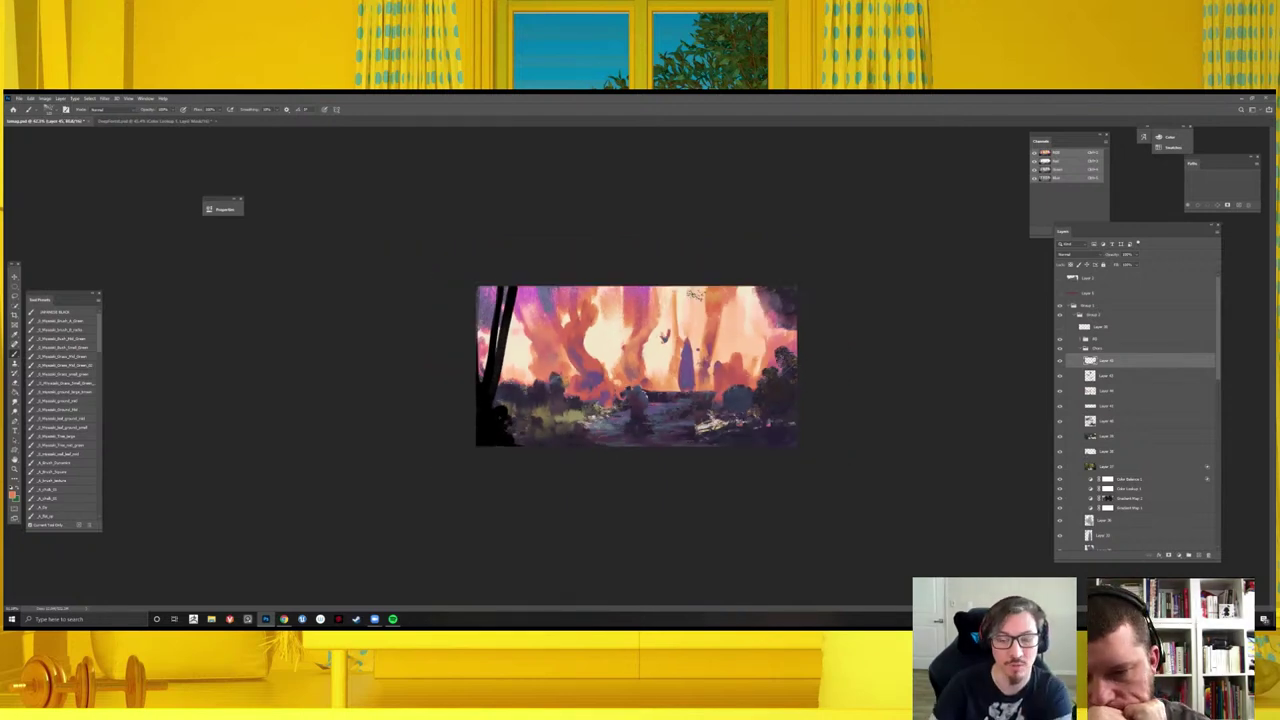
key("ctrl+plus")
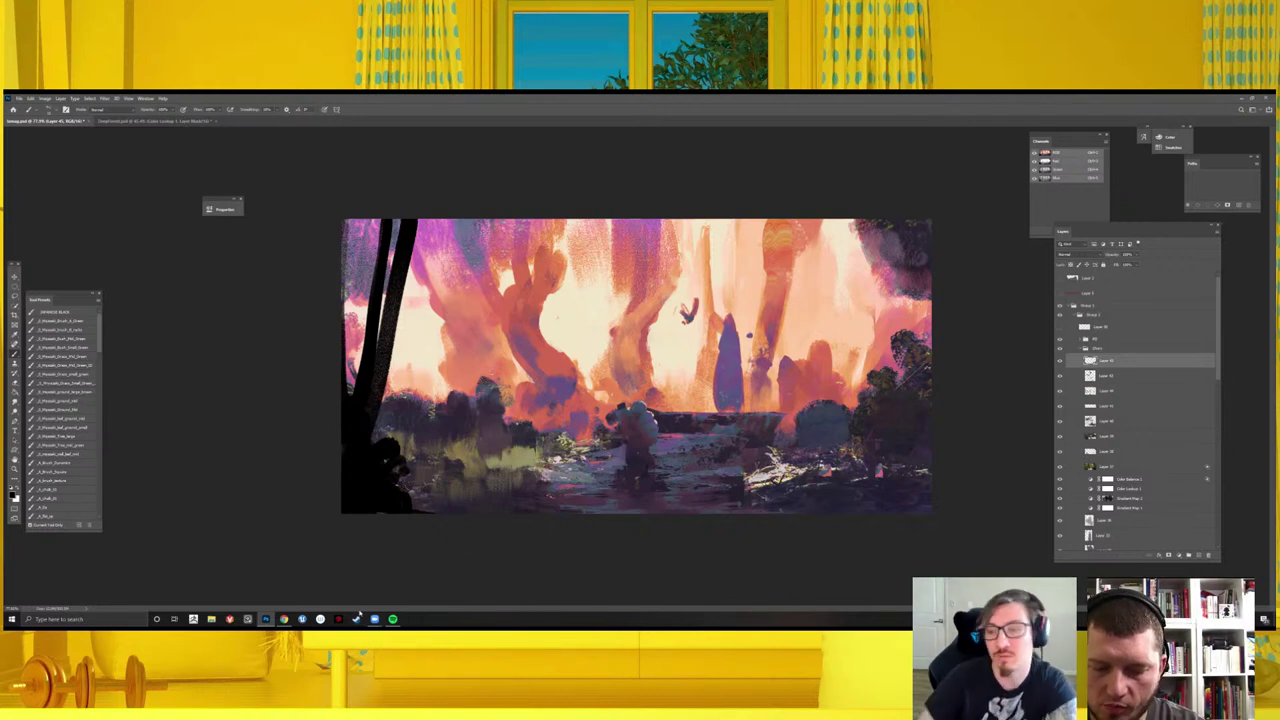
left_click(1061, 359)
key("ctrl+minus")
key("ctrl+minus")
key("ctrl+minus")
key("ctrl+plus")
key("ctrl+plus")
key("ctrl+plus")
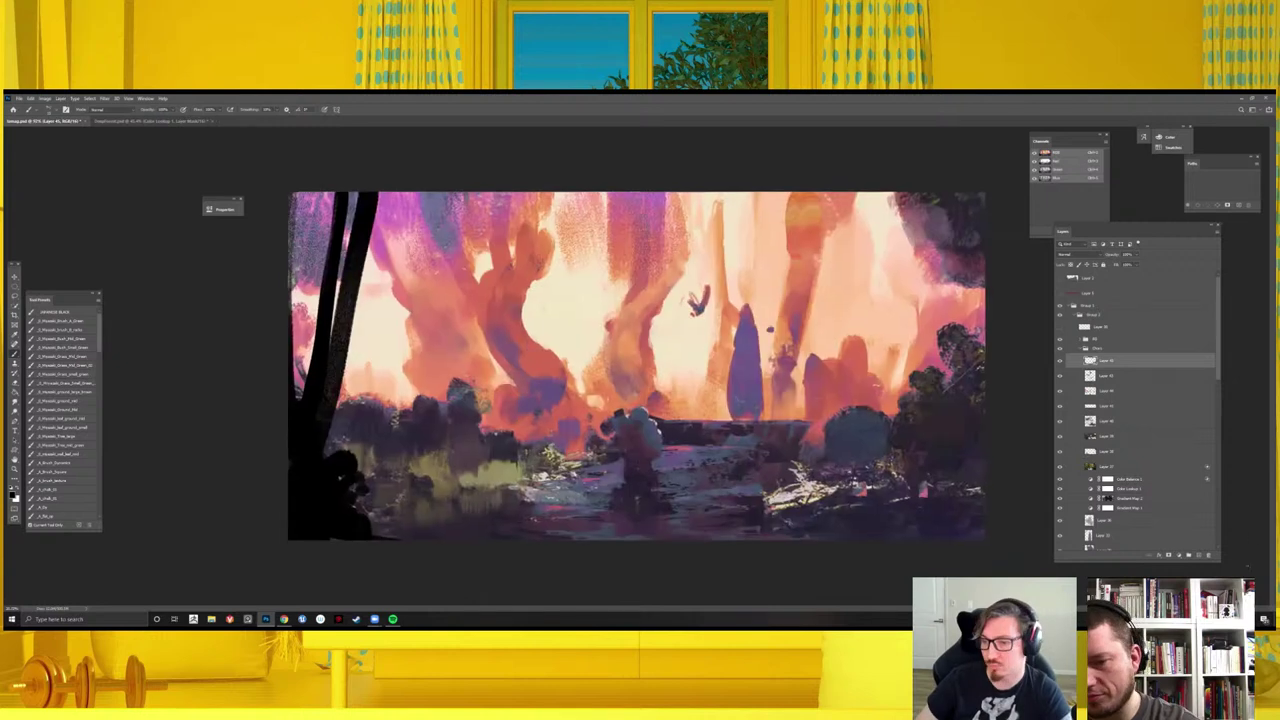
- On a new layer, dab dark shaping marks onto the purple spire, mirroring the canvas to check
key("ctrl+j")
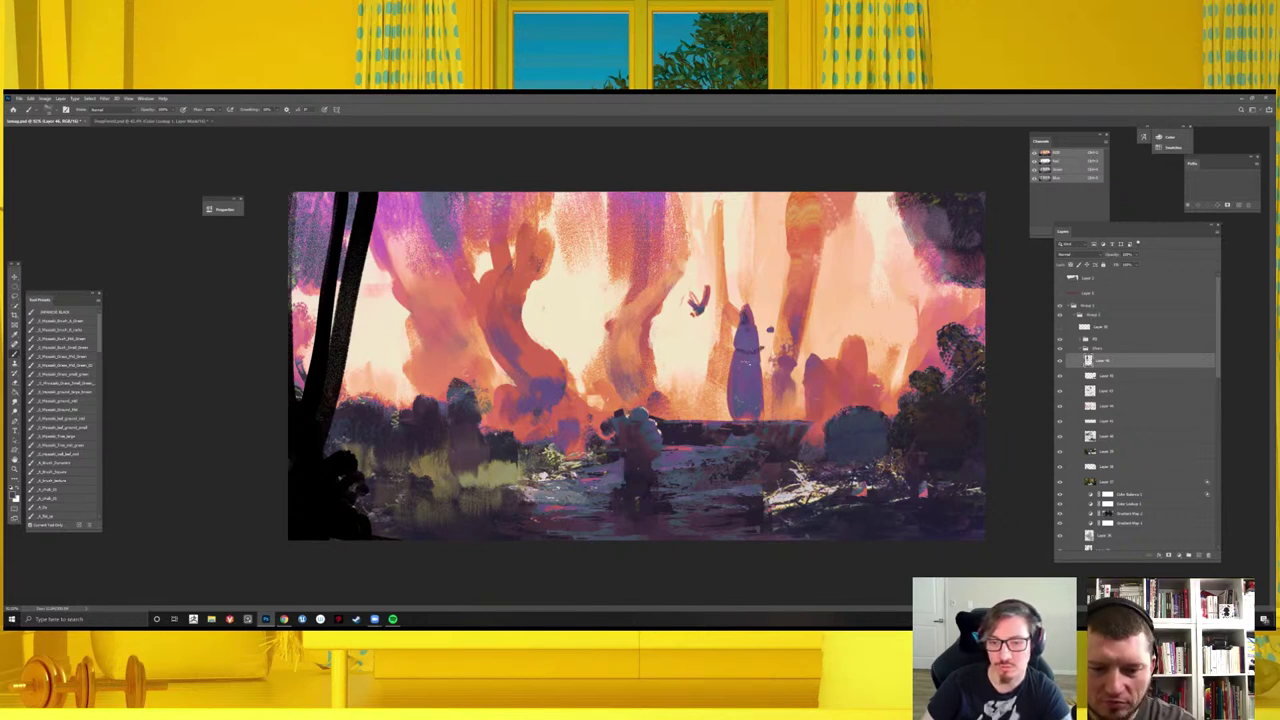
left_click(743, 358)
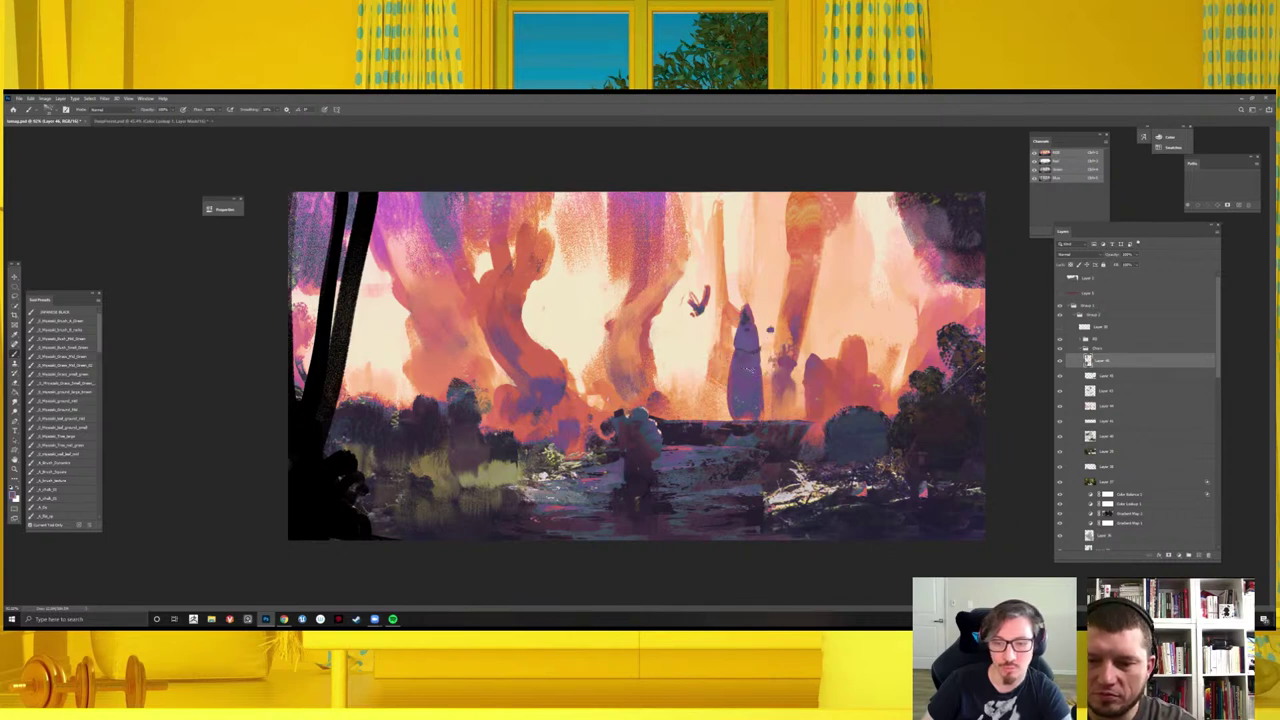
key("ctrl+minus")
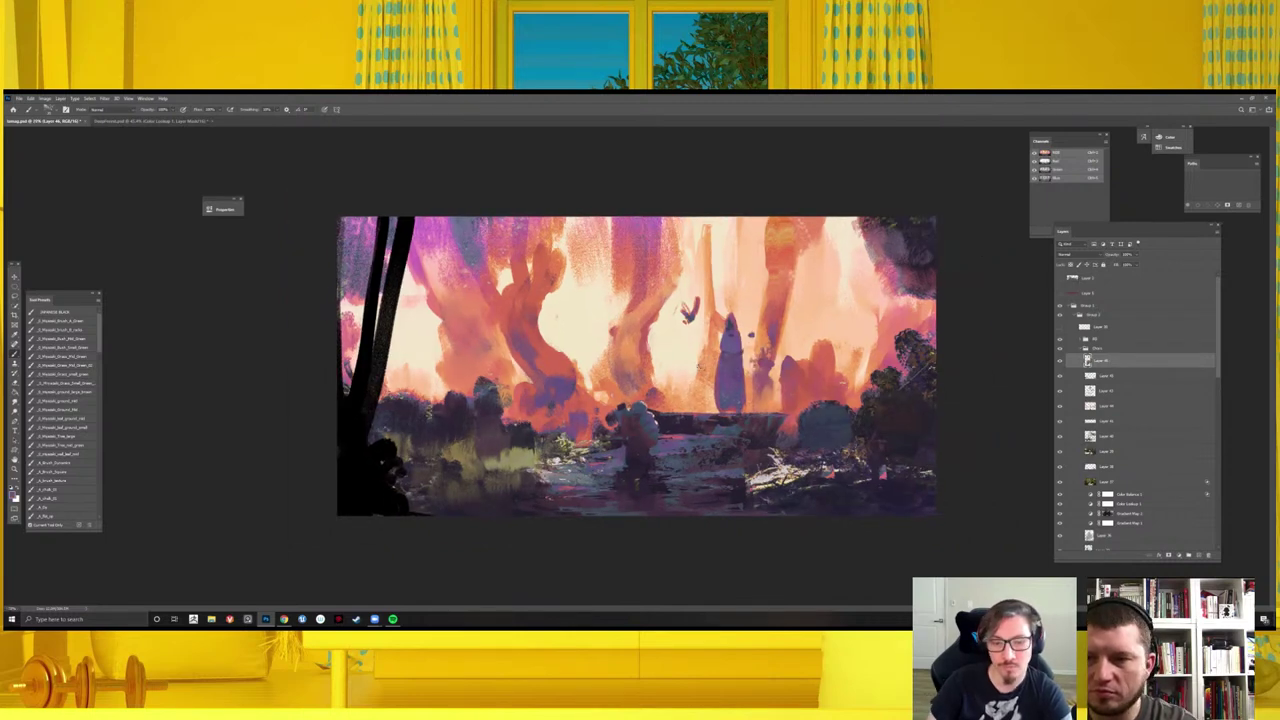
key("ctrl+shift+h")
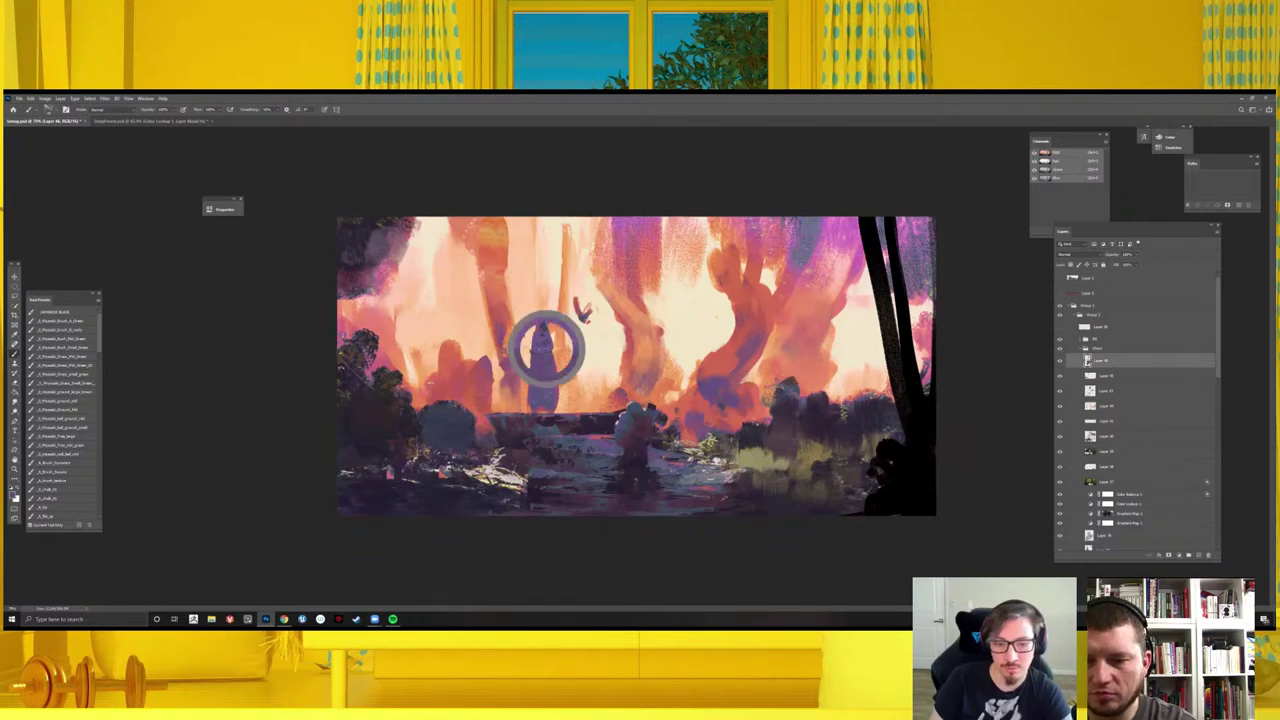
left_click(555, 350)
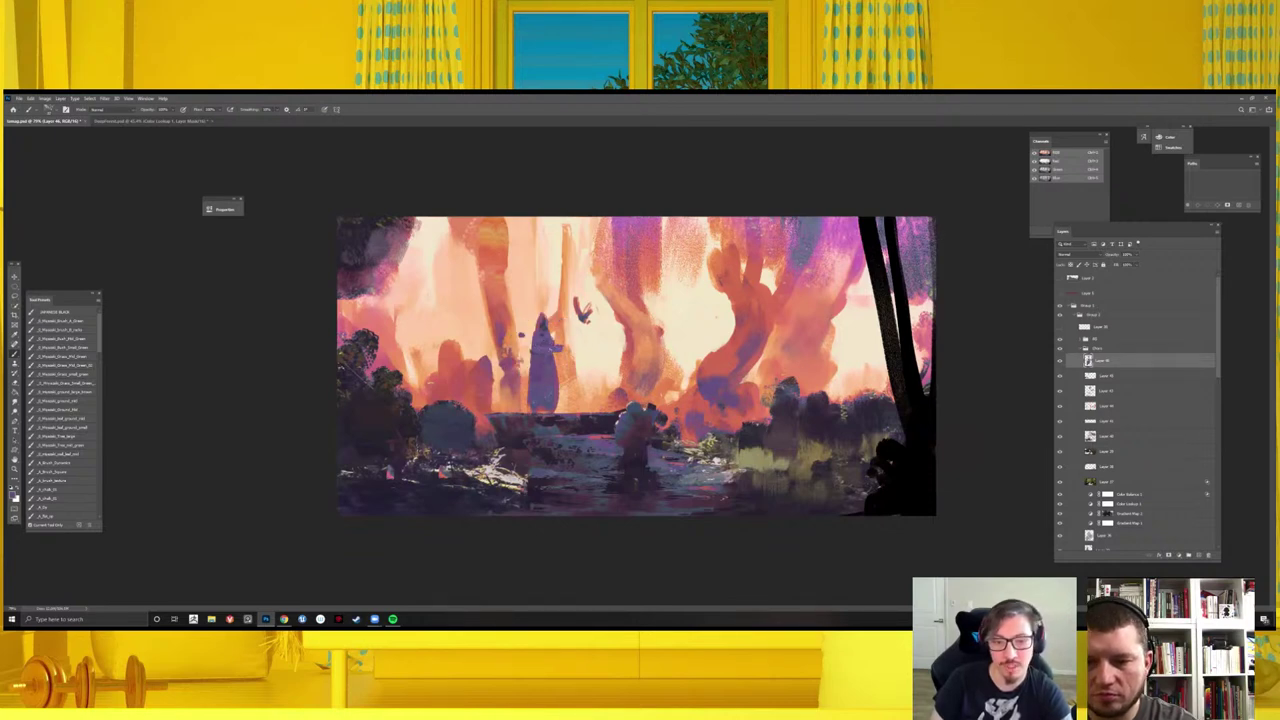
key("e")
key("ctrl+minus")
key("ctrl+plus")
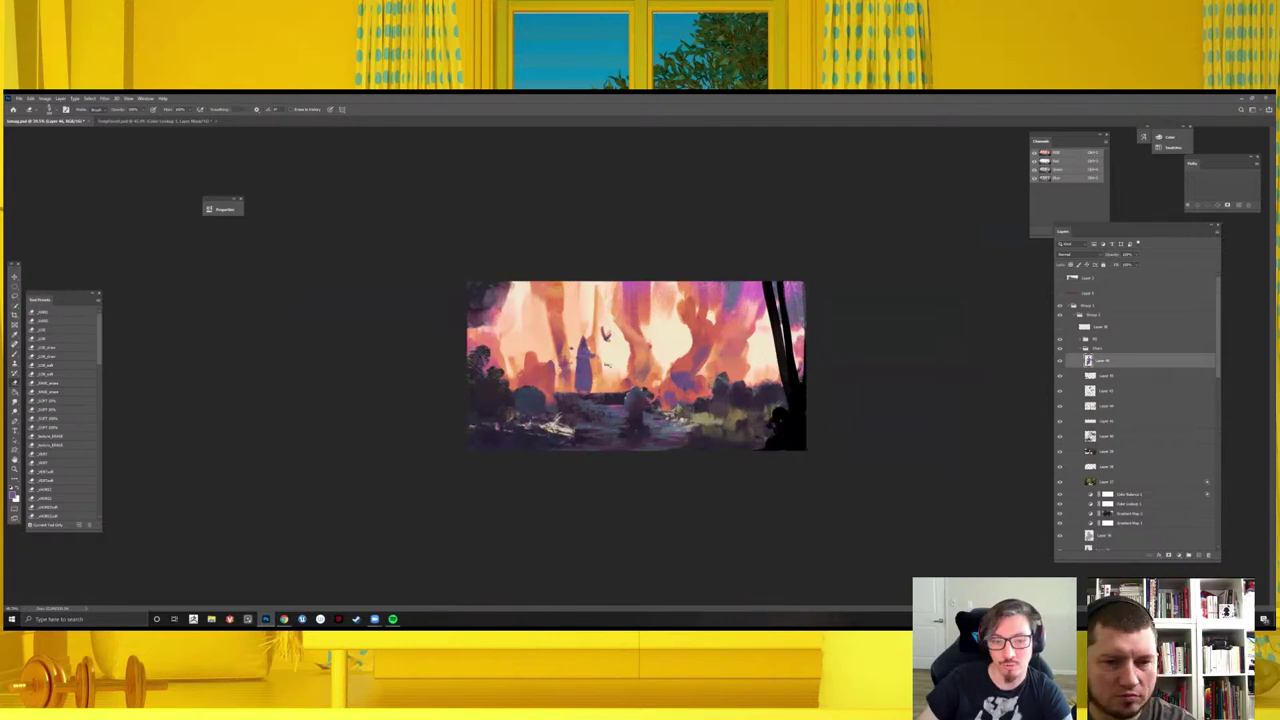
key("ctrl+plus")
key("b")
key("ctrl+plus")
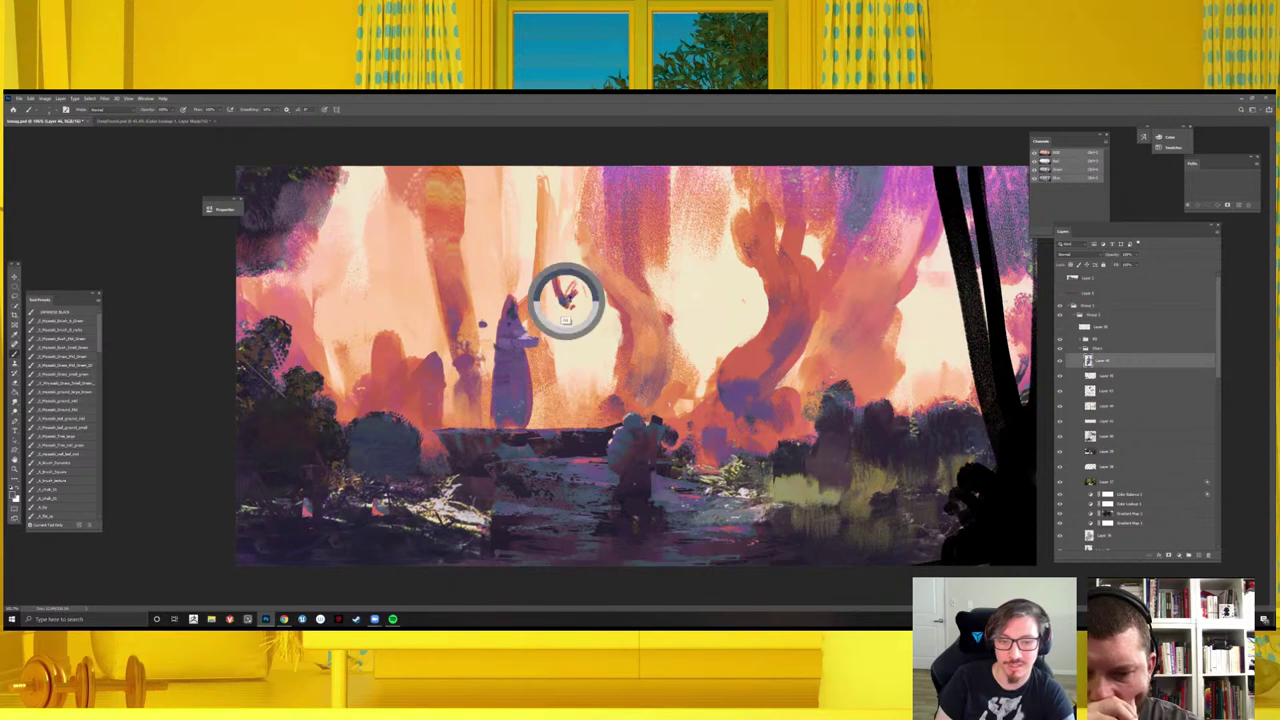
- Add a new layer in Lighten blending mode and paint a small stroke near the figure
left_click(14, 495)
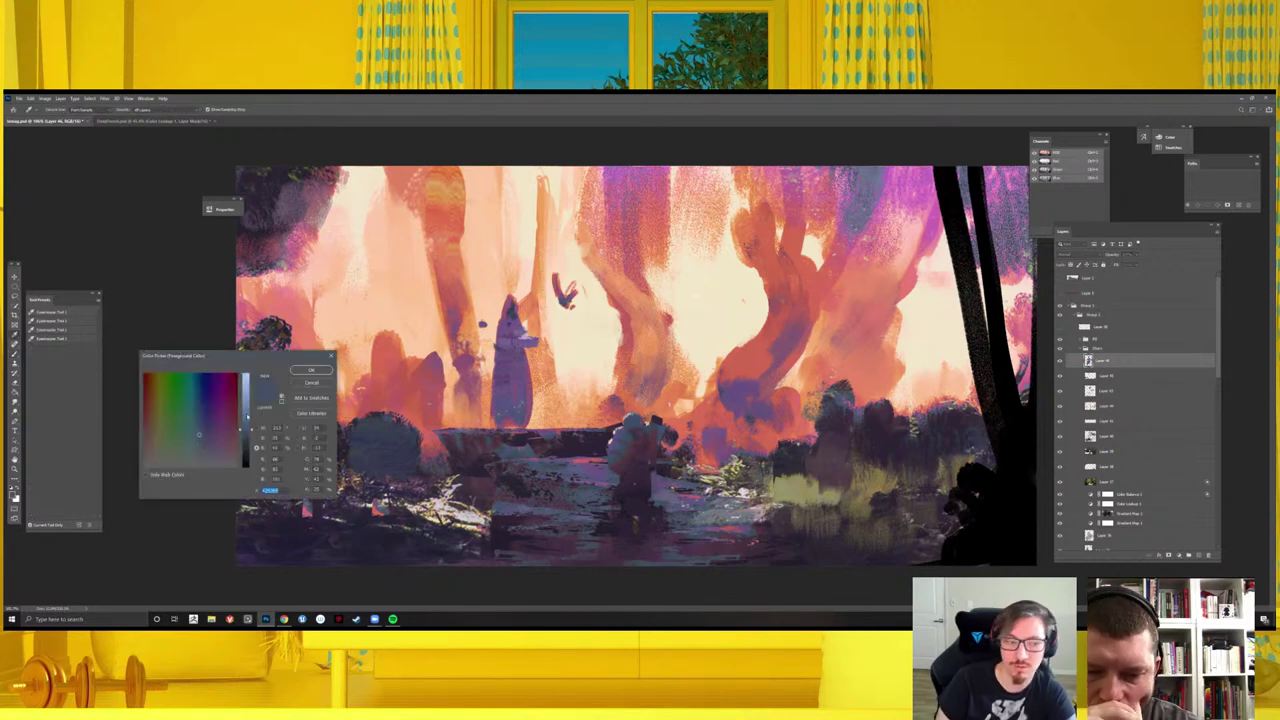
left_click(311, 370)
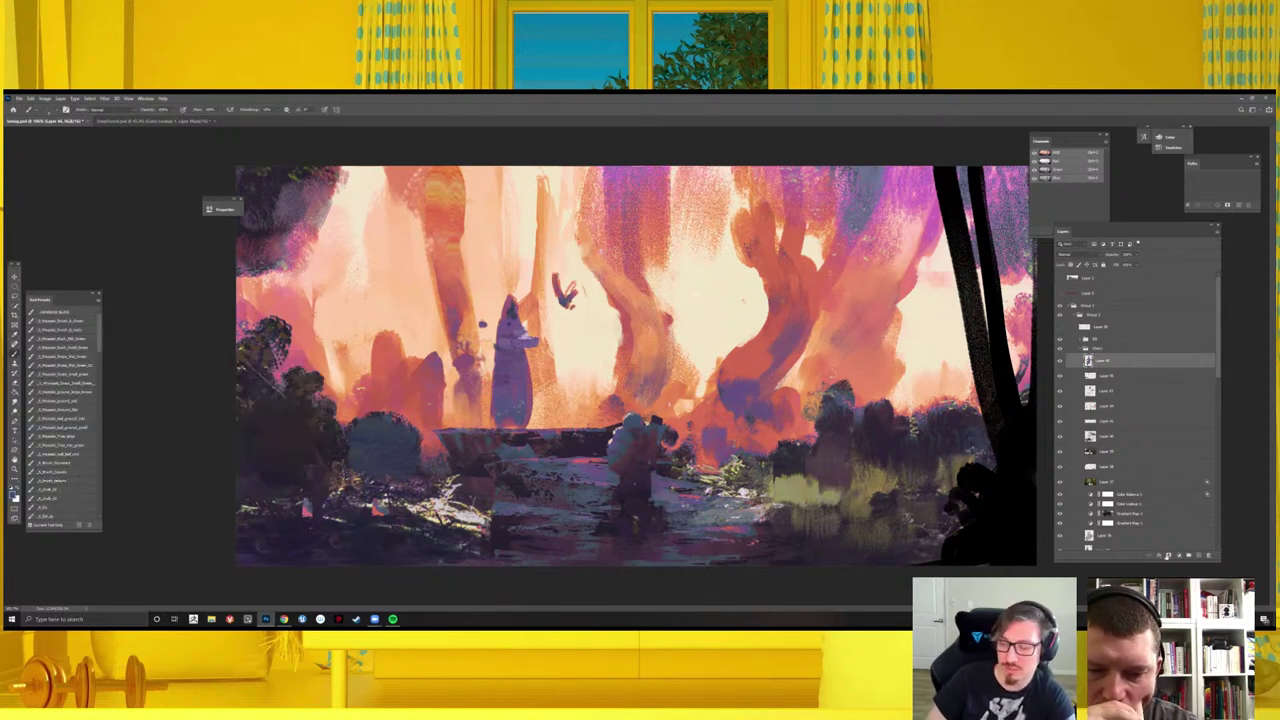
key("ctrl+shift+alt+n")
left_click(1084, 253)
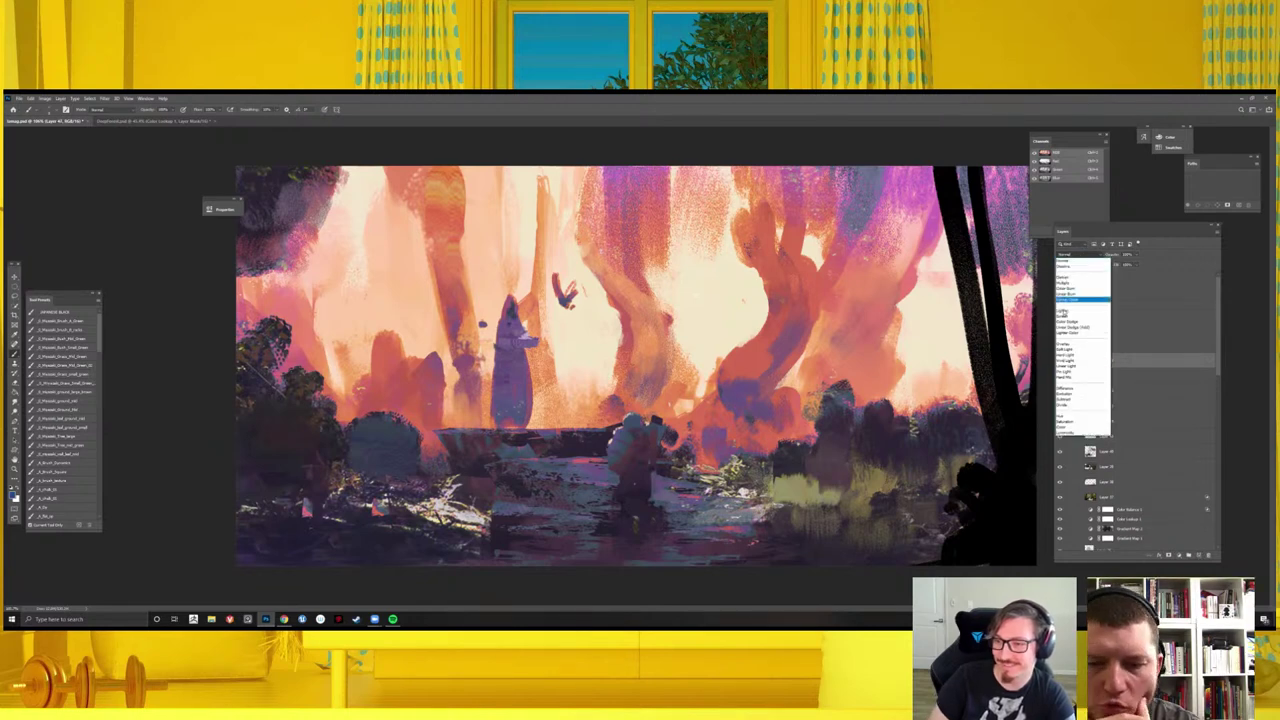
left_click(1060, 318)
left_click_drag(550, 262, 566, 270)
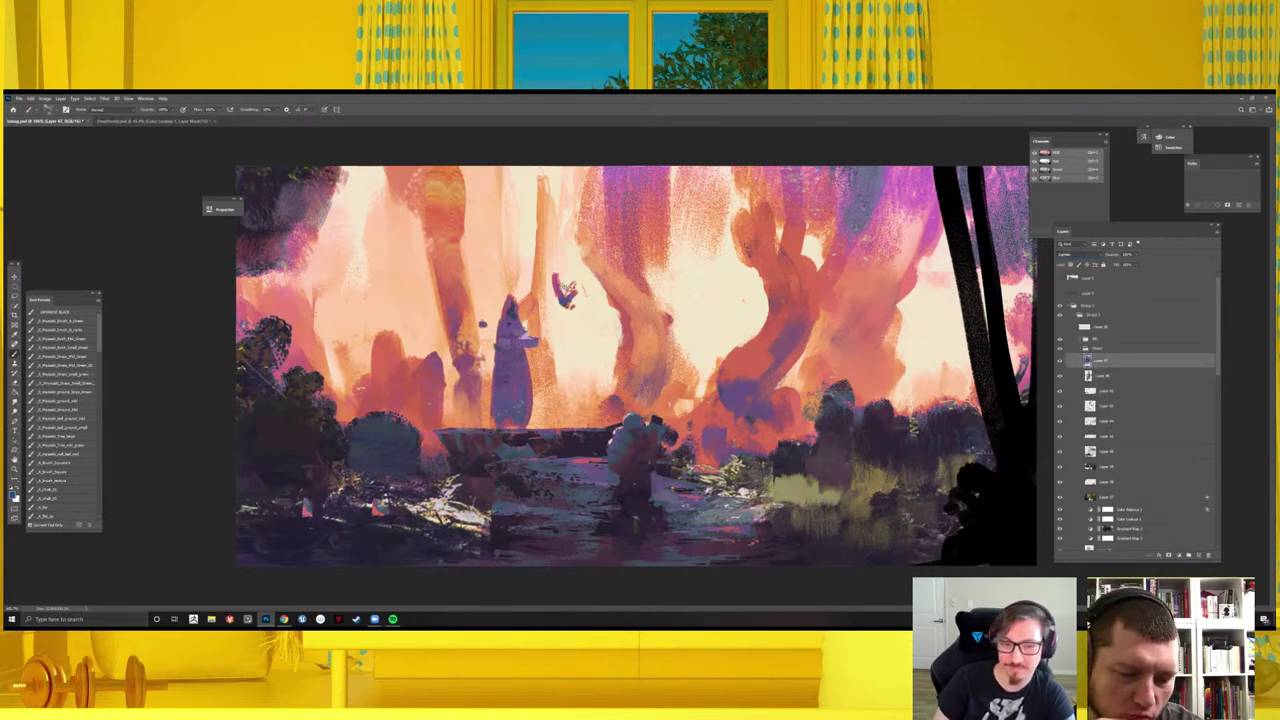
- Paint blue light over the tall figure, then erase the excess at its top
left_click(14, 494)
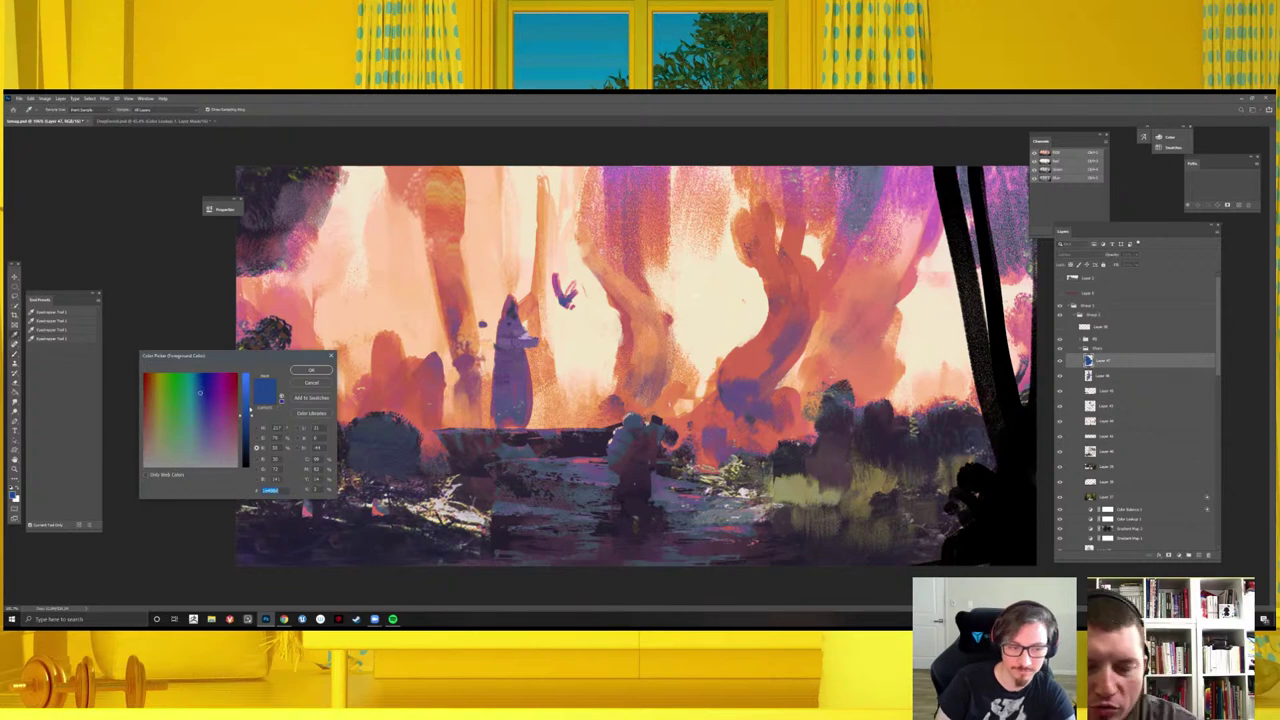
left_click(205, 387)
left_click_drag(200, 391, 196, 381)
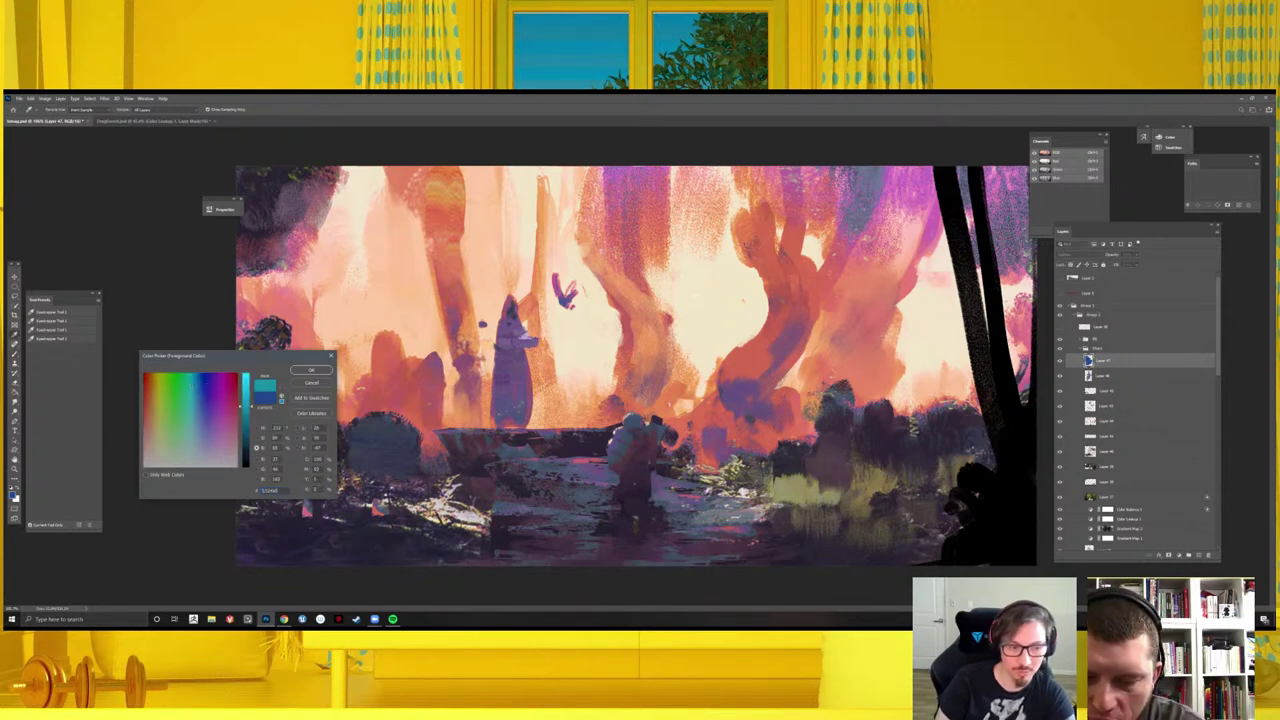
left_click(303, 372)
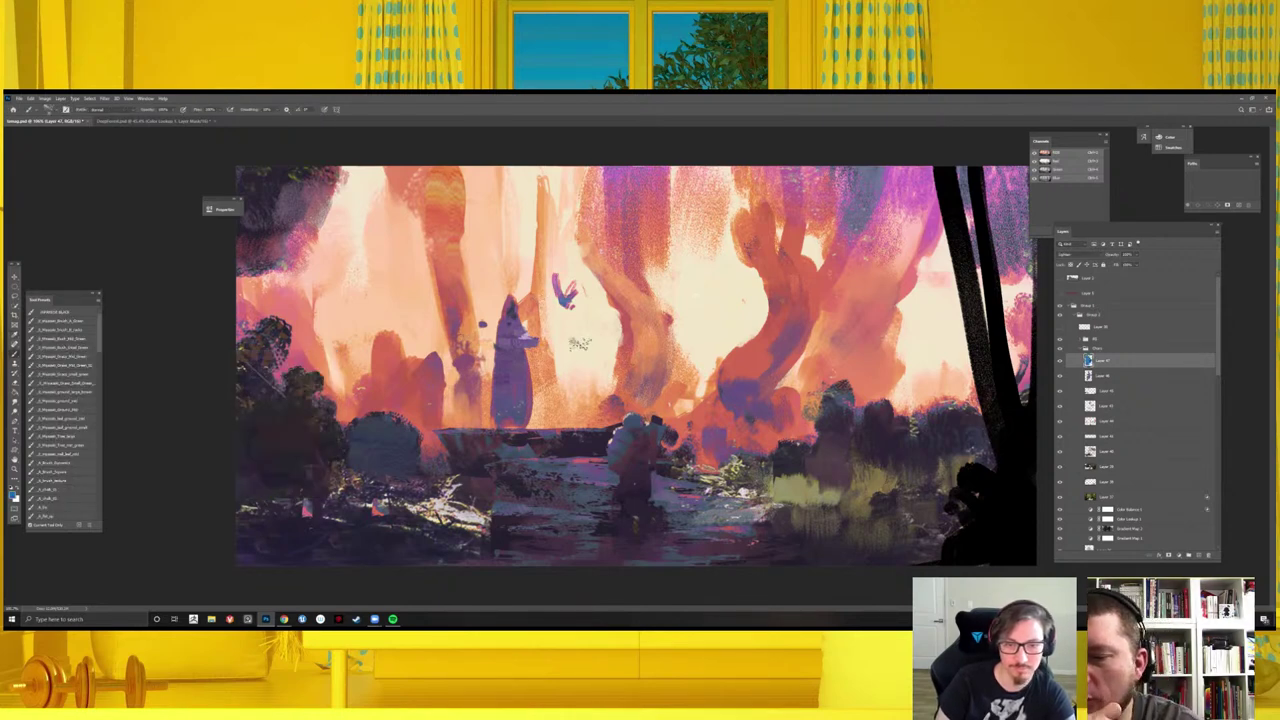
left_click_drag(508, 300, 510, 350)
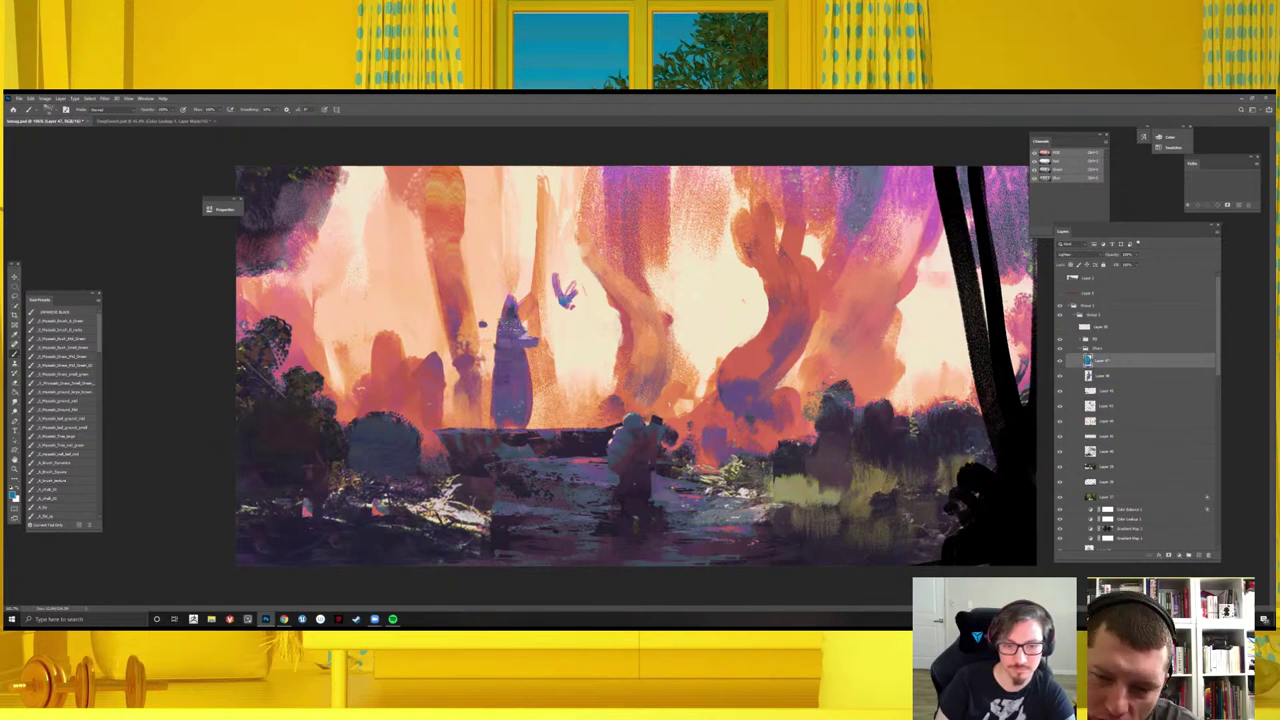
mouse_move(510, 305)
left_mouse_down()
mouse_move(515, 395)
mouse_move(520, 297)
mouse_move(526, 380)
left_mouse_up()
key("e")
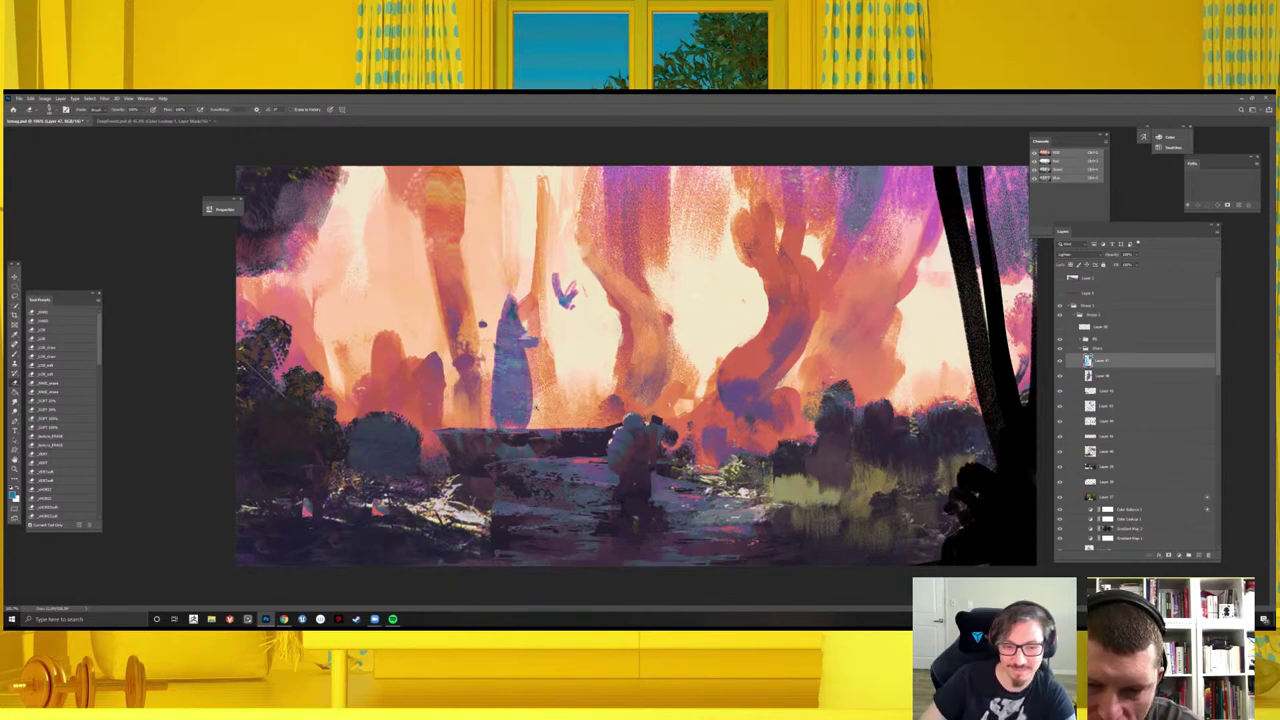
scroll(656, 382, "down", 5)
key("h")
scroll(656, 382, "up", 3)
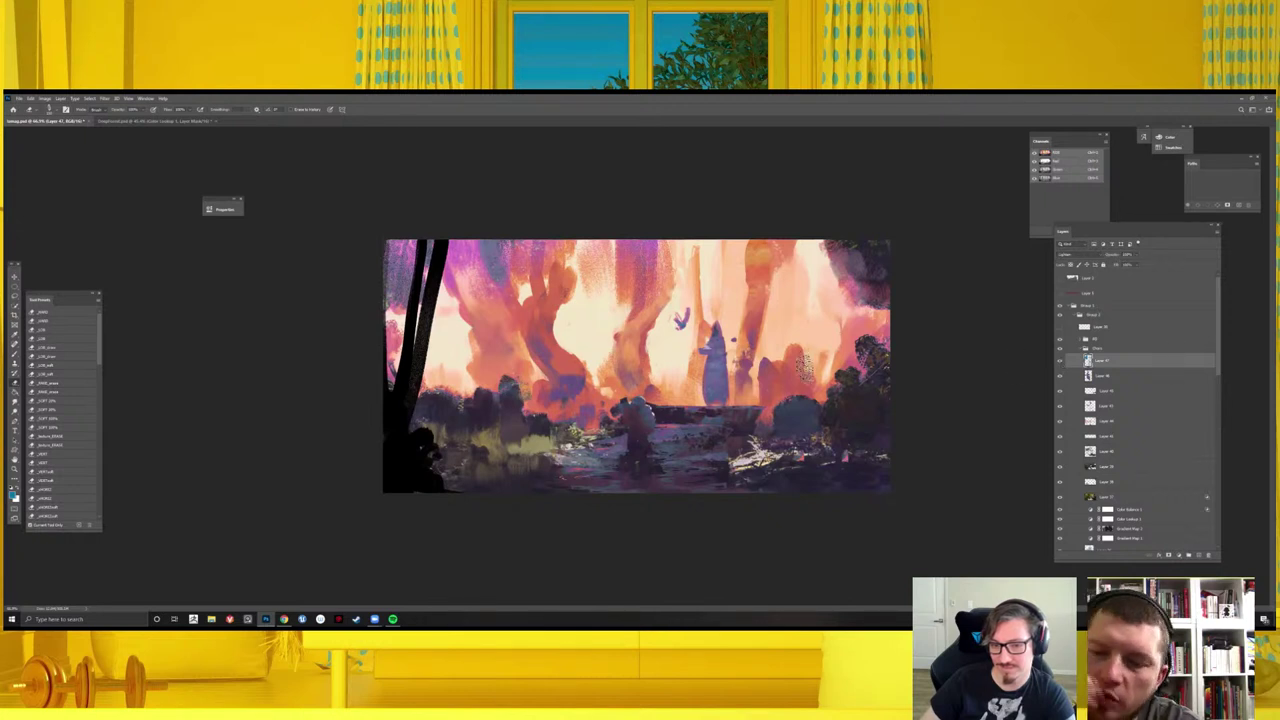
- Choose a lighter blue and add the empty Layer 50
key("i")
left_click_drag(245, 396, 245, 384)
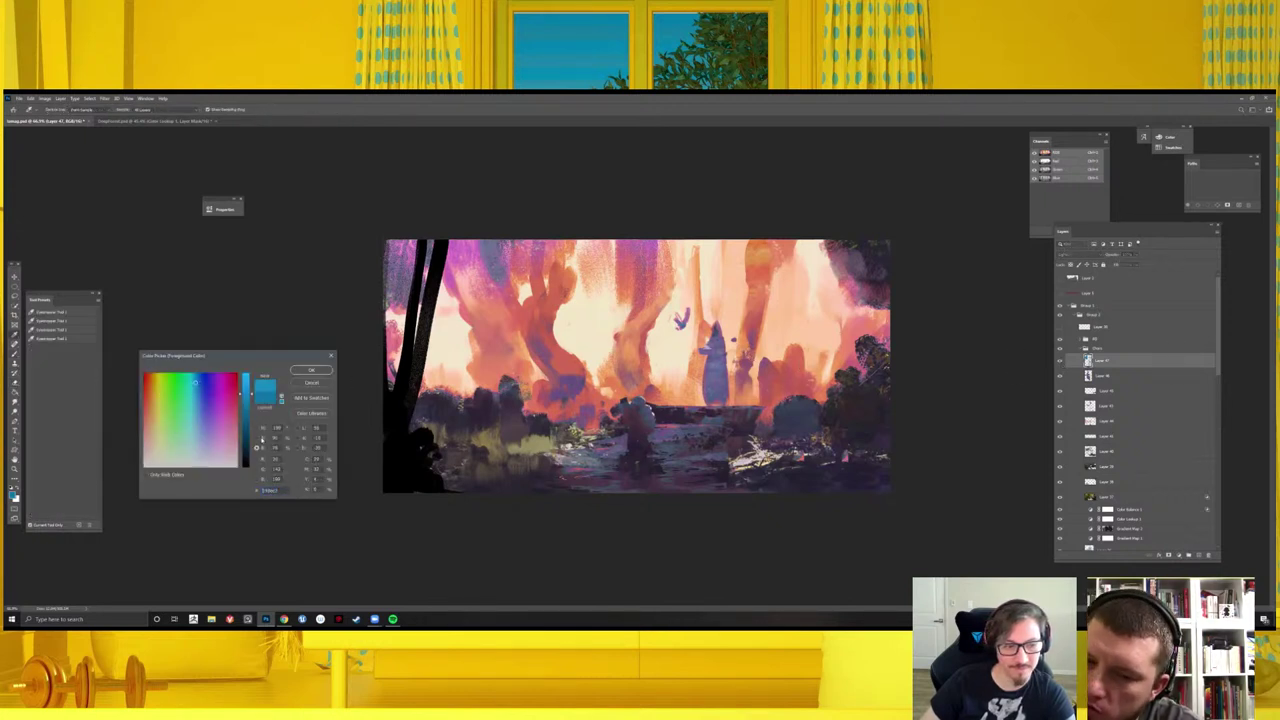
left_click(256, 437)
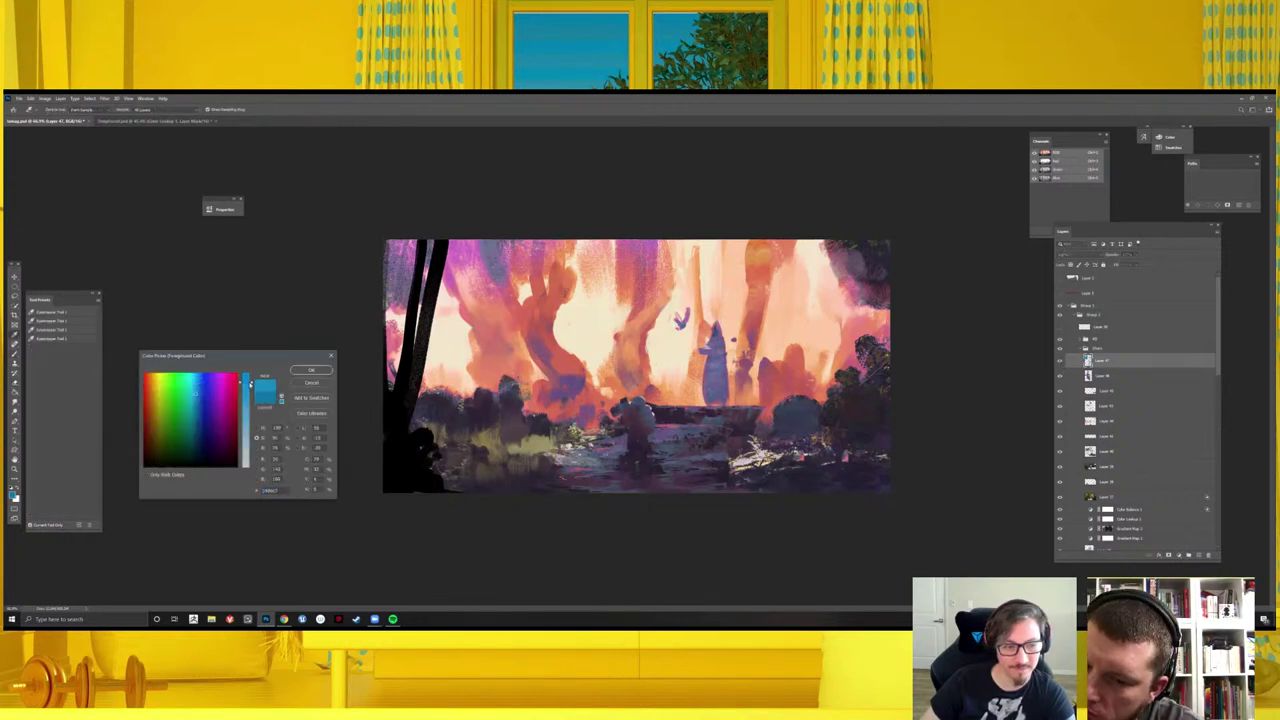
left_click(311, 370)
key("b")
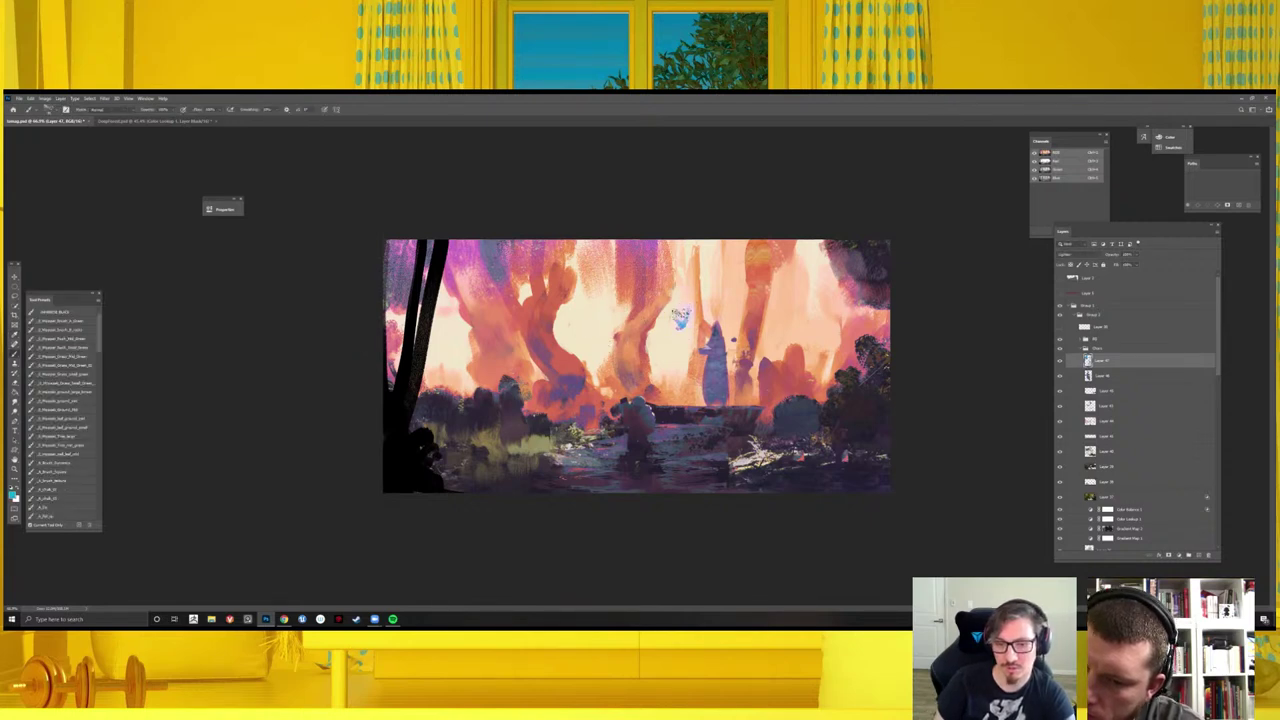
key("r")
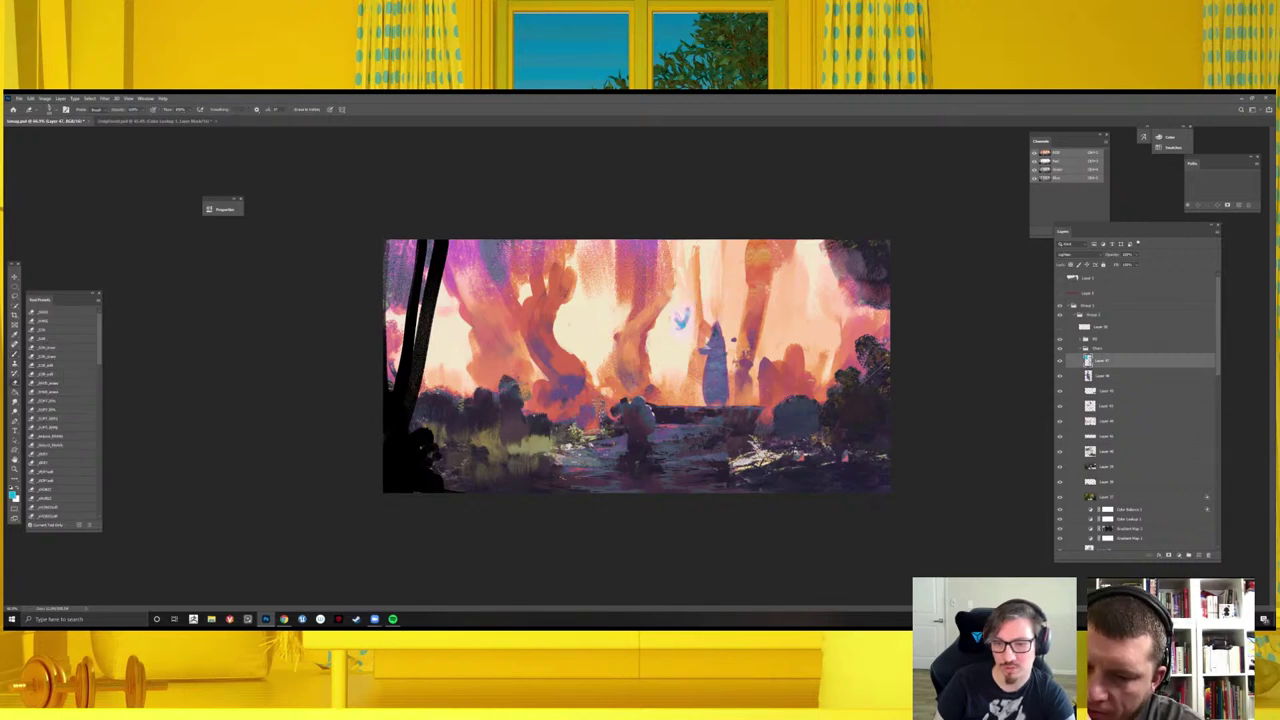
key("b")
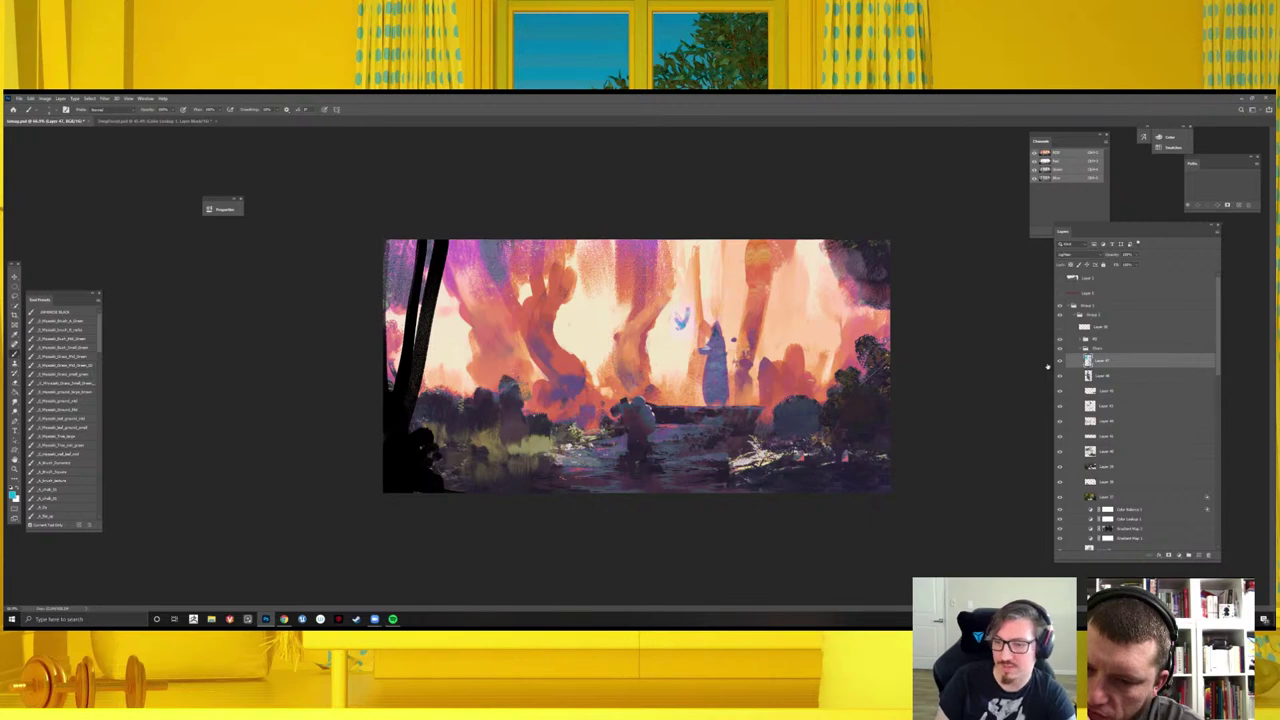
key("l")
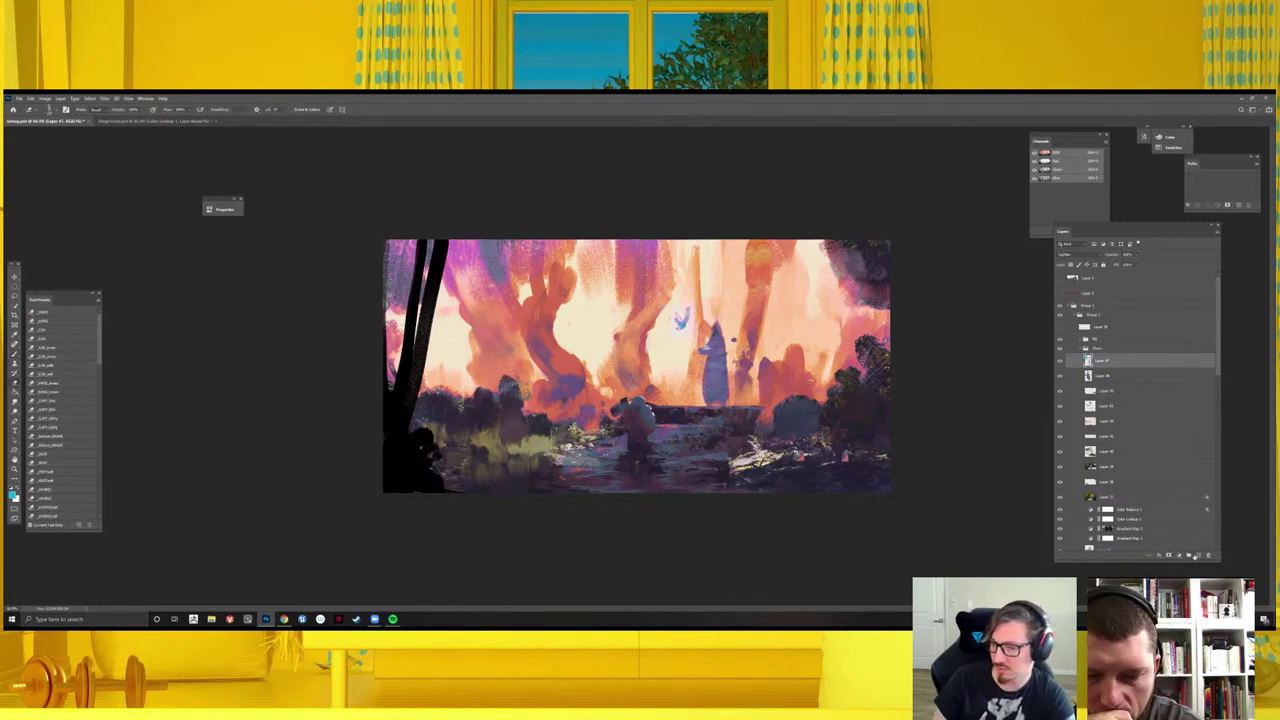
left_click(1197, 555)
- Paint small touches around the blue figure on the new layer, mirroring the canvas to check
key("b")
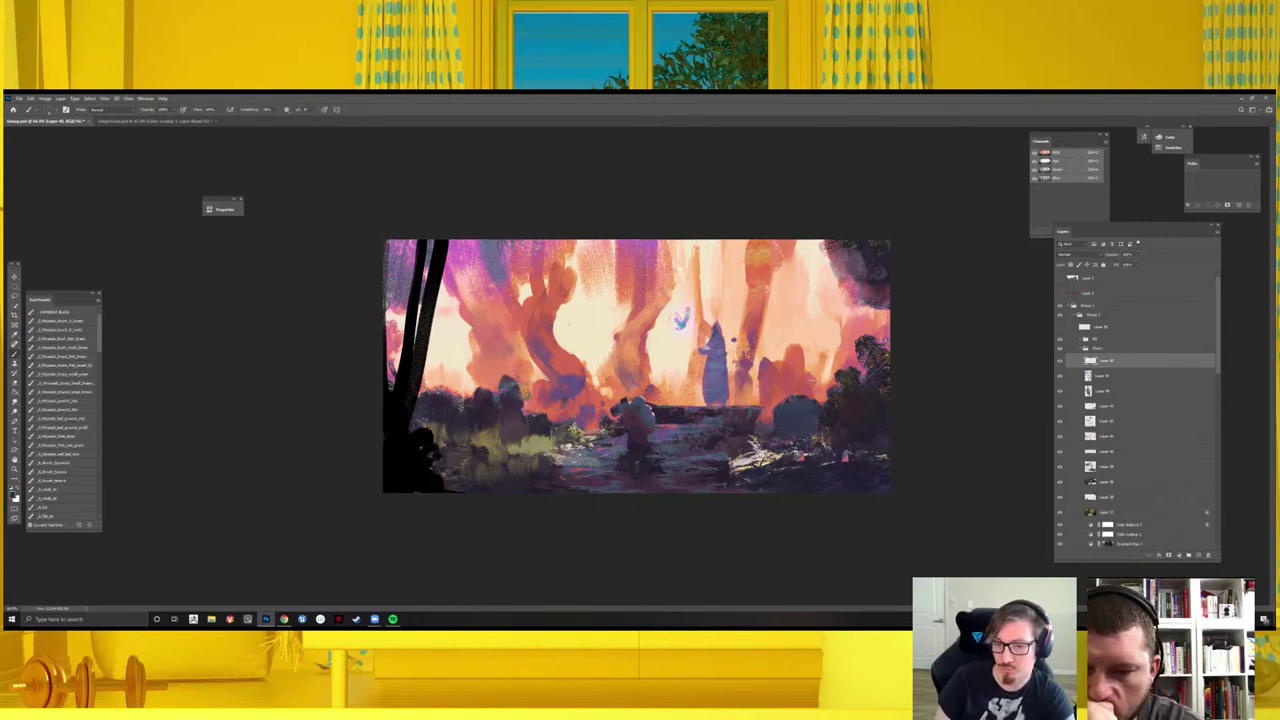
mouse_move(715, 358)
left_mouse_down()
mouse_move(728, 360)
mouse_move(709, 400)
left_mouse_up()
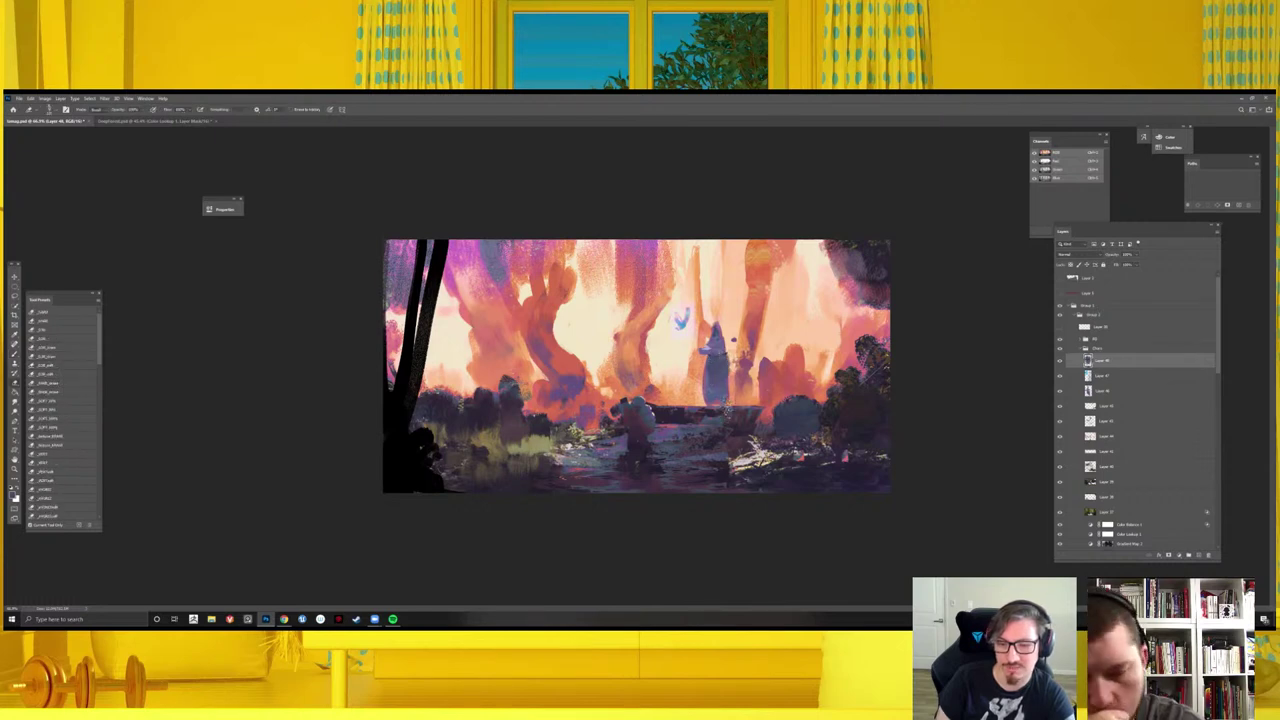
left_click_drag(726, 360, 728, 400)
key("e")
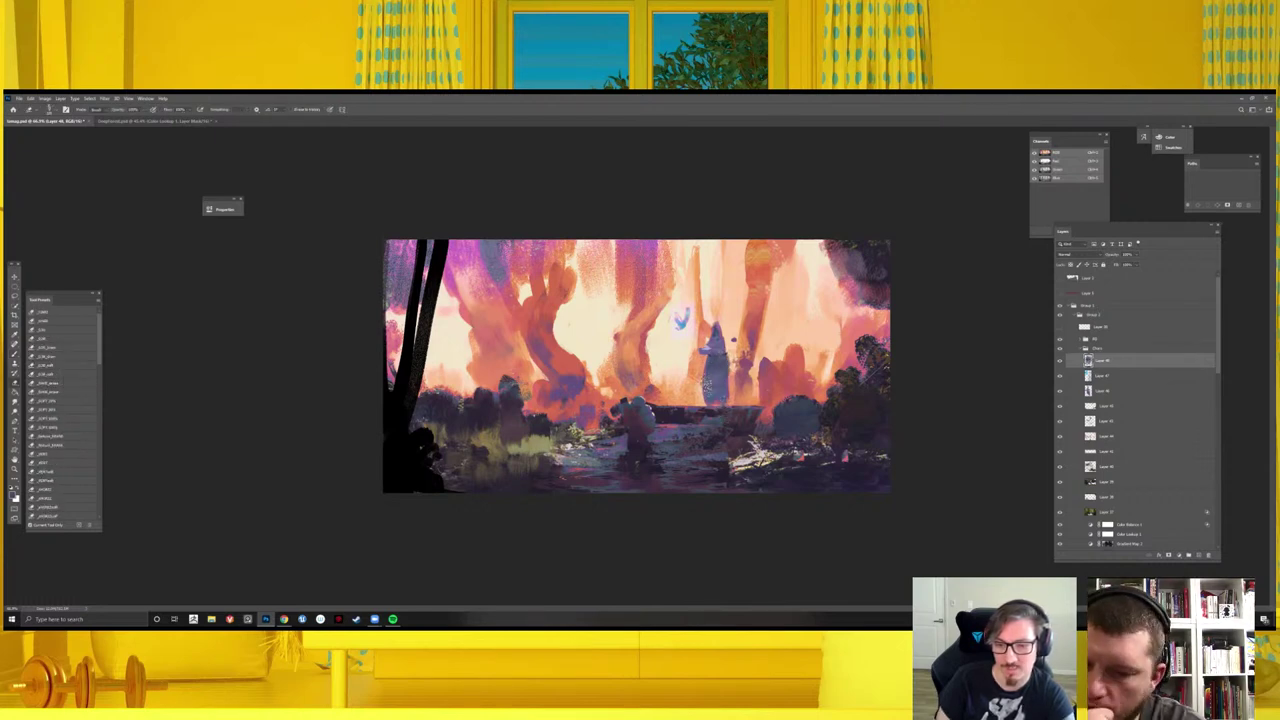
key("ctrl+minus")
key("ctrl+h")
key("ctrl+plus")
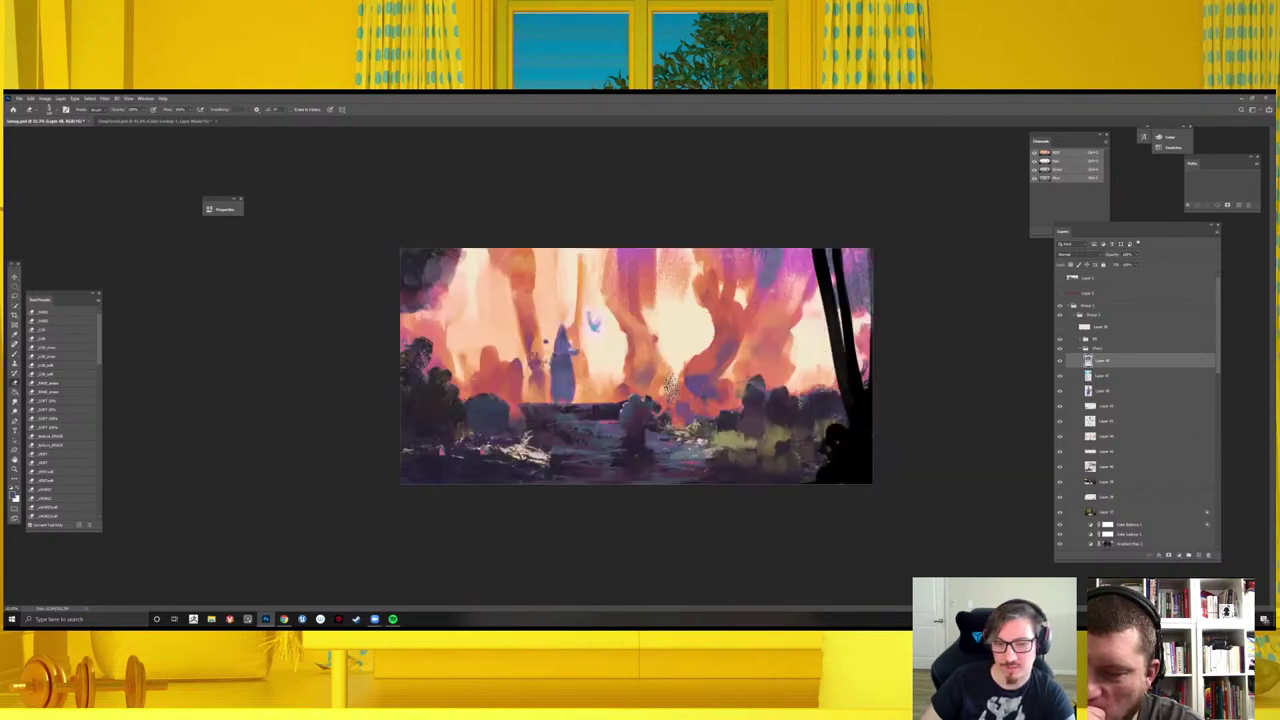
key("ctrl+plus")
key("b")
- Add light-blue strokes to the glowing figure and sample the colour of its head
mouse_move(525, 340)
left_mouse_down()
mouse_move(540, 360)
mouse_move(516, 410)
mouse_move(538, 360)
left_mouse_up()
left_click_drag(548, 420, 558, 385)
left_click(532, 319, "alt")
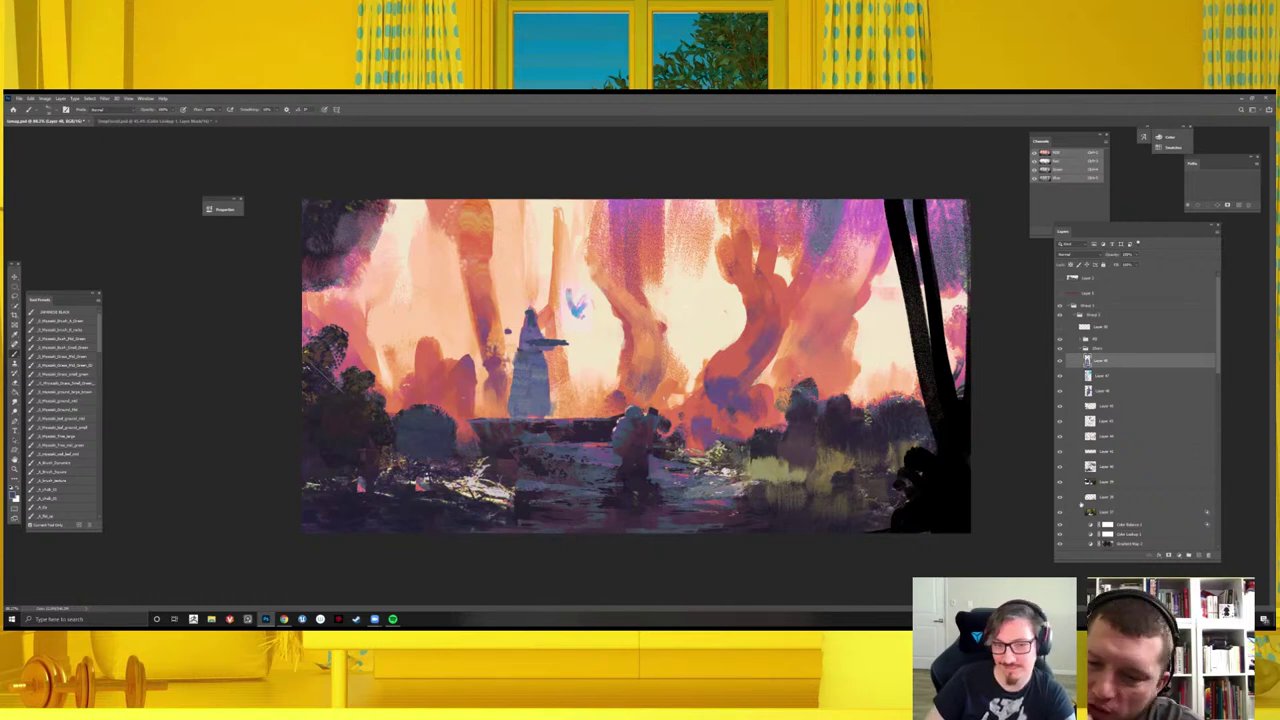
key("ctrl+minus")
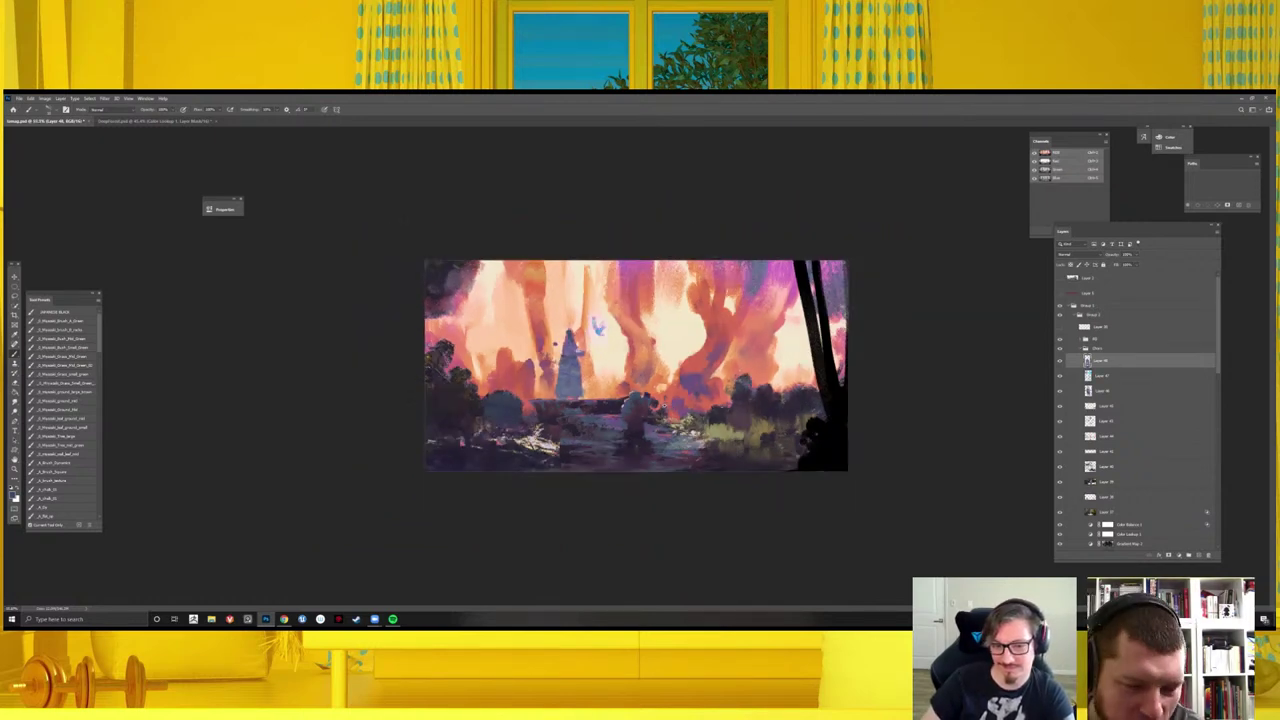
key("ctrl+shift+h")
key("ctrl+plus")
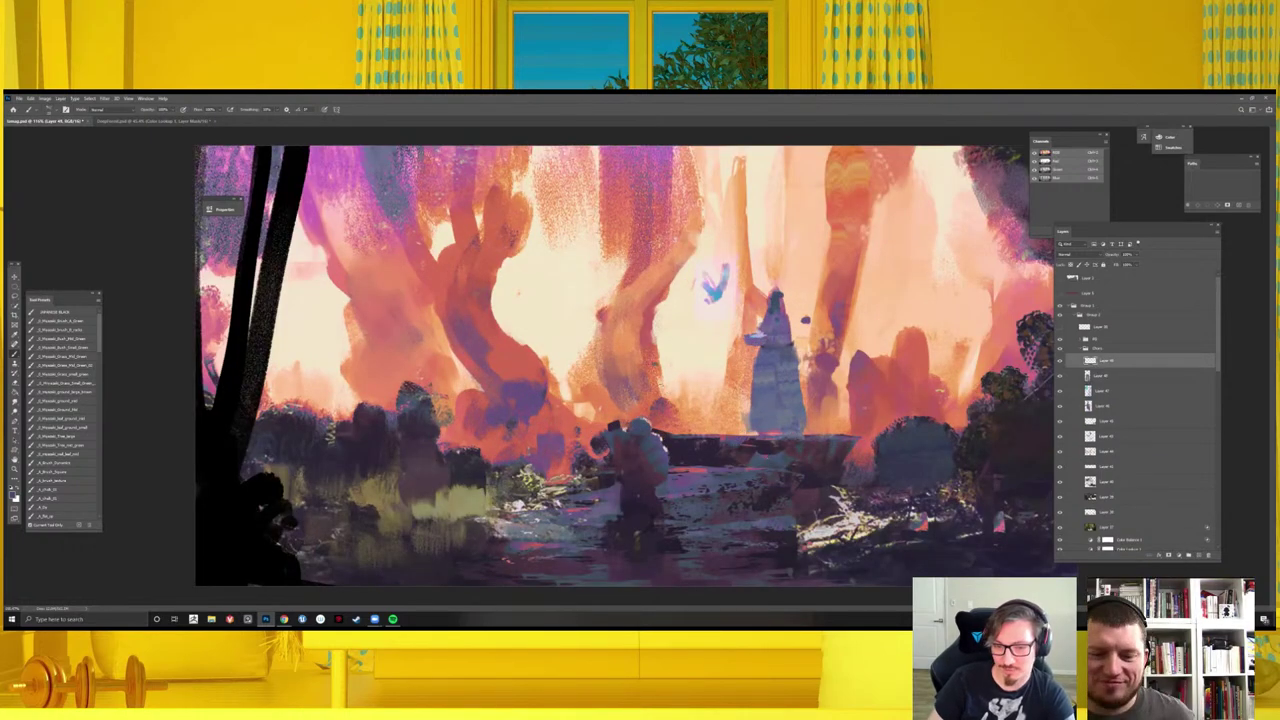
- Paint a small dark floating rock in the sky and shape it with the Eraser
mouse_move(658, 365)
left_mouse_down()
mouse_move(686, 358)
mouse_move(670, 380)
left_mouse_up()
key("e")
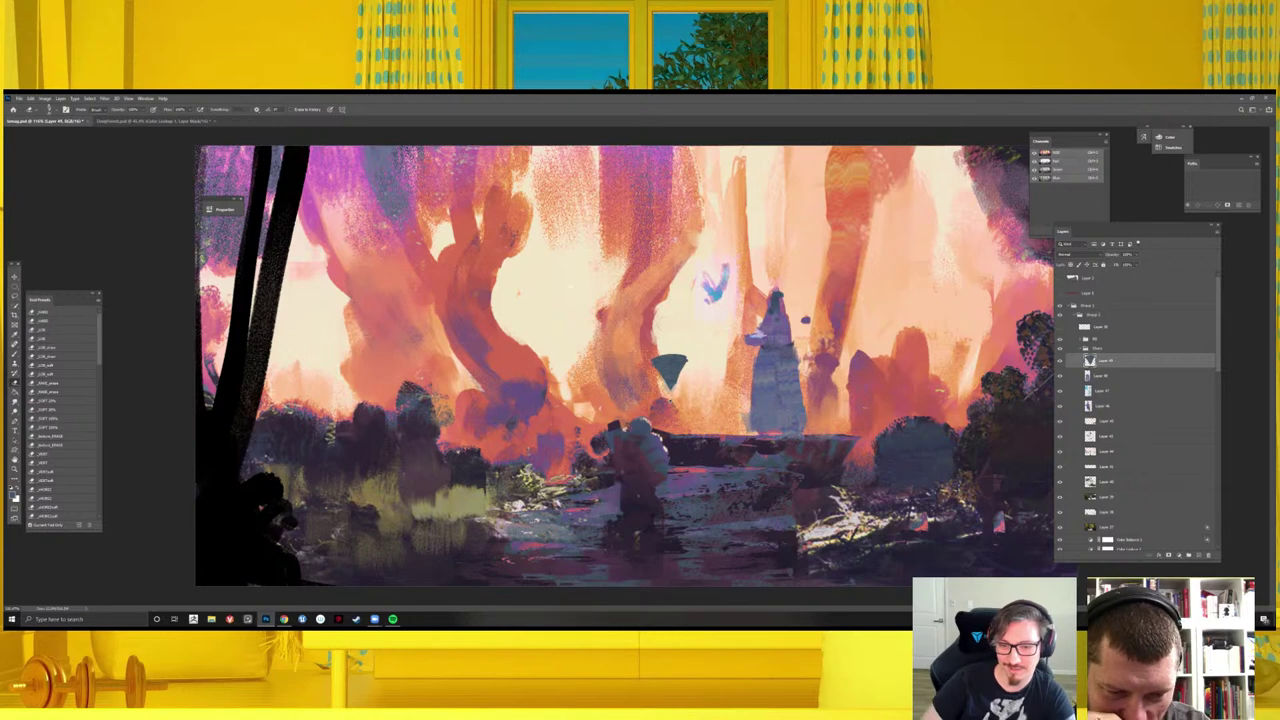
key("ctrl+minus")
key("ctrl+minus")
key("ctrl+minus")
key("h")
key("ctrl+plus")
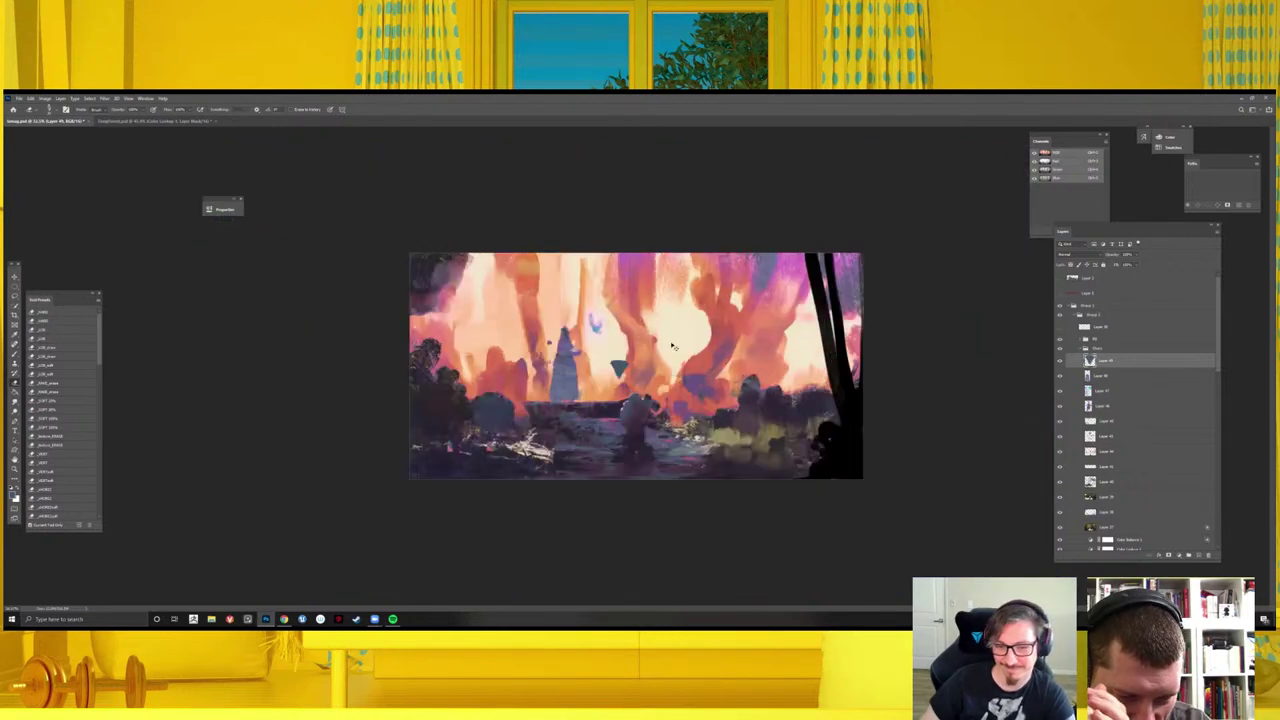
key("ctrl+plus")
key("ctrl+plus")
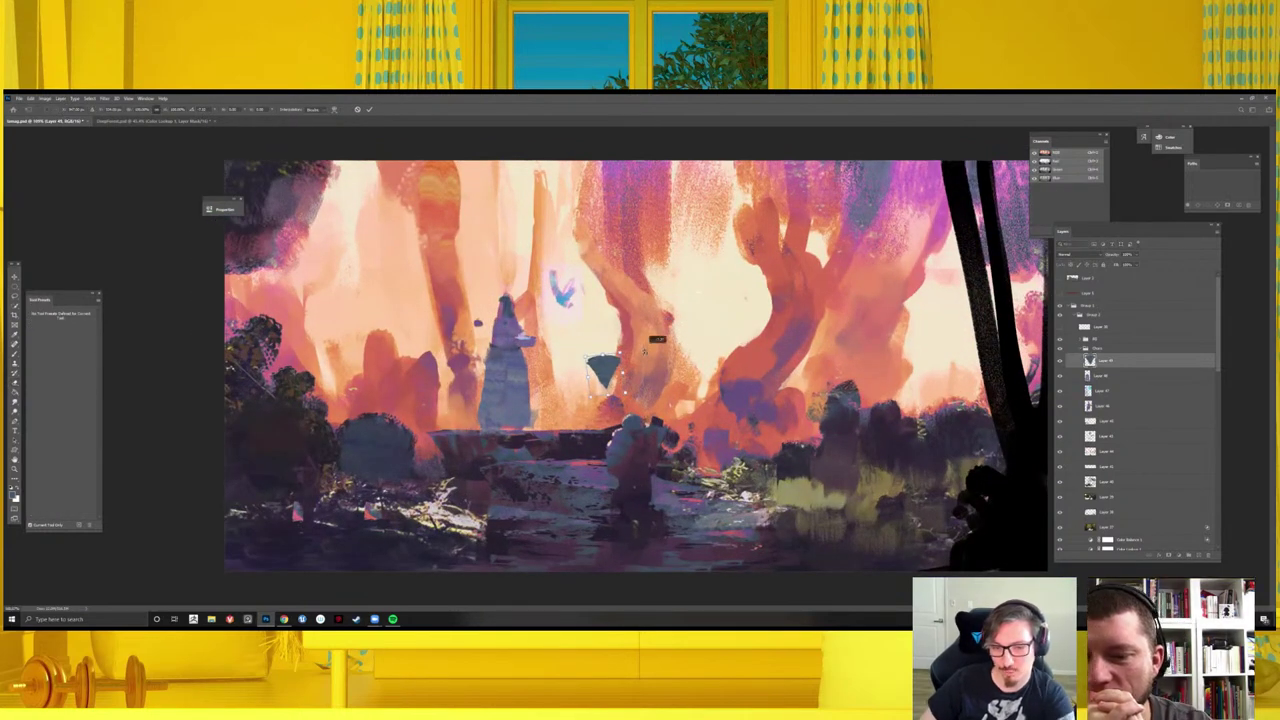
key("b")
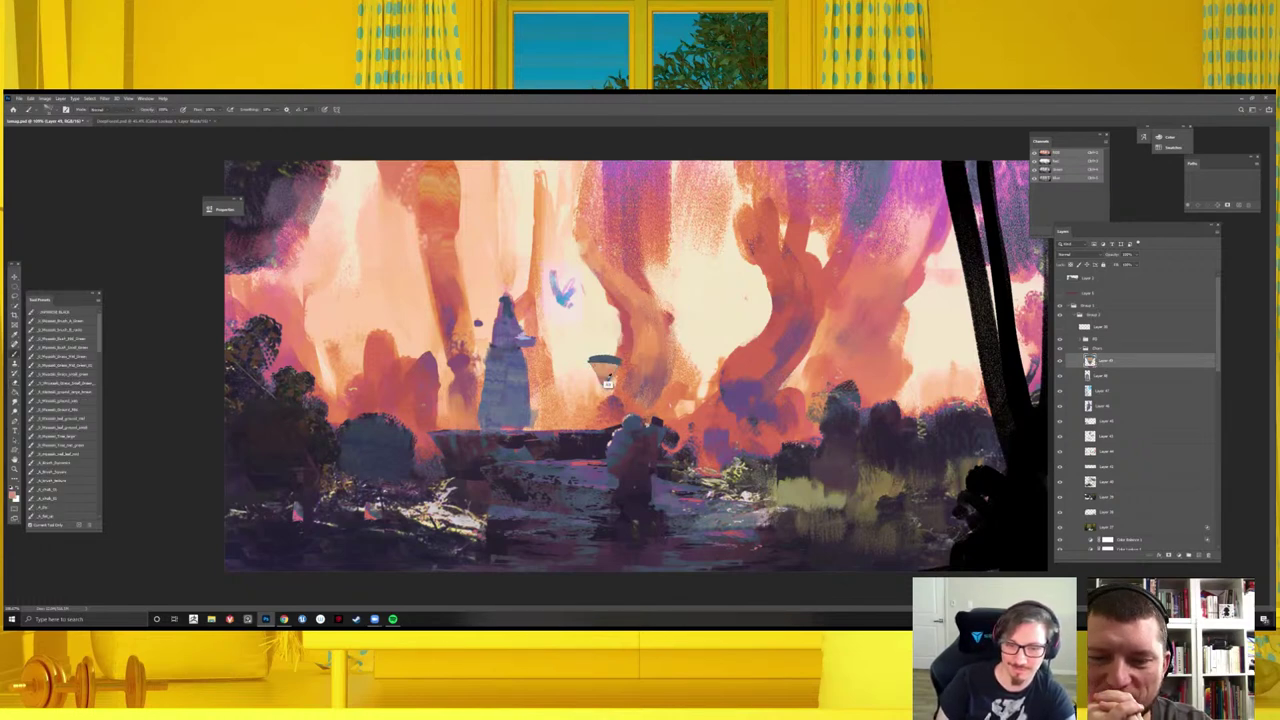
key("bracketright")
key("bracketright")
key("bracketright")
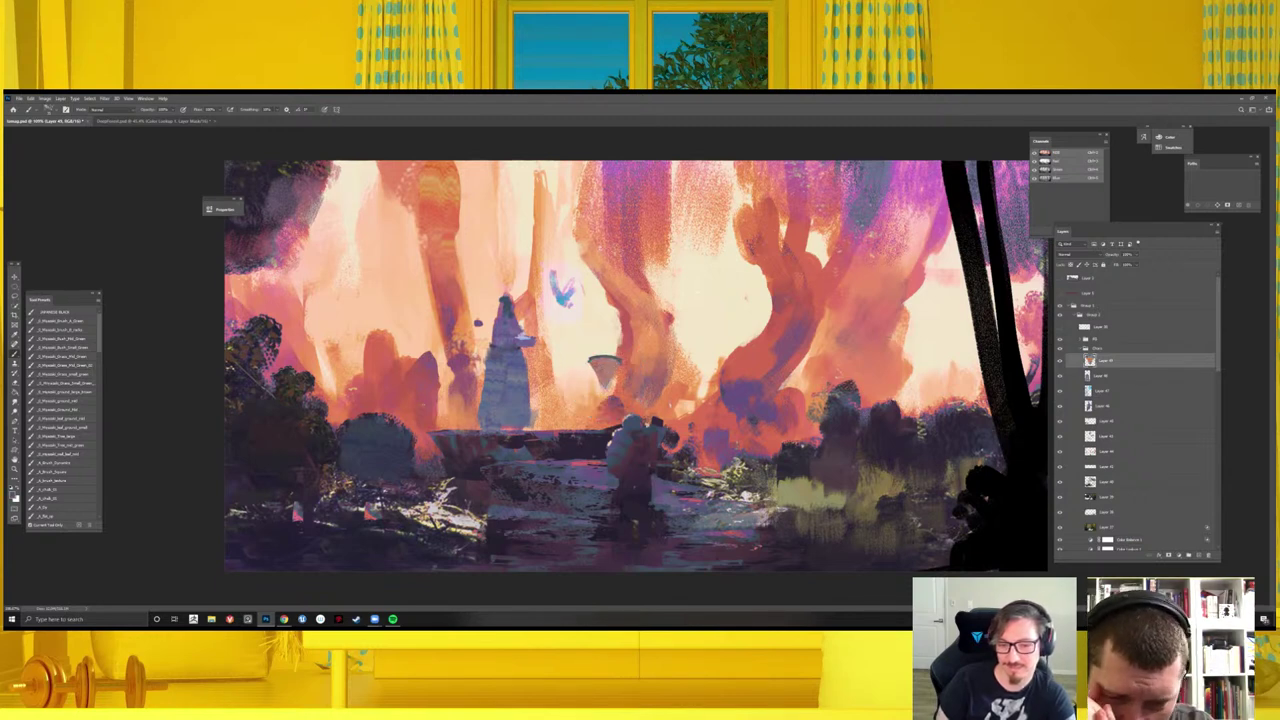
- On a new layer, paint small blue birds perched on the floating rock
left_click(1197, 554)
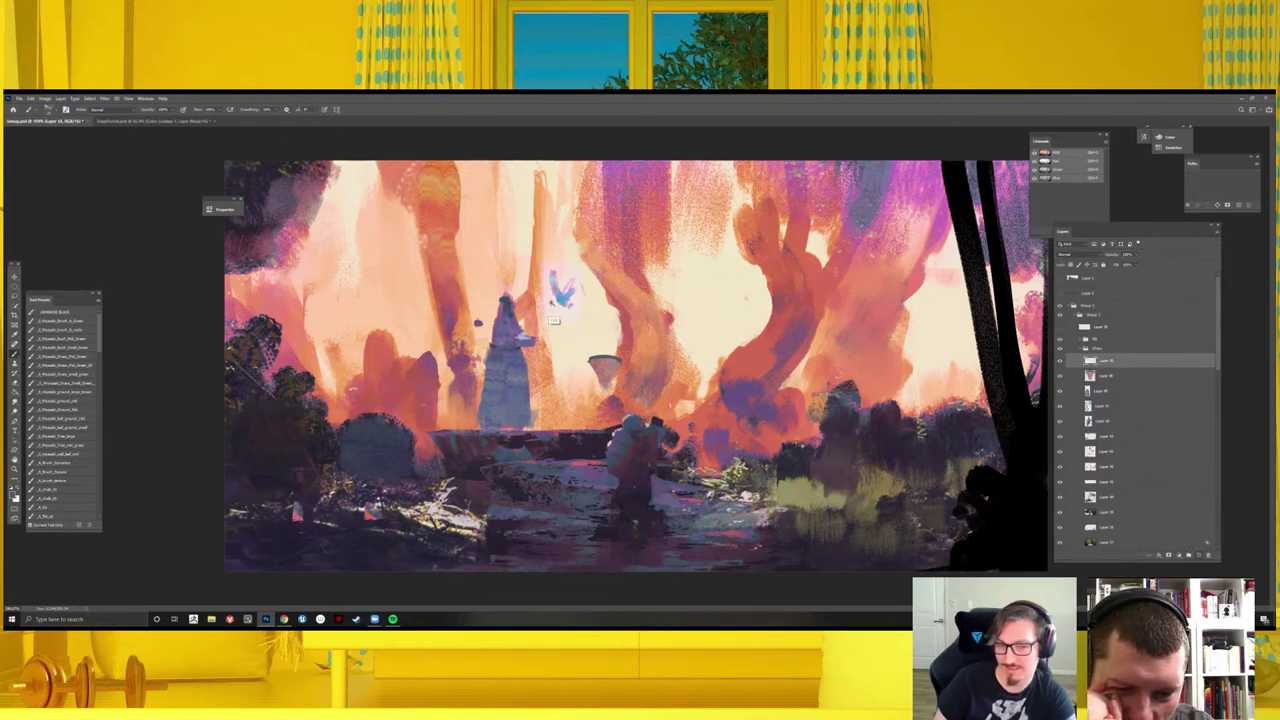
scroll(553, 320, "up", 2)
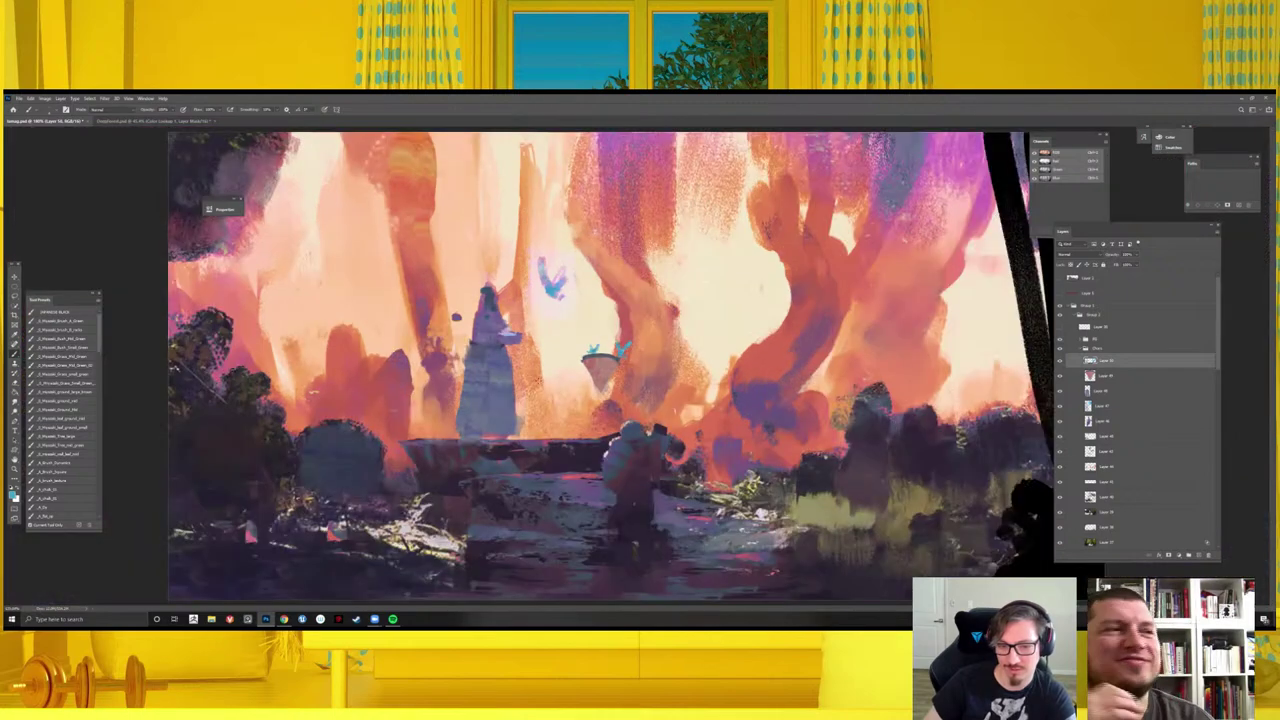
key("ctrl+minus")
key("h")
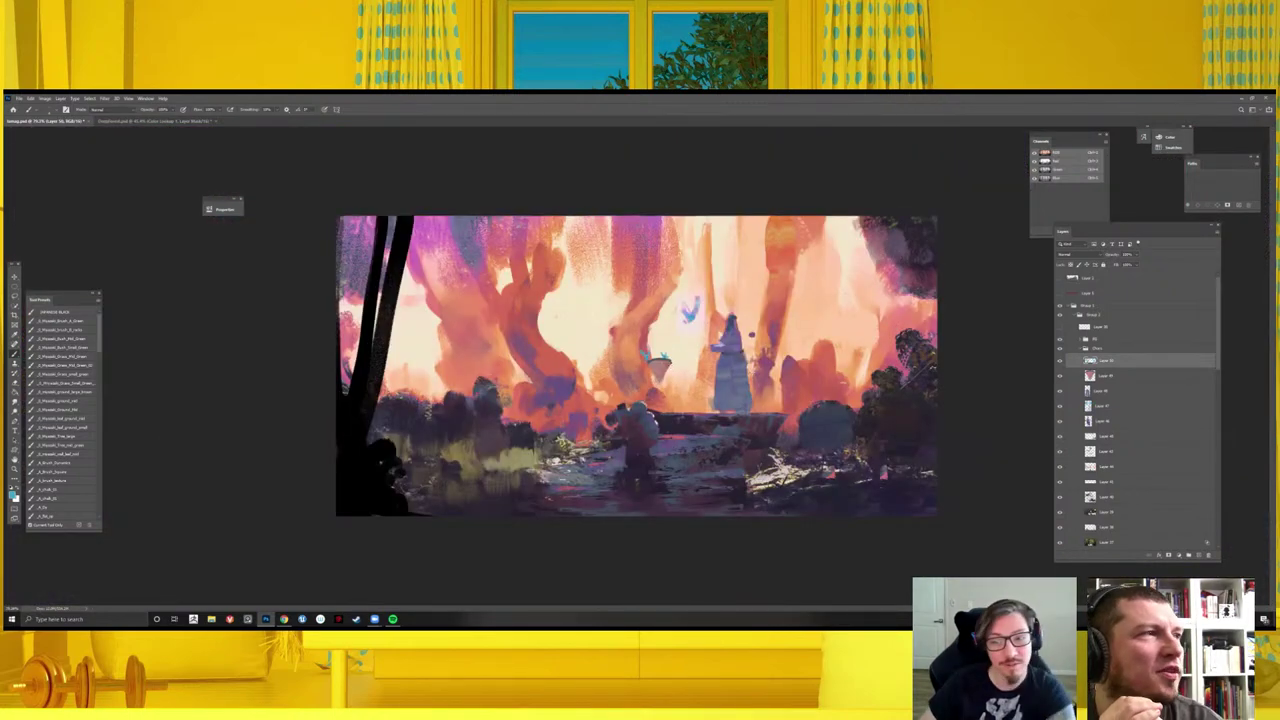
key("ctrl+minus")
key("ctrl+plus")
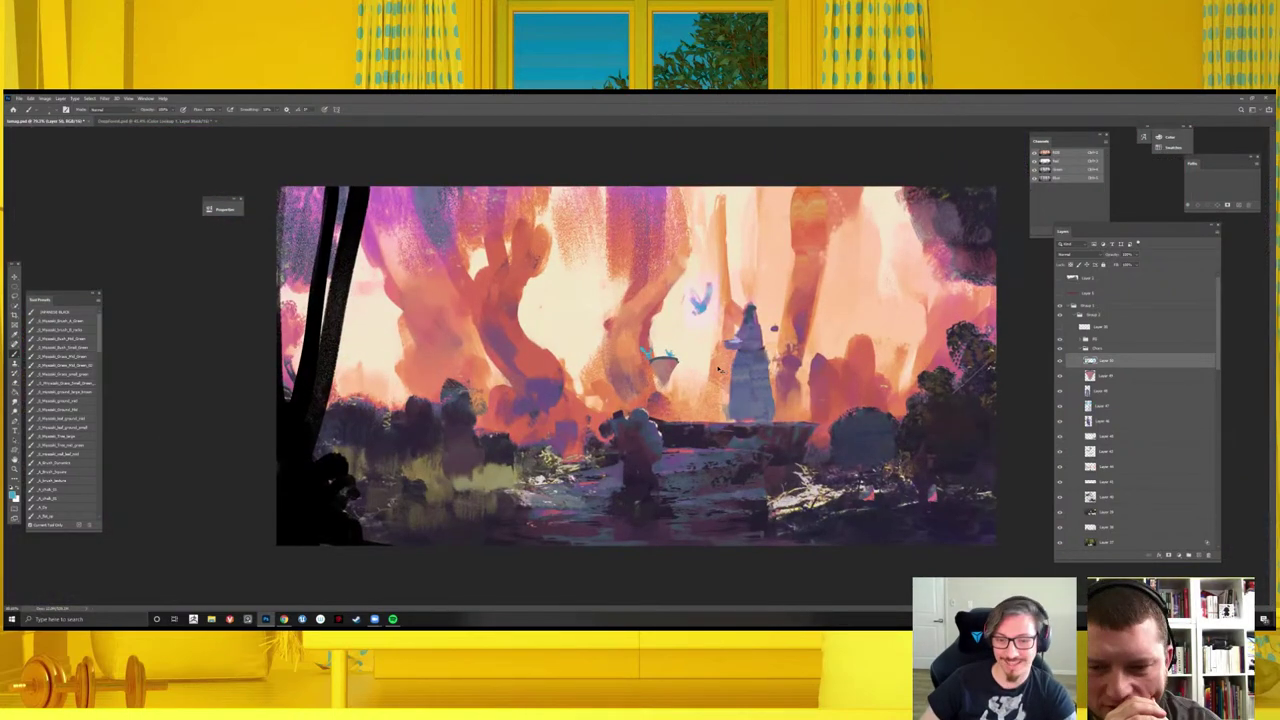
- Save the painting with Ctrl+S
key("ctrl+s")
key("ctrl+minus")
key("ctrl+plus")
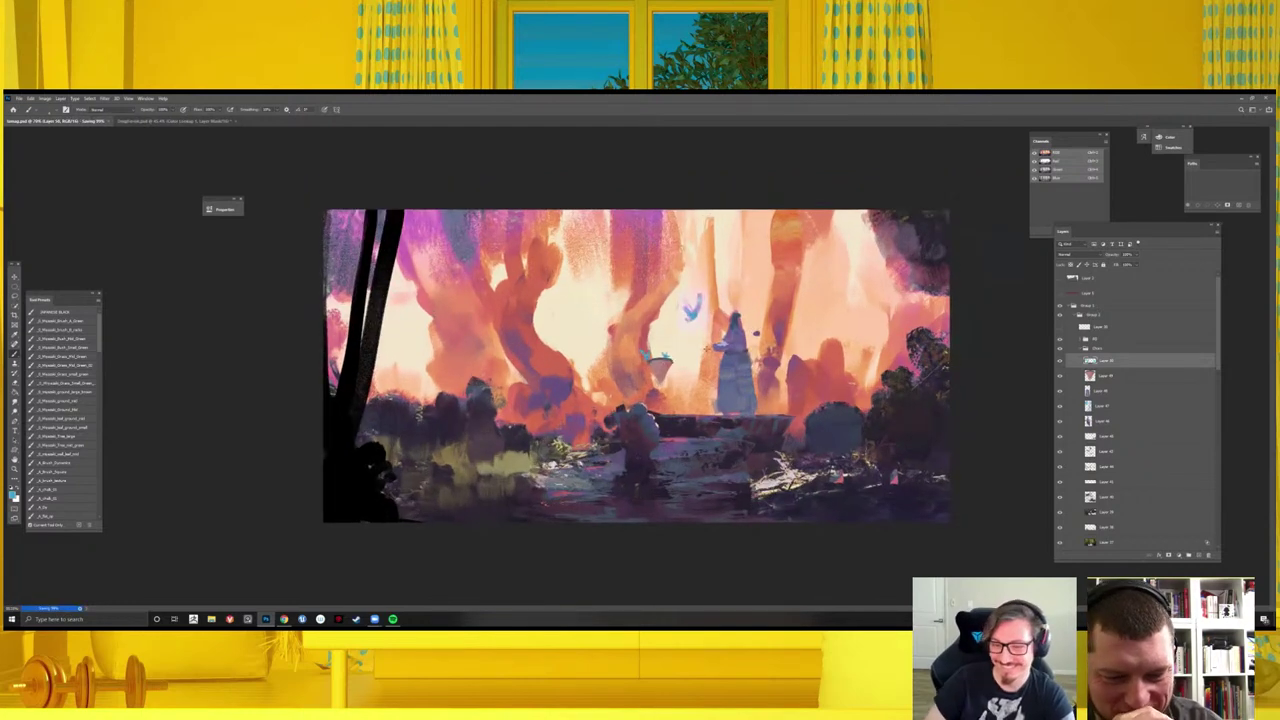
key("ctrl+plus")
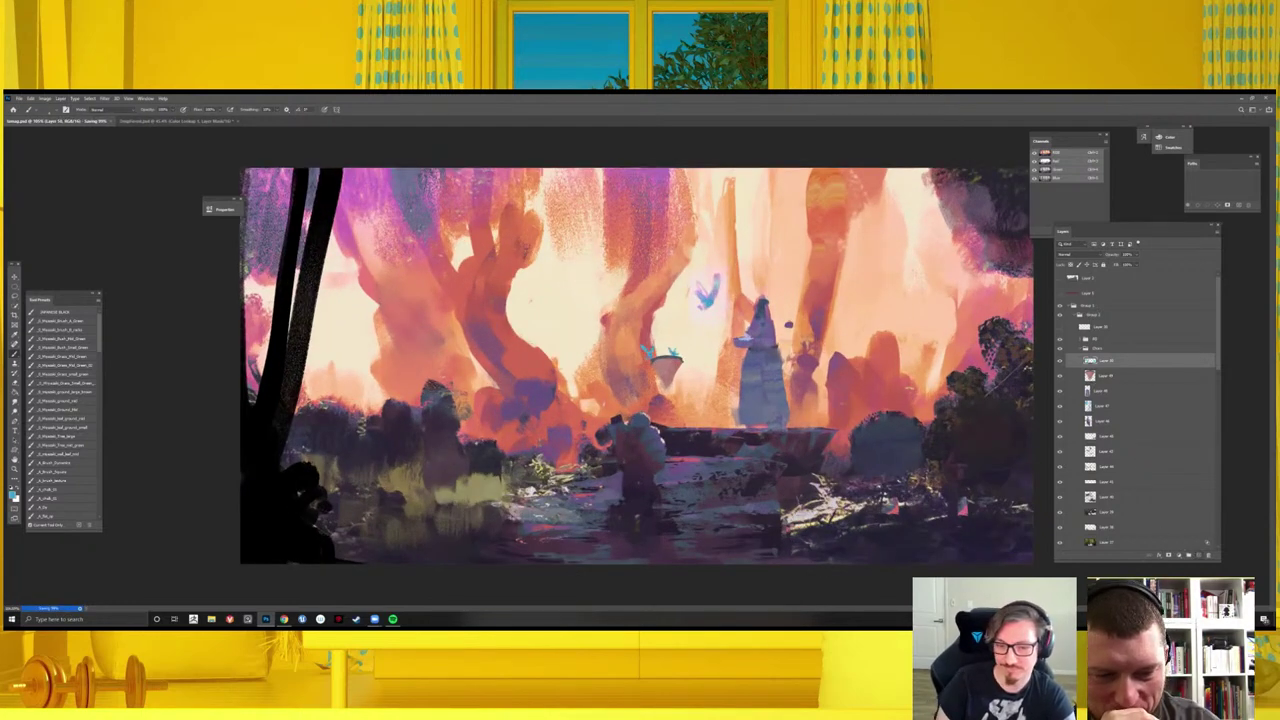
- On another new layer, darken the tone of the floating rock
key("ctrl+shift+alt+n")
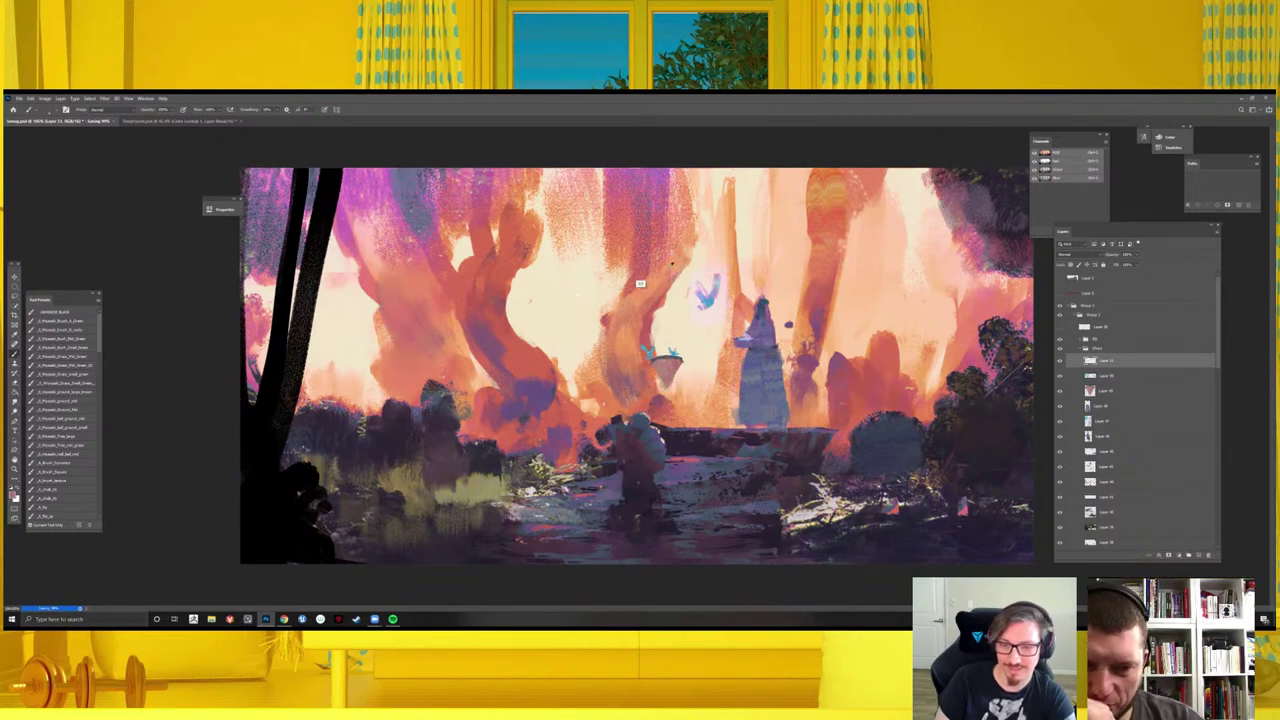
scroll(665, 365, "up", 2)
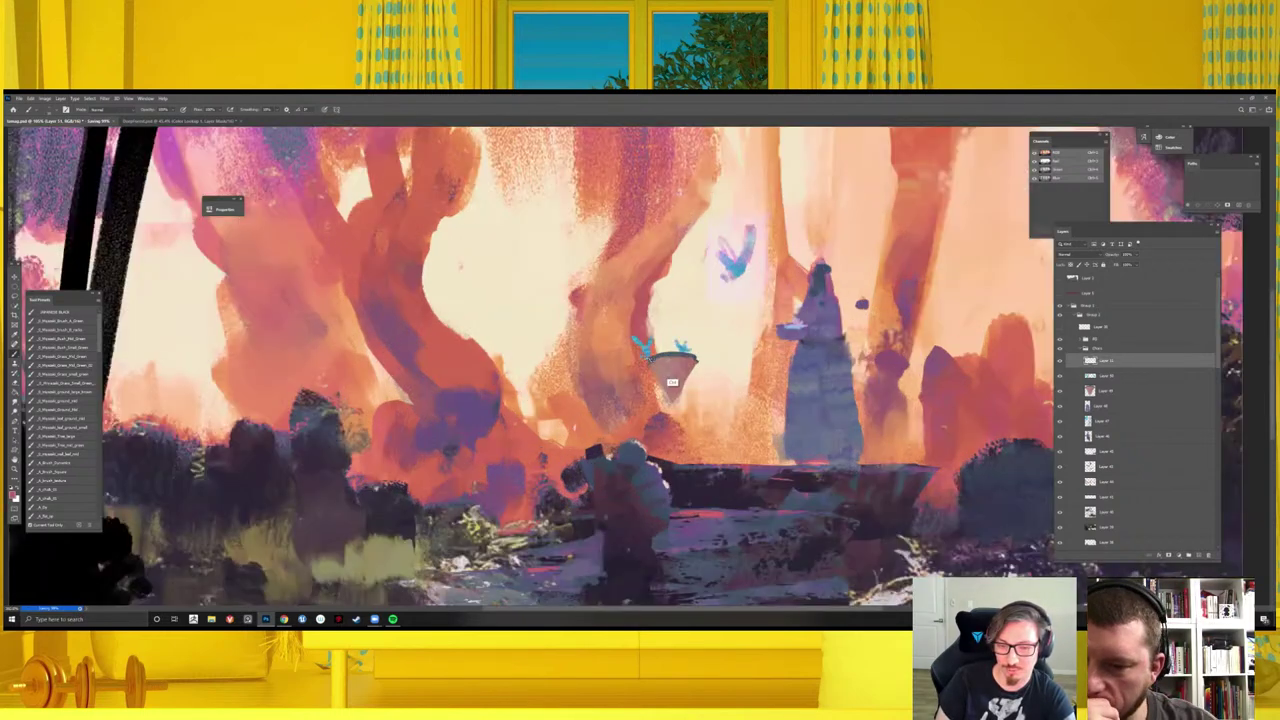
scroll(672, 382, "up", 2)
left_click(662, 373, "alt")
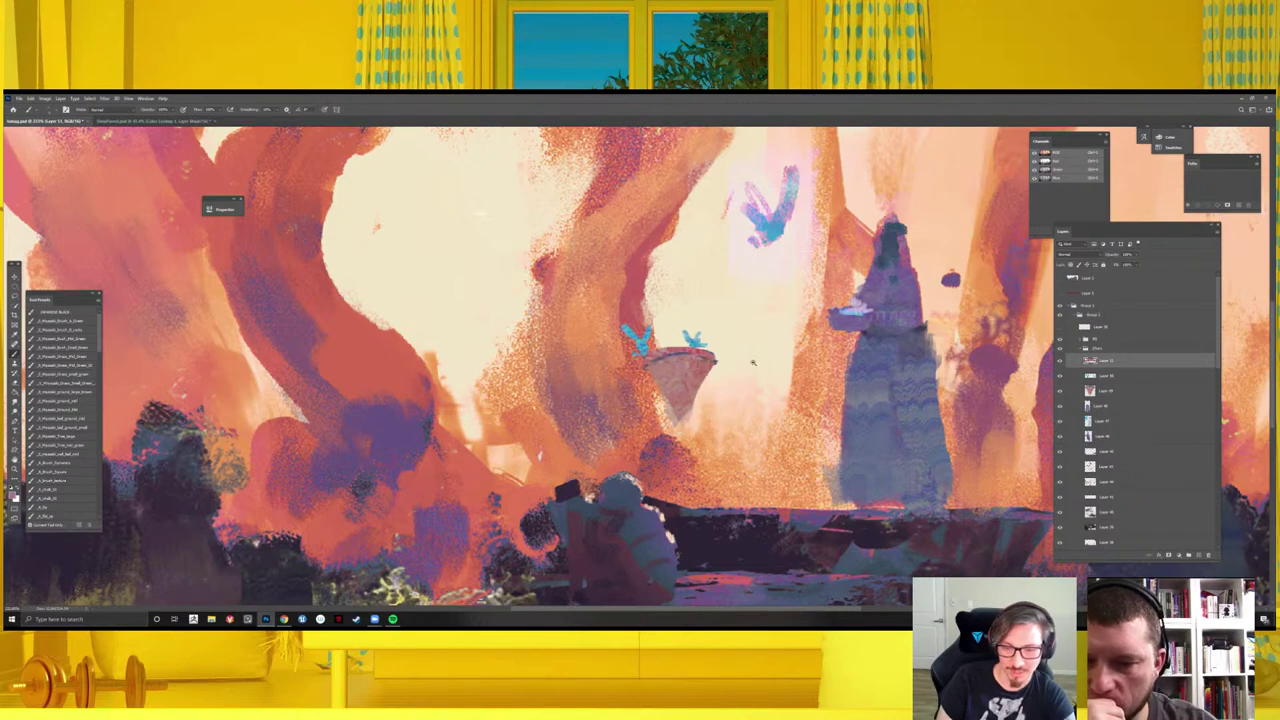
scroll(725, 333, "down", 3)
scroll(700, 340, "down", 3)
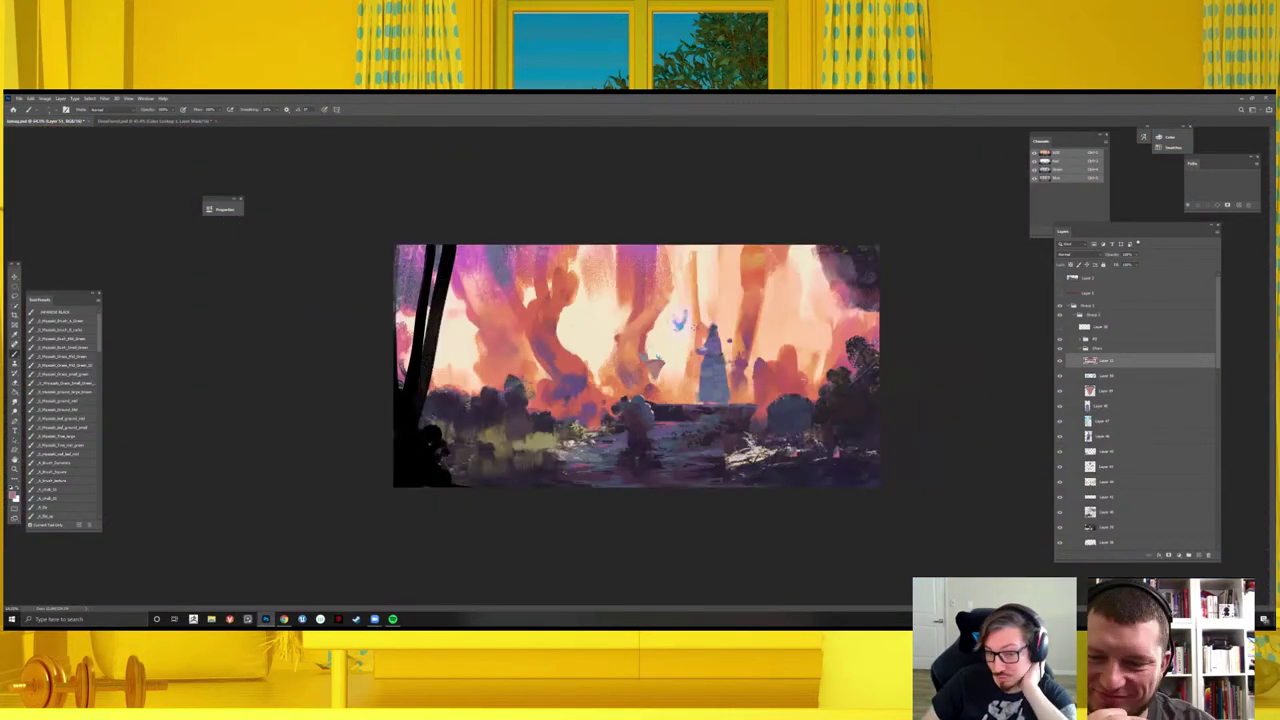
key("ctrl+shift+h")
scroll(679, 347, "up", 1)
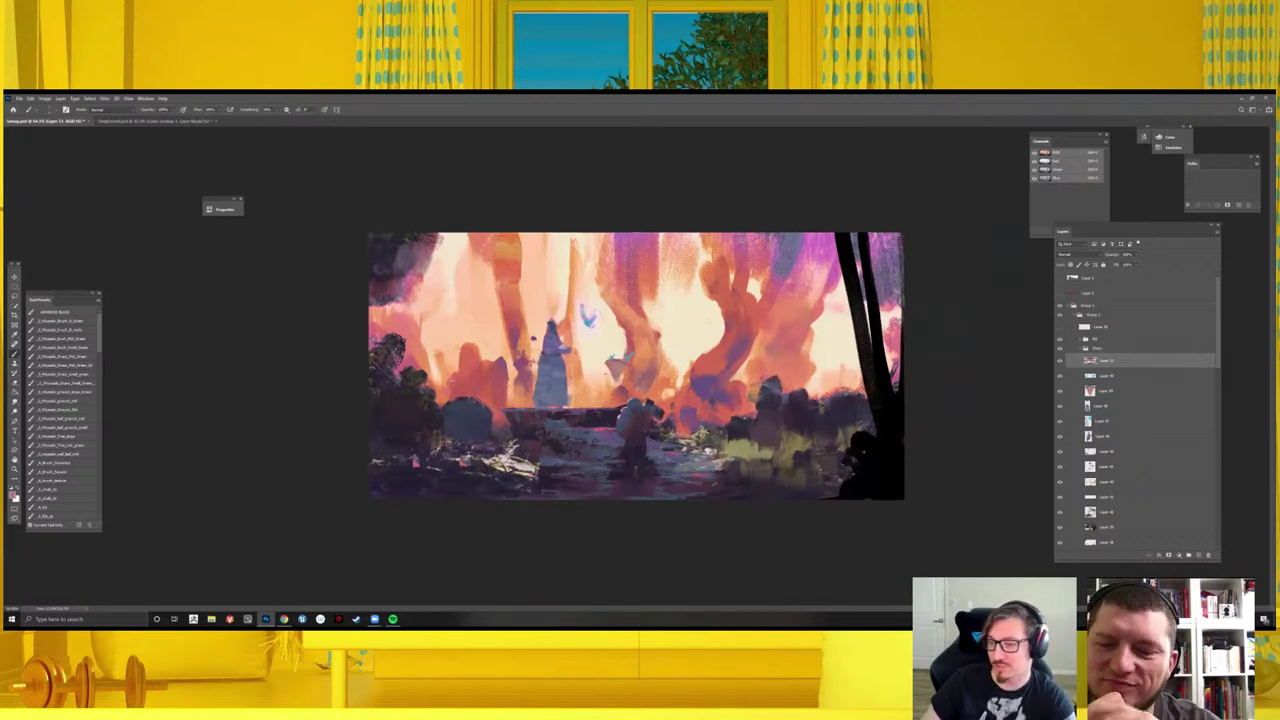
scroll(553, 342, "up", 1)
scroll(553, 342, "up", 3)
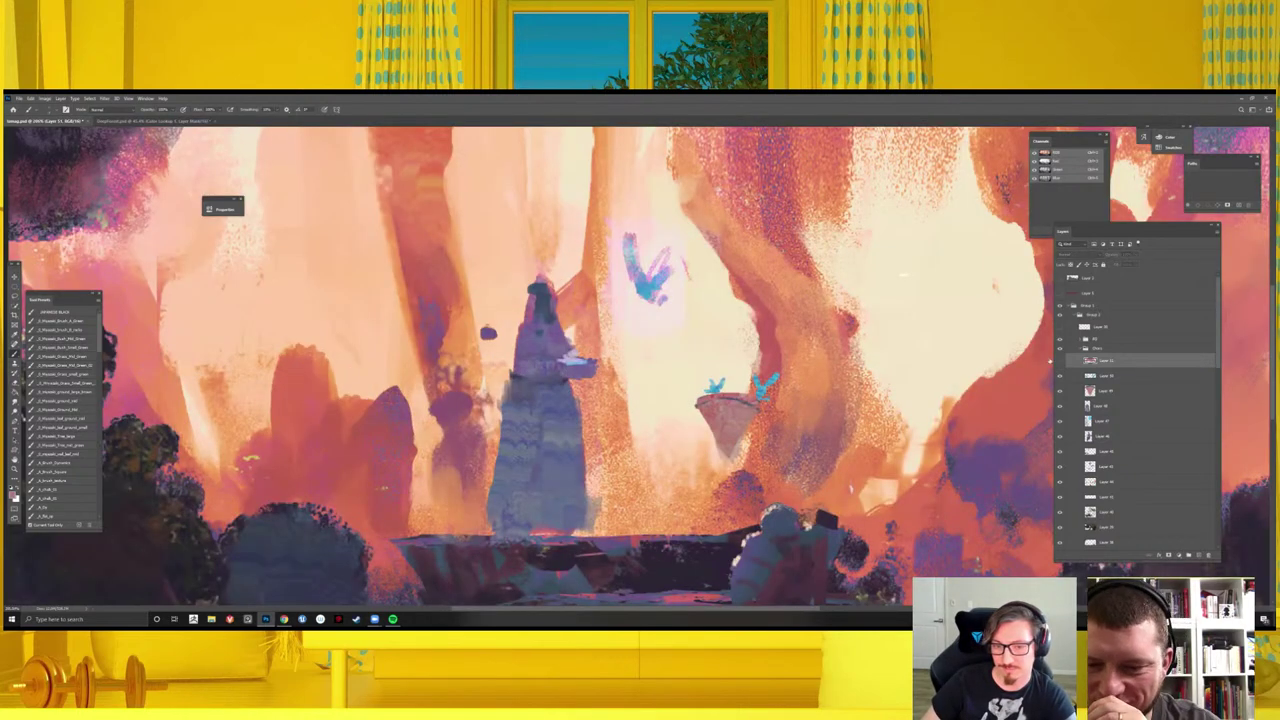
scroll(636, 365, "down", 3)
scroll(636, 365, "down", 1)
scroll(636, 365, "down", 1)
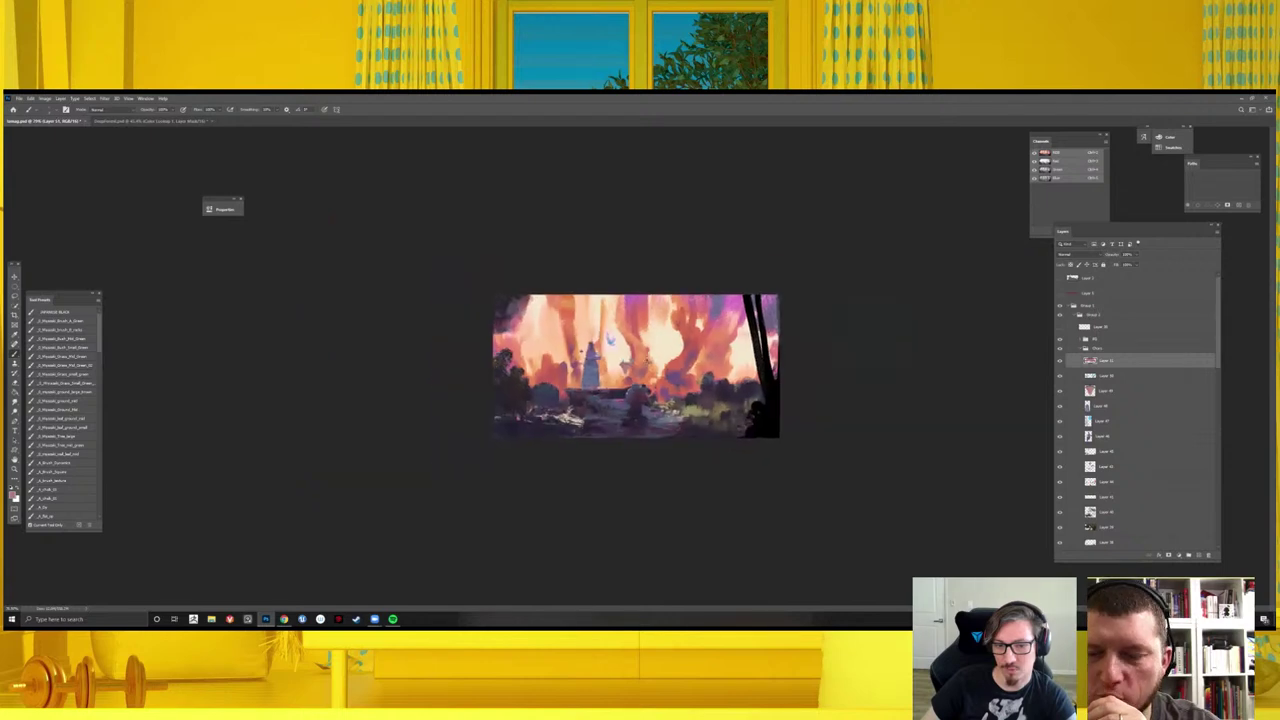
key("h")
scroll(636, 494, "up", 2)
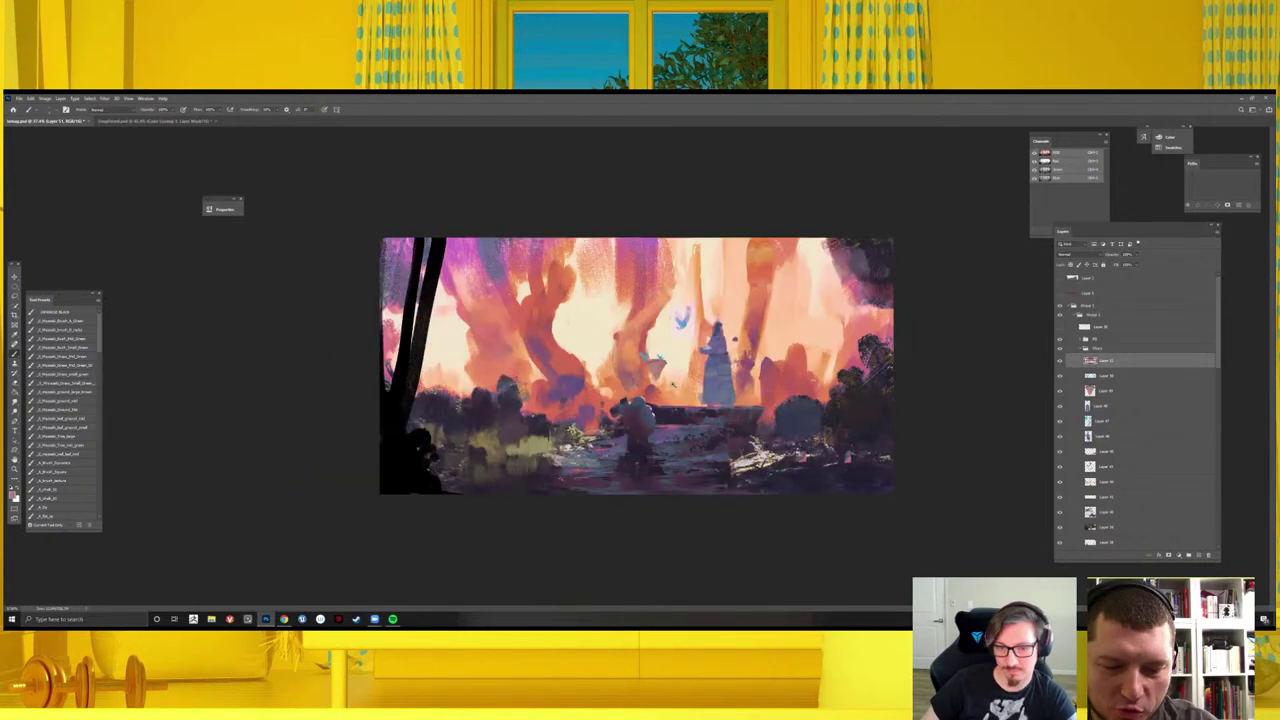
scroll(636, 494, "up", 2)
scroll(636, 494, "down", 1)
scroll(636, 494, "down", 1)
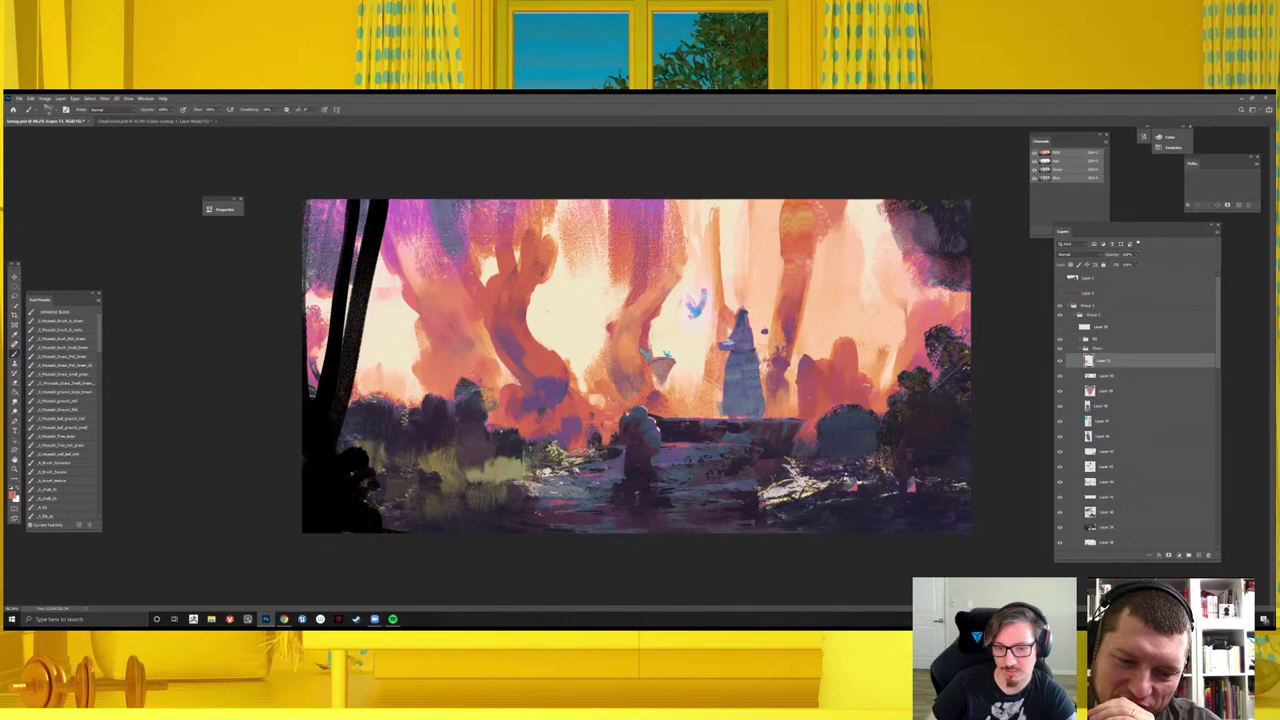
key("ctrl+minus")
key("ctrl+minus")
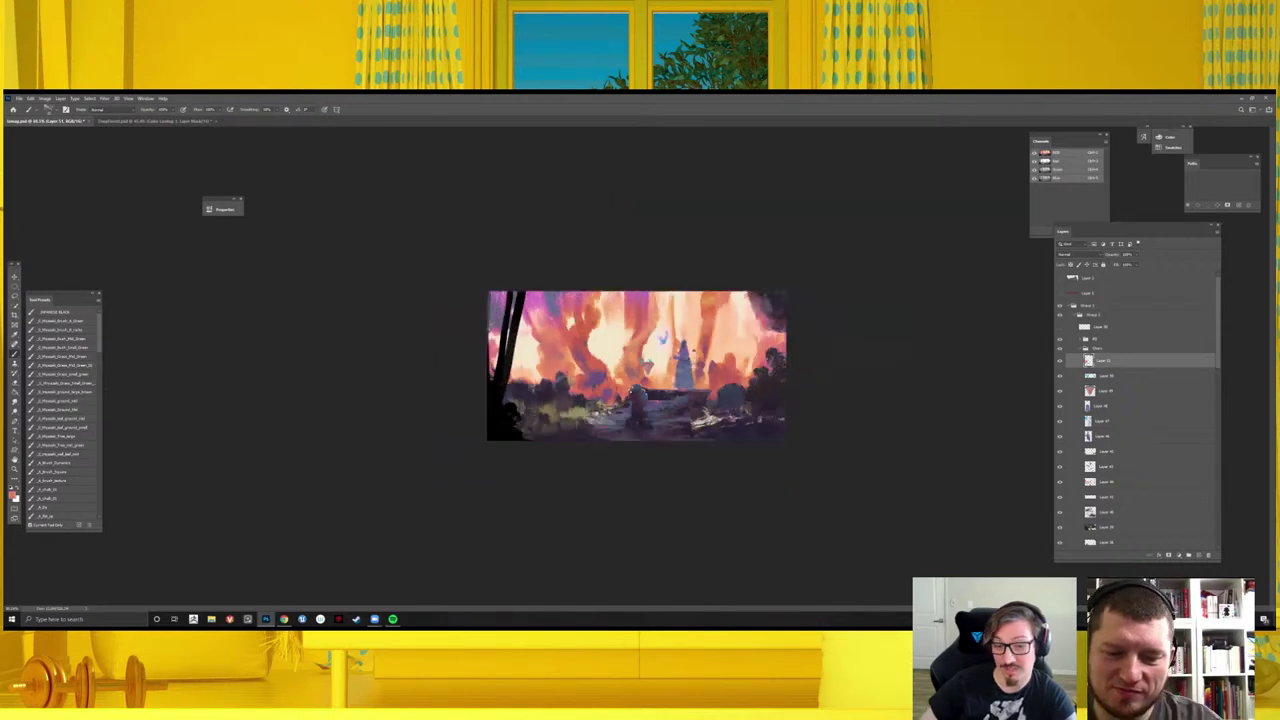
key("h")
key("ctrl+plus")
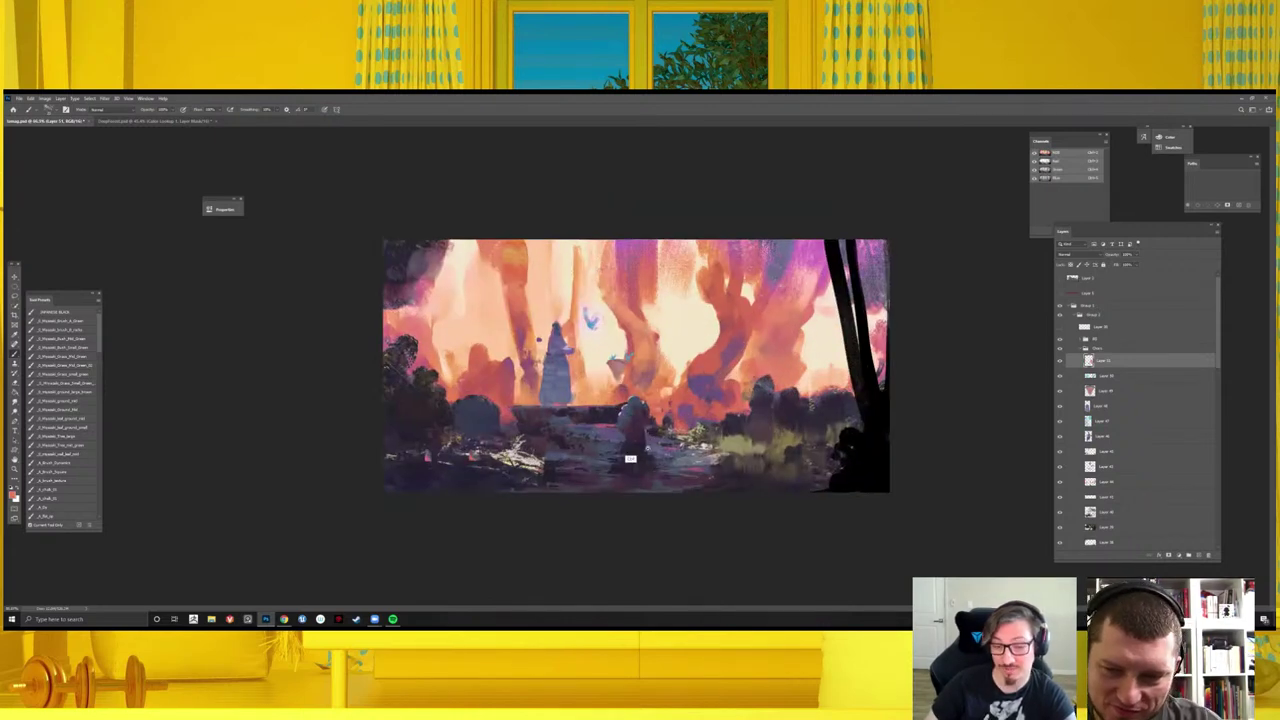
key("ctrl+plus")
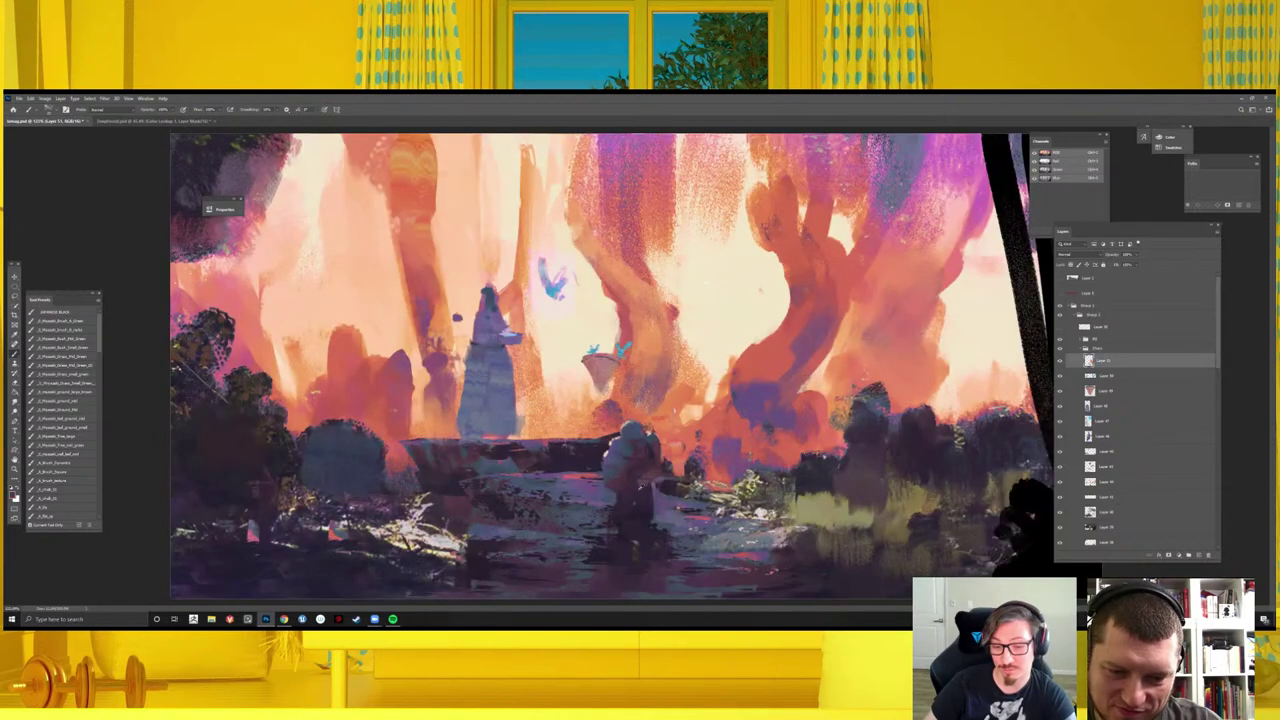
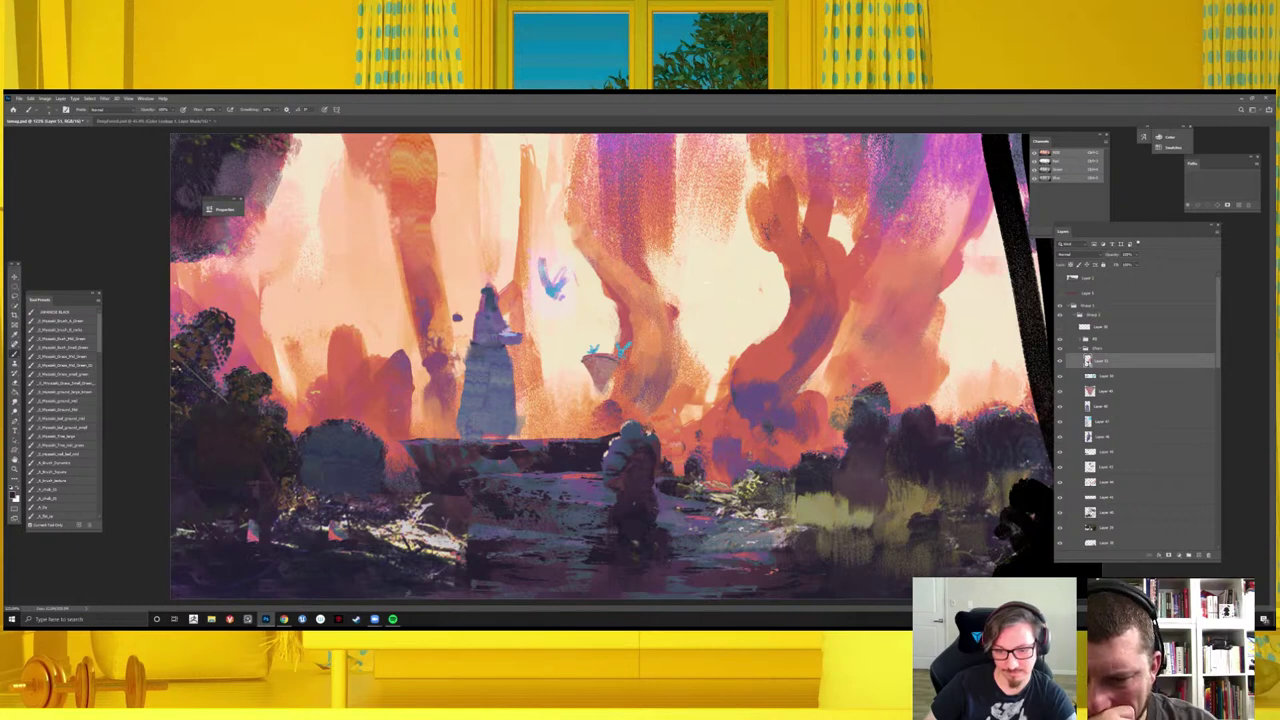
- Mirror the canvas view, resize the brush and paint first strokes on the ground
key("ctrl+minus")
key("ctrl+minus")
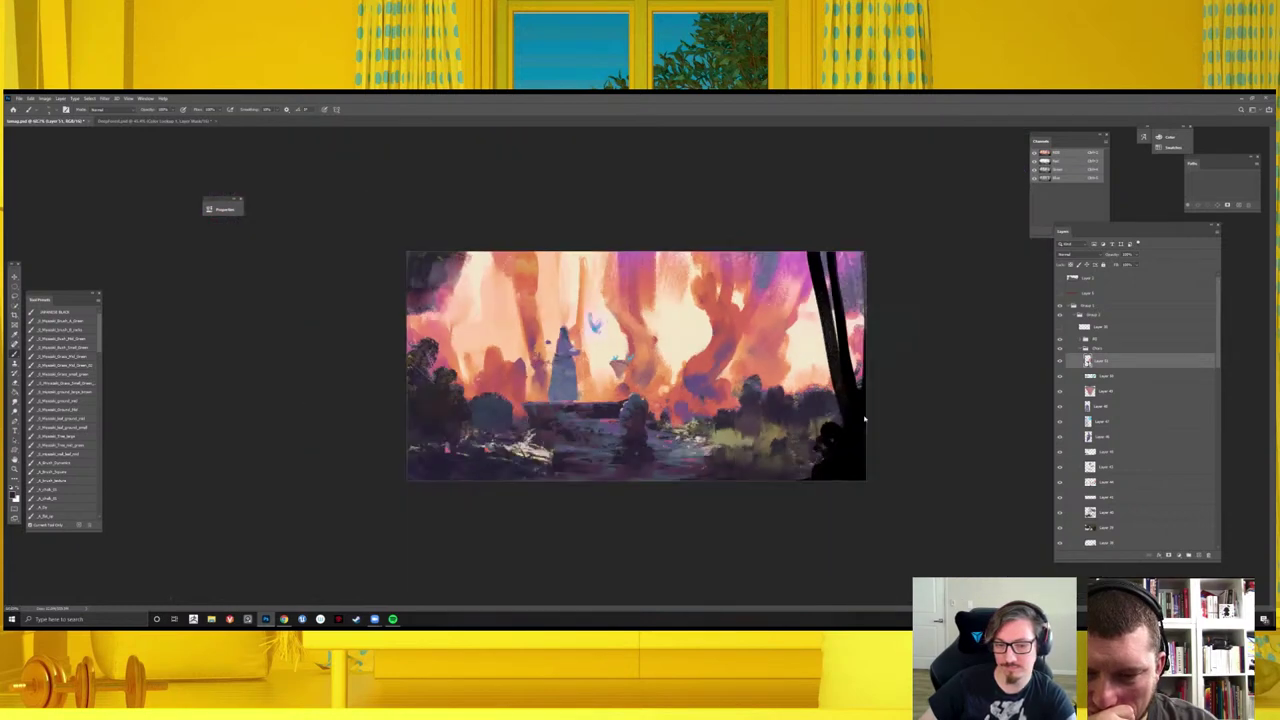
key("h")
key("ctrl+plus")
key("ctrl+plus")
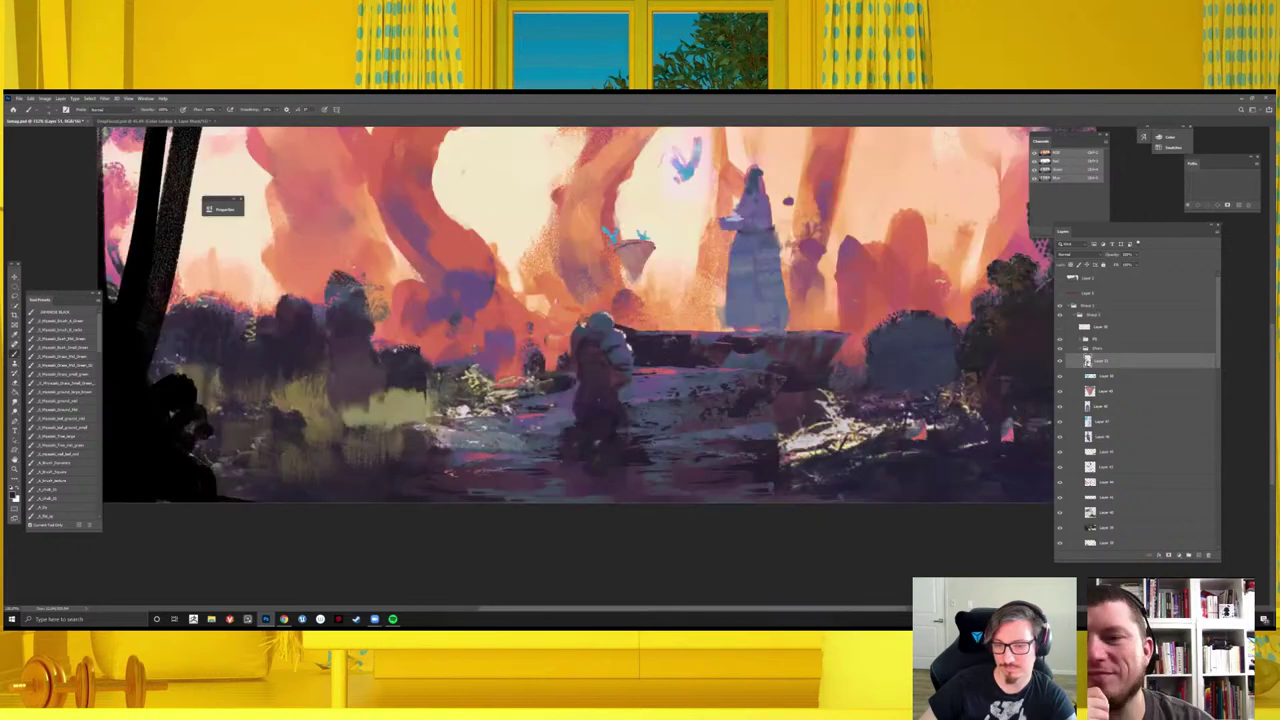
key("ctrl+plus")
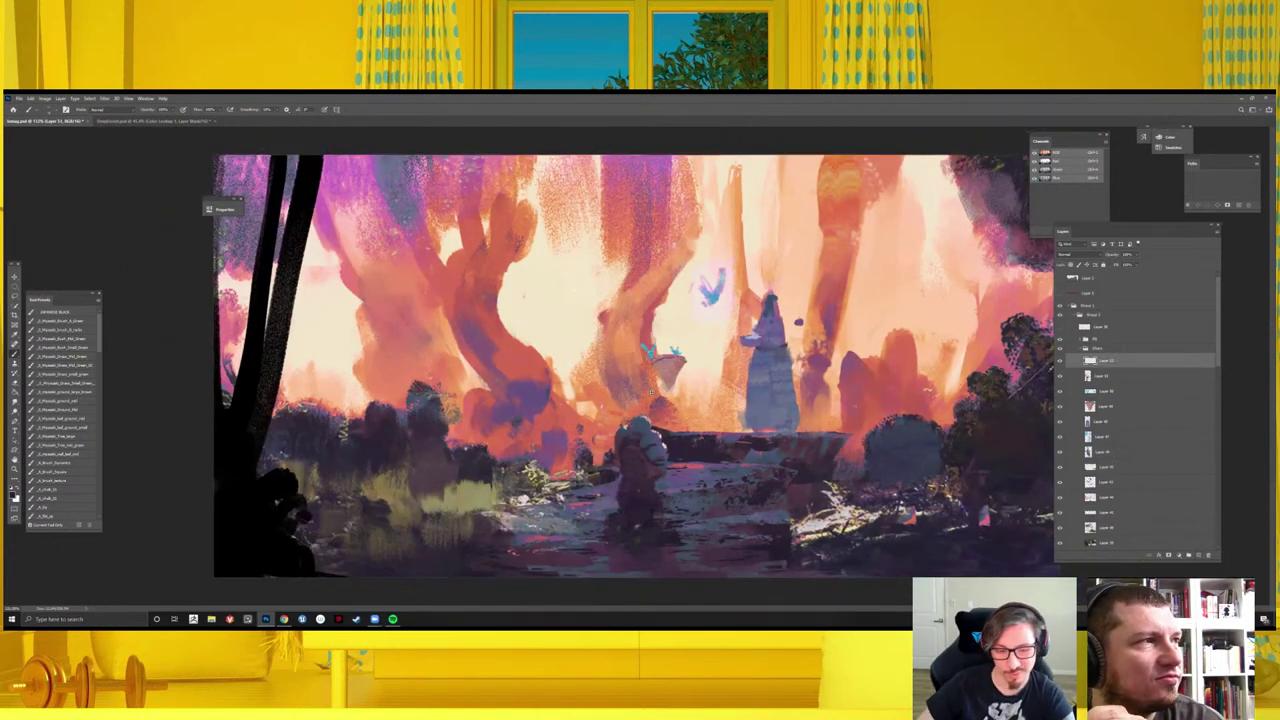
key("ctrl+minus")
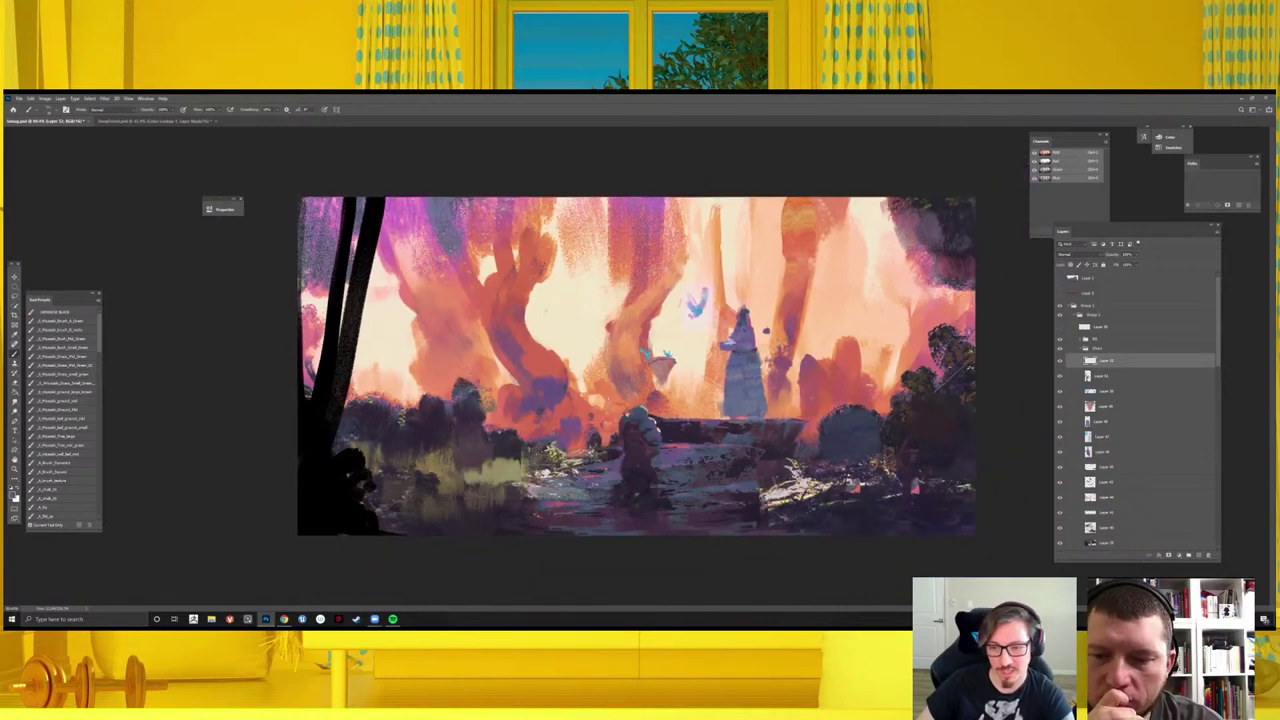
key("[")
key("[")
key("[")
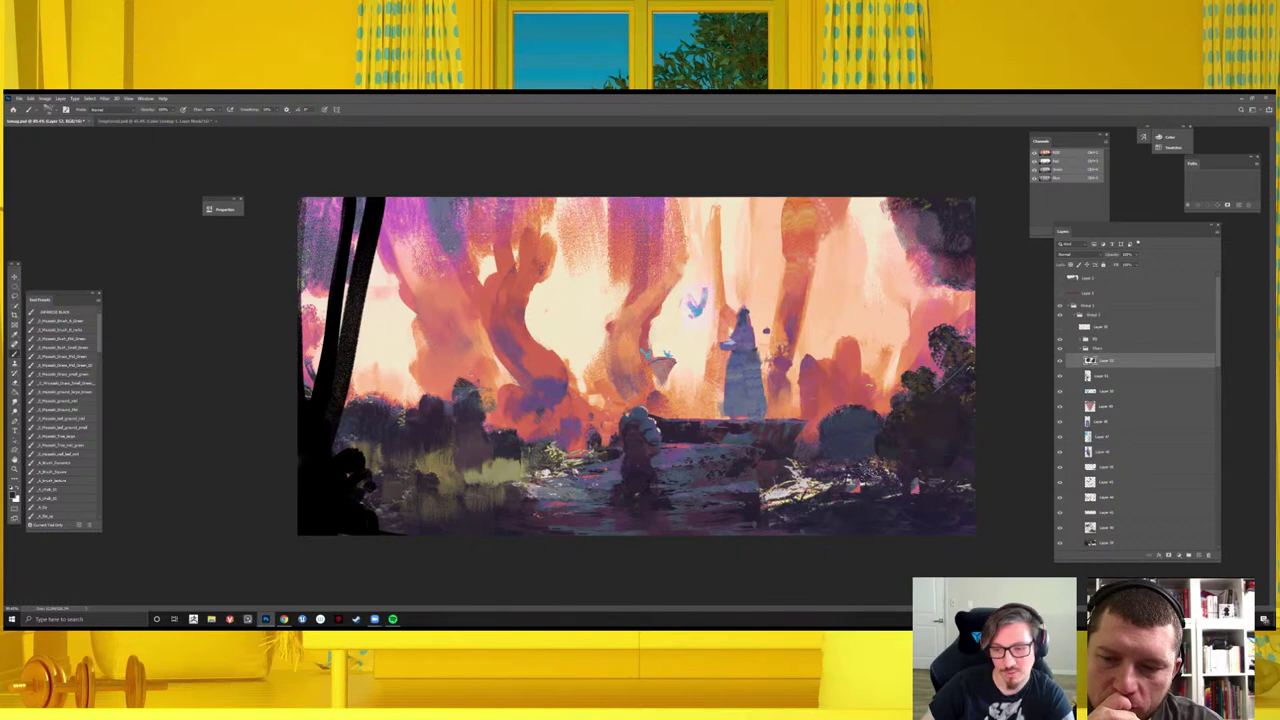
key("]")
key("]")
key("]")
left_click_drag(778, 461, 776, 472)
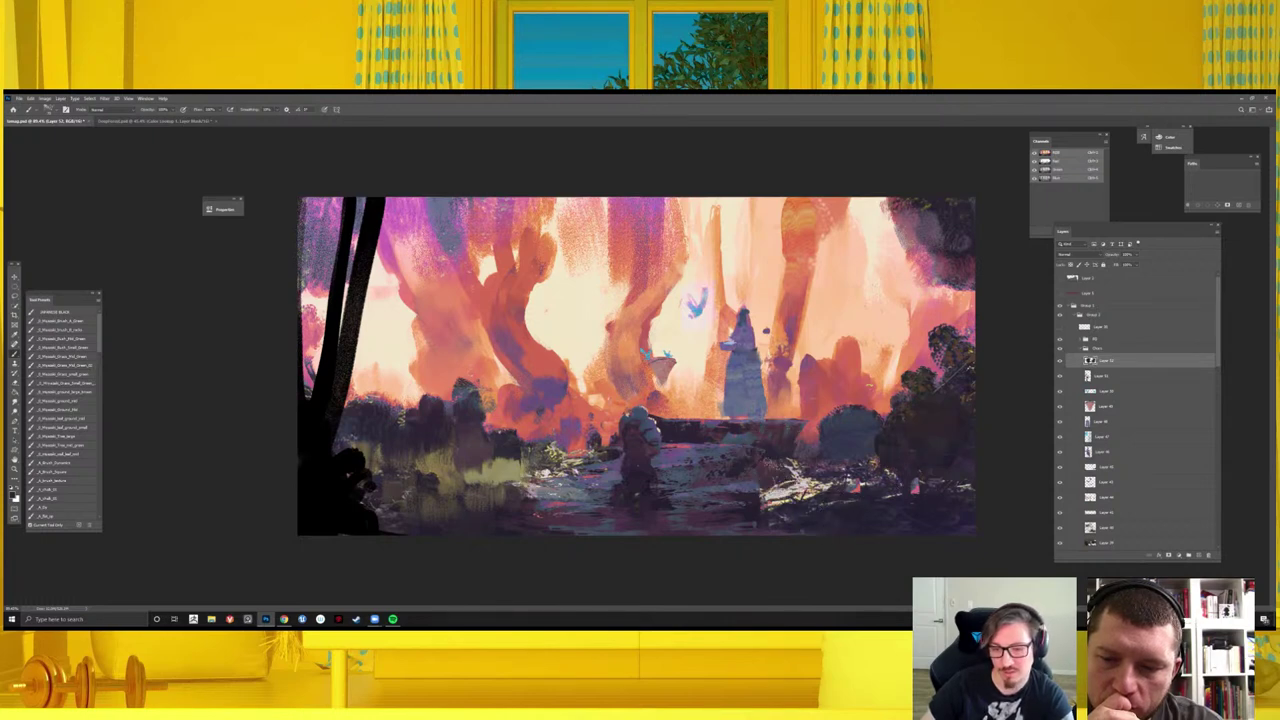
left_click(776, 484)
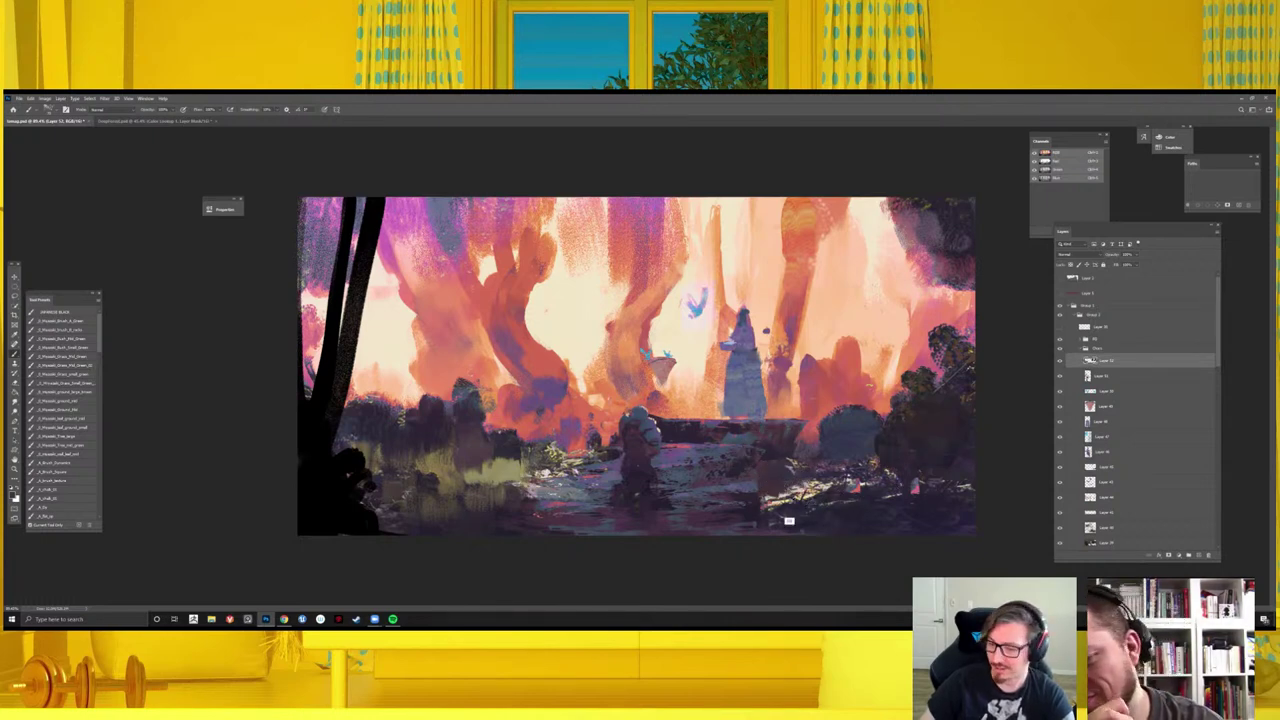
- Sample light colours and paint light yellow strokes and dabs across the ground
left_click(786, 505, "alt")
mouse_move(792, 484)
left_mouse_down()
mouse_move(868, 476)
mouse_move(840, 470)
left_mouse_up()
left_click(814, 487, "alt")
left_click(830, 490, "alt")
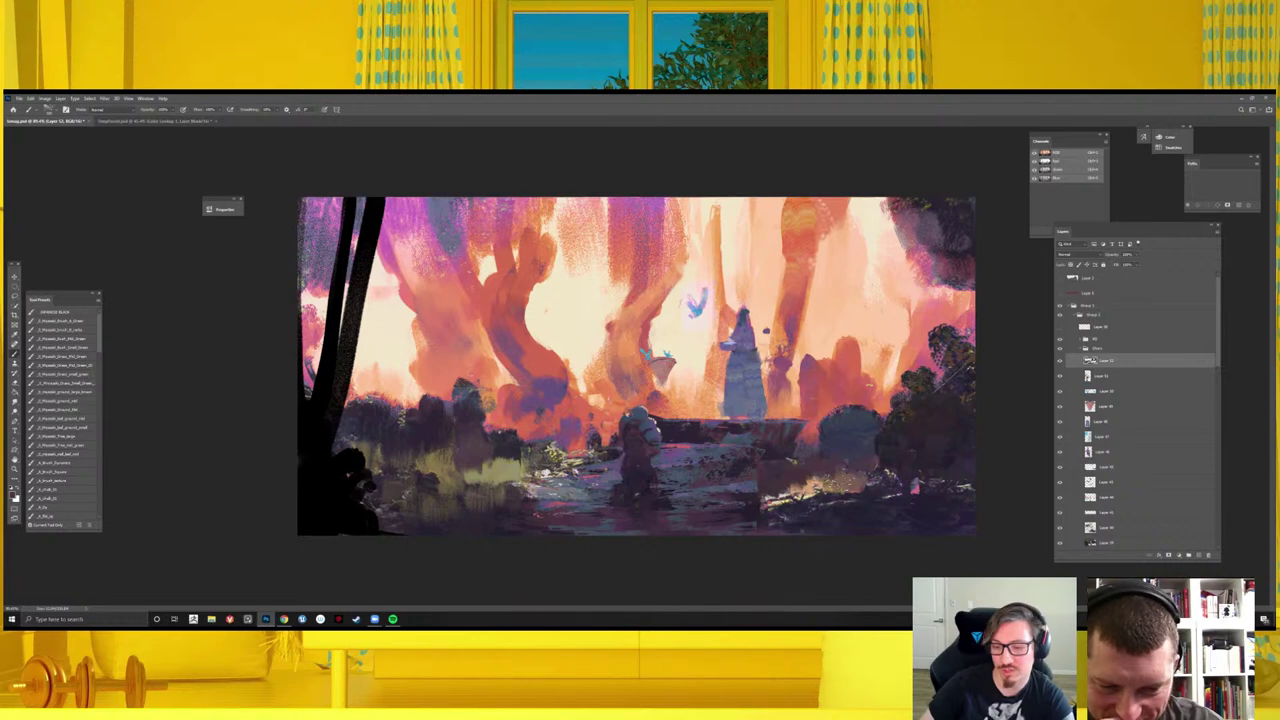
left_click(808, 453, "alt")
left_click_drag(716, 466, 830, 480)
left_click(746, 484, "alt")
left_click_drag(754, 470, 788, 462)
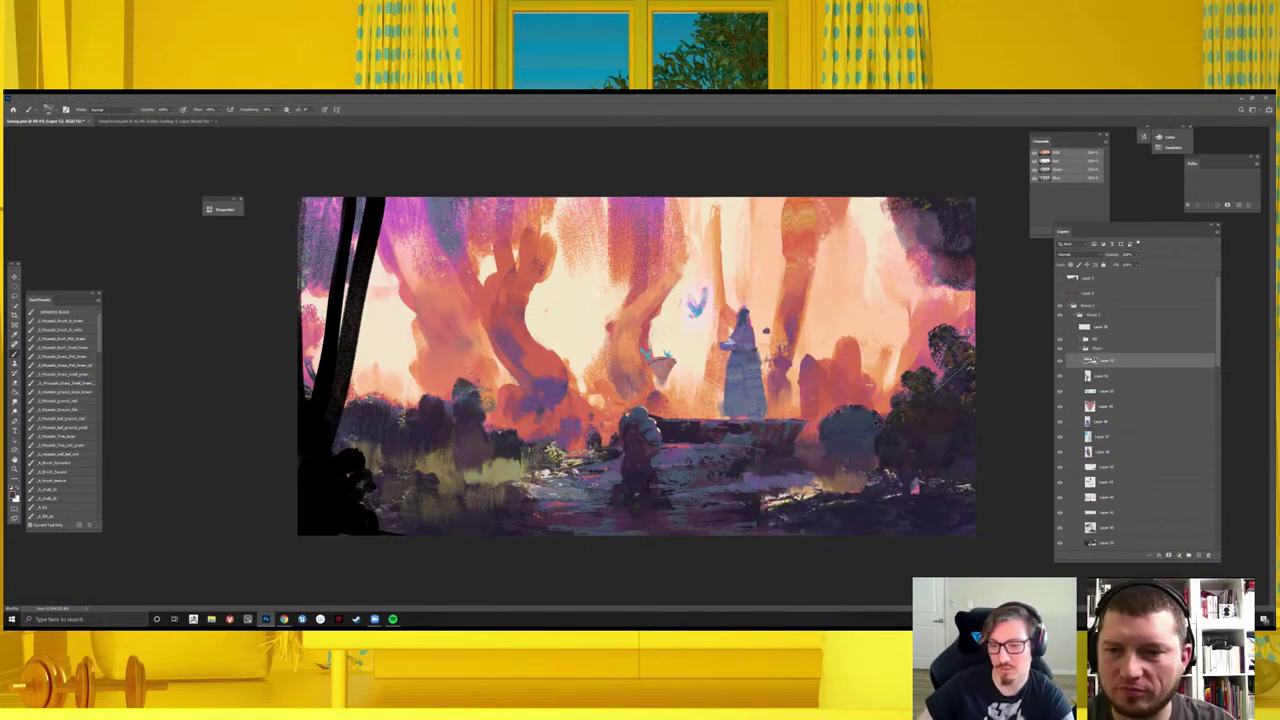
- Flip the view back to normal and add a new empty layer
key("ctrl+minus")
key("ctrl+minus")
key("h")
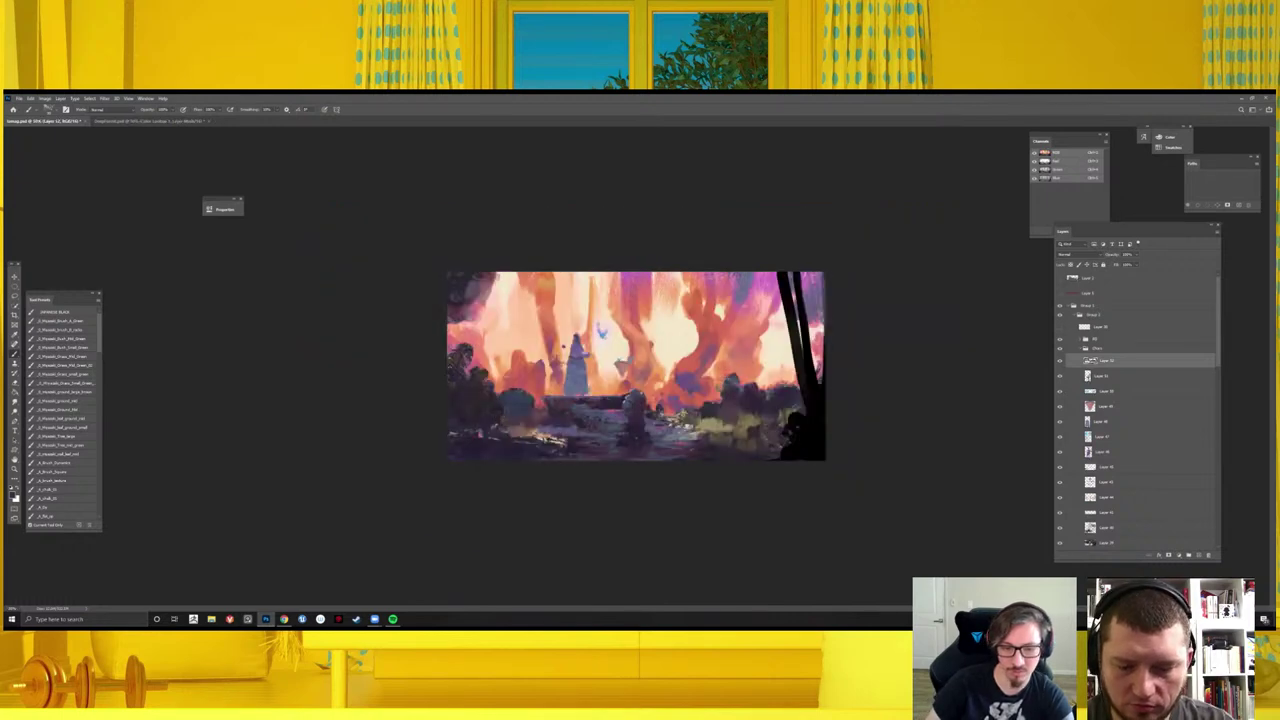
left_click(554, 440, "alt")
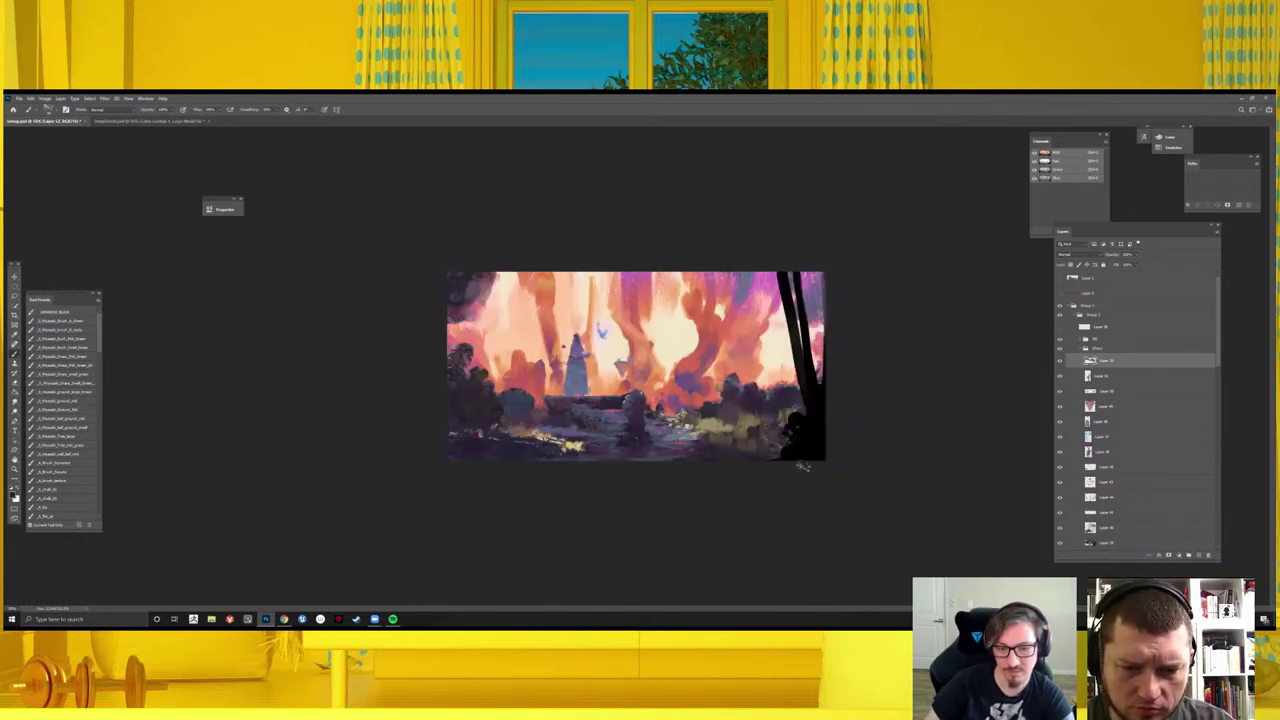
left_click(1198, 555)
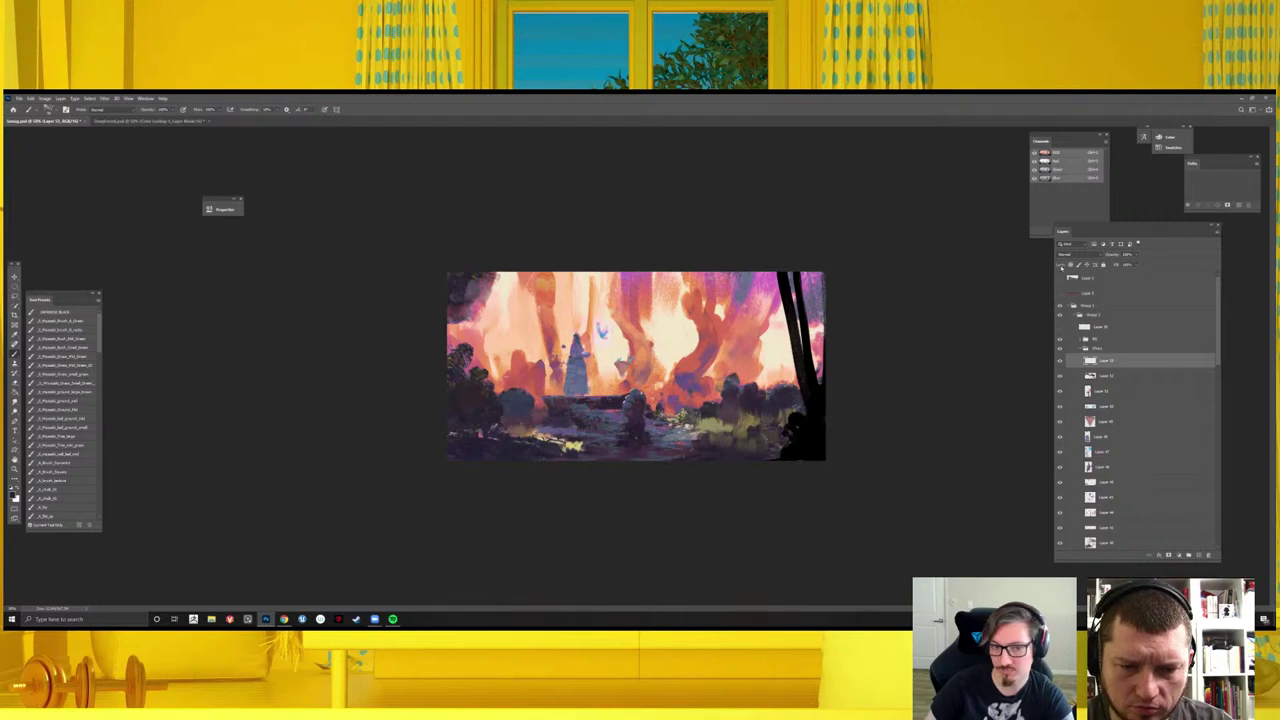
- Try a new brush preset and Darken blend with dark upper-right strokes, undoing both strokes
right_click(696, 364)
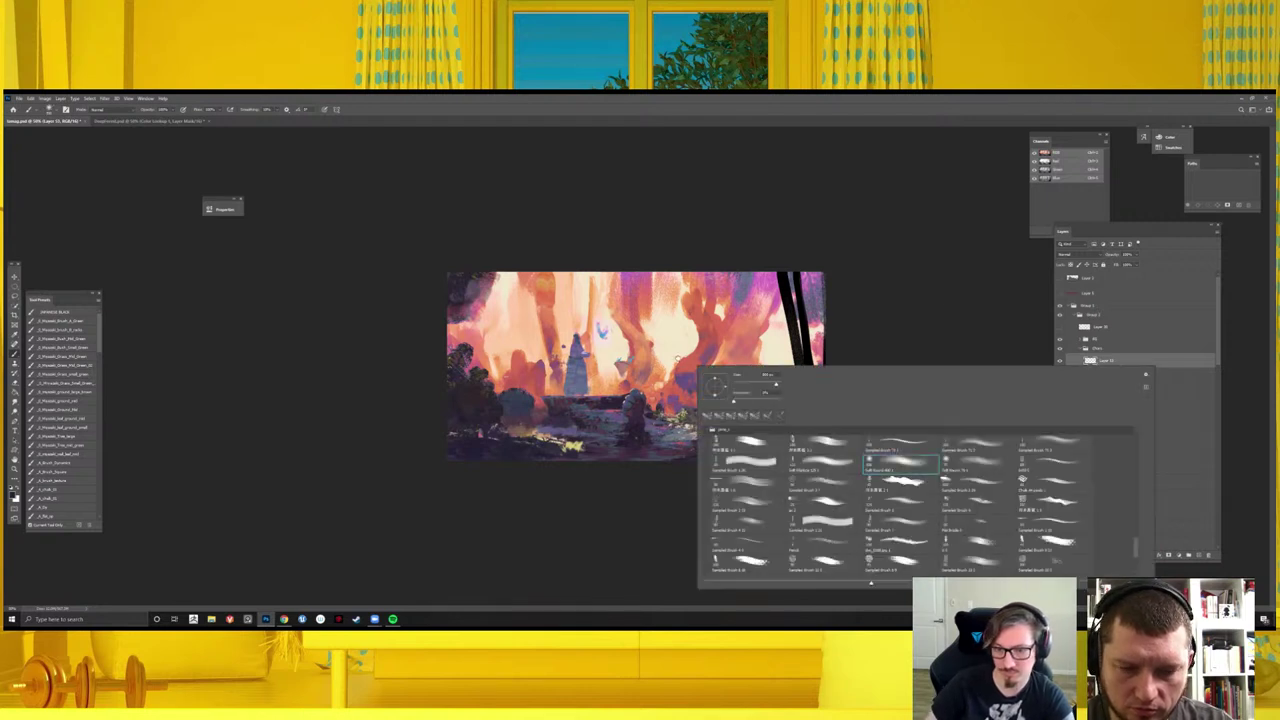
left_click(742, 302)
left_click_drag(742, 302, 873, 390)
key("ctrl+z")
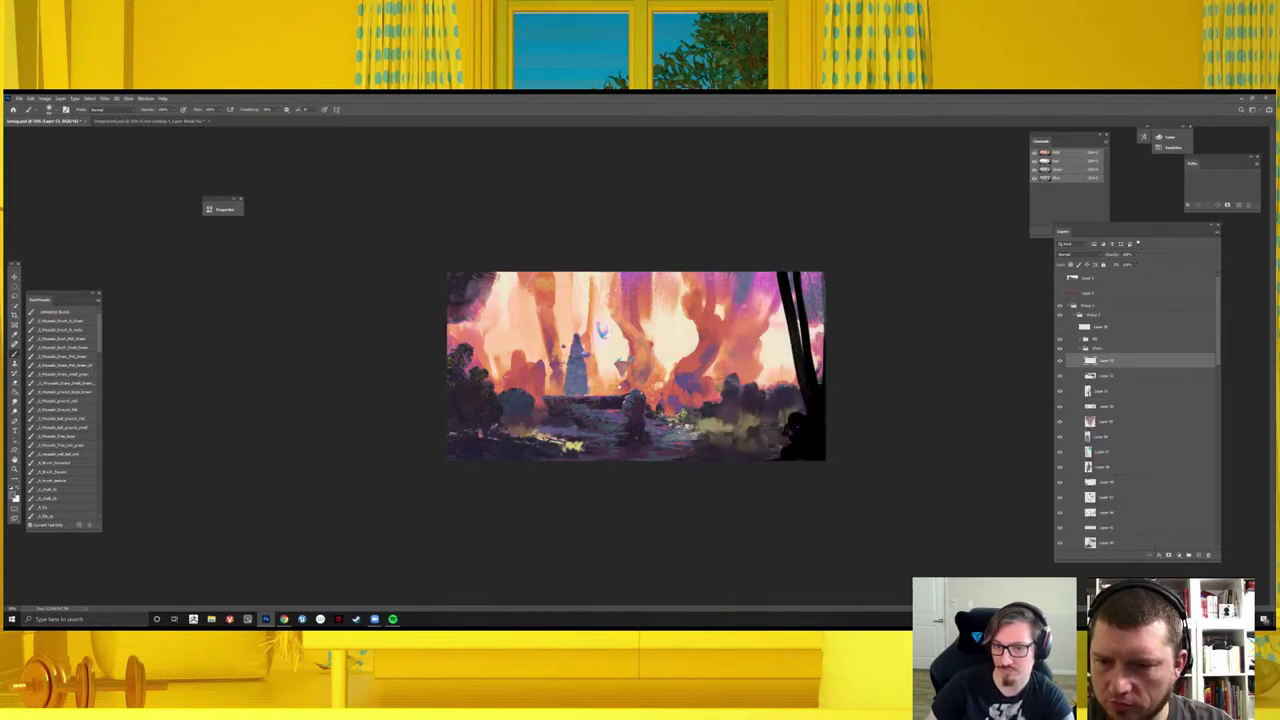
left_click(1092, 258)
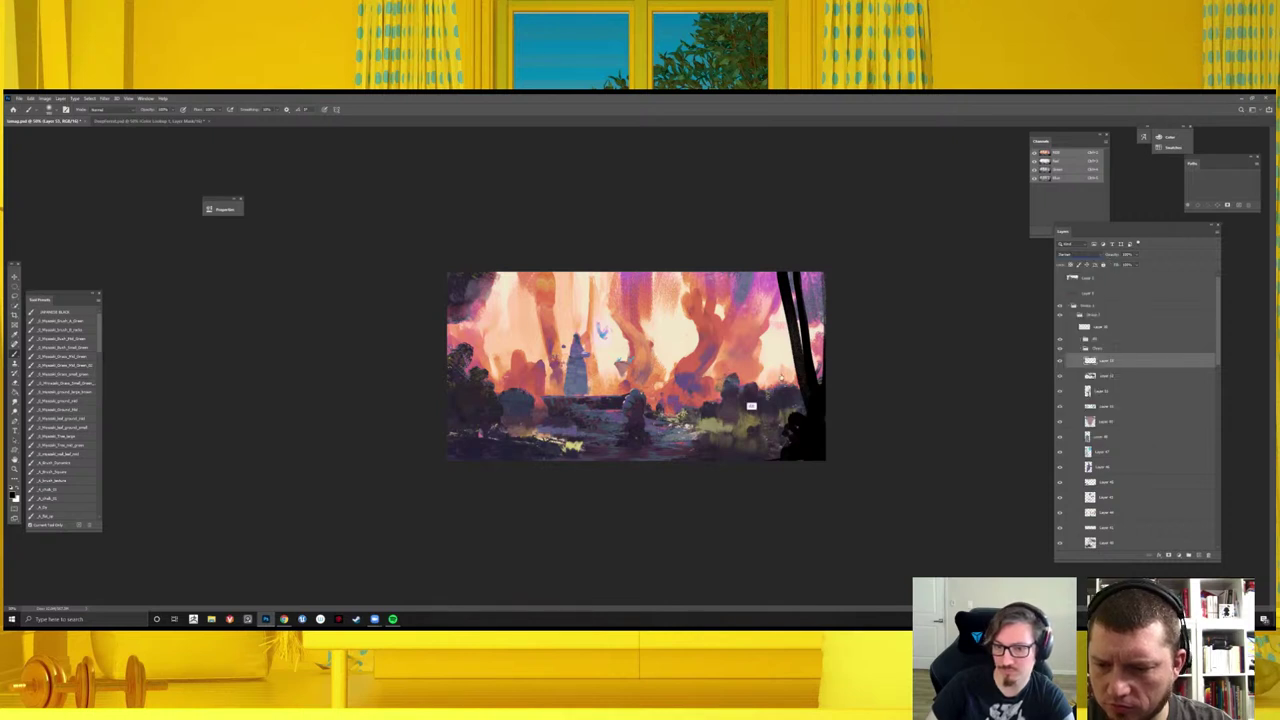
left_click_drag(742, 281, 854, 380)
key("ctrl+z")
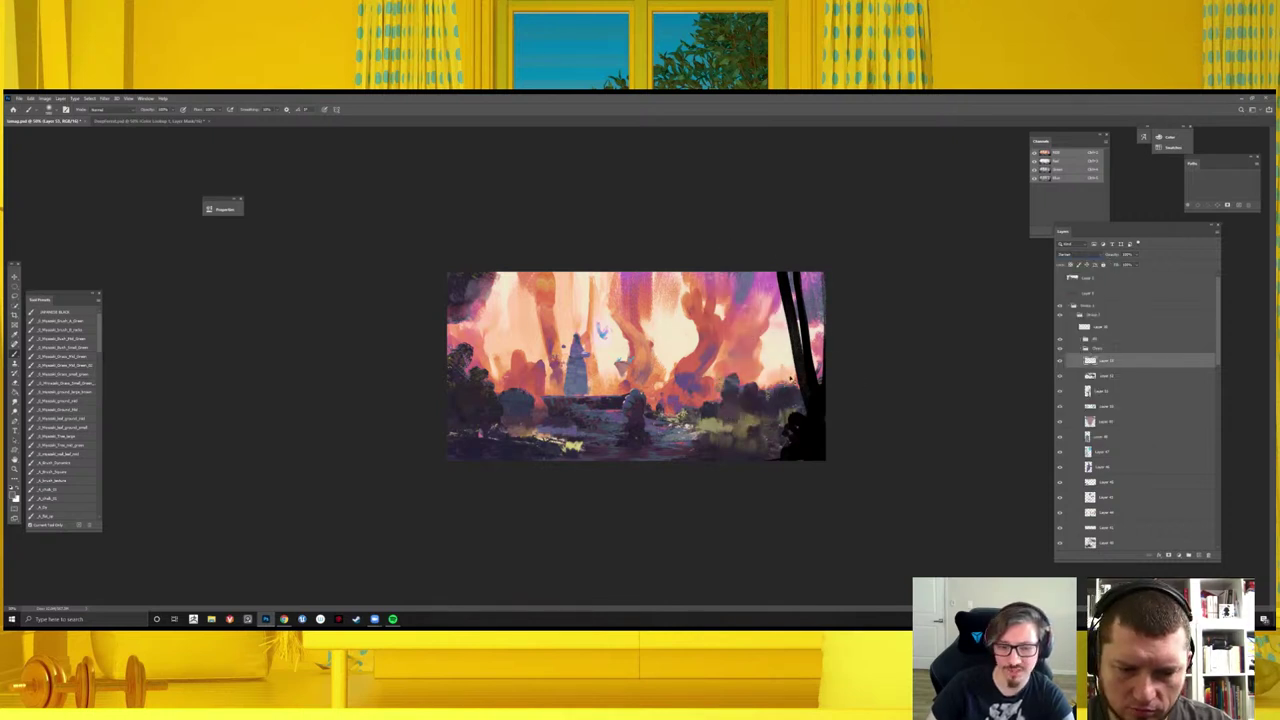
- Paint a reddish stroke on the upper left, mirror the view and set a brightening blend mode
left_click(560, 443, "alt")
left_click(510, 400, "alt")
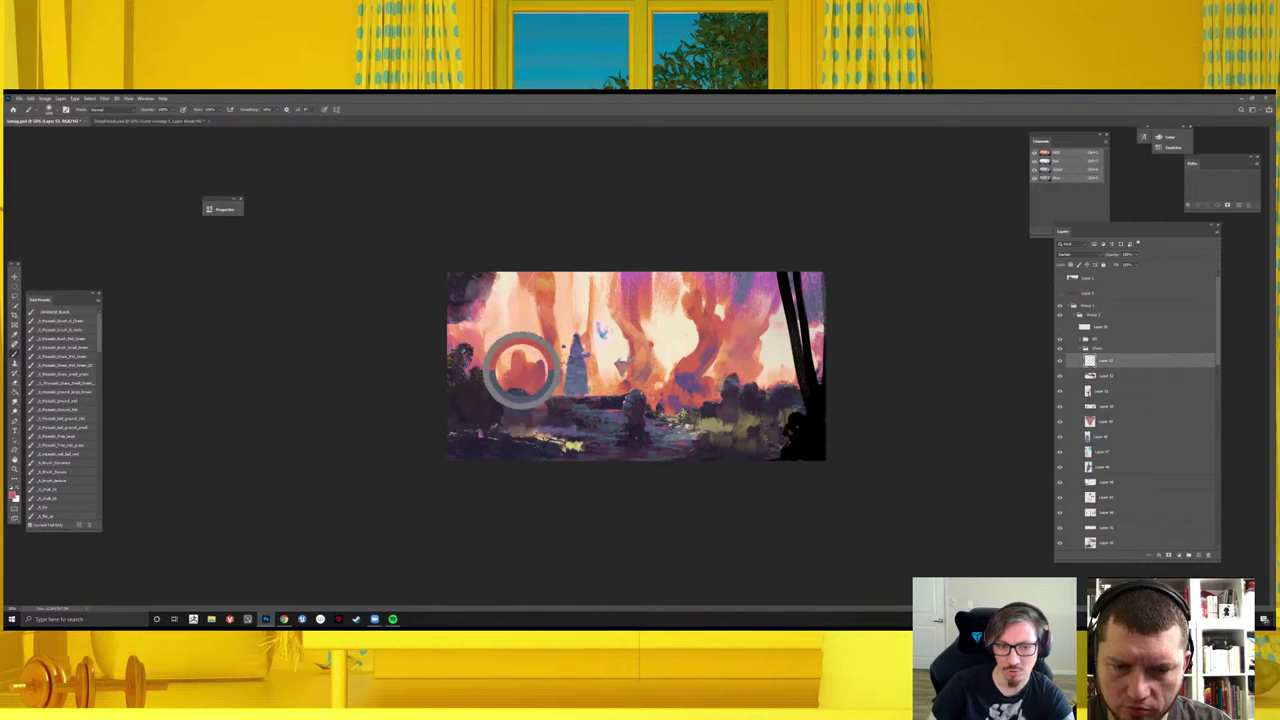
left_click_drag(510, 312, 448, 390)
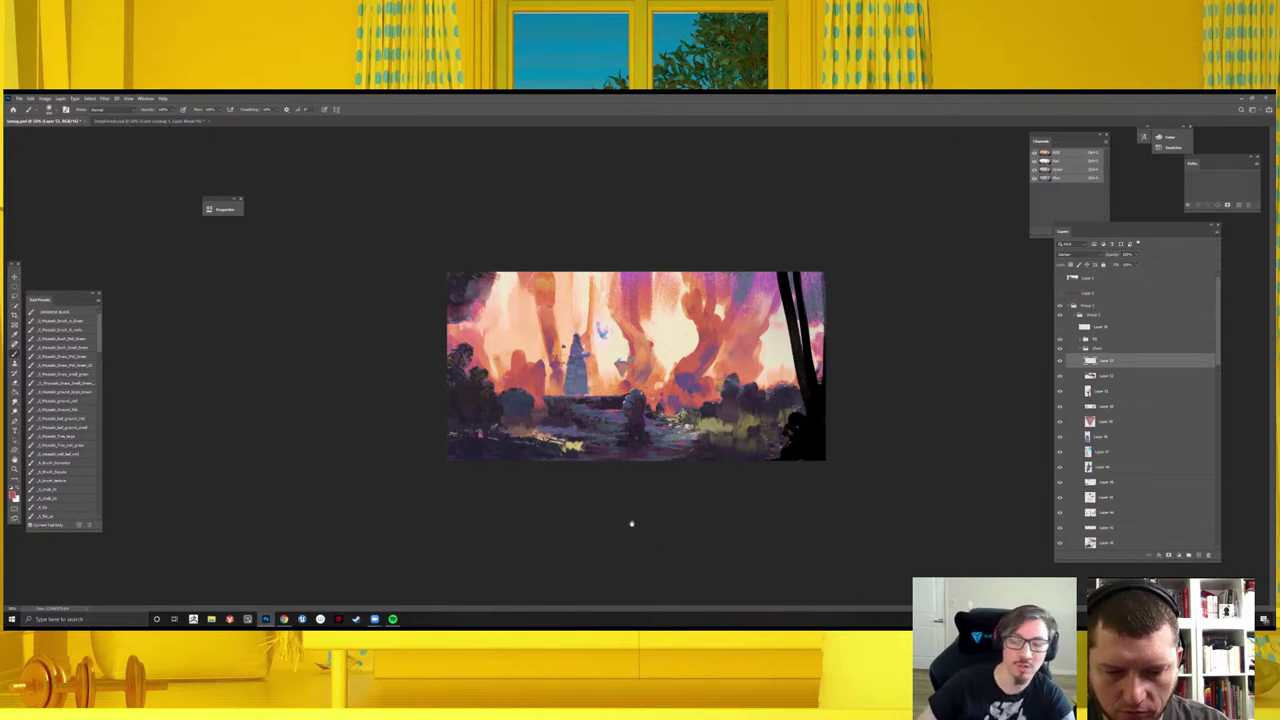
key("ctrl+minus")
key("ctrl+minus")
key("ctrl+shift+h")
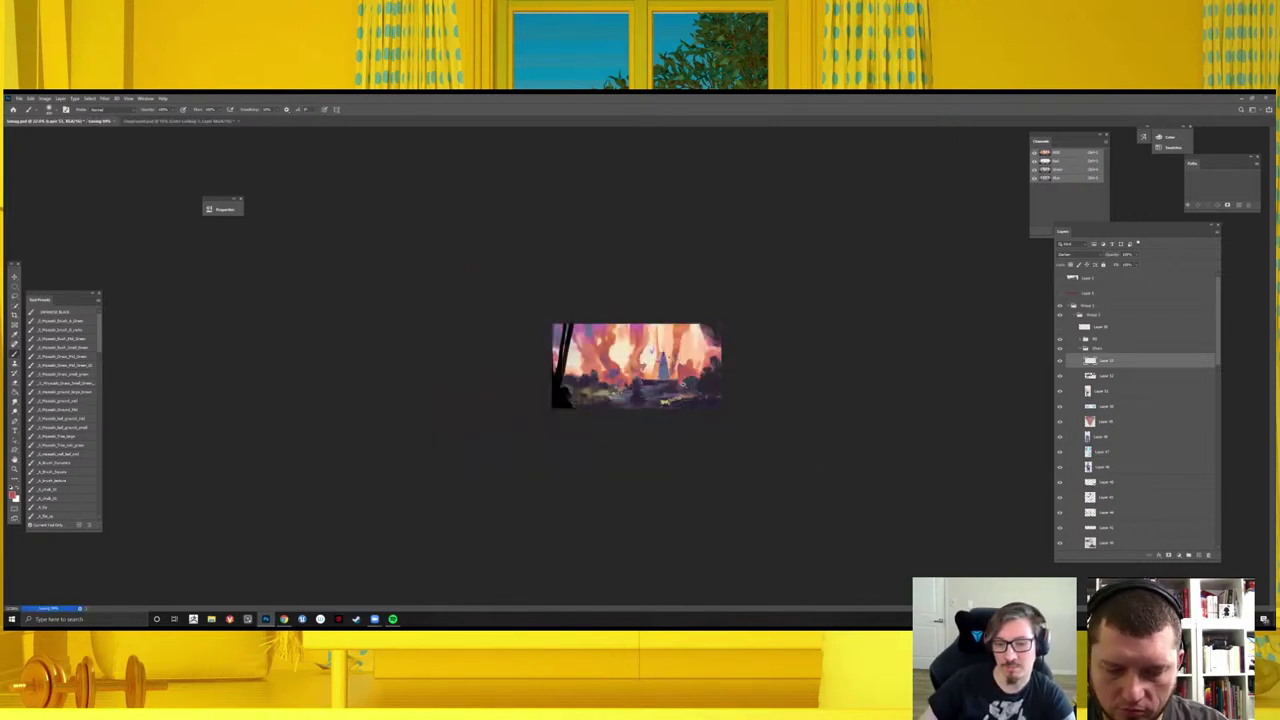
key("ctrl+plus")
key("ctrl+plus")
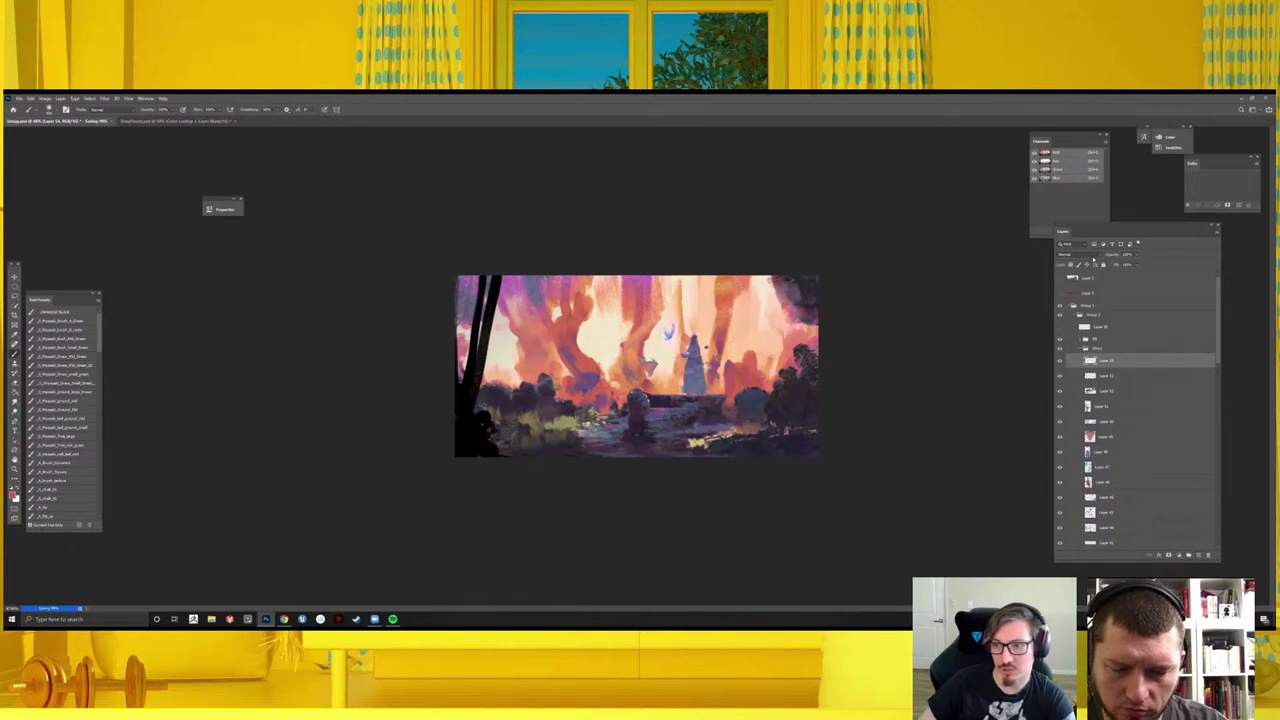
left_click(1075, 254)
left_click(1080, 318)
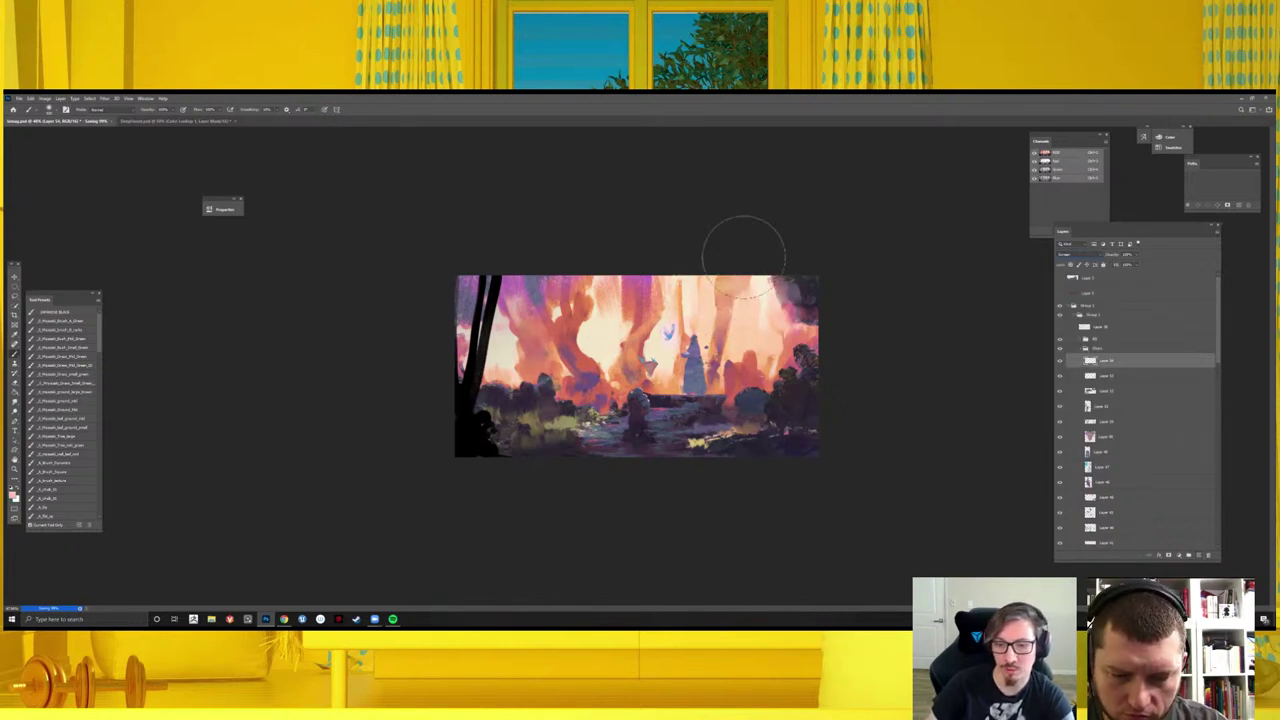
left_click(743, 363, "alt")
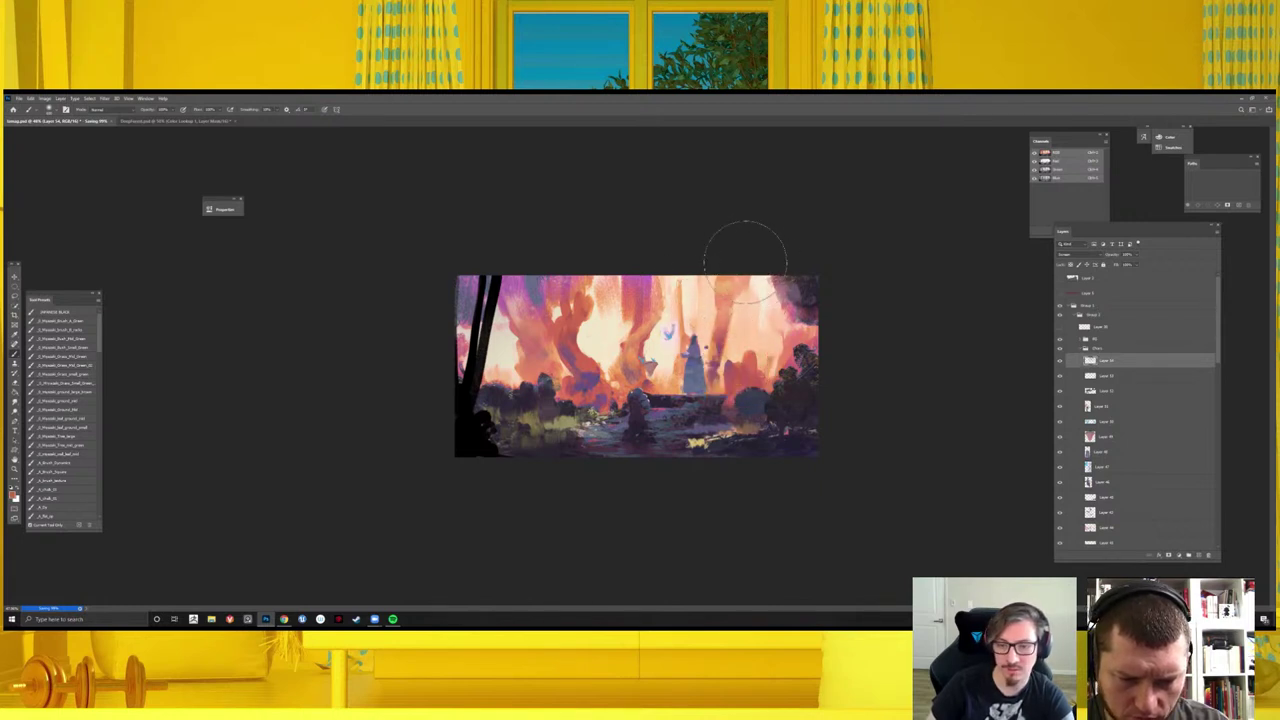
- Switch between eraser and brush, then choose the first brush preset
key("ctrl+minus")
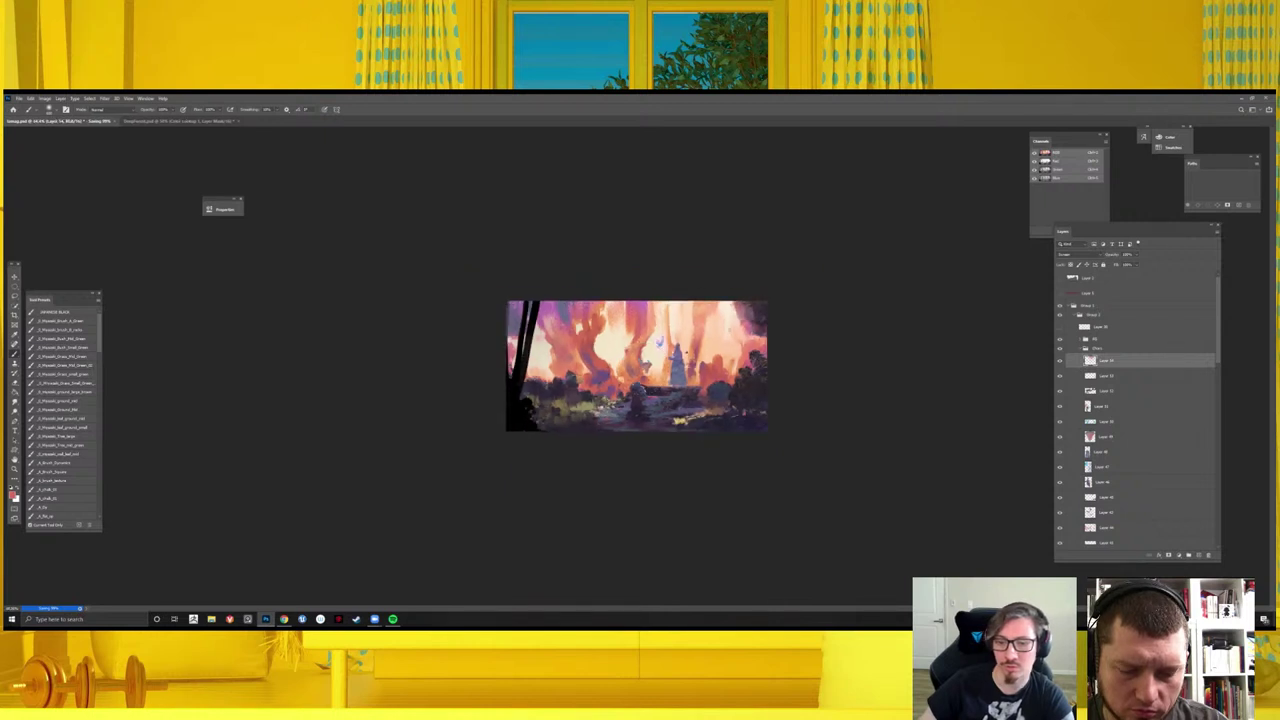
key("e")
key("ctrl+plus")
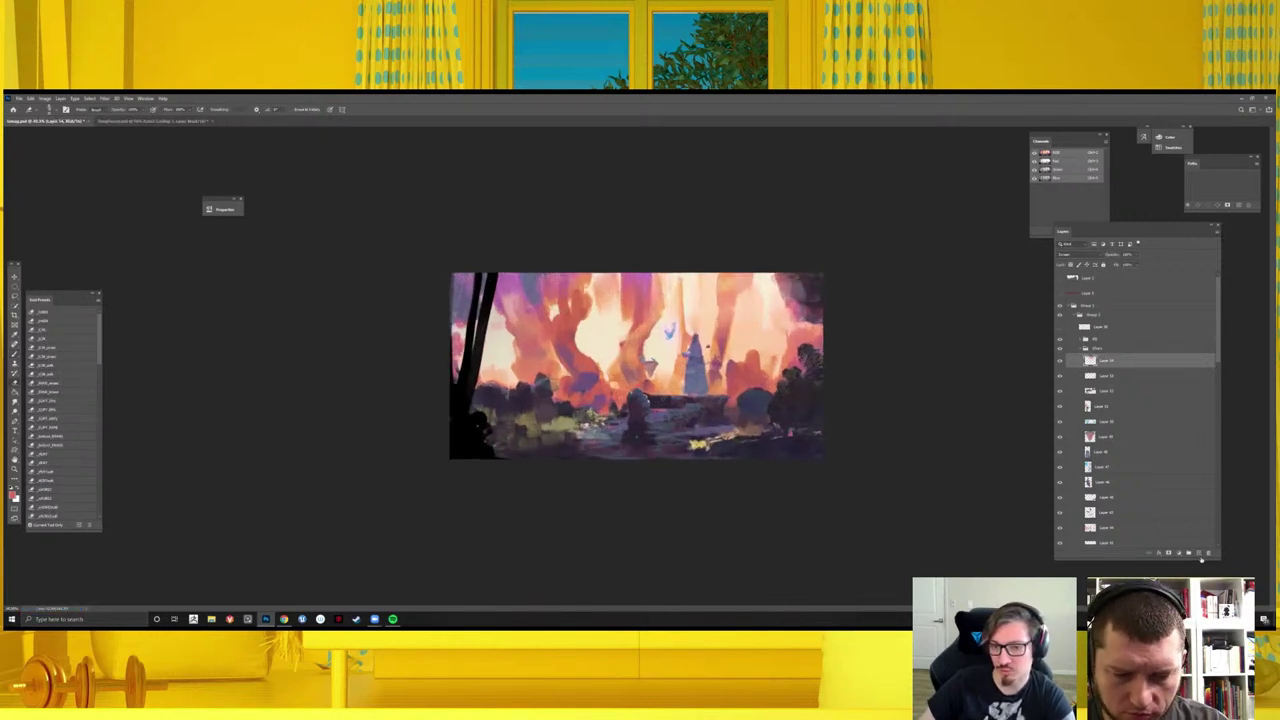
key("b")
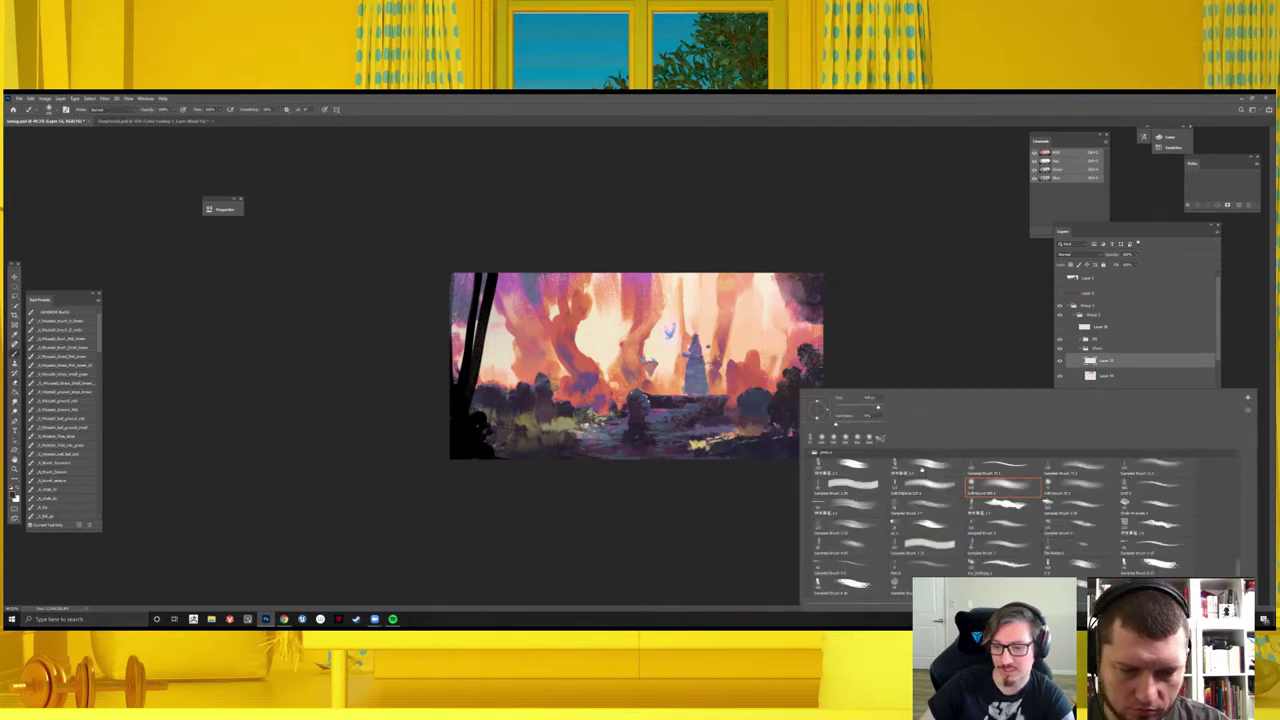
key("Escape")
key("ctrl+plus")
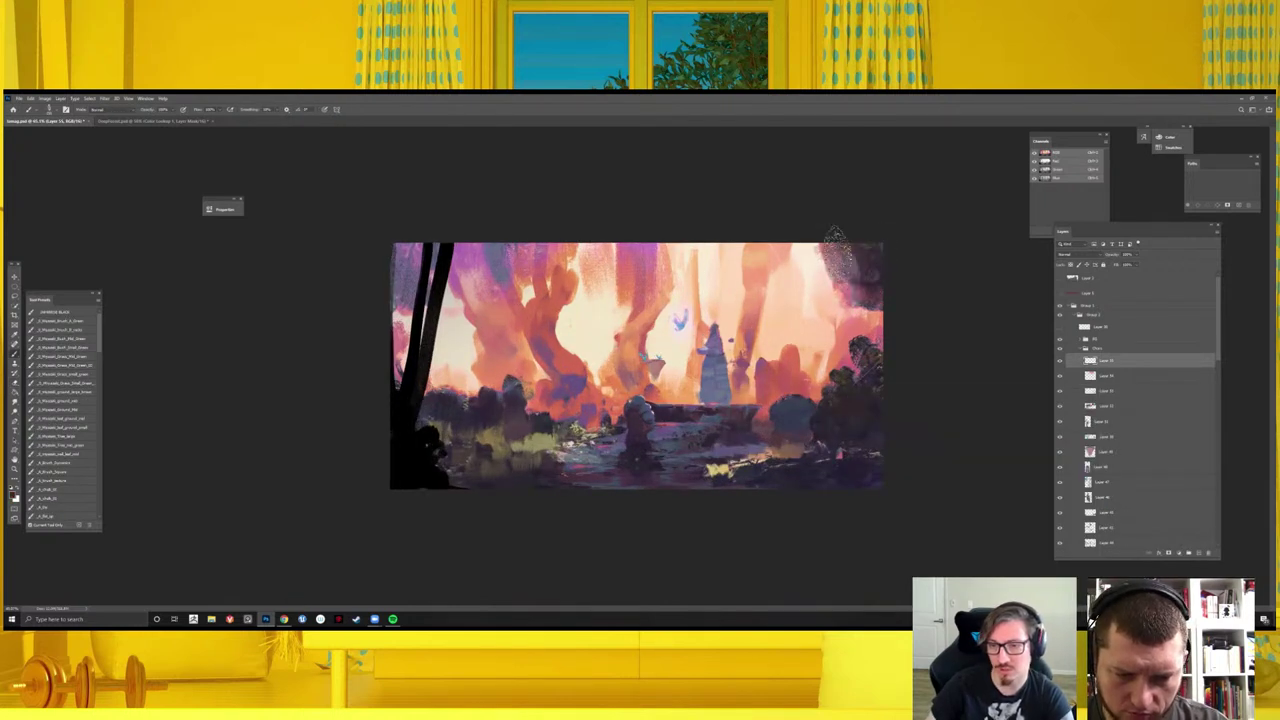
right_click(840, 295)
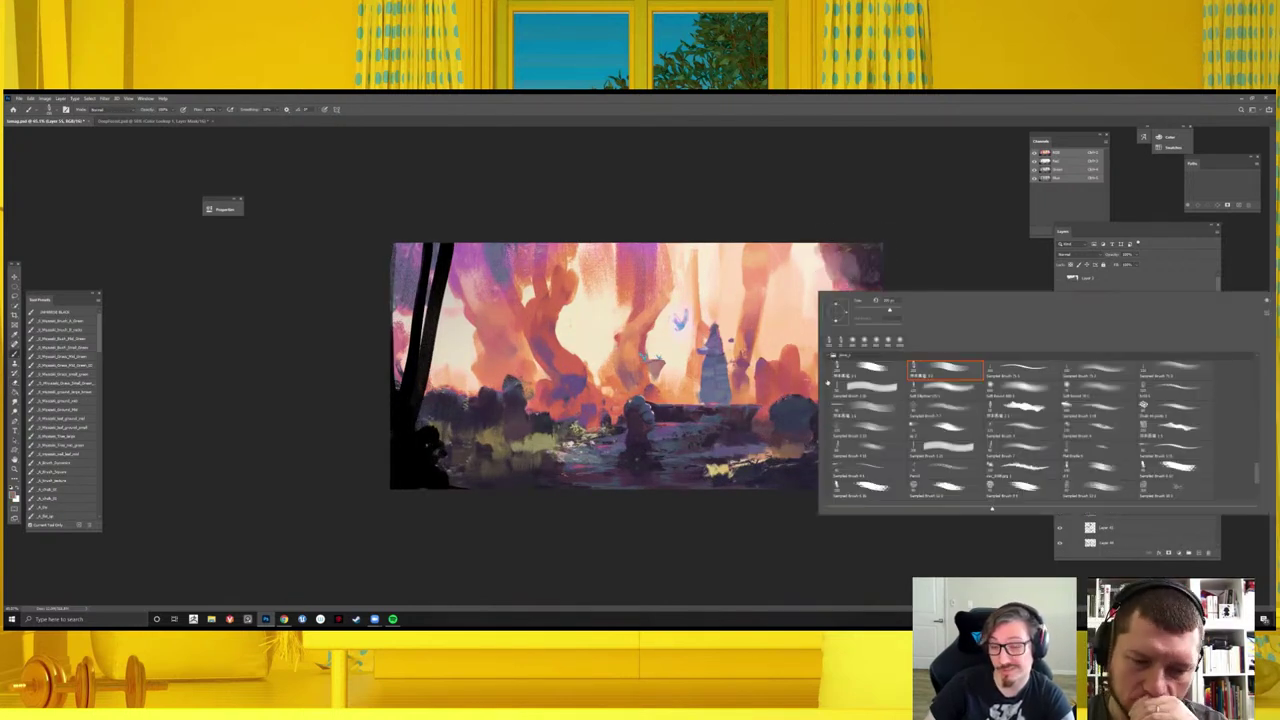
left_click(868, 372)
key("Return")
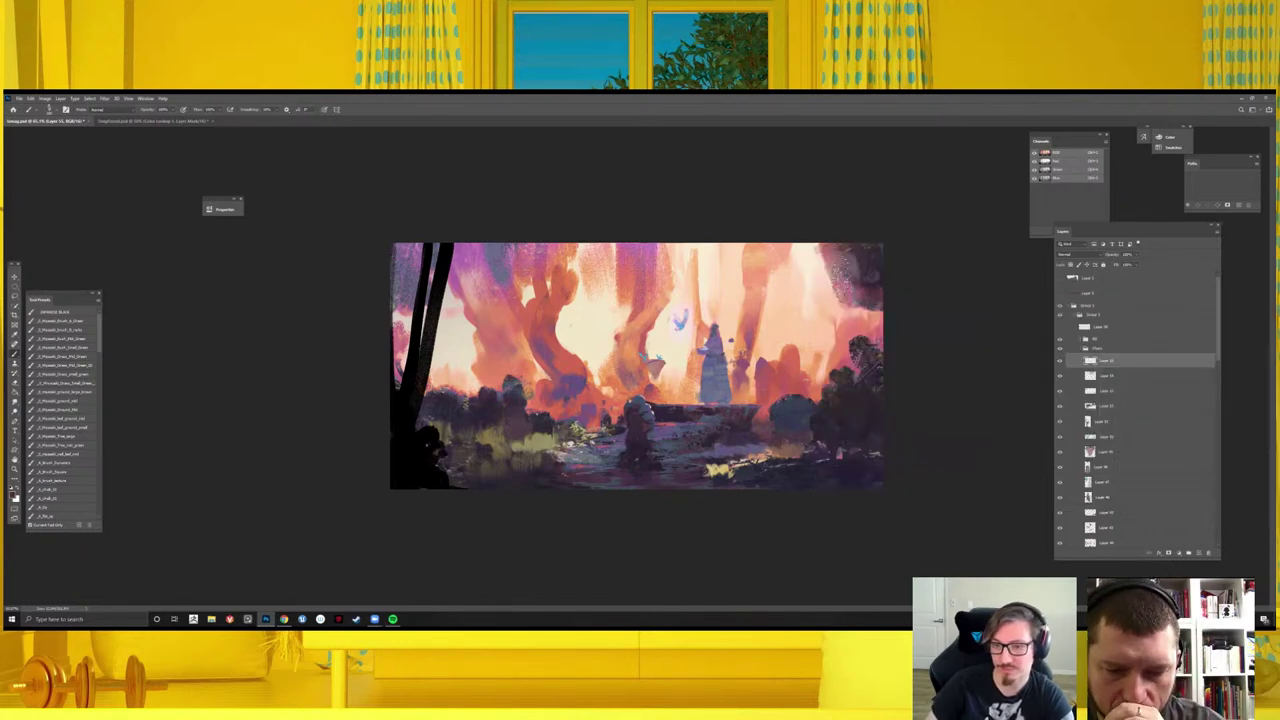
- Paint dark textured foliage into the top-right corner and down the right edge
left_click_drag(820, 250, 872, 320)
mouse_move(860, 238)
left_mouse_down()
mouse_move(882, 336)
mouse_move(840, 262)
mouse_move(862, 305)
left_mouse_up()
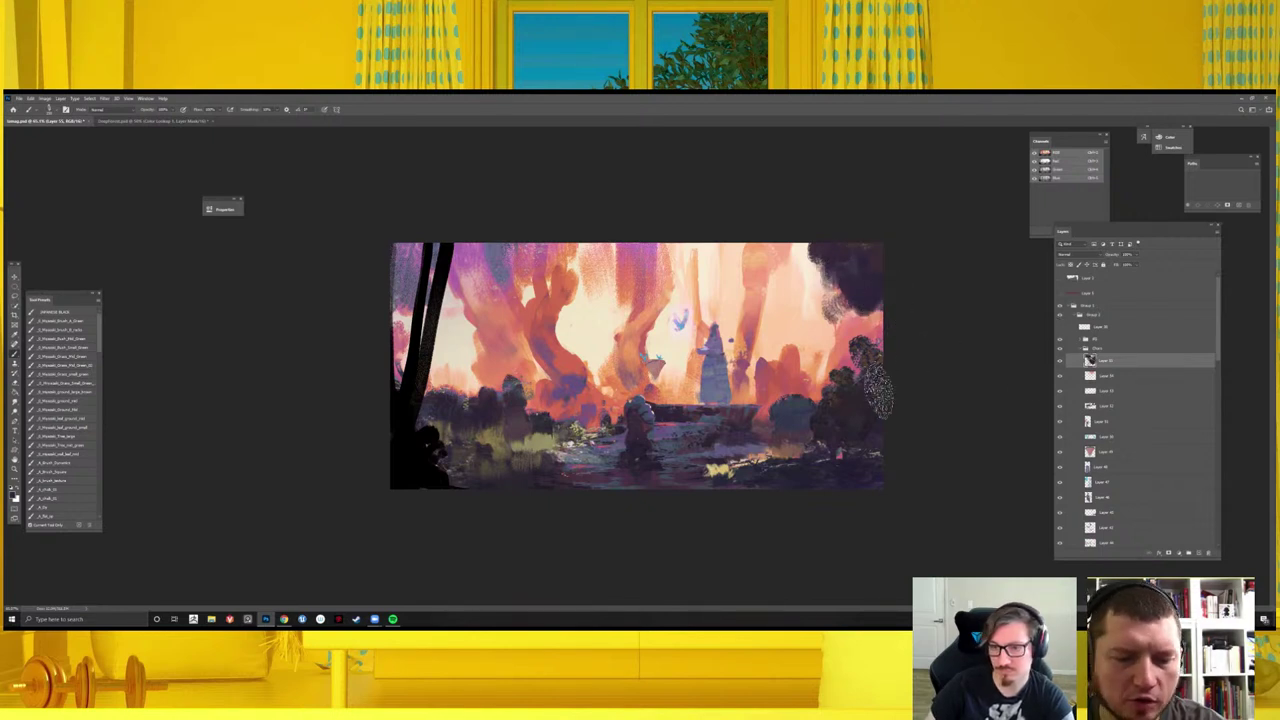
left_click(863, 358, "alt")
left_click(863, 360, "alt")
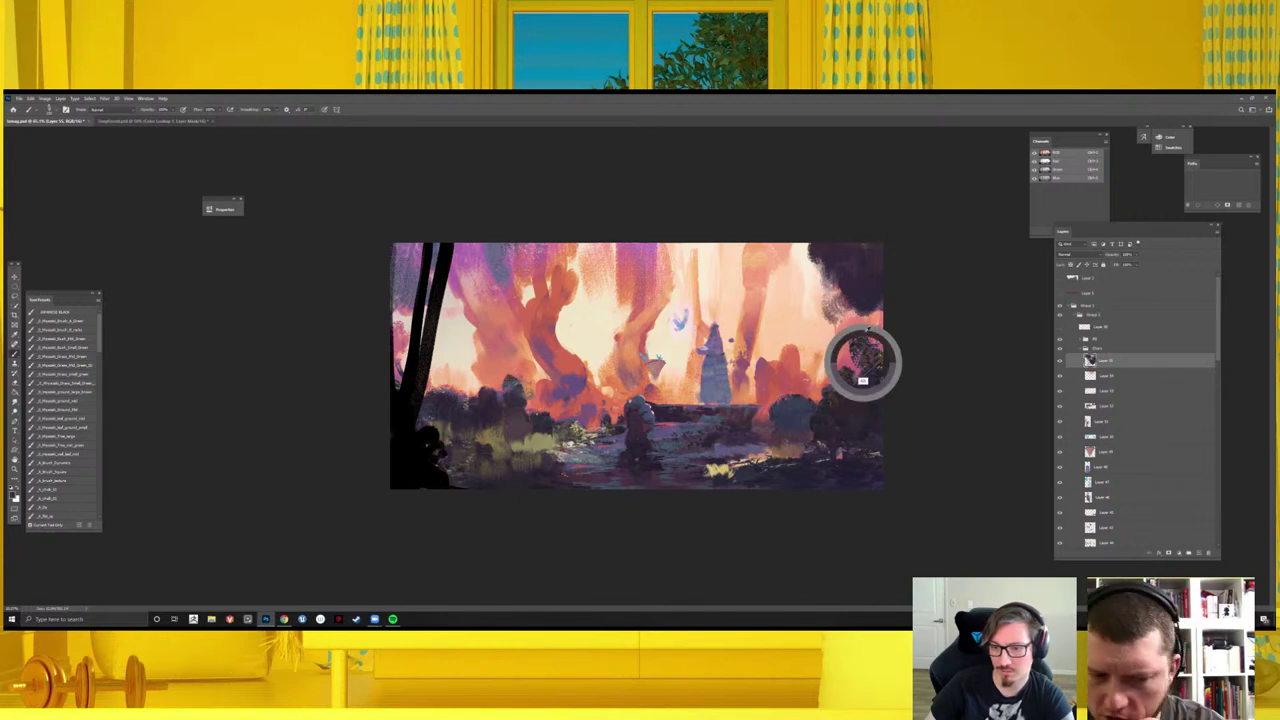
left_click_drag(866, 335, 868, 405)
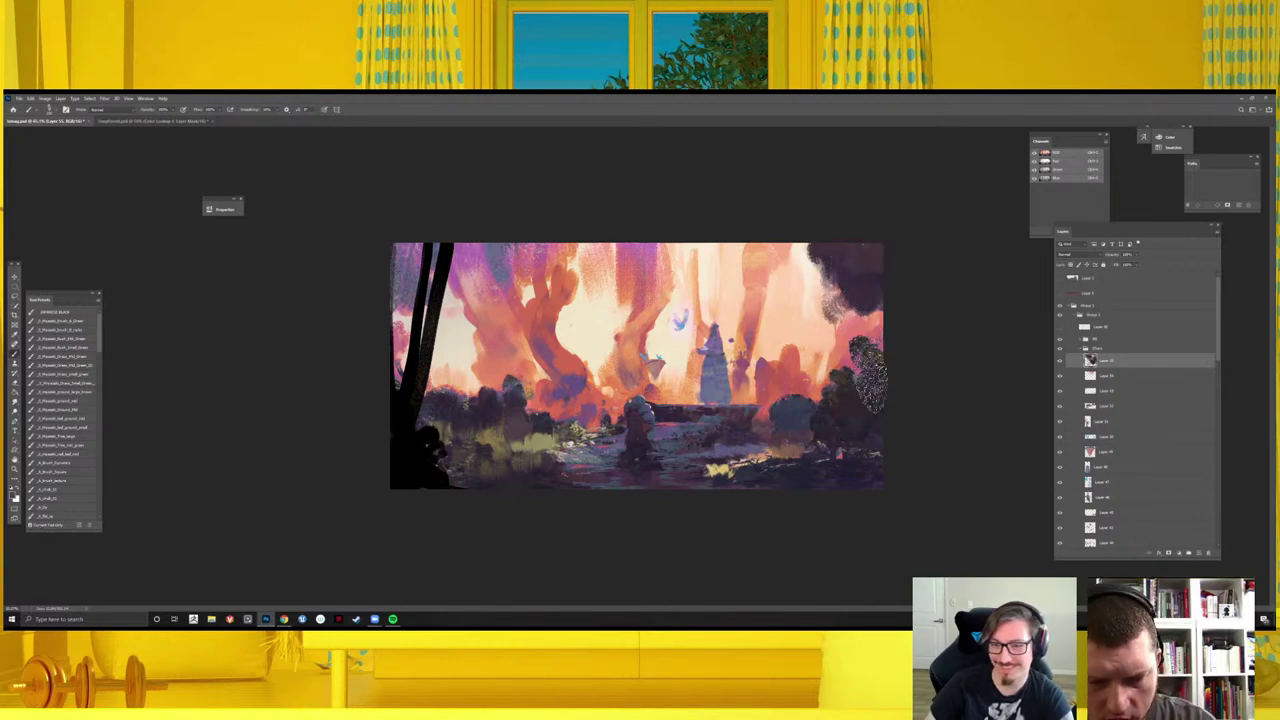
left_click(863, 323, "alt")
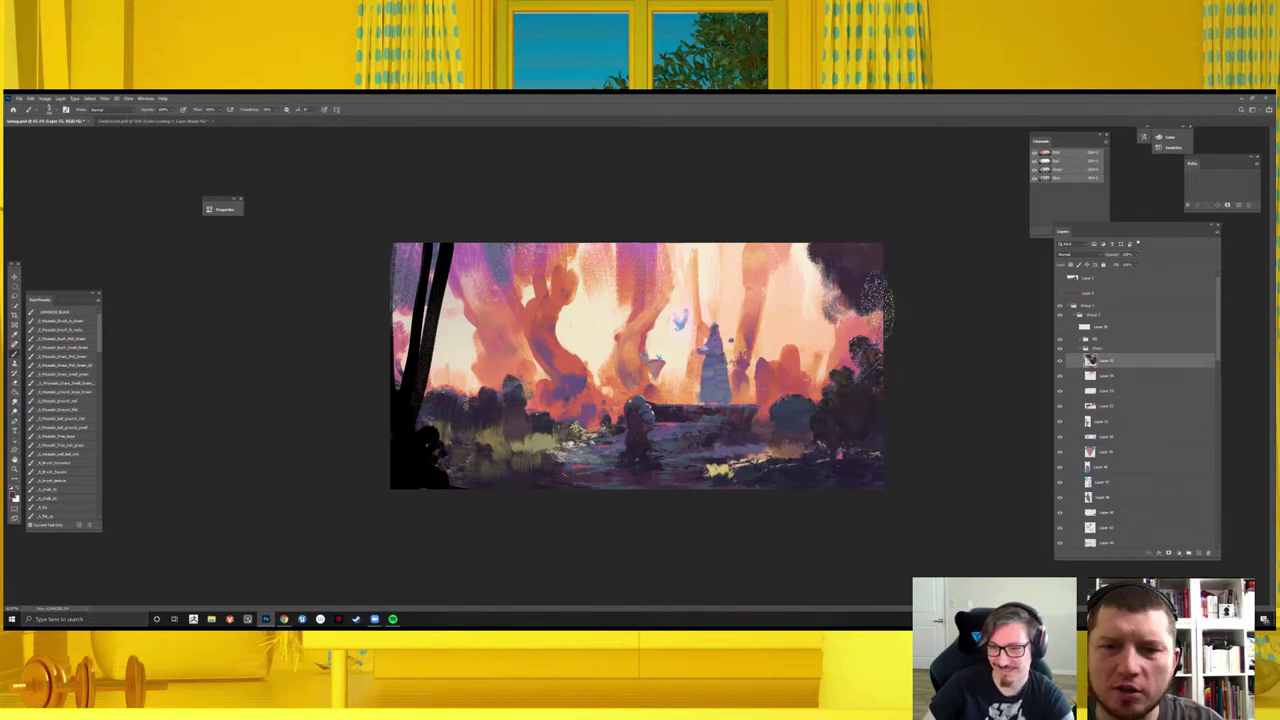
left_click(857, 323, "alt")
left_click_drag(858, 275, 860, 330)
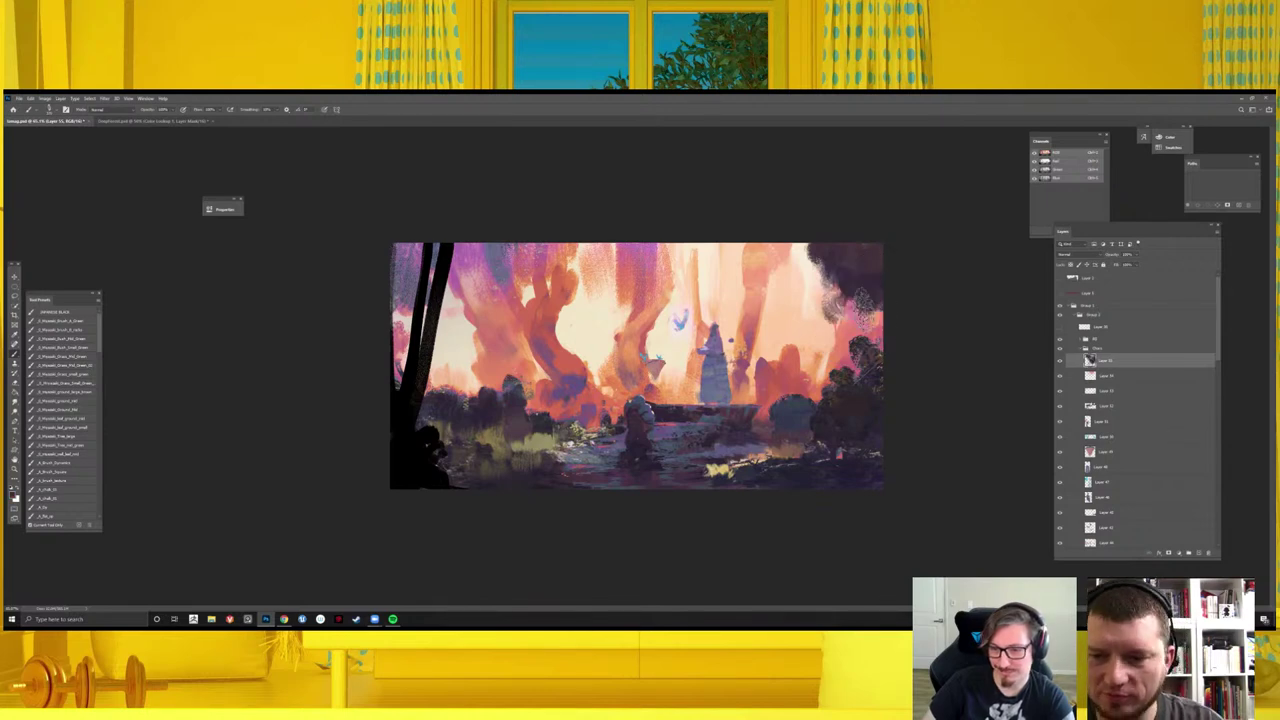
key("ctrl+minus")
- Mirror the painting, save it, and build dark foliage in the top-left corner
key("h")
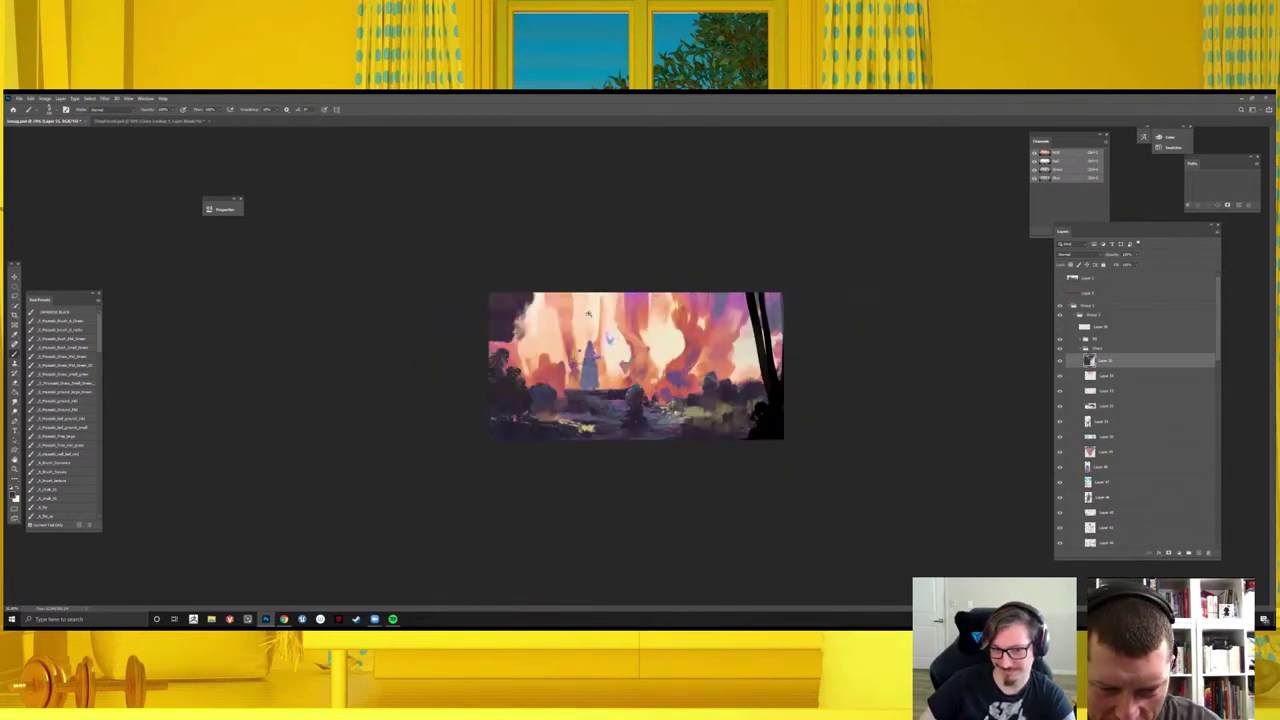
scroll(588, 314, "up", 2)
key("ctrl+s")
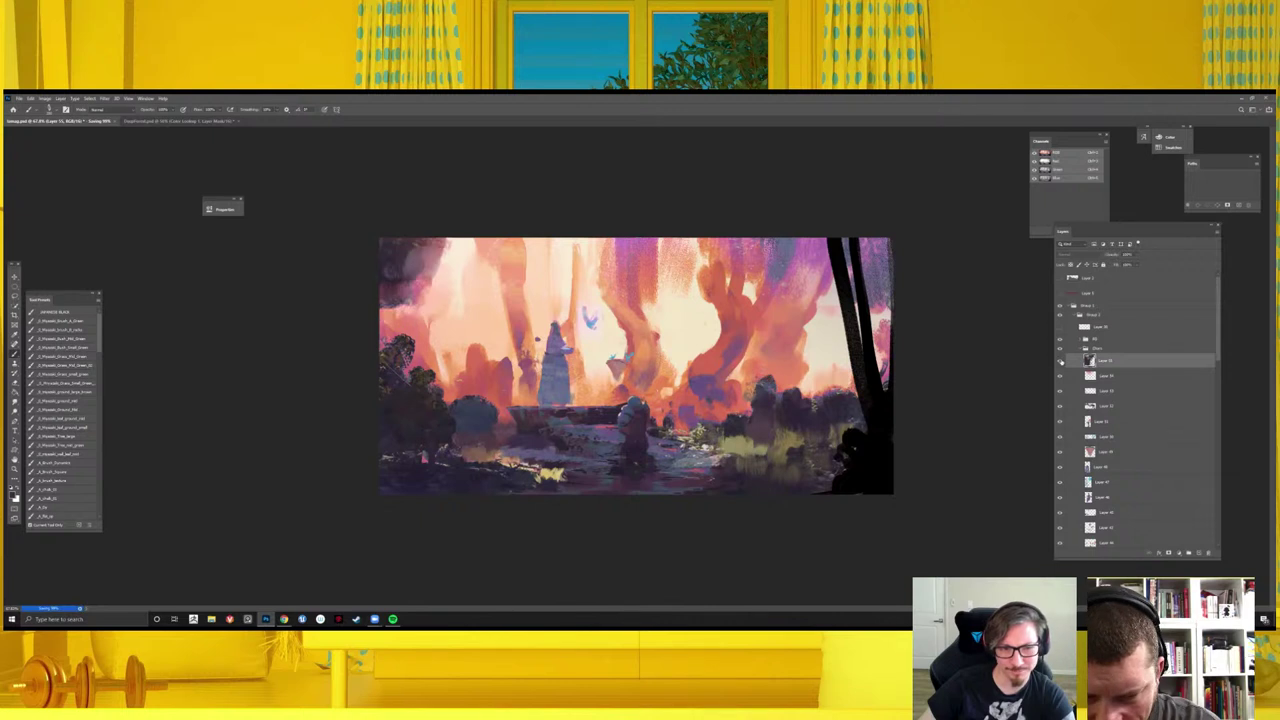
left_click_drag(392, 250, 450, 310)
left_click(457, 323, "alt")
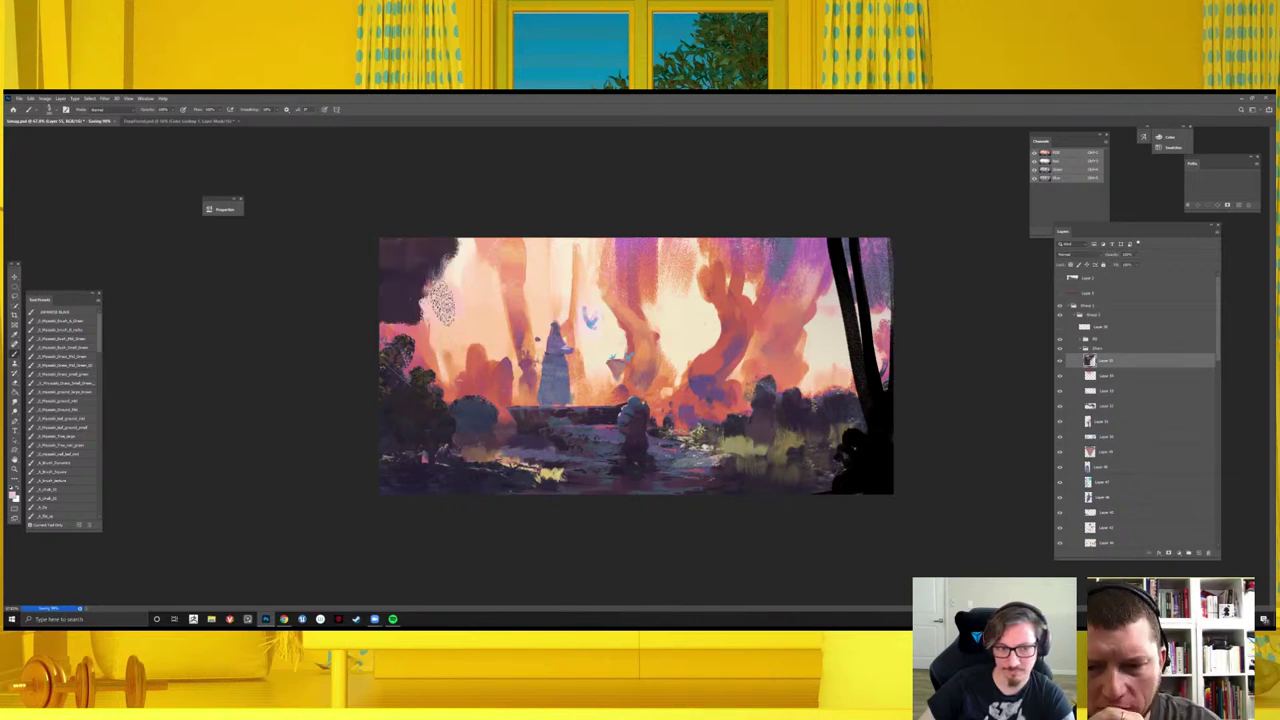
left_click(404, 284, "alt")
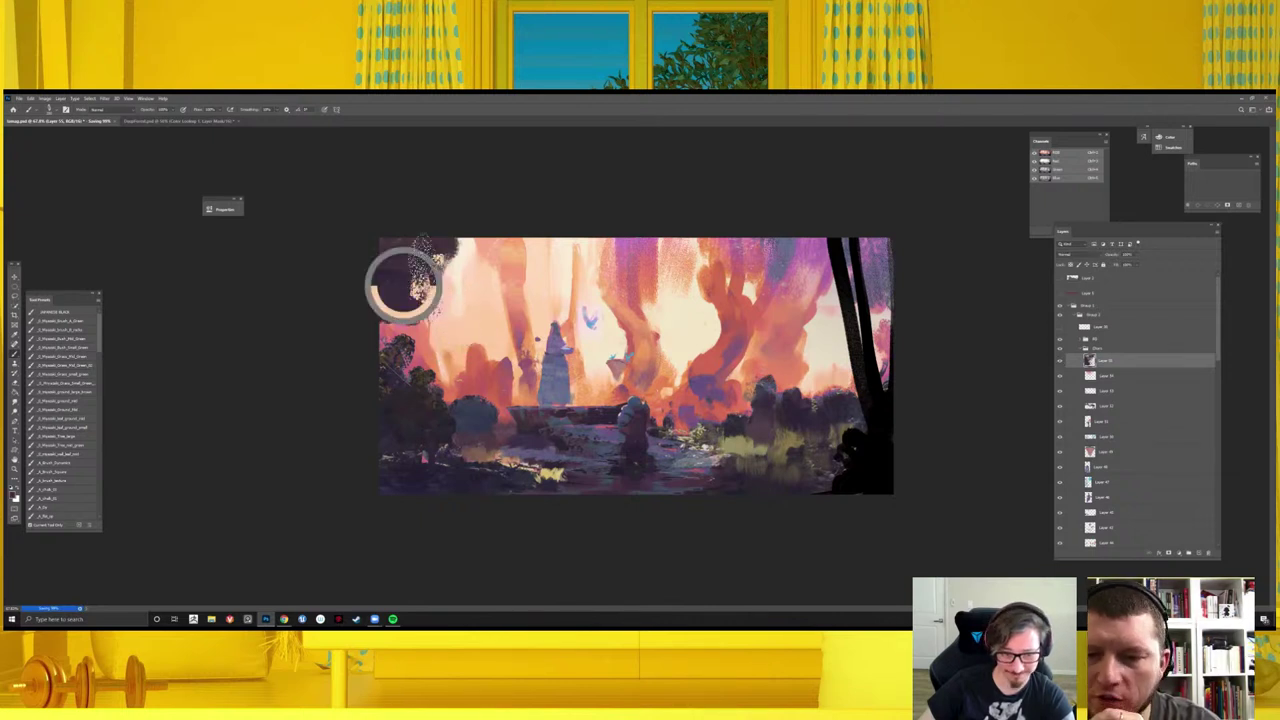
mouse_move(415, 250)
left_mouse_down()
mouse_move(460, 258)
mouse_move(440, 265)
left_mouse_up()
left_click(400, 251, "alt")
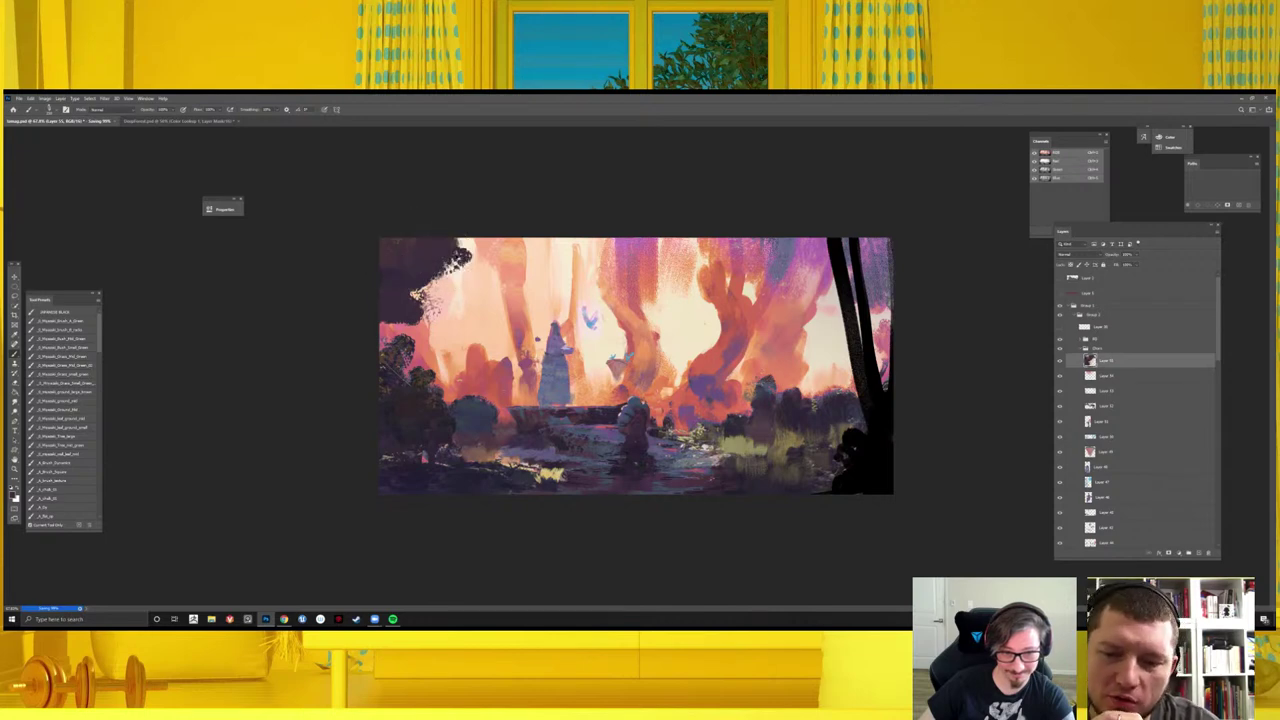
left_click(400, 257, "alt")
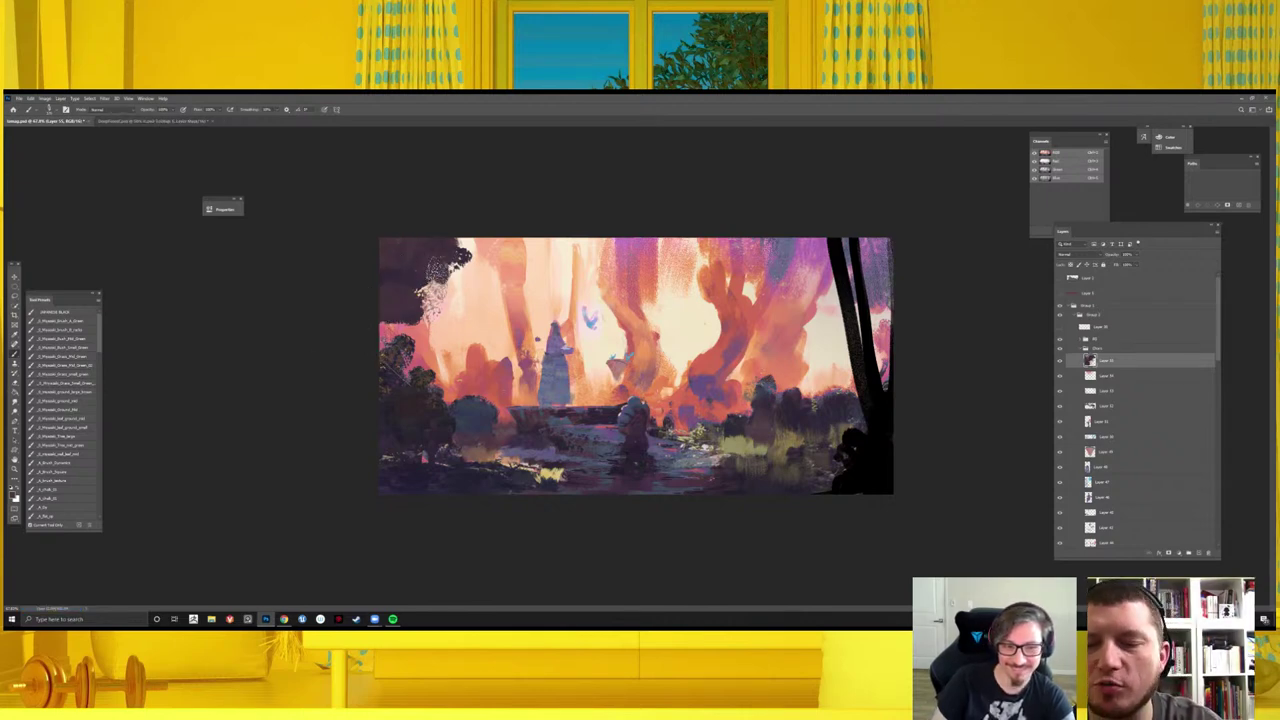
- Sample reddish tones and repaint the left-edge bush darker with speckled texture
left_click(405, 340, "alt")
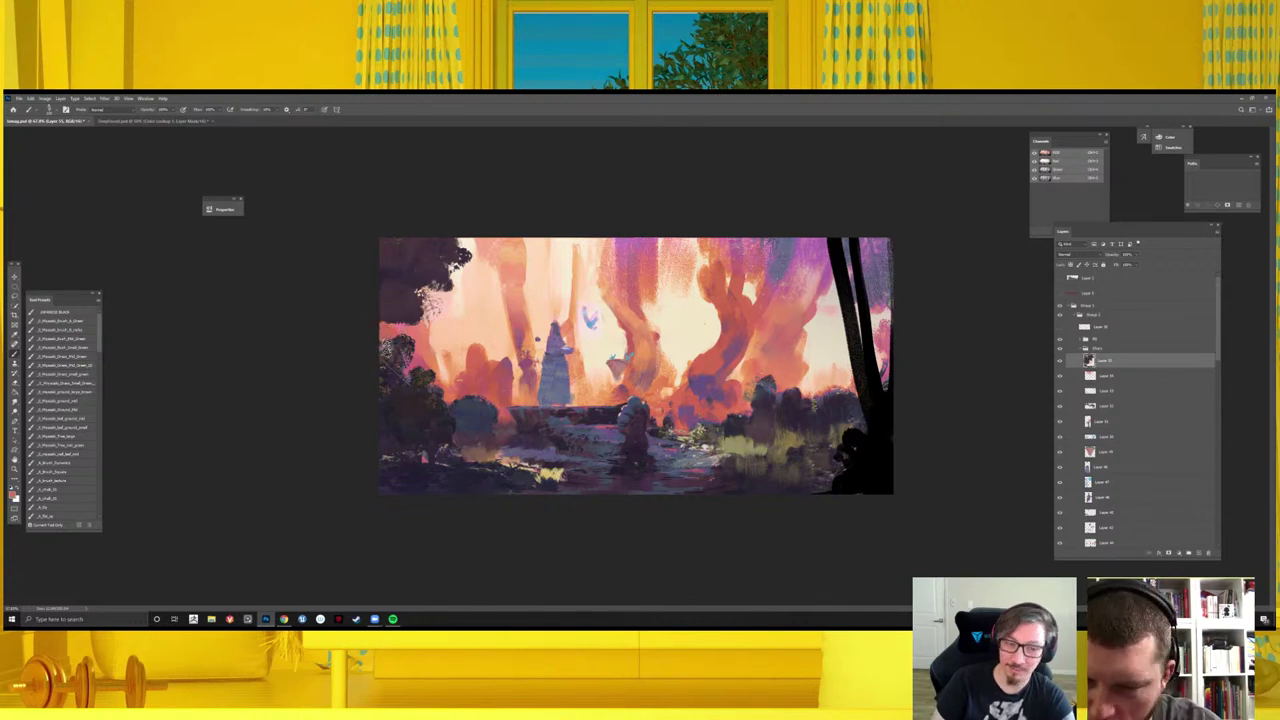
left_click(403, 346, "alt")
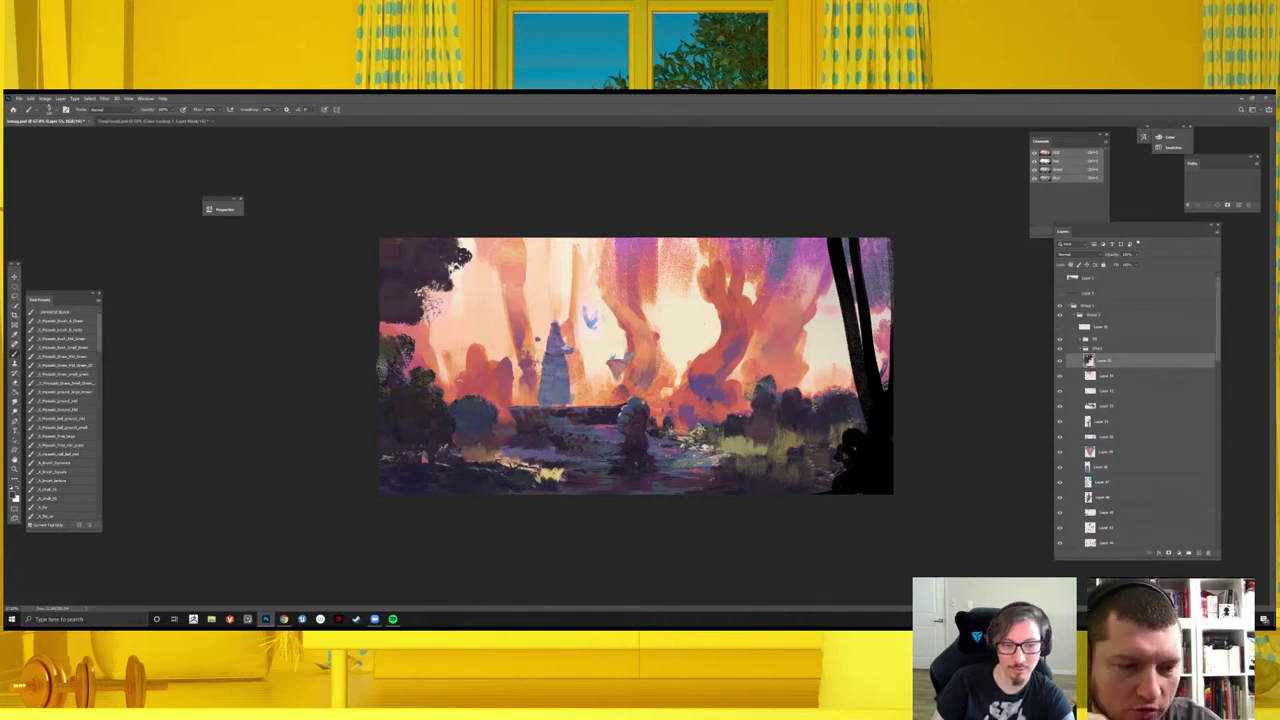
left_click(412, 352, "alt")
left_click(412, 398, "alt")
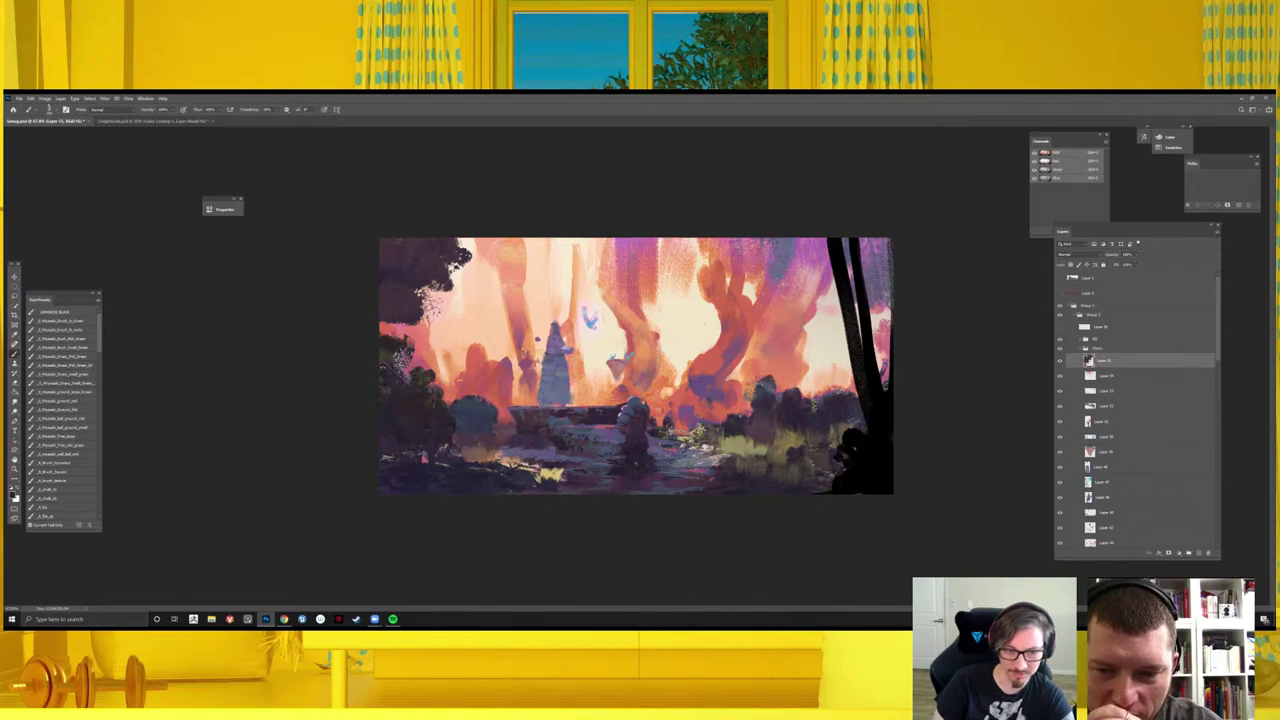
right_click(567, 349)
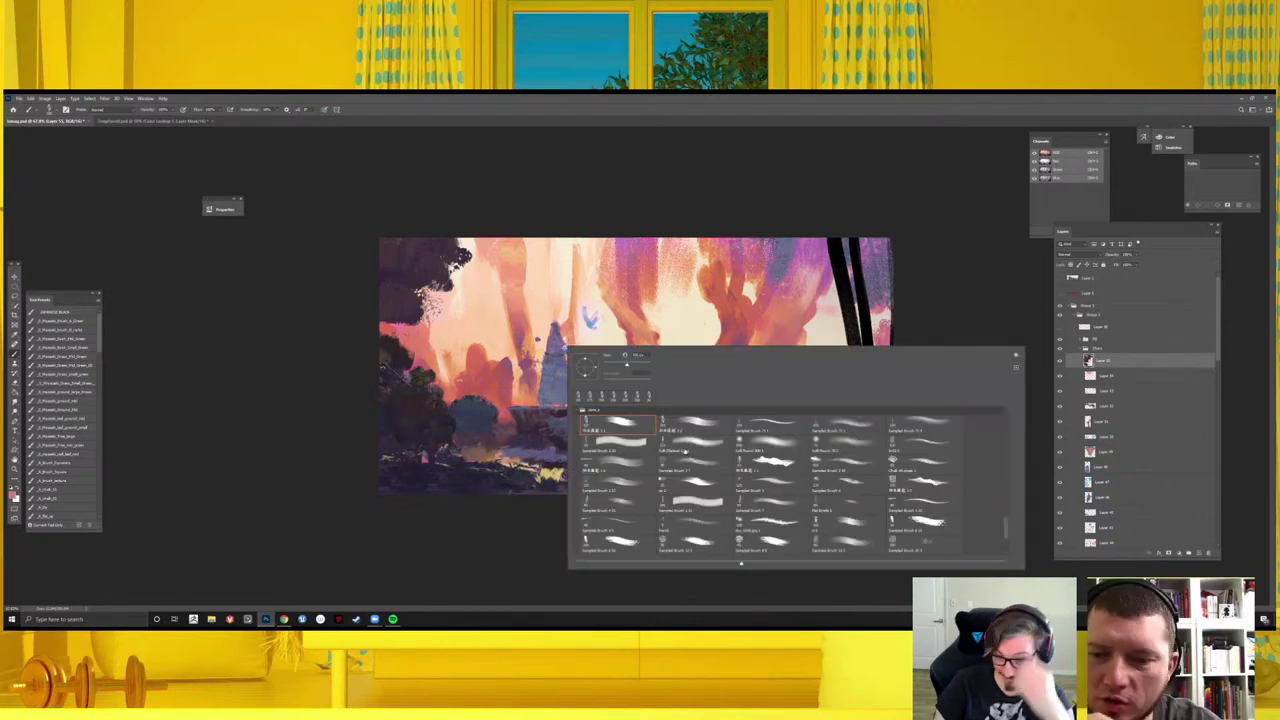
key("Escape")
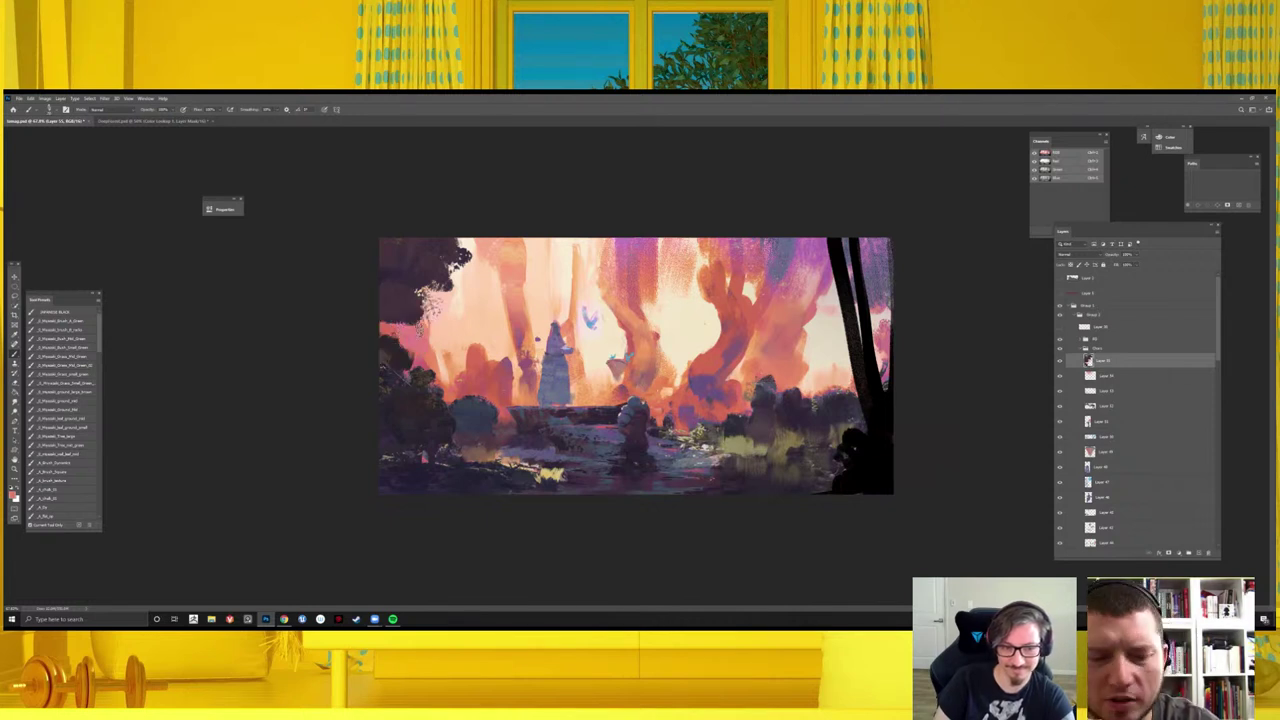
left_click_drag(402, 352, 406, 392)
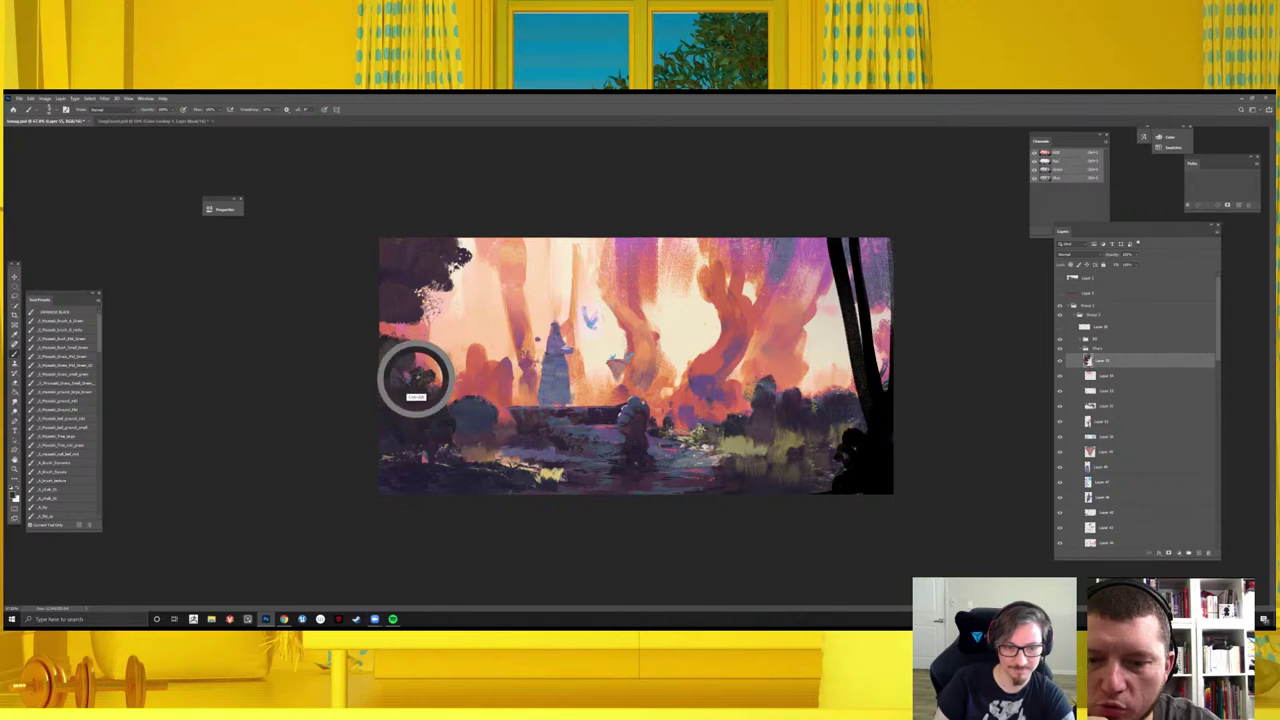
left_click_drag(410, 382, 404, 338)
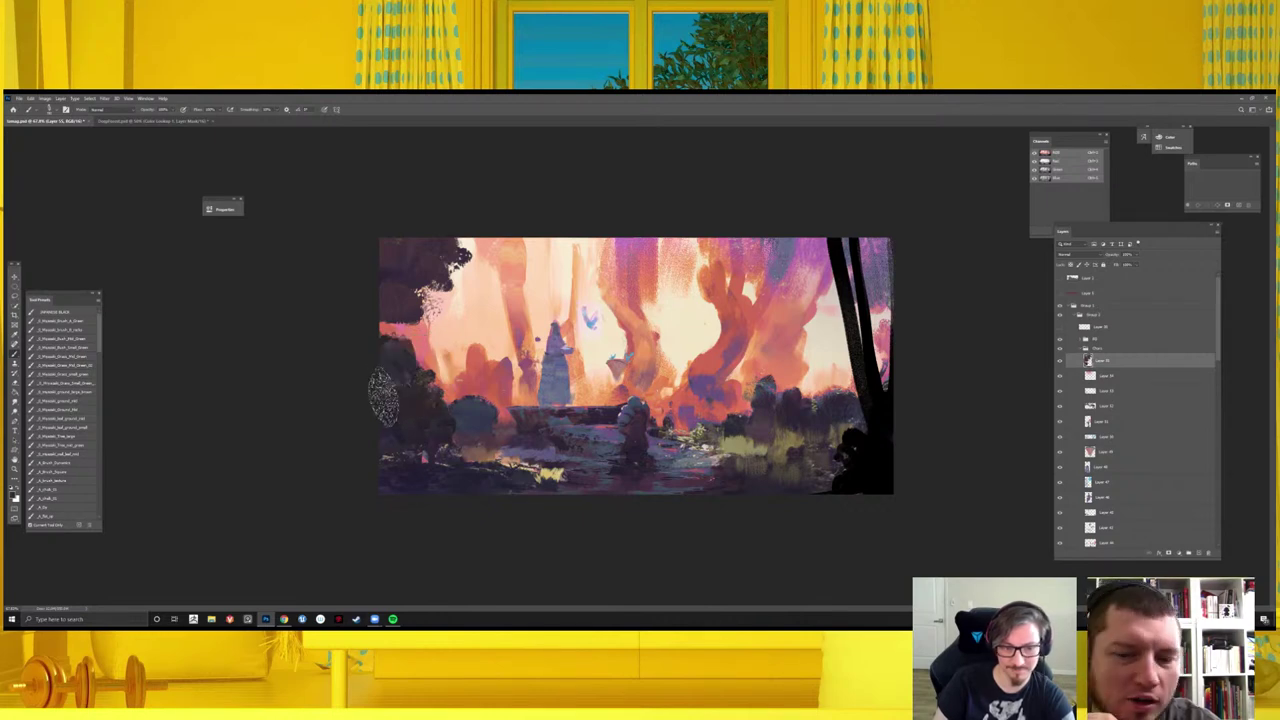
- Sample ground colours and add a short stroke on the right side of the ground
left_click(547, 423, "alt")
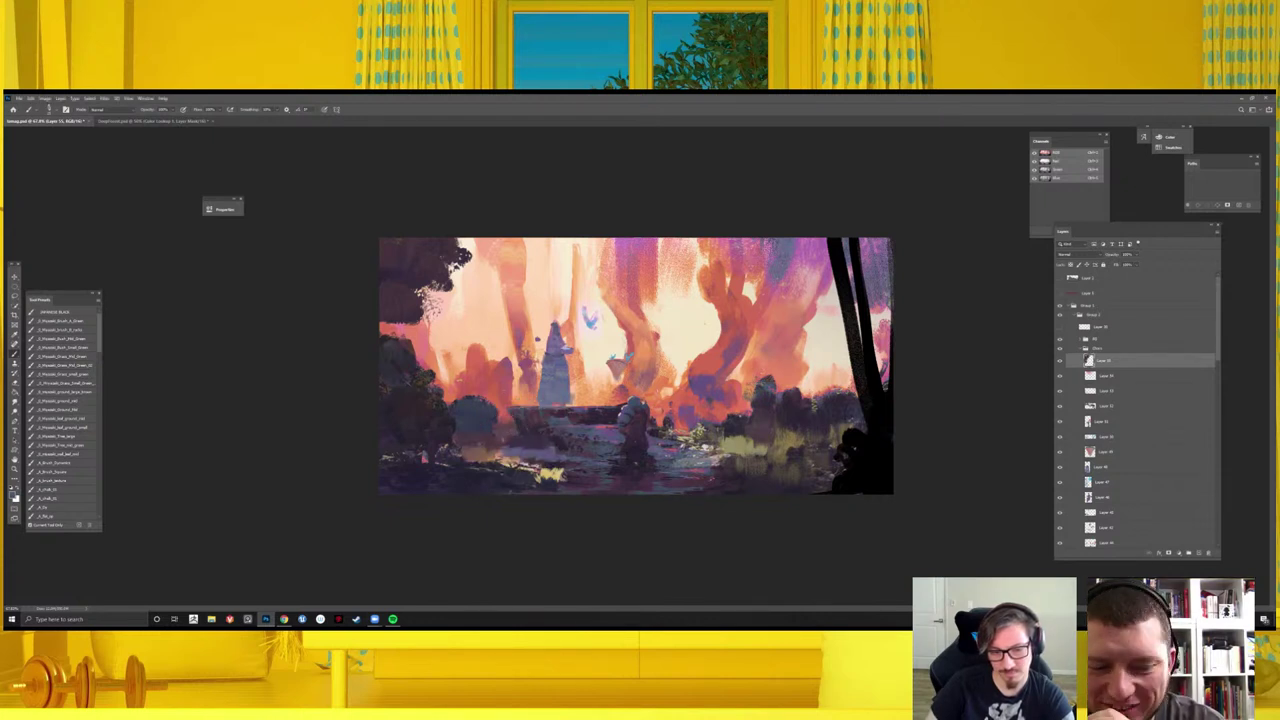
left_click(514, 430, "alt")
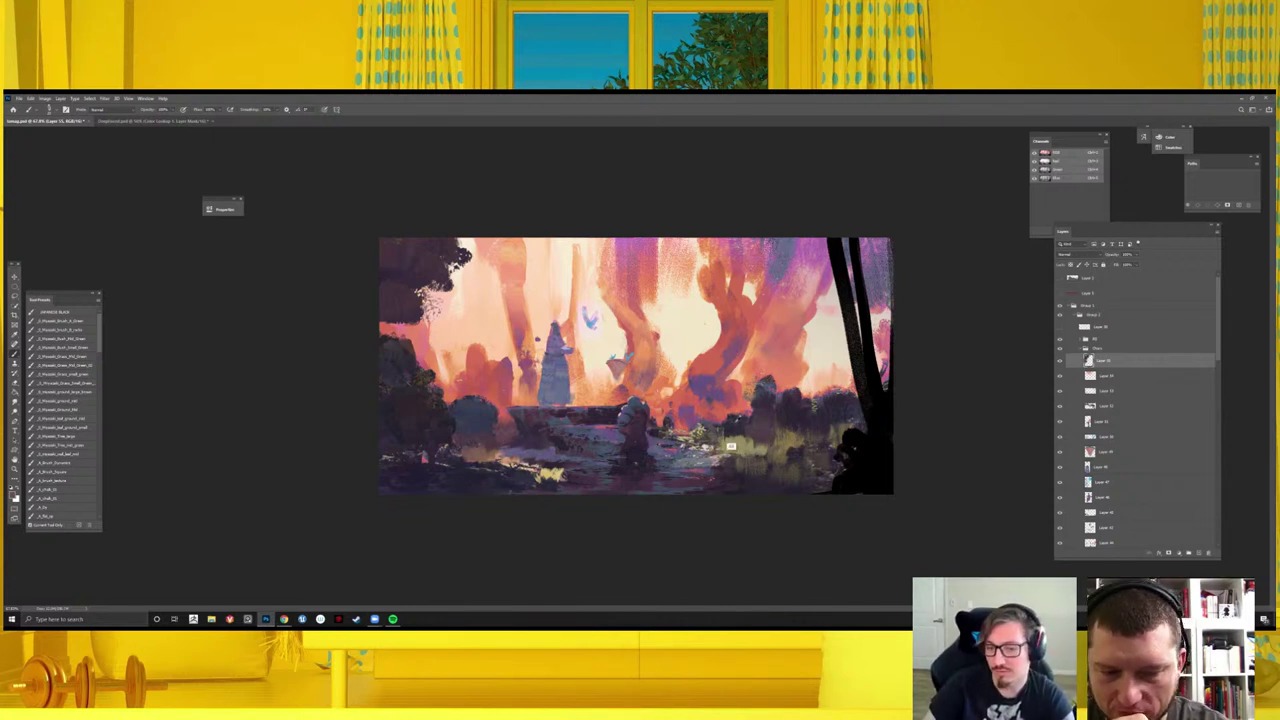
left_click_drag(730, 446, 712, 430)
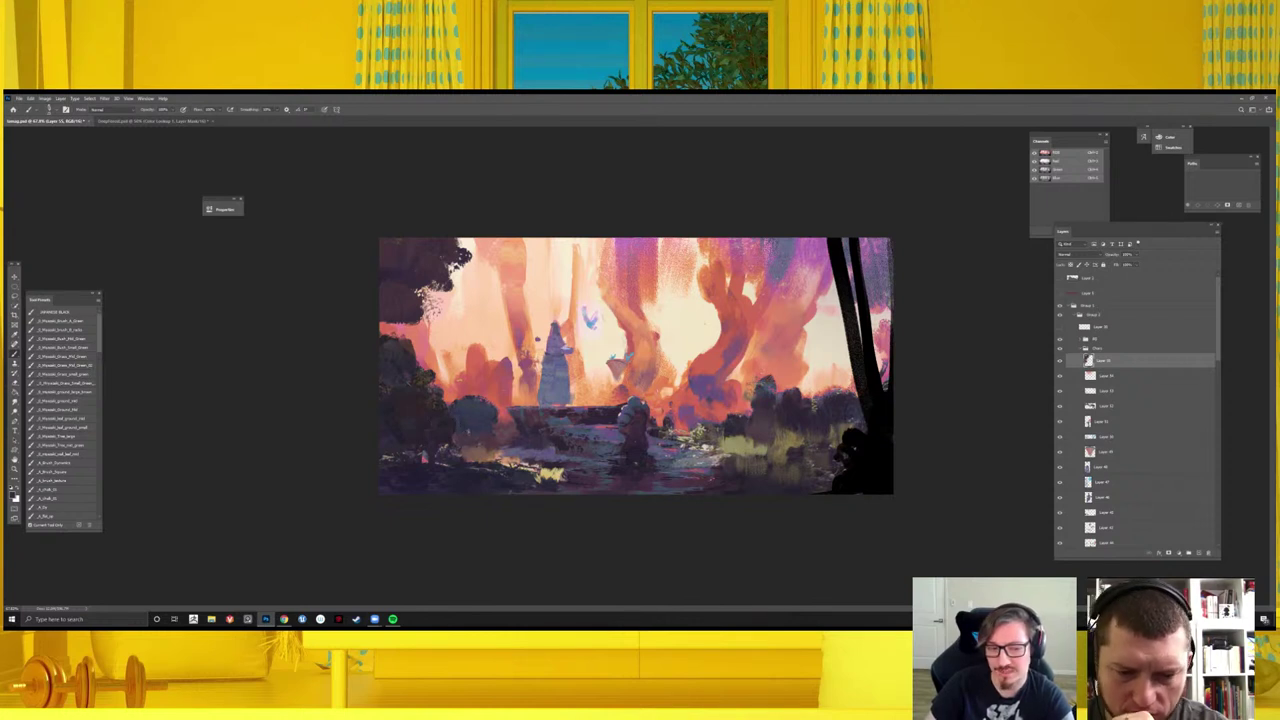
left_click(477, 434, "alt")
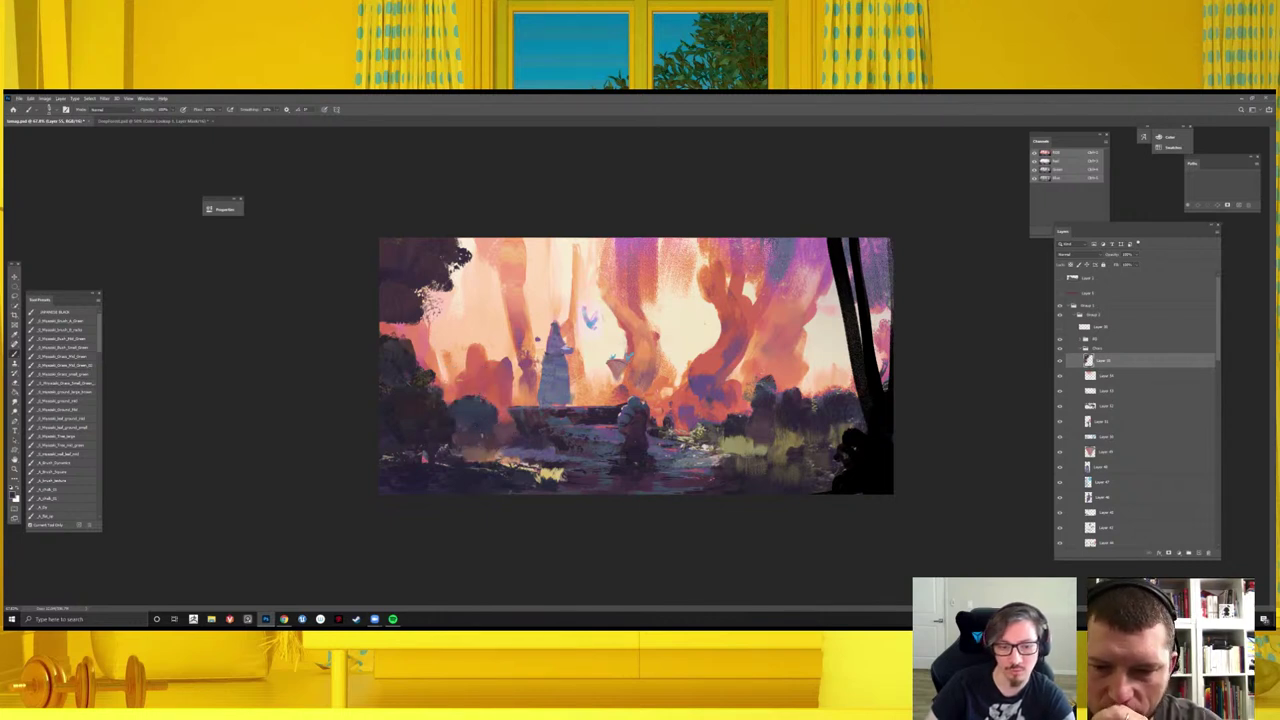
left_click(482, 438, "alt")
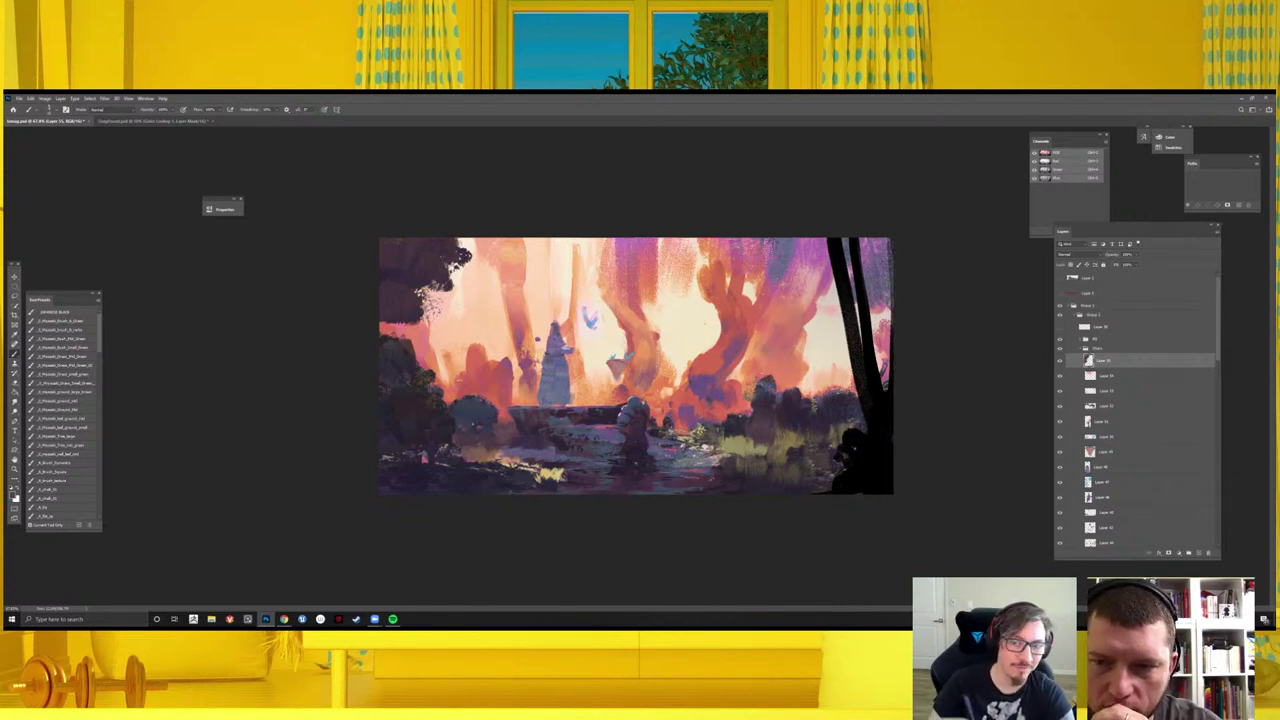
- Sample colours from the middle trees and add a small light mark on them
left_click(686, 381, "alt")
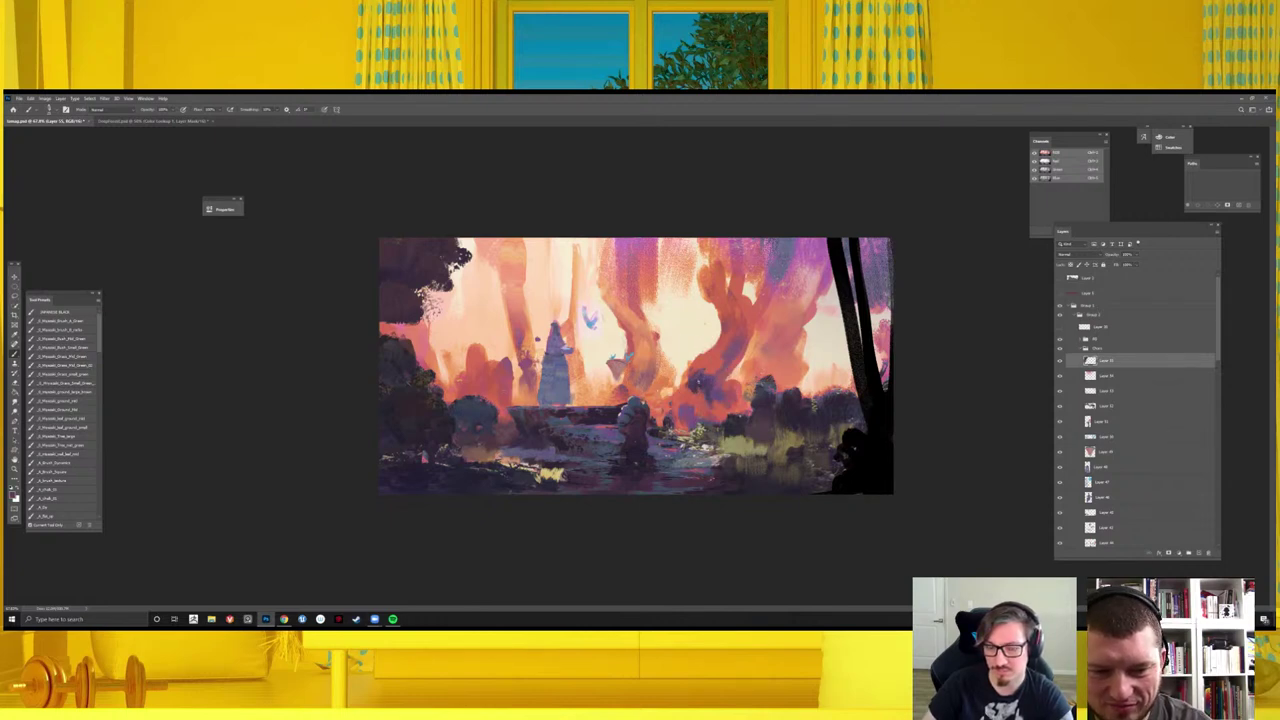
left_click(646, 371, "alt")
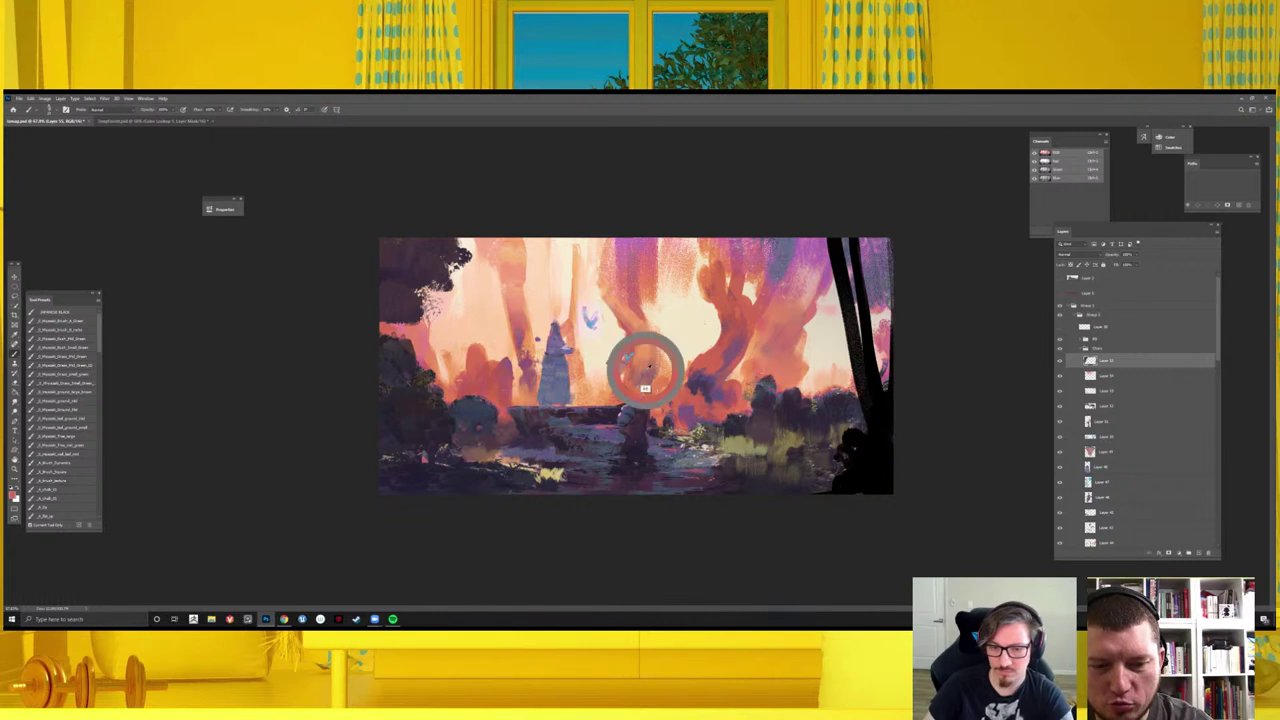
left_click(631, 350, "alt")
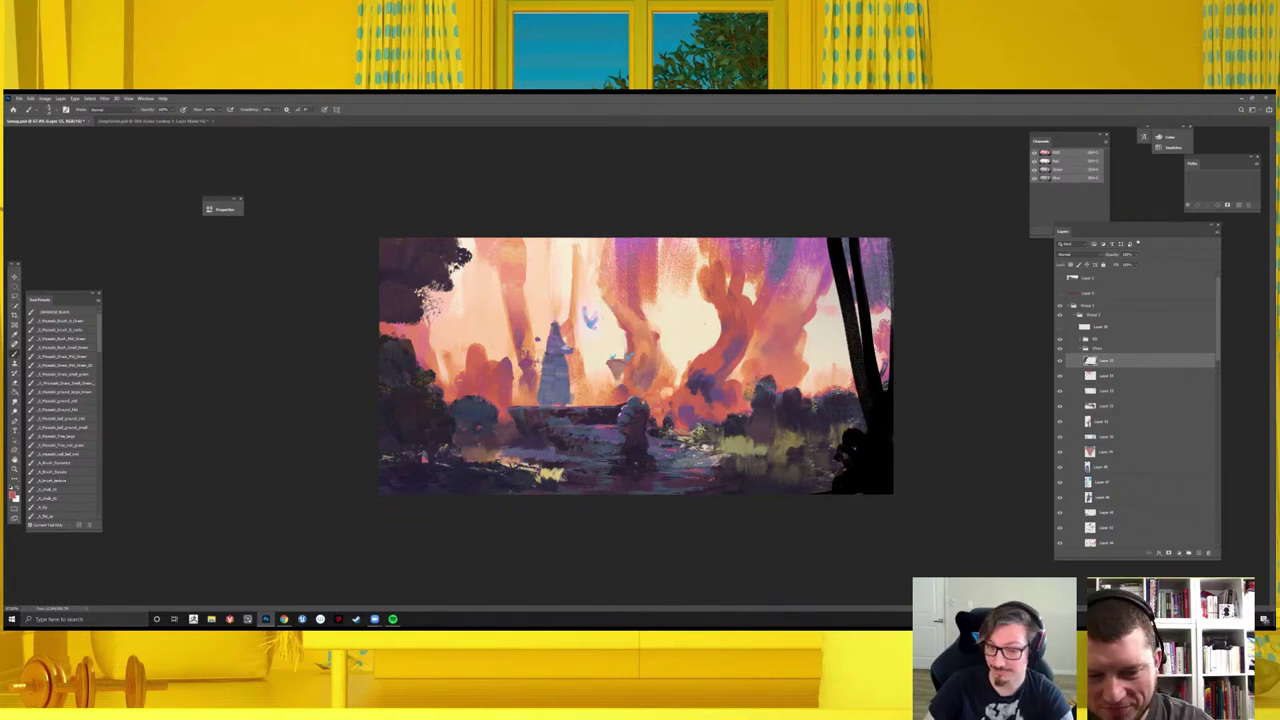
left_click(699, 374, "alt")
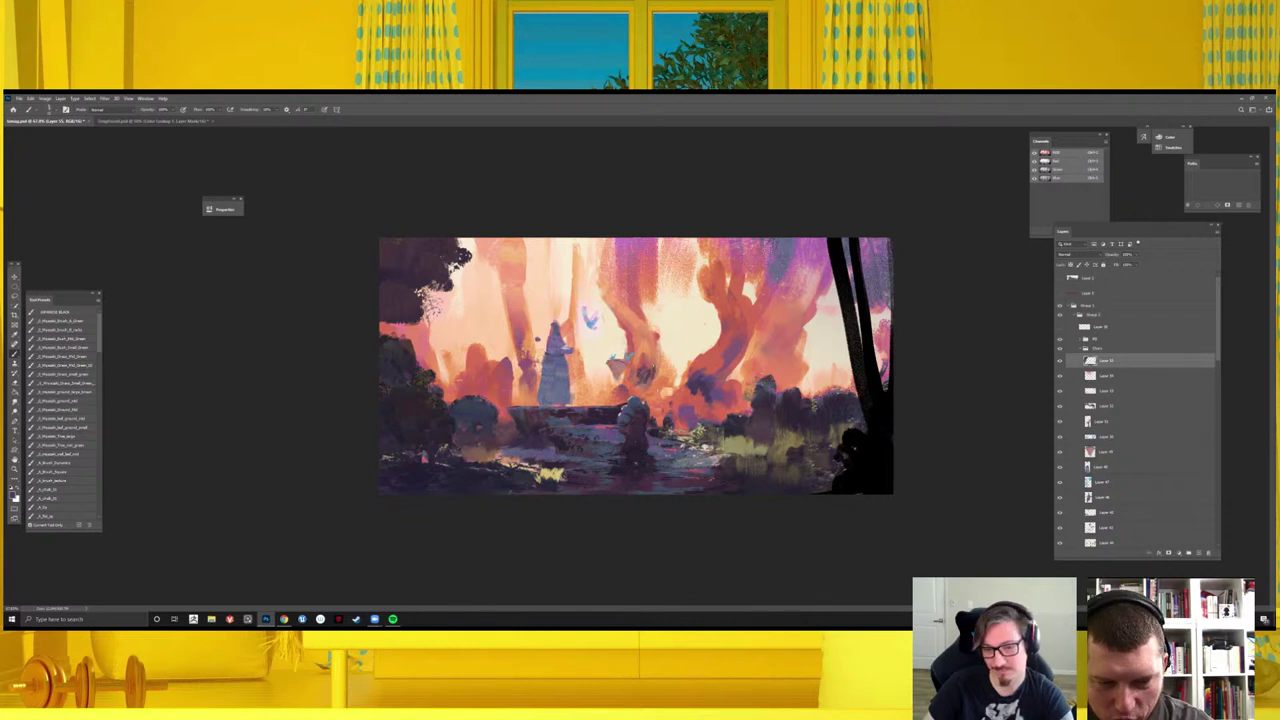
left_click(644, 367, "alt")
left_click_drag(643, 378, 620, 372)
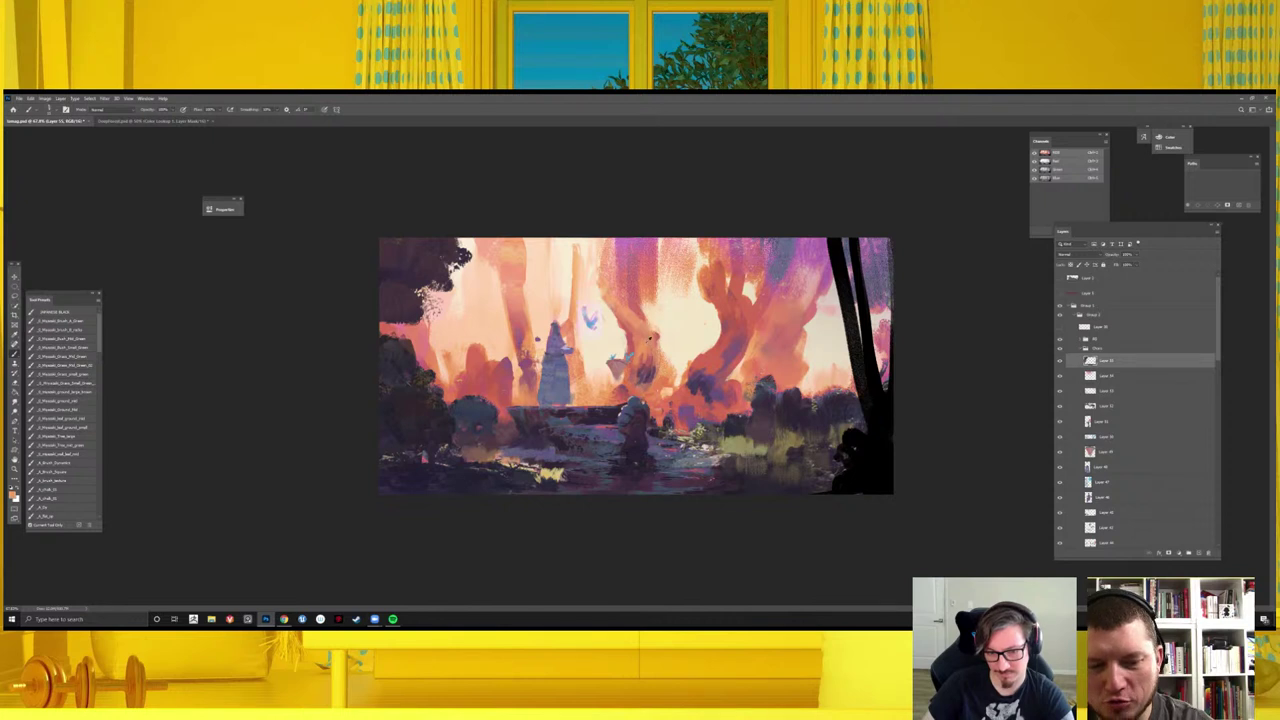
left_click(650, 360, "alt")
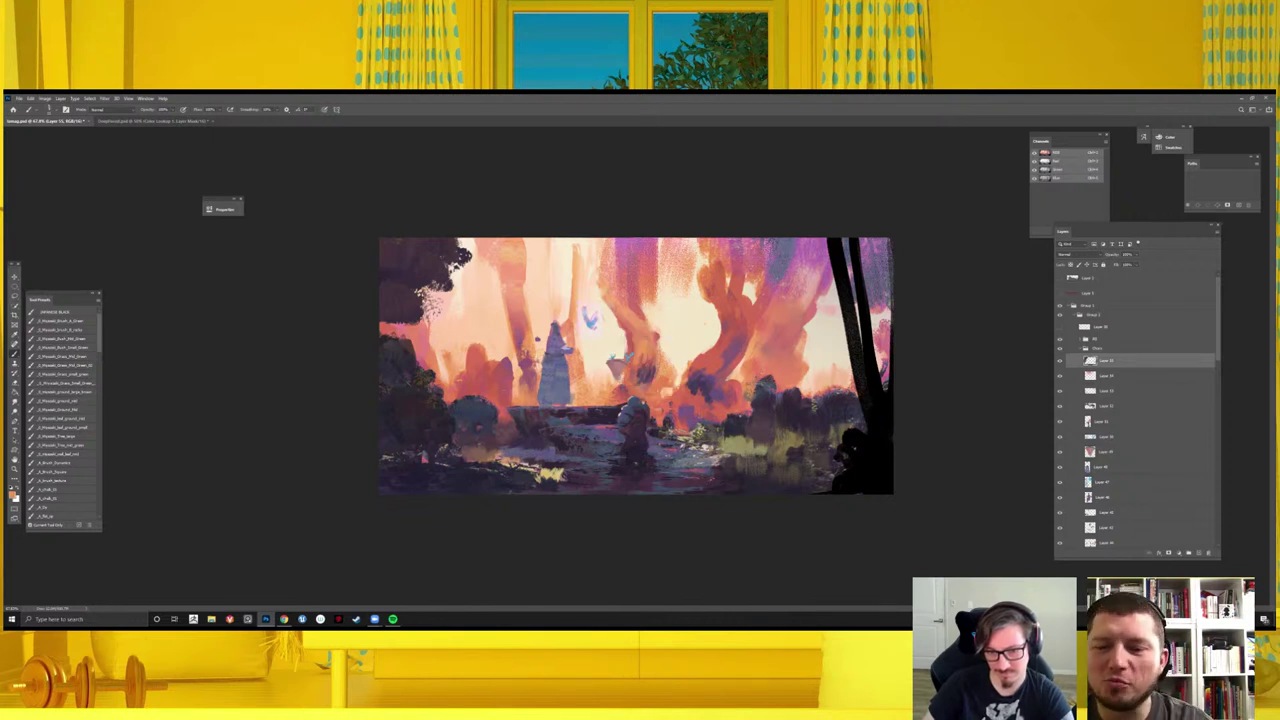
left_click(640, 390, "alt")
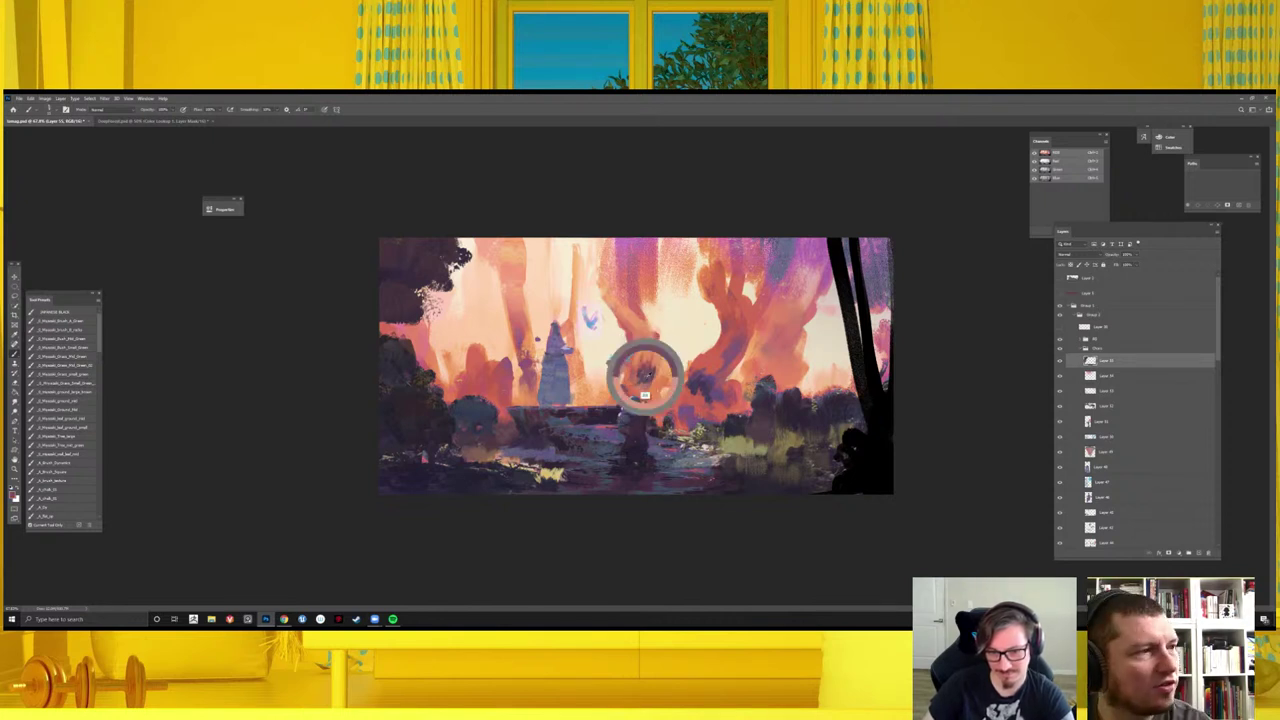
left_click(691, 386, "alt")
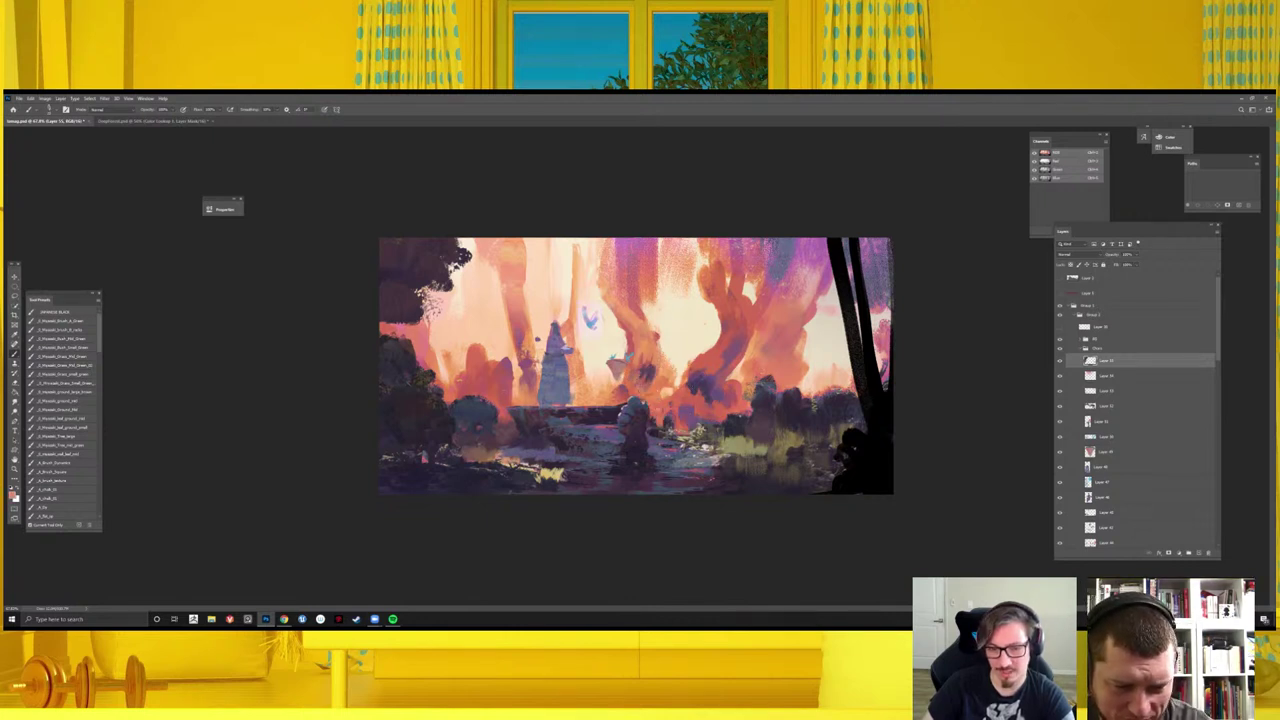
key("ctrl+minus")
key("ctrl+minus")
key("ctrl+minus")
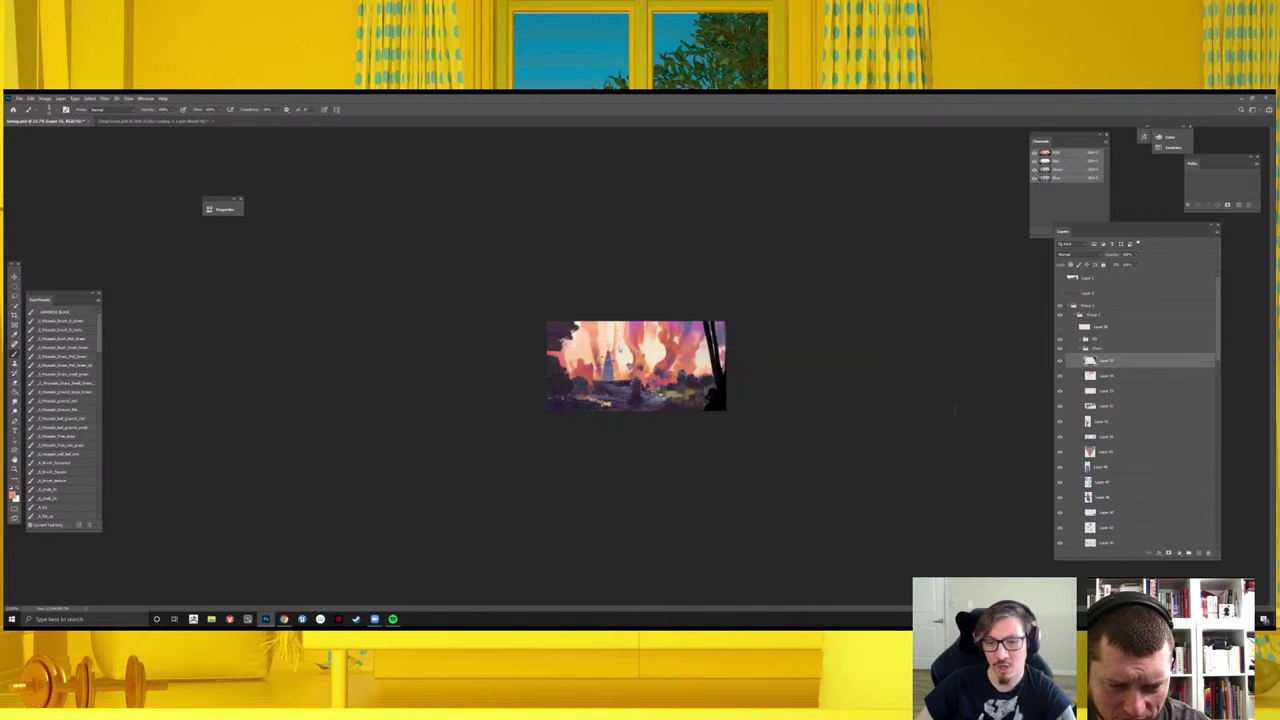
- Mirror the painting back and briefly hide the dark tree layer to compare
key("h")
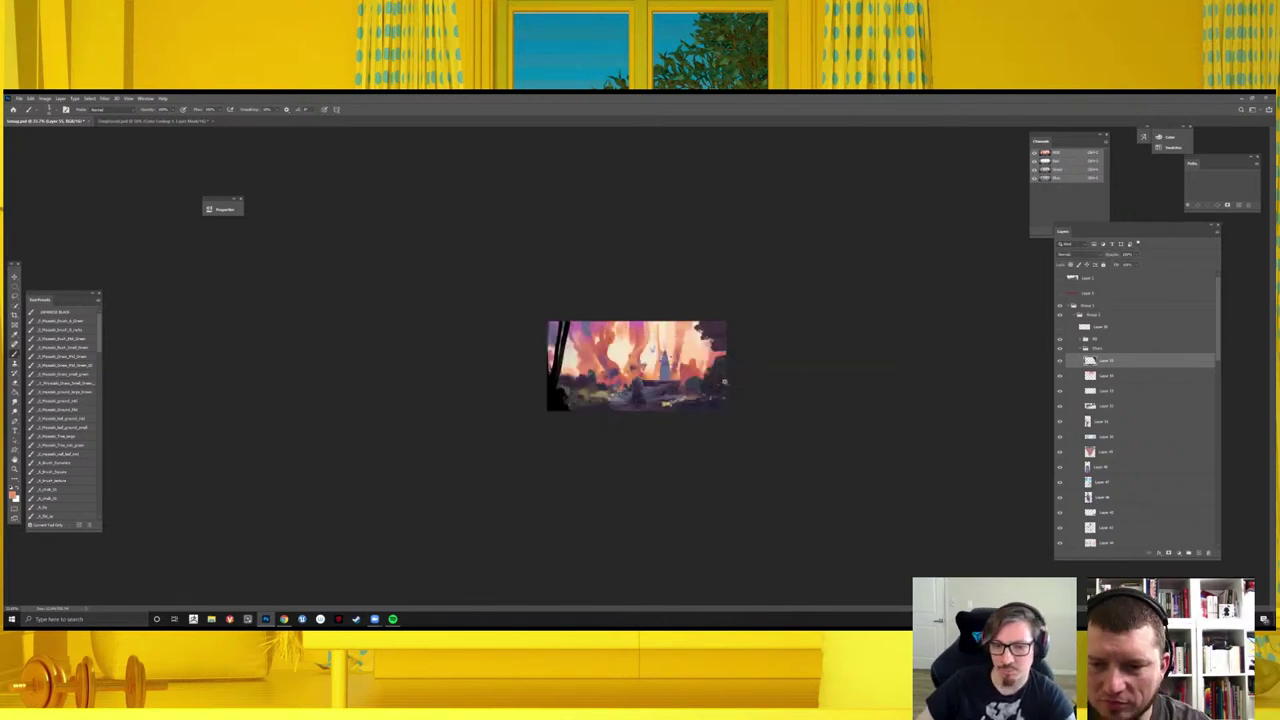
key("ctrl+plus")
key("ctrl+plus")
left_click(1061, 361)
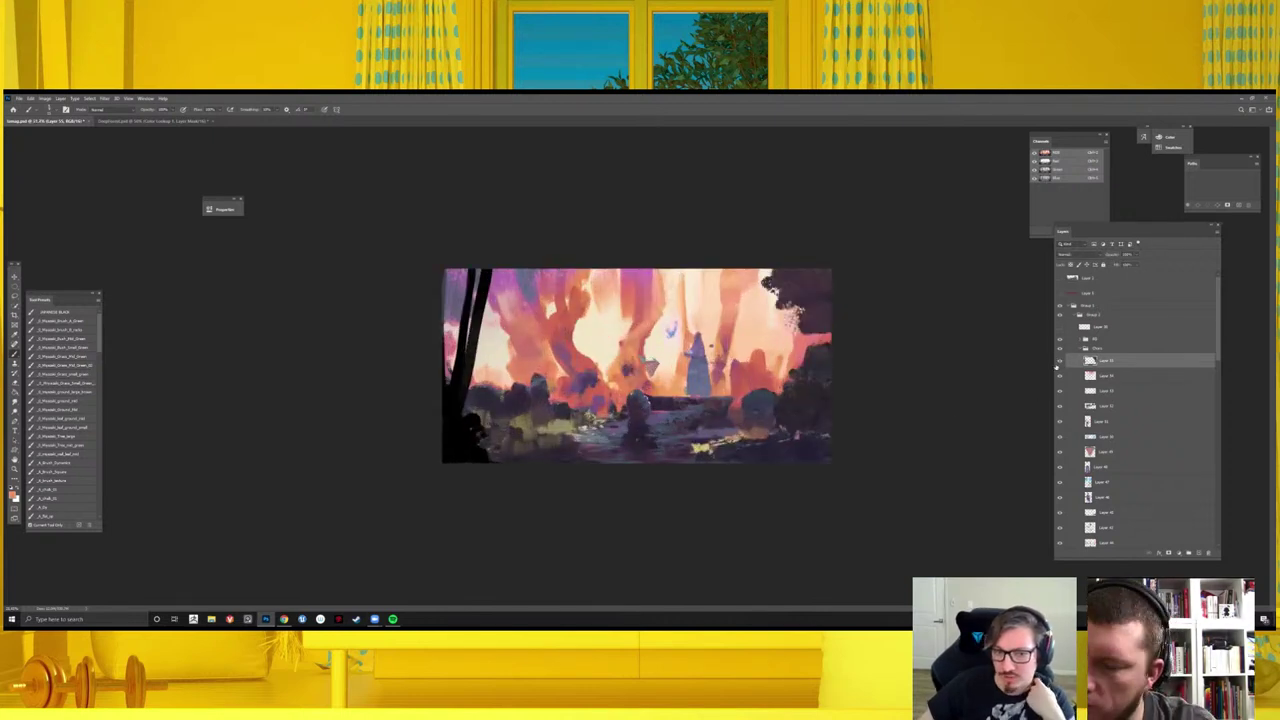
key("ctrl+plus")
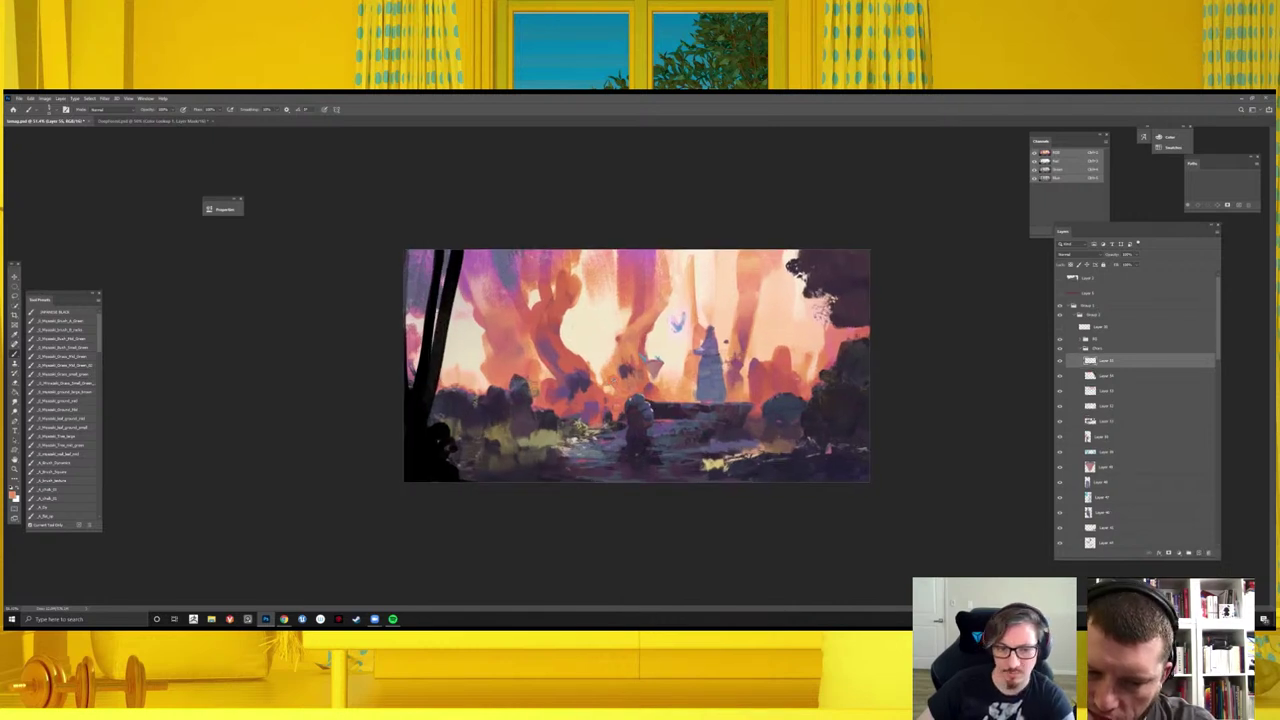
key("ctrl+plus")
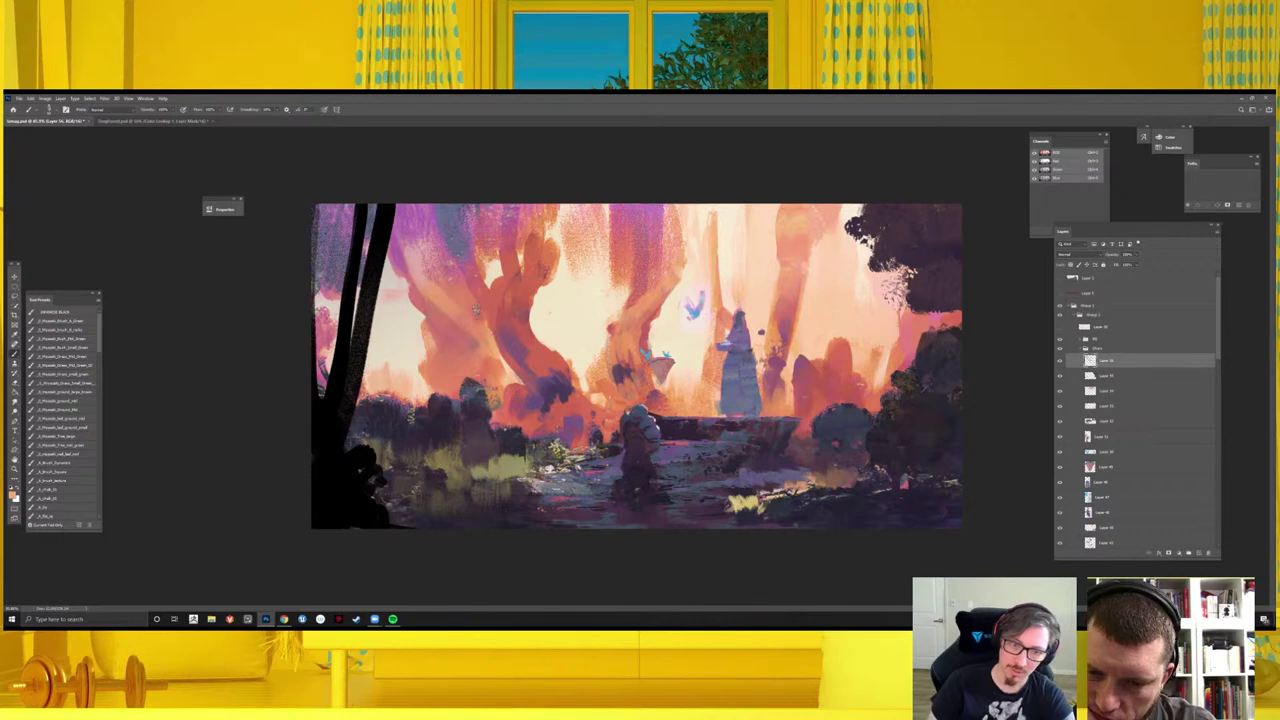
left_click(463, 441)
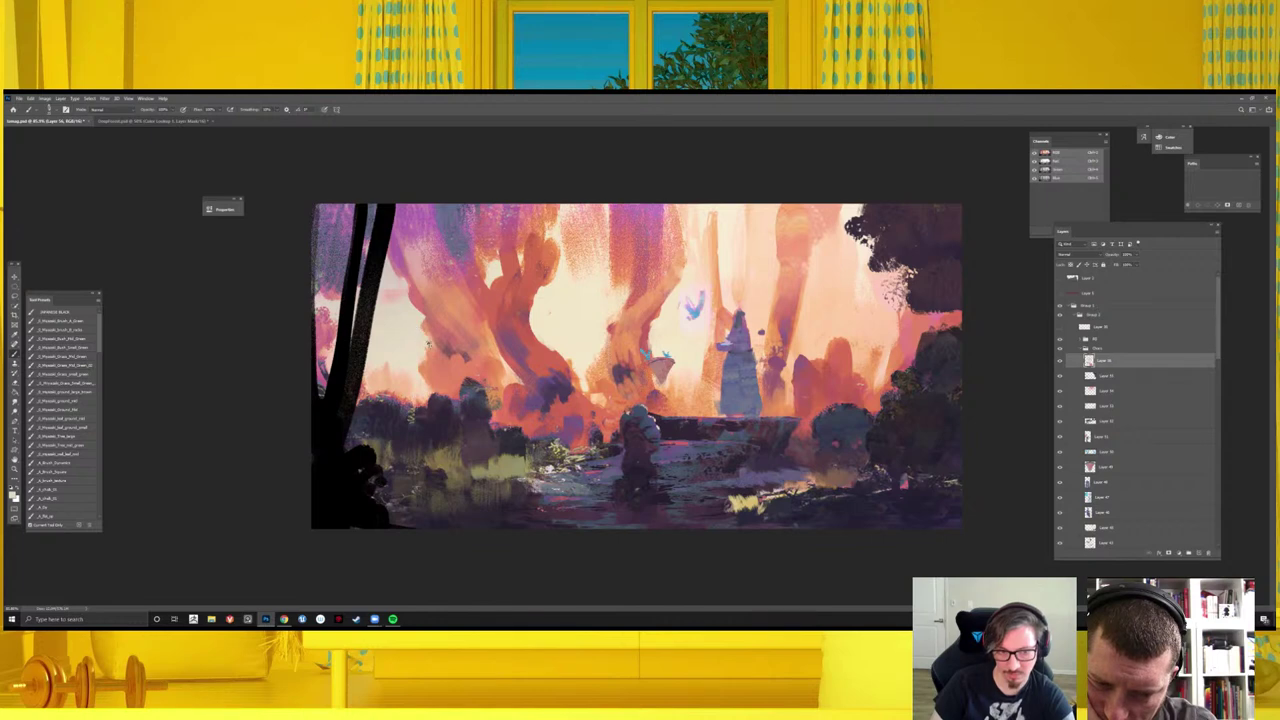
- Sample reddish tones and paint small dark strokes on the left orange tree trunk
left_click(445, 345, "alt")
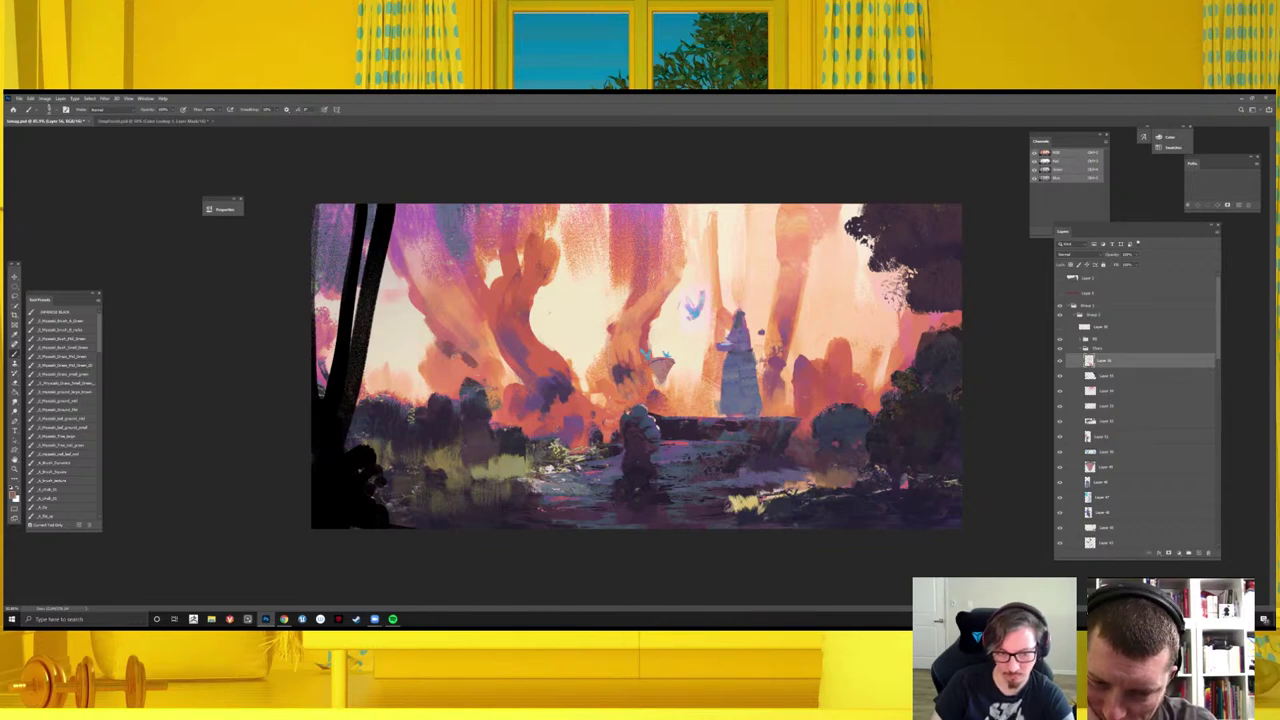
left_click(469, 357, "alt")
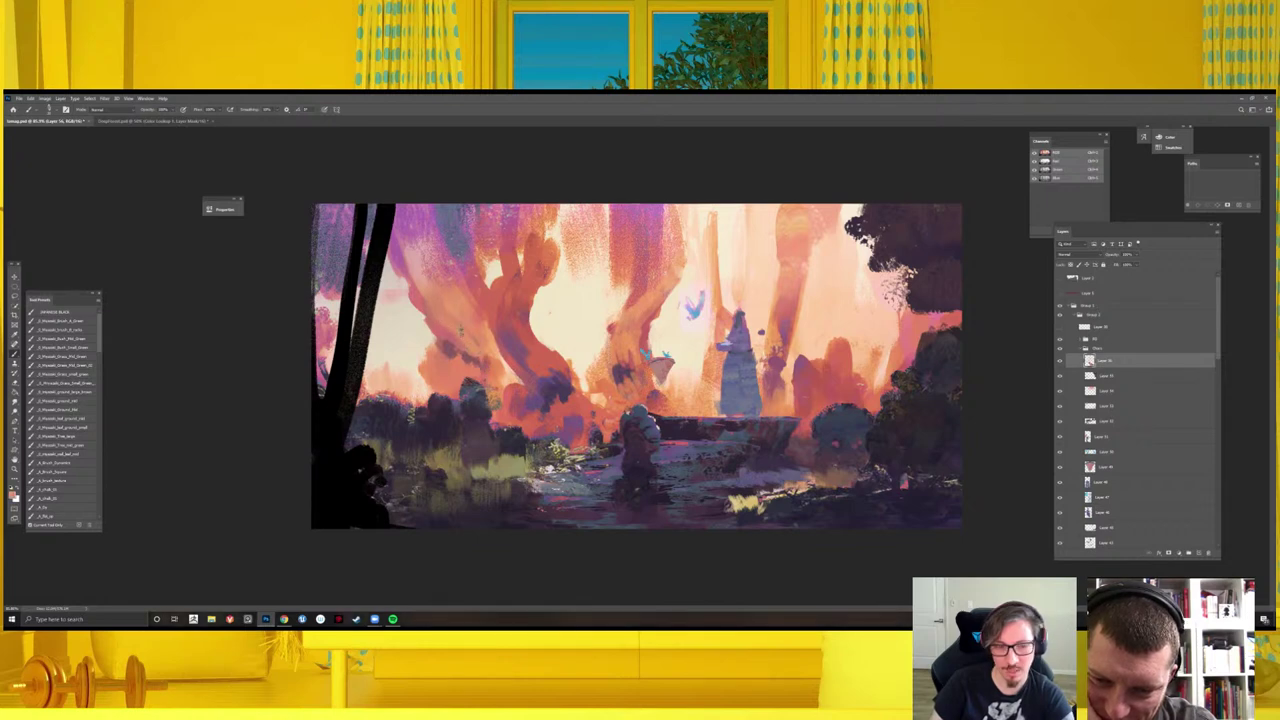
left_click_drag(418, 268, 404, 300)
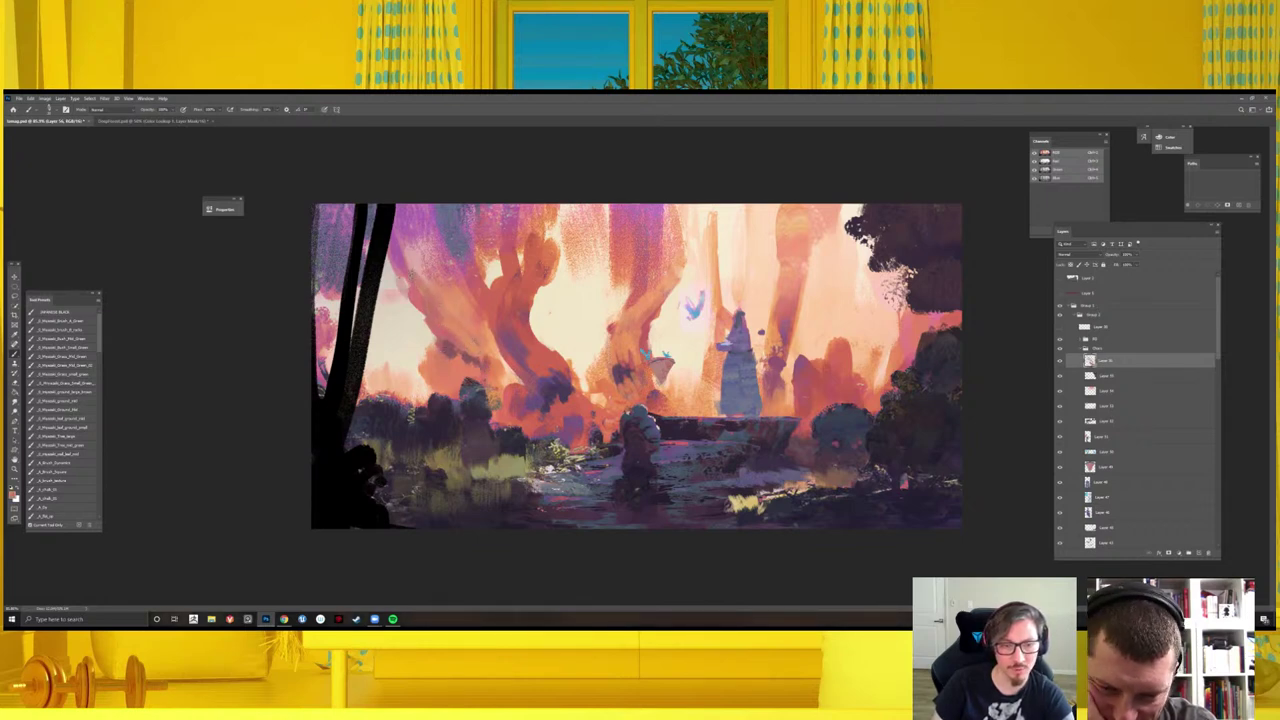
left_click(406, 276, "alt")
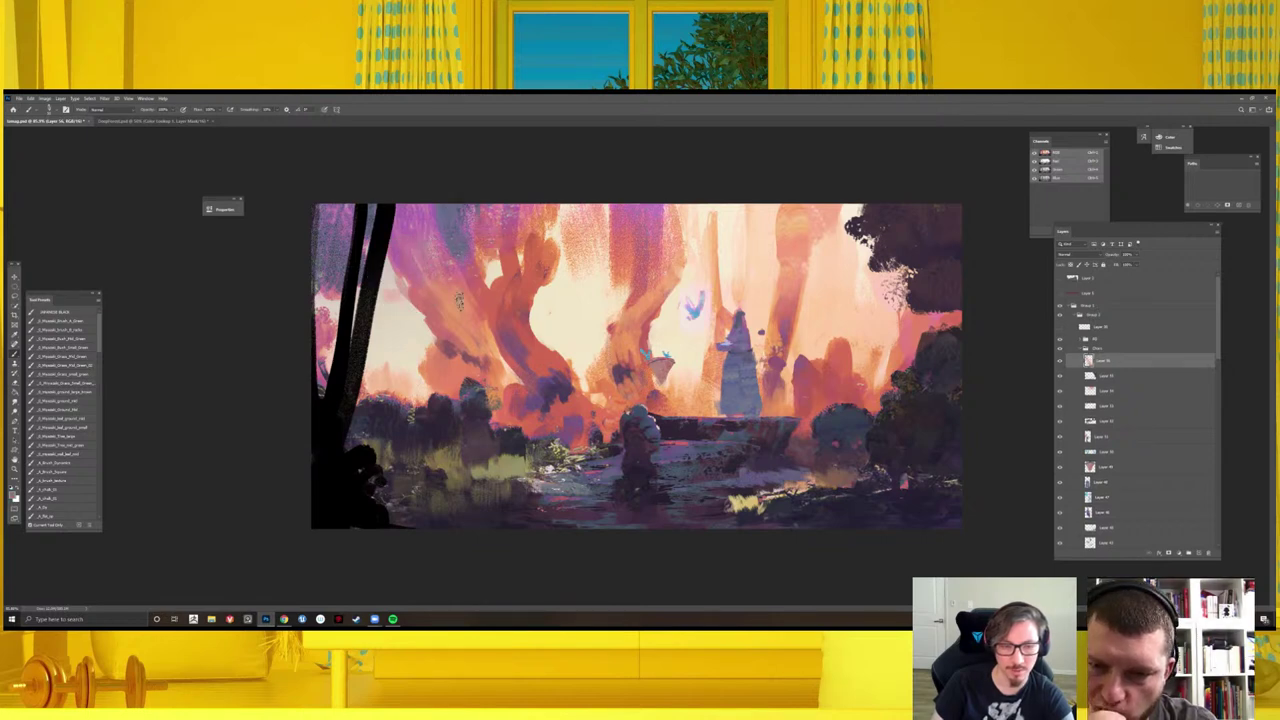
left_click(435, 234, "alt")
left_click(424, 304, "alt")
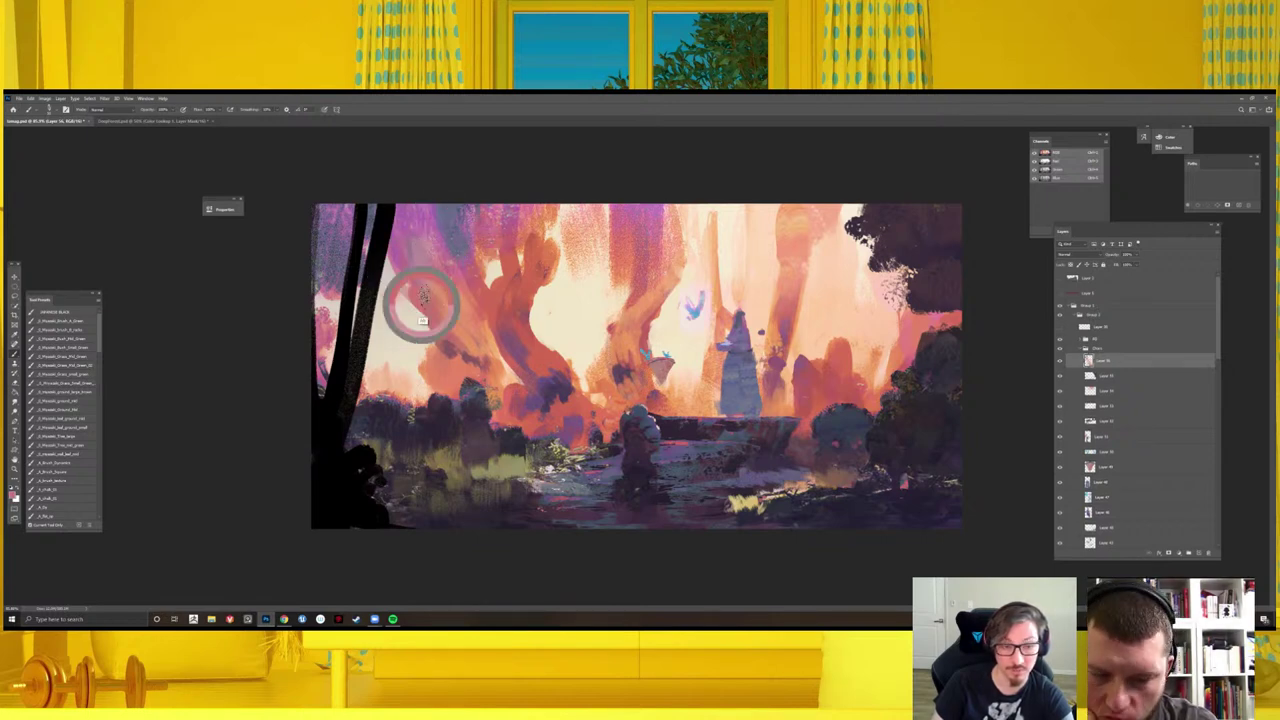
left_click_drag(424, 244, 440, 290)
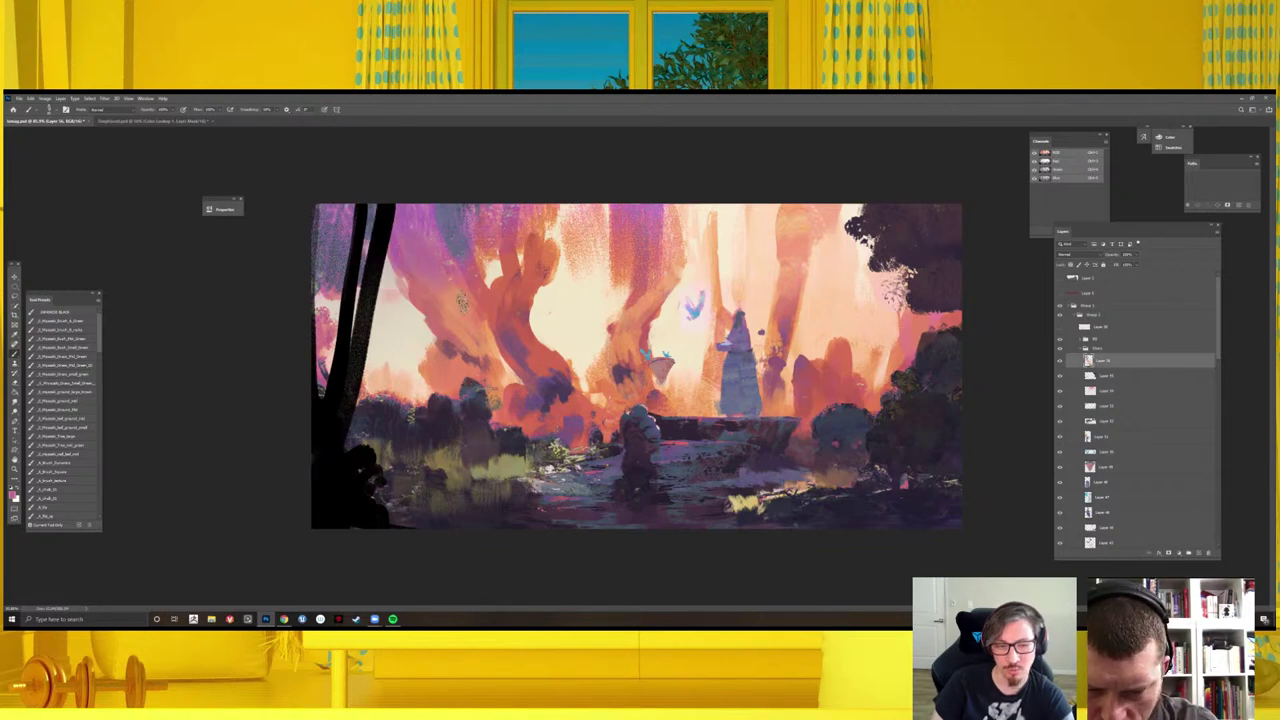
key("ctrl+minus")
key("ctrl+minus")
key("ctrl+minus")
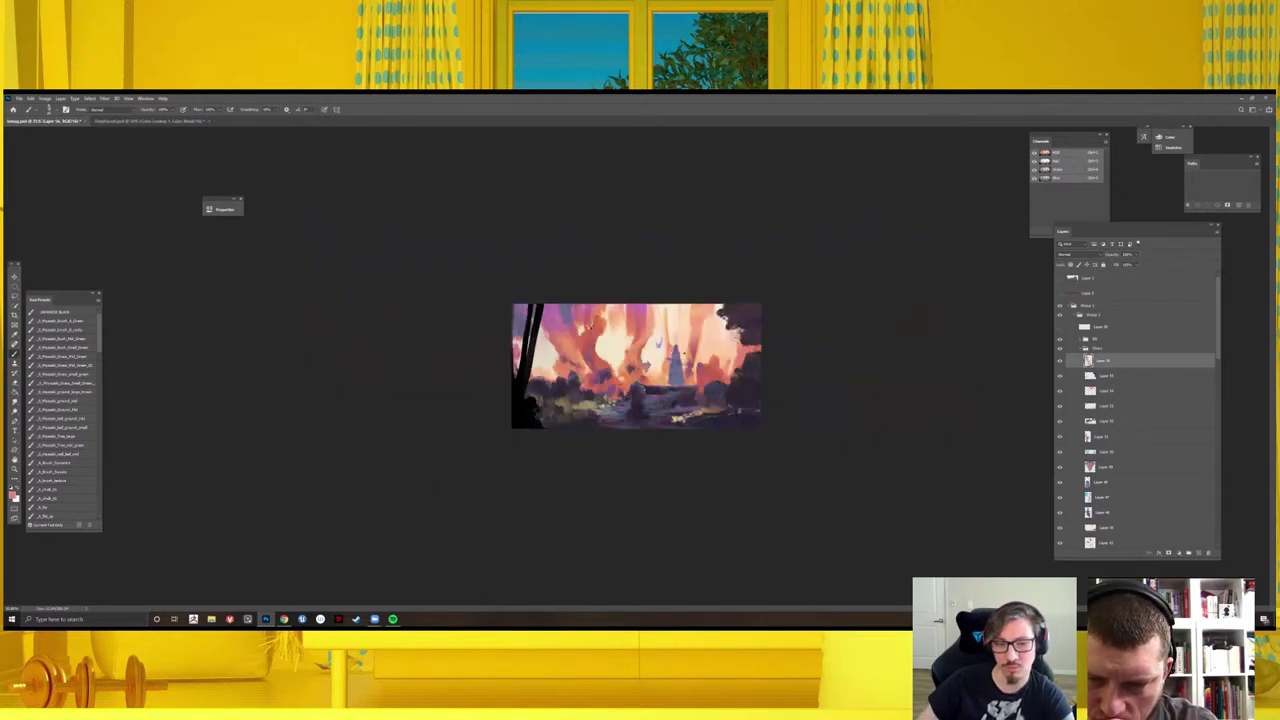
key("h")
key("ctrl+plus")
key("ctrl+plus")
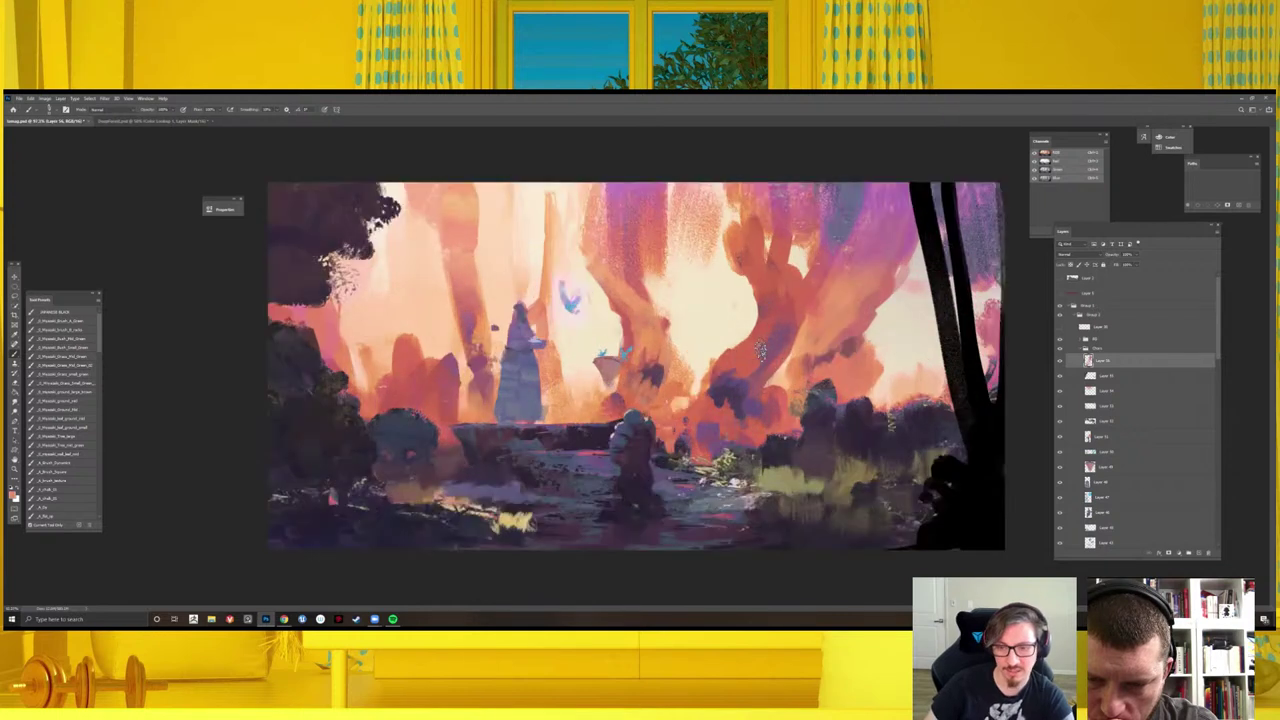
left_click(796, 358, "alt")
left_click(823, 360, "alt")
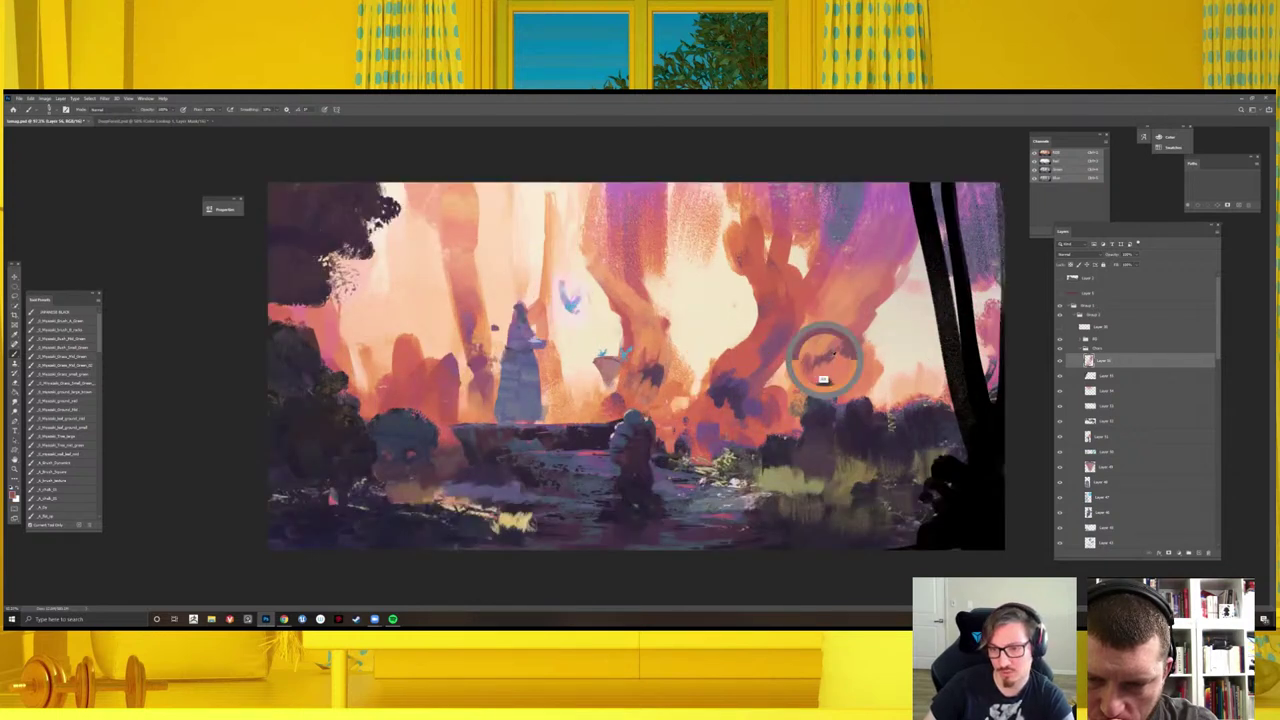
left_click(786, 375, "alt")
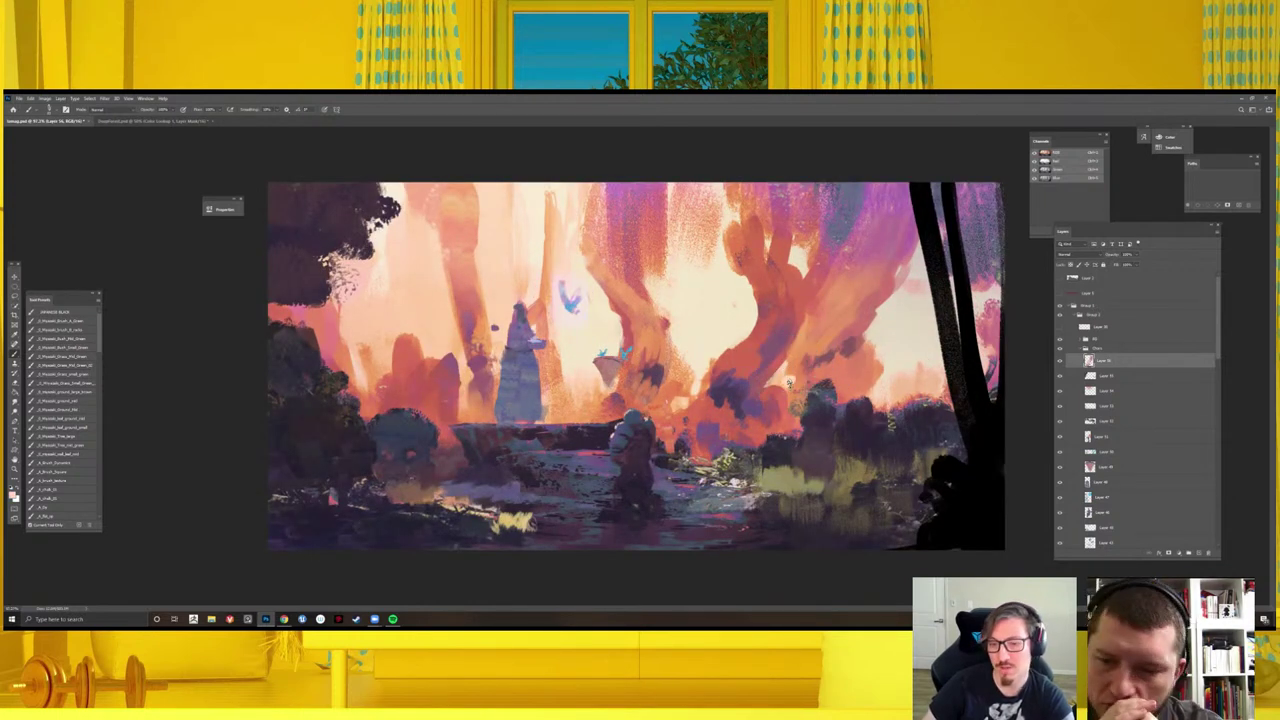
left_click(785, 372, "alt")
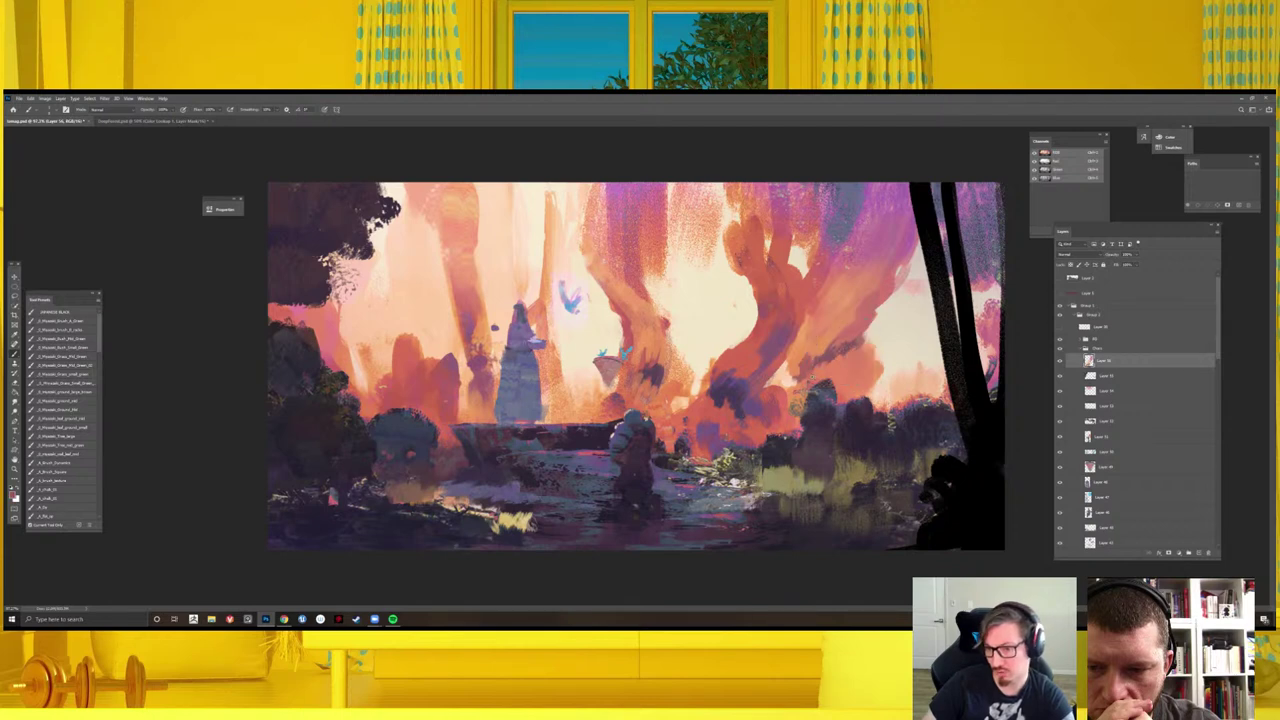
key("ctrl+minus")
- Stipple pinkish texture over the upper-left trees and speckles near the centre, undoing a grey stipple
key("h")
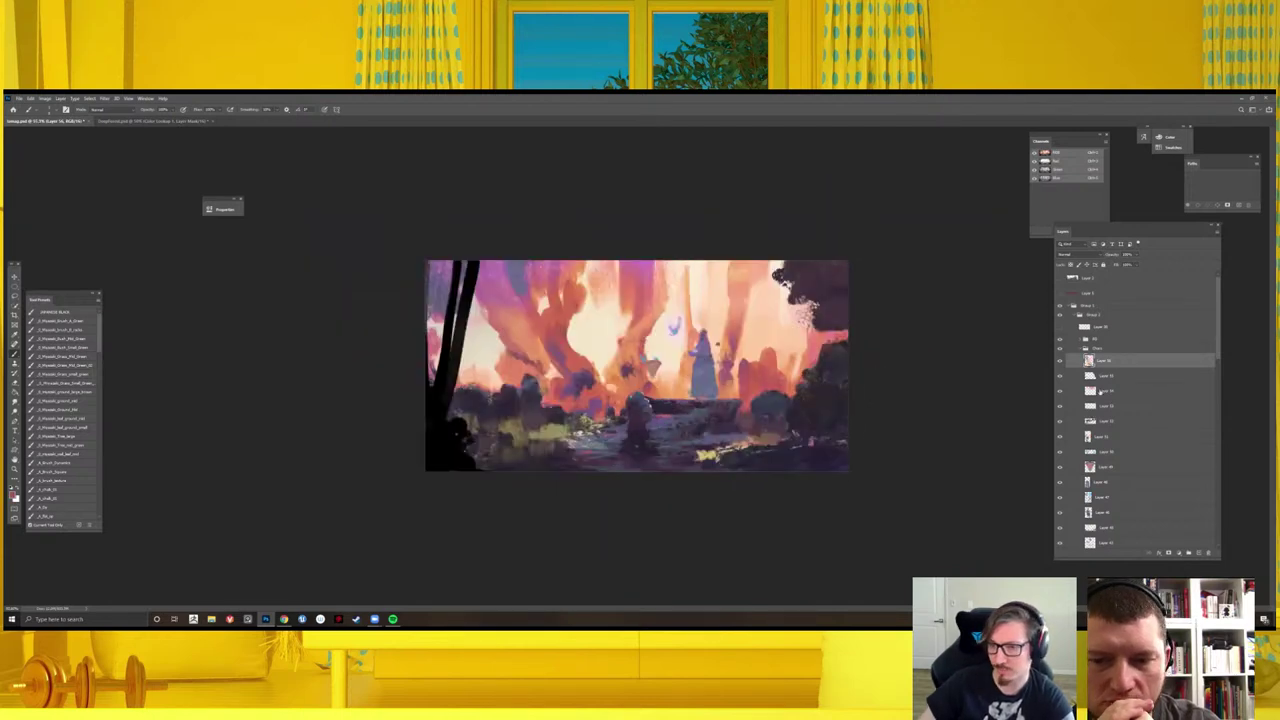
scroll(637, 365, "up", 2)
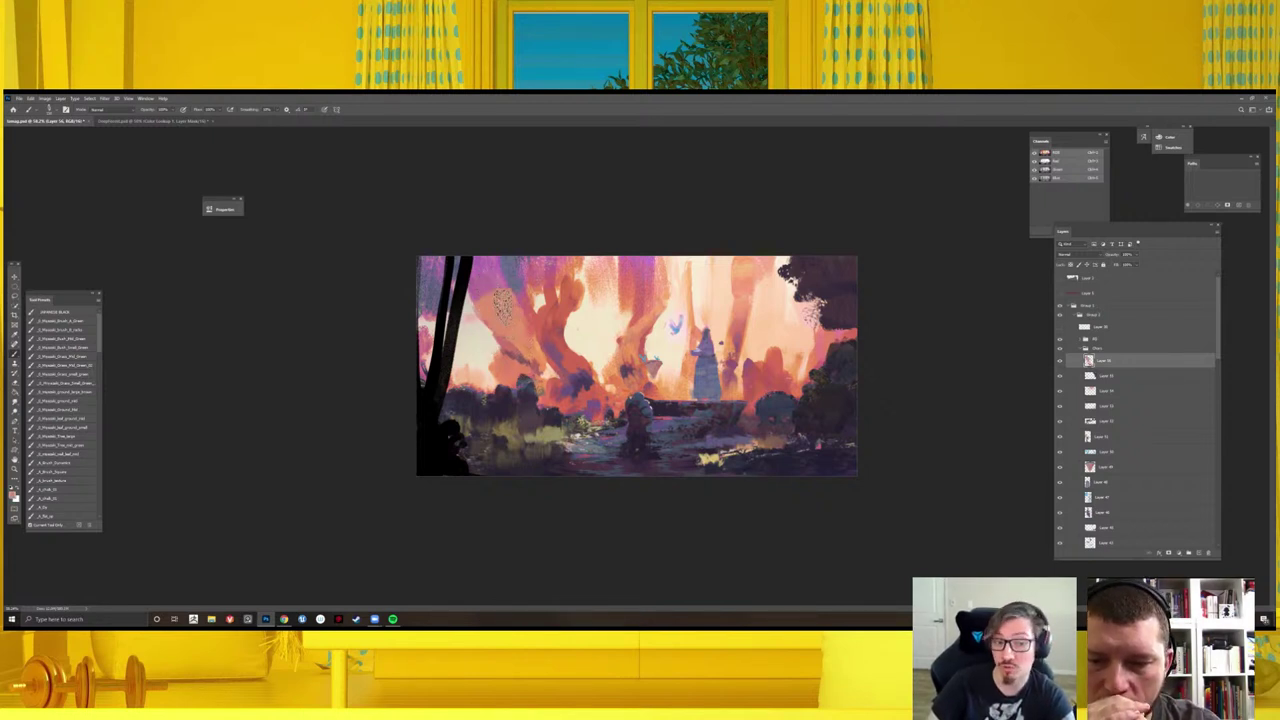
left_click_drag(500, 315, 487, 285)
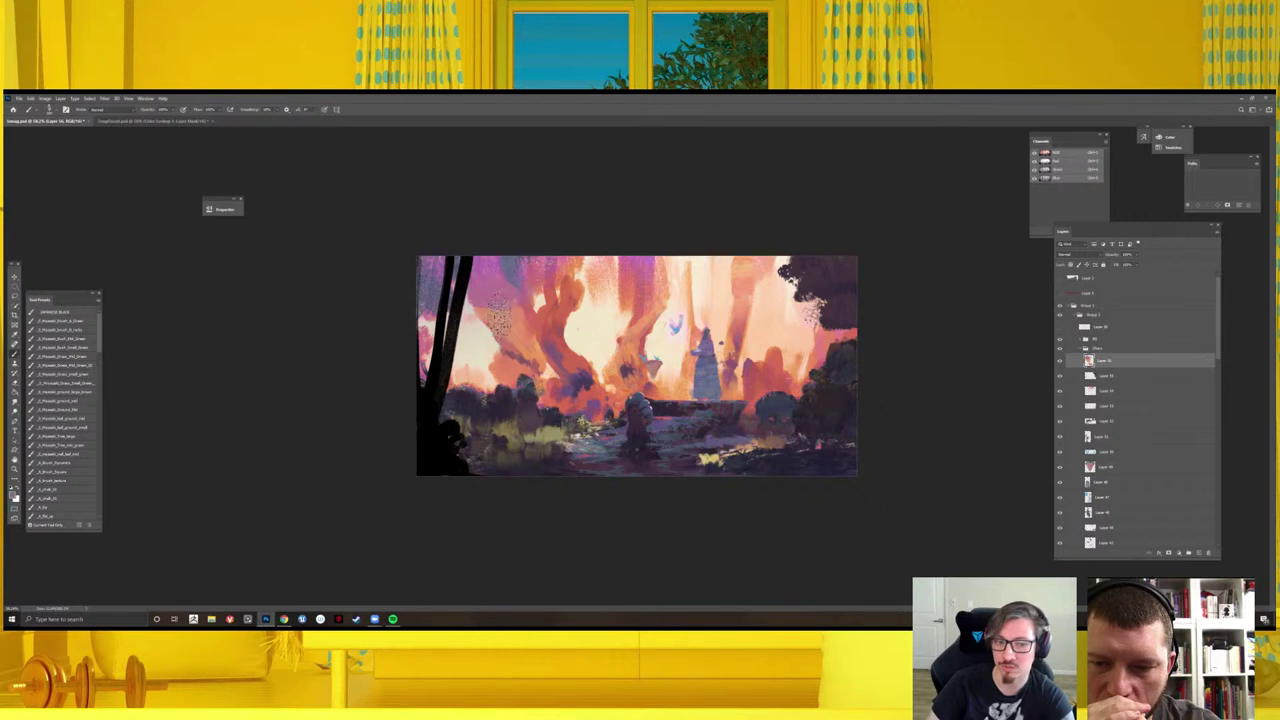
mouse_move(495, 330)
left_mouse_down()
mouse_move(510, 300)
mouse_move(530, 365)
mouse_move(585, 380)
left_mouse_up()
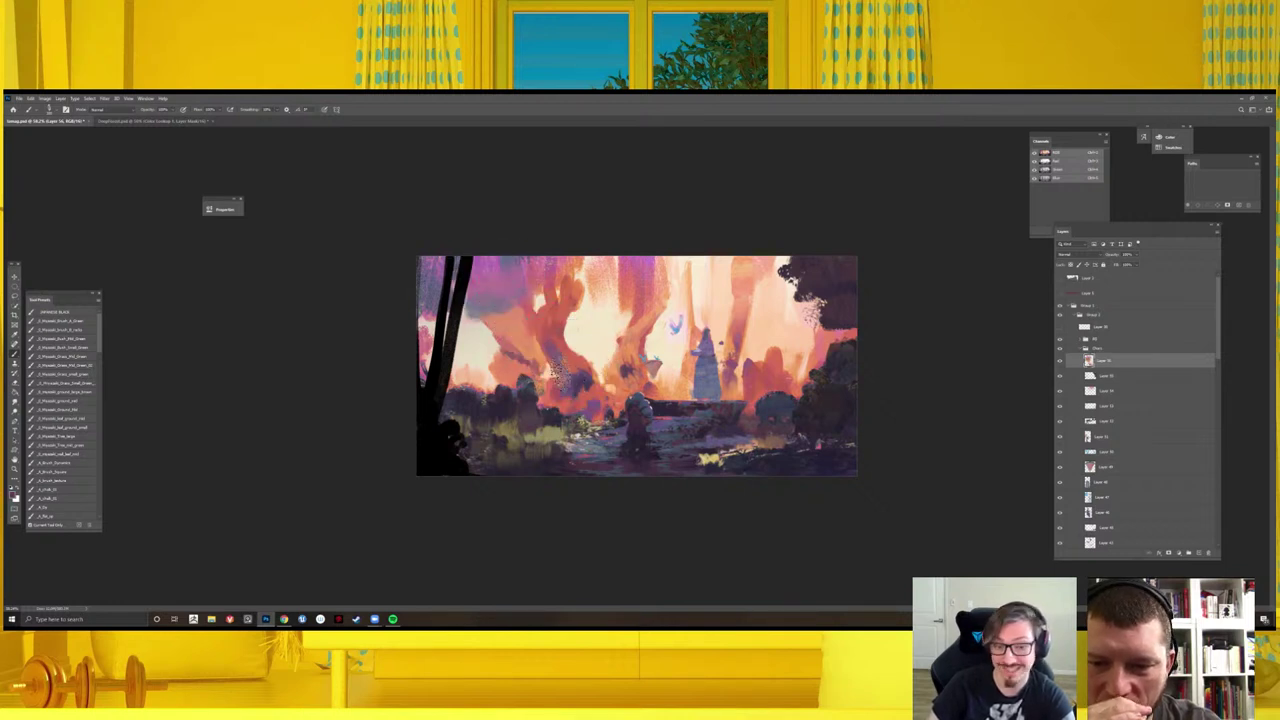
left_click_drag(425, 300, 450, 360)
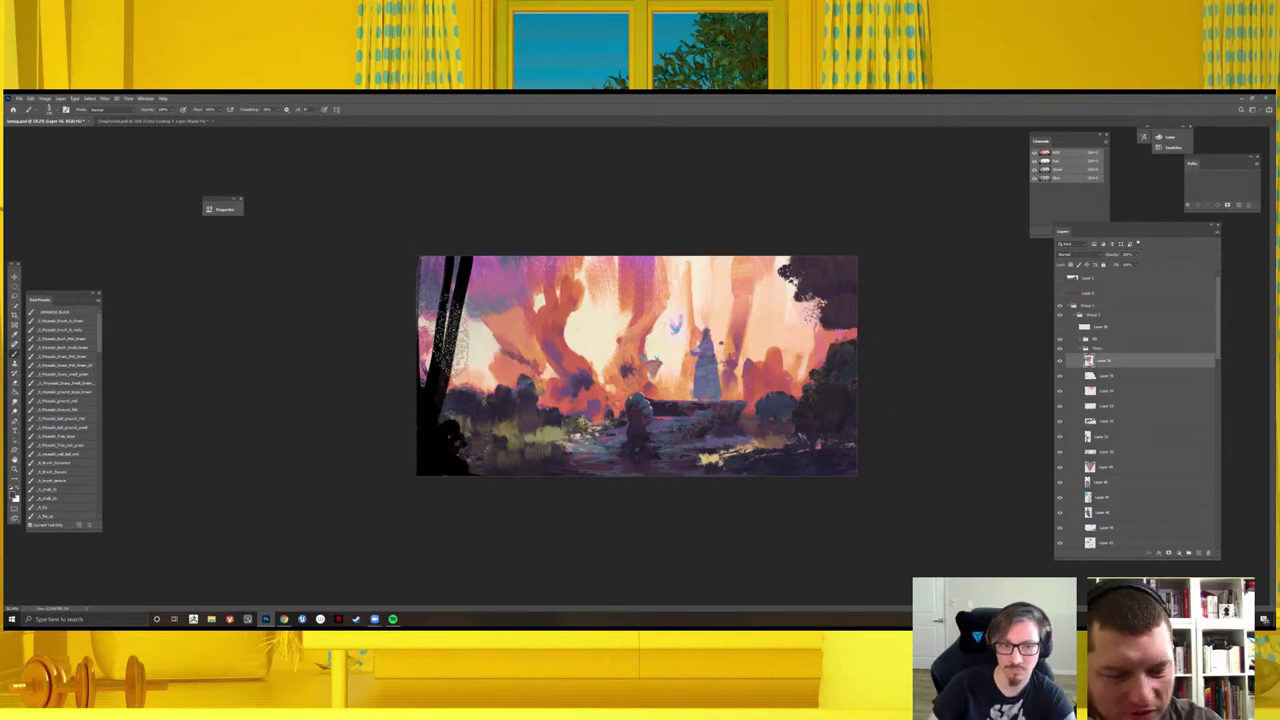
key("ctrl+z")
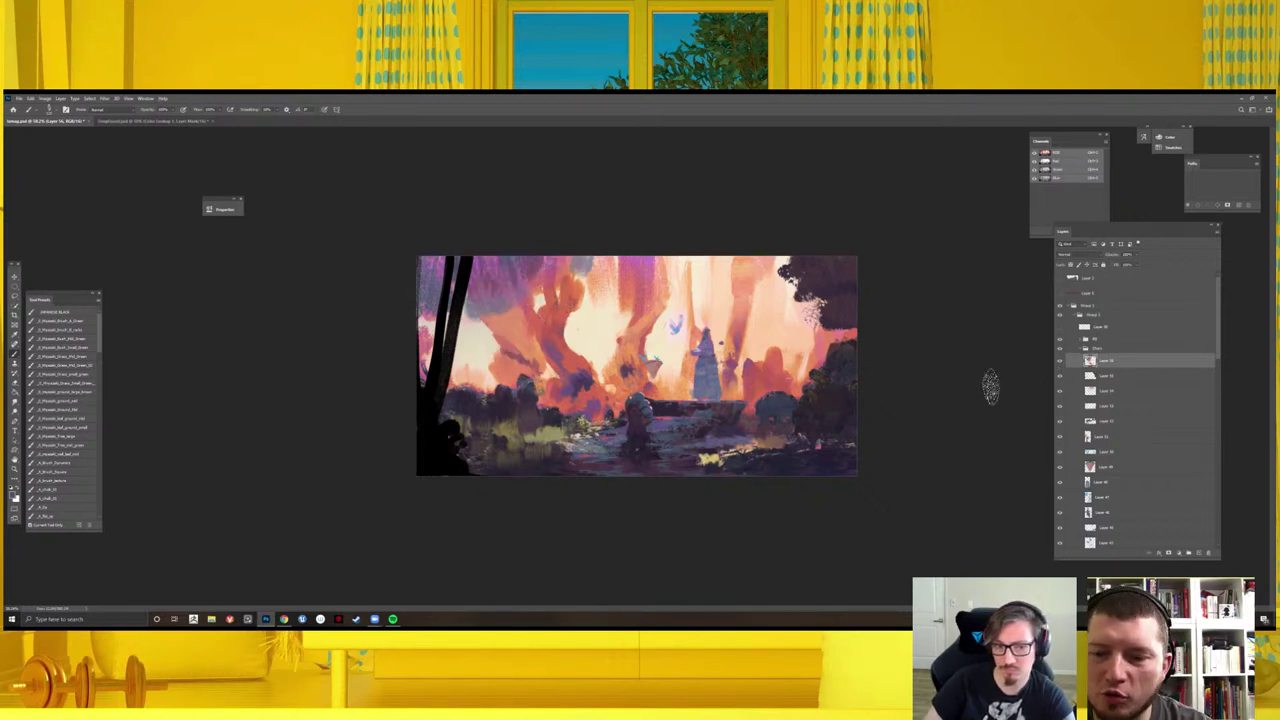
mouse_move(538, 308)
left_mouse_down()
mouse_move(560, 265)
mouse_move(530, 280)
mouse_move(580, 260)
mouse_move(500, 300)
left_mouse_up()
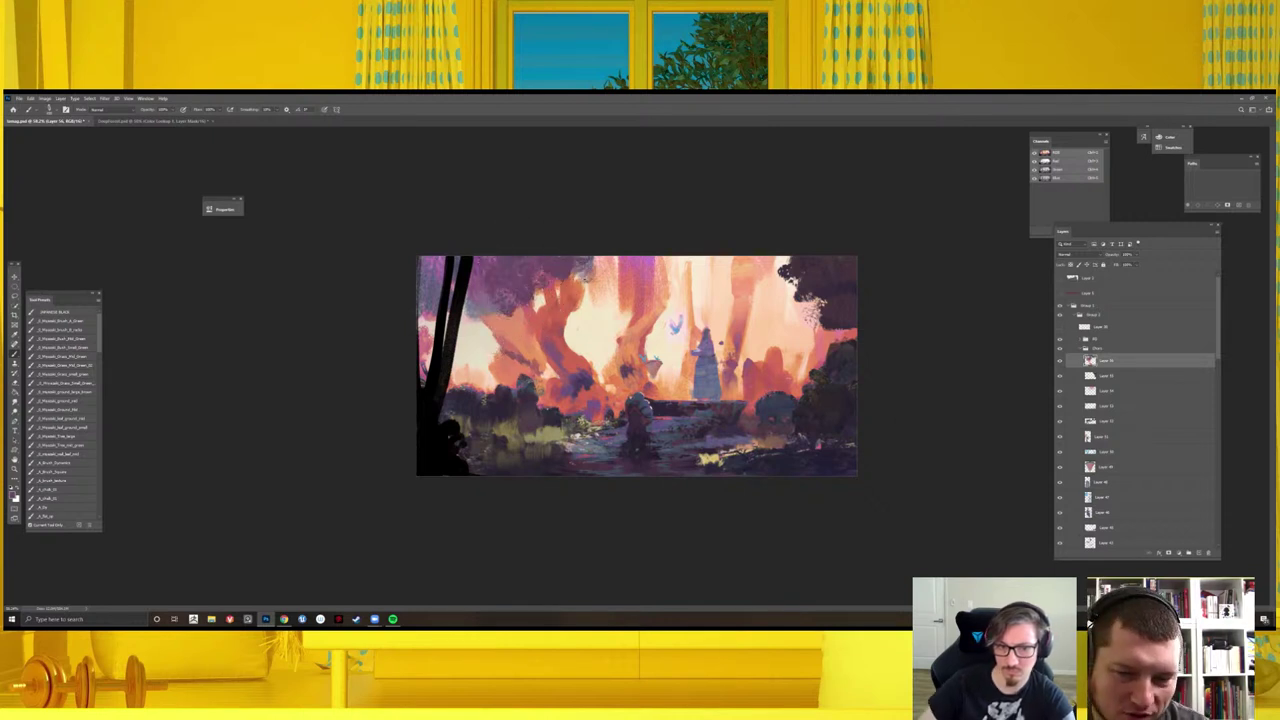
- Add a new layer and stamp a merged copy of all visible layers onto it
key("ctrl+minus")
key("ctrl+minus")
key("ctrl+plus")
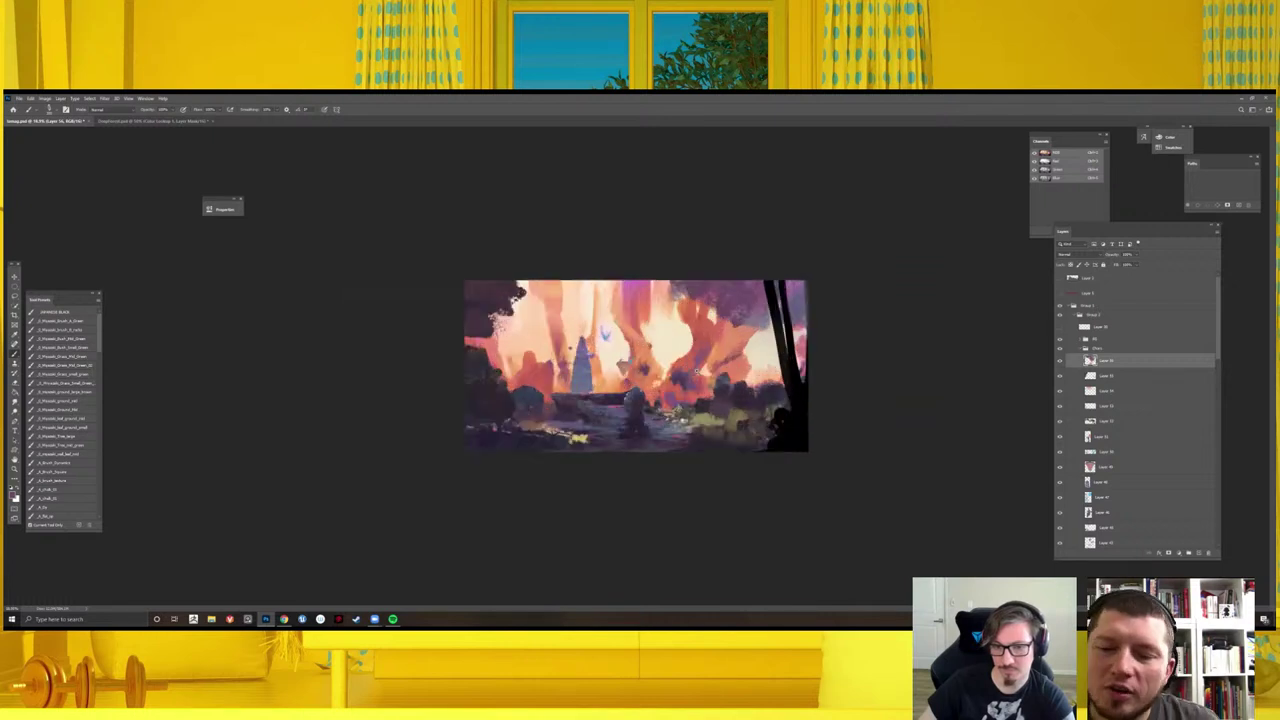
key("ctrl+plus")
left_click(1198, 552)
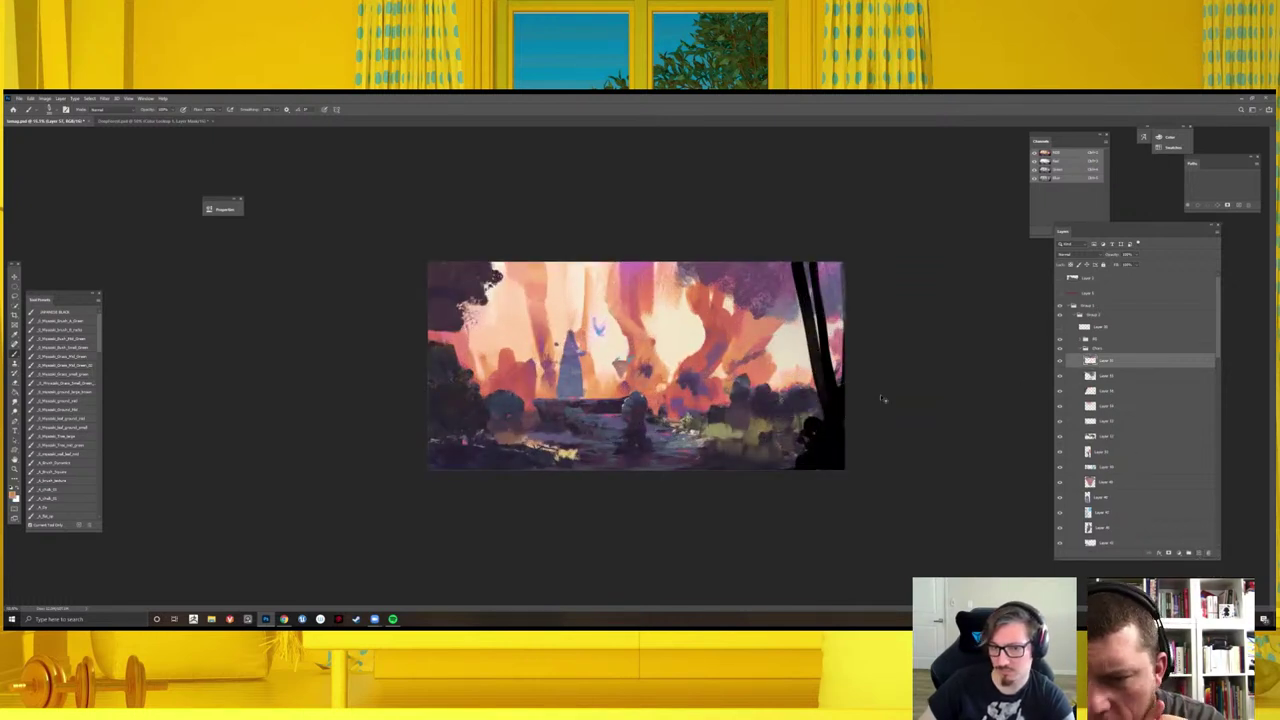
key("ctrl+shift+alt+e")
key("ctrl+t")
- Stretch the merged copy taller, shift it down and rotate it with free transform
key("ctrl+minus")
left_click(1078, 255)
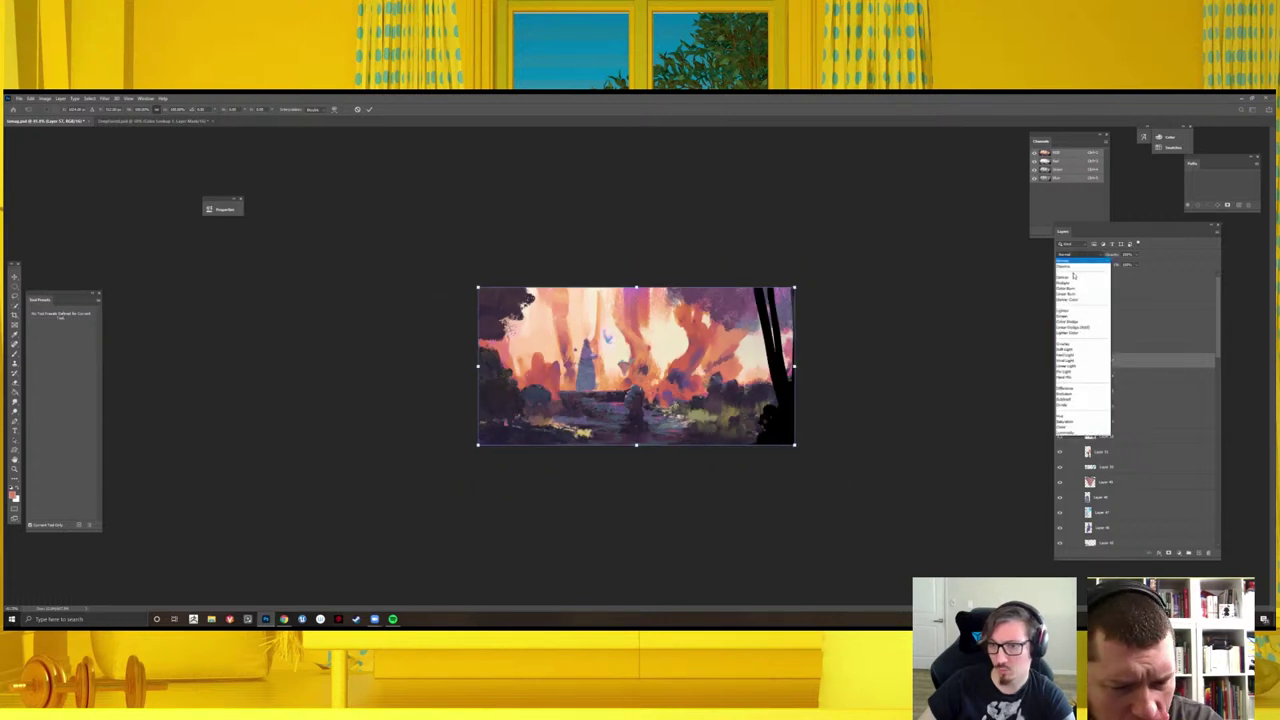
left_click(1076, 279)
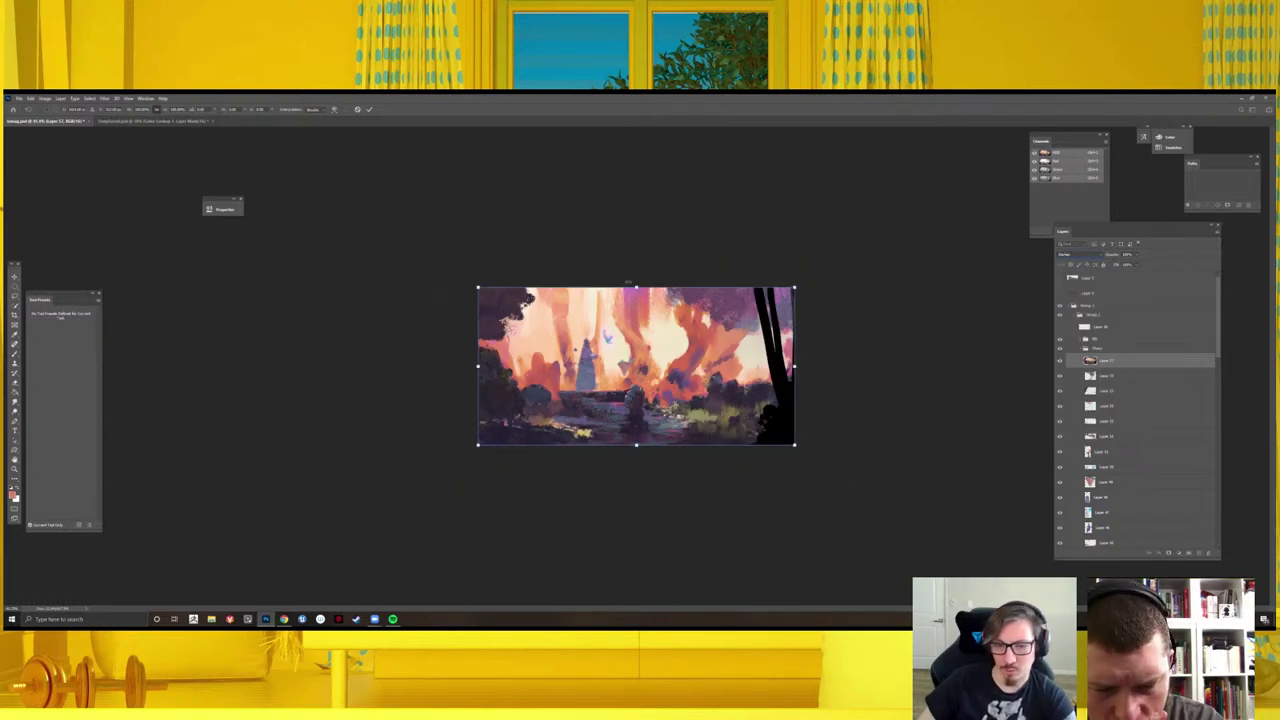
left_click_drag(636, 288, 636, 130)
left_click_drag(636, 320, 636, 385)
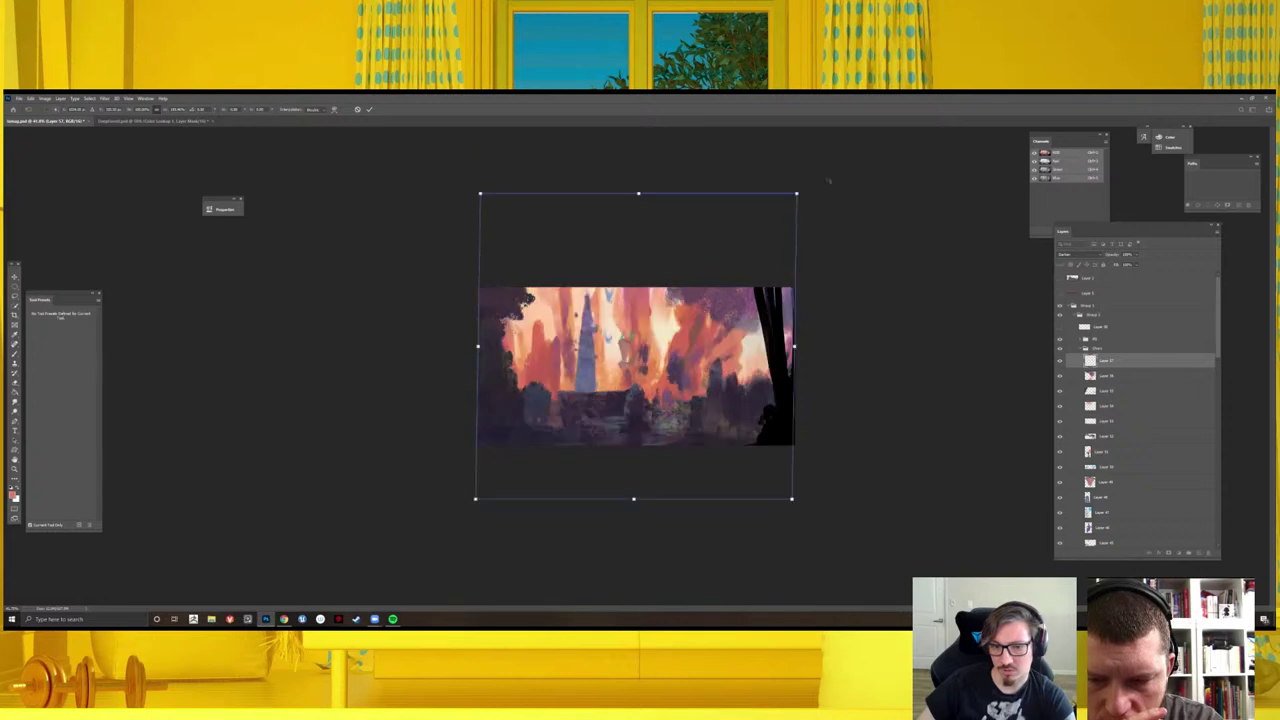
mouse_move(800, 505)
left_mouse_down()
mouse_move(856, 369)
mouse_move(797, 357)
mouse_move(988, 318)
left_mouse_up()
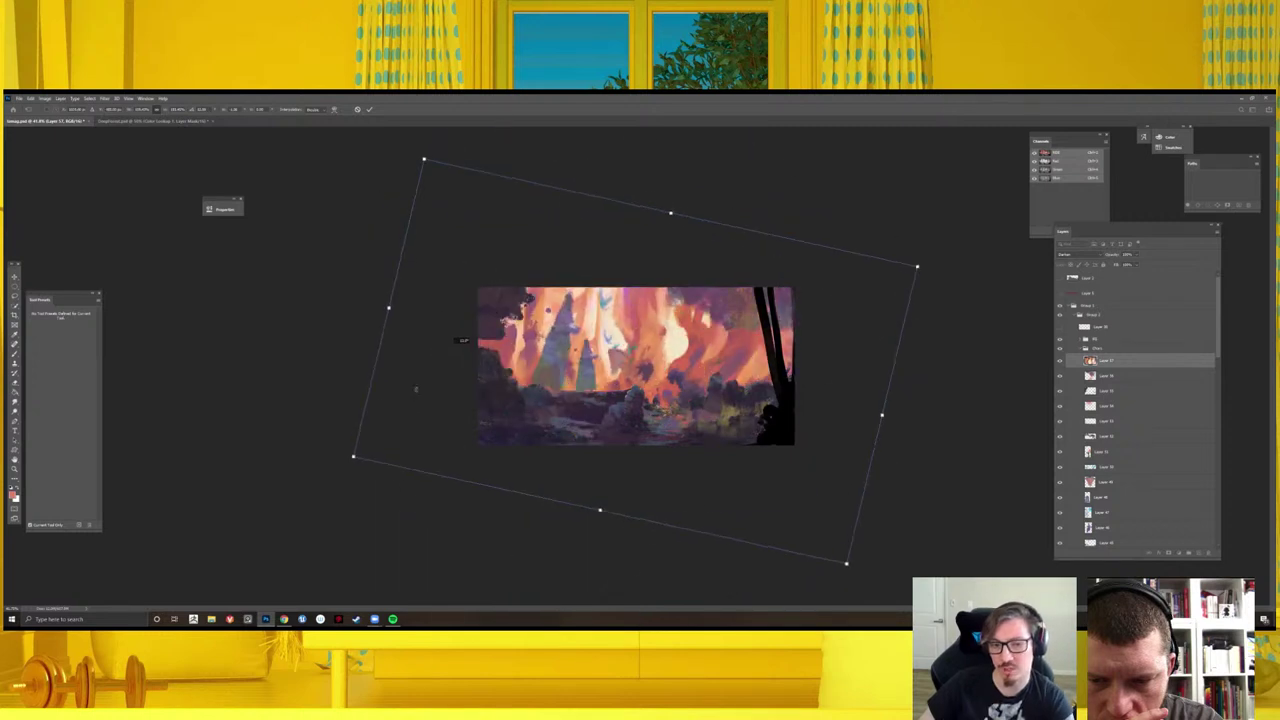
left_click_drag(988, 318, 420, 390)
- Enlarge the copy past the canvas edges, set its final angle and apply the transform
left_click_drag(868, 358, 806, 358)
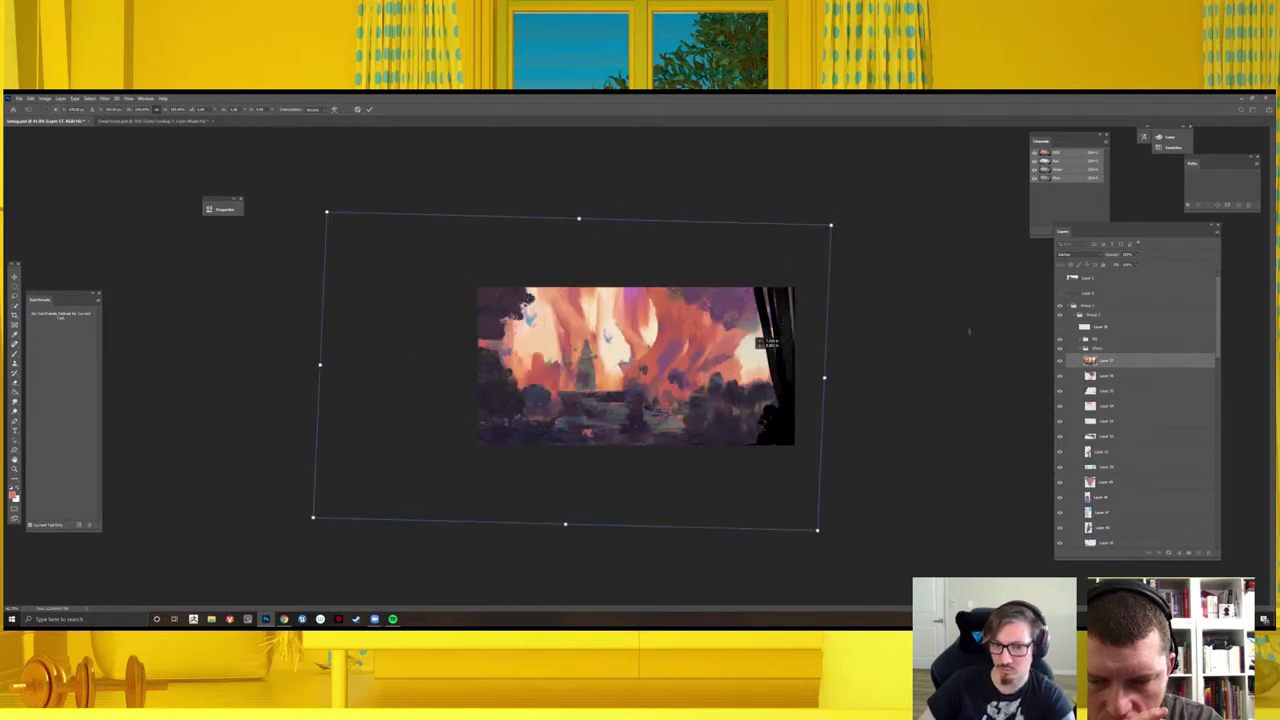
mouse_move(905, 379)
left_mouse_down()
mouse_move(858, 184)
mouse_move(664, 424)
left_mouse_up()
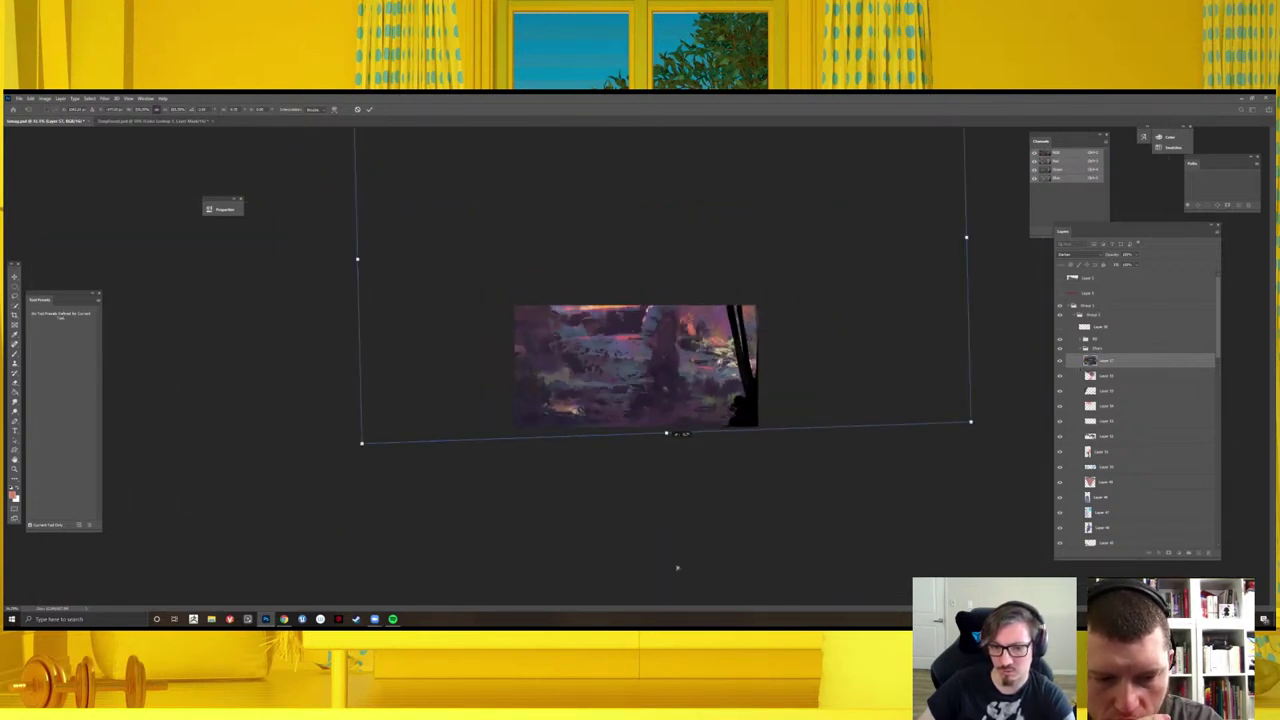
left_click_drag(677, 568, 813, 350)
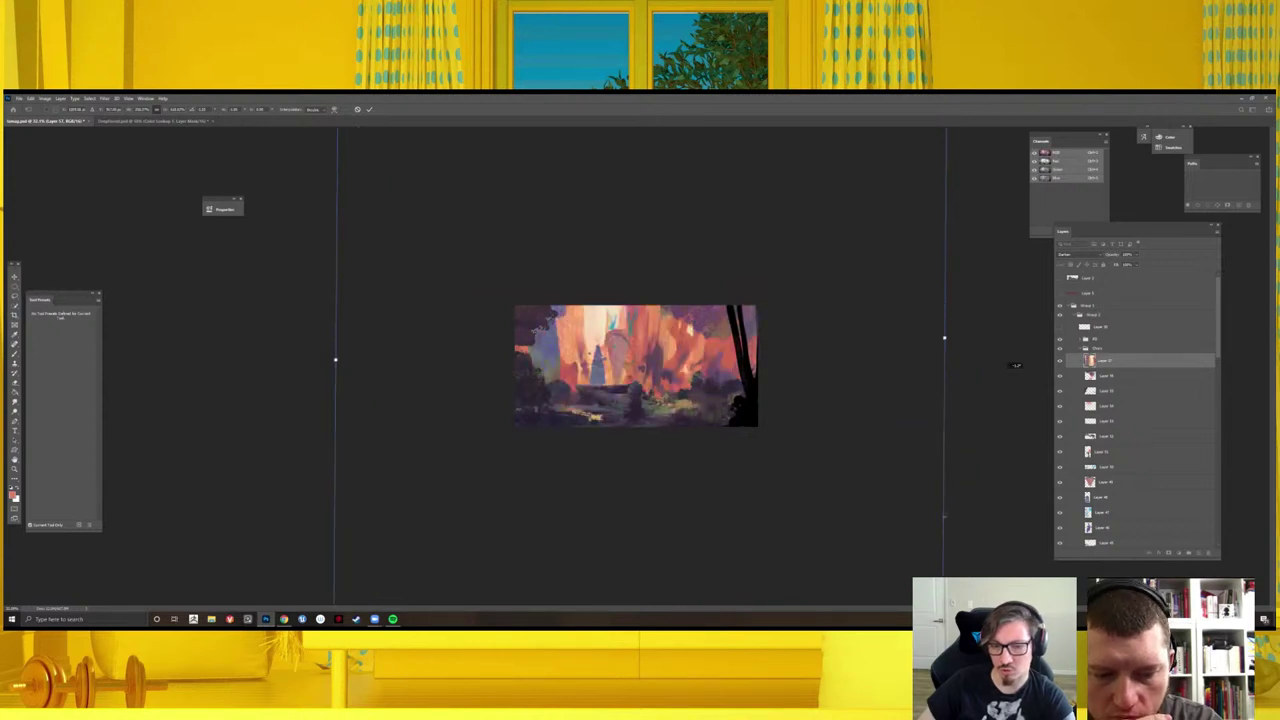
left_click_drag(1015, 365, 1020, 401)
key("Return")
- Nudge the transformed copy with the Move tool and preview blend modes for it
key("b")
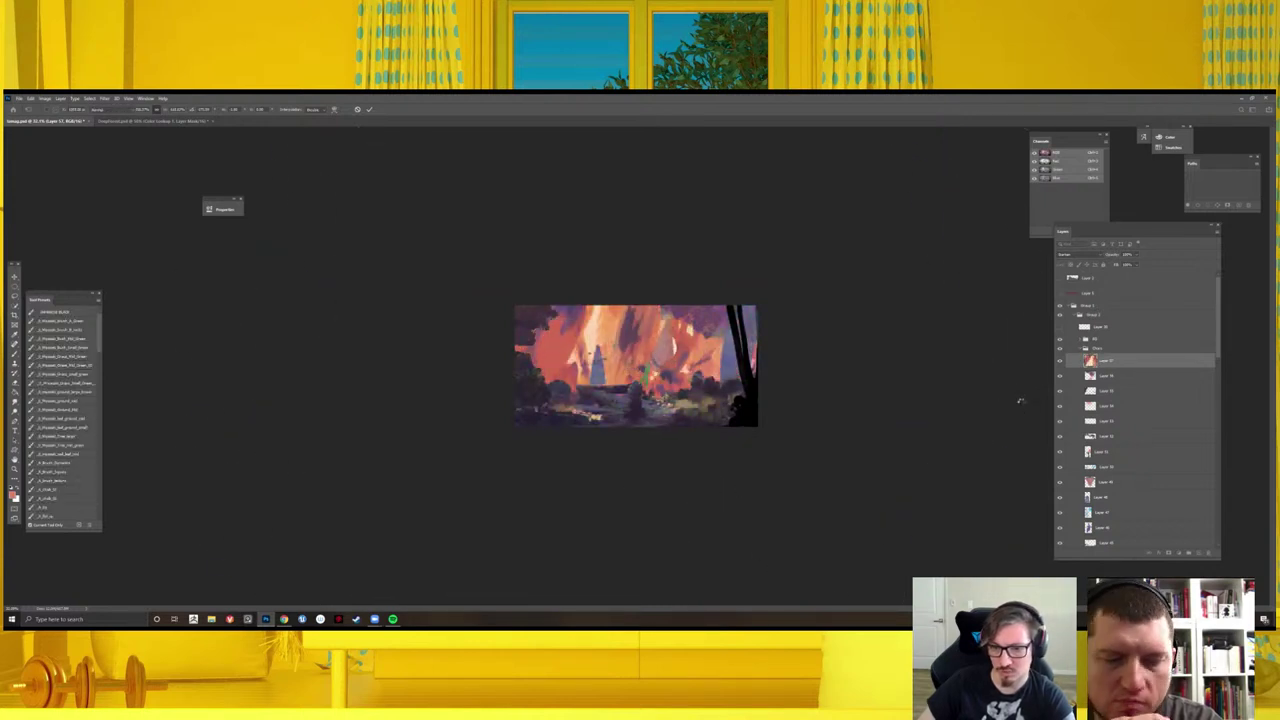
key("v")
left_click_drag(898, 403, 765, 365)
key("ctrl+plus")
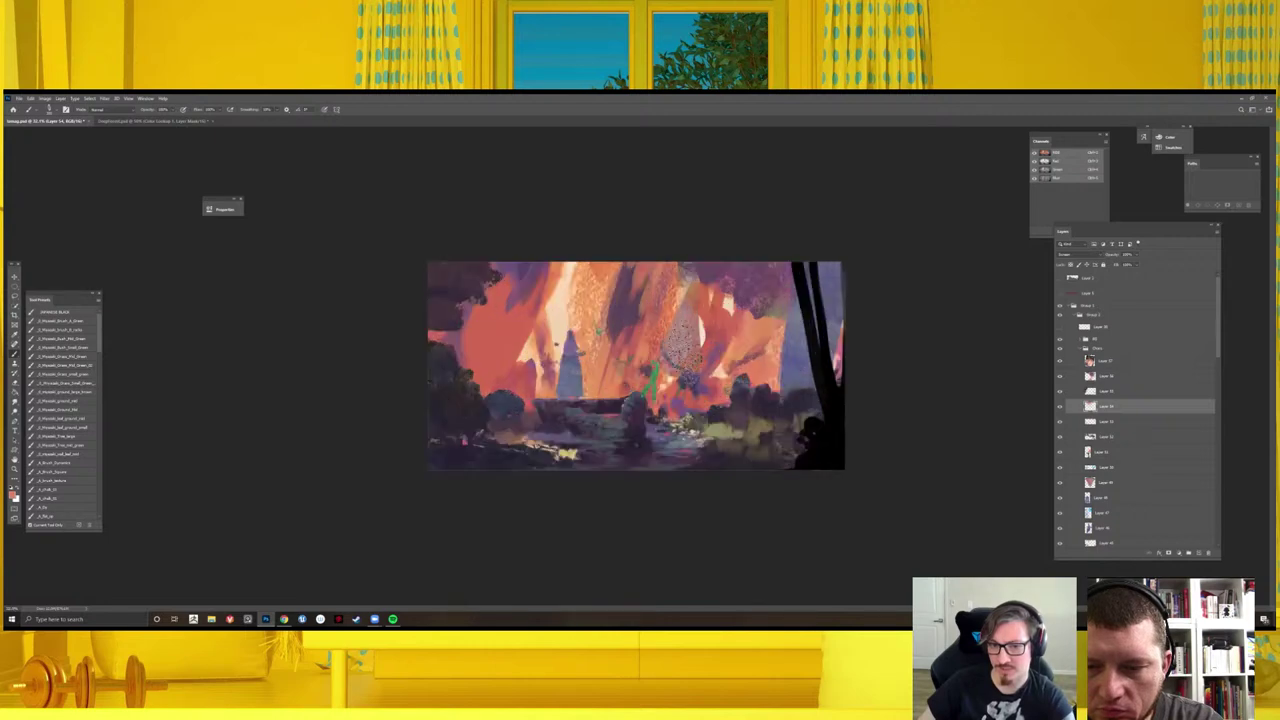
left_click(1071, 256)
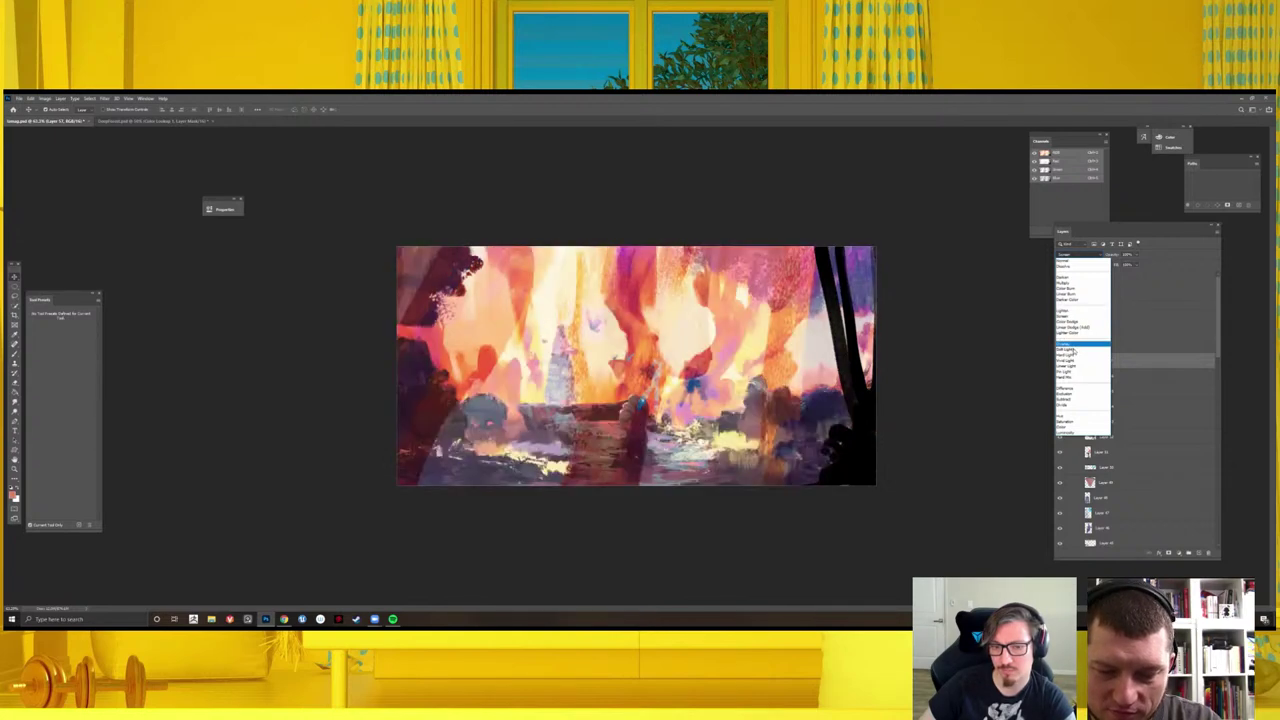
- Flip the whole forest canvas horizontally via Image Rotation > Flip Canvas Horizontal
key("Escape")
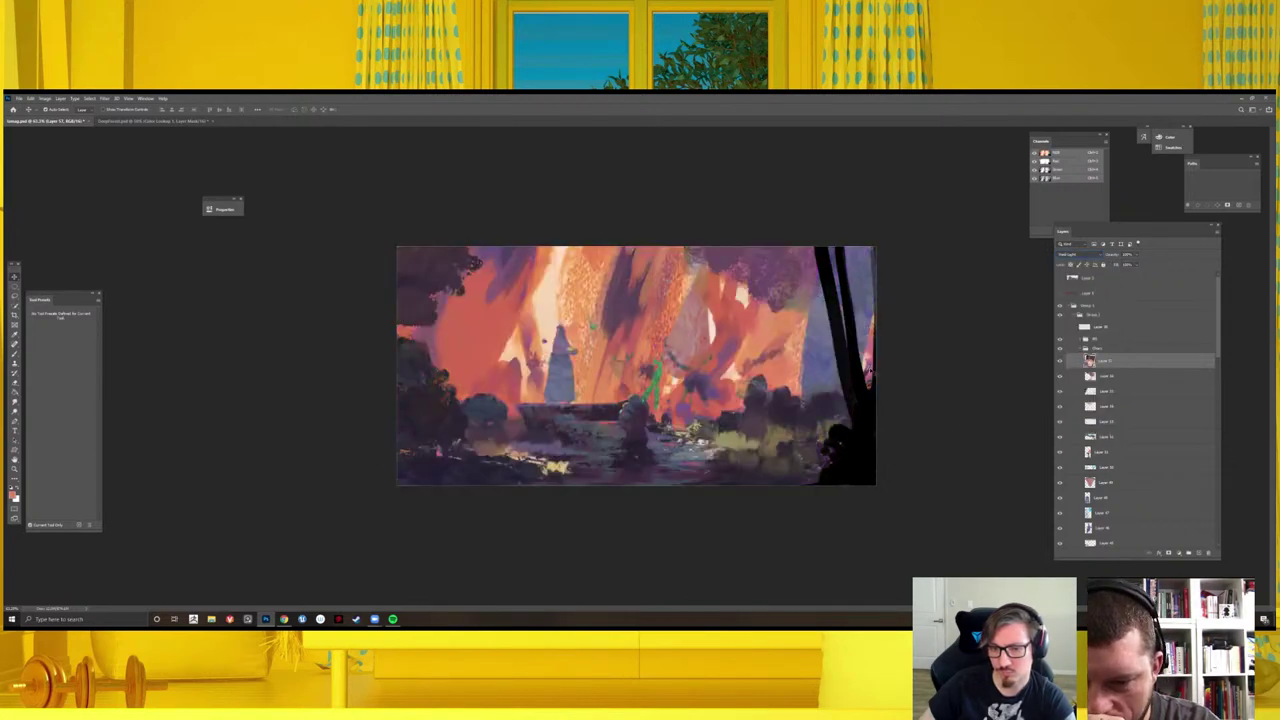
key("ctrl+minus")
key("ctrl+minus")
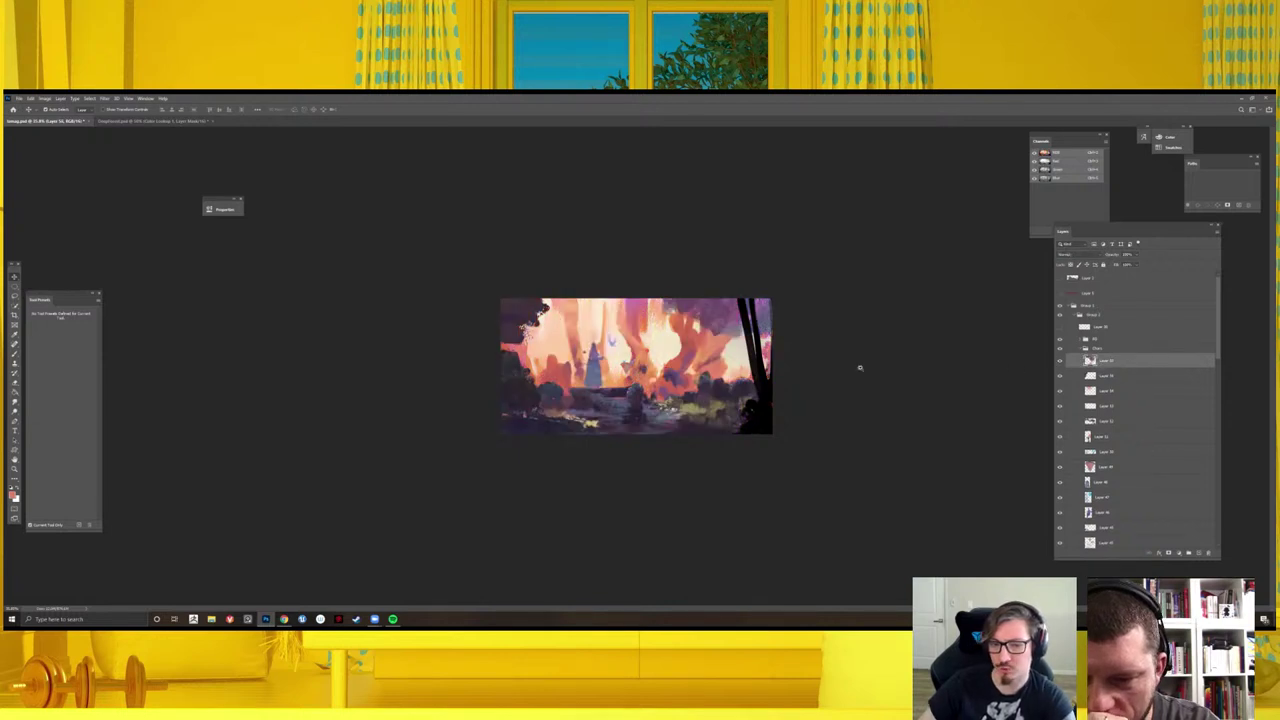
key("ctrl+minus")
key("ctrl+plus")
key("ctrl+plus")
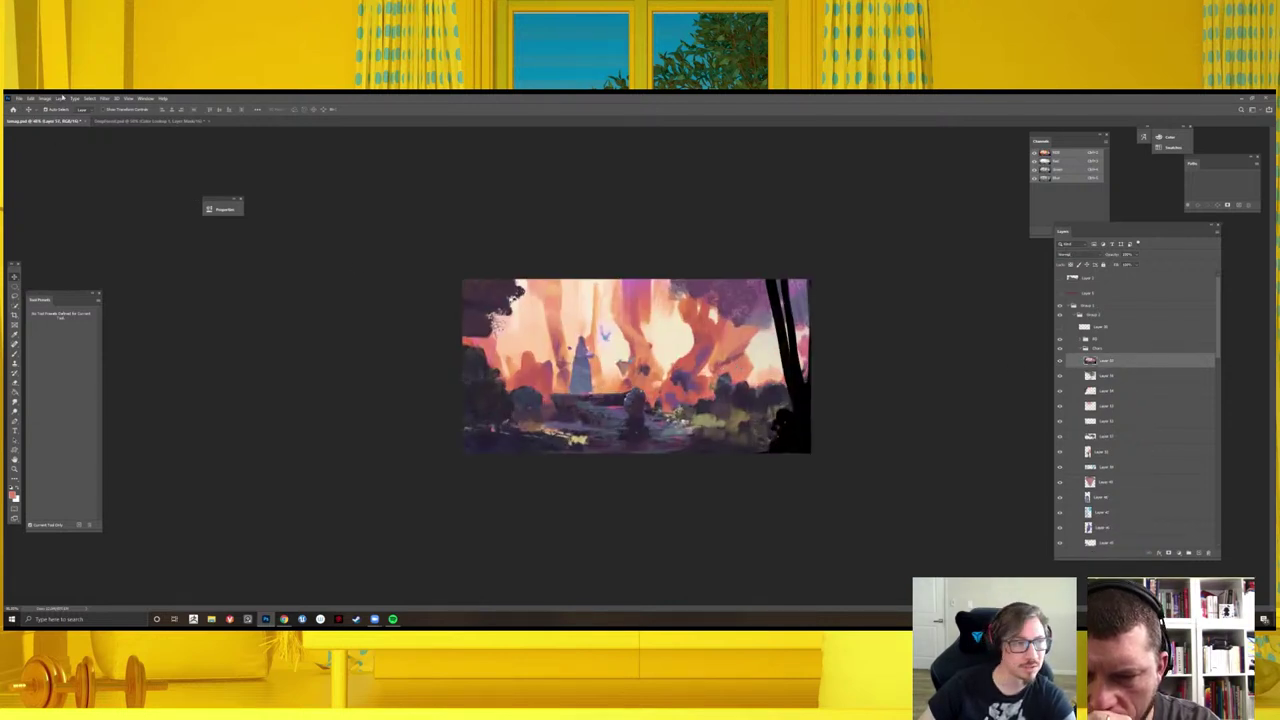
left_click(48, 98)
left_click(48, 98)
left_click(56, 139)
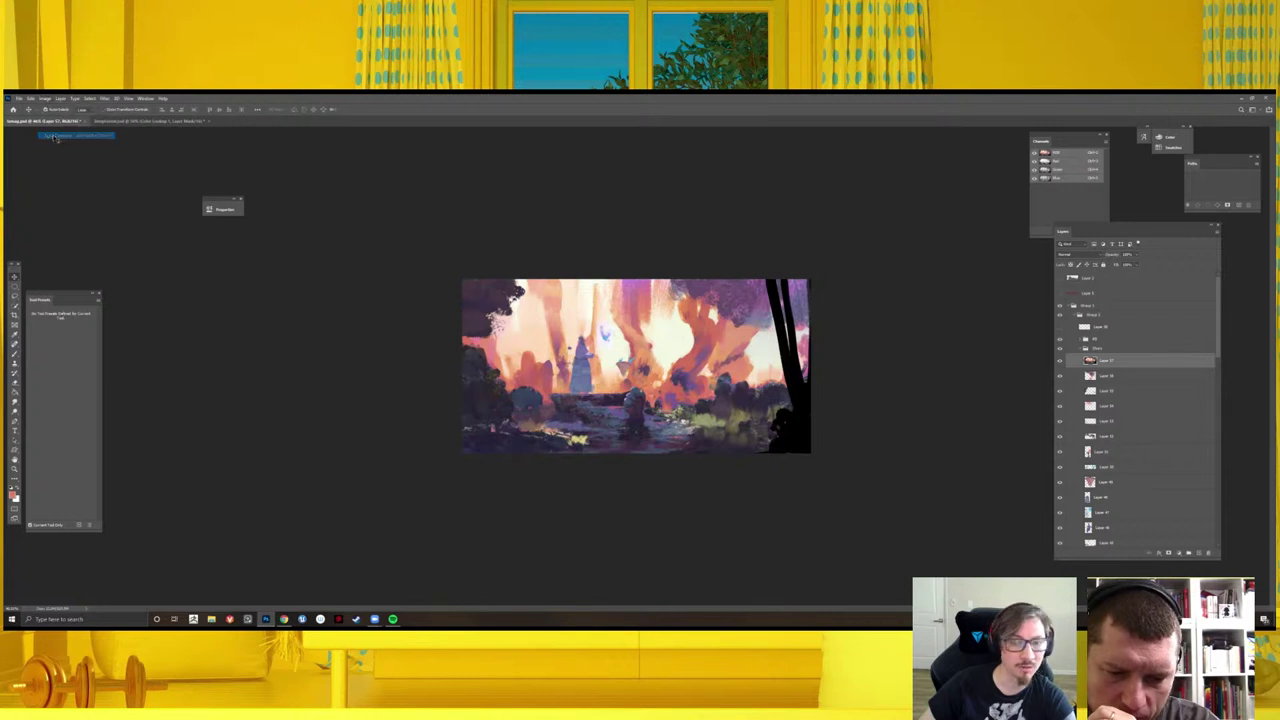
left_click(40, 98)
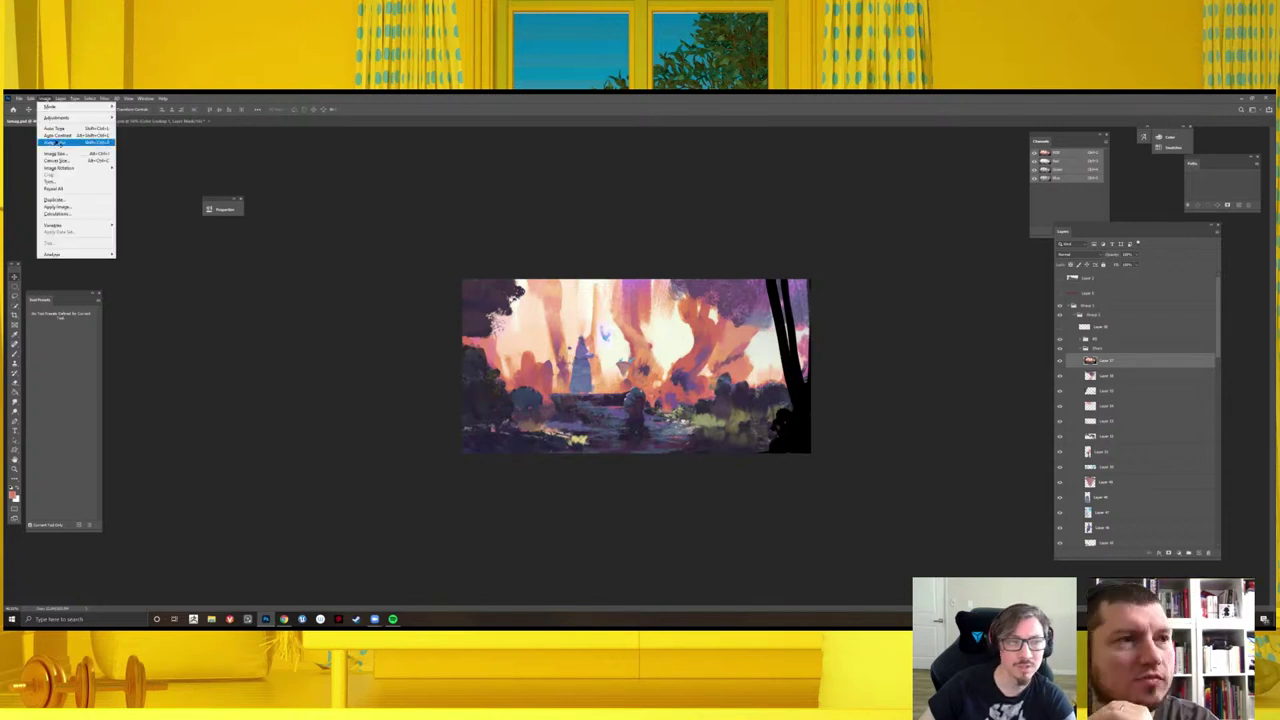
left_click(60, 142)
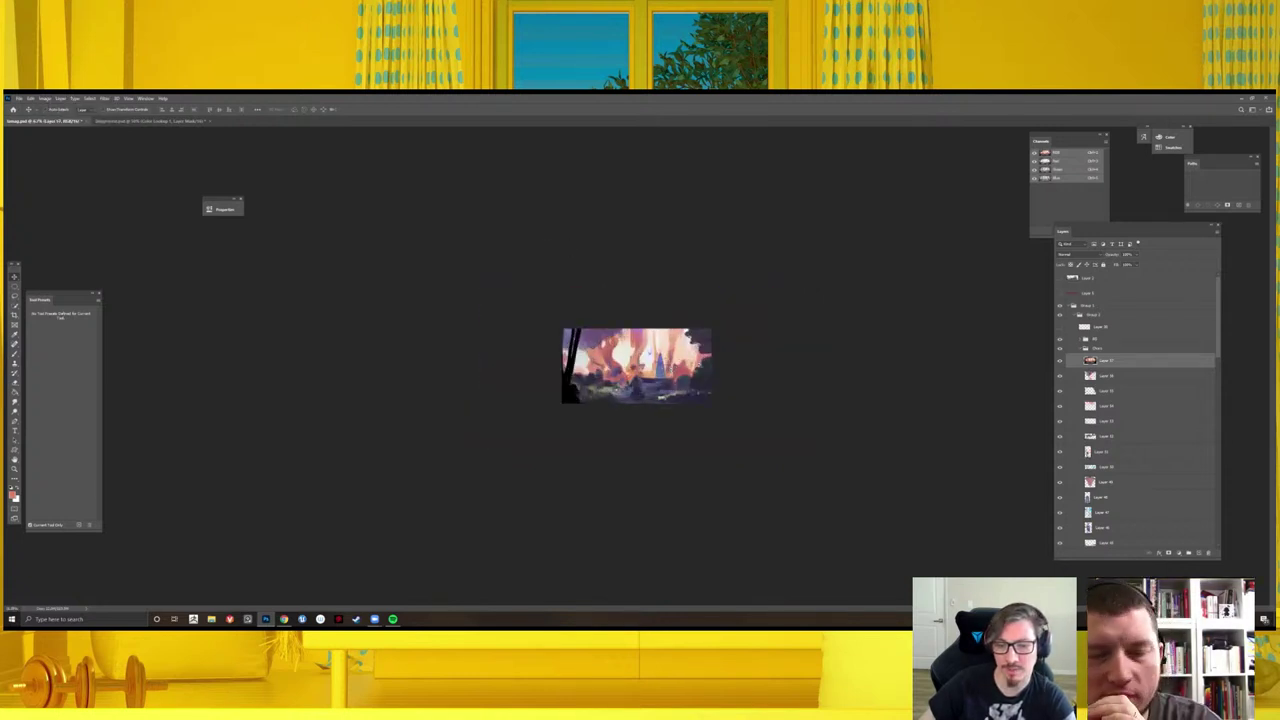
- Zoom in and toggle the dark trunk layer's visibility to compare the flipped result
left_click_drag(617, 265, 1035, 384)
left_click(1060, 361)
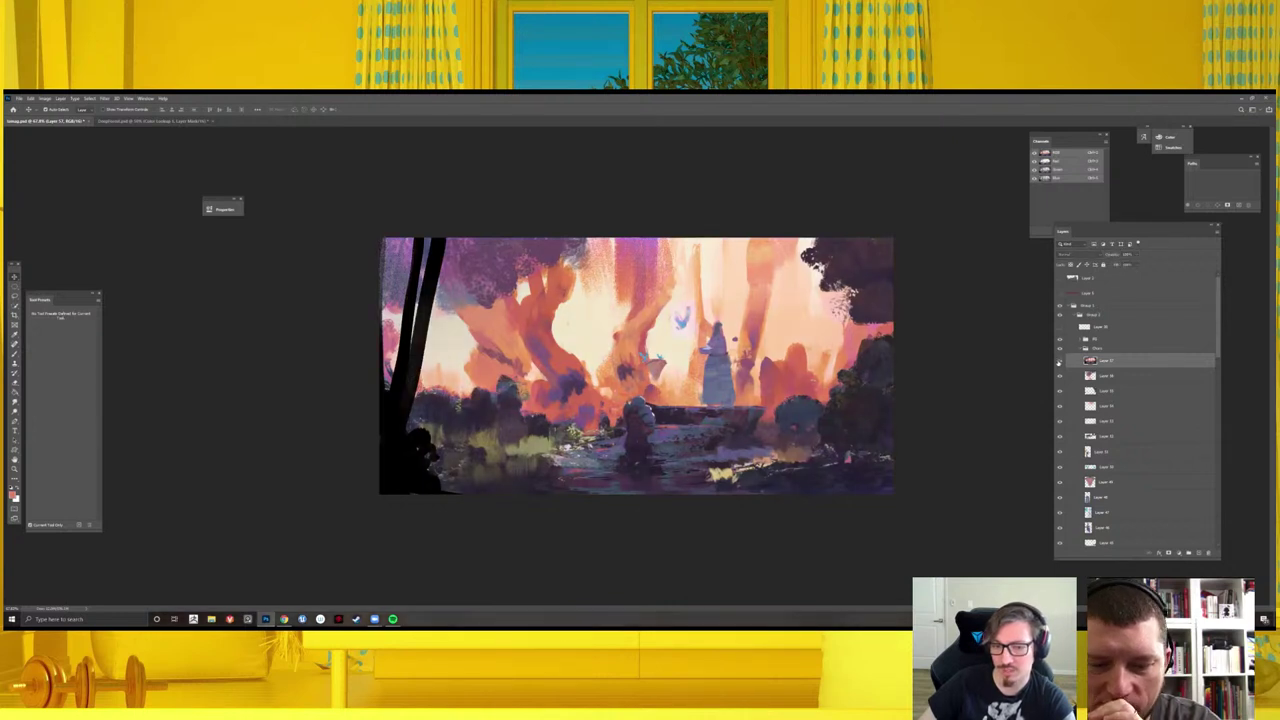
left_click(1059, 362)
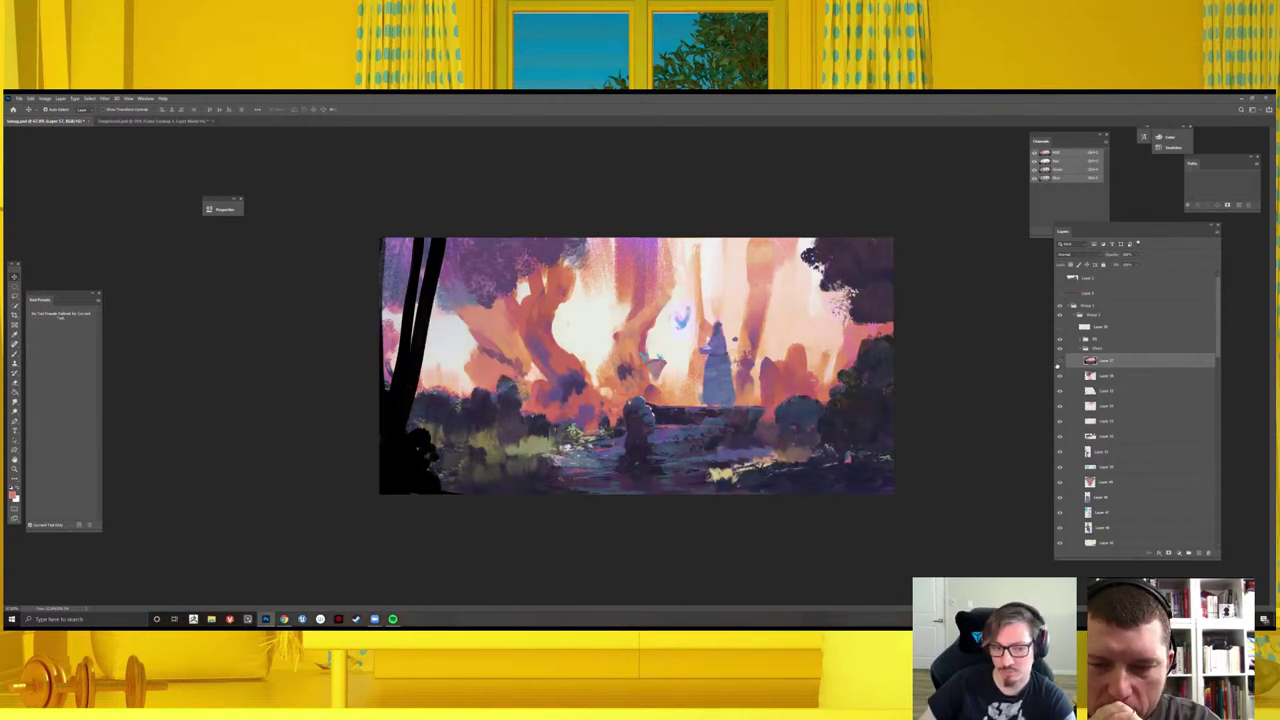
left_click(1059, 362)
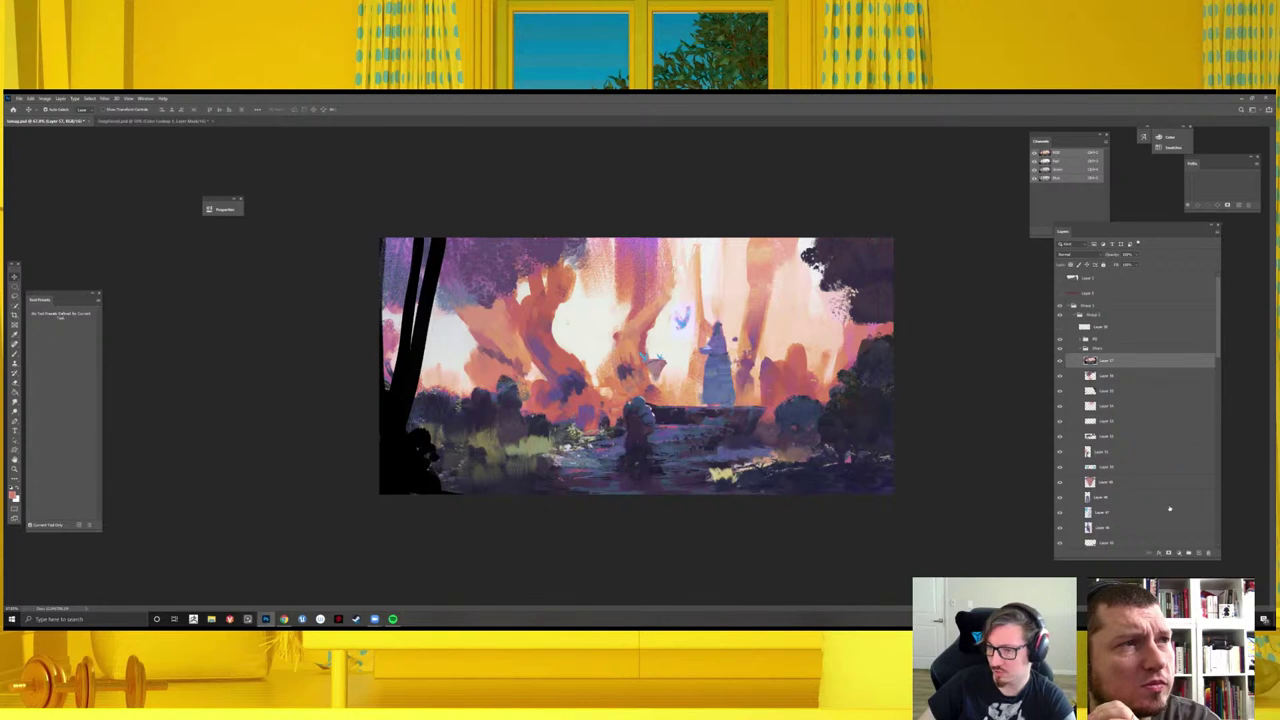
- With the brush and a colour sampled from the canvas, paint small dark strokes on the central tree trunk
key("b")
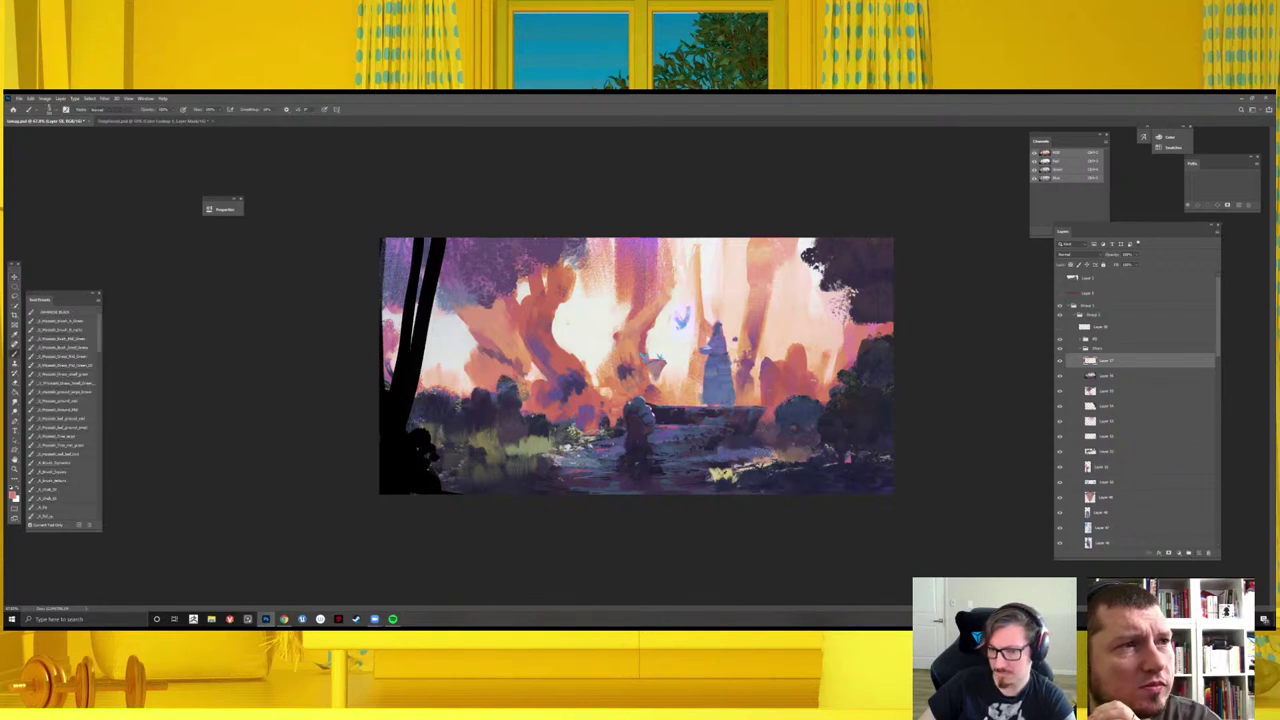
left_click_drag(654, 466, 571, 429)
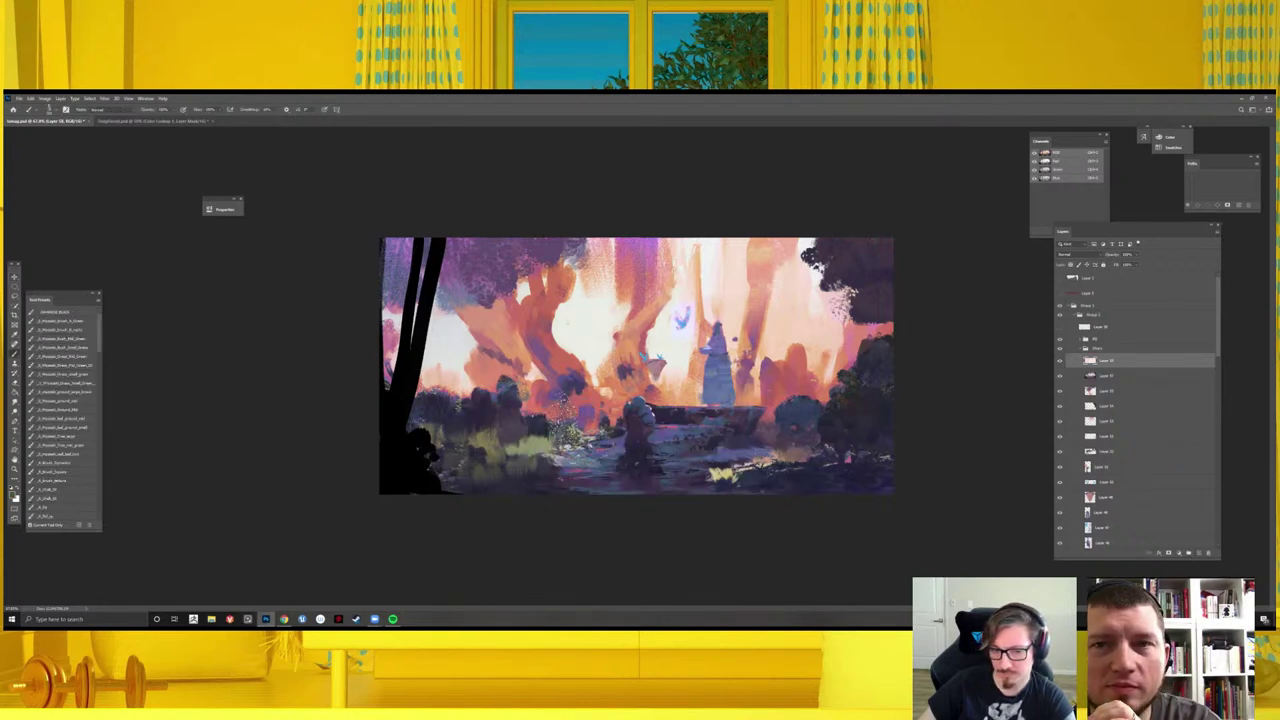
scroll(650, 366, "up", 1)
right_click(662, 368)
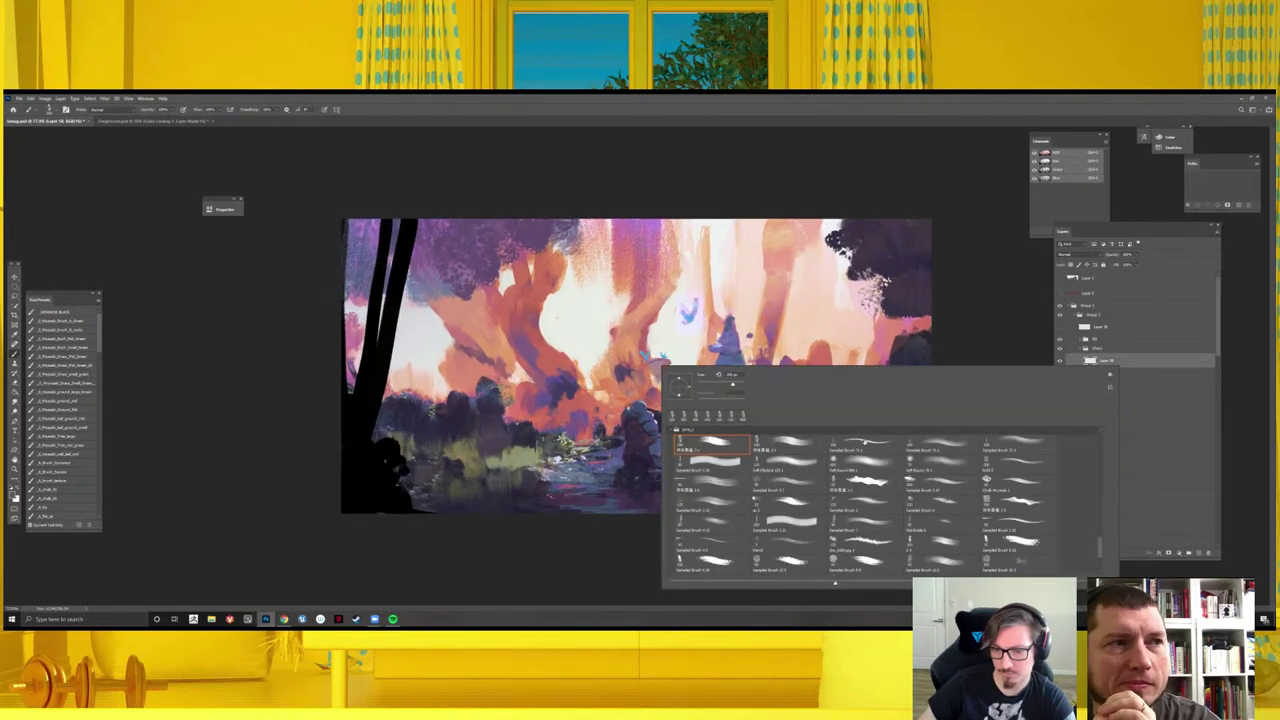
key("Escape")
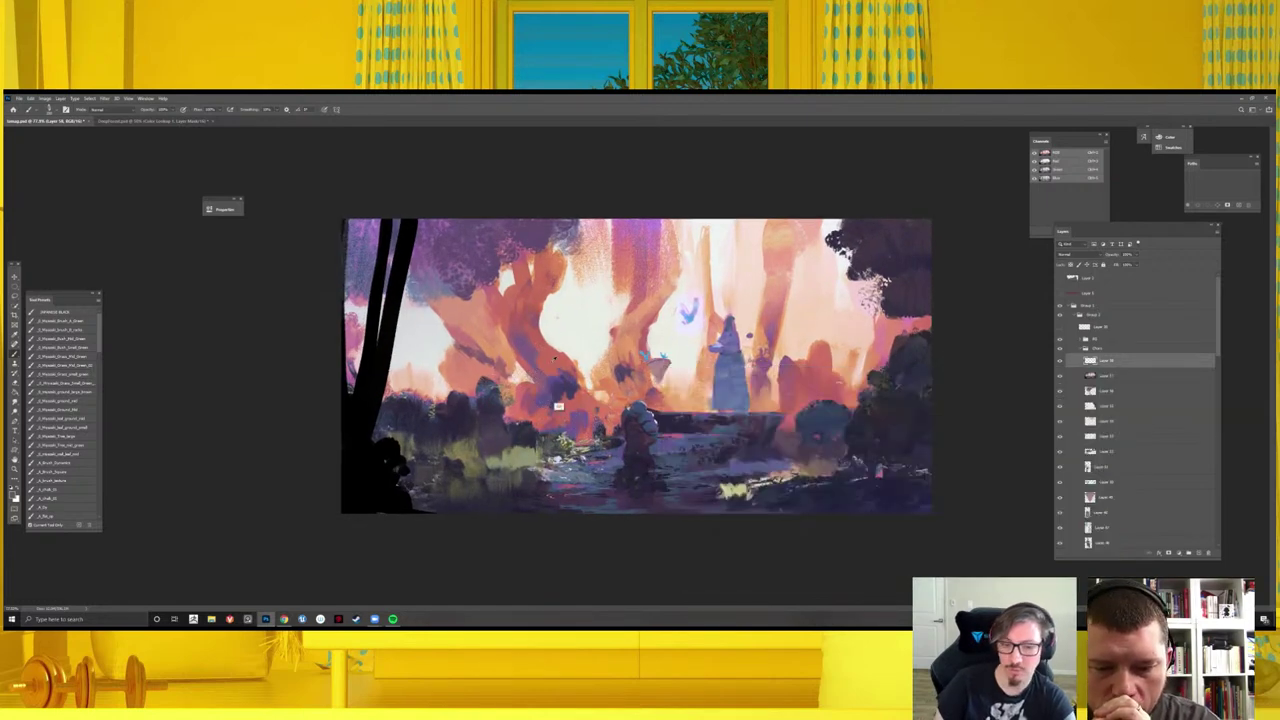
left_click(566, 390, "alt")
left_click_drag(512, 278, 510, 348)
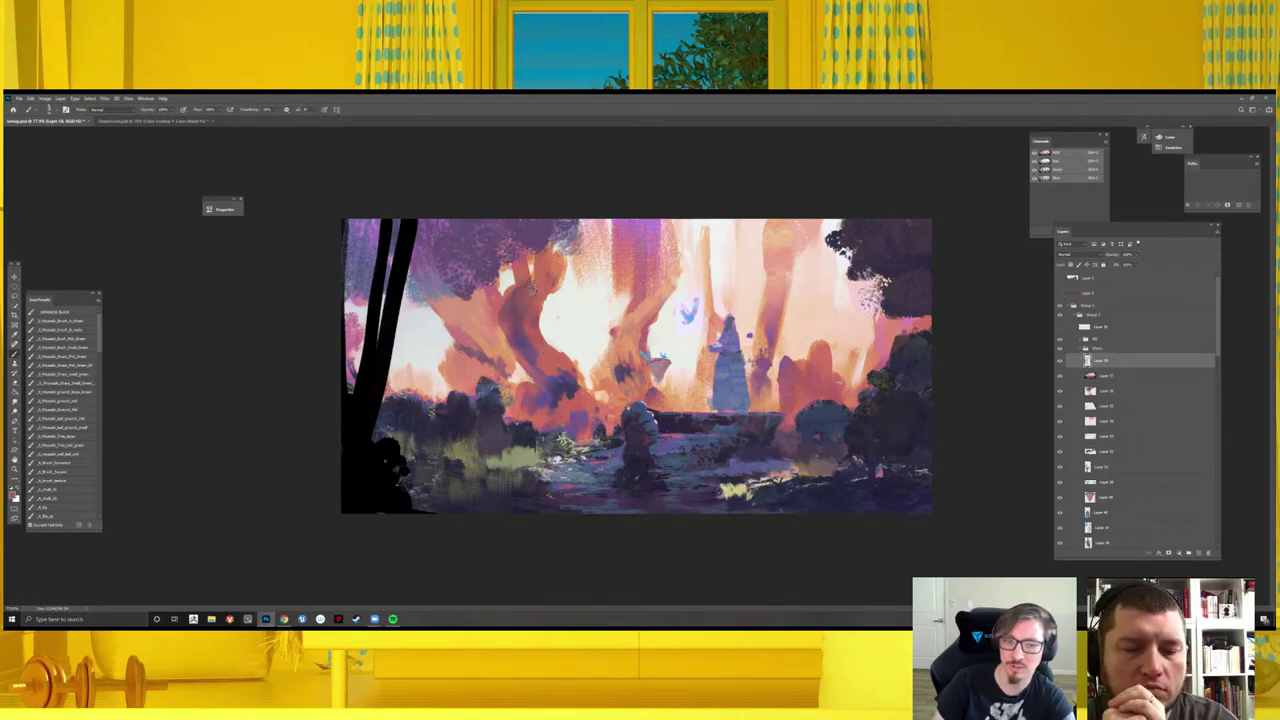
left_click_drag(519, 288, 518, 306)
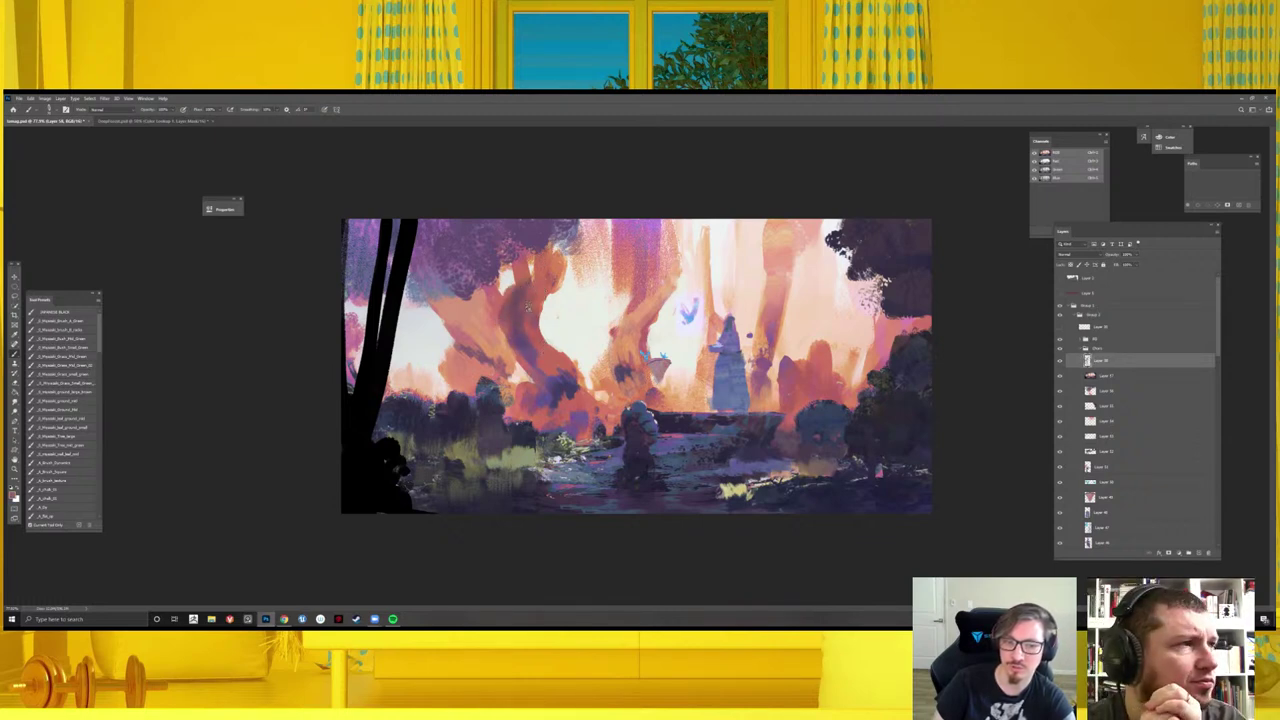
- Dab dark stippled texture beside the blue tower, briefly checking the castle silhouette layer
left_click(650, 329, "alt")
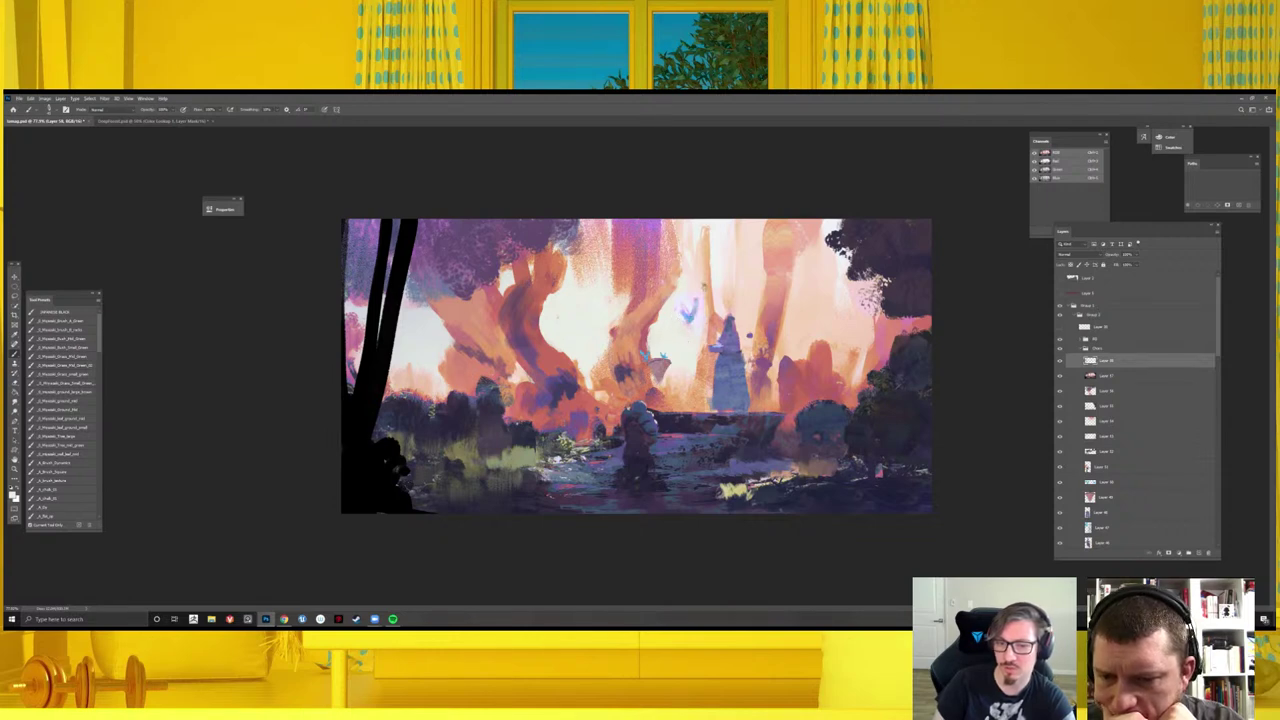
scroll(686, 332, "down", 5)
scroll(686, 332, "up", 4)
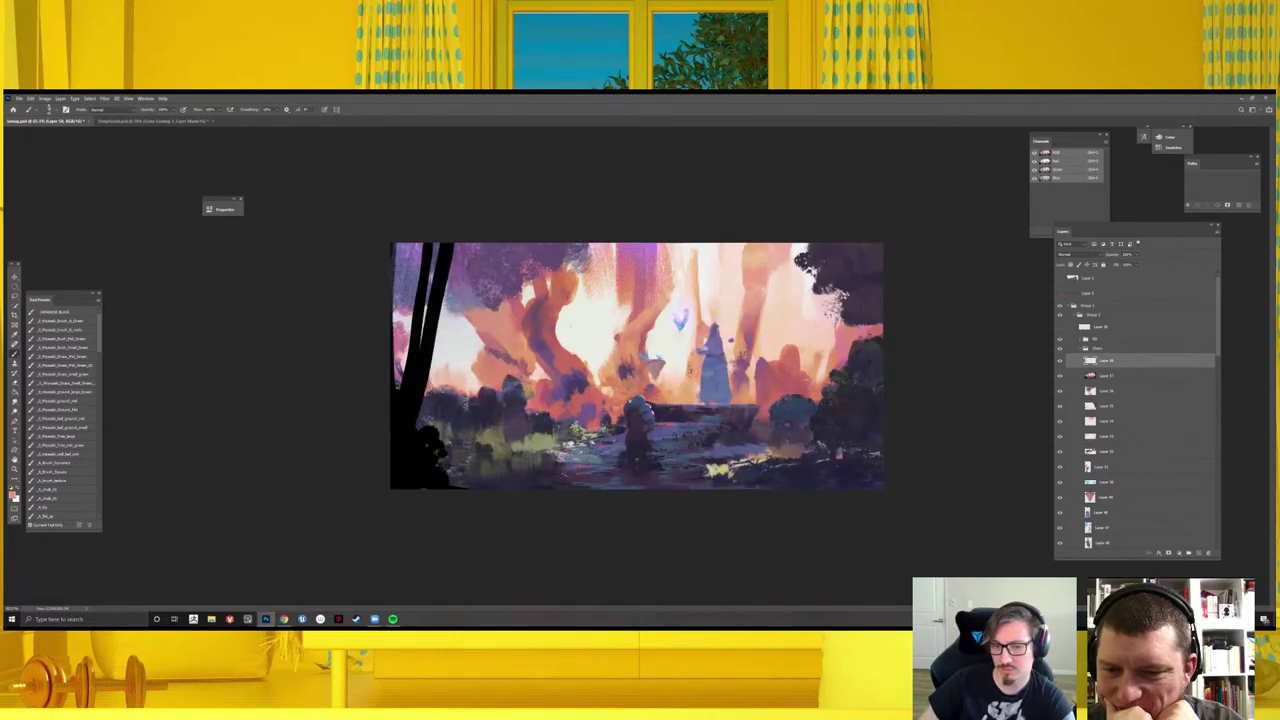
left_click_drag(673, 374, 682, 396)
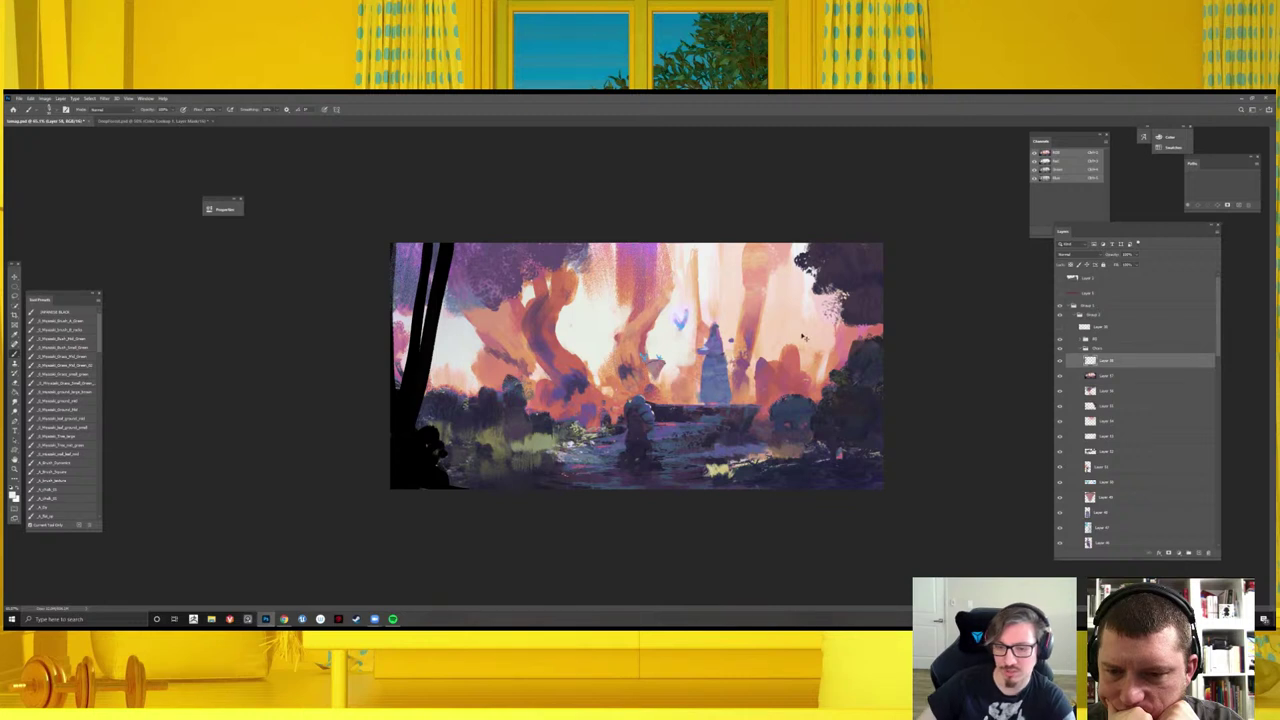
left_click(1060, 283)
left_click(1060, 283)
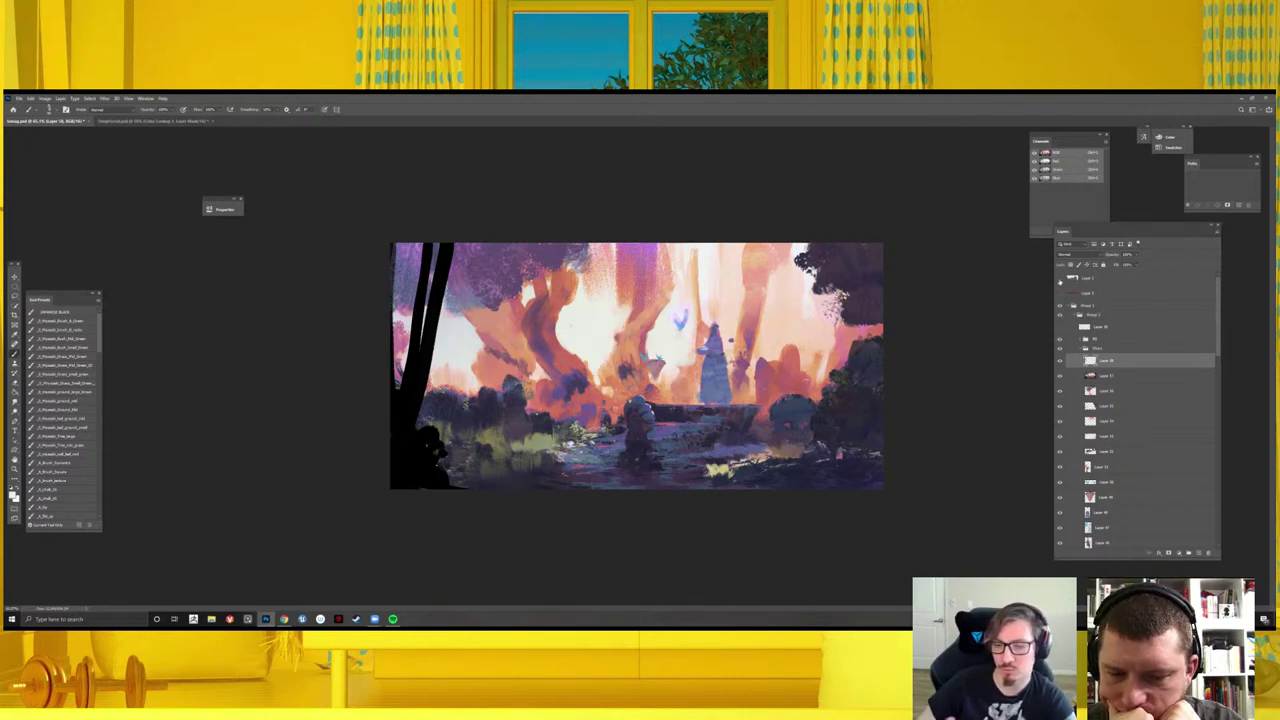
- Add dark speckled foliage blobs and dabs to the lower-right trees
scroll(744, 352, "up", 3)
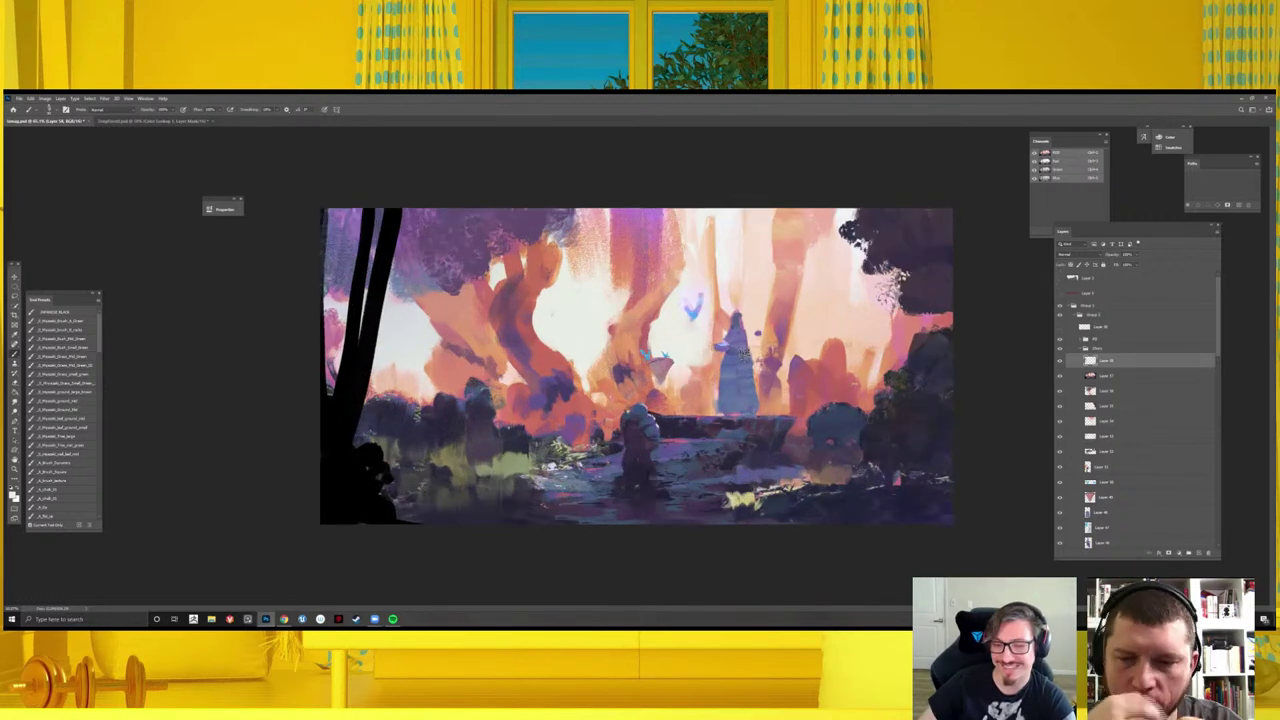
scroll(778, 353, "down", 1)
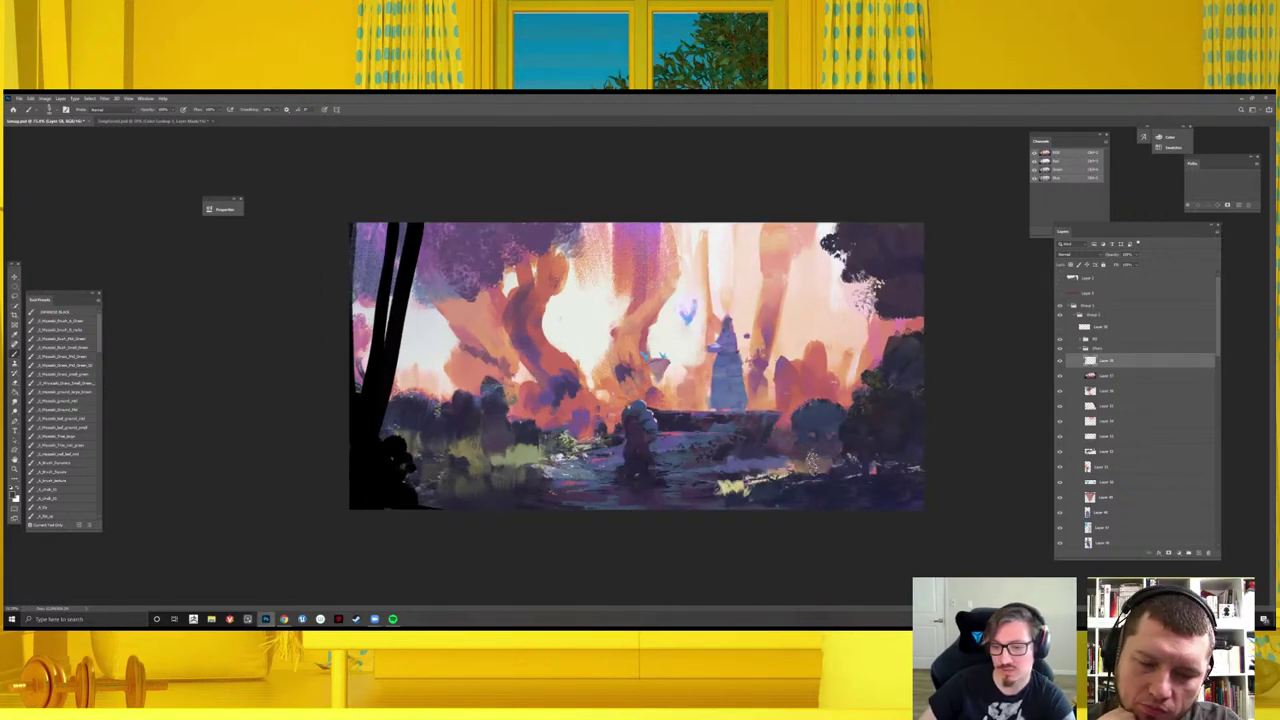
left_click(799, 467)
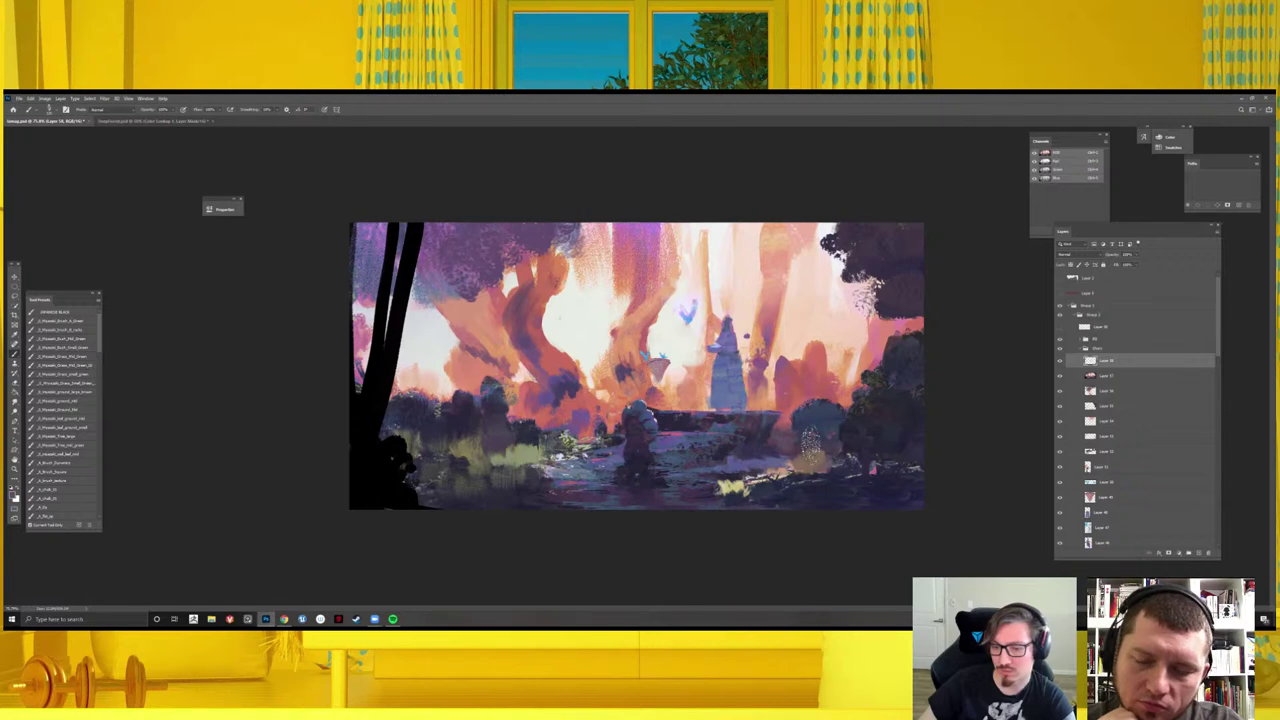
left_click_drag(808, 440, 828, 470)
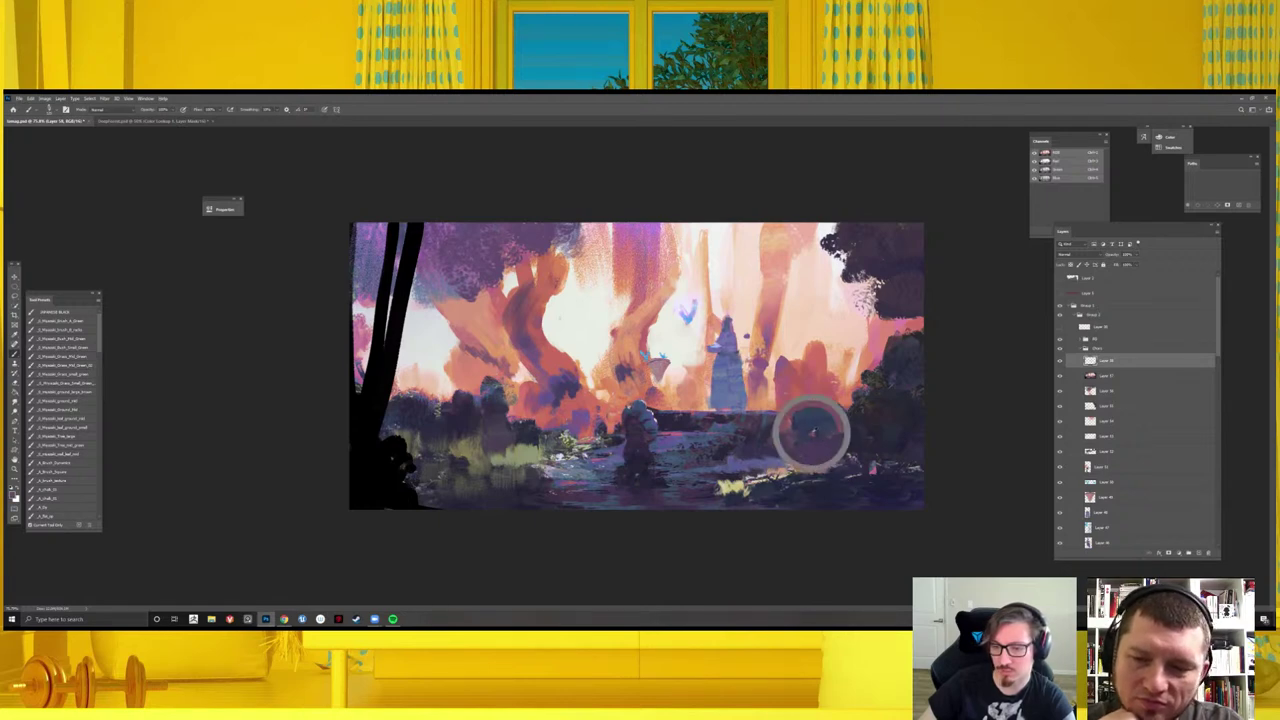
left_click(810, 430)
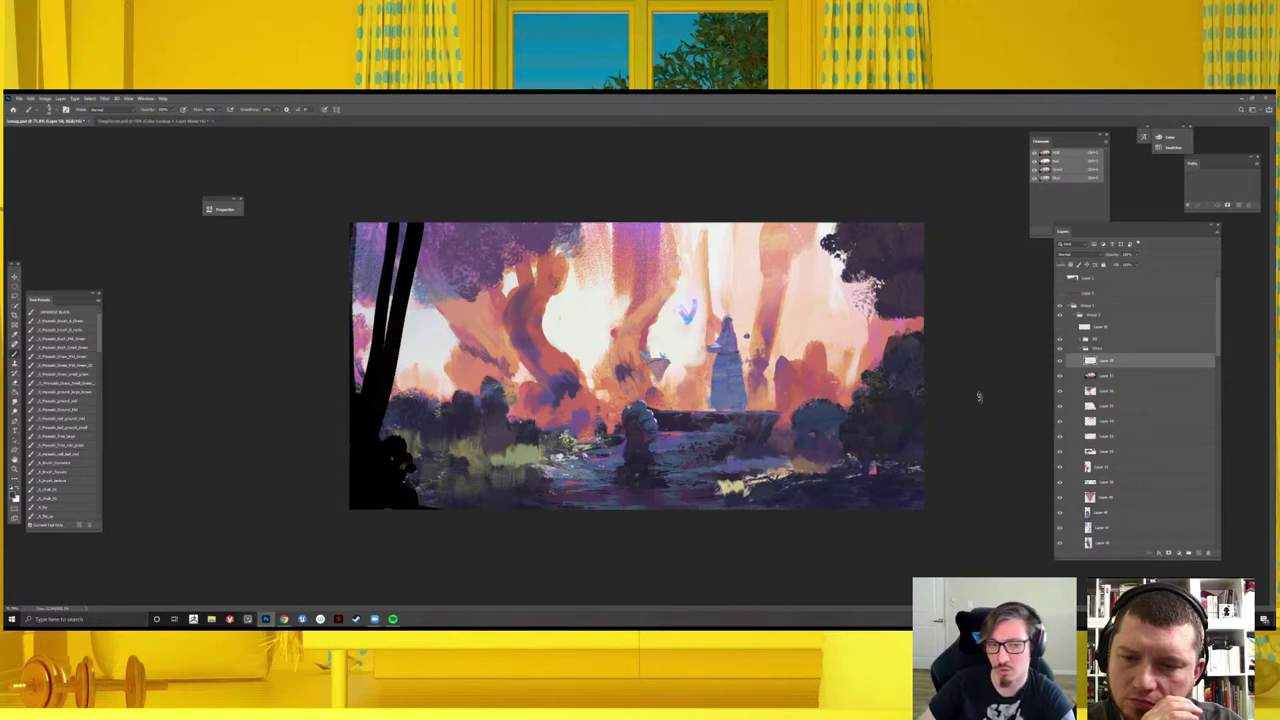
key("ctrl+minus")
key("ctrl+minus")
key("ctrl+minus")
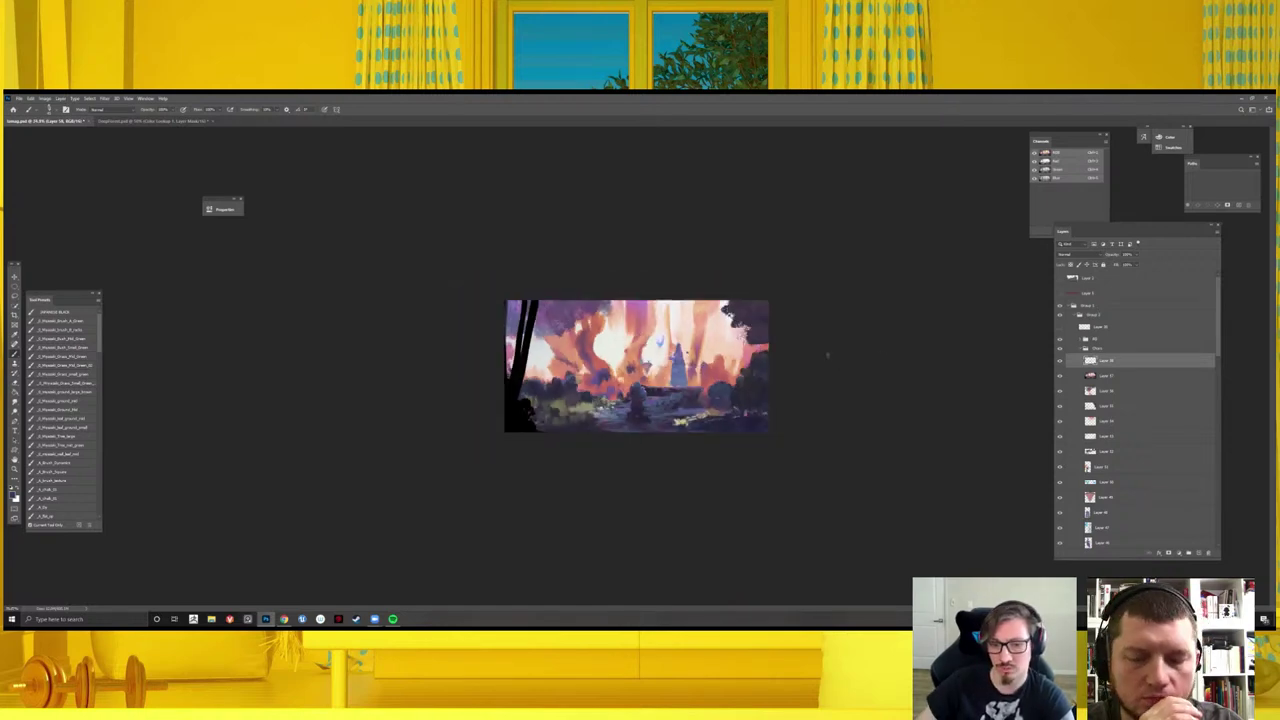
- Flip the view horizontally to check composition and add a new layer
key("h")
key("ctrl+plus")
key("ctrl+minus")
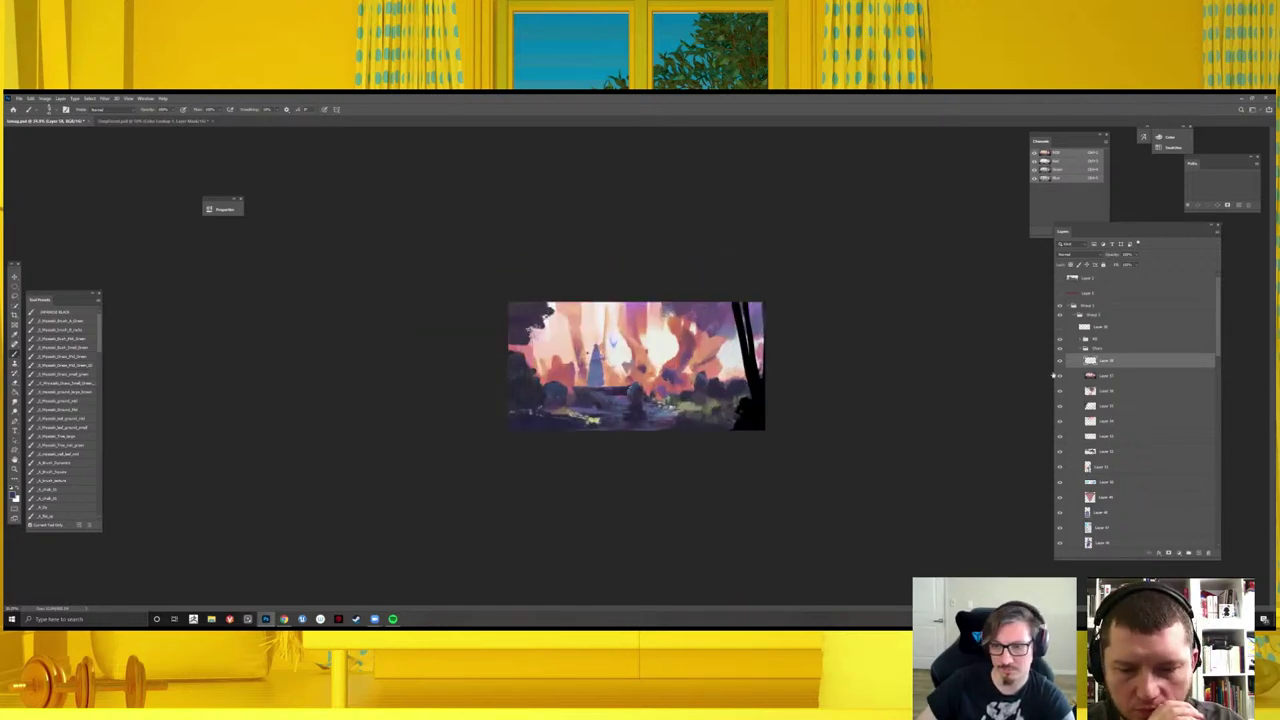
key("ctrl+plus")
key("ctrl+plus")
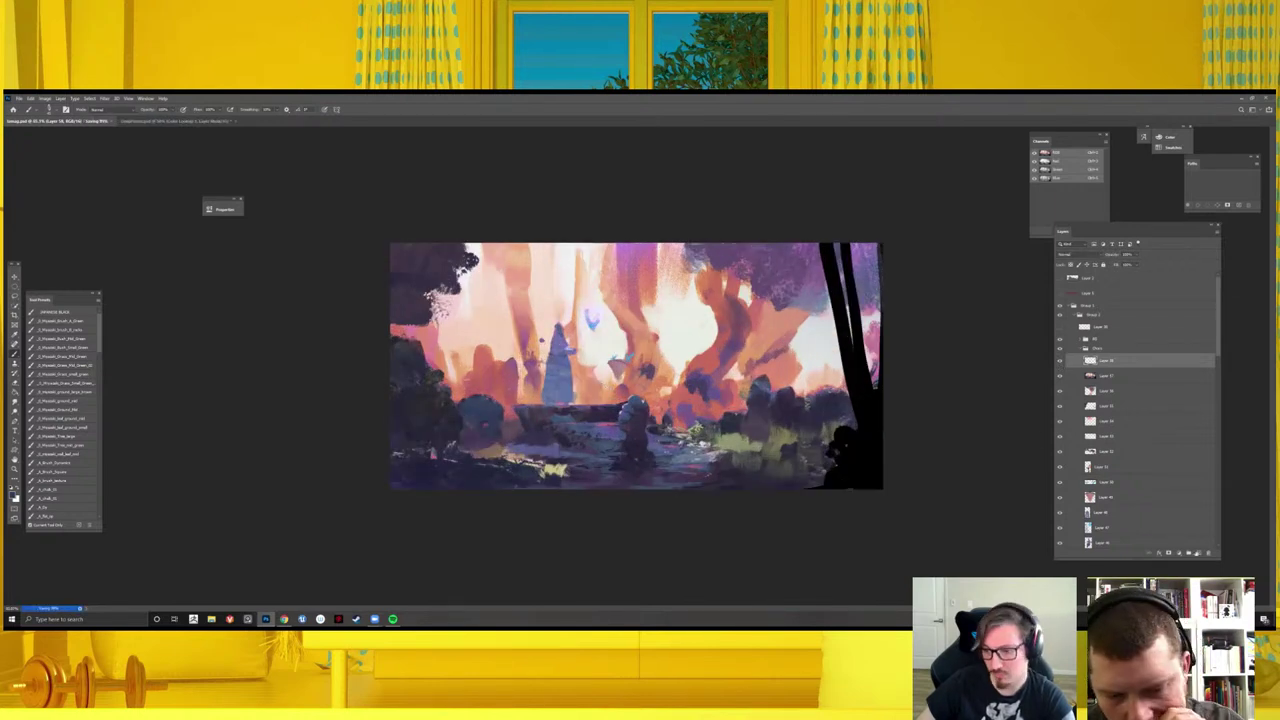
key("ctrl+j")
scroll(636, 366, "up", 1)
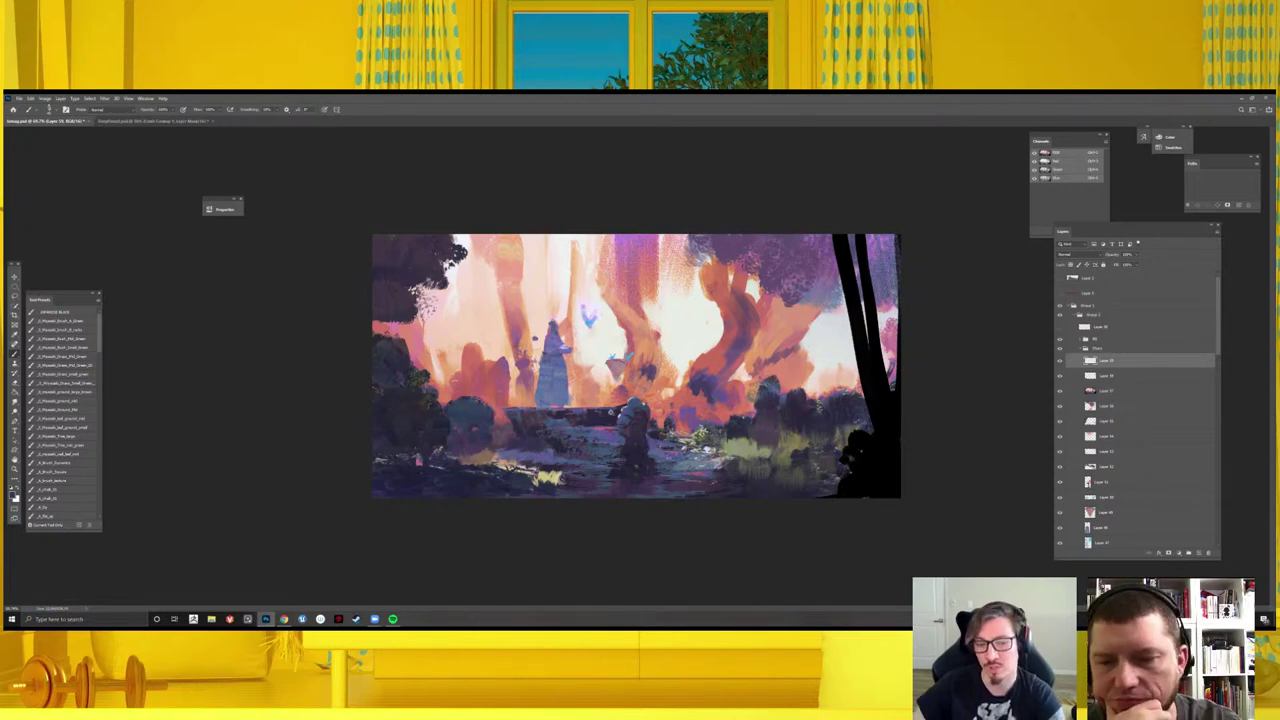
- Draw a brown loop around the central figure
key("ctrl+plus")
left_click_drag(527, 310, 518, 318)
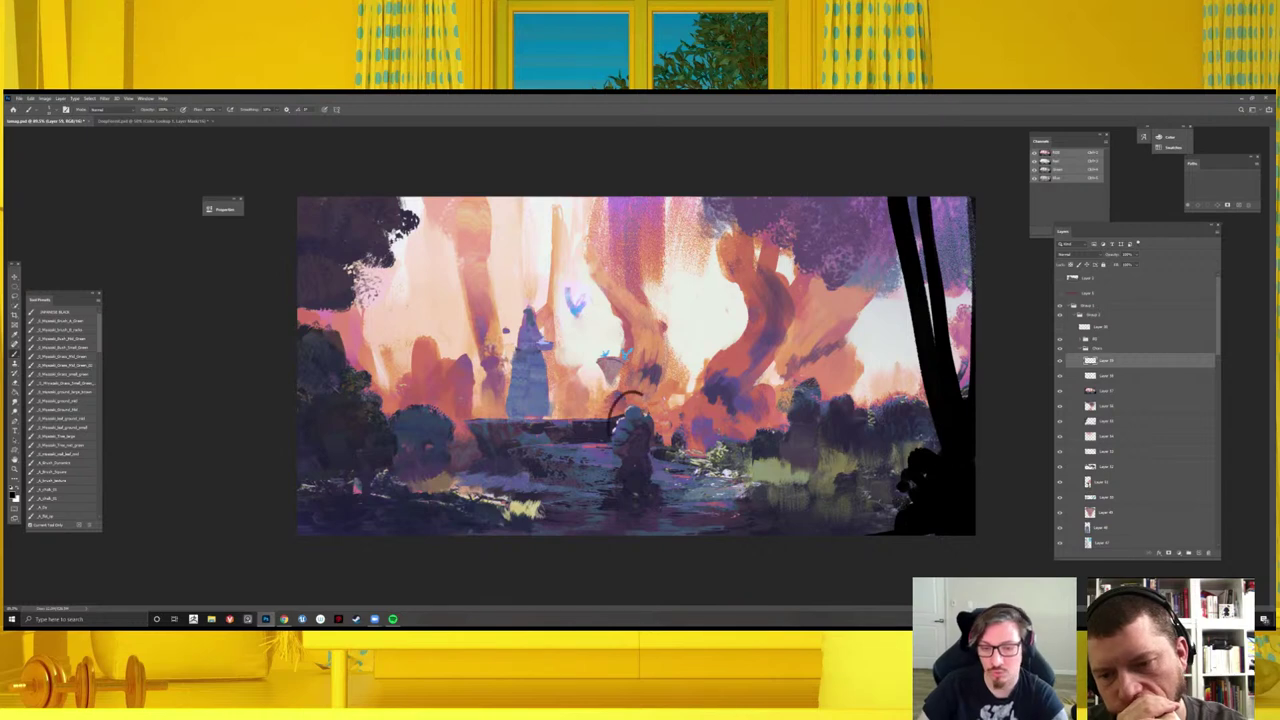
left_click_drag(625, 402, 655, 462)
key("ctrl+minus")
key("ctrl+minus")
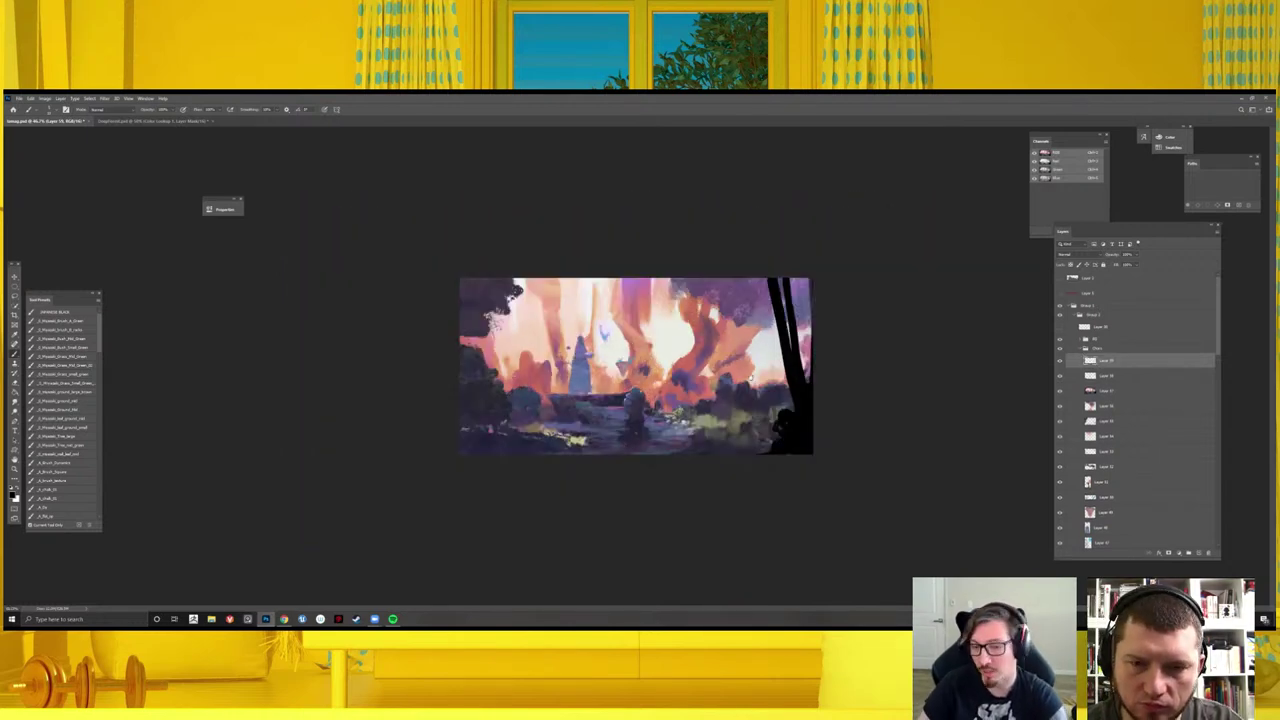
key("ctrl+plus")
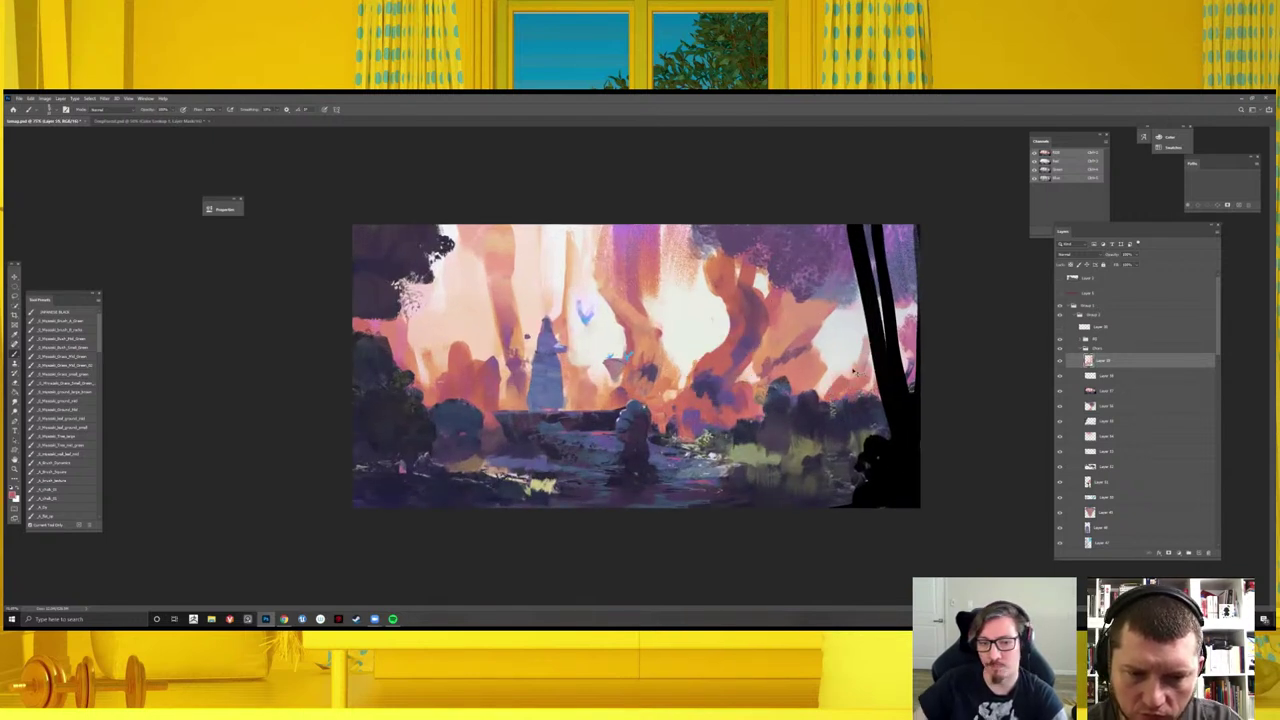
- Flip the view back and zoom in until the painting fills the workspace
key("ctrl+minus")
key("ctrl+minus")
key("ctrl+minus")
key("h")
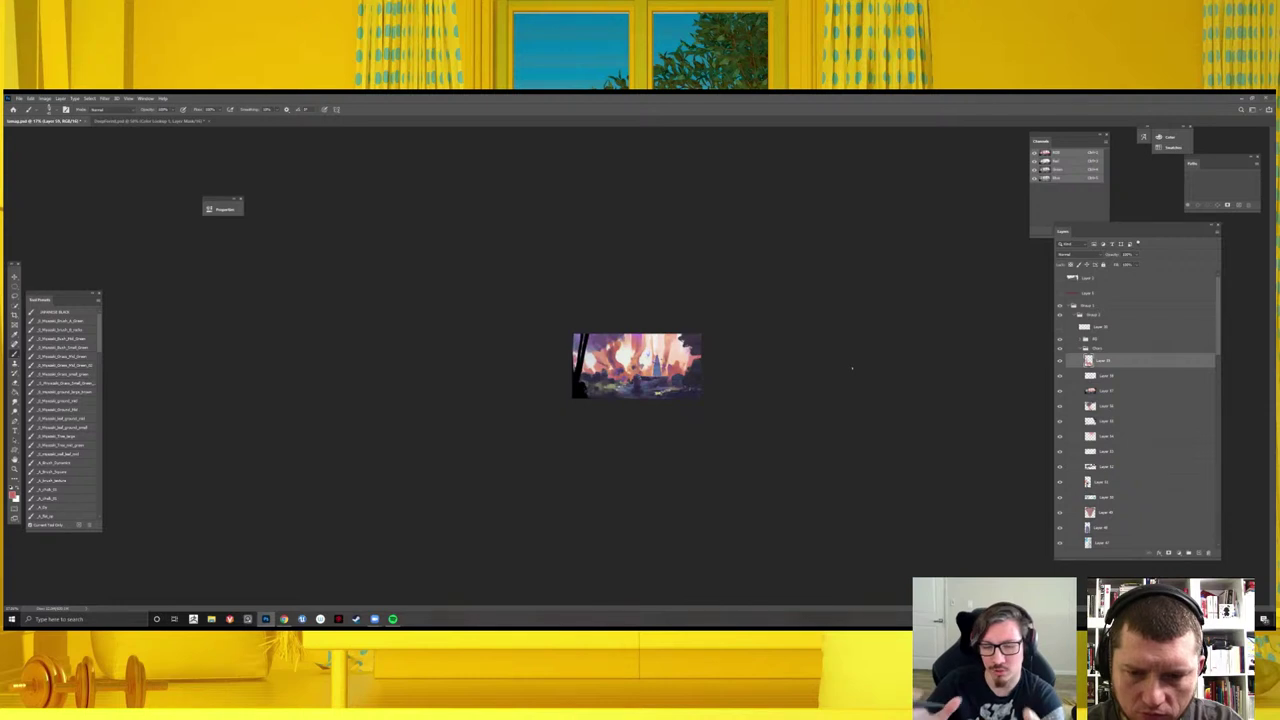
key("ctrl+minus")
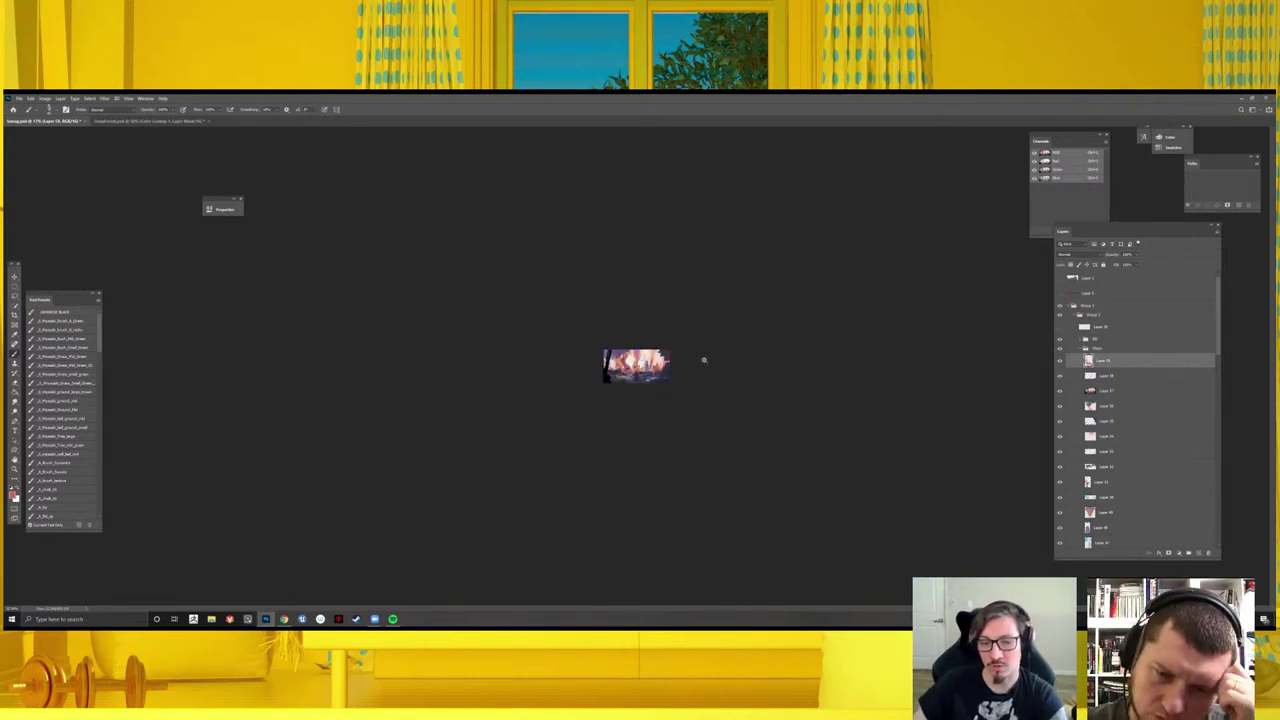
key("ctrl+plus")
key("ctrl+plus")
key("ctrl+plus")
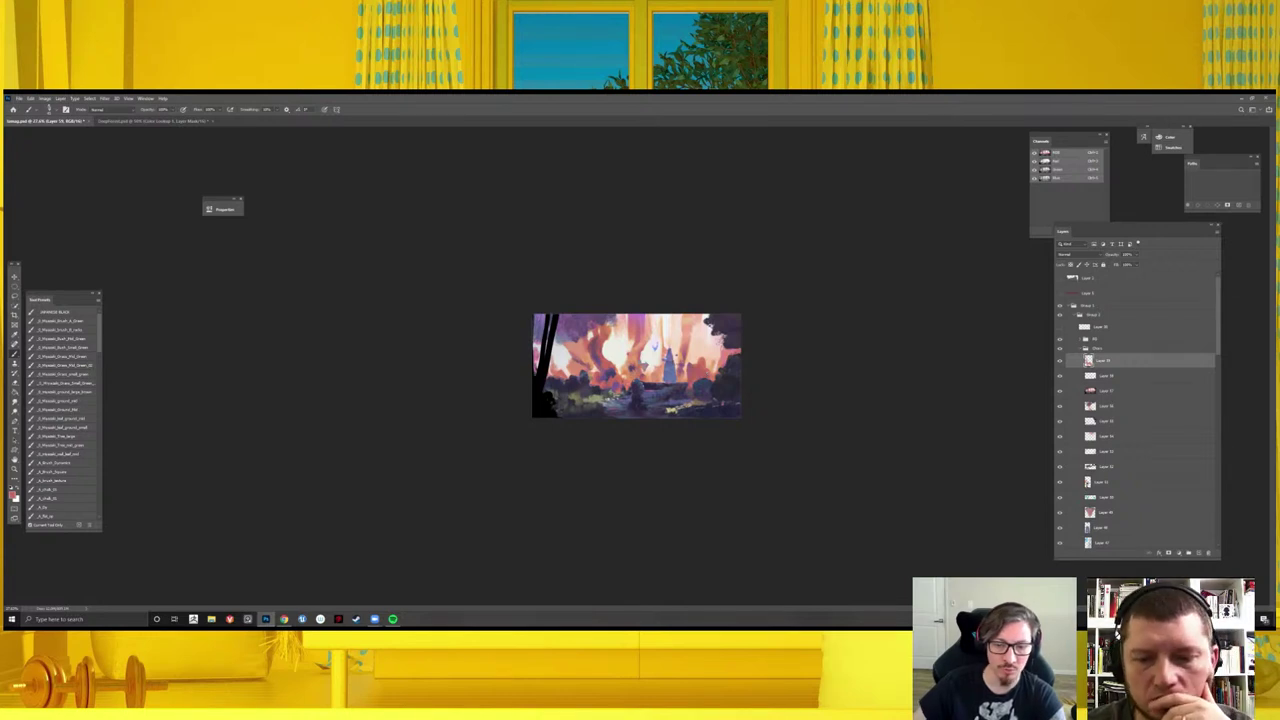
key("ctrl+plus")
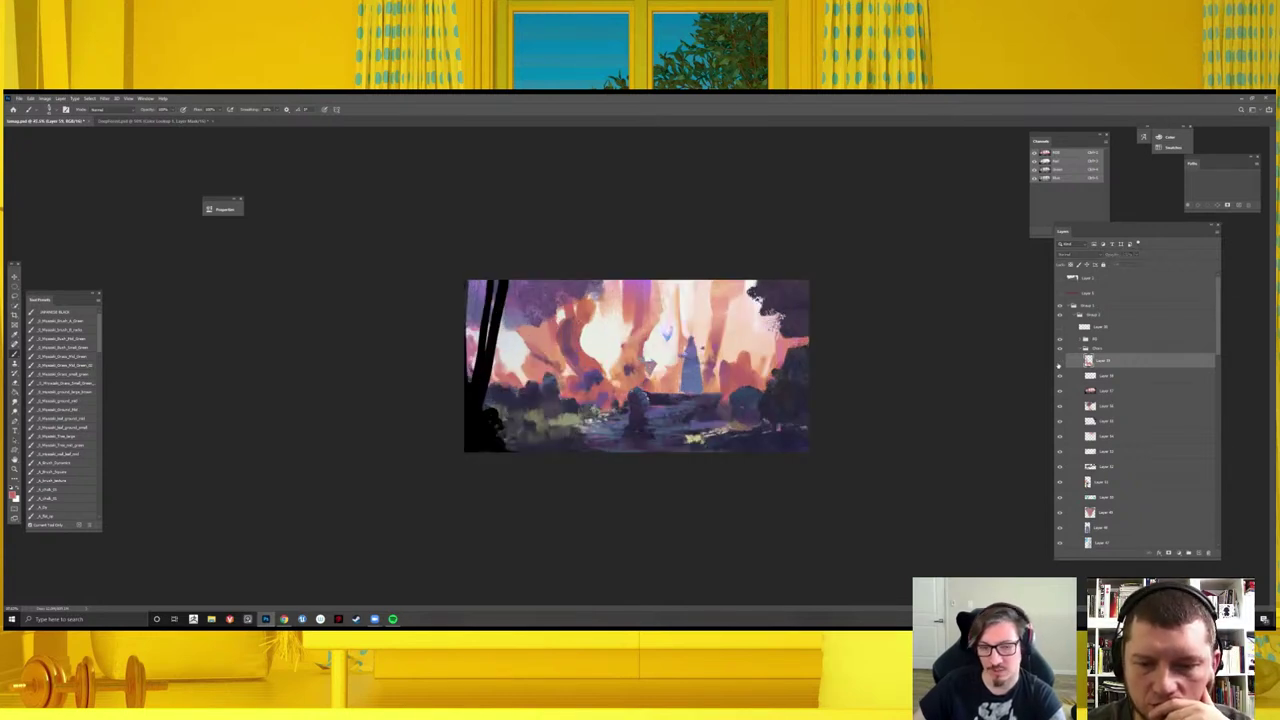
key("ctrl+plus")
key("ctrl+plus")
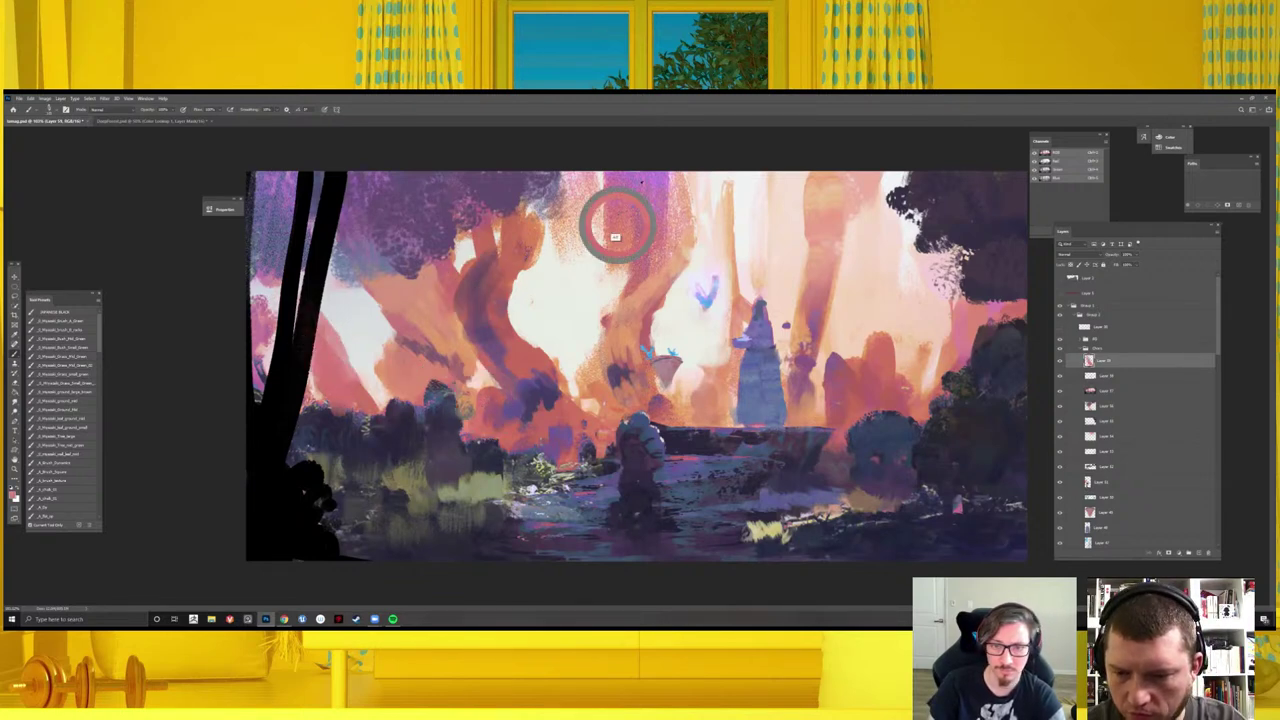
- Choose a different textured brush preset, sample a brighter colour, and flip the view to check
right_click(455, 292)
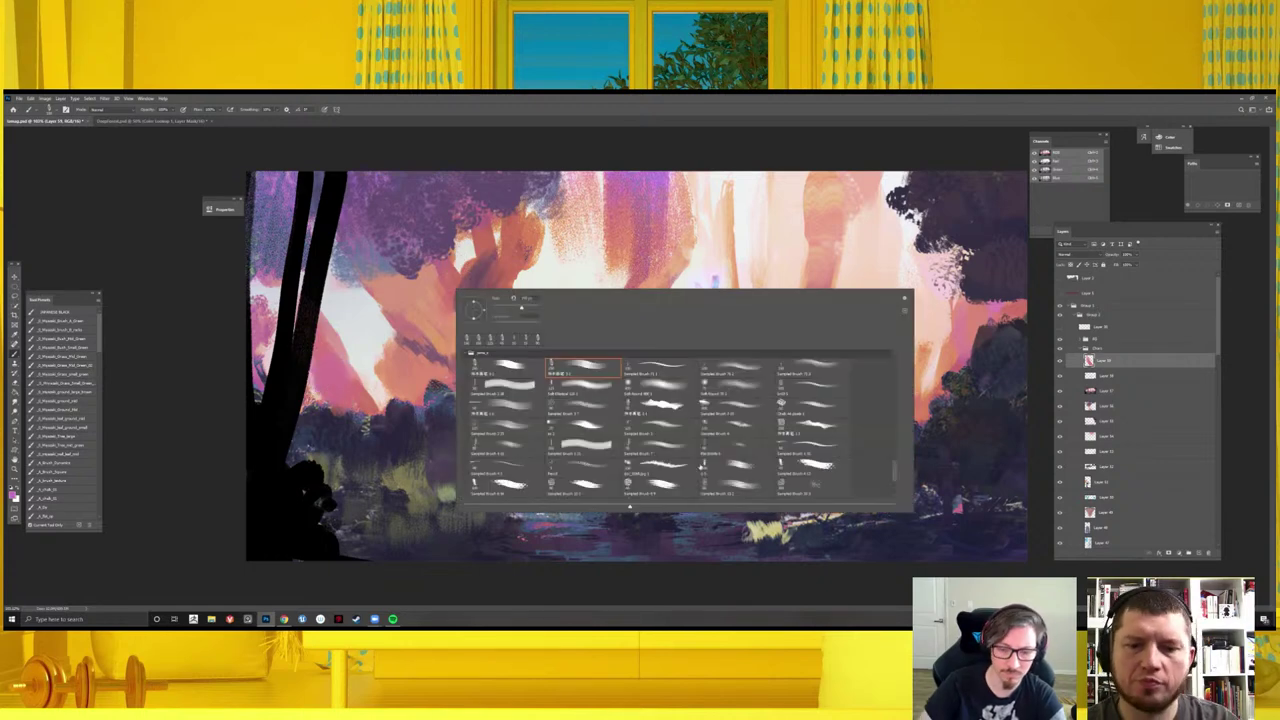
left_click(735, 468)
key("Return")
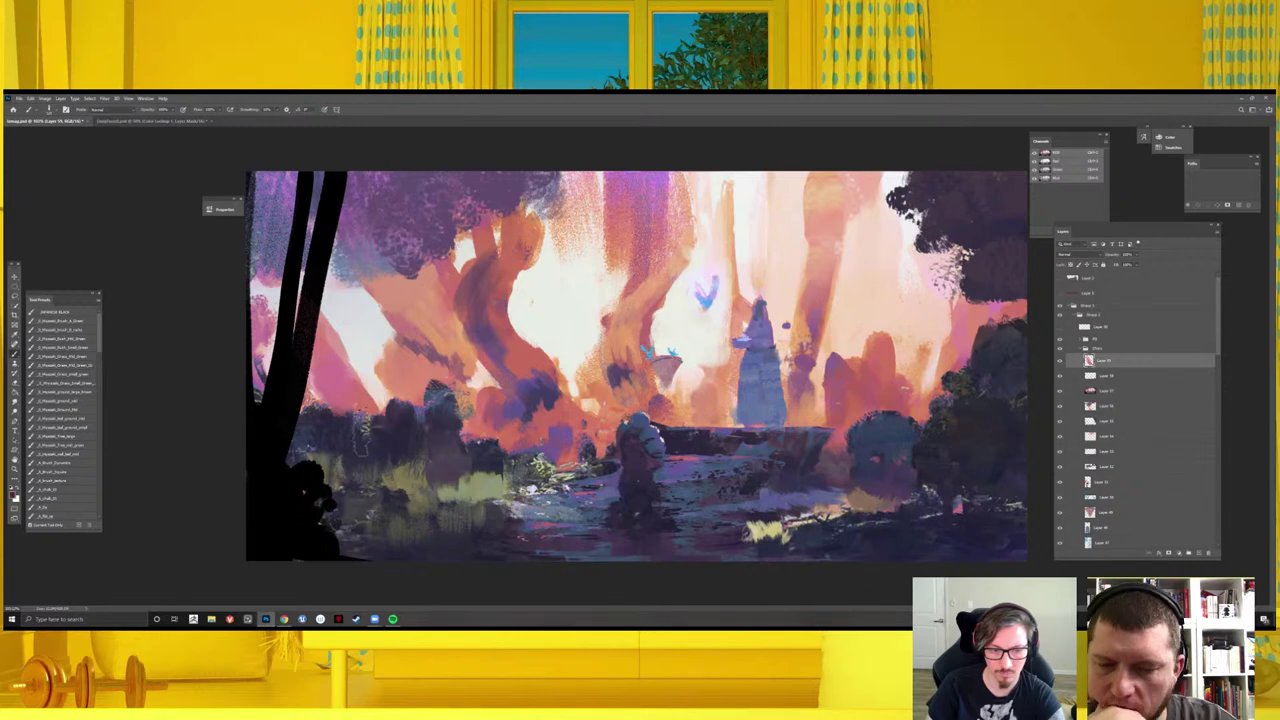
left_click(350, 405, "alt")
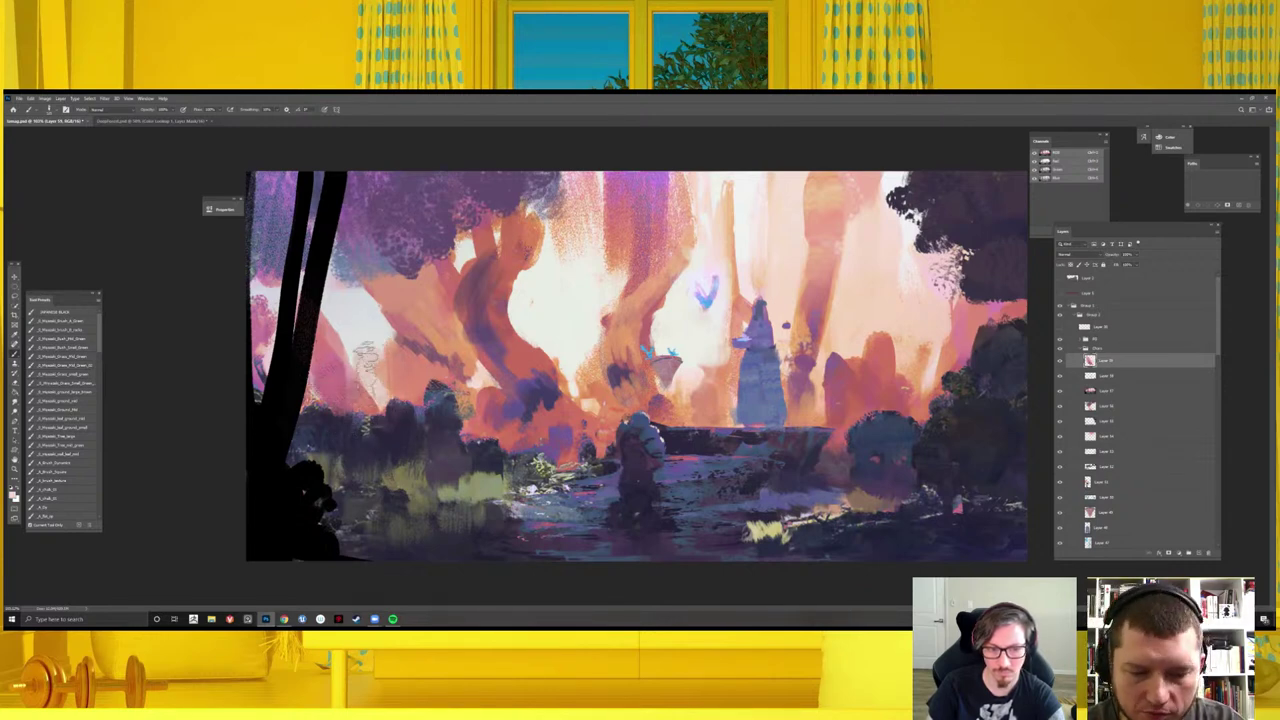
key("ctrl+minus")
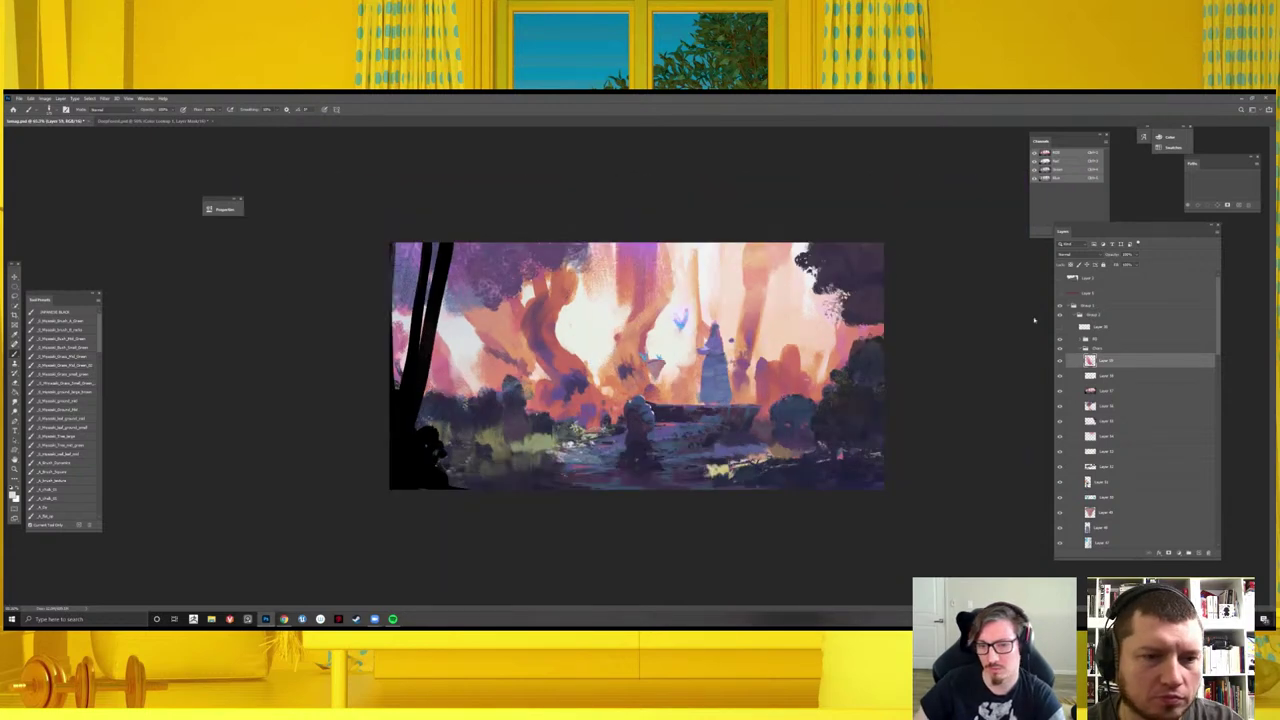
key("h")
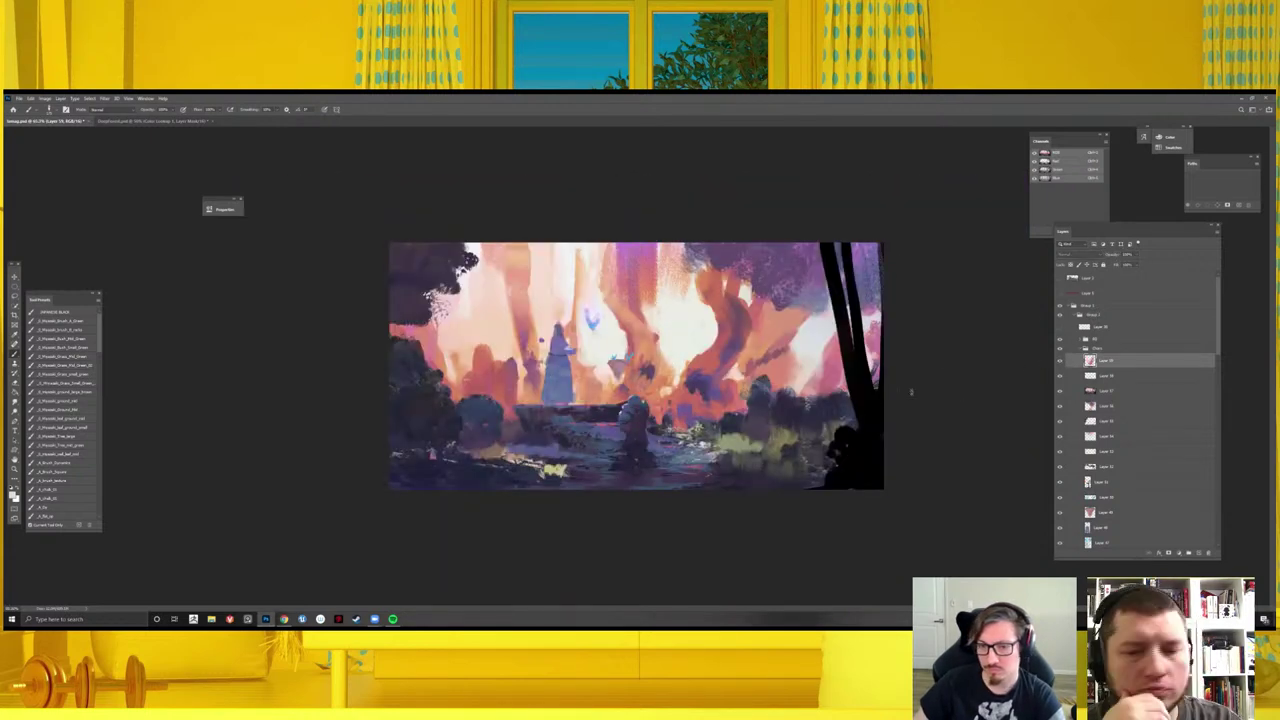
- On a new blank layer, paint light strokes into the lower-left foreground grass
key("e")
left_click(1060, 362)
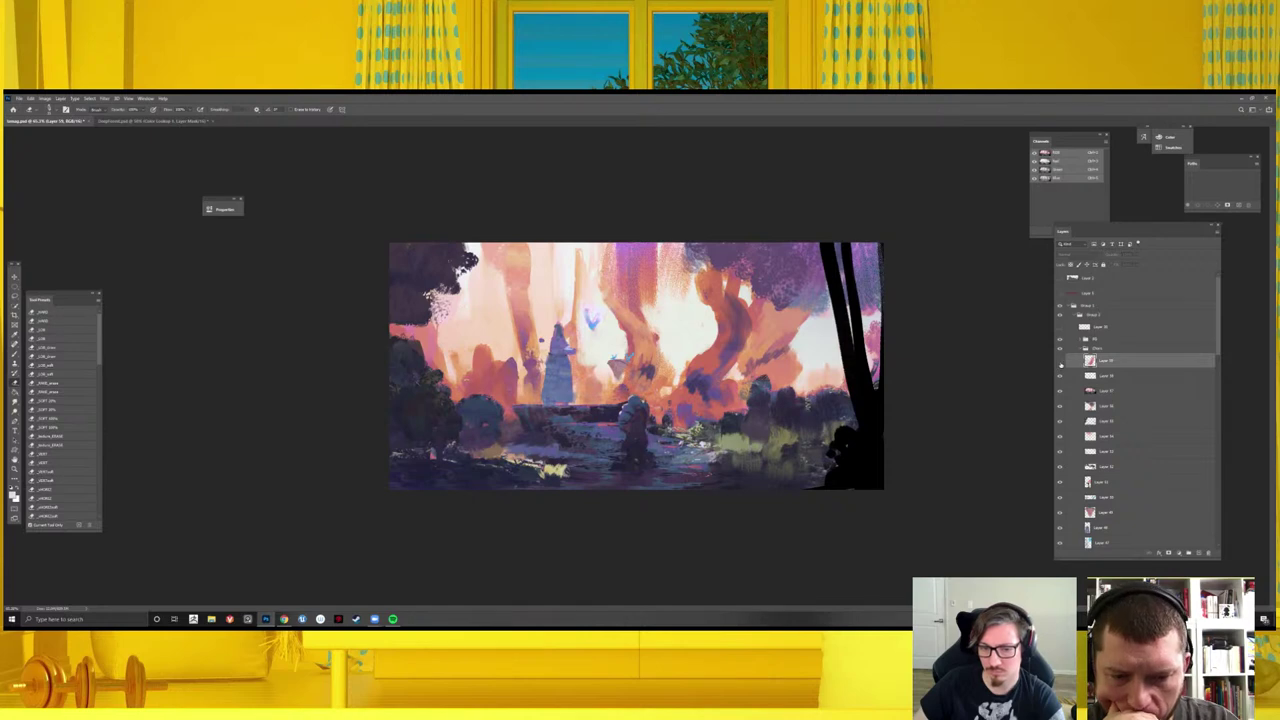
left_click(1060, 361)
key("ctrl+shift+alt+n")
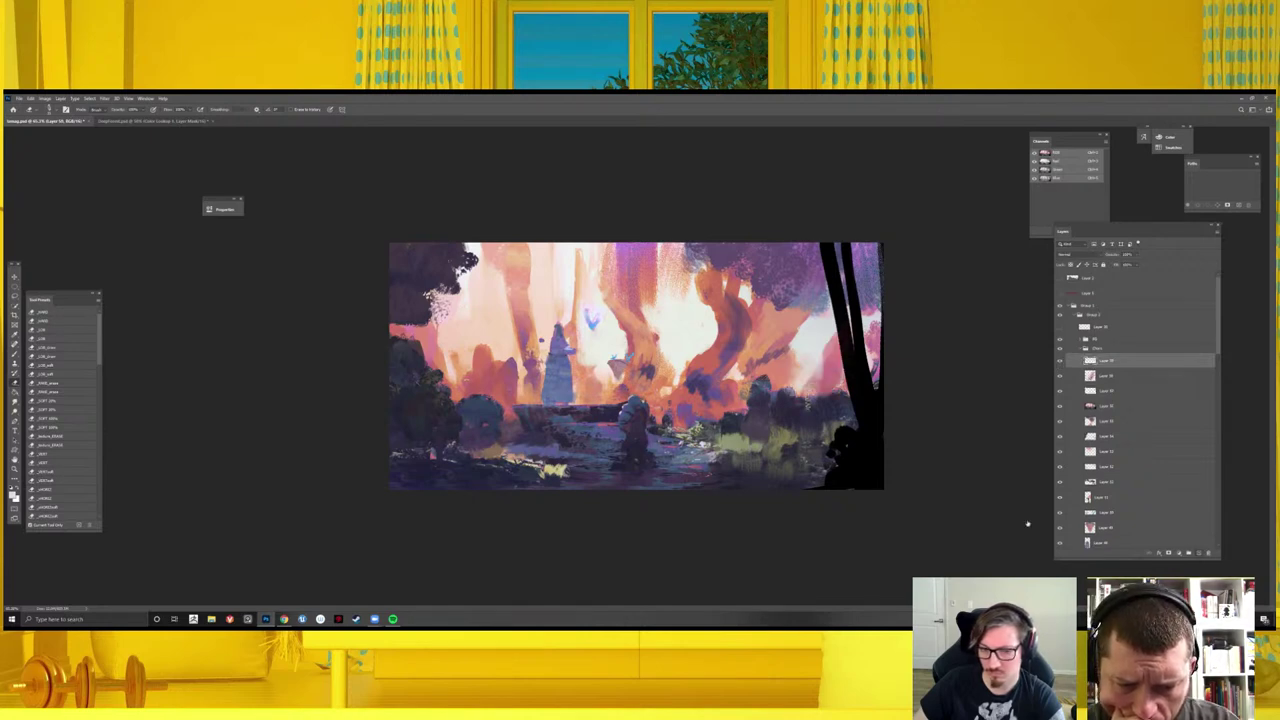
key("ctrl+plus")
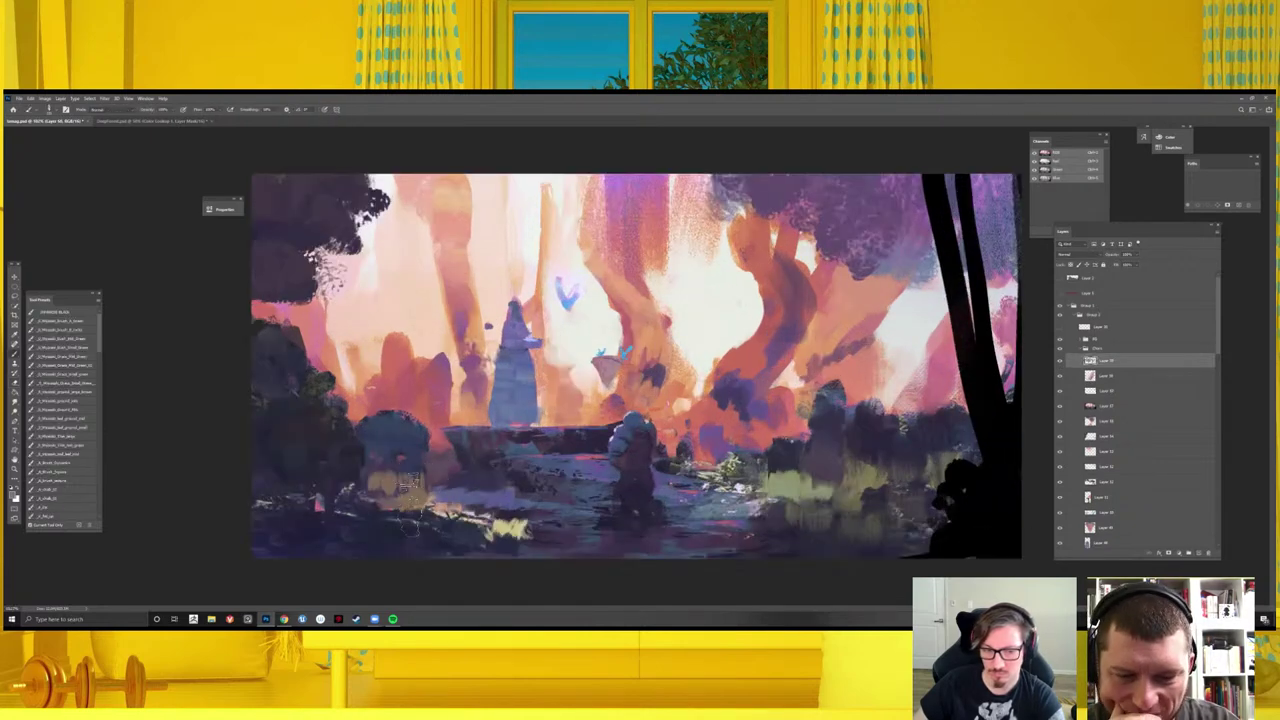
mouse_move(430, 485)
left_mouse_down()
mouse_move(385, 495)
mouse_move(415, 515)
left_mouse_up()
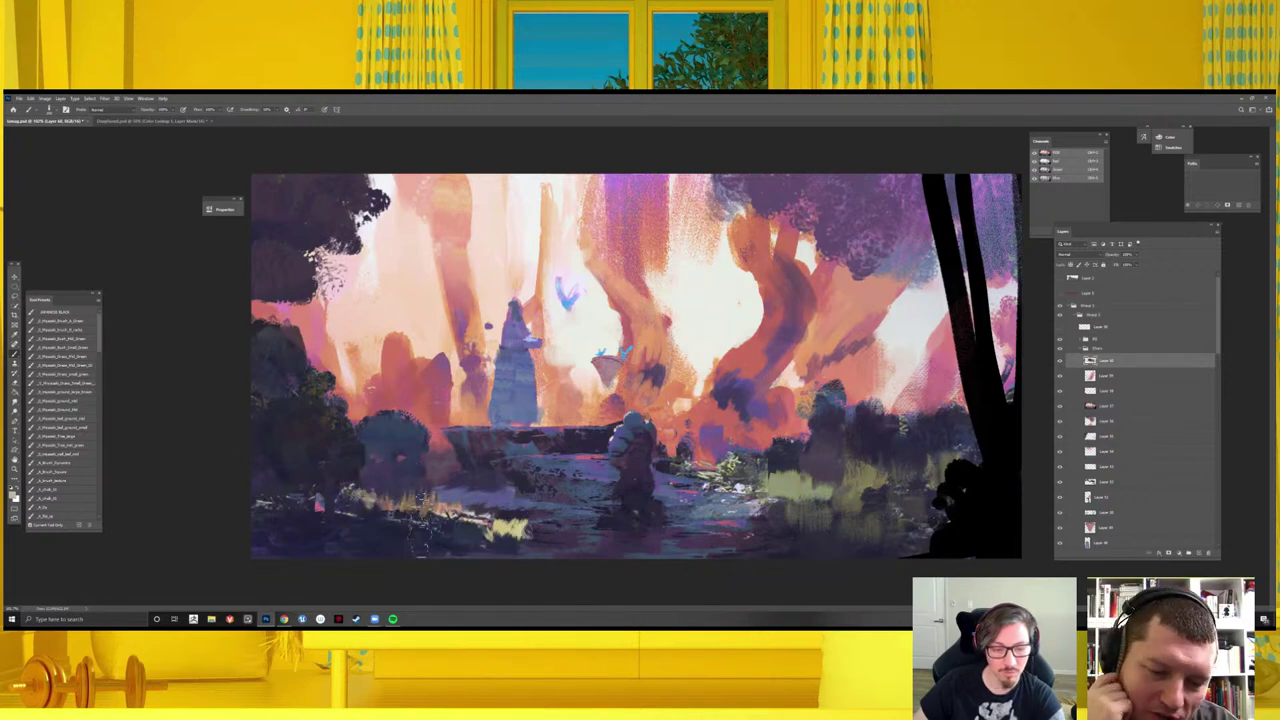
- Save the painting and toggle a layer's visibility to compare
key("ctrl+minus")
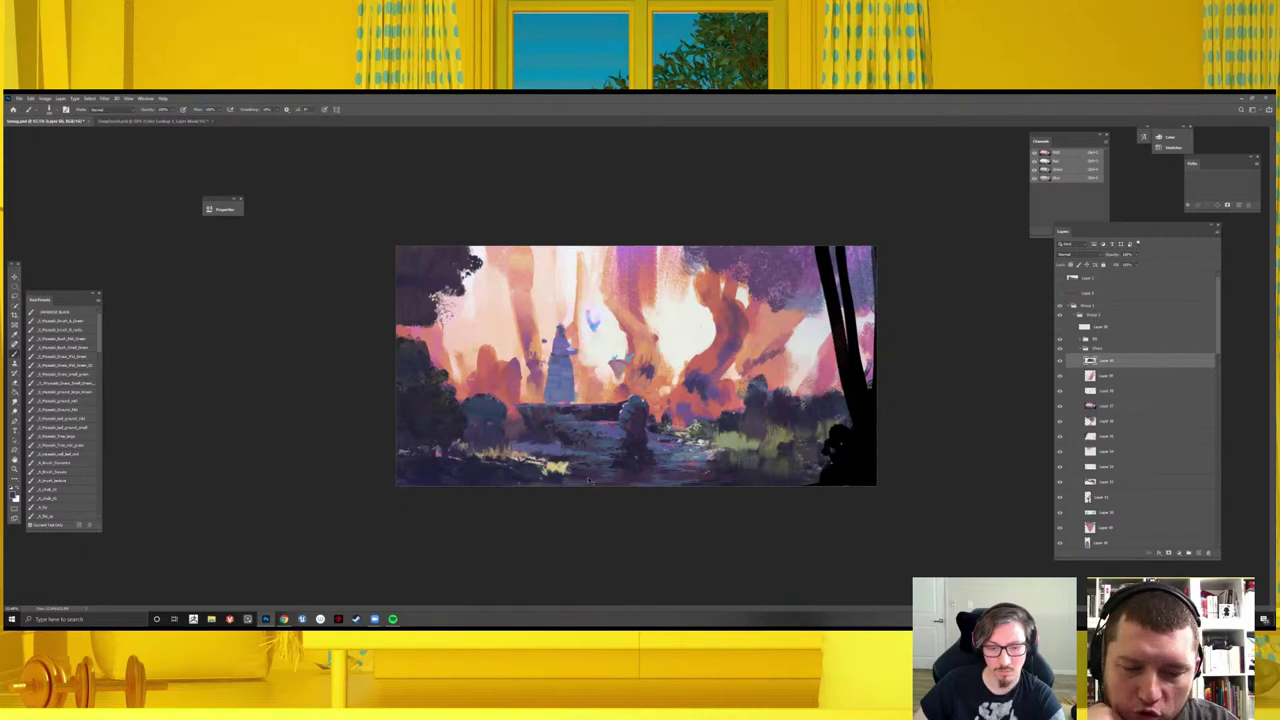
key("ctrl+plus")
key("ctrl+s")
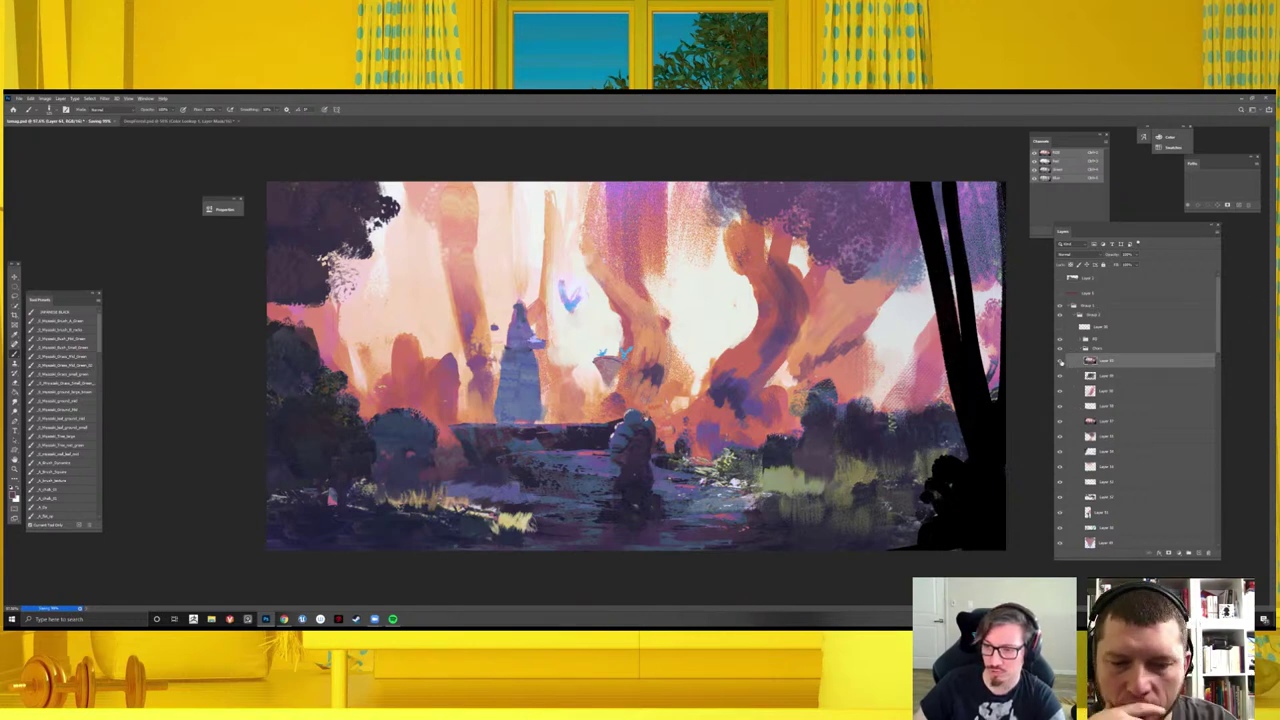
left_click(1060, 424)
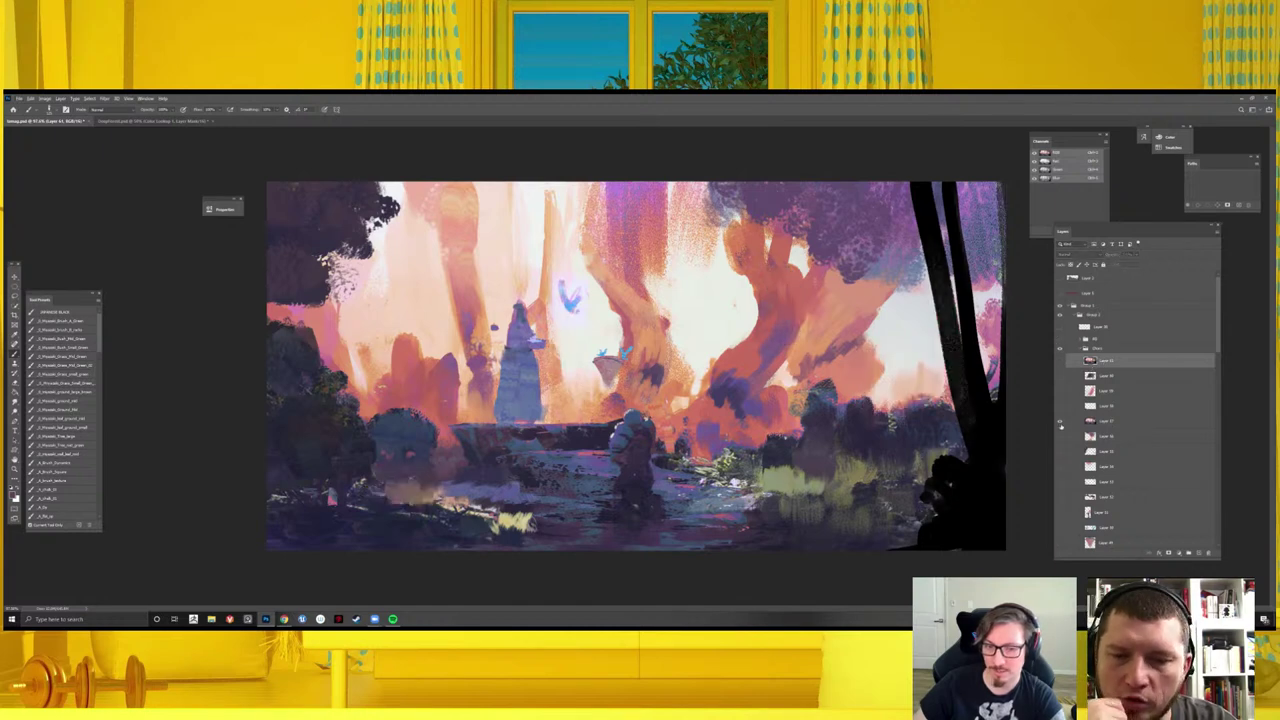
left_click(1060, 424)
left_click(1060, 424)
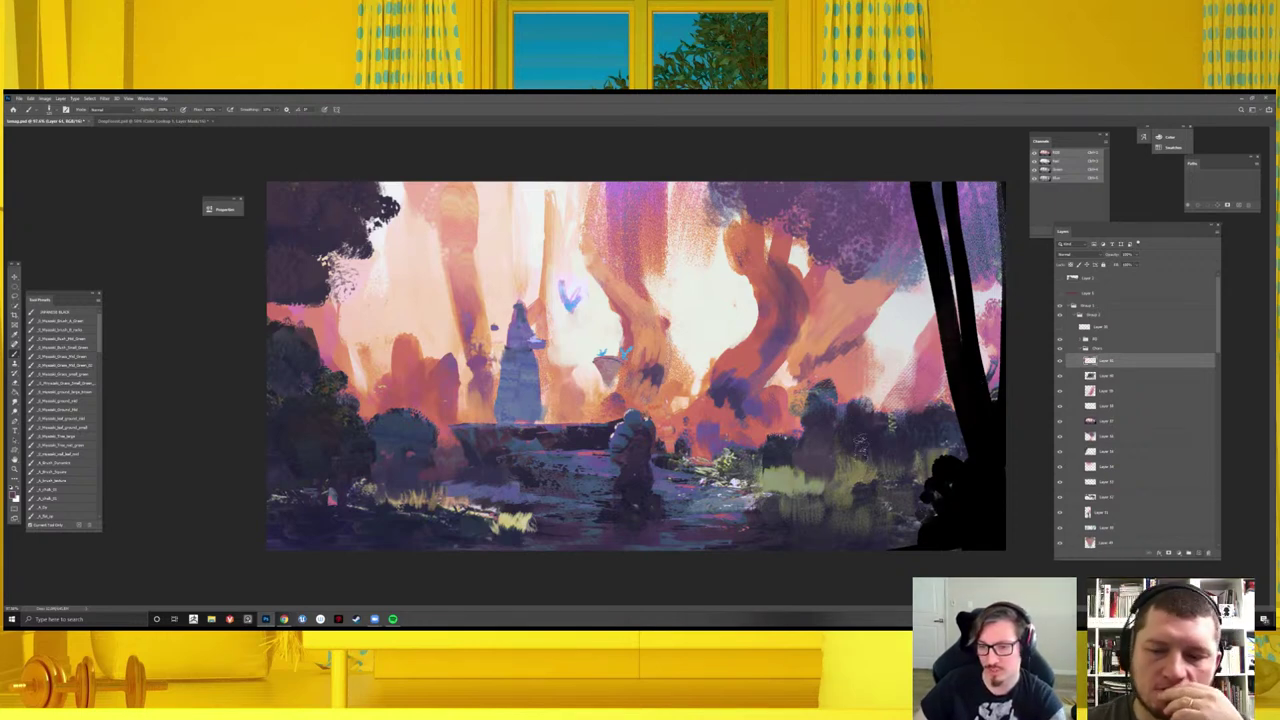
- Paint light textured strokes over the dark trees and a small mark in the foliage
mouse_move(829, 434)
left_mouse_down()
mouse_move(812, 466)
mouse_move(818, 436)
mouse_move(830, 470)
mouse_move(822, 450)
mouse_move(735, 468)
mouse_move(744, 426)
left_mouse_up()
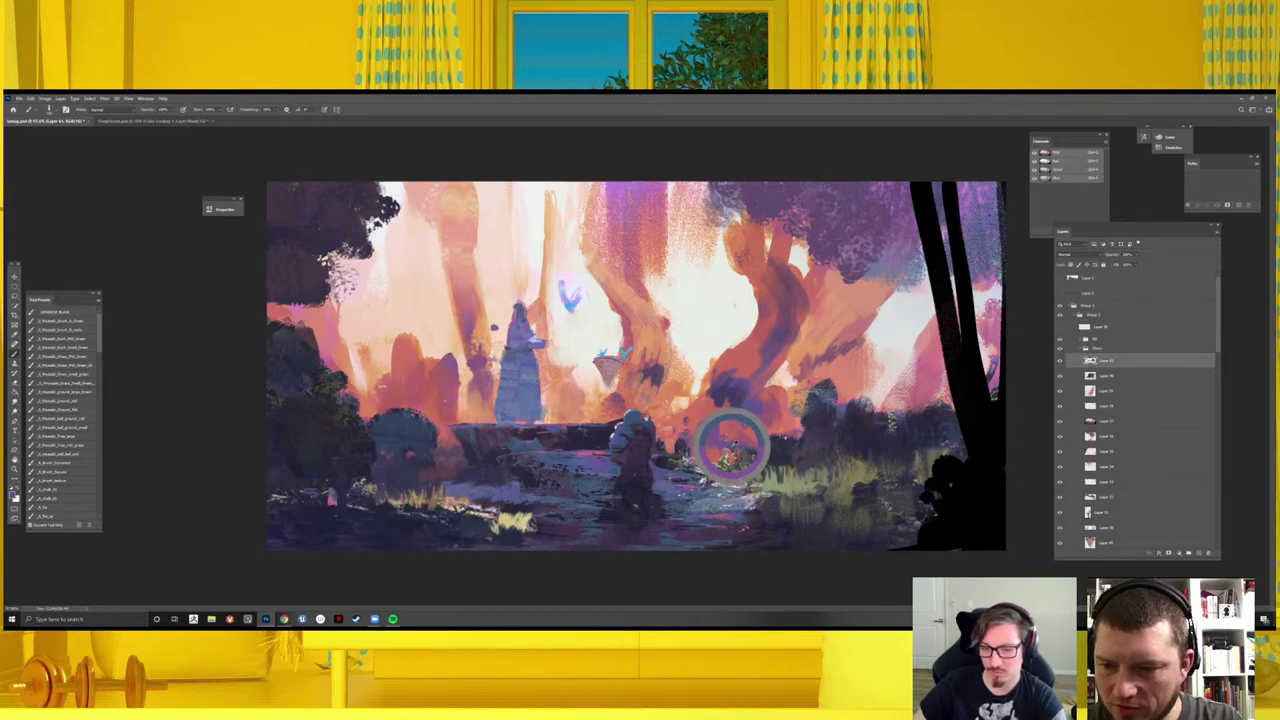
left_click(686, 418, "alt")
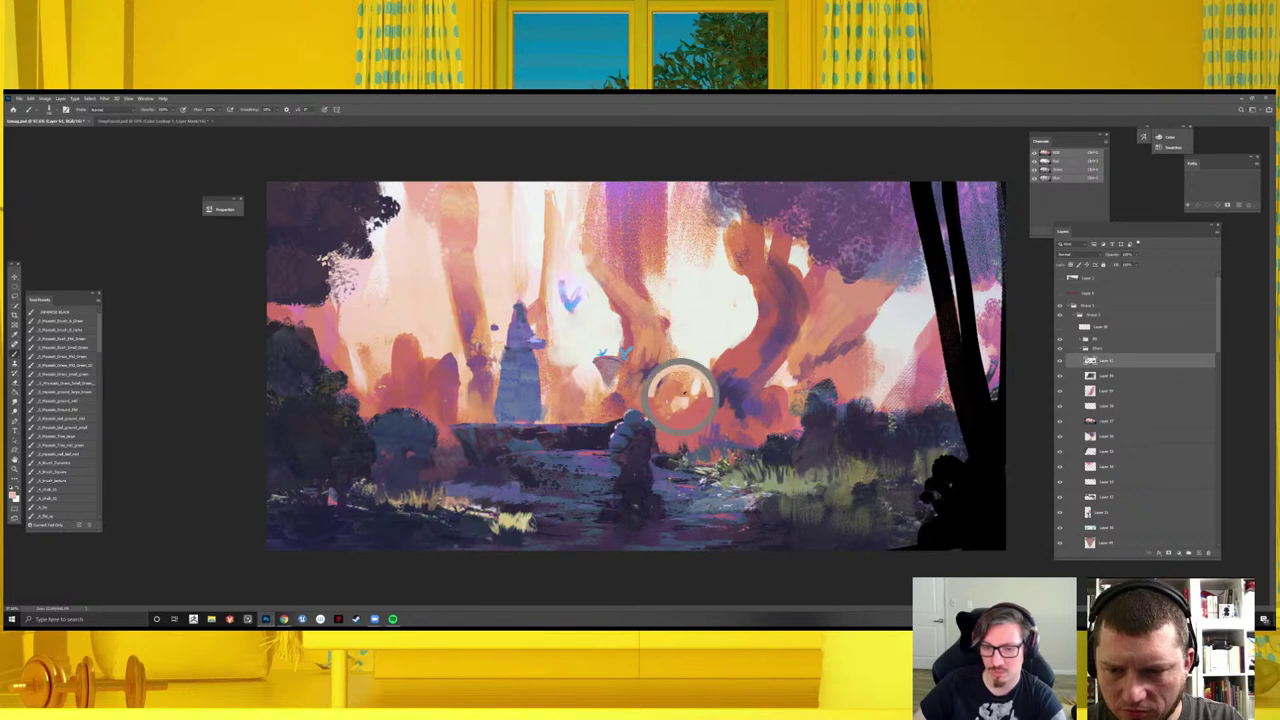
left_click_drag(680, 385, 672, 395)
key("ctrl+minus")
key("ctrl+minus")
key("ctrl+minus")
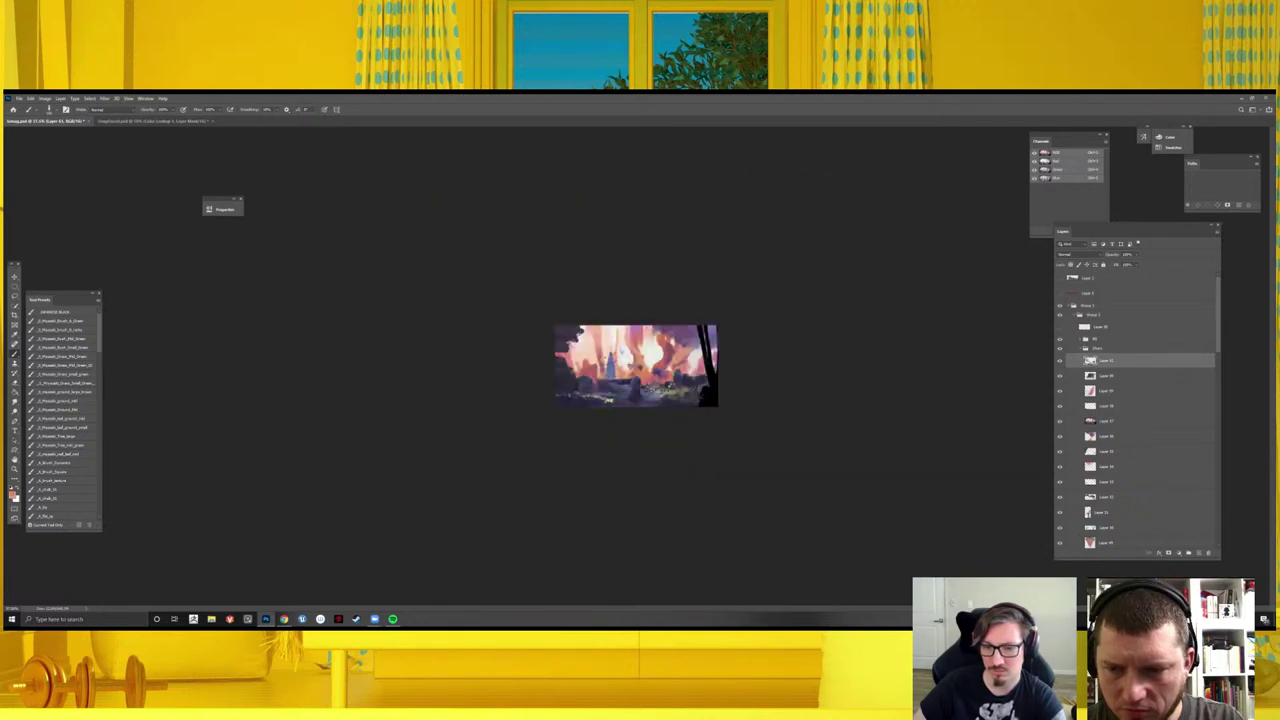
key("ctrl+shift+h")
- Brighten the middle of the scene with paint and switch to another brush preset
key("ctrl+plus")
key("ctrl+plus")
key("ctrl+plus")
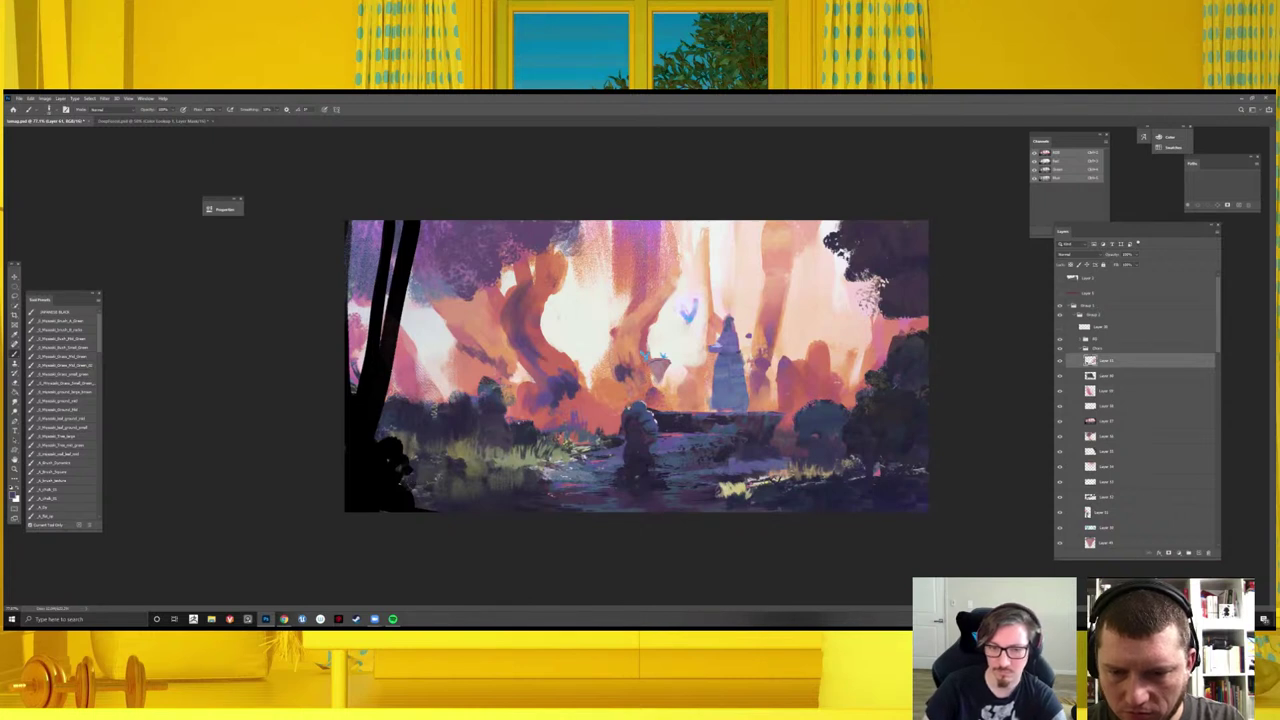
left_click_drag(547, 374, 527, 342)
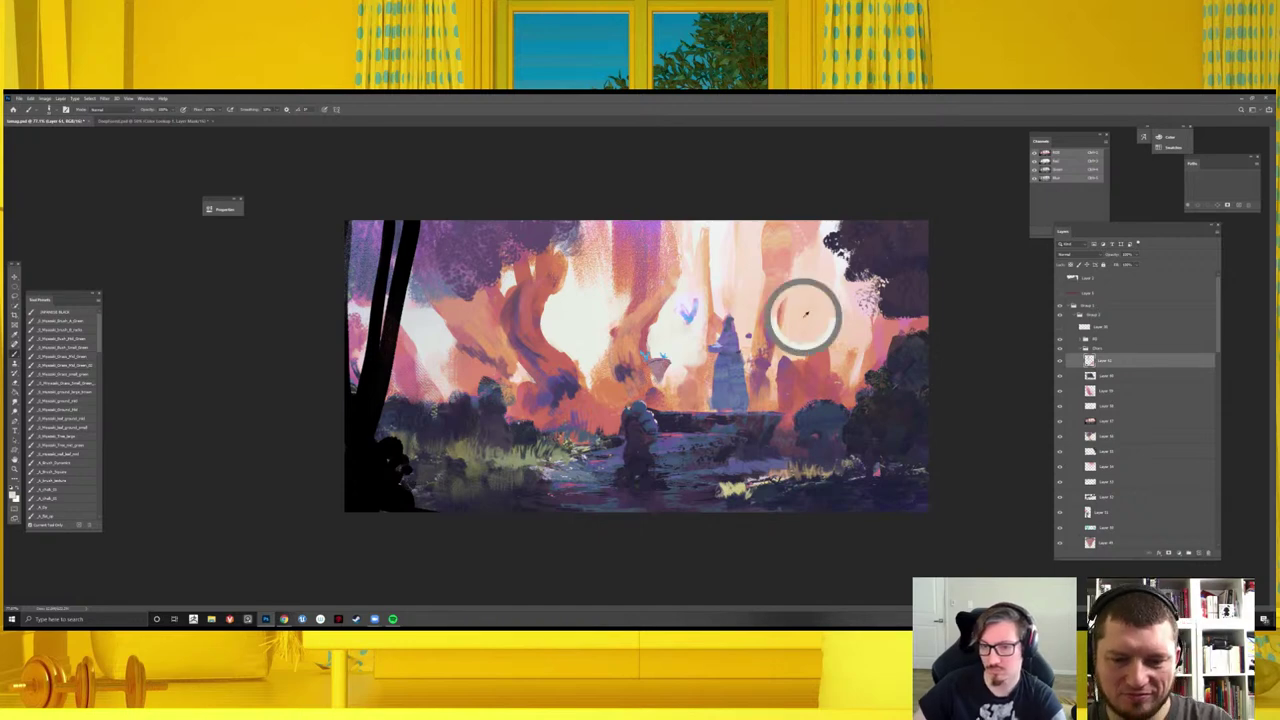
right_click(588, 316)
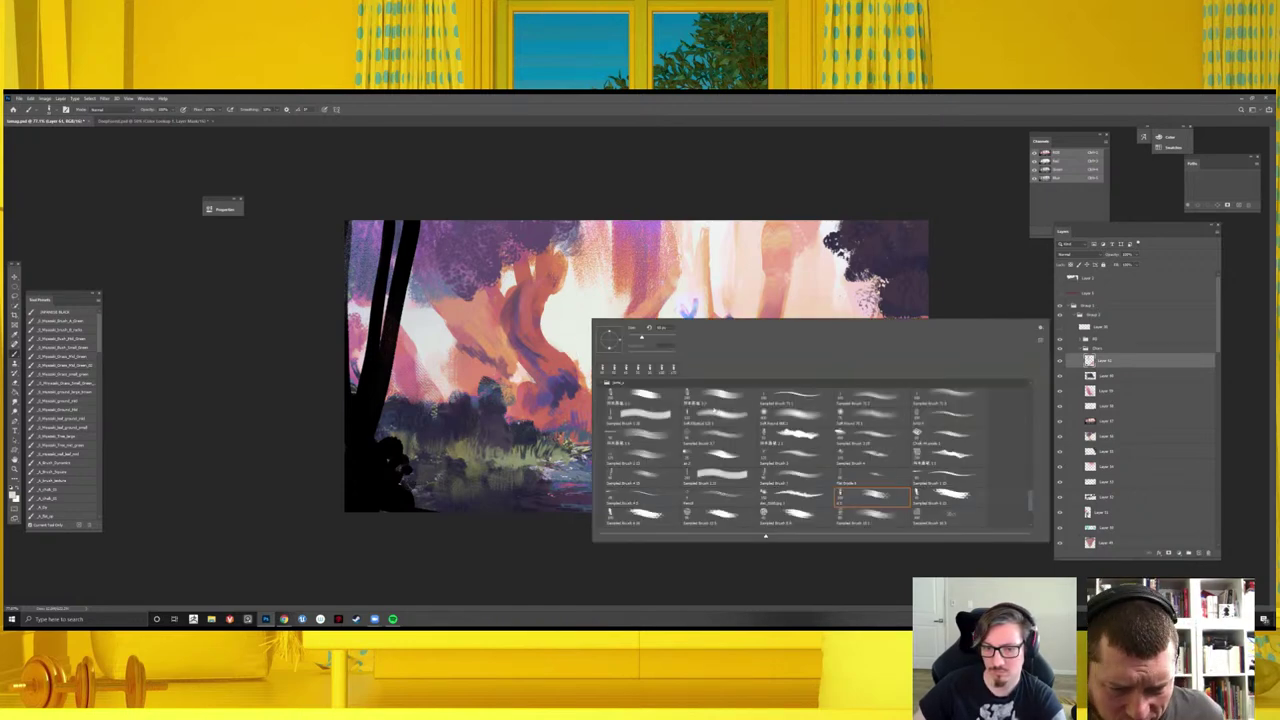
left_click(1083, 272)
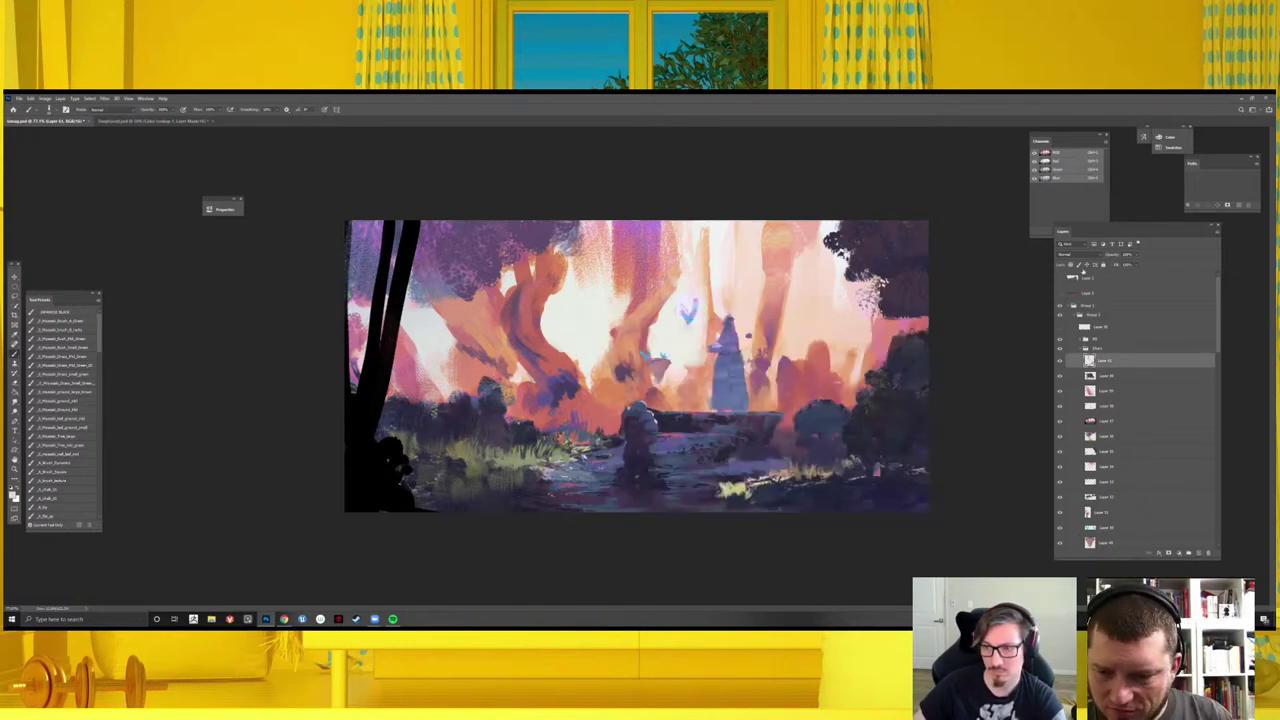
- On a new Darken-blend layer, paint two dark downward strokes on the trees and save
left_click(1198, 553)
left_click(1078, 254)
left_click(1075, 281)
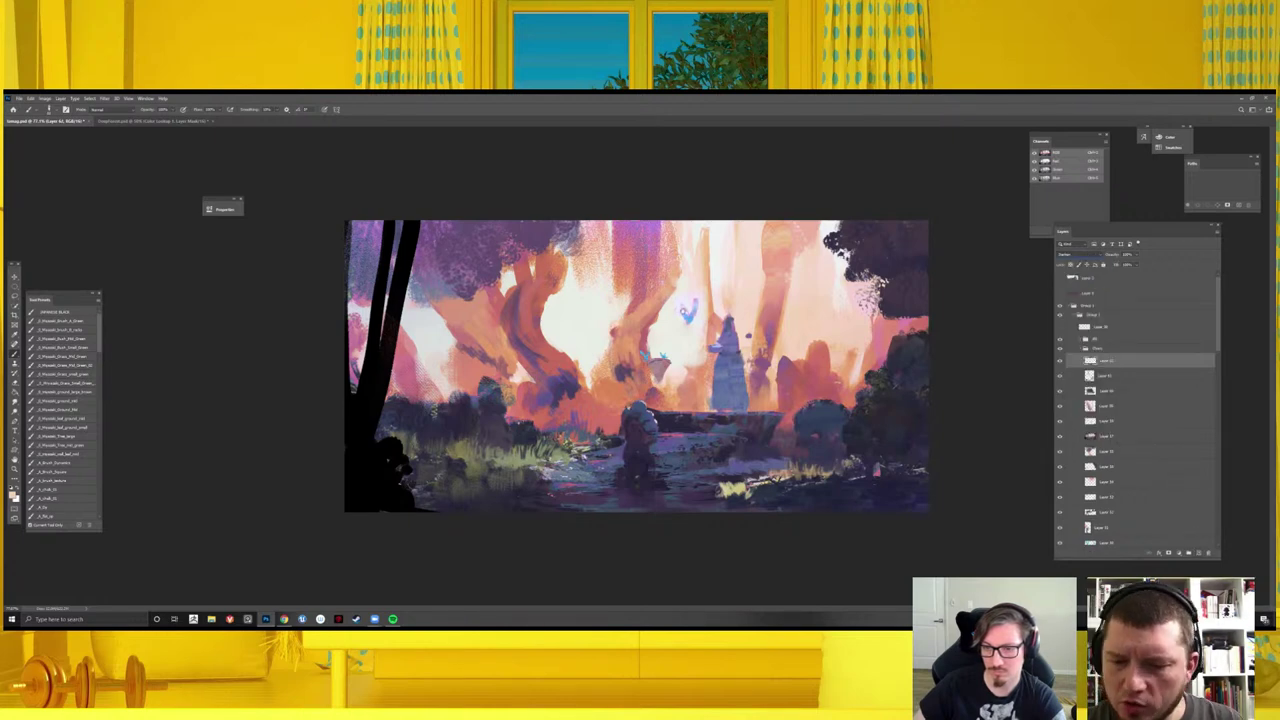
left_click_drag(584, 278, 574, 338)
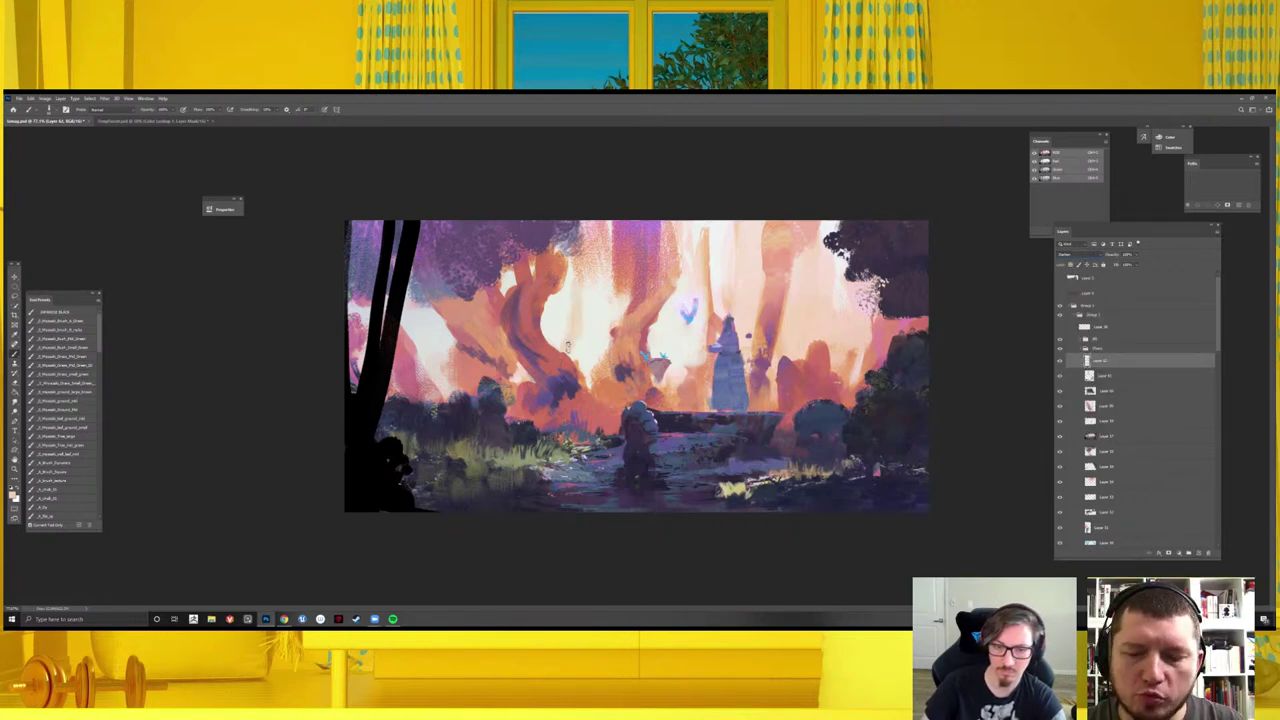
left_click_drag(582, 288, 594, 372)
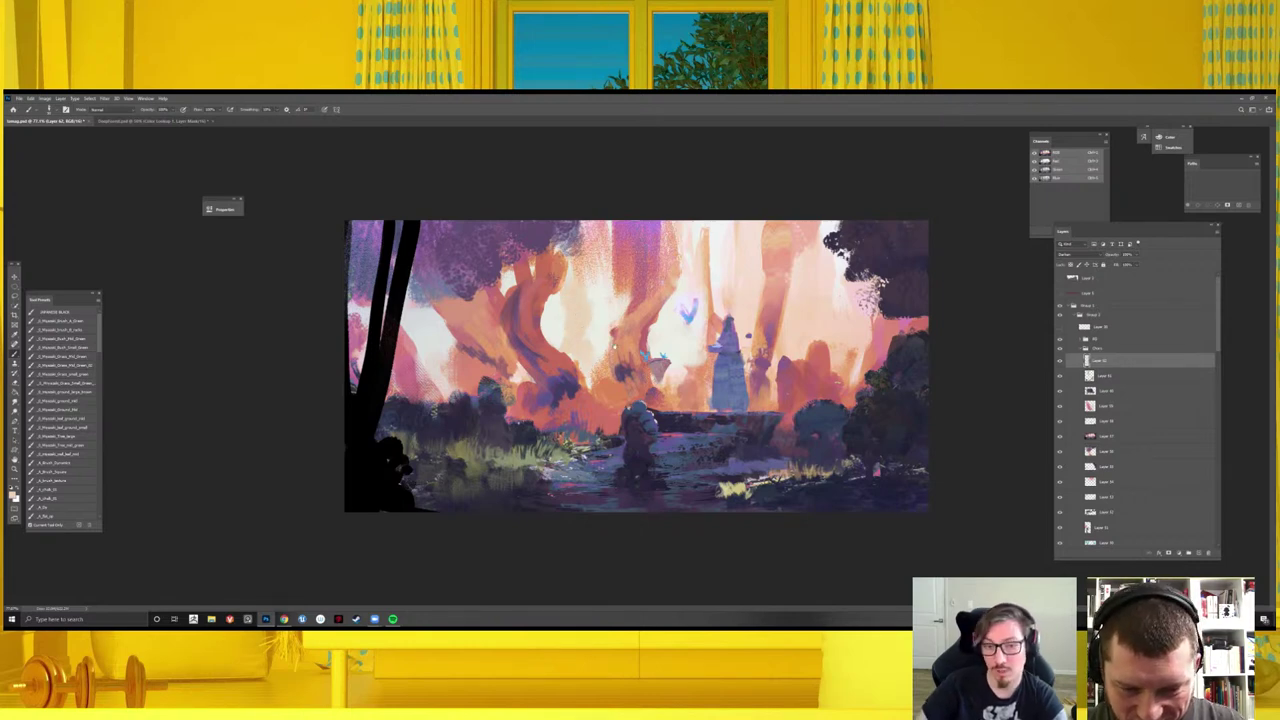
scroll(615, 345, "down", 3)
key("ctrl+s")
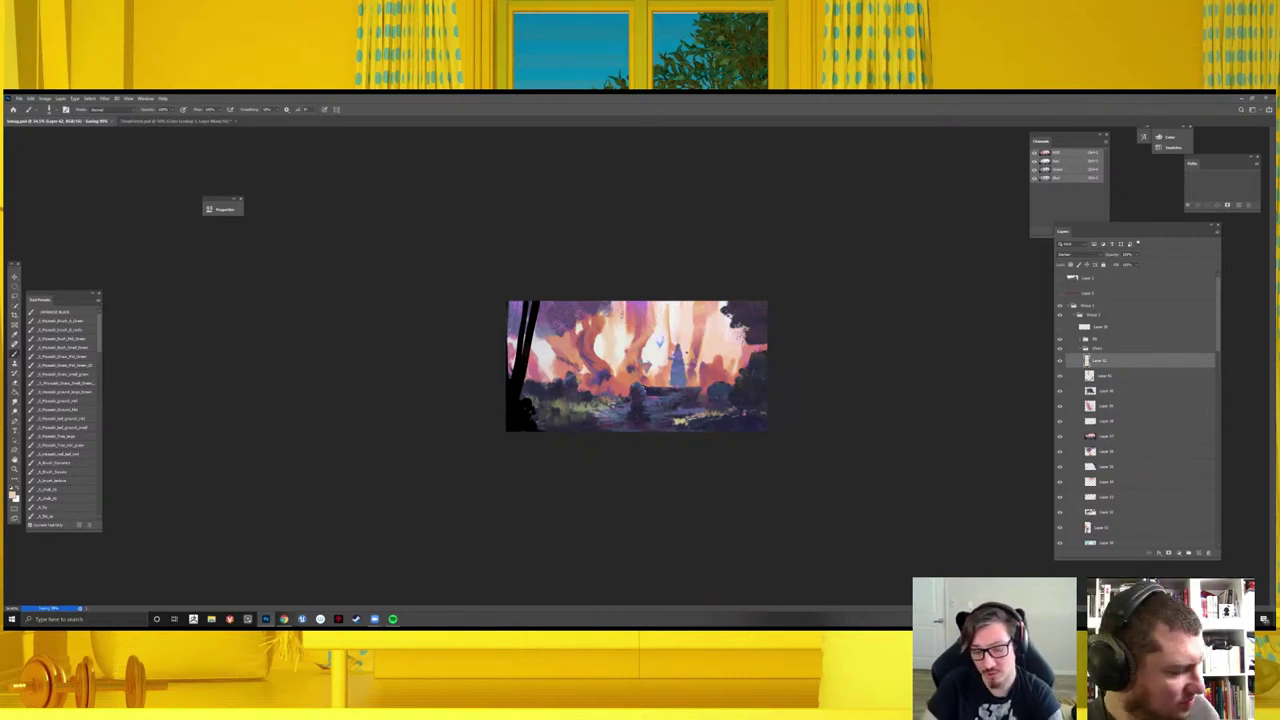
- Add another new blank layer on top
scroll(637, 366, "down", 1)
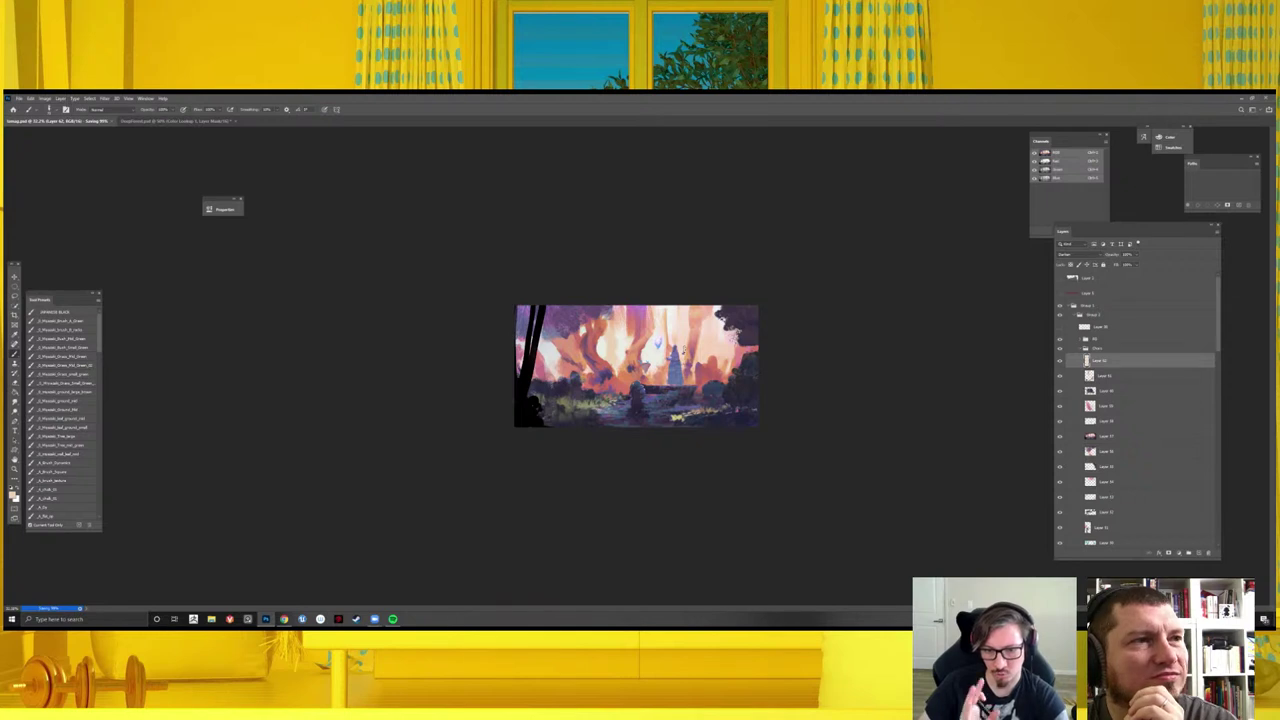
key("ctrl+plus")
key("ctrl+plus")
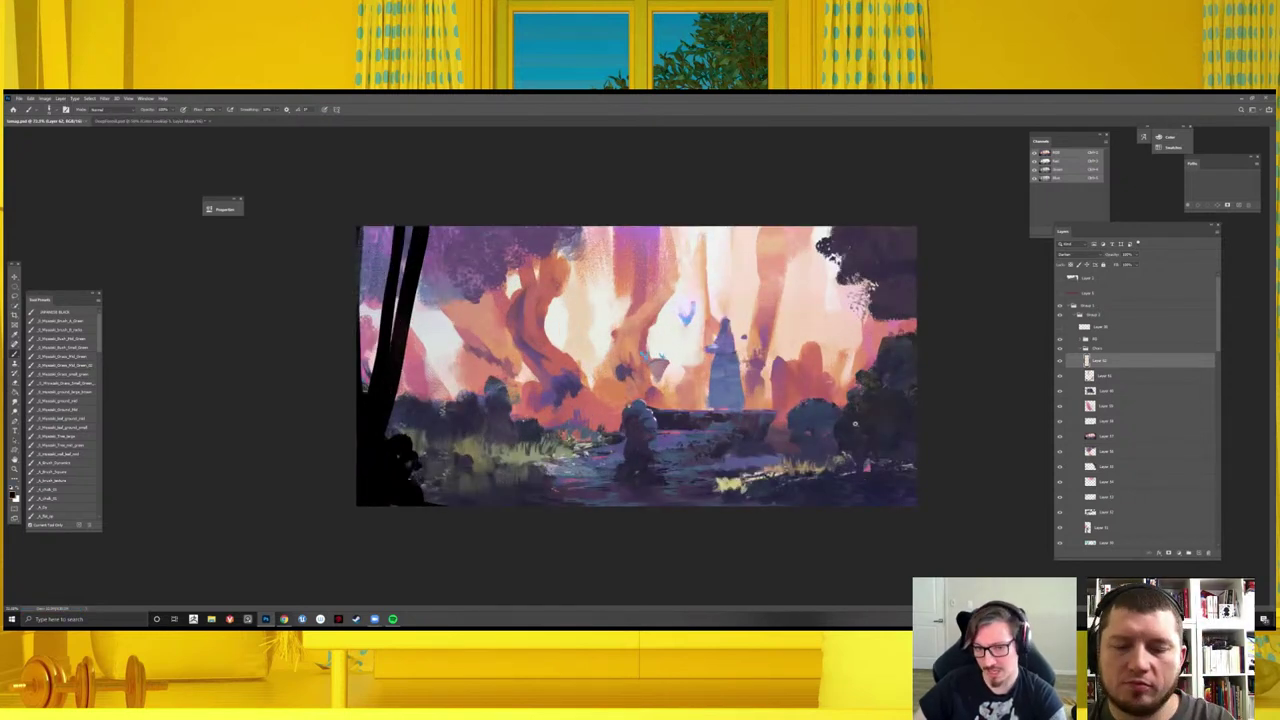
key("ctrl+minus")
left_click(1199, 553)
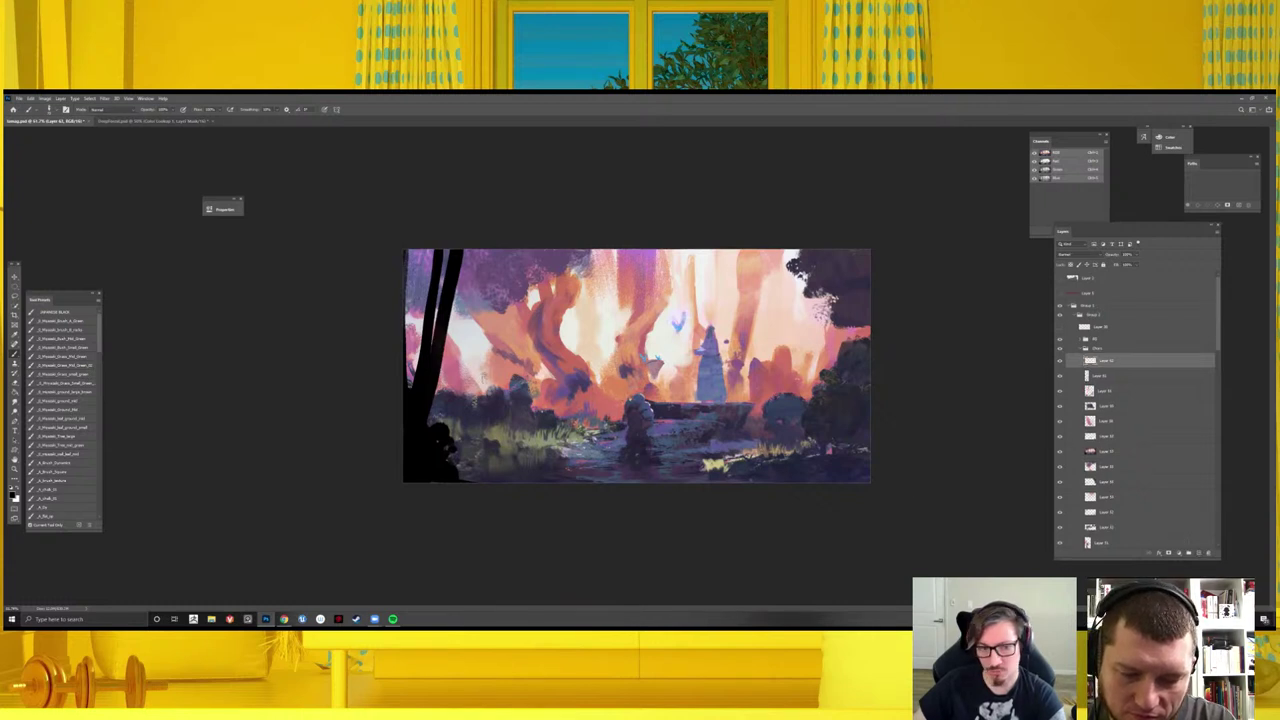
- Sketch dark loop strokes around the tower, then undo them and fit the painting on screen
left_click_drag(434, 393, 606, 411)
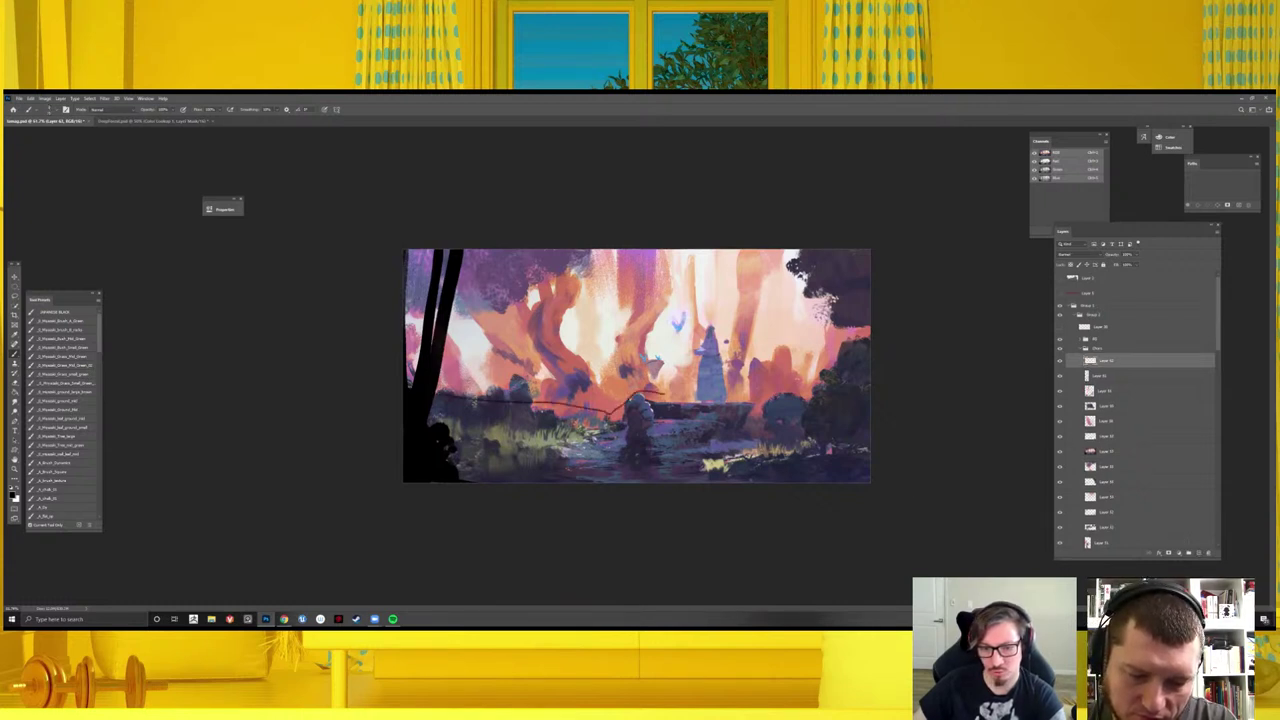
mouse_move(684, 384)
left_mouse_down()
mouse_move(738, 378)
mouse_move(868, 320)
left_mouse_up()
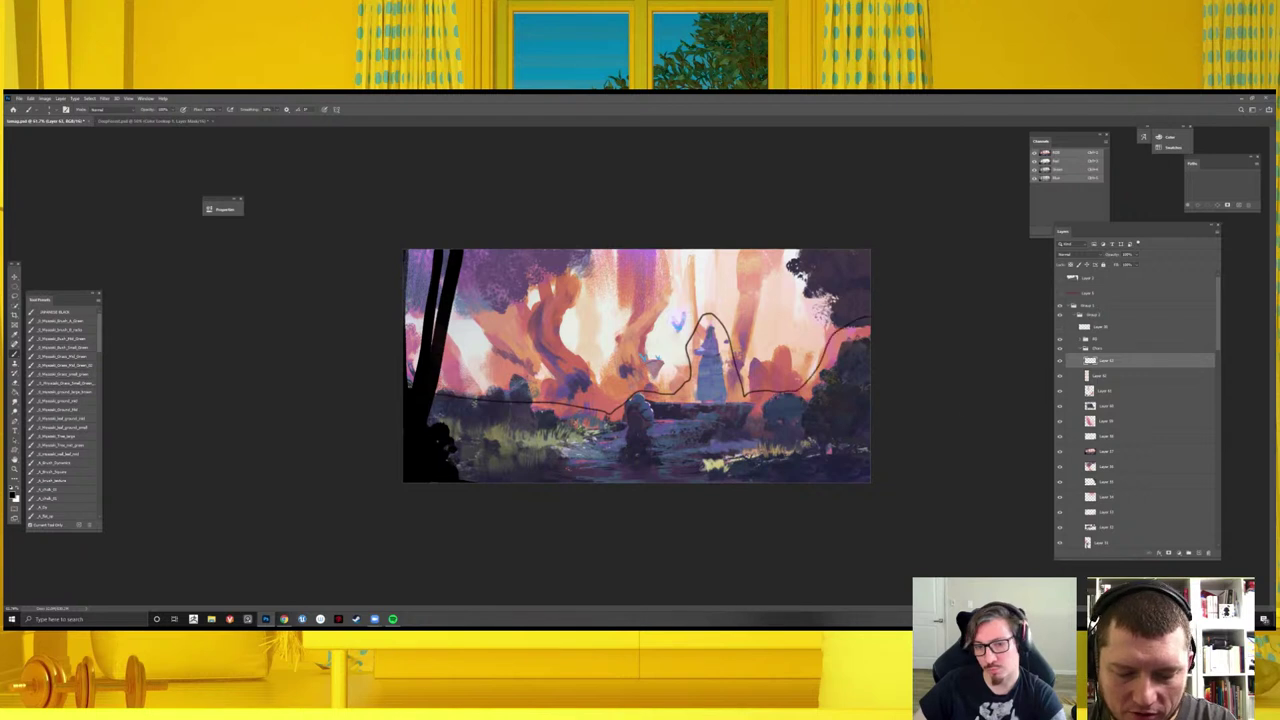
mouse_move(520, 250)
left_mouse_down()
mouse_move(625, 400)
mouse_move(700, 260)
left_mouse_up()
key("ctrl+minus")
key("ctrl+z")
key("ctrl+z")
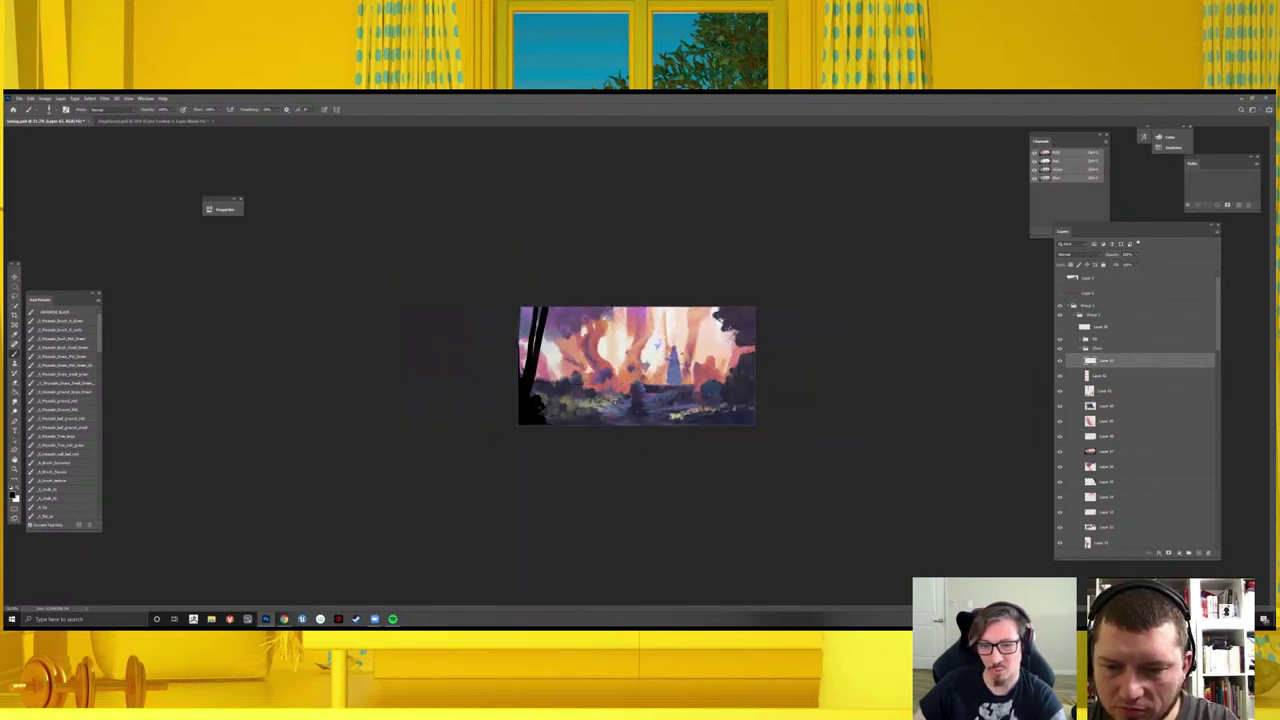
key("ctrl+plus")
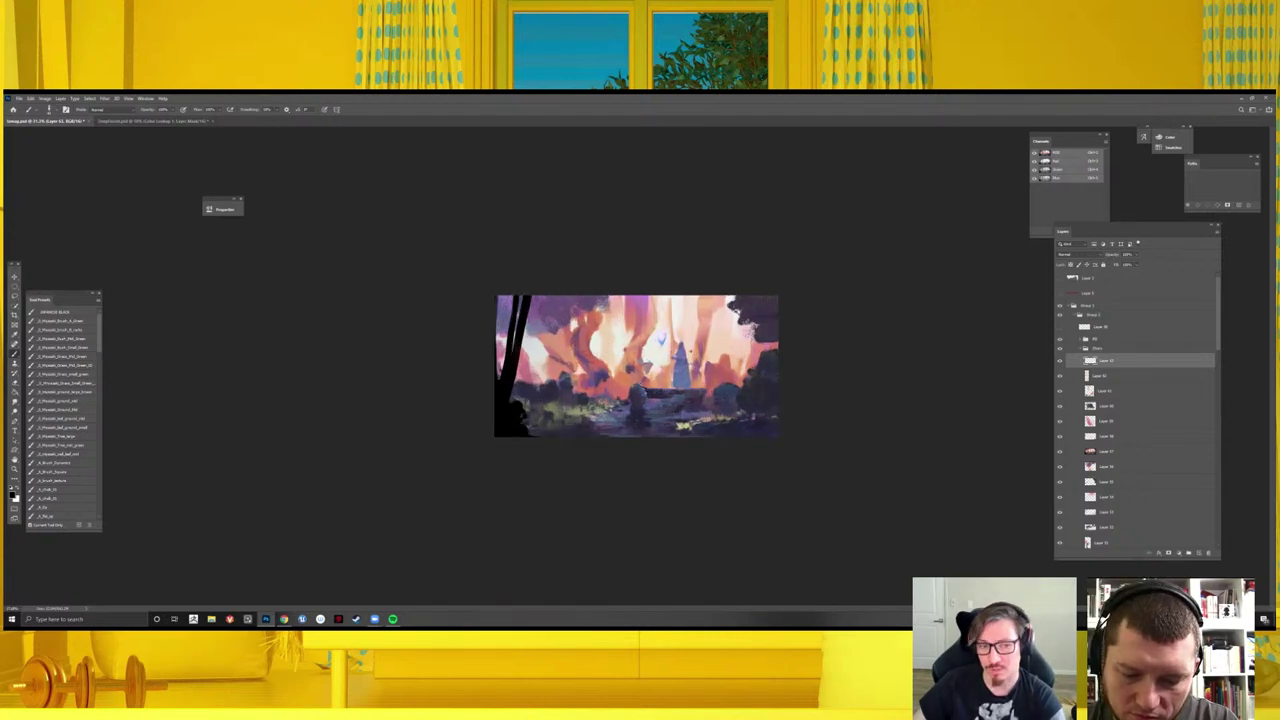
key("ctrl+0")
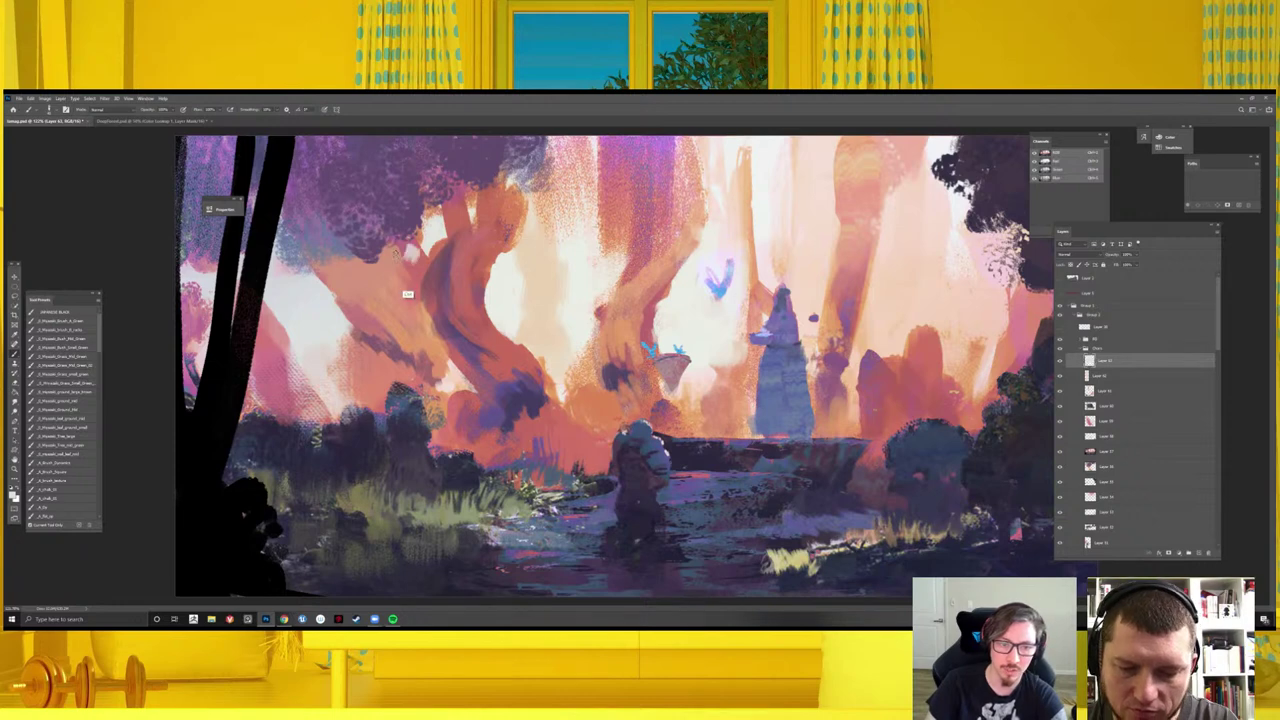
- Choose a different textured brush preset and mirror the canvas horizontally to check composition
right_click(495, 272)
left_click(620, 347)
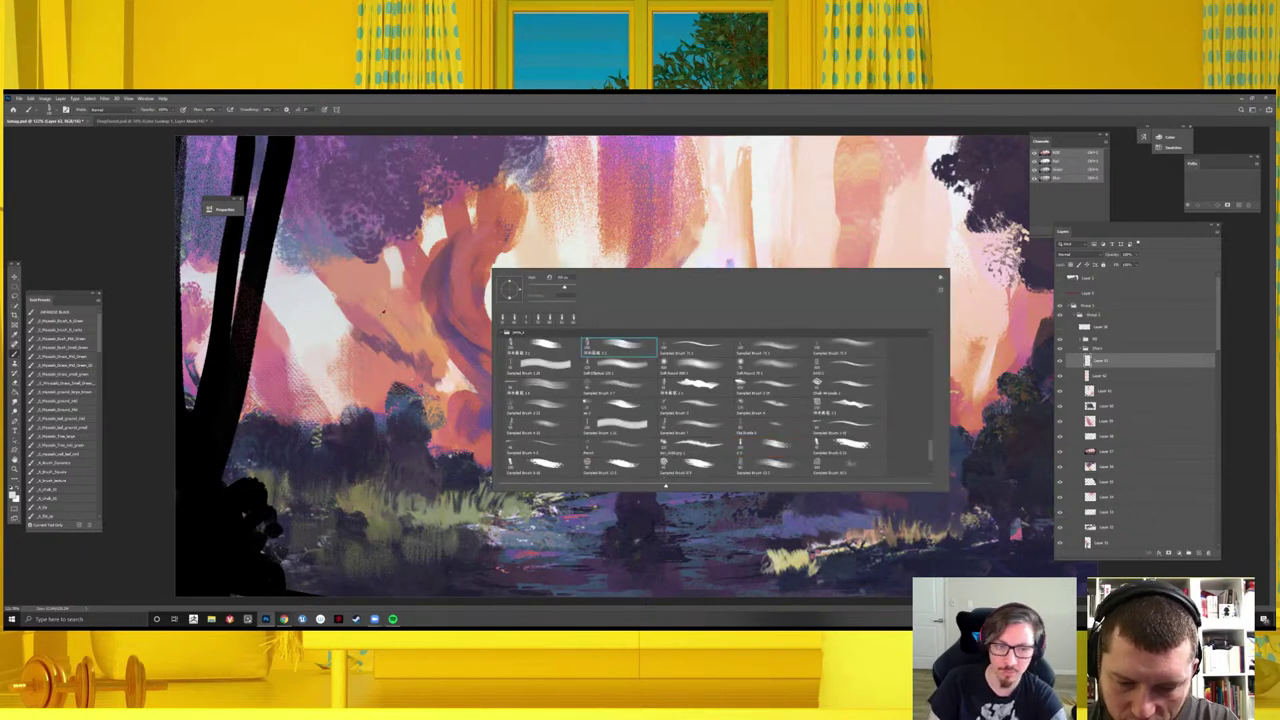
key("Return")
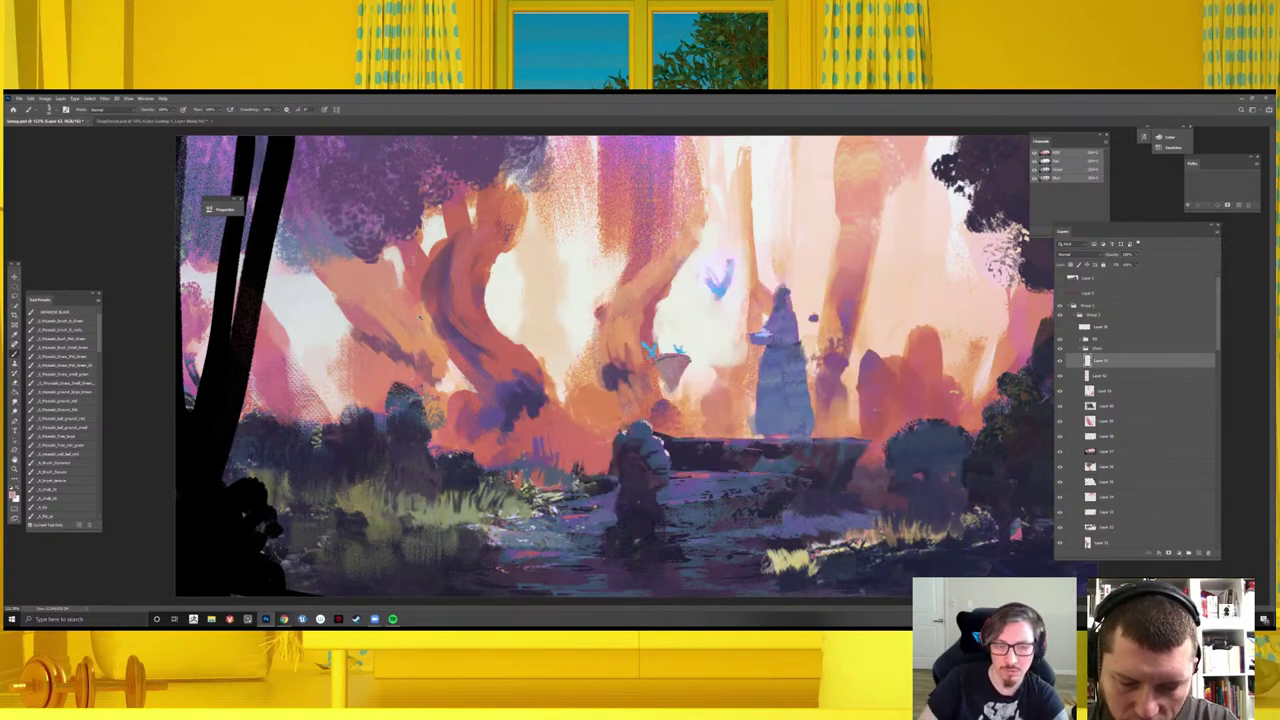
scroll(641, 333, "down", 3)
key("ctrl+shift+h")
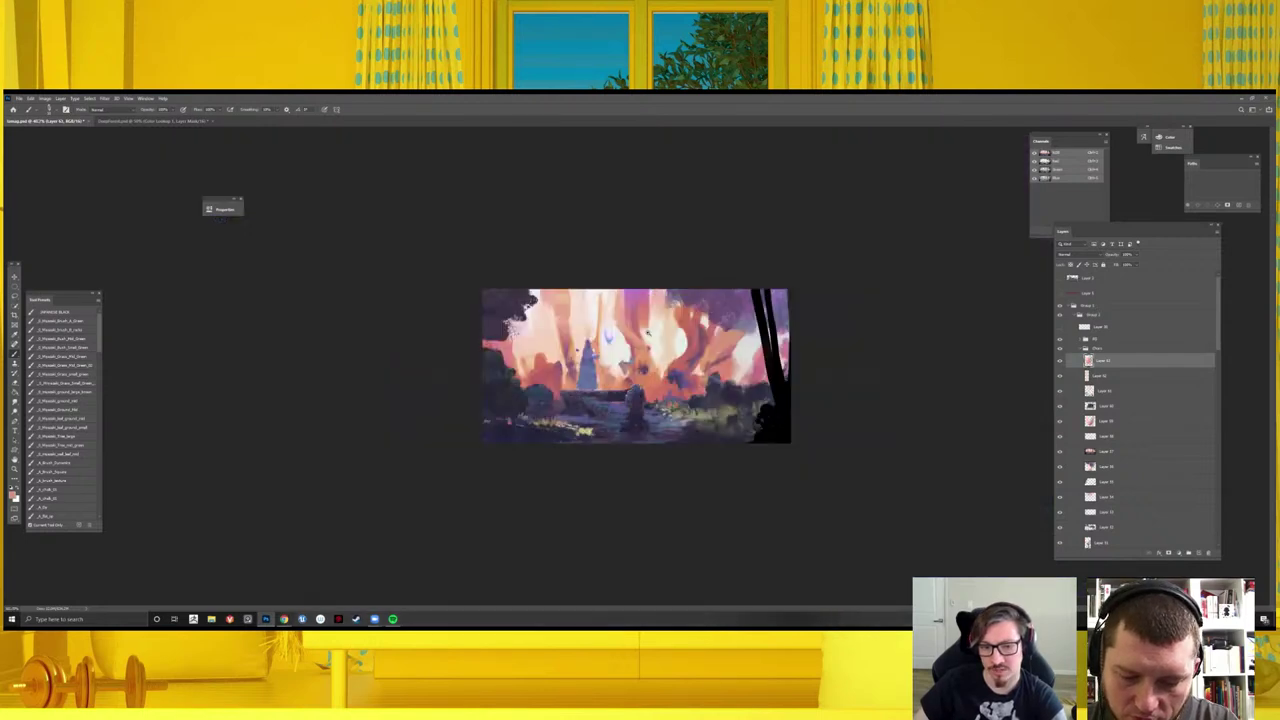
scroll(641, 333, "down", 1)
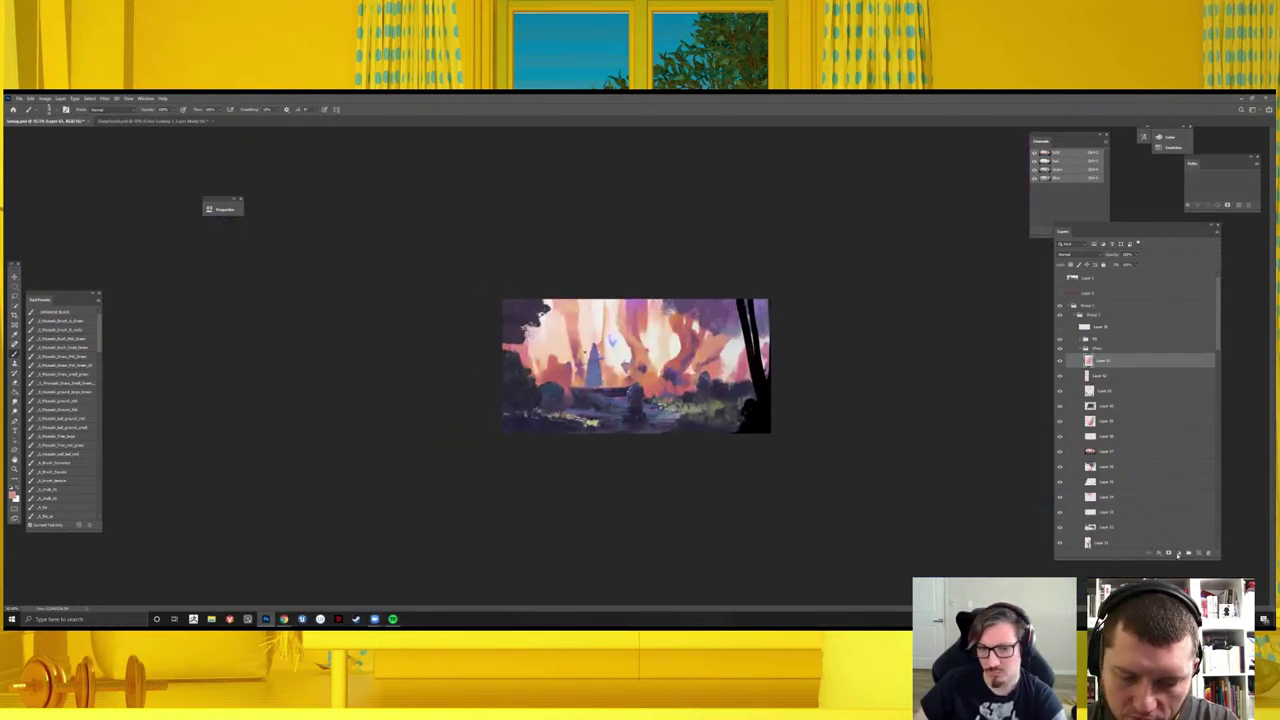
- Add a Brightness/Contrast layer with raised contrast, put an empty layer above, and collapse Properties
left_click(1178, 553)
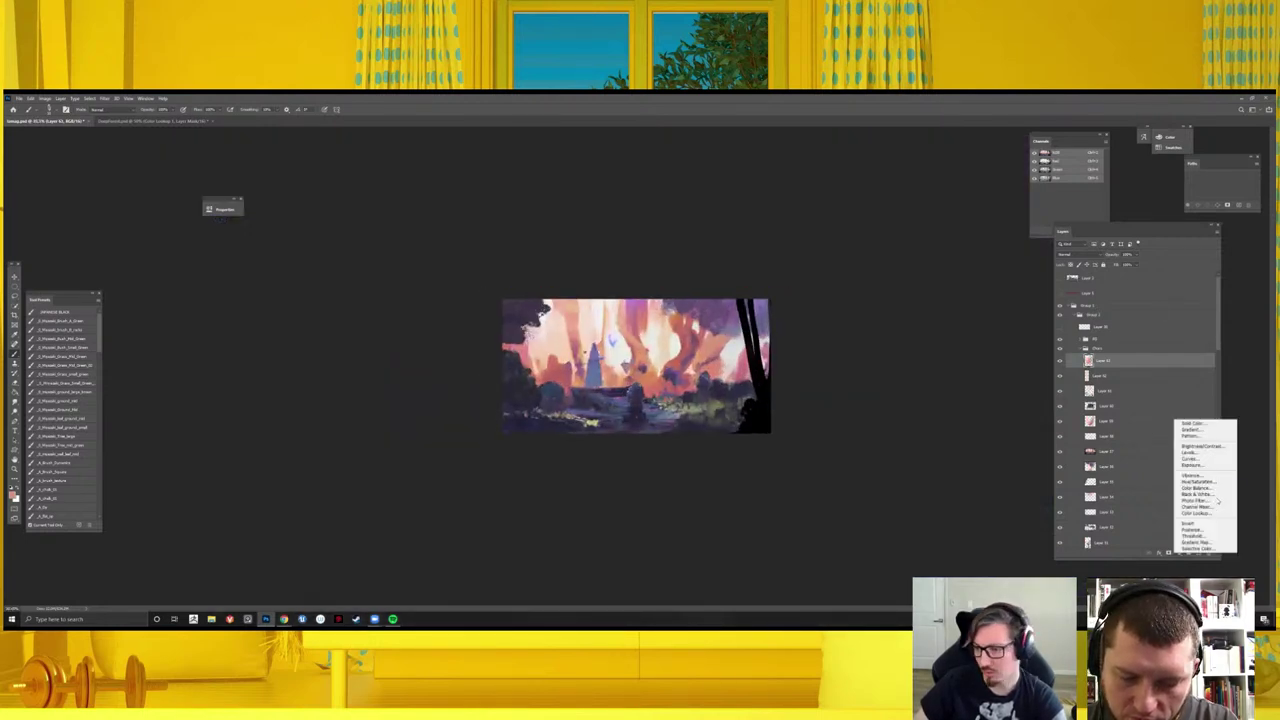
left_click(1217, 447)
mouse_move(336, 267)
left_mouse_down()
mouse_move(349, 267)
mouse_move(328, 252)
left_mouse_up()
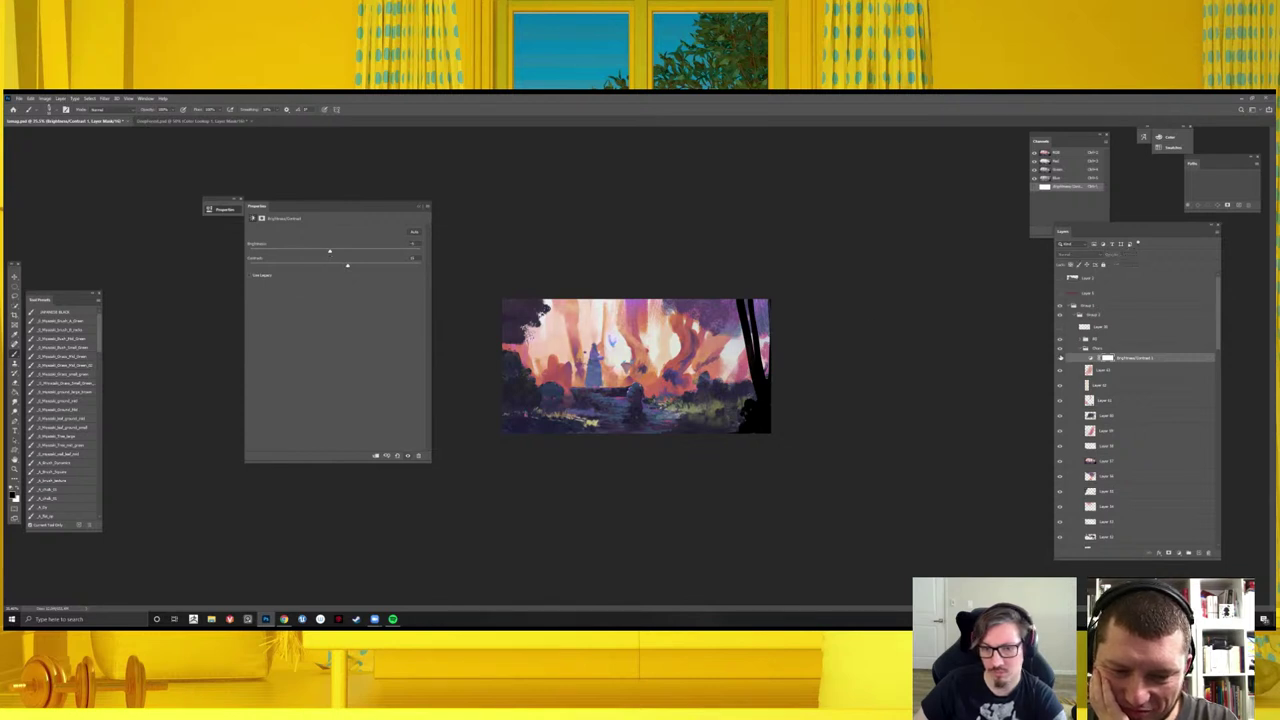
left_click(1196, 552)
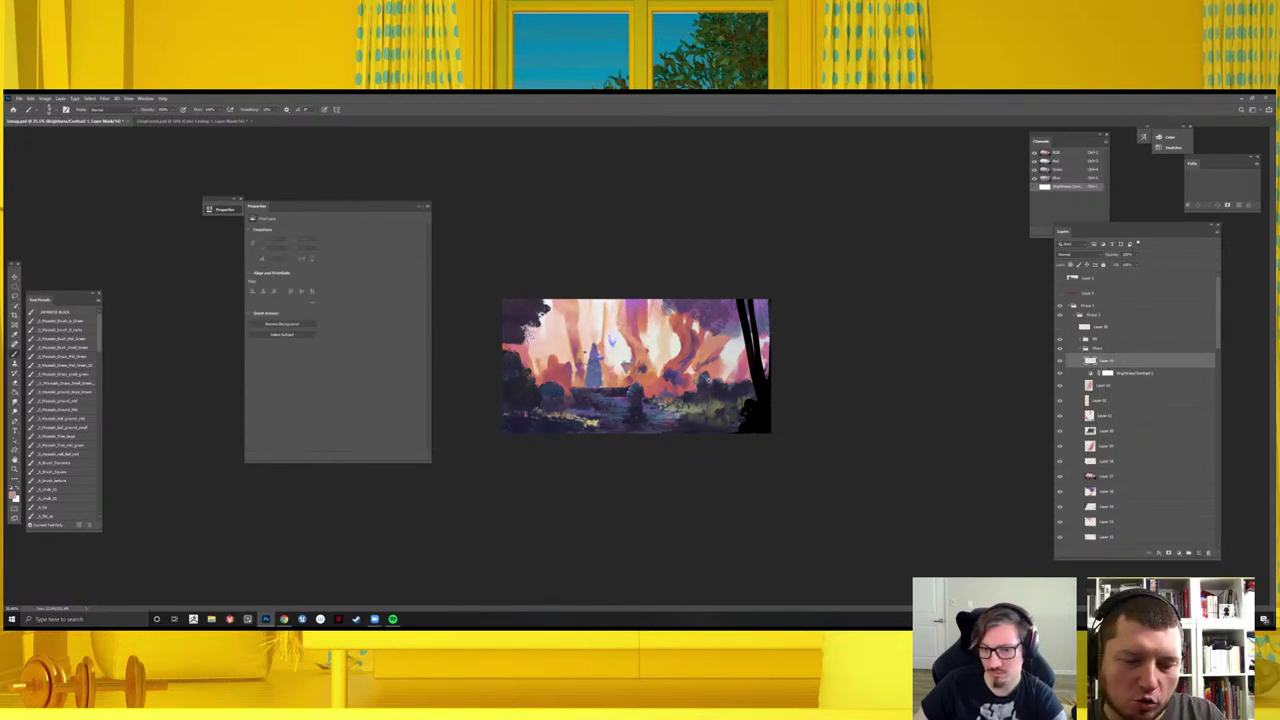
key("ctrl+plus")
key("ctrl+plus")
left_click(423, 208)
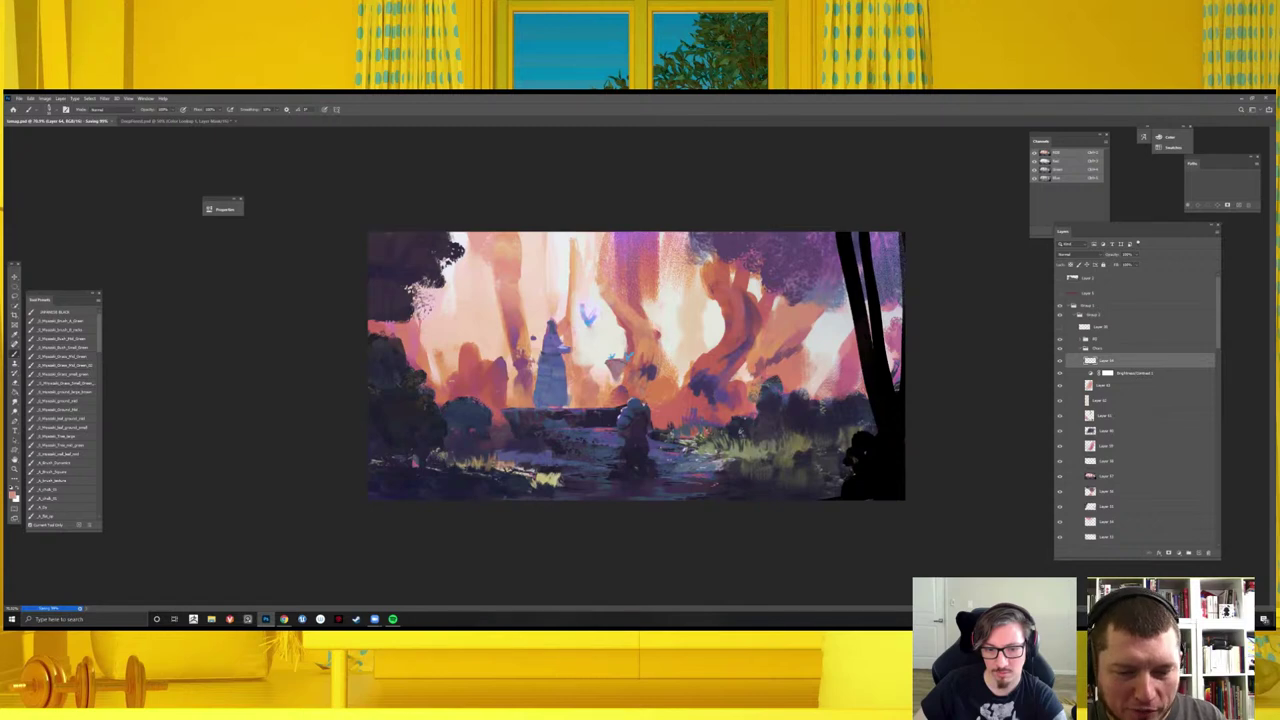
- Dab small paint marks and texture onto the lower-right bushes at 100% view
left_click(757, 445)
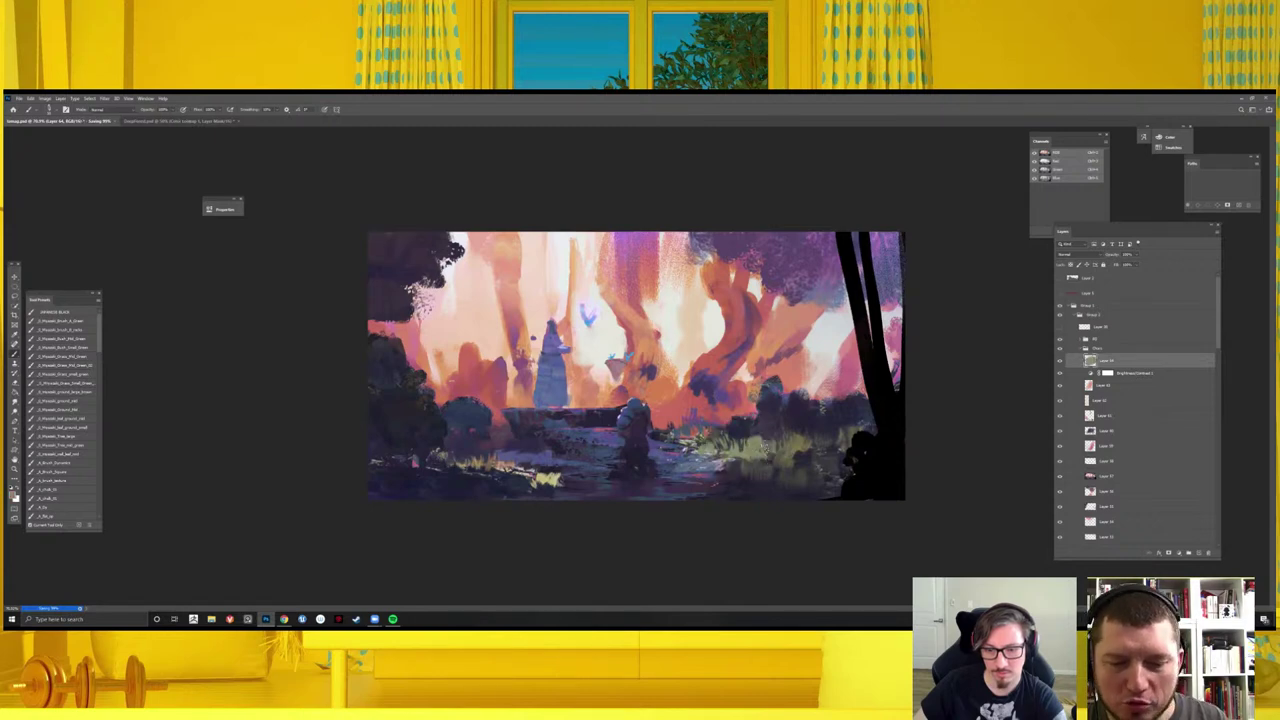
key("ctrl+plus")
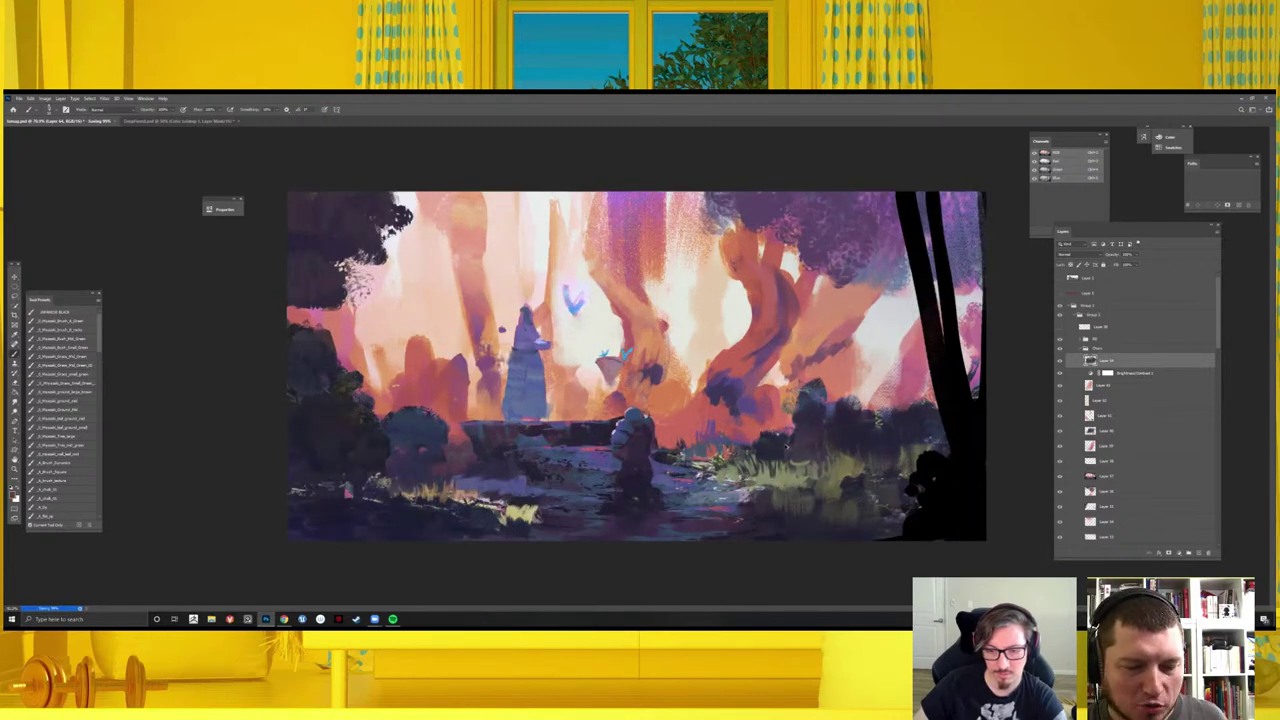
left_click(780, 450)
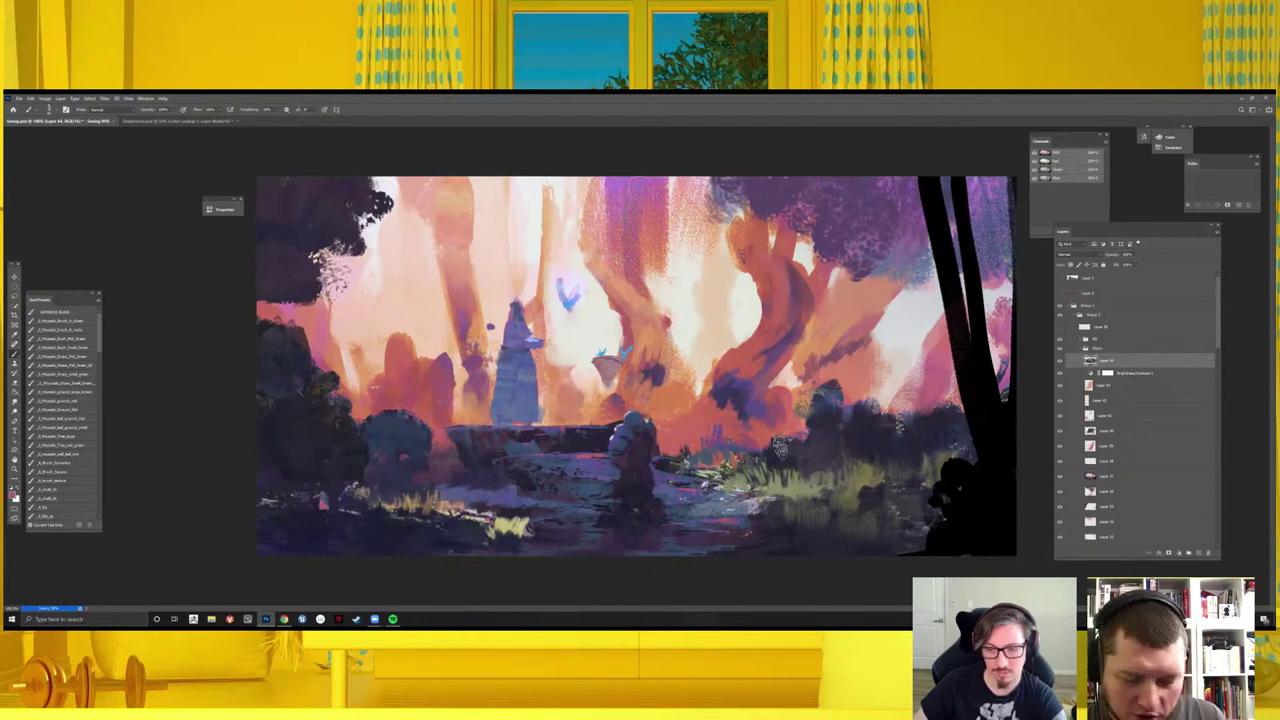
mouse_move(768, 450)
left_mouse_down()
mouse_move(756, 448)
mouse_move(762, 432)
left_mouse_up()
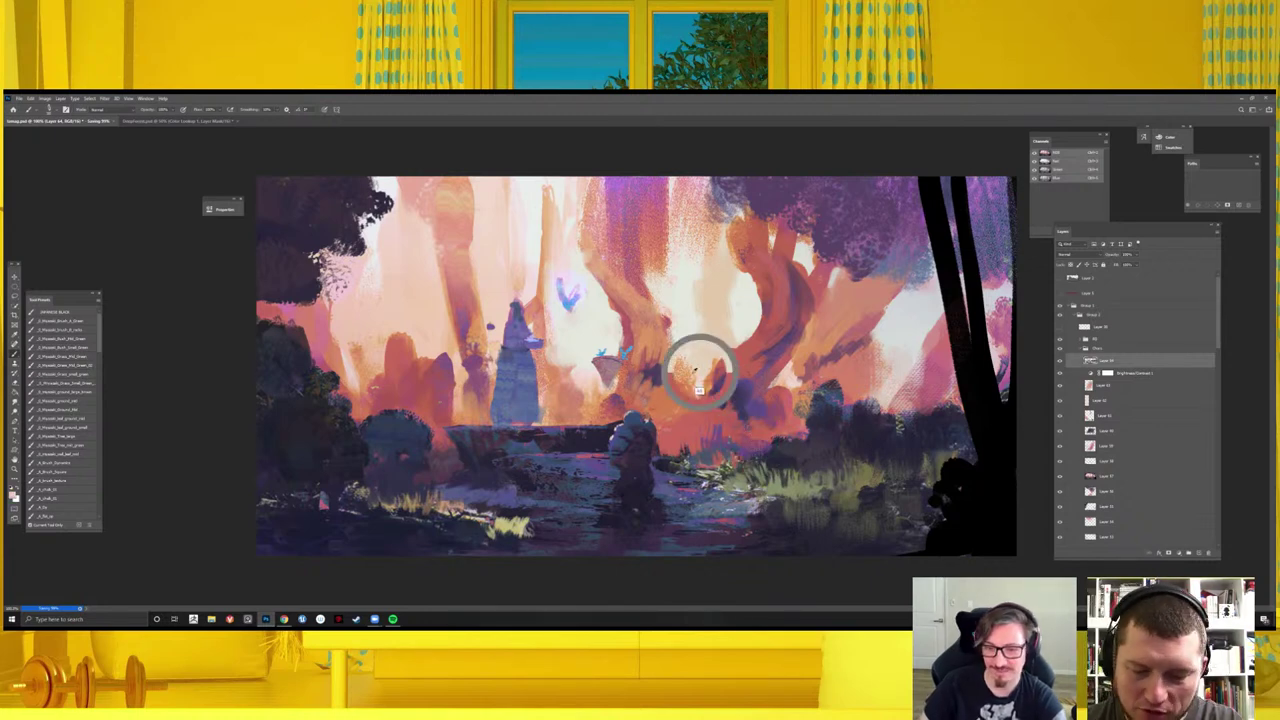
- Add small faint strokes over the orange trees and check the brush presets
left_click(708, 368)
left_click(710, 368)
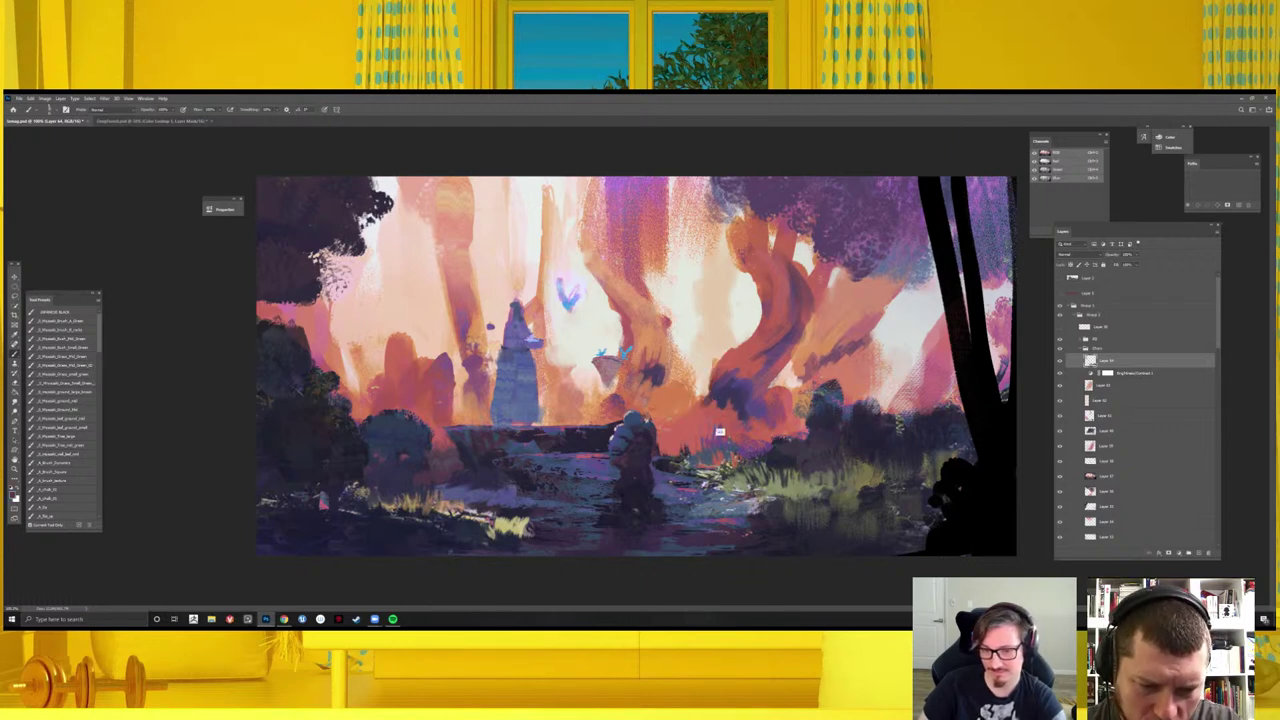
left_click(740, 360)
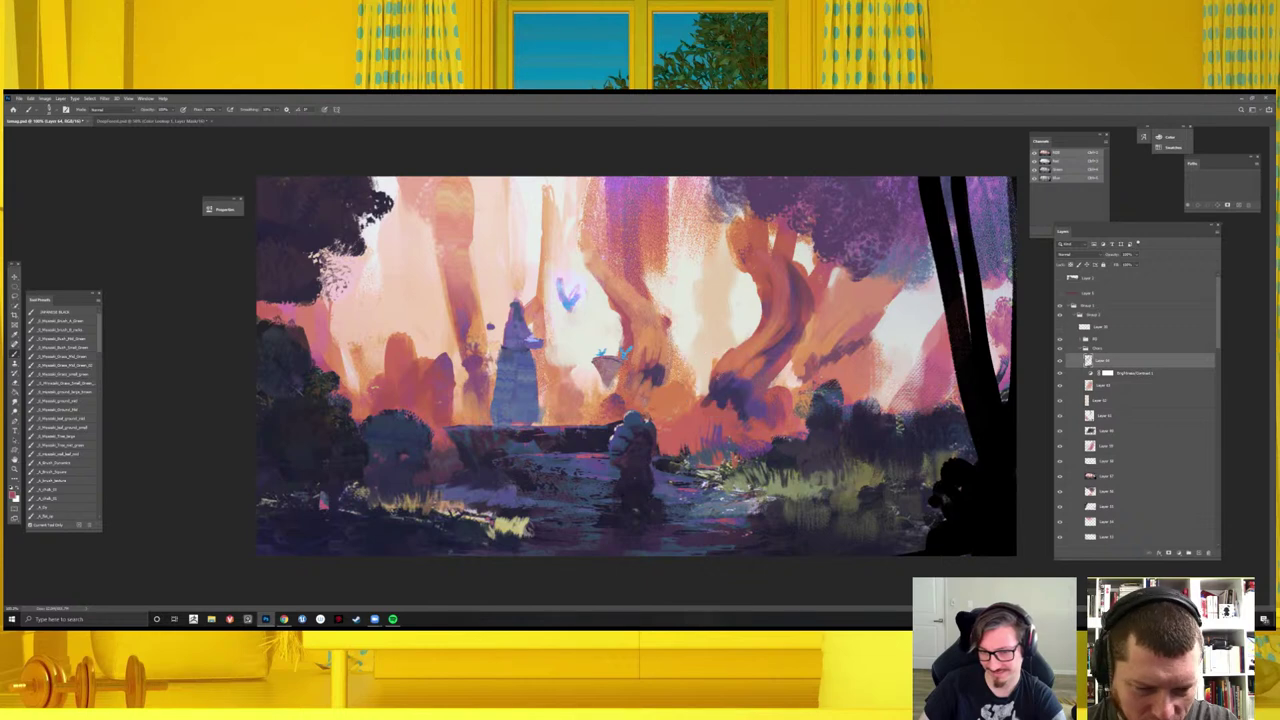
right_click(795, 352)
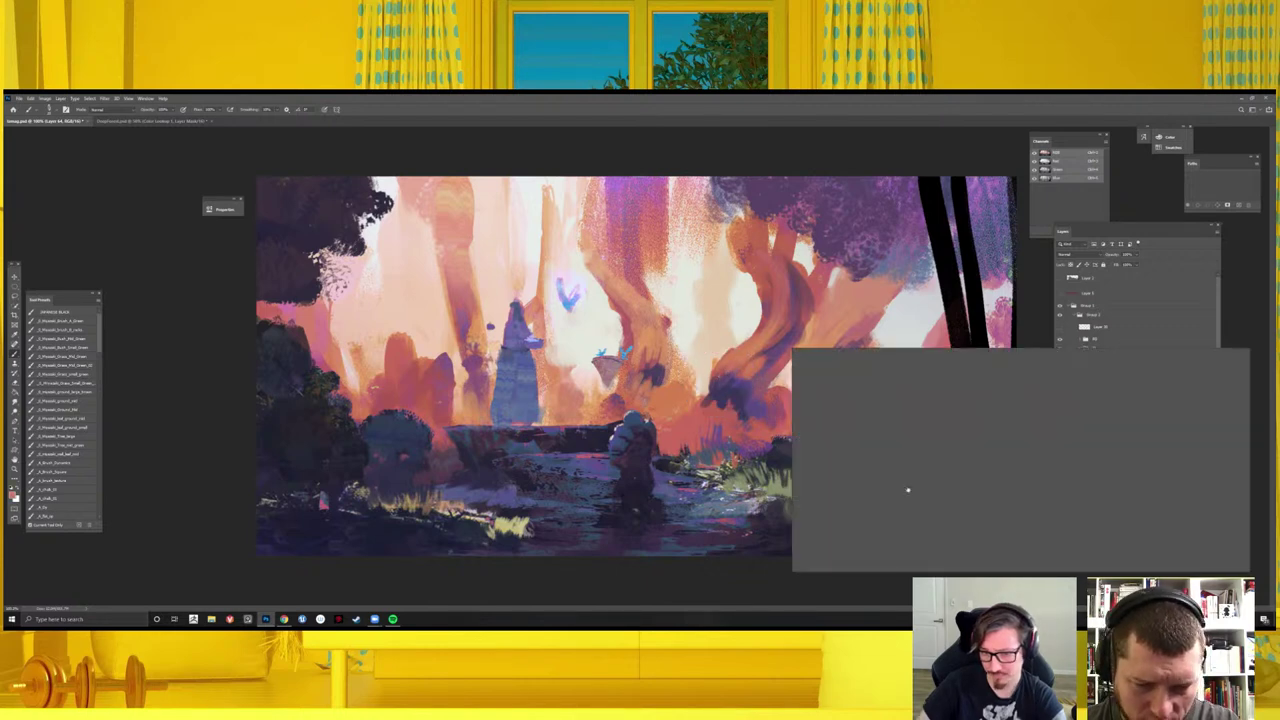
key("Return")
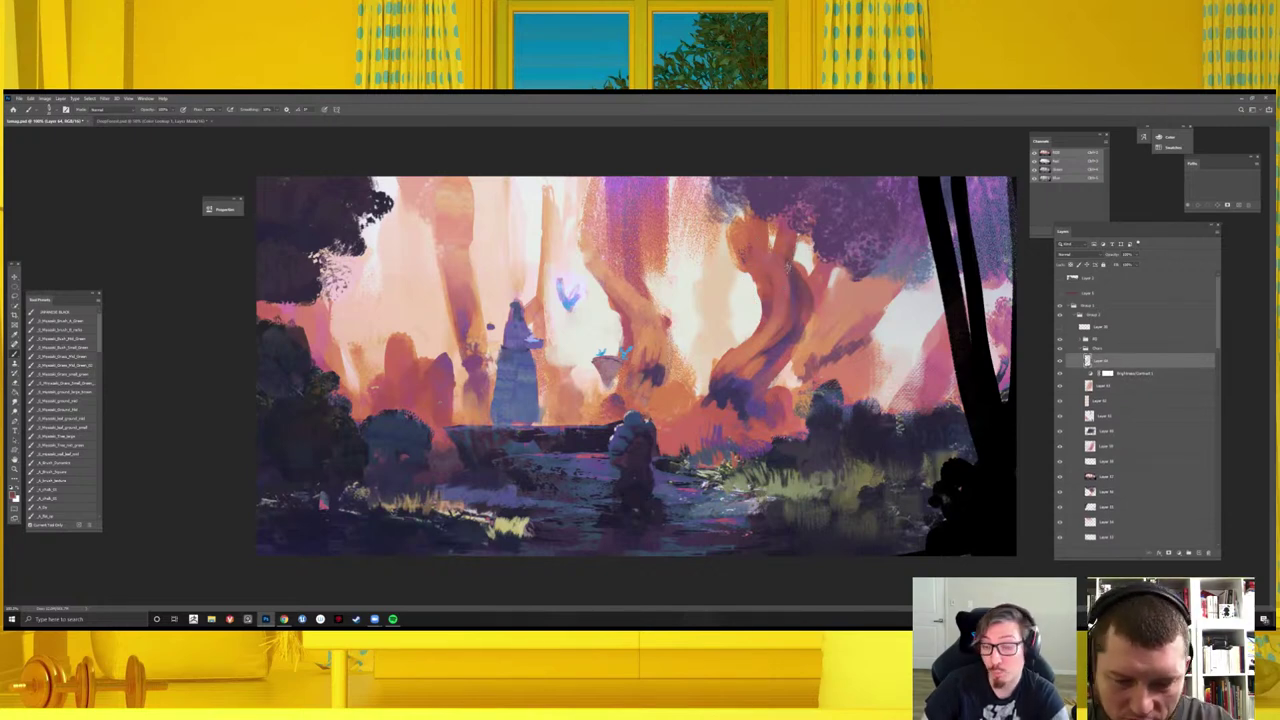
- Sample red-orange tree colours and paint a darker stroke on the tree trunk
left_click(775, 243, "alt")
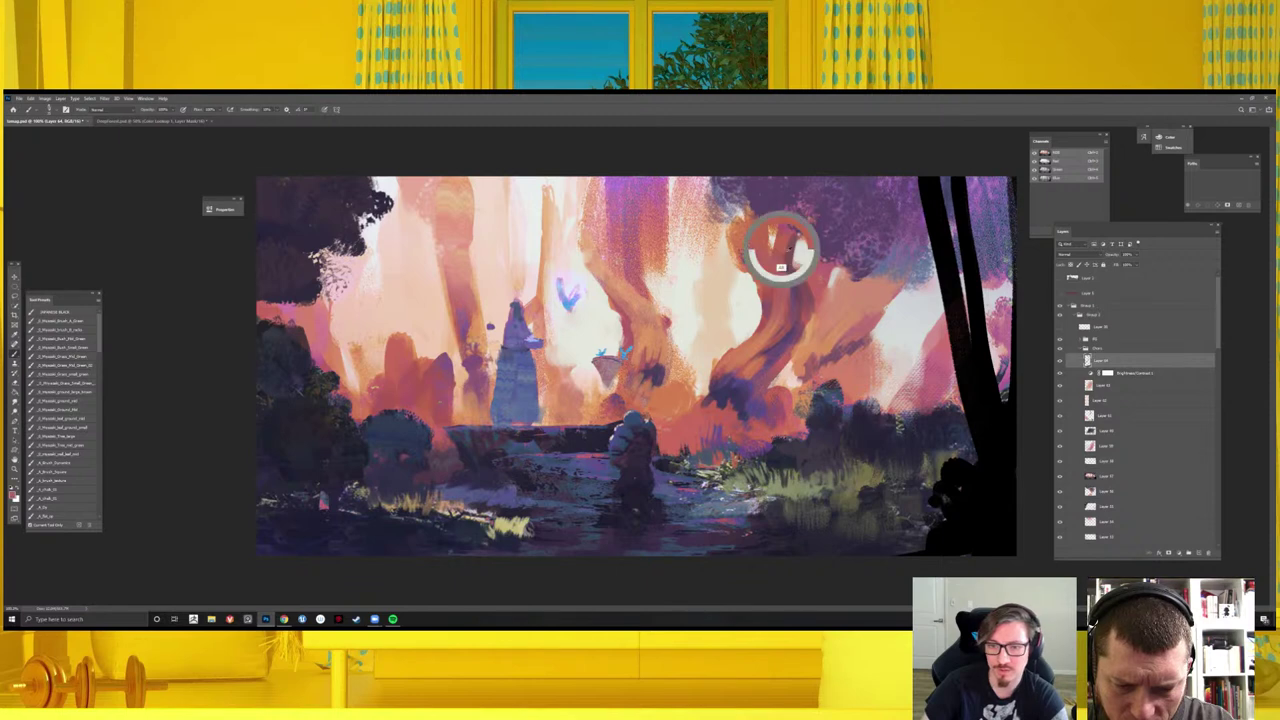
left_click(777, 262, "alt")
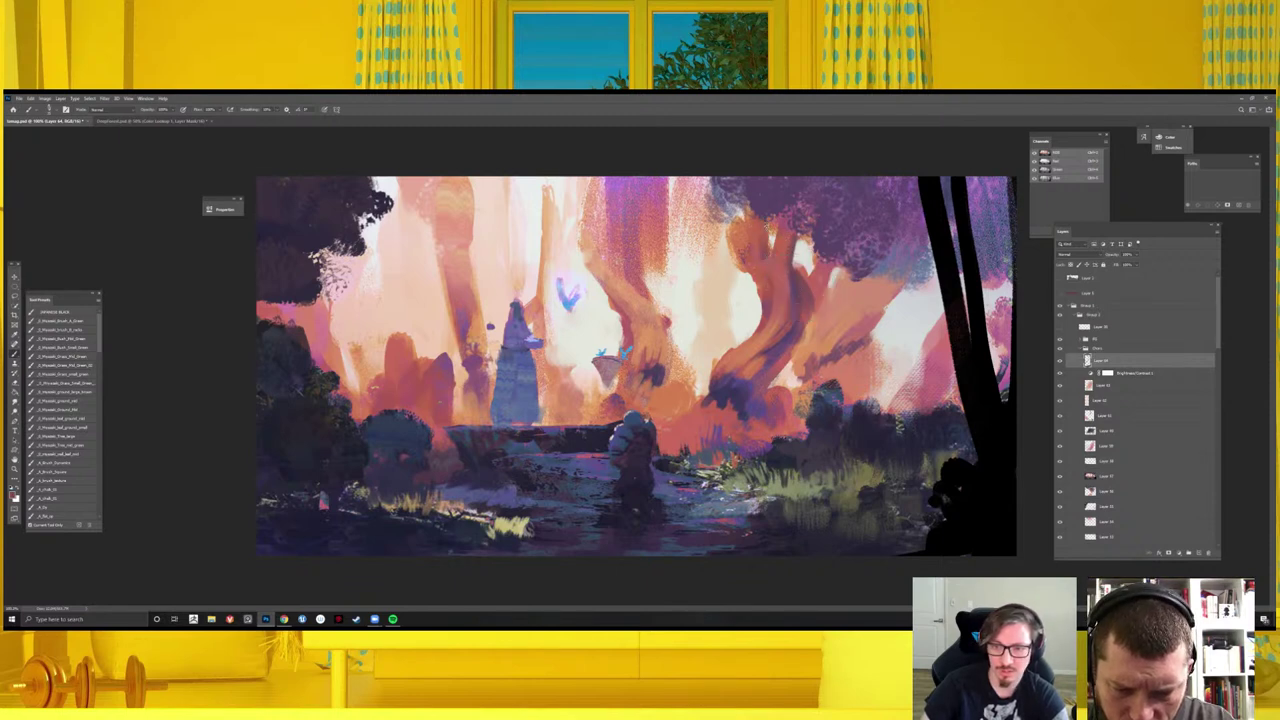
left_click(756, 250, "alt")
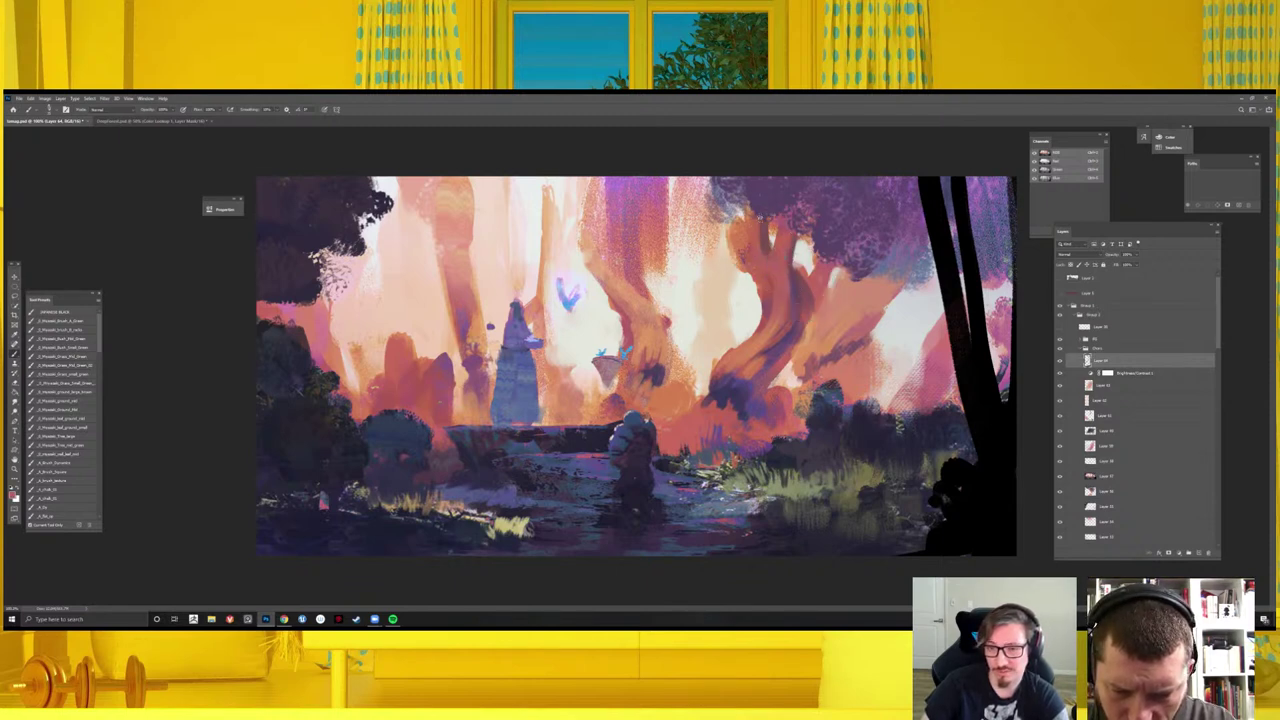
left_click(768, 251, "alt")
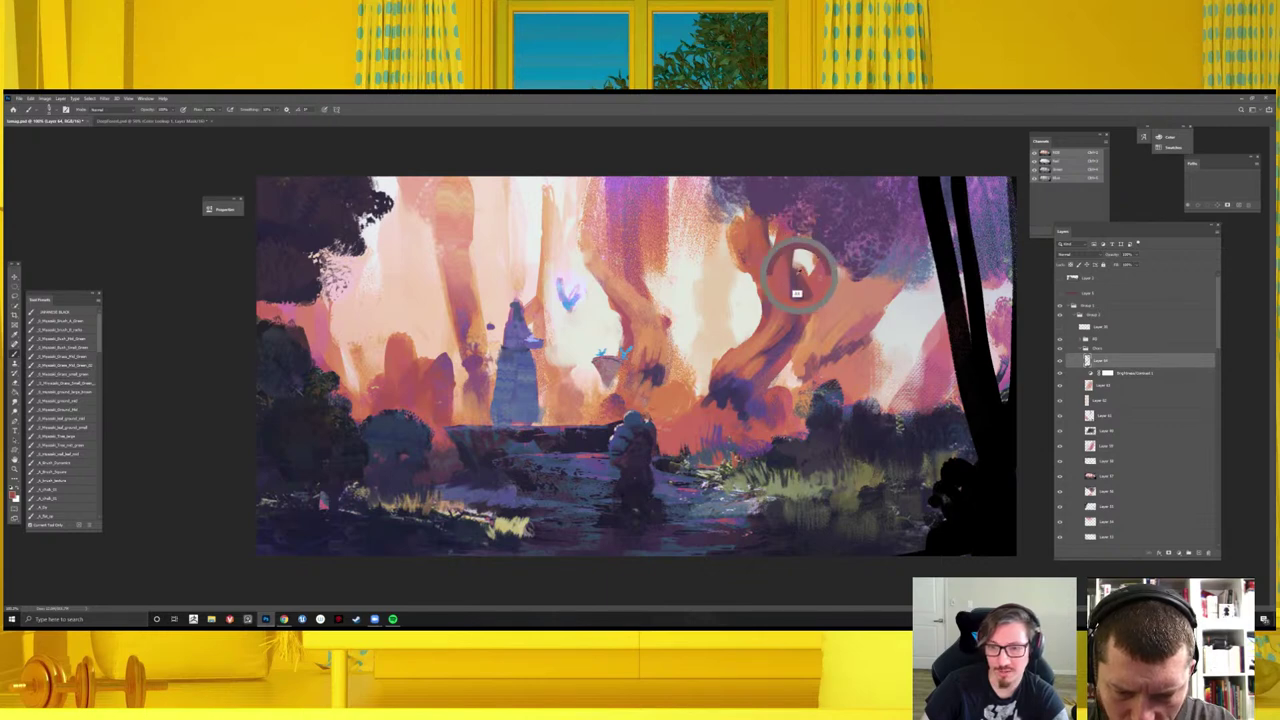
left_click_drag(803, 310, 832, 271)
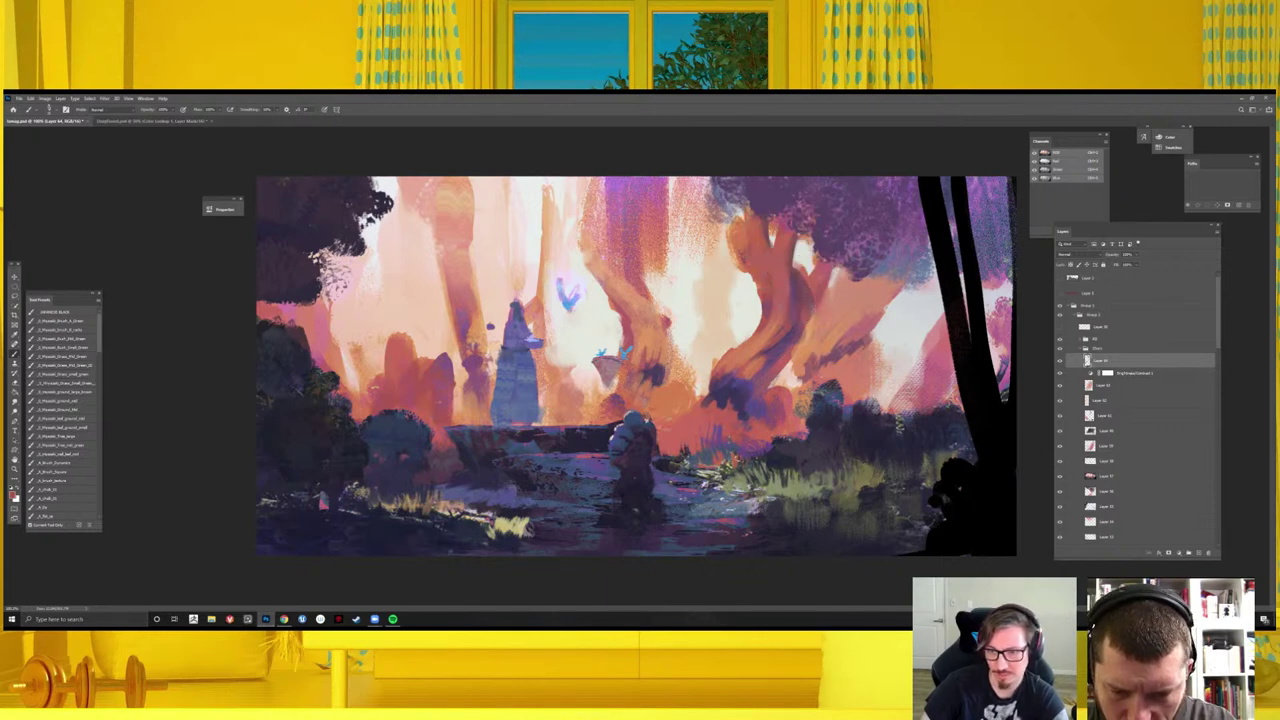
- Resample several colours from higher and lower on the tree trunk
left_click(819, 282, "alt")
left_click(836, 292, "alt")
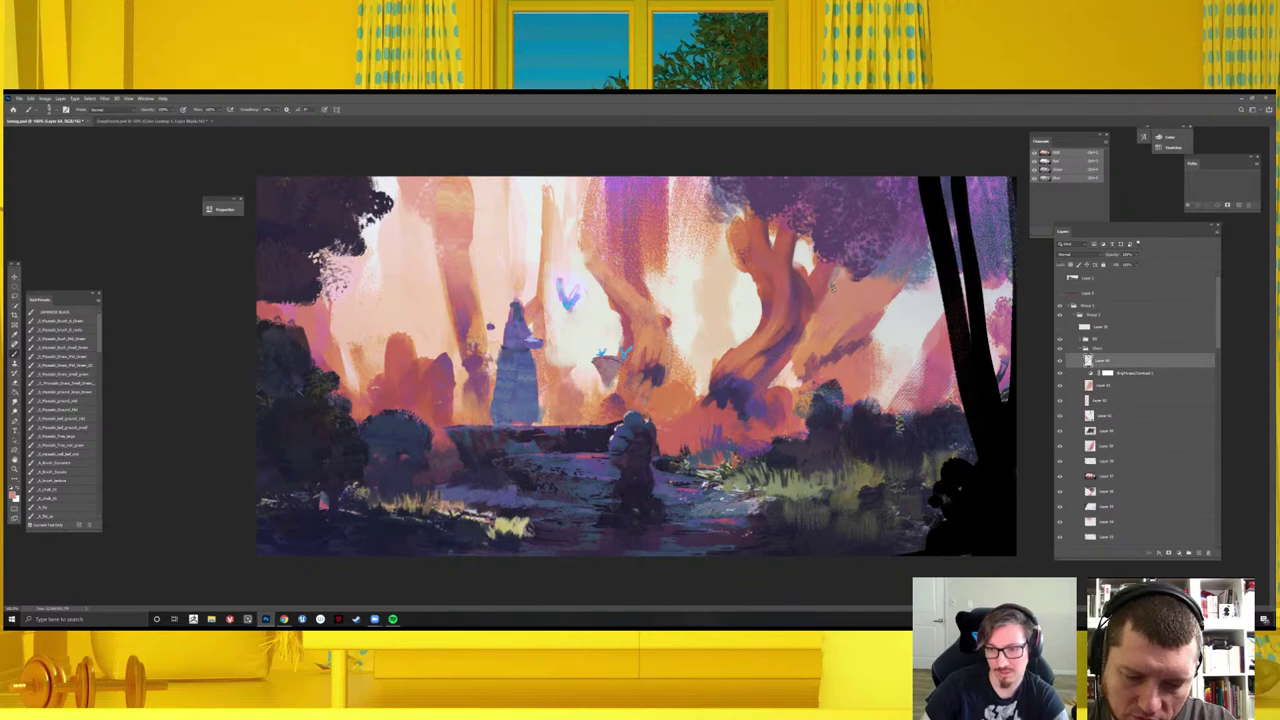
left_click(812, 302, "alt")
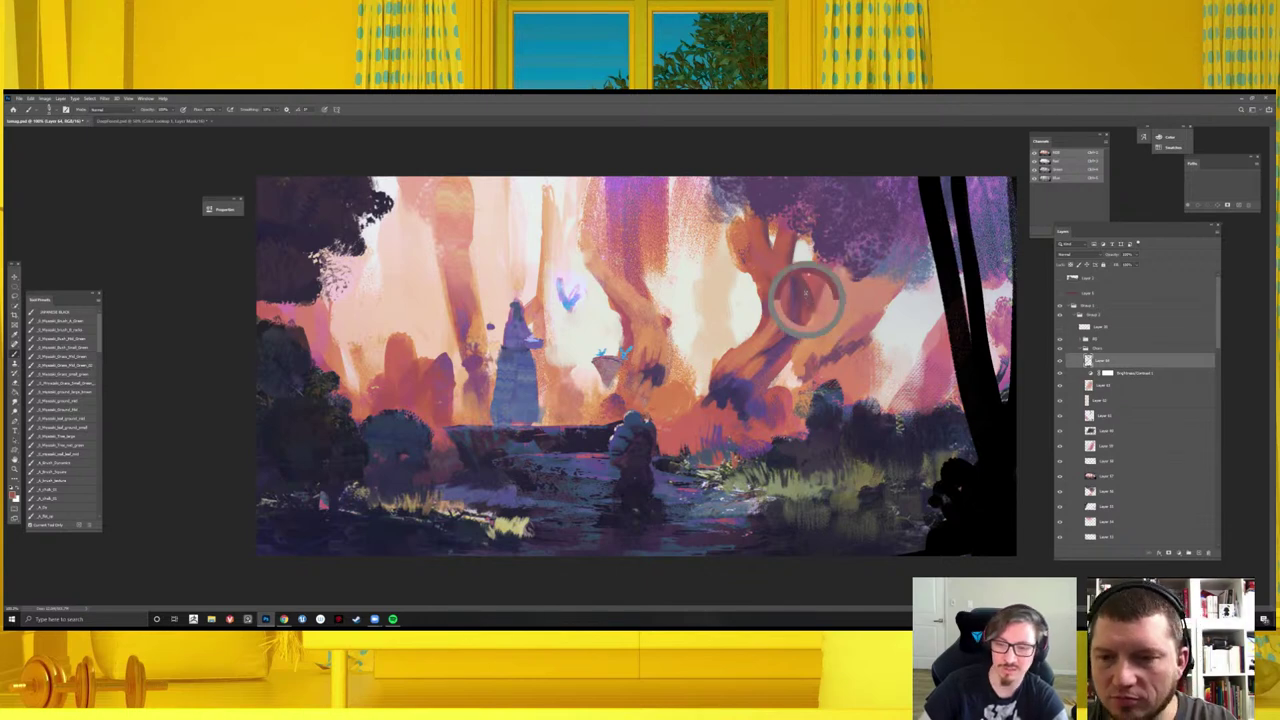
left_click(782, 340, "alt")
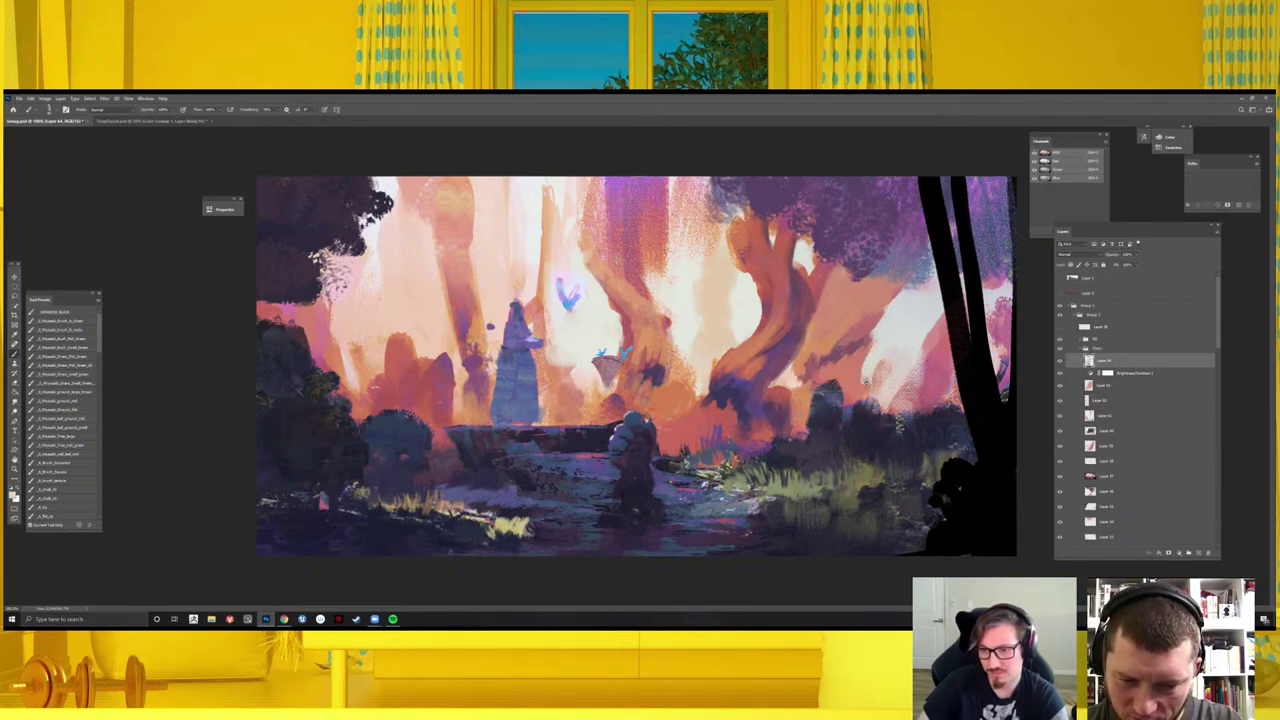
left_click(788, 379)
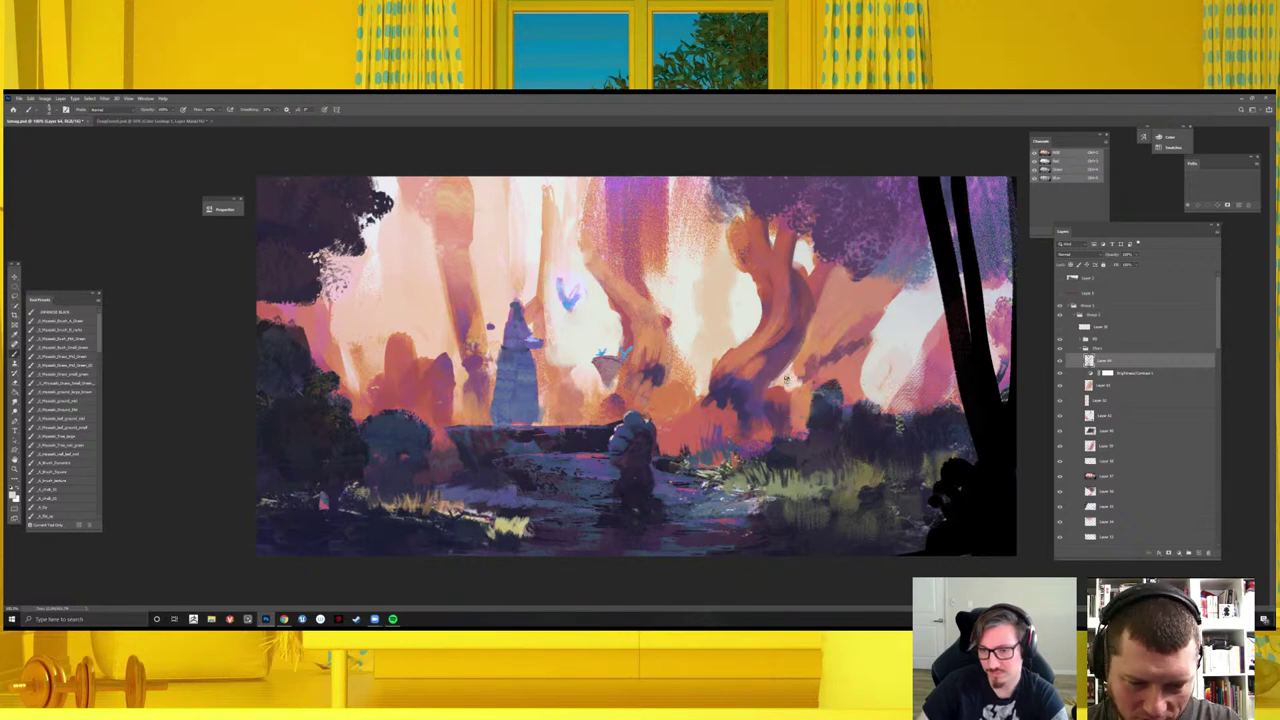
left_click(820, 377, "alt")
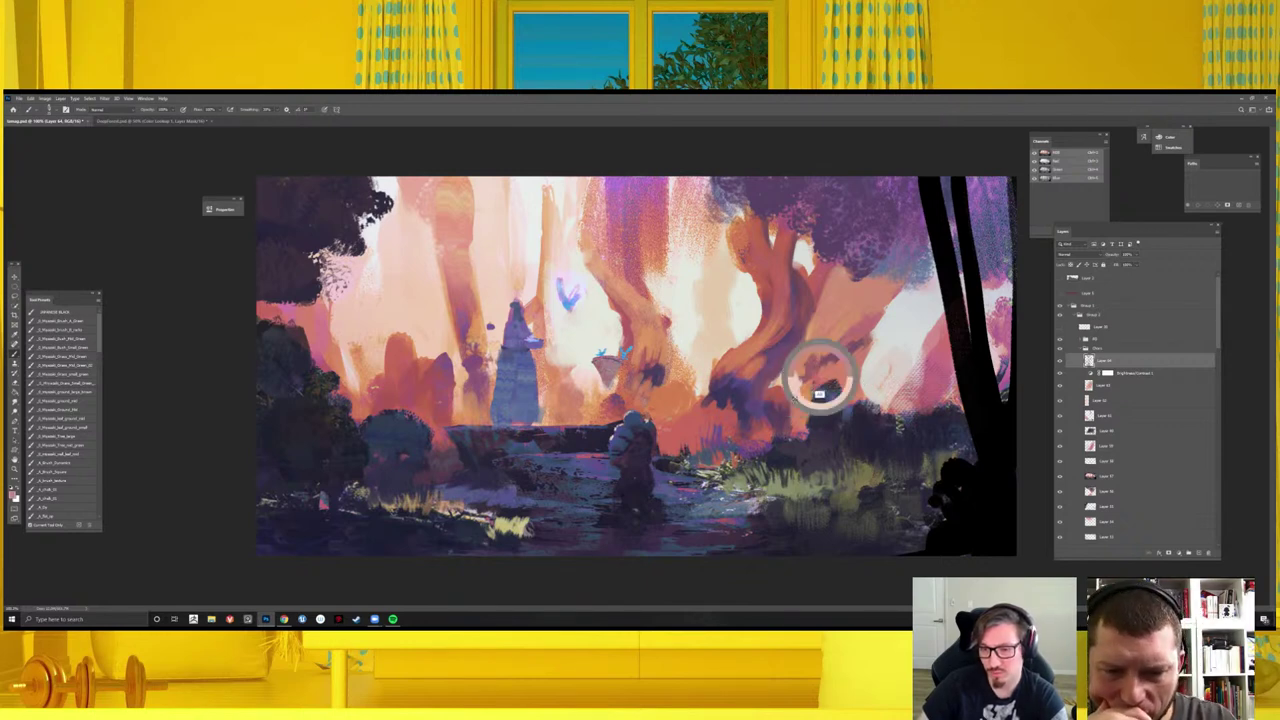
- Zoom out and mirror the canvas horizontally to check the composition
key("ctrl+minus")
key("ctrl+minus")
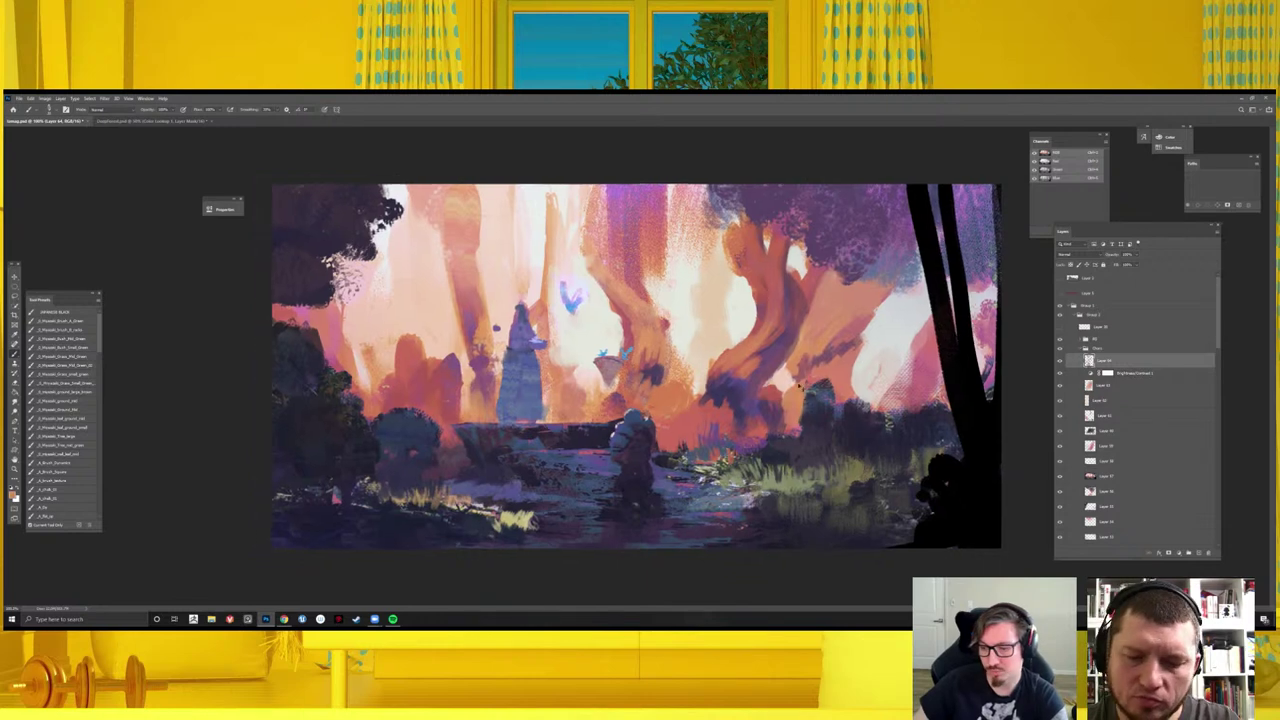
key("h")
key("ctrl+minus")
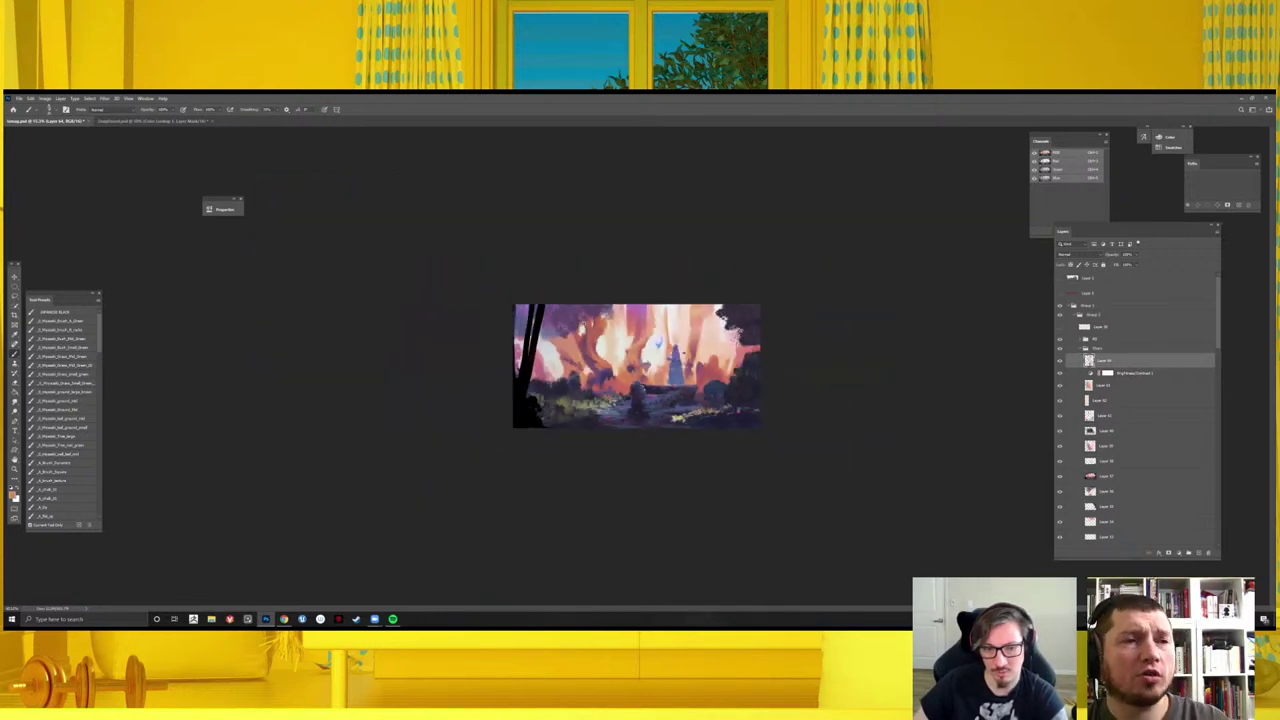
key("ctrl+plus")
key("ctrl+plus")
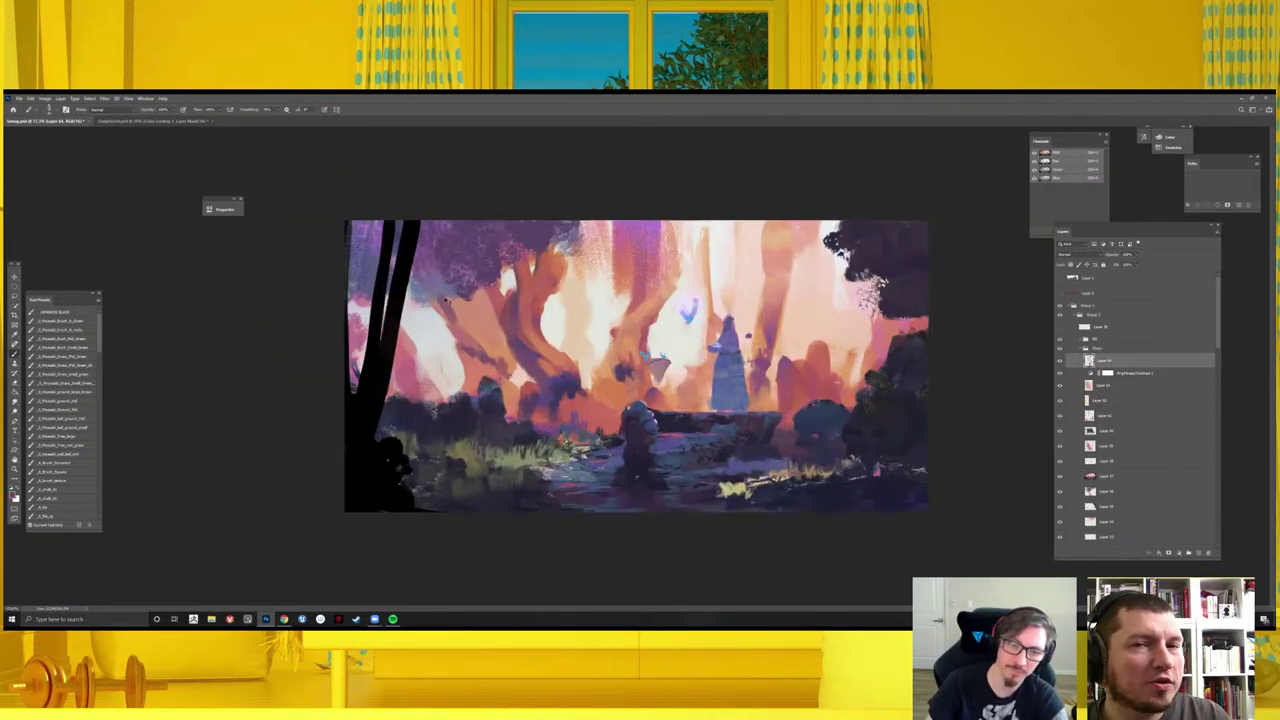
- Sample central colours and add darker touches to the ground left of the figure
left_click_drag(526, 288, 490, 292)
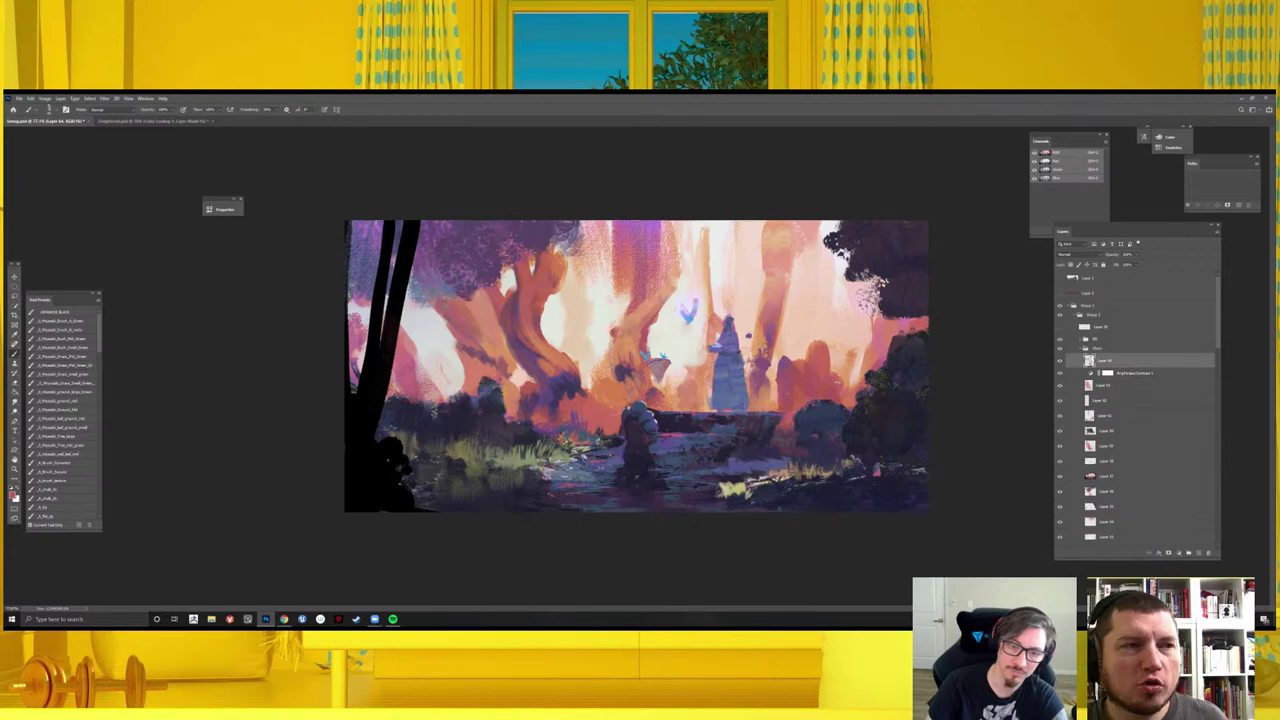
left_click(455, 318)
left_click_drag(456, 322, 479, 324)
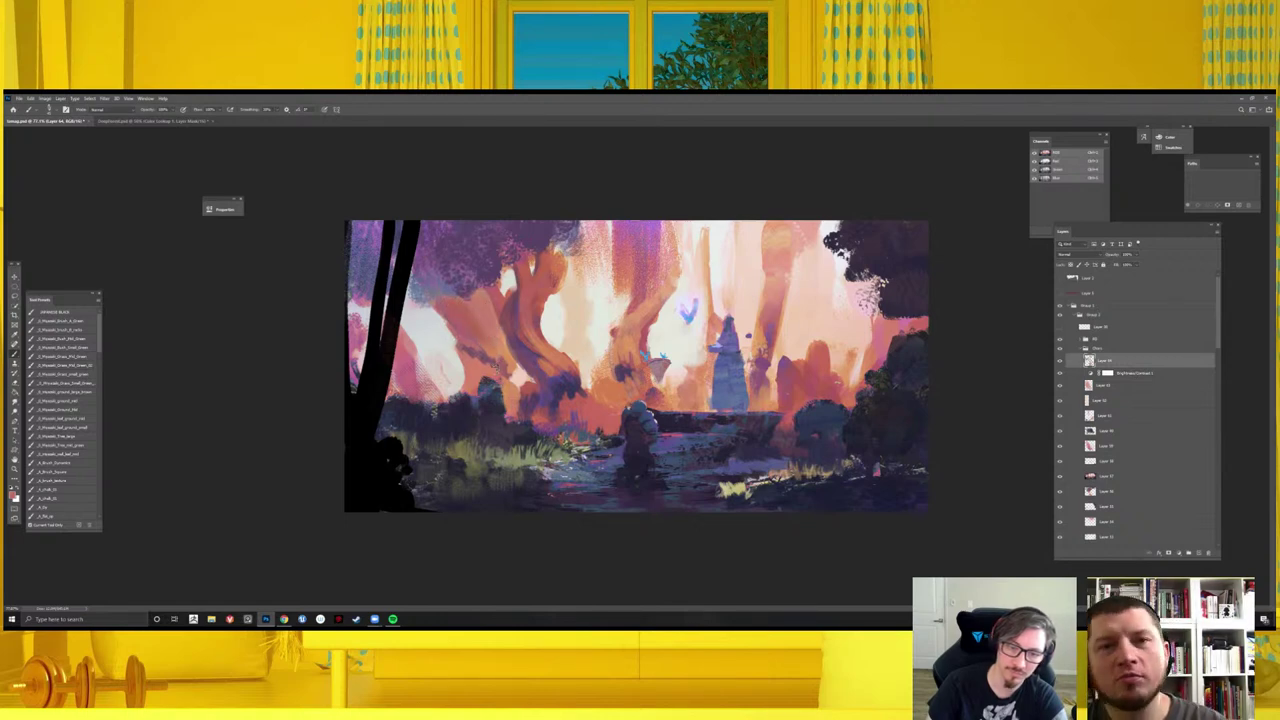
left_click_drag(469, 342, 470, 372)
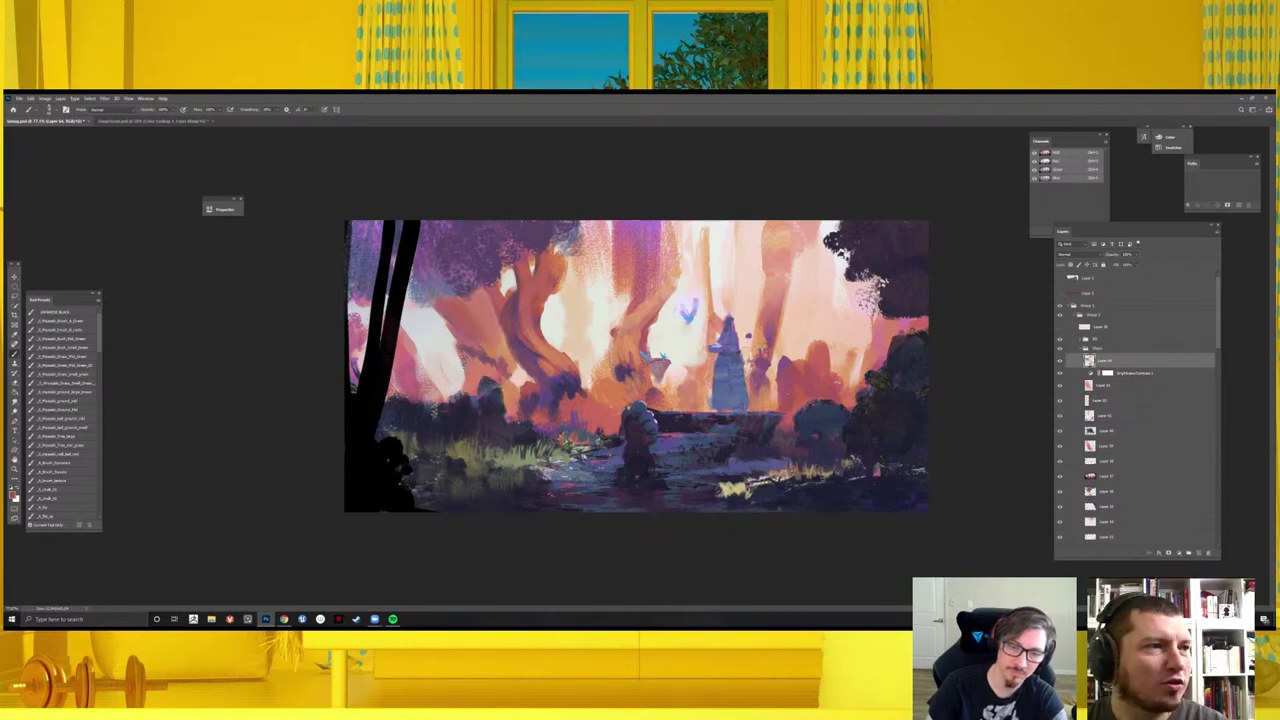
left_click(488, 371, "alt")
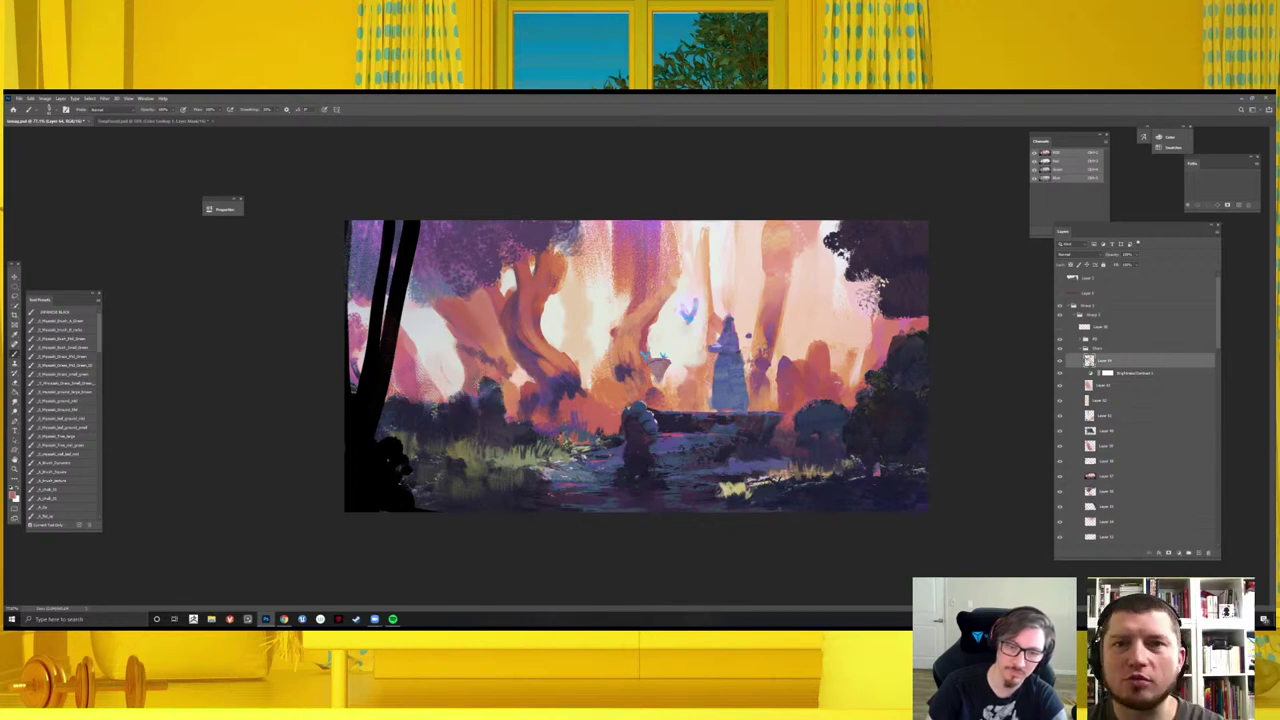
left_click(467, 318, "alt")
left_click_drag(467, 318, 537, 271)
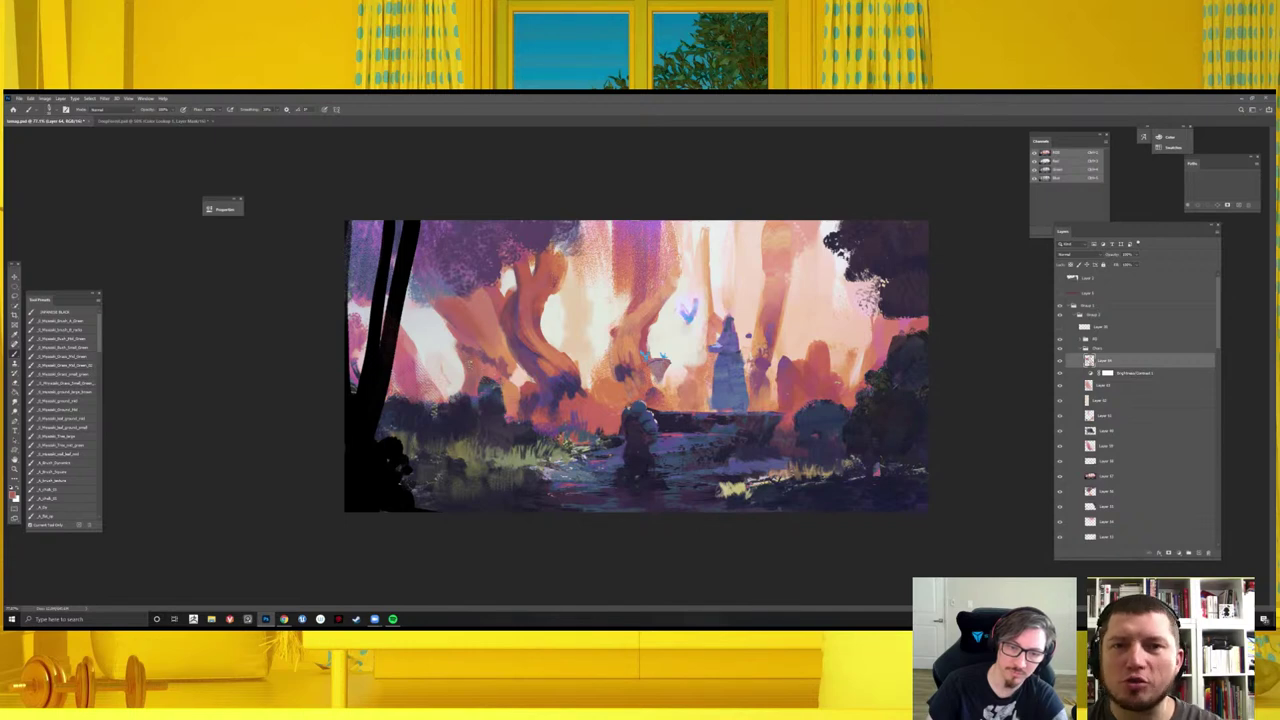
- Pick colours from the ground and bushes and add a small bright stroke in the centre
left_click(543, 388, "alt")
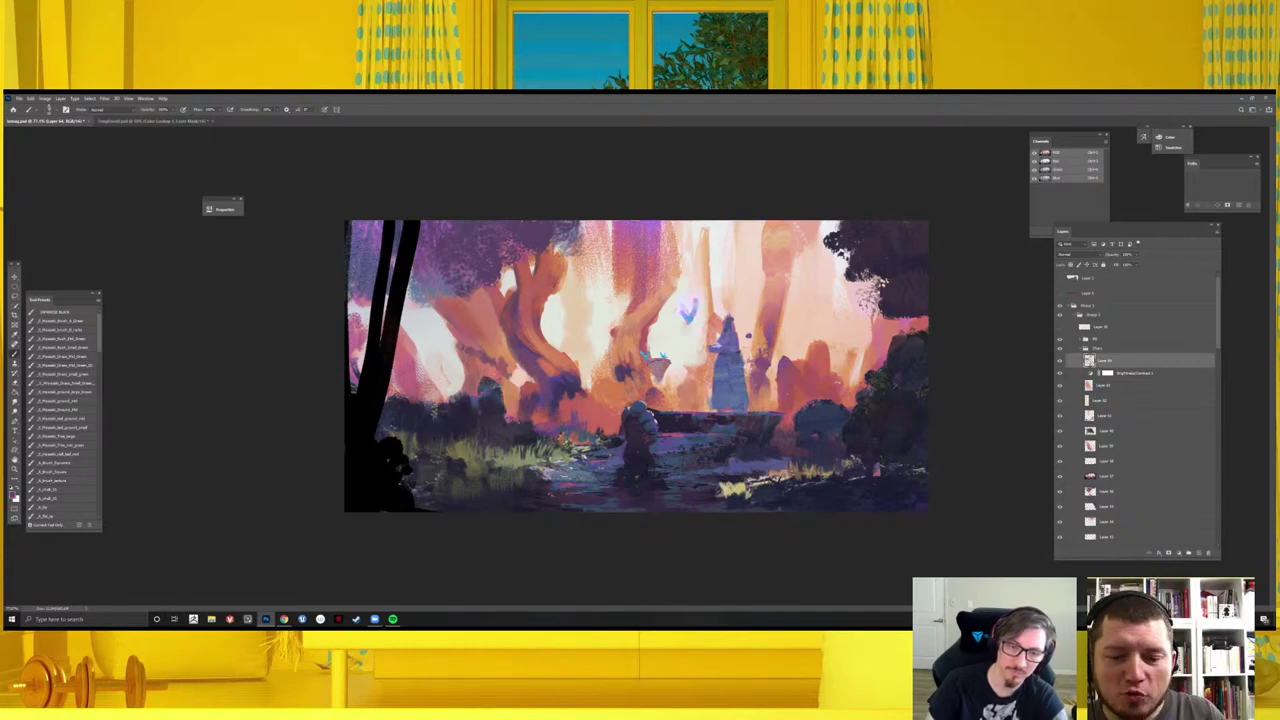
left_click_drag(485, 365, 504, 352)
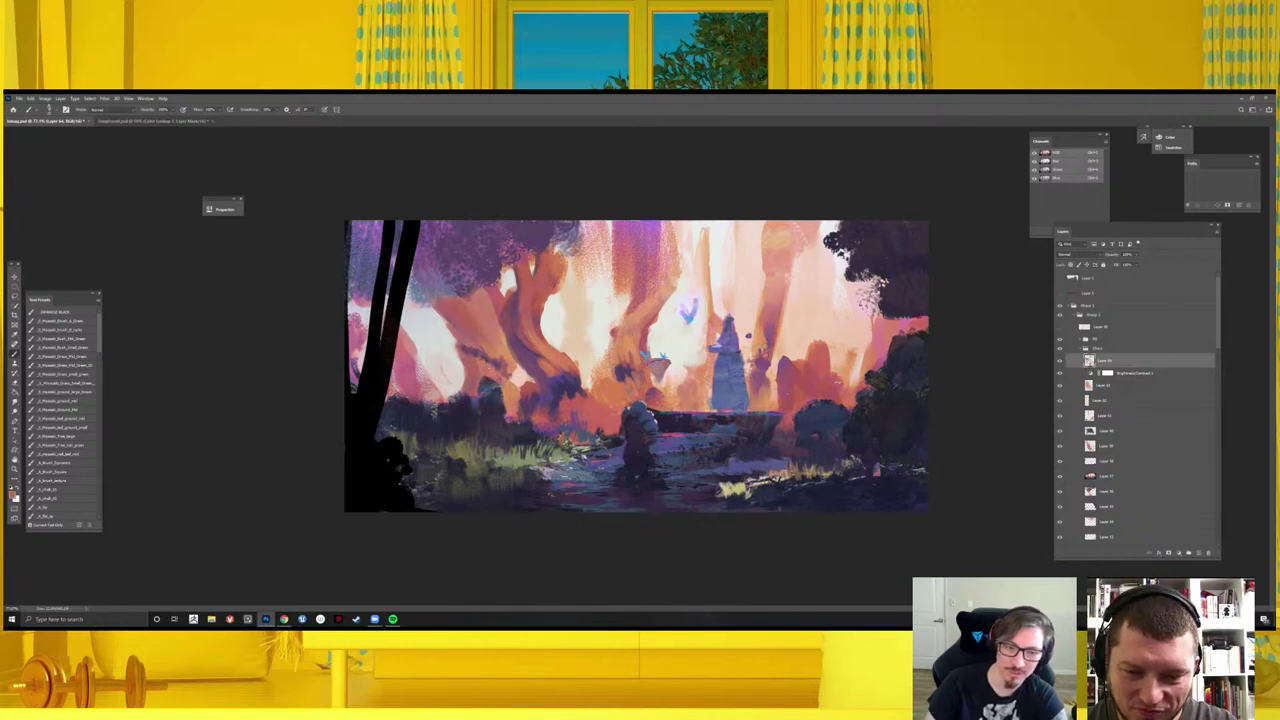
left_click(486, 360, "alt")
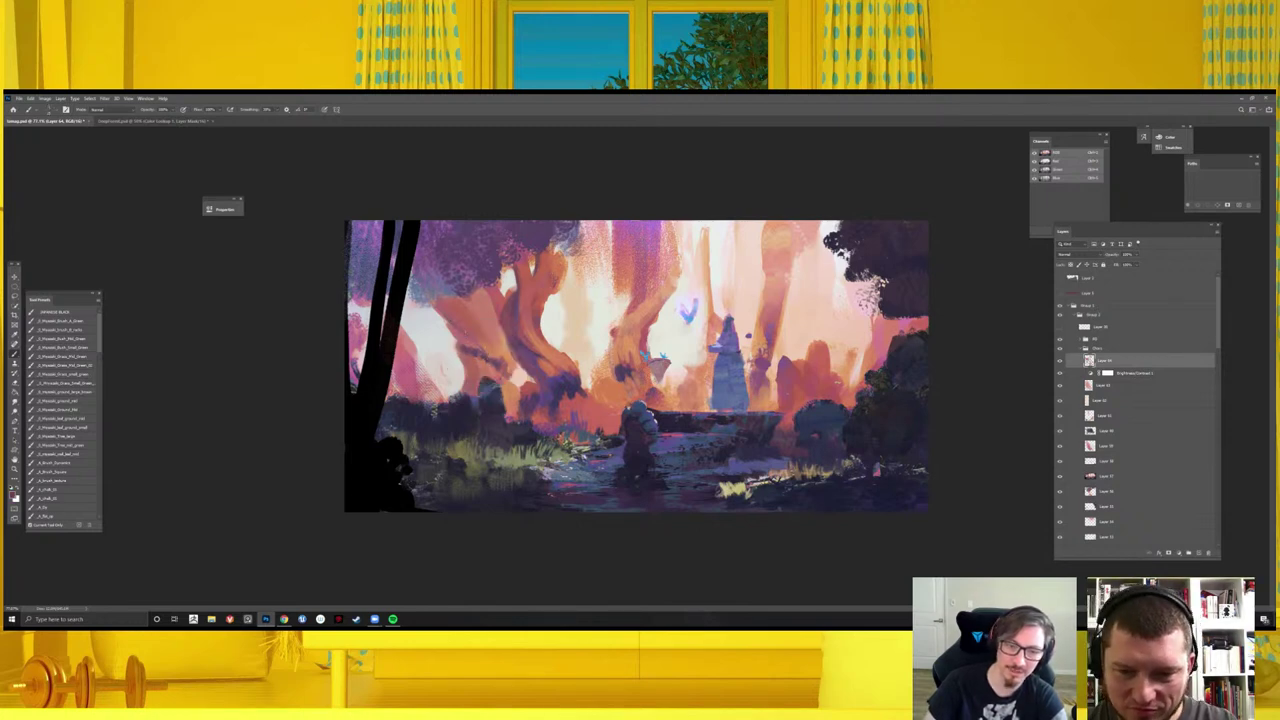
left_click(455, 314, "alt")
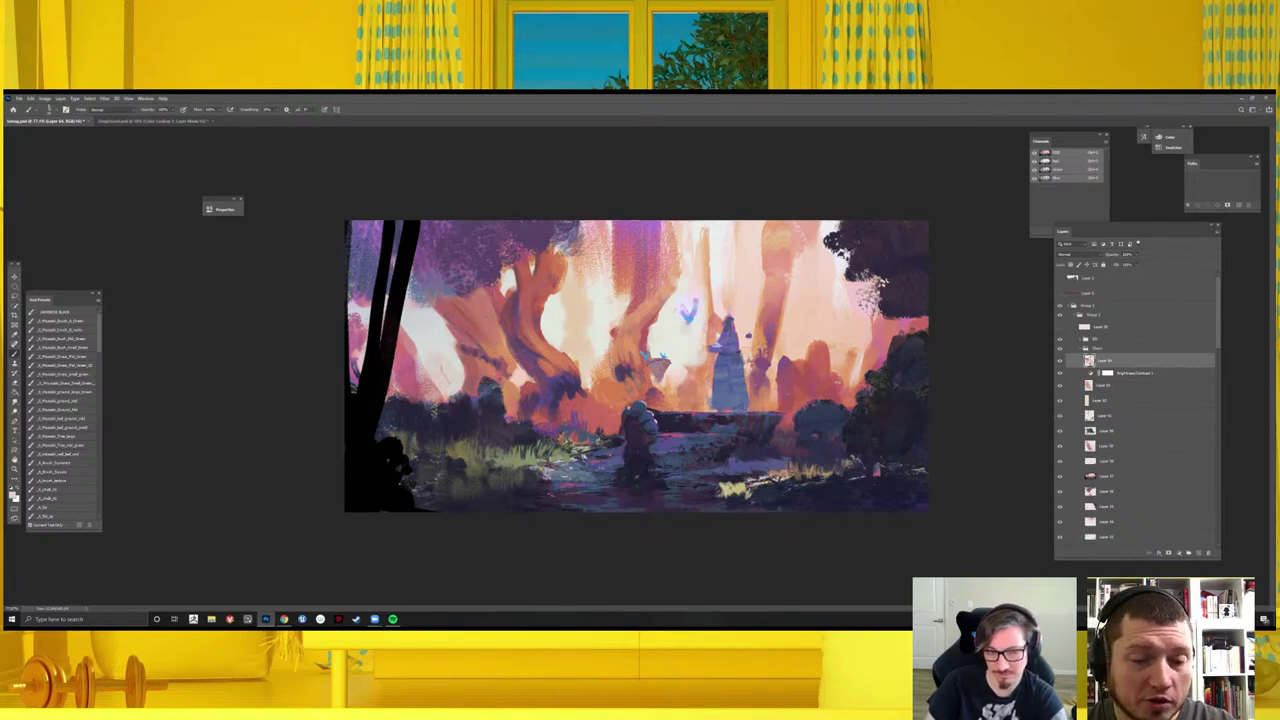
left_click_drag(492, 306, 493, 288)
left_click(501, 302, "alt")
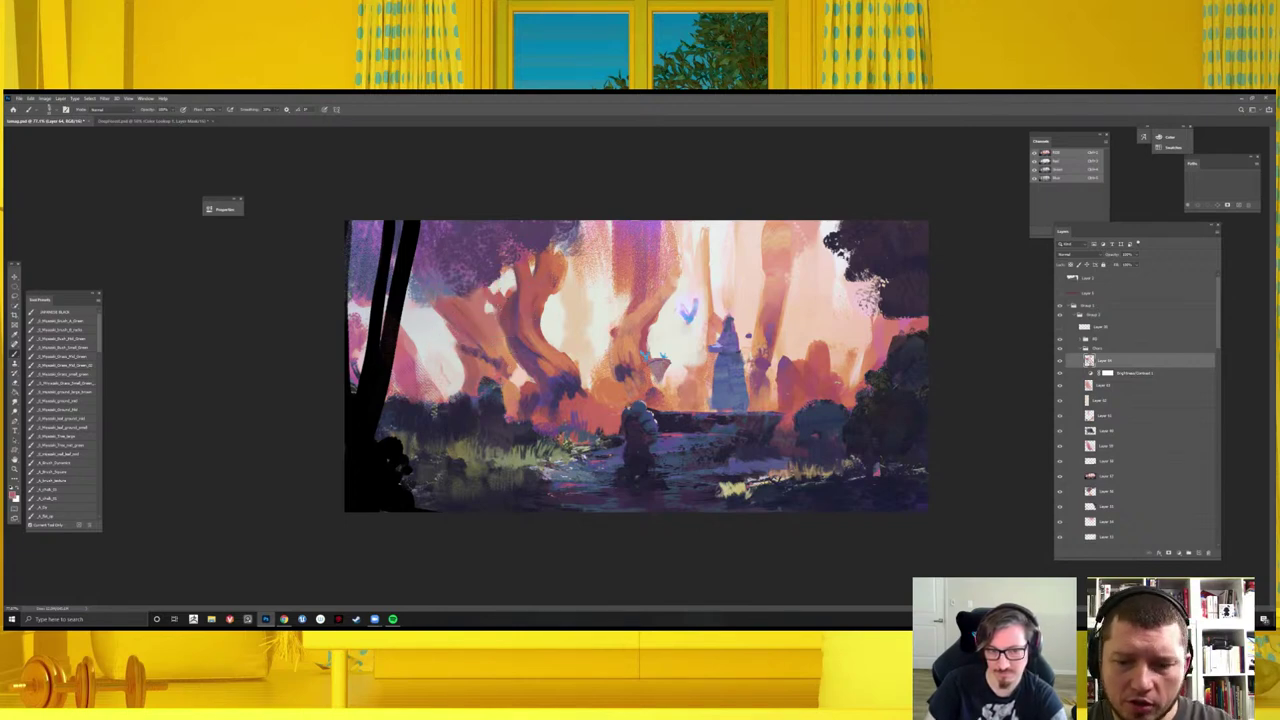
left_click(485, 273, "alt")
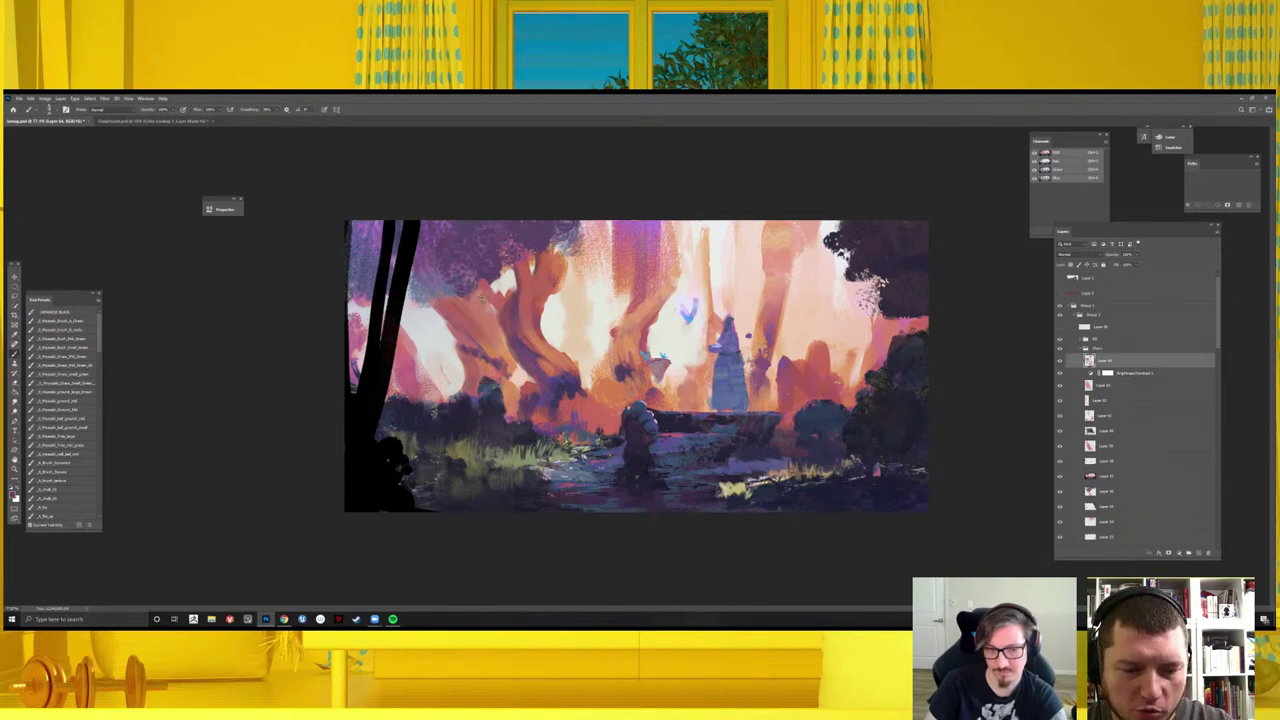
key("ctrl+minus")
key("ctrl+minus")
key("ctrl+minus")
- Mirror the painting, save it, and add a new layer from the Layer menu
key("h")
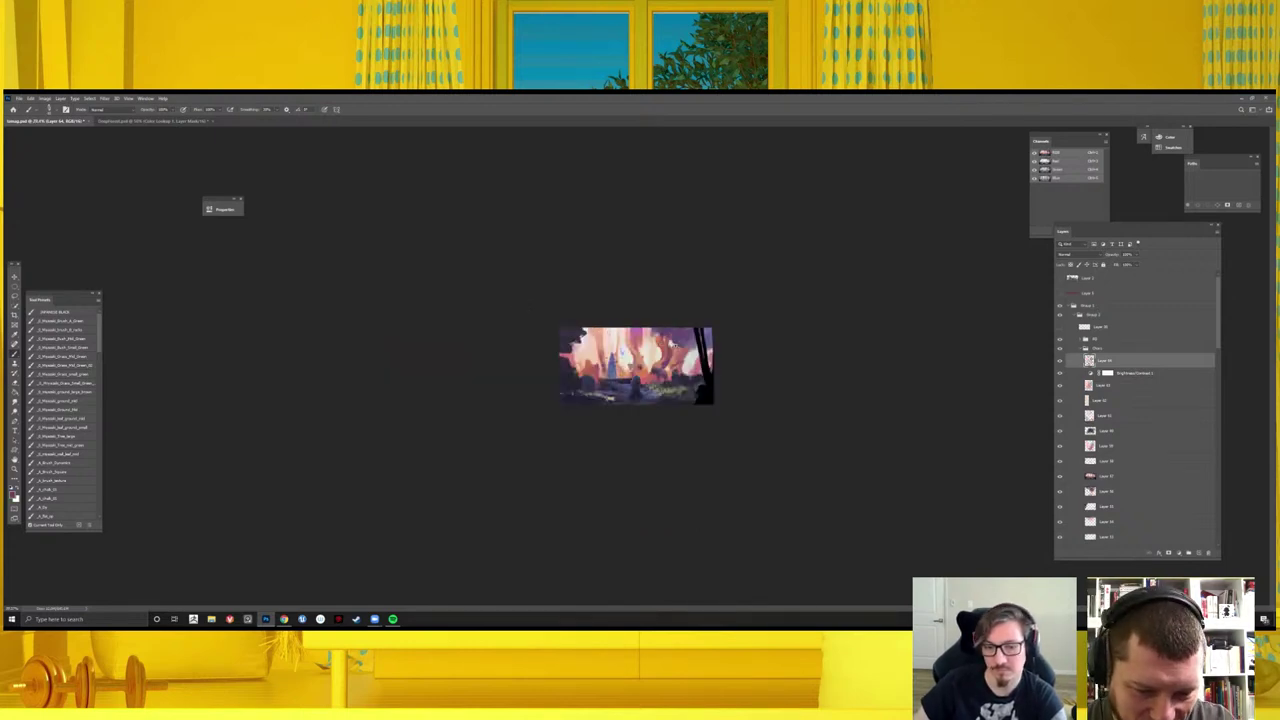
key("ctrl+plus")
key("ctrl+s")
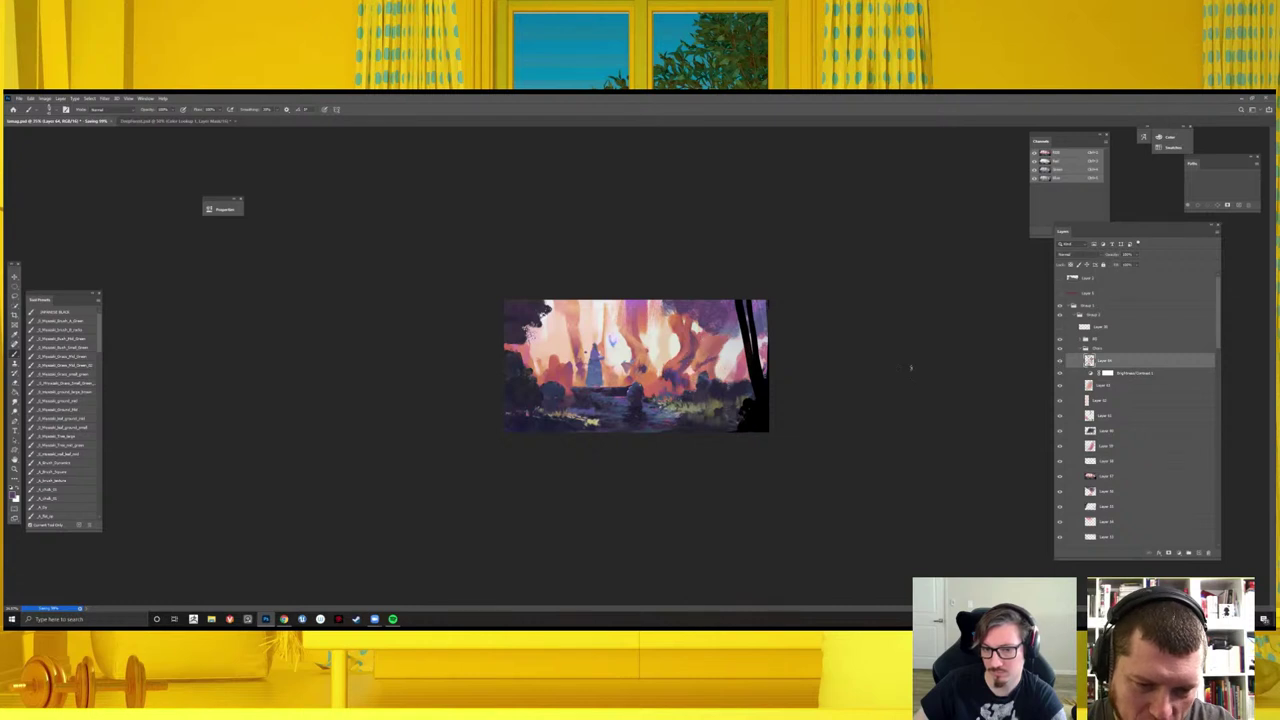
key("ctrl+plus")
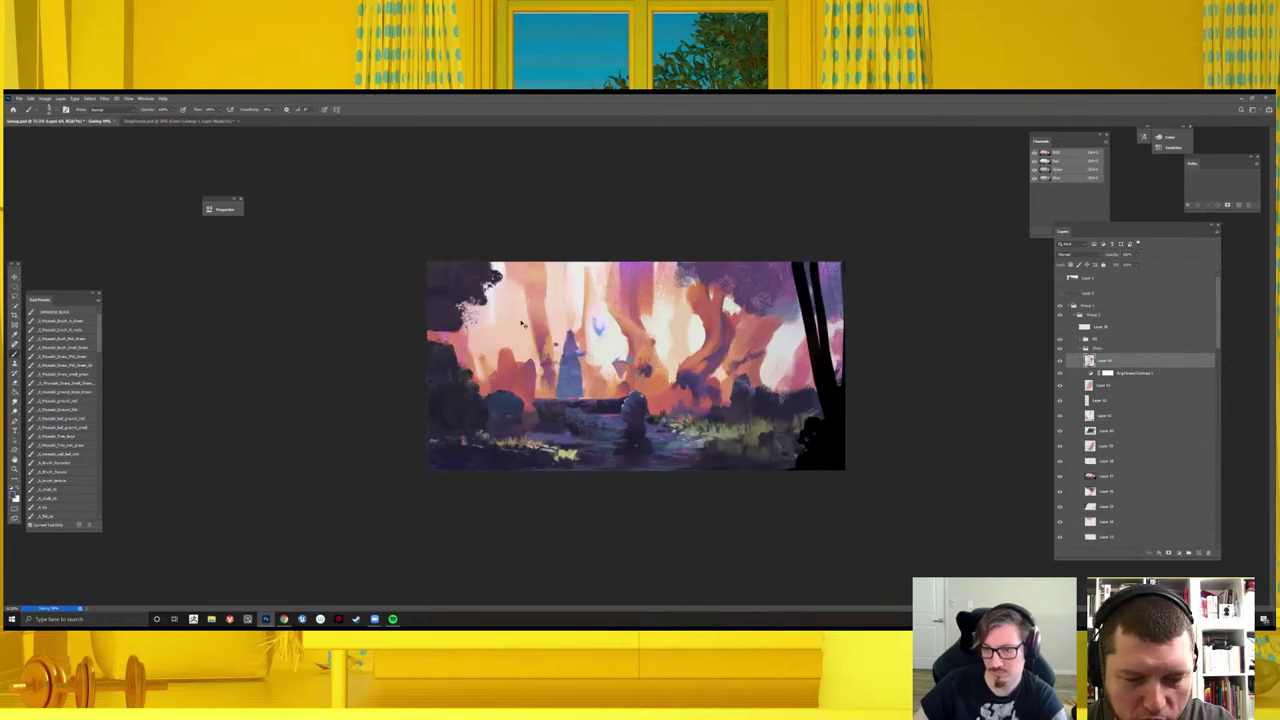
left_click(31, 98)
left_click(51, 140)
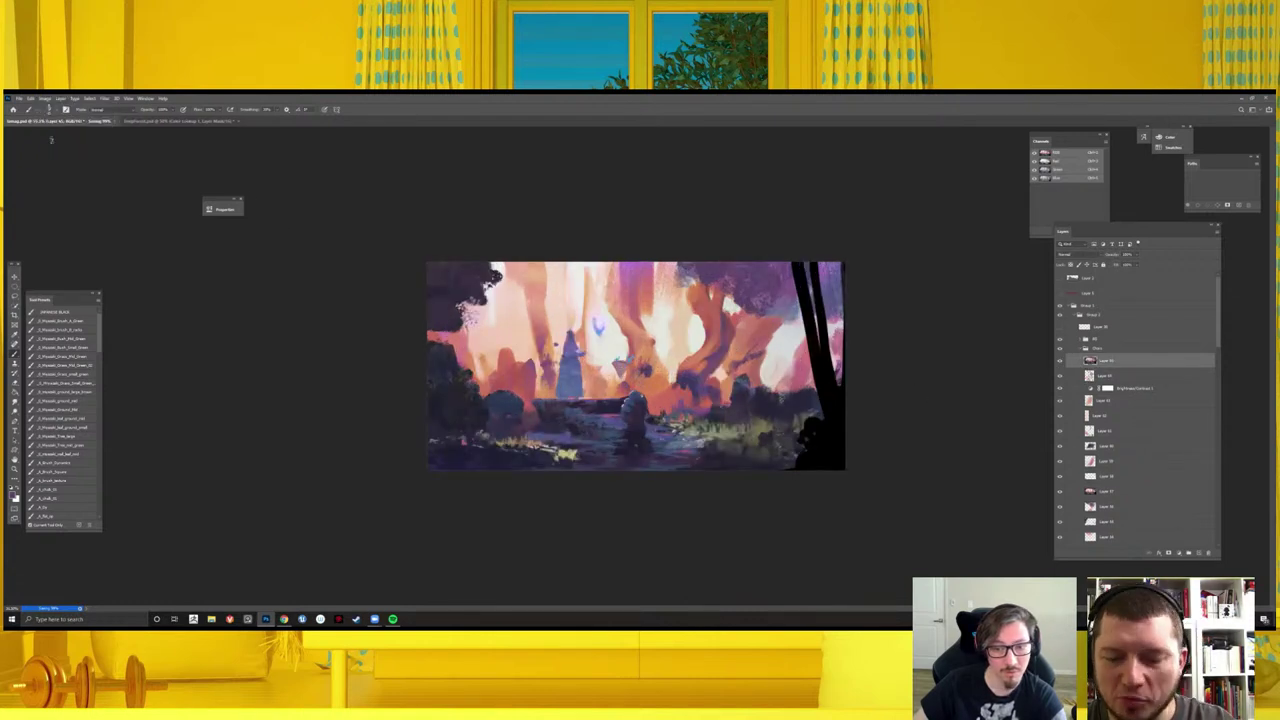
- Paint a bluish-grey wash and pink-purple strokes across the top centre
key("ctrl+minus")
key("ctrl+minus")
key("ctrl+plus")
key("ctrl+plus")
key("ctrl+plus")
left_click(44, 98)
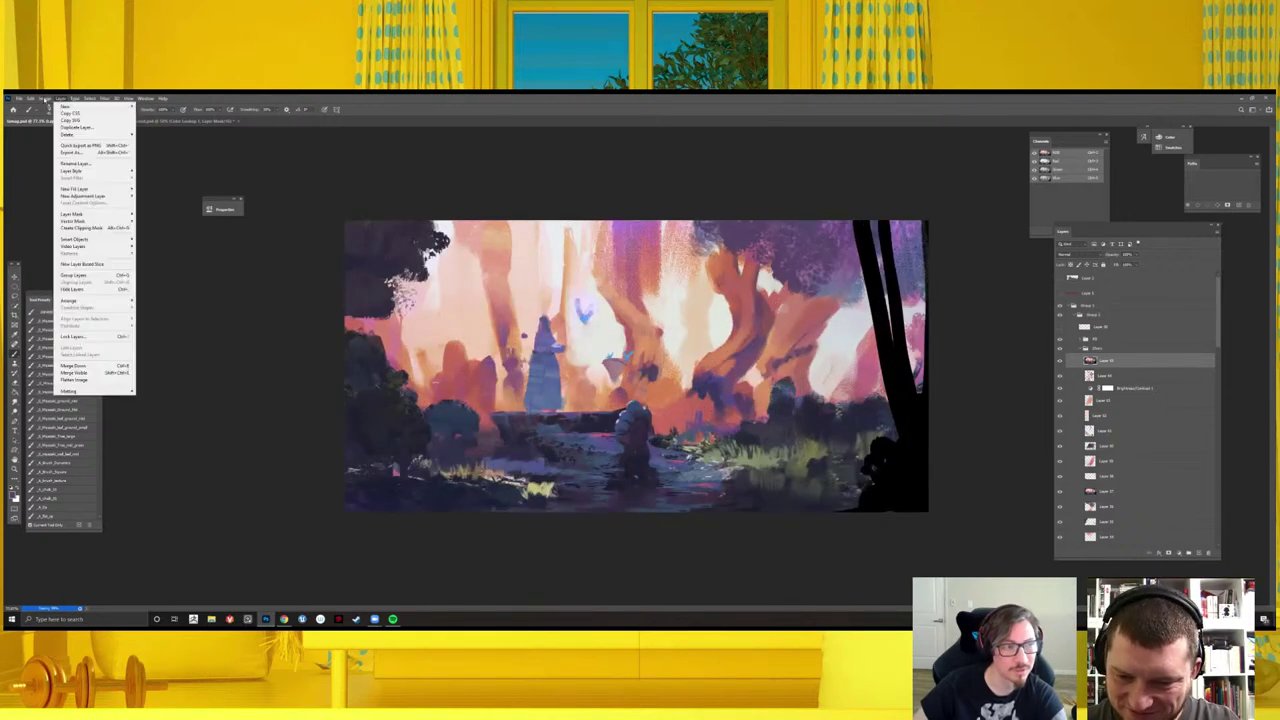
key("Escape")
key("ctrl+minus")
key("ctrl+minus")
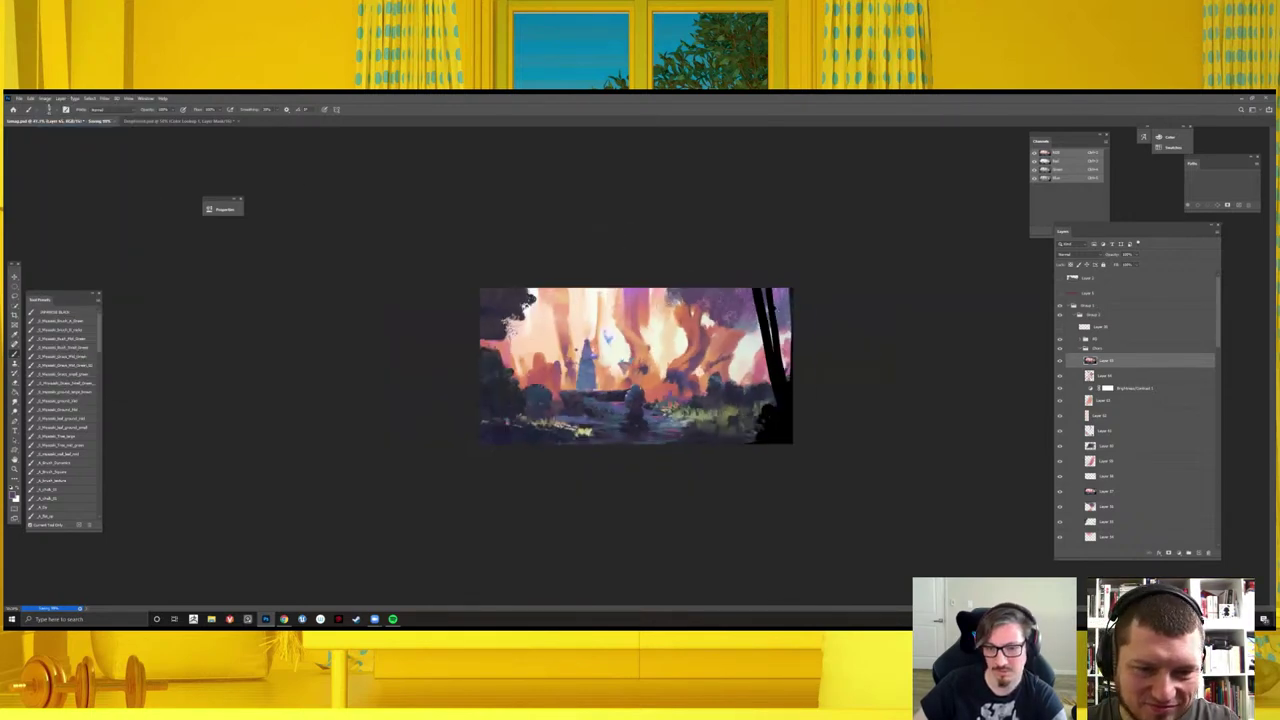
key("ctrl+plus")
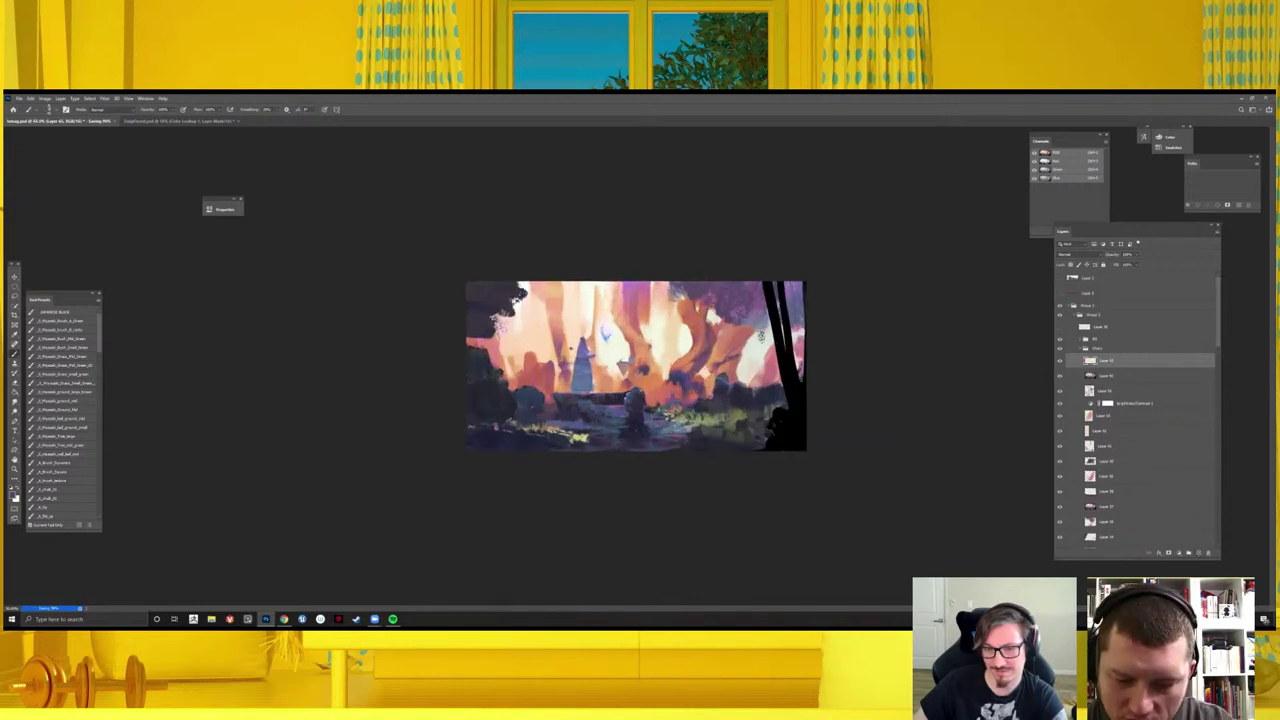
key("ctrl+plus")
key("ctrl+plus")
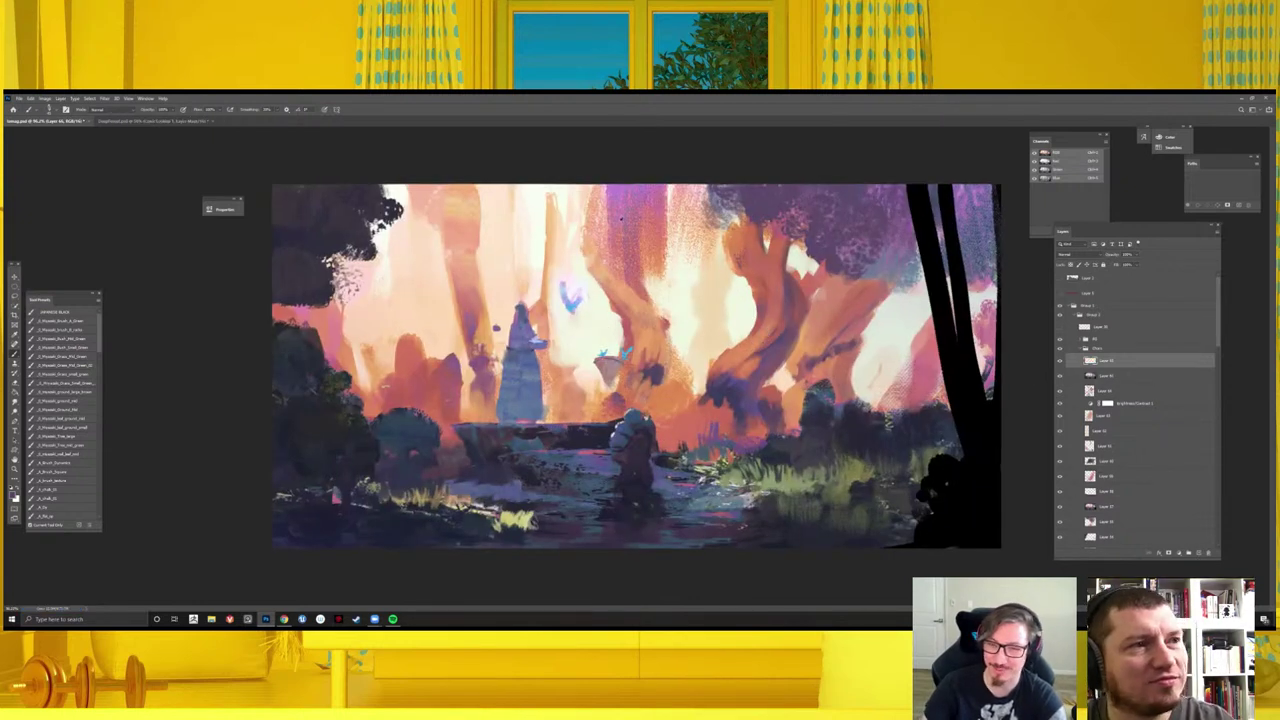
left_click_drag(560, 200, 690, 205)
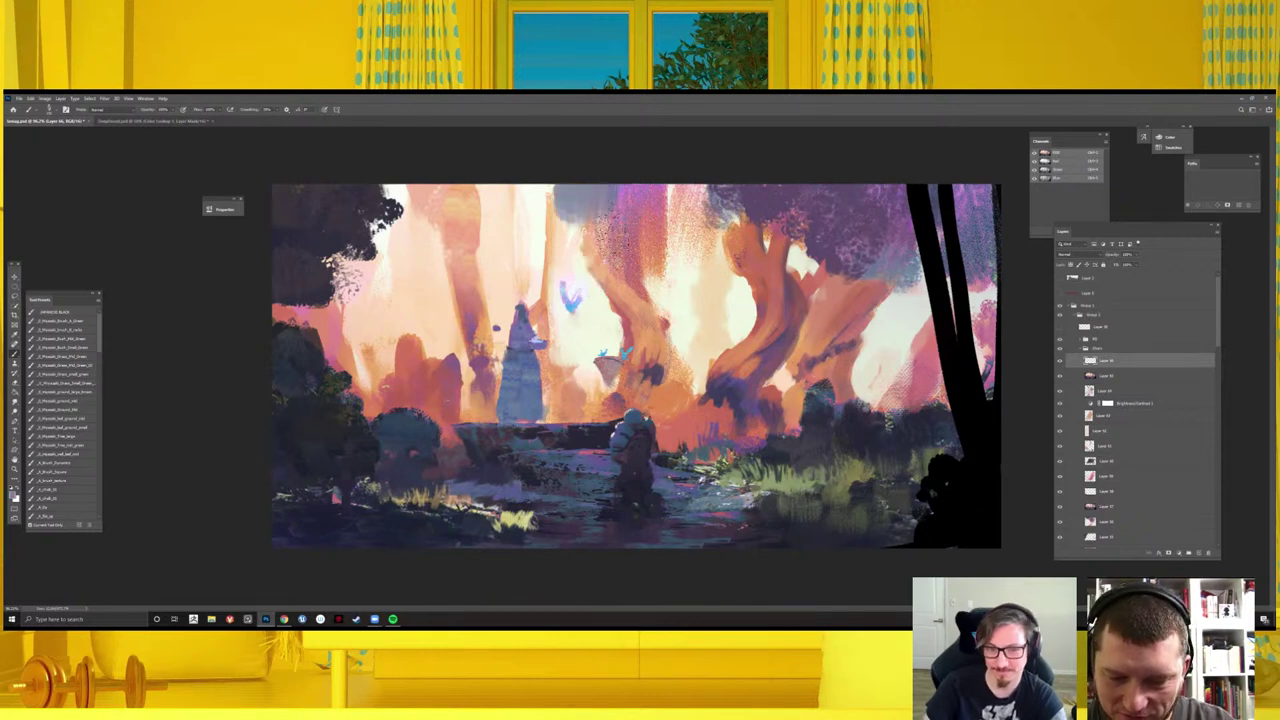
left_click(611, 189, "alt")
left_click_drag(595, 200, 609, 298)
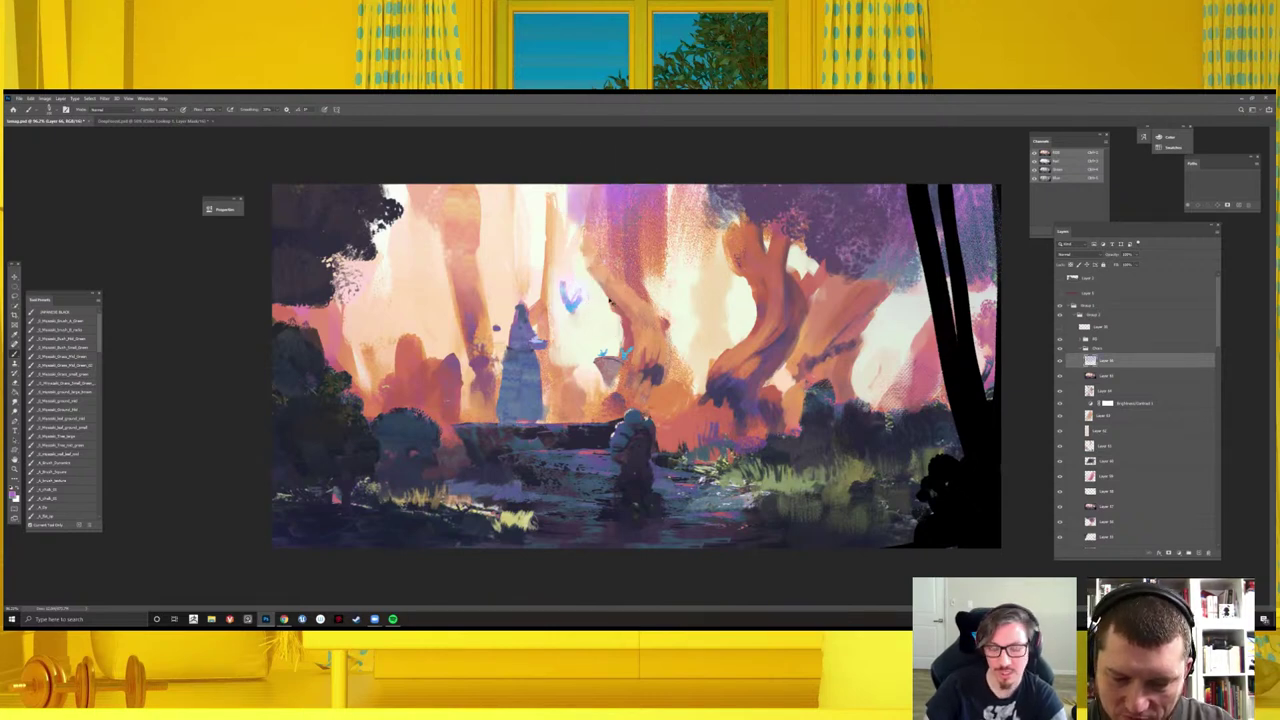
- Switch to a textured brush and paint speckled purple over the top-centre trees
right_click(609, 298)
left_click(805, 483)
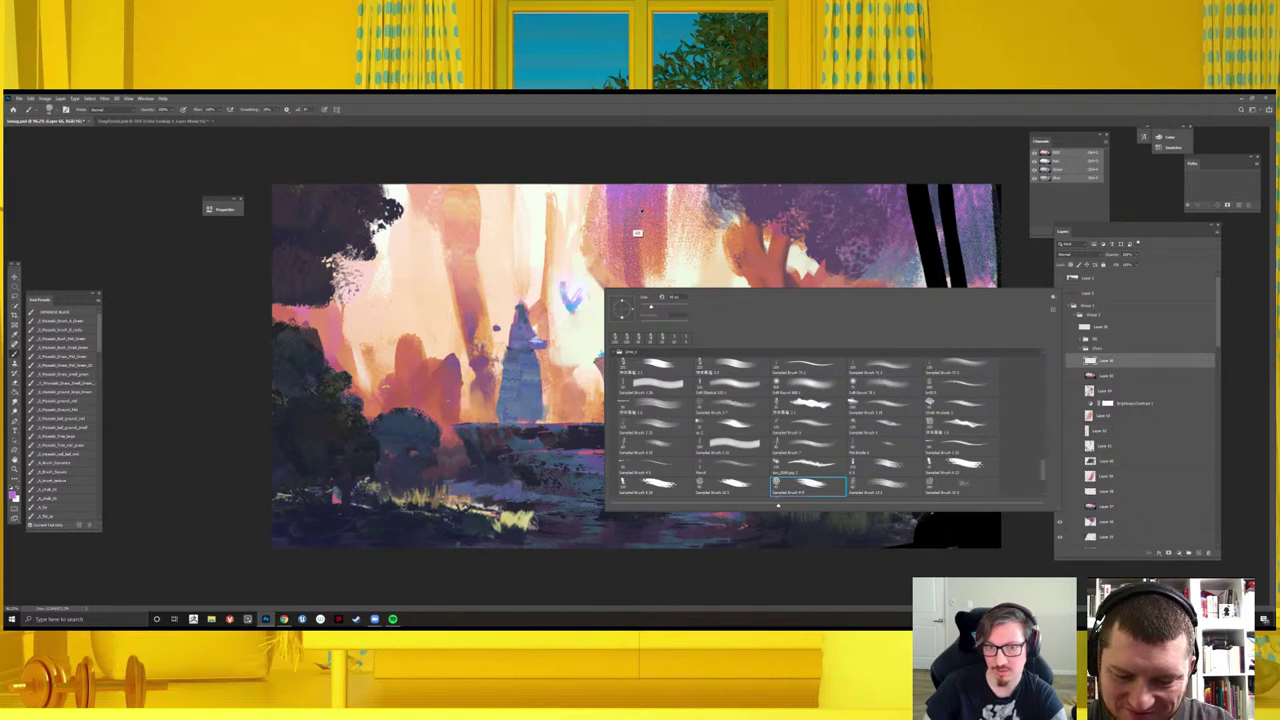
left_click(623, 189, "alt")
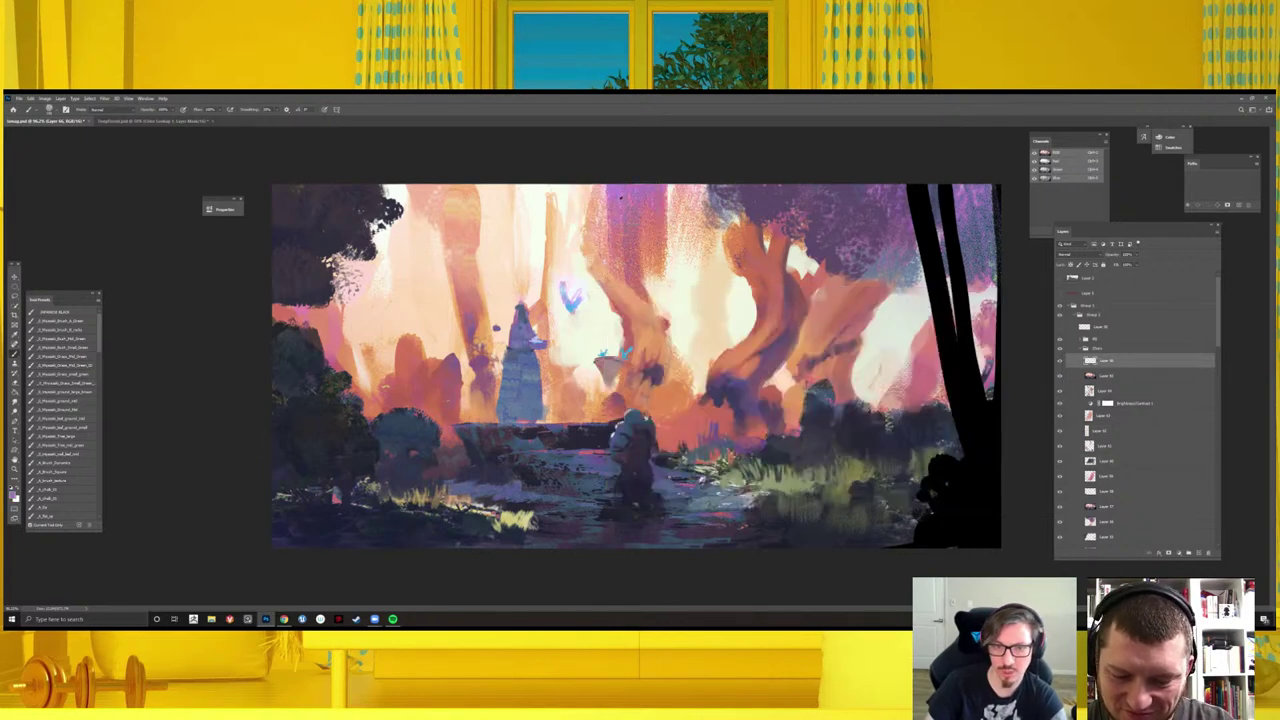
left_click(609, 191, "alt")
mouse_move(610, 160)
left_mouse_down()
mouse_move(580, 230)
mouse_move(590, 290)
mouse_move(590, 265)
left_mouse_up()
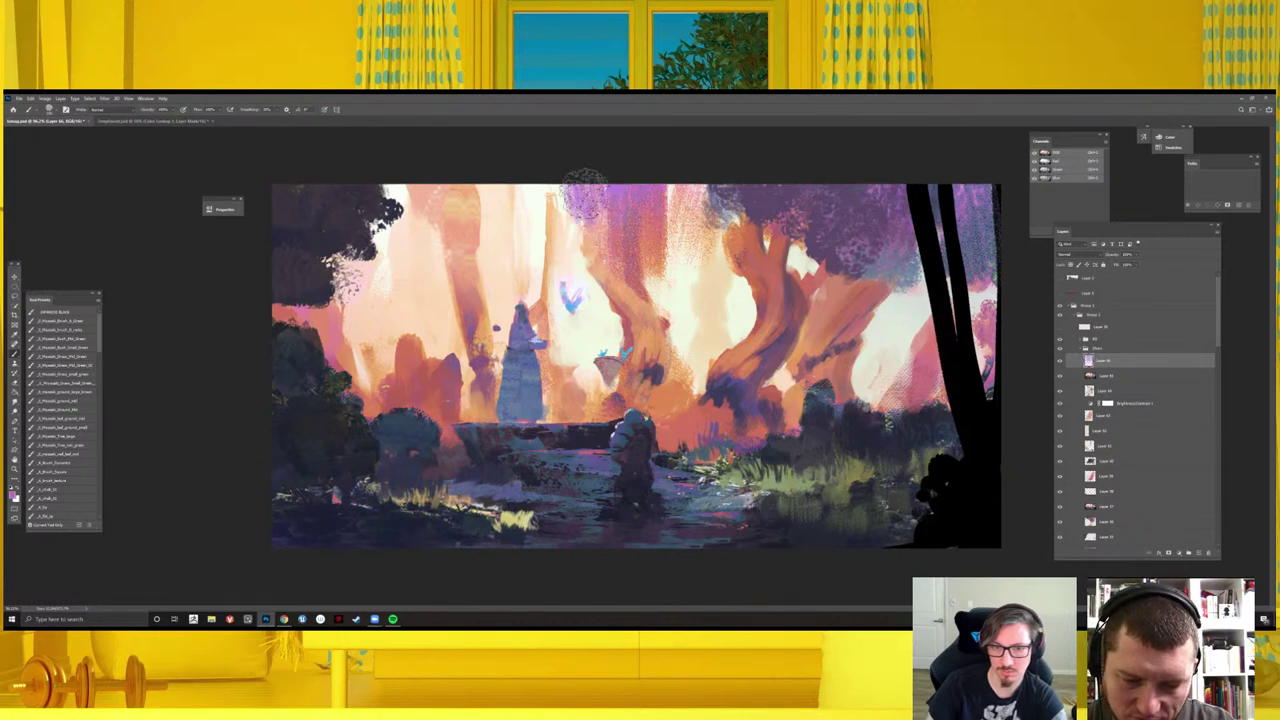
mouse_move(584, 172)
left_mouse_down()
mouse_move(582, 278)
mouse_move(604, 180)
left_mouse_up()
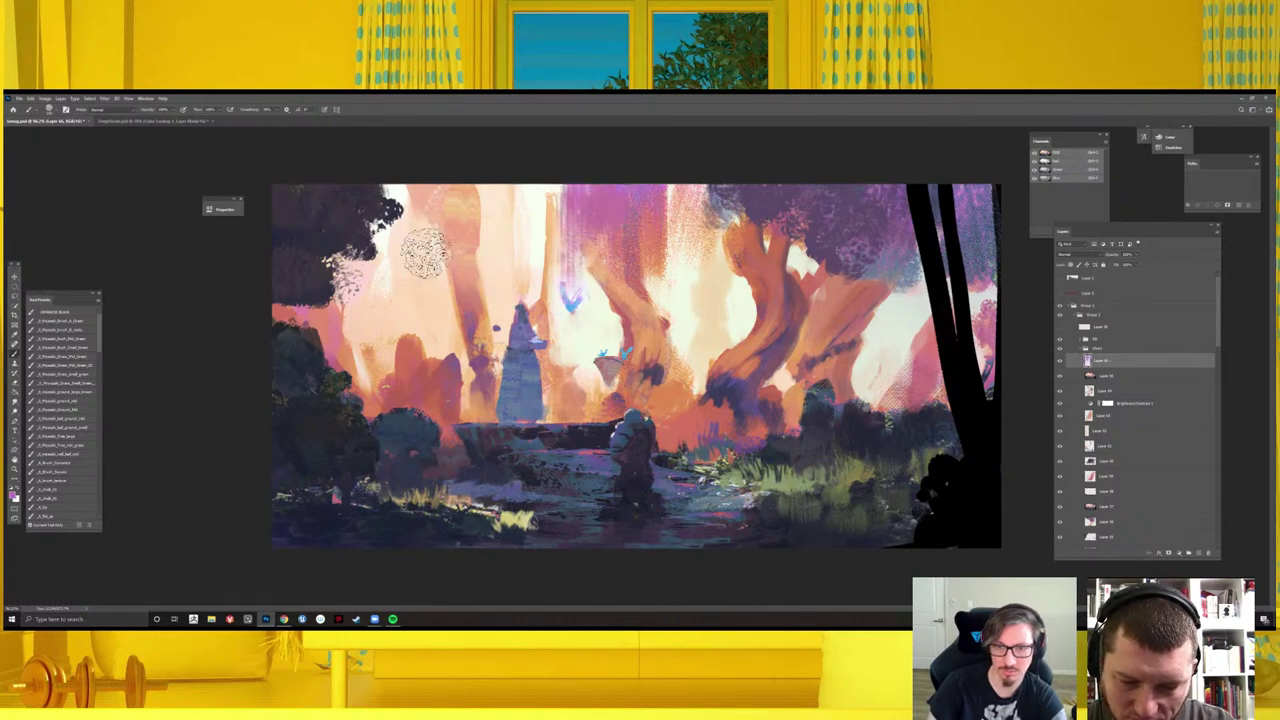
- Add peach over the top and upper-left trees, and dark purple and grey-blue speckles on the right trunk
left_click_drag(778, 189, 455, 200)
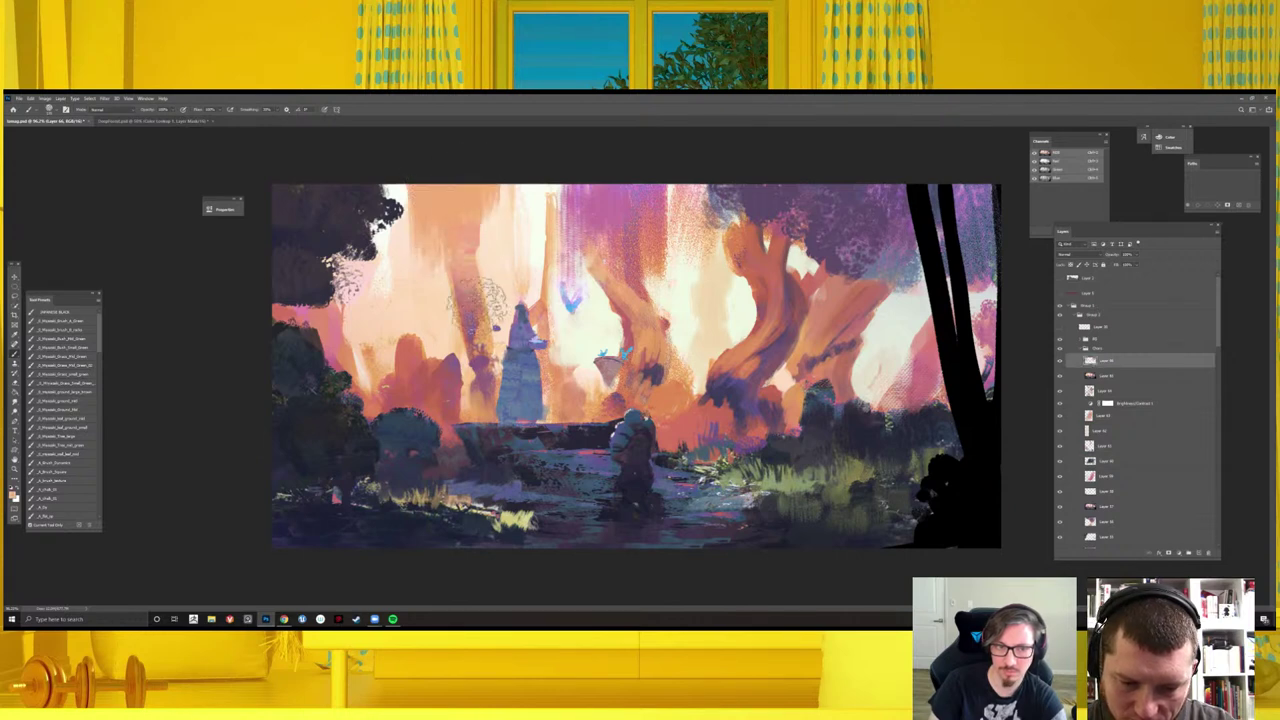
left_click_drag(505, 190, 527, 285)
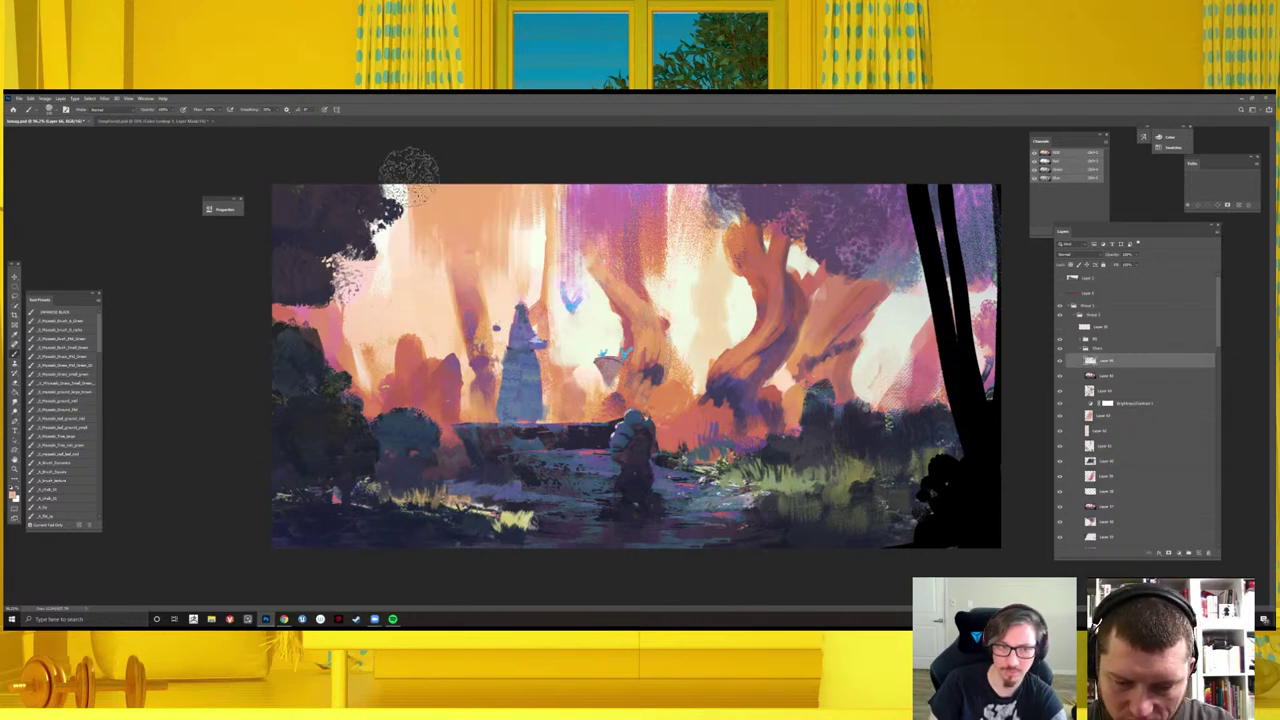
left_click_drag(408, 171, 398, 205)
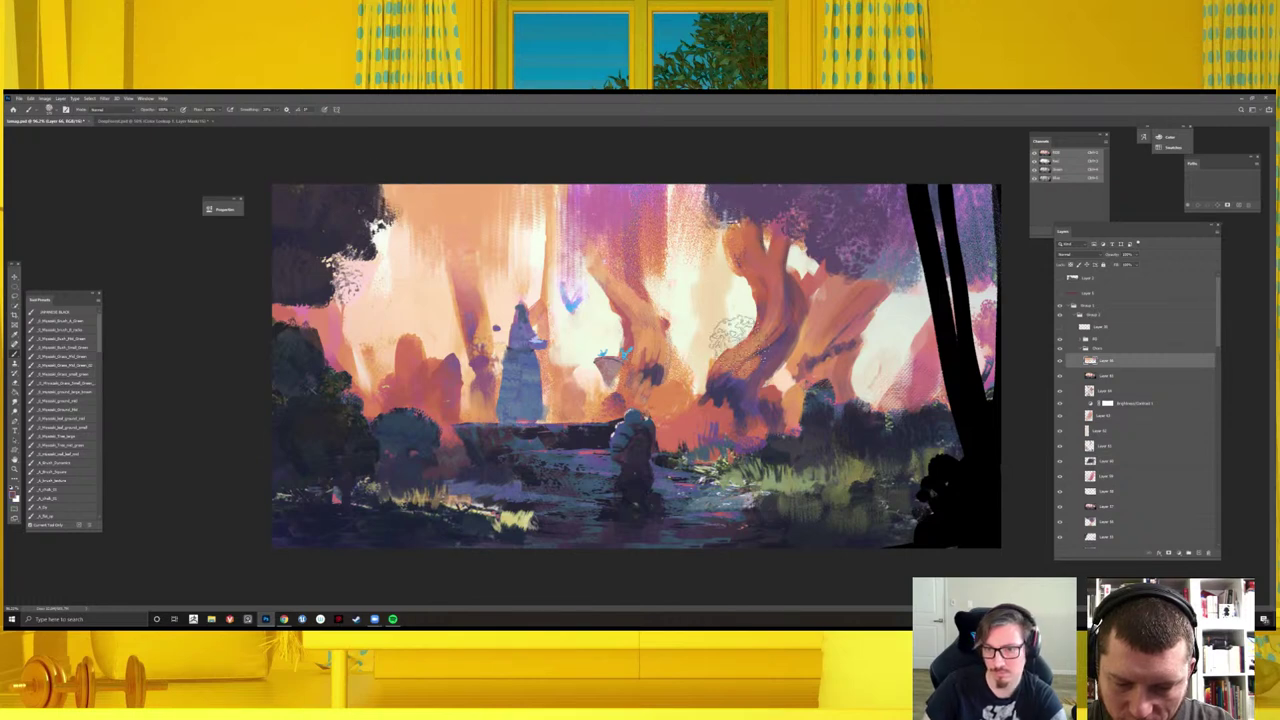
left_click_drag(767, 245, 730, 215)
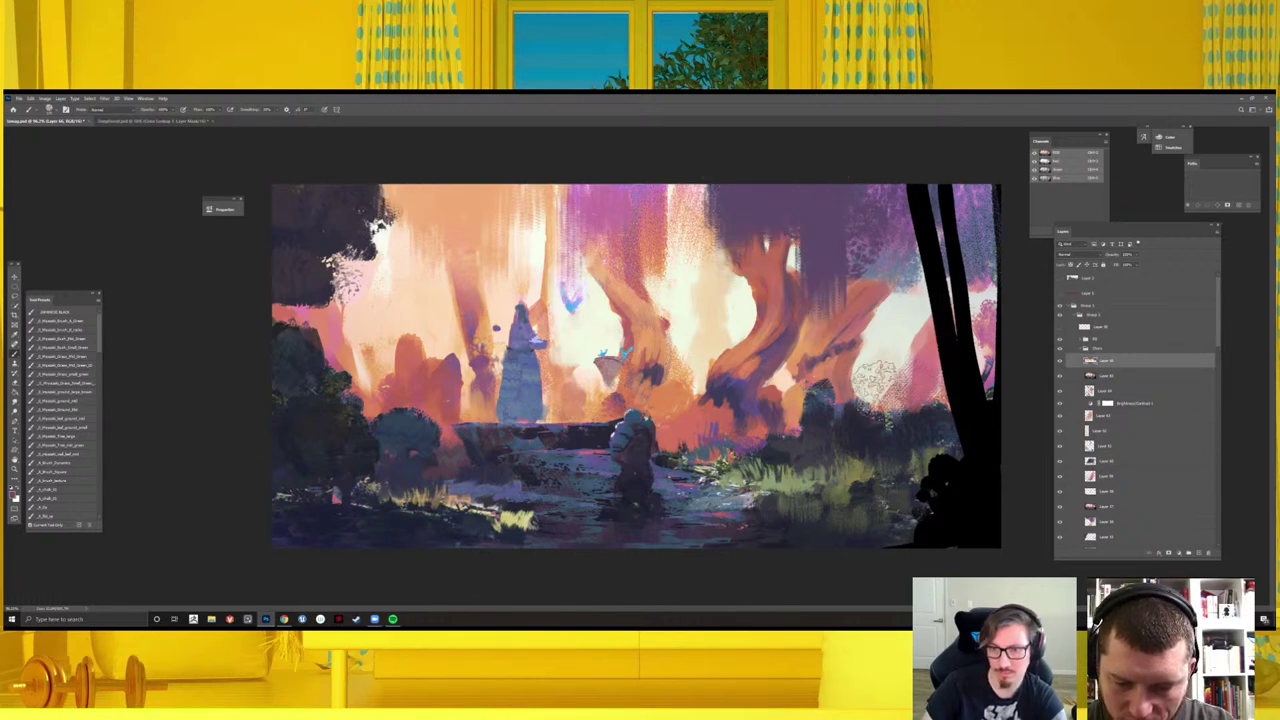
left_click(880, 285, "alt")
left_click(870, 290, "alt")
left_click_drag(870, 290, 885, 305)
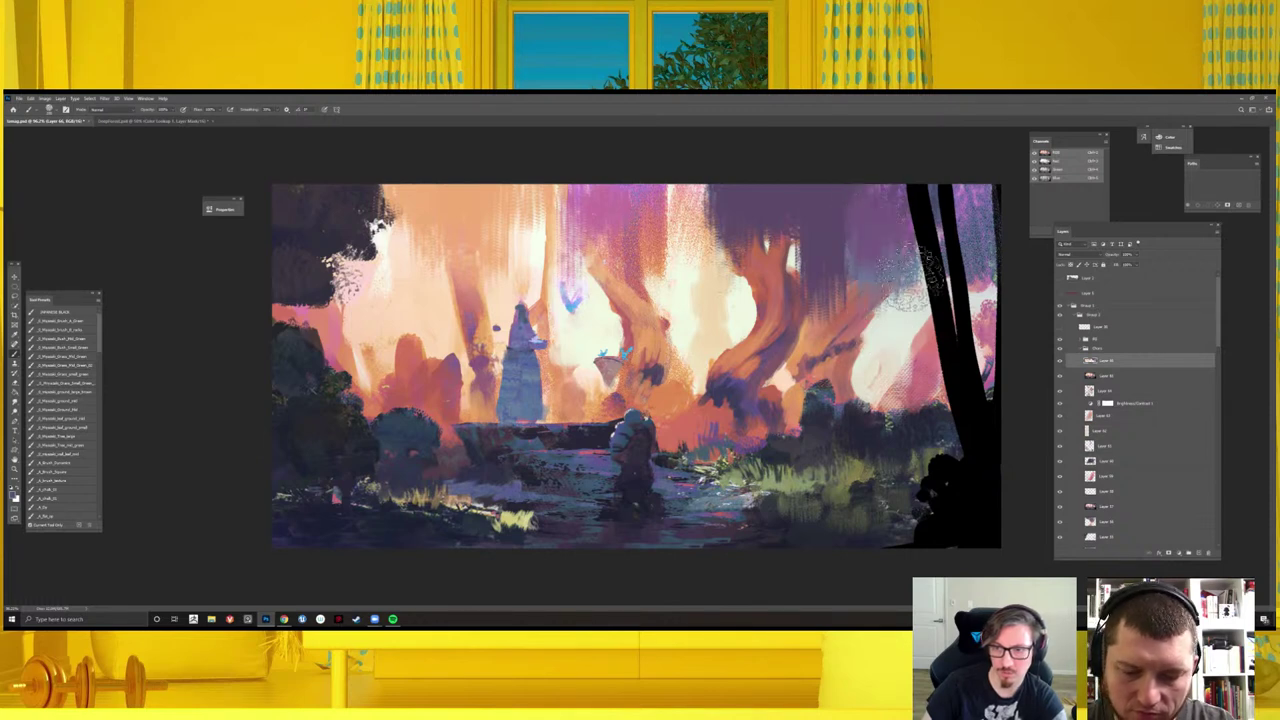
- Flip the canvas back, zoom in, and enlarge the brush size
key("ctrl+minus")
key("ctrl+minus")
key("ctrl+minus")
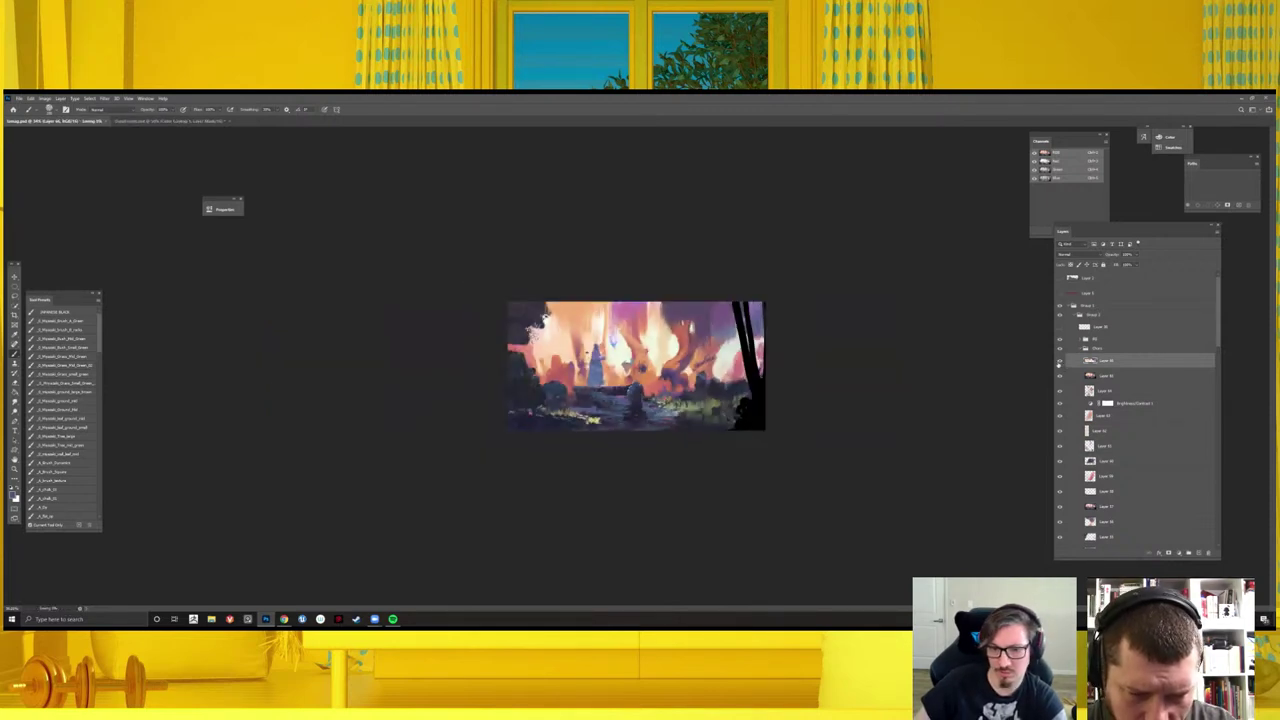
key("h")
key("ctrl+plus")
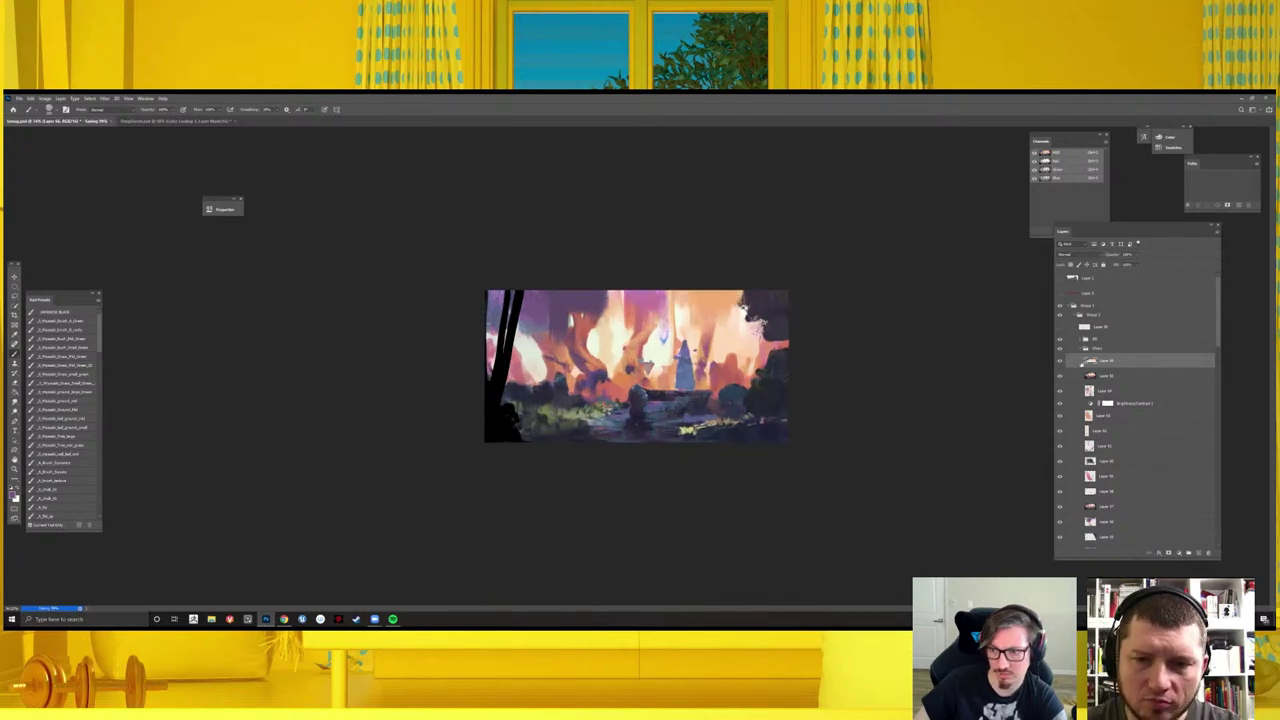
key("ctrl+plus")
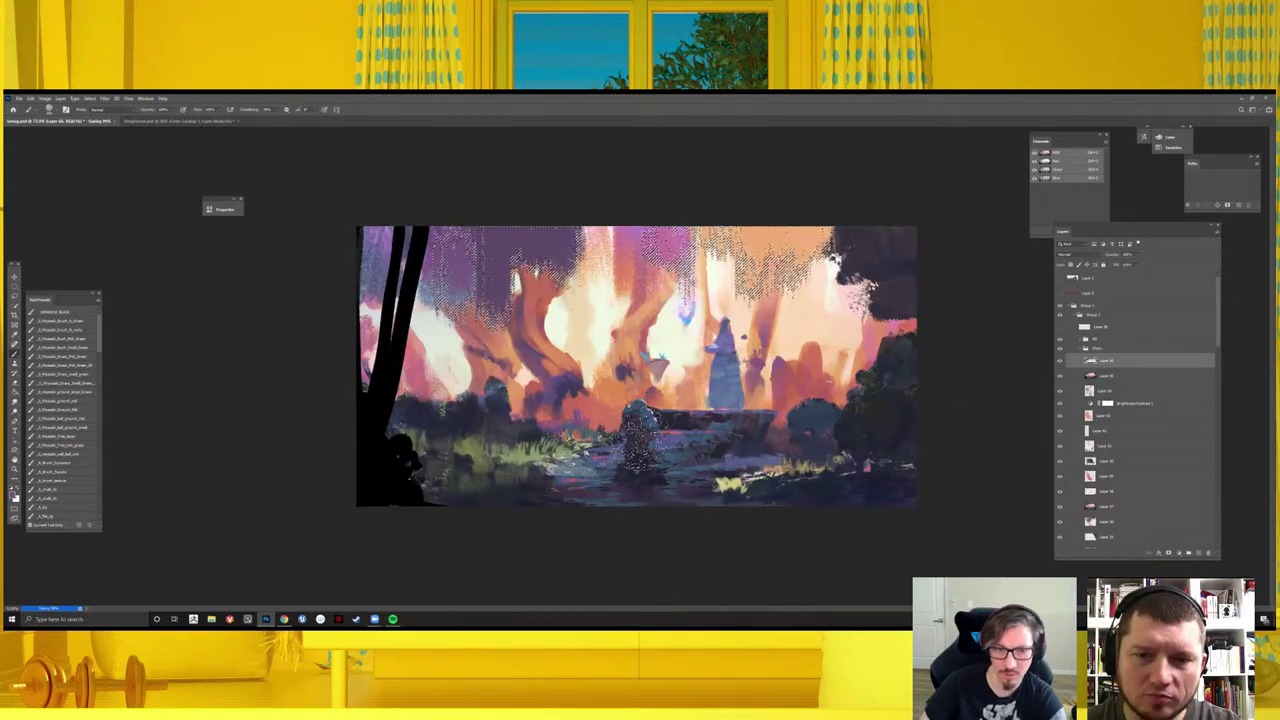
key("bracketright")
key("bracketright")
key("bracketright")
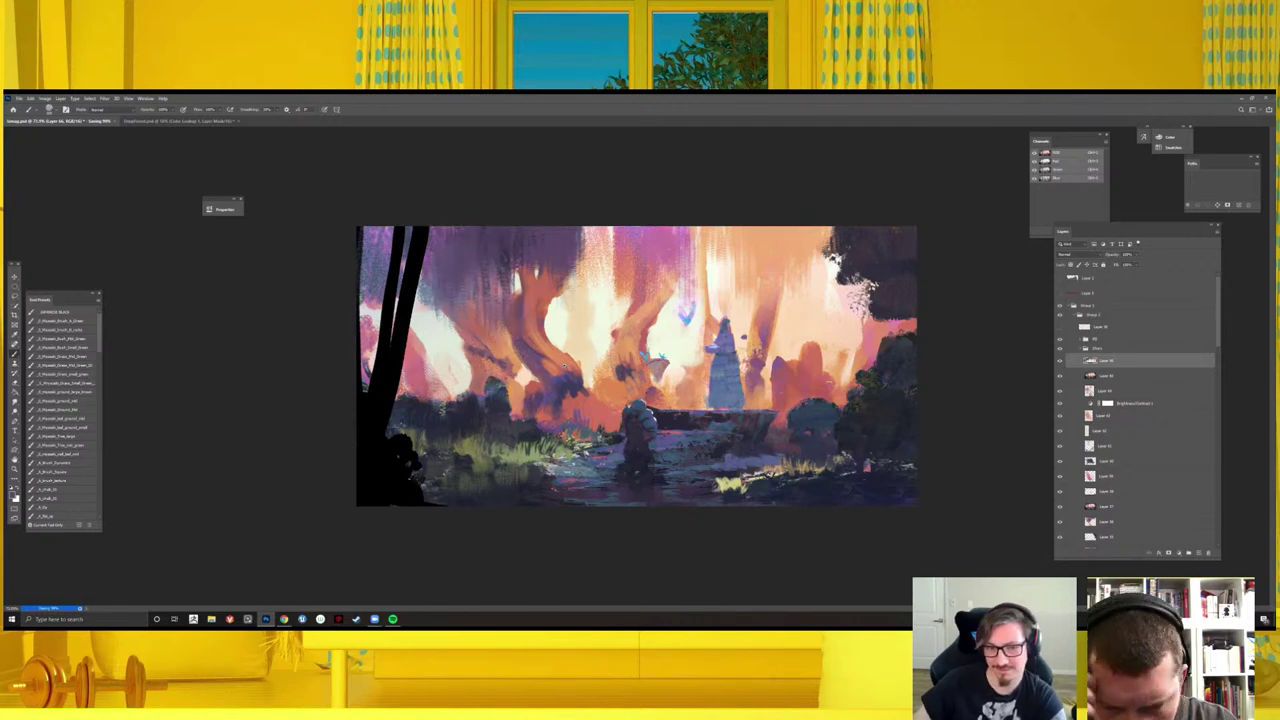
key("ctrl+minus")
key("ctrl+plus")
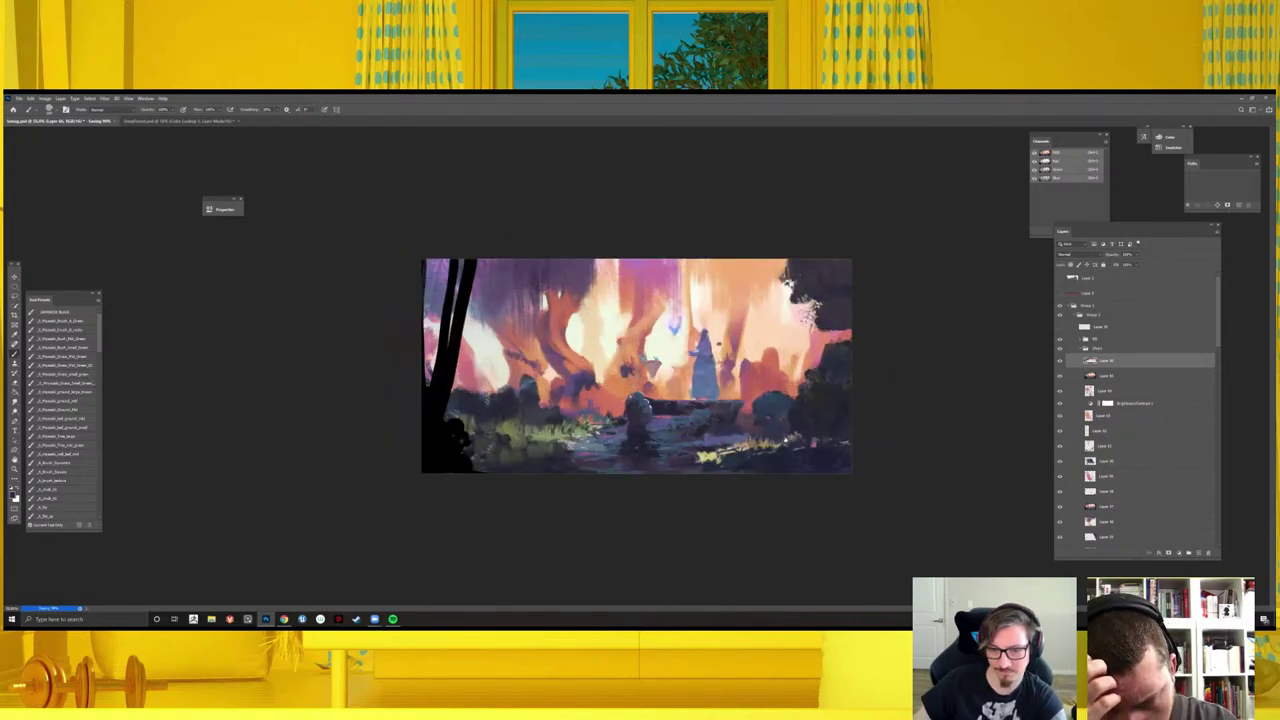
key("ctrl+plus")
- Choose a new textured brush and paint short strokes at the top of the trees
right_click(660, 362)
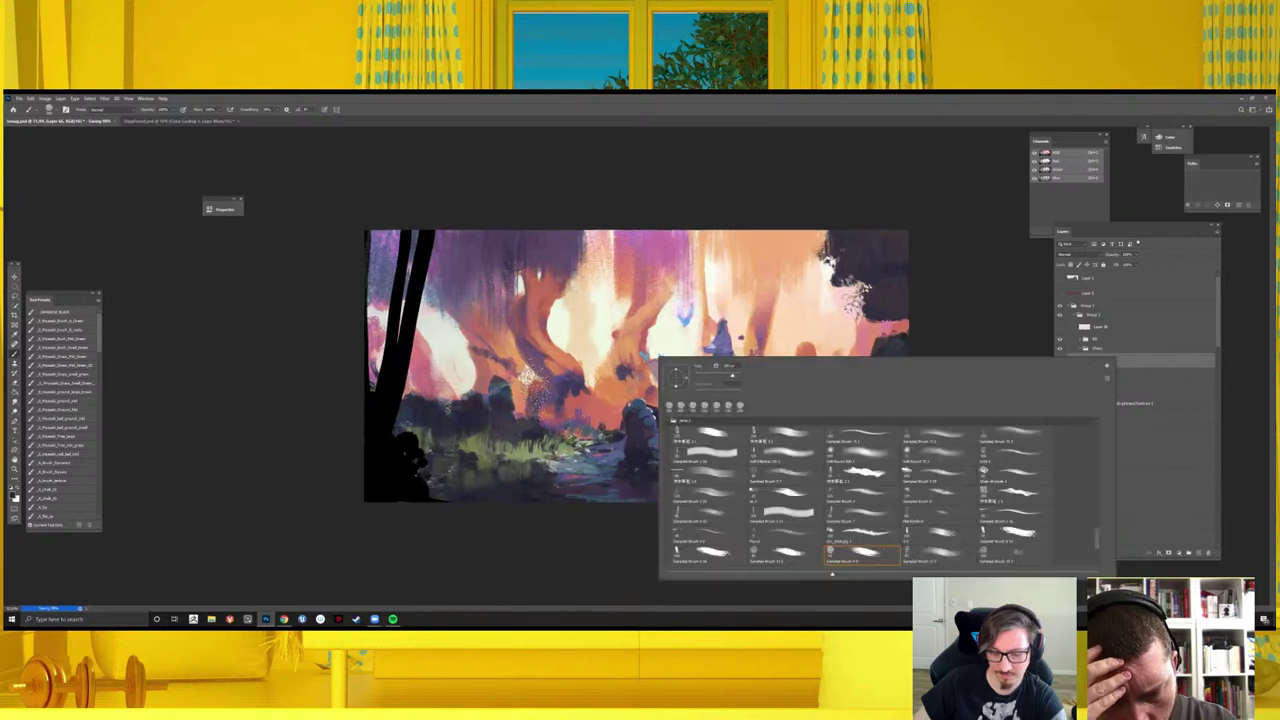
left_click(450, 215)
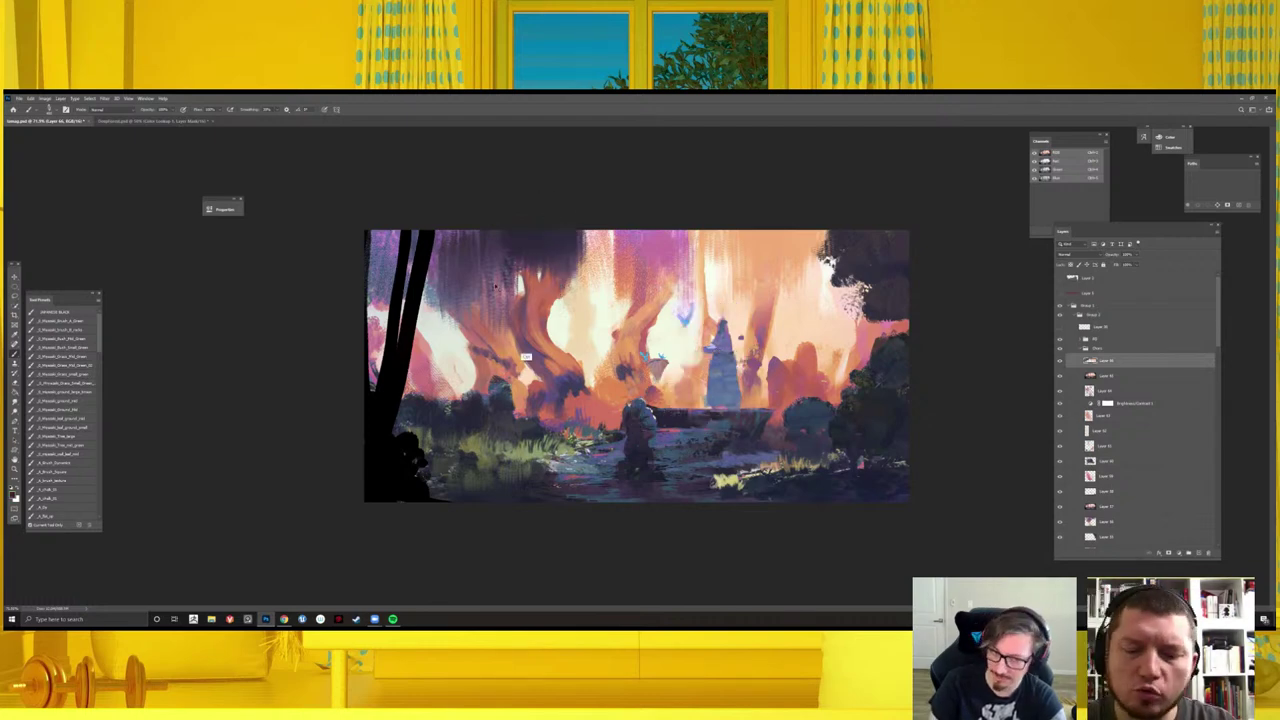
left_click_drag(494, 248, 560, 245)
left_click_drag(438, 236, 465, 285)
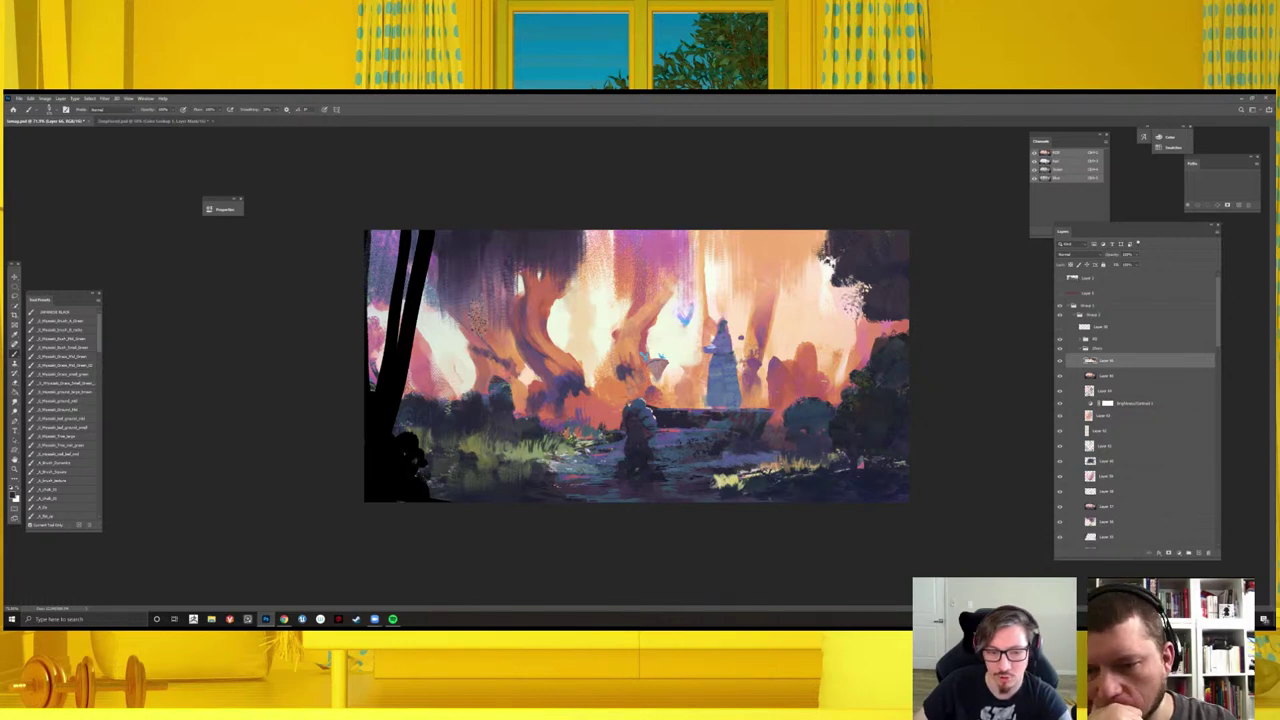
- Restore the original orientation, add speckles left of the stone figure and a pinkish canopy stroke
key("h")
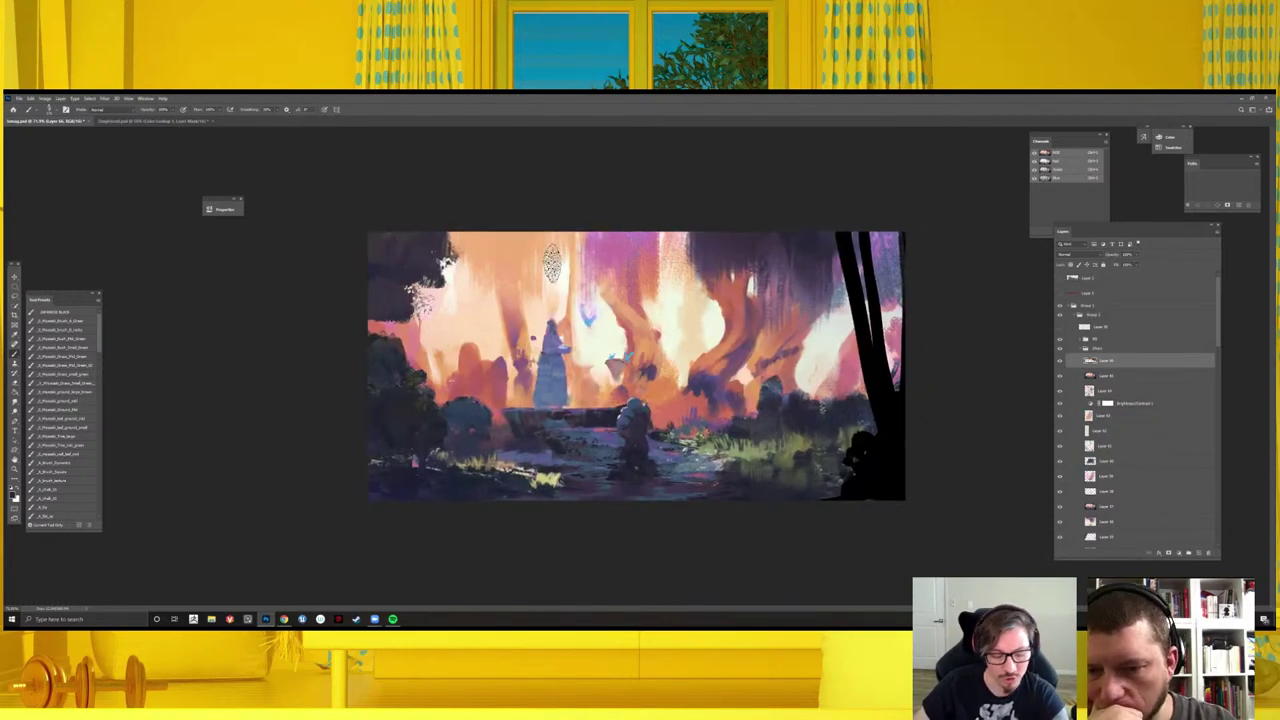
key("ctrl+minus")
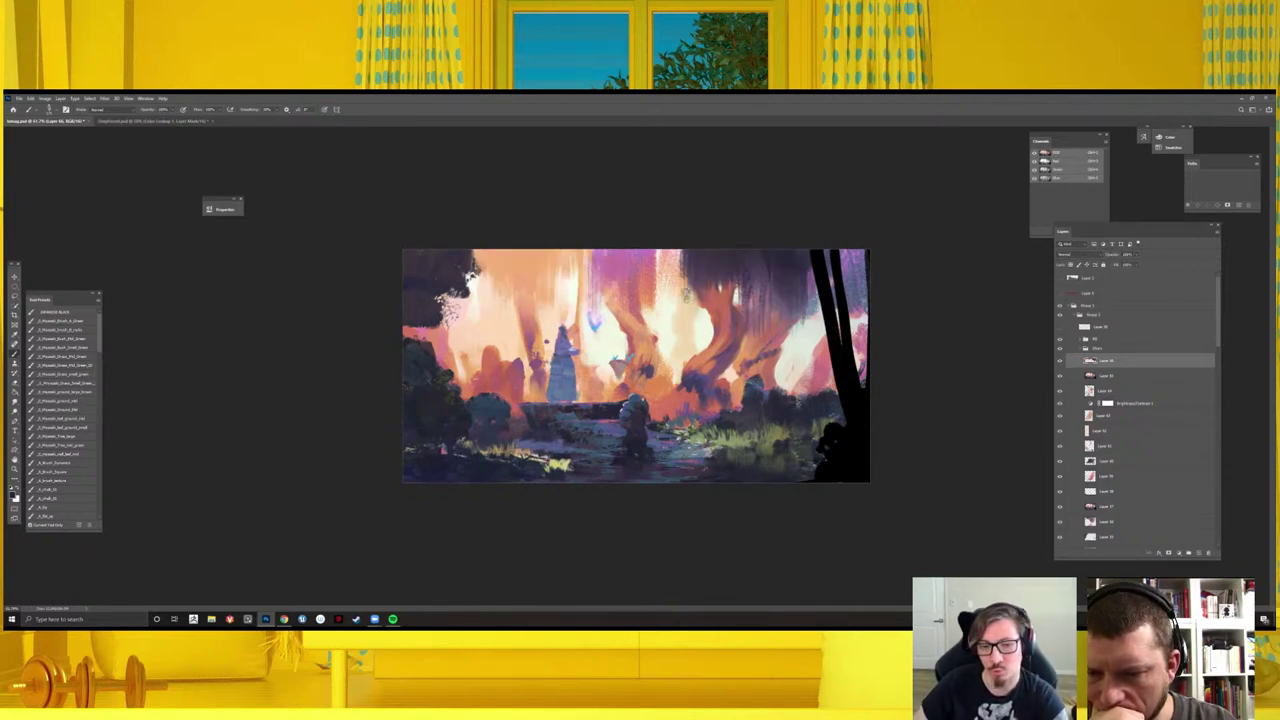
key("ctrl+minus")
key("ctrl+minus")
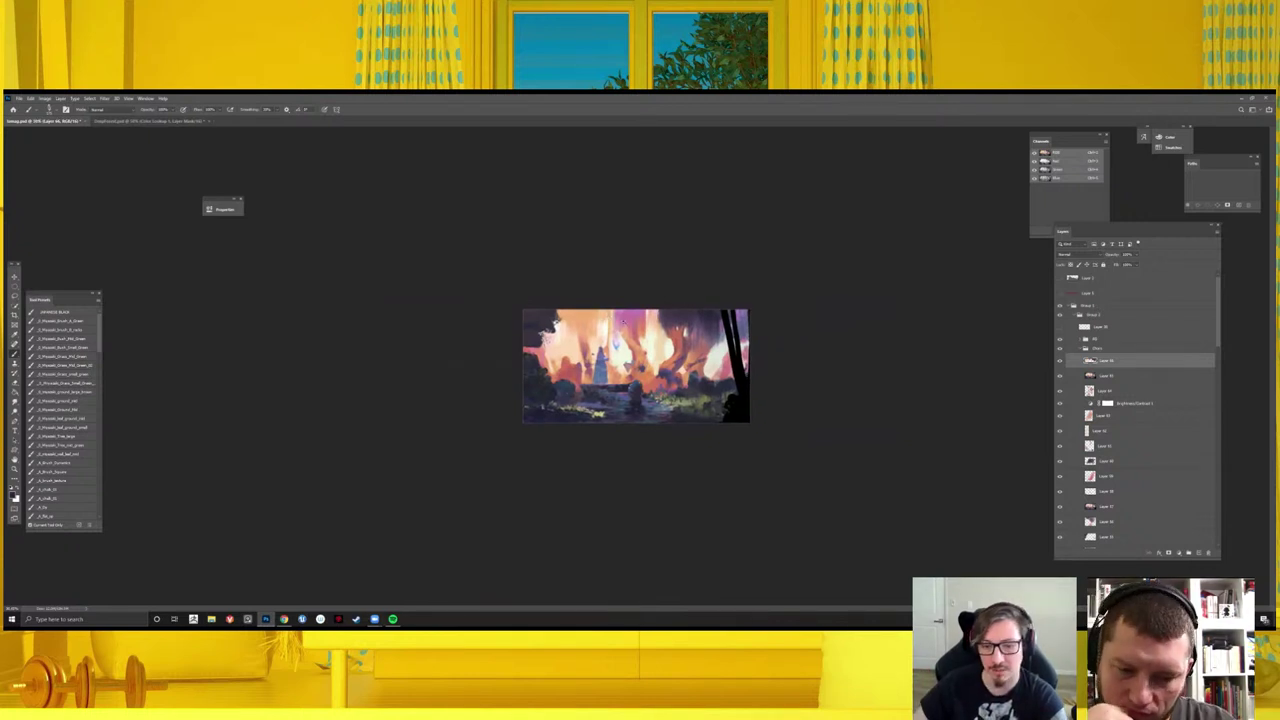
key("ctrl+plus")
key("ctrl+plus")
key("ctrl+plus")
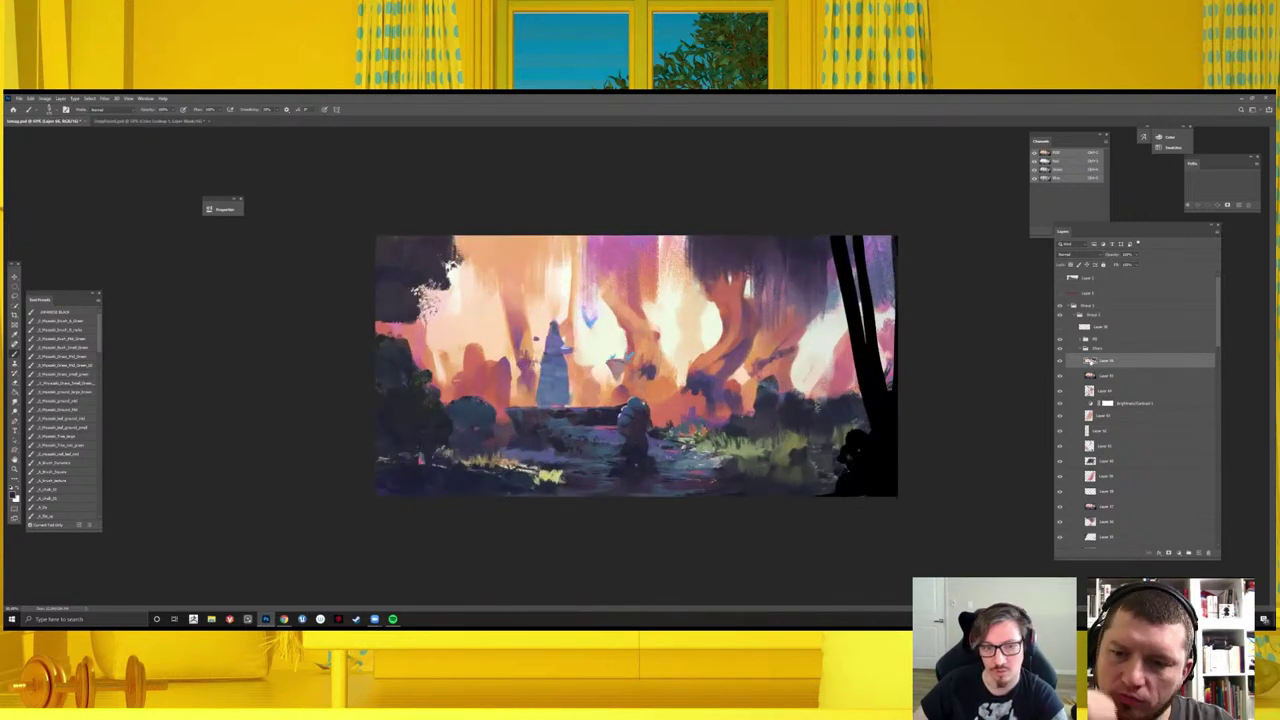
left_click_drag(529, 366, 528, 330)
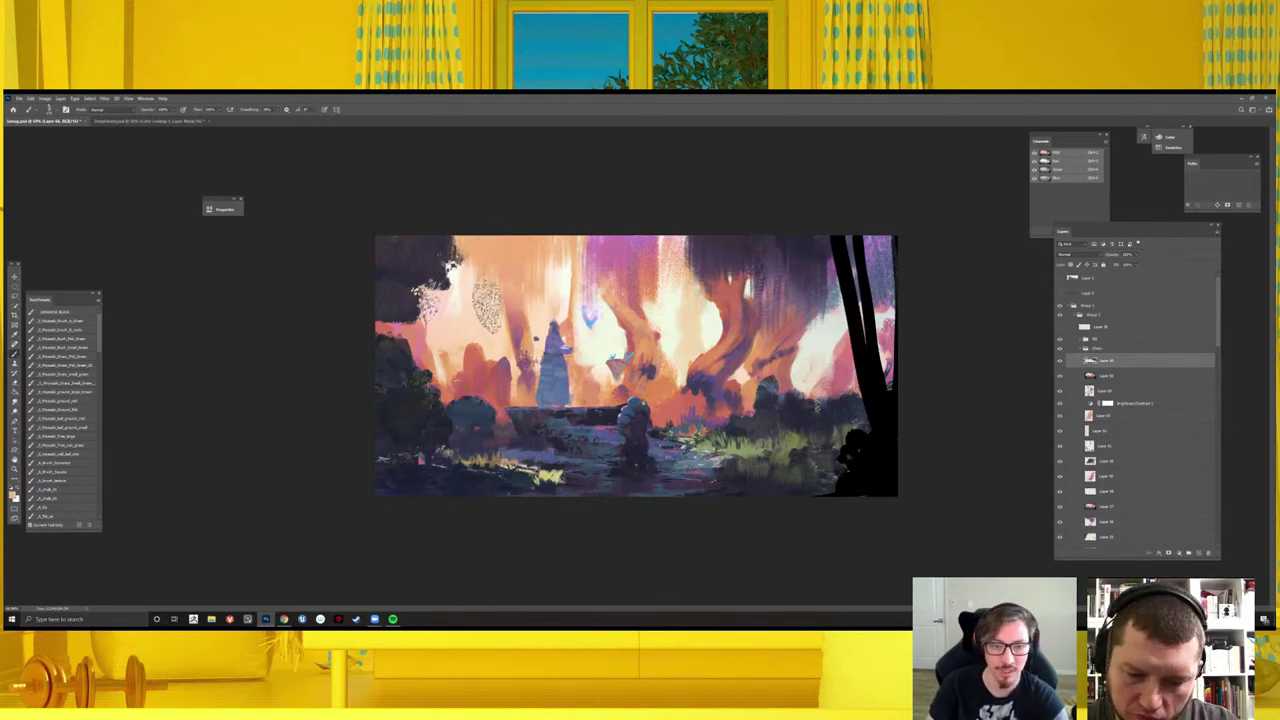
left_click(620, 286, "alt")
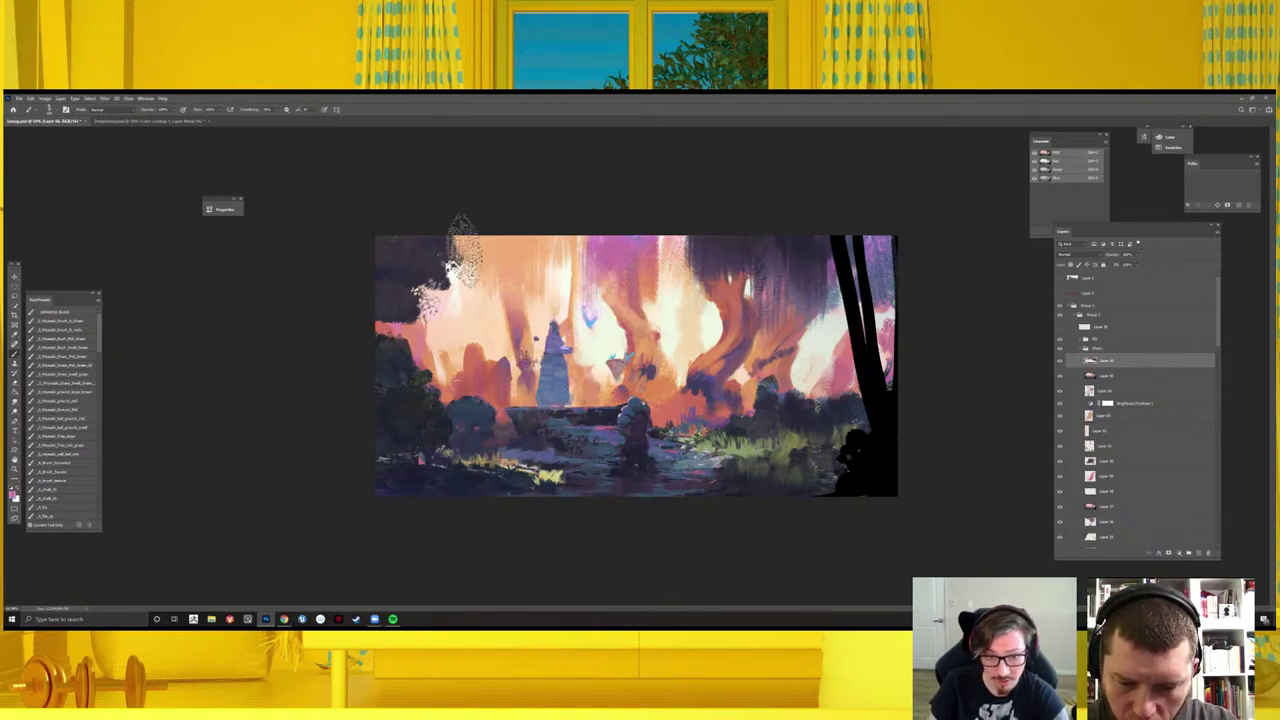
left_click_drag(545, 255, 498, 245)
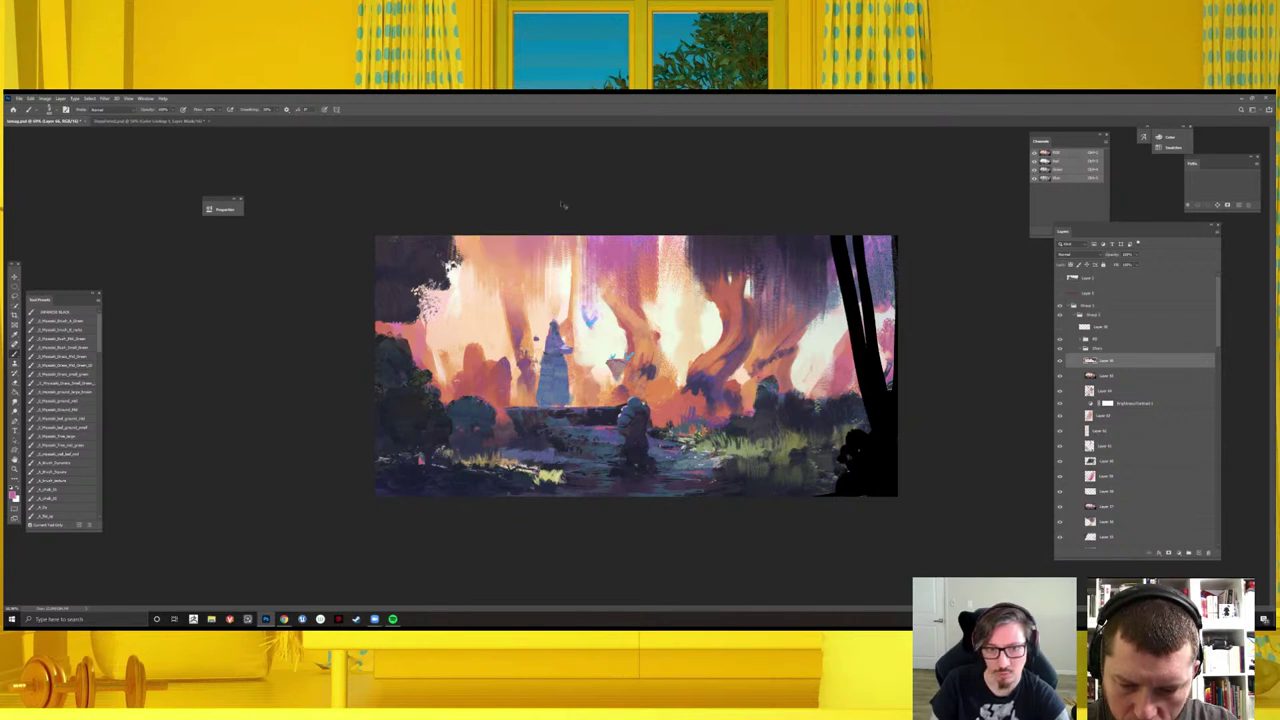
- Paint one more top-left canopy stroke with a sampled colour, then toggle a layer's visibility to compare
left_click(723, 251, "alt")
left_click_drag(590, 262, 500, 255)
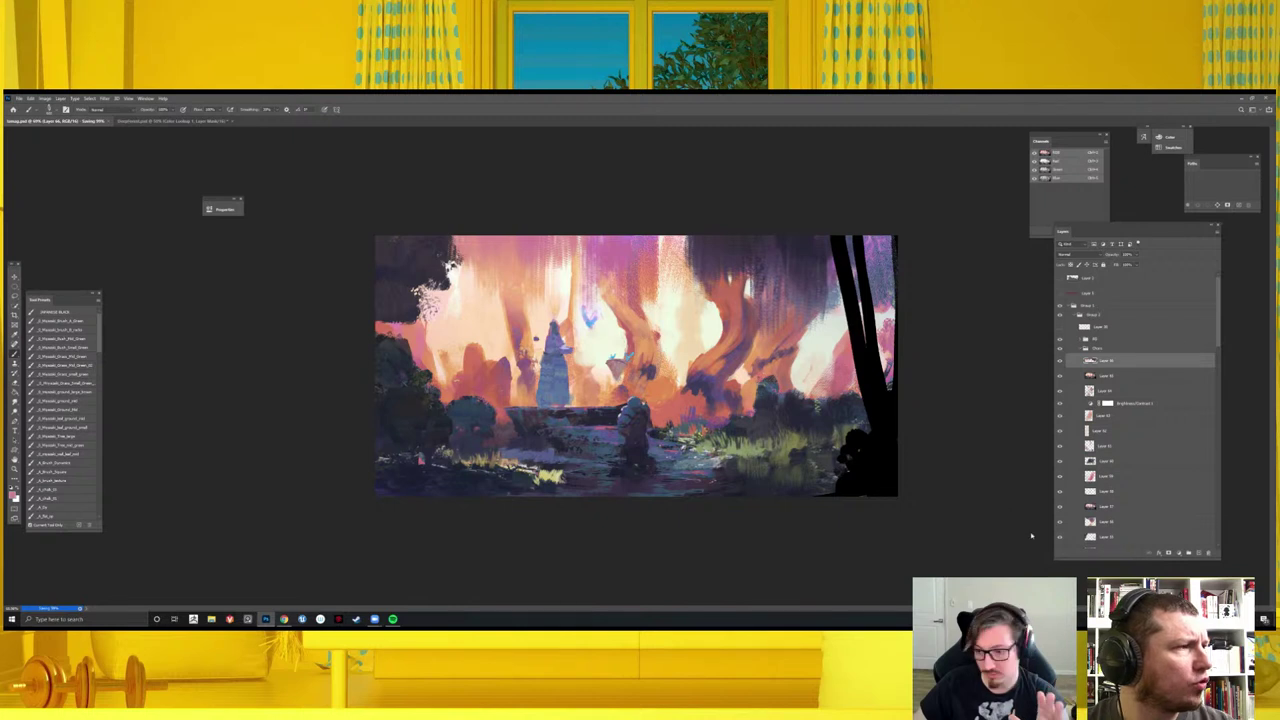
key("super+space")
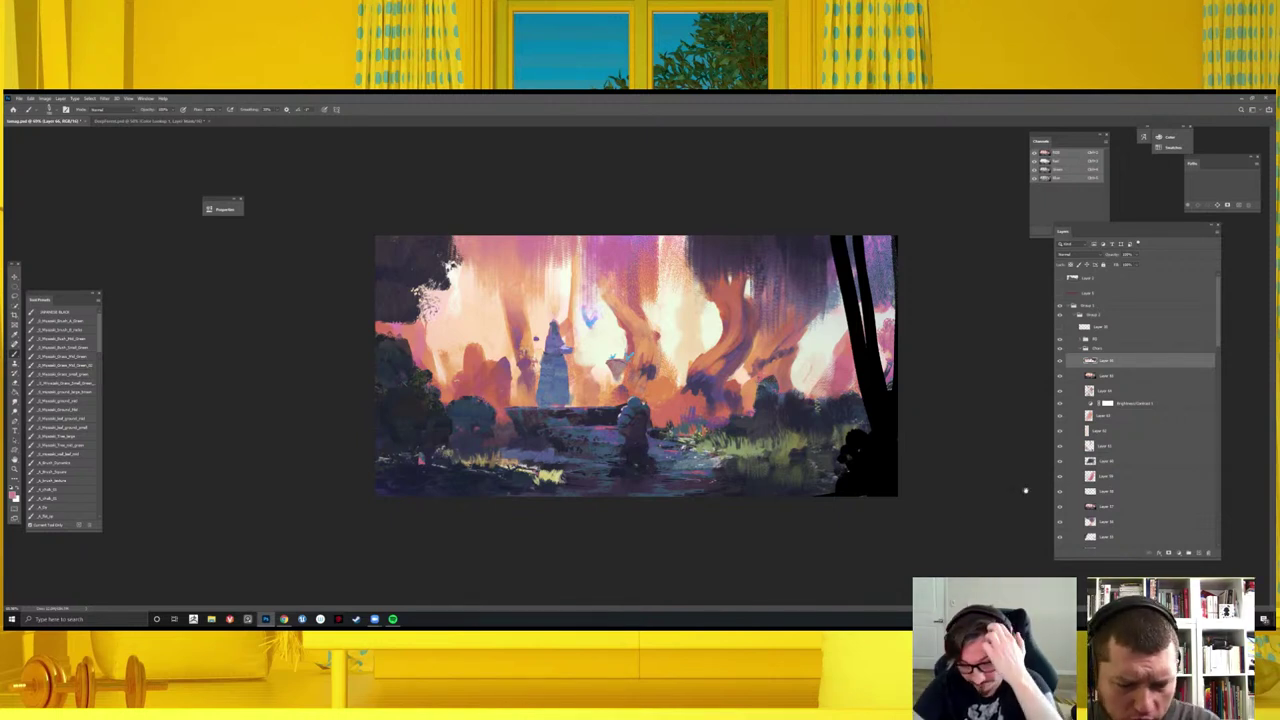
left_click(1060, 365)
- Save, show the hidden layer again, then paint and undo a dark purple dotted stroke
key("ctrl+minus")
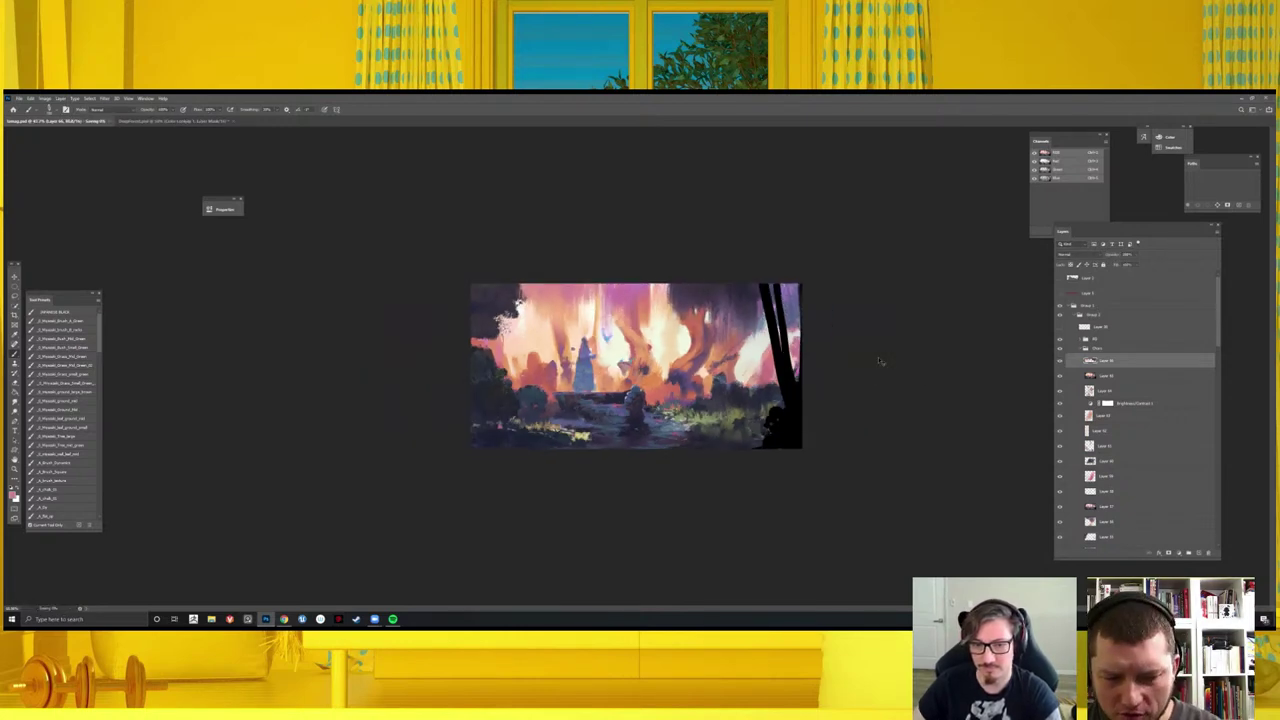
key("ctrl+s")
left_click(1060, 365)
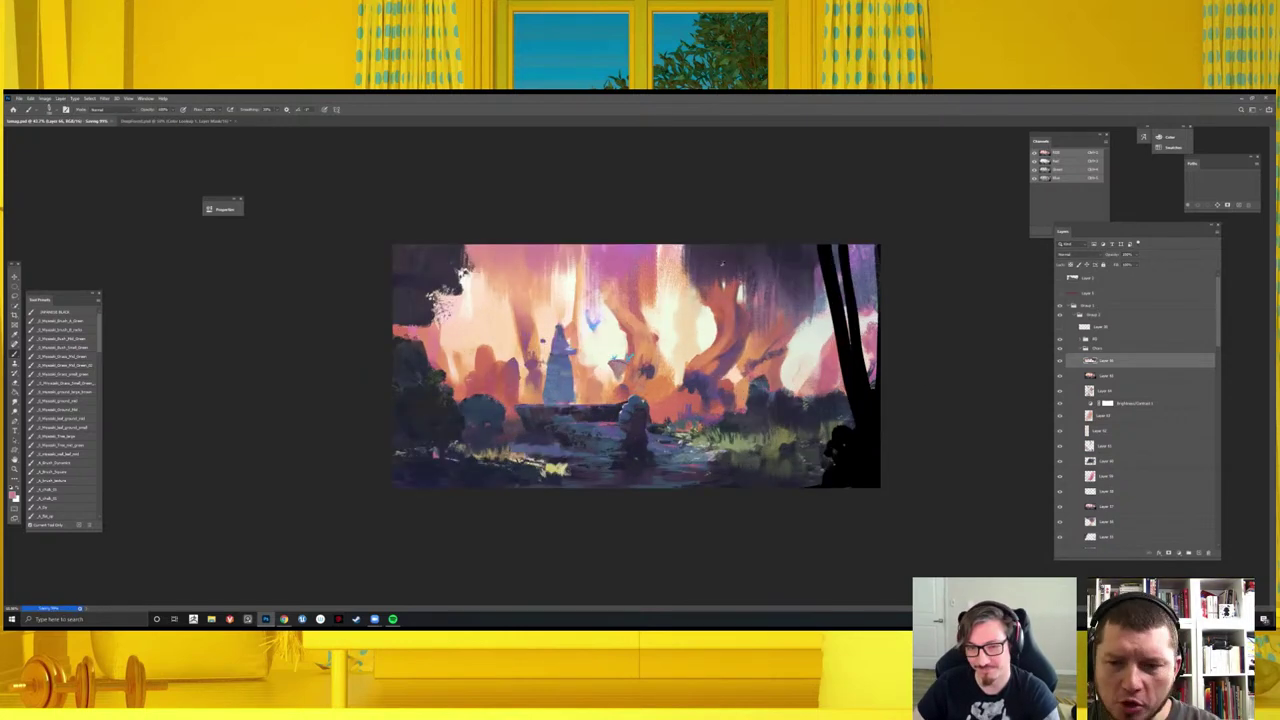
key("ctrl+plus")
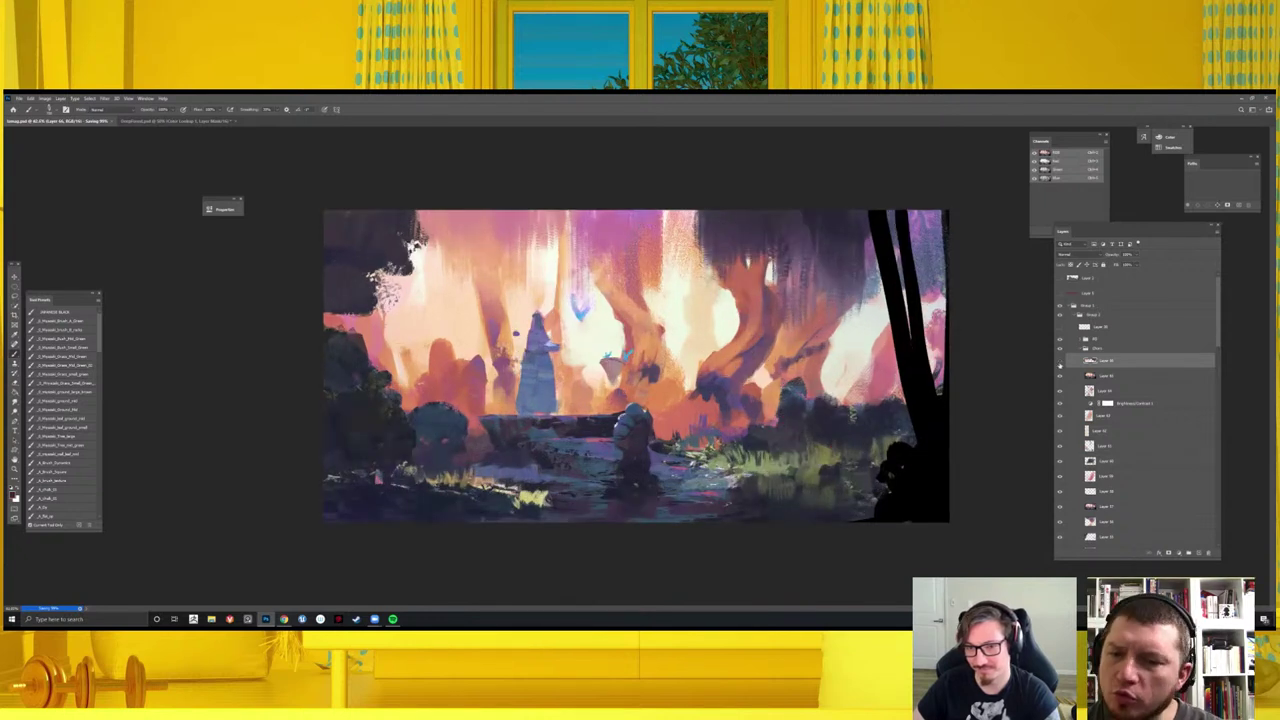
mouse_move(700, 205)
left_mouse_down()
mouse_move(690, 262)
mouse_move(723, 297)
left_mouse_up()
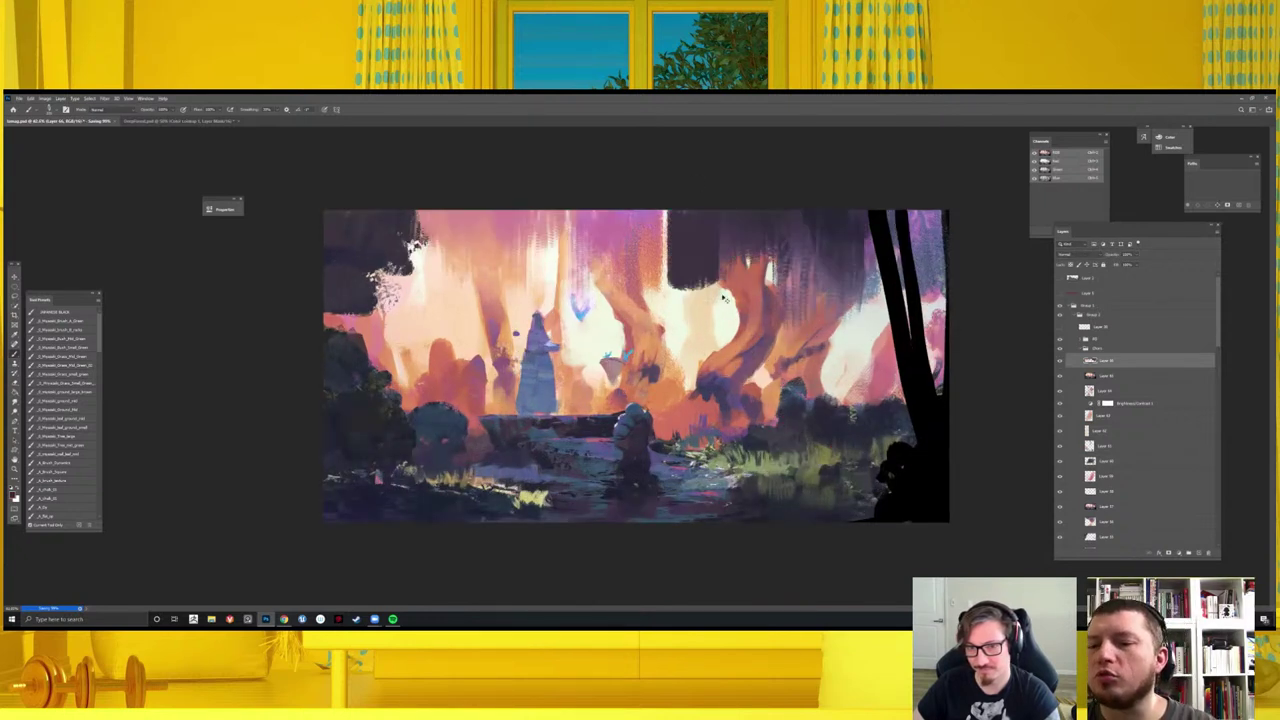
key("ctrl+z")
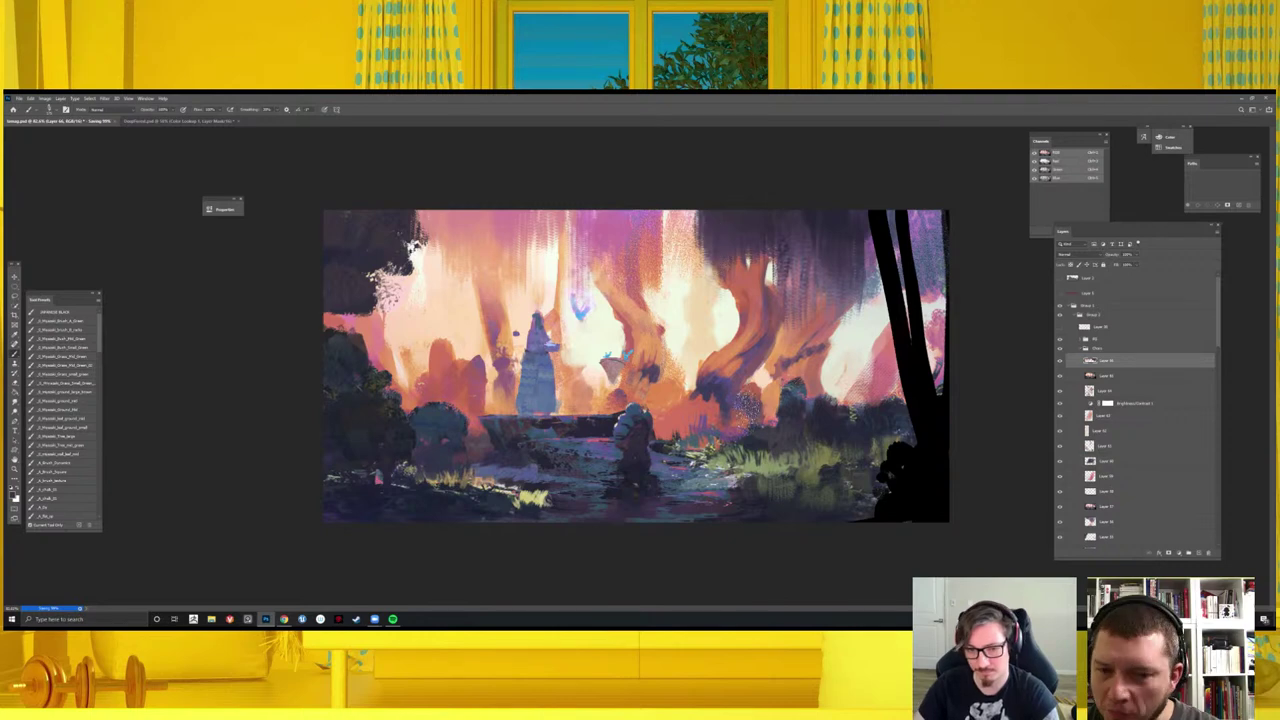
- With a different textured brush, dab light dotted texture on the upper-right canopy and save
right_click(750, 390)
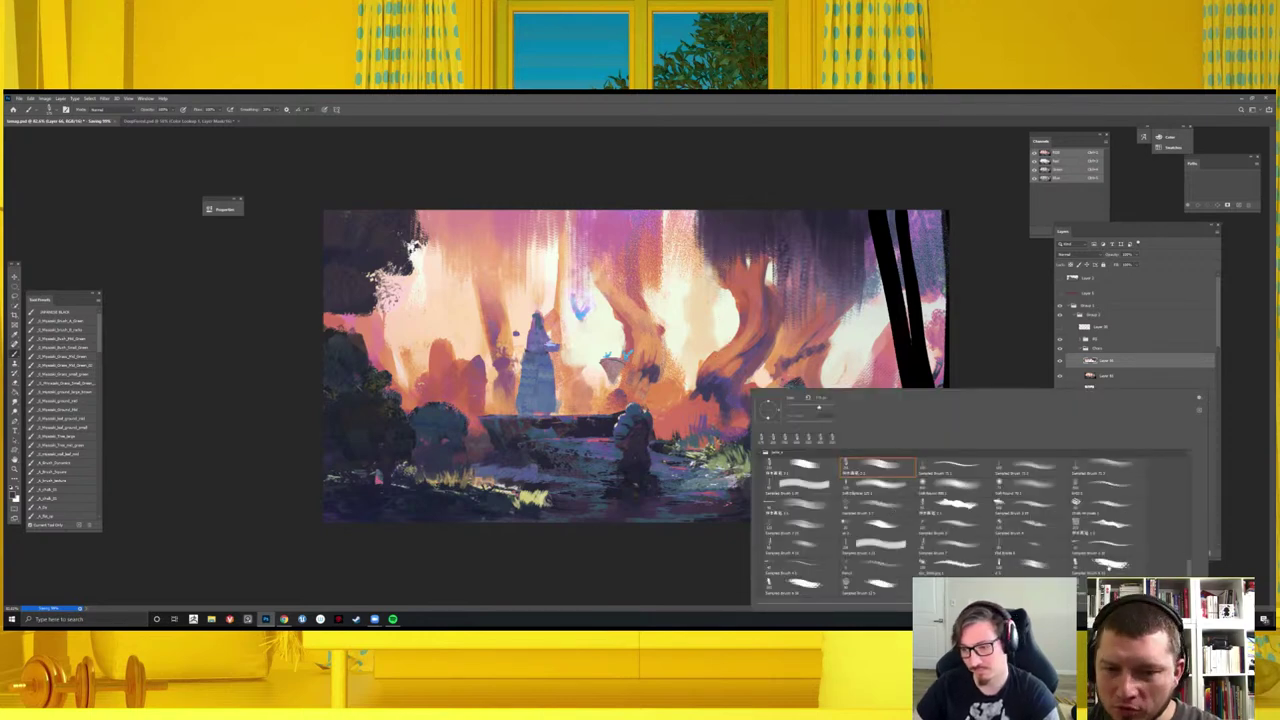
left_click(716, 232)
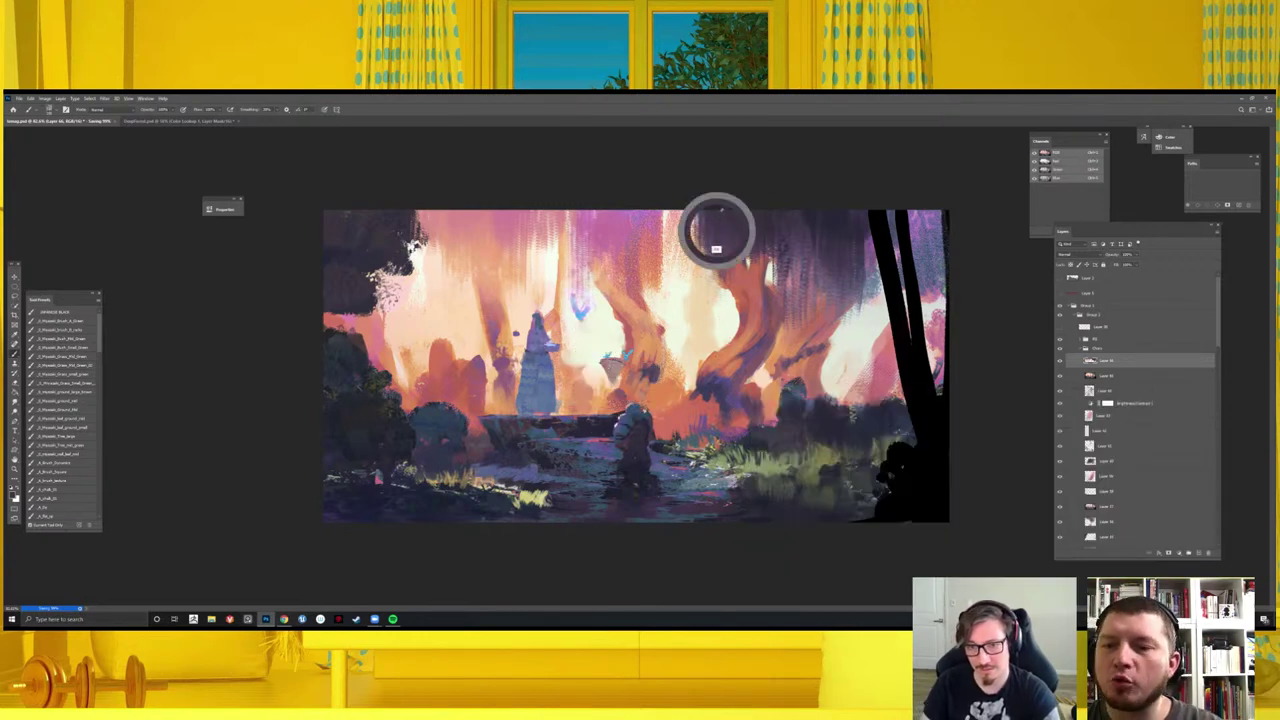
left_click_drag(716, 232, 740, 250)
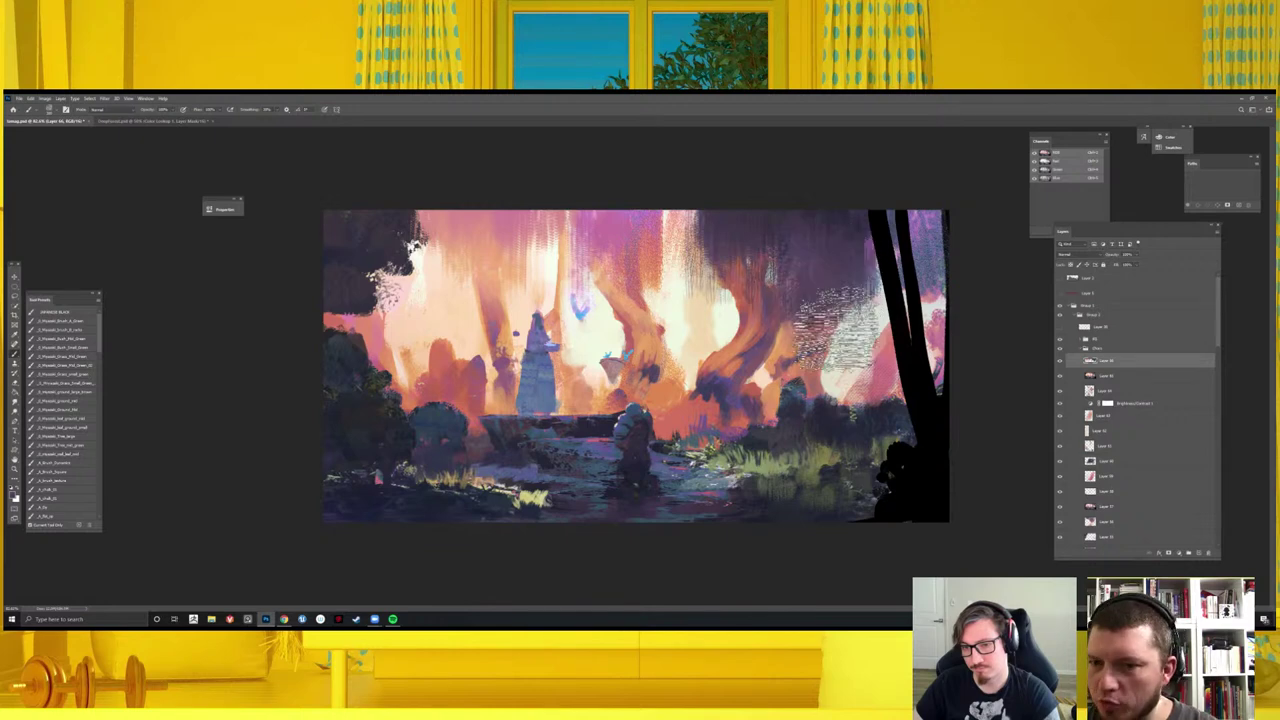
left_click(829, 328)
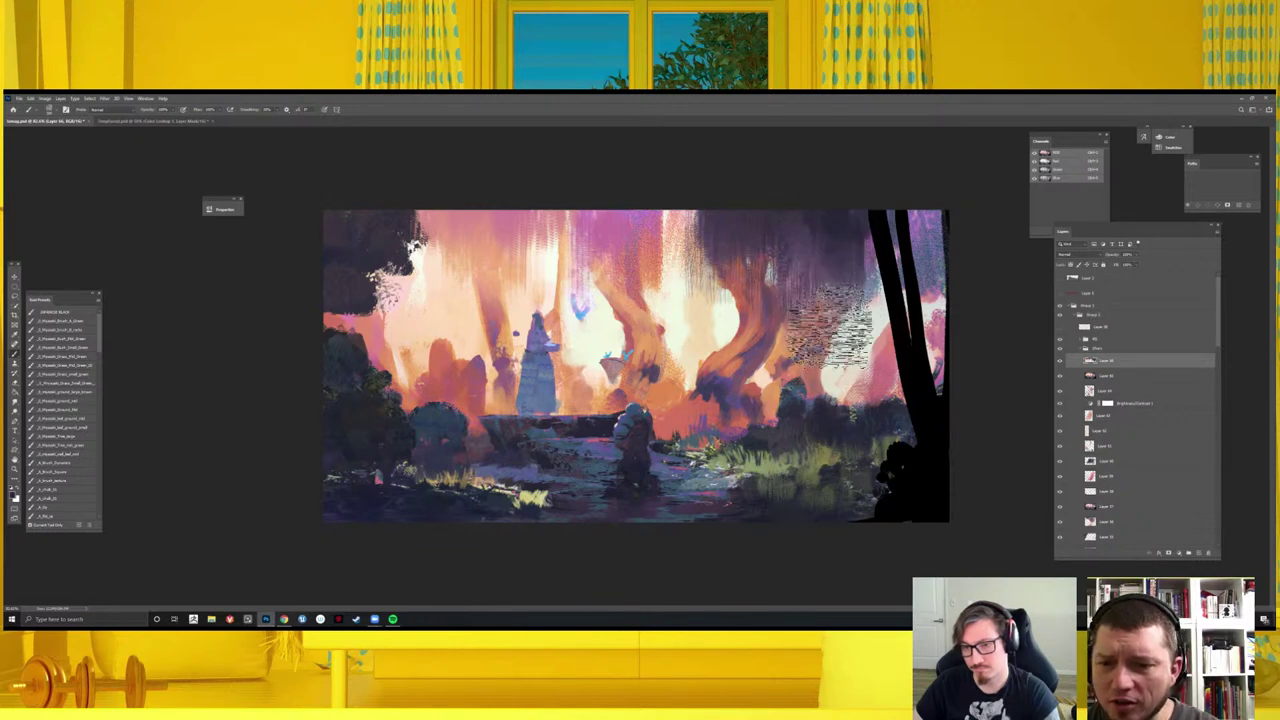
key("ctrl+s")
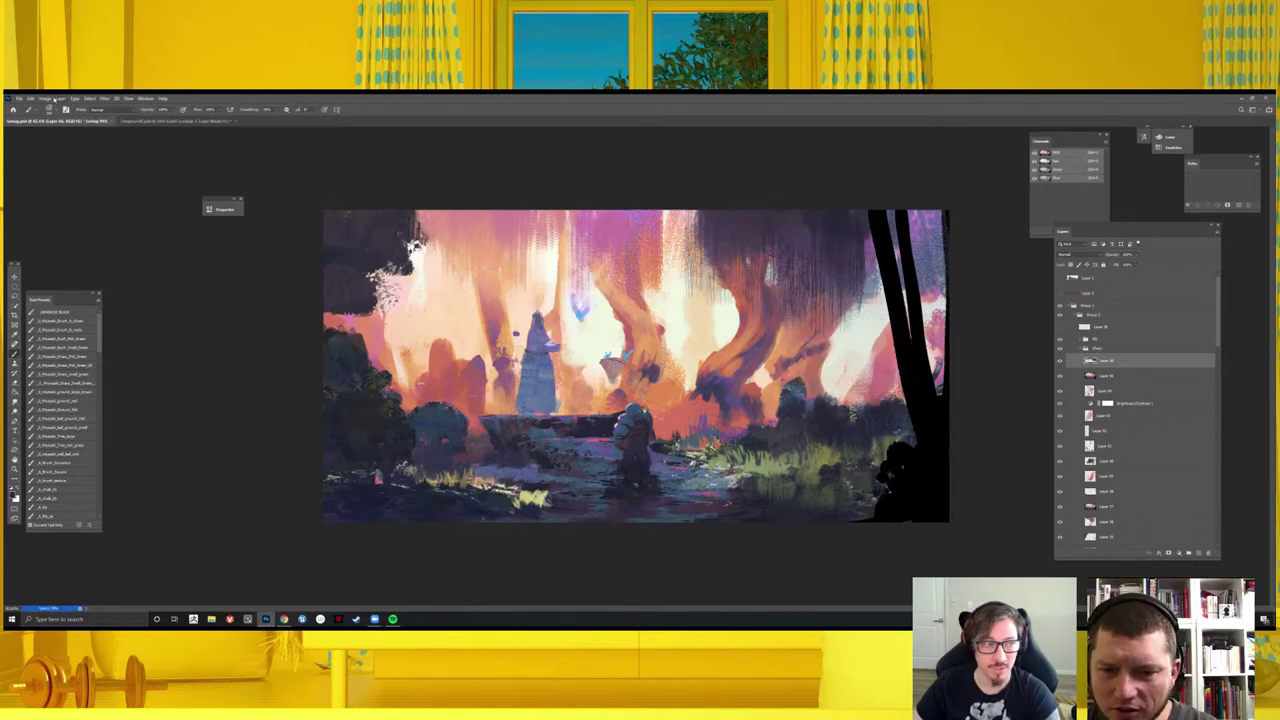
- Browse the Image commands in Edit > Keyboard Shortcuts down to Image Size and Canvas Size
left_click(57, 100)
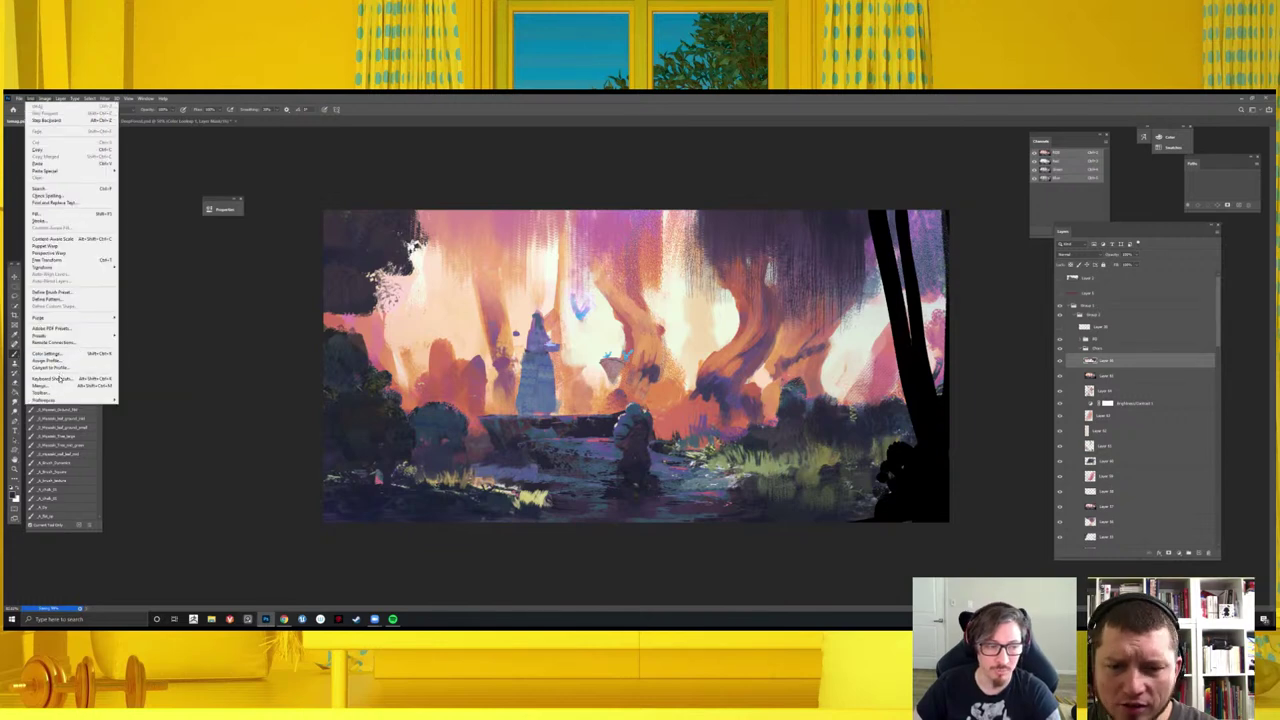
left_click(52, 378)
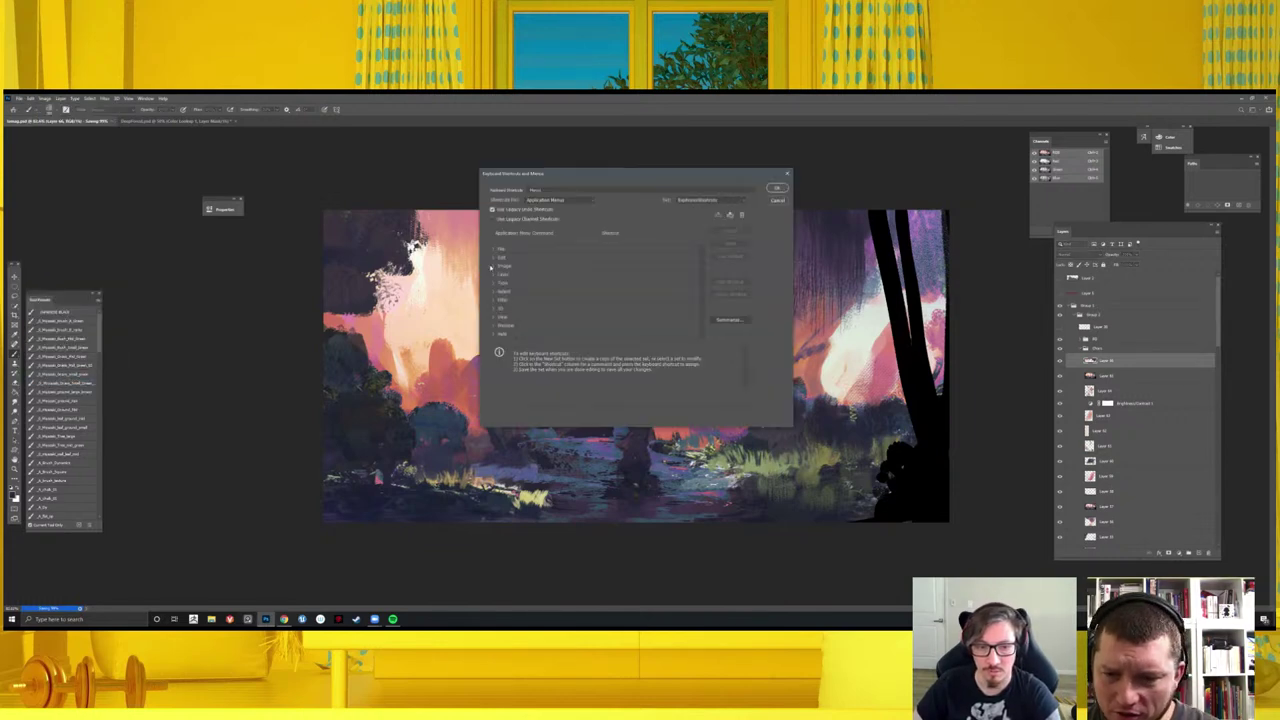
left_click(493, 266)
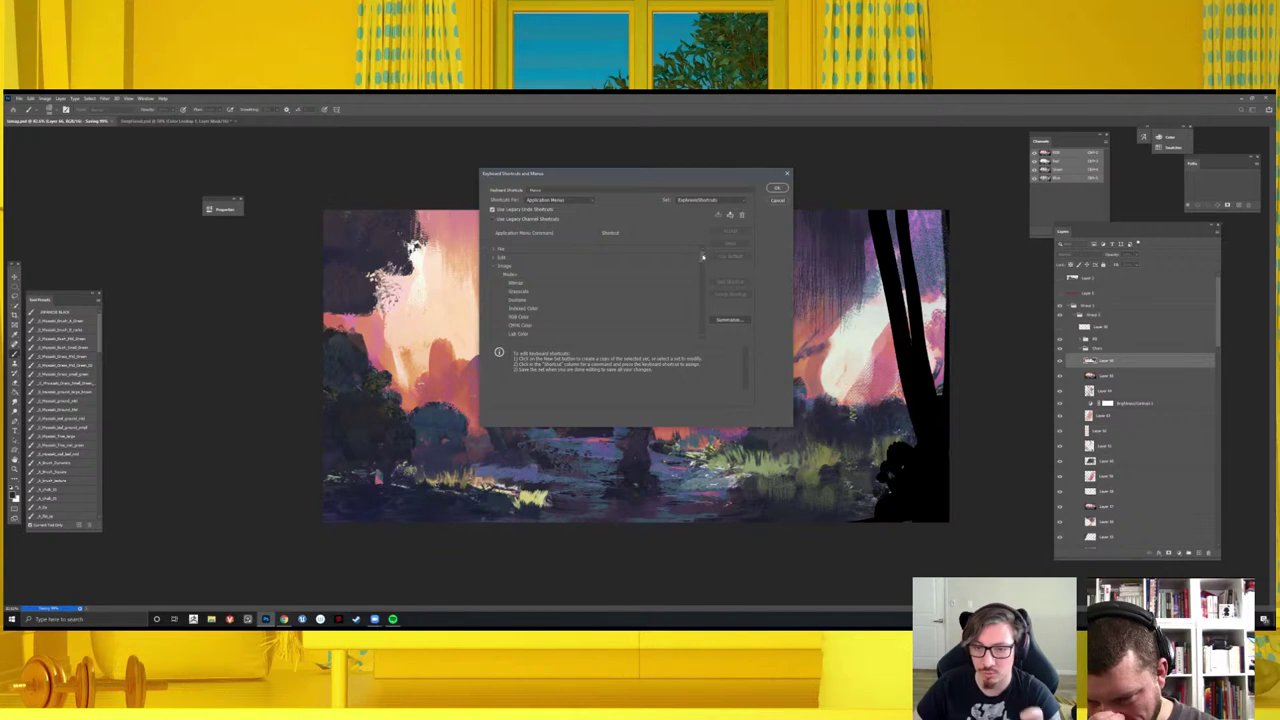
scroll(703, 257, "down", 1)
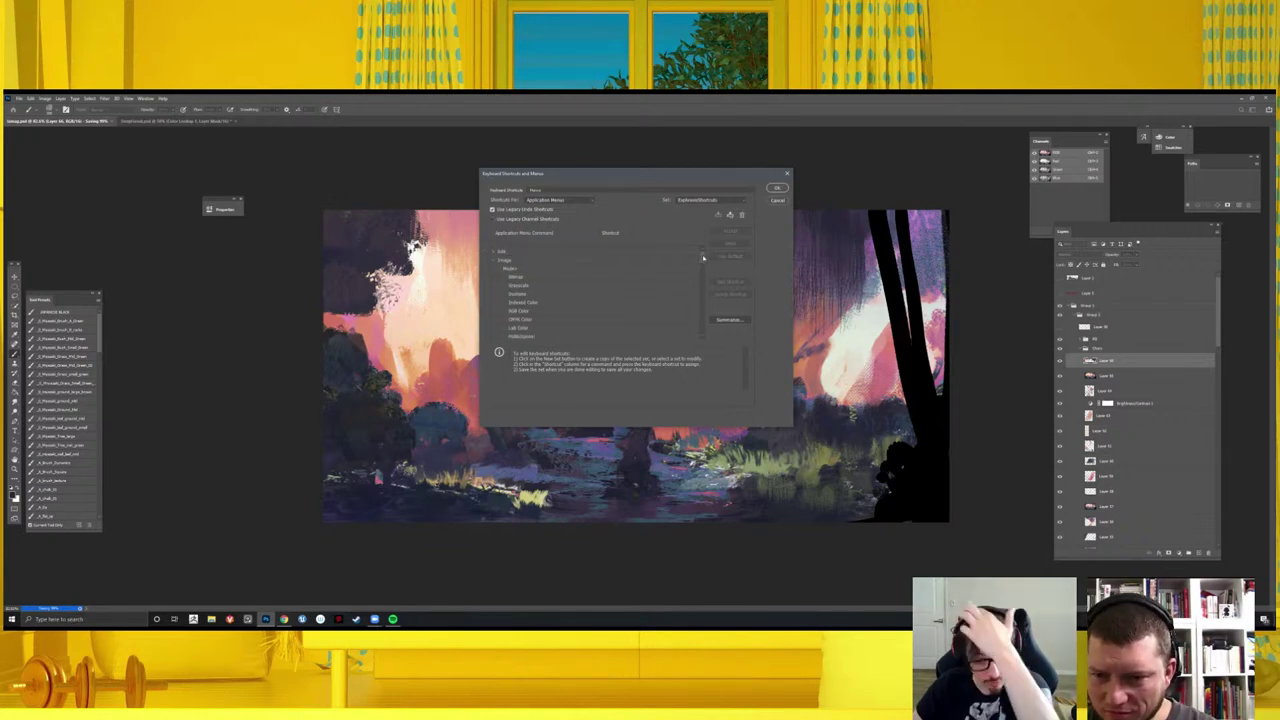
scroll(703, 258, "down", 3)
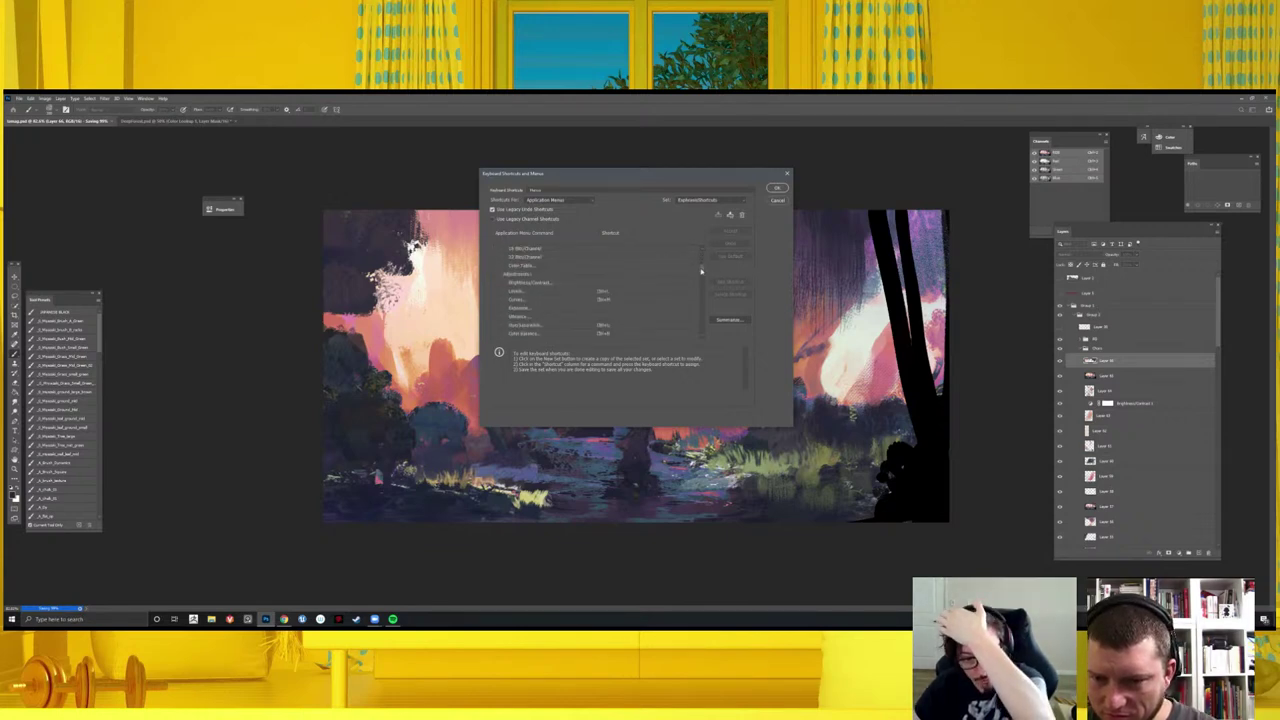
scroll(701, 272, "down", 1)
scroll(700, 280, "down", 1)
scroll(698, 287, "down", 1)
scroll(699, 294, "down", 1)
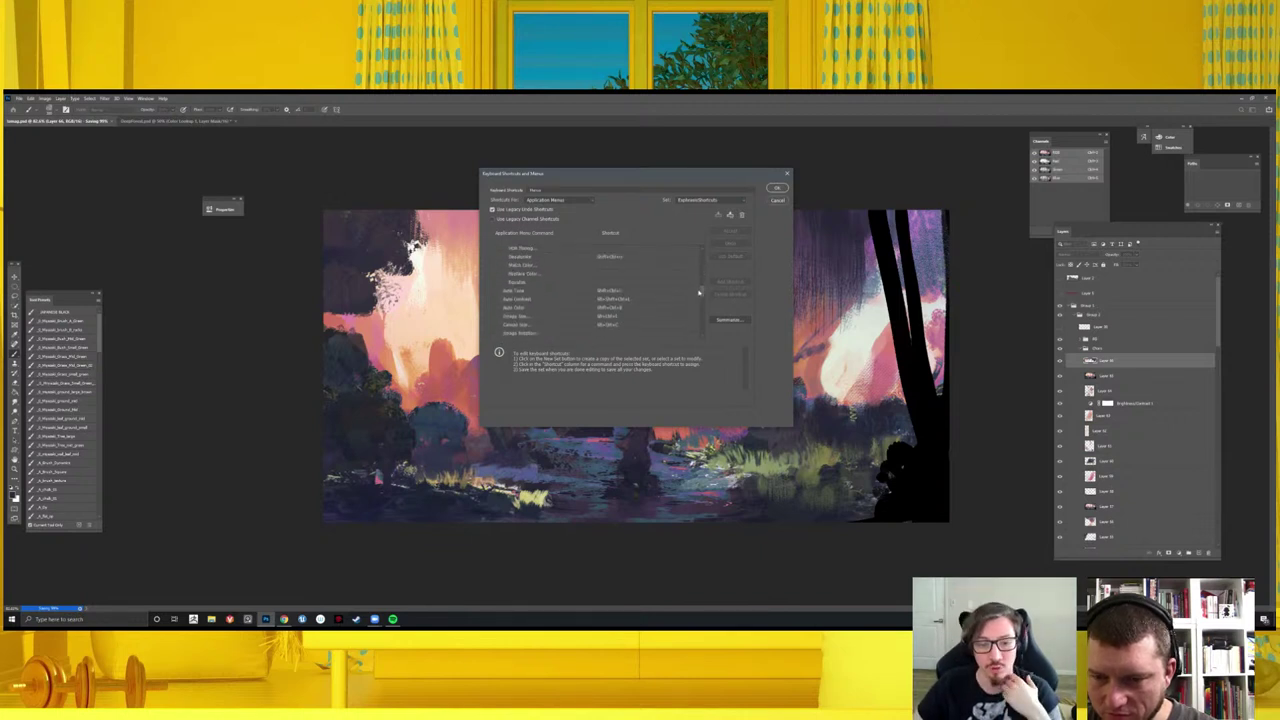
scroll(701, 306, "down", 2)
scroll(581, 303, "up", 1)
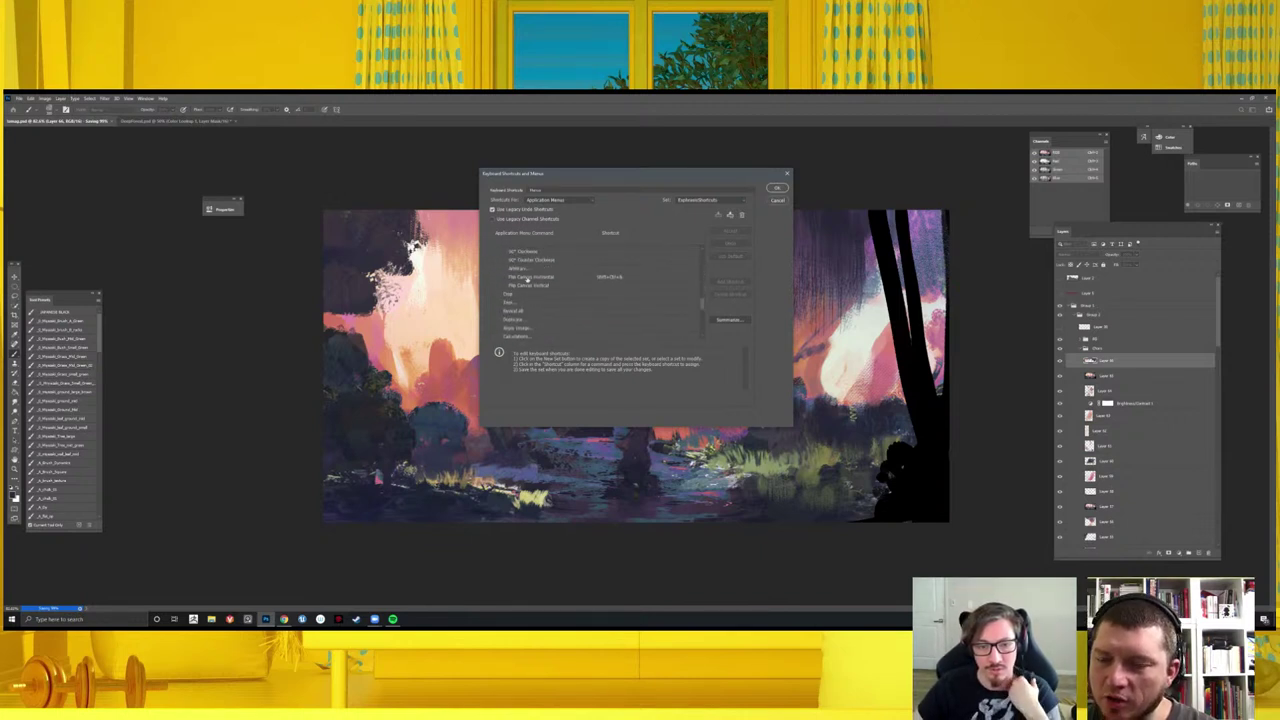
scroll(705, 312, "up", 1)
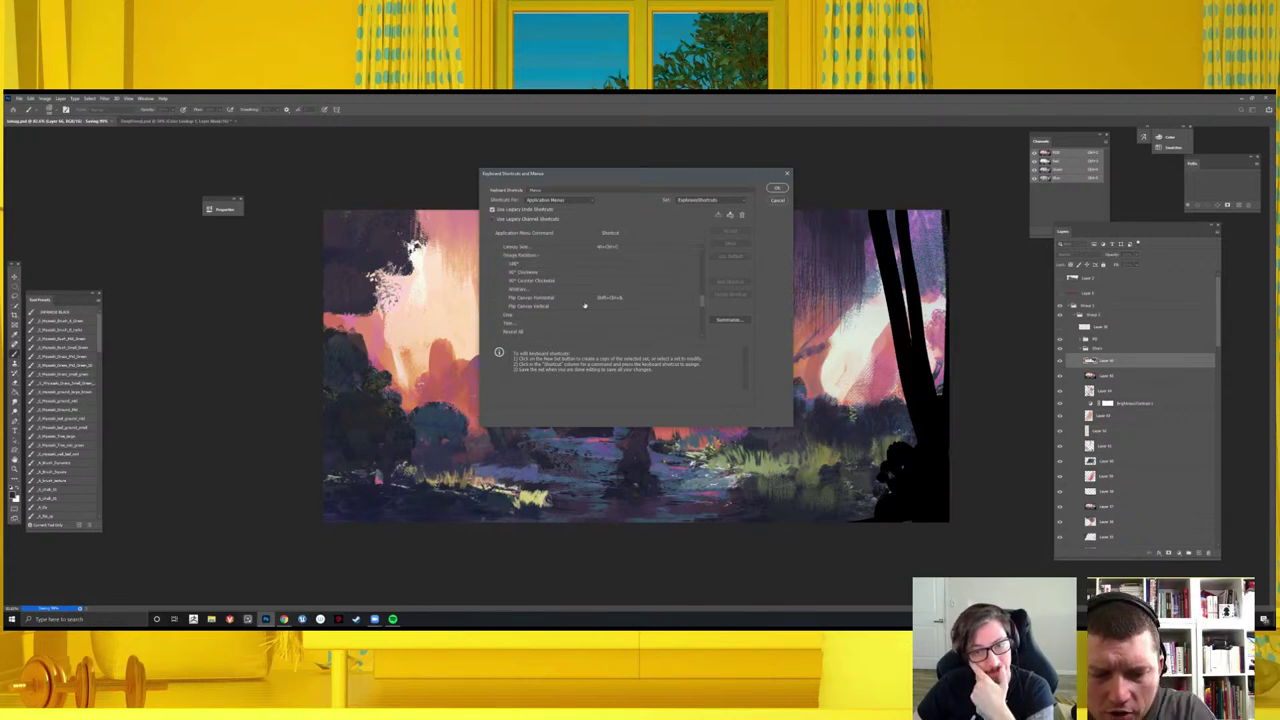
scroll(703, 300, "up", 1)
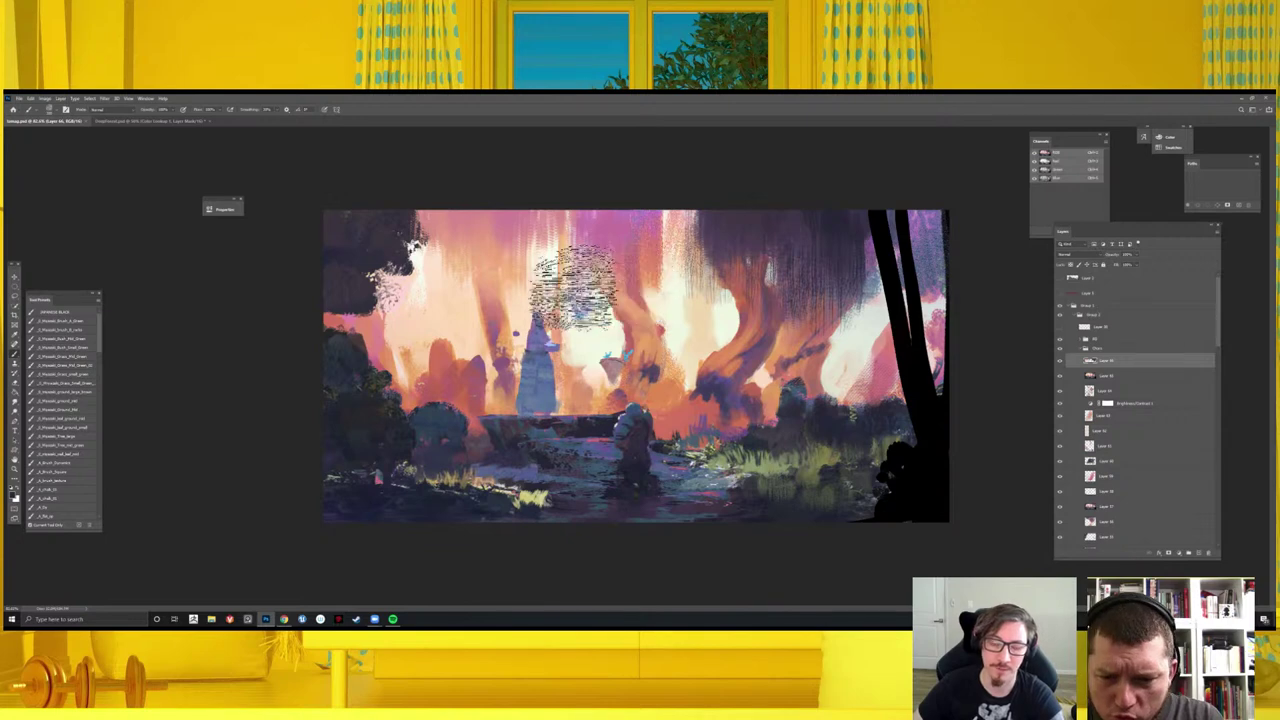
- Flip the painting horizontally via View > Flip Horizontal and switch to the teal forest document
left_click(129, 98)
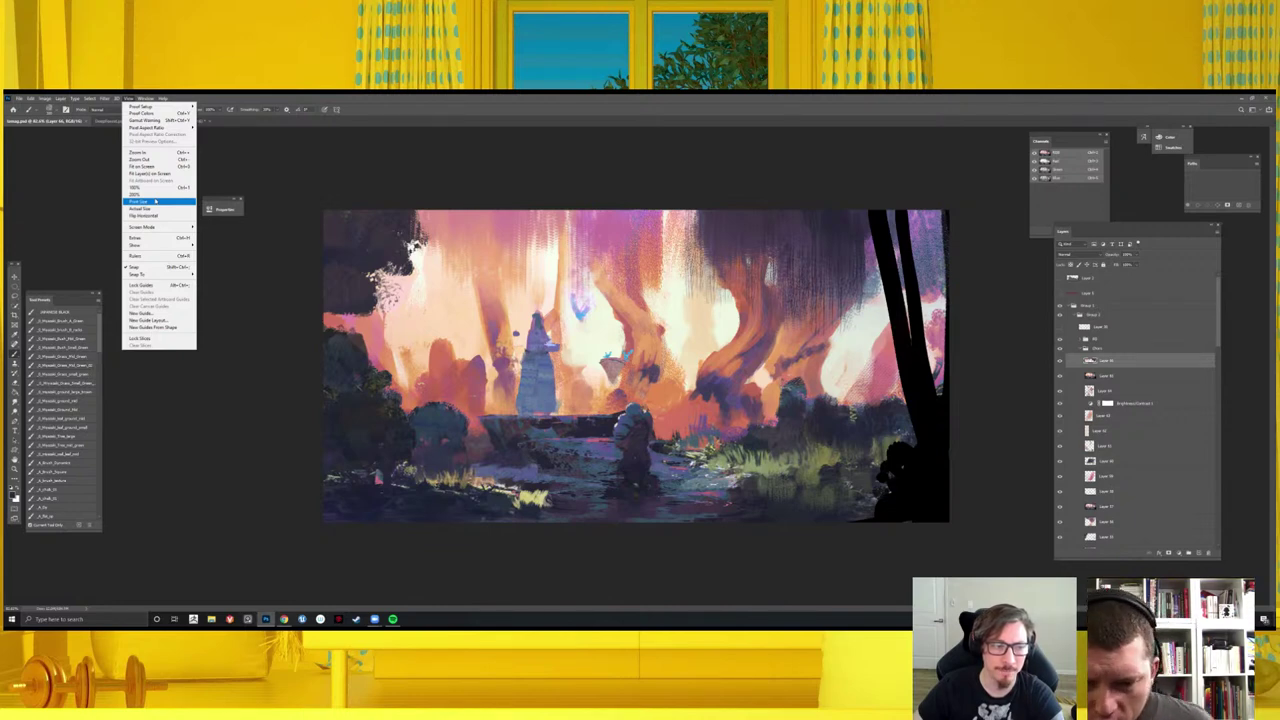
left_click(145, 215)
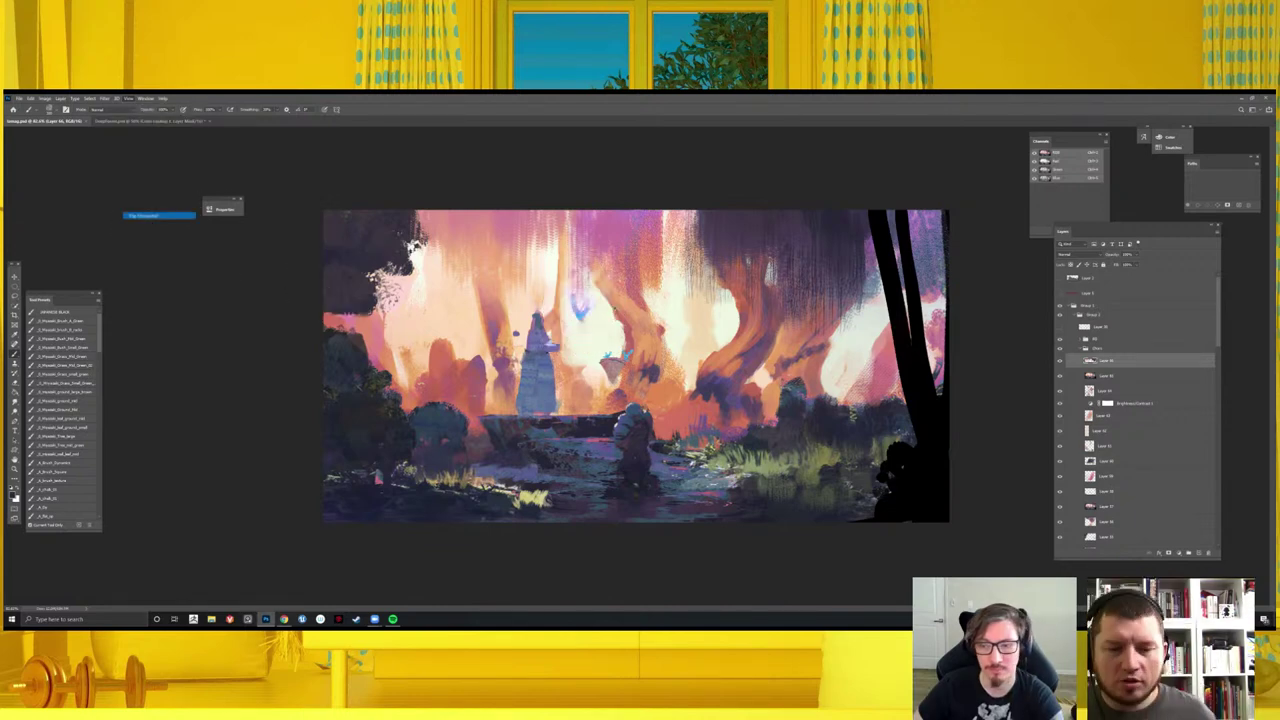
scroll(608, 308, "down", 1)
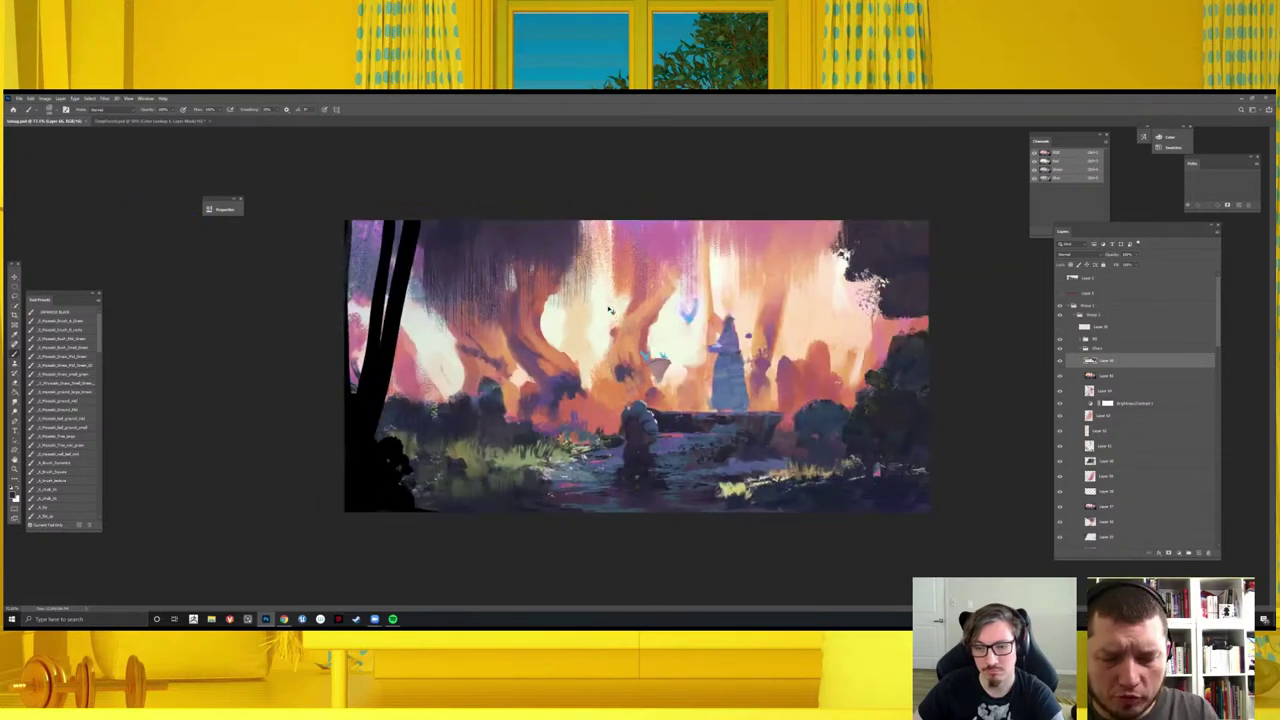
key("ctrl+w")
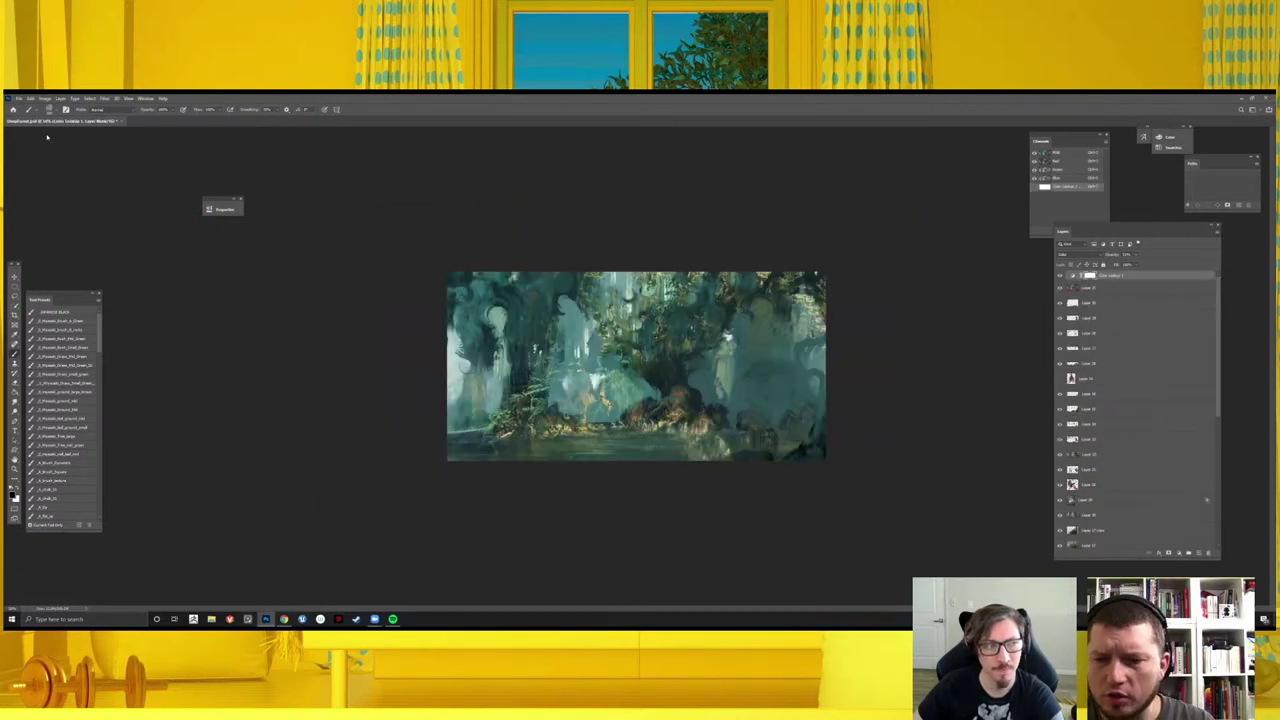
- Browse the File and View menus, then open DeepForest.psd from Open Recent
left_click(18, 98)
mouse_move(40, 141)
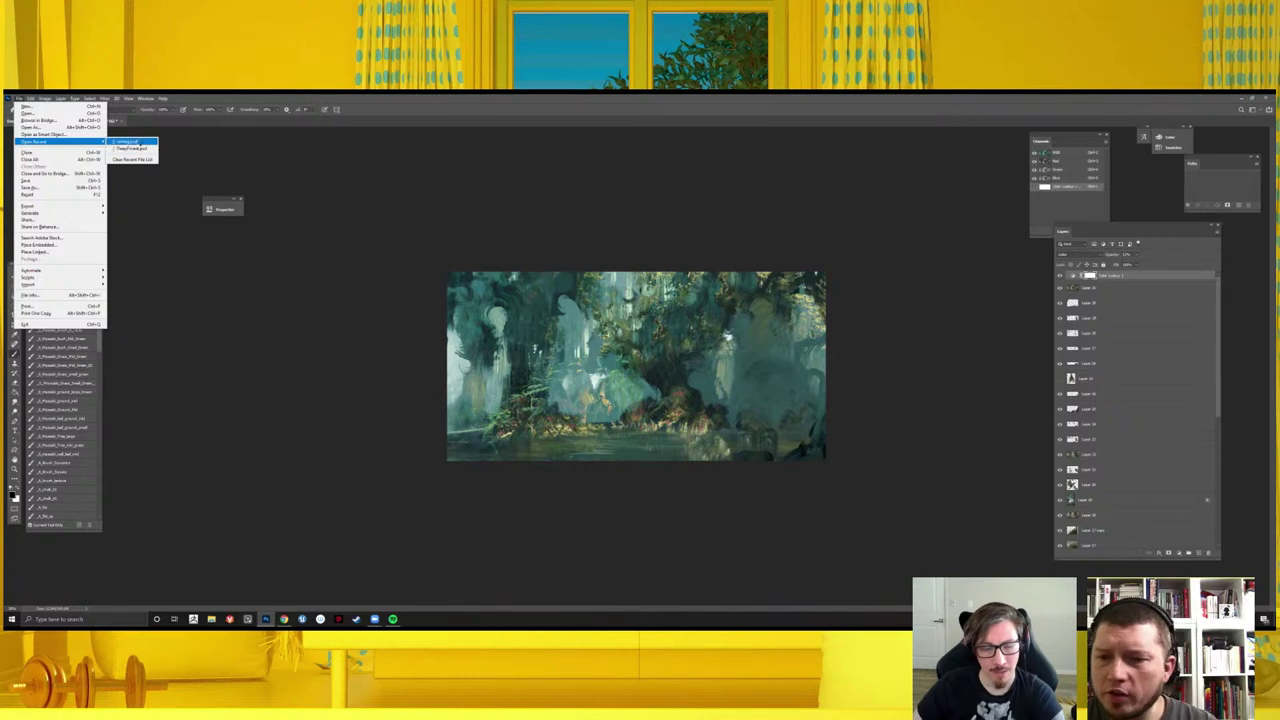
left_click(130, 141)
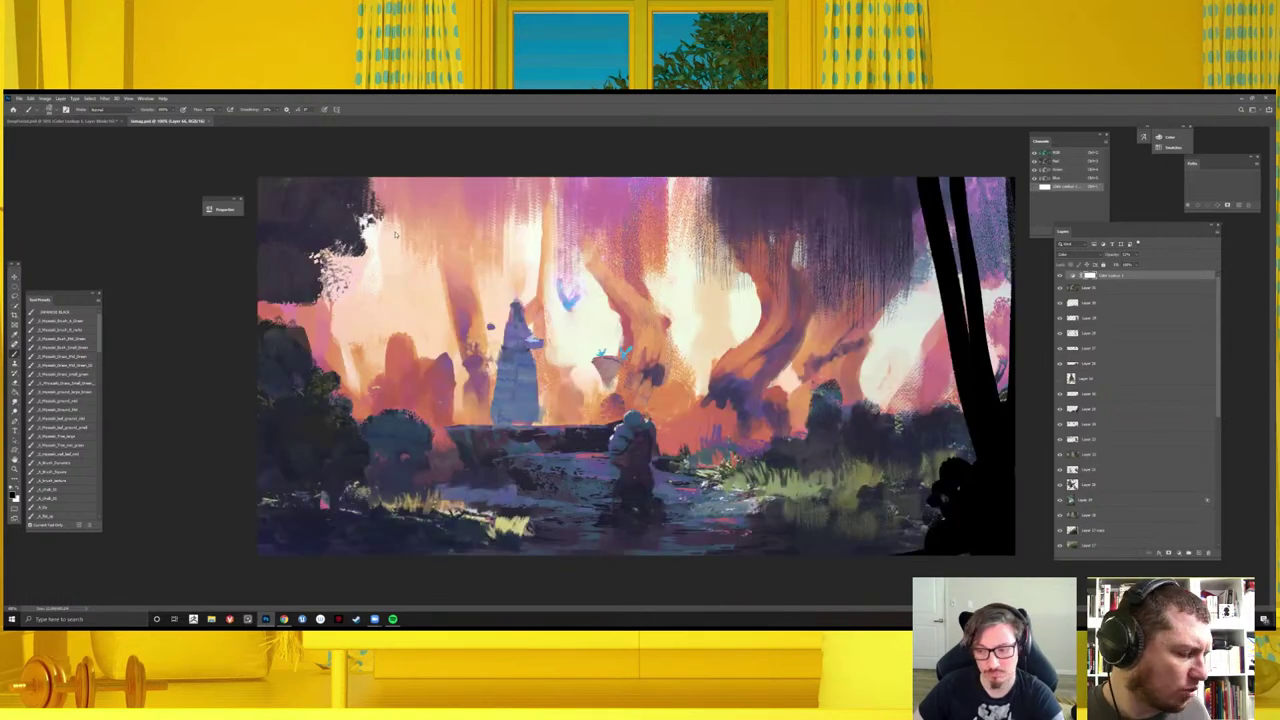
left_click(128, 98)
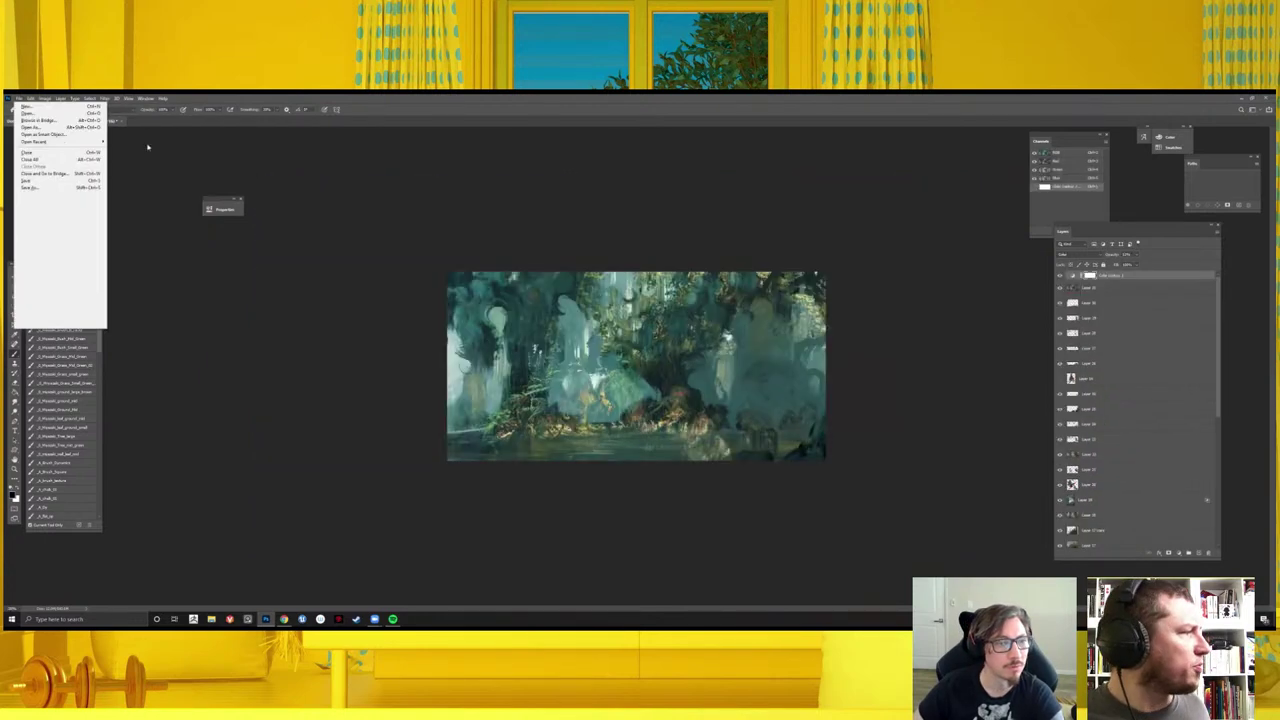
left_click(648, 279)
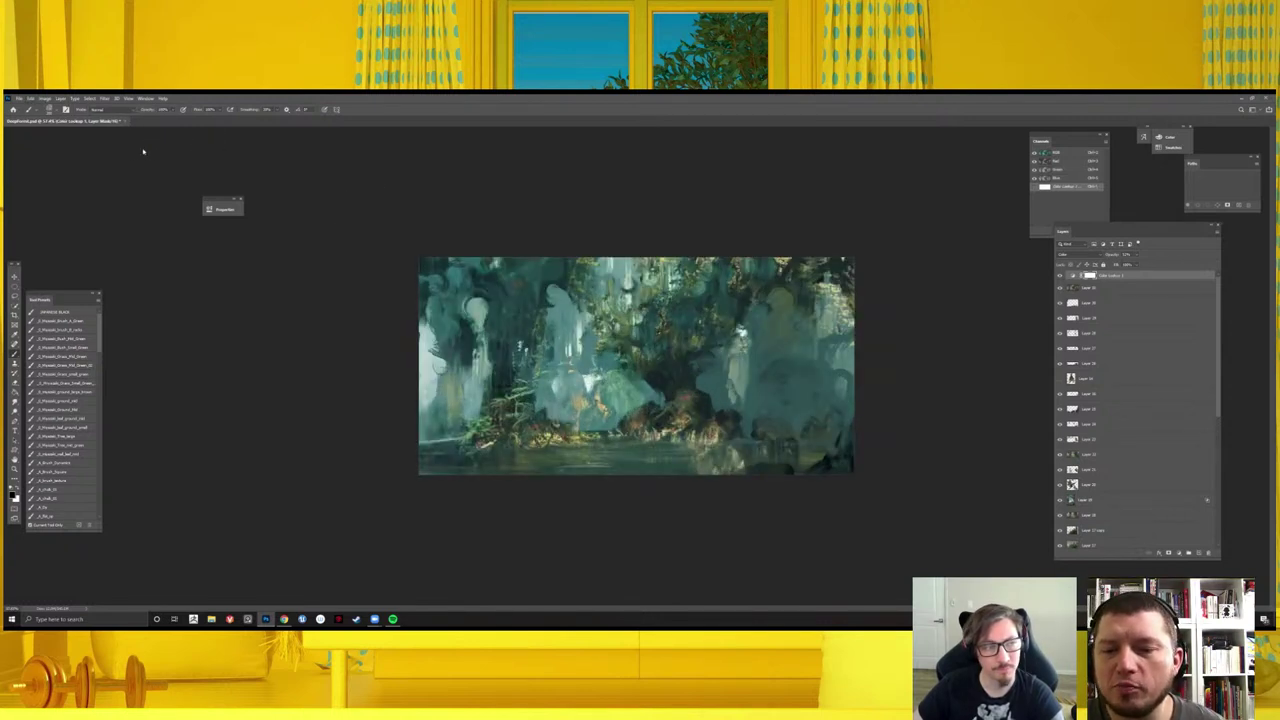
left_click(18, 98)
left_click(143, 148)
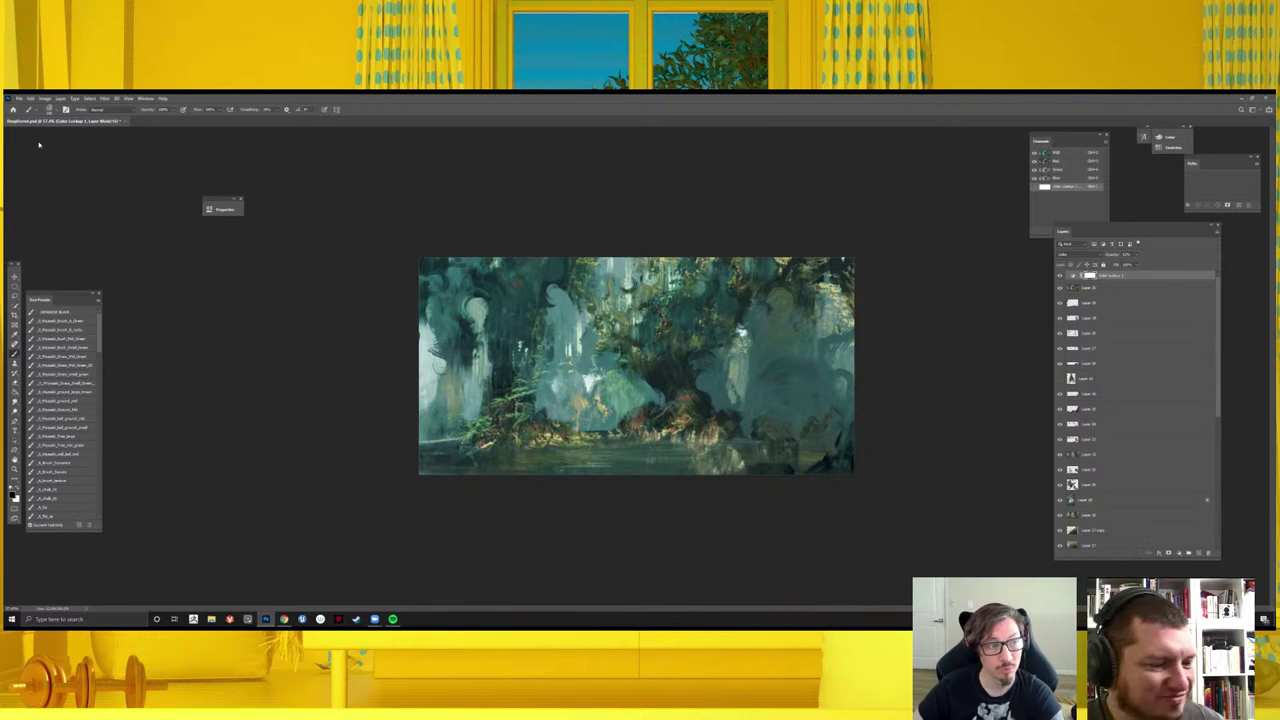
left_click(18, 98)
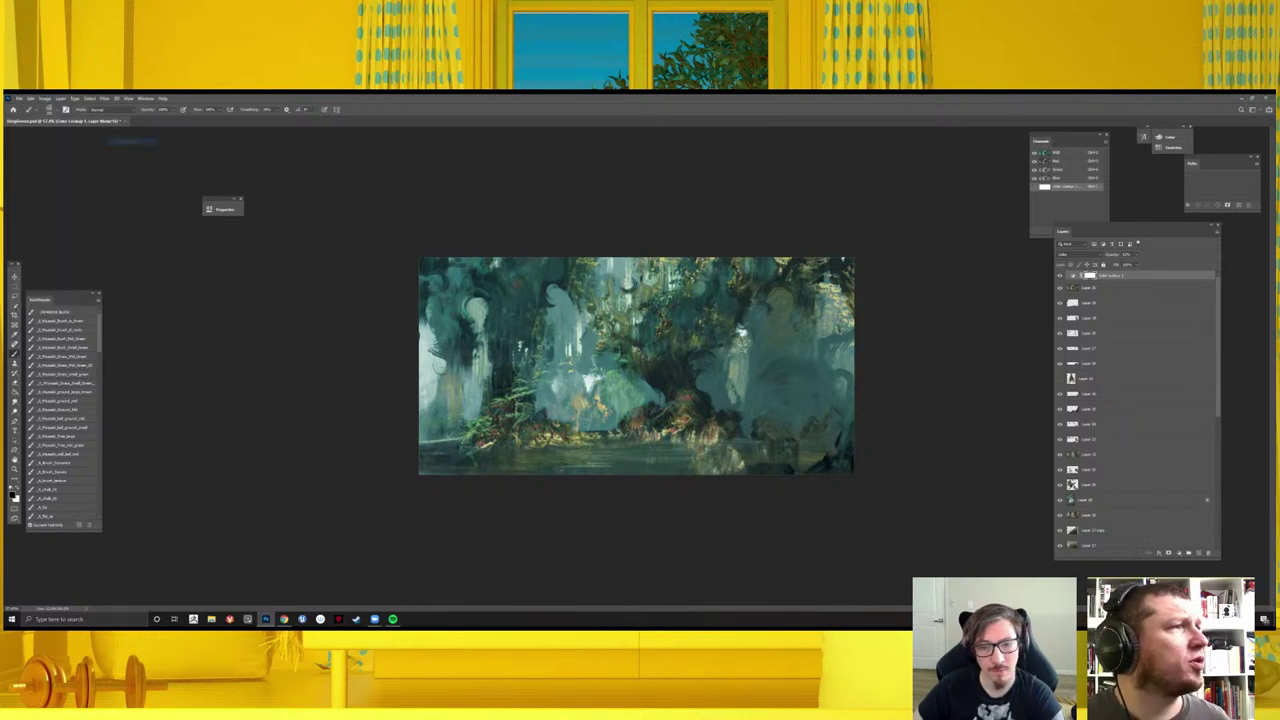
left_click(130, 147)
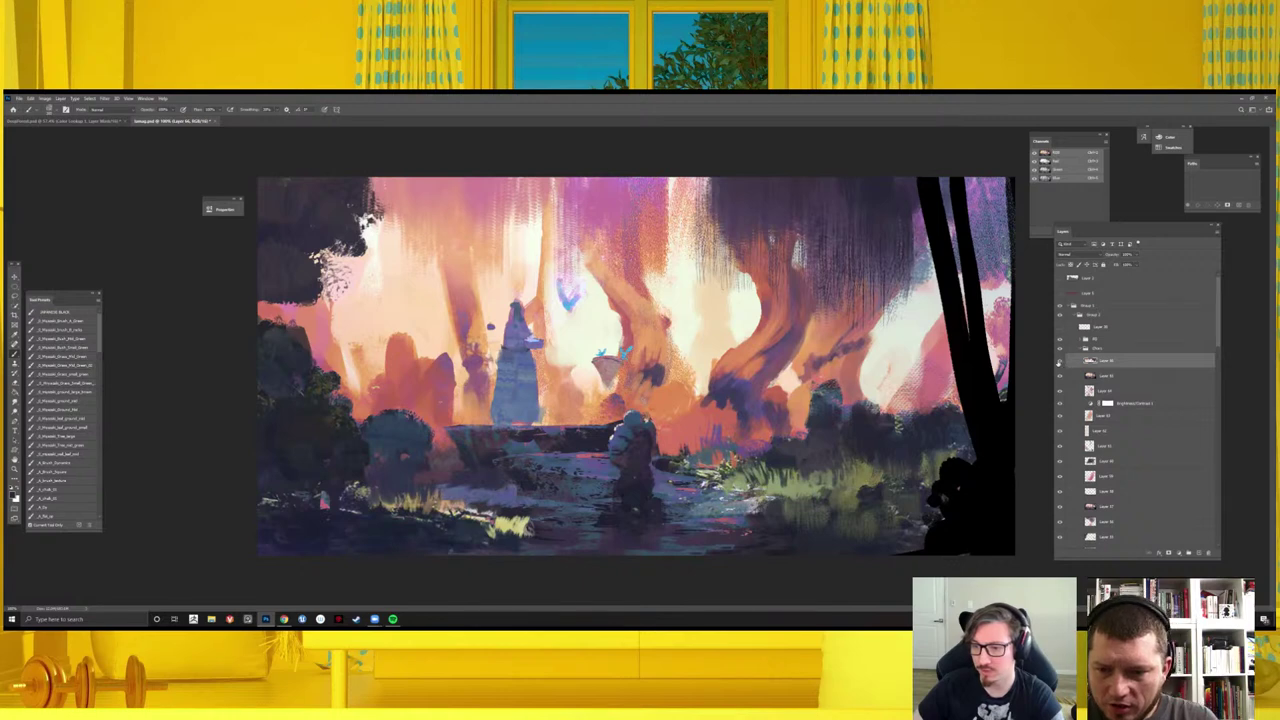
- Zoom out, save the painting, and cycle screen modes to review it full screen without panels
key("ctrl+minus")
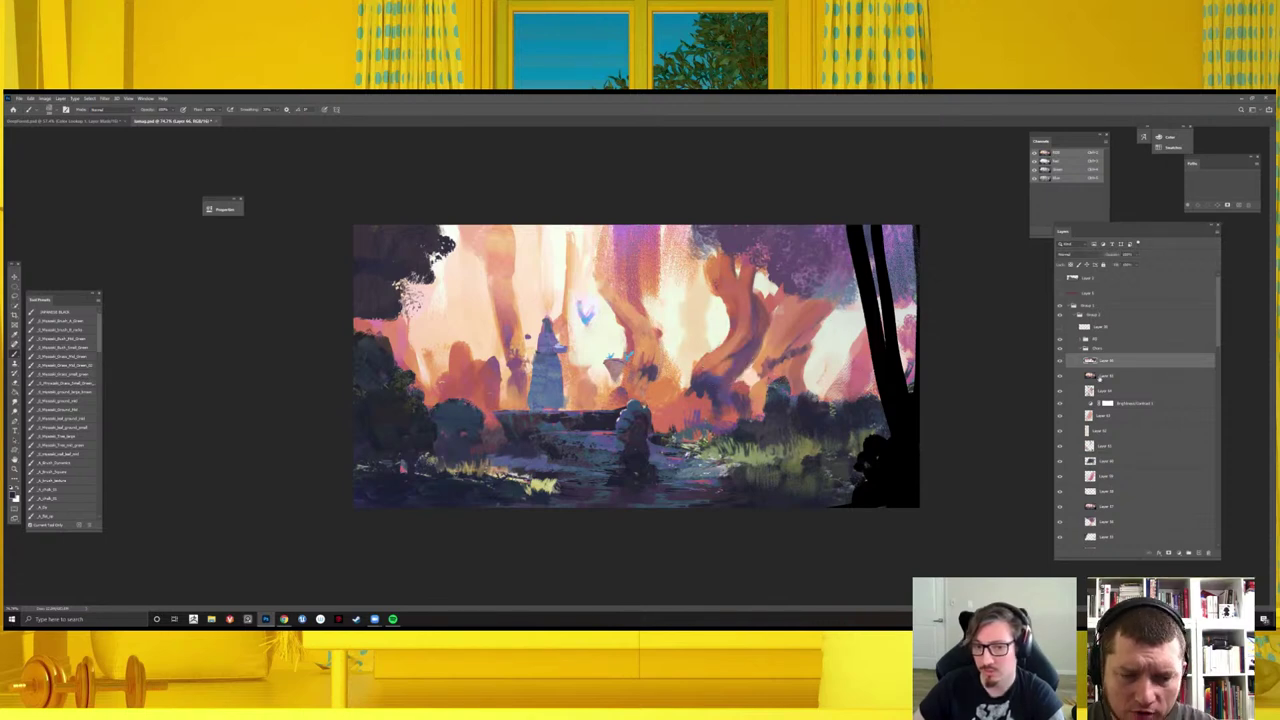
key("ctrl+minus")
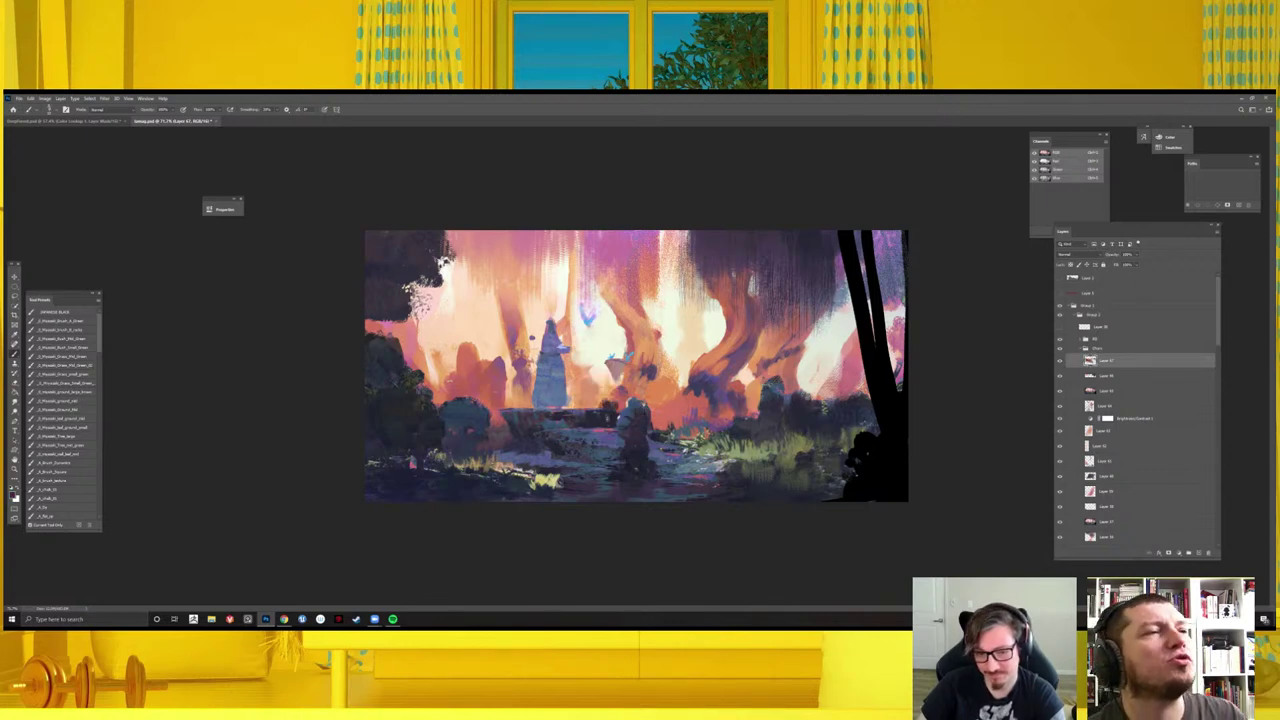
key("ctrl+s")
key("f")
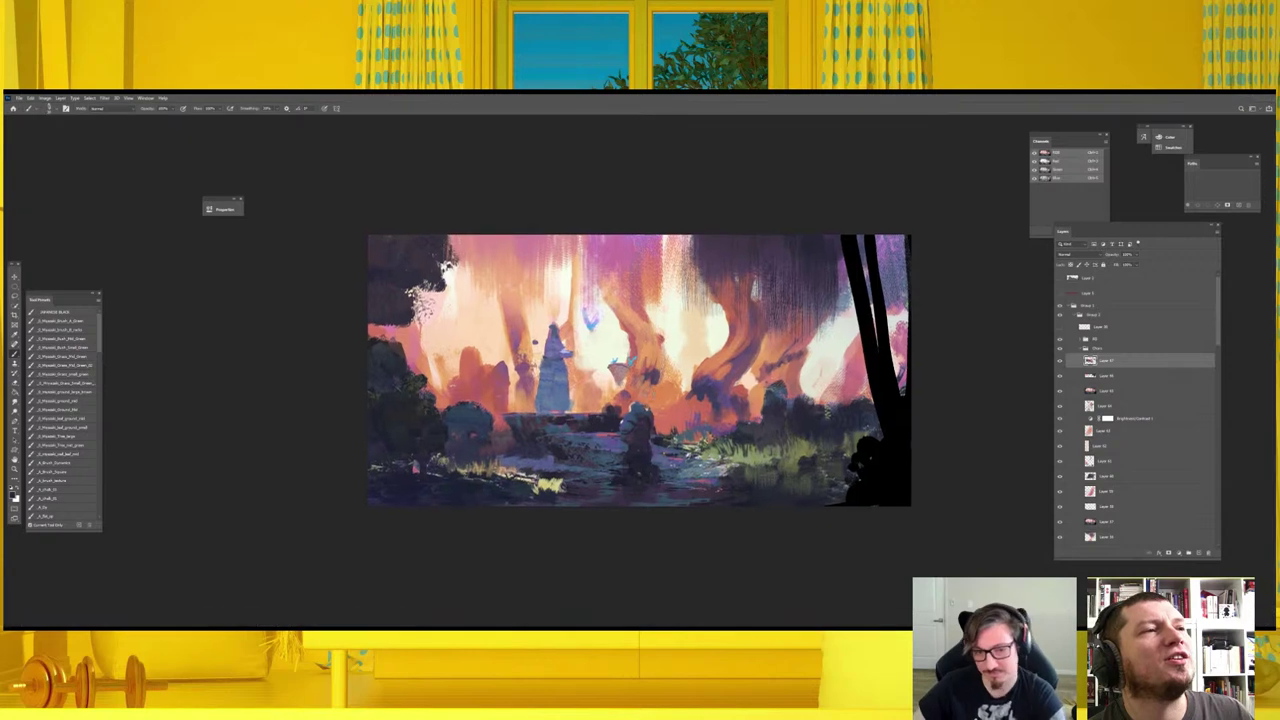
key("f")
key("Tab")
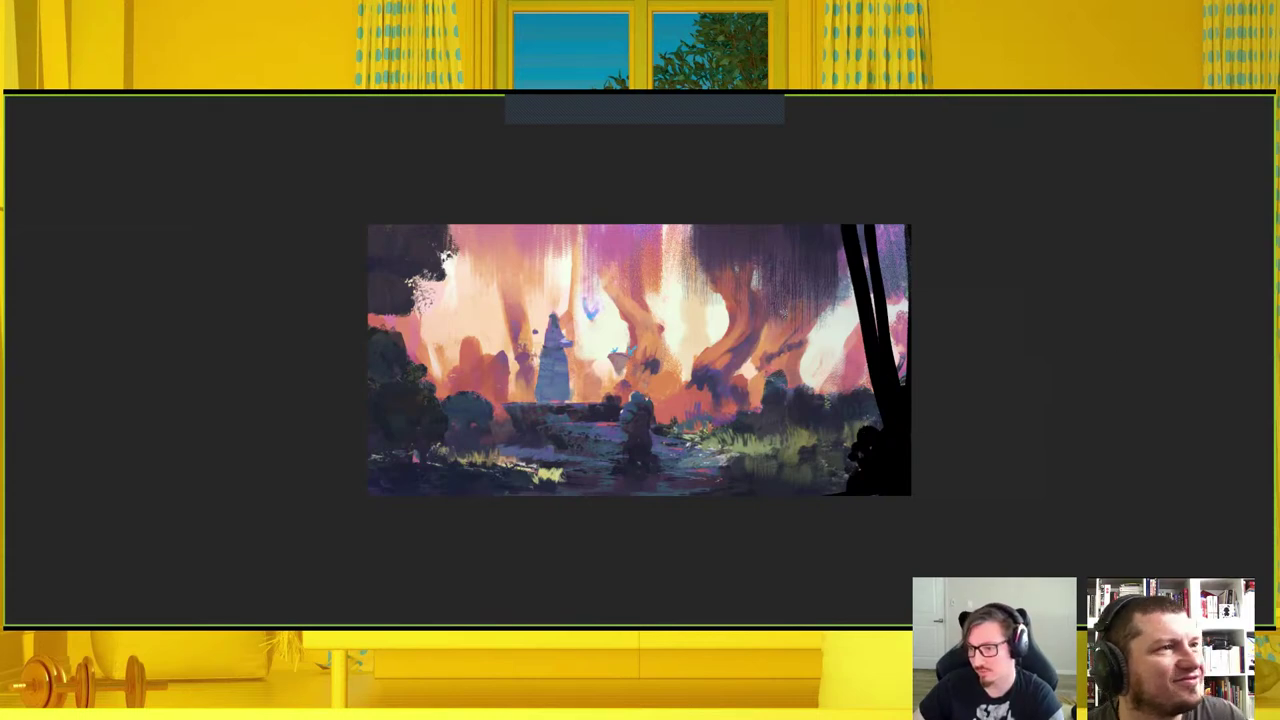
key("f")
key("Tab")
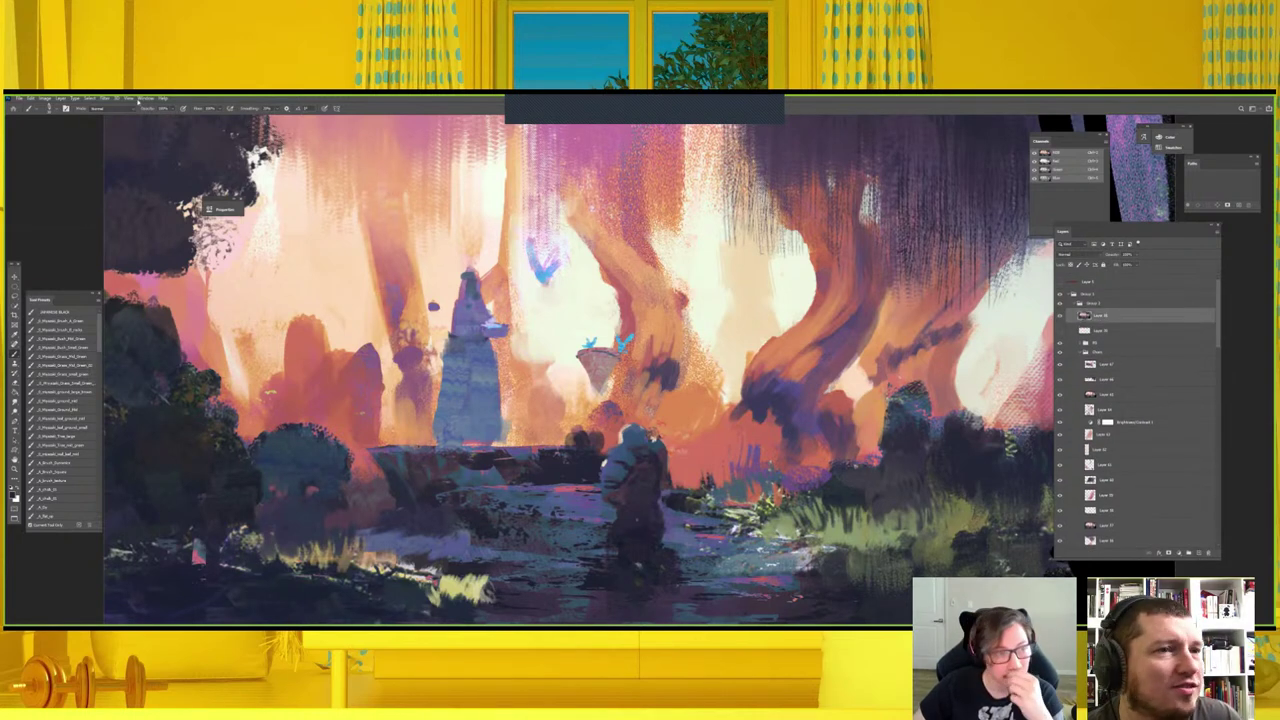
- Apply the Unsharp Mask filter to the forest painting and review it full screen
left_click(104, 98)
mouse_move(145, 231)
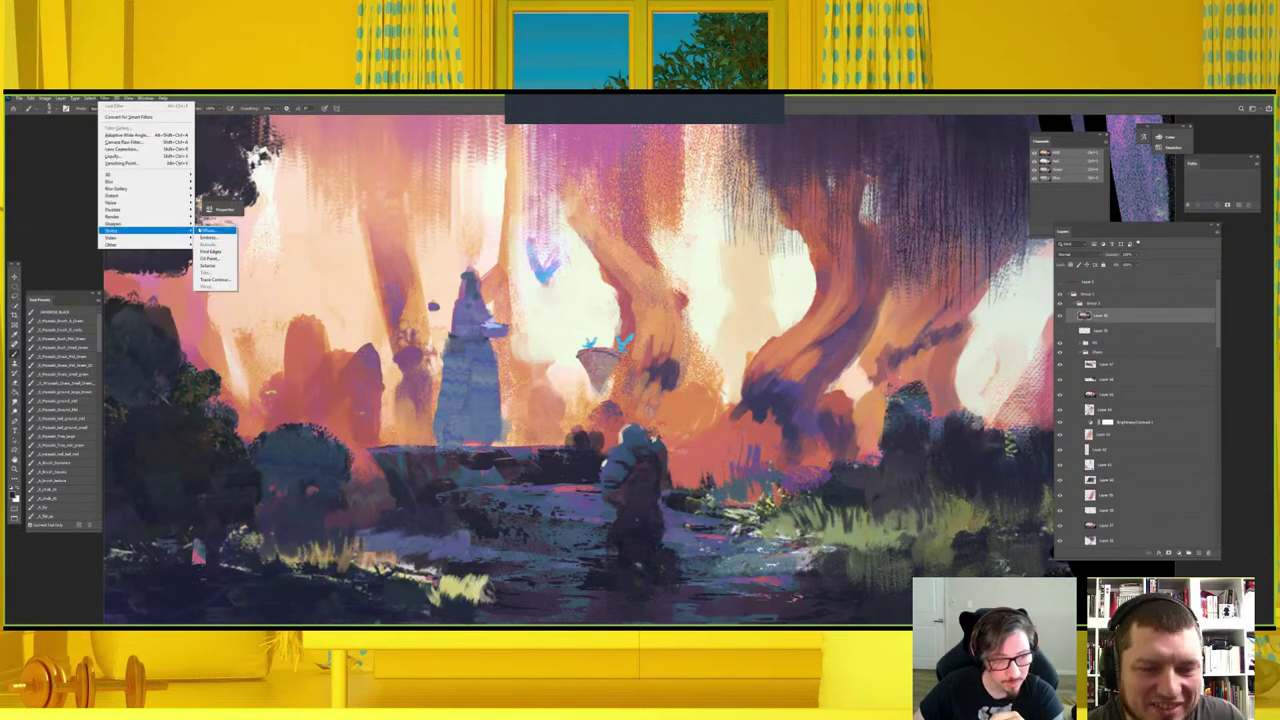
left_click(215, 258)
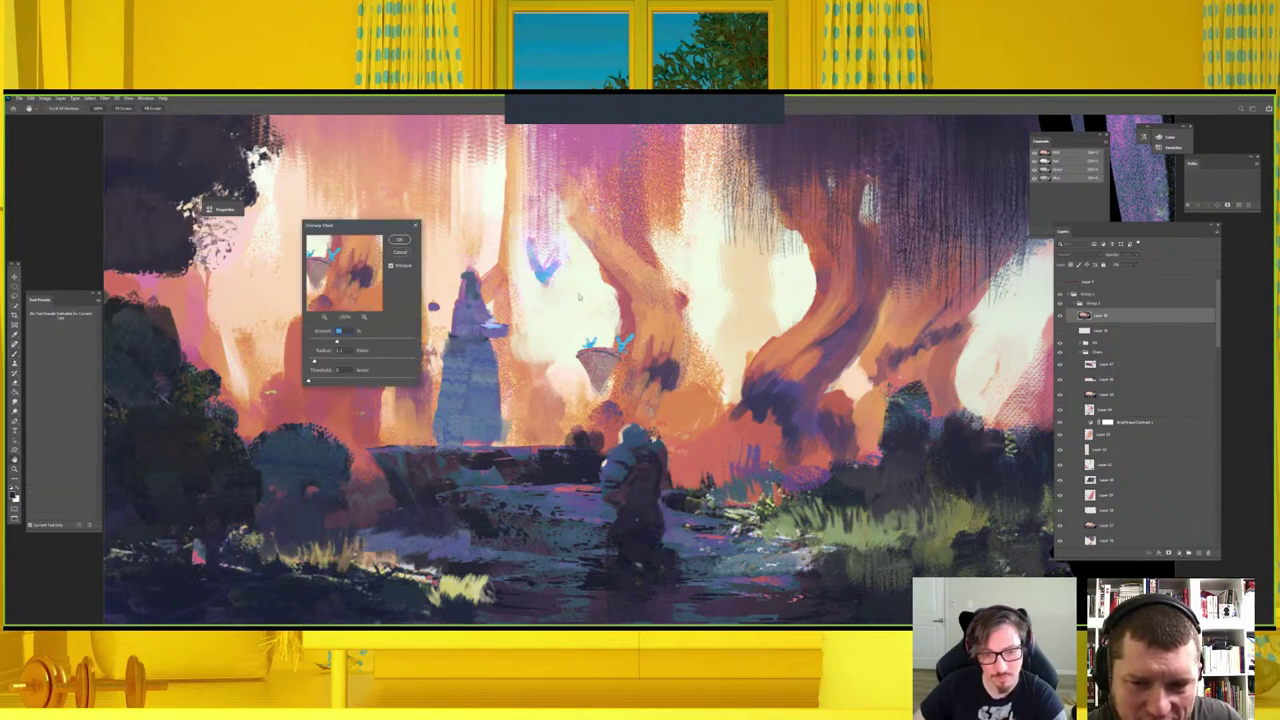
key("Return")
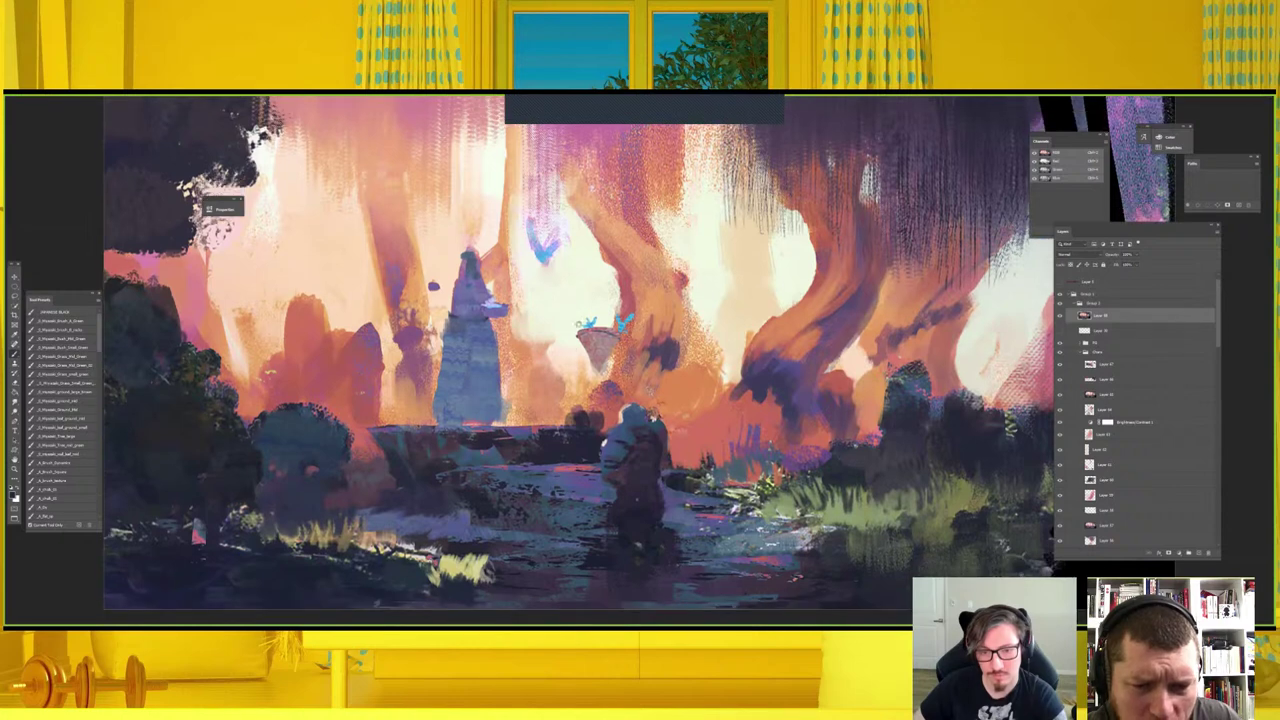
key("f")
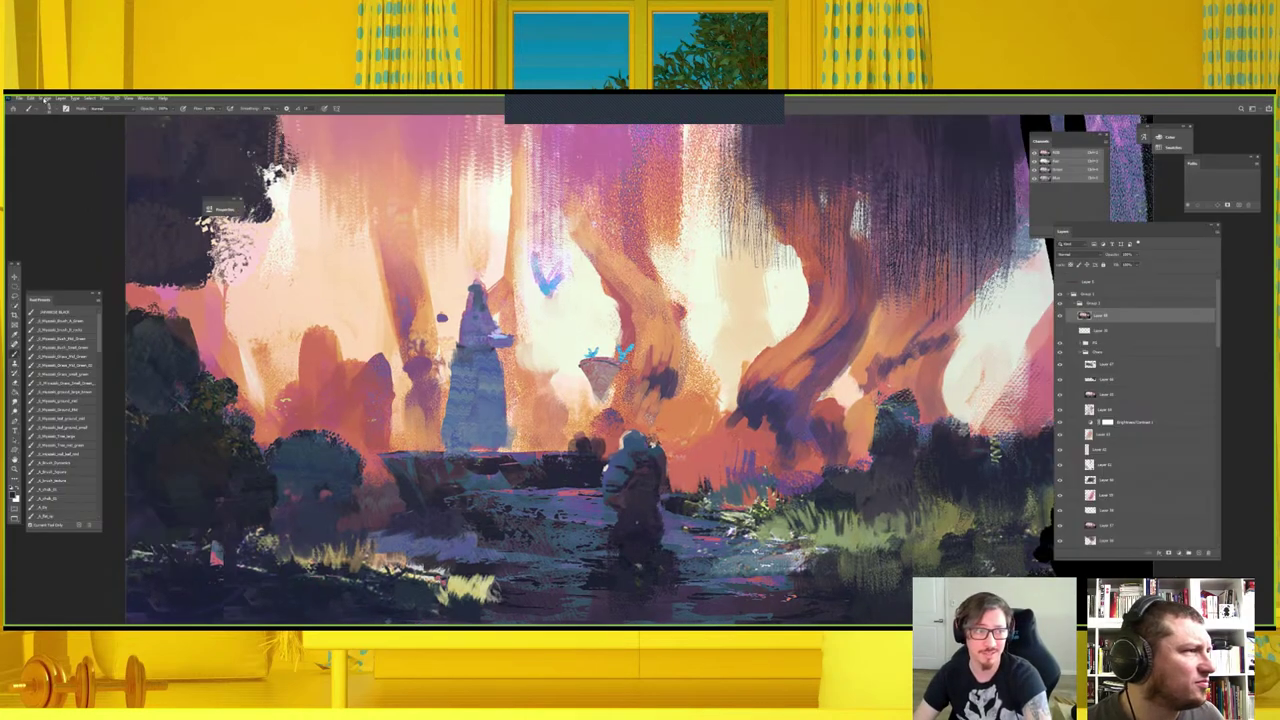
left_click(45, 98)
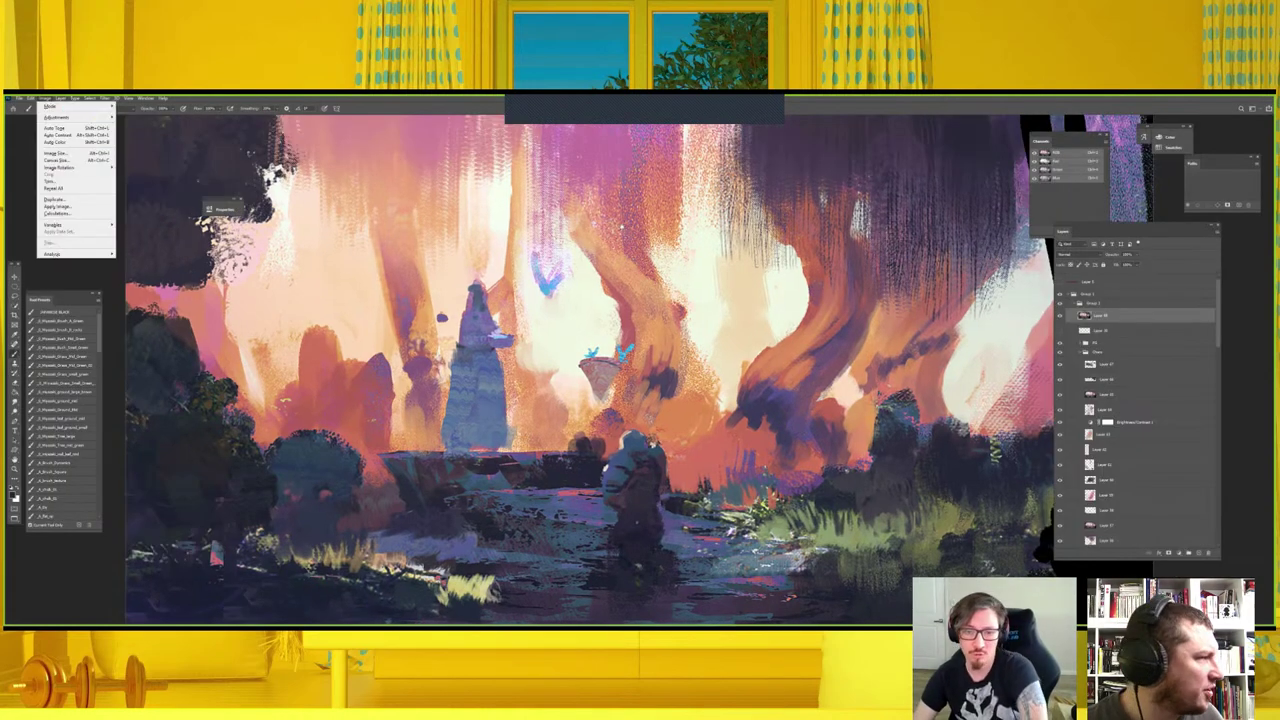
left_click(60, 155)
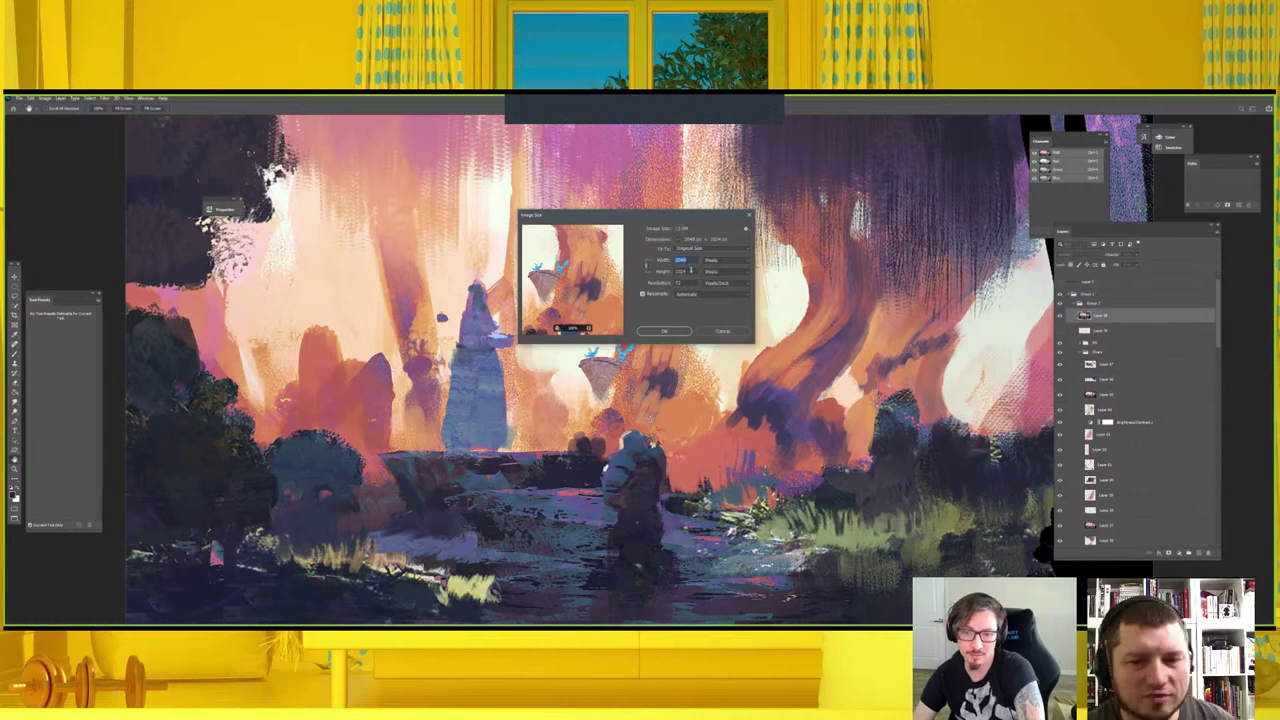
left_click(727, 331)
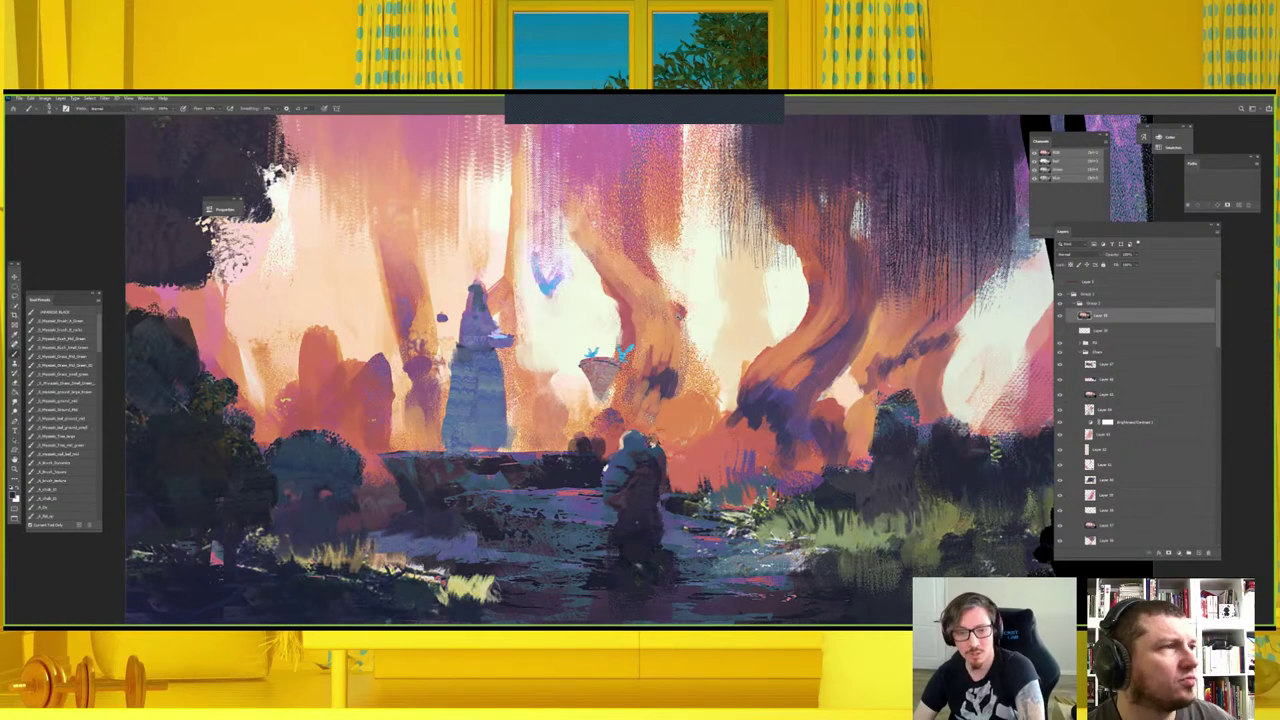
key("ctrl+minus")
scroll(697, 318, "up", 1)
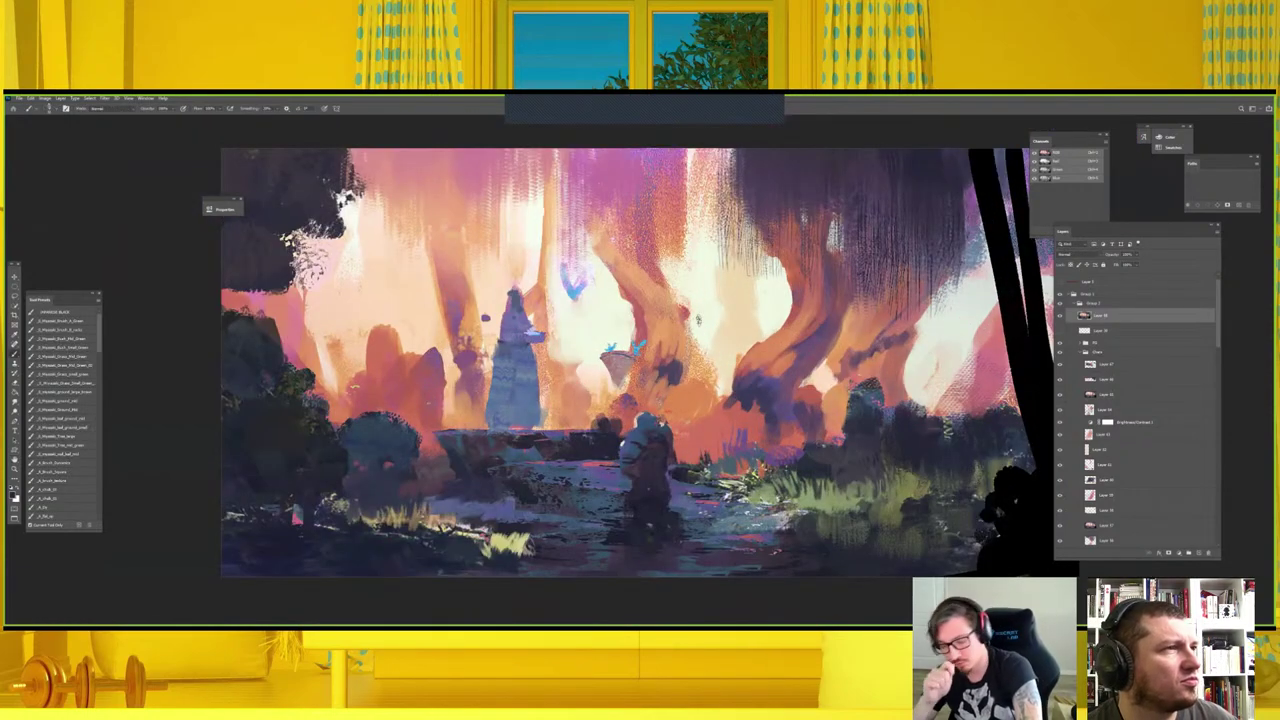